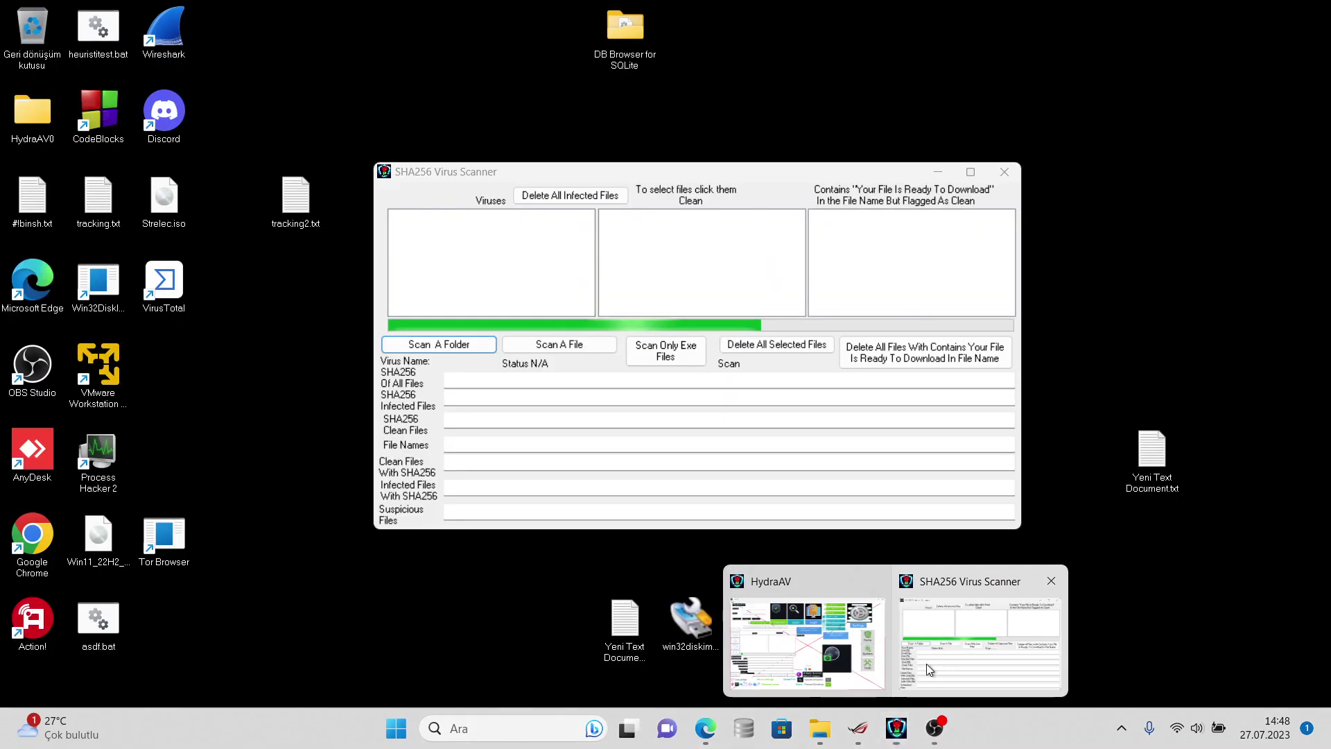
- Bring the half-finished SHA256 Virus Scanner window in front of HydraAV and the file browser
left_click(926, 663)
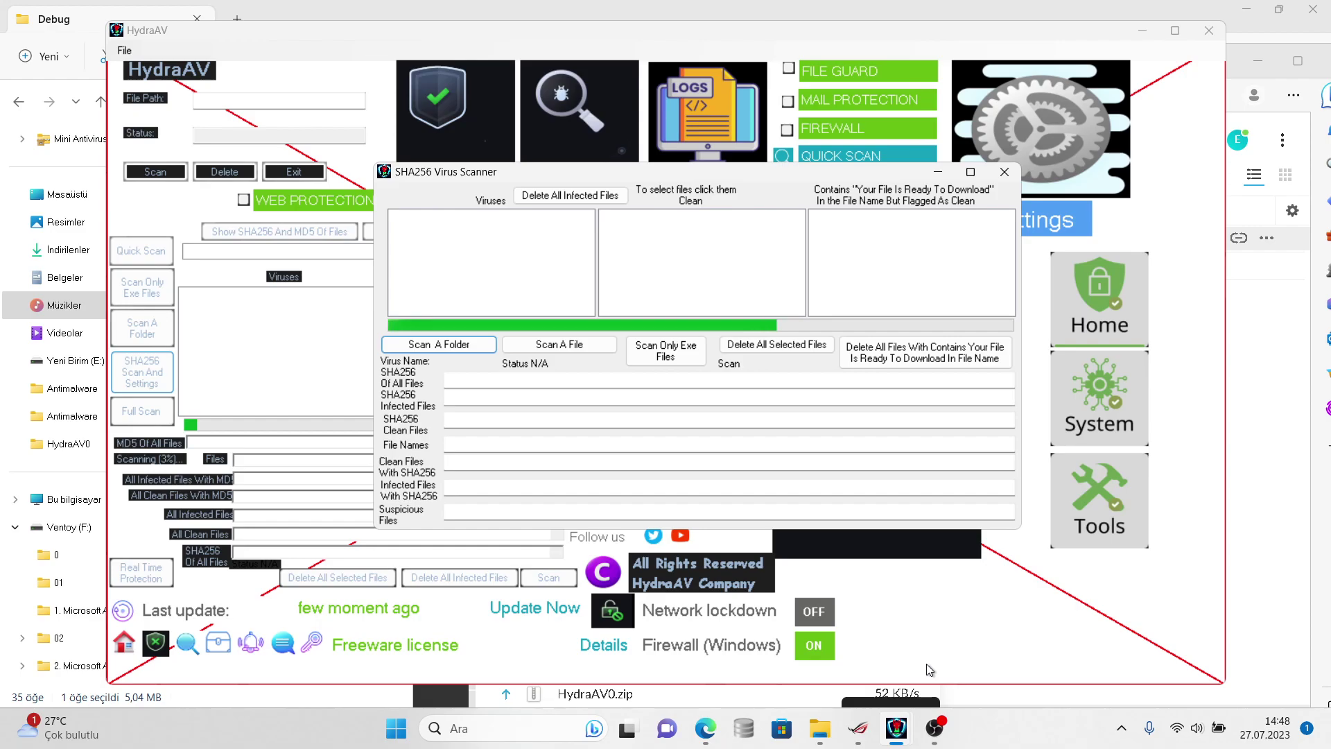
- Browse İndirilenler's subfolders in the folder chooser, close it, and snap HydraAV top-right
left_click(149, 338)
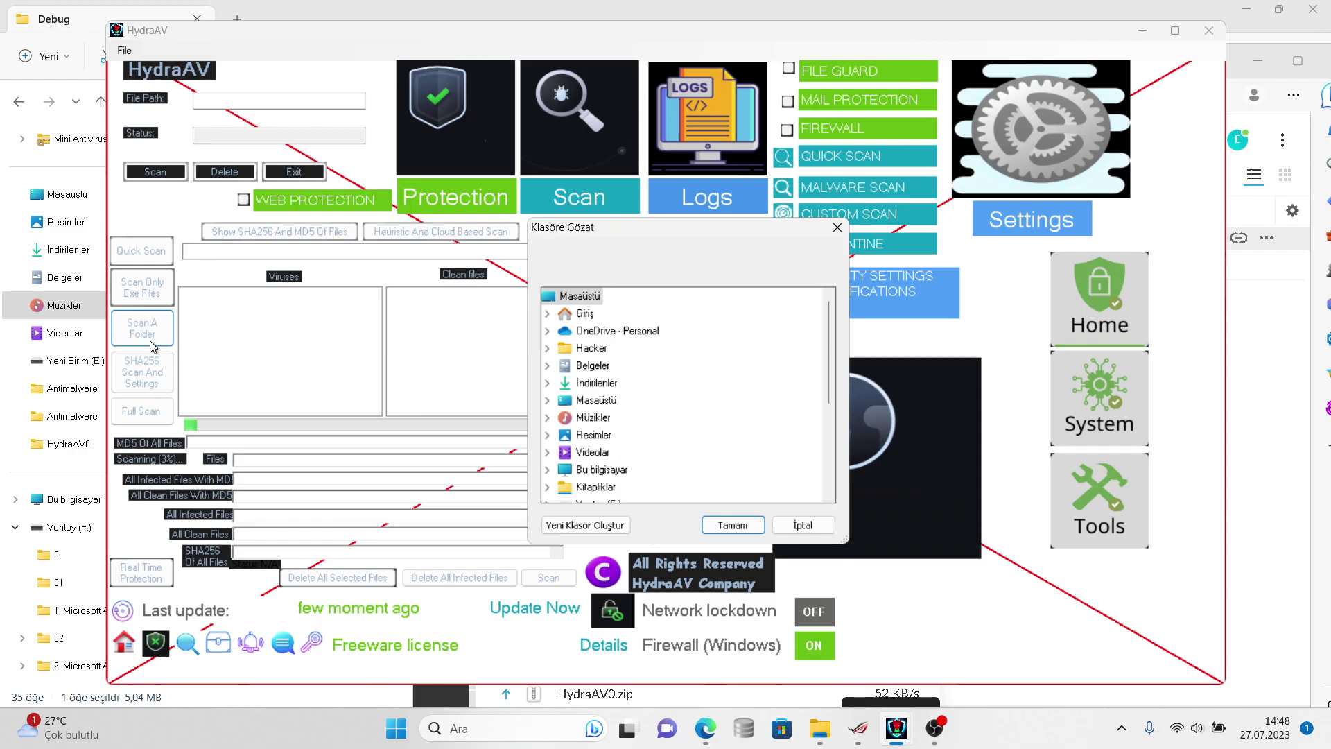
left_click(547, 383)
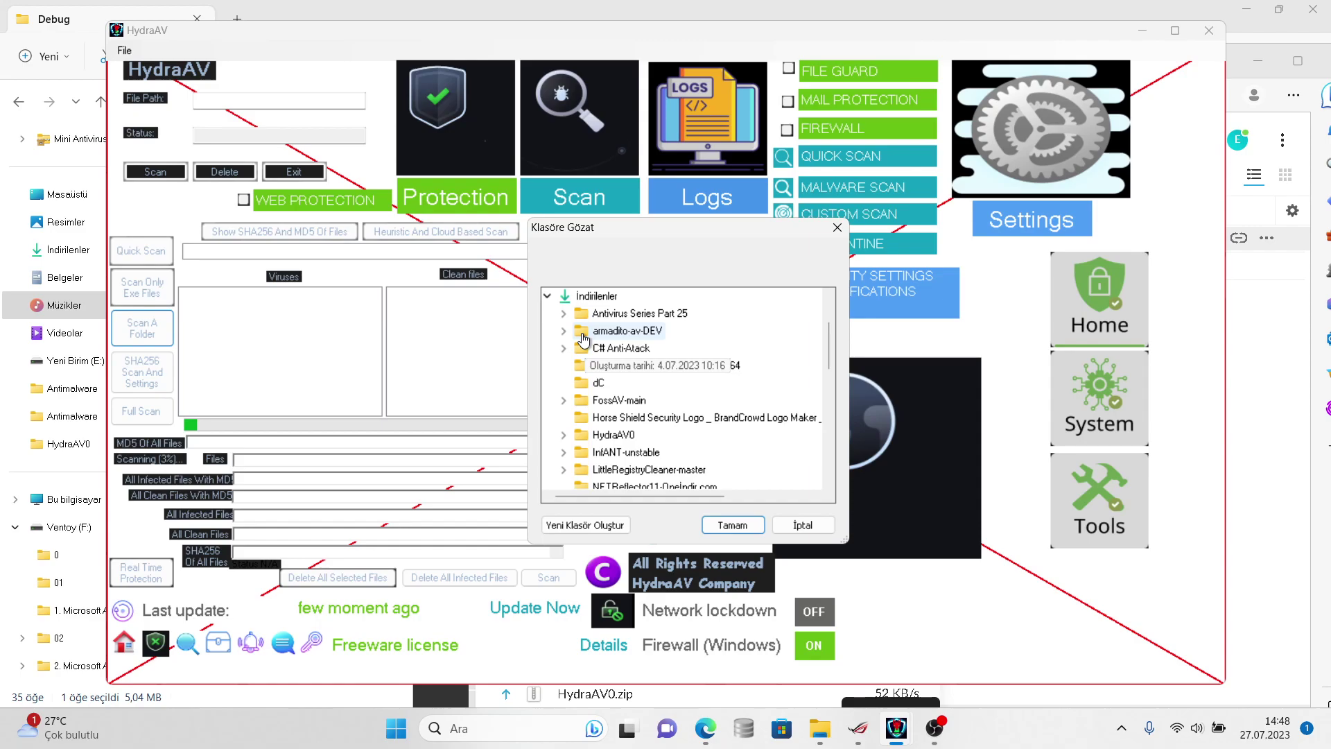
key("Return")
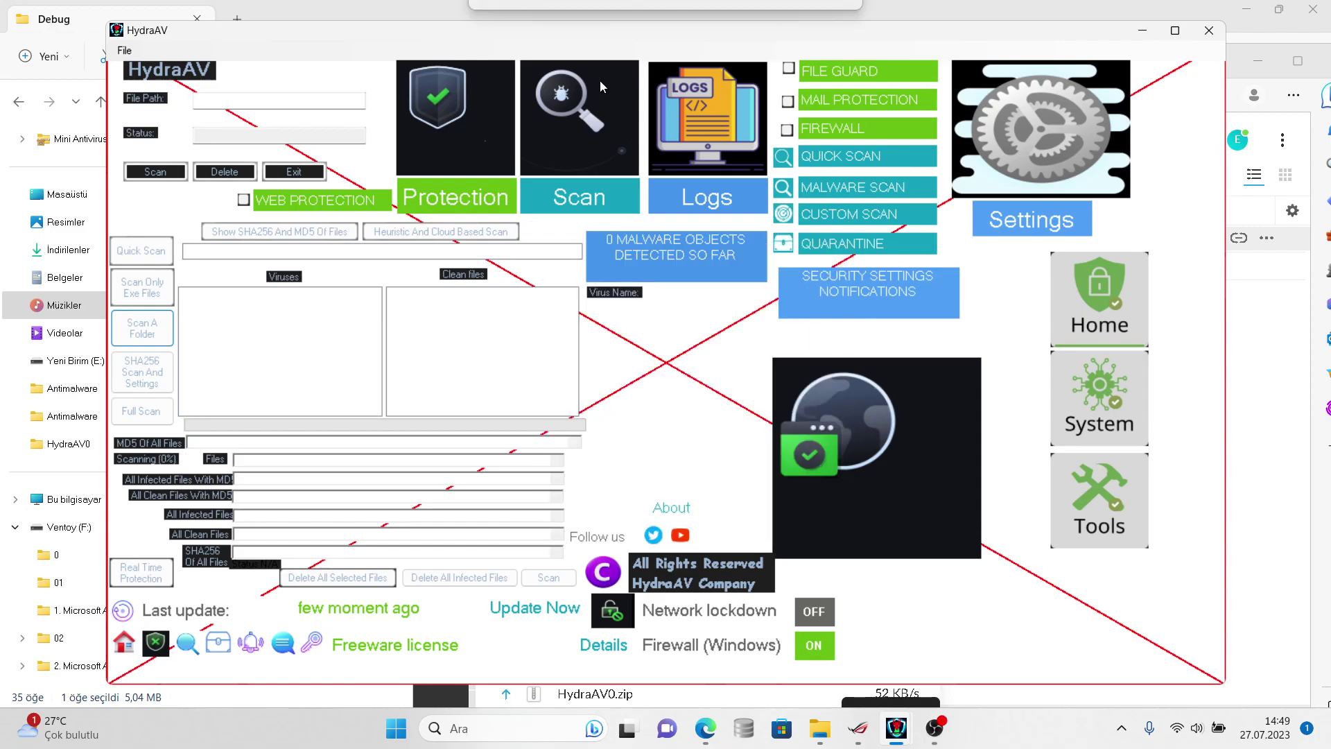
left_click_drag(600, 30, 1279, 12)
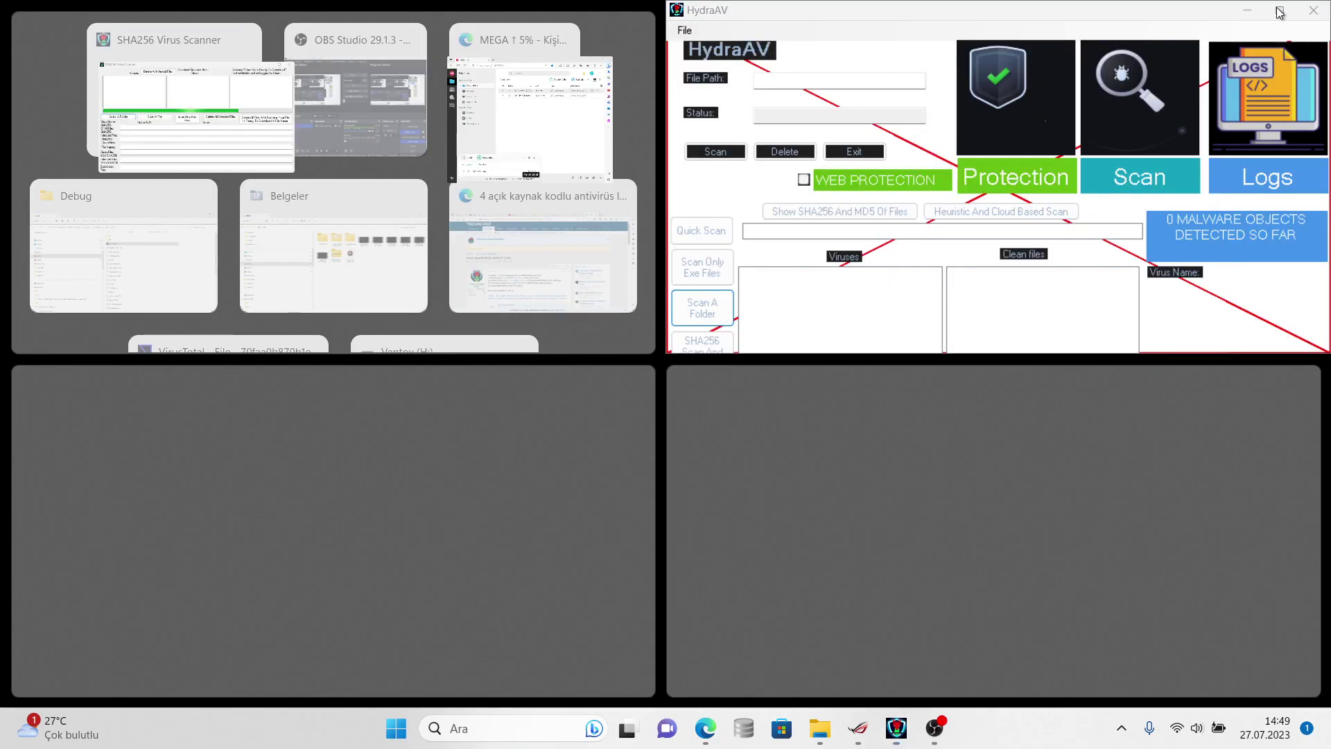
- Dismiss Snap Assist and let the samples folder scan finish with every file clean
left_click(661, 237)
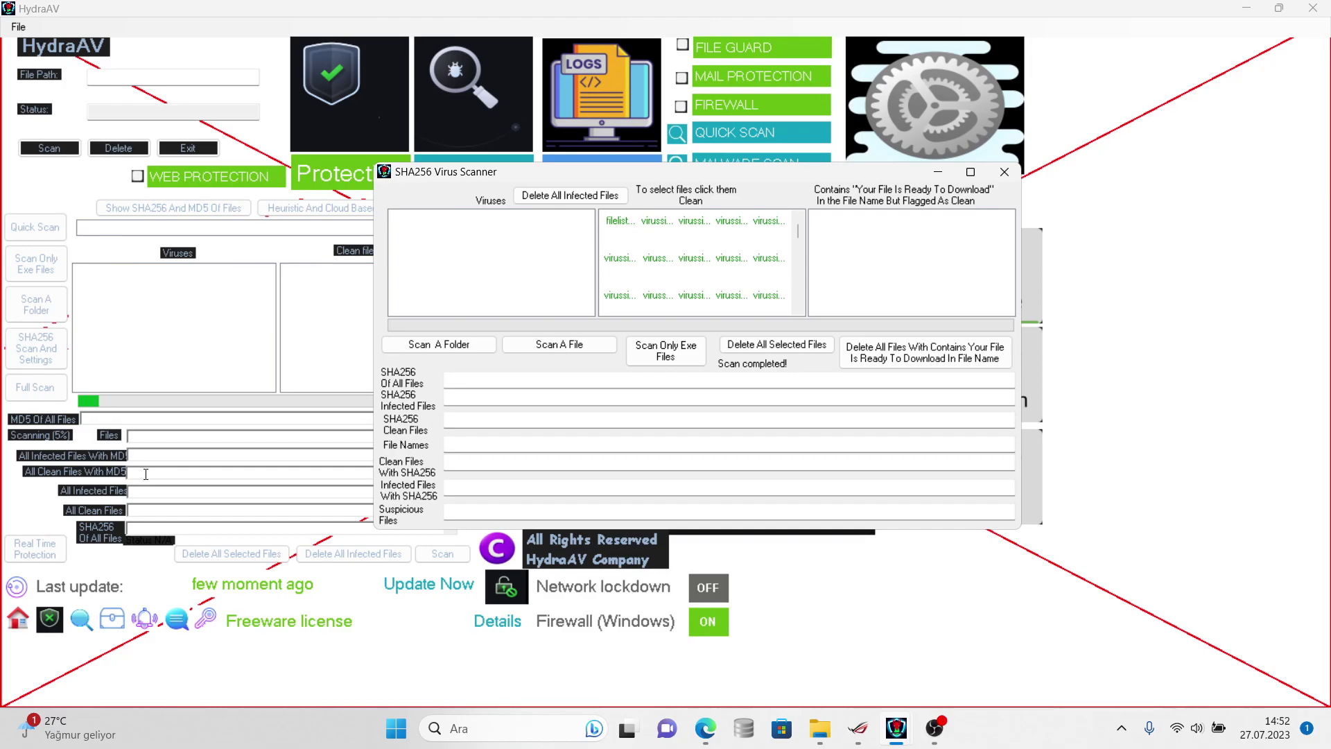
- Close the SHA256 Virus Scanner results window
left_click(142, 456)
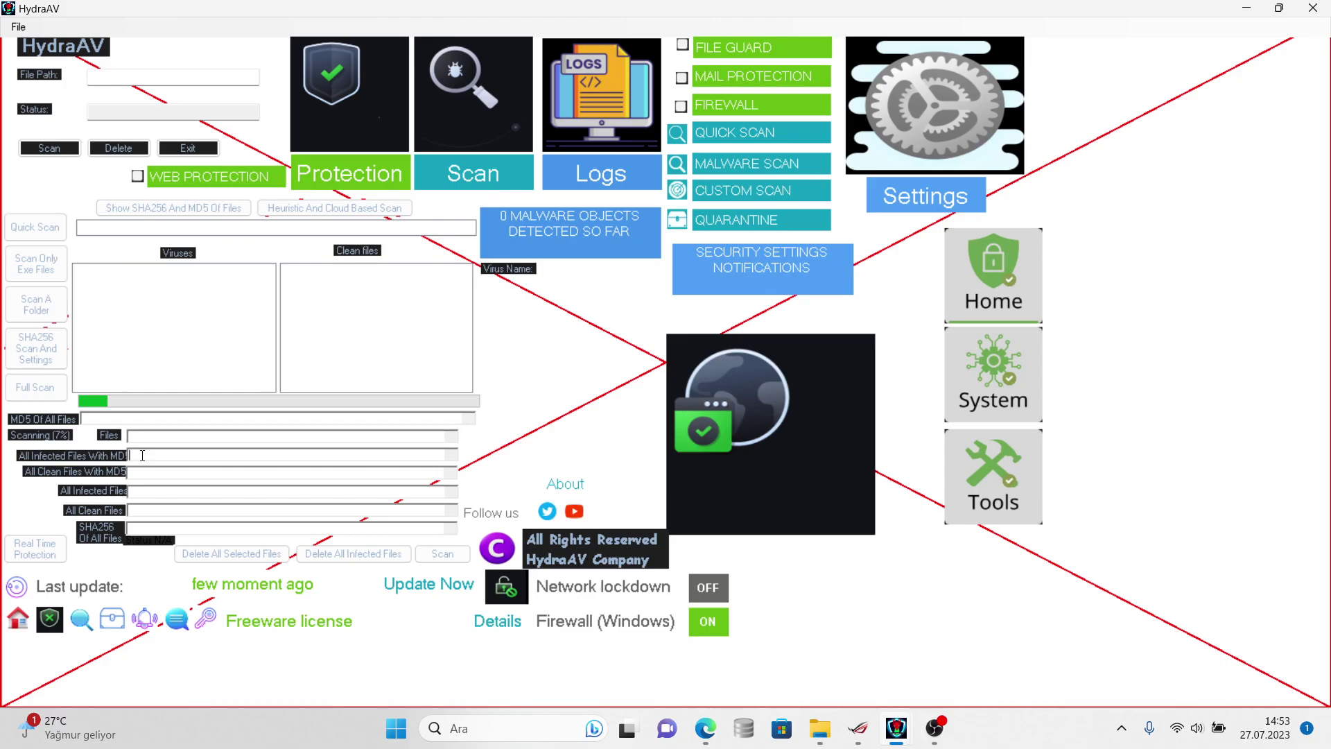
- Quit HydraAV entirely with Alt+F4
key("alt+F4")
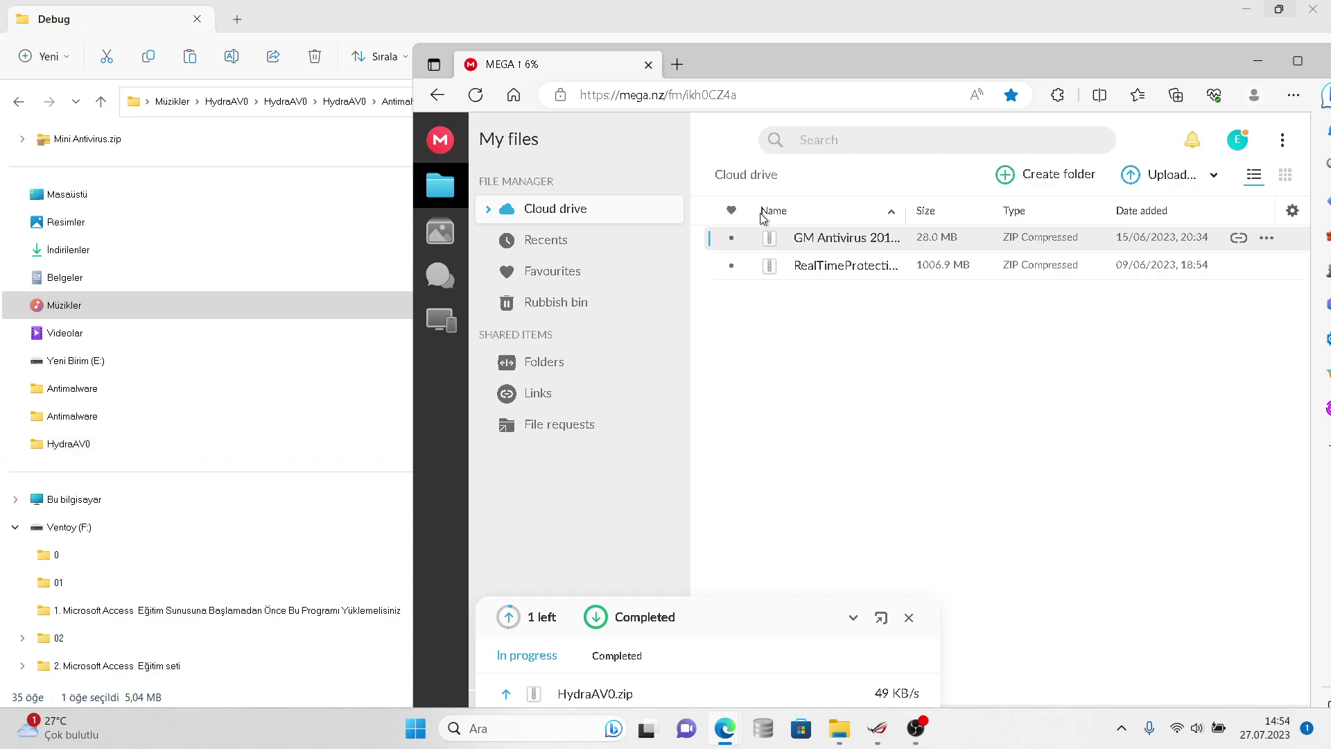
- Minimise Edge, relaunch HydraAV from Debug's Antimalware.exe, and open its folder chooser
left_click(1257, 60)
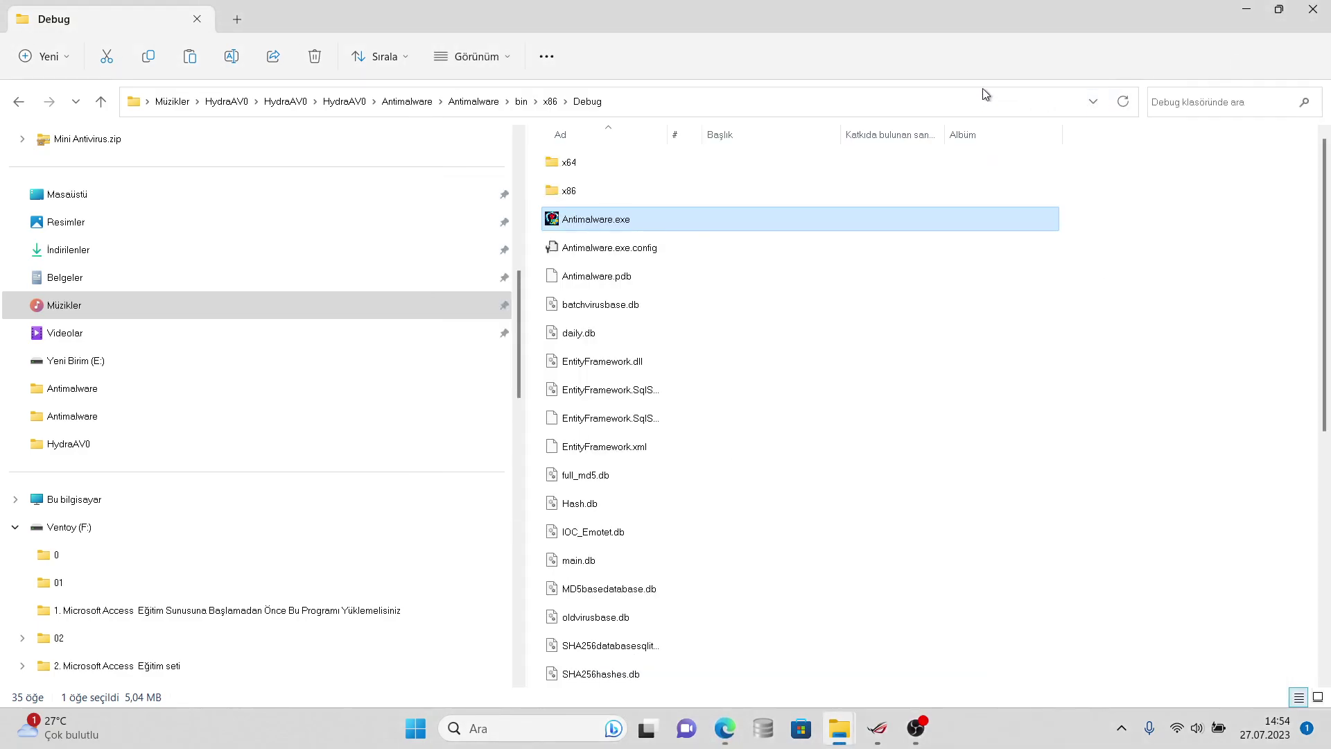
left_click(876, 413)
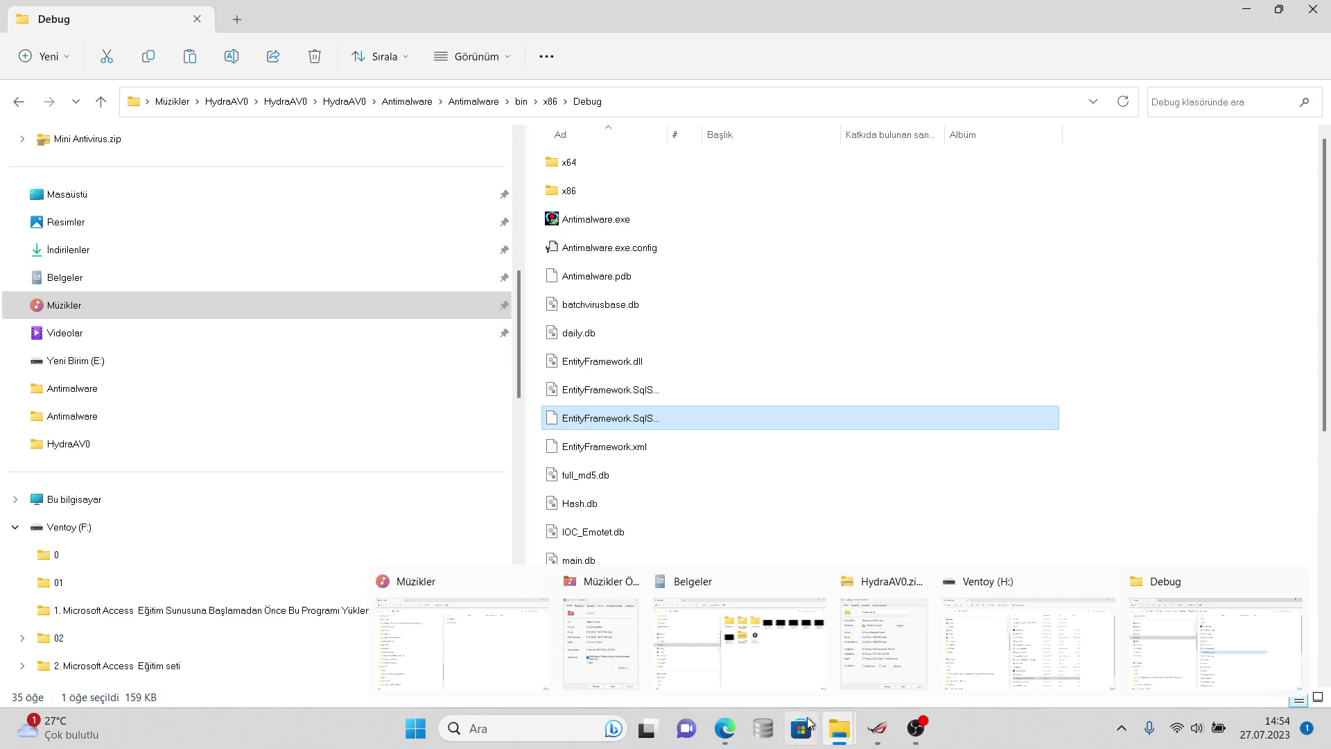
left_click(916, 727)
left_click(916, 727)
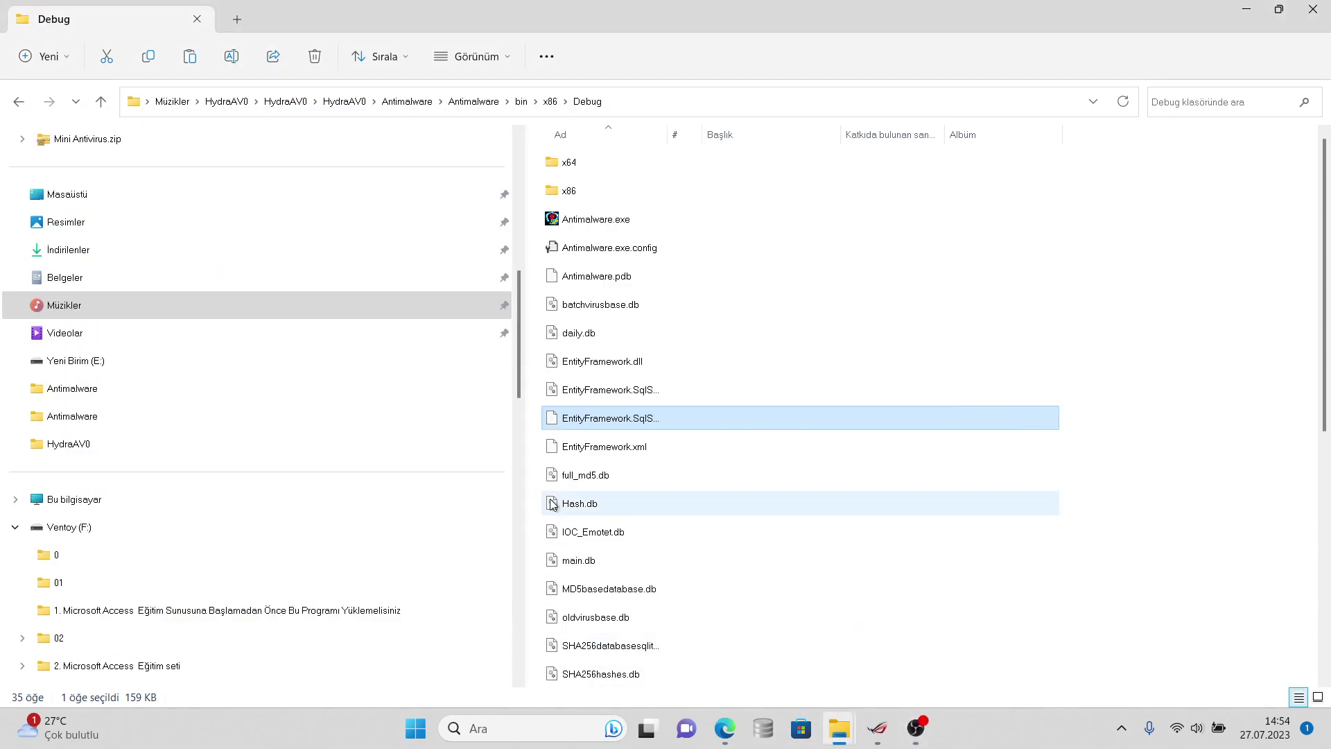
double_click(565, 223)
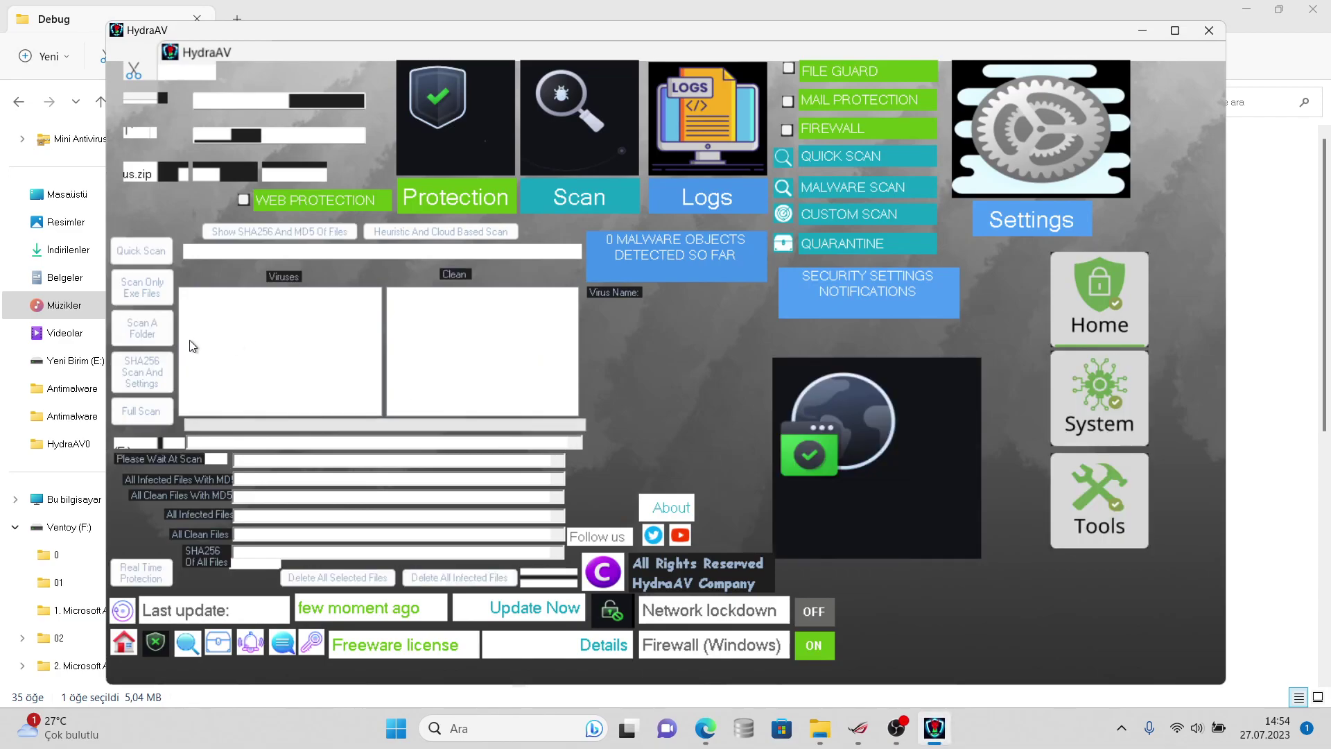
left_click(144, 335)
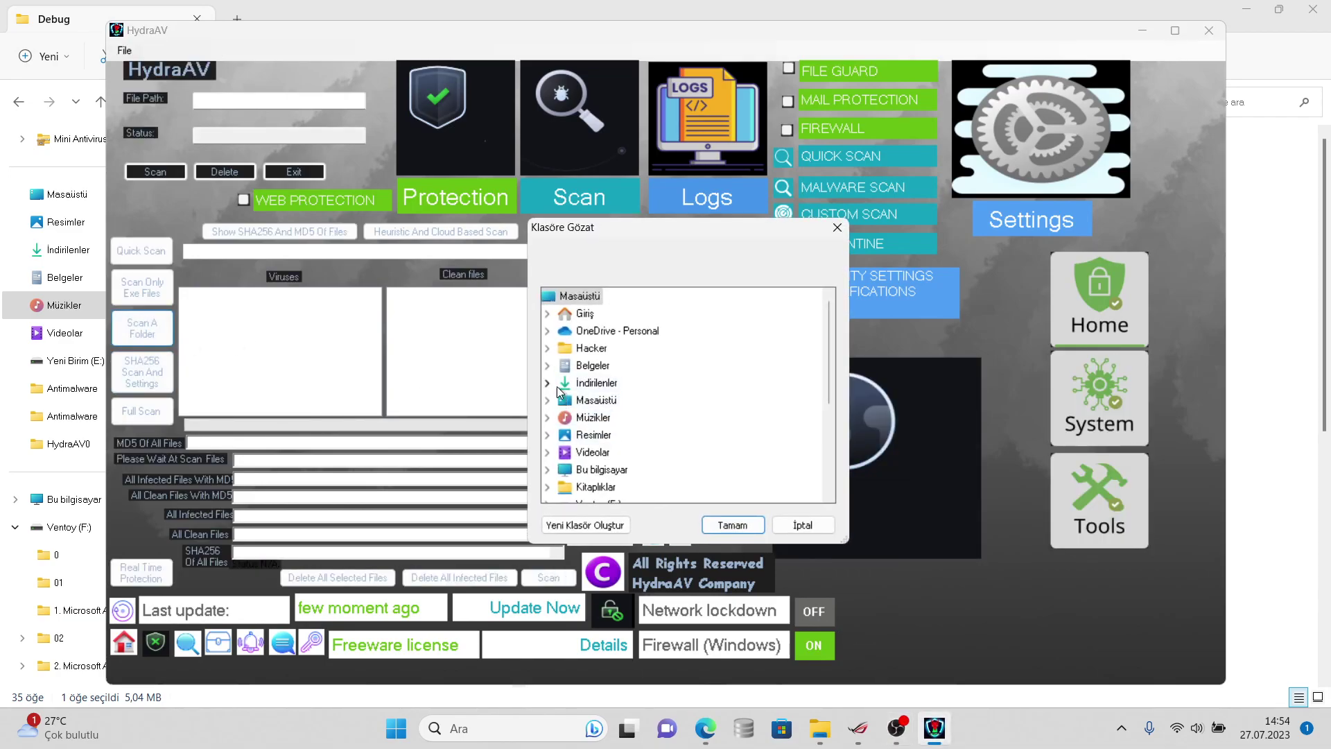
- Skip past Hacker and İndirilenler and scan virussign.com_20230725_Free from Belgeler
left_click(547, 349)
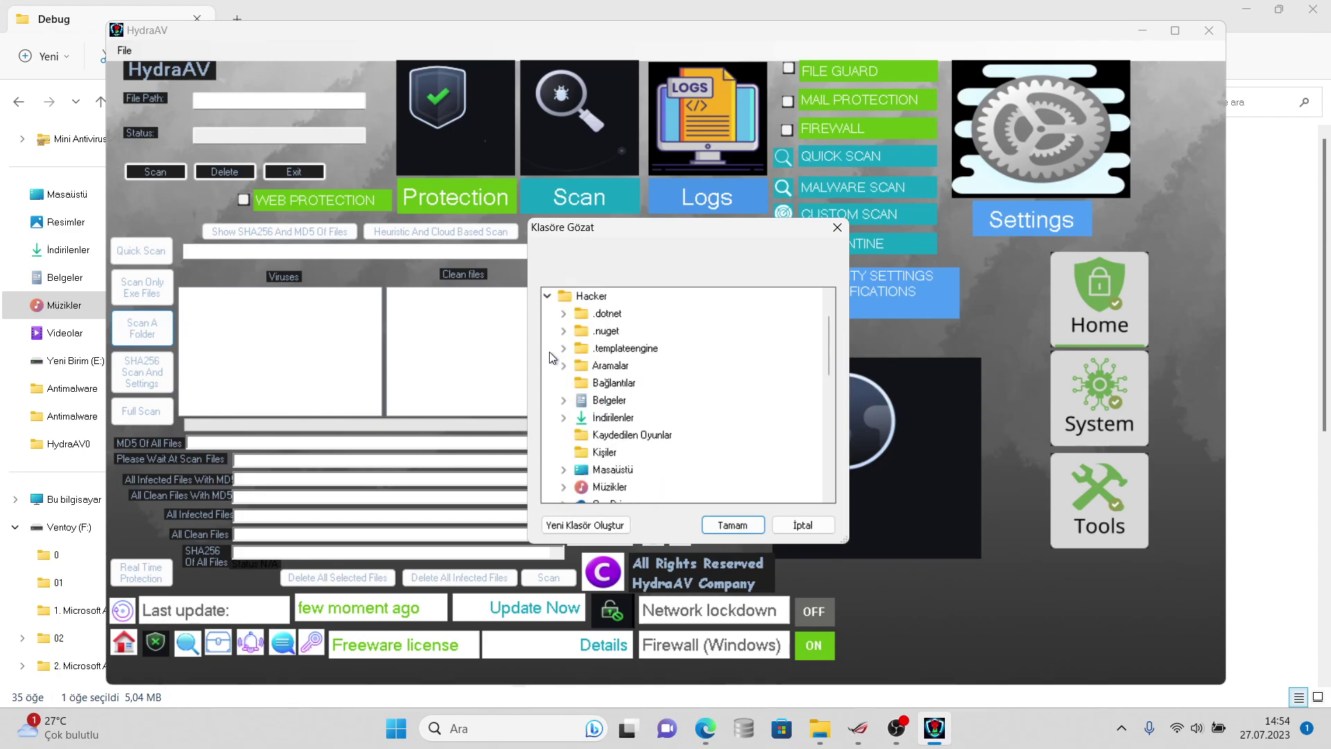
left_click(547, 296)
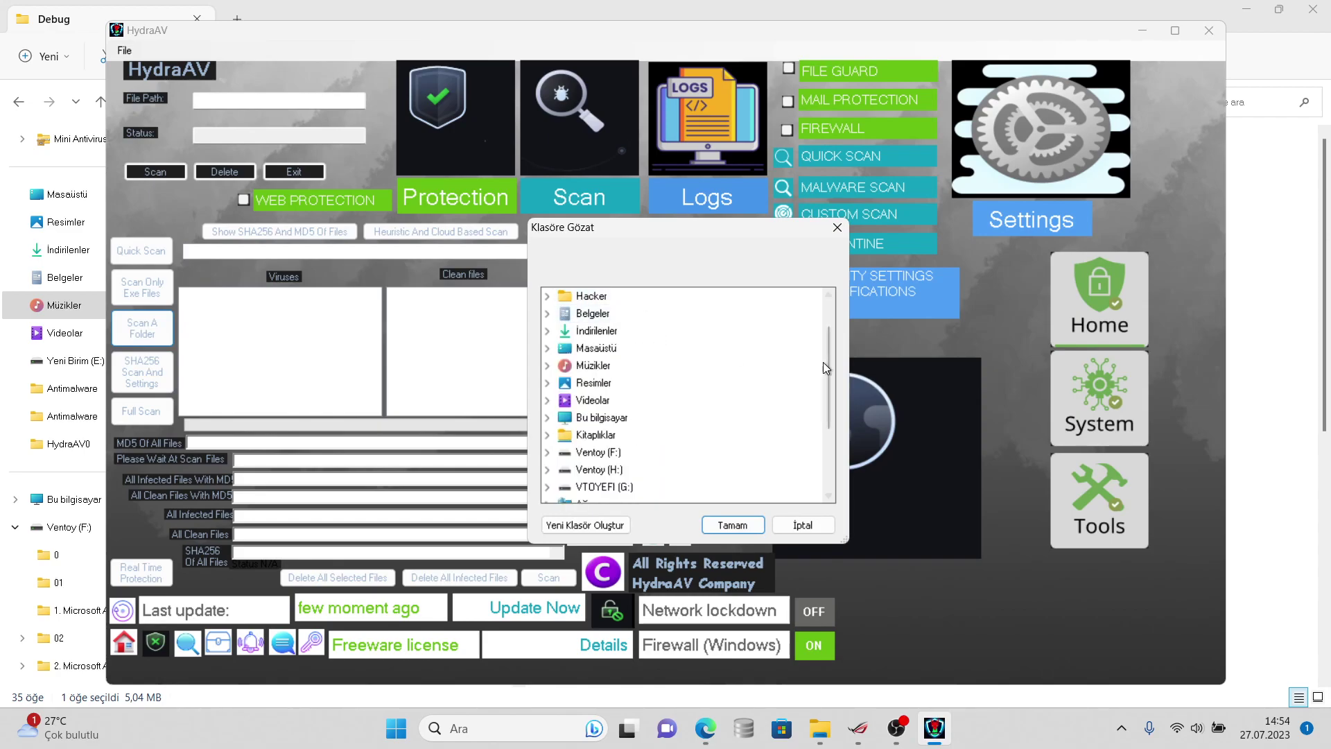
left_click_drag(824, 362, 817, 349)
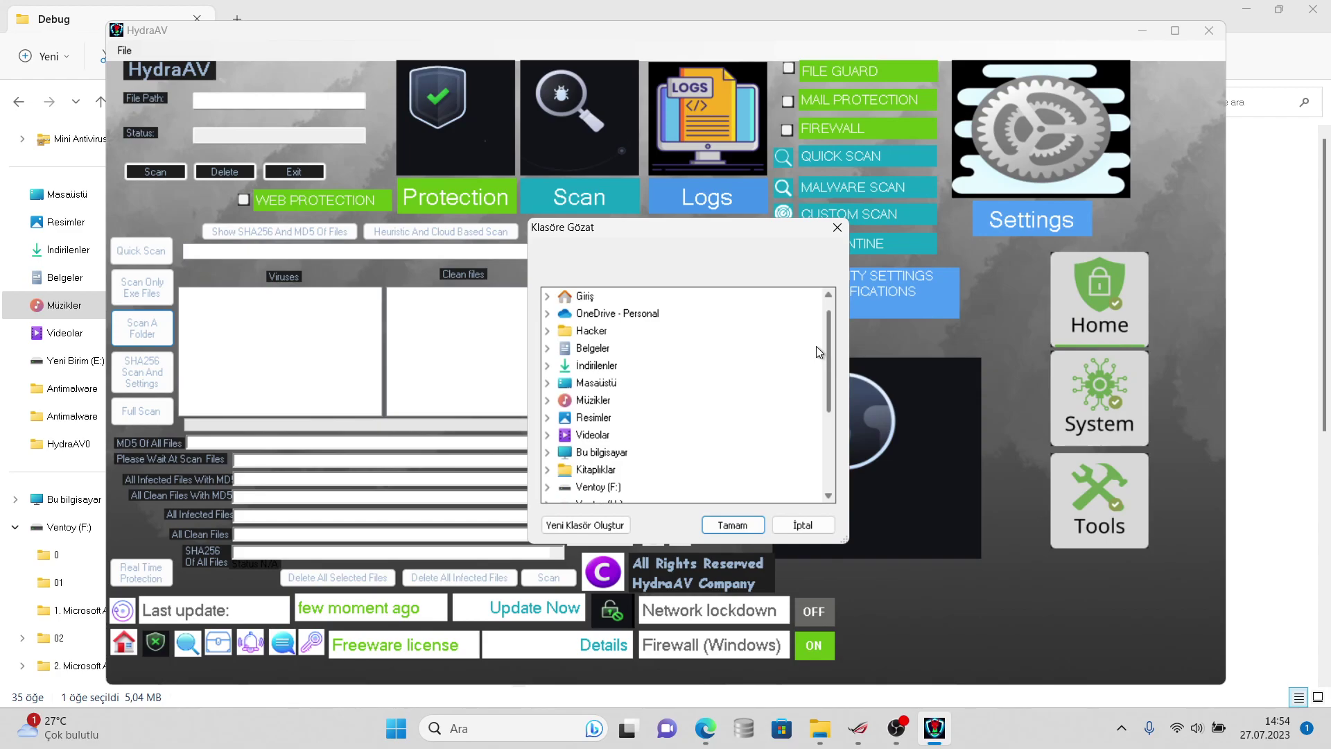
left_click(547, 365)
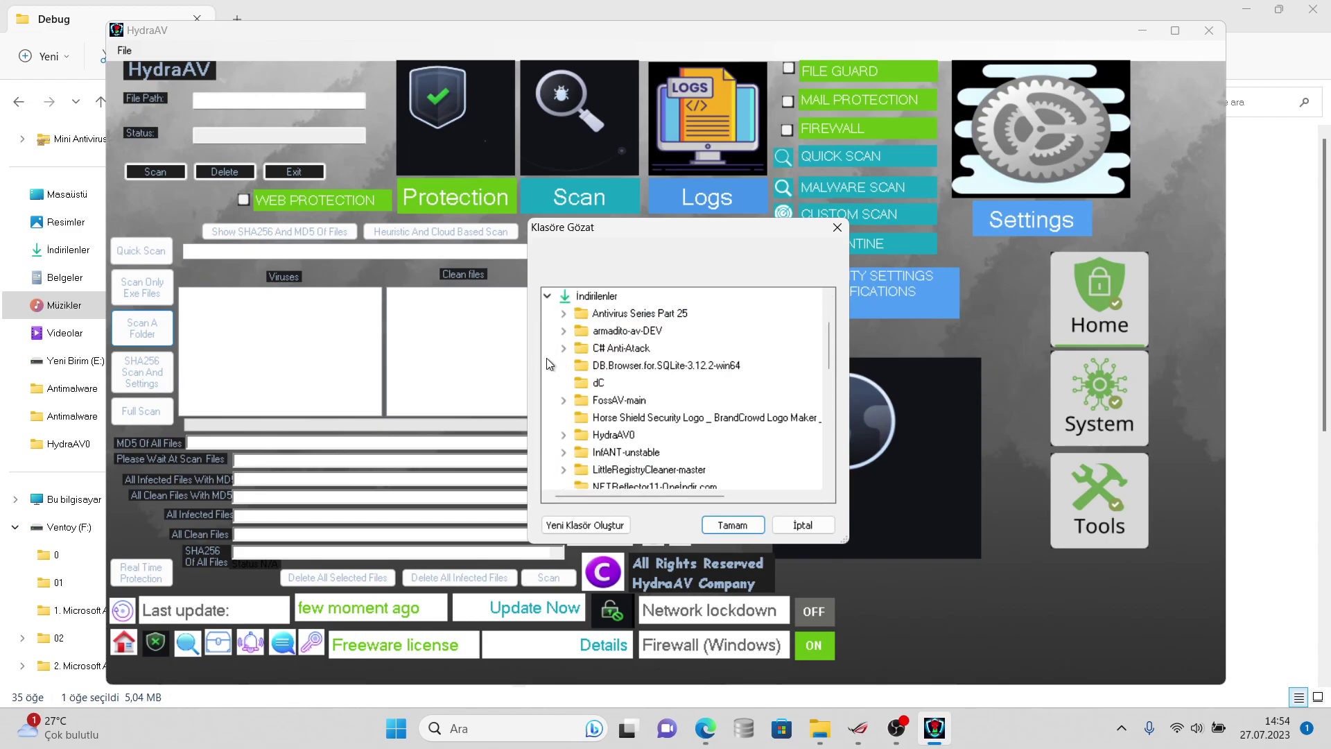
left_click(547, 303)
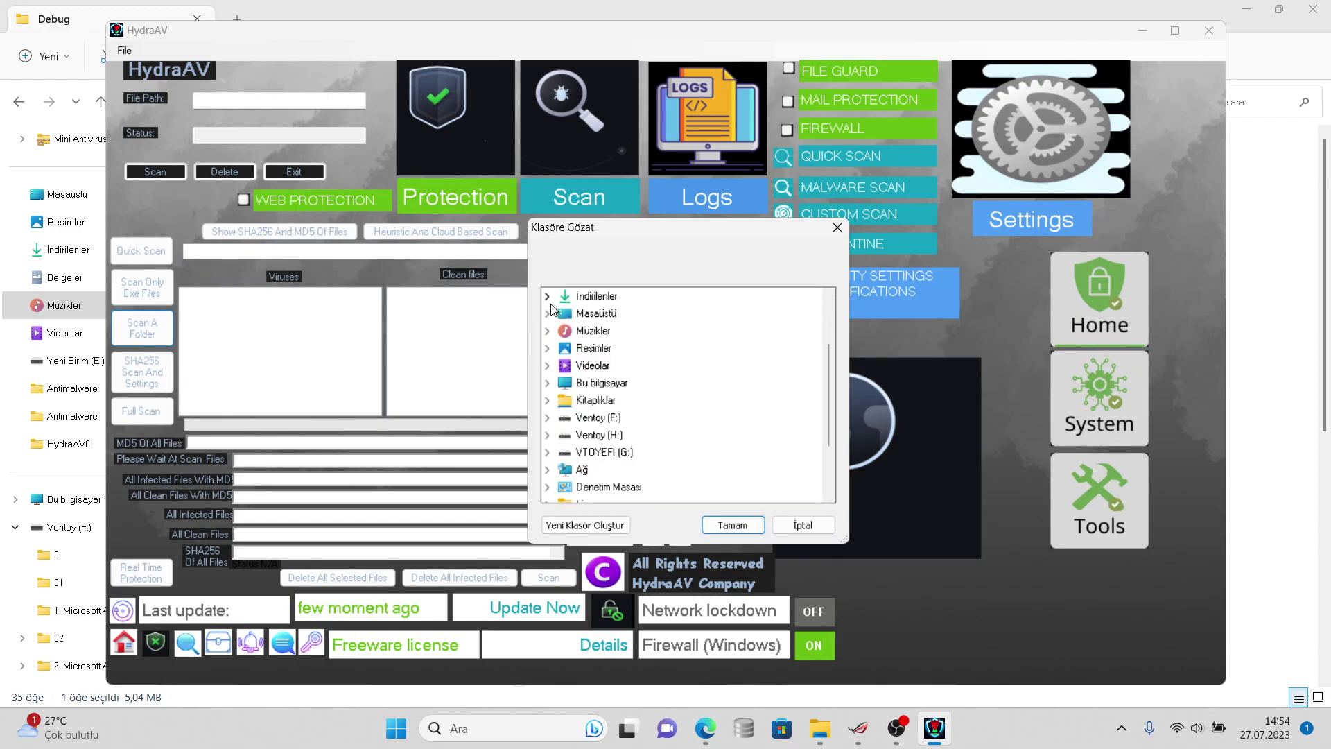
left_click_drag(829, 378, 829, 330)
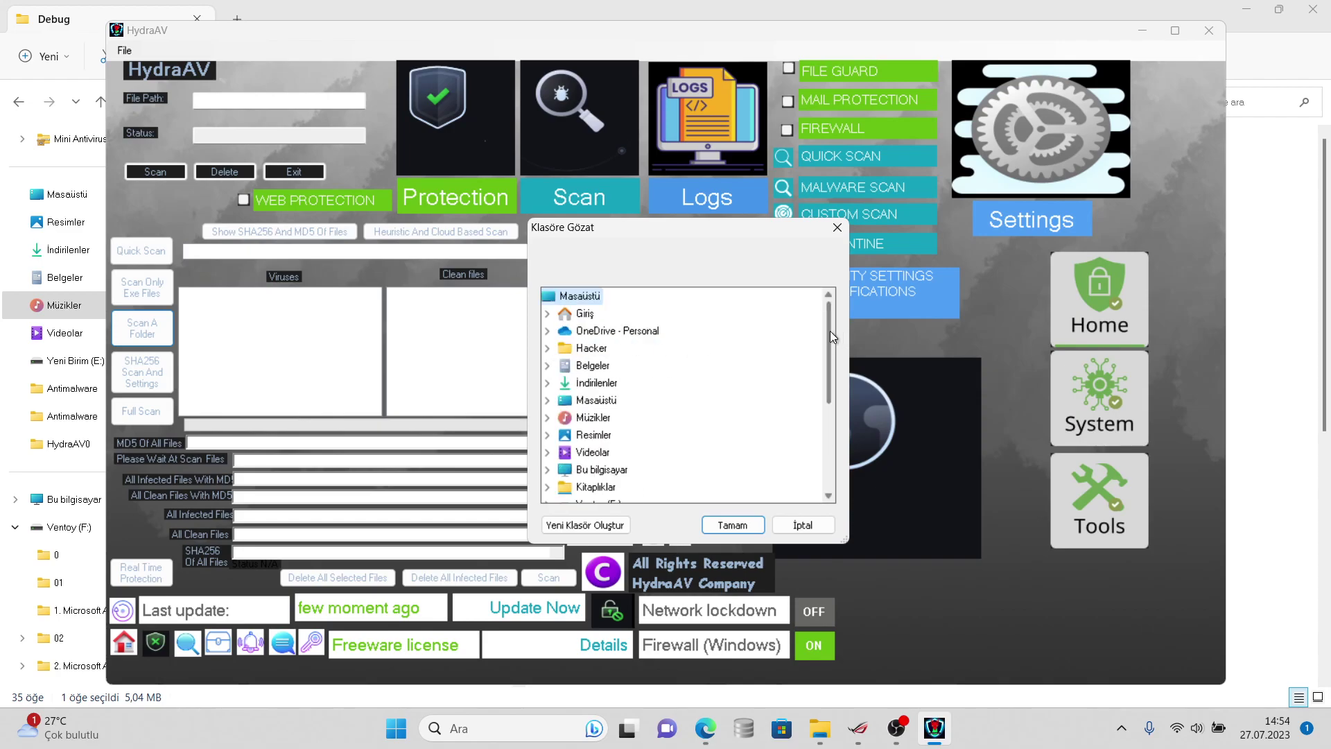
left_click(547, 365)
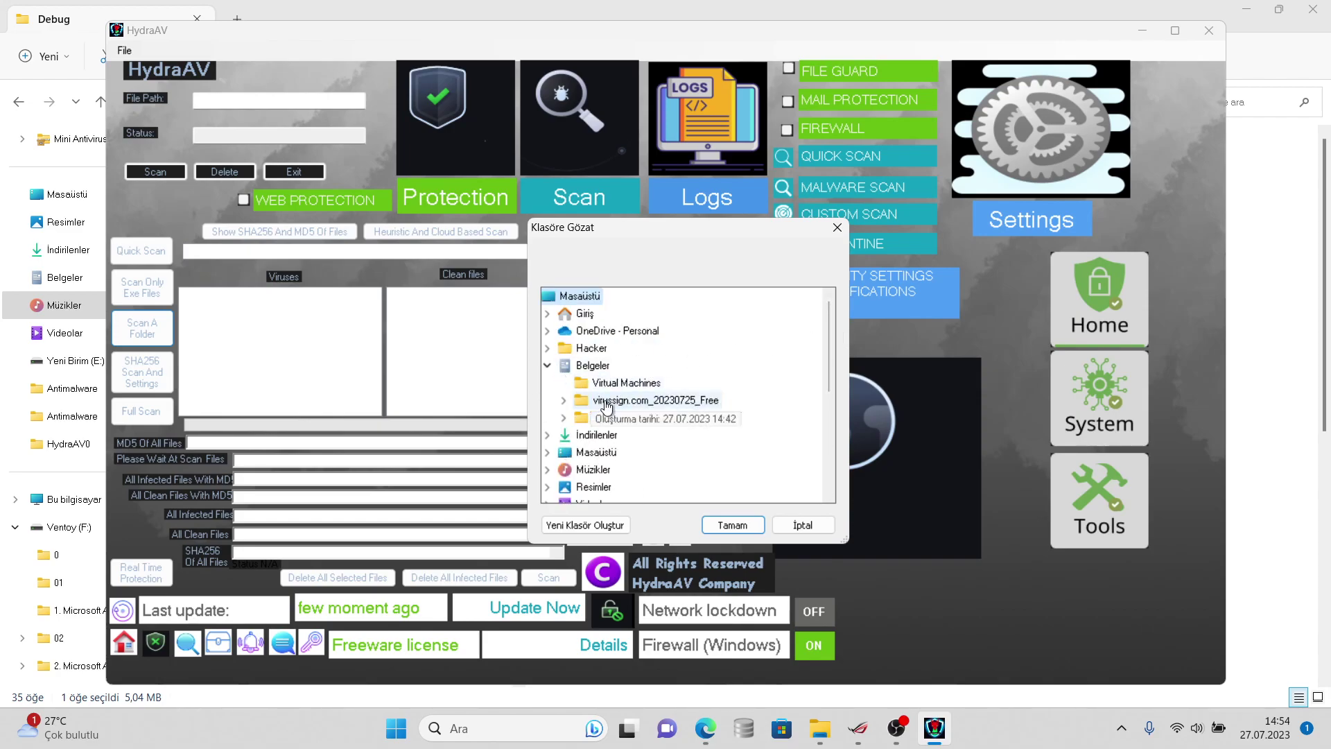
double_click(655, 400)
left_click(730, 523)
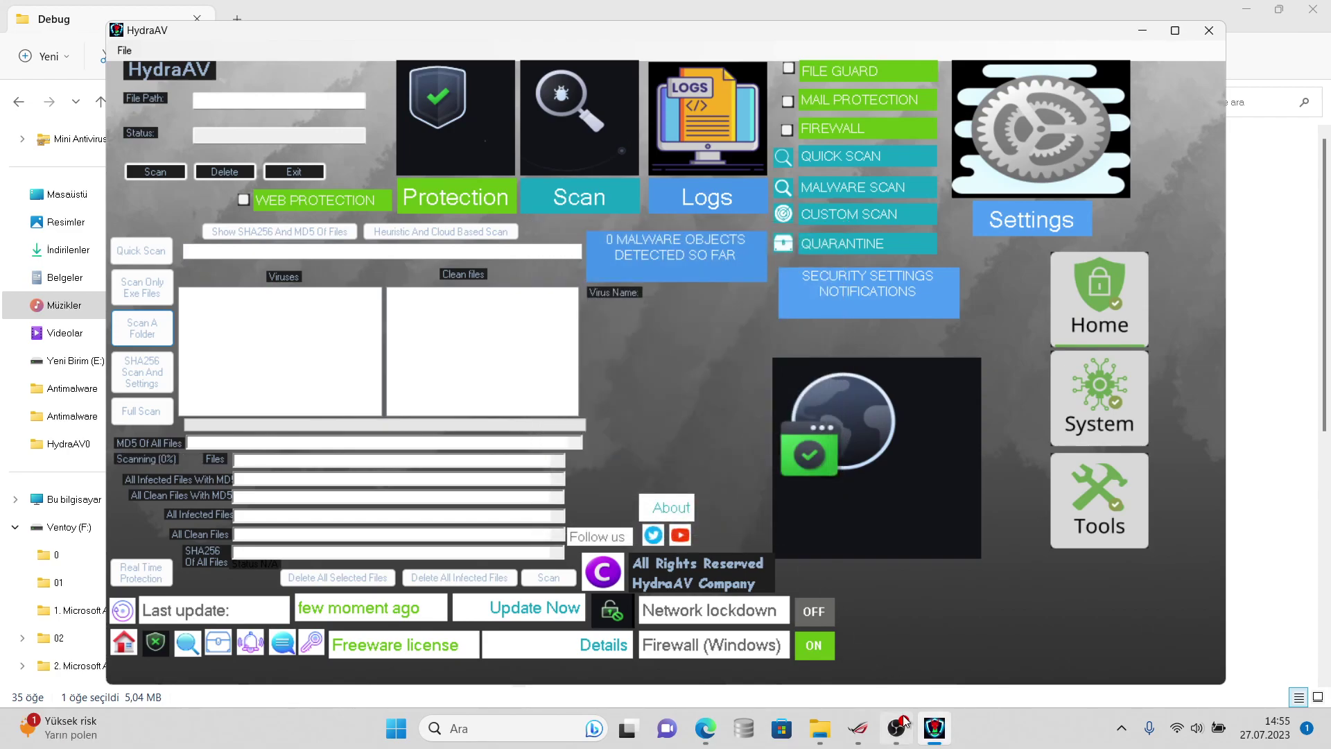
left_click(895, 726)
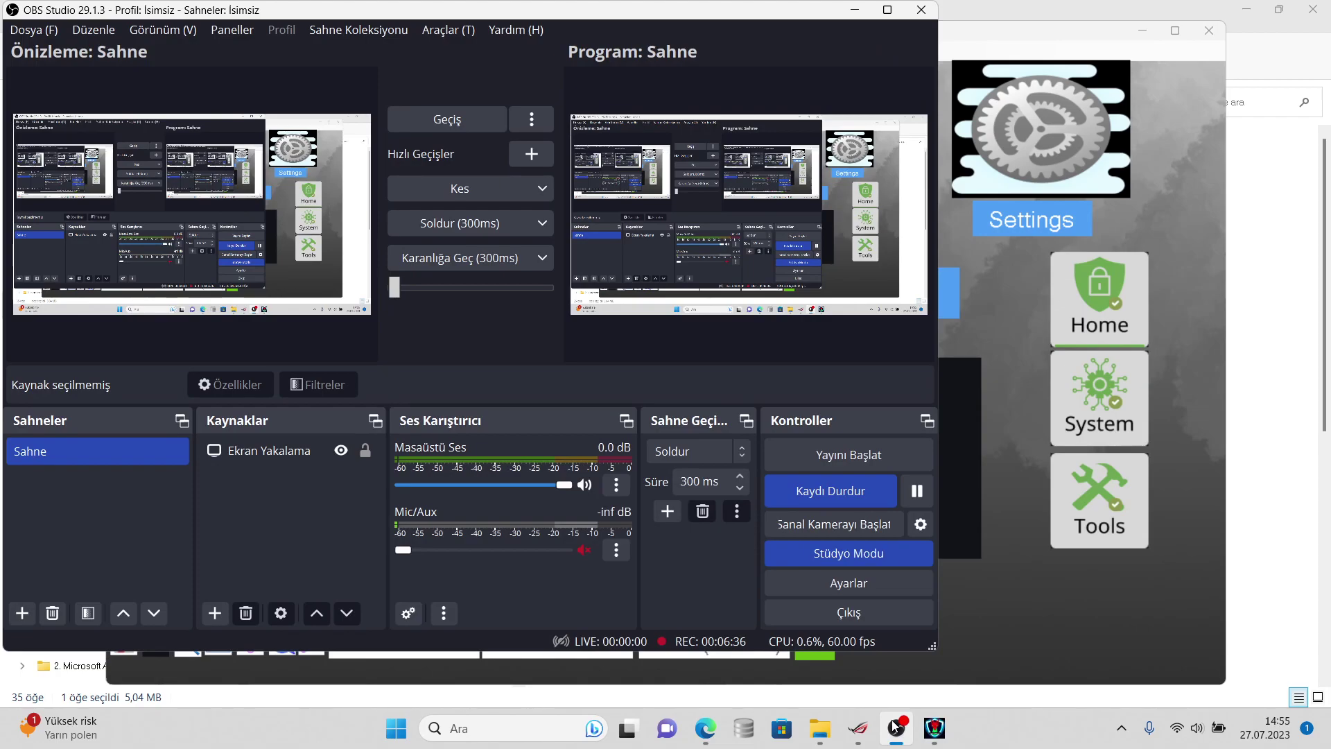
left_click(895, 726)
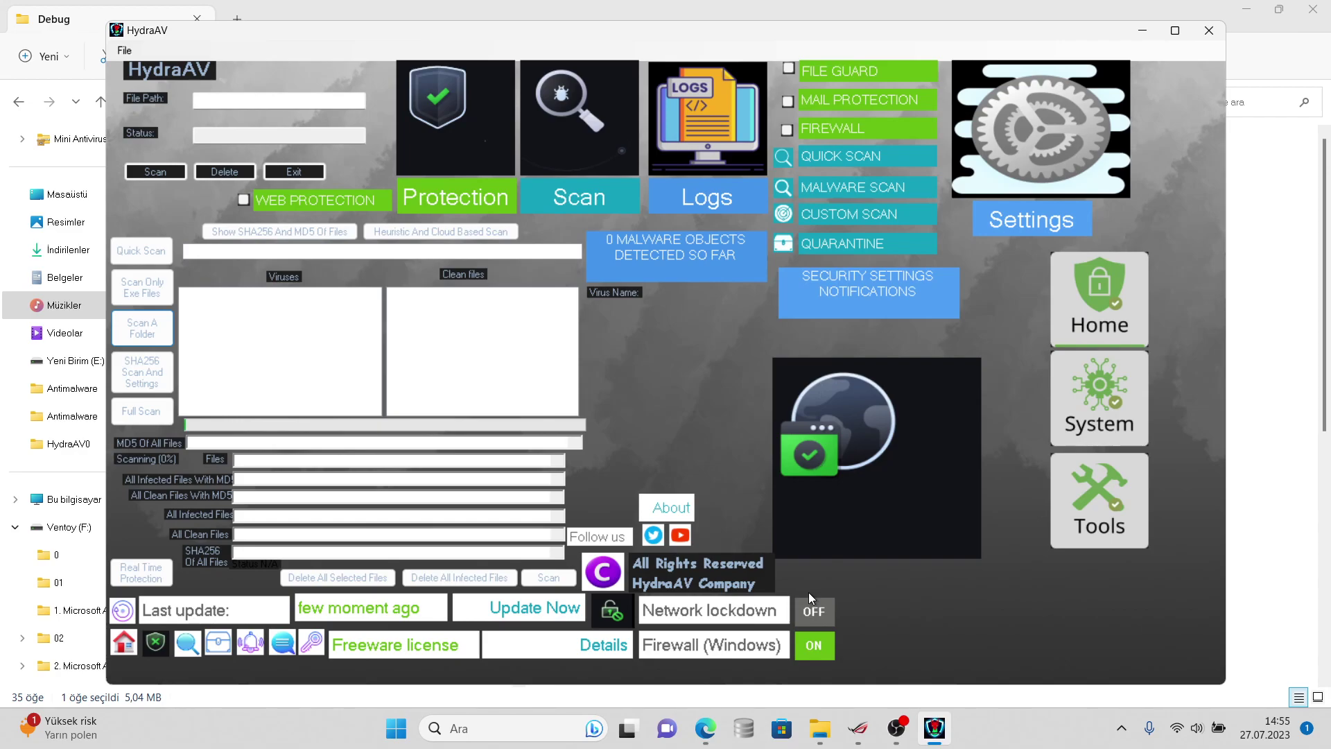
- Navigate from Debug up to the HydraAV0 project and down into the net8.0-windows folder
left_click(1140, 32)
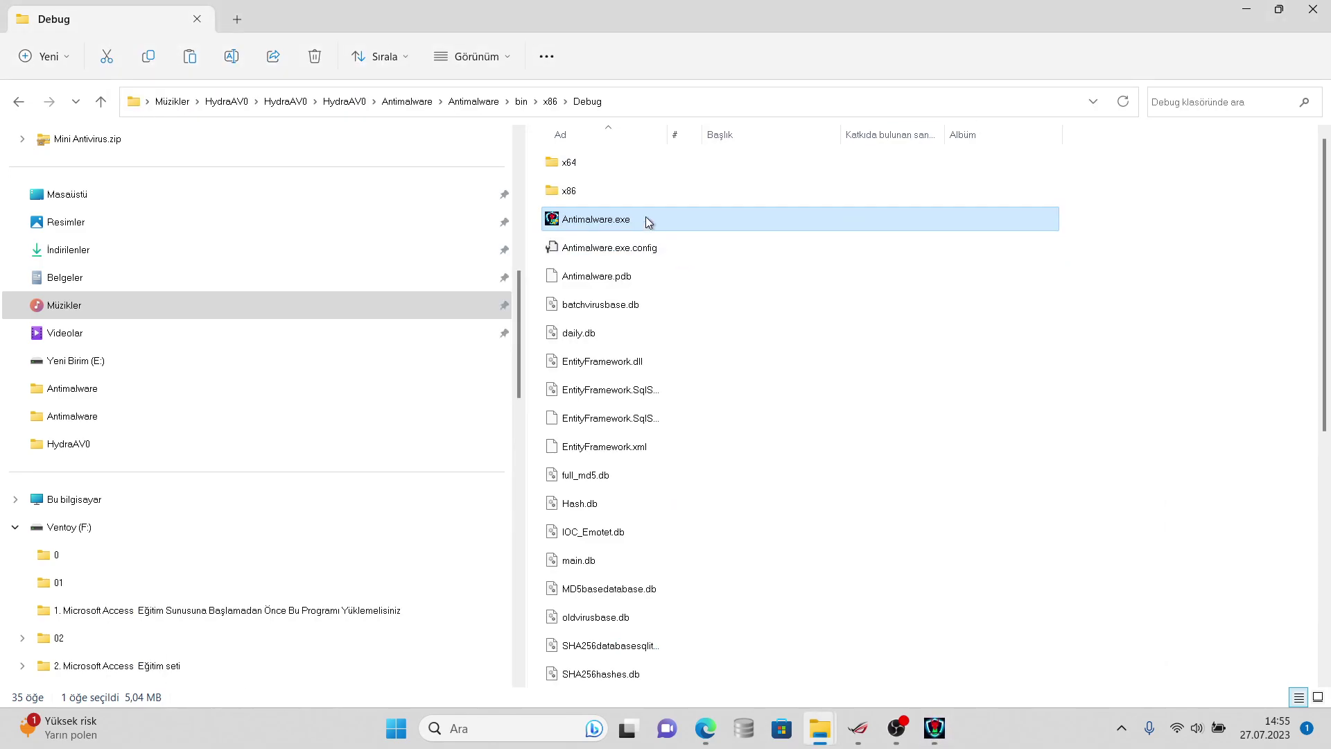
left_click(473, 101)
left_click(406, 102)
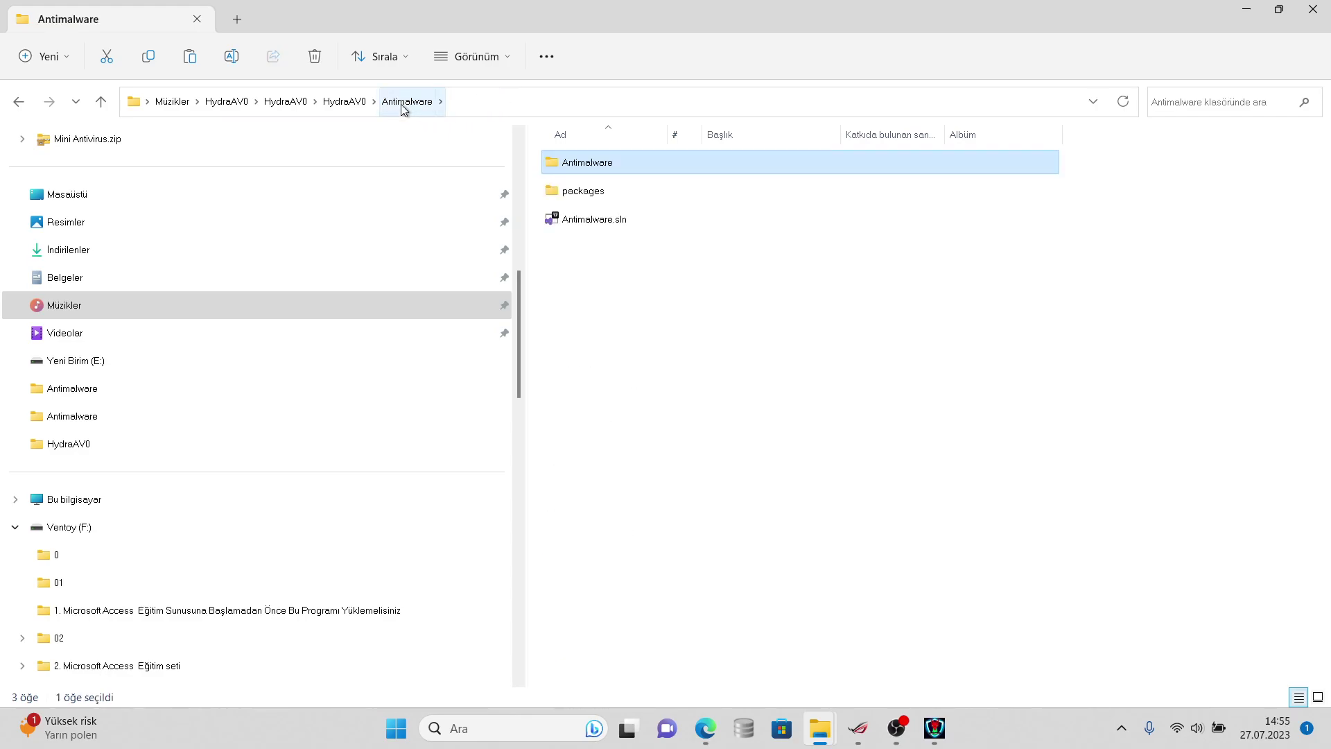
left_click(354, 103)
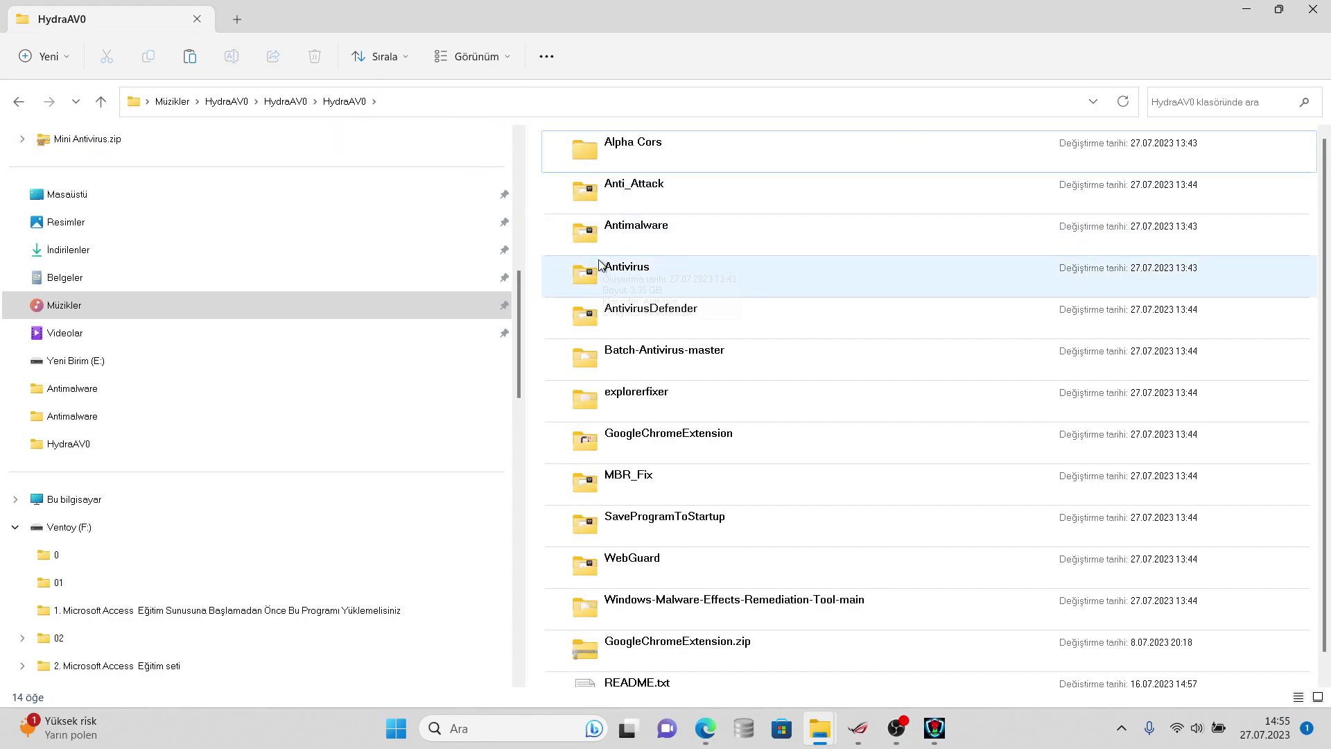
double_click(597, 262)
double_click(596, 165)
double_click(596, 165)
double_click(596, 165)
double_click(596, 165)
left_click(596, 164)
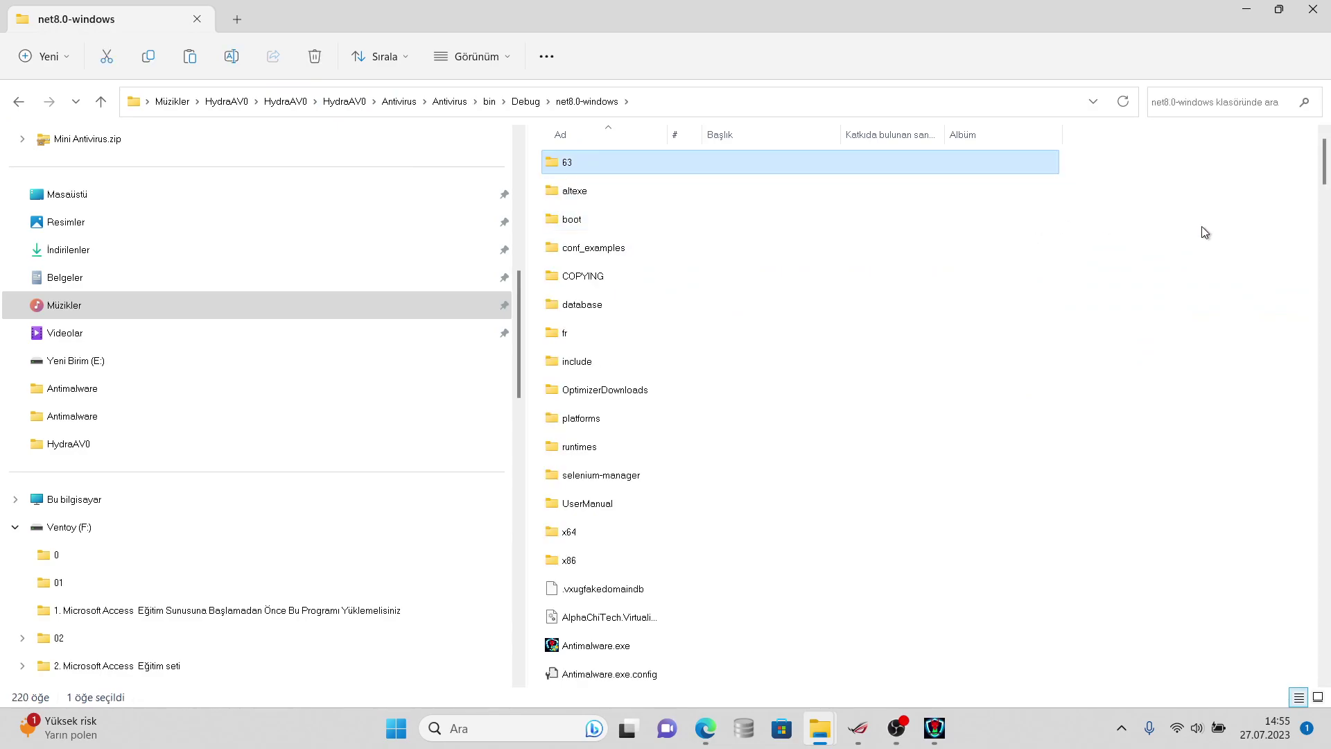
- Paste the new Antimalware.exe over the old copy, launch it, and open the UserManual folder
left_click(1280, 241)
key("ctrl+v")
left_click(1117, 352)
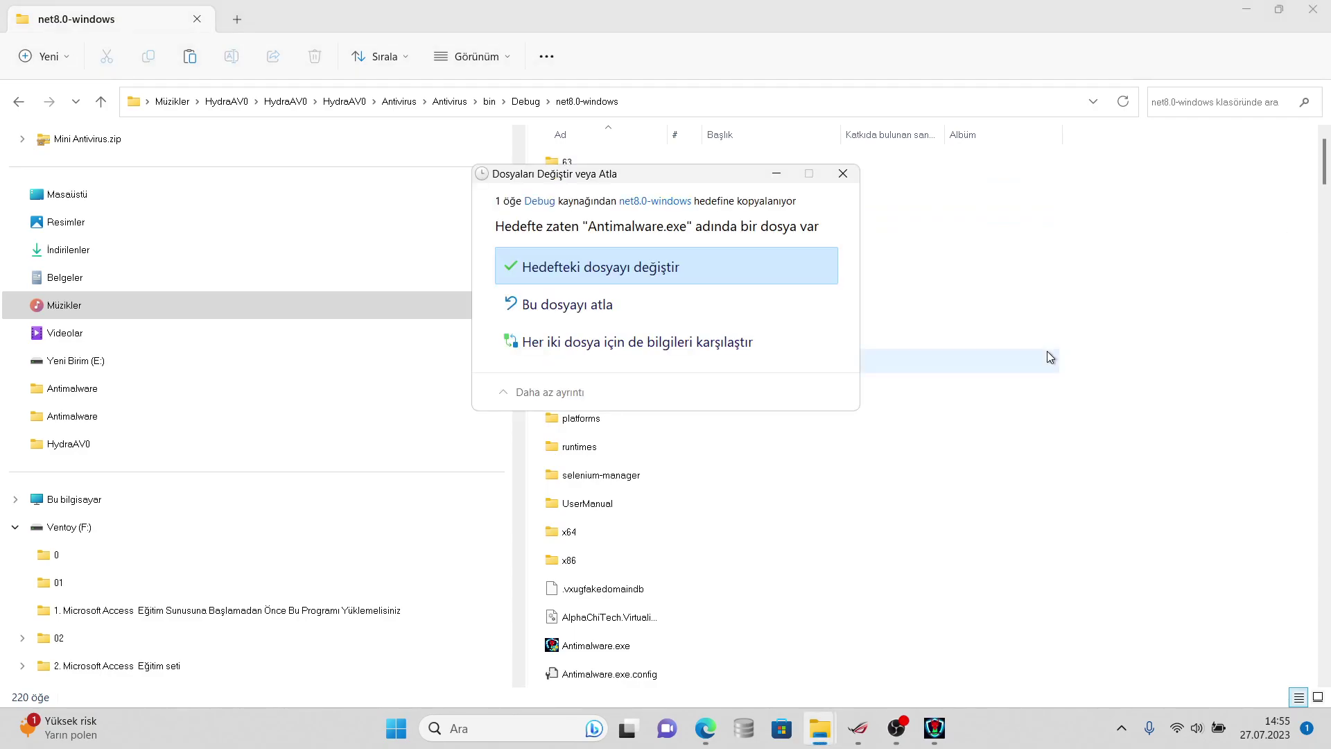
left_click(760, 250)
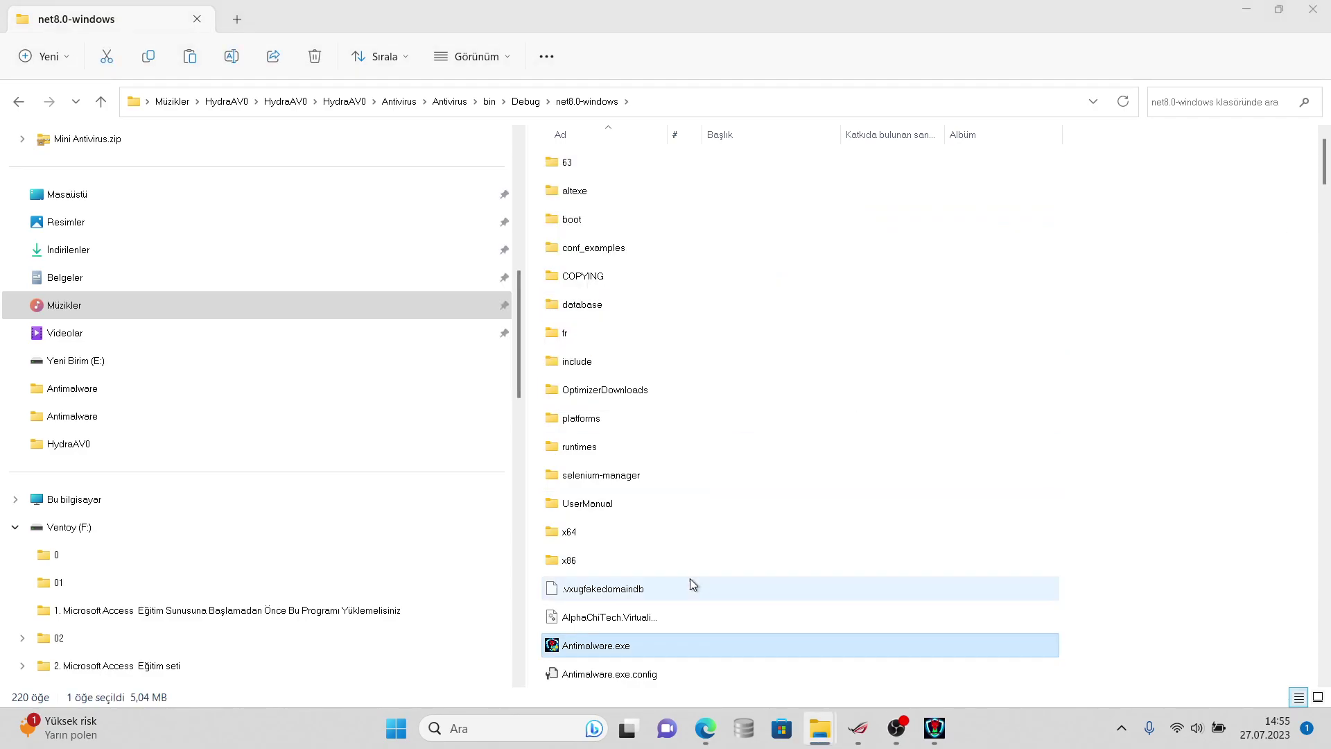
double_click(708, 639)
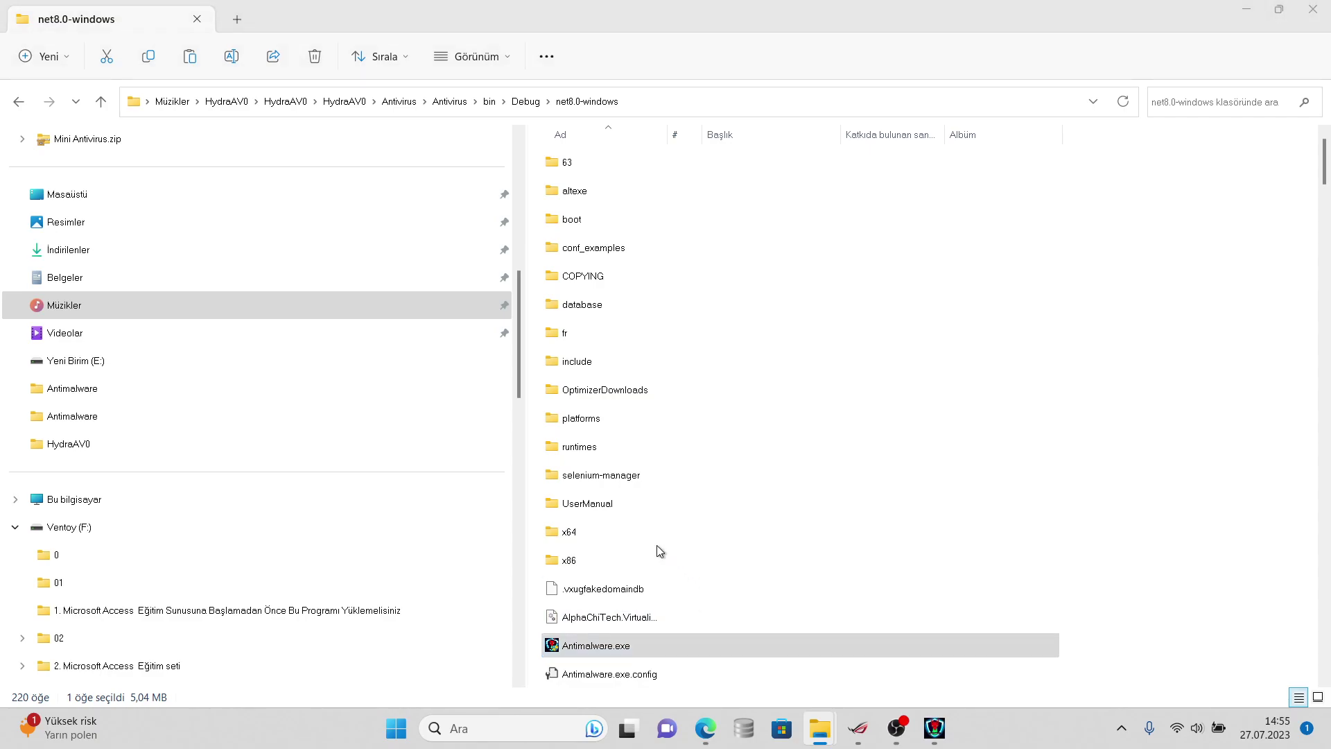
double_click(624, 506)
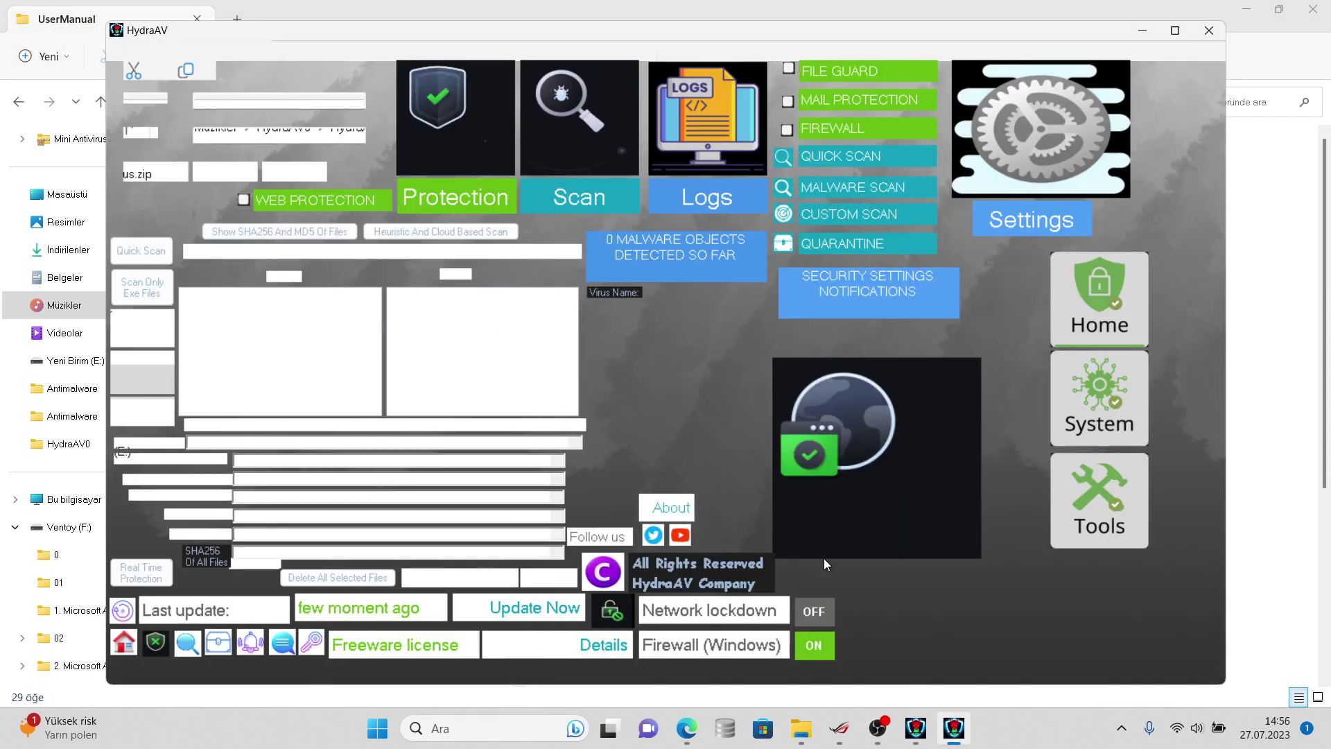
- Scan virussign.com_20230725_Free under Belgeler, choosing the whole folder over its dll64 subfolder
left_click(471, 229)
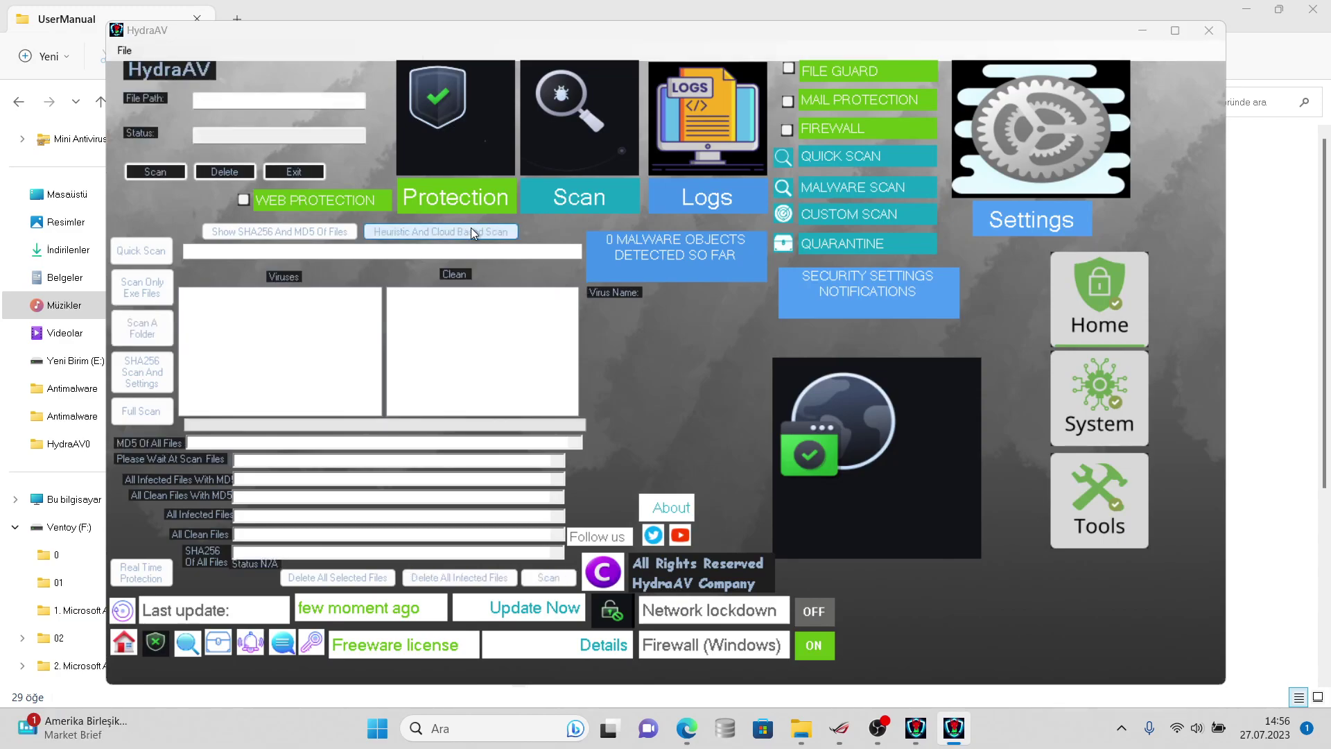
left_click(547, 364)
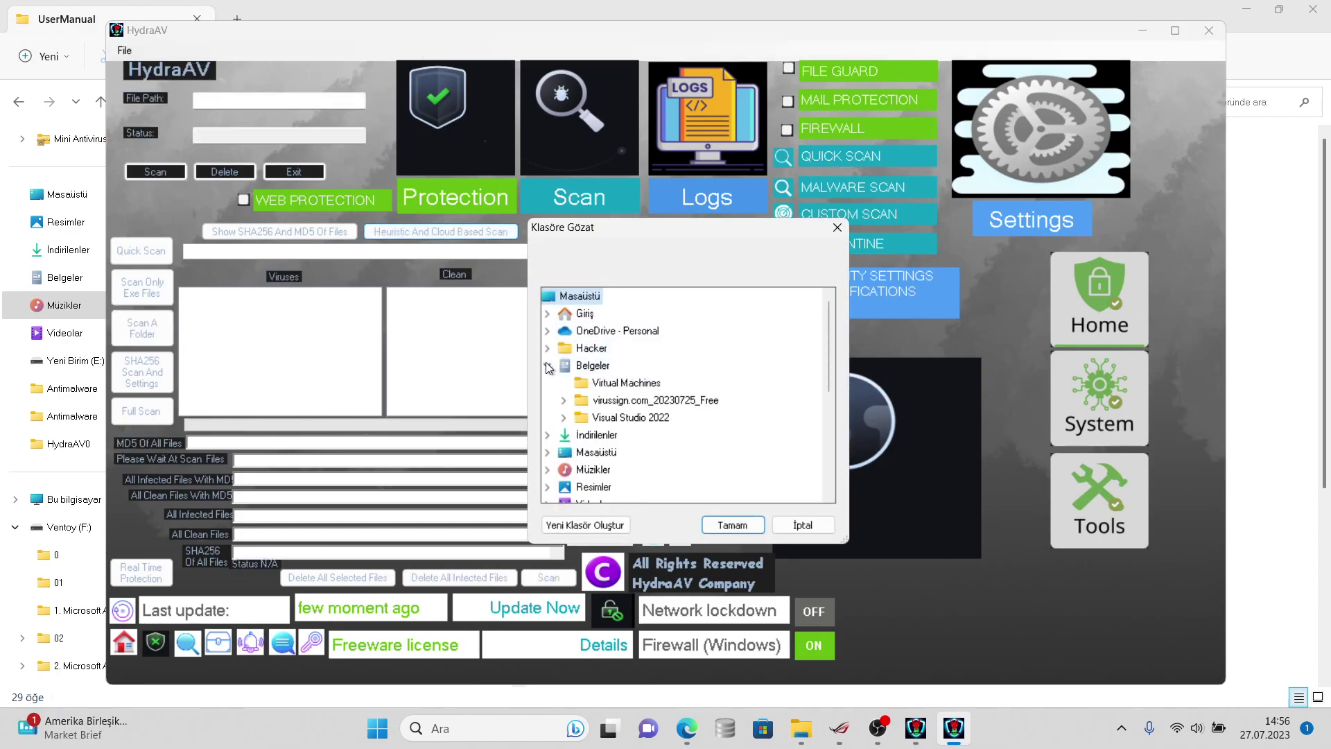
left_click(605, 401)
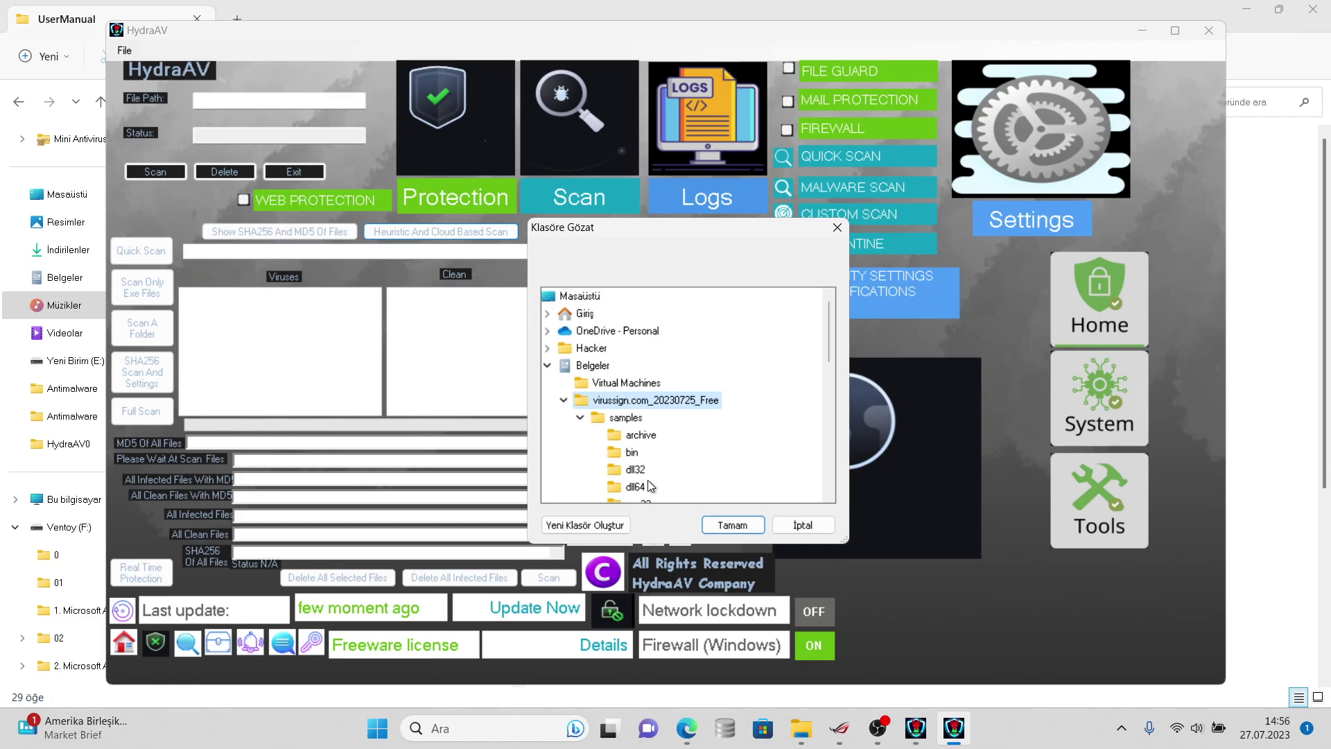
left_click(648, 485)
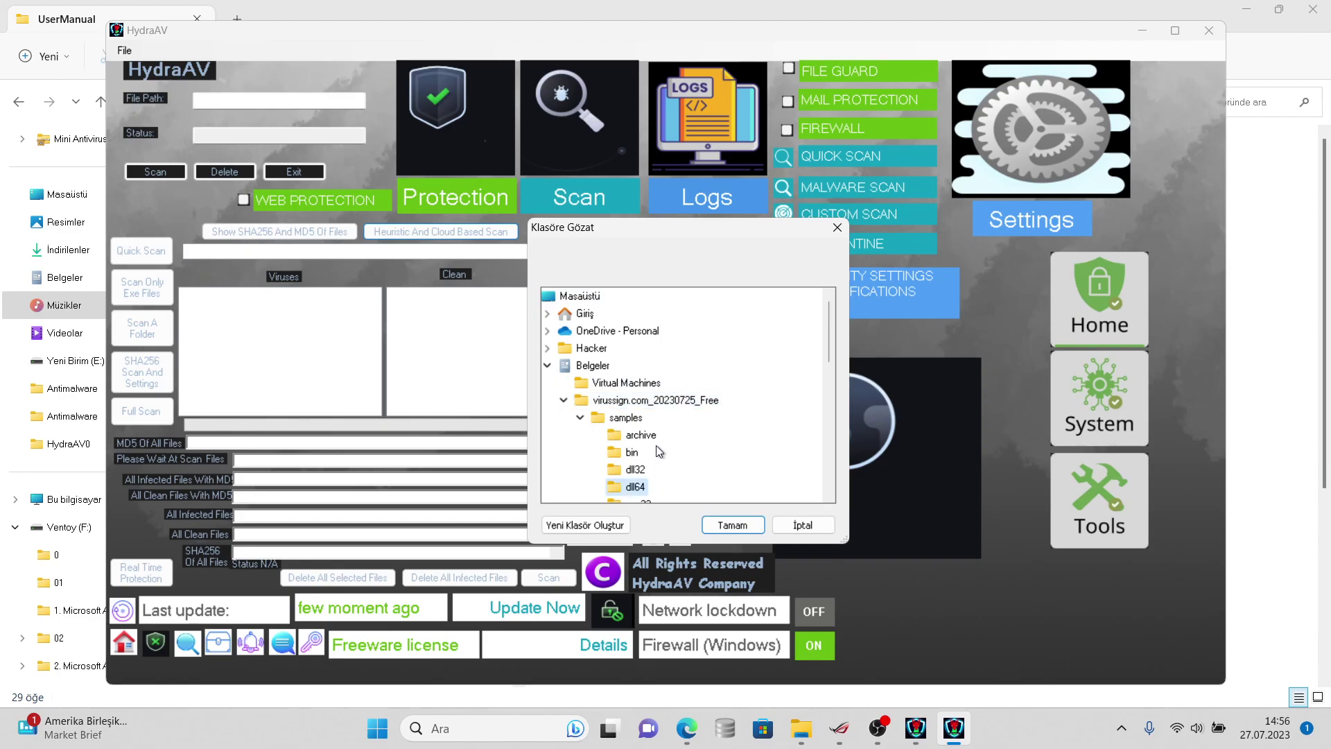
left_click(655, 400)
left_click(736, 525)
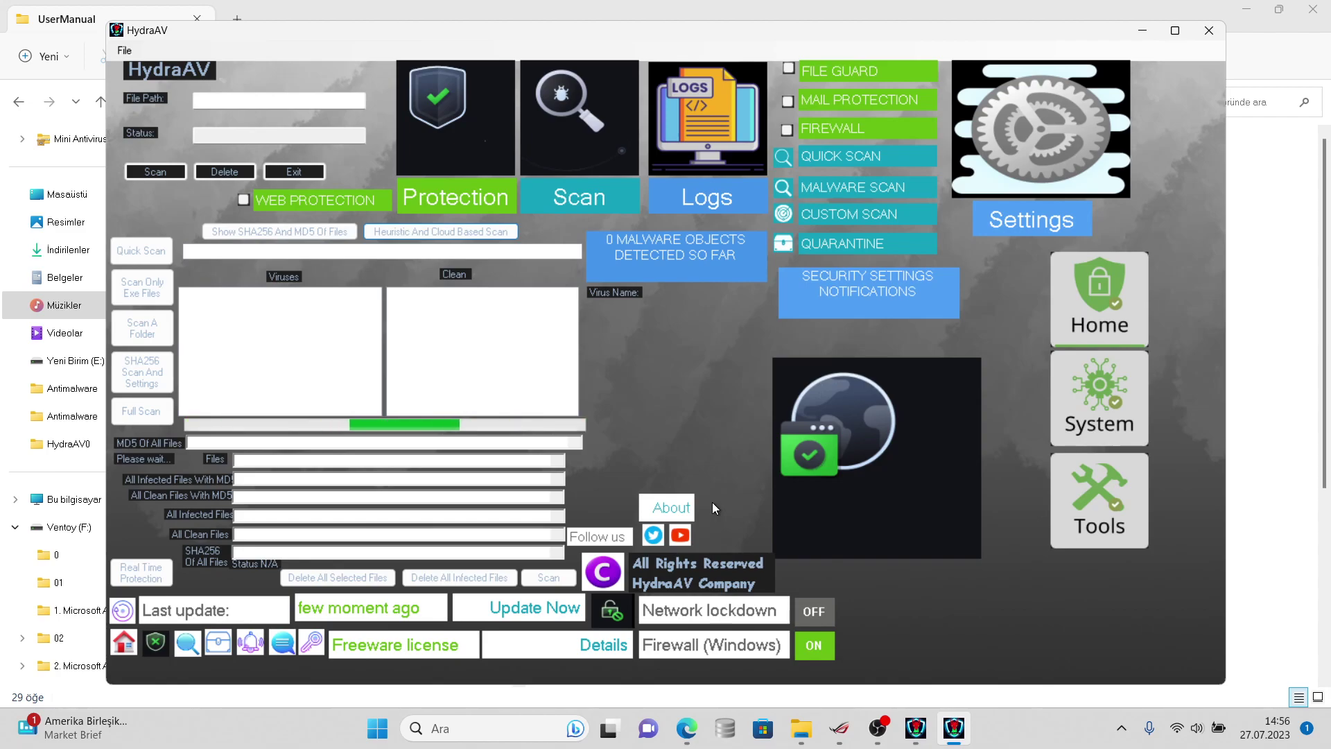
- Switch between File Explorer and both HydraAV windows during the scan, then minimise HydraAV
key("alt+Tab")
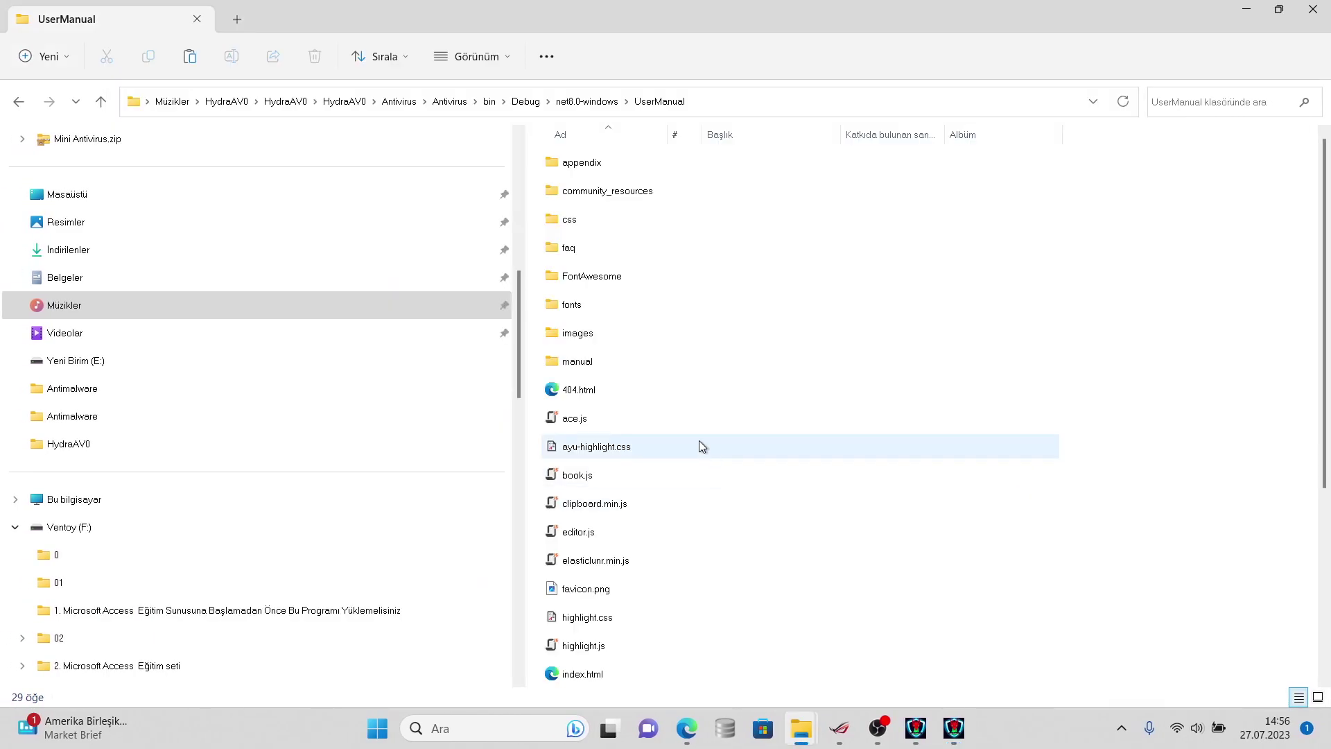
key("alt+Tab")
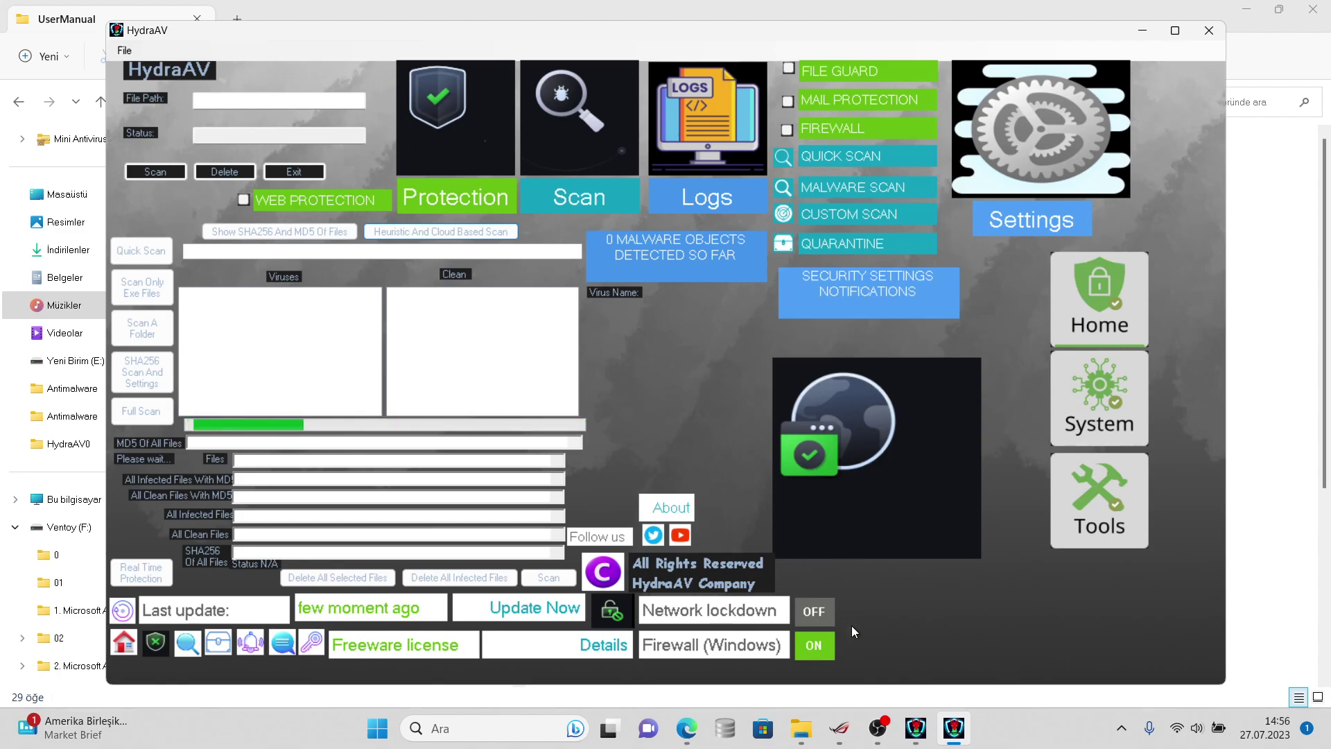
left_click(924, 729)
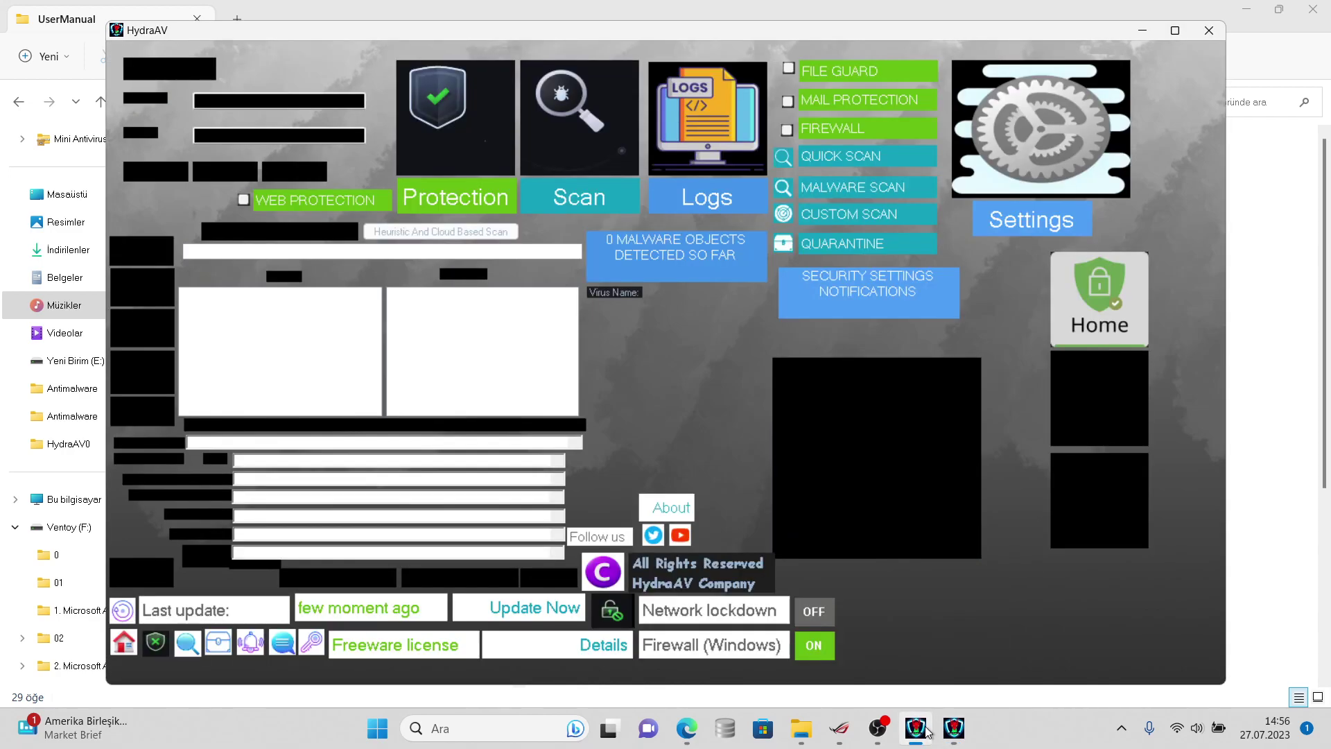
left_click(926, 730)
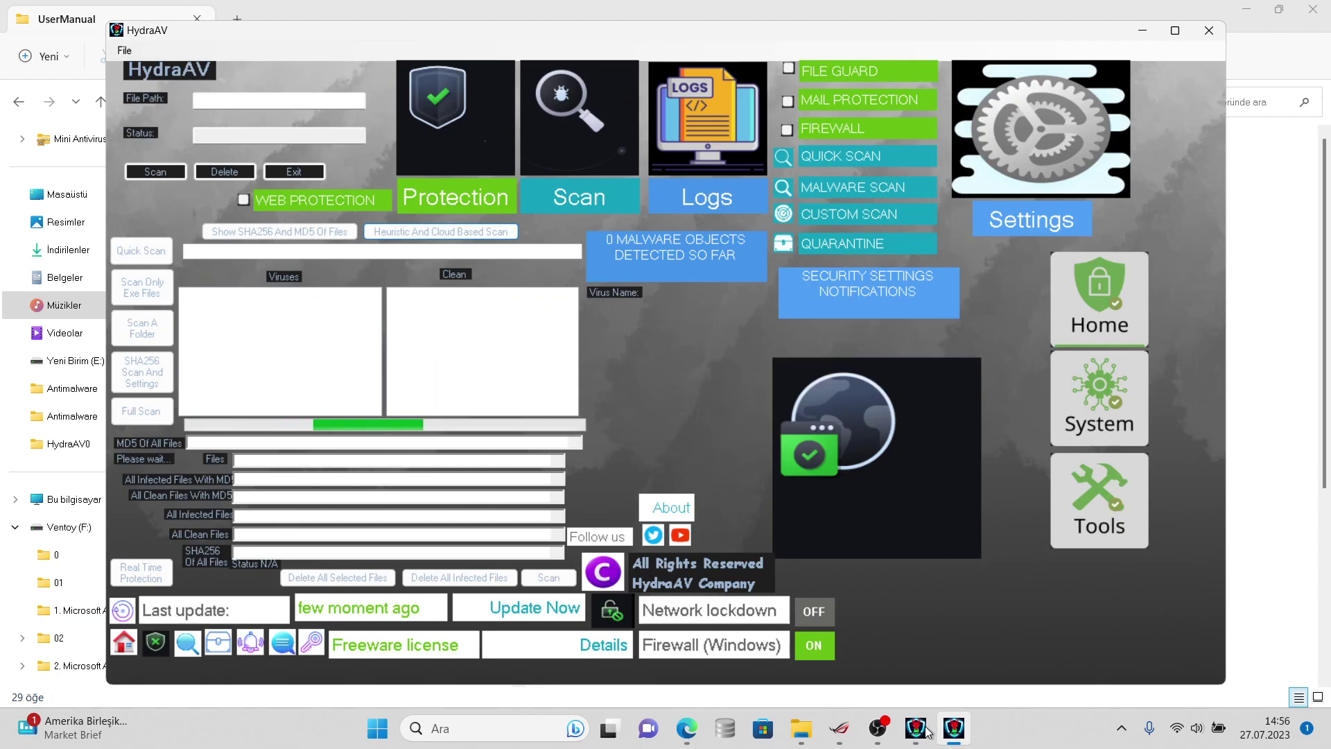
left_click(926, 731)
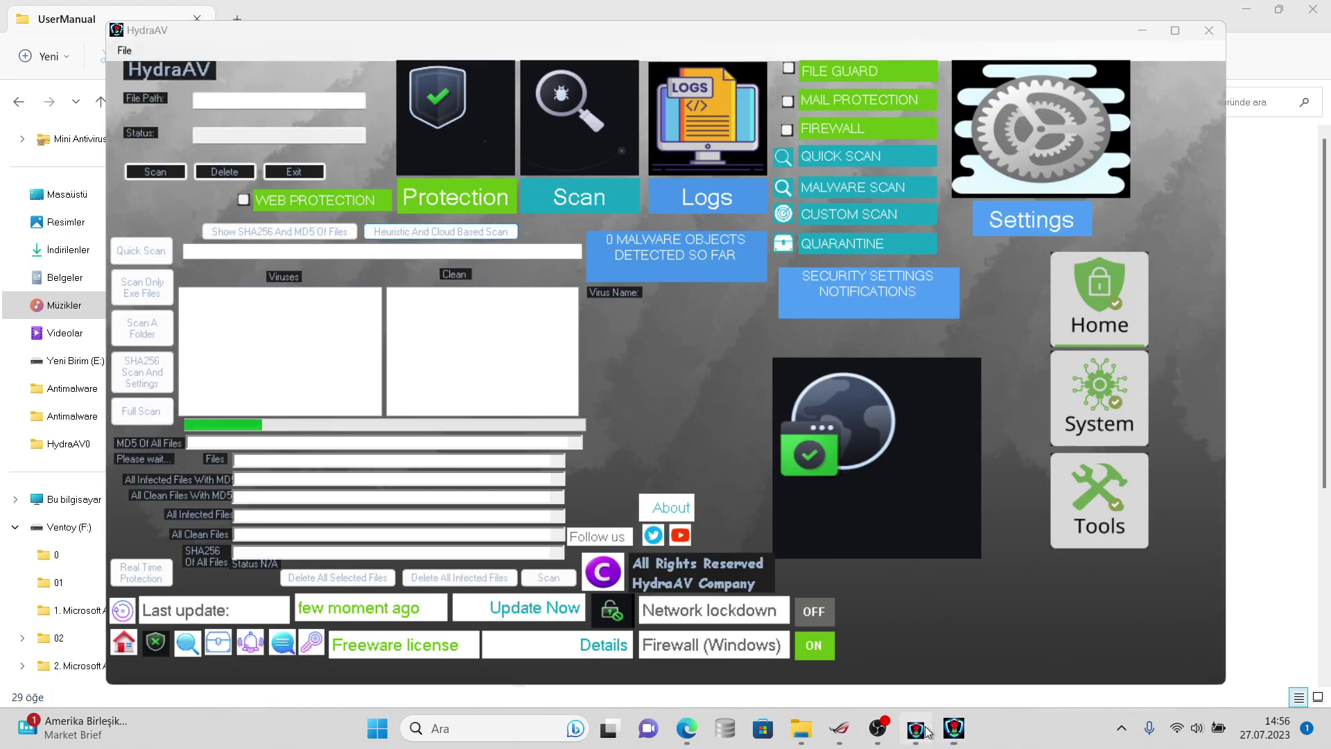
left_click(926, 731)
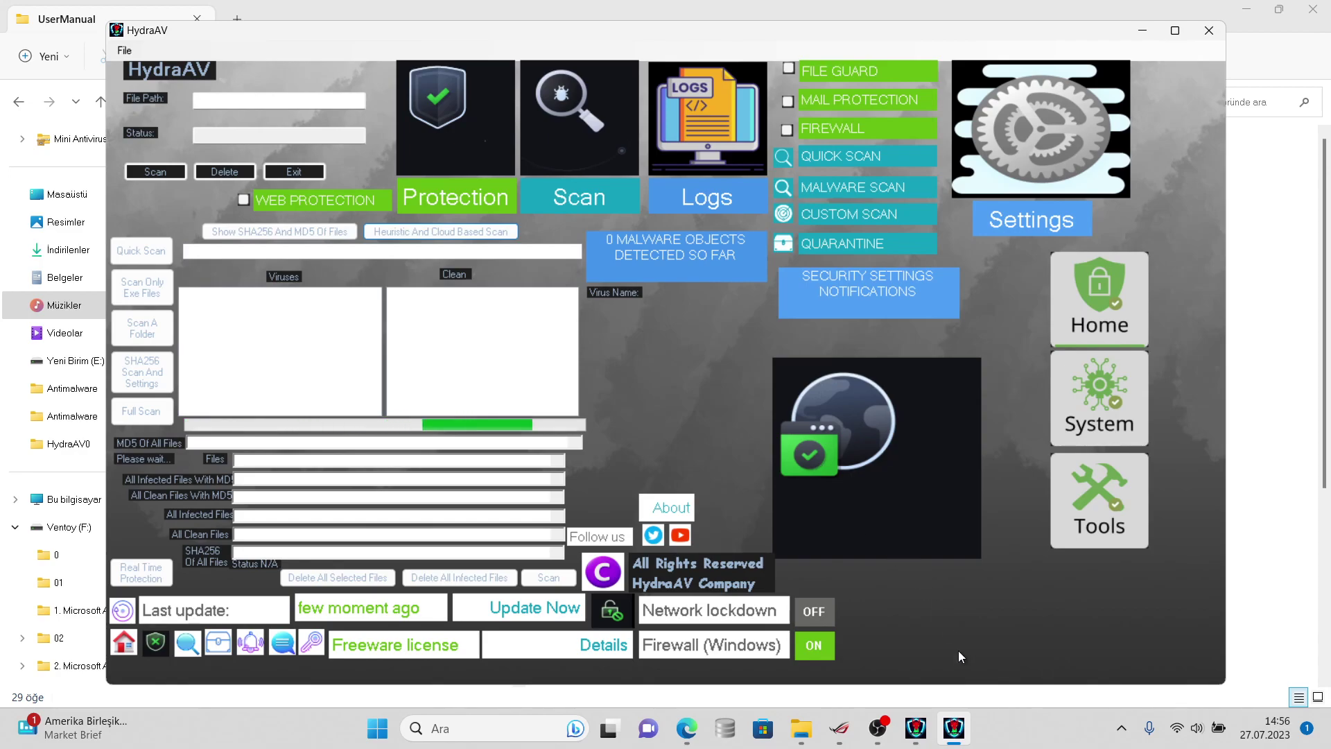
left_click(935, 739)
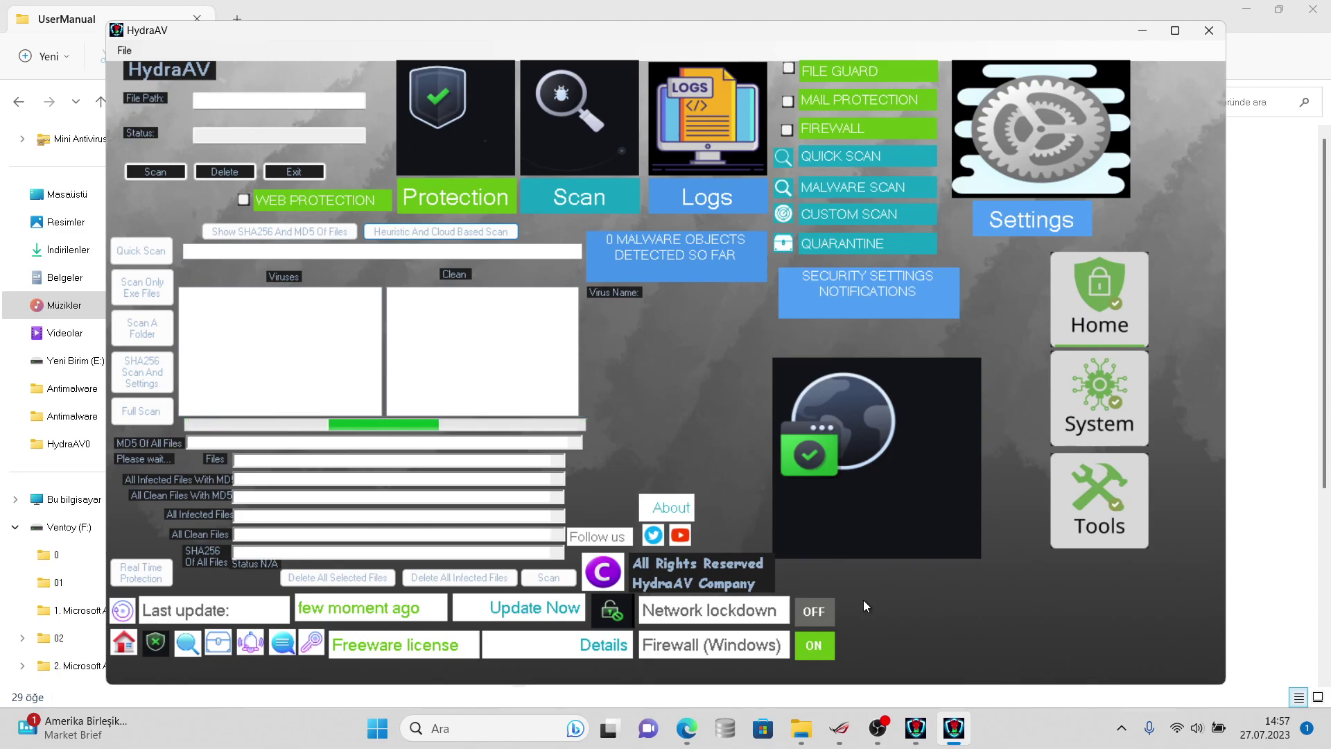
left_click(810, 645)
mouse_move(954, 721)
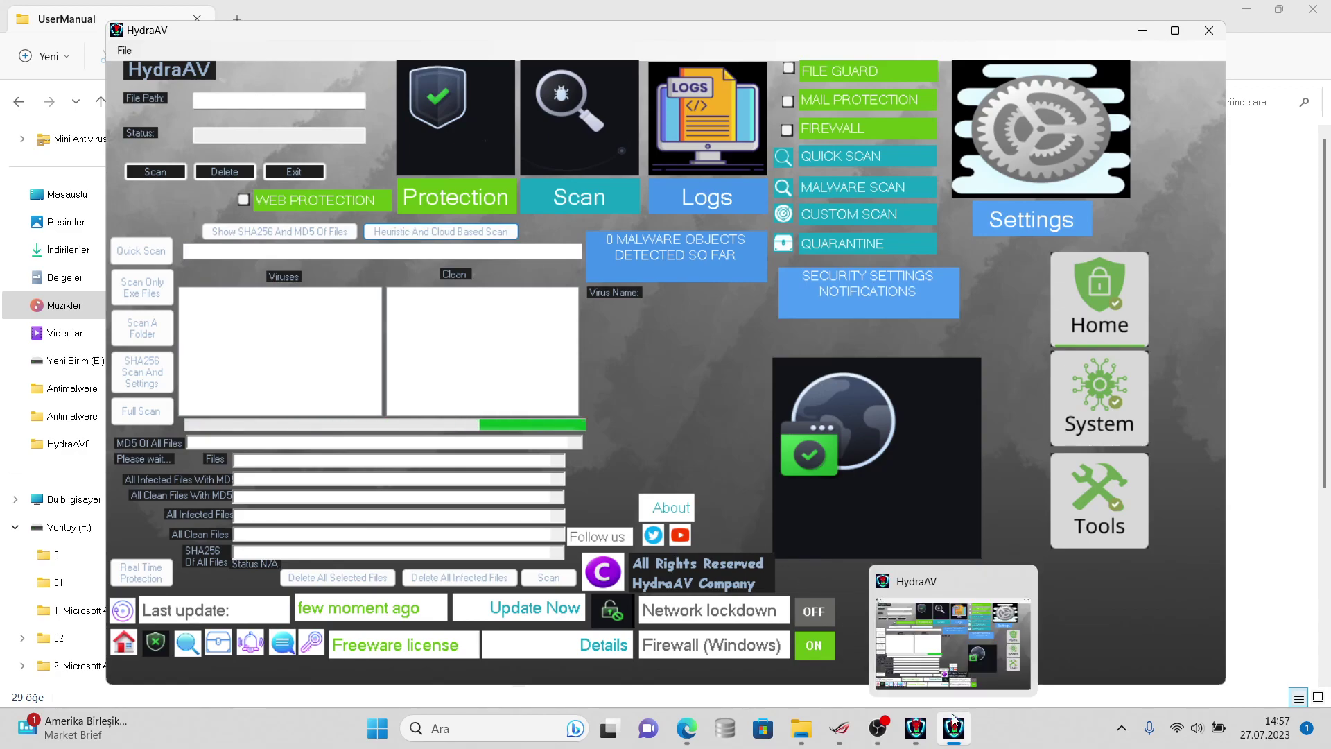
left_click(920, 735)
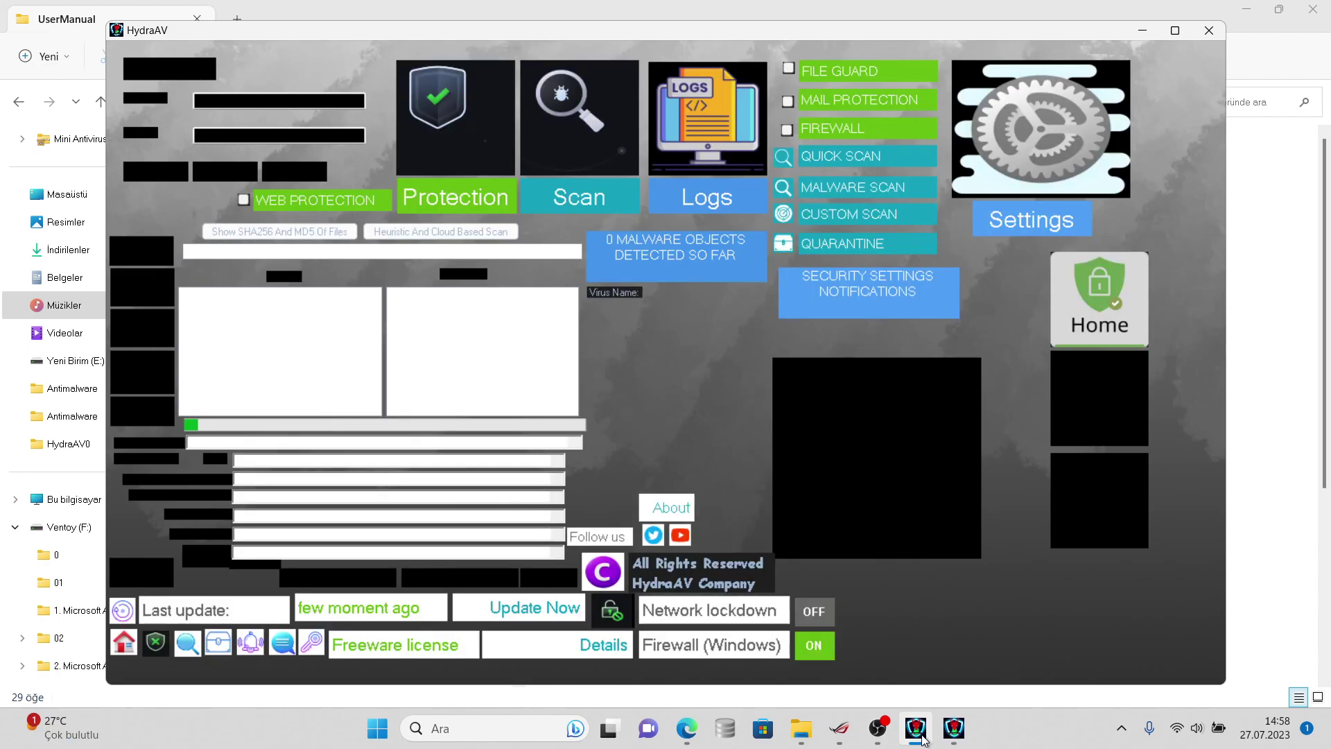
left_click(948, 730)
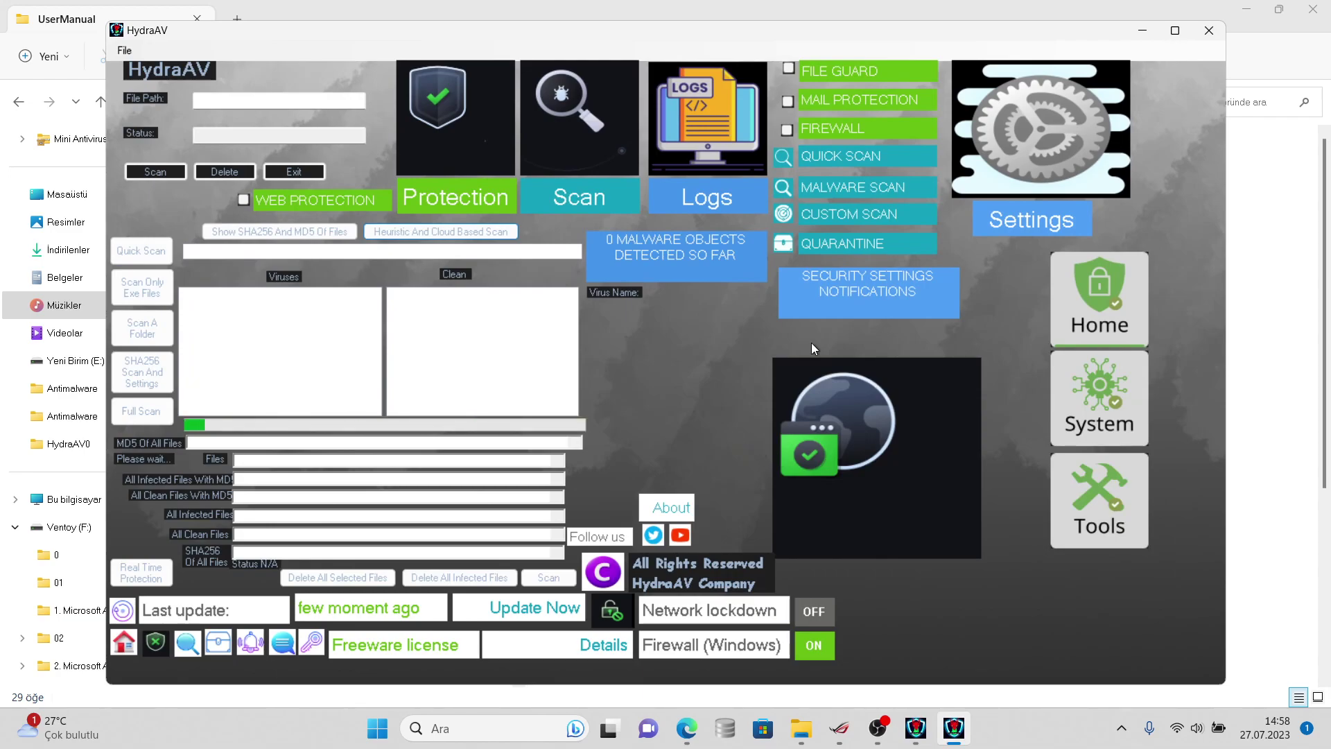
left_click(1142, 30)
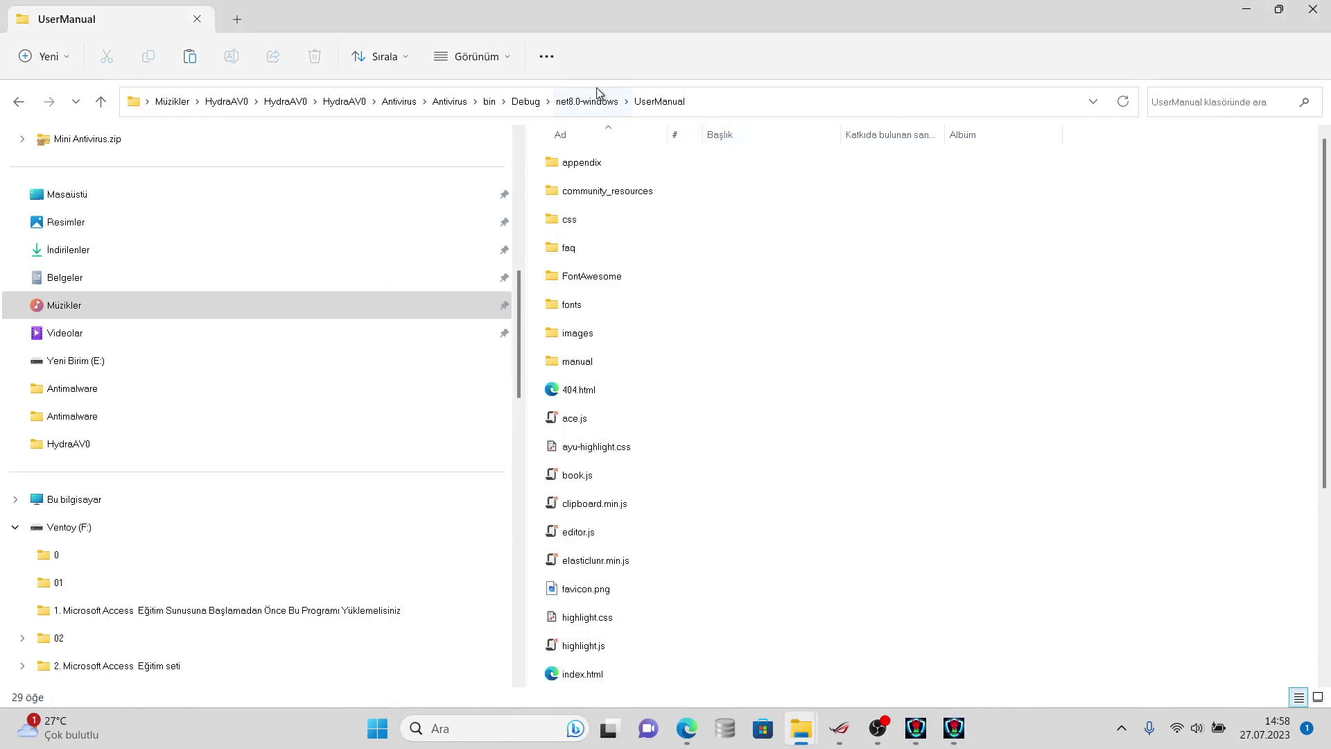
- Navigate up to HydraAV0, enter the Antimalware folder and open antimalware.sln in Visual Studio
left_click(449, 101)
left_click(401, 102)
left_click(347, 102)
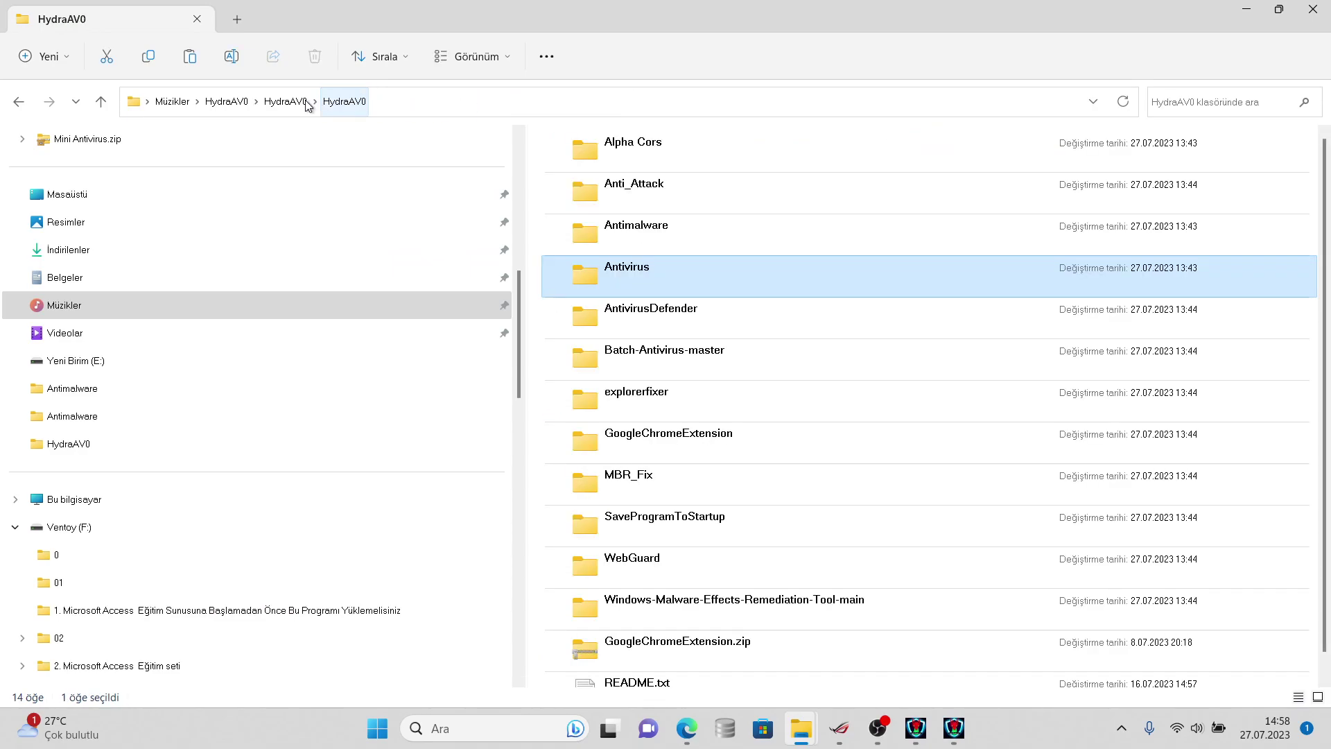
left_click(284, 101)
double_click(614, 193)
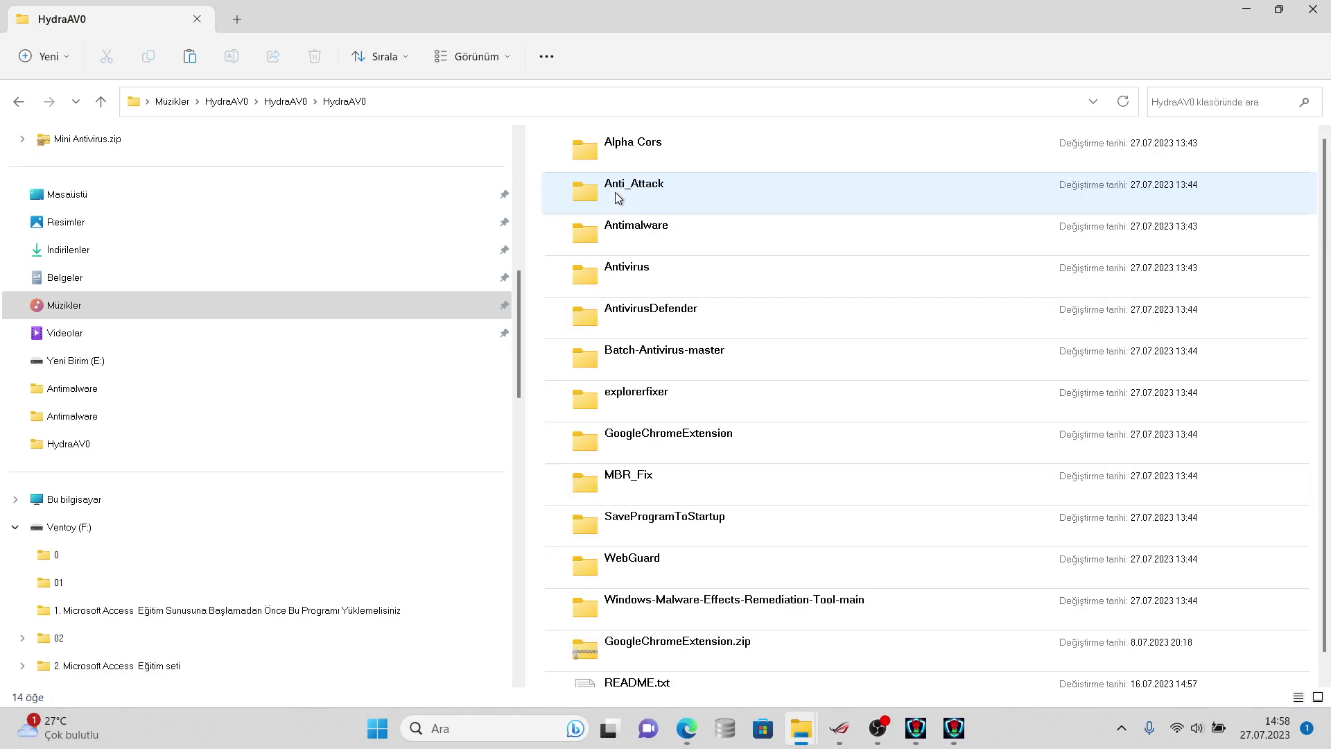
left_click(651, 247)
double_click(651, 247)
double_click(621, 230)
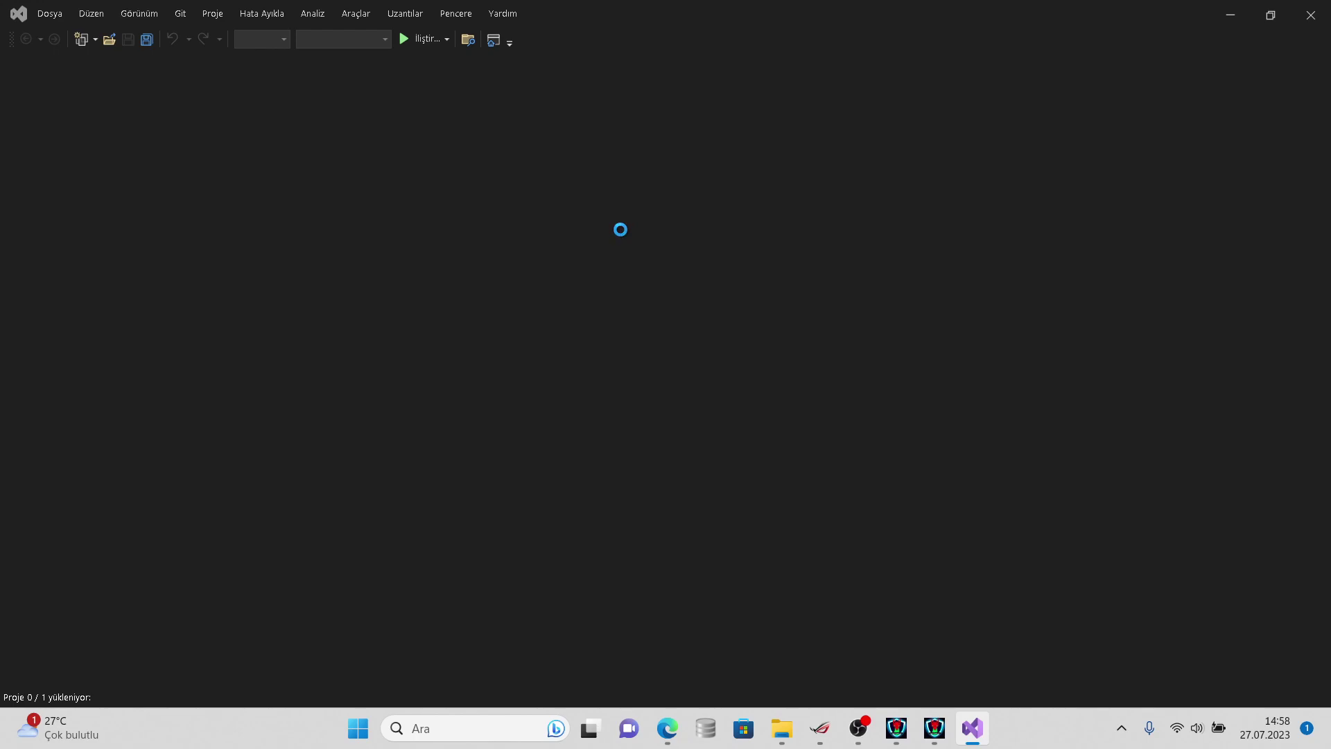
- Set the HydraAV window aside and jump from the form designer to the Form1.cs code
left_click(897, 728)
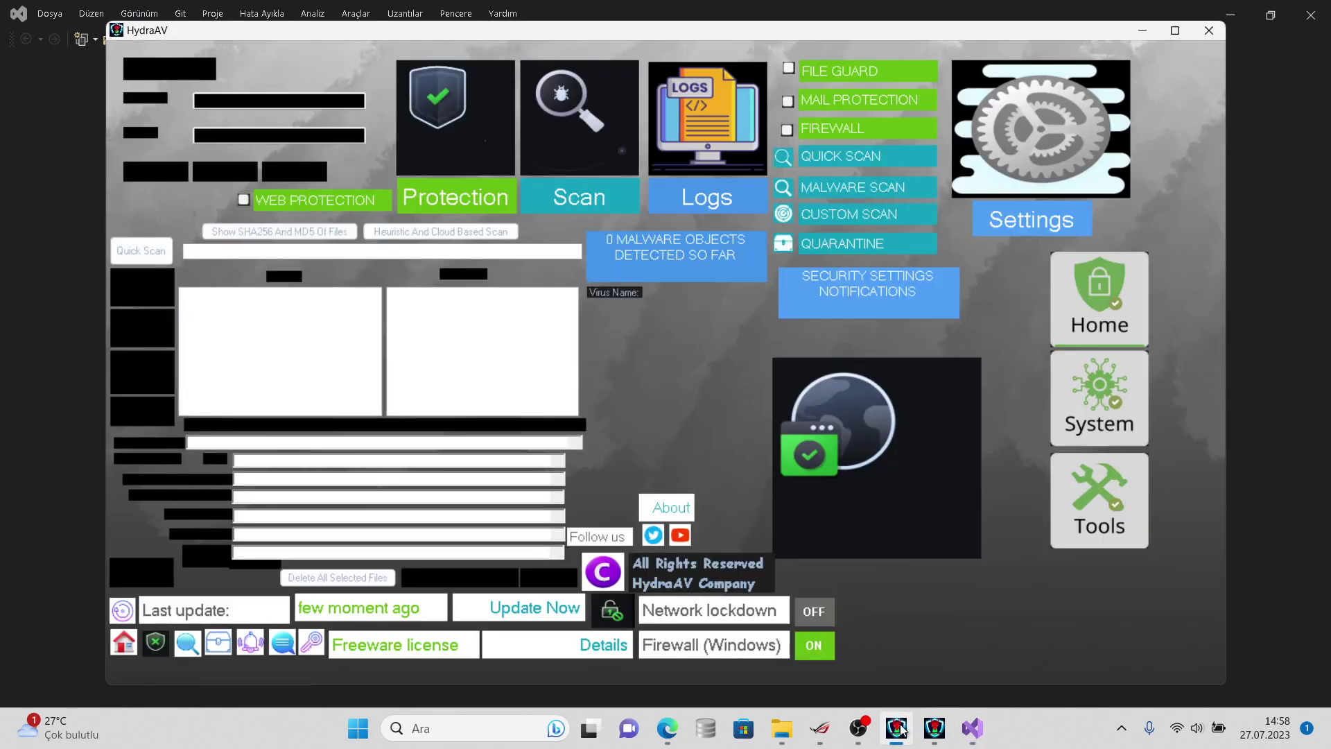
left_click(898, 728)
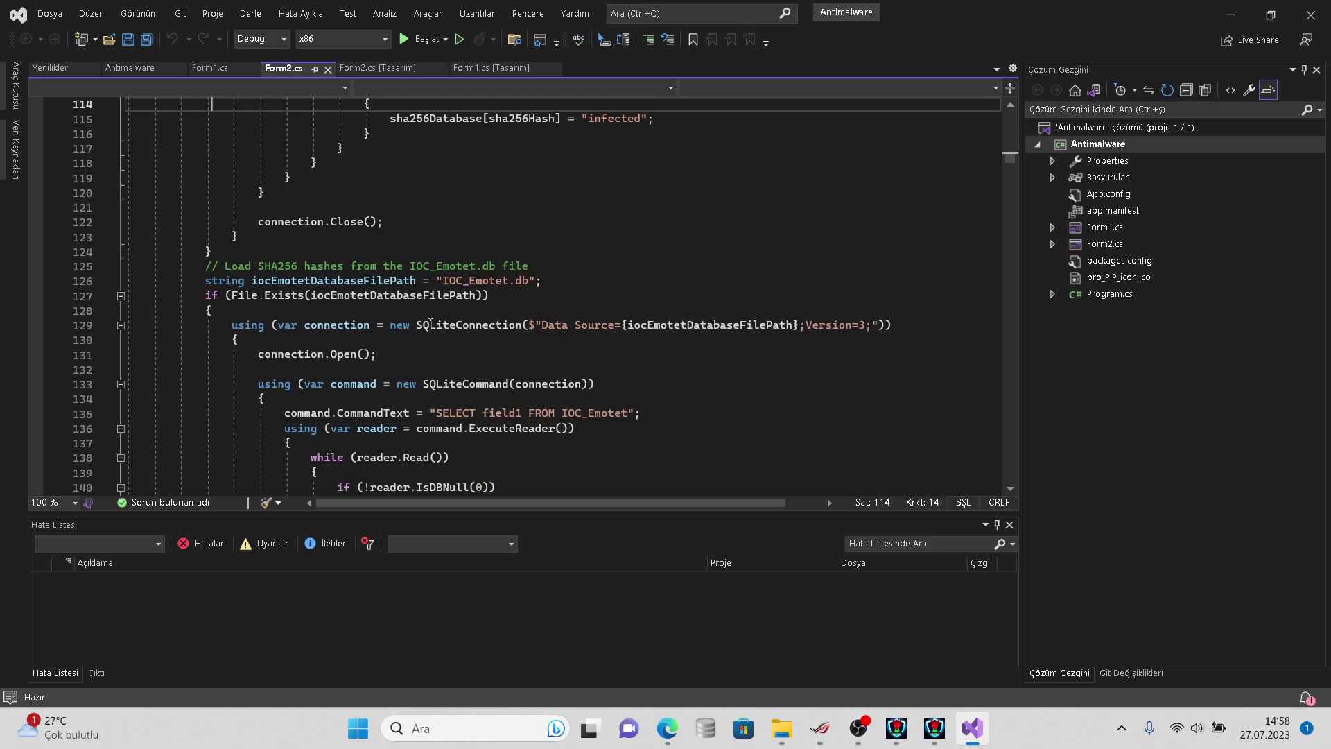
key("ctrl+f")
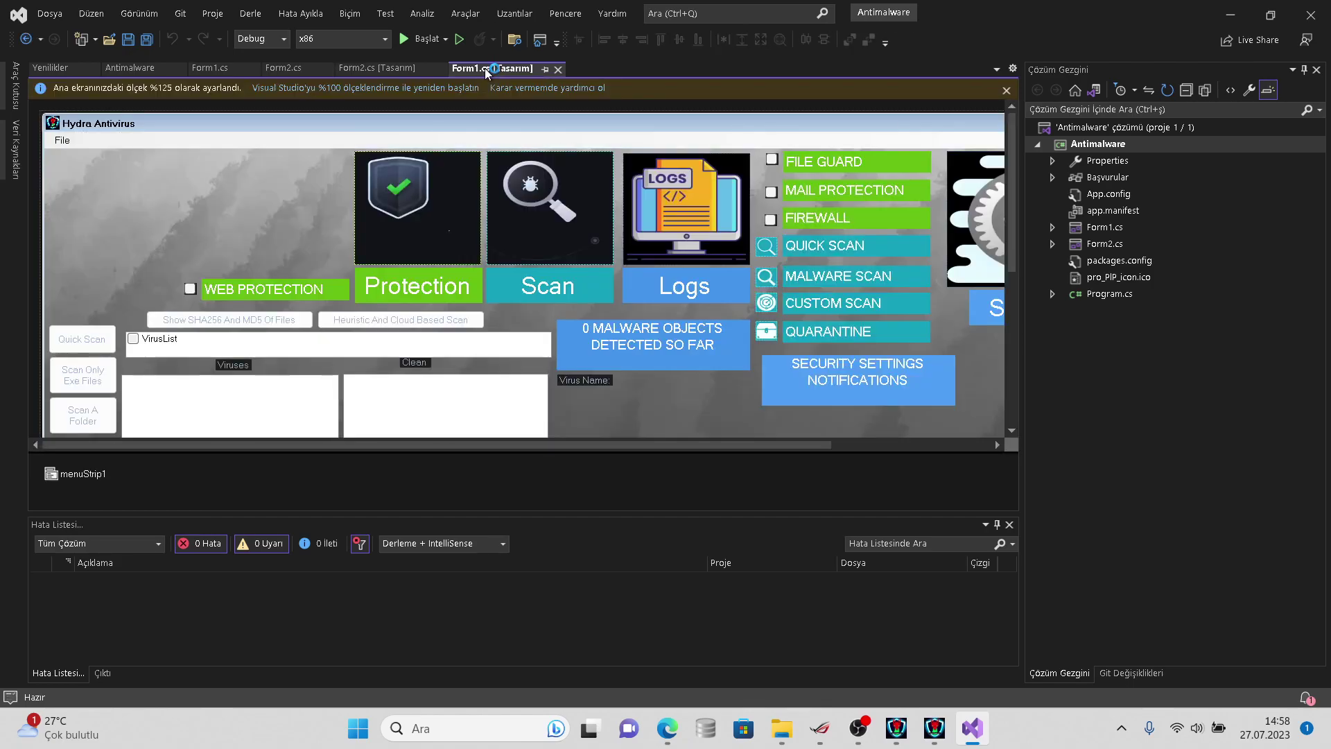
right_click(431, 326)
key("Escape")
right_click(432, 326)
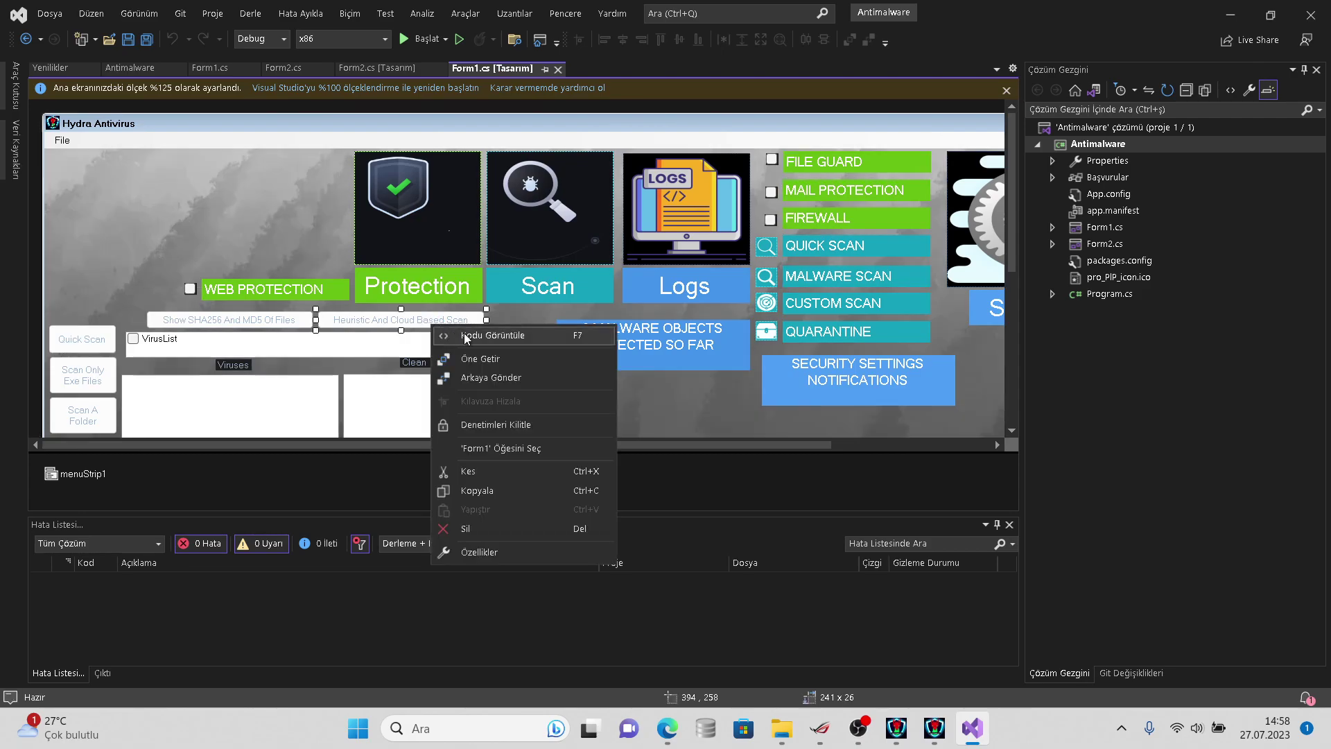
left_click(466, 335)
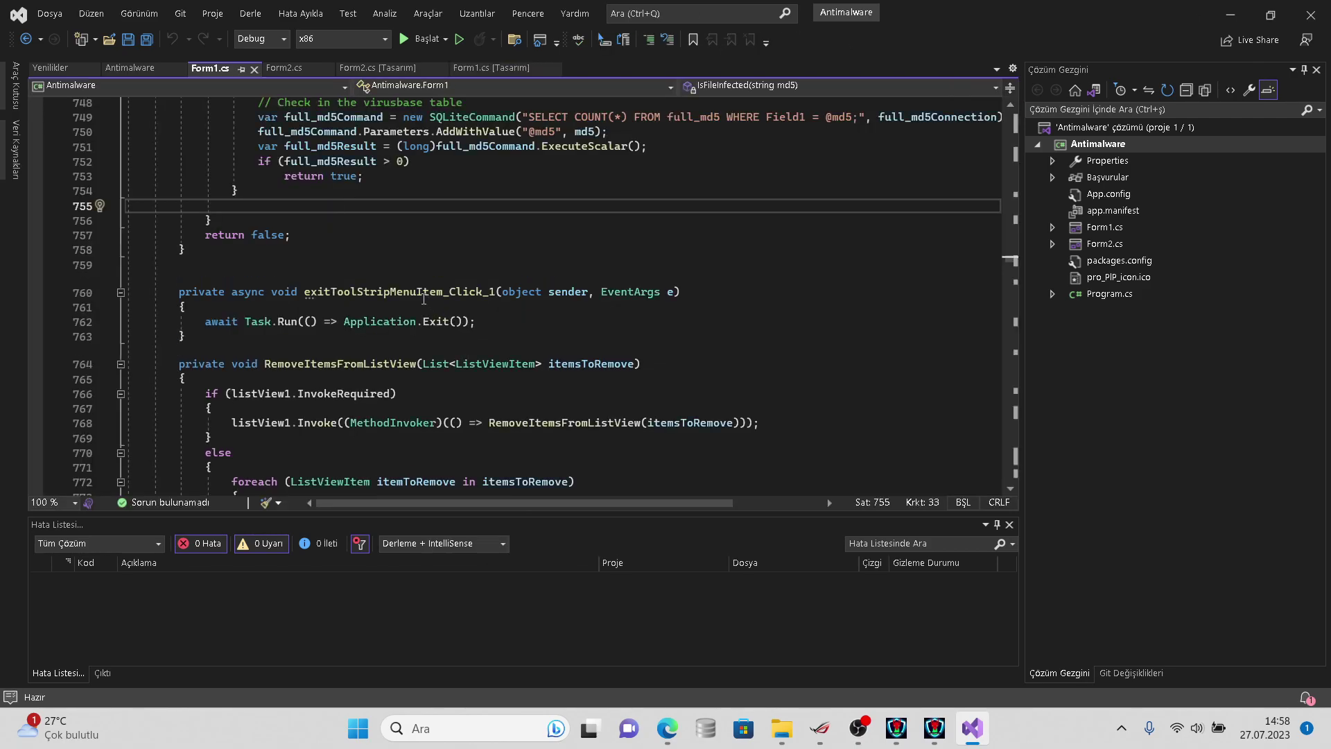
- Browse the detection and database-check code around lines 712–754
key("Up")
key("Down")
key("Down")
key("Up")
key("Up")
key("Up")
key("Up")
key("Up")
key("Up")
key("Up")
key("Up")
key("Up")
key("Up")
key("Up")
key("Up")
key("Up")
key("Up")
key("Up")
key("Up")
key("Up")
key("Up")
key("Up")
key("Up")
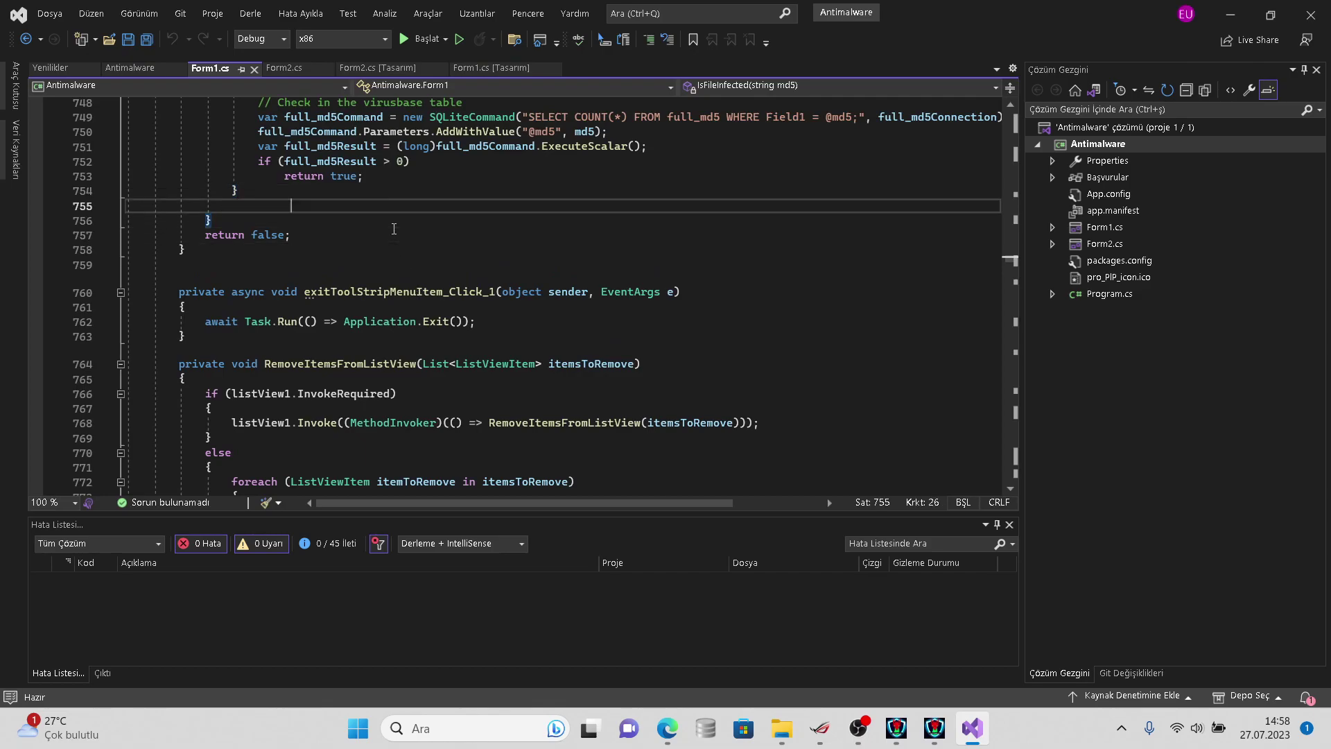
key("Up")
key("Up")
key("Up")
key("Up")
key("Up")
key("Up")
key("Up")
key("Up")
key("Up")
key("Up")
key("Up")
key("Up")
key("Up")
key("Up")
key("Up")
key("Up")
key("Up")
key("Up")
key("Up")
key("Up")
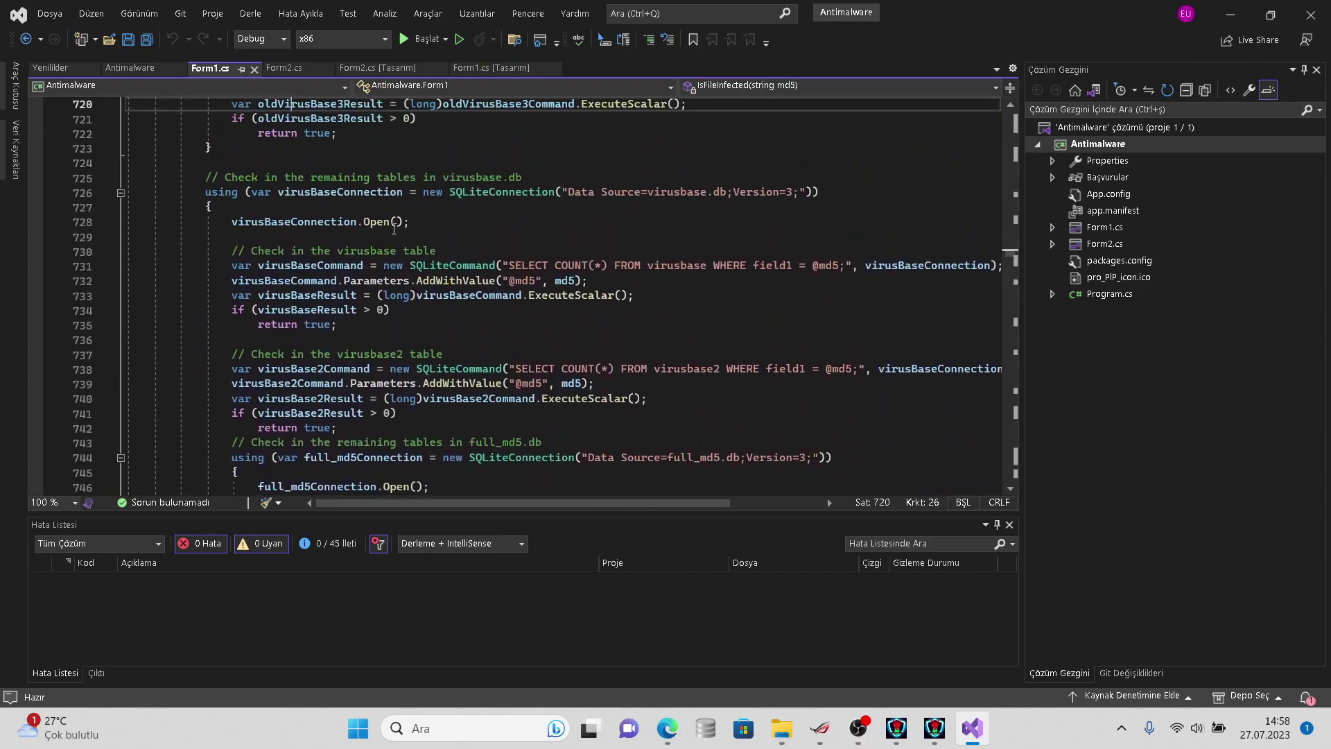
key("Up")
key("Up")
key("Up")
key("Up")
key("Up")
key("Up")
key("Down")
key("Down")
key("Down")
key("Down")
key("Down")
key("Down")
key("Down")
key("Down")
key("Down")
key("Down")
key("Down")
key("Down")
key("Down")
key("Down")
key("Down")
key("Down")
key("Down")
key("Down")
key("Down")
key("Down")
key("Down")
key("Down")
key("Down")
key("Down")
key("Down")
key("Down")
key("Down")
key("Down")
key("Down")
key("Down")
key("Down")
key("Down")
key("Down")
key("Down")
key("Down")
key("Down")
key("Down")
key("Down")
key("Down")
key("Down")
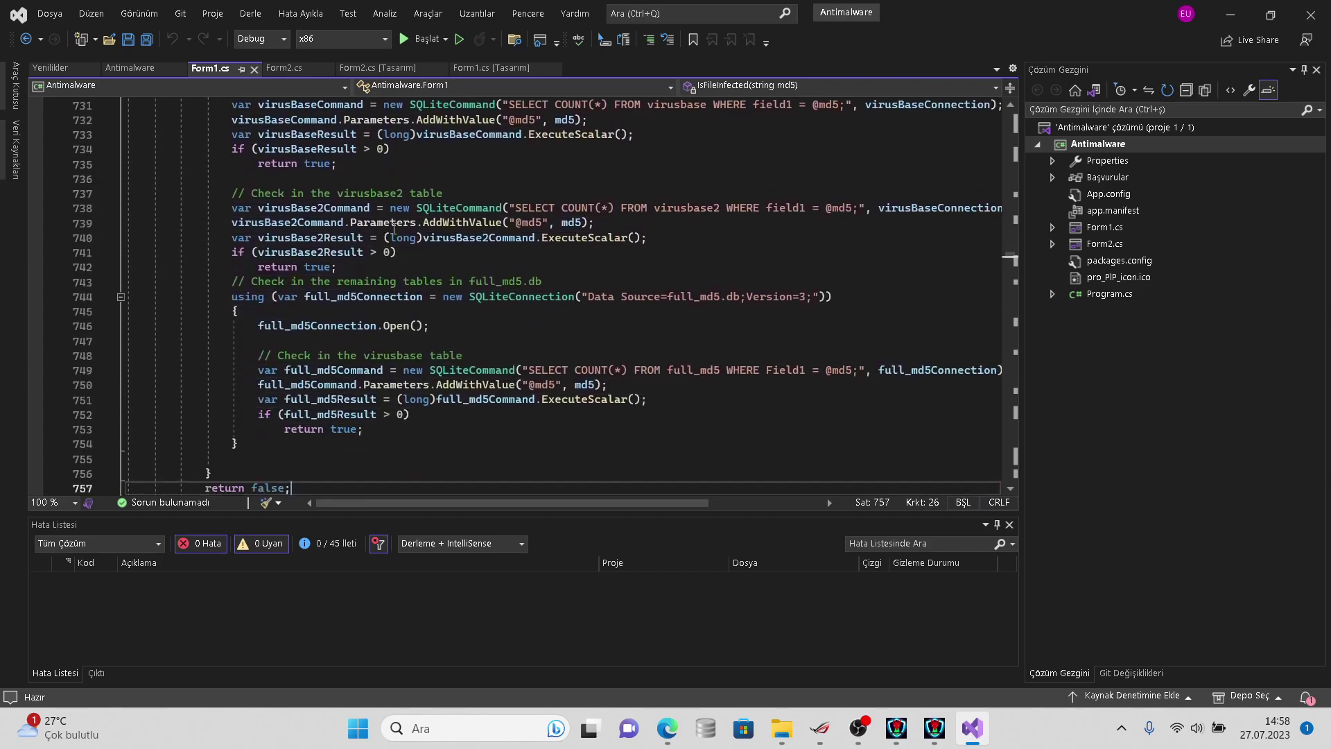
key("Down")
key("Down")
key("Down")
key("Down")
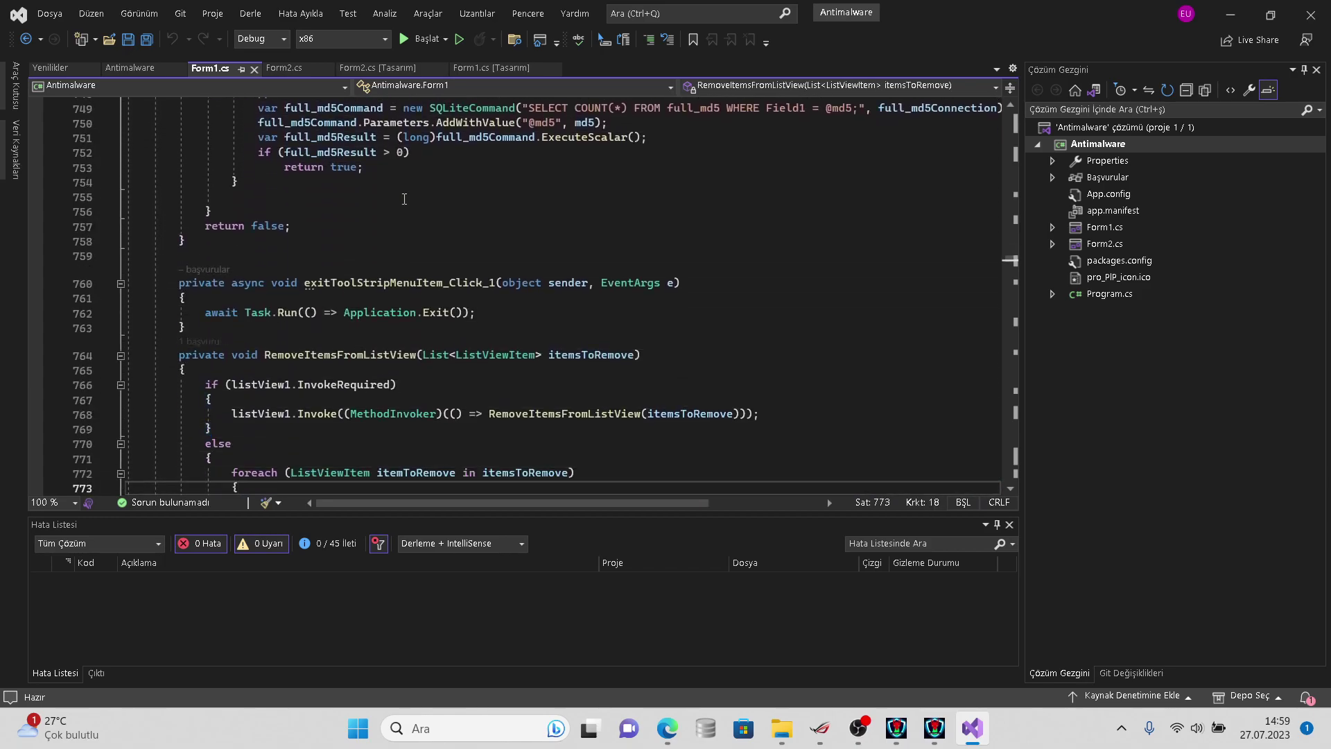
- Return to the Hydra Antivirus designer and open the Scan A Folder button's button11_Click handler
left_click(471, 71)
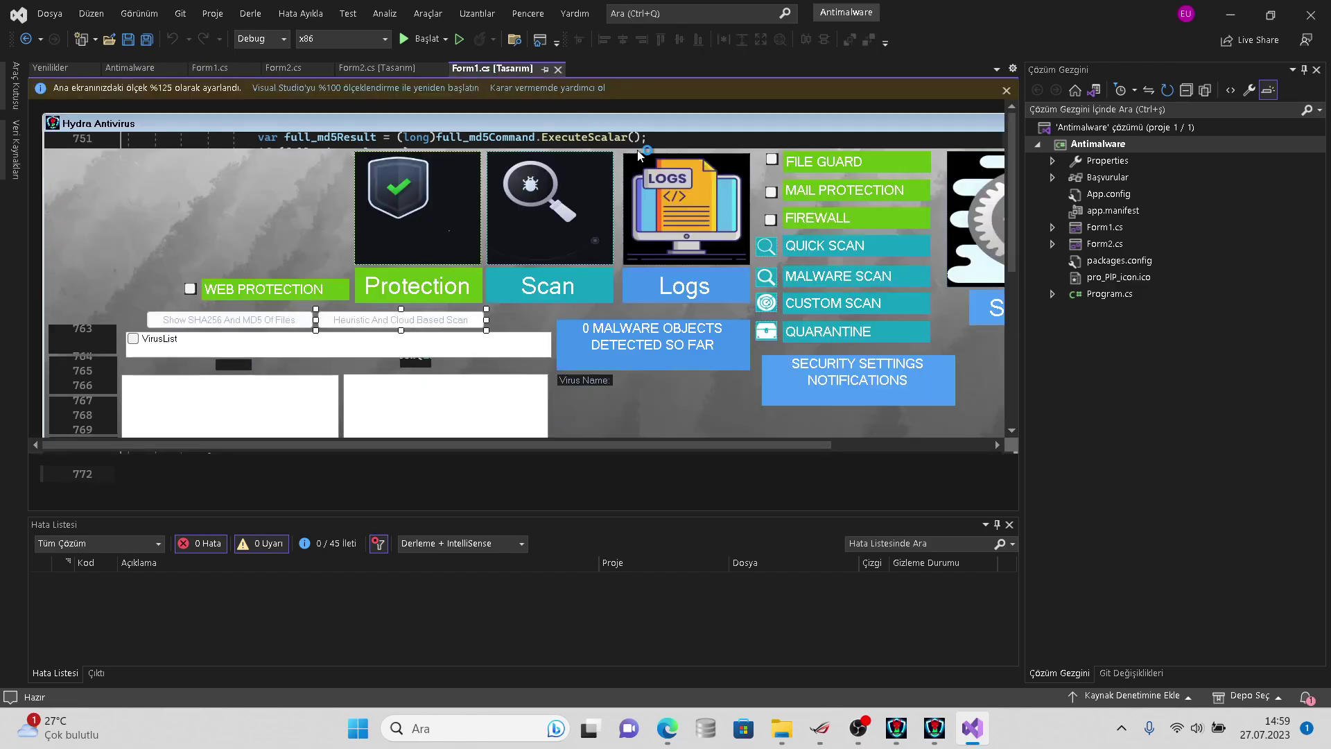
right_click(434, 328)
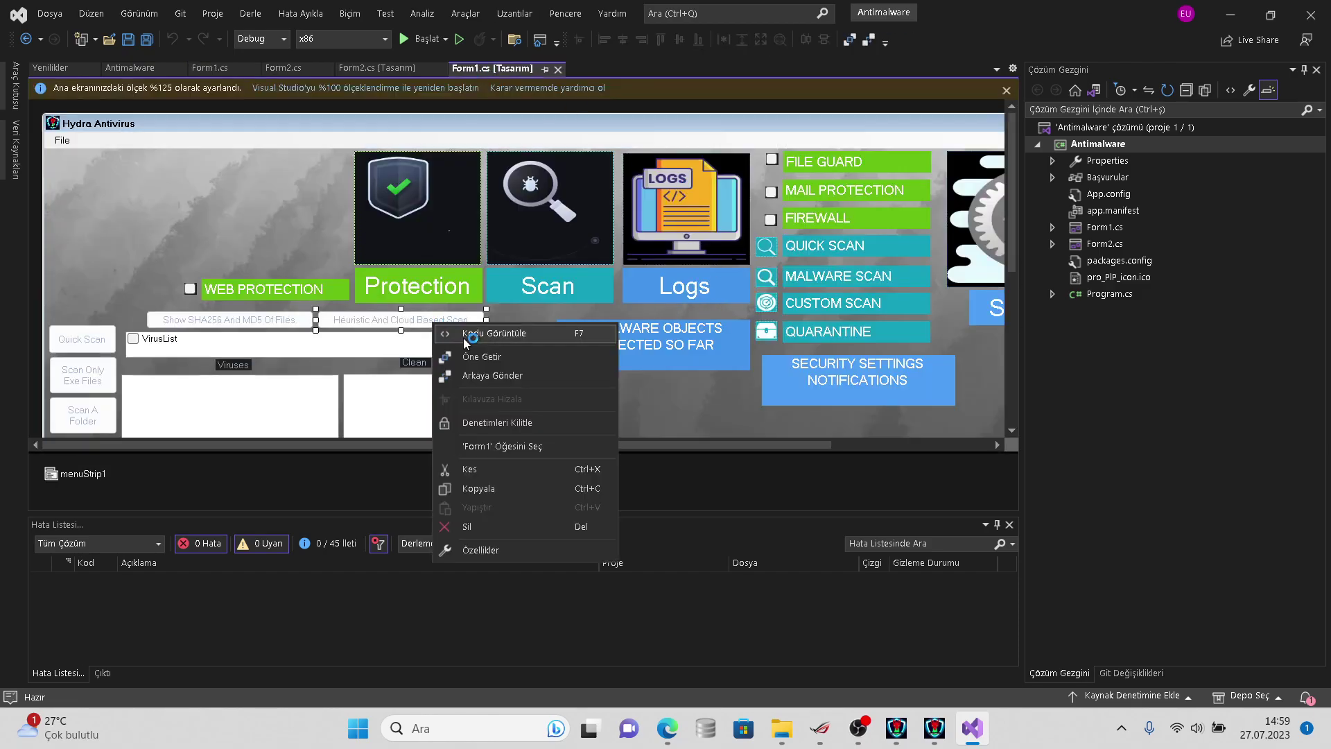
left_click(463, 336)
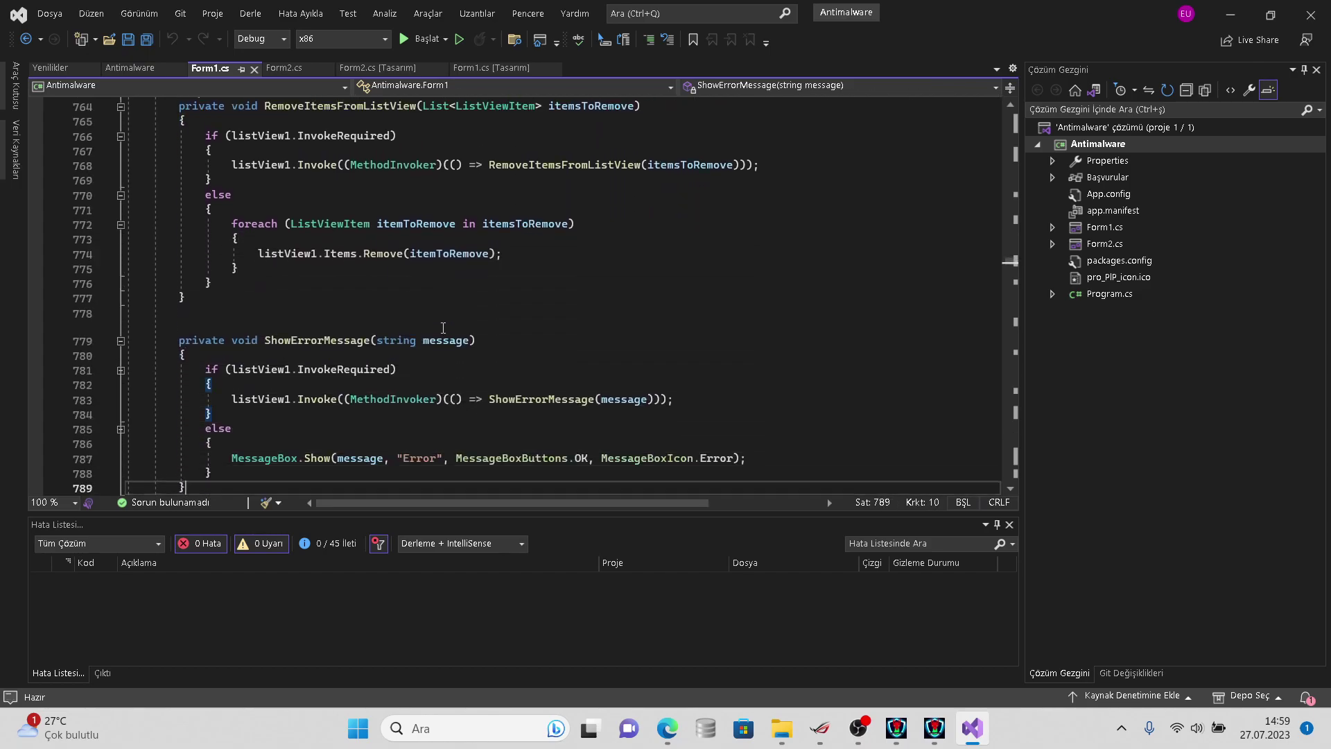
key("Down")
key("Down")
key("Down")
key("Down")
key("Down")
key("Down")
key("Down")
key("Down")
key("Down")
key("Down")
key("Down")
key("Down")
key("Down")
key("Down")
key("Down")
key("Down")
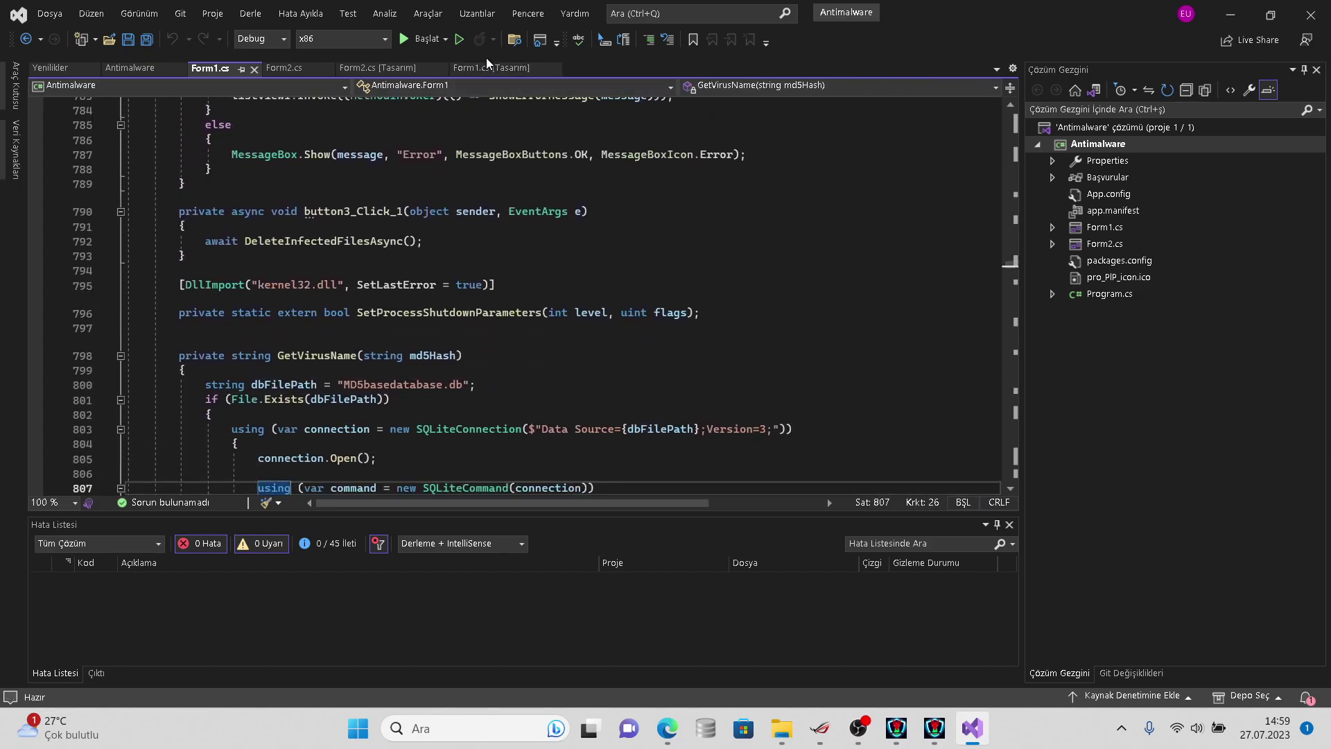
left_click(489, 64)
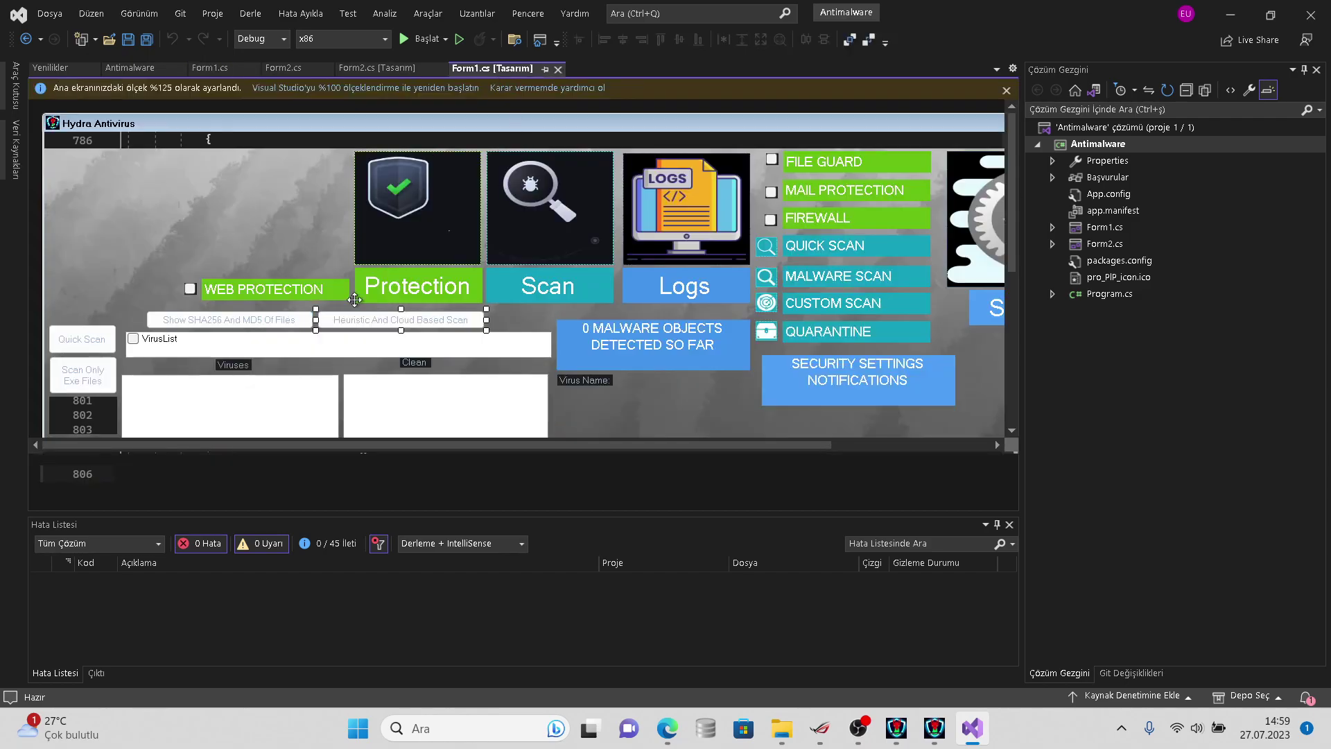
double_click(434, 318)
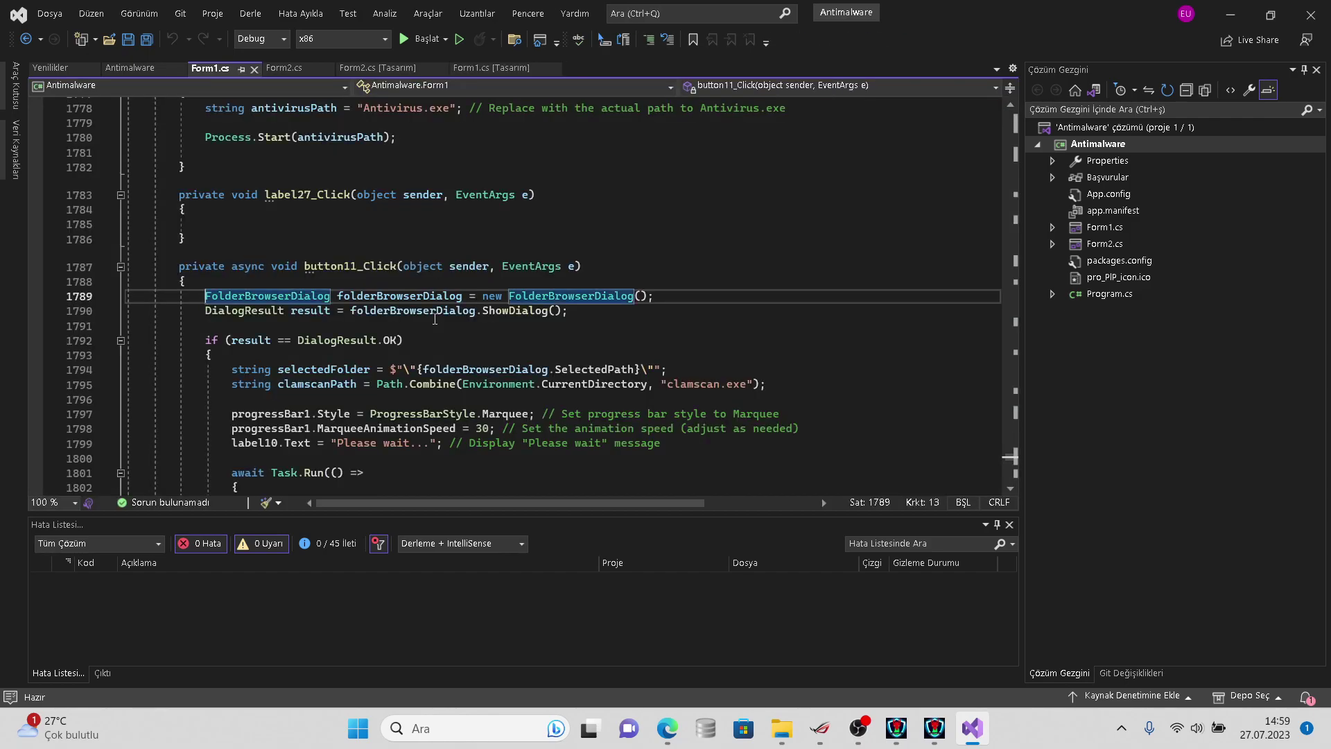
- Read through button11_Click's clamscanPath and process setup lines, briefly checking the running HydraAV window
left_click(435, 319)
key("Down")
key("Down")
key("Down")
key("Down")
key("Down")
key("Down")
key("Down")
key("Down")
key("Down")
key("Down")
key("Down")
key("Down")
key("Down")
key("Down")
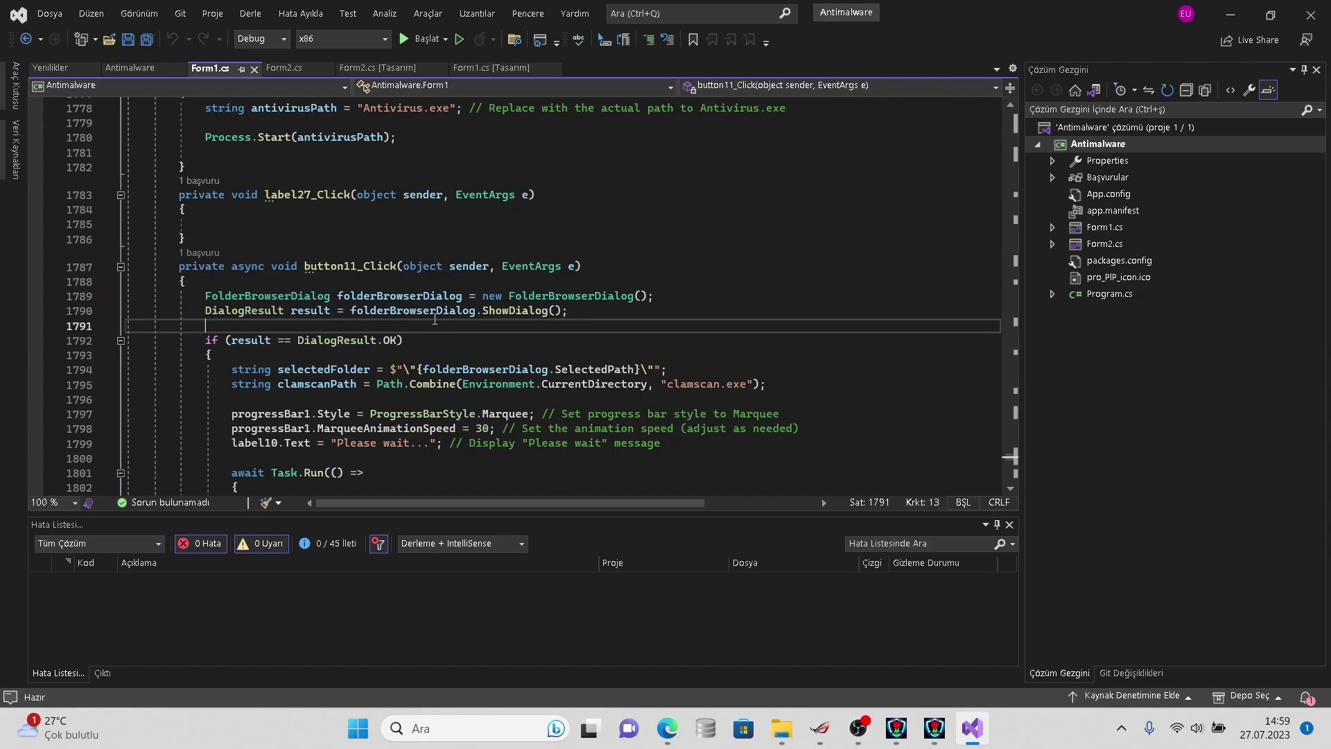
key("Down")
key("Down")
key("Down")
key("Down")
key("Down")
key("Down")
key("Down")
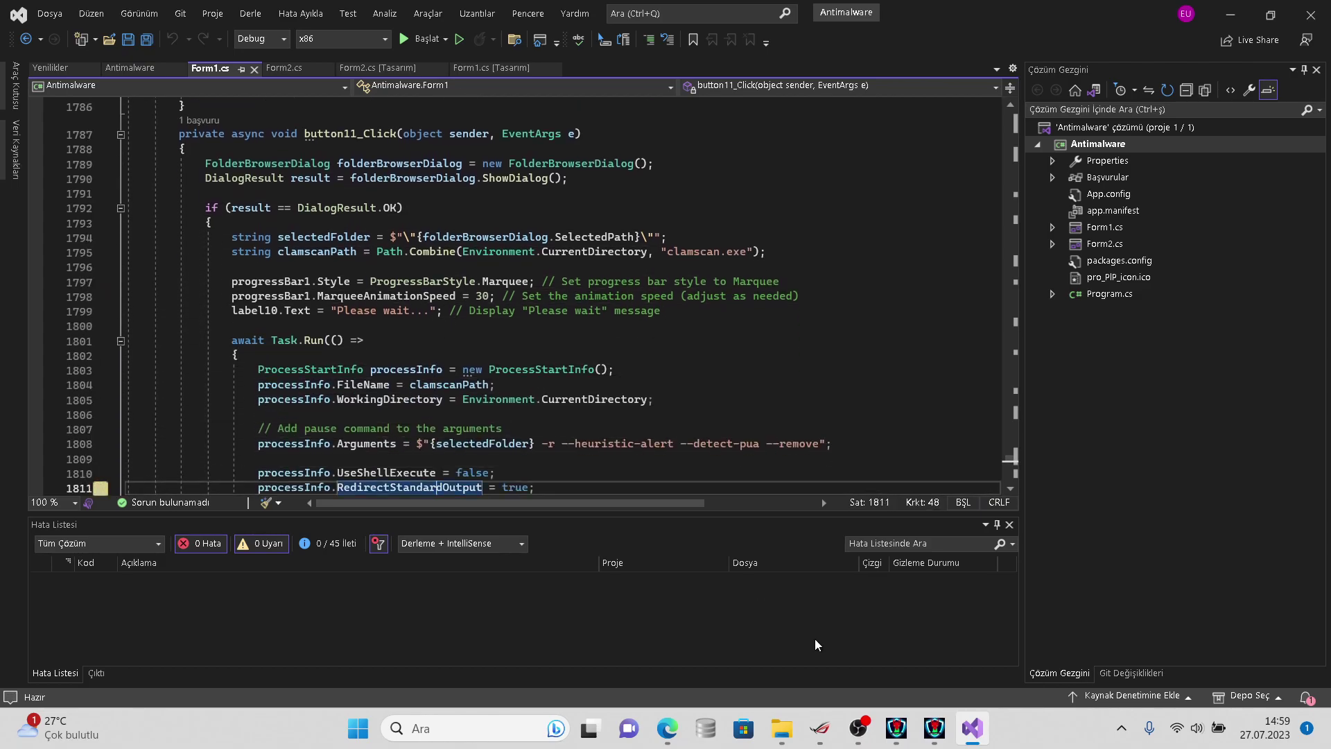
left_click(926, 723)
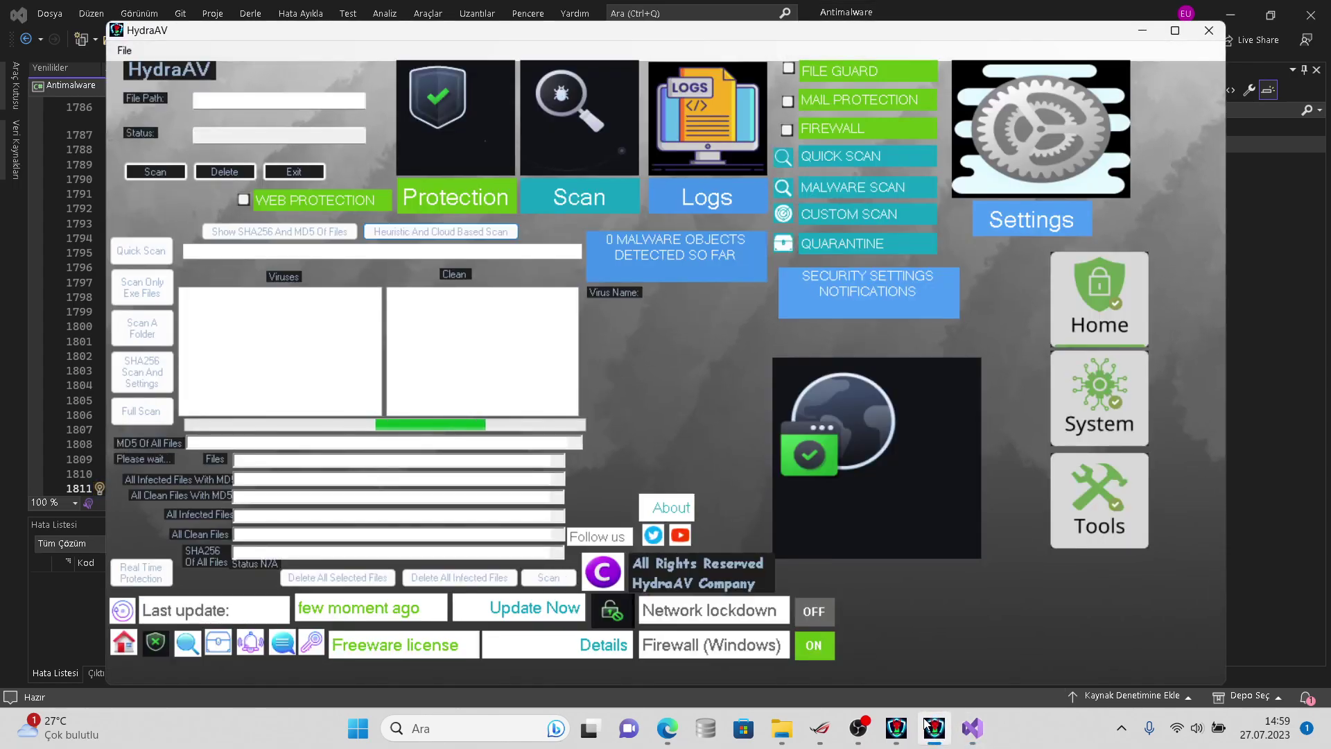
left_click(927, 725)
left_click(716, 386)
key("Down")
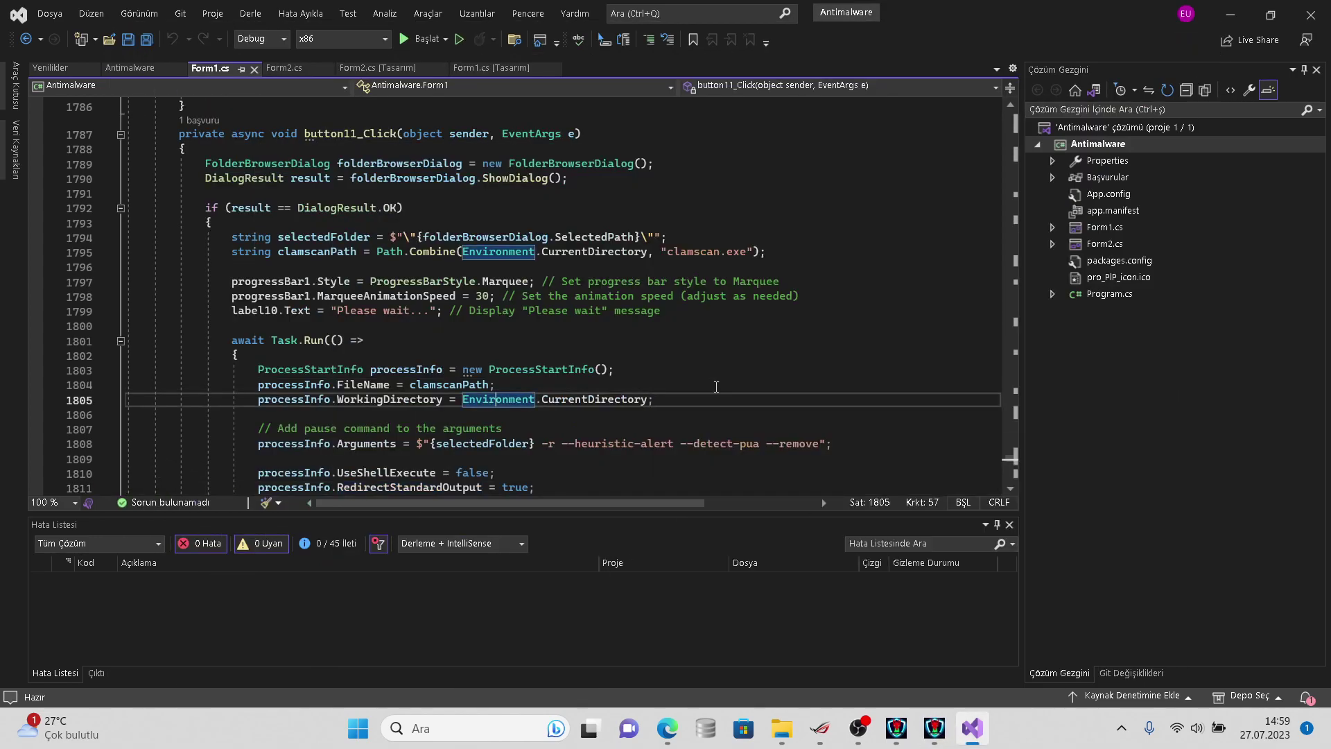
key("Down")
key("Down")
key("Down")
key("Down")
key("Down")
key("Down")
key("Down")
key("Down")
key("Down")
key("Down")
key("Down")
key("Down")
key("Down")
key("Down")
key("Down")
key("Down")
key("Down")
key("Down")
key("Down")
key("Down")
key("Down")
key("Down")
key("Down")
key("Down")
key("Down")
key("Down")
key("Down")
key("Down")
key("Down")
key("Down")
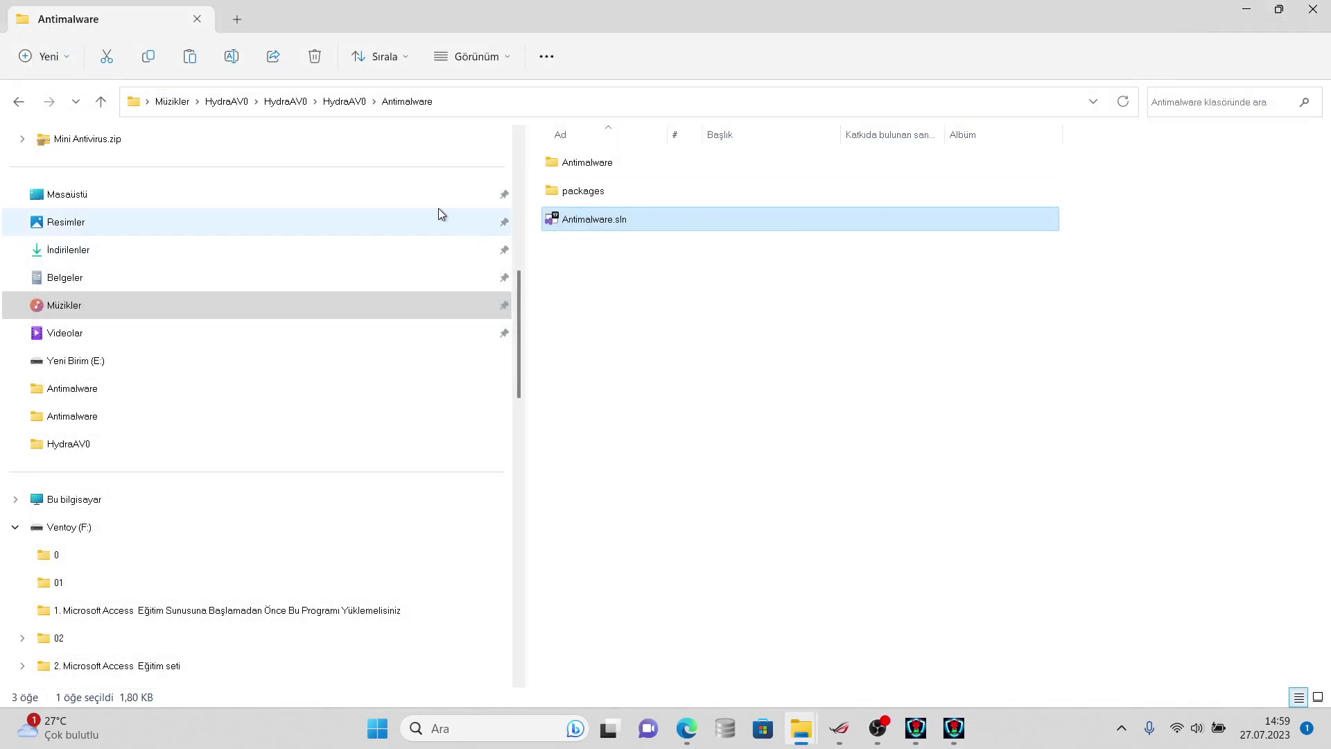
- Go to Belgeler and check the size of the virussign.com_20230725_Free folder in its Properties
left_click(438, 215)
left_click(394, 259)
left_click(398, 269)
right_click(676, 187)
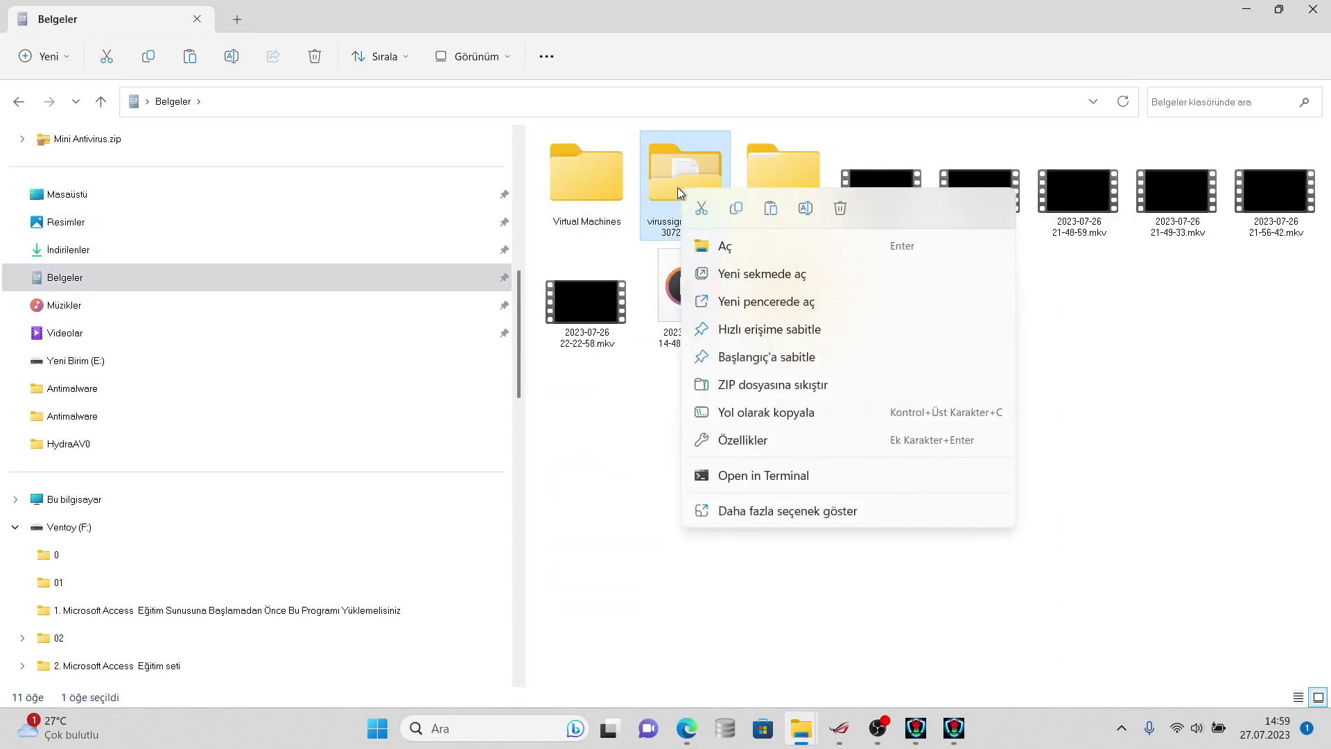
left_click(739, 510)
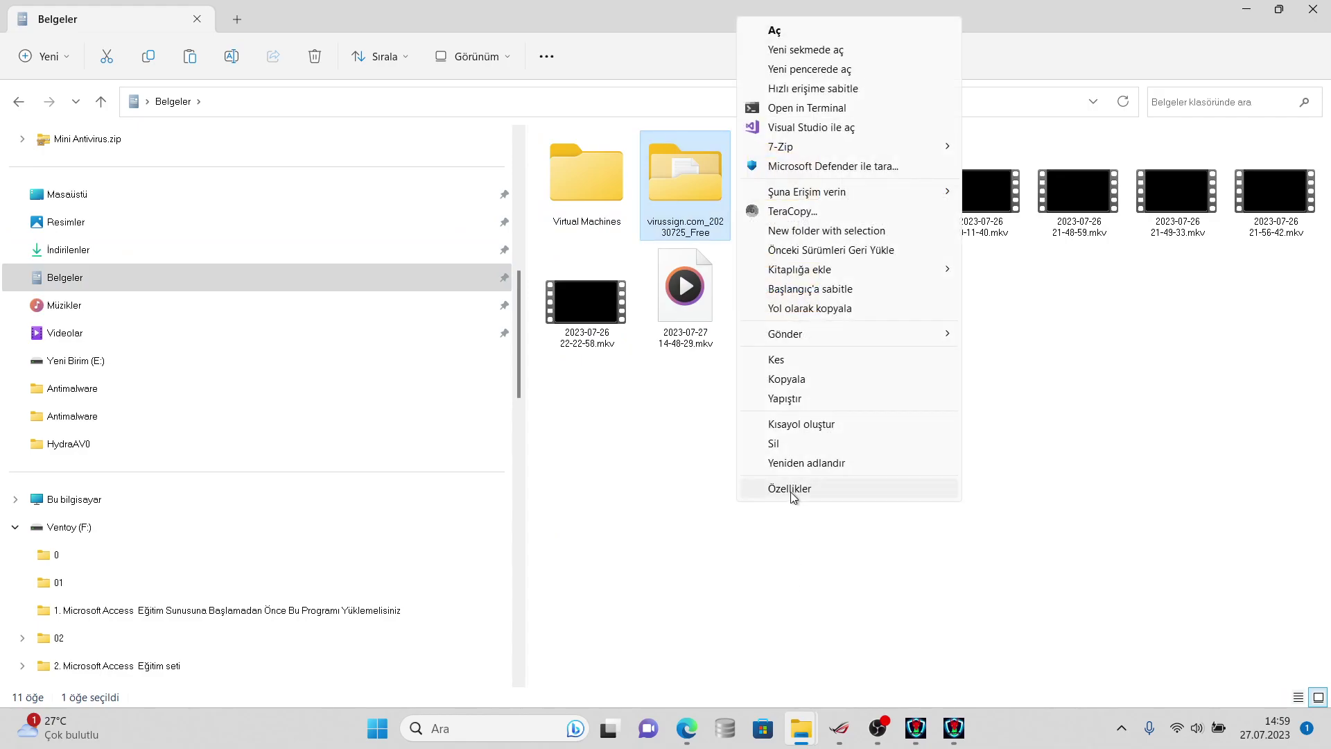
left_click(781, 570)
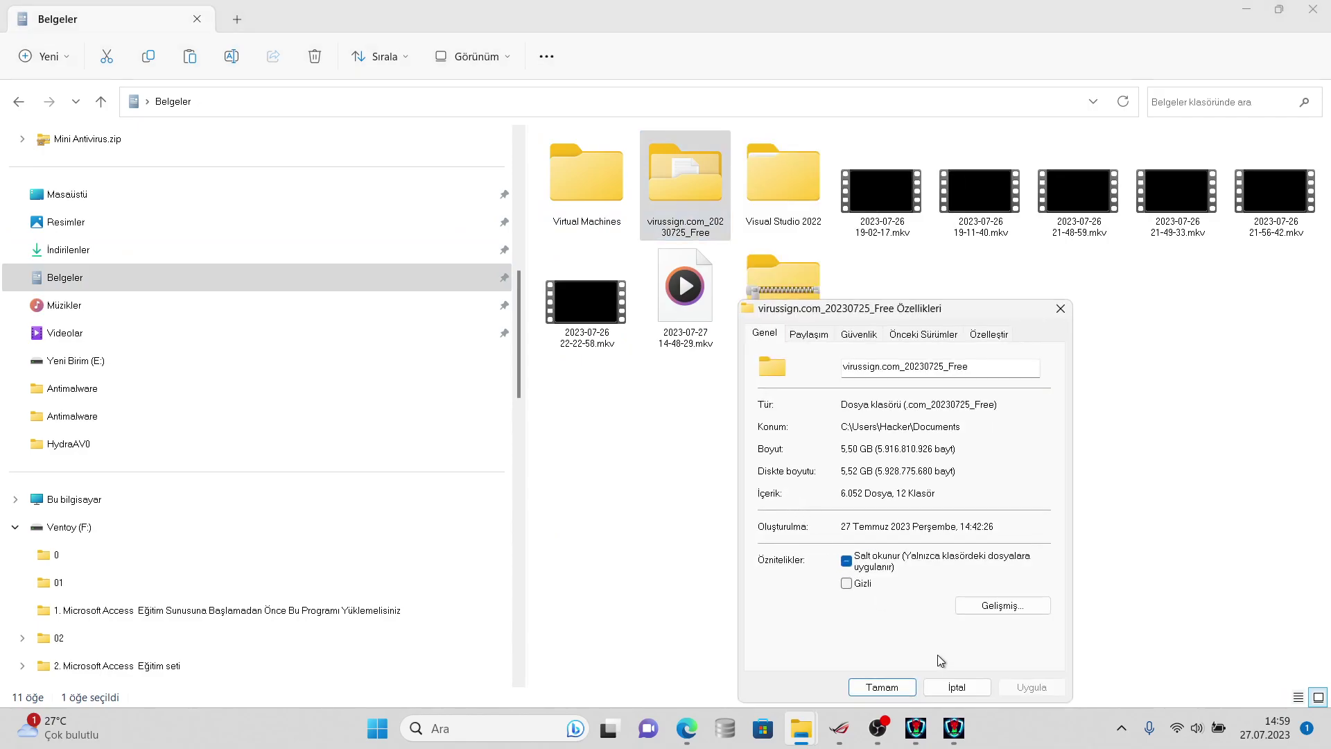
left_click(955, 686)
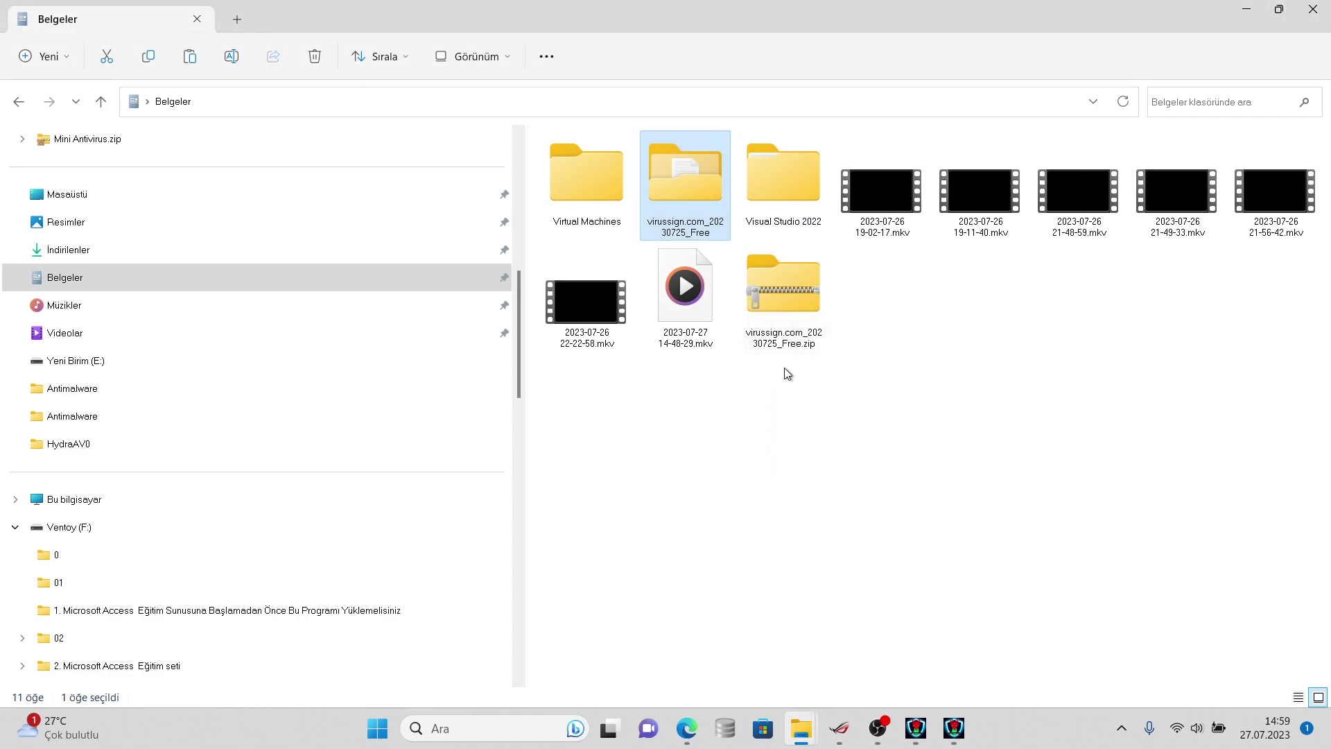
- Open the virussign.com_20230725_Free zip archive to browse its contents
right_click(700, 210)
left_click(795, 525)
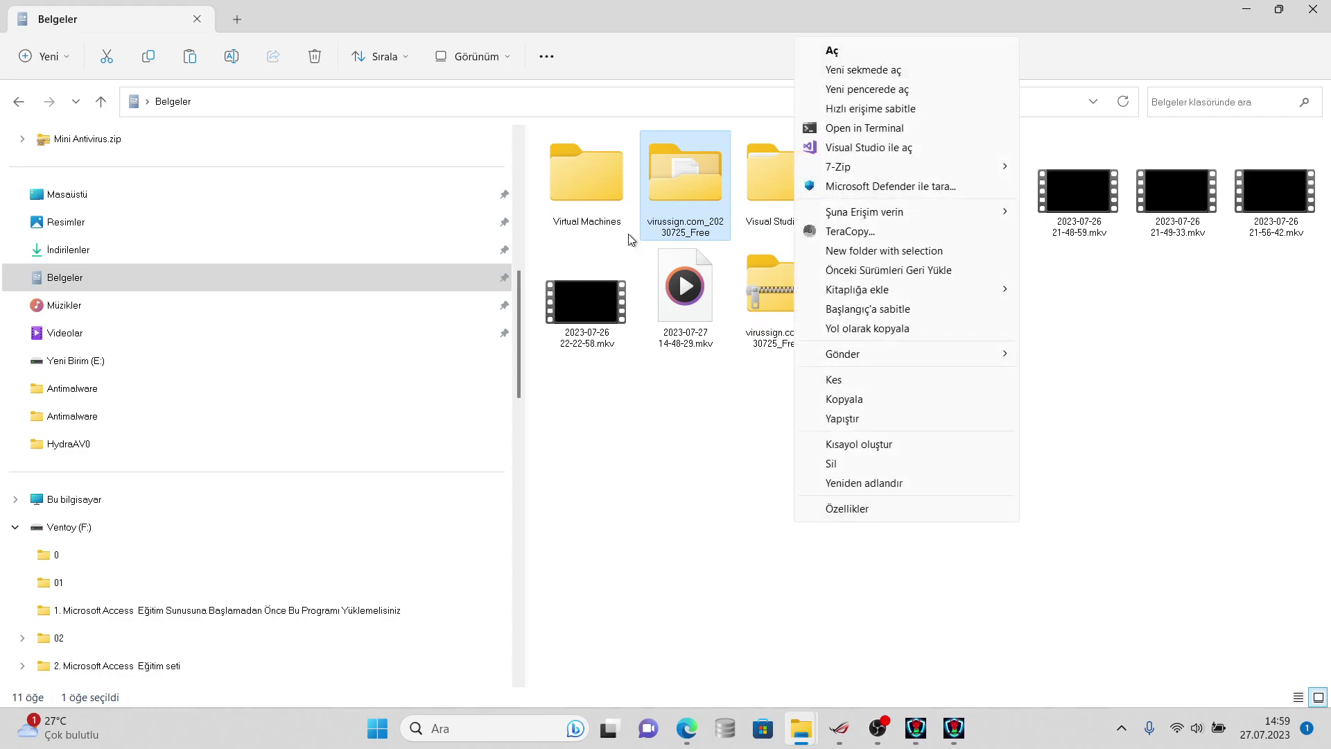
left_click(780, 290)
right_click(779, 290)
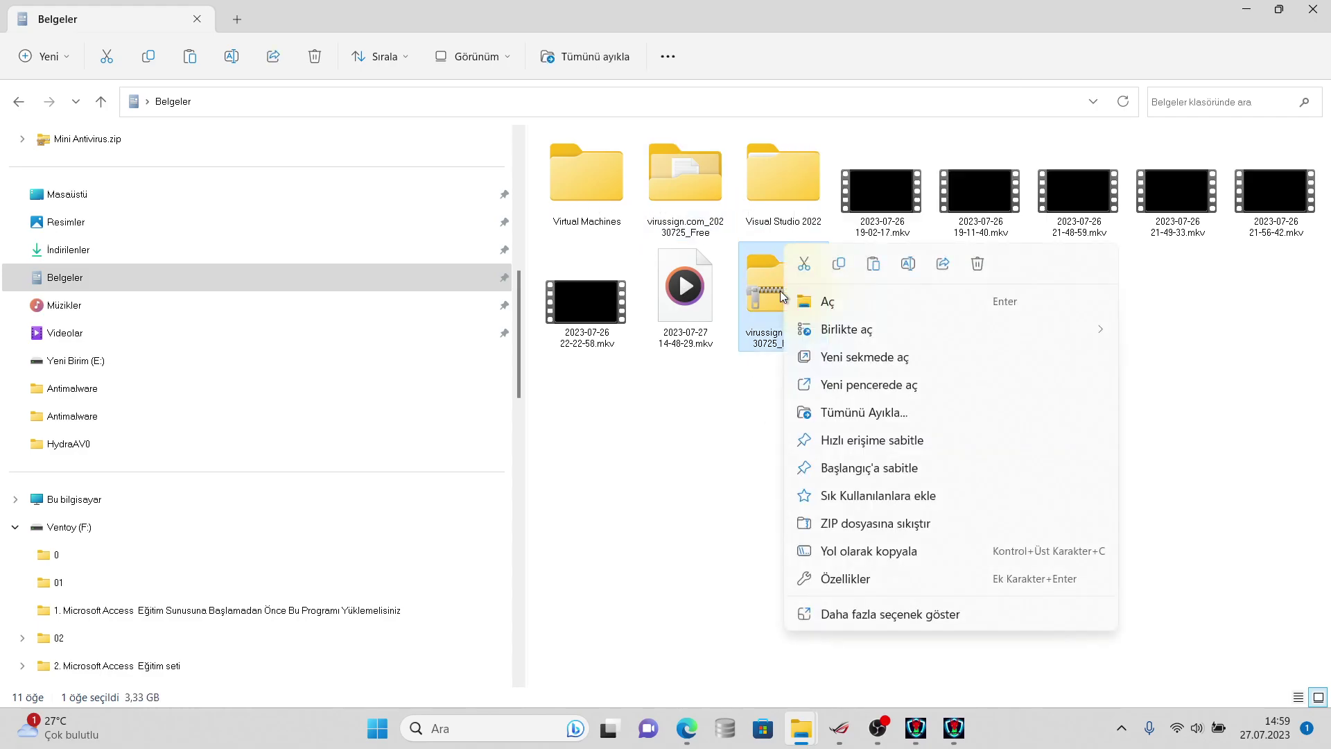
left_click(796, 300)
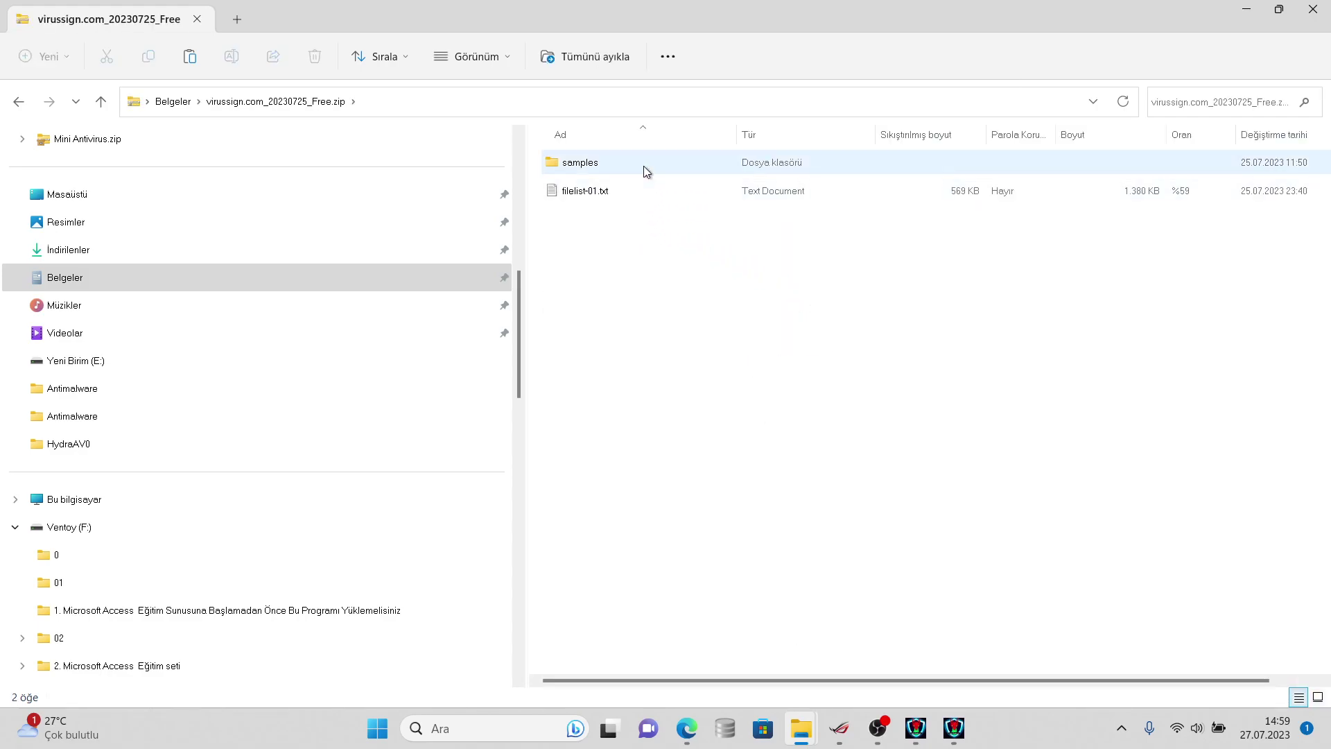
right_click(643, 165)
left_click(701, 414)
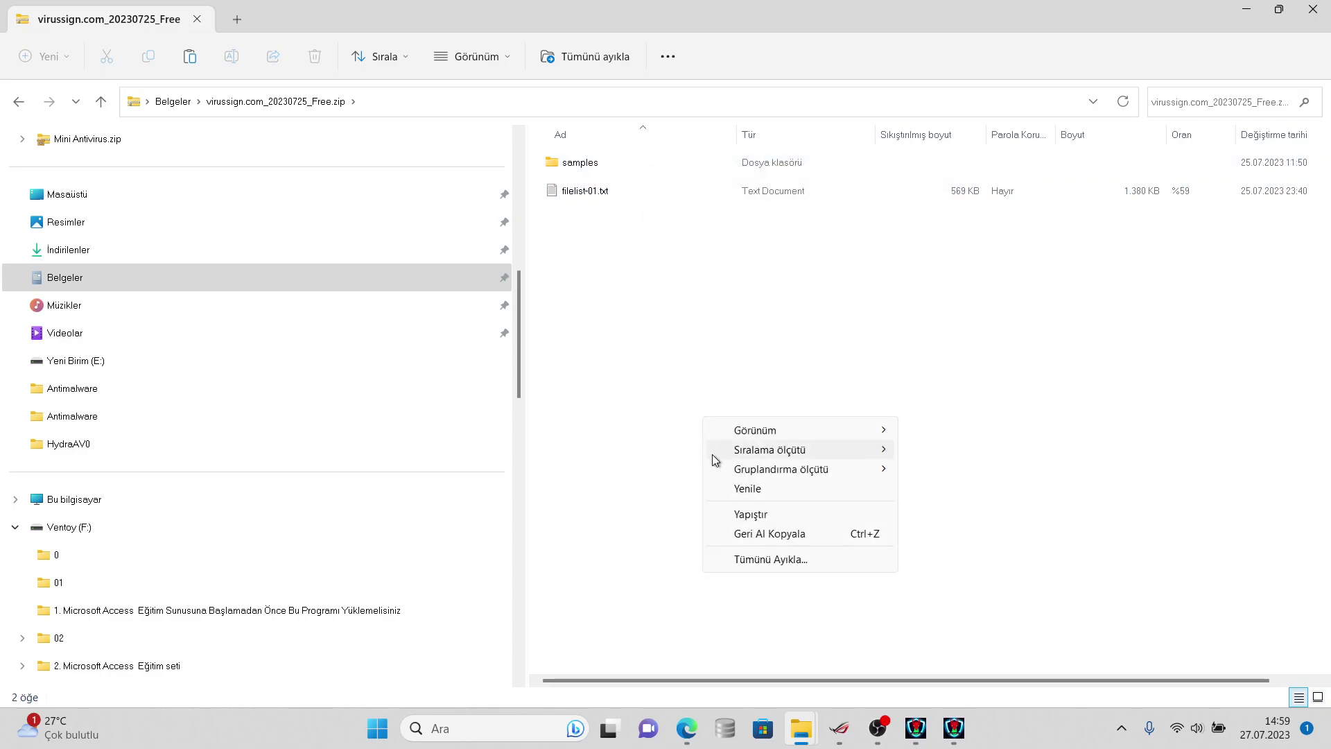
left_click(650, 179)
- Check the samples folder's properties, then drag it into Resimler (Pictures)
left_click(639, 165)
right_click(639, 165)
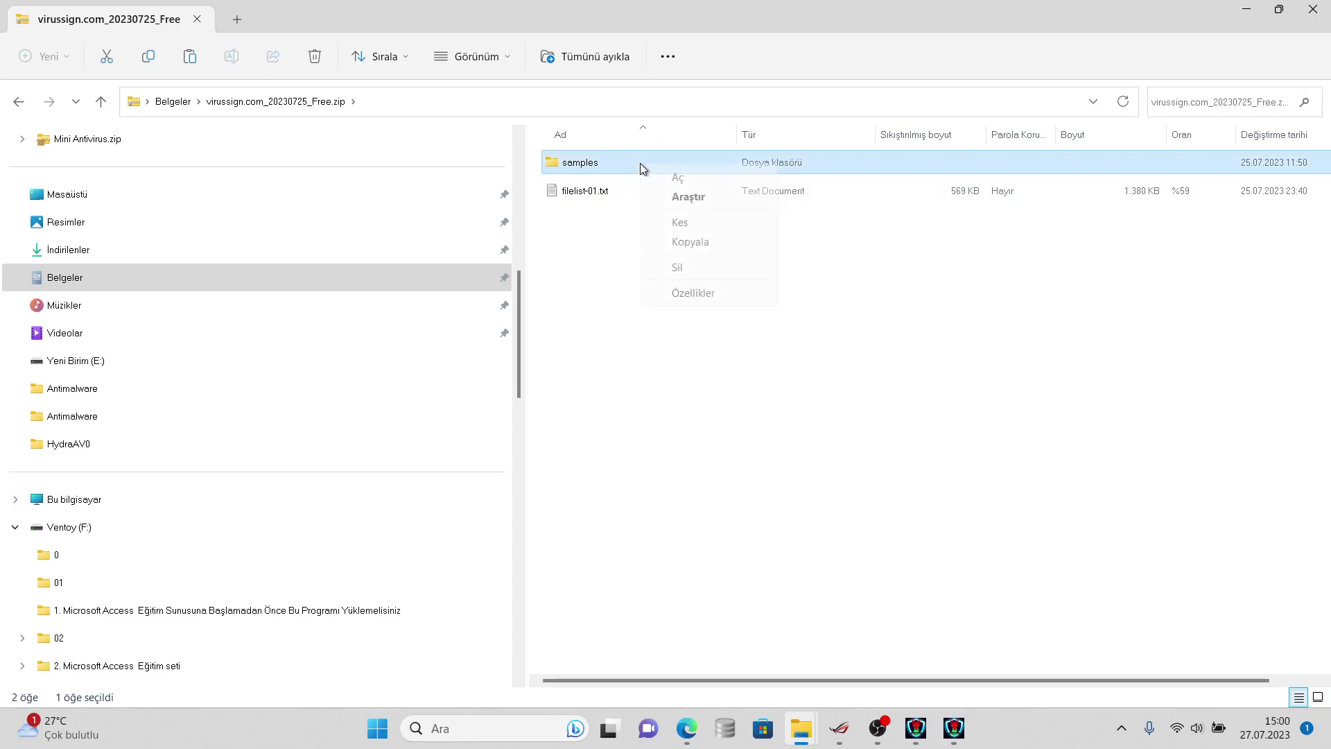
left_click(693, 290)
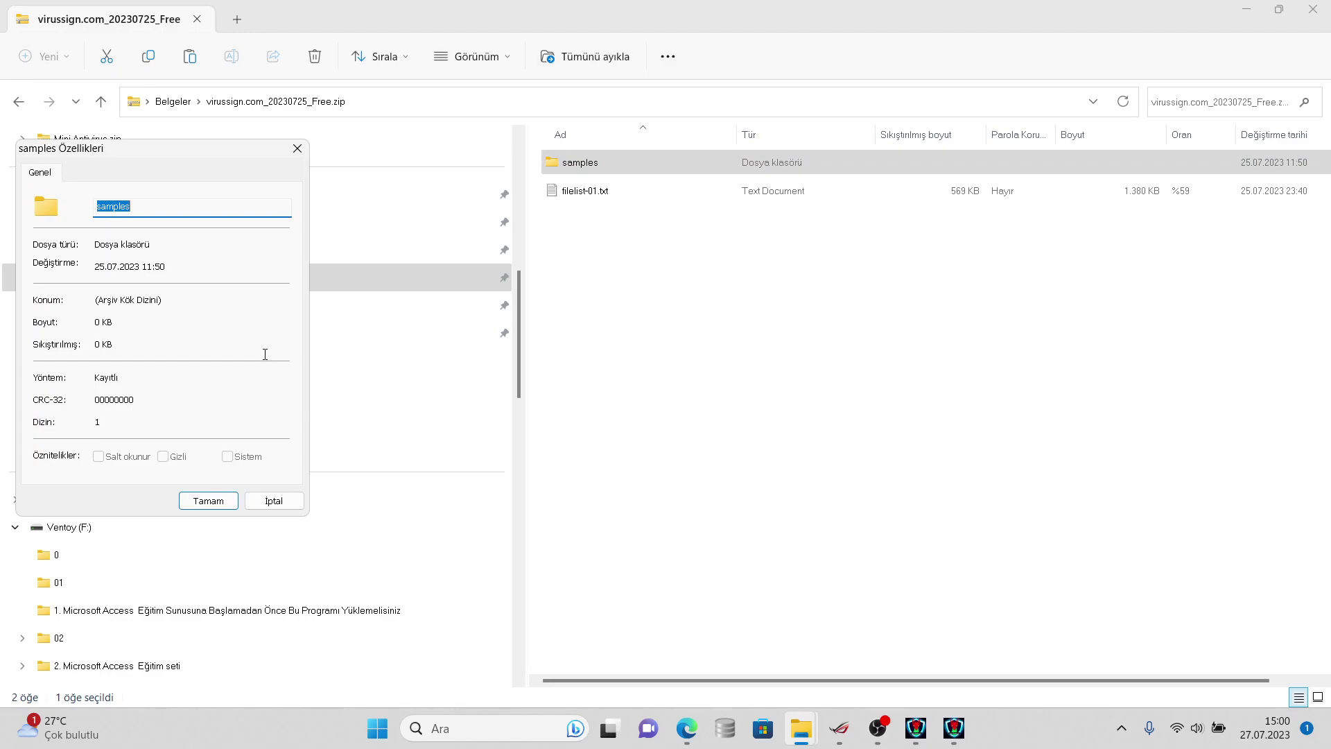
left_click(277, 501)
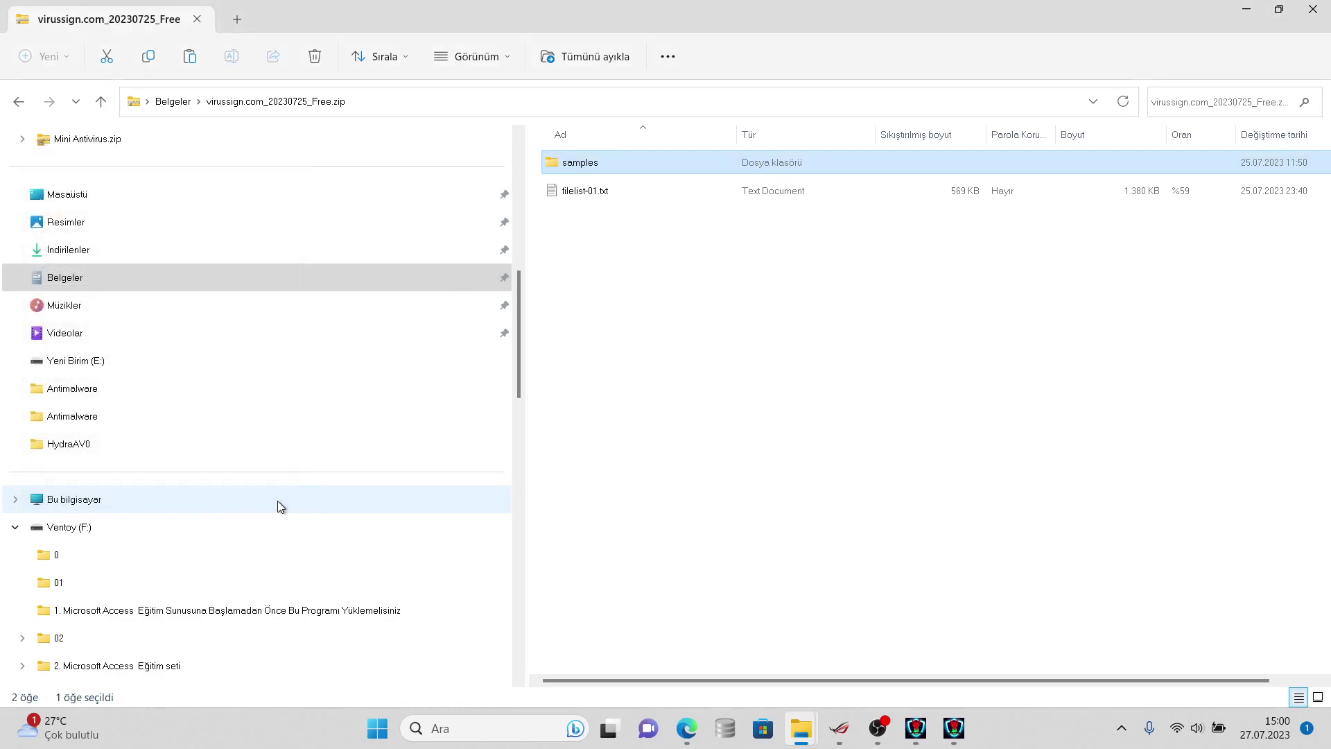
left_click_drag(579, 163, 391, 223)
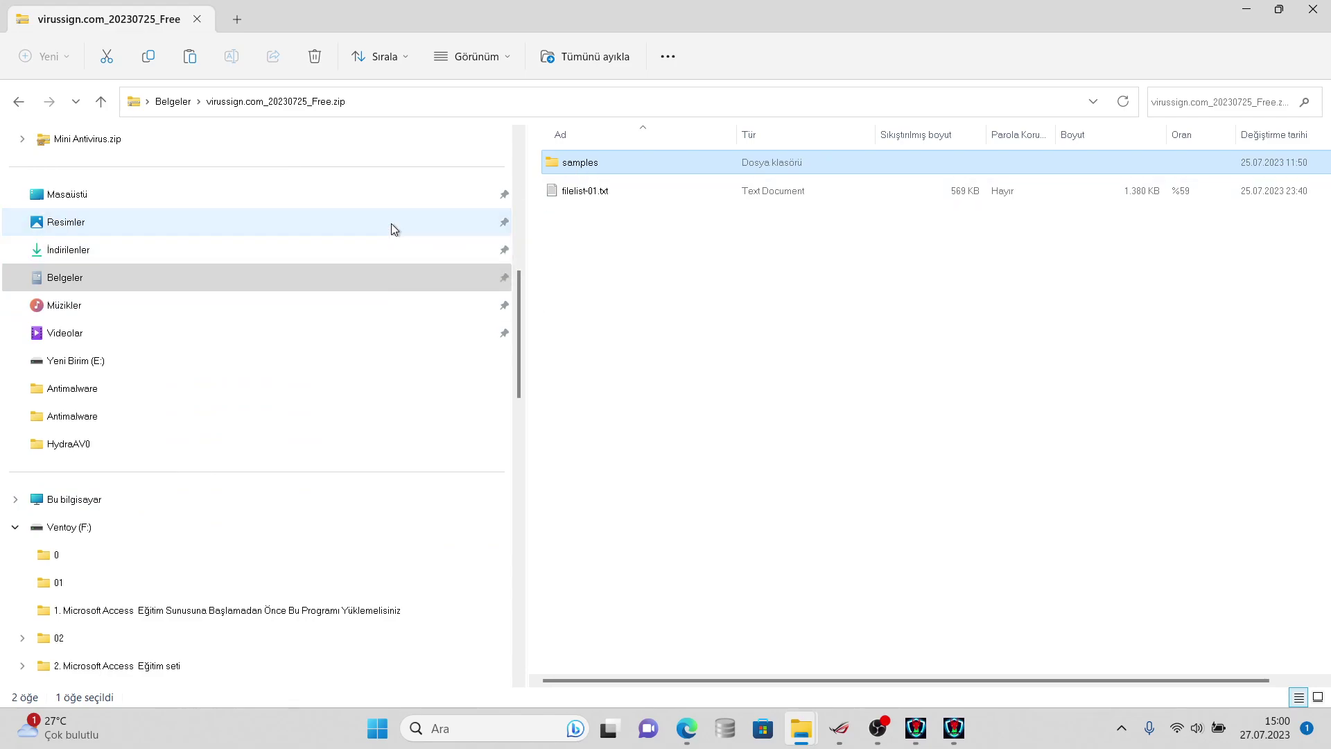
left_click(391, 224)
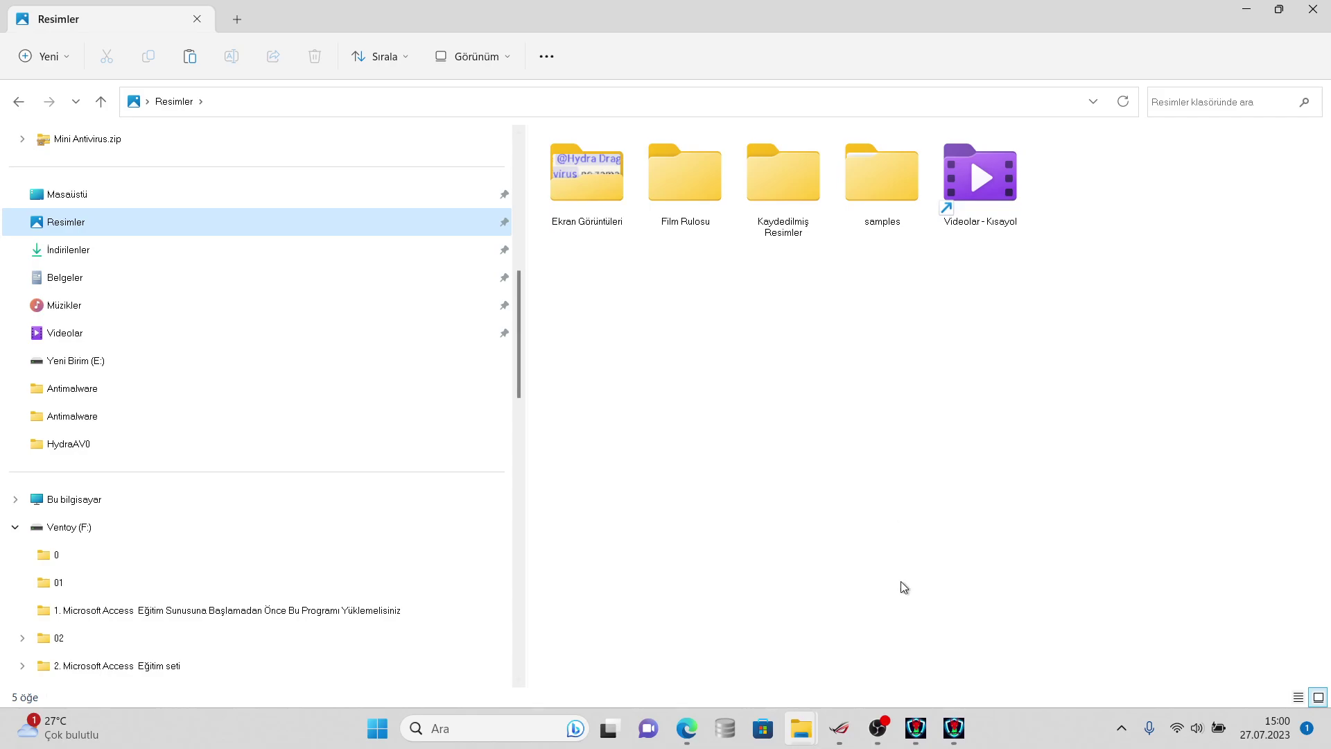
- Minimize the HydraAV and OBS windows to watch the 6,080-item copy reach 21%
mouse_move(798, 729)
left_click(1181, 633)
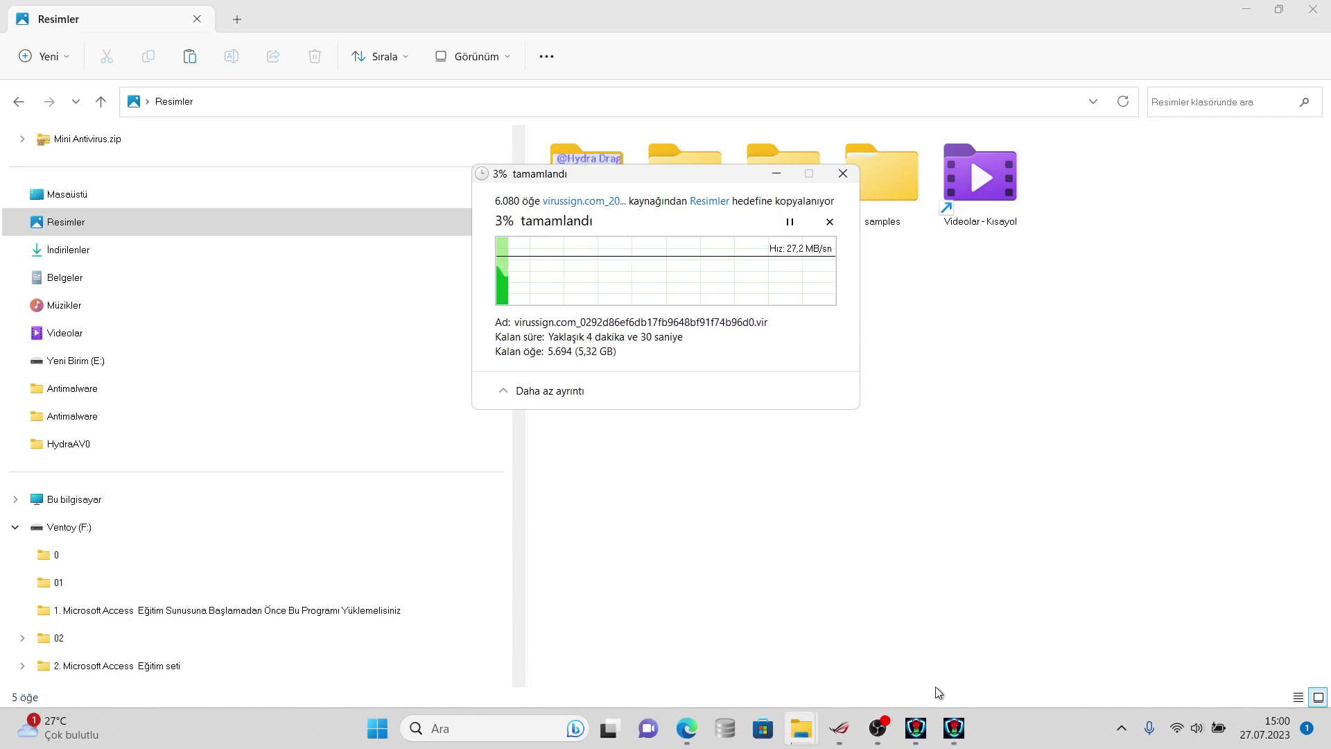
left_click(956, 724)
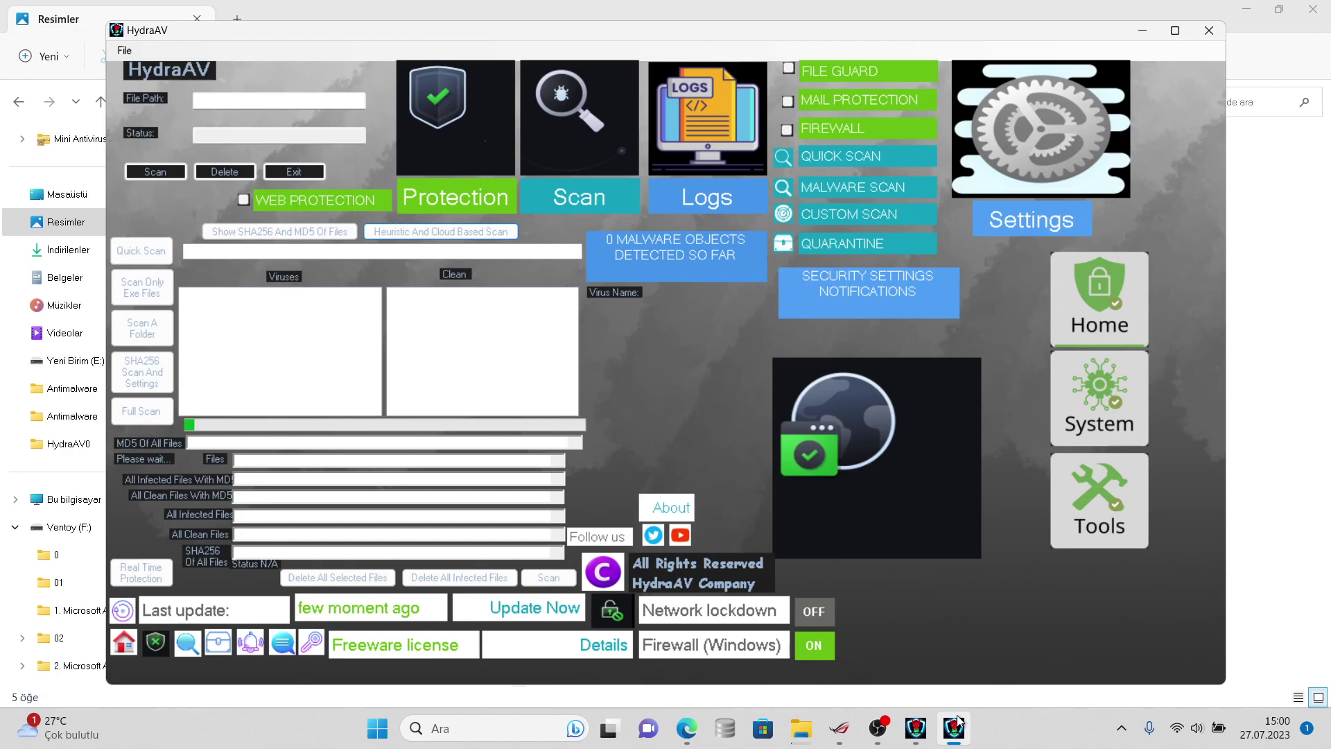
left_click(955, 724)
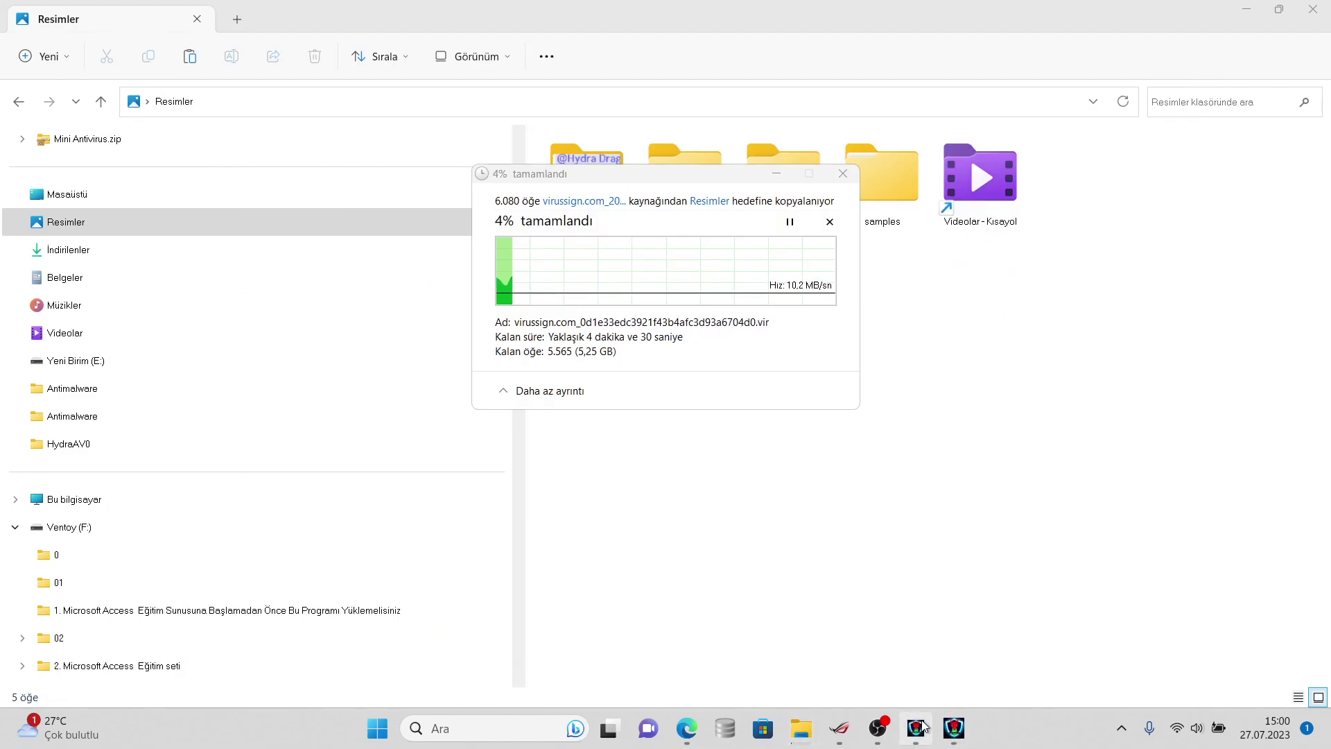
left_click(918, 726)
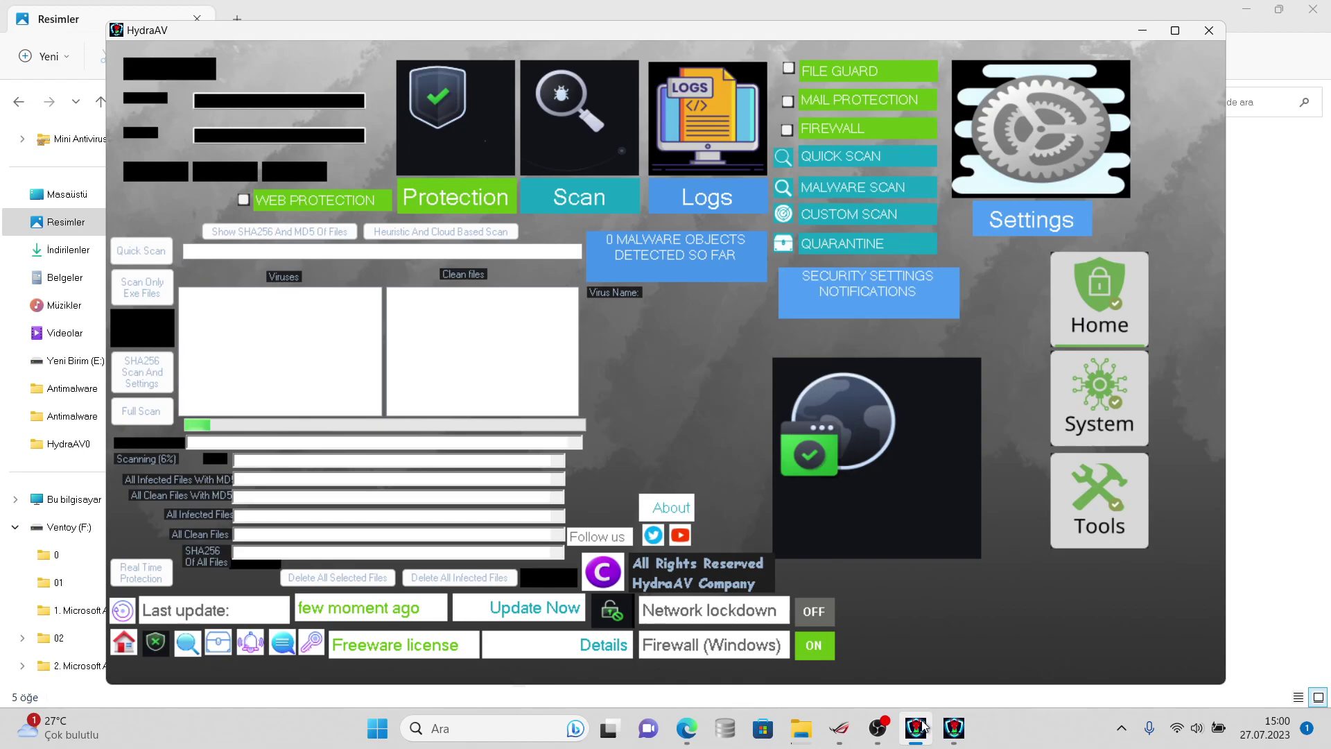
left_click(917, 727)
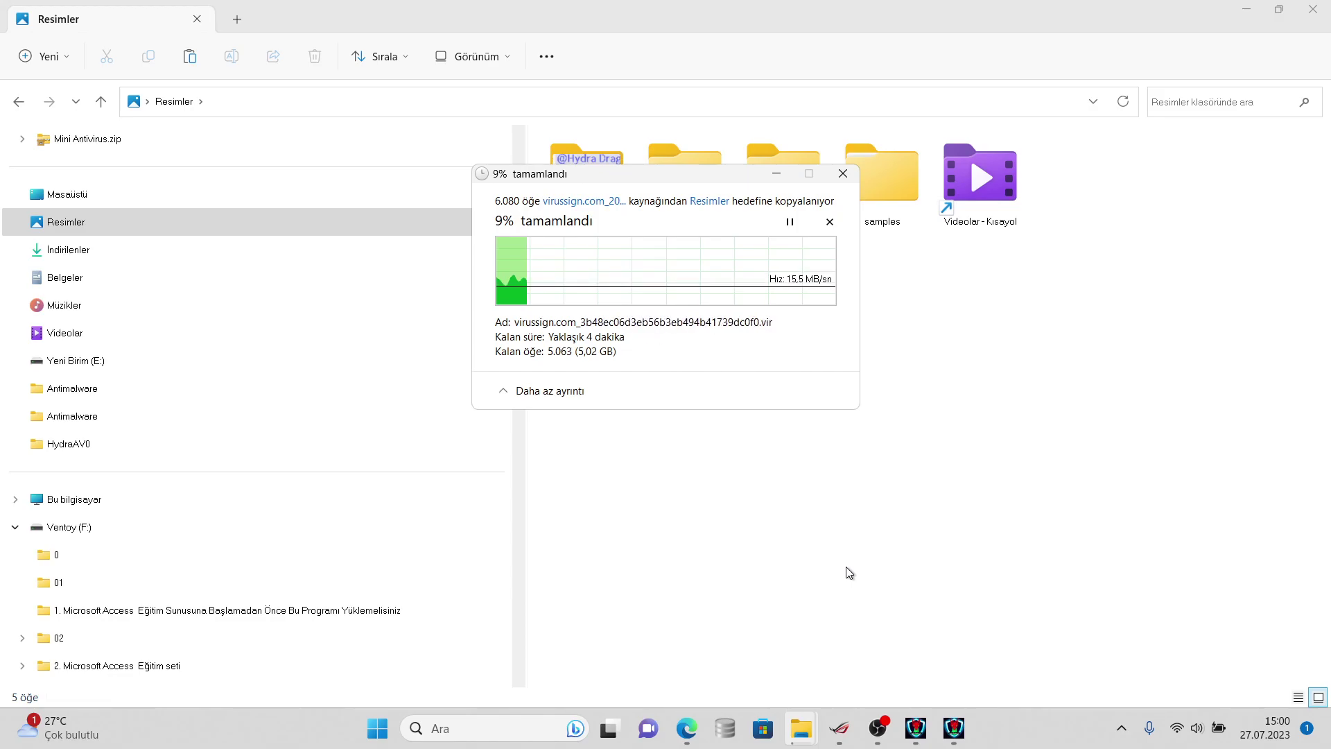
left_click(876, 726)
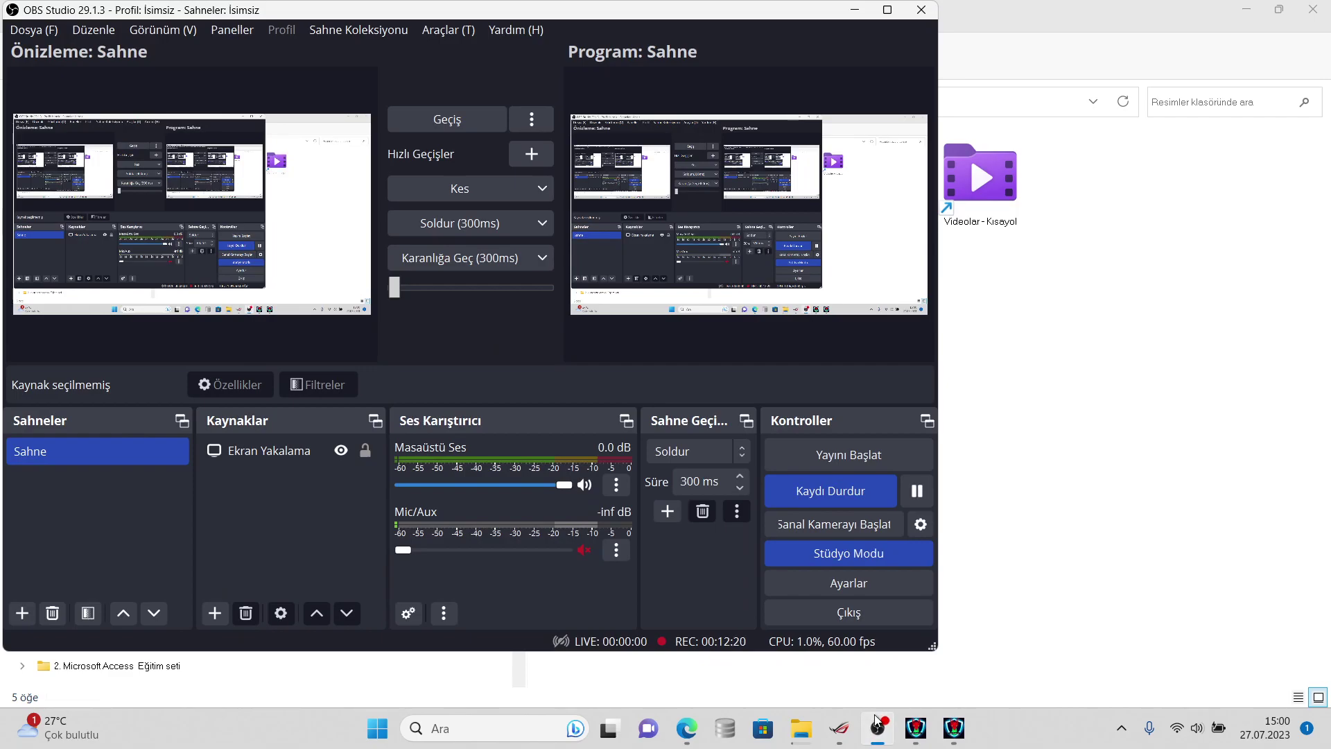
left_click(876, 726)
left_click_drag(876, 726, 899, 737)
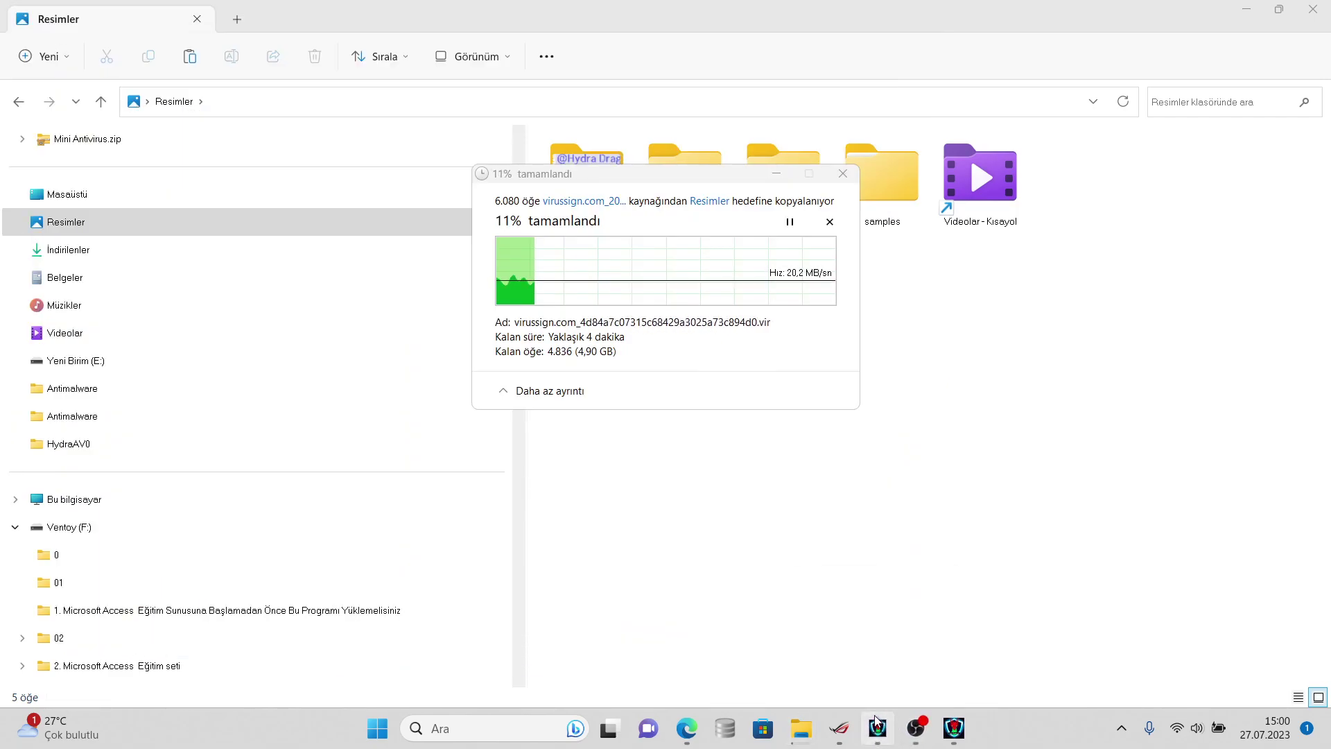
left_click(877, 726)
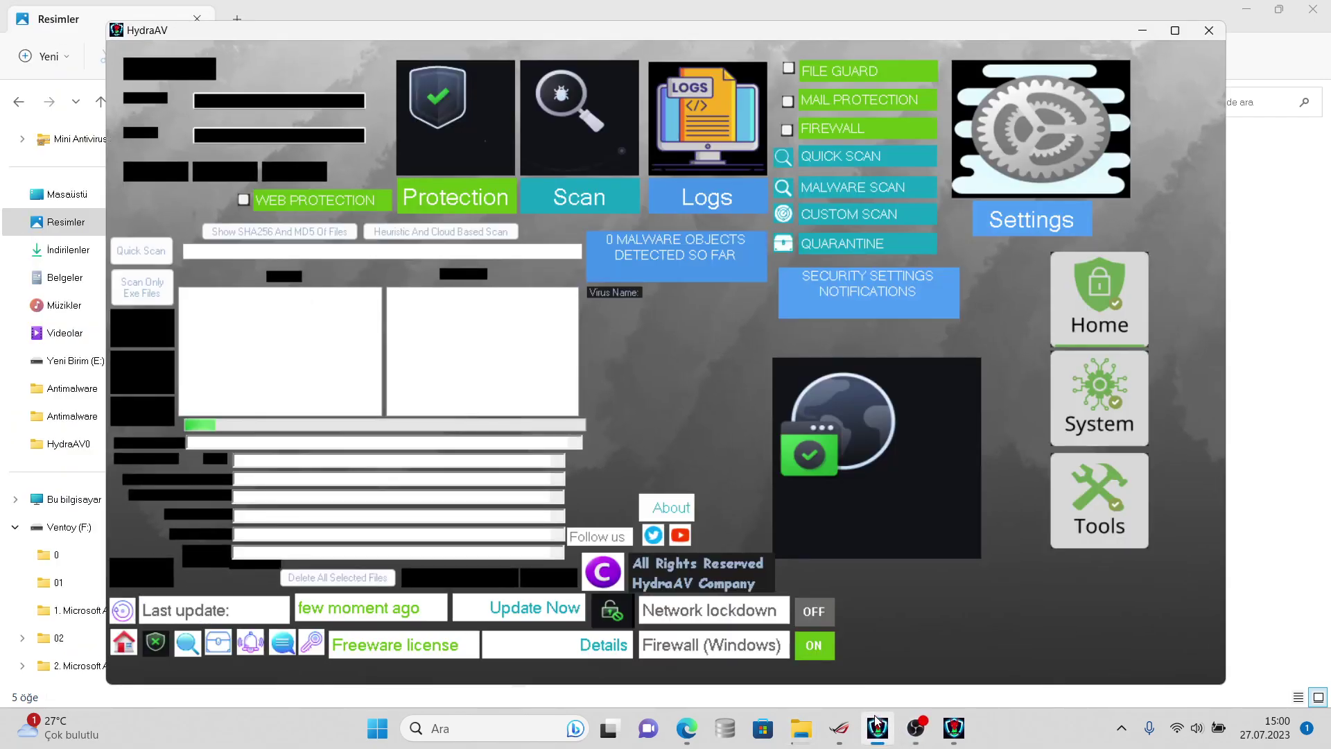
left_click(876, 724)
left_click_drag(876, 724, 911, 714)
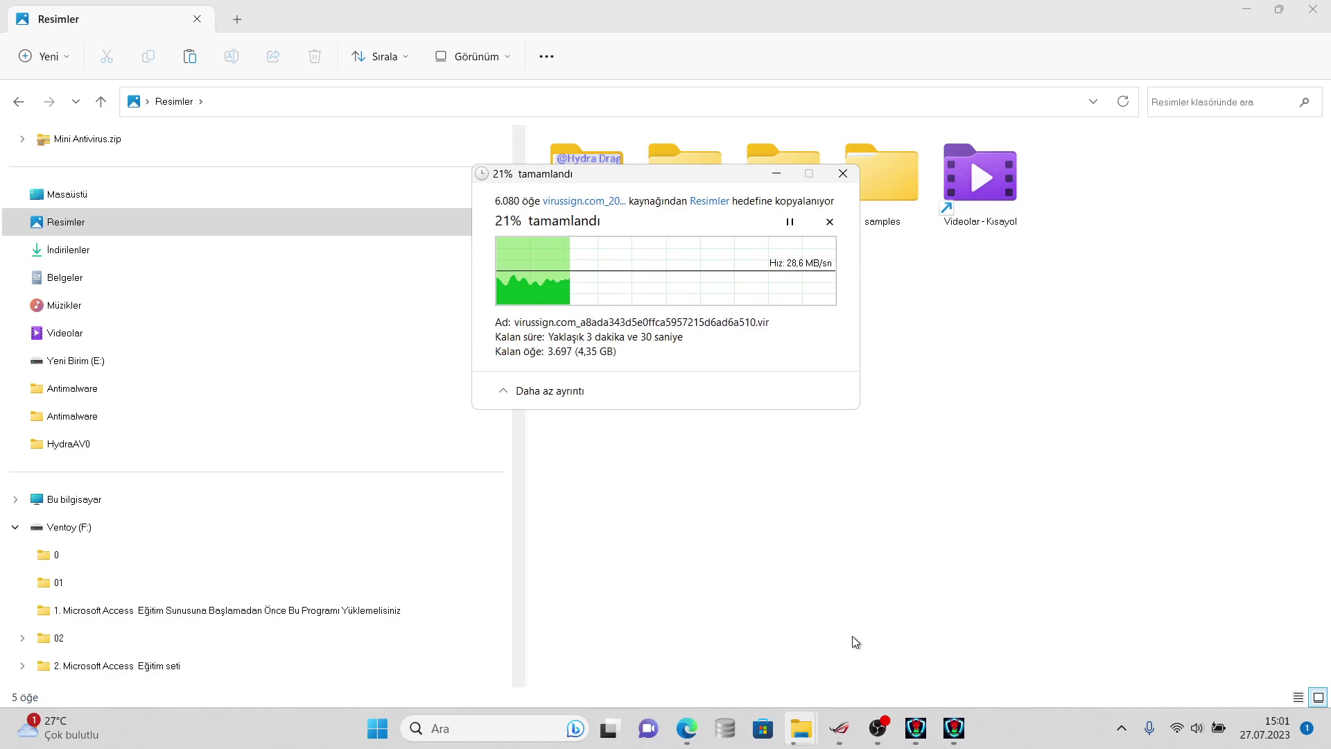
- Search 'processe', open the ProcessExplorer folder and launch procexp.exe to view VirusTotal scores
left_click(505, 731)
type("pro")
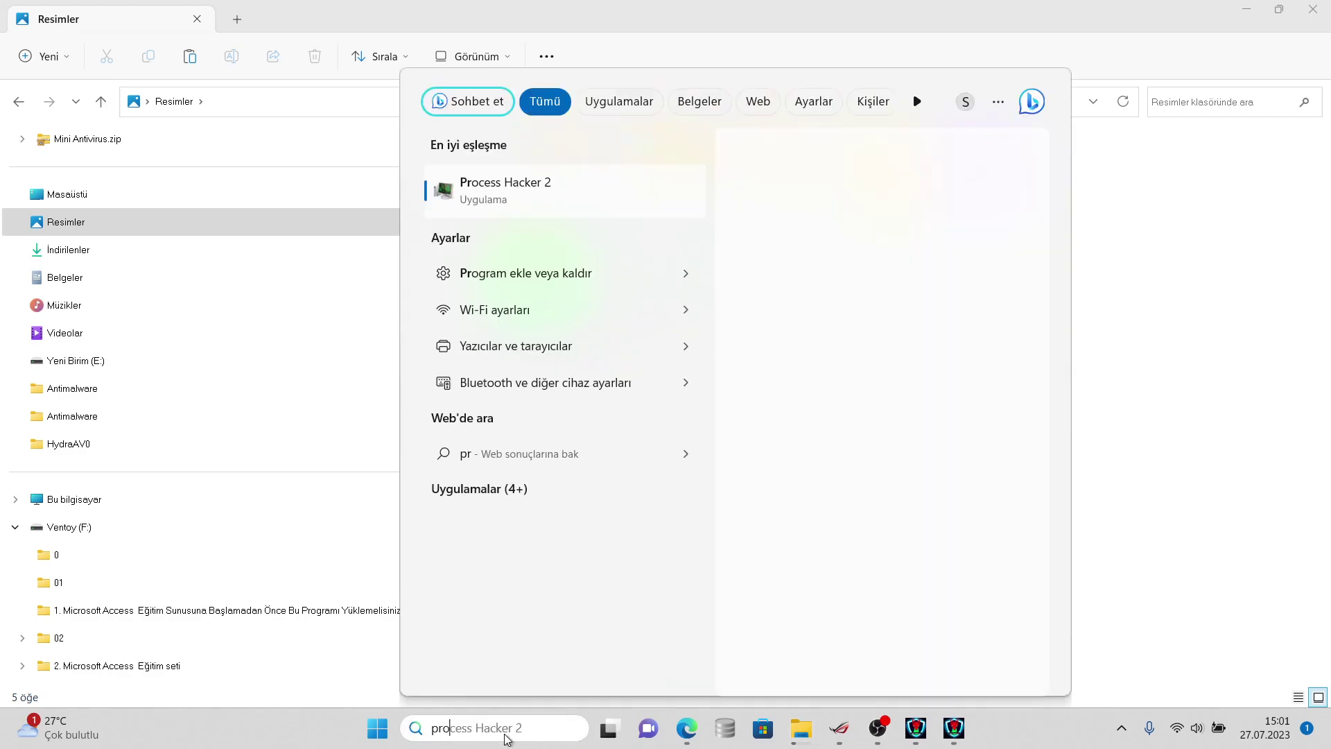
type("cess")
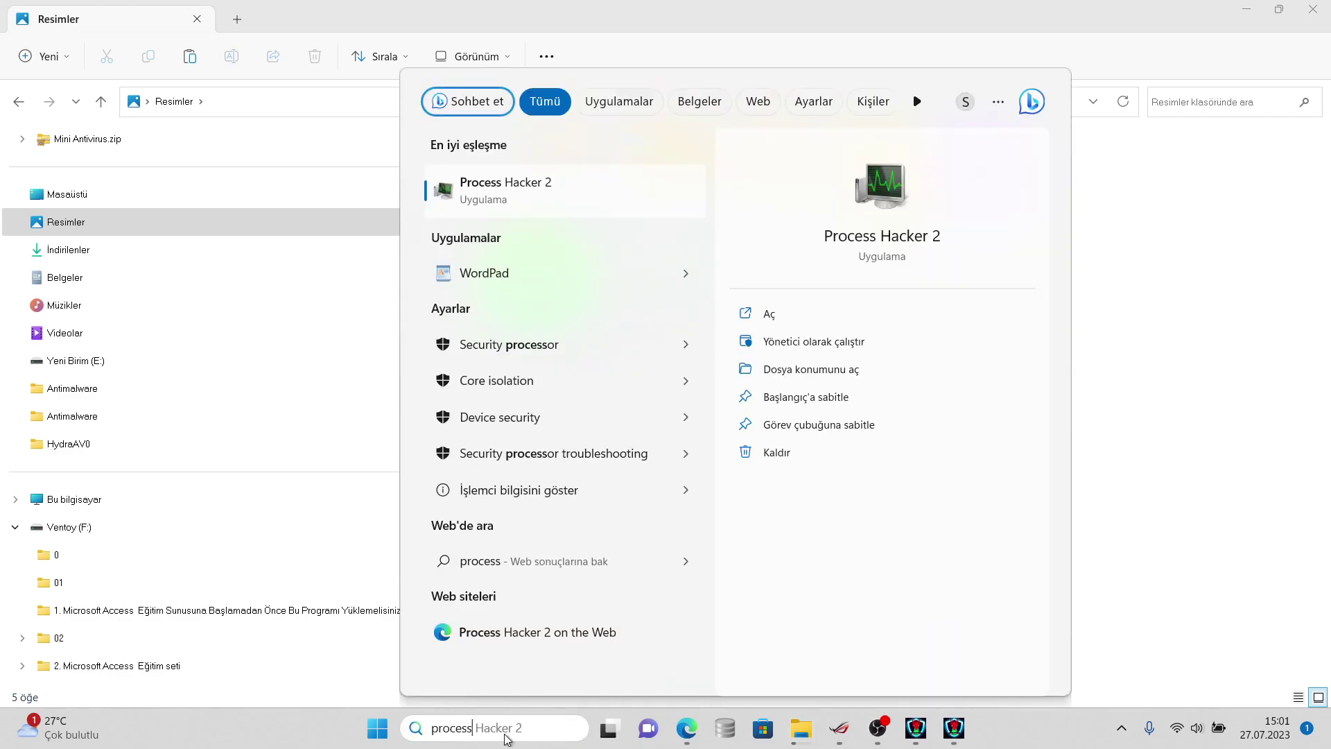
type("exp")
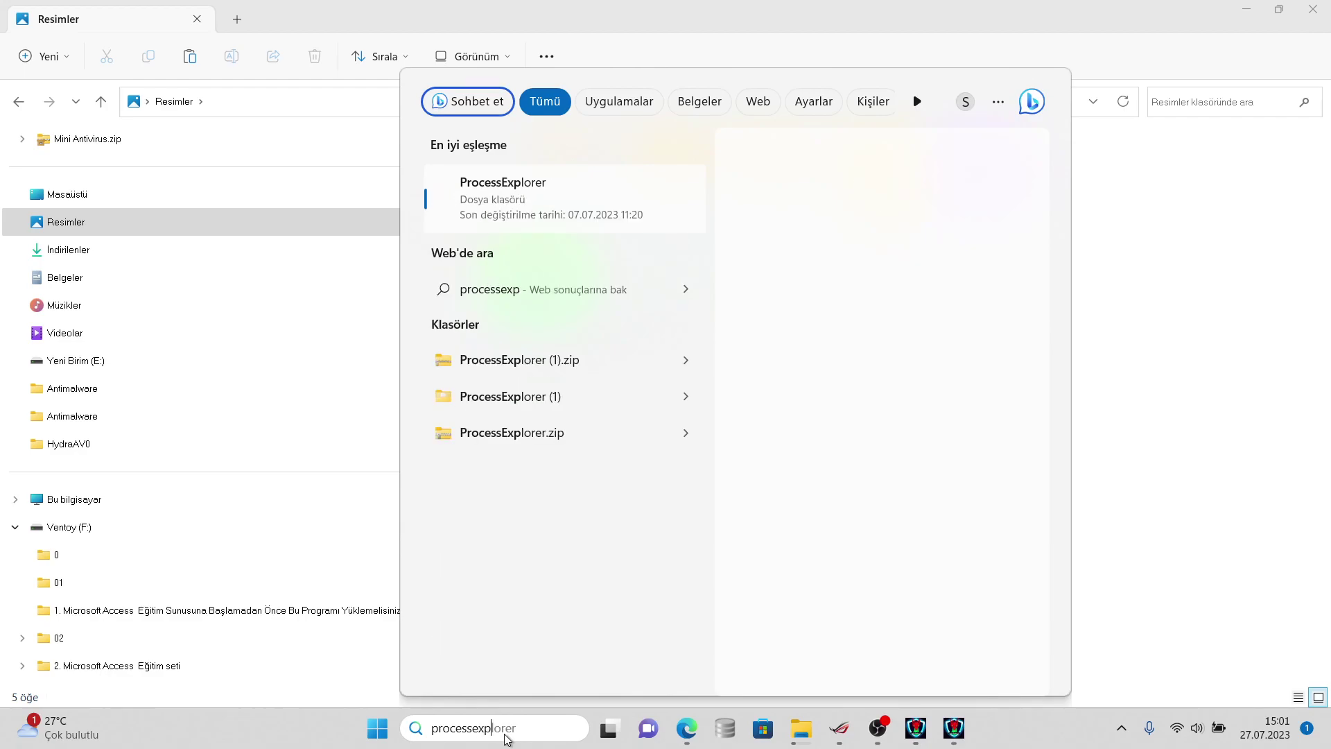
key("Return")
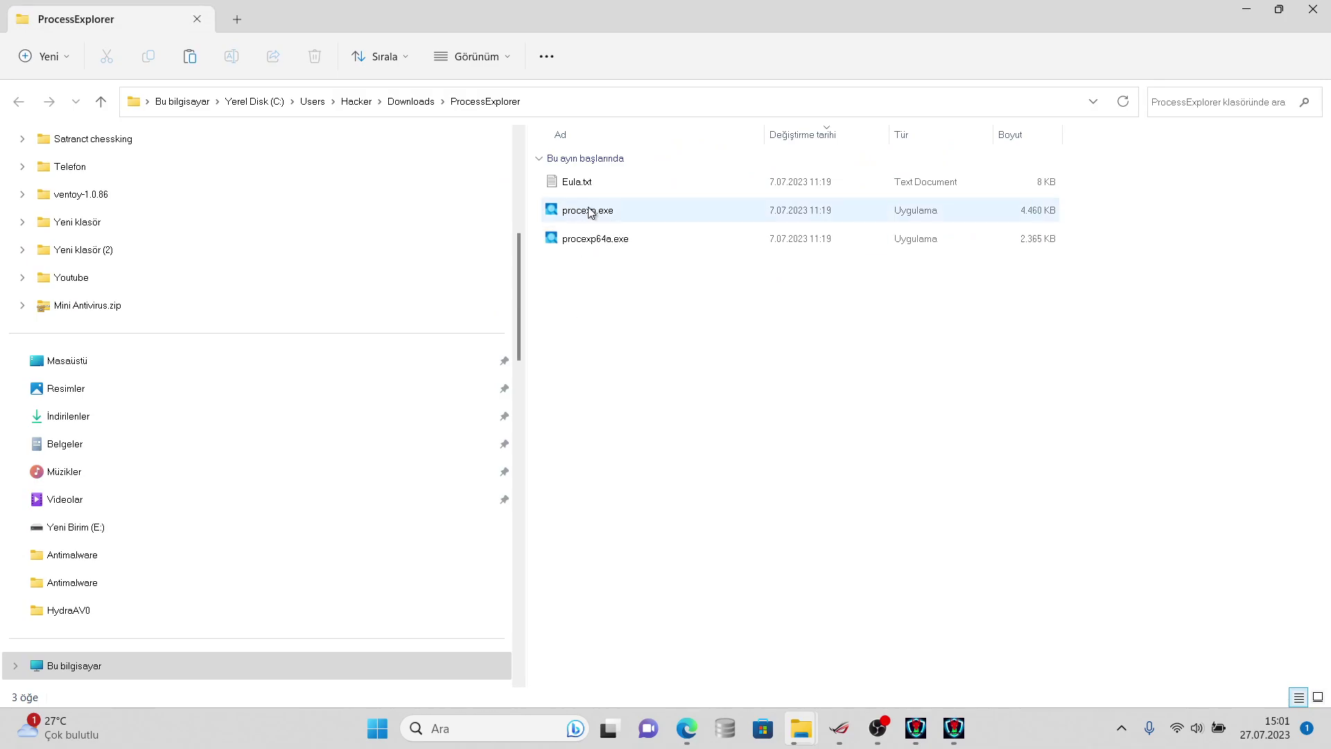
double_click(590, 210)
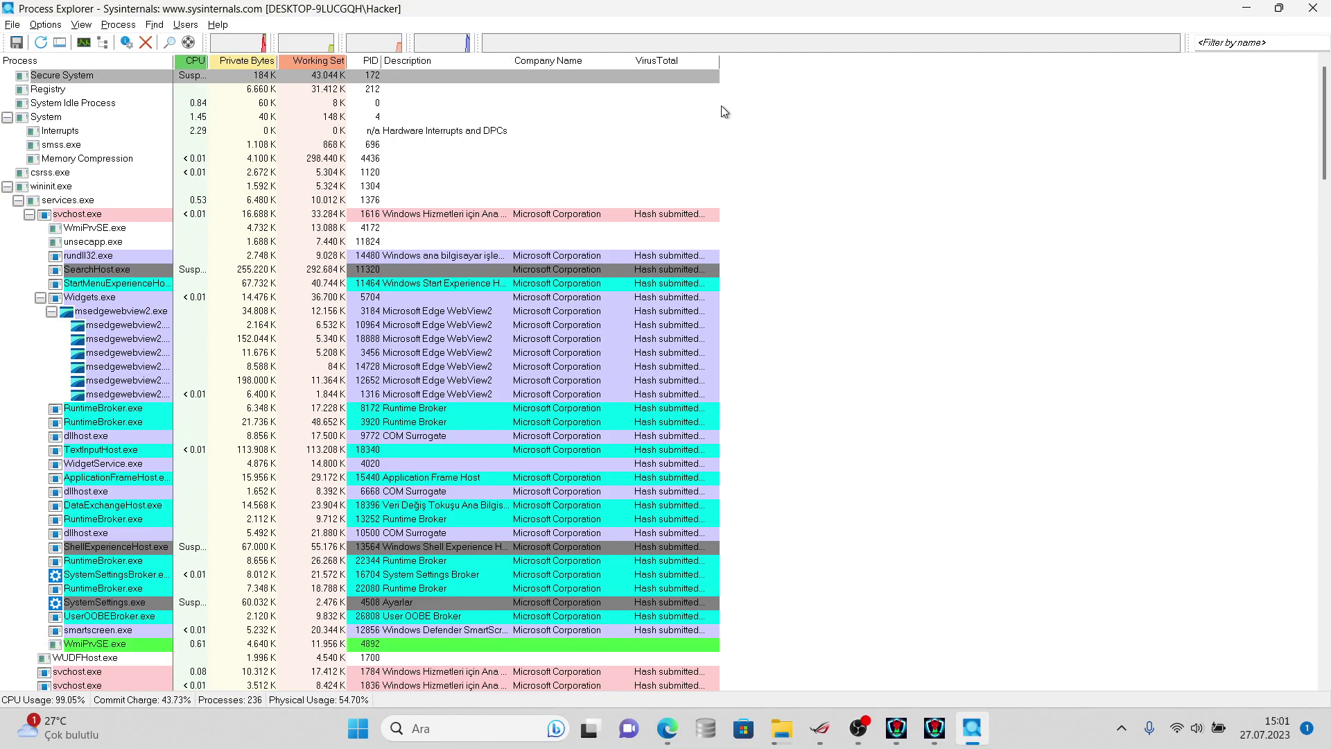
left_click_drag(1322, 170, 1281, 106)
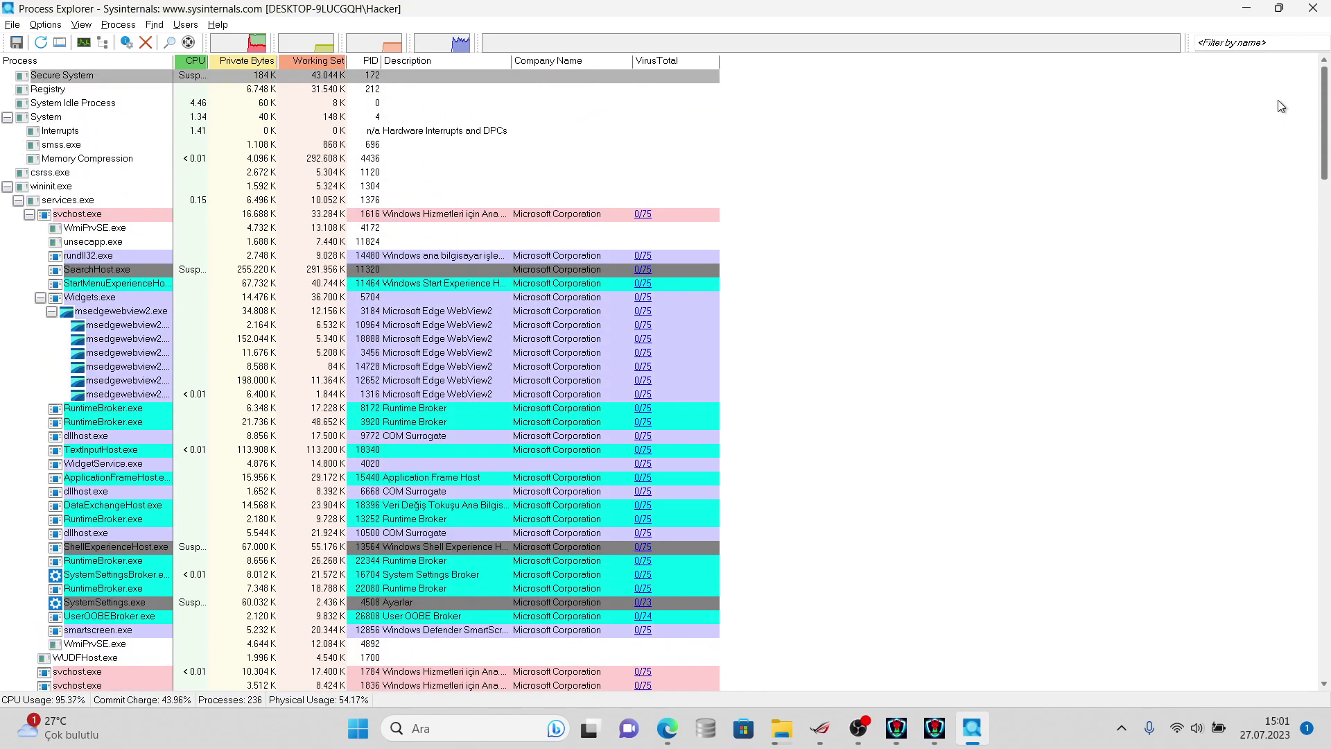
- Close Process Explorer, put HydraAV and OBS aside, and bring up the second HydraAV window
left_click(1313, 8)
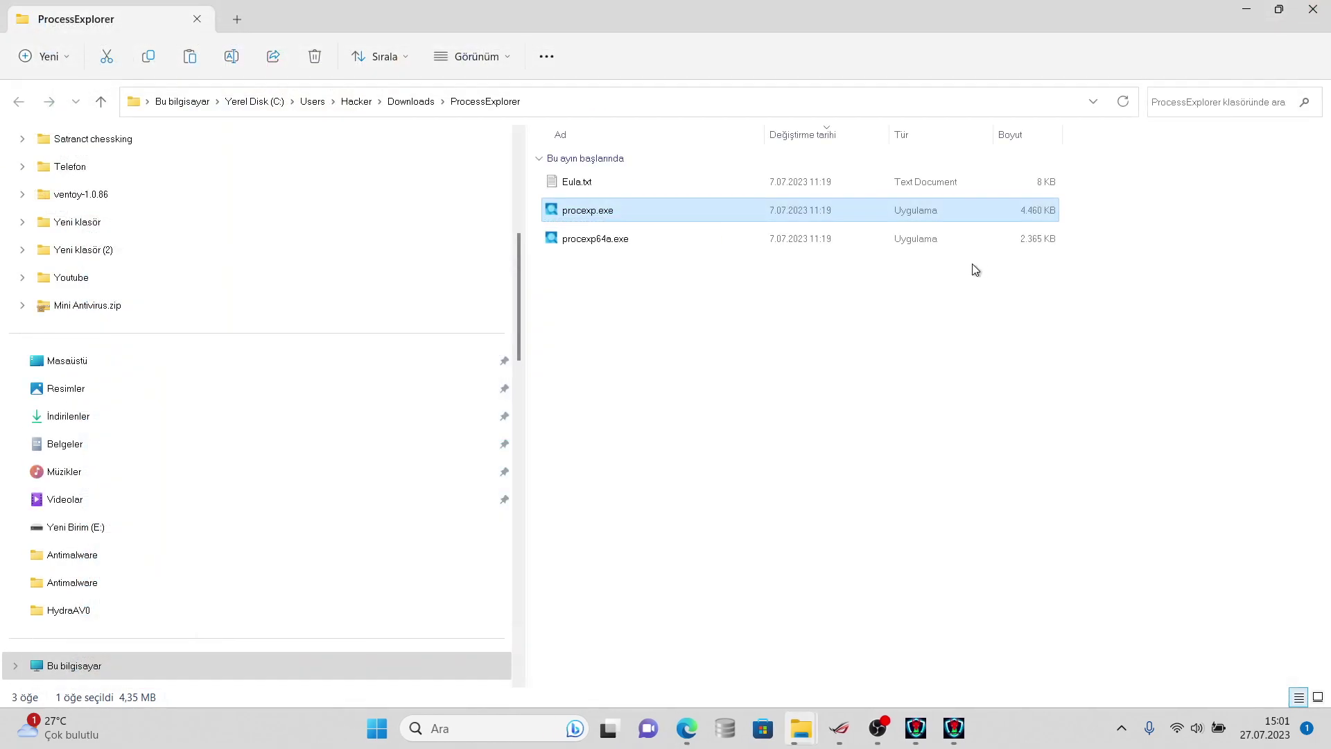
left_click(921, 725)
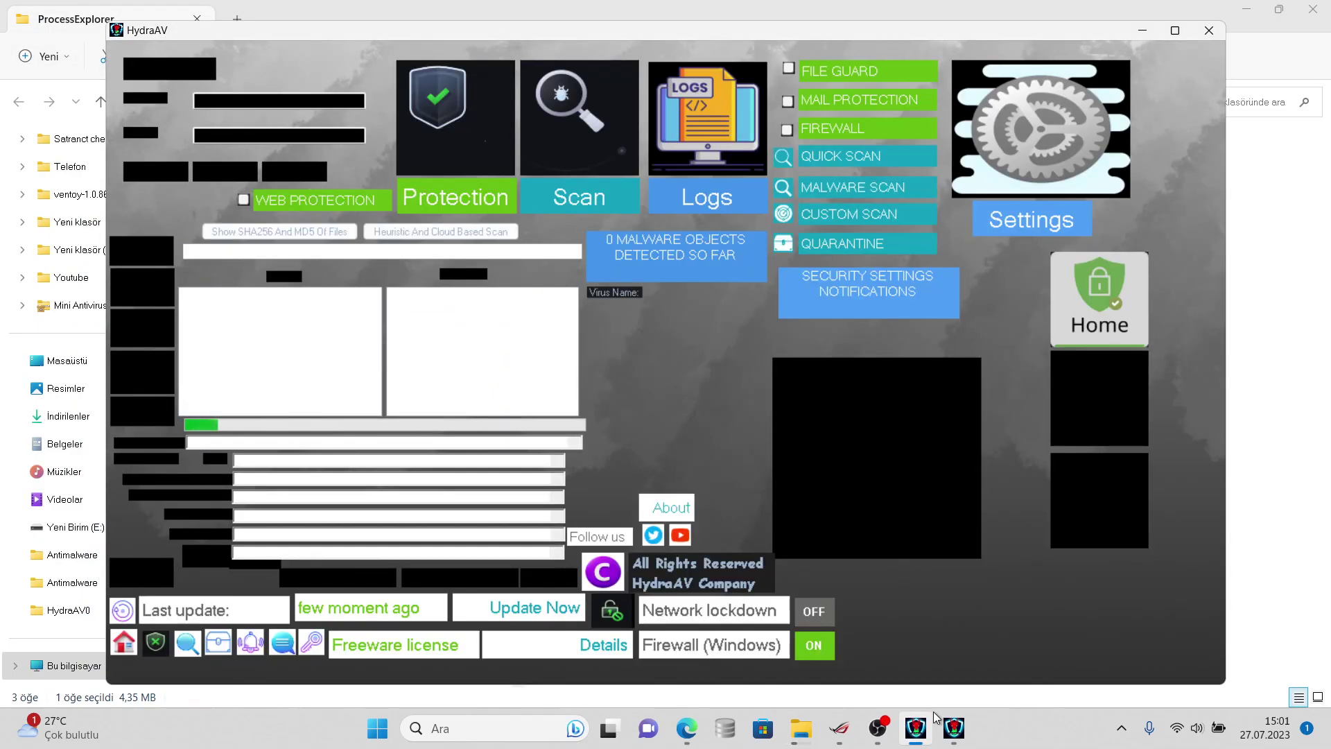
left_click(916, 726)
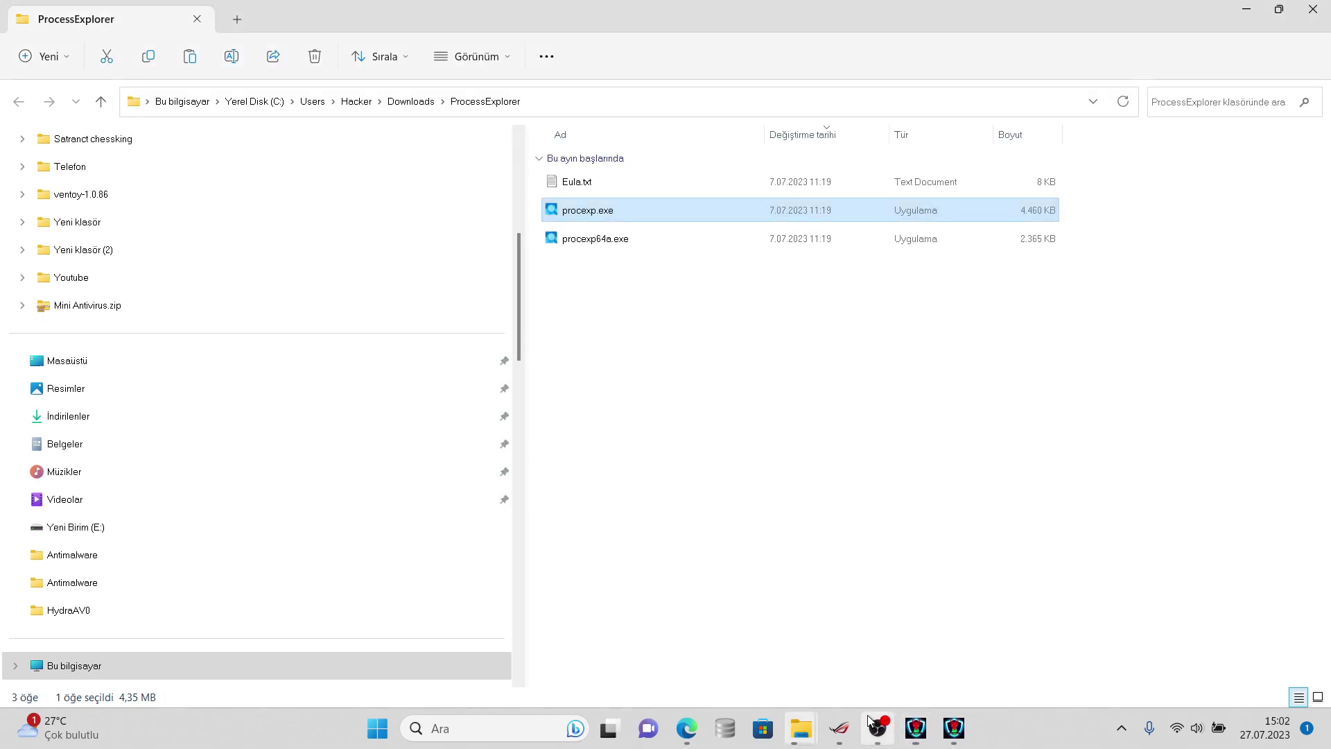
left_click(870, 722)
left_click(871, 723)
left_click(964, 729)
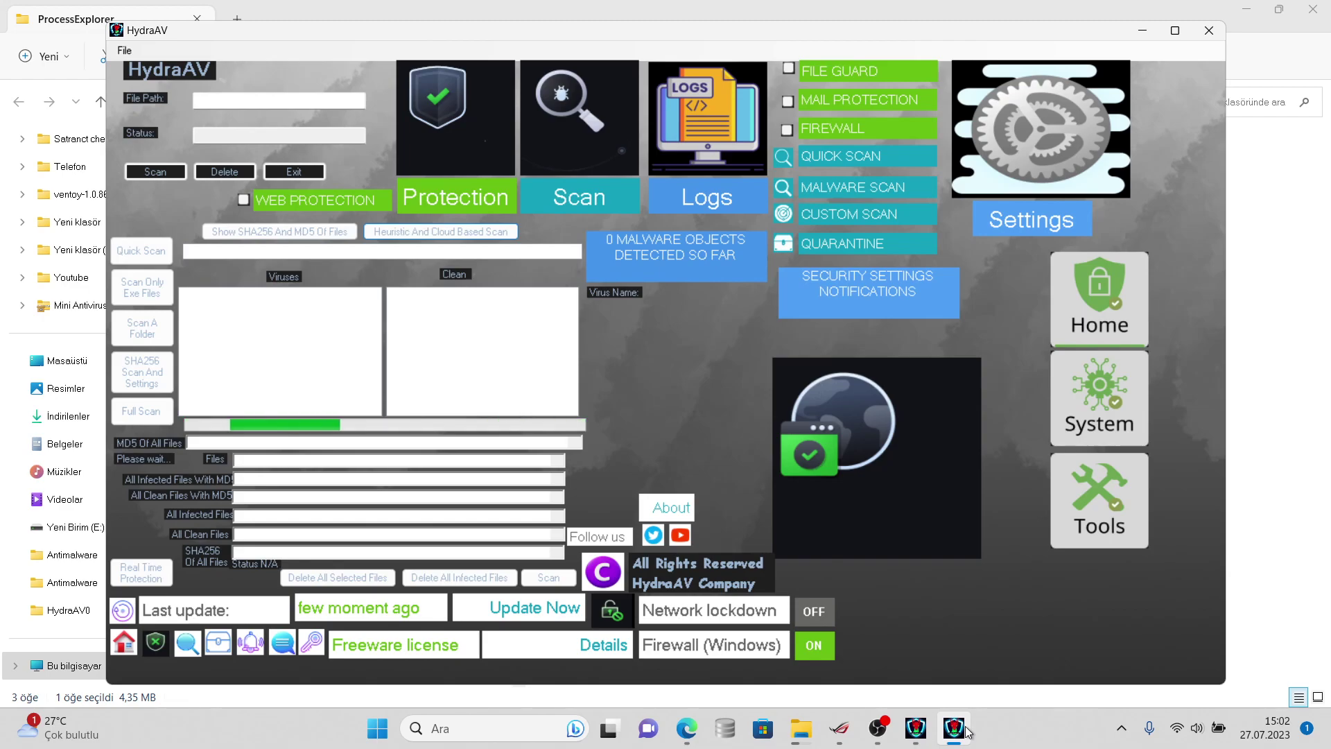
- Watch the HydraAV folder scan progress at 11%, then switch to the other HydraAV window
left_click(882, 724)
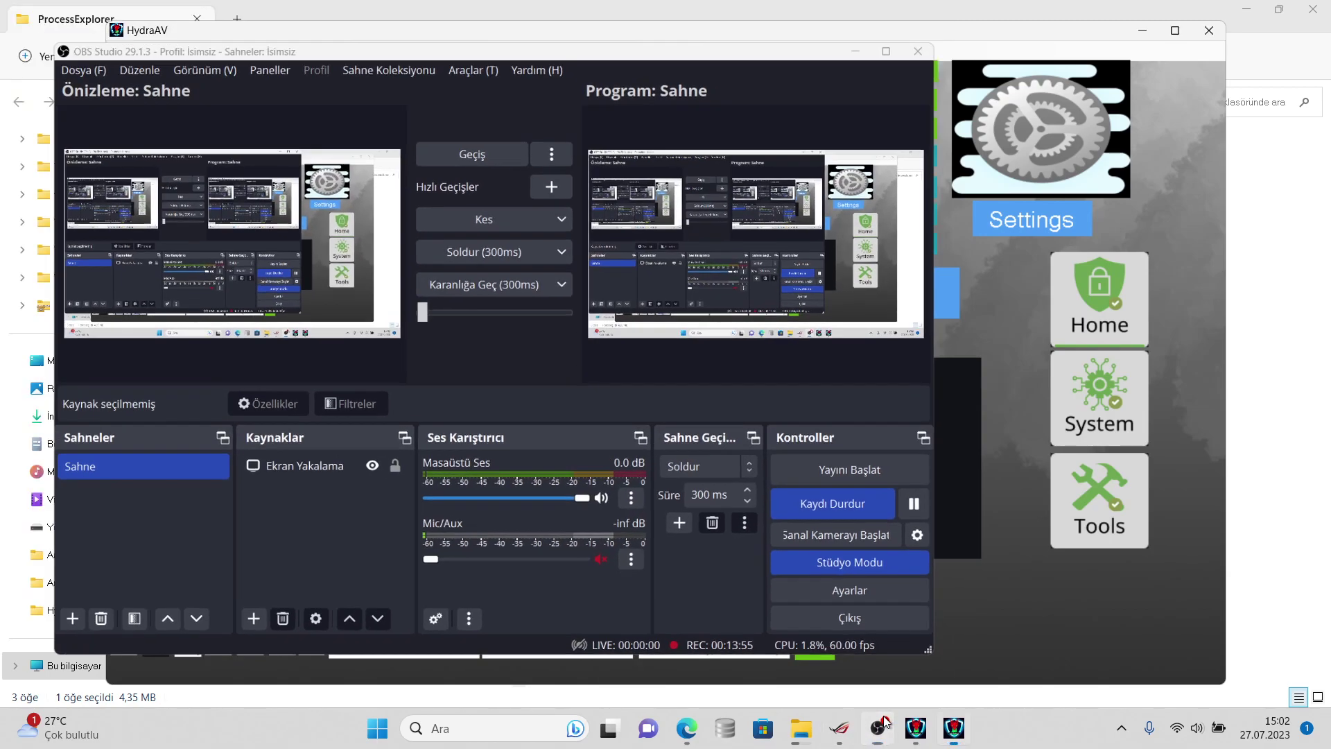
left_click(912, 727)
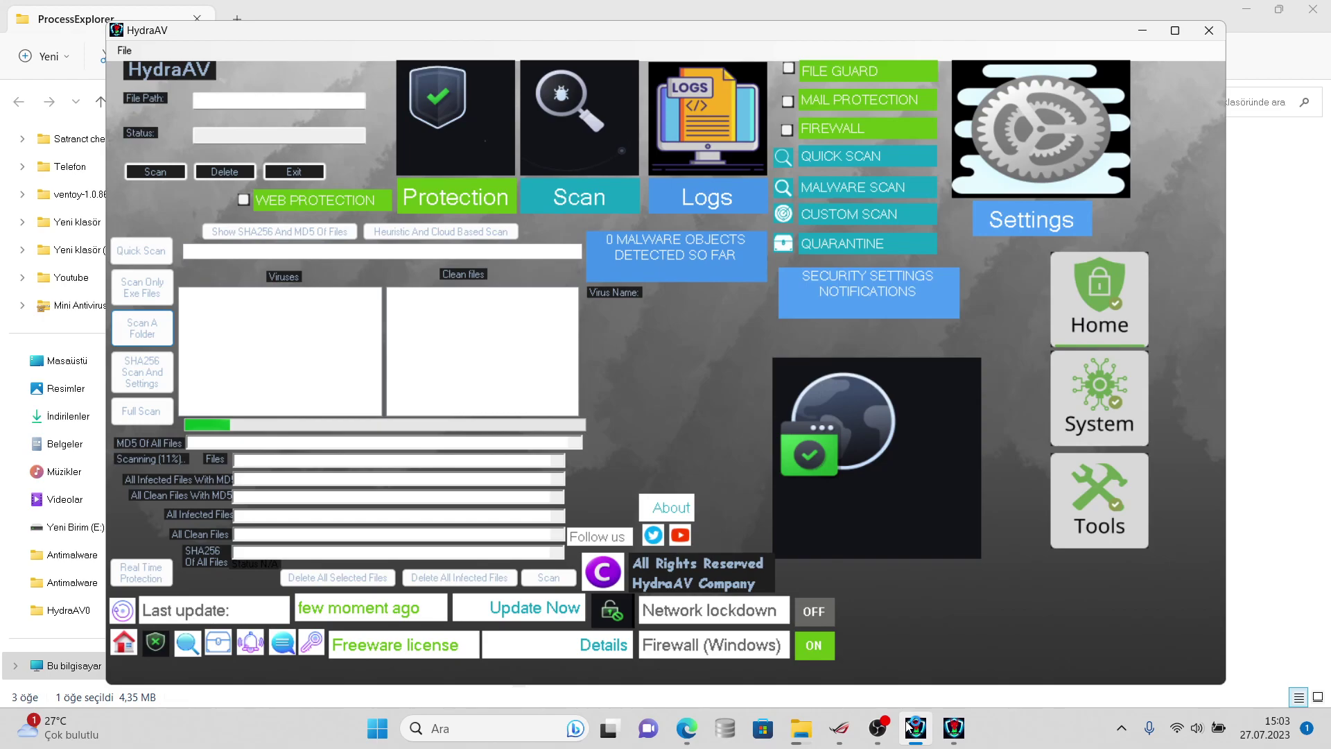
left_click(953, 727)
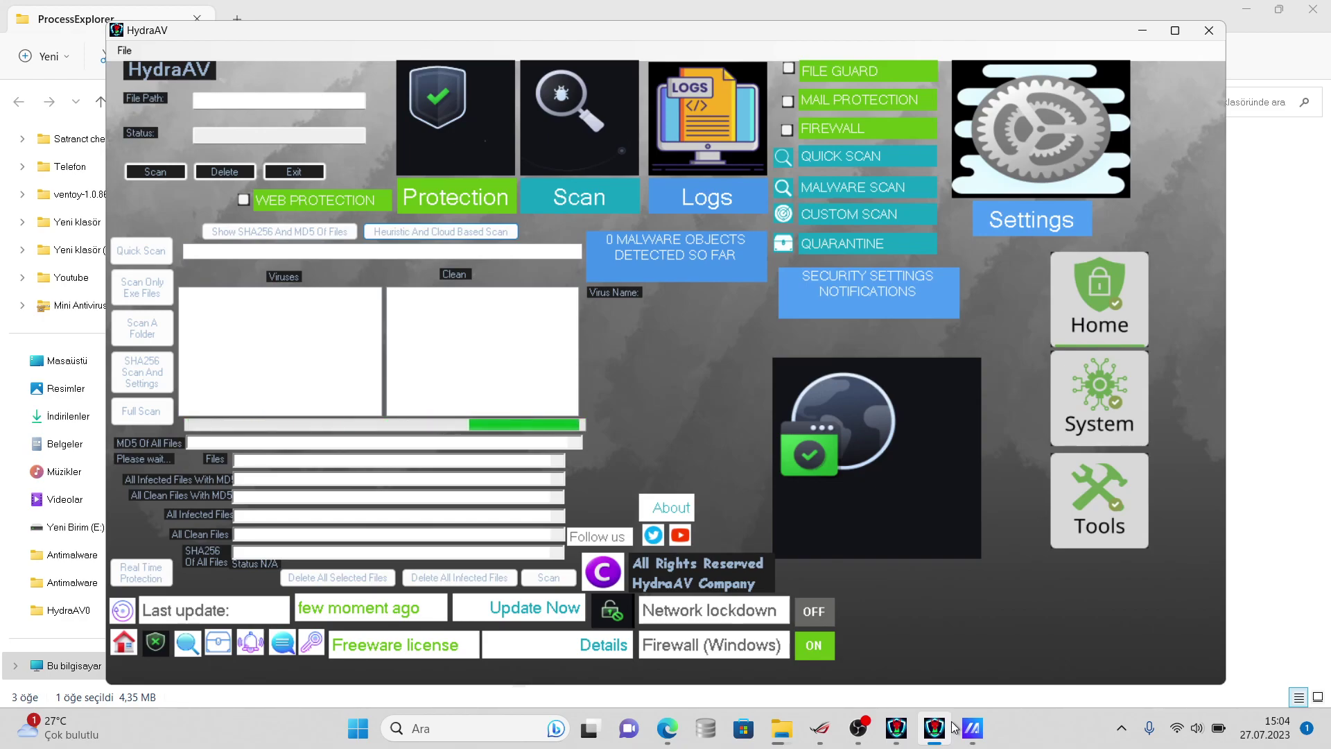
- Back in Resimler, check the copied samples folder's properties
left_click(78, 389)
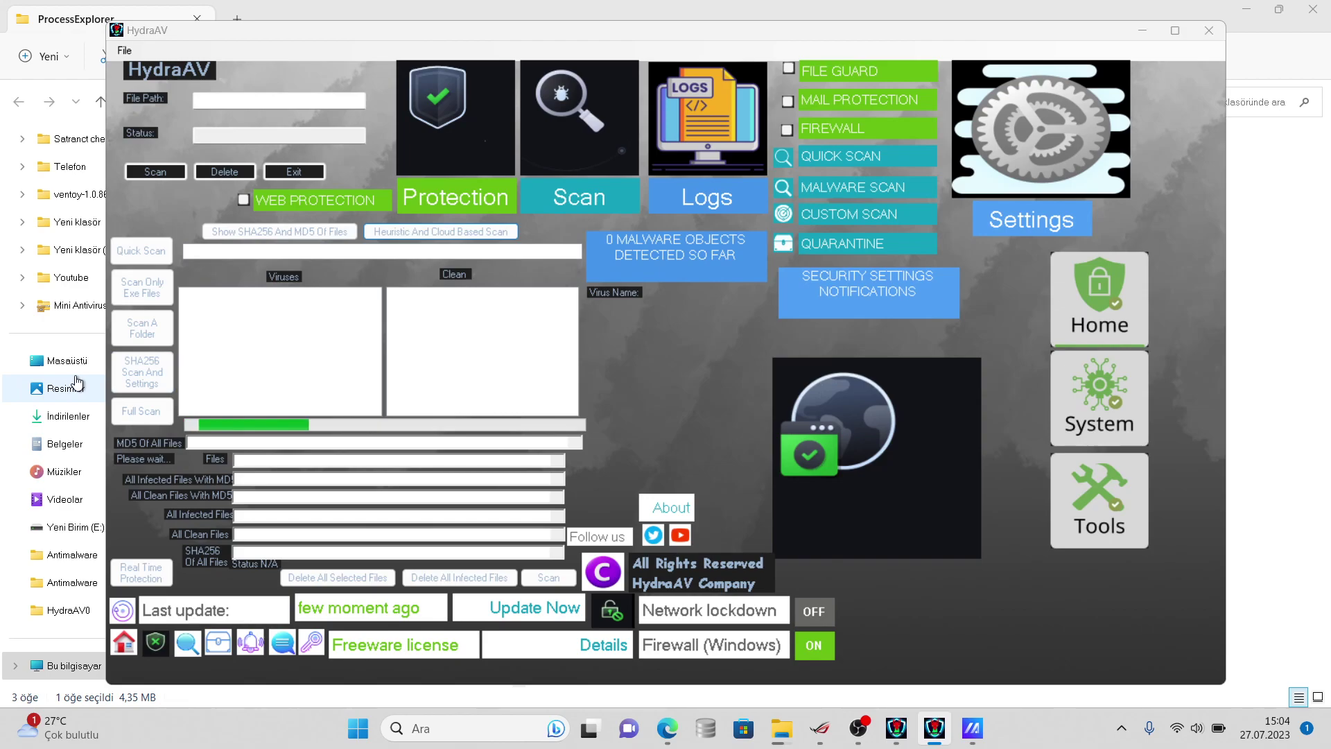
left_click(575, 284)
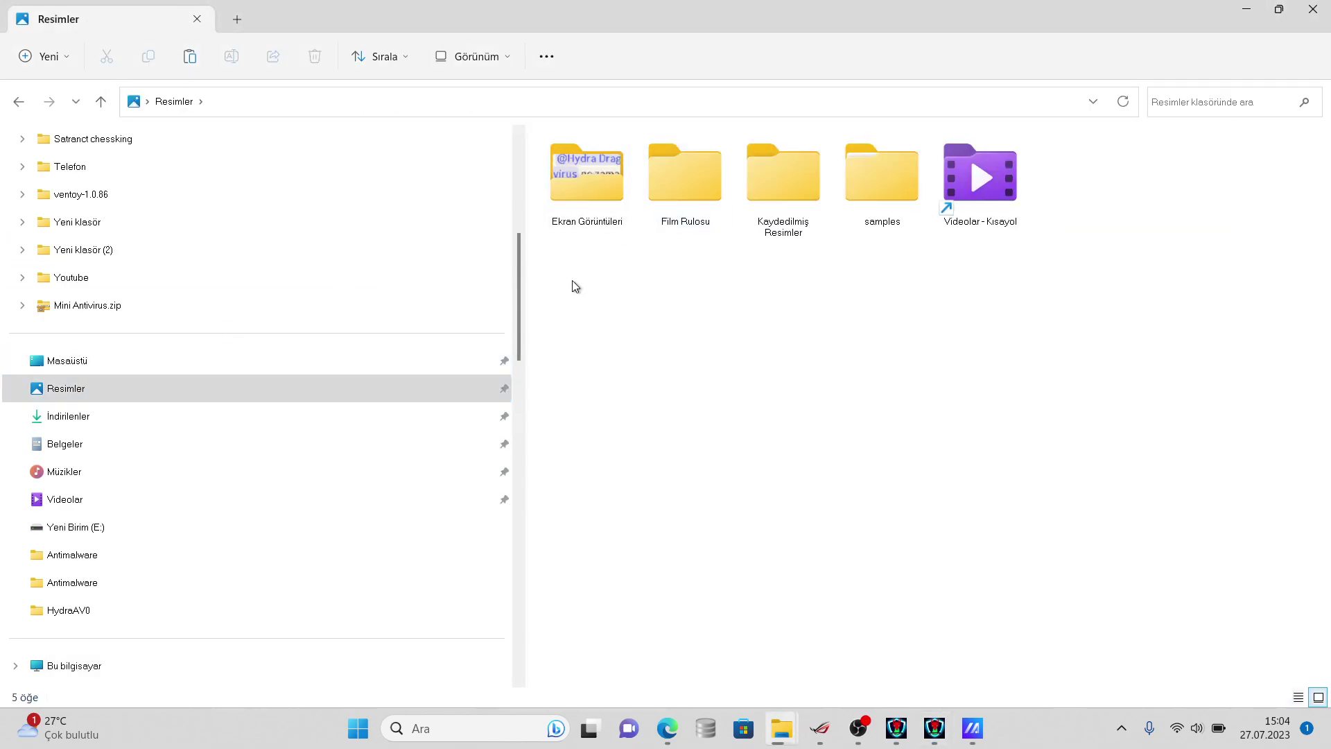
left_click(413, 400)
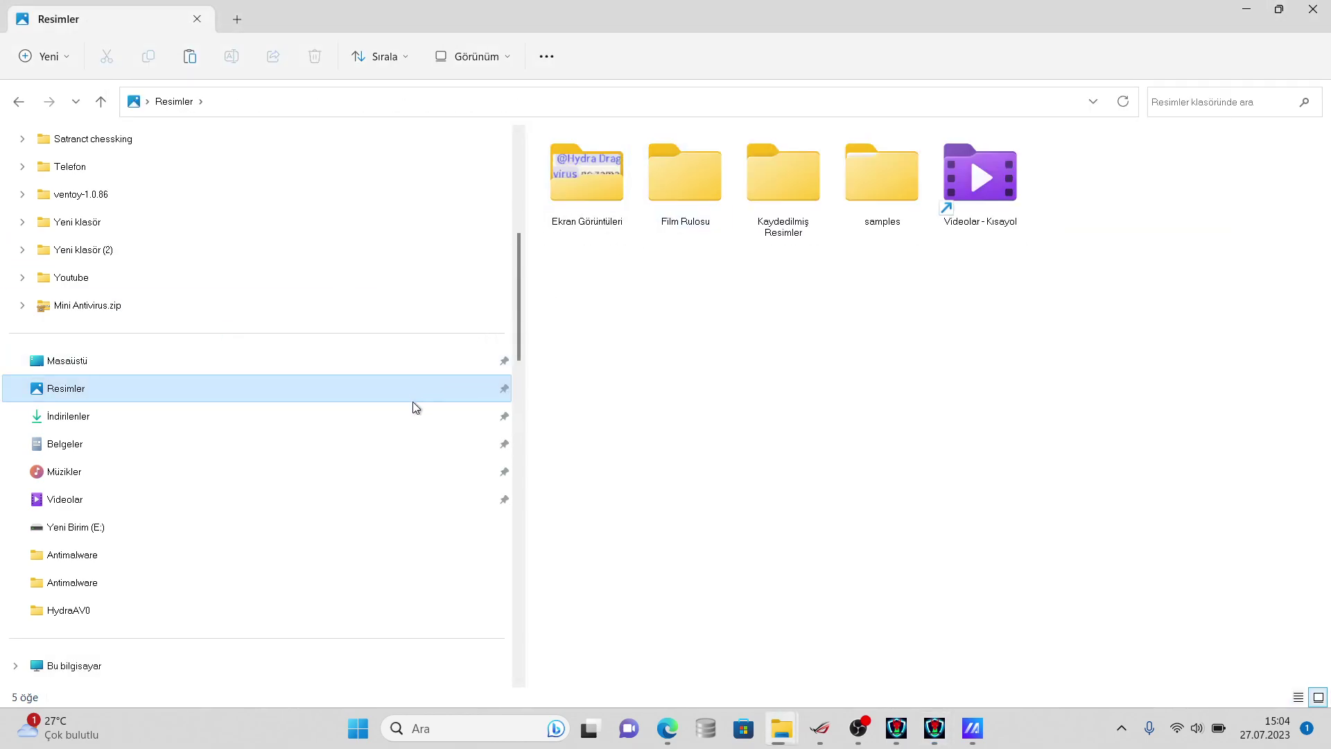
left_click(440, 410)
left_click(454, 385)
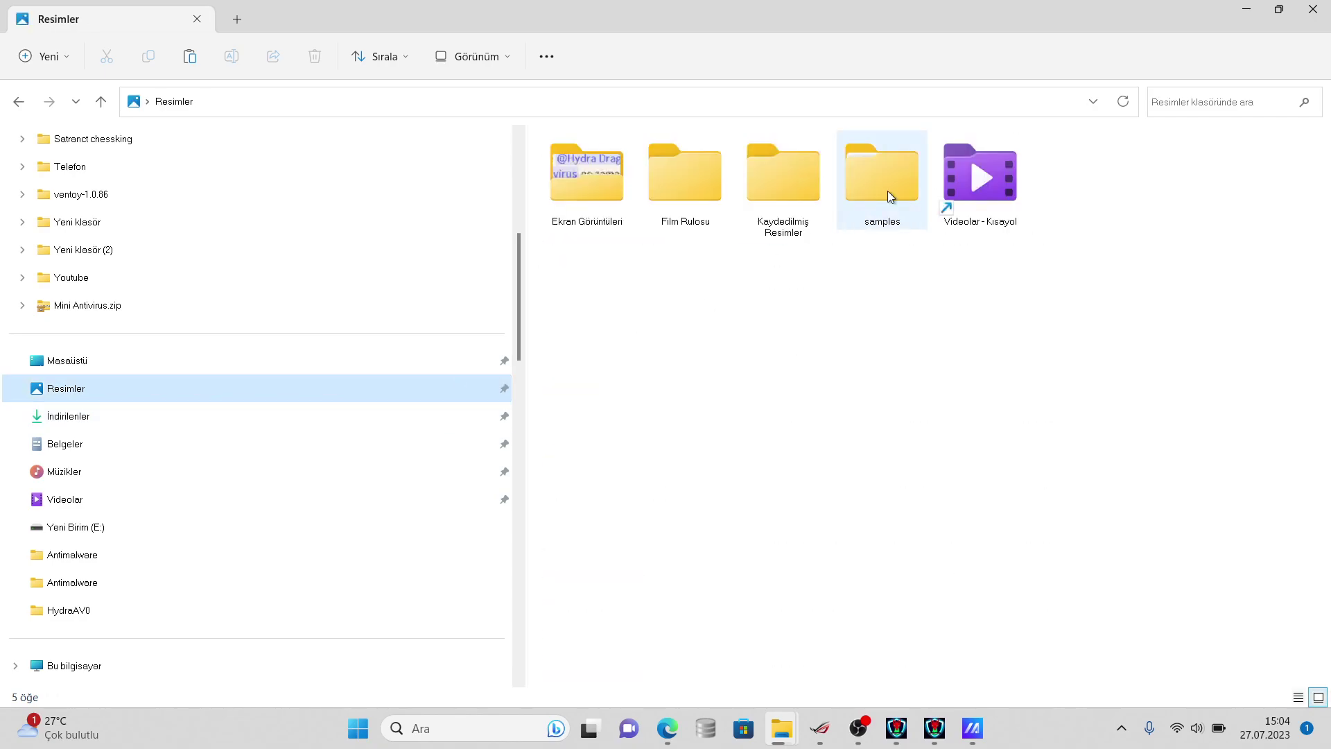
right_click(871, 200)
left_click(935, 519)
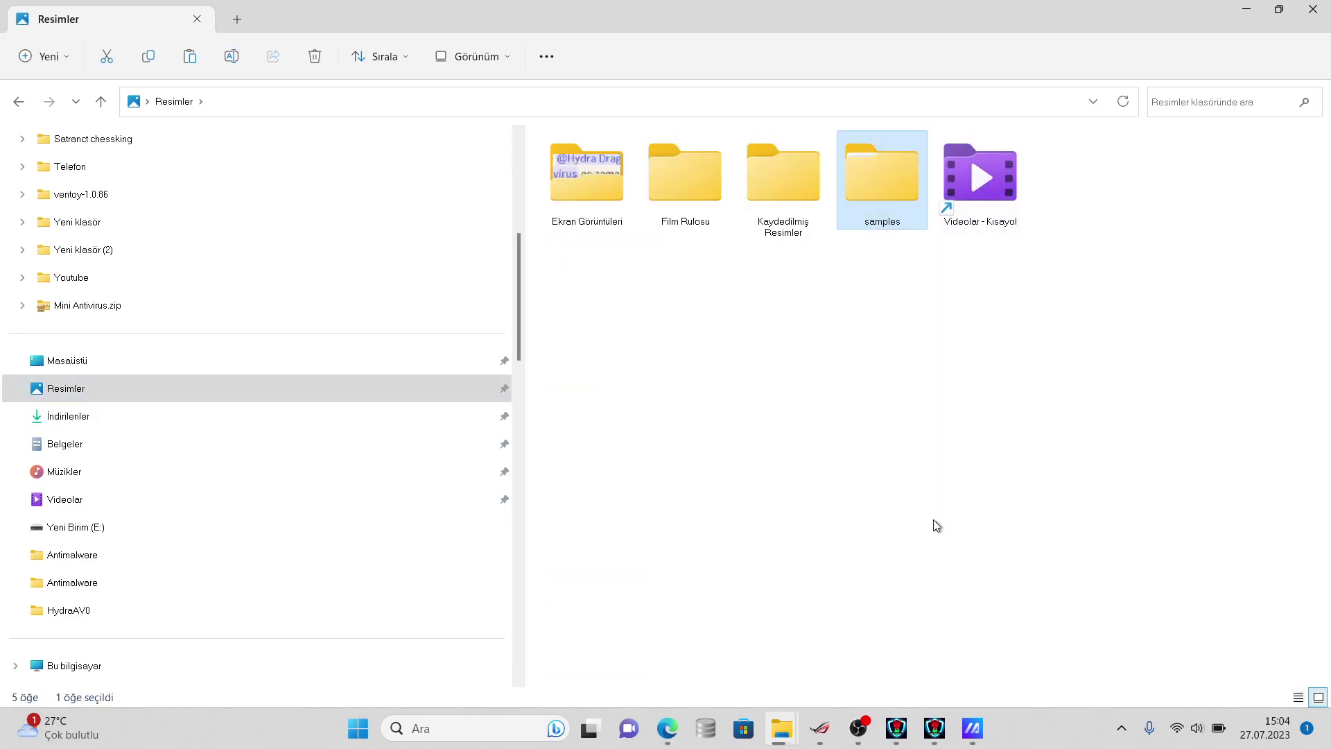
left_click(901, 693)
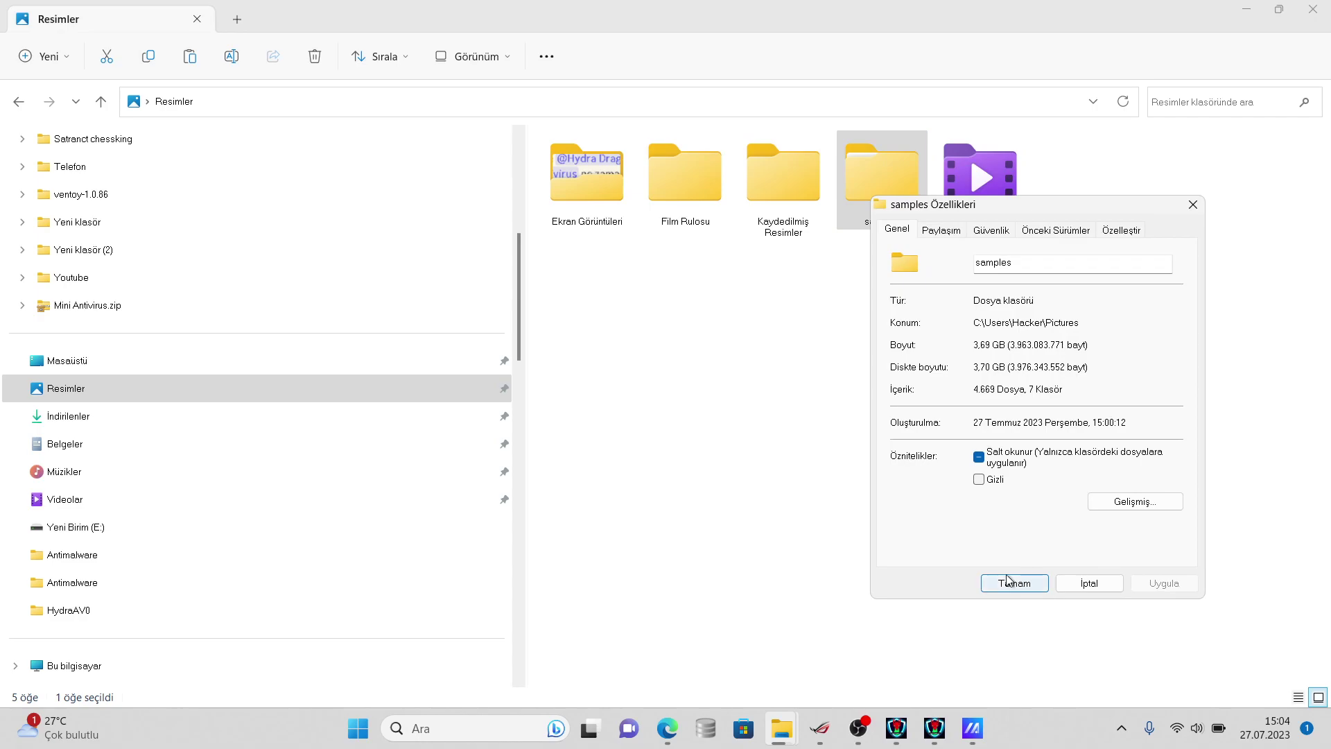
left_click(1066, 584)
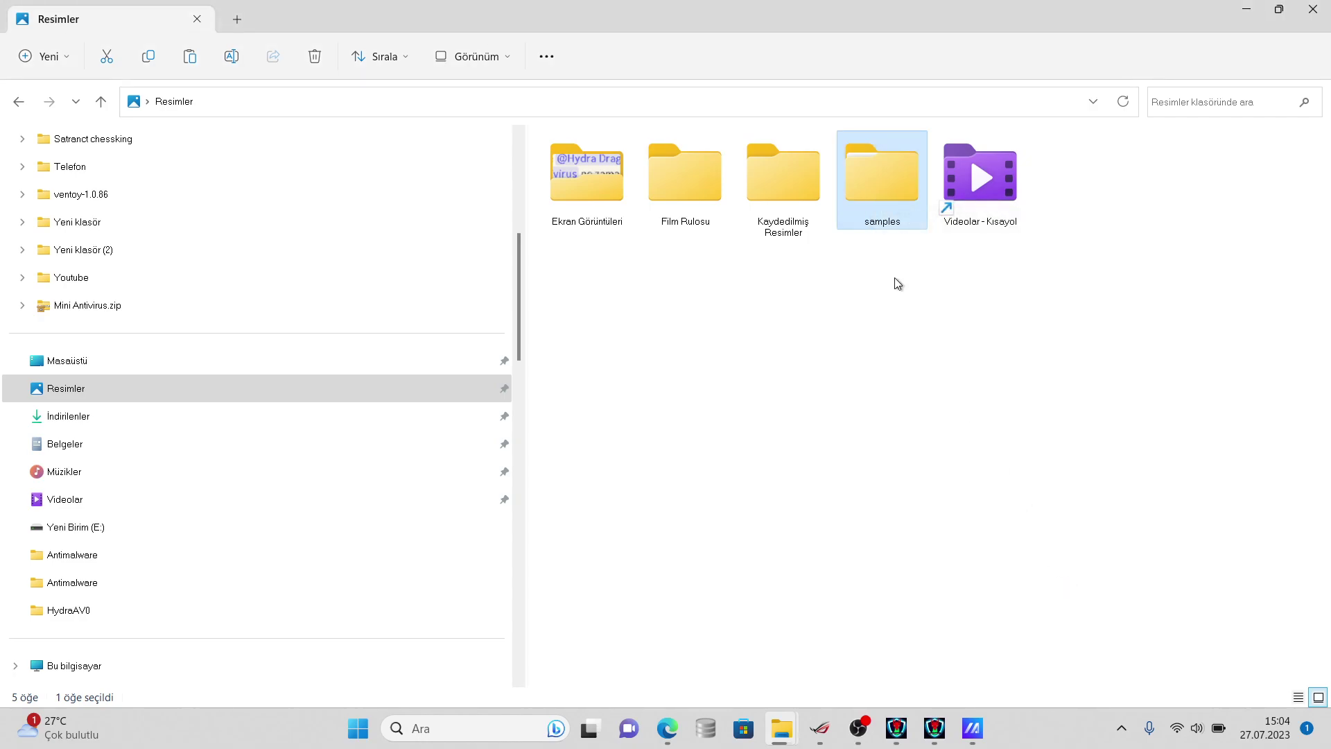
- Look inside the samples folder, return to Resimler, and resize then re-maximize the window
double_click(873, 216)
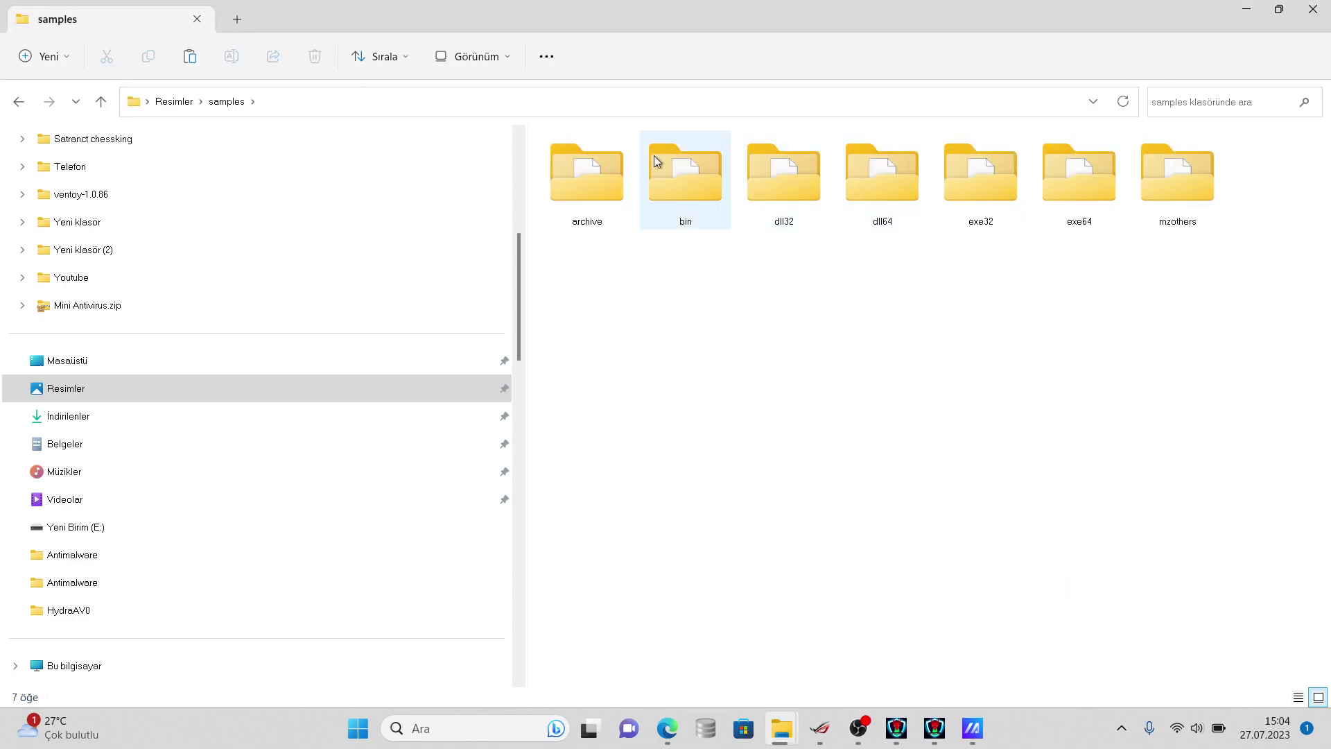
left_click(167, 103)
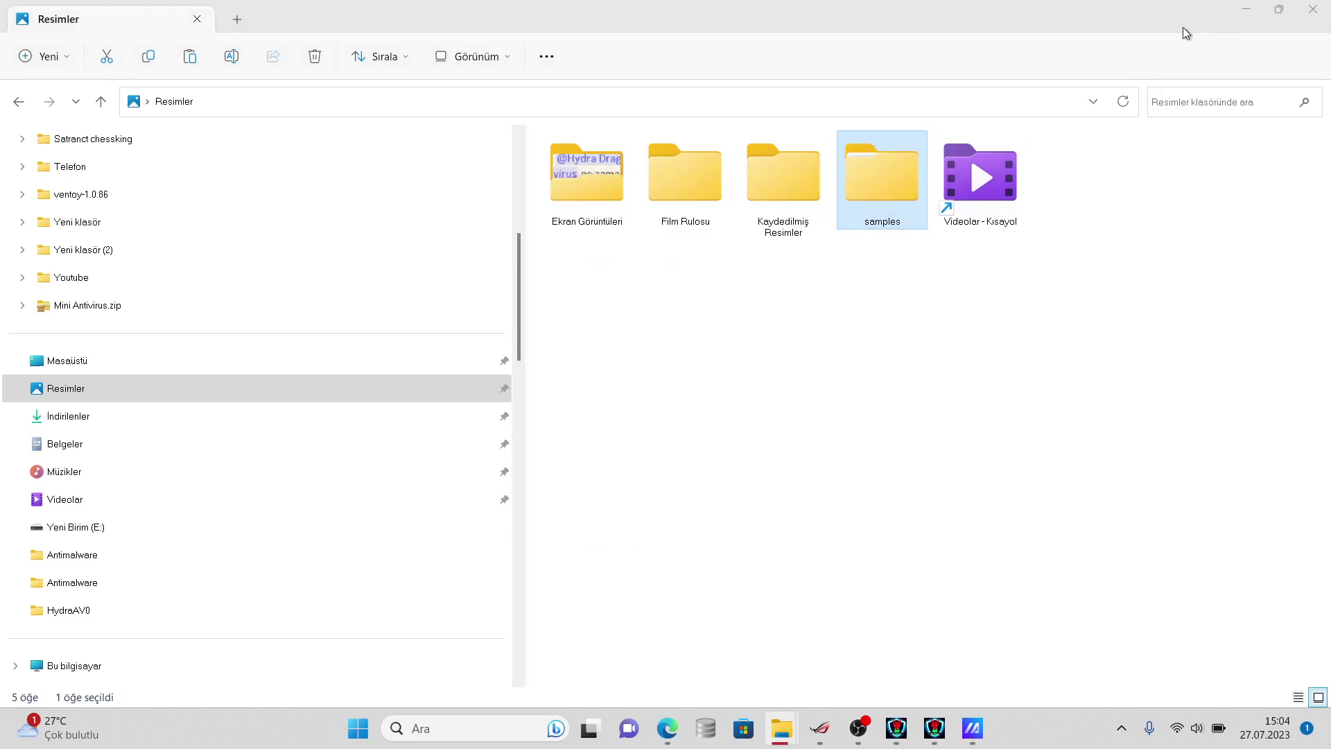
left_click_drag(1144, 7, 1034, 165)
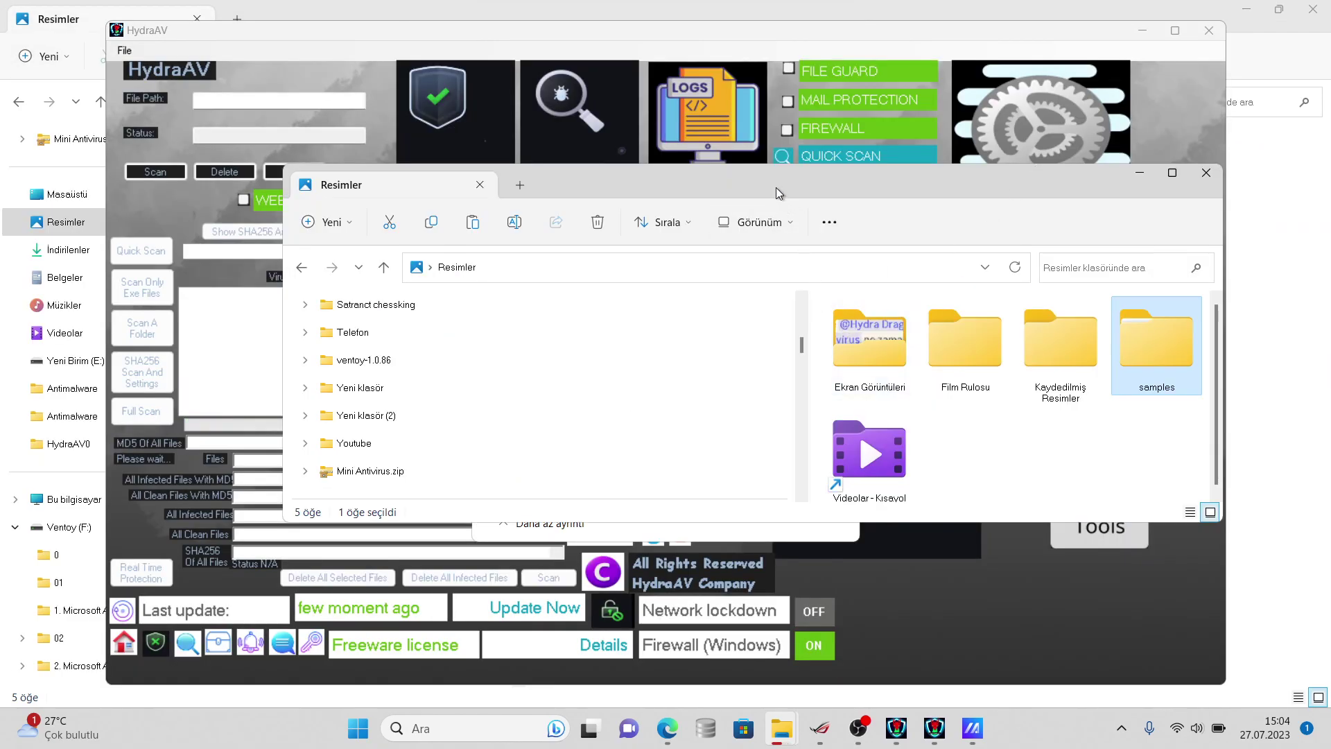
left_click_drag(776, 187, 1229, 179)
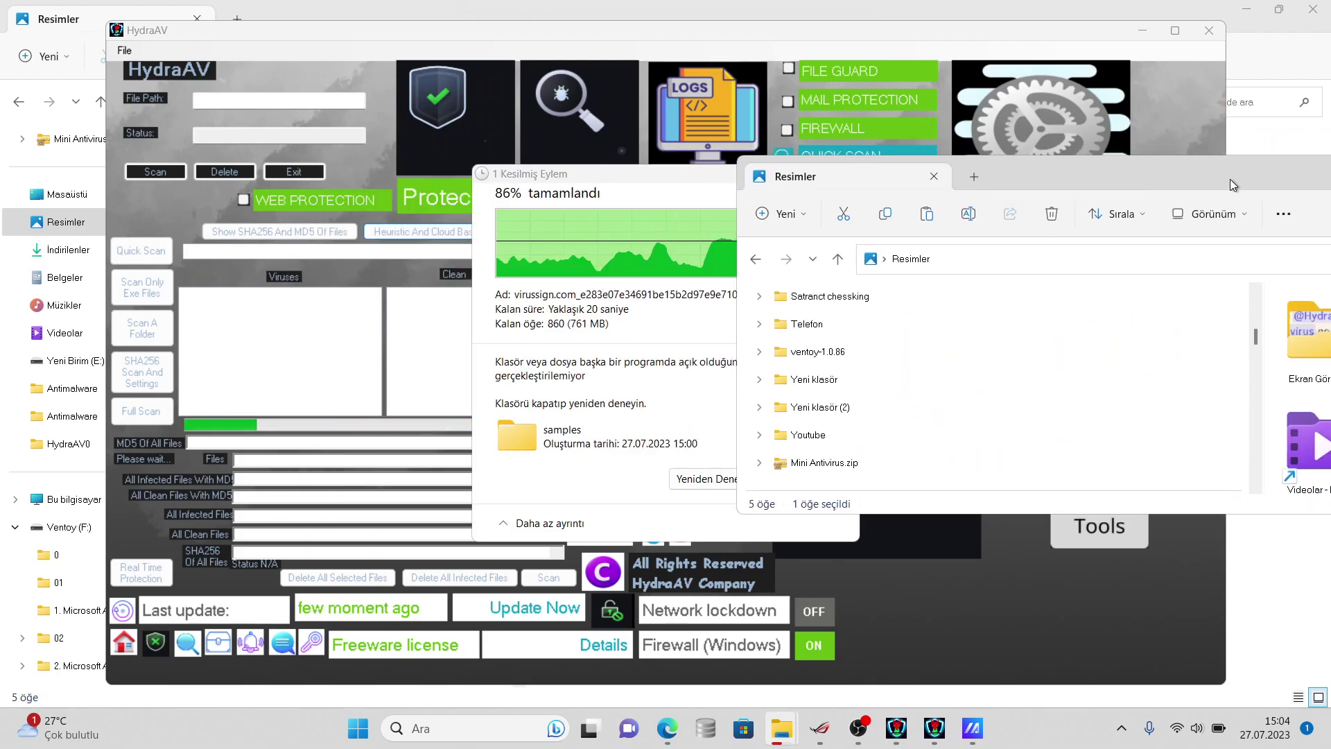
double_click(1230, 179)
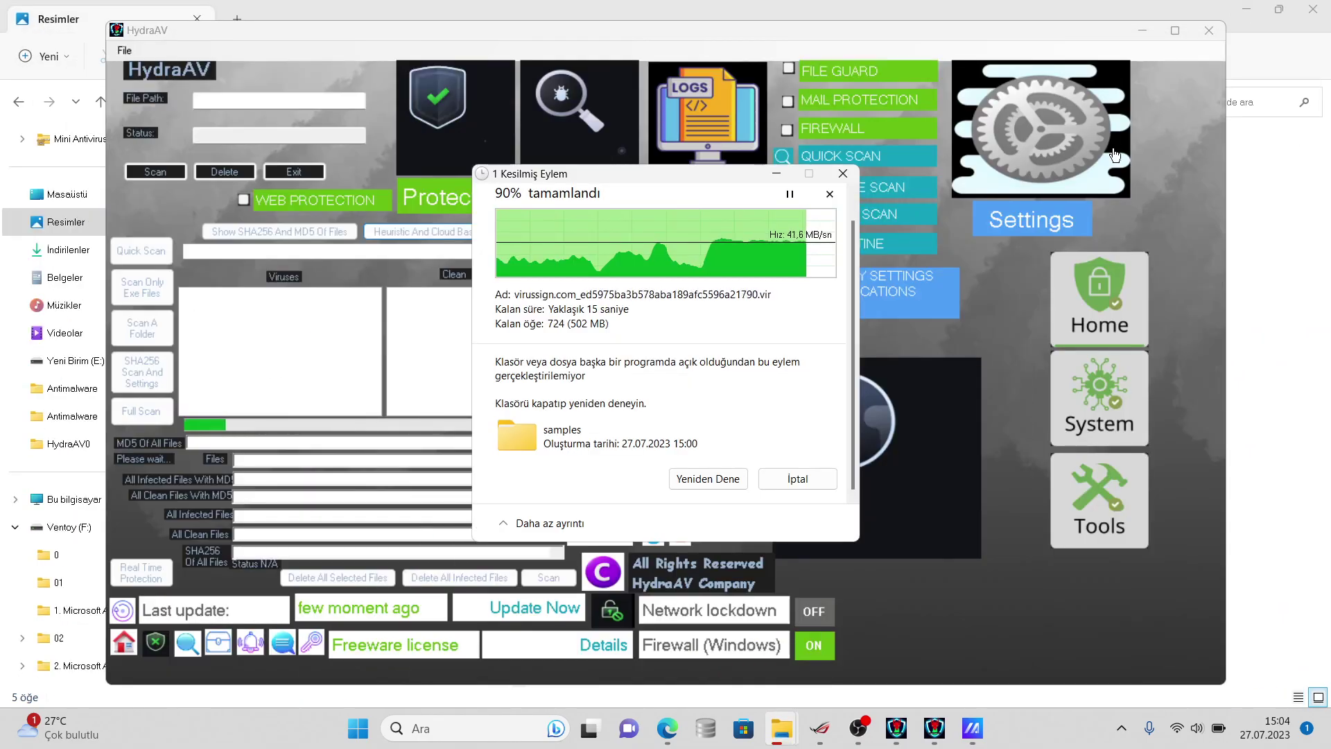
- Dismiss the folder-in-use warning with İptal and bring the Resimler window back to the front
left_click(1114, 155)
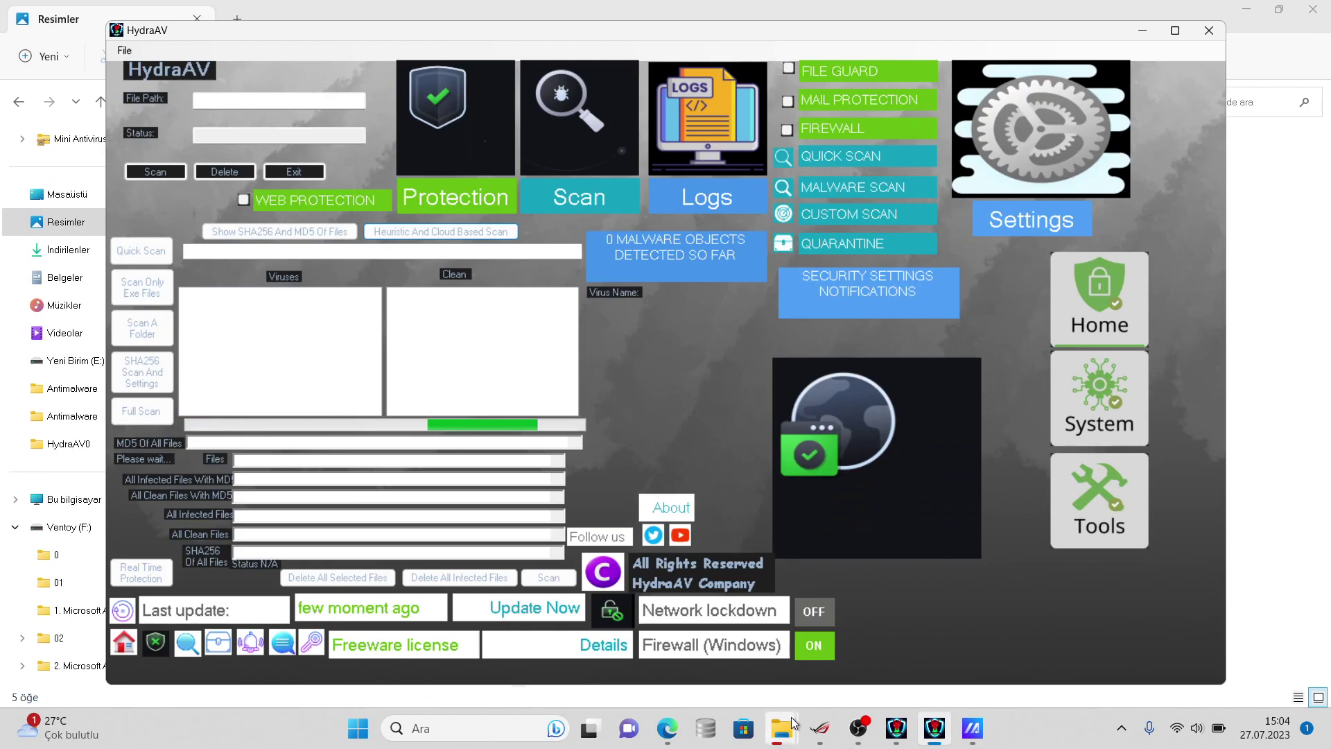
mouse_move(793, 722)
left_click(1067, 630)
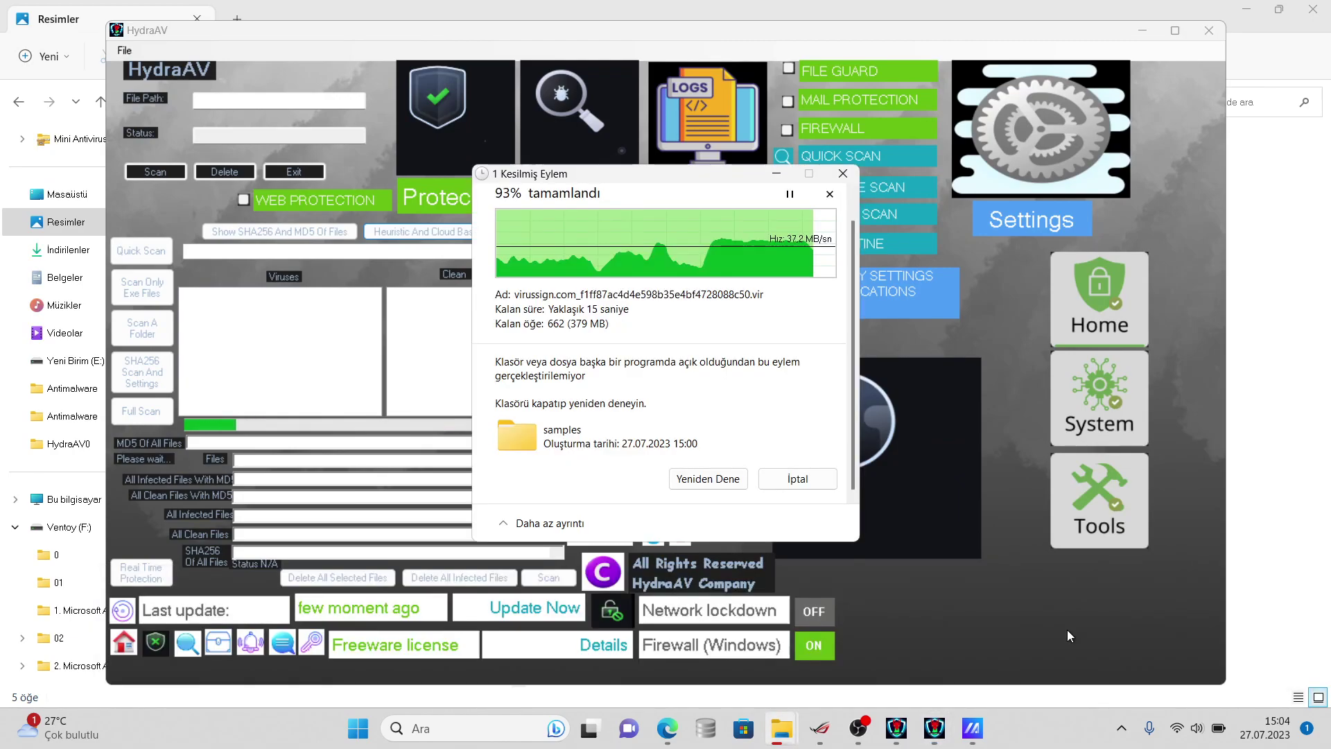
left_click(830, 482)
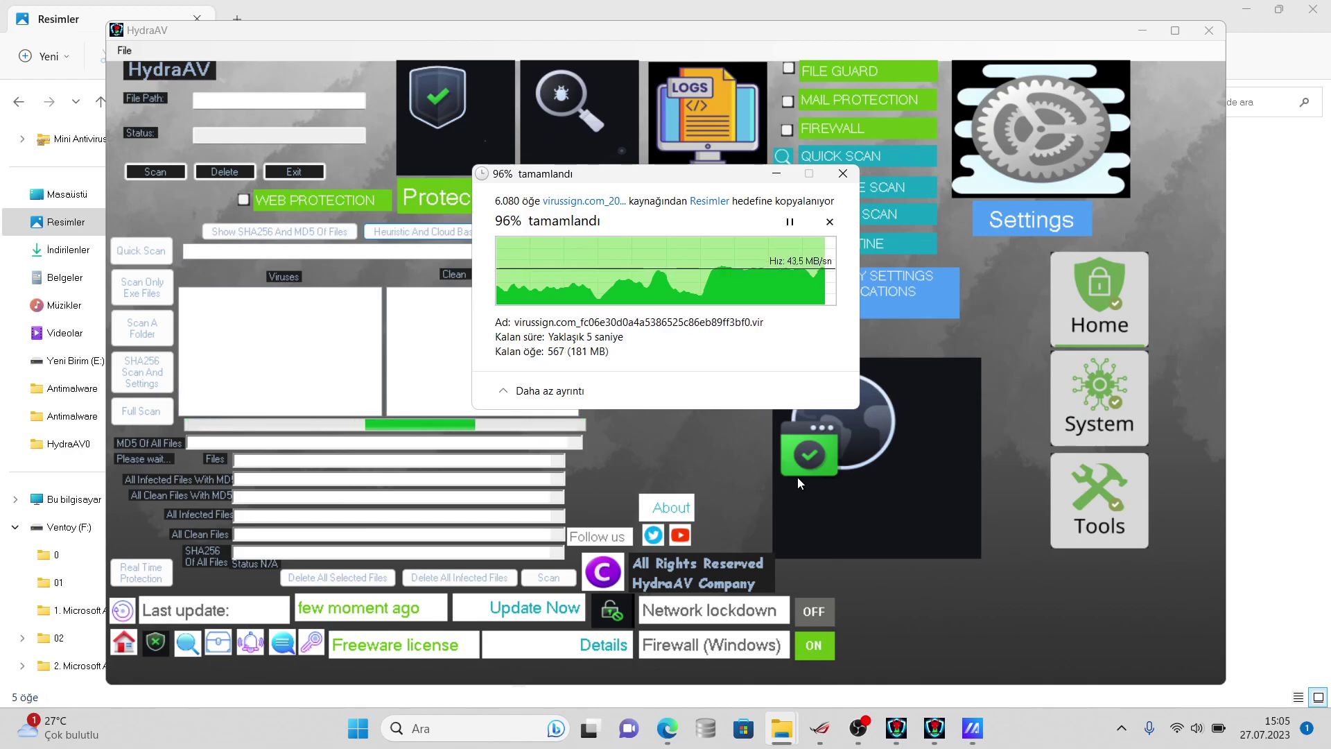
mouse_move(782, 726)
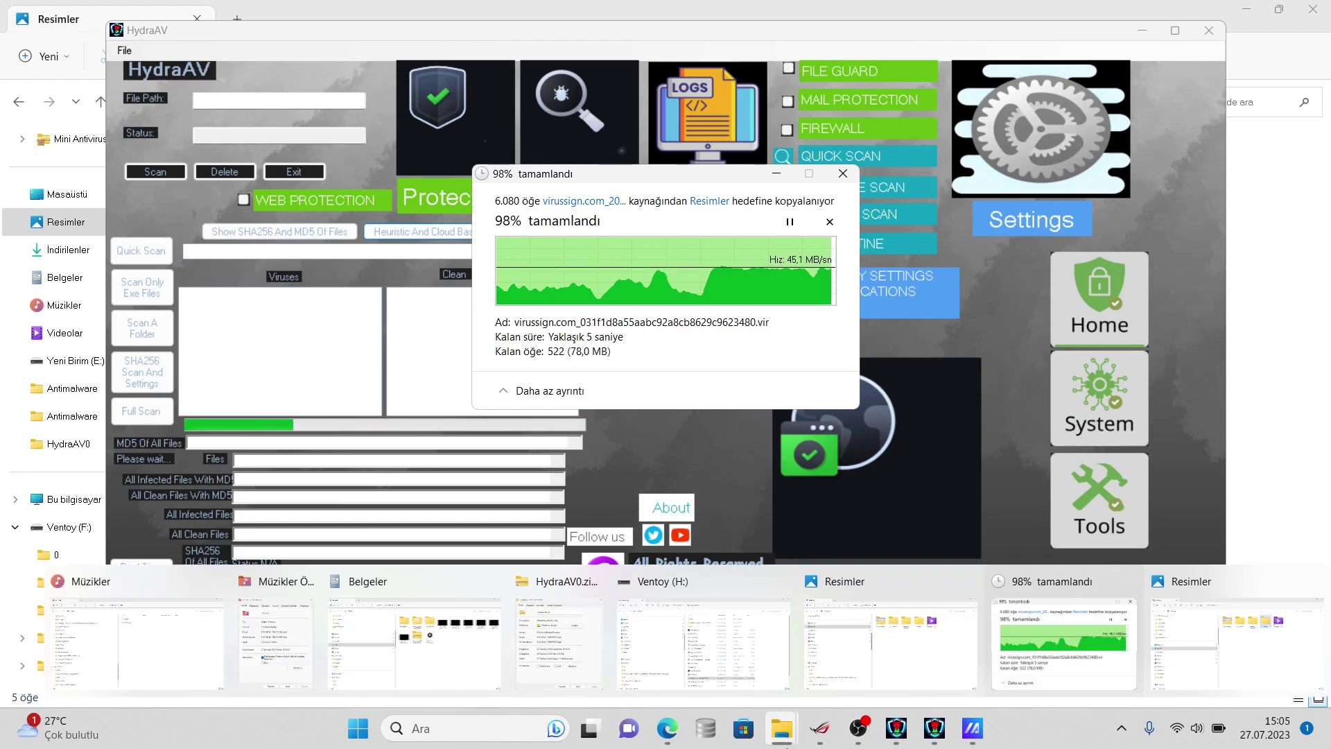
left_click(855, 656)
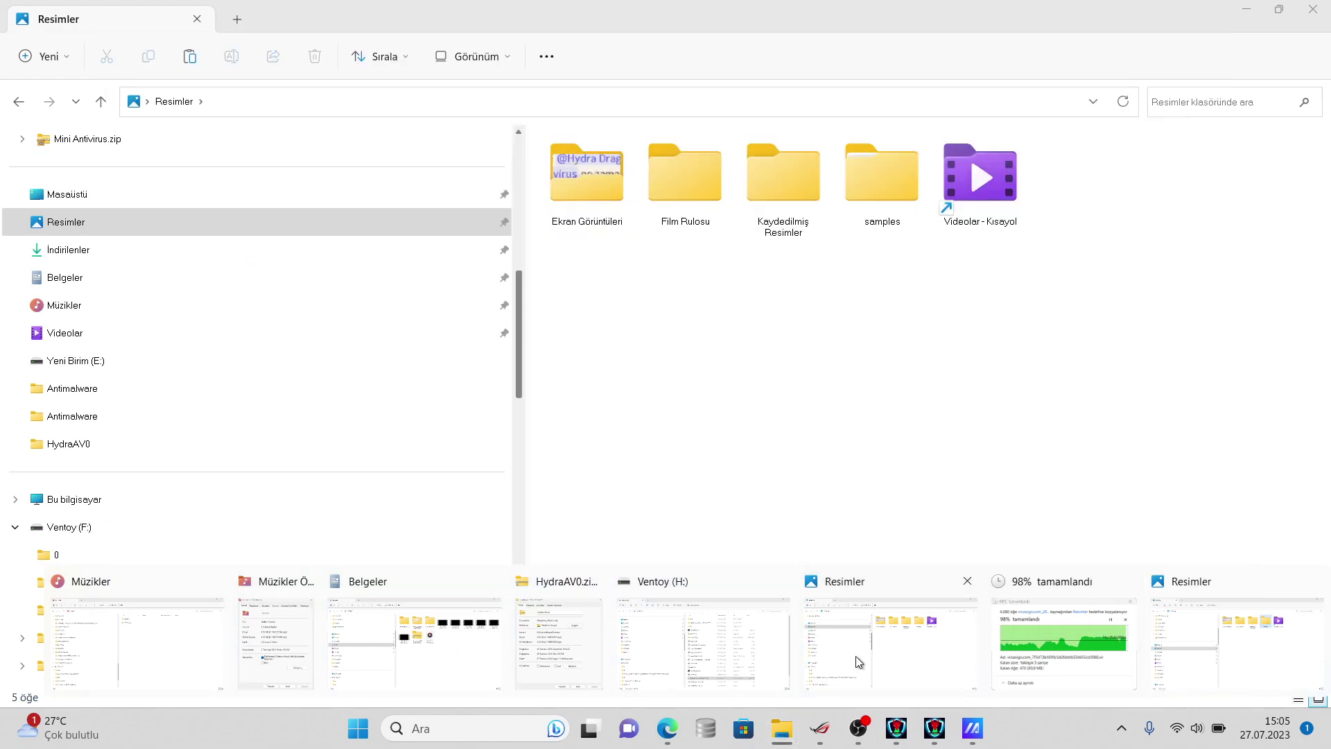
- Open Özellikler (Properties) for the samples folder through Show more options
right_click(908, 205)
left_click(975, 534)
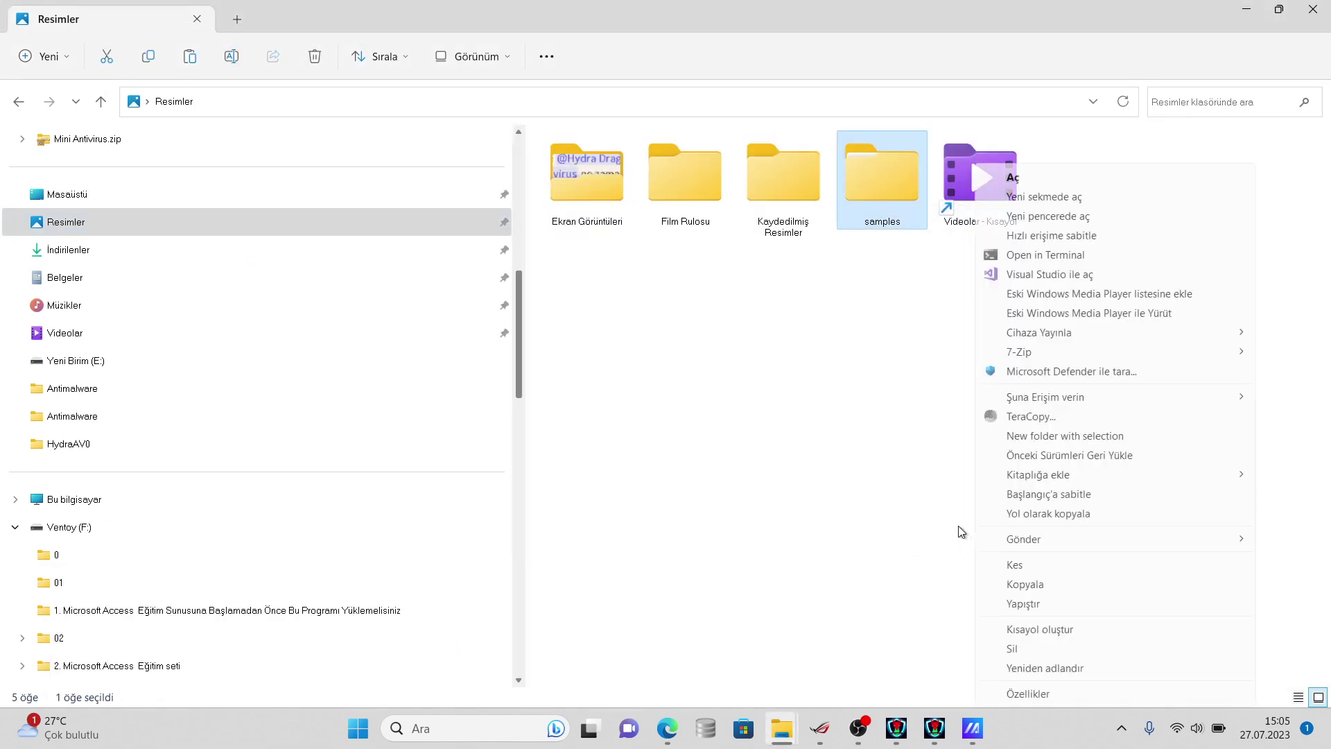
mouse_move(773, 740)
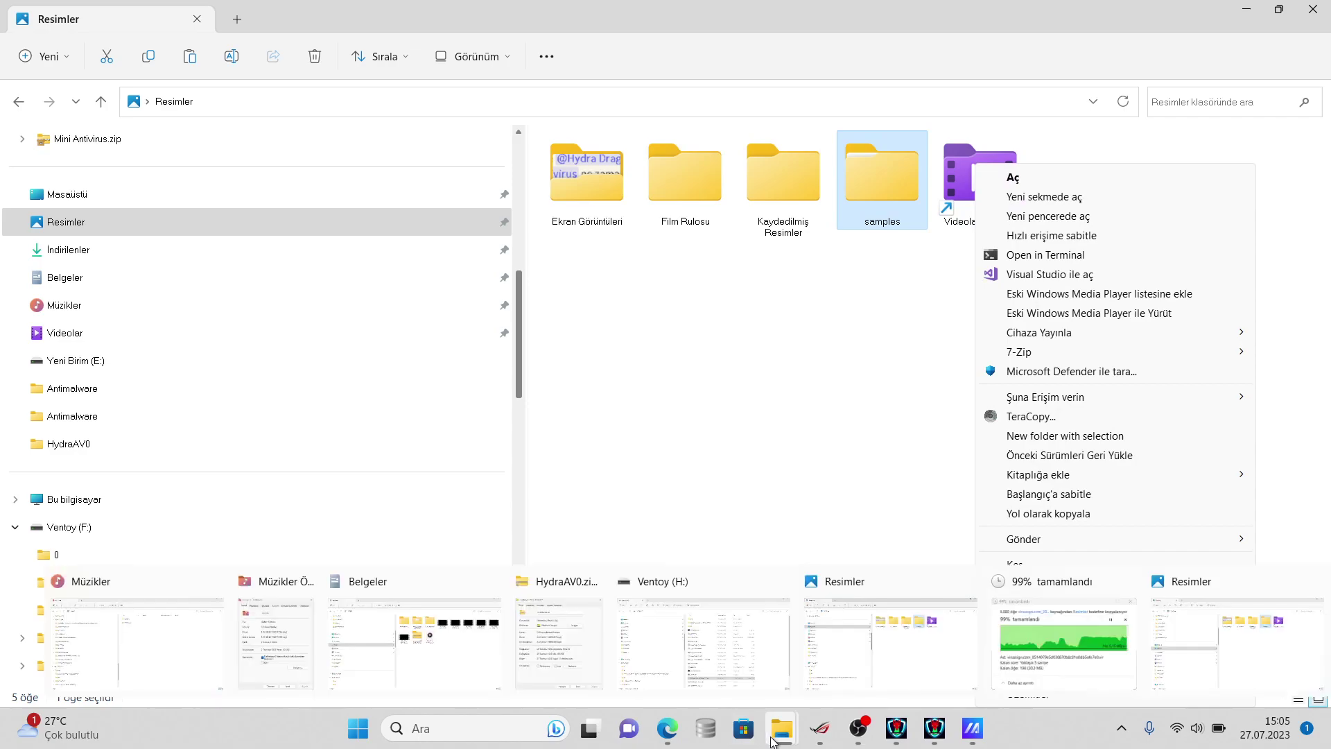
mouse_move(1040, 643)
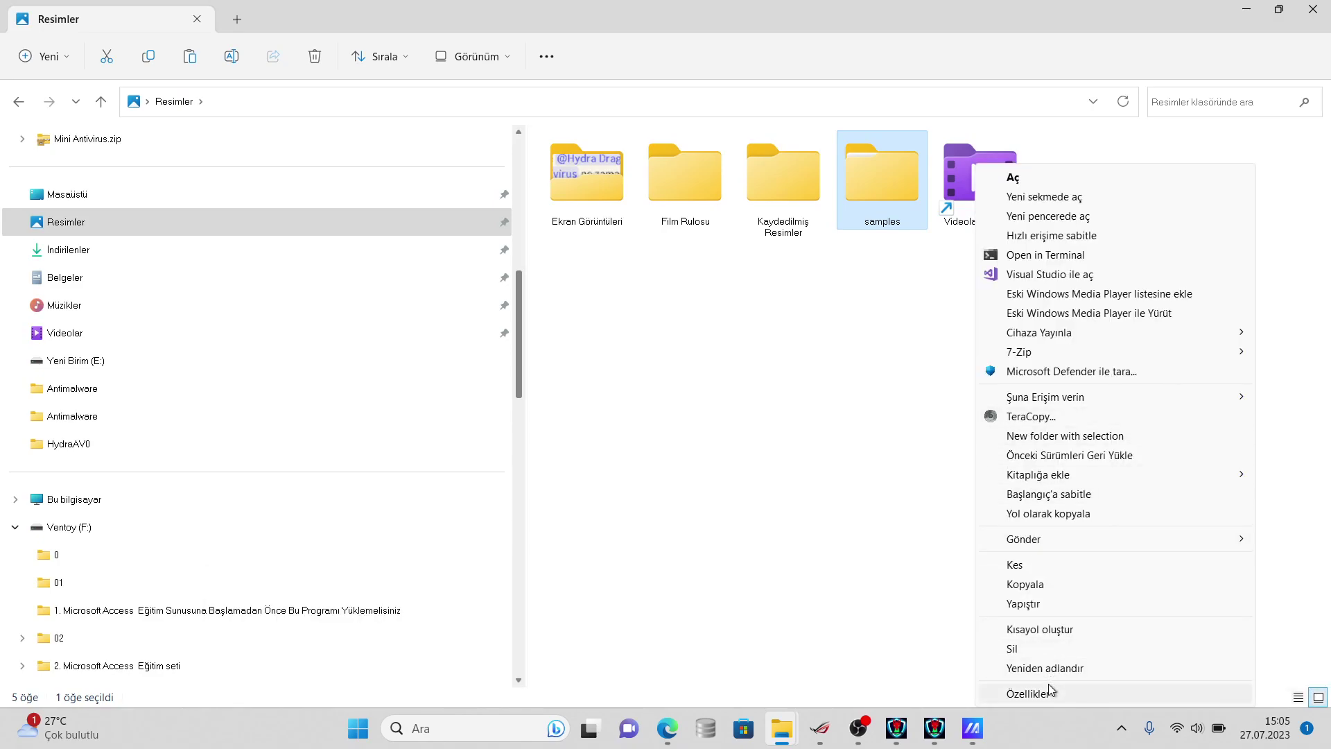
left_click(1042, 698)
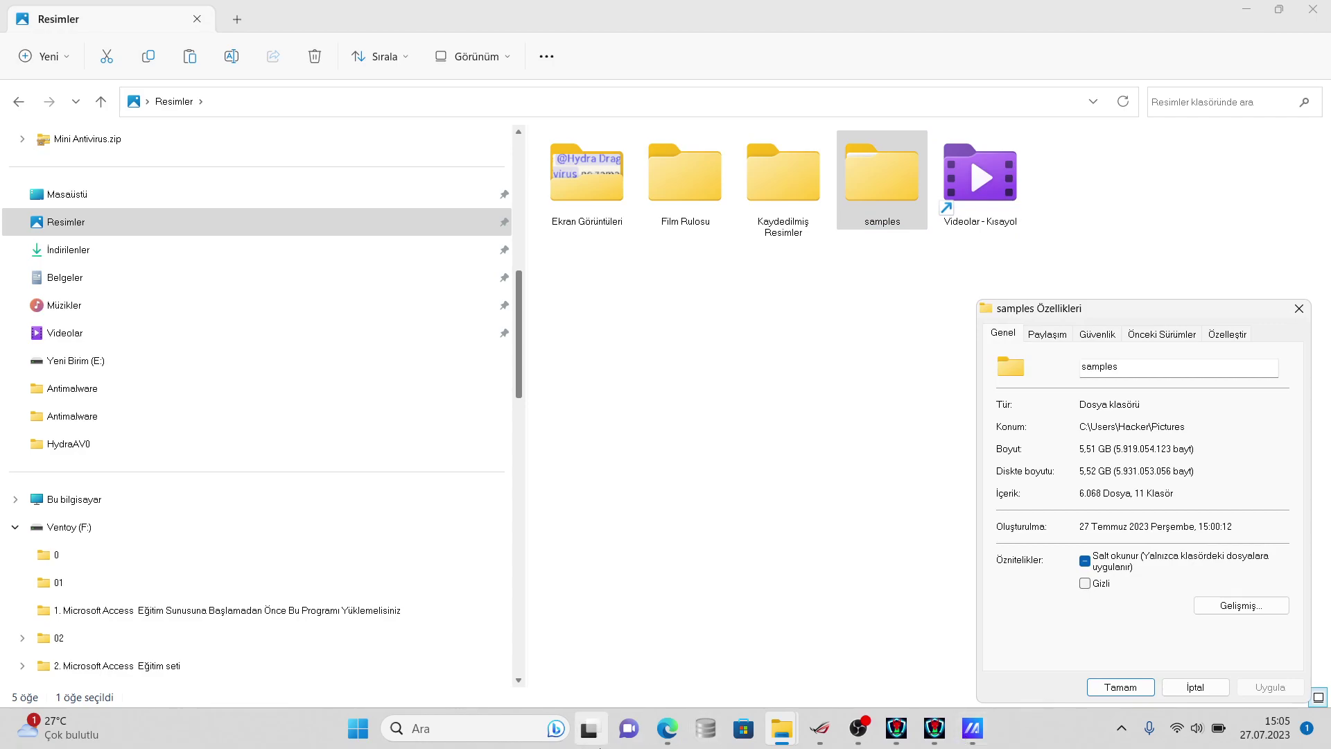
- Launch Notepad from Windows search and type '6068 samples'
left_click(472, 726)
type("notepad")
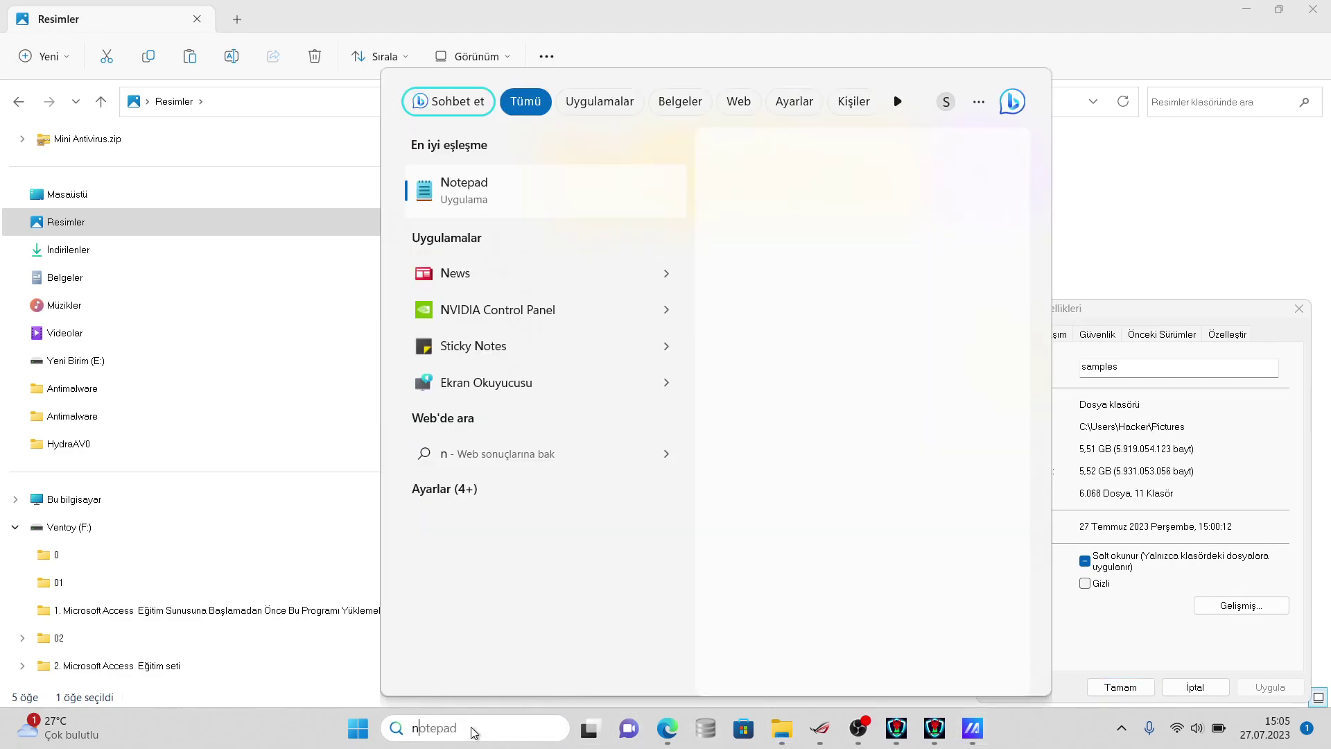
key("Return")
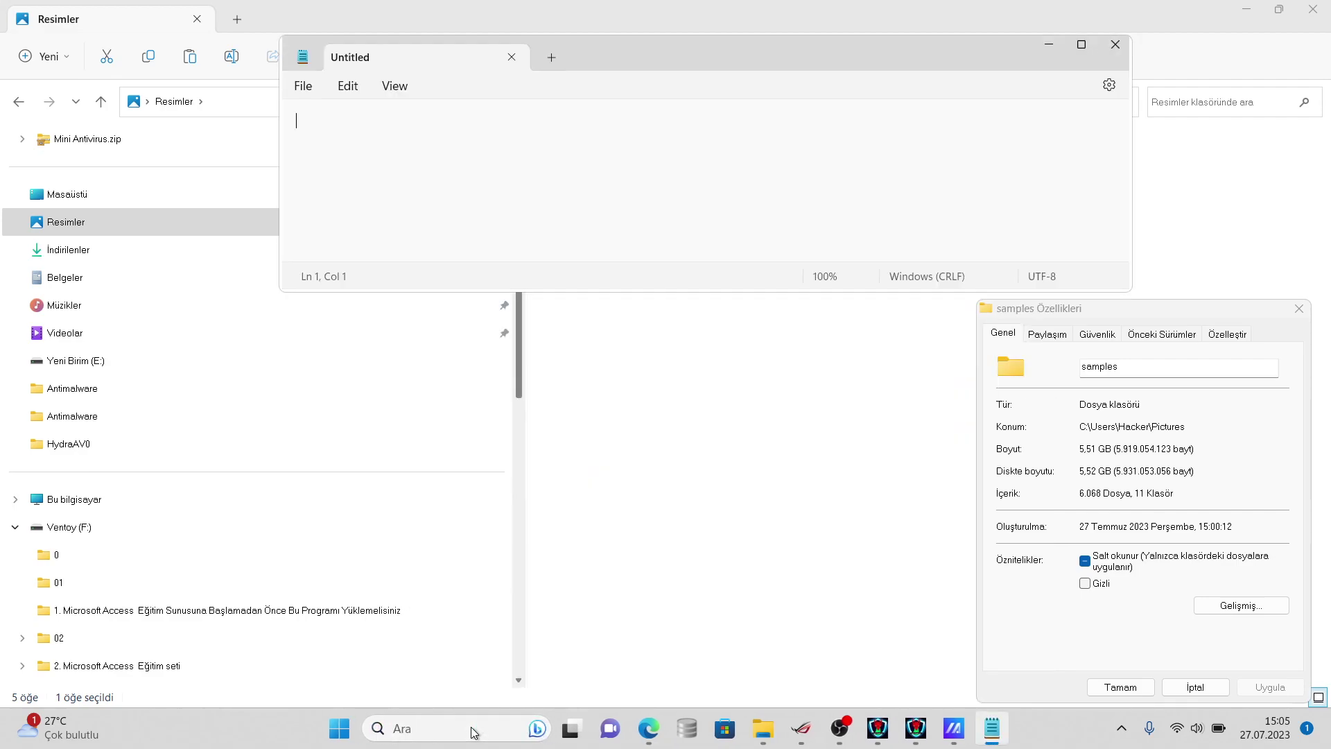
type("6068 samples")
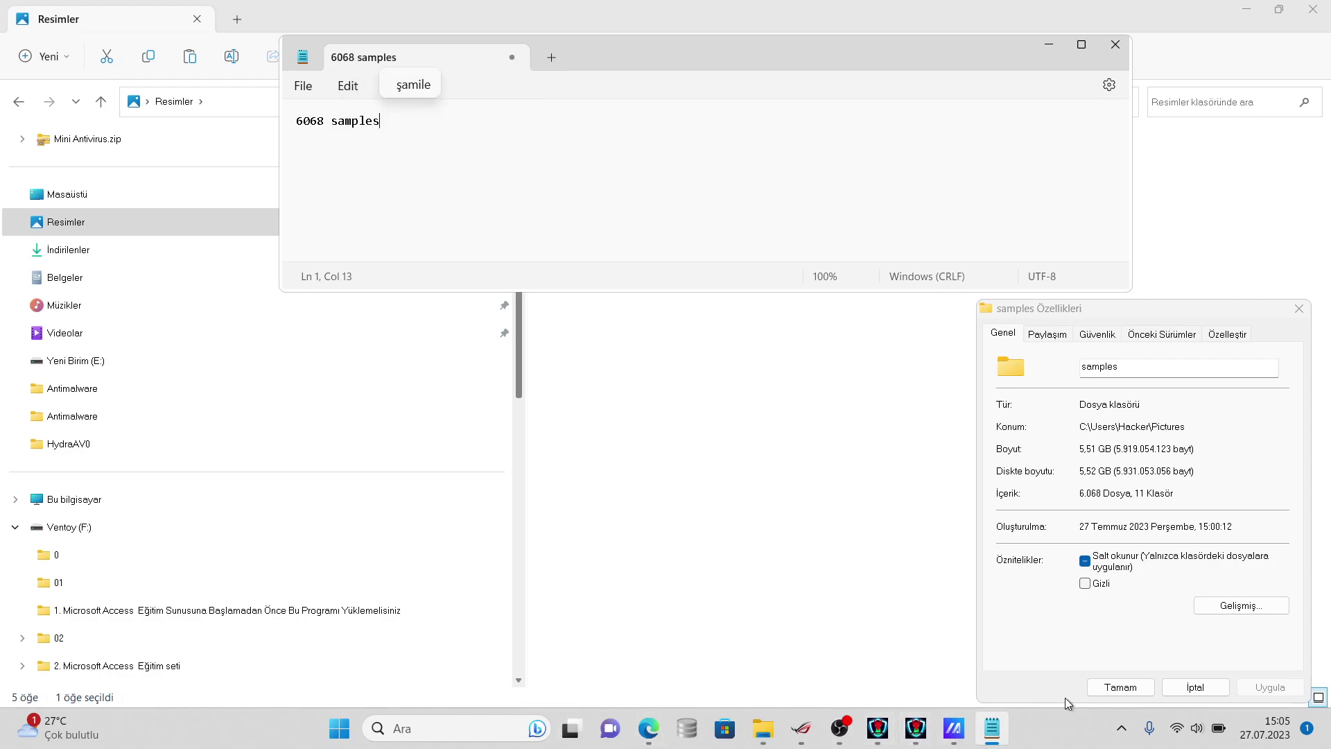
- Close the samples properties, move Notepad to the right, and select the samples folder
left_click(1194, 687)
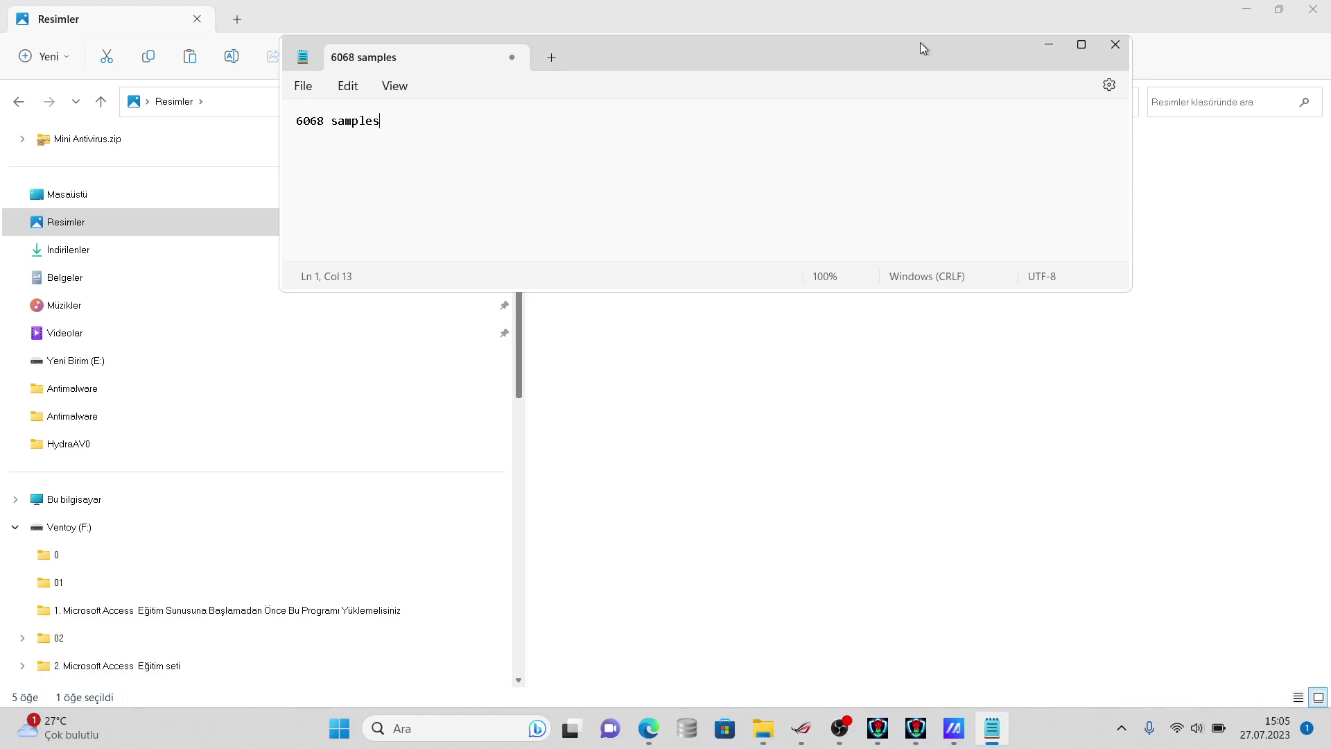
left_click_drag(925, 78, 926, 82)
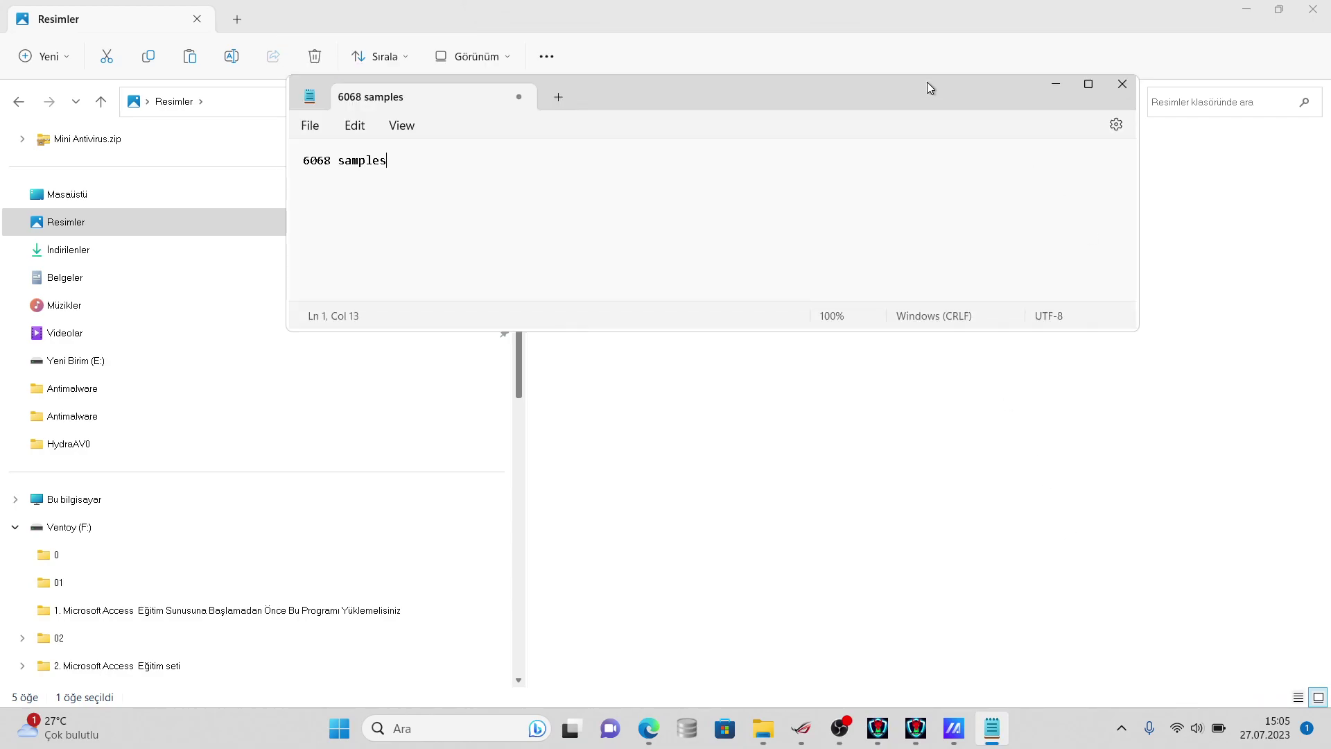
double_click(926, 82)
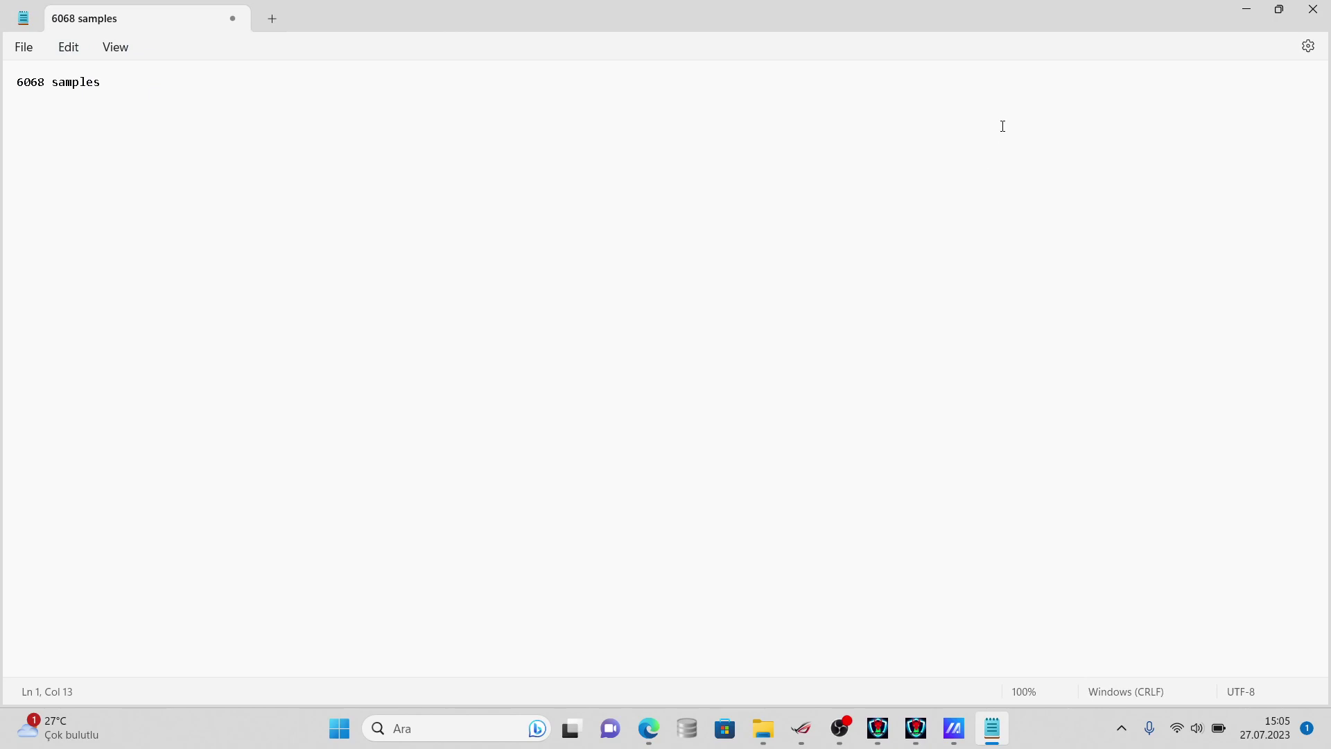
left_click(1267, 18)
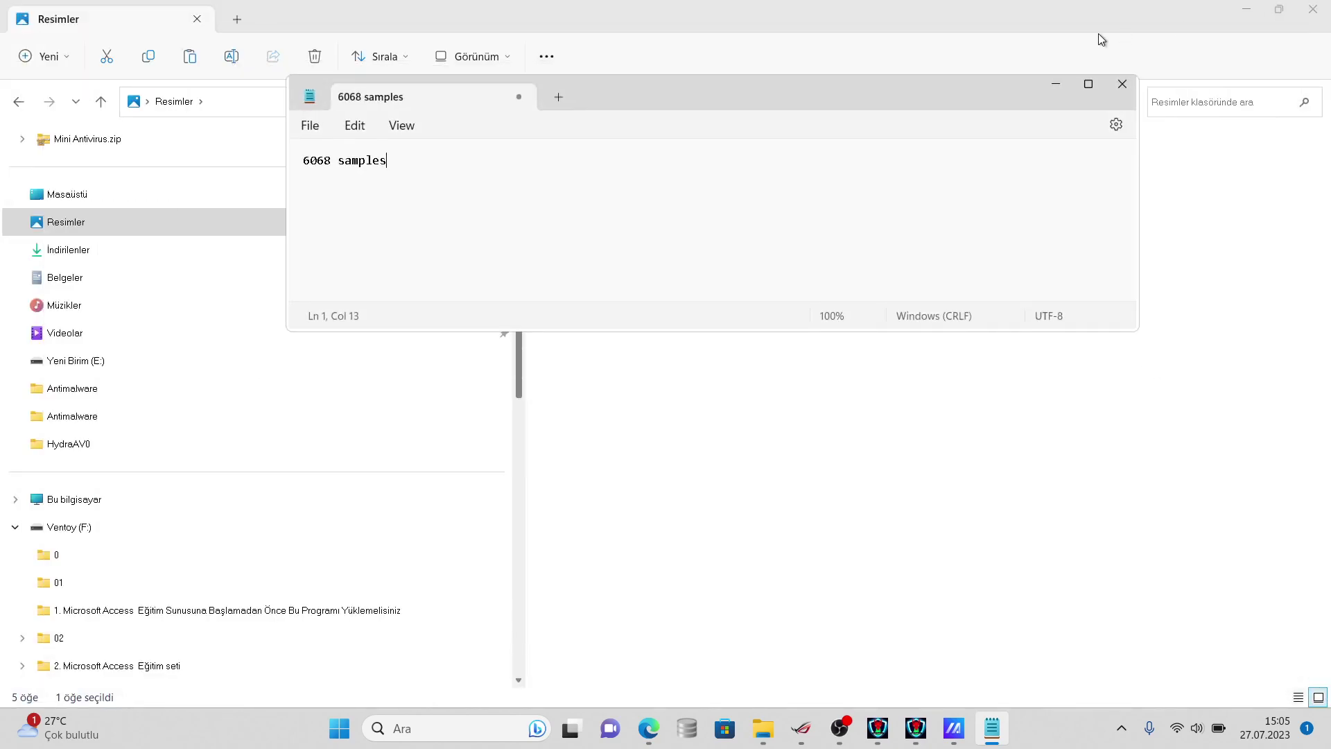
left_click_drag(978, 95, 940, 122)
double_click(888, 140)
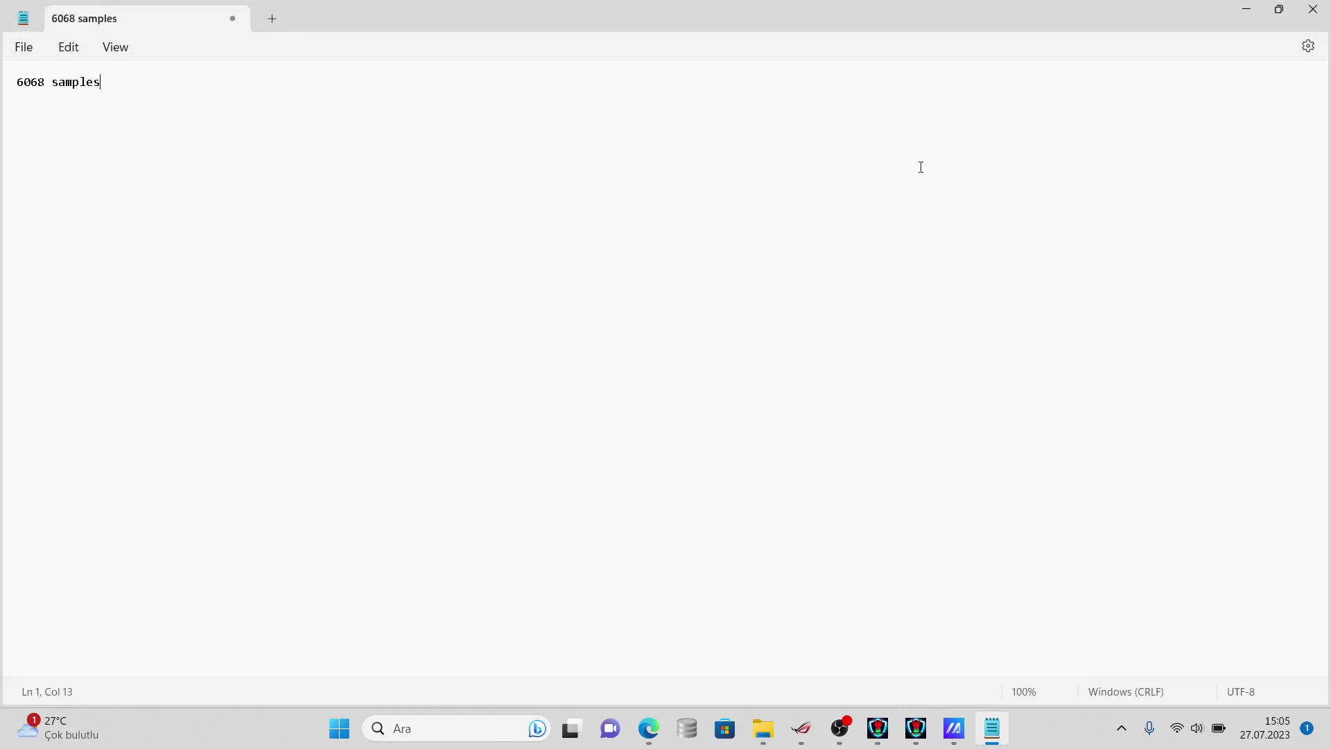
double_click(877, 7)
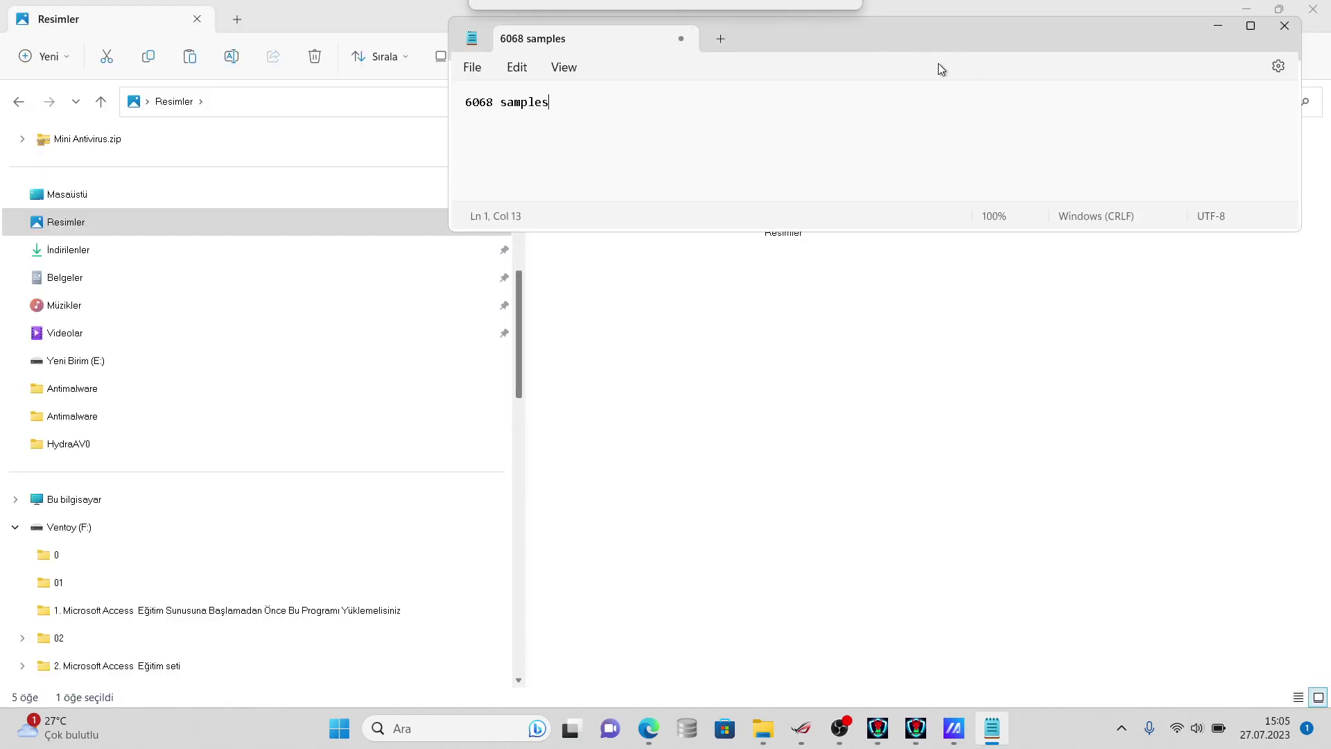
left_click_drag(928, 35, 1240, 30)
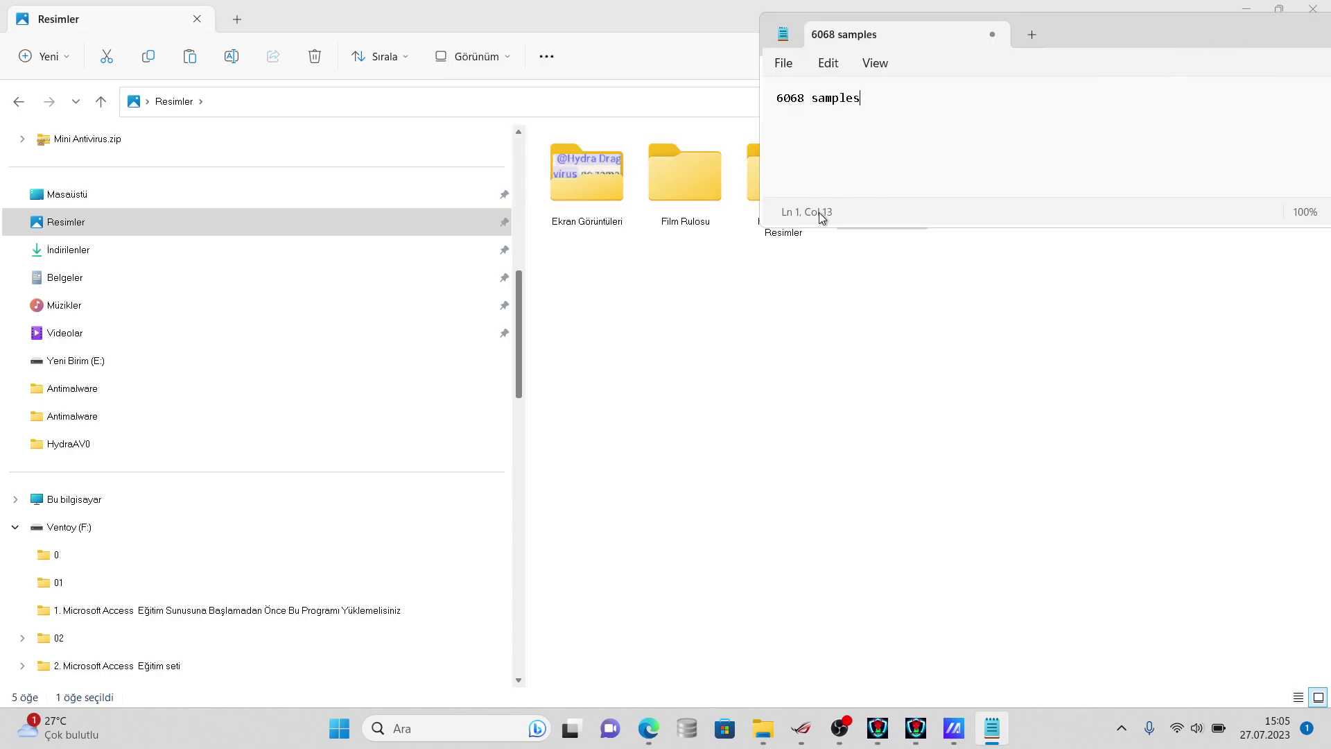
left_click(758, 277)
left_click(860, 216)
- Delete the samples folder and permanently remove it from the Recycle Bin
key("Delete")
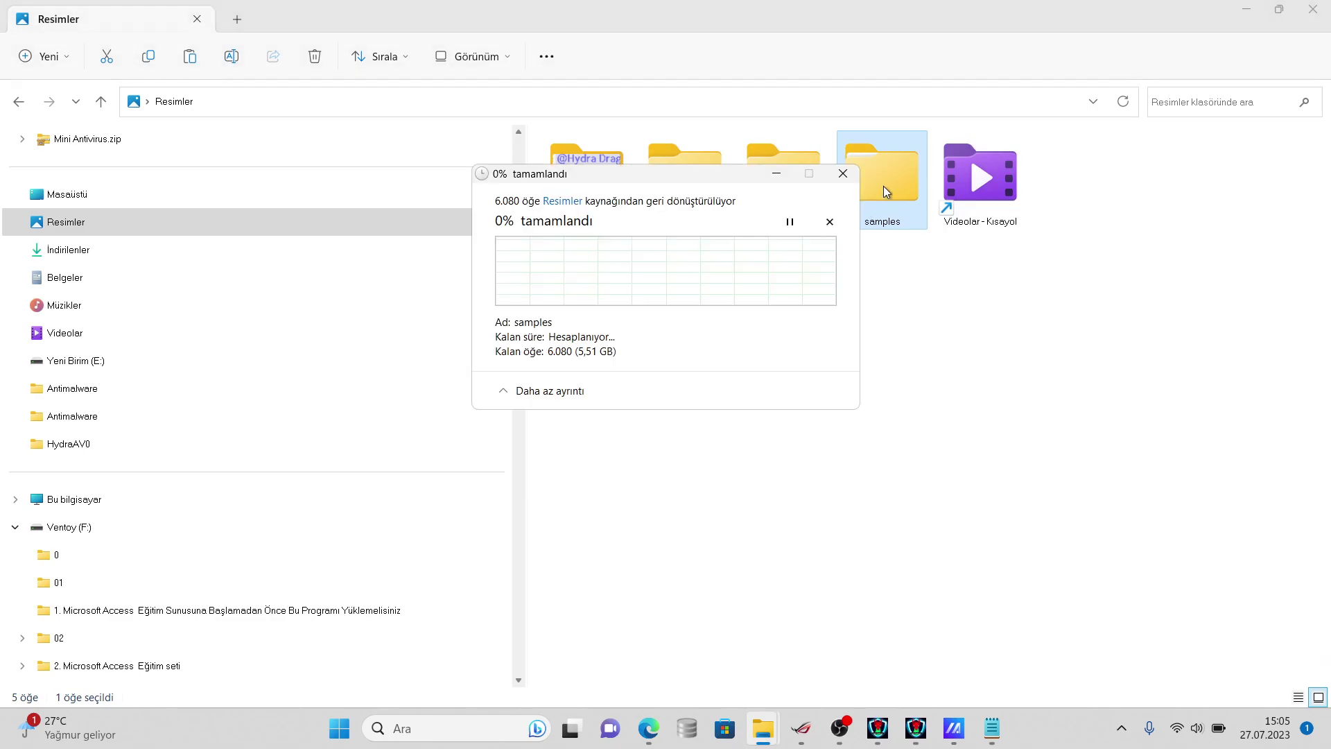
left_click(1246, 9)
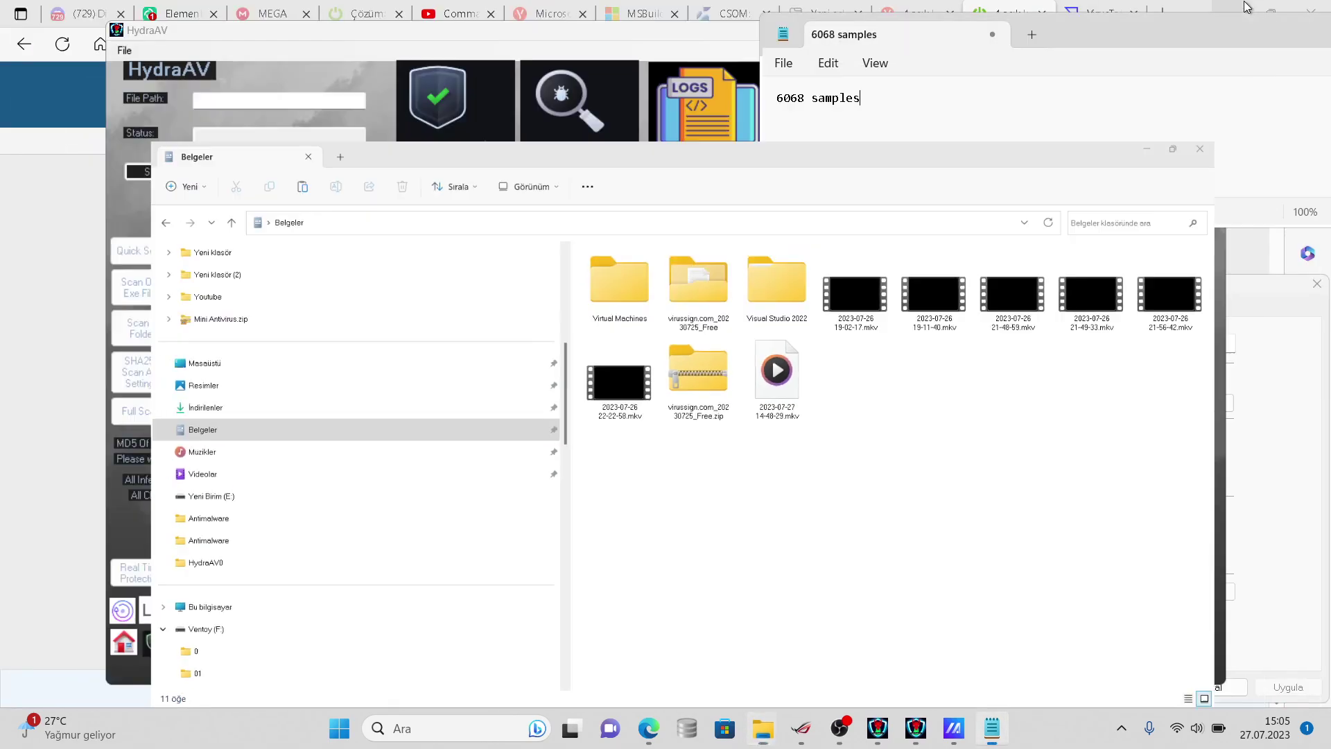
left_click(1246, 9)
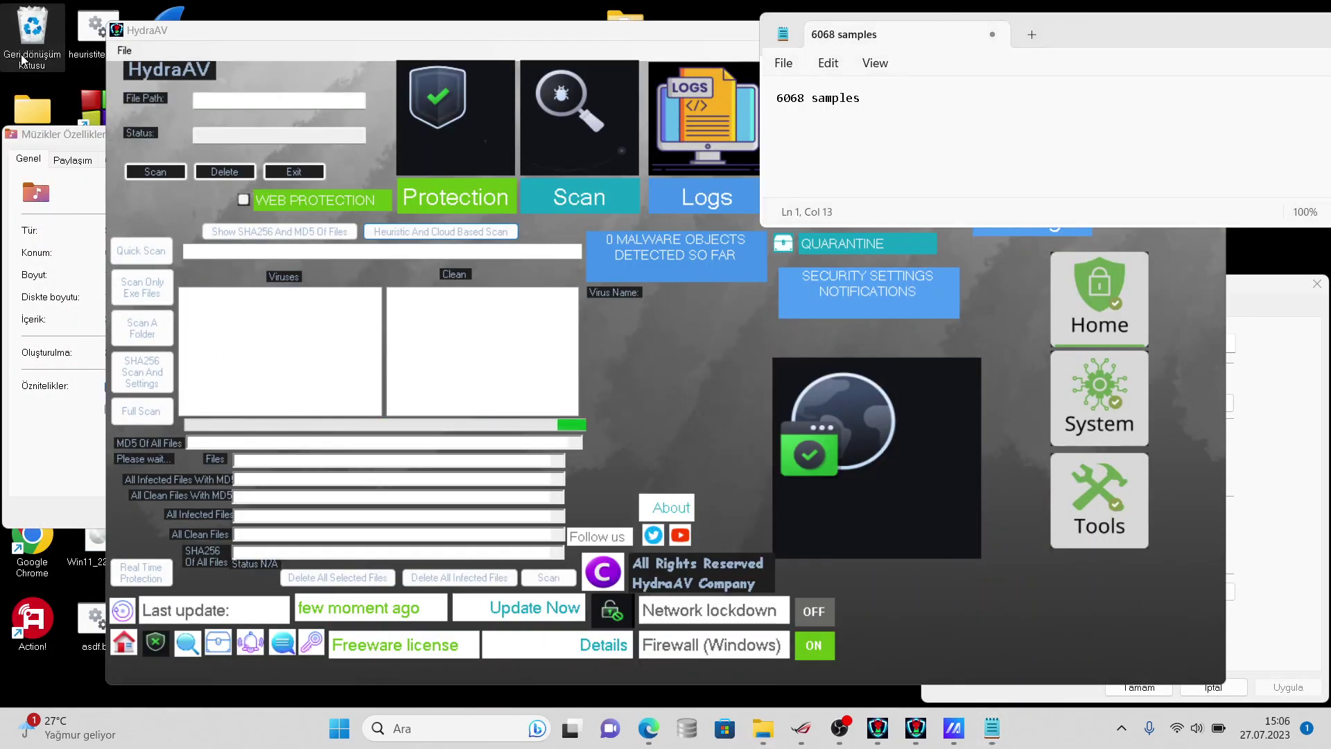
double_click(25, 59)
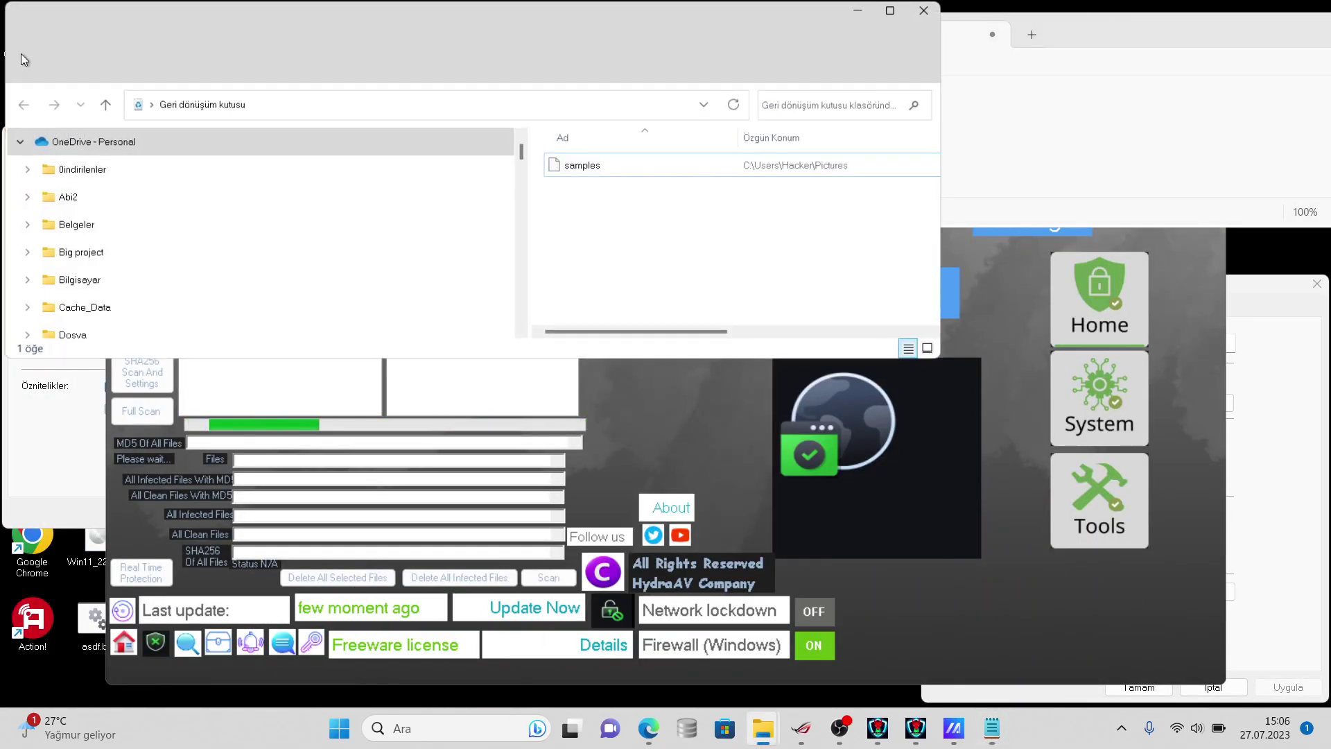
right_click(595, 166)
left_click(705, 308)
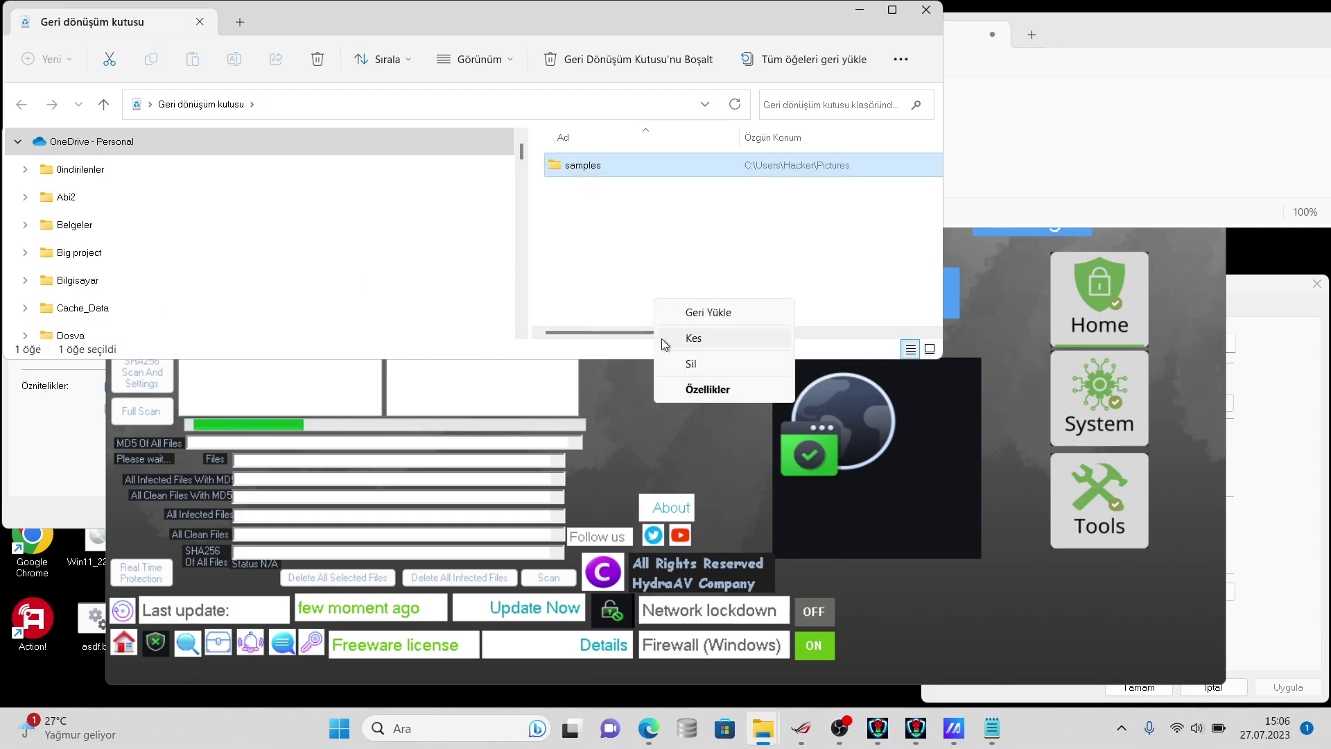
left_click(688, 360)
left_click(727, 423)
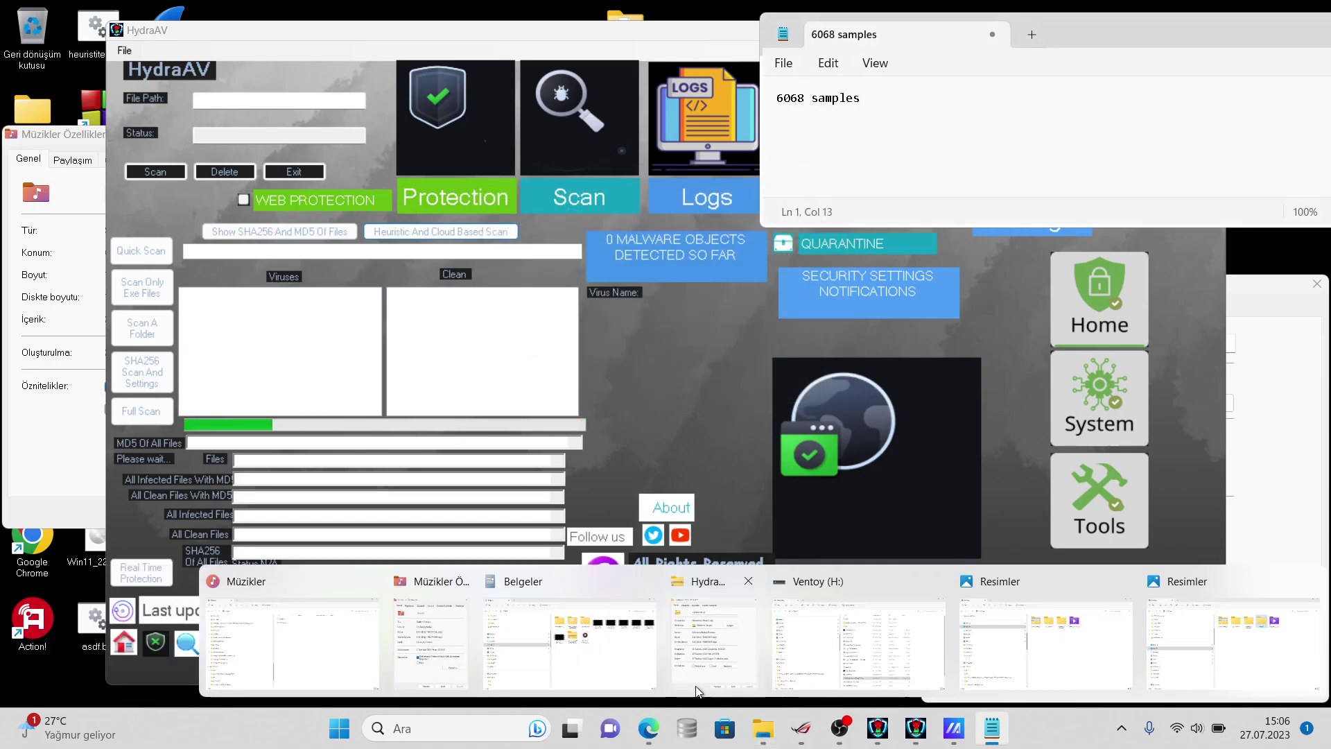
- Switch to the Belgeler folder window from the taskbar
left_click(683, 648)
left_click(683, 648)
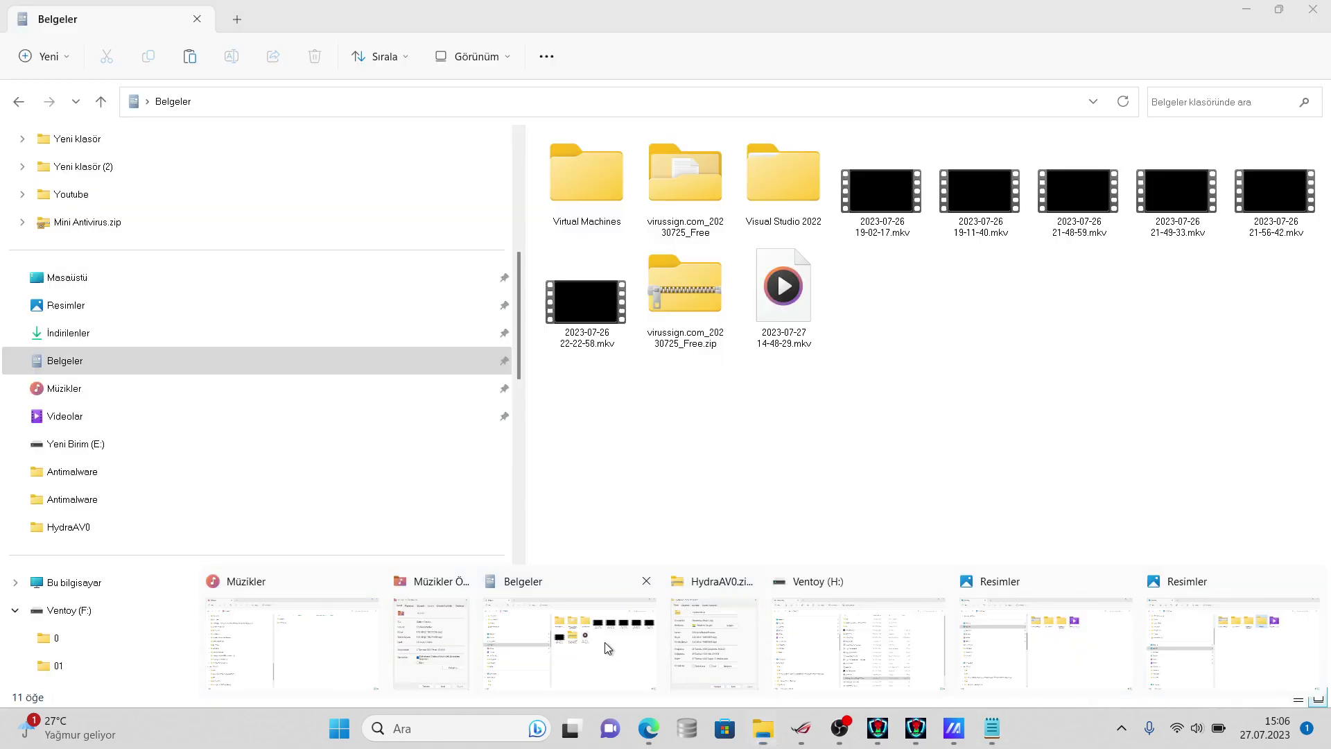
left_click(608, 647)
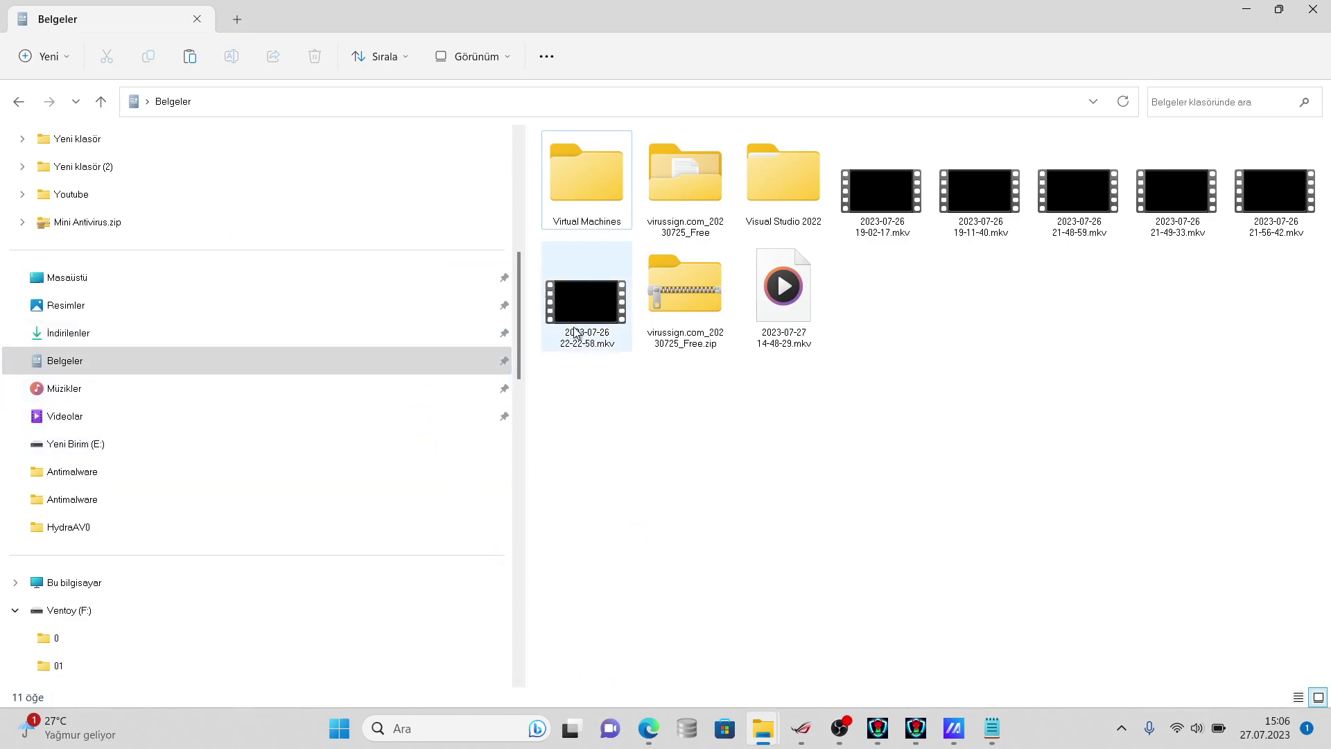
- Open the virussign.com_20230725_Free folder's properties, showing 5,981 files
right_click(686, 200)
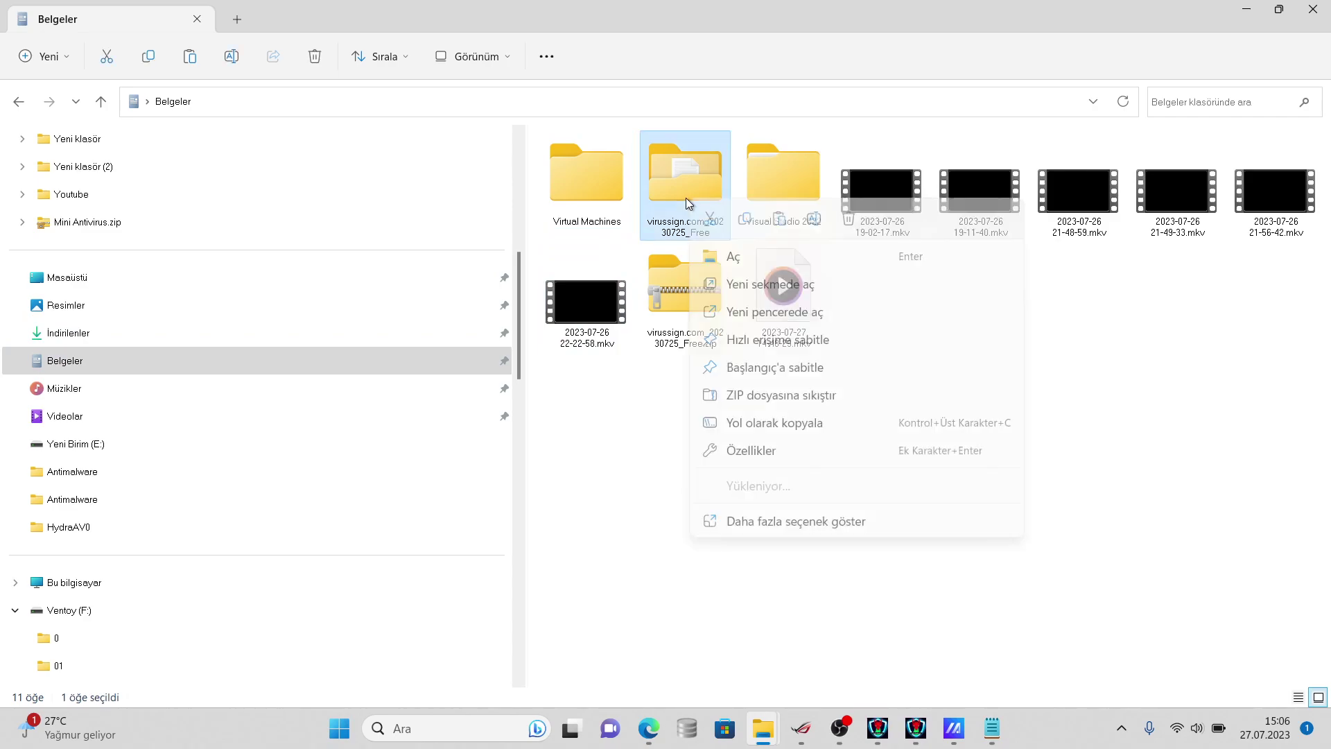
left_click(769, 526)
left_click(814, 514)
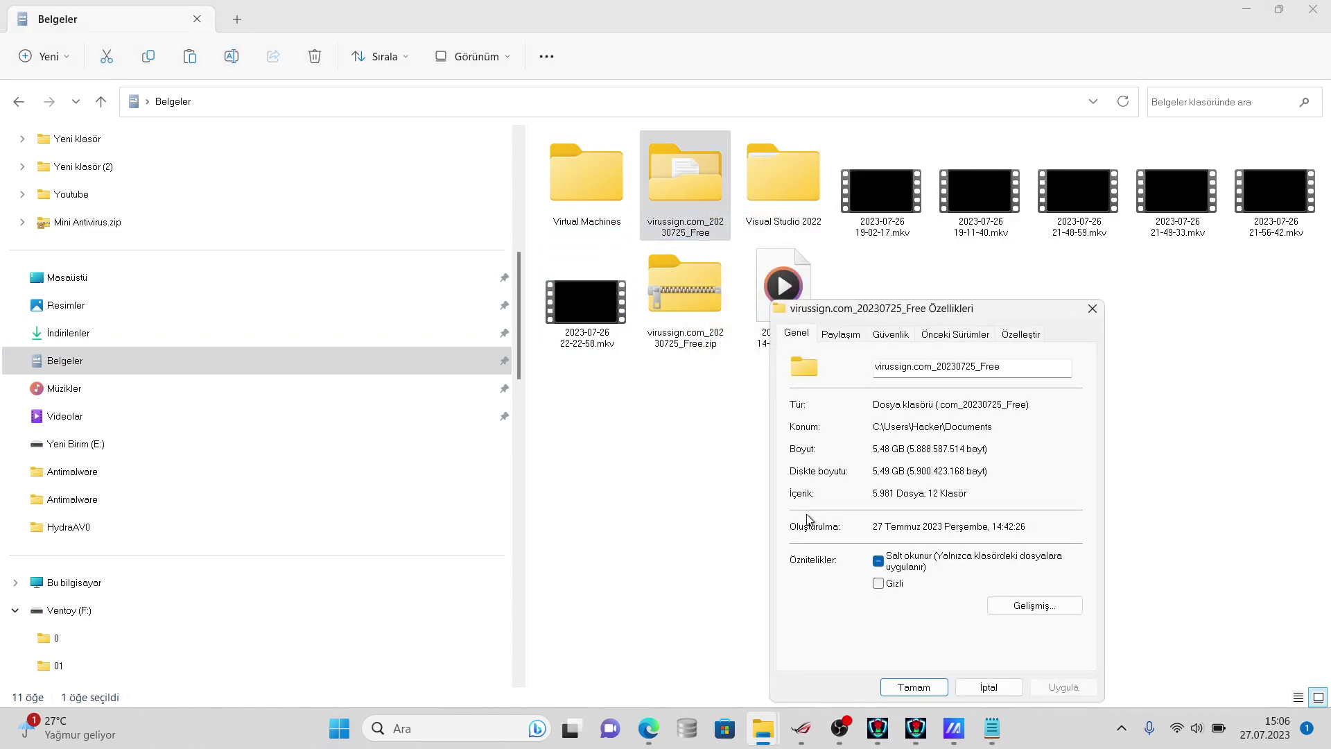
- Add '5981 left' on a new line in the Notepad notes
left_click(992, 728)
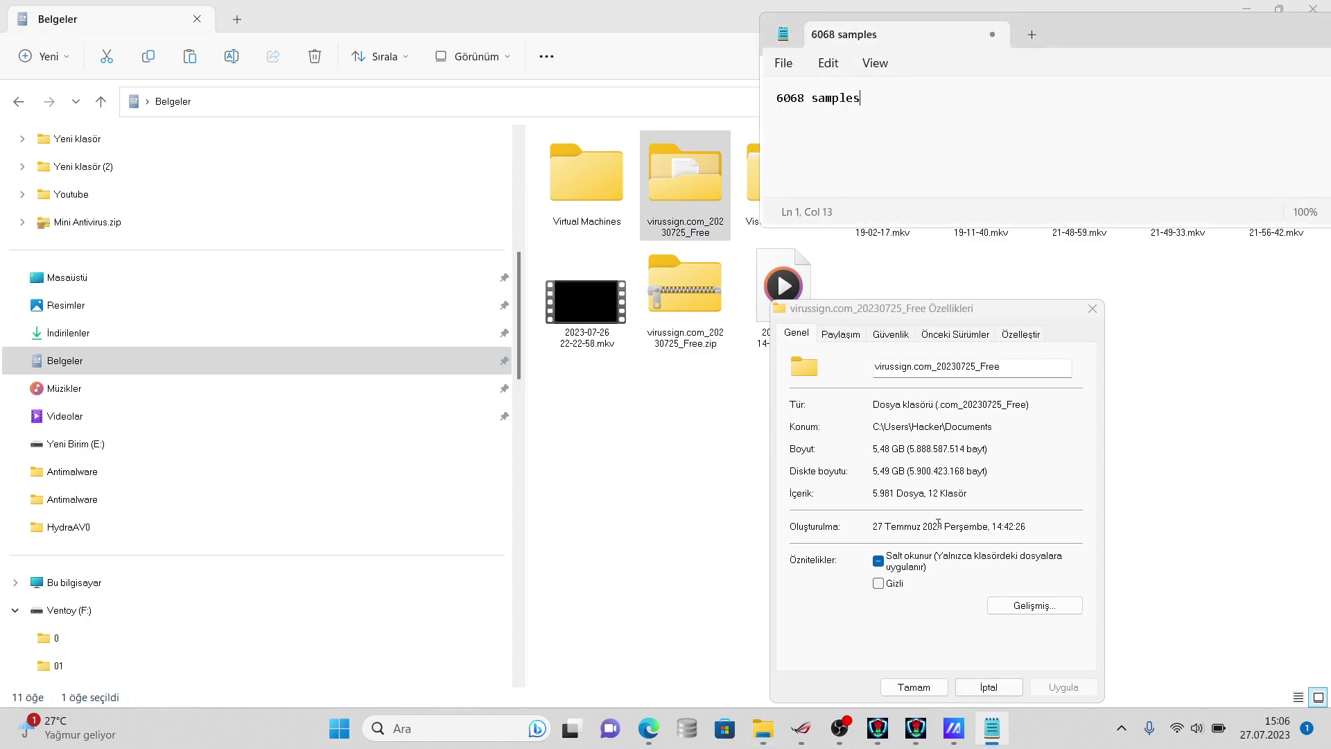
key("Return")
type("5981 left")
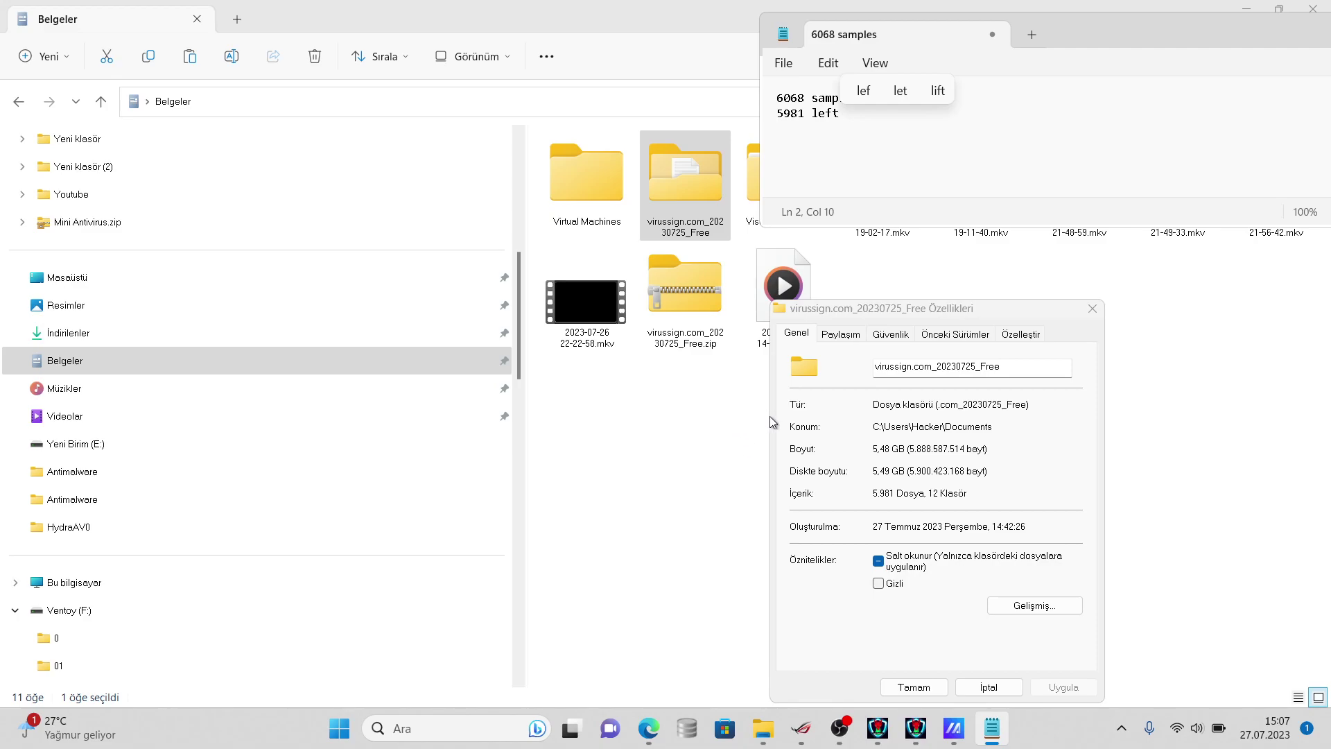
- Minimize HydraAV, view the virussign folder's properties again, then return to the 18% scan
left_click(876, 728)
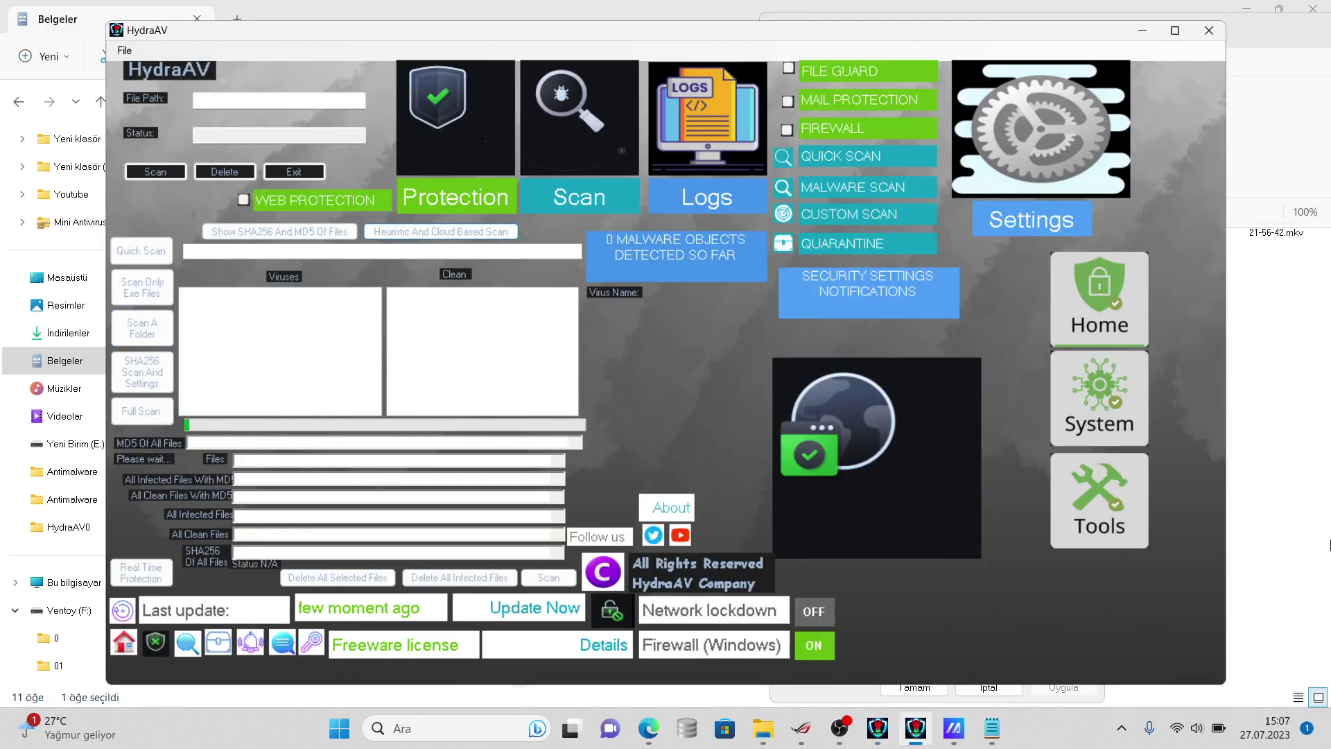
left_click(903, 729)
right_click(721, 205)
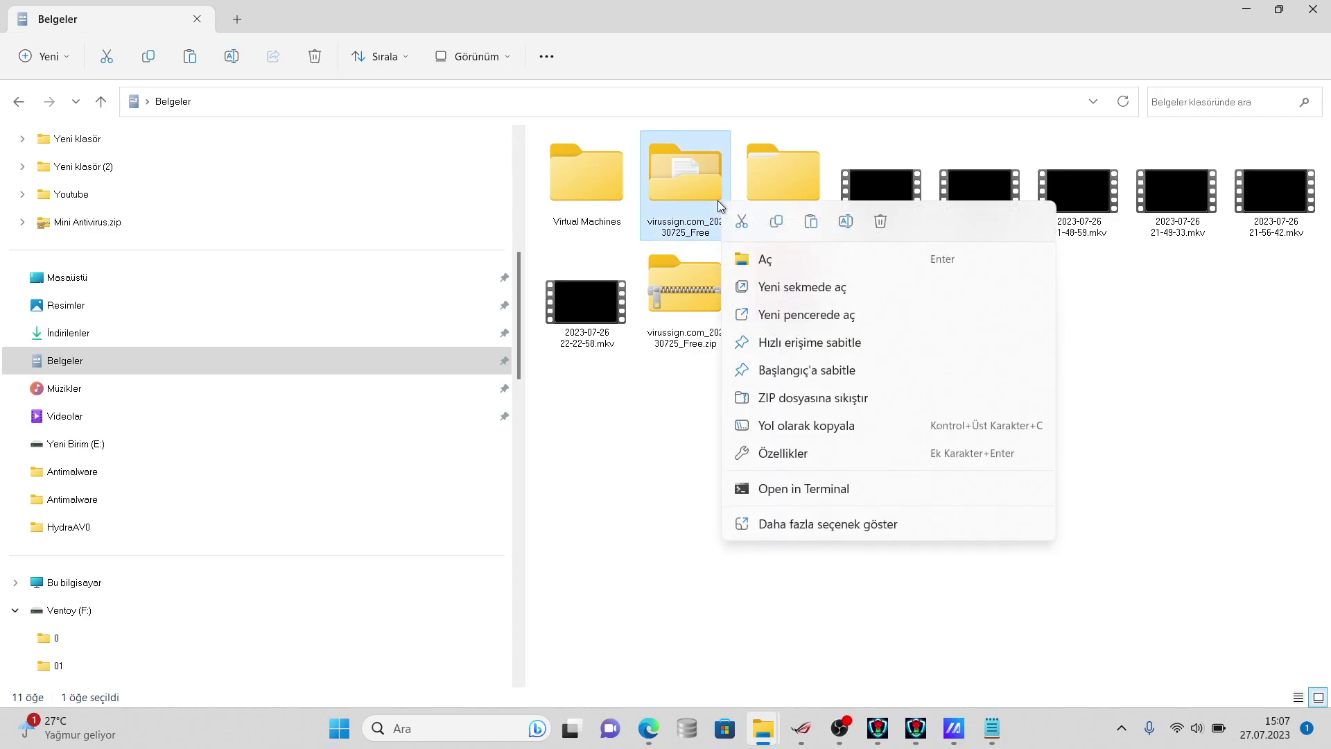
left_click(833, 525)
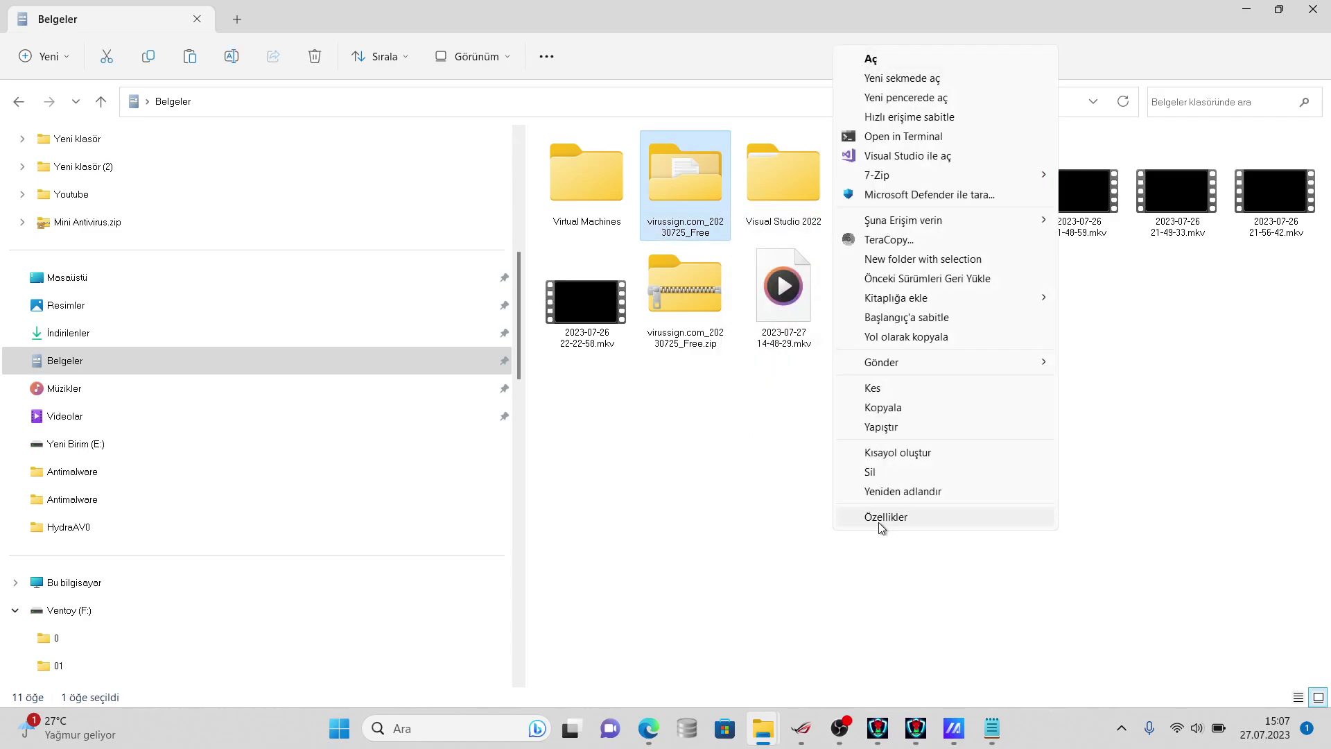
left_click(879, 518)
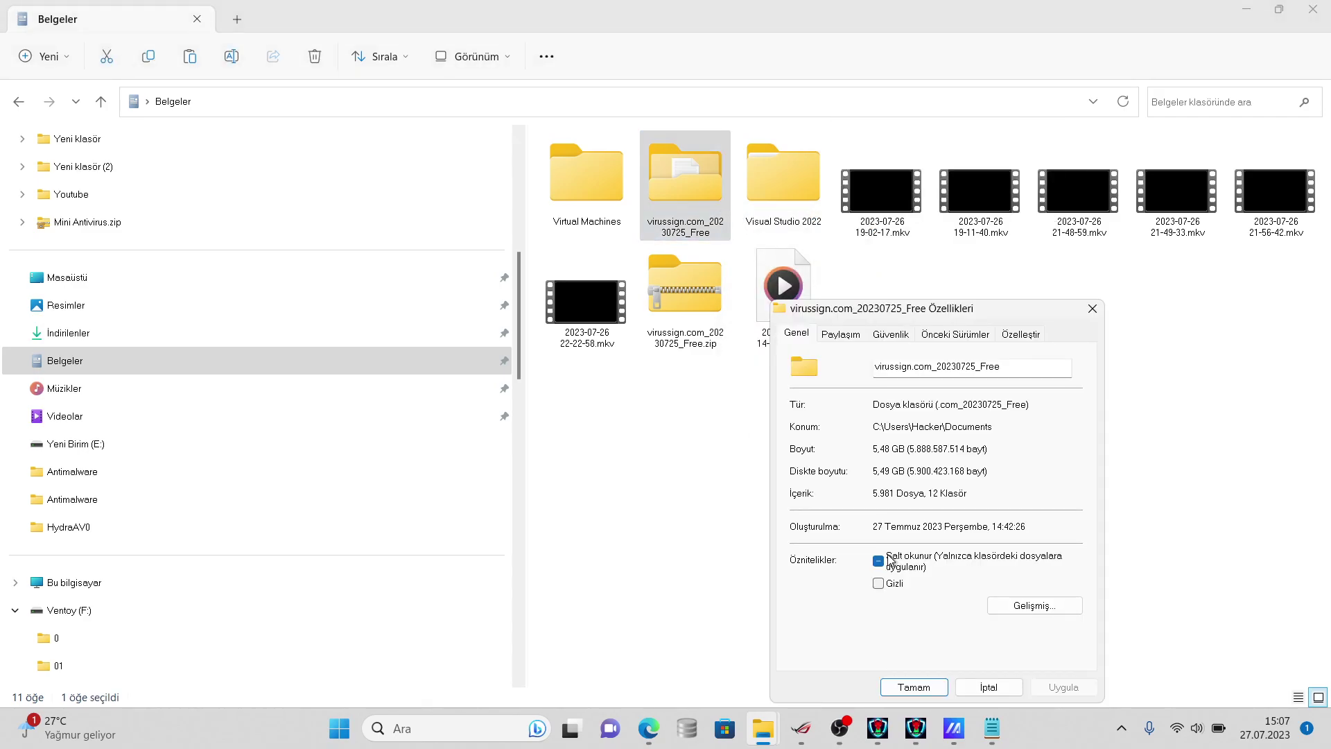
left_click(877, 727)
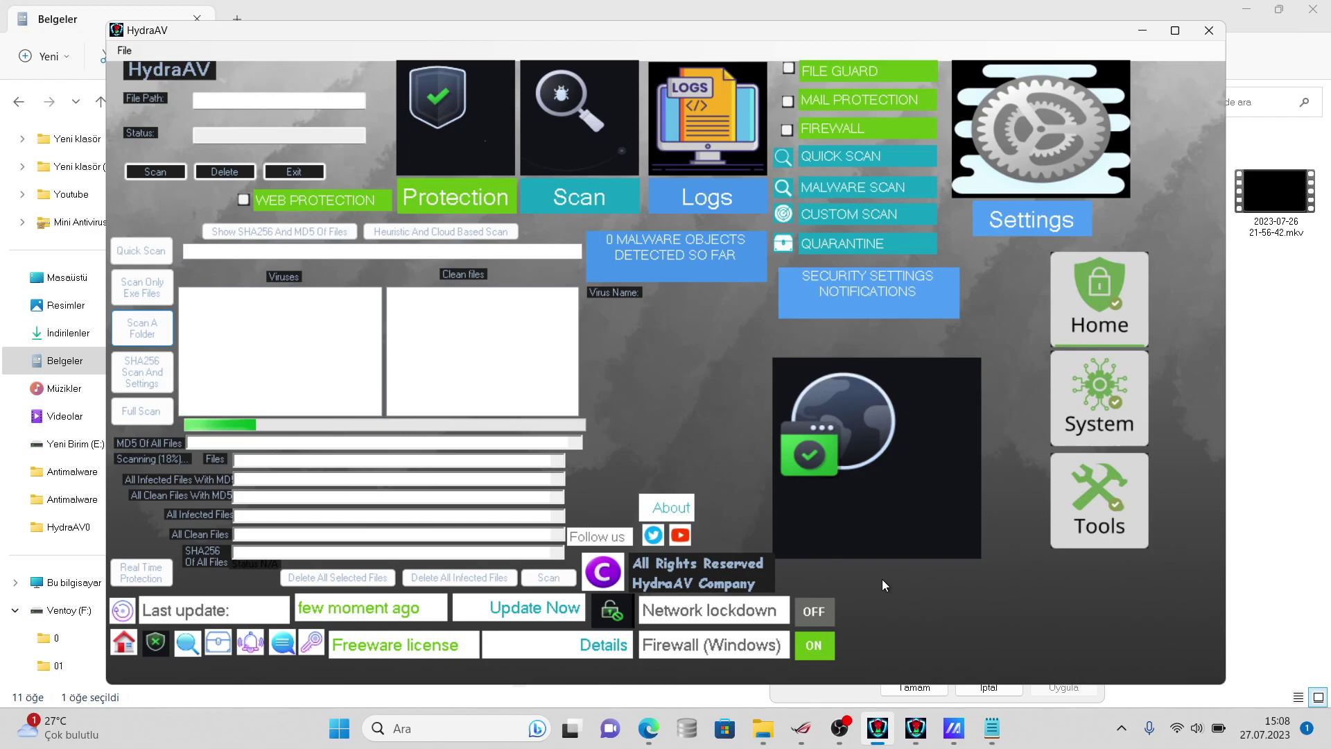
- Add a note calling the detection rate horrible but anti-attack features catch some samples
left_click(992, 727)
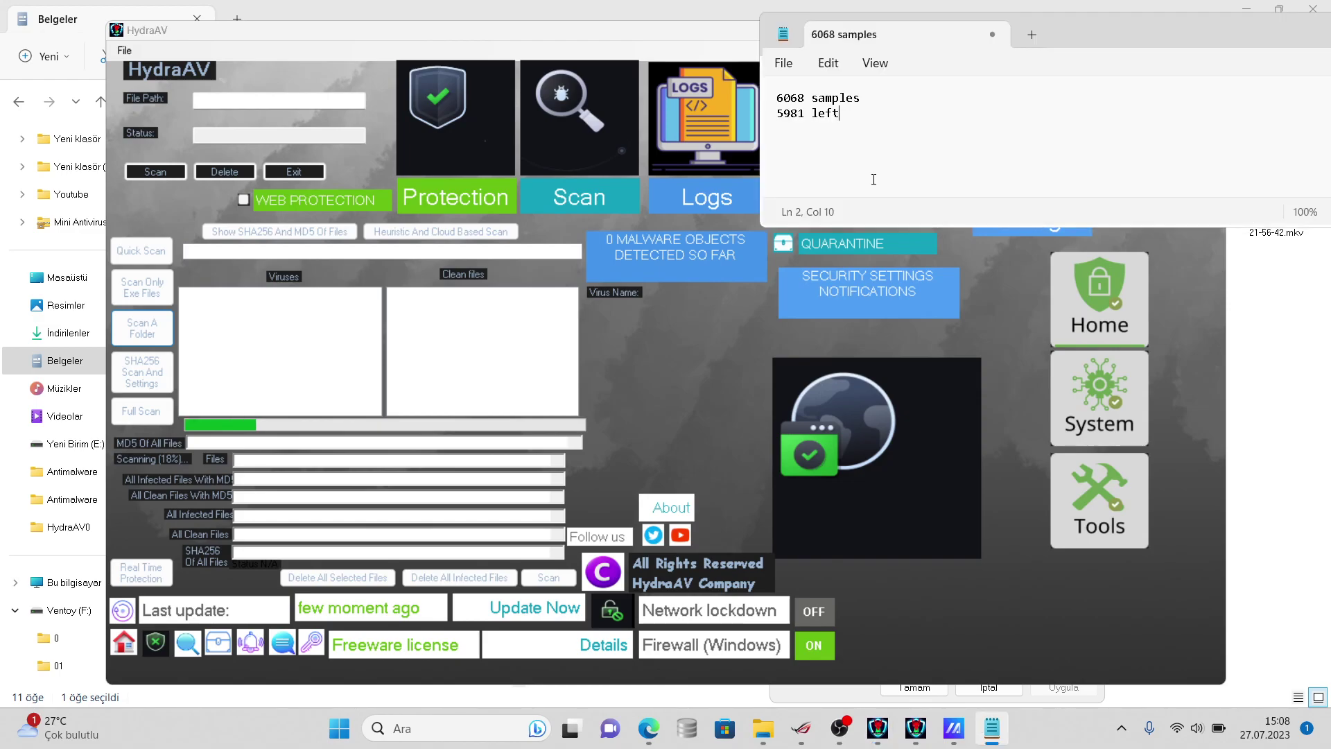
key("Return")
type("This horribl")
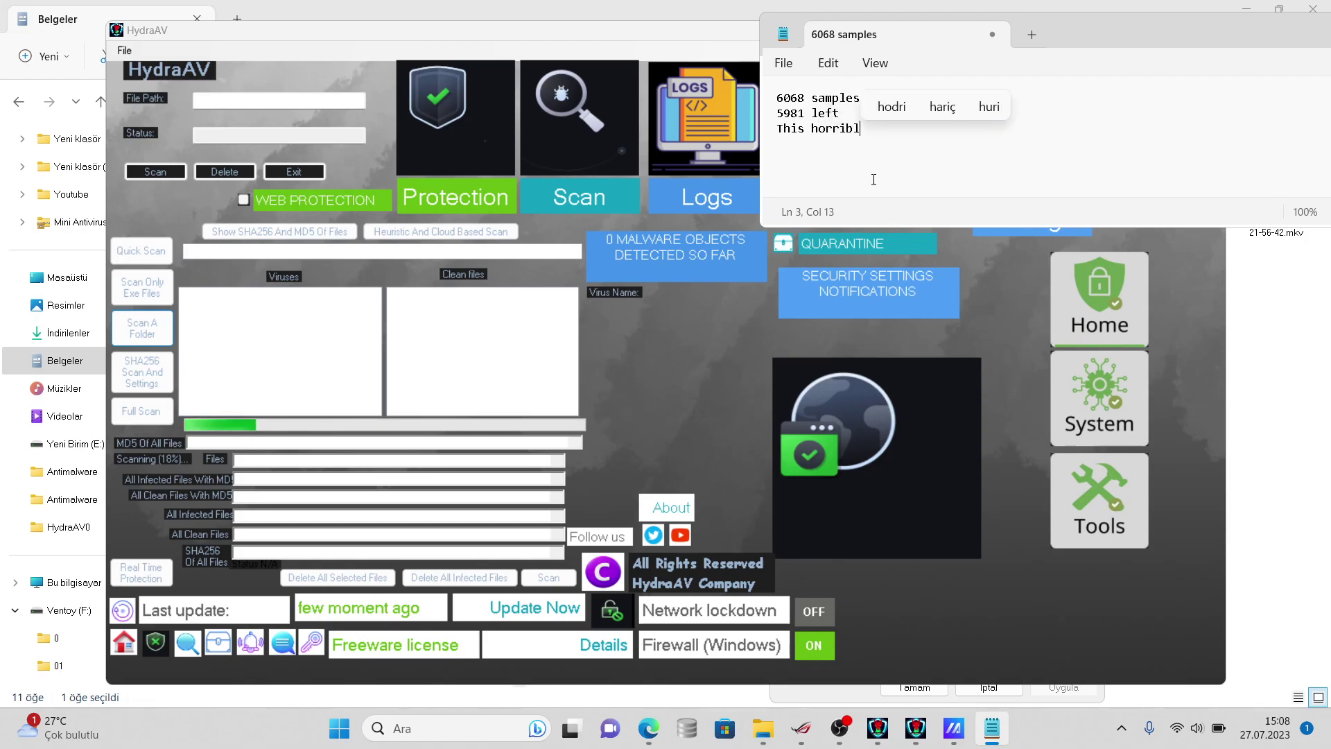
type("e detection ")
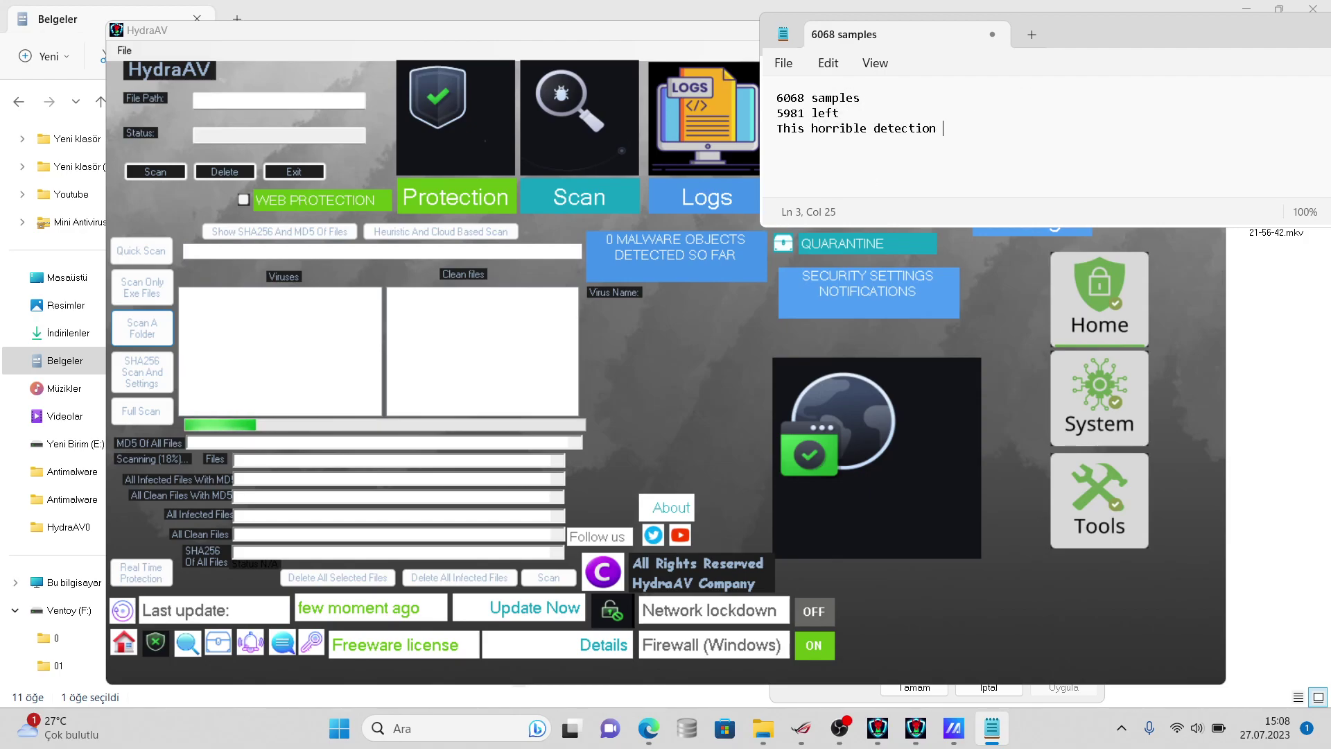
type("rate but ")
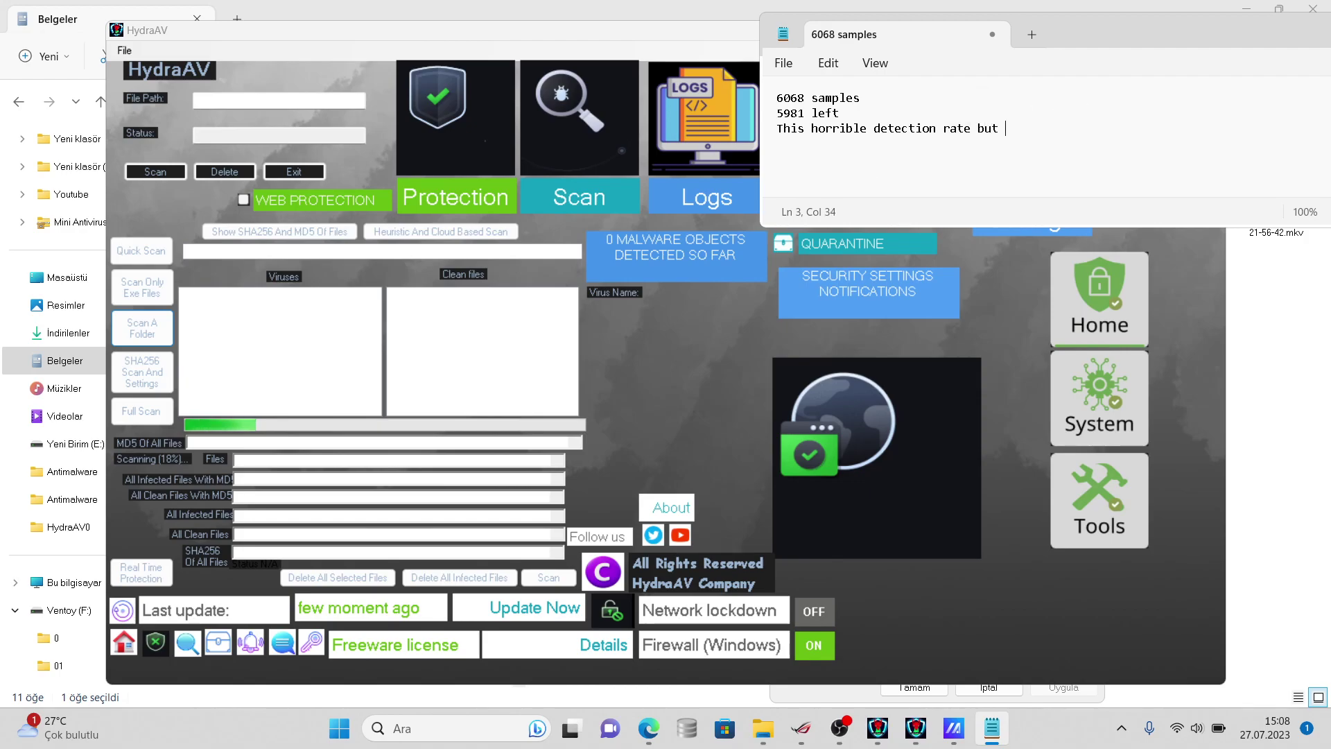
type("we have an")
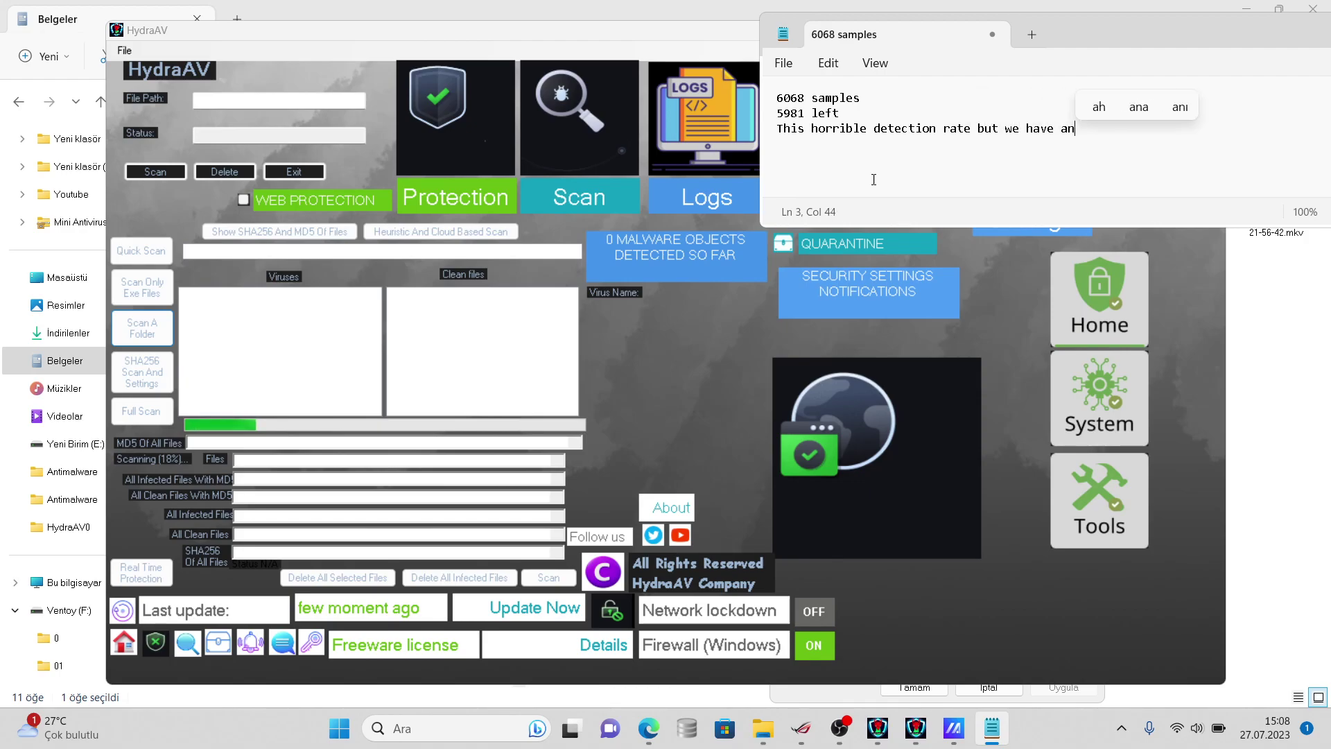
type("ti att")
type("ck e")
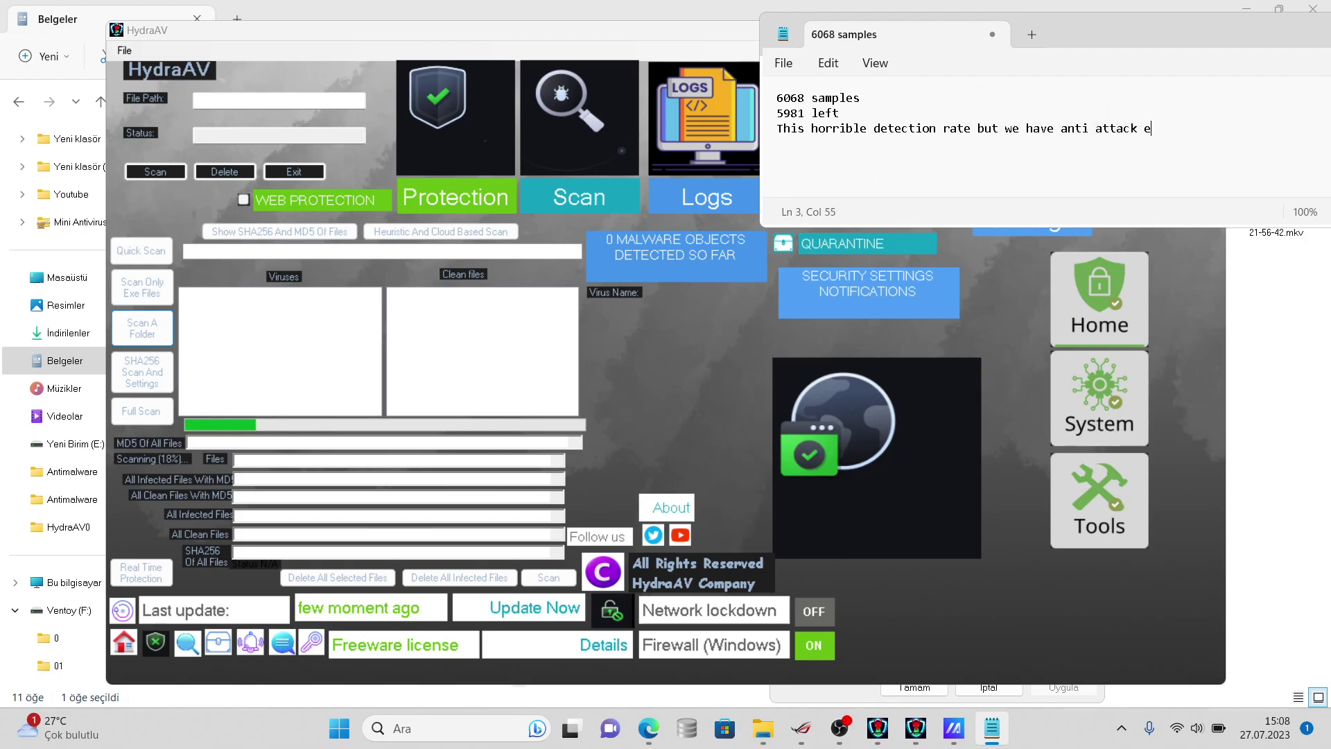
type("tc. it can detect so")
type("me sample")
type("s")
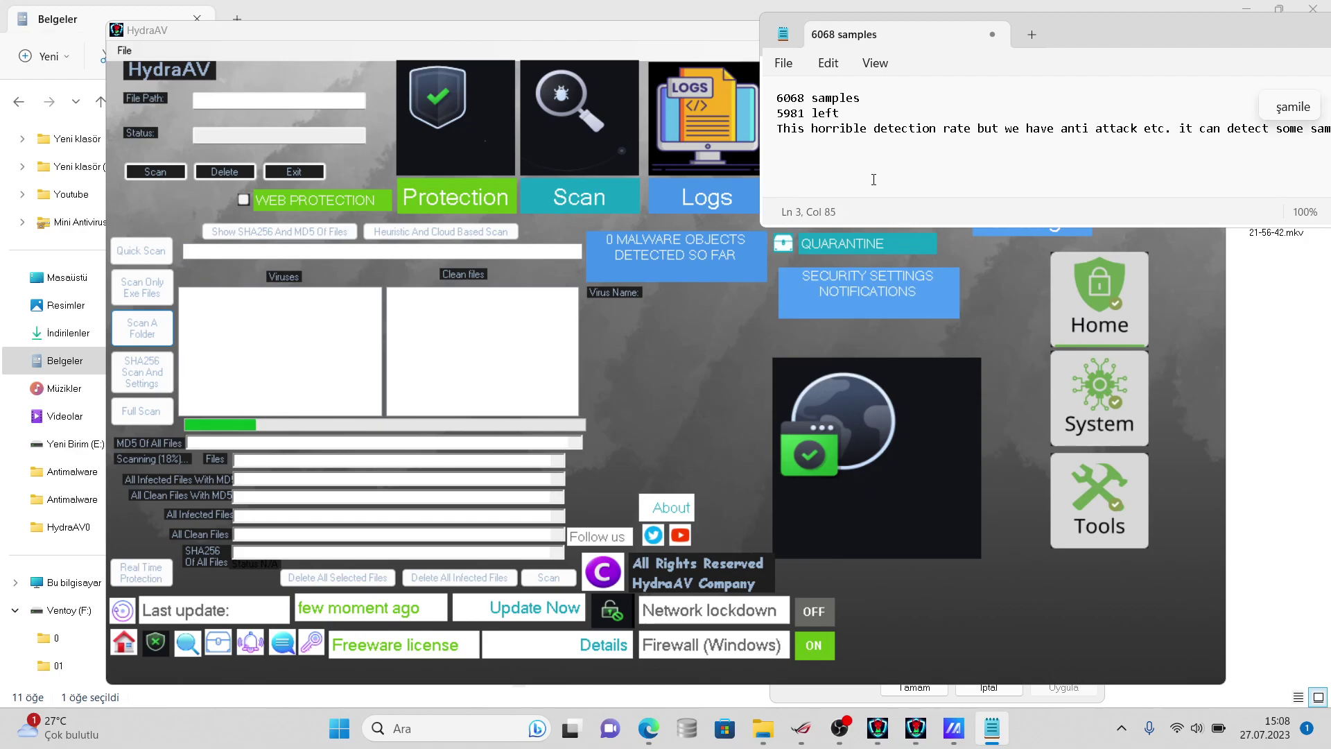
left_click_drag(1034, 38, 1020, 40)
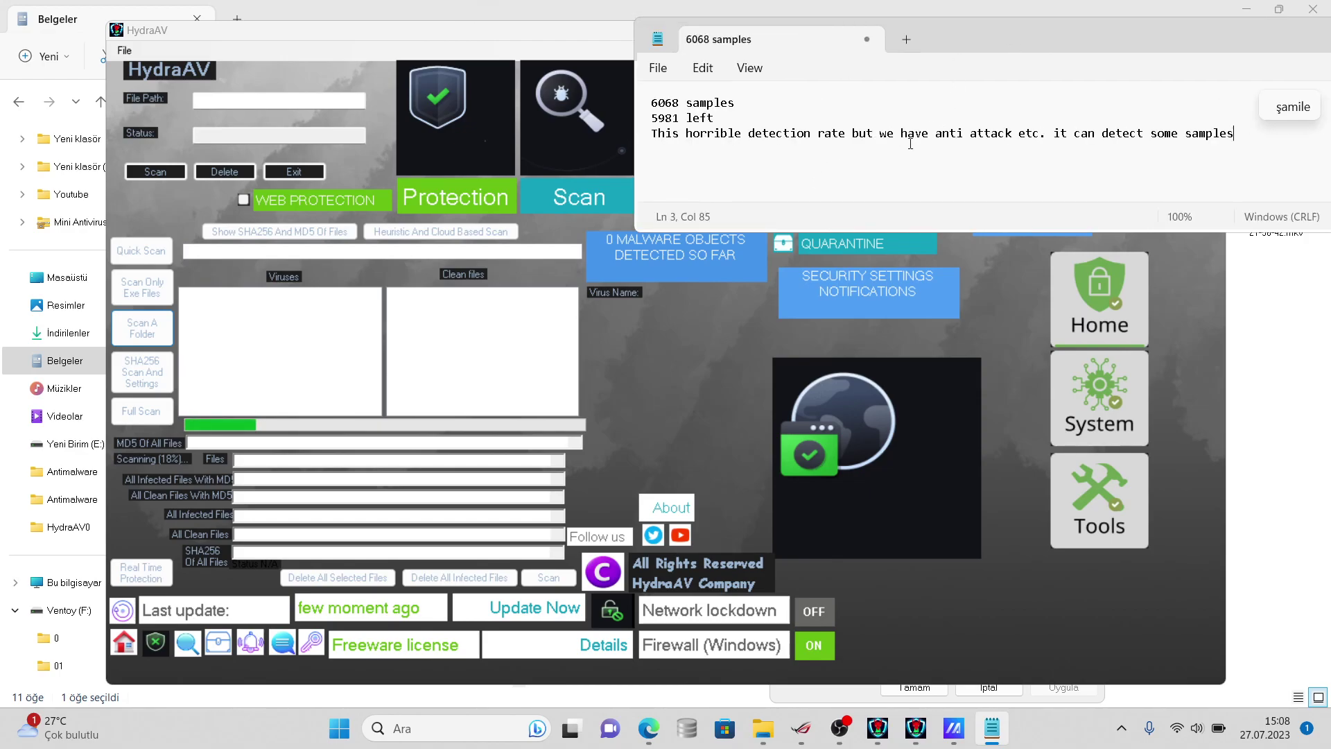
- Replace all the Notepad notes with just '6068 samples'
left_click(909, 732)
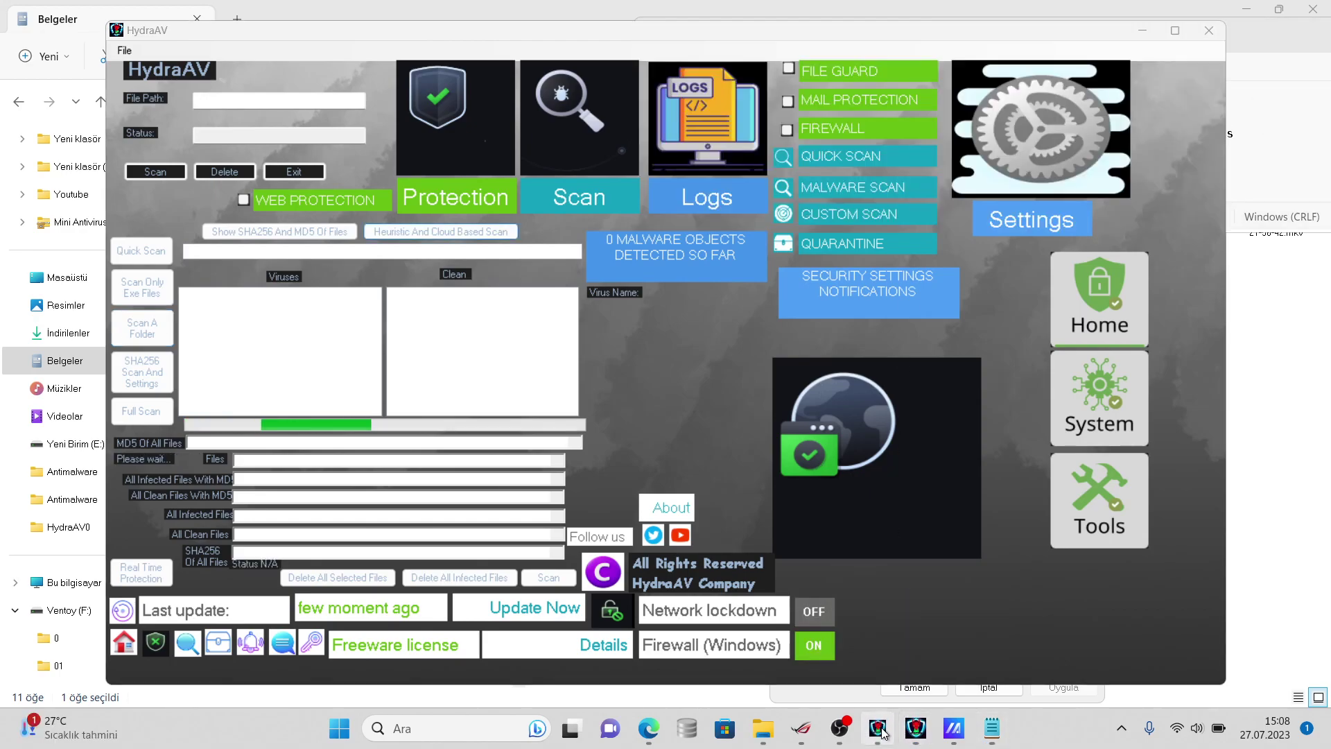
left_click(881, 733)
left_click(881, 733)
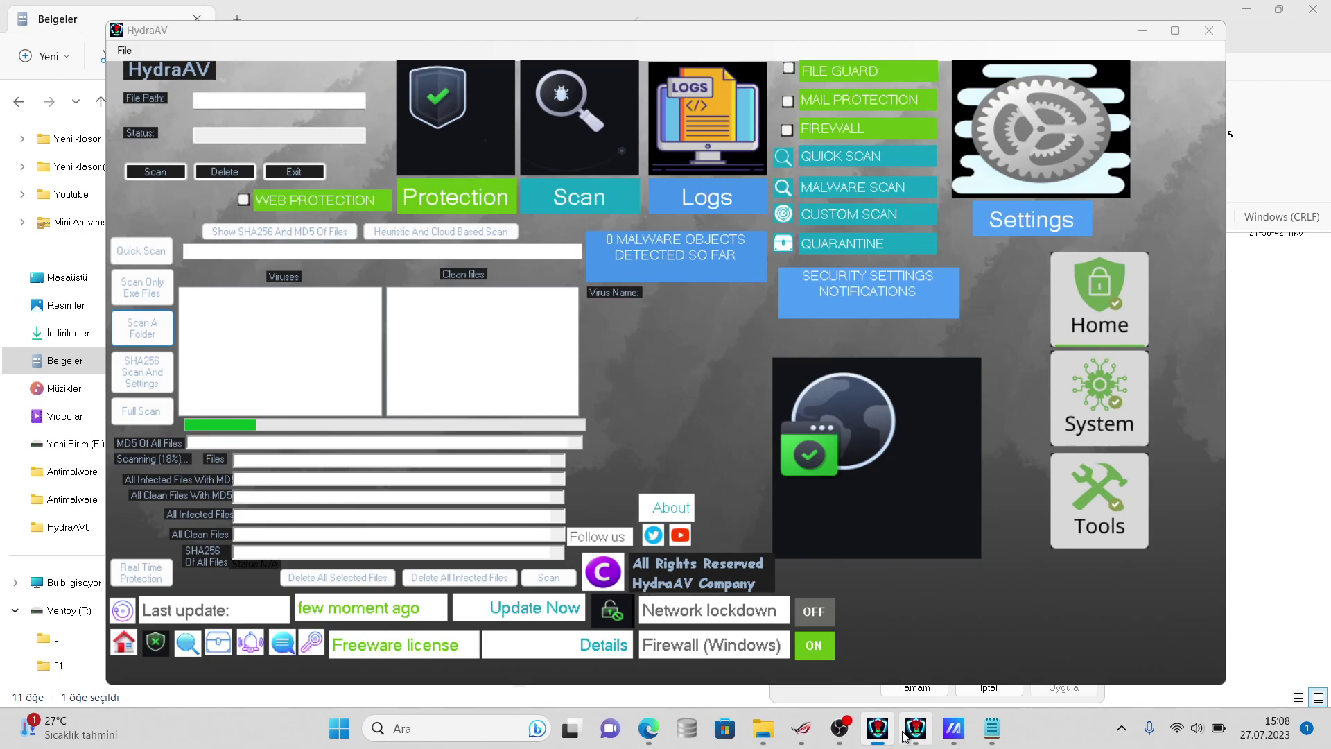
left_click(859, 700)
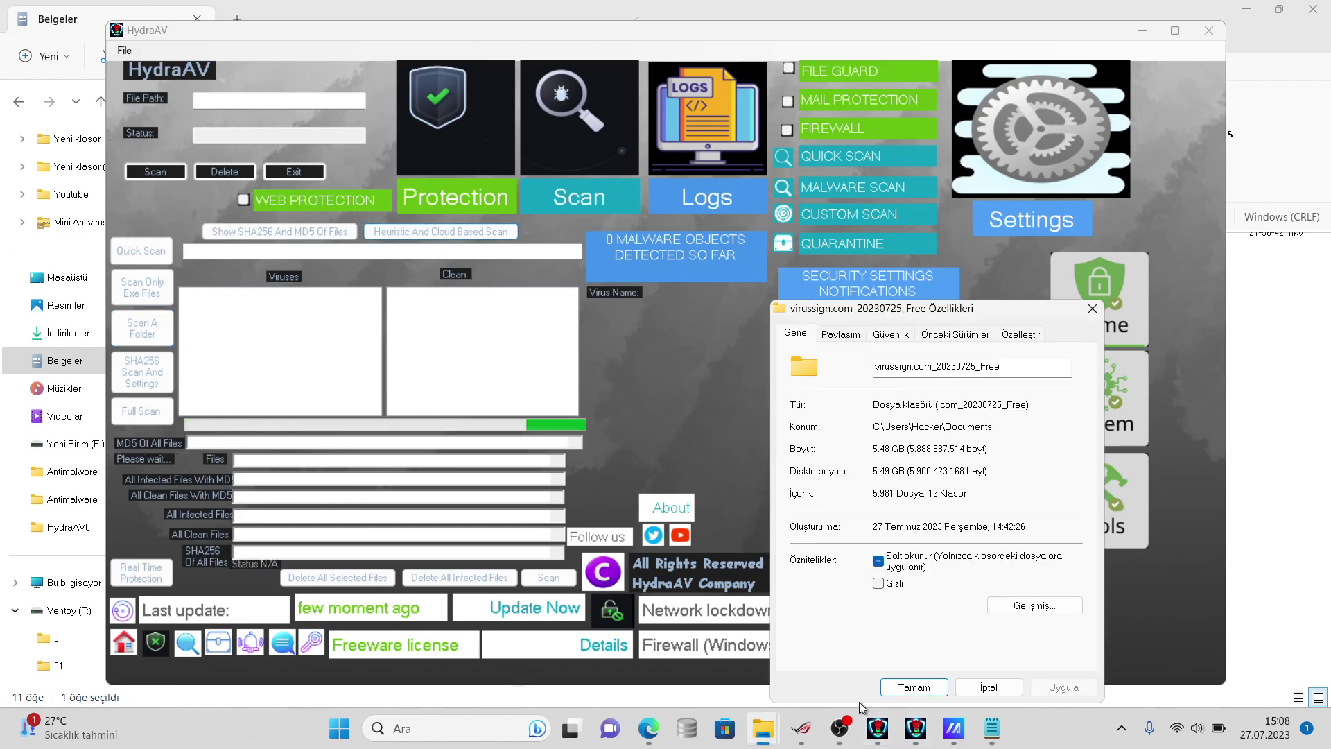
left_click(725, 533)
left_click(982, 726)
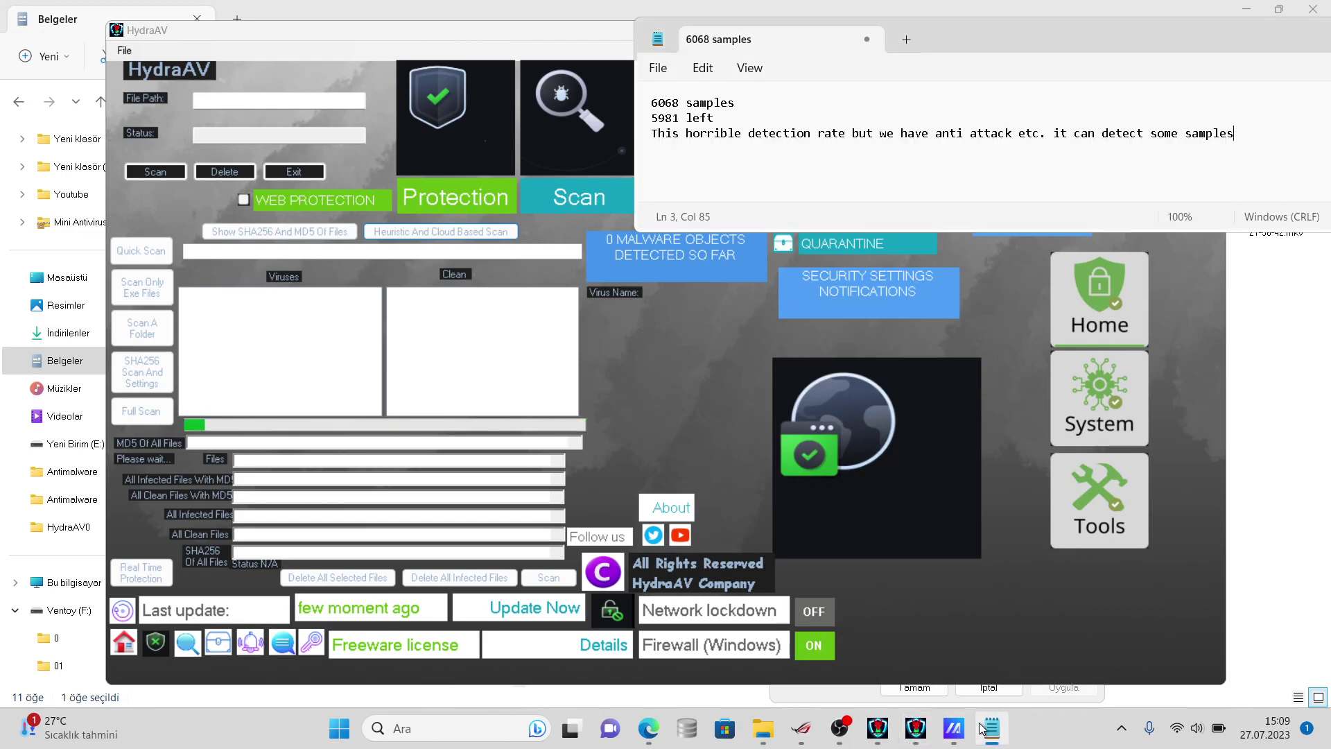
left_click_drag(1254, 133, 654, 93)
key("BackSpace")
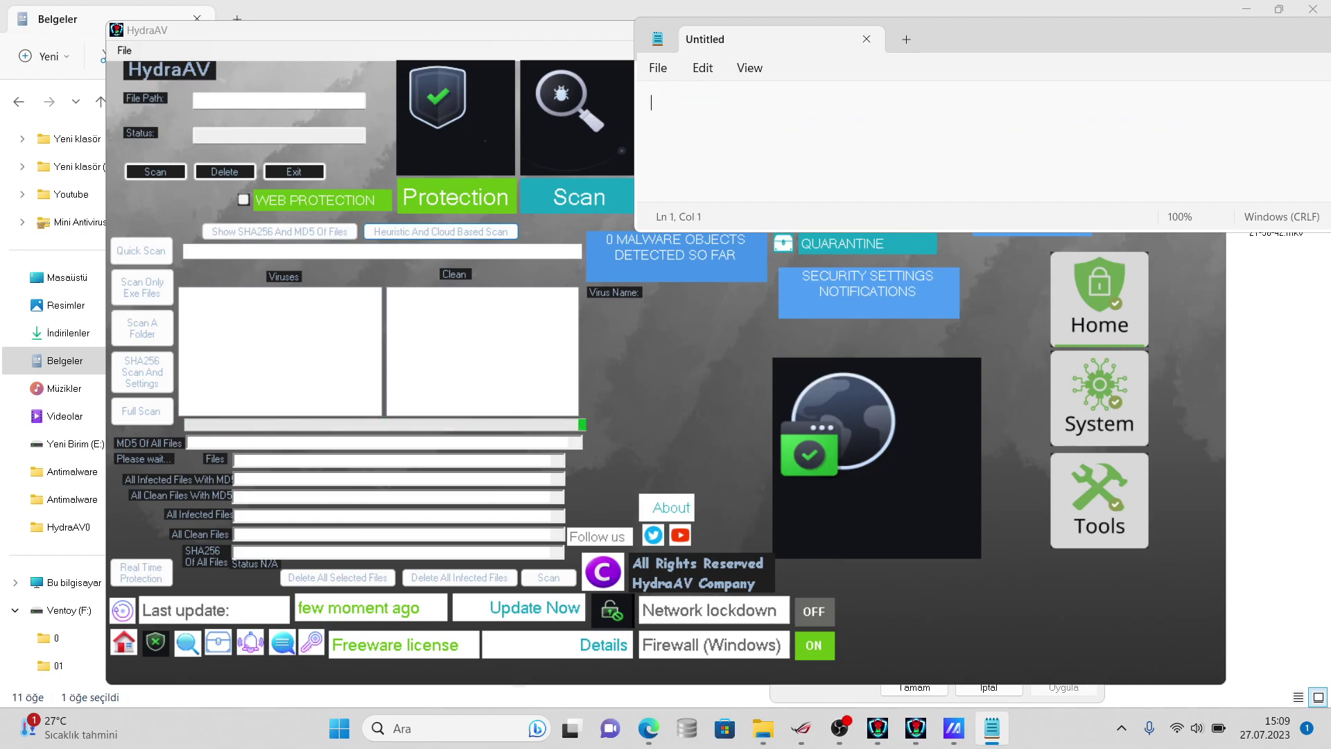
type("6068")
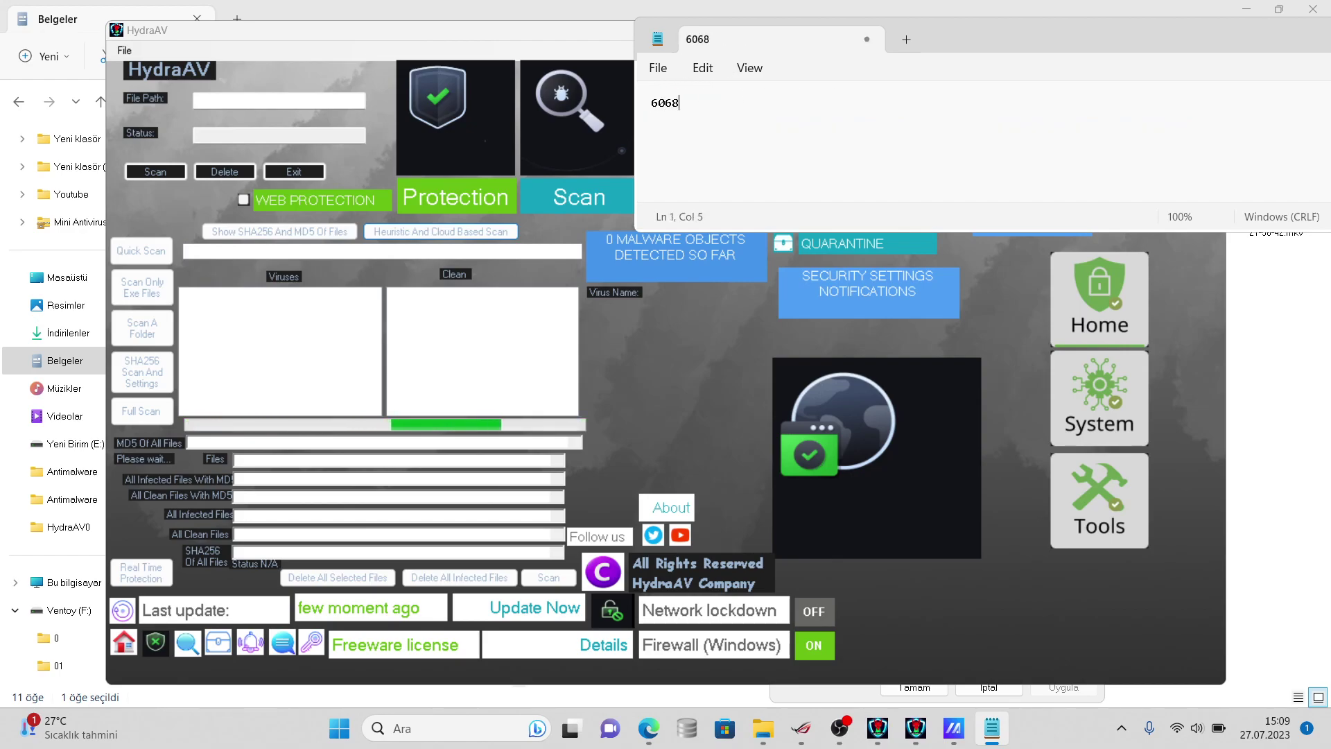
type(" samples")
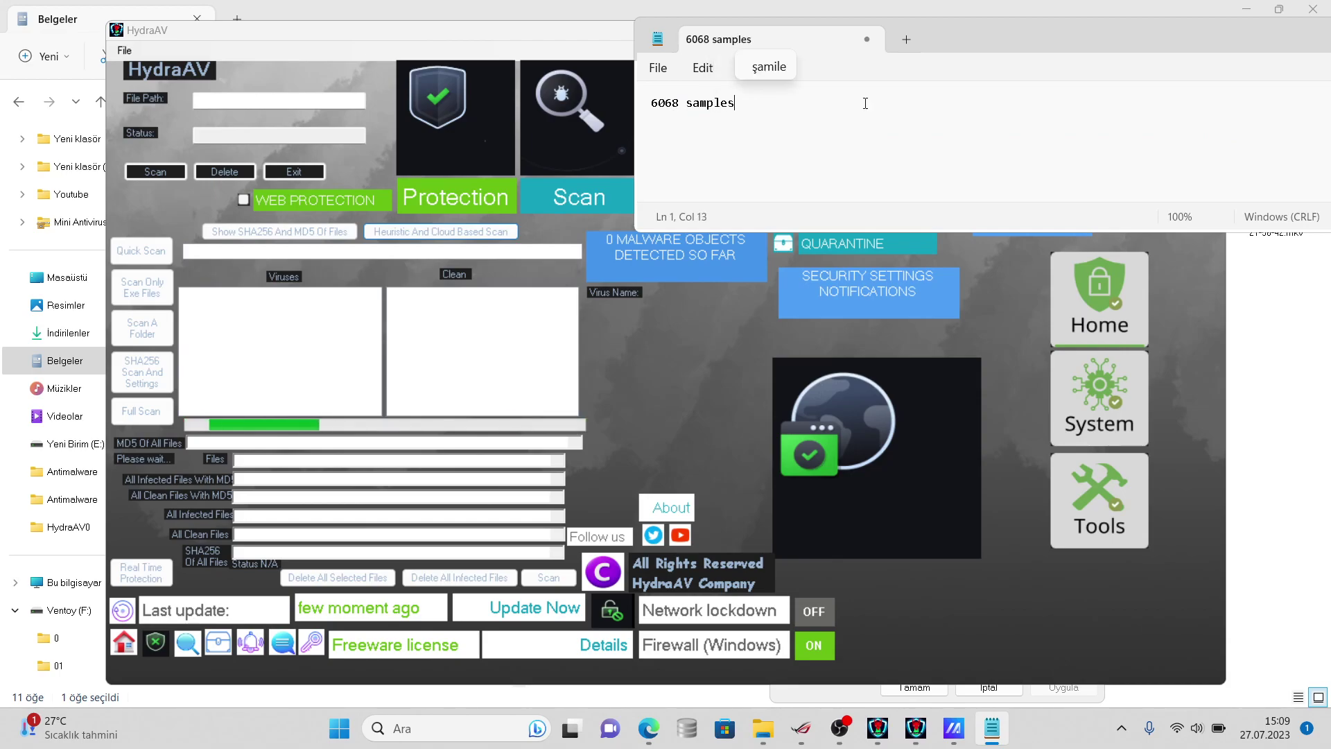
- Recheck the virussign folder's properties, cancel them, and bring HydraAV back up
left_click(1296, 309)
right_click(713, 235)
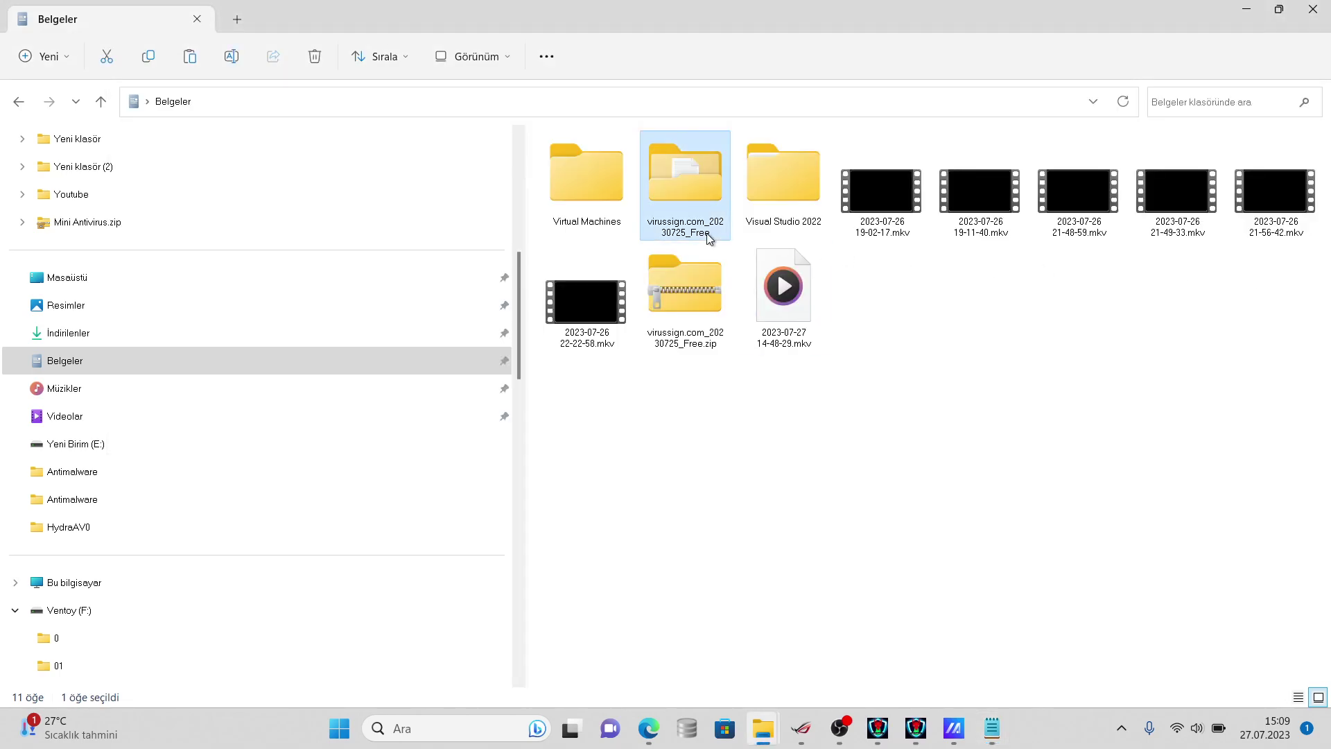
left_click(810, 567)
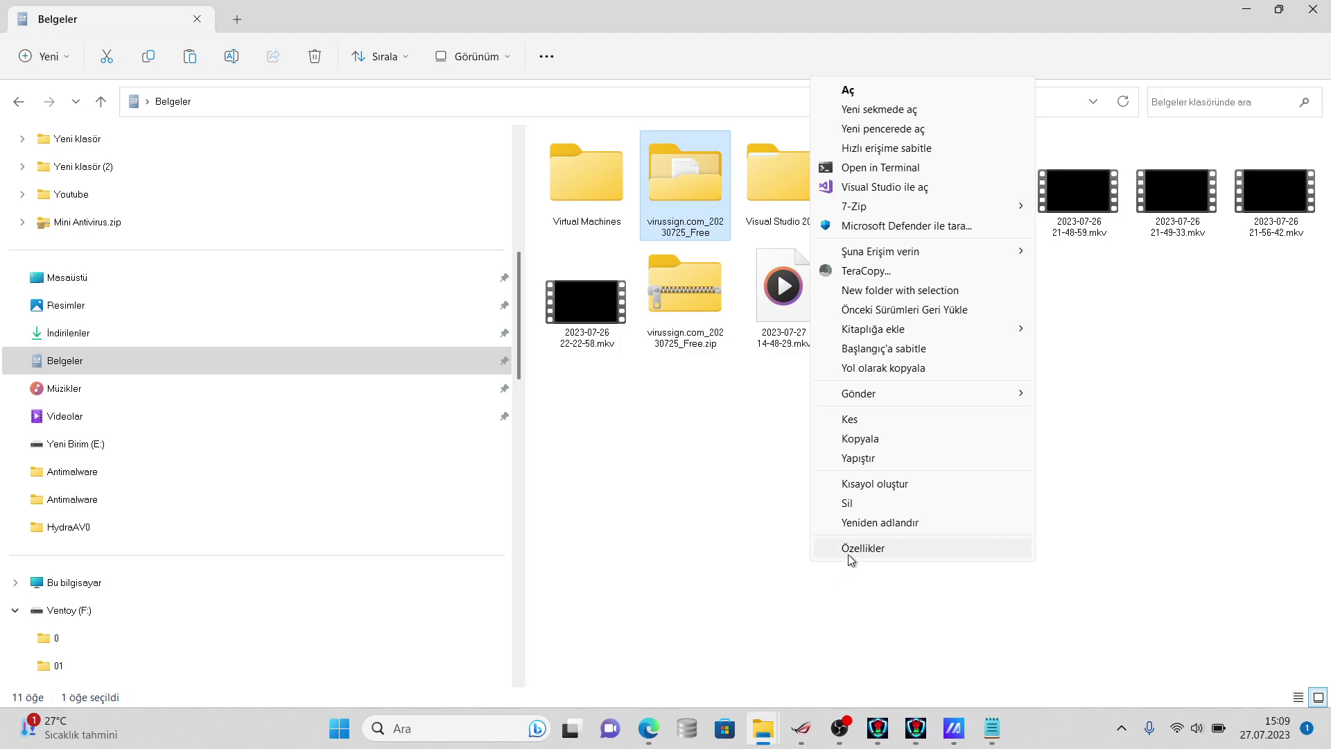
left_click(847, 549)
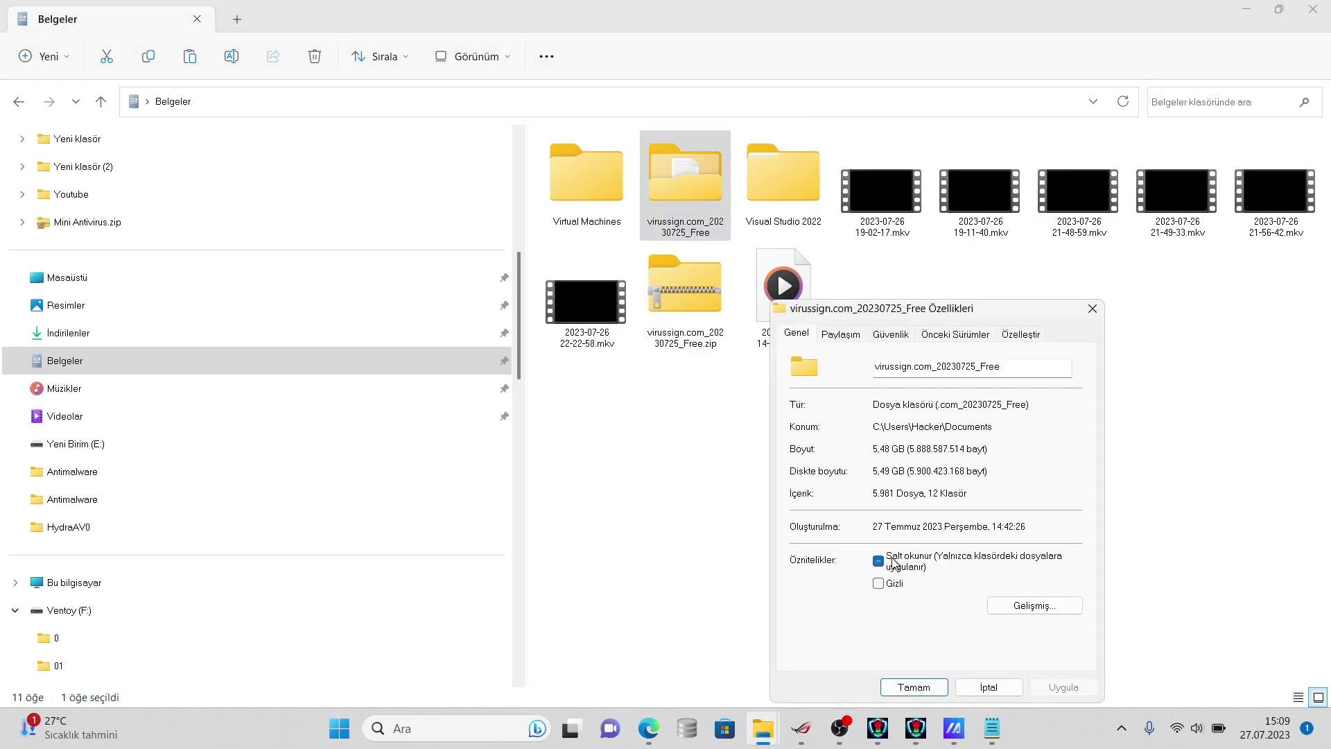
left_click(989, 687)
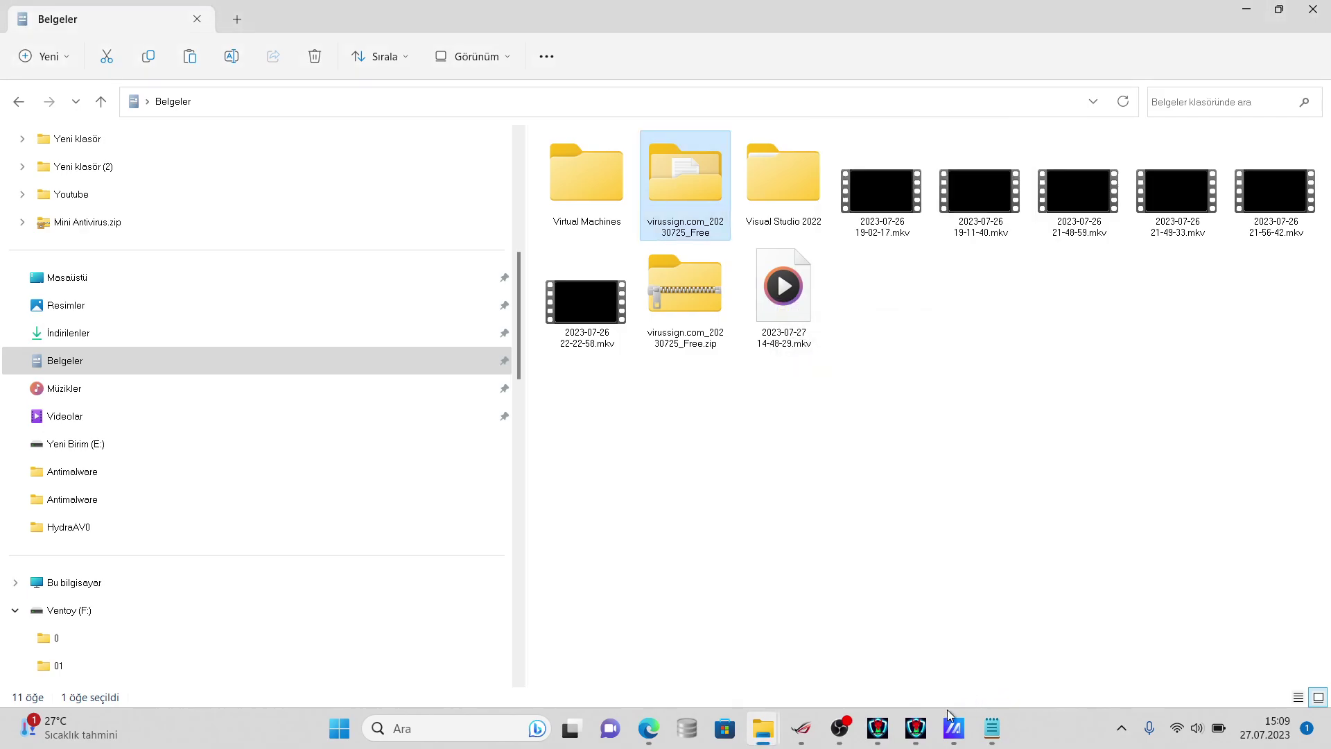
left_click(904, 728)
- Add the note 'this fairly new sample at 25.07.2023', correcting the mistyped year
left_click(874, 727)
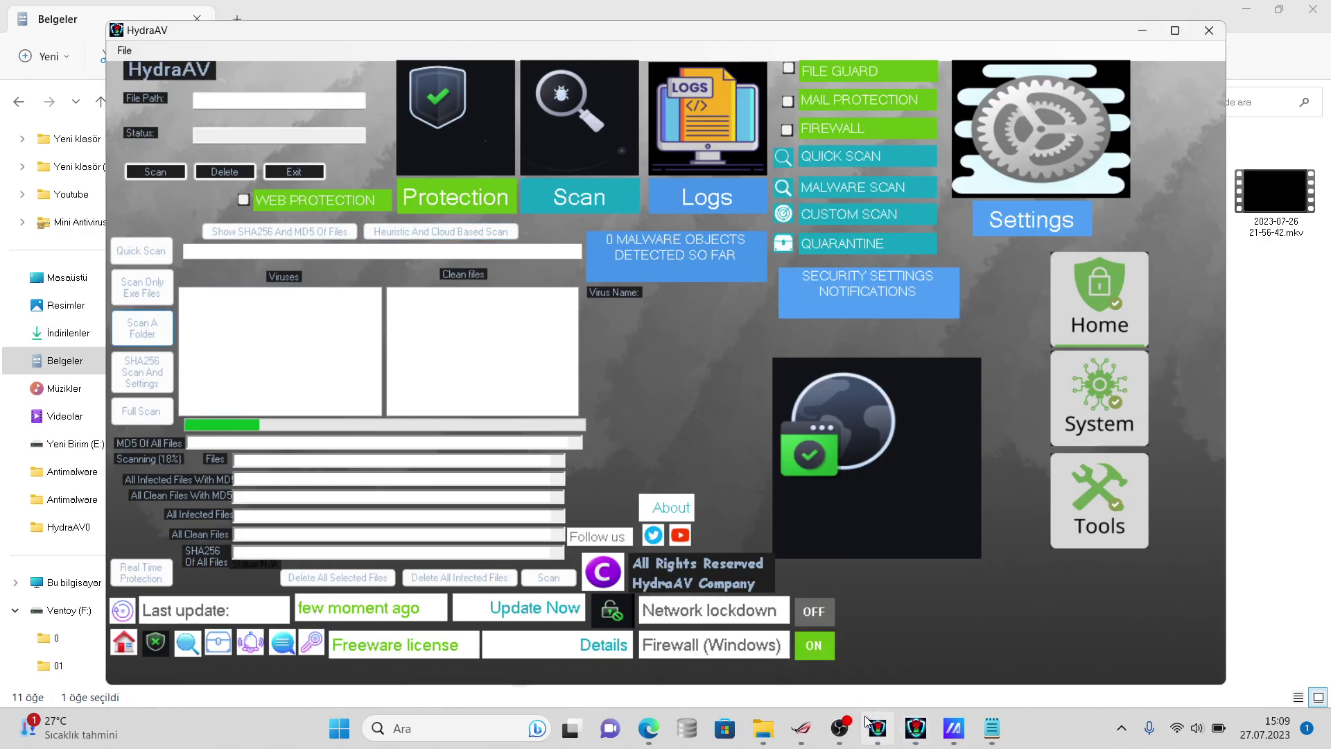
left_click(991, 728)
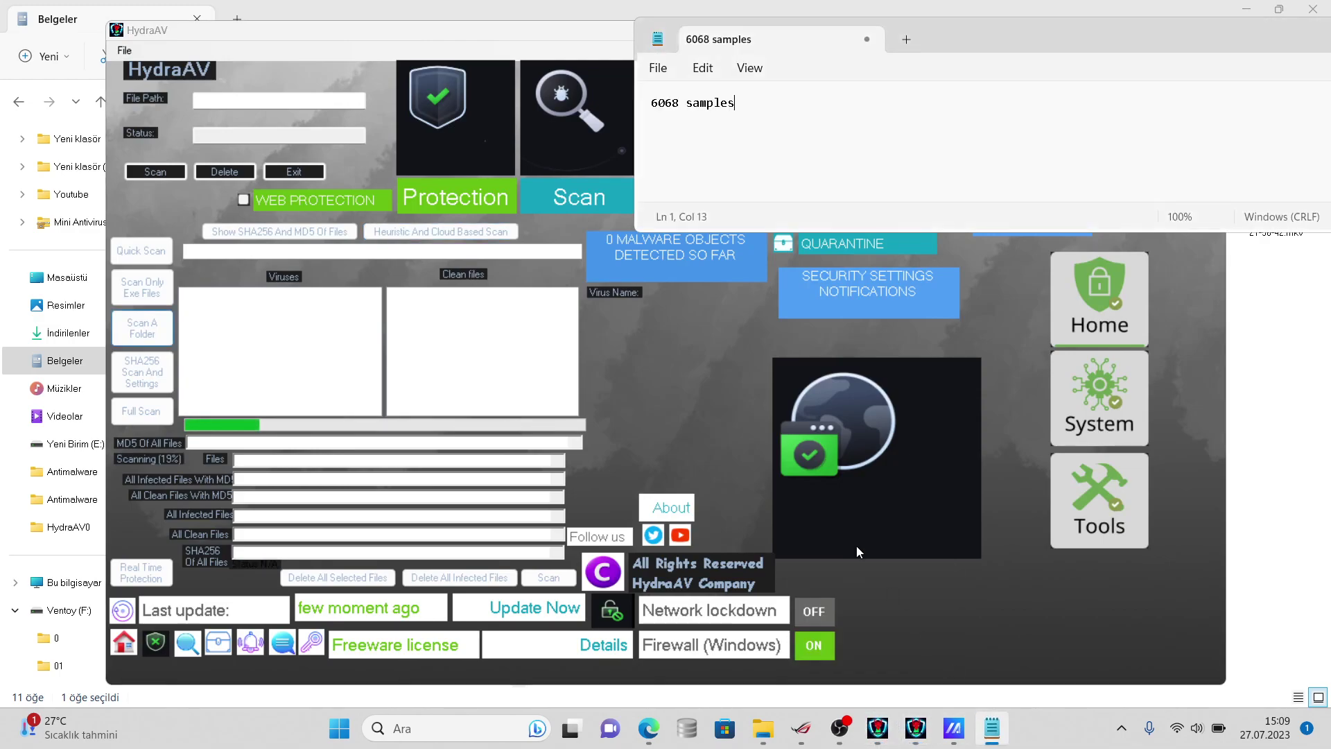
key("Return")
type("this fa")
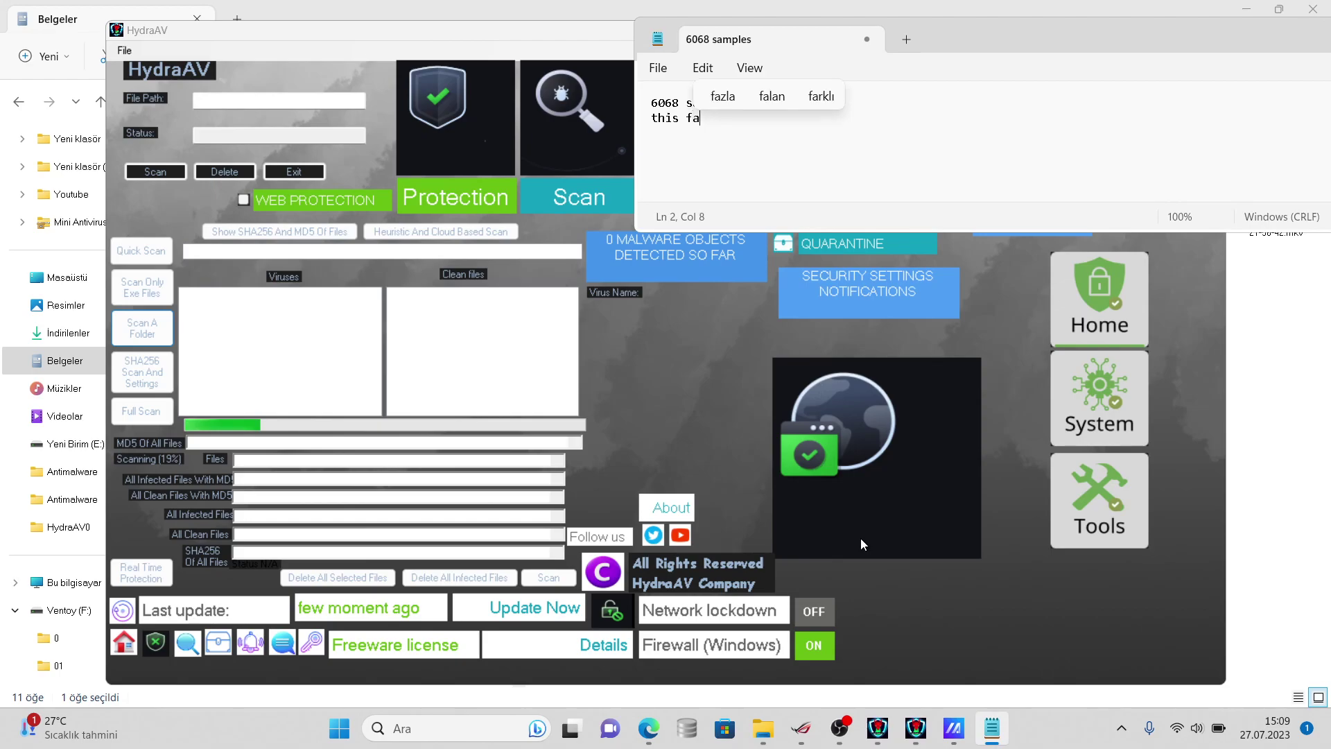
type("irly new samp")
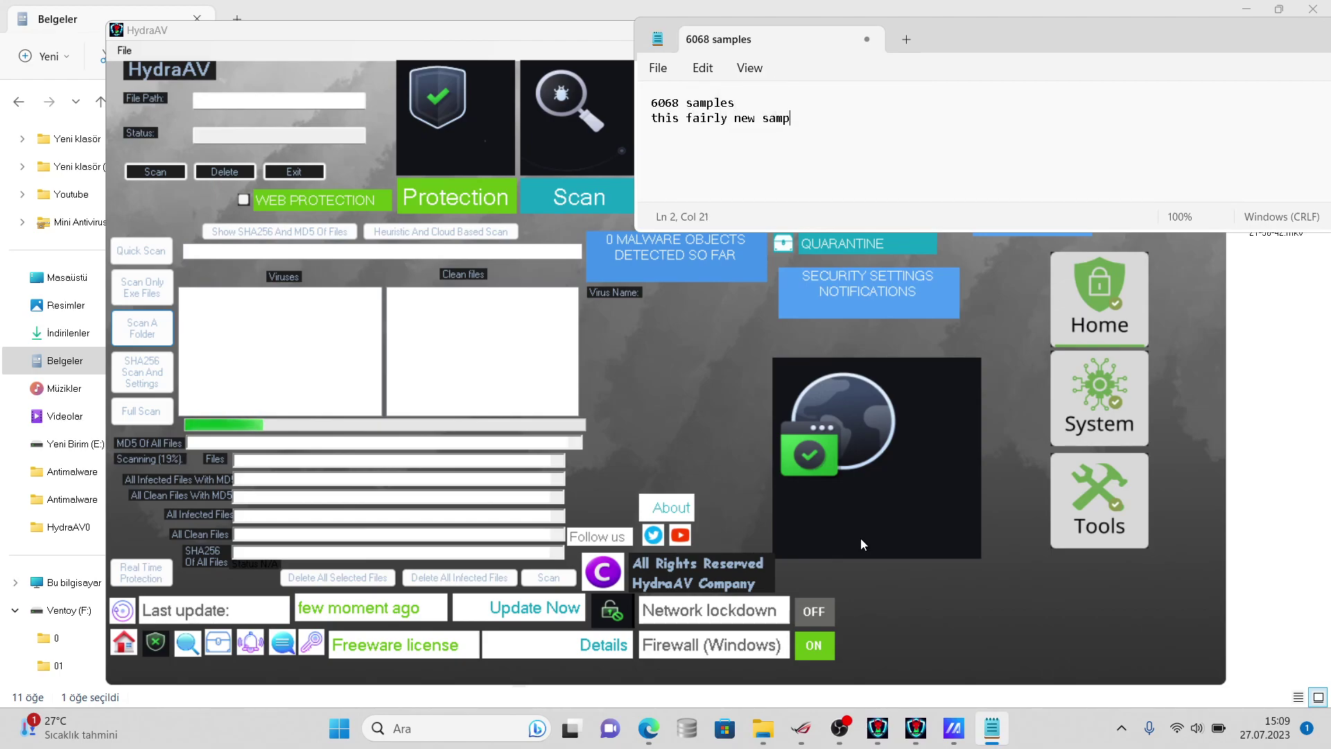
type("le at 25-")
type("0")
type("7.2")
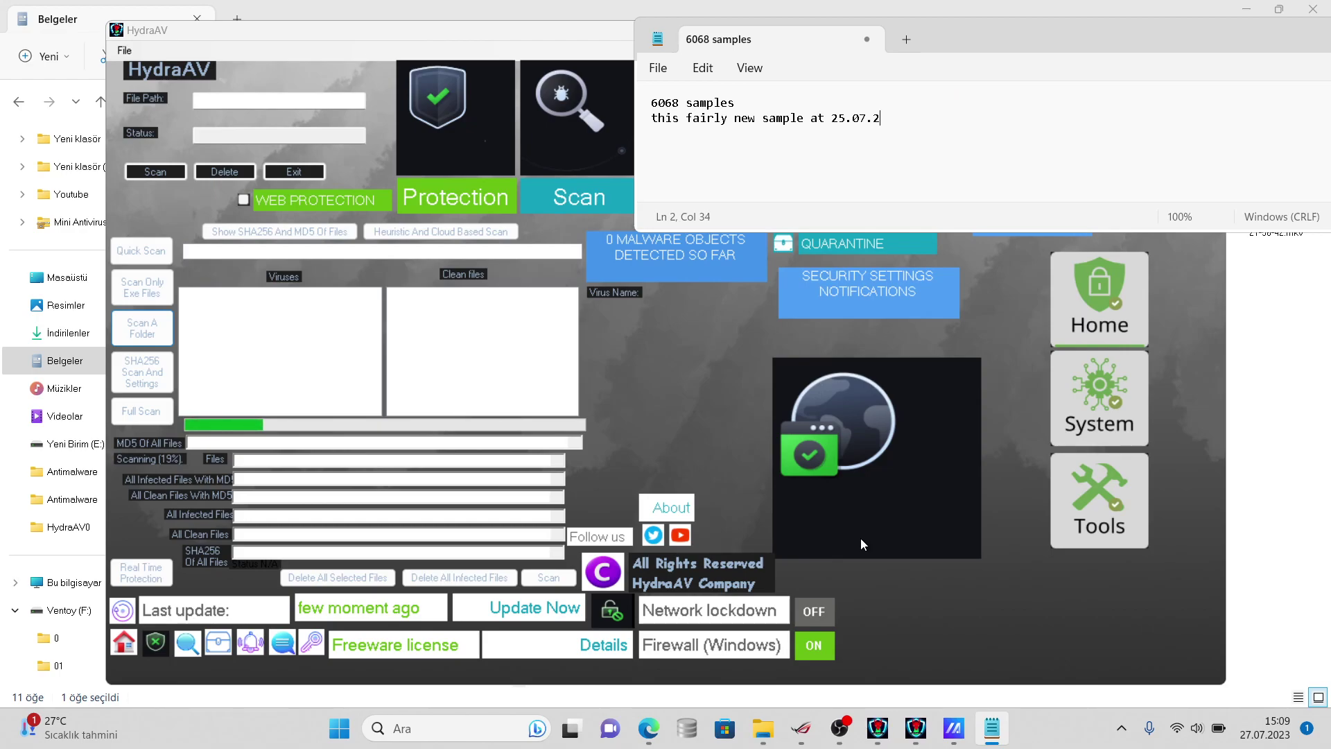
type("032")
key("BackSpace")
key("BackSpace")
type("23")
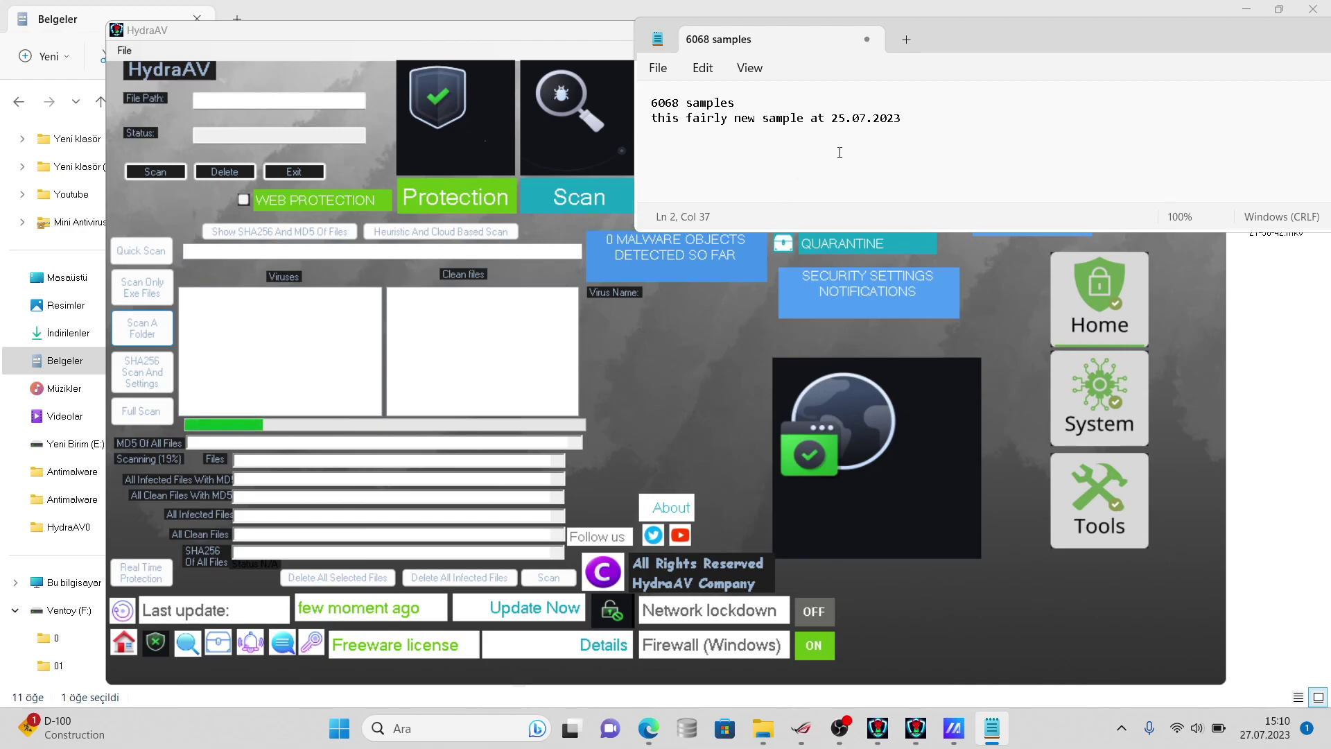
left_click(839, 731)
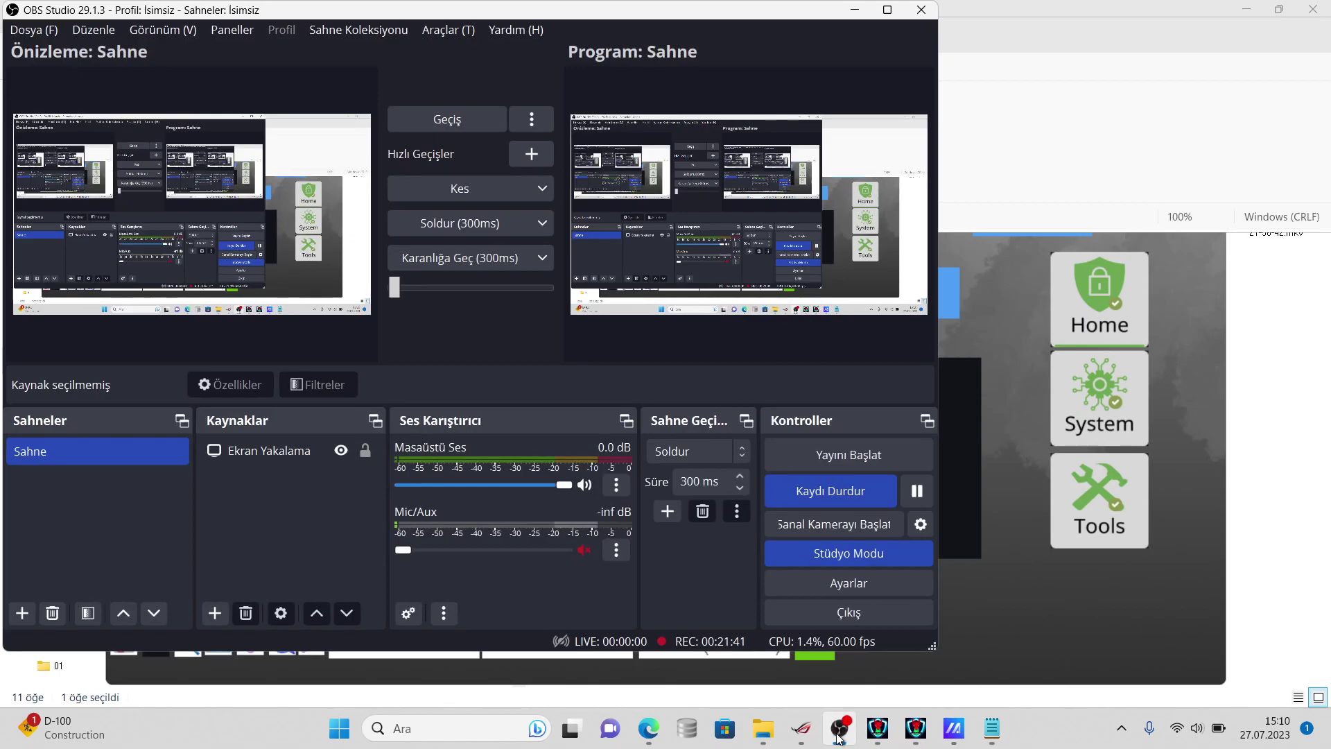
left_click(839, 735)
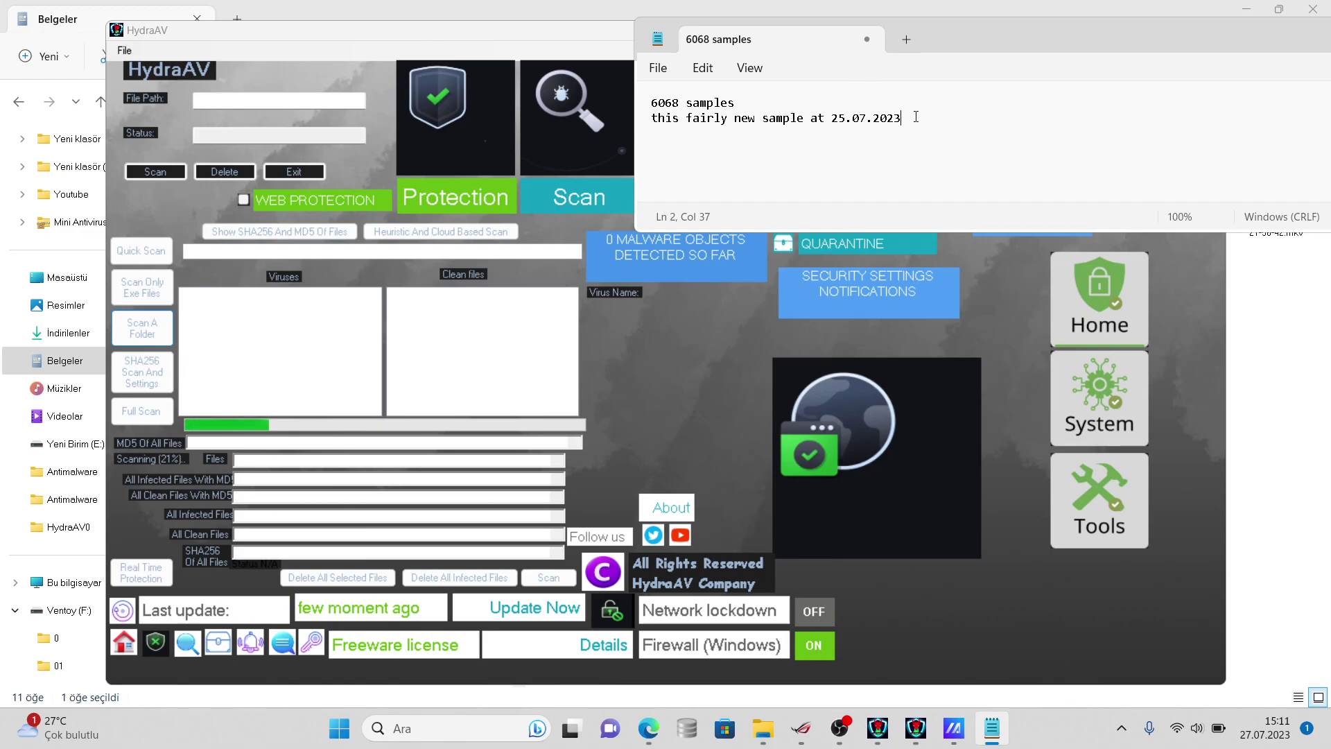
- Finish the note that it can detect some samples, then view the virussign folder's properties
type("ell at least it can detect s")
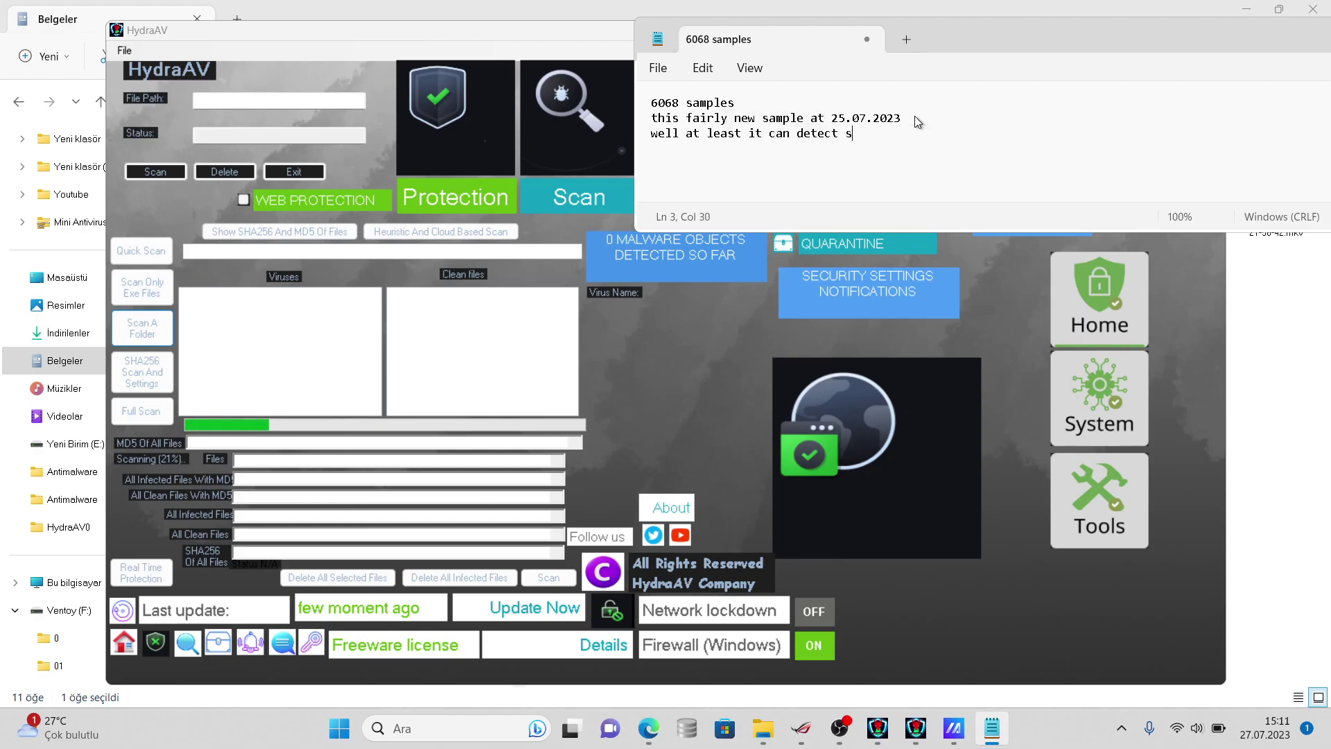
type("ome samples")
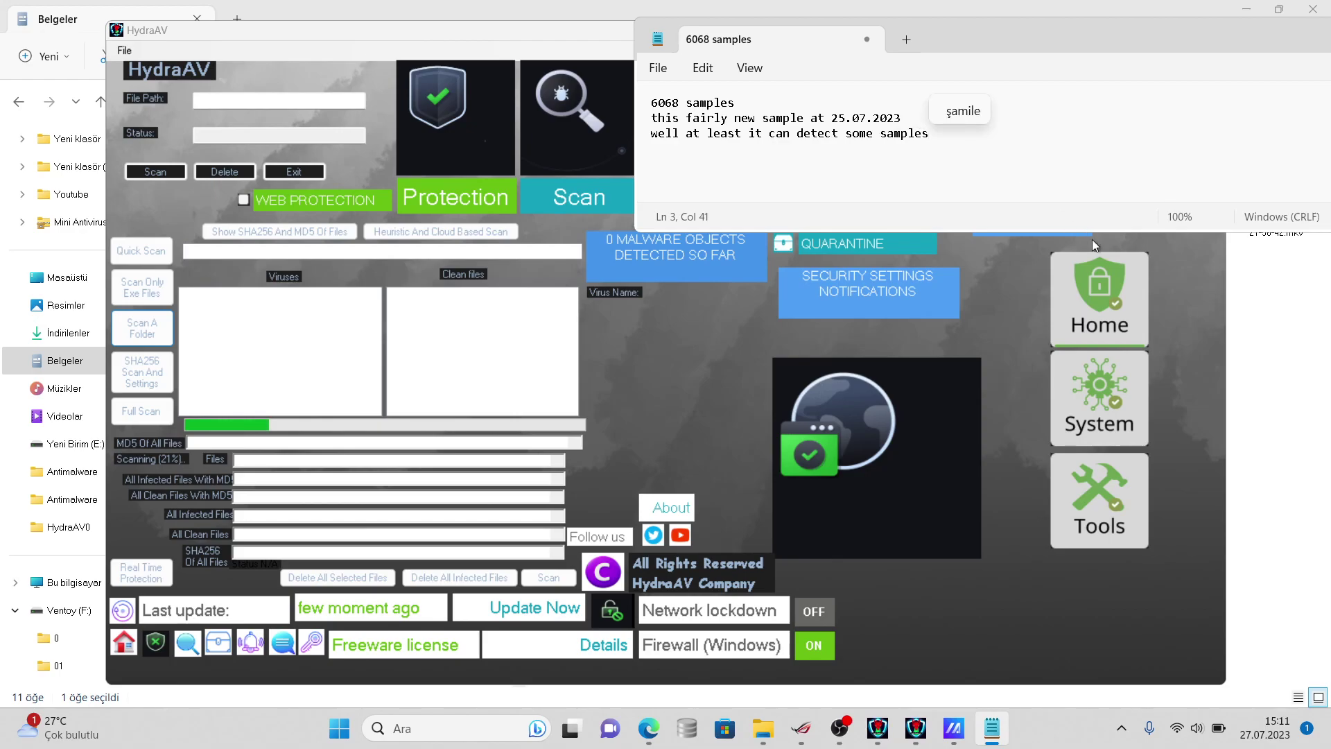
left_click(1280, 330)
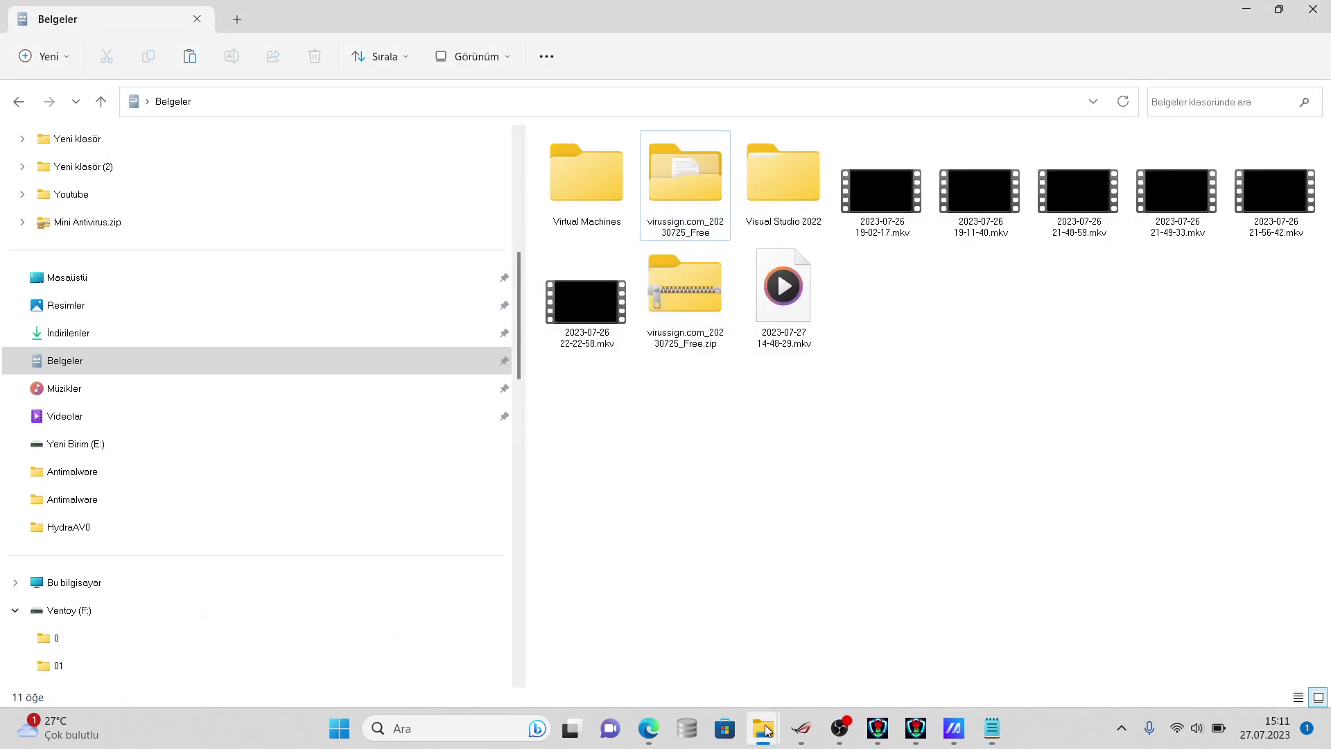
mouse_move(771, 718)
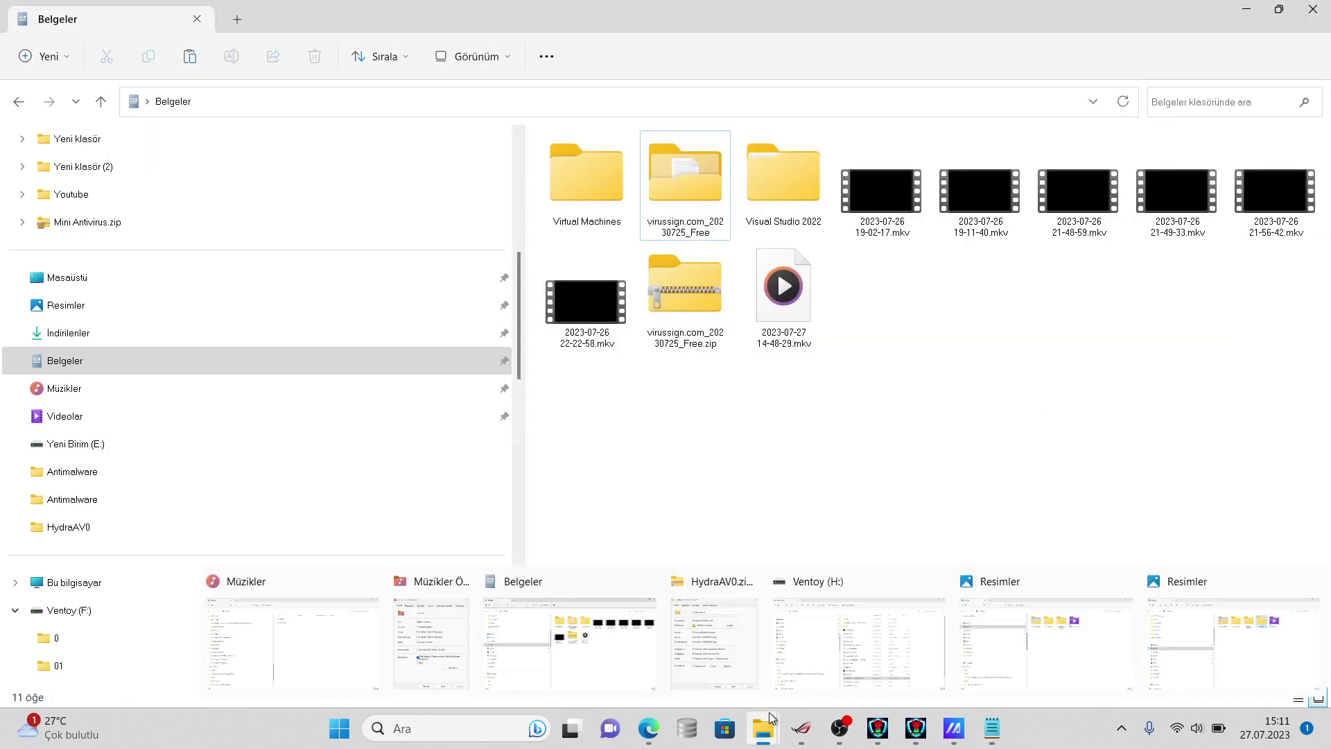
right_click(686, 219)
left_click(738, 542)
left_click(766, 528)
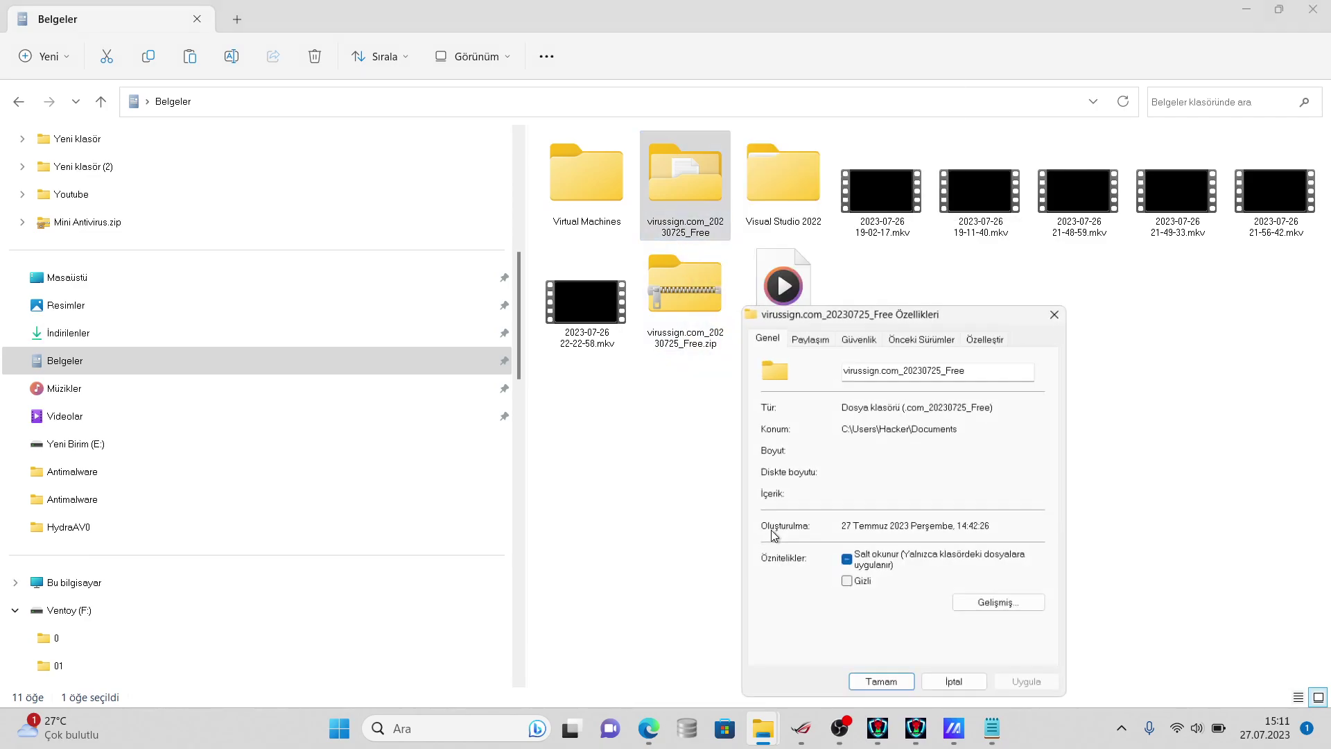
- Add '5944 left' on a new line in the Notepad notes
left_click(992, 728)
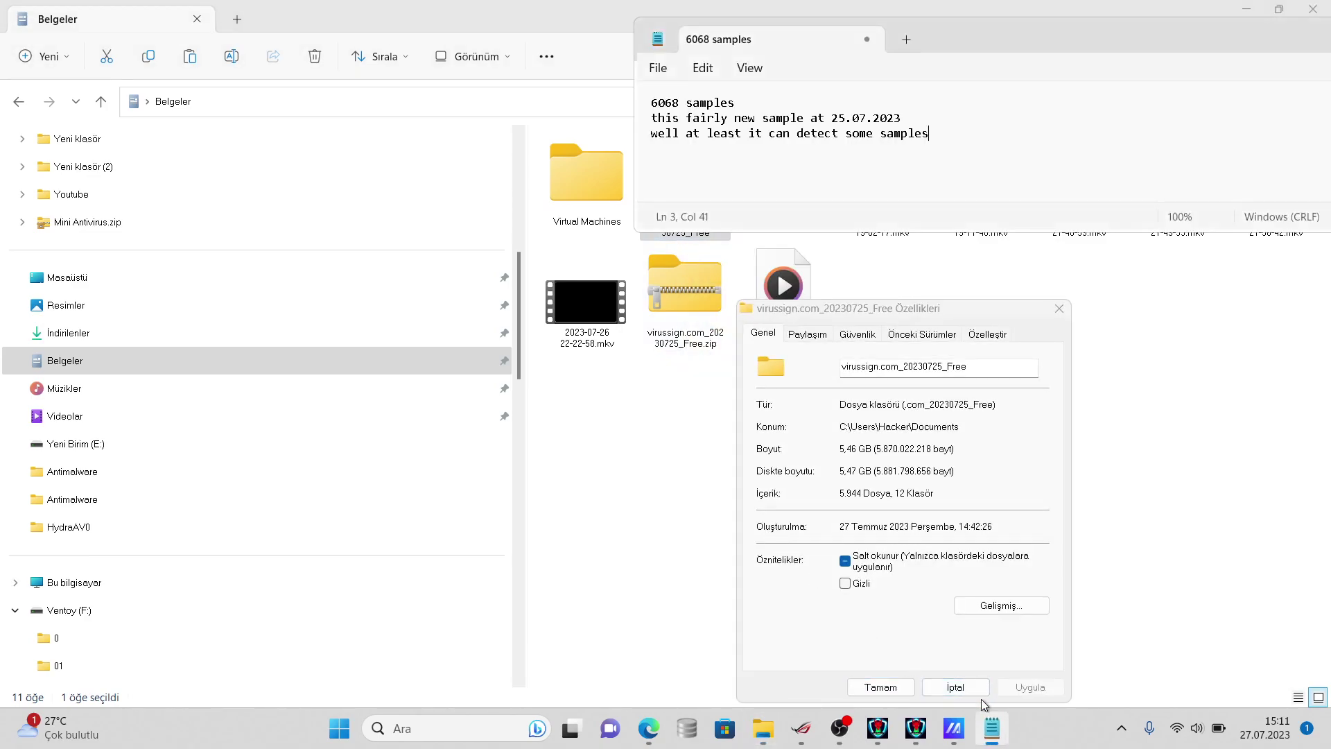
key("Return")
type("5944 left")
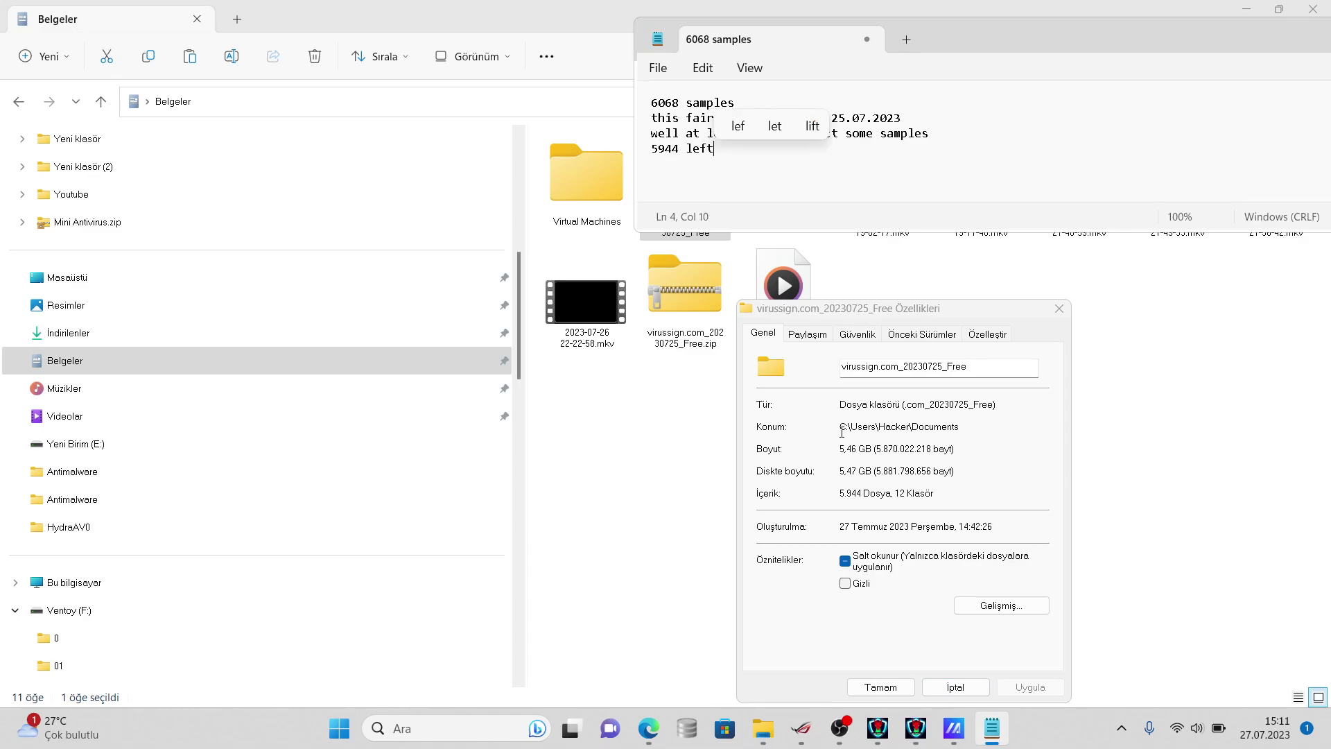
left_click(722, 491)
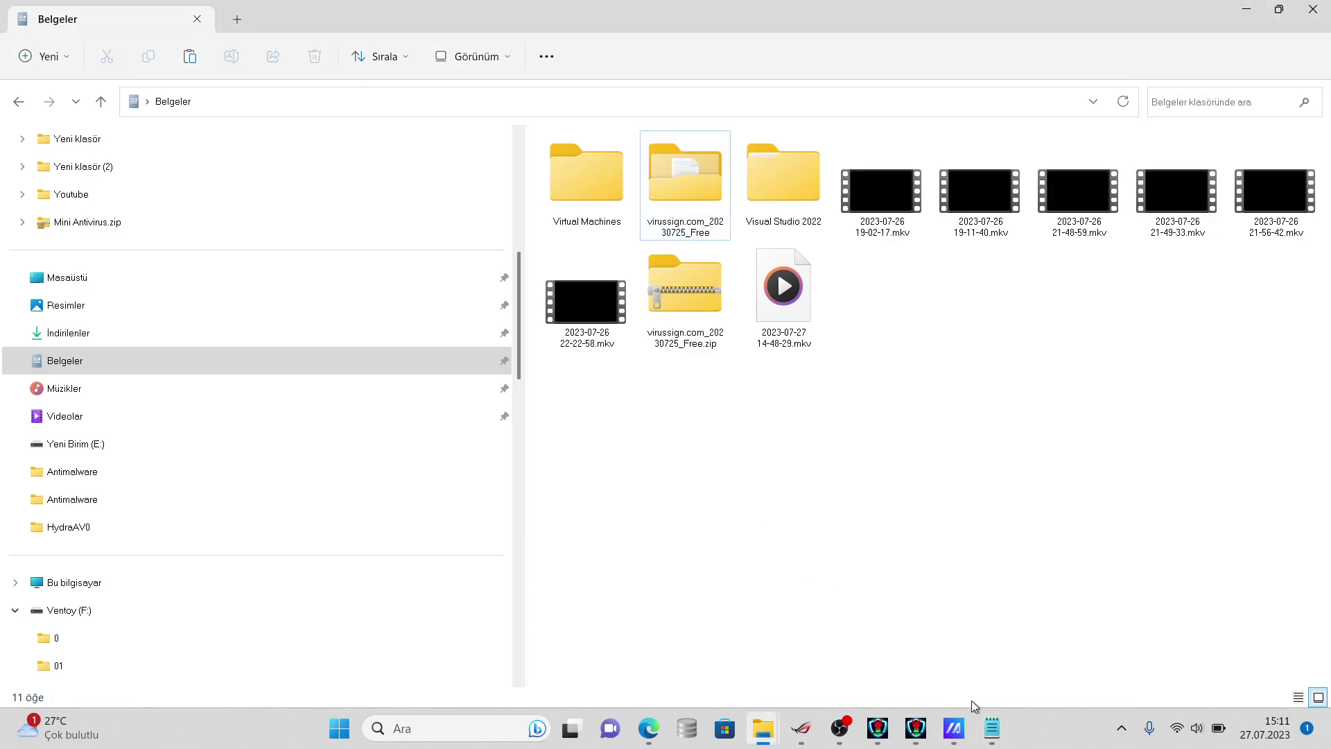
left_click(994, 724)
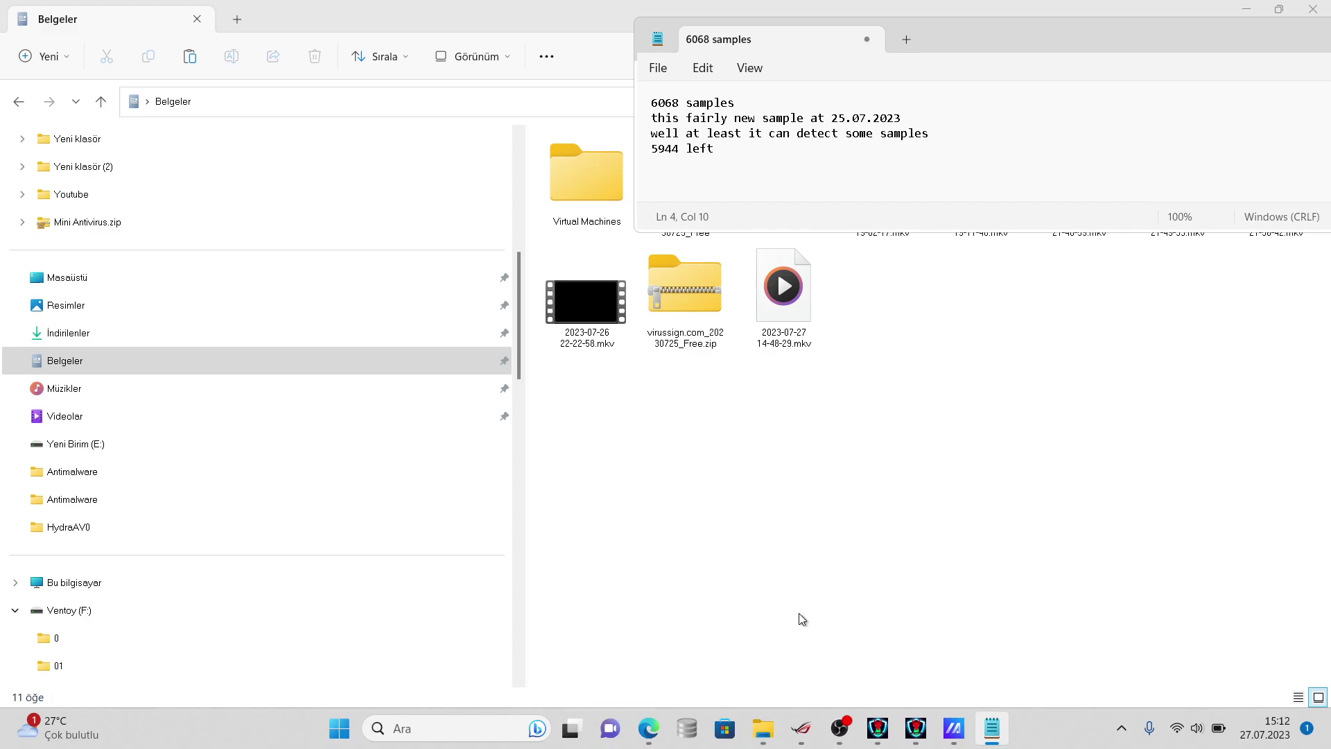
left_click(913, 742)
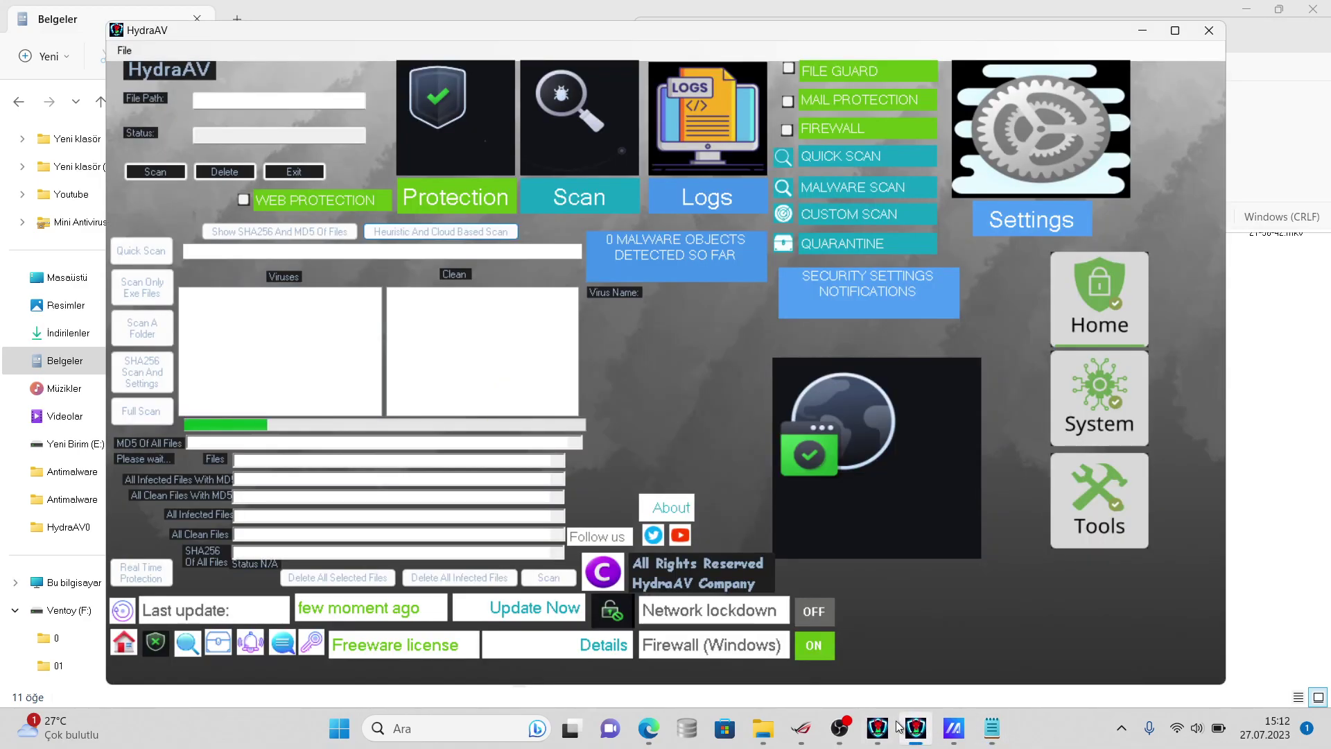
left_click(886, 728)
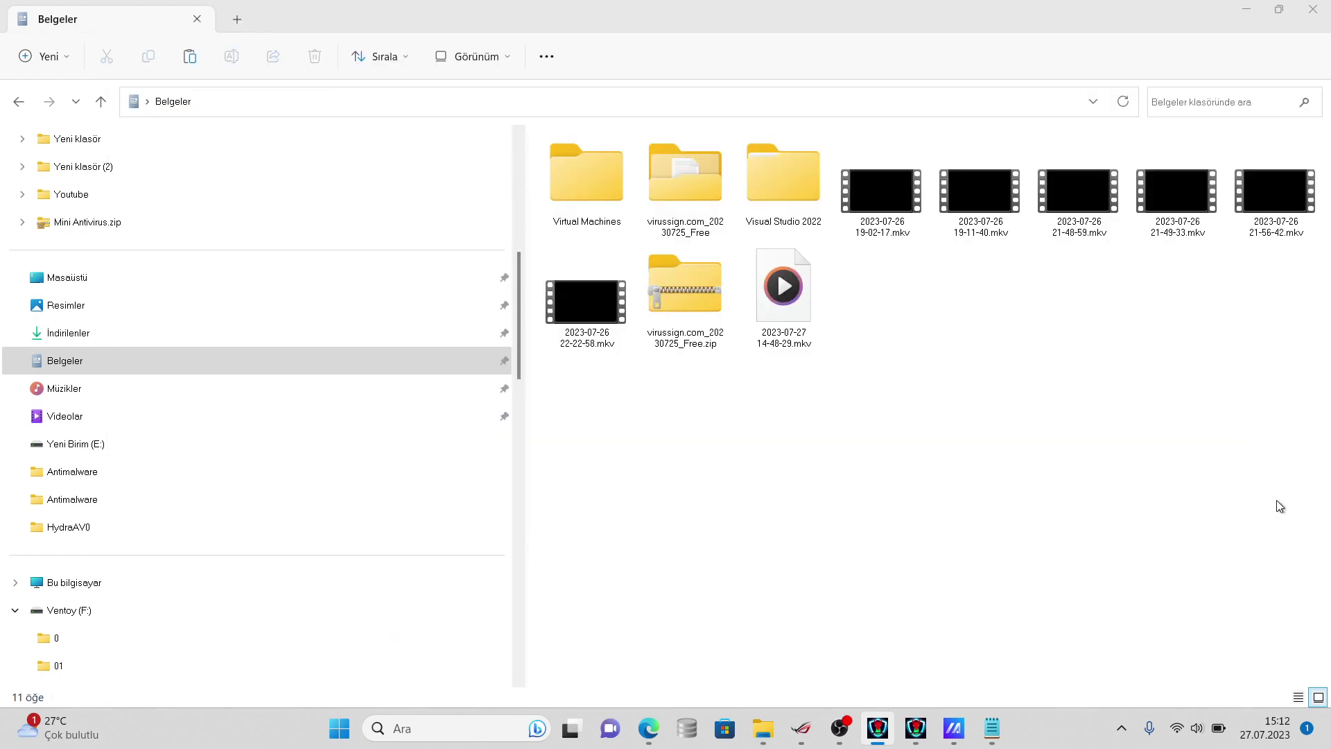
- Check the virussign folder's properties, cancel, and bring HydraAV's scan to the front
right_click(709, 236)
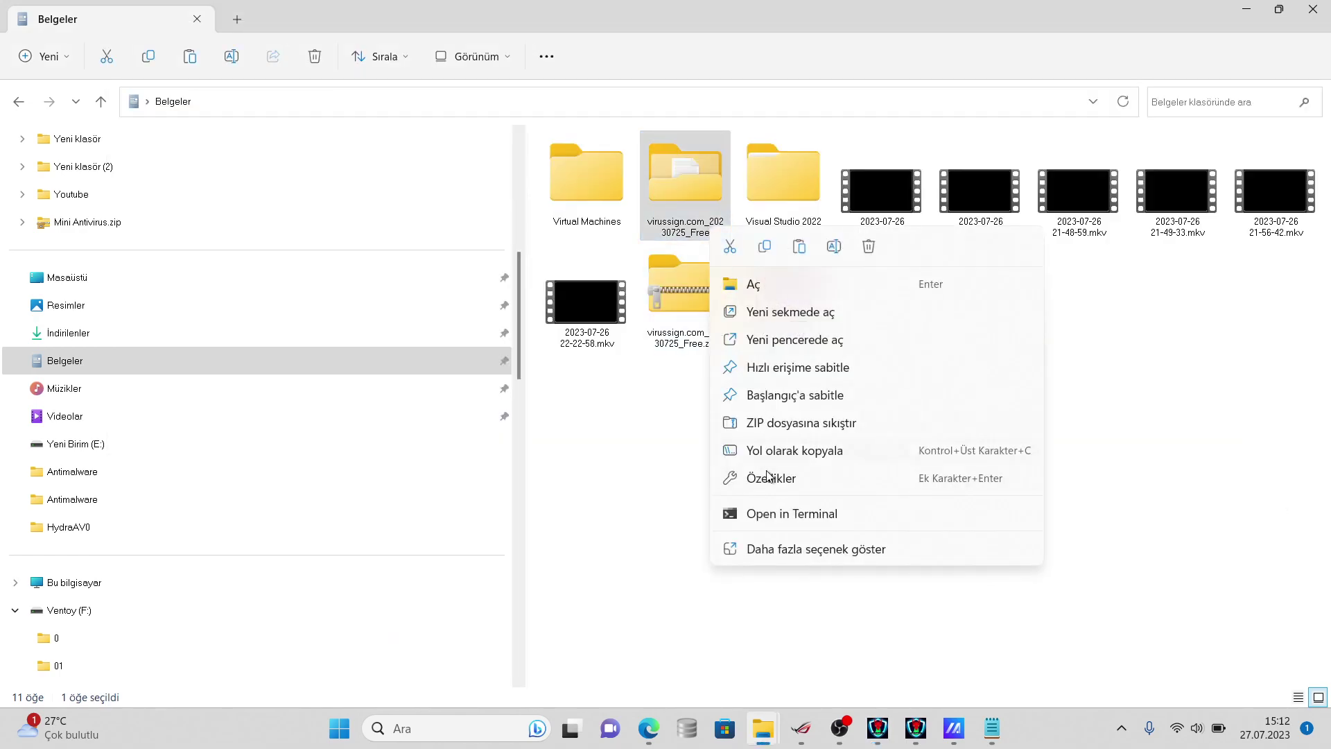
left_click(754, 554)
left_click(781, 540)
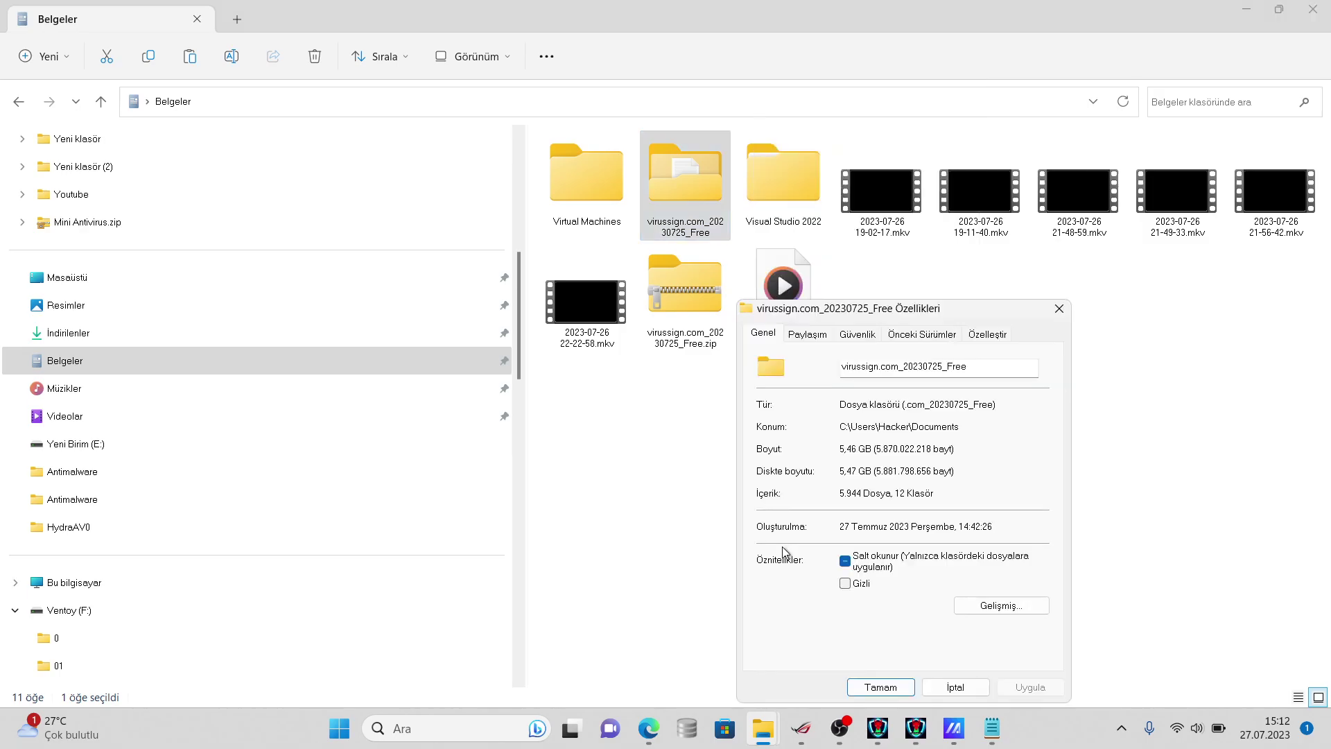
left_click(954, 687)
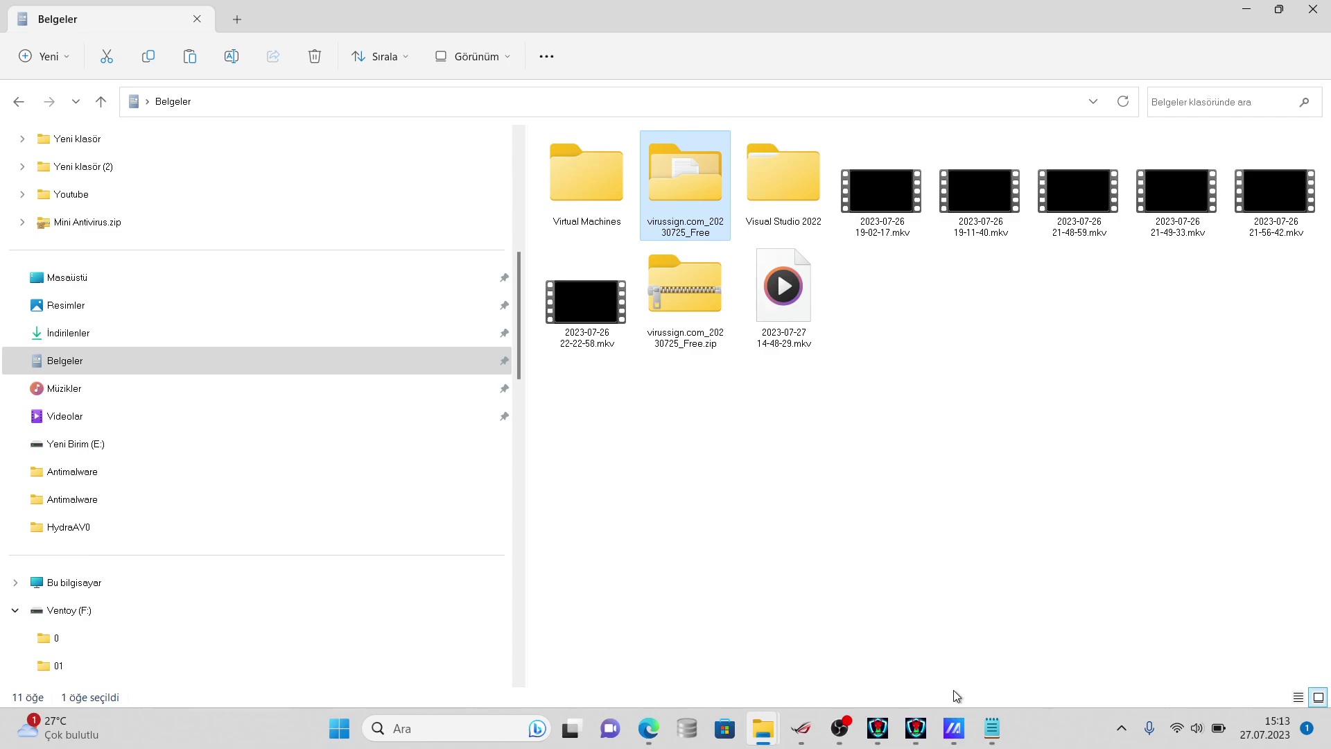
left_click(916, 727)
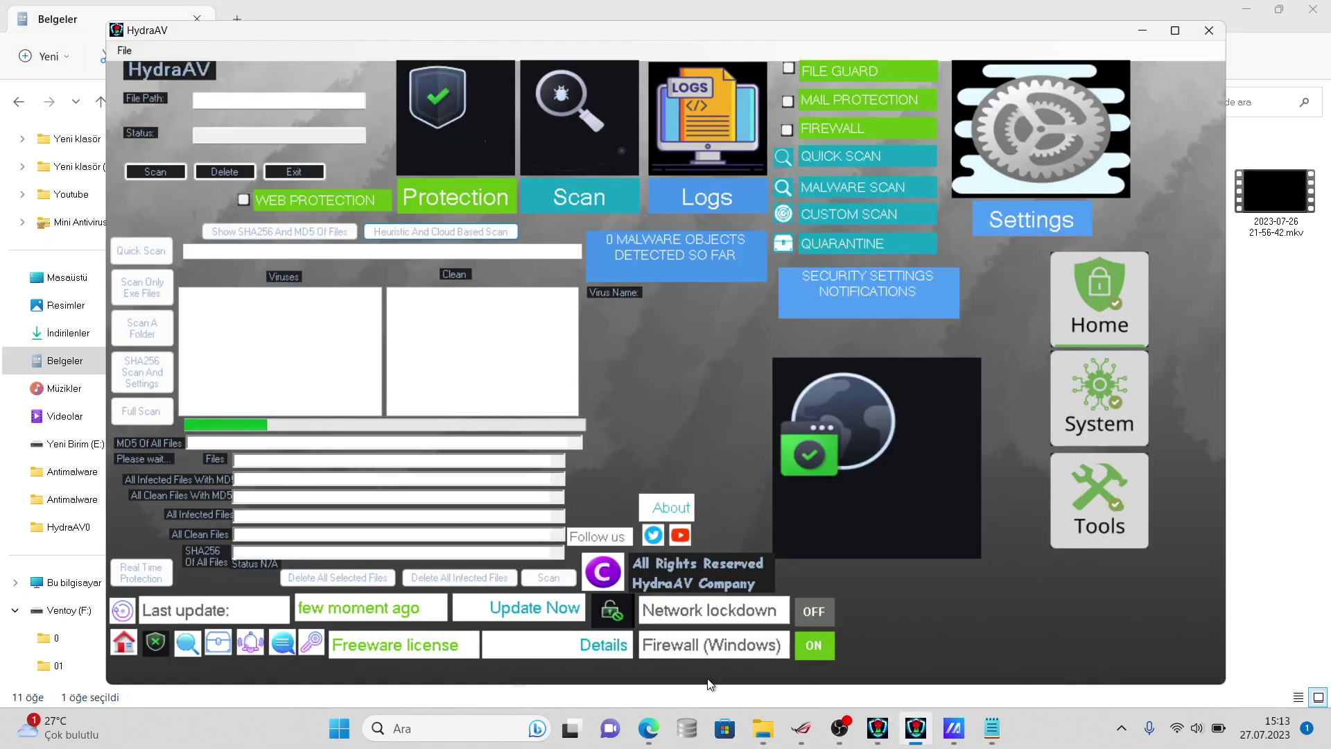
- Bring the Edge window forward and load virustotal.com in a new tab
mouse_move(661, 726)
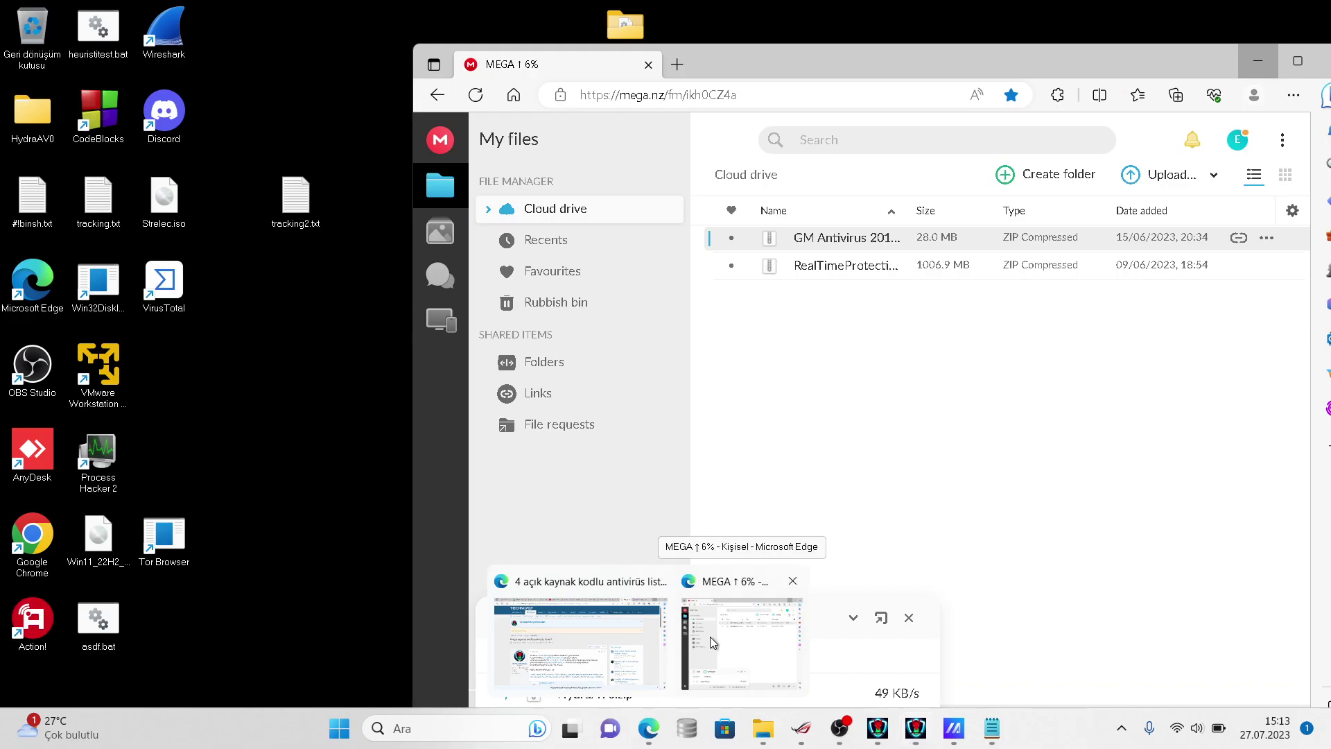
left_click(709, 636)
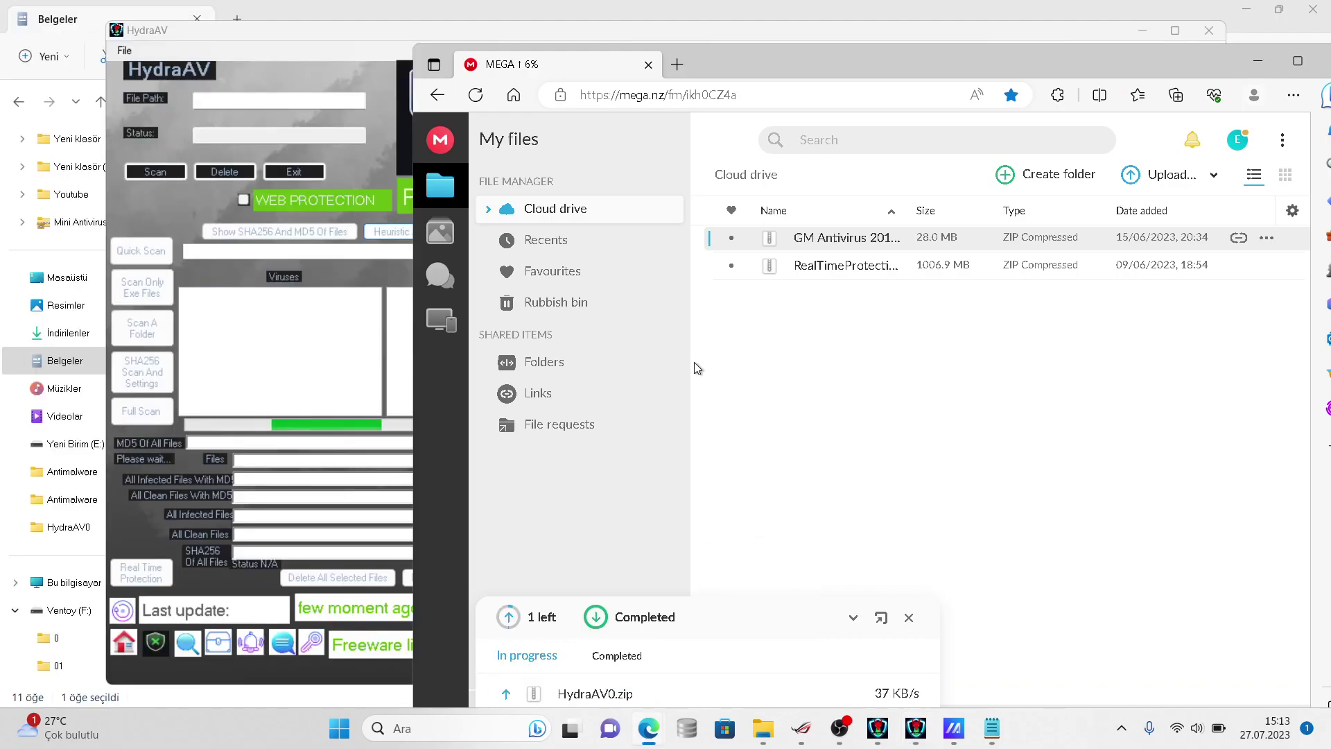
left_click(682, 73)
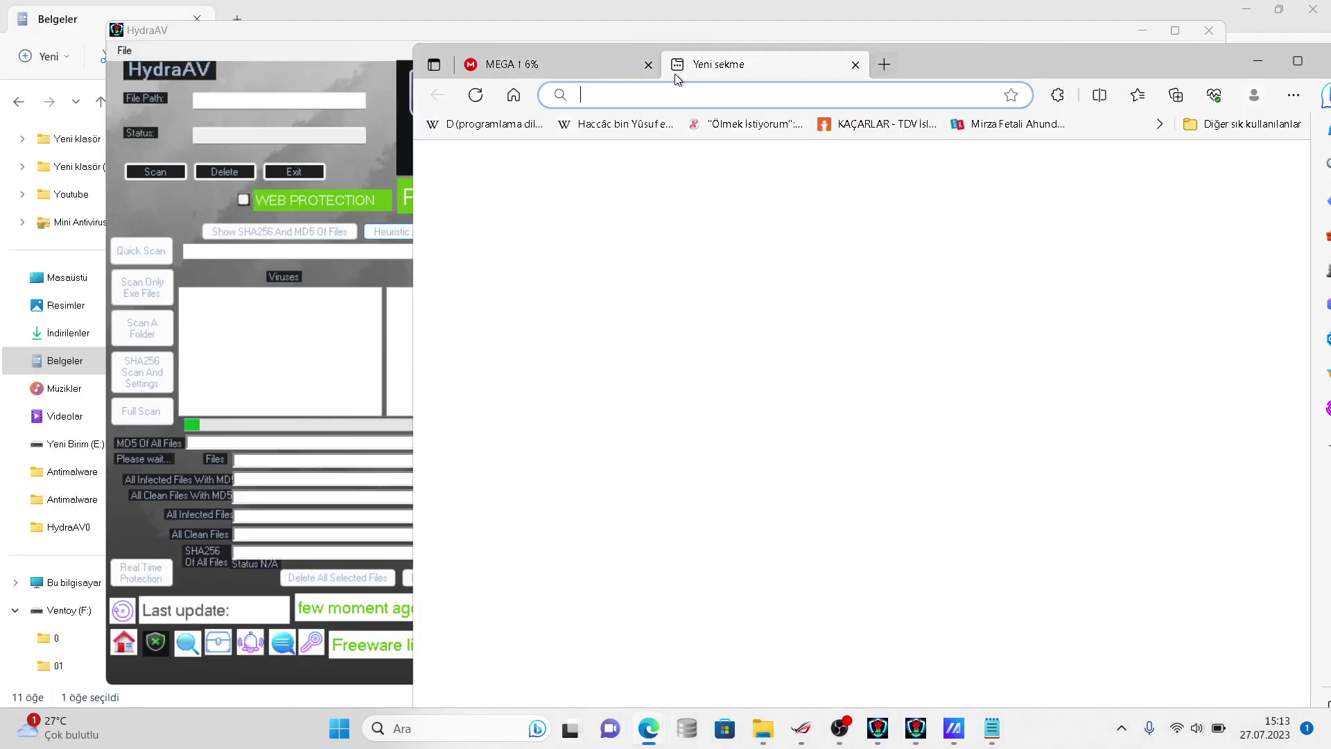
type("virustotal.com")
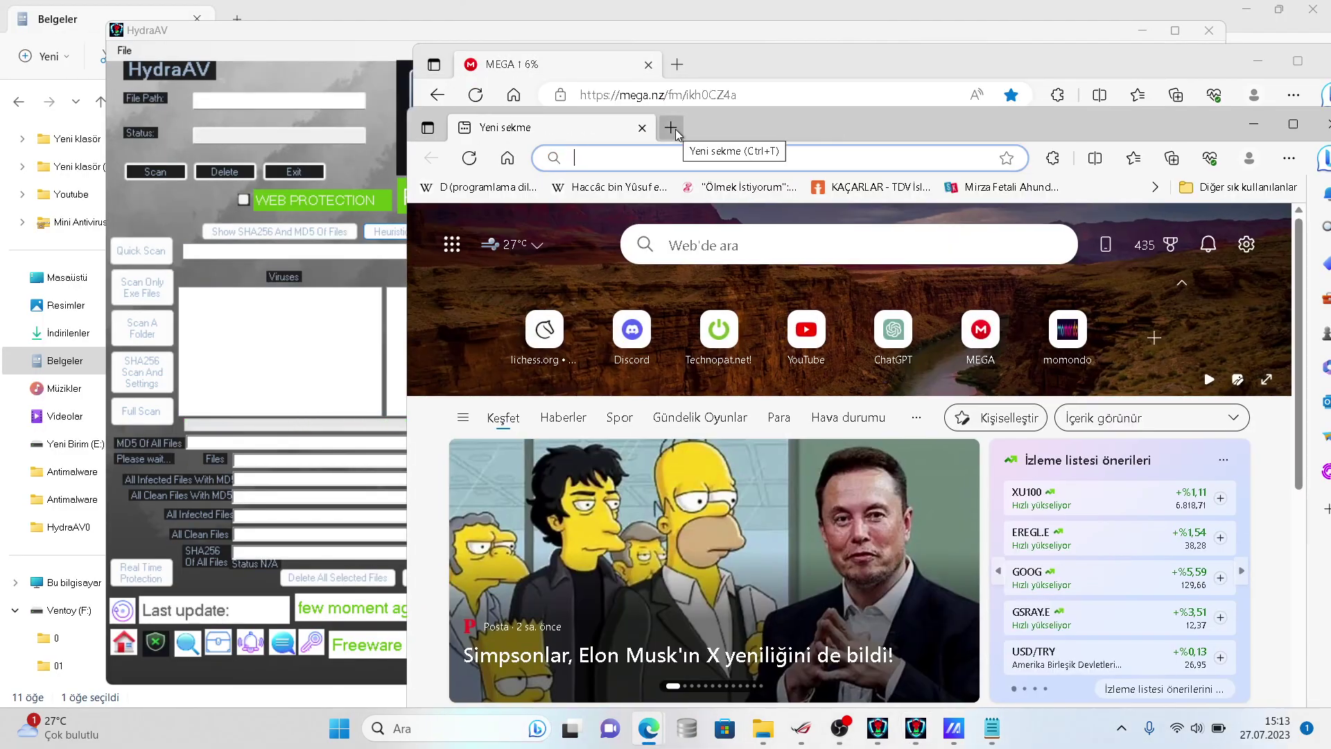
key("Return")
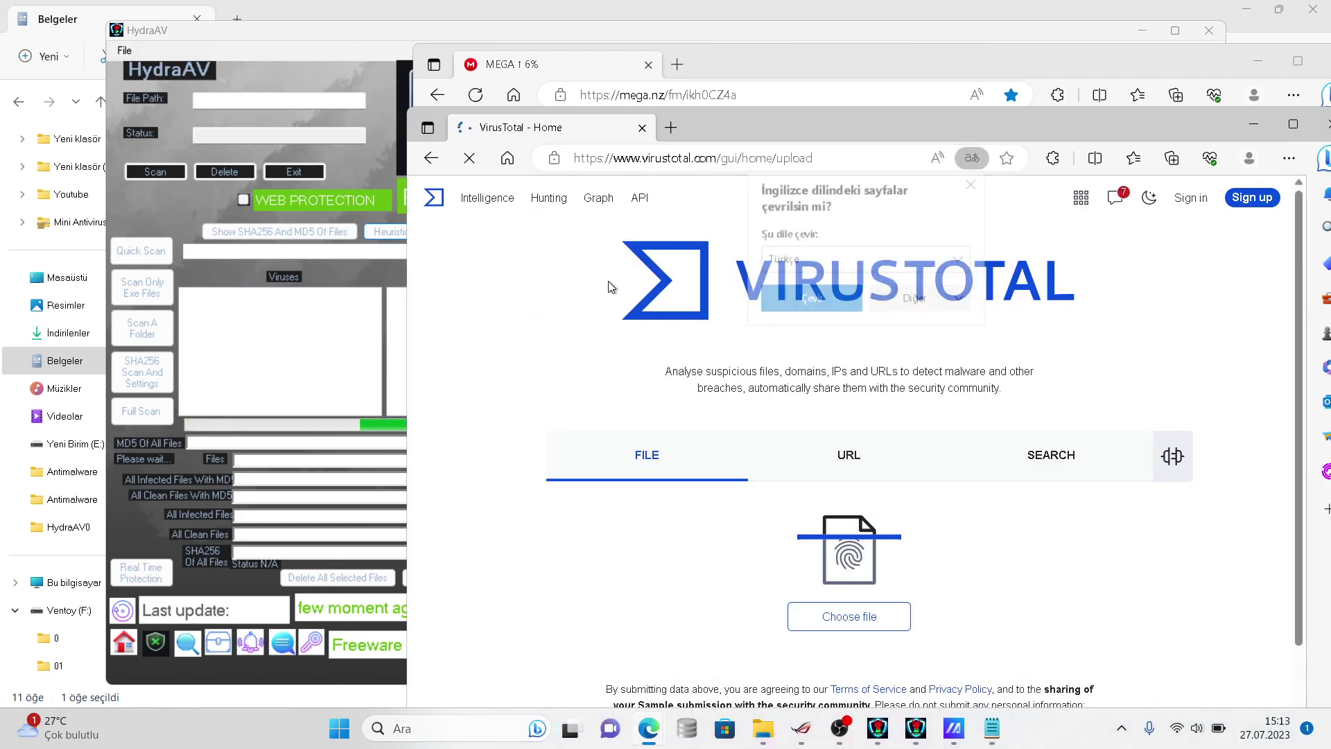
- Upload a .vir sample from Documents > virussign.com_20230725_Free > samples > mzothers to VirusTotal
left_click(816, 614)
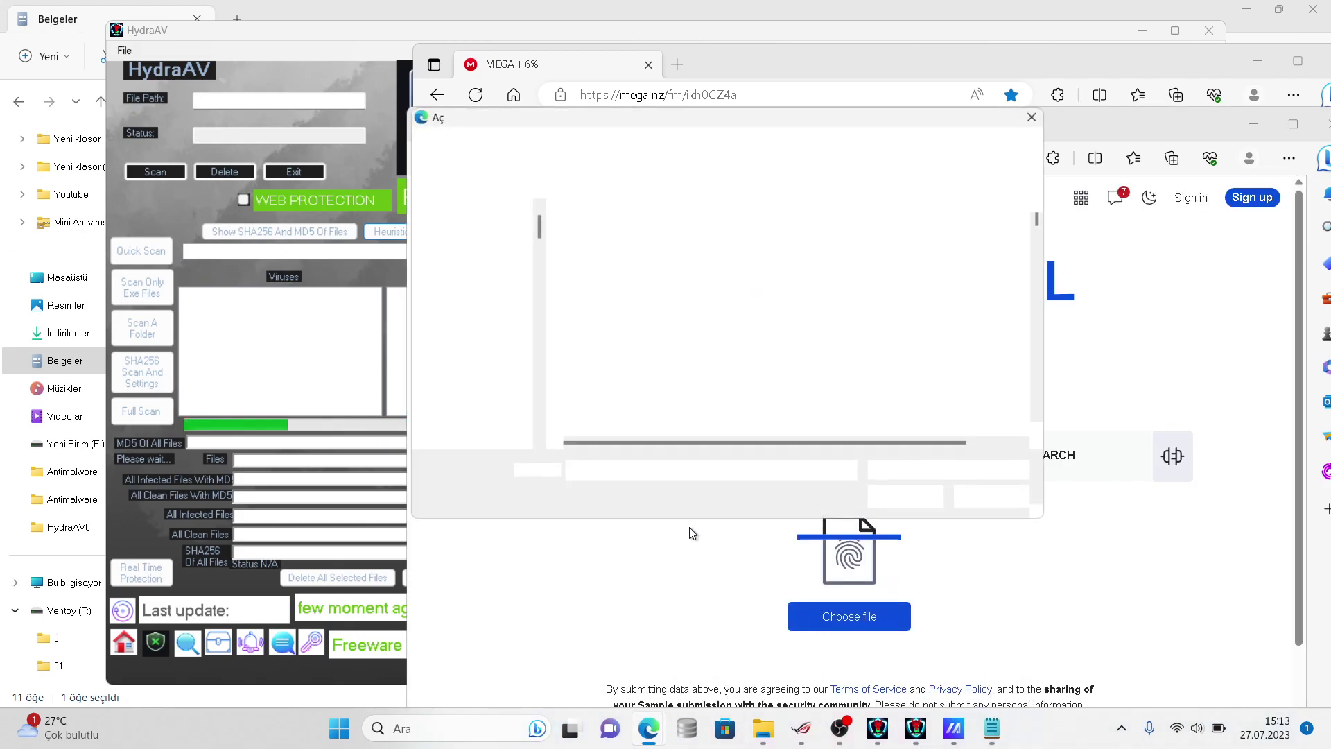
scroll(538, 260, "down", 3)
scroll(538, 298, "down", 5)
left_click(515, 346)
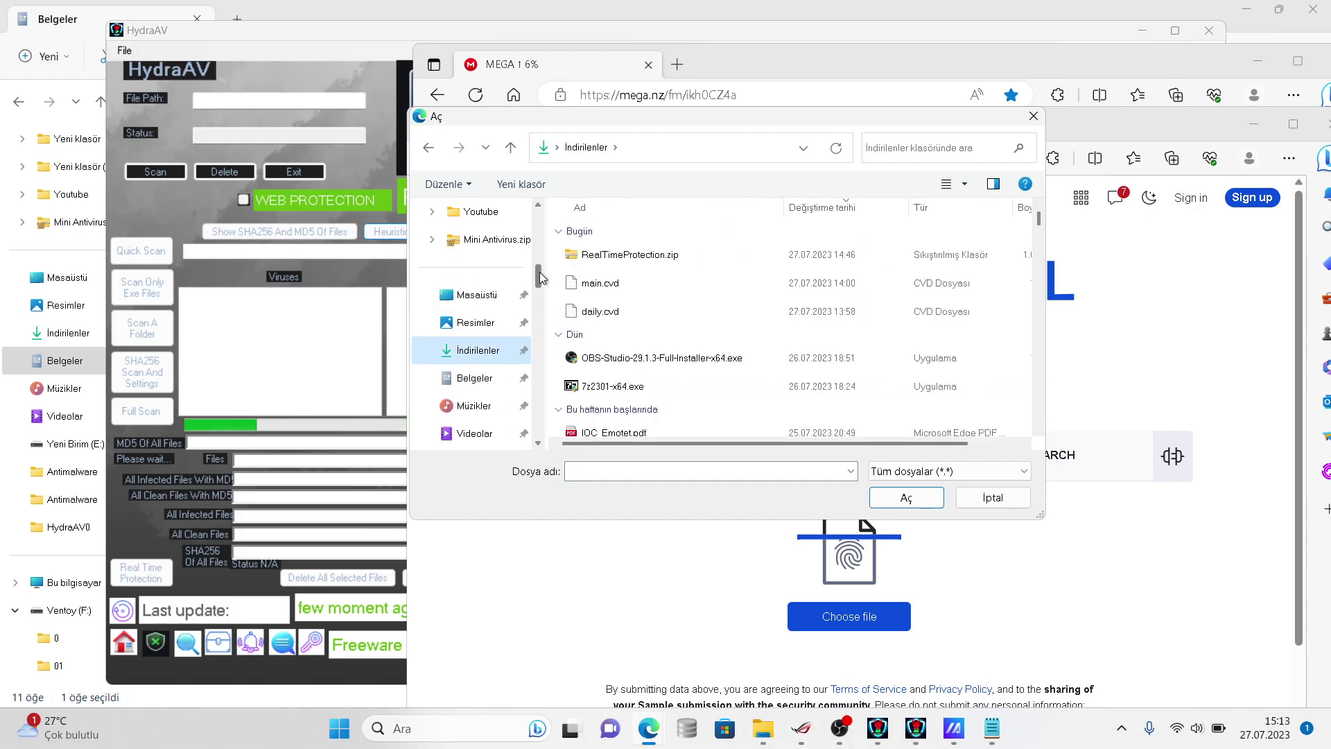
left_click(525, 296)
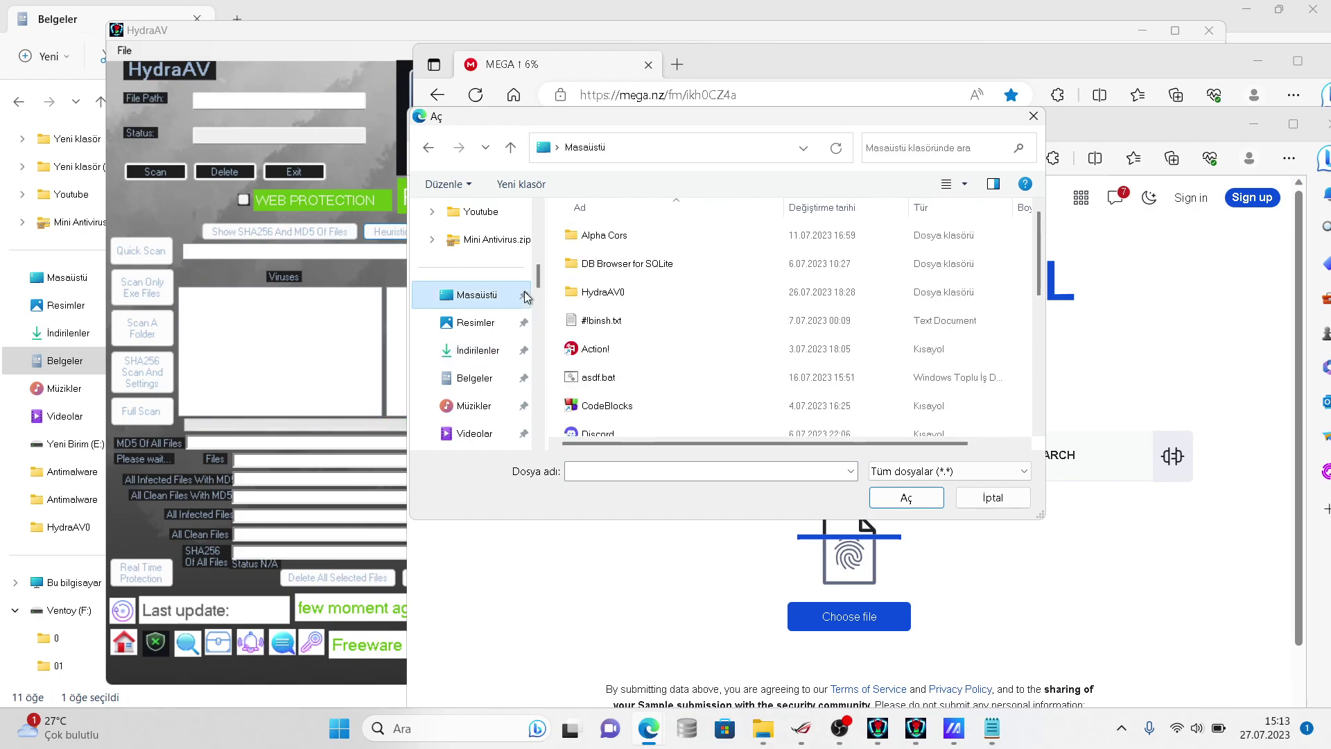
left_click(496, 350)
left_click(497, 375)
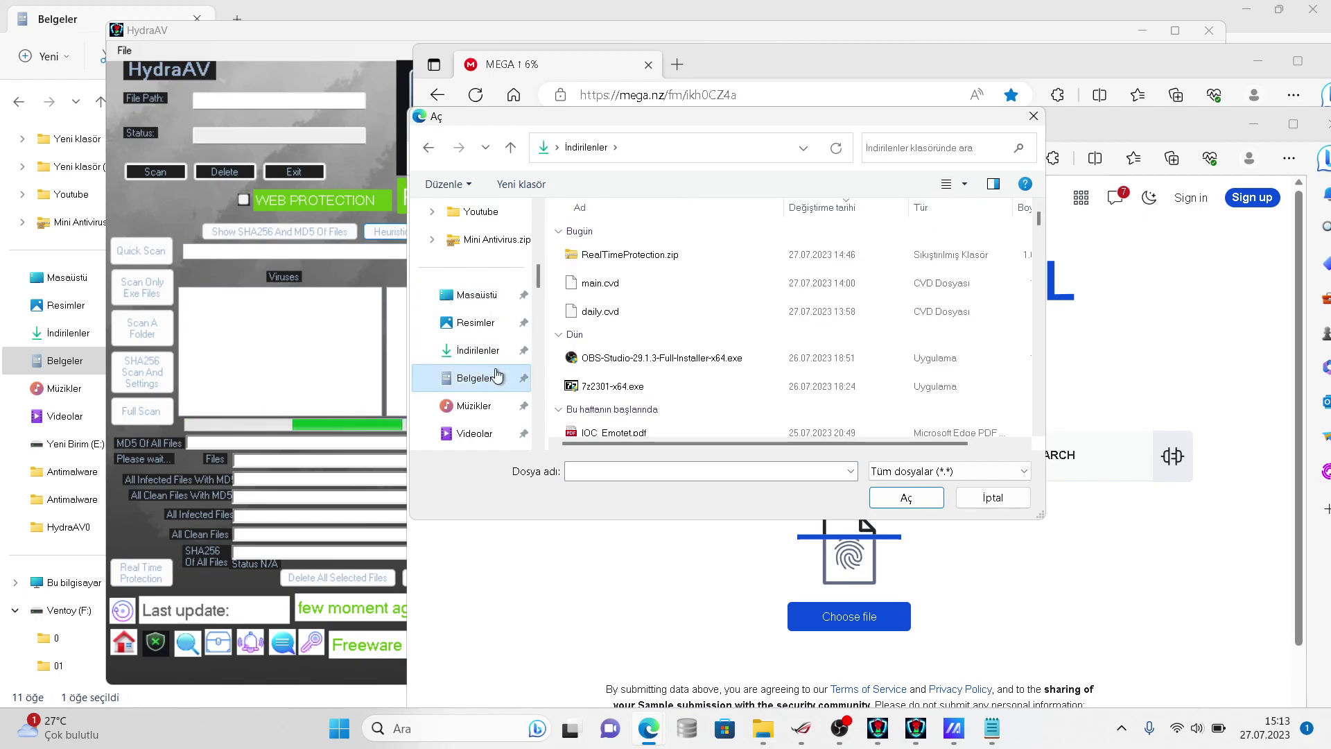
double_click(731, 252)
double_click(709, 240)
double_click(676, 400)
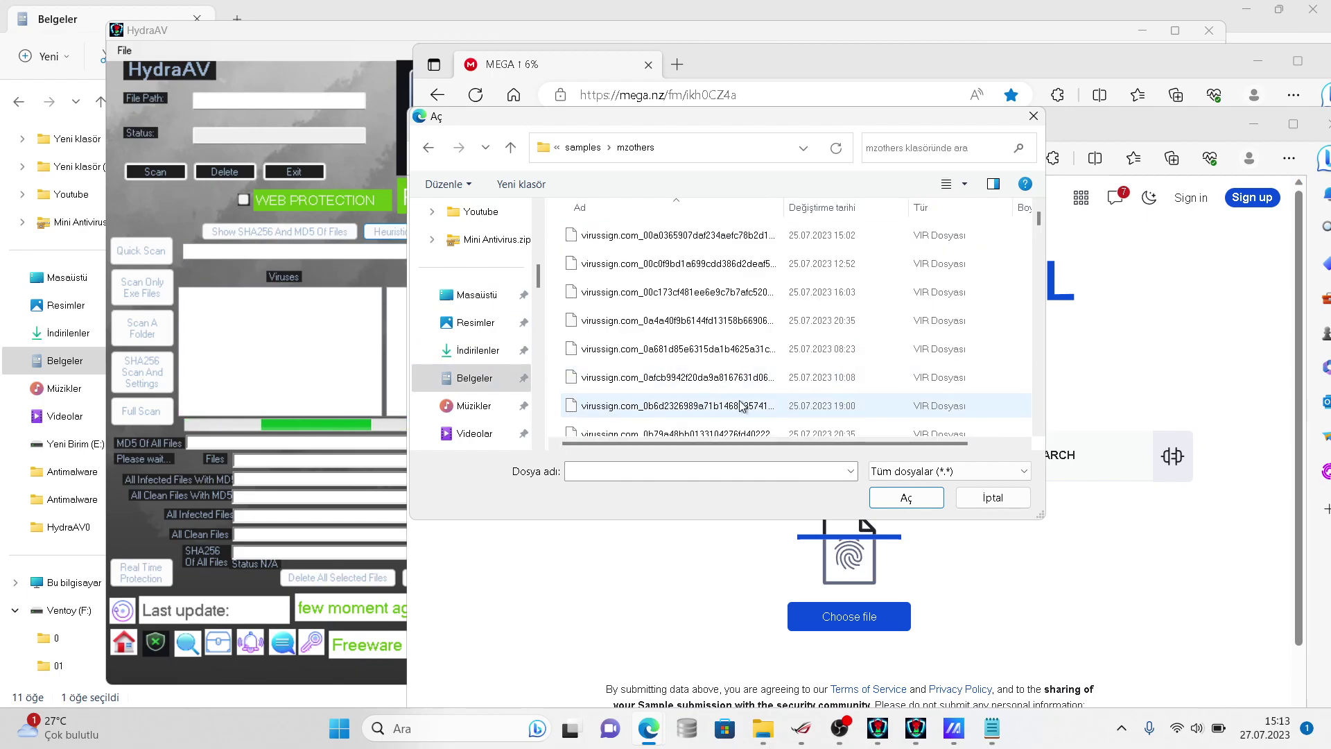
left_click(740, 406)
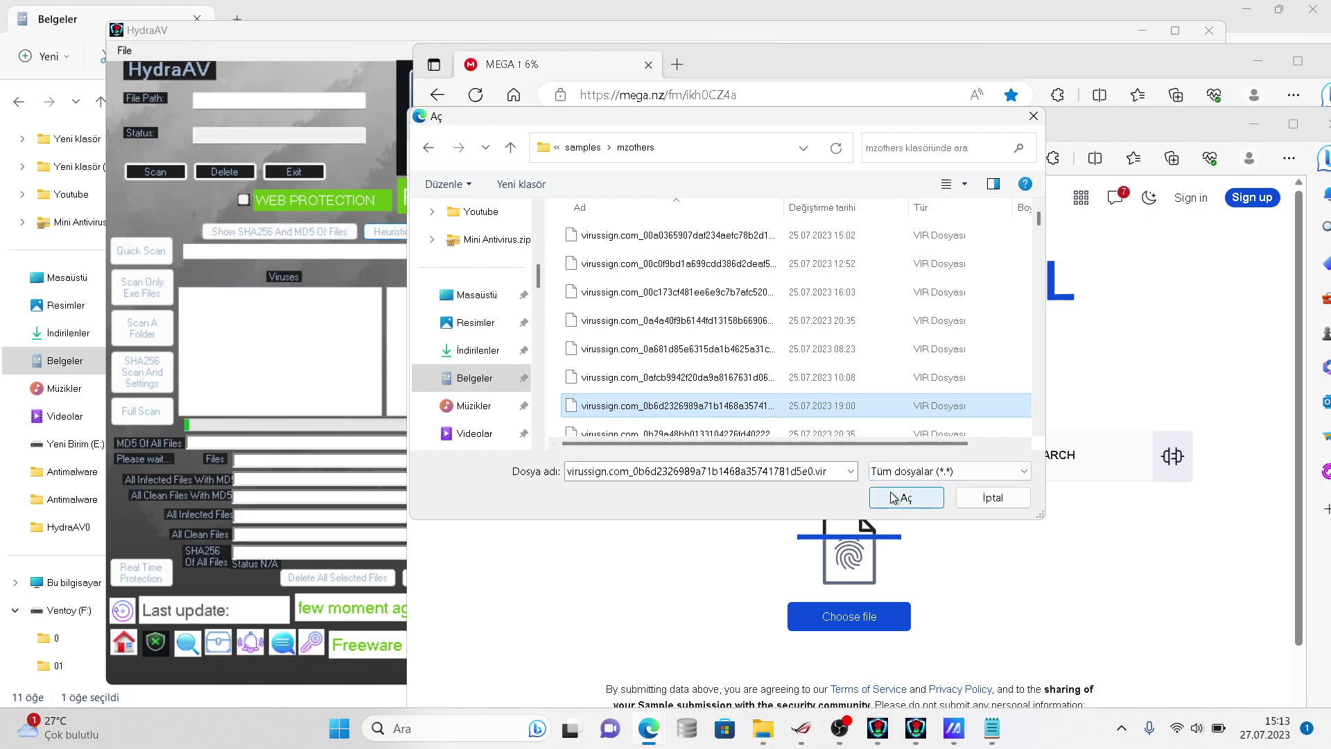
left_click(901, 497)
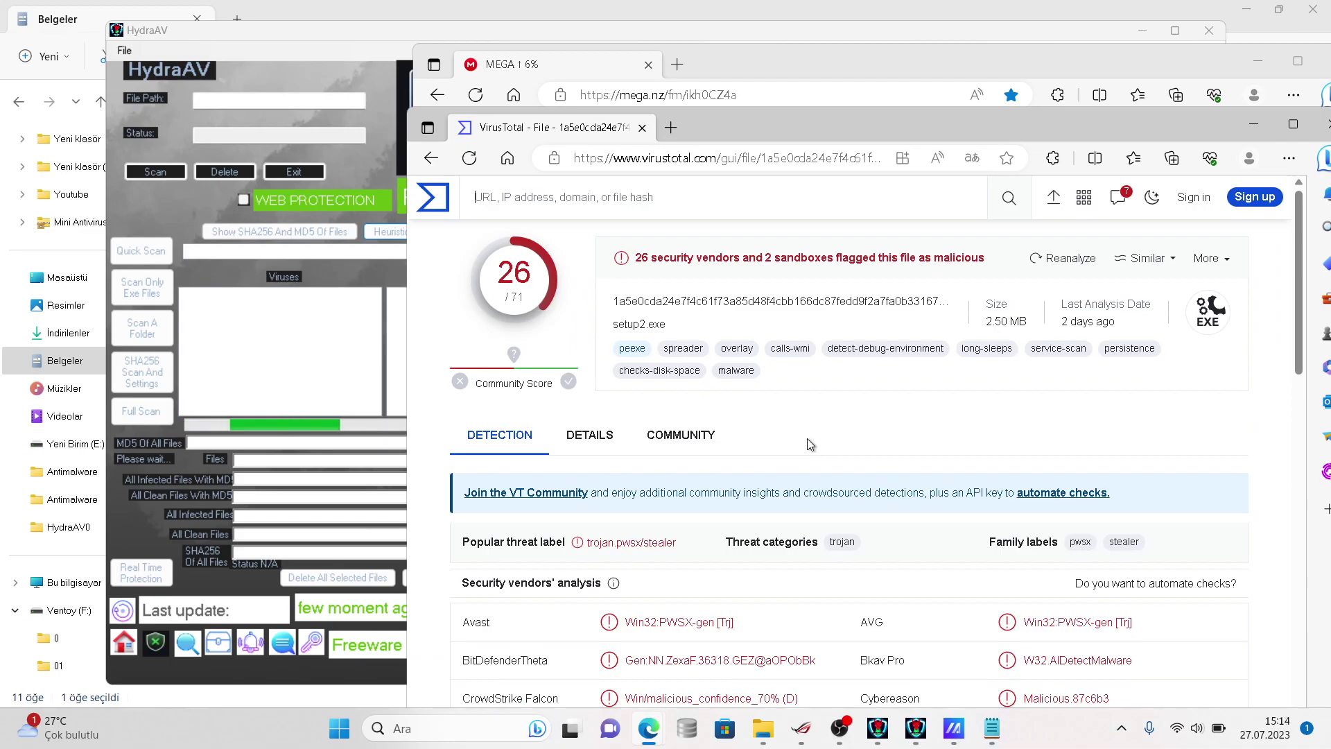
- Scroll through the VirusTotal report's vendor detection results
scroll(942, 443, "down", 2)
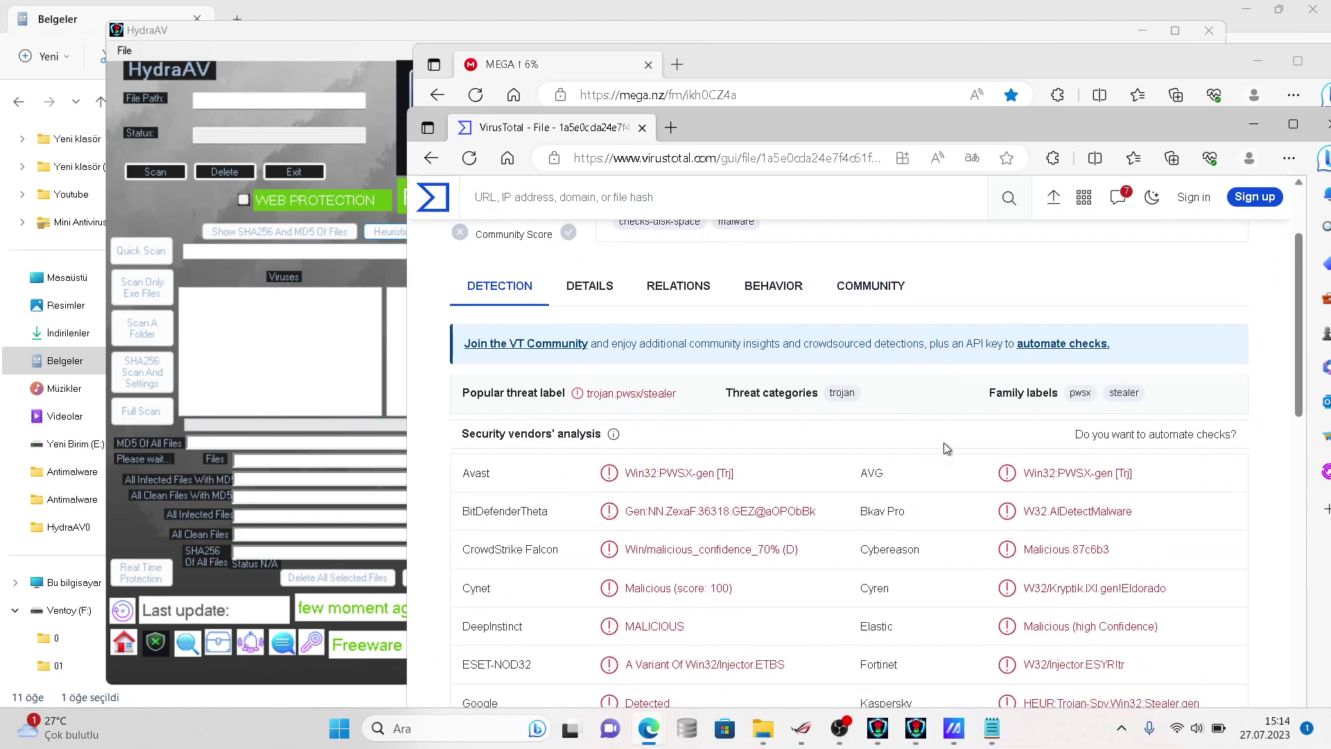
scroll(943, 442, "down", 5)
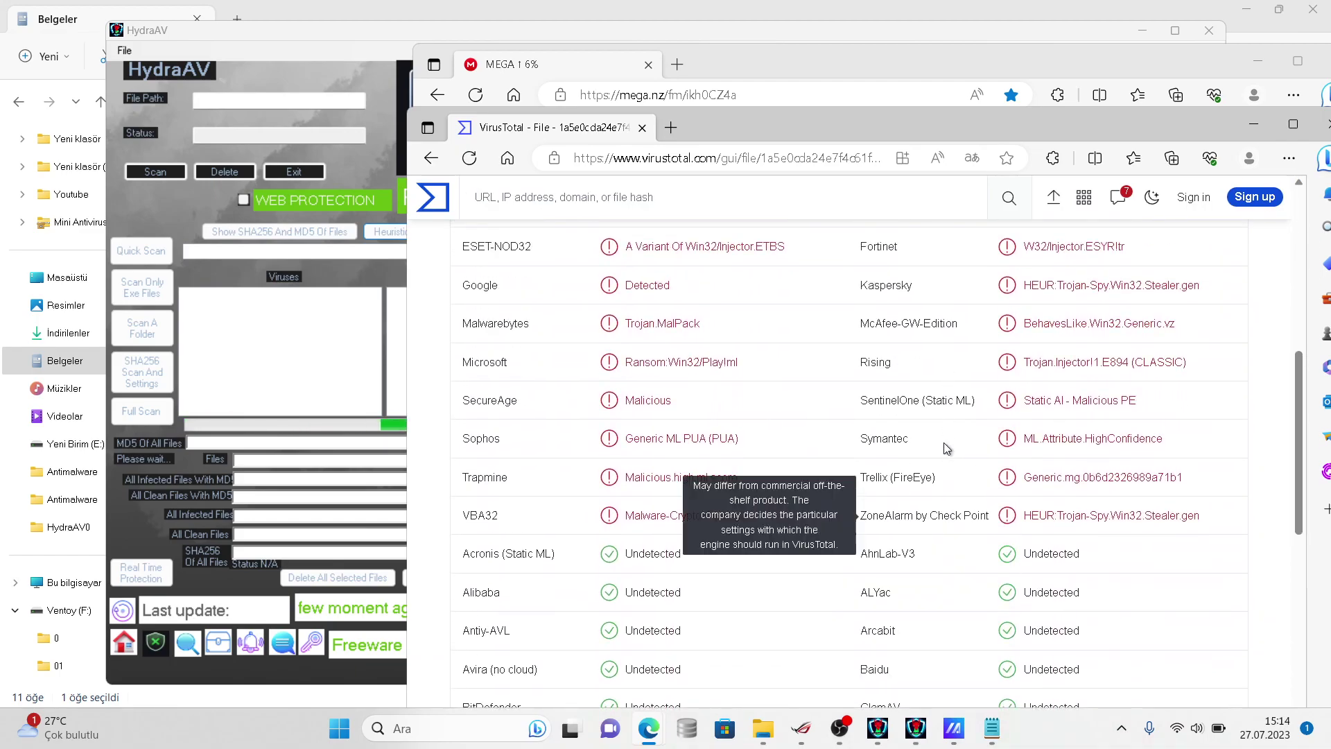
scroll(943, 442, "up", 8)
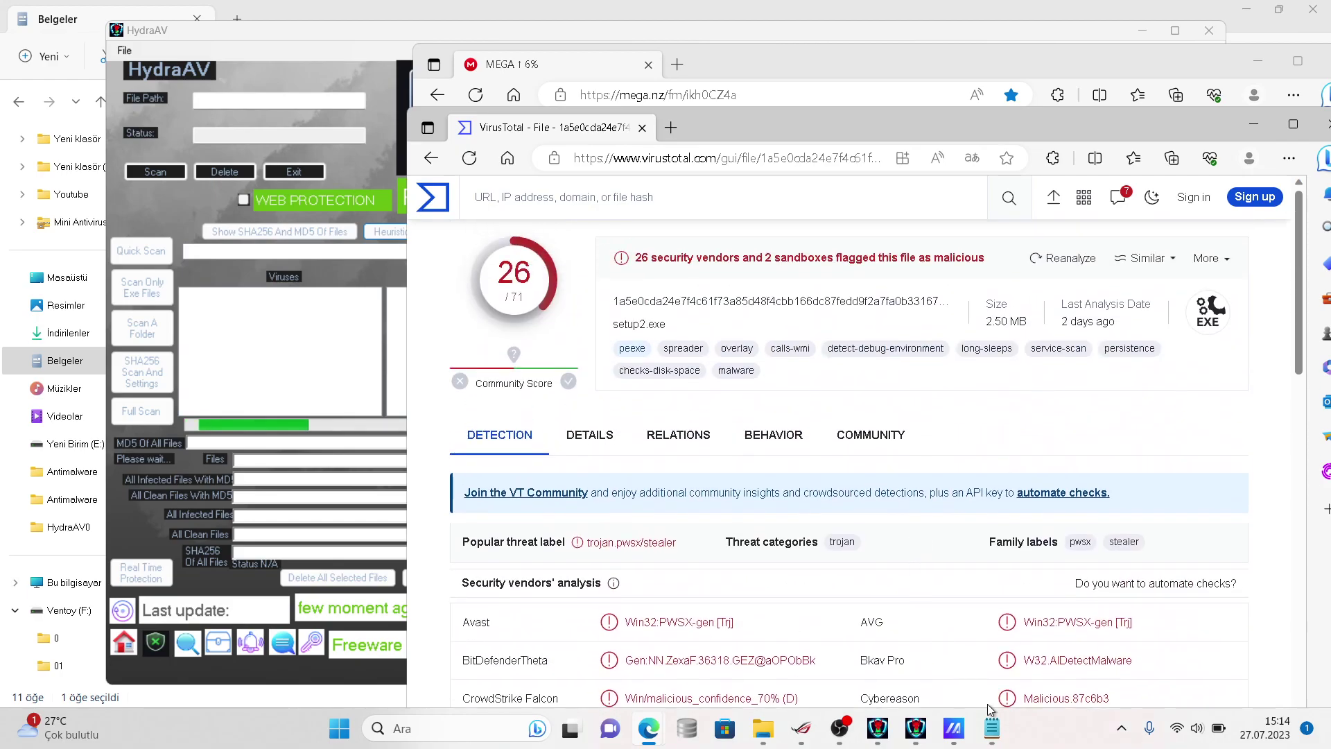
- In the Notepad notes, add 'yeh you can see there low detection rates' below '5944 left'
left_click(992, 727)
key("Return")
type("yeh you can see there low detection rates")
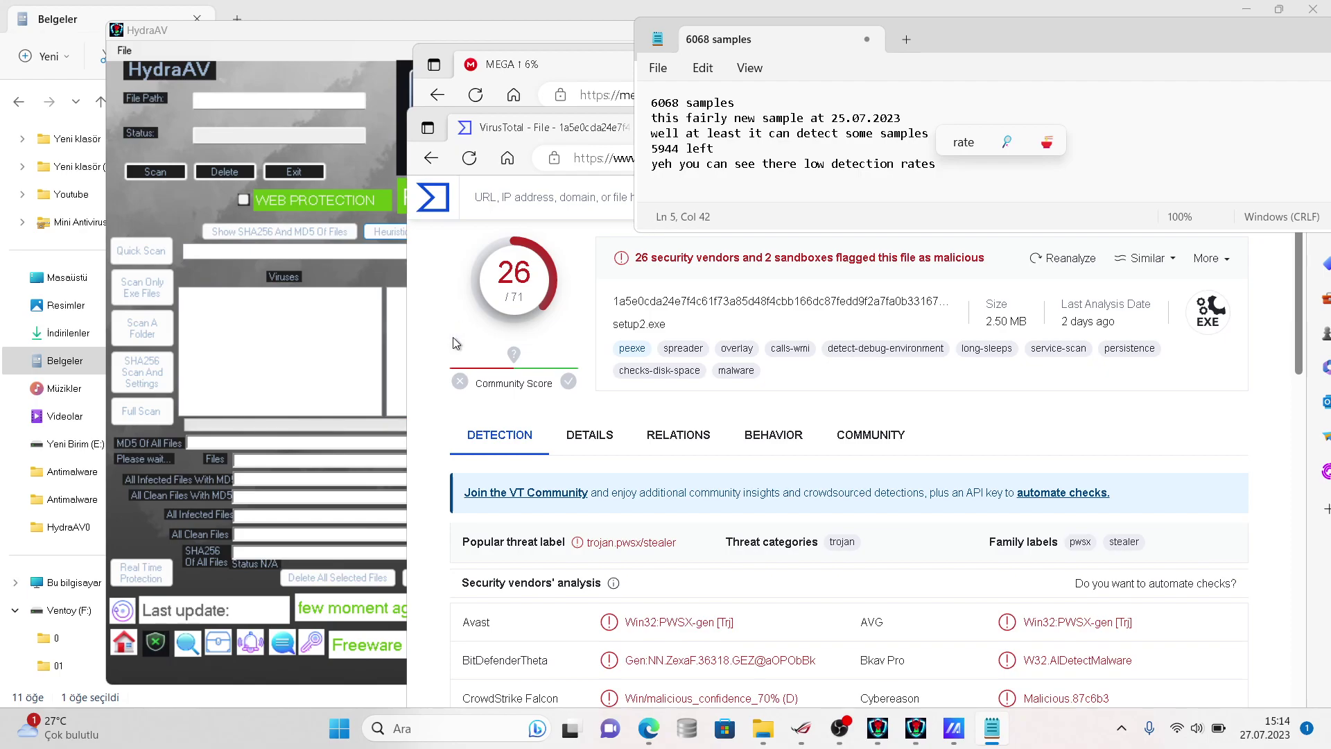
- Continue the Notepad line with 'it can detect you aganist fairly new samples'
left_click(390, 260)
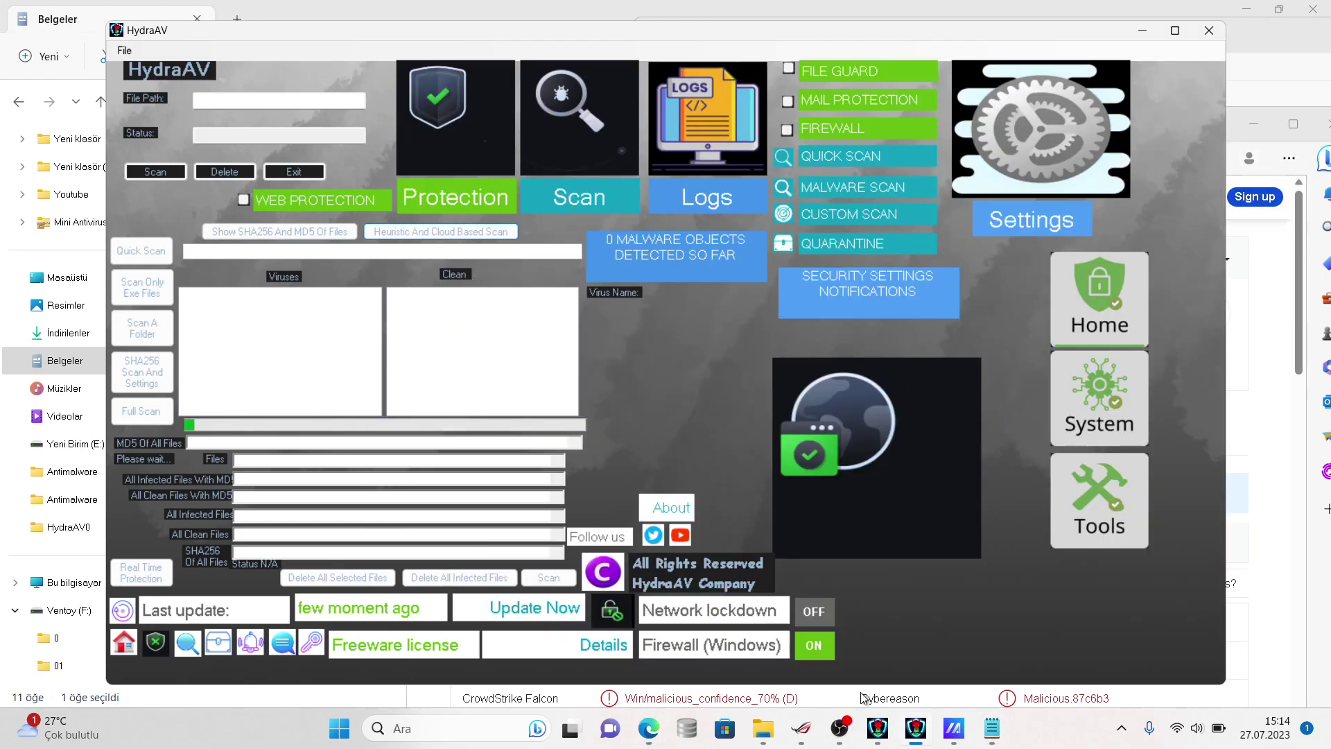
left_click(990, 729)
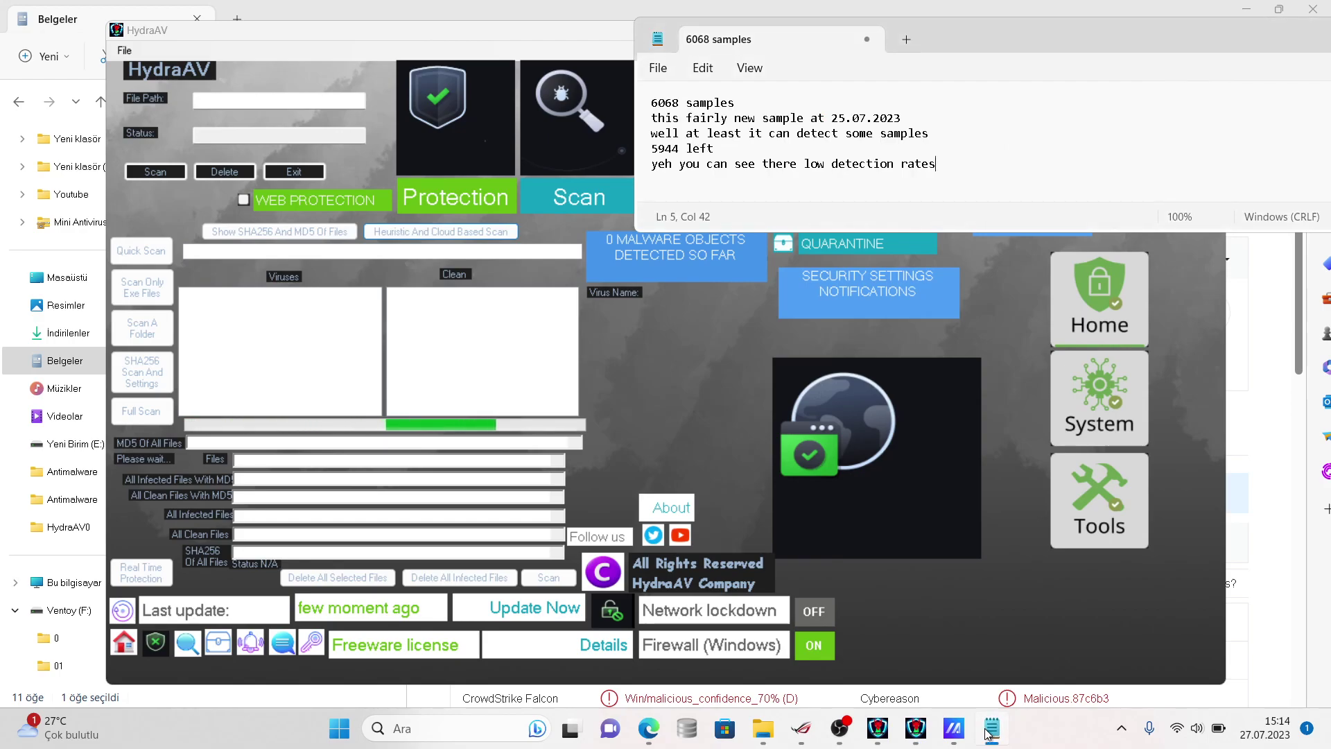
type("it can d")
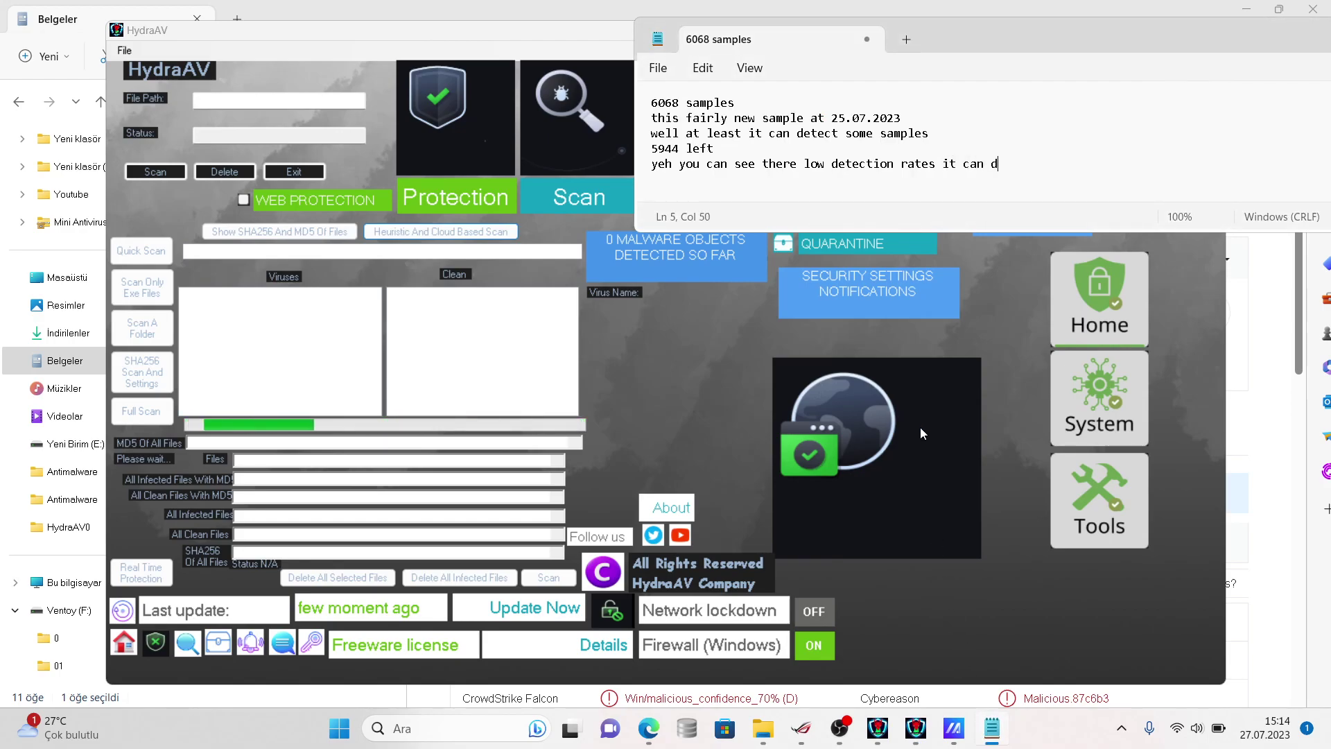
type("etect aga")
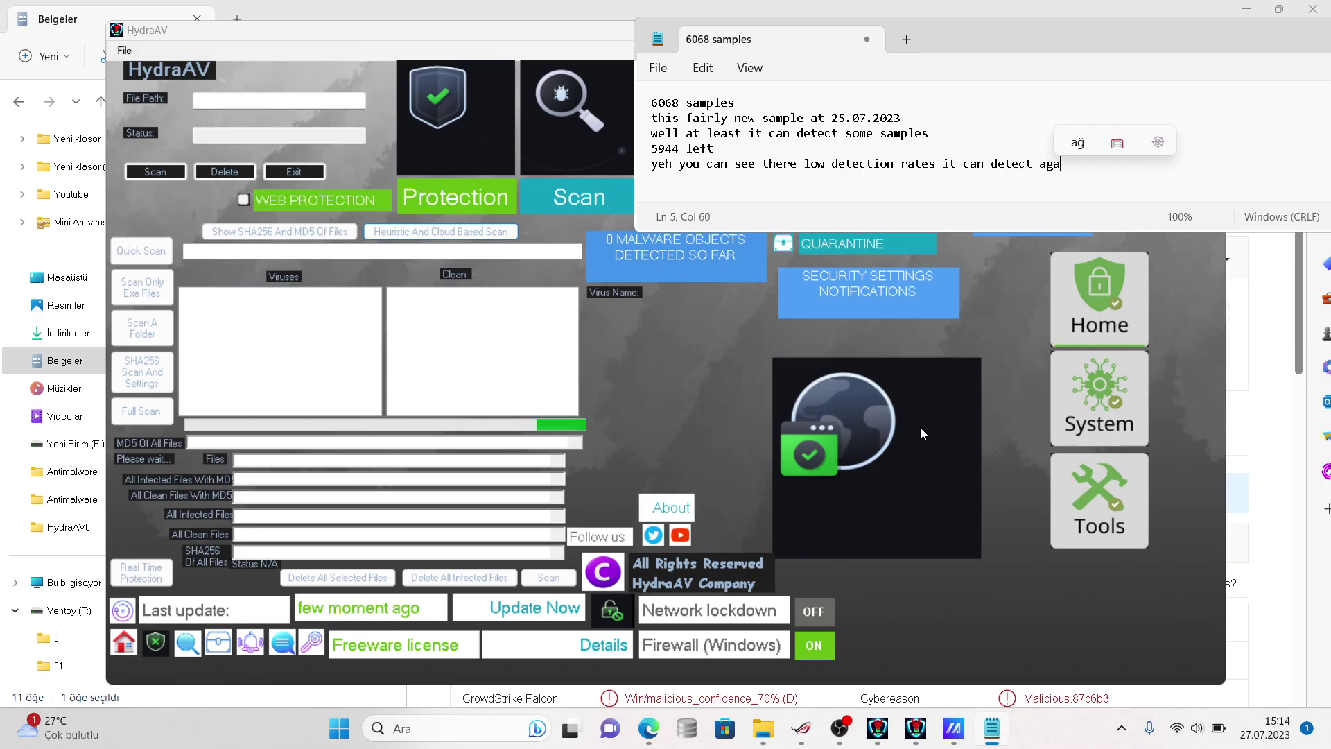
type("nist f")
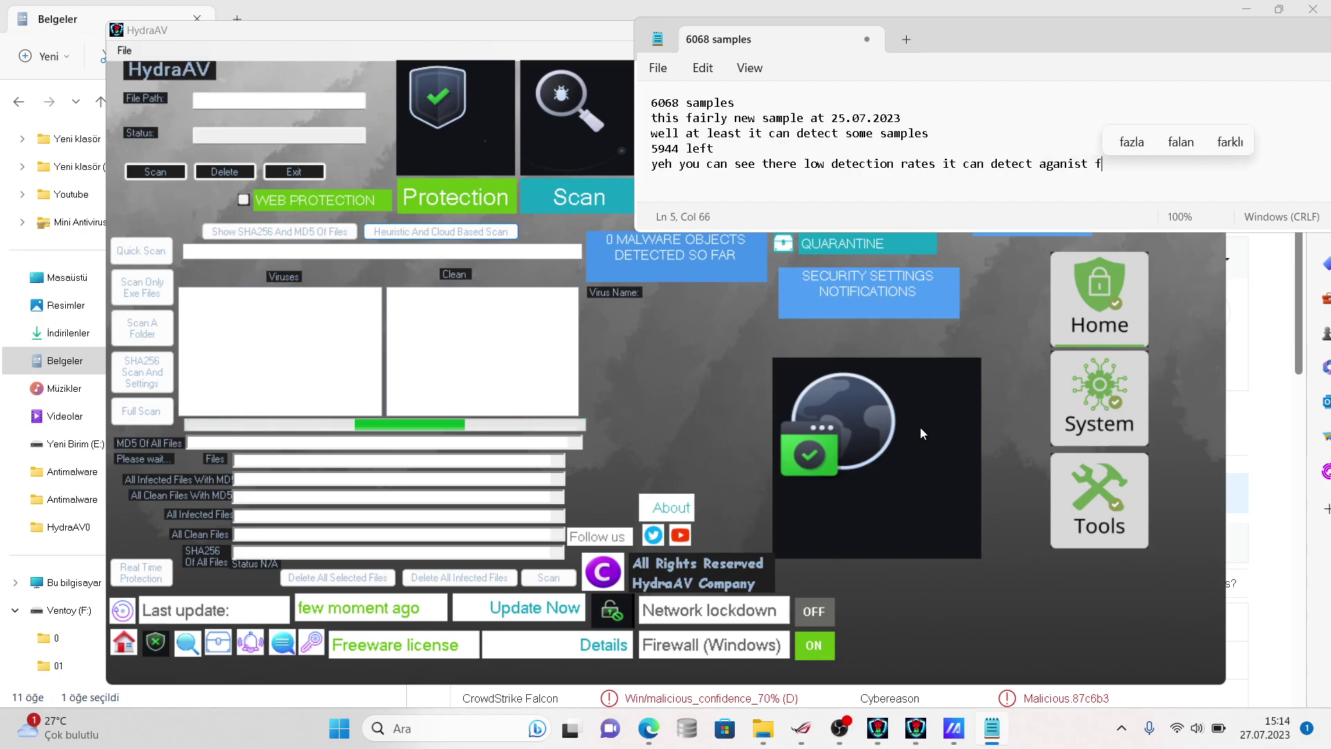
type("arily")
key("BackSpace")
key("BackSpace")
key("BackSpace")
key("BackSpace")
type("irly new samples")
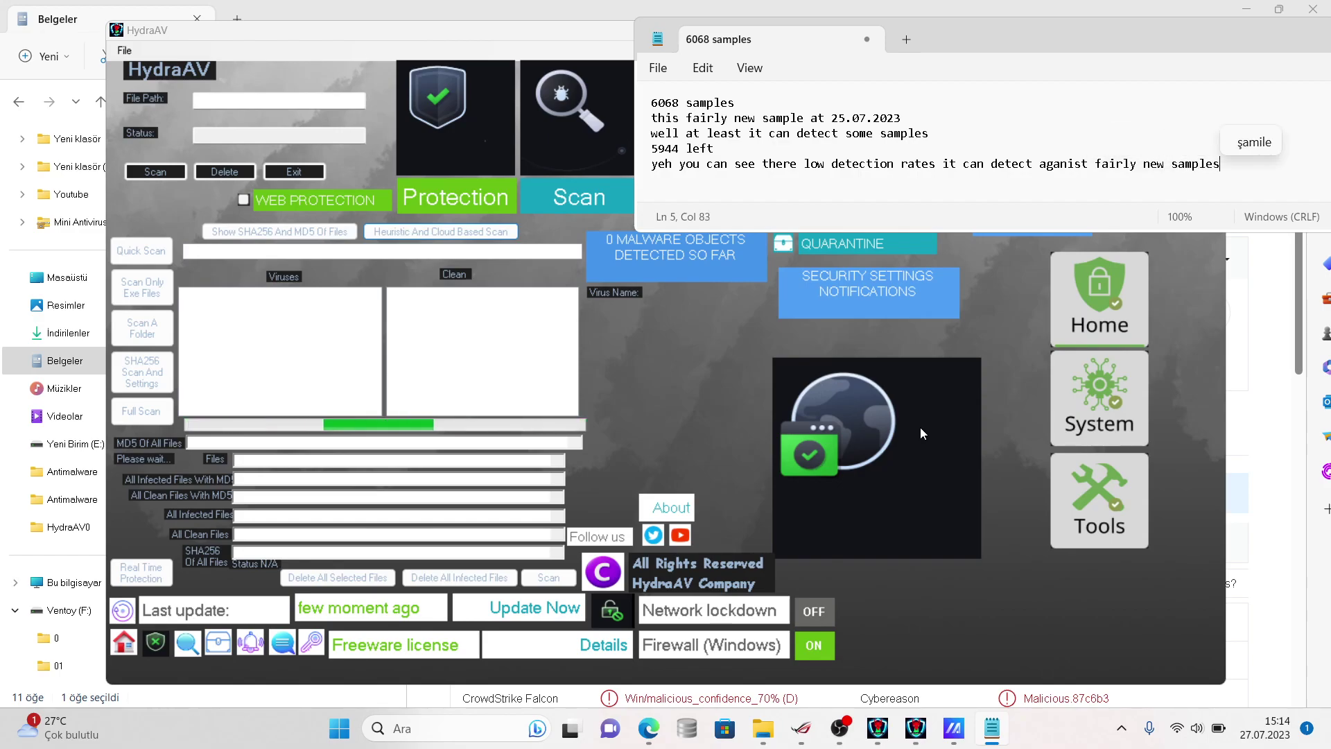
key("Left")
key("Left")
key("Left")
key("Left")
key("Left")
key("Left")
key("Left")
key("Left")
key("Left")
key("Left")
key("Left")
key("Left")
key("Left")
key("Left")
key("Left")
key("Left")
type("you")
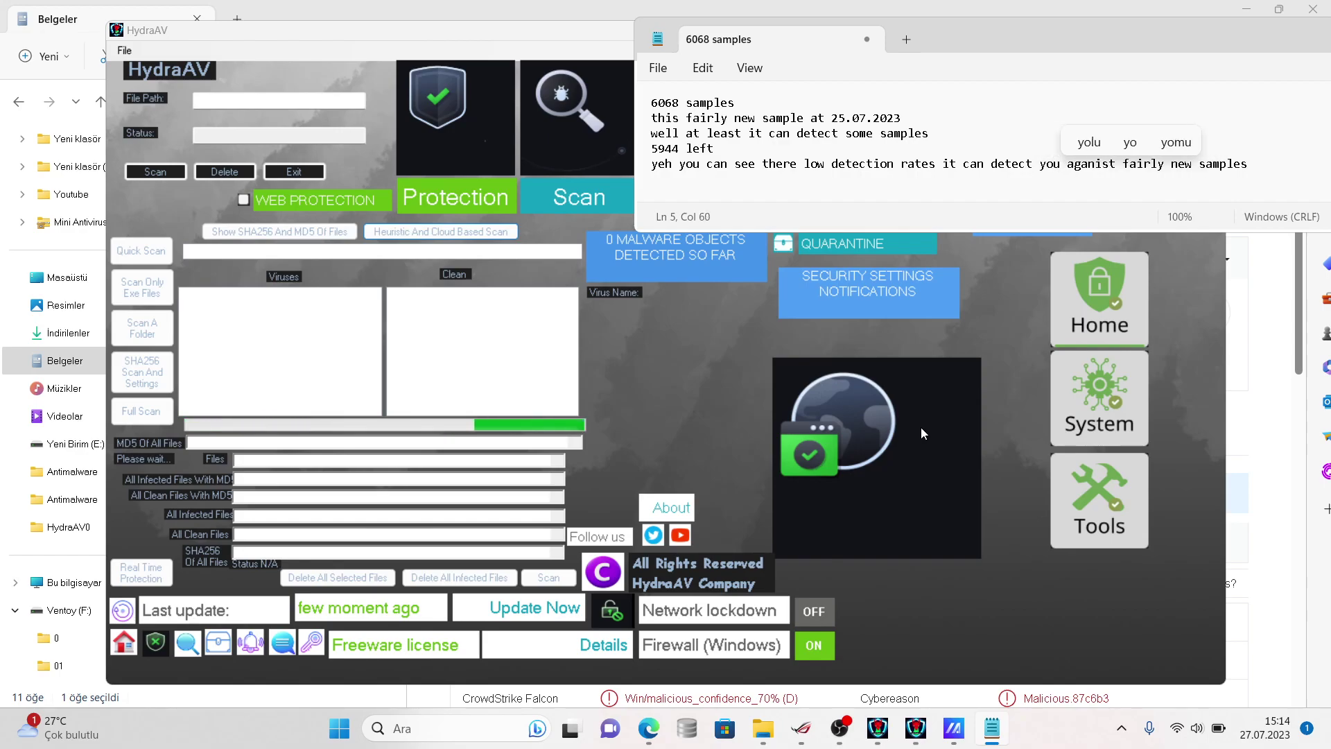
- Minimize VirusTotal and HydraAV, move Notepad lower left, and reposition the MEGA window
key("alt+Tab")
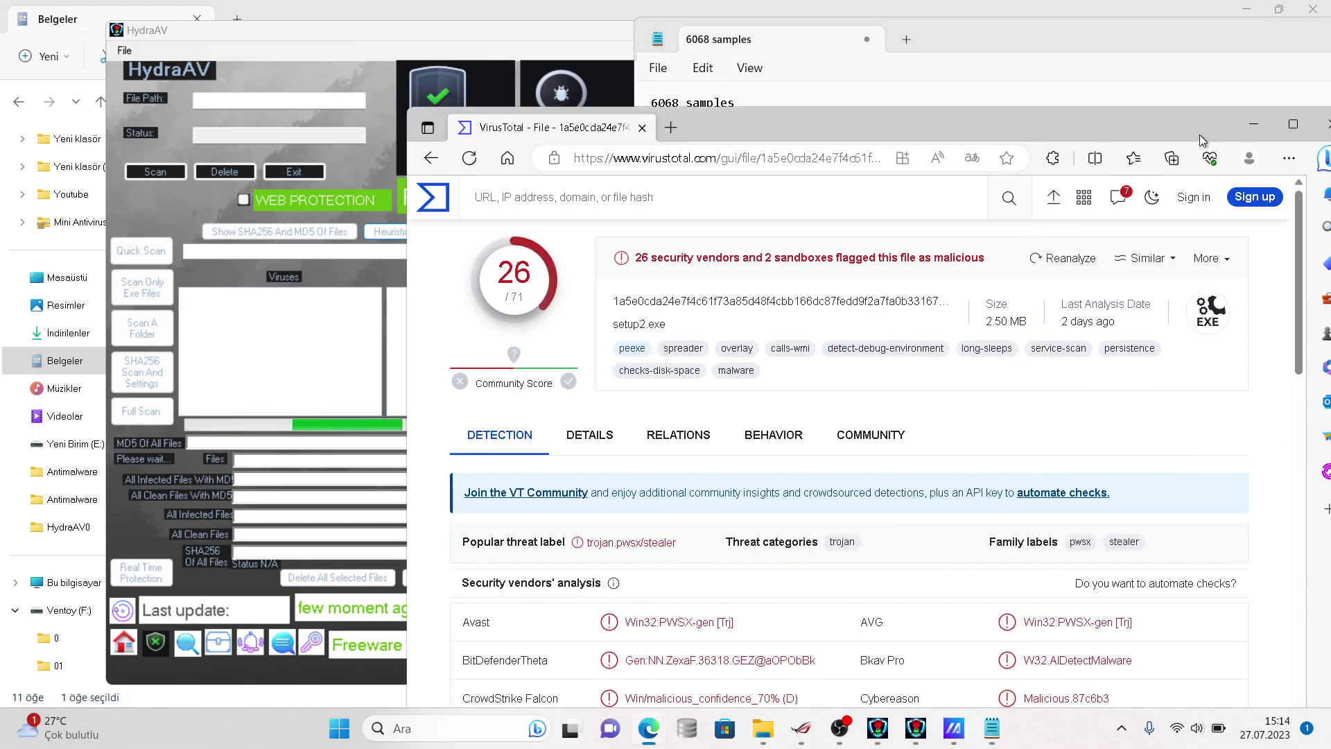
left_click(1254, 124)
left_click_drag(1228, 33, 1088, 190)
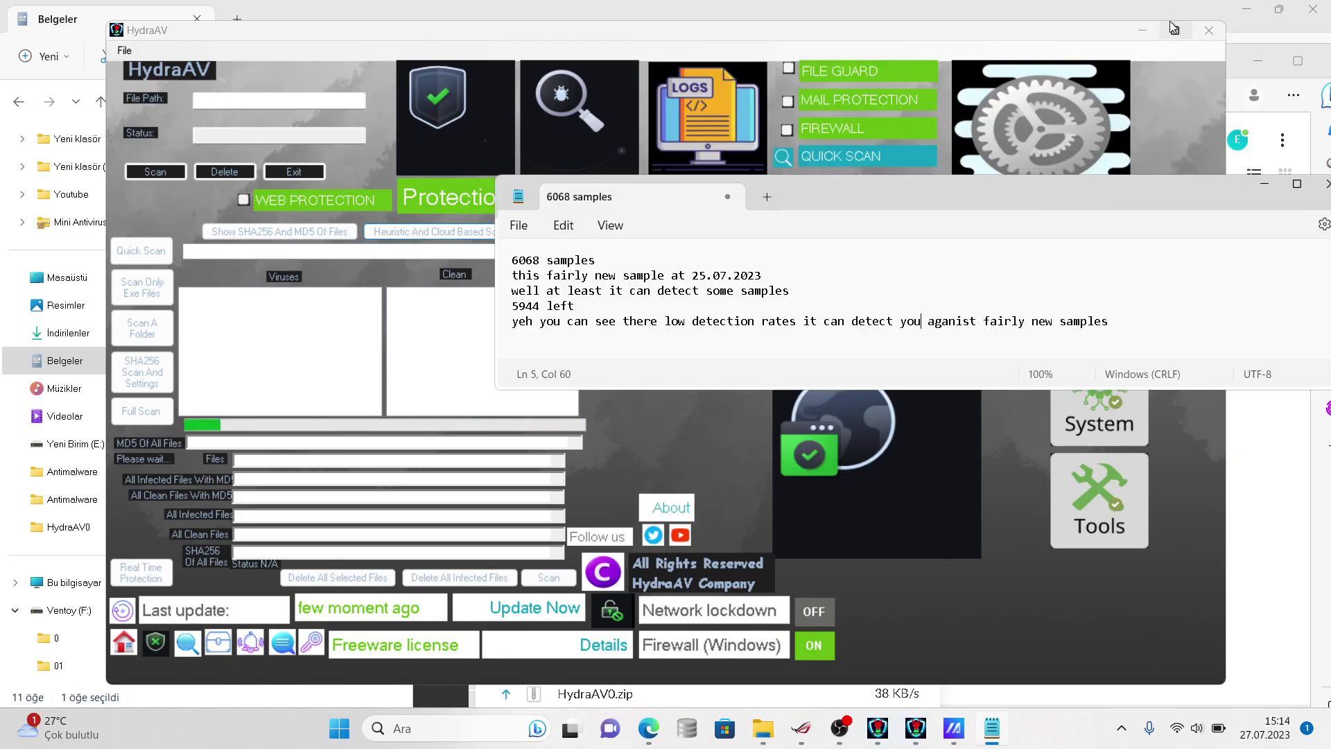
left_click(1176, 30)
left_click(1246, 7)
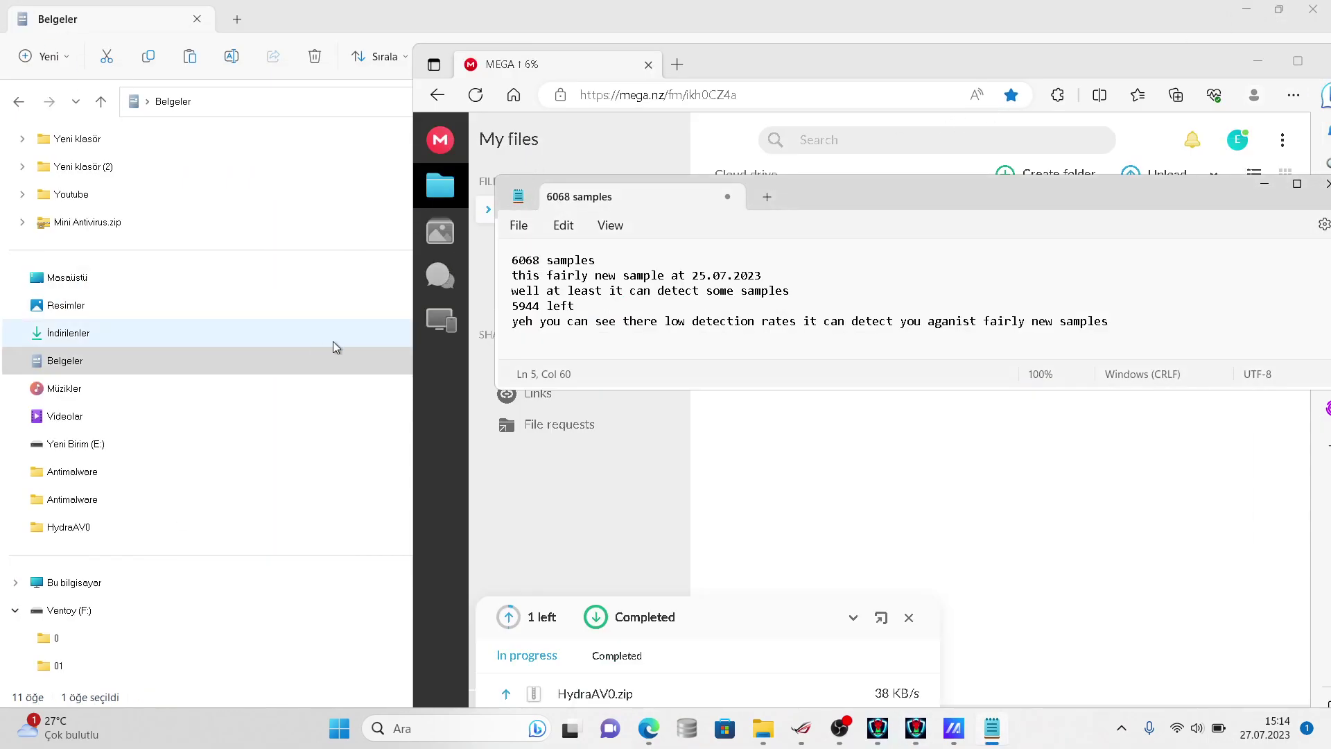
left_click_drag(787, 51, 664, 76)
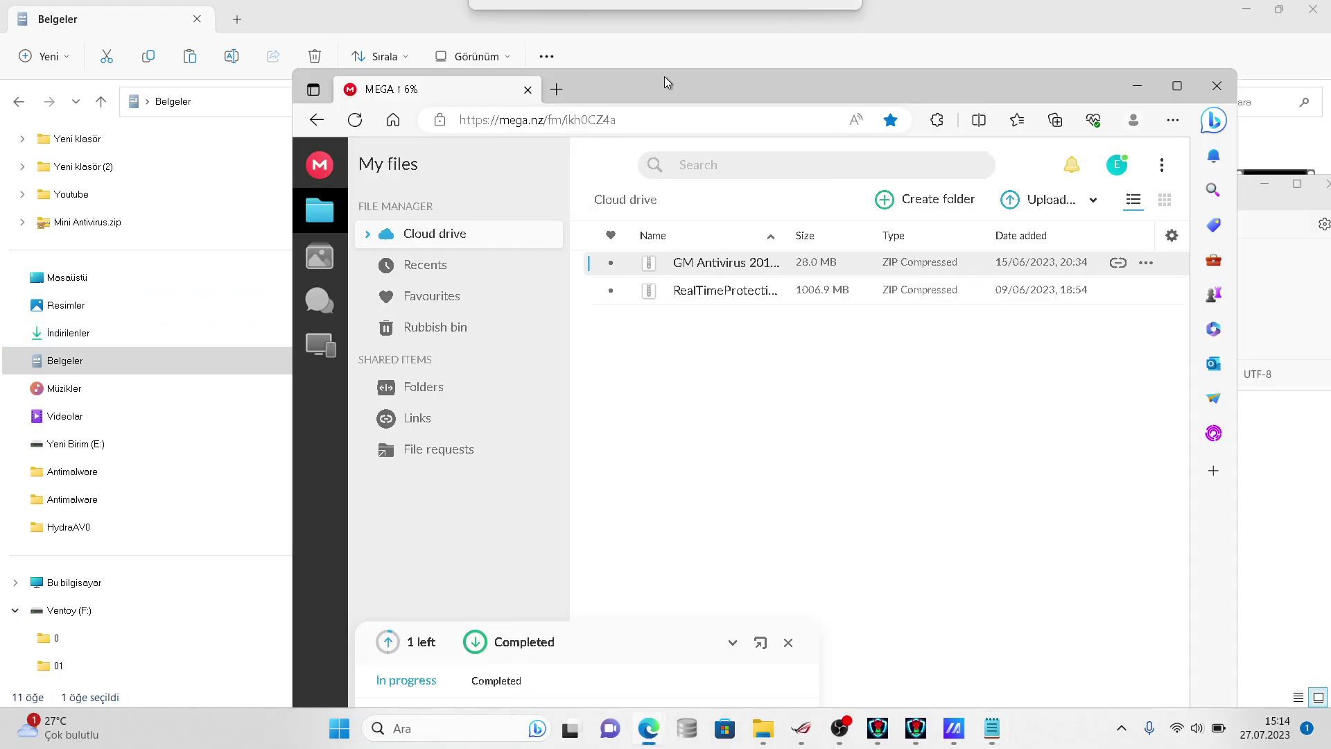
- Reword the last line to 'it can defend you aganist fairly new samples' and maximize Notepad
left_click(1138, 86)
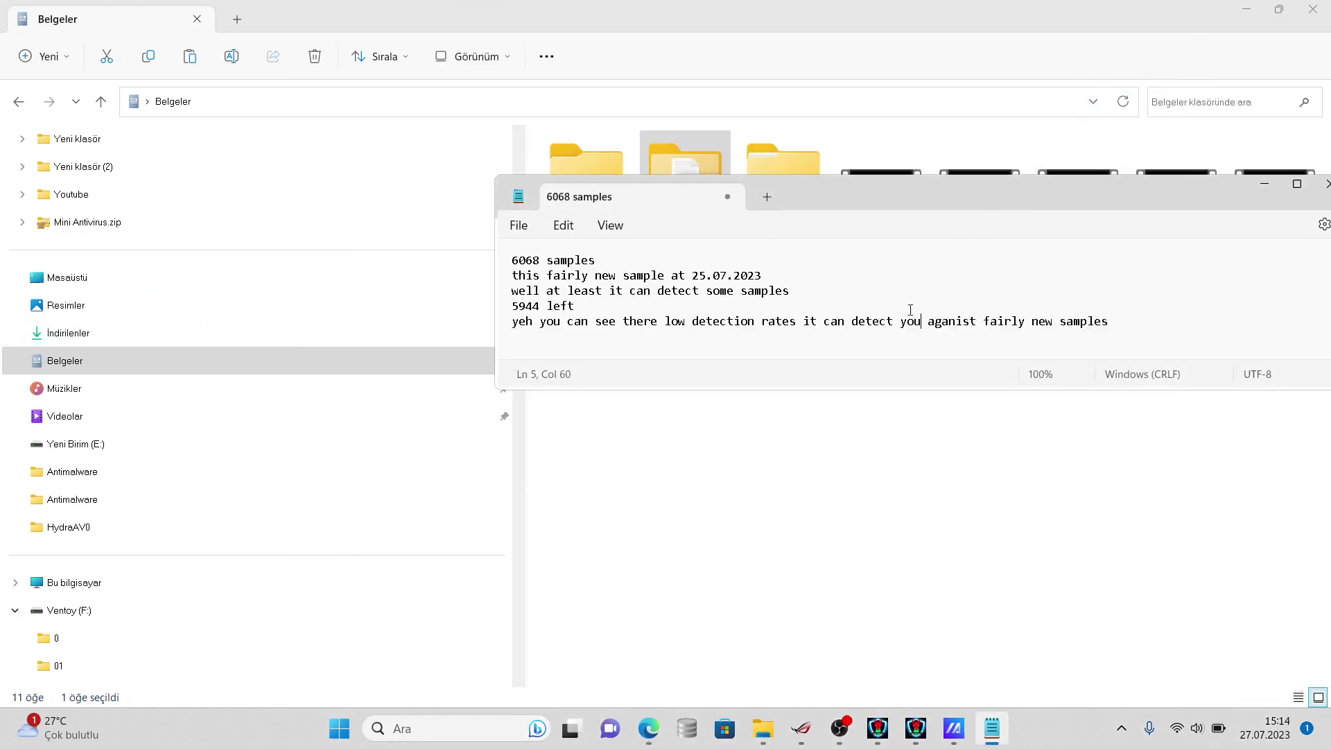
type("r samples")
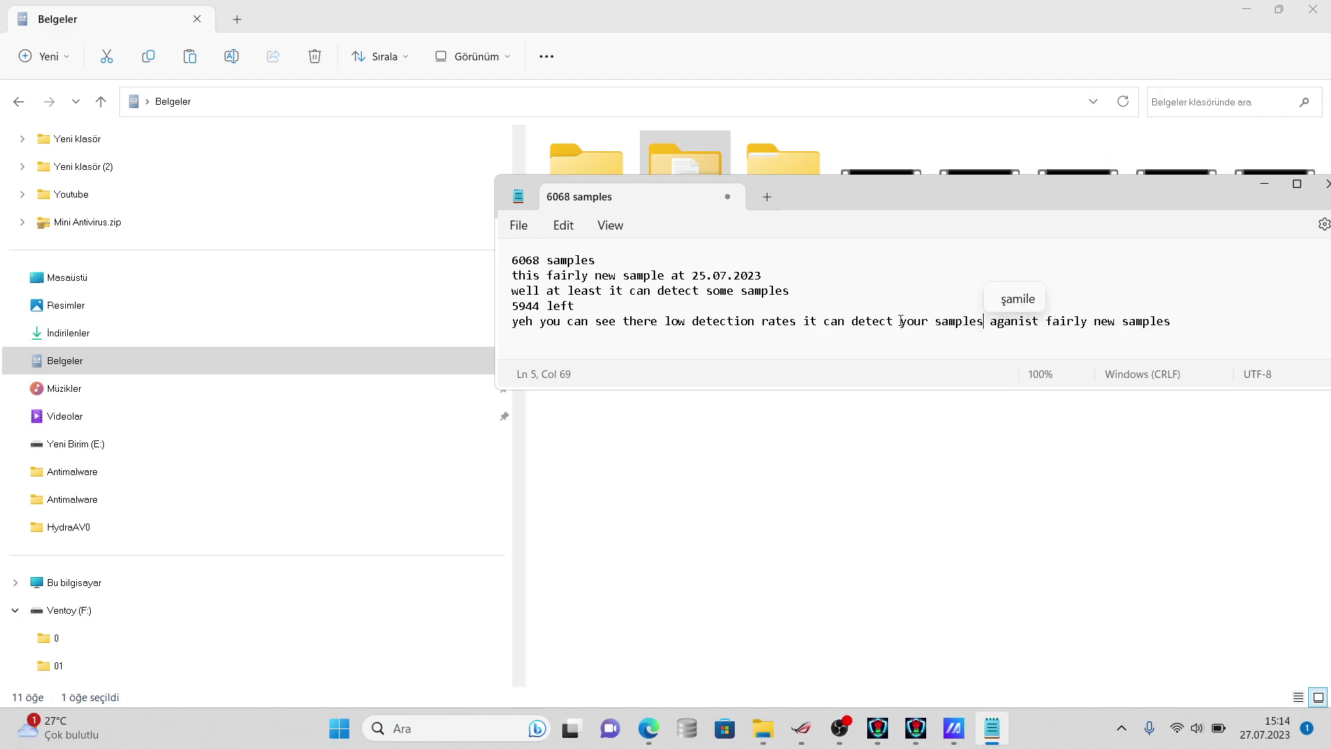
key("BackSpace")
key("BackSpace")
key("BackSpace")
key("BackSpace")
key("BackSpace")
key("BackSpace")
key("BackSpace")
key("BackSpace")
key("BackSpace")
key("BackSpace")
key("BackSpace")
key("BackSpace")
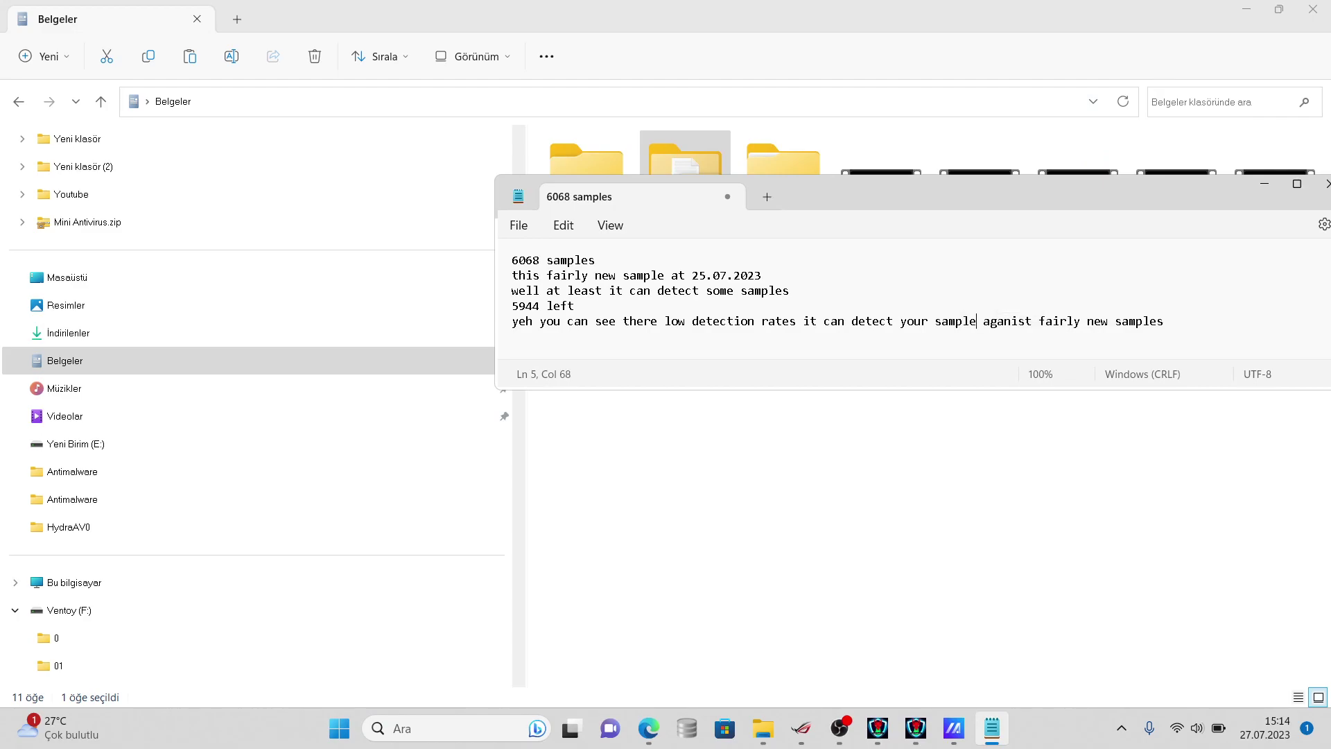
type("viruses")
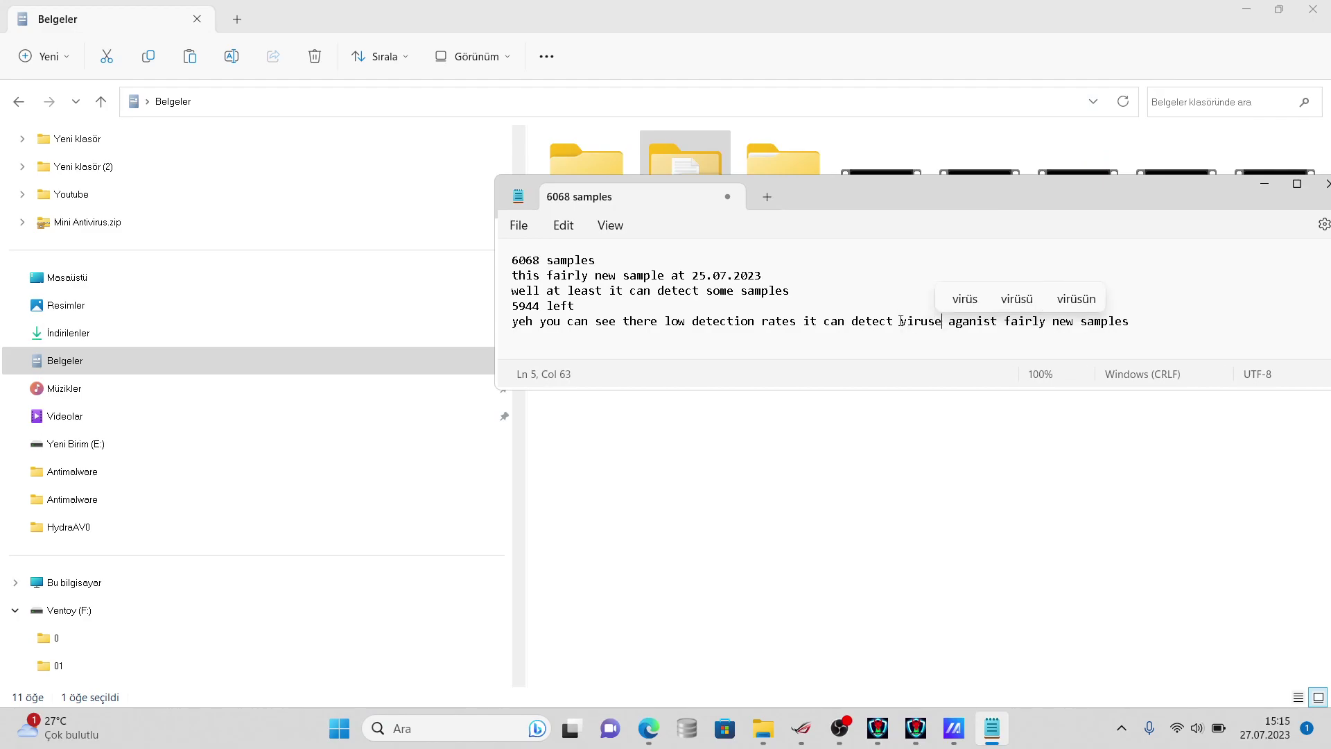
key("BackSpace")
key("BackSpace")
key("BackSpace")
key("BackSpace")
key("BackSpace")
key("BackSpace")
key("BackSpace")
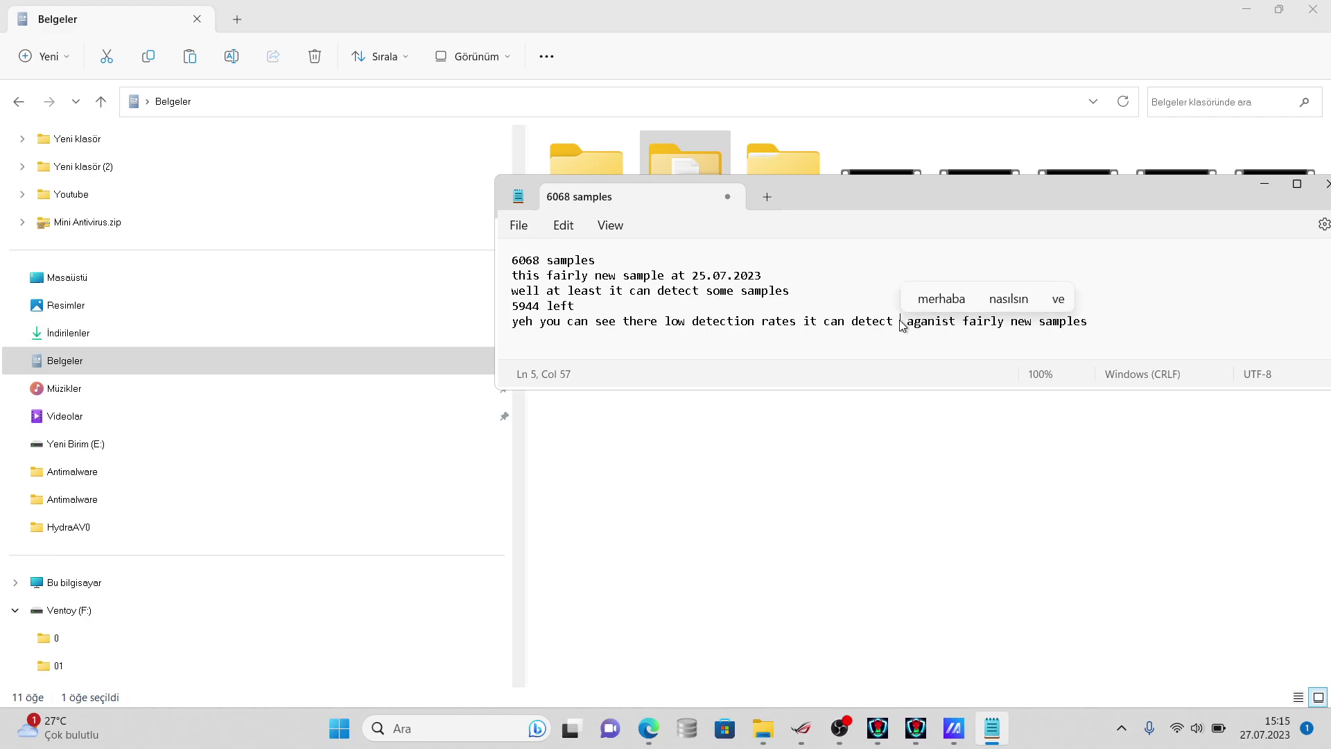
key("BackSpace")
key("BackSpace")
key("BackSpace")
key("BackSpace")
key("BackSpace")
key("BackSpace")
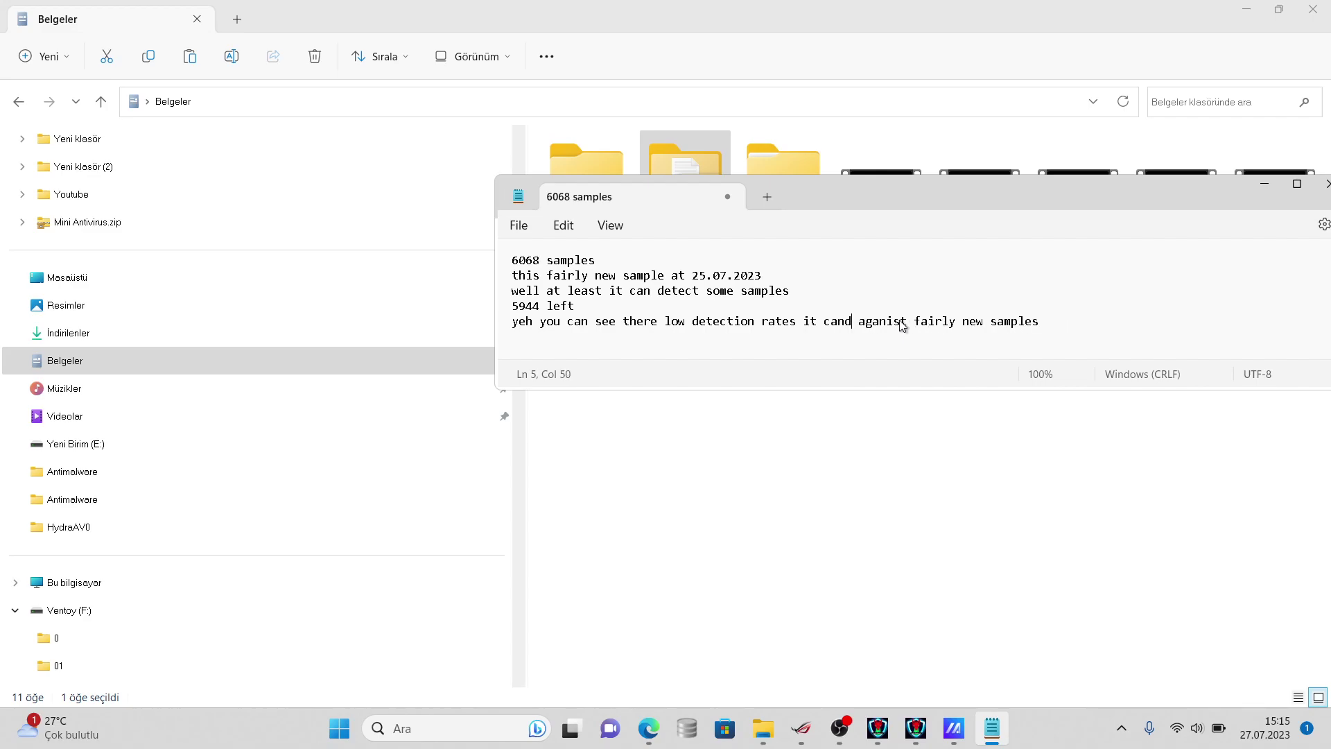
type("efend you")
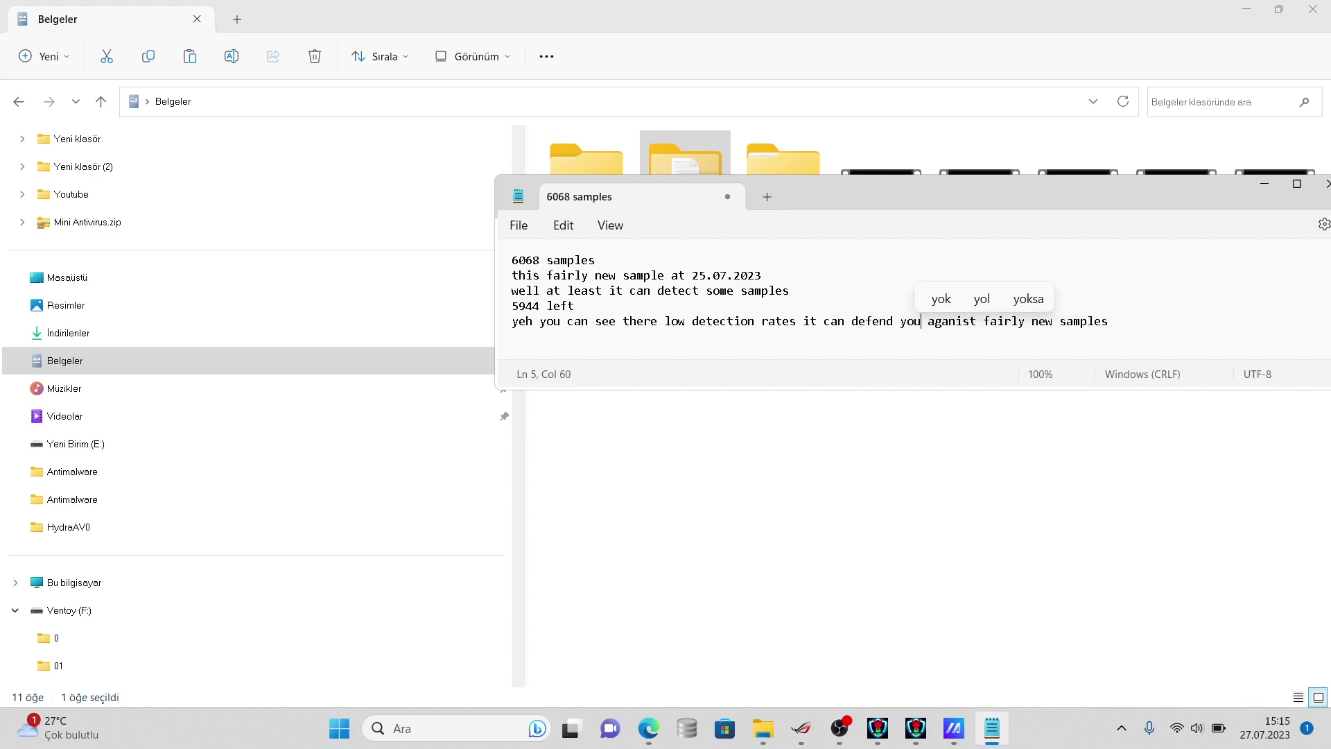
left_click_drag(820, 205, 875, 197)
double_click(870, 198)
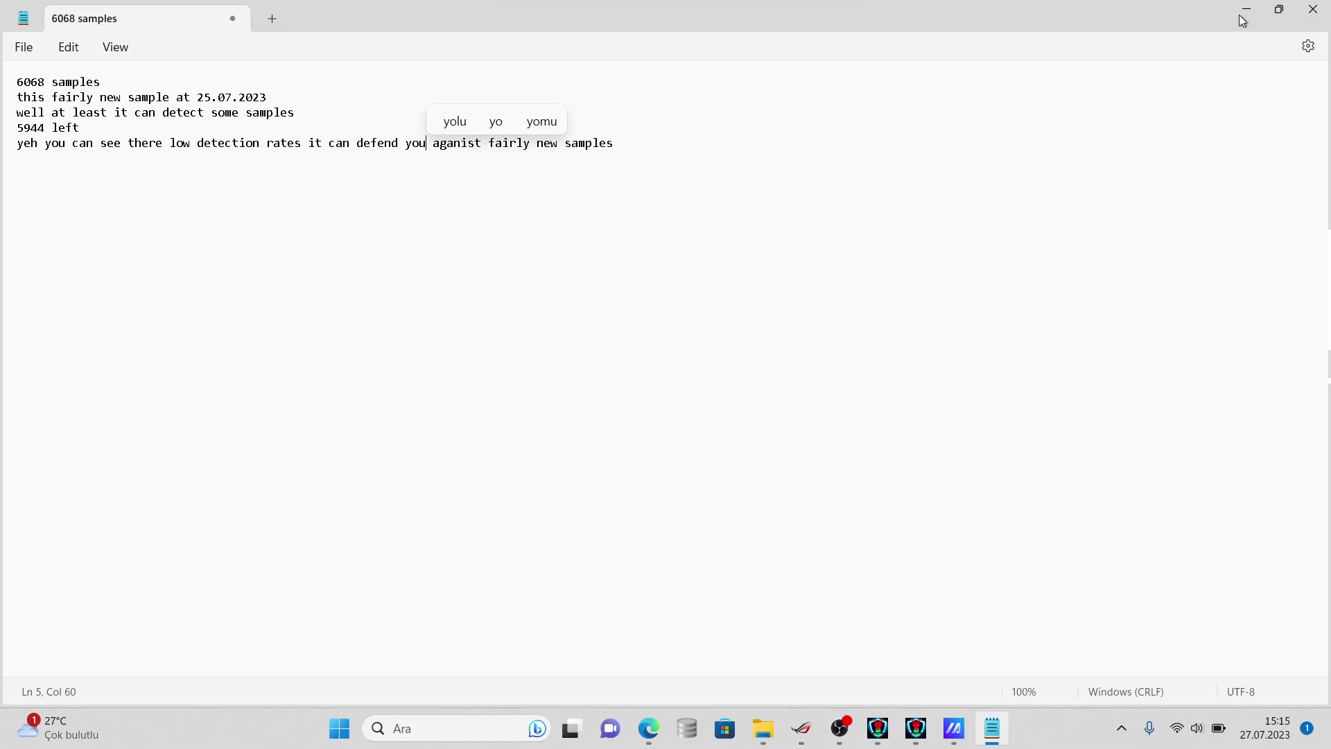
- Minimize the Notepad notes and bring the Resimler File Explorer window forward
left_click_drag(1233, 8, 1249, 10)
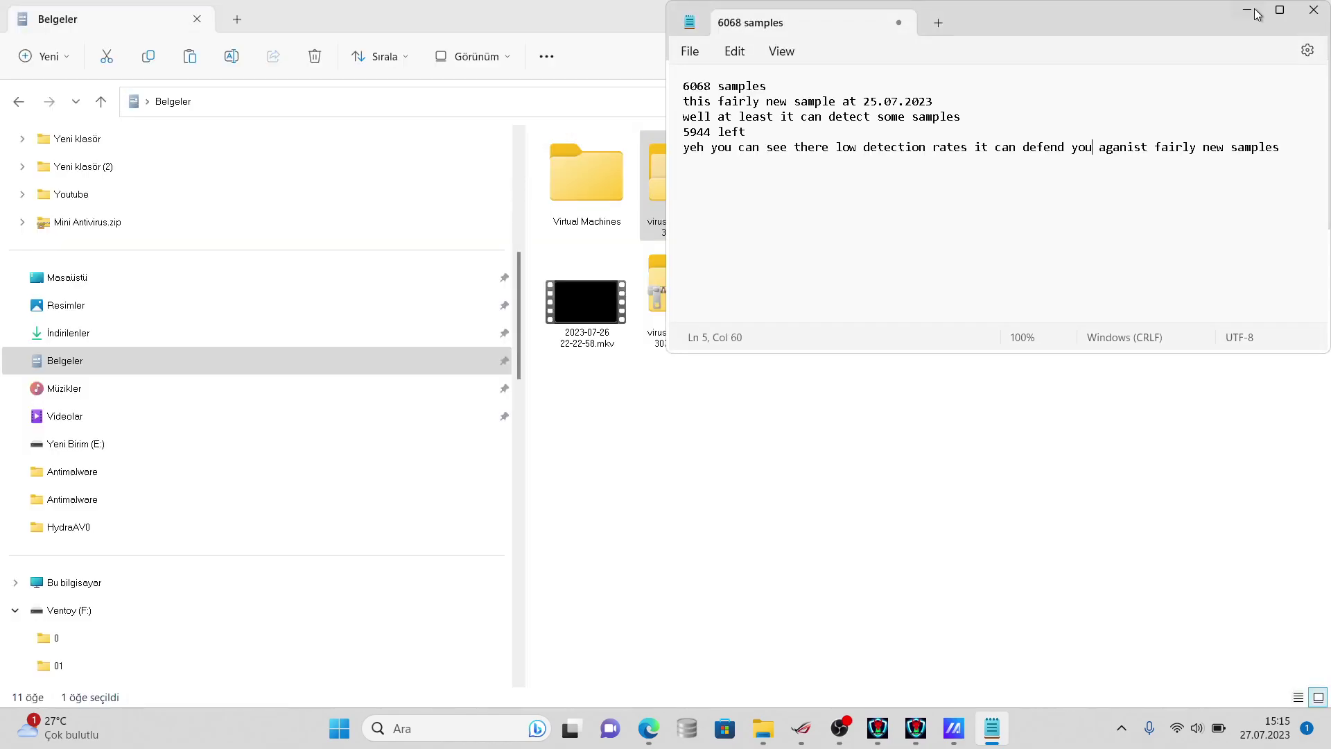
left_click(1246, 14)
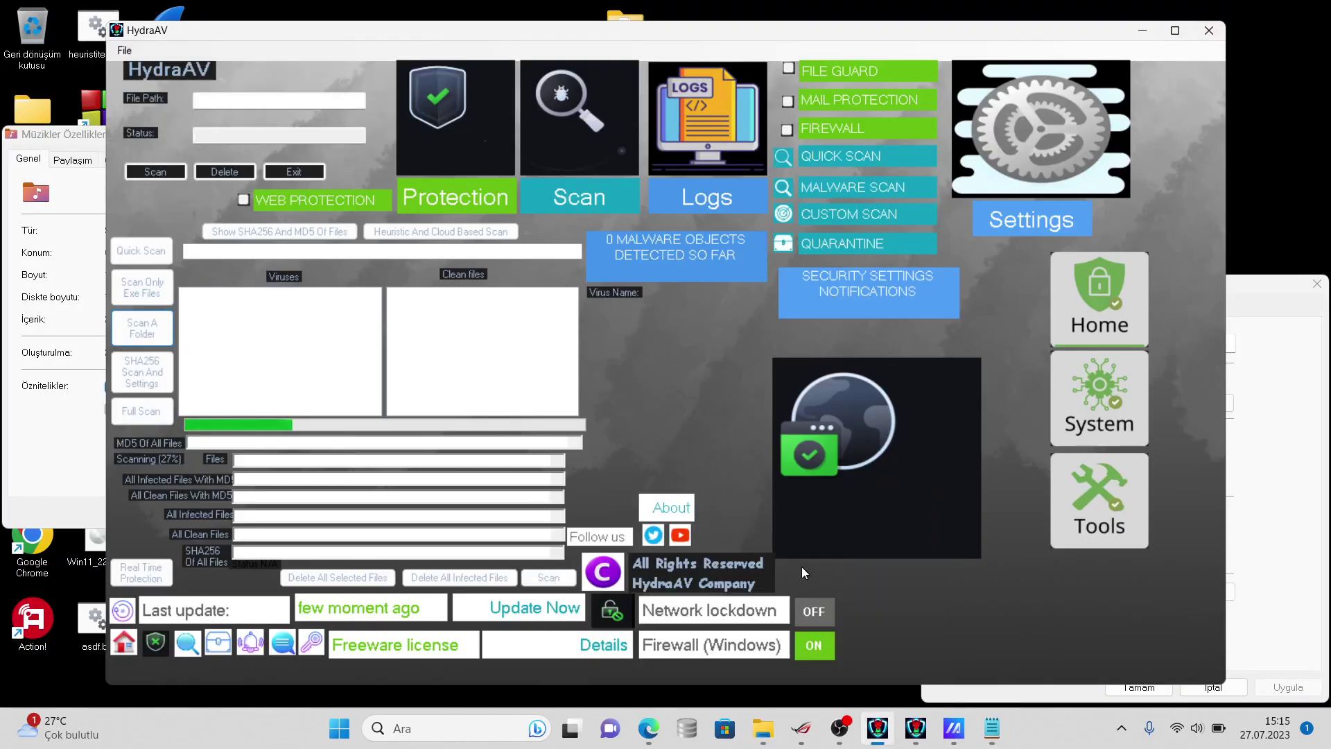
left_click(763, 728)
right_click(765, 728)
left_click(773, 731)
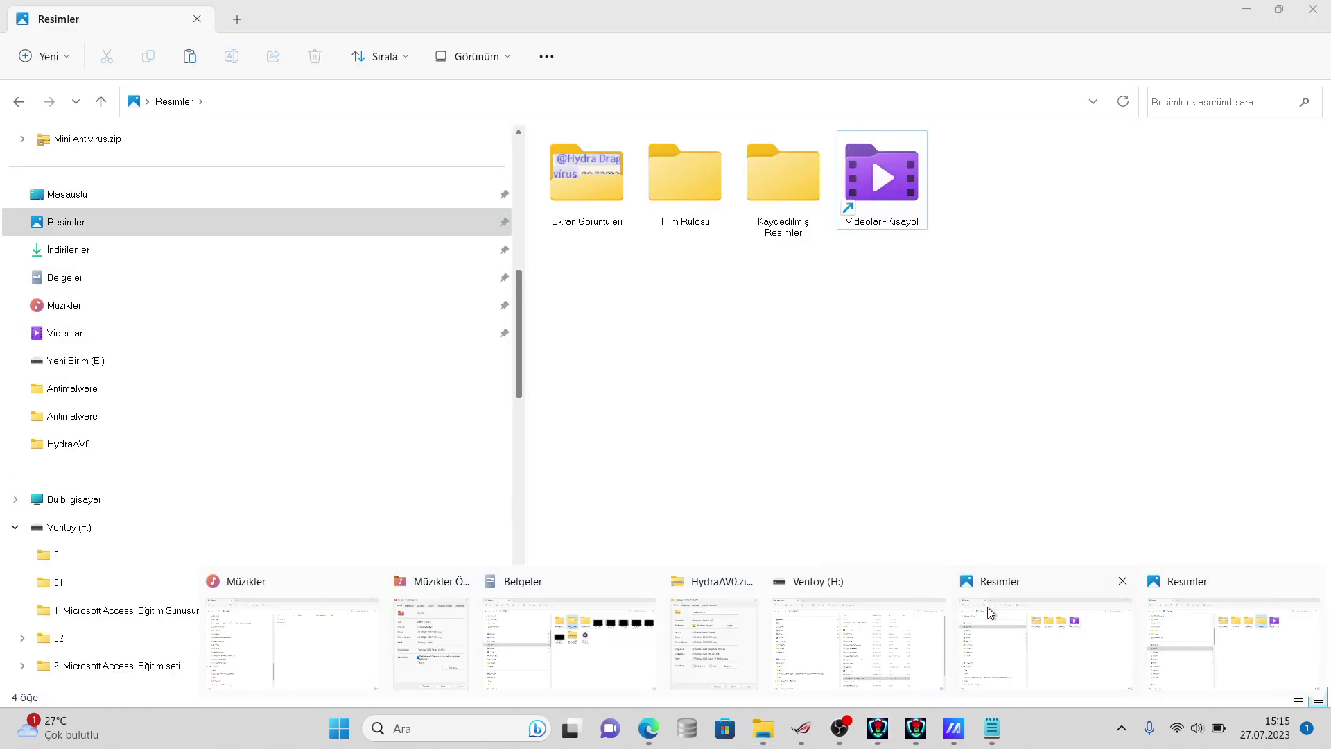
left_click(987, 606)
left_click(766, 739)
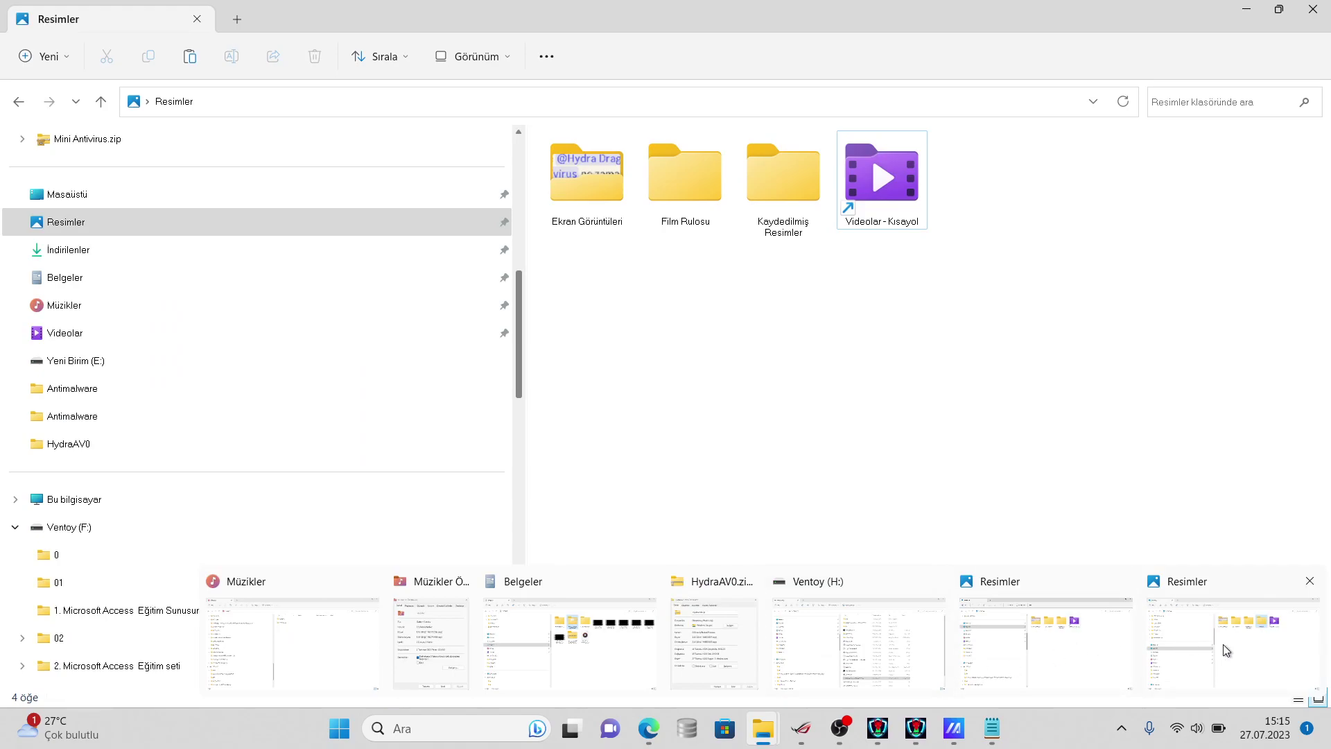
left_click(1226, 650)
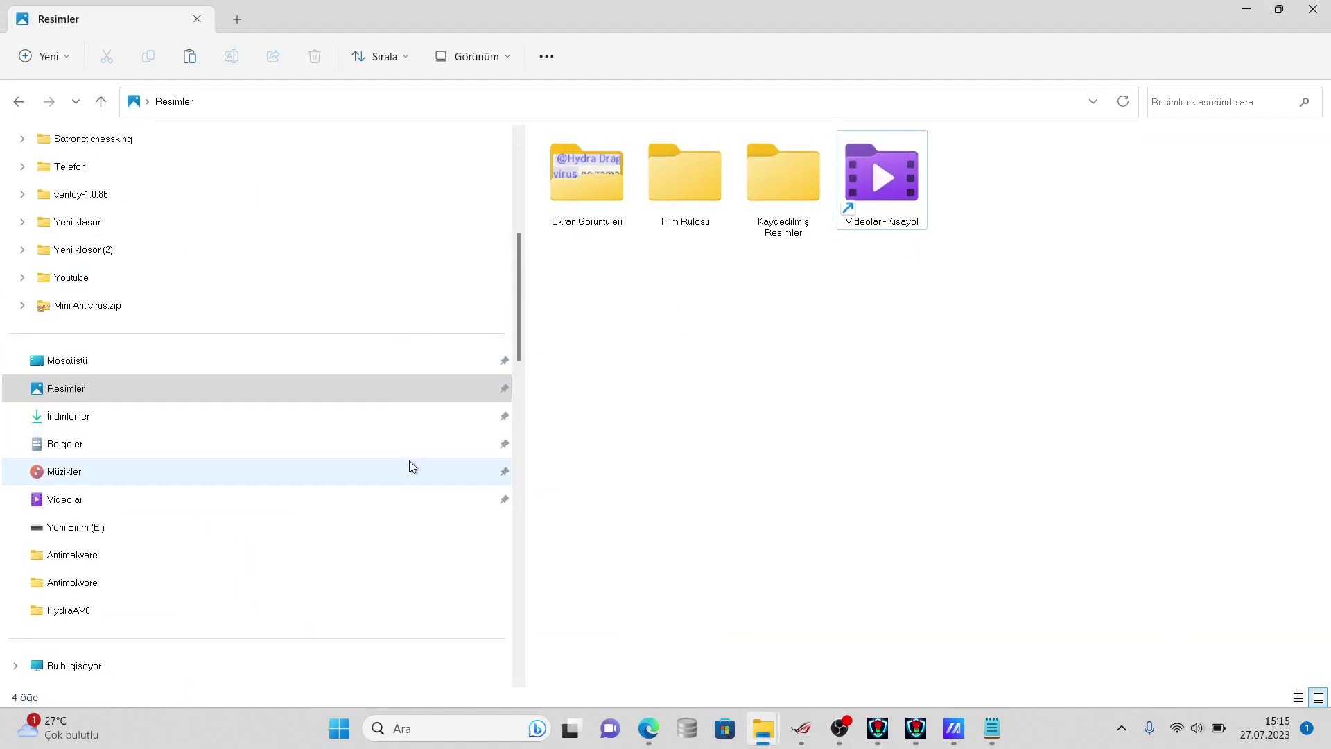
- Open Belgeler and view the virussign.com_20230725_Free folder's properties: 5,44 GB, 5.892 files, 12 folders
left_click(424, 443)
right_click(685, 222)
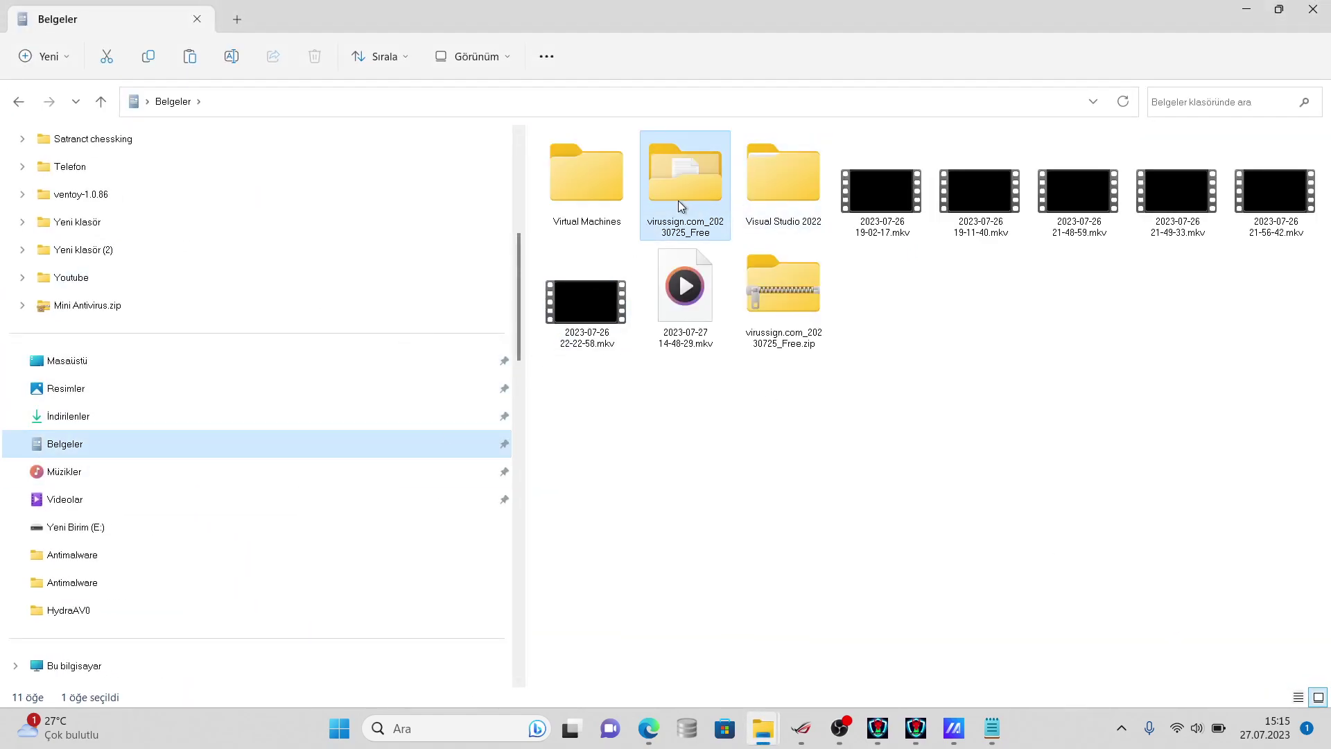
left_click(752, 524)
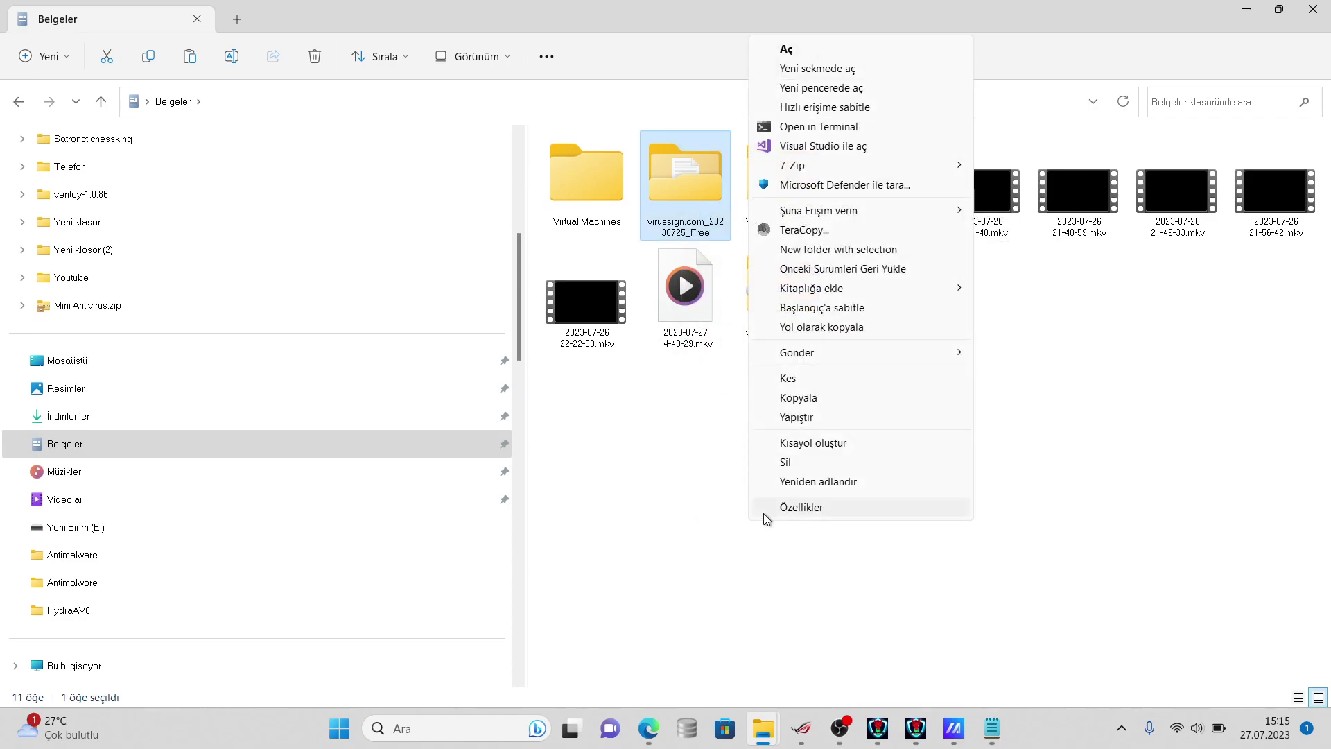
left_click(763, 513)
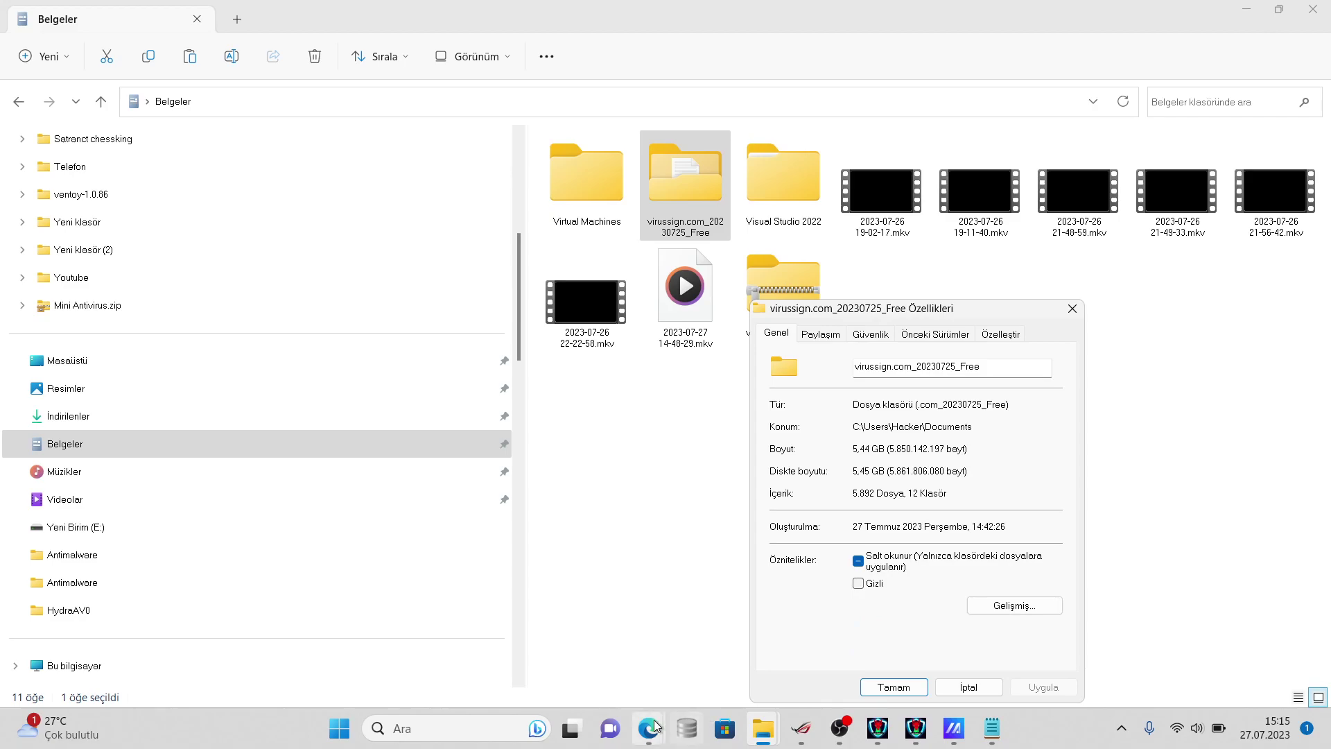
- Bring the VirusTotal setup2.exe report forward and scroll through its detections
mouse_move(656, 716)
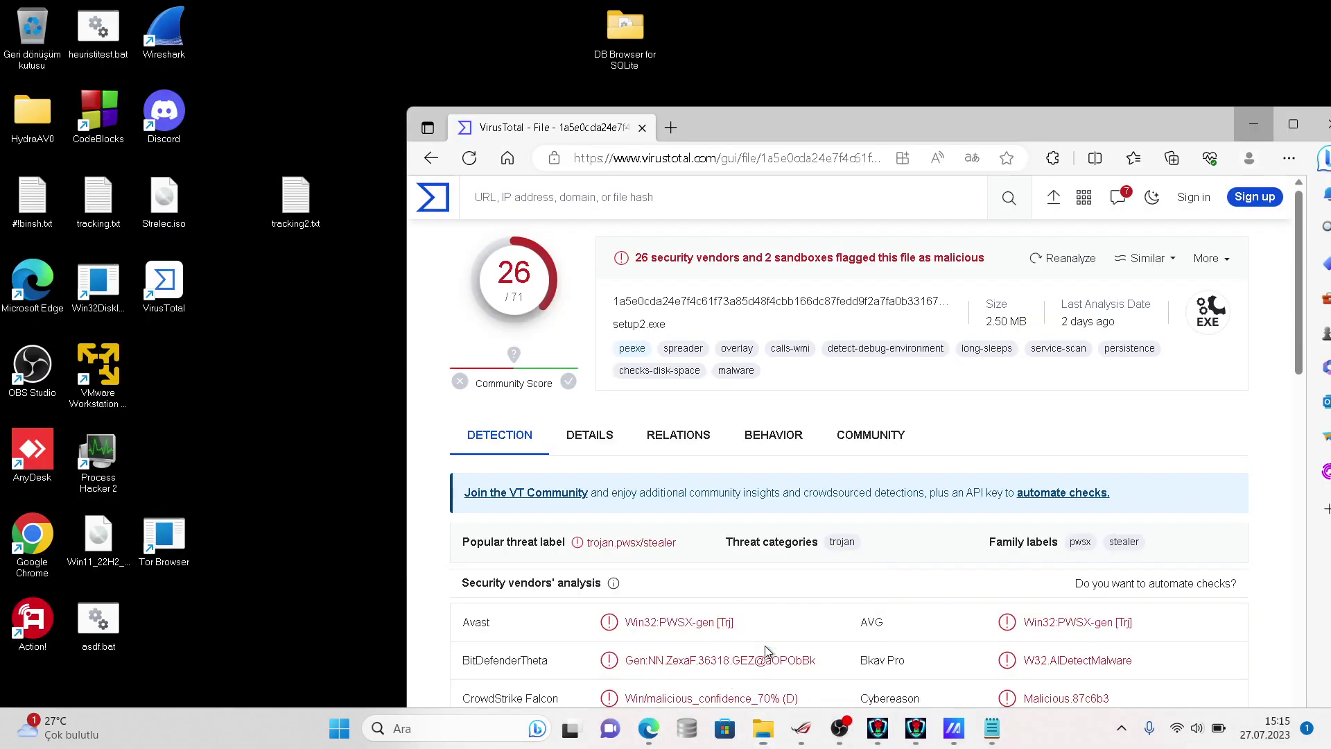
left_click(762, 648)
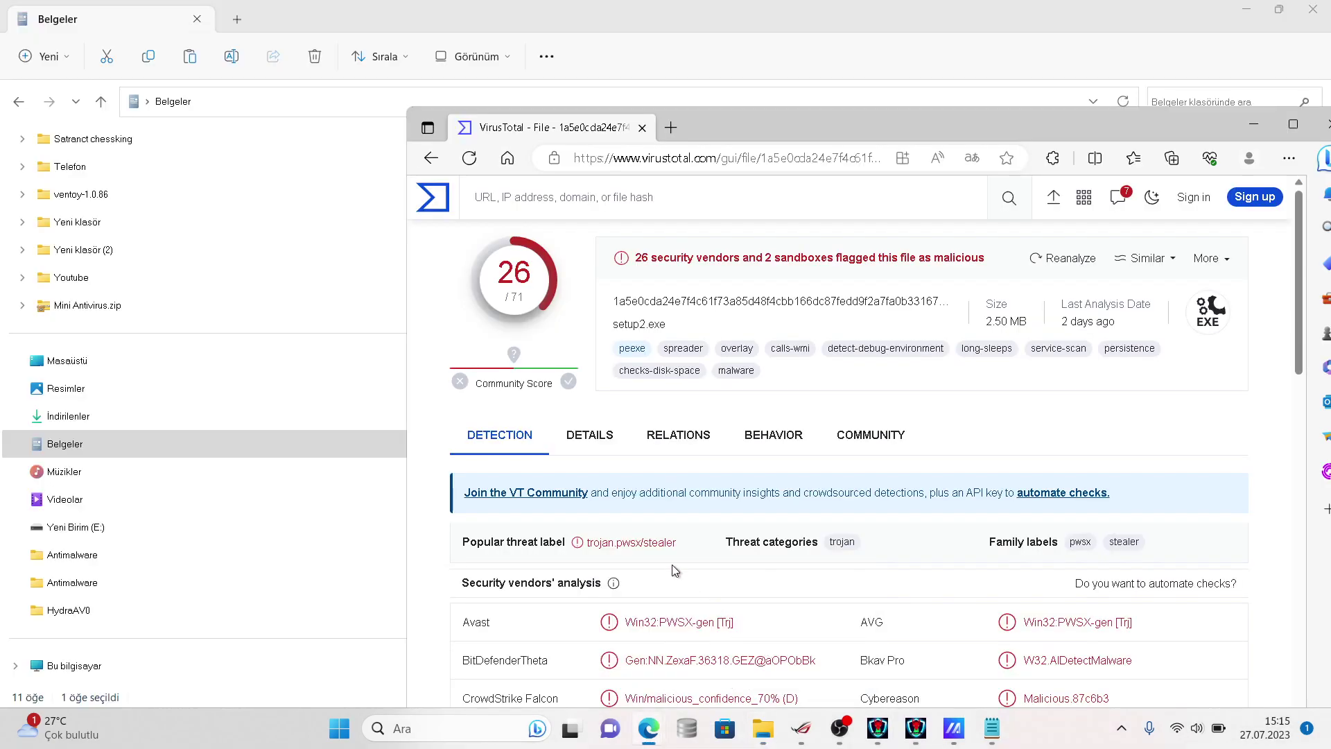
scroll(672, 564, "down", 1)
scroll(672, 564, "down", 5)
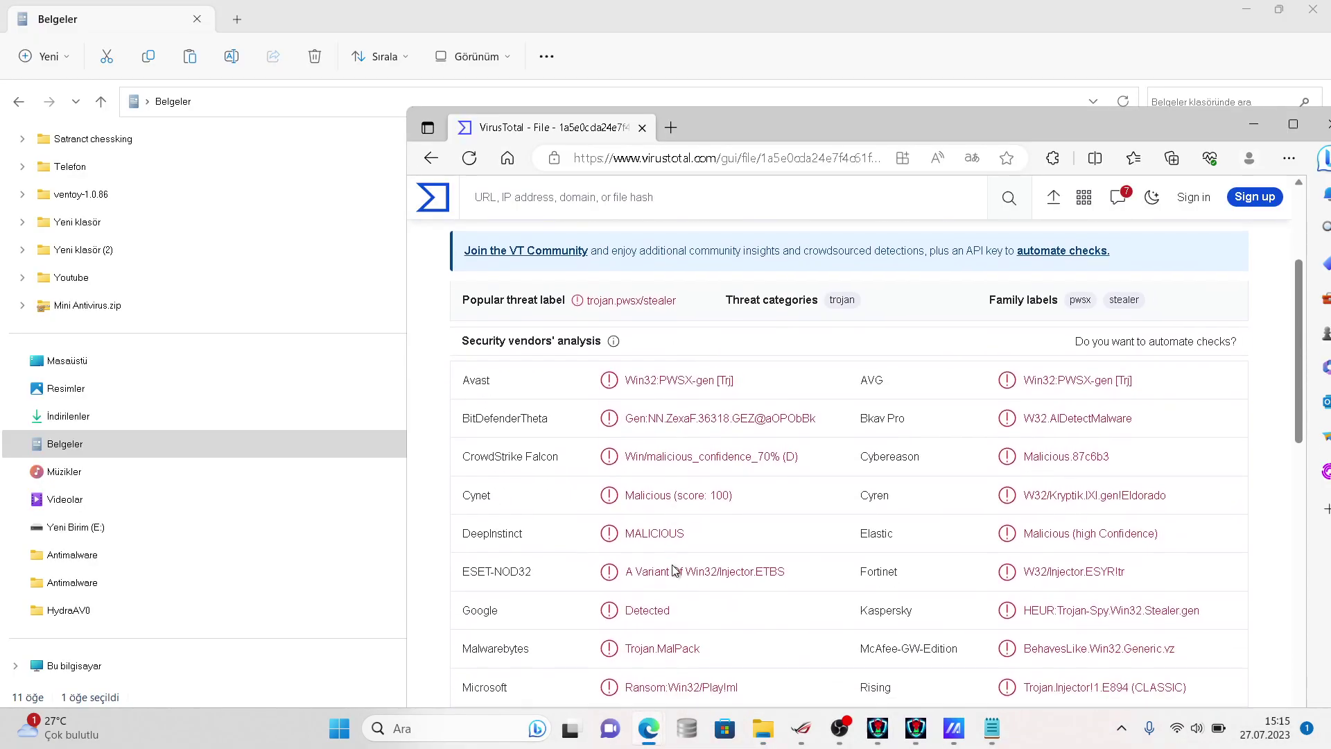
scroll(725, 549, "down", 7)
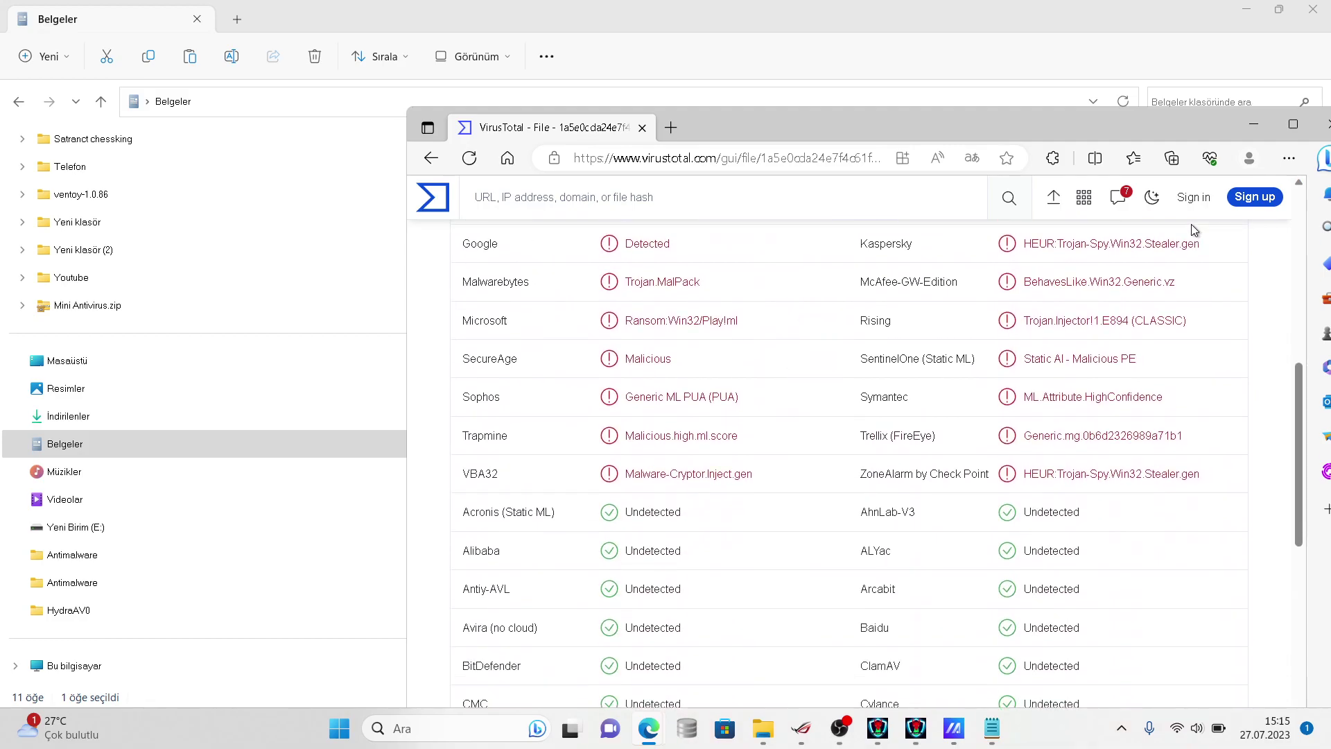
scroll(552, 211, "up", 1)
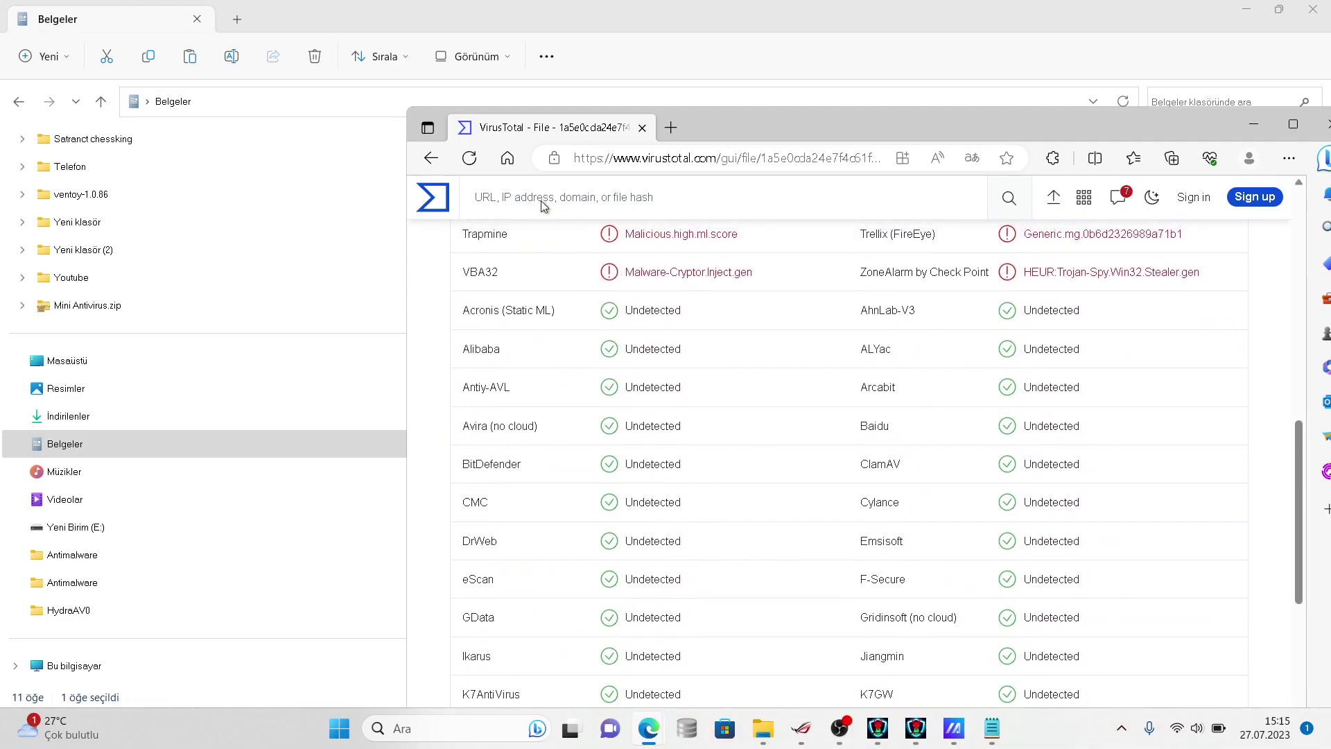
- Return to the VirusTotal home page, dismiss the power warning, and bring up the 6068 samples notes
left_click(431, 158)
mouse_move(948, 744)
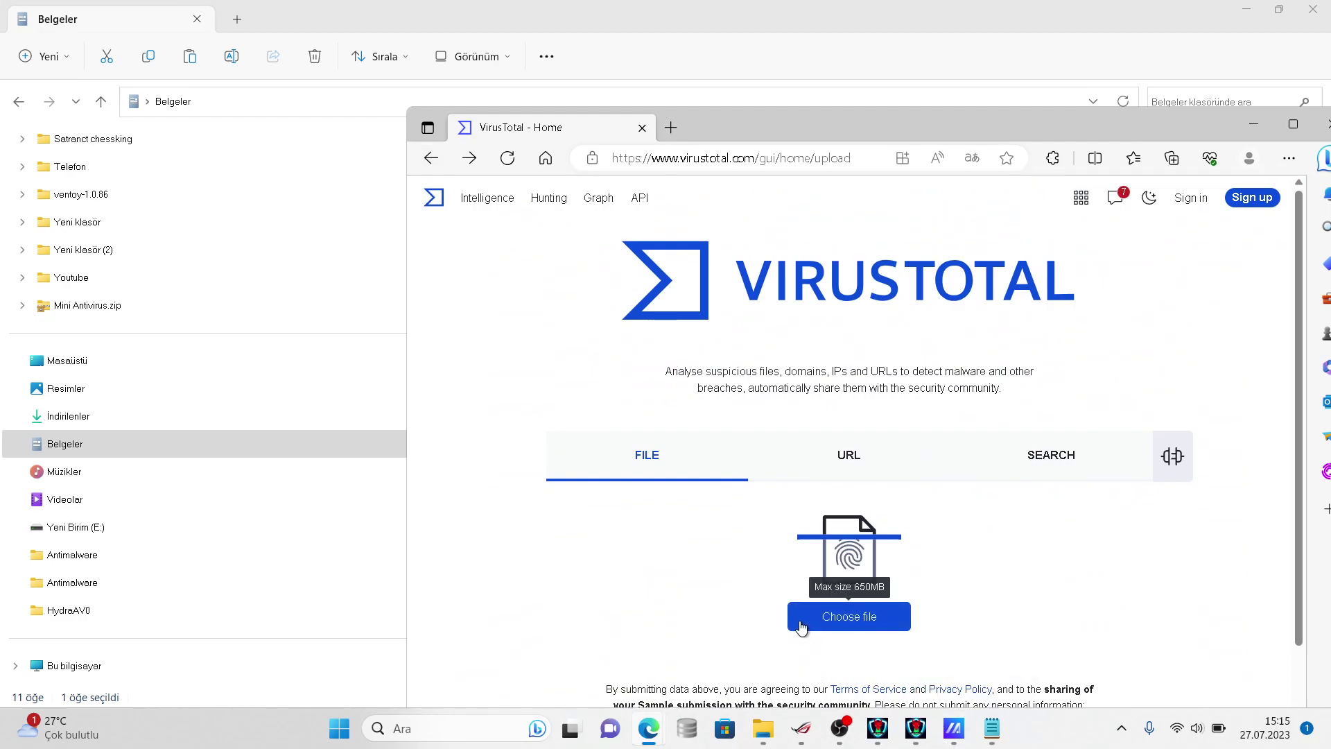
left_click(950, 725)
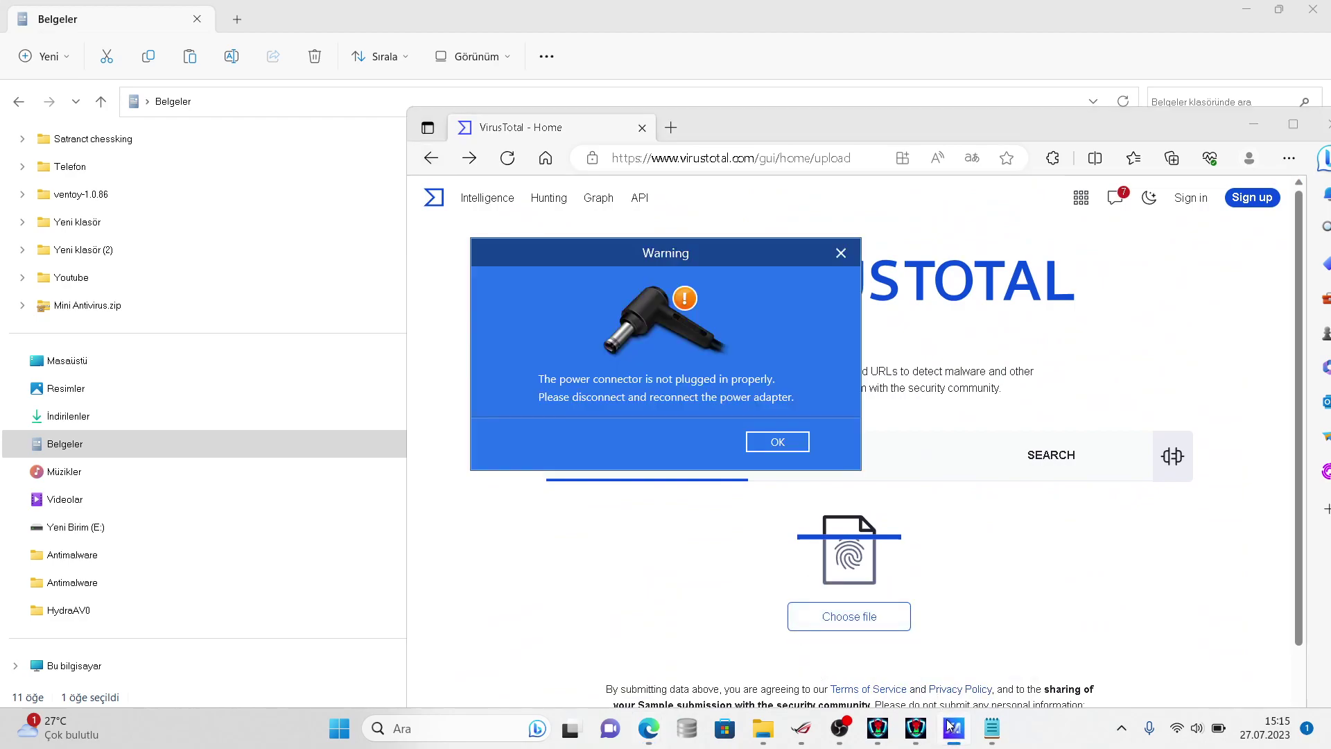
left_click(771, 441)
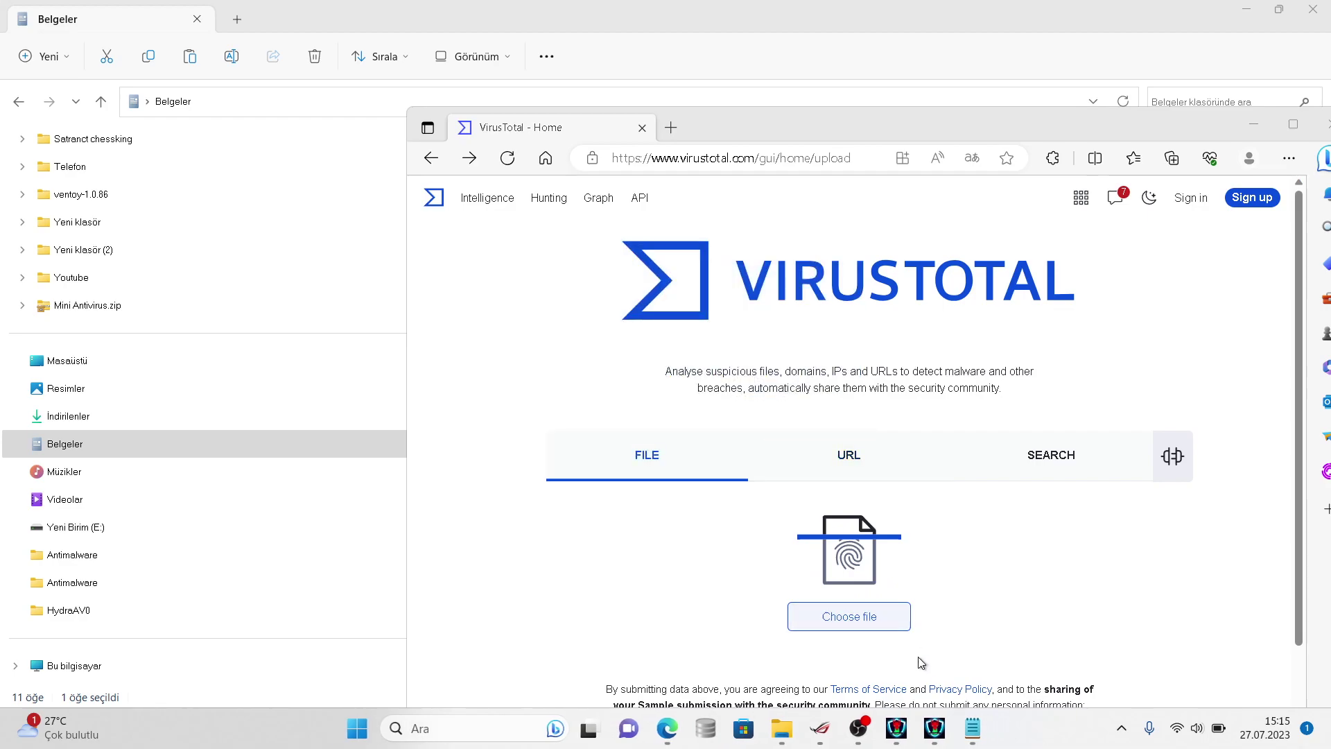
left_click(969, 726)
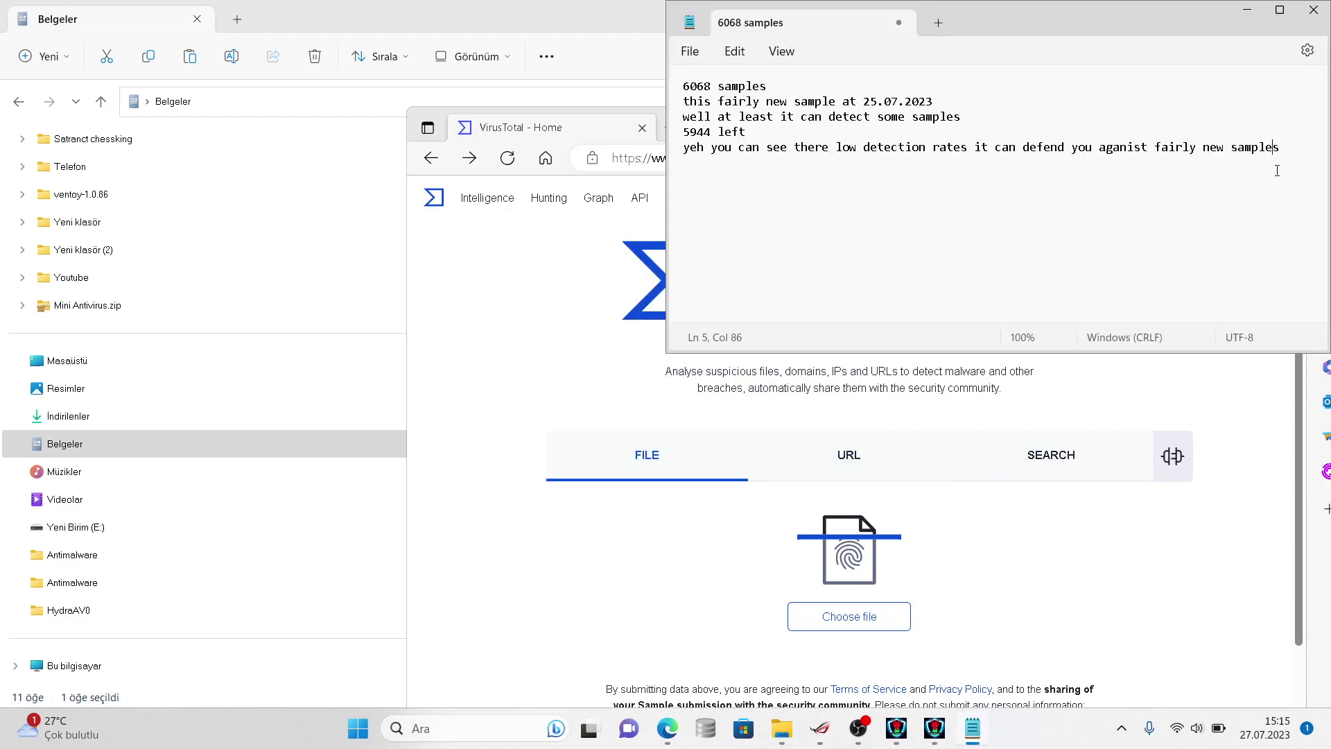
- Add the line 'also we have batch antivirus heuristic' to the notes, fixing the typo
type("also we")
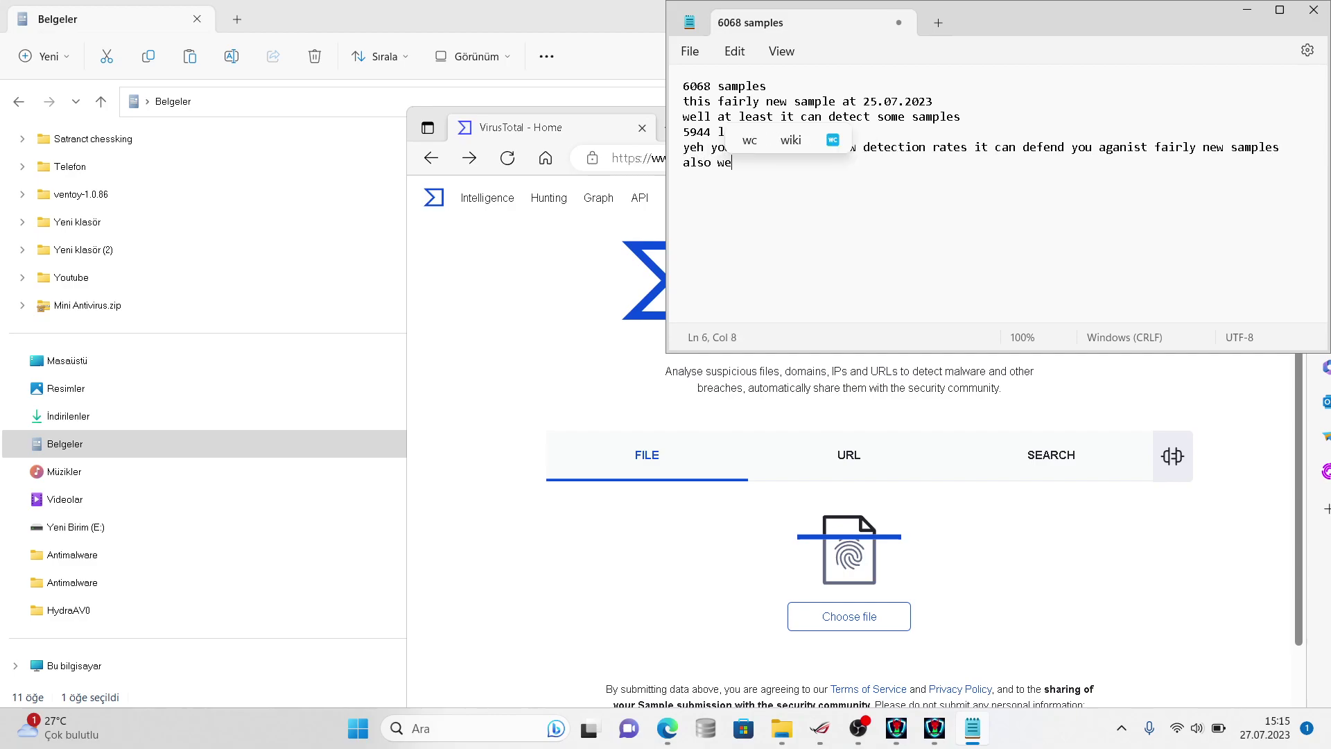
type(" have battl")
key("BackSpace")
key("BackSpace")
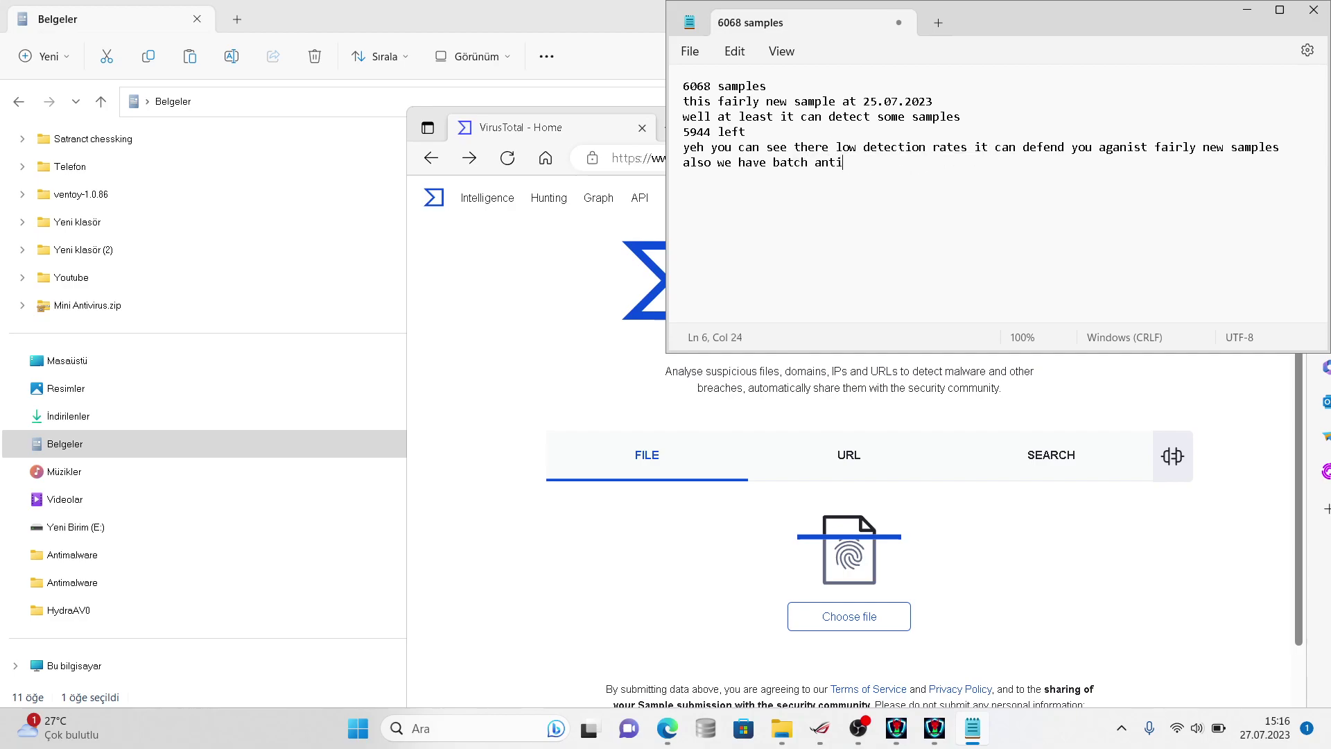
type("rist")
key("super+s")
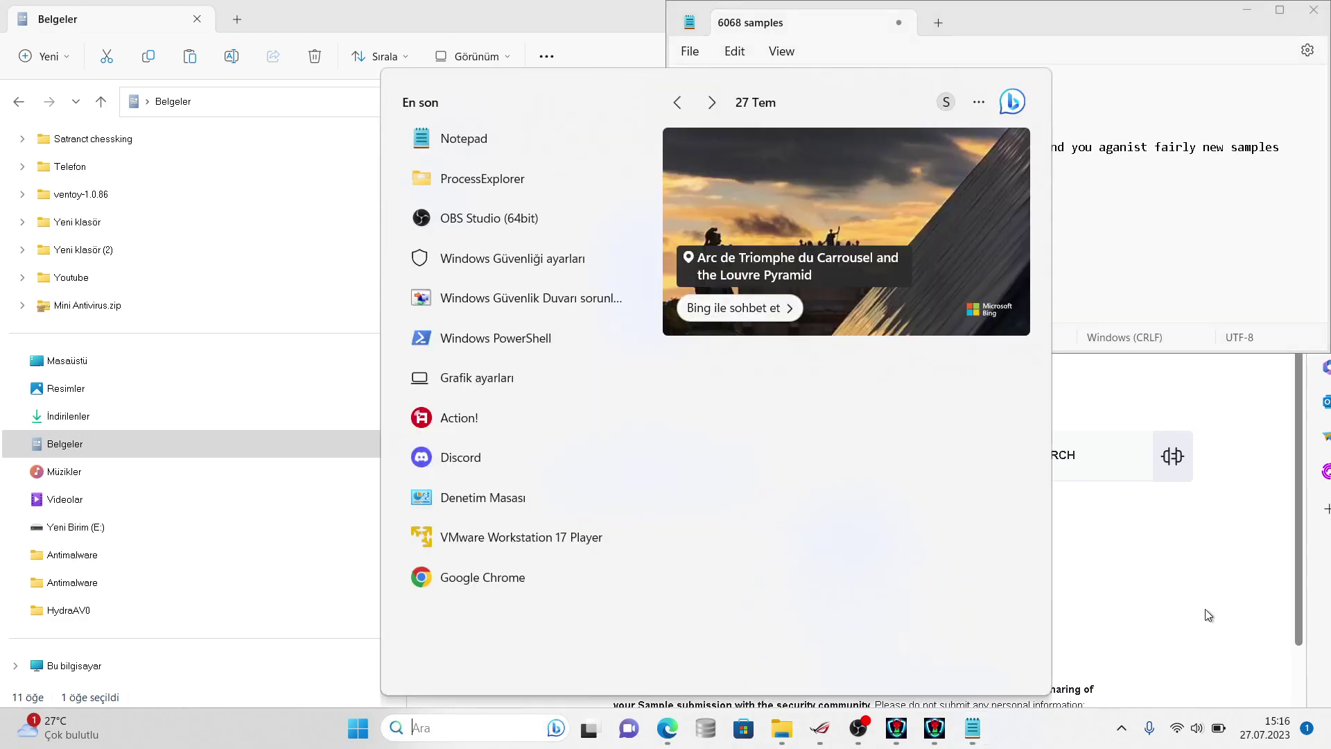
- Open VirusTotal's file picker and navigate up to the Belgeler folder
left_click(1208, 615)
left_click(889, 614)
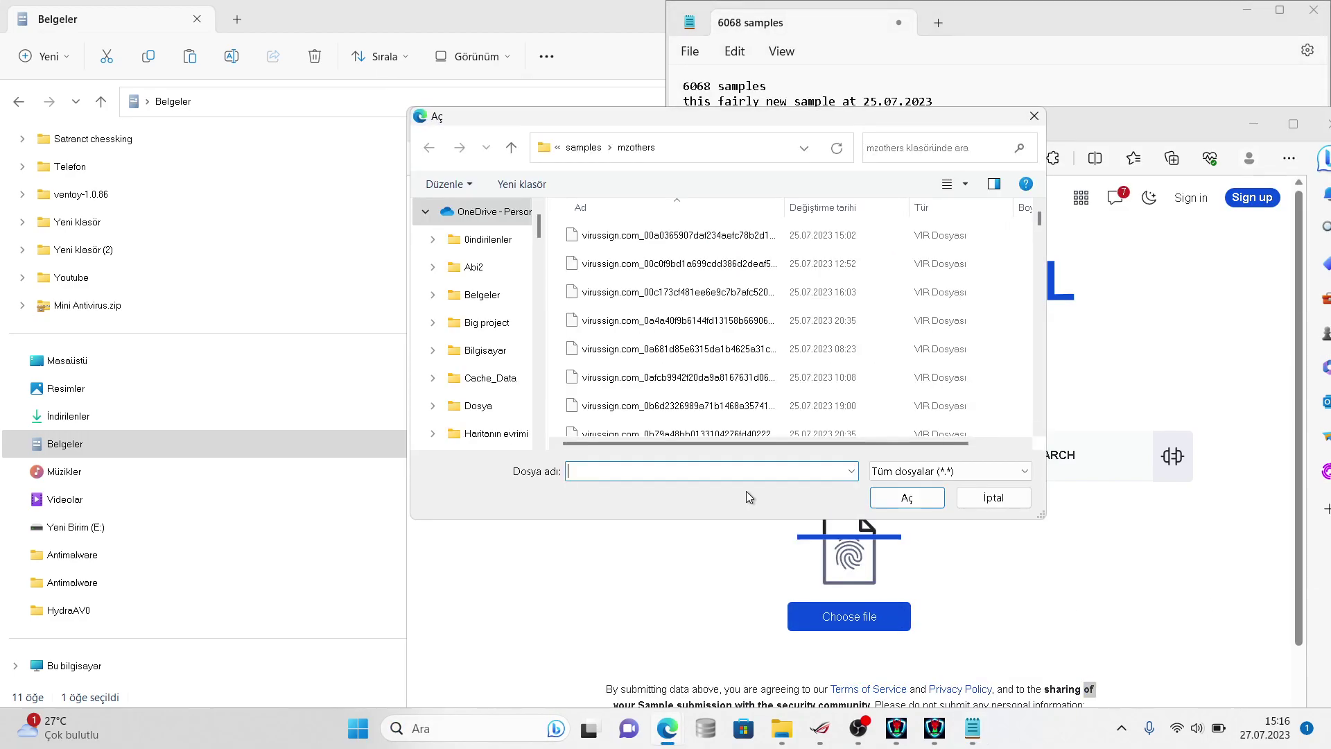
left_click(584, 149)
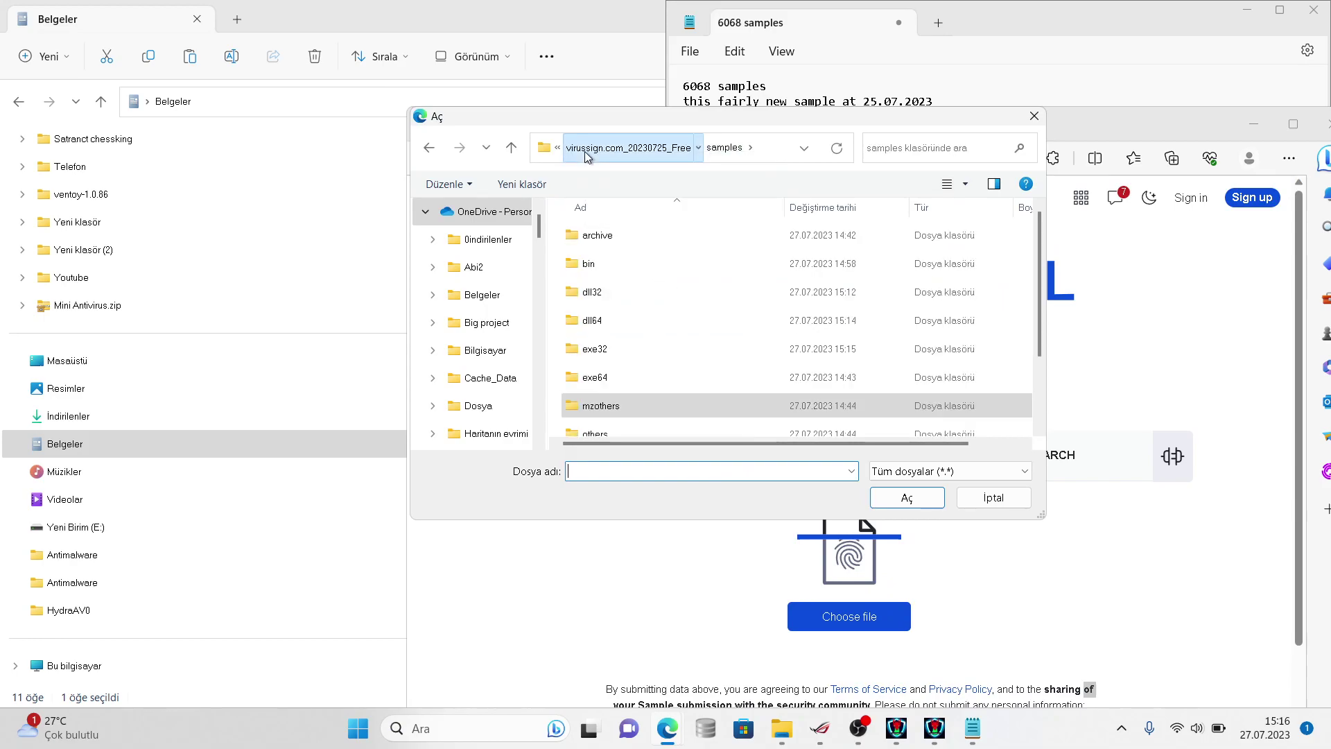
left_click(584, 149)
left_click(582, 147)
- Recheck the virussign folder's properties, close them, and return to the notes
right_click(684, 244)
left_click(747, 735)
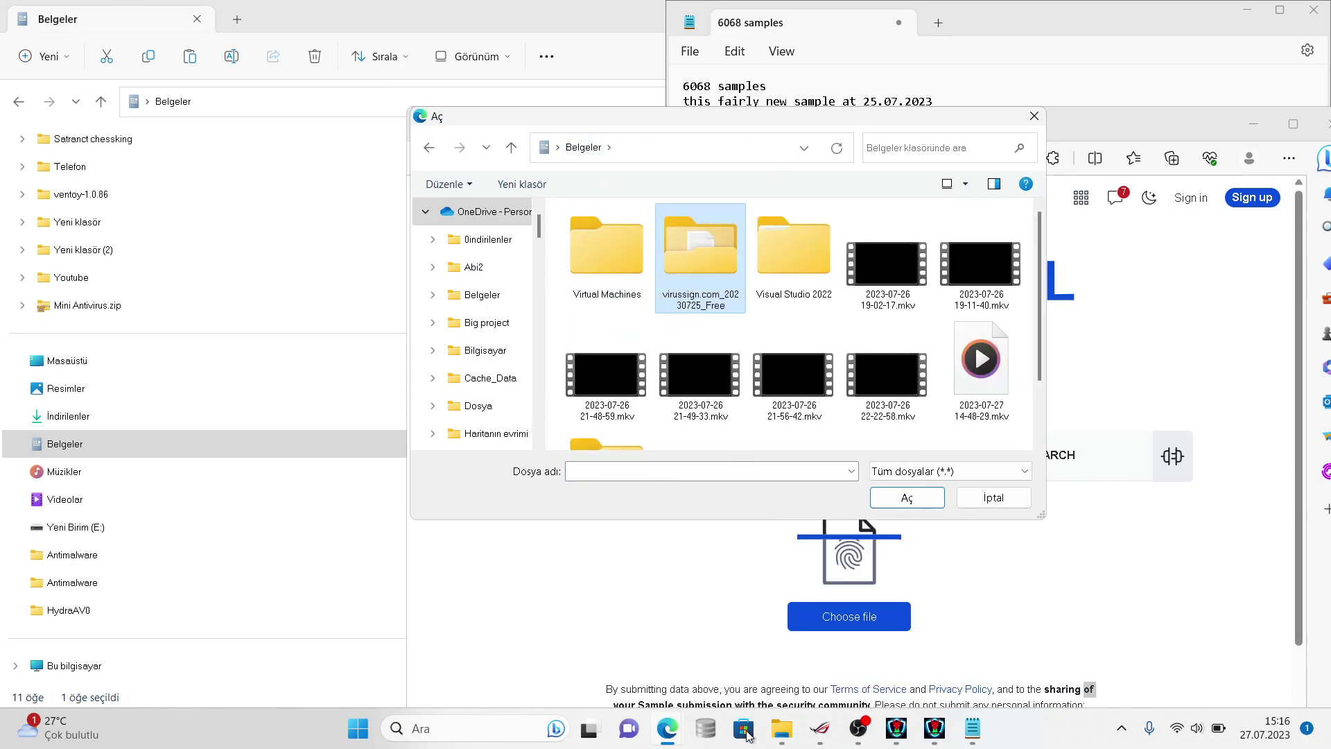
right_click(718, 260)
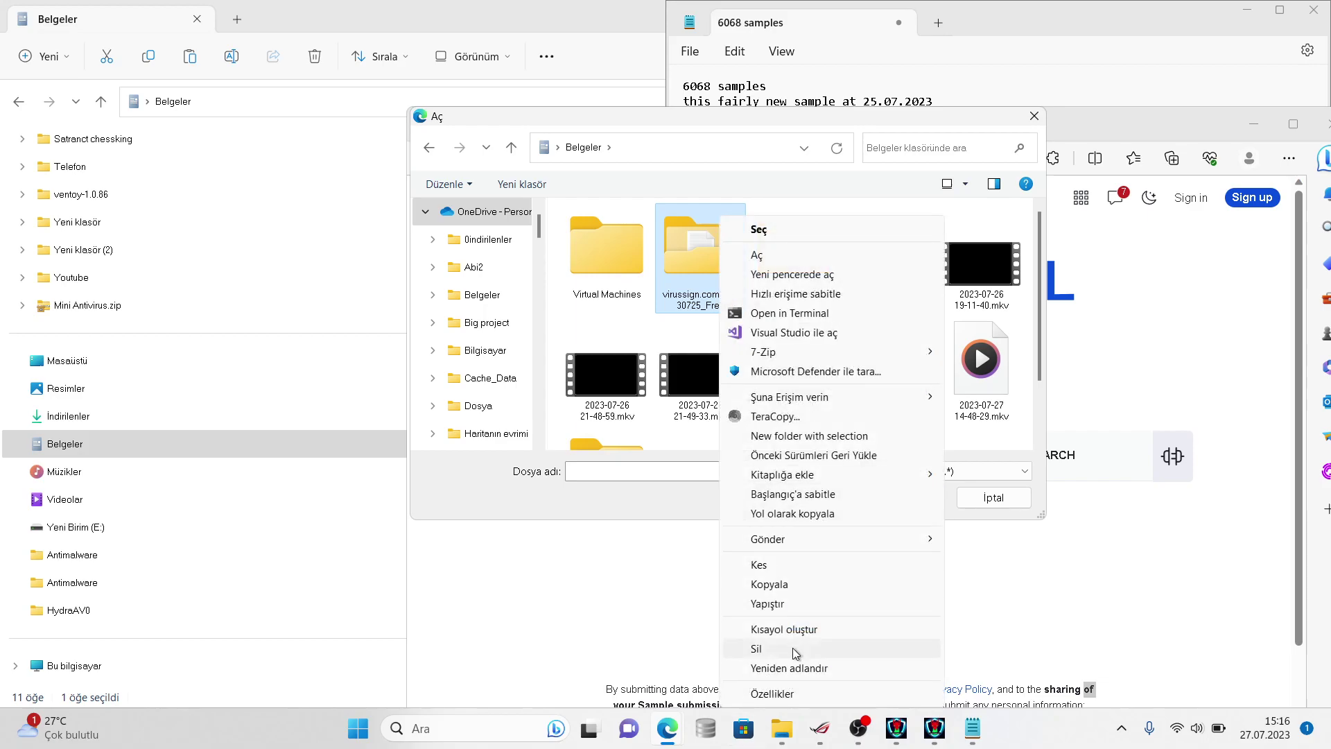
left_click(789, 684)
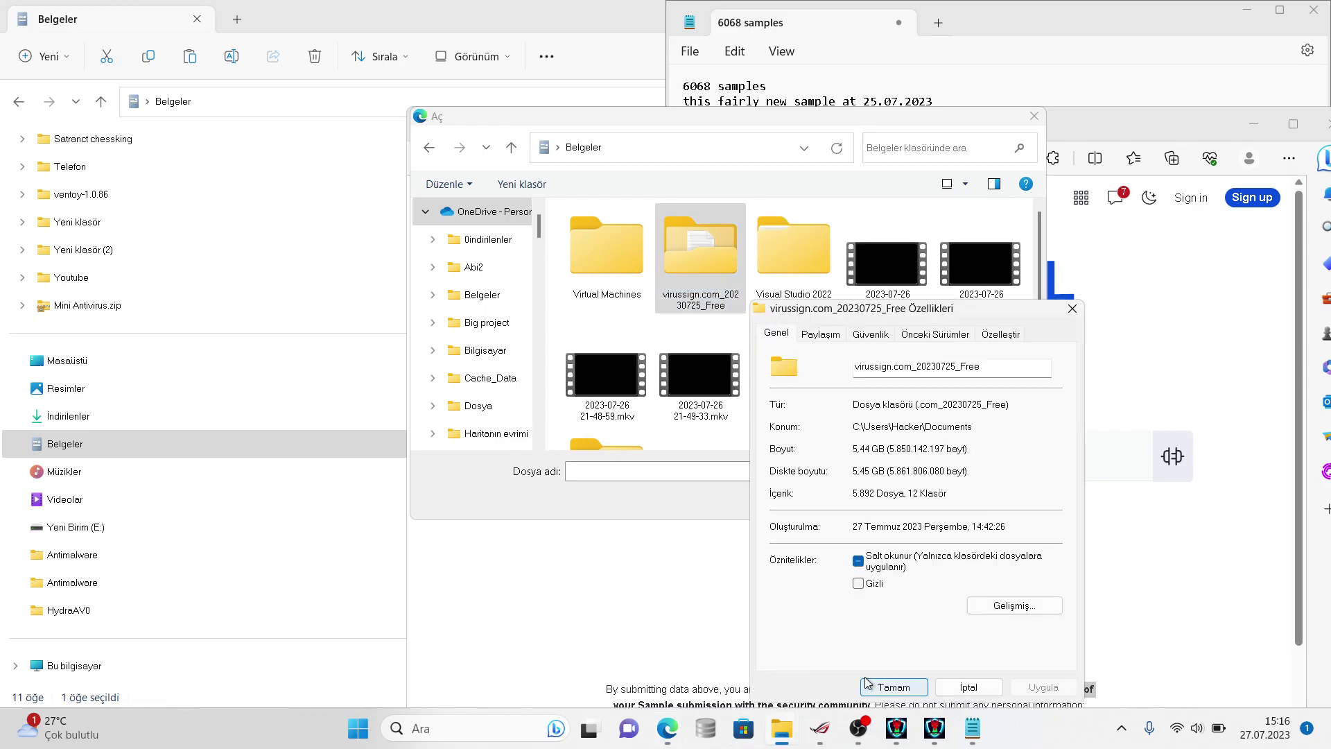
left_click(968, 686)
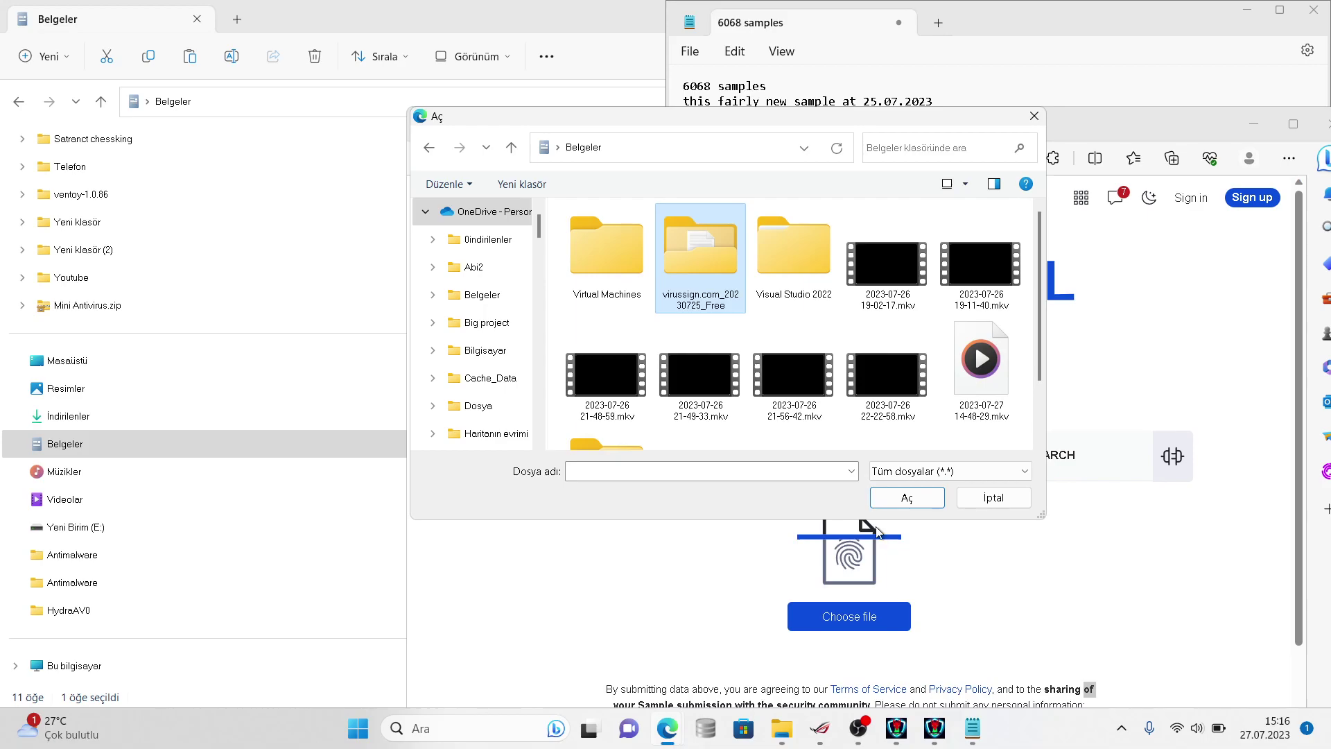
left_click(955, 67)
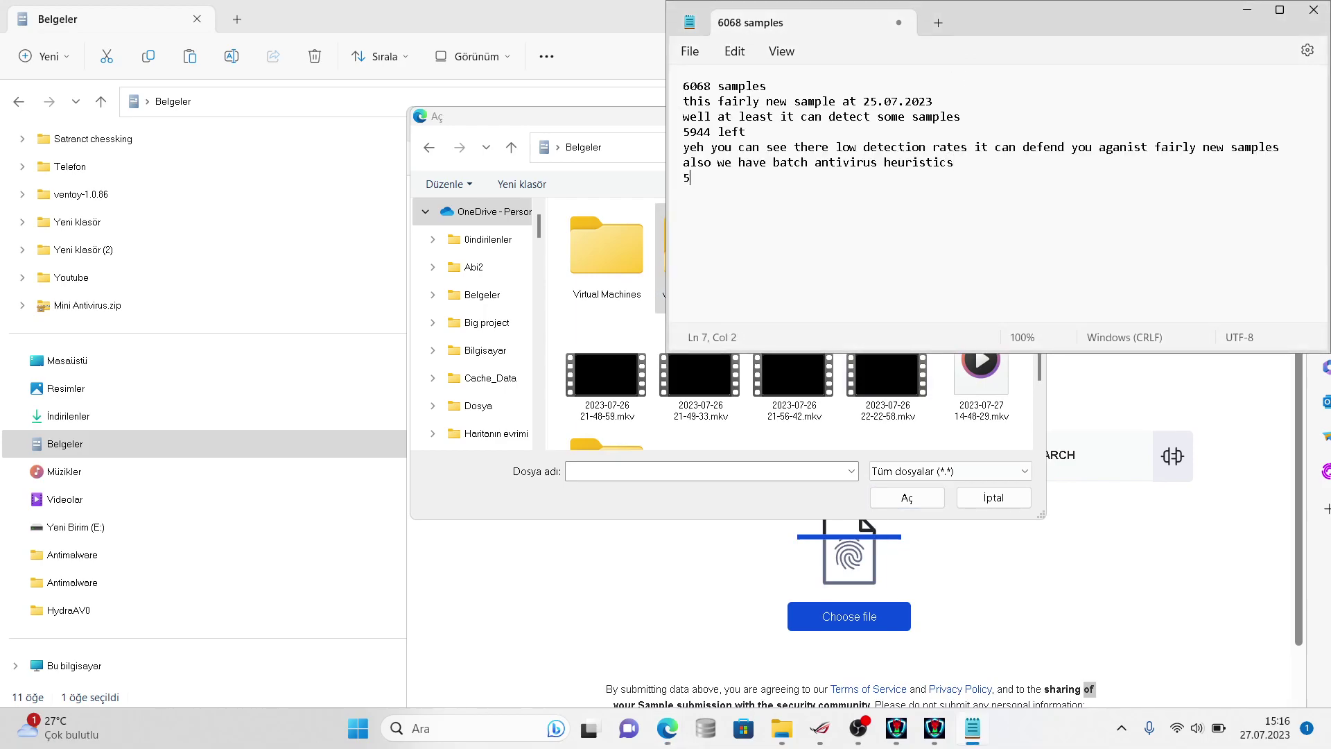
- Extend the 5892 left note: good for new AV, 100% detection against old samples, 6000 viruses
type("left")
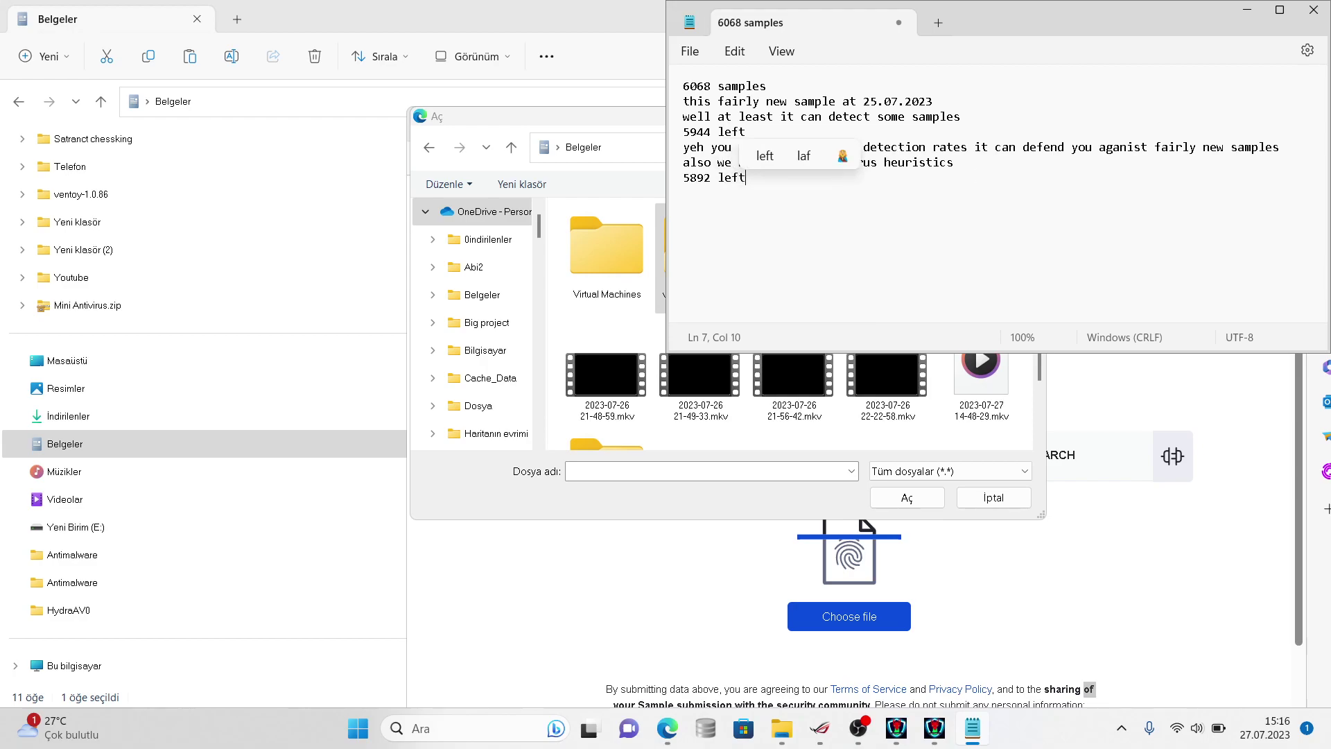
type(" pretty good")
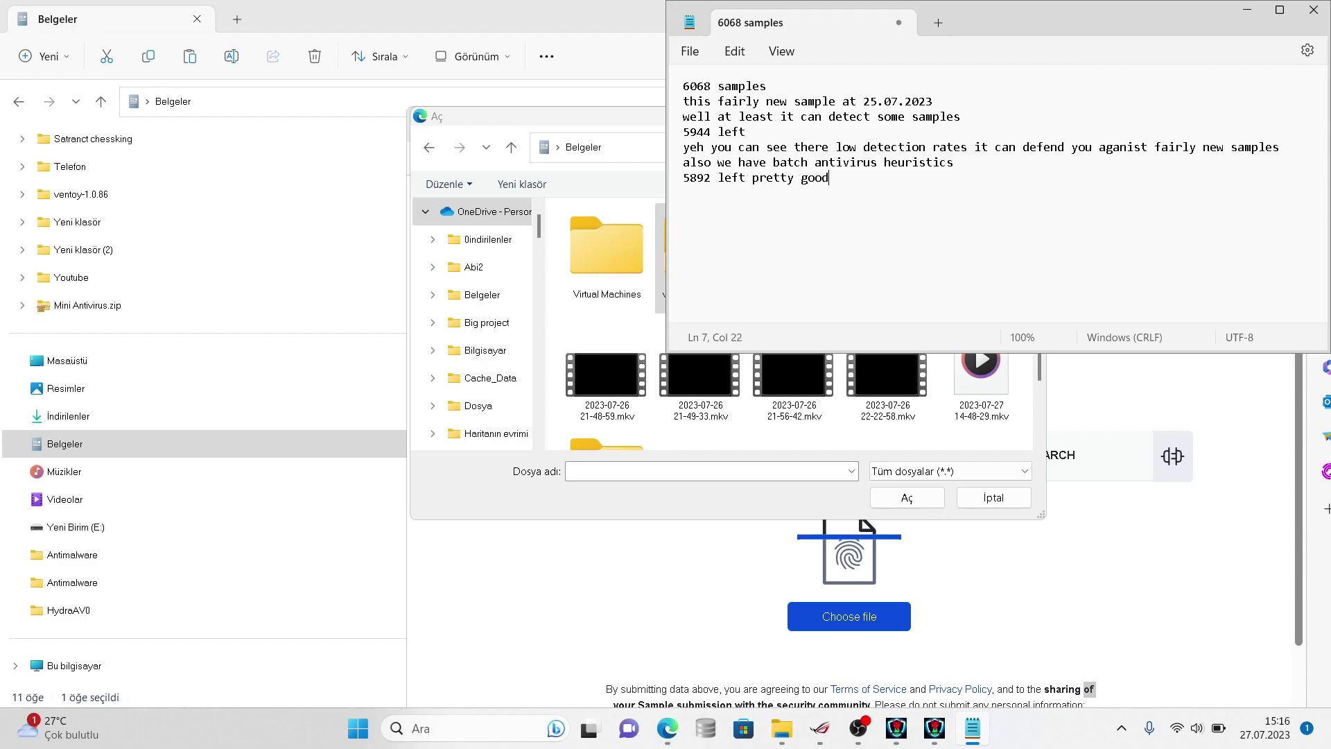
type(" for new av")
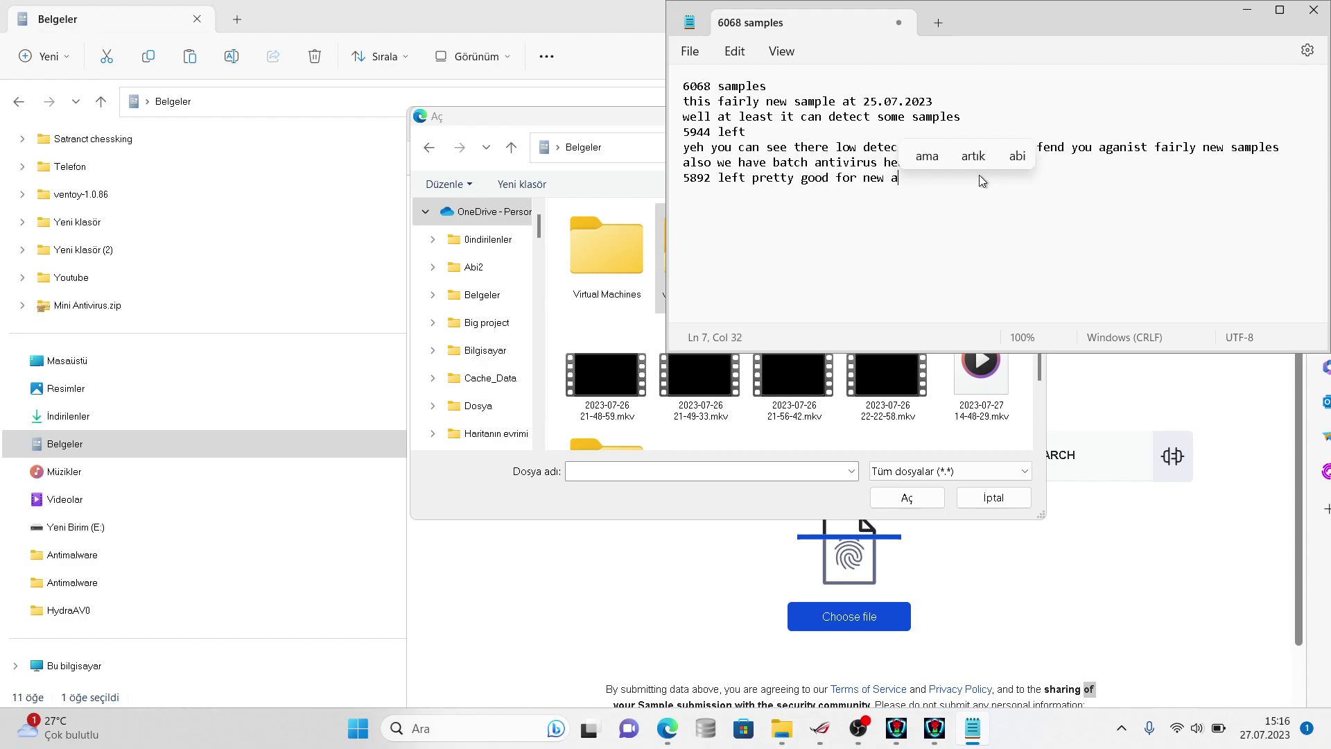
left_click(1093, 375)
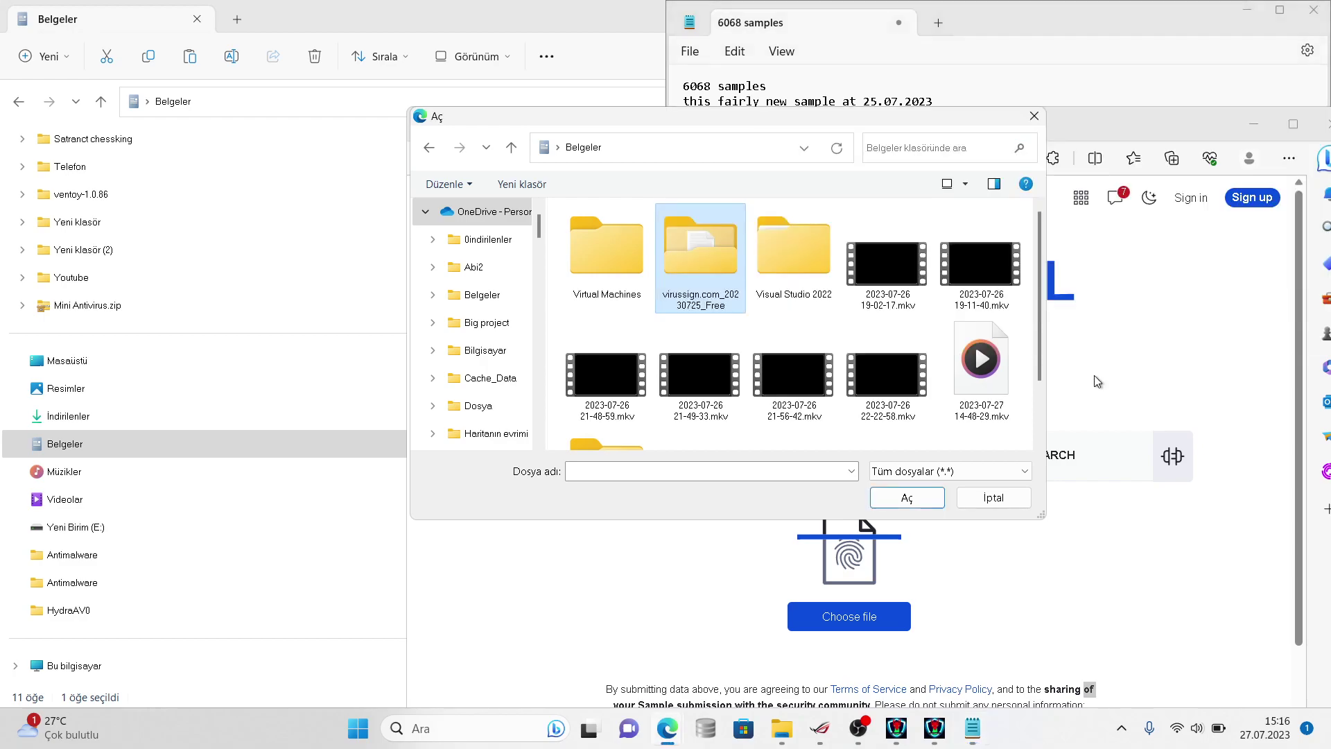
left_click(1074, 95)
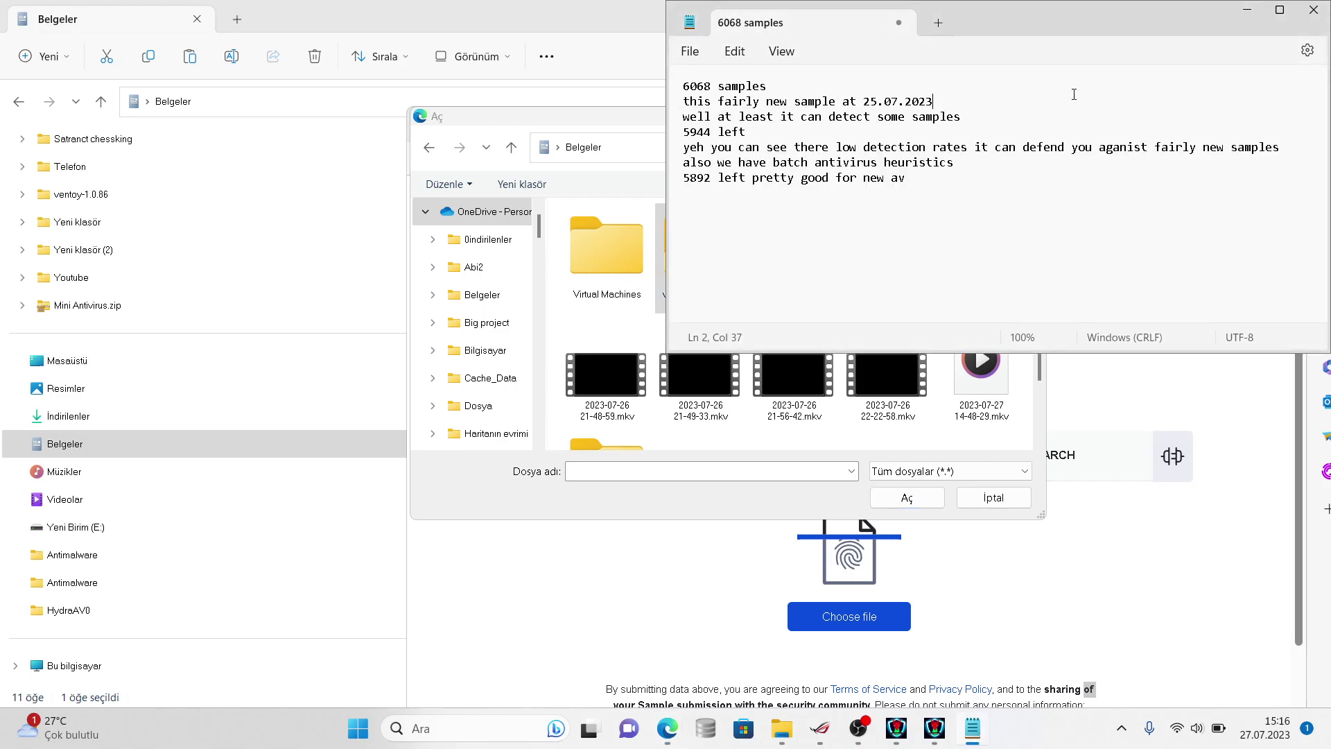
left_click(955, 191)
type("it d")
type("ave 100")
type("% detecti")
type("on rate ")
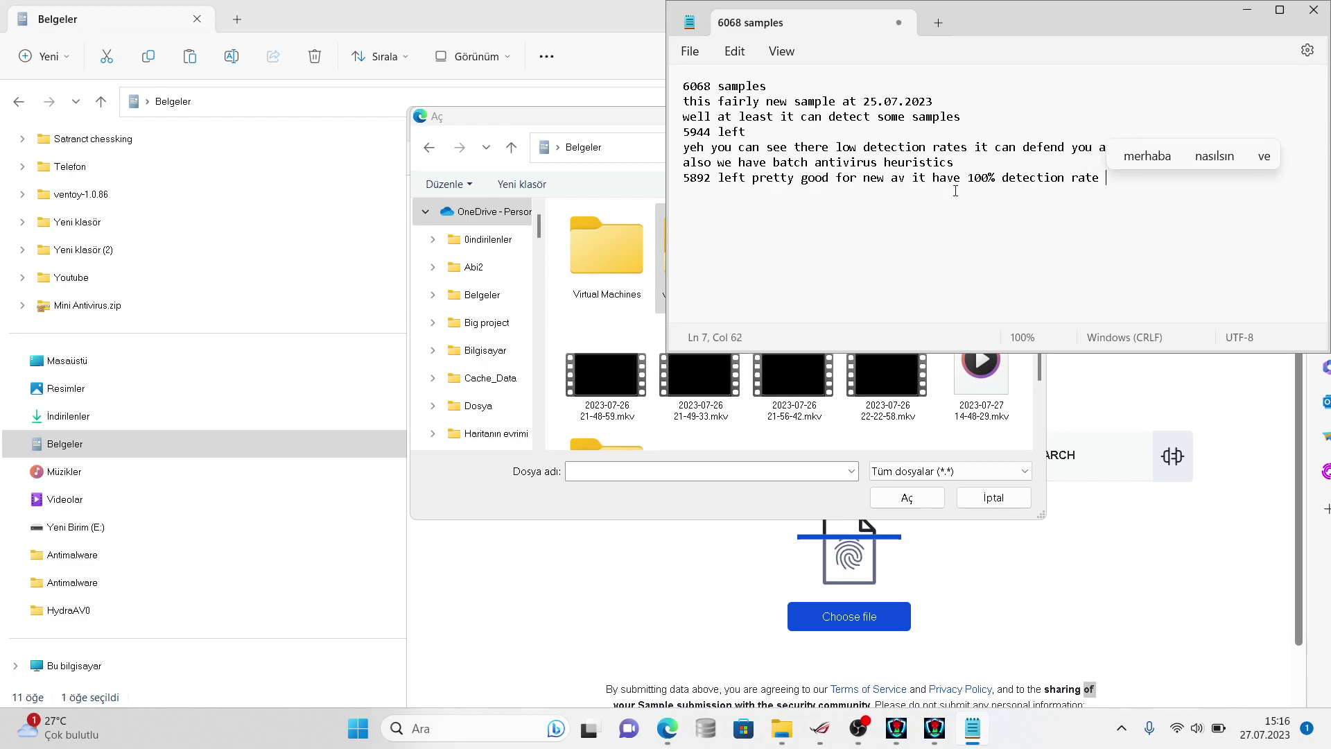
type("aganist f")
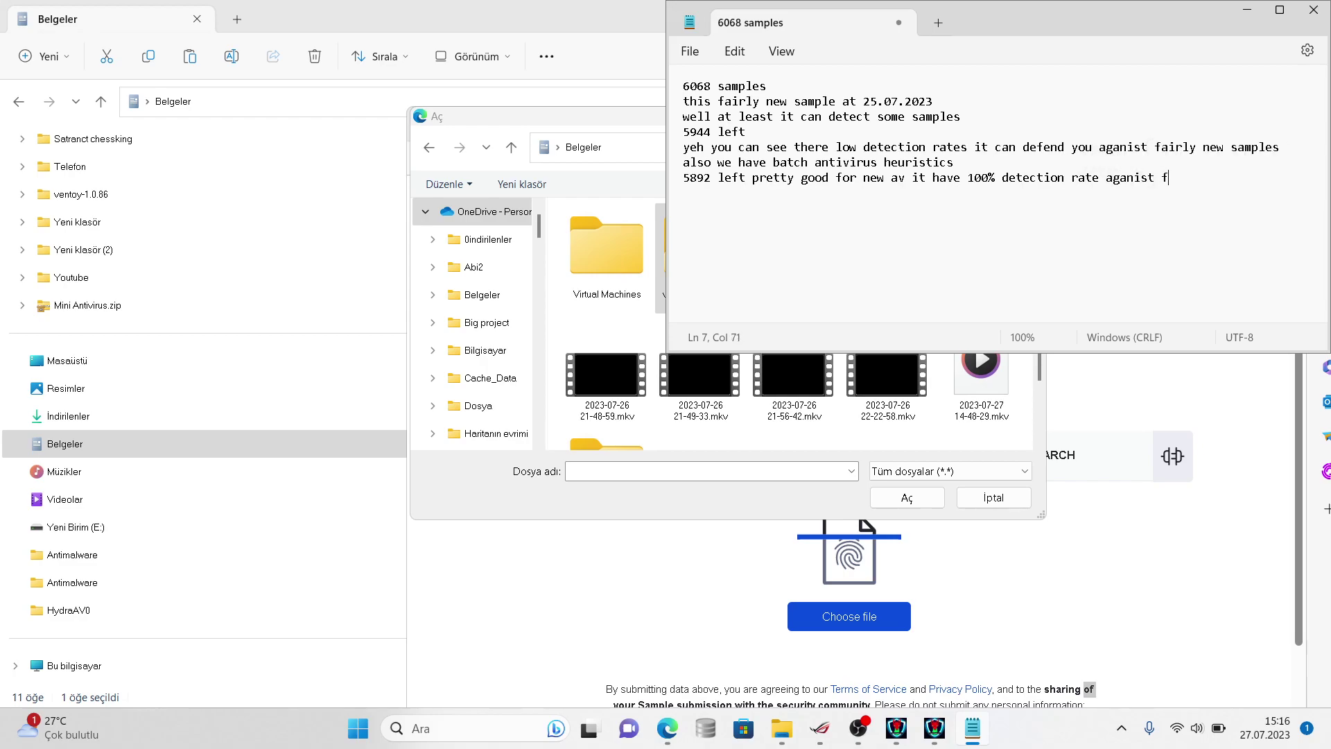
type("airly old samples")
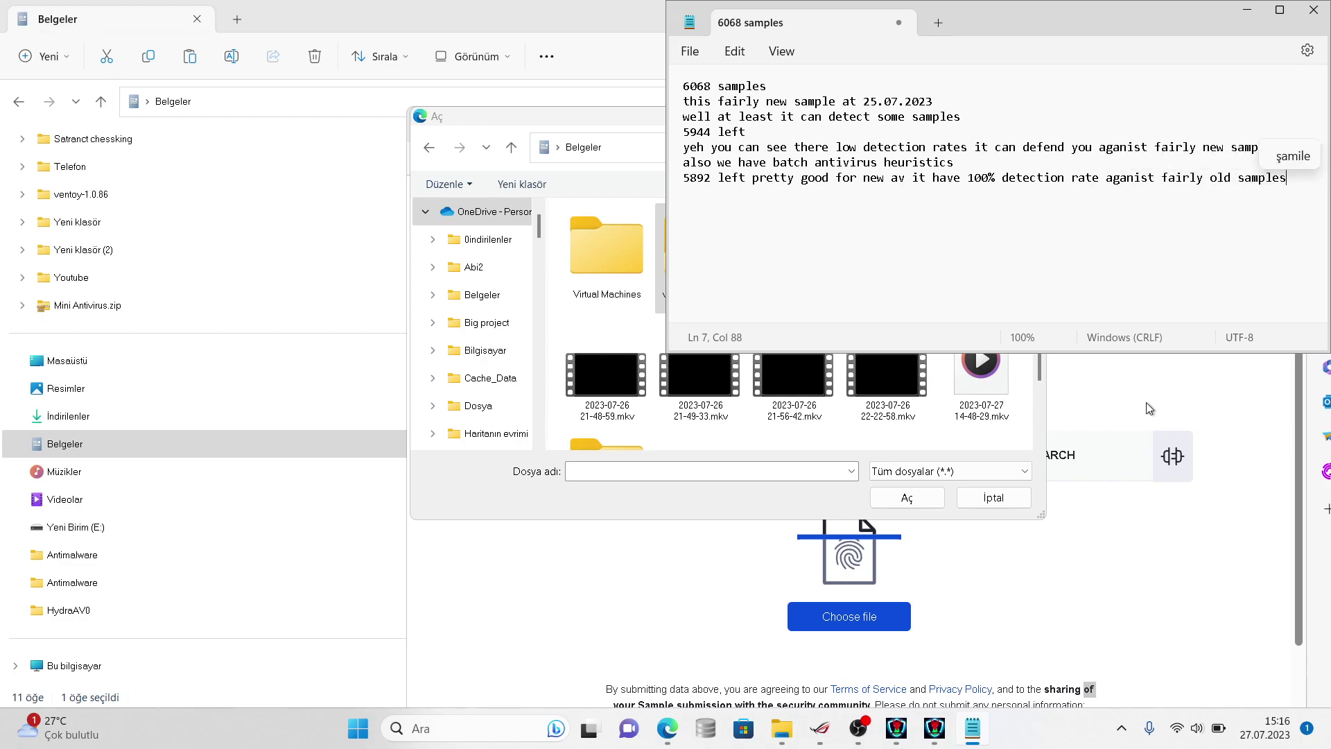
type(" 6000 vir")
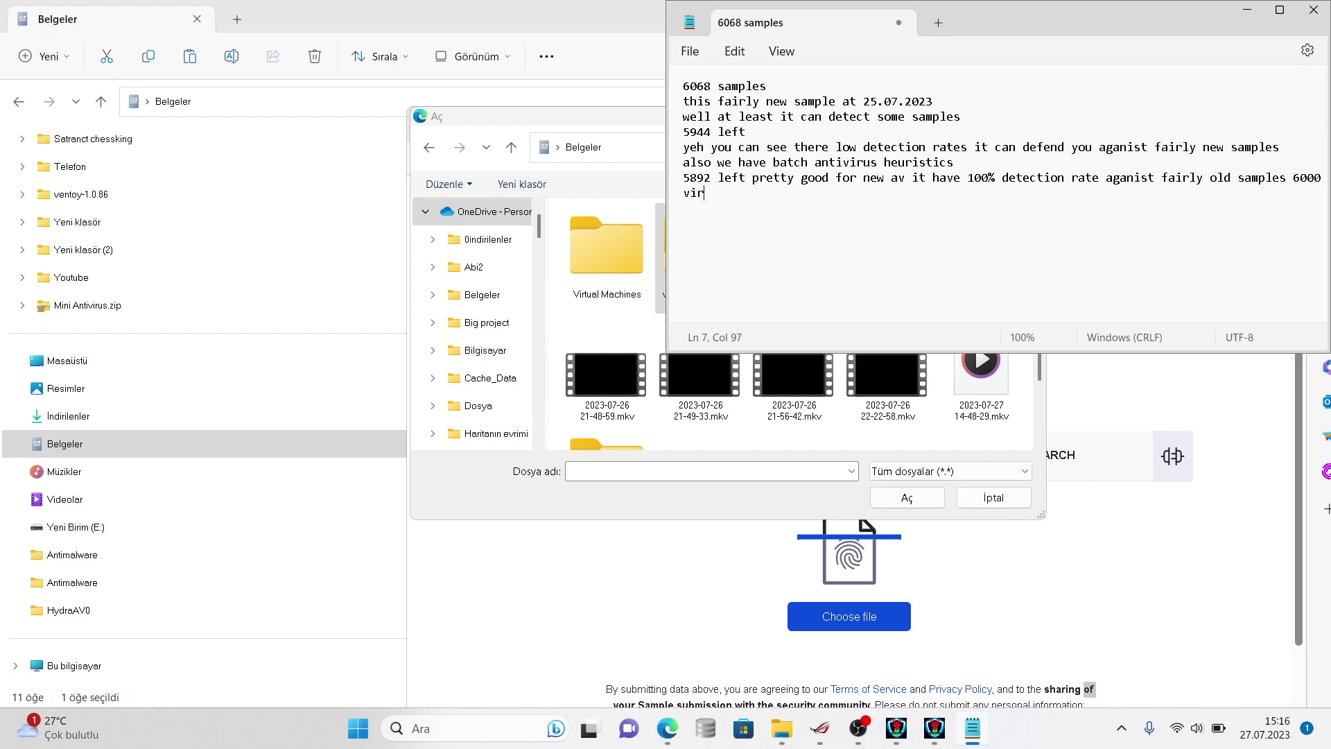
type("uses but windows defender is not")
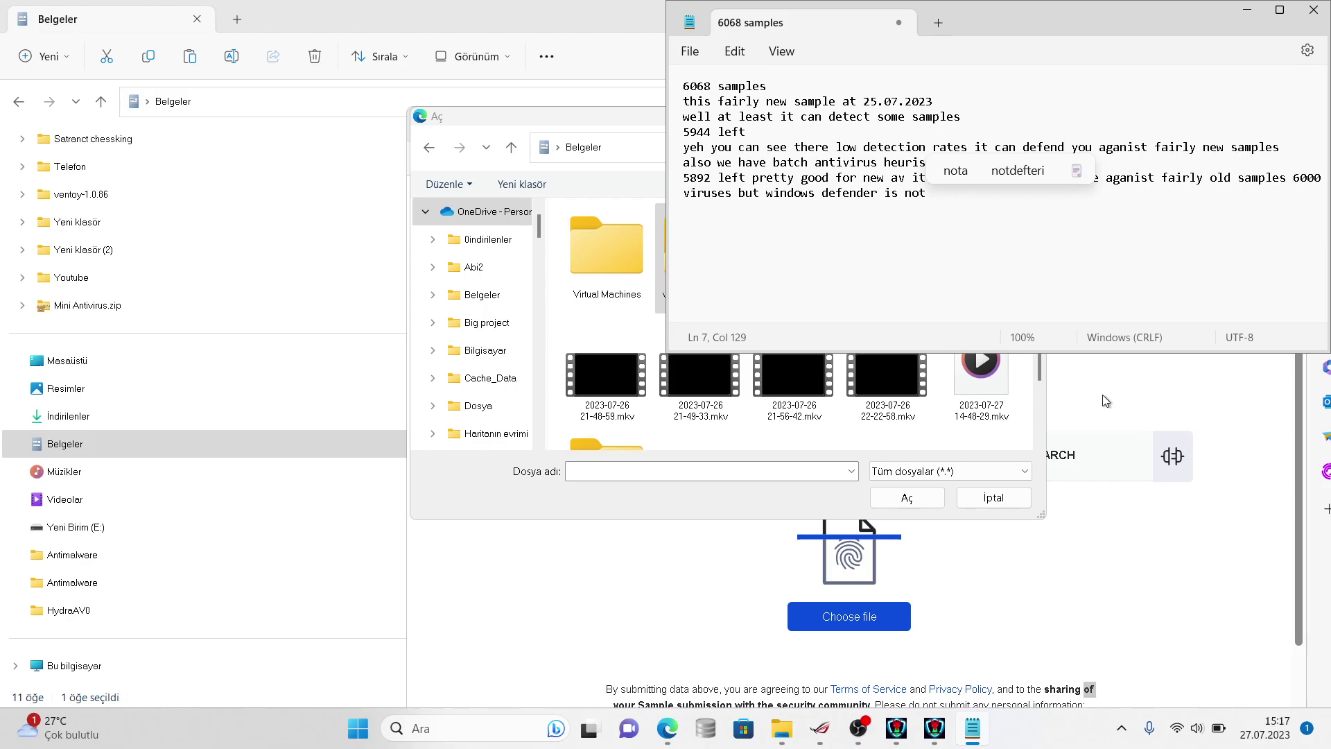
left_click(1102, 392)
- Cancel the file picker and return to the setup2.exe report (26/71 detections)
left_click(991, 497)
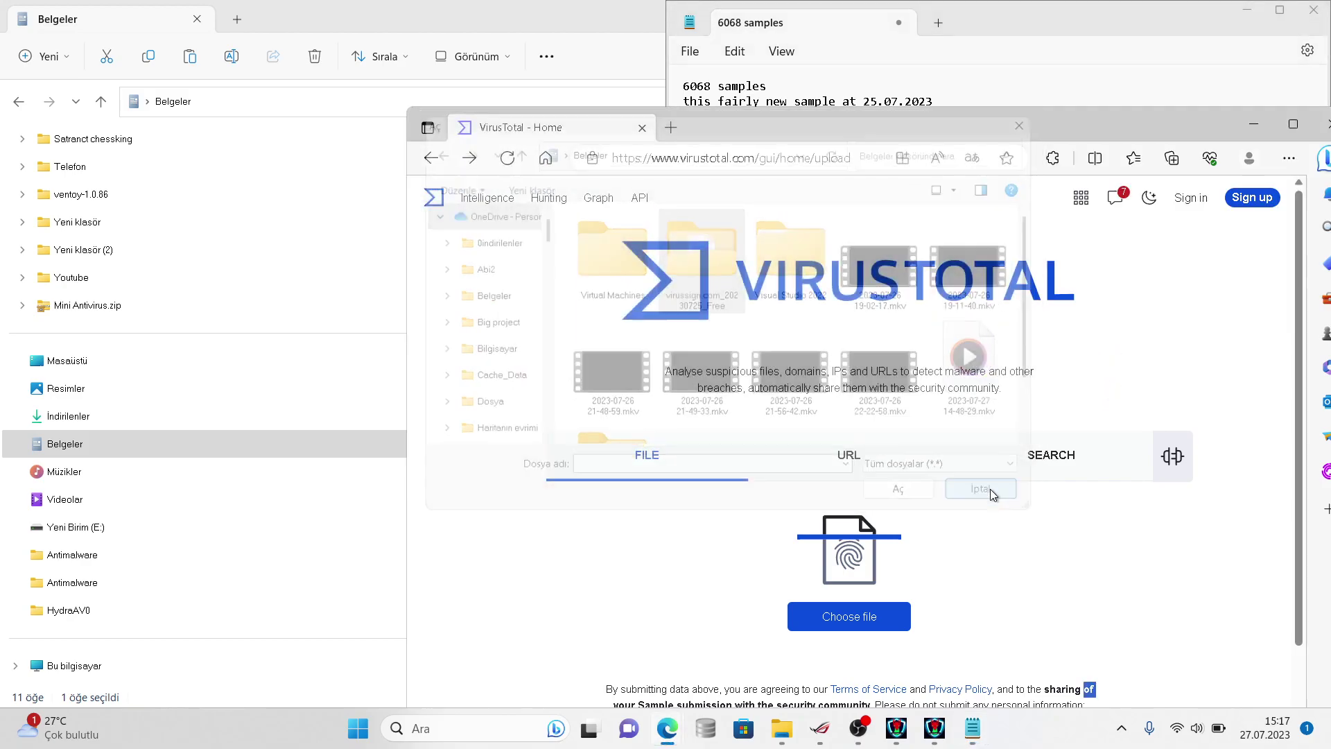
left_click(419, 159)
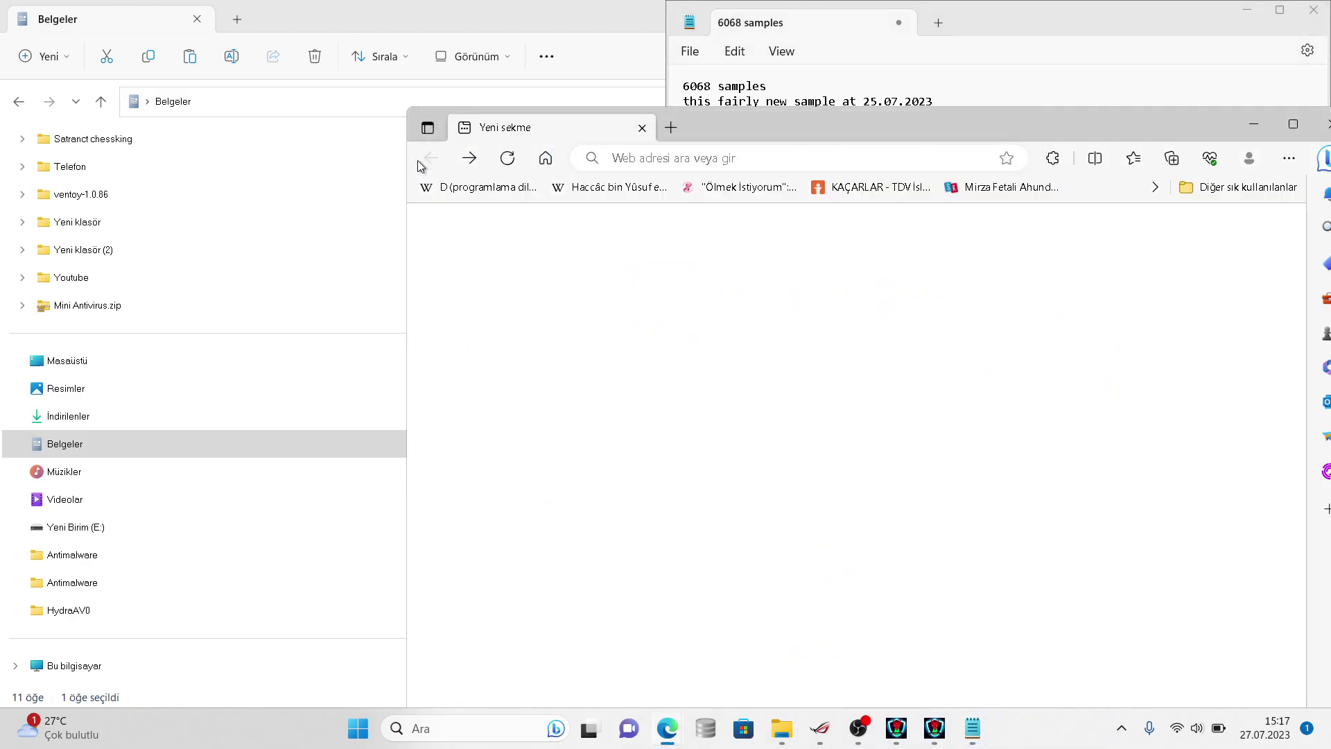
left_click(477, 161)
left_click(609, 247)
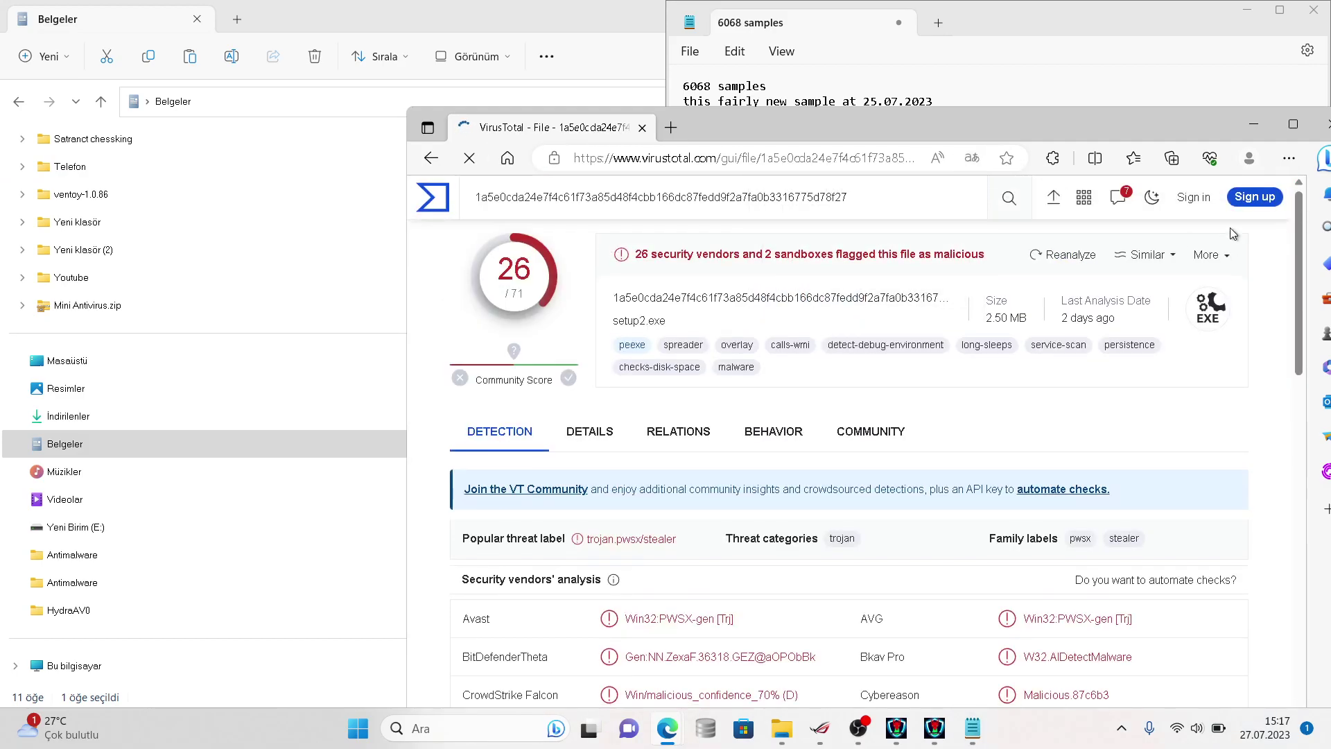
scroll(1224, 237, "down", 5)
- Search the report page for 'microsoft' to find Microsoft's Ransom:Win32/Playlml verdict
left_click(1289, 158)
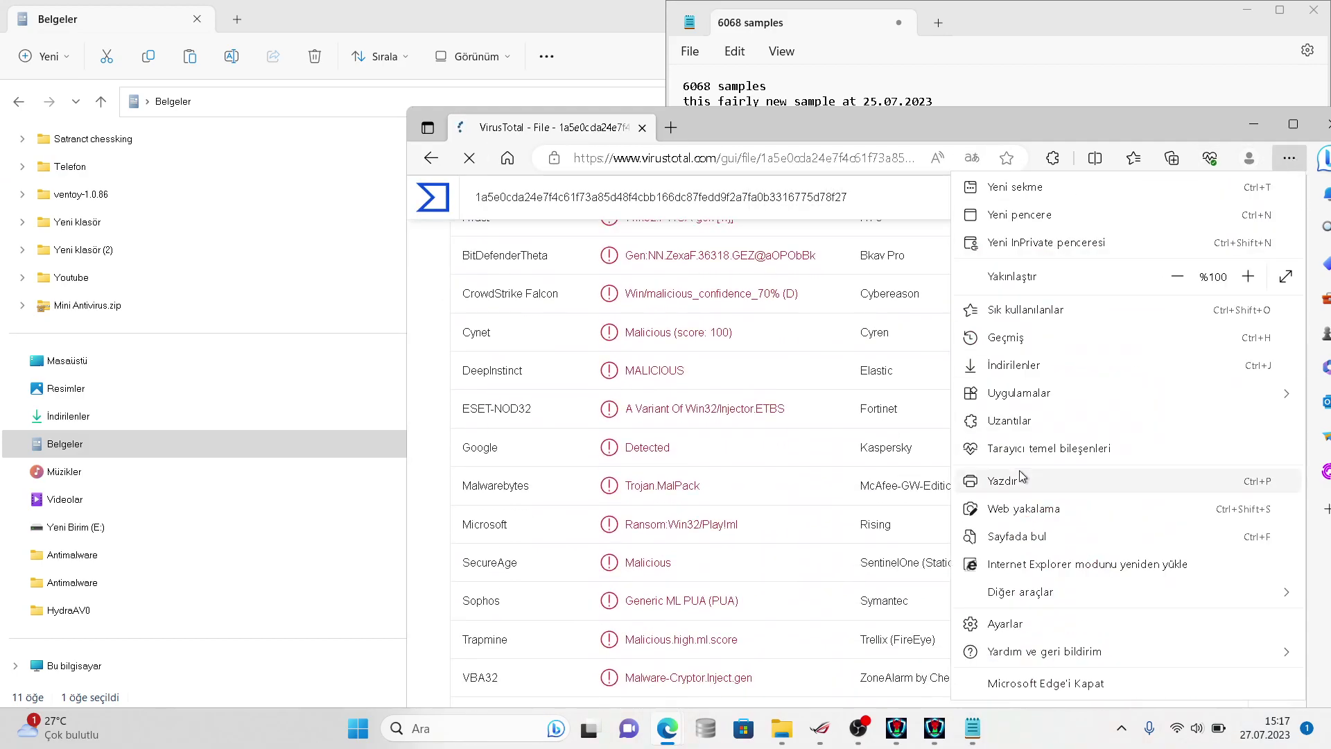
left_click(1009, 536)
type("microsoft")
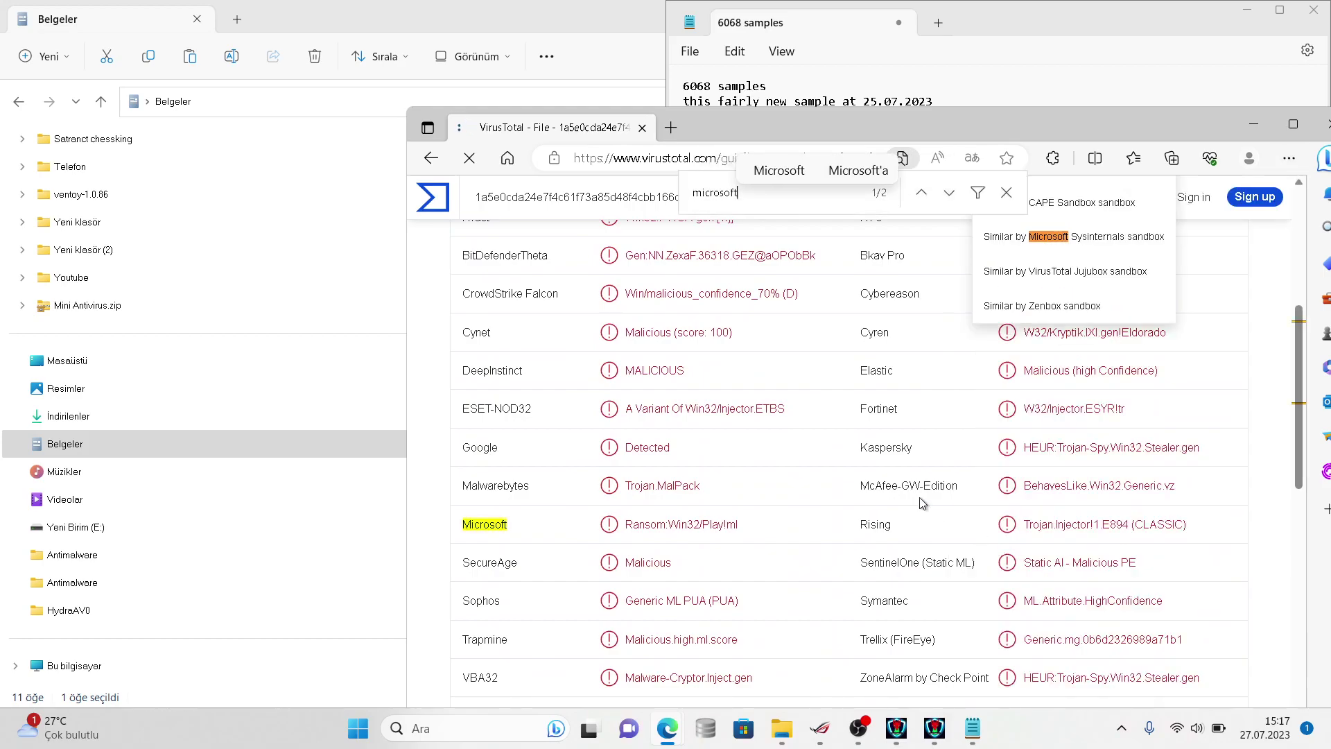
scroll(755, 352, "up", 6)
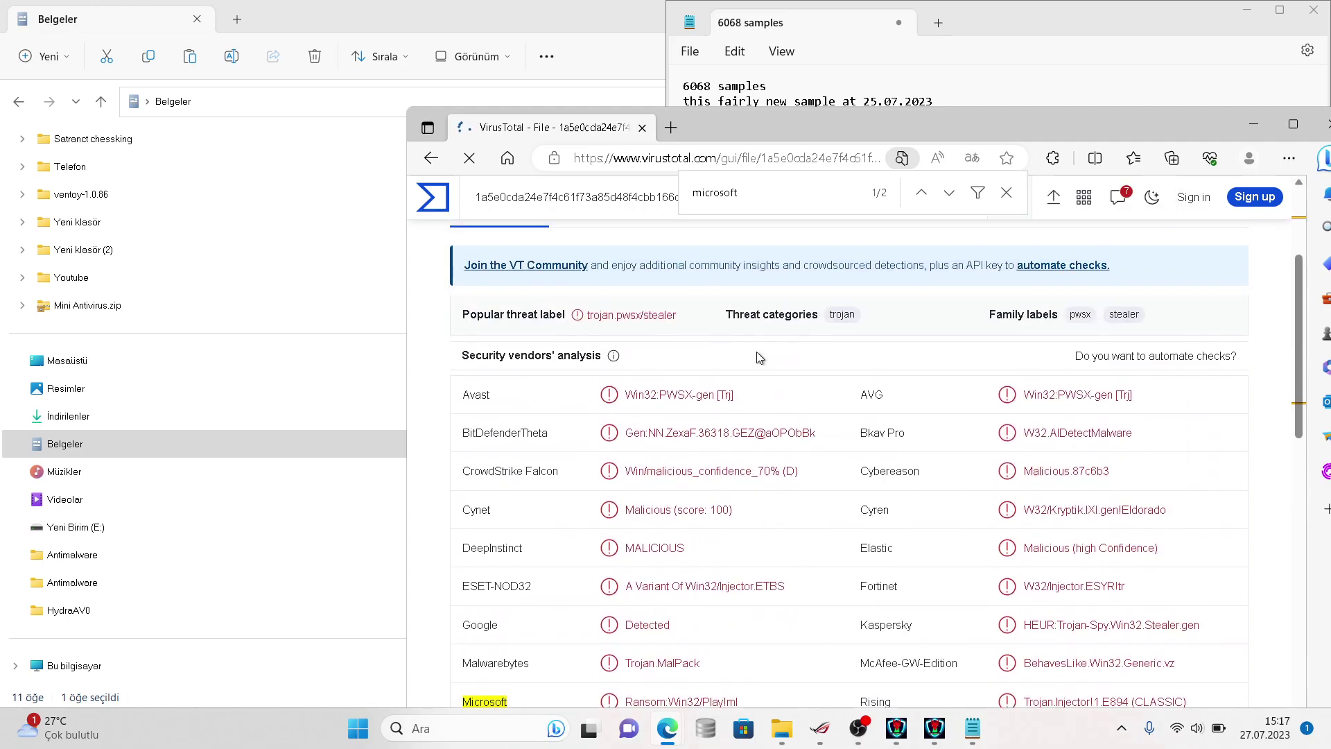
mouse_move(757, 357)
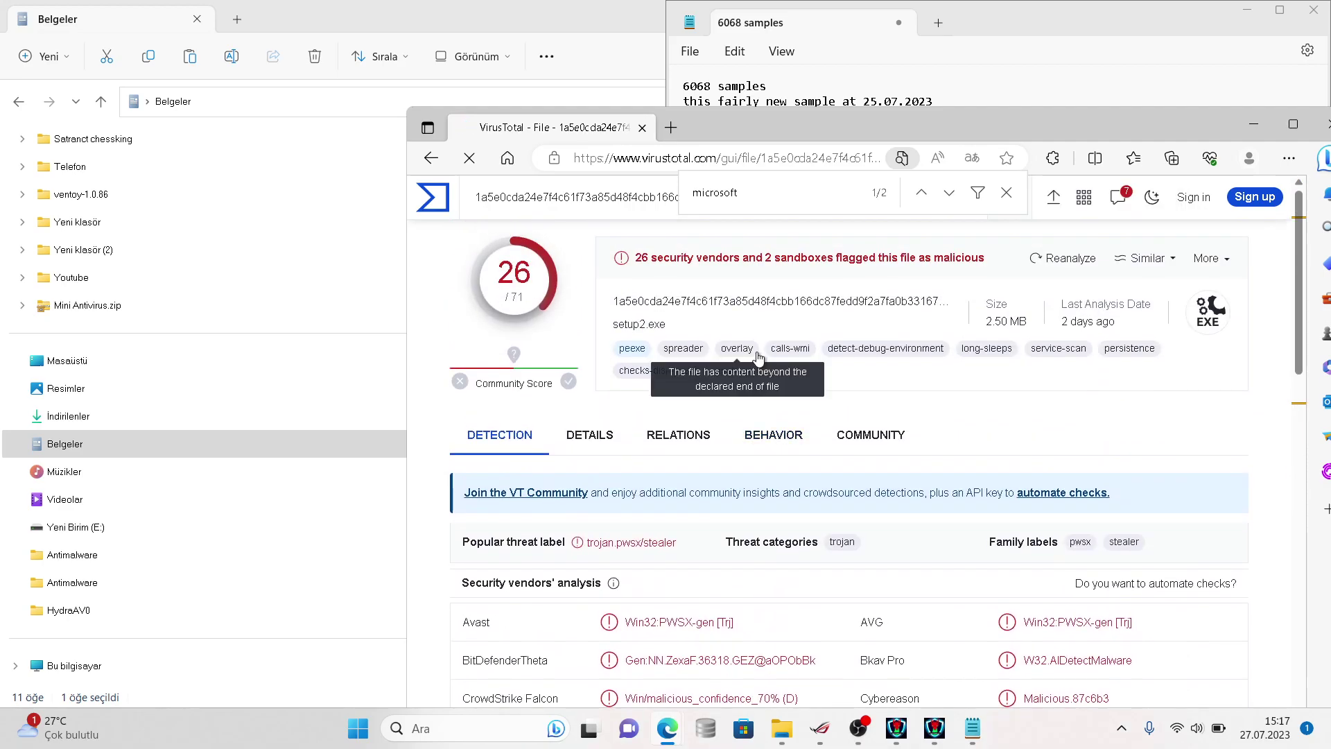
- Run a web search for '6000 virus', dropping the suggested mediafire completion, to get Yandex results
left_click(732, 159)
key("BackSpace")
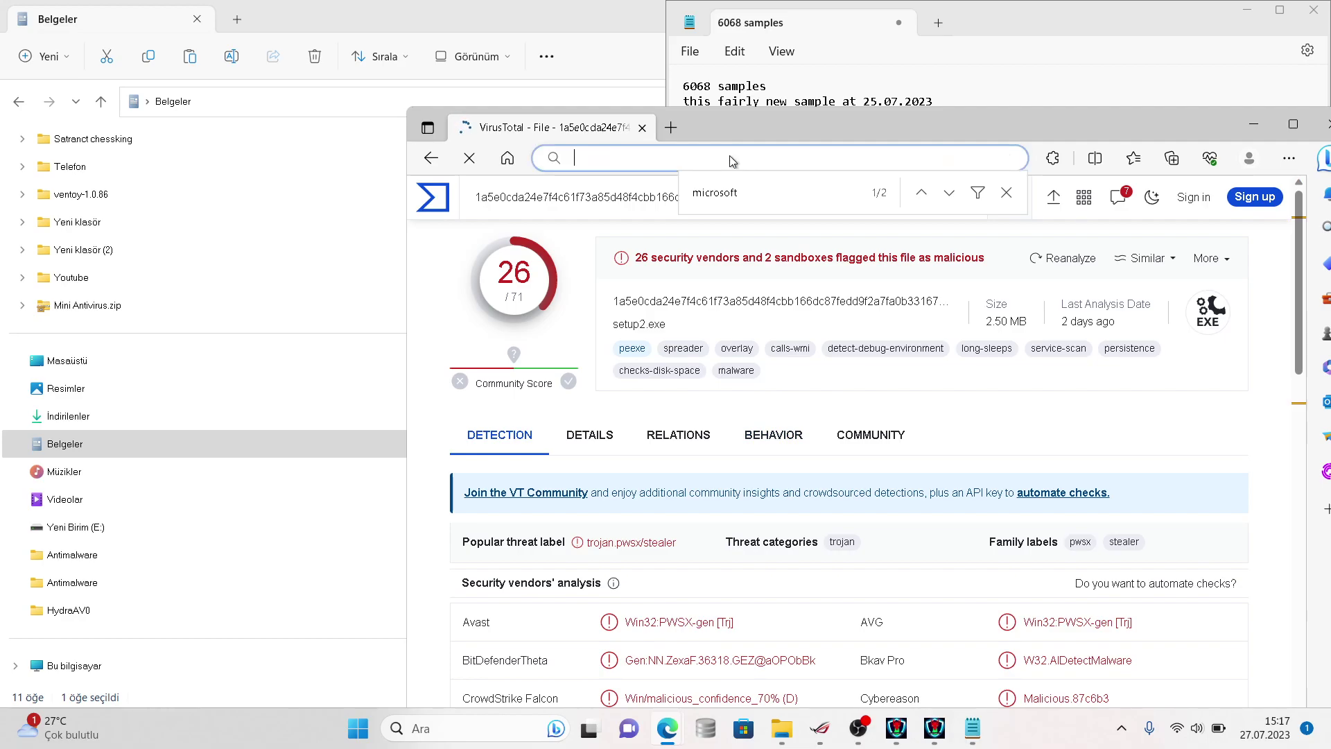
type("600 virus")
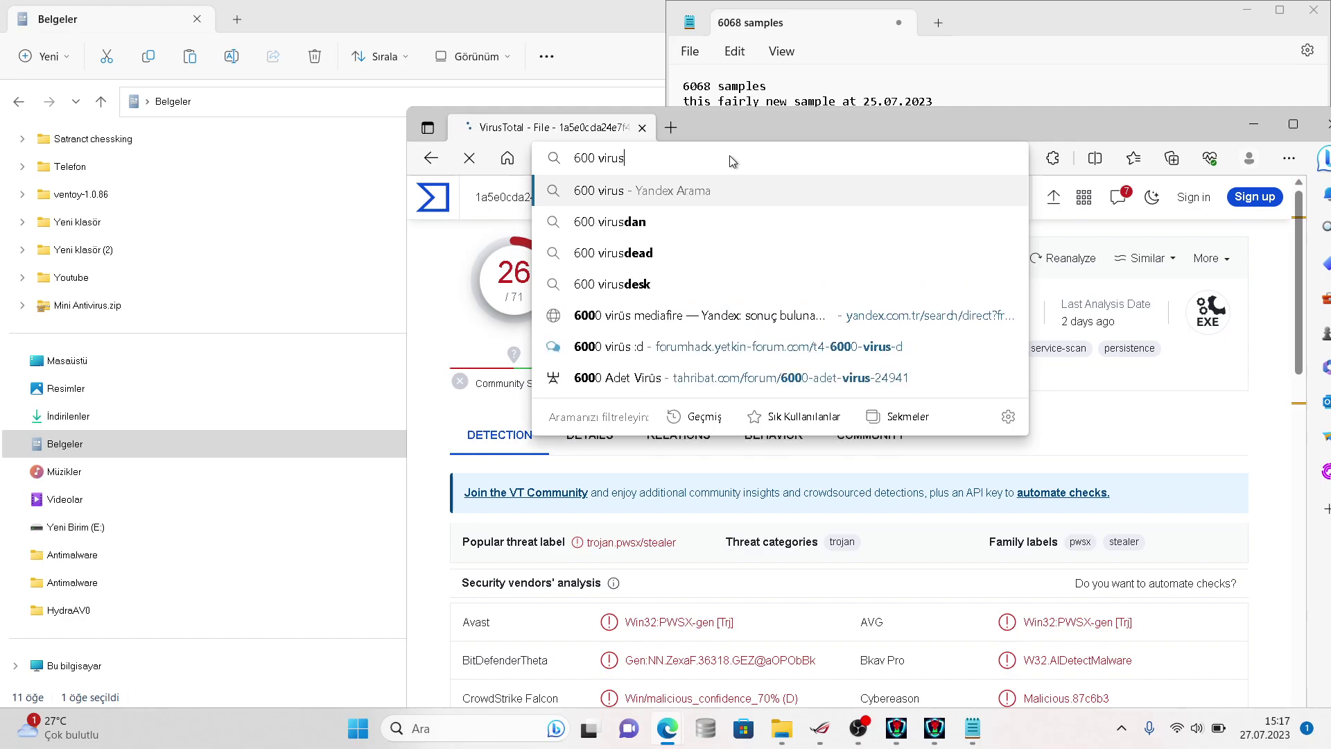
key("Down")
key("Down")
key("Down")
key("Down")
key("ctrl+f")
key("Return")
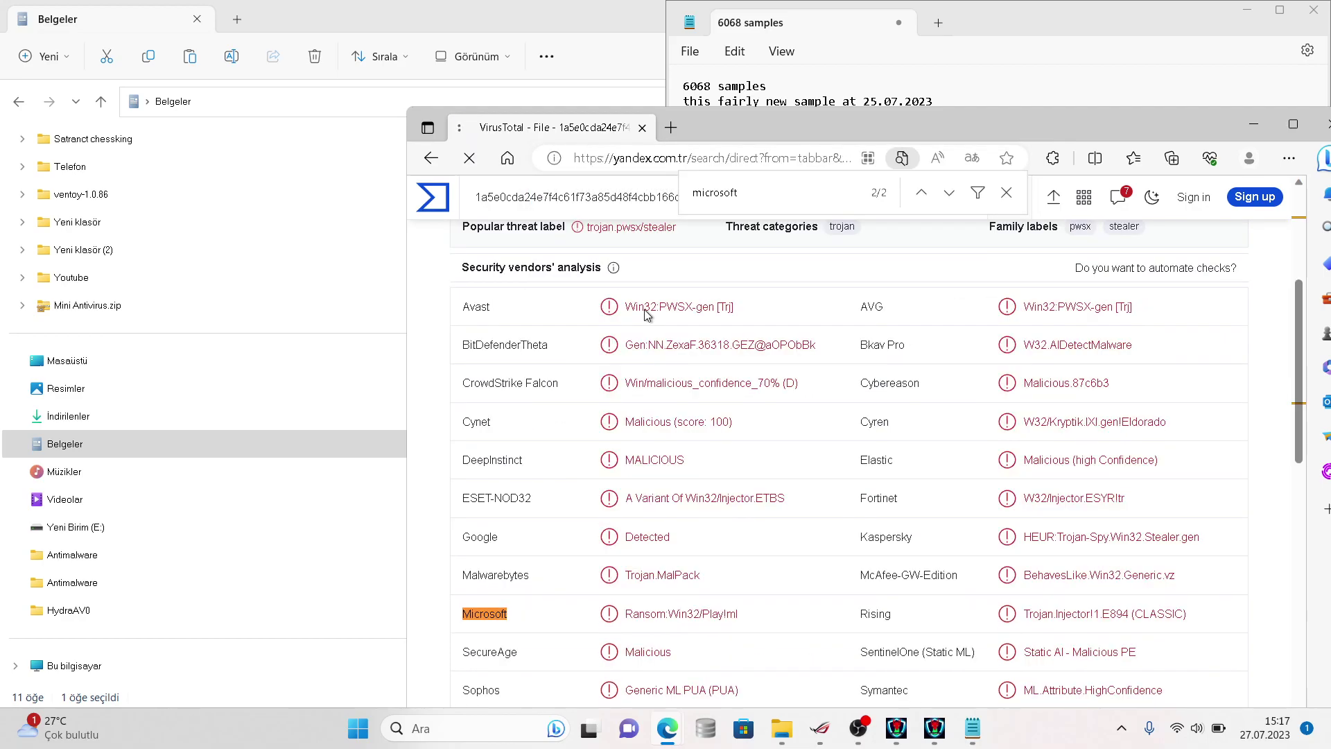
left_click(646, 157)
type("600 ")
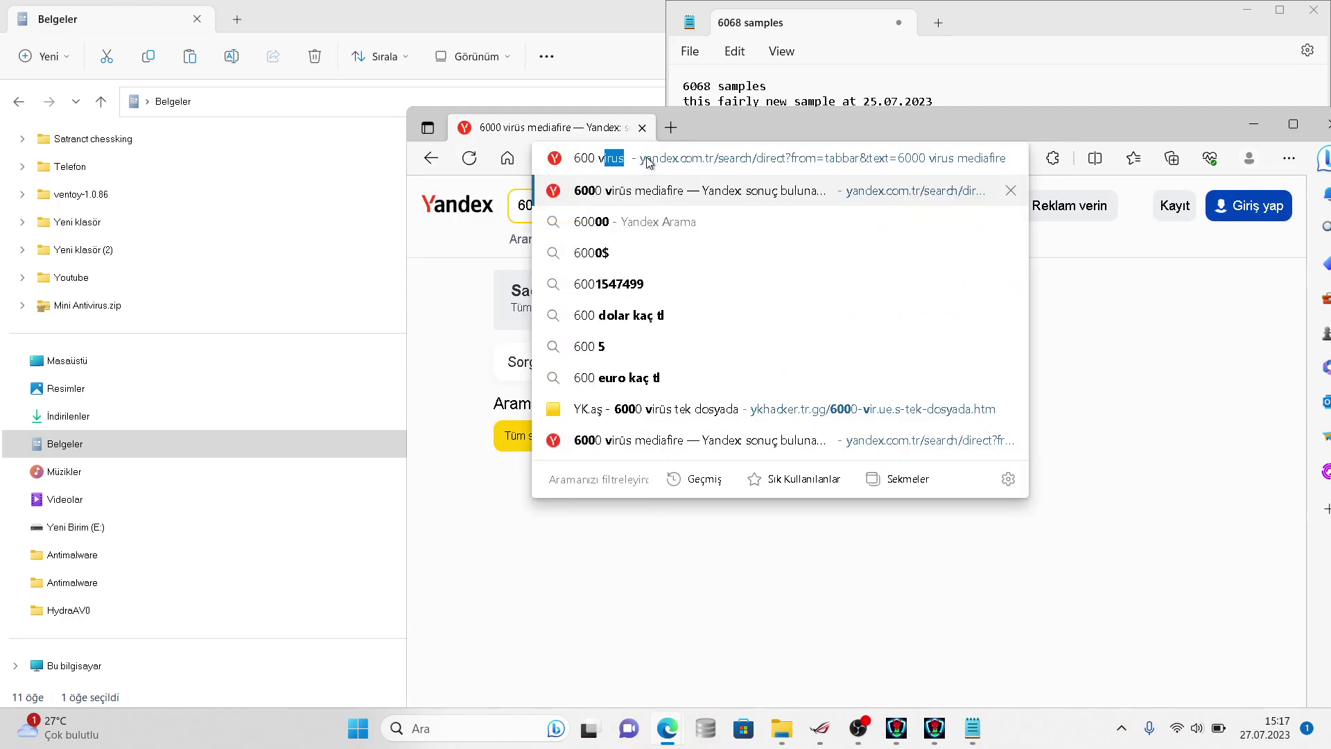
type("virus")
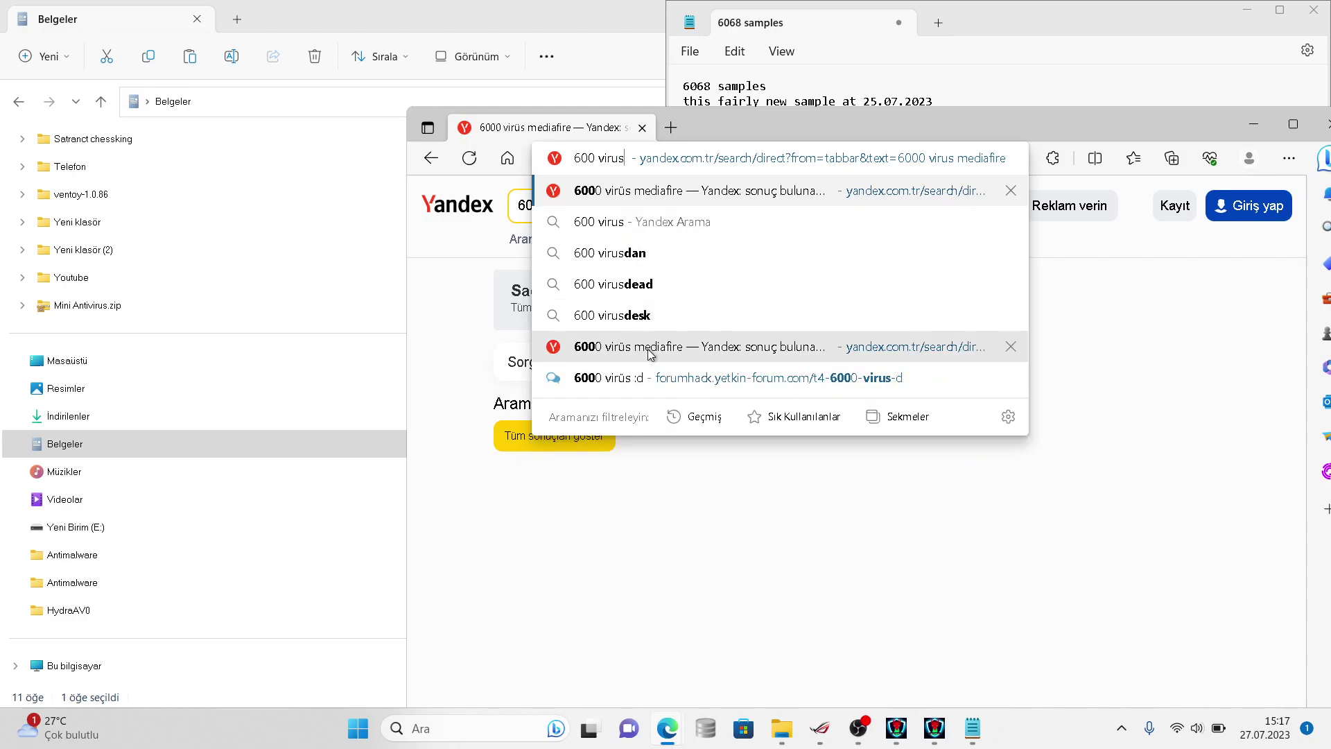
key("BackSpace")
key("BackSpace")
key("BackSpace")
key("BackSpace")
key("BackSpace")
key("BackSpace")
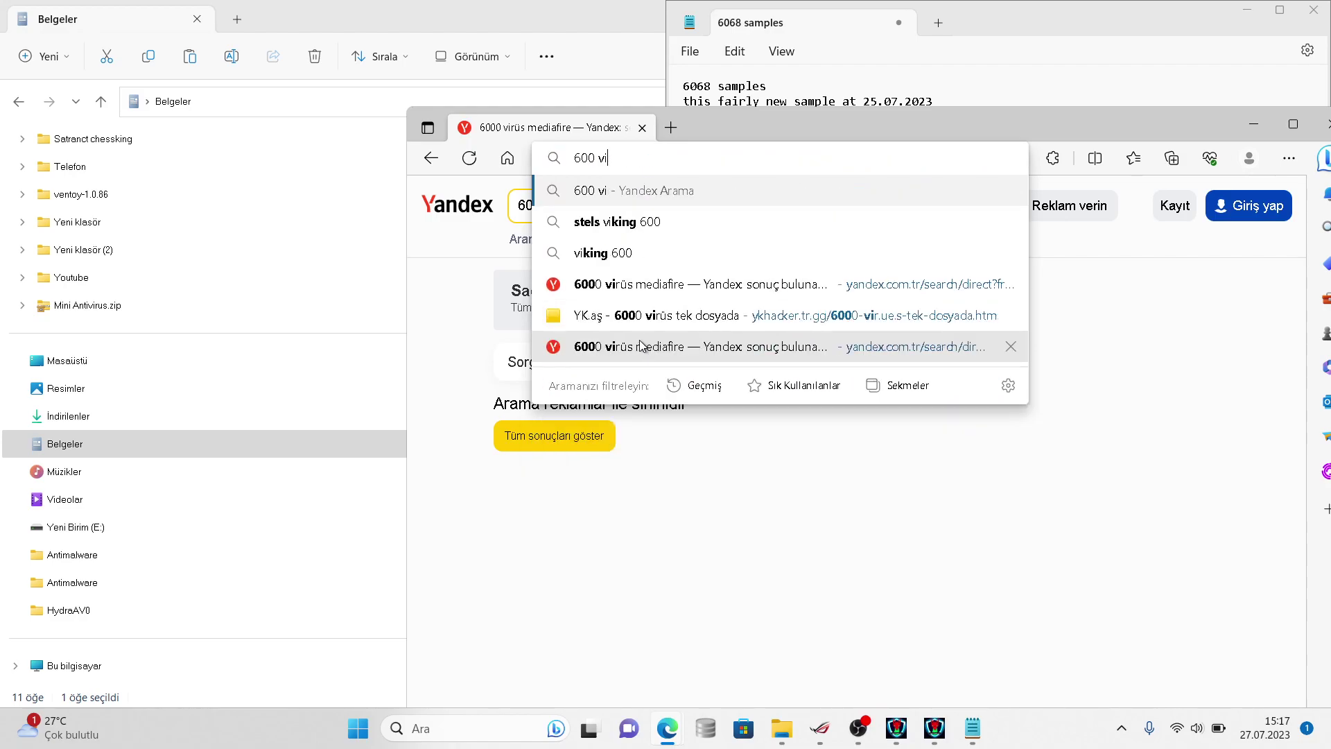
type("0")
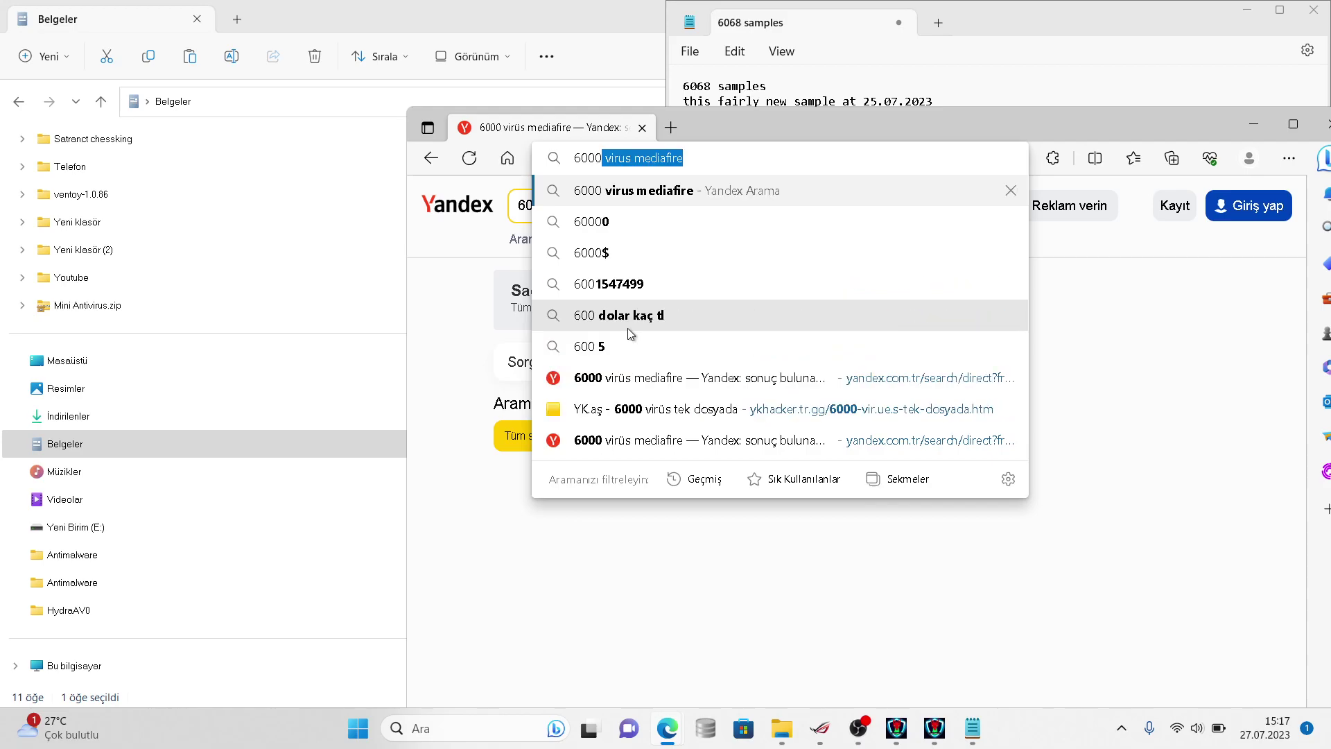
type(" virus")
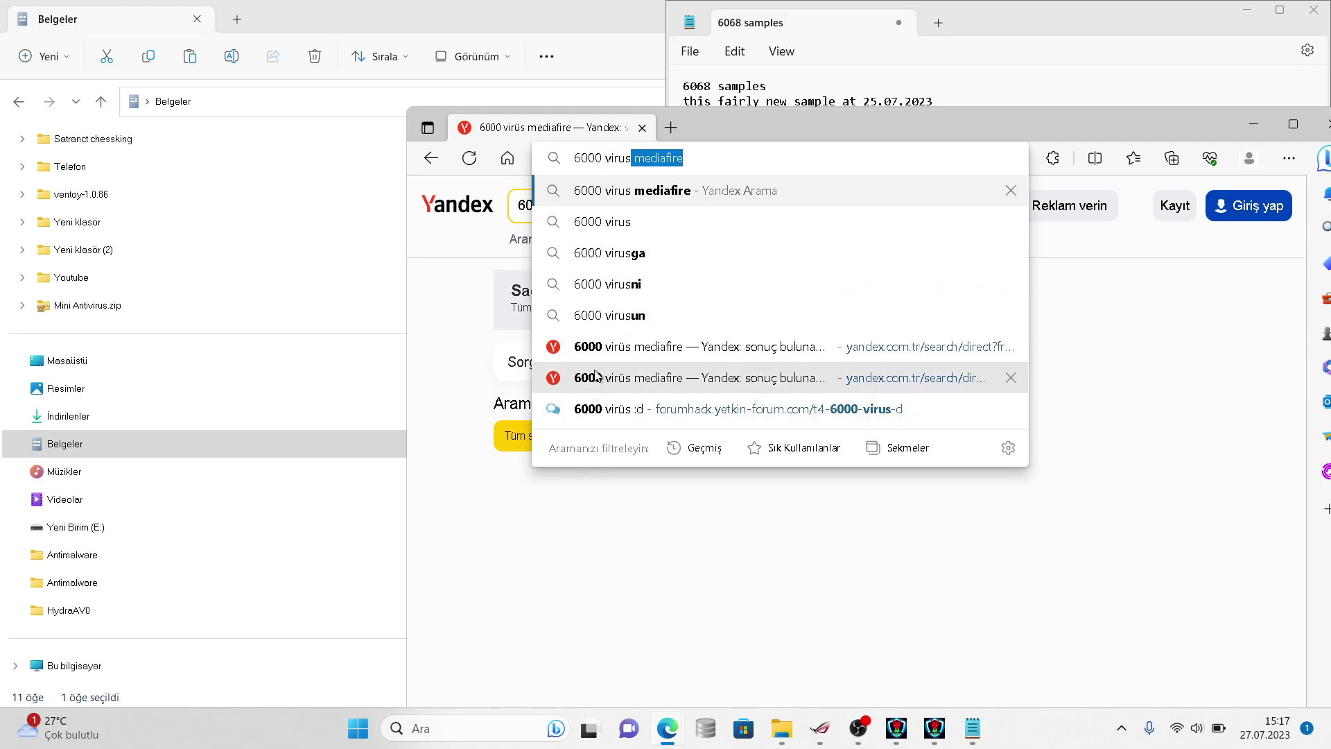
key("Delete")
key("Return")
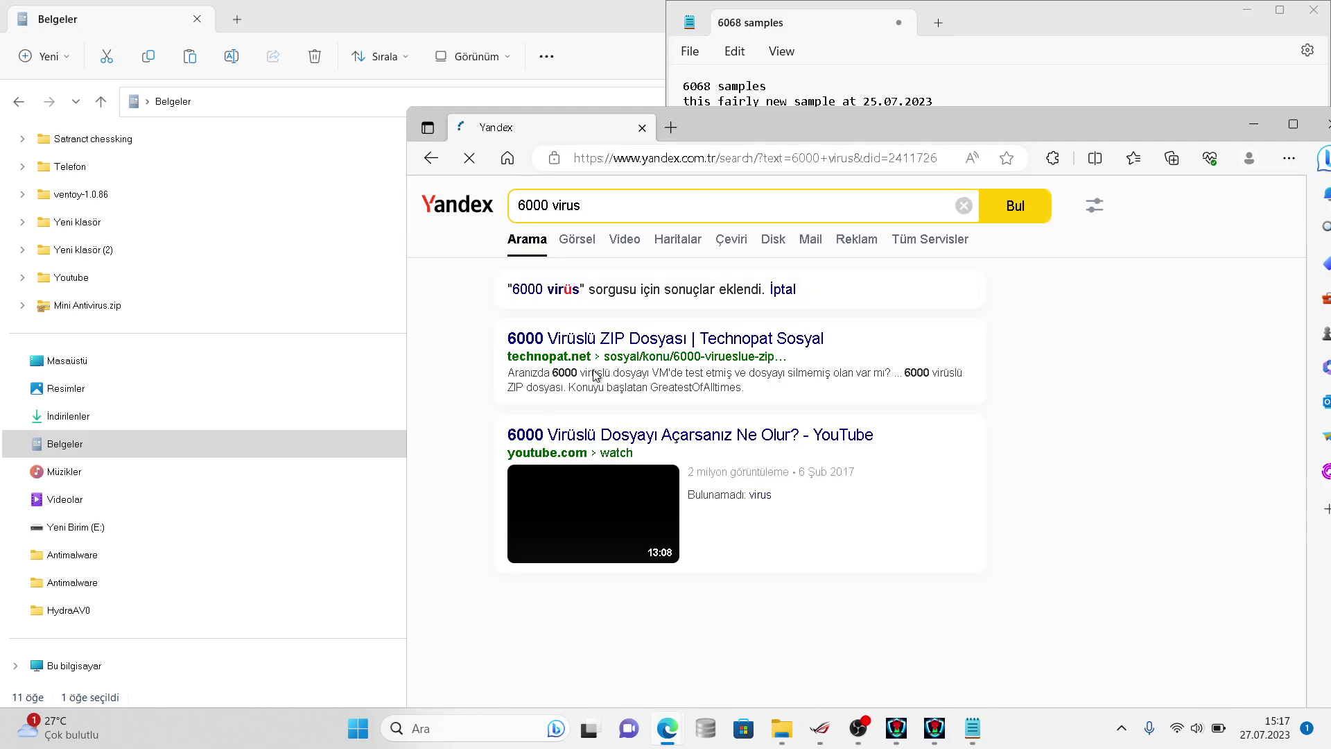
- Open the 'Download Kumpulan 6000 Virus PC' result in a new tab, then return to the notes' last line
scroll(580, 255, "down", 10)
scroll(603, 238, "down", 13)
scroll(603, 239, "up", 5)
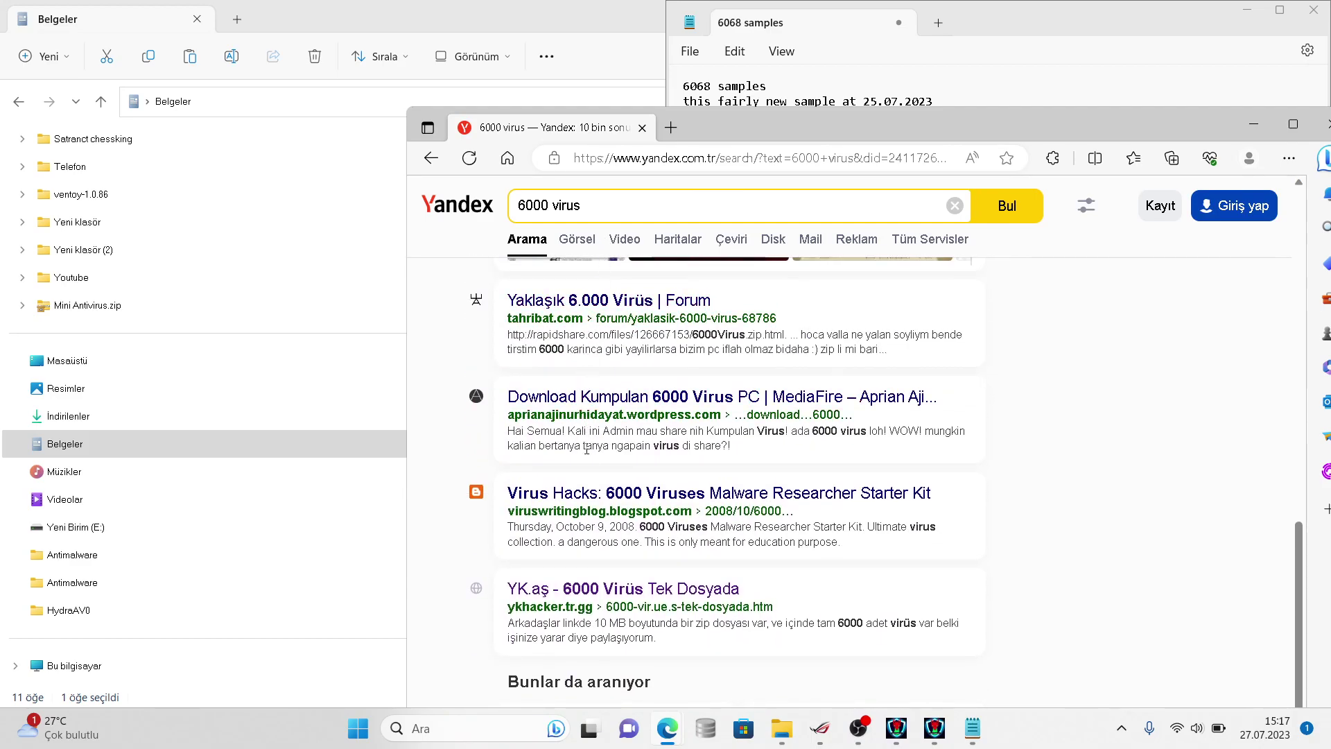
scroll(586, 430, "down", 2)
scroll(596, 395, "up", 1)
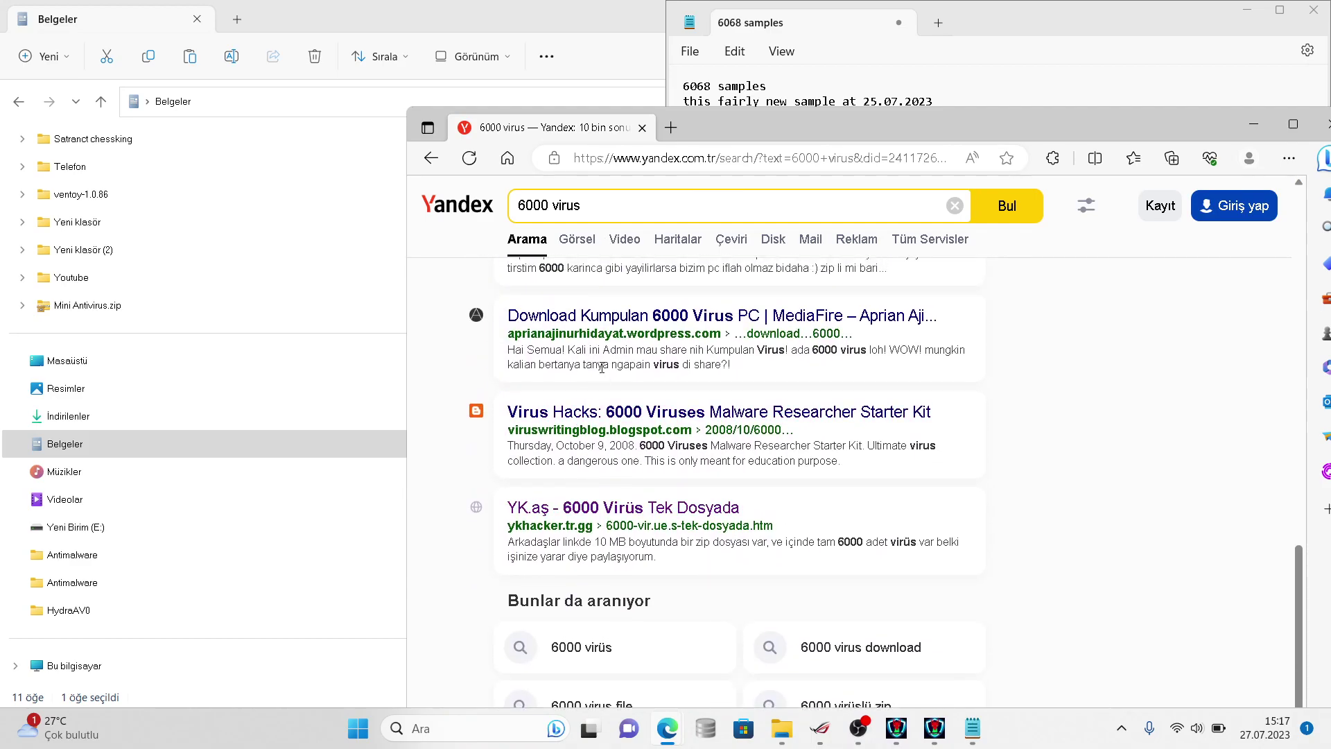
left_click(607, 316)
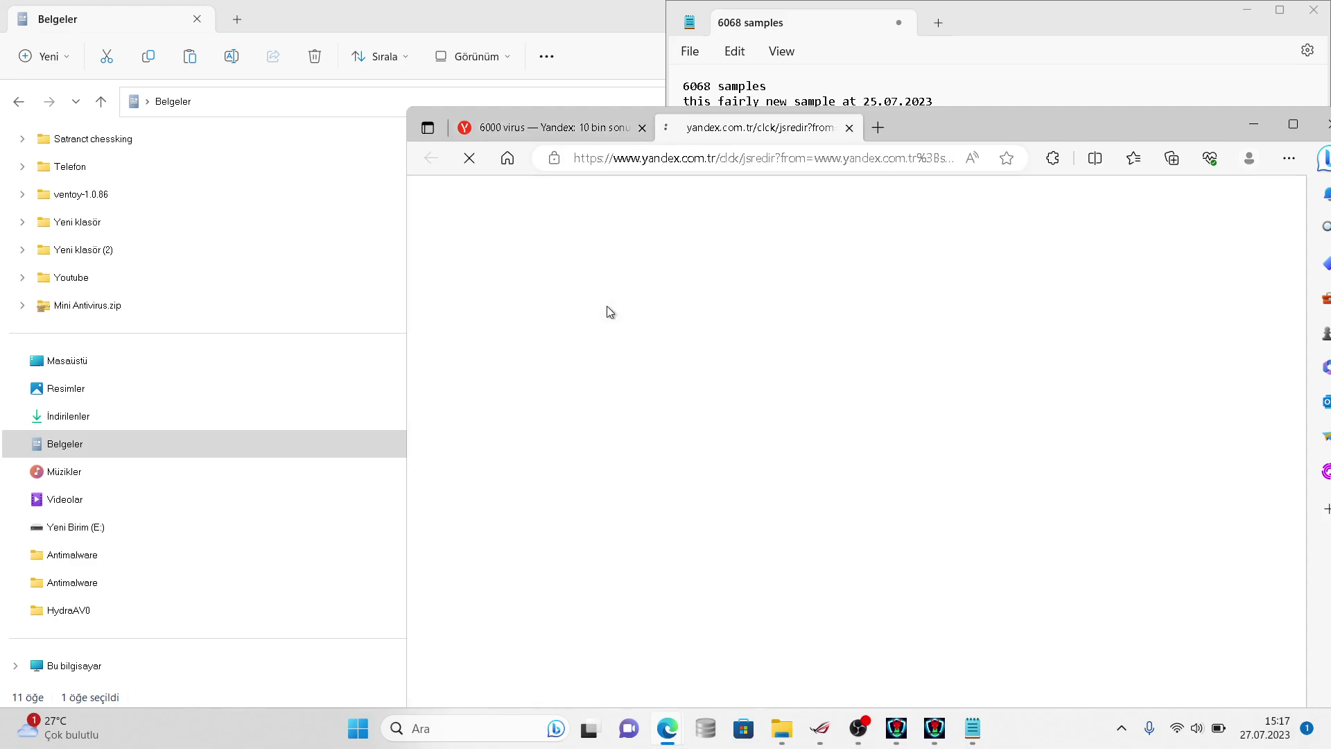
left_click(972, 89)
left_click(964, 195)
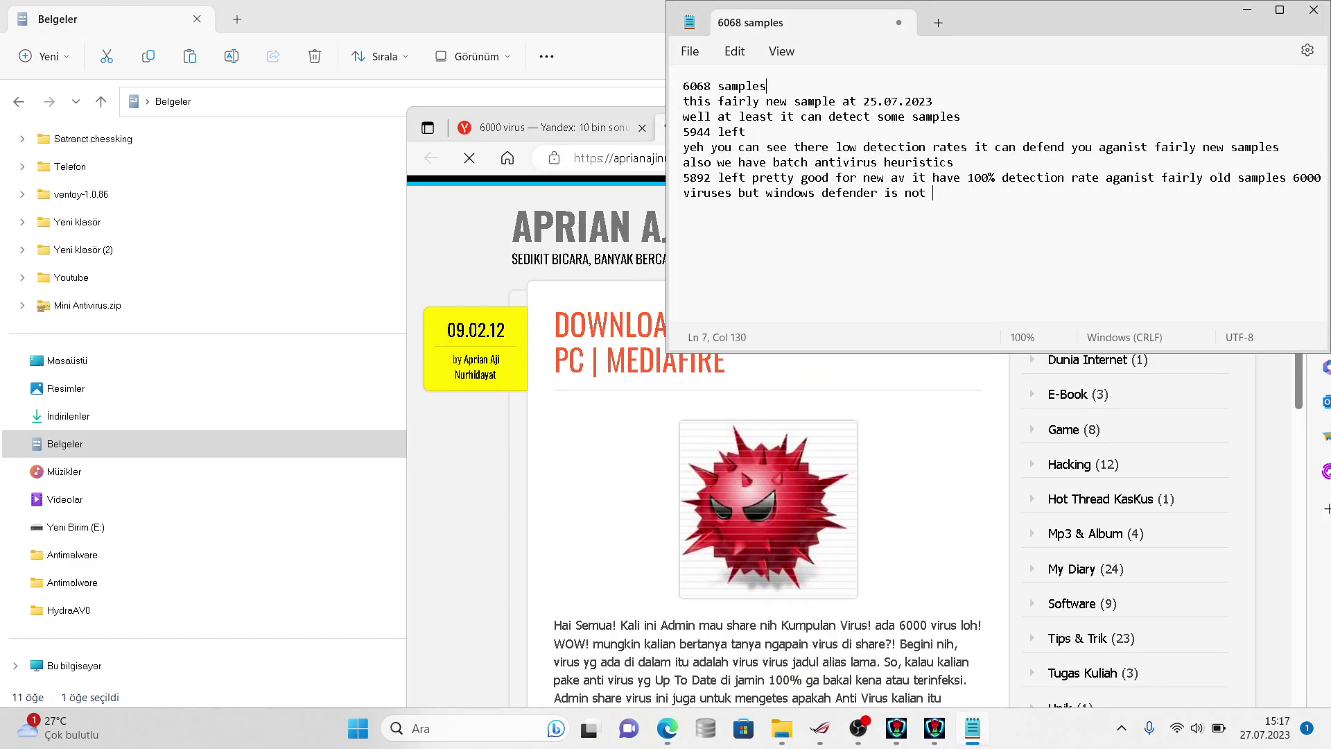
- Append 'here is it it have 100% detection rate aganist fairly old samples' and scroll the download page
type("here is it it have 100% detection rte")
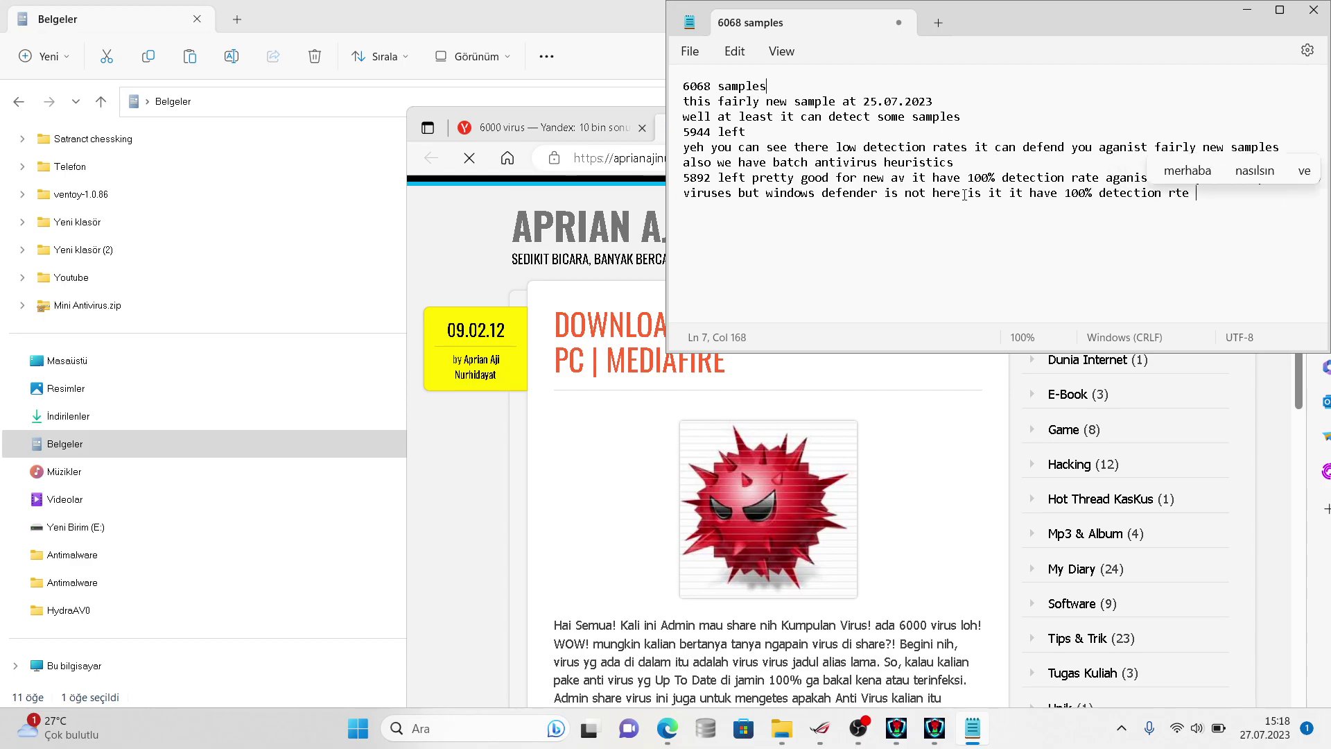
key("BackSpace")
key("BackSpace")
key("BackSpace")
type("ate aganist fairl")
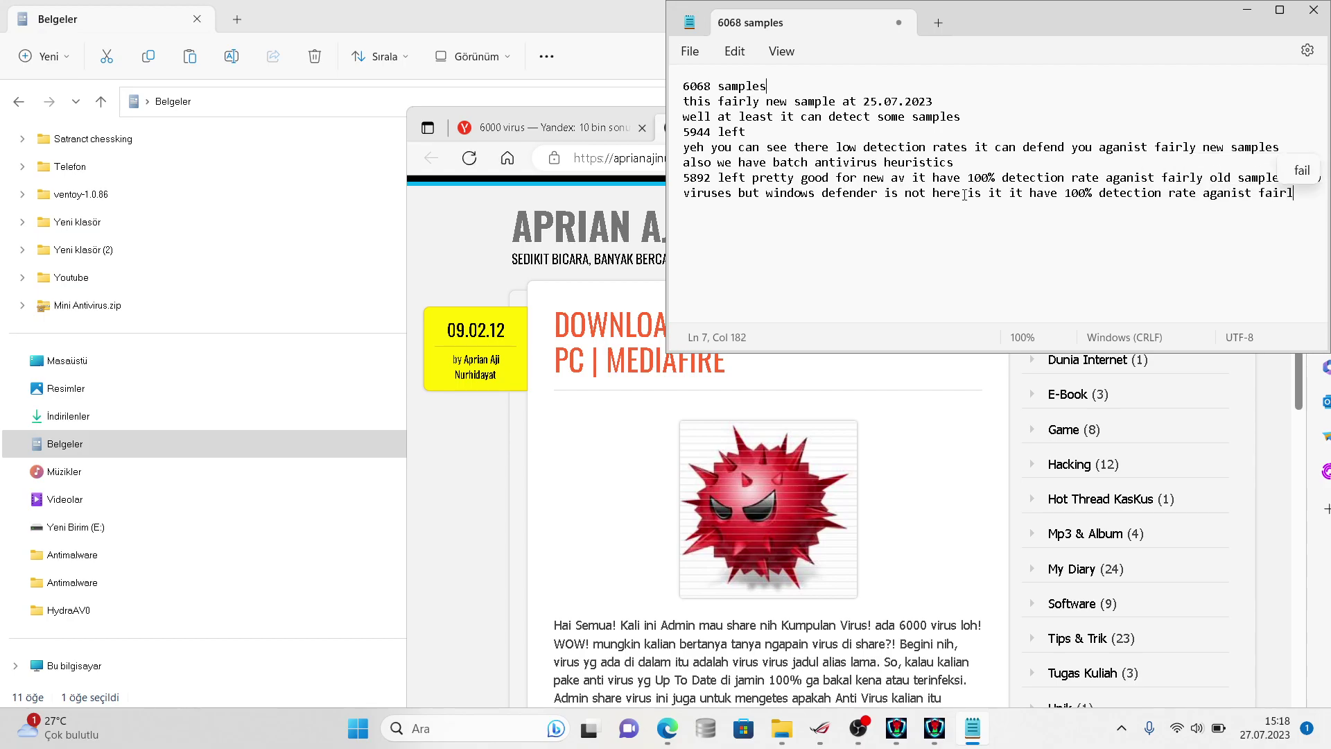
type("y old samples")
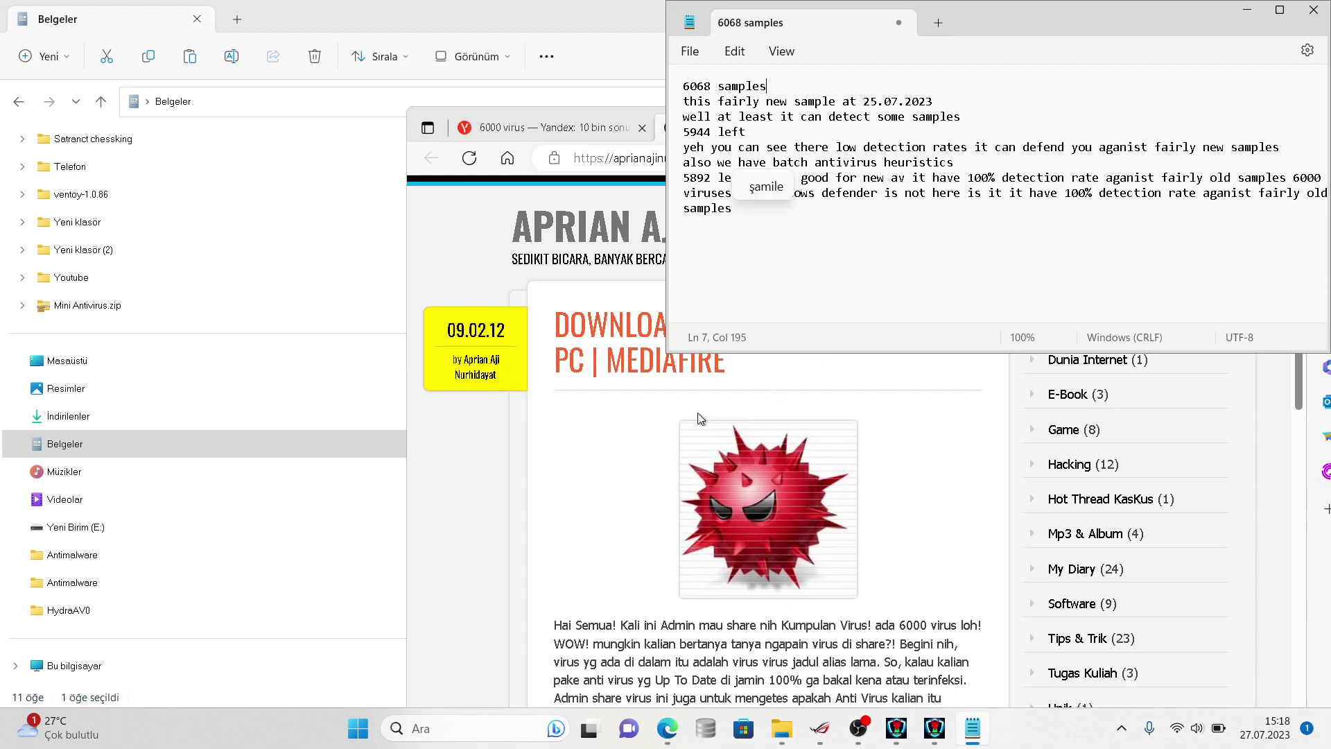
left_click(660, 418)
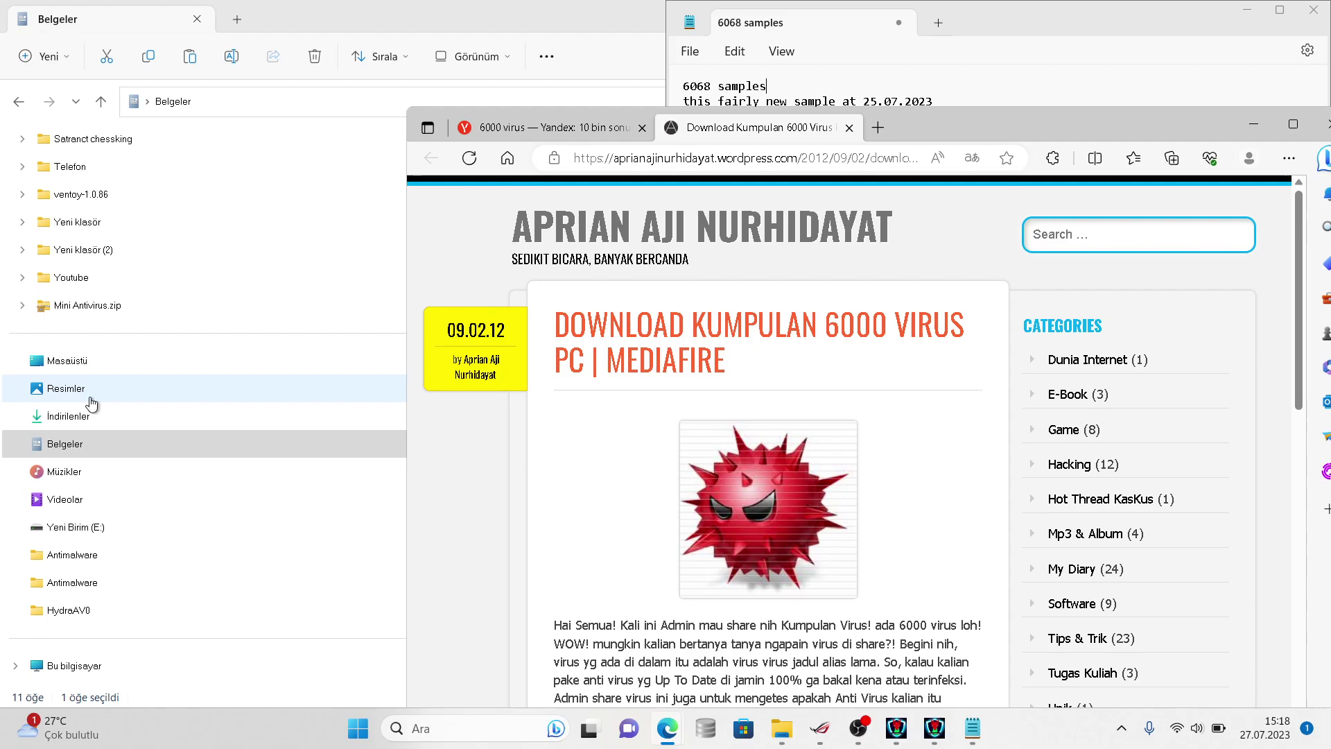
key("Down")
key("Down")
key("Down")
key("Down")
key("Down")
key("Down")
key("Down")
key("Down")
key("Down")
key("Down")
key("Down")
key("Down")
key("Down")
key("Down")
key("Down")
key("Down")
key("Down")
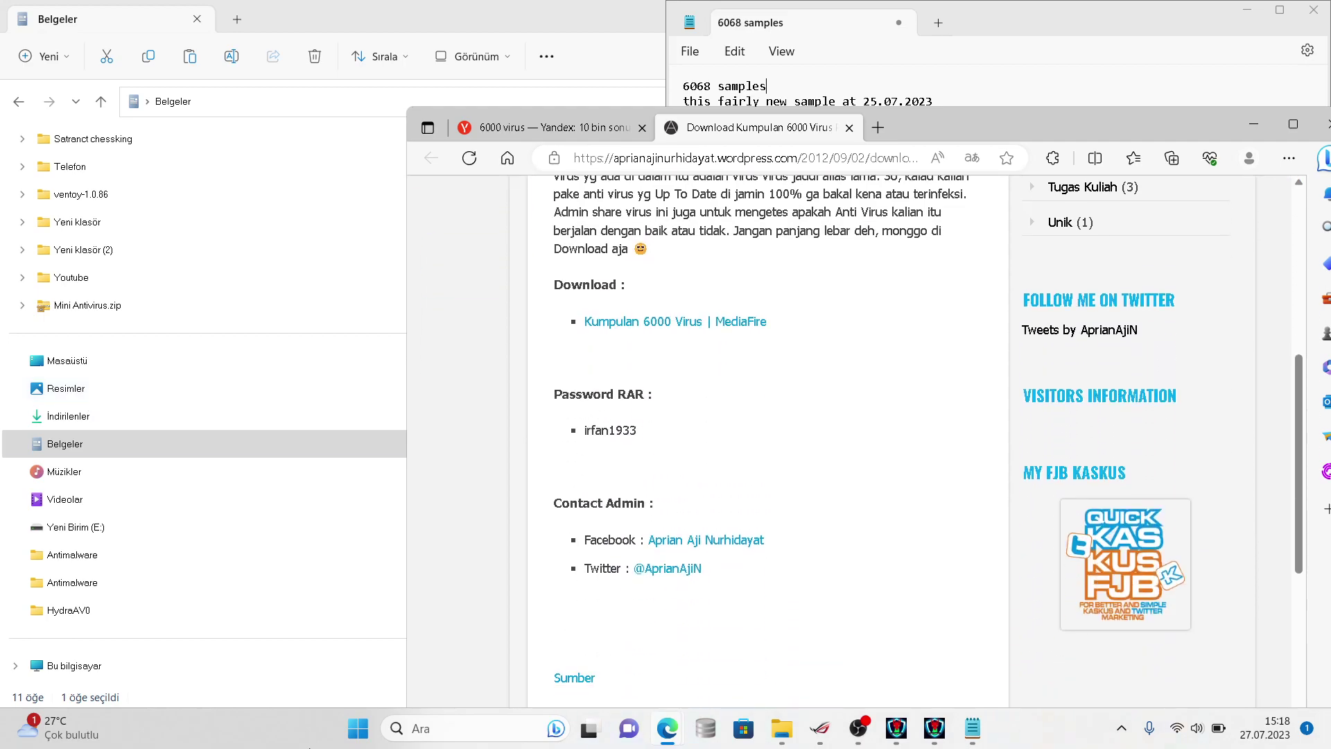
- Check the HydraAV scan at 31% and note 'it going to 50% pretty slow scanning for av'
left_click(889, 721)
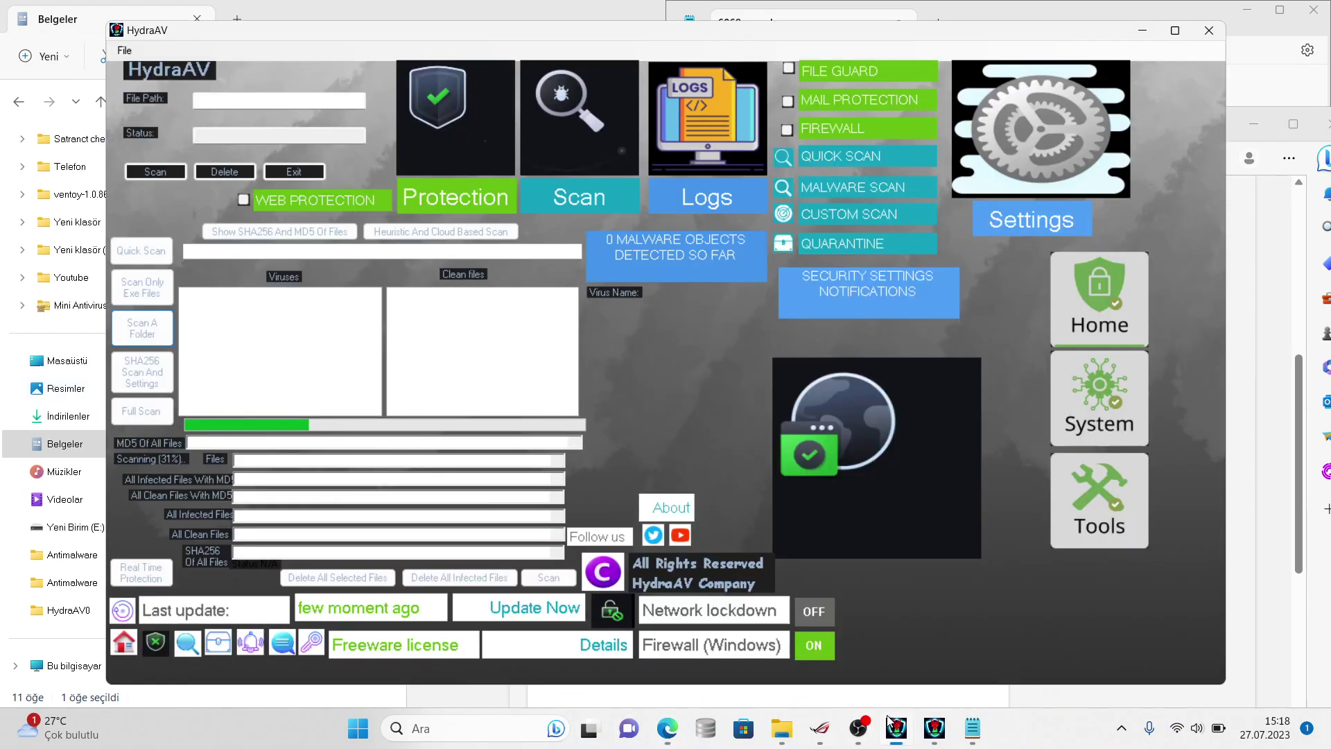
left_click(973, 728)
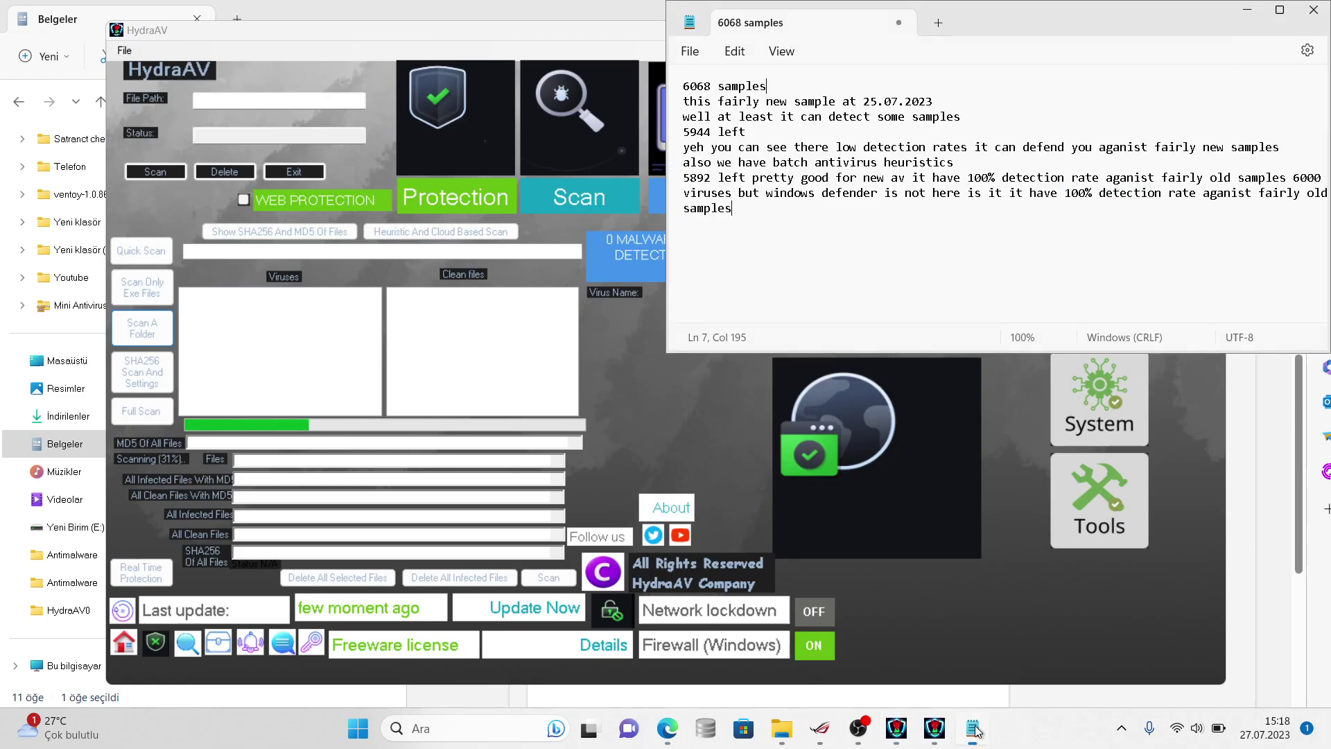
type("i")
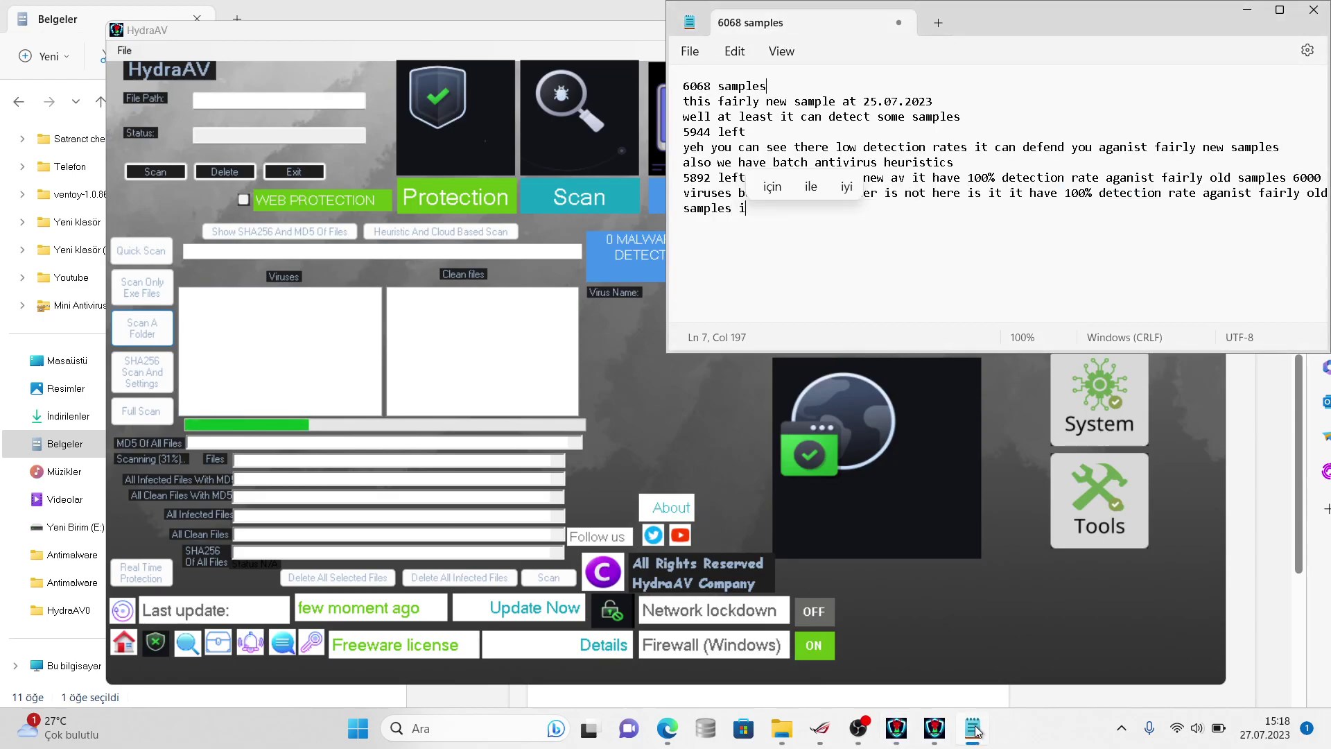
type("t going  ")
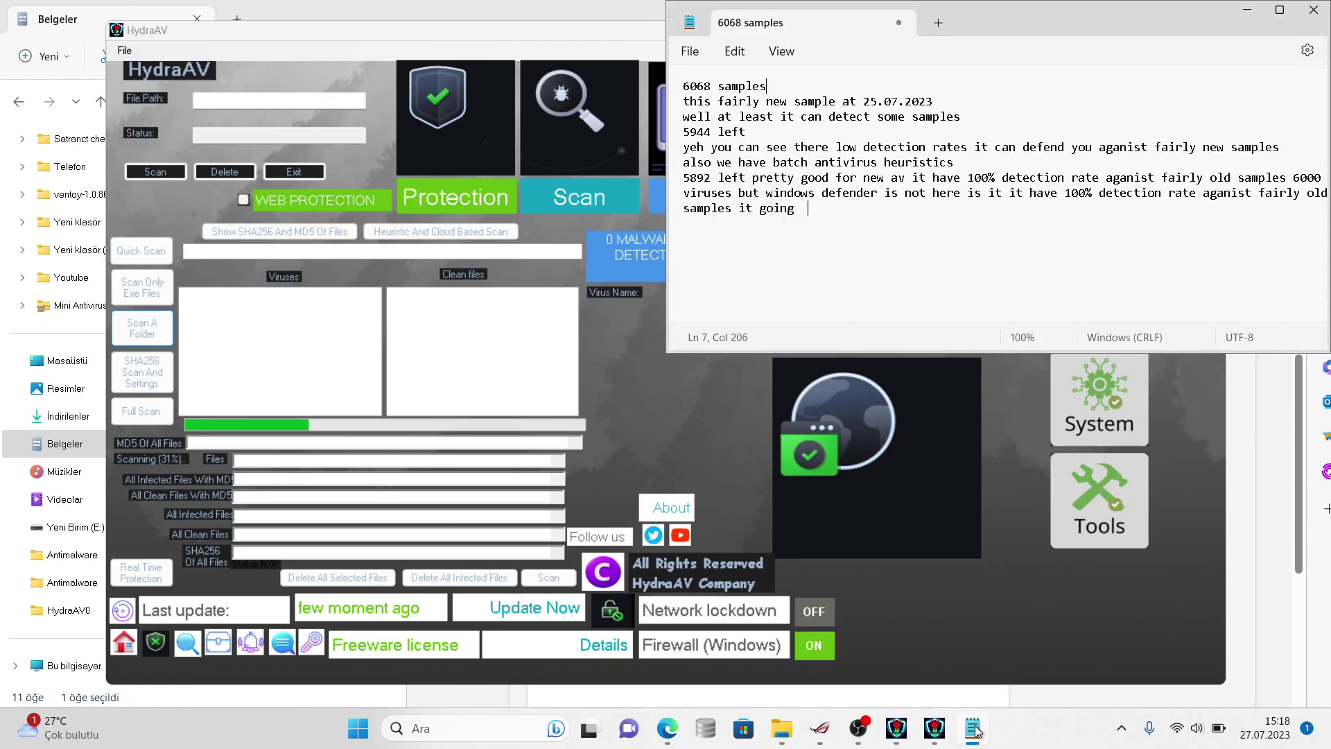
type("to 50% pretty")
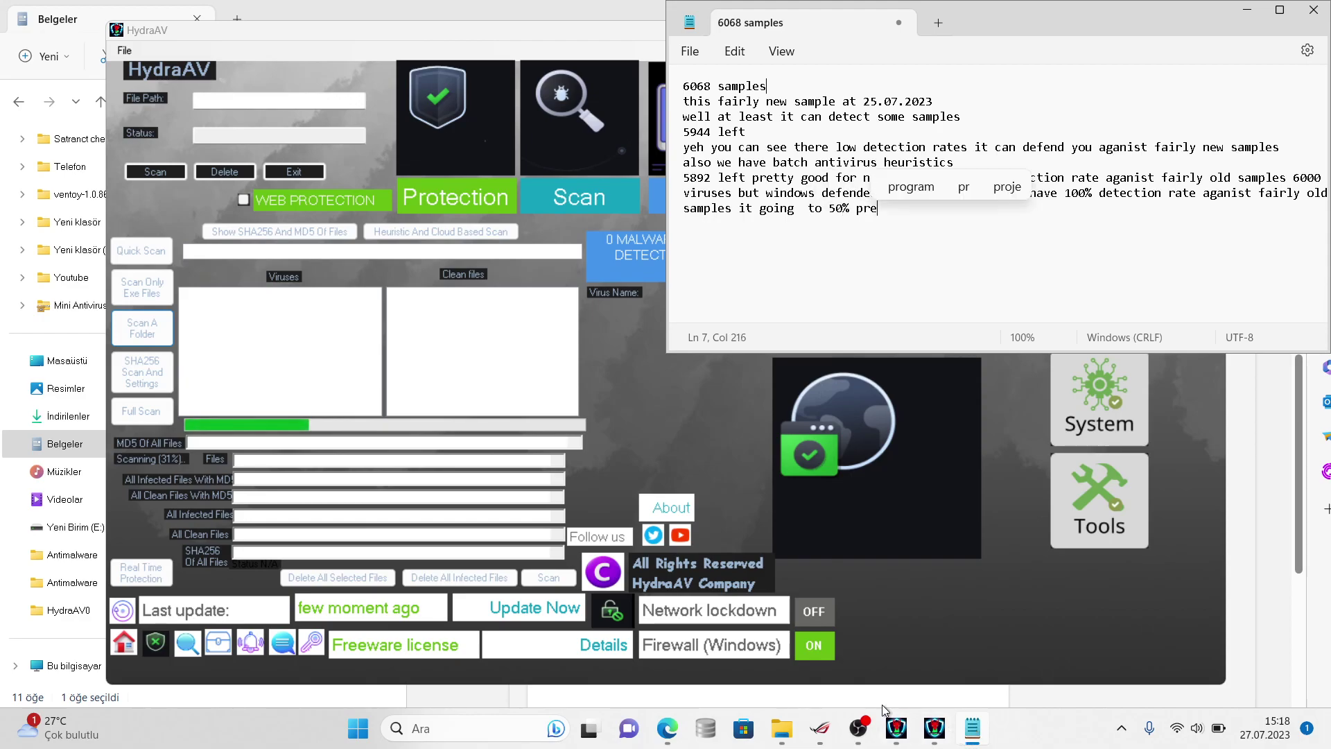
type(" slow s")
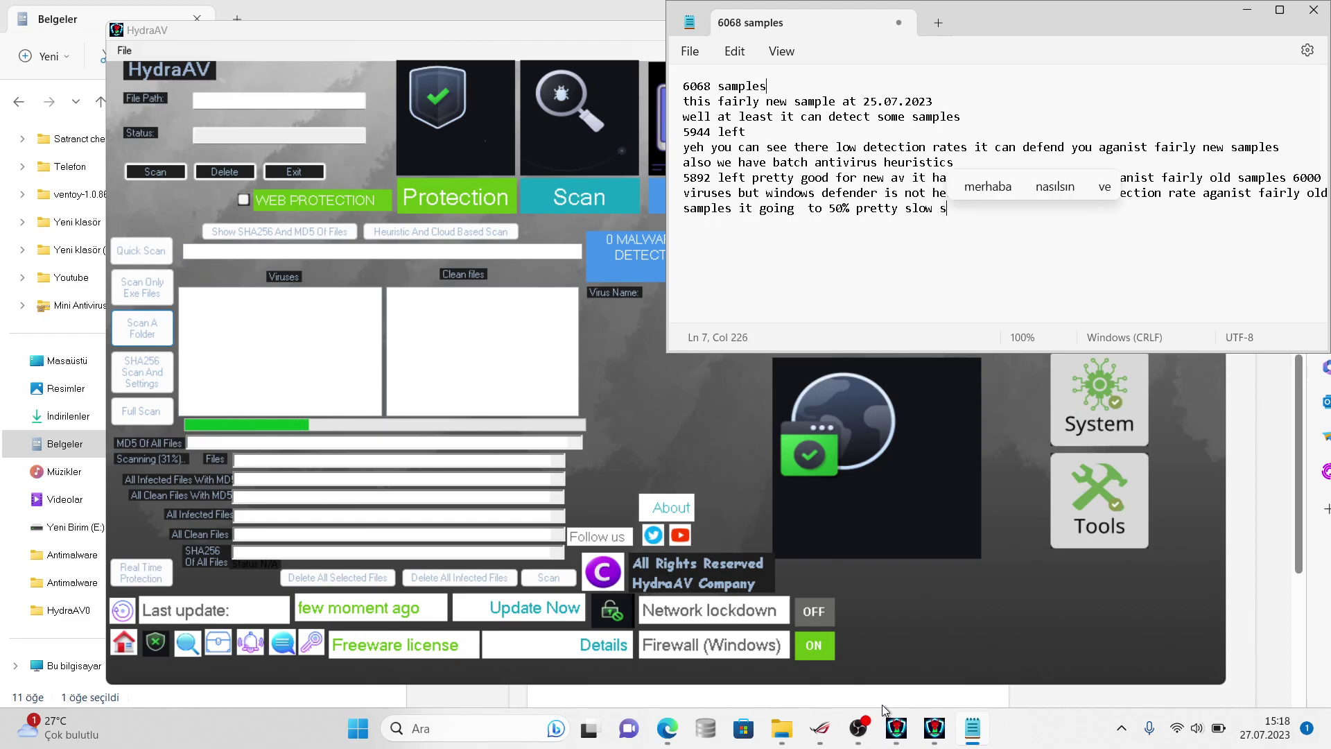
type("canning for av")
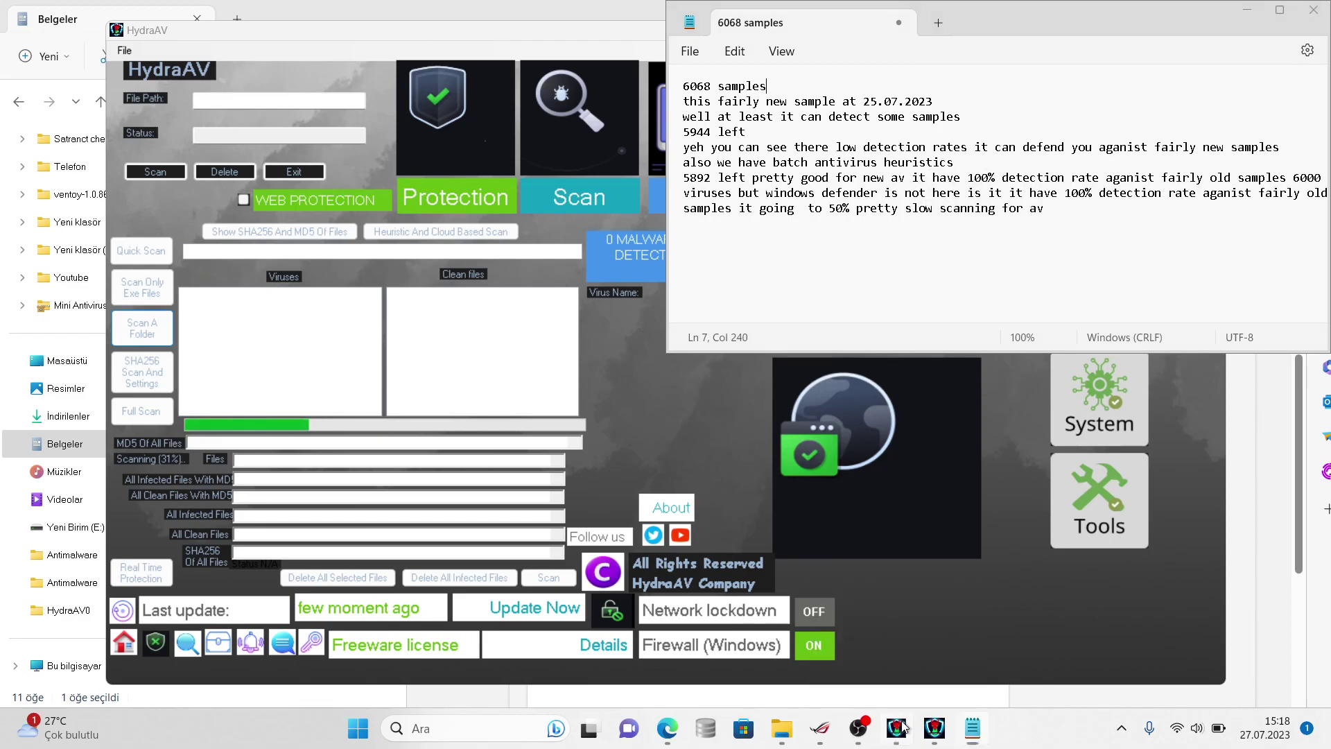
left_click(898, 727)
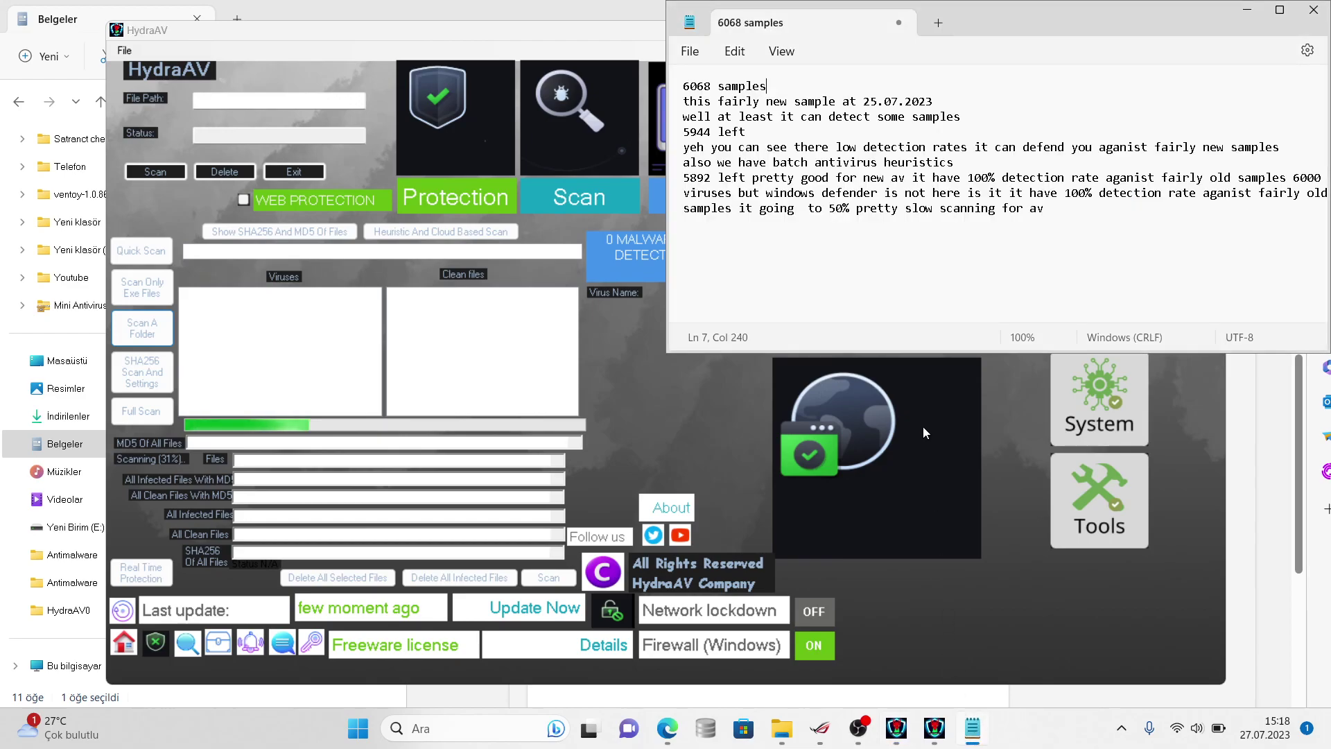
- Insert 'results' and 'my' so line 7 reads '...scanning results for my av', then return to the blog post
left_click(1004, 207)
type("results")
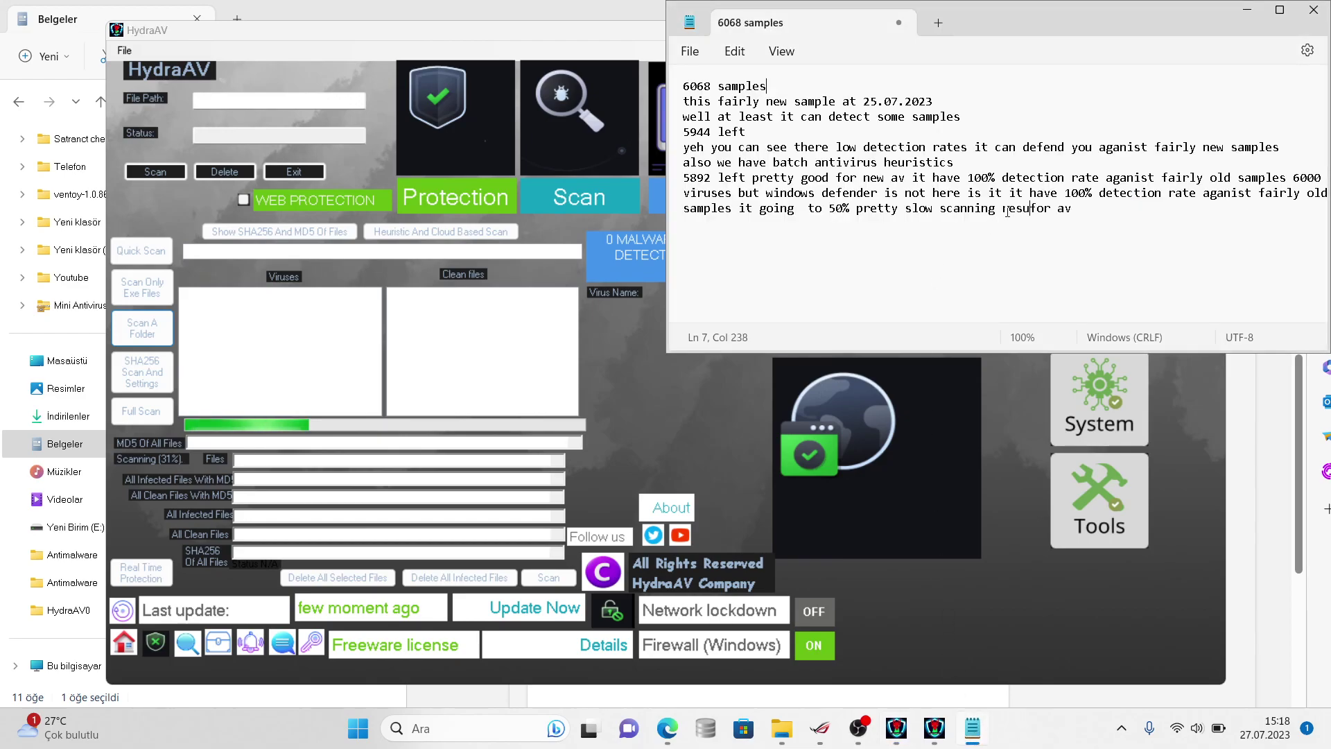
left_click(1104, 210)
left_click(1089, 210)
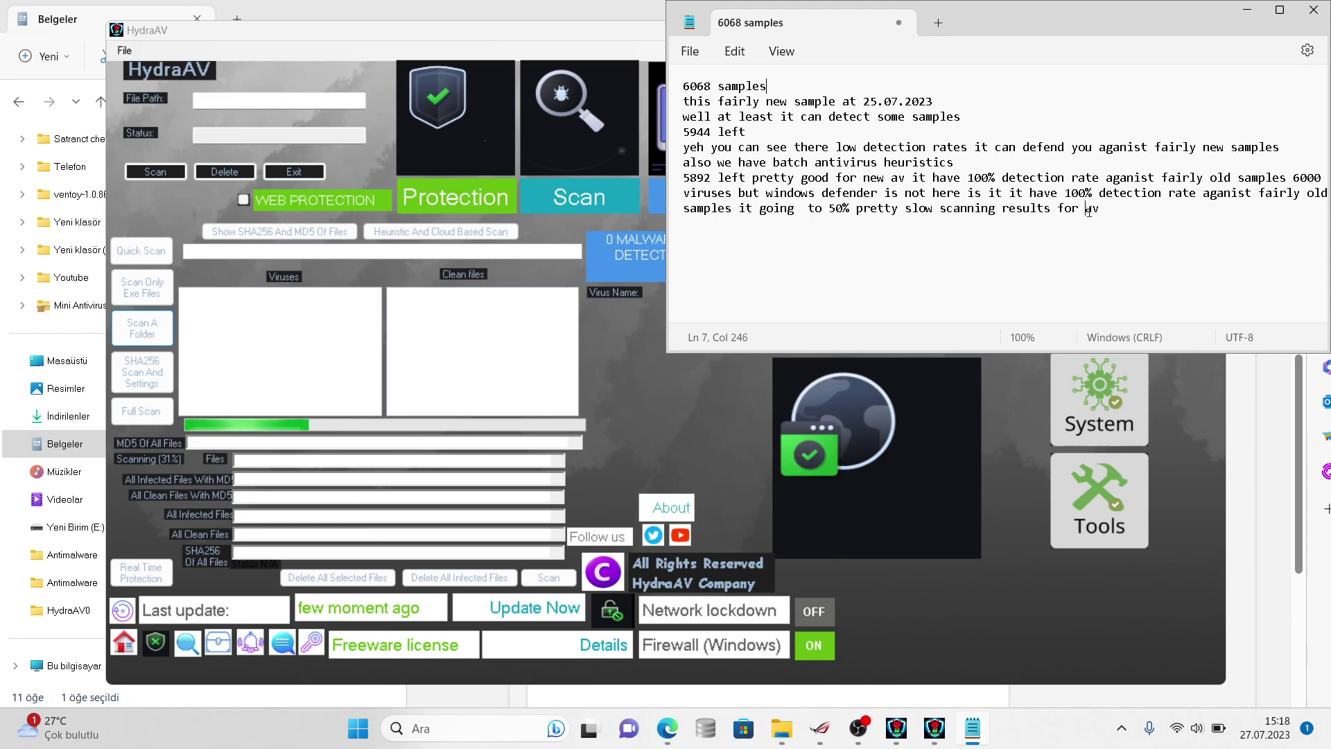
type("my")
left_click(896, 728)
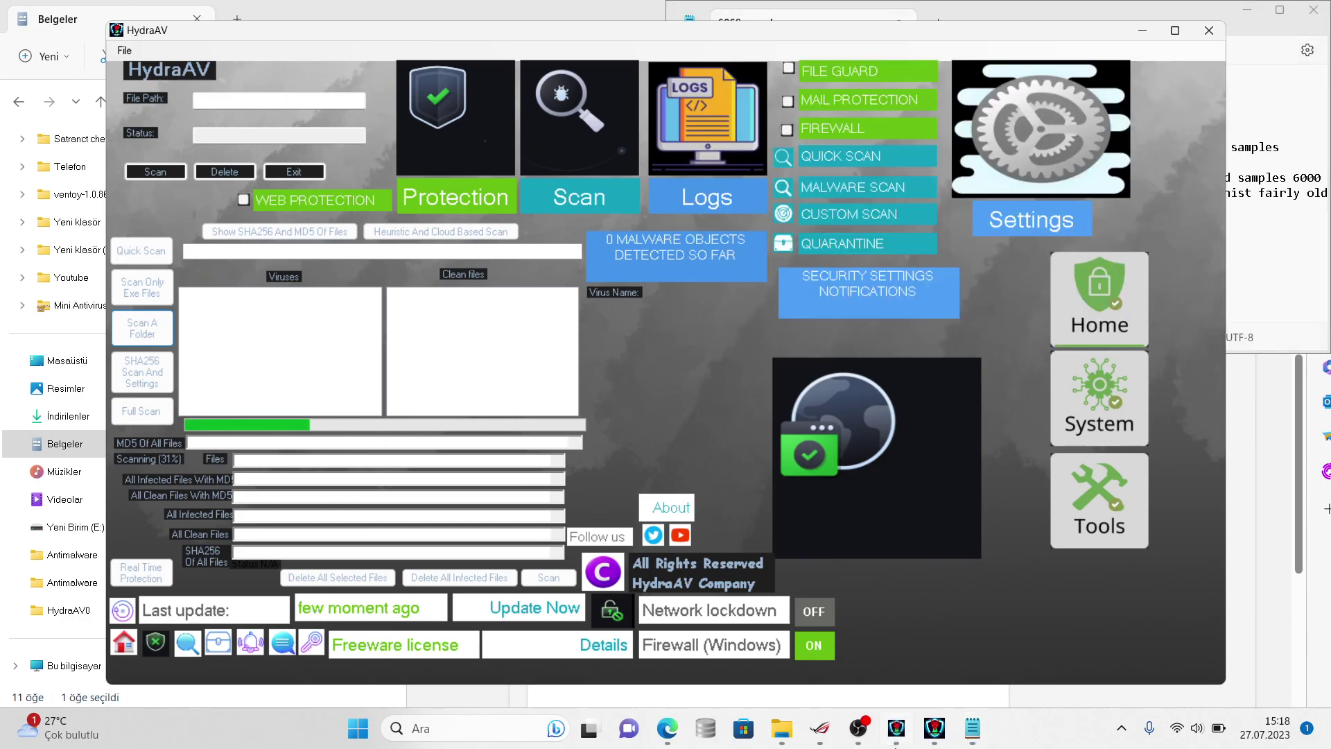
left_click(934, 726)
left_click(933, 726)
left_click(1273, 572)
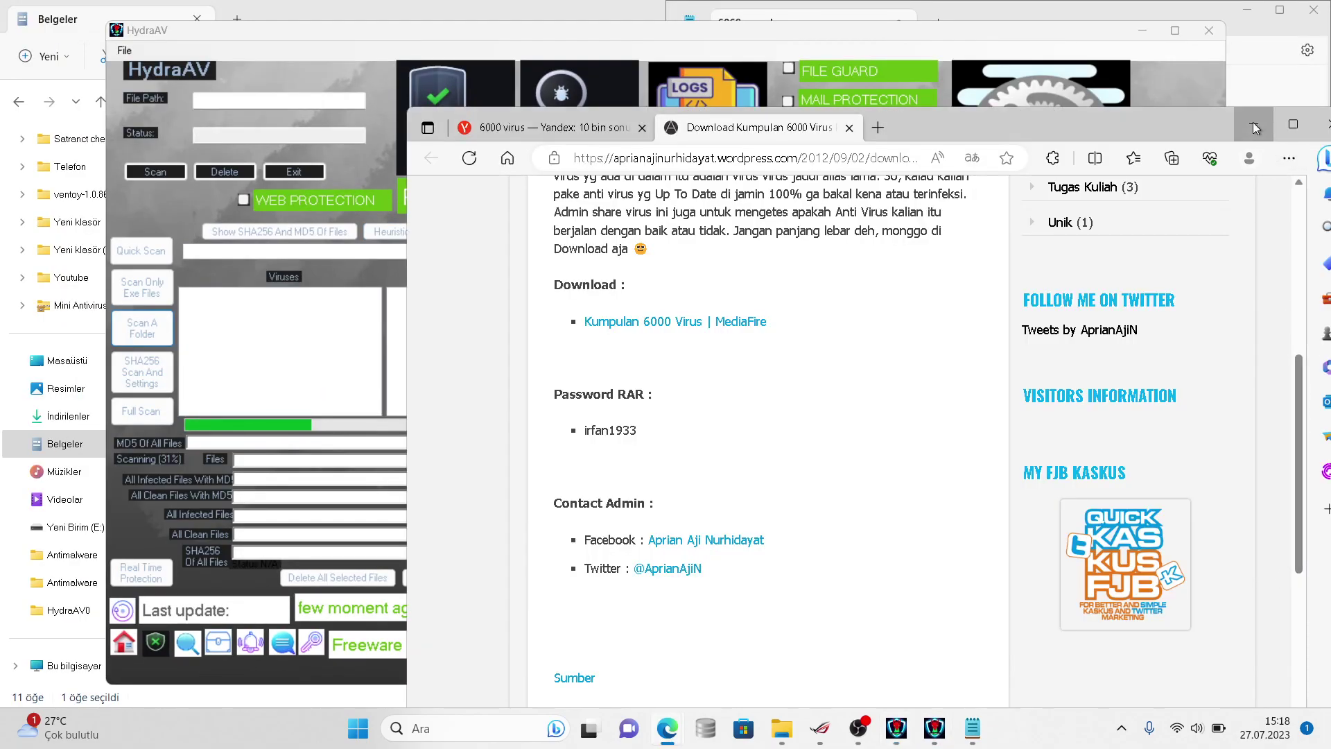
- Check the virussign.com_20230725_Free folder's properties (5,810 files, 12 folders), then go back to the Notepad log
left_click(1253, 122)
left_click(1280, 10)
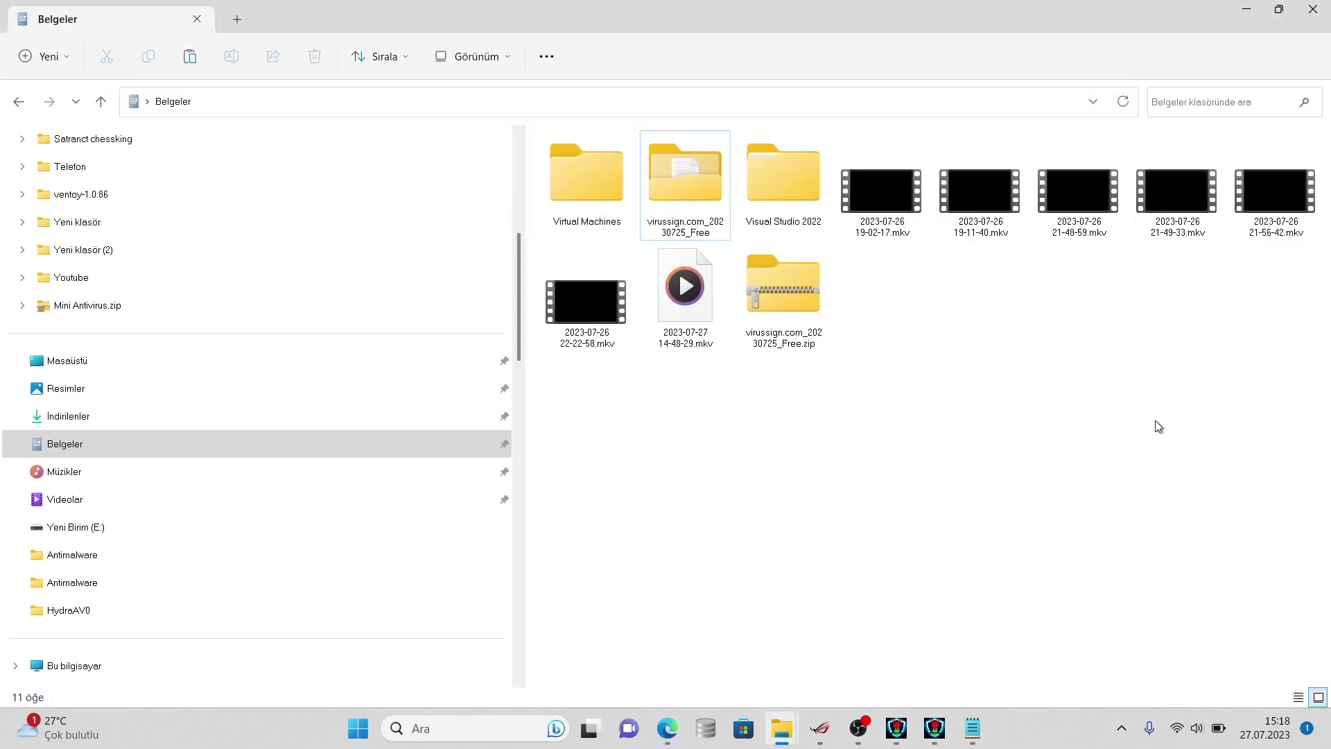
right_click(658, 191)
left_click(717, 494)
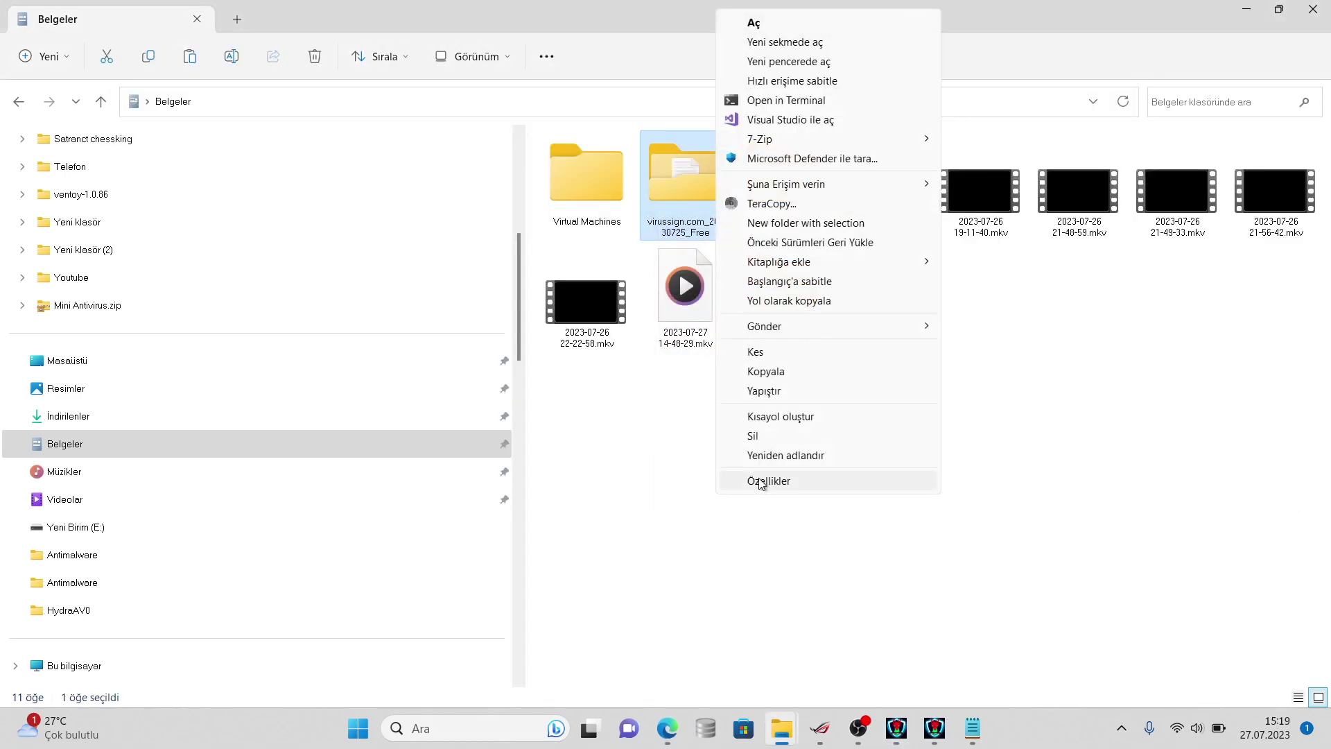
left_click(760, 481)
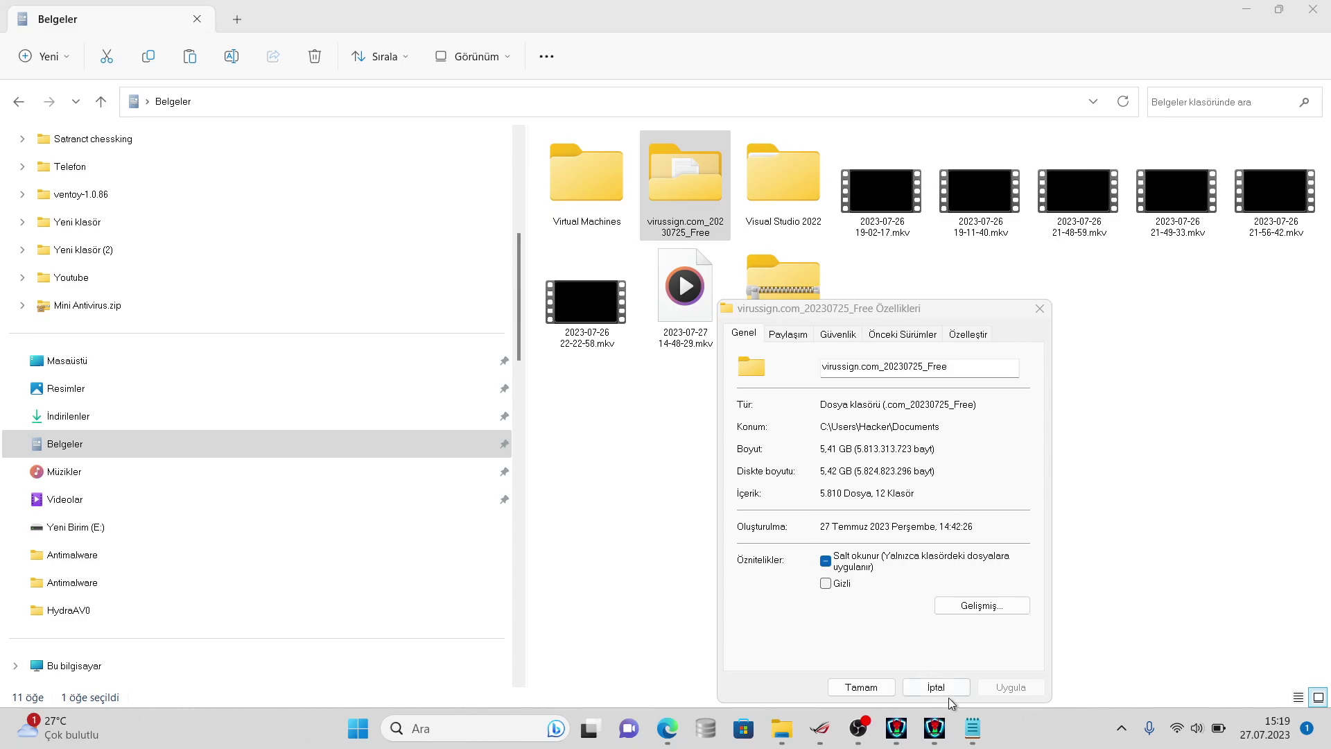
left_click(973, 727)
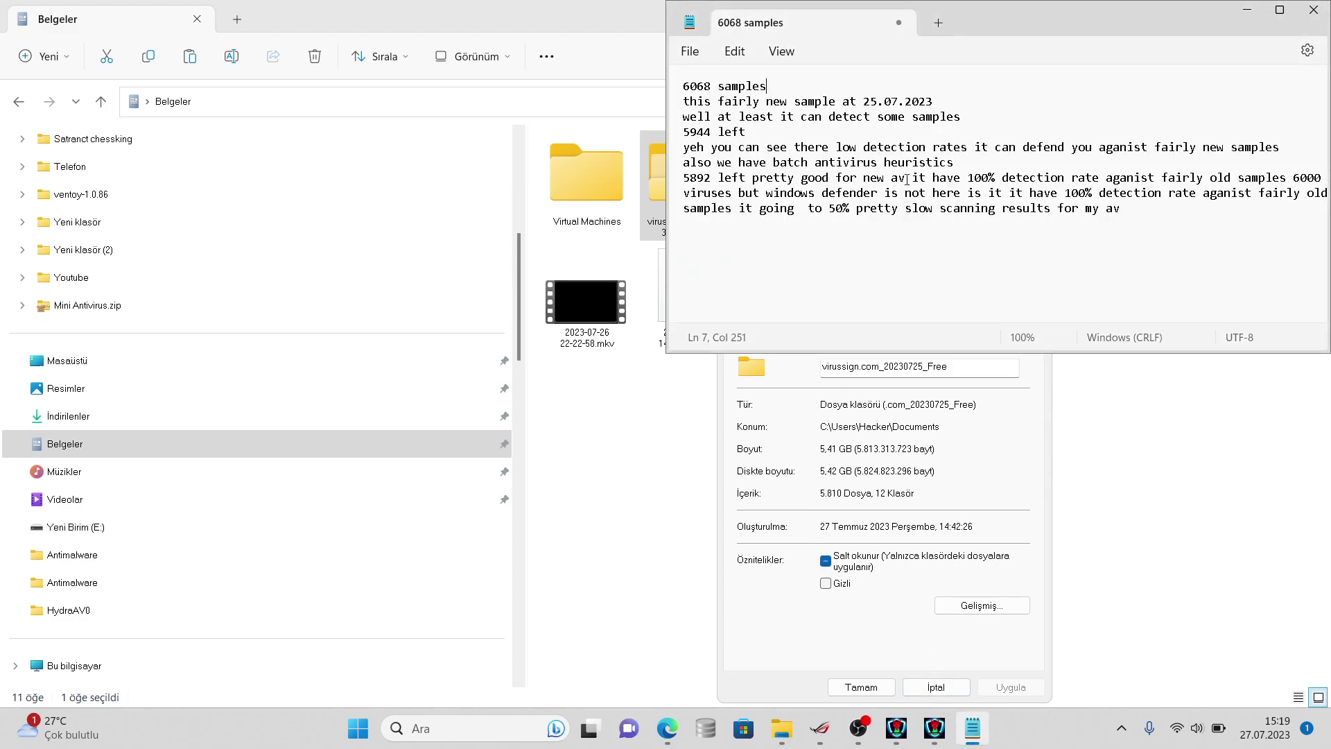
- Add a note line: '5810 left omg that's pretty good aganist newest samples'
double_click(754, 116)
double_click(755, 132)
left_click(1119, 208)
key("Return")
type("5810 left omg that's pretty goo")
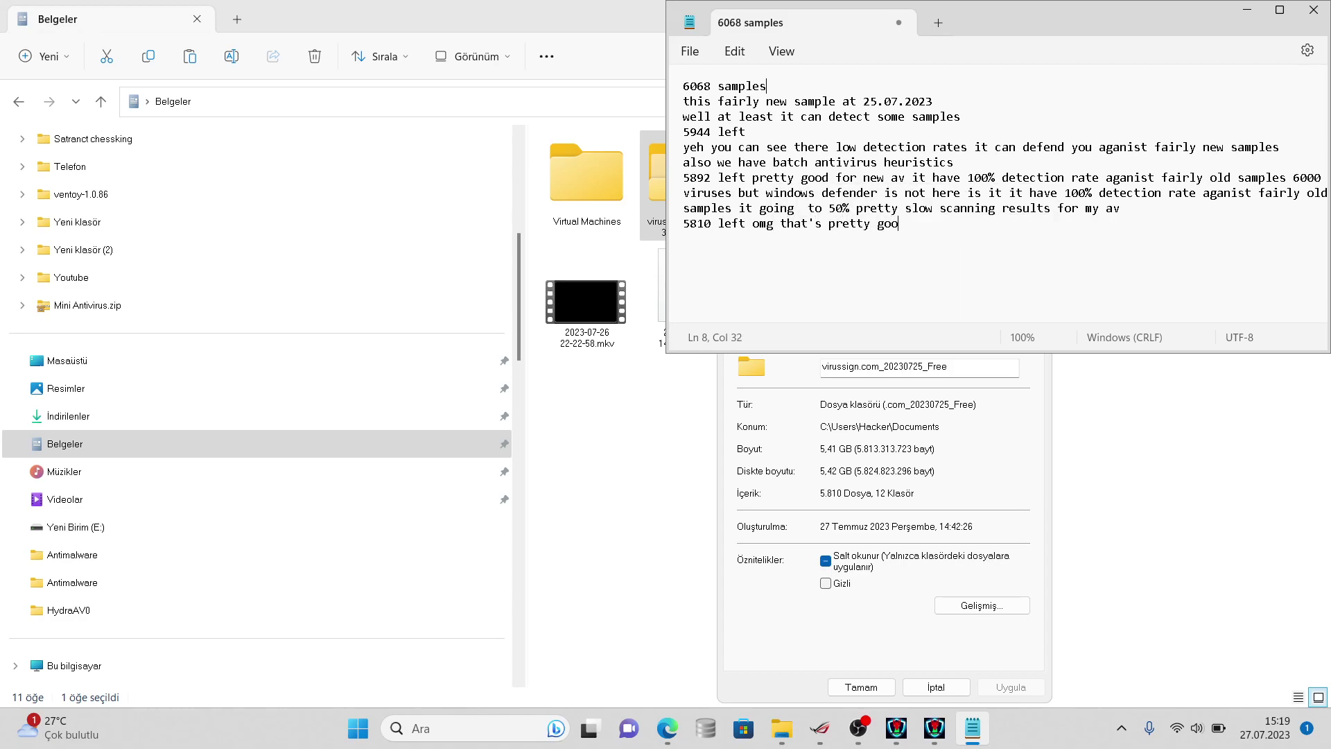
type("d")
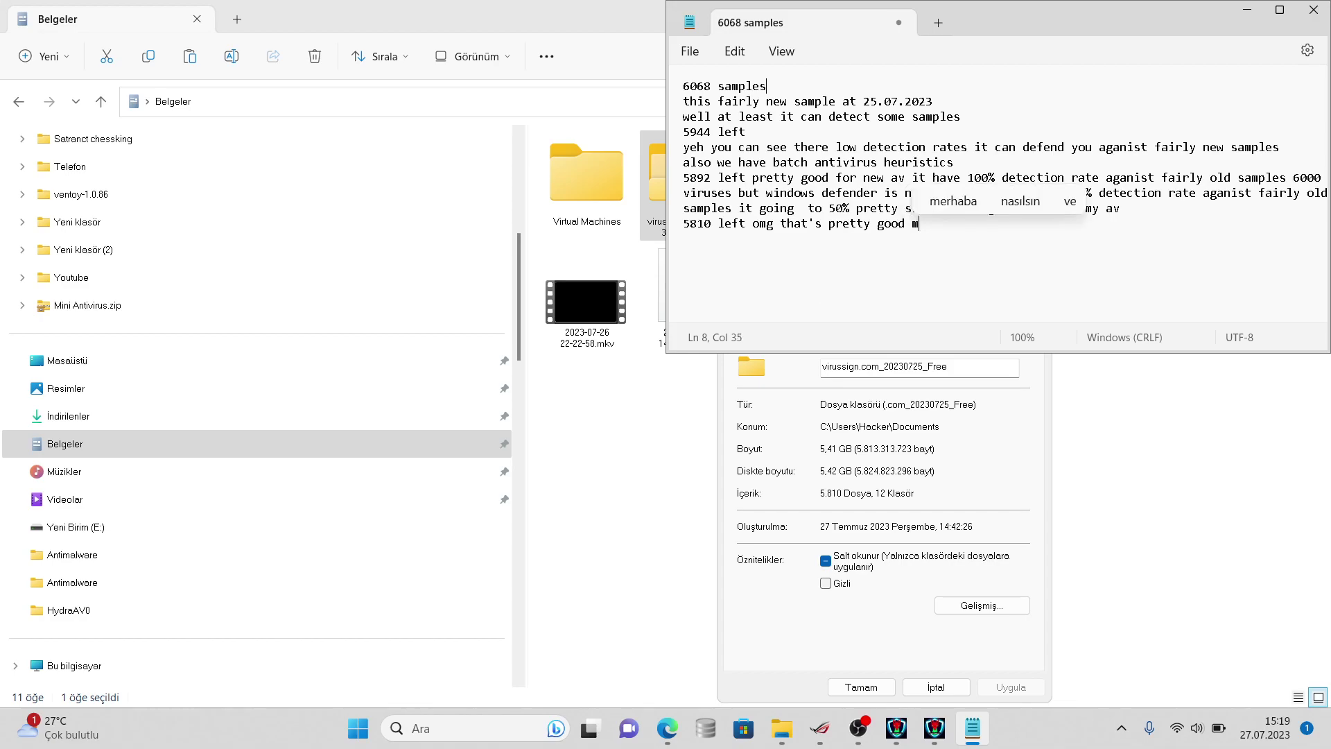
key("BackSpace")
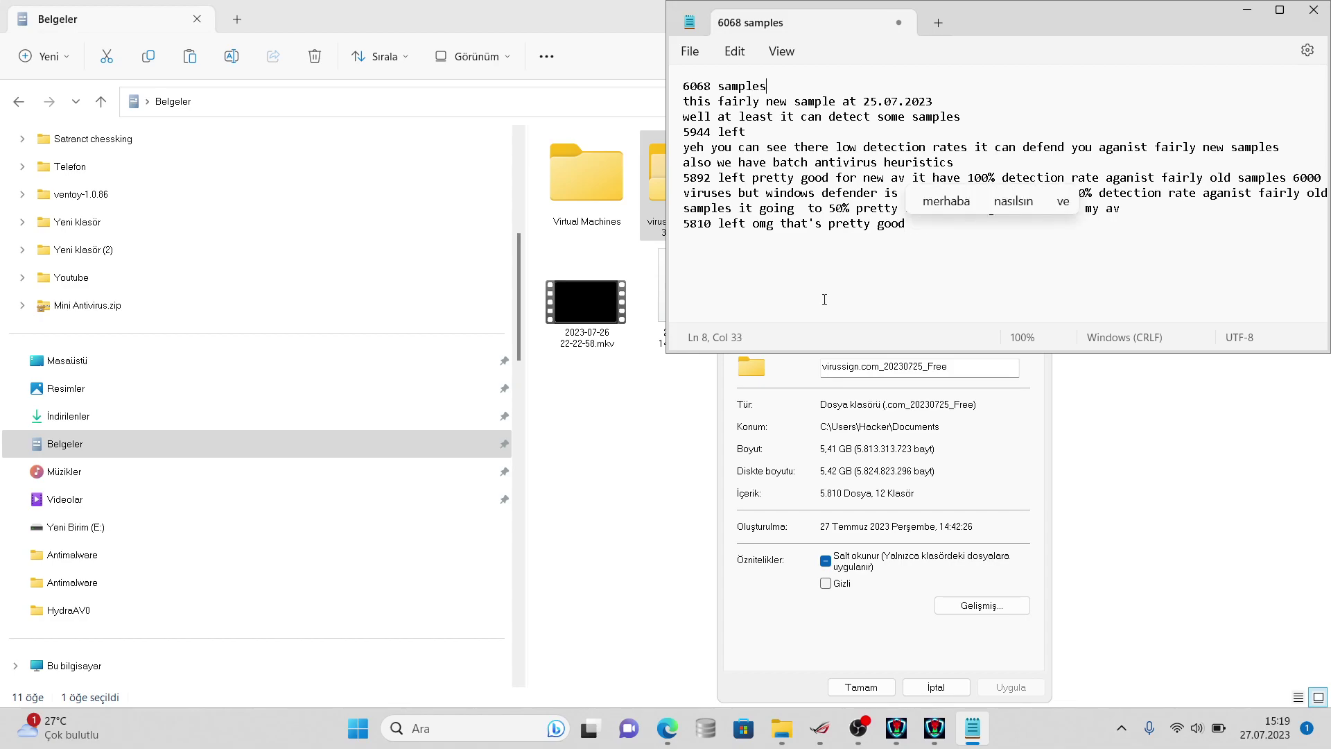
type("it p")
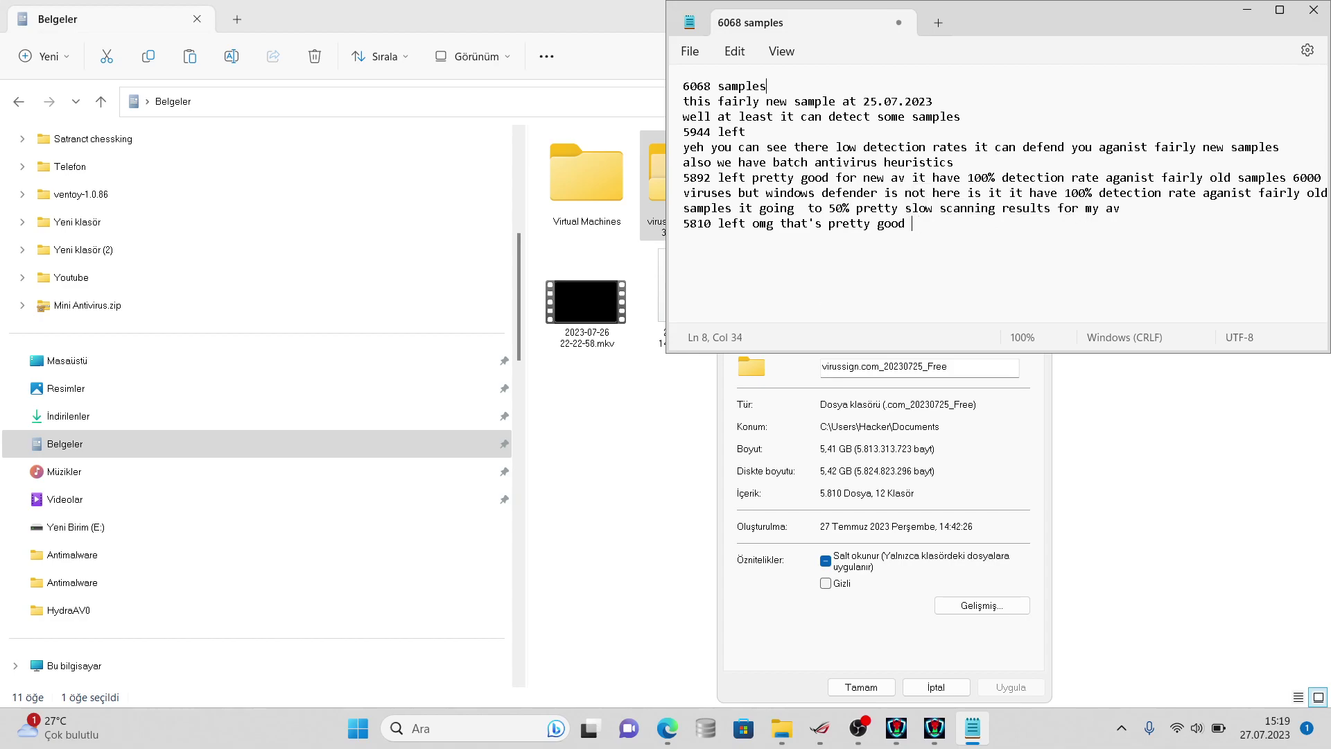
type("rob")
key("BackSpace")
key("BackSpace")
key("BackSpace")
key("BackSpace")
key("BackSpace")
key("BackSpace")
key("BackSpace")
type("for")
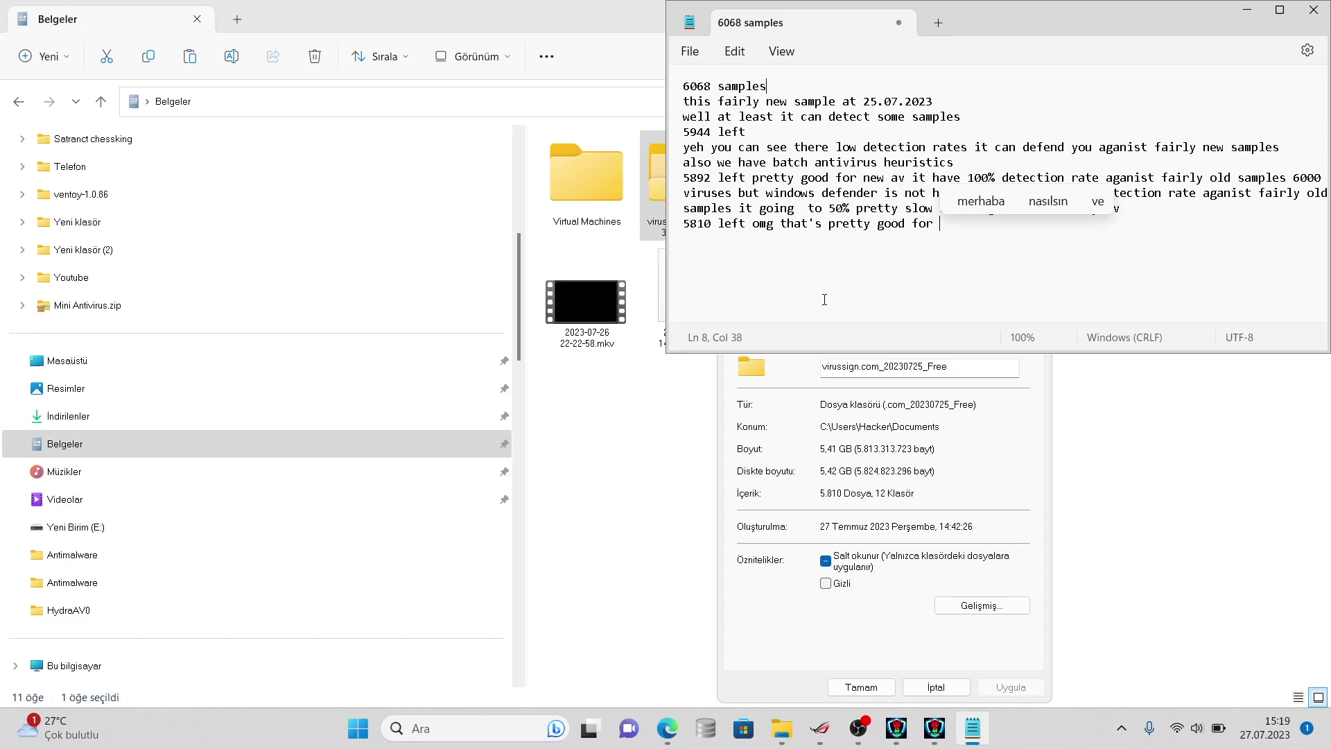
key("BackSpace")
key("BackSpace")
key("BackSpace")
type("aganist new")
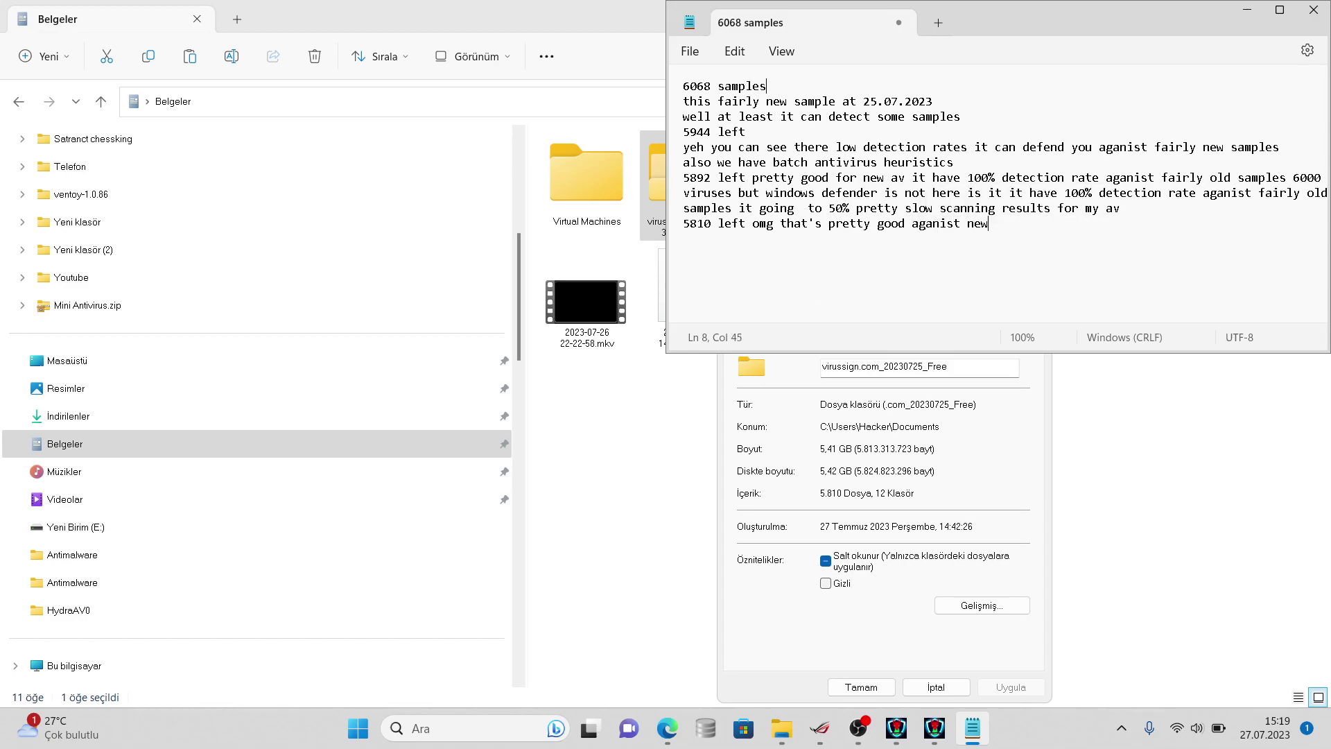
type("est samples")
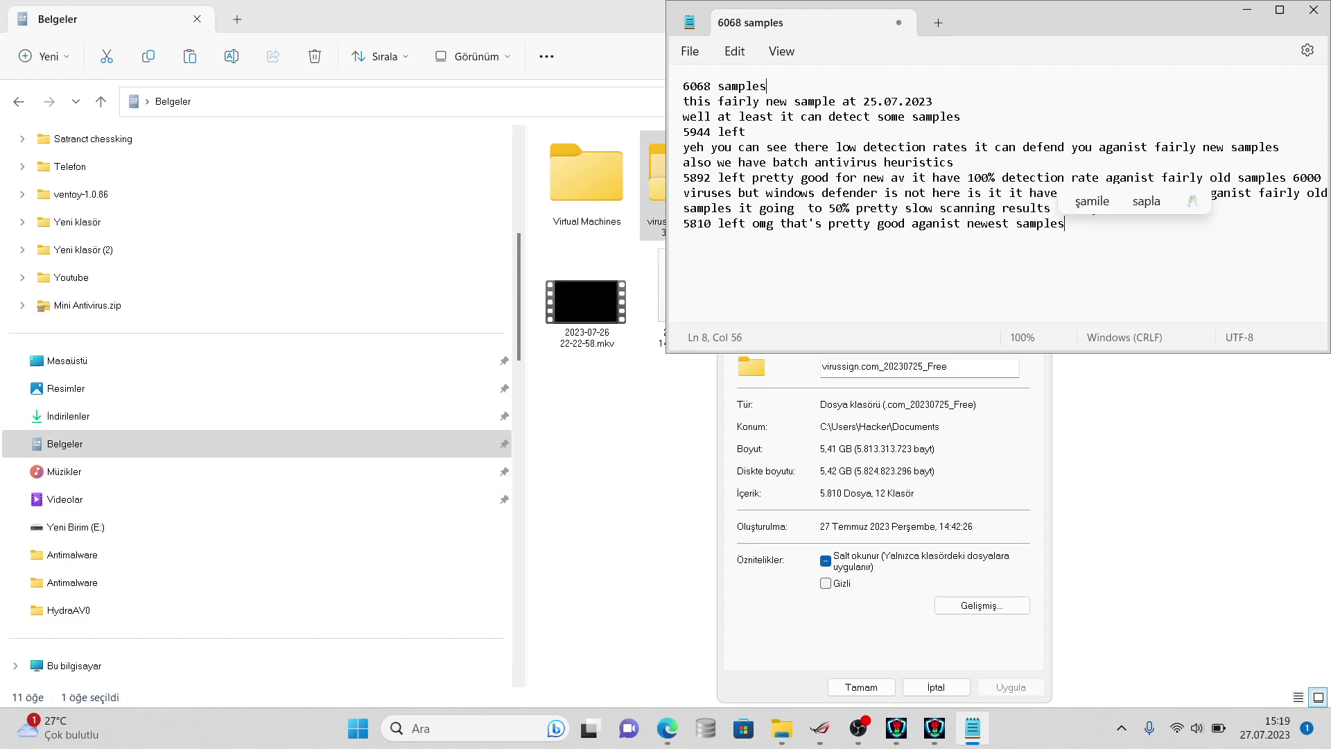
type(" because it have")
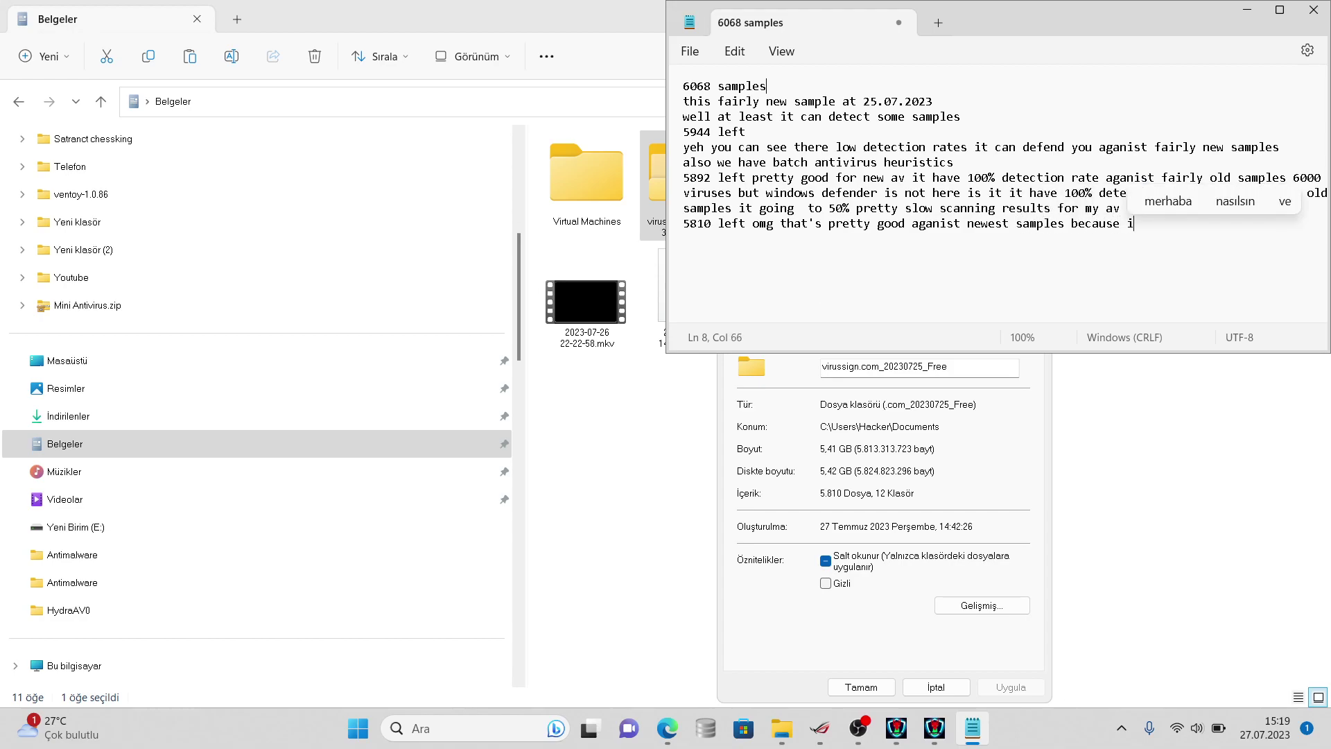
key("BackSpace")
key("BackSpace")
key("BackSpace")
key("BackSpace")
key("BackSpace")
key("BackSpace")
key("BackSpace")
key("BackSpace")
key("BackSpace")
key("BackSpace")
key("BackSpace")
key("BackSpace")
key("BackSpace")
key("BackSpace")
key("BackSpace")
key("BackSpace")
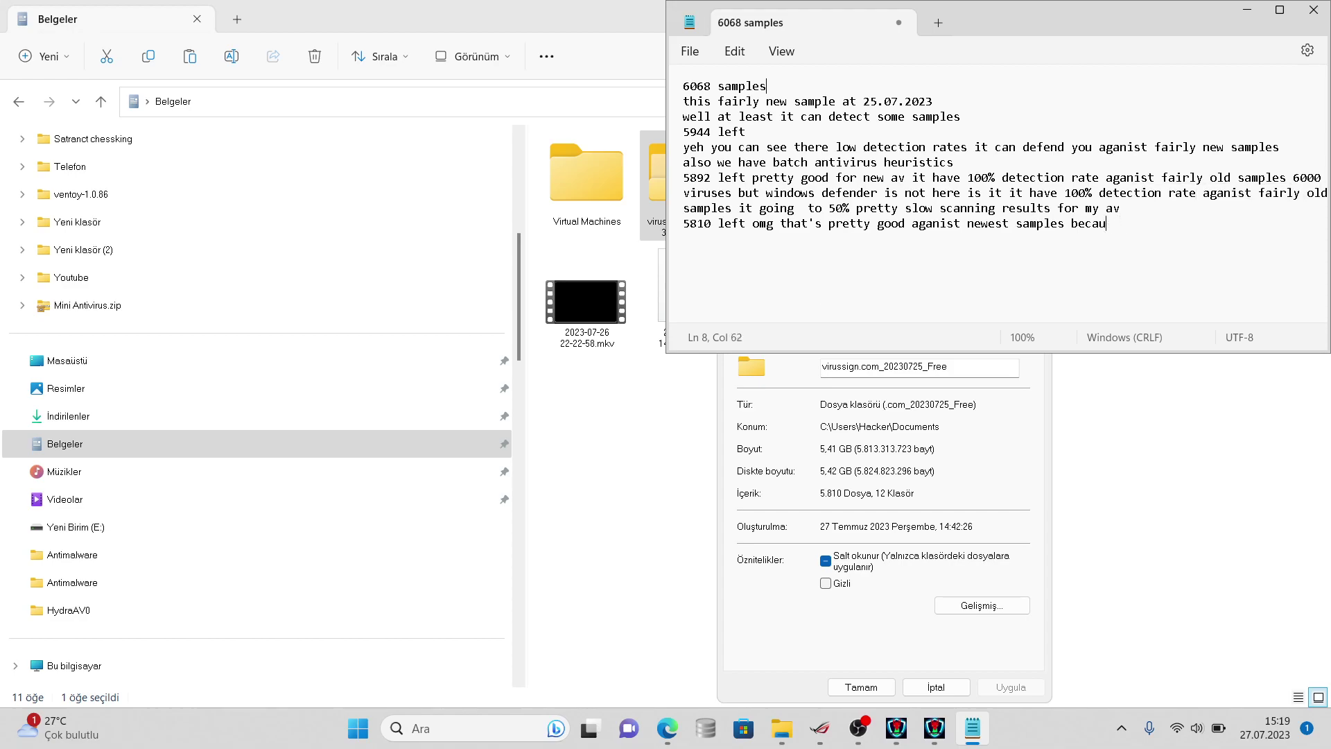
key("Return")
- Add a line saying it should have a 50% detection rate against fairly new samples
type("it should have 50% de")
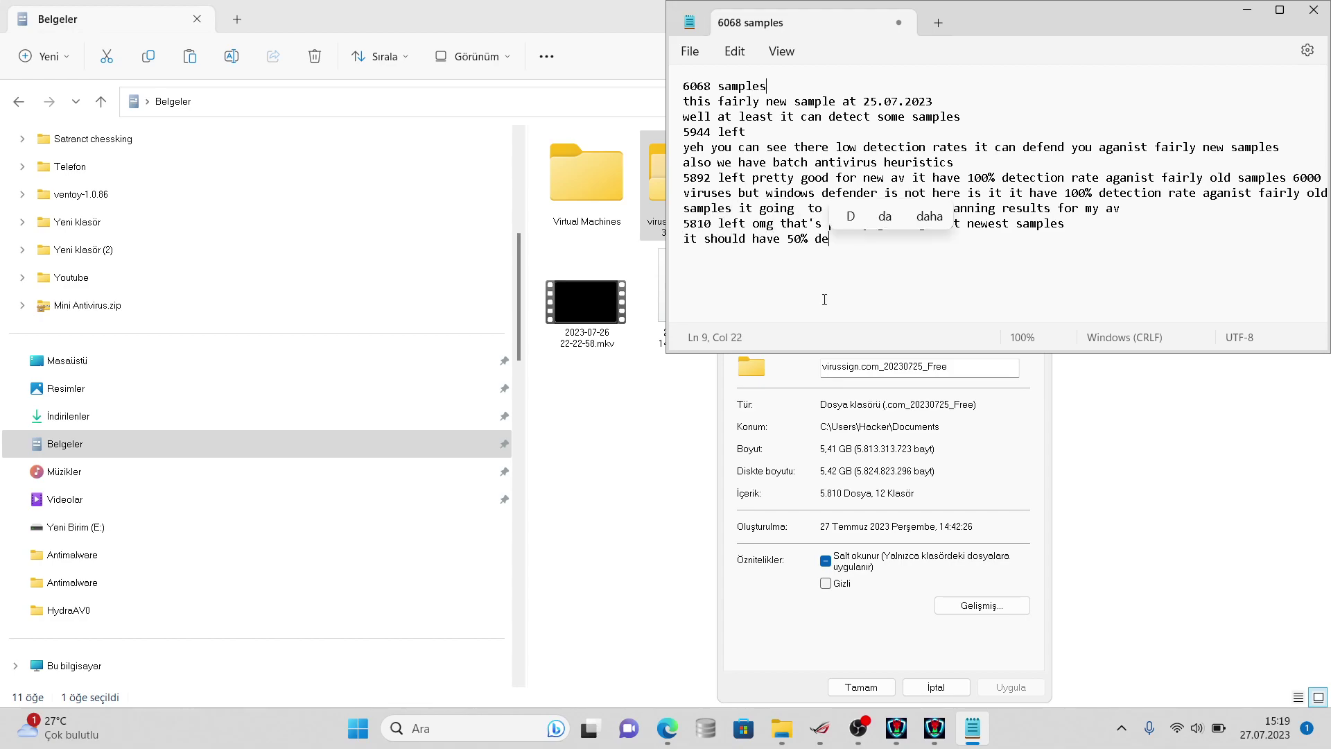
type("tection")
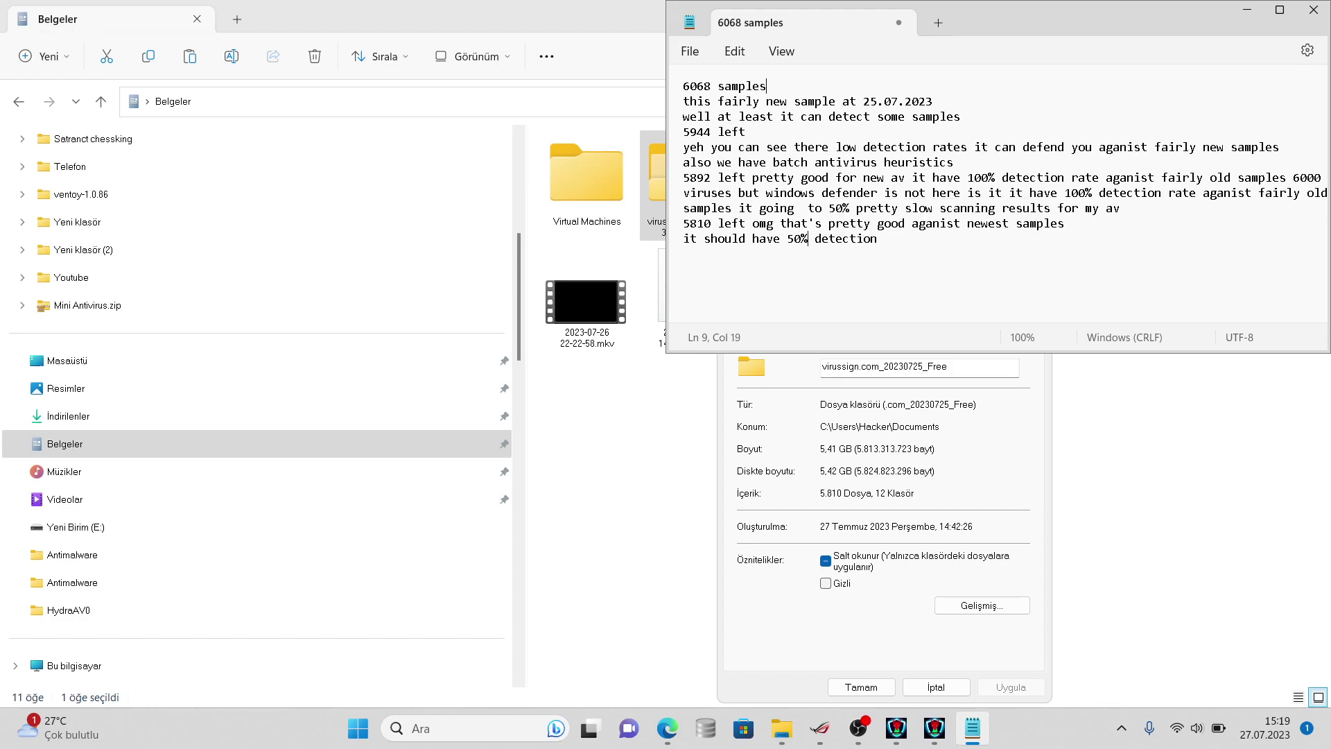
type(" rate if")
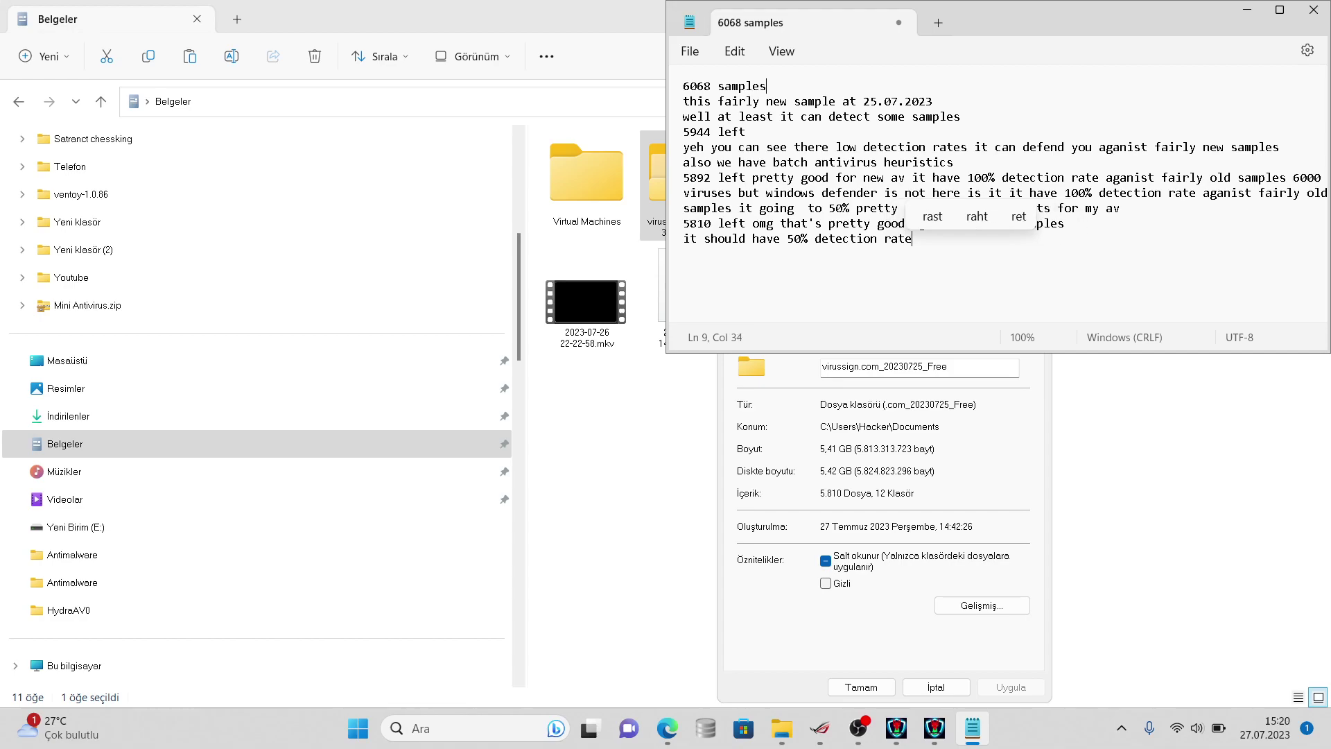
key("BackSpace")
key("BackSpace")
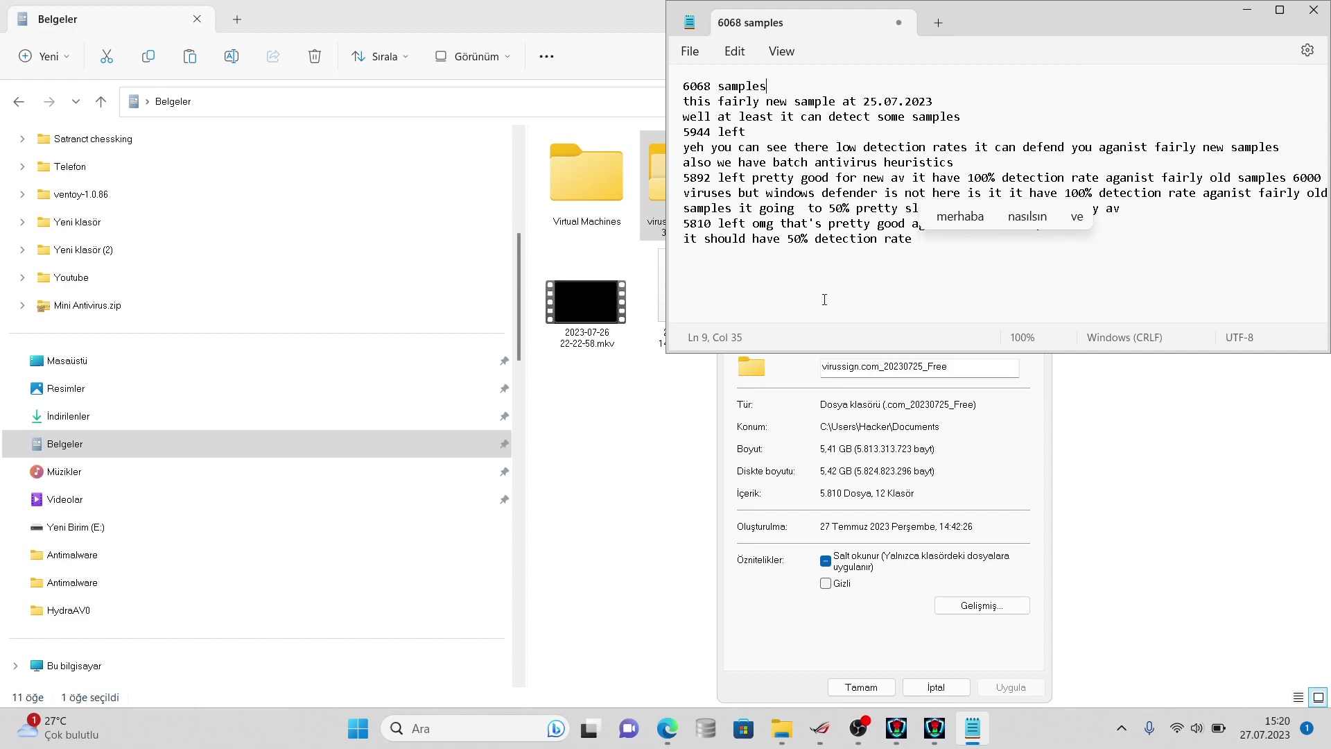
type("agansit")
key("BackSpace")
key("BackSpace")
key("BackSpace")
key("BackSpace")
key("BackSpace")
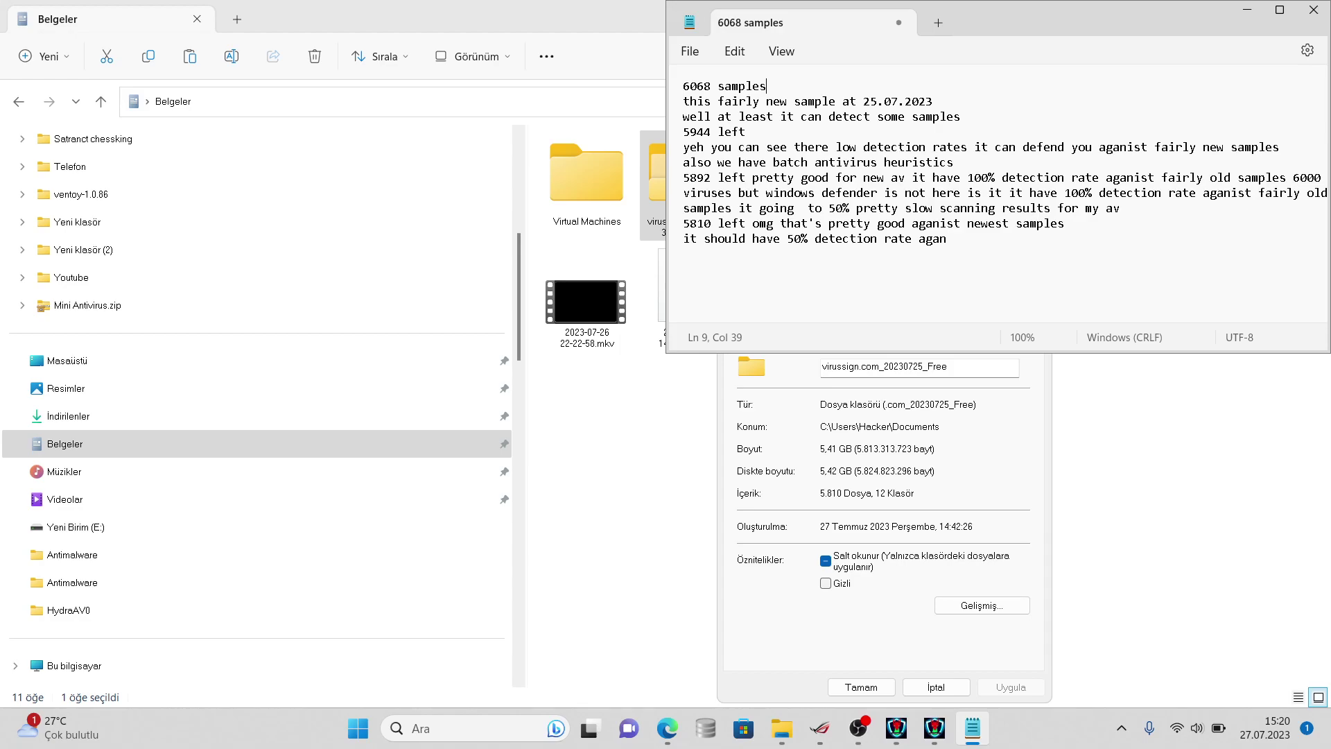
type("ist fairly new samples")
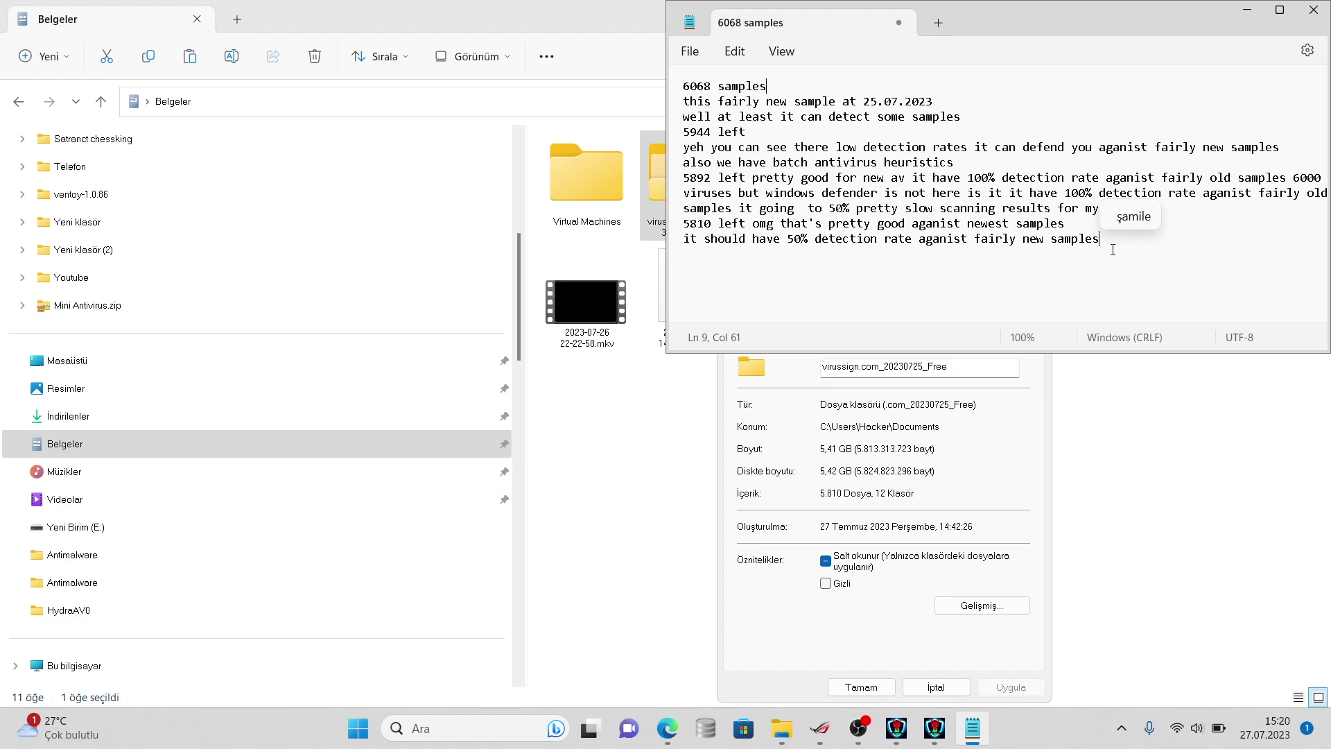
- Add the line 'if 25% it means it should have 50% average detection rate'
key("Return")
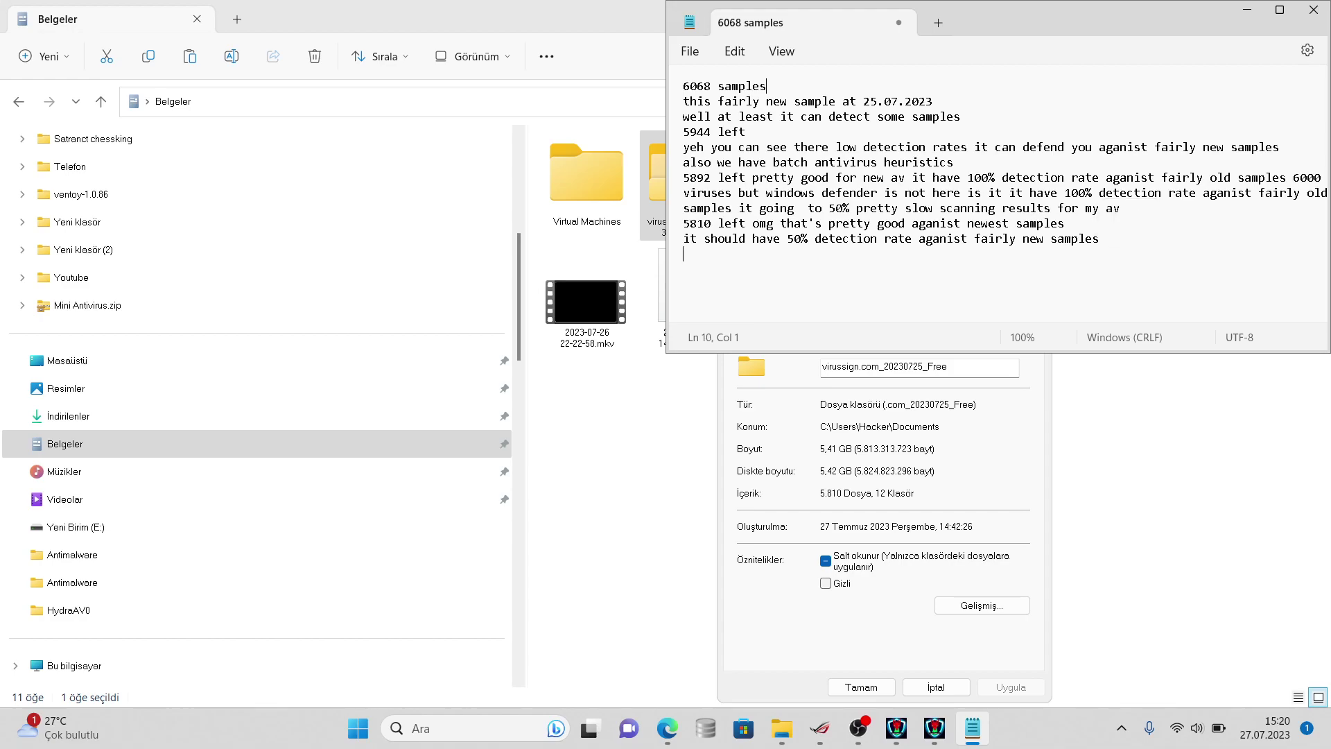
type("2")
key("BackSpace")
type("if 25% it means it sho")
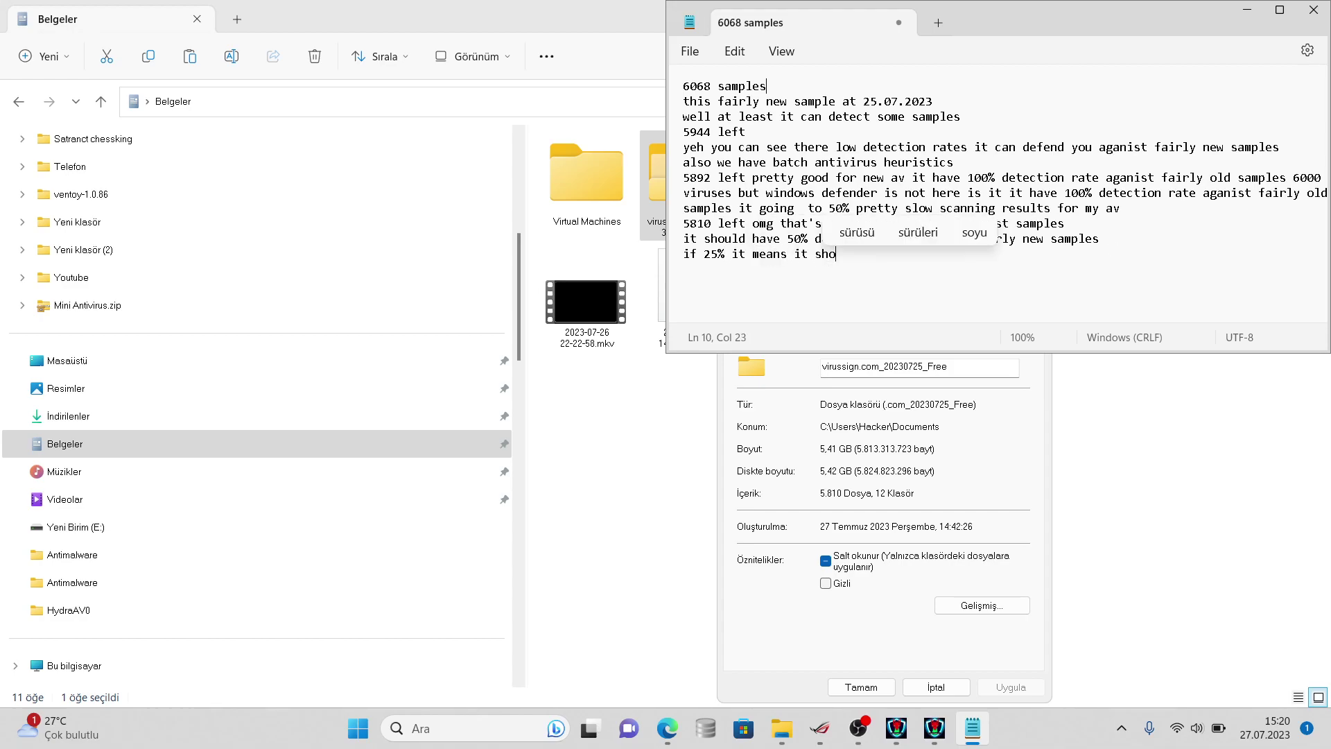
type("uld have 50")
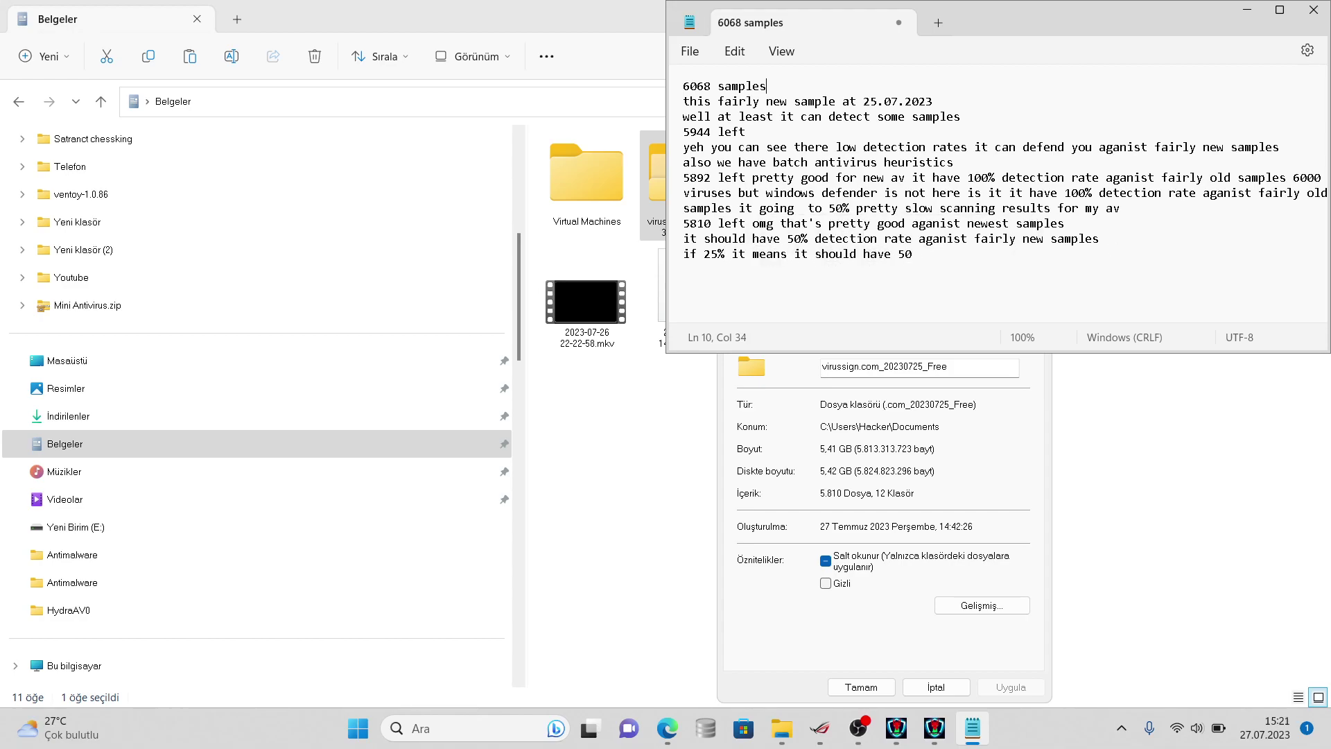
type("% average detection rate")
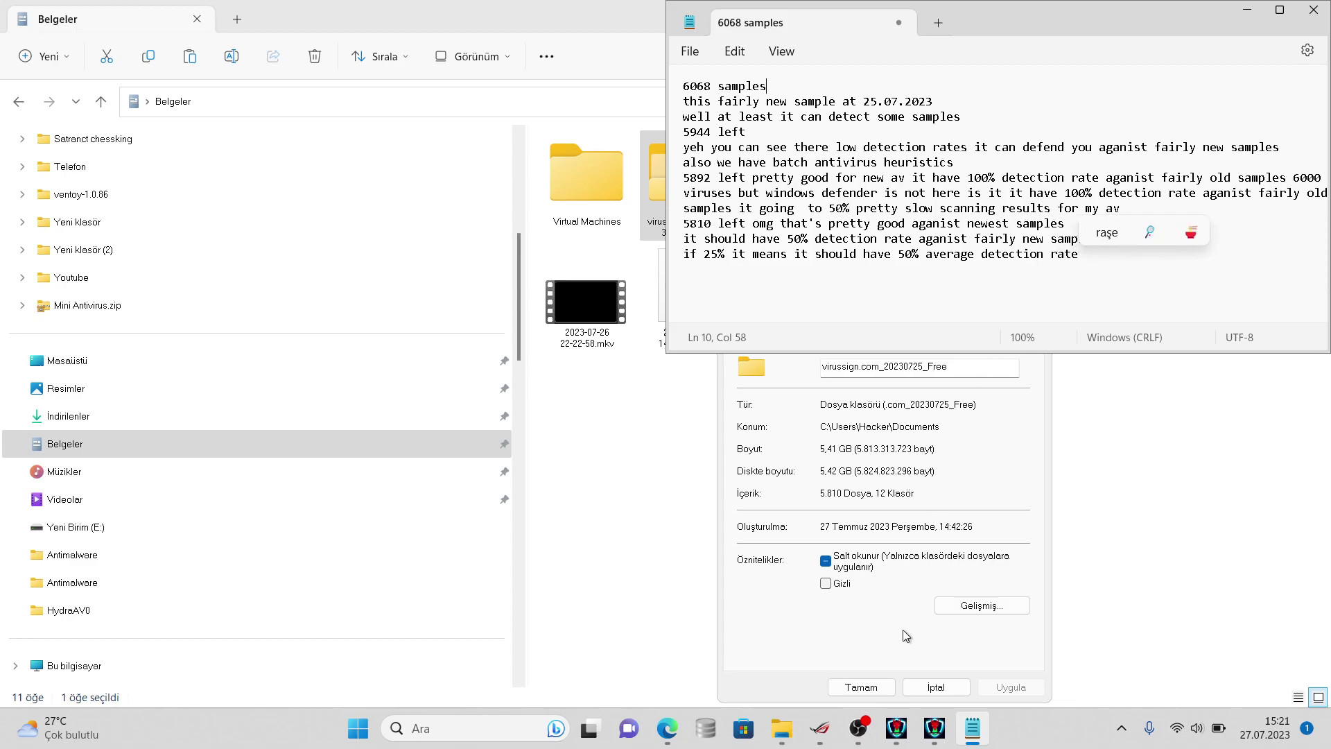
- Check the running folder scan's progress across the HydraAV windows
left_click(934, 728)
left_click(897, 732)
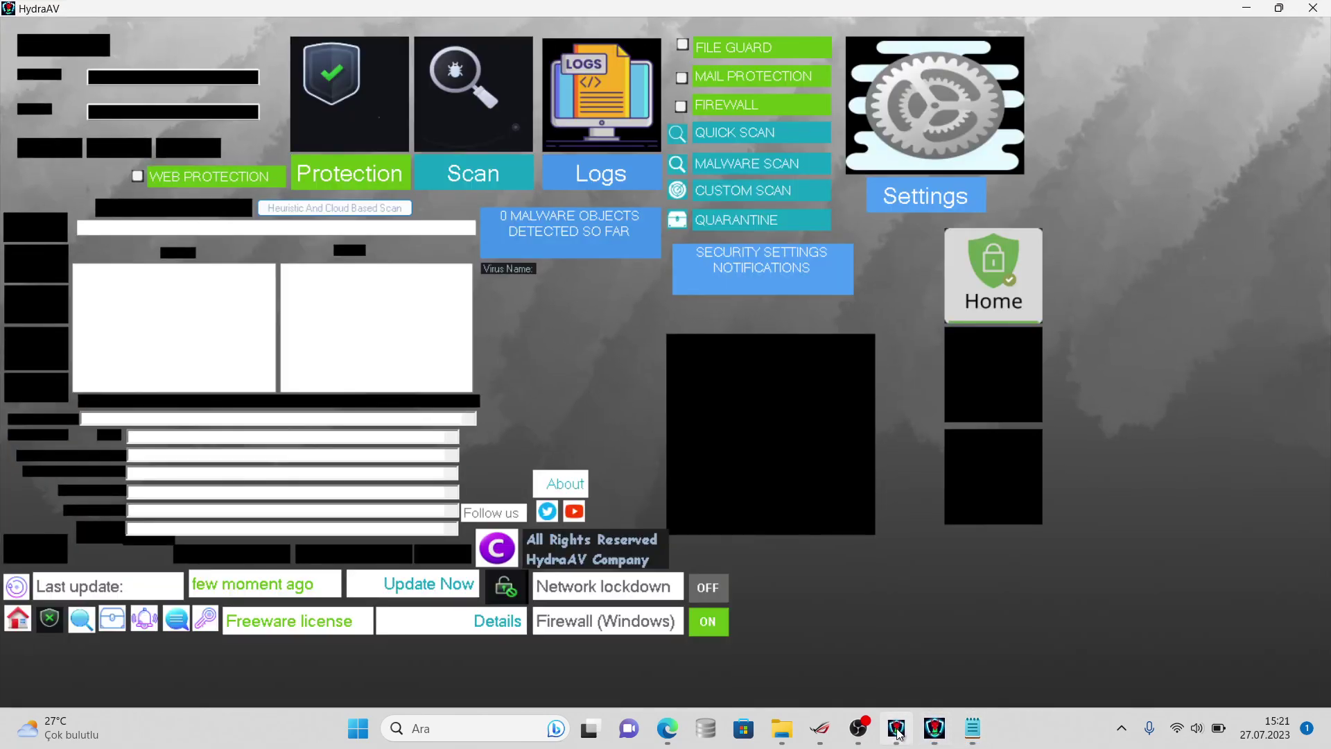
left_click(934, 728)
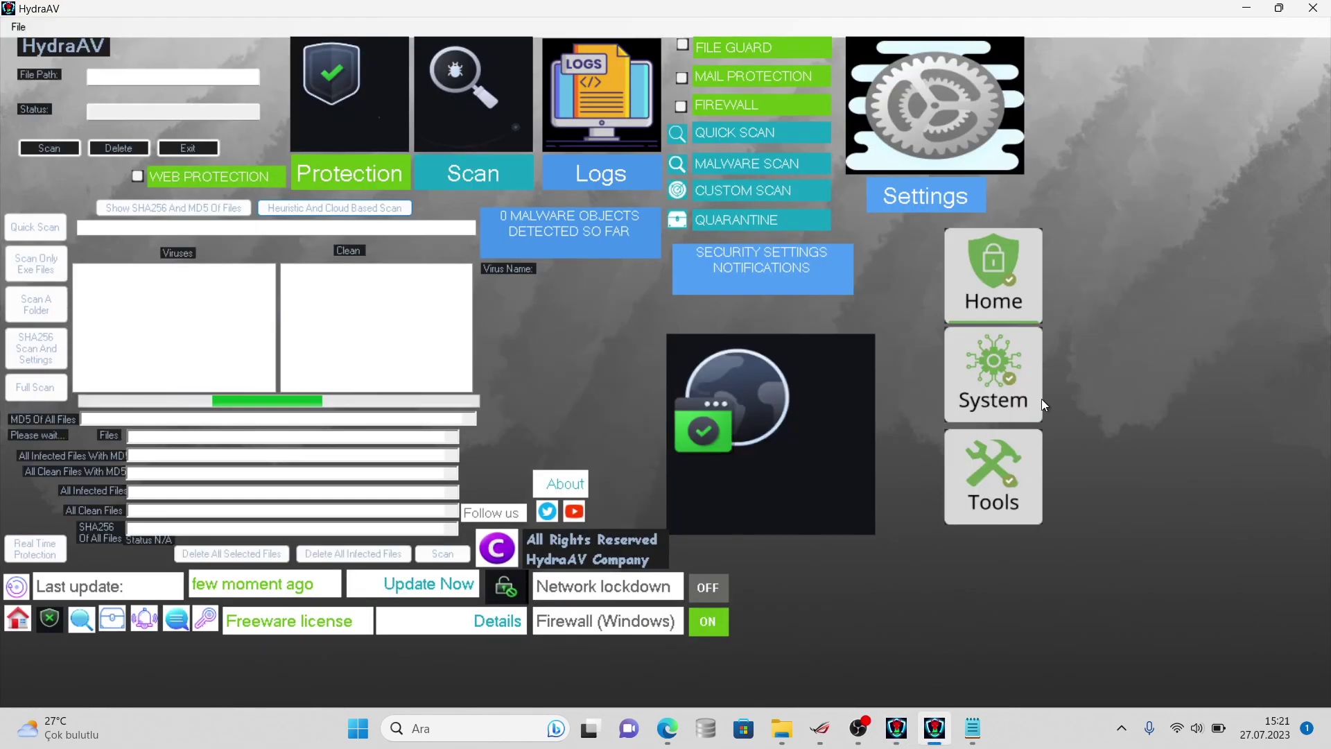
left_click(1245, 7)
left_click(1248, 291)
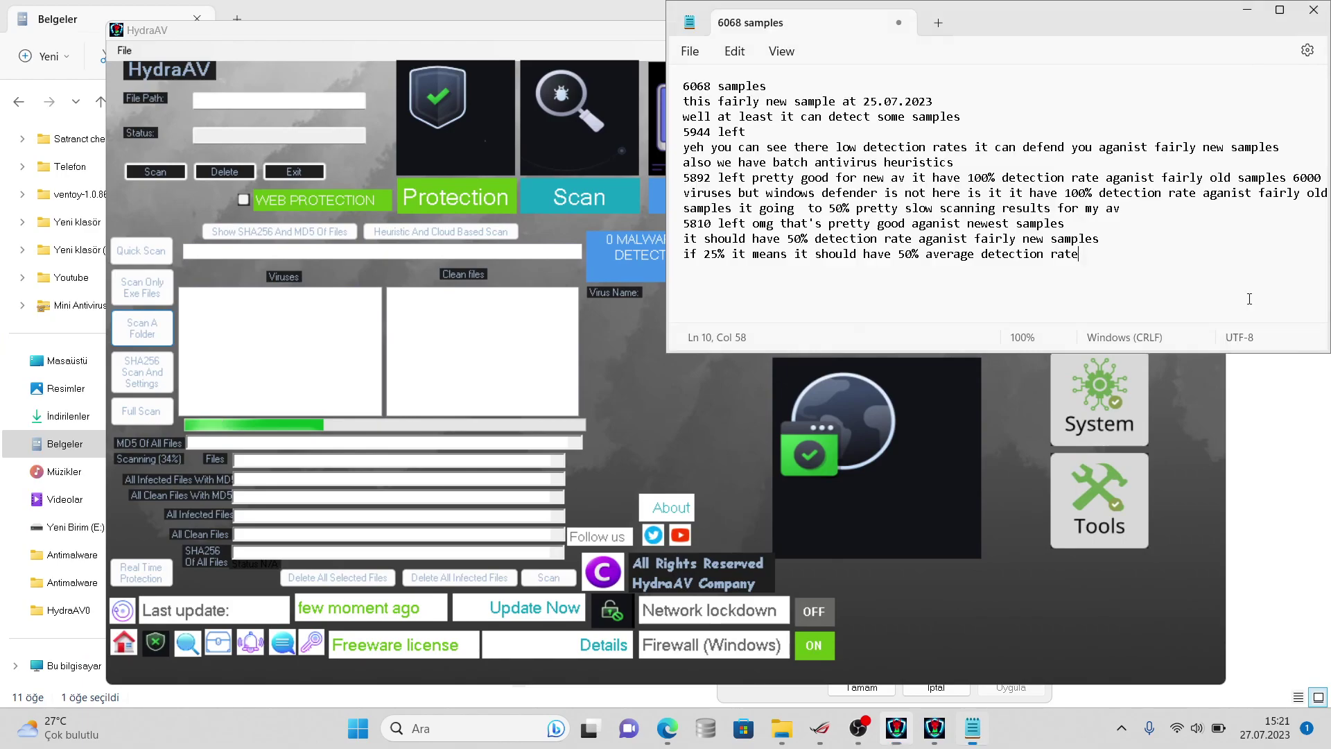
- Delete the 5 from the 50% value in the last note line
right_click(913, 255)
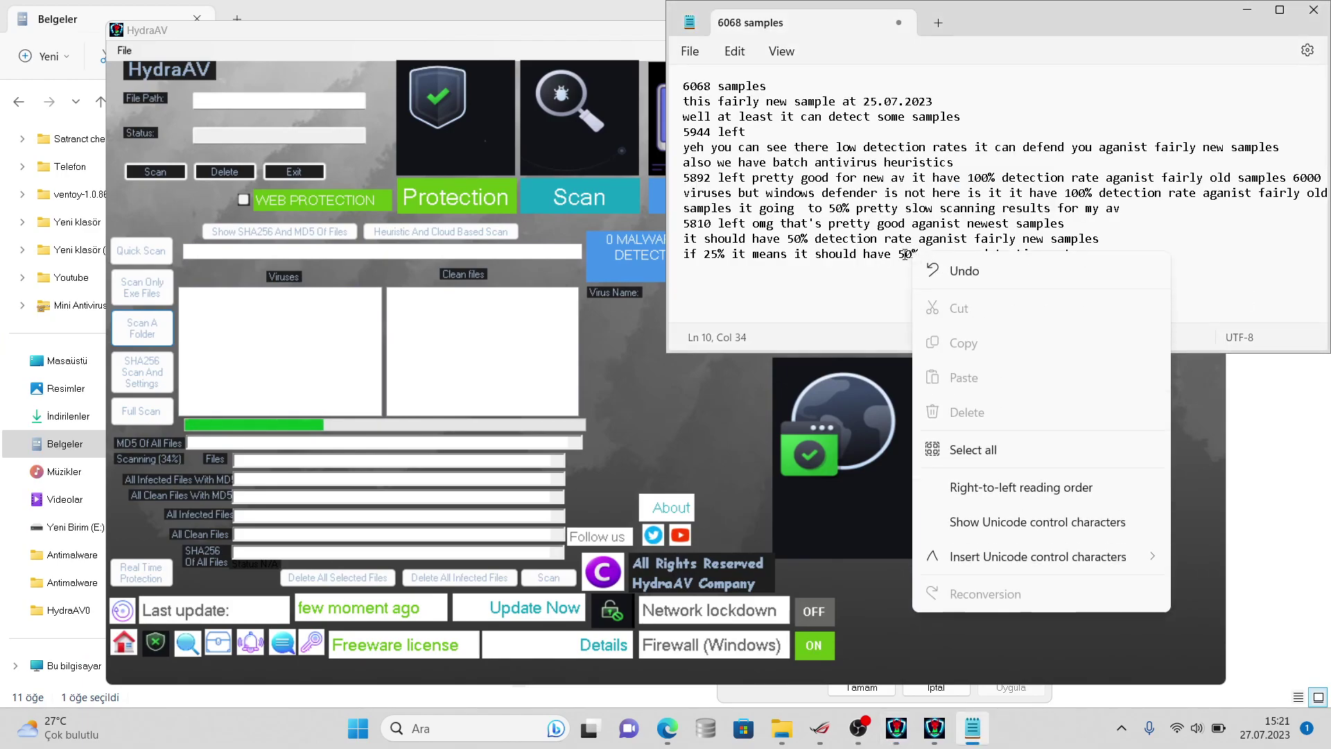
left_click(904, 254)
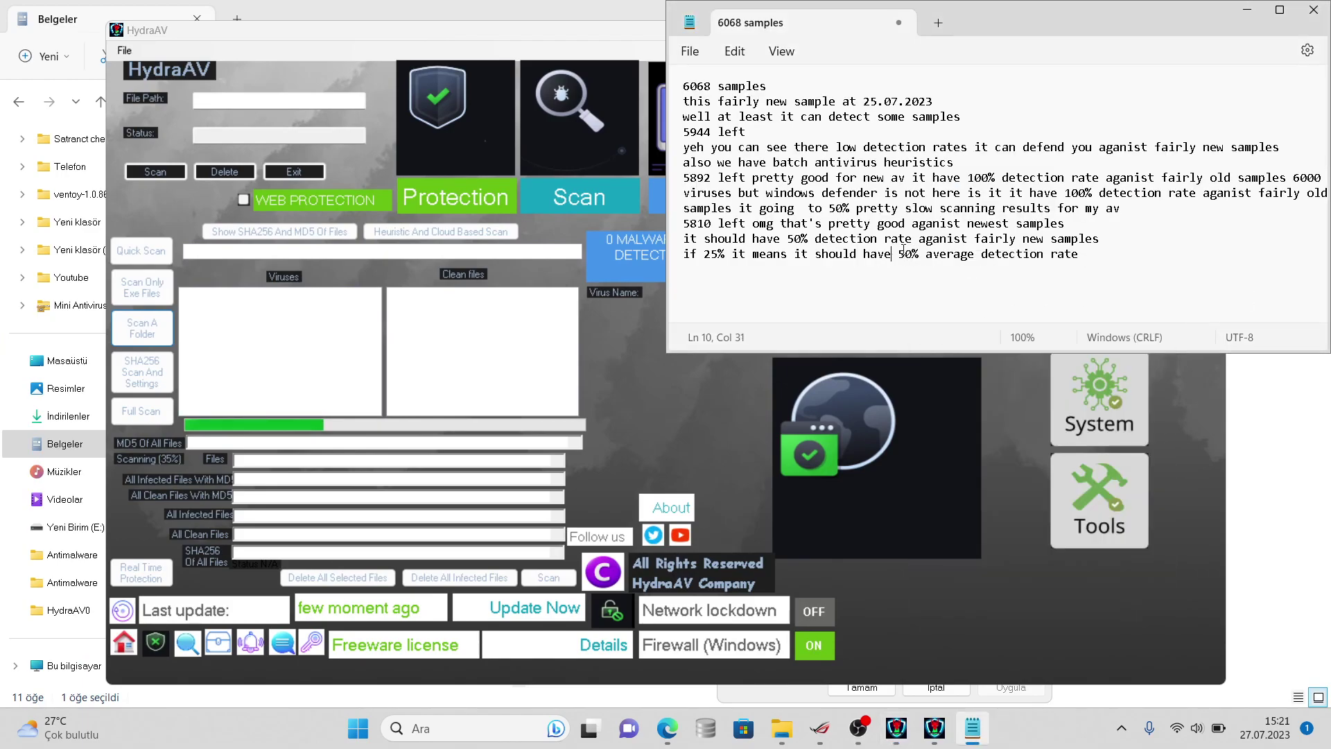
key("BackSpace")
- Make the note read 40%, then open the virussign folder's properties showing 5.810 files
type("4")
key("alt+Tab")
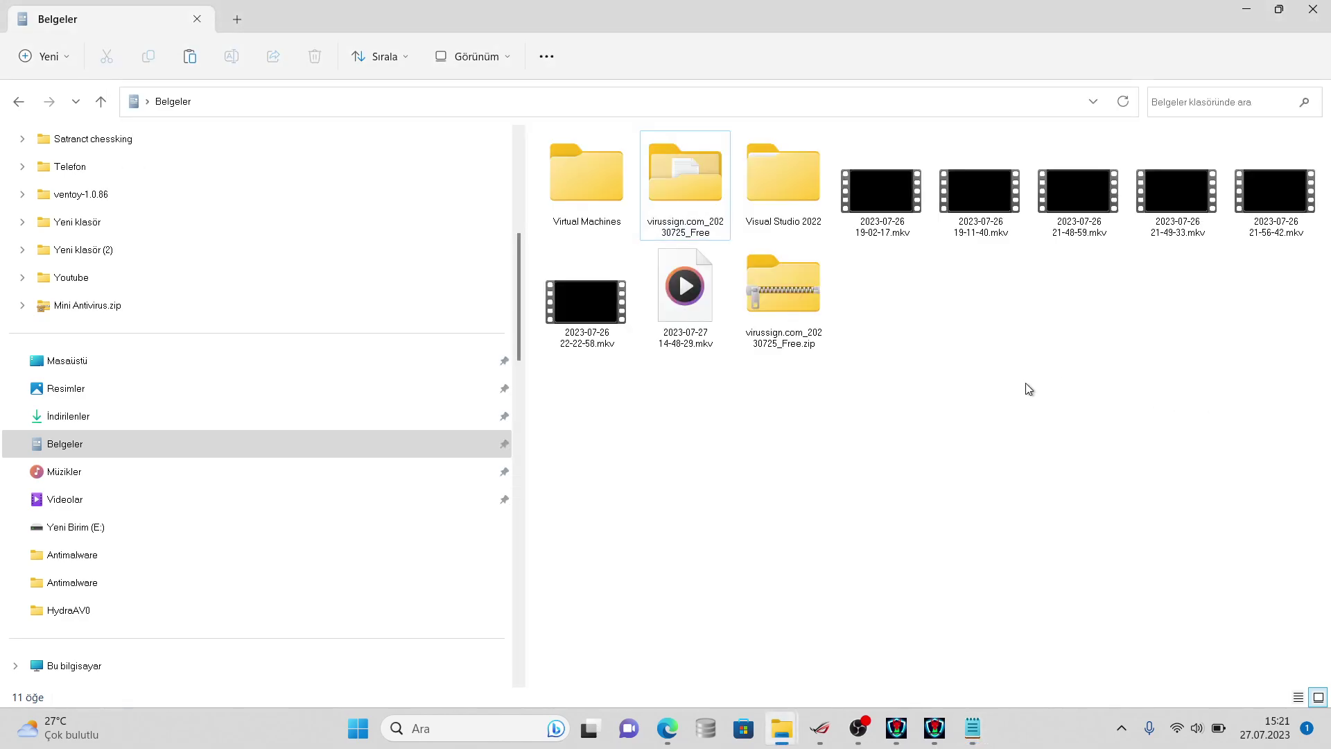
right_click(694, 222)
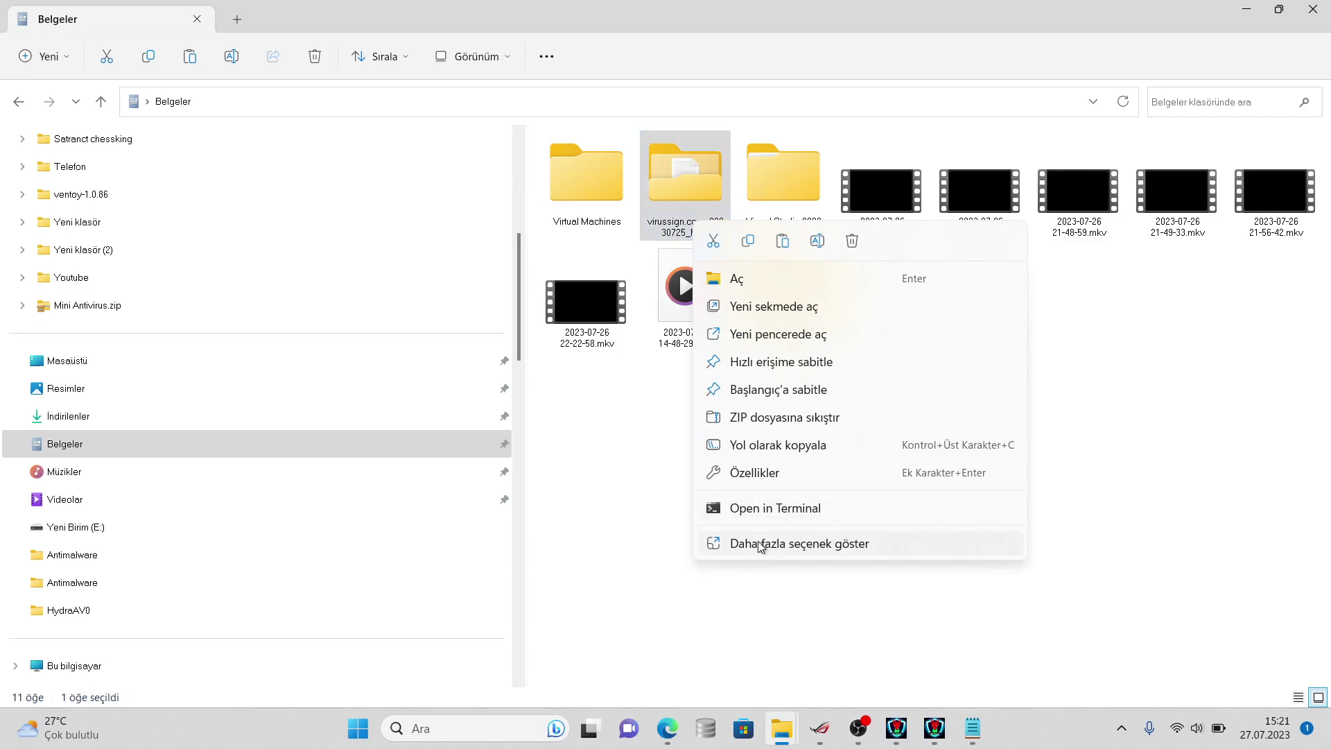
left_click(782, 567)
left_click(687, 199)
right_click(687, 222)
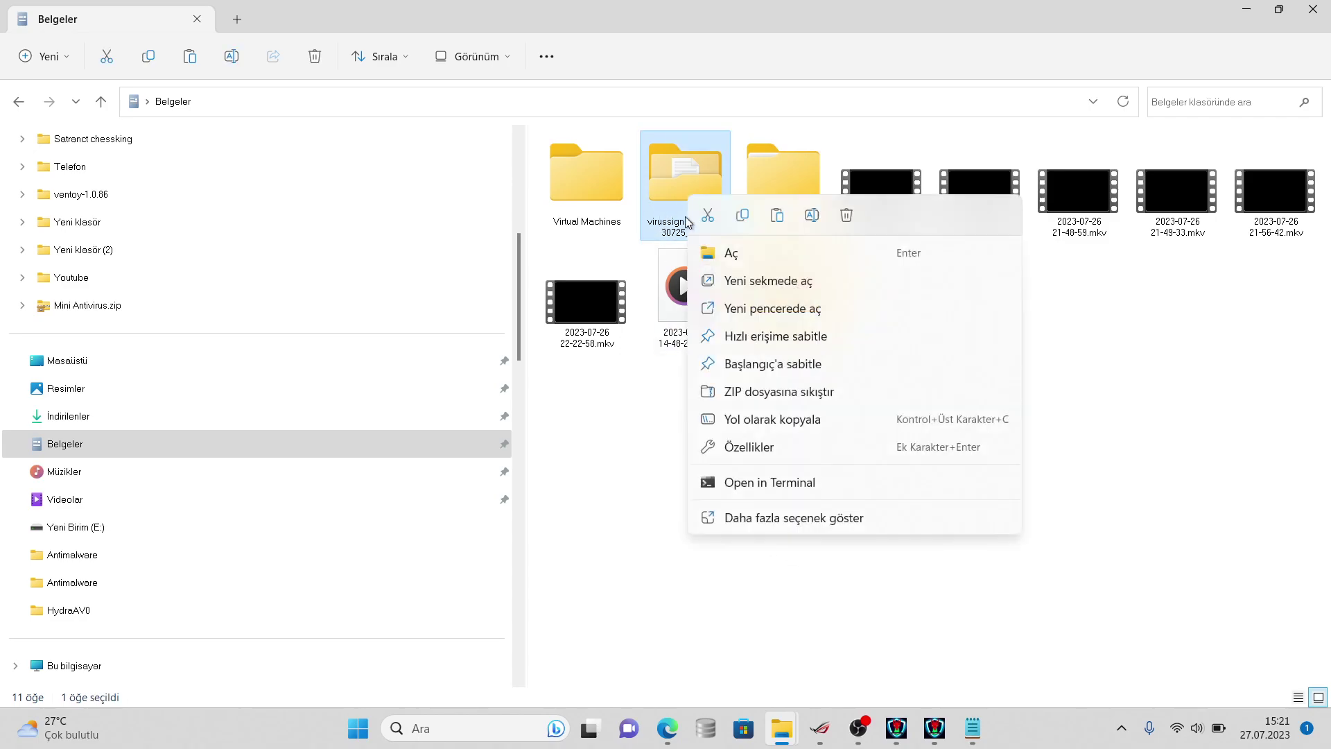
left_click(740, 517)
left_click(763, 501)
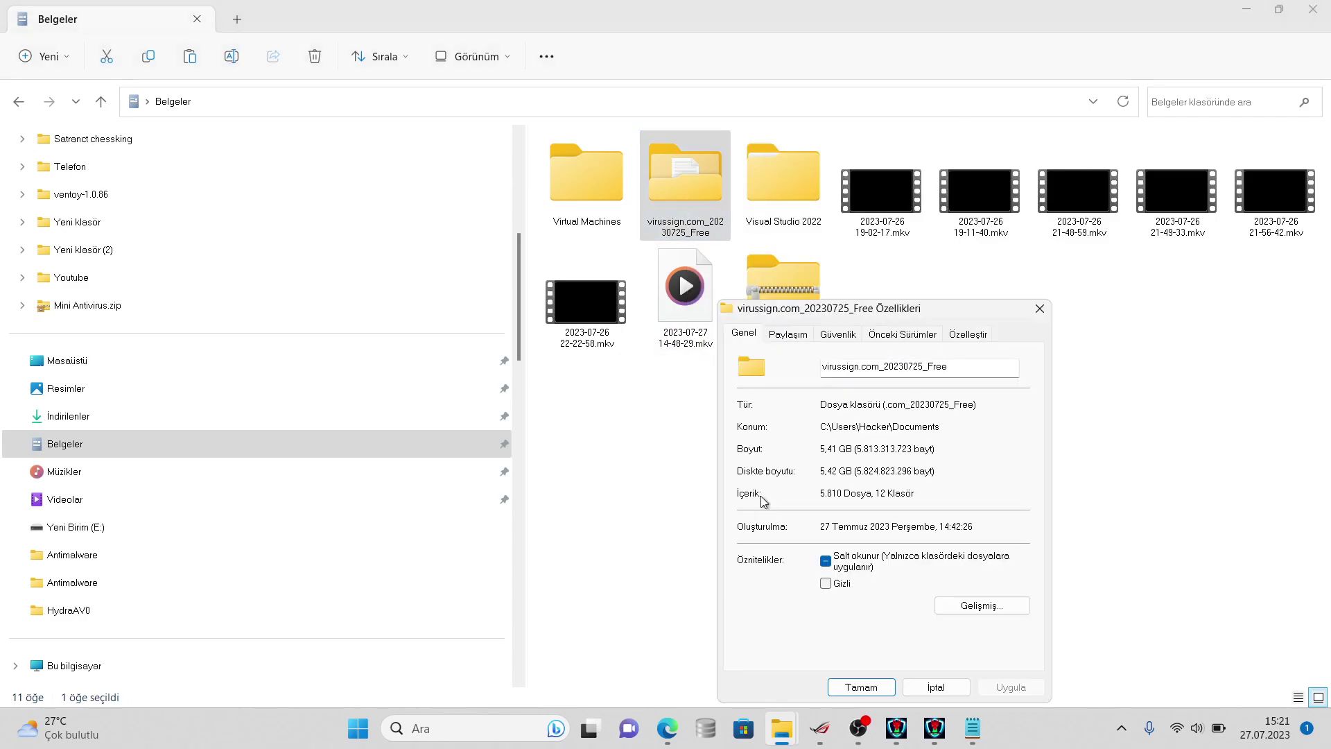
- Close the folder properties and bring HydraAV to the front
left_click(972, 727)
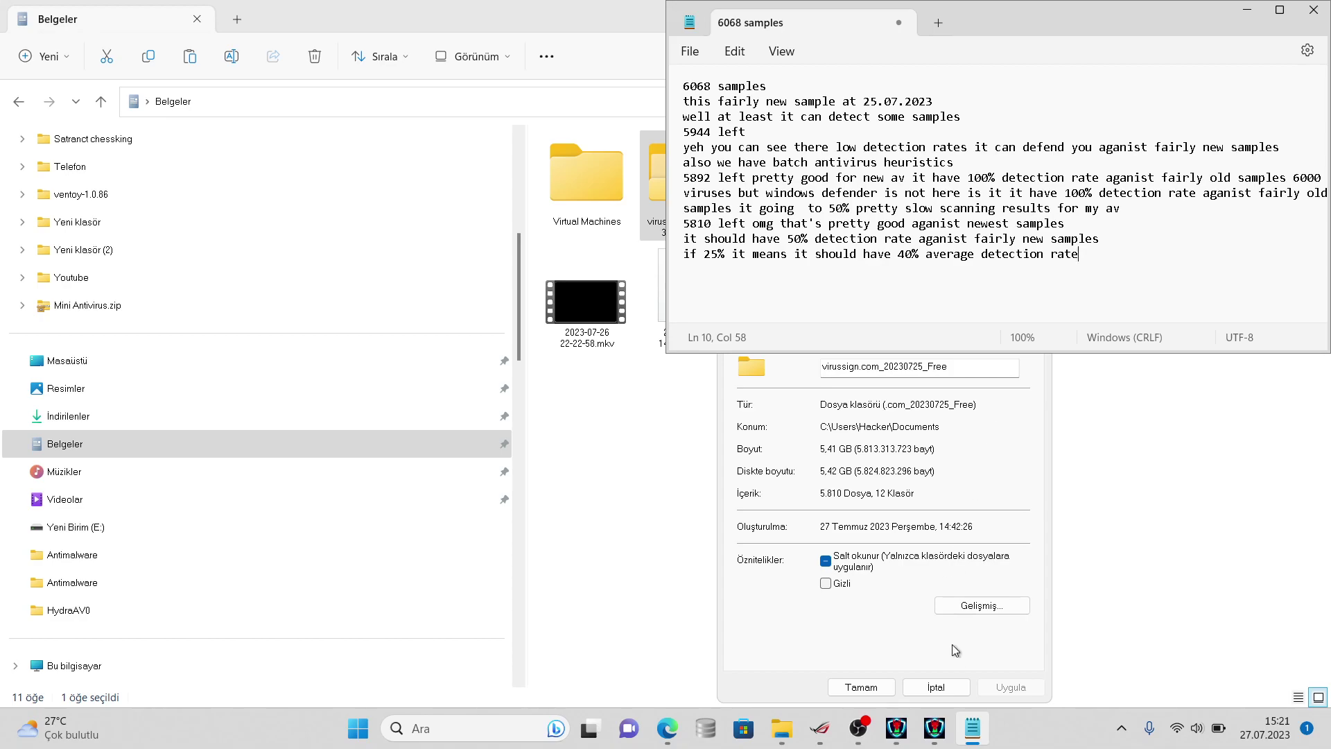
left_click(952, 686)
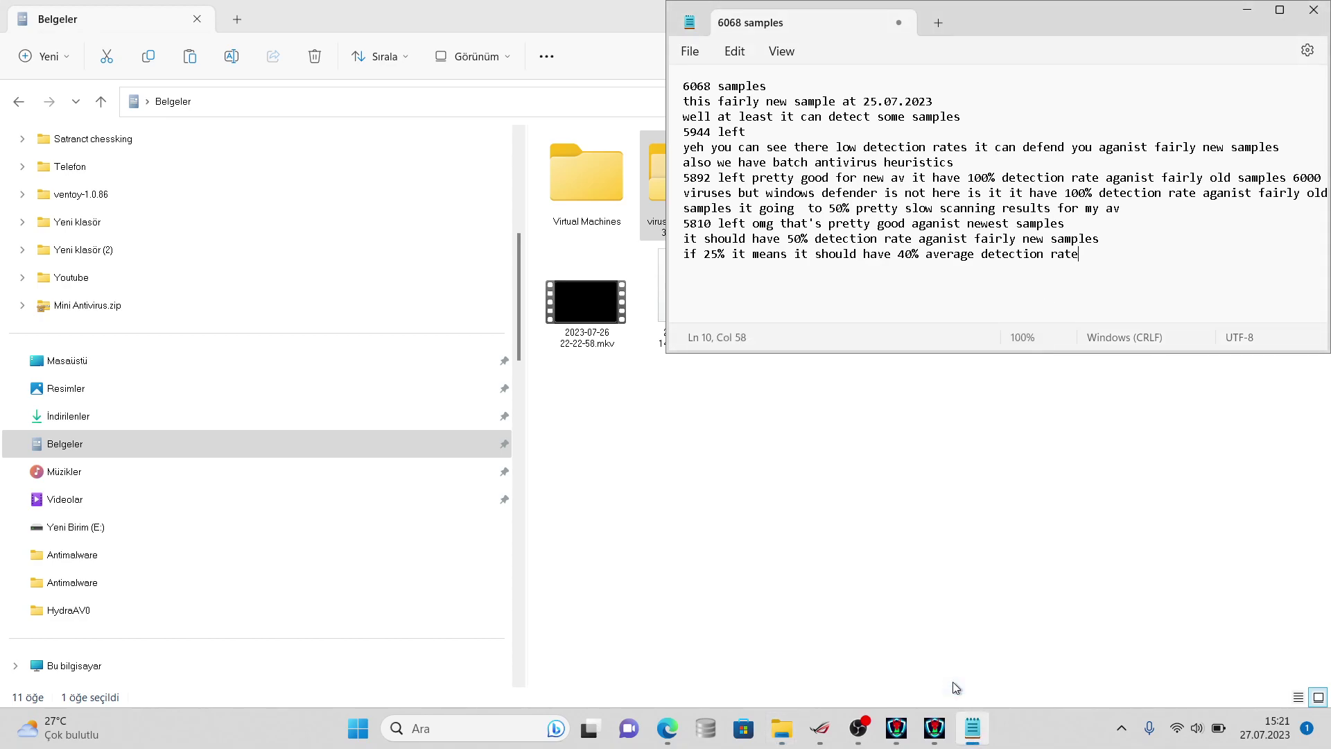
left_click(932, 730)
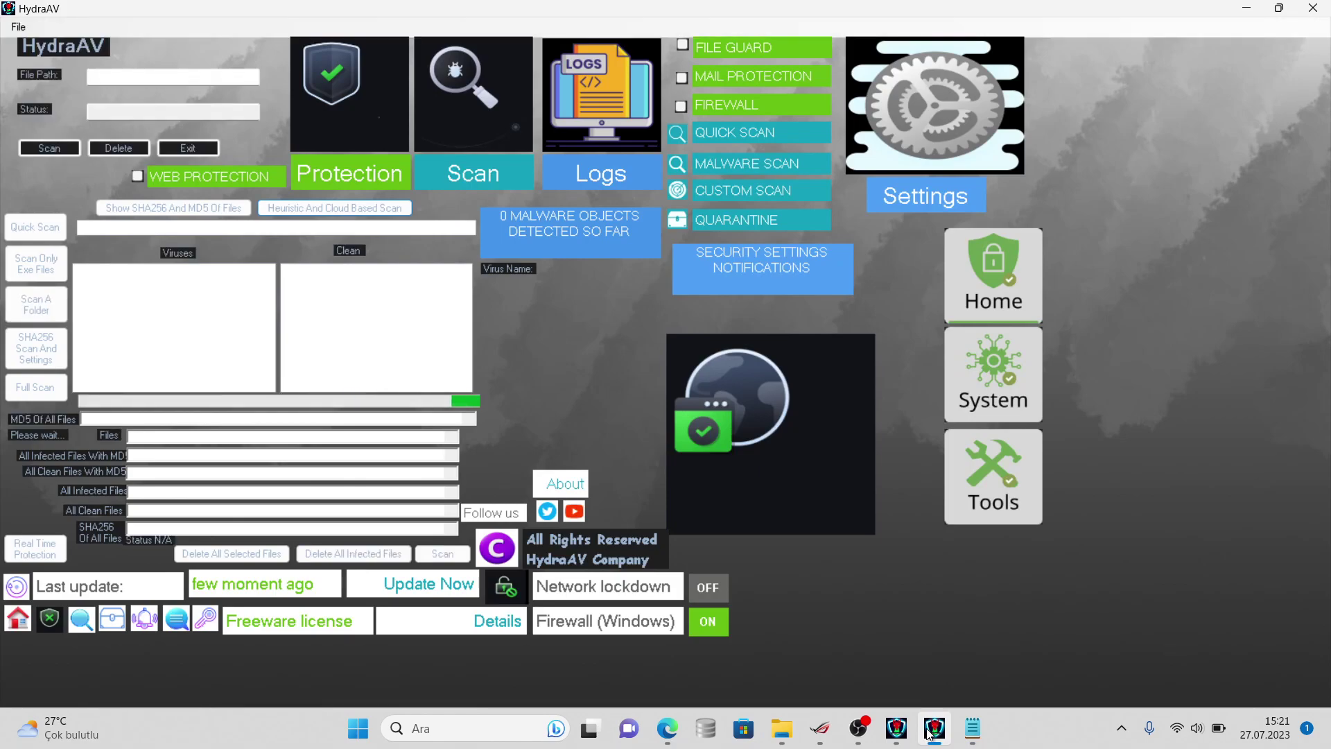
- Open Task Manager from the taskbar to check CPU usage during the scan
left_click(901, 729)
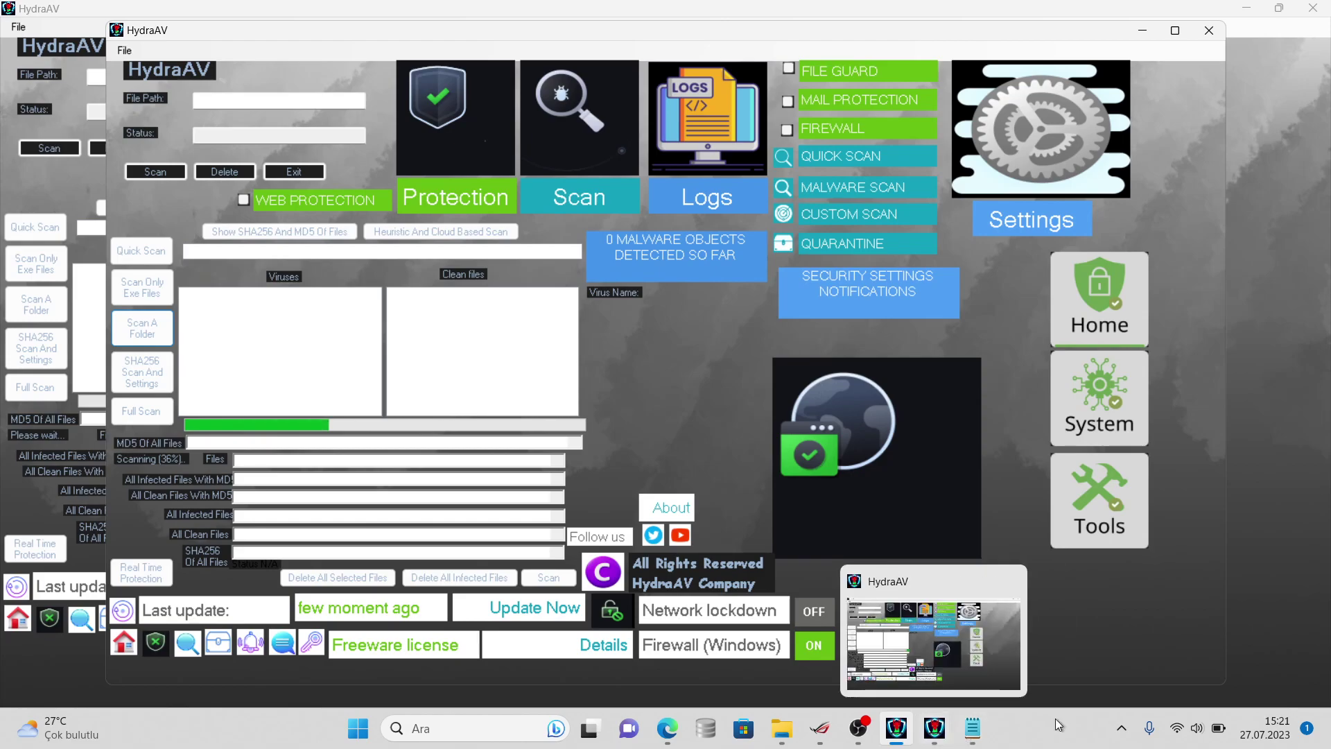
left_click(1226, 727)
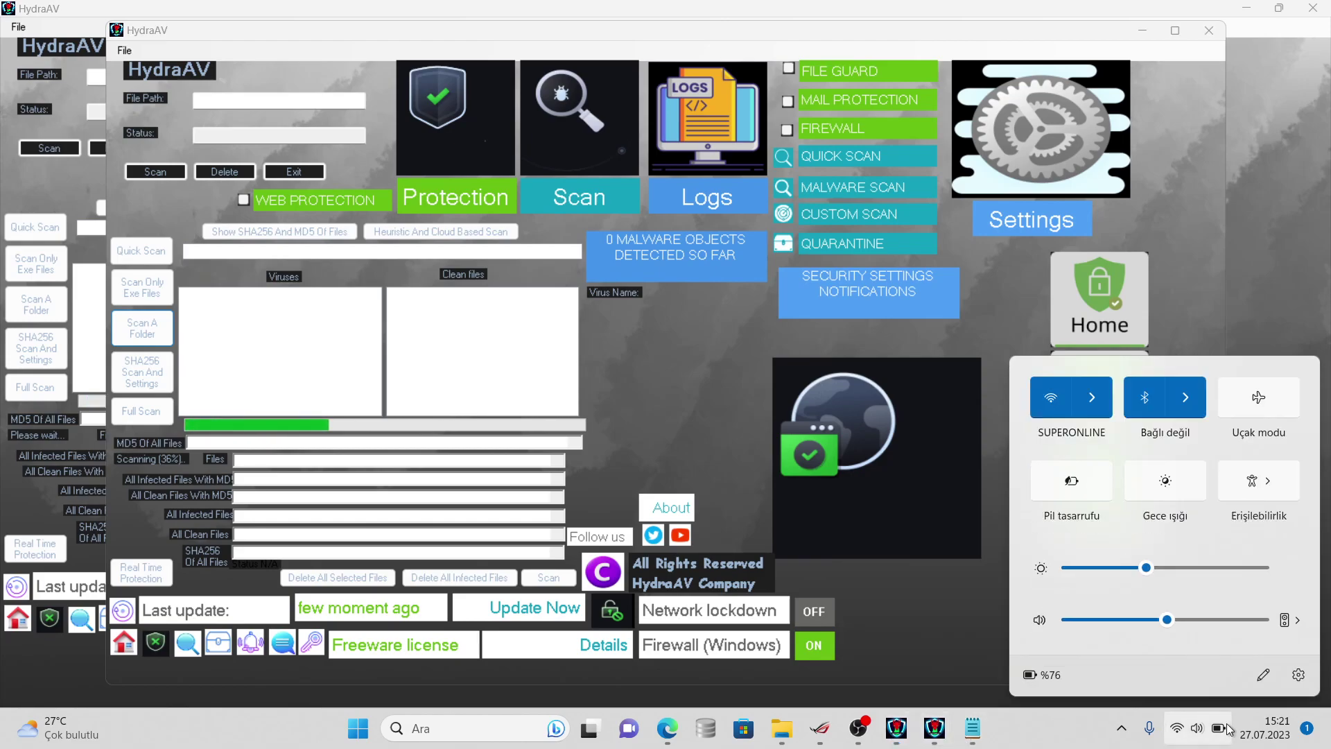
left_click(1137, 716)
right_click(1017, 719)
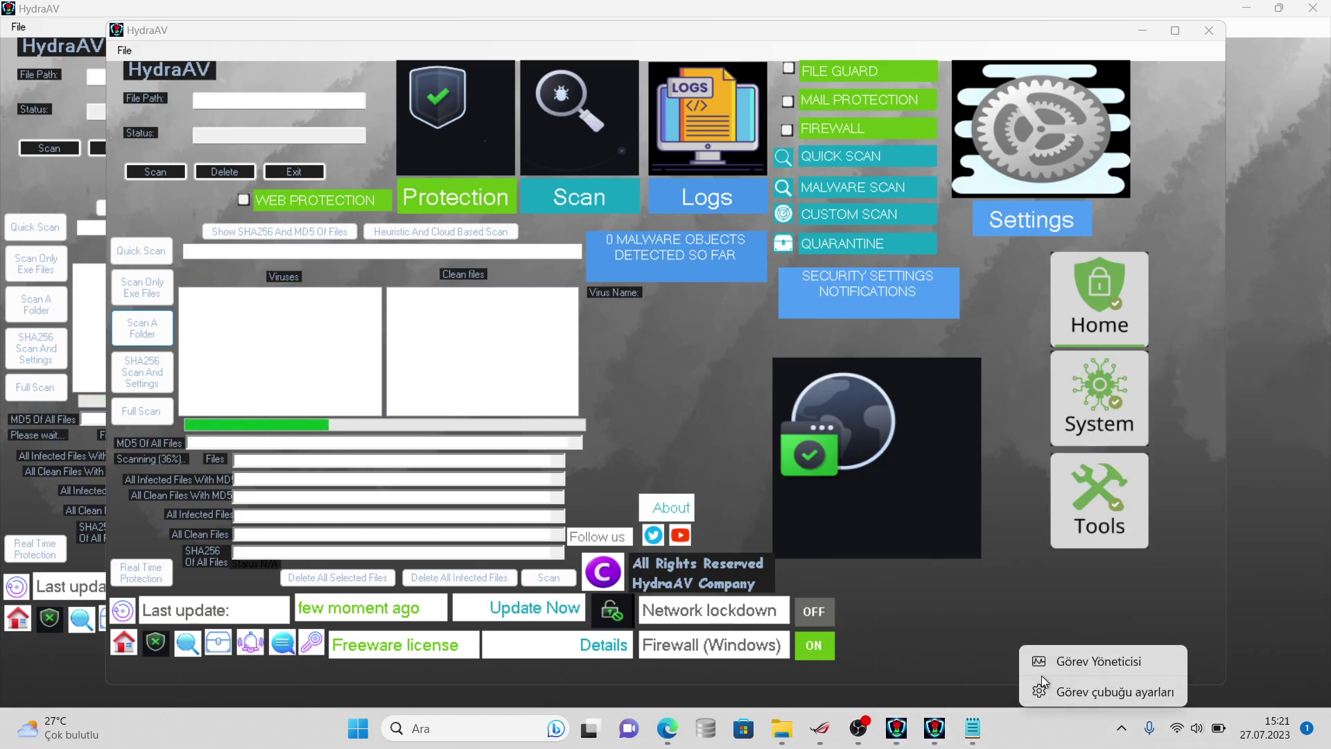
left_click(972, 728)
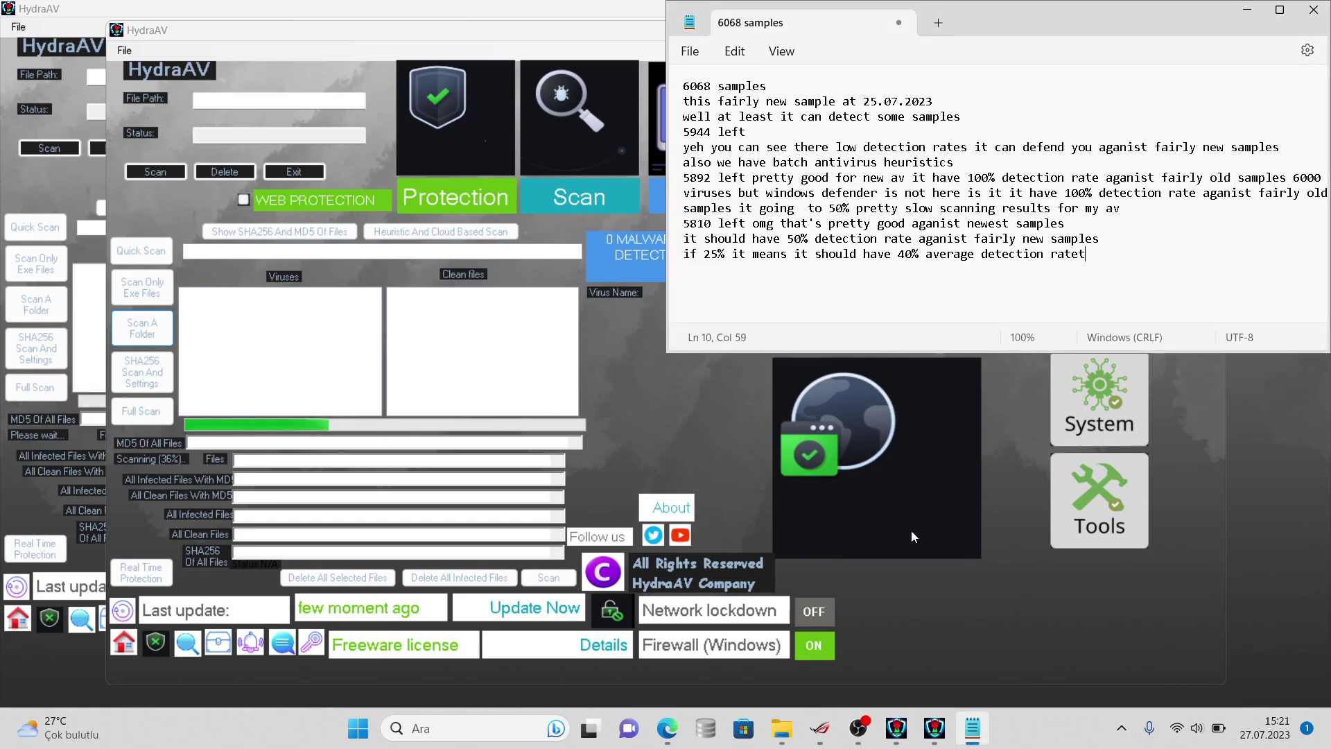
- Note that CPU usage was pretty high, checking the load in Task Manager
type("the usage")
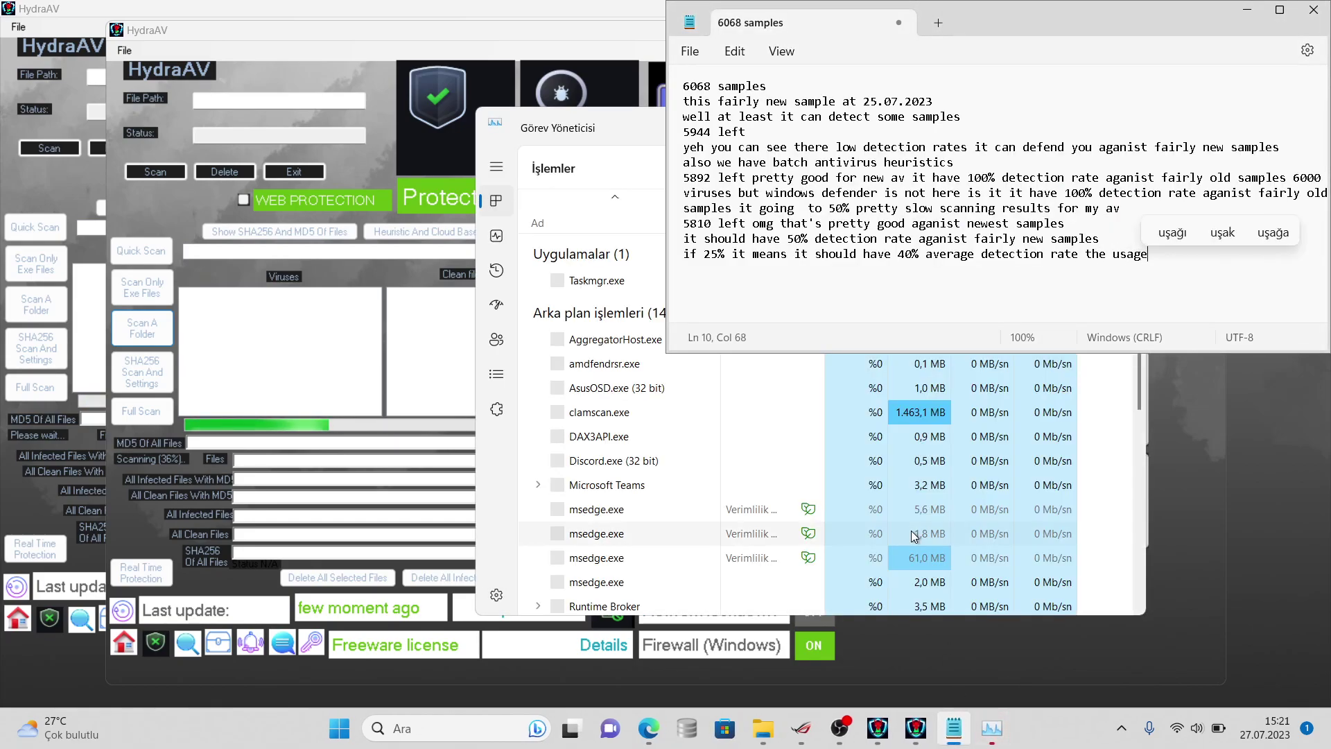
type(" of cpu a")
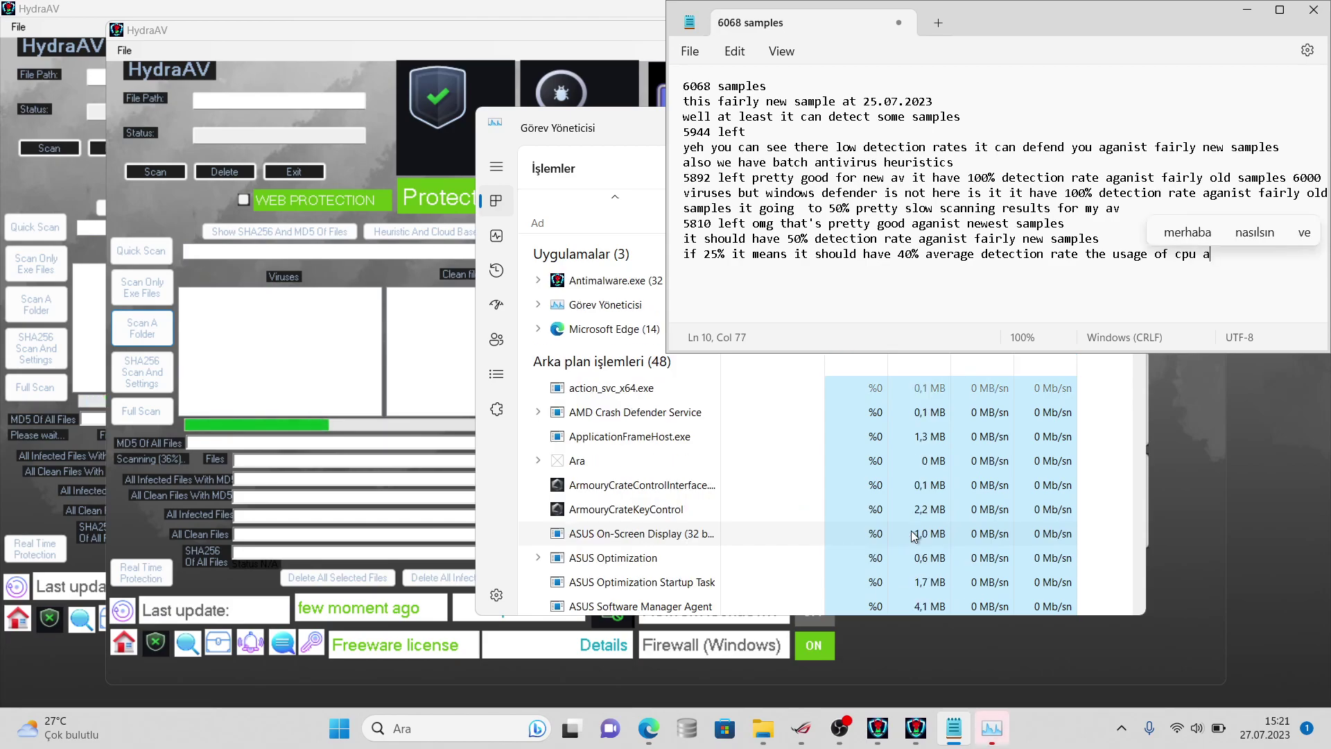
key("BackSpace")
type("was pre")
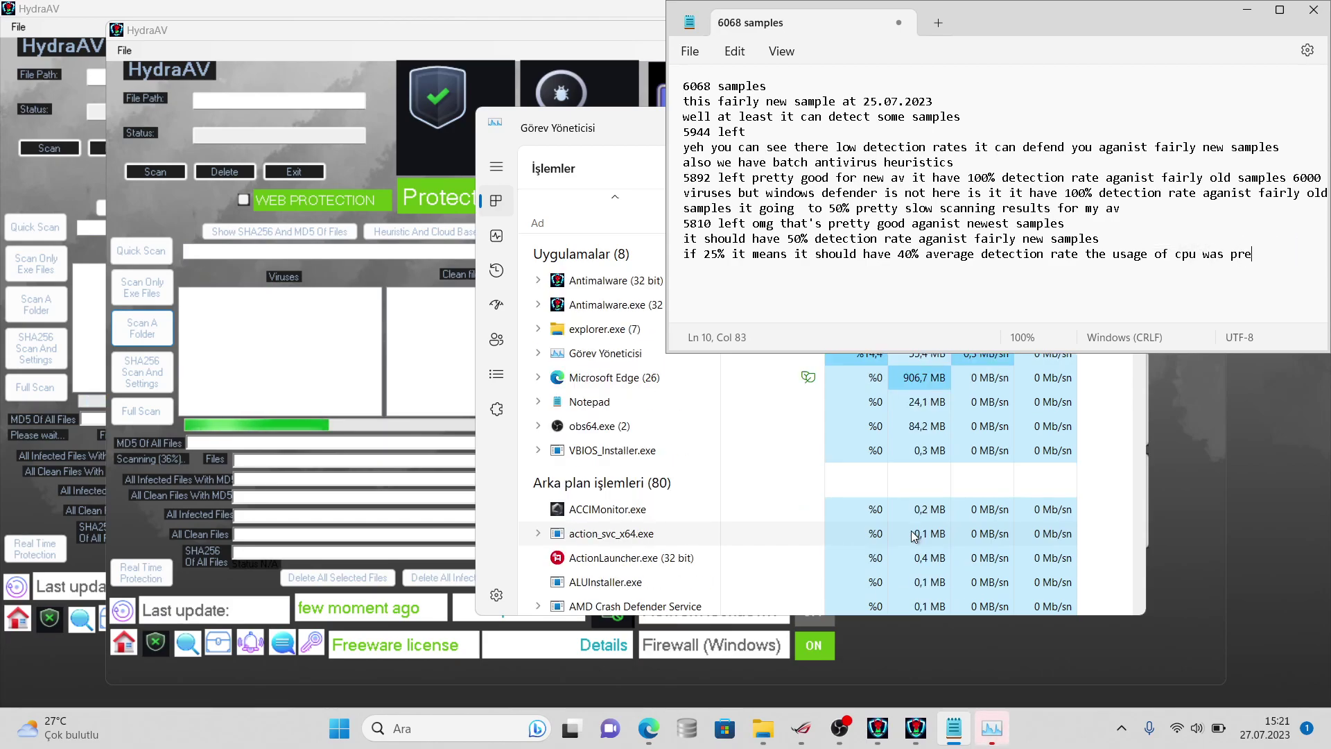
type("tty hig")
type("omehow")
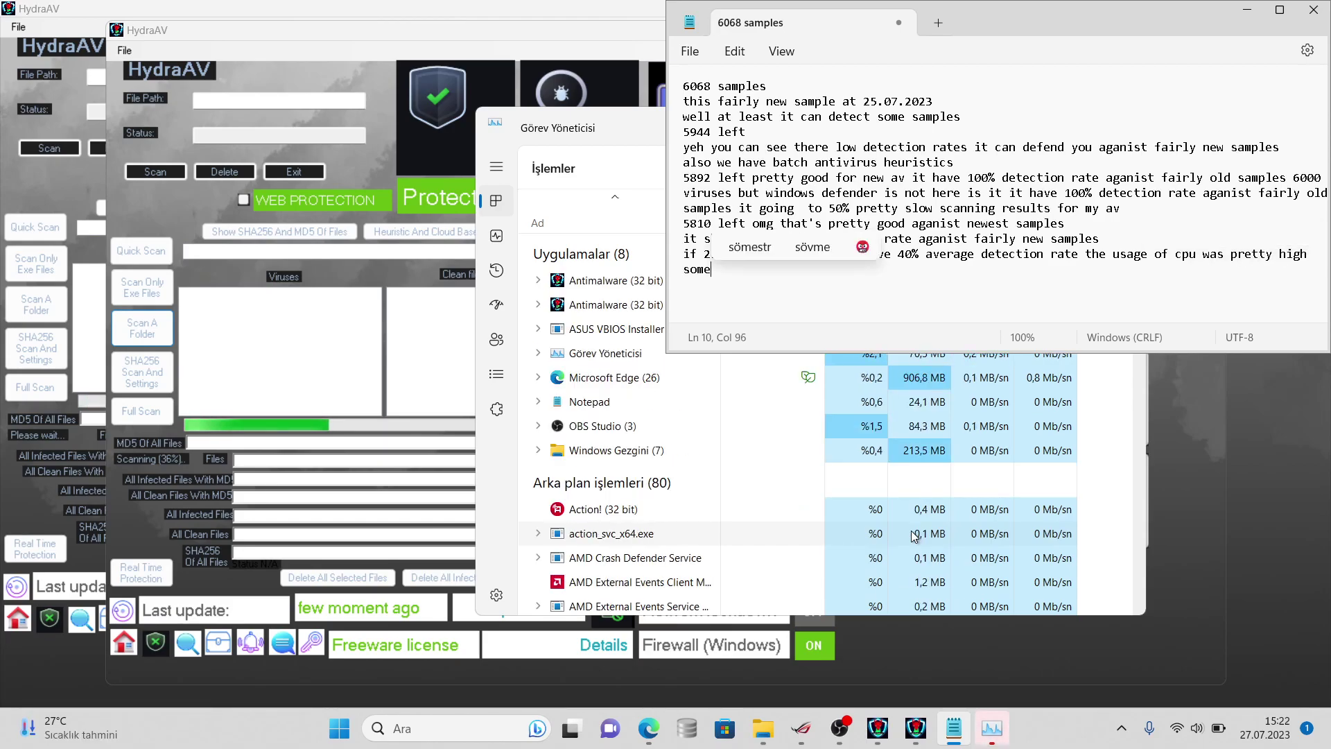
left_click(562, 252)
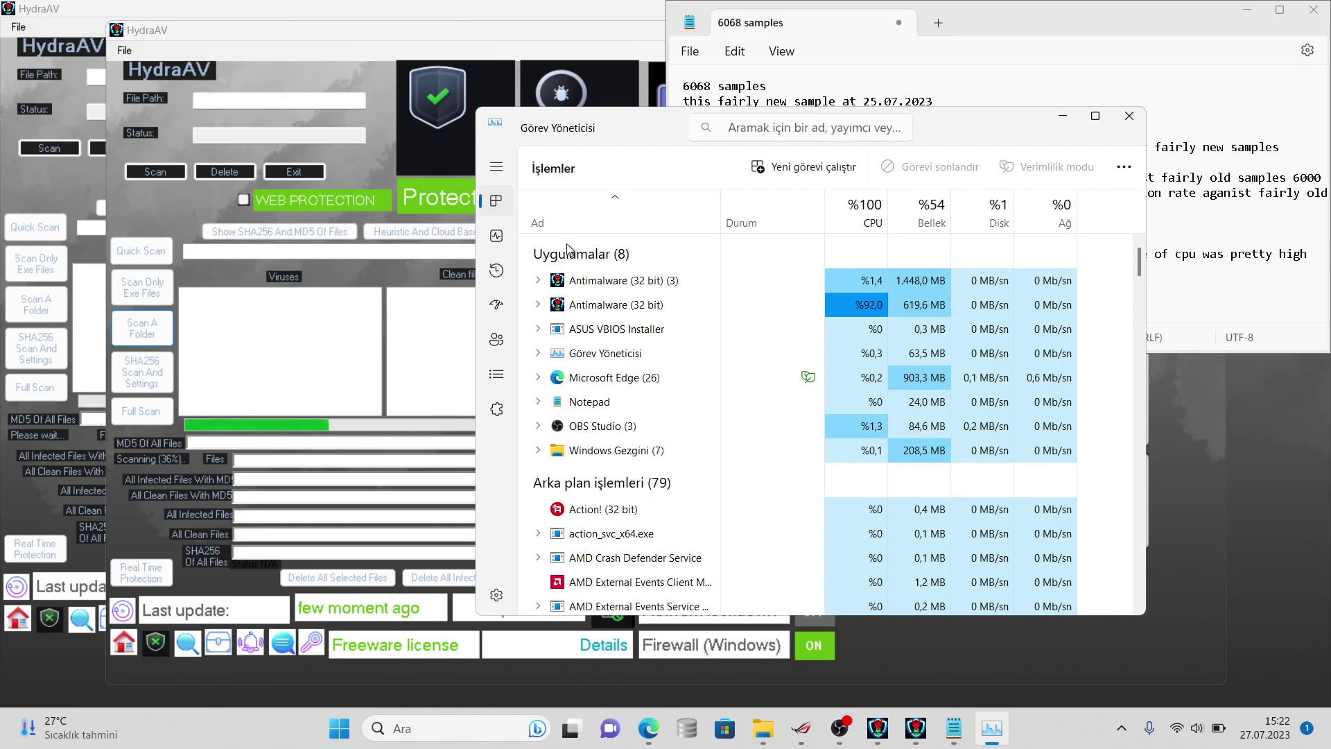
left_click(1184, 275)
- Note that you need to have a good PC for this antivirus, and 8 GB RAM is enough
type("you need ")
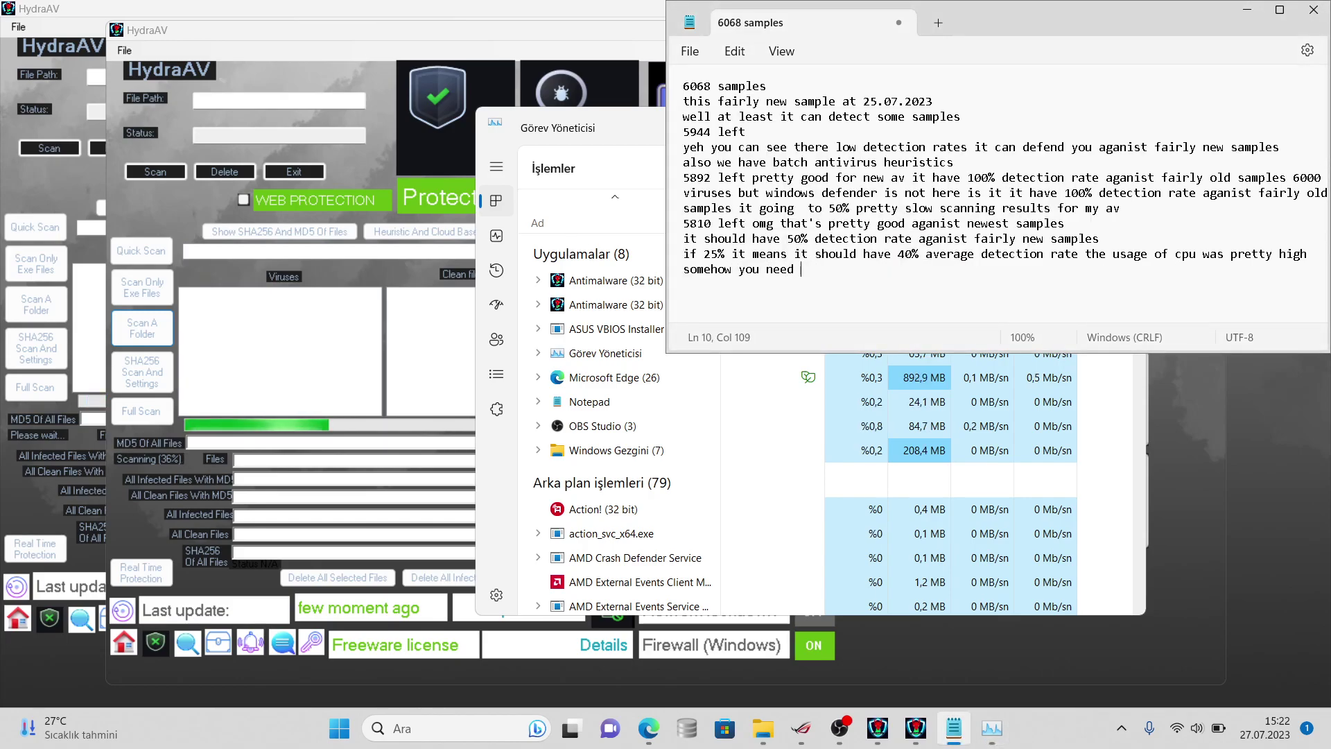
type("good pc fo")
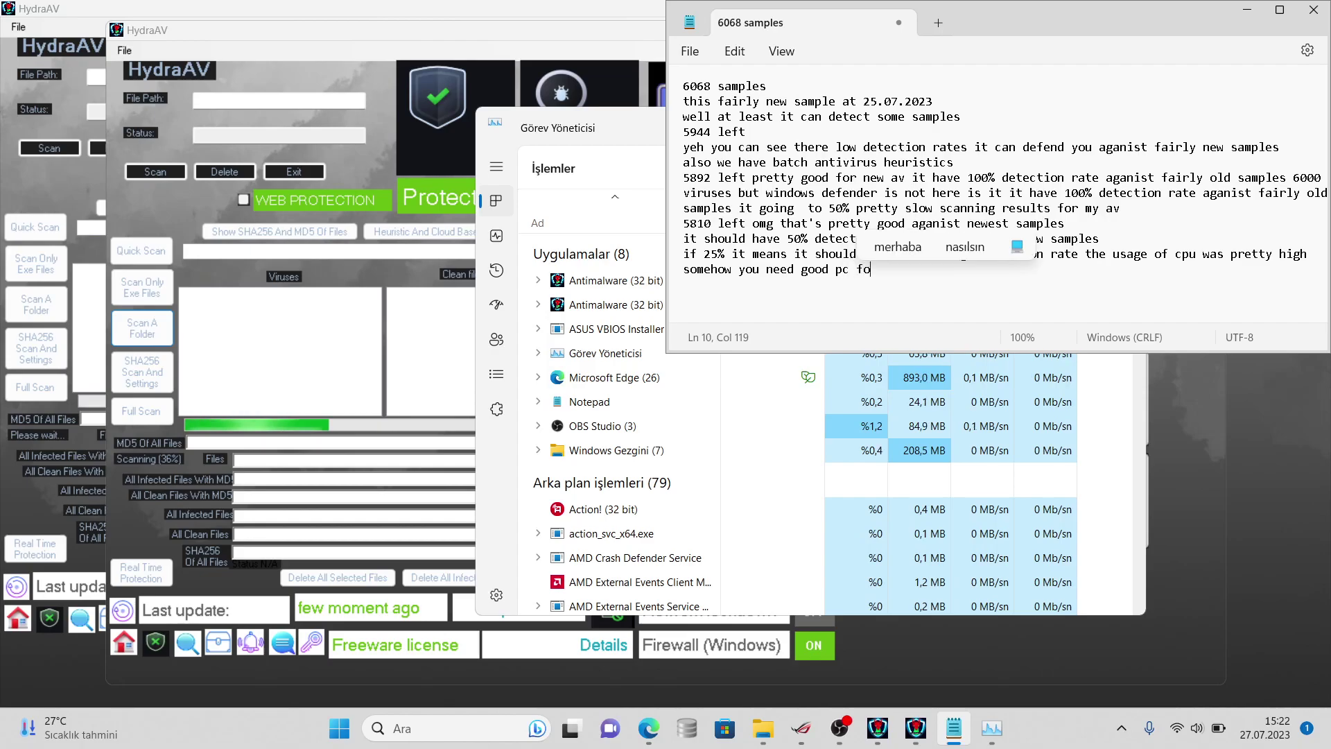
type("r this antivirus")
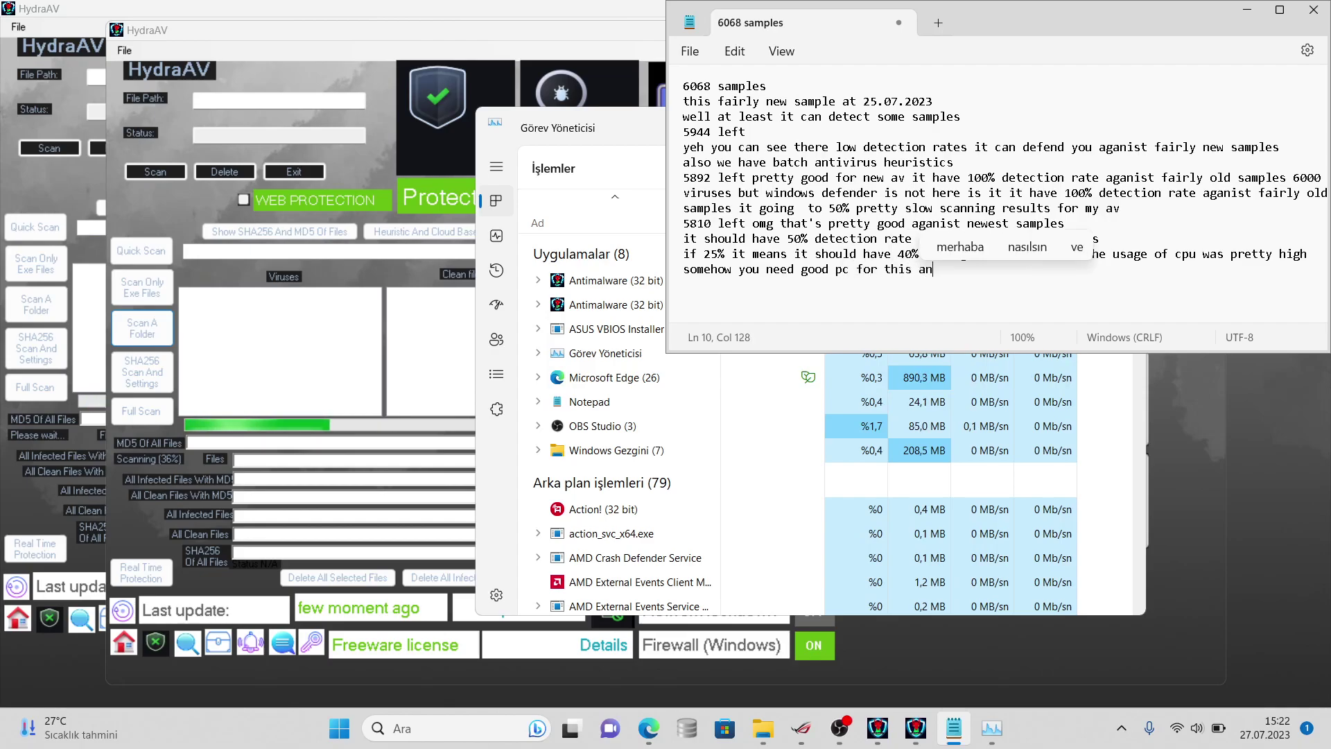
key("Left")
key("Left")
key("Left")
key("Left")
key("Left")
key("Left")
key("Left")
key("Left")
key("Left")
key("Left")
key("Left")
key("Left")
key("Left")
key("Left")
key("Left")
key("Left")
key("Left")
key("Left")
key("Left")
key("Left")
type("have")
left_click(1003, 269)
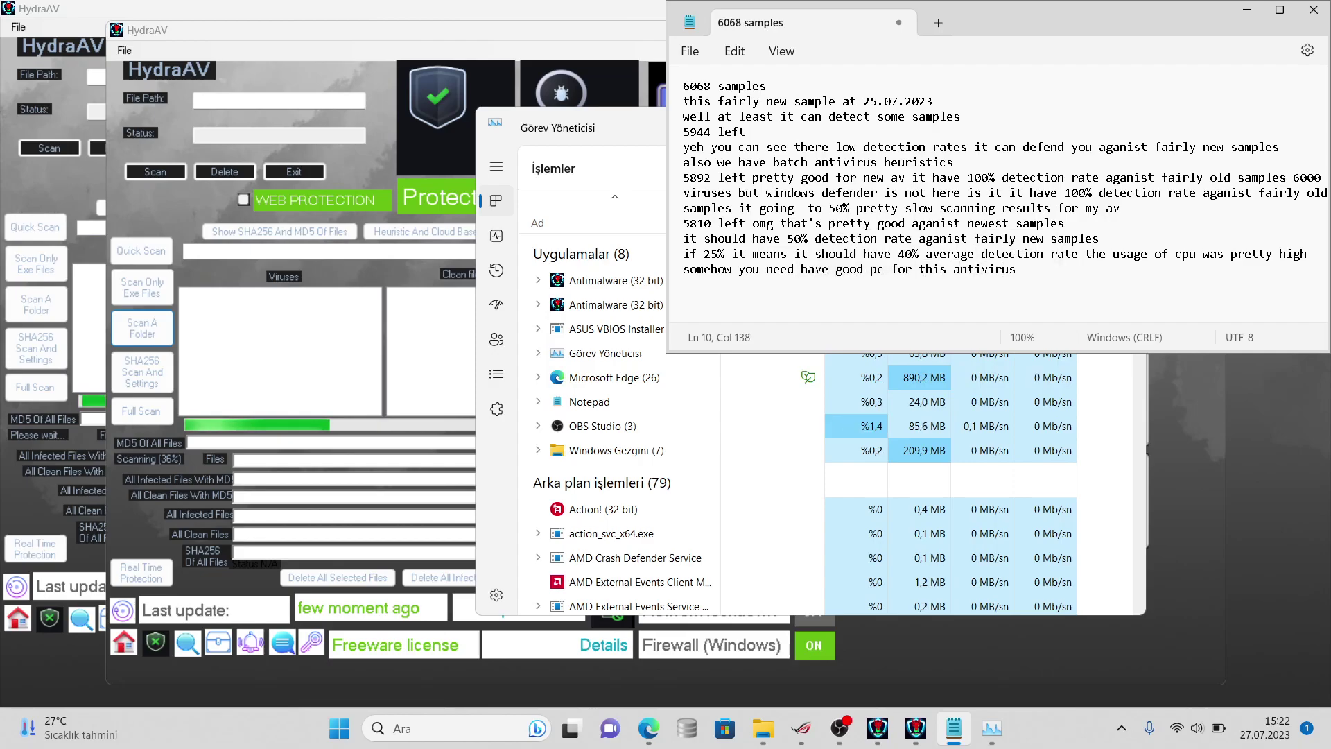
key("End")
type("8 gb ra")
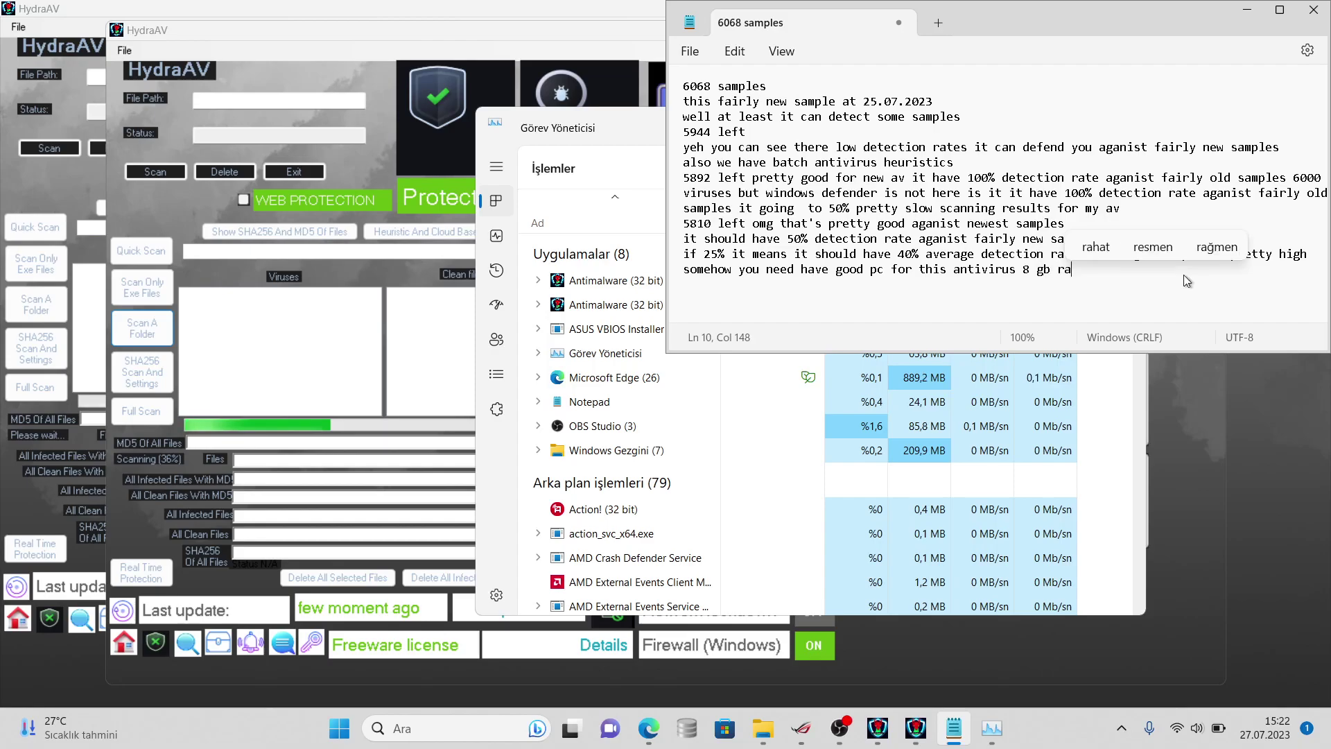
type("m is enough")
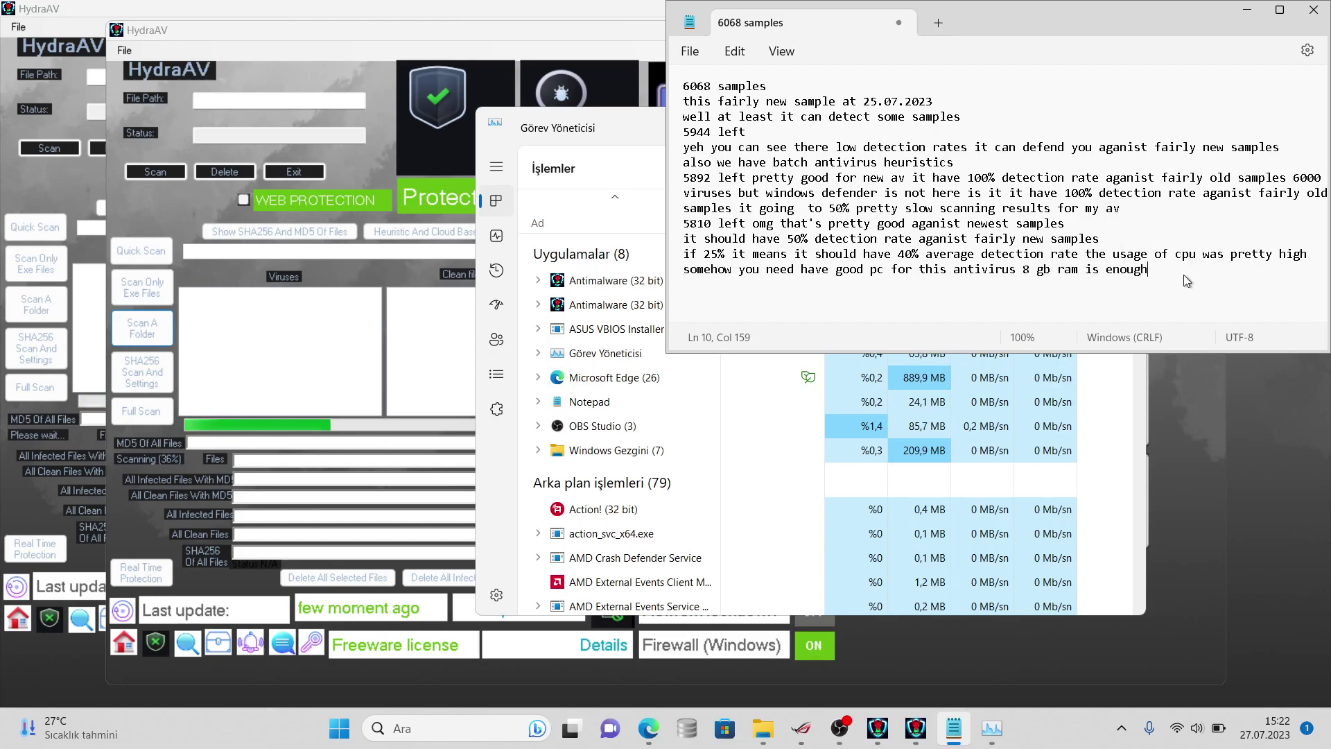
- Recheck the CPU load in Task Manager, then minimize it
left_click(1113, 433)
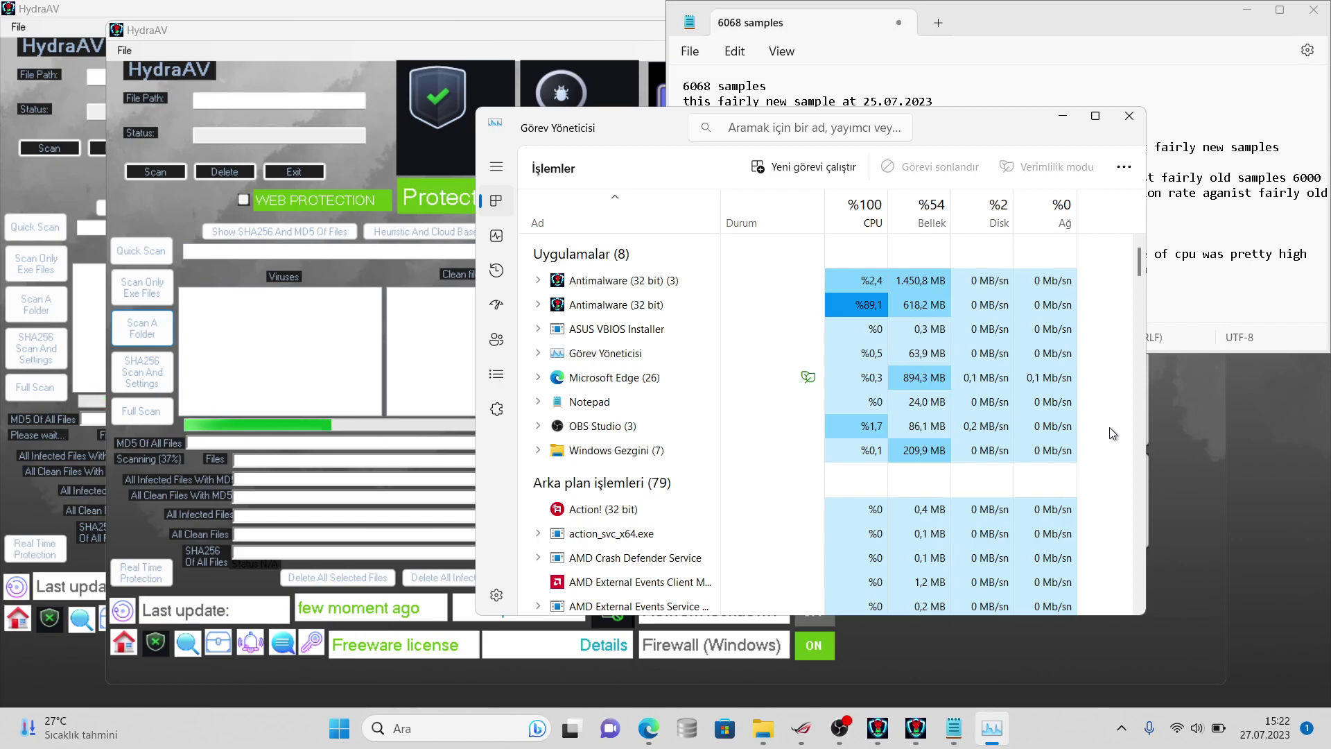
key("alt+Tab")
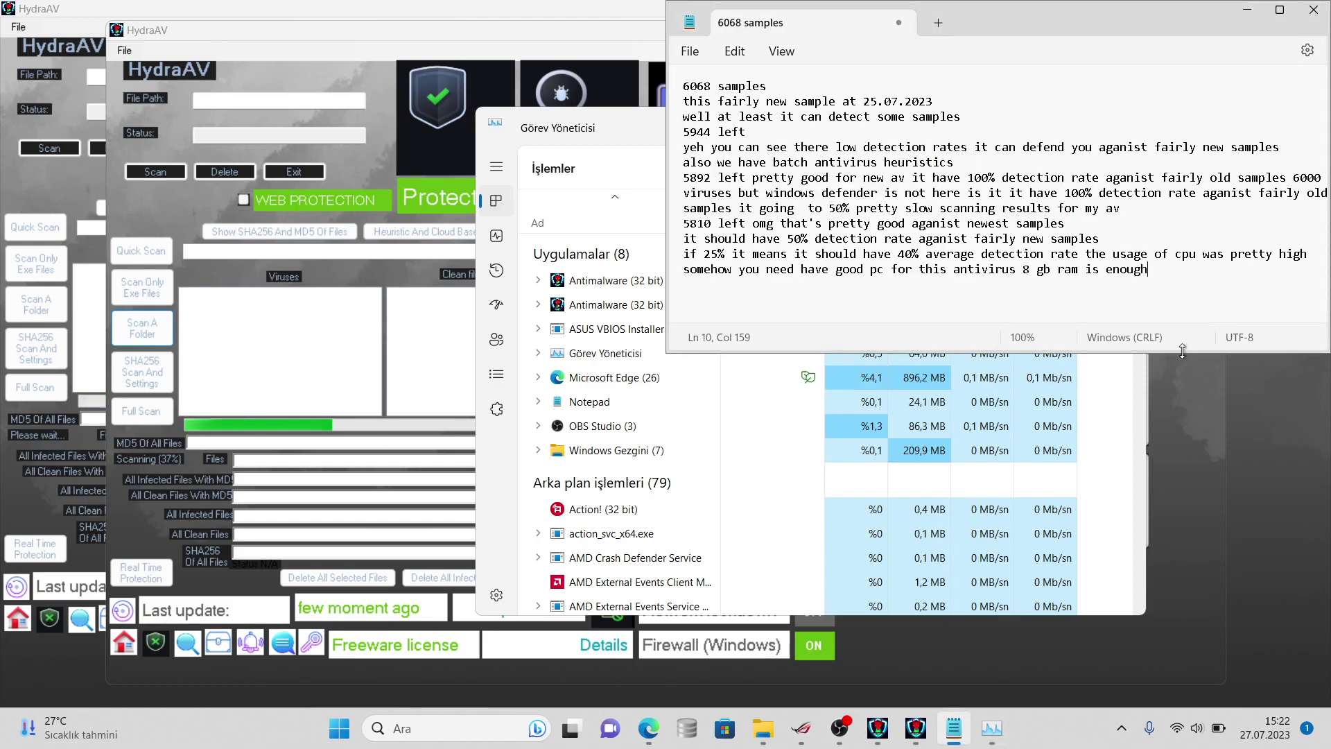
left_click(992, 728)
left_click(990, 728)
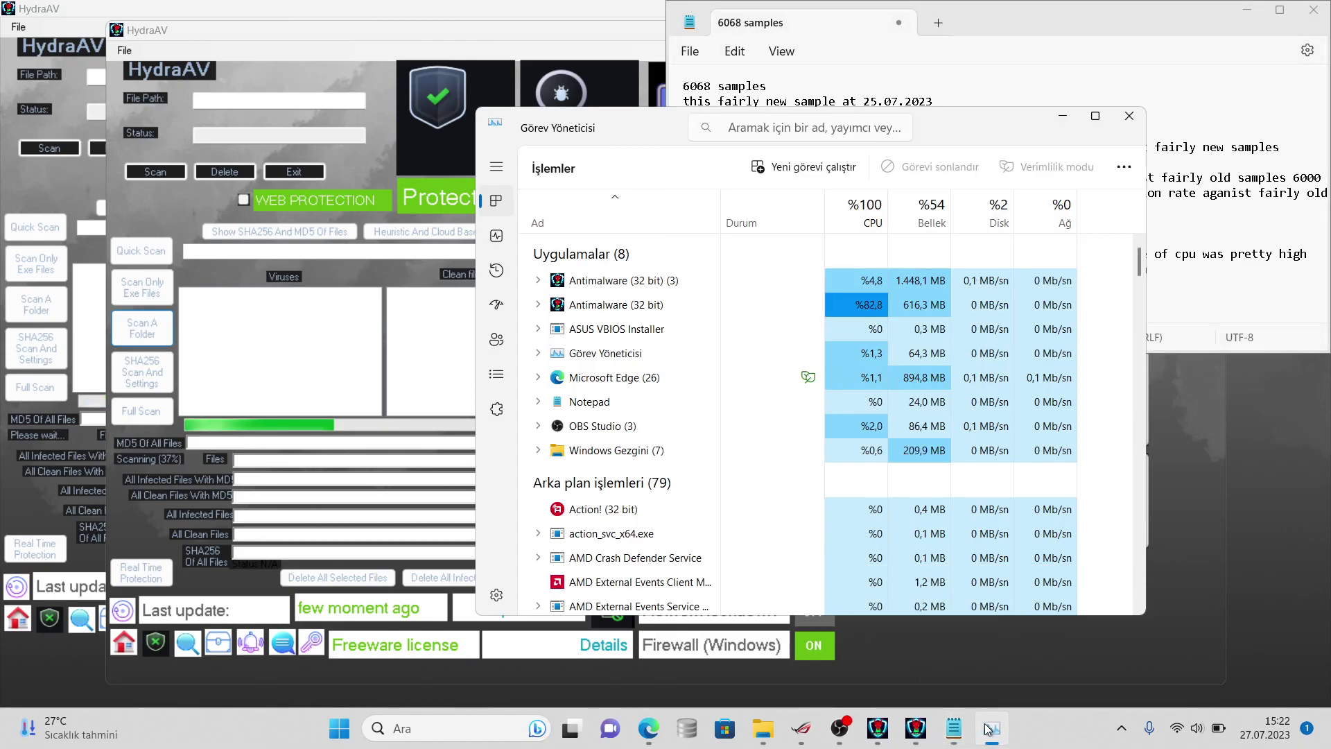
- Note that it's usable for end users, and new users just need some help
type("it's for")
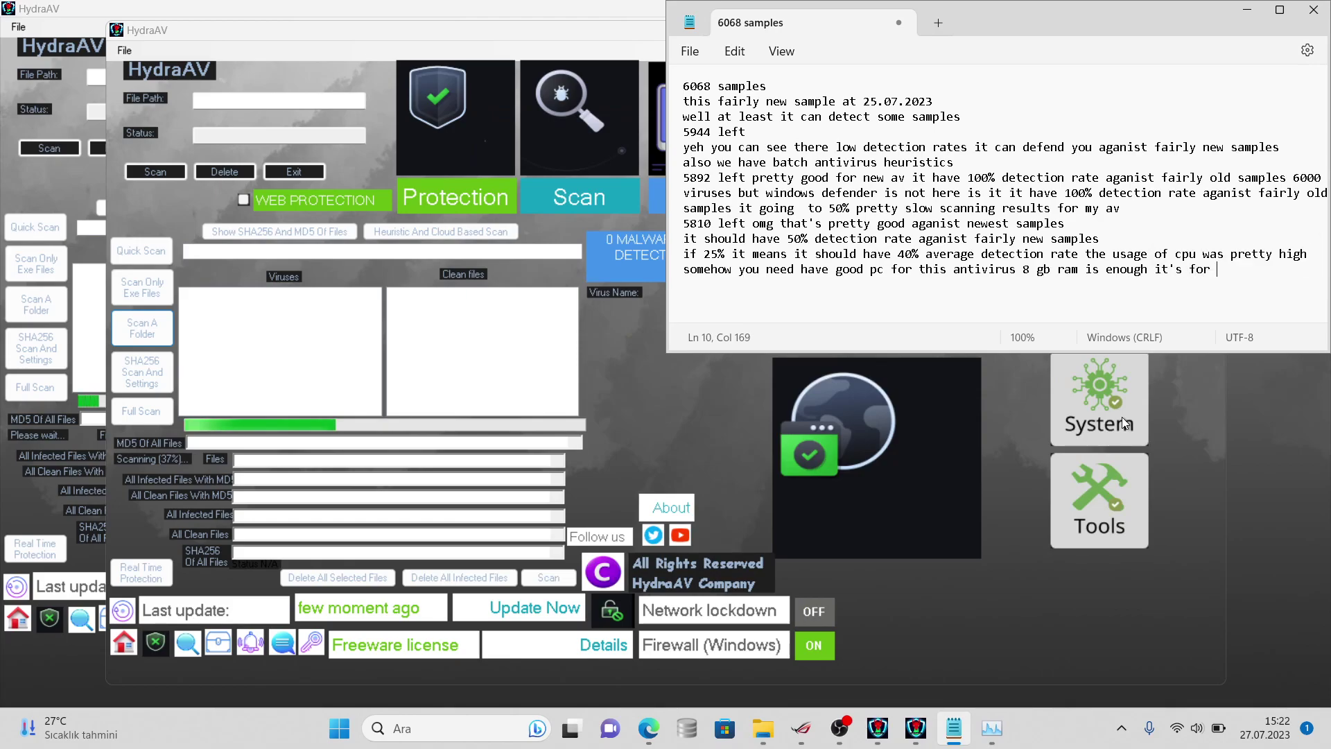
key("BackSpace")
key("BackSpace")
key("BackSpace")
key("BackSpace")
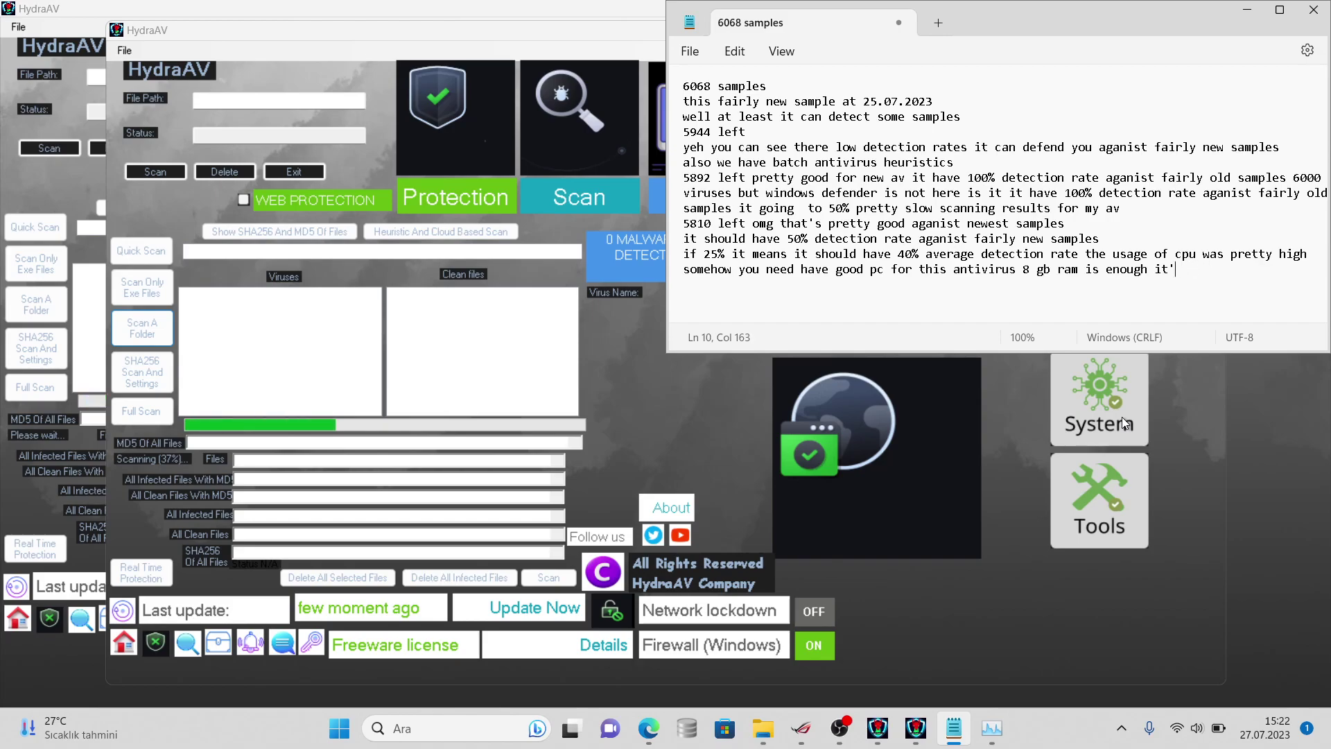
type("s")
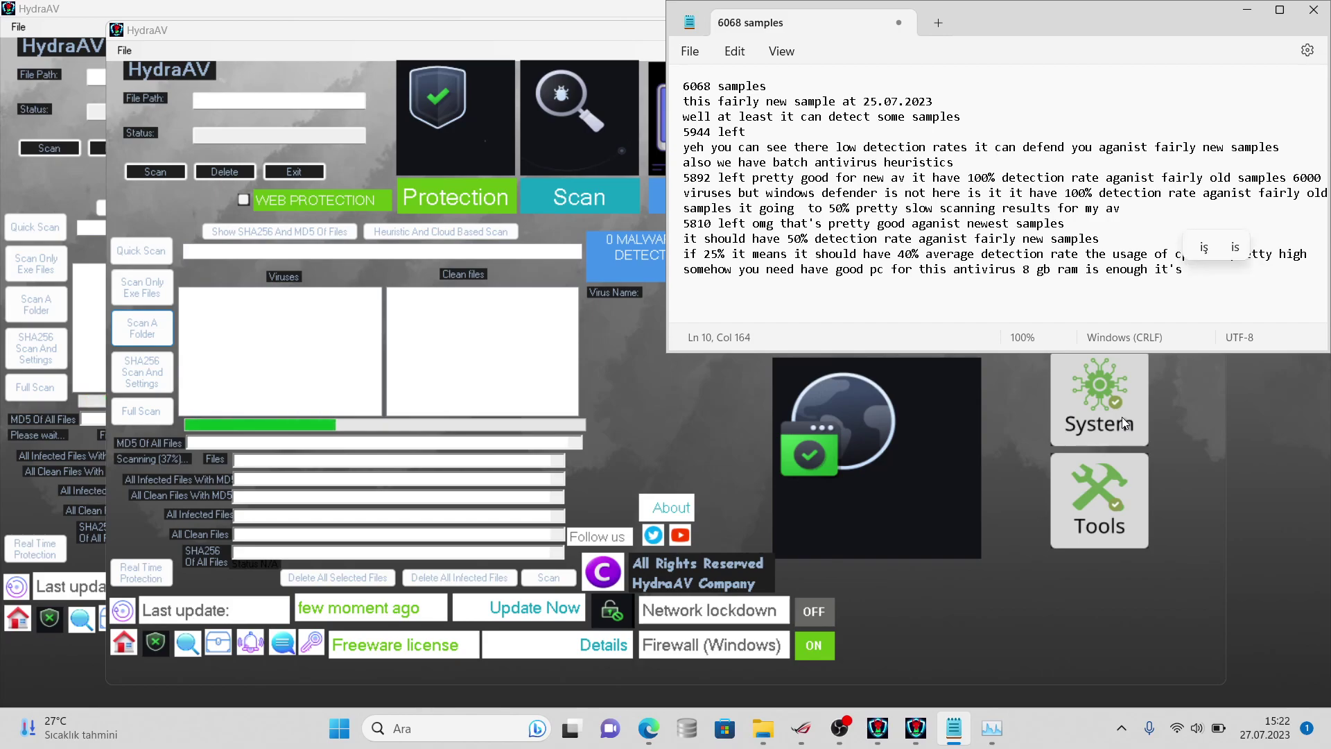
type(" for")
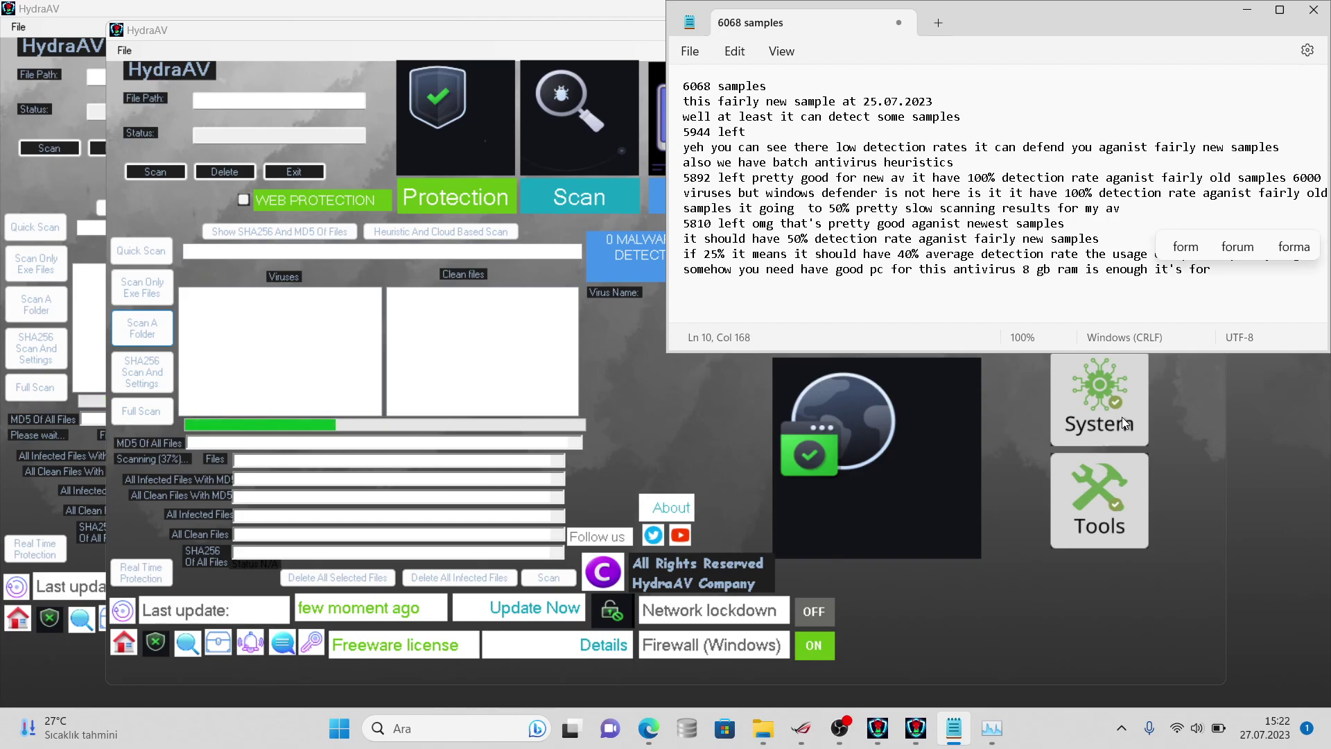
key("BackSpace")
key("BackSpace")
key("BackSpace")
key("BackSpace")
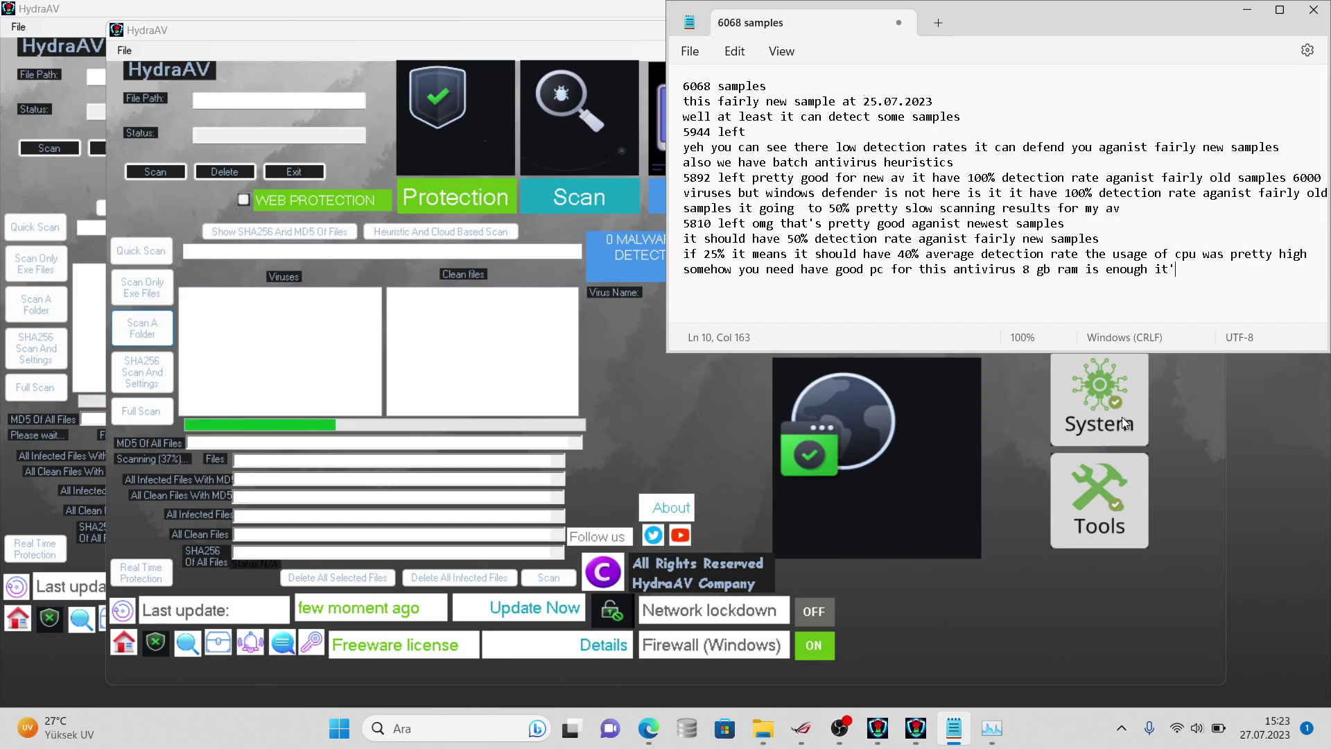
type("usabl")
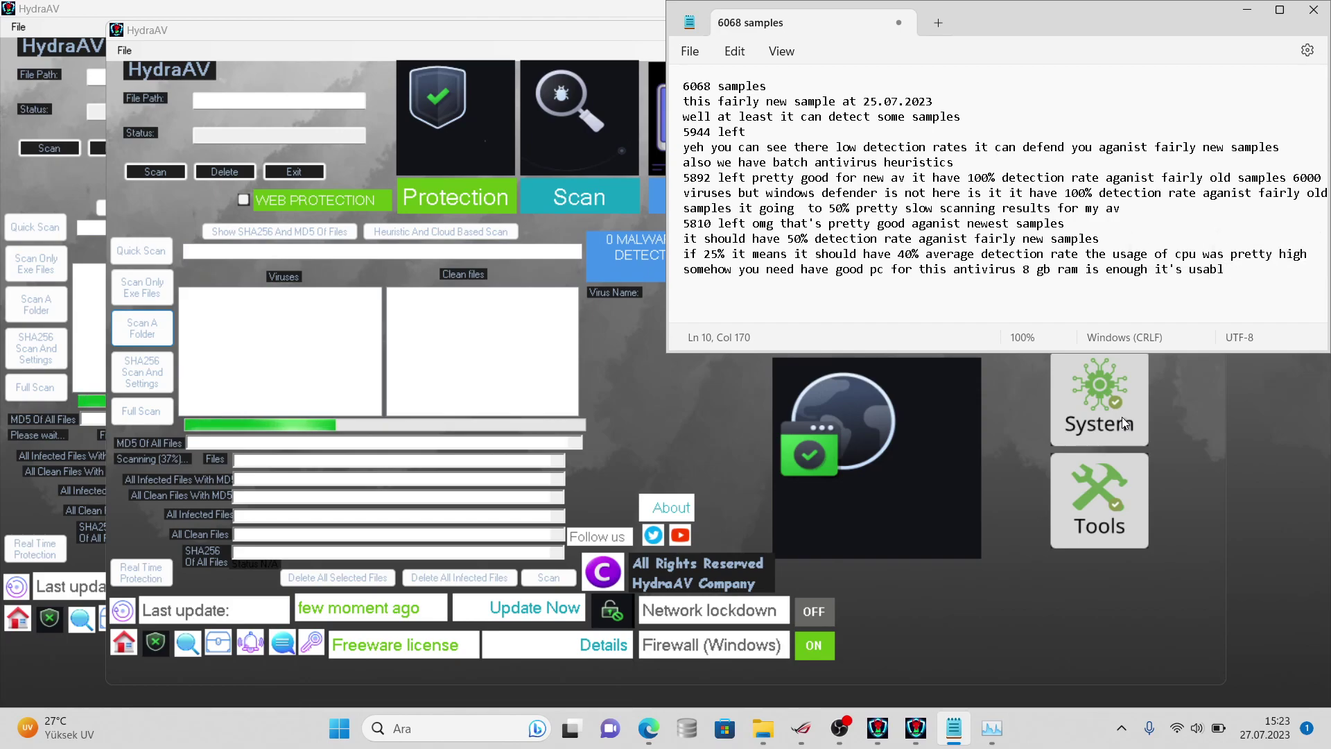
type("e for ")
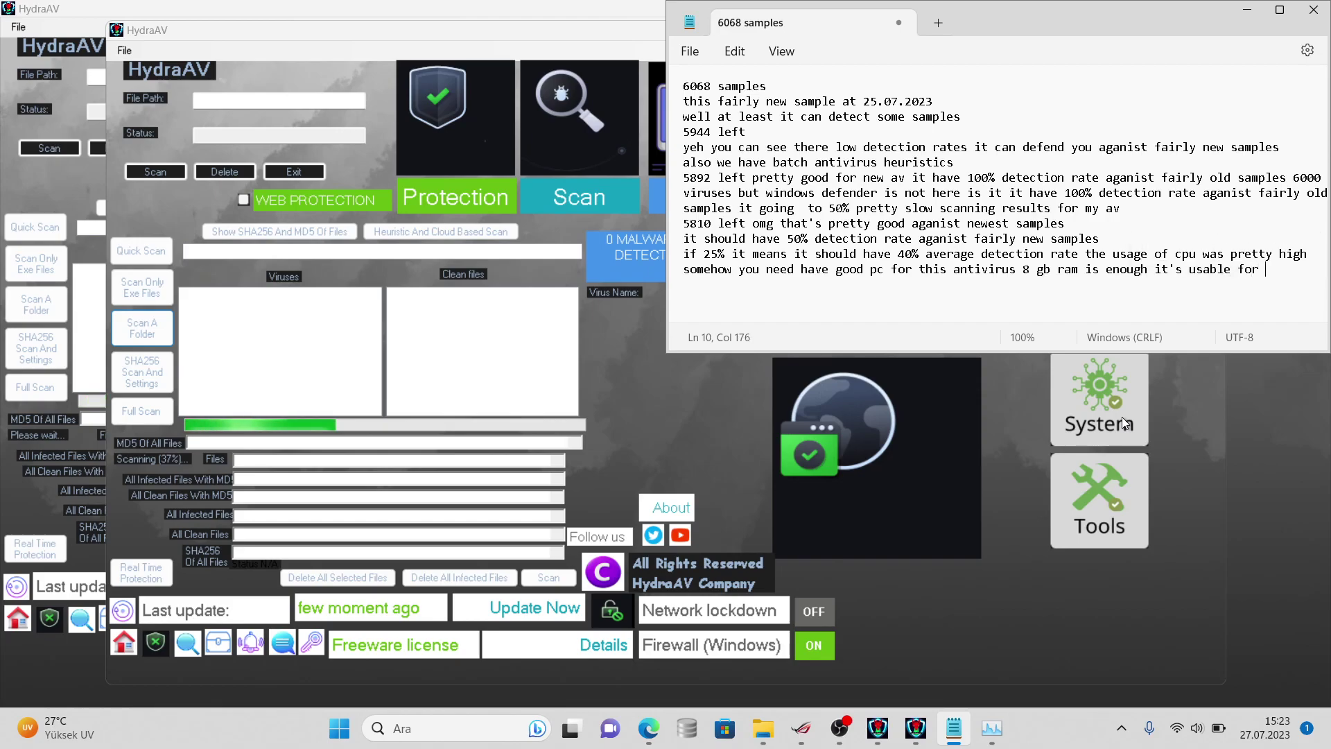
type("end users")
key("Return")
type("and new users")
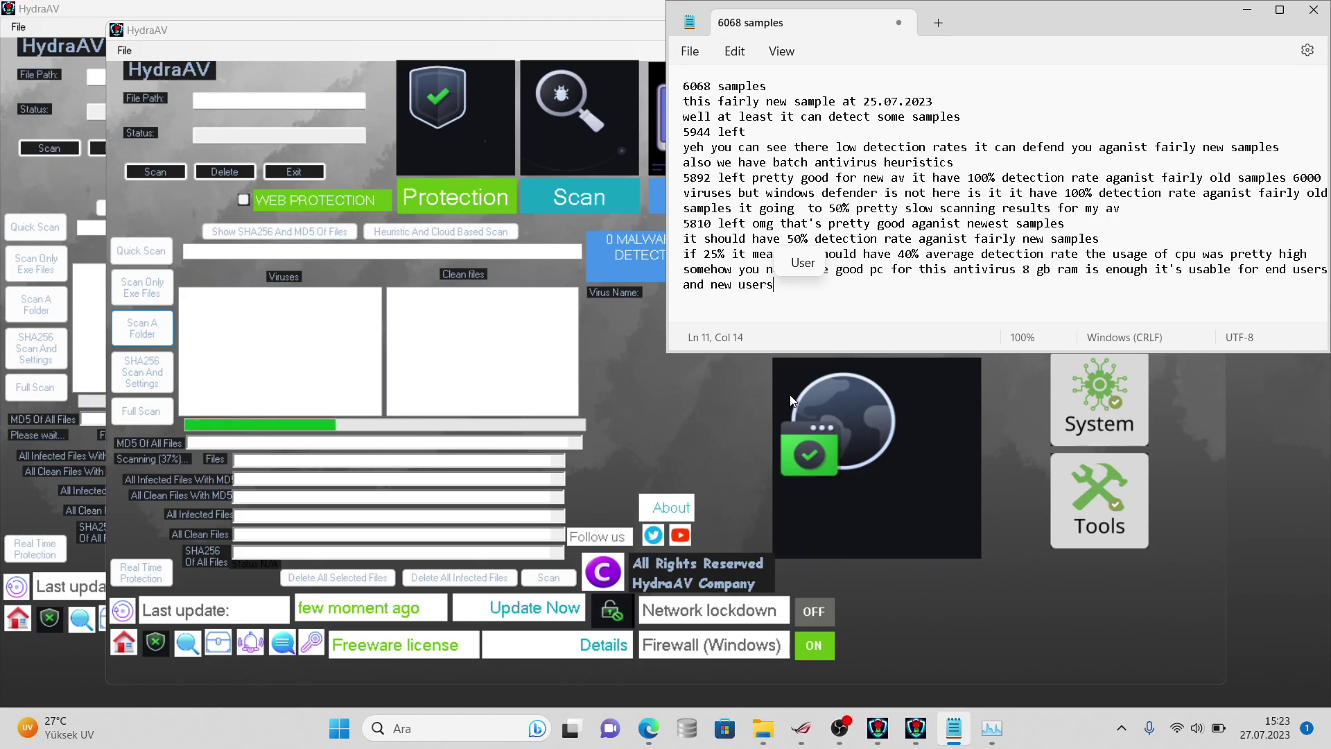
type("jus")
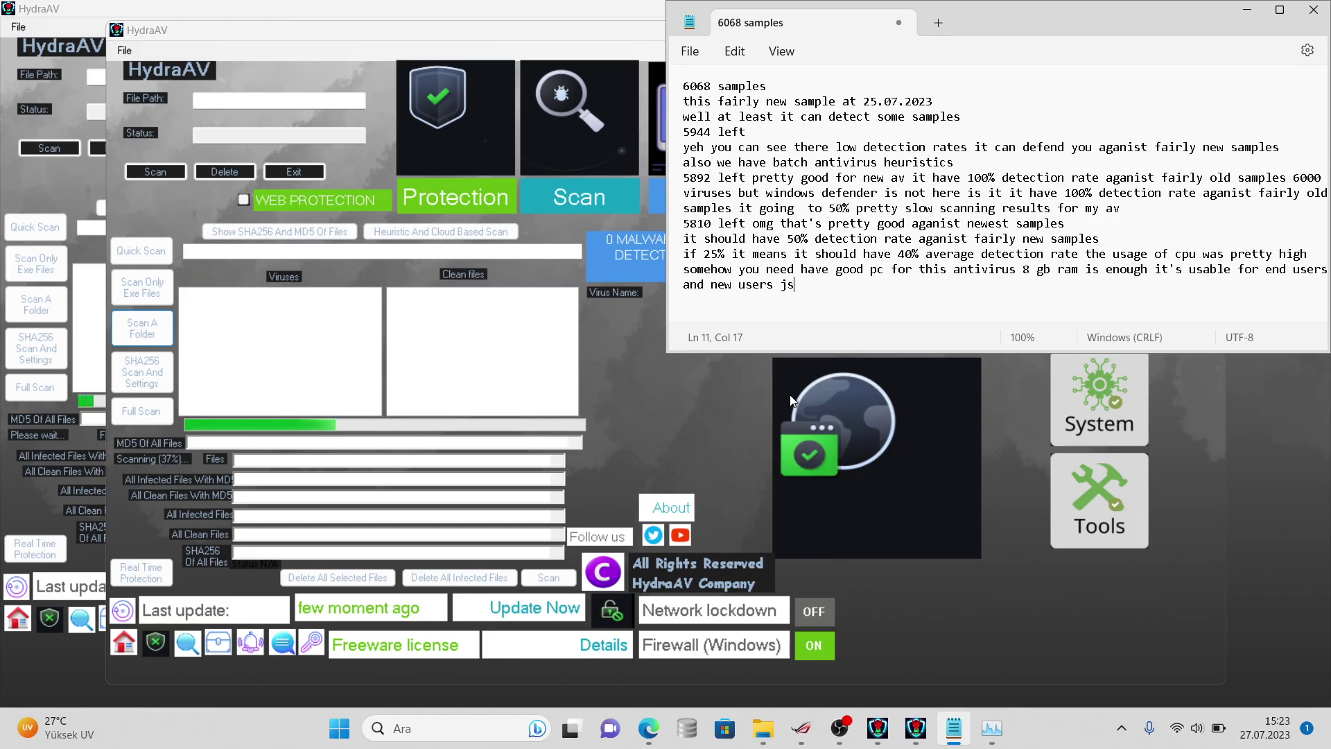
type("t need some")
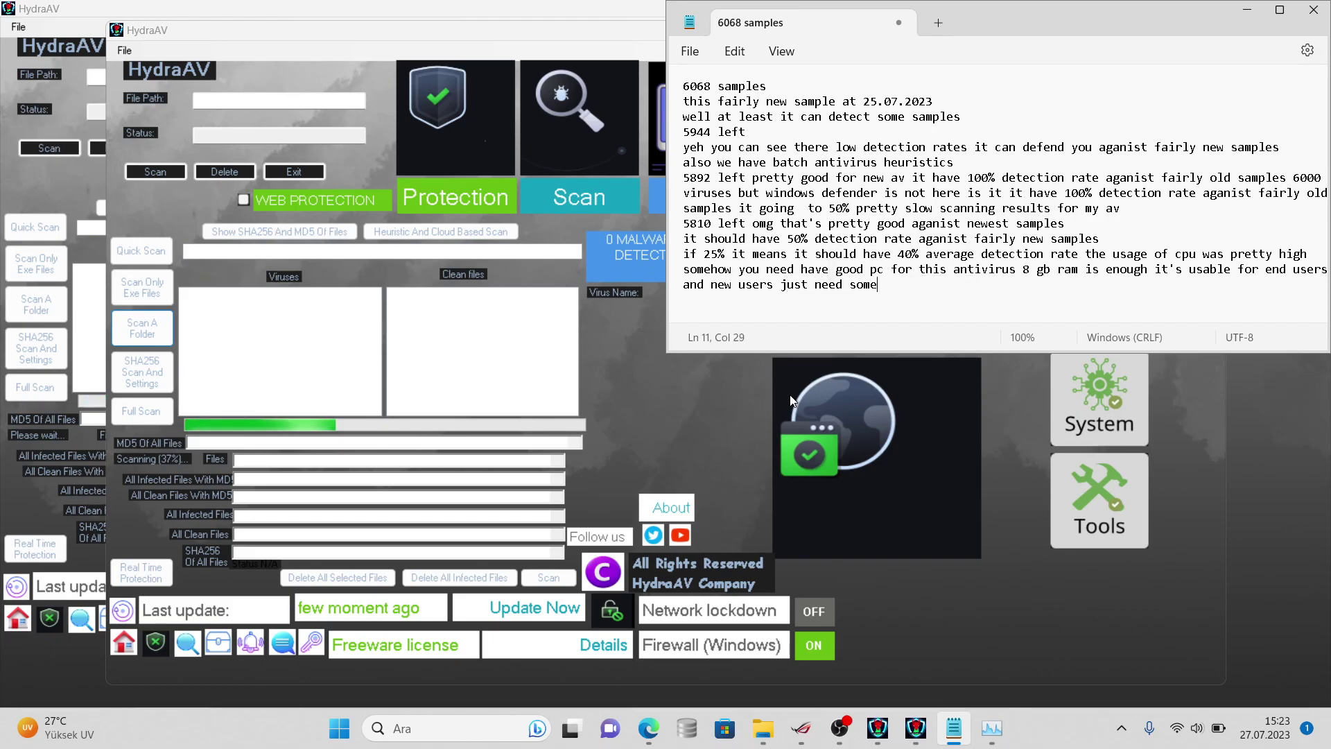
type(" help and som")
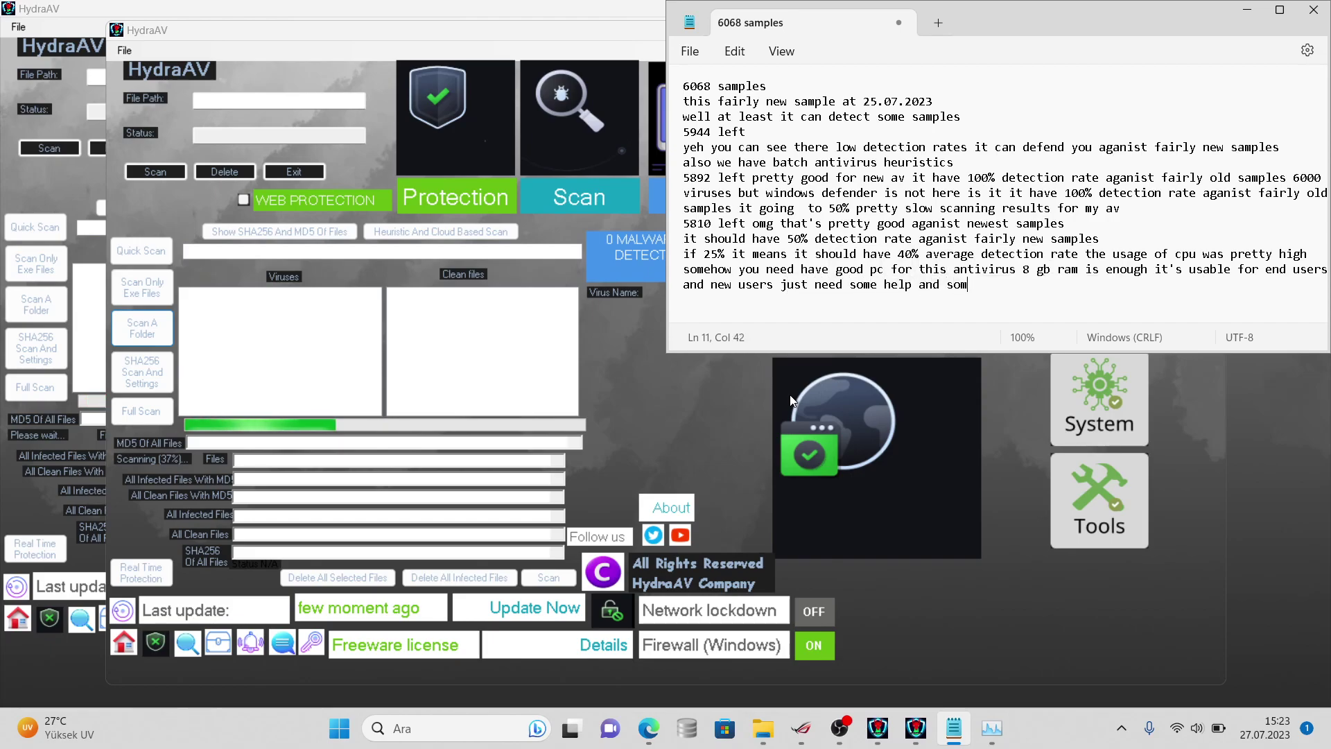
type("e koowlodg")
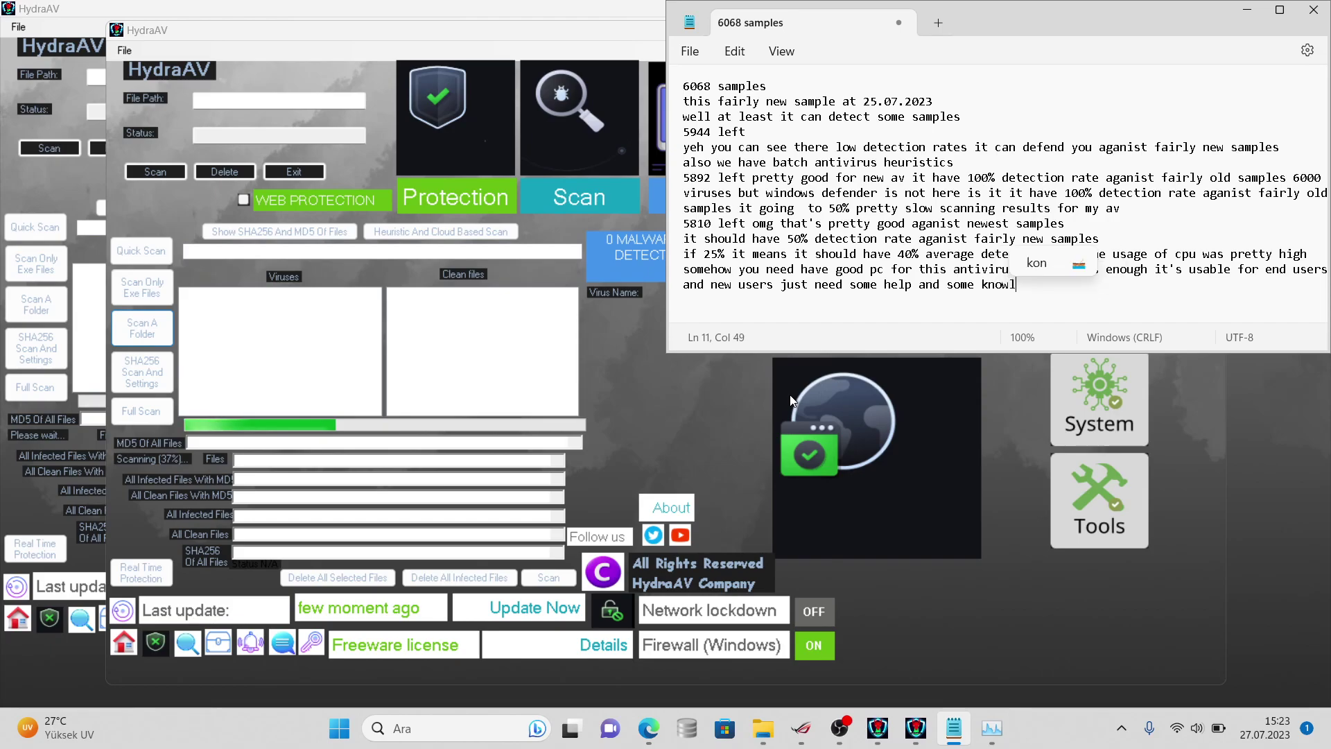
key("BackSpace")
key("BackSpace")
key("BackSpace")
key("BackSpace")
key("BackSpace")
key("BackSpace")
key("BackSpace")
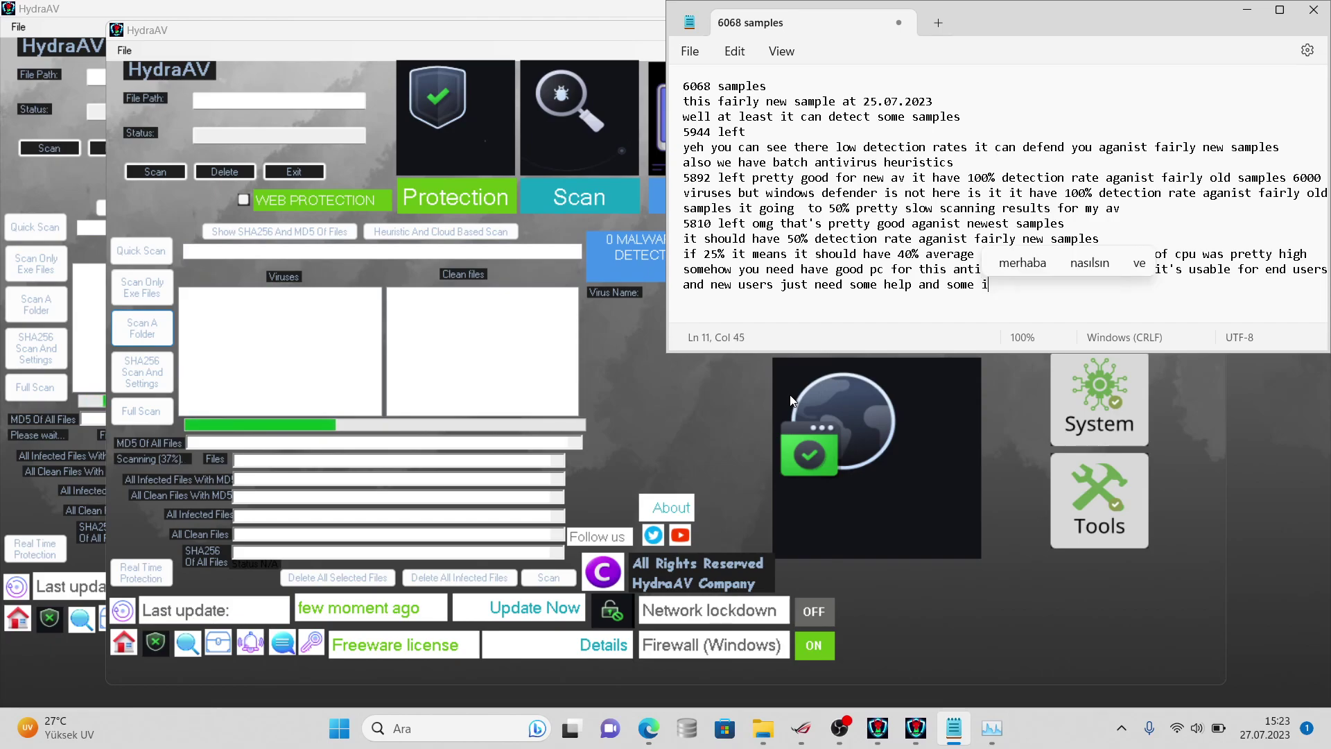
type("information")
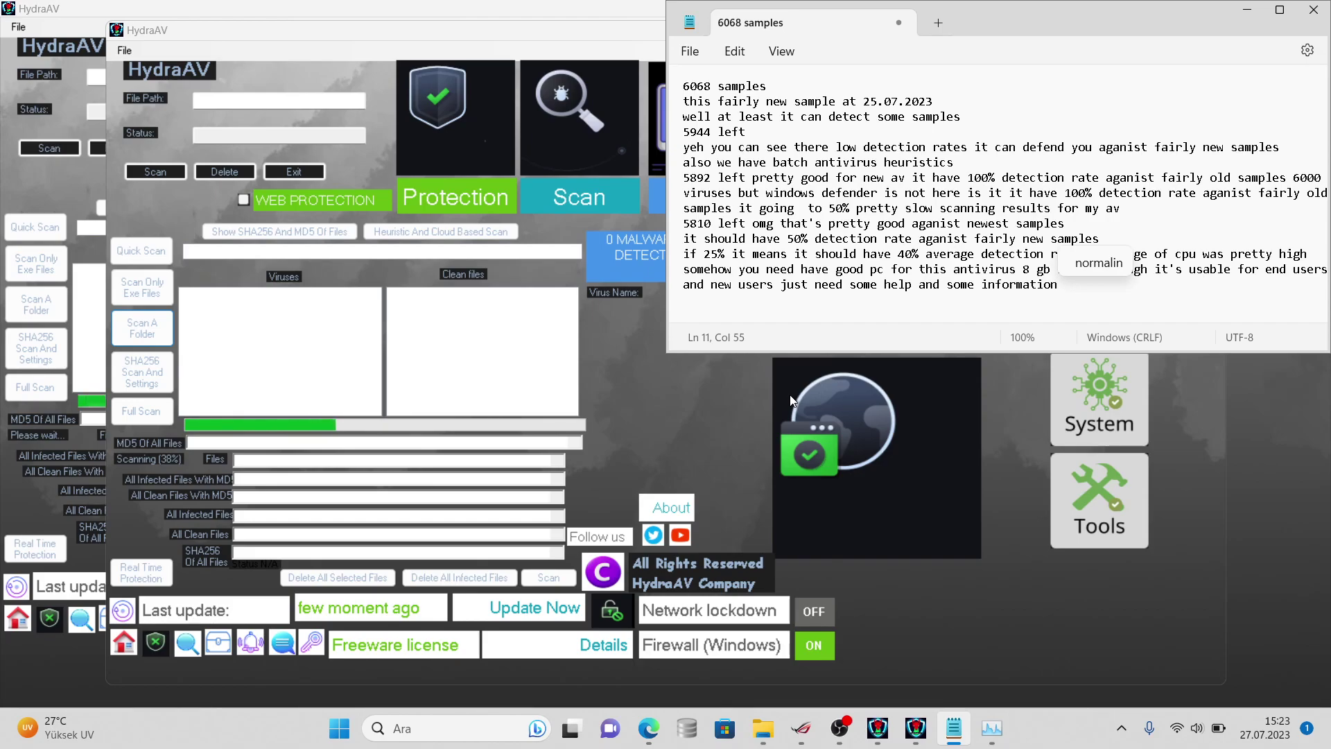
type(" fo")
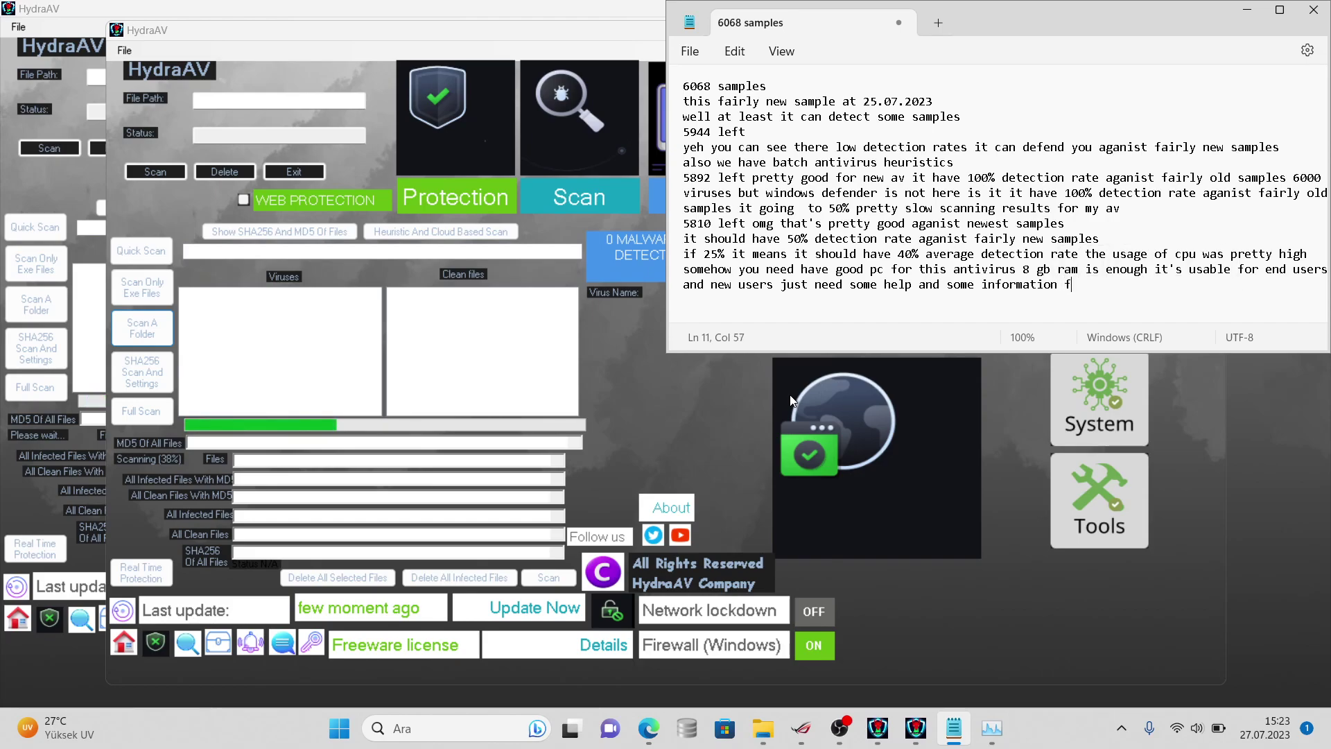
type("at antivi")
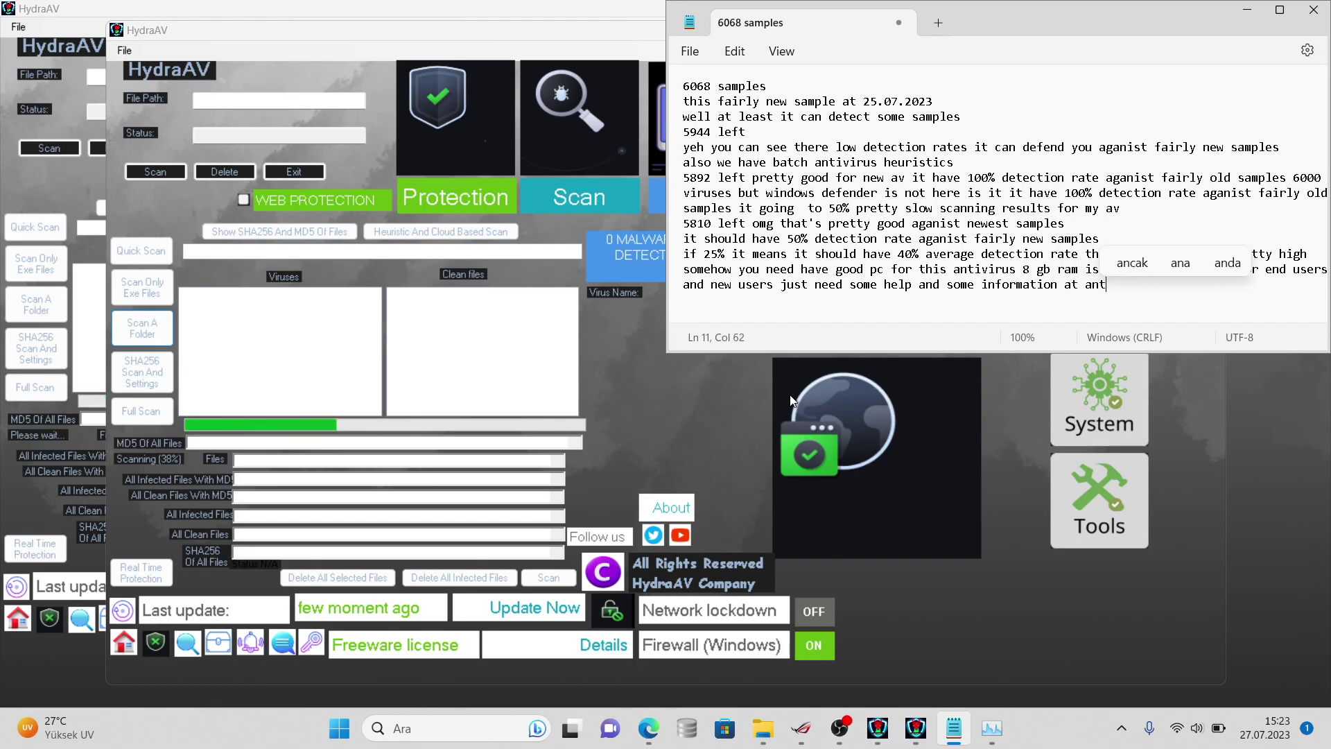
key("BackSpace")
key("BackSpace")
key("BackSpace")
key("BackSpace")
key("BackSpace")
key("BackSpace")
key("BackSpace")
key("BackSpace")
key("BackSpace")
key("BackSpace")
key("BackSpace")
key("BackSpace")
key("BackSpace")
key("BackSpace")
key("BackSpace")
key("BackSpace")
key("BackSpace")
key("BackSpace")
key("BackSpace")
key("BackSpace")
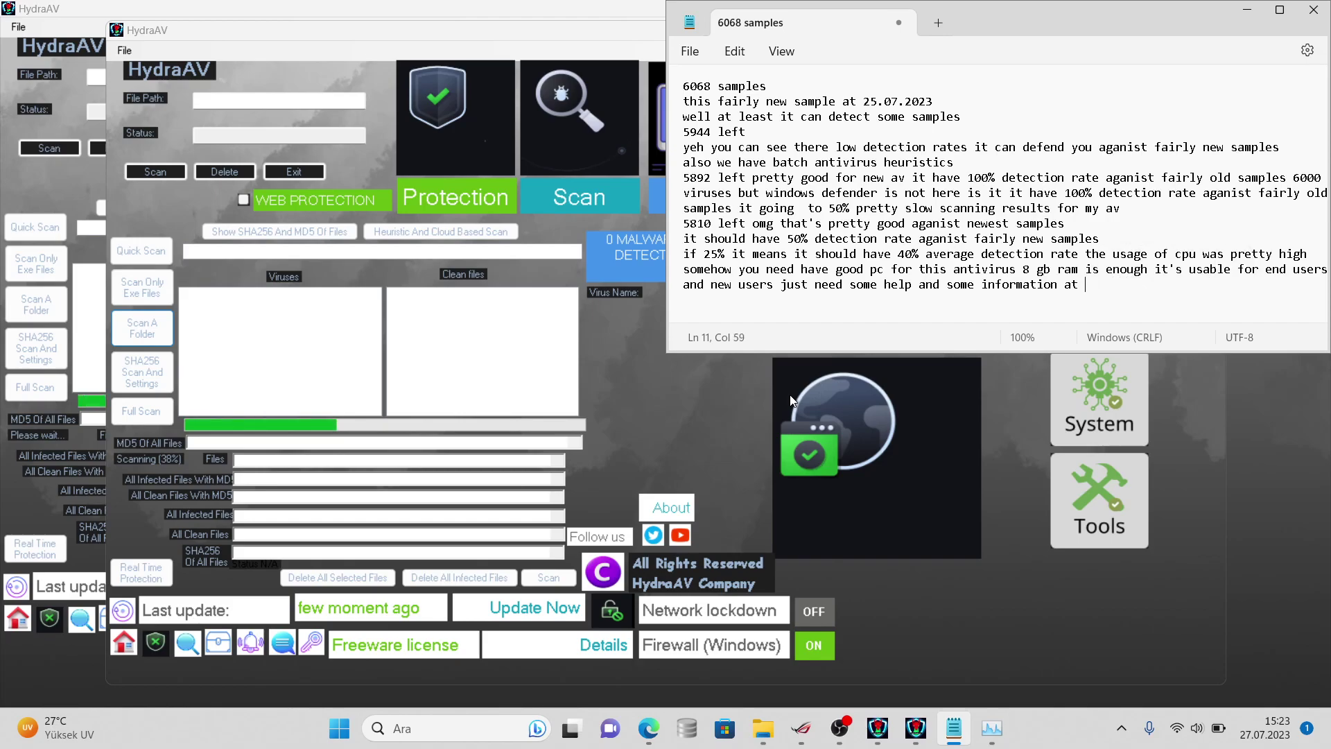
key("BackSpace")
key("BackSpace")
key("BackSpace")
key("BackSpace")
key("BackSpace")
key("BackSpace")
key("BackSpace")
key("BackSpace")
key("BackSpace")
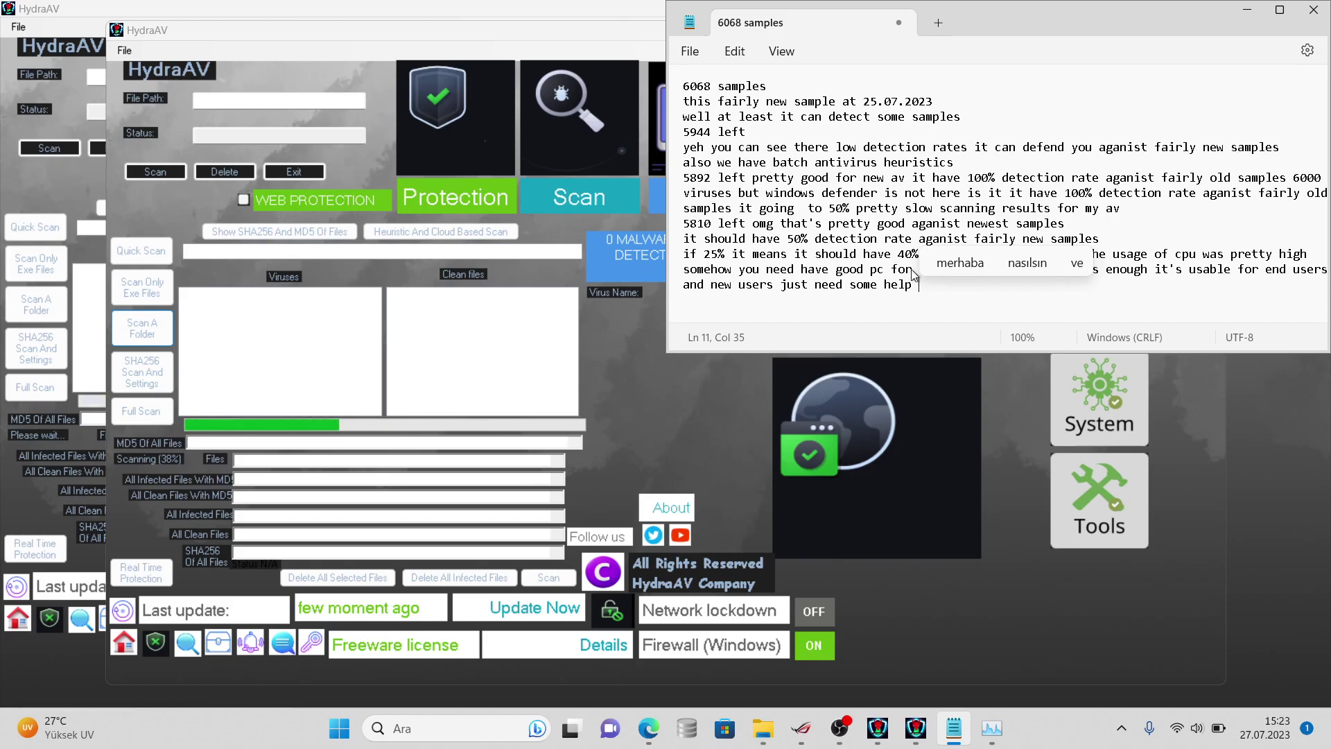
- Delete all note lines below the 6068 samples line
double_click(892, 260)
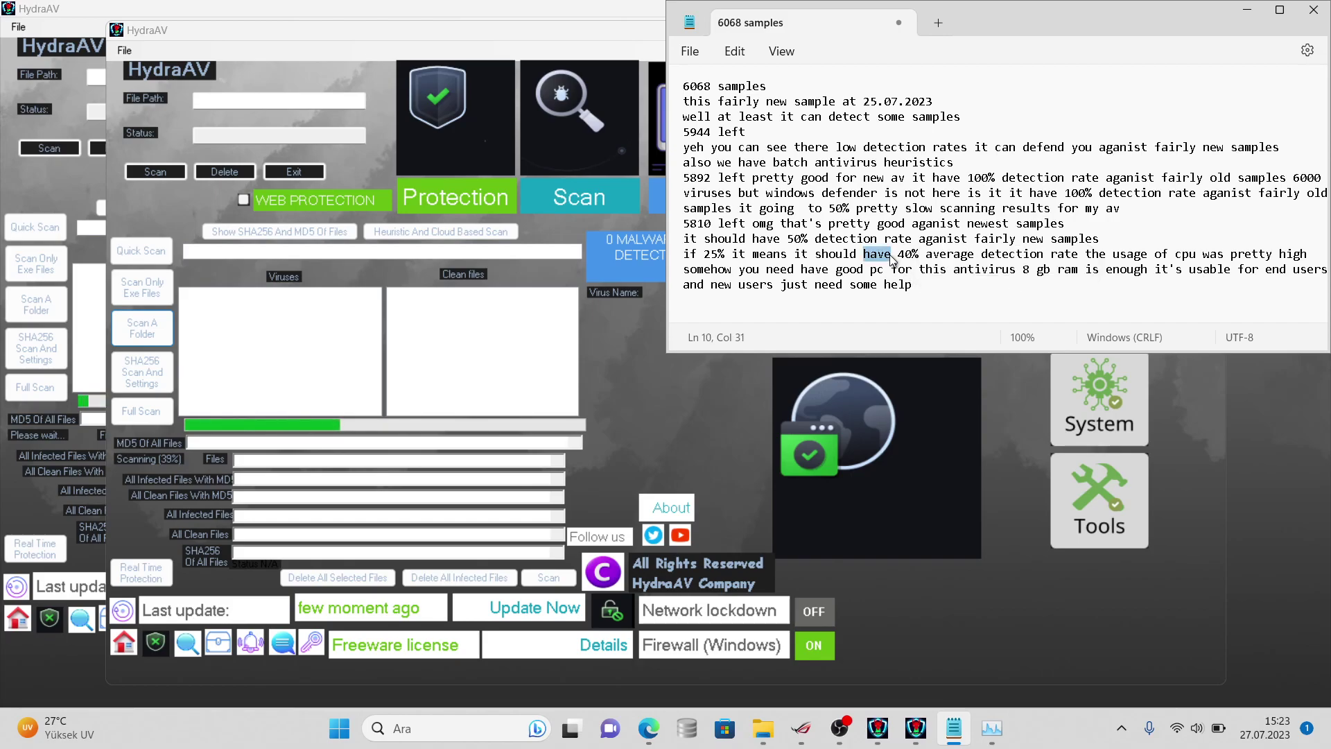
left_click_drag(922, 286, 683, 101)
key("BackSpace")
- Minimize HydraAV and view the virussign folder's properties: 5,37 GB, 5.696 files in 12 folders
left_click(876, 726)
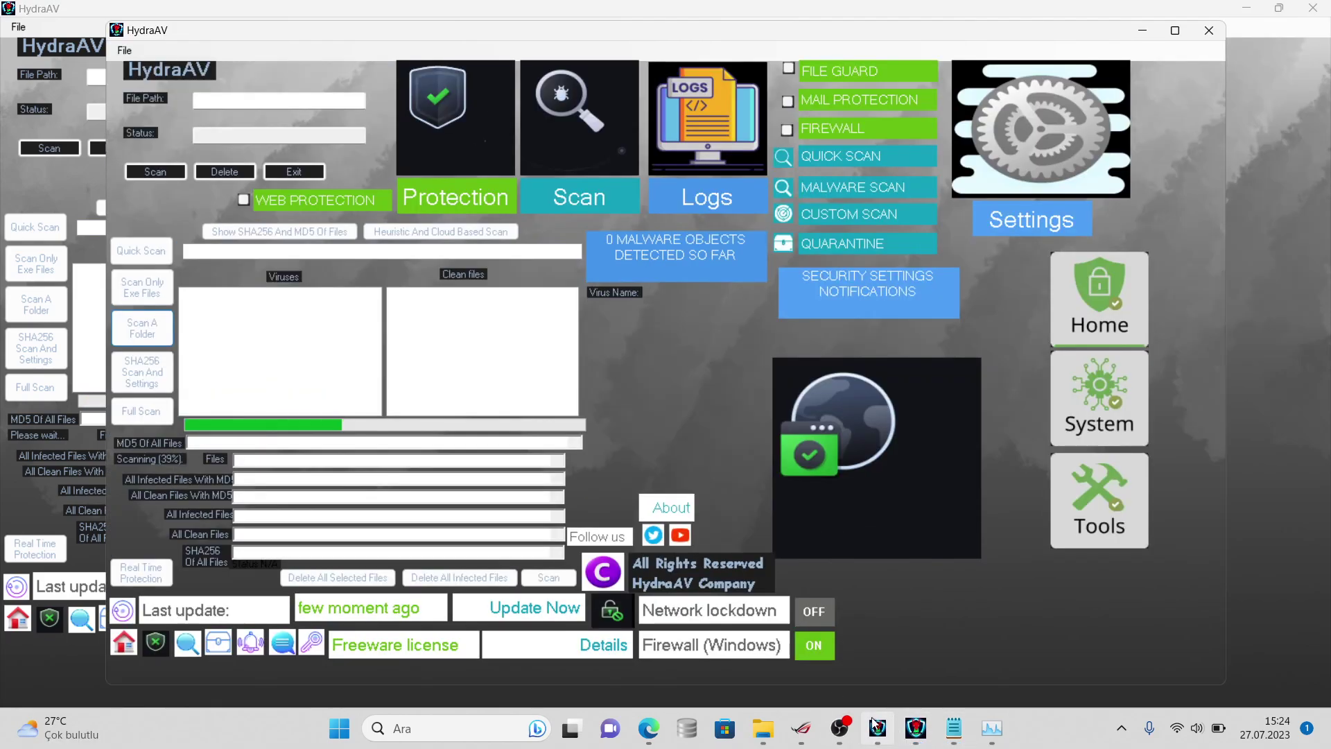
left_click(877, 726)
mouse_move(762, 728)
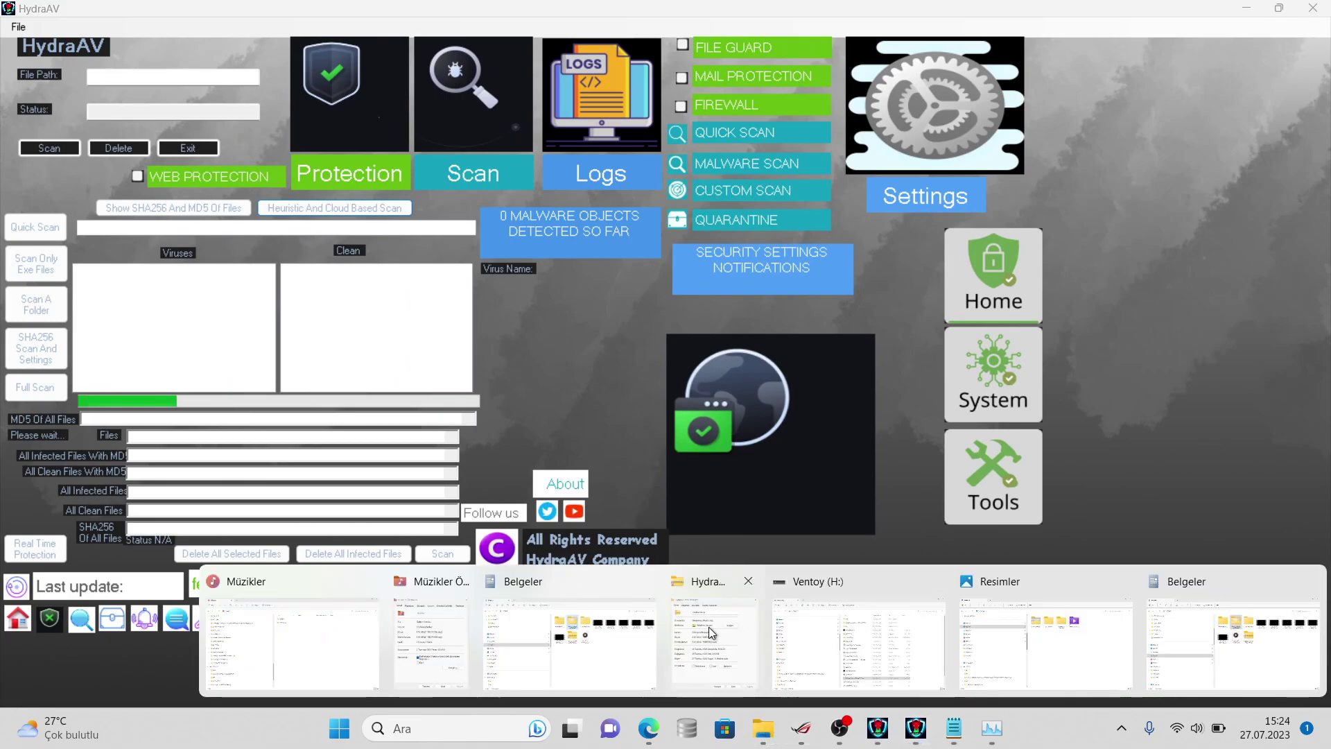
left_click(711, 632)
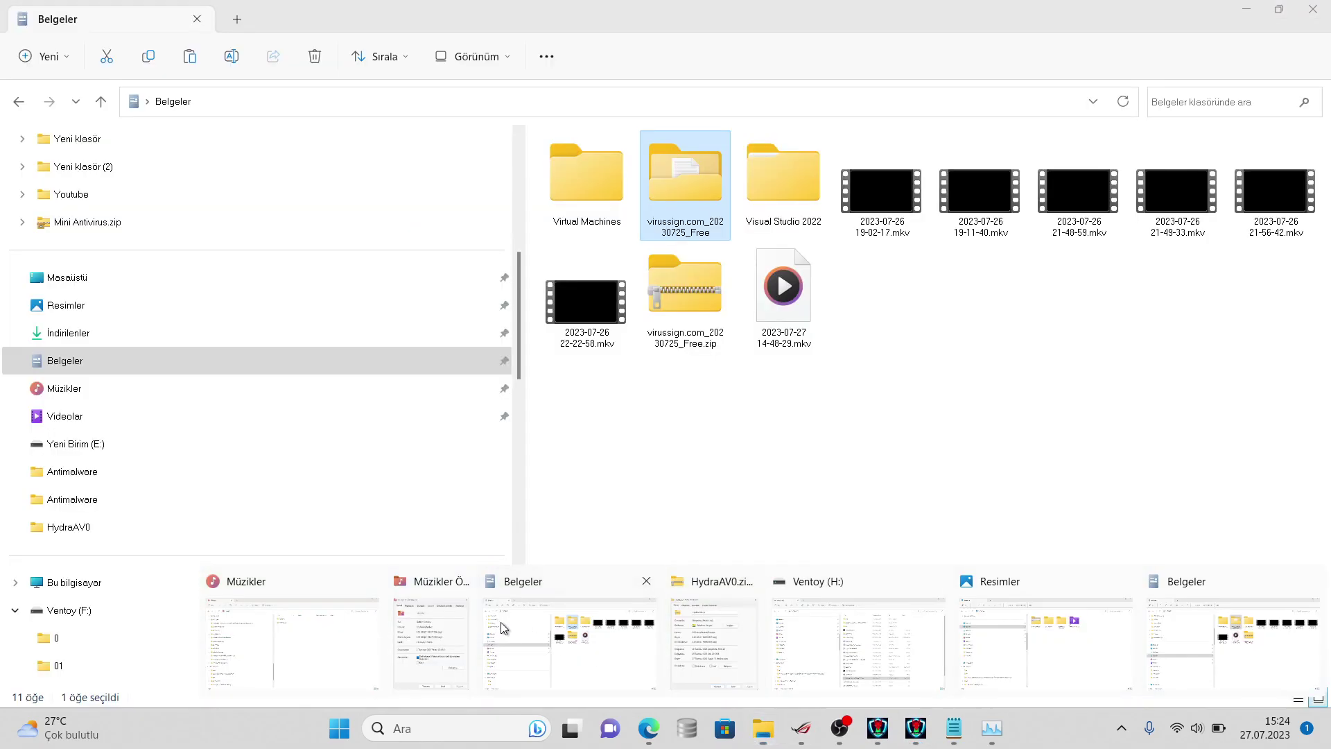
left_click(503, 626)
right_click(696, 176)
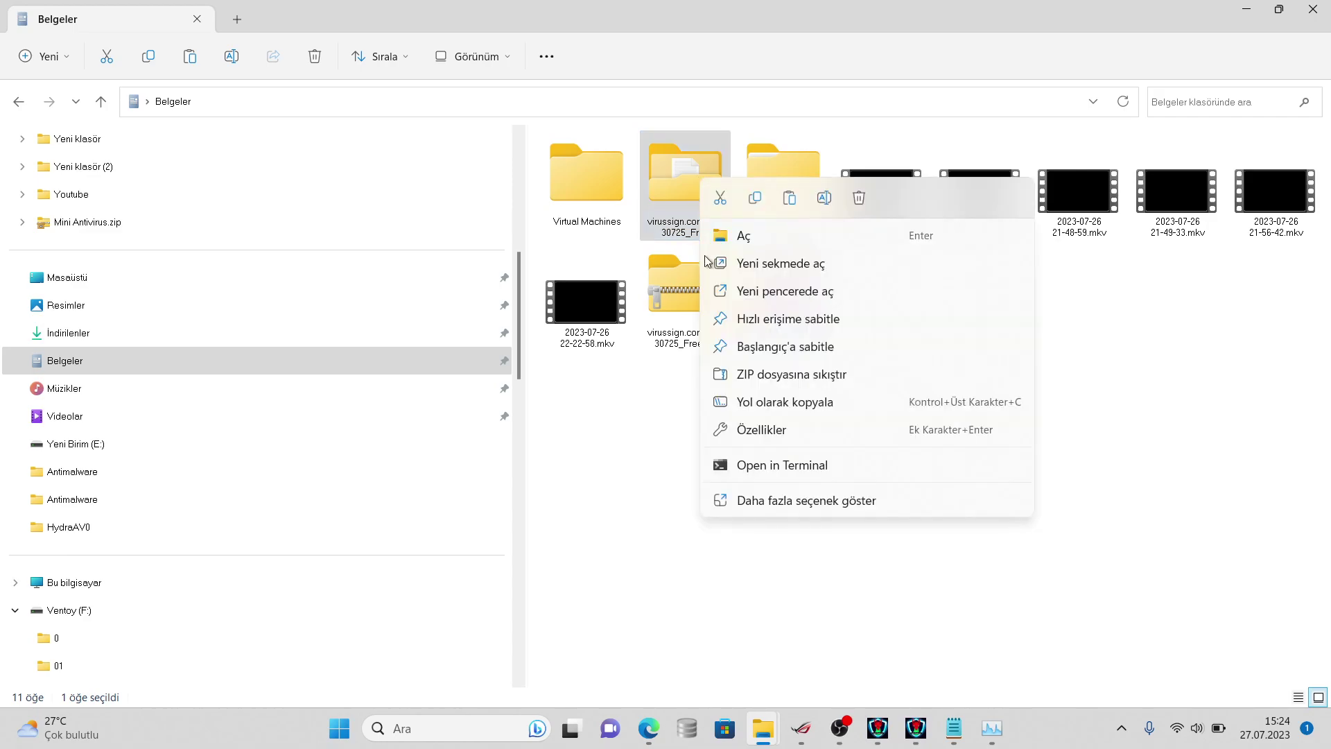
left_click(756, 509)
left_click(797, 494)
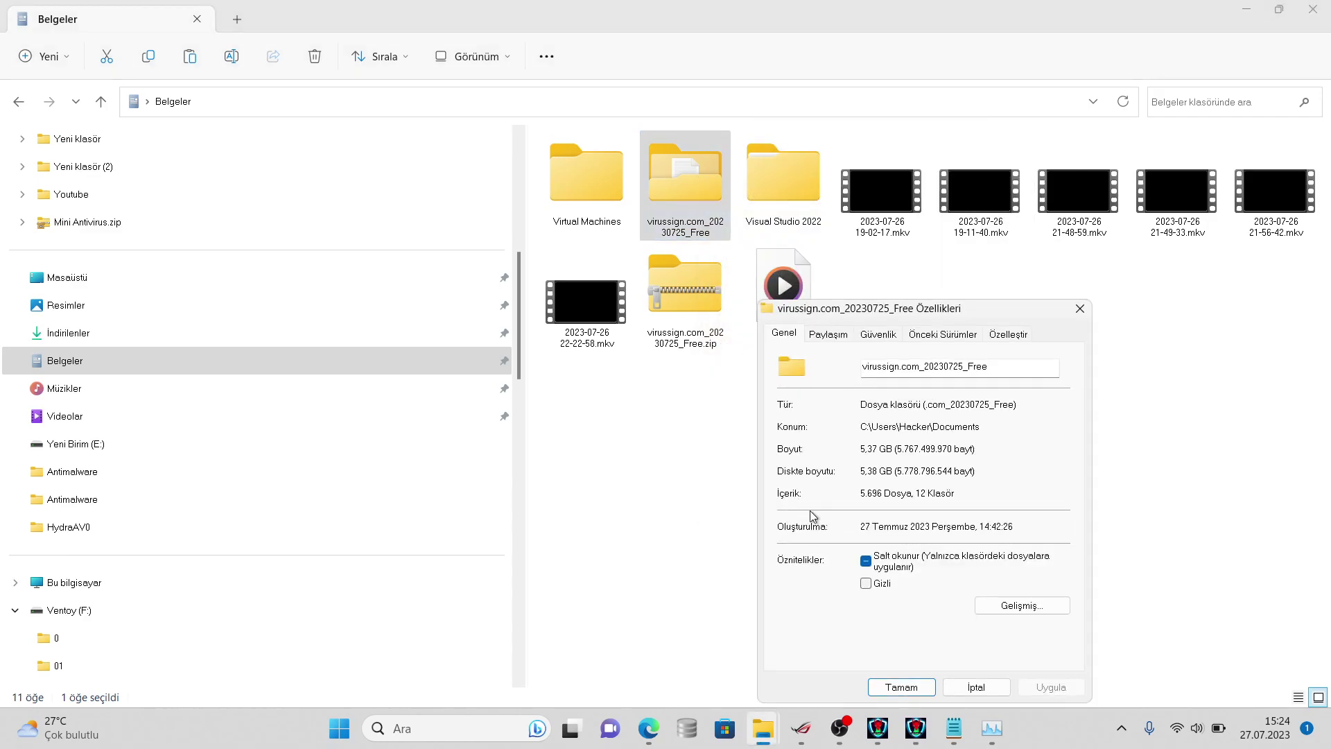
- Log '5696 left' on line 2, adding that 3k left would be pretty good
left_click(953, 726)
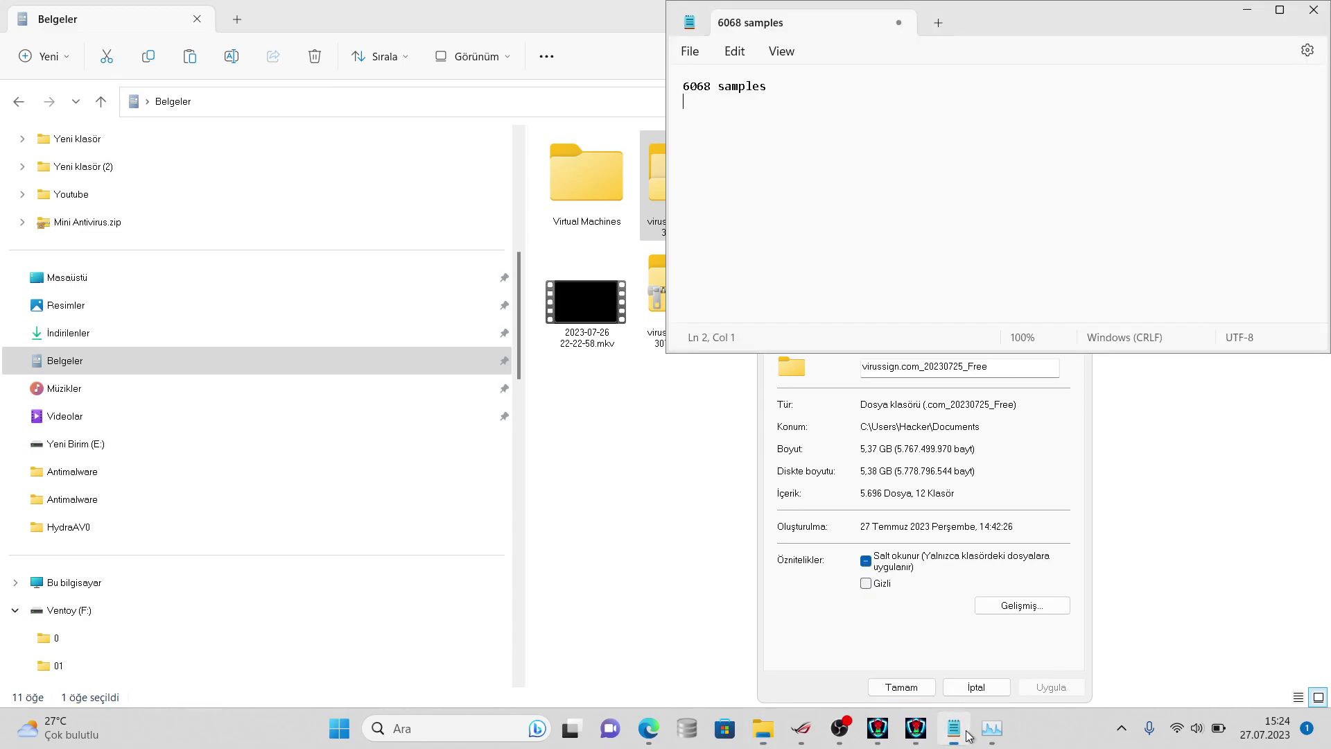
type("569")
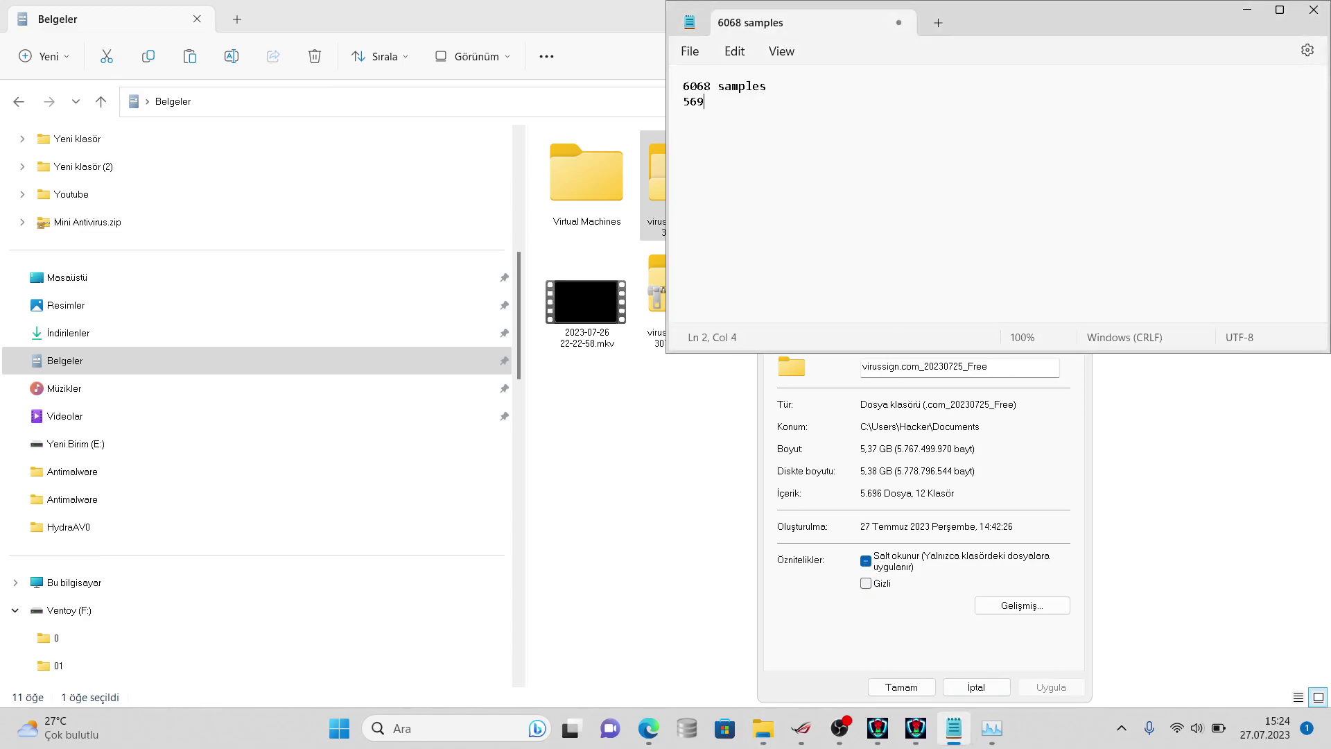
type("6 left OMG")
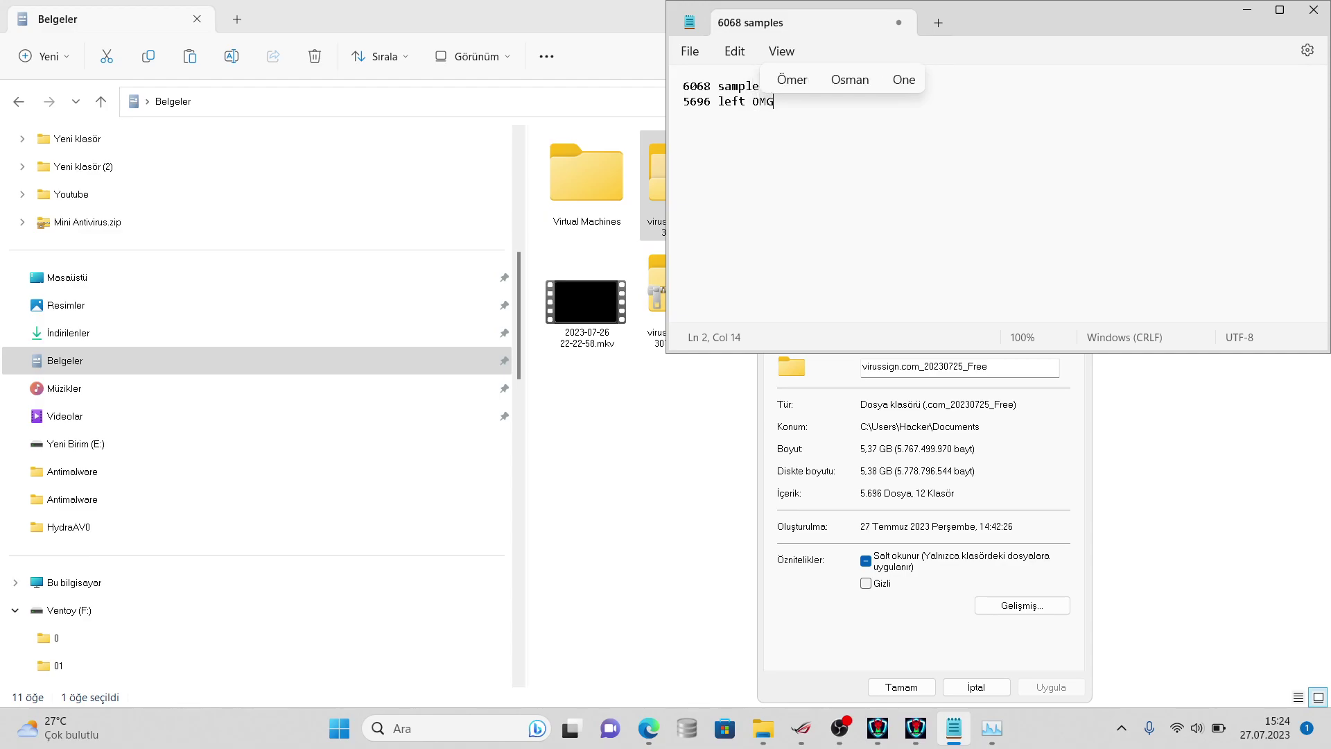
key("BackSpace")
key("BackSpace")
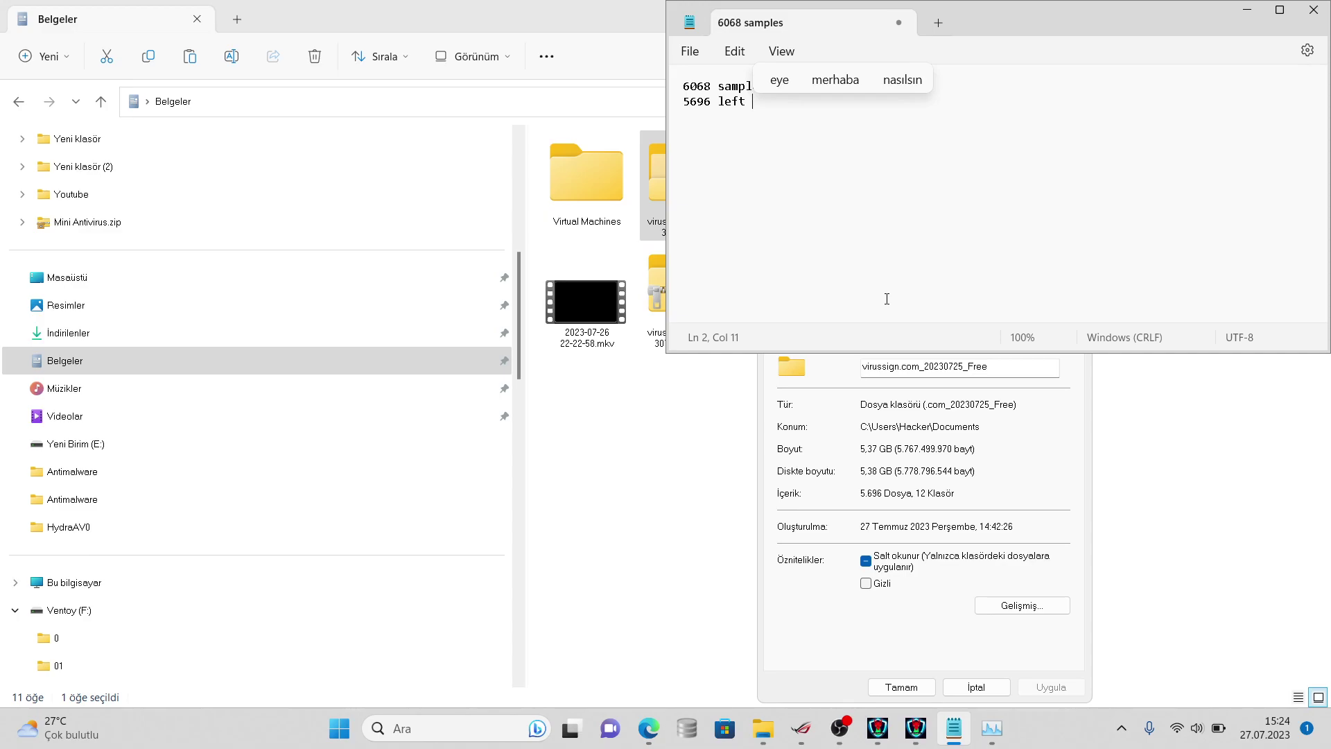
type("f 3000")
key("BackSpace")
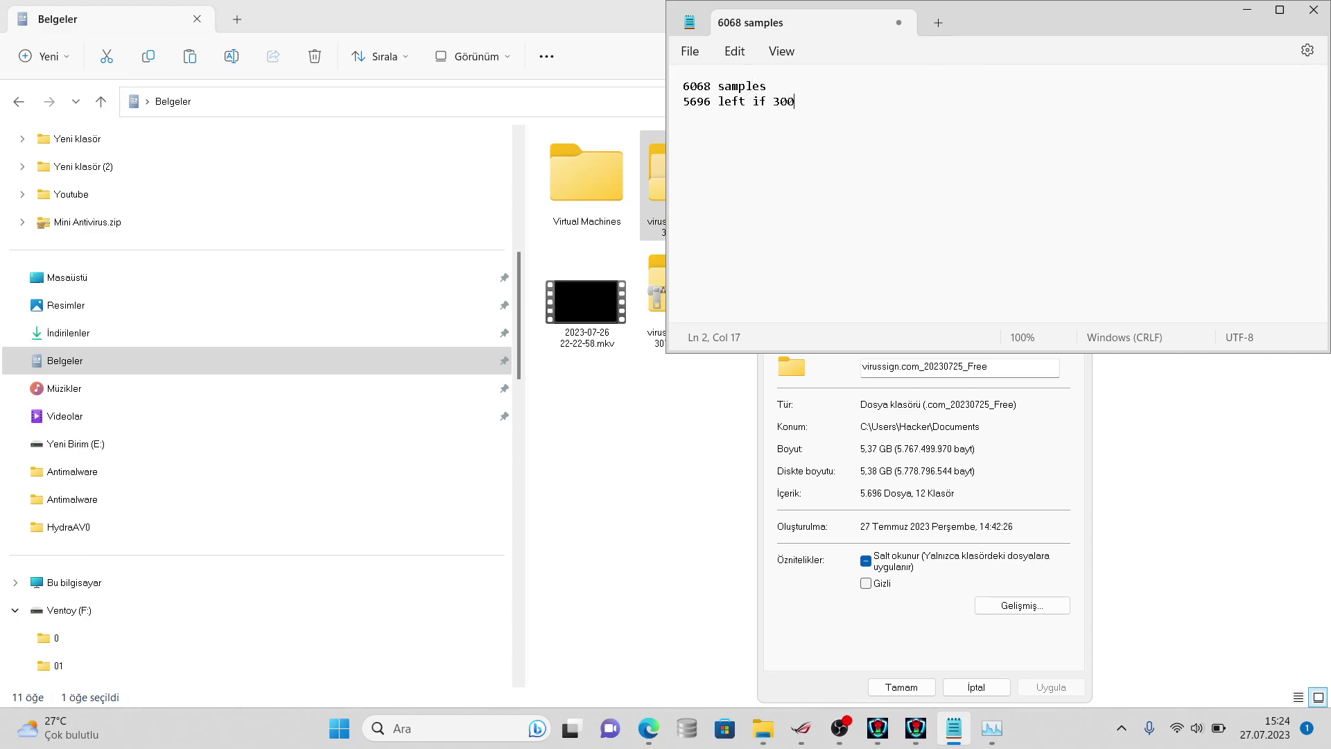
type("left")
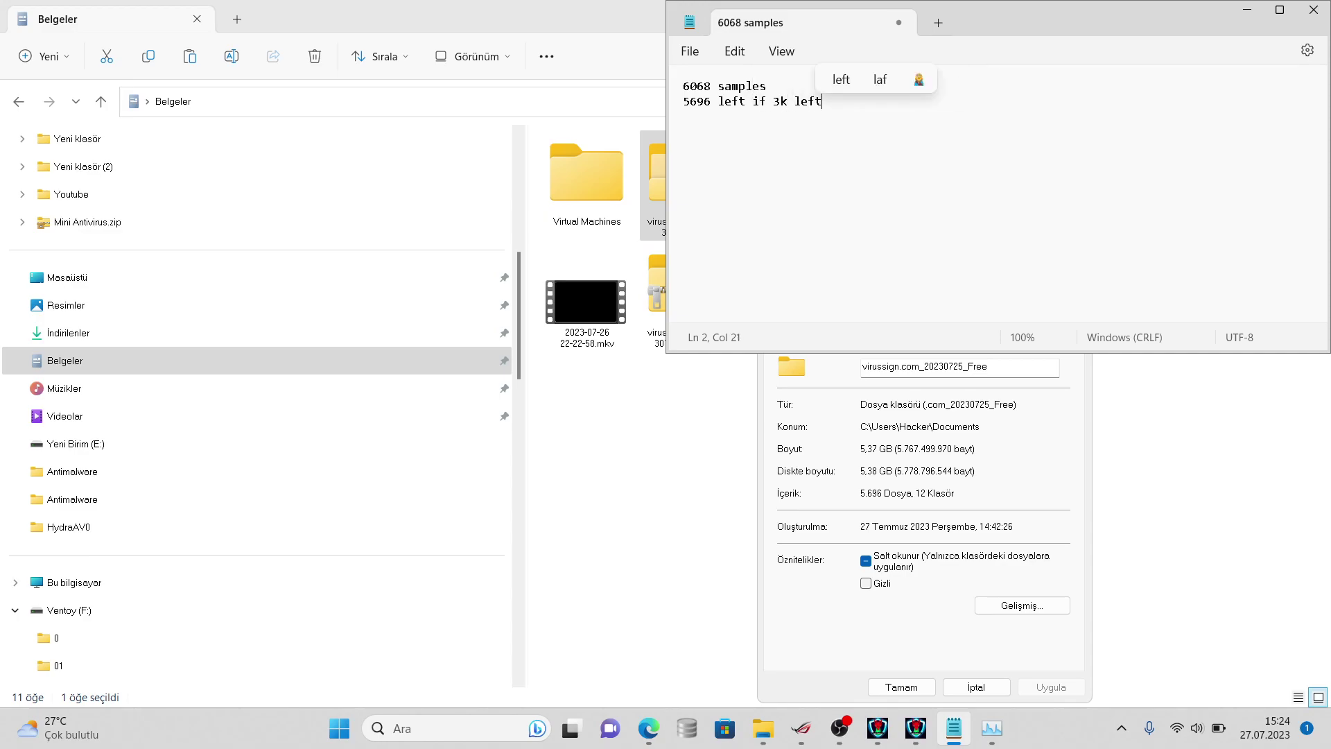
type(" that's pr")
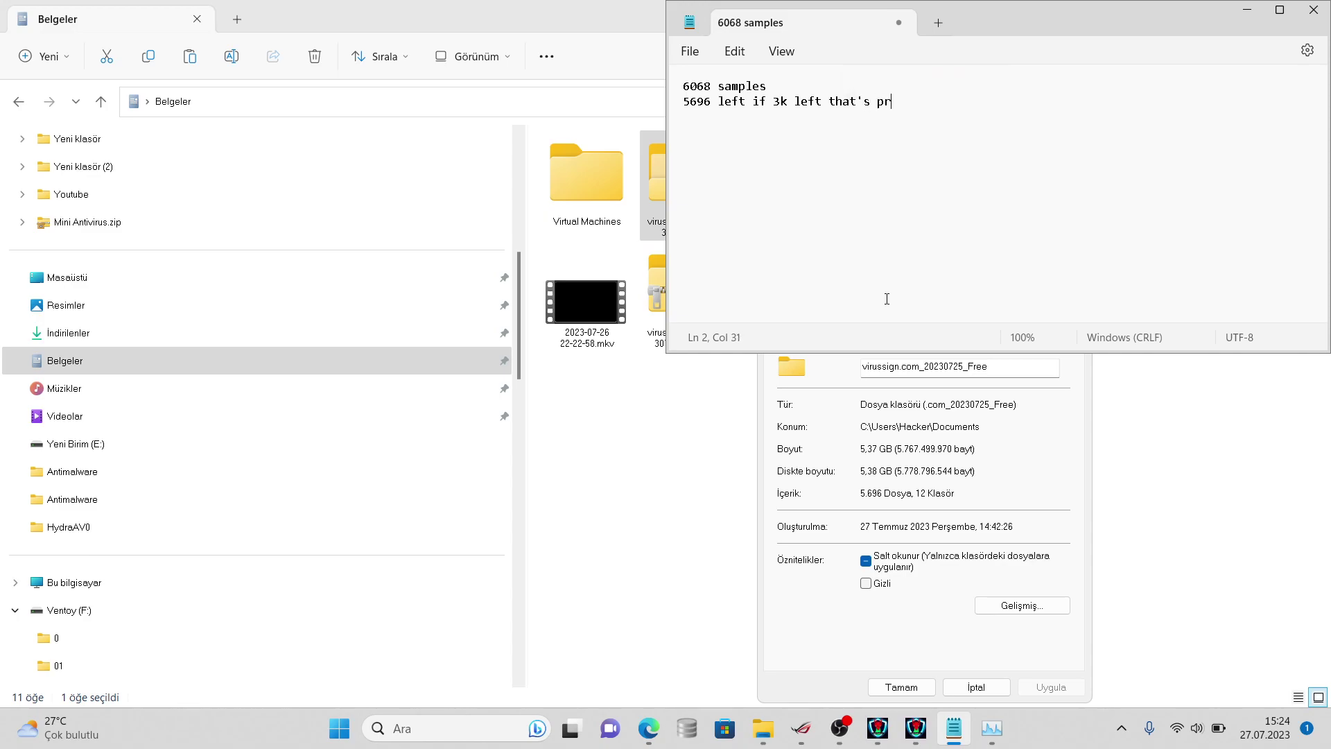
type("etty good for me")
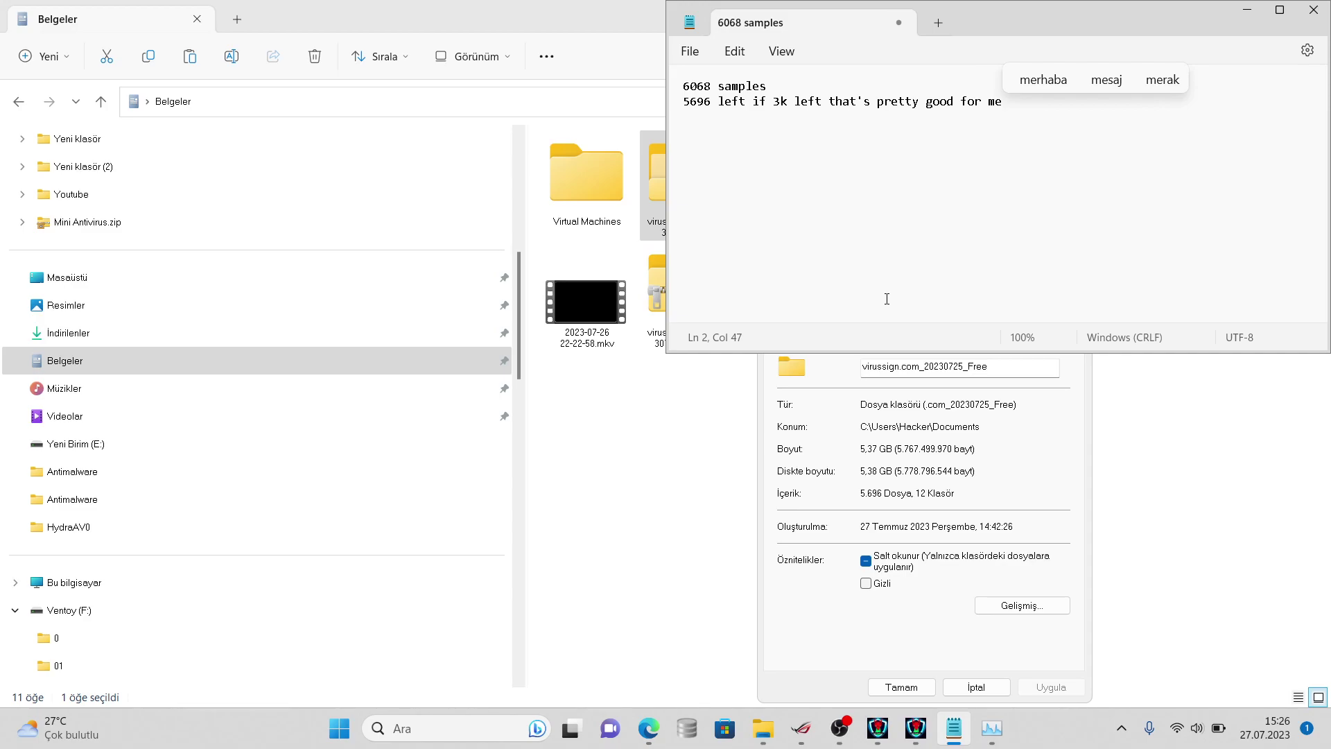
- Reopen the virussign folder's properties, now showing 5,35 GB and 5.672 files
left_click(975, 688)
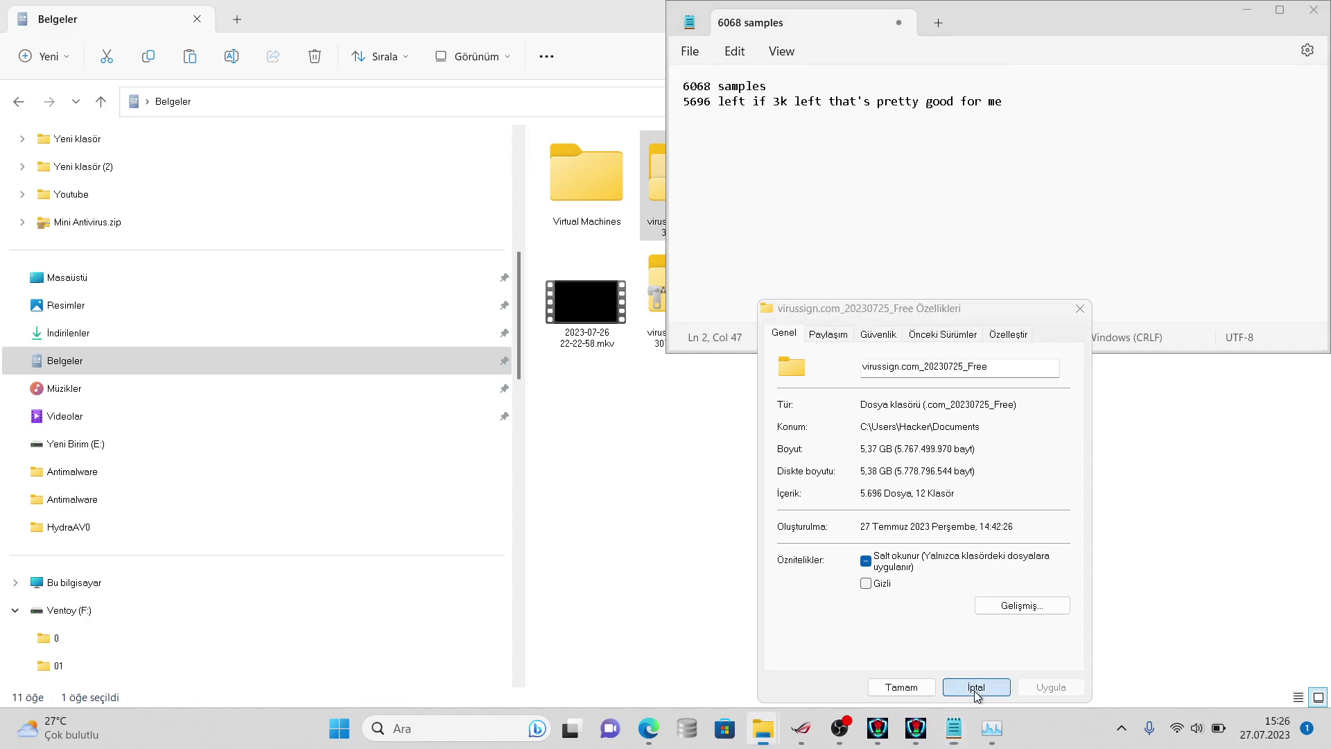
right_click(655, 196)
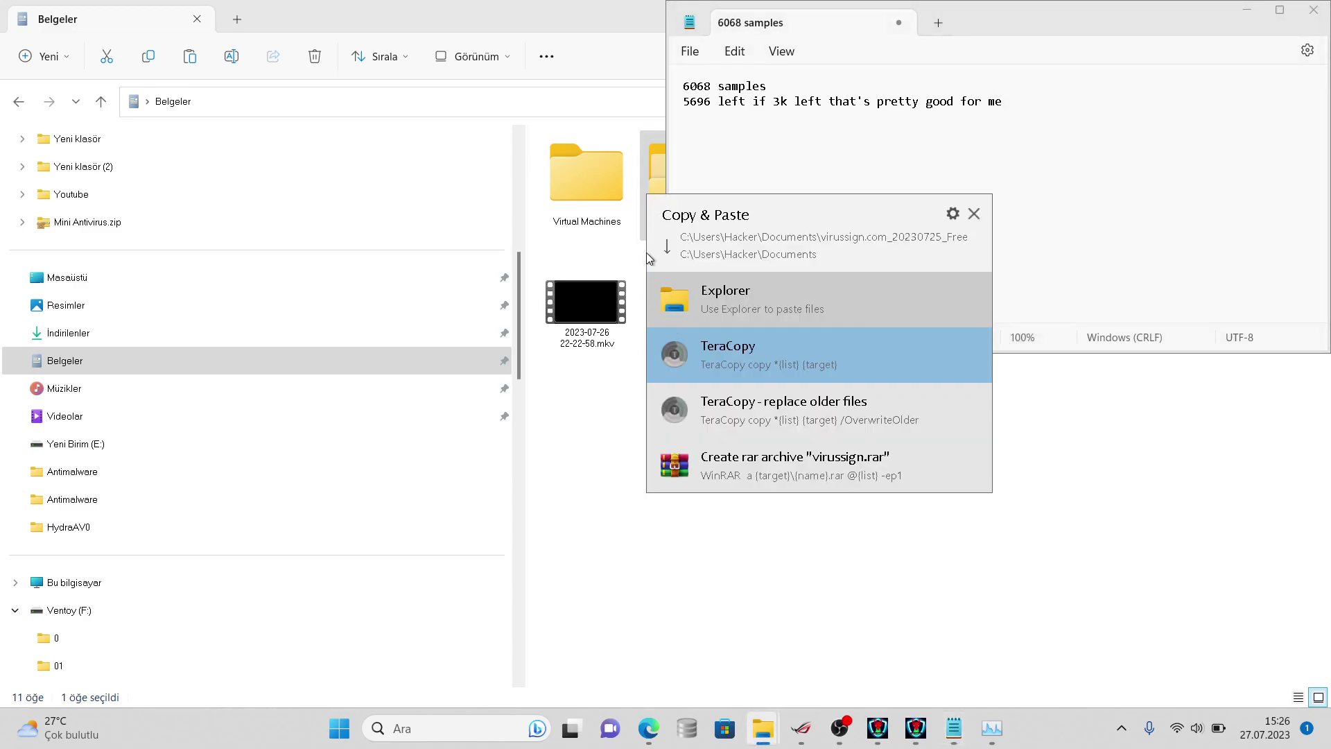
left_click(616, 396)
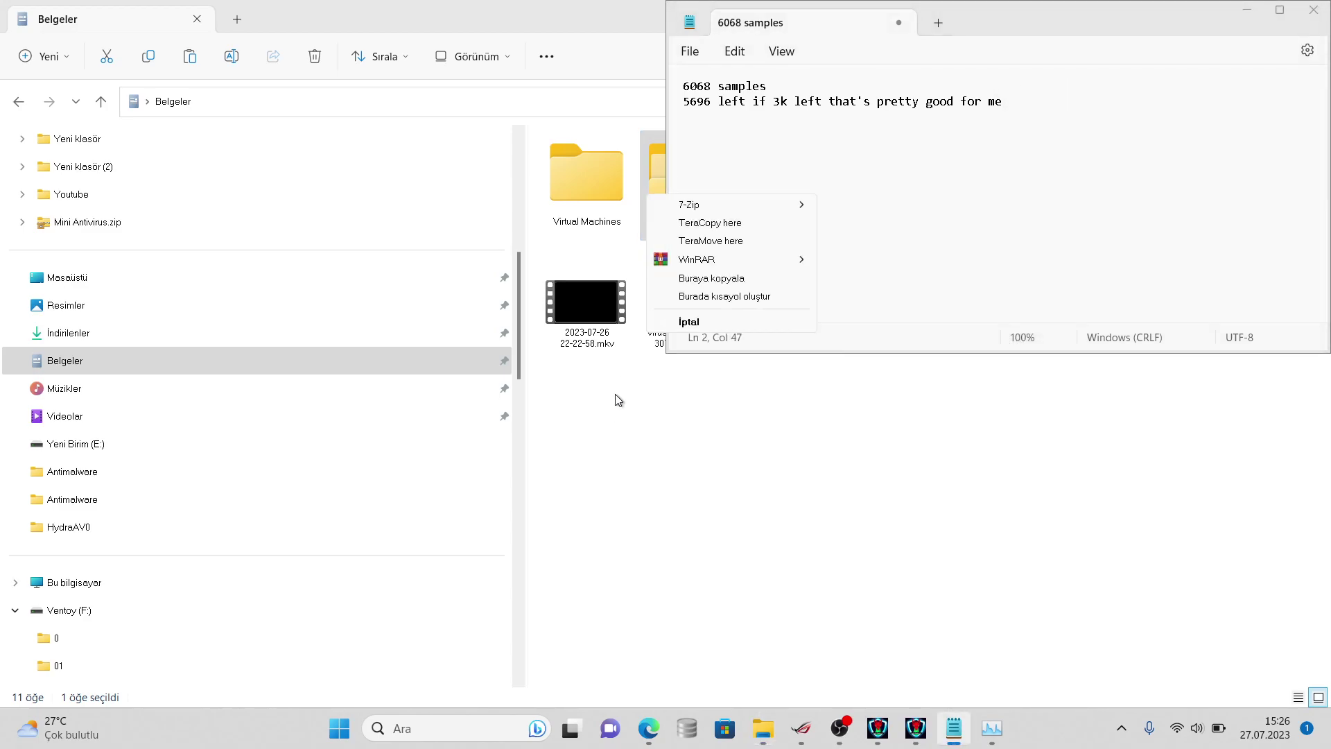
right_click(655, 173)
left_click(730, 493)
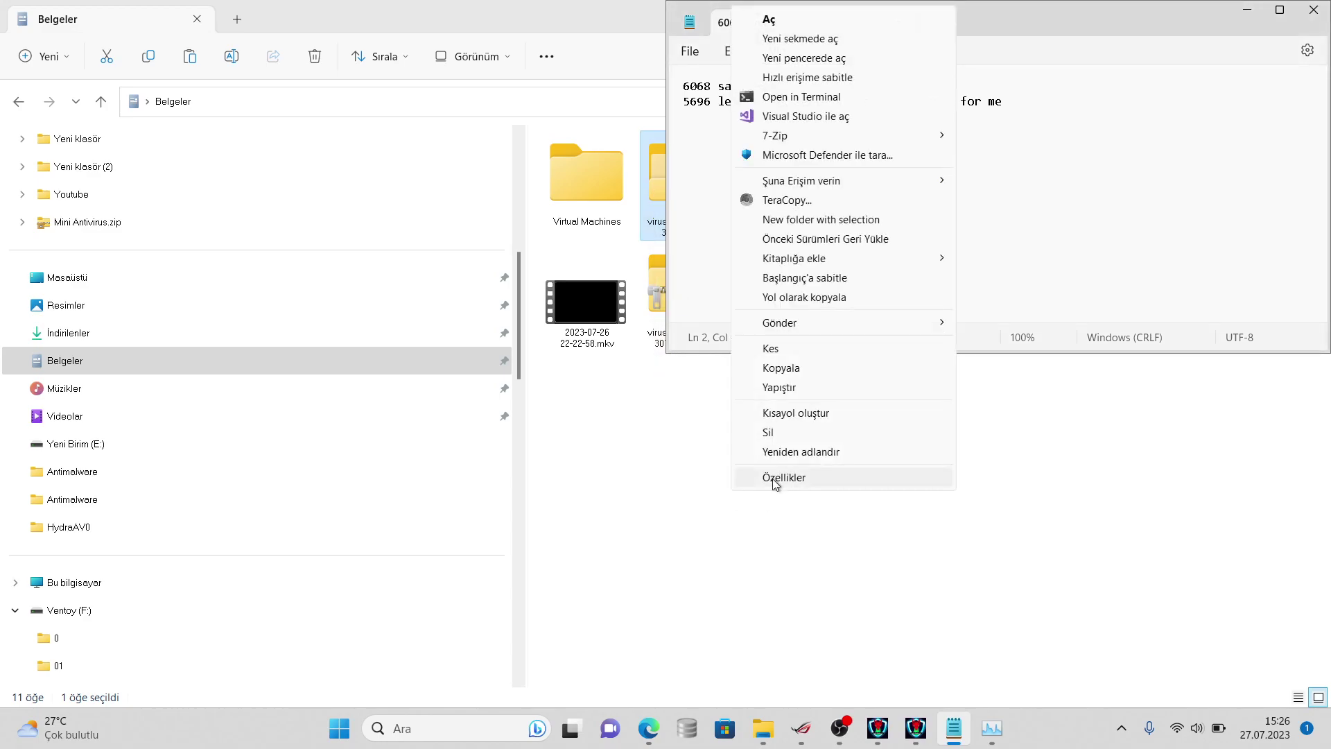
left_click(773, 476)
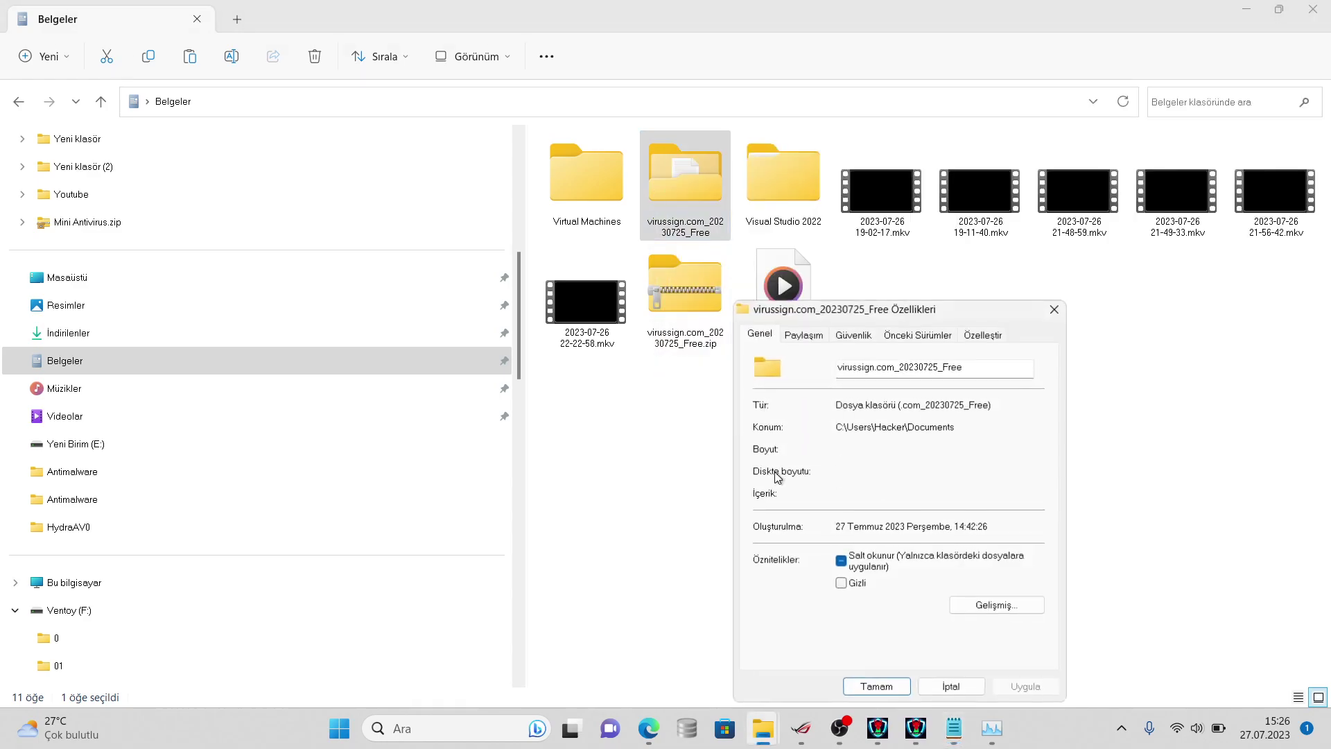
- Update the logged count in Notepad from 5696 to 5672 left
left_click(955, 727)
left_click(711, 101)
key("BackSpace")
key("BackSpace")
type("72")
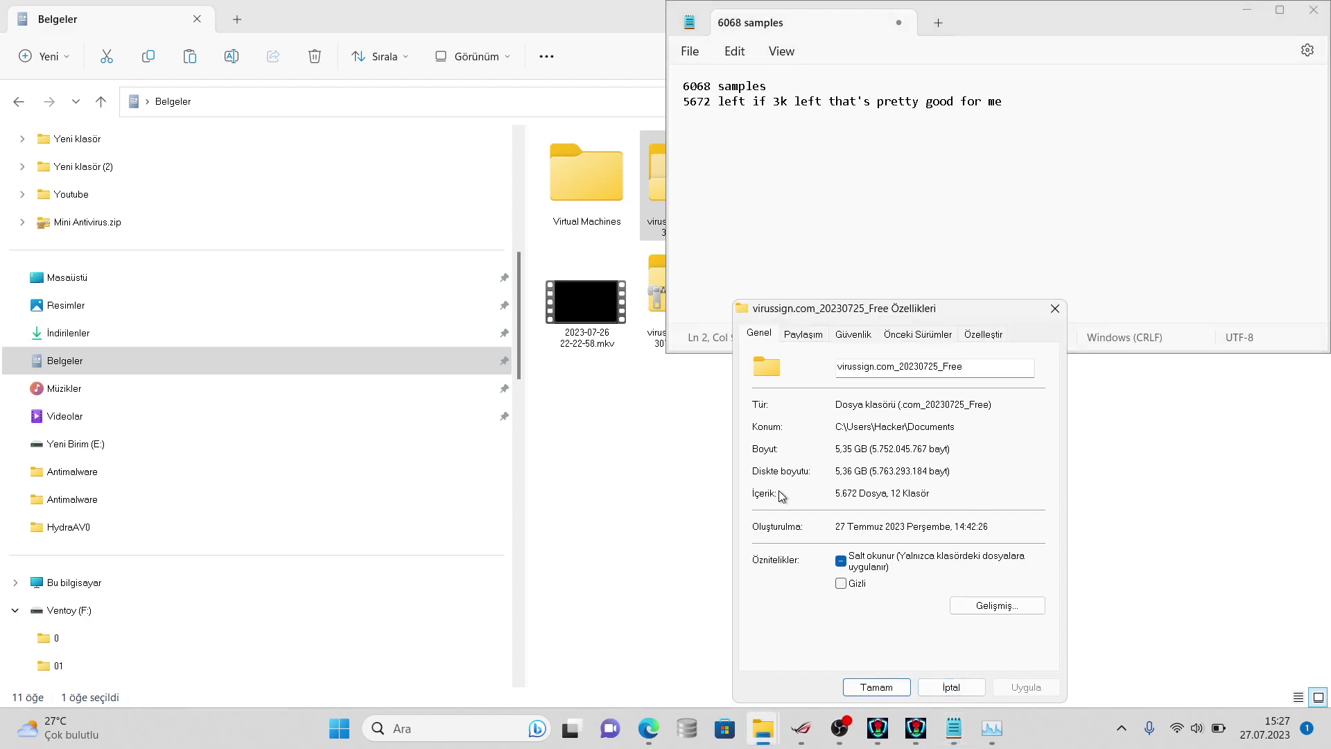
- Recheck the virussign folder's properties (still 5.672 files), then return to the HydraAV scan
left_click(652, 194)
right_click(652, 194)
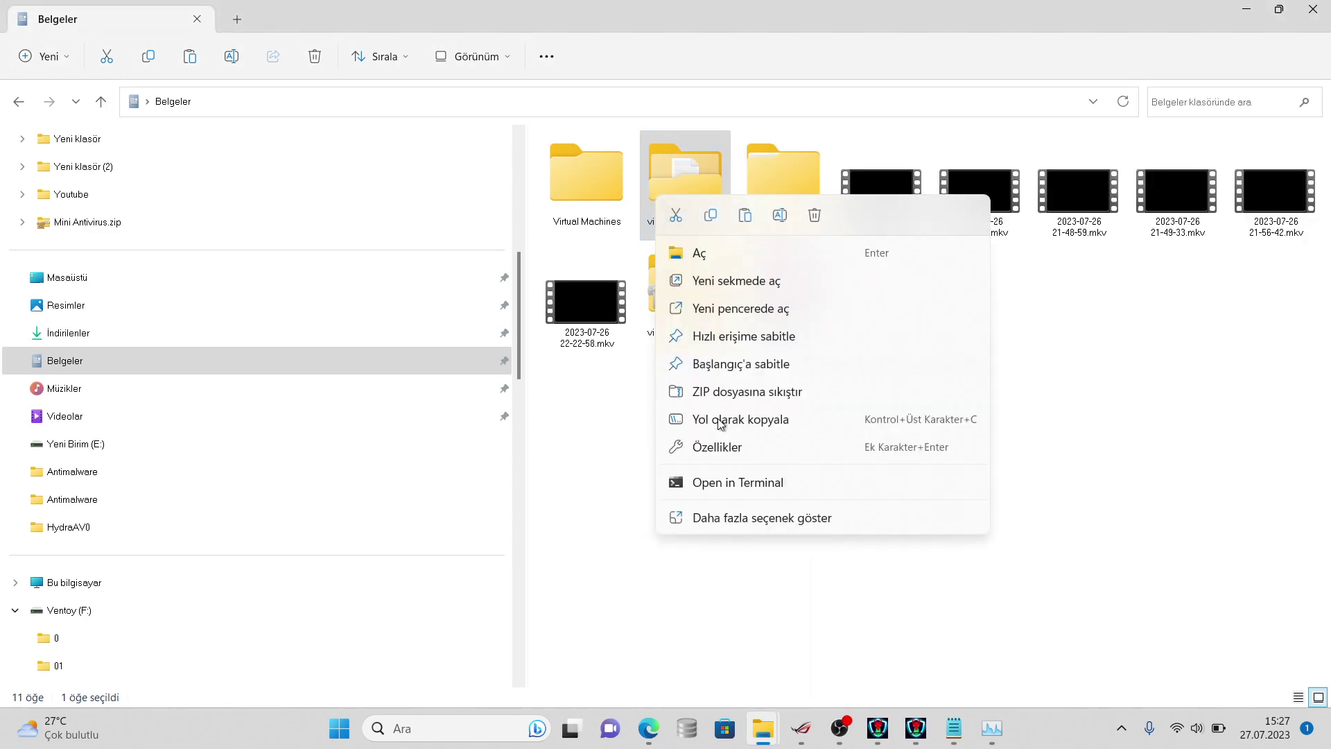
left_click(731, 518)
left_click(761, 500)
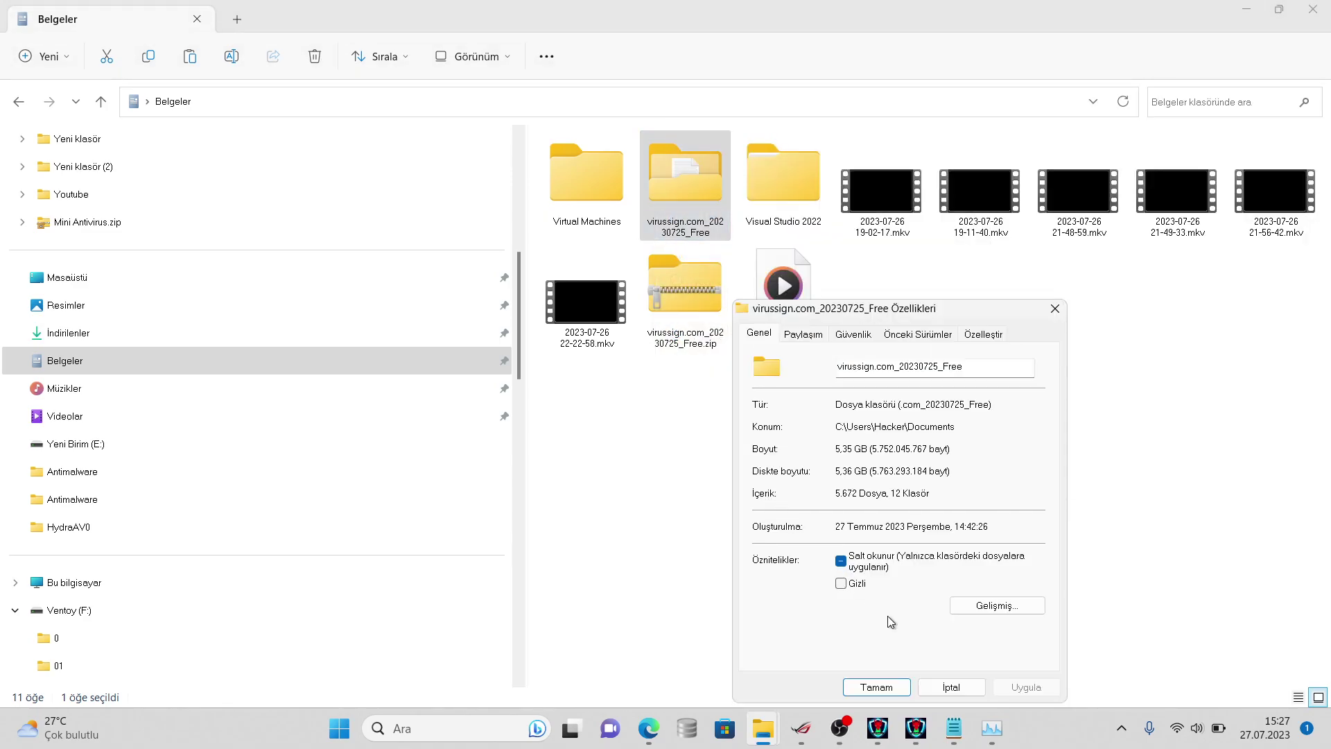
left_click(953, 728)
left_click(898, 624)
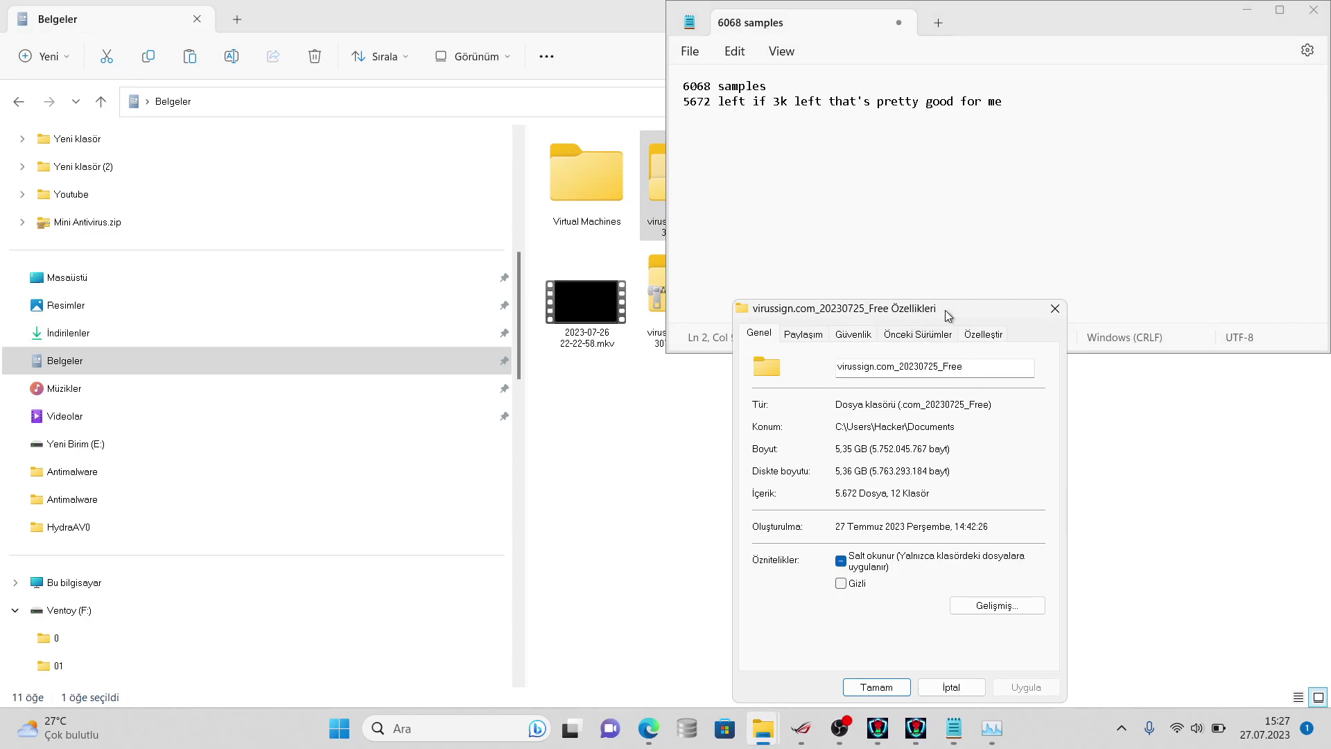
left_click(908, 715)
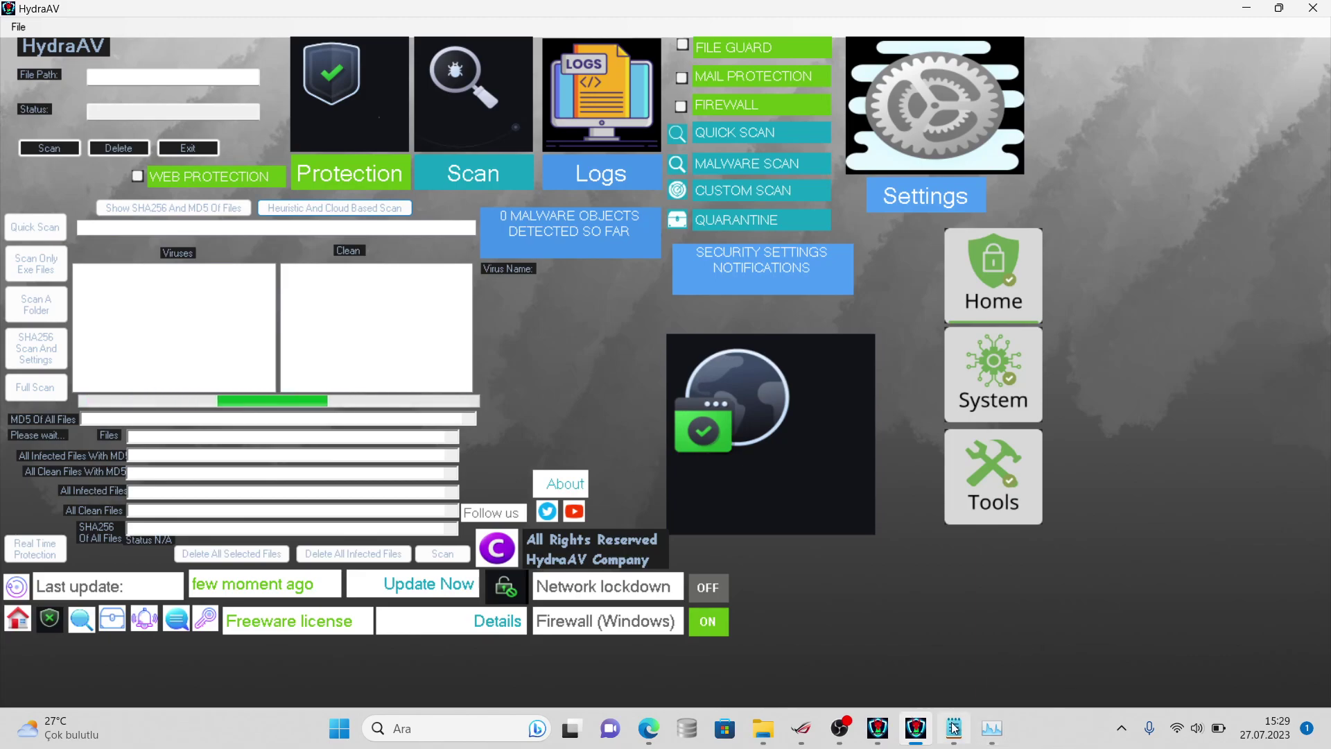
mouse_move(953, 728)
left_click(944, 682)
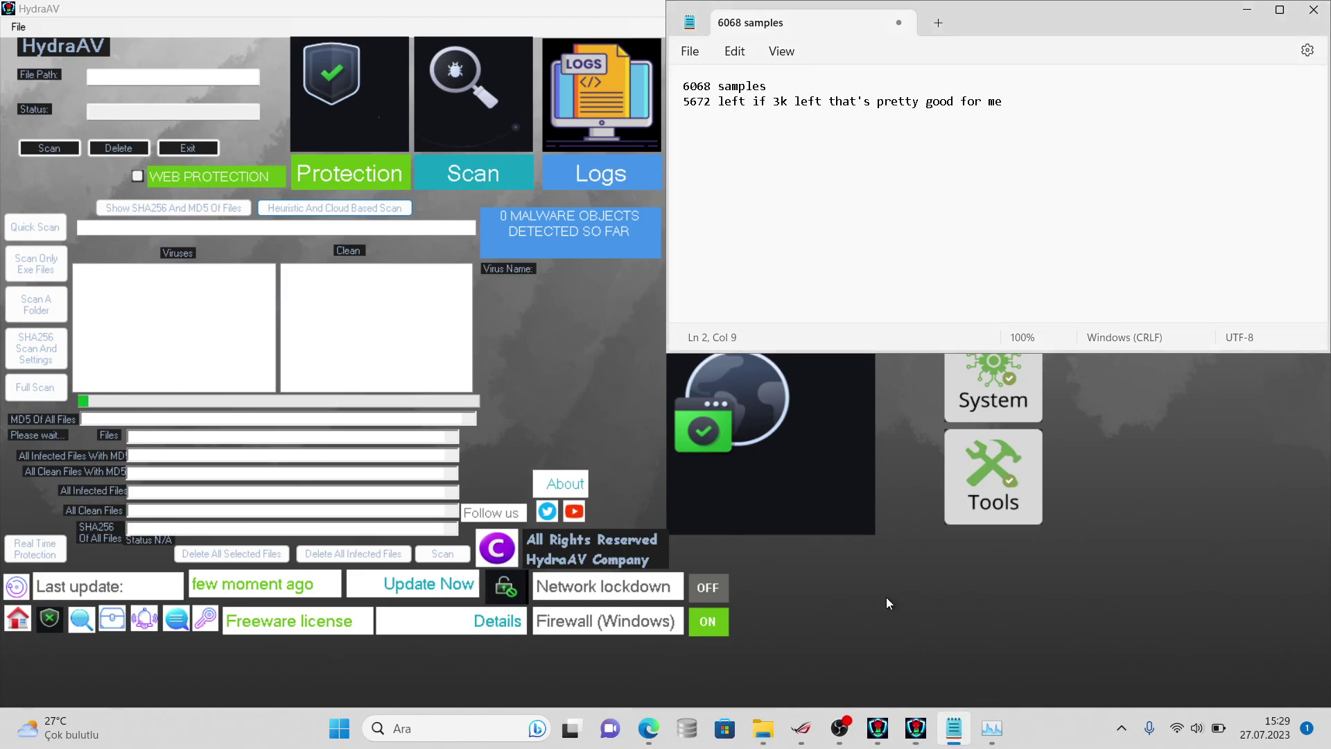
key("BackSpace")
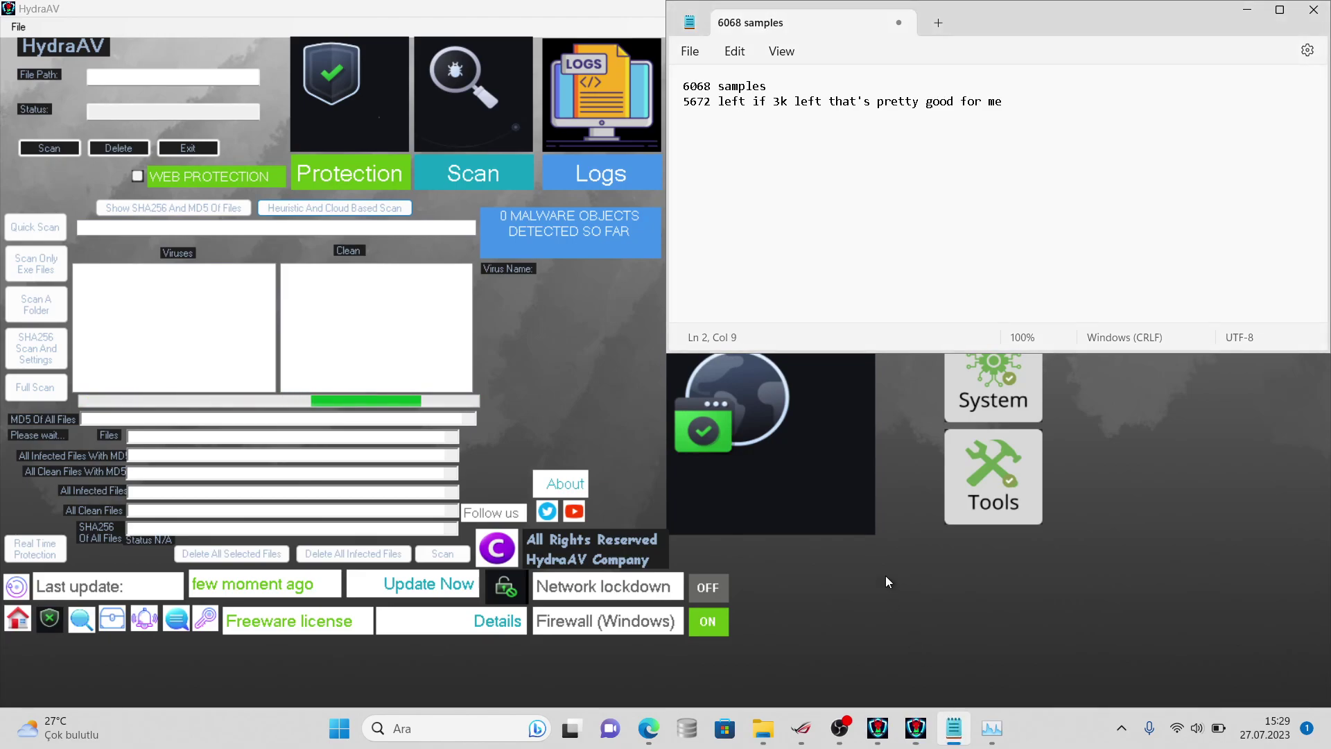
left_click(1073, 155)
key("Return")
type("i sh")
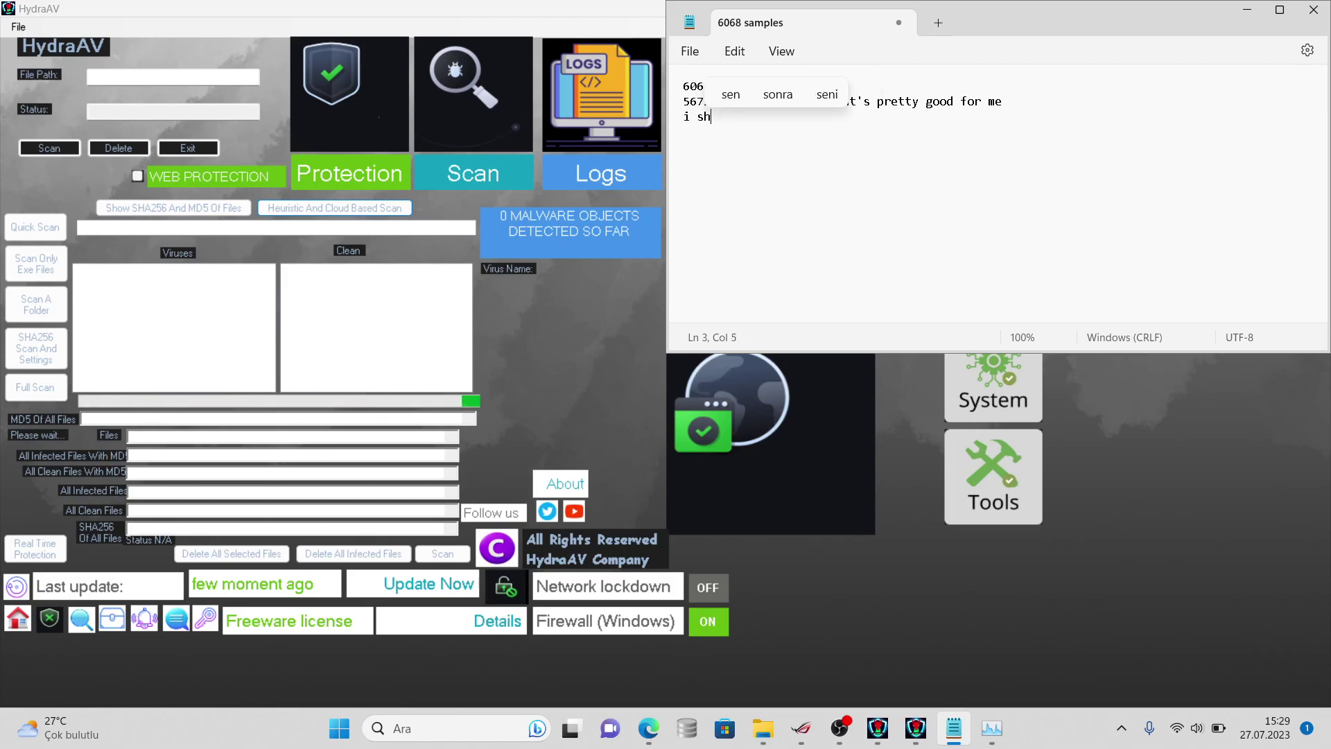
type("ould fix st")
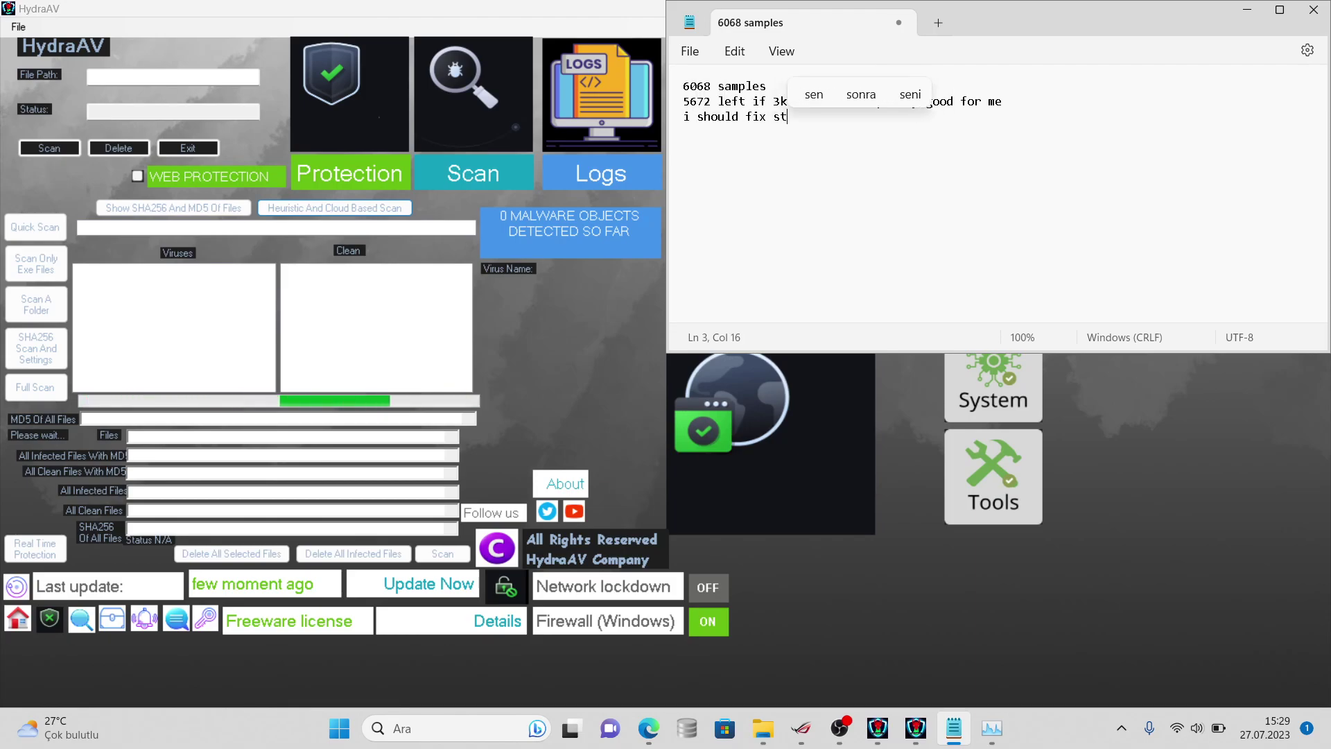
type("atus n/a")
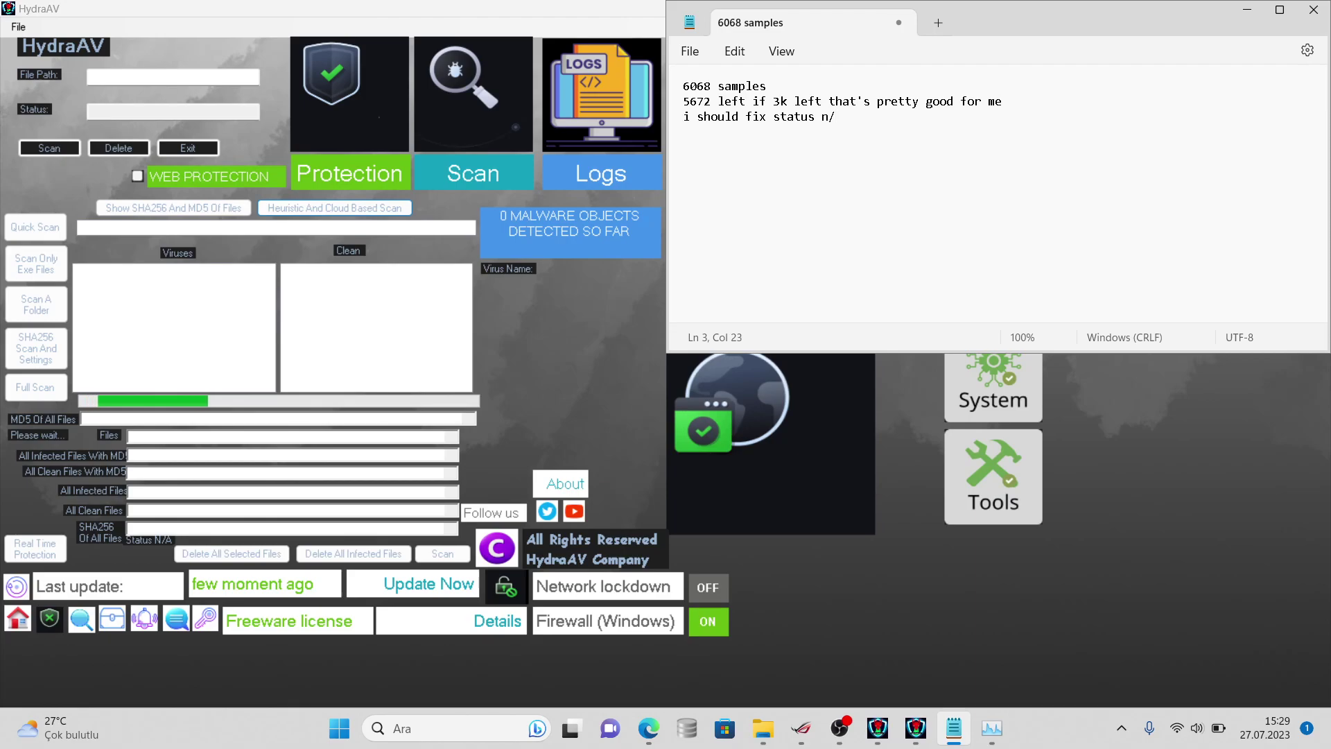
key("Left")
key("Left")
key("Left")
key("Left")
key("Left")
key("Left")
key("Left")
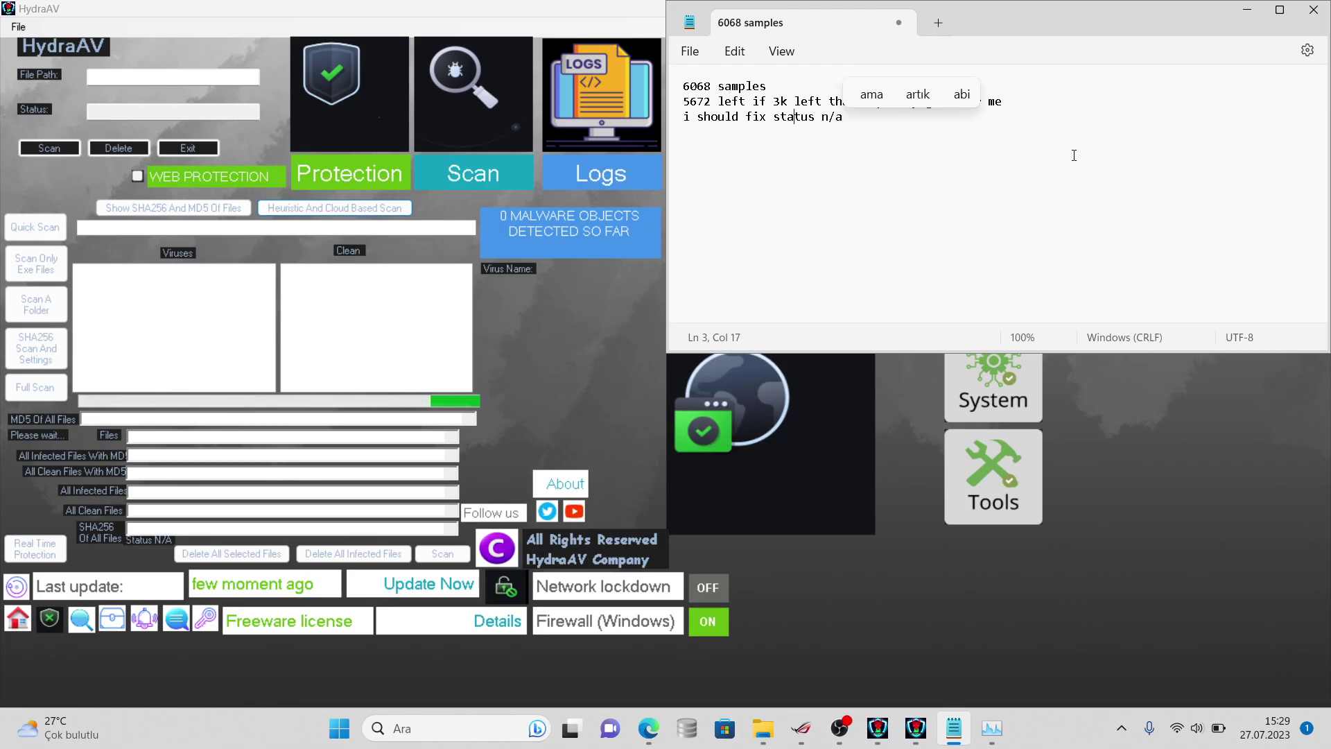
key("End")
type("becu")
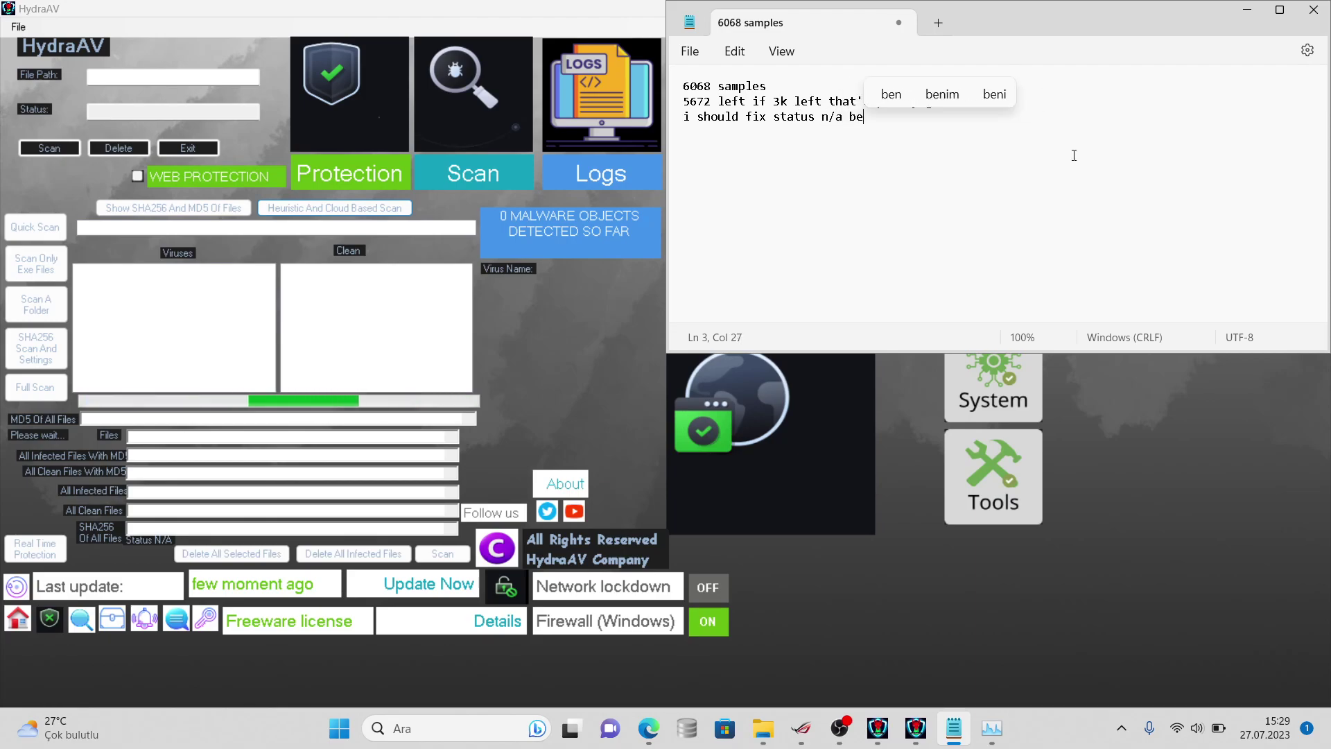
key("BackSpace")
key("BackSpace")
key("BackSpace")
key("BackSpace")
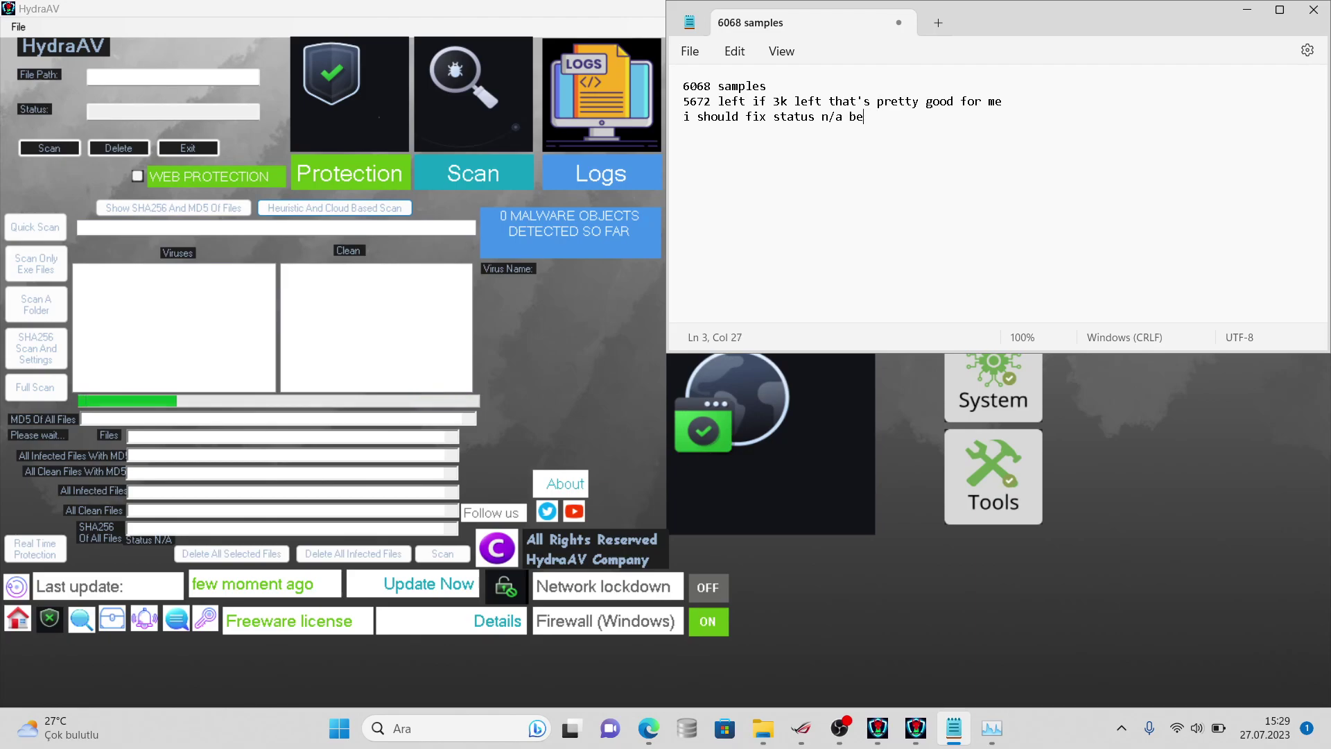
key("BackSpace")
key("BackSpace")
key("BackSpace")
key("BackSpace")
key("BackSpace")
key("BackSpace")
key("BackSpace")
key("BackSpace")
key("BackSpace")
key("BackSpace")
key("BackSpace")
key("BackSpace")
key("BackSpace")
key("BackSpace")
key("BackSpace")
key("BackSpace")
key("BackSpace")
key("BackSpace")
key("BackSpace")
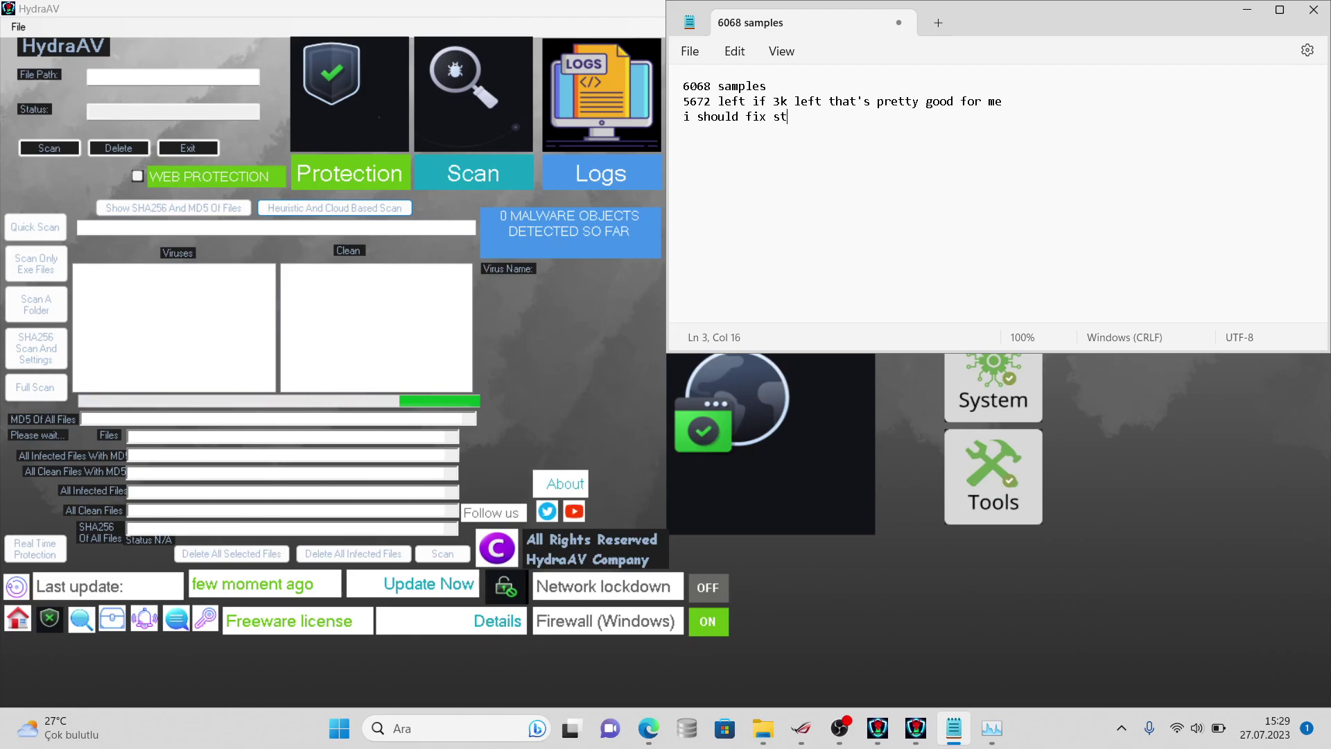
key("BackSpace")
key("BackSpace")
key("BackSpace")
key("BackSpace")
key("BackSpace")
key("BackSpace")
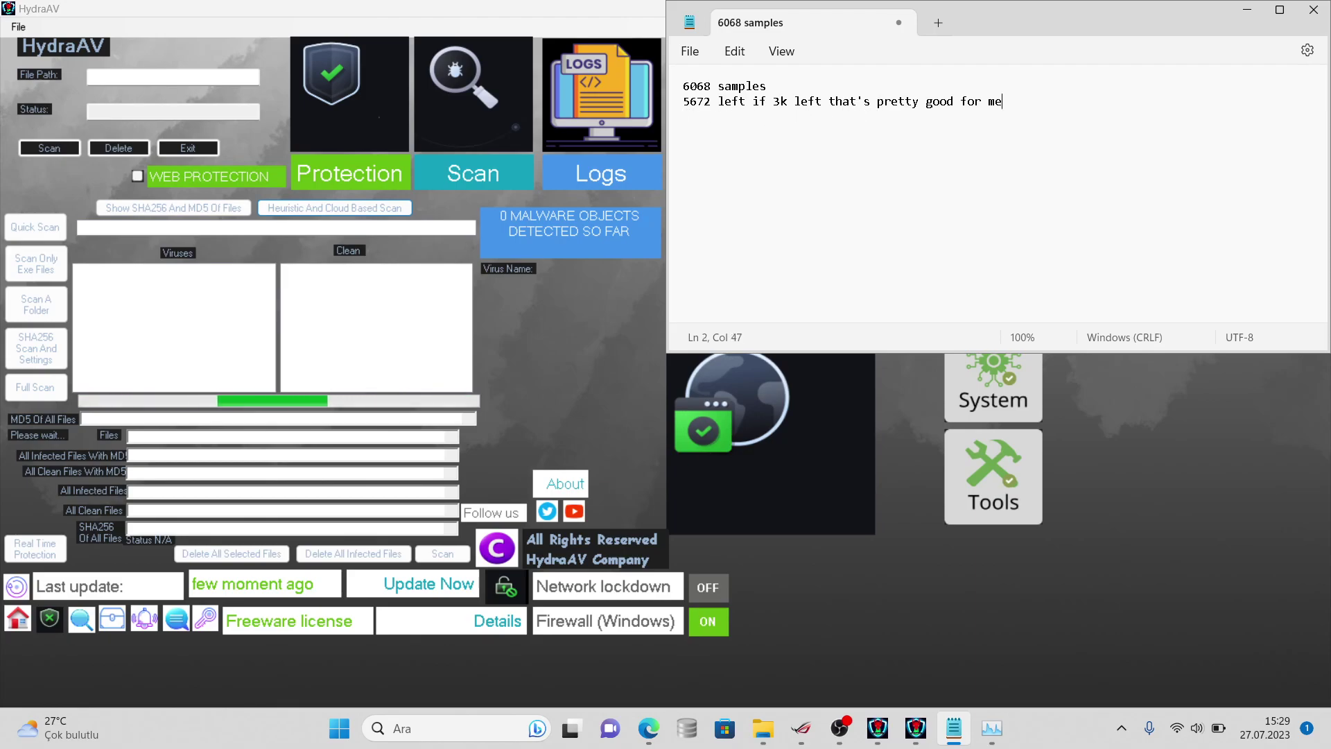
left_click(697, 305)
left_click(877, 729)
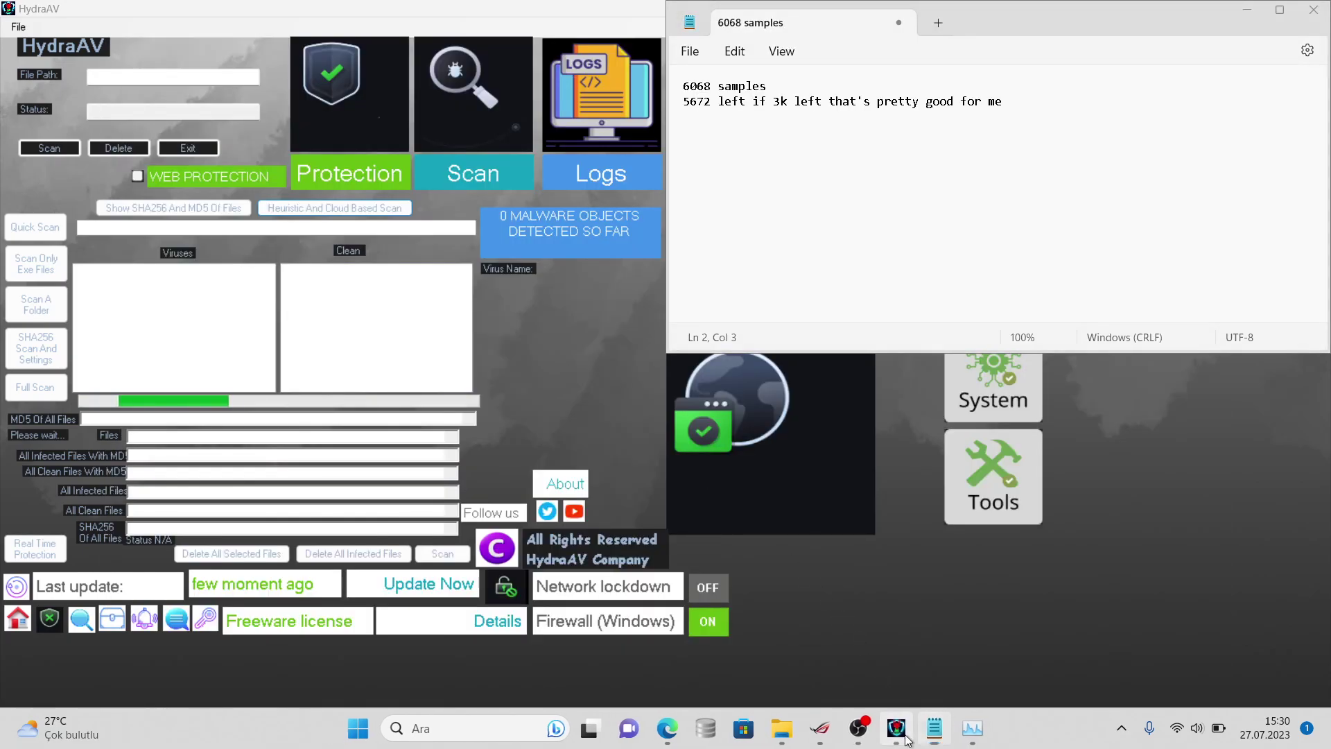
- Minimize HydraAV and add 'it got crashed again' to the notes
left_click(905, 736)
left_click(904, 736)
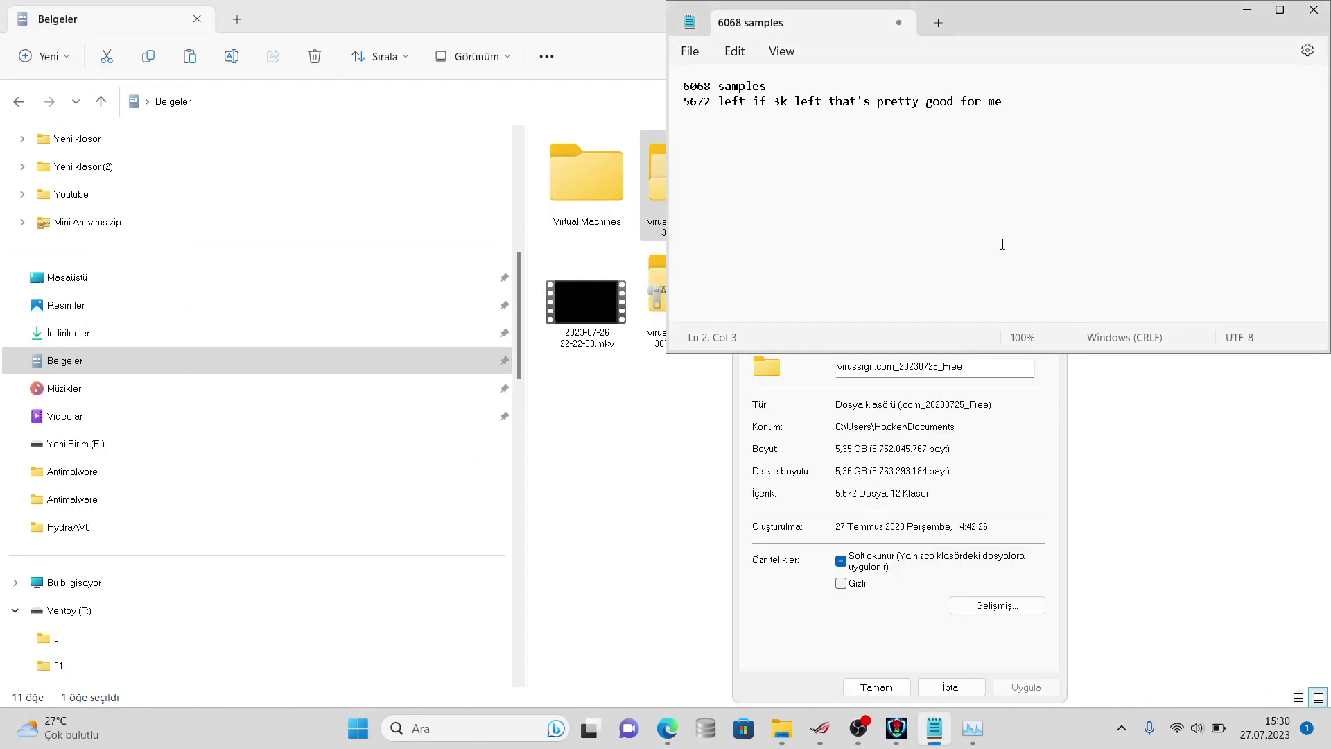
type("it god")
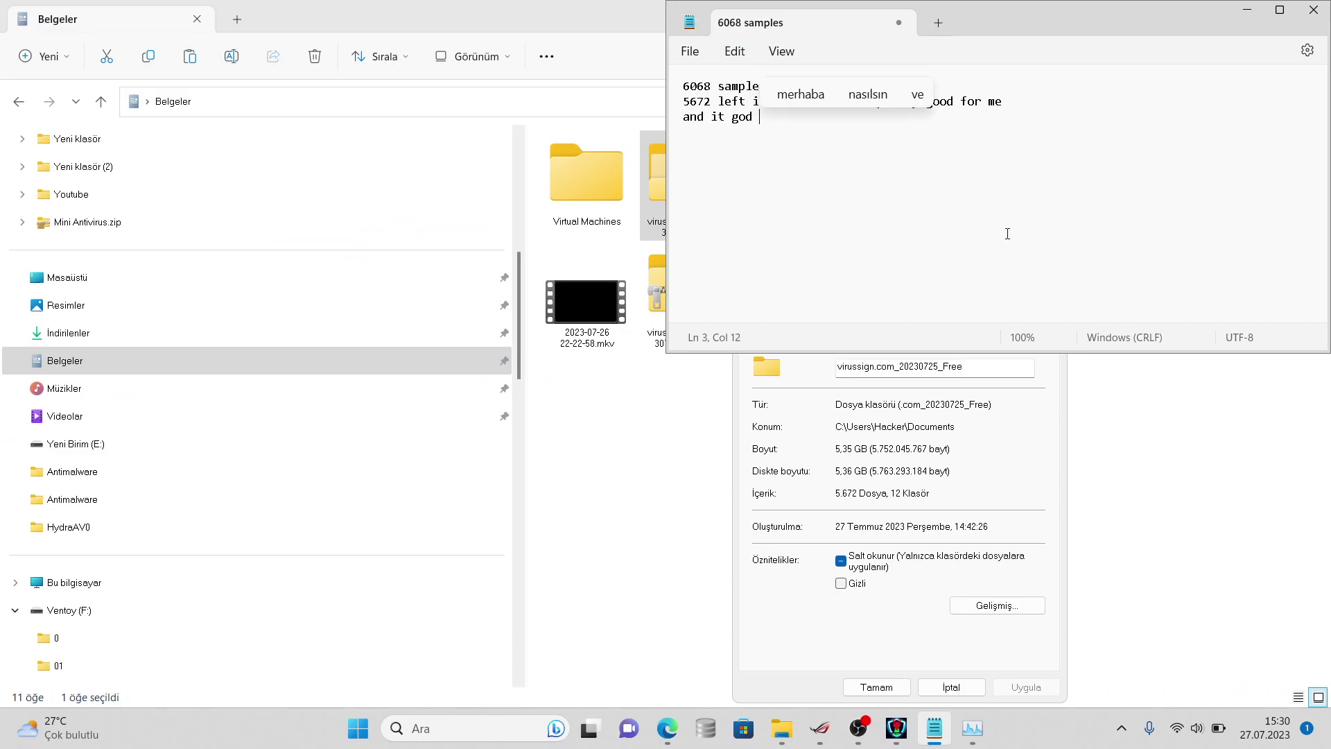
type(" t c")
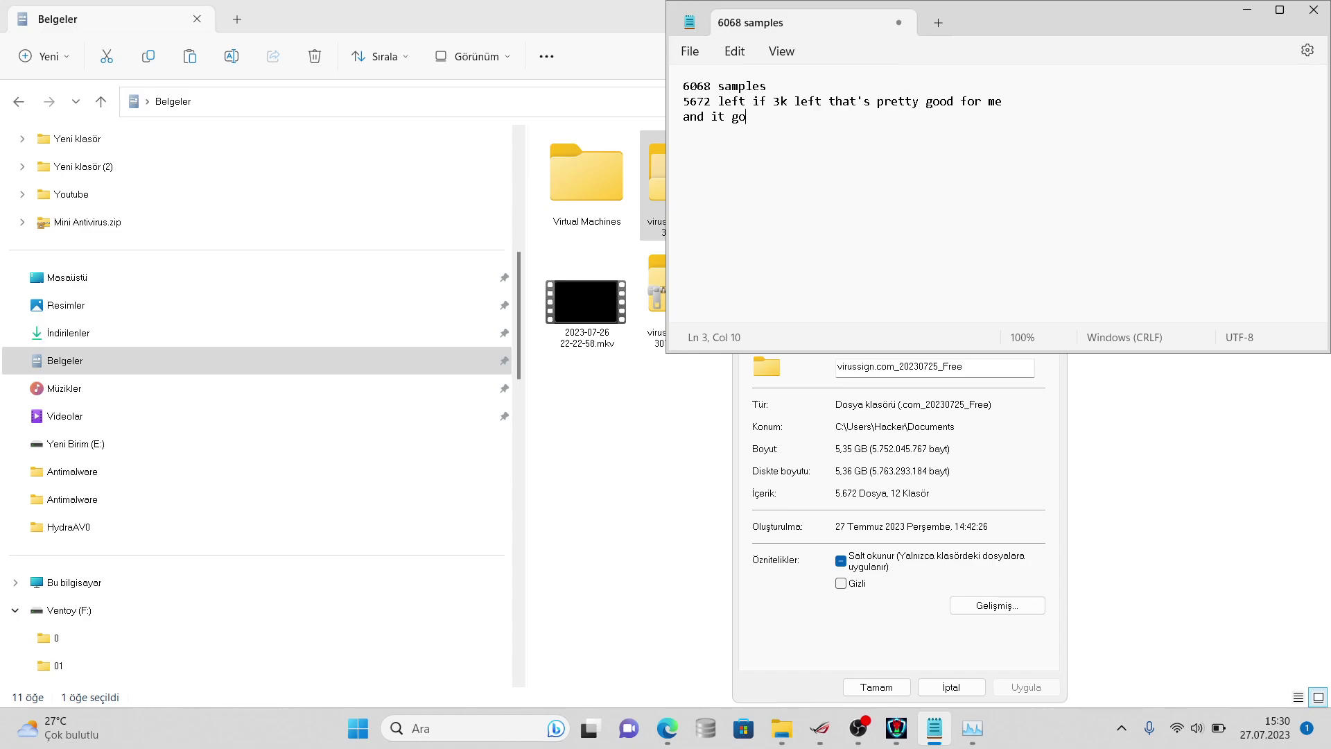
type("rashed ağ")
key("BackSpace")
type("gain")
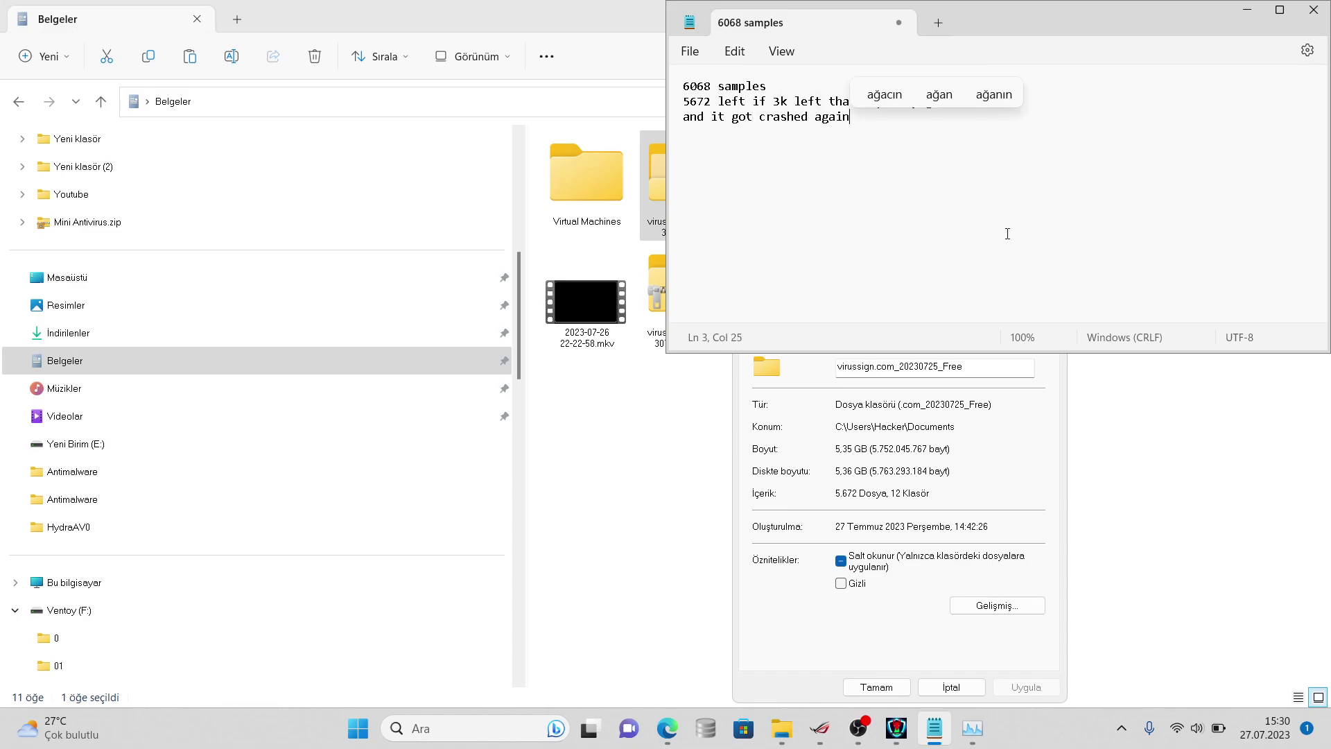
- Reopen the virussign folder's properties, now 5,30 GB and 5.565 files, then return to the notes
left_click(944, 682)
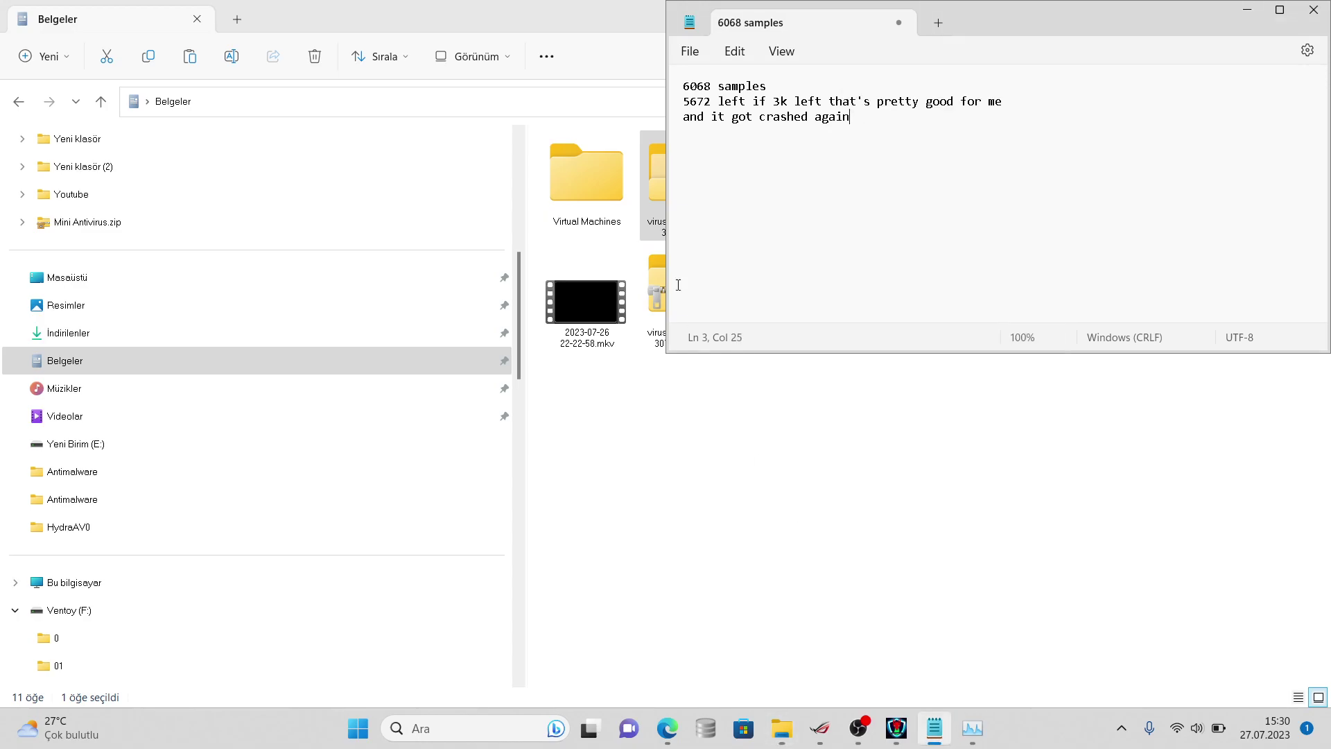
left_click(653, 195)
right_click(653, 201)
left_click(732, 547)
left_click(713, 217)
right_click(713, 208)
left_click(768, 528)
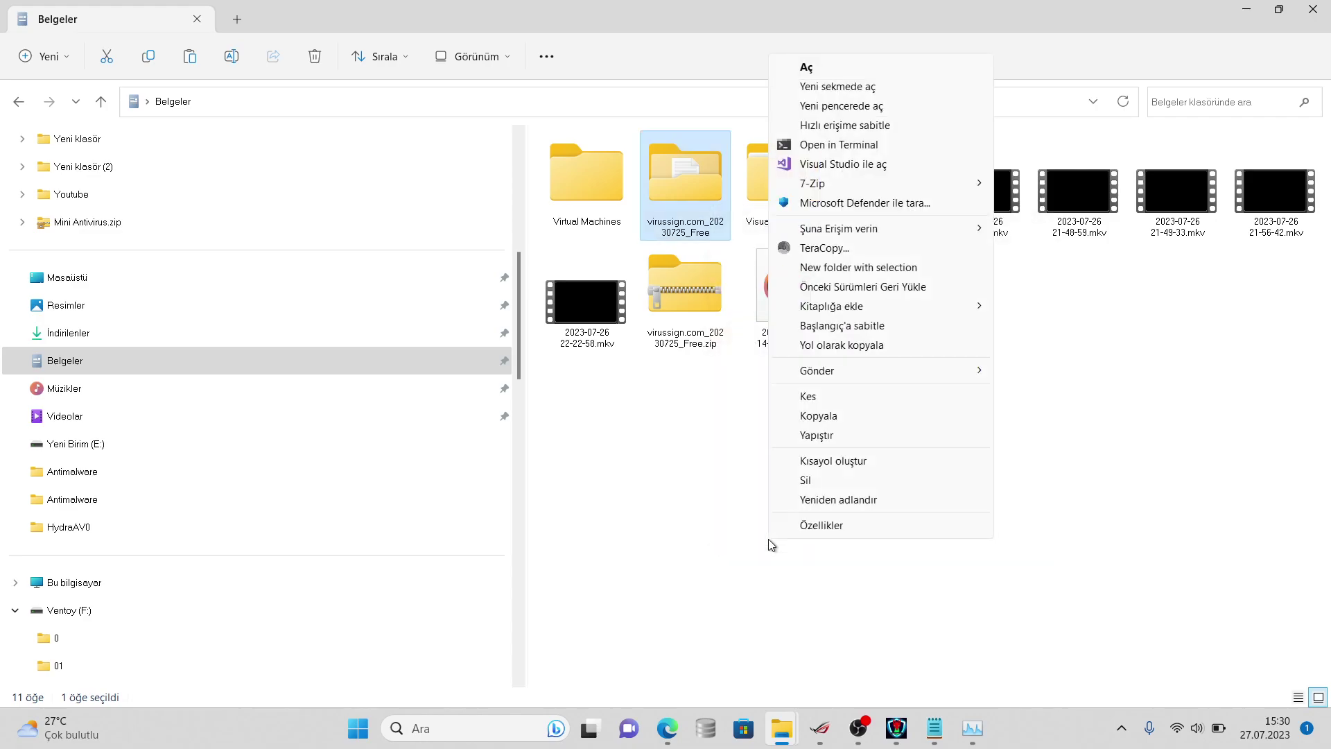
left_click(787, 527)
left_click(934, 728)
left_click(934, 728)
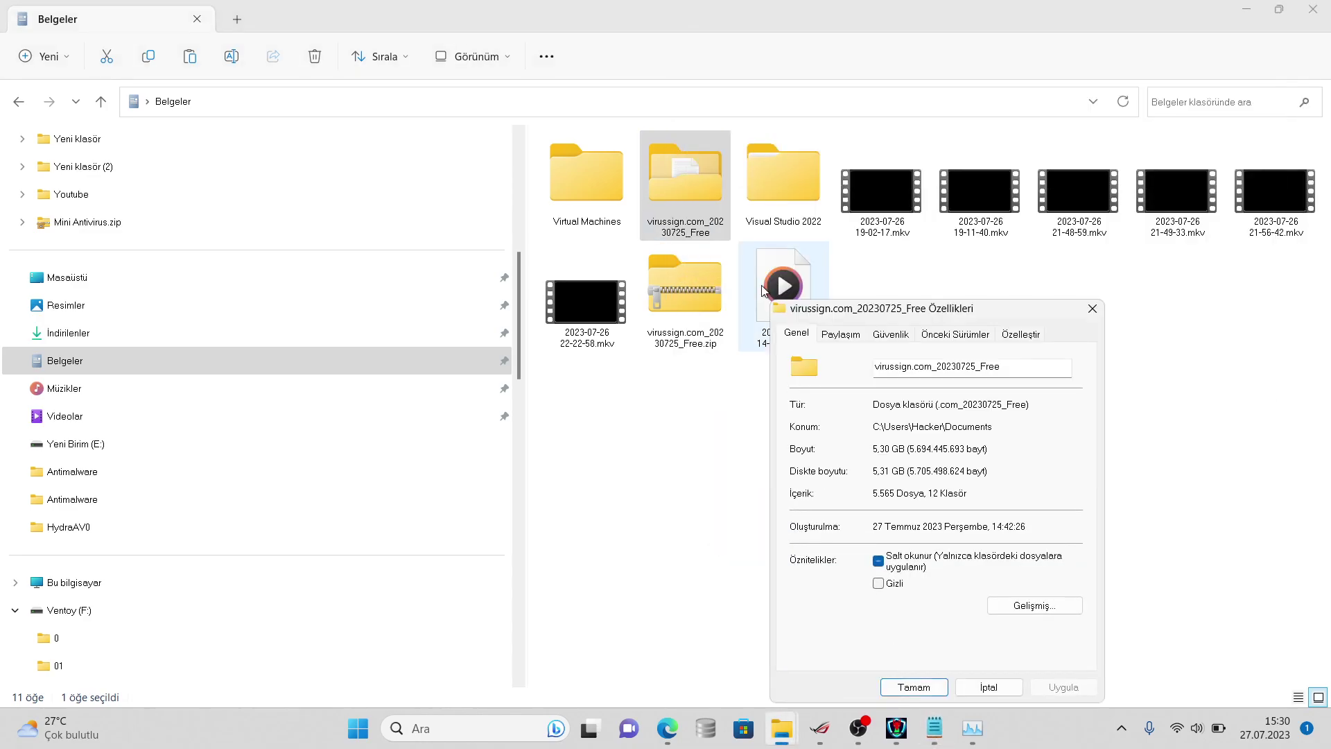
left_click(942, 730)
- Change the remaining count on line 2 to 5565 and begin the note 'clamav results but'
left_click(717, 101)
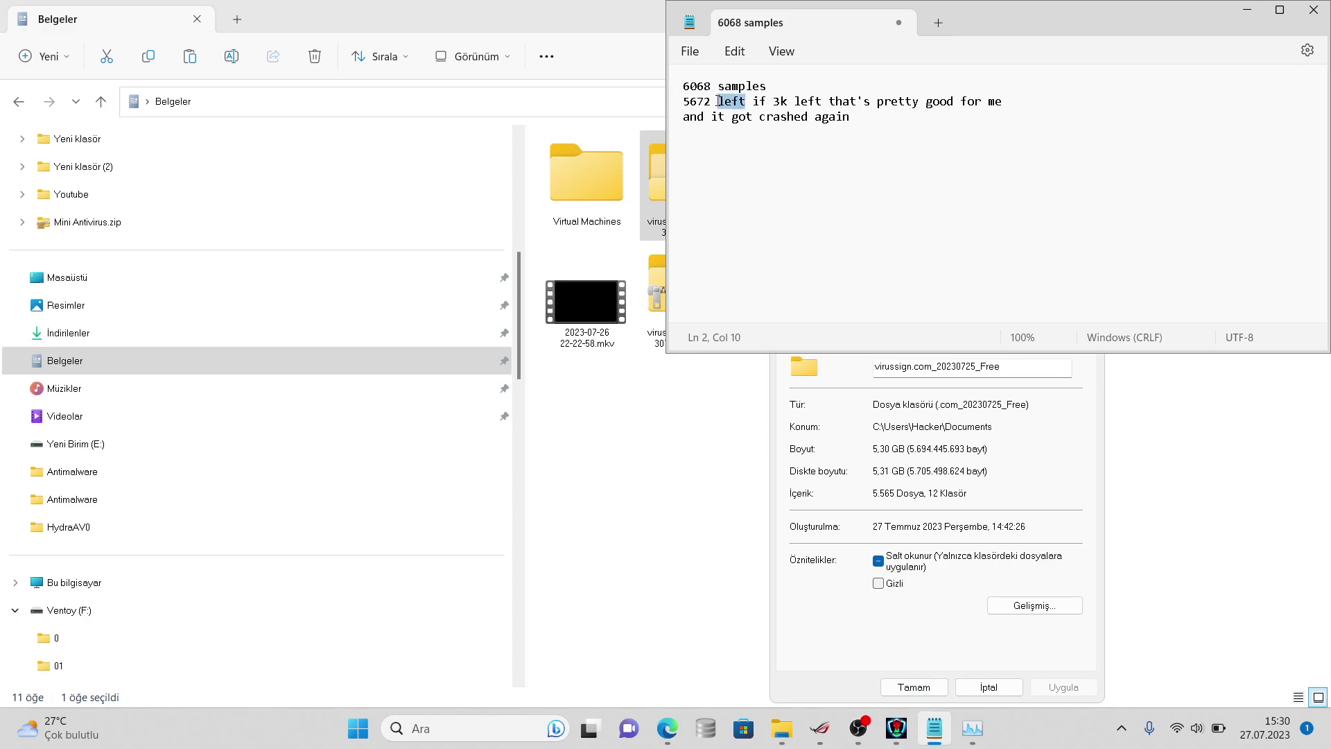
key("Left")
key("BackSpace")
key("BackSpace")
key("BackSpace")
type("56")
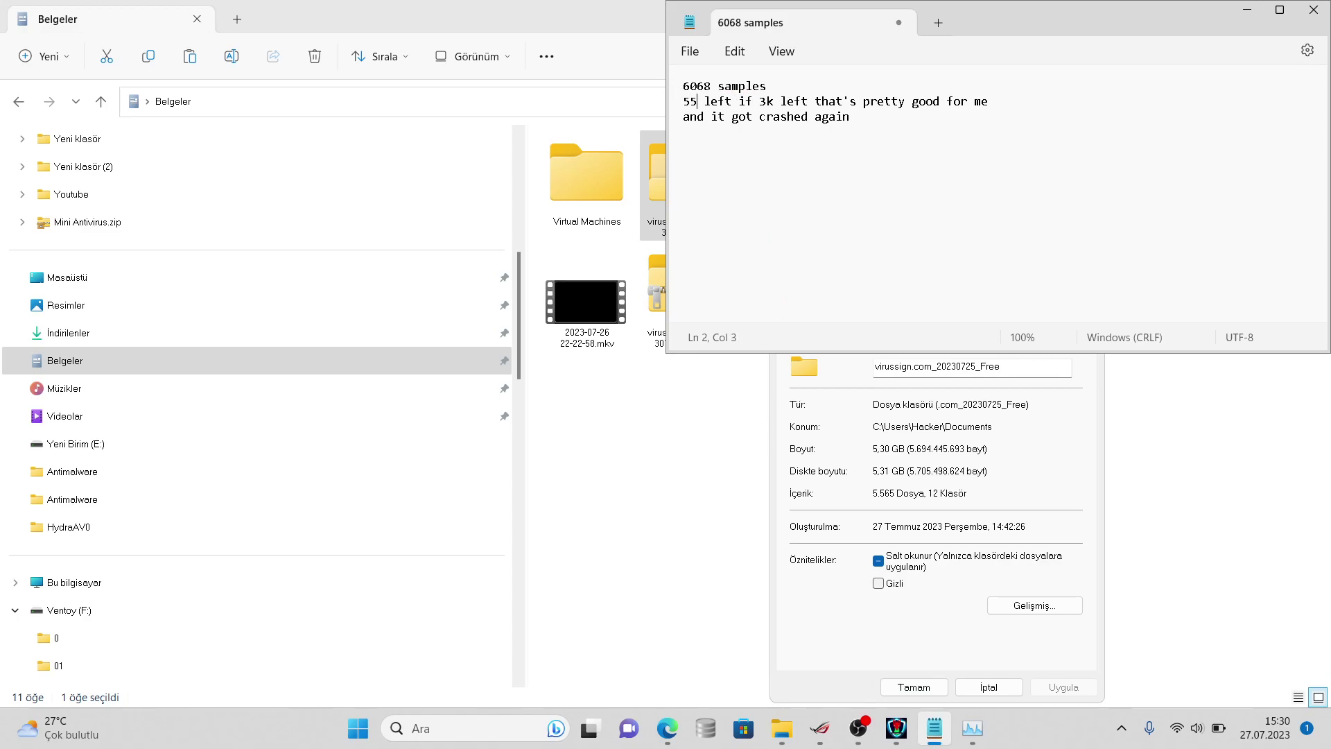
type("5 ")
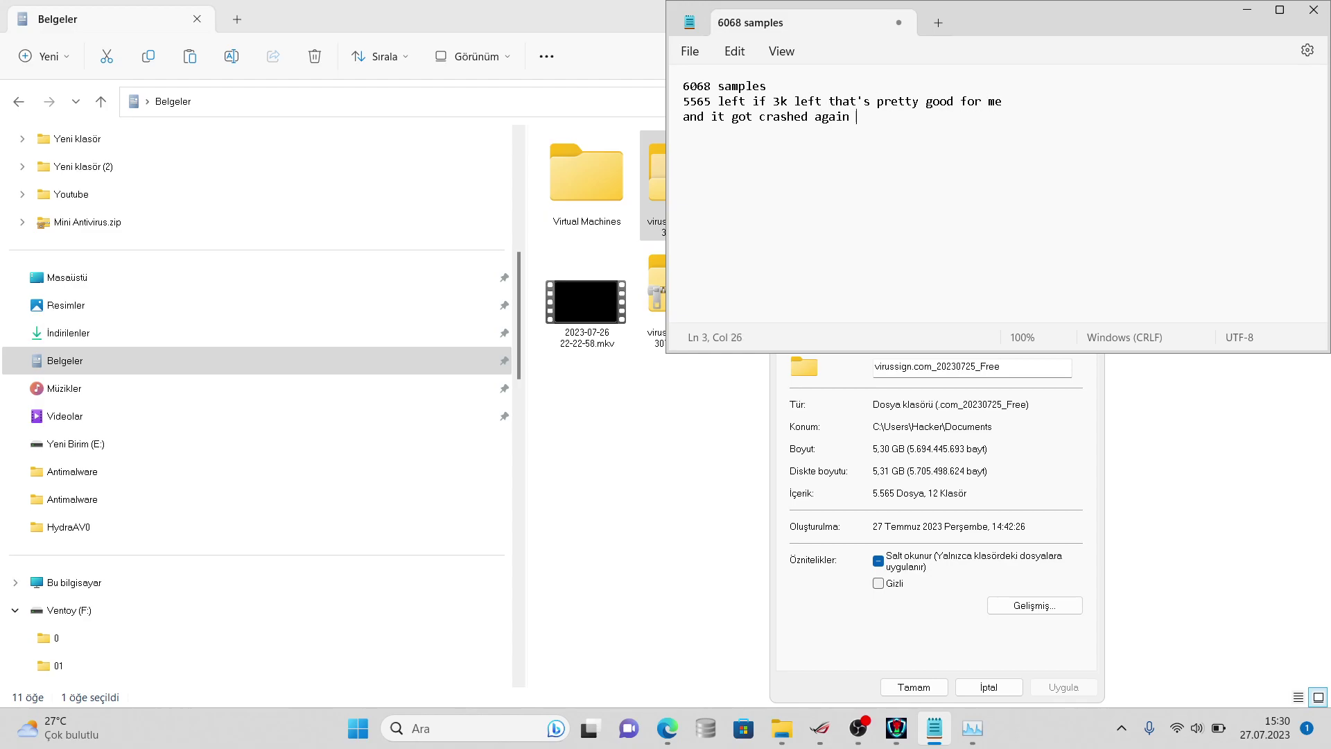
type("t j")
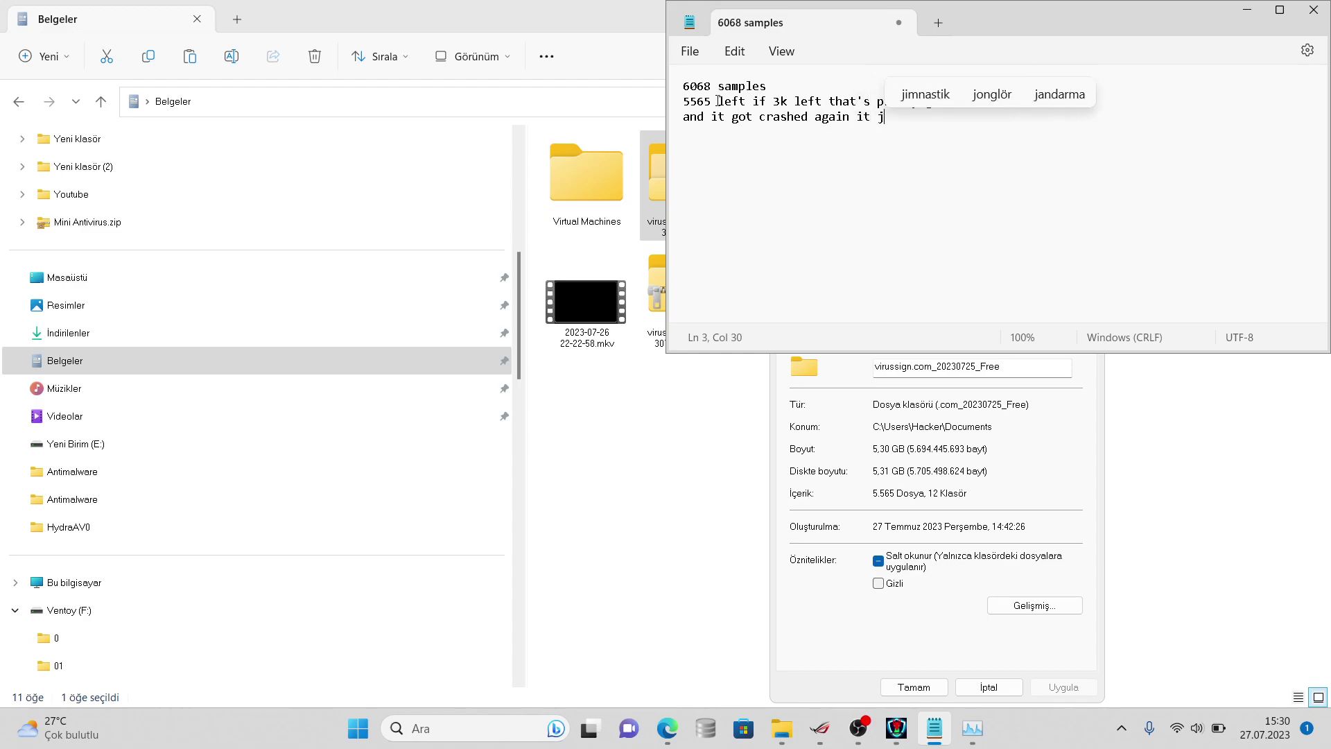
type("clamav")
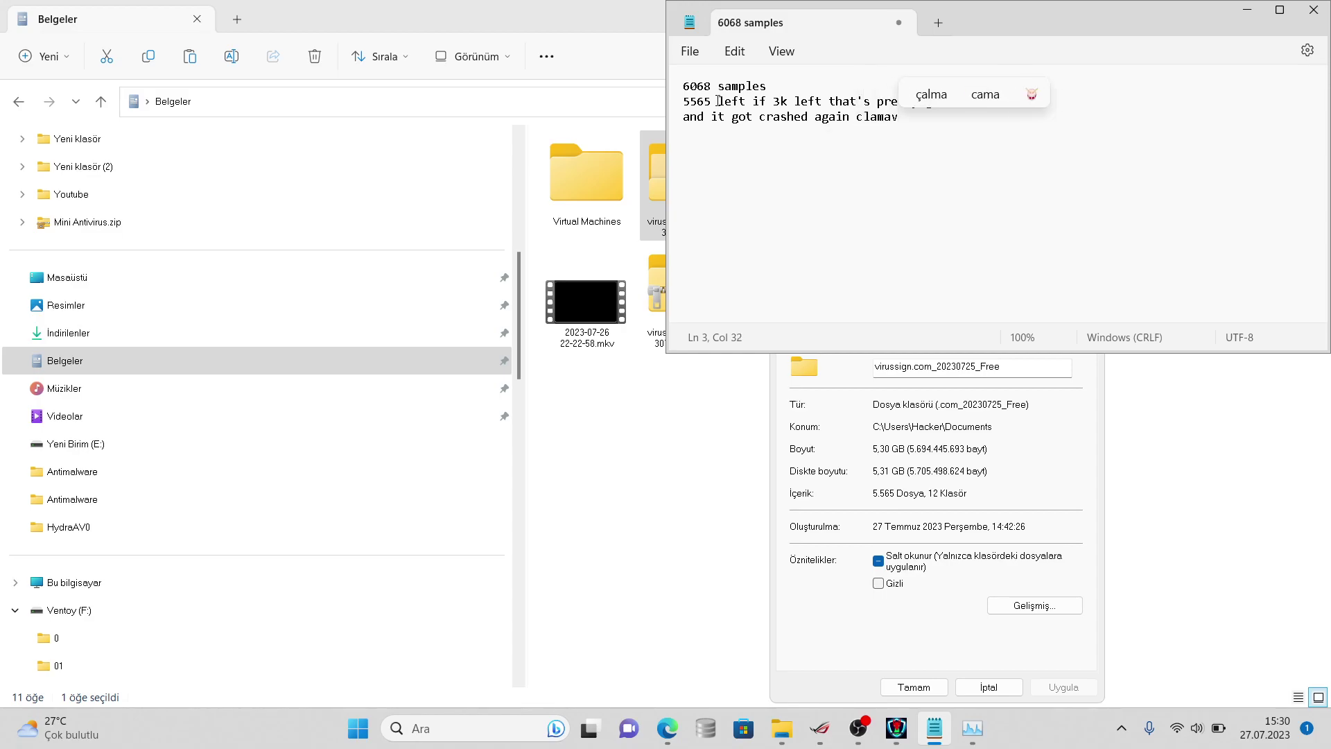
type(" result")
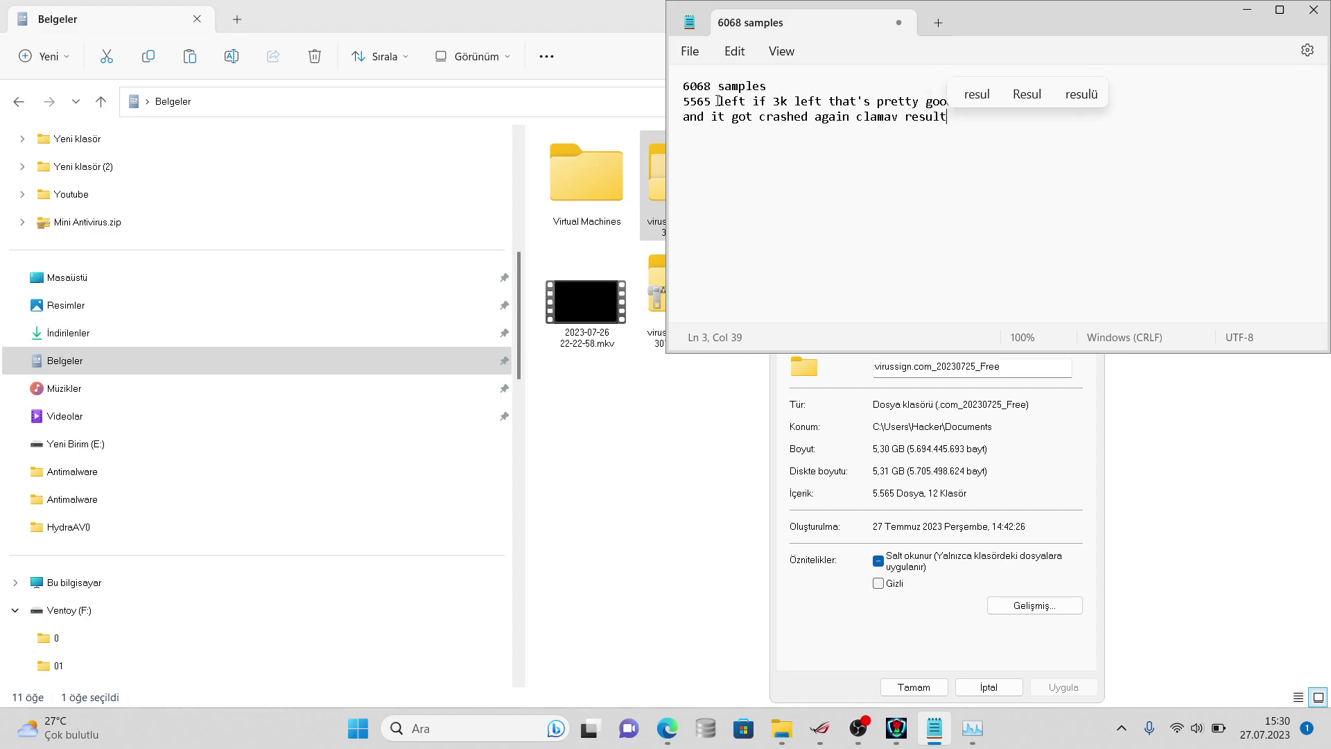
type("s but")
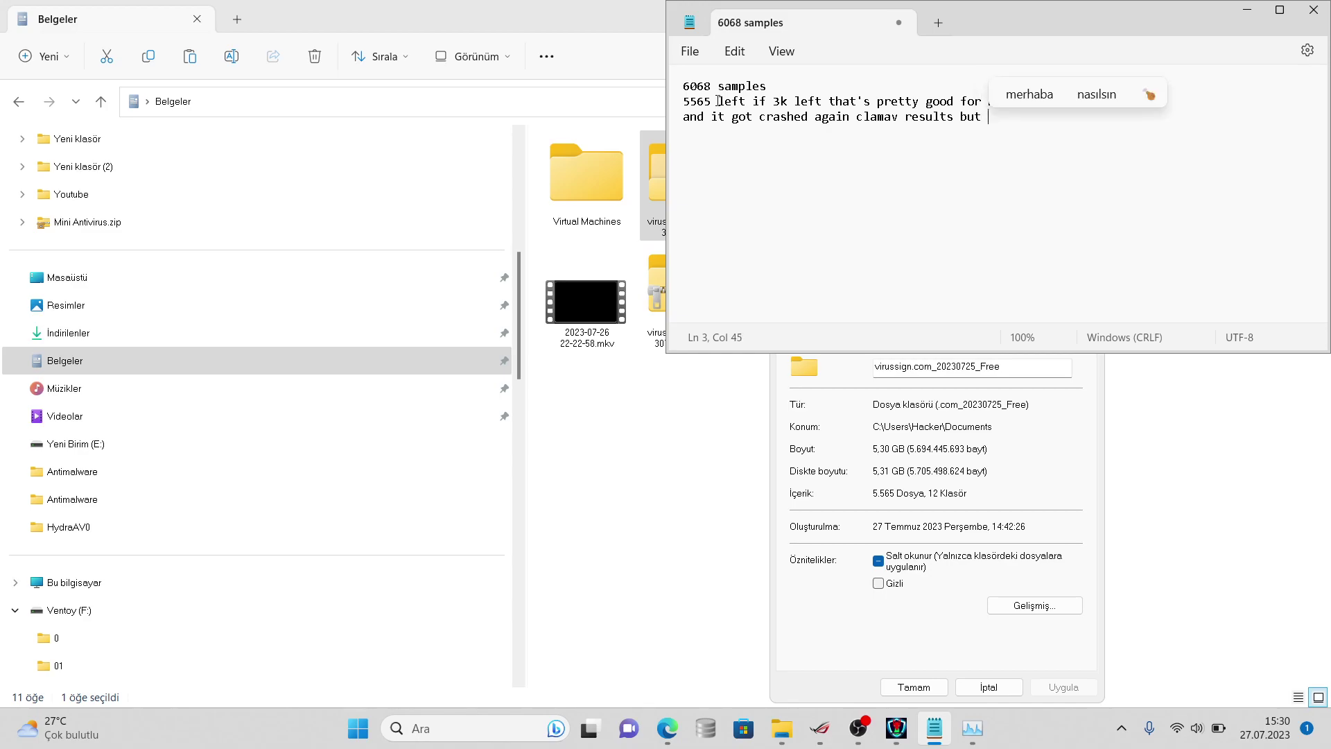
- Continue the note with 'let's see my signatures are aganist good for new ones'
key("BackSpace")
type("it")
type("'")
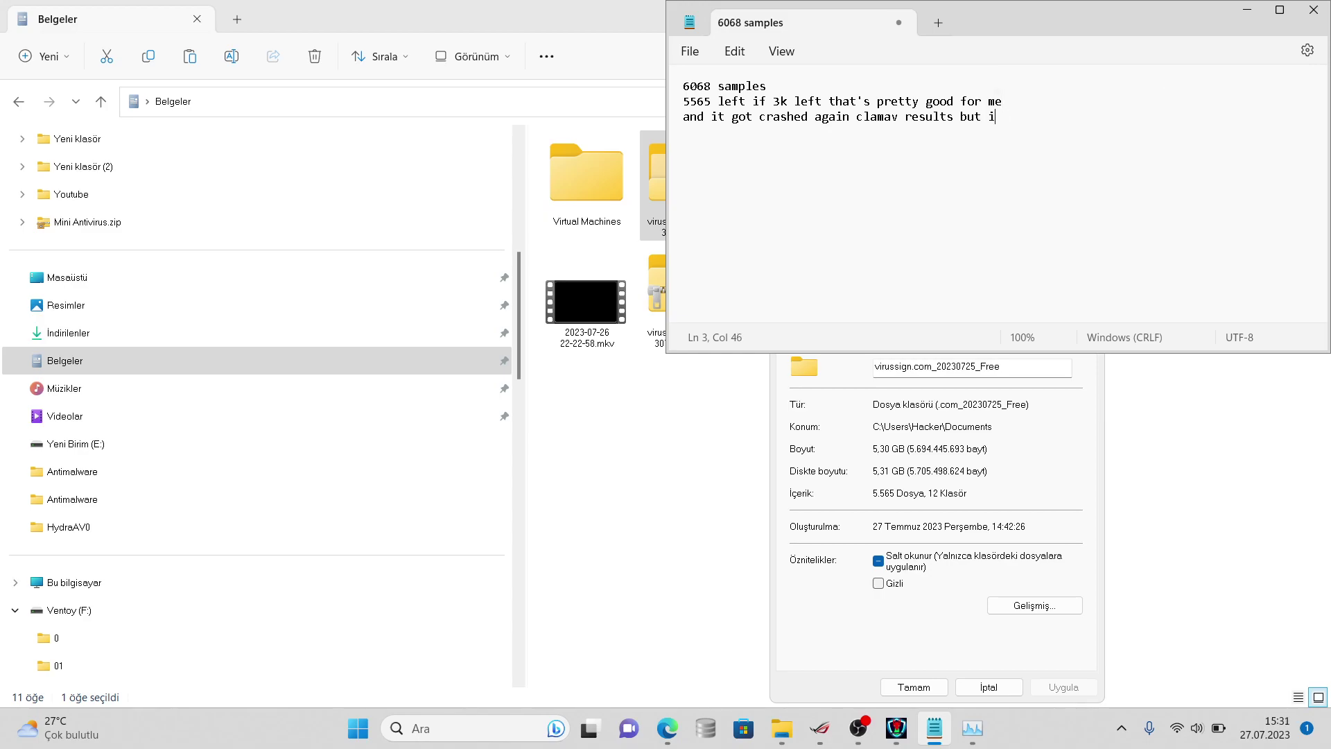
type("let")
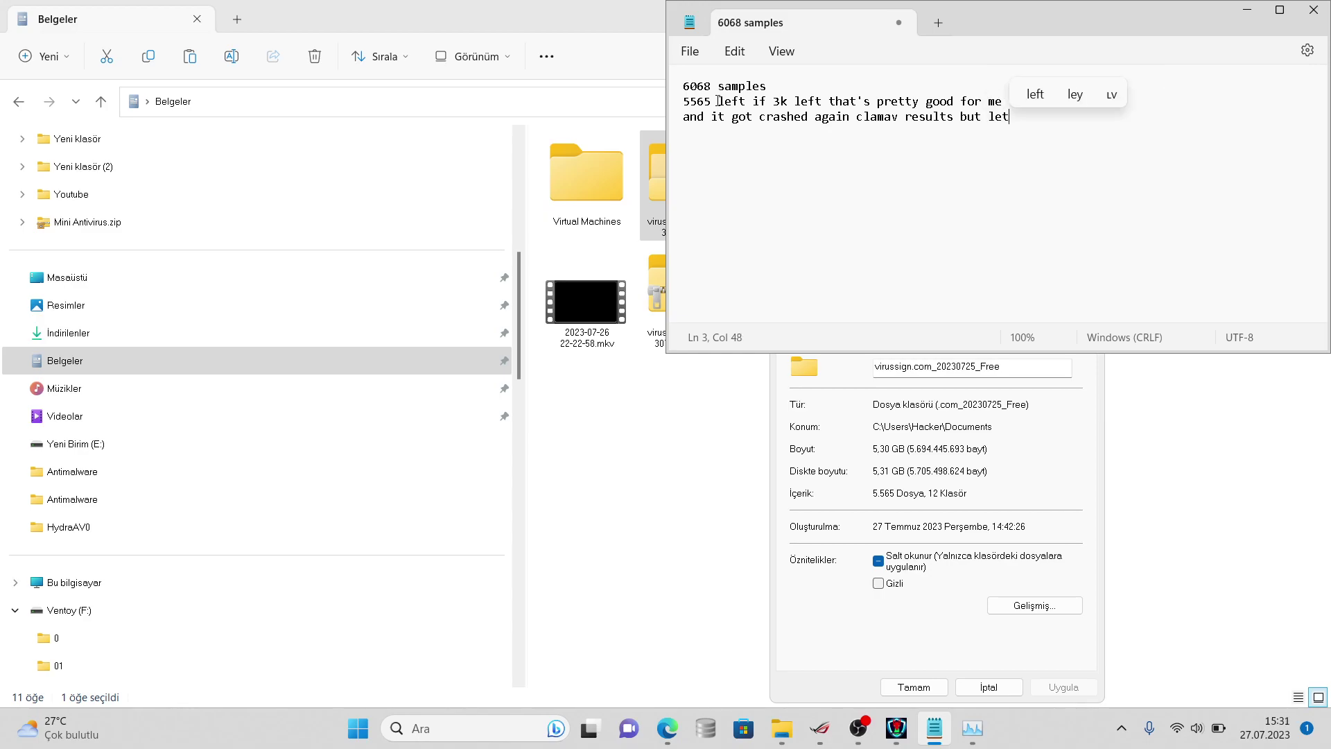
type("'s see my signatures are ")
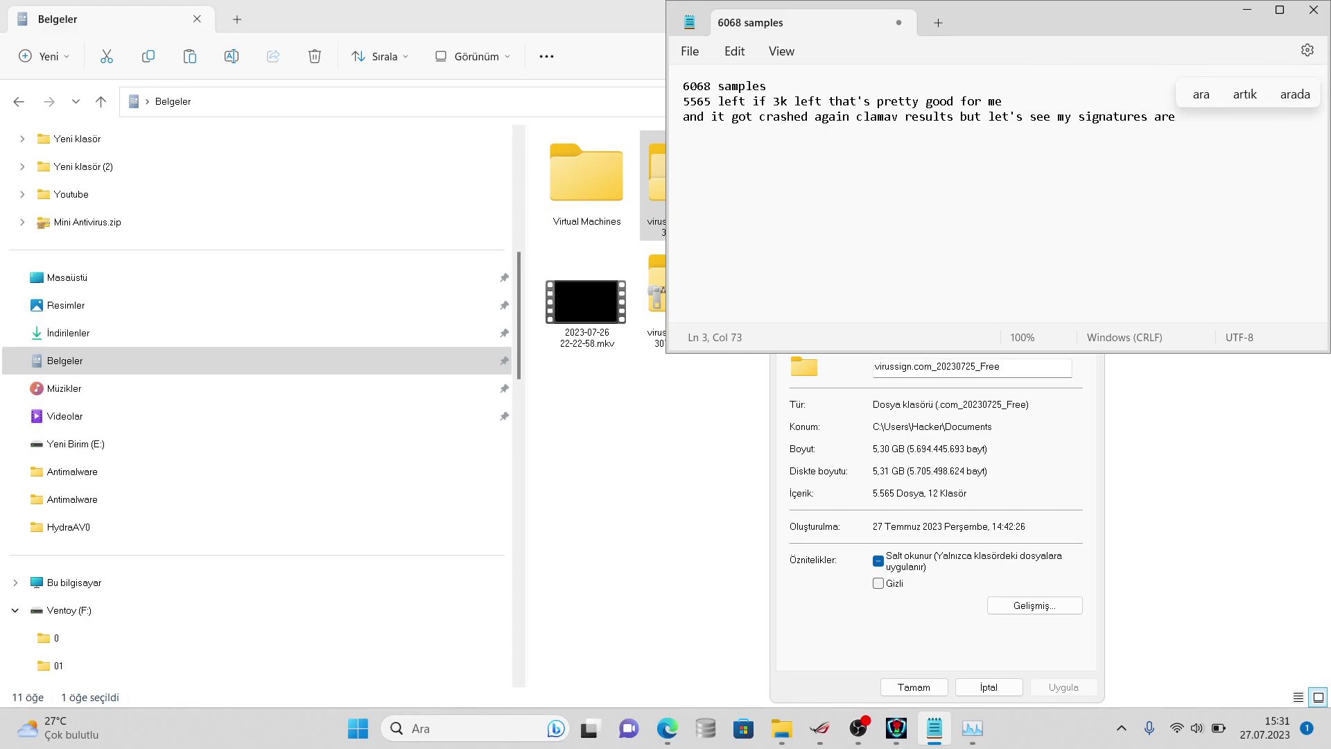
type("aganis")
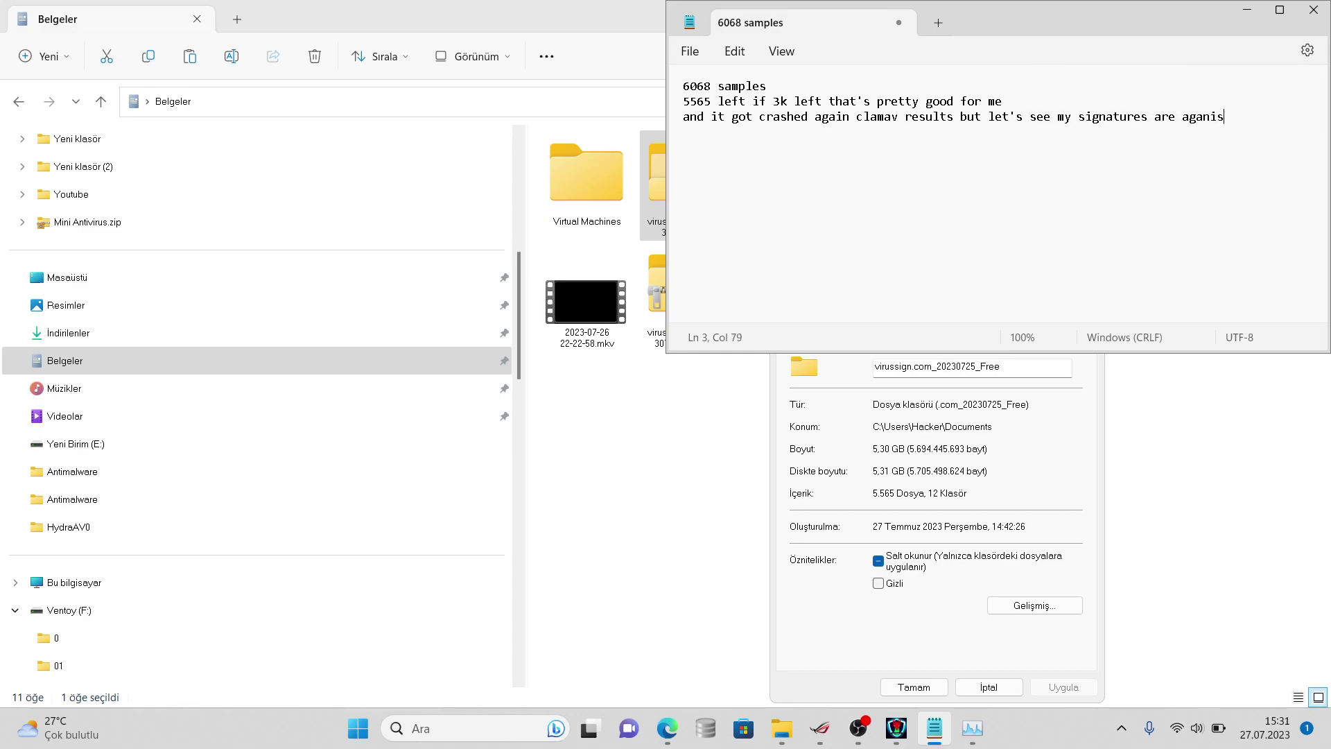
type("it st co")
key("BackSpace")
type("ew ones")
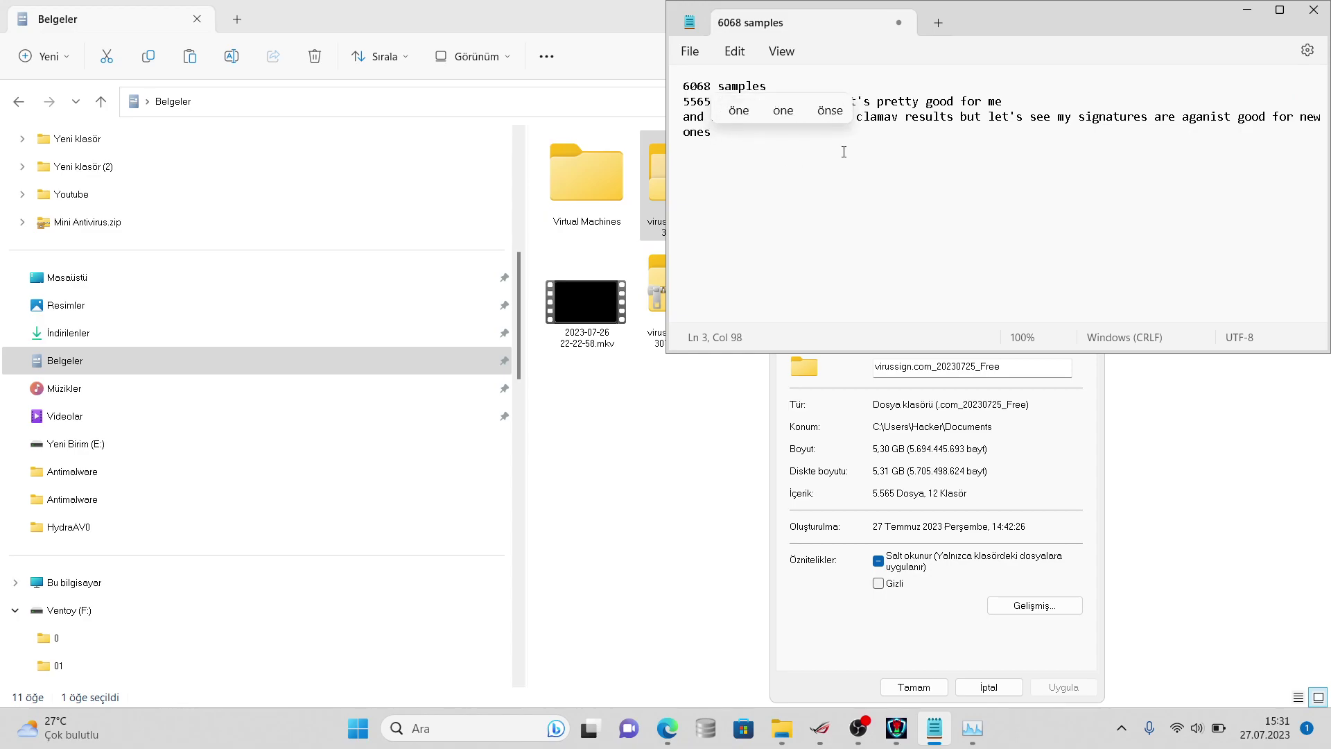
- Cancel the folder Properties dialog and return to HydraAV's scan, still at 0 malware detected
left_click(909, 436)
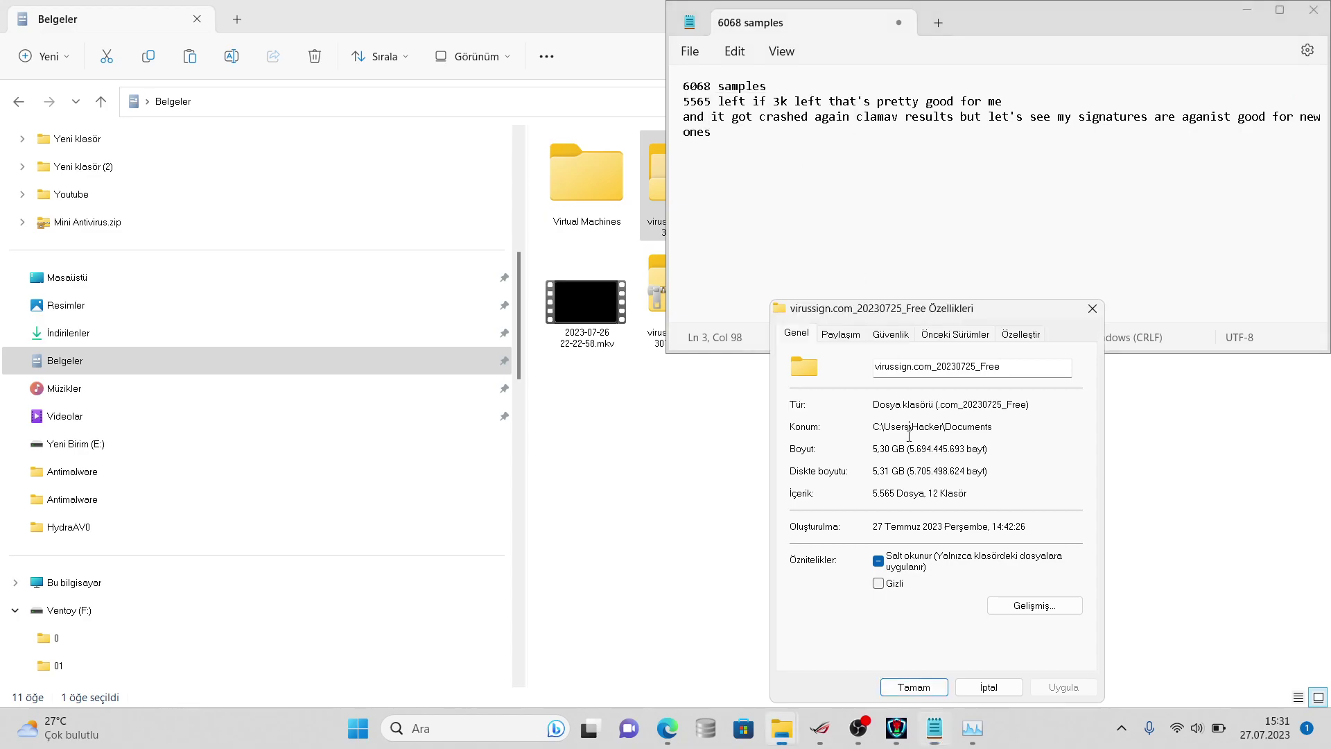
left_click(988, 686)
left_click(898, 733)
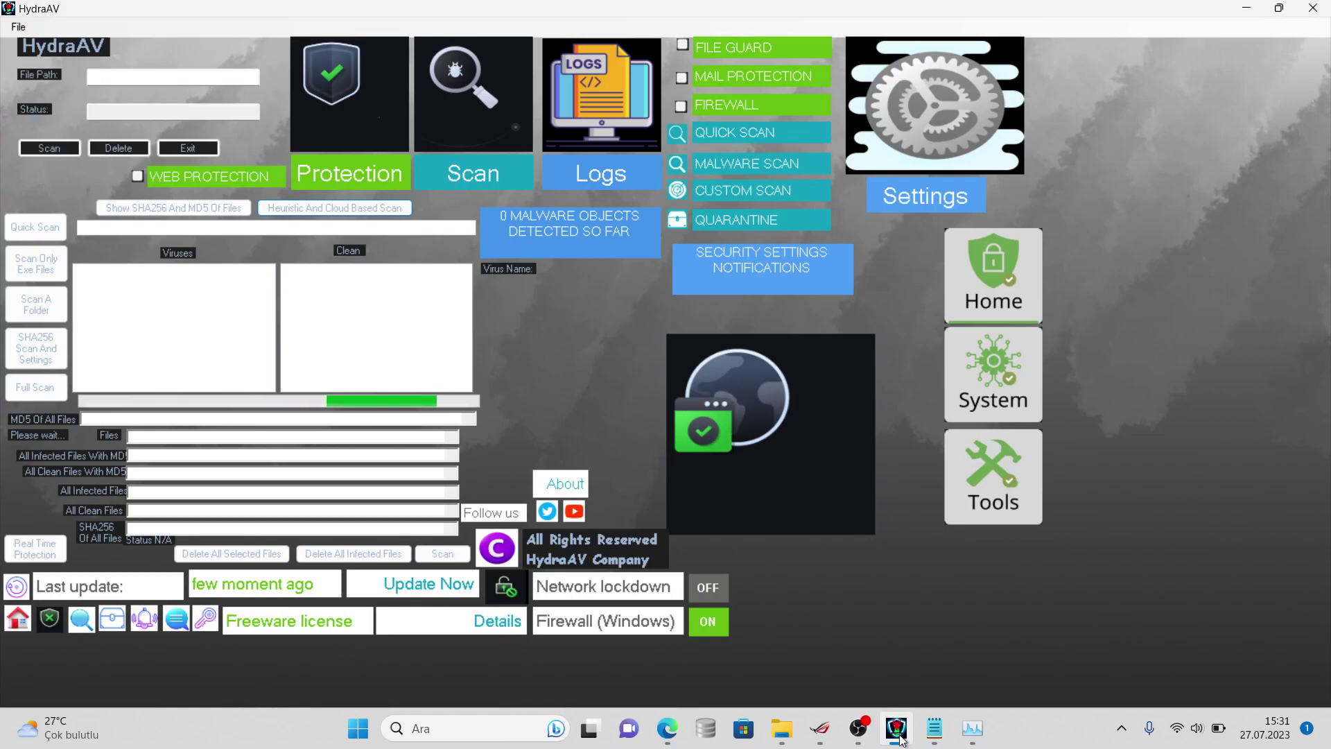
- Bring the scan notes forward, then briefly check the OBS recorder and minimize it
left_click(934, 728)
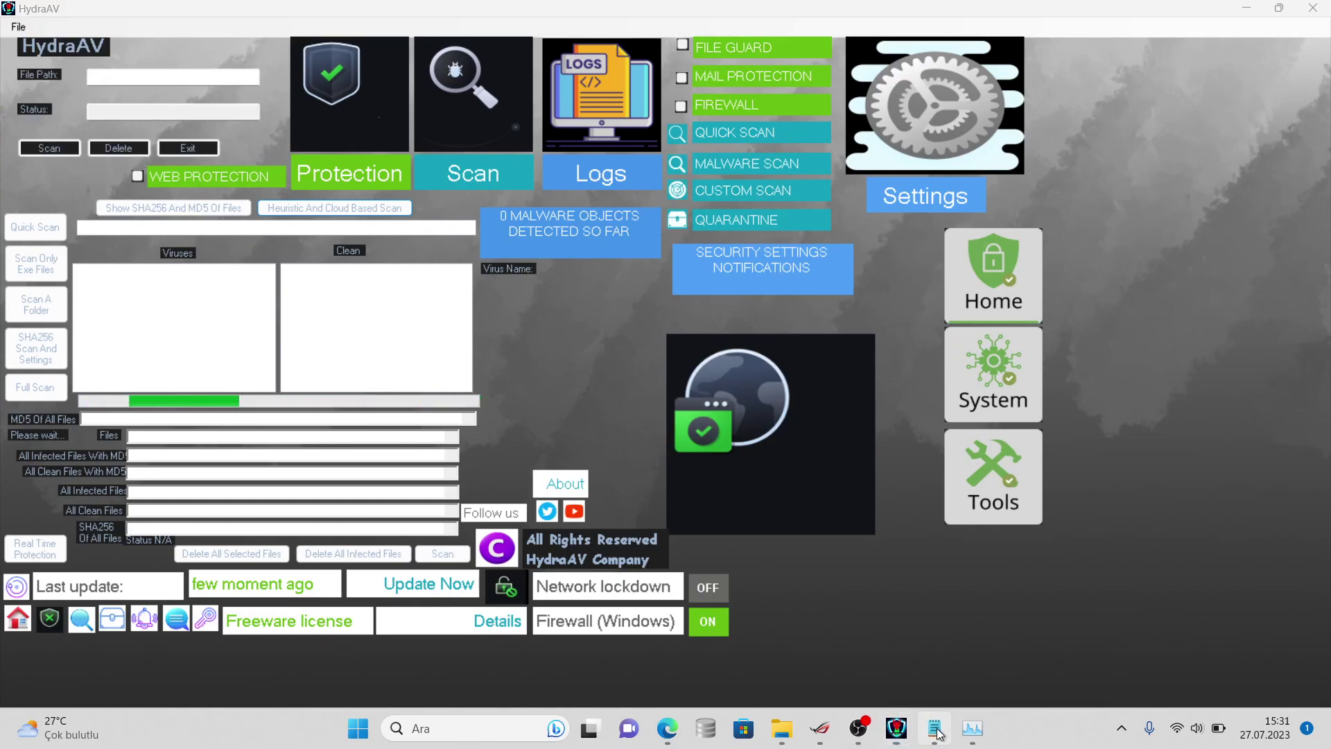
left_click(857, 727)
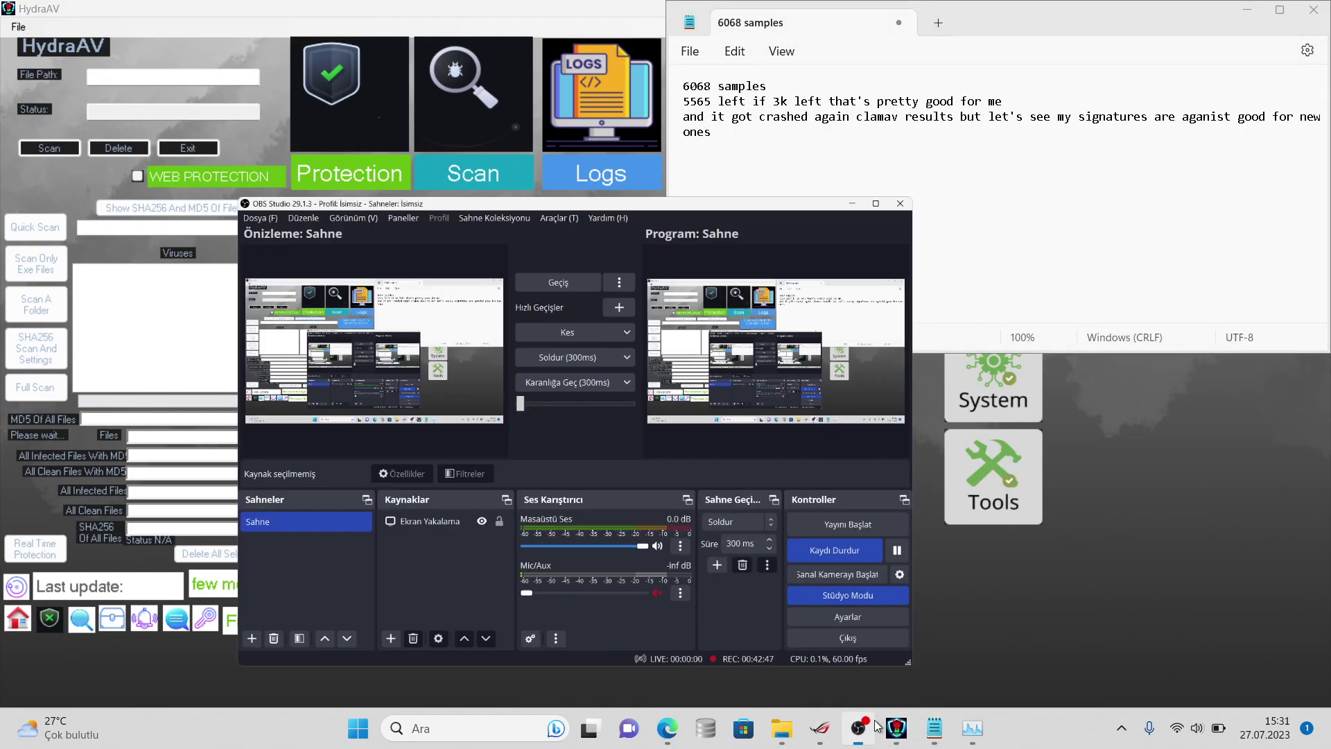
left_click(875, 726)
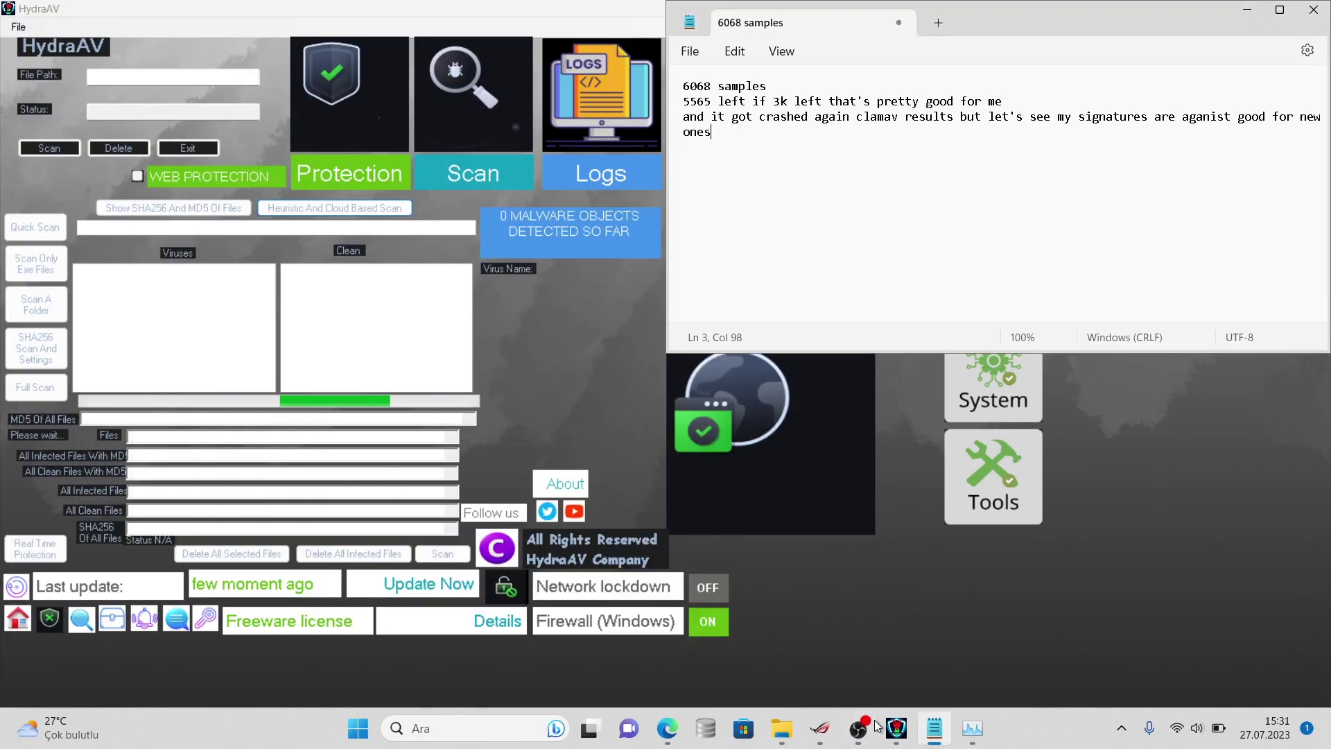
- Check the properties of the virussign zip, then the folder: now 5.459 files, 5,26 GB
left_click(896, 728)
left_click(894, 727)
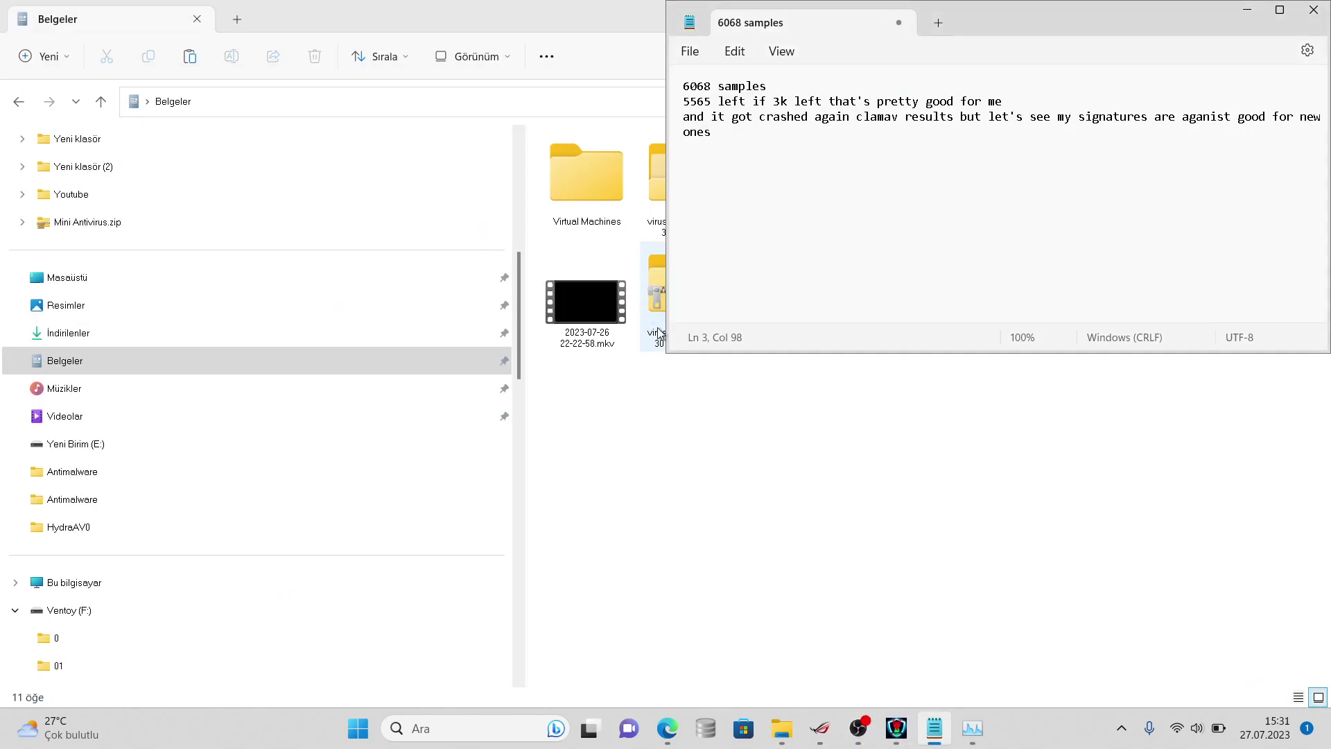
right_click(650, 271)
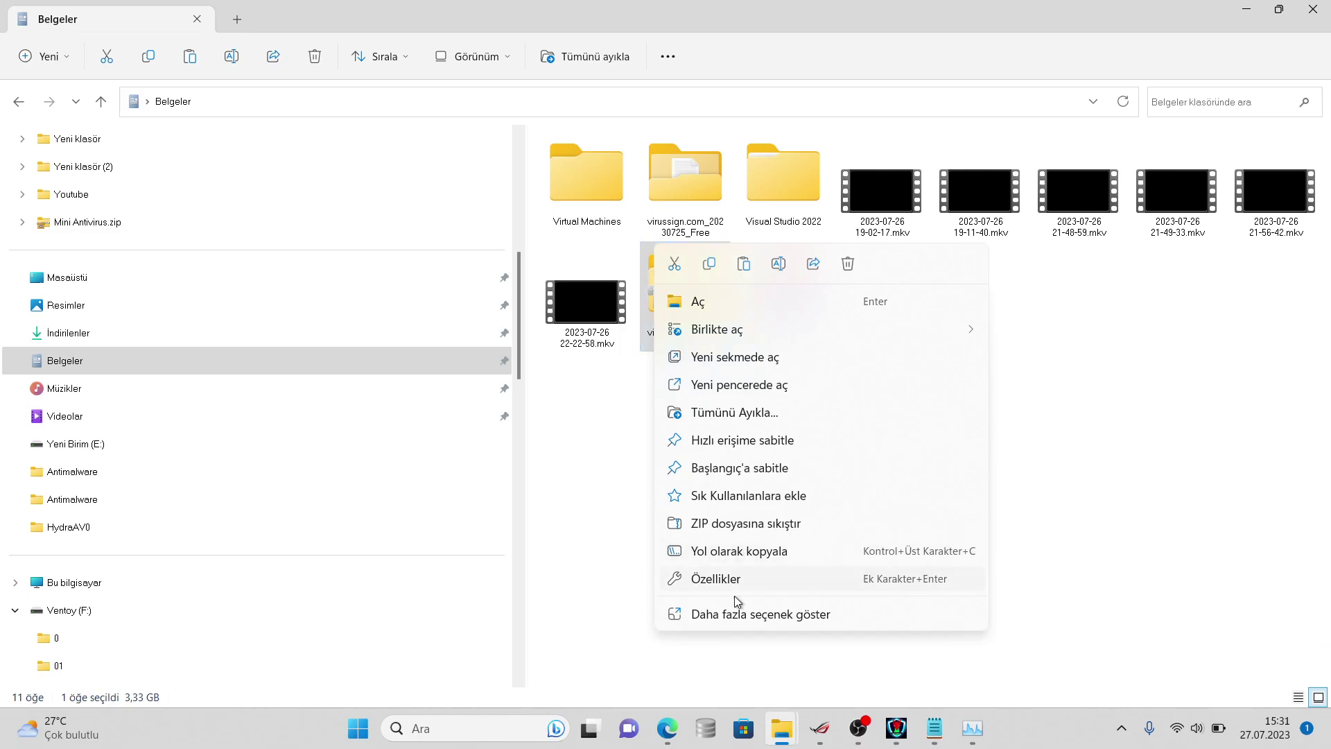
left_click(766, 614)
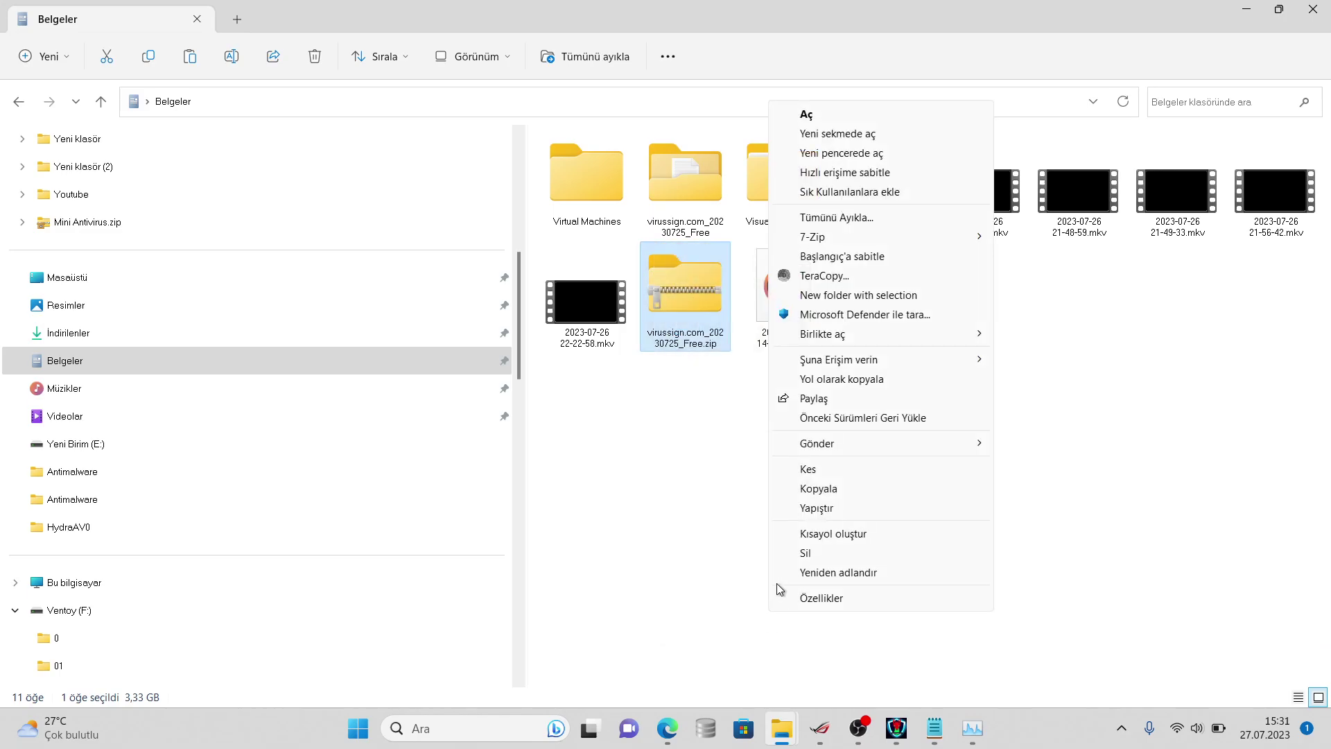
left_click(791, 596)
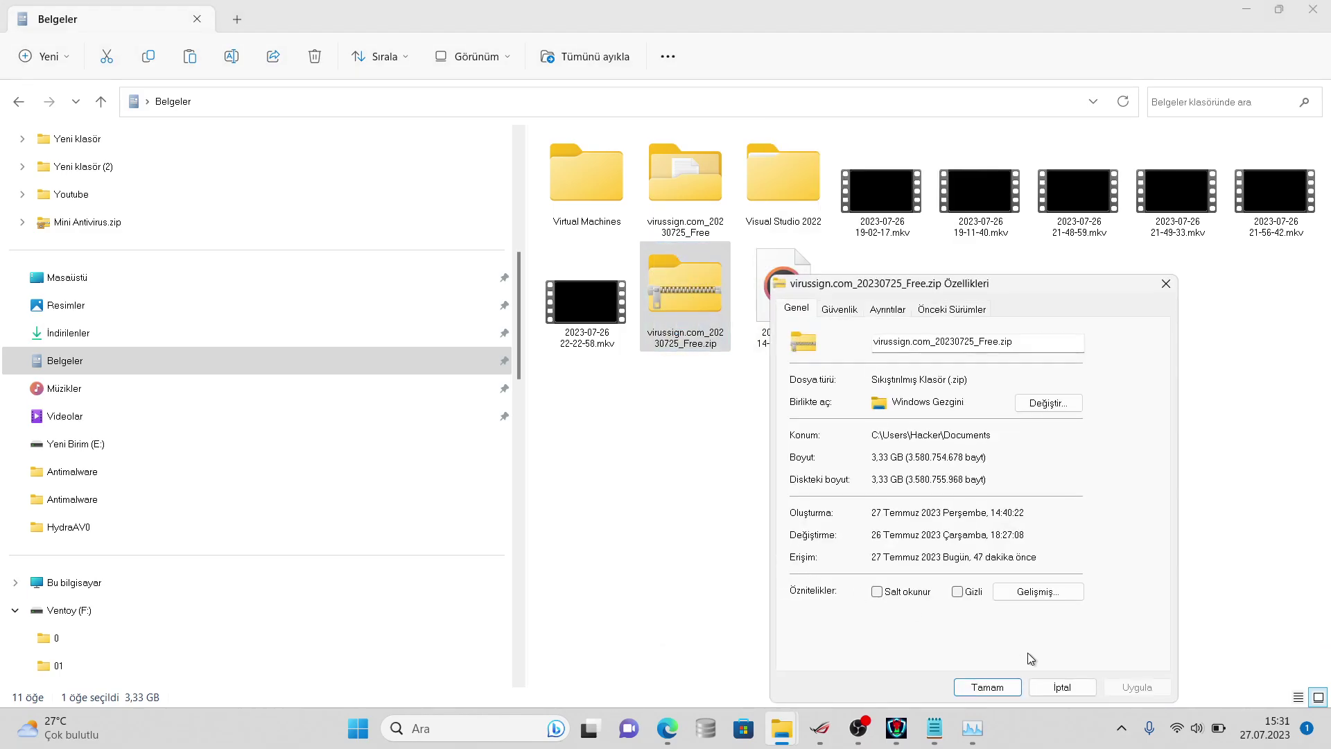
left_click(1058, 685)
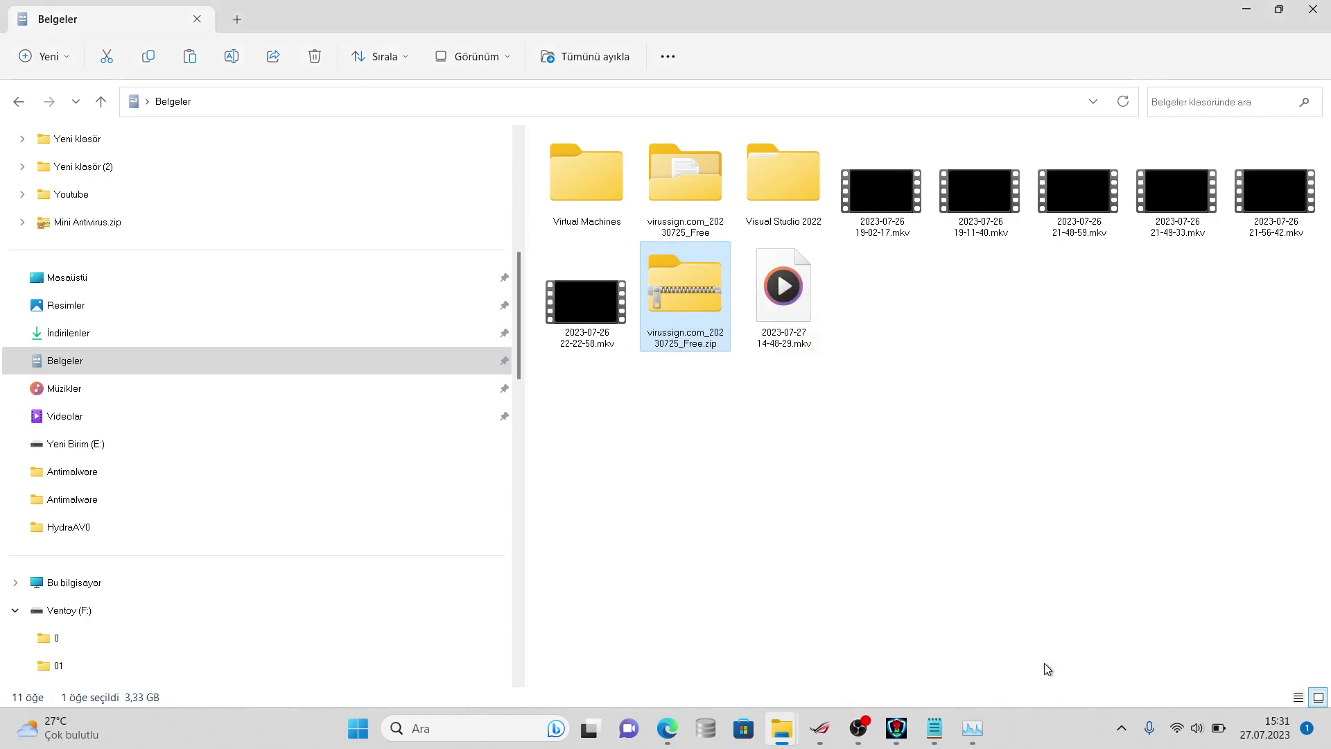
right_click(689, 210)
left_click(781, 531)
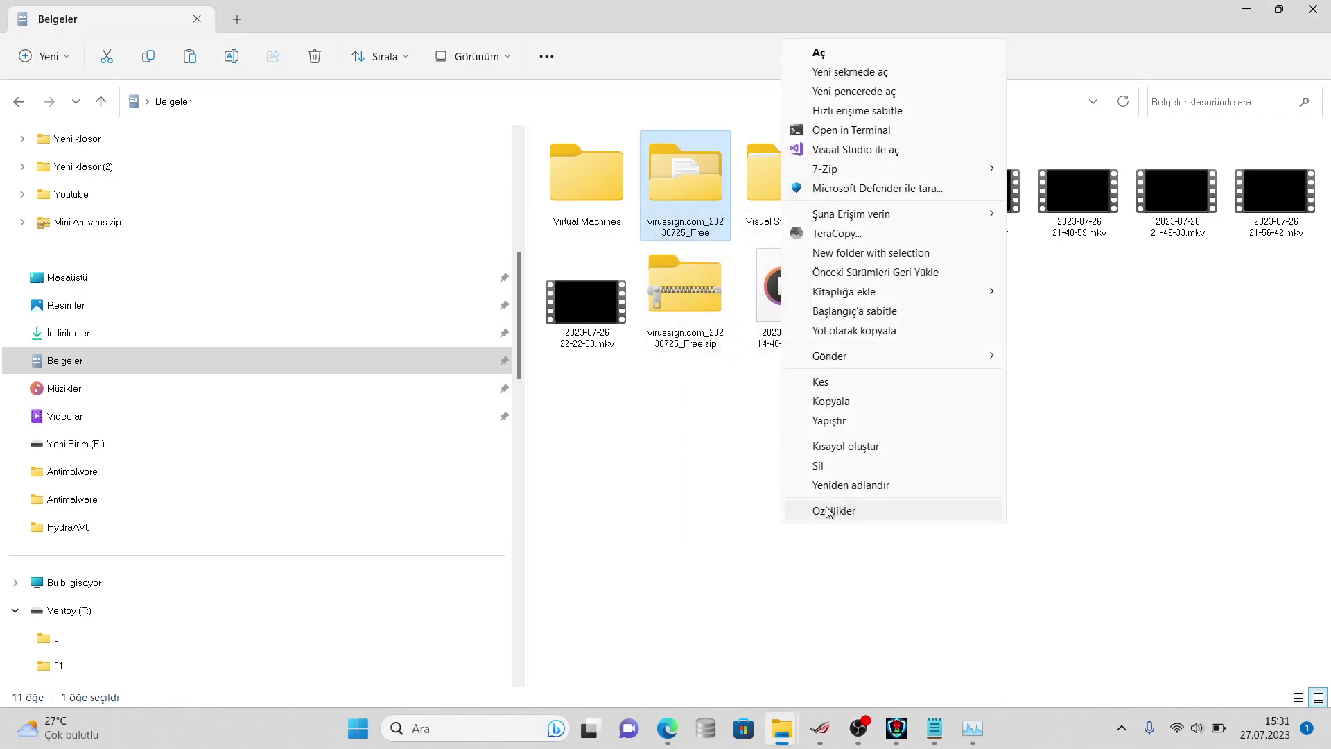
left_click(824, 507)
- Update the remaining count on line 2 of the notes from 5565 to 5459
left_click(934, 726)
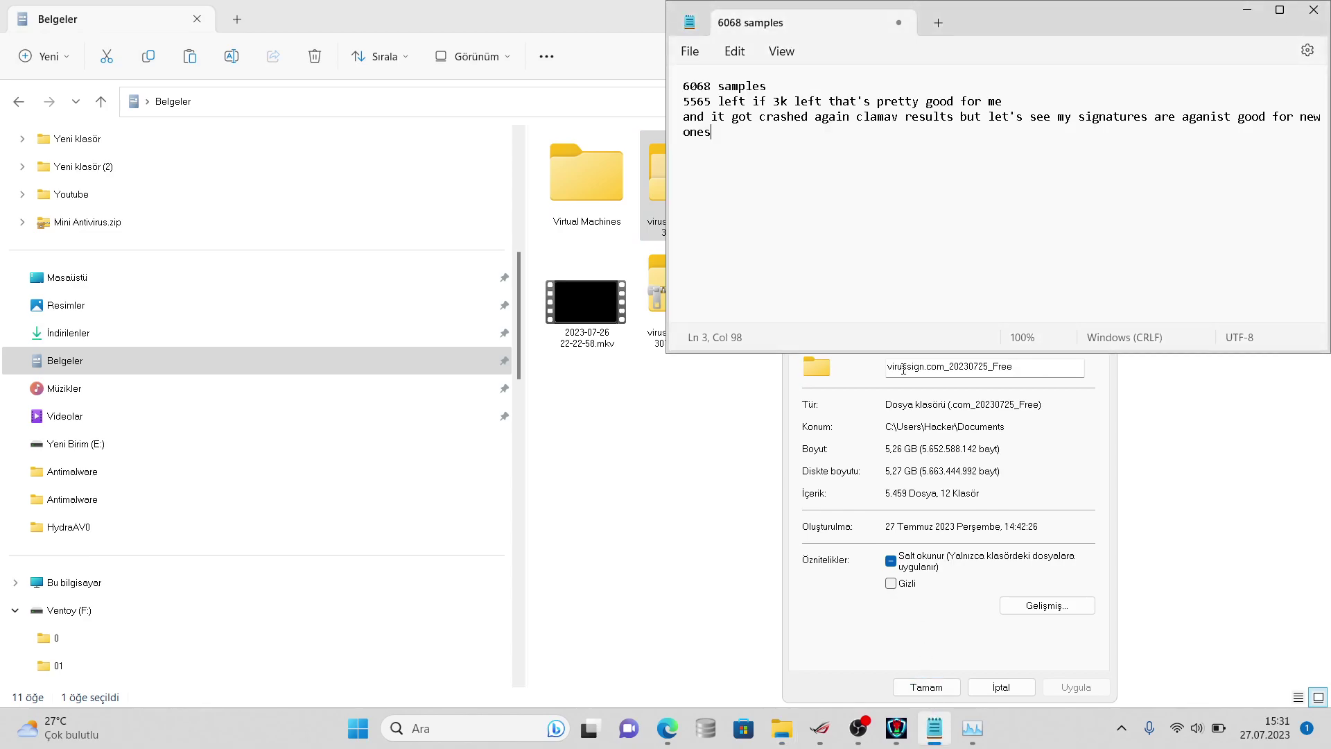
left_click(707, 102)
key("BackSpace")
key("BackSpace")
key("BackSpace")
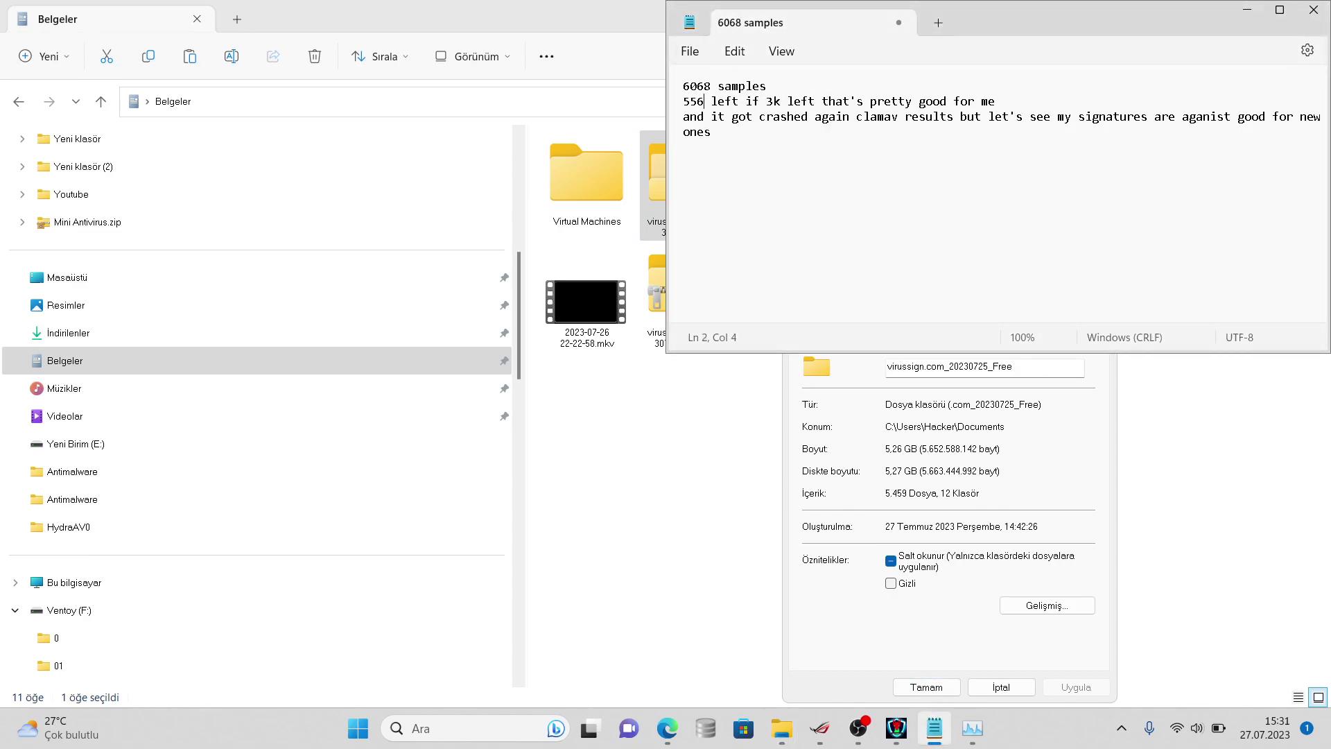
type("459")
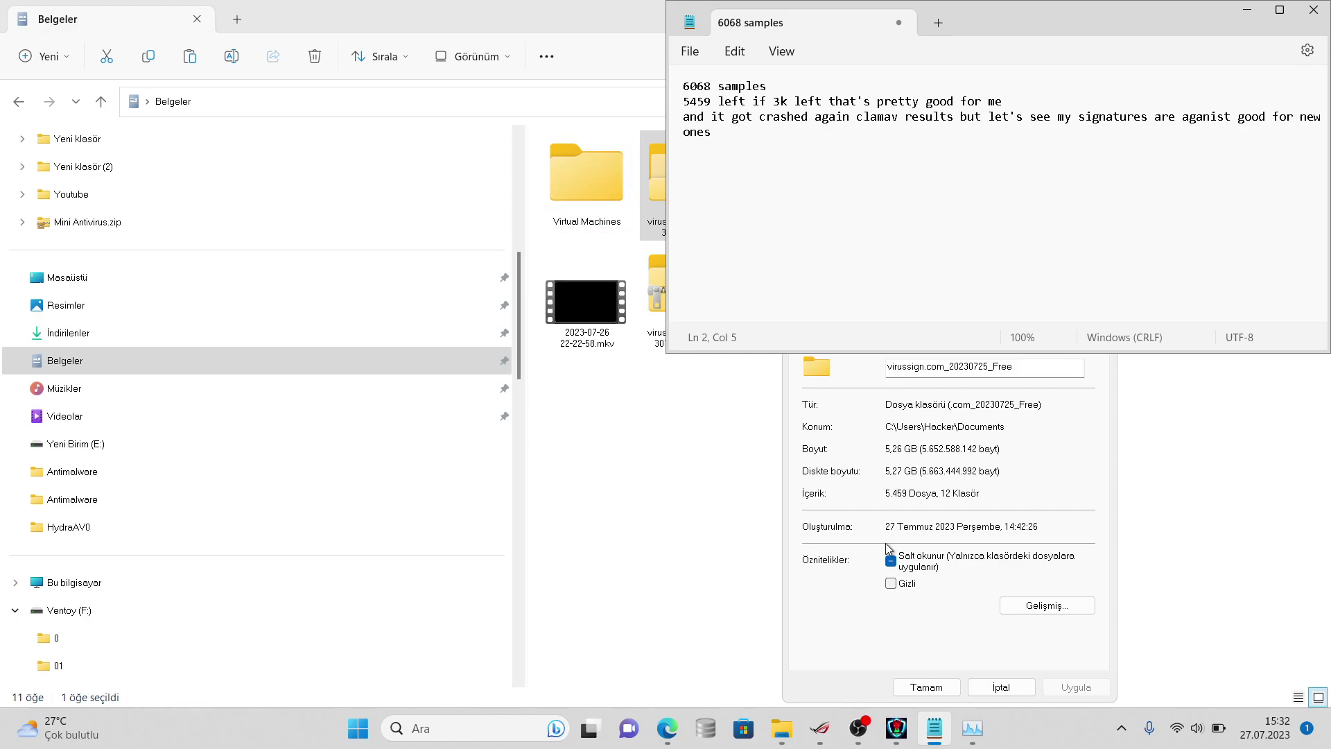
- Bring HydraAV forward, then minimize it and check the OBS recording window
left_click(895, 729)
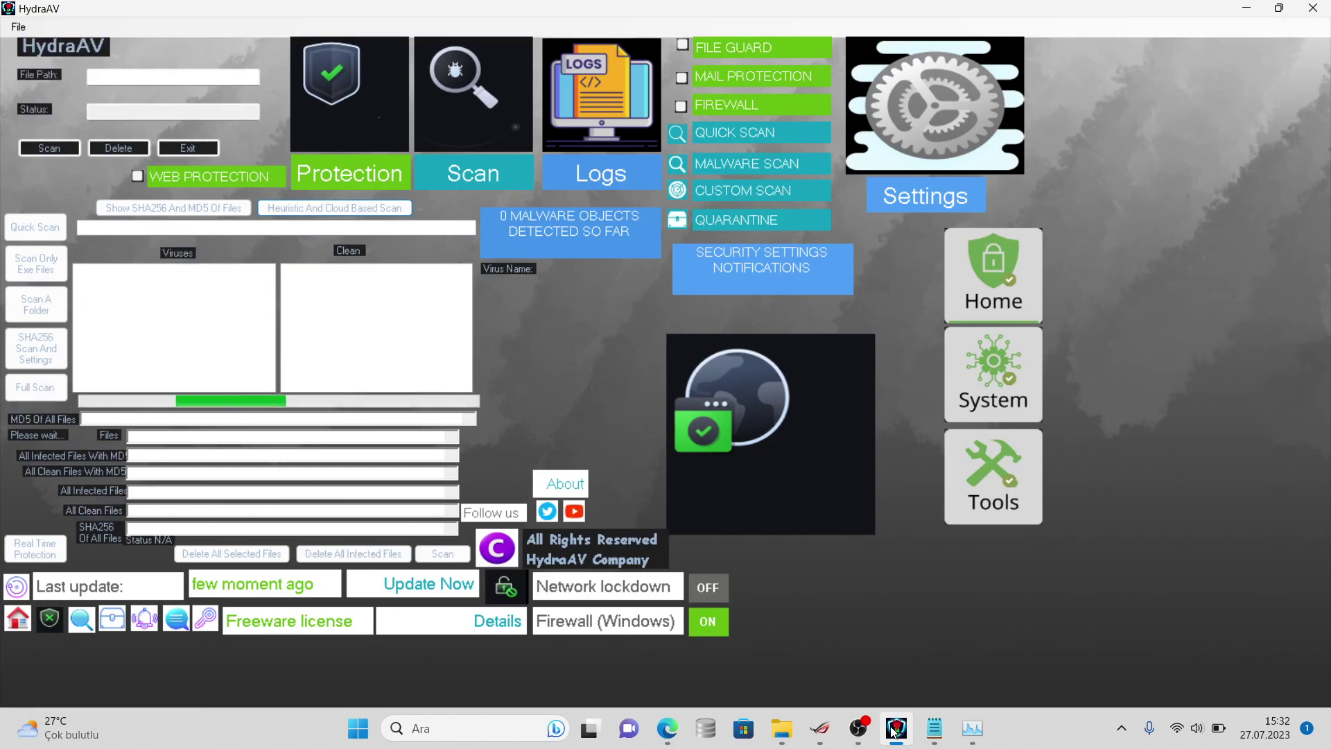
left_click(895, 727)
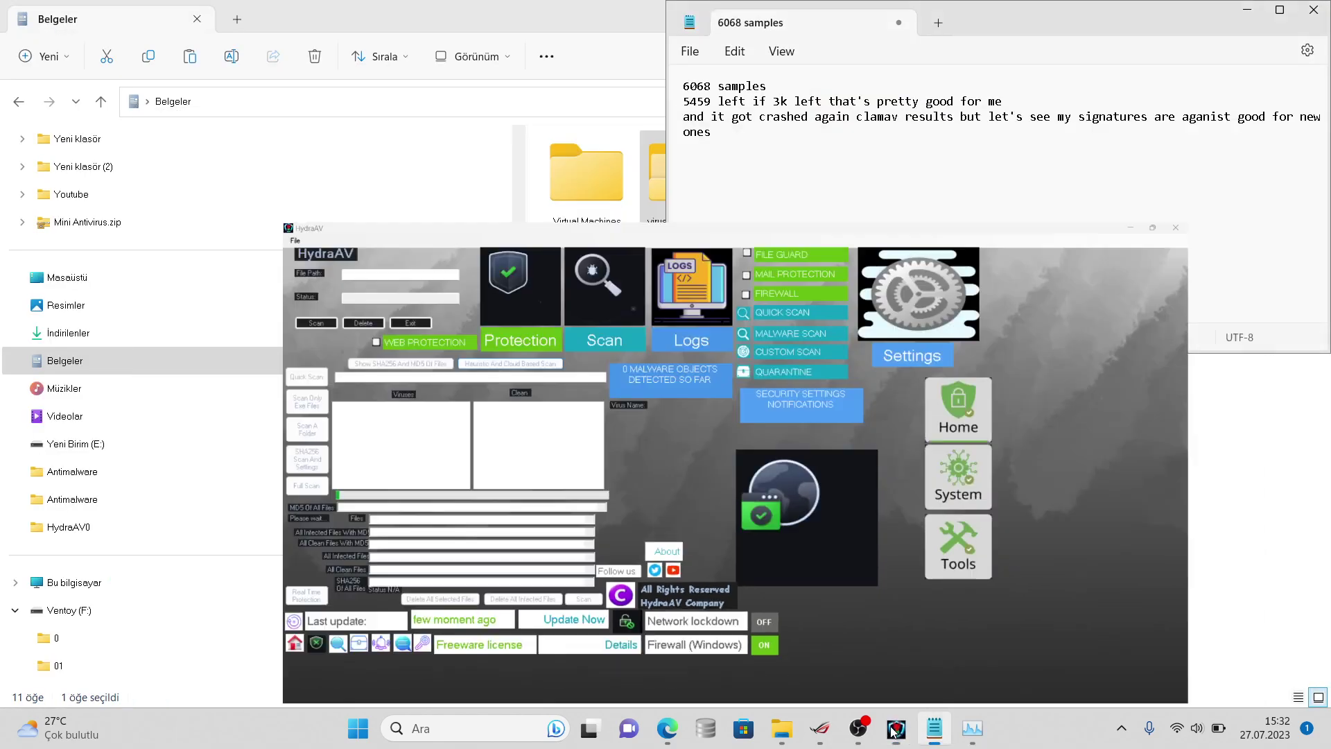
left_click(871, 727)
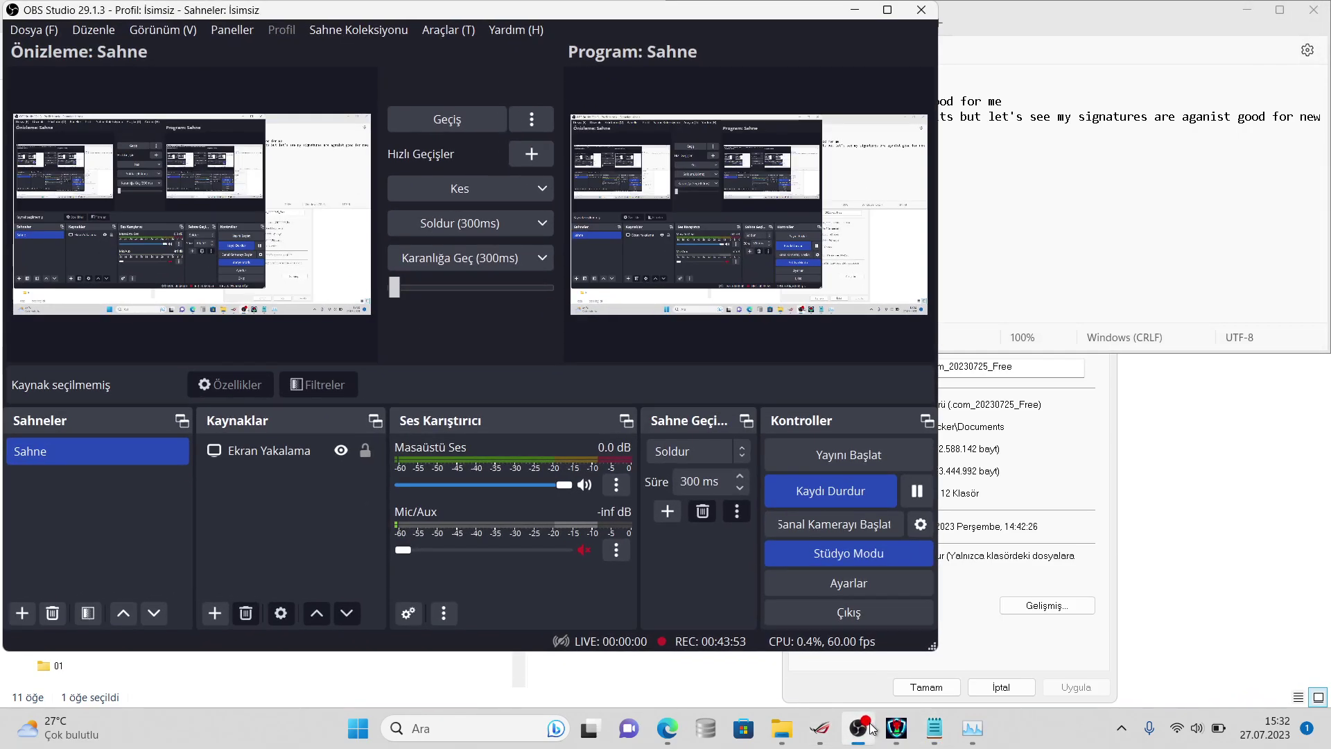
left_click(871, 727)
left_click(871, 727)
left_click(870, 727)
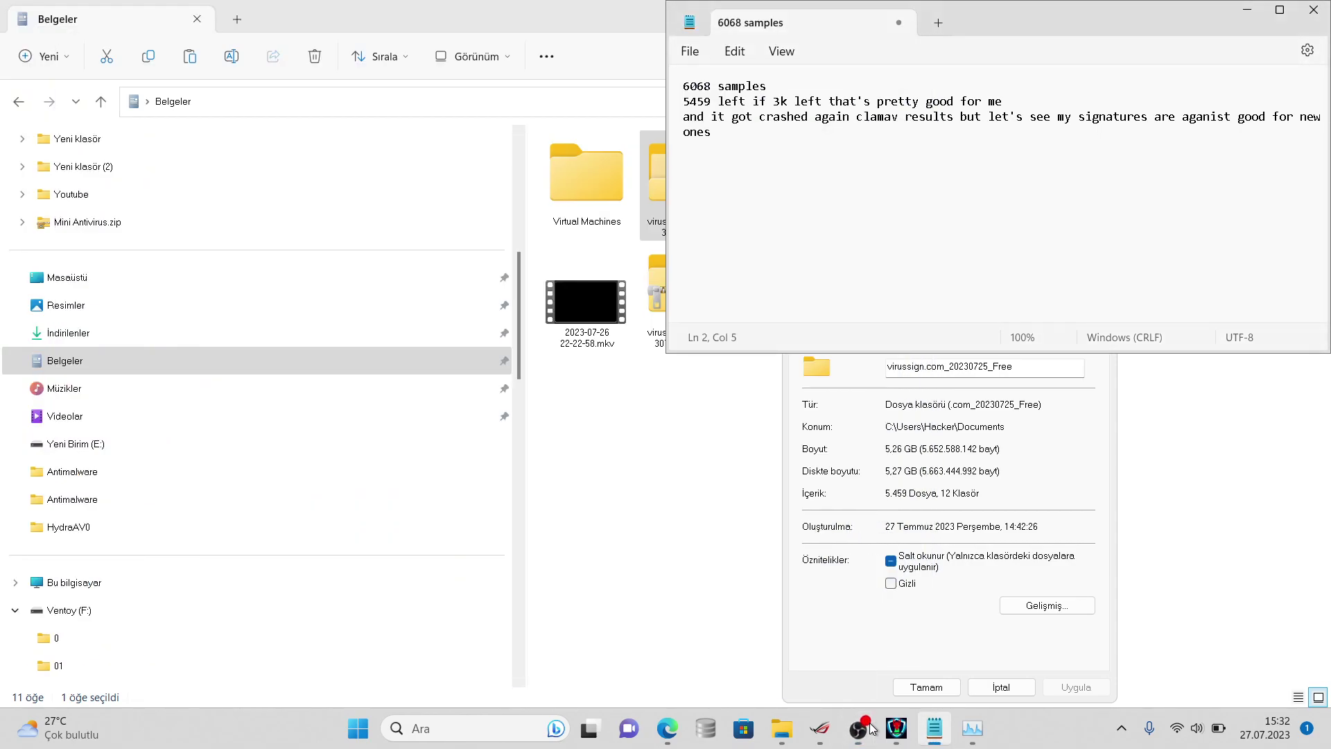
- Check Task Manager, look over HydraAV again, then return to File Explorer's Belgeler folder
left_click(974, 729)
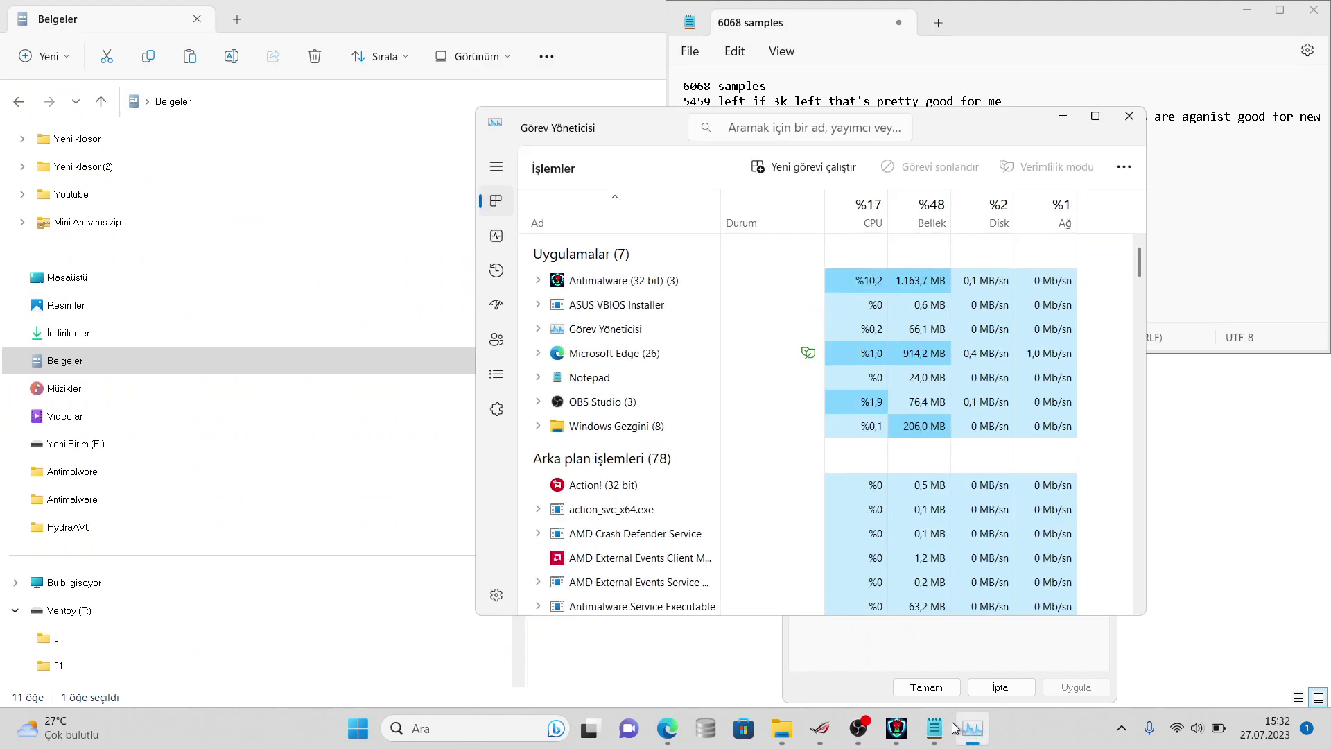
mouse_move(923, 725)
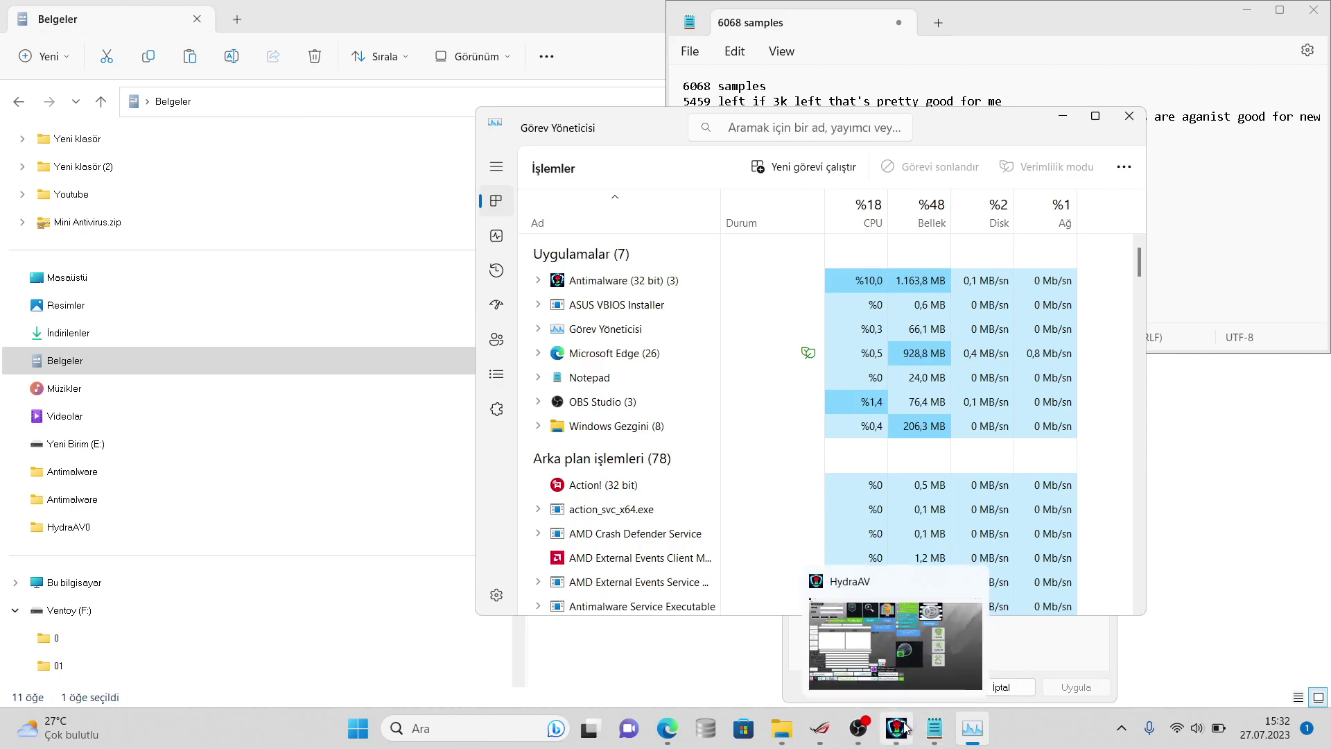
left_click(904, 727)
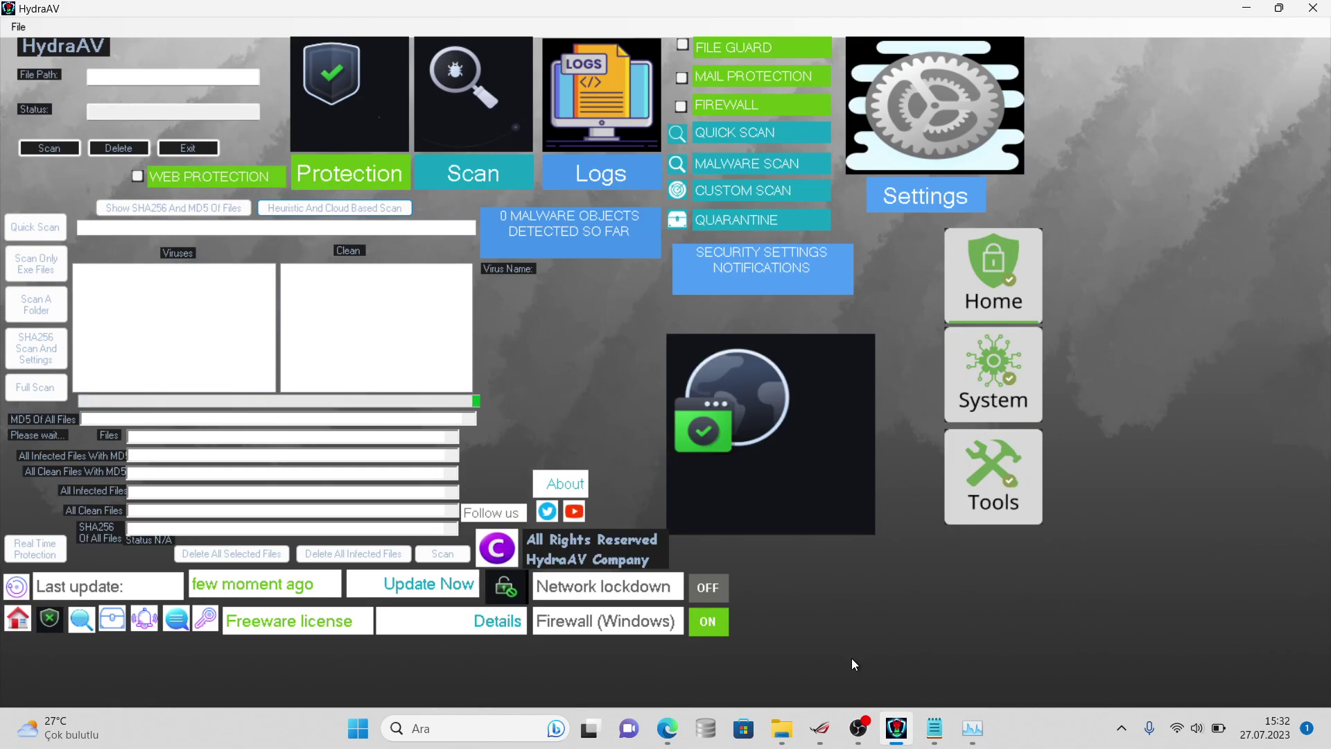
left_click(896, 727)
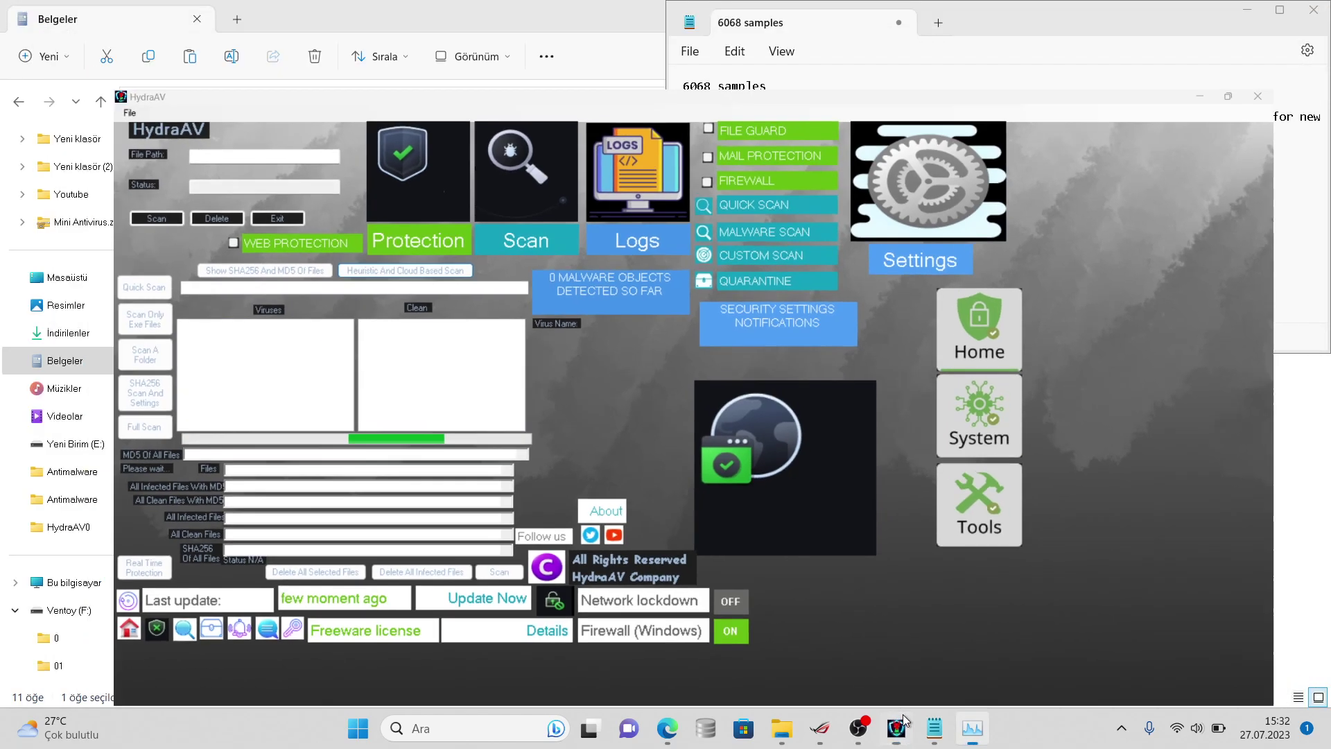
left_click(1186, 497)
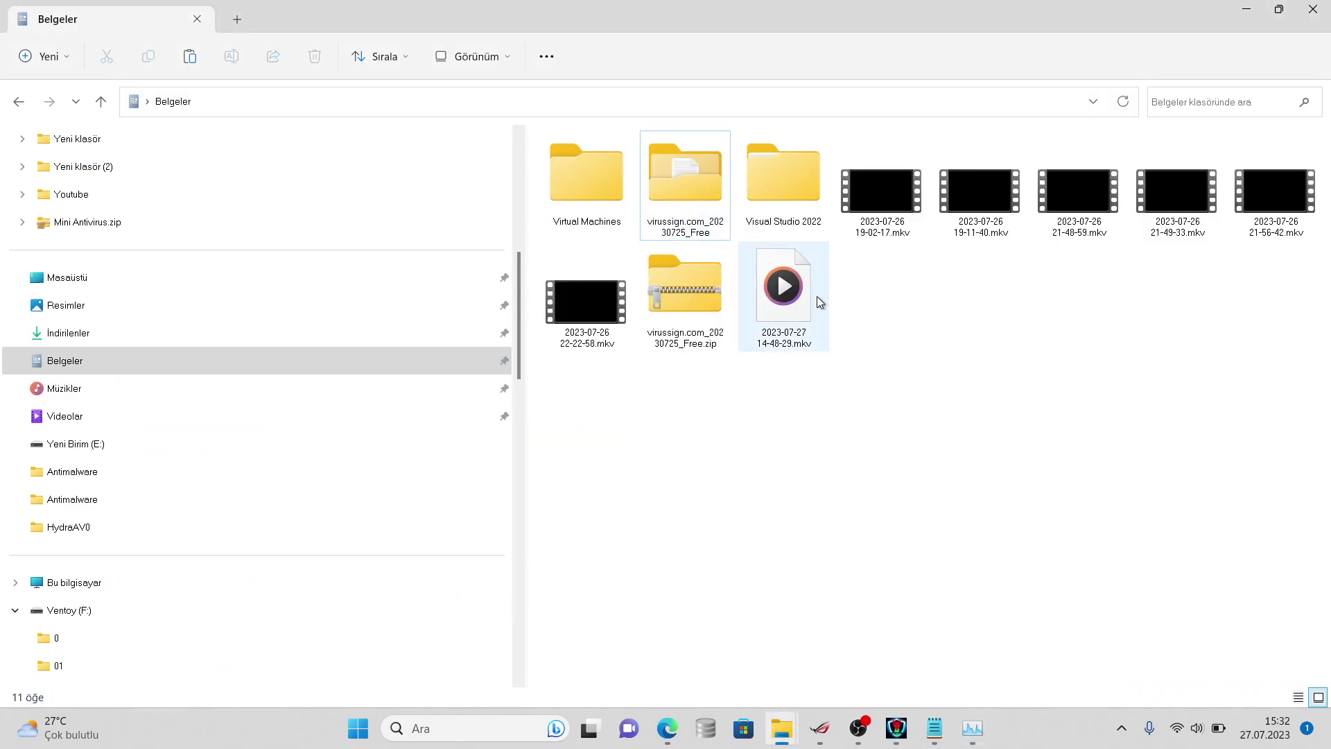
- Open the virussign.com_20230725_Free folder's properties showing 5,459 files and 12 folders
right_click(697, 146)
left_click(777, 467)
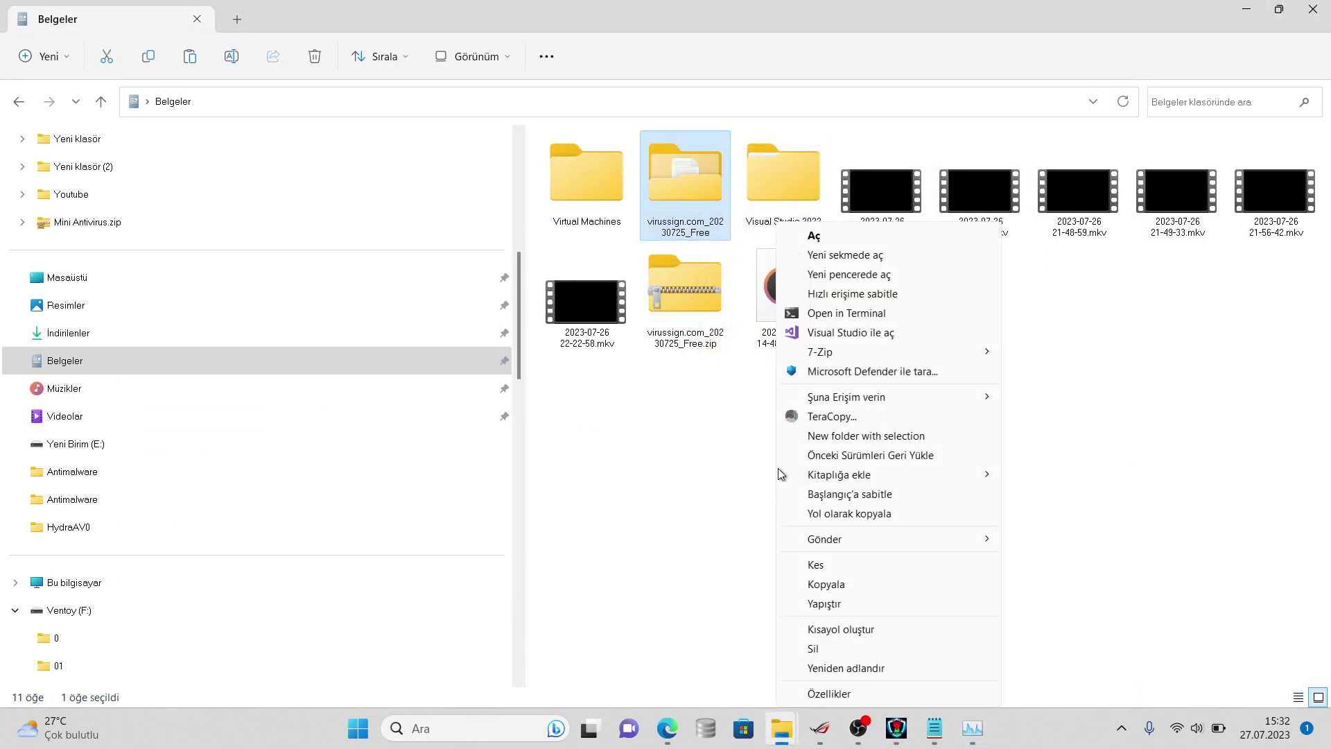
left_click(828, 691)
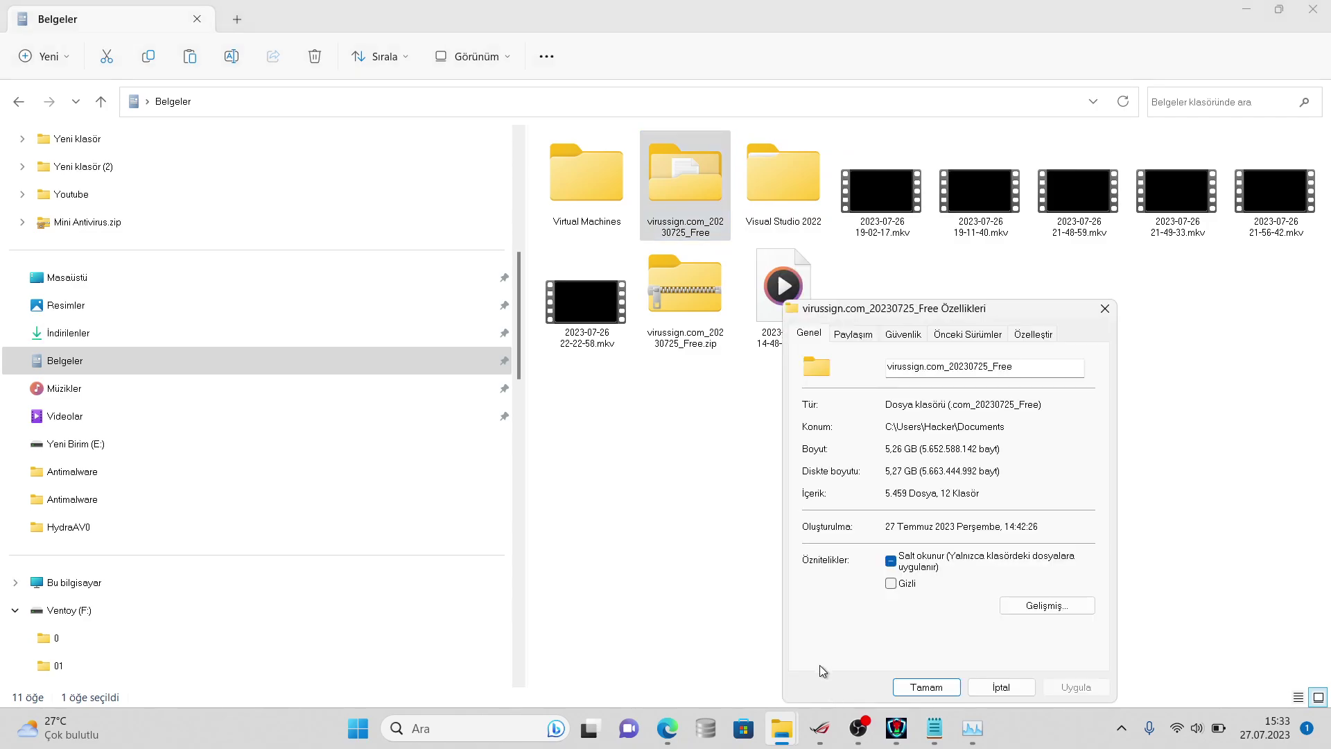
- Bring up the Notepad sample log, then preview Edge's download page windows
left_click(922, 728)
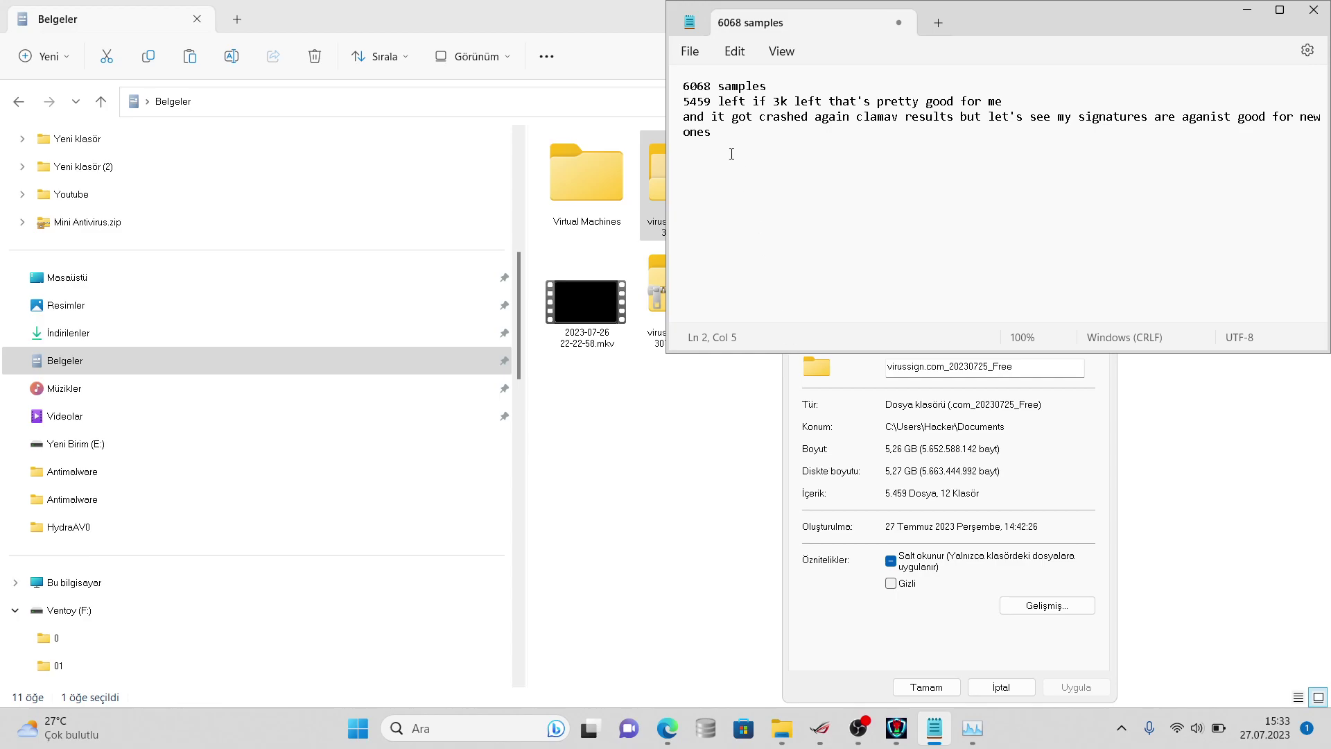
left_click_drag(667, 727, 705, 727)
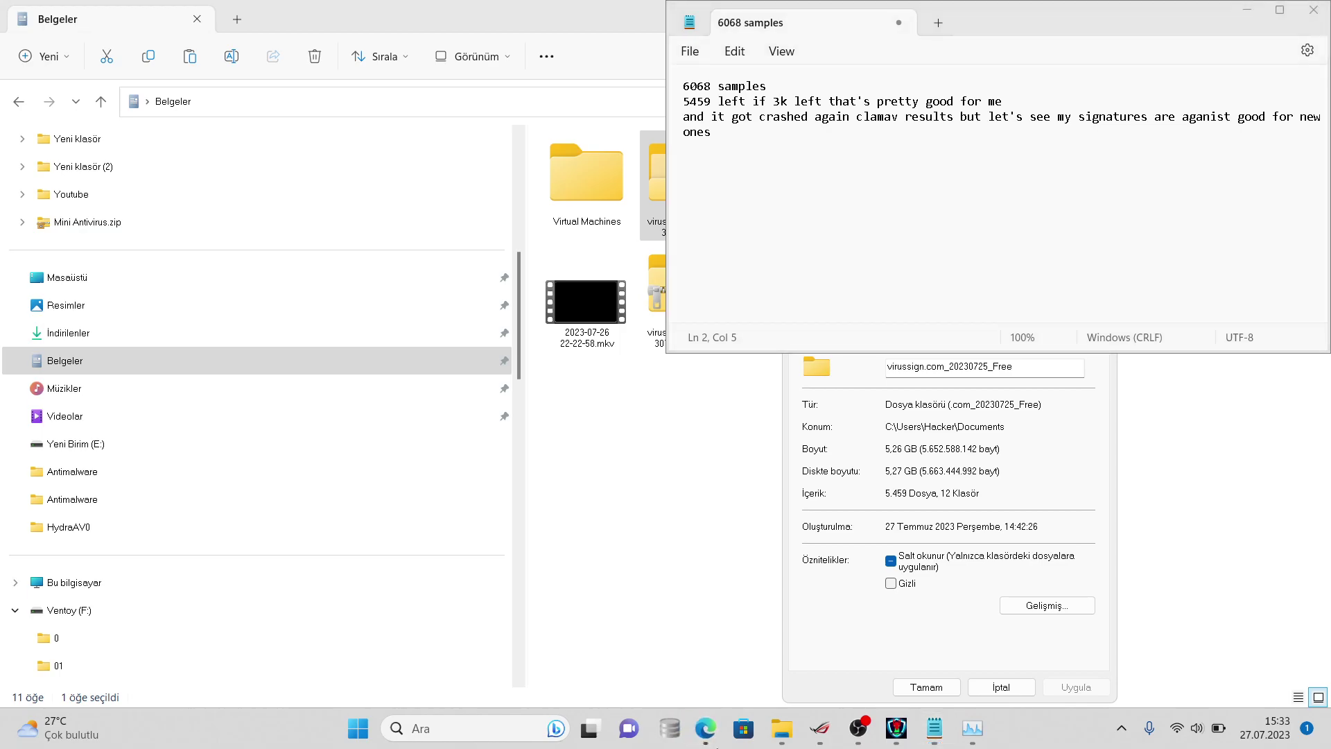
mouse_move(705, 727)
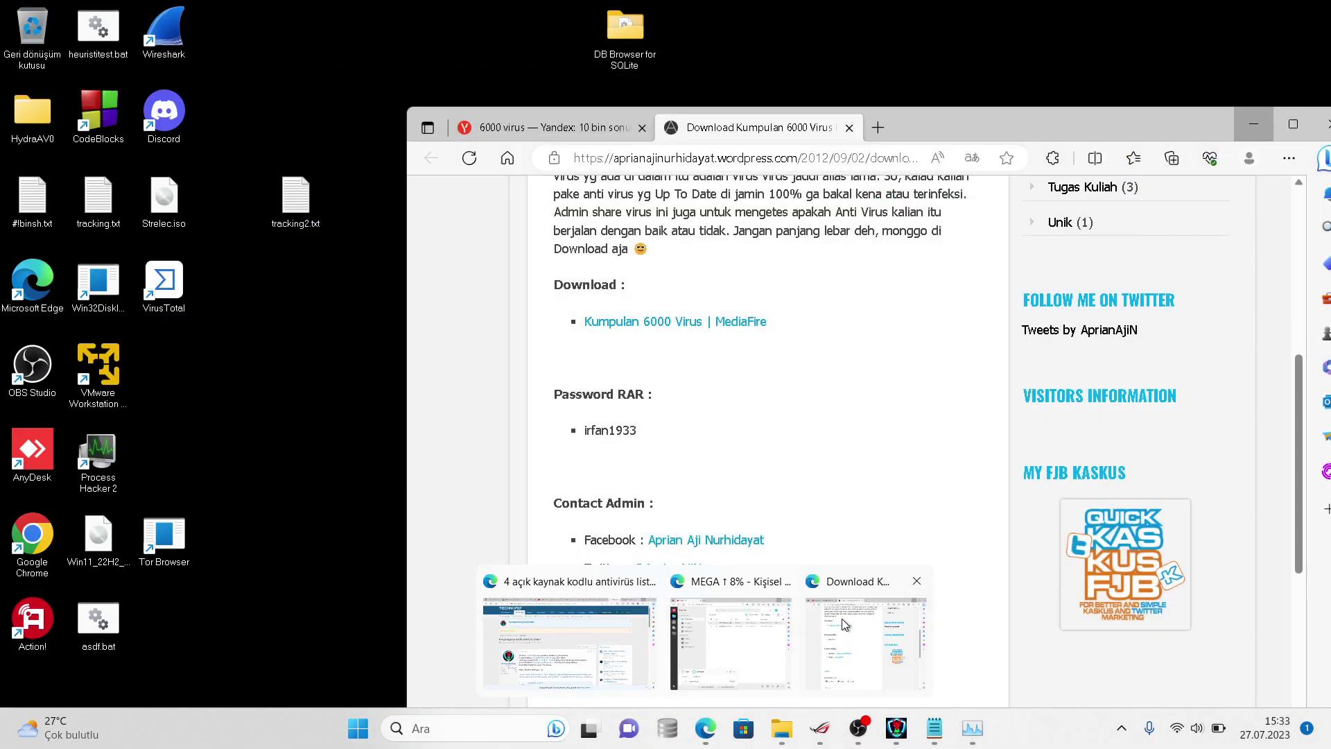
- Load virustotal.com in Edge from the virus download page
left_click(844, 624)
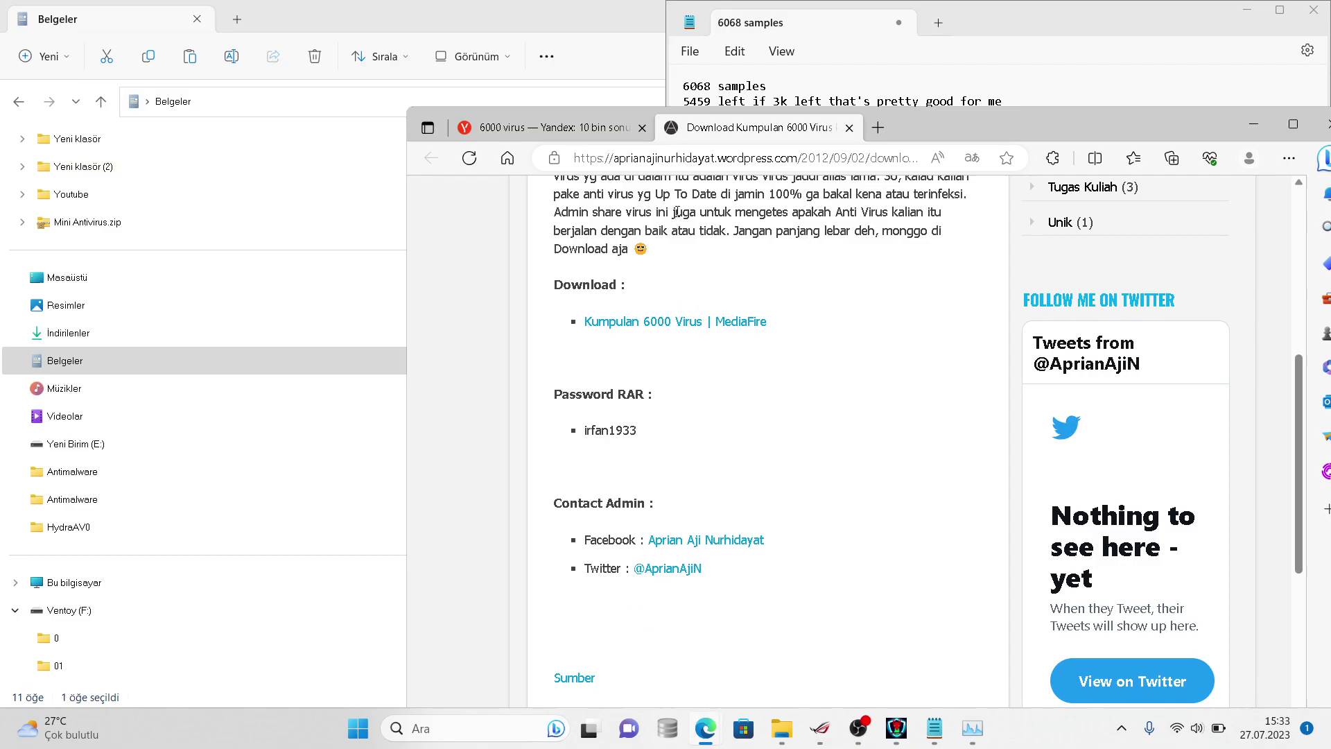
left_click(677, 160)
type("v")
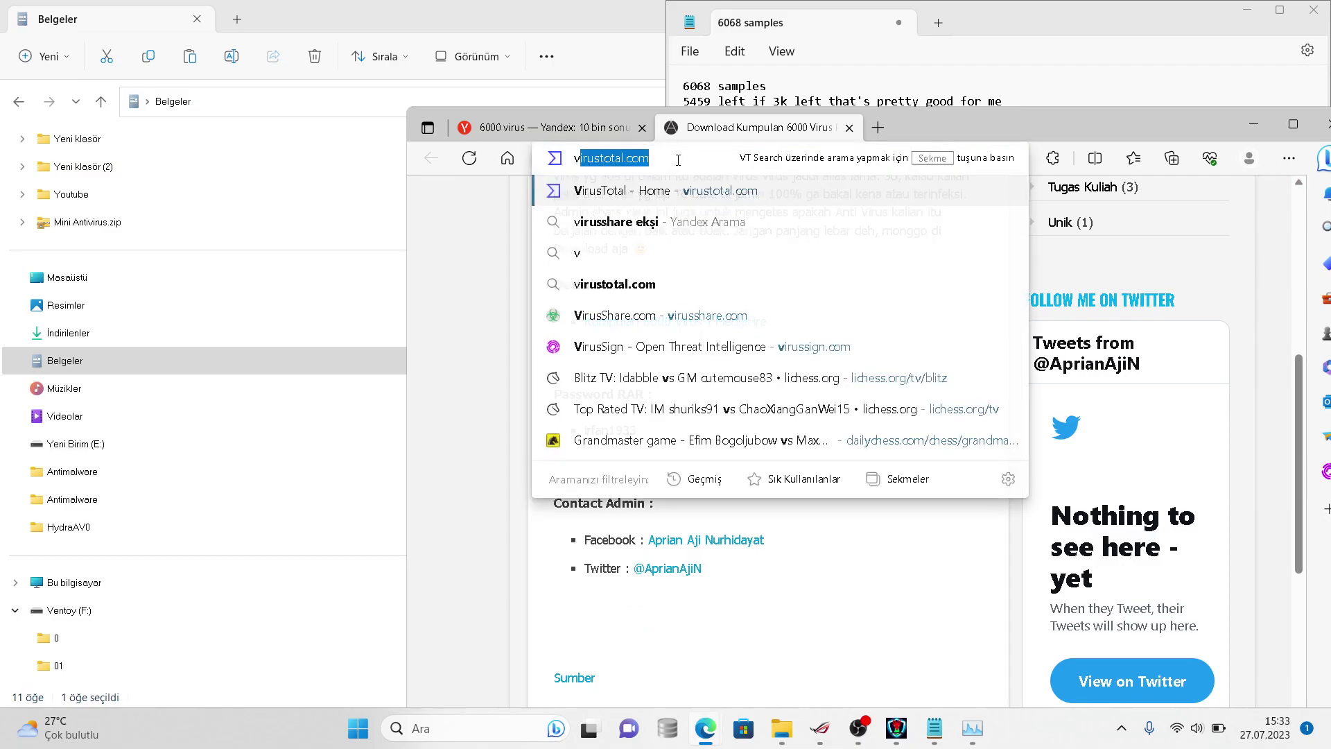
type("irustotal.com")
key("Tab")
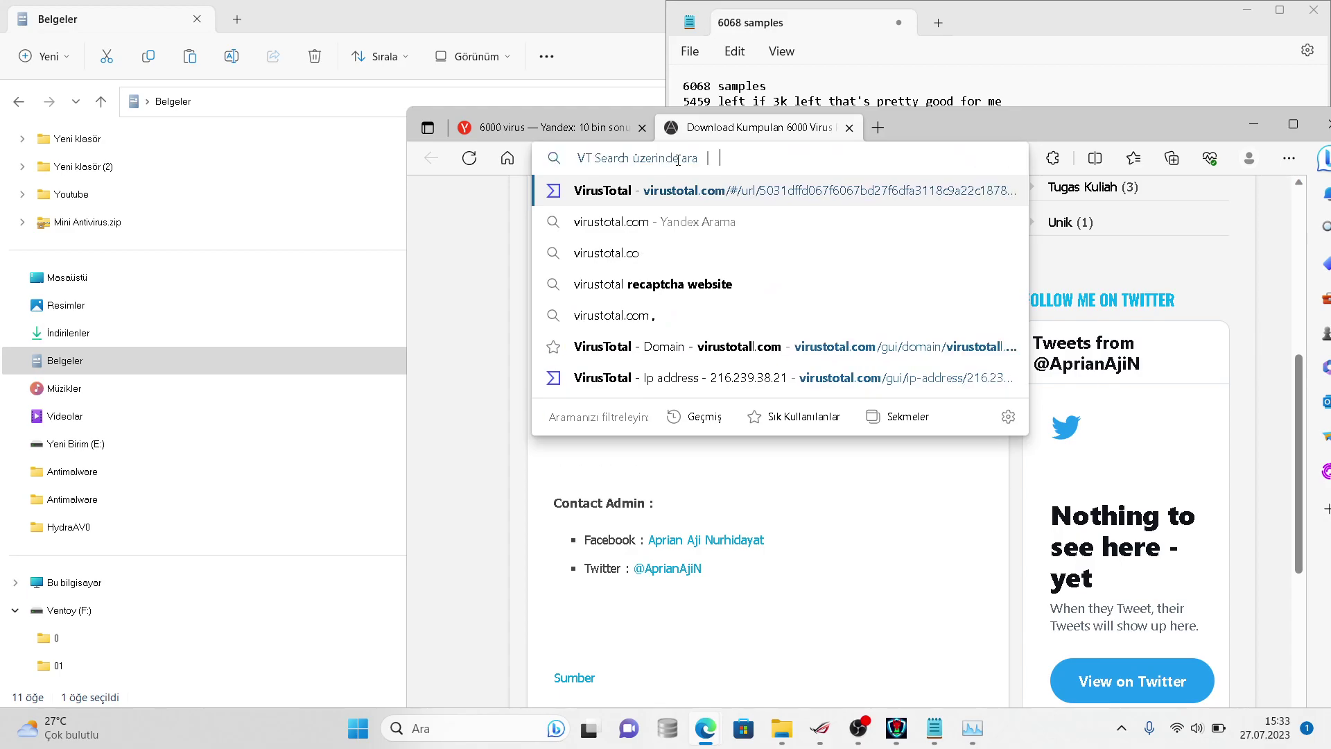
key("Return")
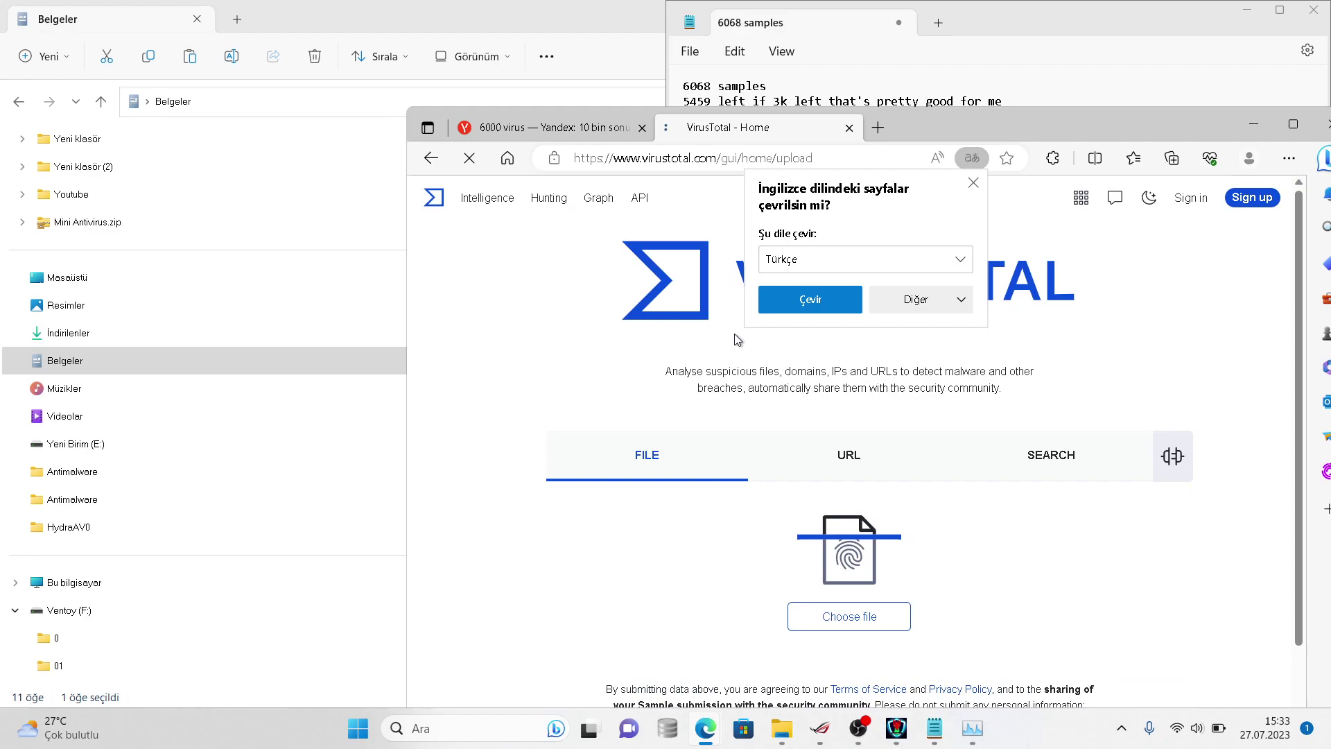
- Upload the 0b79a48bb .vir sample and review its 53/70 detection report
left_click(847, 617)
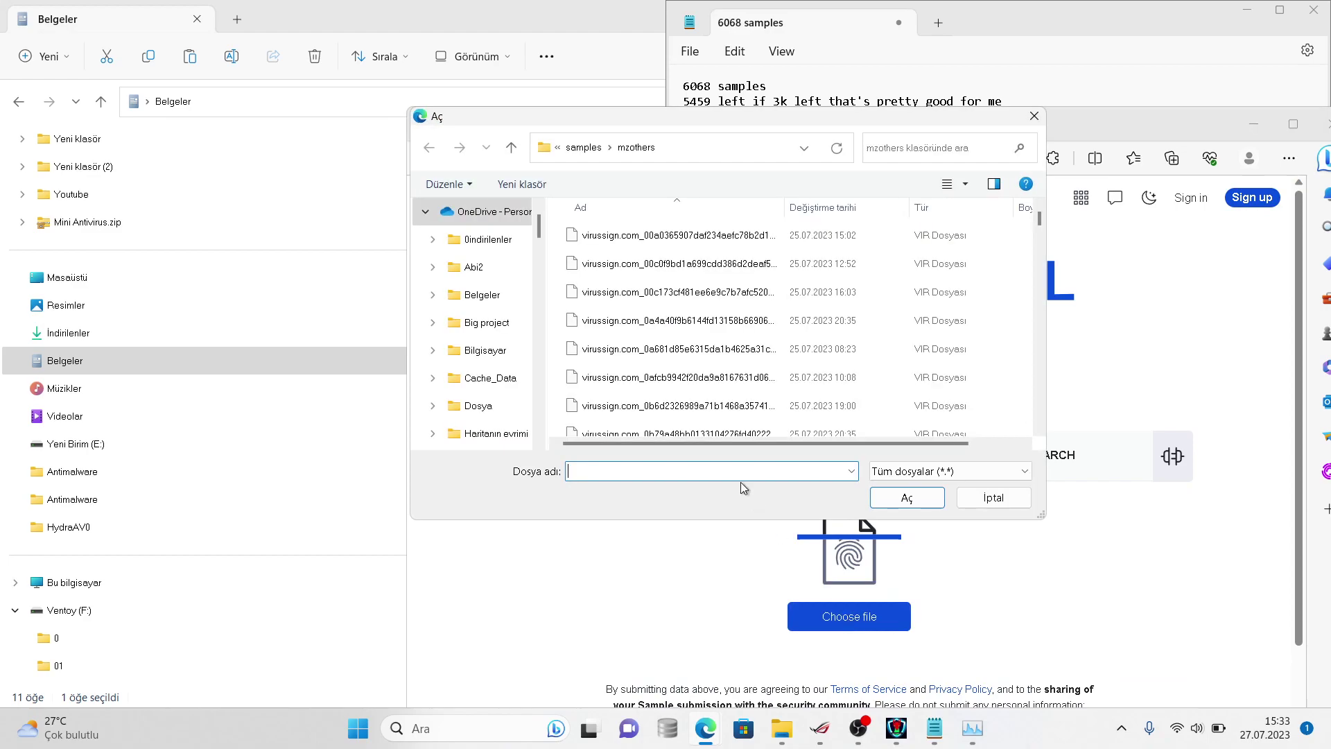
left_click(676, 351)
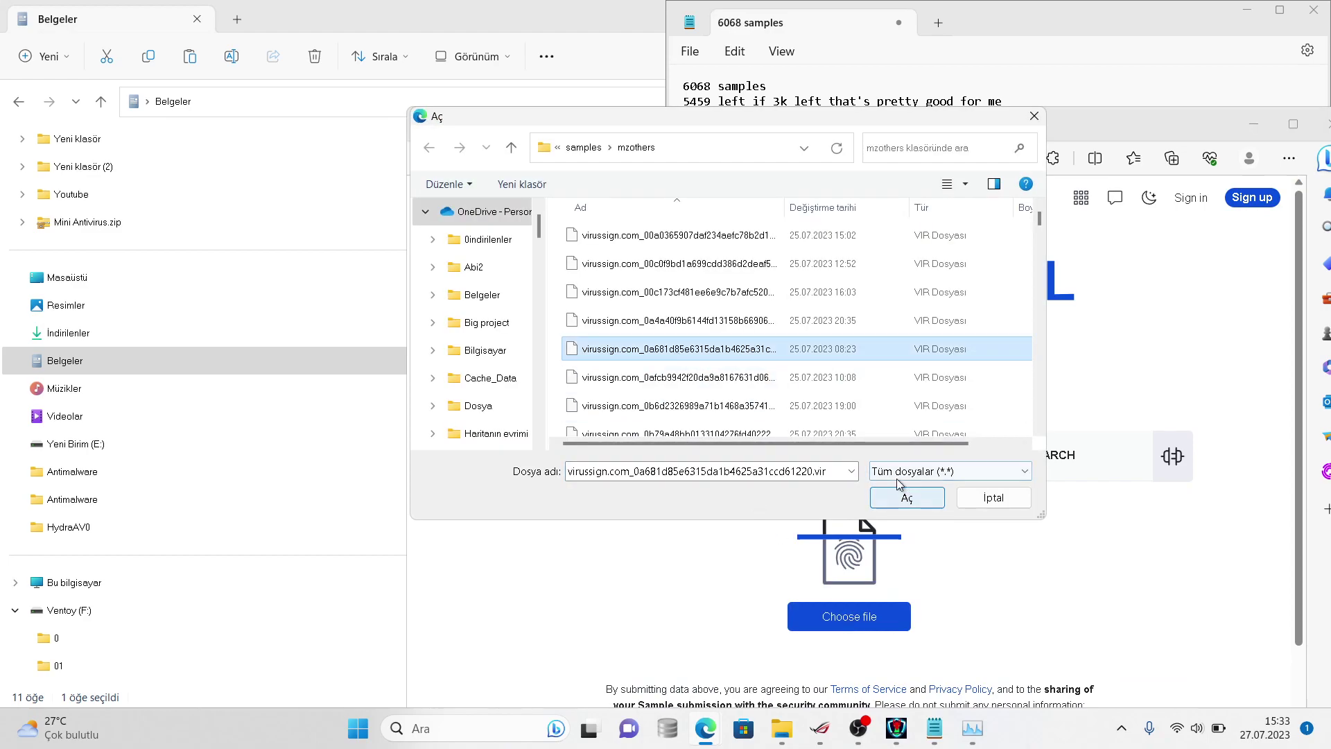
left_click(849, 408)
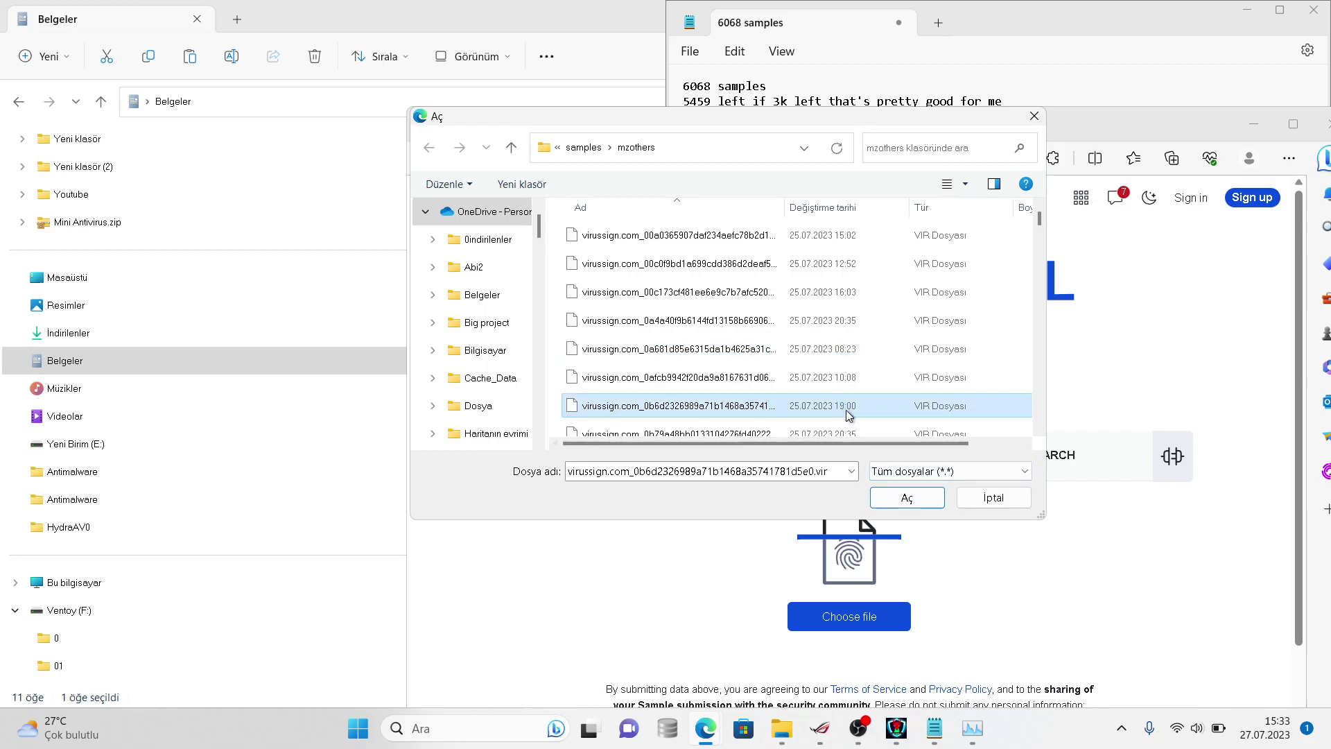
left_click(883, 431)
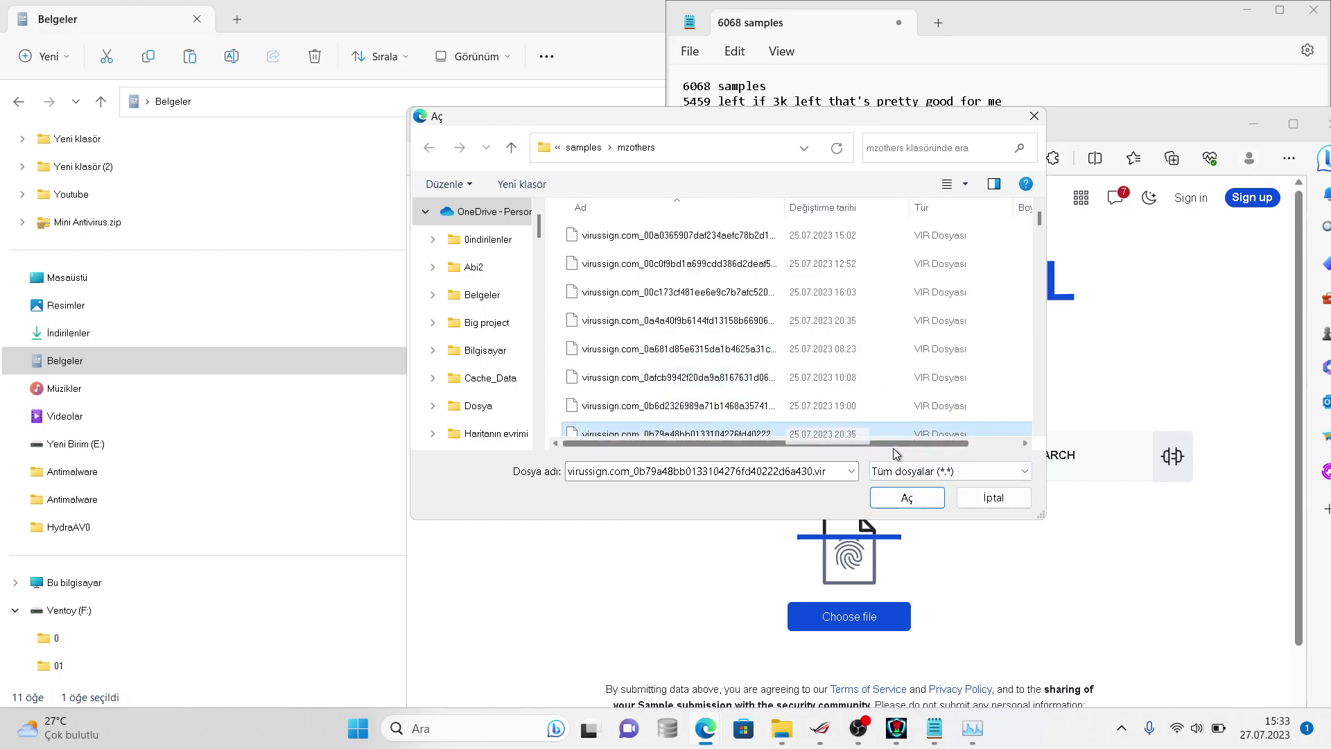
left_click(918, 498)
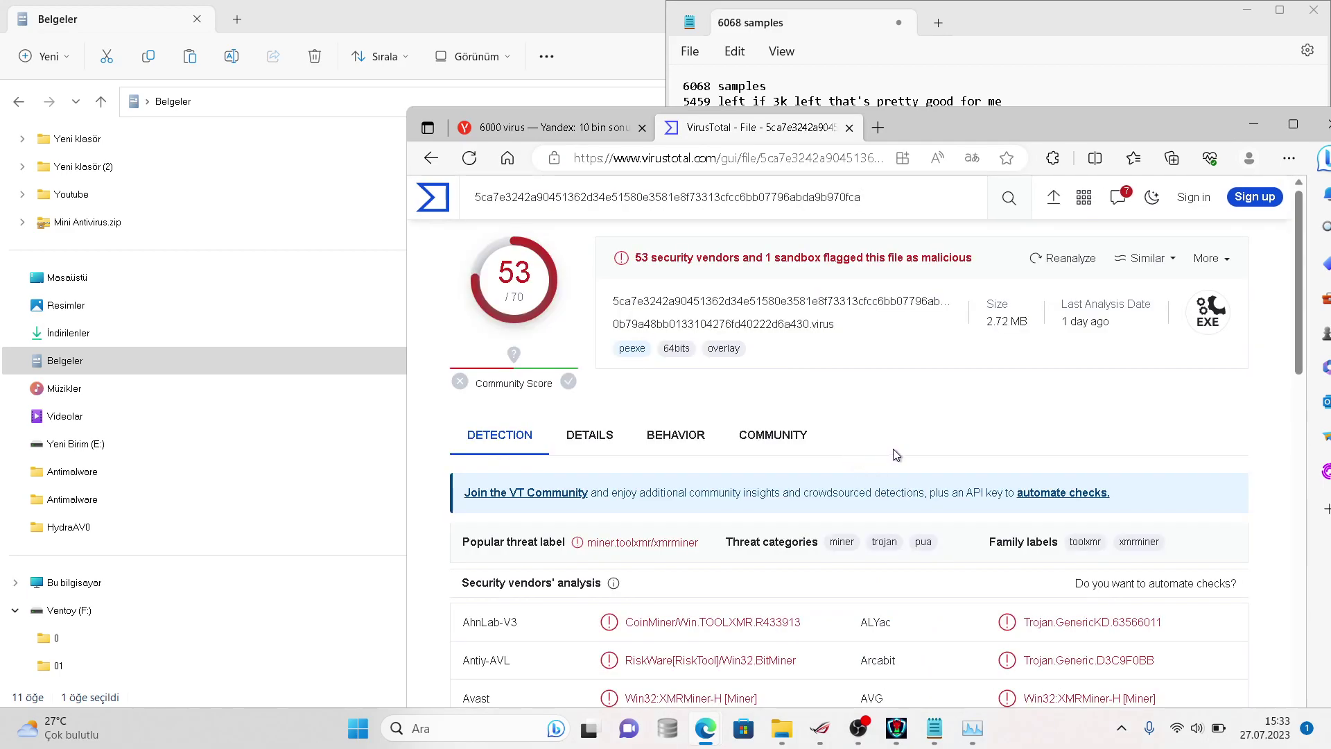
scroll(1302, 415, "down", 15)
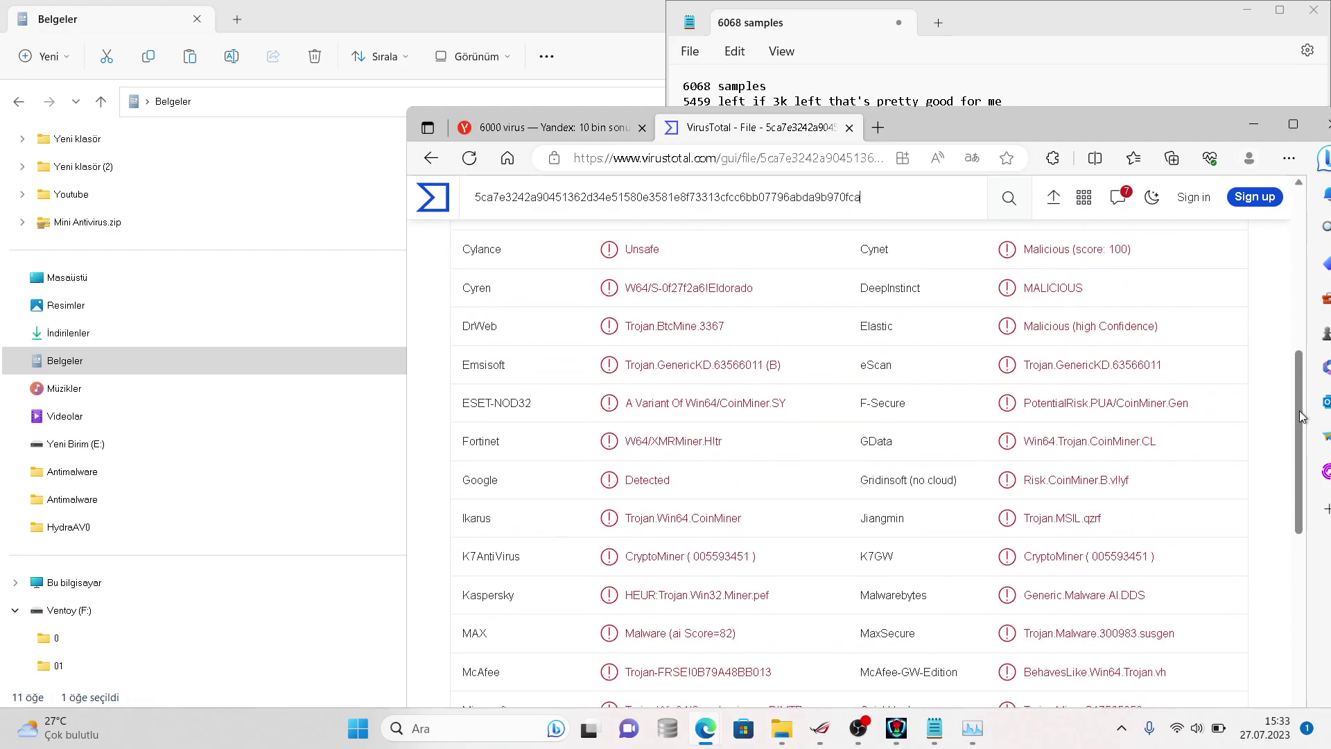
left_click_drag(1294, 505, 1279, 385)
- Append 'it should be got detected by clamav' to the Notepad log, then return to the VirusTotal report
left_click(1020, 51)
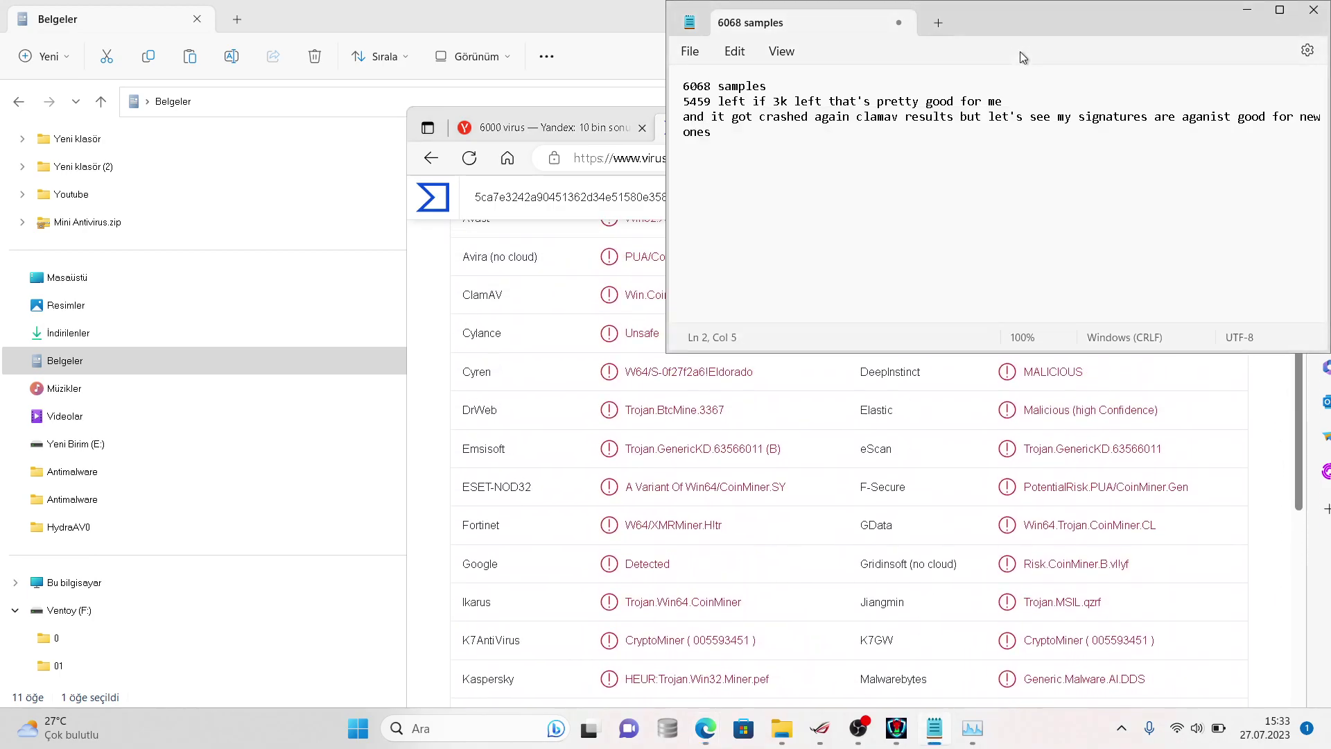
type("it should be got")
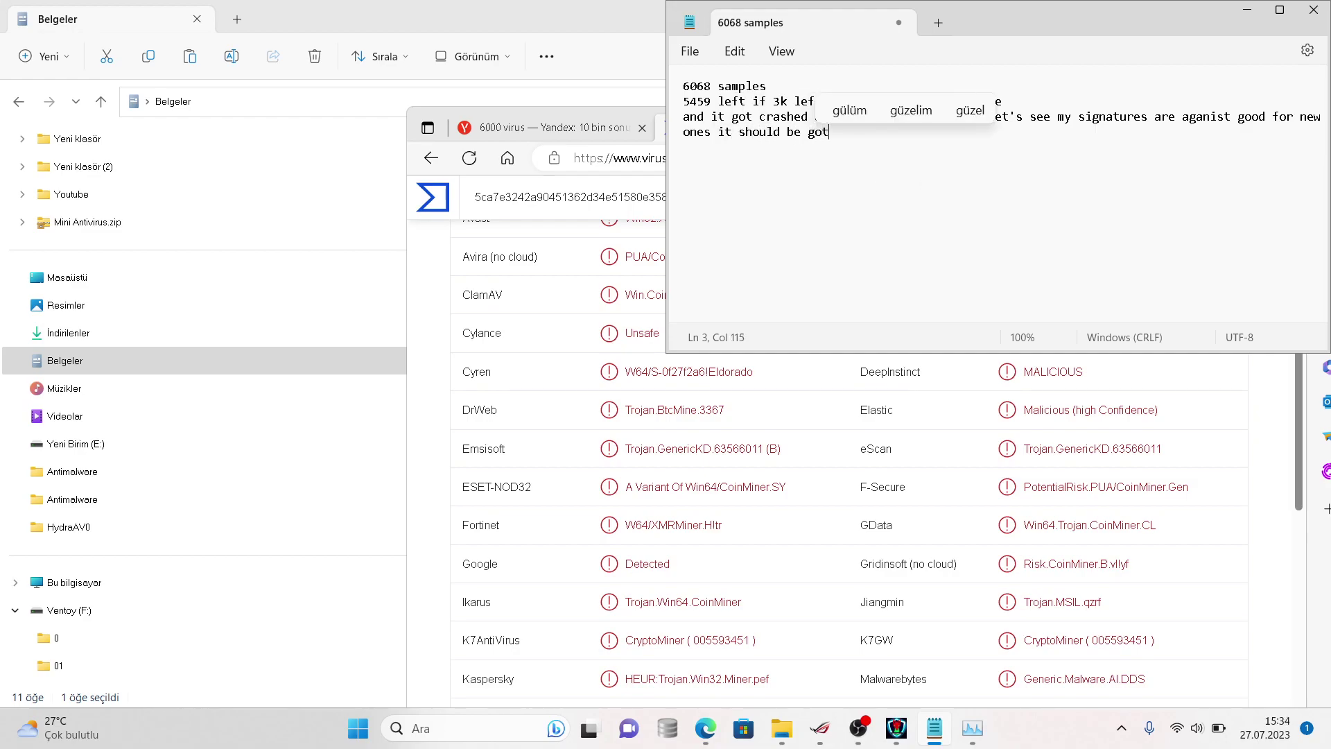
type(" detected")
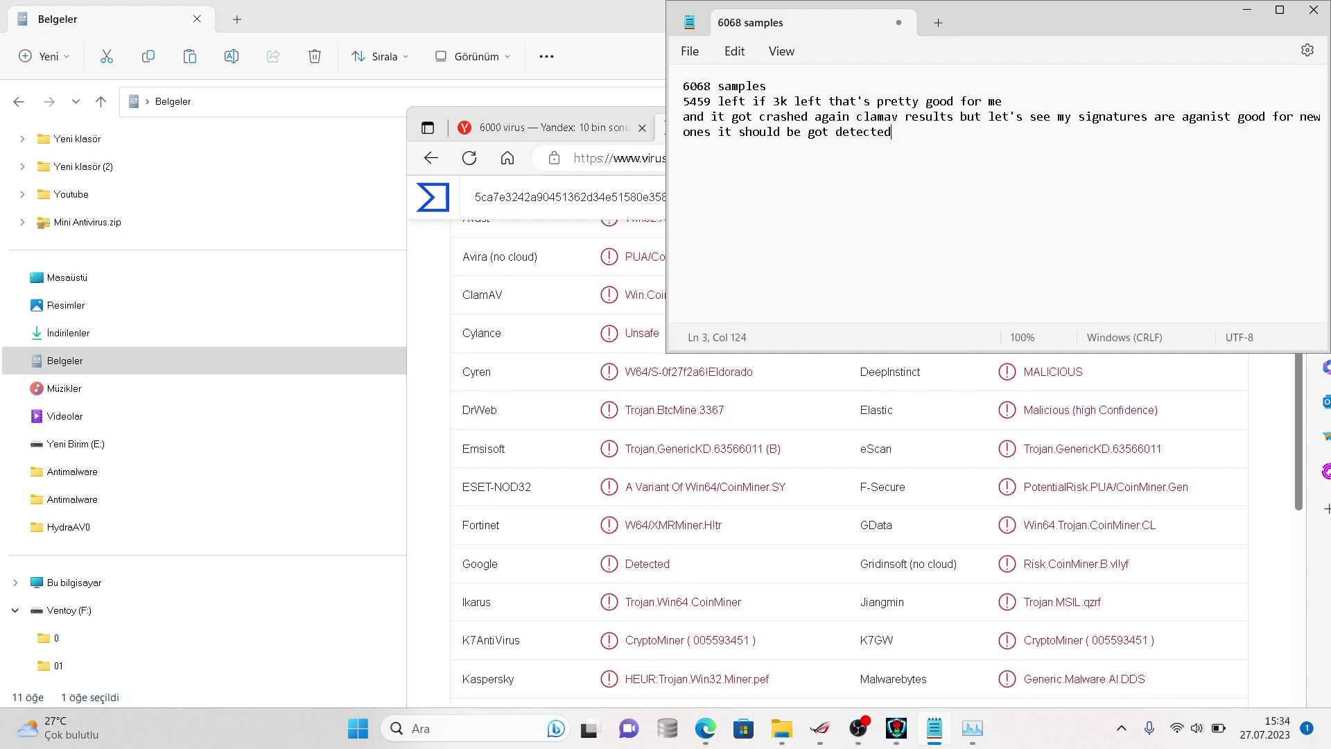
type(" by clamav")
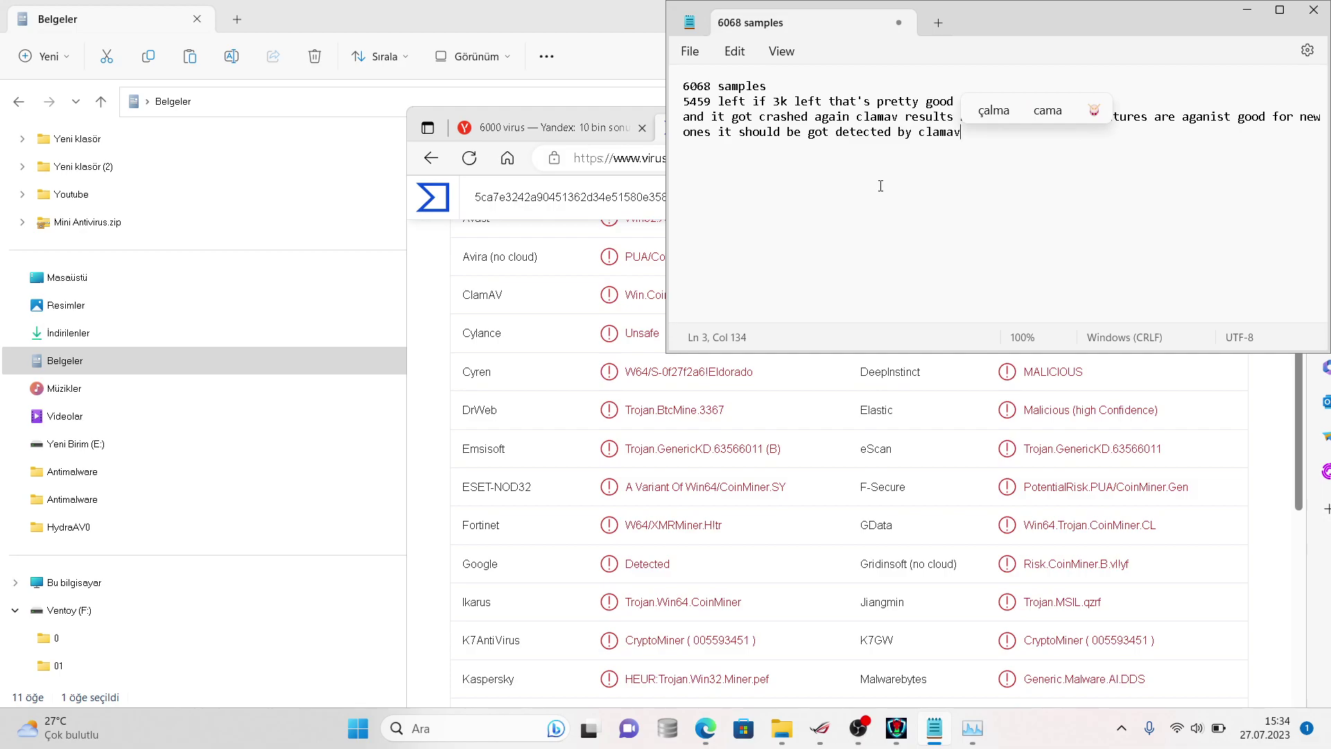
left_click(762, 443)
scroll(763, 444, "up", 6)
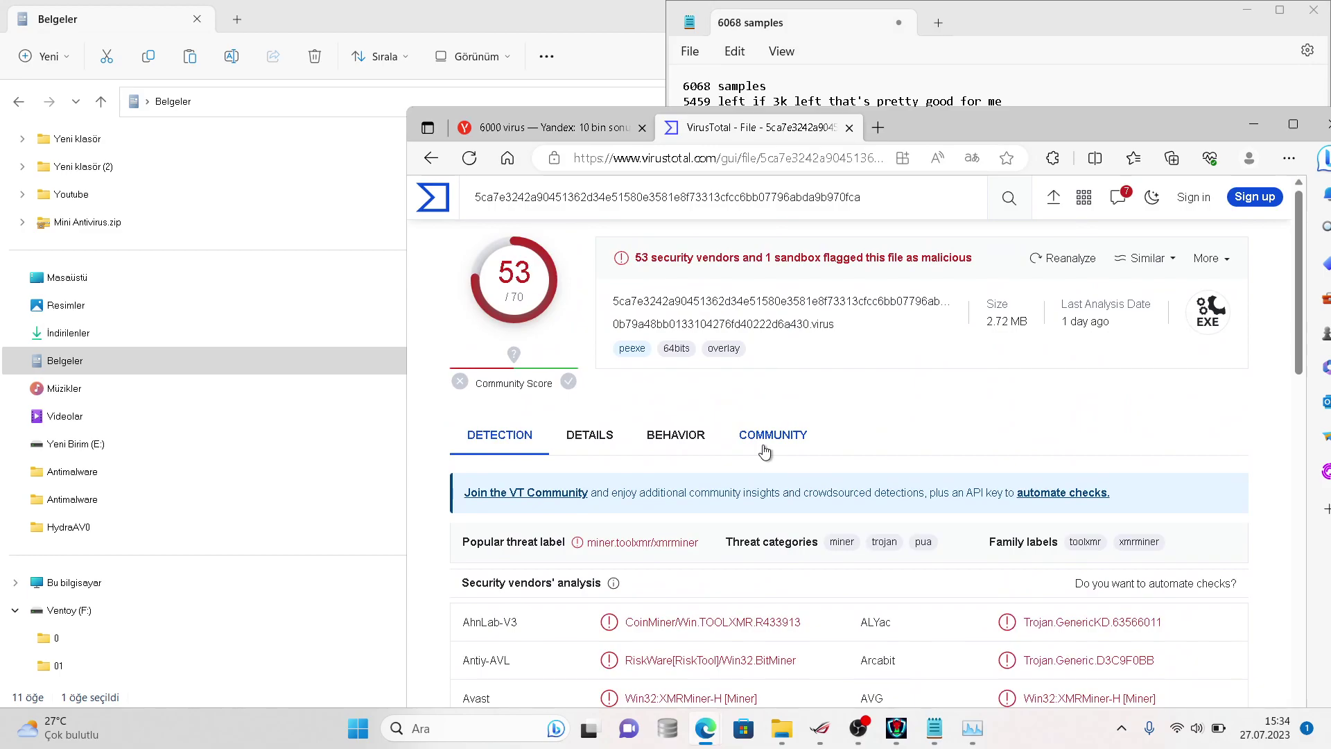
- Look through the sample's community, behaviour and details sections on VirusTotal
left_click(764, 451)
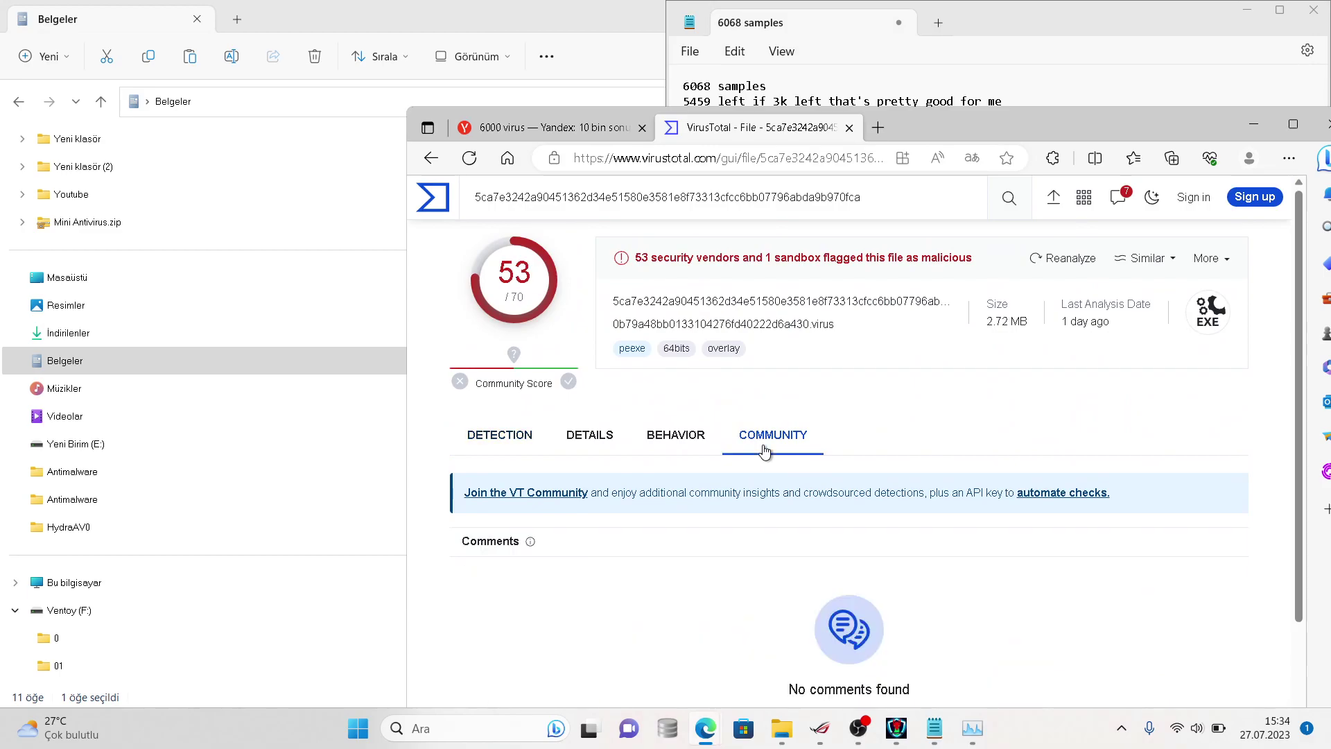
left_click(696, 444)
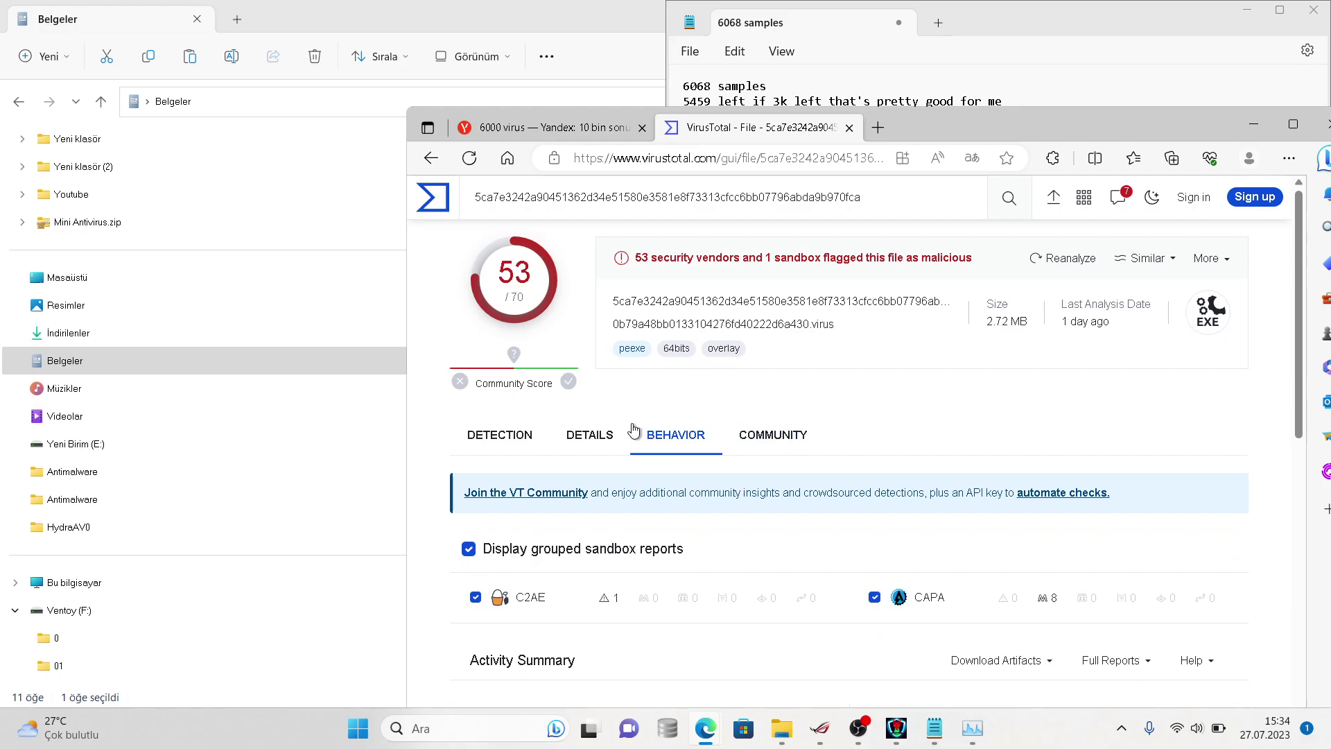
left_click(600, 436)
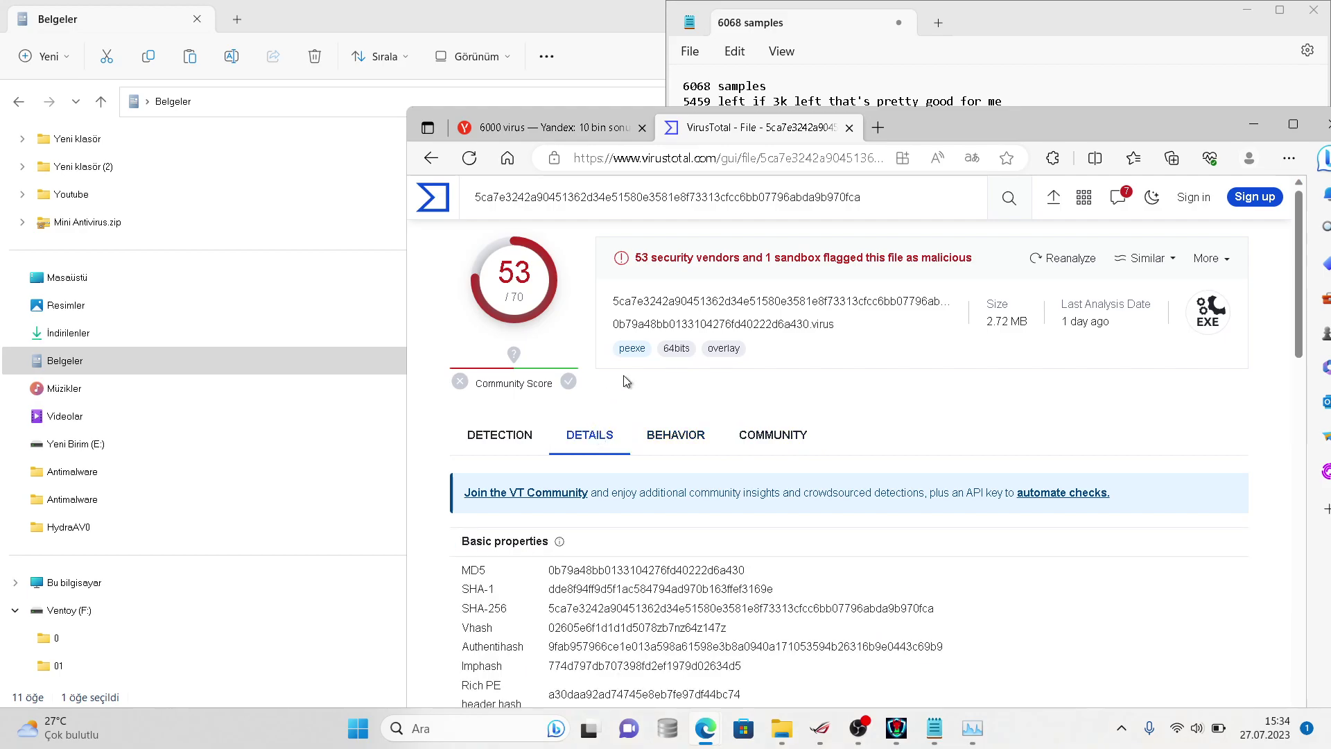
scroll(704, 317, "down", 10)
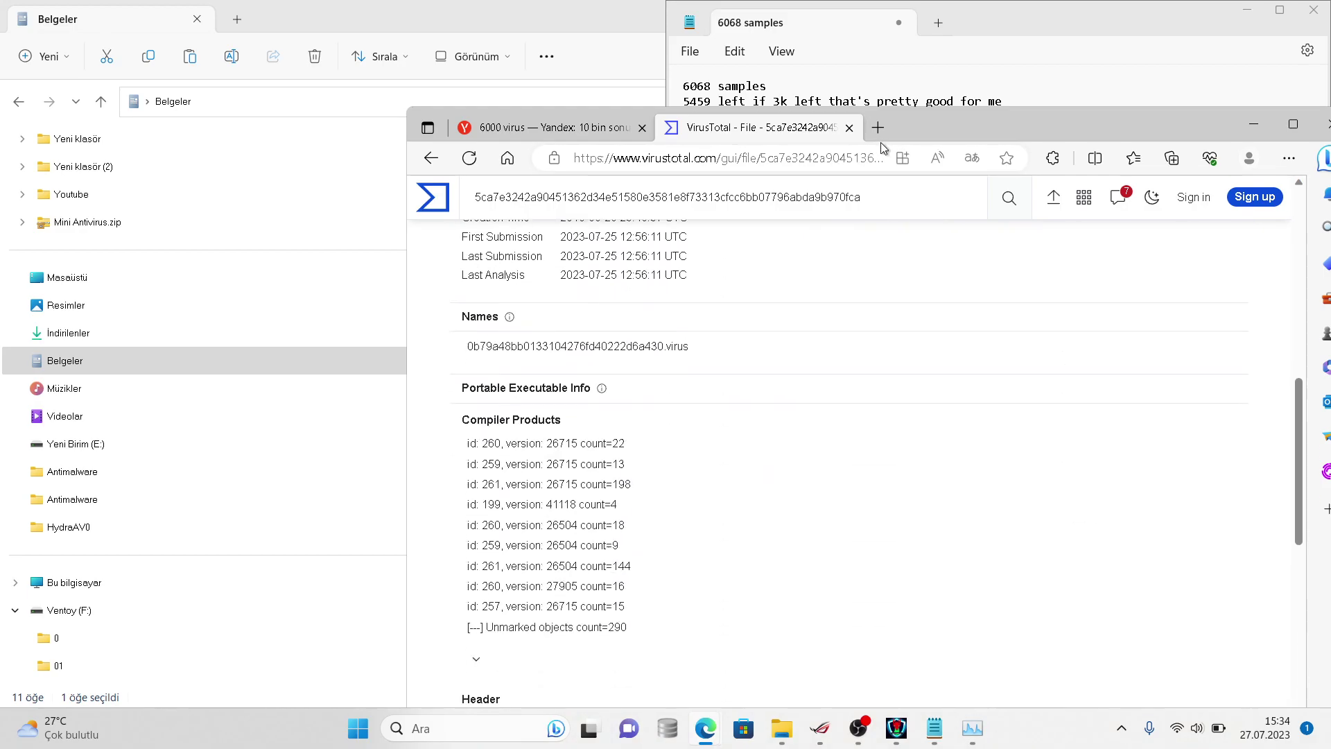
- Open VirusShare in a new tab and browse its hash lists and home page
left_click(879, 129)
type("virusshare")
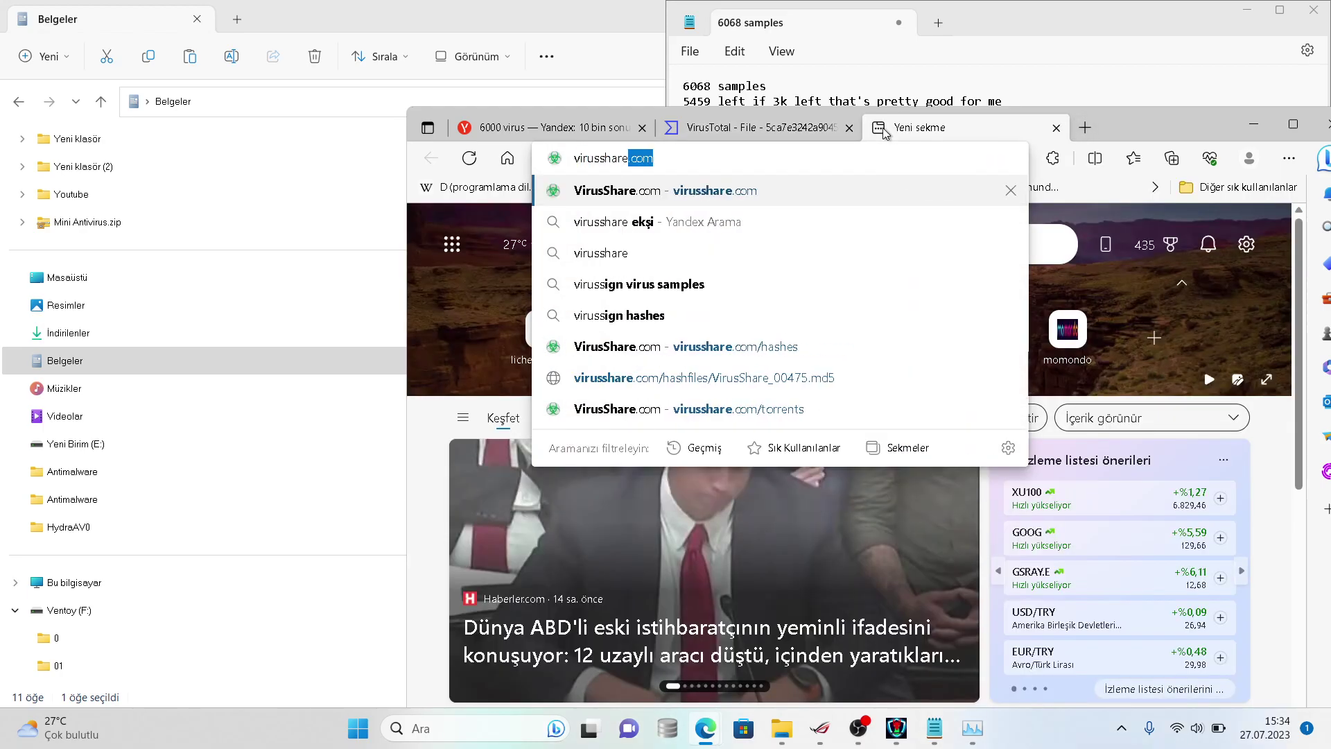
key("Return")
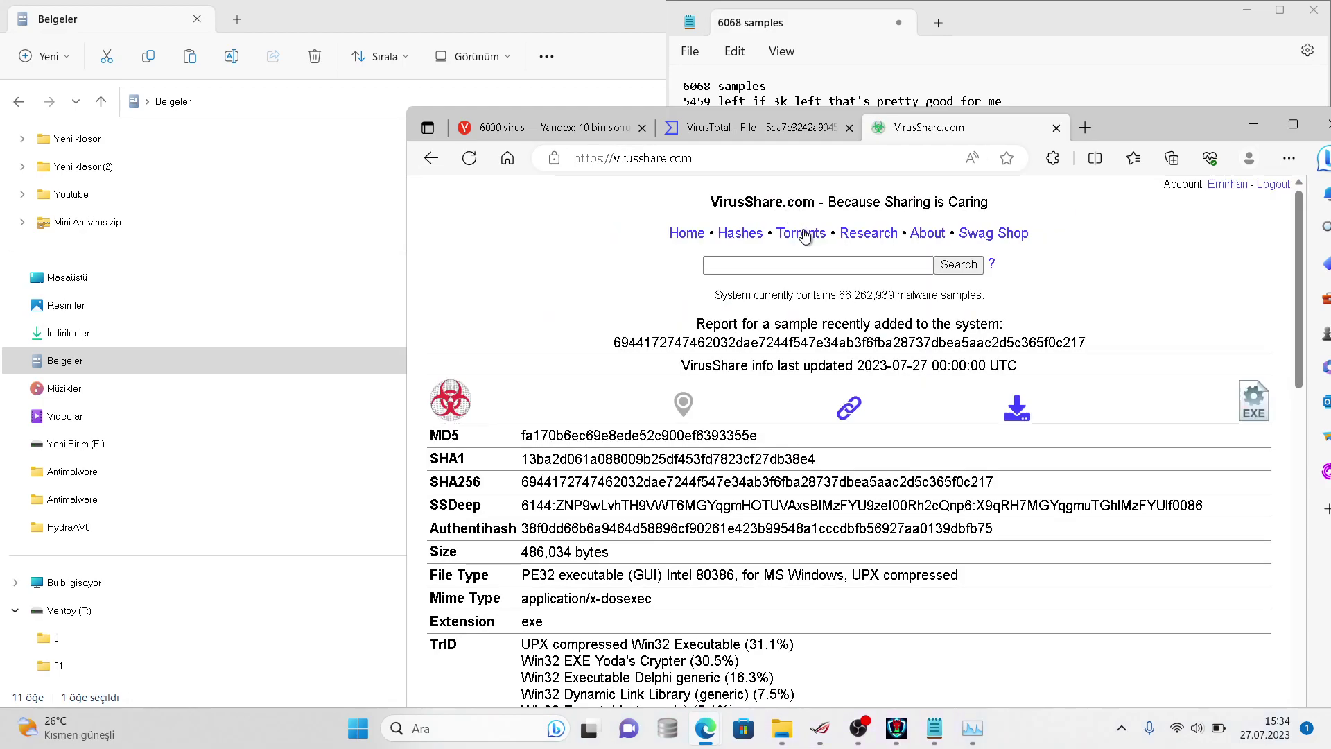
left_click_drag(767, 233, 717, 255)
left_click(736, 233)
left_click(731, 243)
scroll(731, 243, "down", 1)
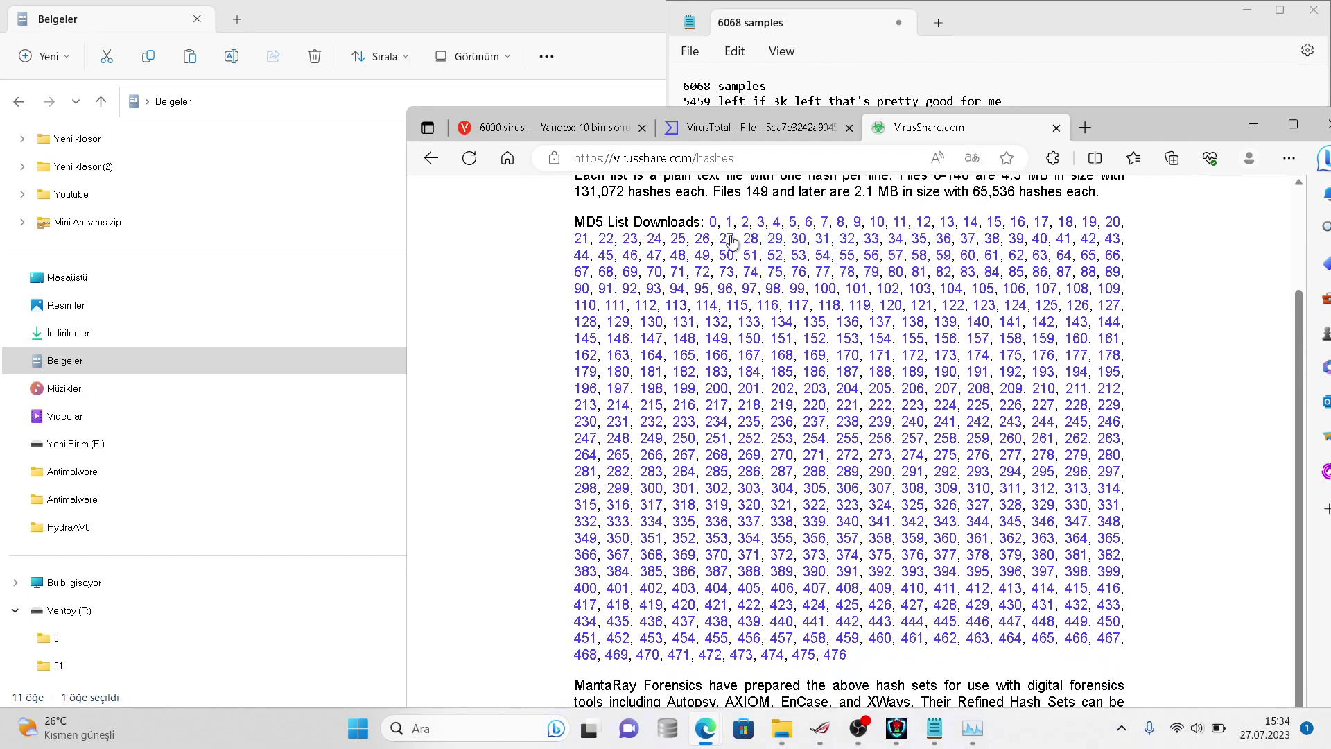
scroll(729, 229, "up", 3)
left_click(700, 233)
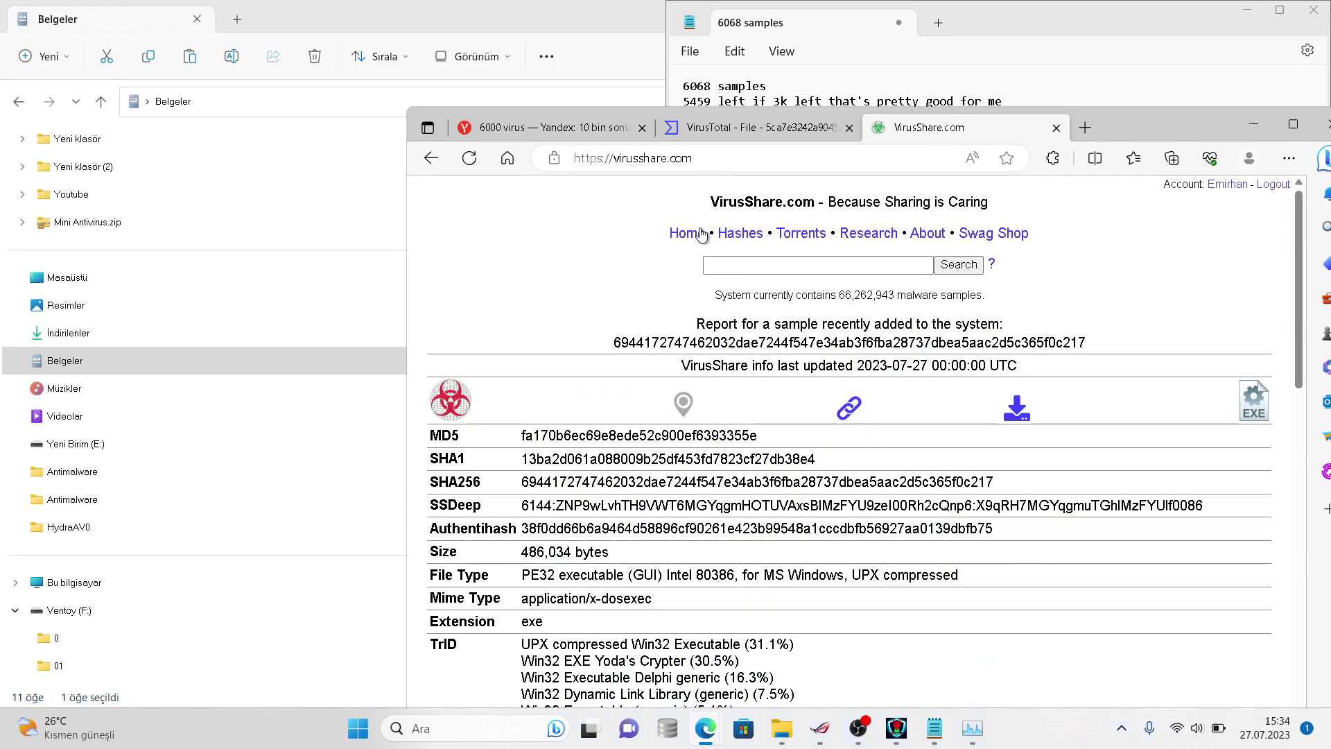
scroll(702, 234, "down", 1)
scroll(702, 234, "up", 1)
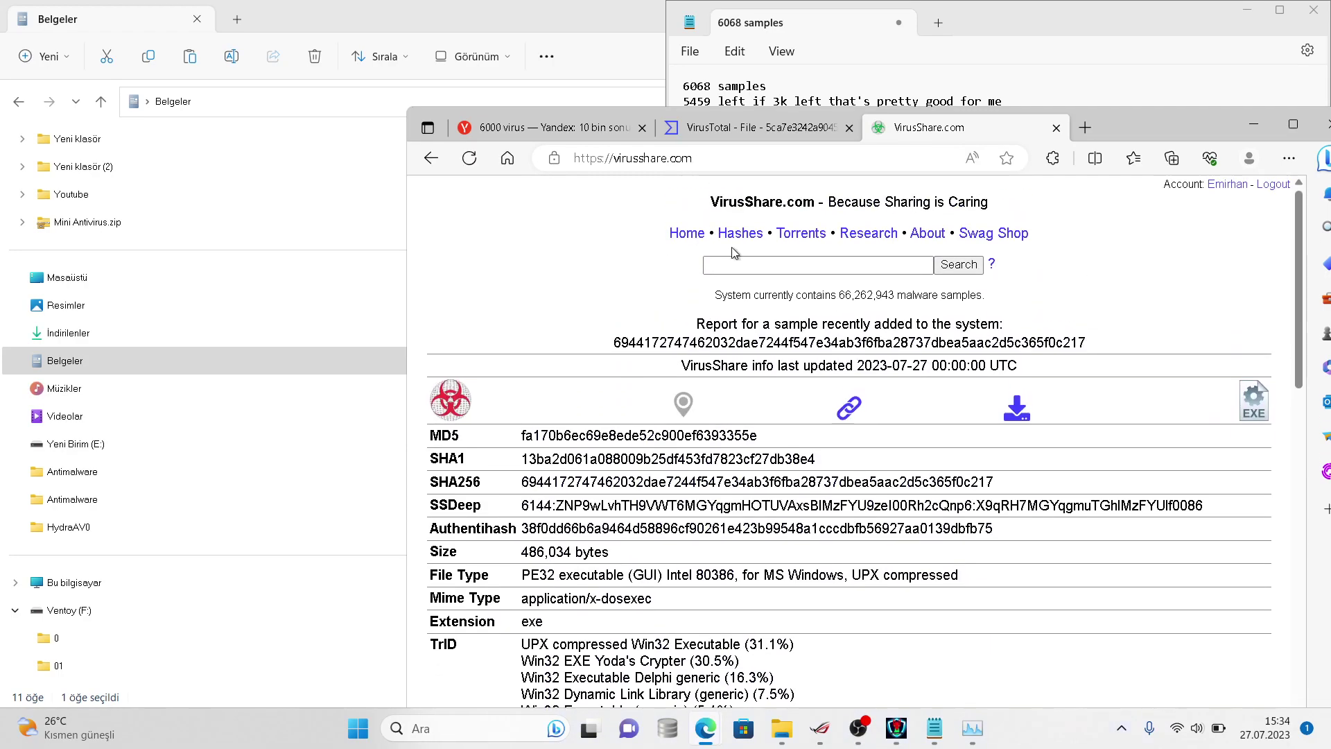
- Copy the sample's full hash from VirusTotal and search it on VirusShare
left_click(721, 127)
scroll(709, 174, "up", 10)
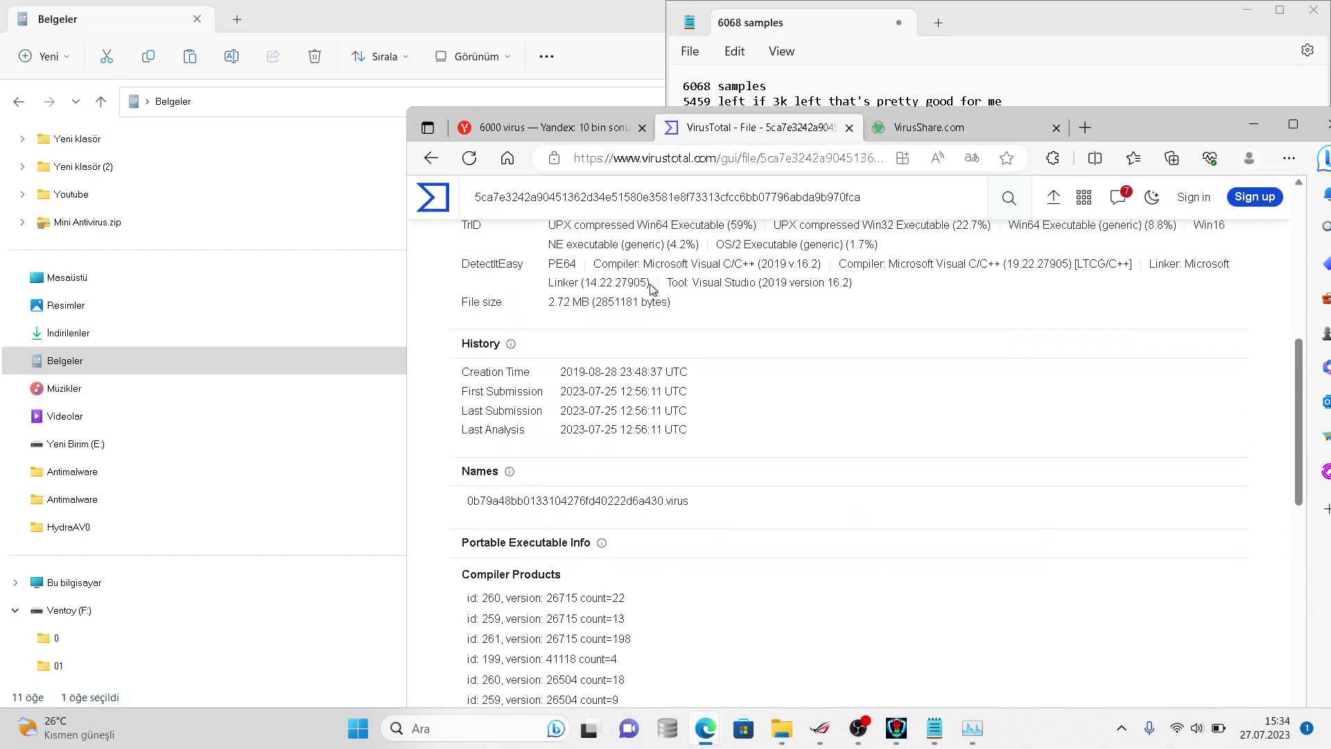
left_click_drag(860, 197, 488, 206)
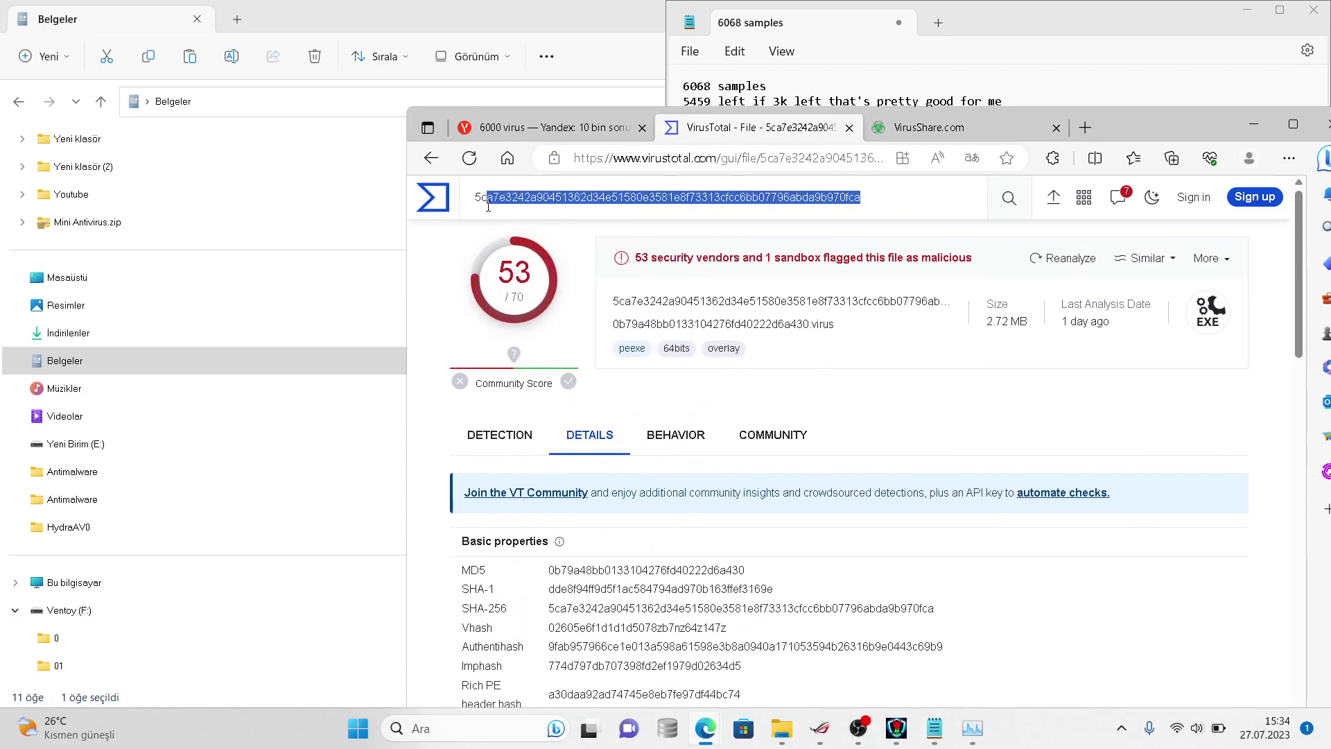
double_click(488, 206)
left_click(882, 131)
left_click(799, 265)
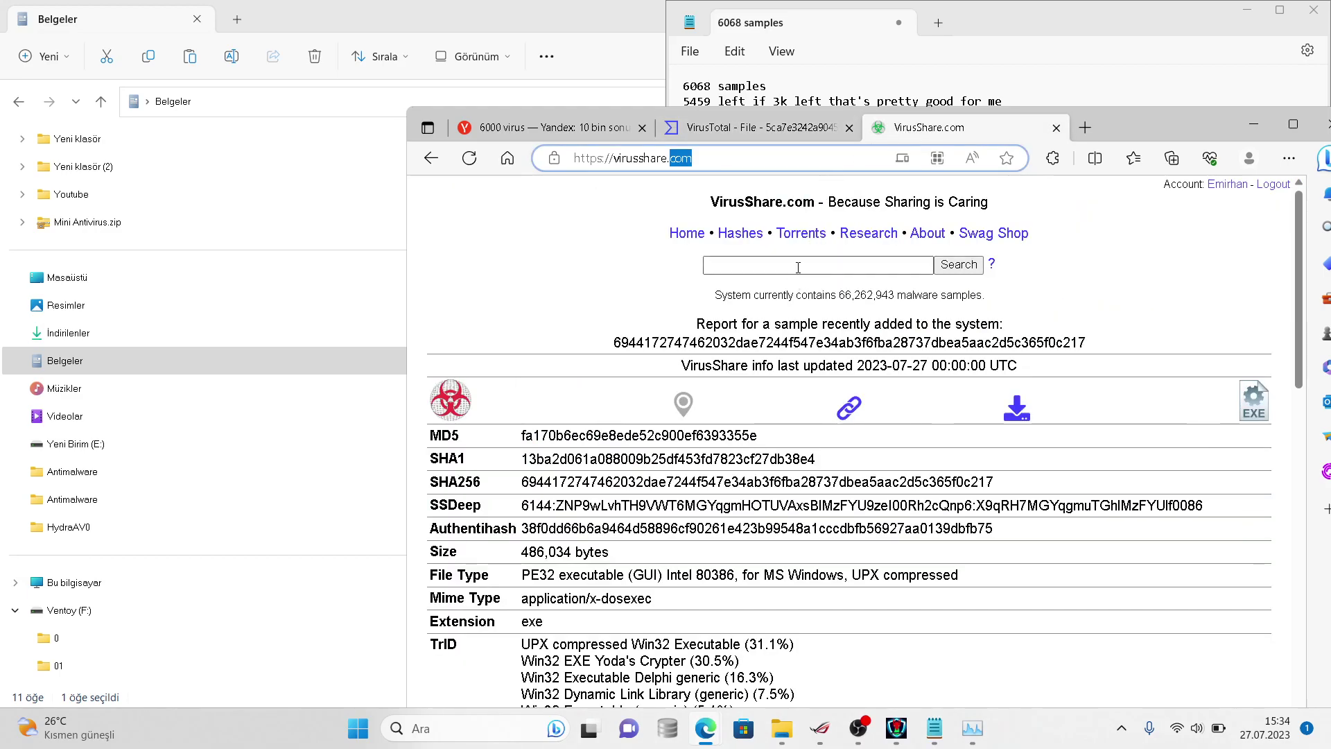
key("ctrl+v")
key("Return")
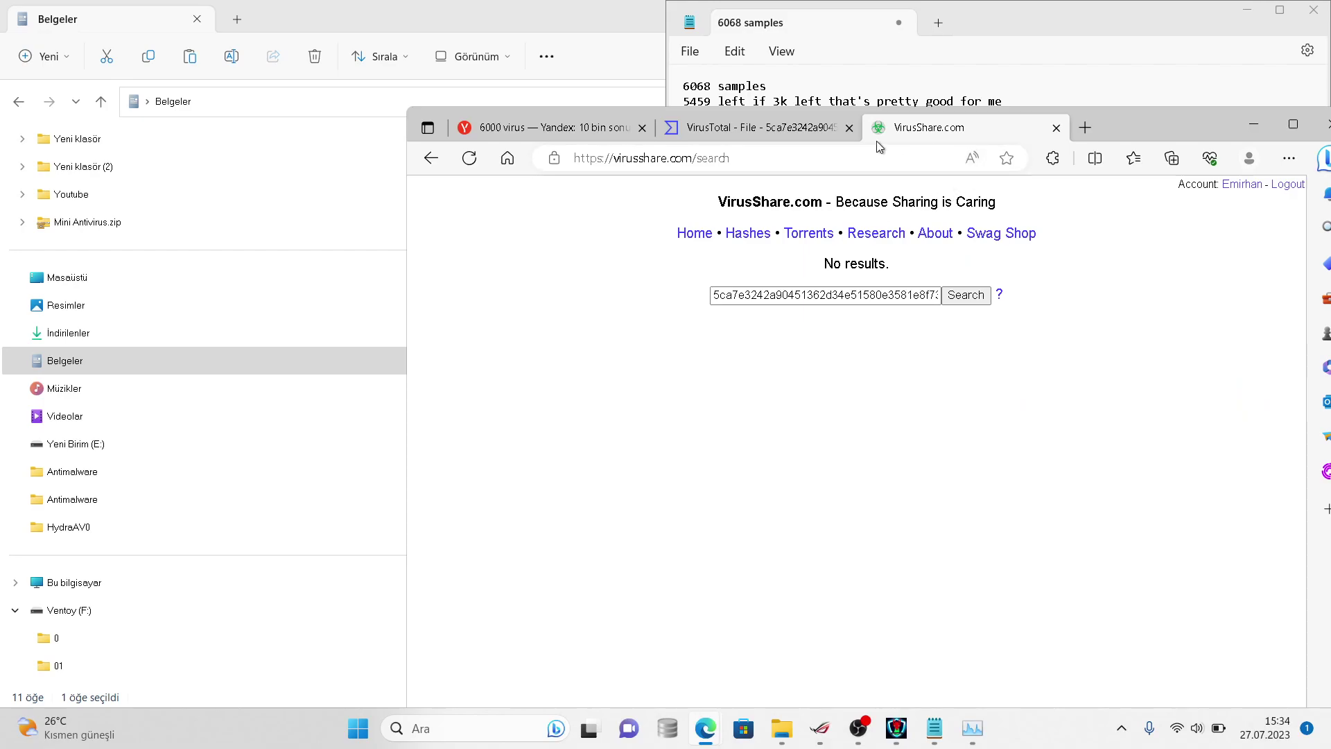
- Log 'and no results' in Notepad and go back to VirusTotal's upload page
left_click(1081, 22)
type("and no results")
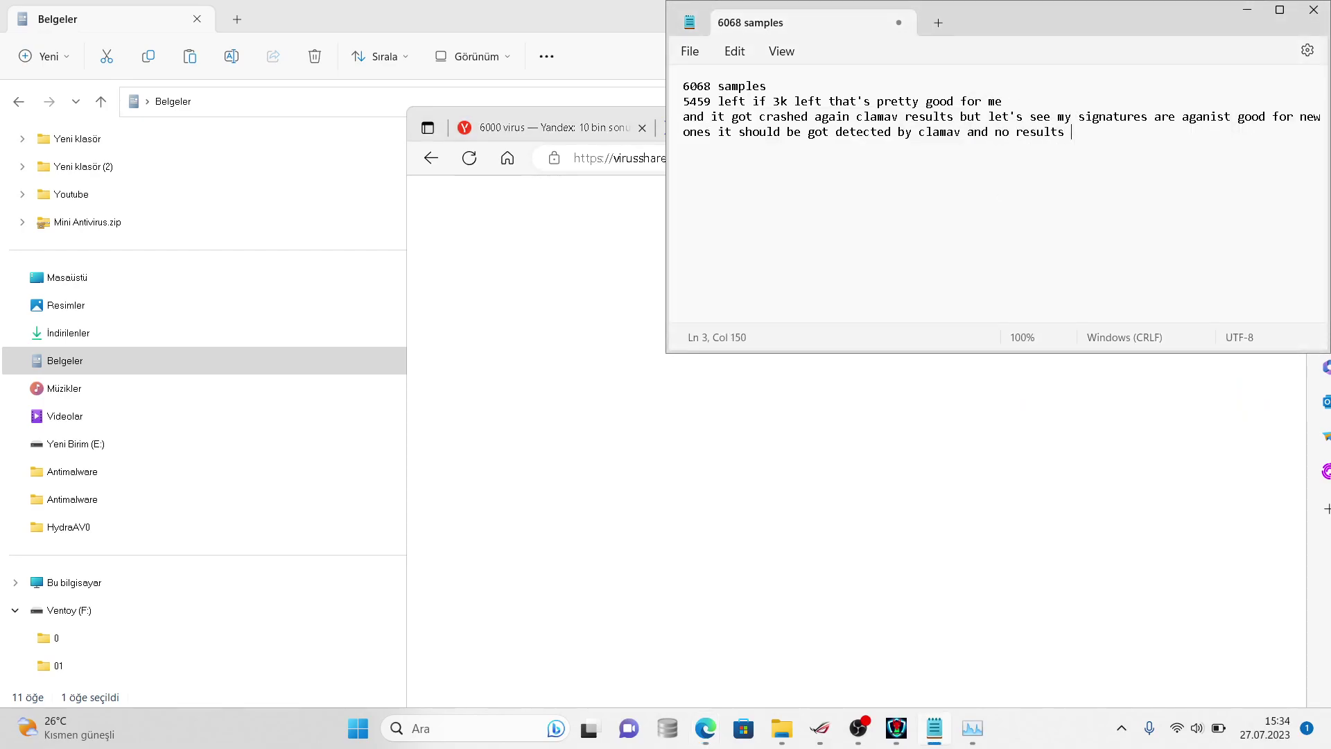
left_click(503, 270)
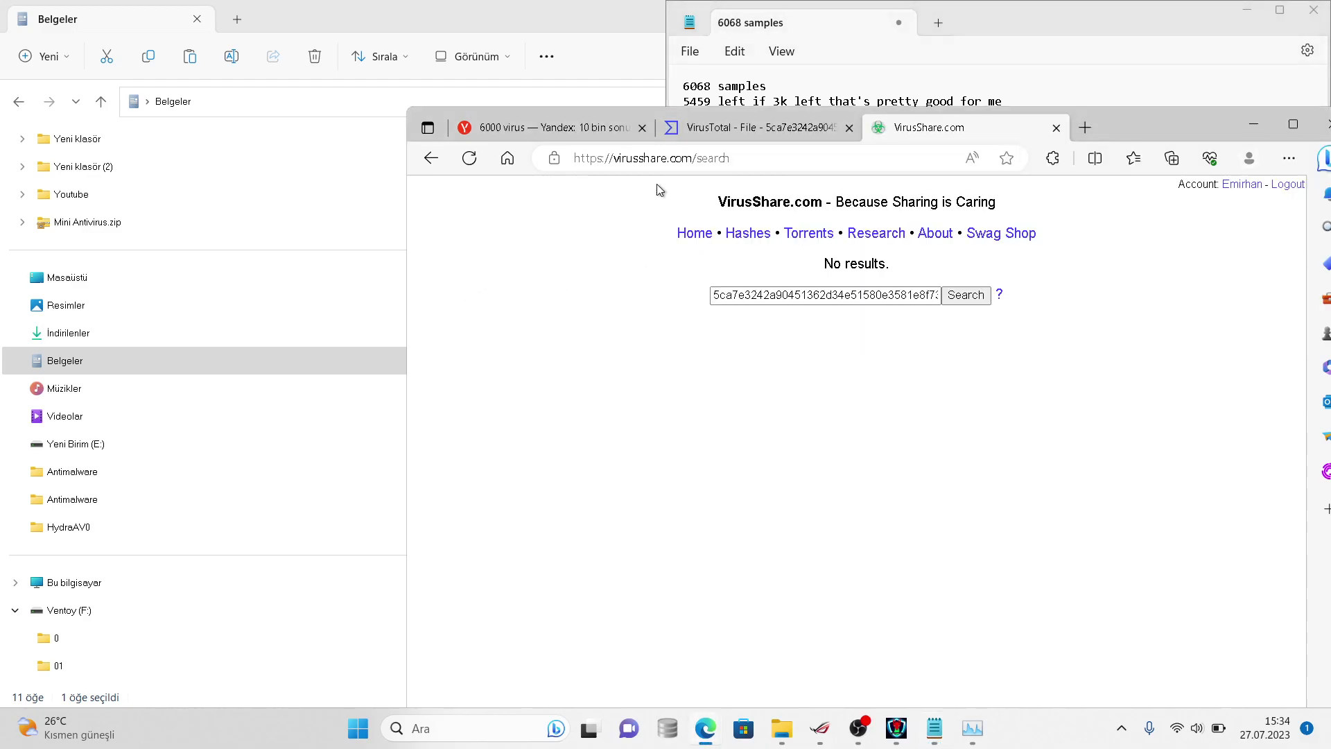
left_click(724, 131)
key("alt+Left")
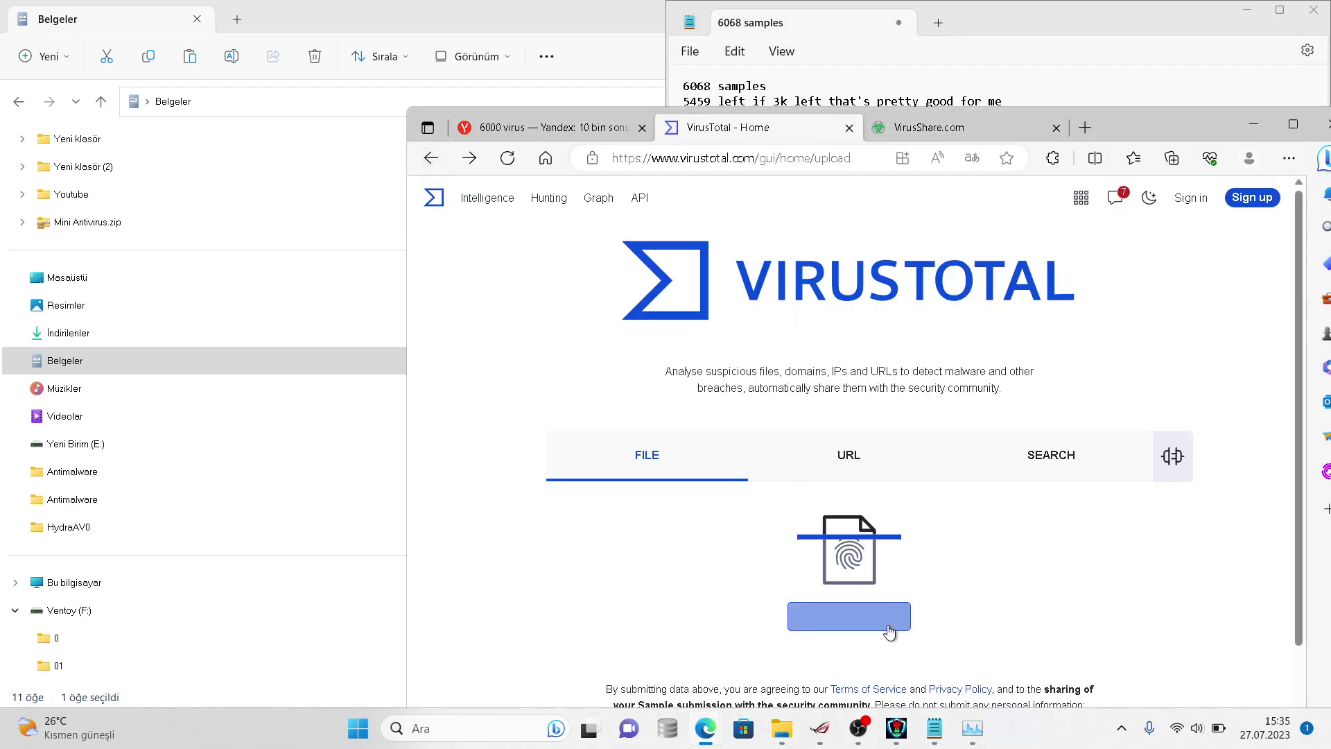
- Upload a second virussign sample from the mzothers folder, getting a 57/70 detection report
left_click(887, 626)
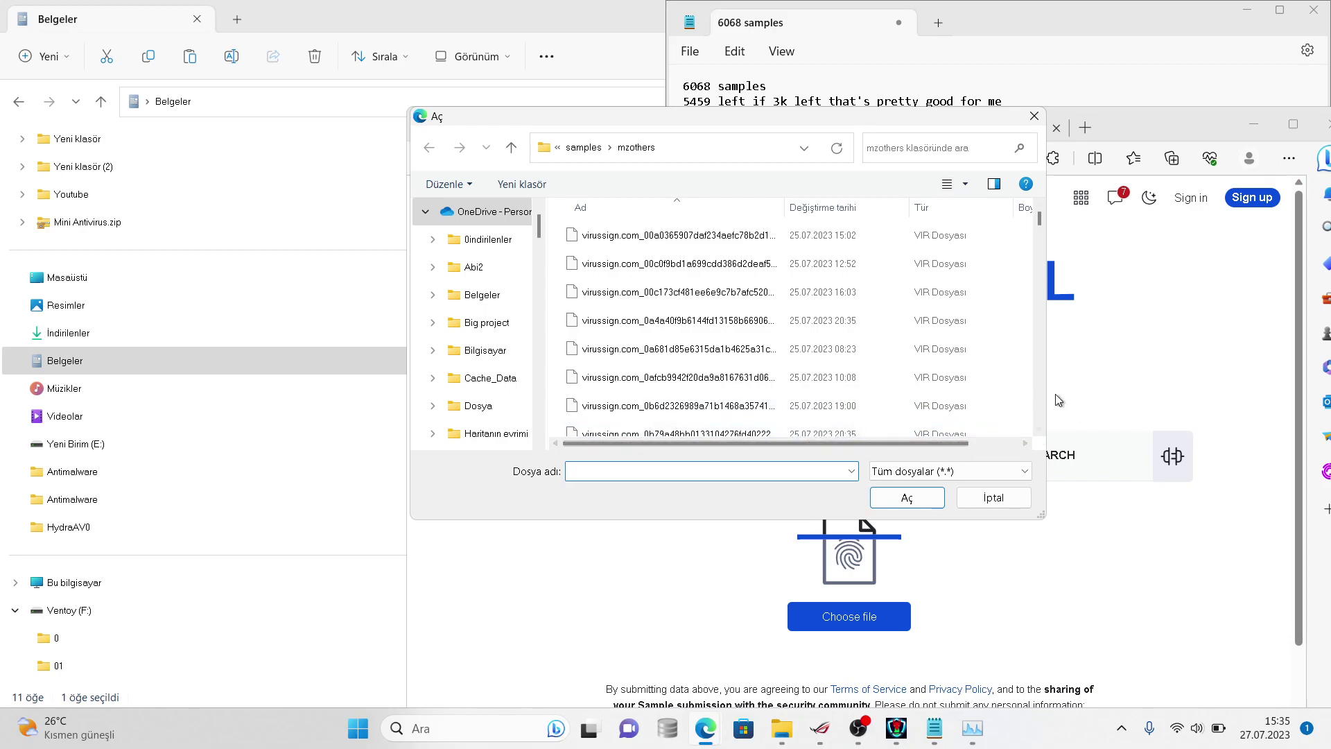
scroll(1038, 394, "down", 15)
left_click(971, 383)
left_click(909, 496)
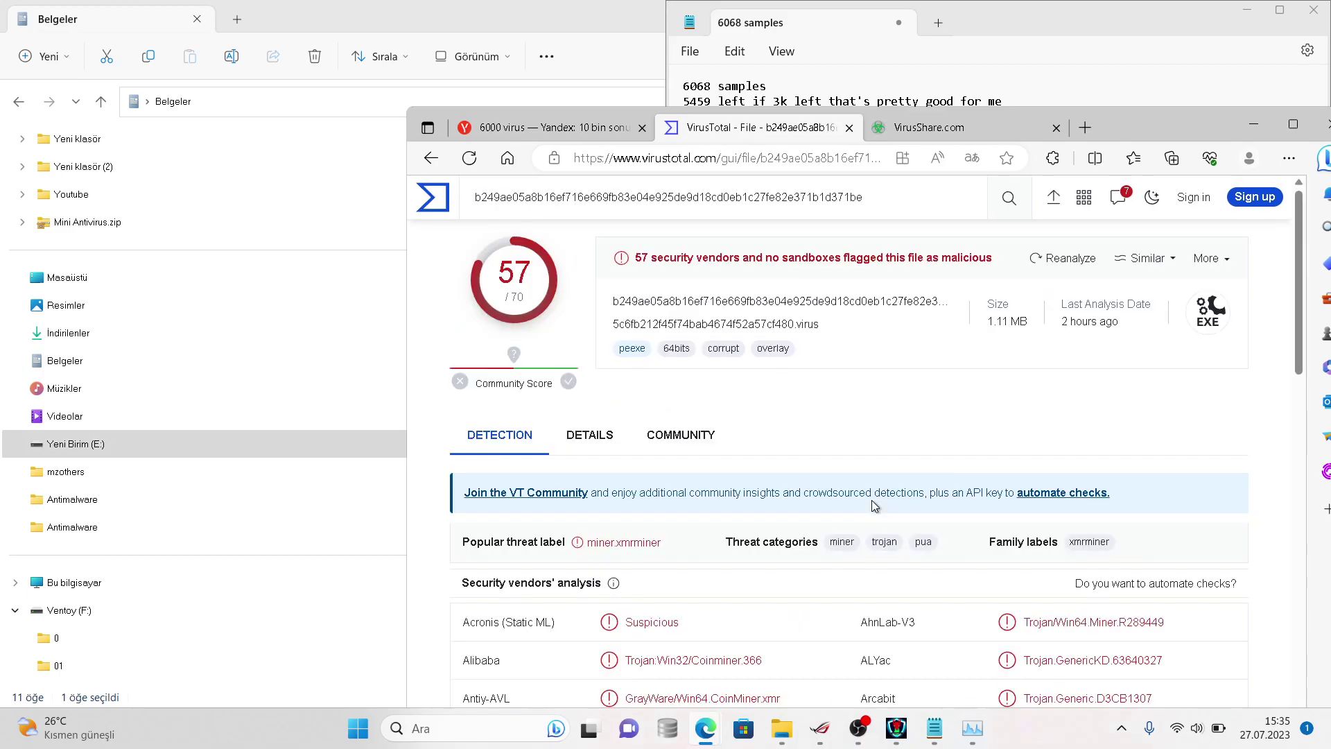
- Search the 5c6fb212f sample's SHA-256 hash on VirusShare
double_click(764, 292)
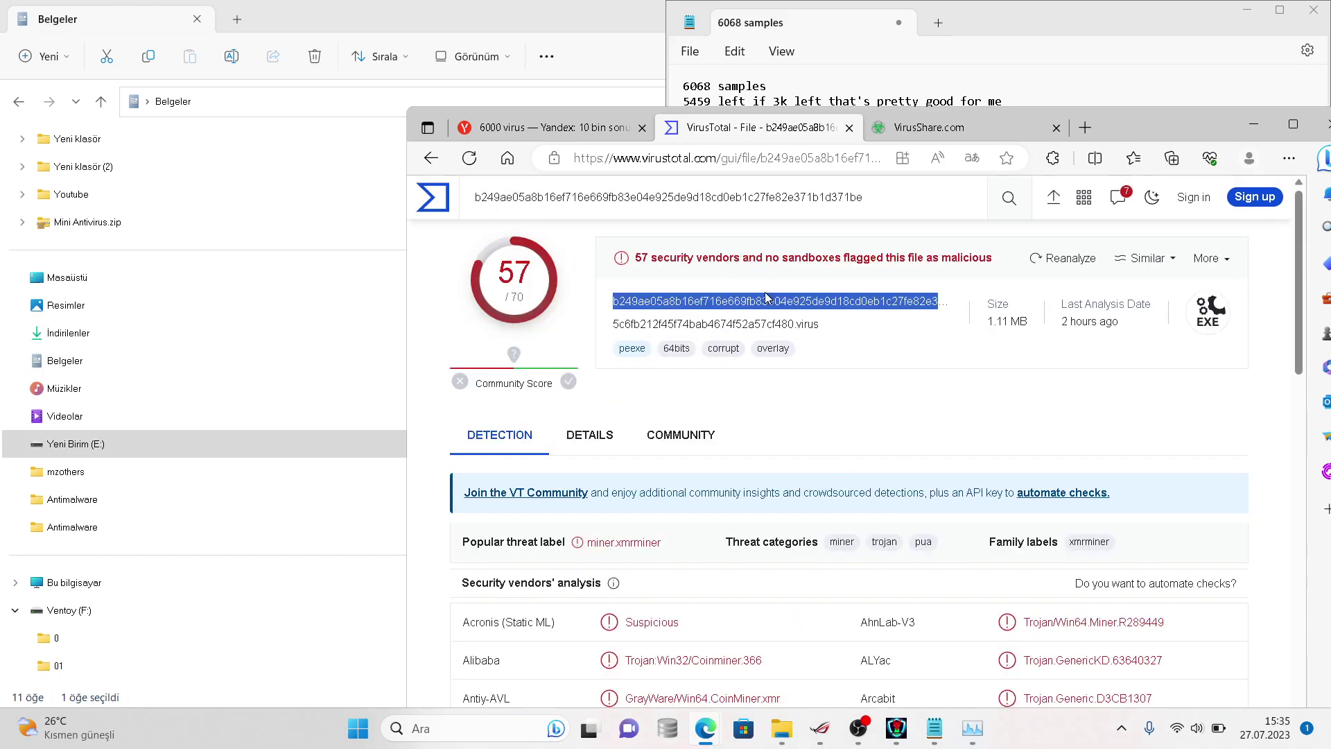
left_click(764, 292)
left_click(907, 126)
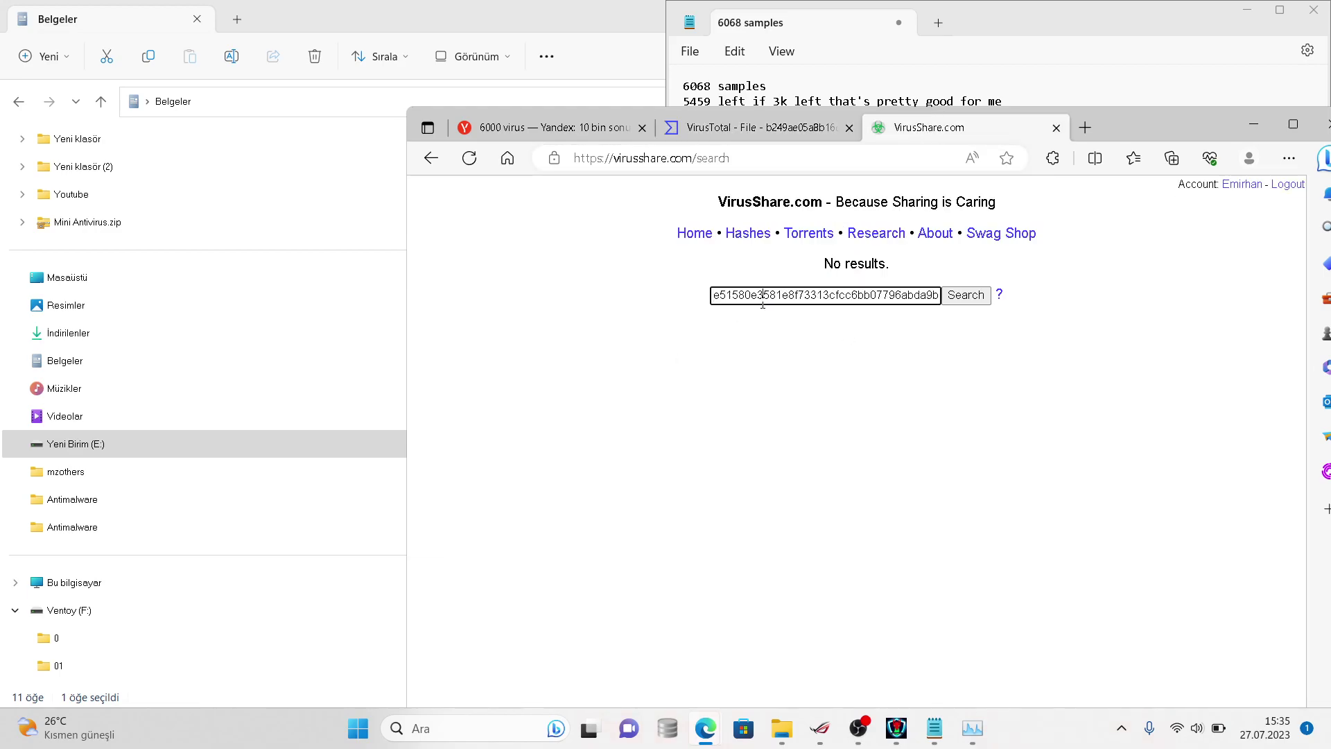
key("ctrl+a")
key("ctrl+v")
key("Return")
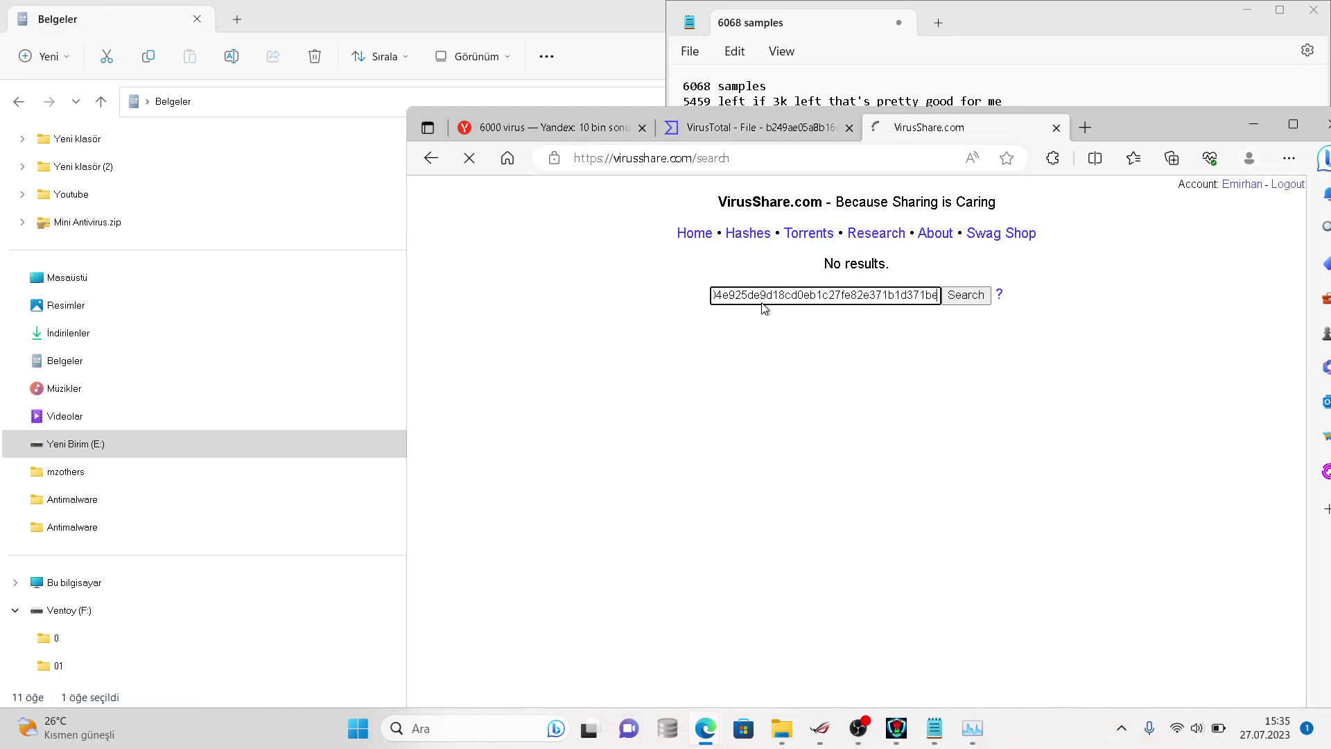
left_click(769, 159)
left_click(766, 128)
- Upload virussign.com_ffec6364cef64e74fc3c26a8dc178950.vir to VirusTotal, getting a 56/71 detection report
left_click(451, 194)
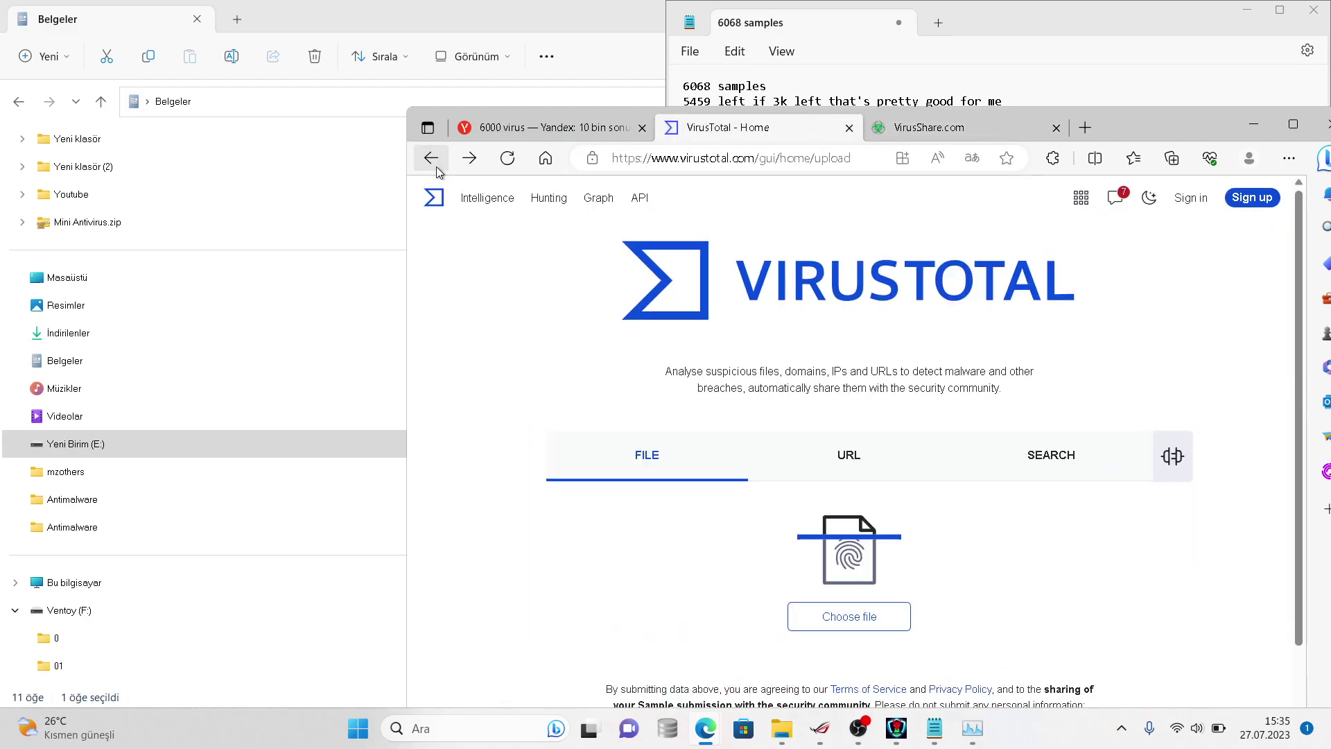
left_click(852, 616)
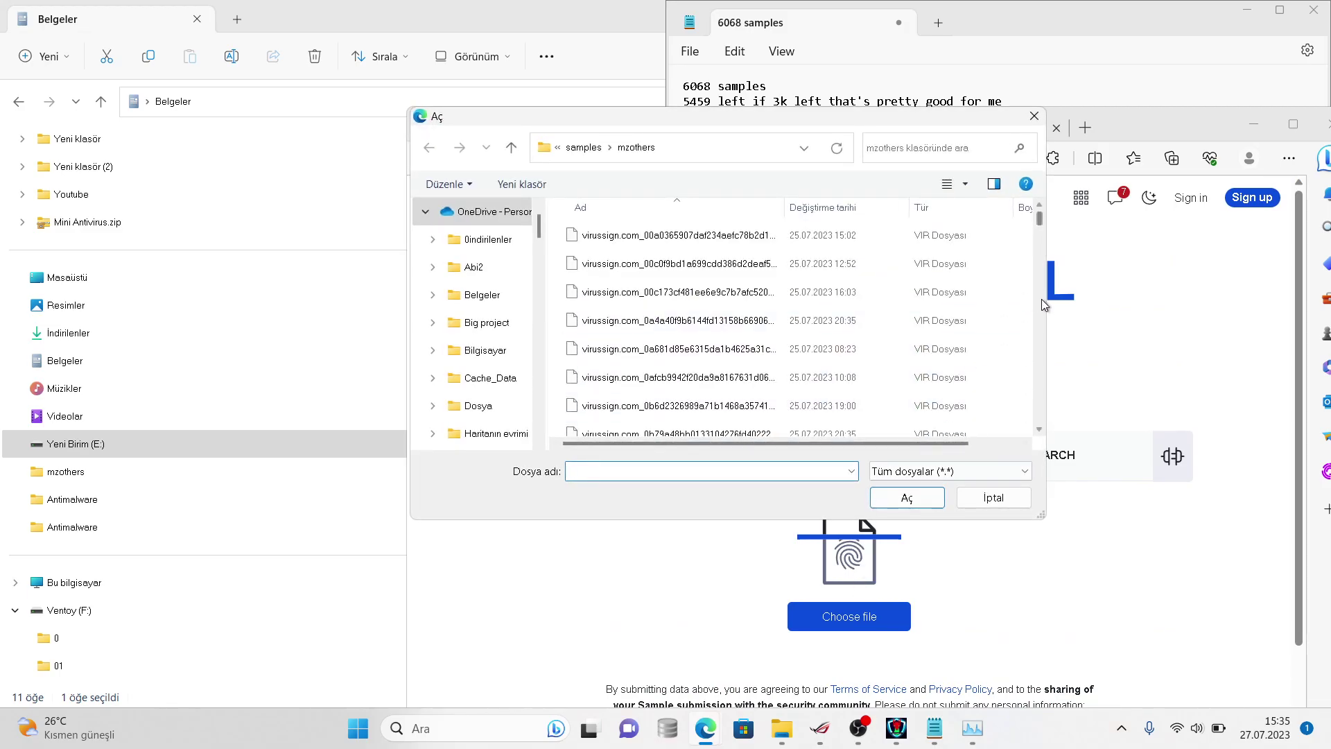
left_click_drag(1041, 214, 1048, 458)
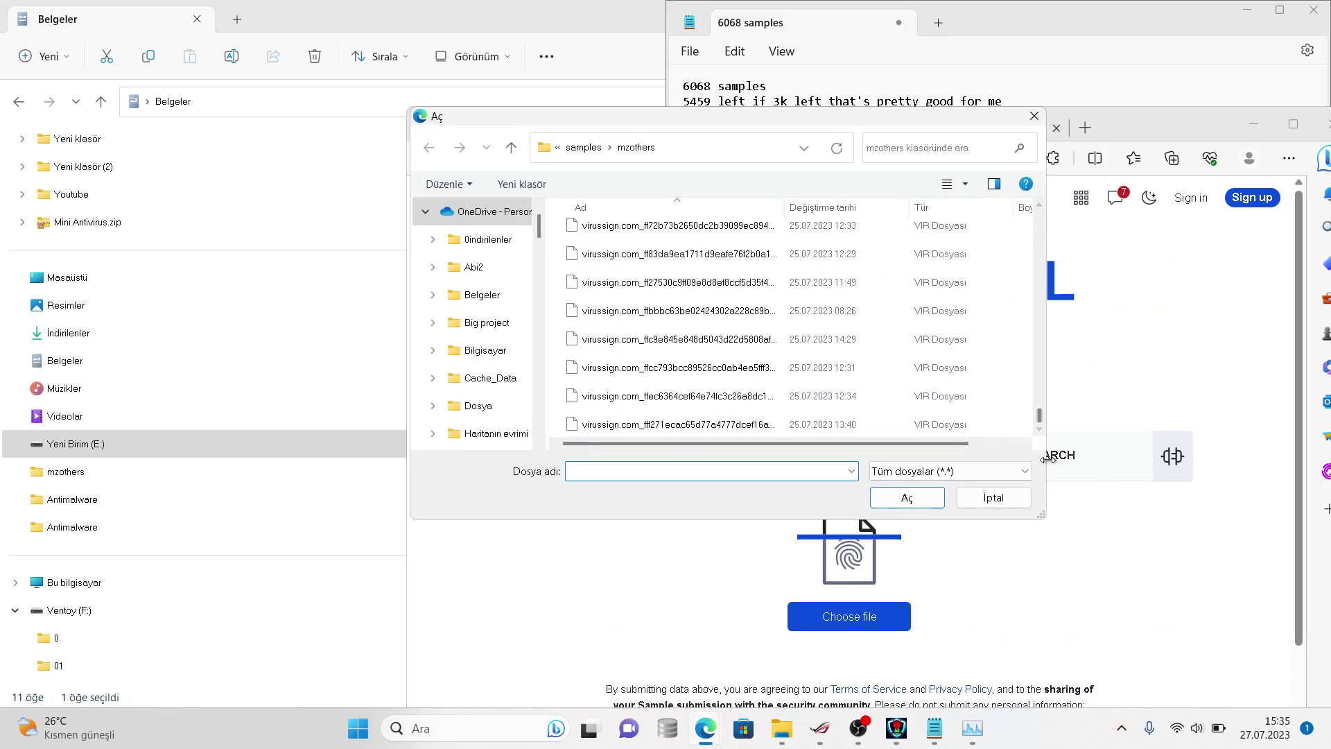
left_click(868, 394)
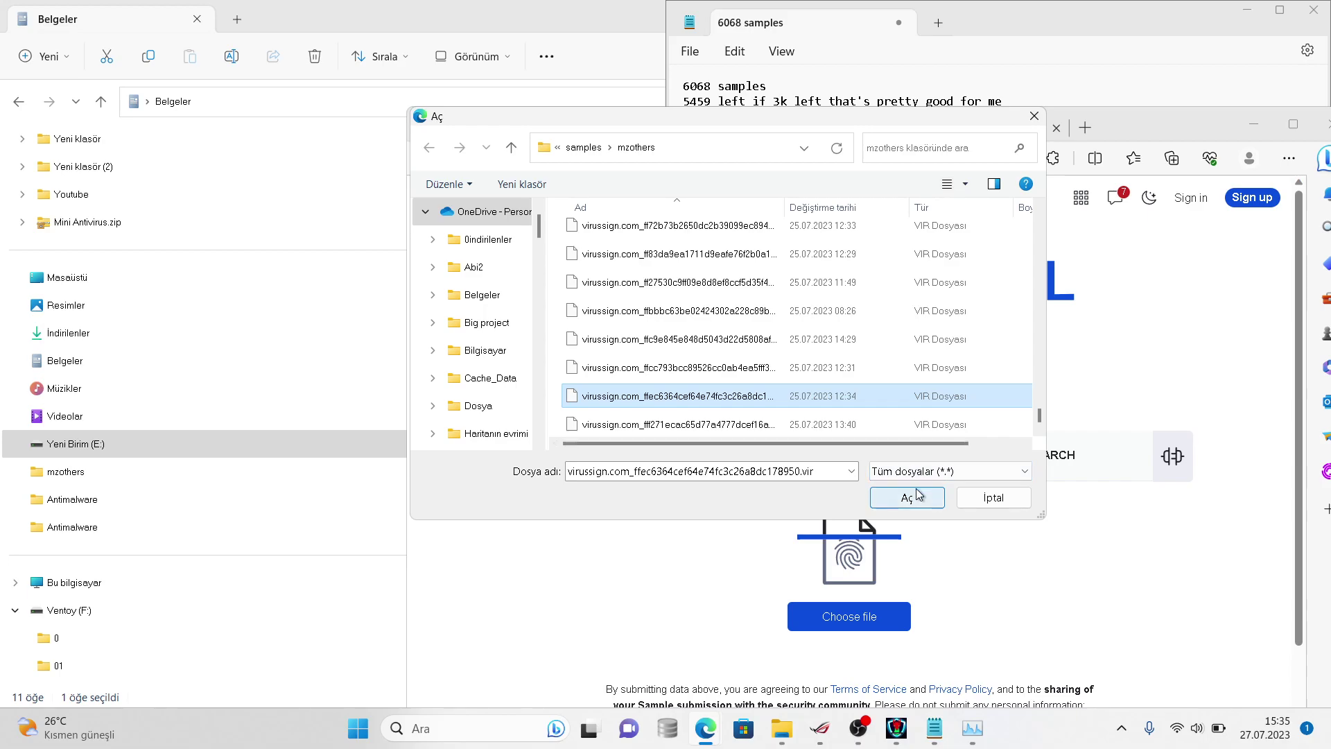
key("super+s")
left_click(1099, 491)
left_click(906, 497)
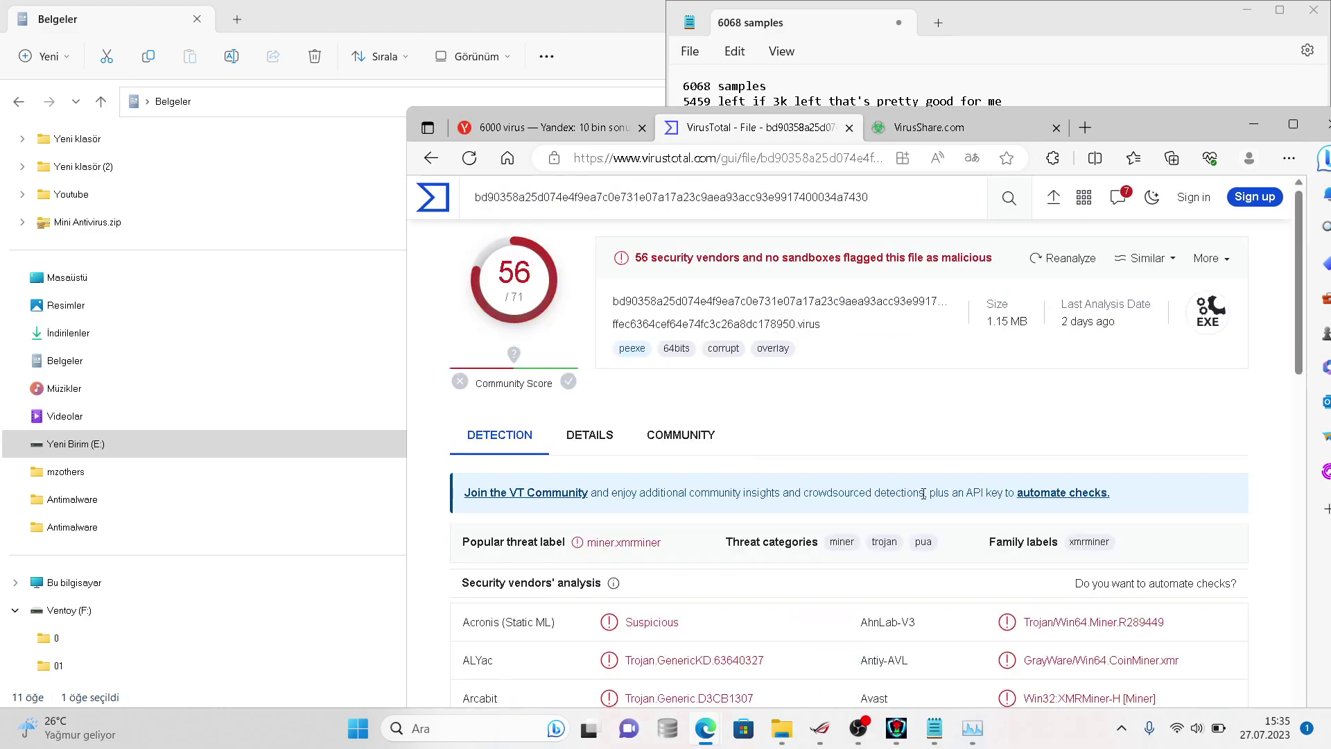
- Search the ffec6364 sample's hash on VirusShare, which returns no results
double_click(775, 303)
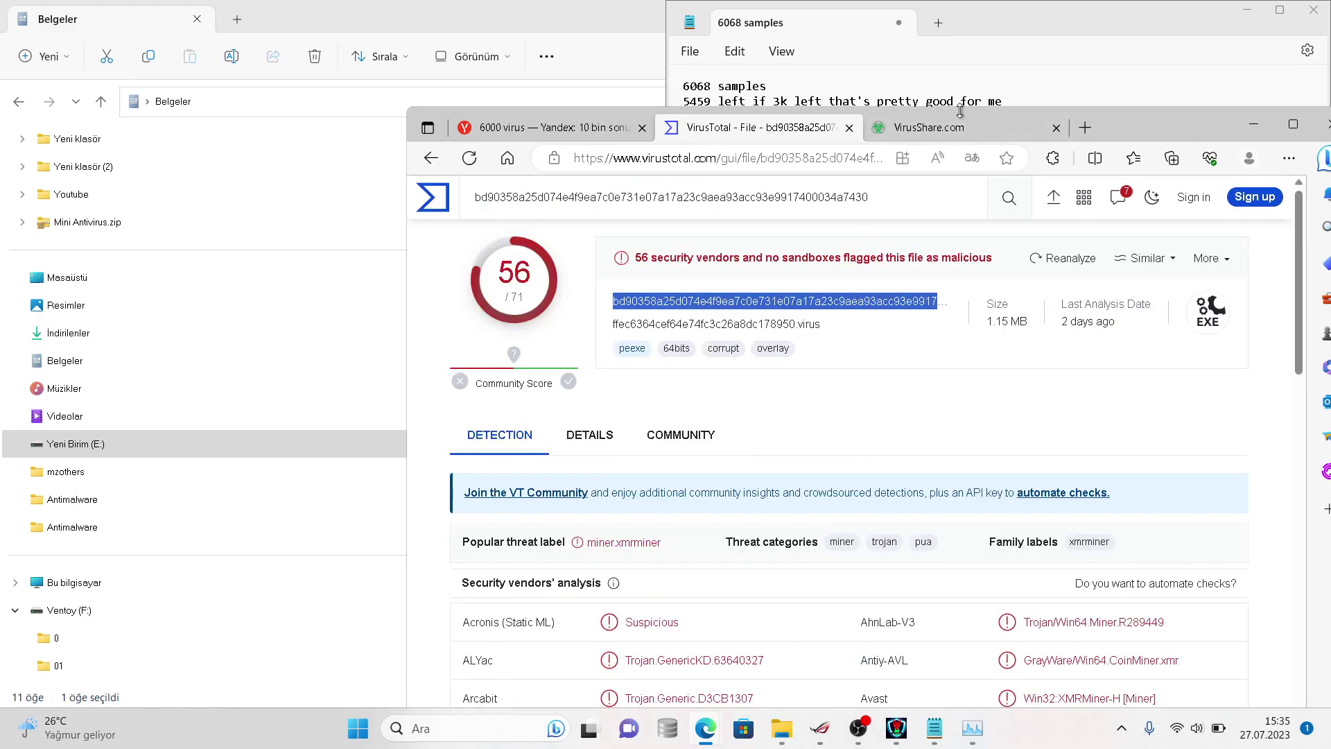
left_click(942, 126)
double_click(848, 294)
key("BackSpace")
key("ctrl+v")
key("Return")
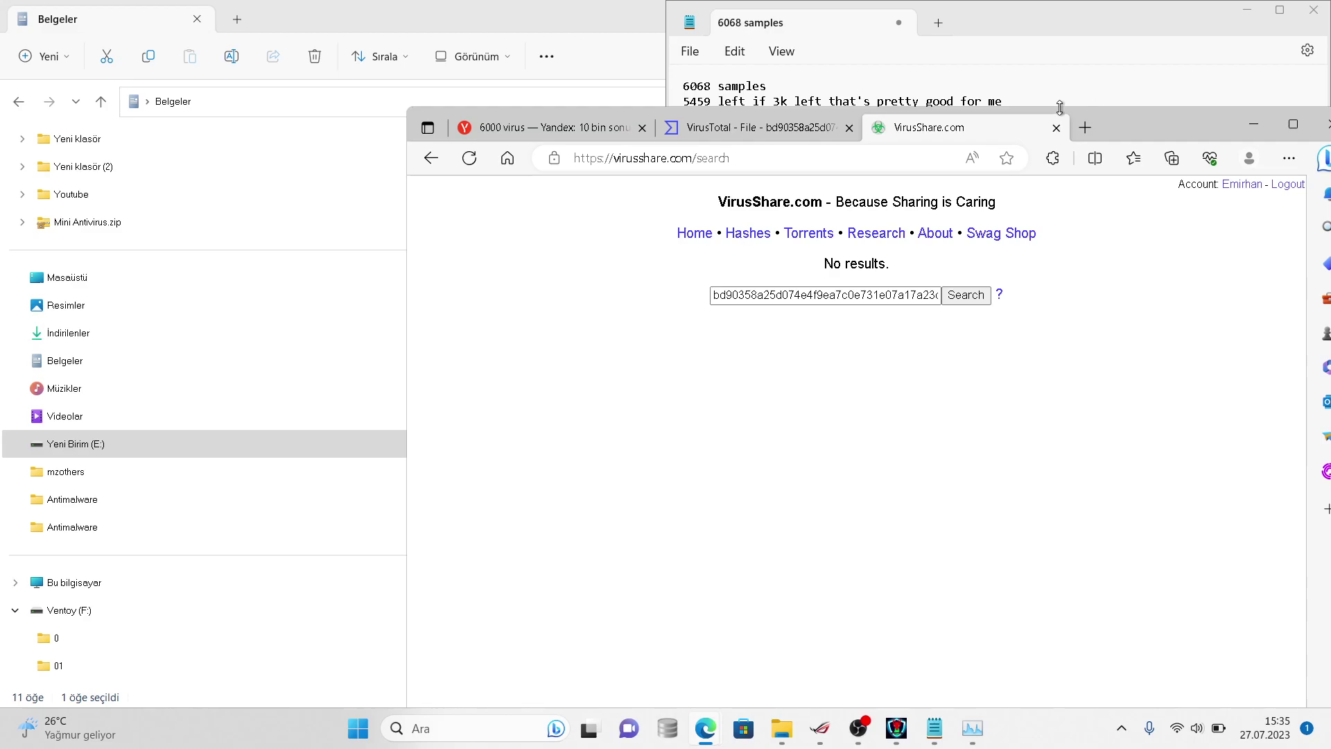
left_click_drag(1065, 89, 1066, 84)
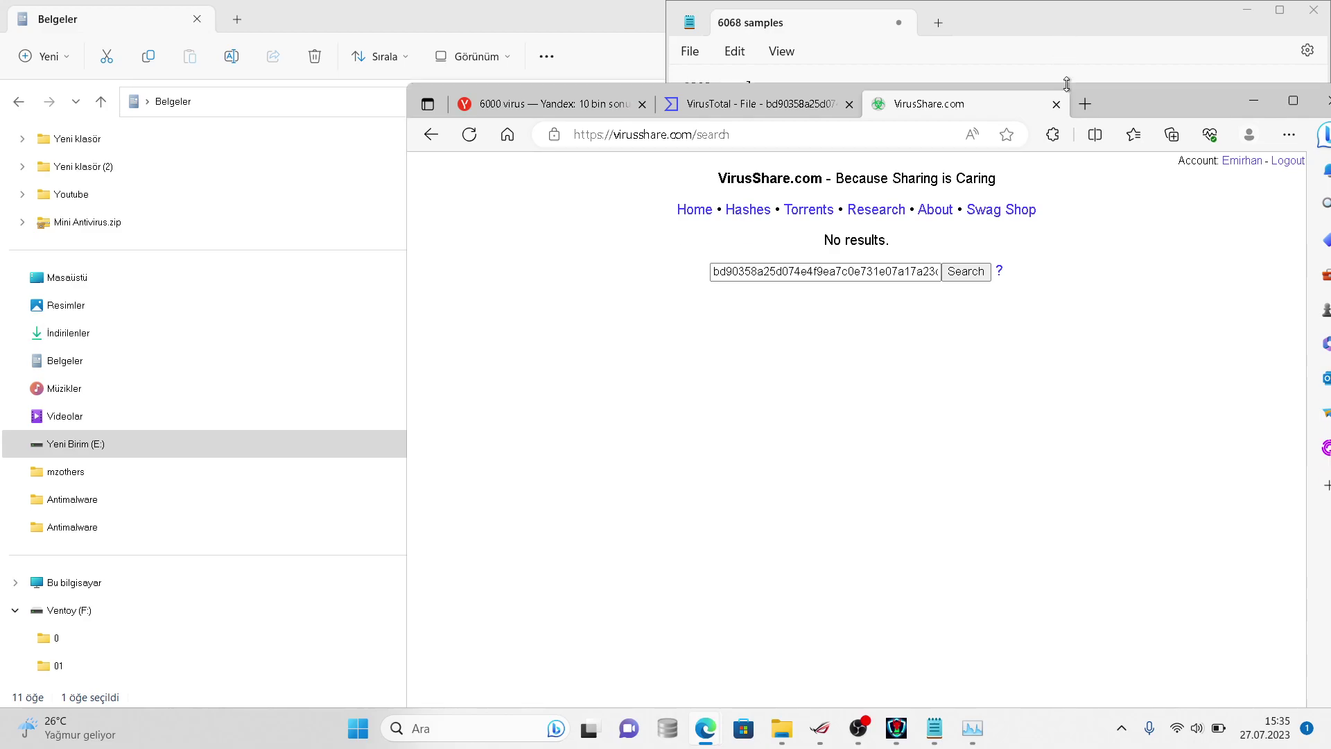
- Finish the Notepad note 'wow still no results because they are new samples' and return to the browser
left_click(1068, 69)
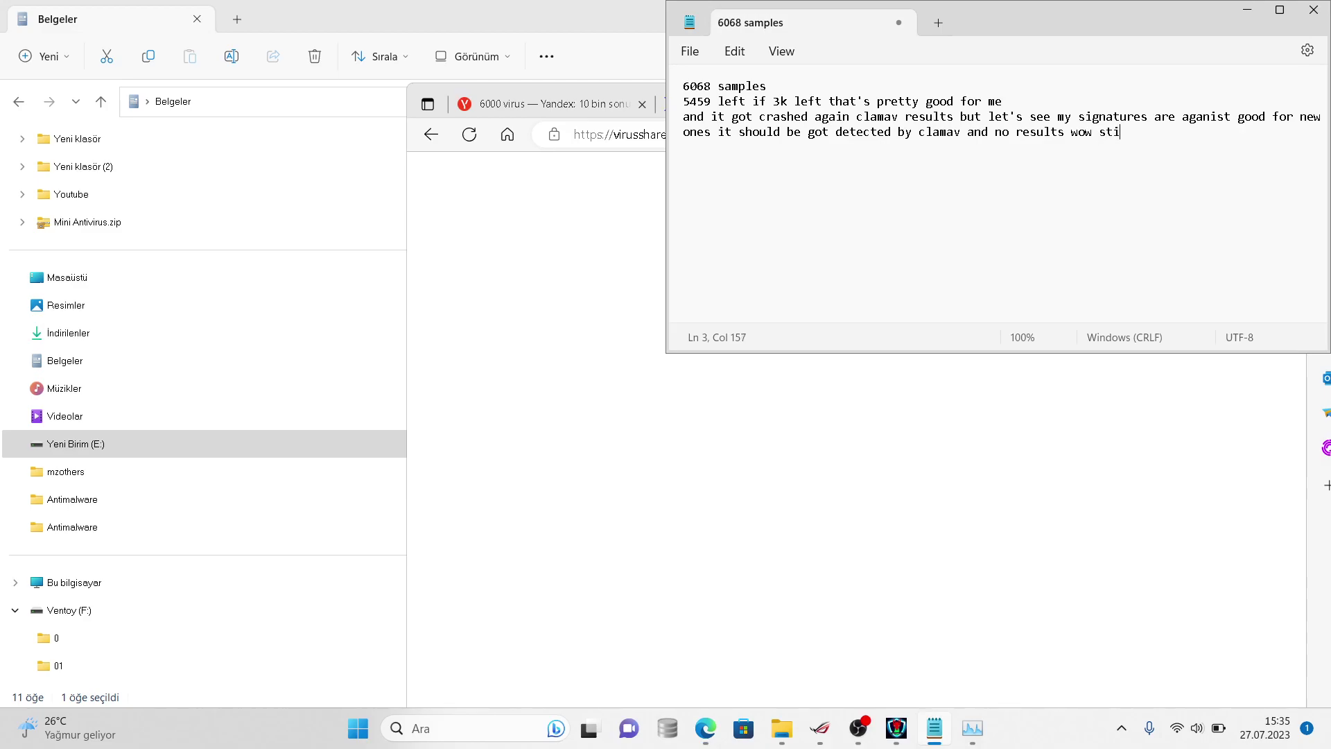
type("o results")
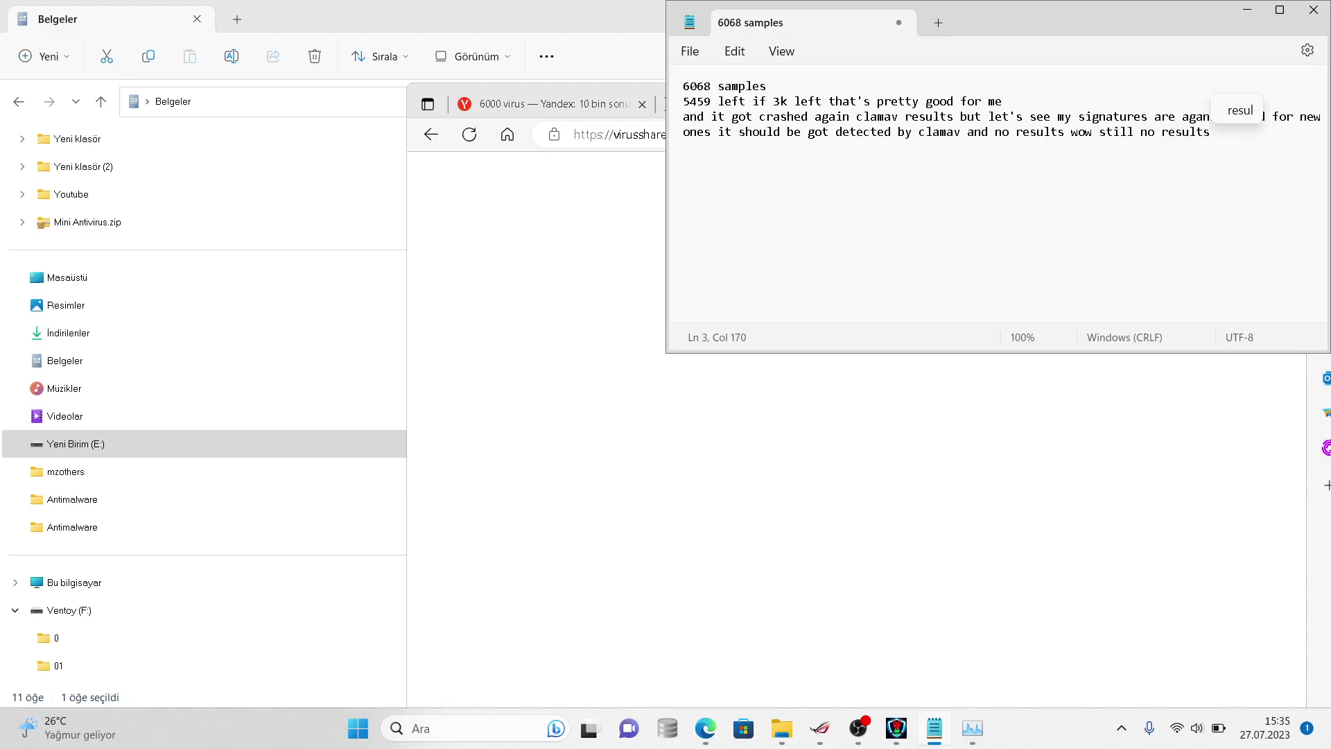
type(" because the")
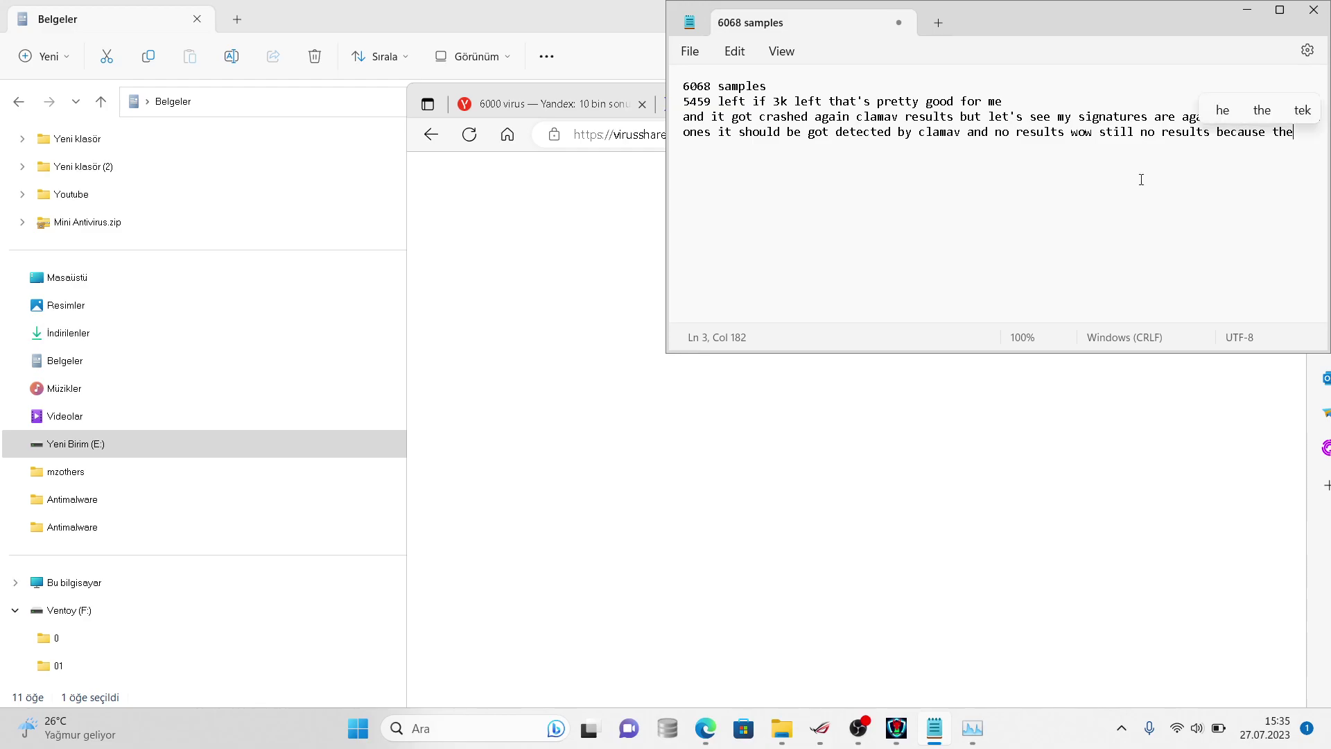
type("y are new samples")
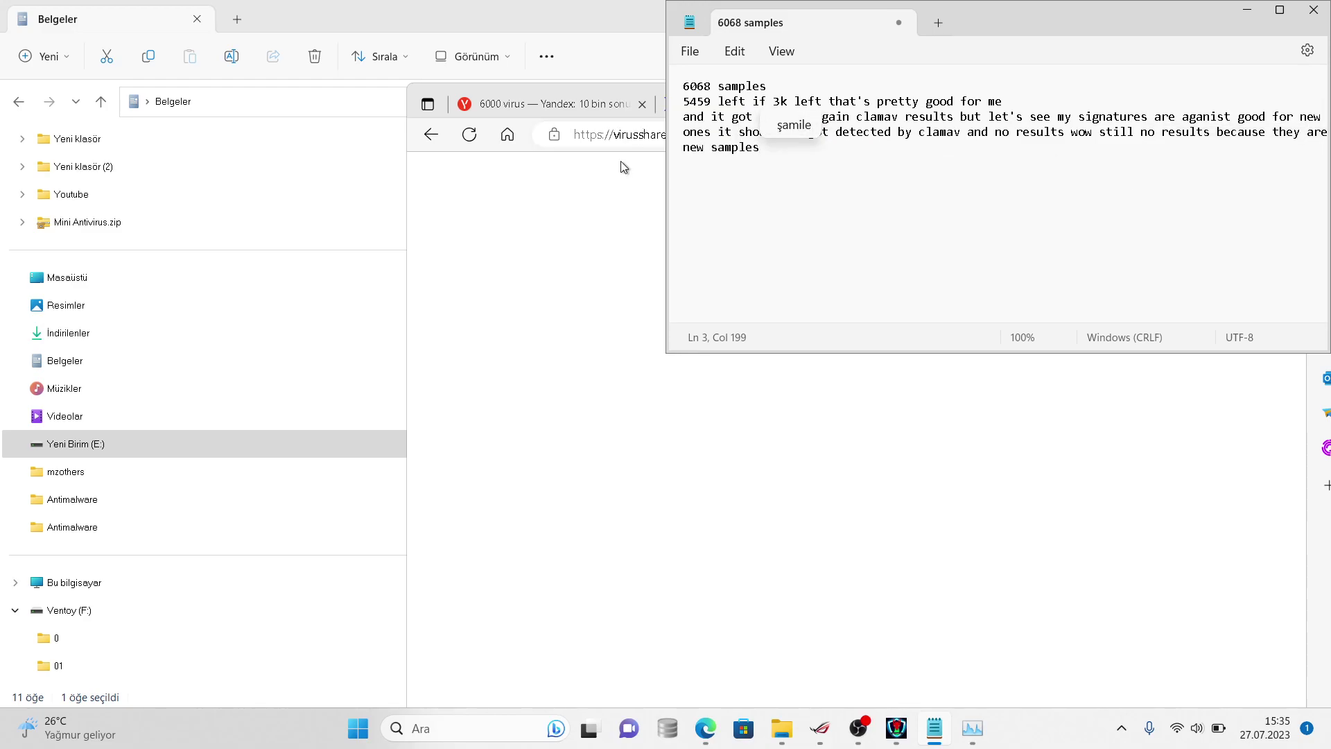
left_click(626, 161)
right_click(752, 94)
triple_click(667, 78)
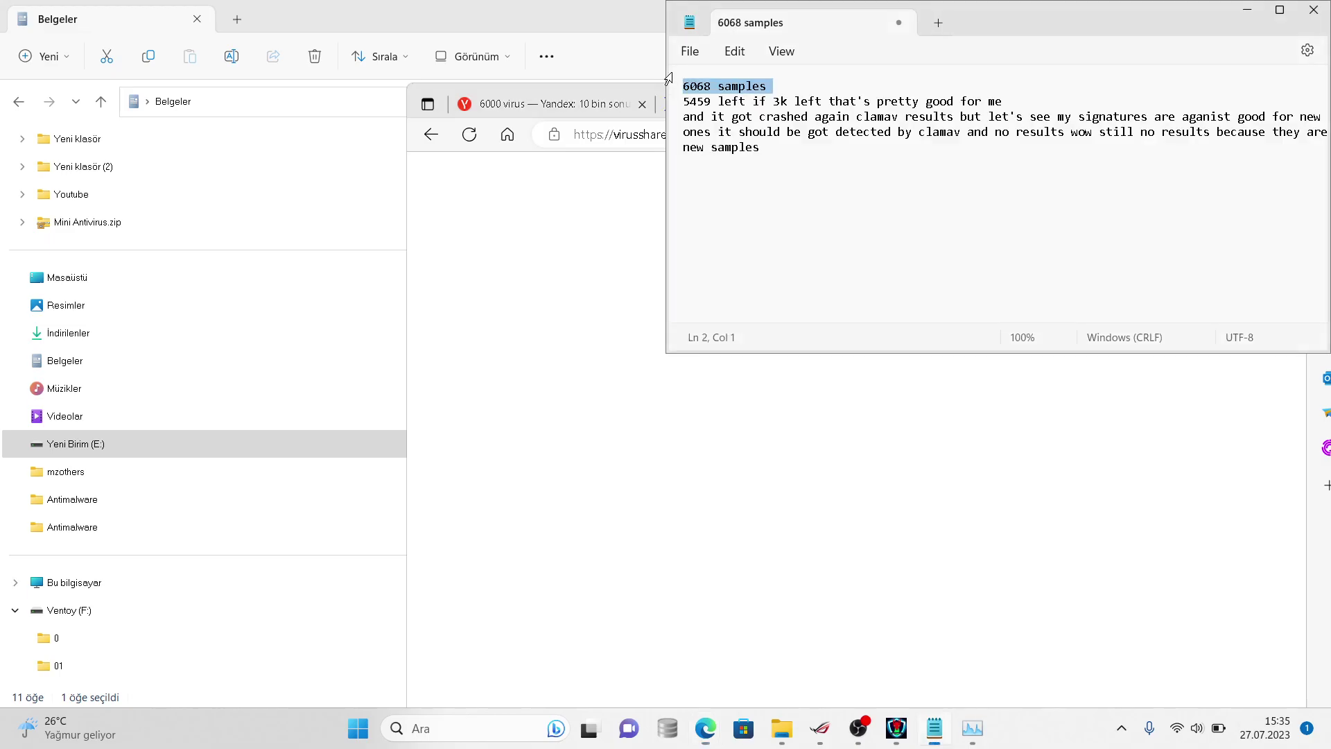
left_click(647, 122)
- Find 'clamav' in the sample's VirusTotal report, then navigate back to the file report
left_click(696, 115)
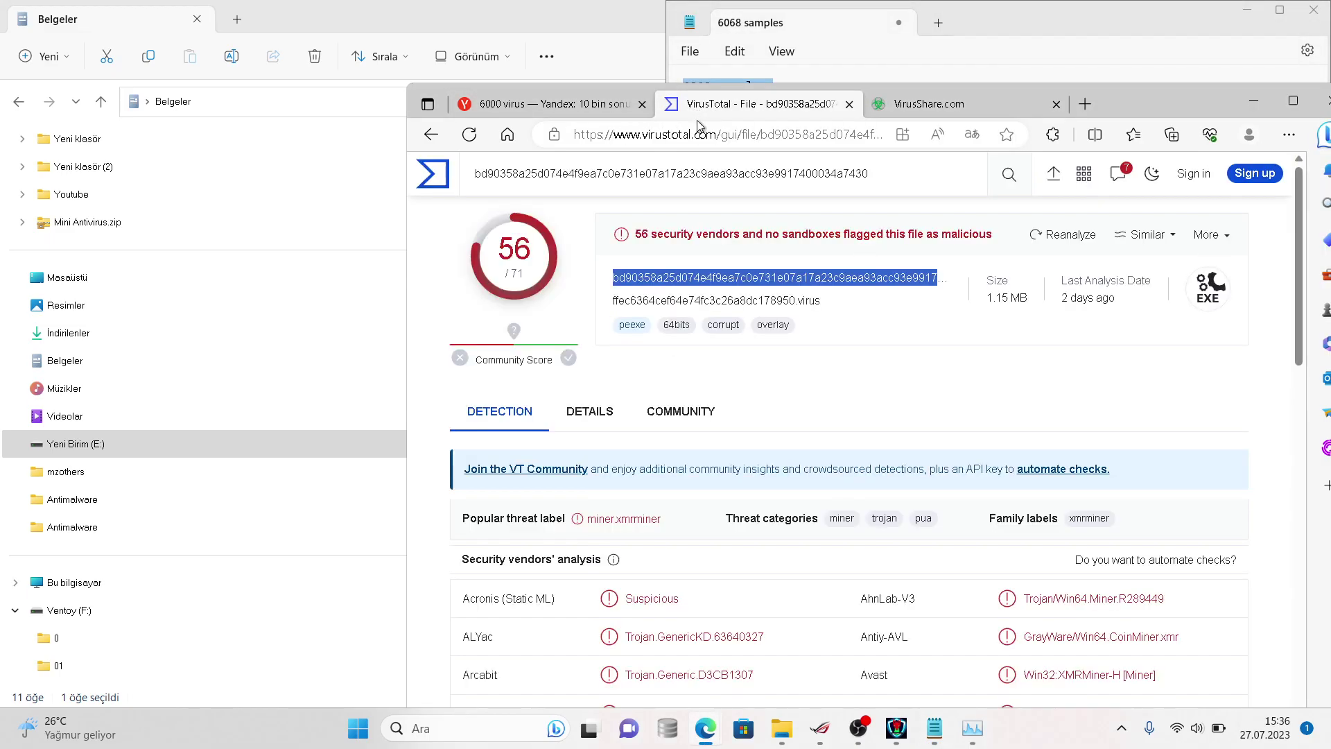
scroll(1059, 208, "down", 3)
left_click(1288, 134)
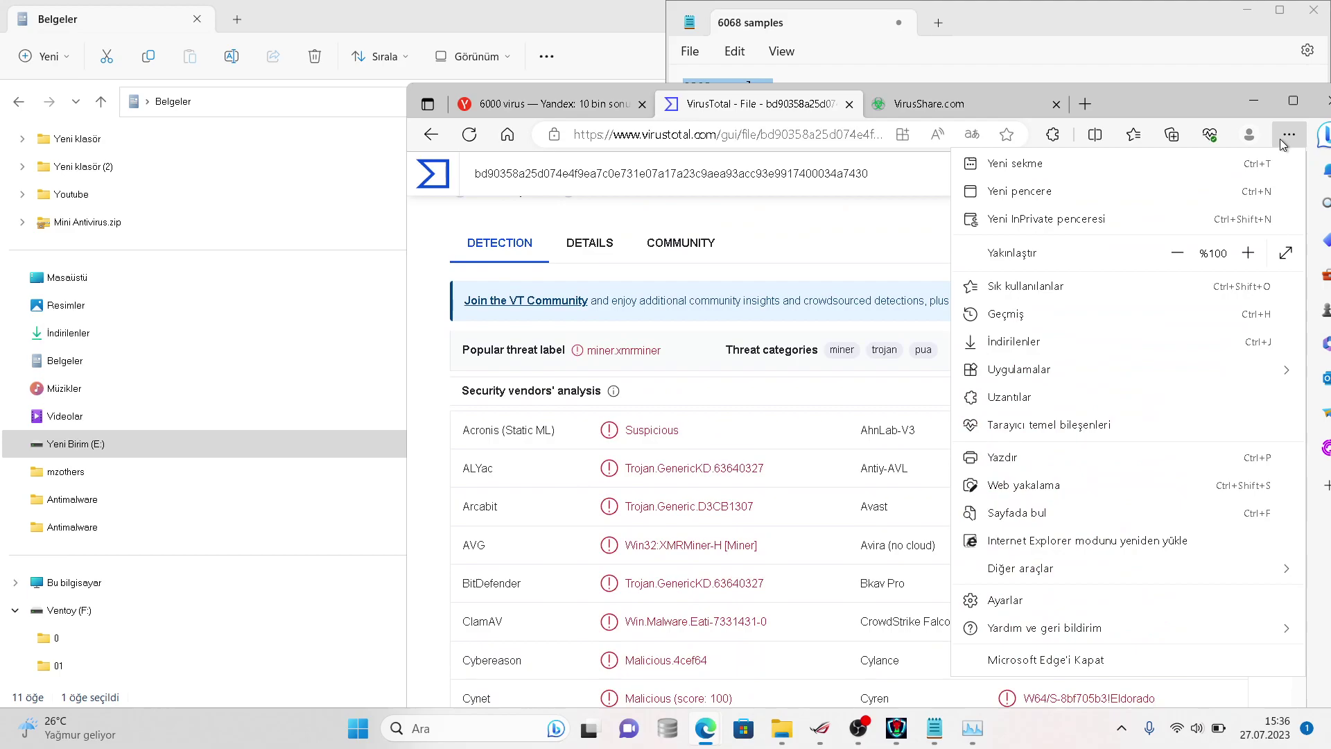
left_click(1025, 513)
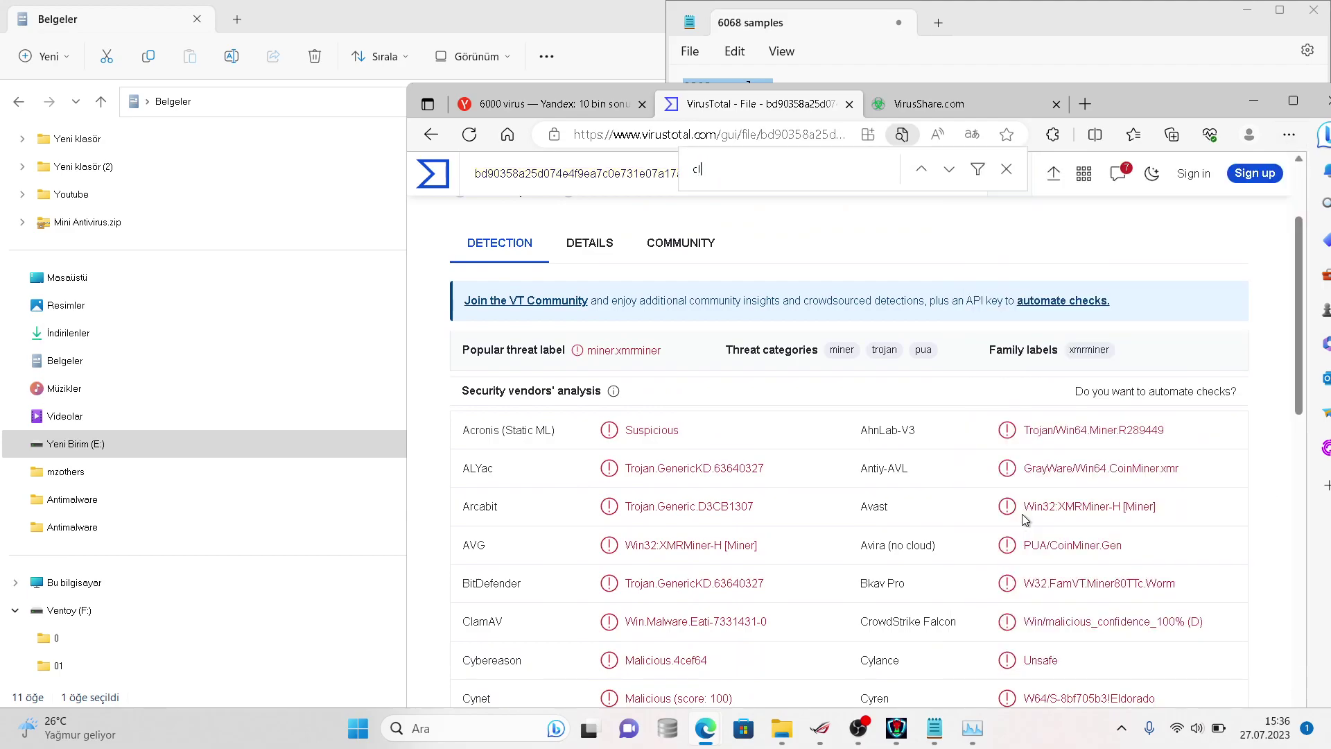
type("clamav")
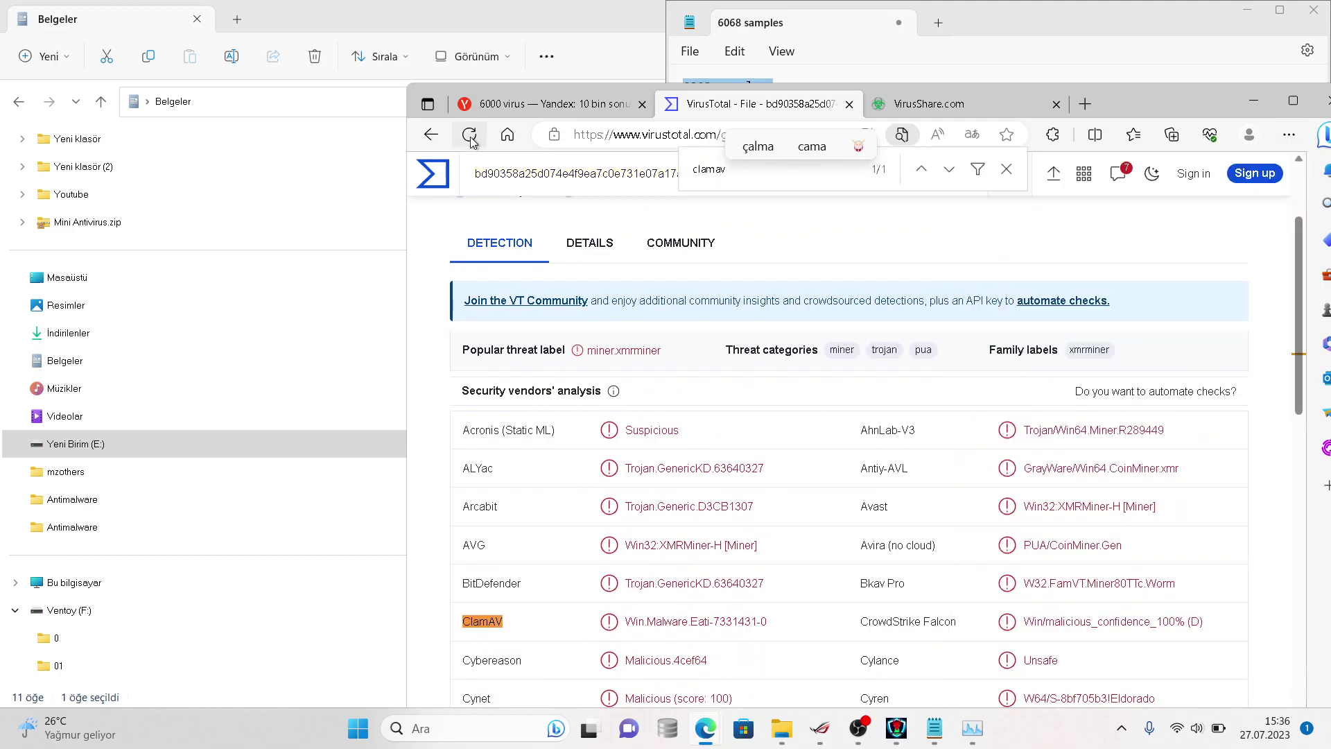
left_click(431, 135)
left_click(431, 137)
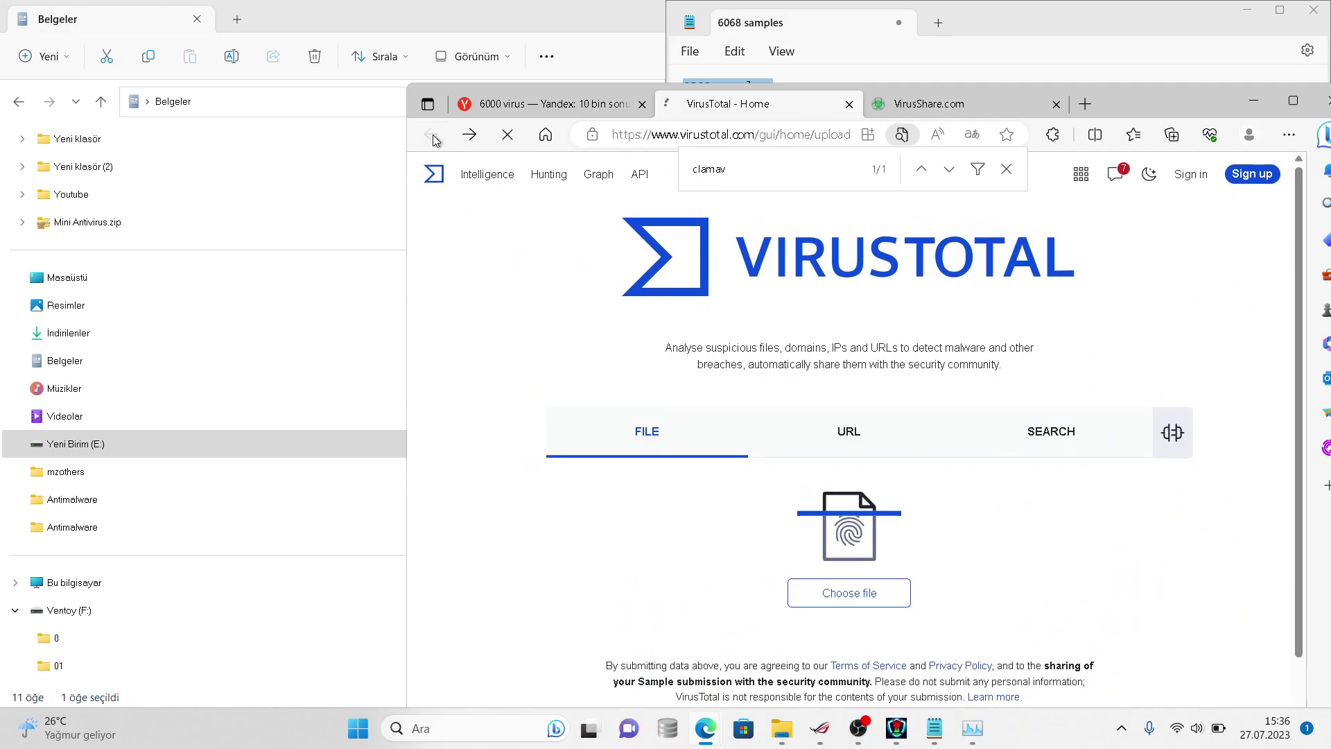
left_click(465, 135)
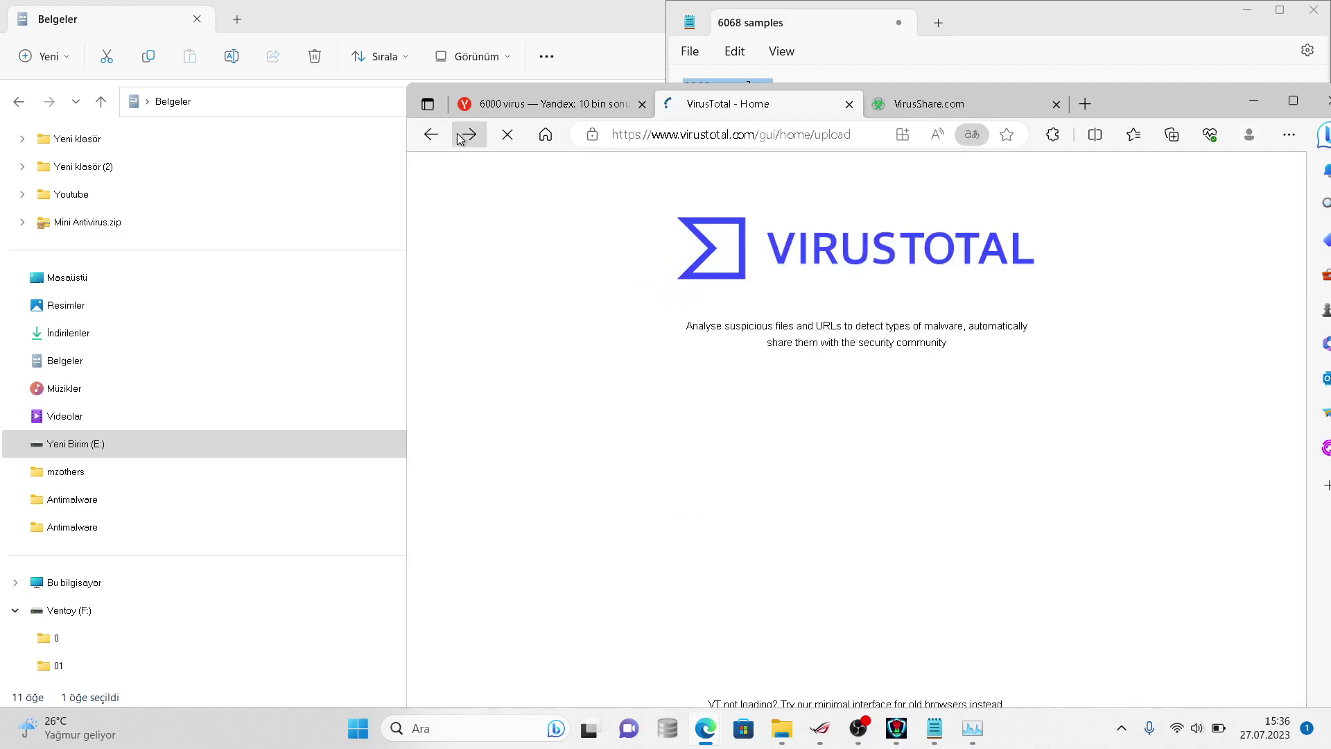
left_click(466, 135)
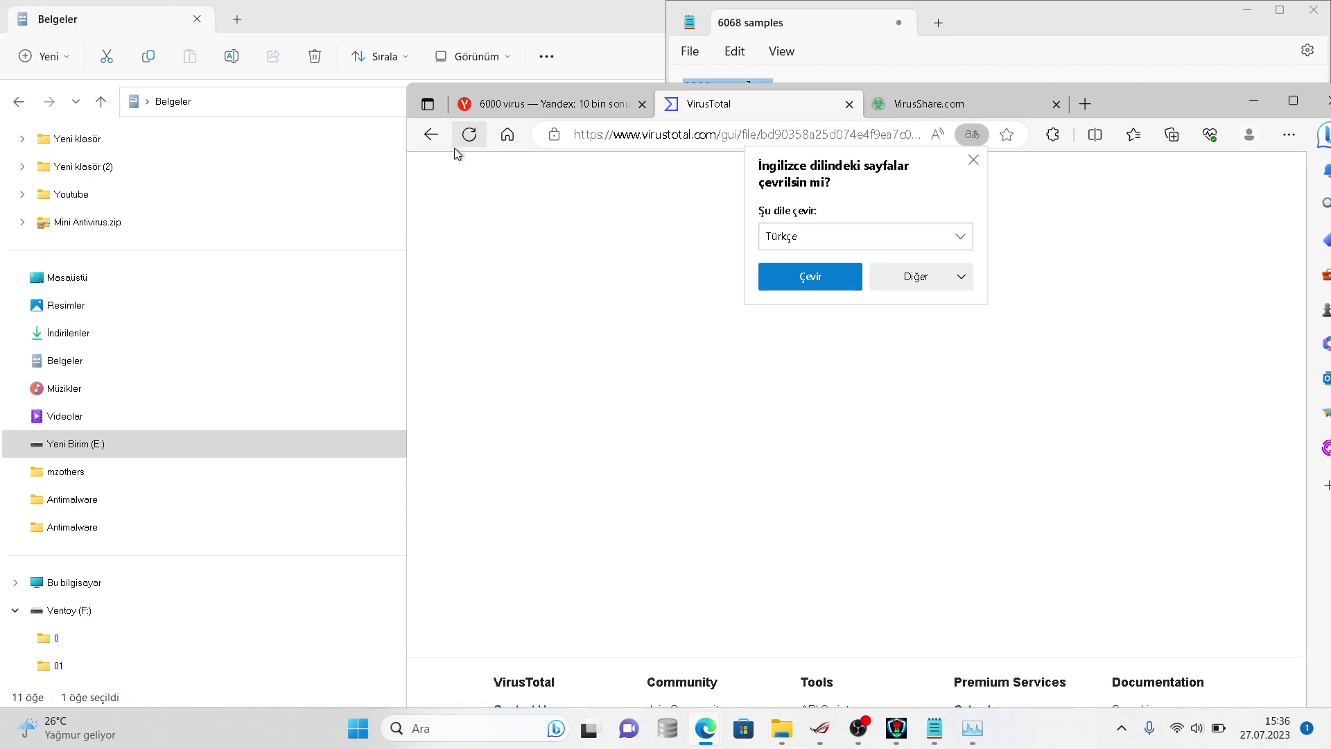
left_click(431, 134)
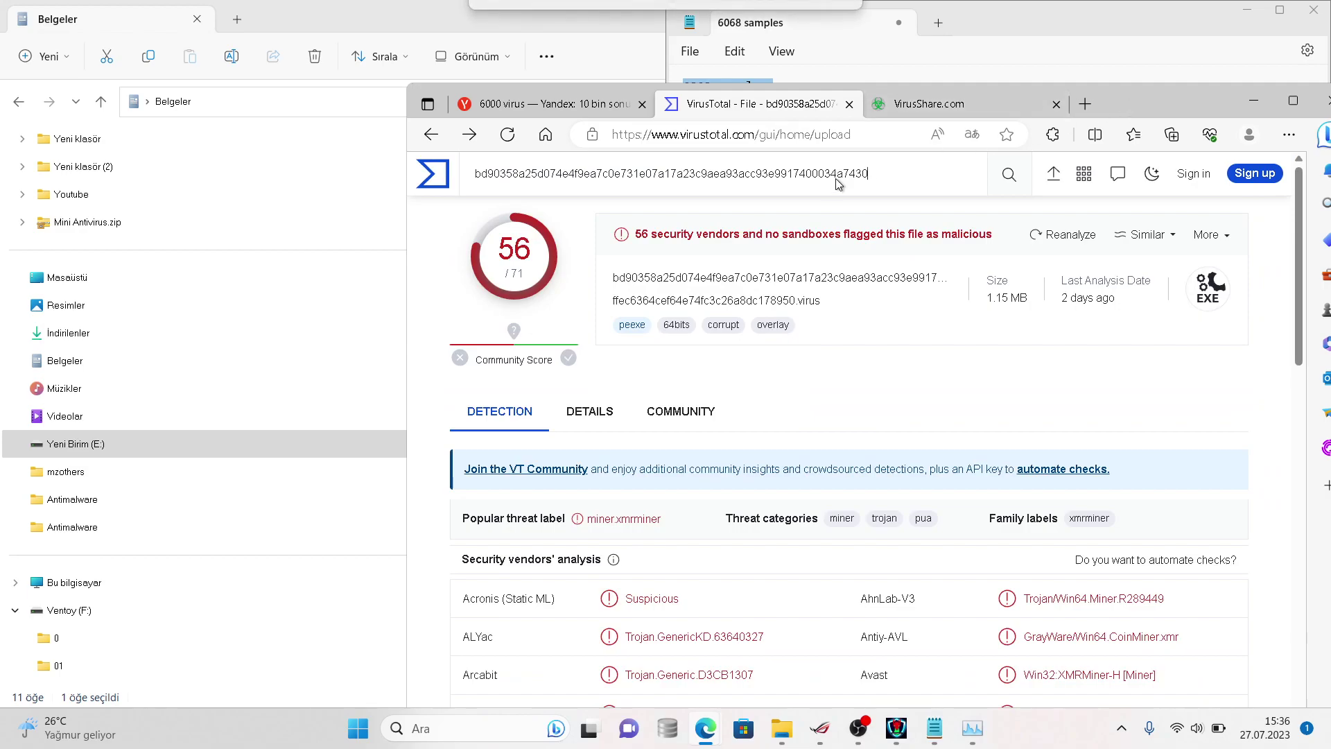
- Snap the browser window into the top-right quarter of the screen
left_click_drag(1183, 102, 1256, 93)
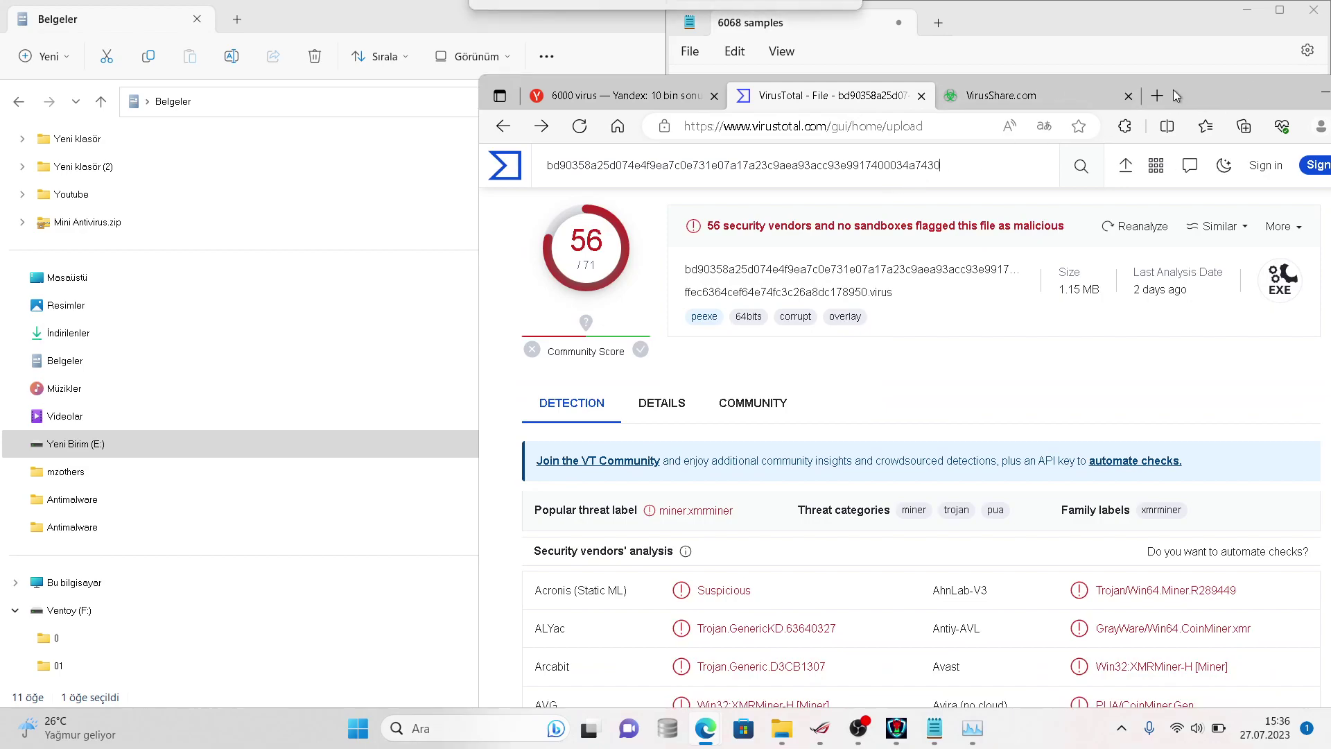
key("super+Right")
key("super+Up")
key("Escape")
key("alt+Tab")
- Open the virussign folder's properties showing 5,459 files and 5.26 GB
right_click(653, 223)
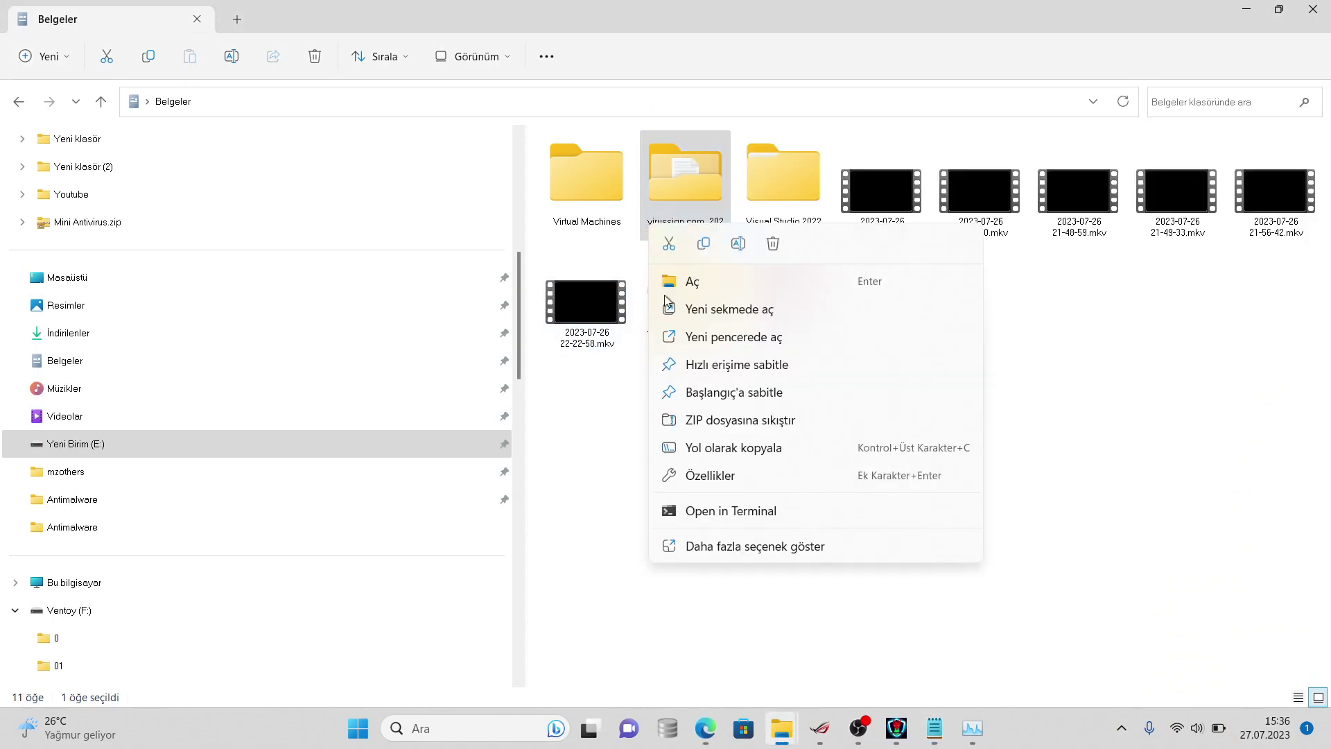
left_click(709, 547)
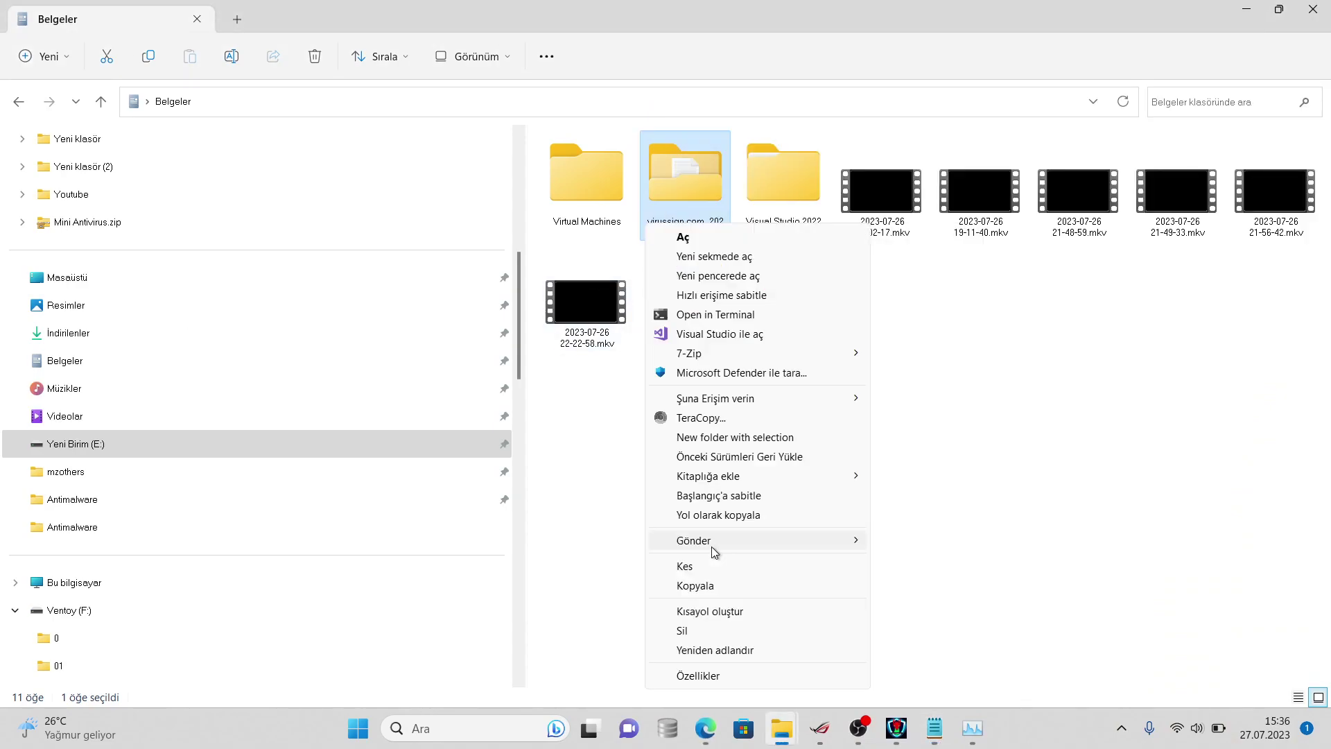
left_click(714, 672)
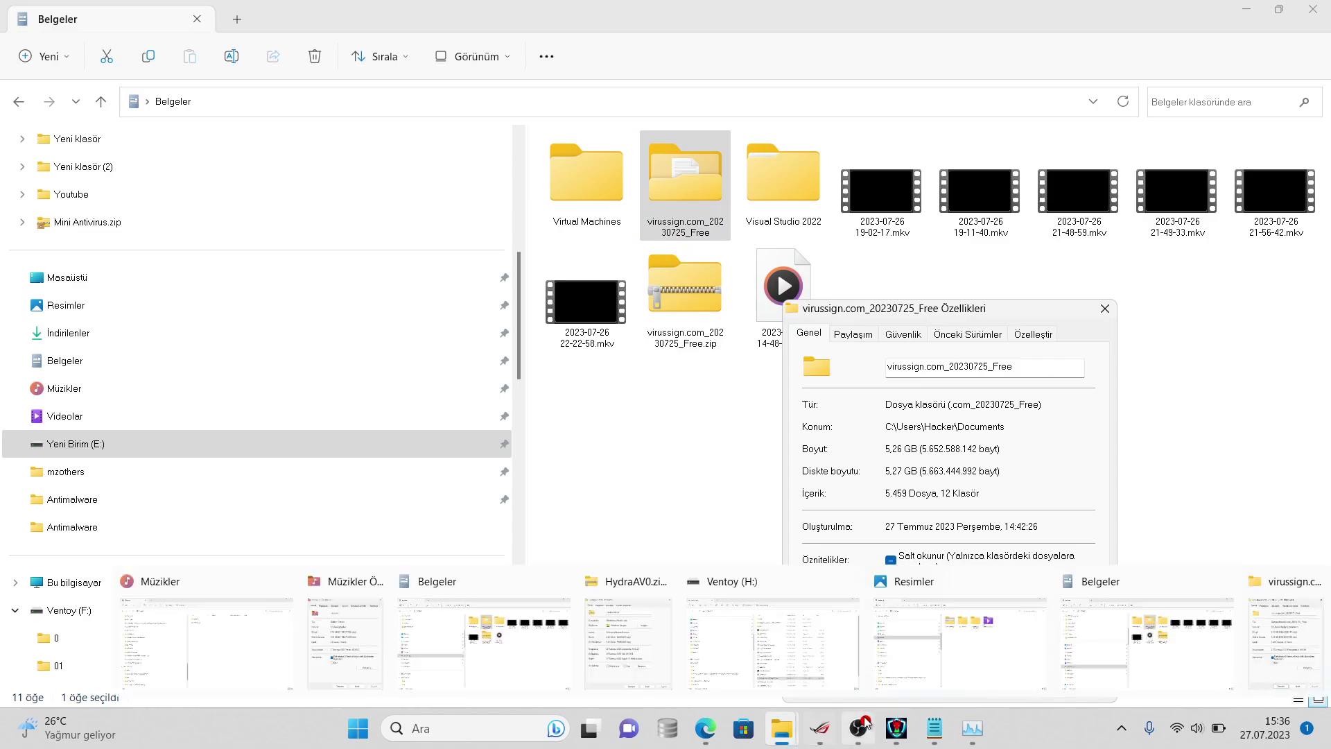
- Bring the Notepad sample-count notes to the front
right_click(933, 727)
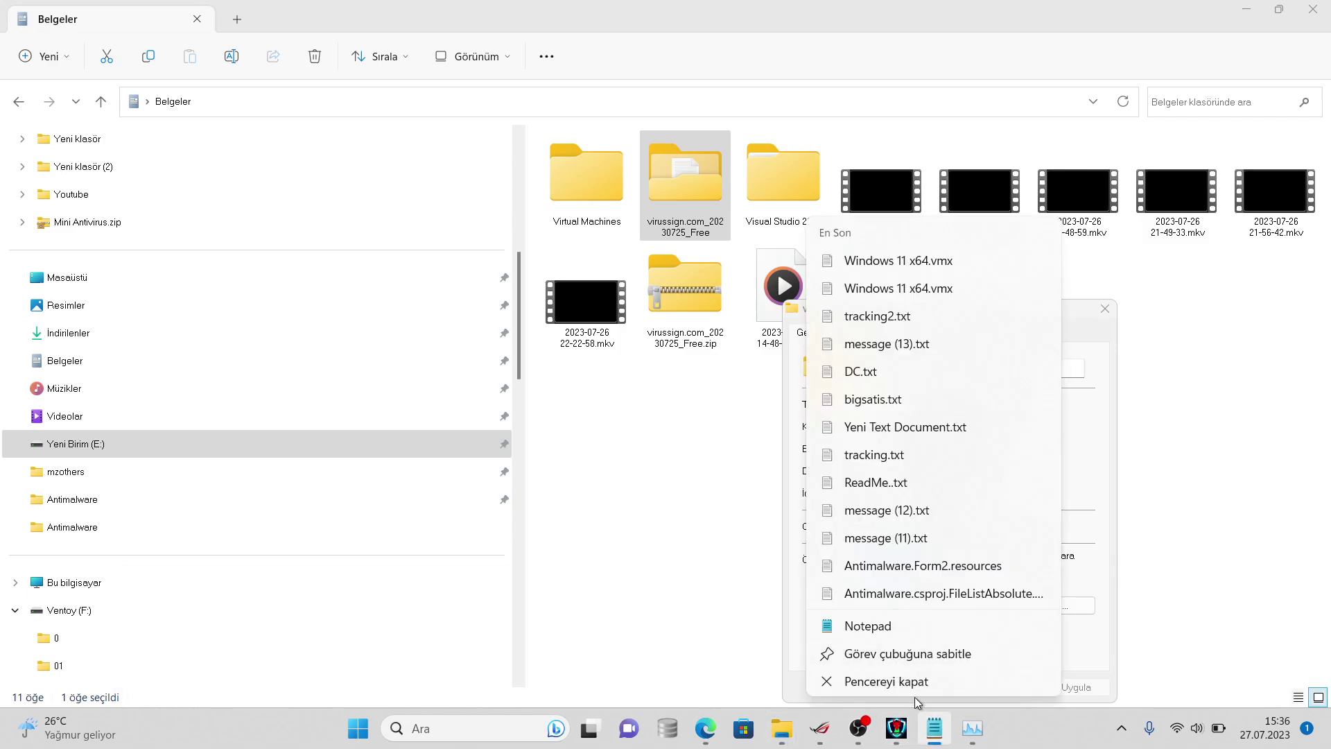
right_click(930, 734)
right_click(929, 735)
left_click(933, 728)
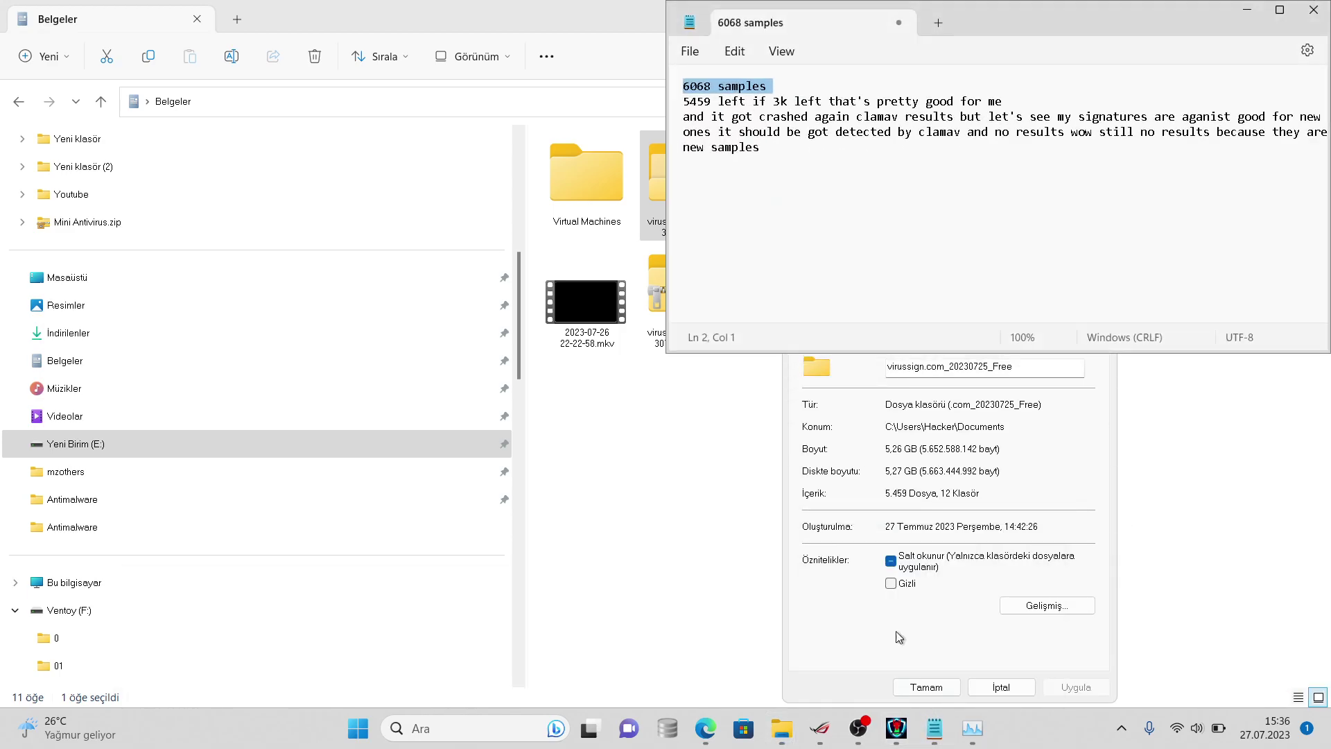
- Append the line 'still 5459 left' to the Notepad log, briefly checking HydraAV
left_click(712, 102)
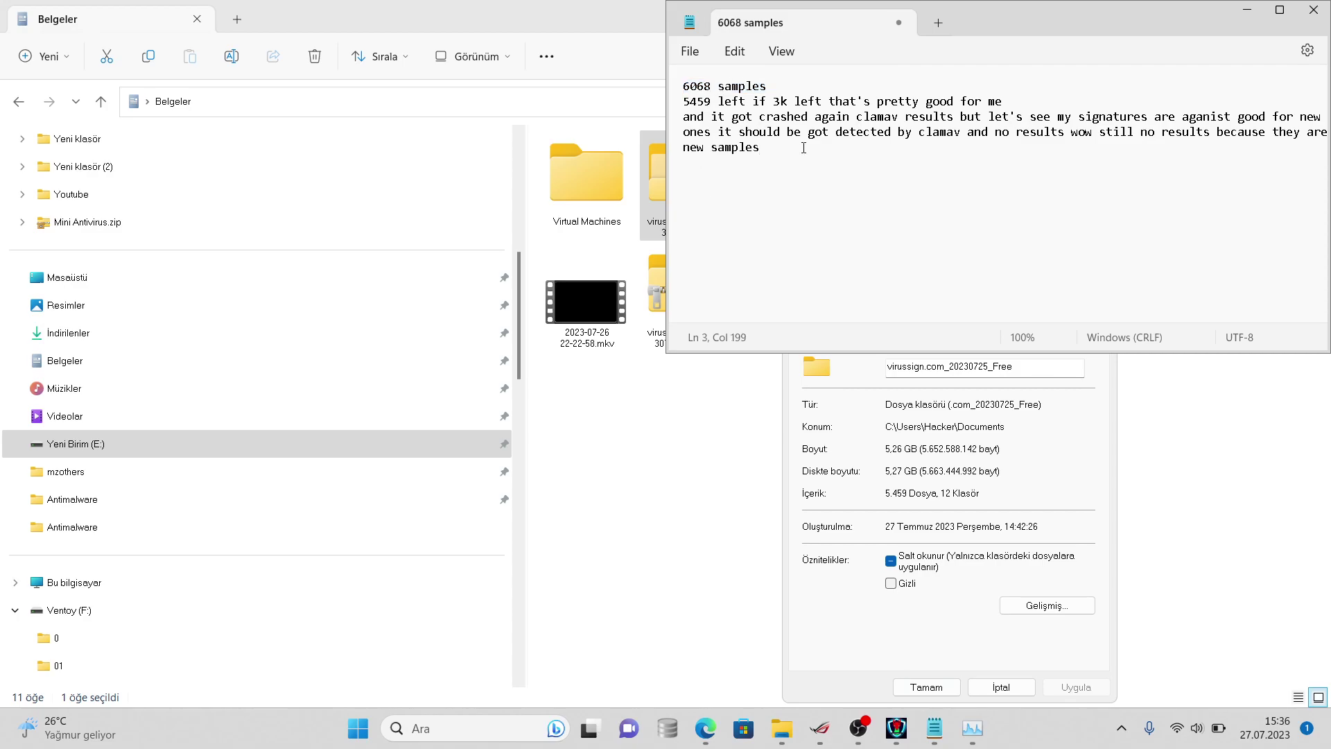
key("Return")
type("still 5459 left")
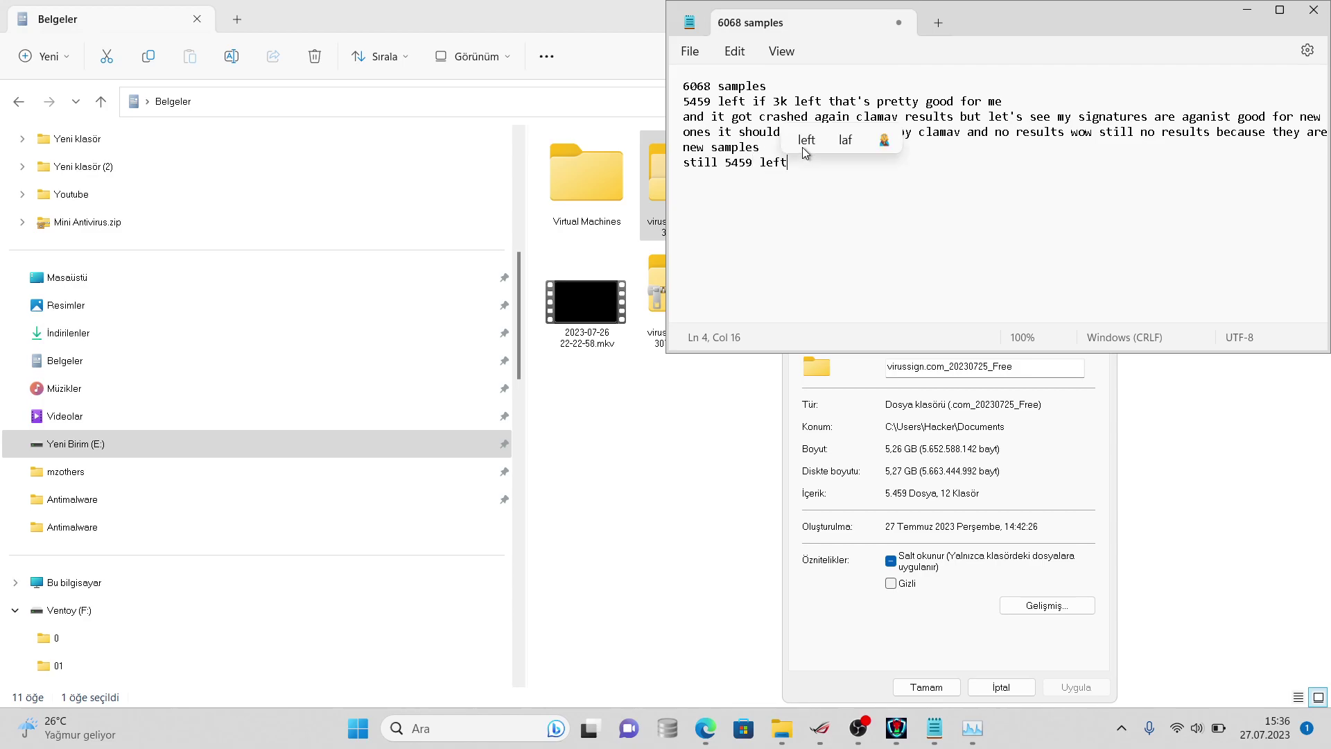
left_click(899, 725)
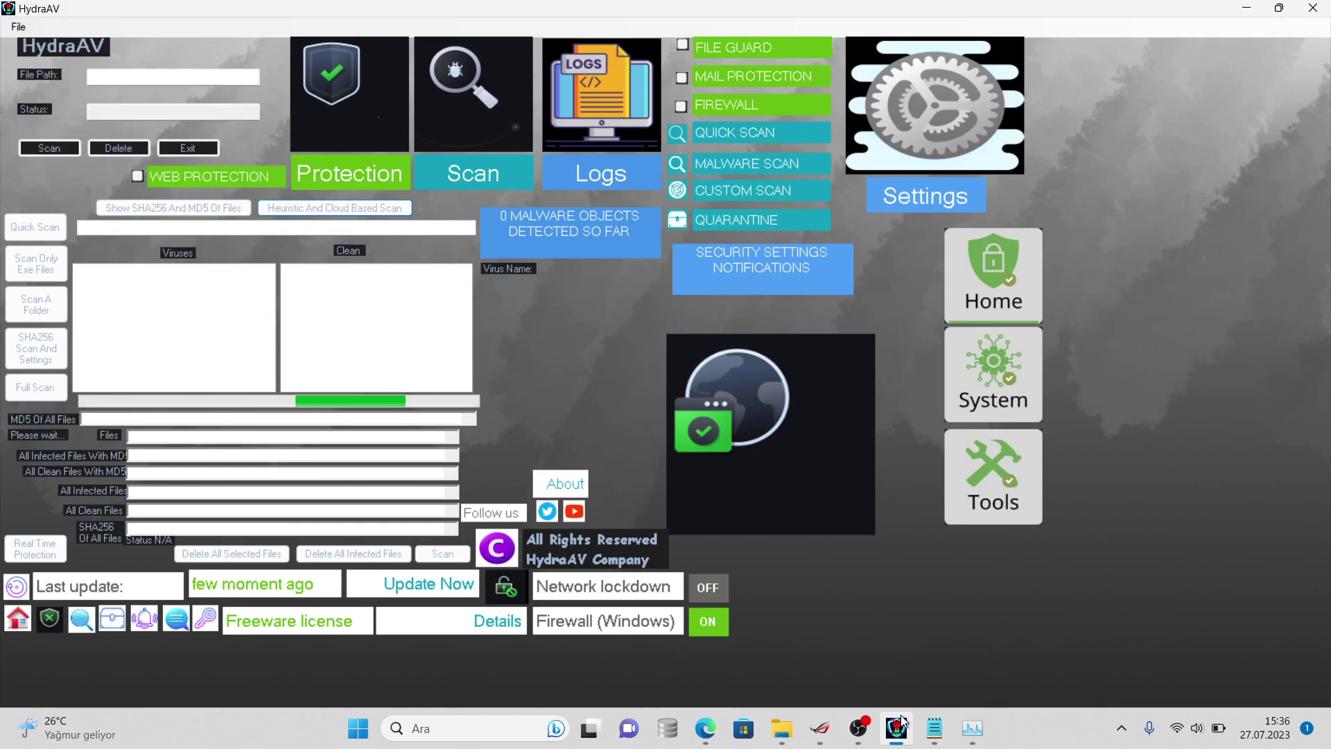
left_click(895, 724)
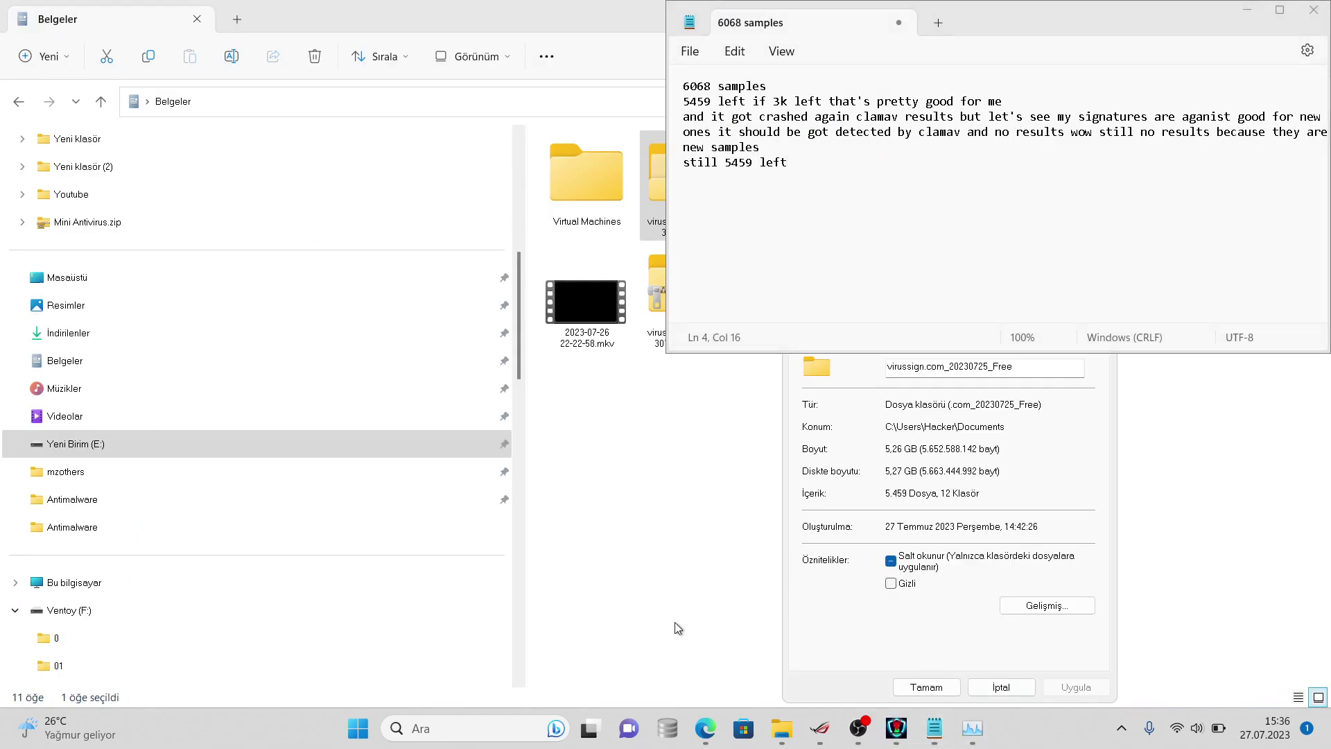
- Browse File Explorer from Downloads to the nested HydraAV0 folders inside Music
left_click(352, 338)
left_click(377, 316)
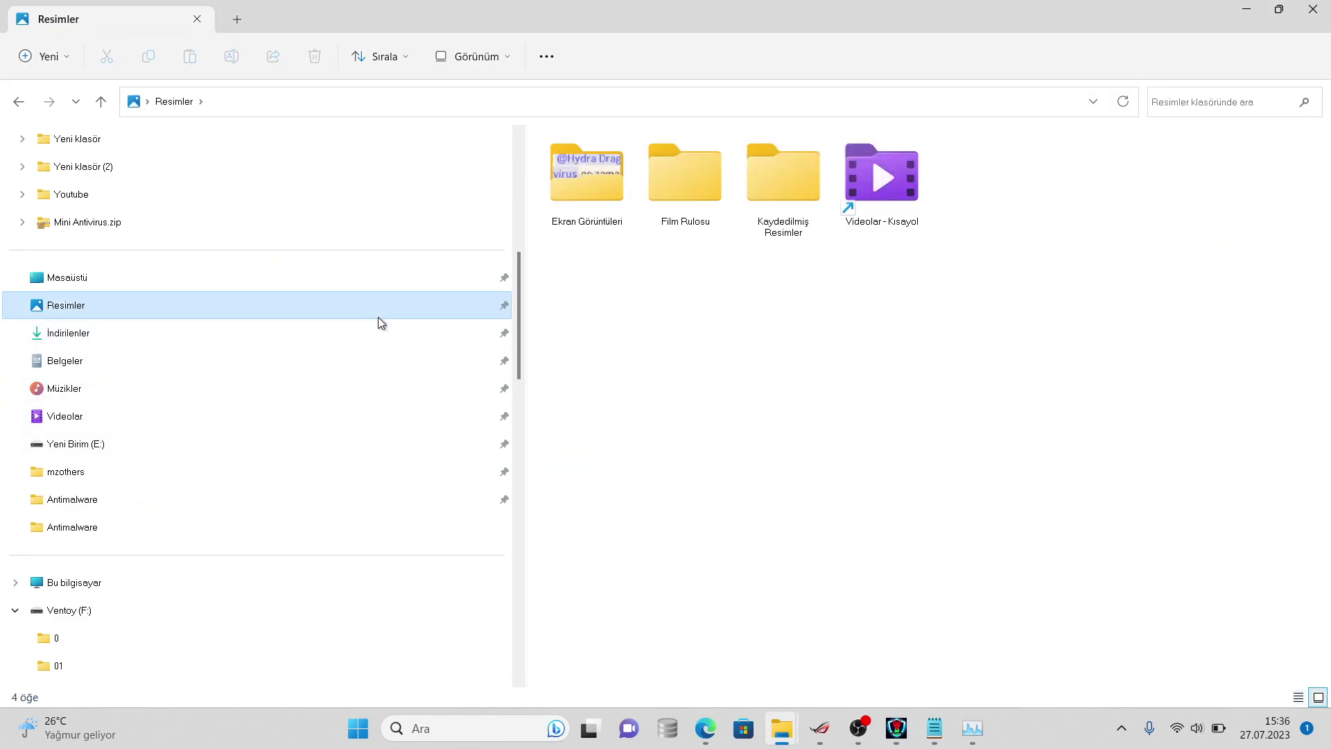
left_click(393, 339)
left_click(397, 350)
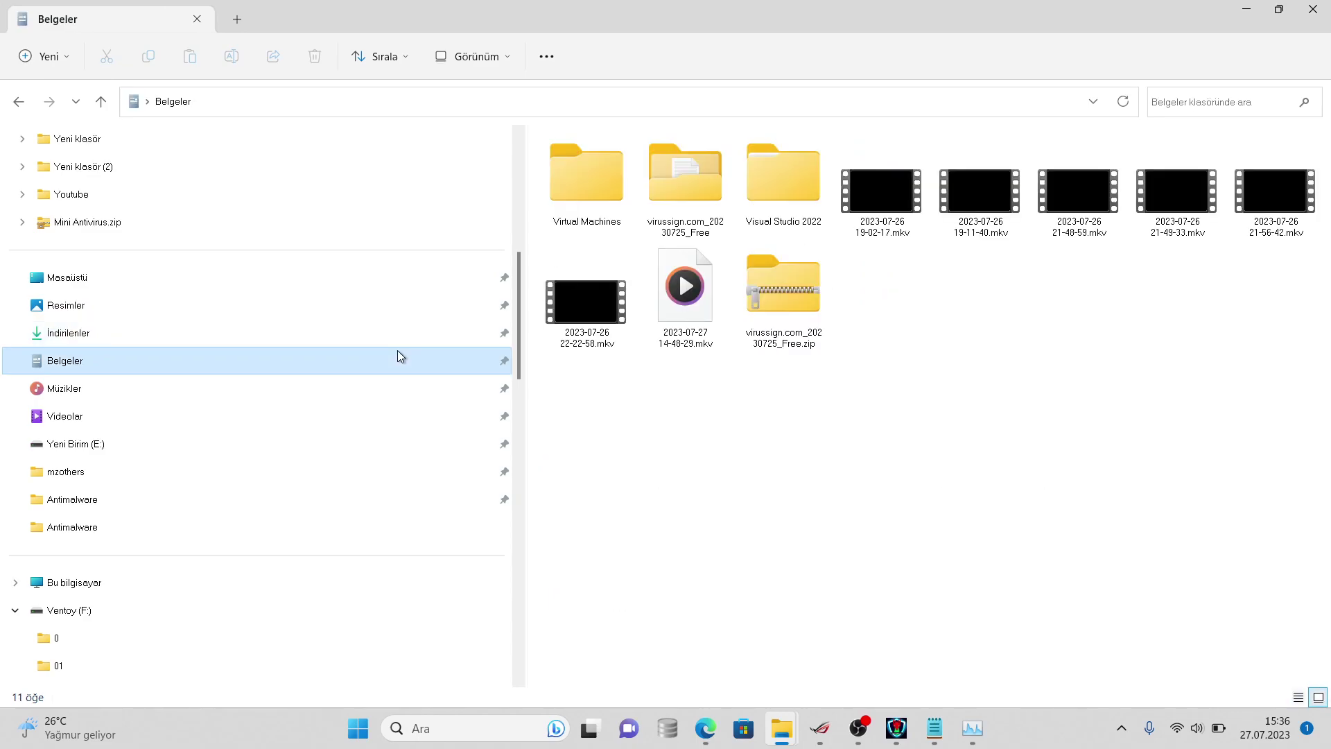
left_click(489, 310)
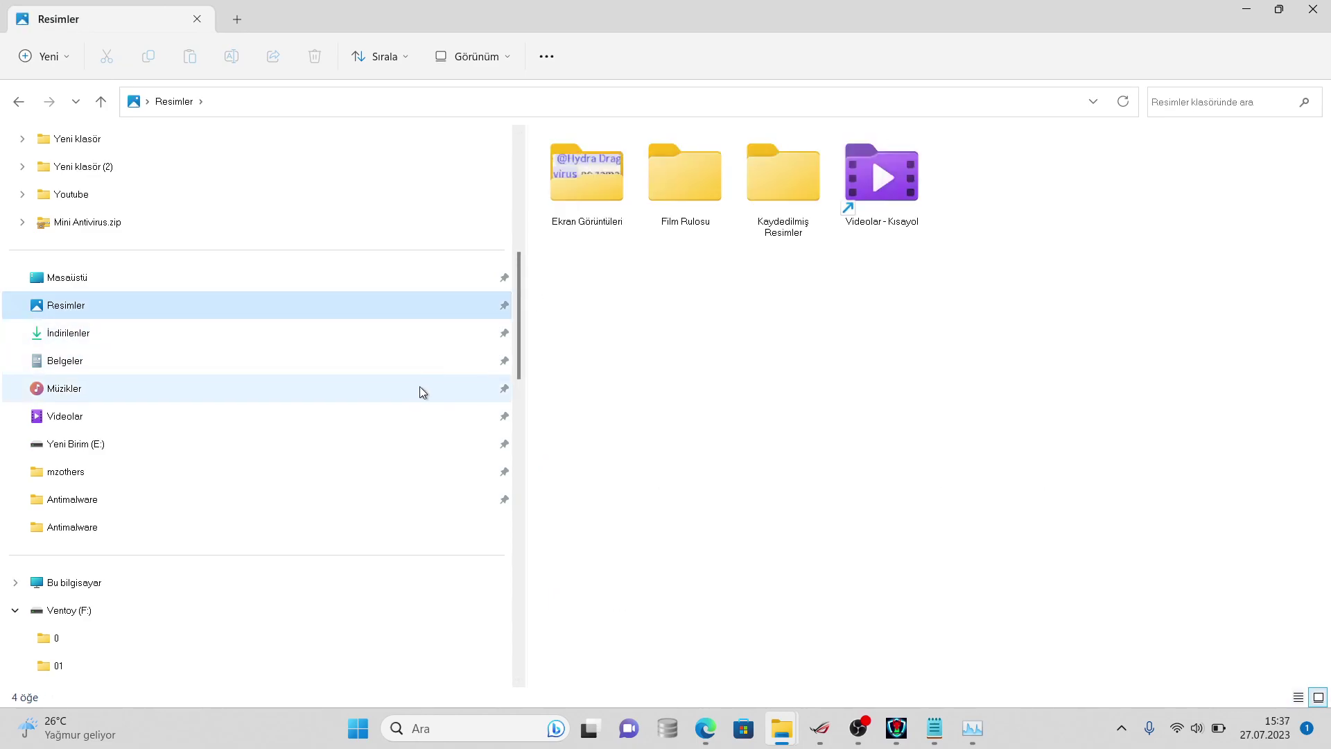
left_click(425, 390)
double_click(617, 160)
double_click(619, 162)
double_click(605, 191)
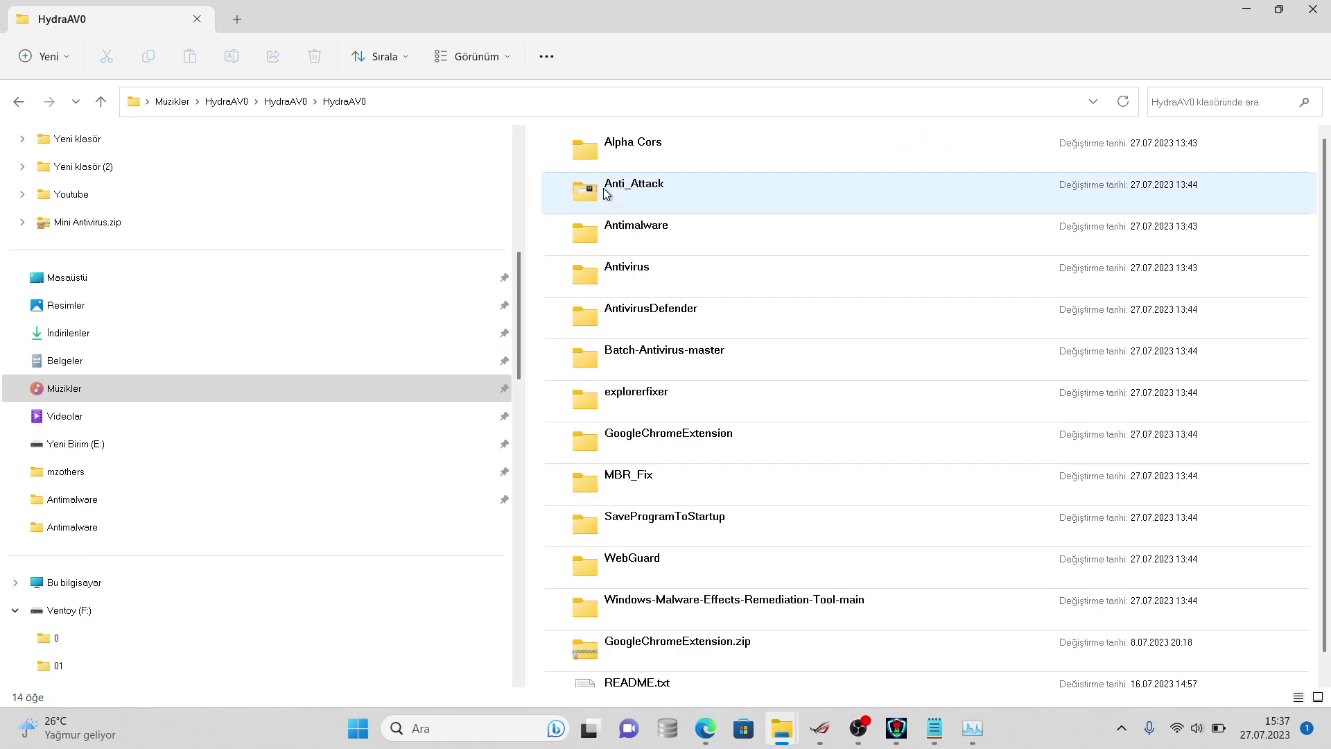
- Go into Antimalware > bin > x86 > Debug and select Antimalware.exe
double_click(627, 235)
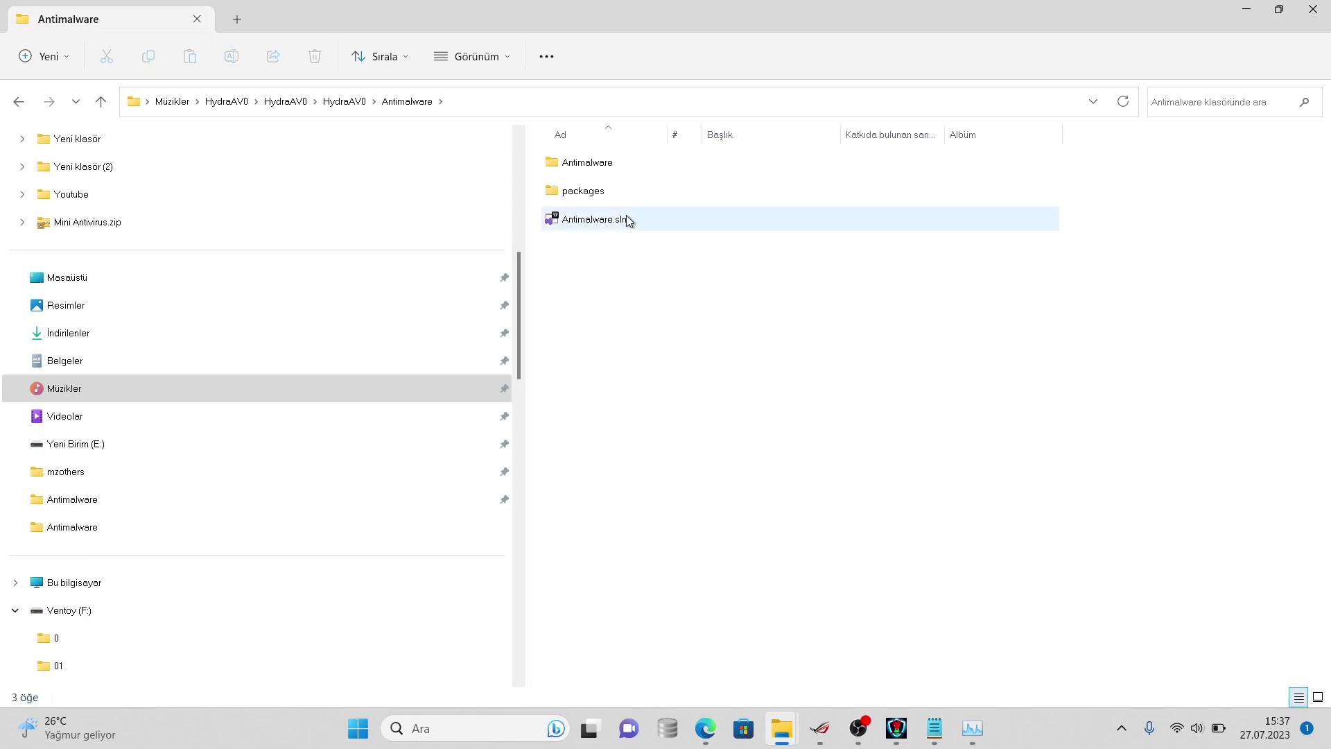
left_click(621, 181)
double_click(624, 171)
double_click(624, 171)
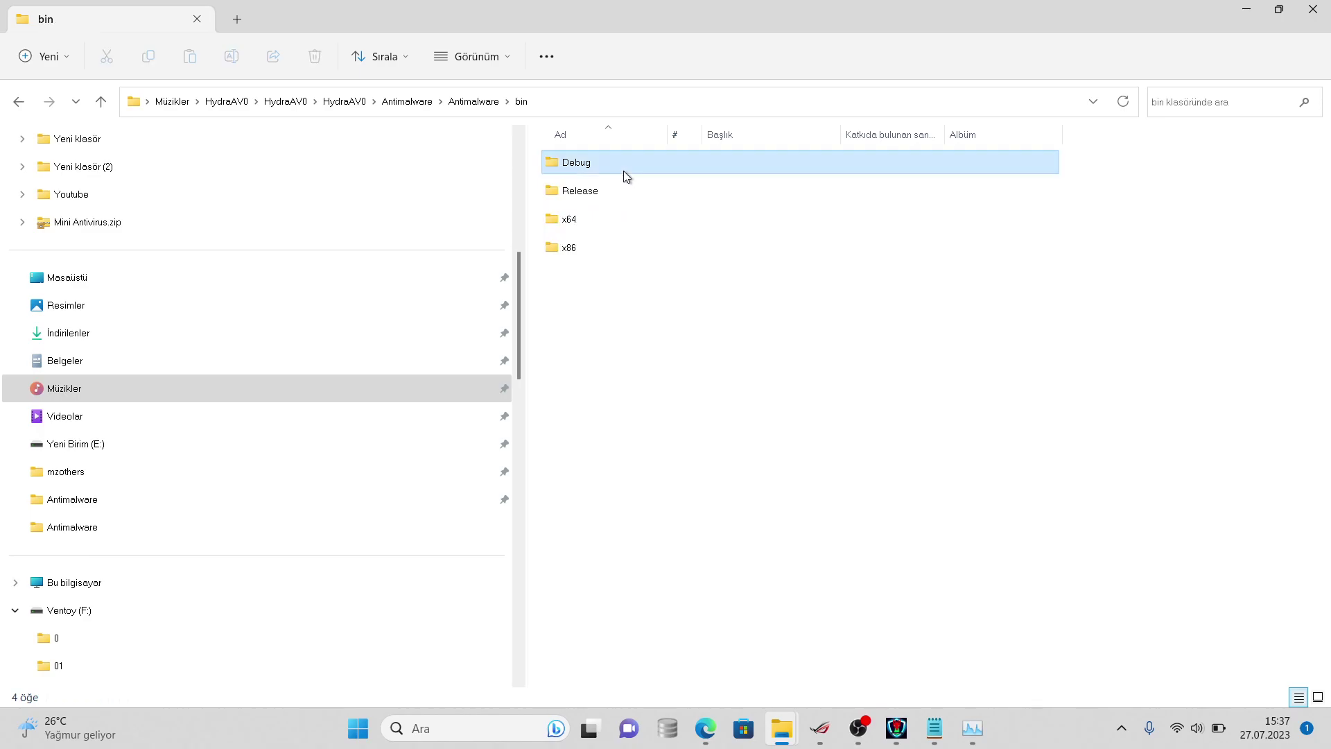
double_click(623, 171)
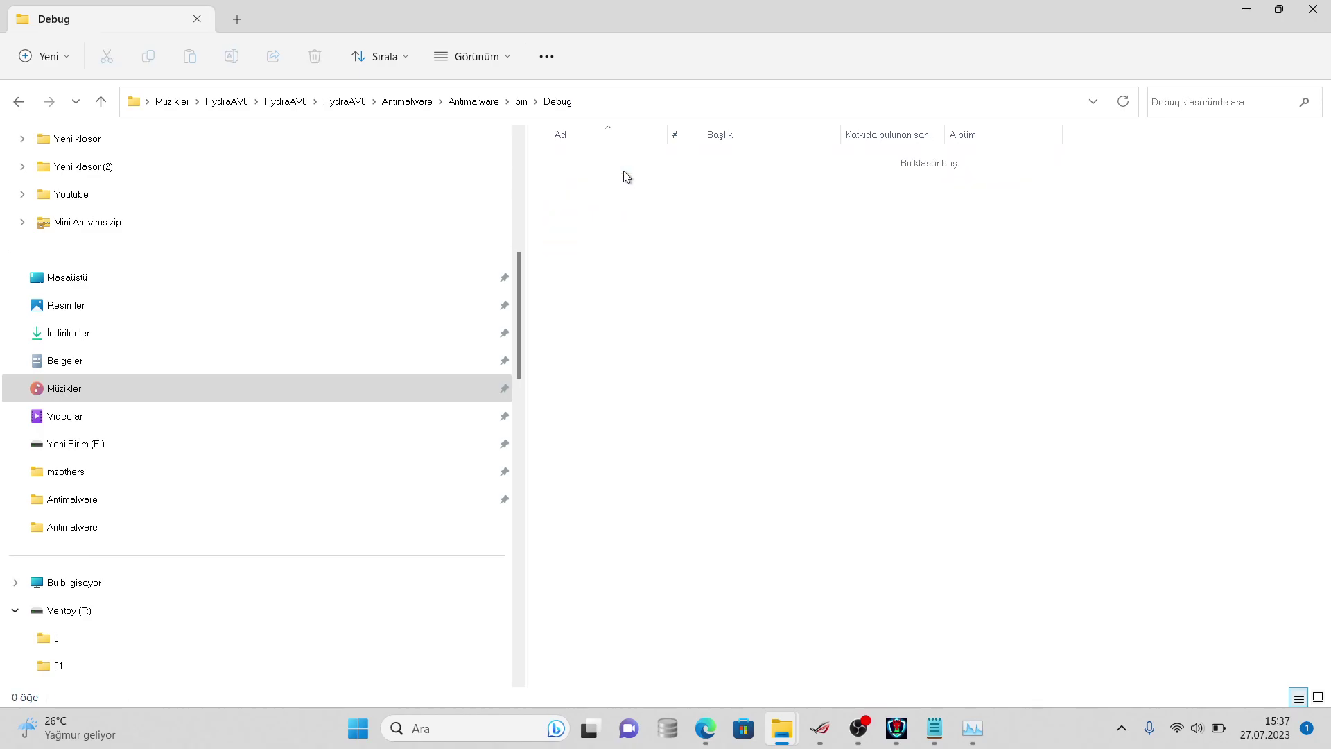
left_click(529, 101)
double_click(597, 241)
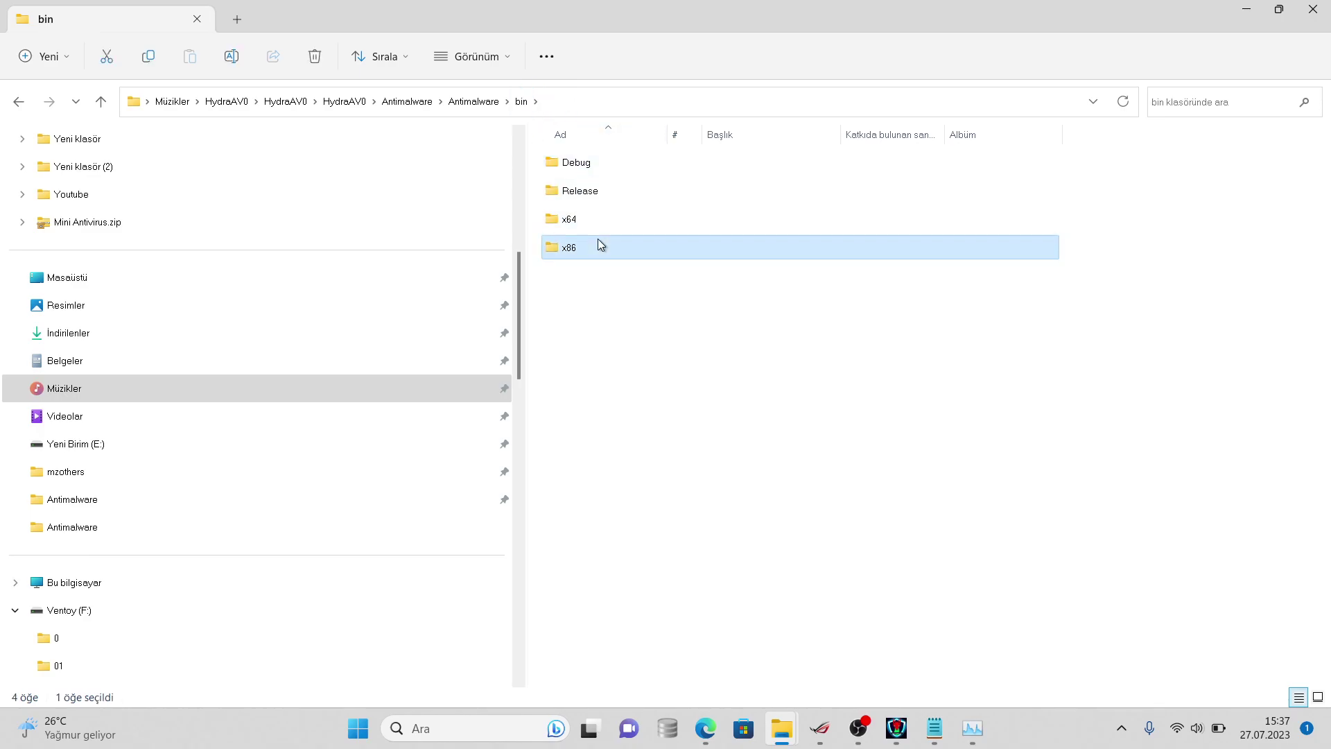
left_click(607, 172)
double_click(607, 172)
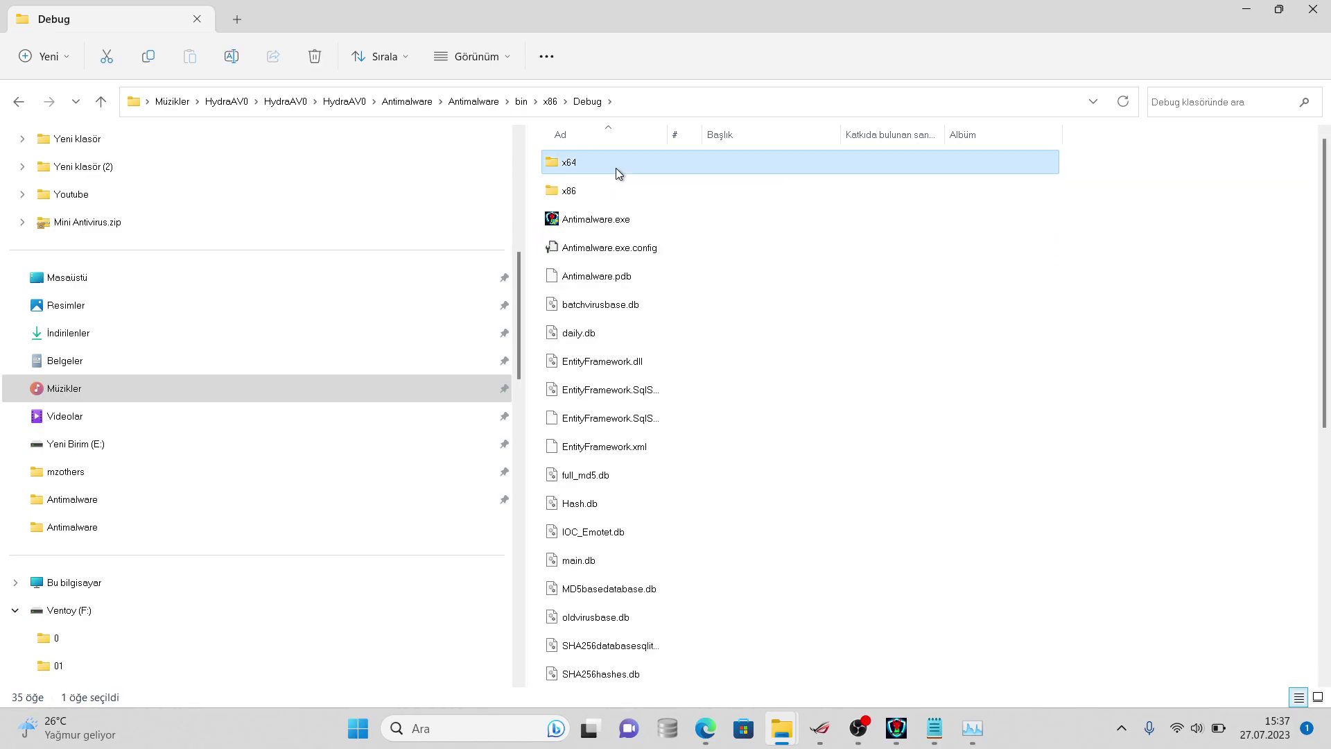
left_click(622, 219)
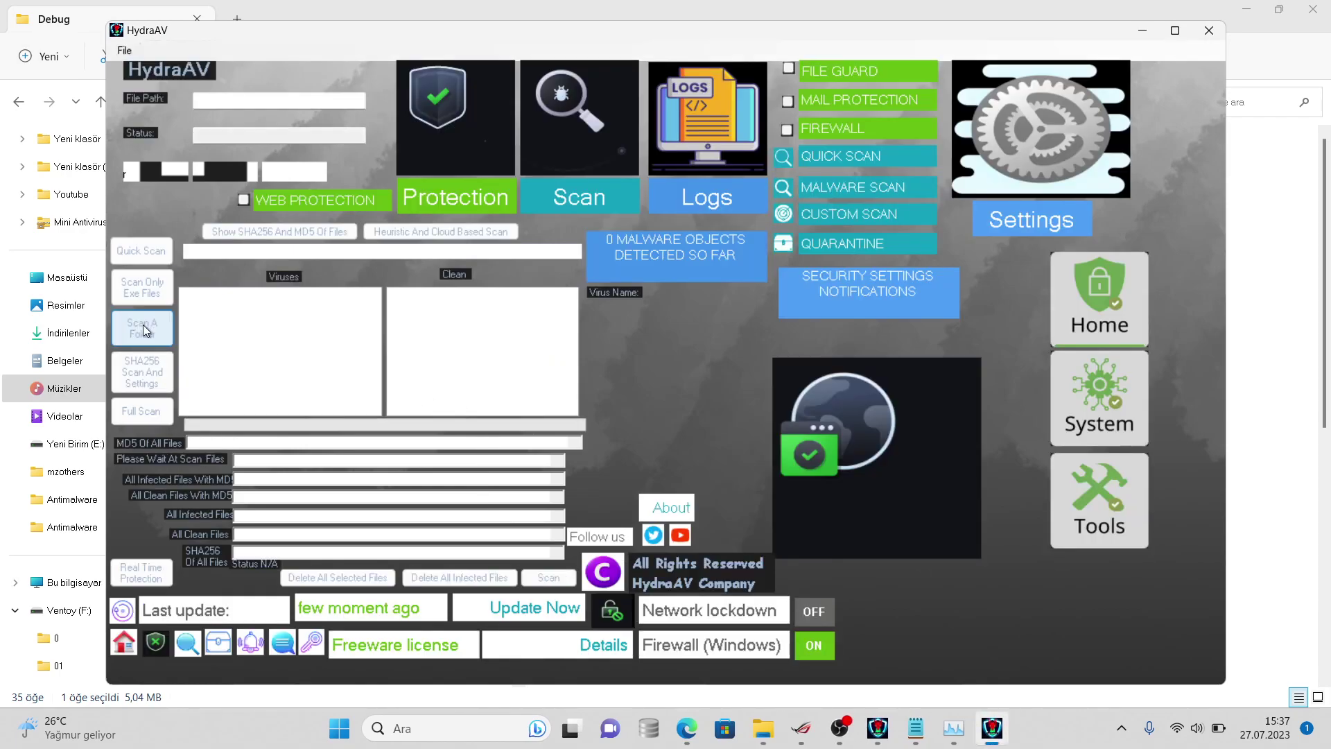
- Start Scan A Folder and browse İndirilenler and the Ventoy (F:) drive in Klasöre Gözat
left_click(142, 324)
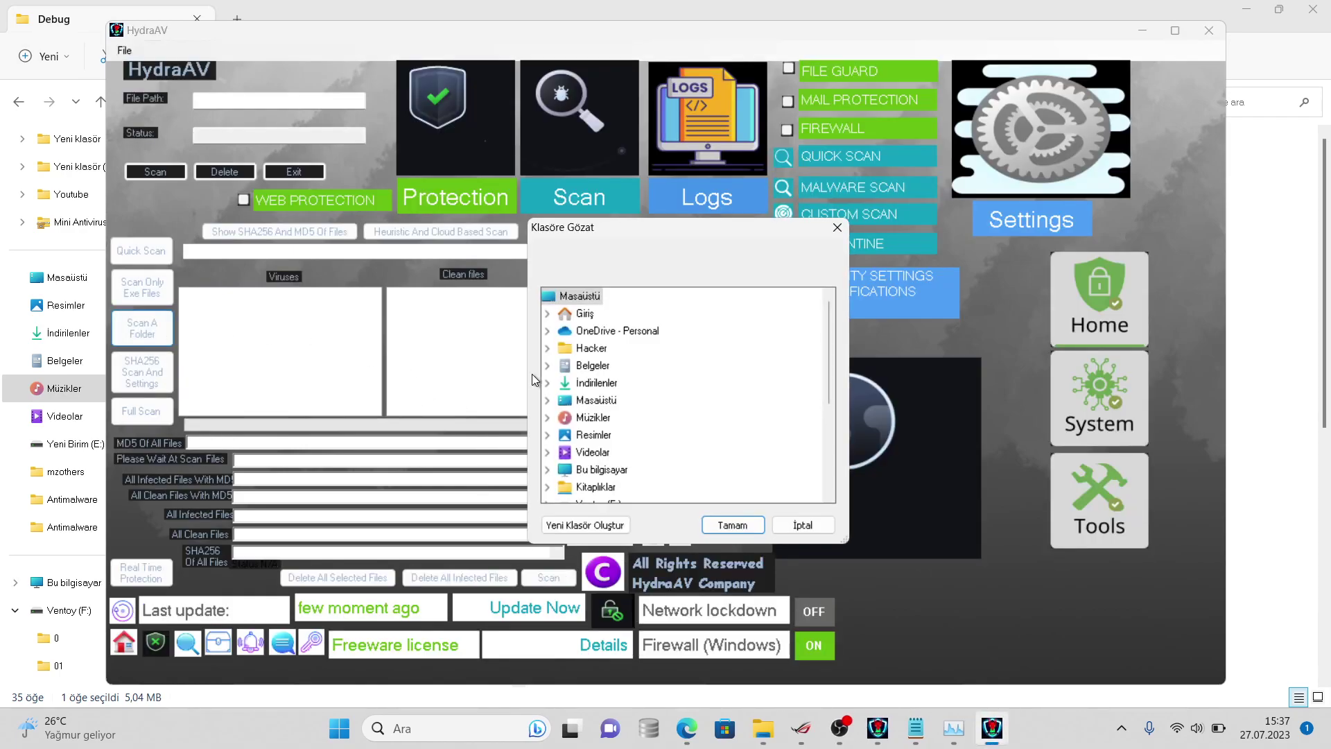
left_click(547, 382)
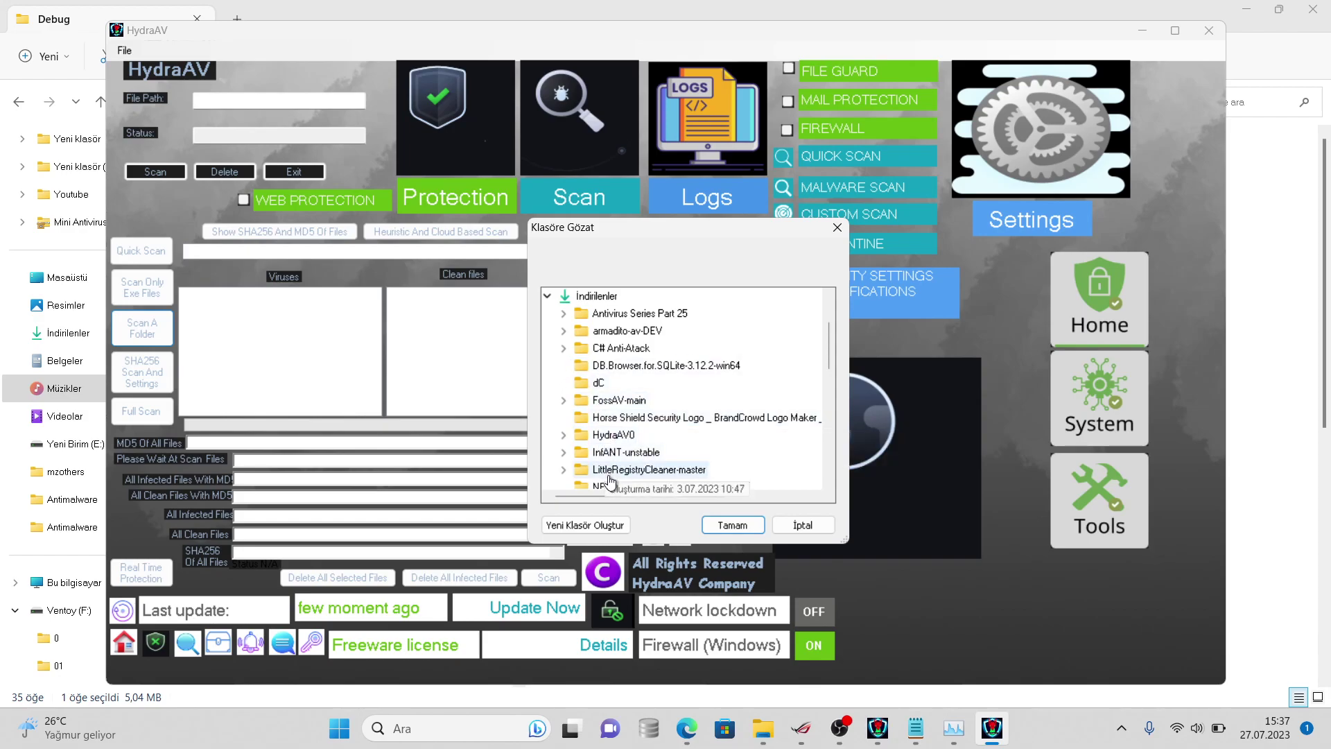
left_click(546, 298)
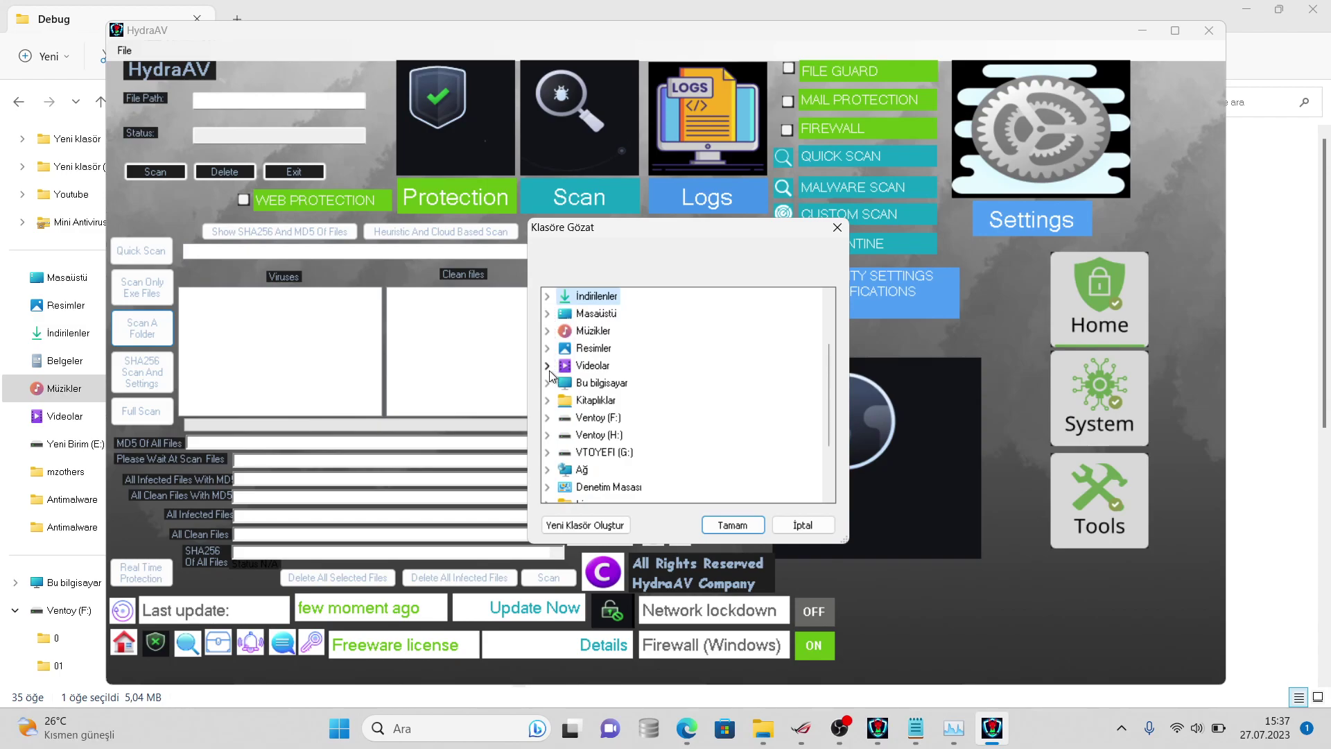
left_click(550, 419)
left_click(558, 315)
left_click(554, 296)
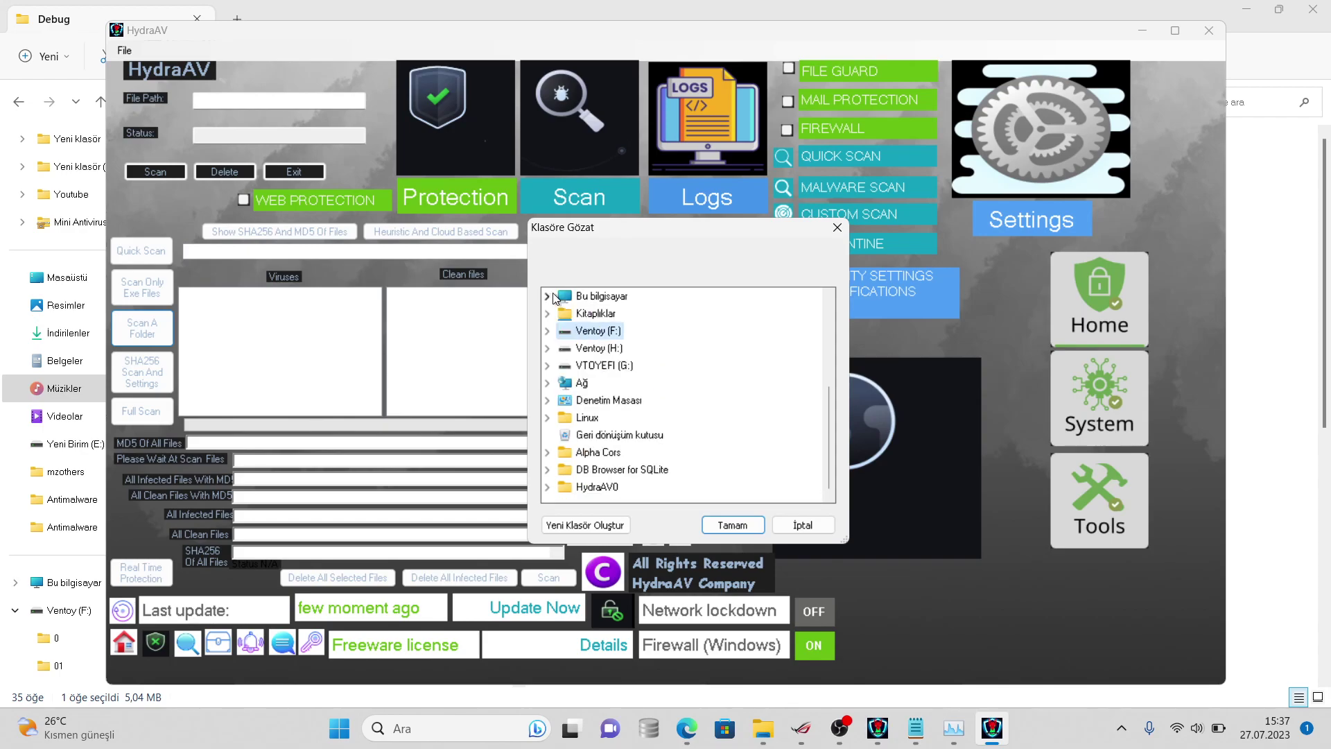
left_click(829, 368)
left_click_drag(829, 369, 829, 471)
left_click_drag(830, 393, 829, 336)
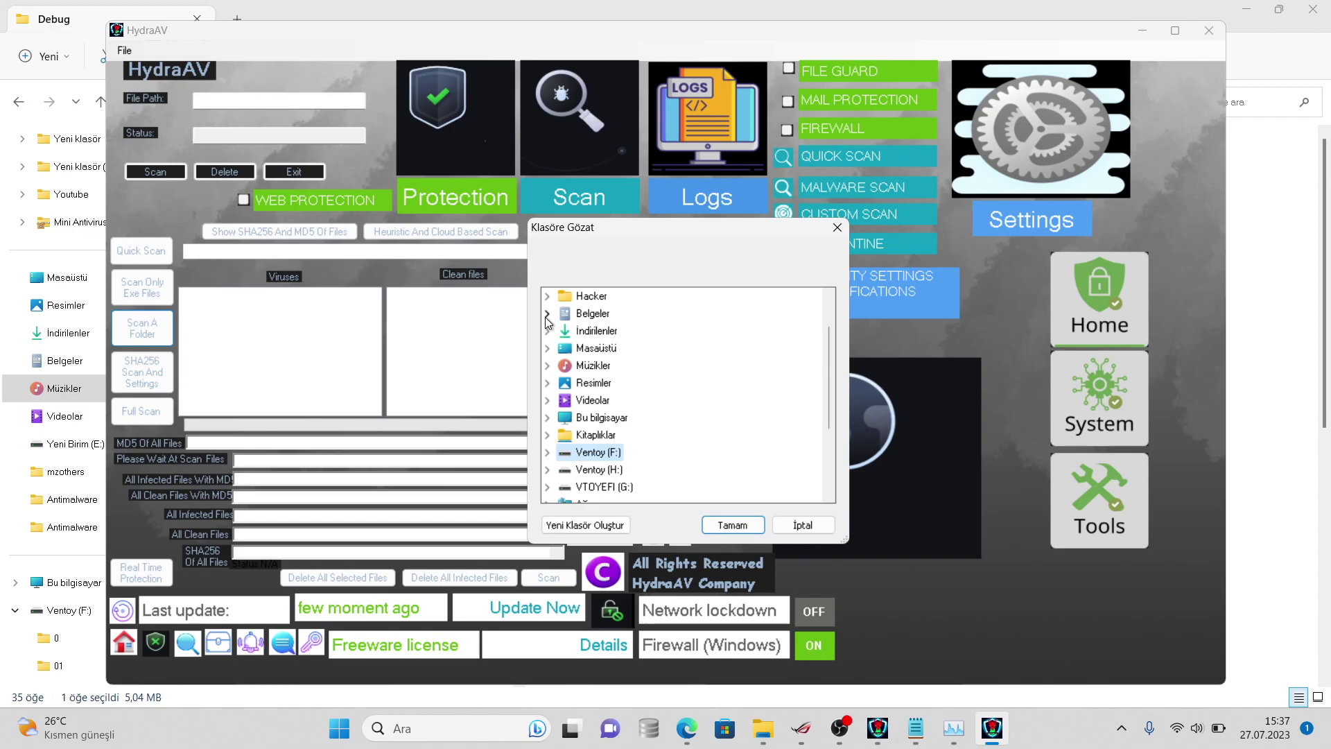
- Expand Belgeler and collapse İndirilenler and Masaüstü to tidy the folder tree
left_click(547, 347)
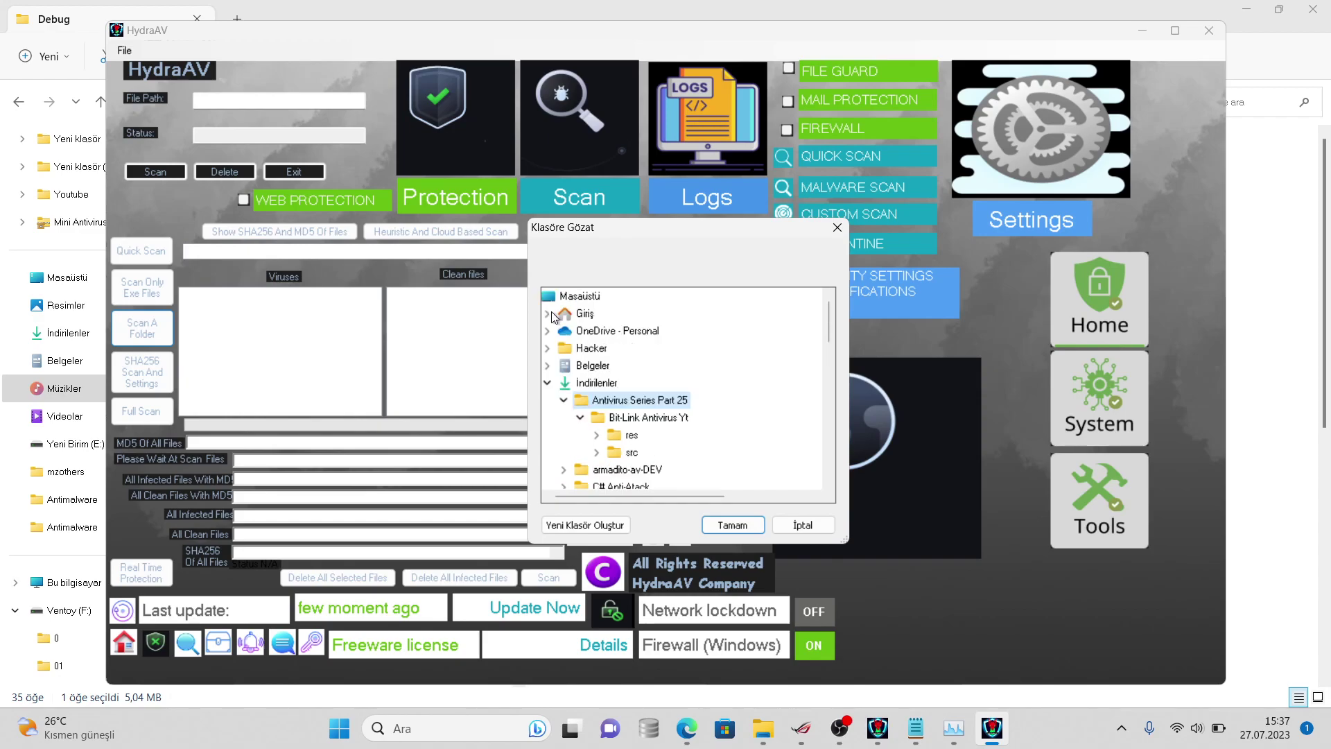
left_click(547, 367)
left_click(544, 366)
left_click(545, 383)
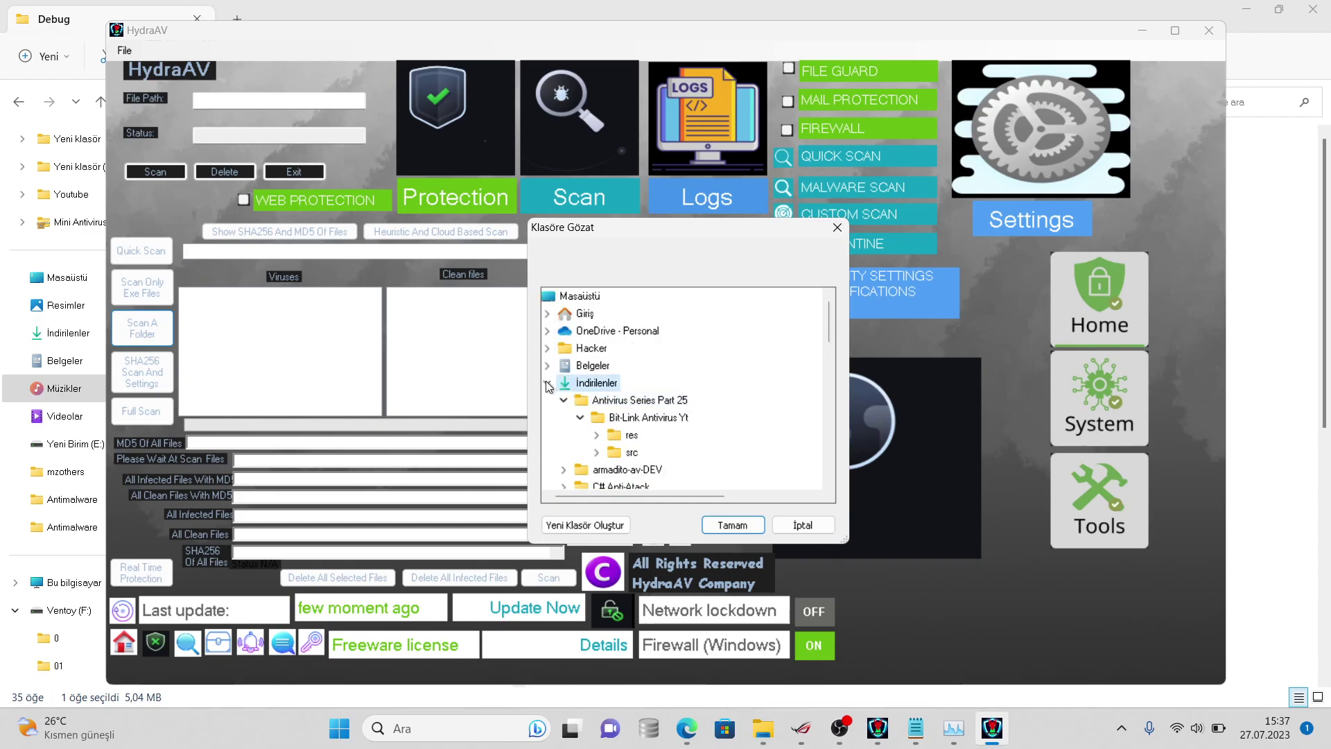
left_click(547, 402)
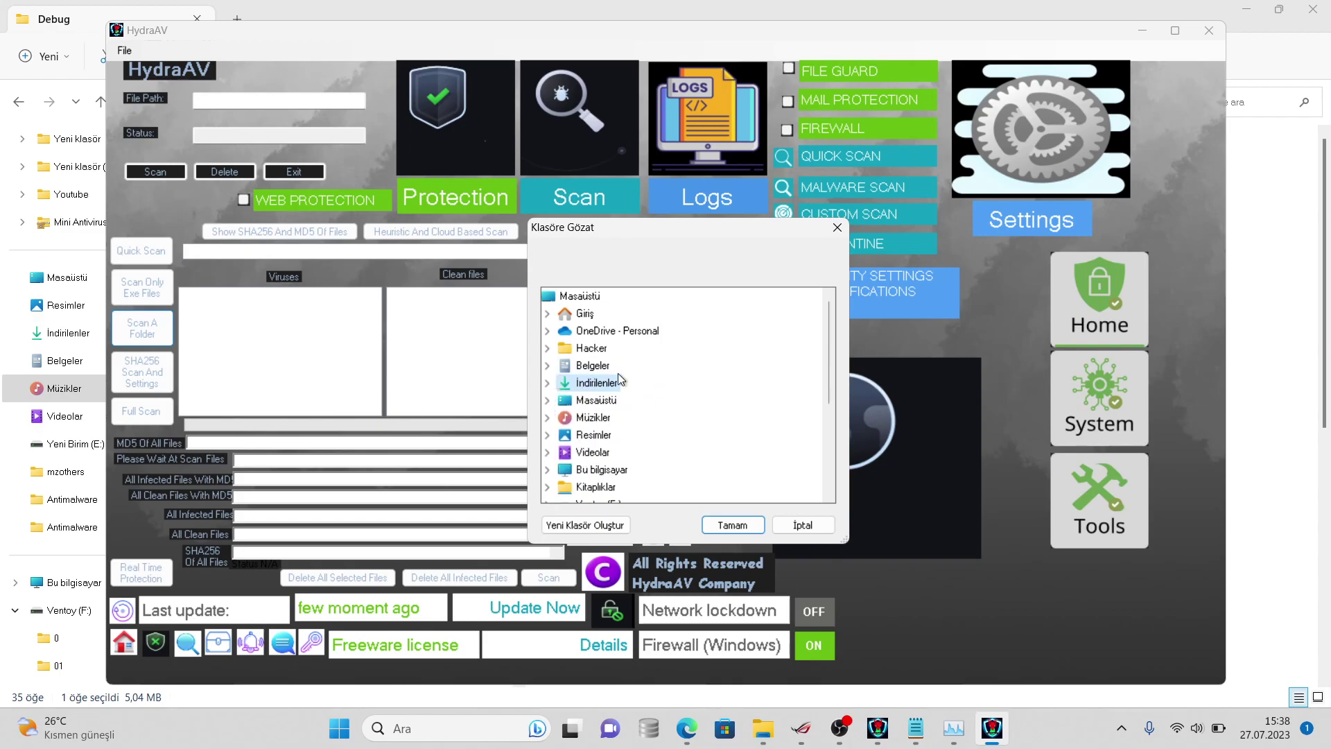
left_click(824, 430)
left_click_drag(821, 424, 811, 338)
- Pick Belgeler > virussign.com_20230725_Free and confirm with Tamam to begin scanning
left_click(547, 365)
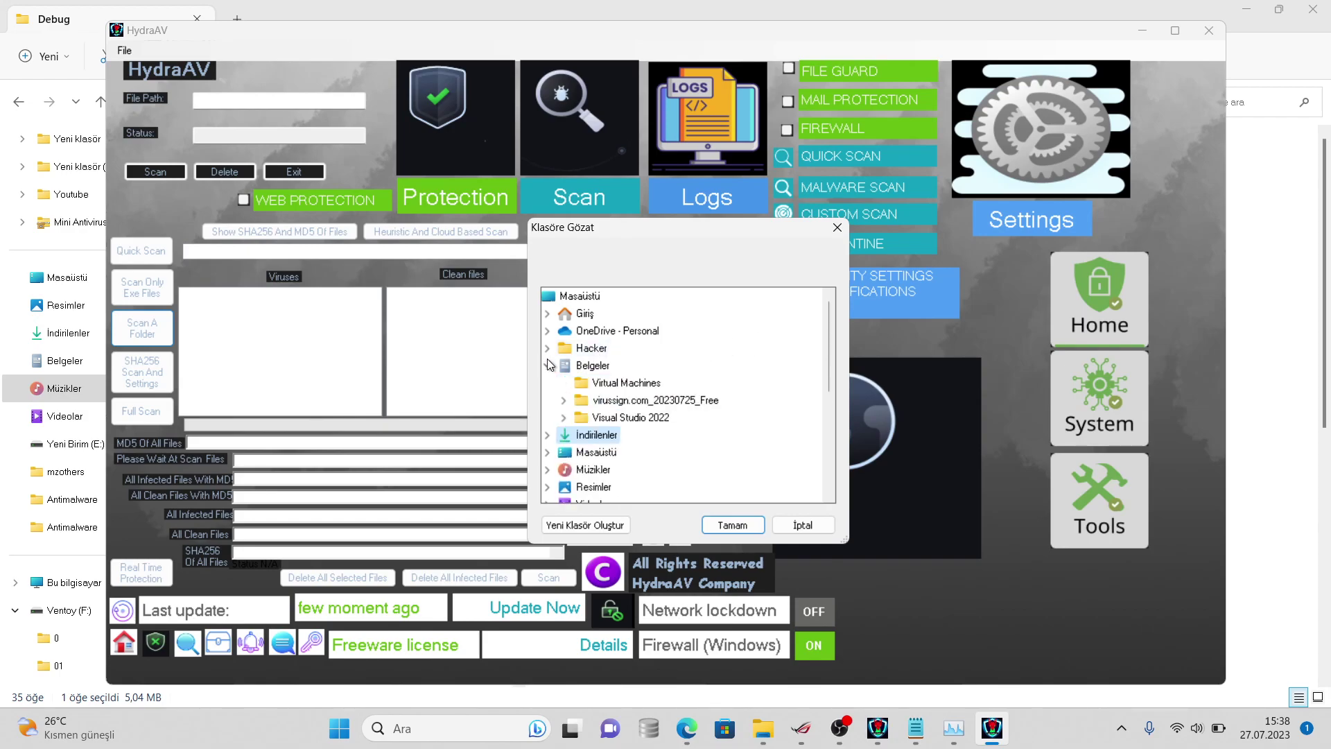
left_click(547, 365)
left_click(548, 364)
left_click(563, 401)
left_click(563, 400)
double_click(571, 400)
left_click(727, 525)
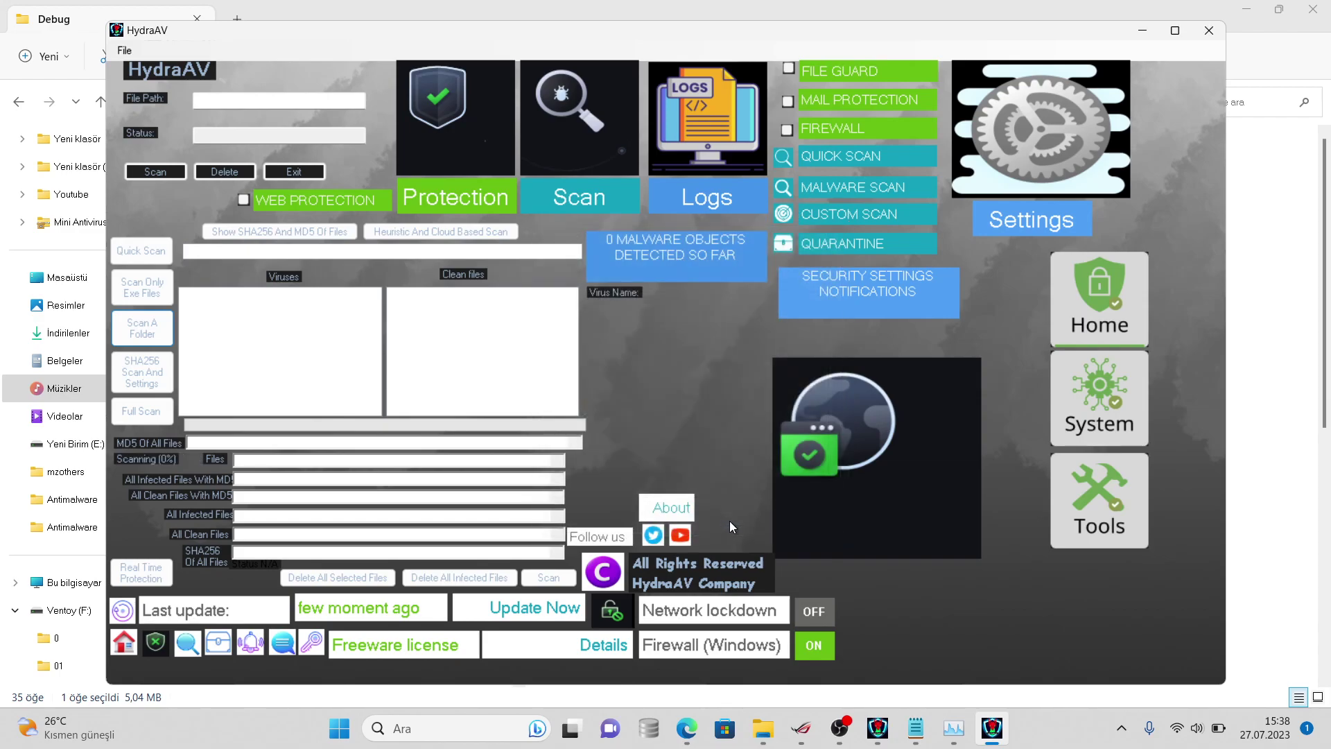
- Type the note 'has also wave web protection' plus 'but ne', checking the HydraAV scan midway
left_click(915, 727)
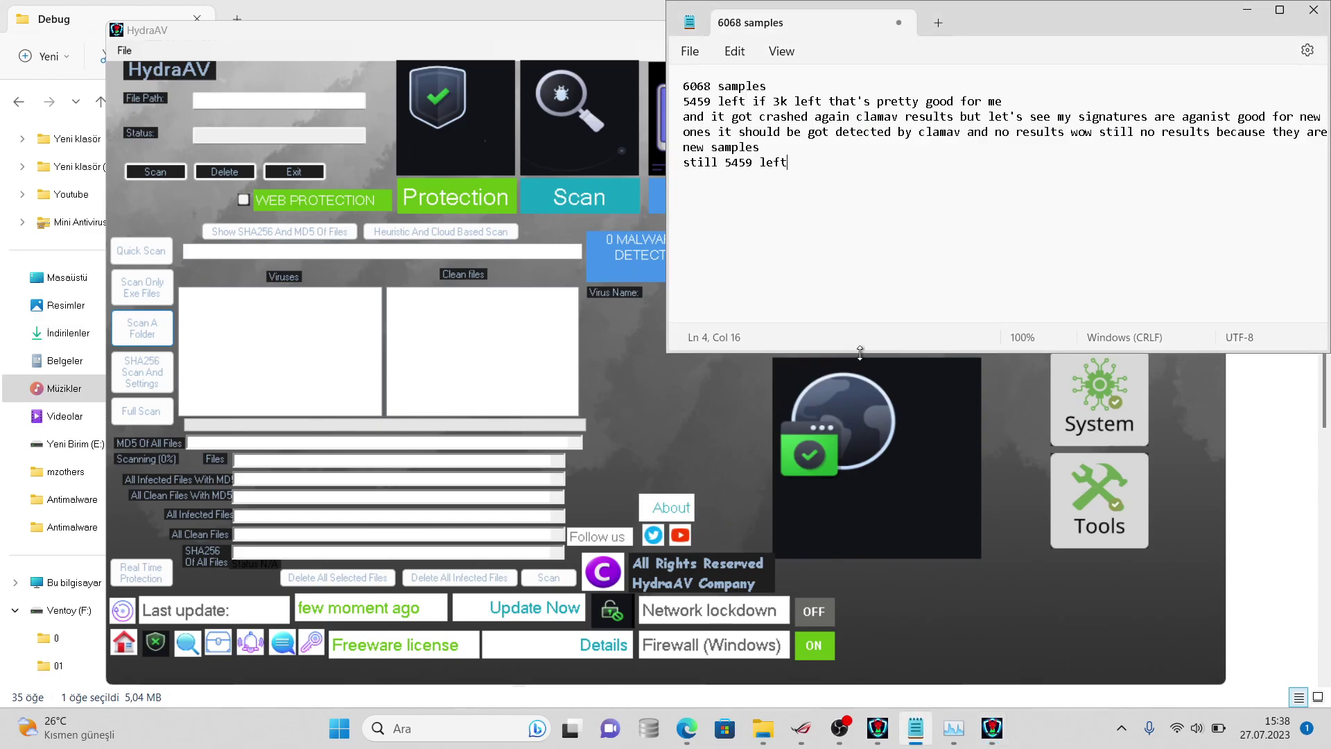
type("has also w")
type("ave")
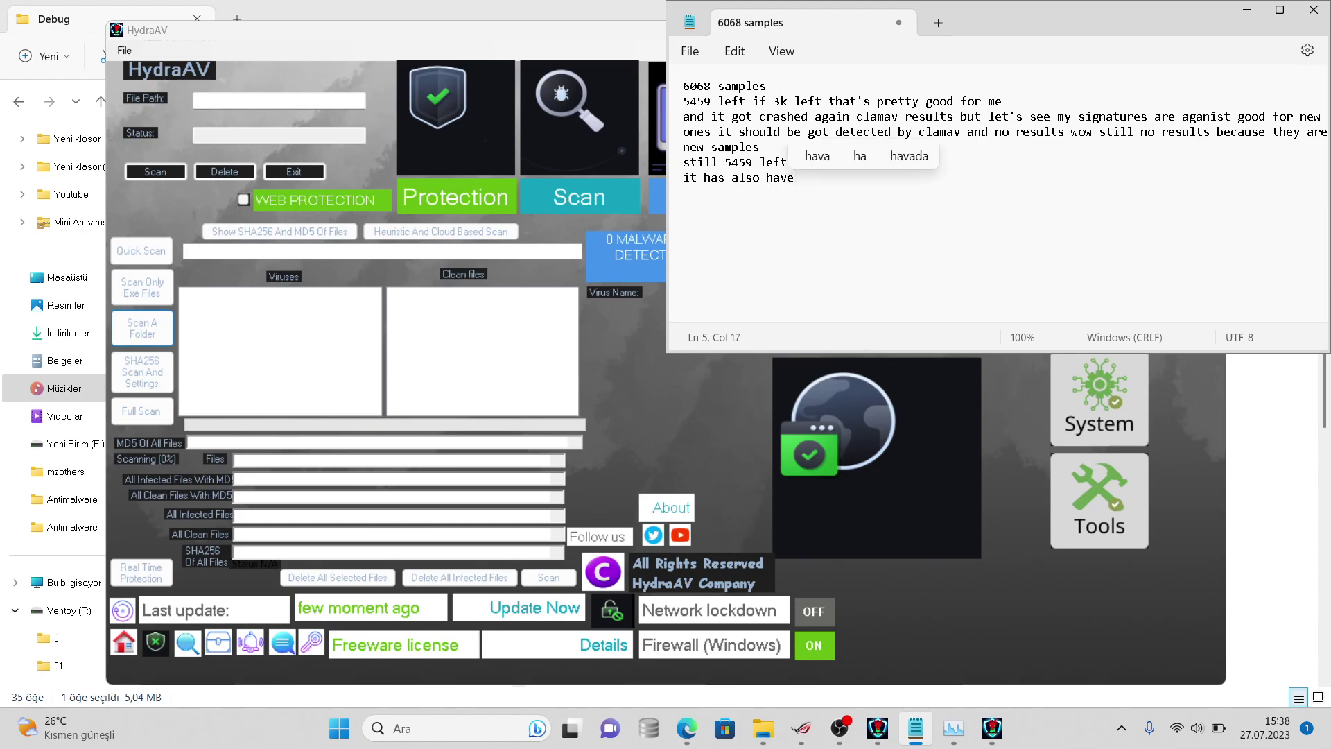
type(" web protection")
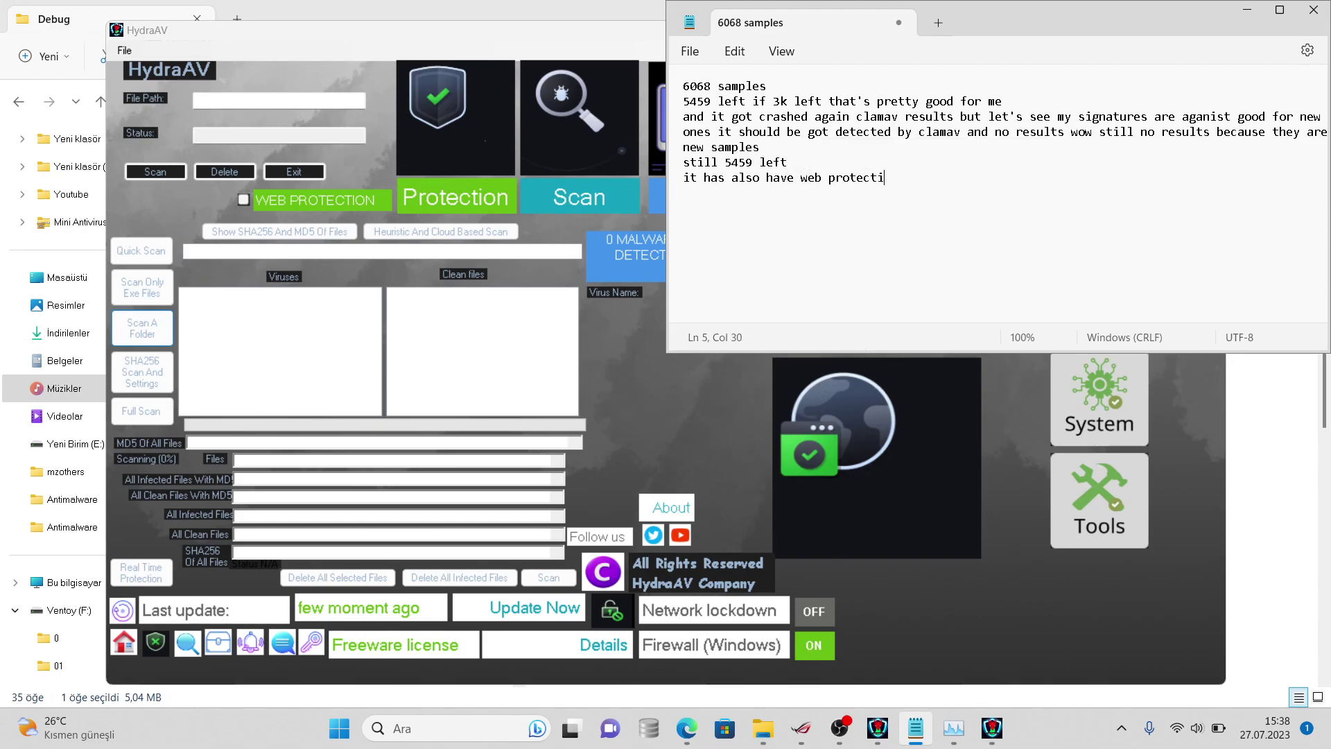
left_click(871, 438)
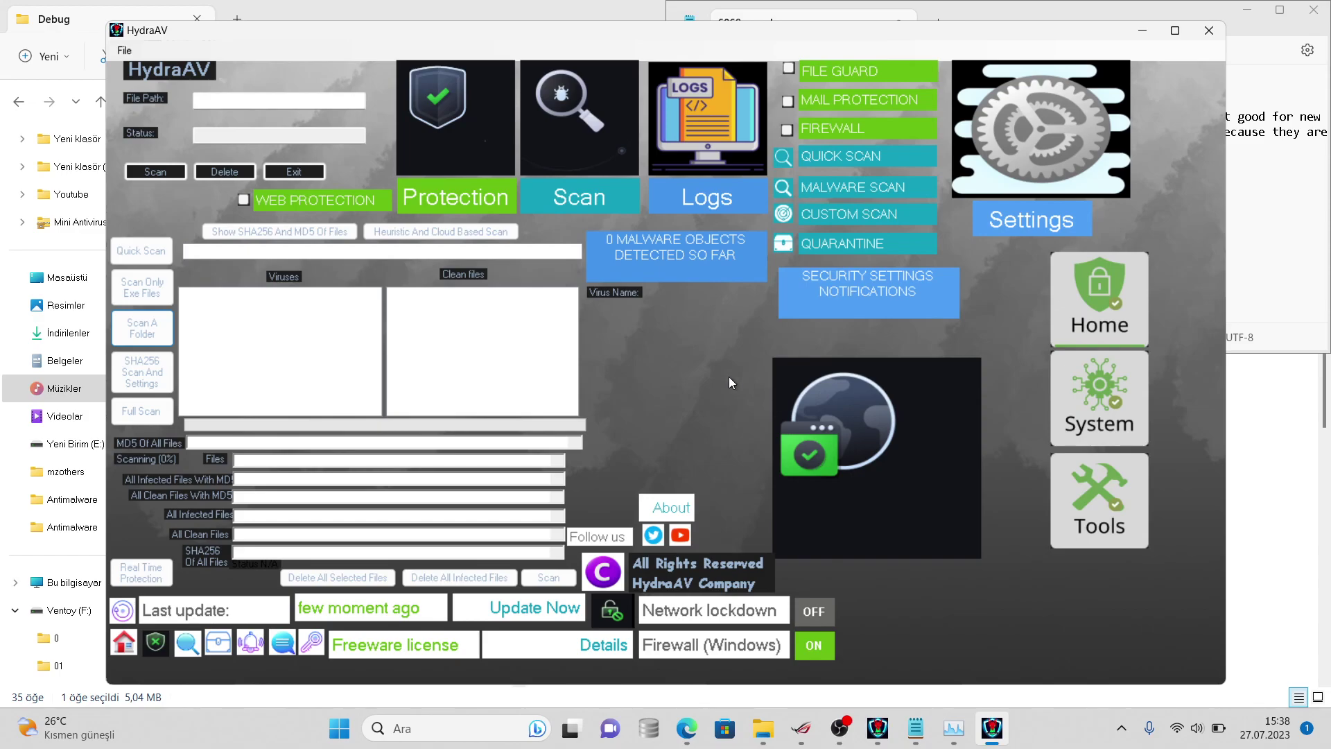
left_click(1261, 265)
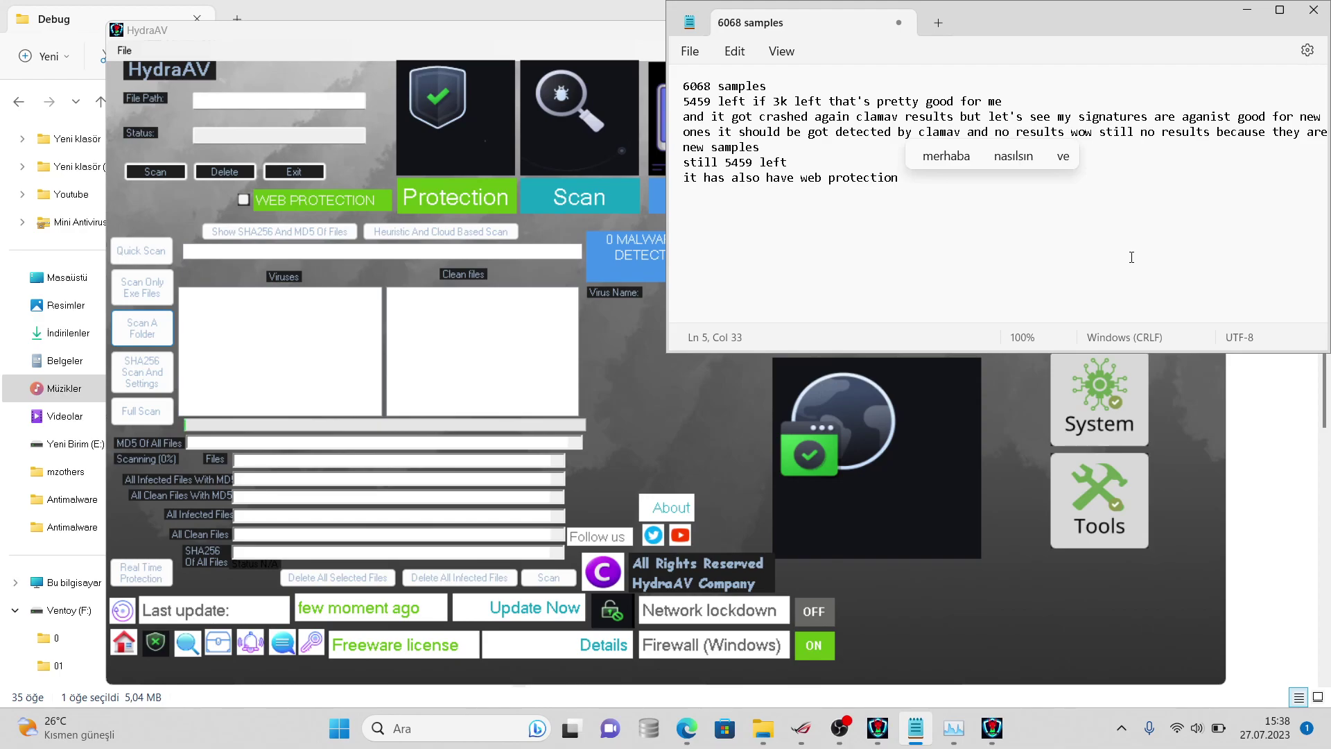
left_click_drag(898, 178, 771, 183)
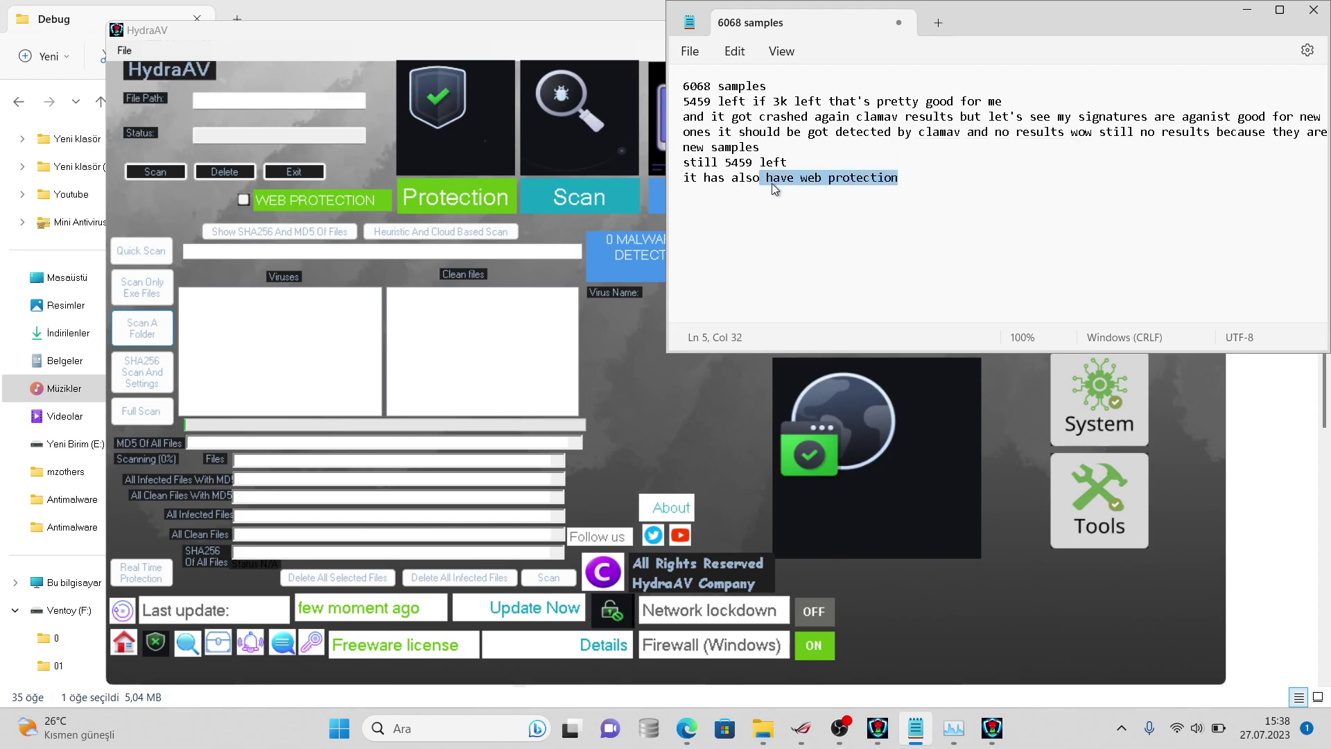
left_click(939, 186)
type("but ")
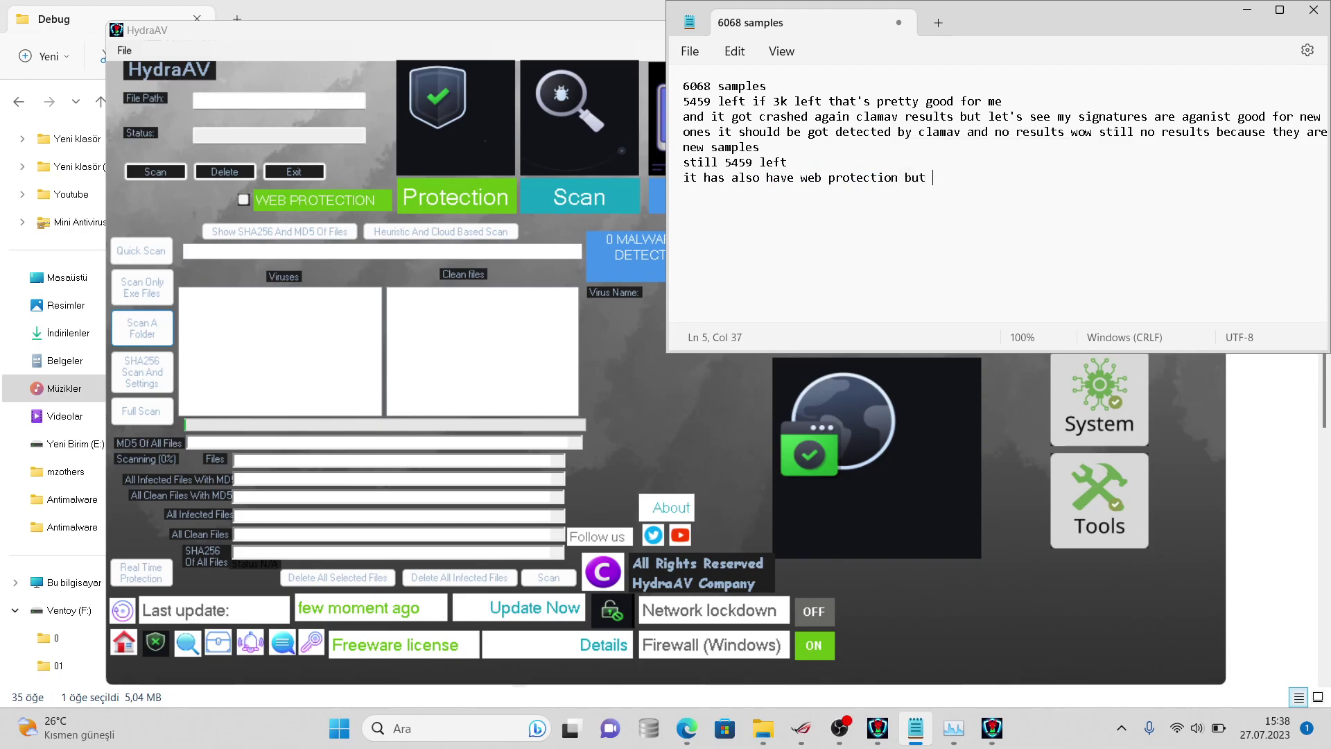
type("ne")
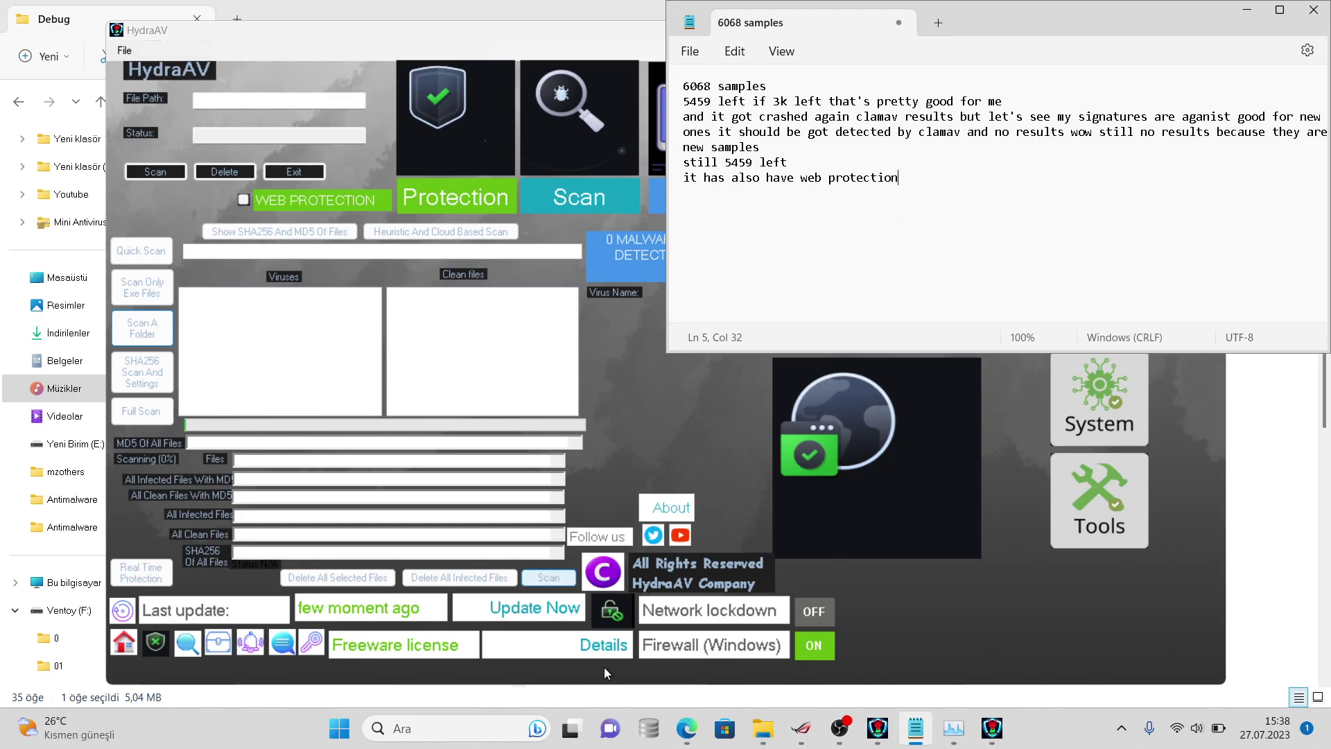
- Replace the VirusTotal address with the search 'virus website samples' and open Zeltser's Free Malware Sample Sources
left_click(676, 591)
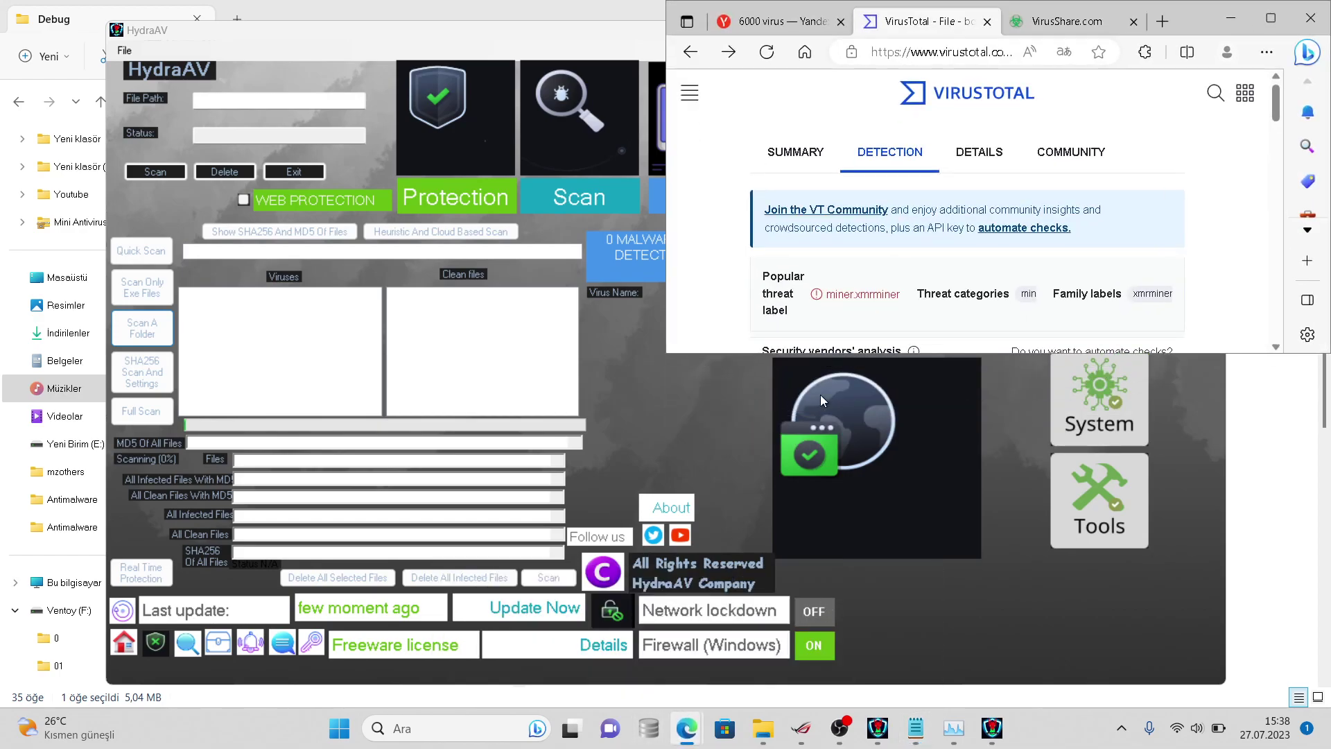
left_click(975, 51)
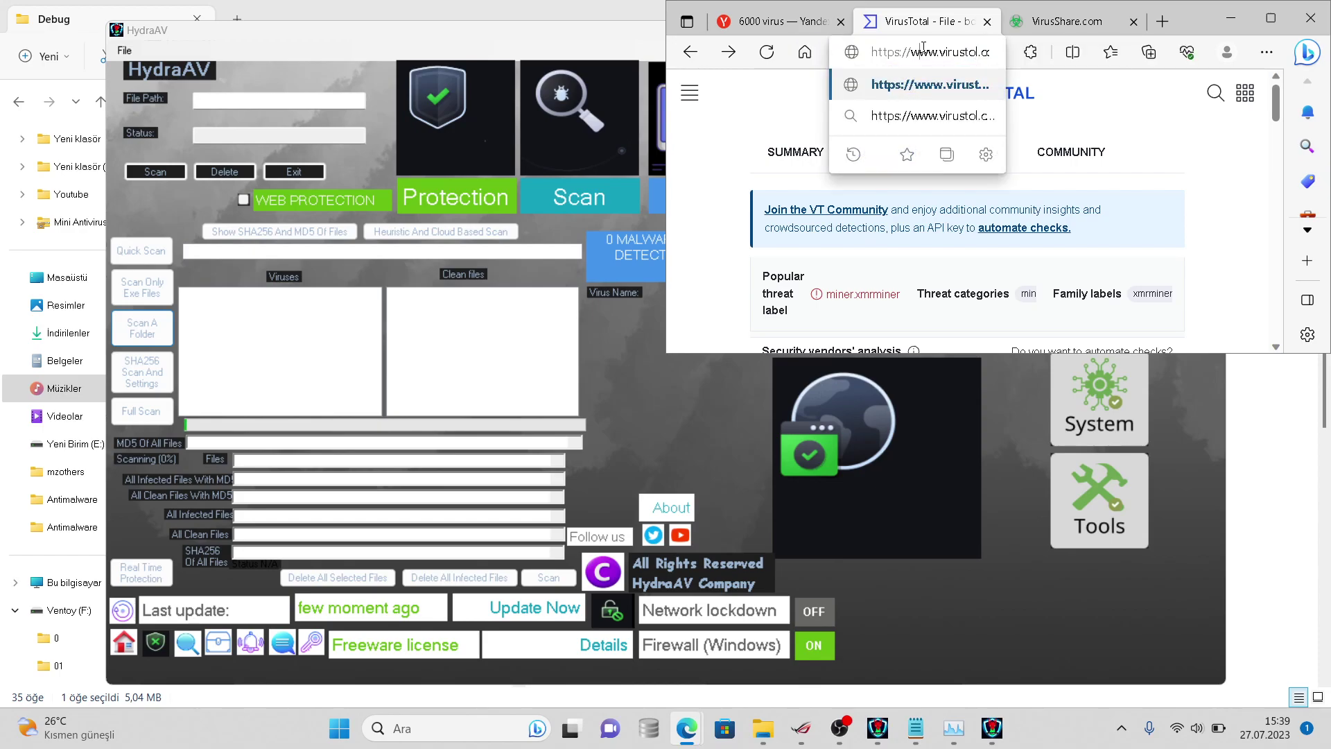
left_click_drag(955, 51, 990, 51)
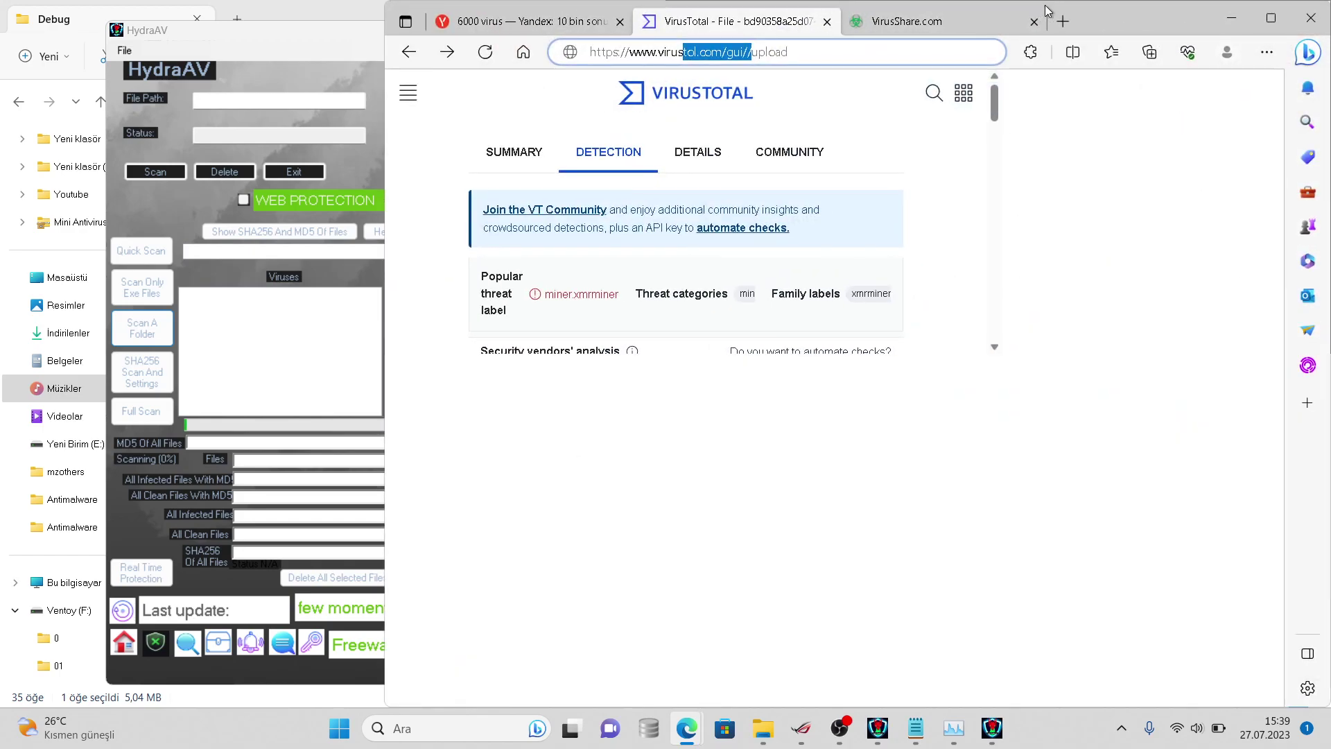
right_click(735, 16)
left_click(692, 47)
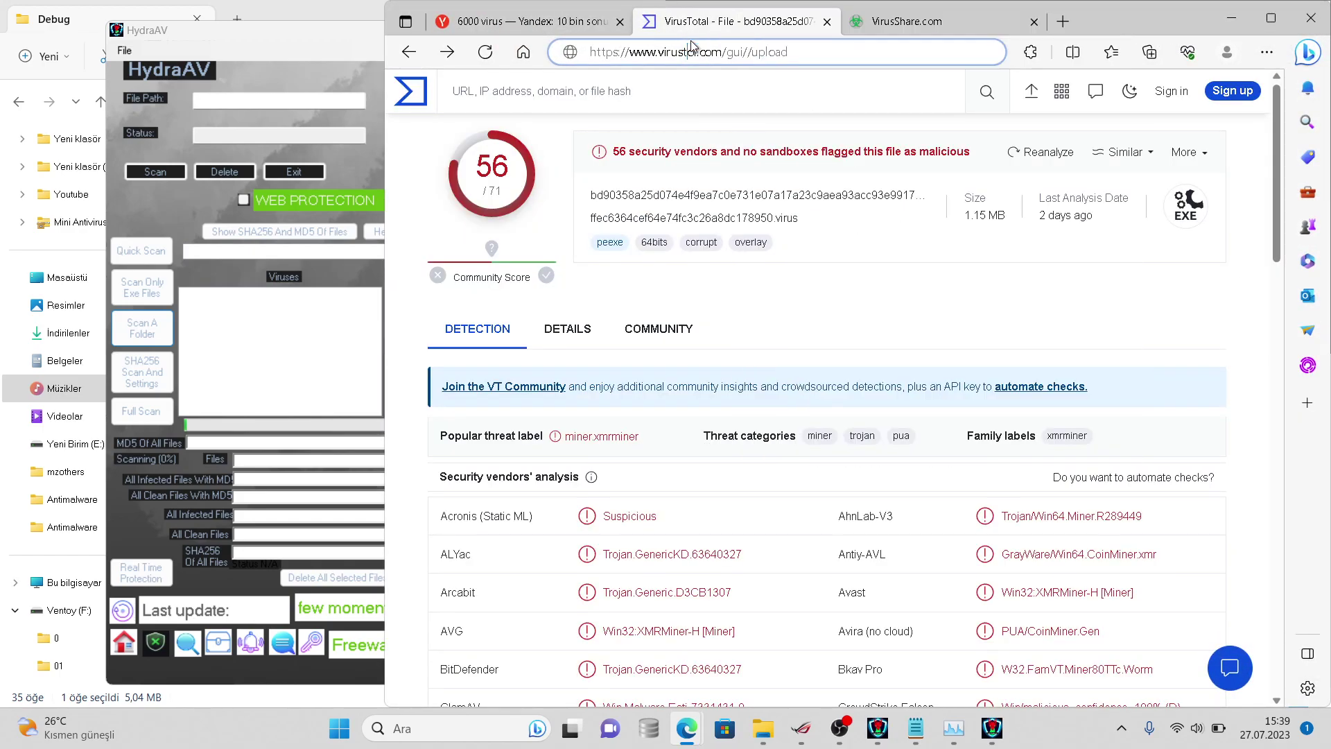
triple_click(692, 47)
type("virus")
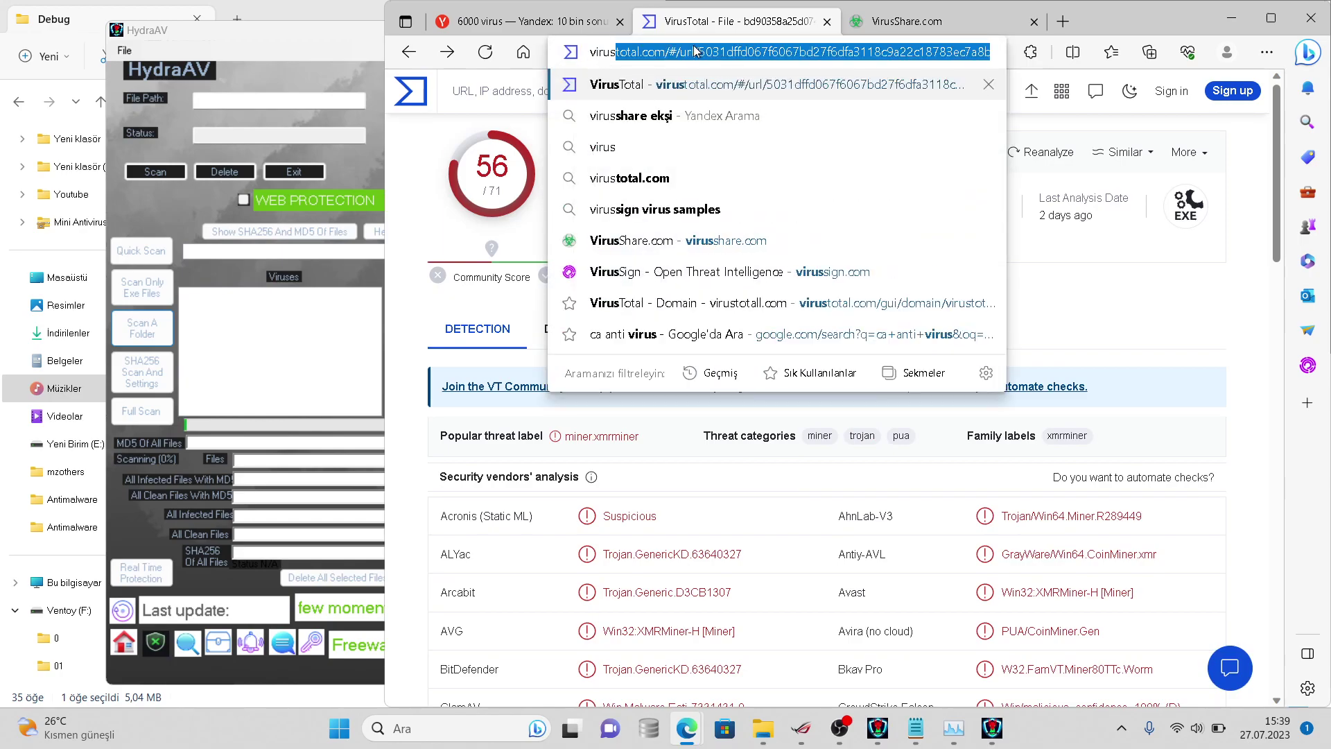
type(" websit")
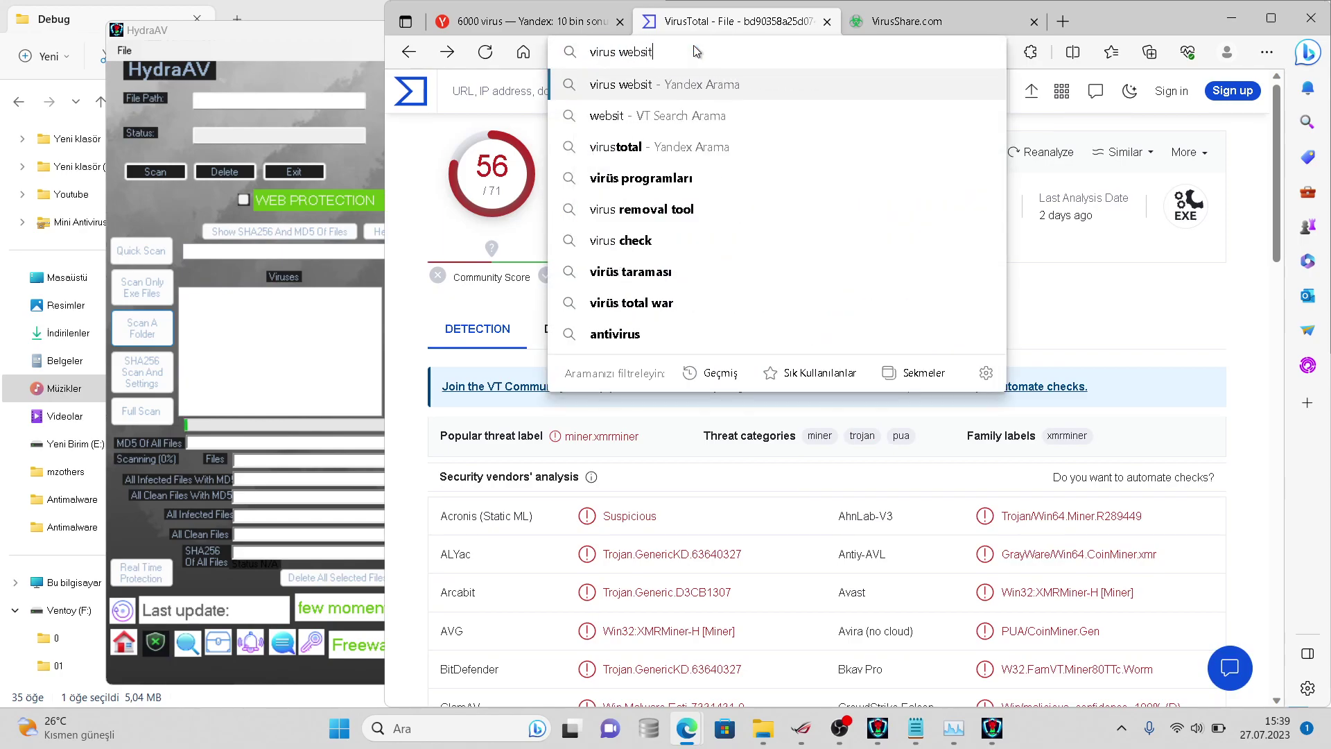
type("e samples")
key("Return")
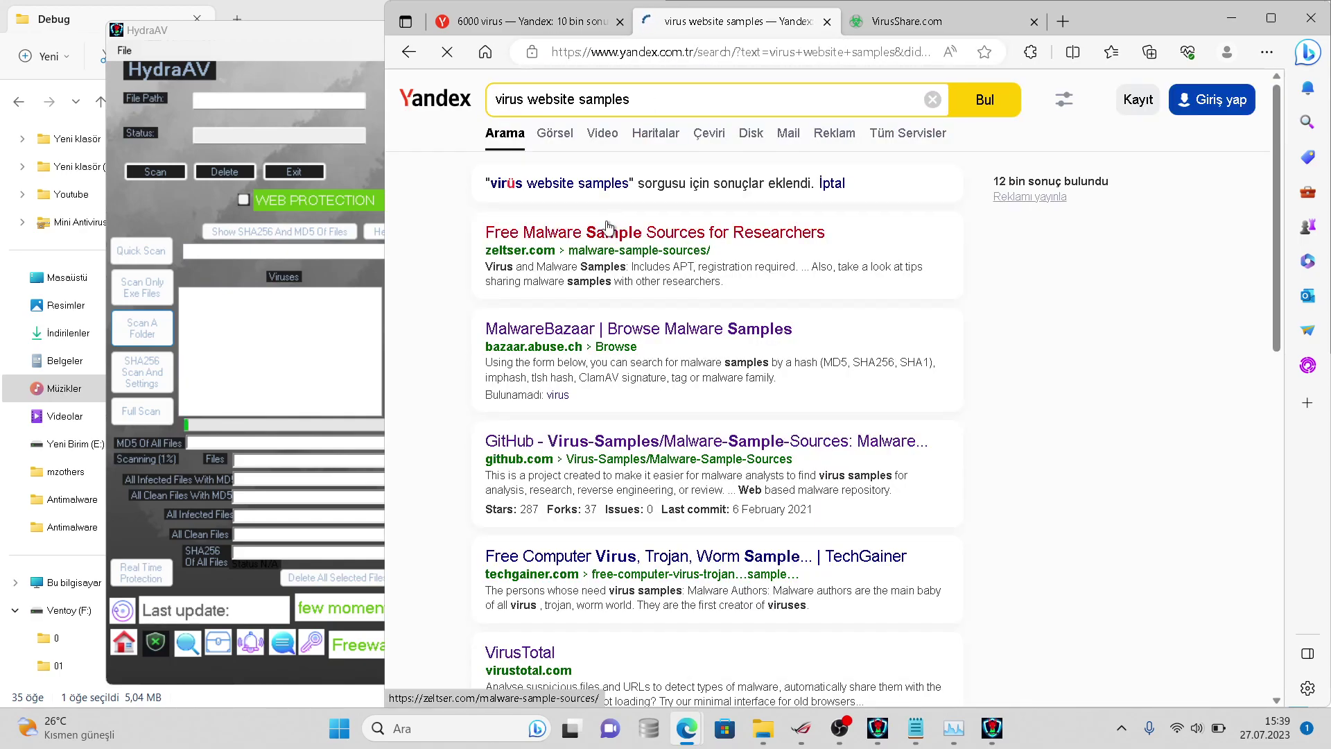
left_click(606, 225)
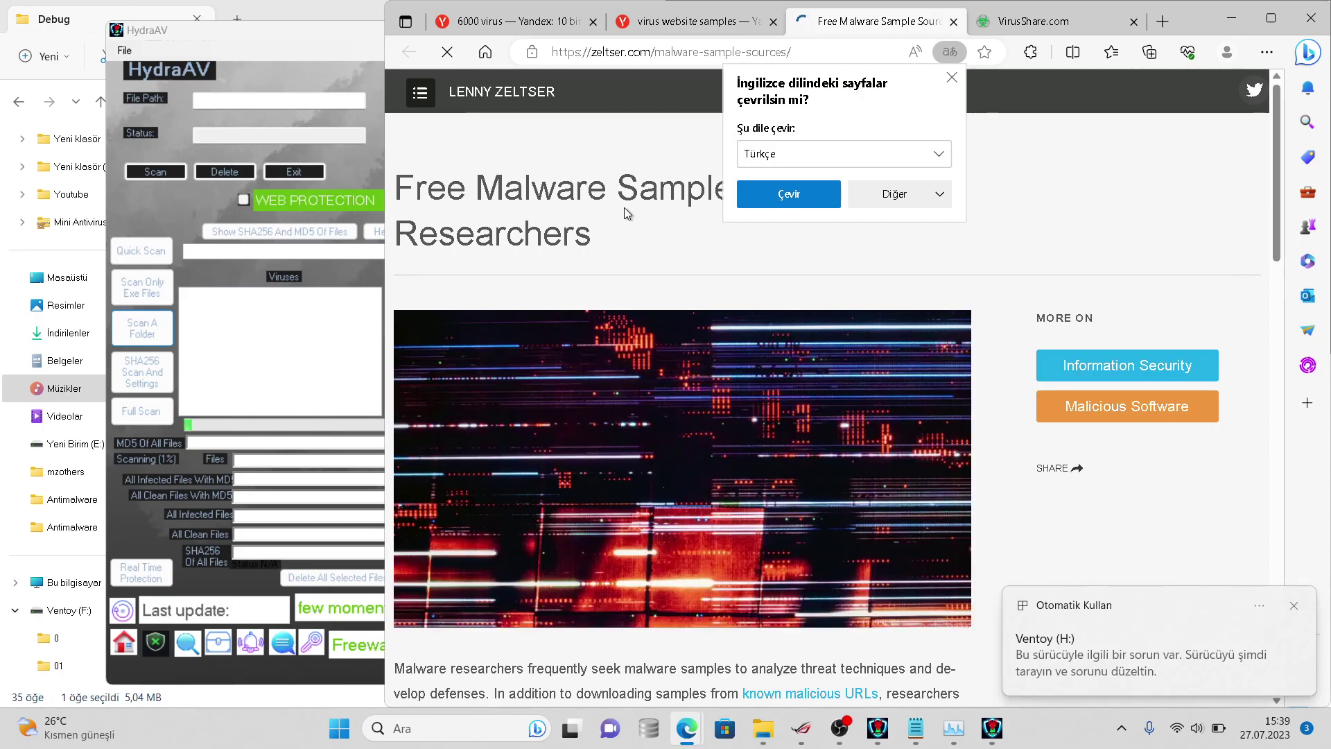
- Scroll the Zeltser sources list, close the Ventoy (H:) window, and check Favorites and the VirusShare tab
scroll(627, 212, "down", 1)
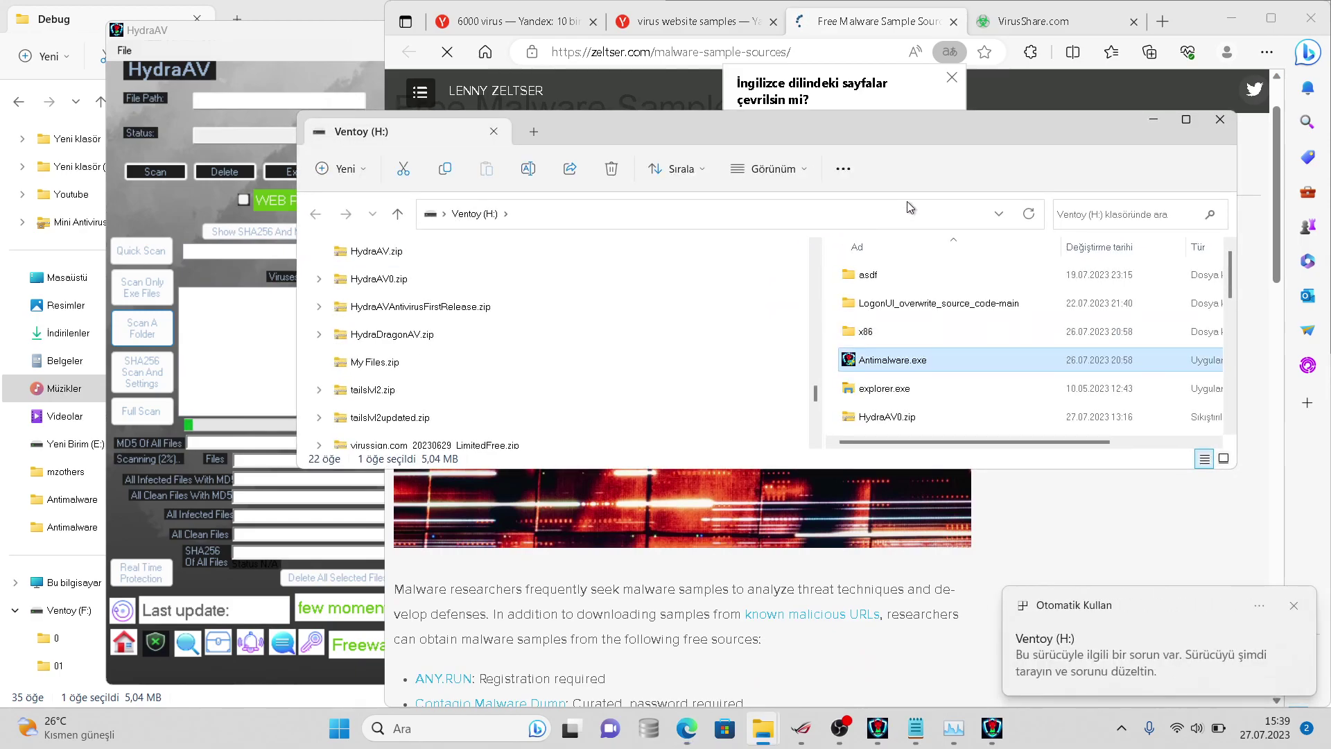
left_click(1220, 119)
scroll(1080, 287, "down", 1)
scroll(1080, 286, "down", 5)
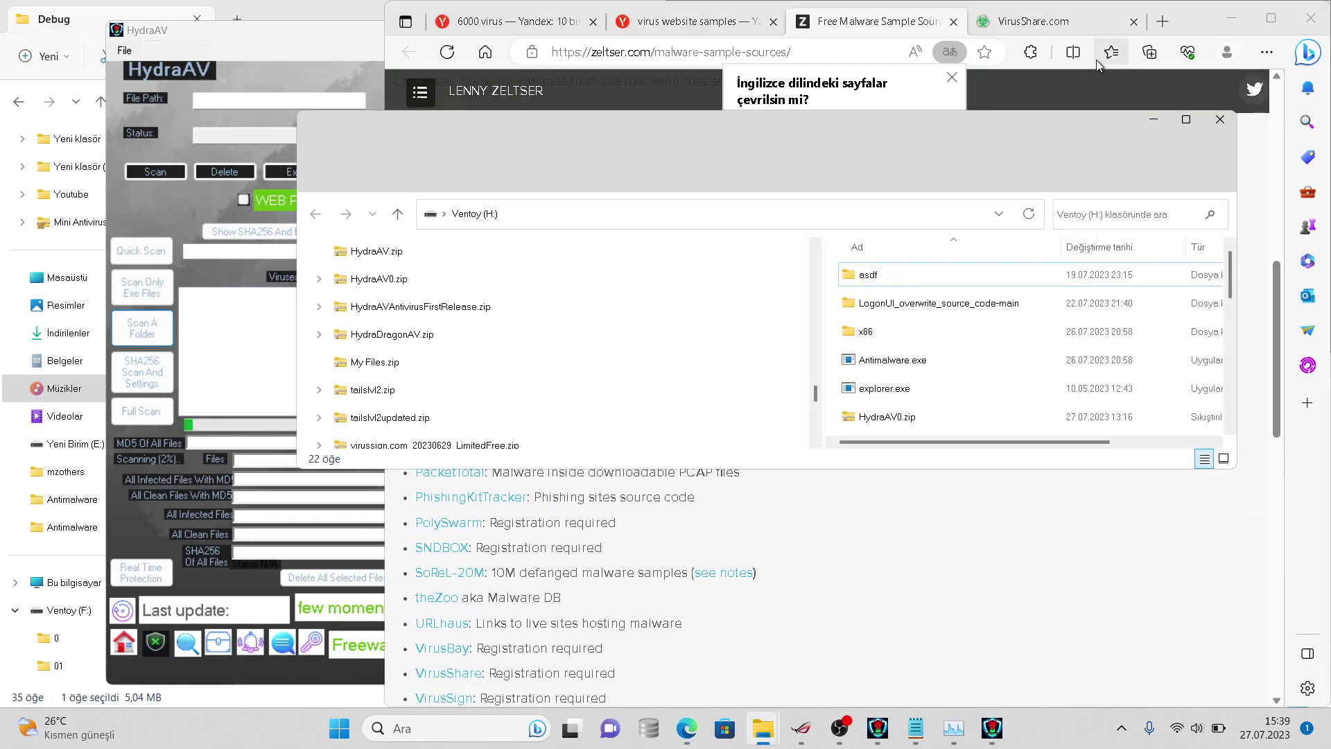
left_click(1096, 61)
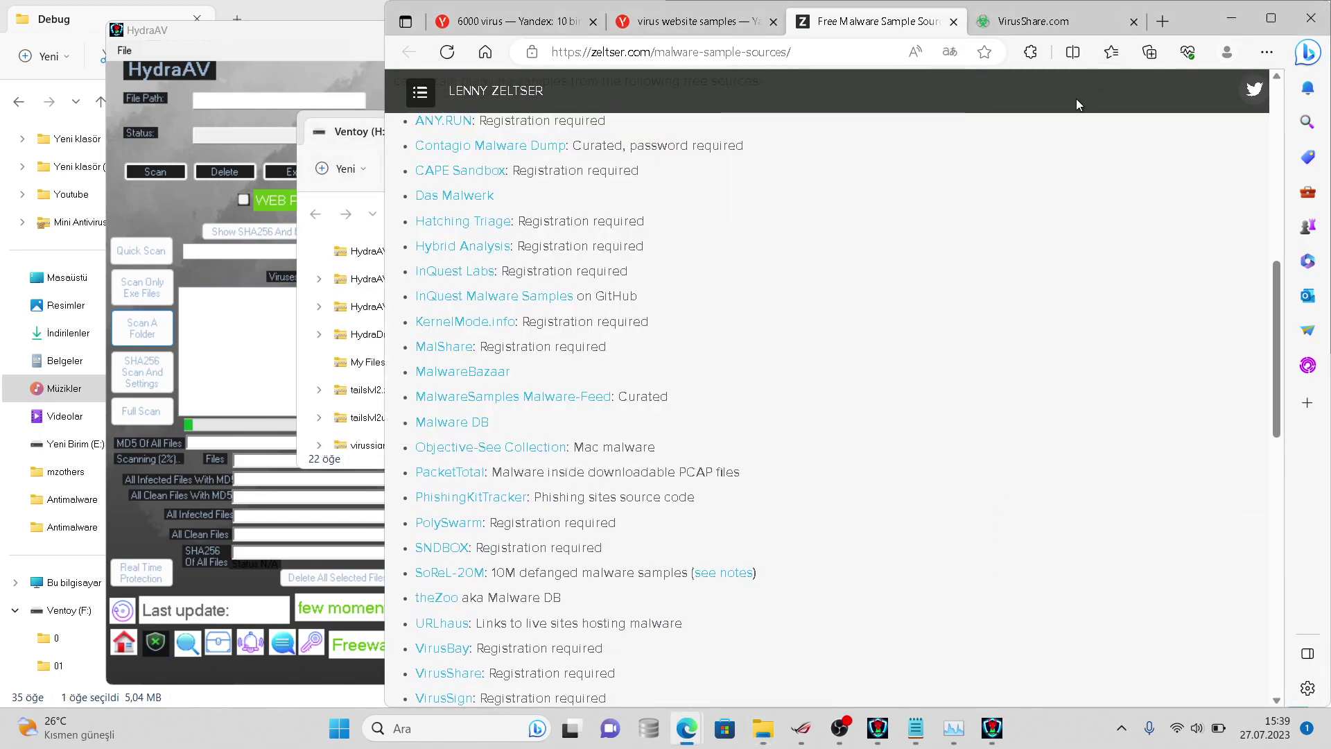
scroll(1063, 71, "down", 3)
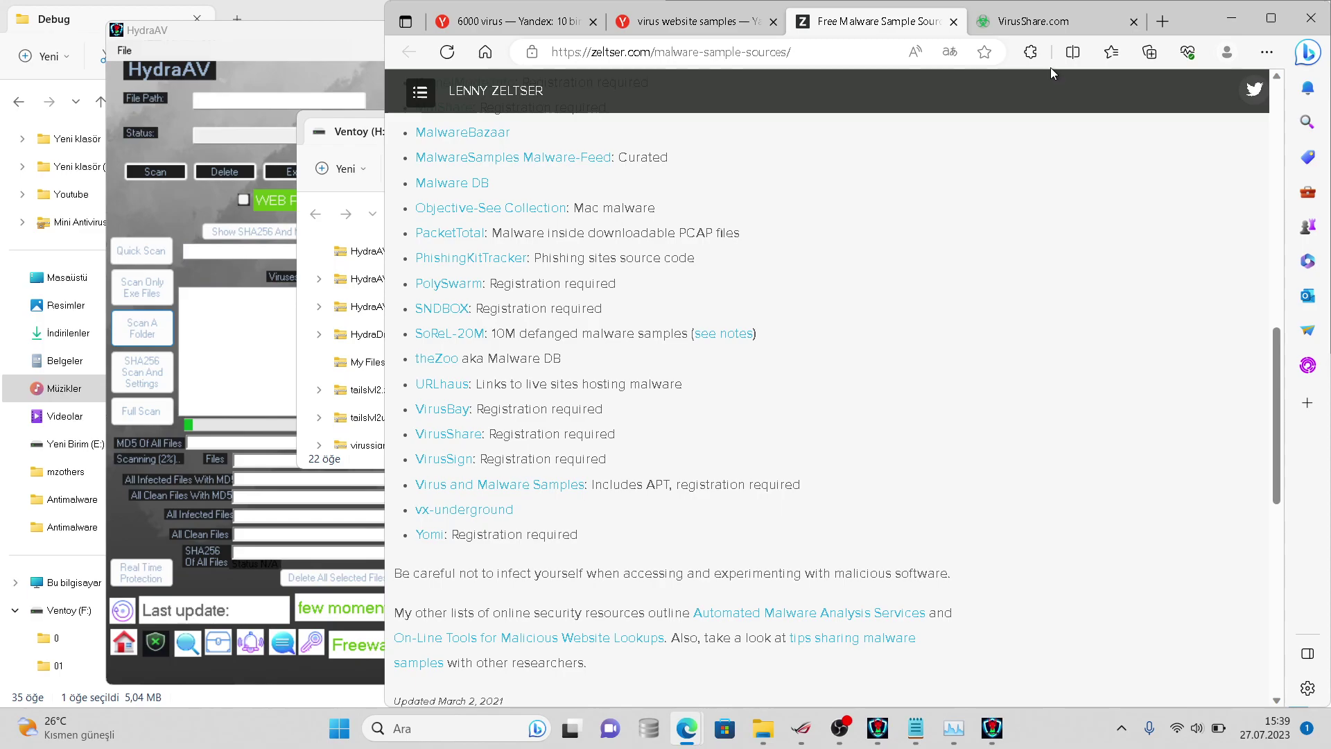
left_click(1107, 53)
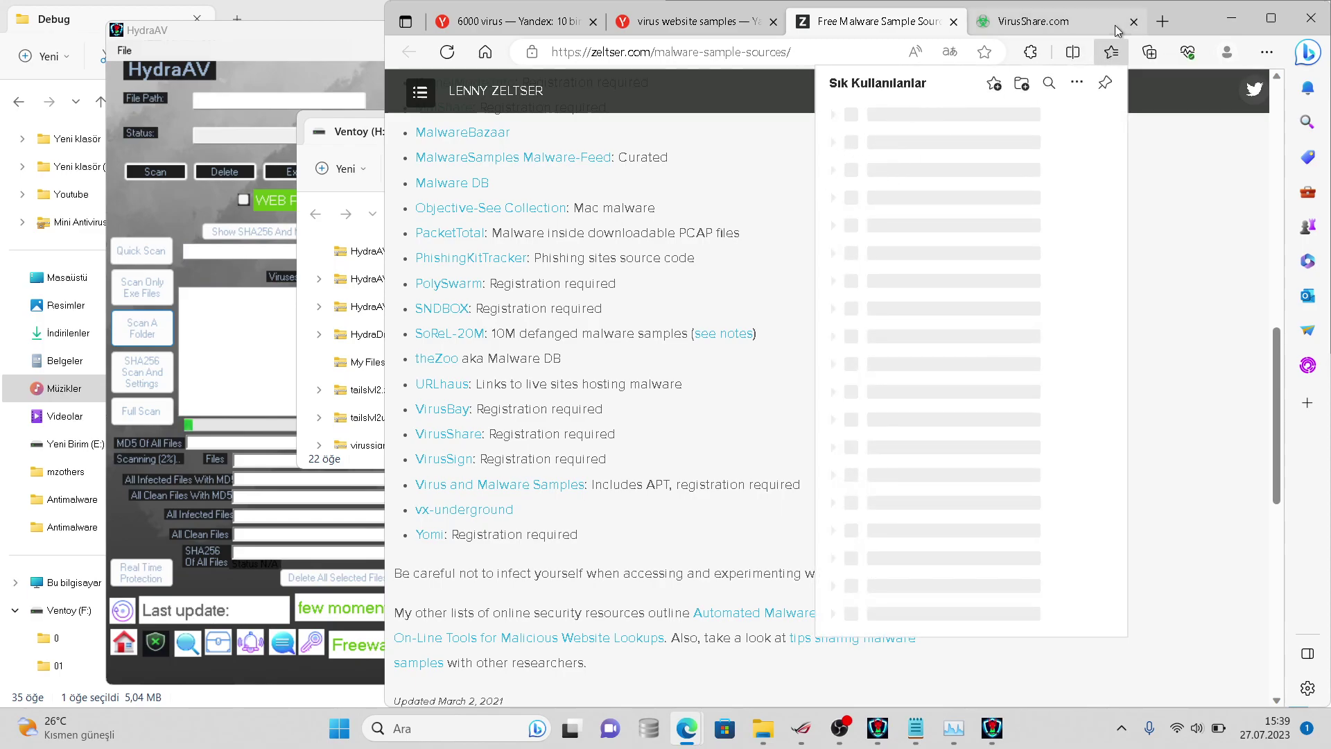
left_click(1114, 31)
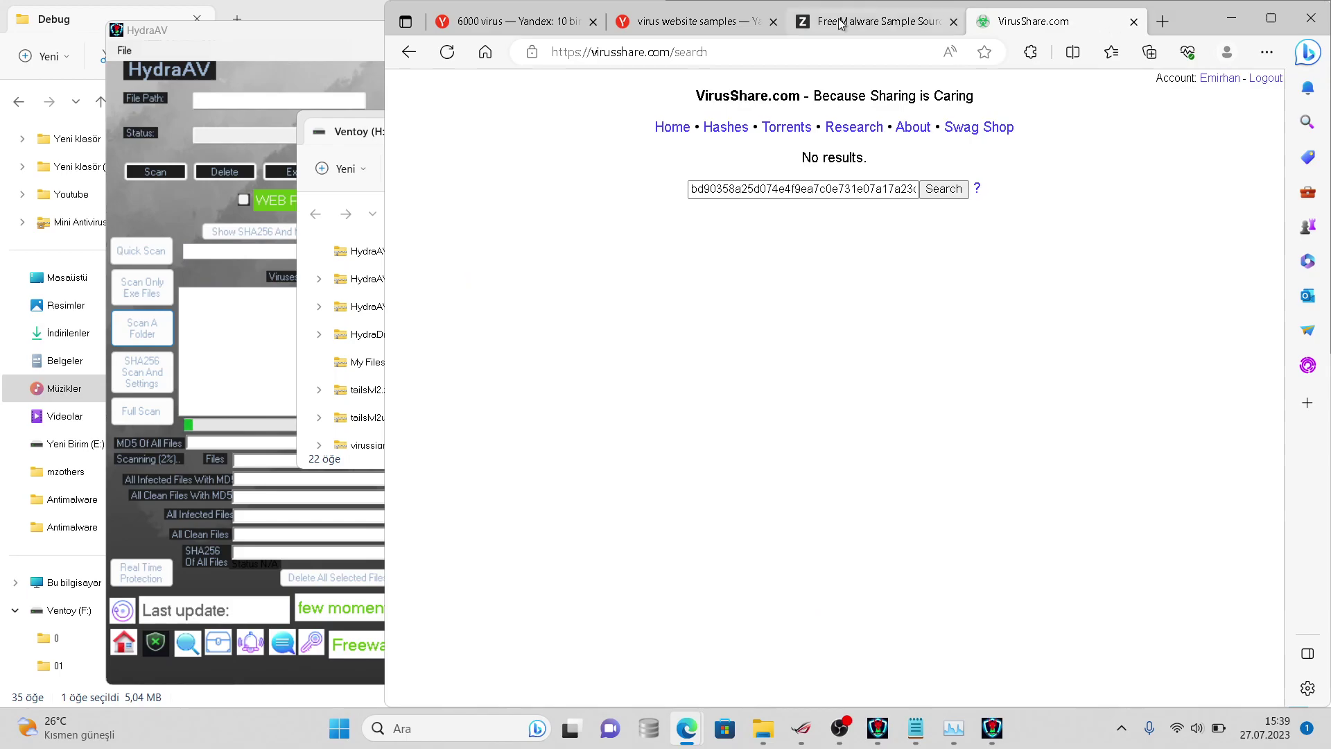
left_click(793, 23)
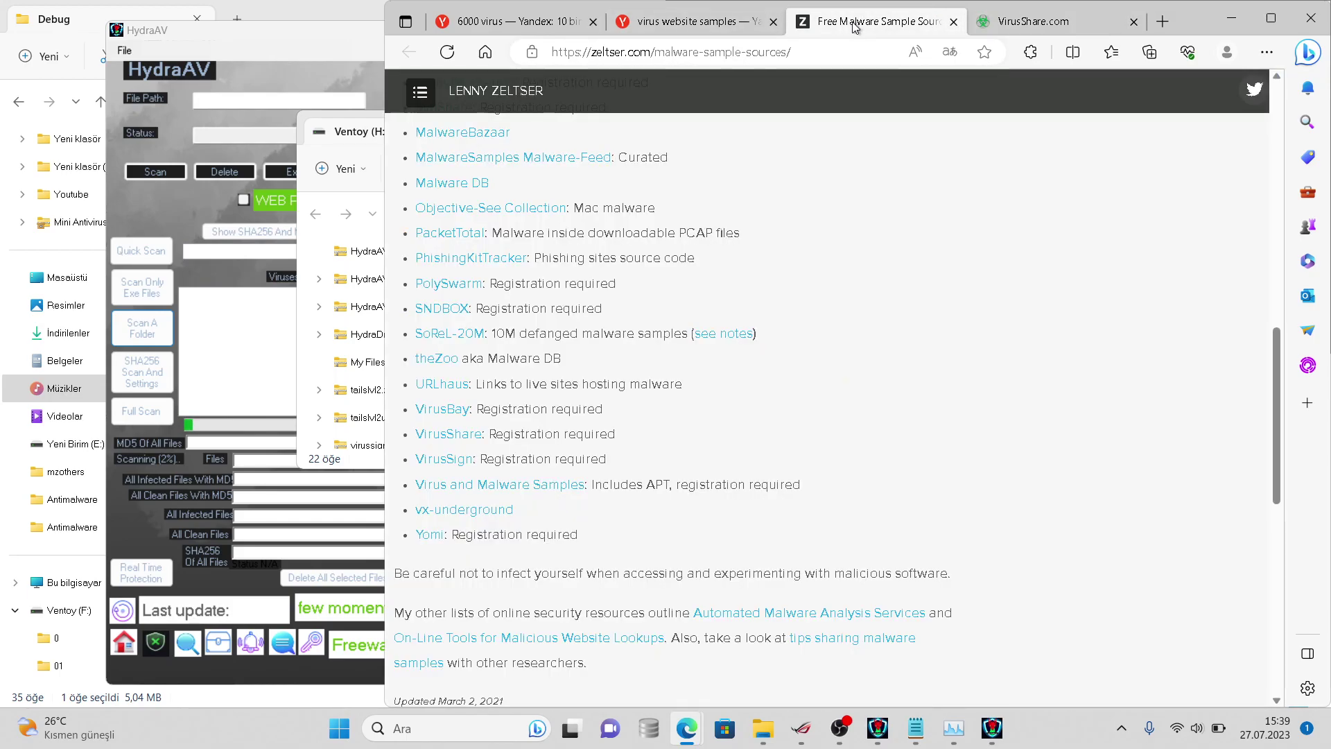
left_click(1111, 52)
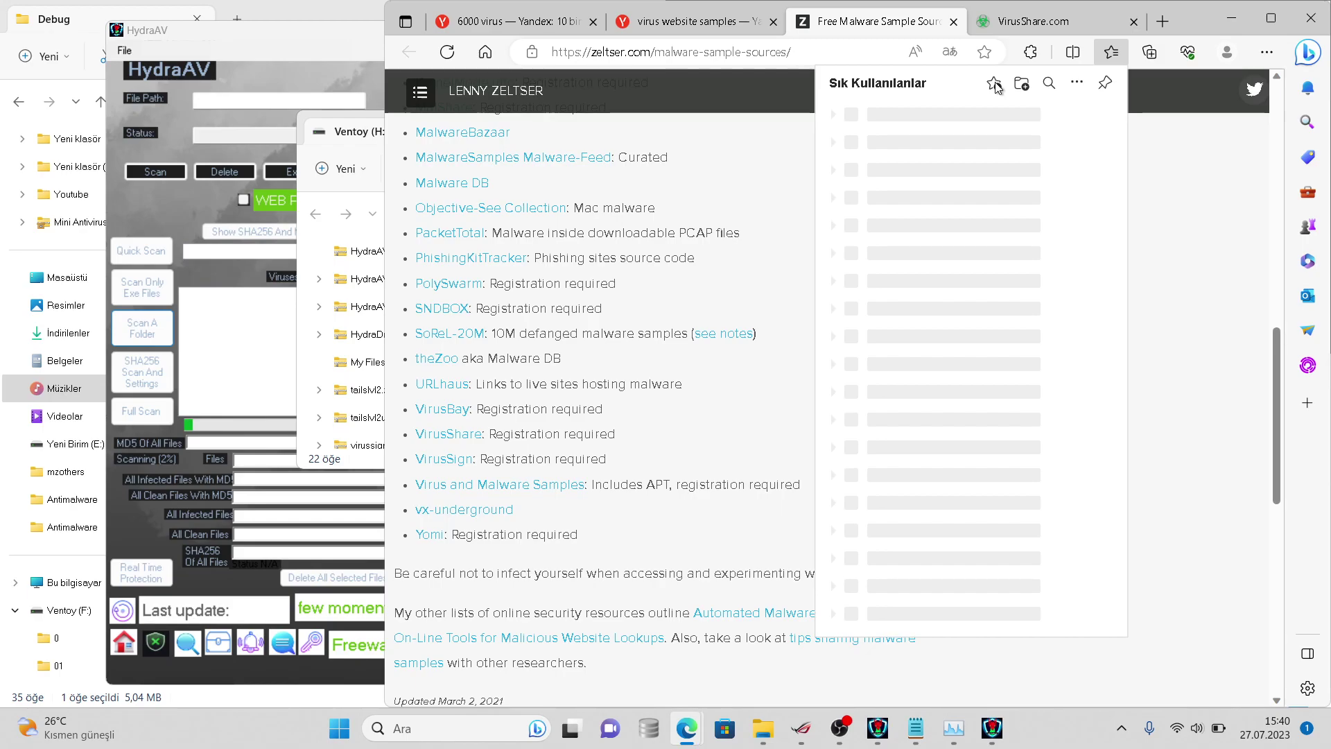
left_click(1097, 54)
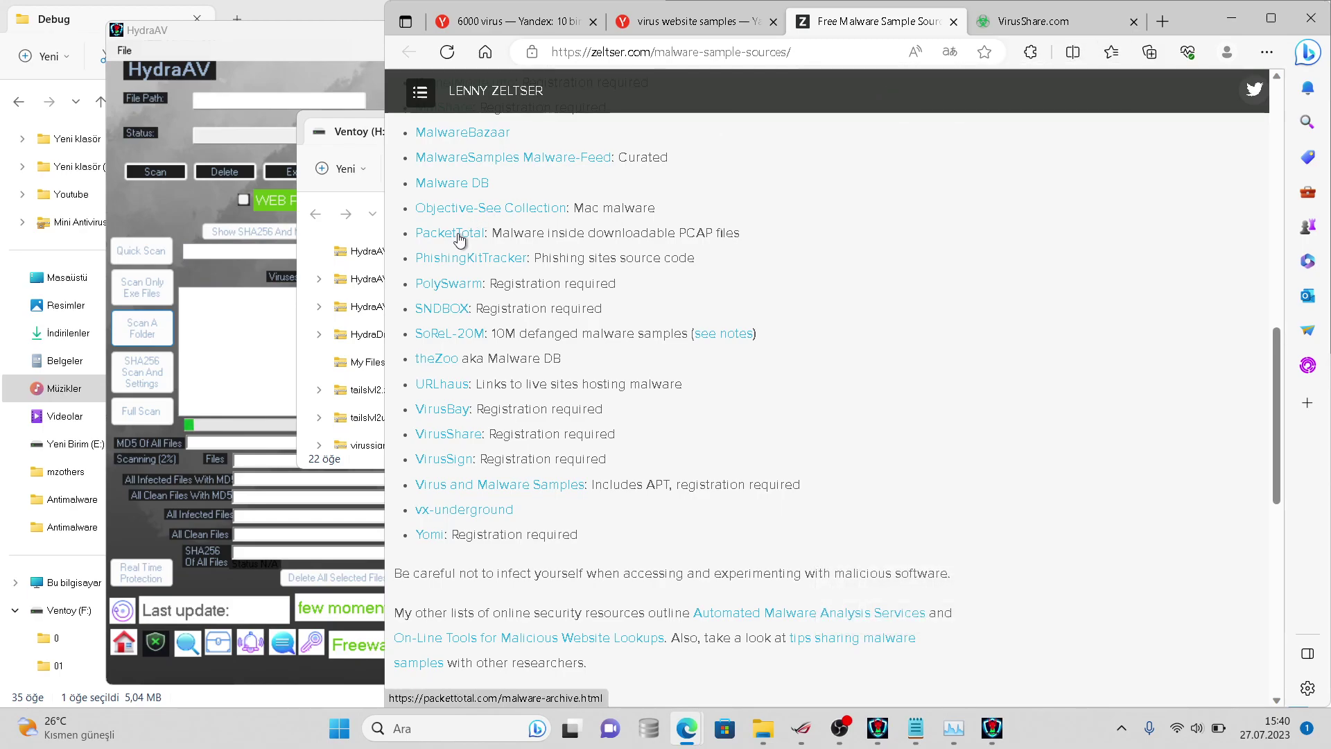
- Open PhishingKitTracker, go back, then open the PacketTotal sample source
double_click(456, 255)
triple_click(456, 251)
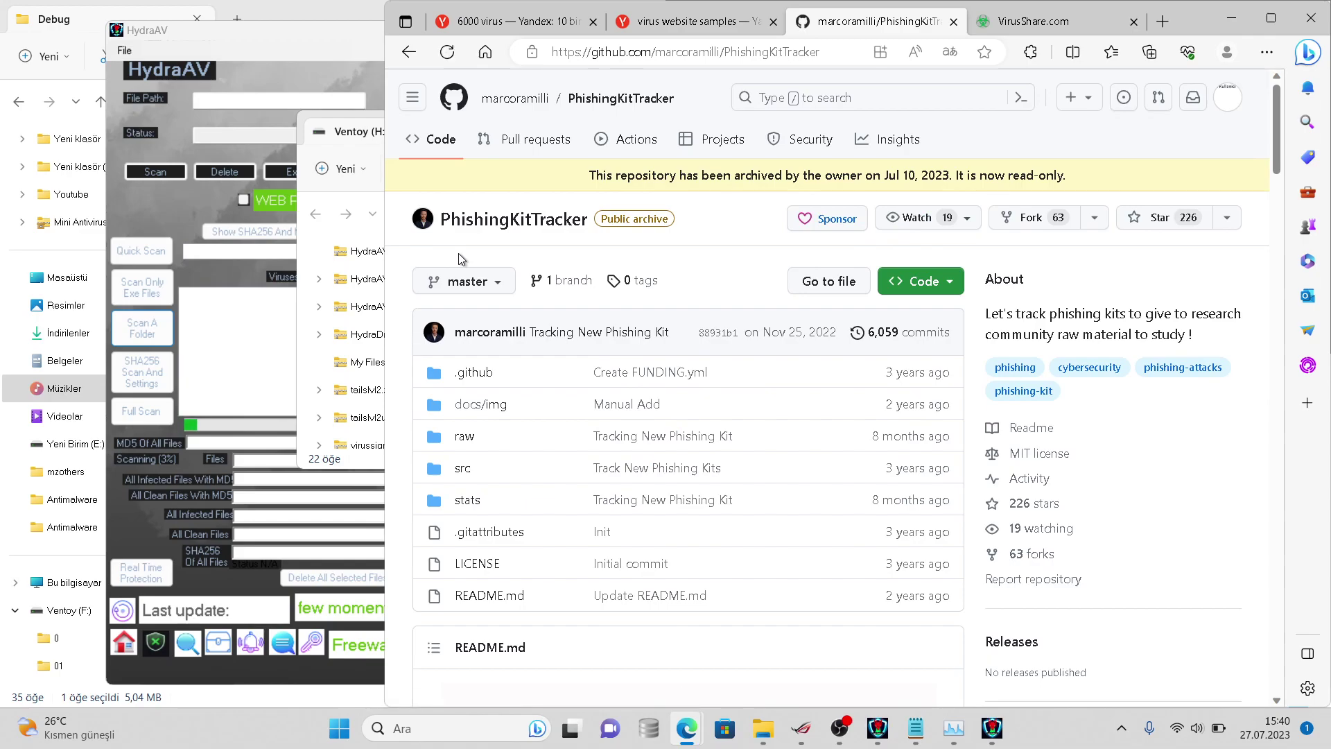
left_click(409, 53)
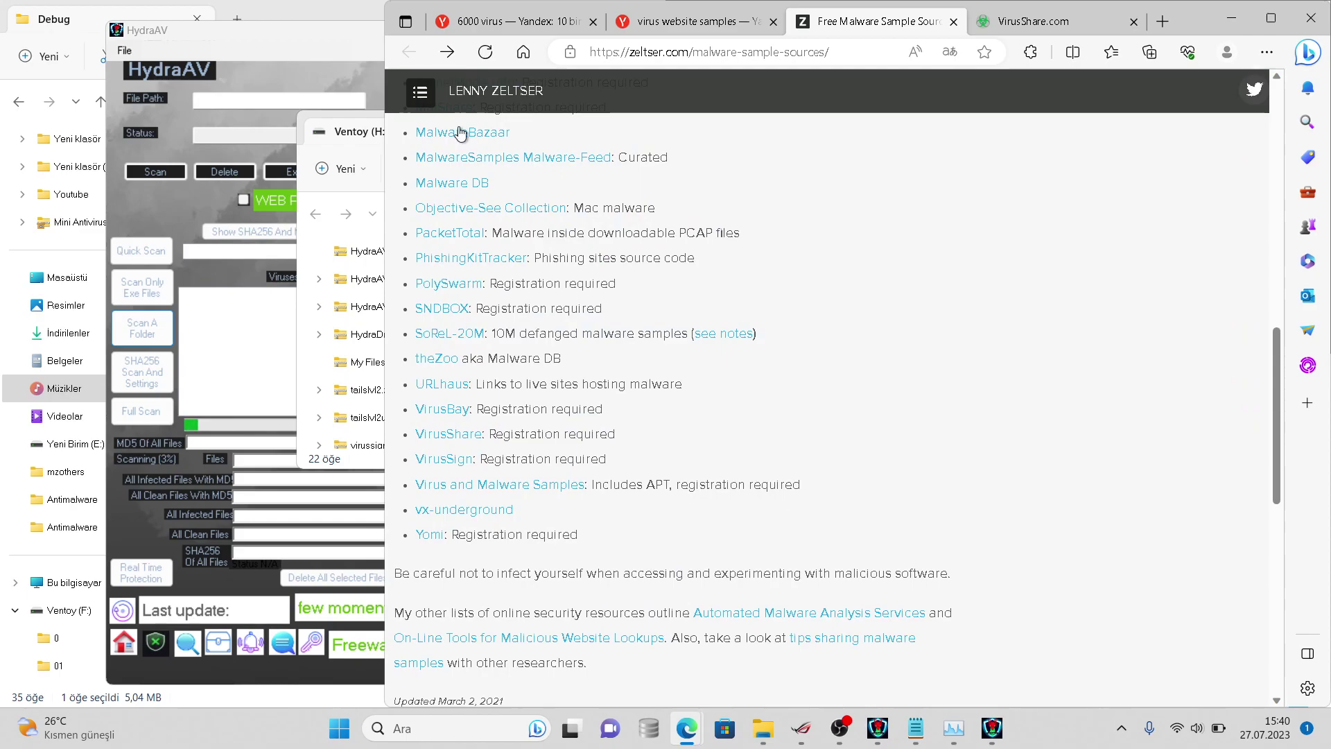
left_click(463, 237)
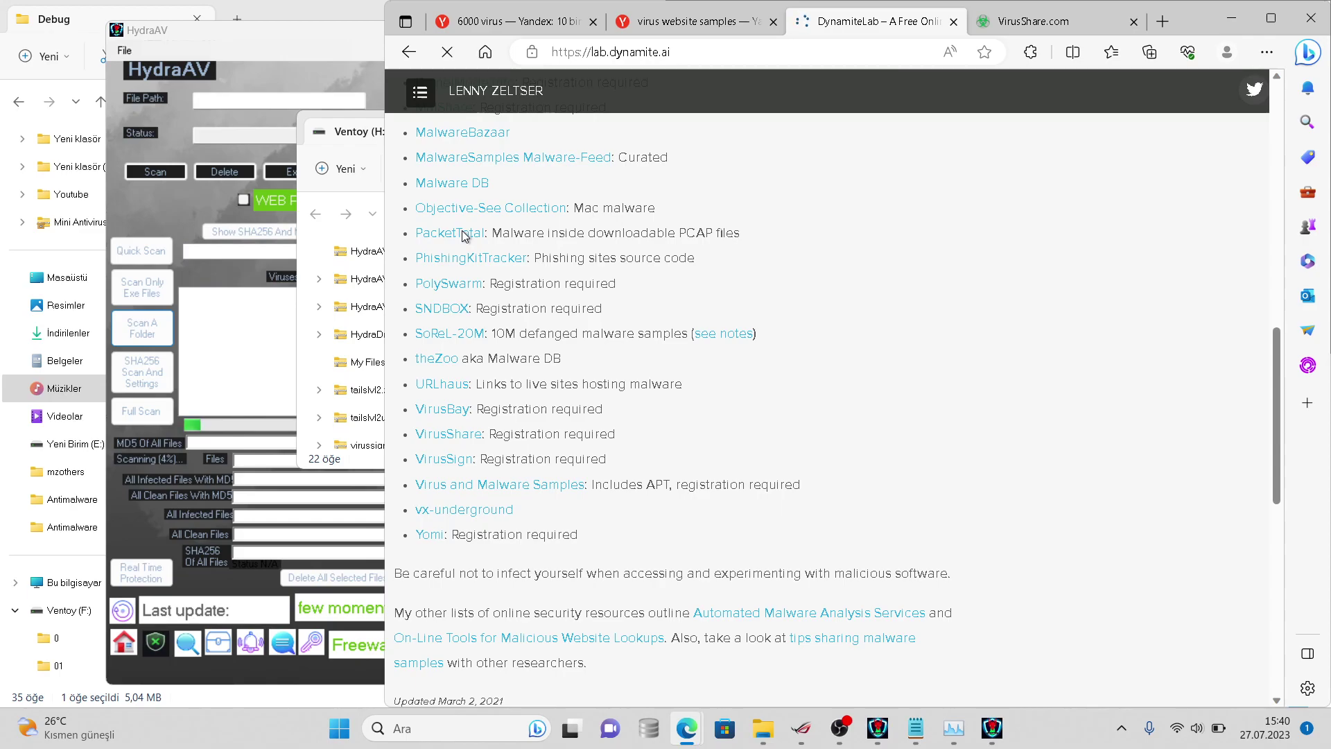
- Append 'it can also detect linux mac android samples' and 'i didn't add oldest virus samples like brain'
left_click(915, 726)
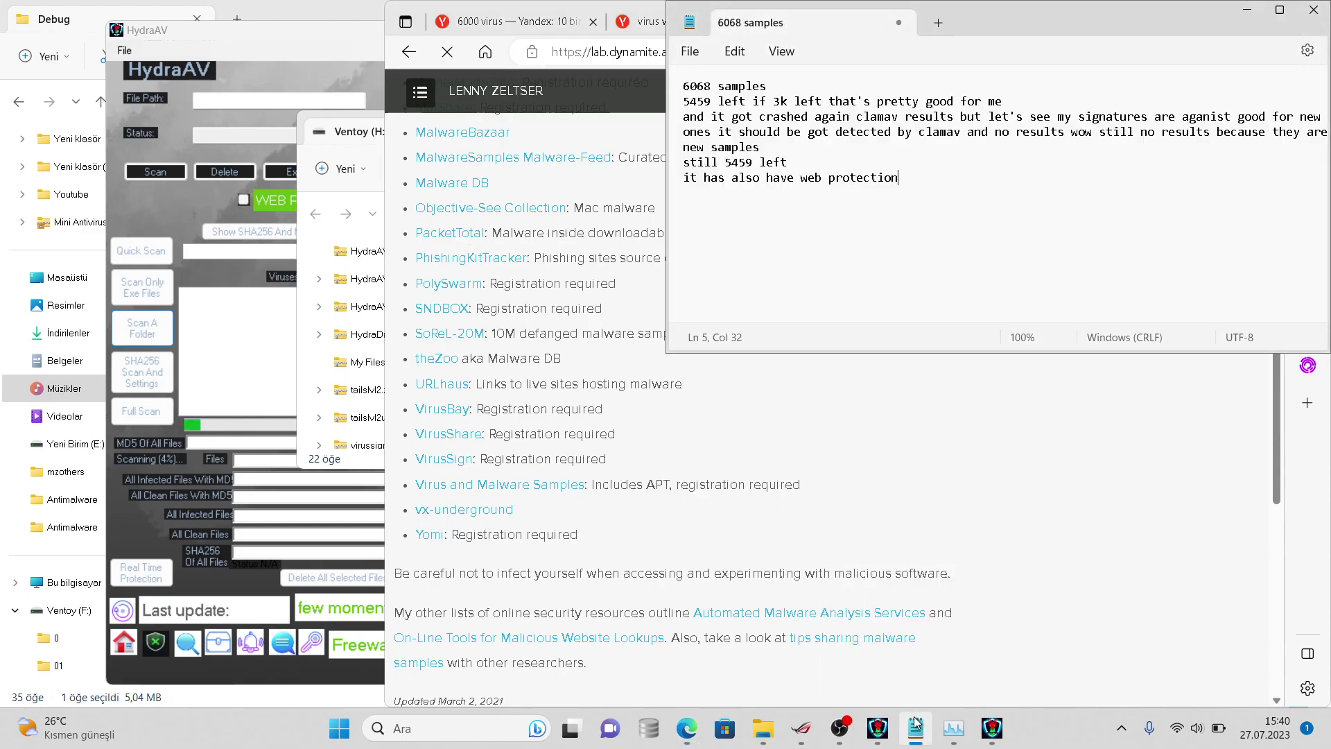
type("it can also")
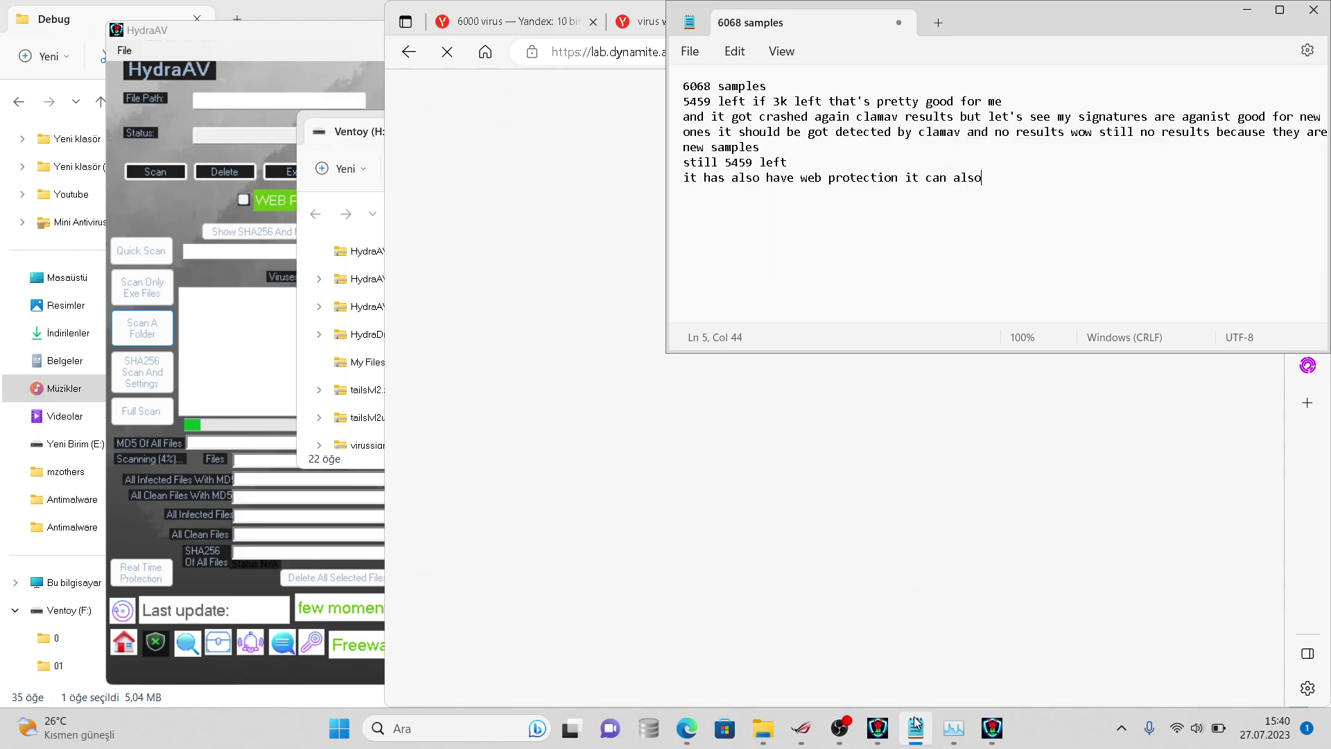
type(" detect linn")
key("BackSpace")
type("ux mac andr")
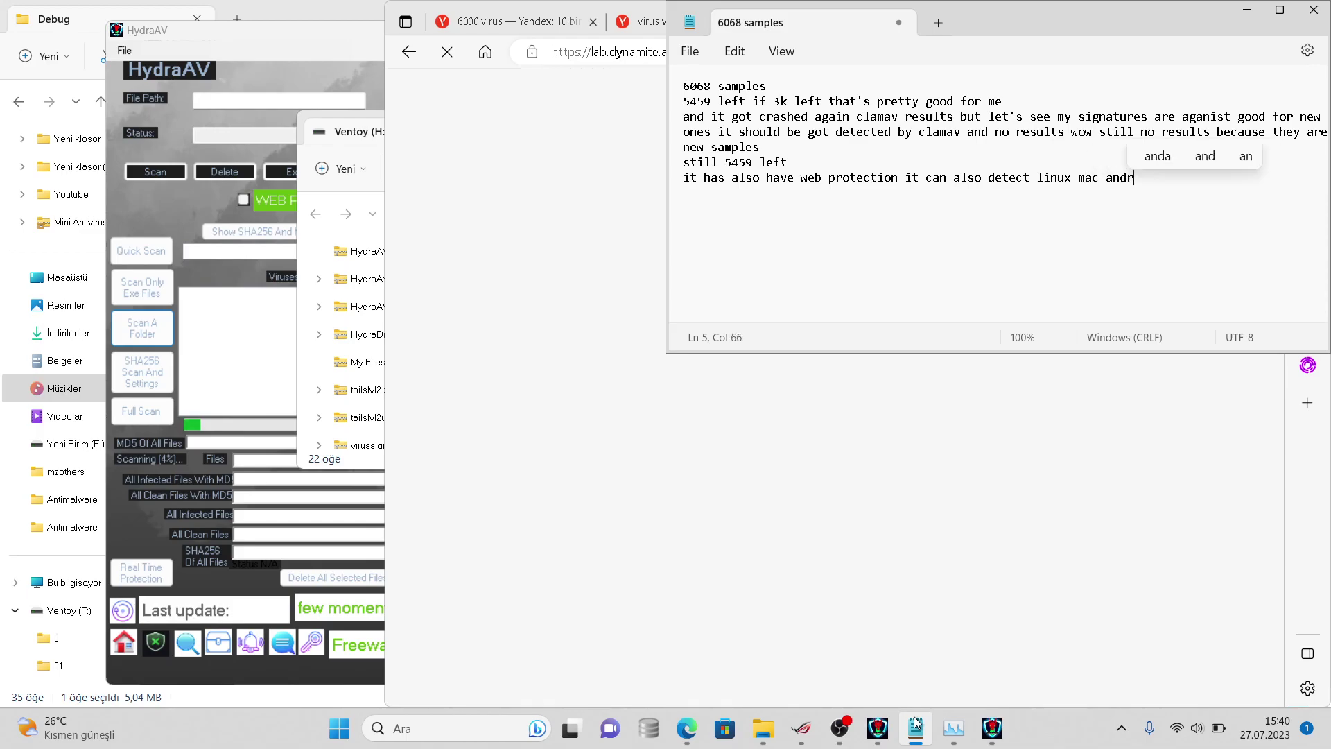
type("oid samples")
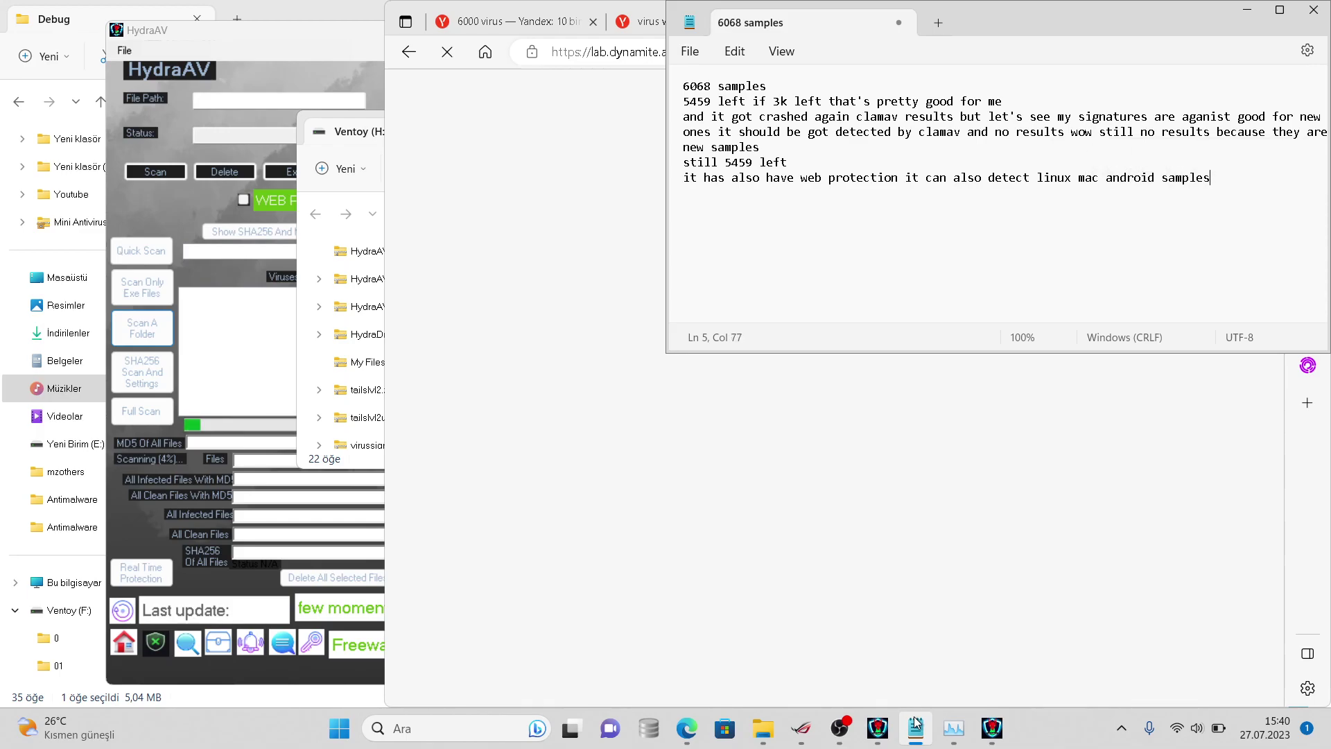
left_click(756, 610)
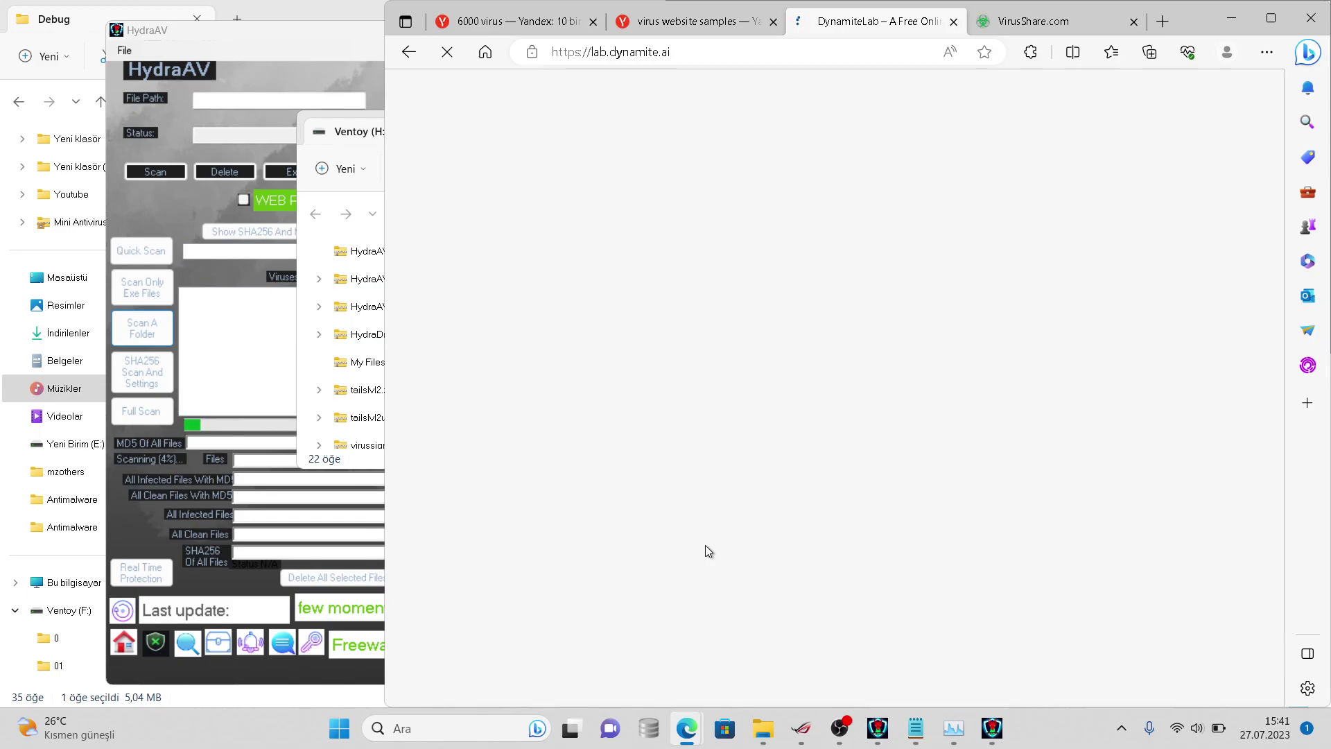
left_click(907, 719)
type("i d")
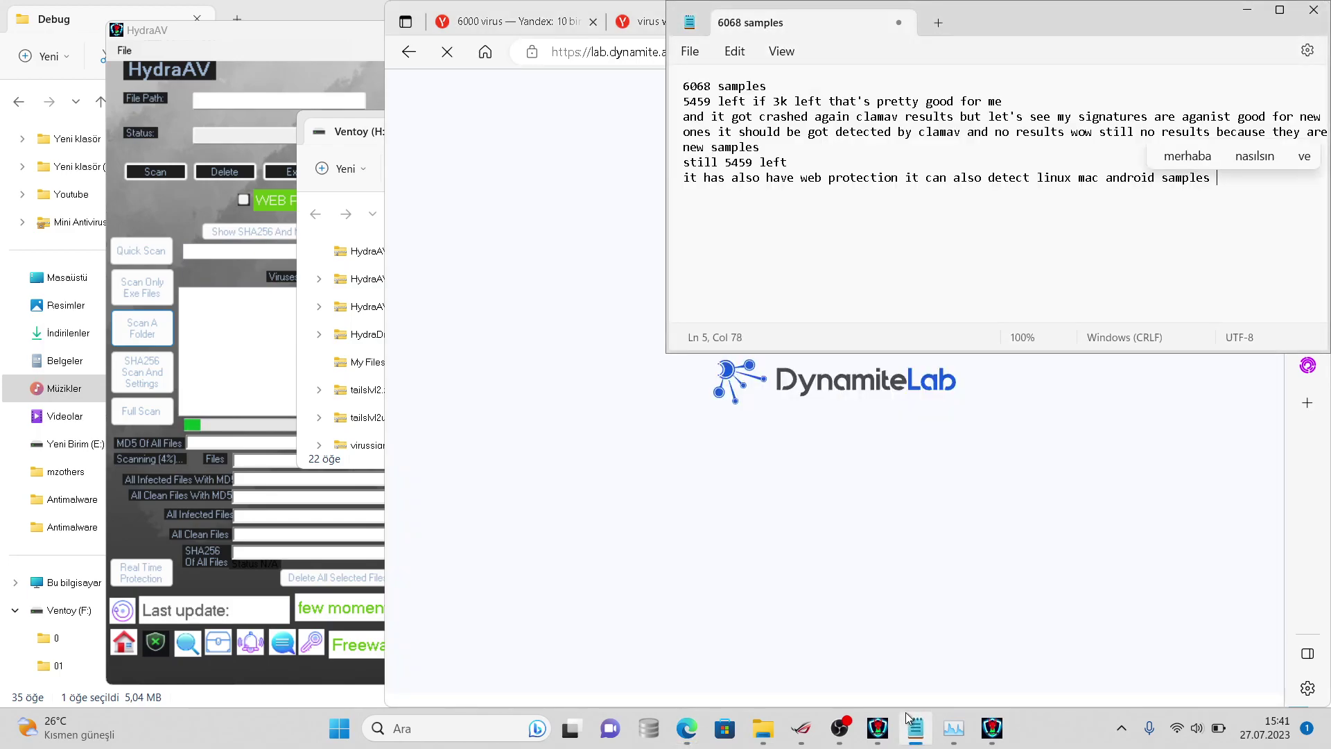
type("idn't ad")
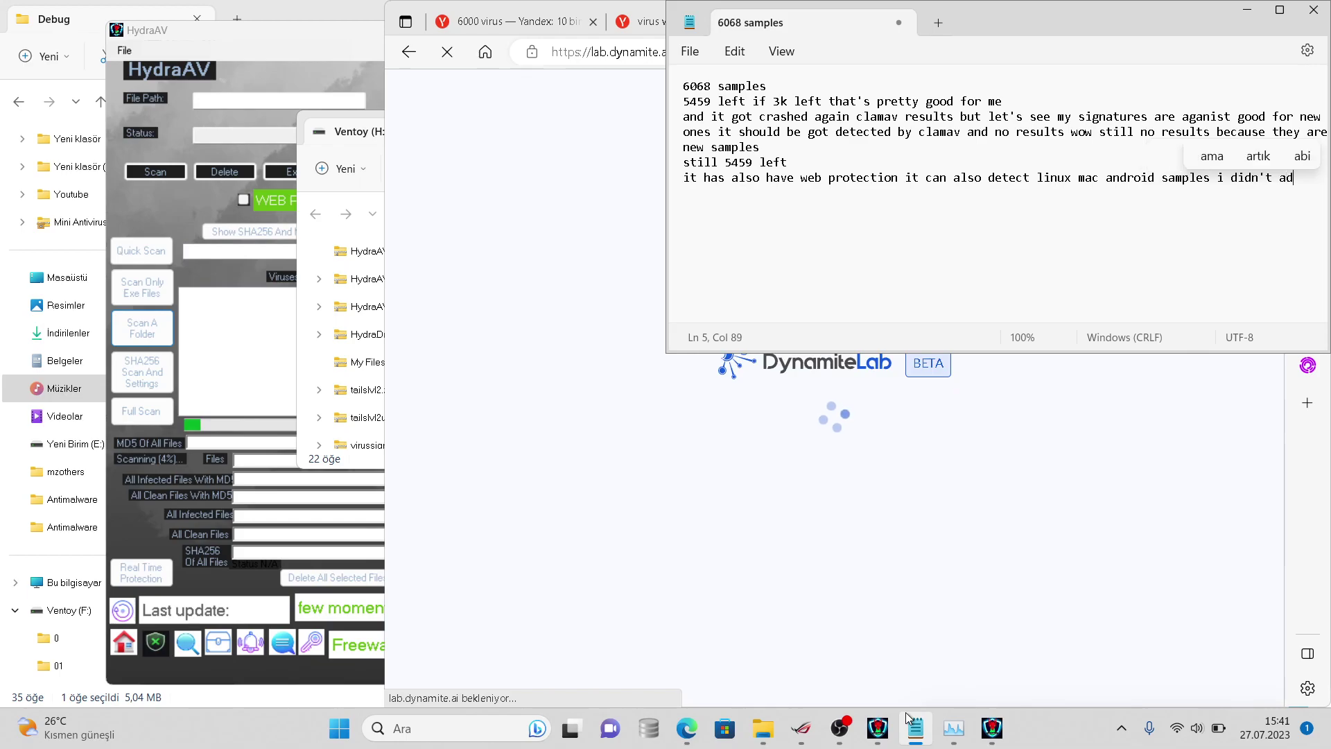
type("d ol")
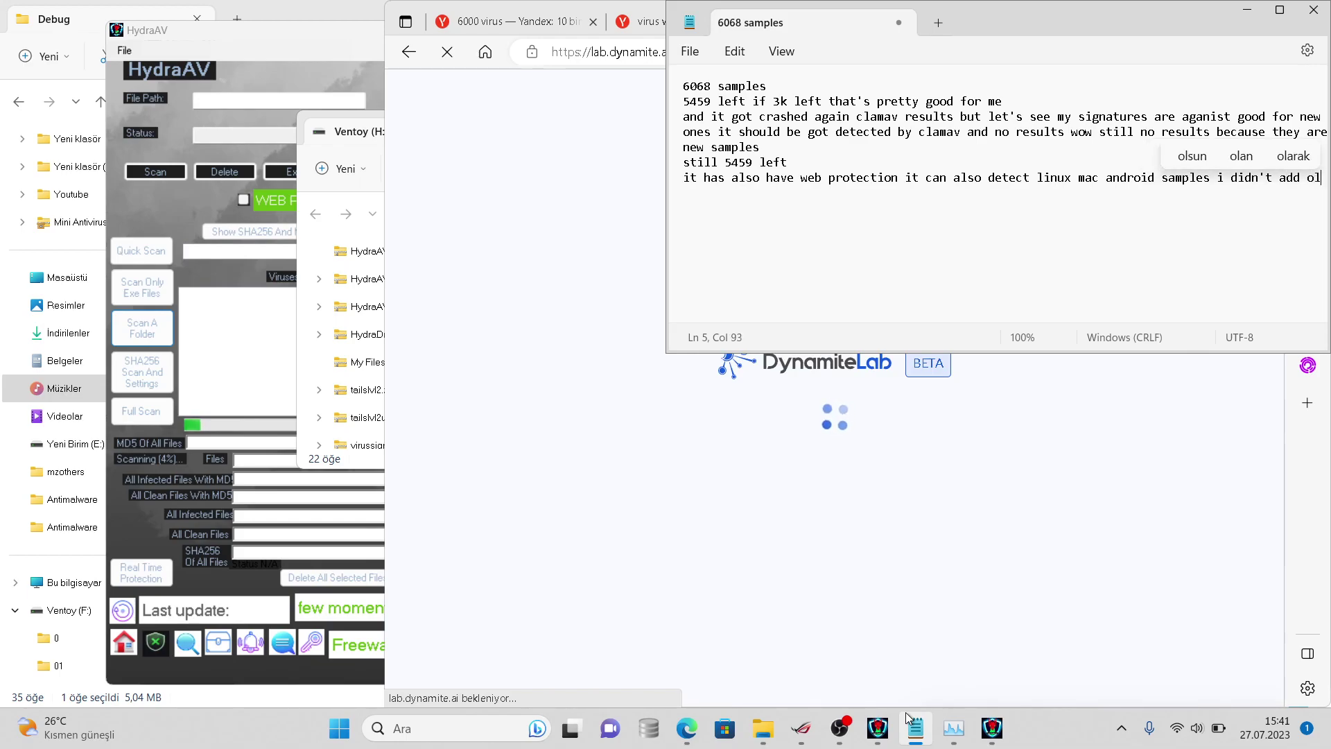
type("dest virus sam")
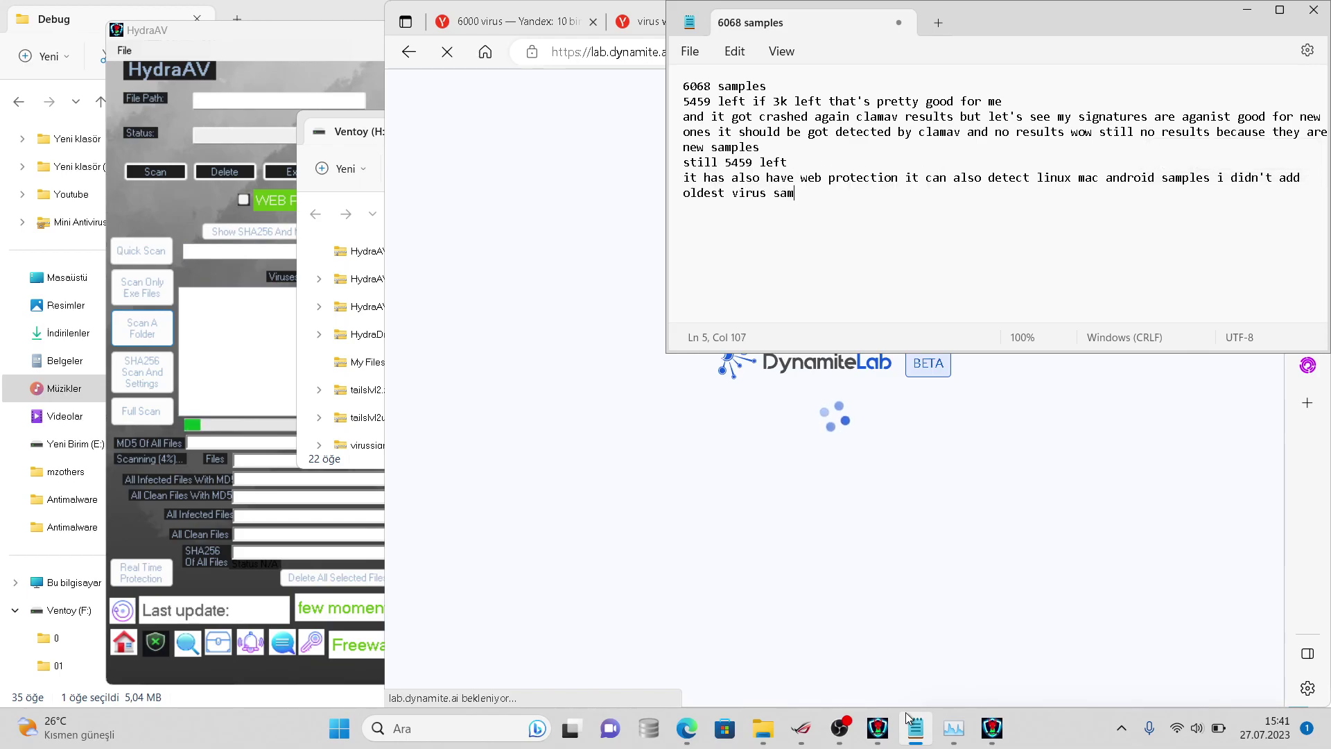
type("ples like b")
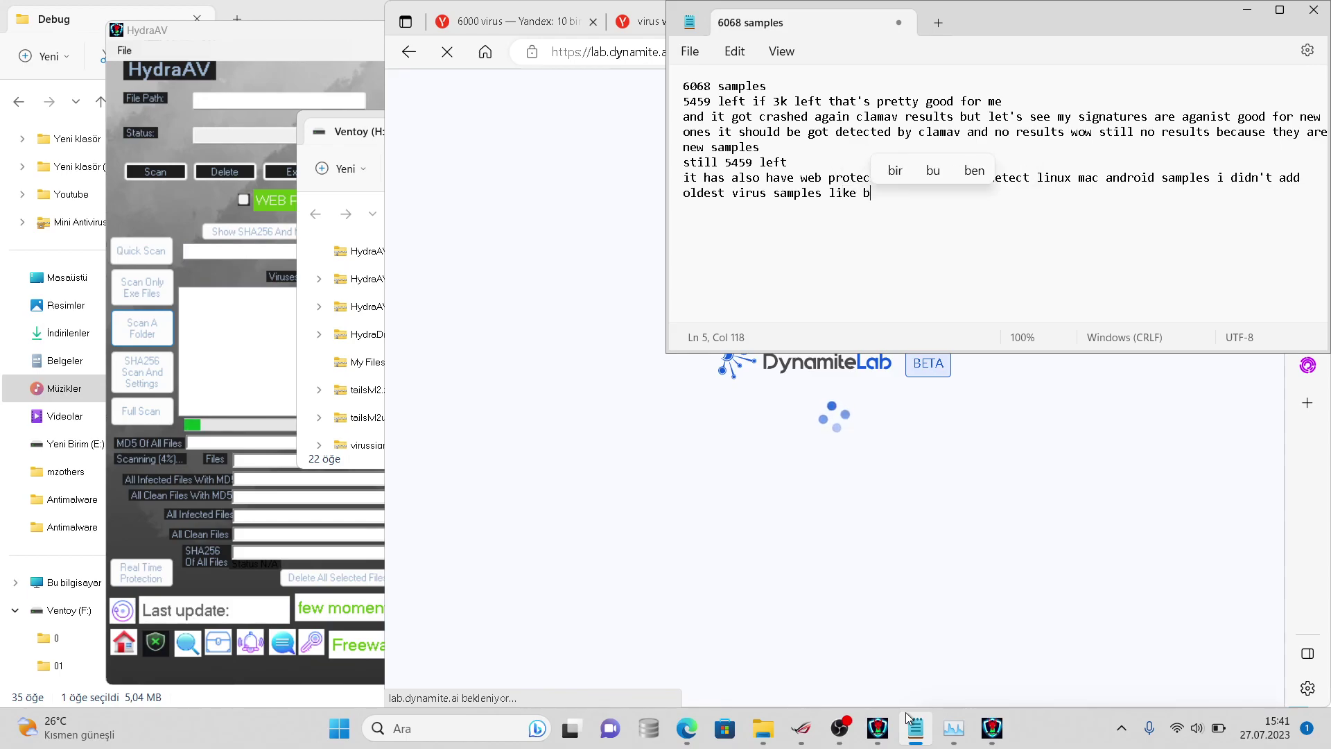
type("rain")
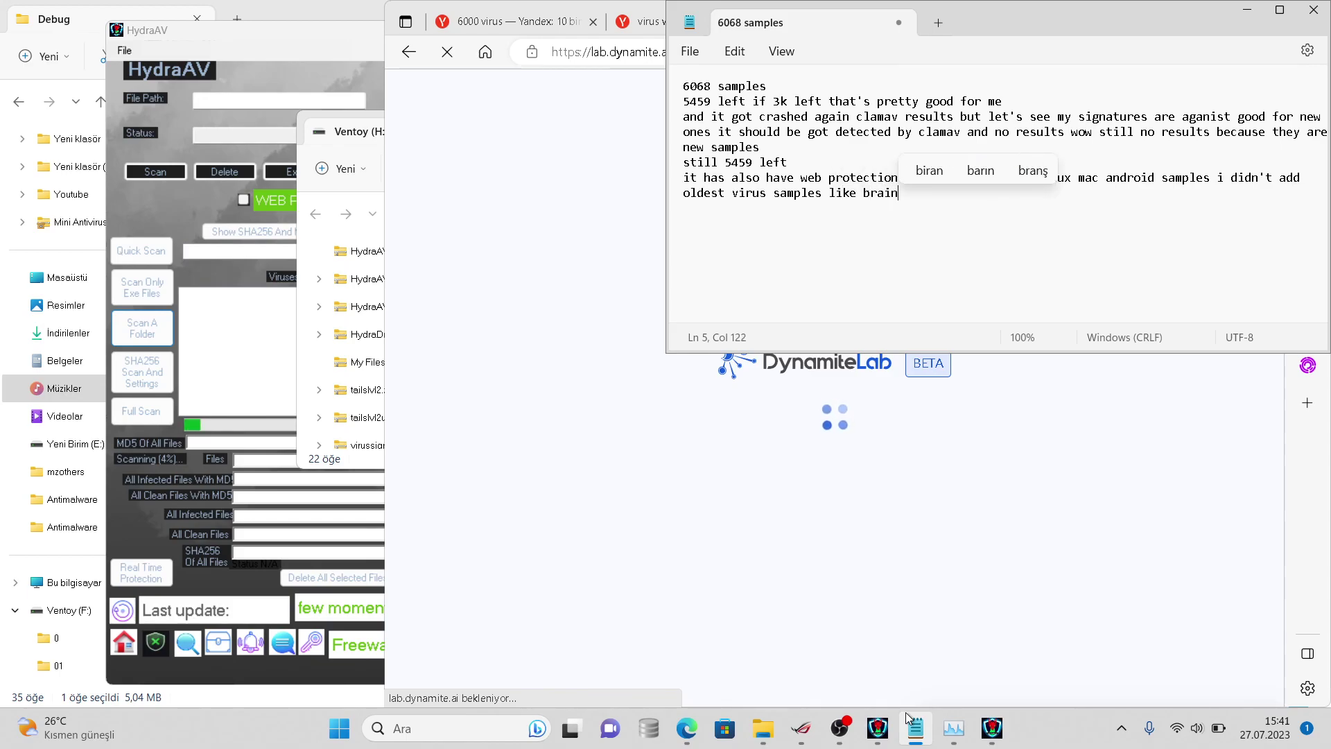
- View DynamiteLab's PCAPs, Help > Docs and Help > Resources, then return to the Yandex results tab
left_click(672, 592)
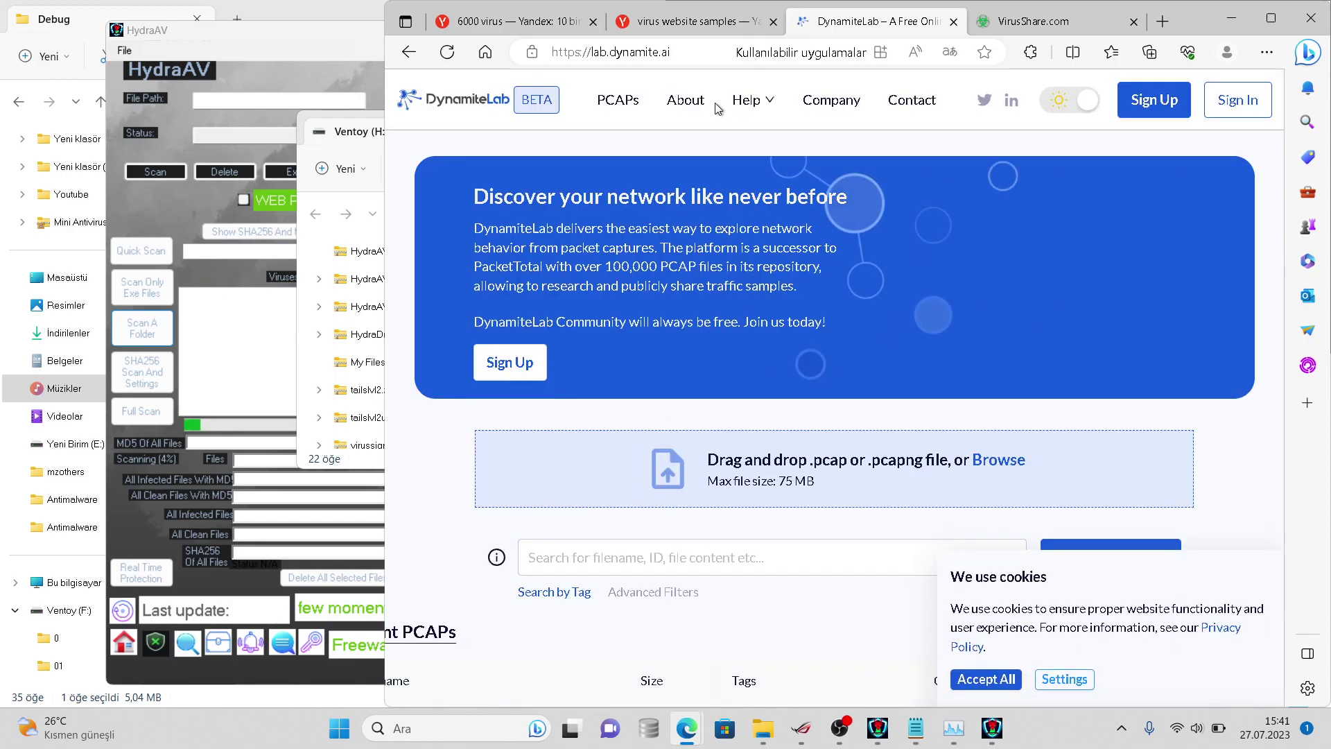
left_click(636, 102)
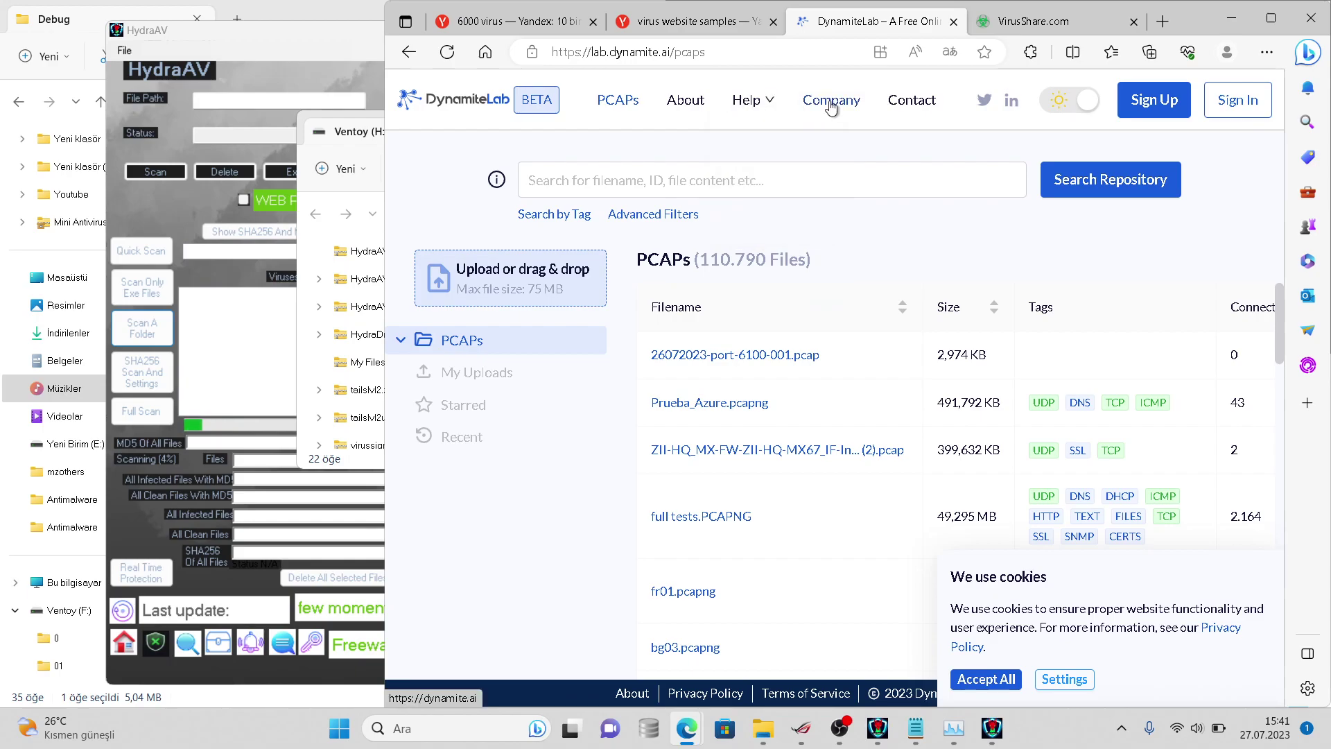
mouse_move(763, 113)
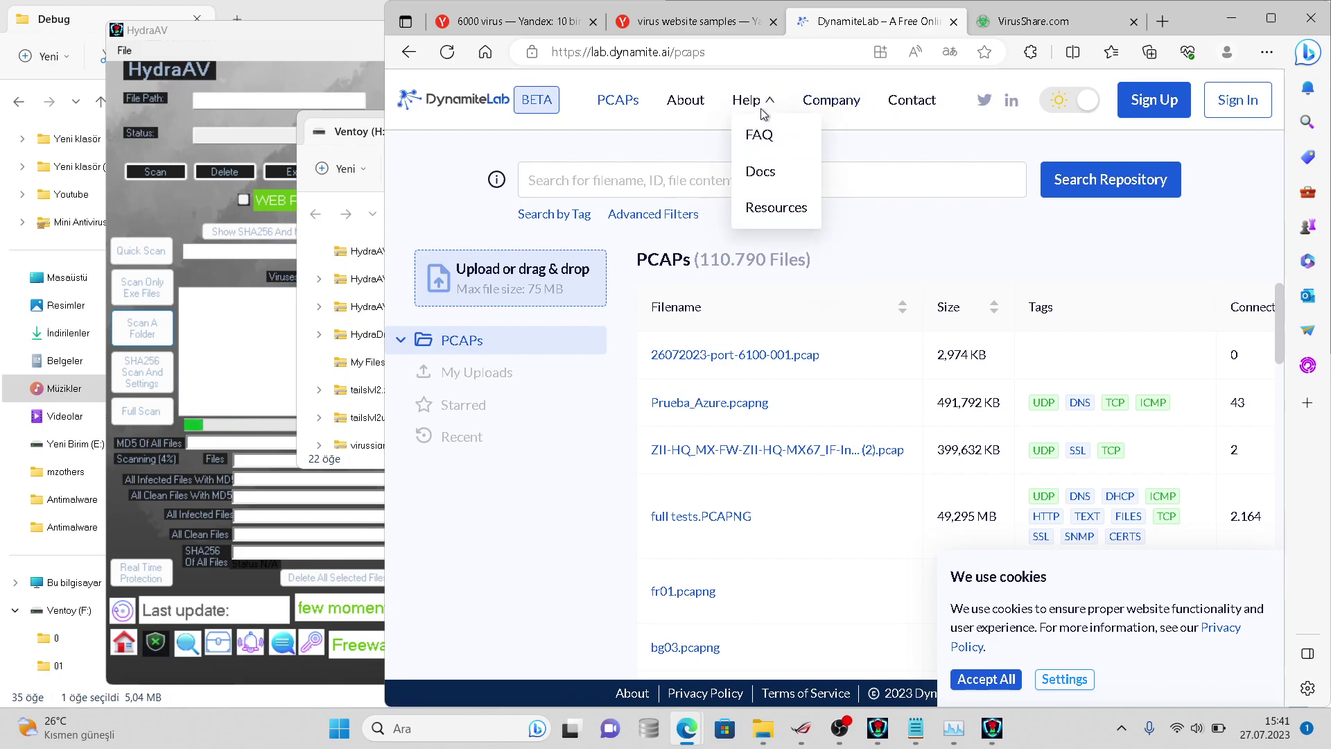
left_click(759, 171)
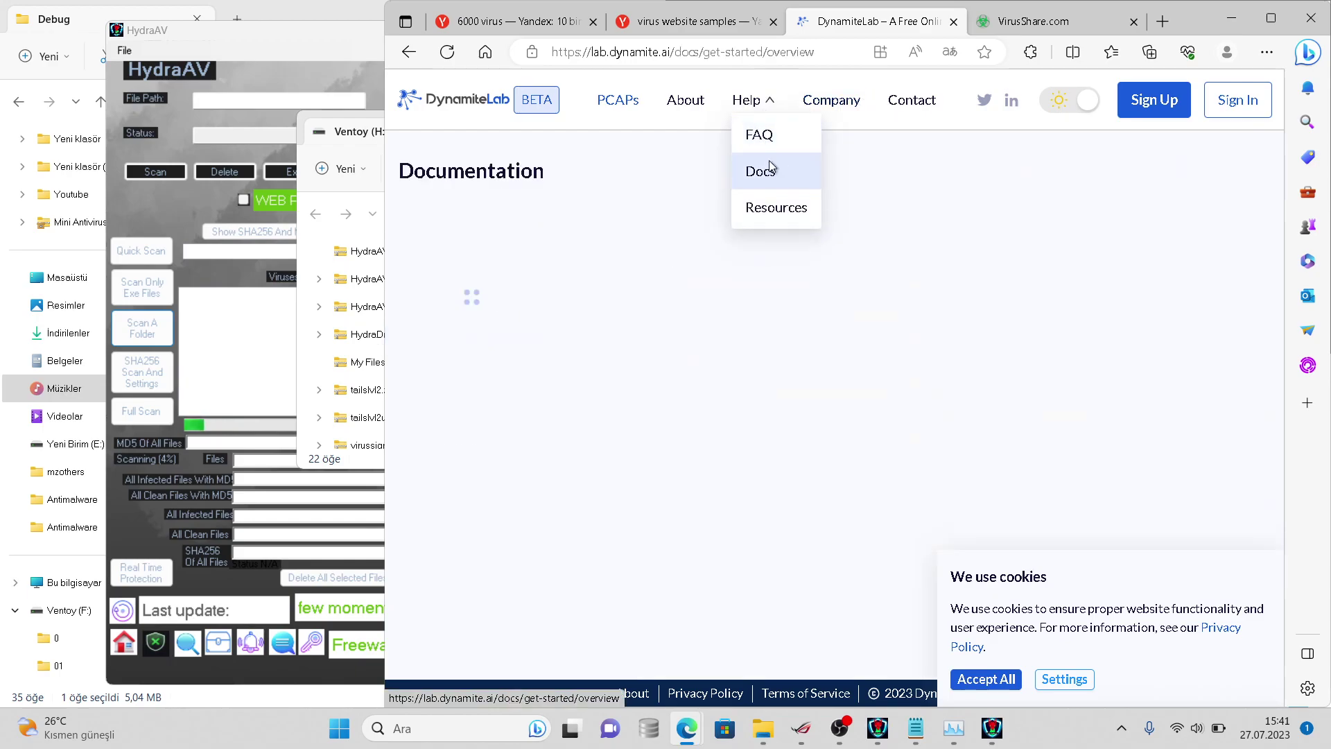
mouse_move(761, 114)
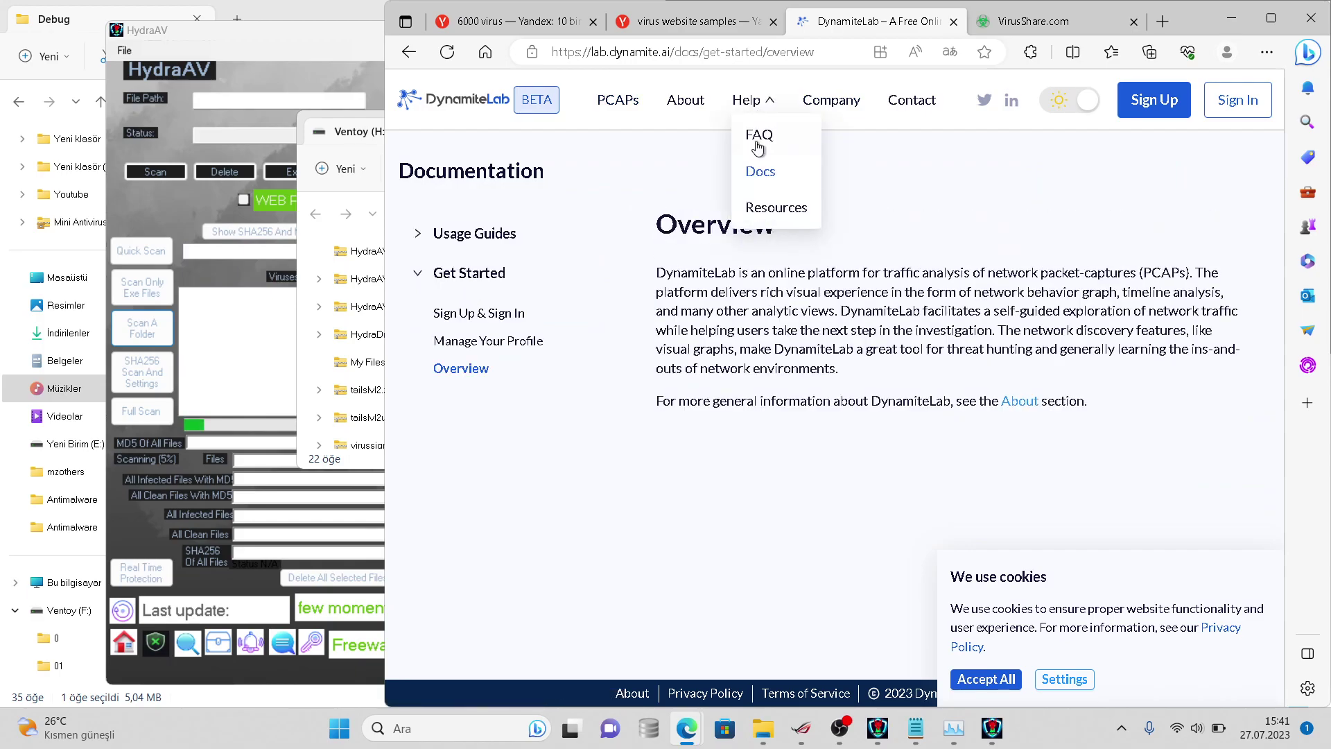
left_click(758, 203)
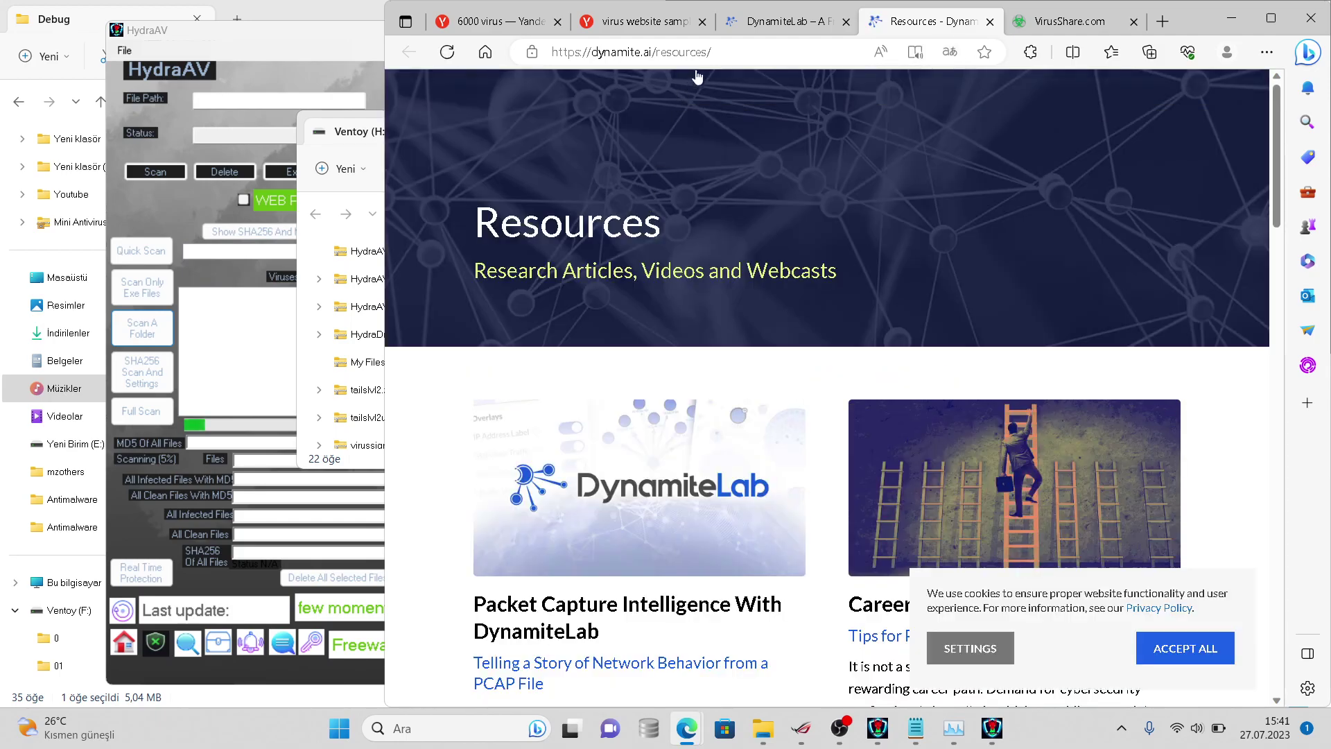
left_click(754, 30)
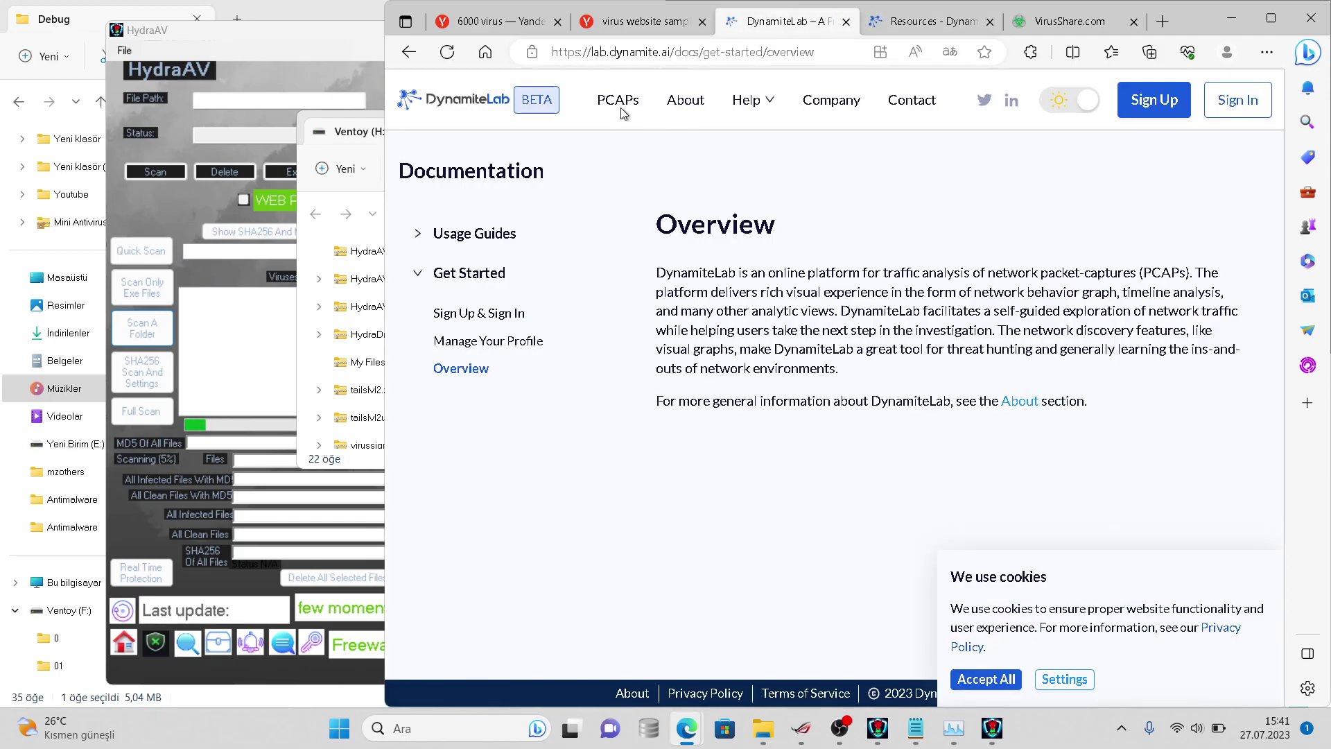
left_click(624, 21)
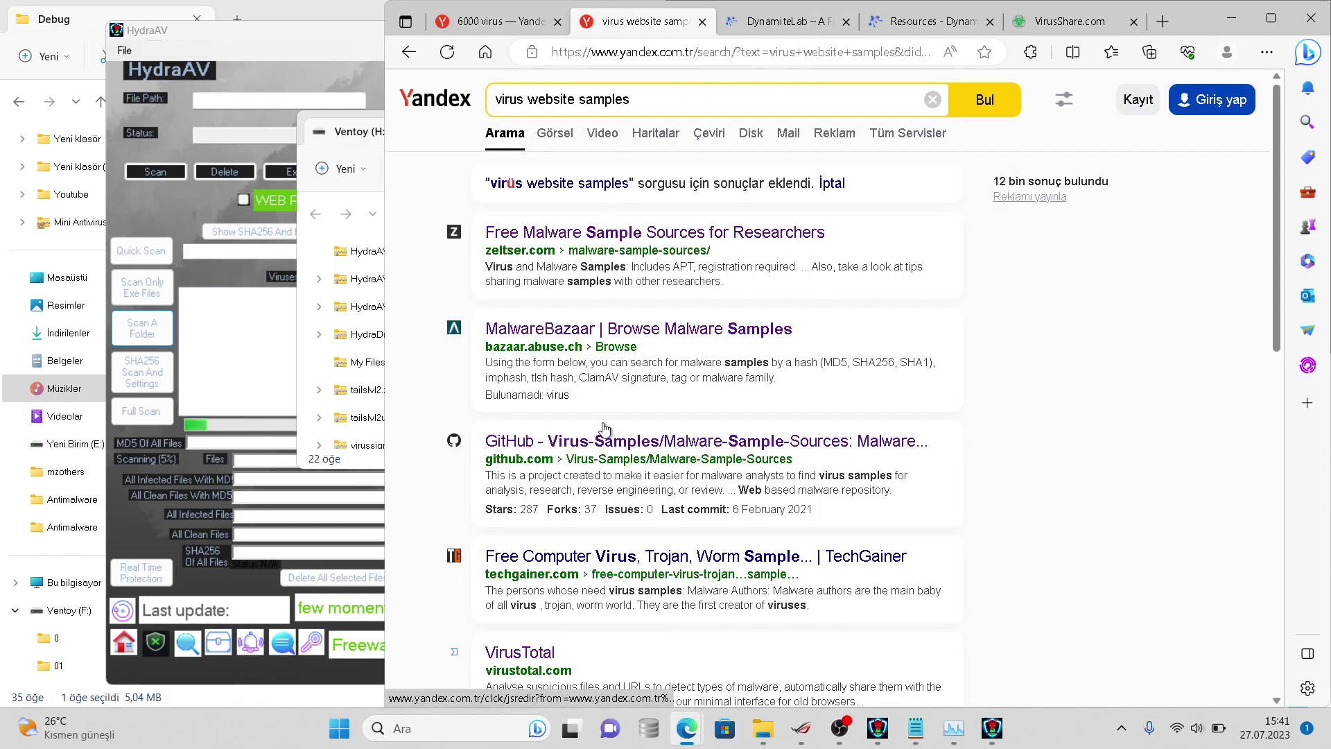
- Open the TechGainer result, scroll to the vxheavens.com section, and click Devam on the .NET error
left_click(595, 547)
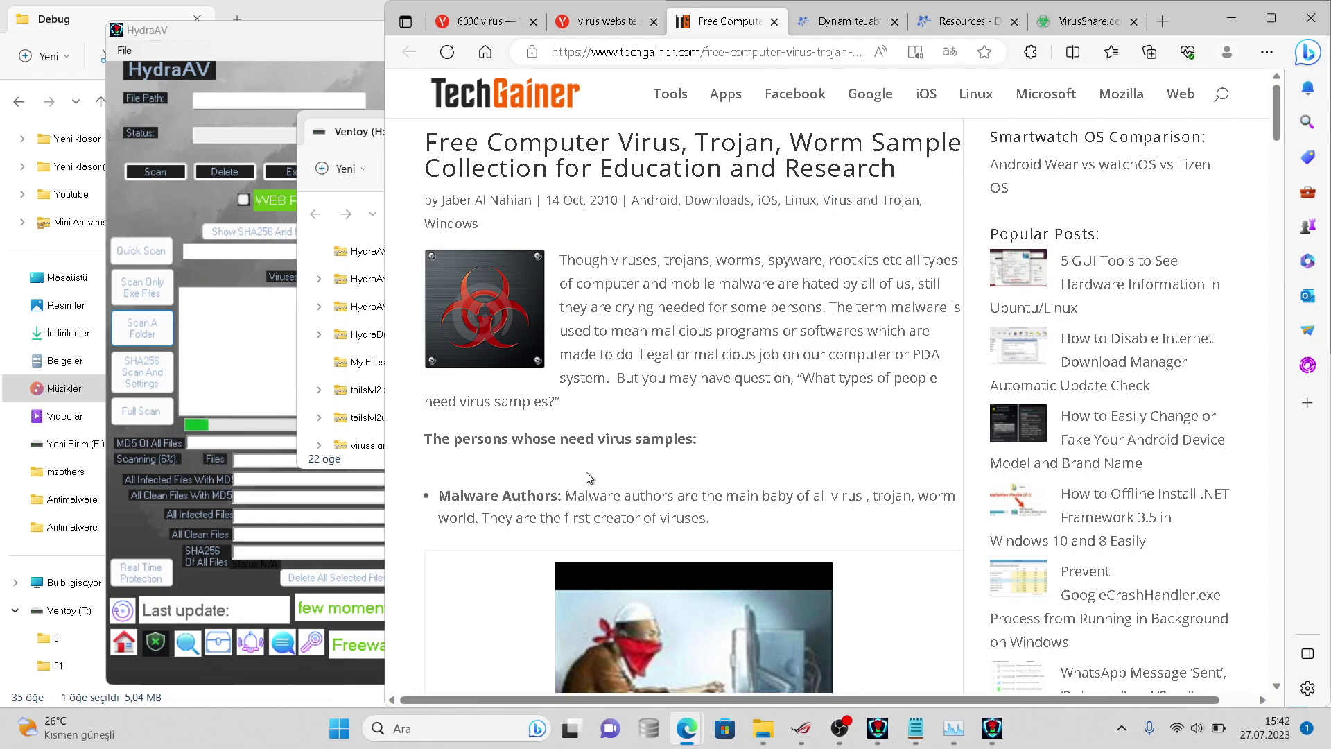
scroll(587, 477, "down", 2)
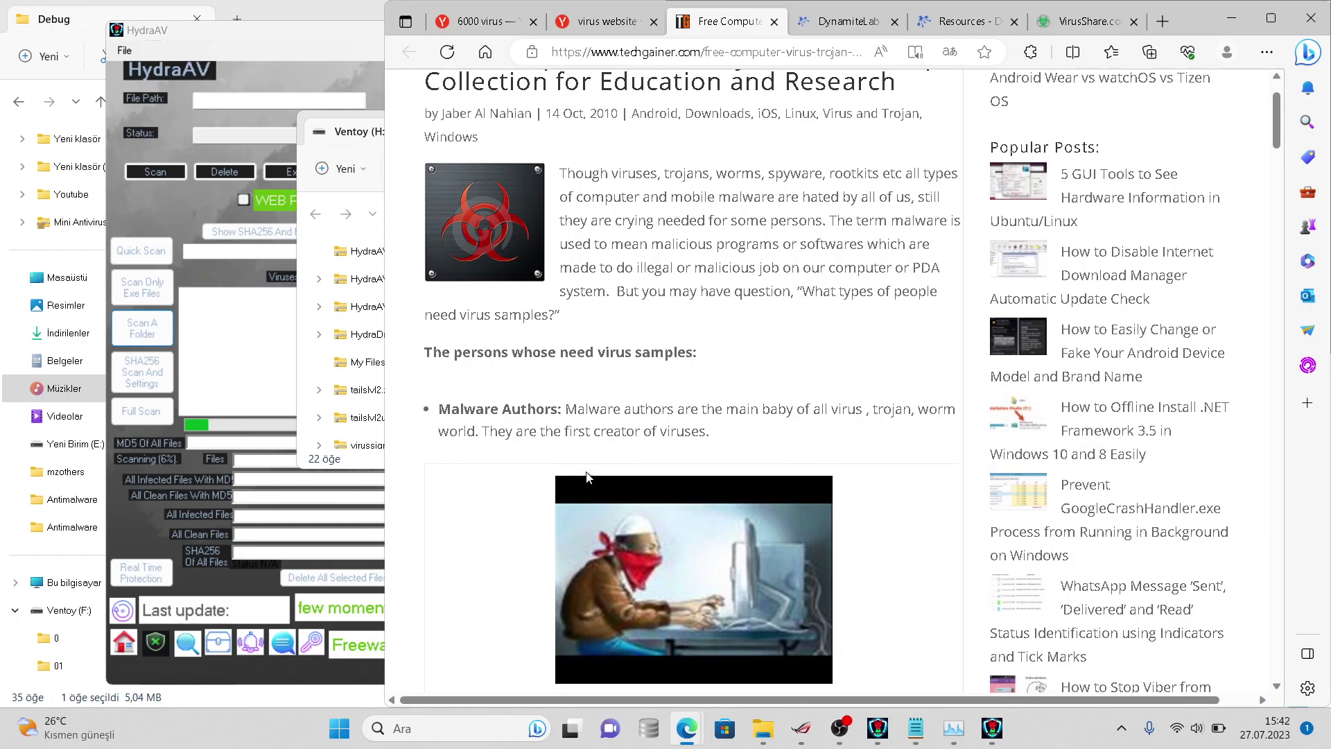
scroll(587, 477, "down", 1)
scroll(587, 477, "down", 2)
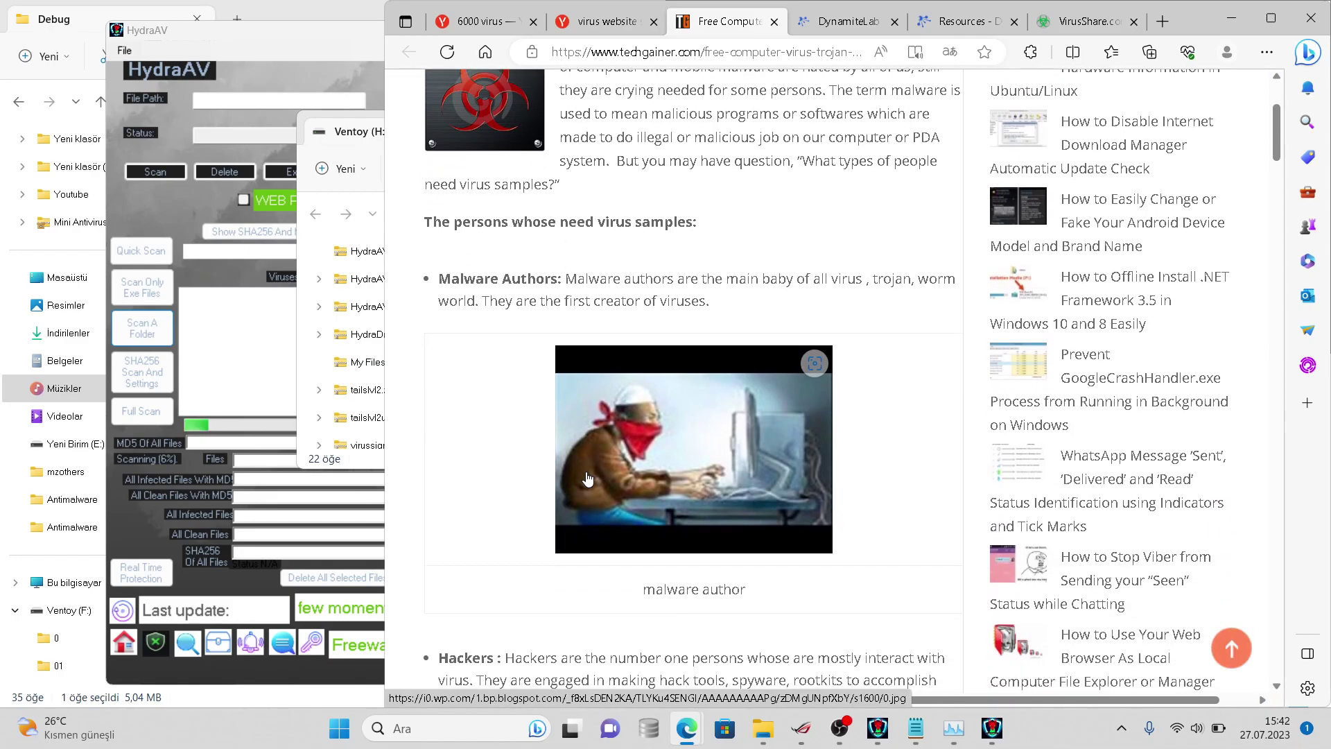
scroll(587, 478, "down", 4)
scroll(587, 472, "down", 5)
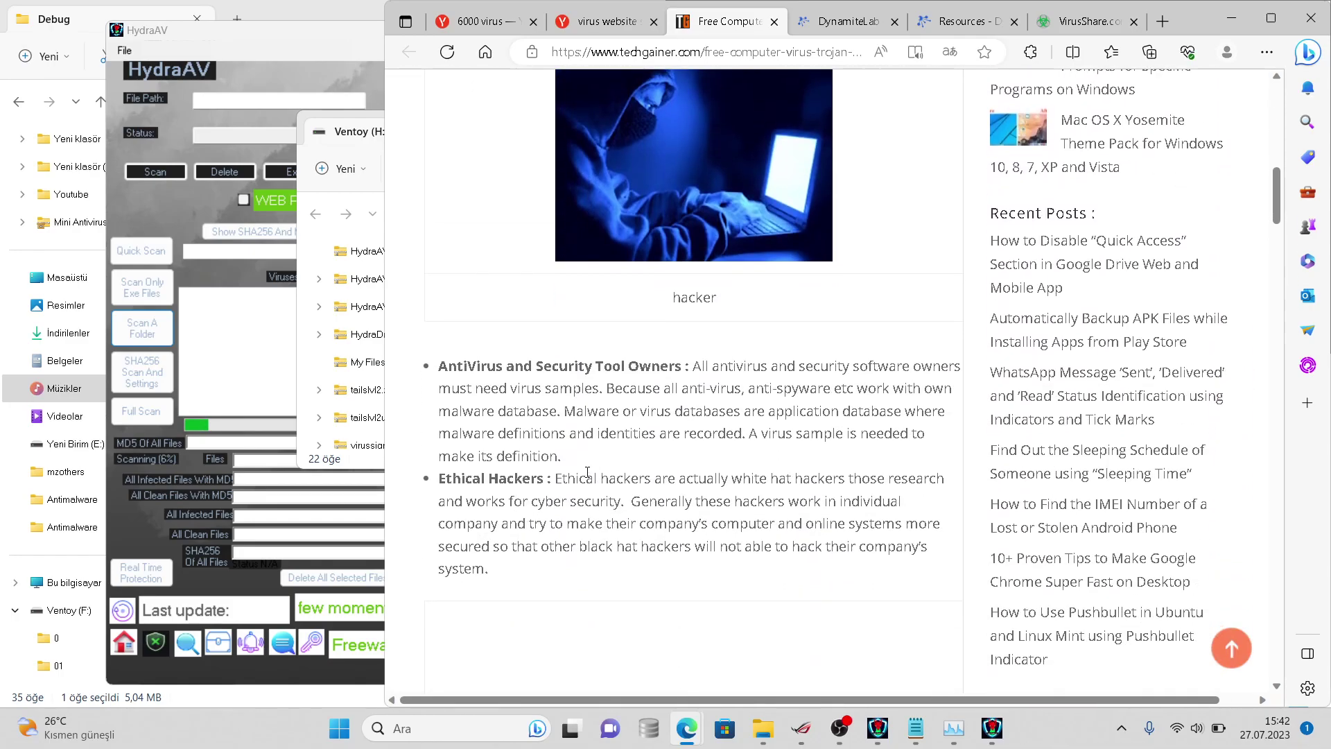
scroll(587, 474, "down", 5)
scroll(587, 478, "down", 7)
scroll(587, 473, "down", 8)
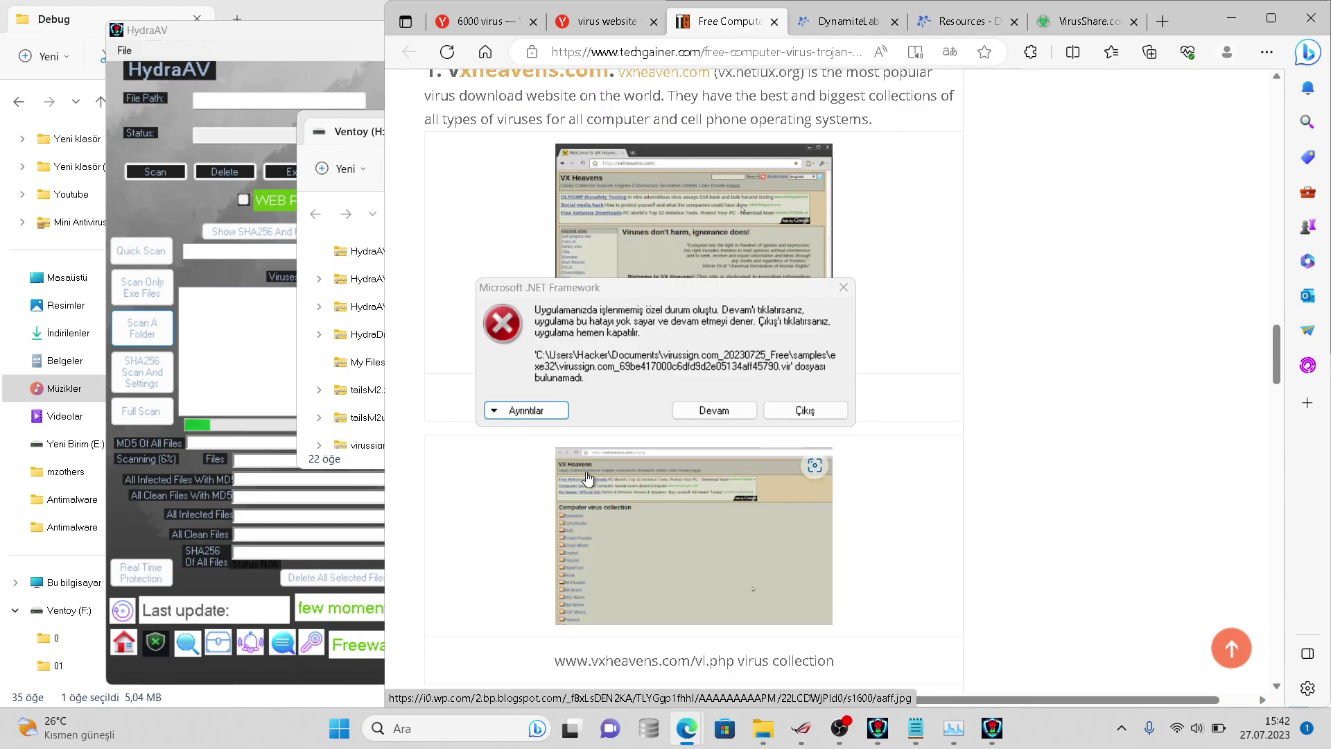
left_click(713, 412)
- Note in the log that you shouldn't use double scanning, since deleted files then cause an error
key("alt+Tab")
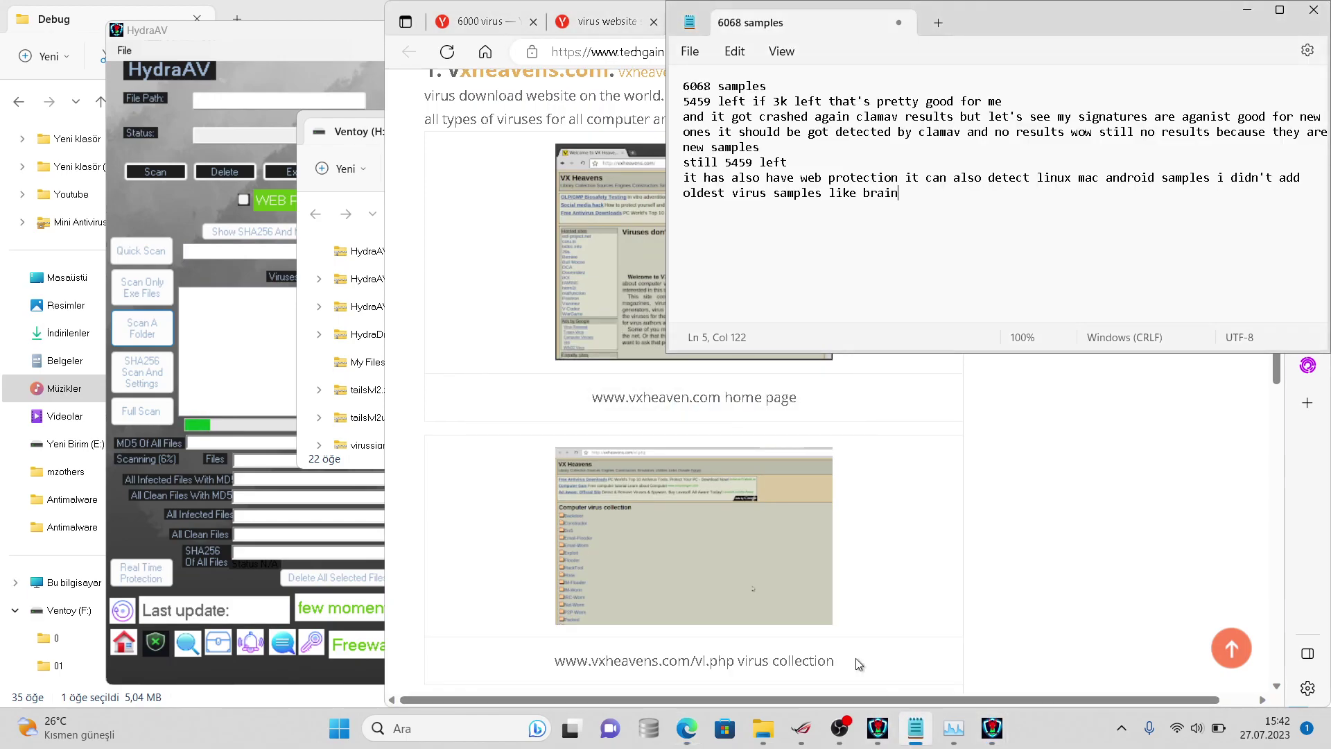
type("oh yeh")
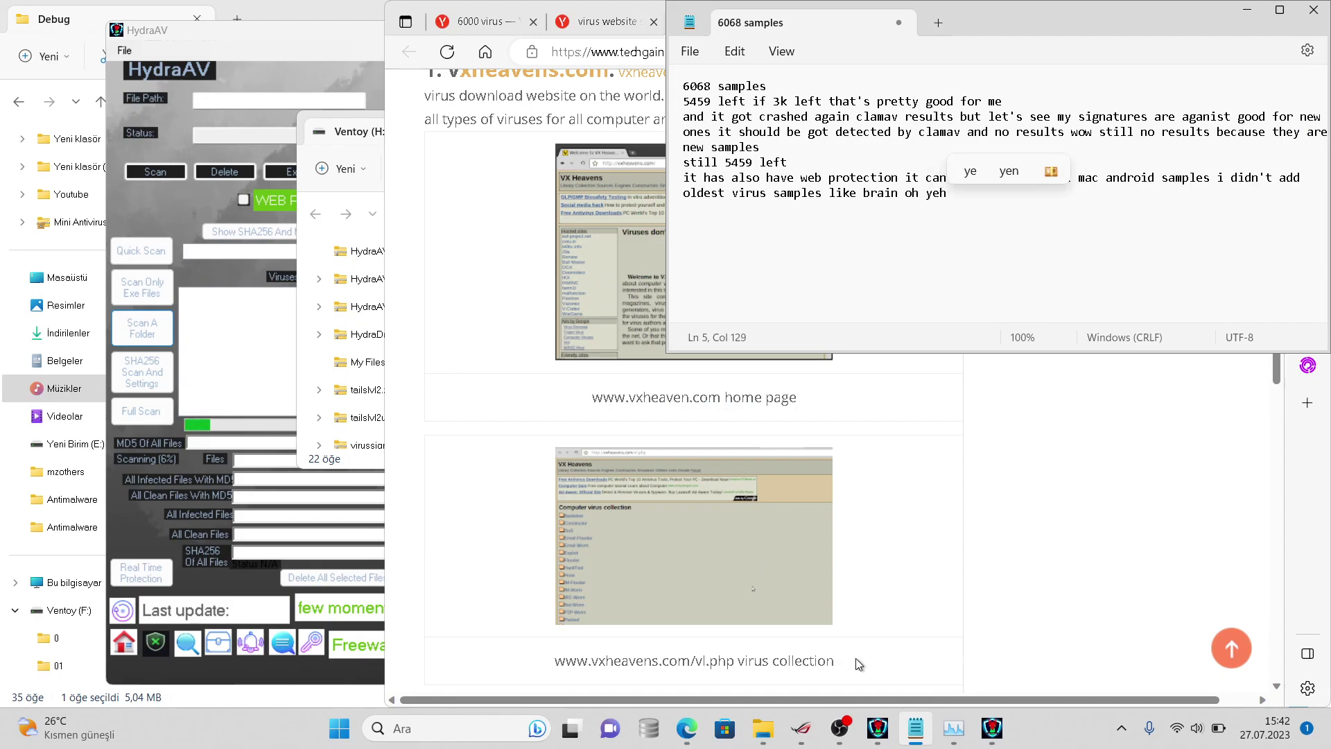
type(" that")
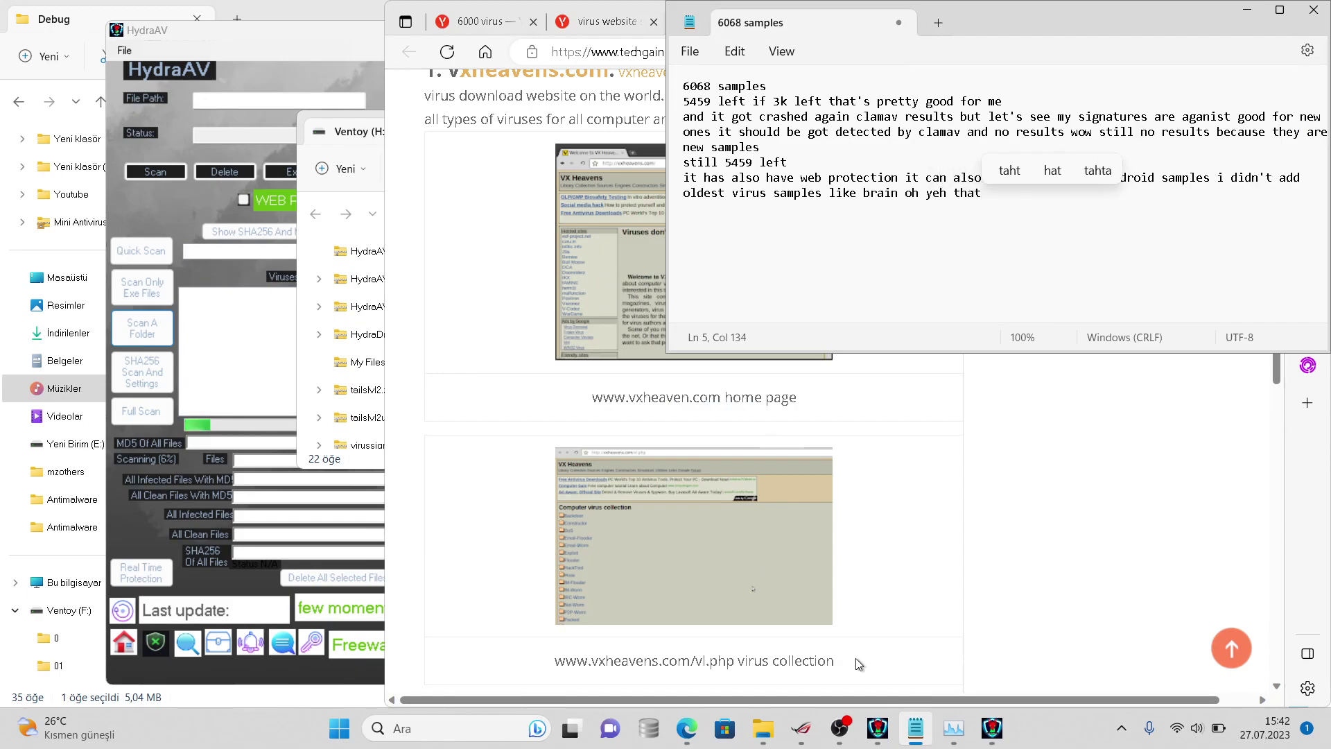
type("'s w")
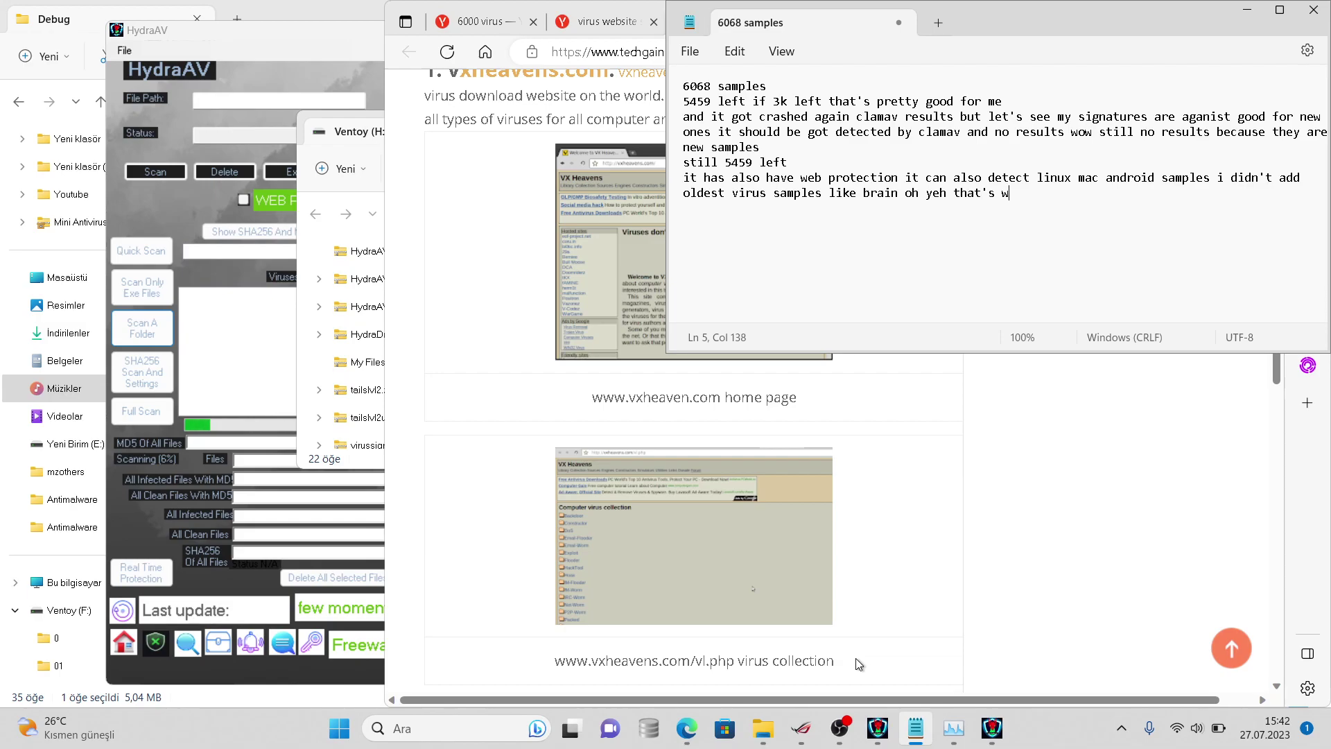
type("hy you shou")
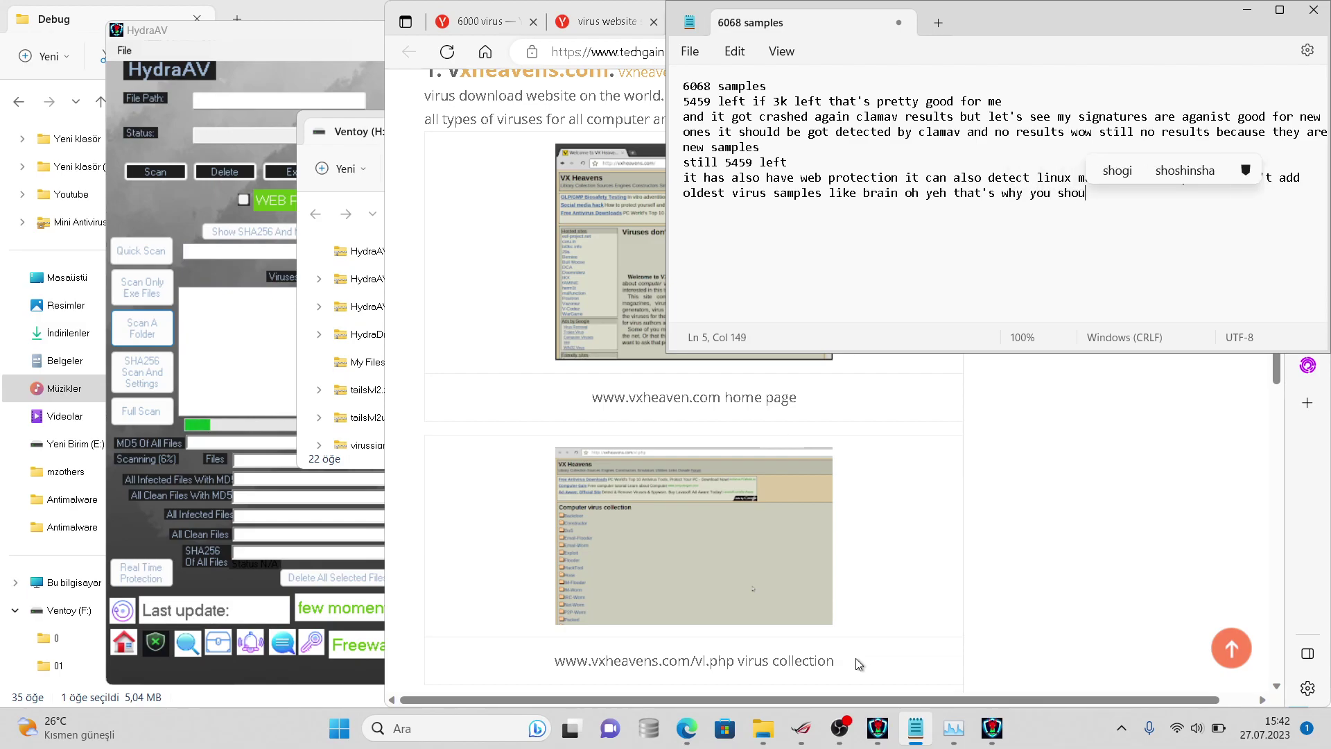
type("ld use")
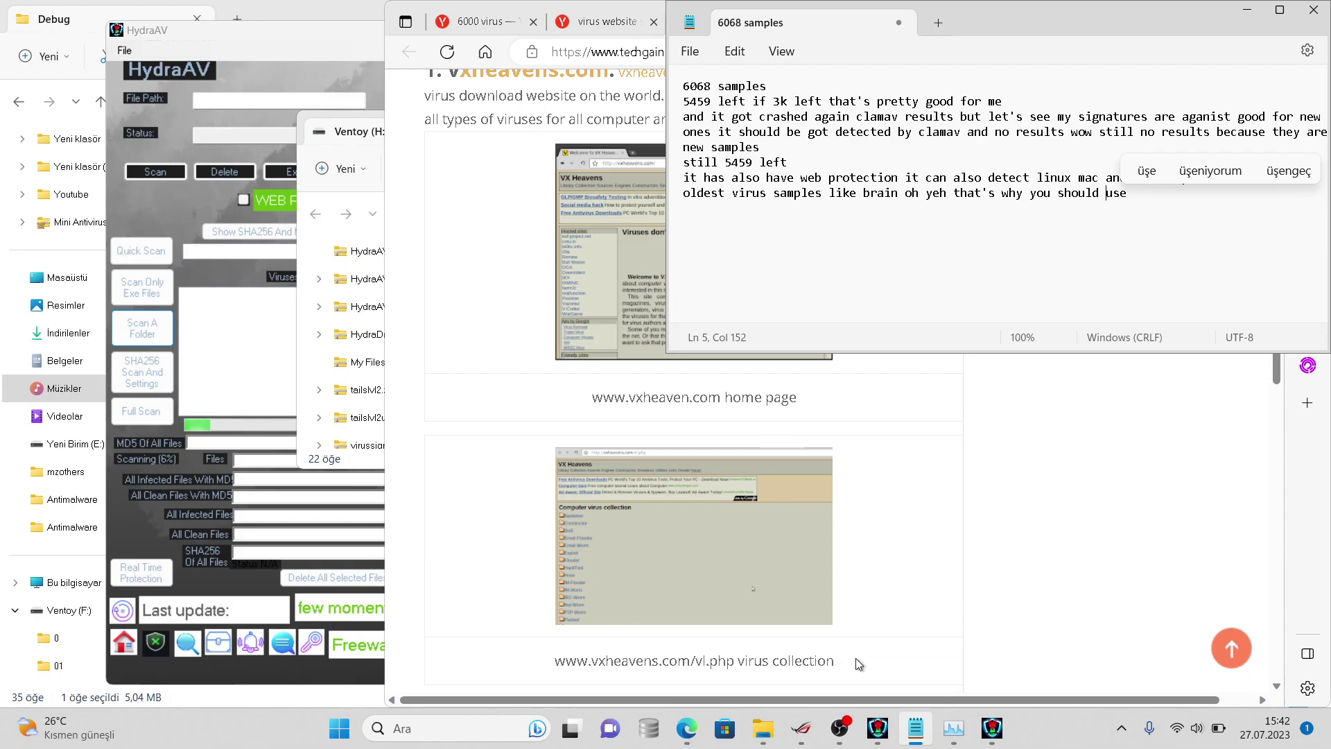
key("Left")
key("Left")
key("Left")
key("Left")
type("N")
key("BackSpace")
type("n")
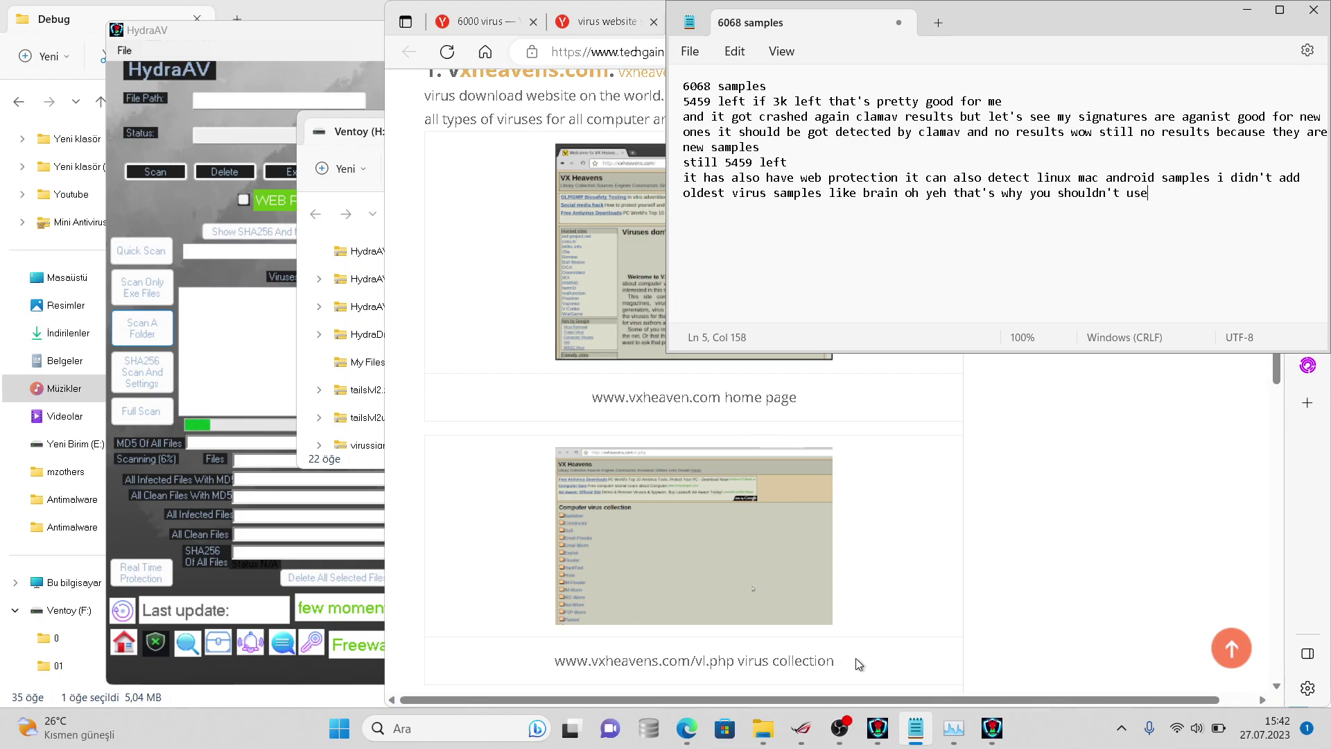
type("do")
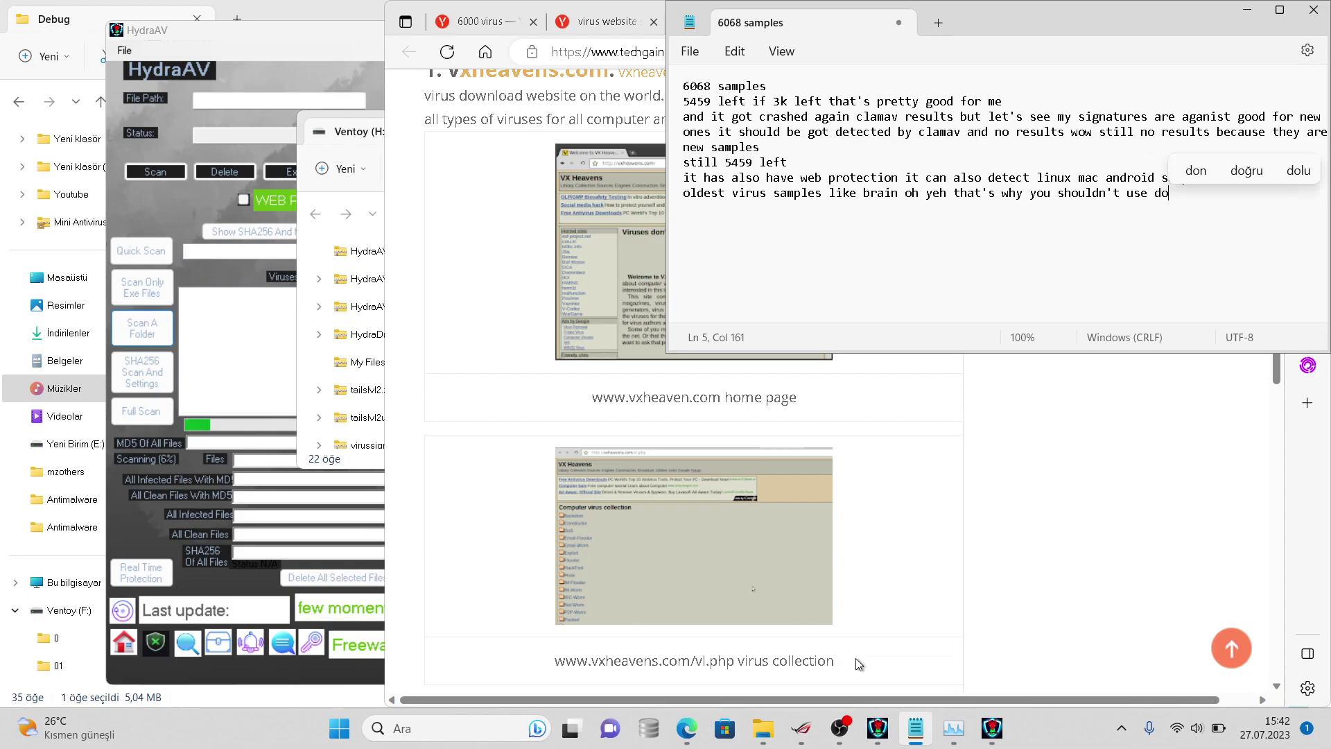
type("uble scann")
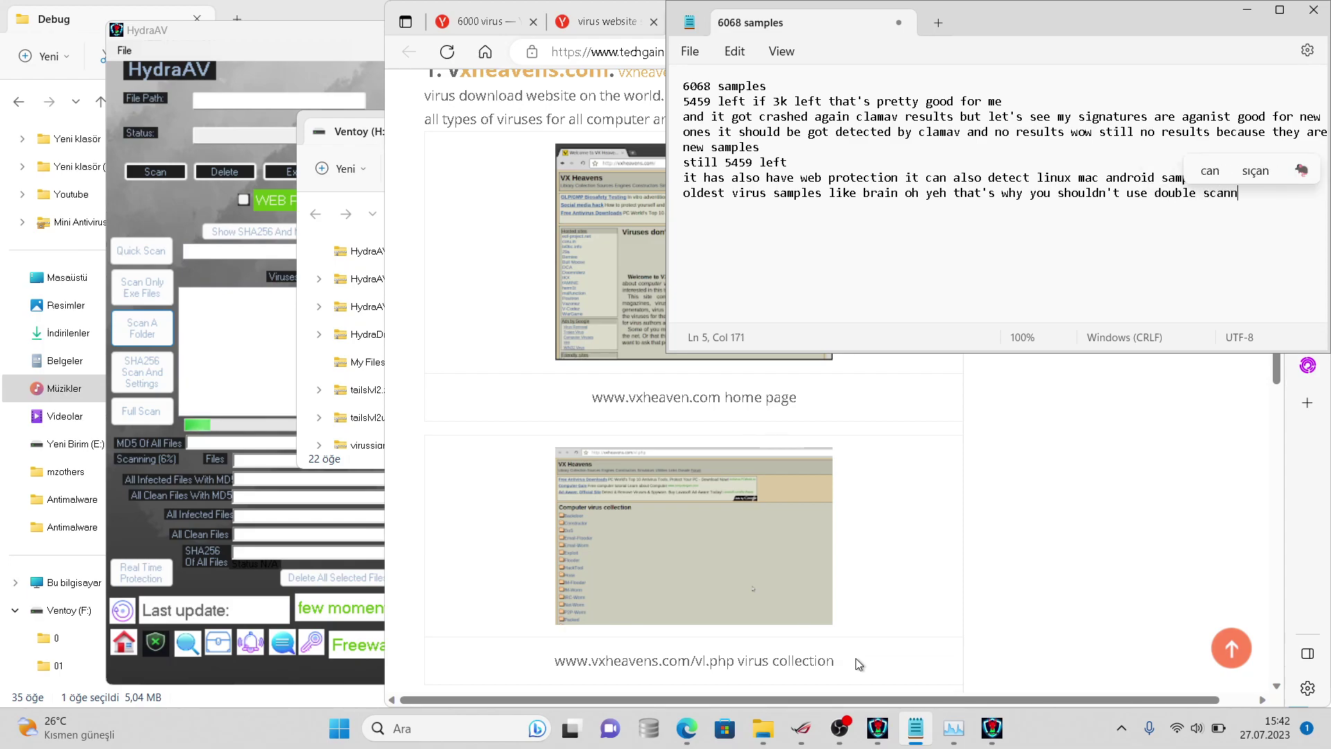
type("ing")
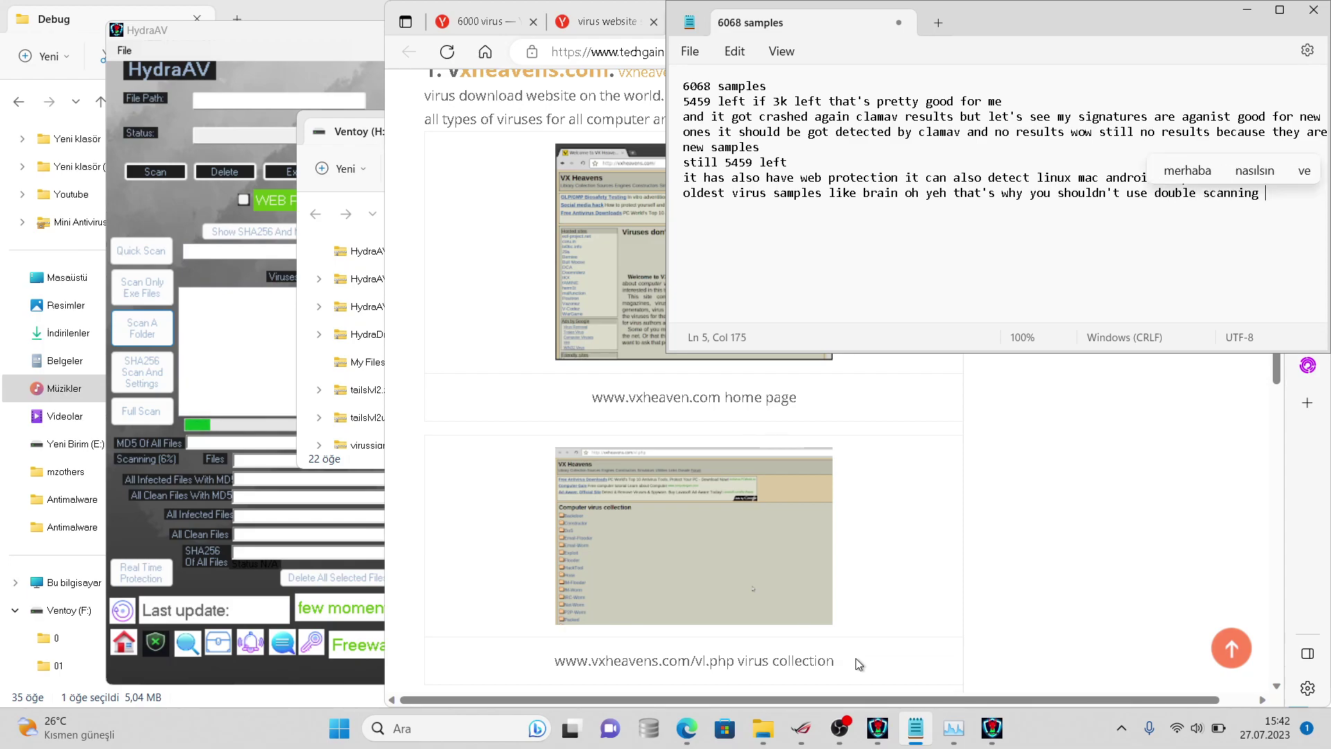
type(" because if the ")
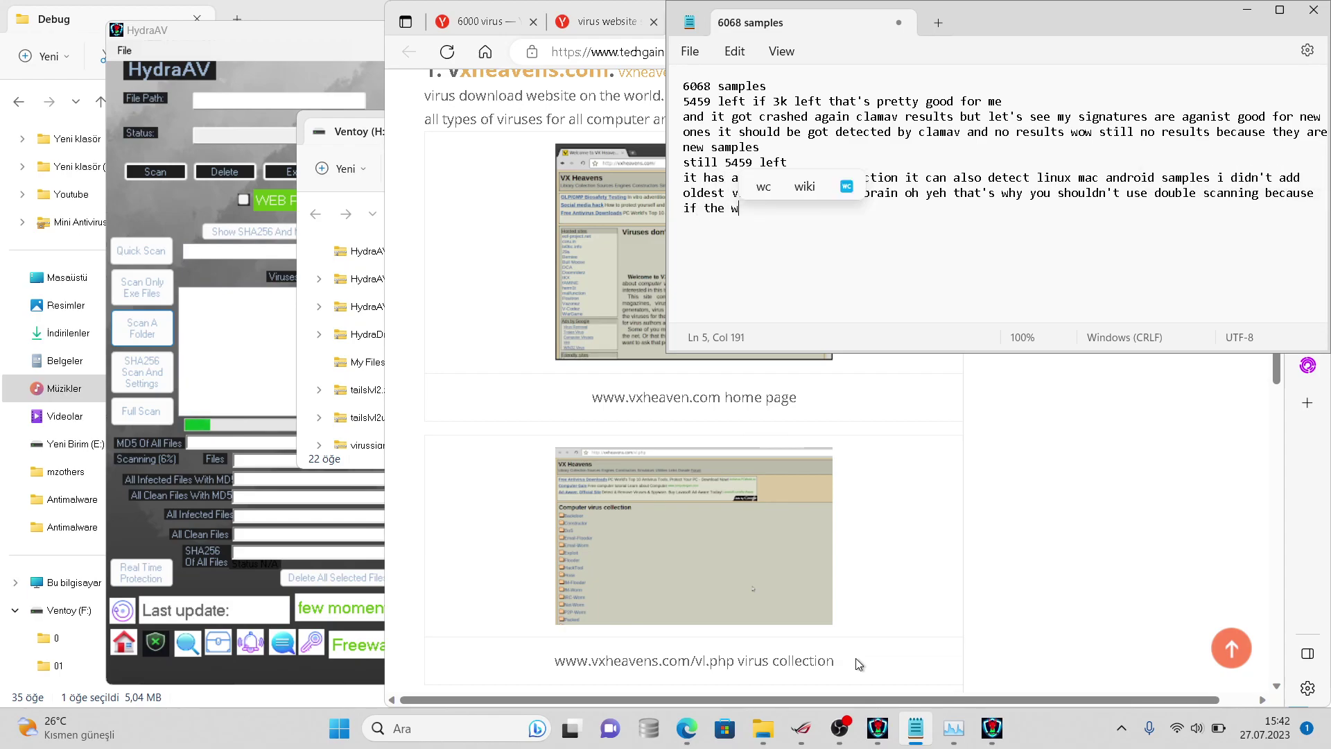
type("fi")
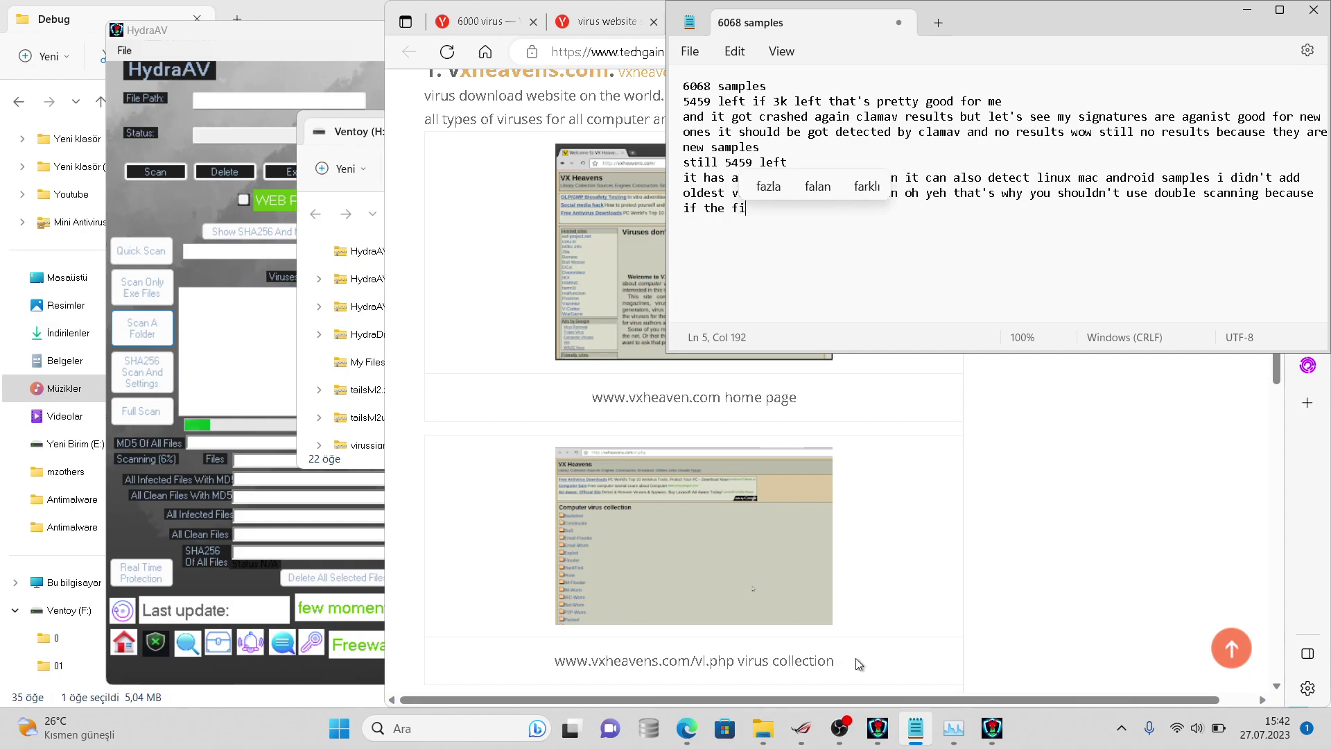
type("le got deleted ")
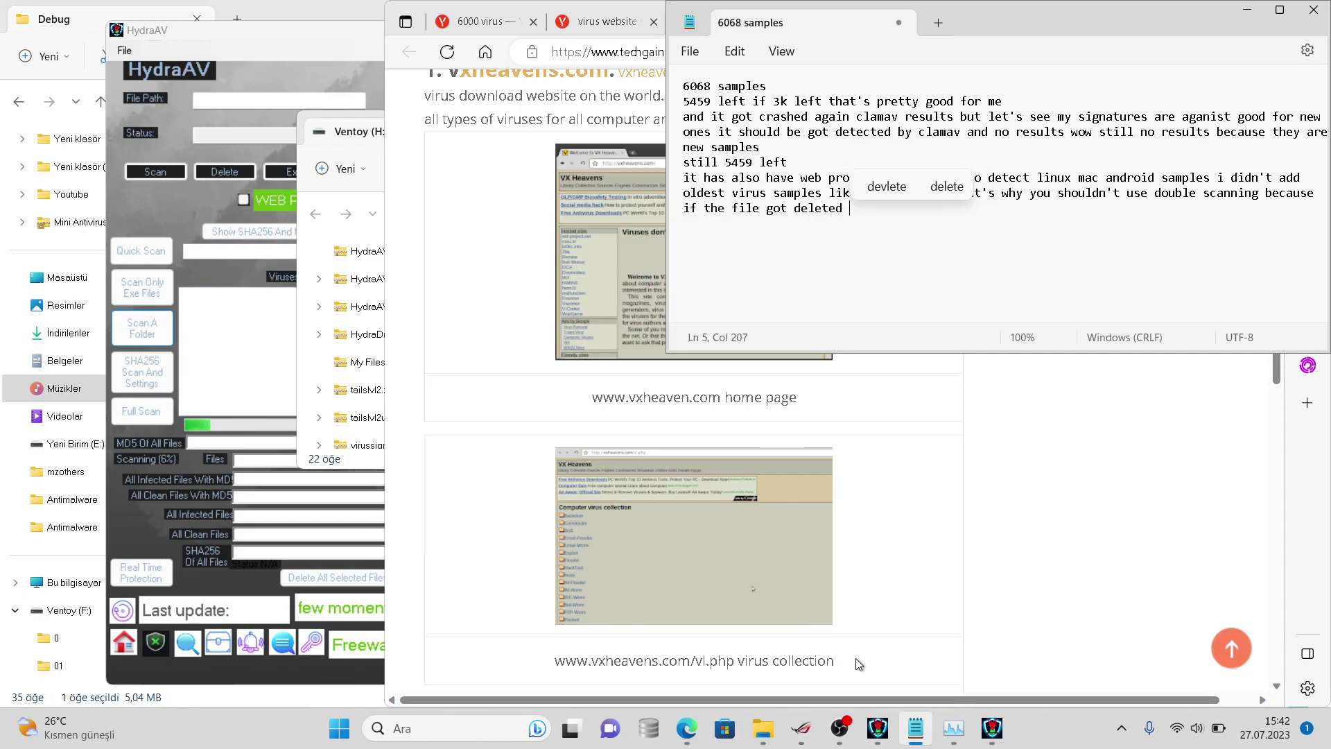
type("then you get ")
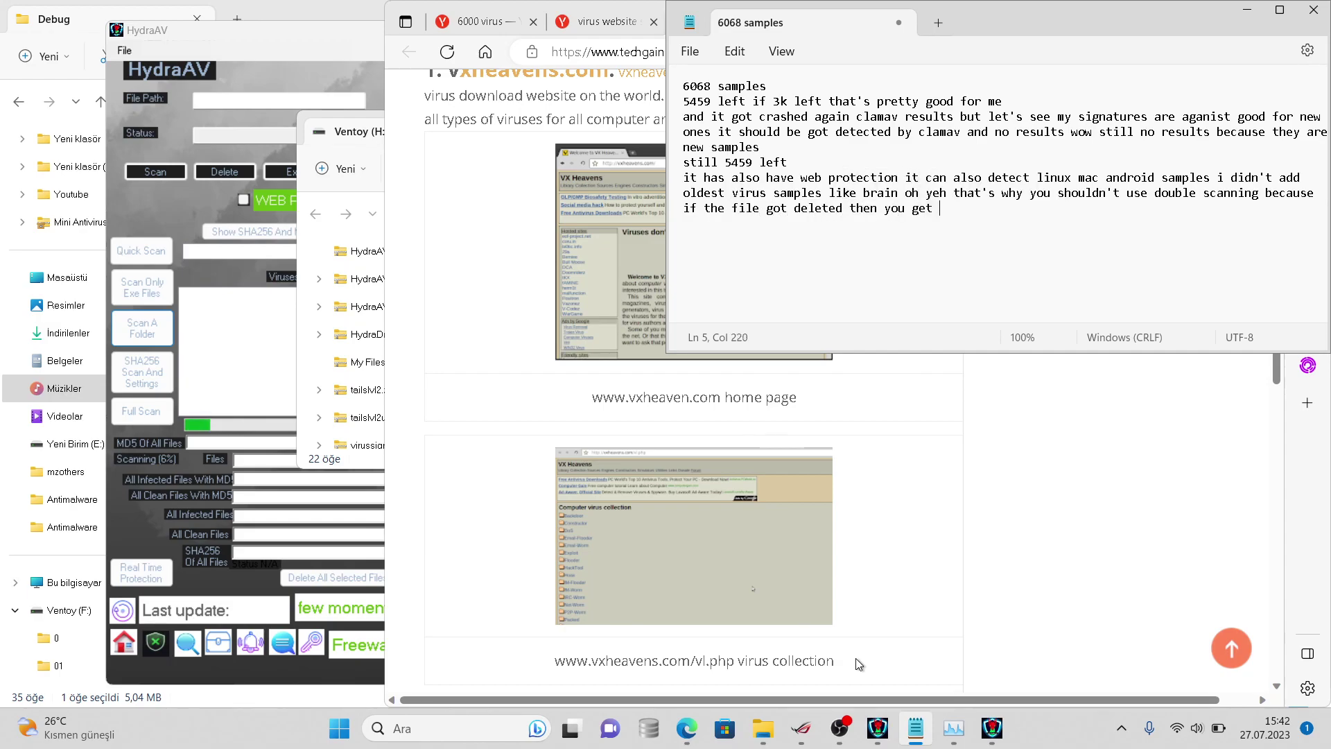
type("error")
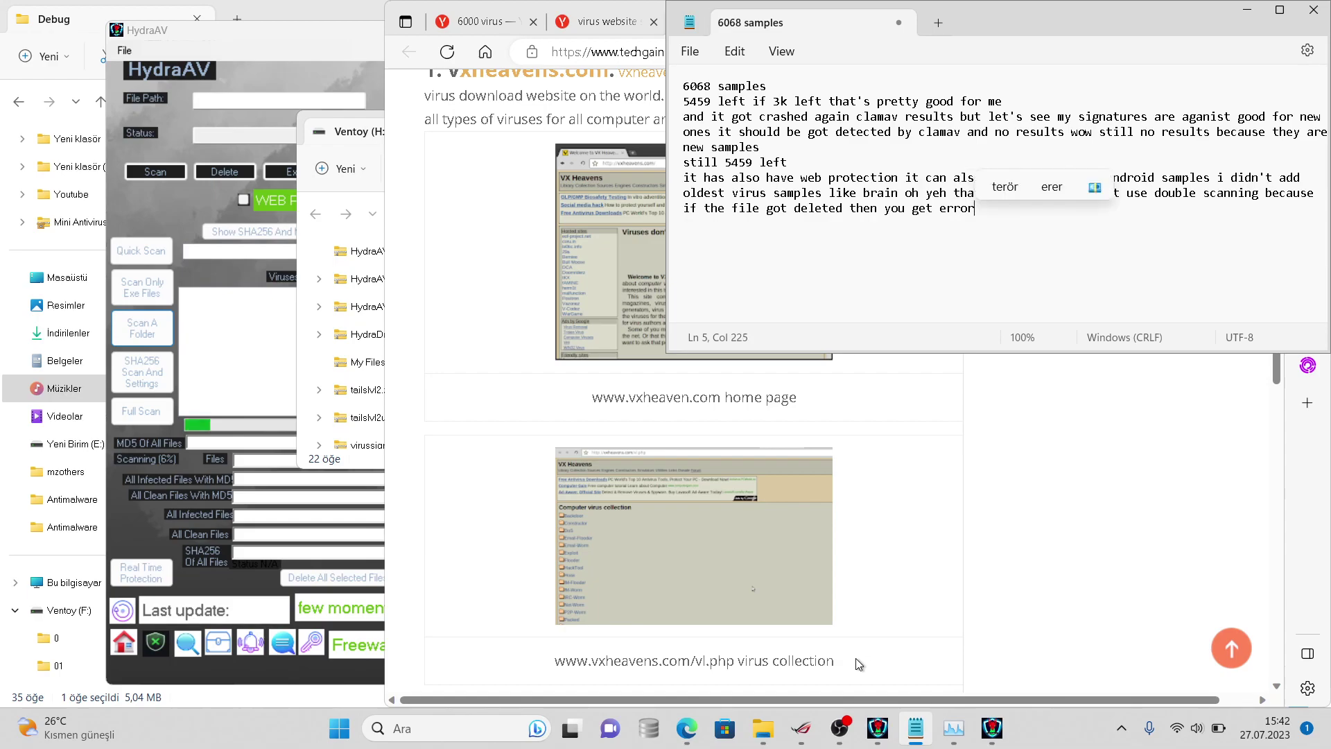
left_click(996, 632)
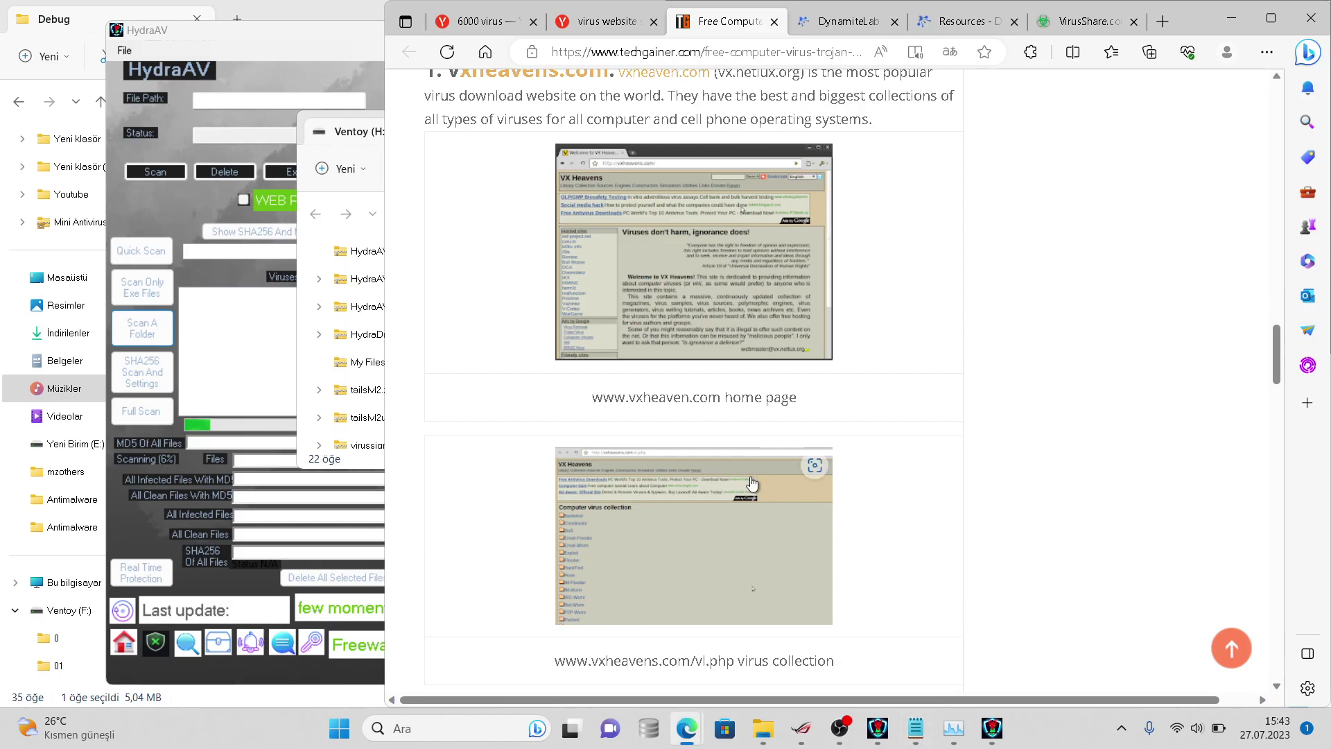
left_click_drag(721, 398, 581, 387)
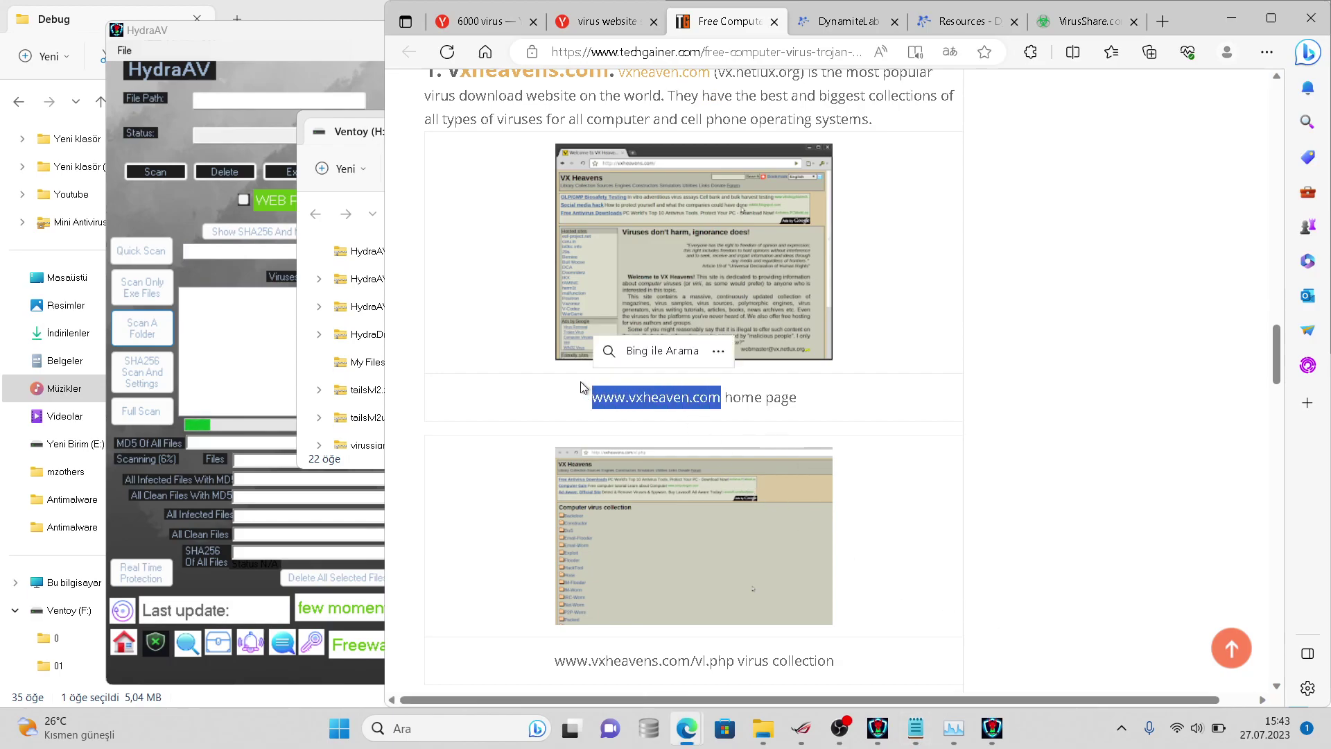
right_click(626, 398)
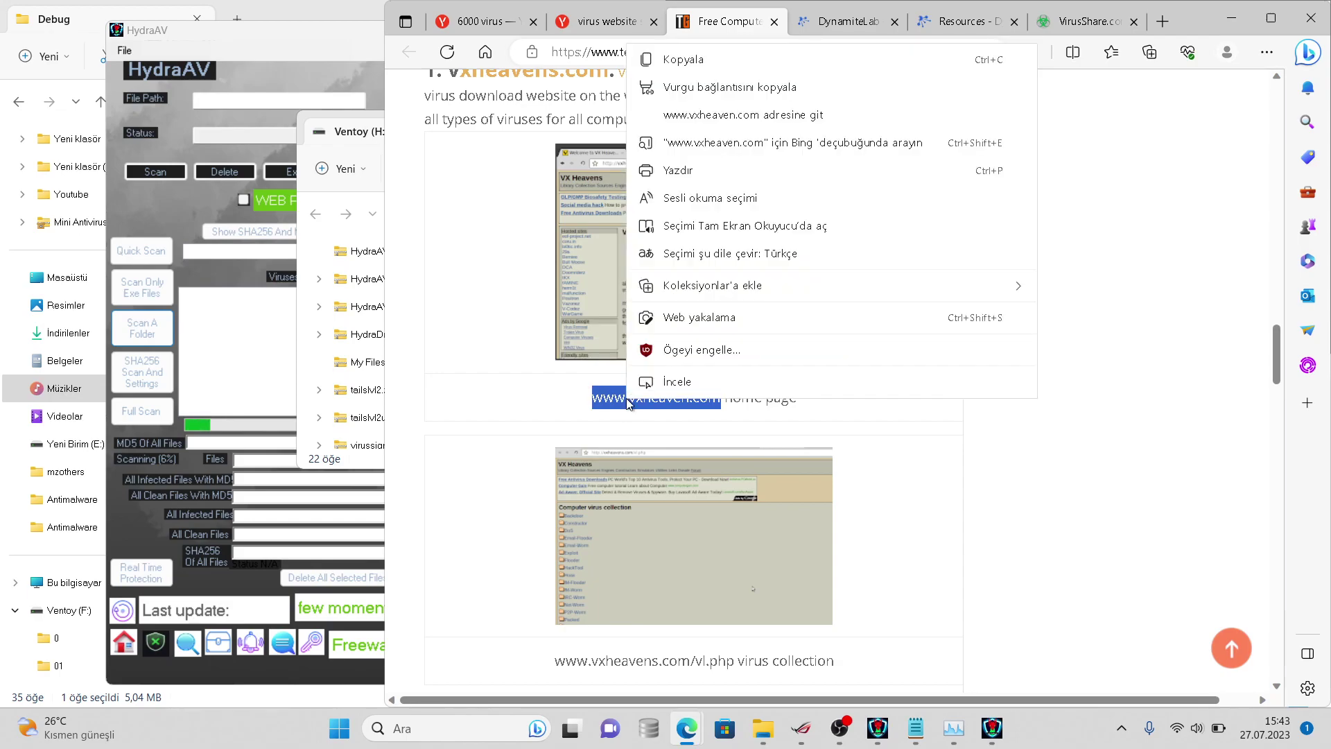
left_click(690, 143)
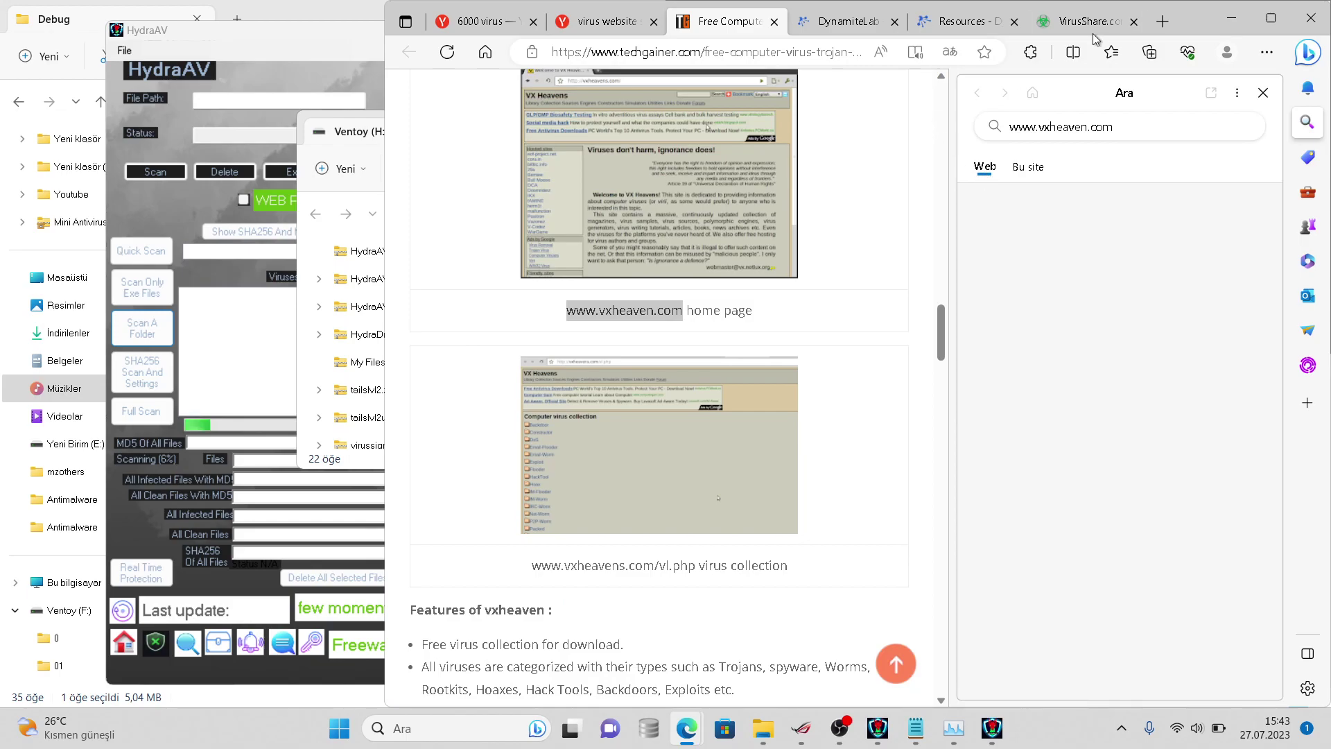
- Add the TechGainer article to favorites and close the search sidebar
left_click(1111, 52)
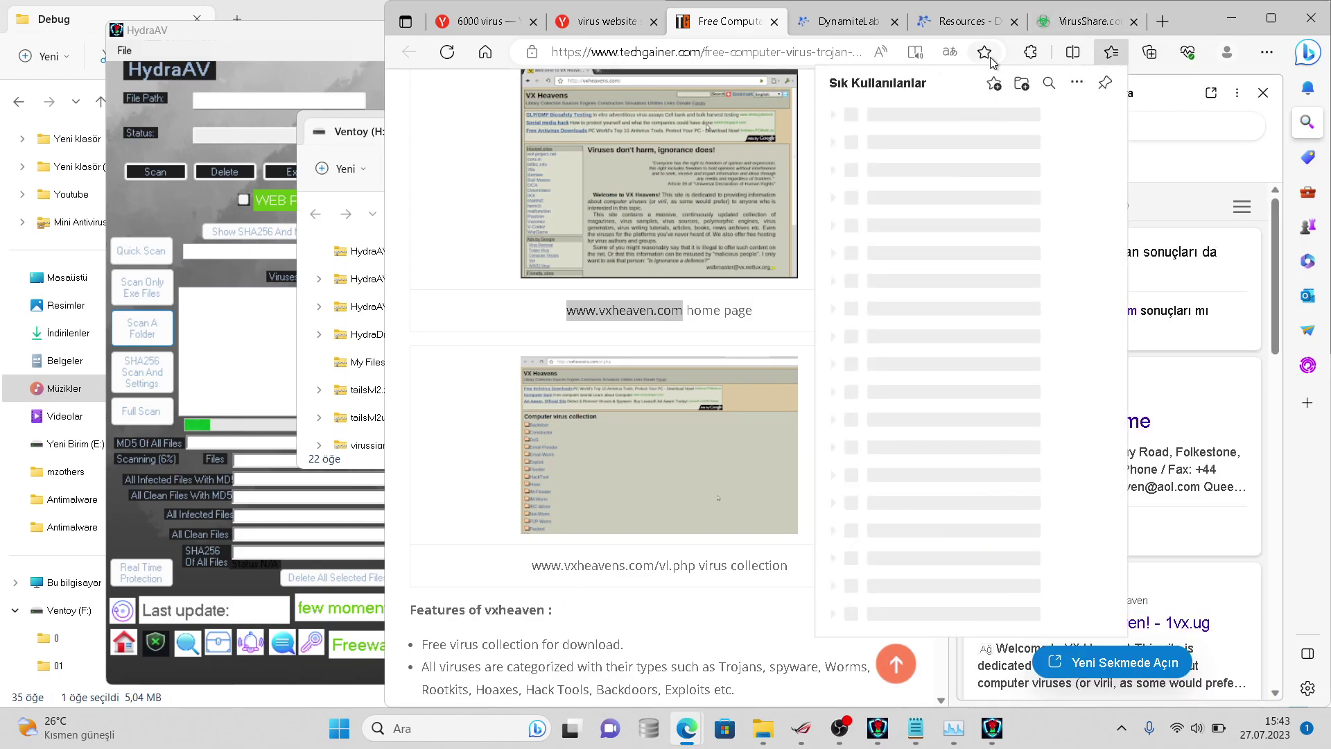
left_click(994, 85)
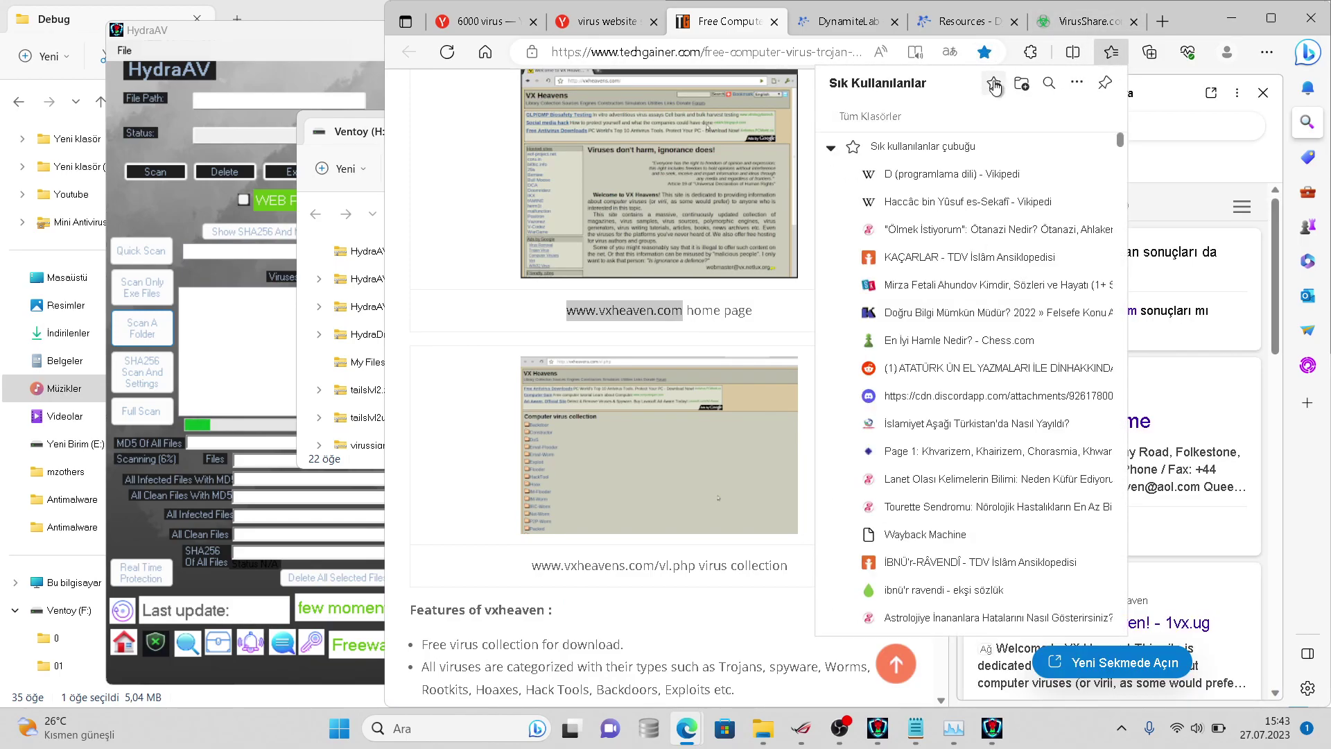
left_click(1135, 208)
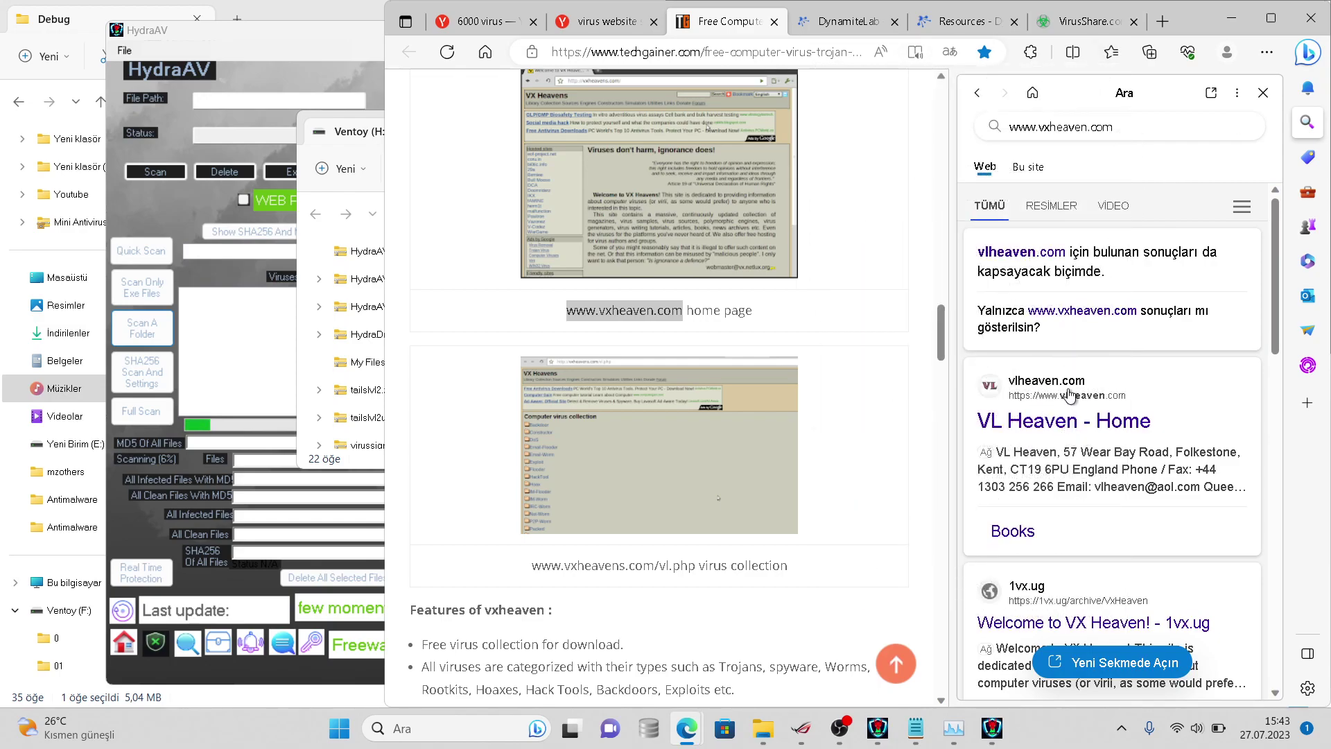
left_click(1262, 97)
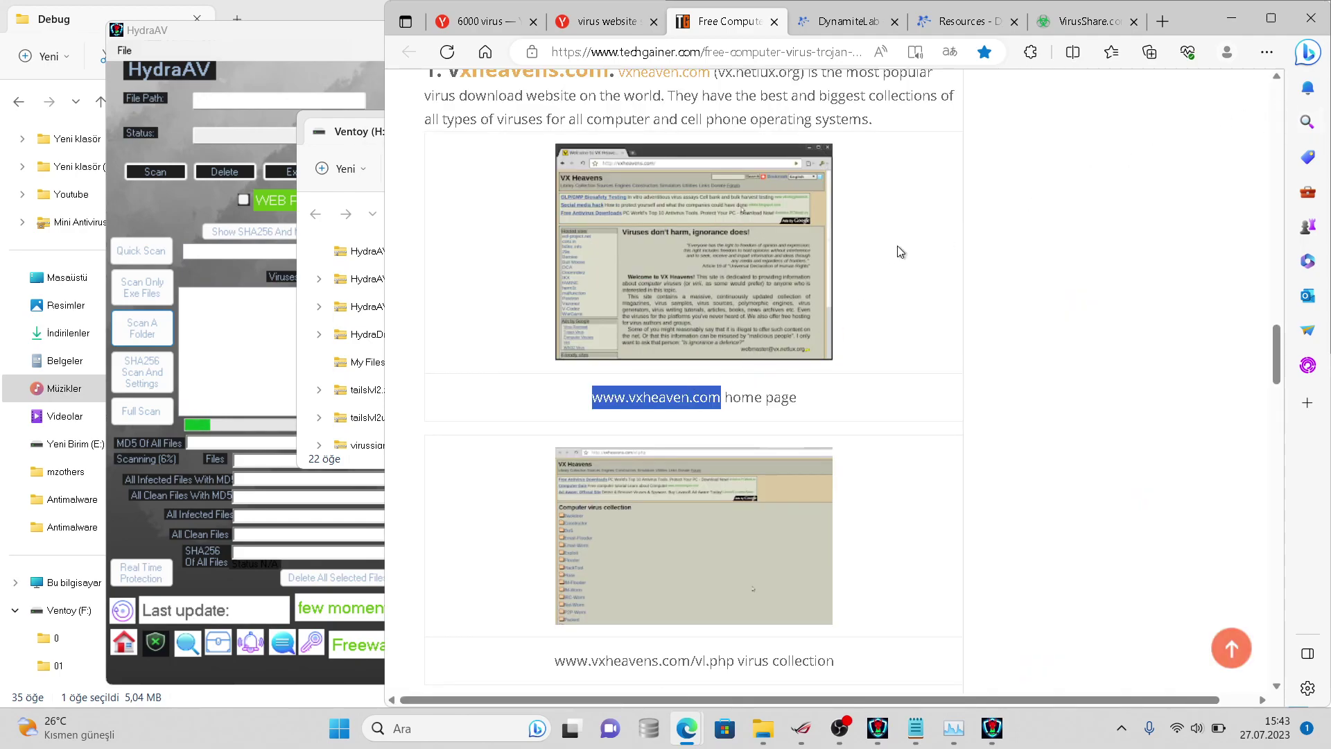
- Load vxheaven.com in a new tab, a $2,995 domain-for-sale page, then return to the article
left_click(1162, 22)
key("ctrl+v")
key("Return")
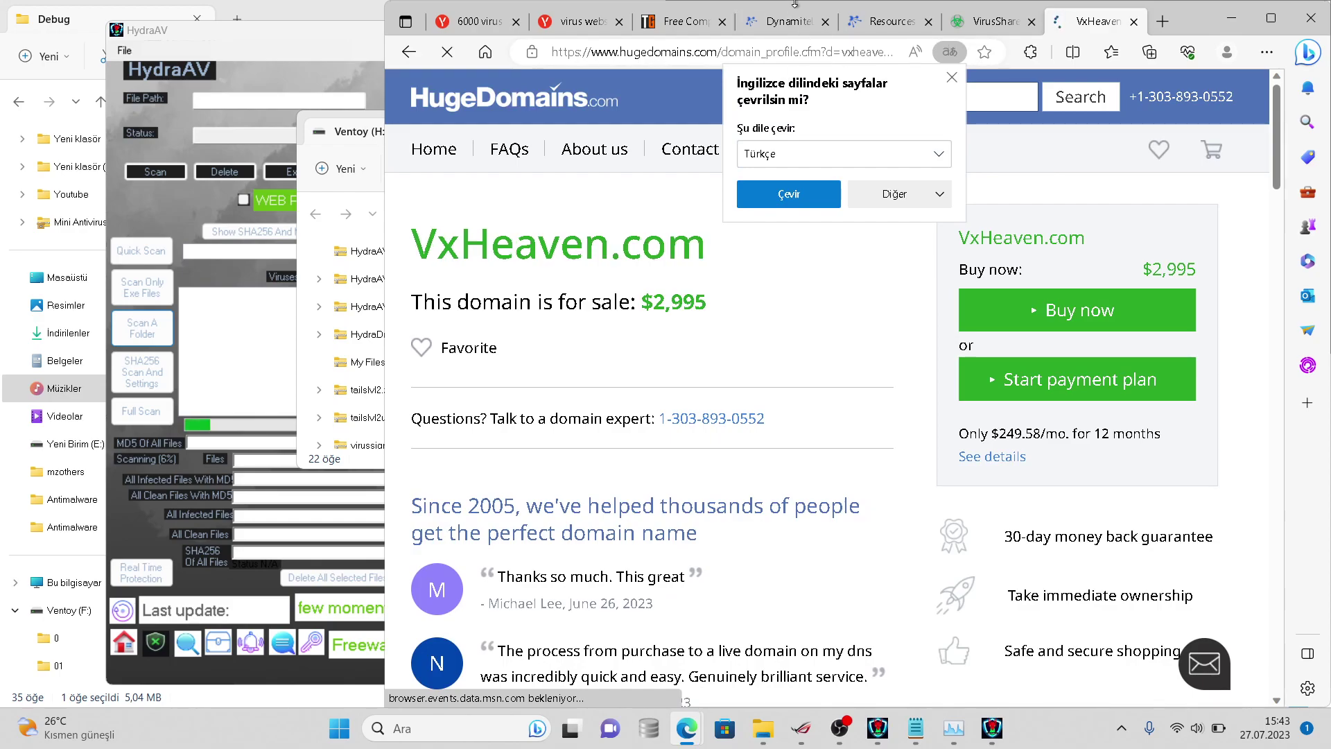
left_click(783, 31)
left_click(690, 28)
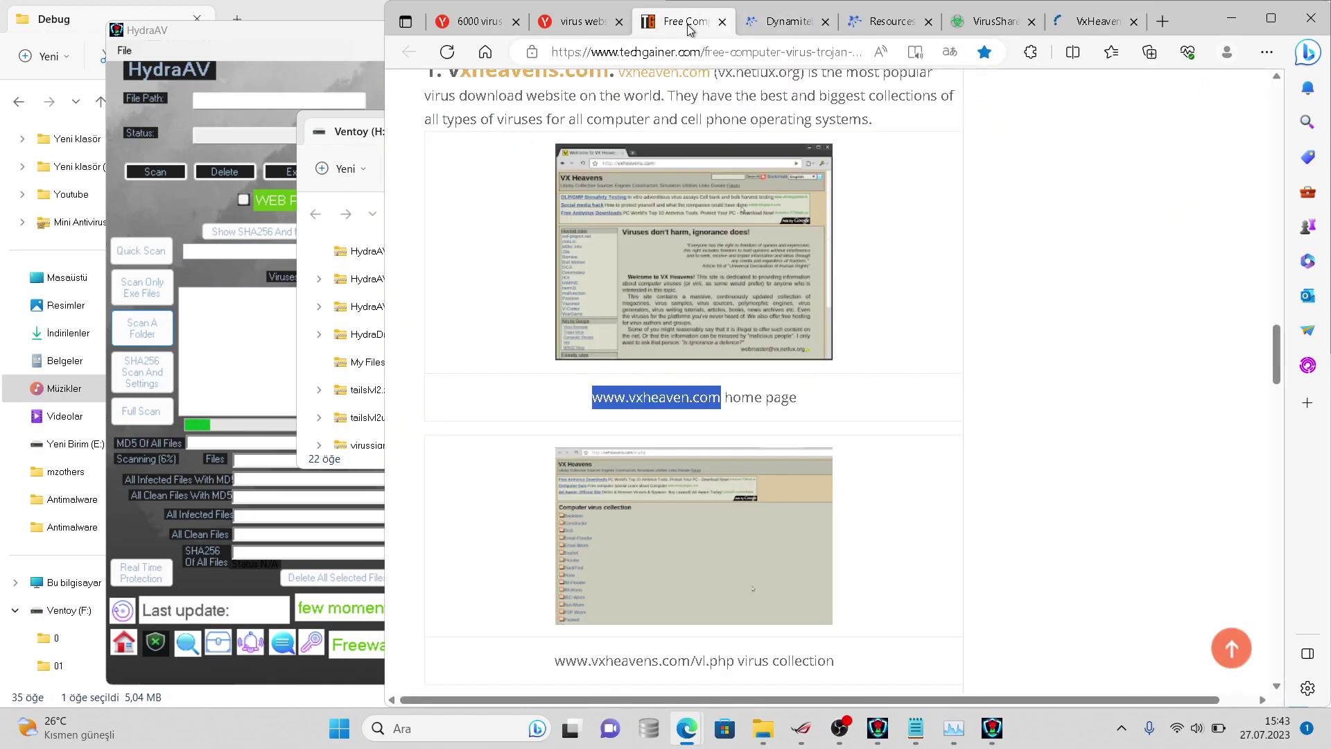
- Open offensivecomputing.net and entry 3, openrce.org, from the article in new tabs
key("Down")
key("Down")
key("Down")
key("Down")
key("Down")
key("Down")
key("Down")
key("Down")
key("Down")
key("Down")
key("Down")
key("Down")
key("Down")
key("Down")
key("Down")
key("Down")
key("Down")
key("Down")
key("Down")
key("Down")
key("Down")
key("Down")
key("Down")
key("Down")
key("Down")
key("Down")
key("Down")
key("Down")
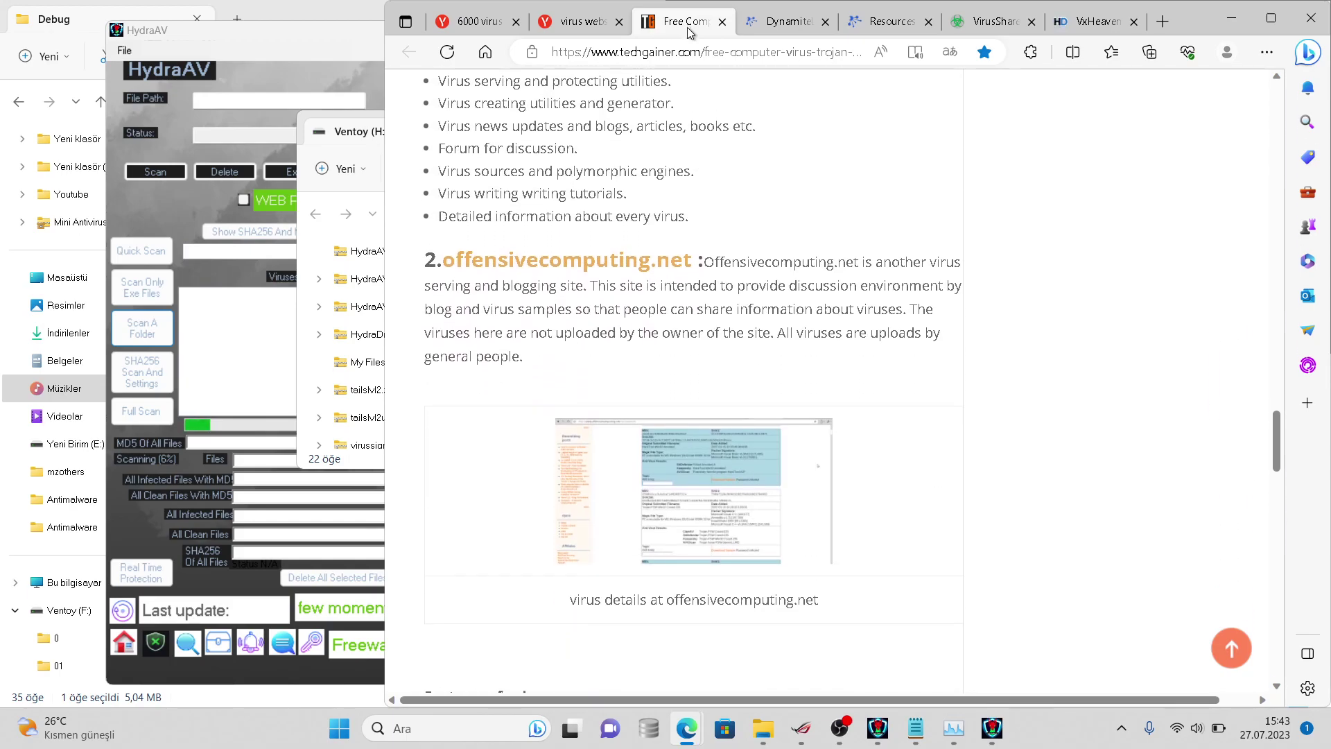
left_click(685, 260)
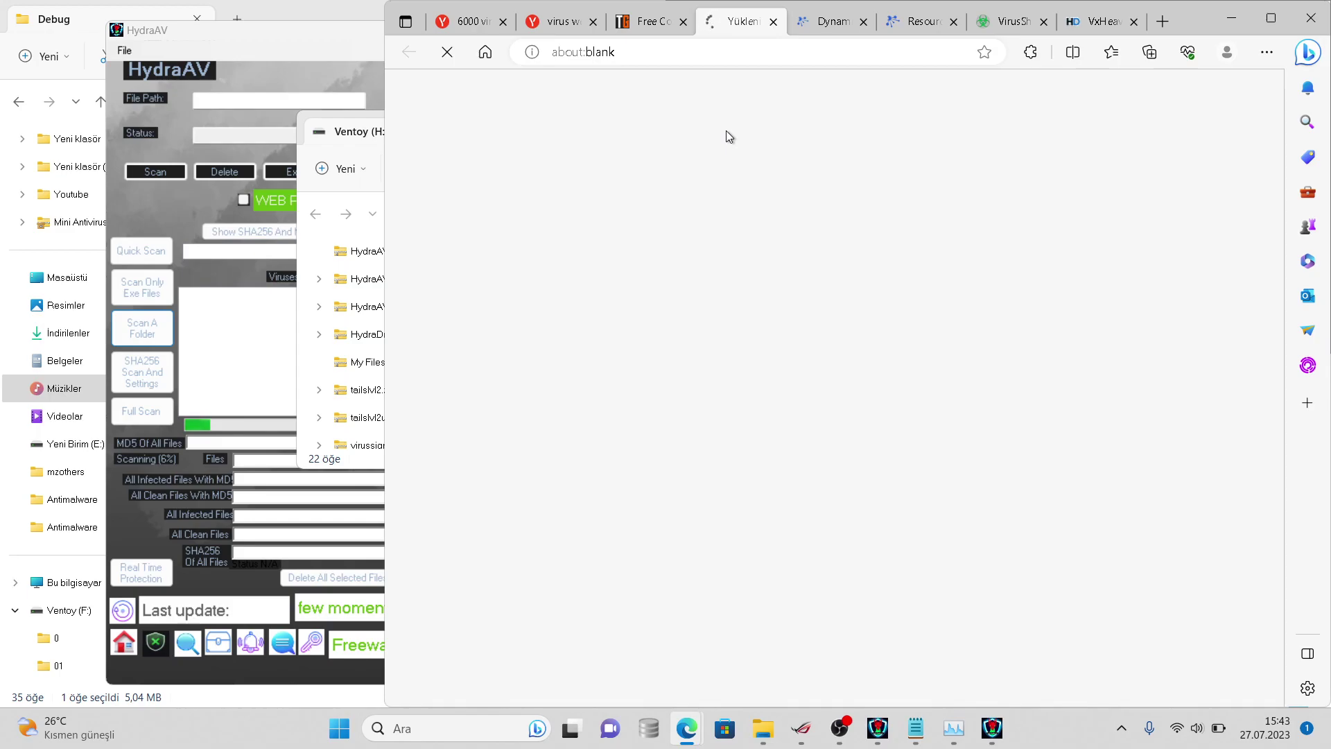
left_click(635, 23)
key("Page_Down")
key("Page_Down")
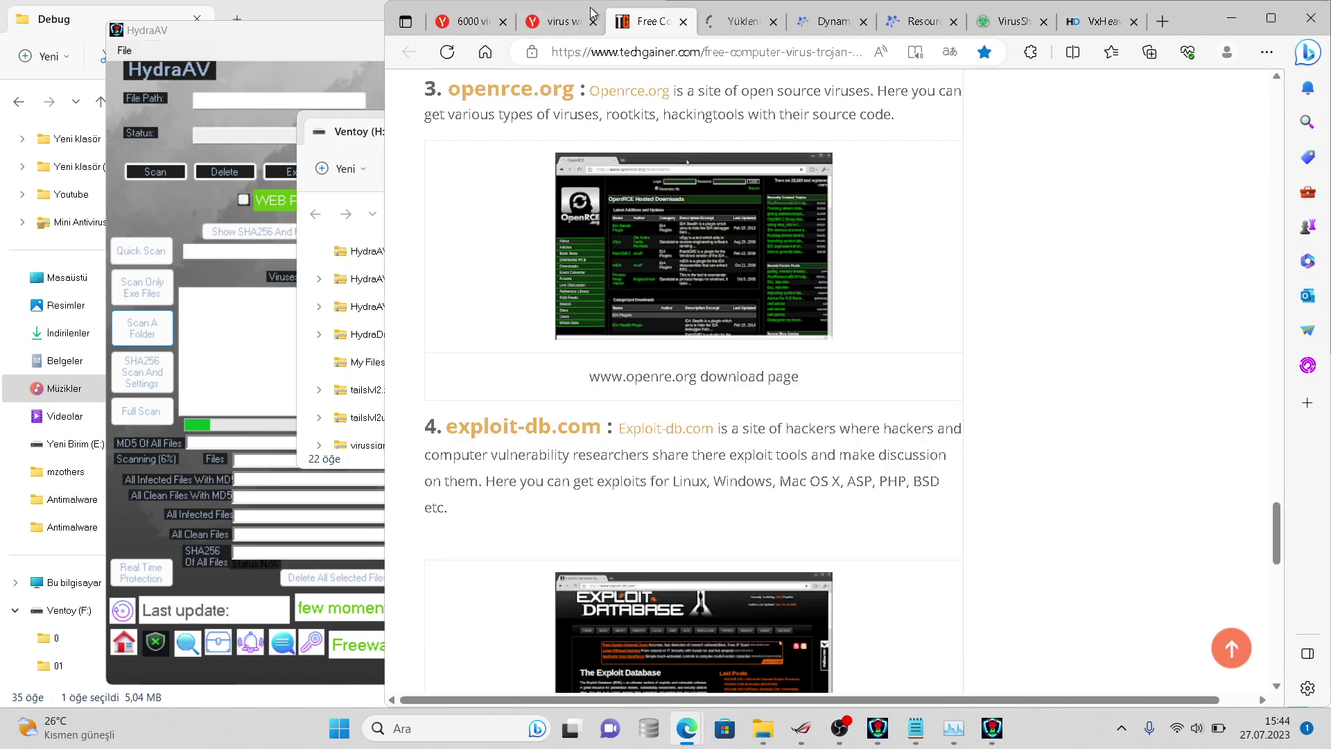
left_click(513, 102)
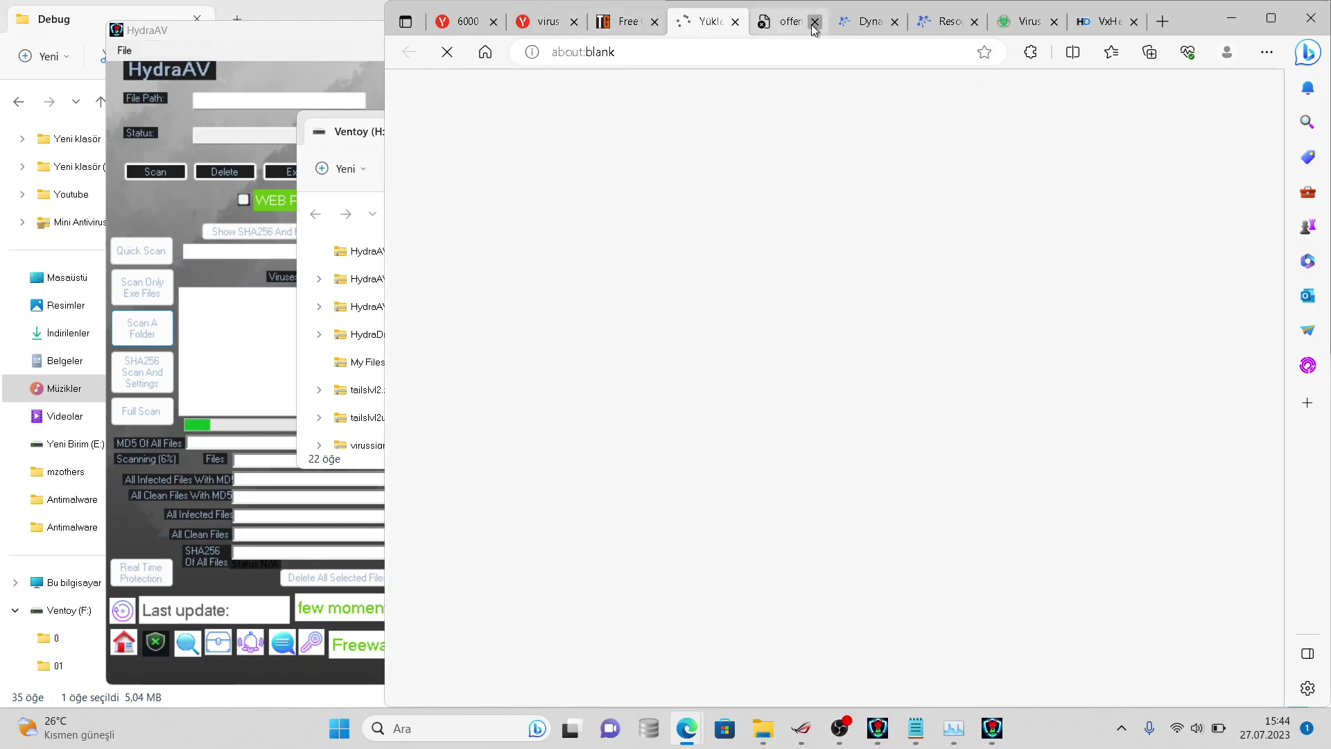
left_click(772, 26)
- Browse OpenRCE's Articles, live discussion and Reference Library pages
left_click(707, 22)
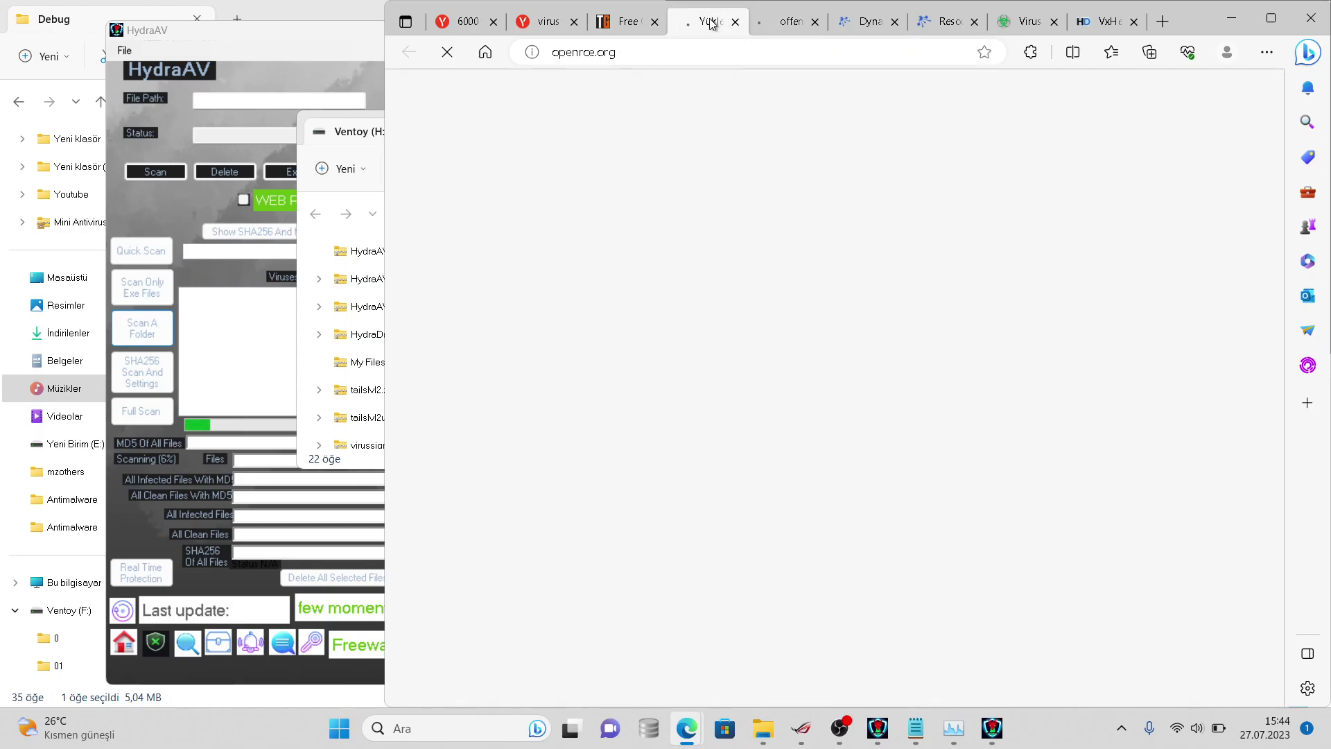
left_click(617, 26)
left_click(700, 26)
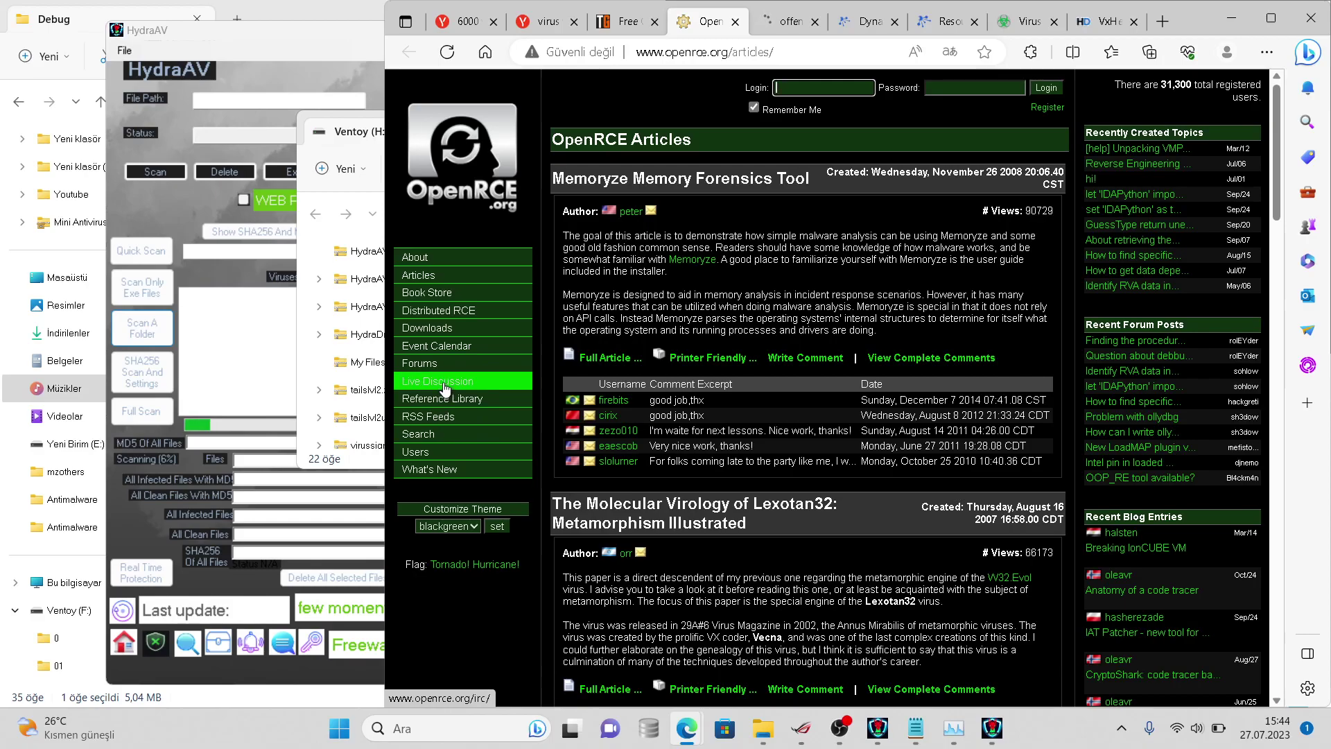
left_click(444, 385)
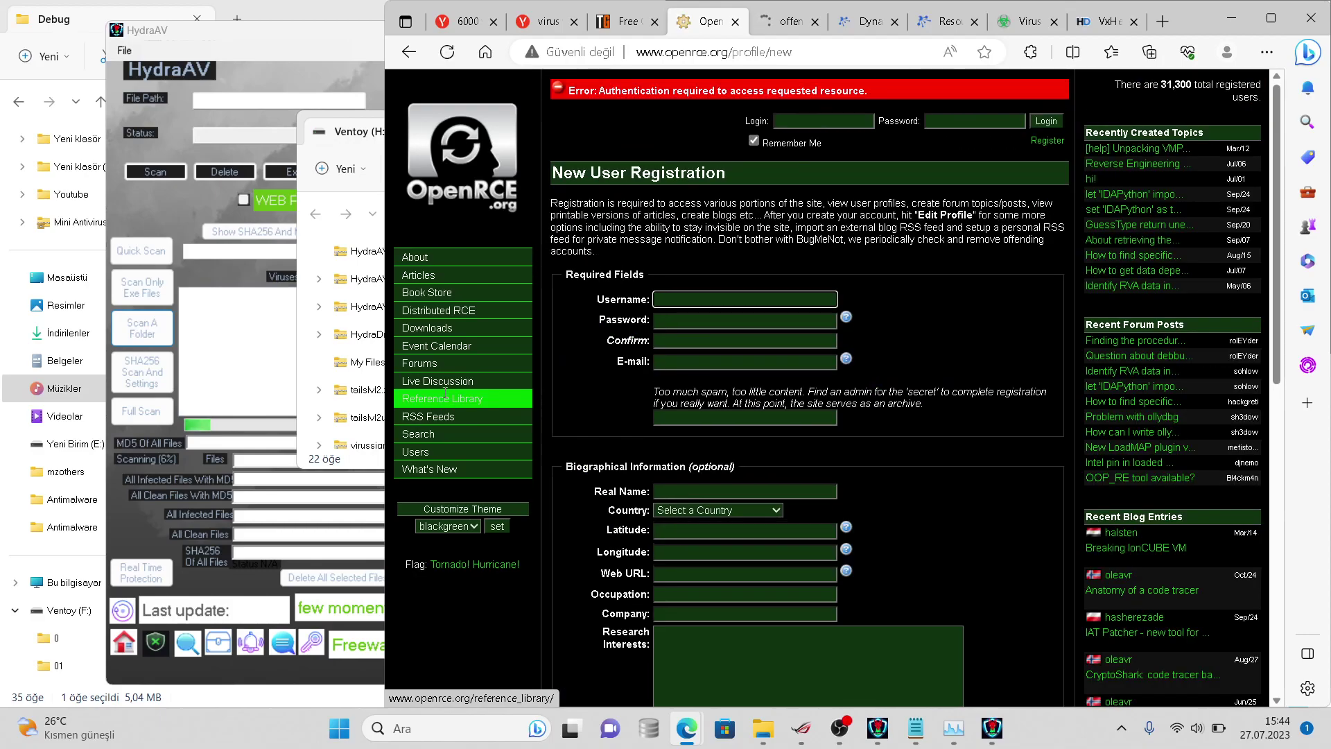
left_click(445, 396)
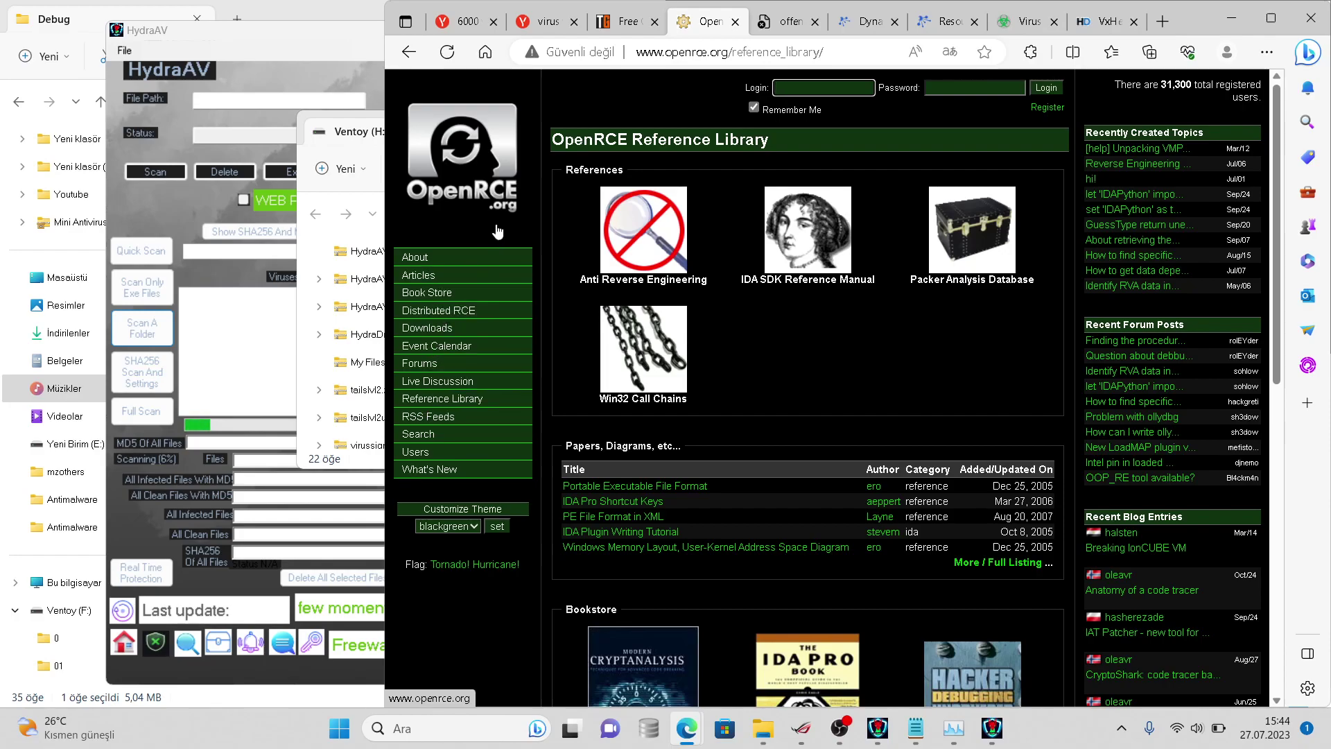
left_click(627, 21)
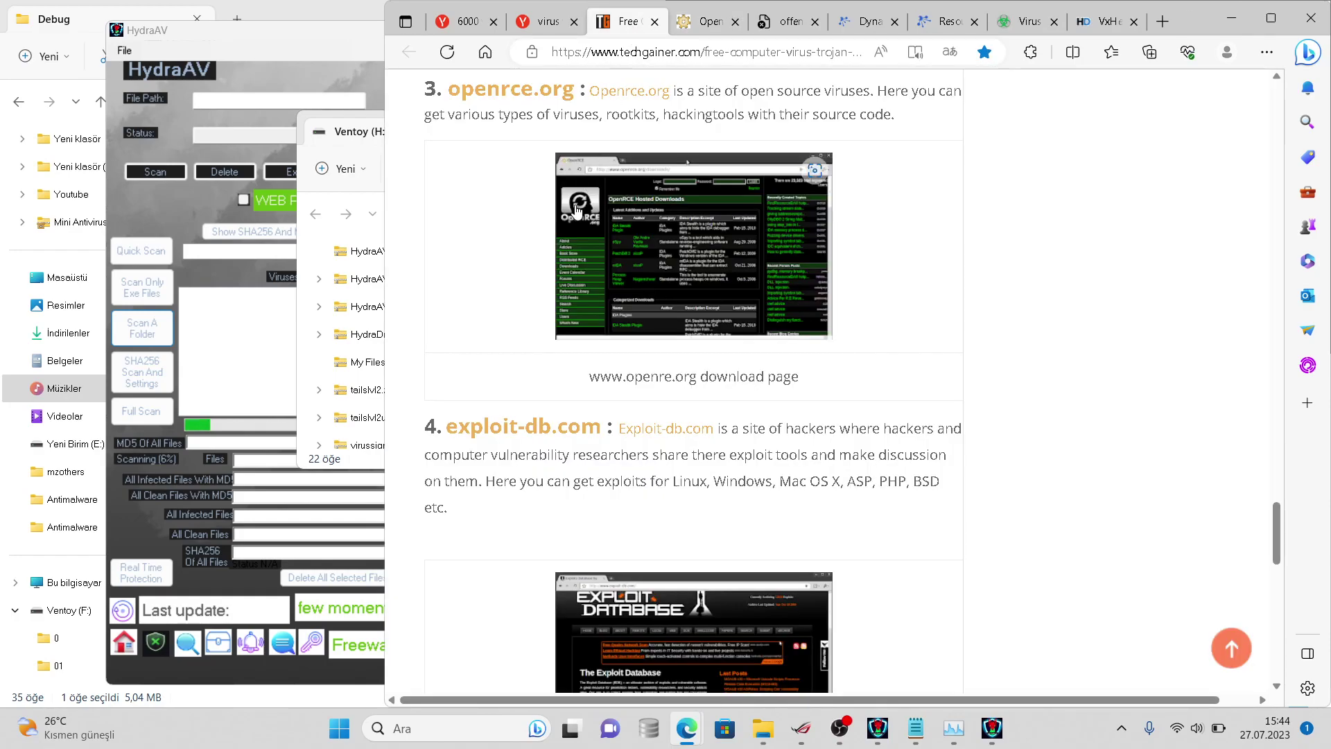
- Open the OpenRCE screenshot image in a new tab and maximize the Edge window
left_click_drag(594, 231, 1174, 23)
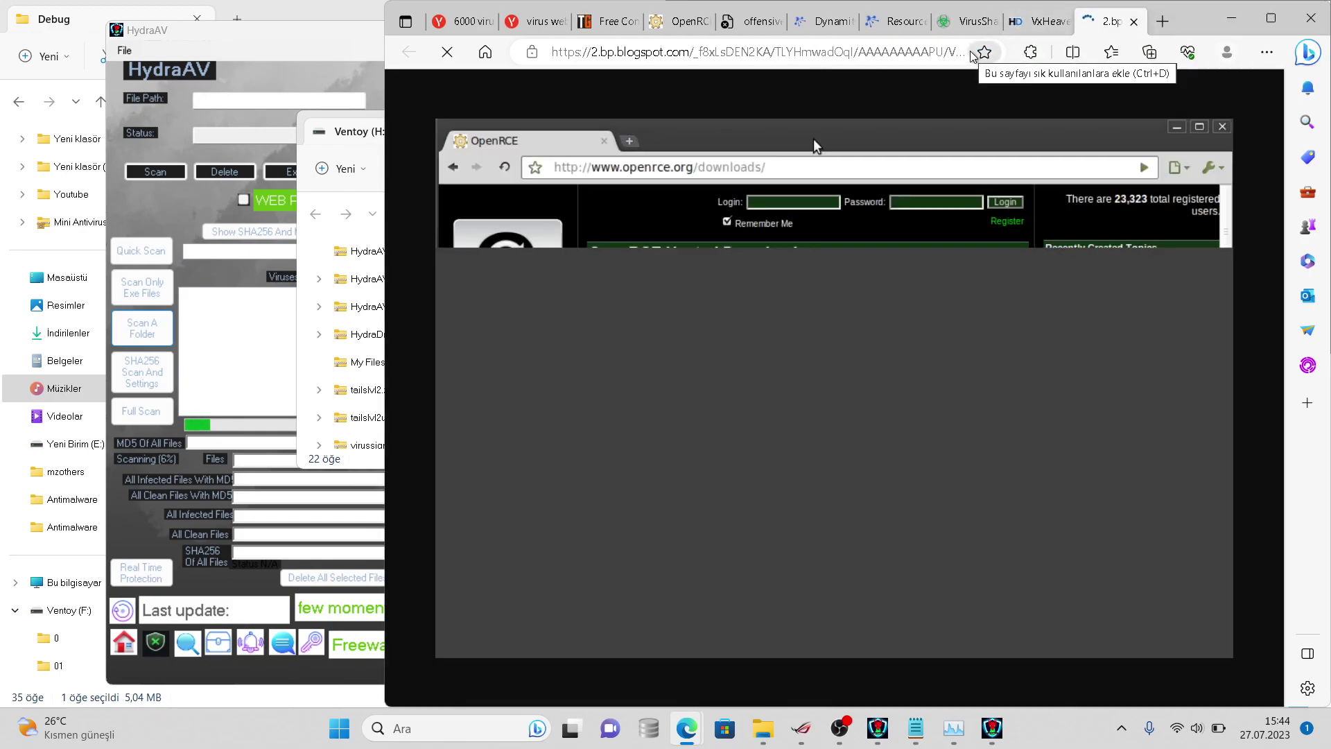
left_click(735, 35)
double_click(696, 6)
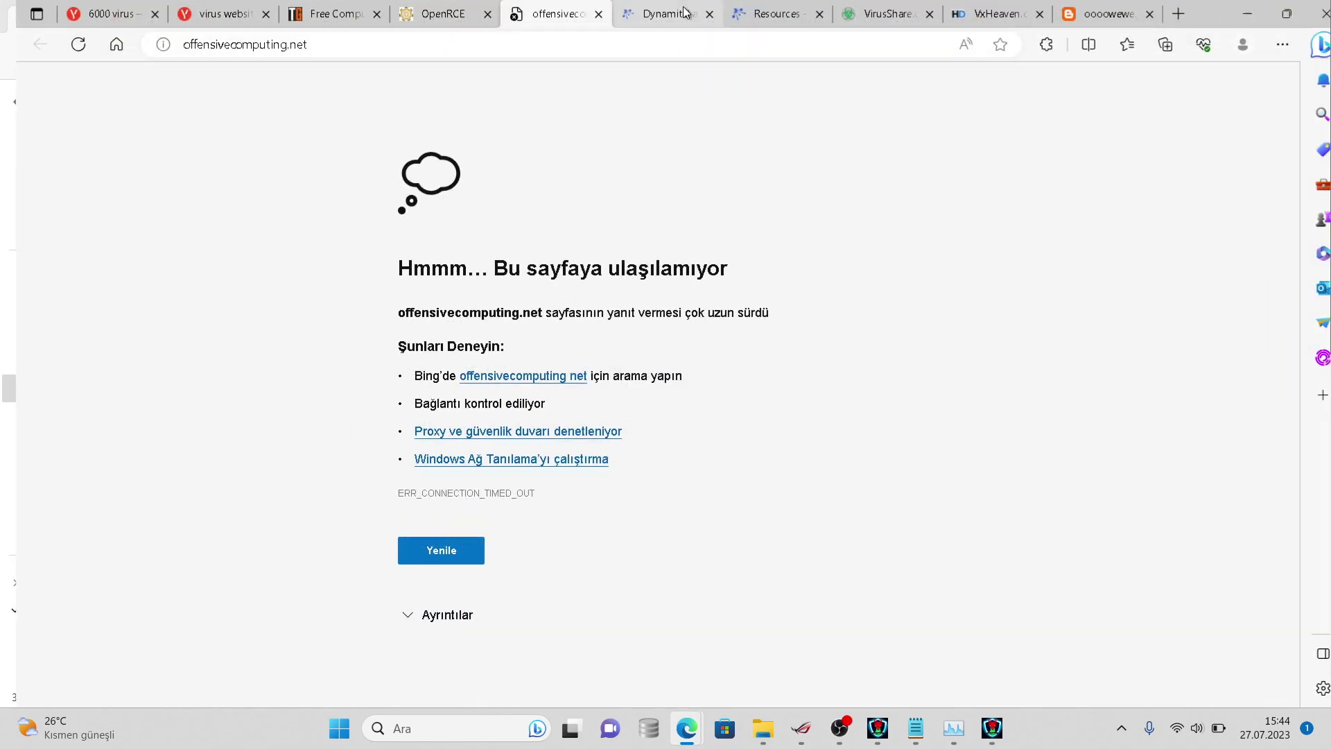
left_click(685, 12)
left_click(419, 14)
- Clear the OpenRCE address and reload the page
left_click(467, 44)
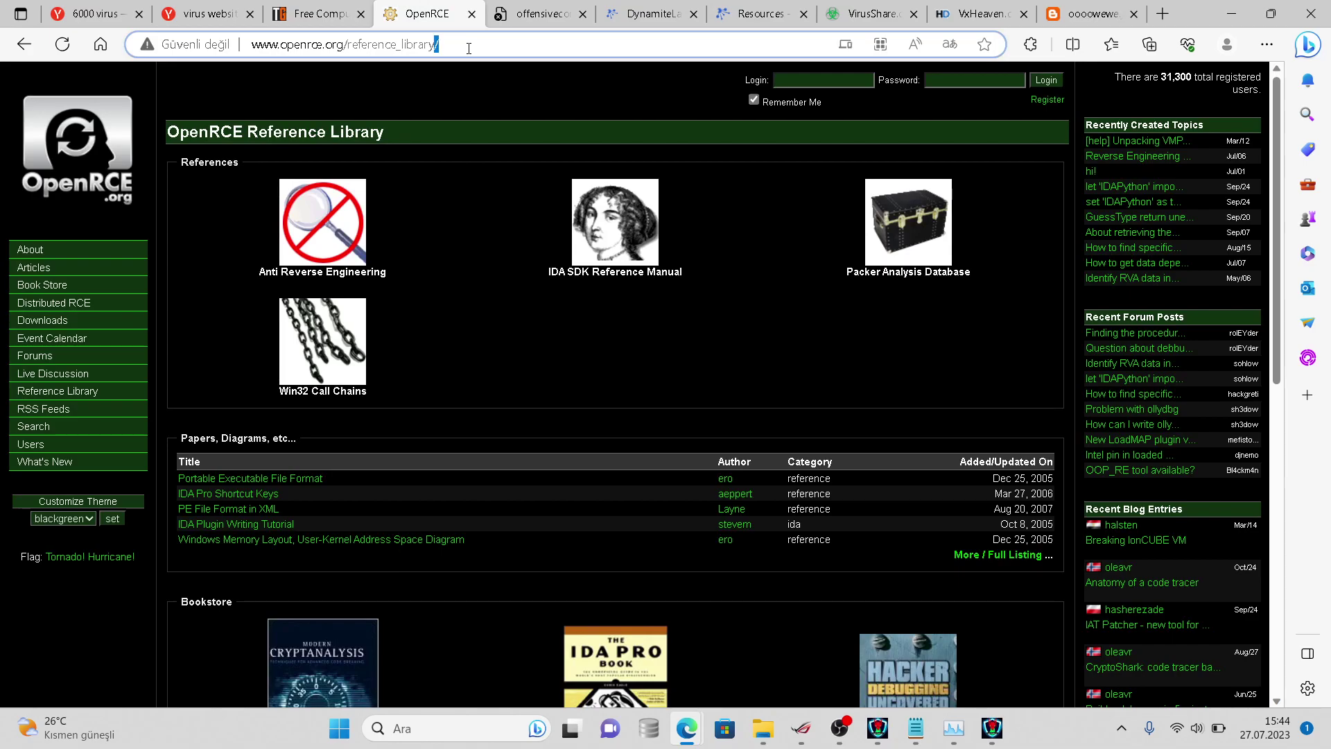
key("BackSpace")
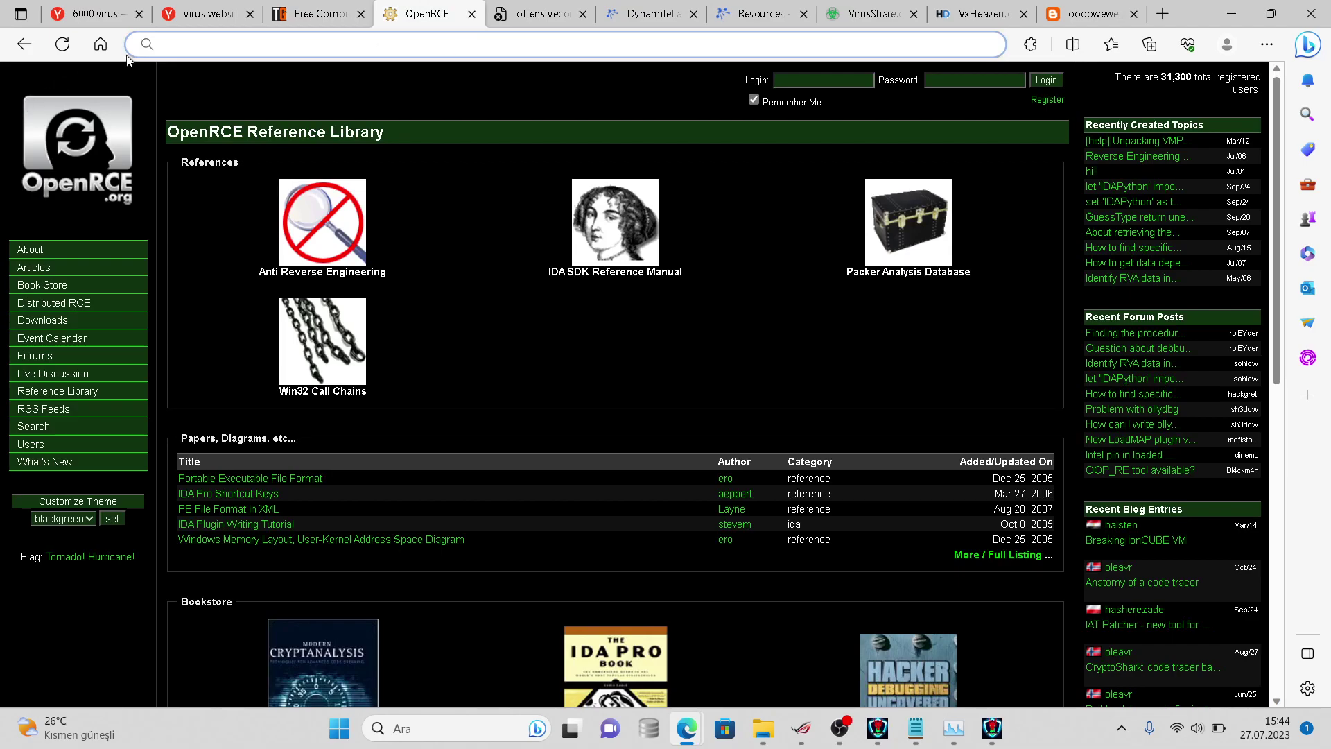
left_click(63, 45)
left_click(590, 20)
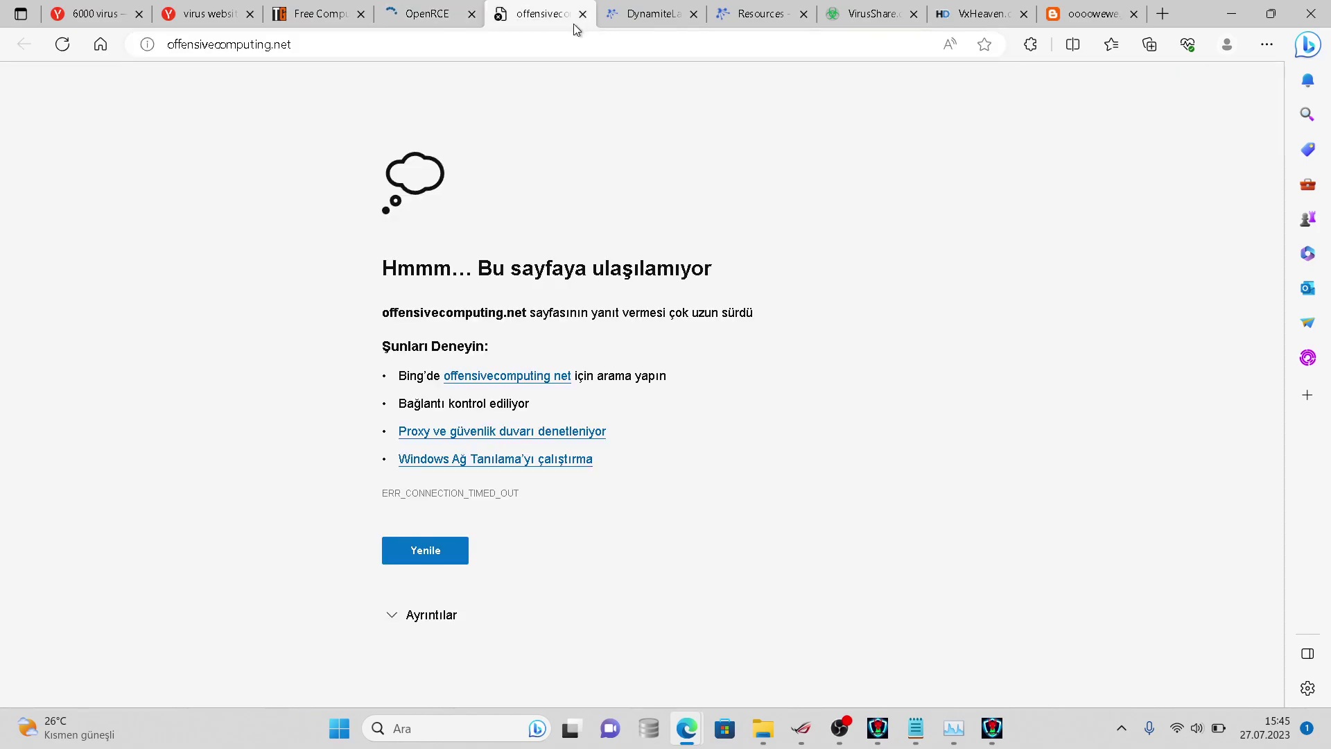
left_click(461, 19)
- Change the address to openrce.org/downloads and scroll through the Hosted Downloads listings
left_click(483, 45)
left_click(541, 45)
key("BackSpace")
key("BackSpace")
key("BackSpace")
key("BackSpace")
key("BackSpace")
key("BackSpace")
key("BackSpace")
key("BackSpace")
key("BackSpace")
key("BackSpace")
key("BackSpace")
key("BackSpace")
key("BackSpace")
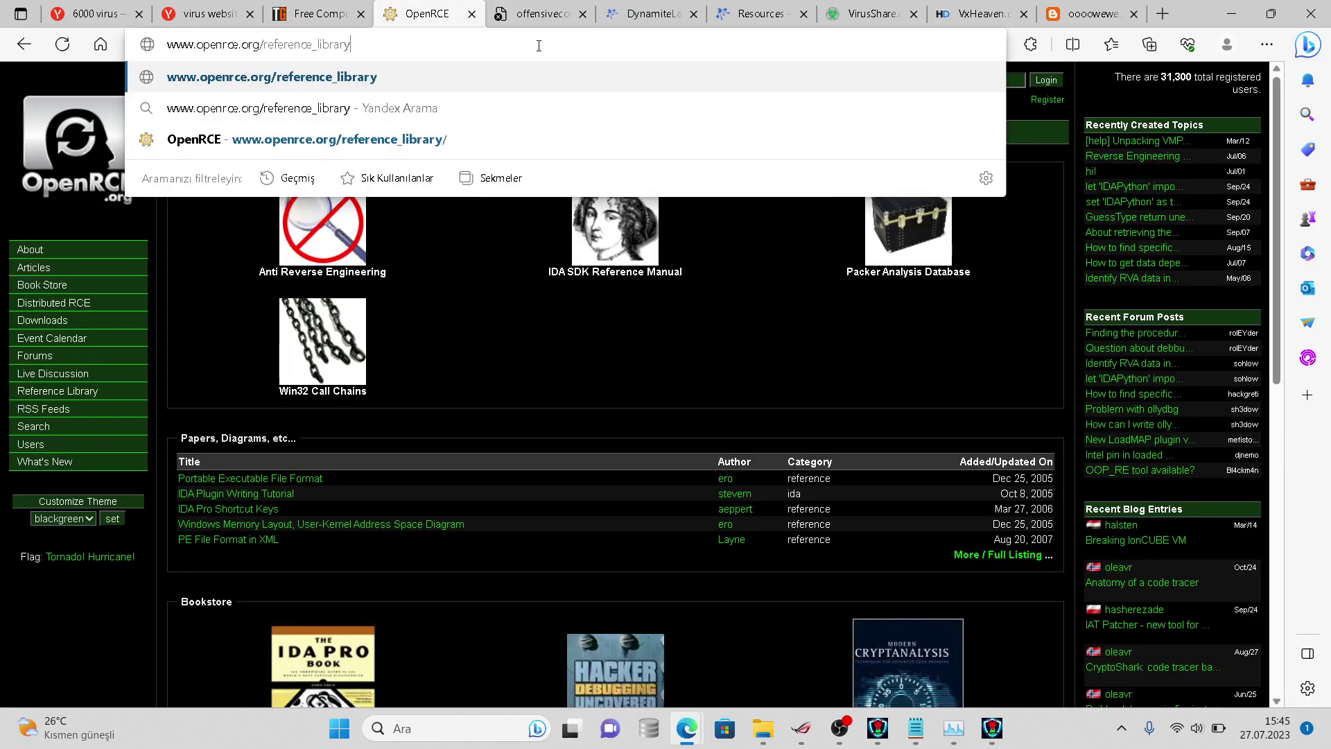
key("BackSpace")
key("BackSpace")
key("BackSpace")
key("BackSpace")
key("BackSpace")
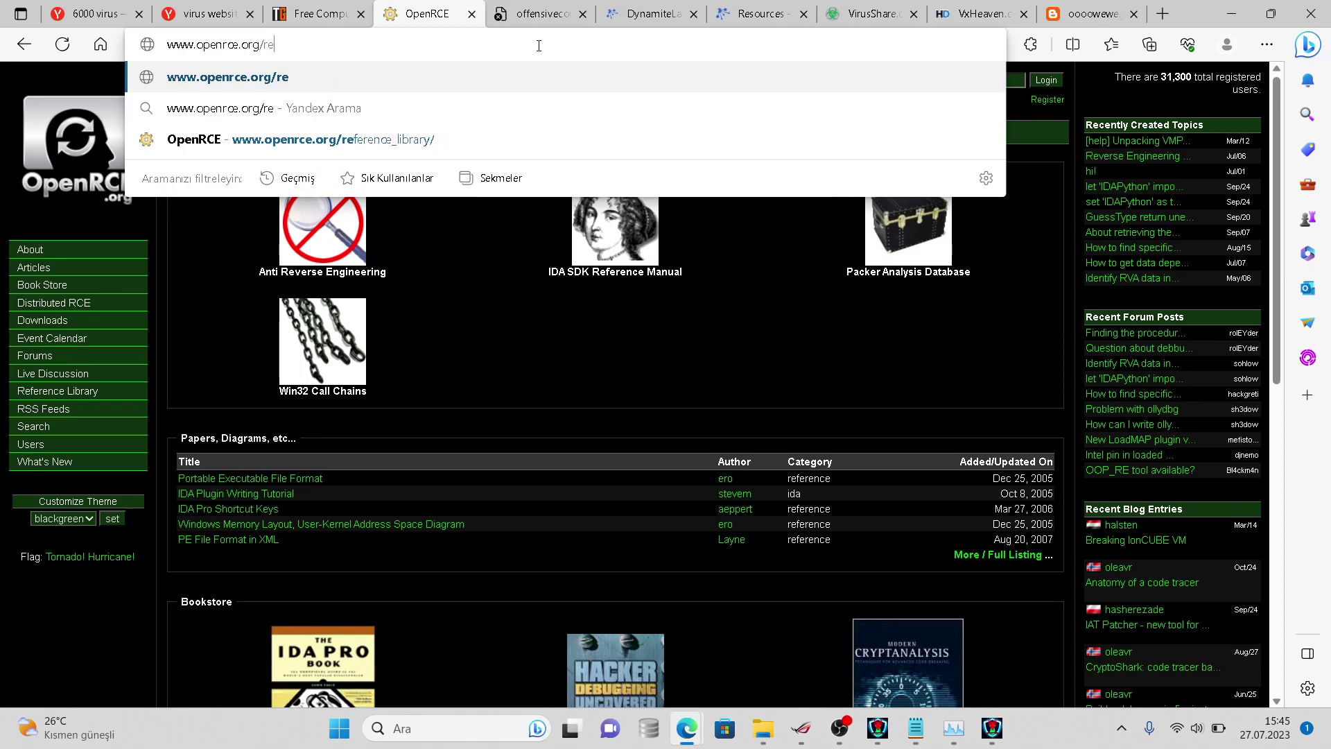
type("downloads")
key("Return")
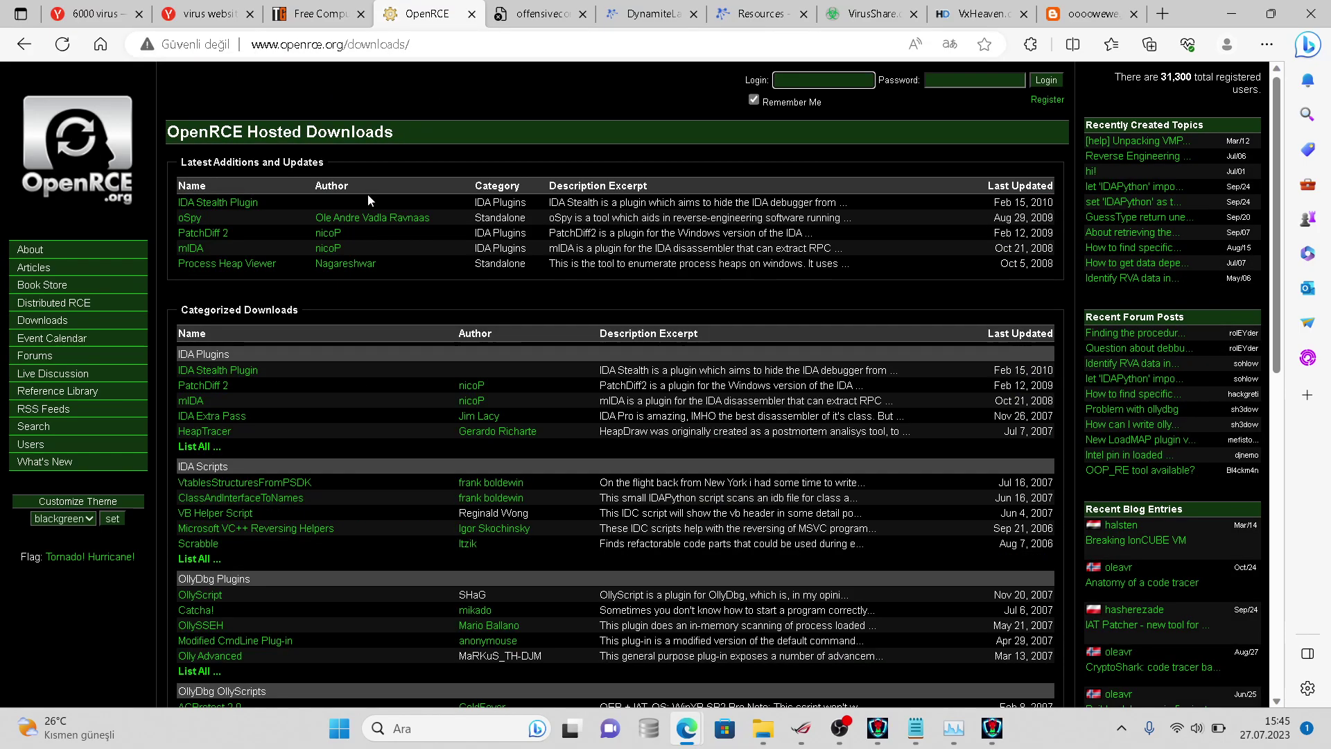
key("Down")
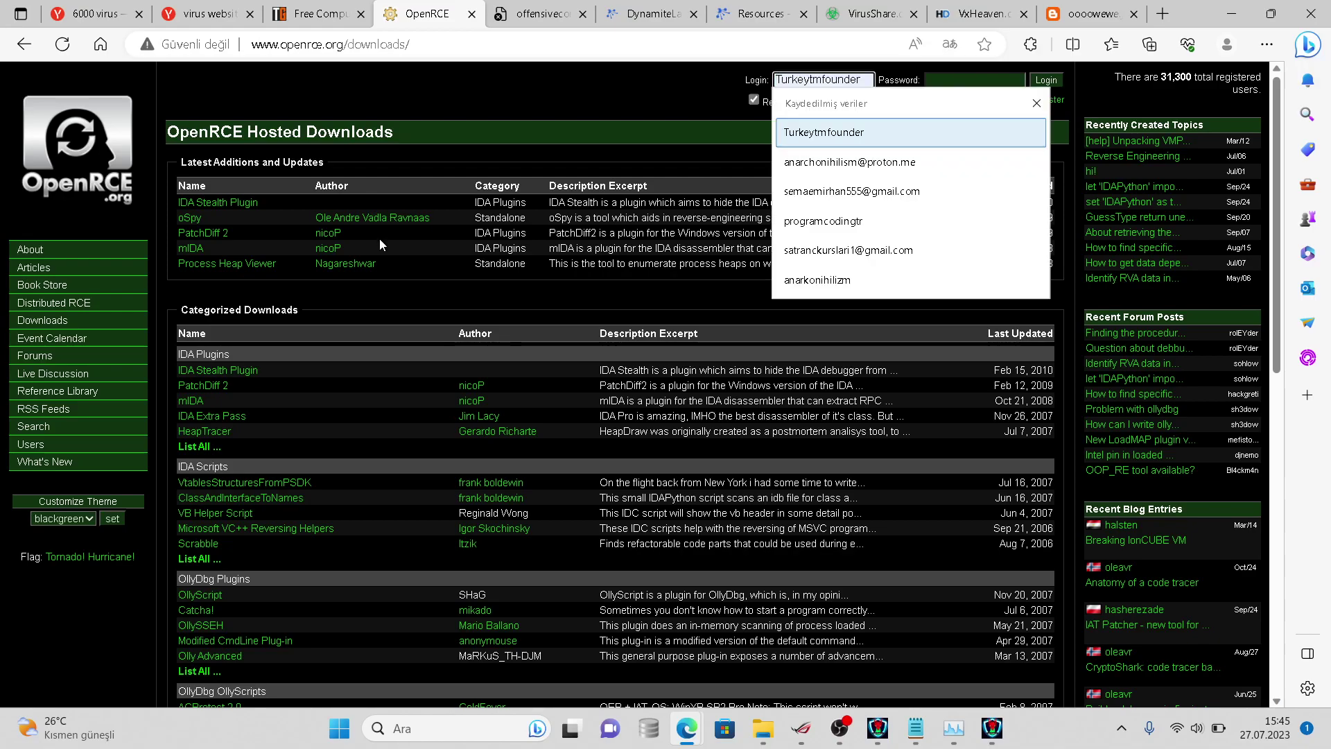
key("Escape")
scroll(399, 306, "down", 10)
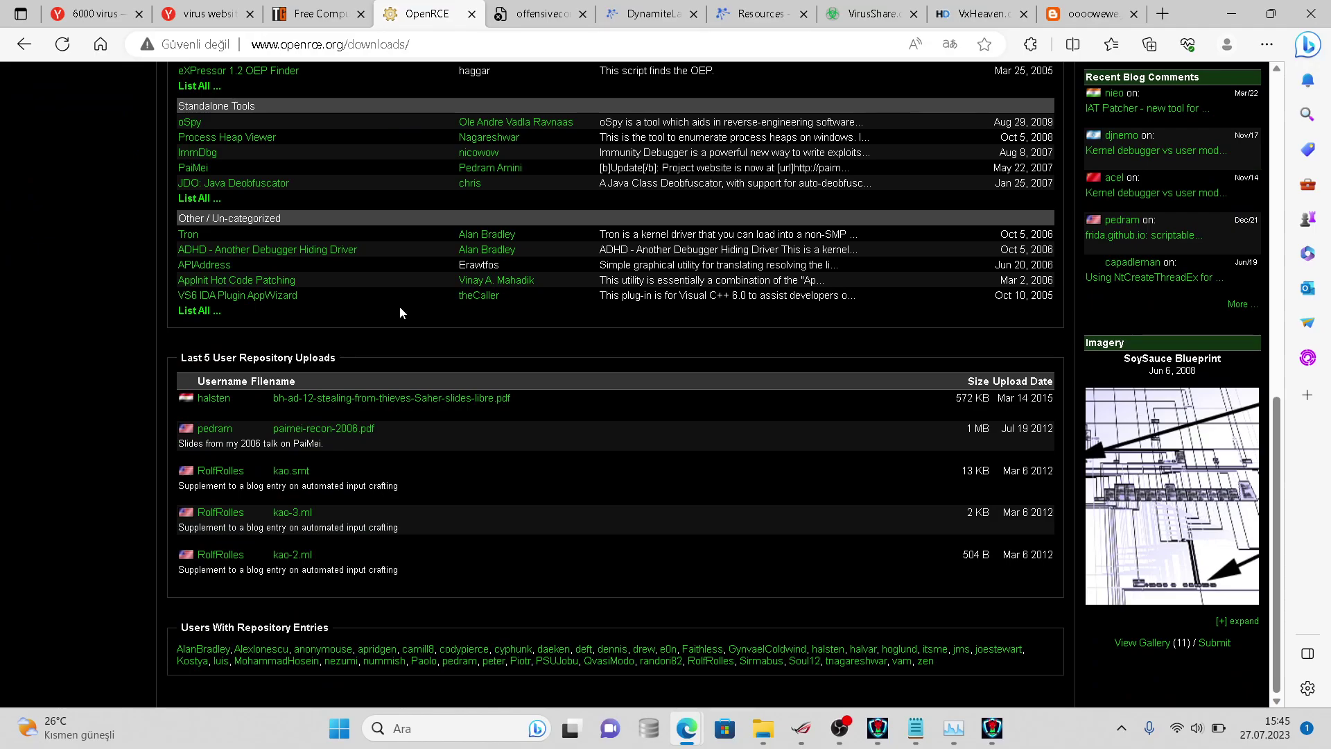
- Open inj3ct0r.com from the TechGainer article in a new tab and view it
left_click(335, 9)
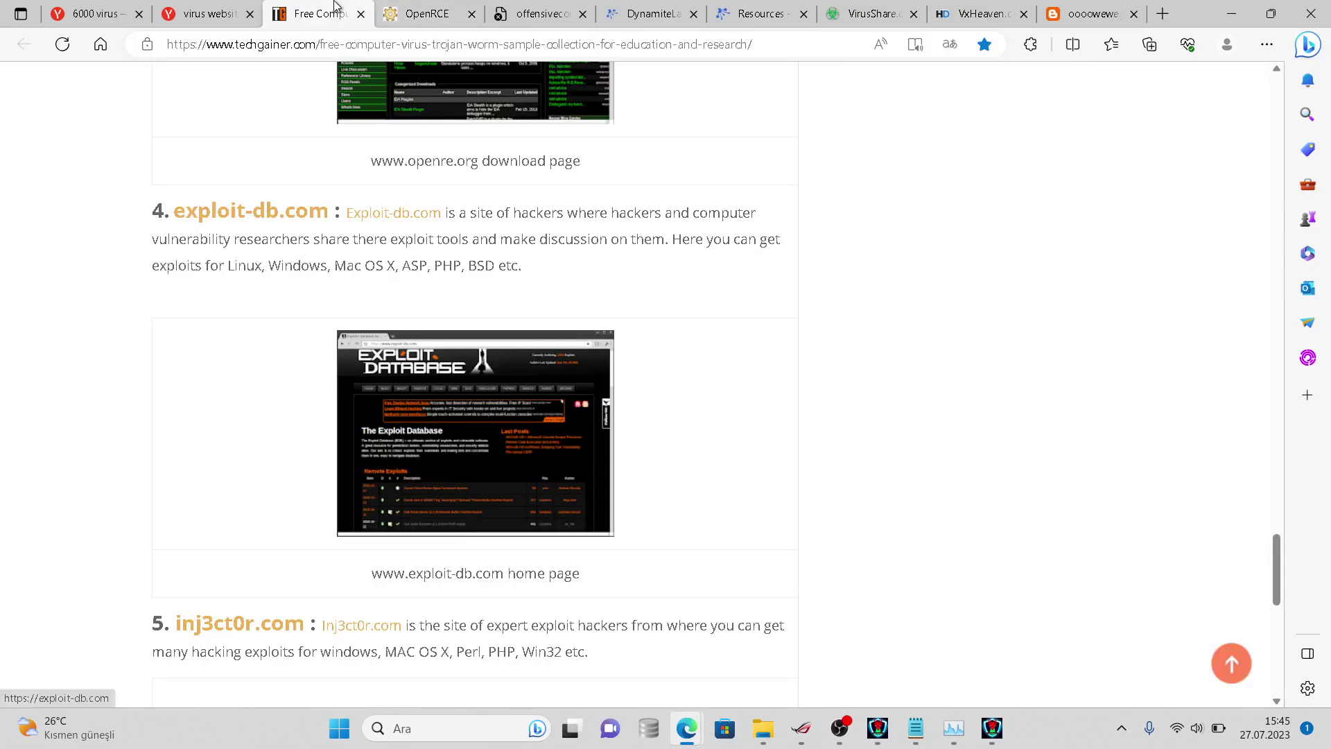
scroll(362, 274, "down", 5)
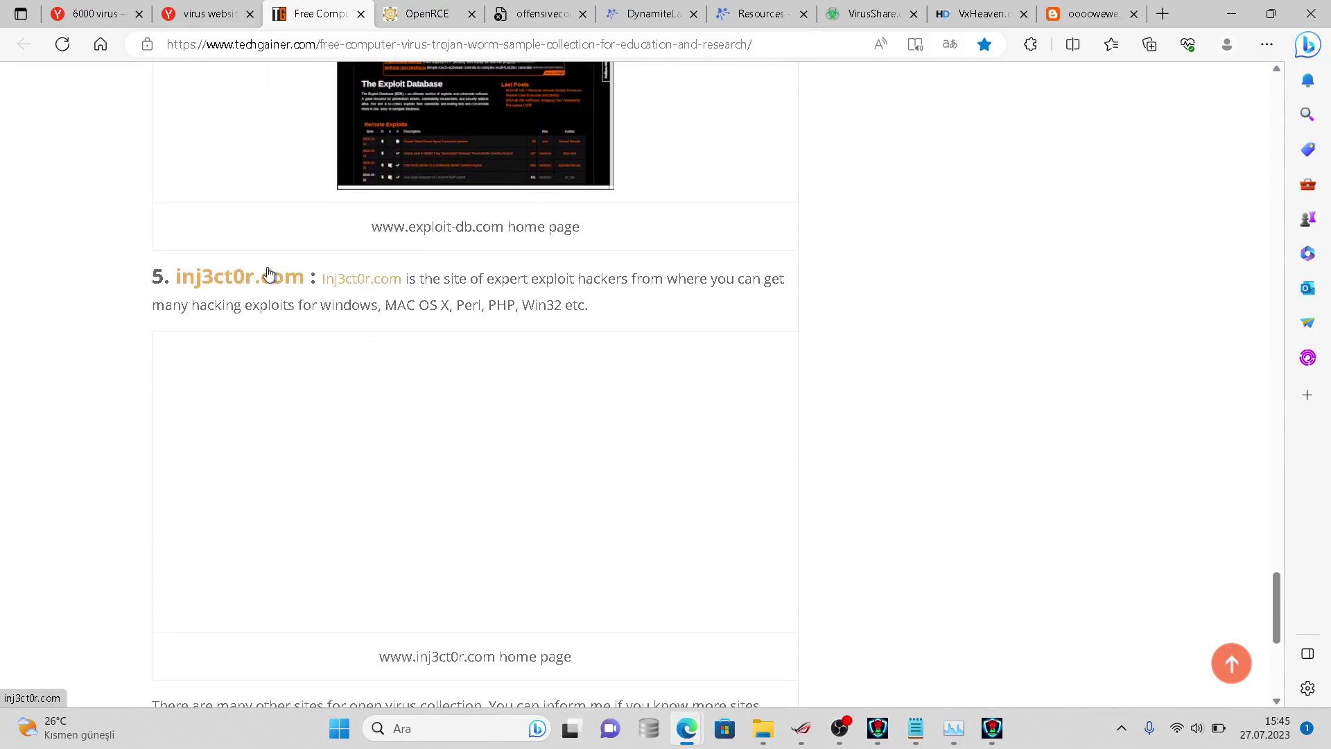
left_click(269, 274)
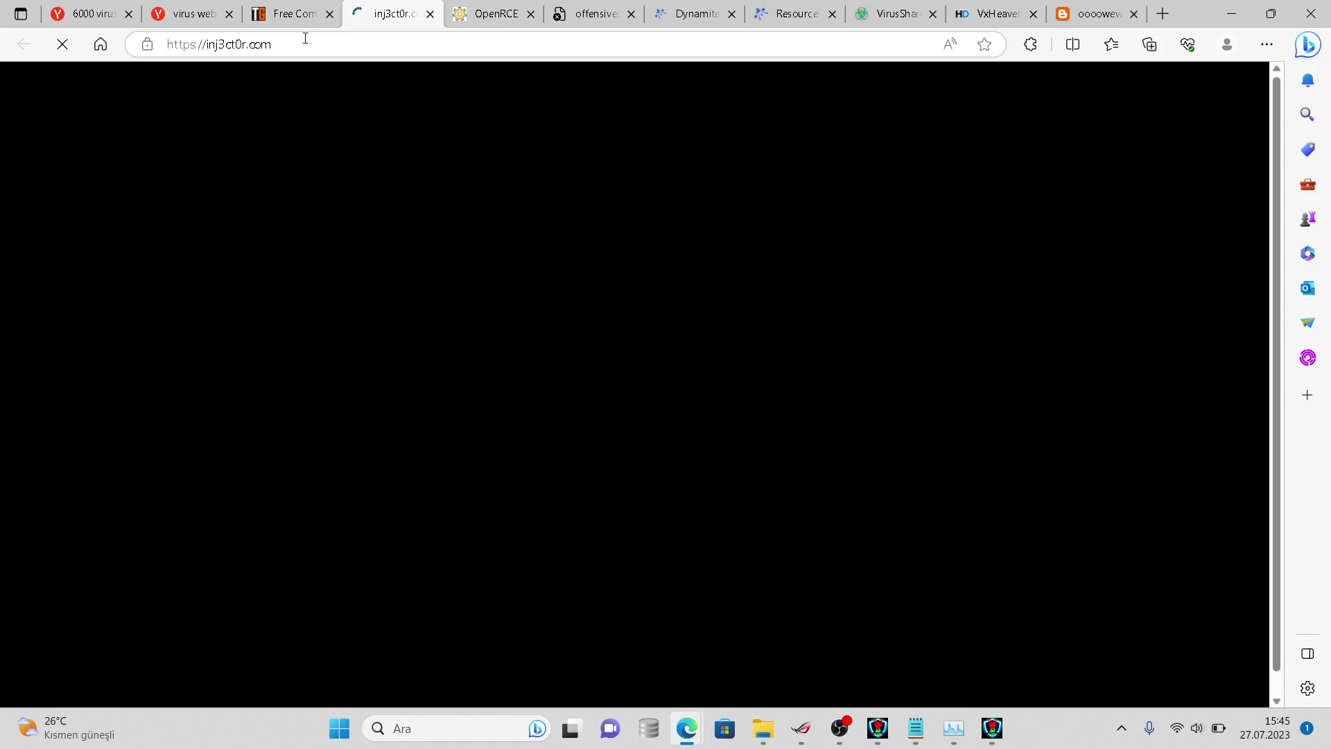
left_click(293, 7)
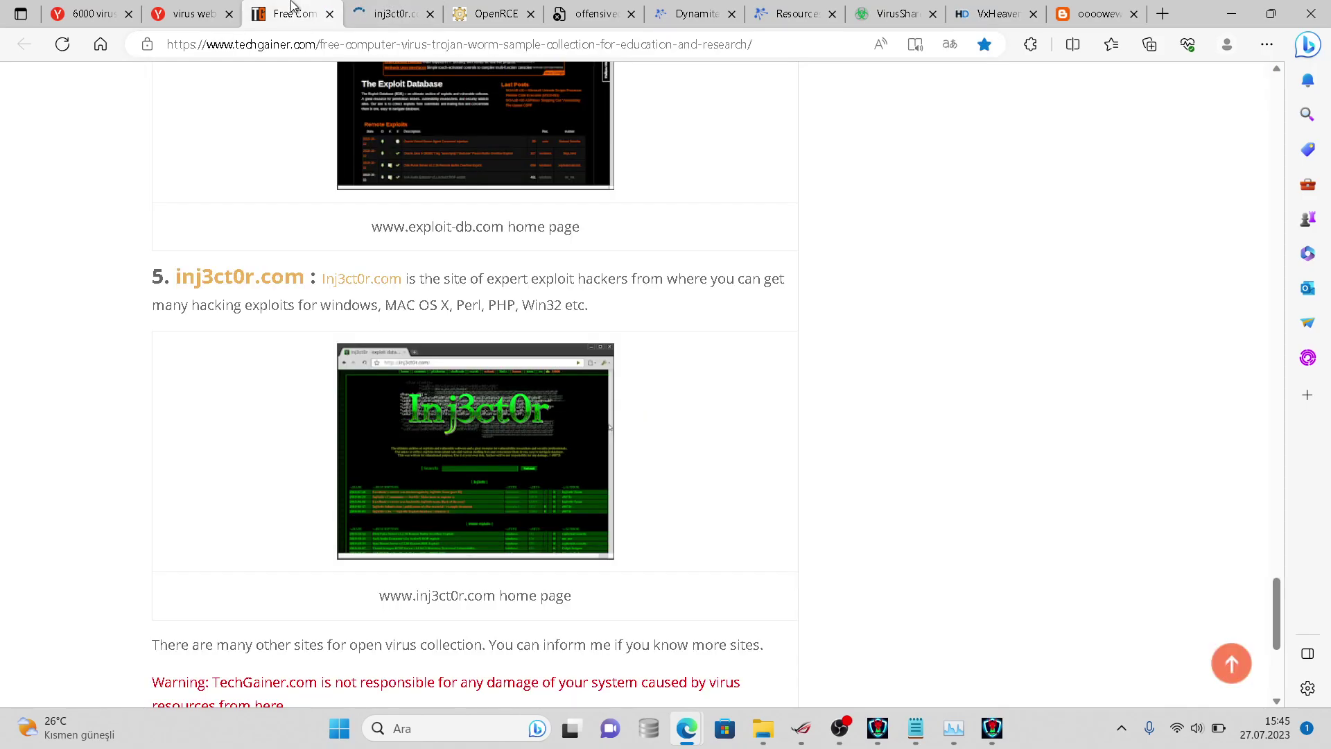
left_click(389, 8)
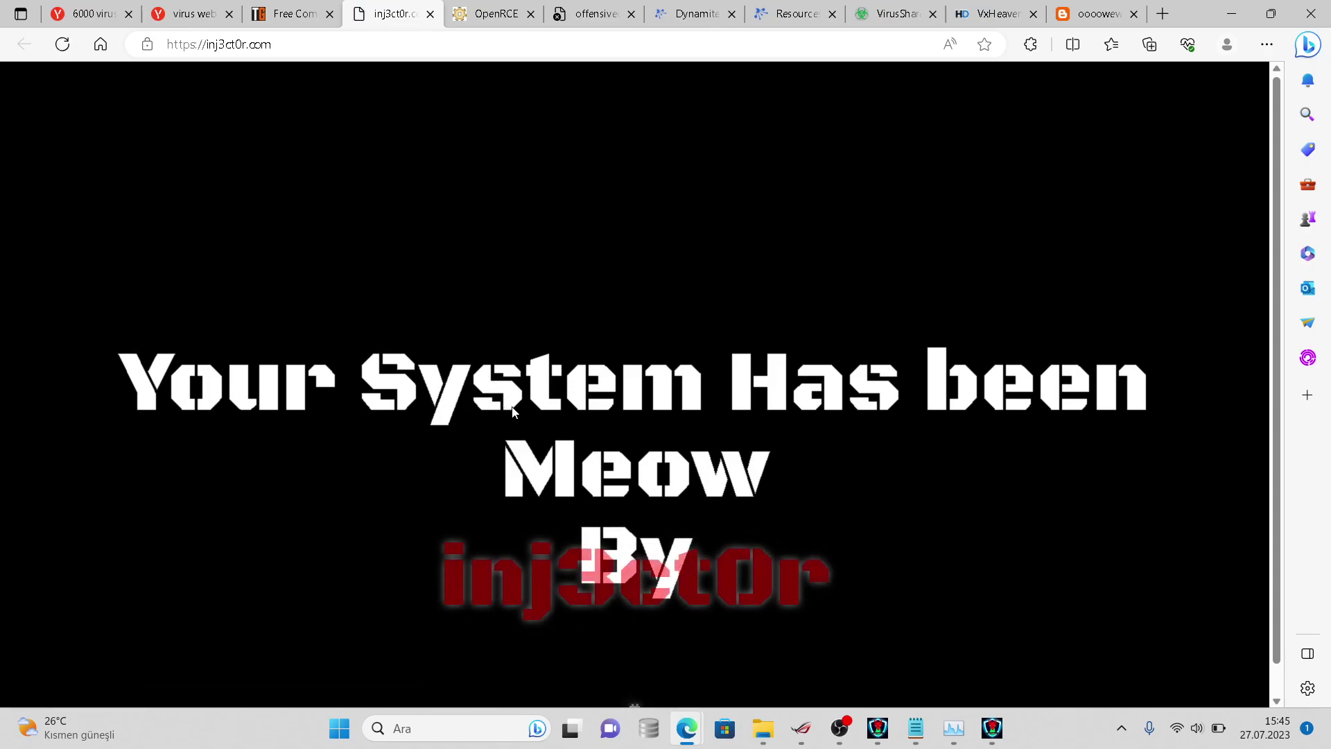
- Scroll down the inj3ct0r page and select its # character
mouse_move(1275, 592)
left_mouse_down()
mouse_move(1277, 632)
mouse_move(1253, 602)
left_mouse_up()
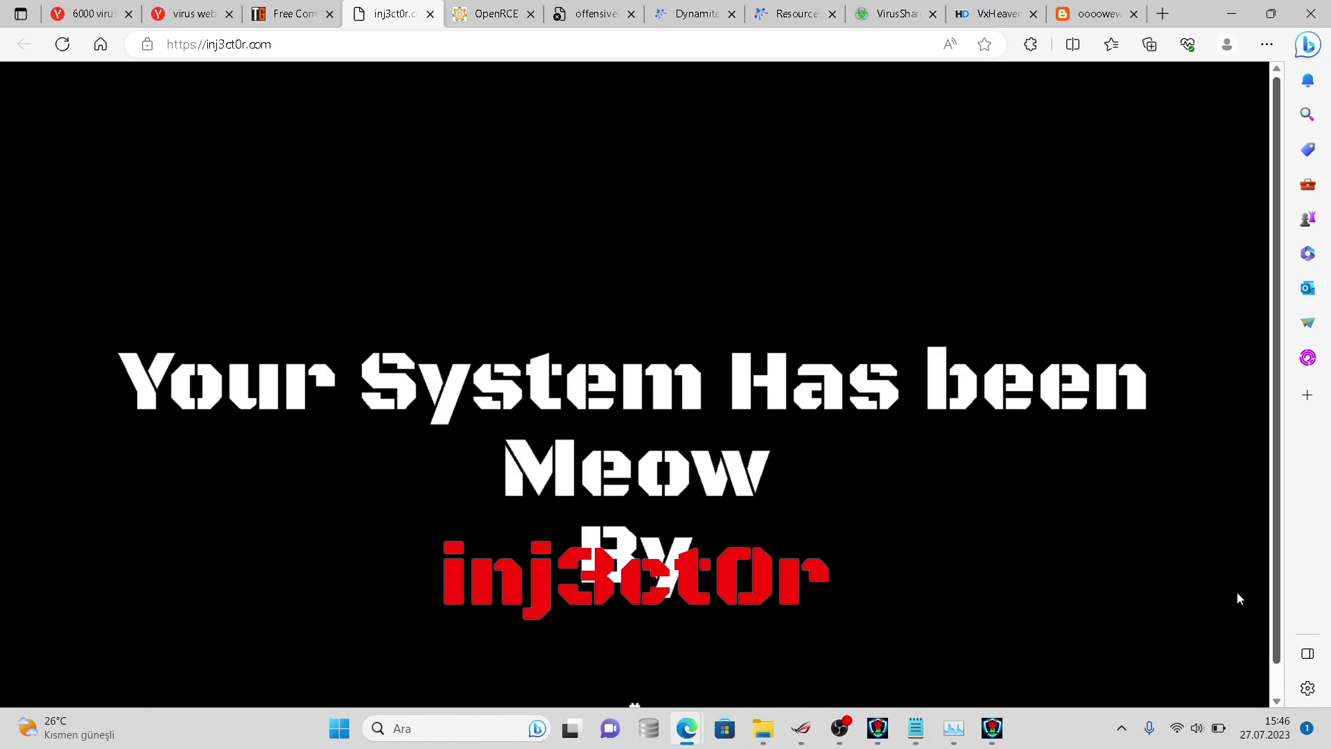
scroll(1237, 592, "down", 1)
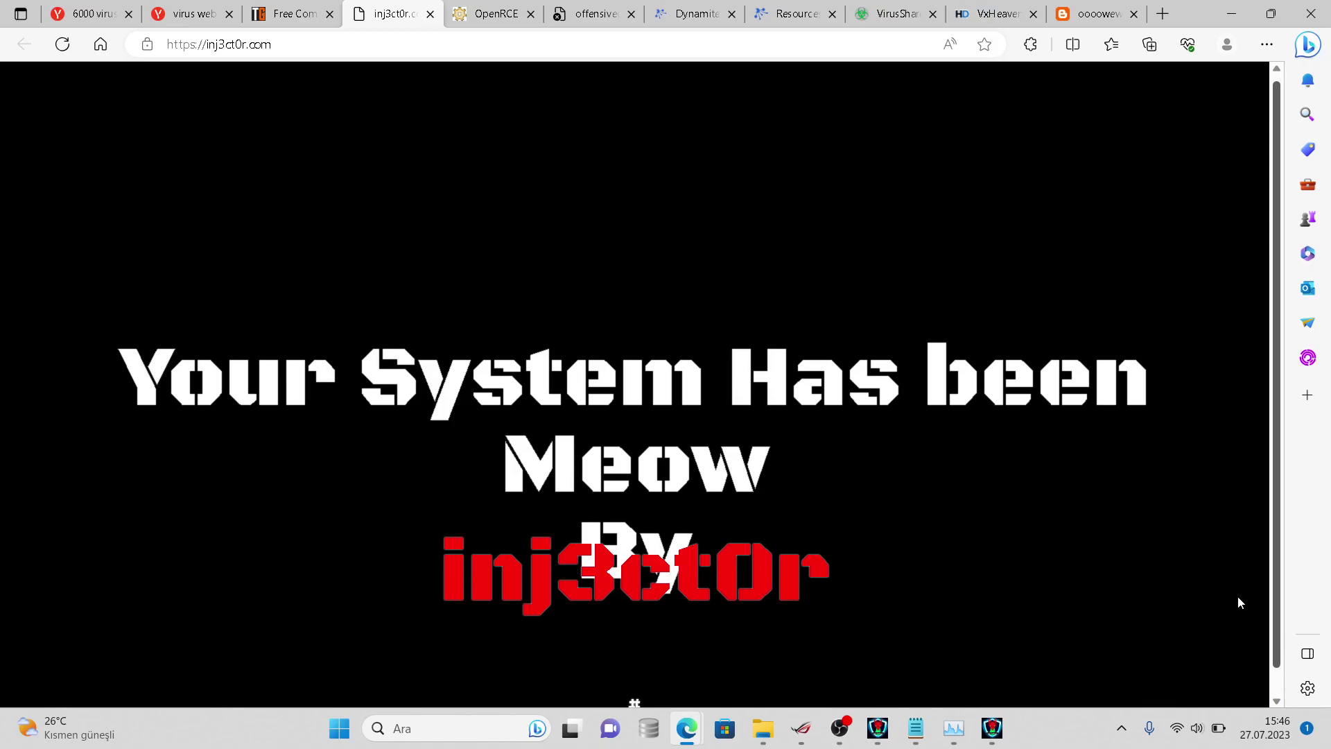
scroll(1235, 599, "down", 1)
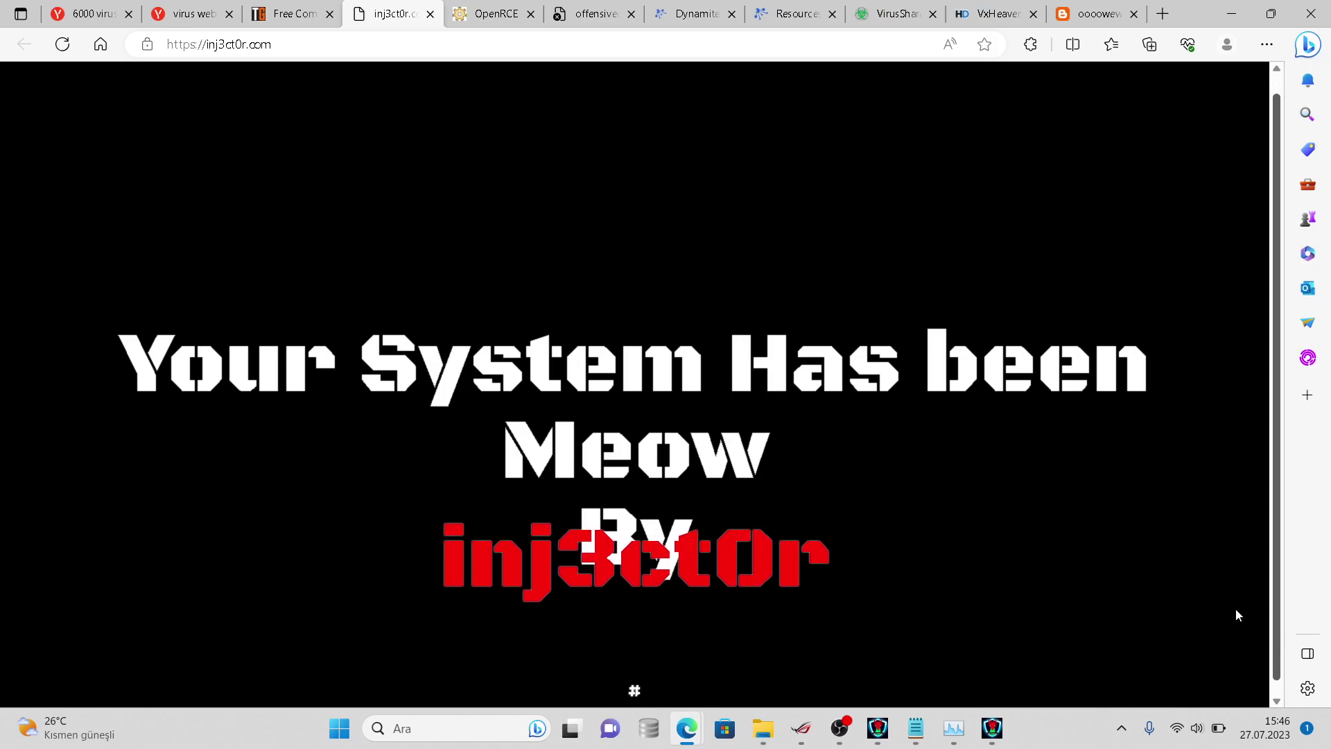
scroll(1237, 614, "down", 1)
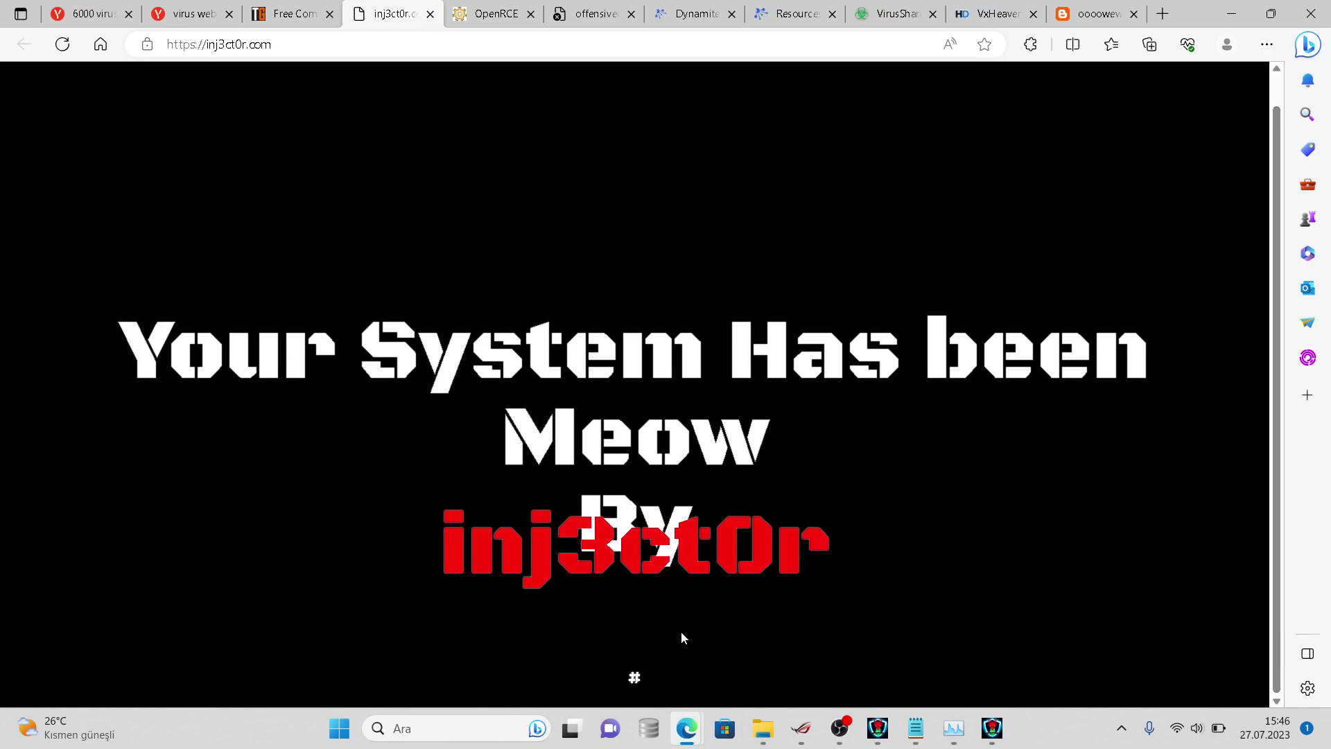
double_click(635, 679)
left_click(596, 559)
- Revisit the article, then select the 'Your System Has been Meow' heading and inj3ct0r line
left_click(288, 20)
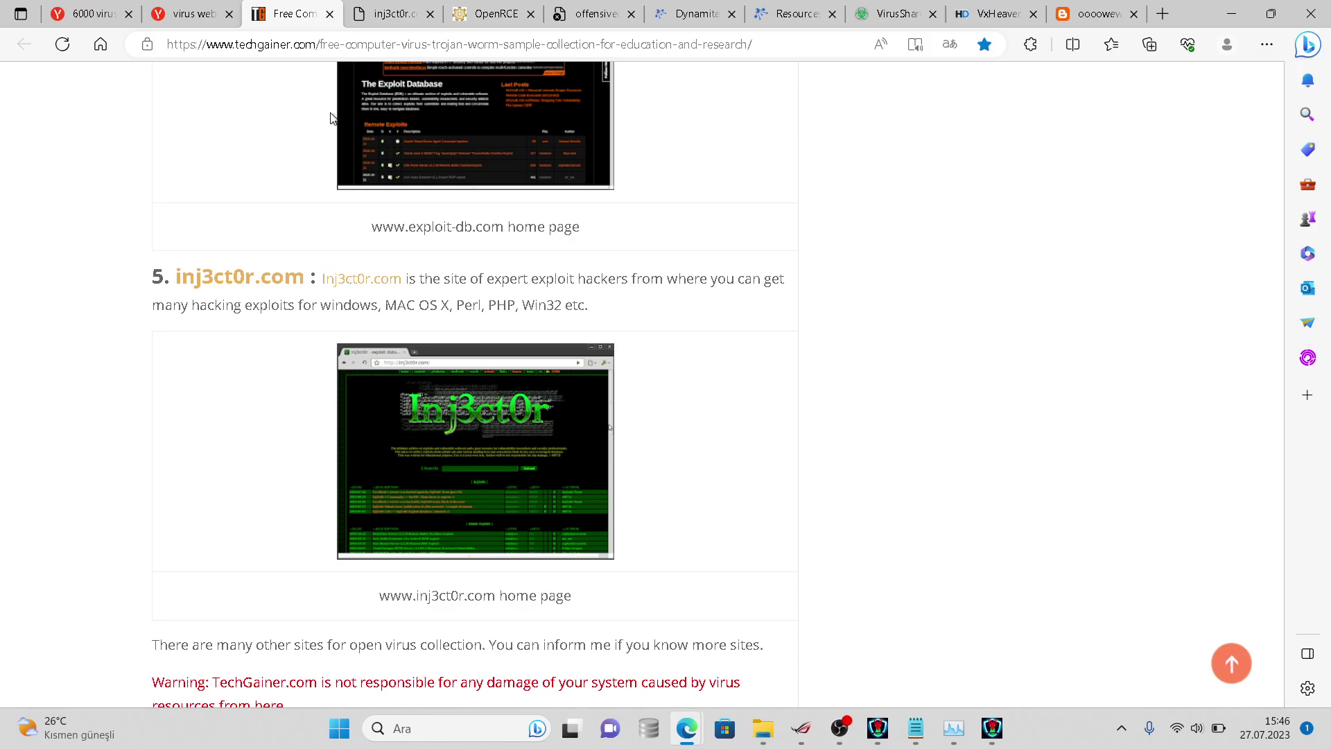
scroll(330, 118, "down", 5)
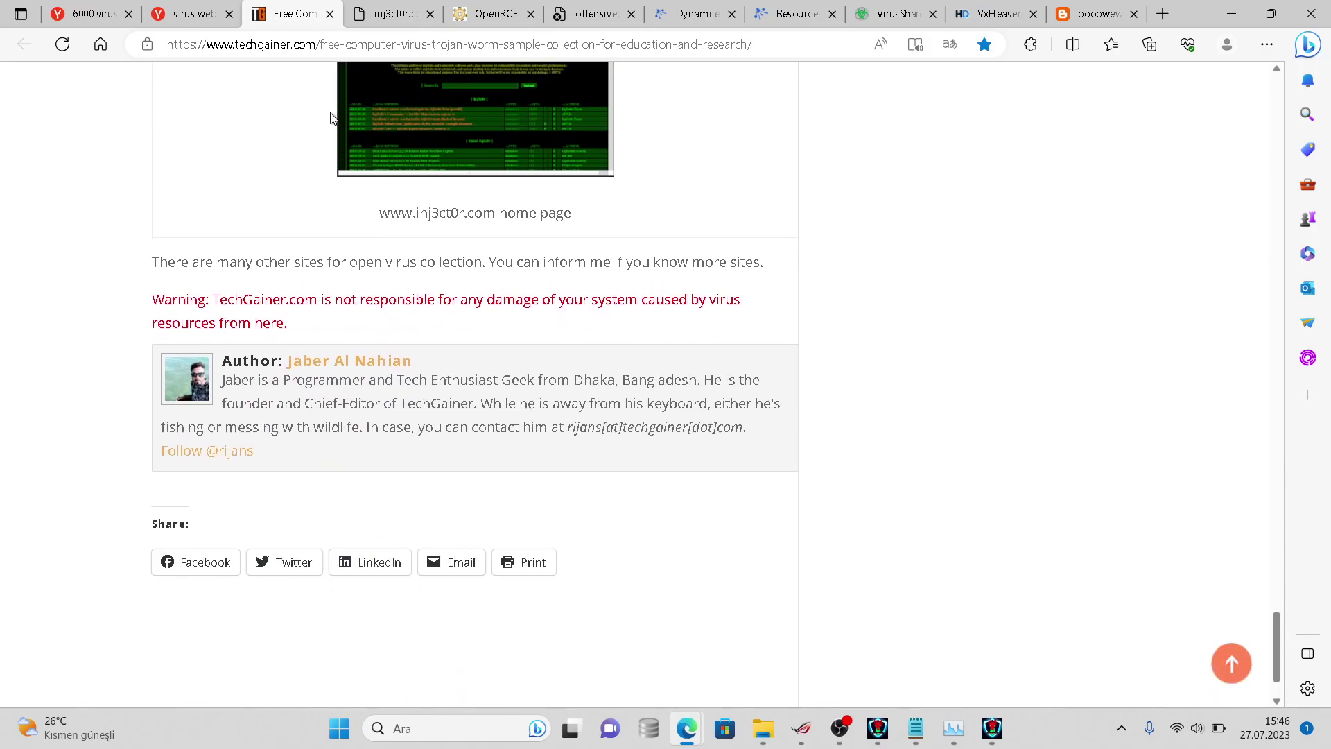
left_click(402, 12)
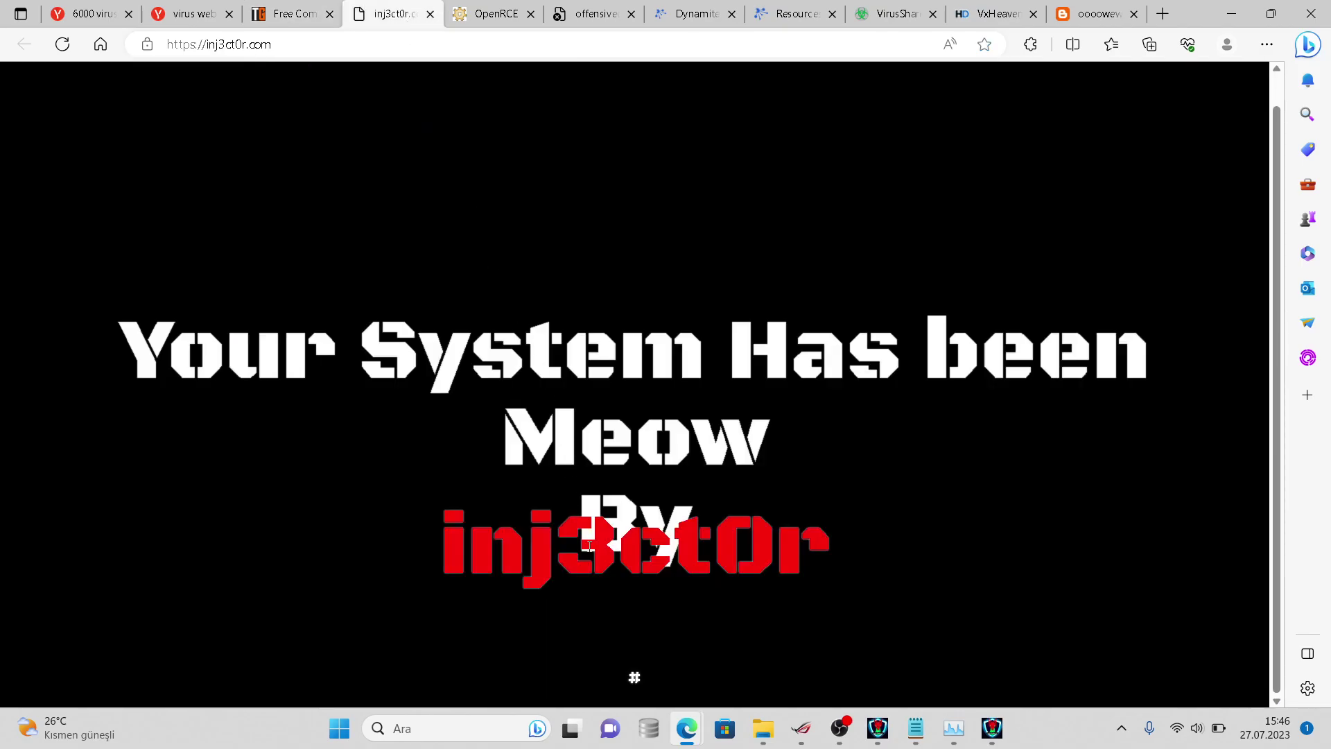
double_click(589, 545)
triple_click(586, 443)
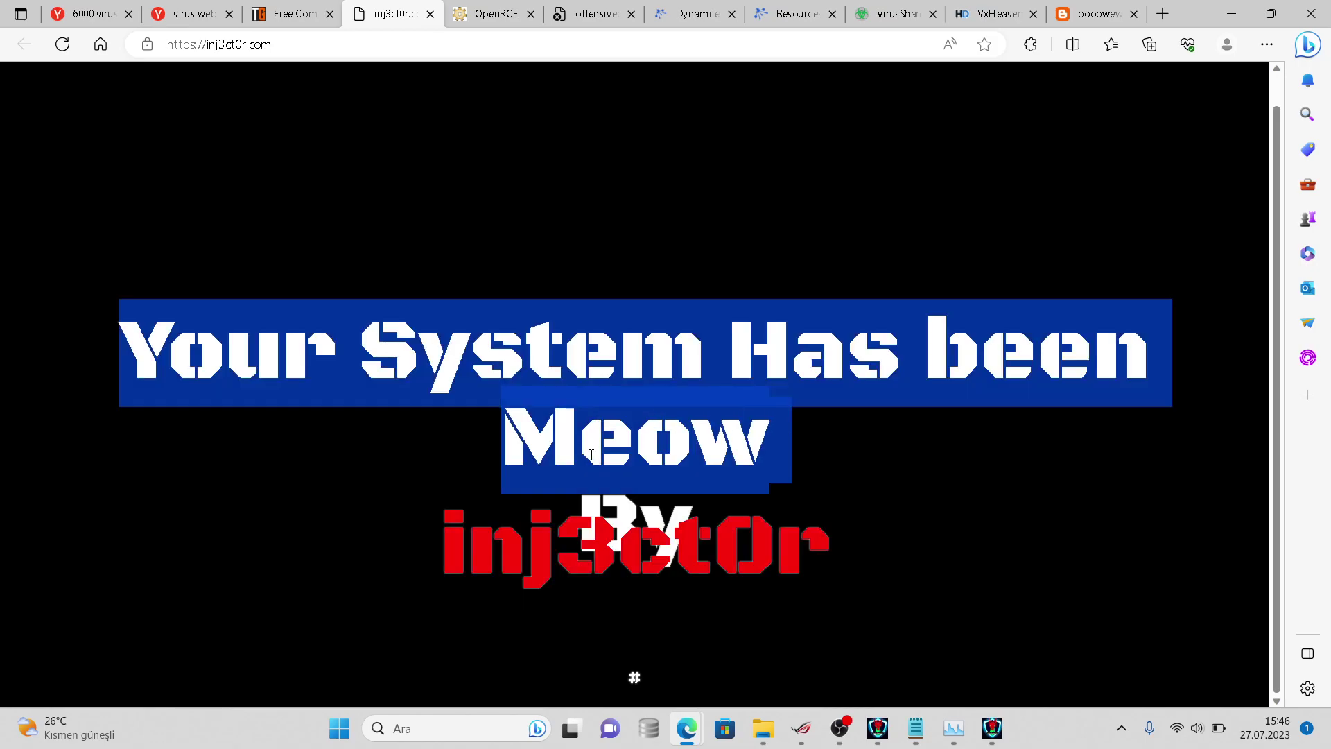
triple_click(695, 528)
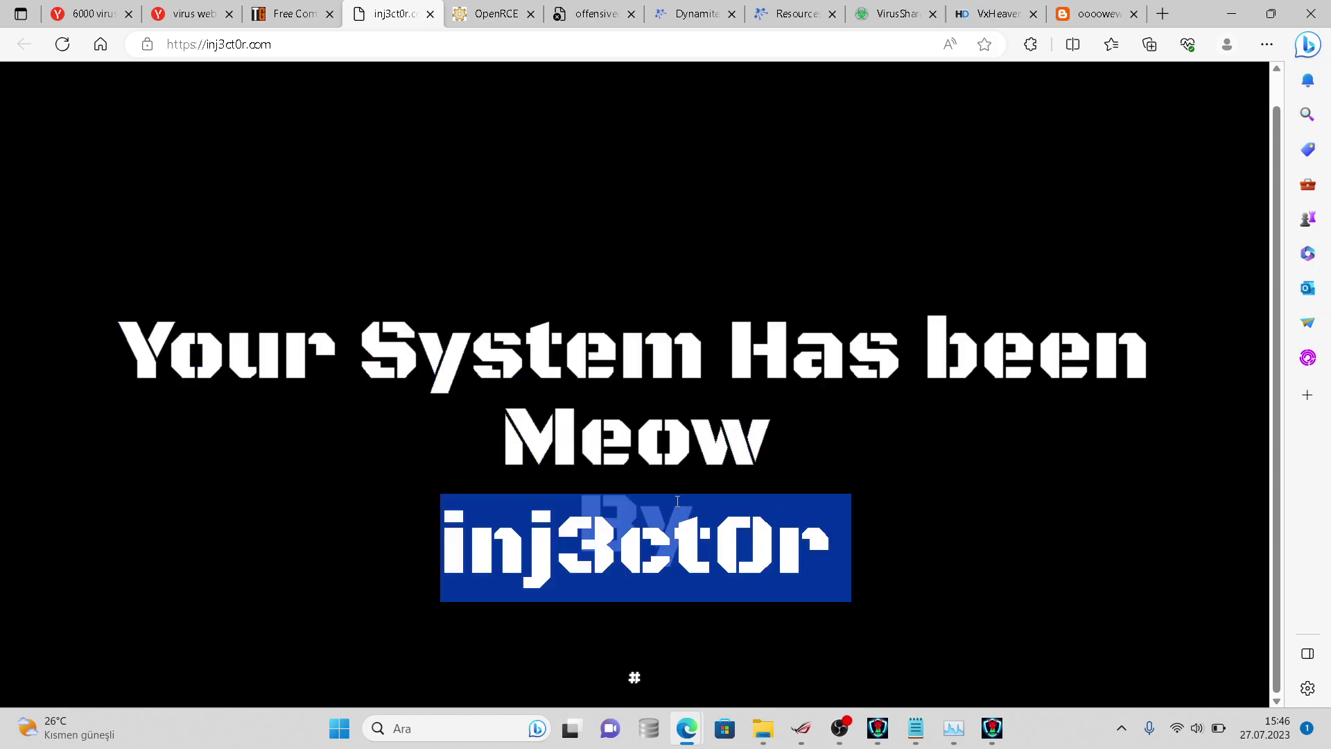
left_click(659, 662)
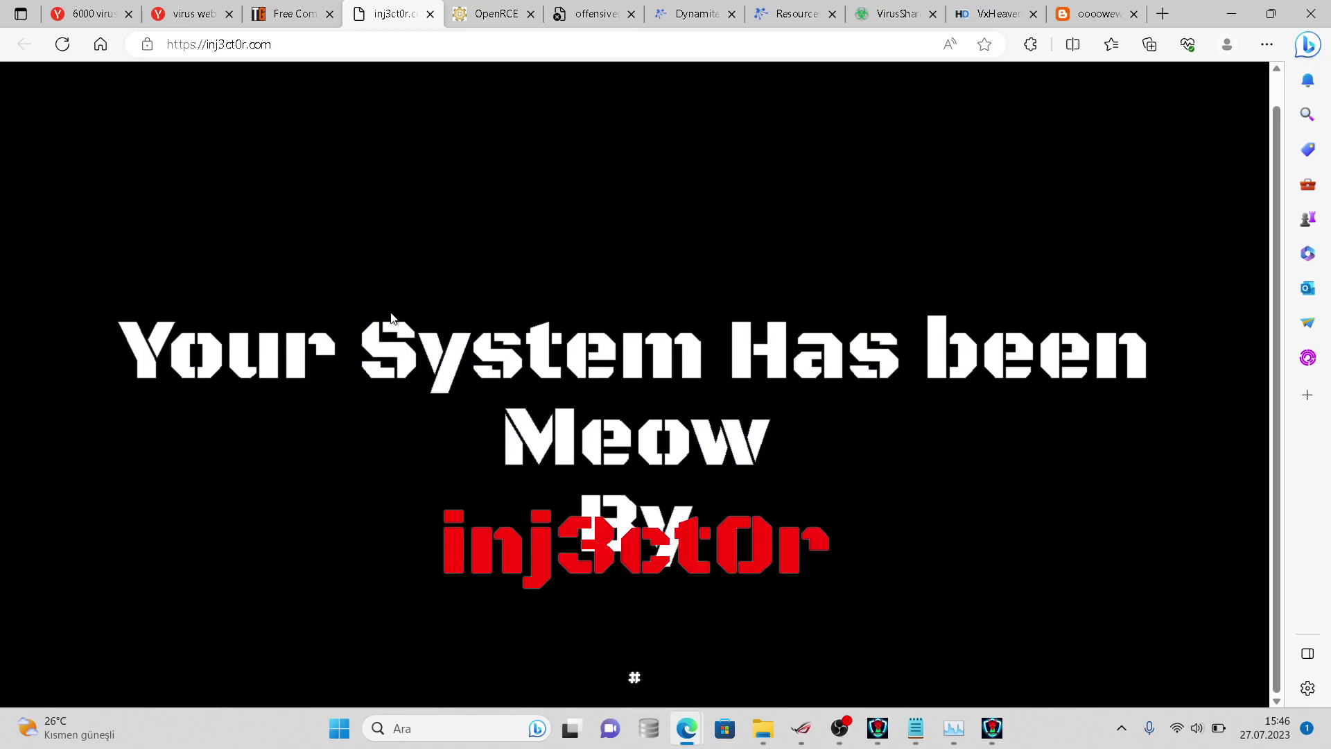
- Close the inj3ct0r, OpenRCE and TechGainer tabs
left_click(435, 14)
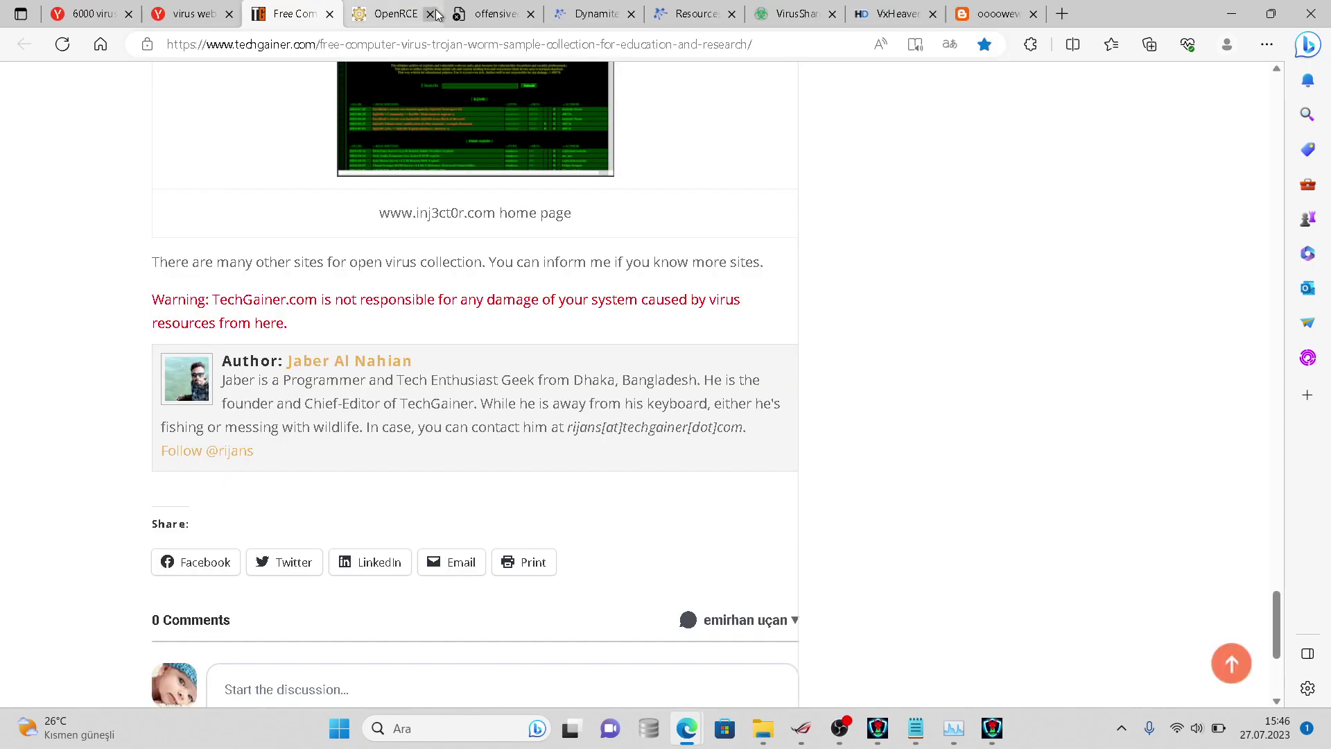
left_click(428, 14)
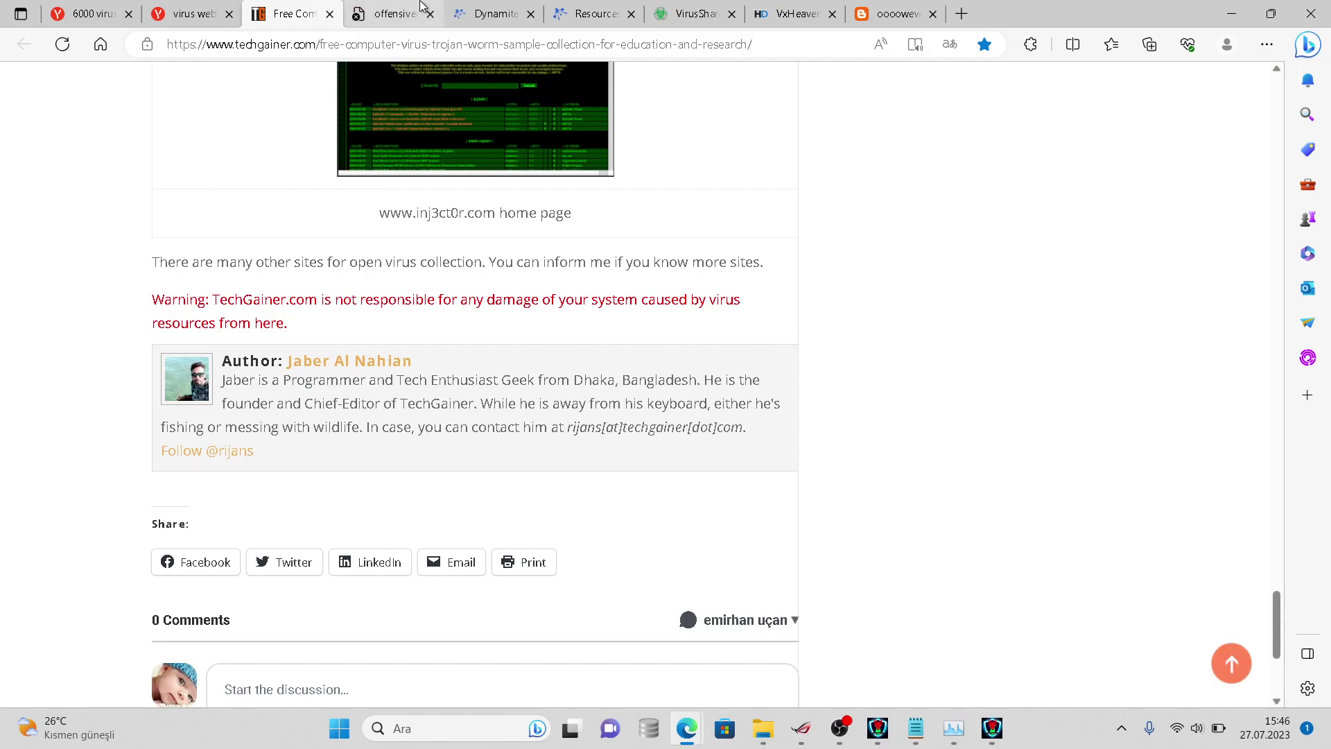
left_click(329, 14)
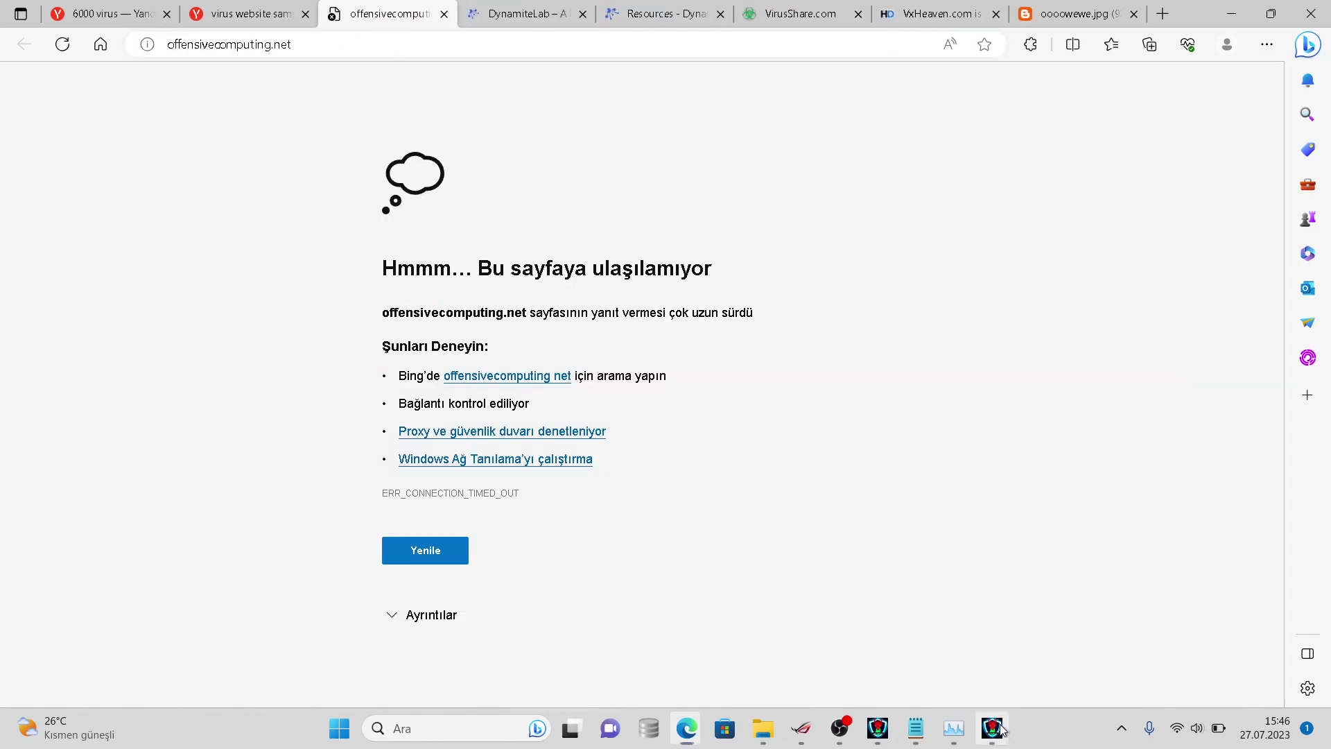
- Raise both HydraAV windows, glance at Task Manager, then bring HydraAV back on top
left_click(993, 727)
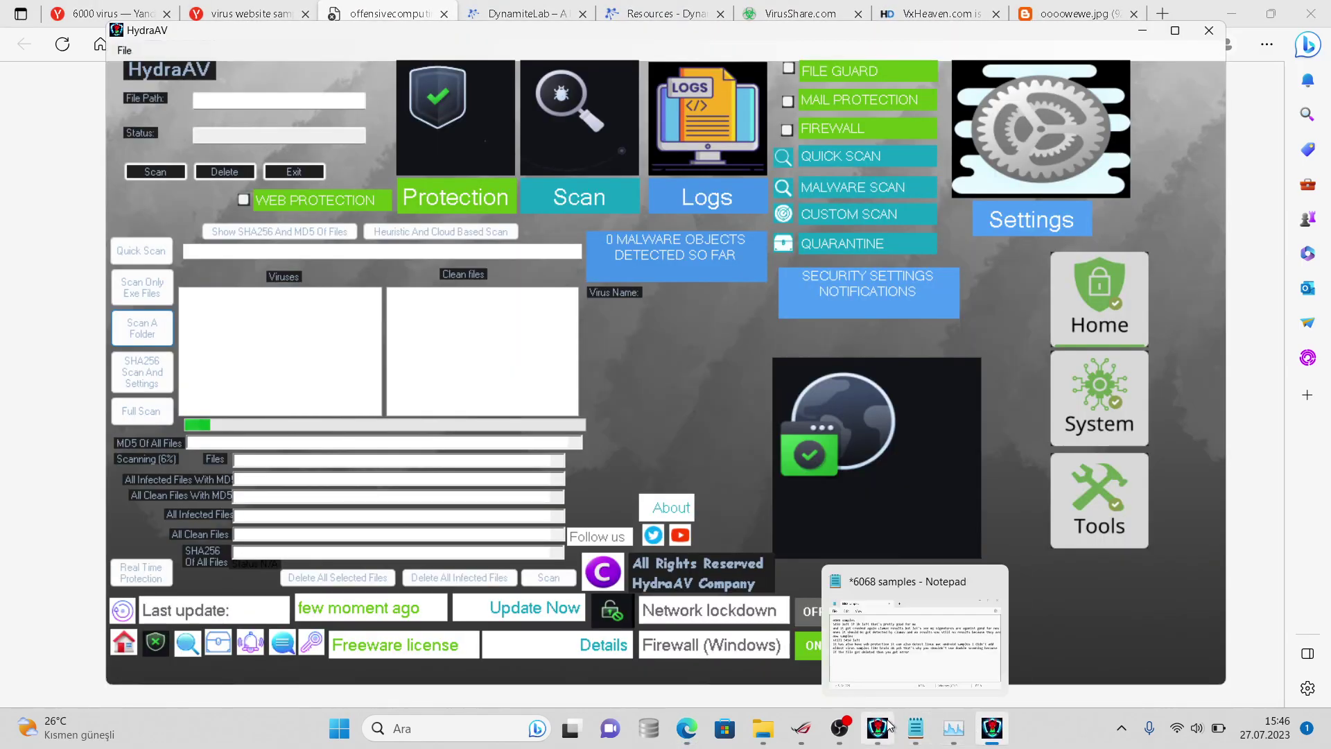
left_click(877, 725)
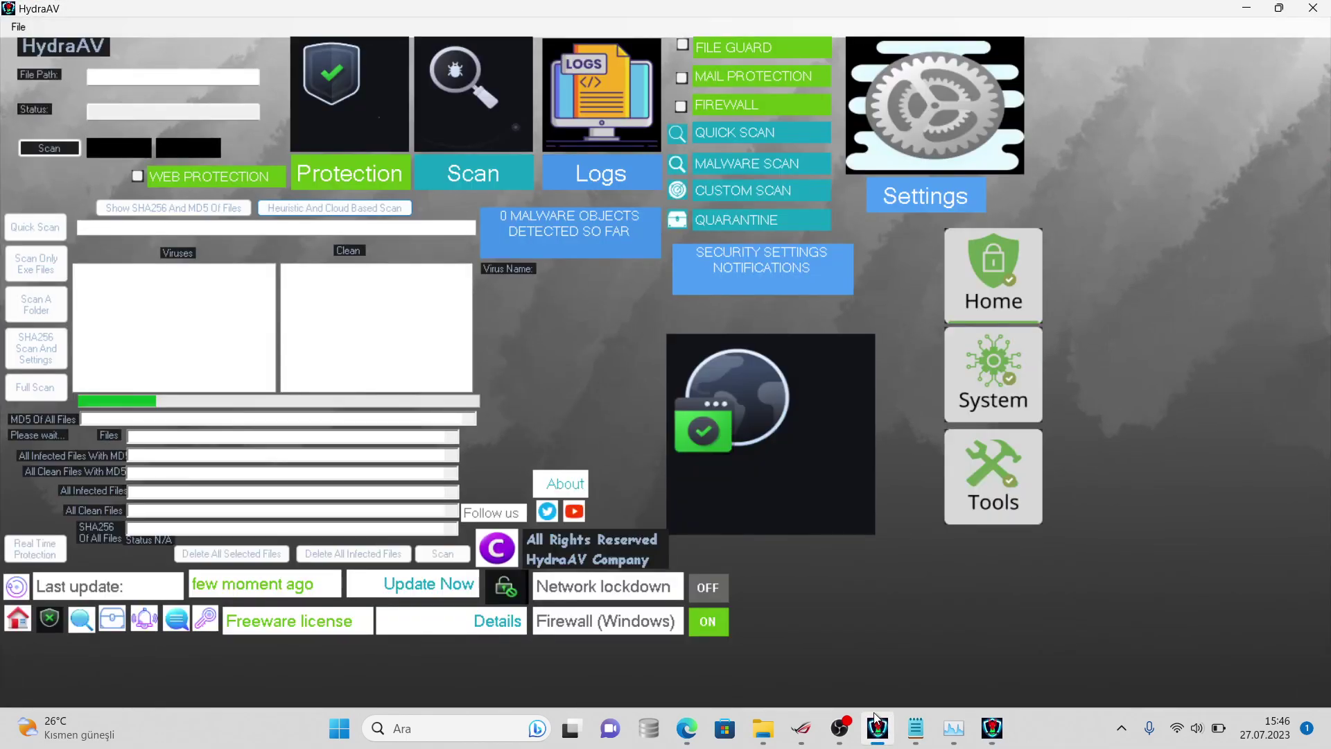
left_click(955, 727)
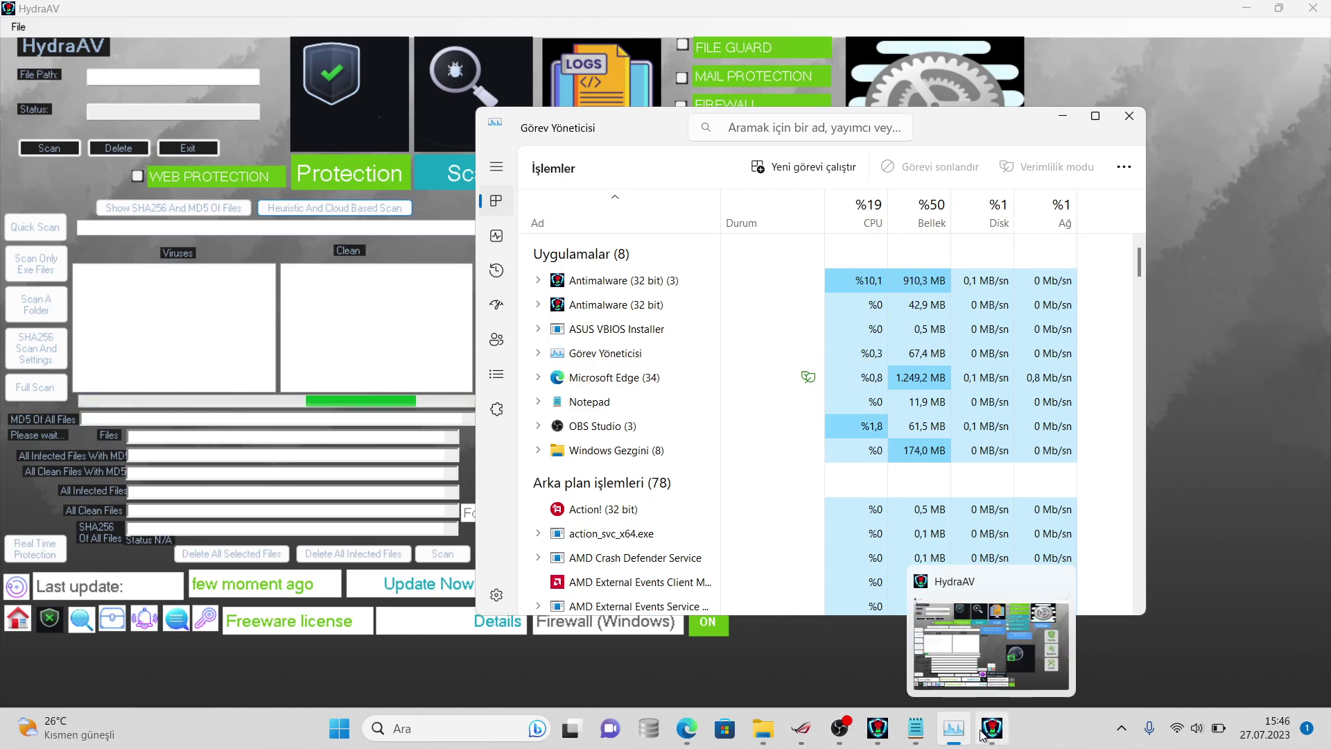
left_click(983, 735)
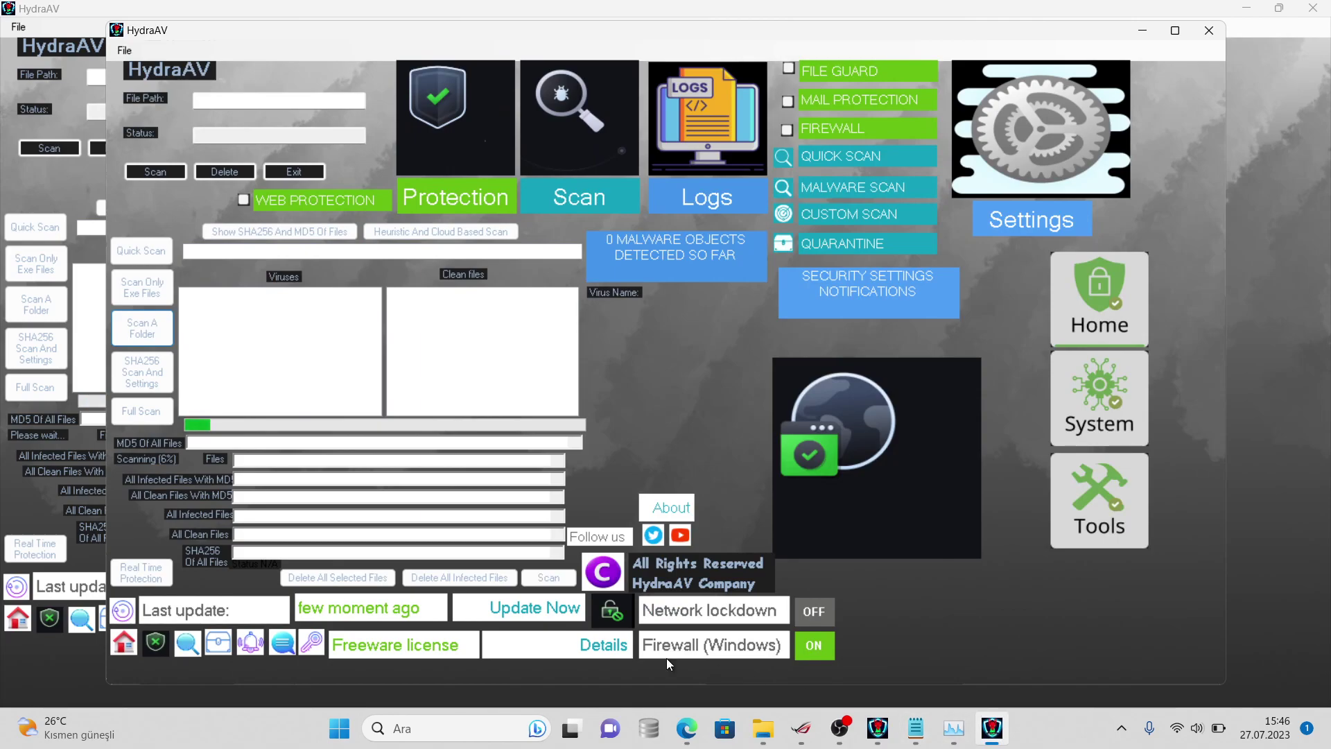
- Open the virussign.com_20230725_Free folder's Properties and log 'sttill shows 5459 left' in Notepad
mouse_move(763, 732)
mouse_move(803, 685)
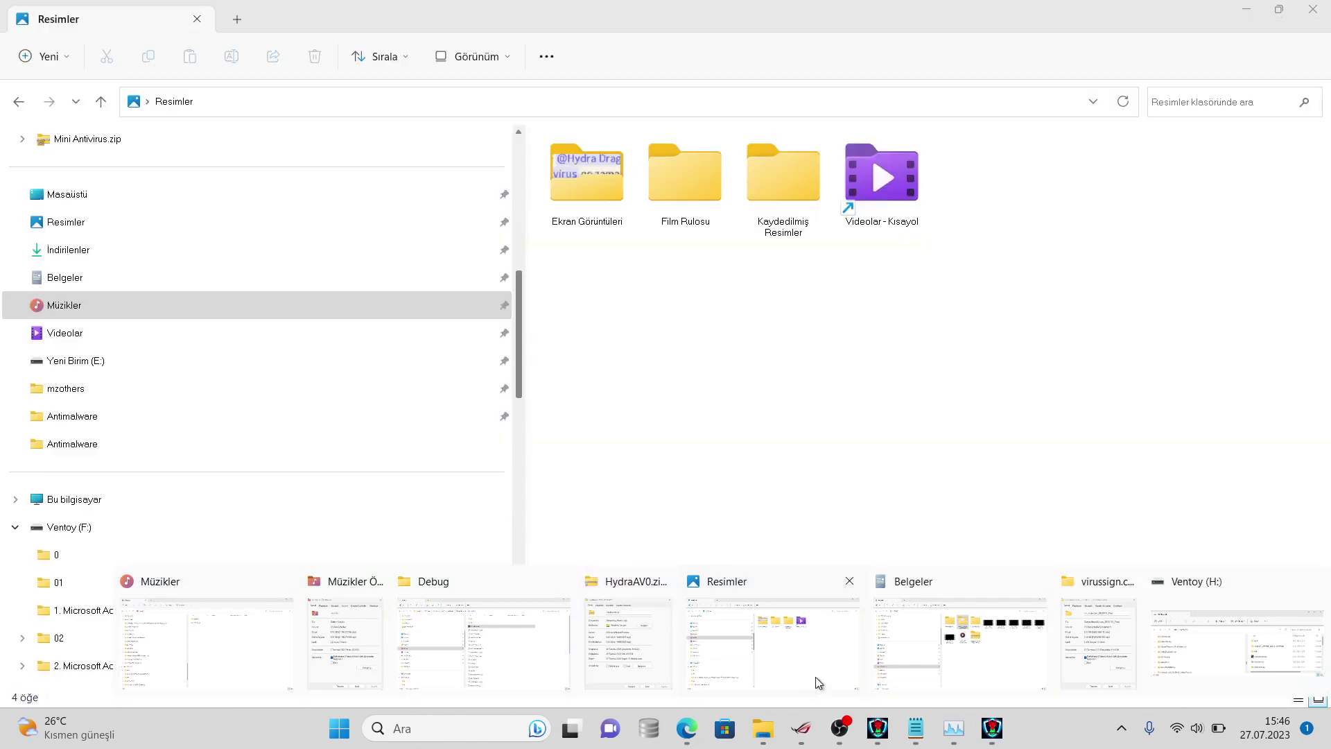
left_click(960, 644)
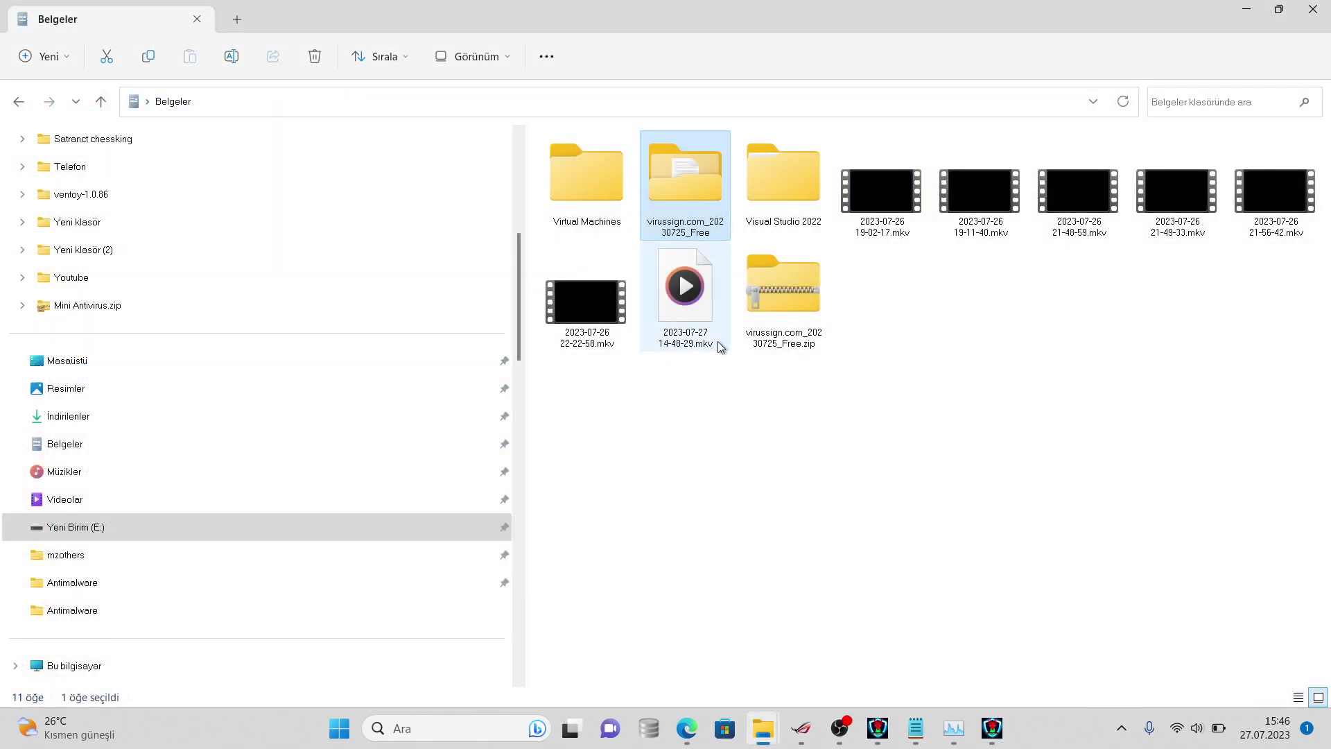
right_click(701, 221)
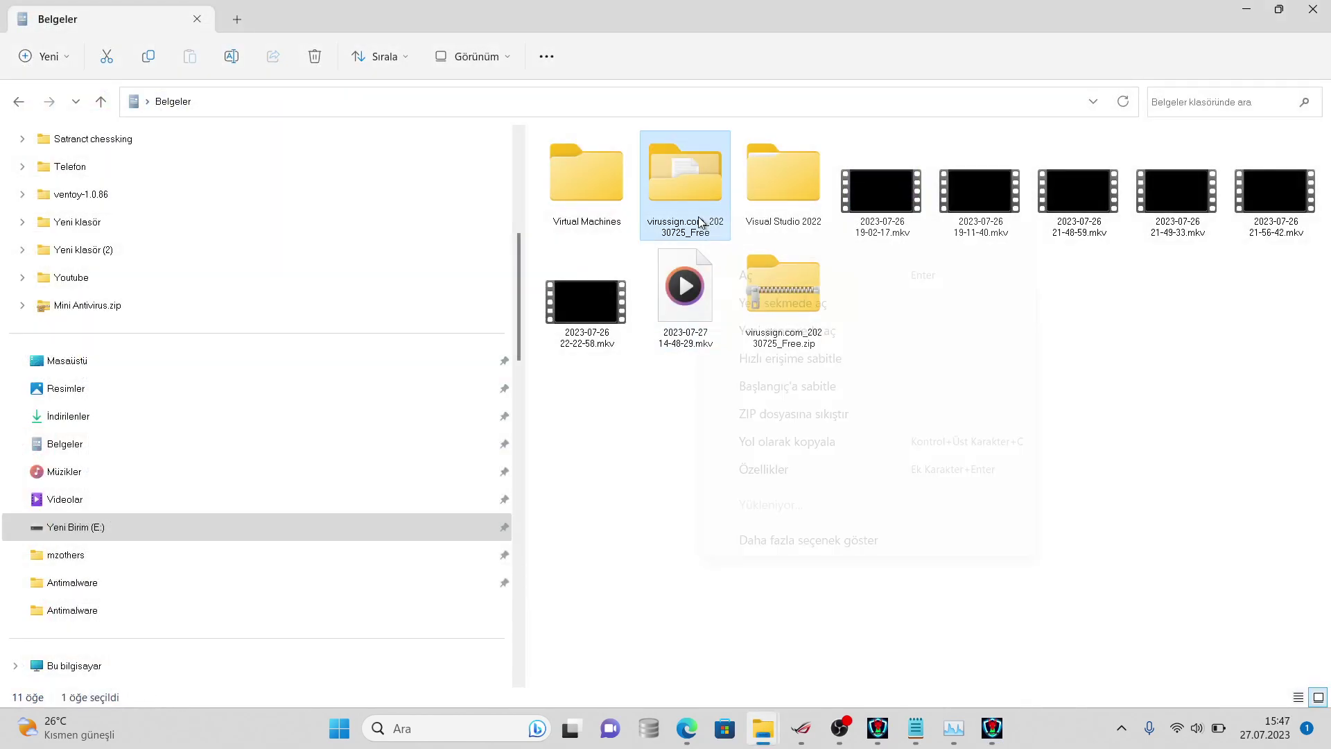
left_click(791, 541)
left_click(832, 533)
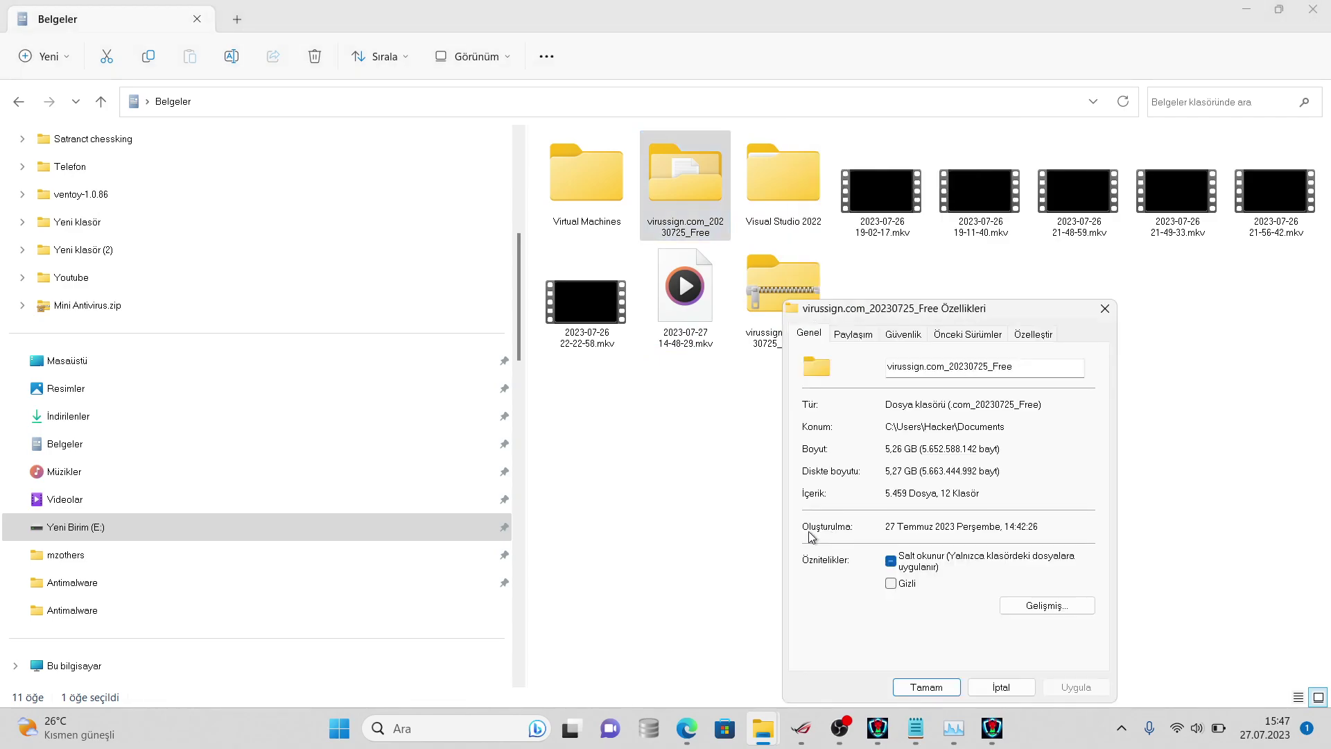
left_click(915, 725)
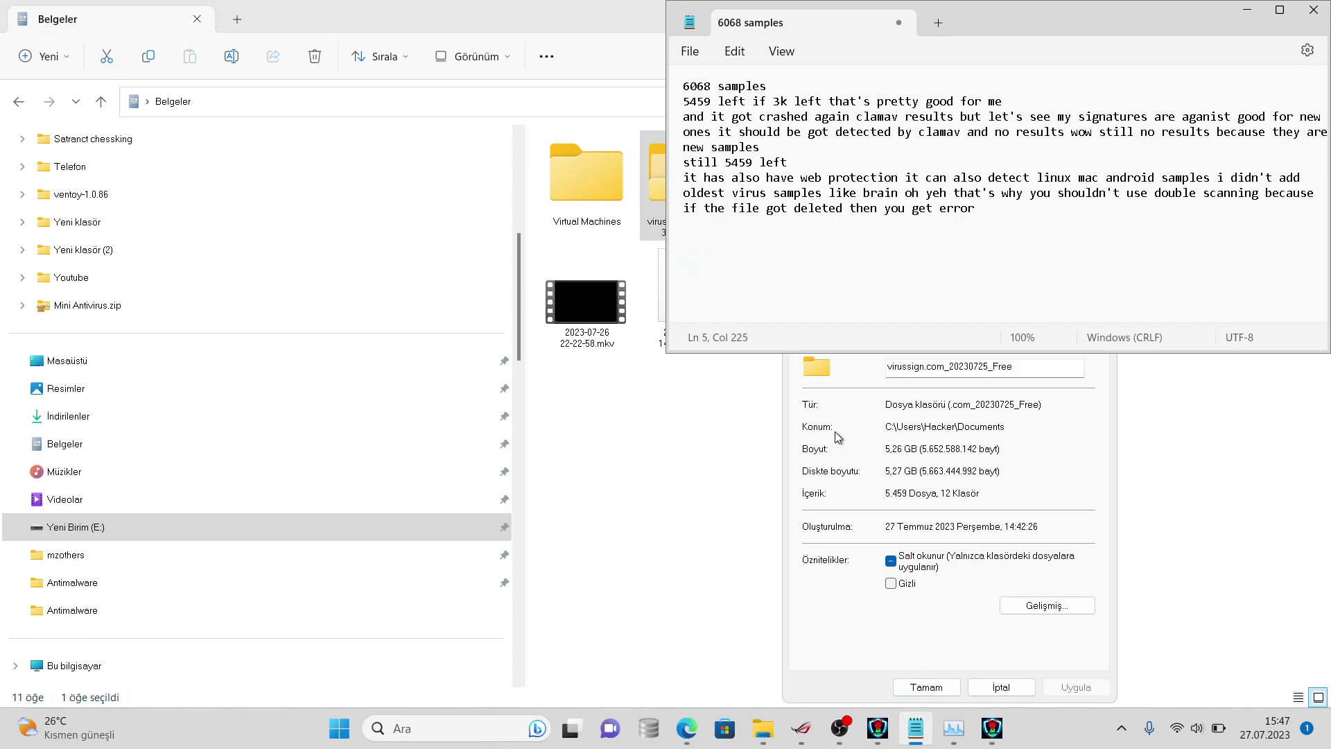
type("stt")
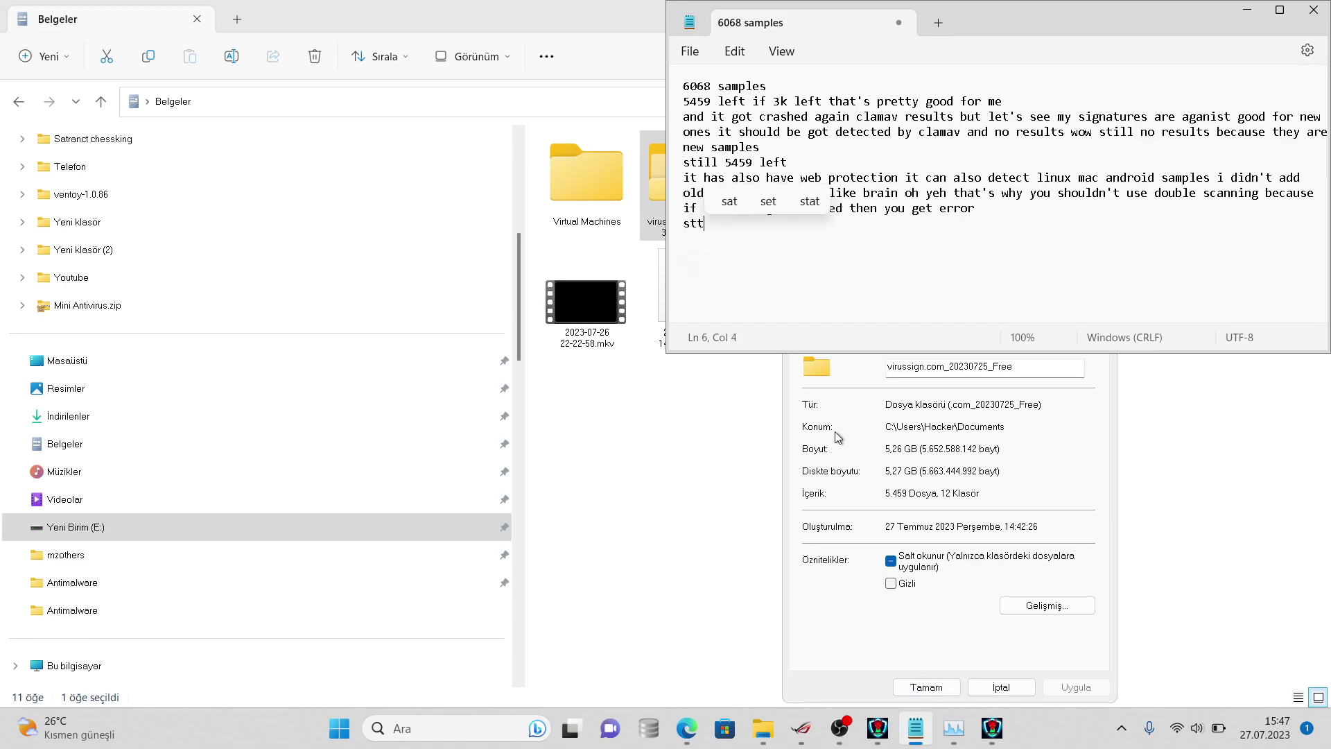
type("ill ")
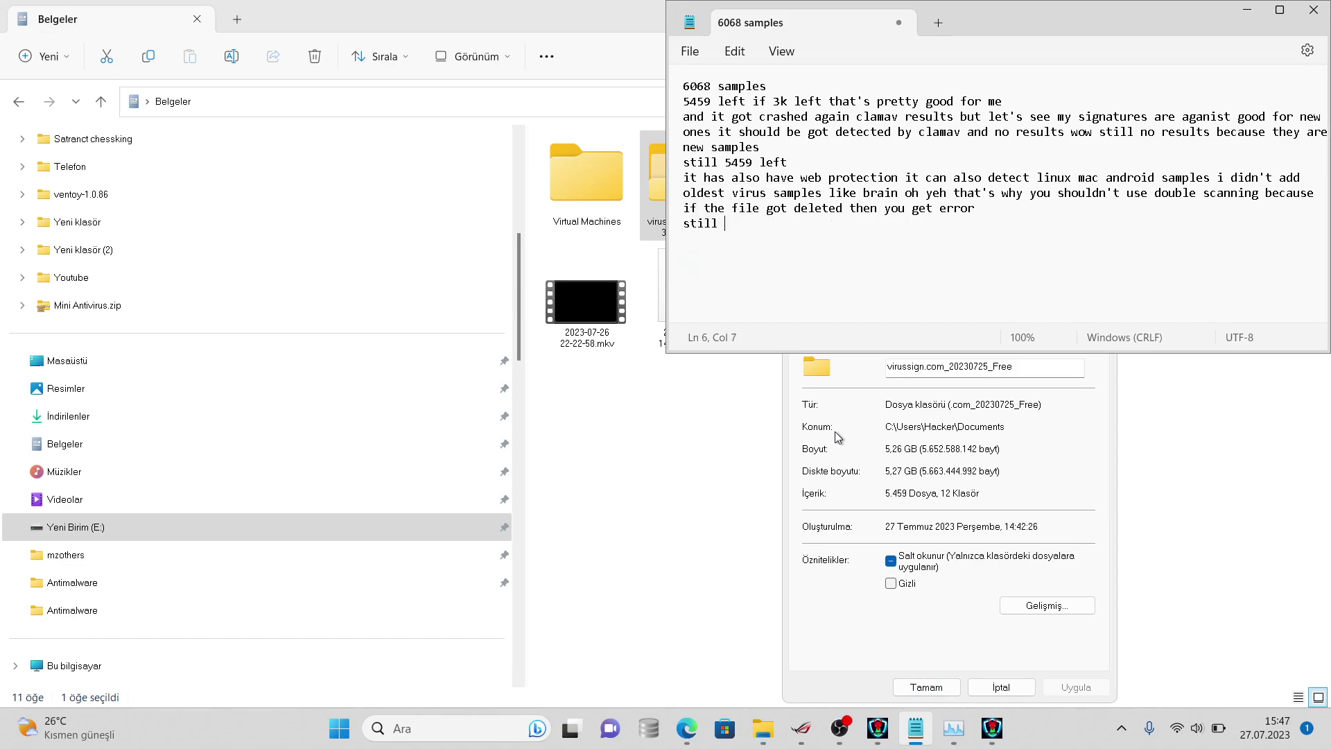
type("shows 5459 left")
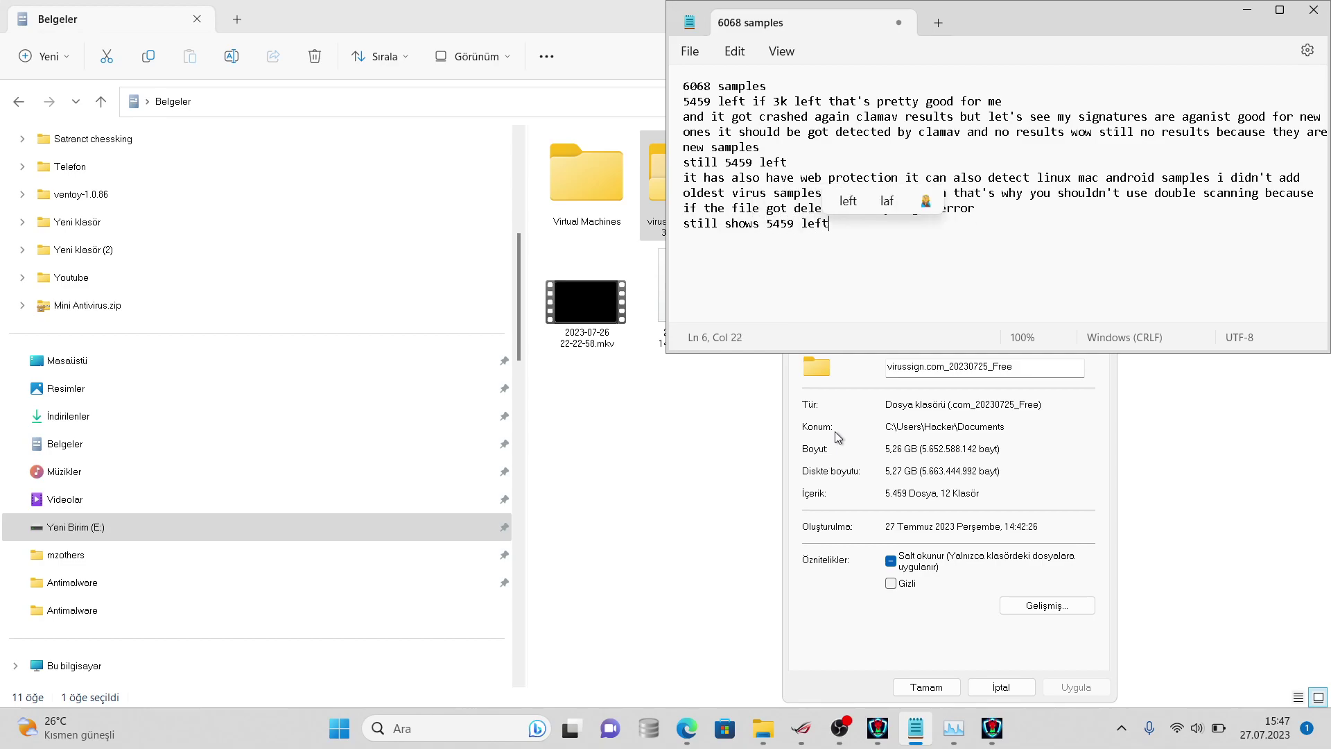
- Reopen the sample folder's Properties to recheck its file count of 4,399
left_click(1000, 686)
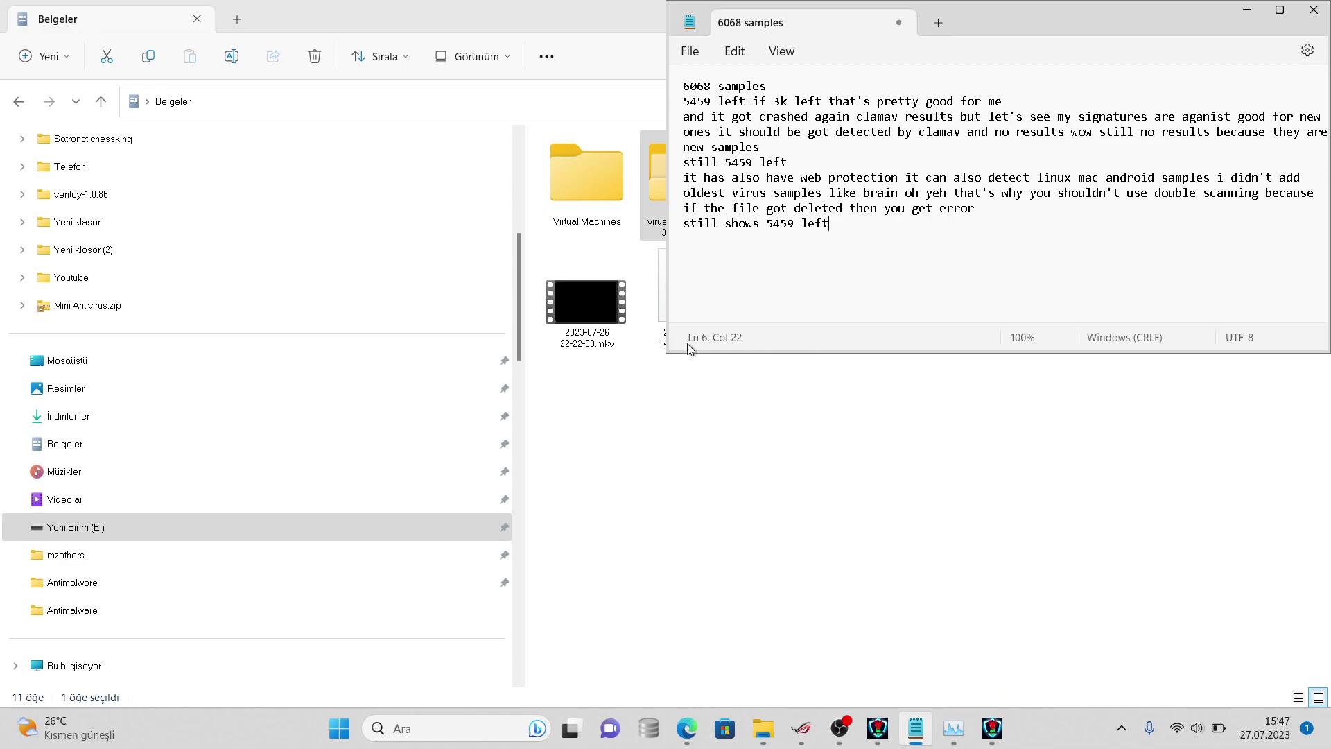
right_click(647, 184)
left_click(740, 510)
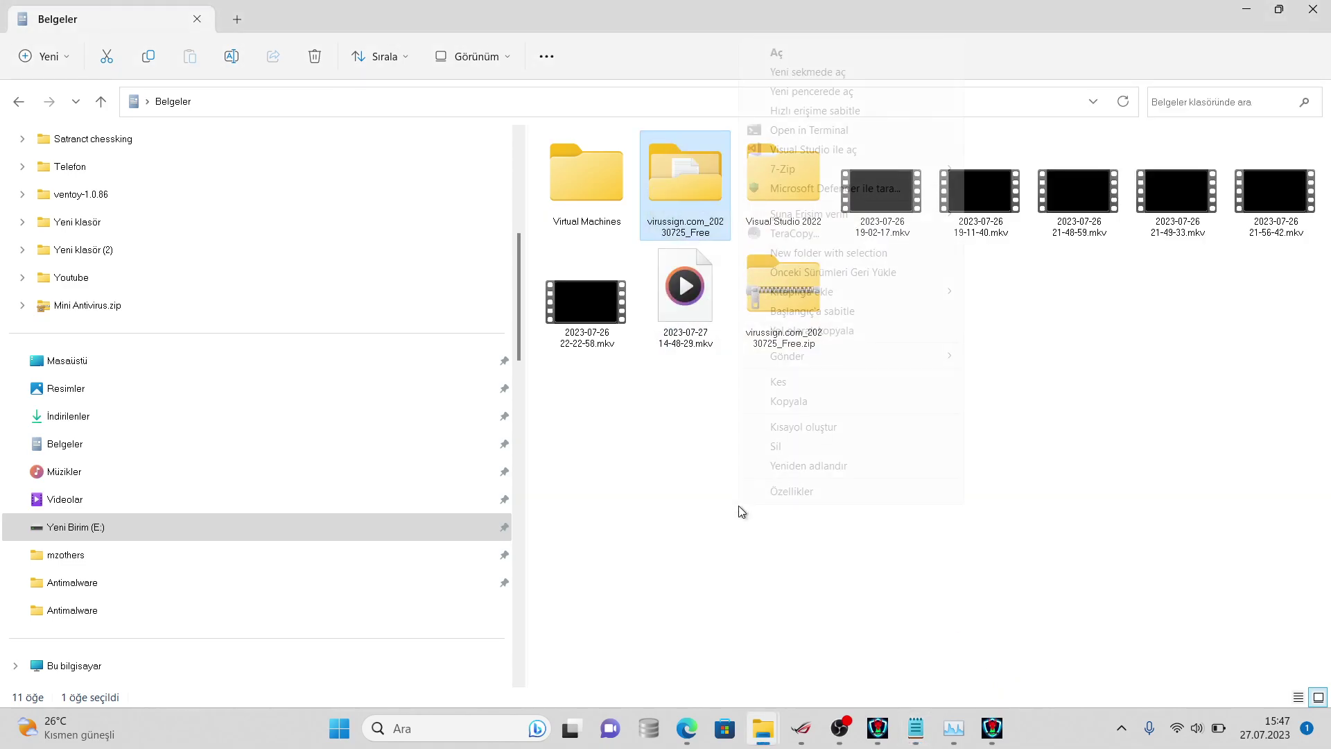
left_click(791, 497)
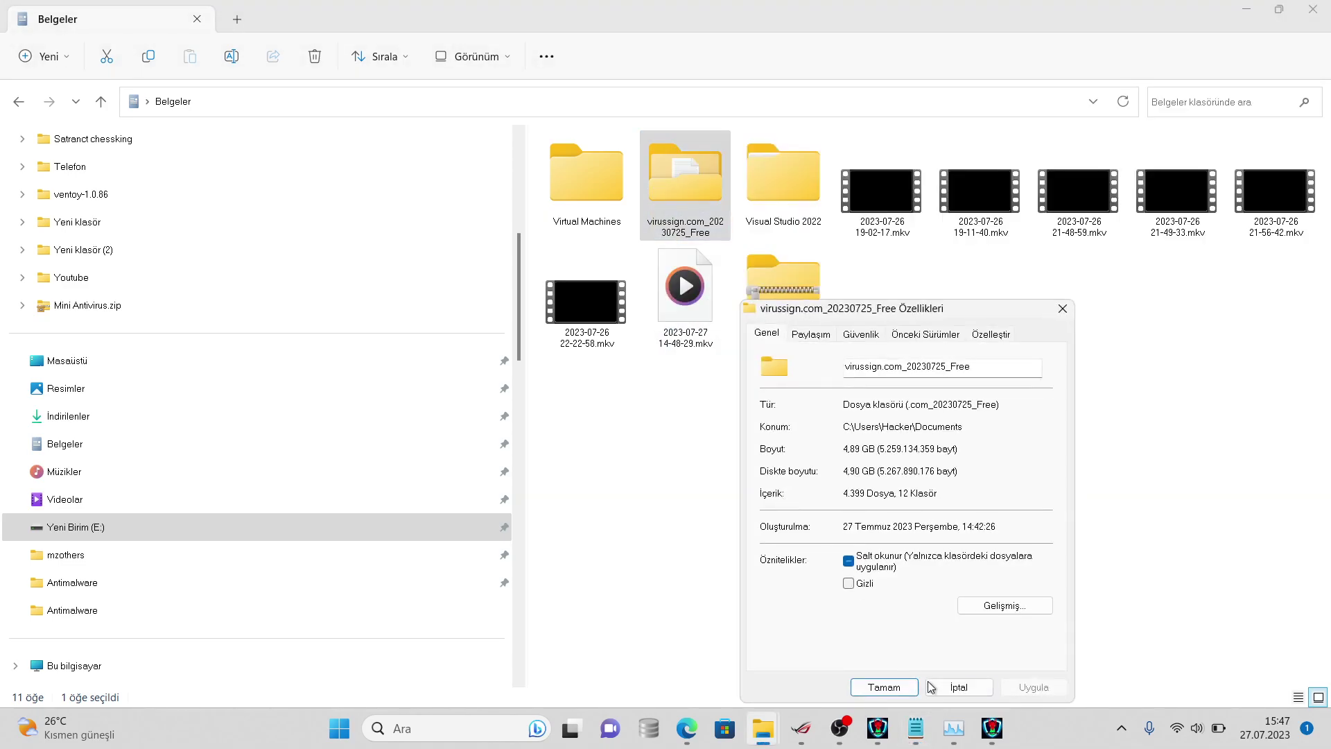
left_click(916, 727)
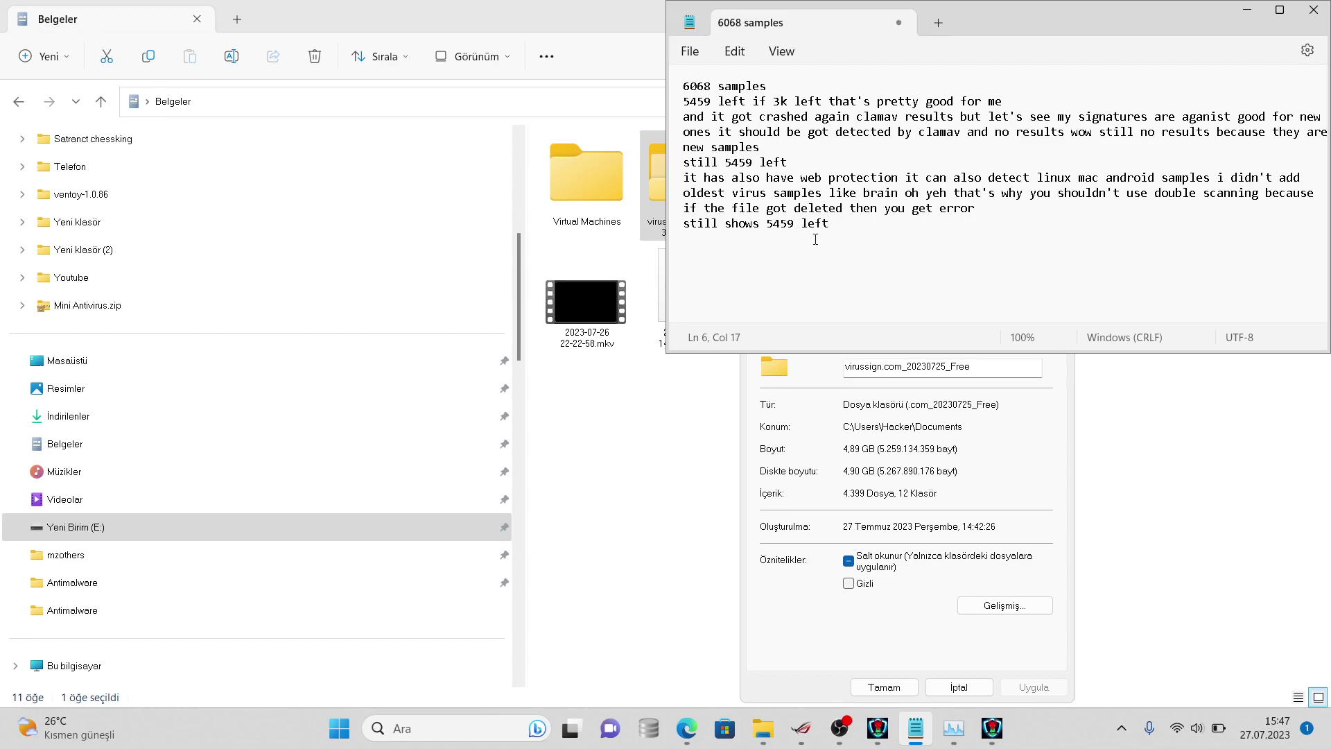
left_click(828, 409)
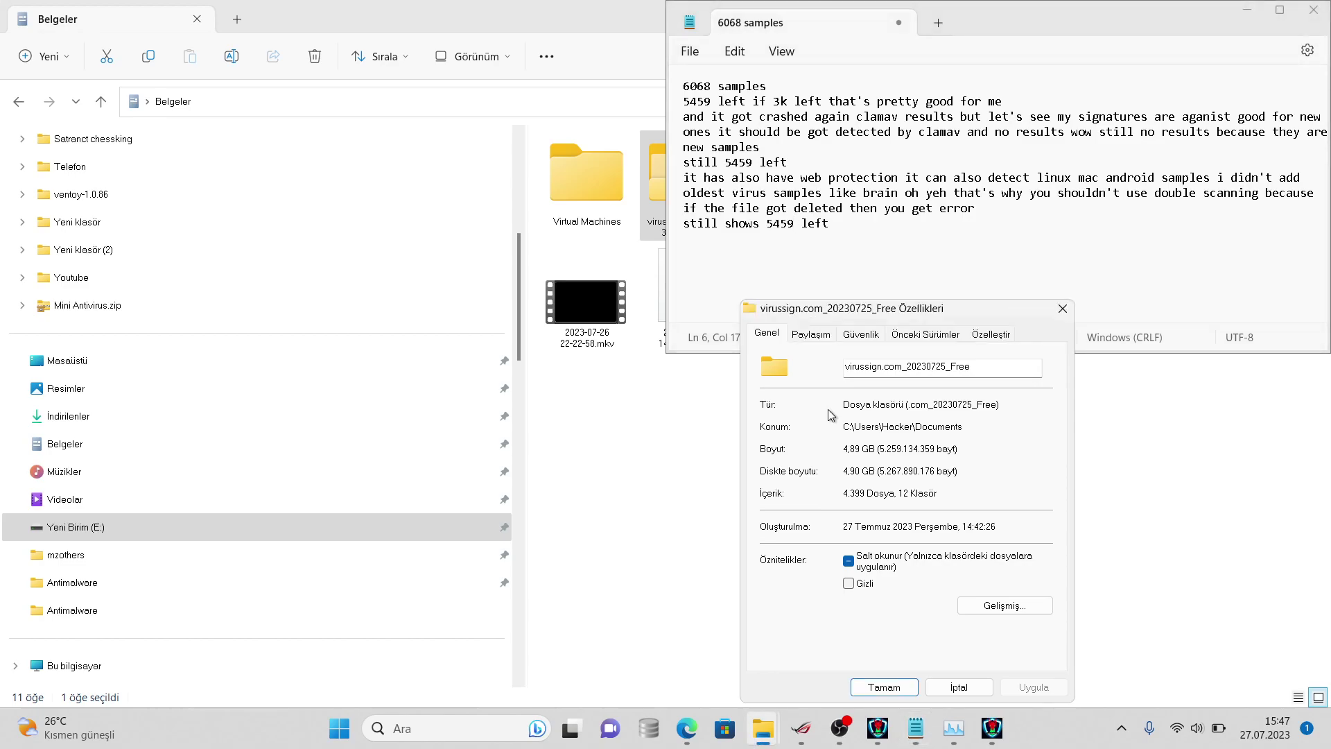
- Replace Notepad's last line with '4399 left wow let's go to 300' and bring HydraAV forward
left_click(795, 226)
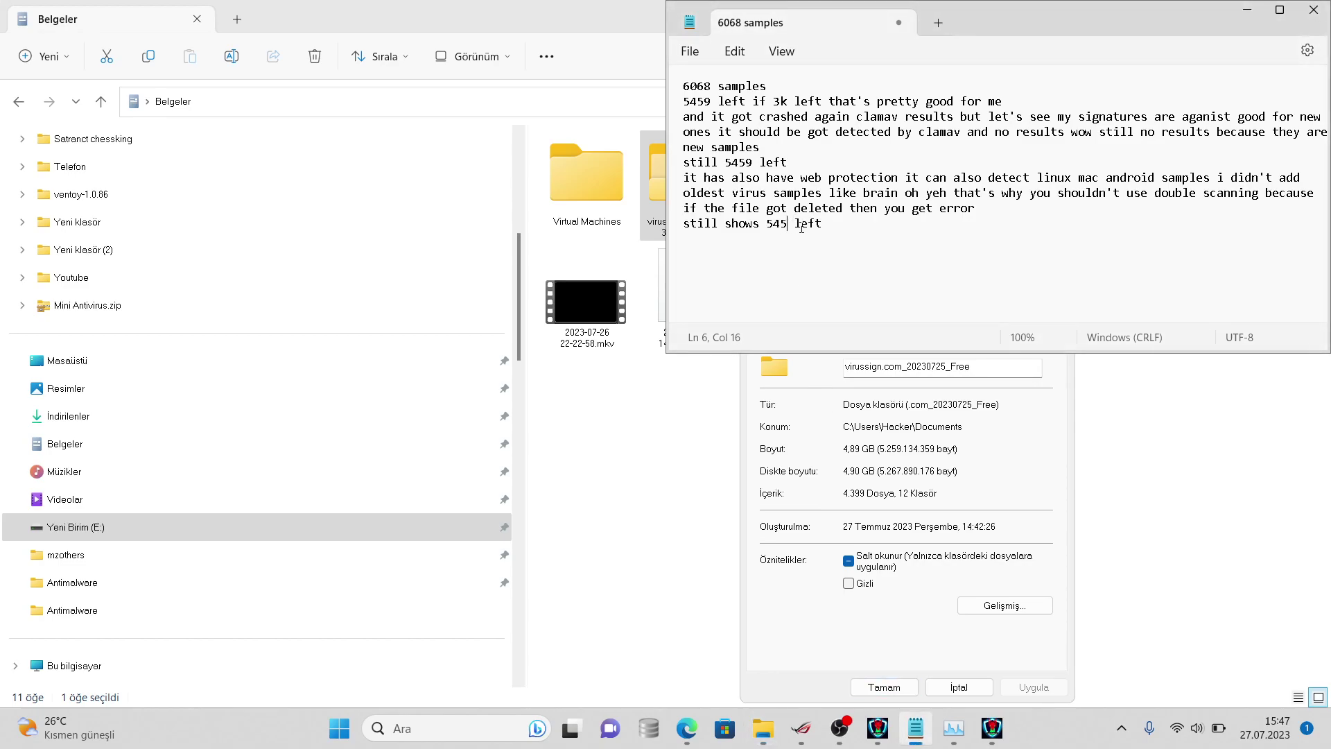
key("BackSpace")
key("BackSpace")
key("BackSpace")
key("BackSpace")
key("BackSpace")
key("BackSpace")
key("BackSpace")
key("BackSpace")
key("BackSpace")
key("BackSpace")
key("BackSpace")
key("Delete")
key("BackSpace")
key("BackSpace")
key("BackSpace")
key("BackSpace")
key("BackSpace")
type("4399 left wow")
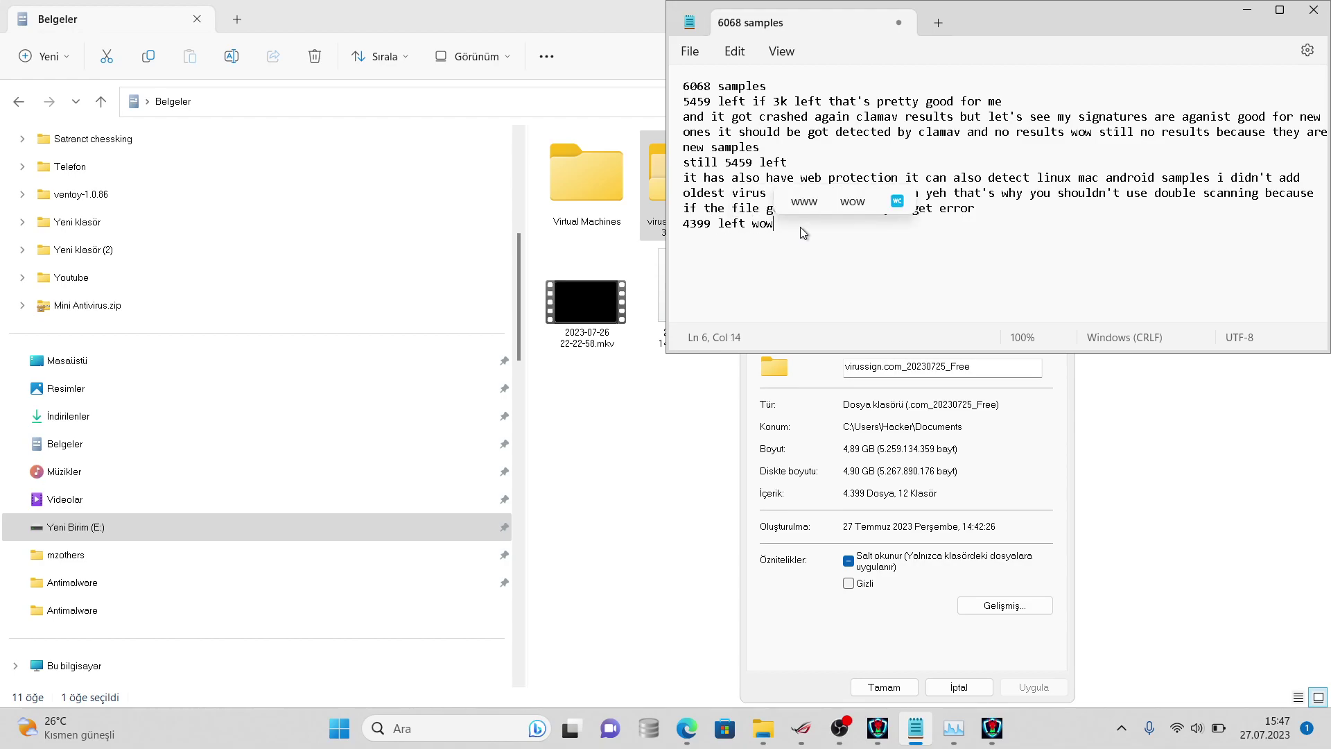
type(" let's go")
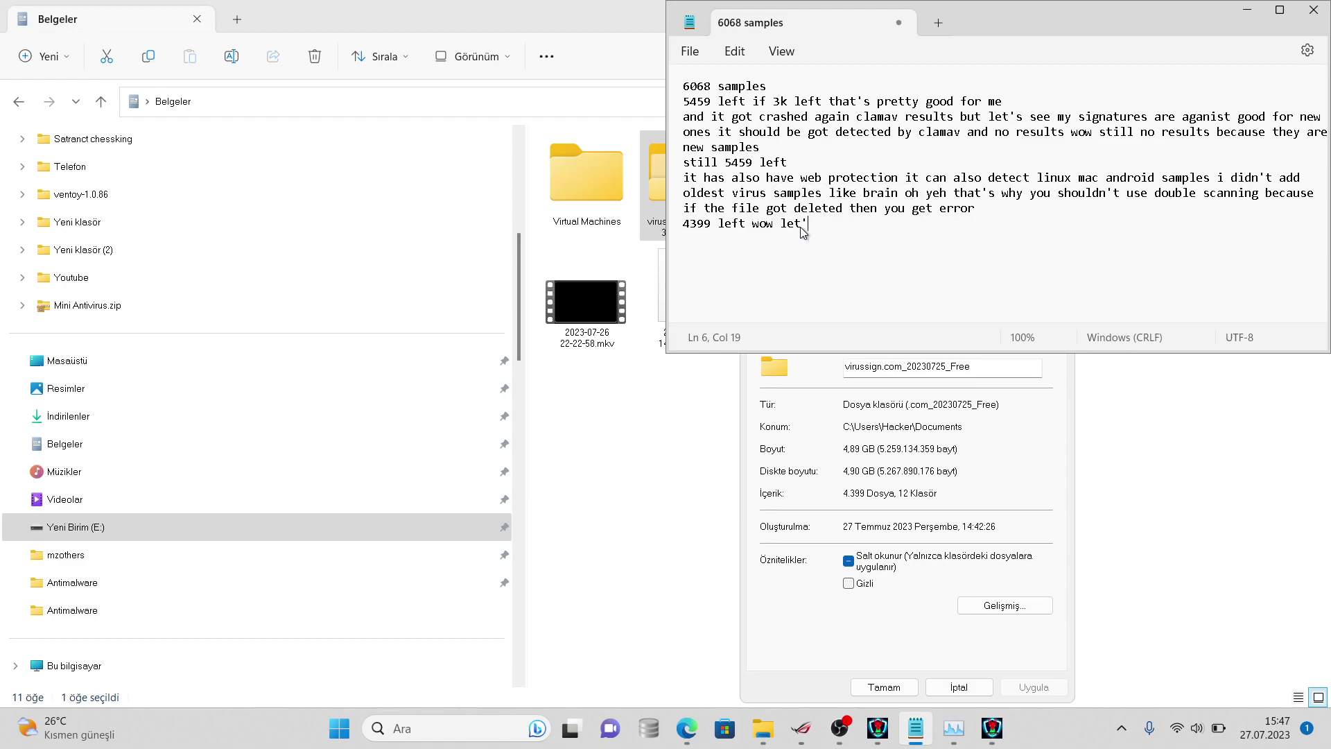
type(" to 300")
left_click(991, 727)
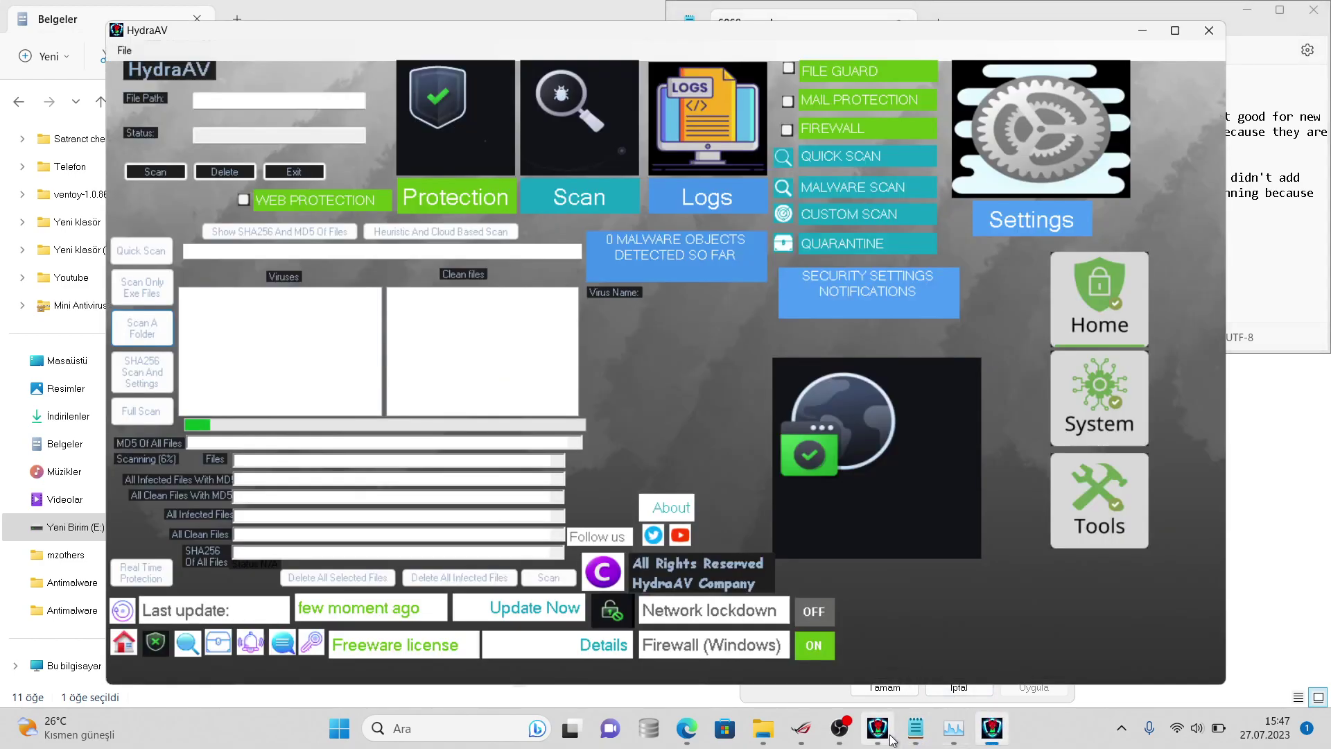
left_click(877, 724)
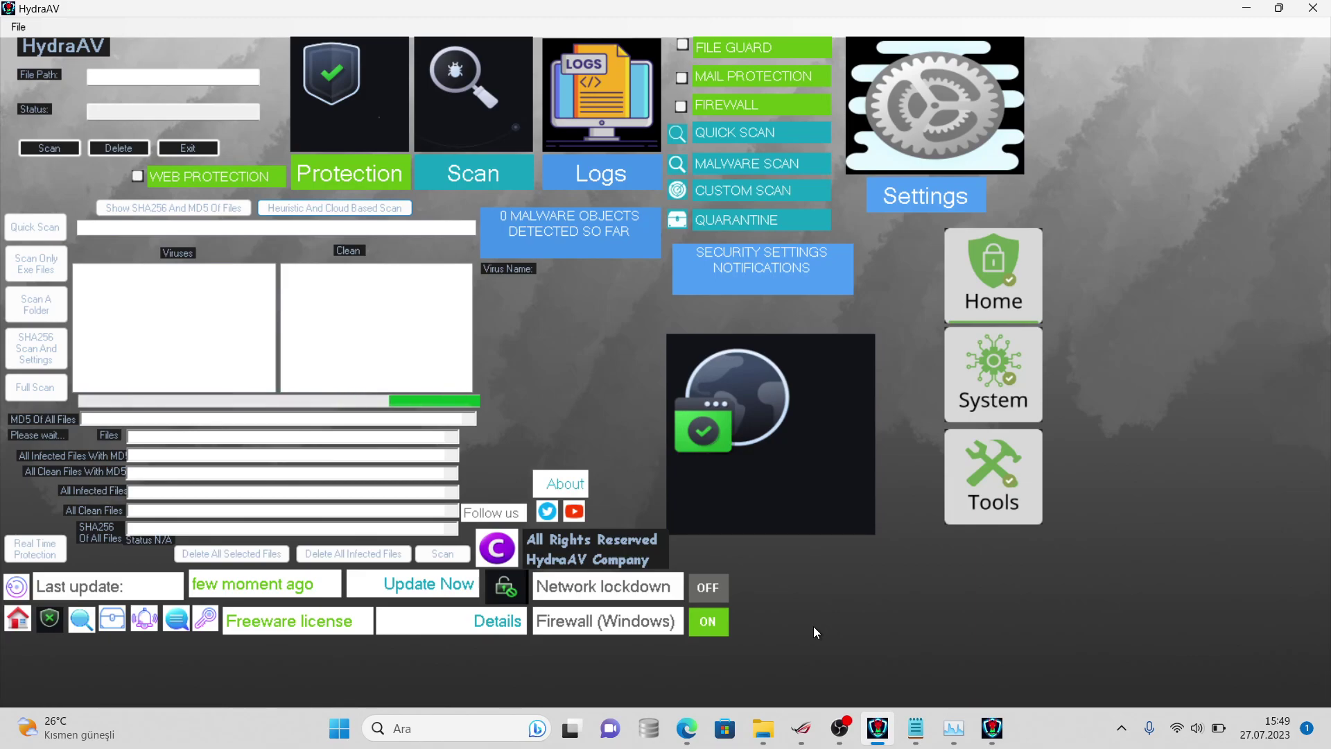
- Finish the 4399-left note: detection should reach 100% since these samples go to database :)
left_click(925, 713)
type("a")
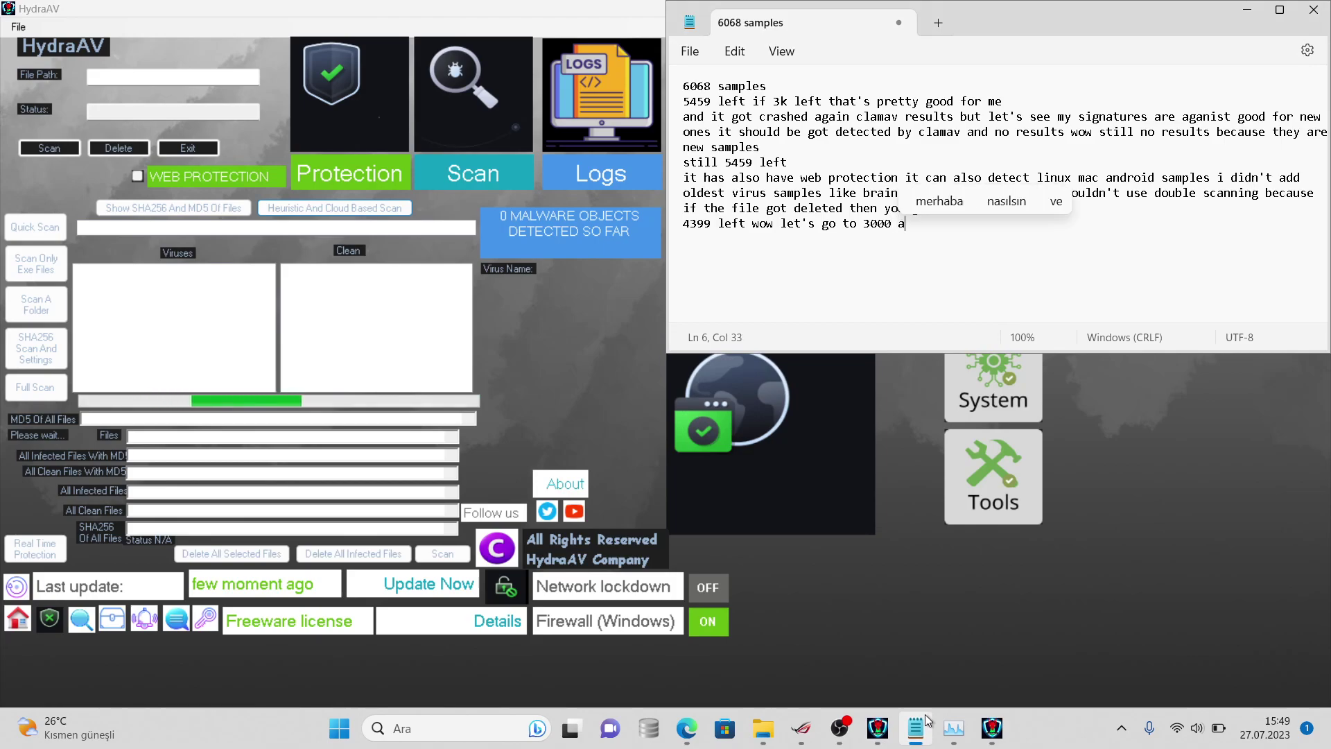
type("fter the video ")
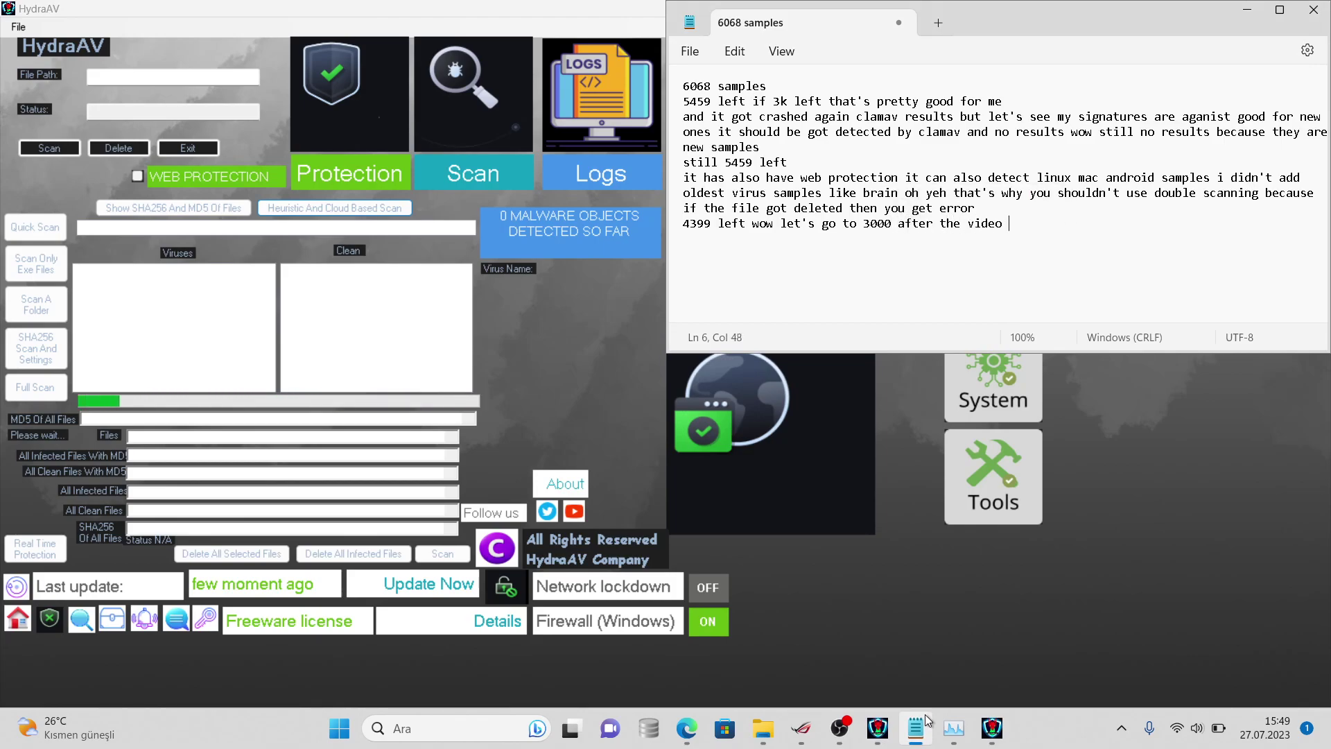
type("detection rate going to b")
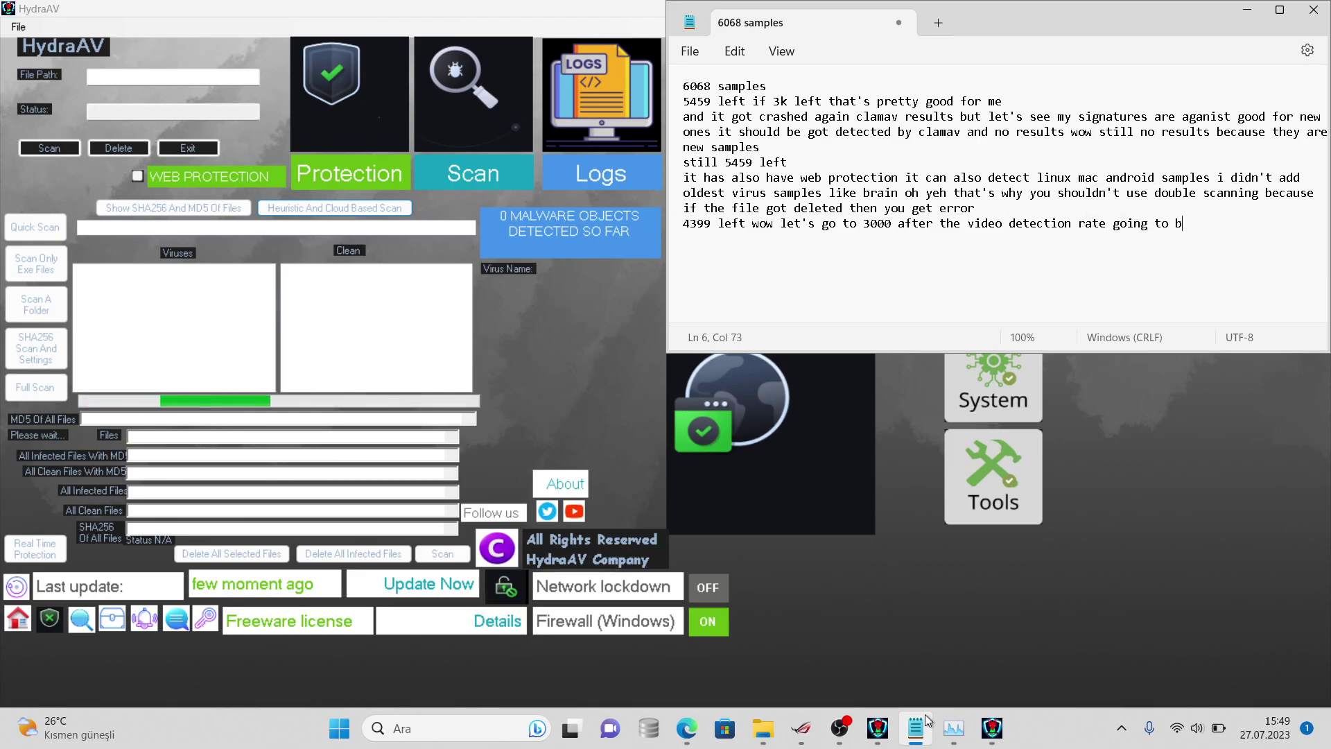
type("e 100% be")
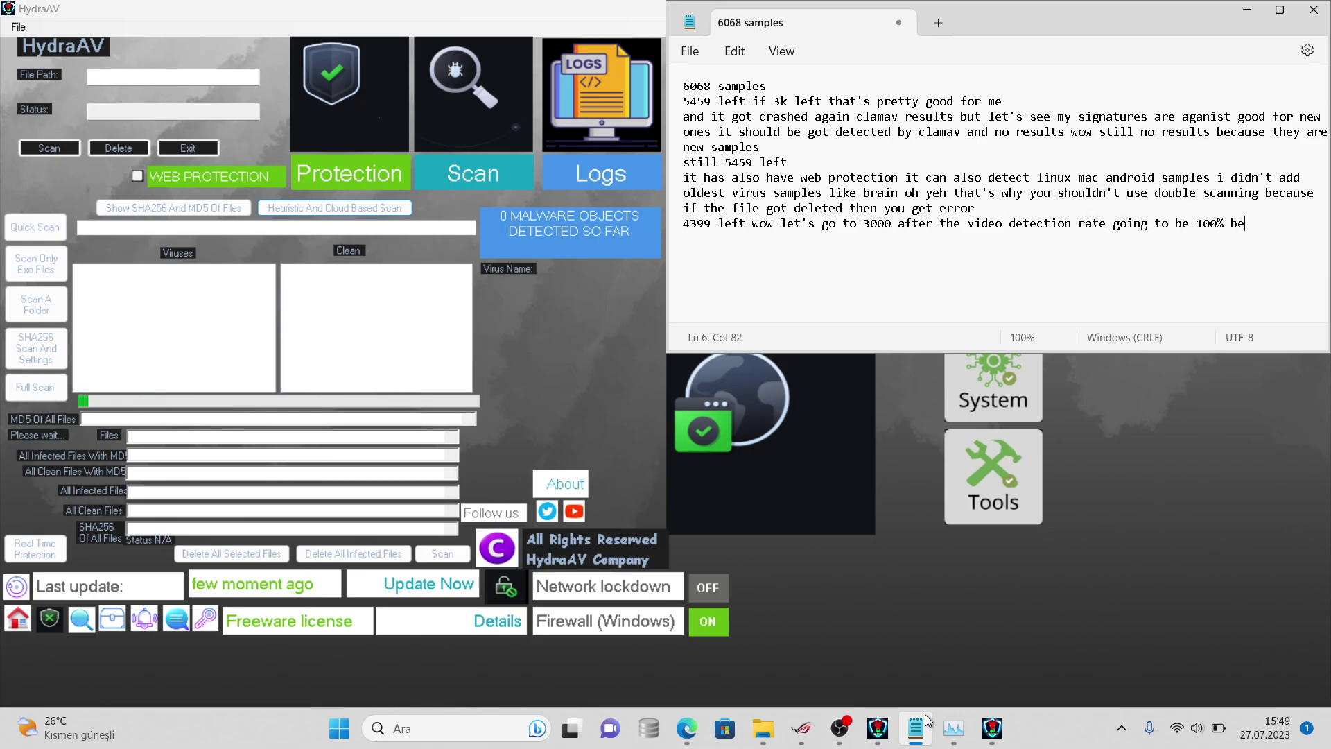
type("cause i'm going to add s")
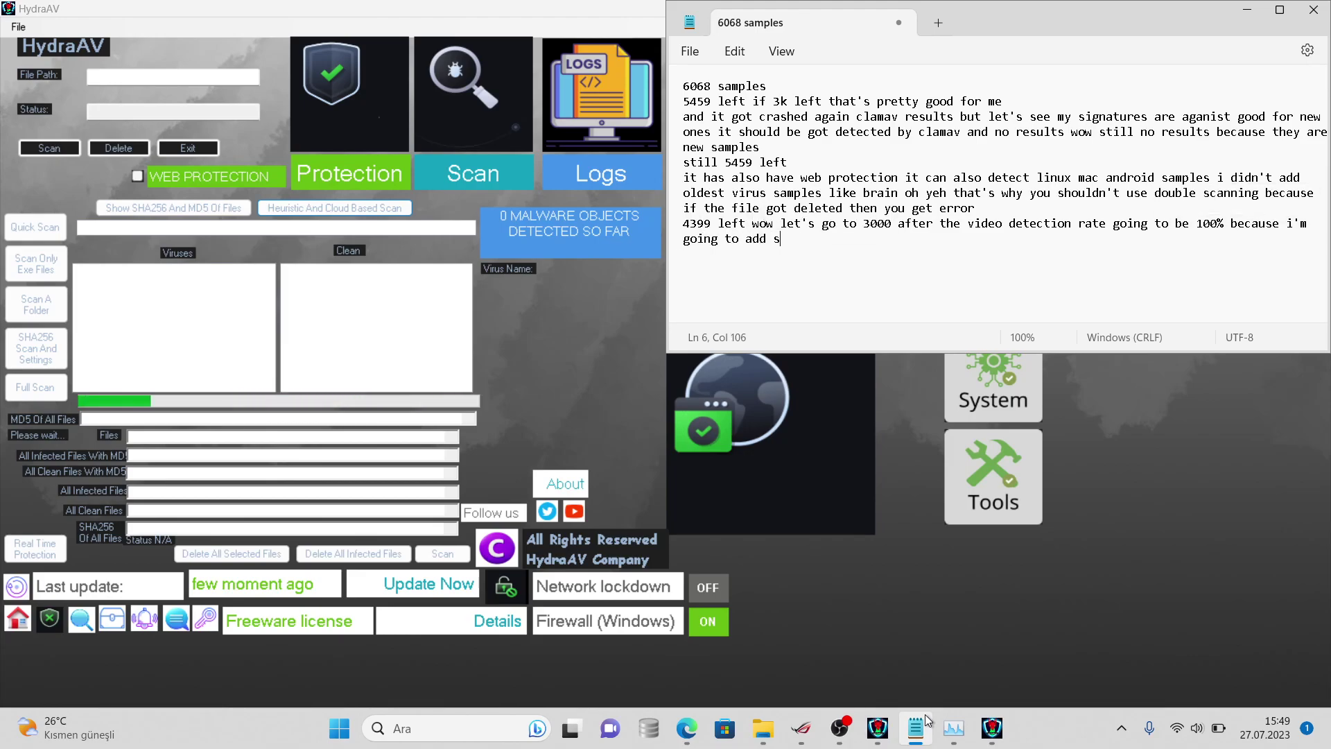
key("BackSpace")
type("thi")
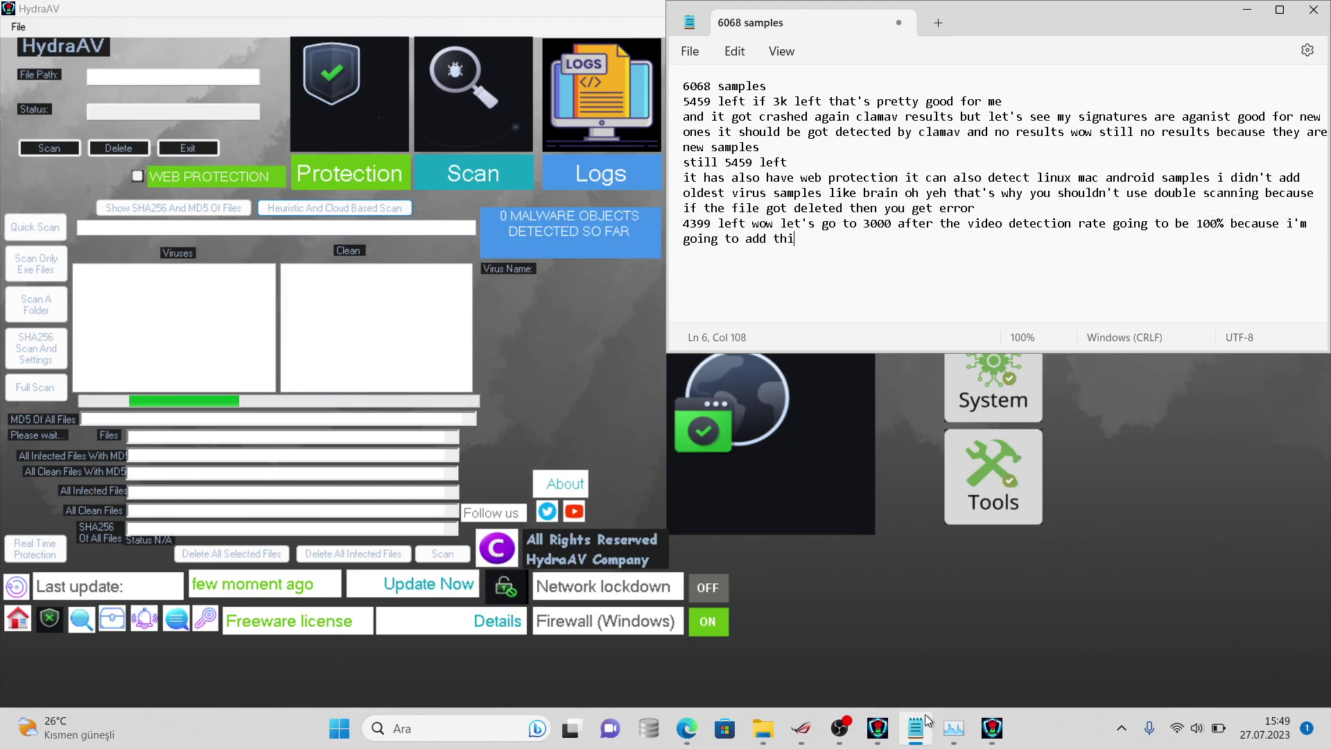
type("s samples to d")
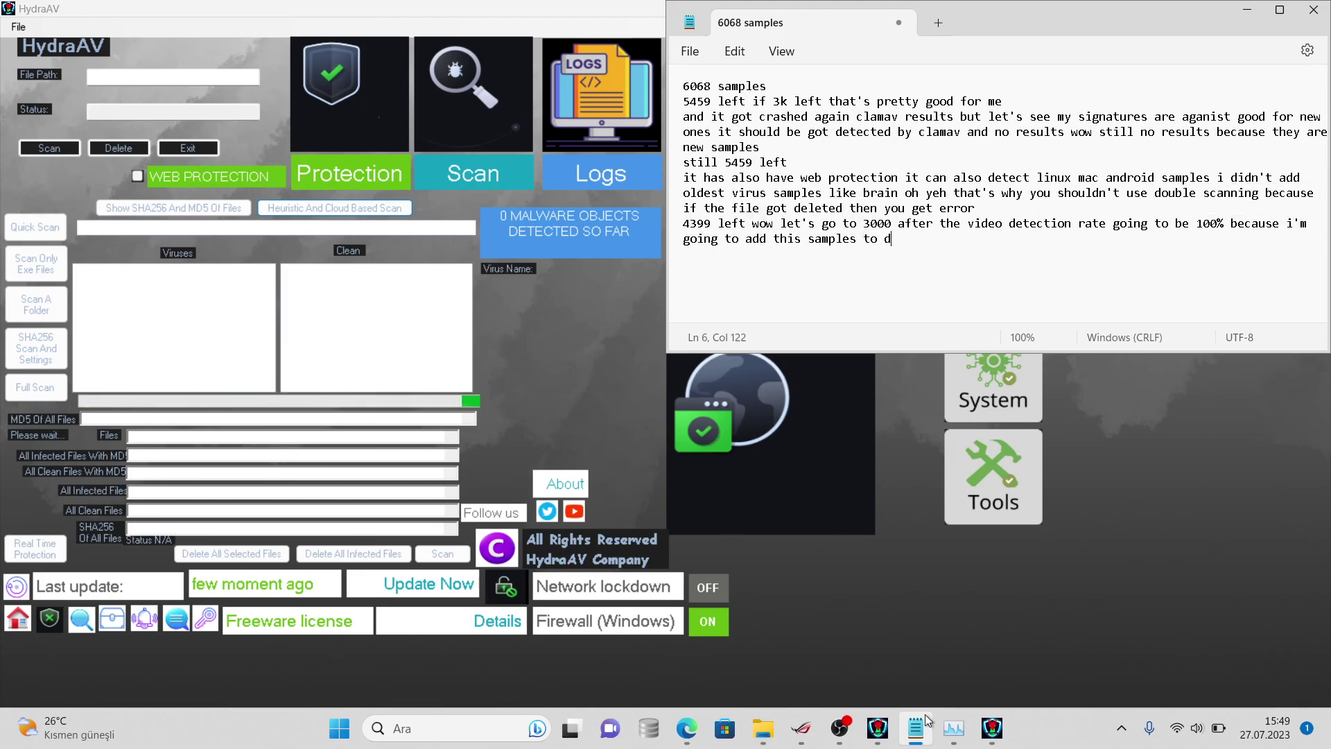
type("atabase :)")
- Open the virussign.com_20230725_Free folder's properties in File Explorer to view its file count
mouse_move(763, 728)
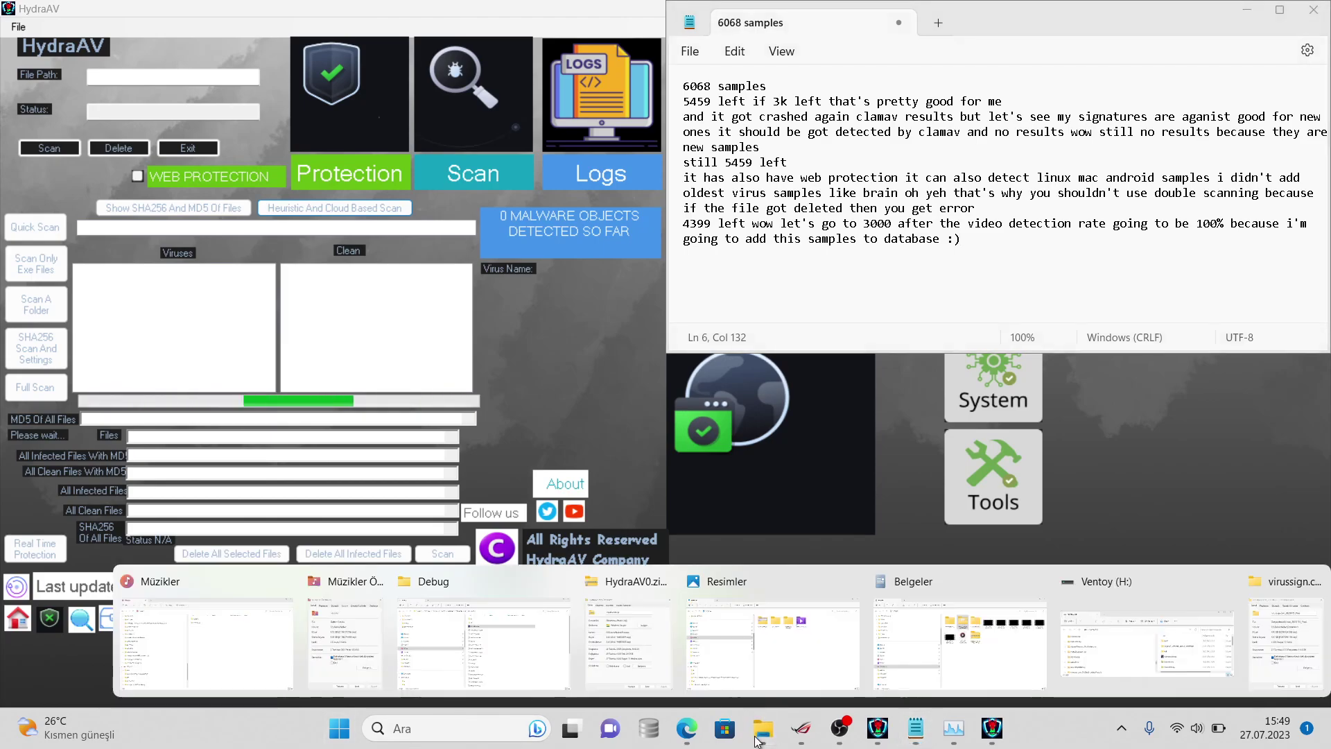
left_click(906, 648)
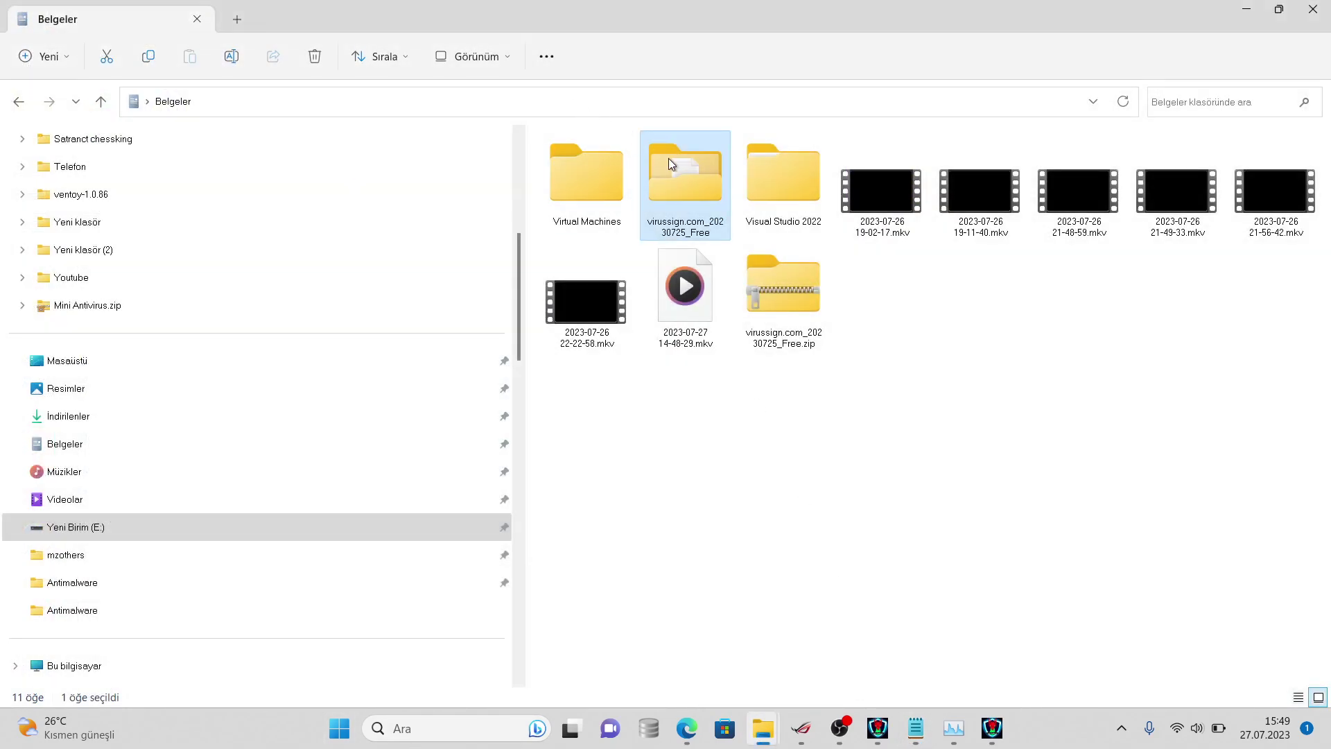
right_click(667, 164)
left_click(749, 469)
left_click(804, 465)
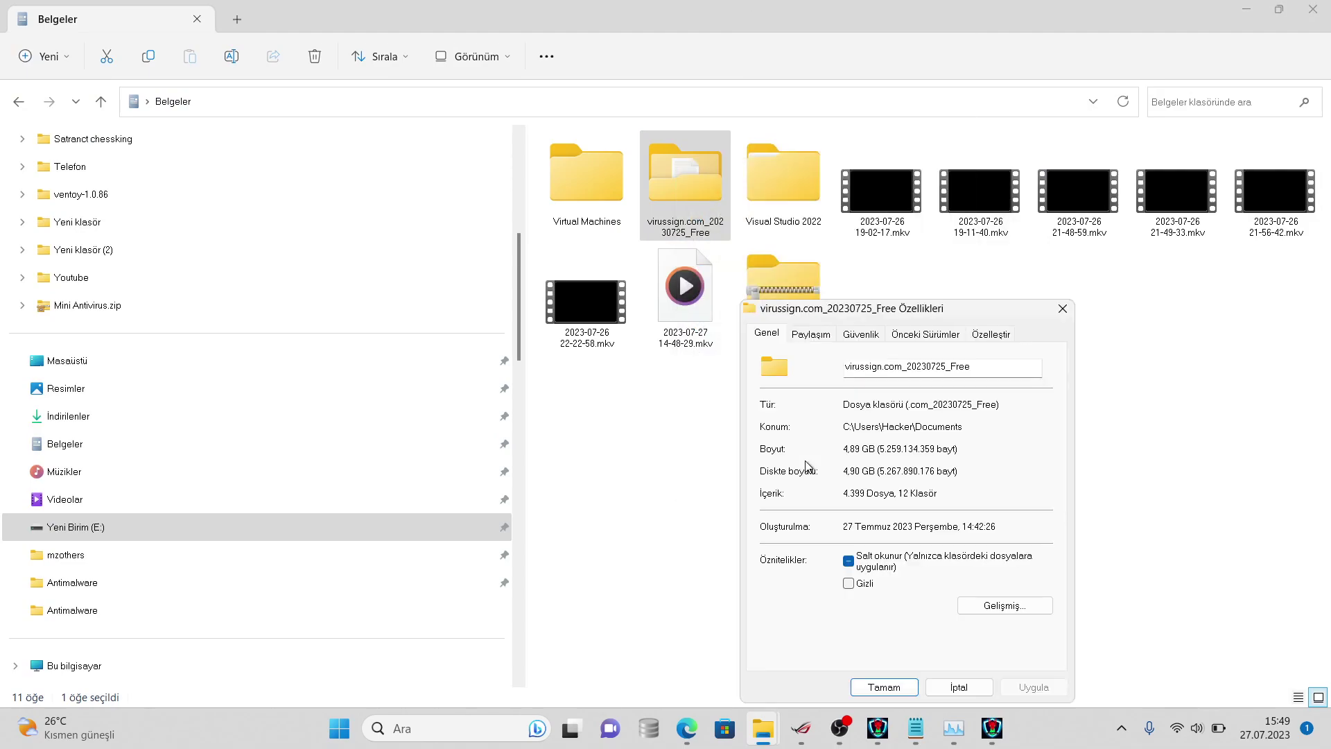
left_click(953, 687)
- Reopen the folder's properties to confirm 4,224 files remain
right_click(697, 167)
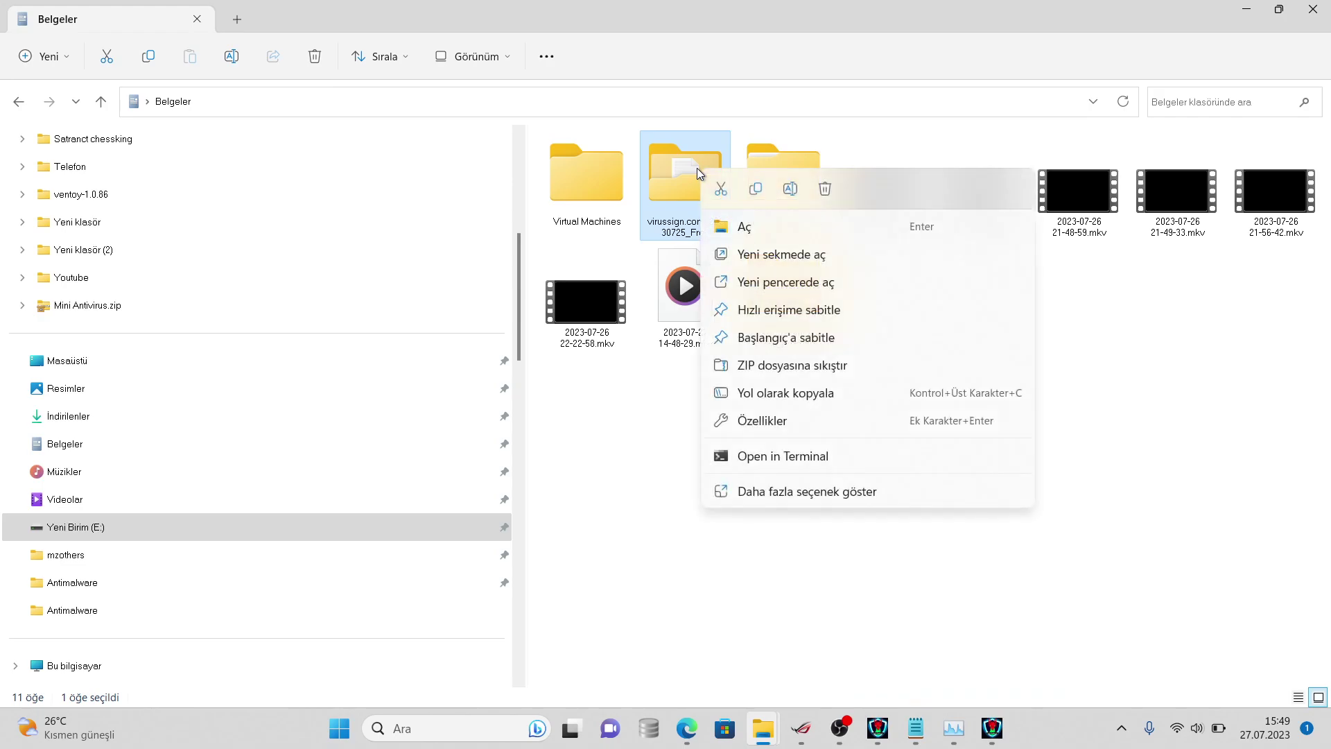
left_click(804, 491)
left_click(856, 474)
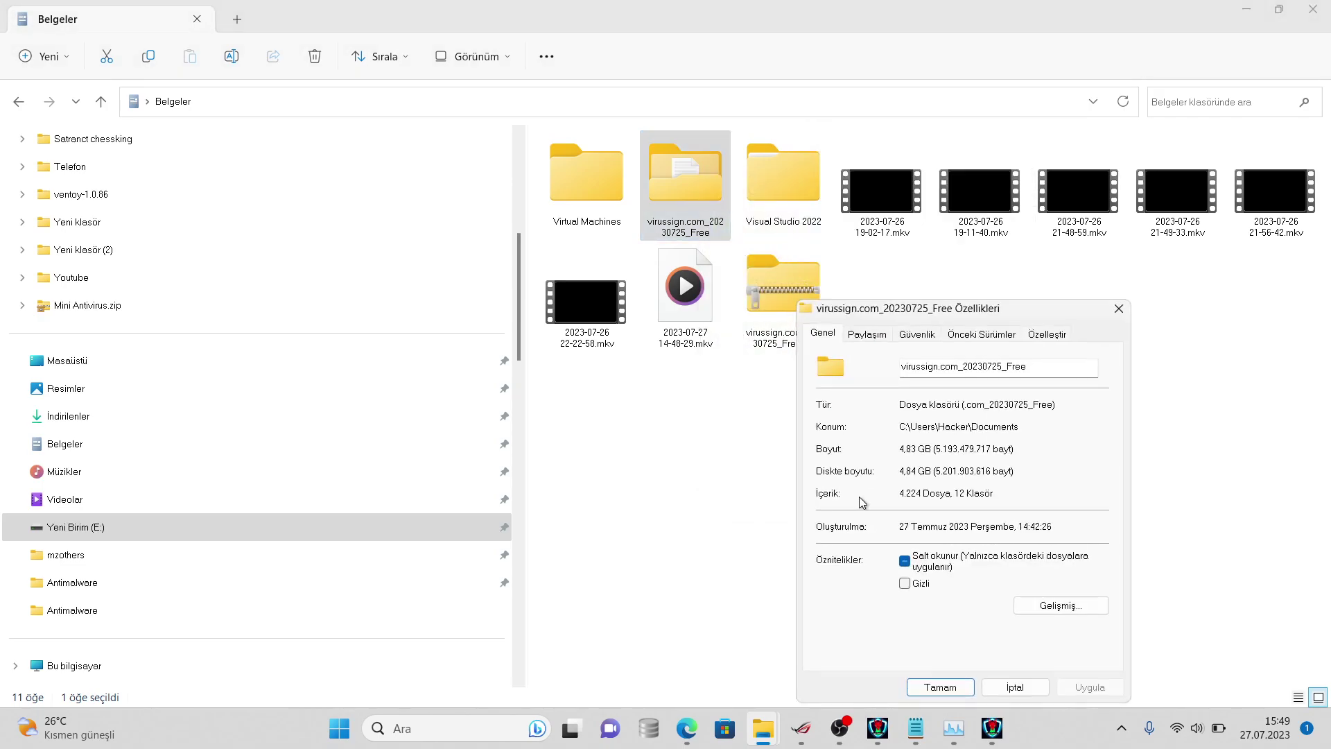
left_click(1005, 686)
left_click(913, 728)
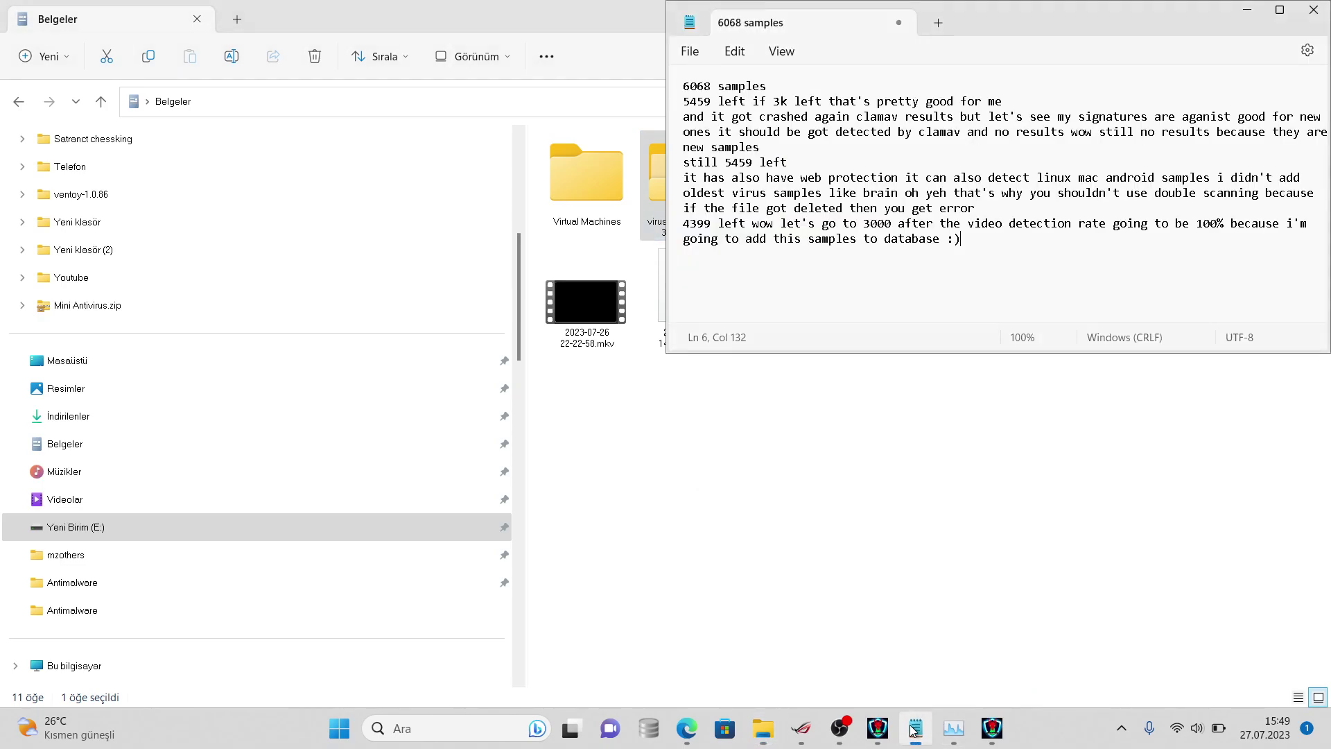
- Add a new notes line reading '4224 left pretty good result'
key("Return")
type("4224 left pretty good resu")
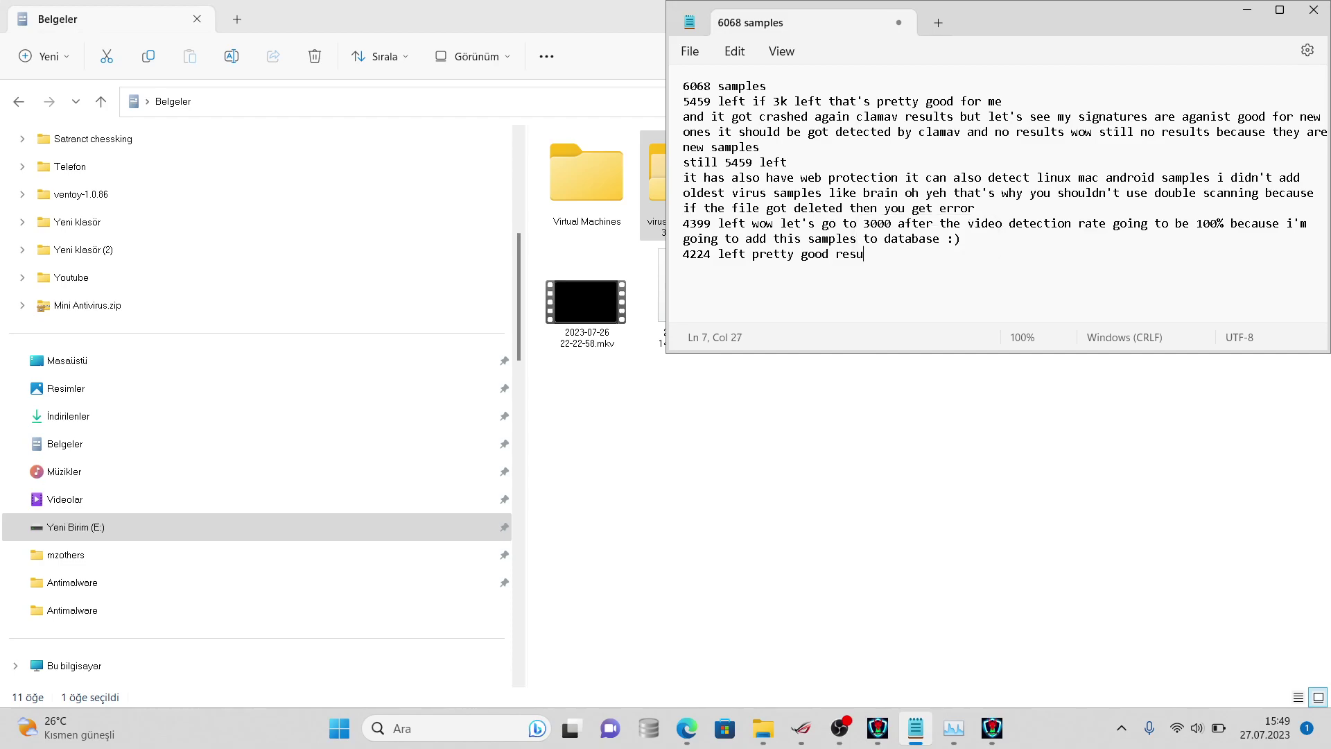
type("lt")
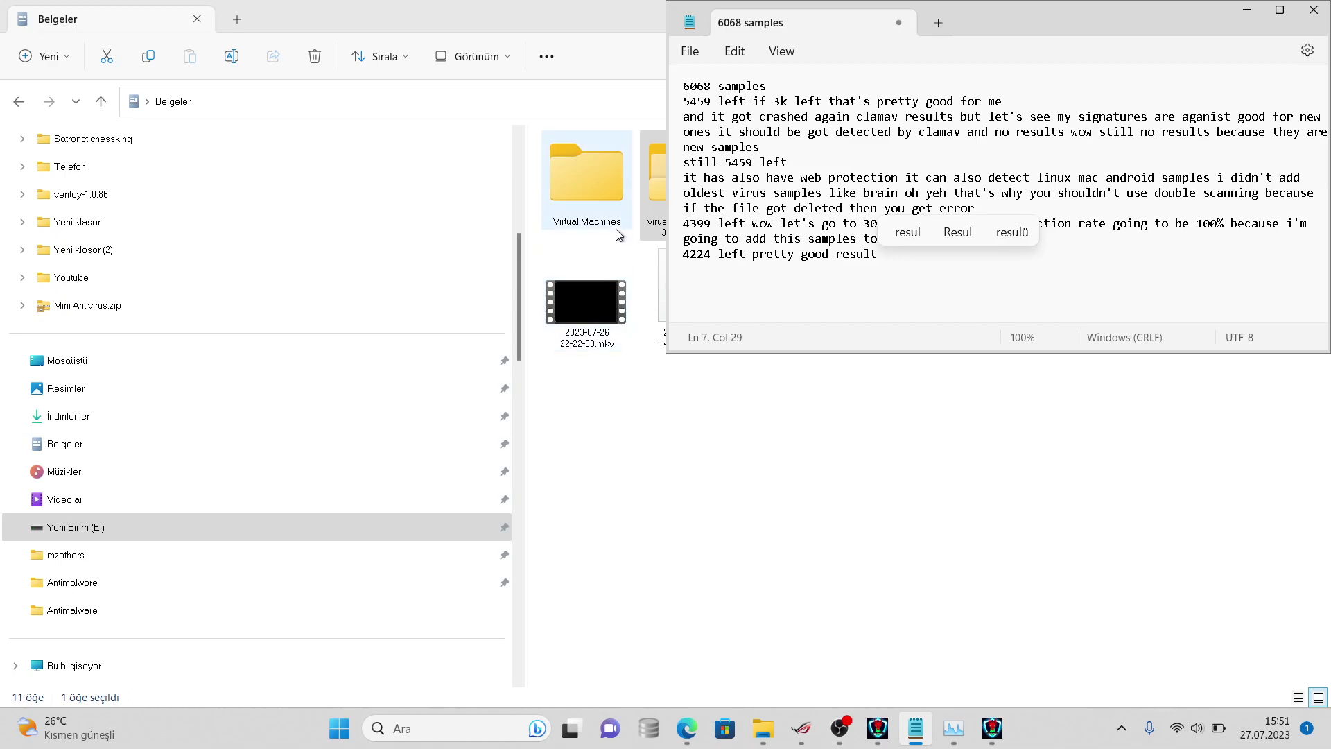
- Open the virussign sample folder's properties, now showing 4,115 files
right_click(655, 221)
left_click(705, 542)
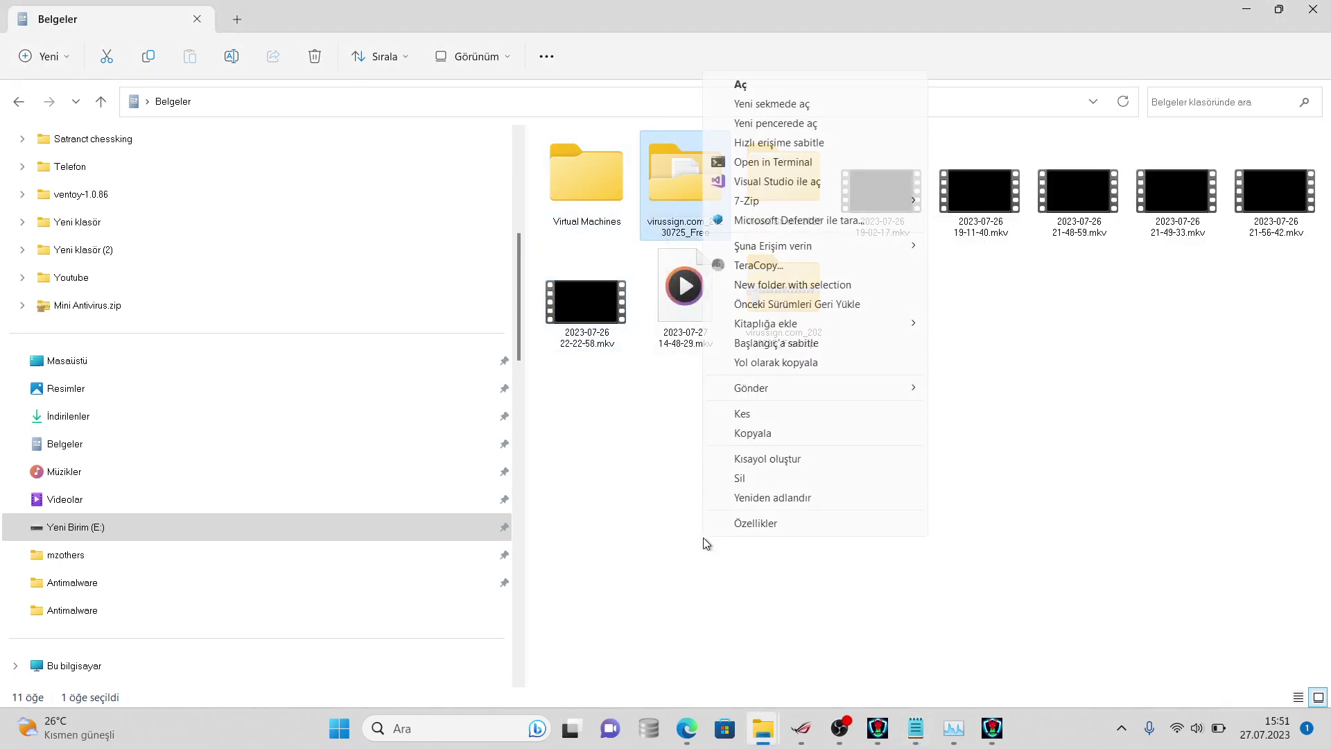
left_click(732, 525)
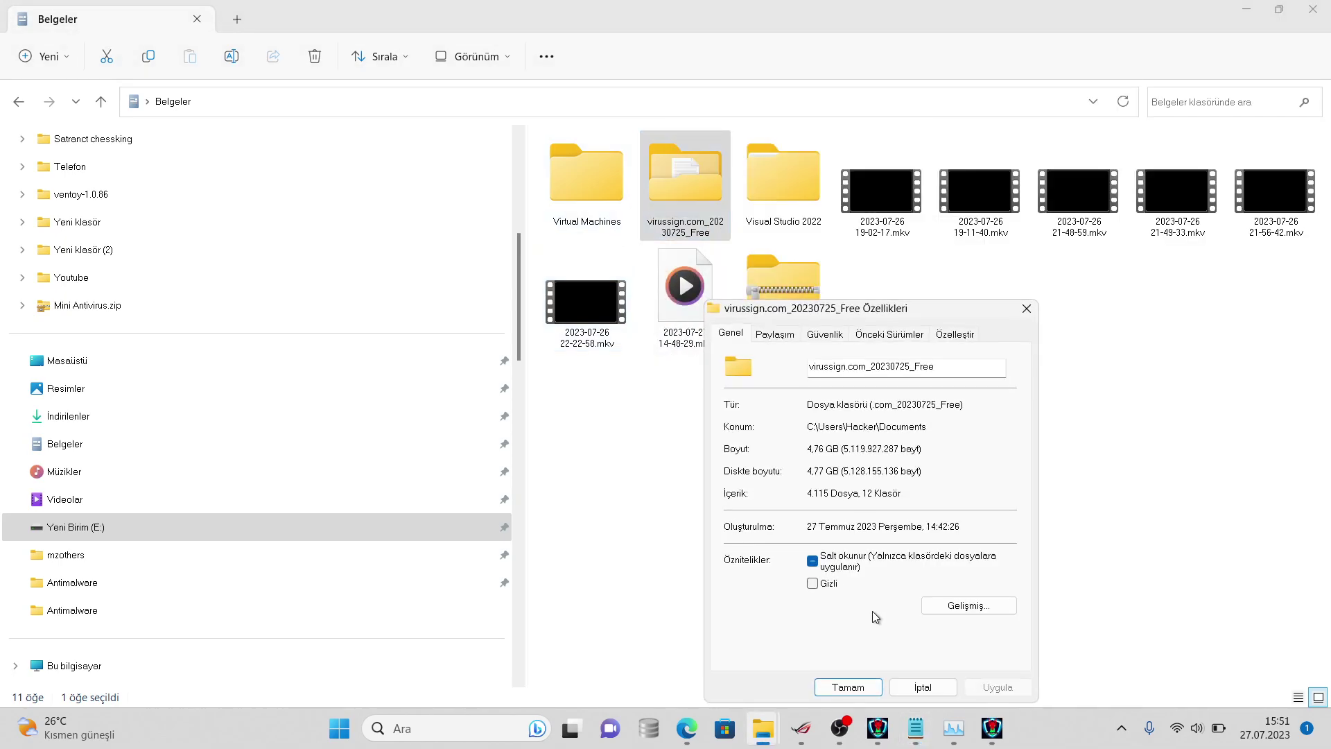
- Log the line '4115 left very good result for me' in the Notepad notes
left_click(916, 726)
right_click(915, 255)
left_click(901, 257)
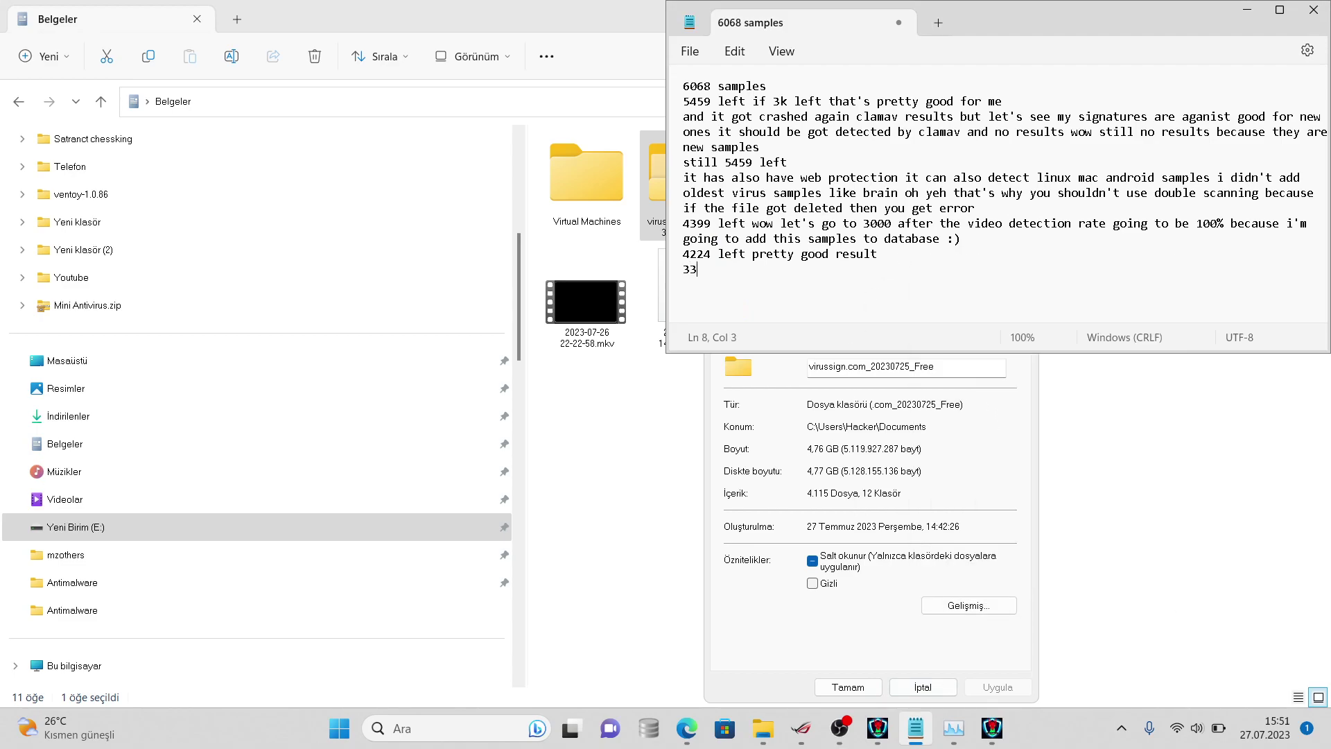
type("left very good result")
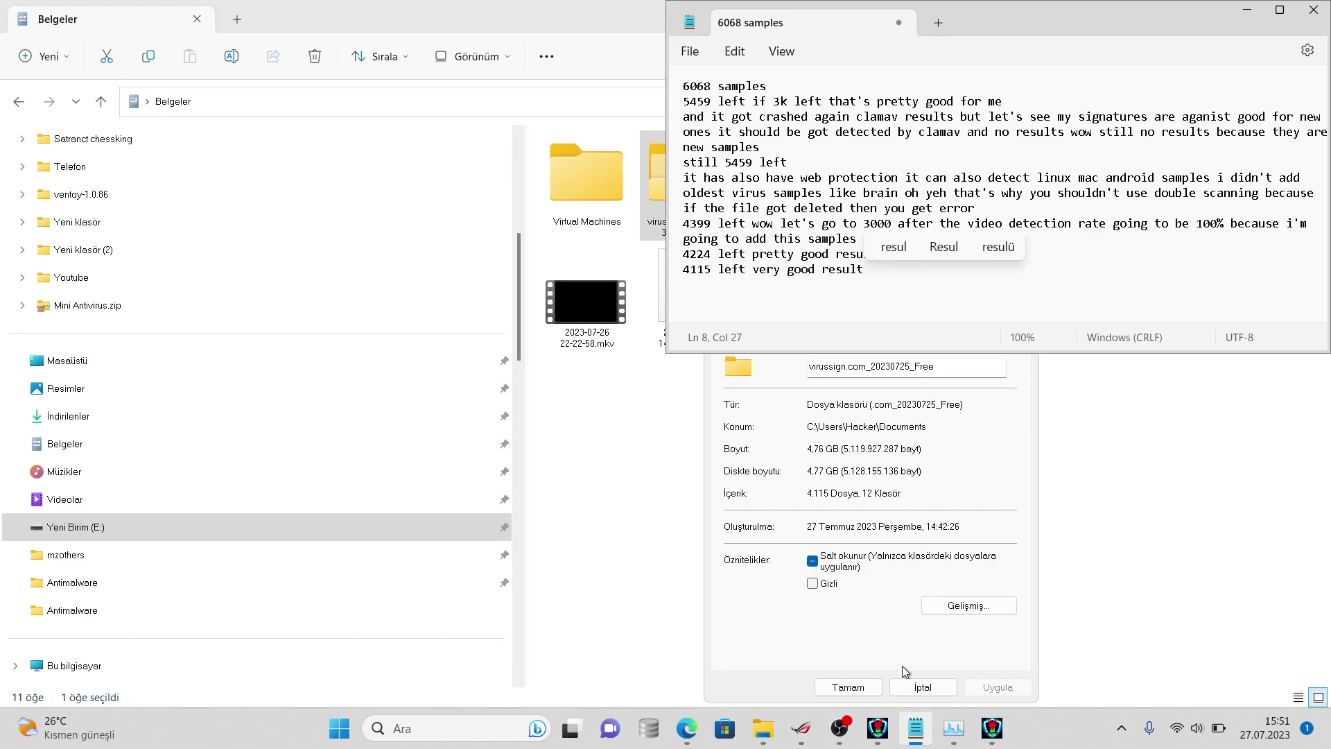
left_click(951, 728)
right_click(949, 728)
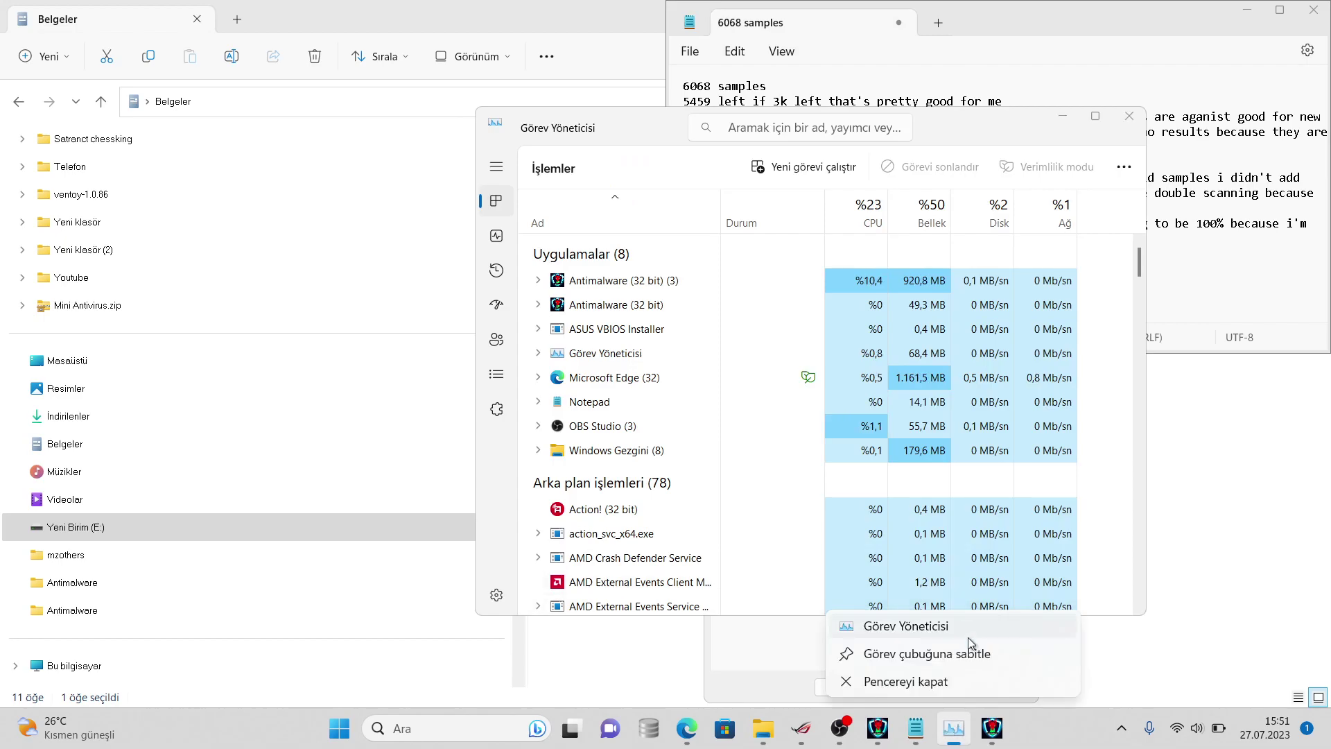
left_click(900, 710)
left_click(1200, 282)
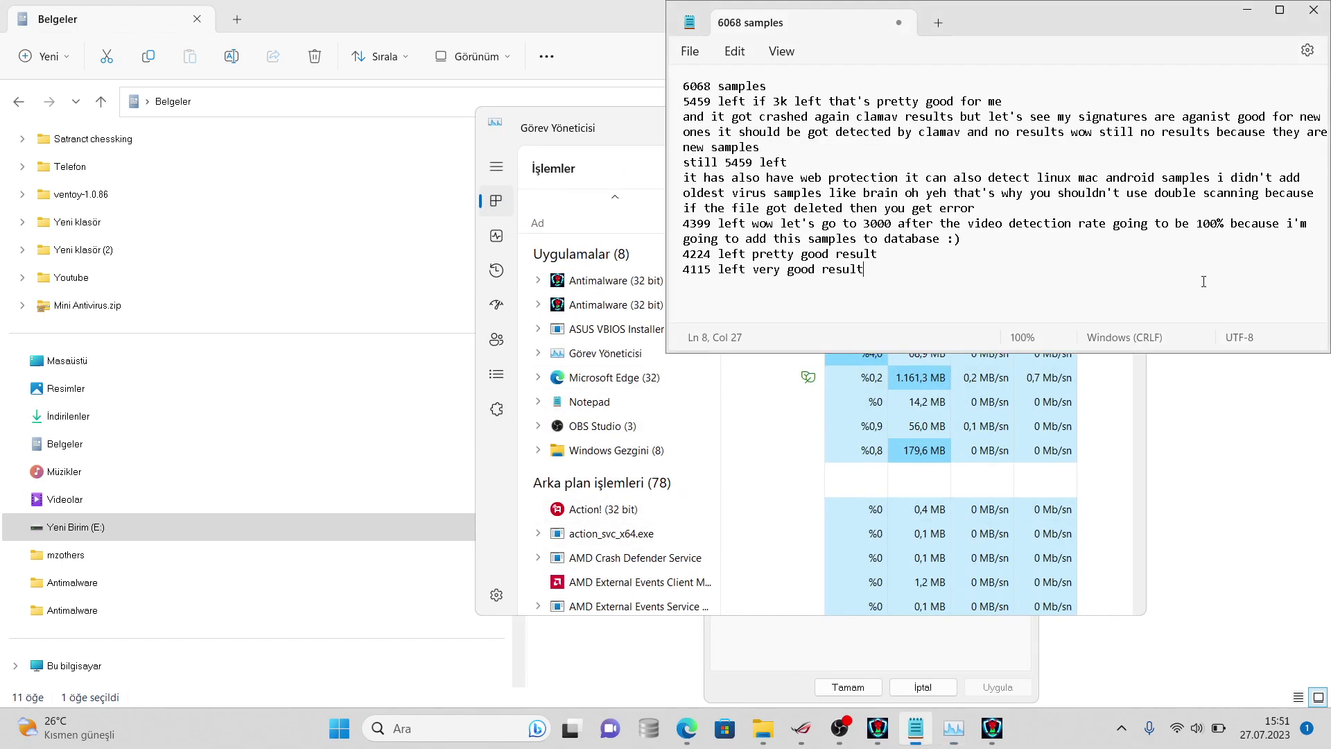
type("for me")
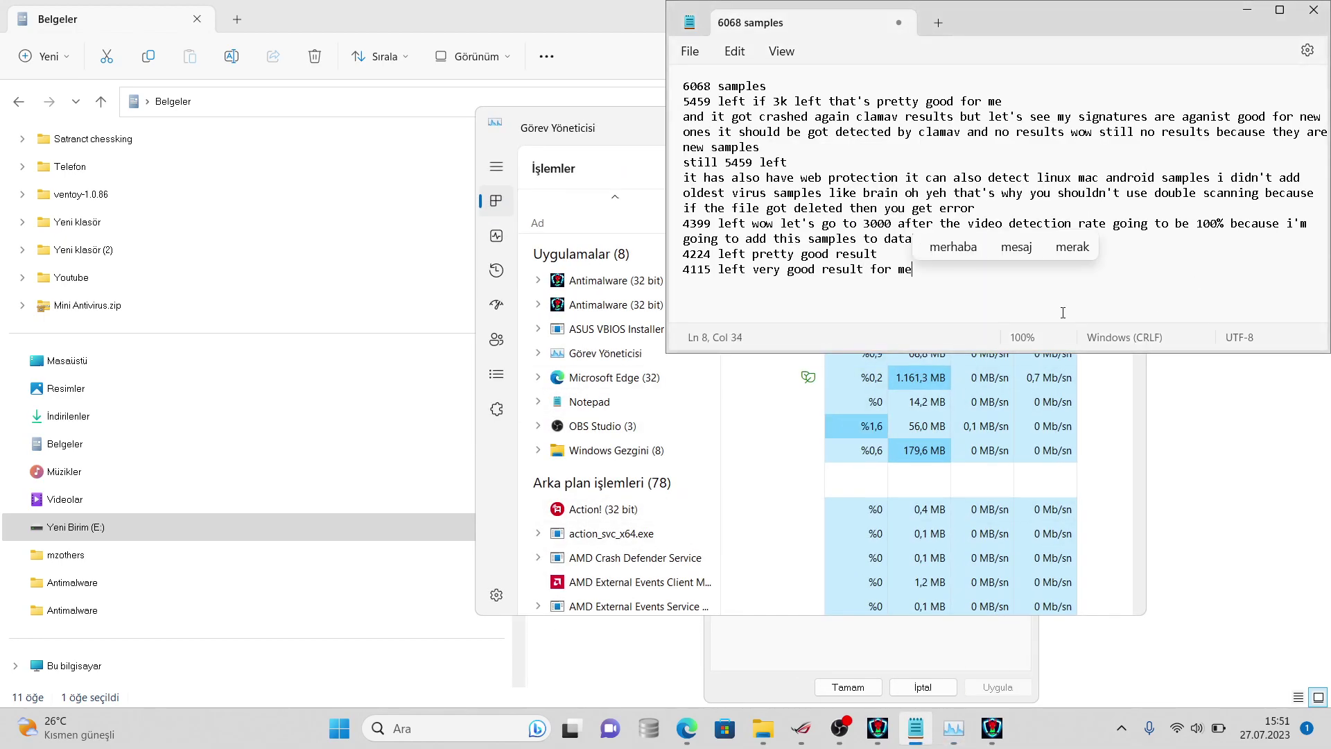
left_click(734, 208)
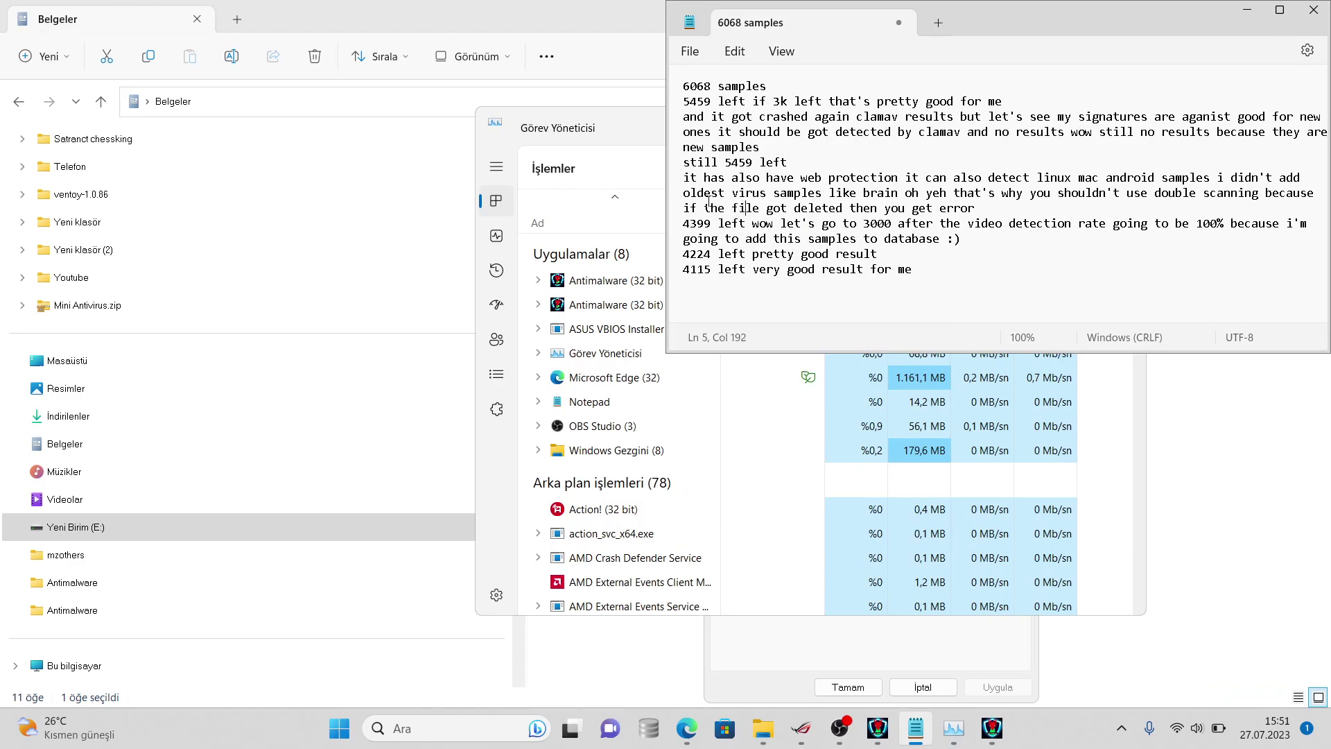
left_click(628, 158)
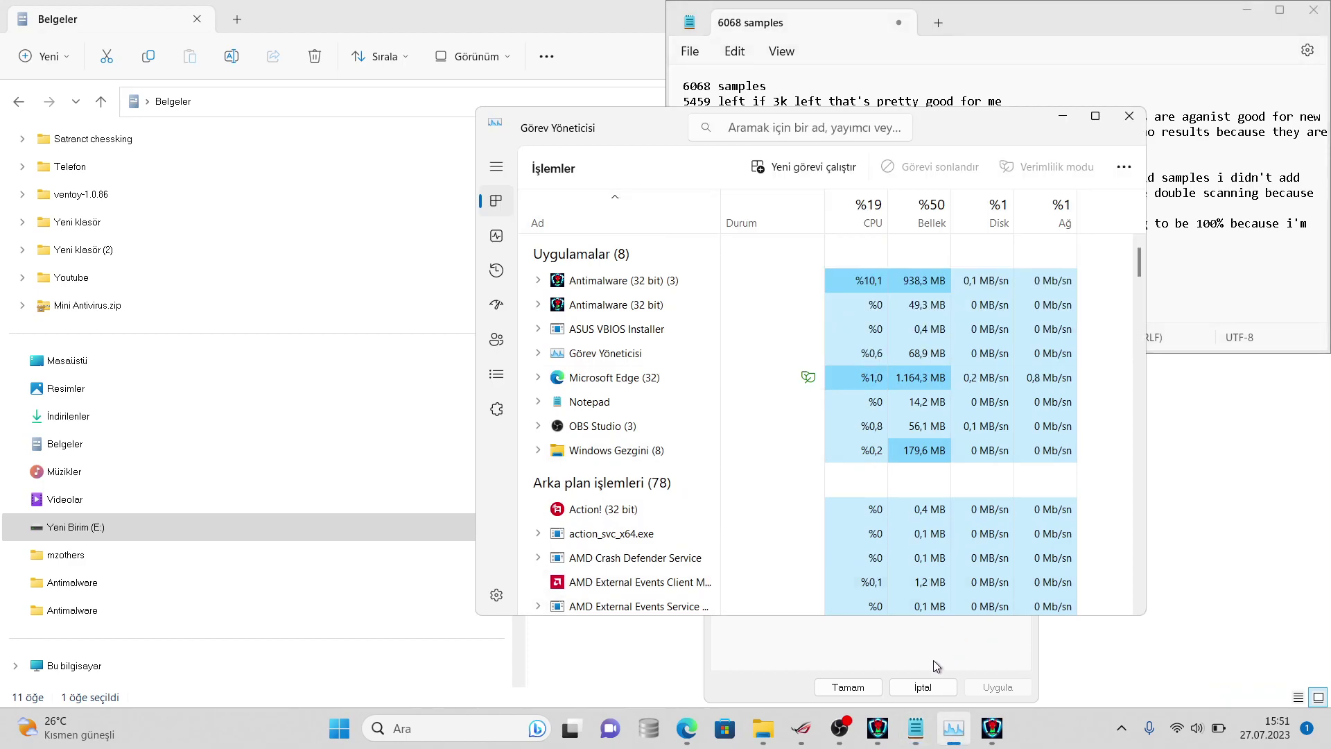
left_click(870, 731)
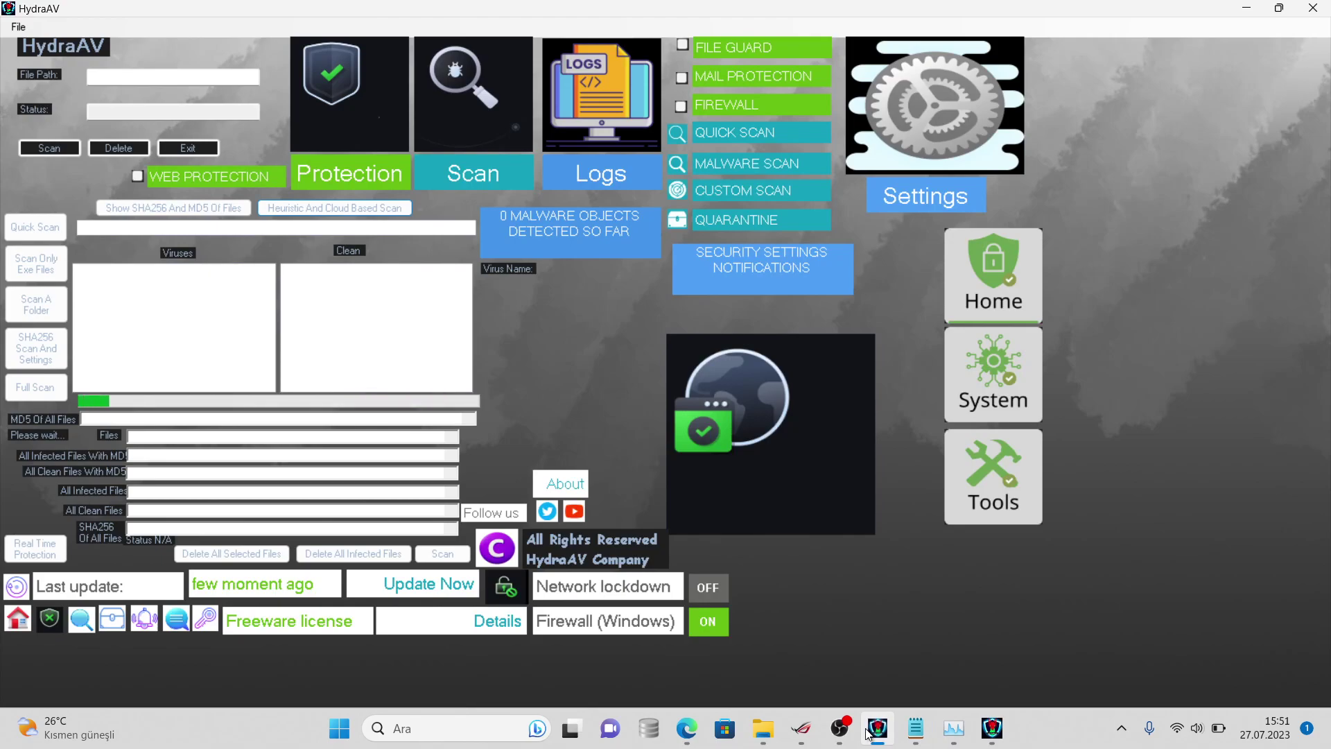
- Start a HydraAV folder scan of Belgeler's virussign.com_20230725_Free folder
left_click(872, 730)
left_click(990, 742)
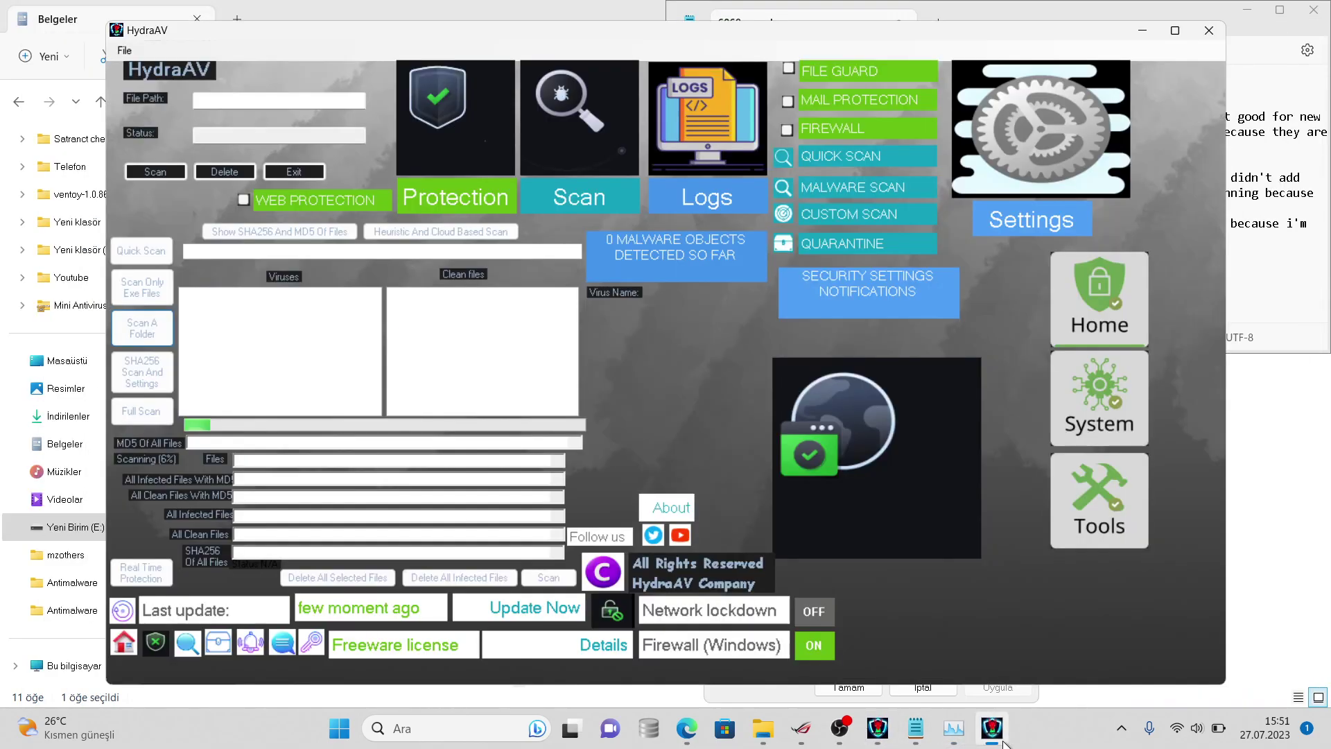
left_click(142, 328)
left_click(547, 383)
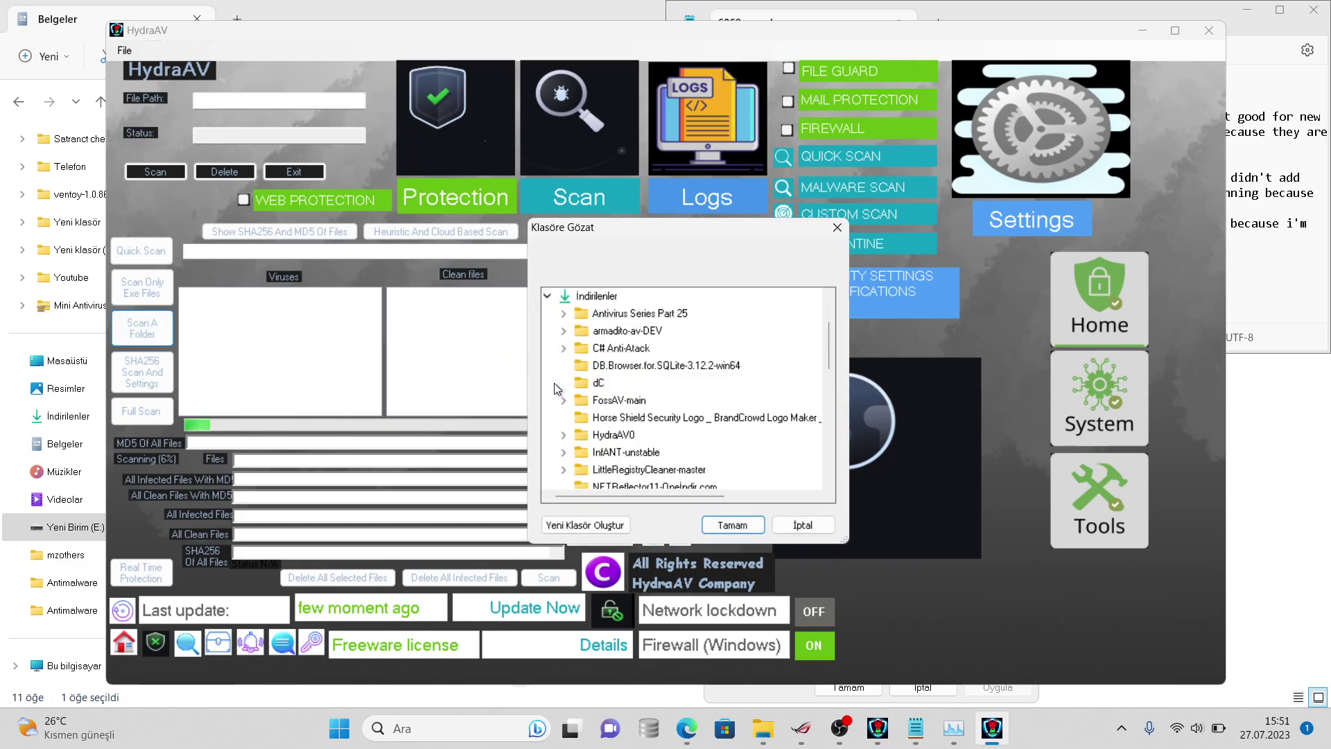
left_click(549, 299)
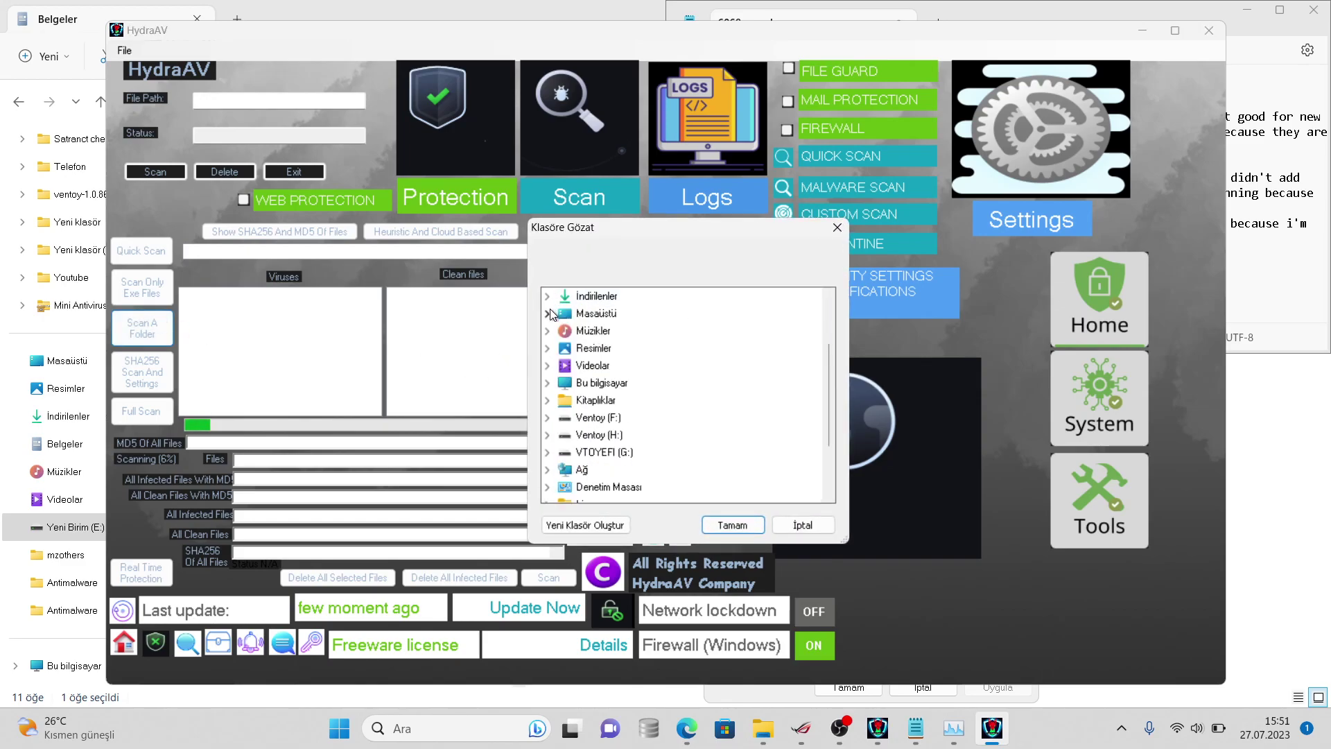
left_click(826, 331)
left_click(548, 365)
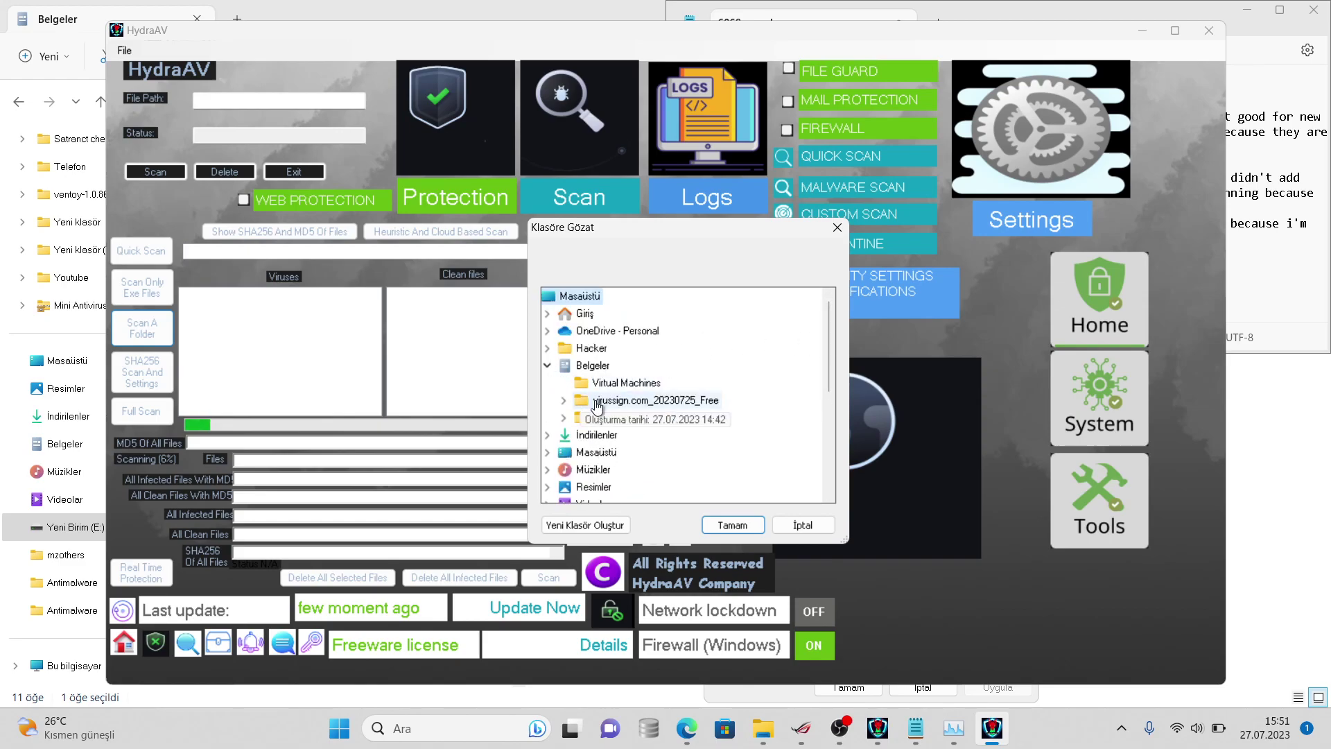
double_click(598, 402)
left_click(747, 521)
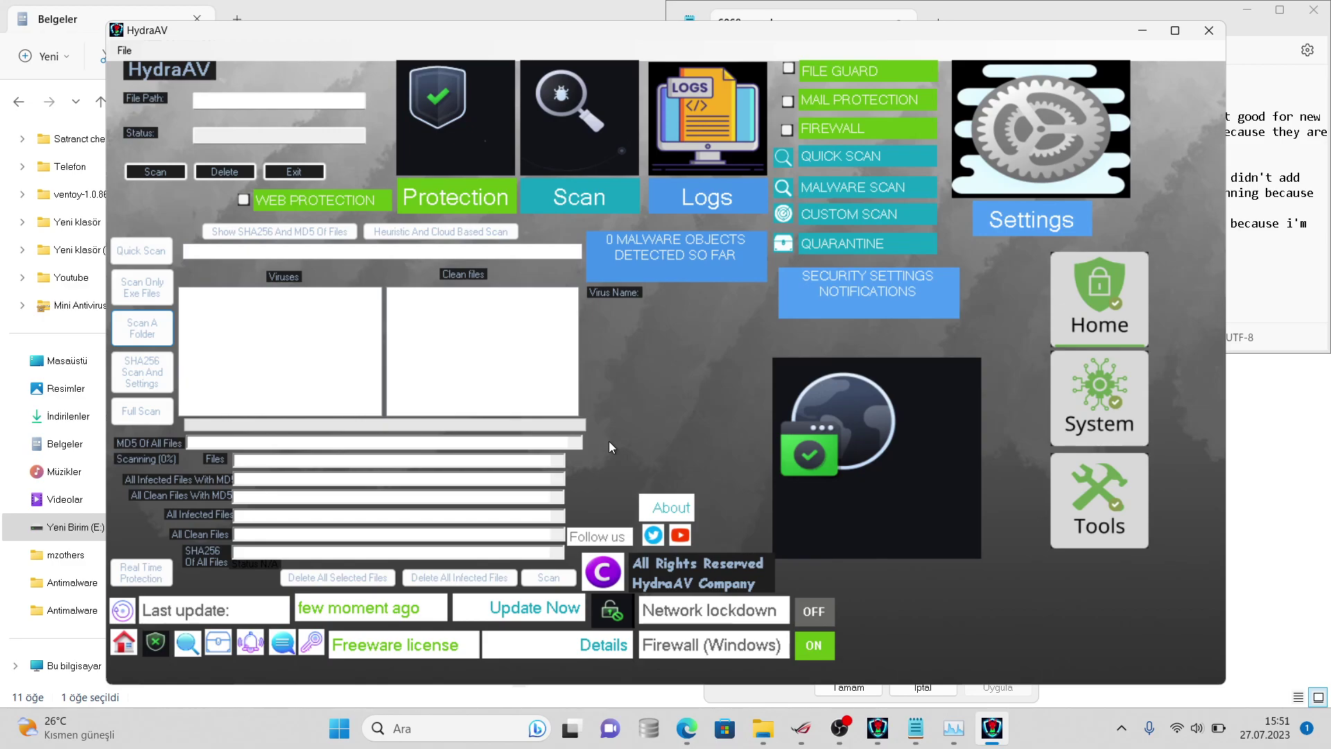
- Check the sample folder's properties, confirming 4,115 files remain
left_click(690, 531)
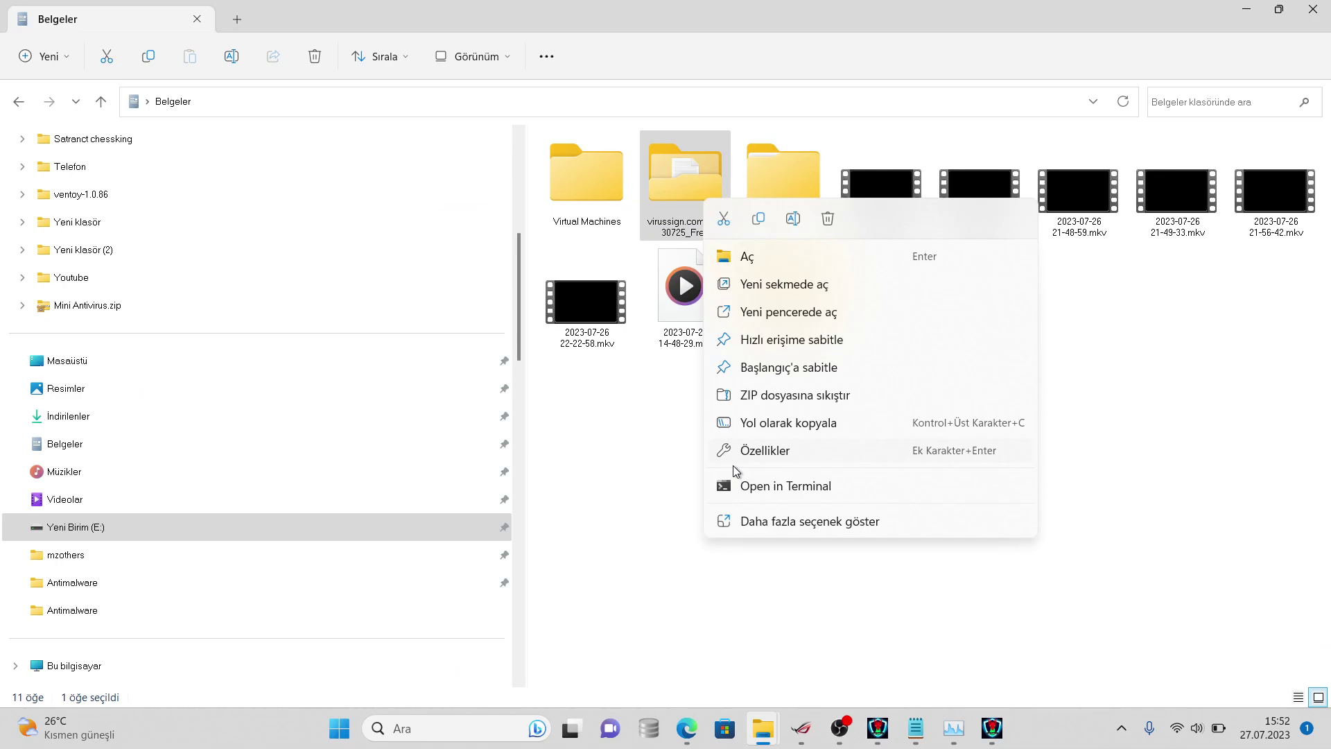
left_click(766, 520)
left_click(785, 497)
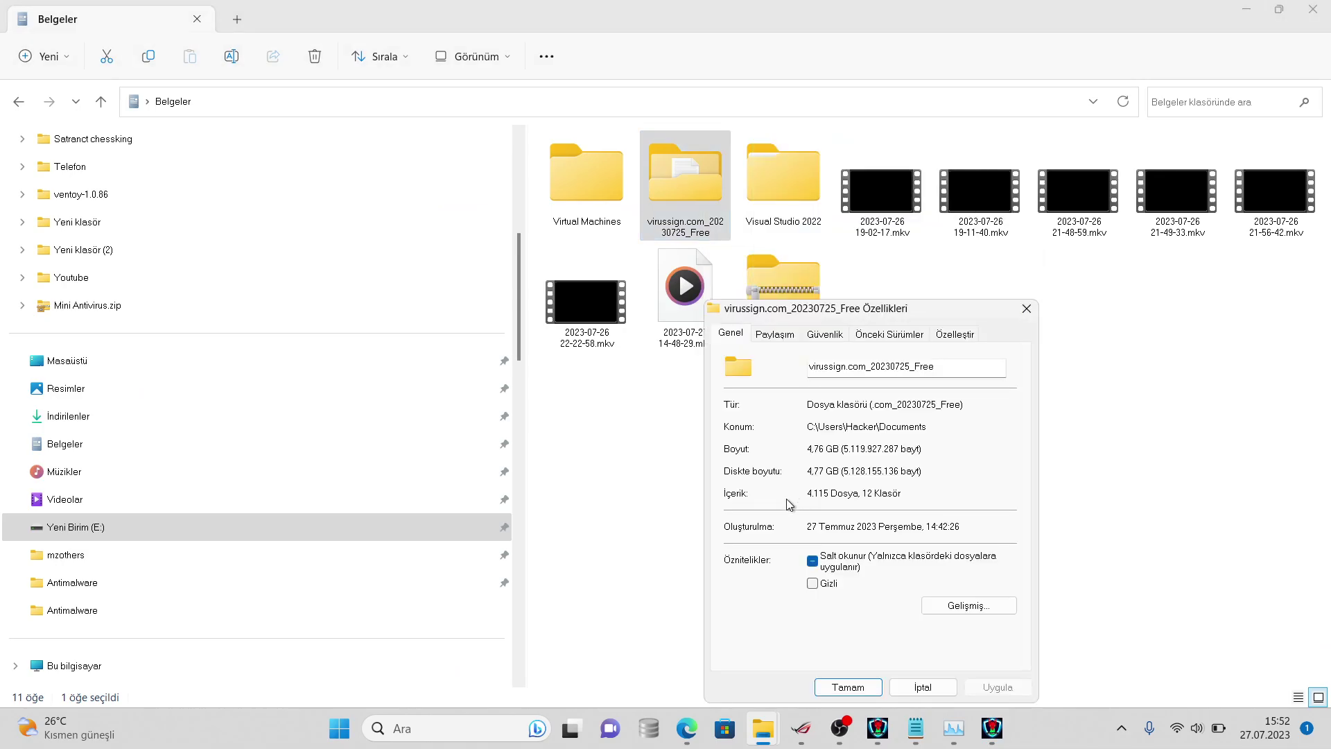
left_click(905, 736)
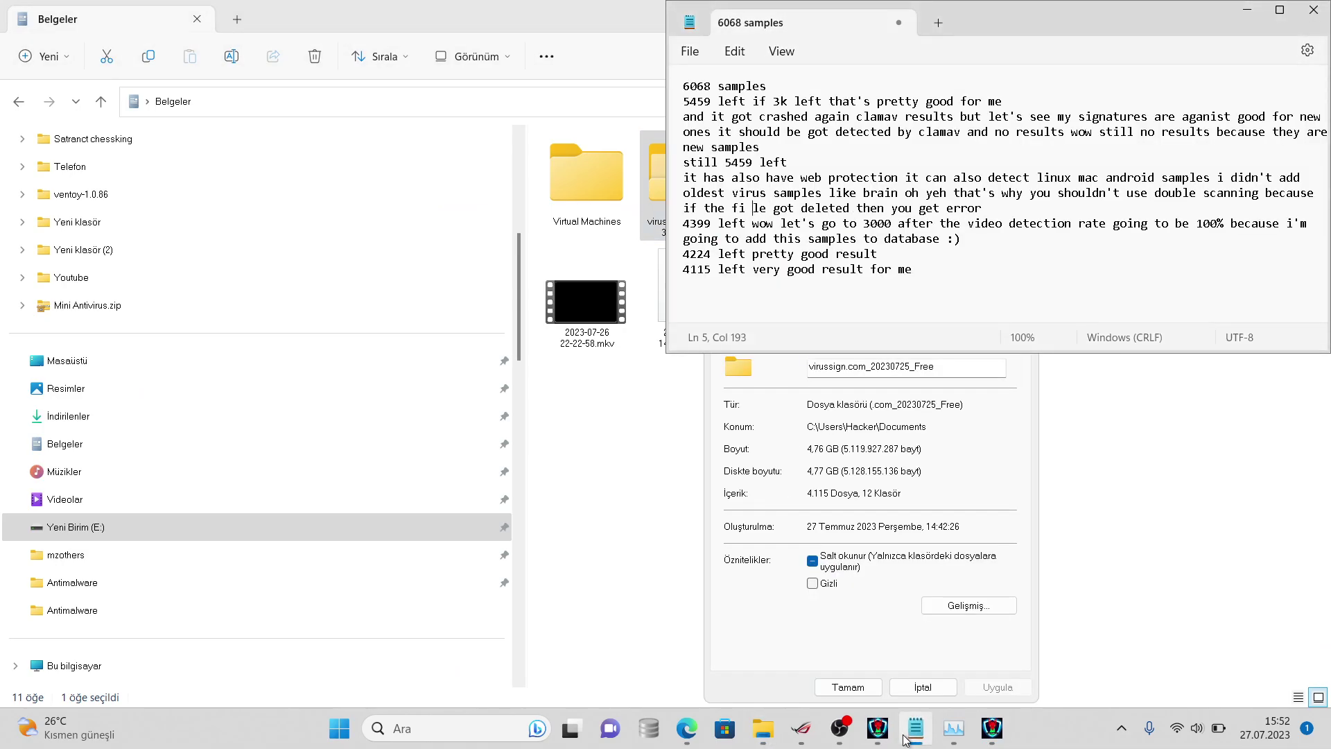
- Fix 'fi le' and replace the old log lines with '4115 left goal should be 3000'
key("BackSpace")
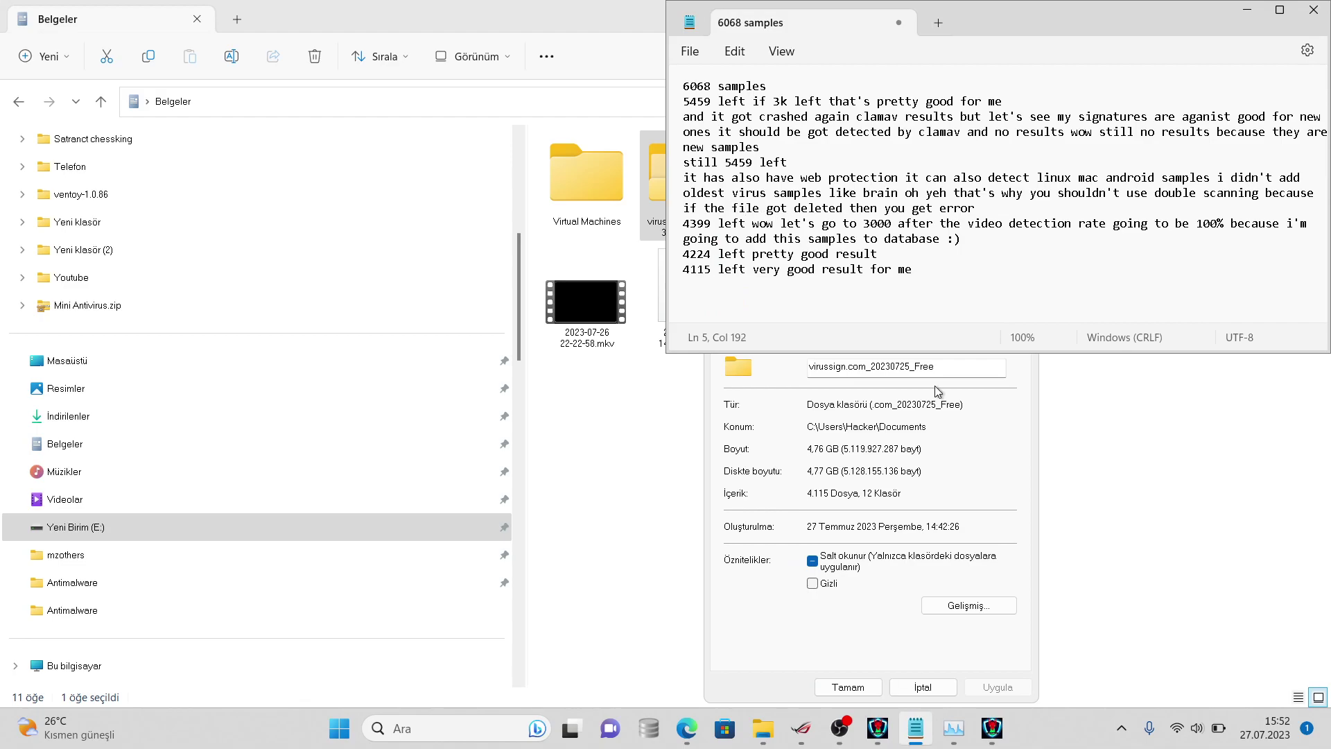
key("shift+Up")
key("shift+Up")
key("shift+Up")
key("shift+Up")
key("shift+Up")
key("shift+Up")
key("shift+Up")
key("shift+Up")
key("shift+Up")
key("shift+Up")
key("shift+Up")
key("shift+Up")
key("shift+Home")
key("shift+Down")
key("BackSpace")
type("4")
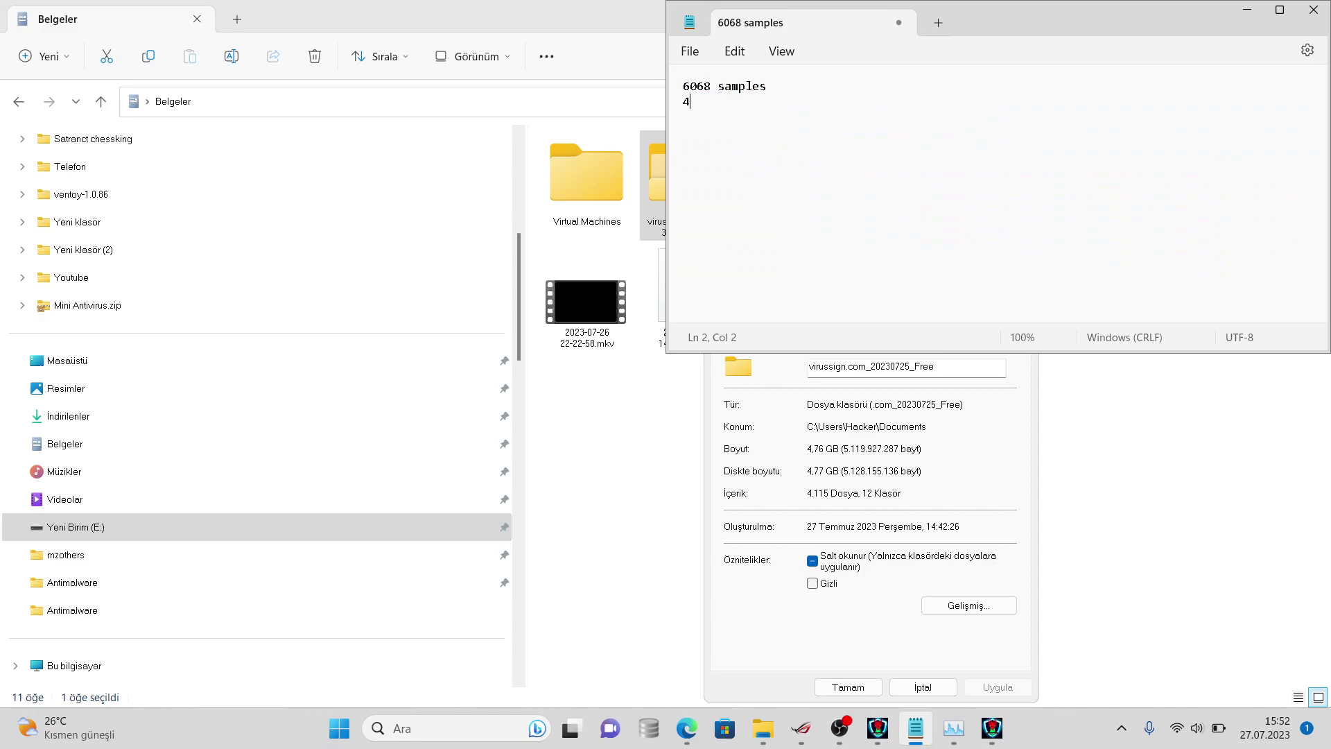
type("115 1eft")
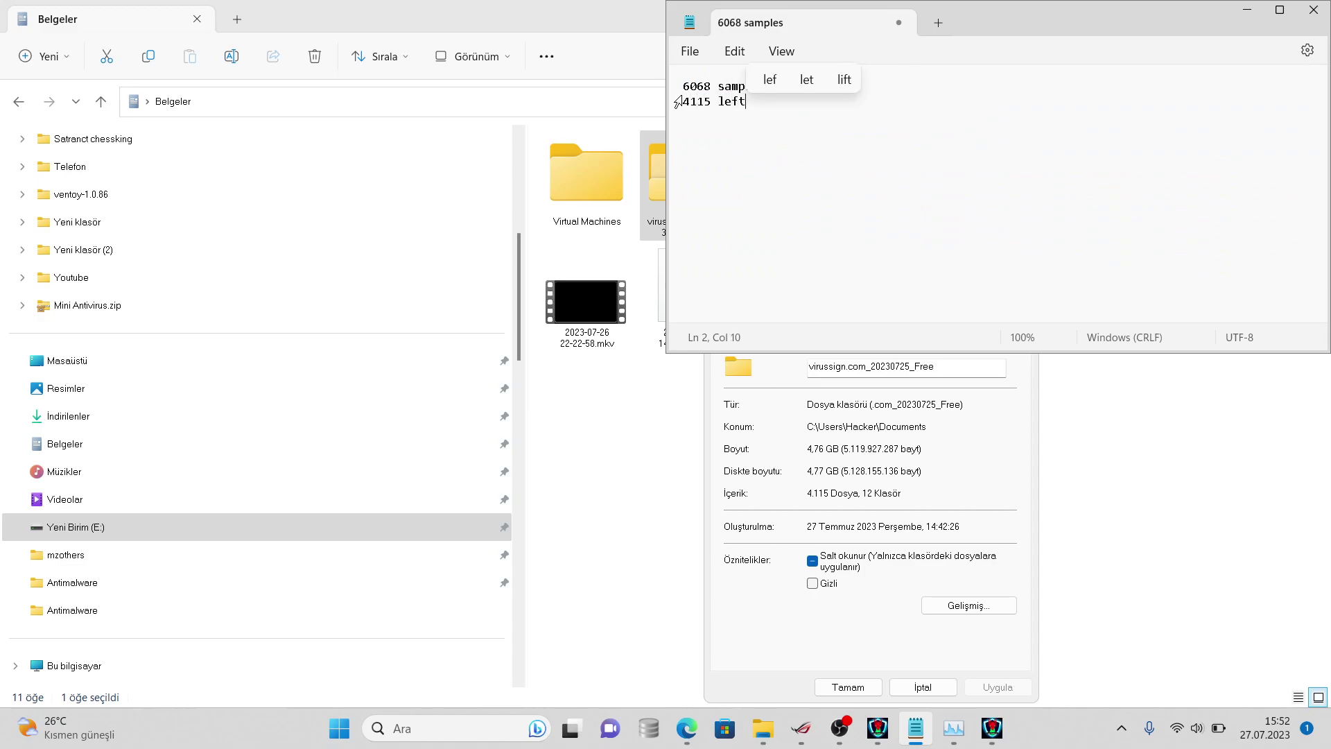
type(" g")
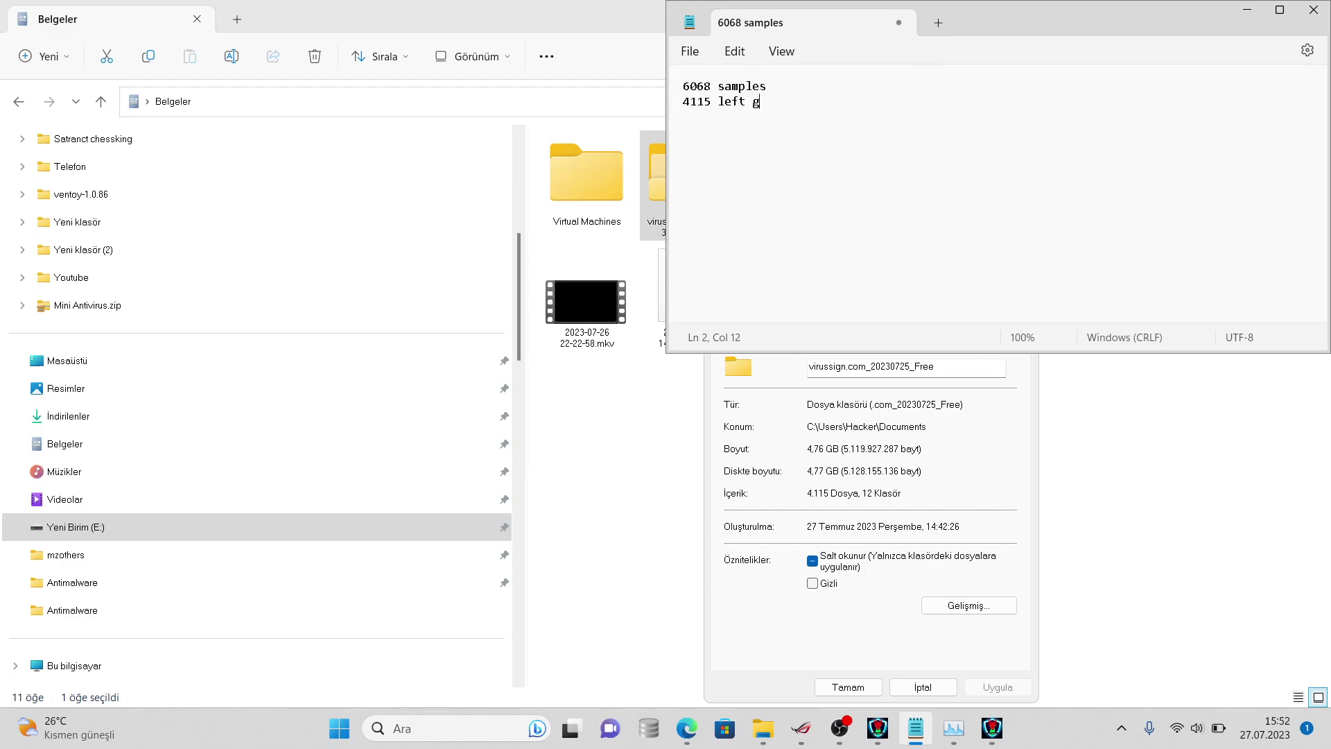
type("oal s")
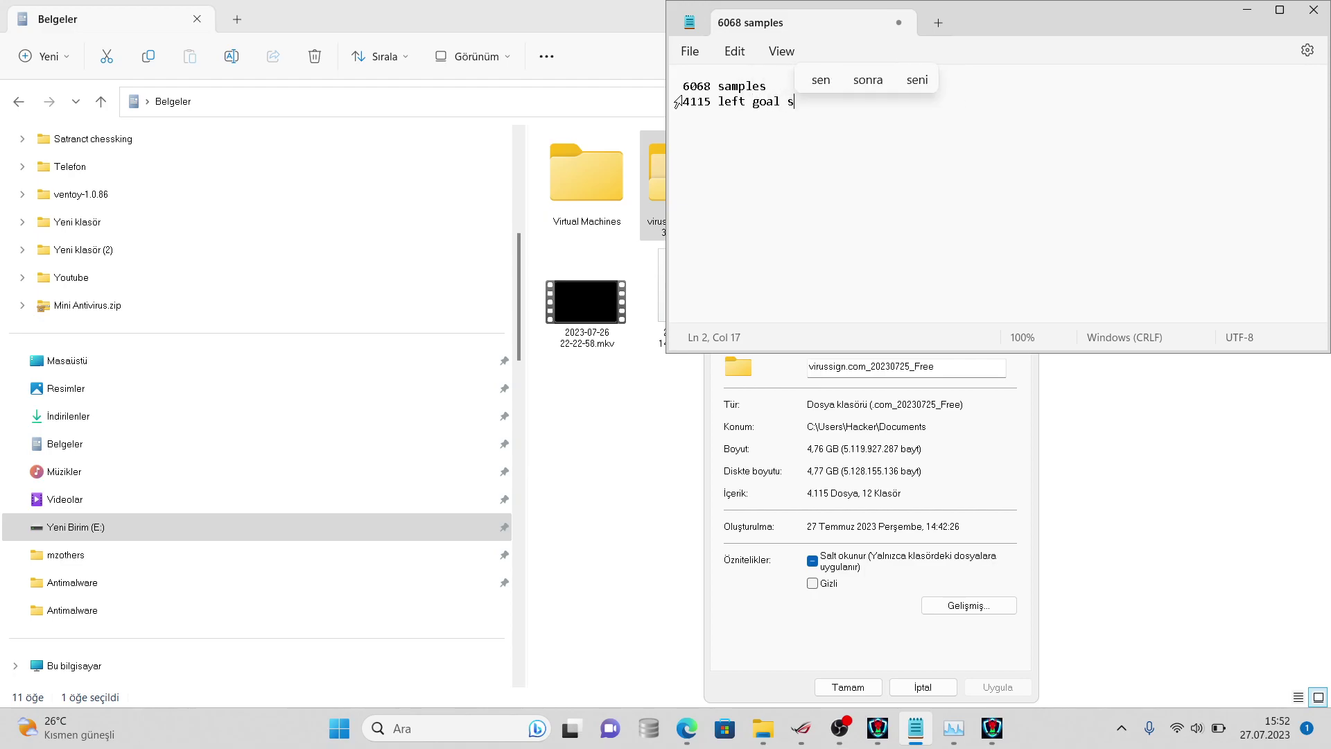
type("hould be 3000")
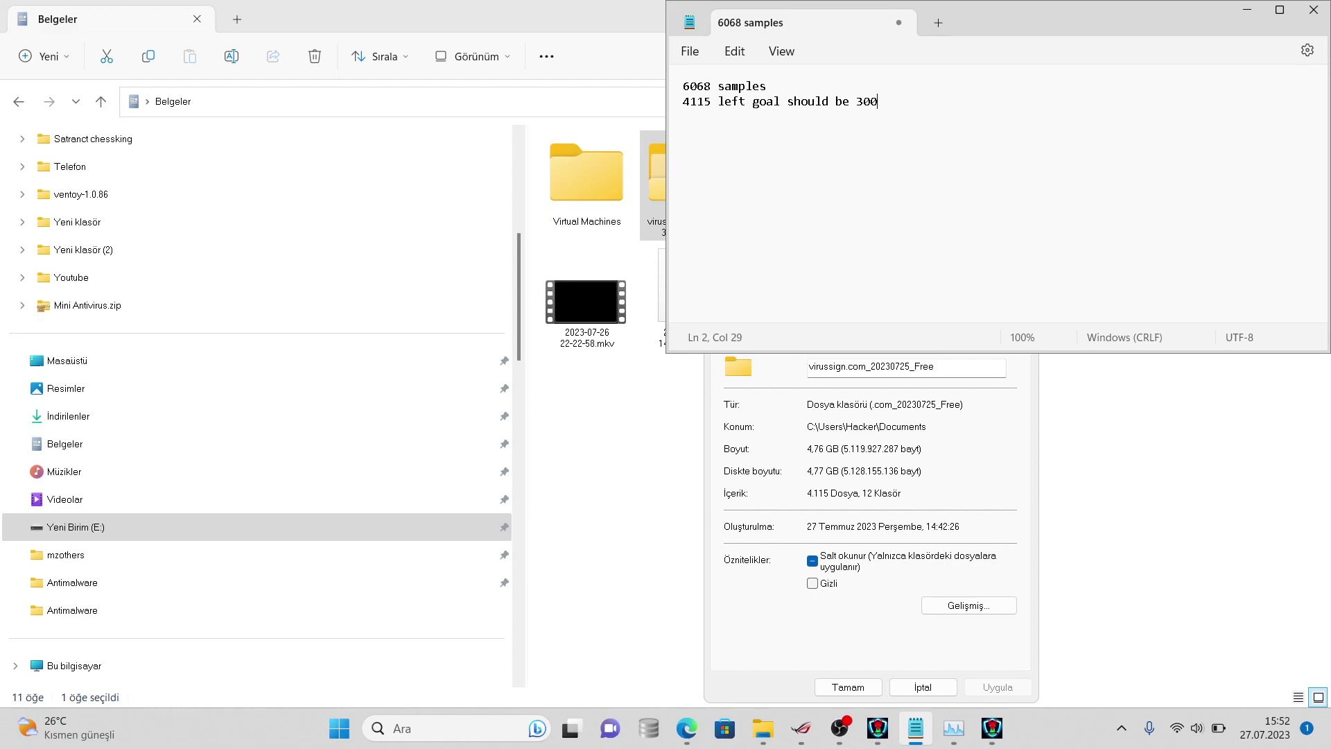
left_click(908, 685)
- Switch to Edge, glancing over the DynamiteLab, VirusShare and oooowewe.jpg tabs
right_click(652, 202)
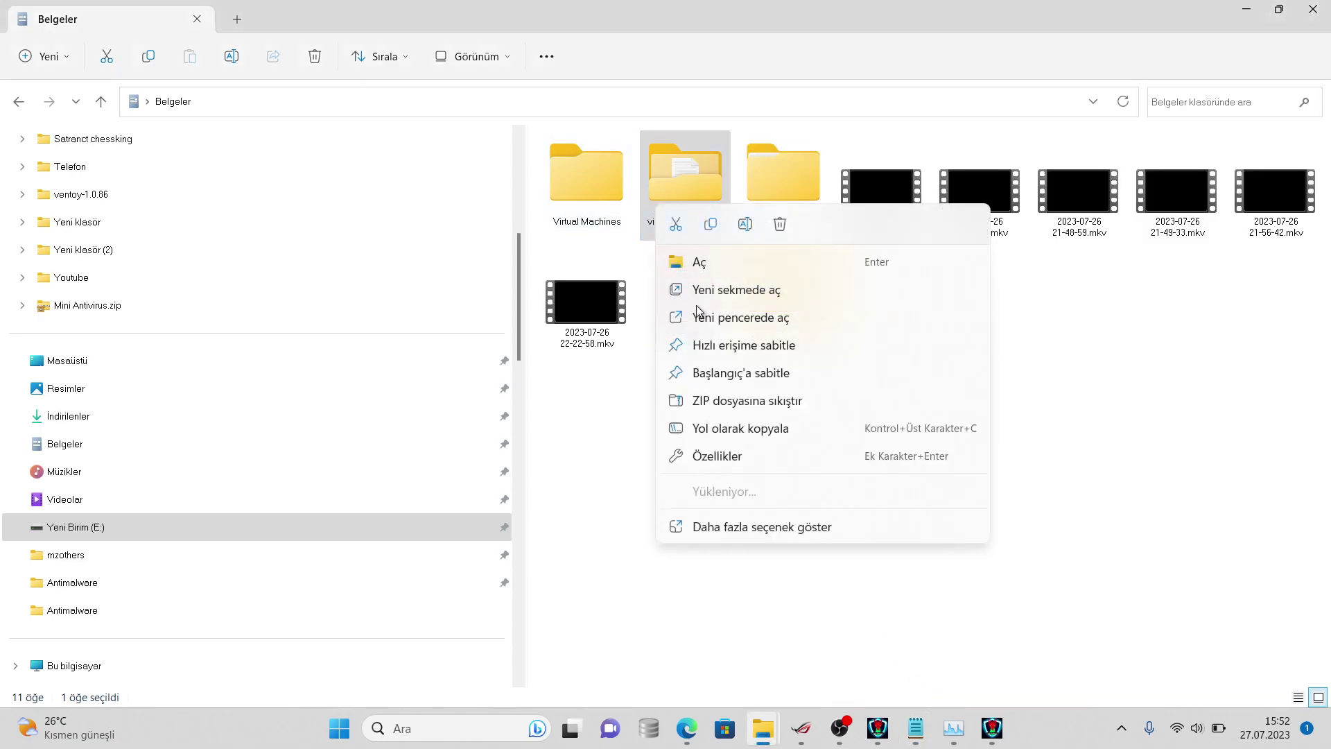
mouse_move(686, 743)
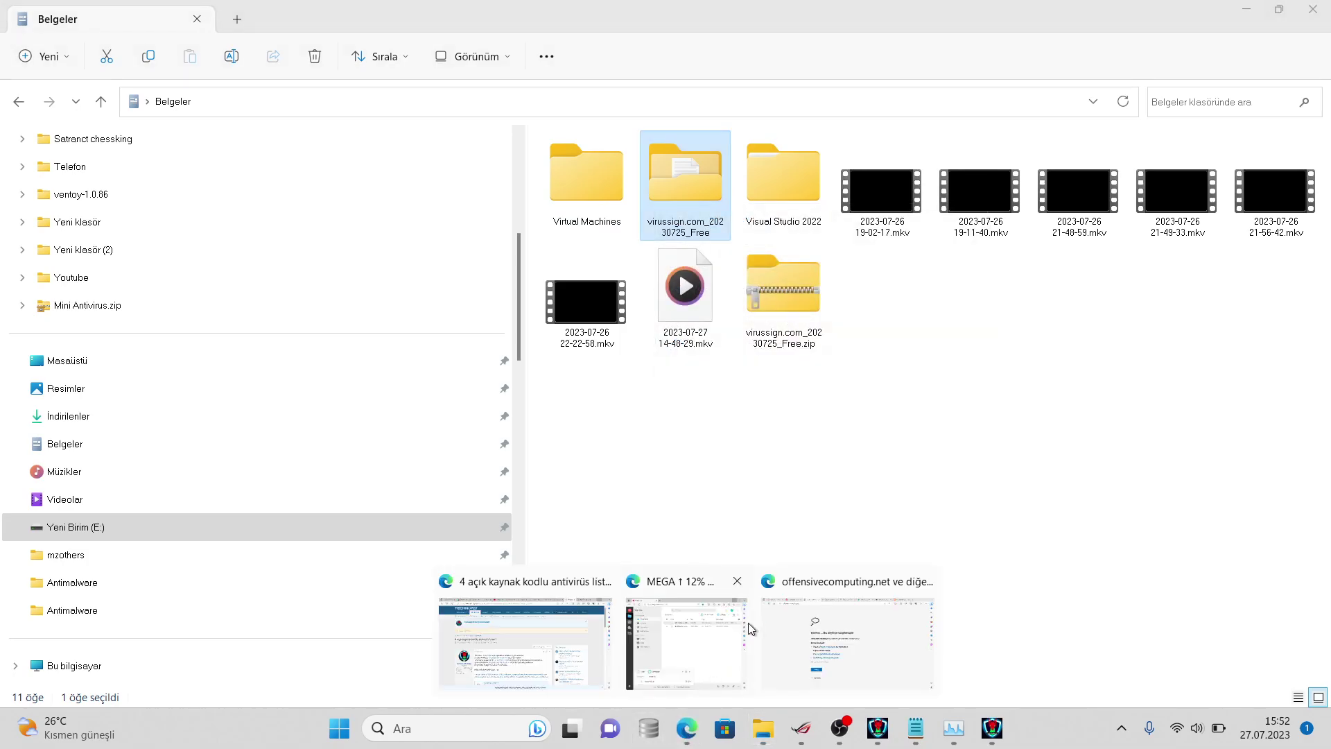
left_click(766, 613)
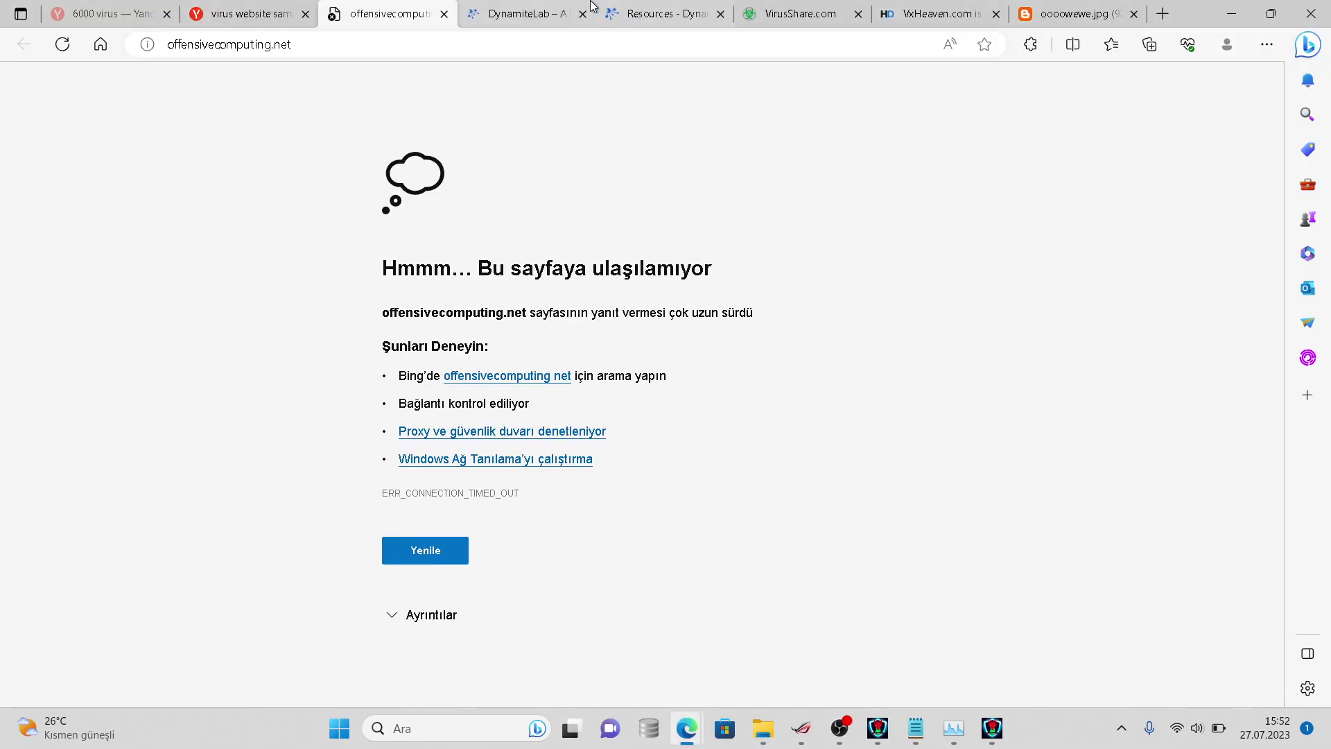
left_click(527, 14)
left_click(797, 14)
left_click(1092, 11)
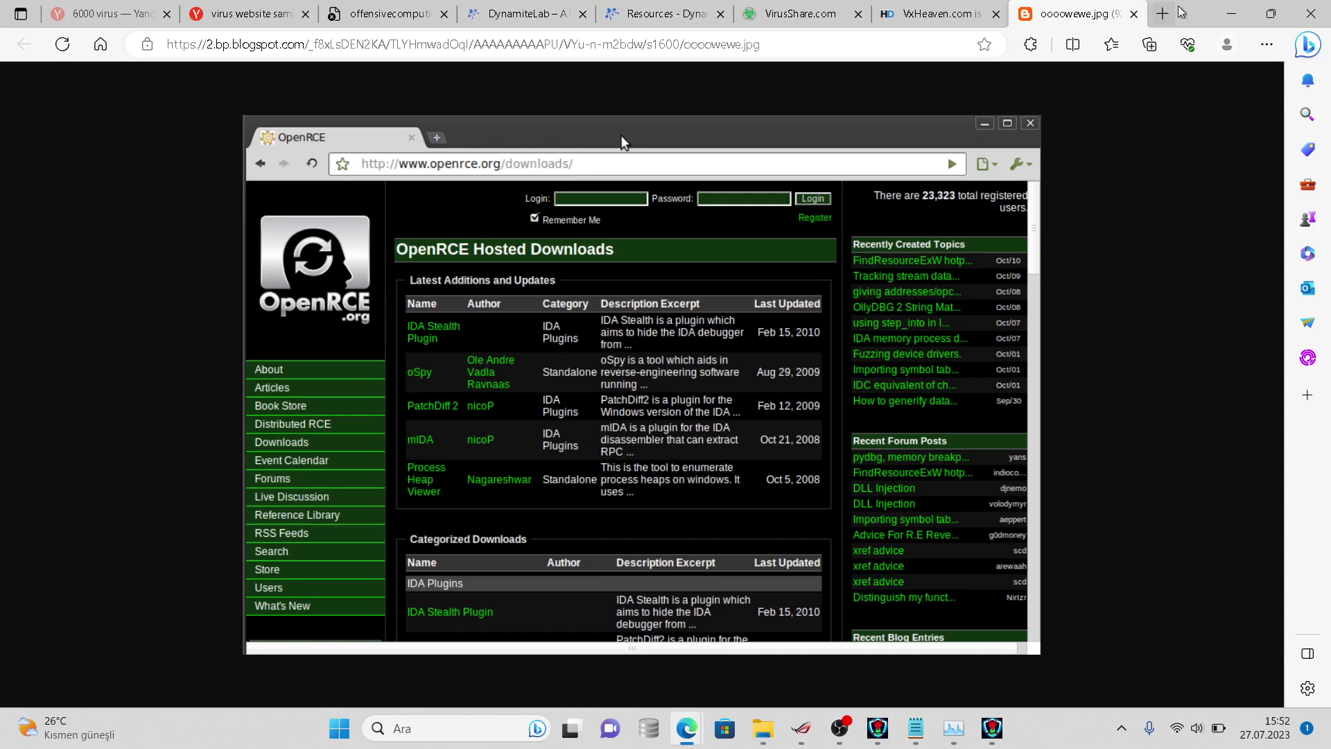
left_click(1231, 14)
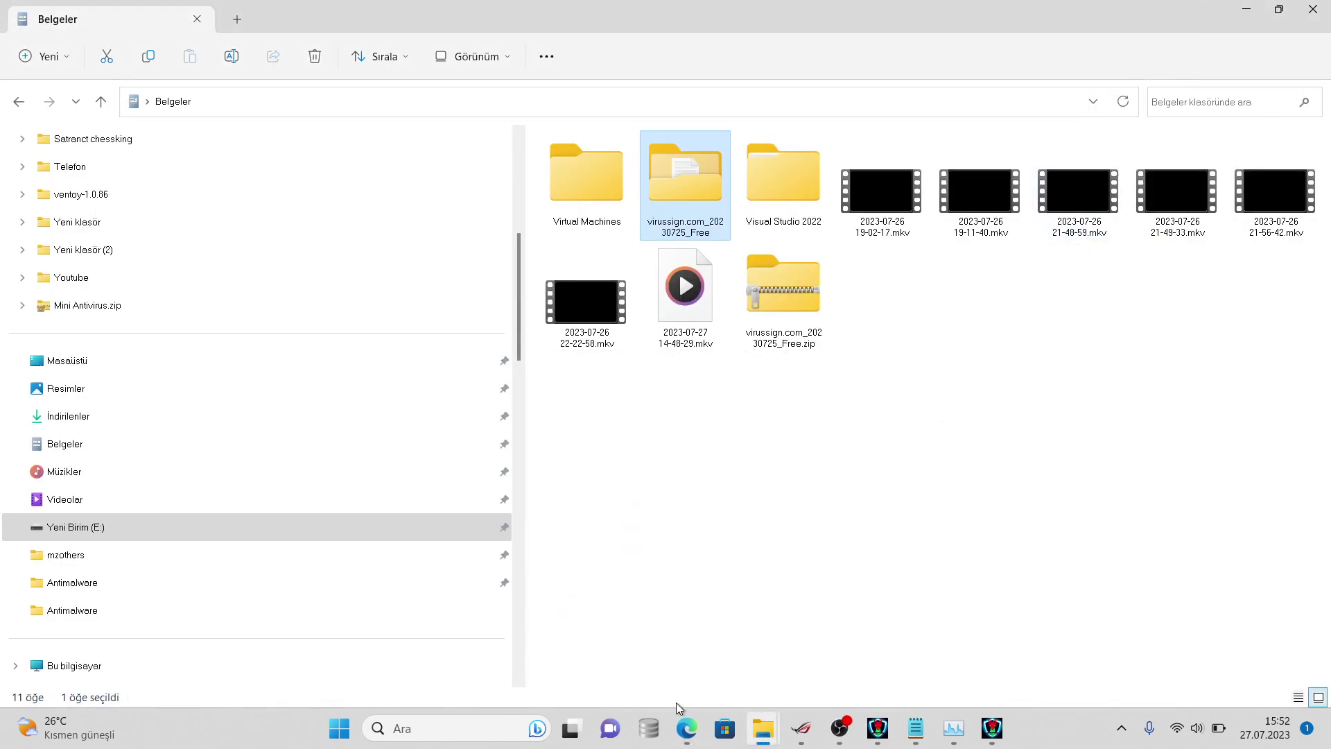
mouse_move(686, 728)
left_click(853, 638)
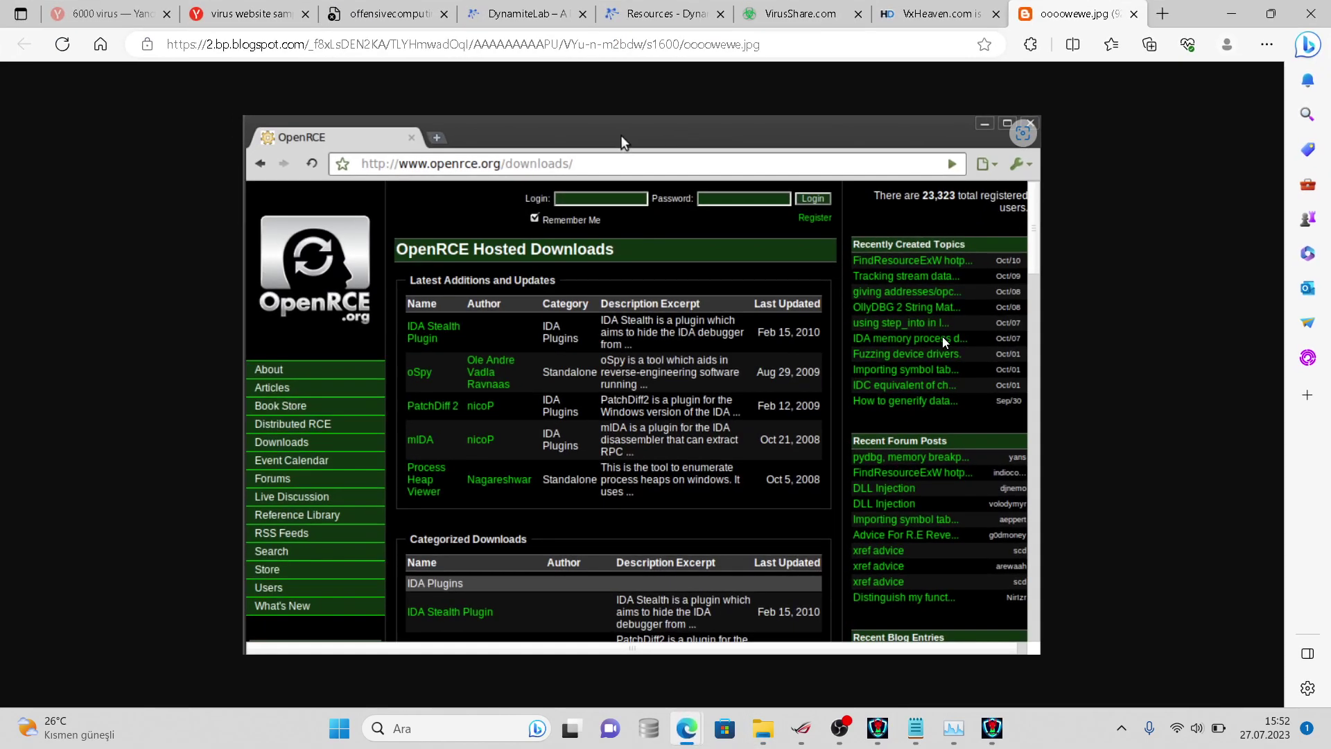
- Load virustotal.com in a new browser tab
left_click(1160, 14)
type("virustotal.com")
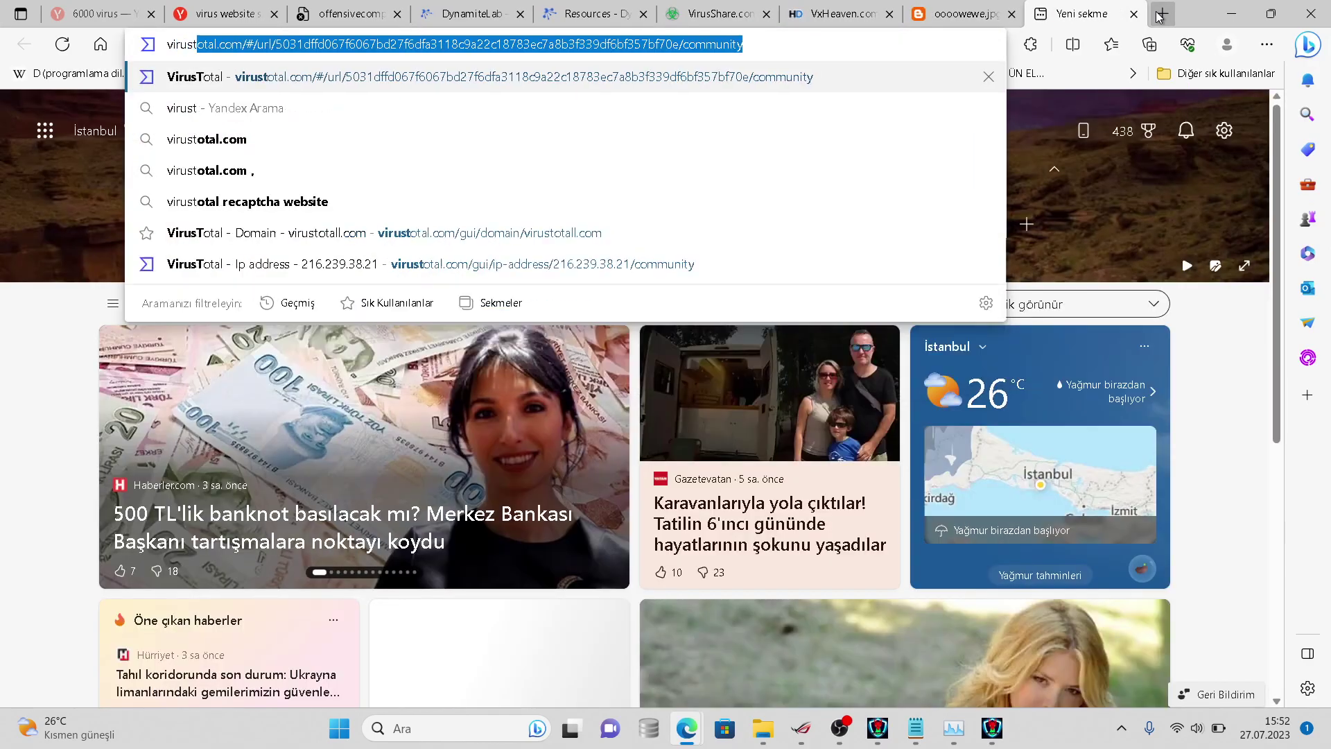
key("Tab")
key("BackSpace")
key("Return")
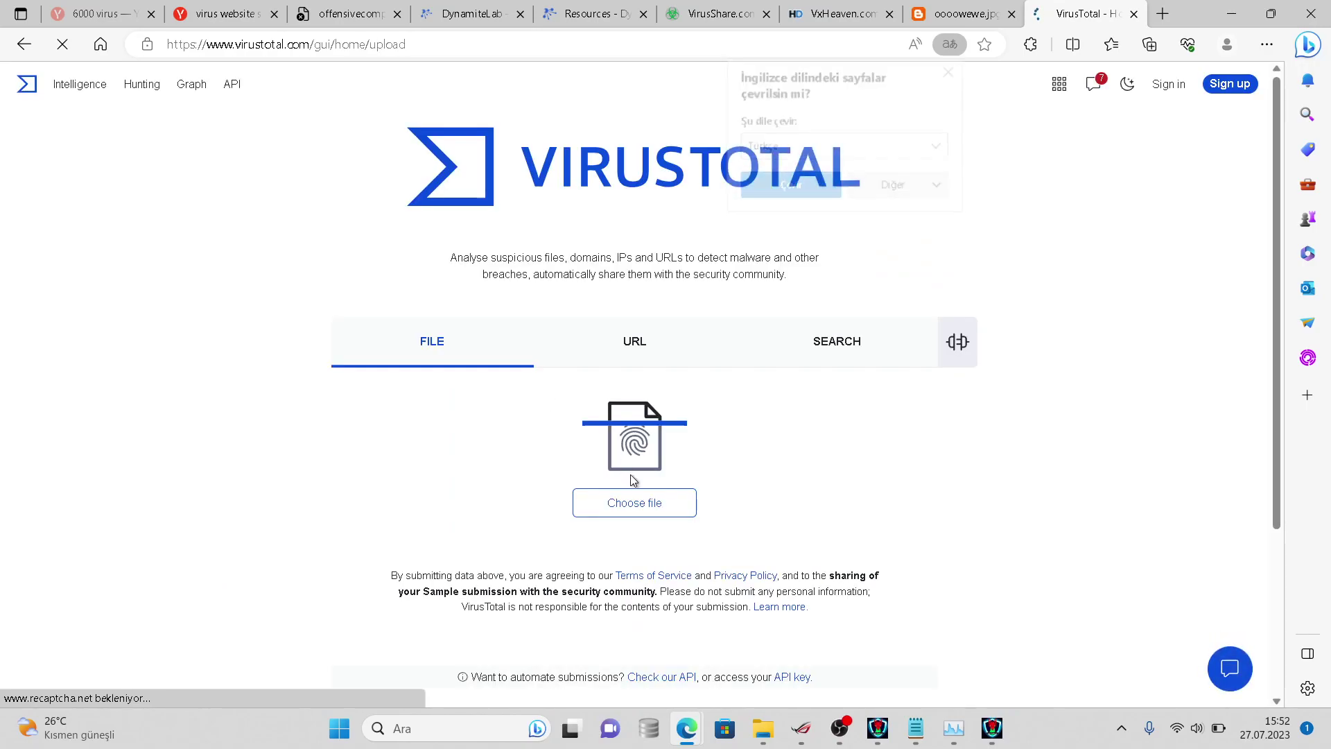
- Upload the last sample file in the mzothers folder to VirusTotal
left_click(633, 503)
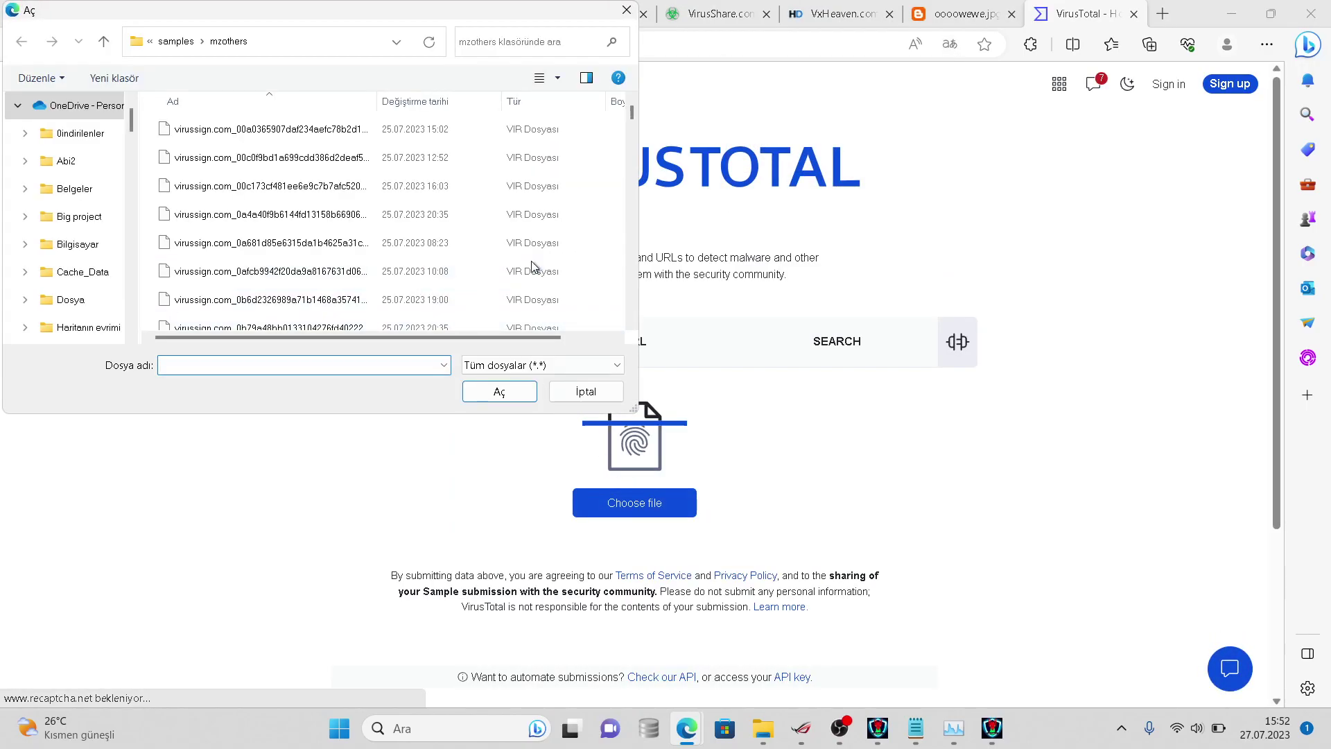
scroll(633, 197, "down", 10)
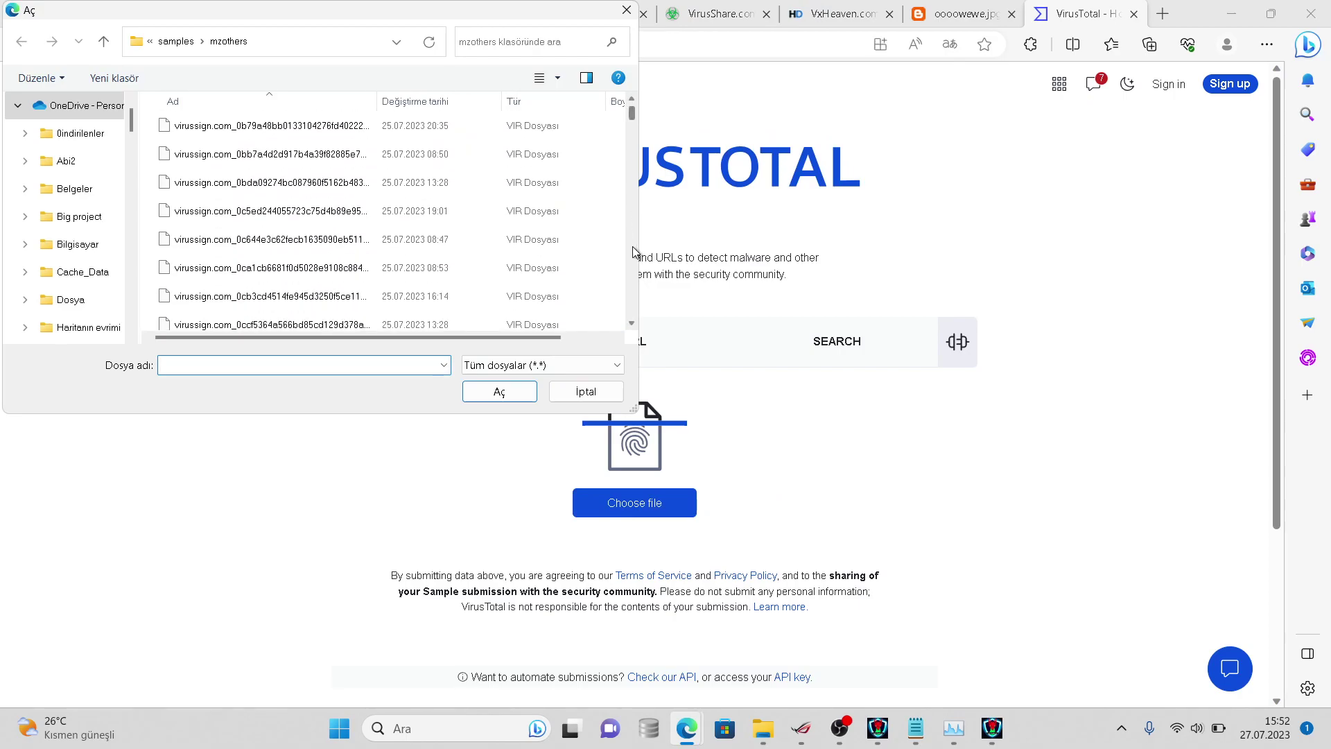
left_click_drag(632, 119, 614, 342)
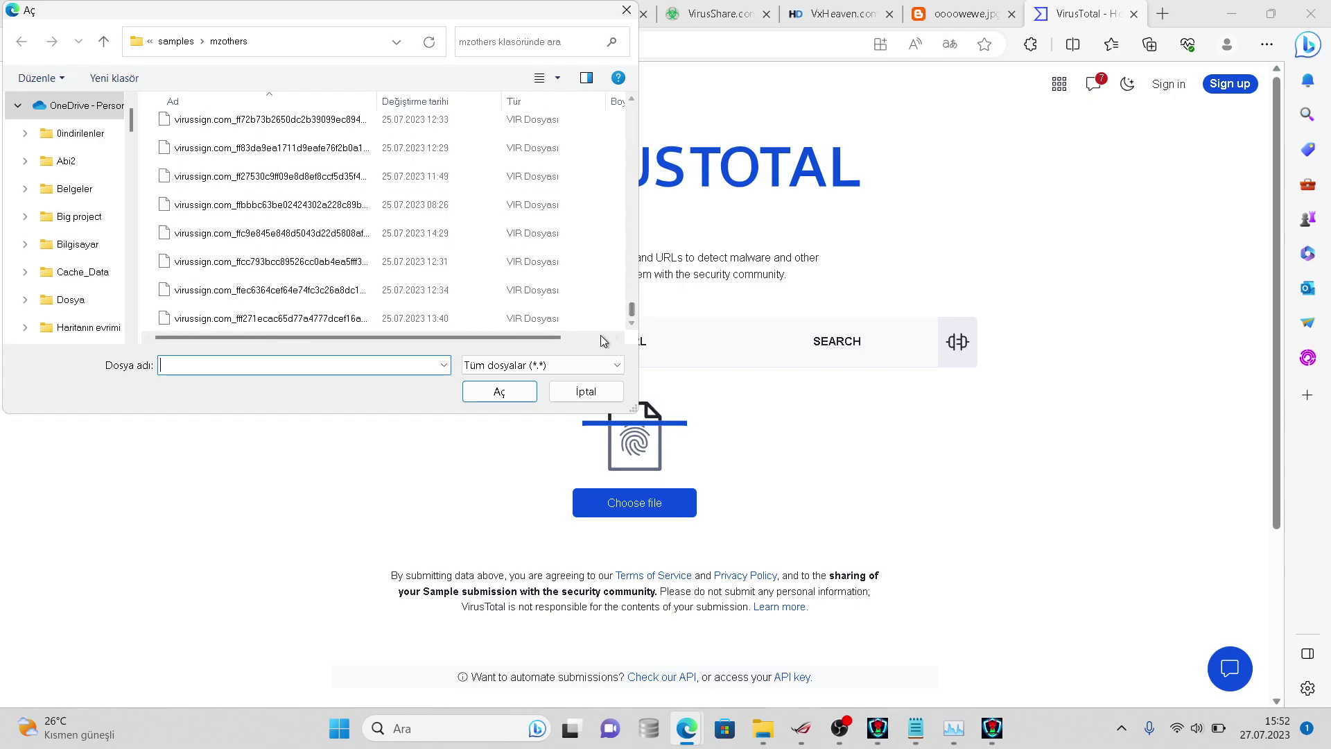
left_click(575, 316)
left_click(522, 391)
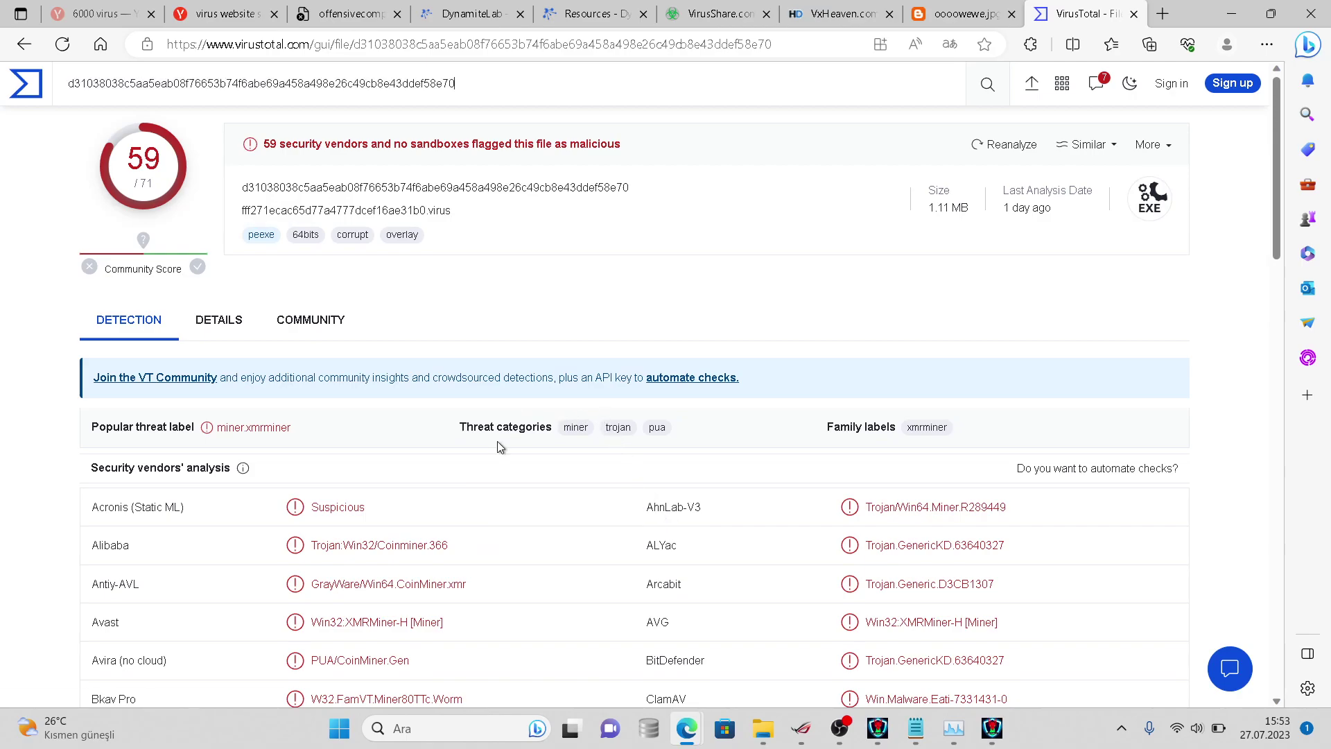
- Scroll through the security vendors' detections, selecting ClamAV's detection name along the way
scroll(497, 441, "down", 1)
scroll(500, 446, "down", 9)
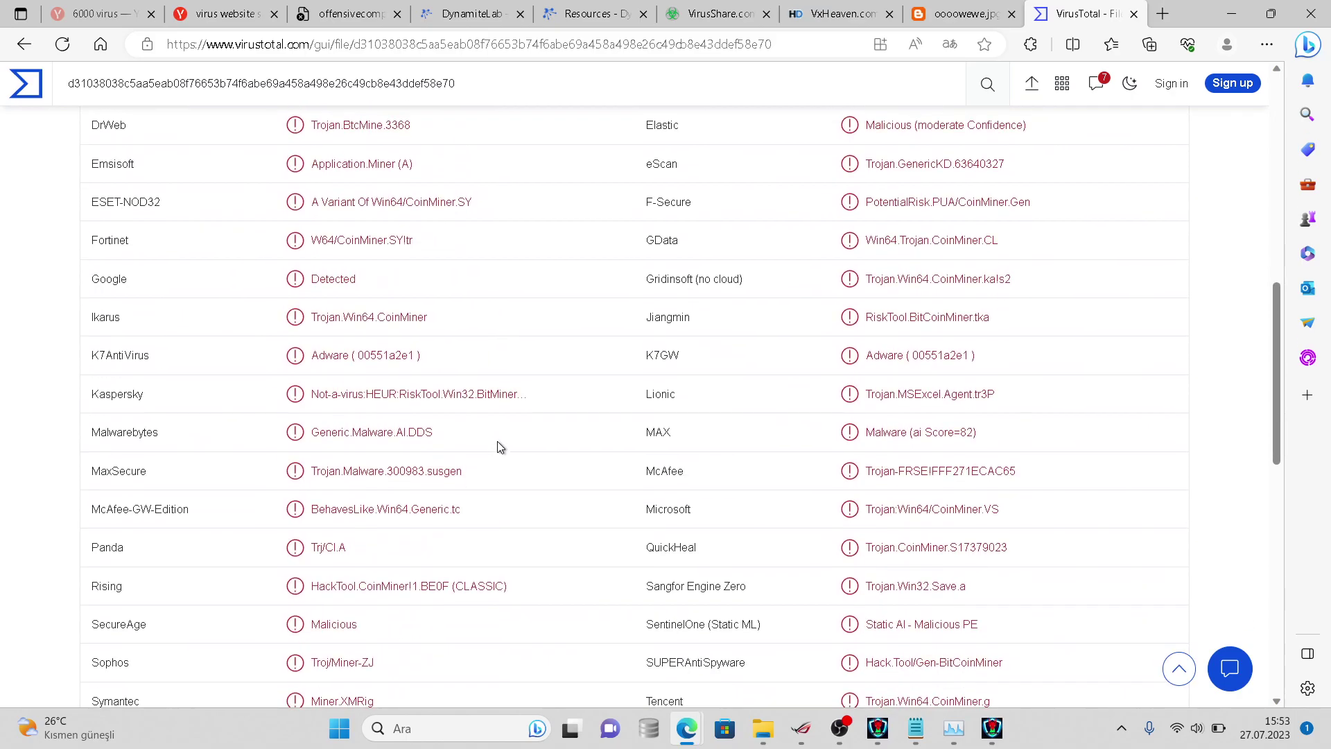
scroll(497, 441, "down", 7)
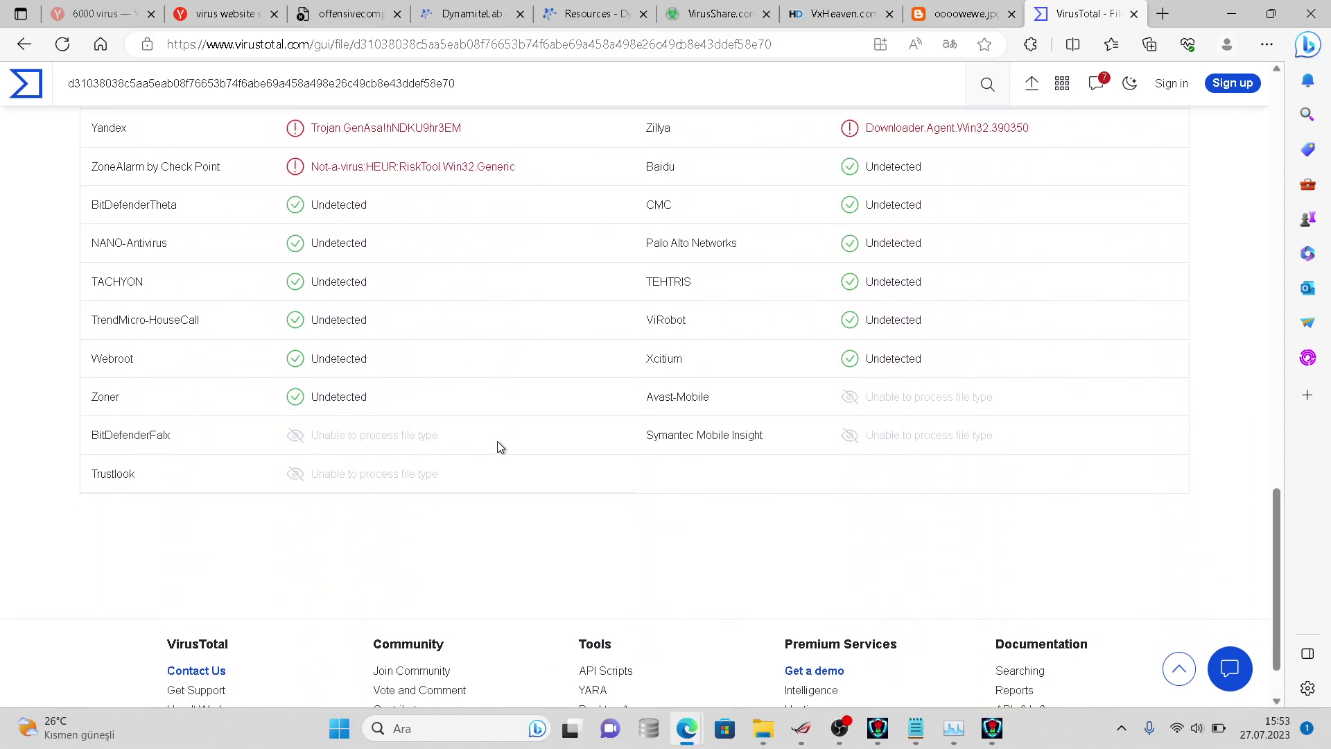
scroll(497, 440, "up", 4)
scroll(497, 441, "down", 2)
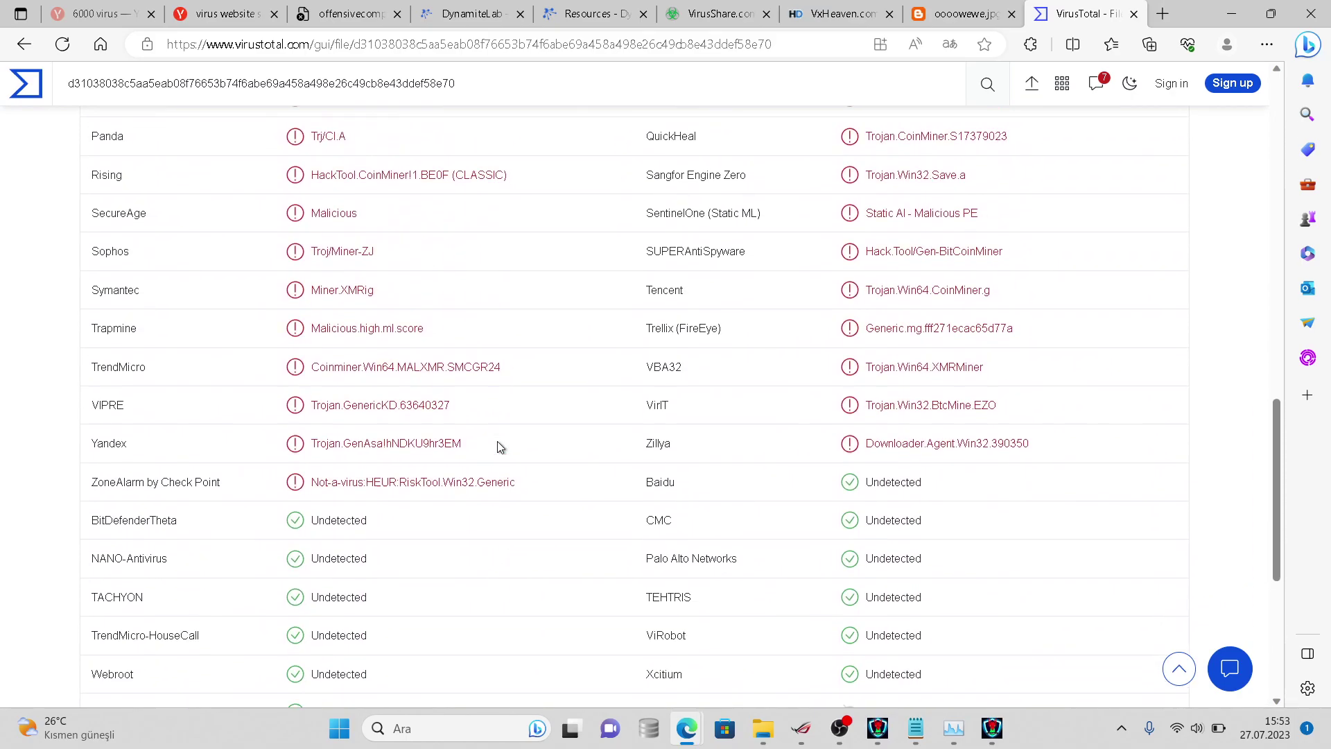
scroll(497, 446, "up", 8)
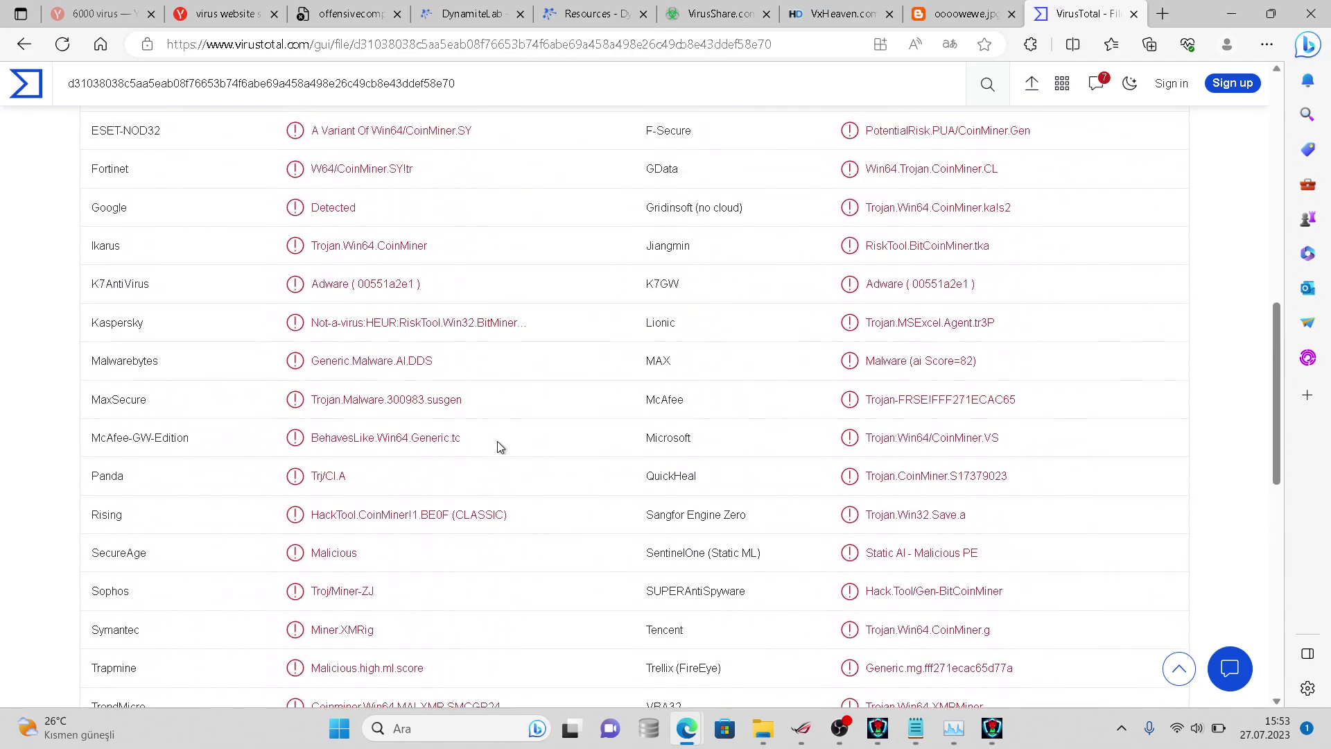
scroll(497, 442, "up", 5)
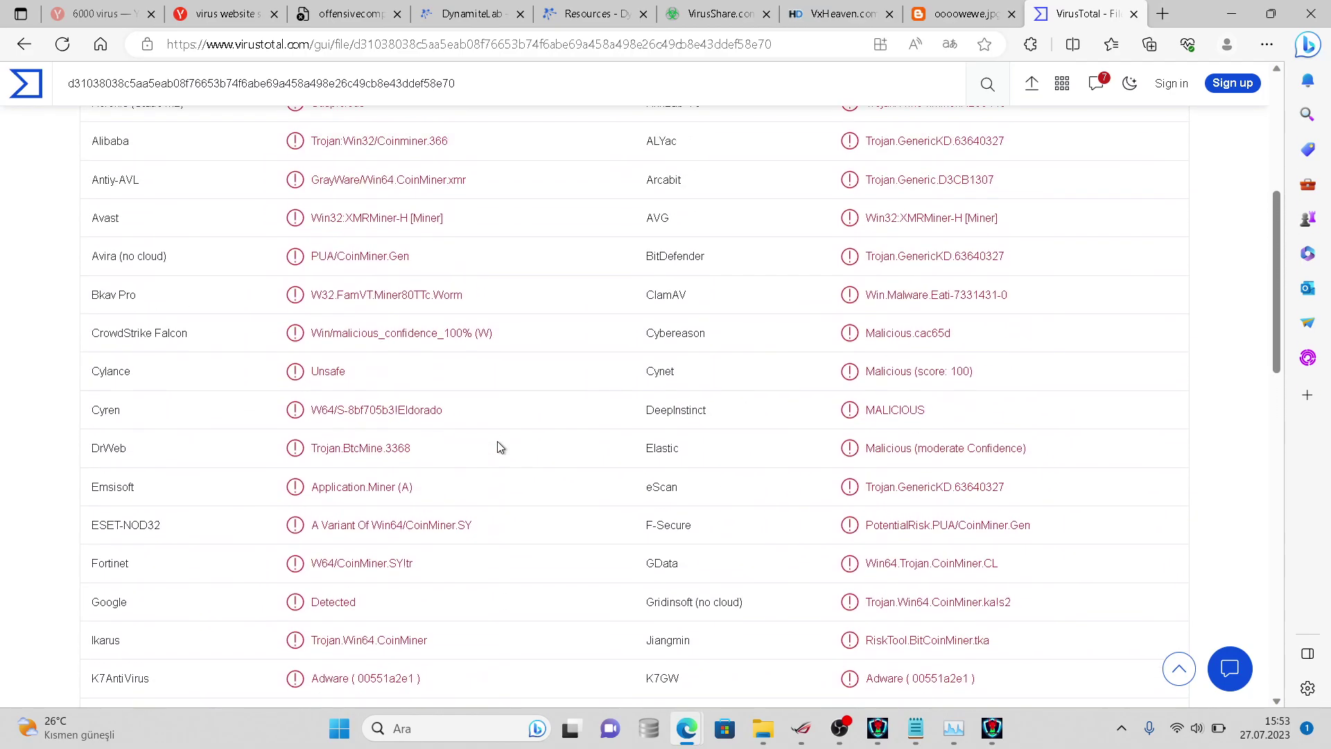
scroll(496, 441, "up", 1)
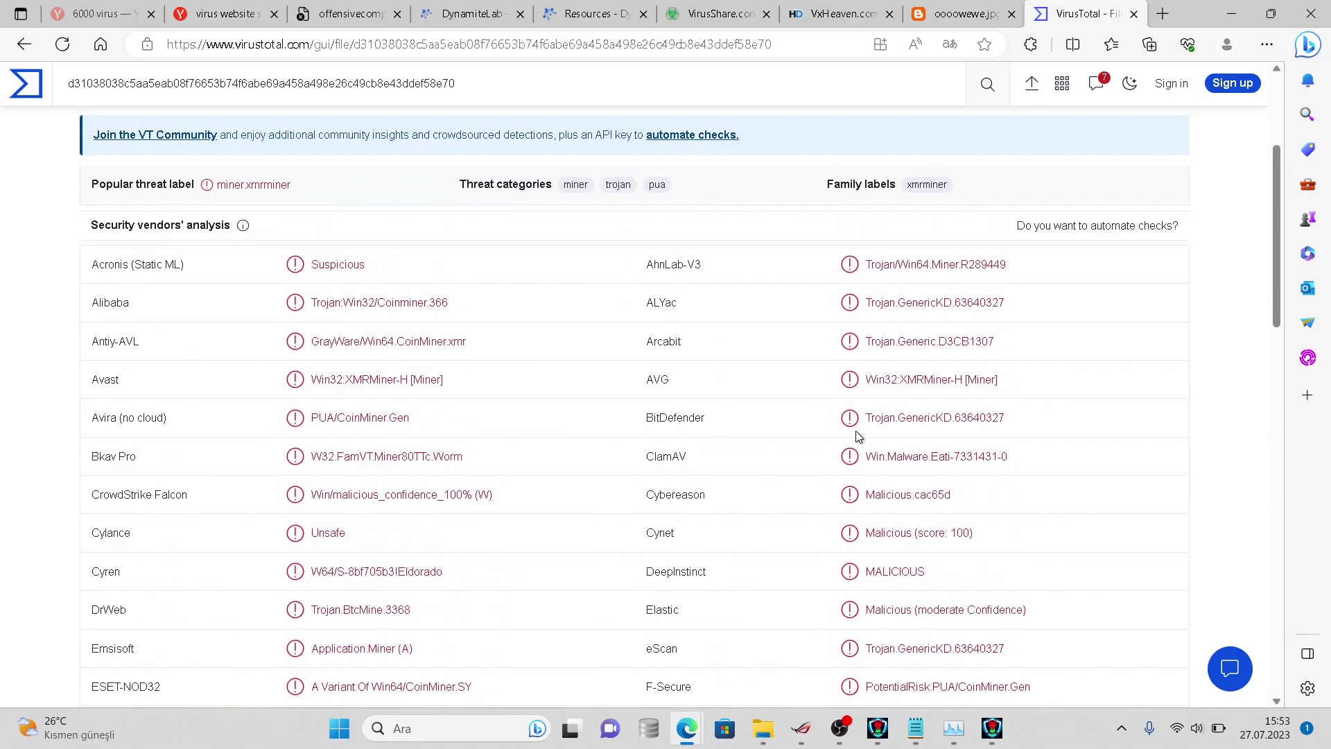
triple_click(899, 451)
left_click(820, 395)
scroll(820, 395, "up", 2)
scroll(820, 396, "up", 1)
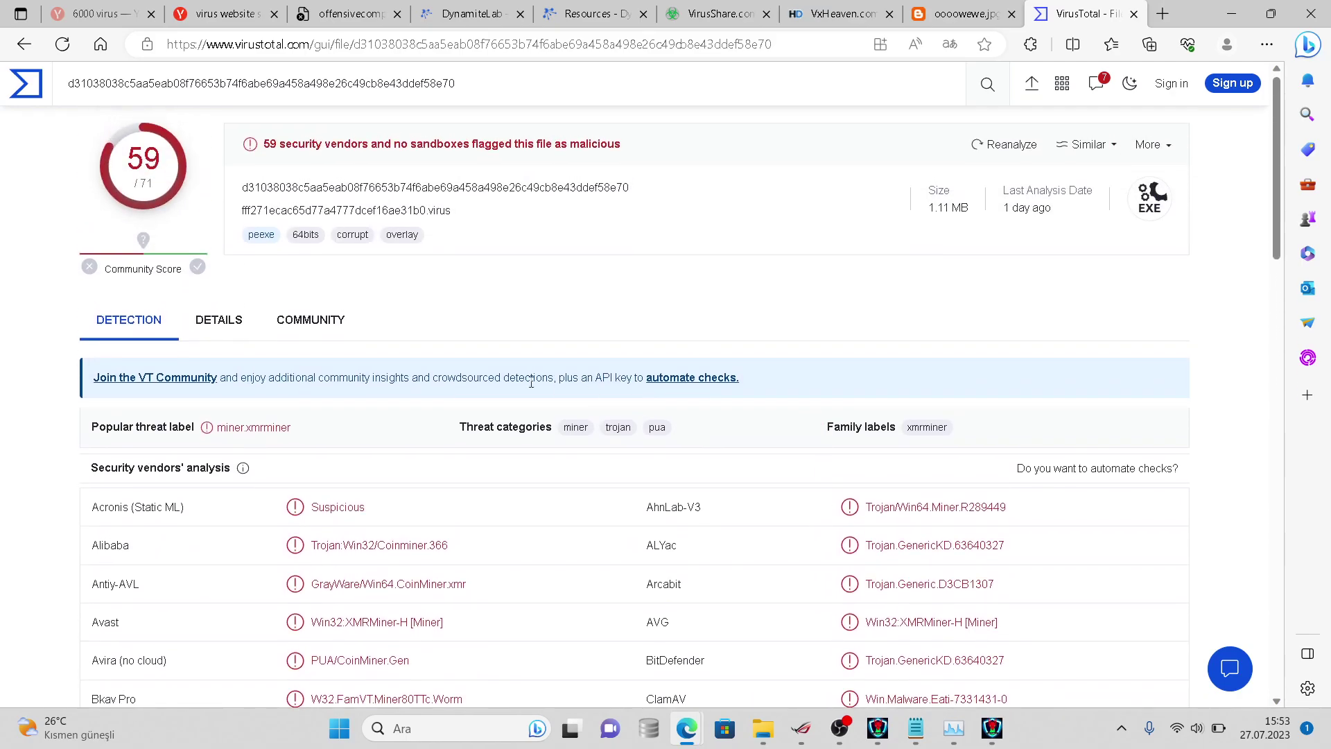
- View the sample's Community comments, then its Details tab with properties and hashes
left_click(310, 320)
left_click(234, 320)
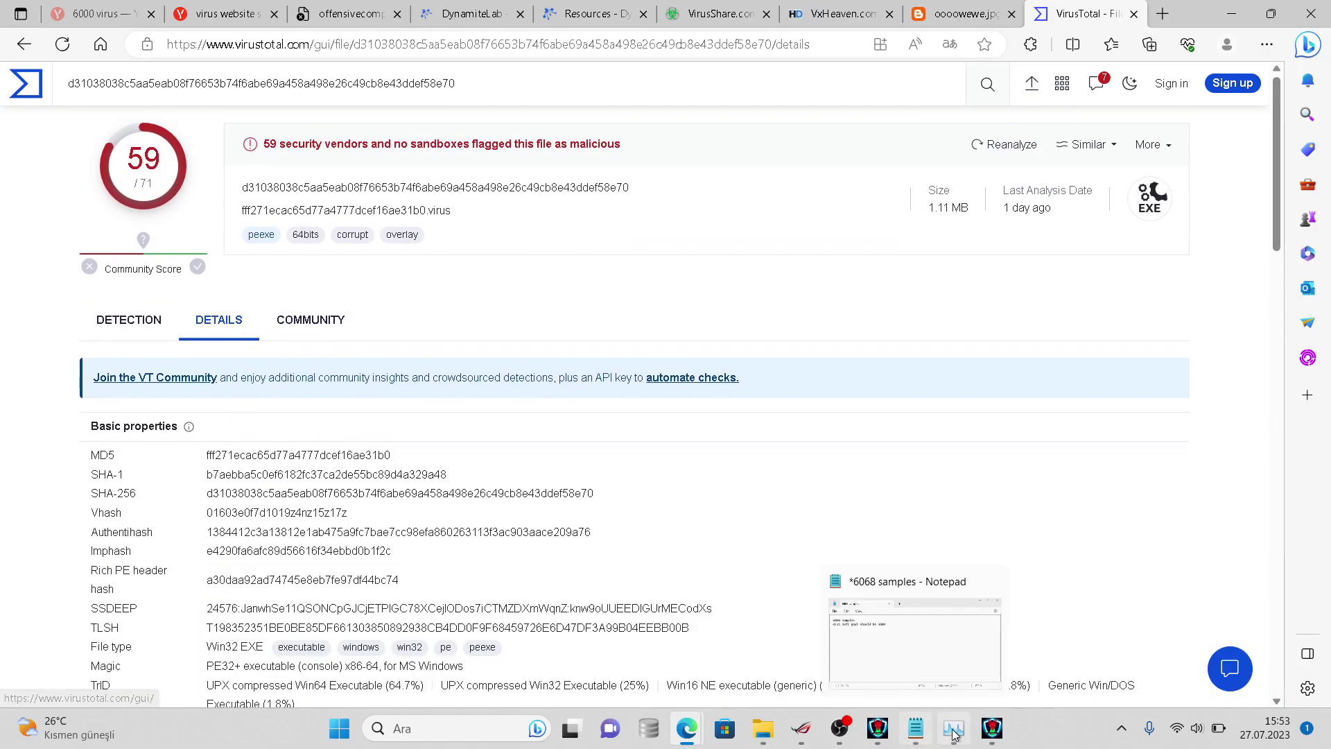
left_click(915, 728)
- Append 'the most samples got detected i hope so' to the 3000 goal line
type("the m")
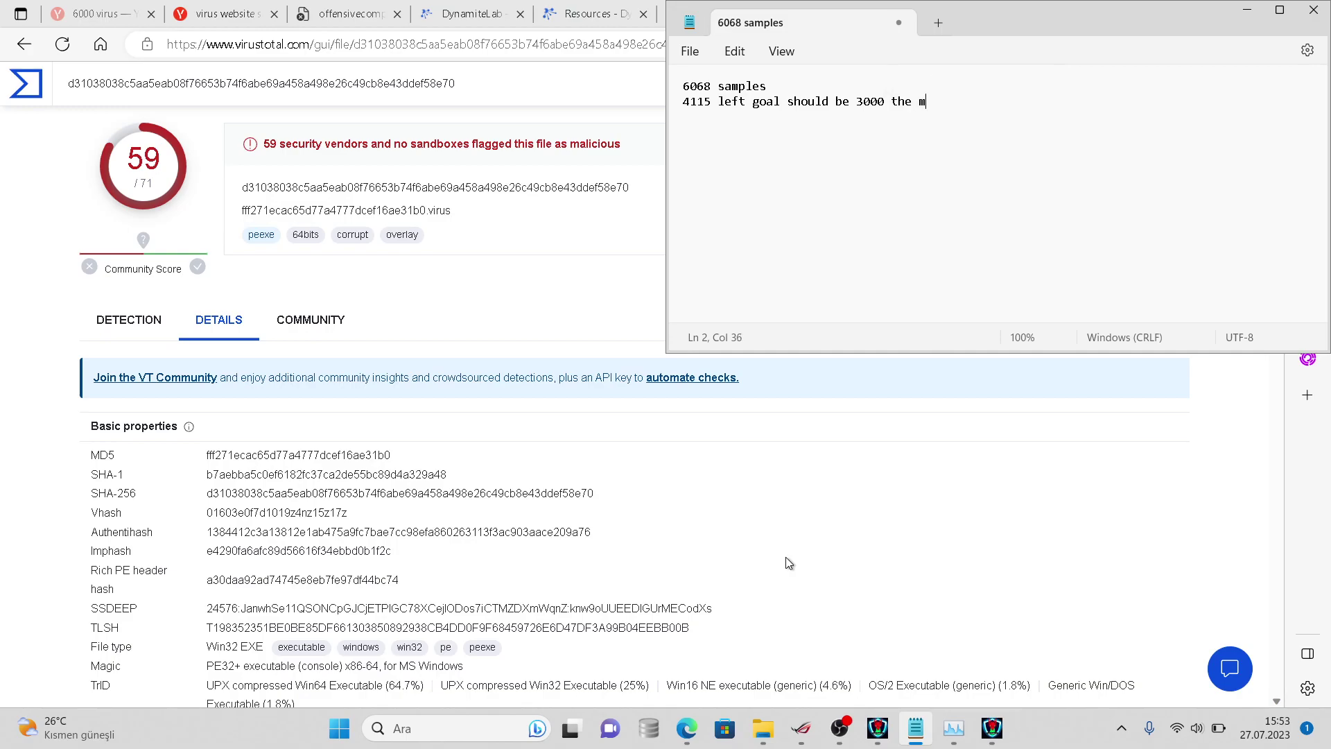
type("ost samples got detected i hope so")
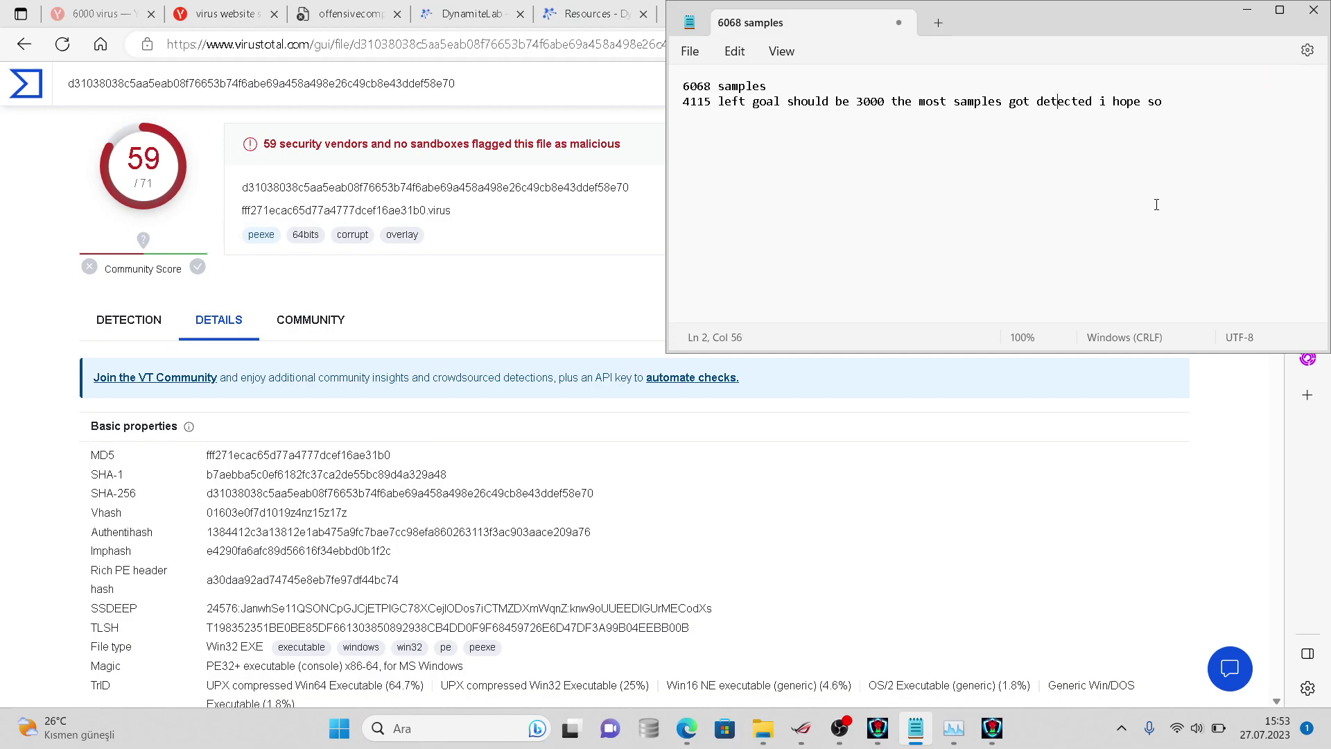
- Reword the note's second line to 'going to be', then delete that whole line
key("Delete")
type("ing t")
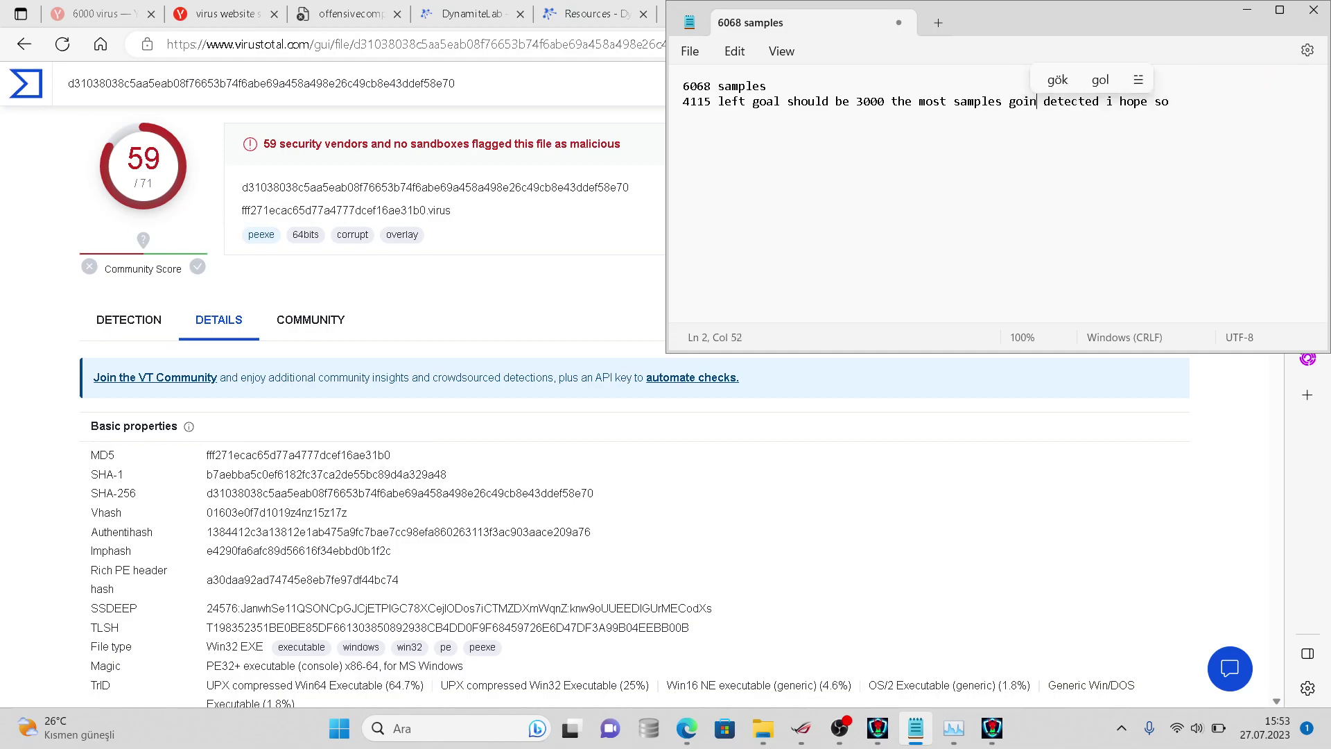
type("o be")
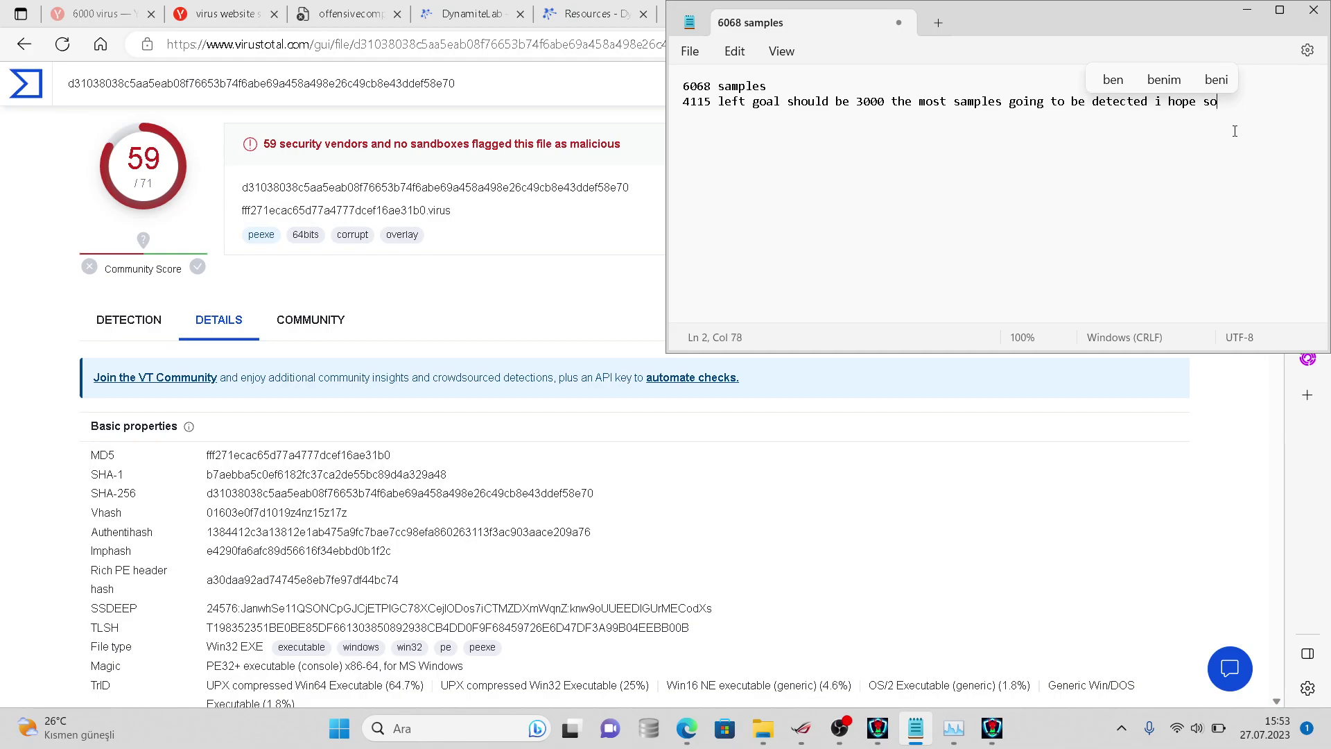
key("Home")
key("shift+End")
key("BackSpace")
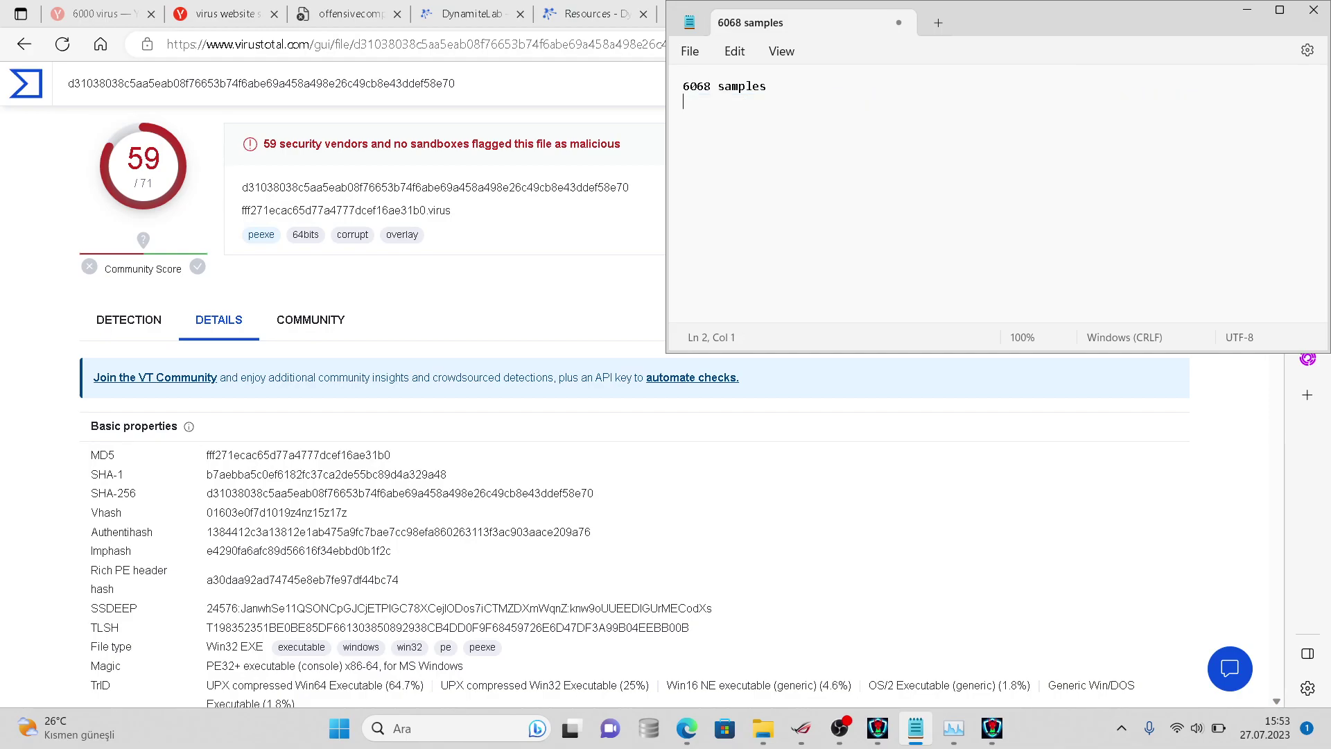
mouse_move(764, 726)
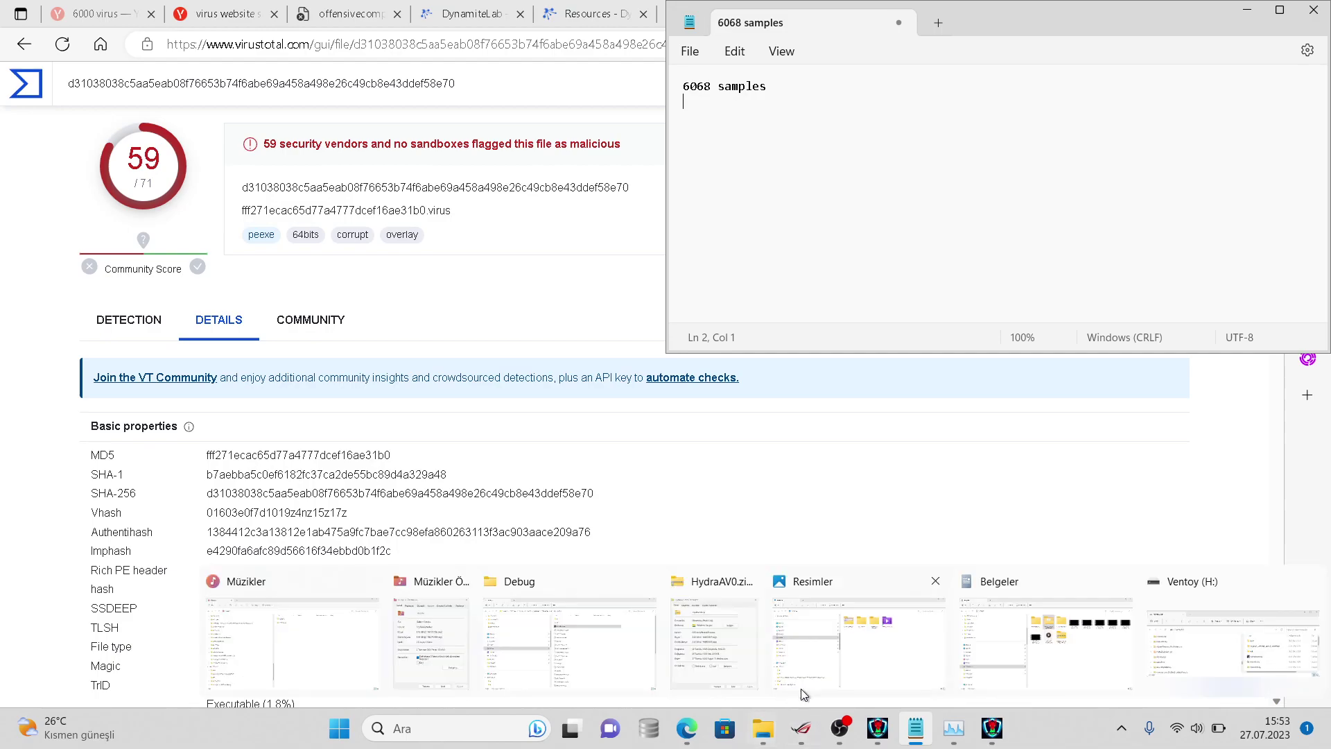
left_click(899, 647)
- Check the virussign.com_20230725_Free folder's Properties (4,015 files) and add '4015 left' to the note
left_click(951, 655)
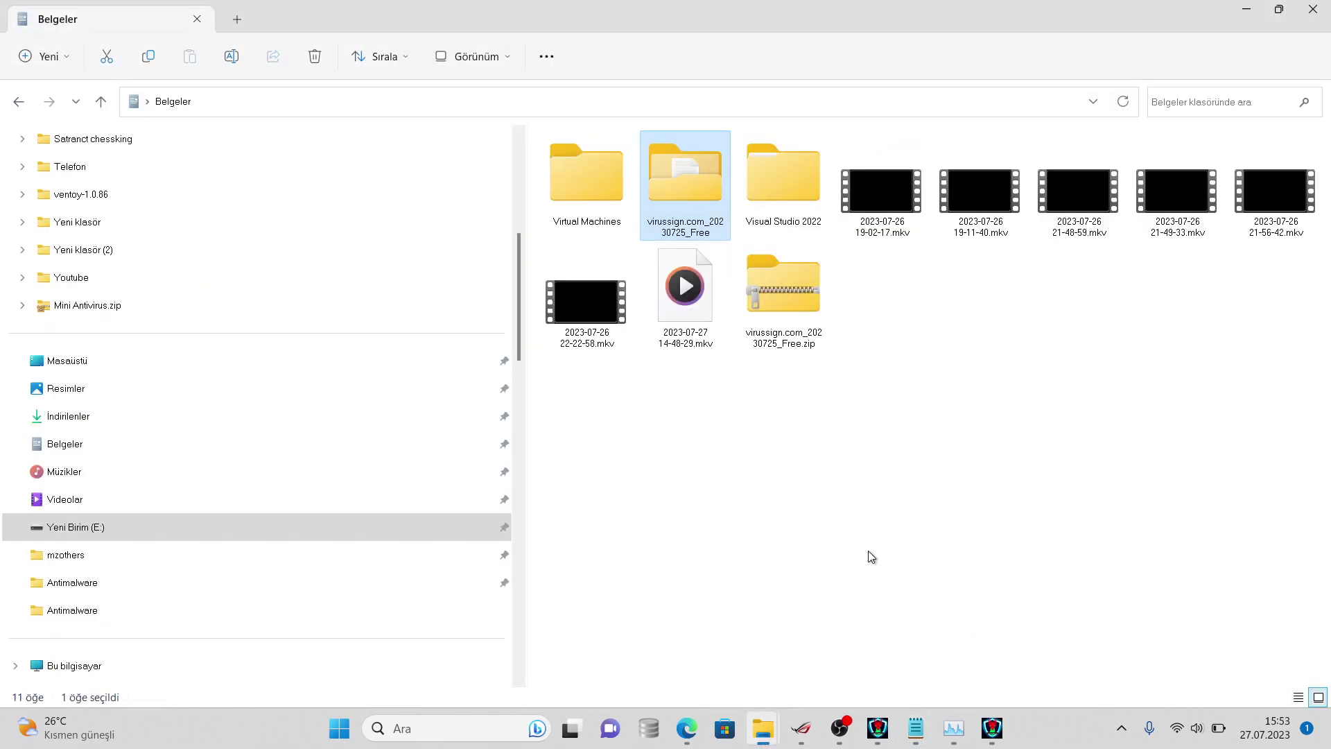
right_click(727, 246)
right_click(721, 228)
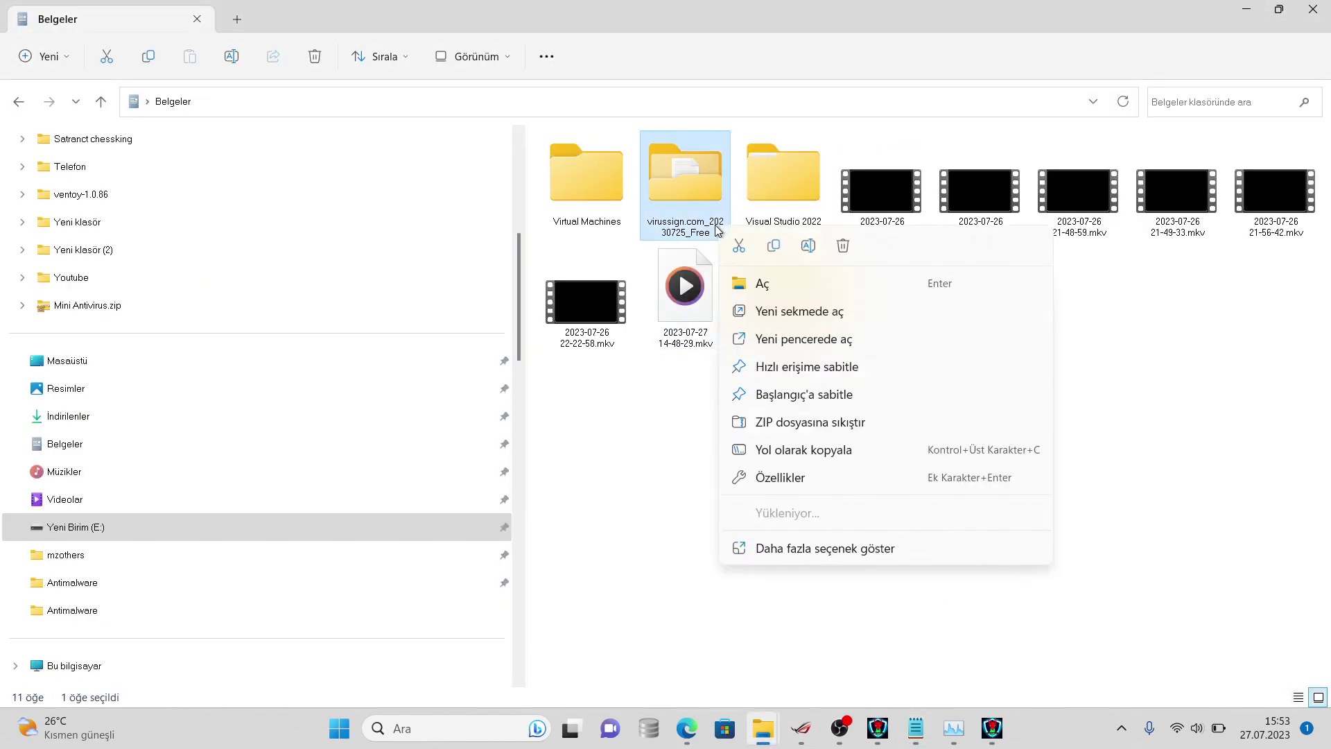
left_click(777, 548)
left_click(804, 540)
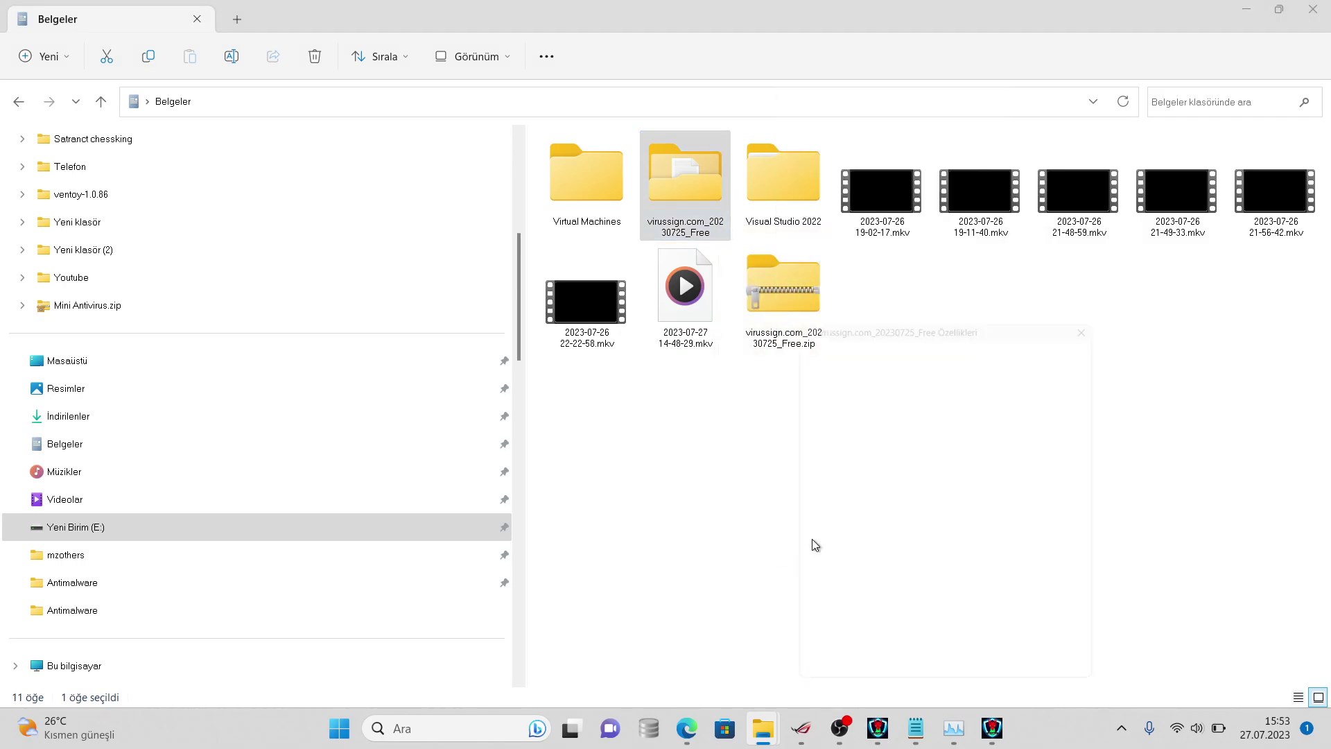
left_click(916, 727)
type("4015 left")
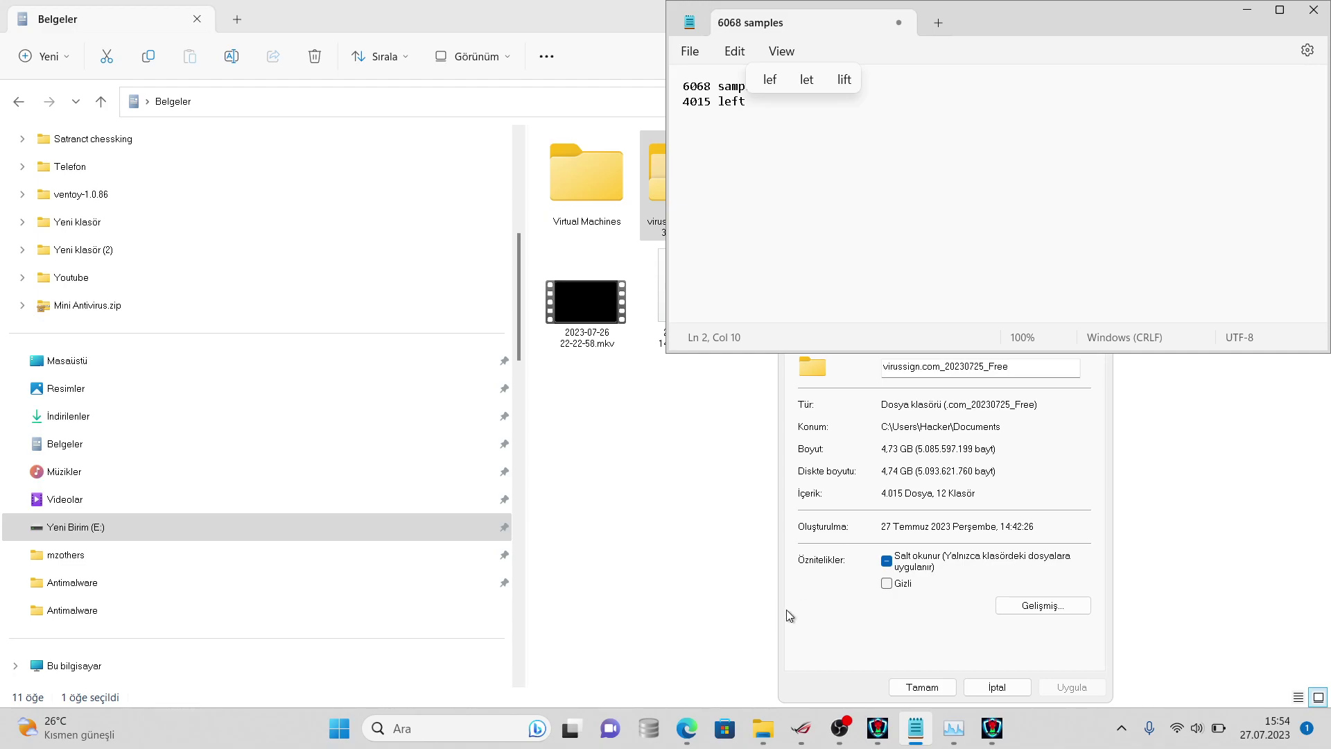
- Select the sample's SHA-256 hash on Edge's VirusTotal file details tab
left_click(686, 728)
left_click(812, 626)
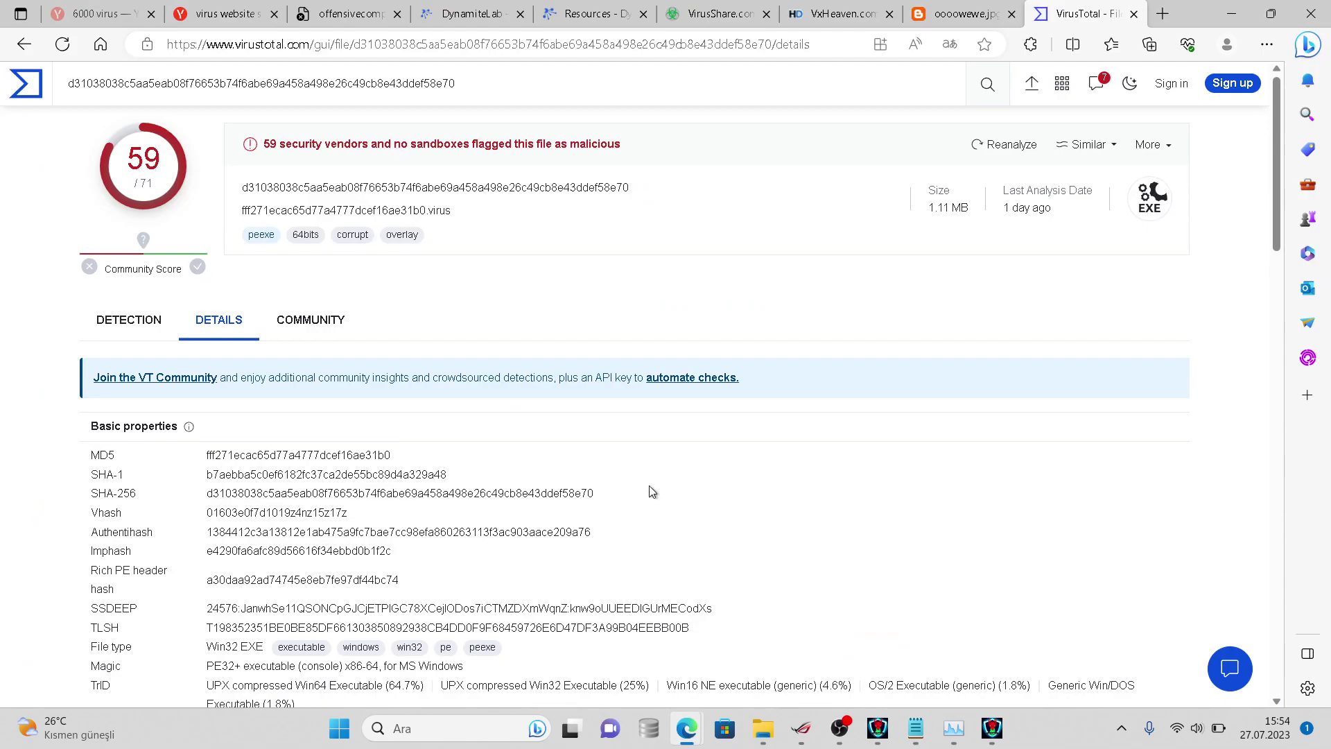
left_click(666, 43)
left_click(688, 14)
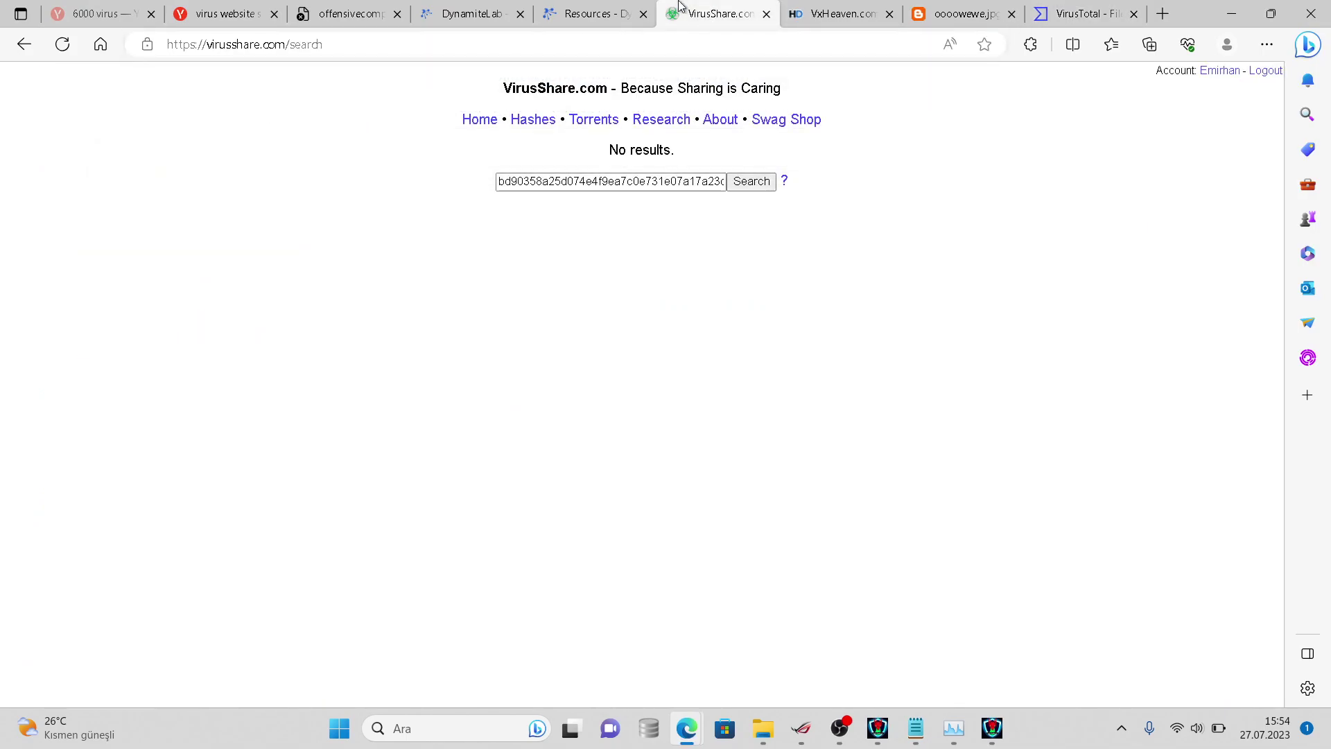
right_click(703, 10)
key("Escape")
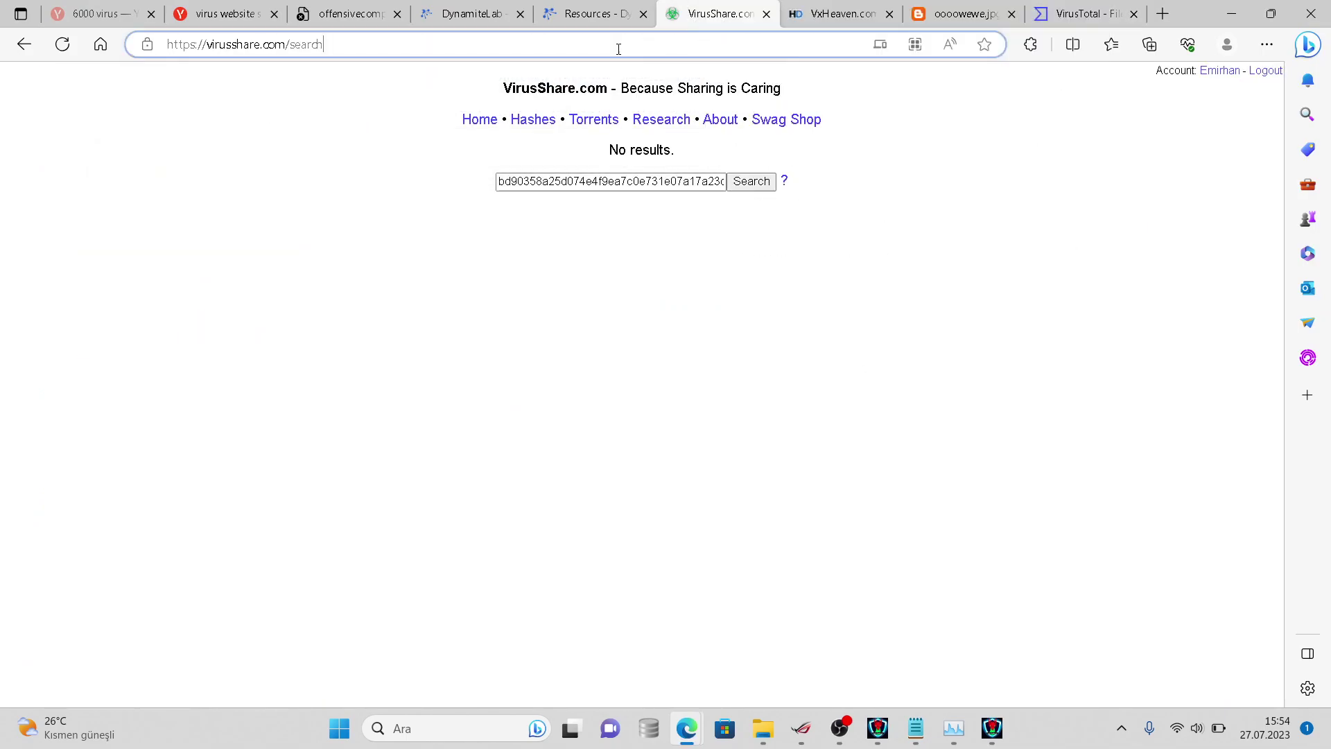
left_click(1083, 14)
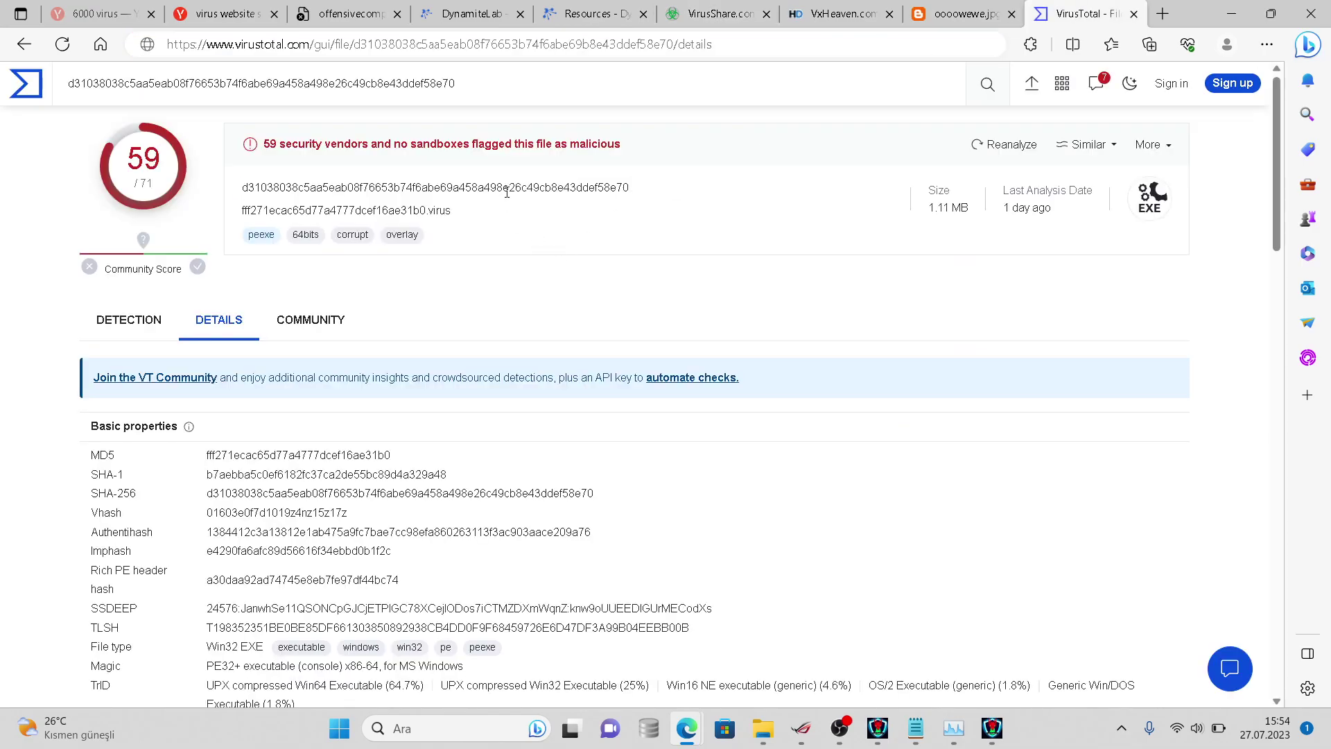
double_click(507, 188)
- Replace the old hash in VirusShare's search with the copied SHA-256 and search
left_click(701, 14)
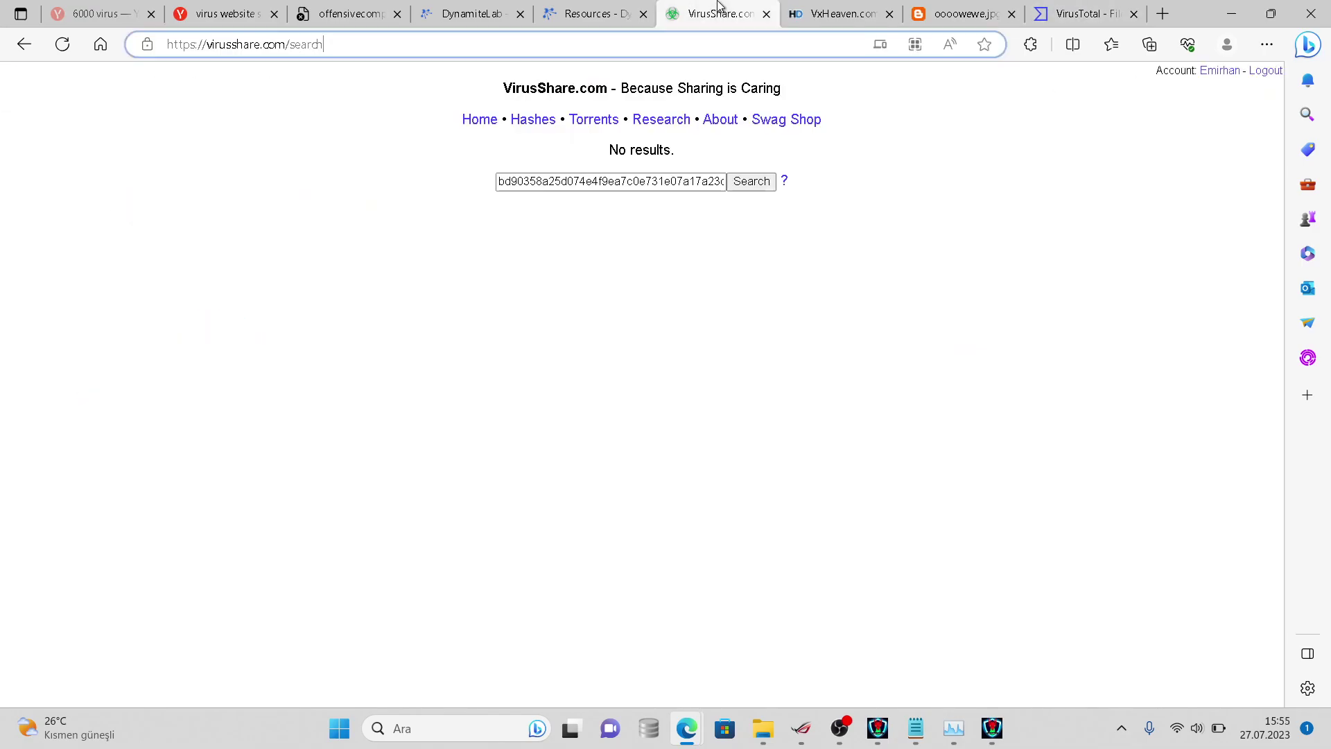
left_click(631, 182)
key("ctrl+a")
key("BackSpace")
key("ctrl+v")
key("Return")
- Search the web for 'batch antivirus' from the address bar
left_click(617, 48)
key("BackSpace")
type("batch antivirus")
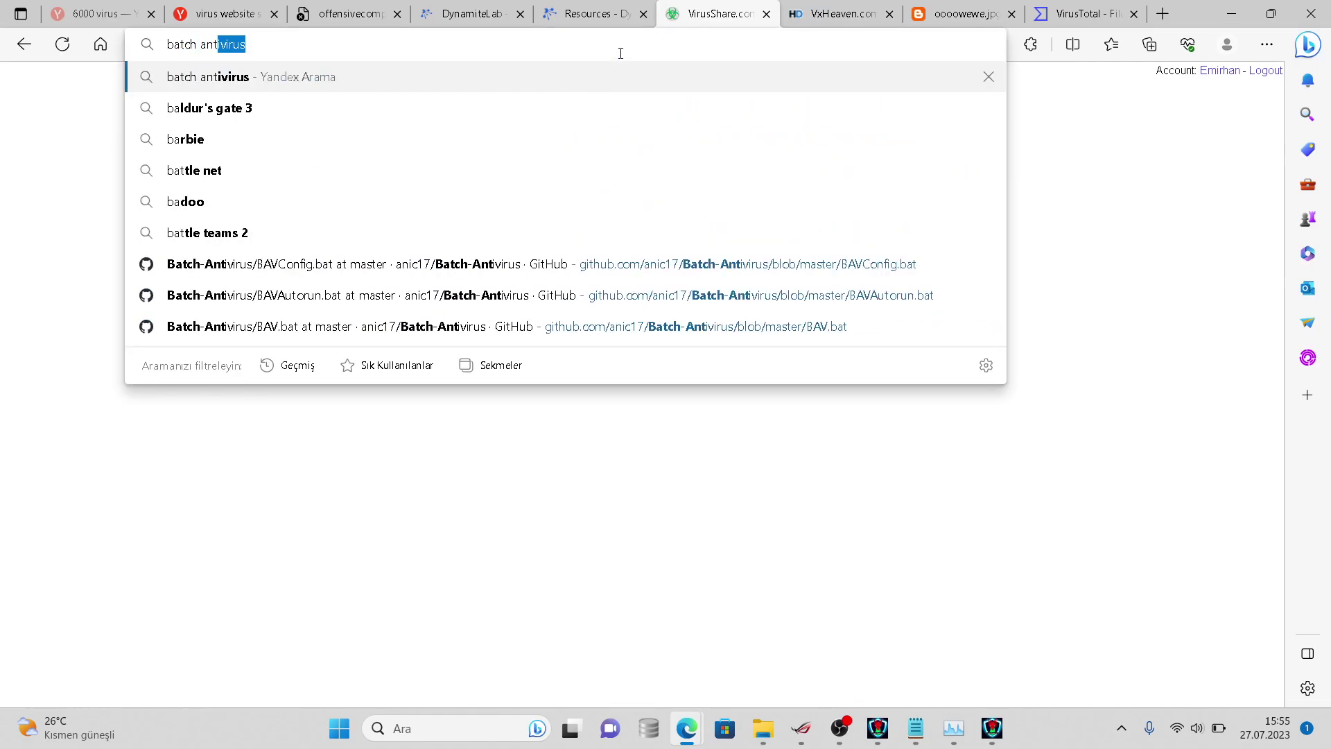
key("Return")
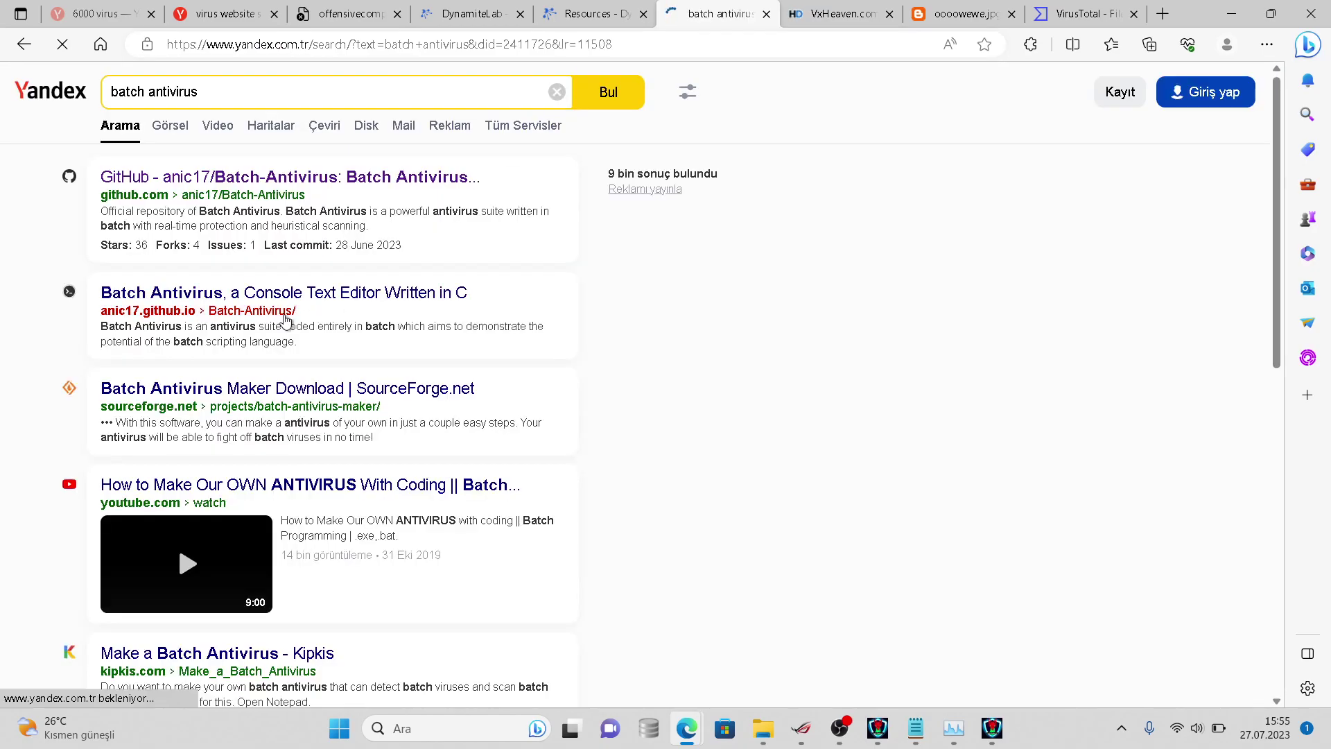
left_click(277, 189)
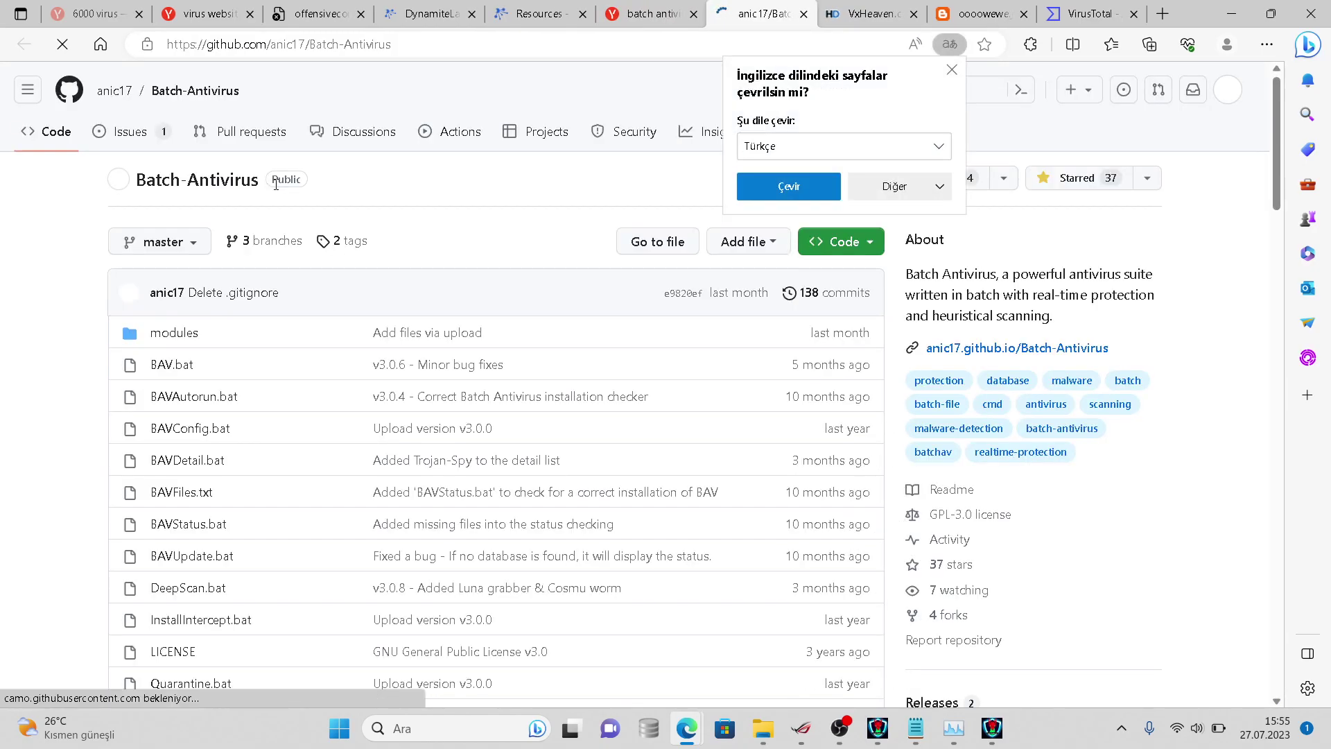
left_click(449, 195)
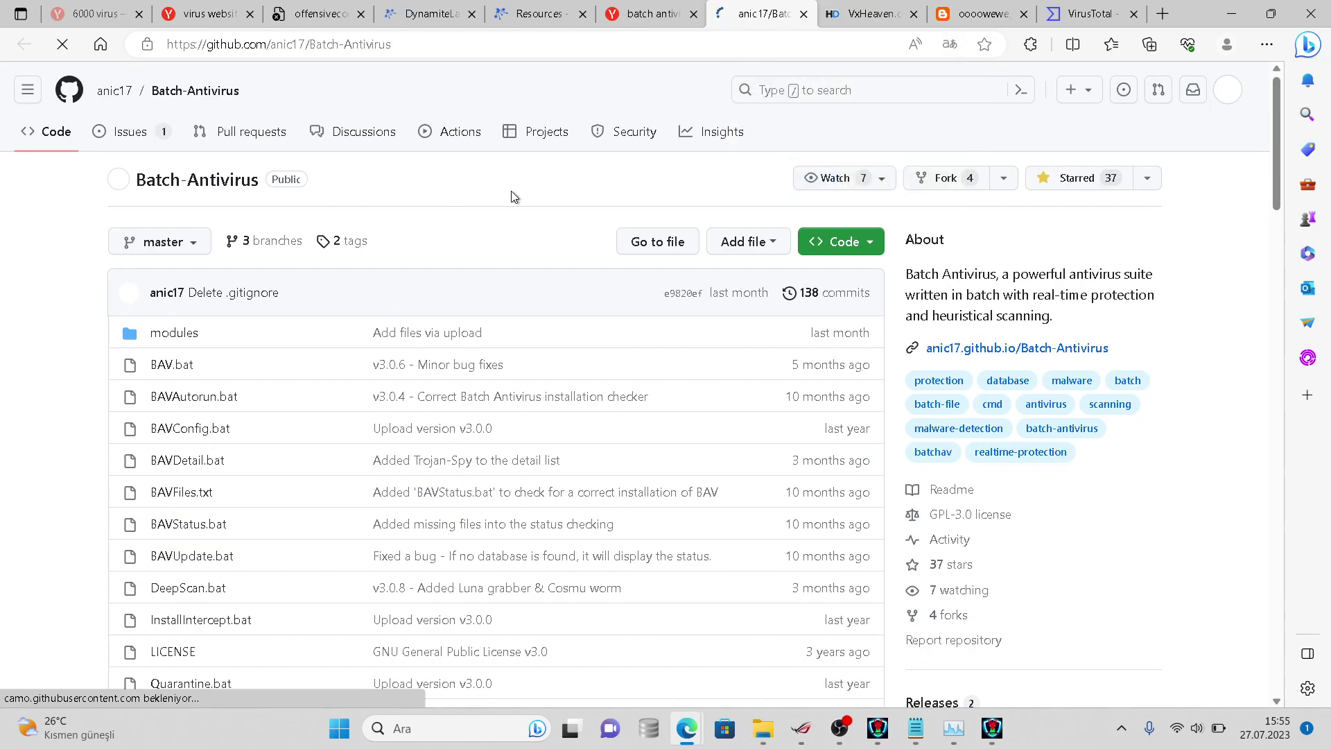
scroll(513, 196, "down", 10)
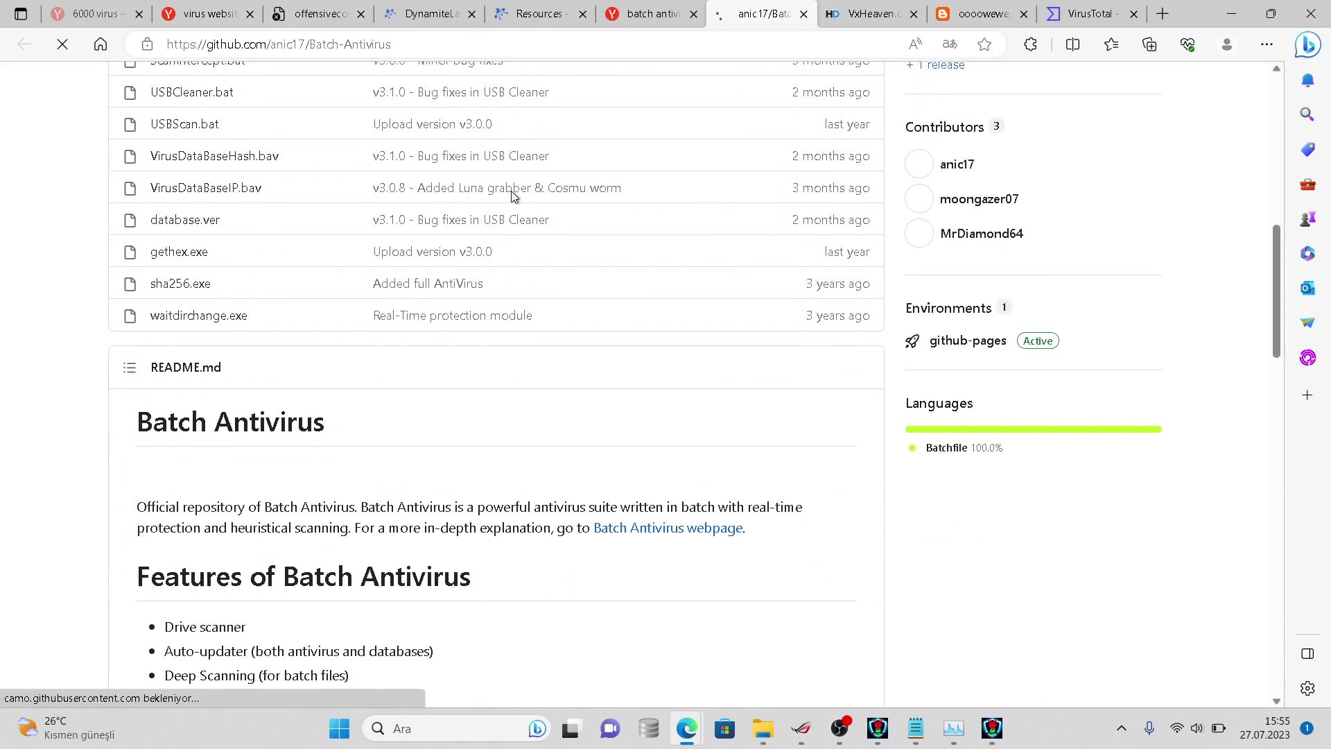
scroll(513, 196, "down", 1)
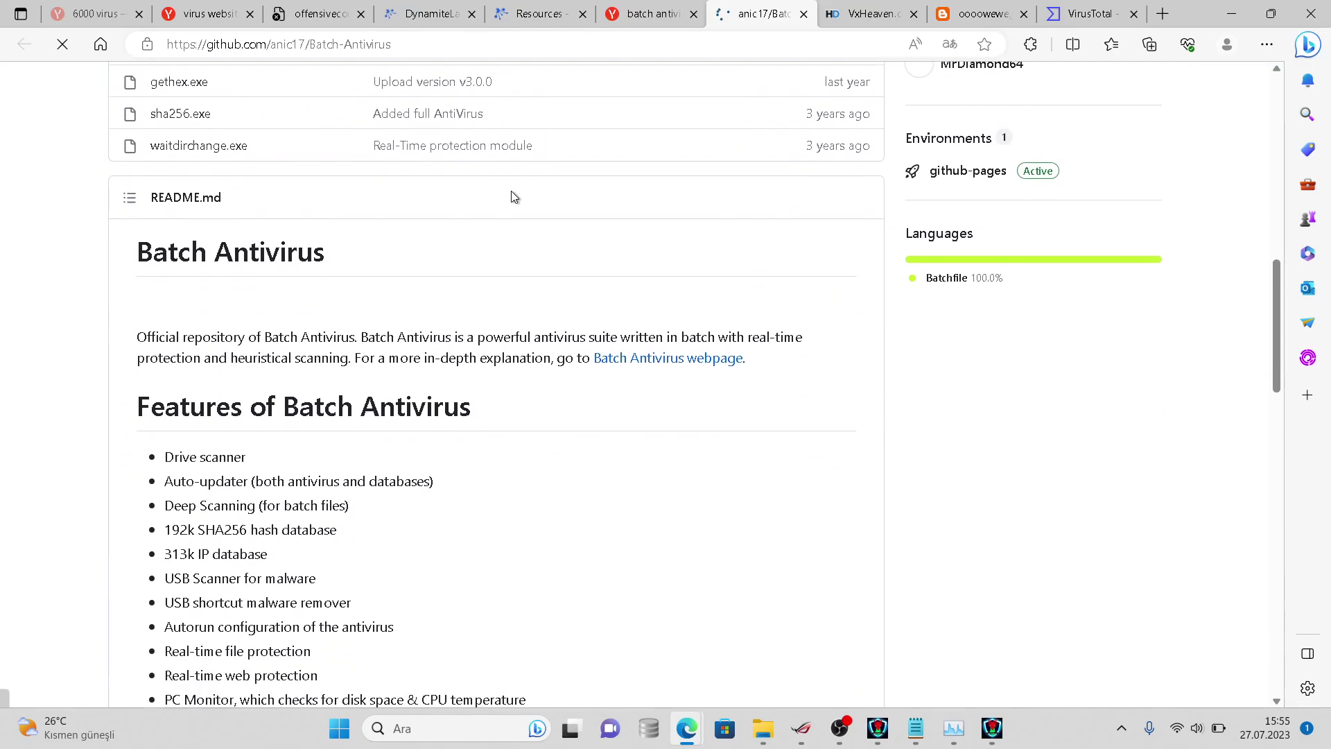
scroll(406, 196, "down", 1)
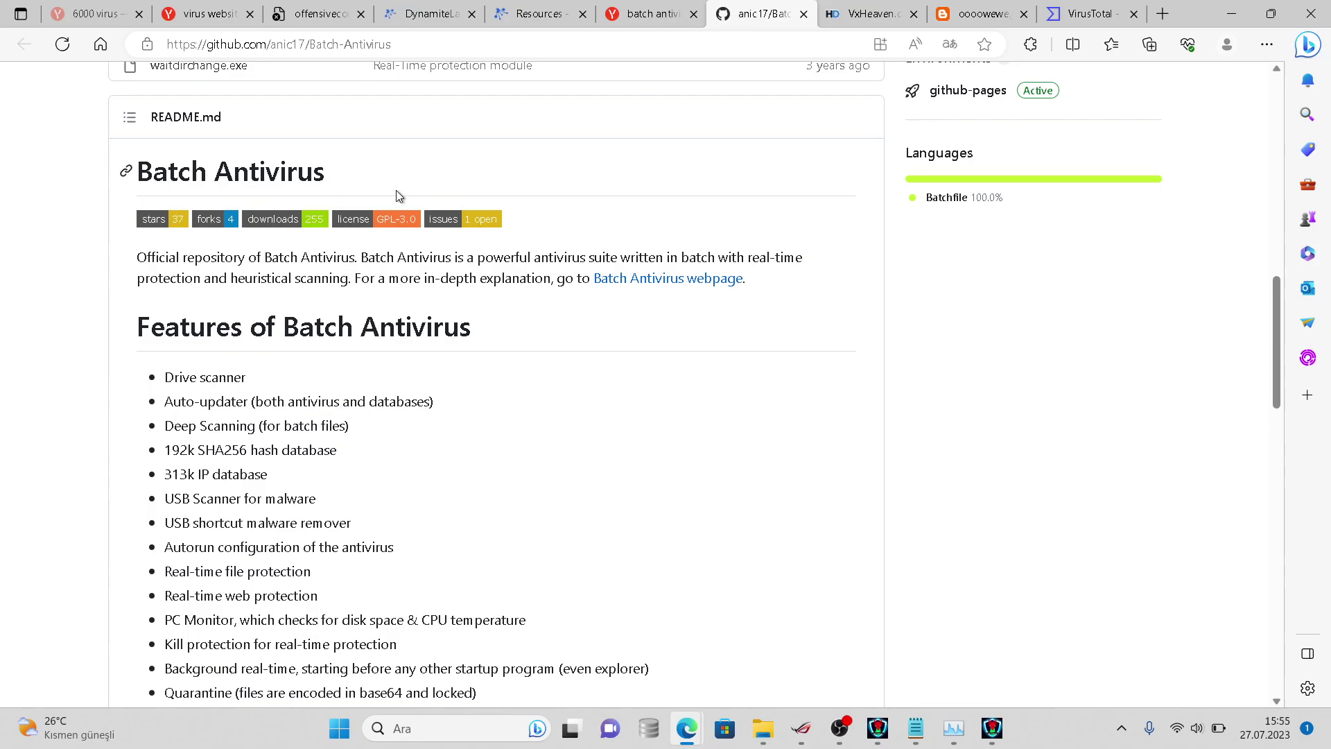
scroll(397, 196, "down", 2)
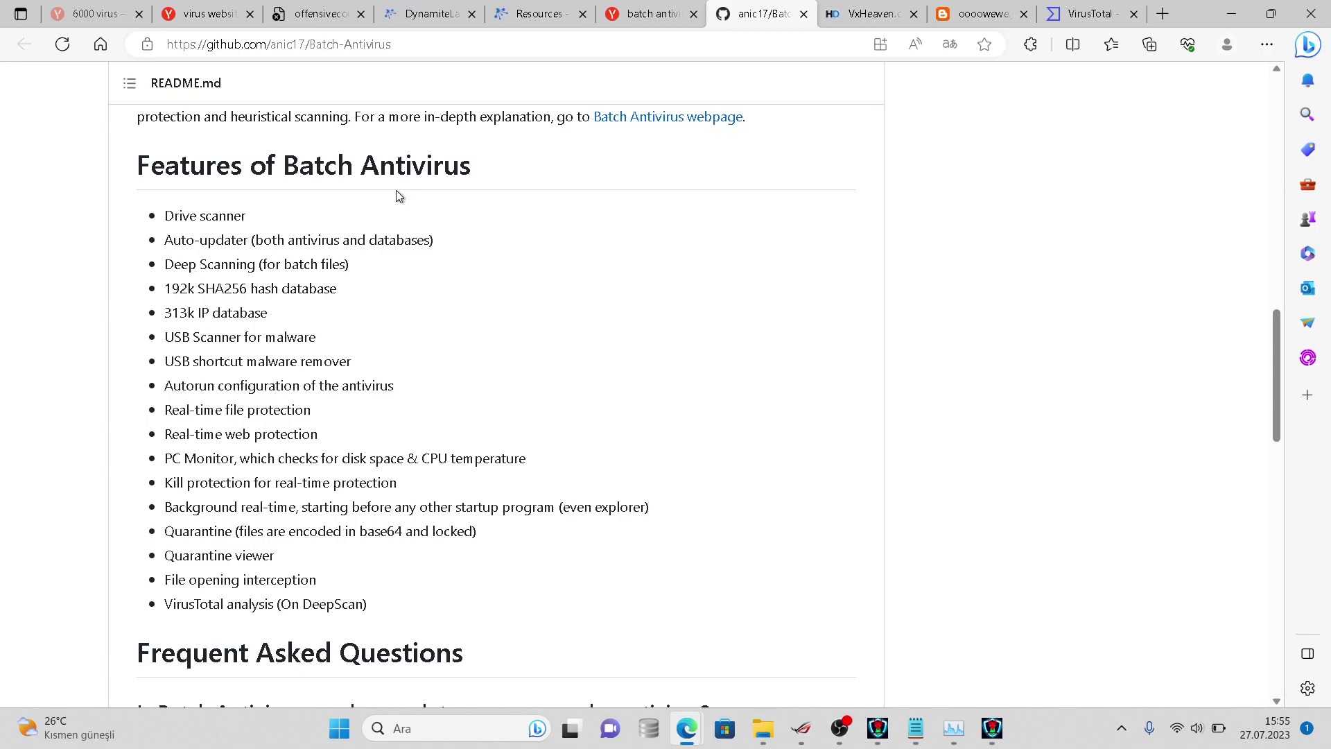
scroll(399, 196, "down", 1)
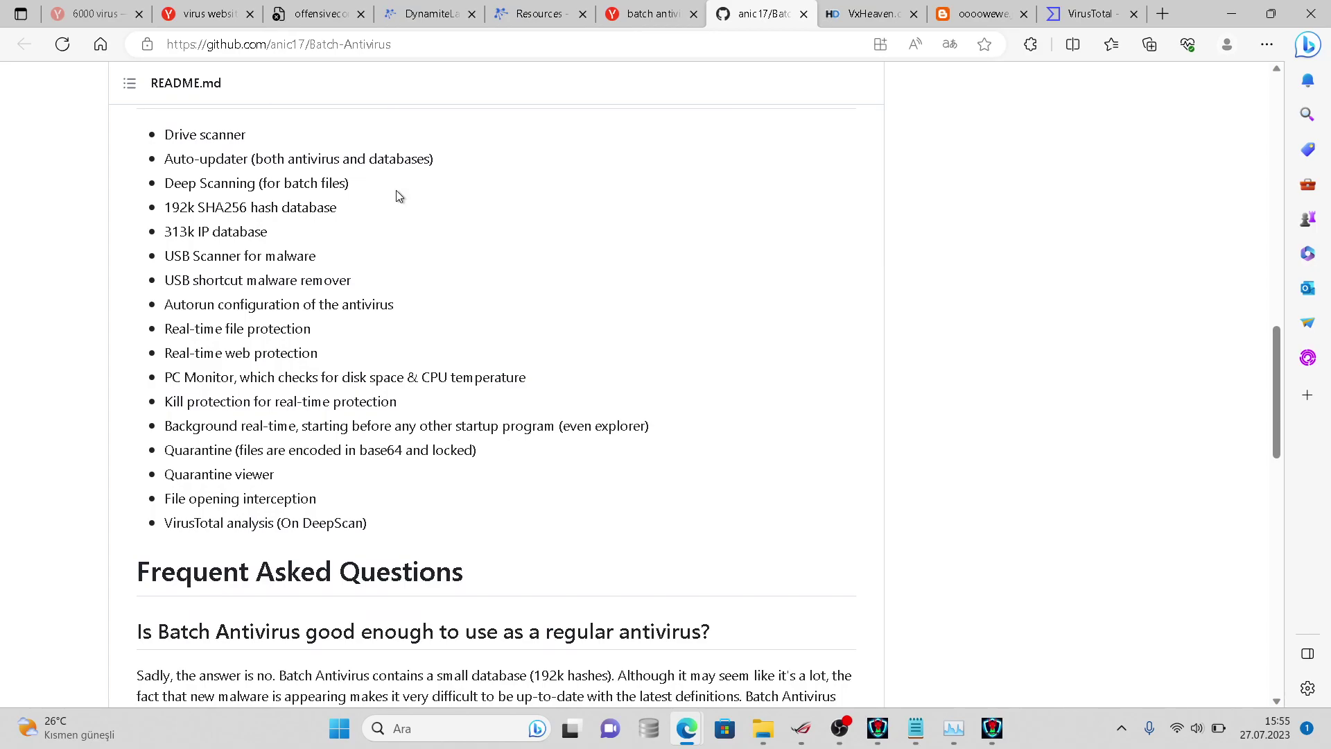
scroll(396, 190, "down", 3)
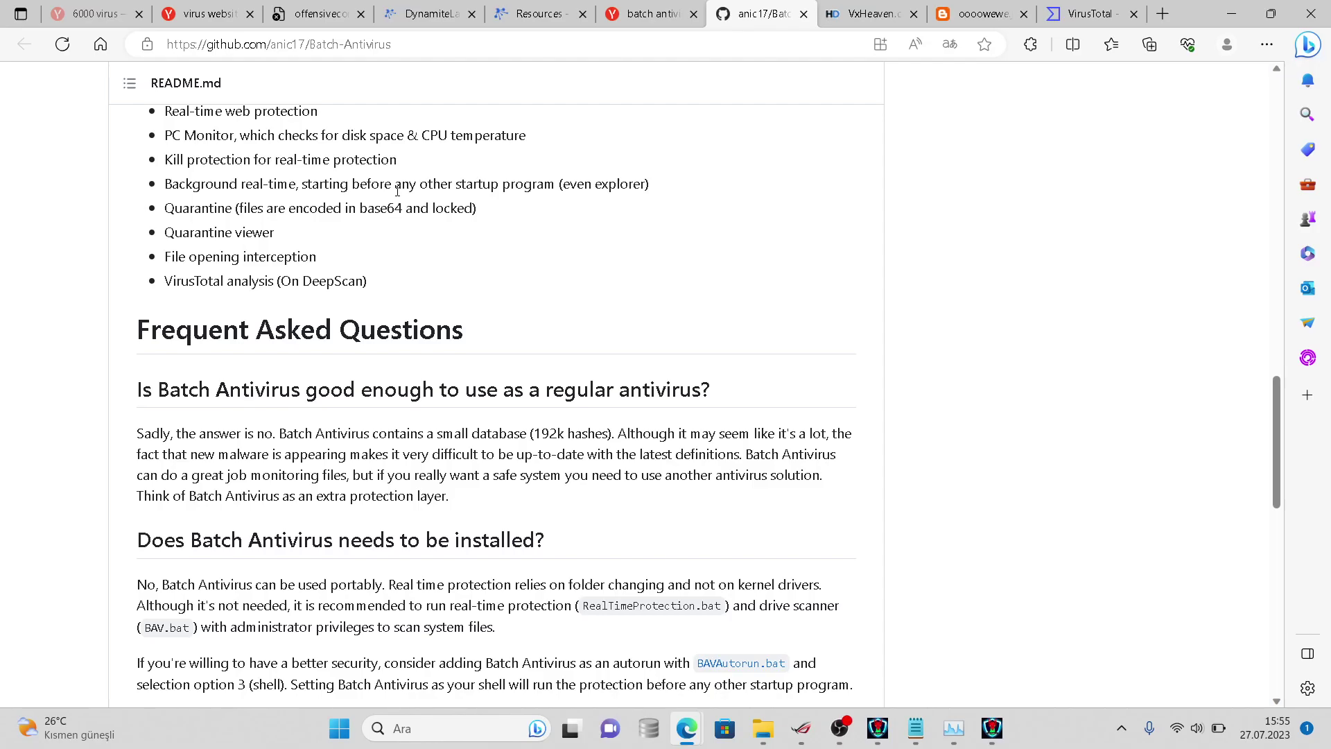
scroll(399, 195, "down", 1)
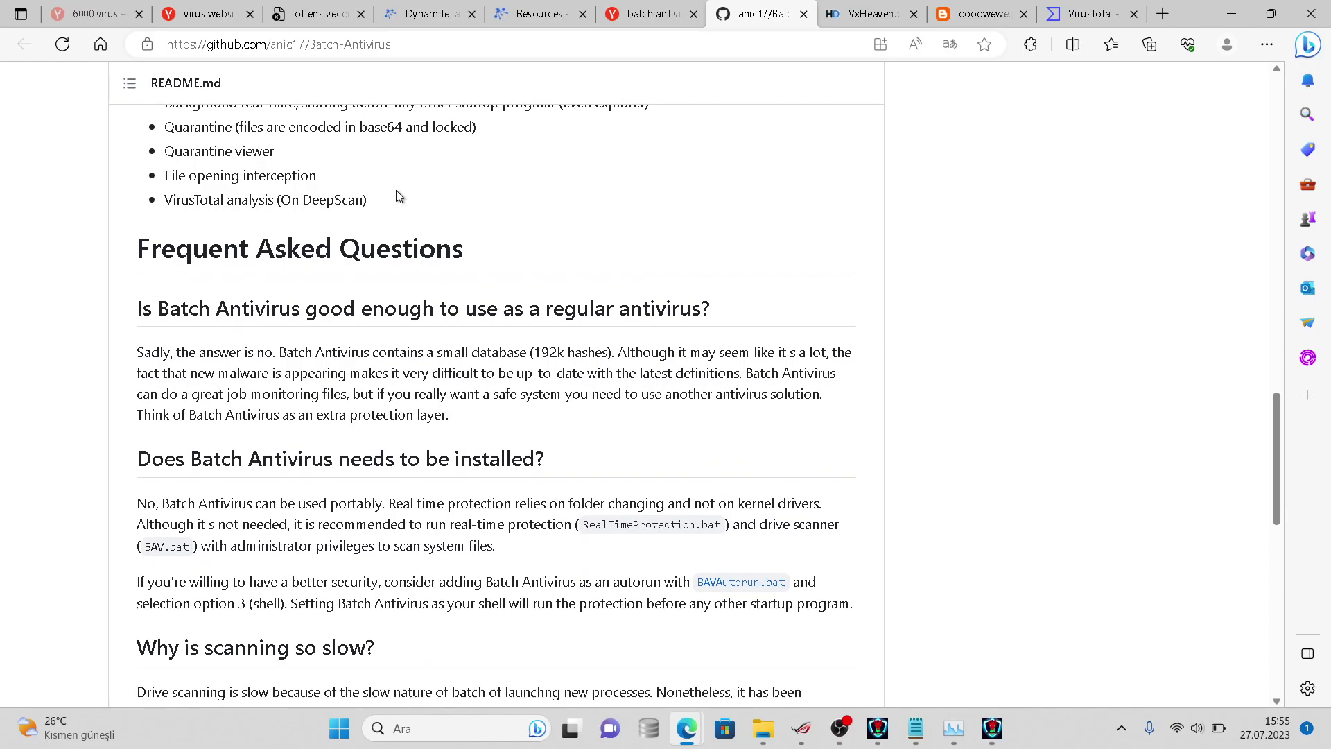
scroll(397, 191, "down", 3)
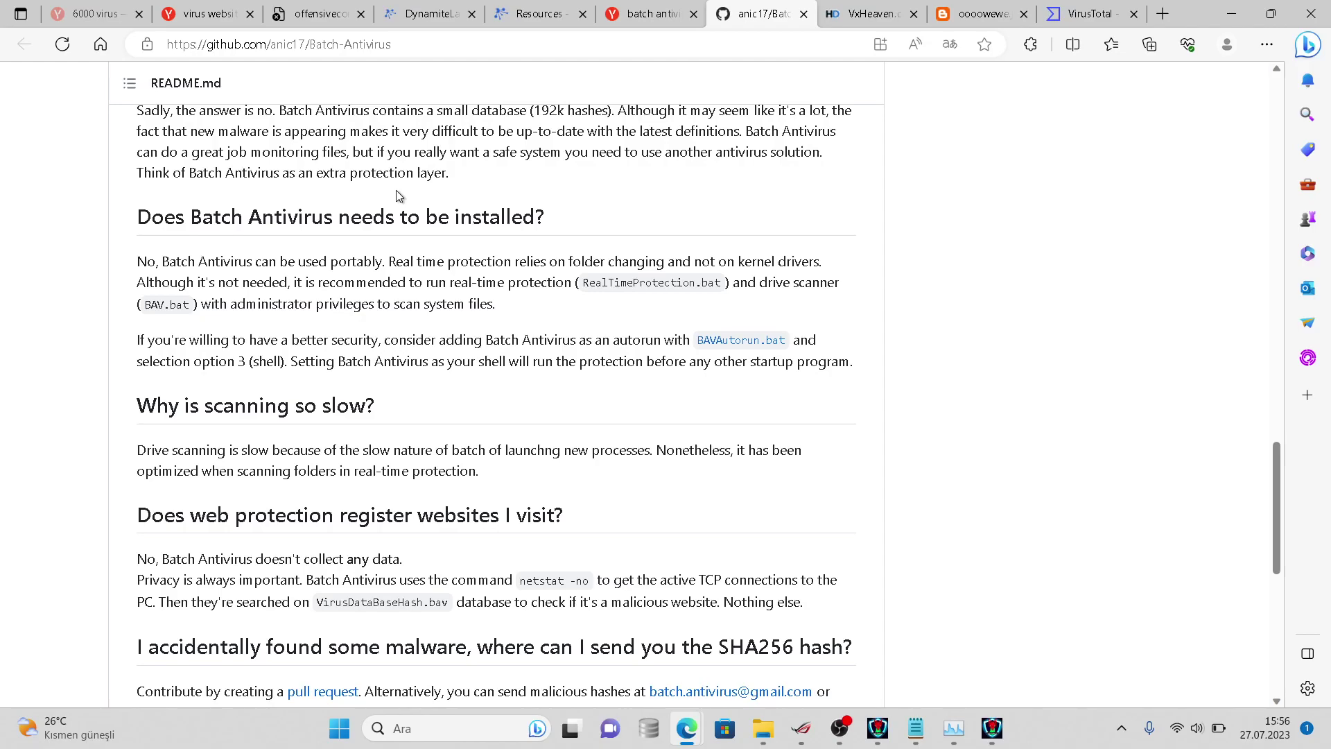
scroll(397, 195, "down", 3)
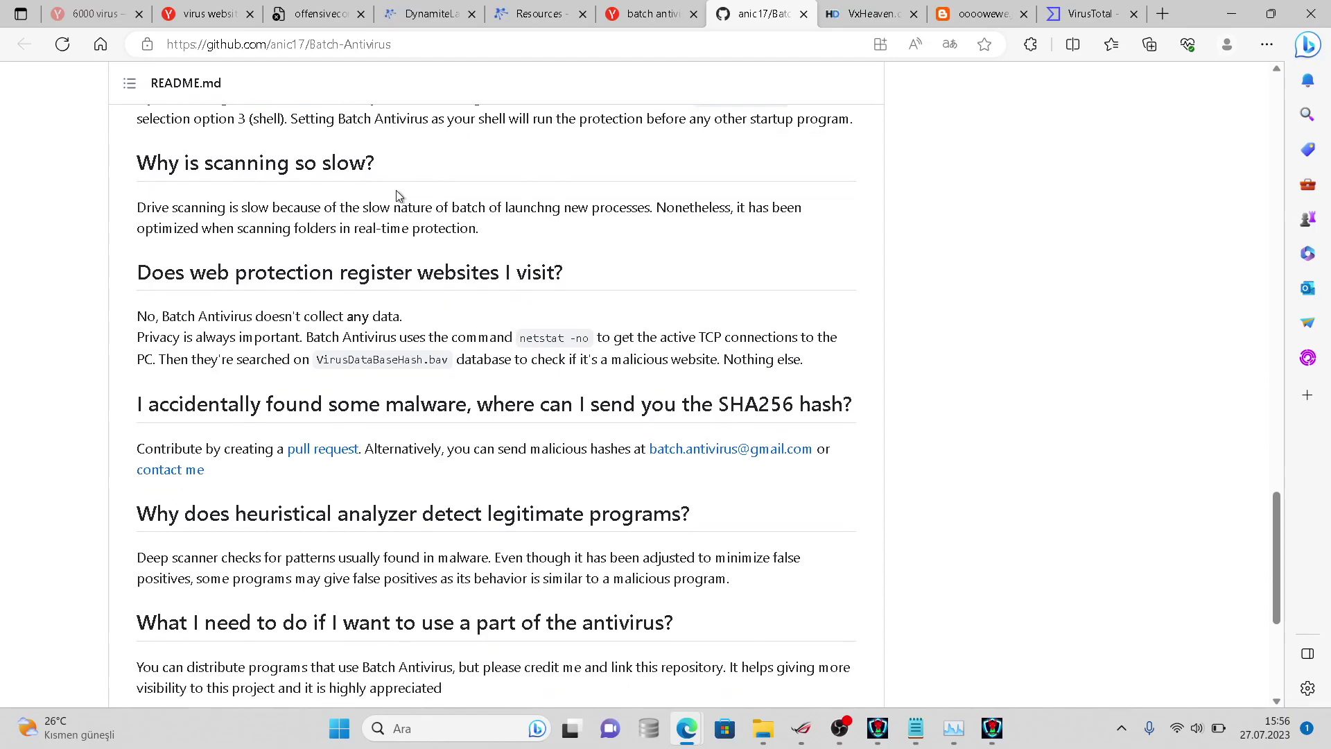
scroll(396, 190, "down", 2)
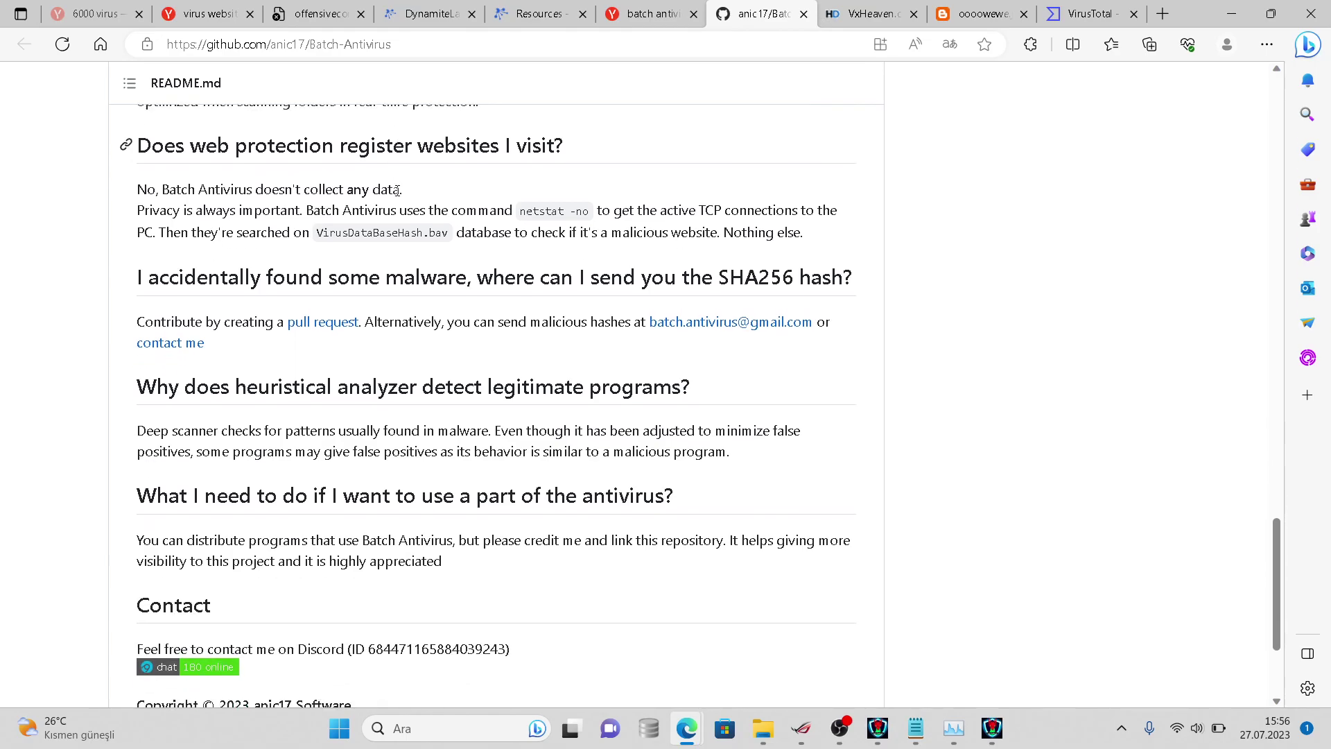
scroll(398, 195, "down", 2)
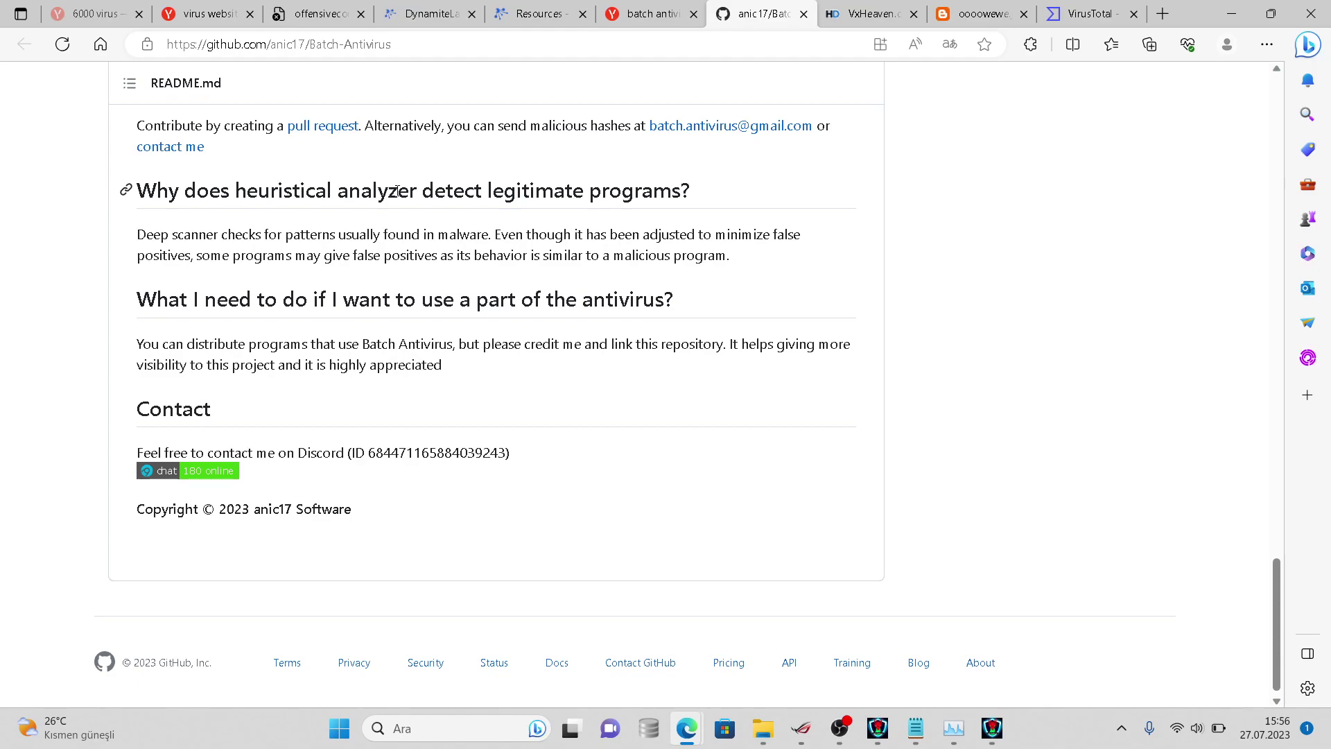
scroll(396, 190, "down", 1)
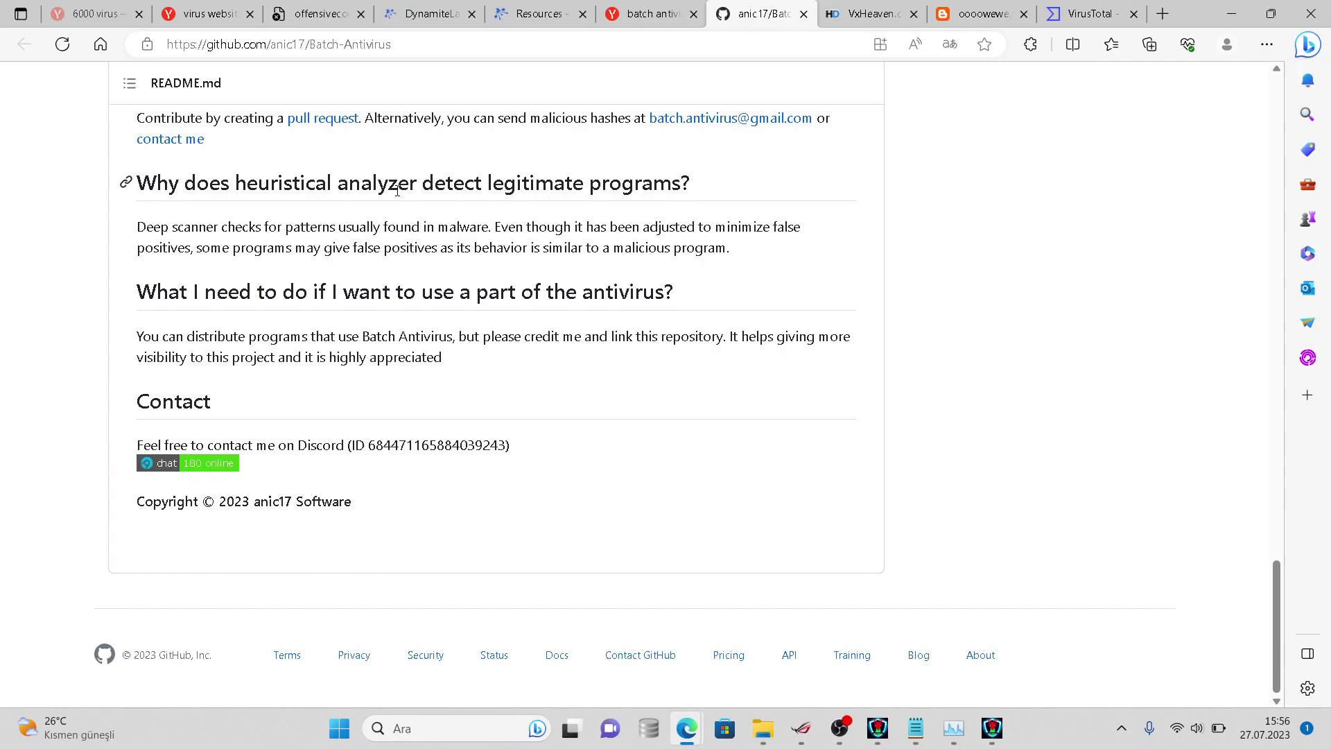
scroll(360, 195, "up", 6)
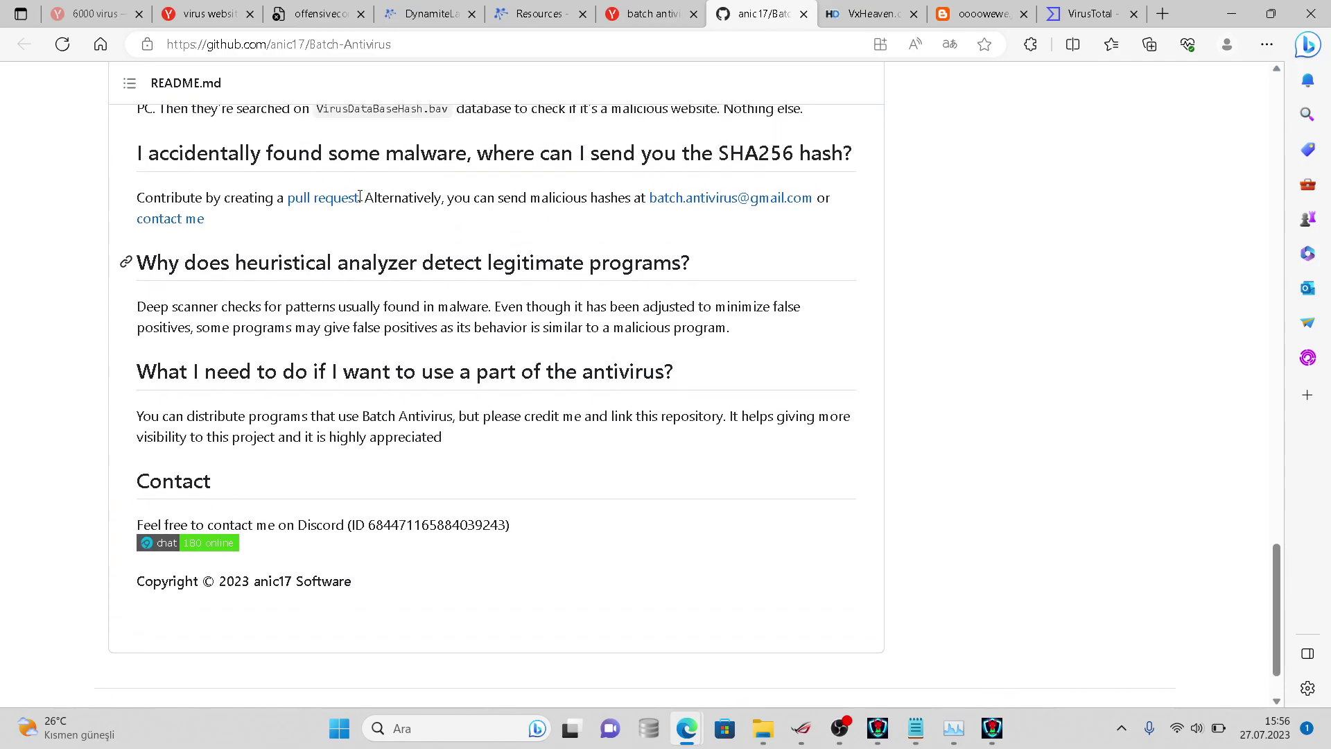
scroll(360, 195, "up", 20)
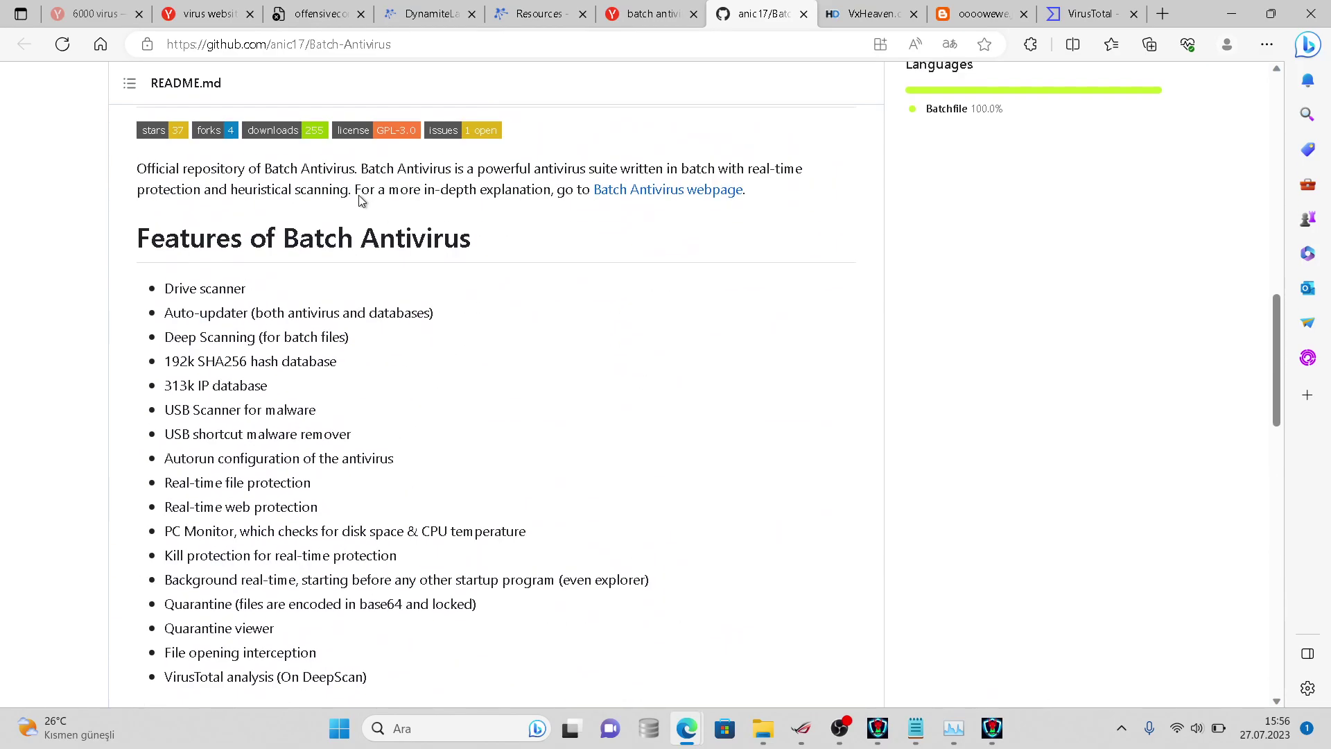
scroll(359, 201, "up", 4)
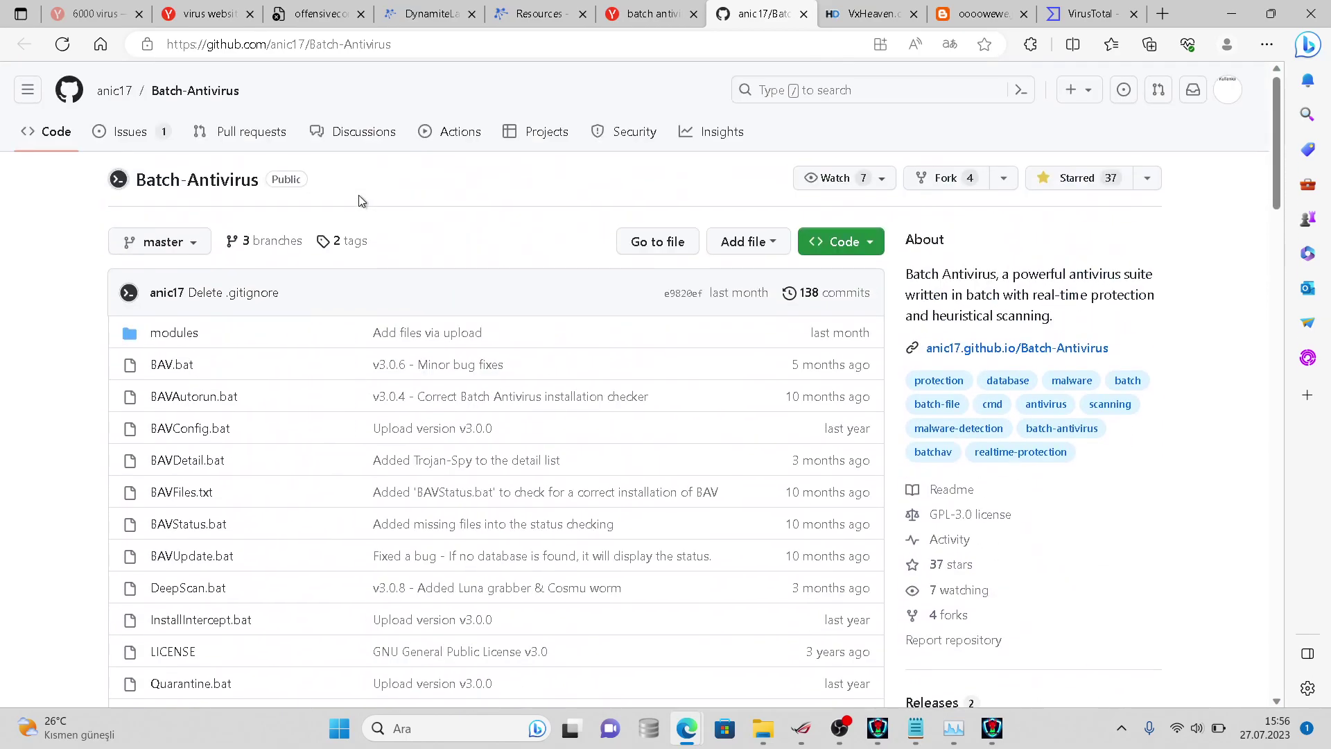
scroll(359, 199, "down", 12)
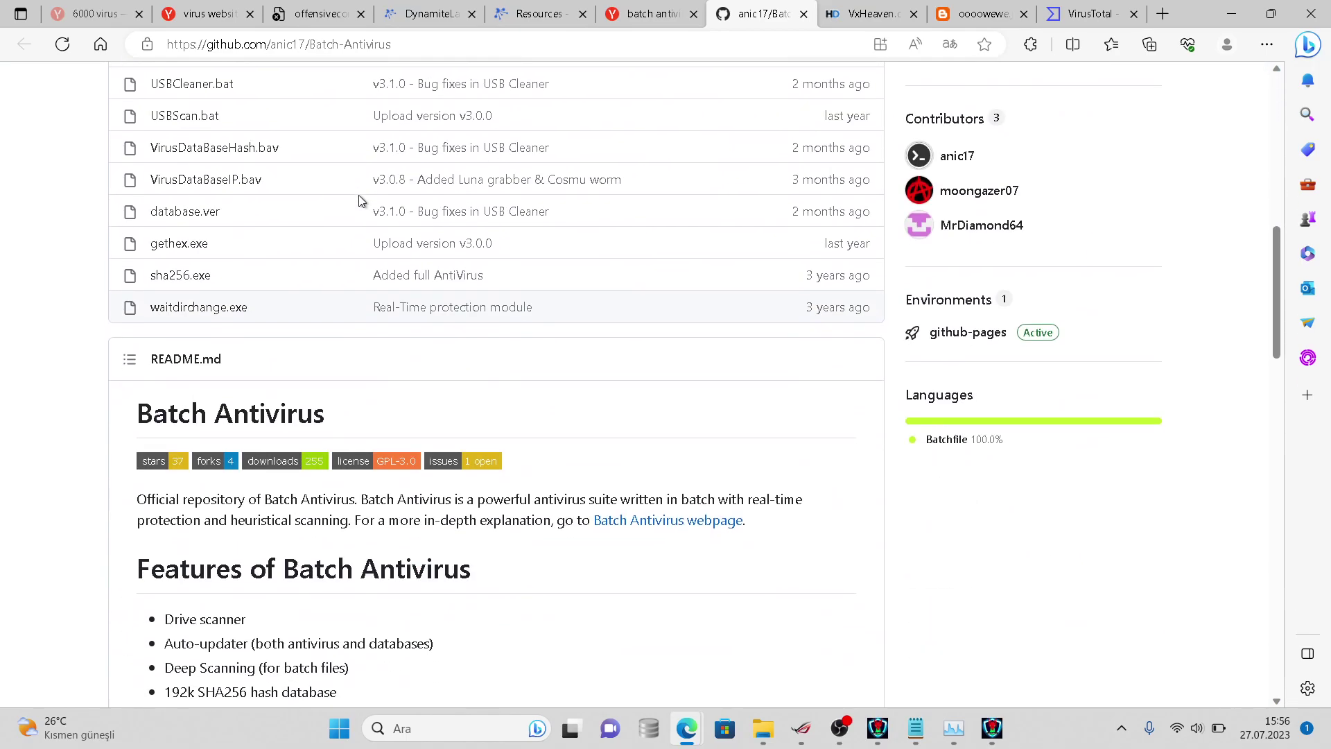
scroll(359, 200, "up", 11)
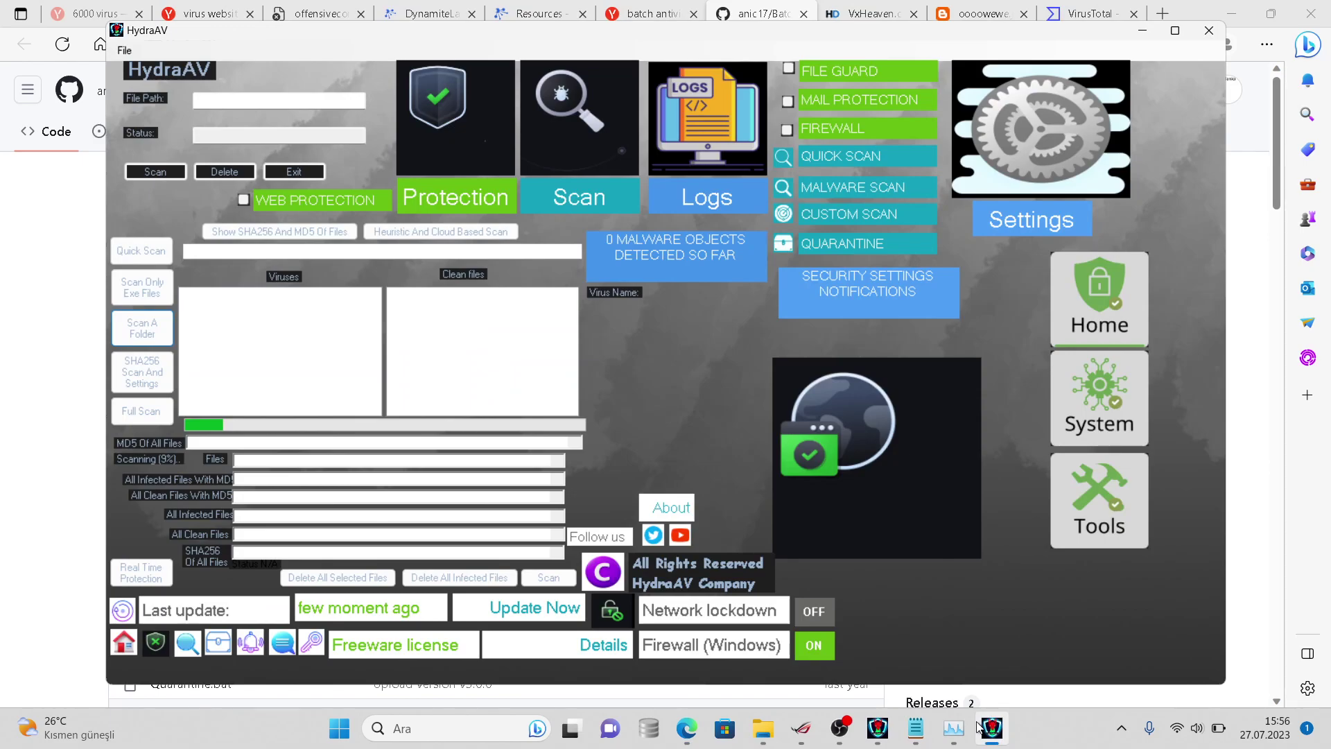
- Choose Devam on HydraAV's missing-file error, then close the second HydraAV window with Evet
left_click(953, 728)
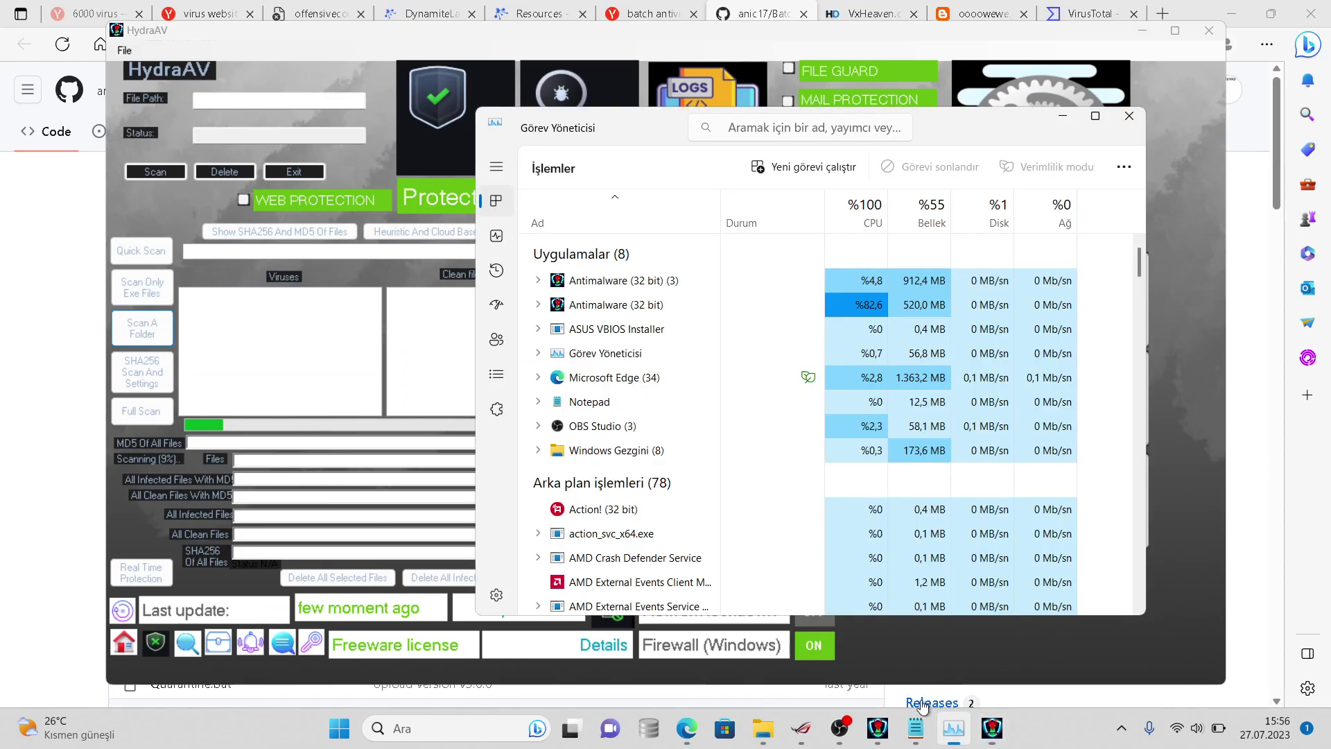
left_click(874, 722)
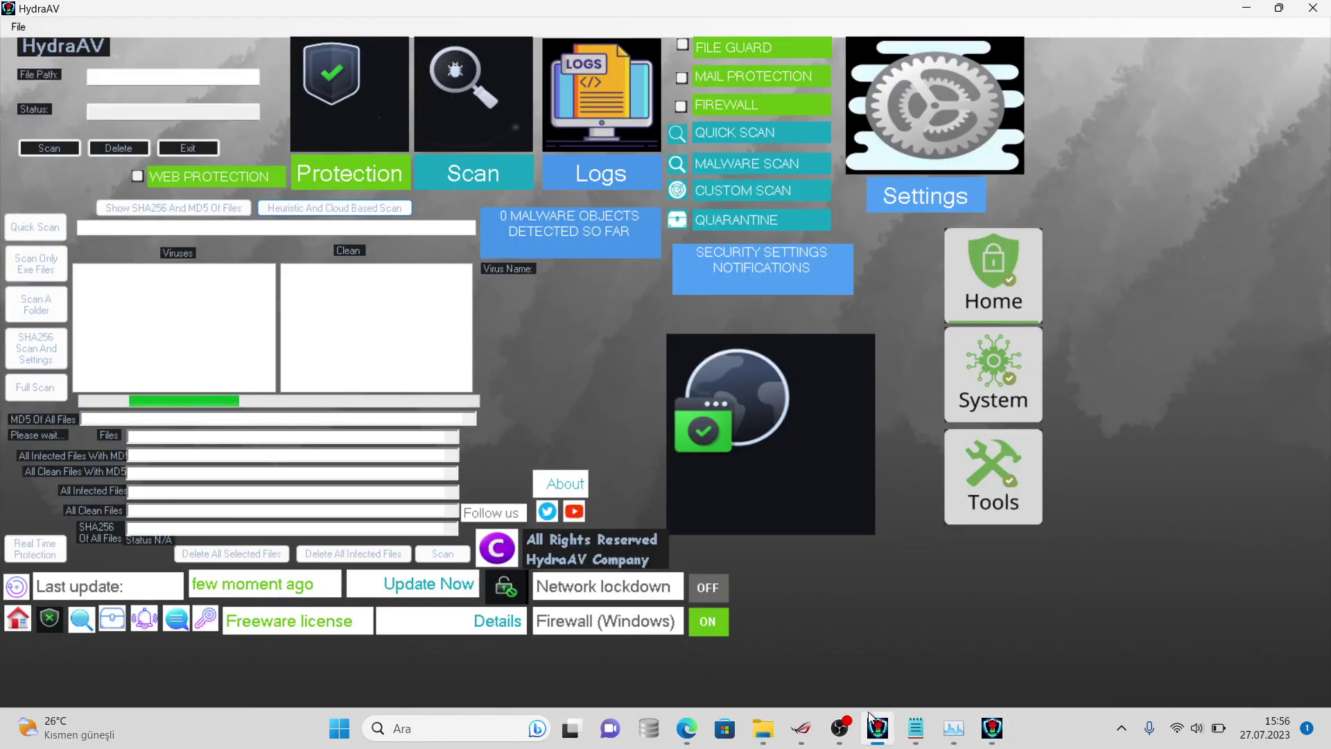
left_click(998, 741)
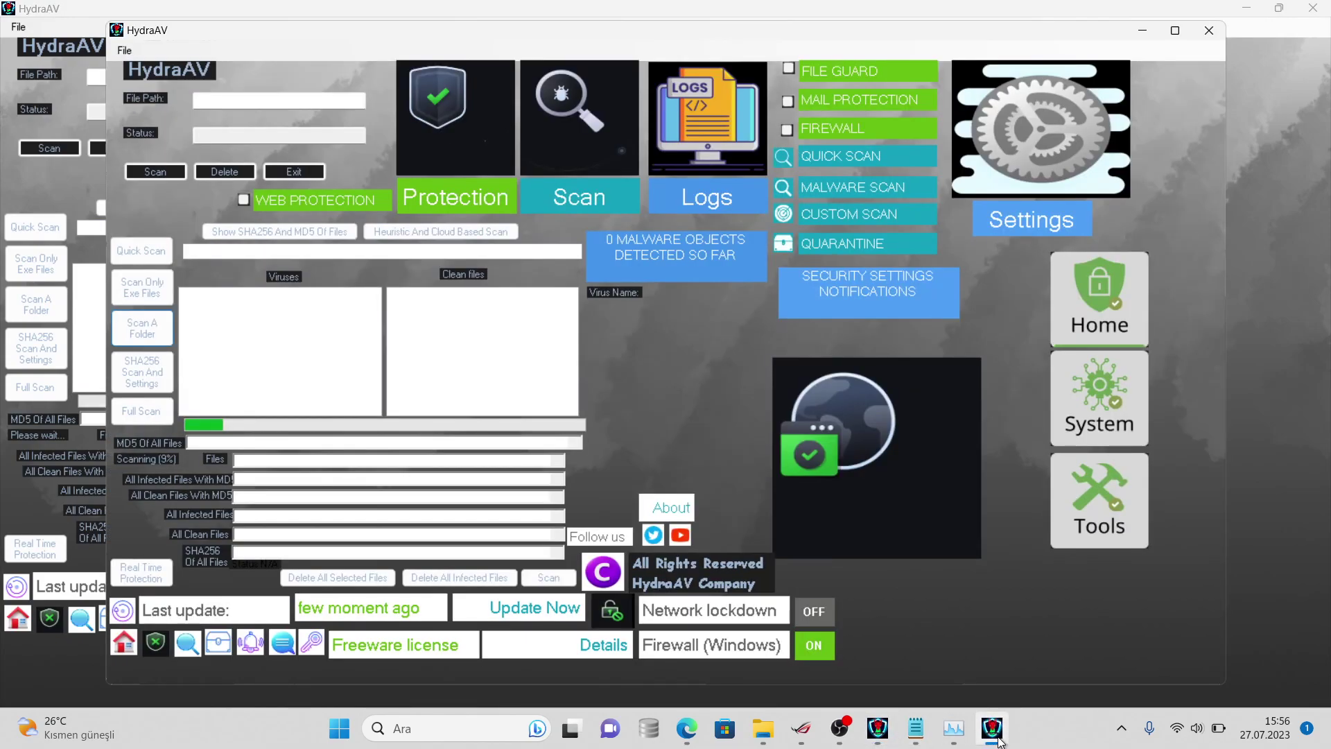
mouse_move(889, 718)
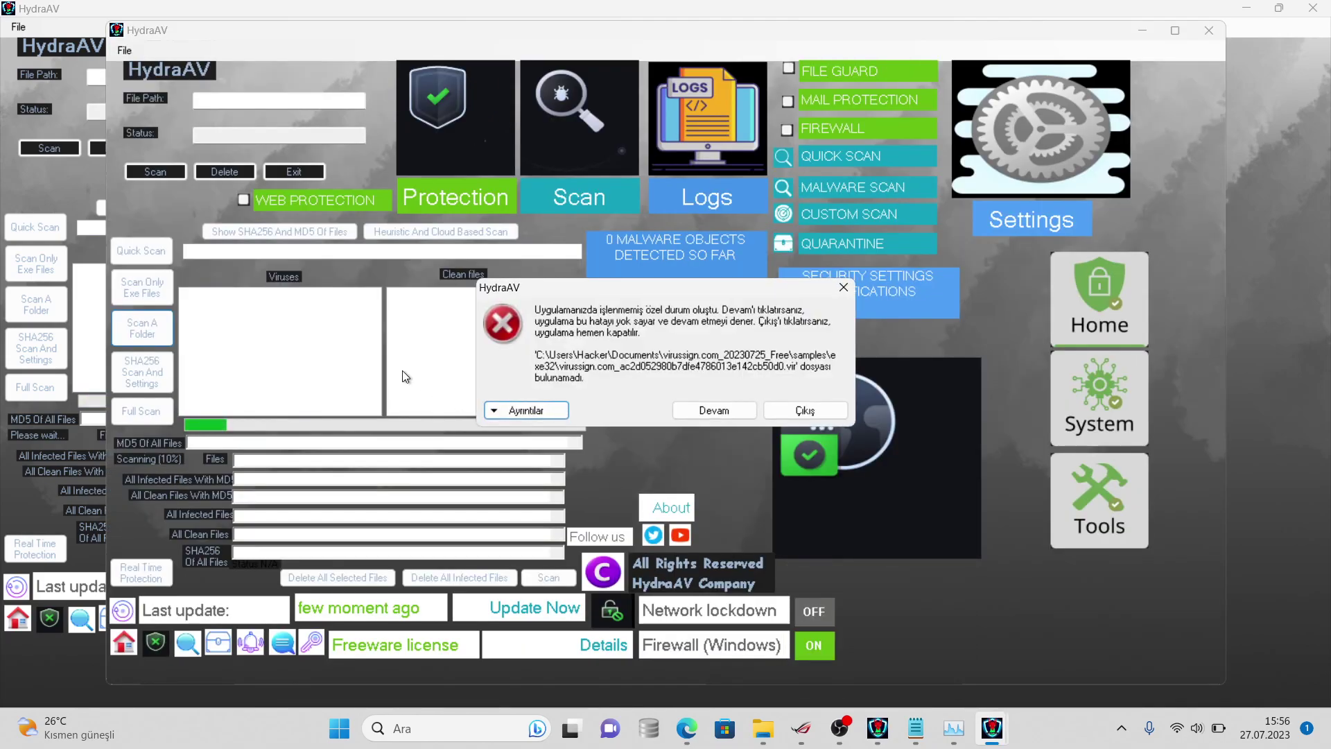
left_click(713, 410)
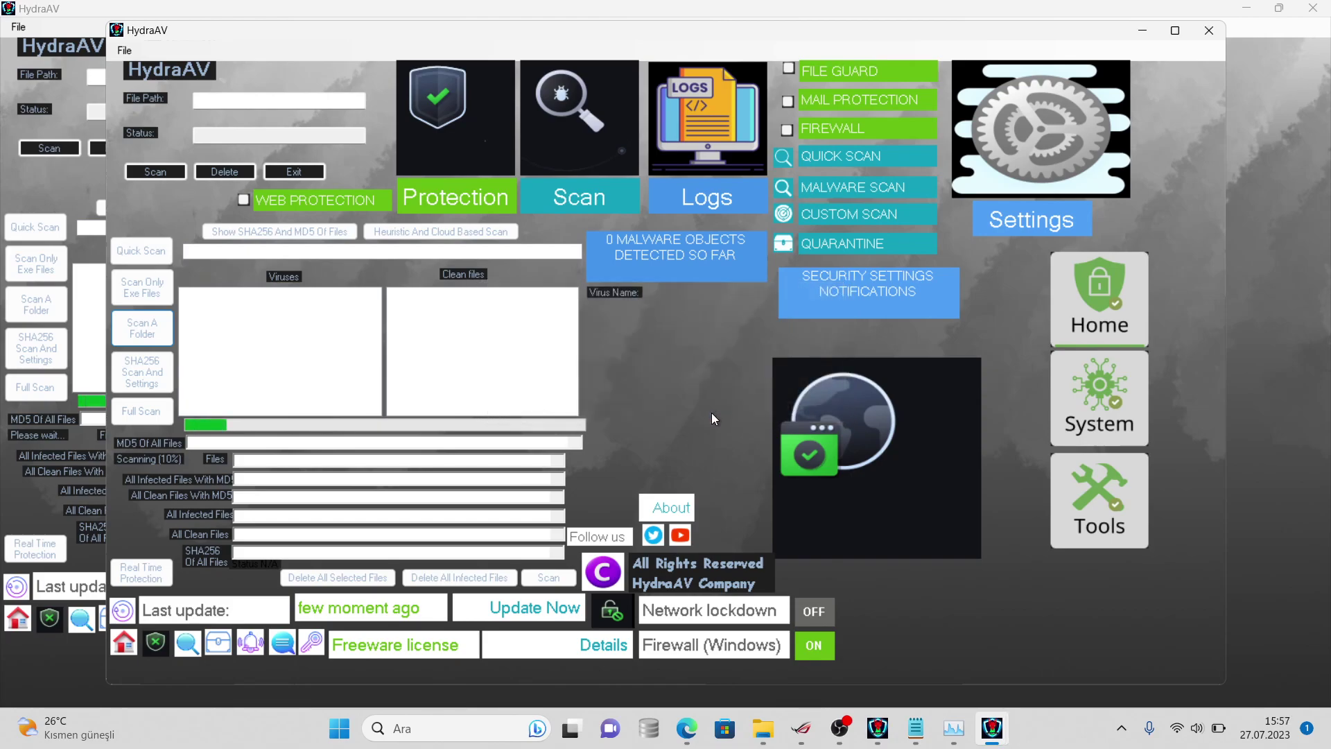
left_click(1216, 32)
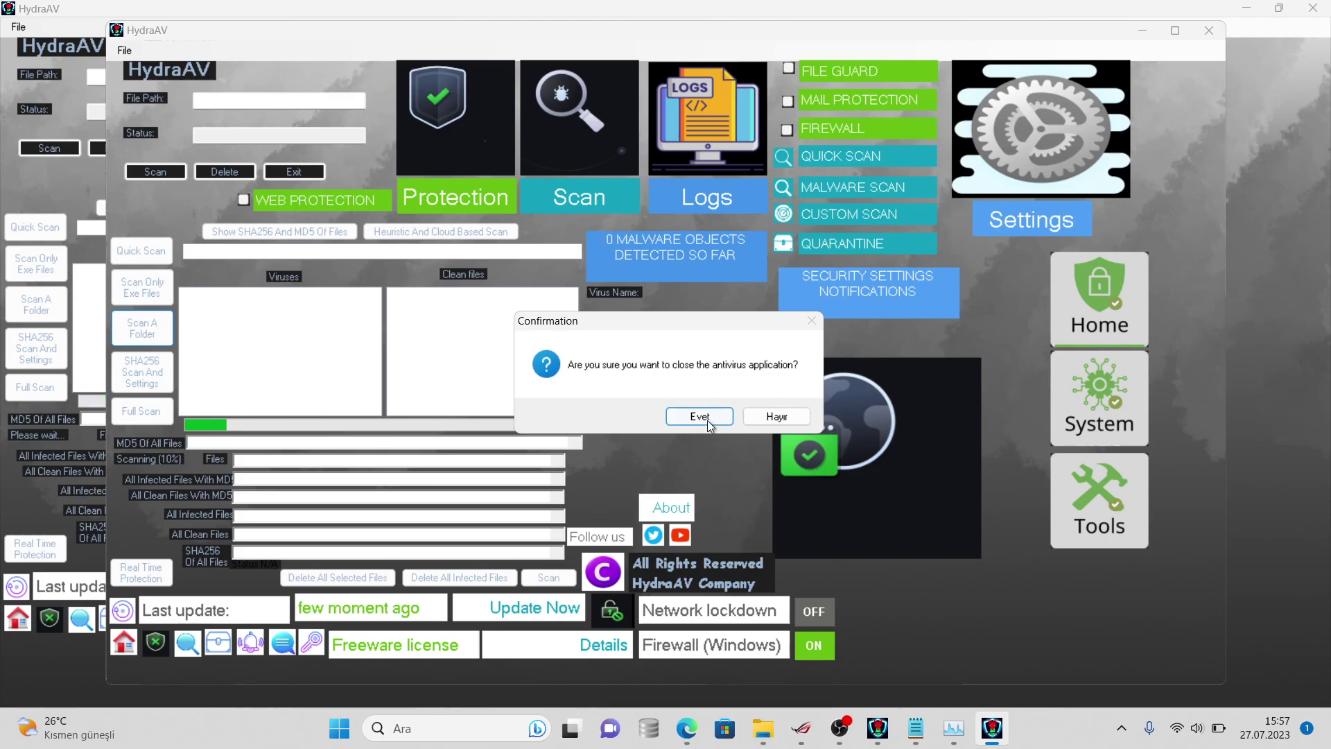
left_click(709, 419)
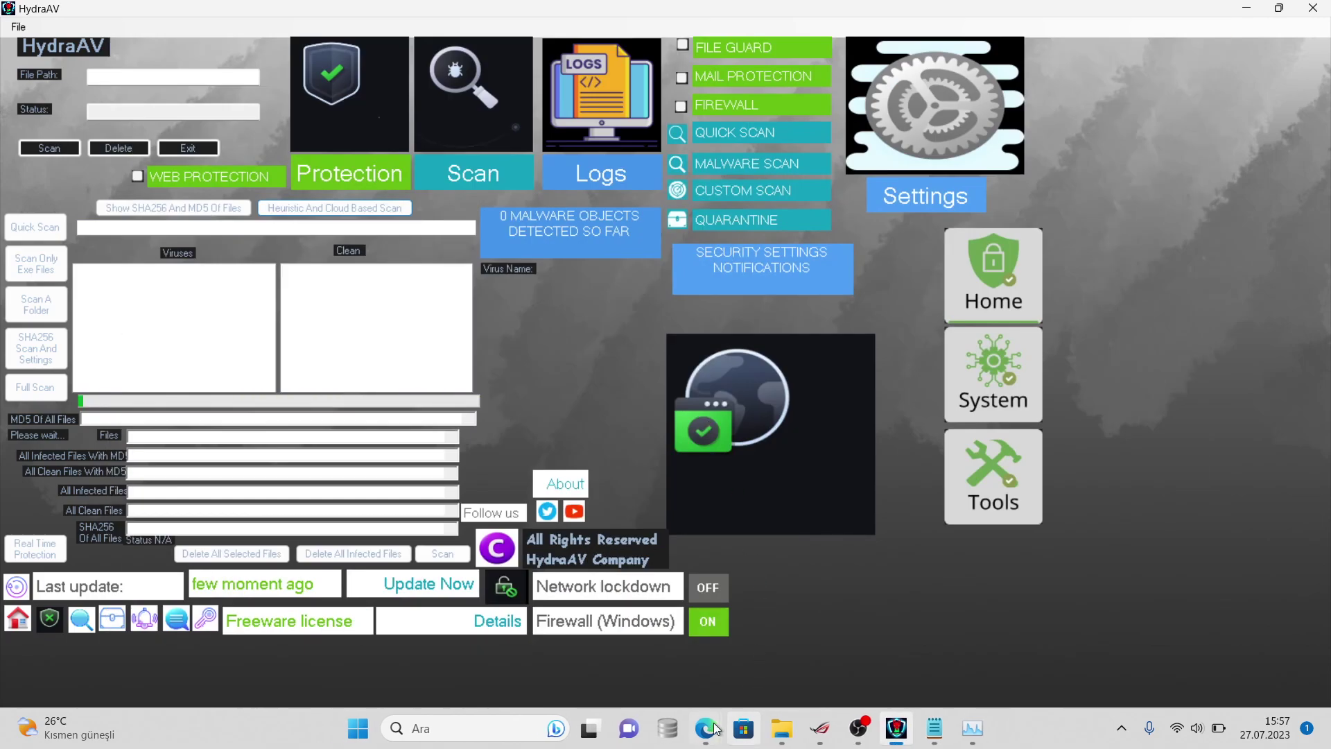
- View the virussign folder's Properties to read its file count, then cancel it
mouse_move(782, 728)
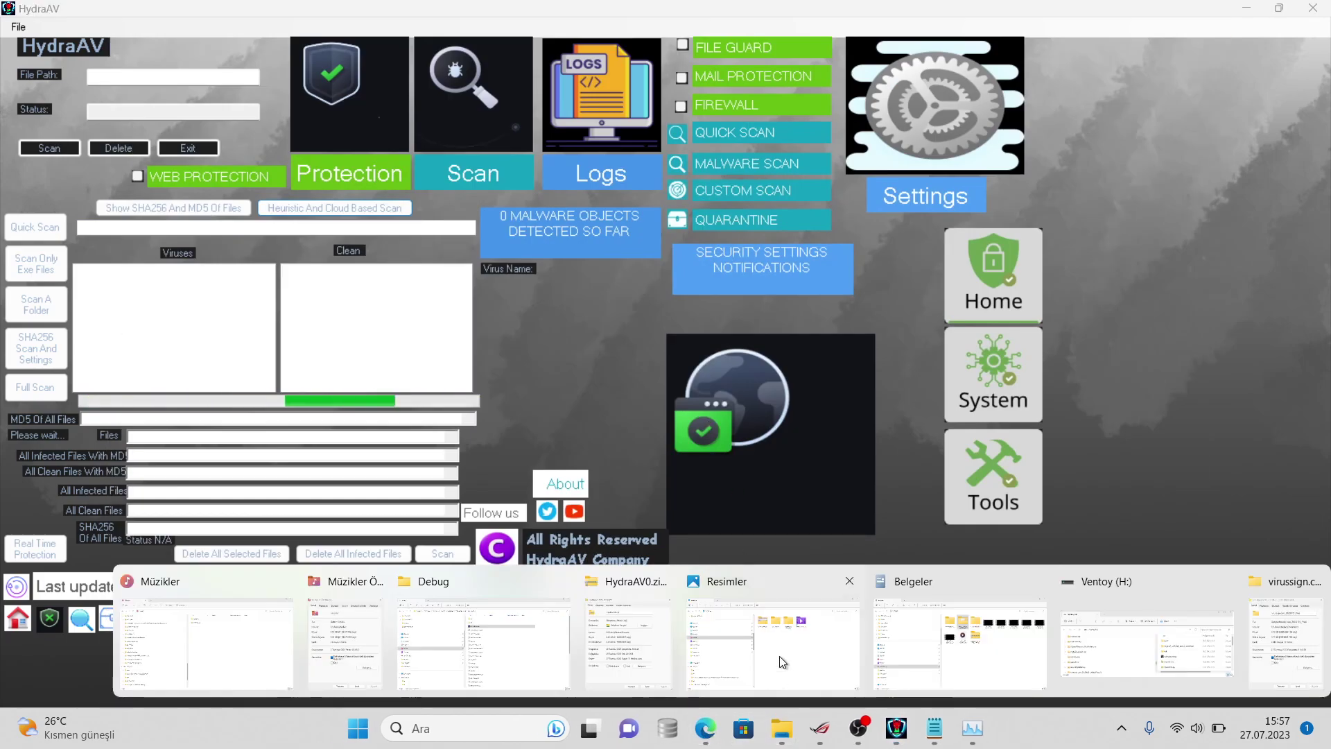
left_click(952, 644)
right_click(668, 194)
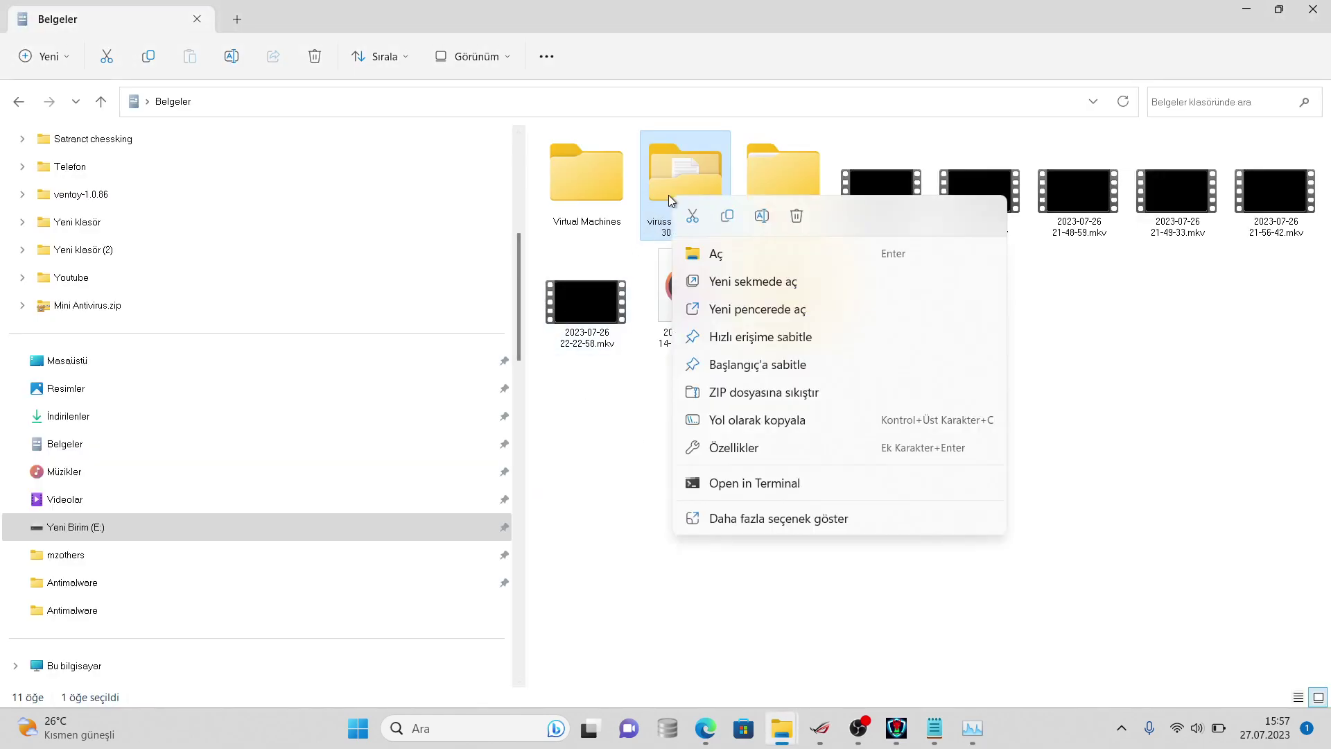
left_click(748, 521)
left_click(764, 511)
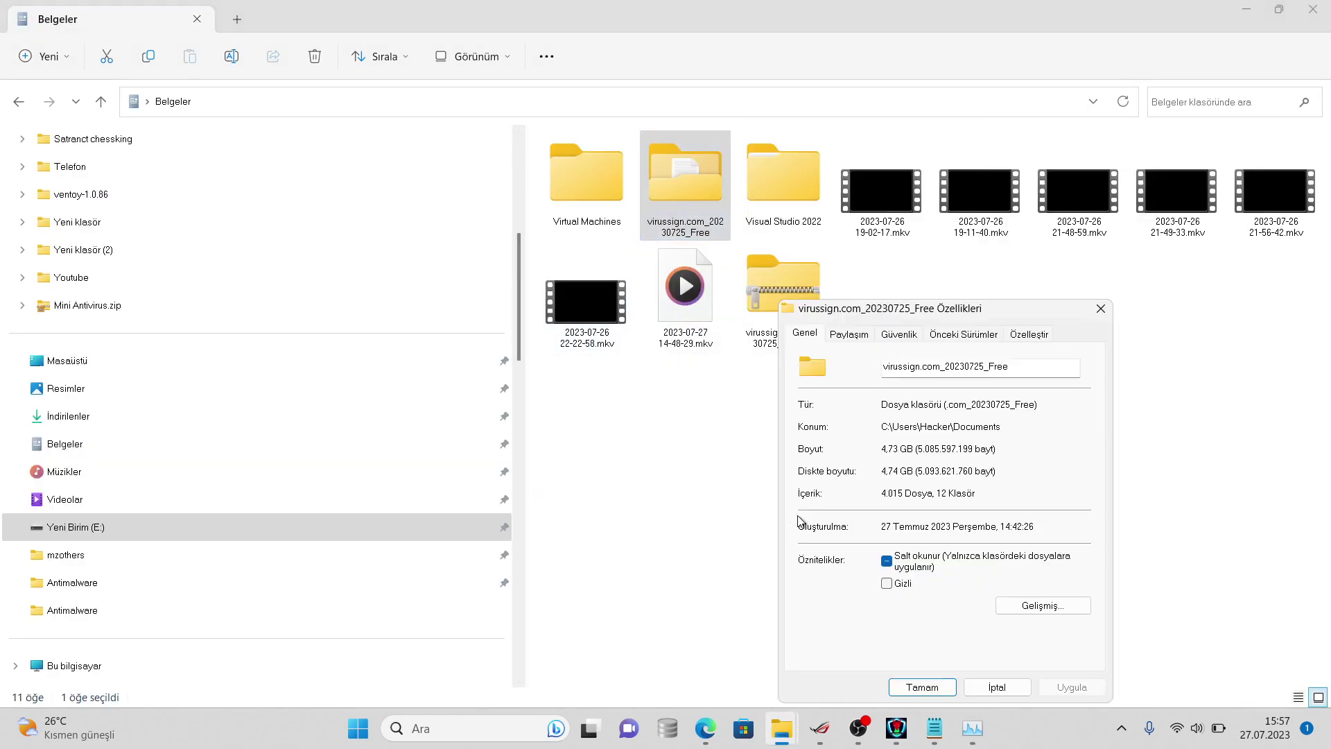
left_click(935, 727)
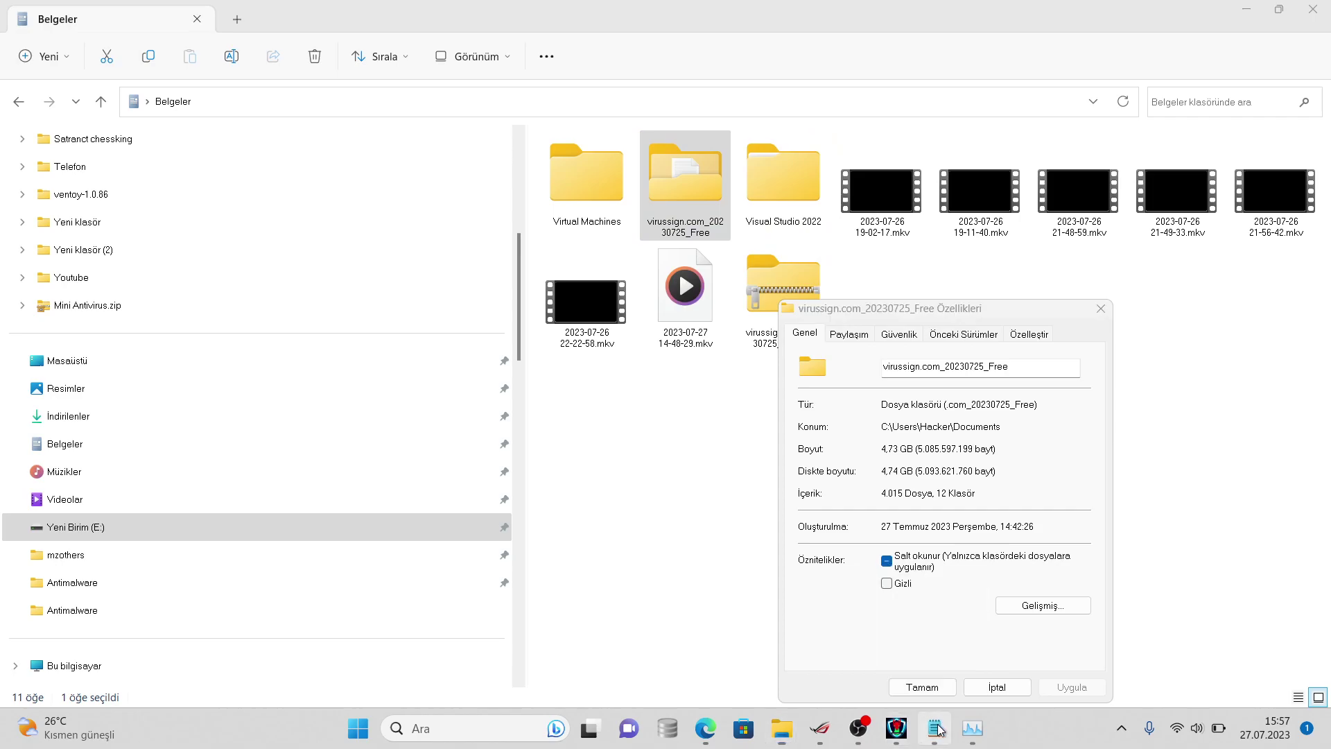
left_click(971, 684)
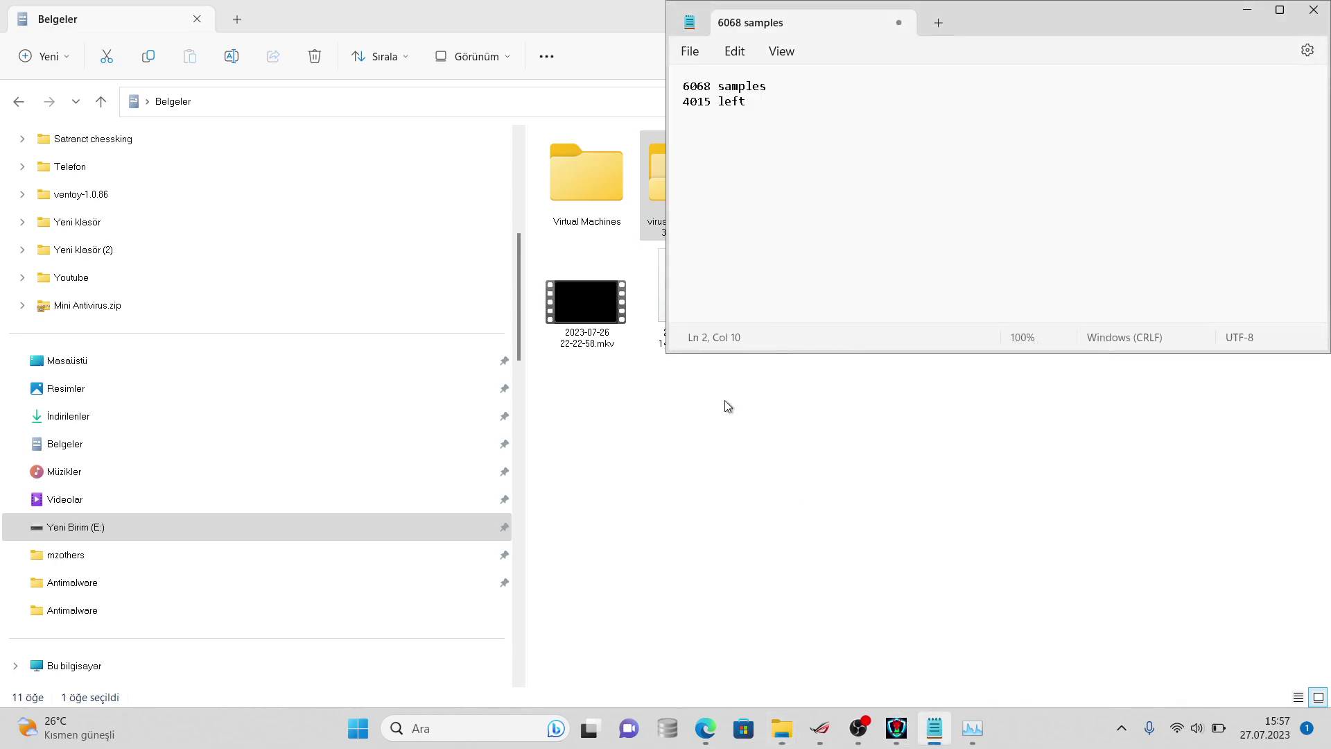
- Recheck the file count, change the note to '3964 left', and open filelist-01.txt in the virussign folder
right_click(658, 199)
left_click(770, 521)
left_click(823, 507)
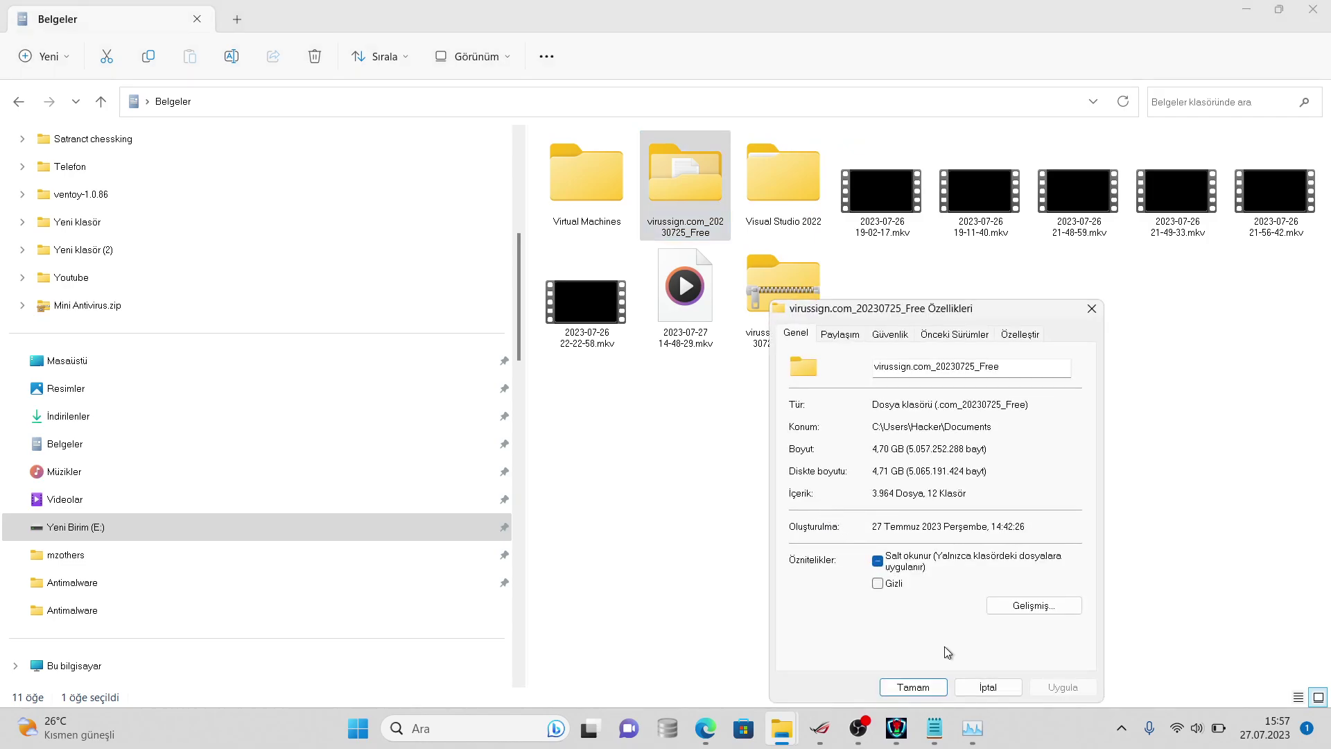
left_click(924, 731)
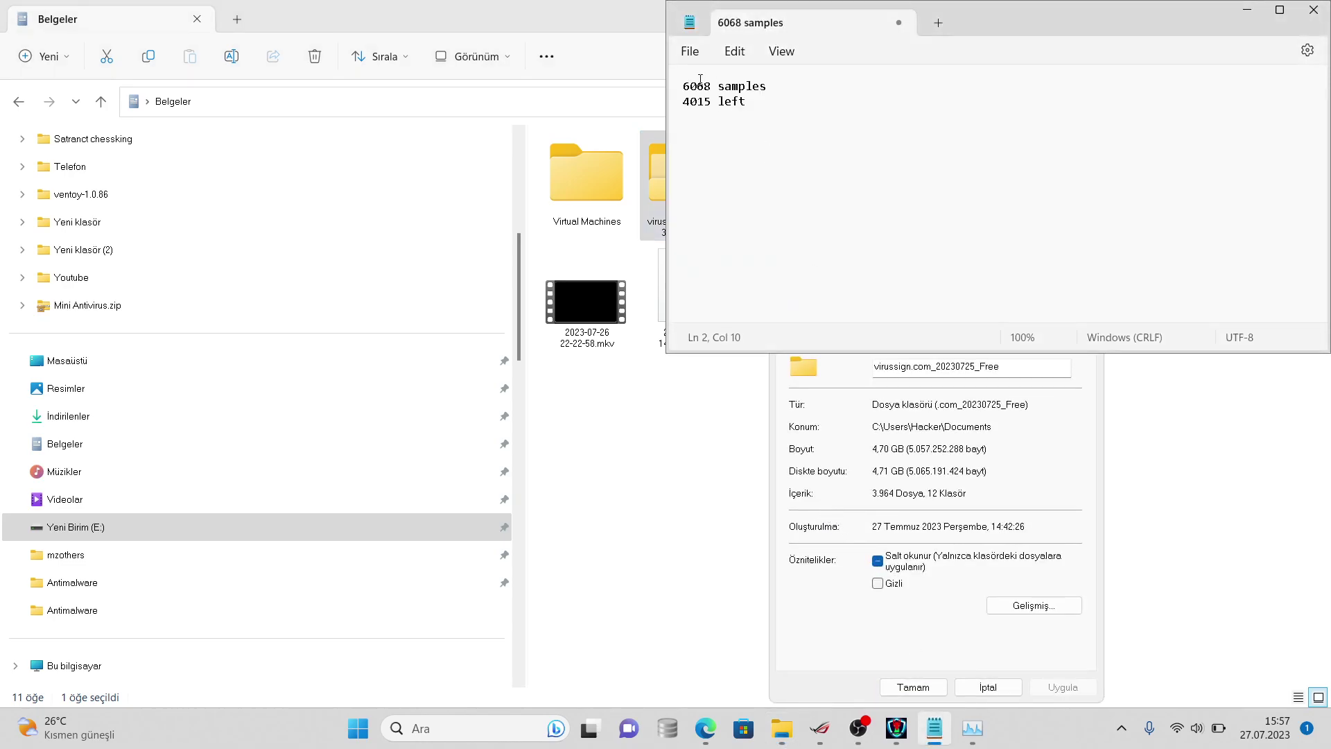
left_click(718, 105)
key("BackSpace")
key("BackSpace")
key("BackSpace")
key("BackSpace")
type("3964")
left_click(987, 685)
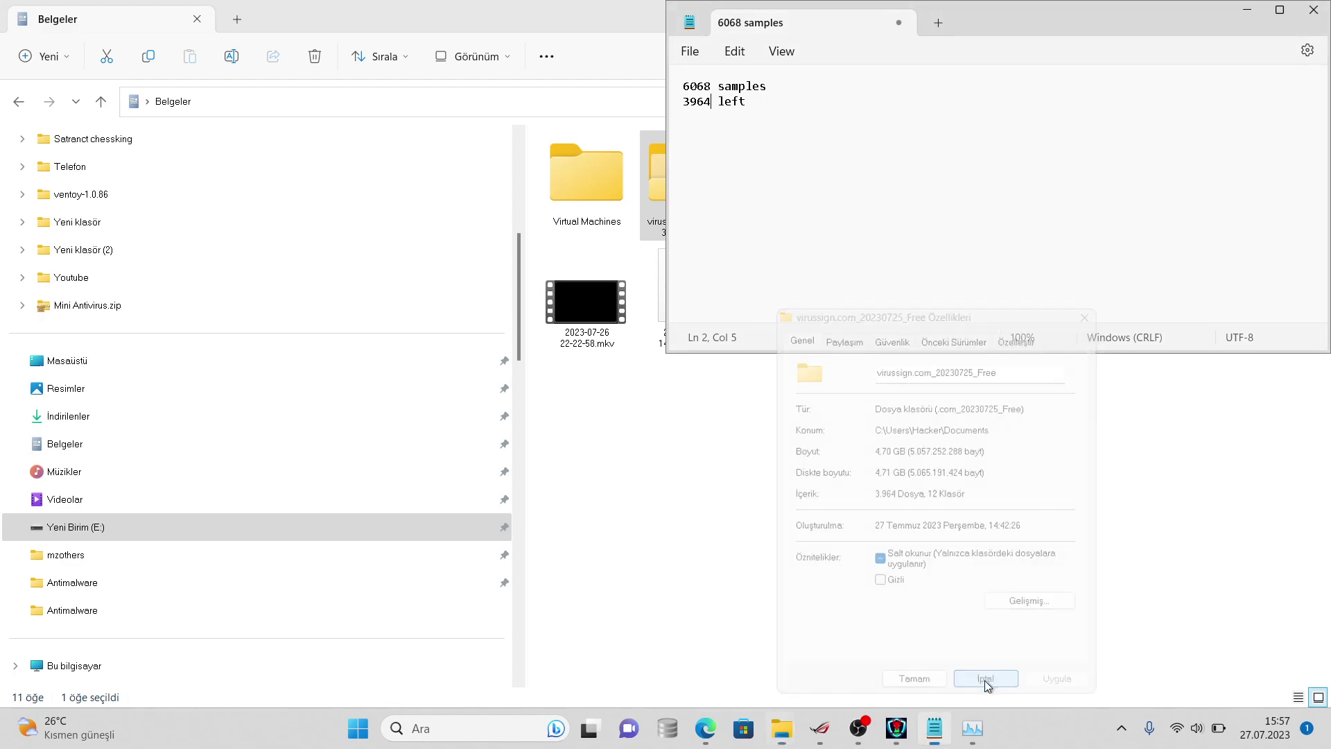
double_click(662, 168)
double_click(637, 190)
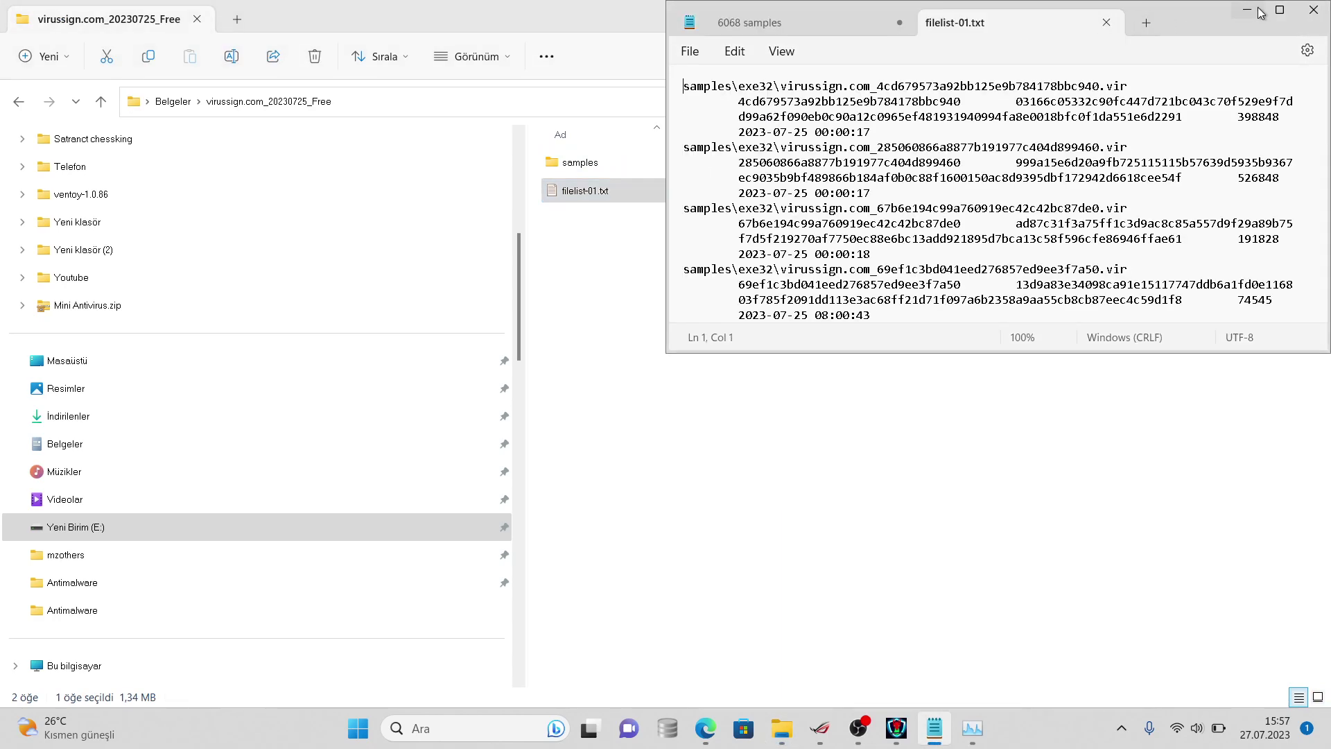
- Maximize Notepad, scroll through the filelist-01.txt sample list, and close the window
left_click(1279, 10)
mouse_move(1319, 100)
left_mouse_down()
mouse_move(1307, 577)
mouse_move(1328, 491)
mouse_move(1326, 84)
left_mouse_up()
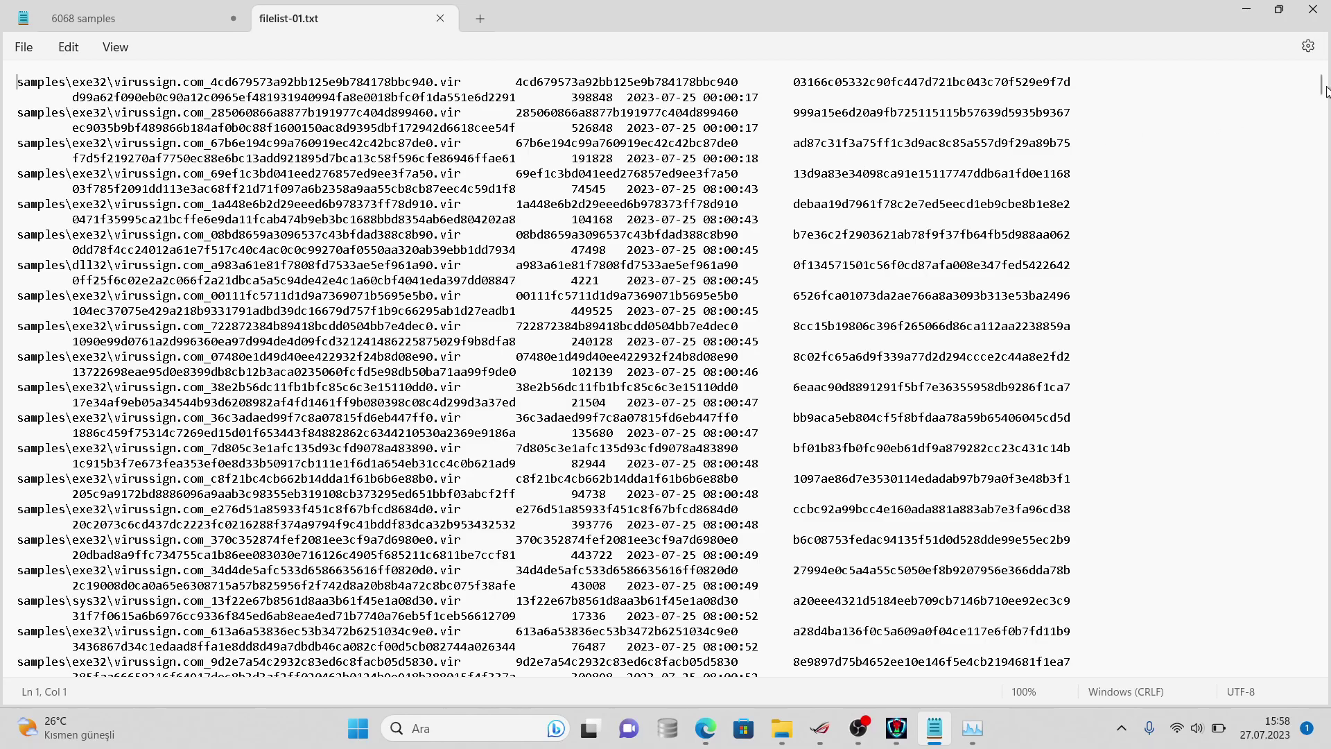
mouse_move(1318, 83)
left_mouse_down()
mouse_move(1322, 636)
mouse_move(1317, 70)
left_mouse_up()
left_click(1312, 8)
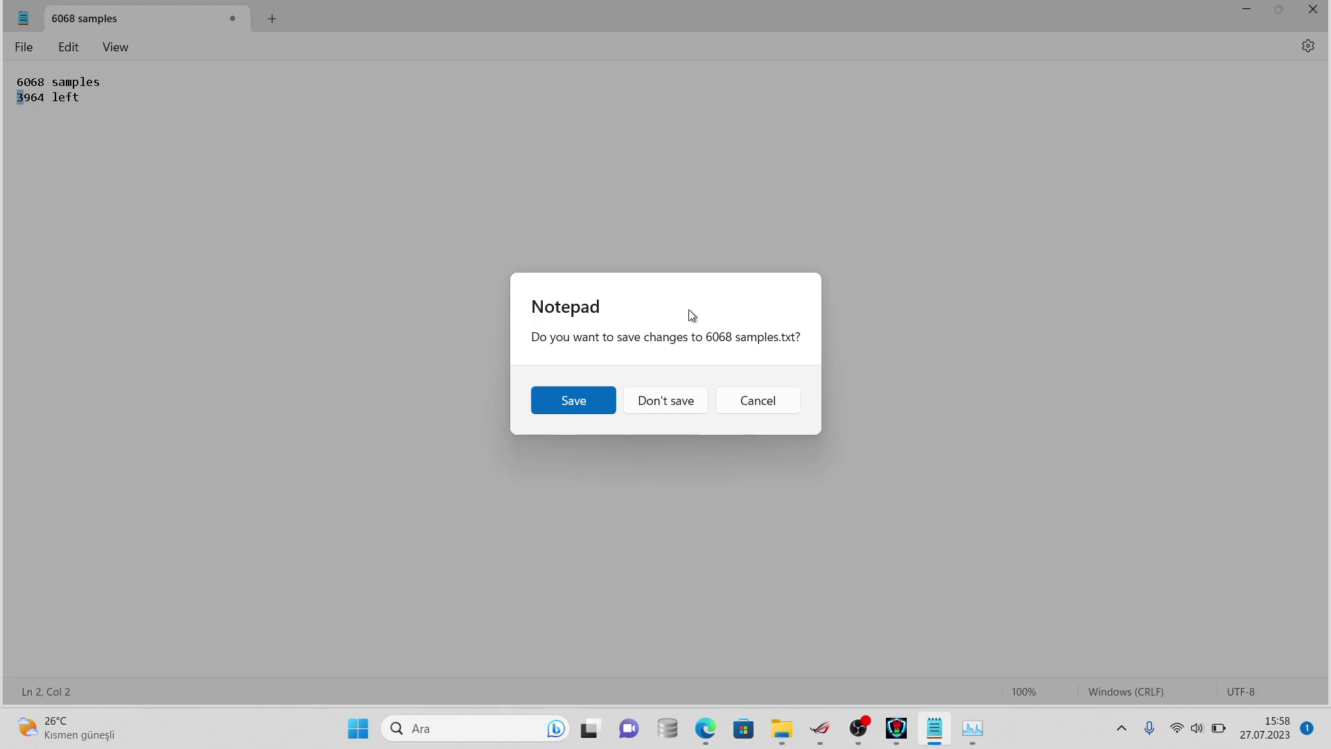
- Cancel closing the note, minimize HydraAV, and return to the virussign sample folder window
left_click(762, 399)
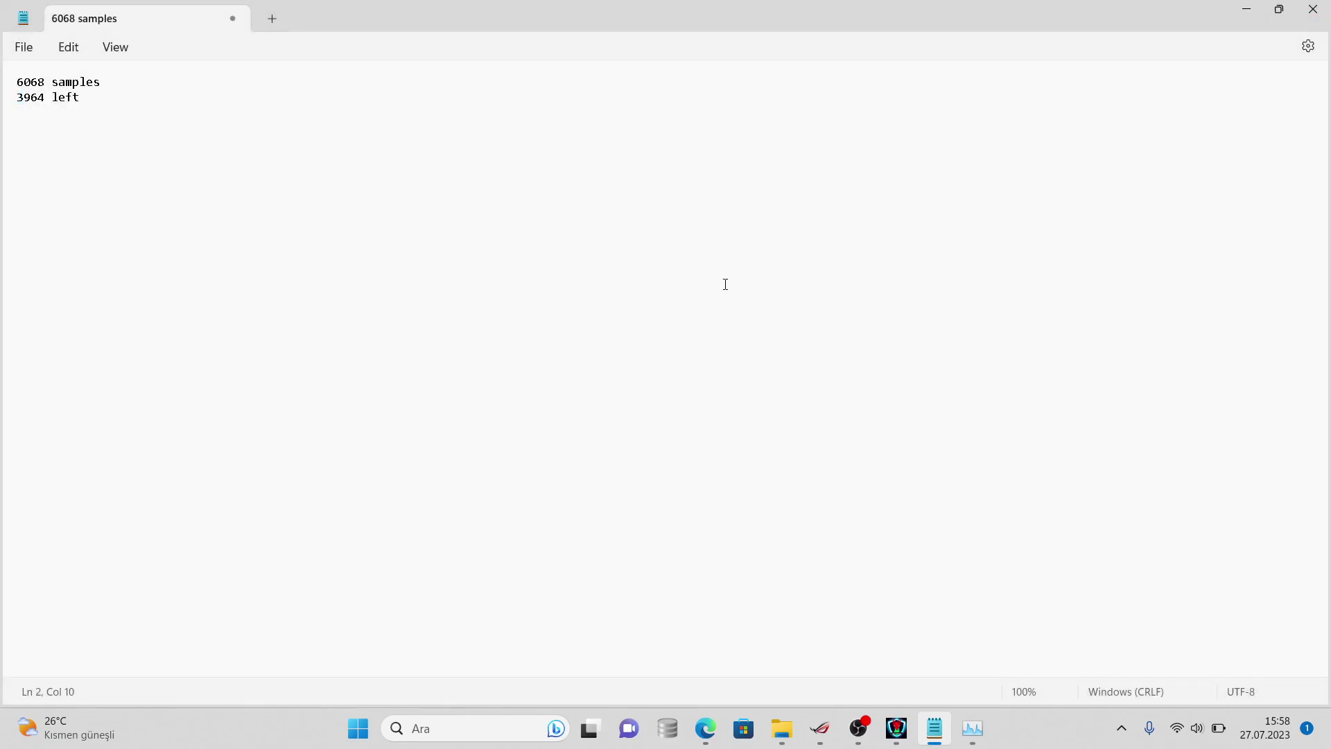
left_click(967, 735)
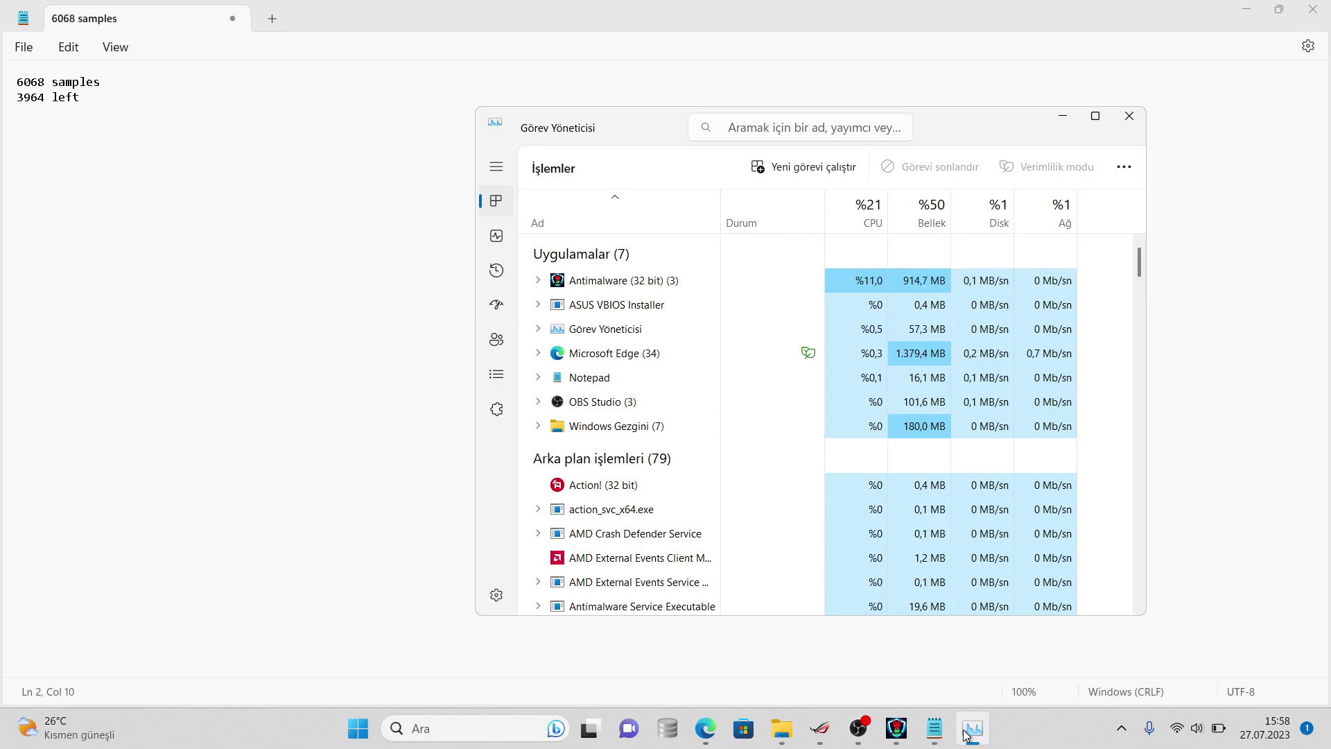
left_click(901, 731)
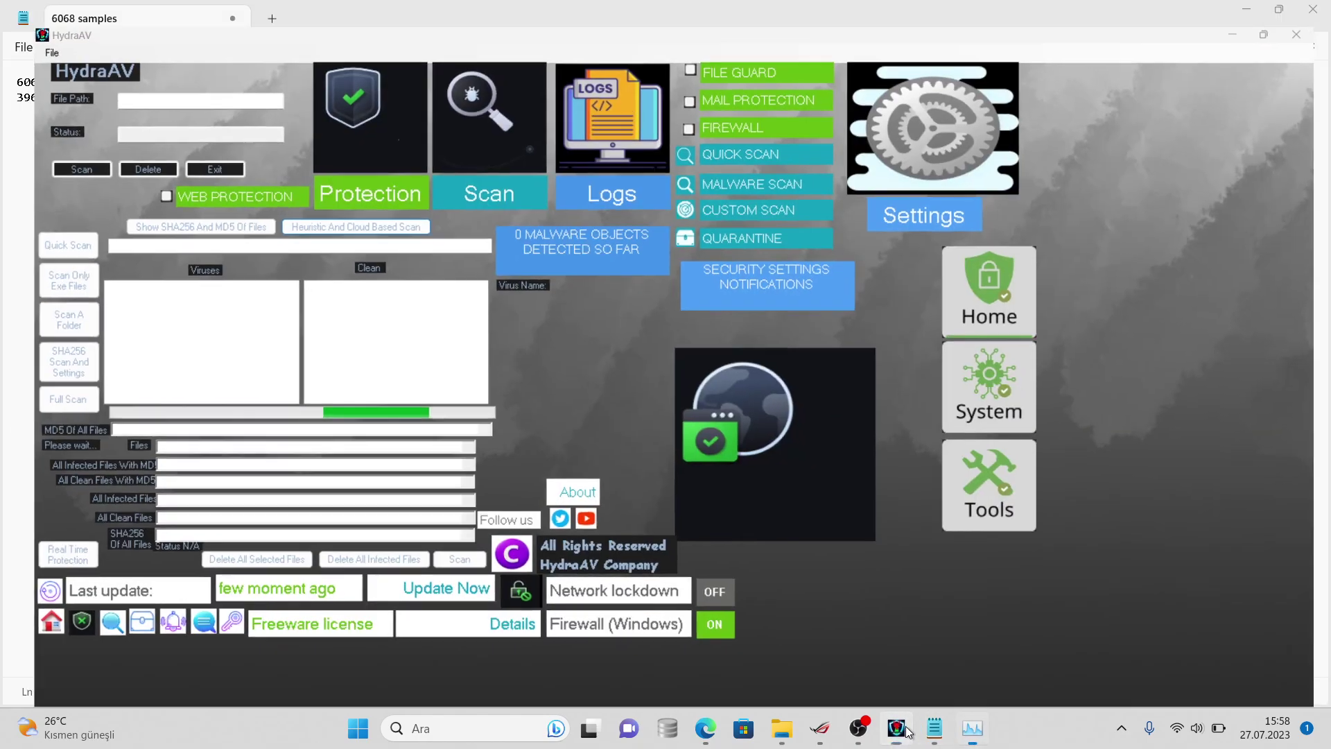
left_click(901, 730)
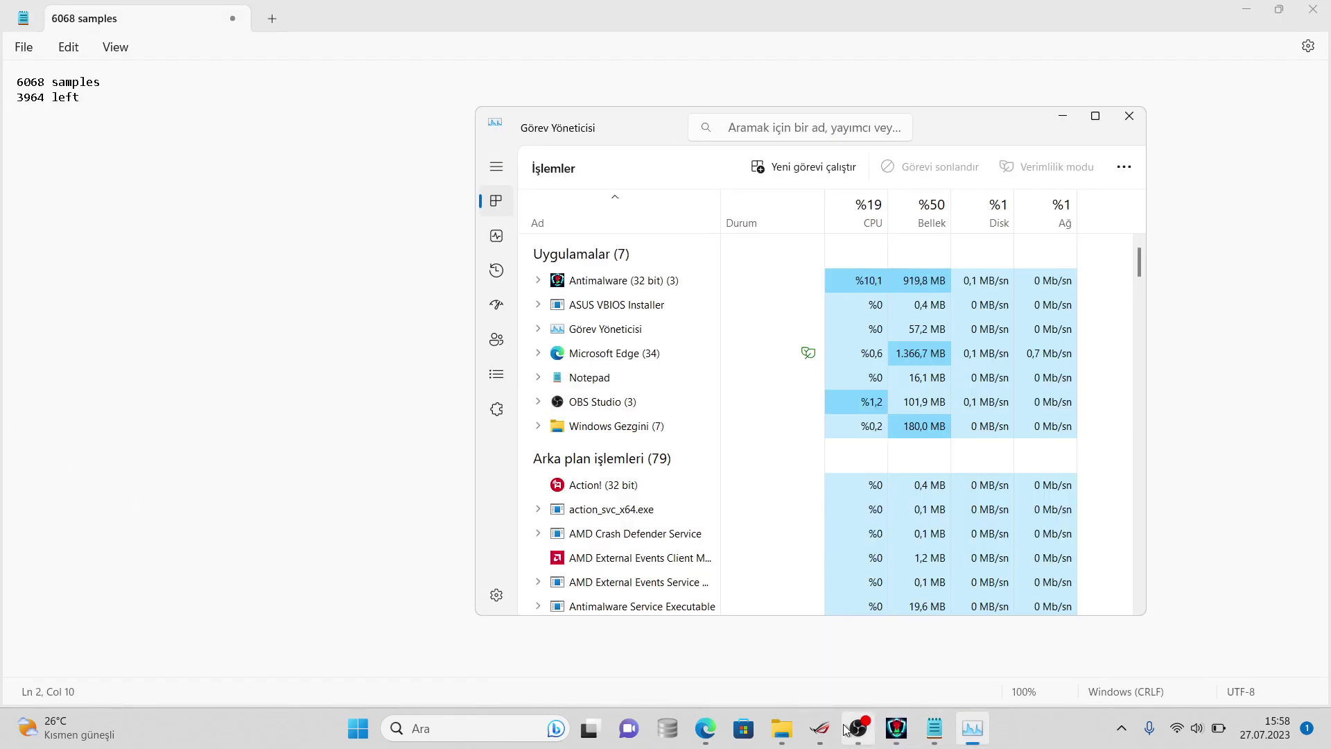
mouse_move(775, 721)
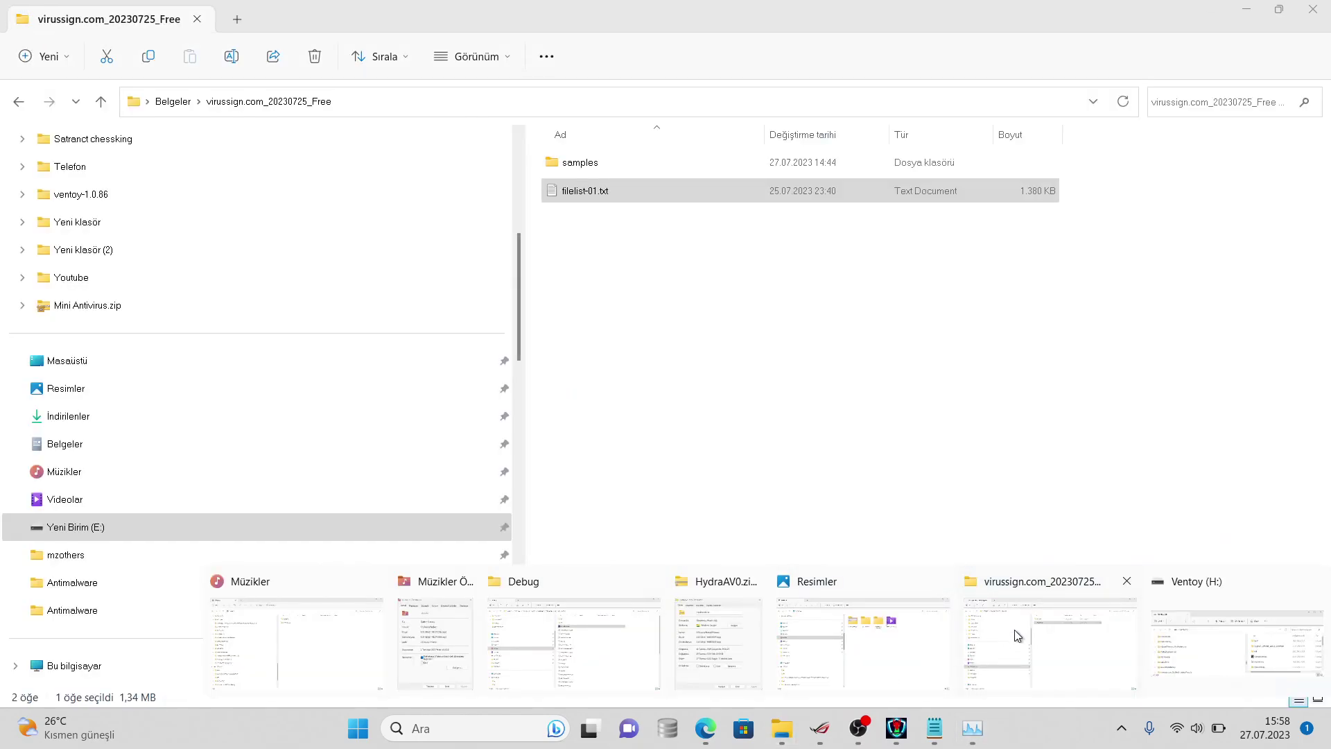
left_click(1014, 630)
- Open the samples folder's Properties to read its 3,905-file count
right_click(643, 175)
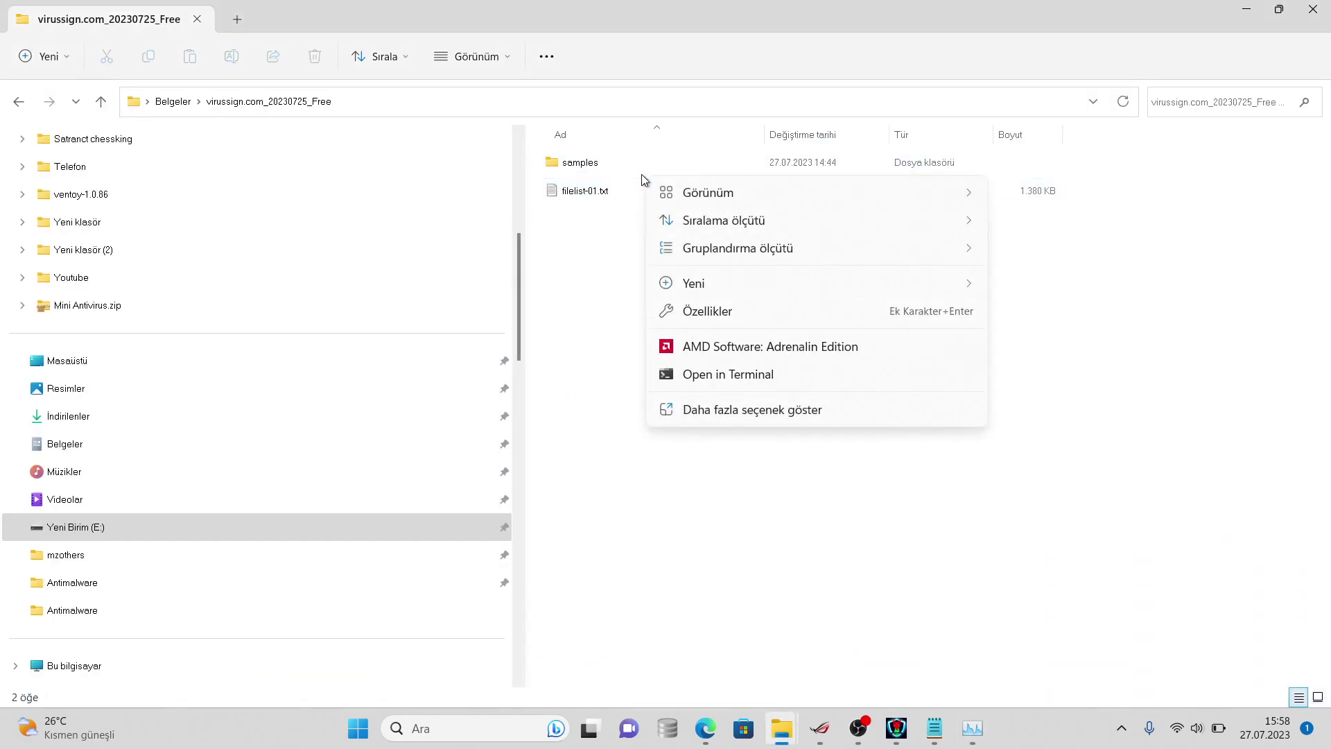
left_click(704, 413)
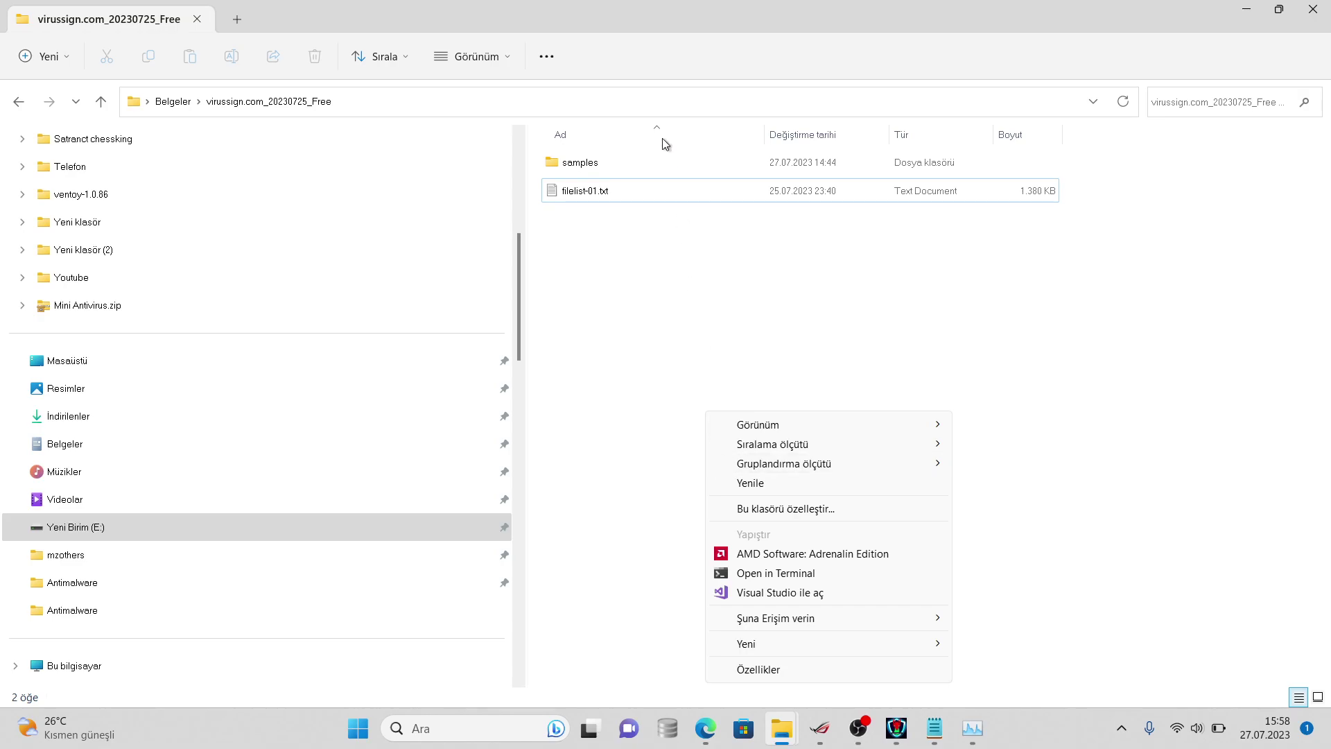
left_click(675, 173)
right_click(674, 174)
left_click(700, 495)
left_click(744, 483)
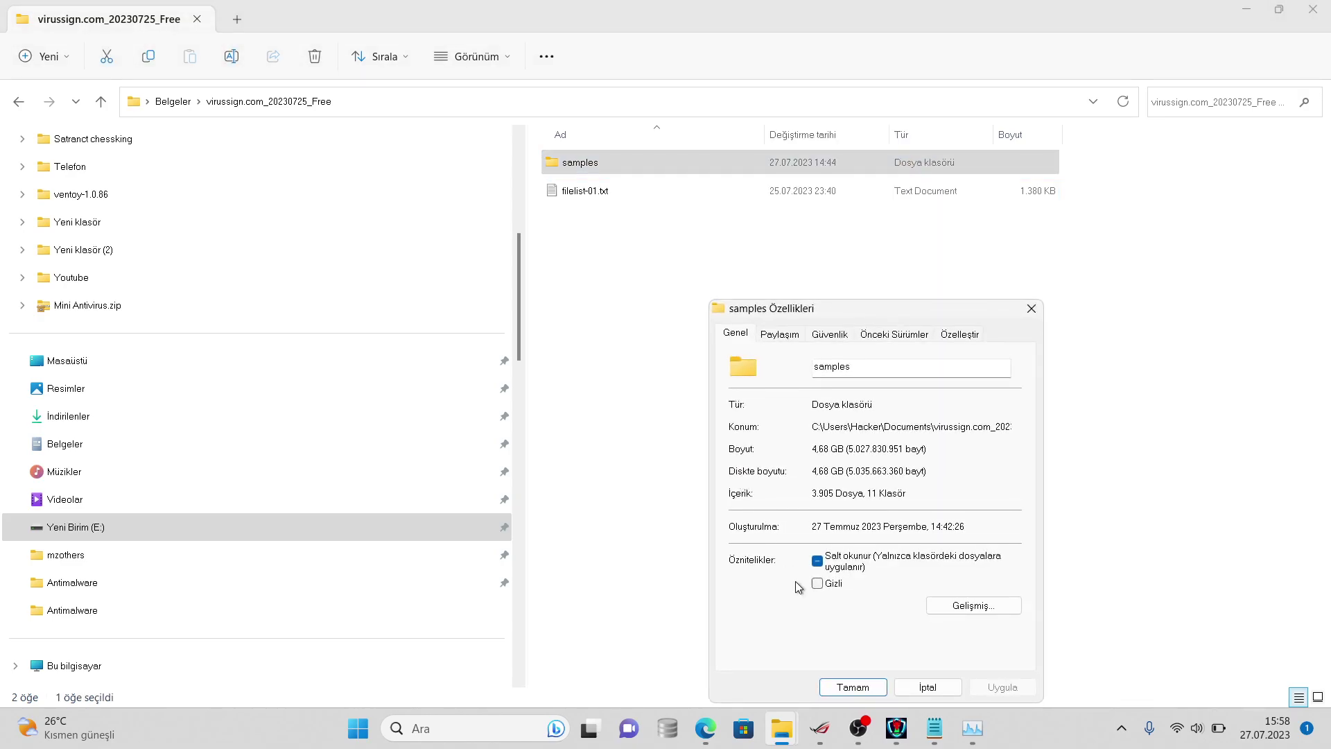
- Change the note's count to '3905 left' and add "let's goo"
left_click(932, 728)
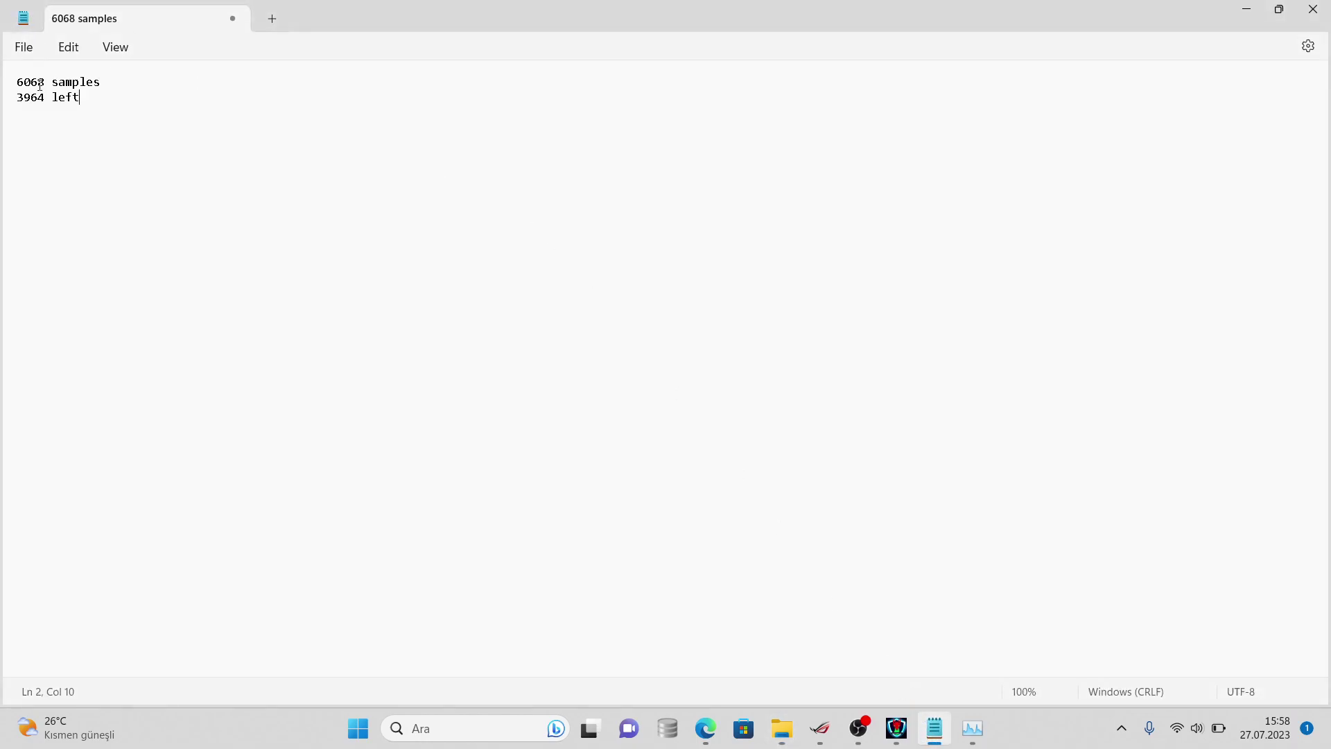
key("BackSpace")
key("BackSpace")
type("05")
type("t<")
type("s goo")
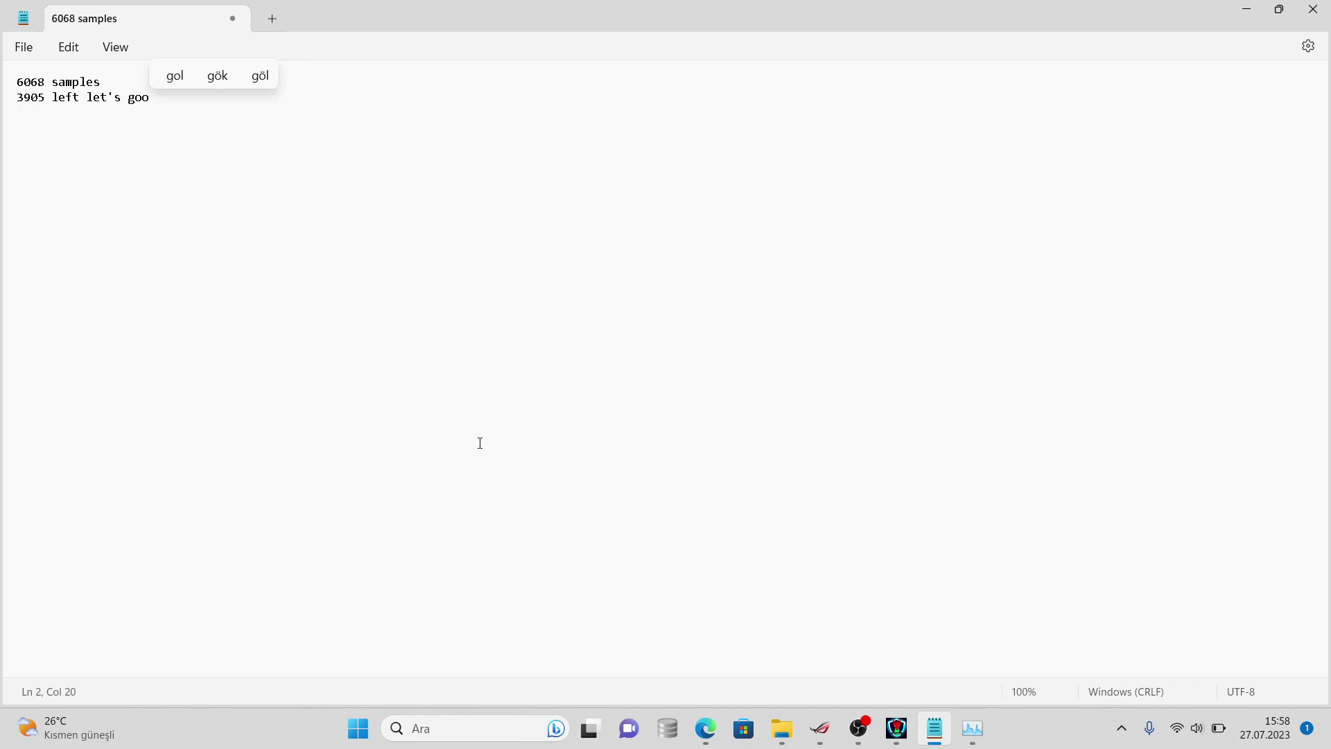
left_click(858, 726)
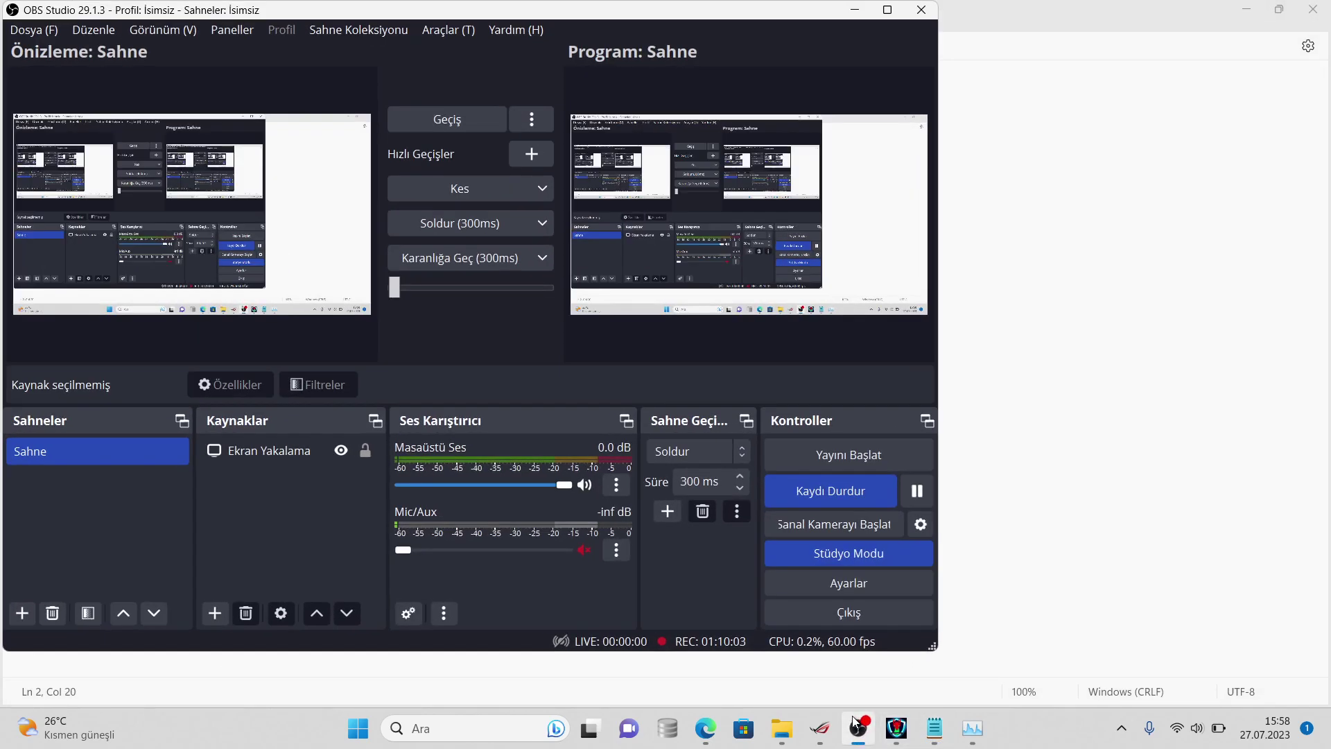
left_click(856, 723)
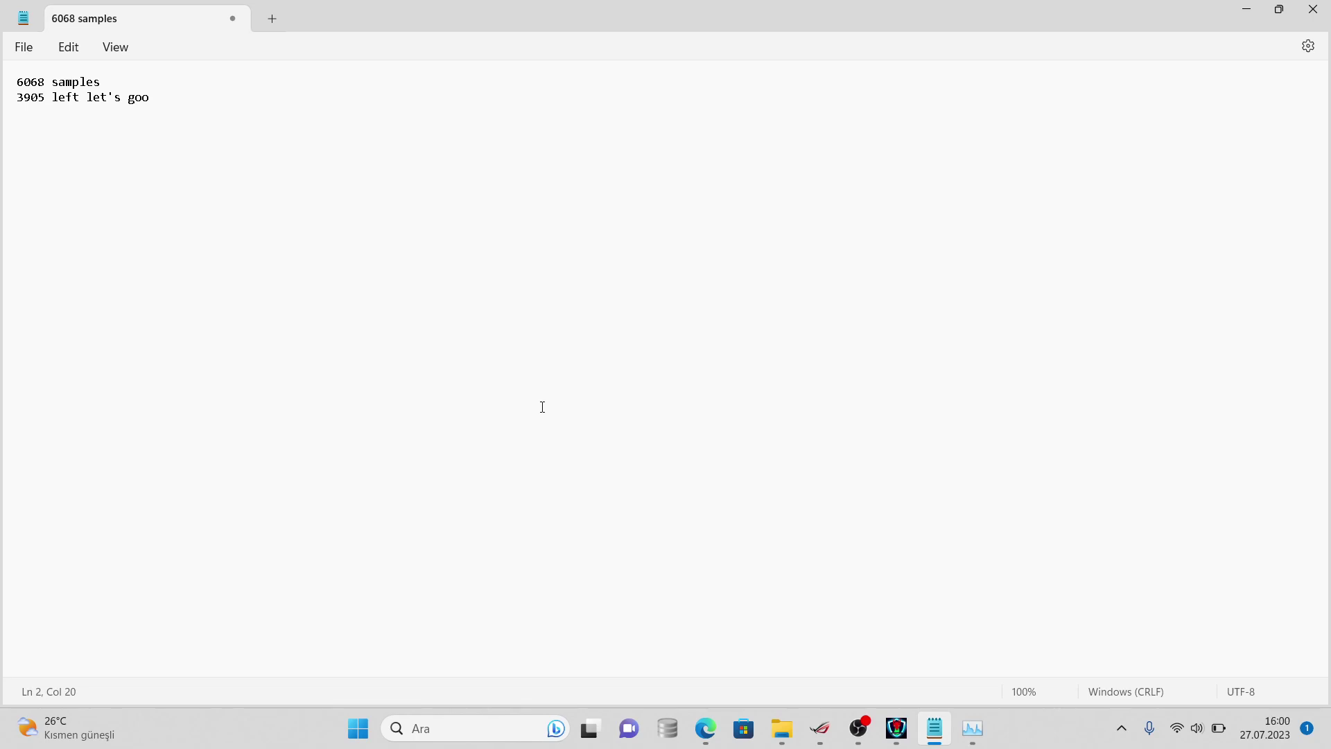
- Append 'we should not allow any payload aganist viruses in the future' to line 2, then return to HydraAV
type("w")
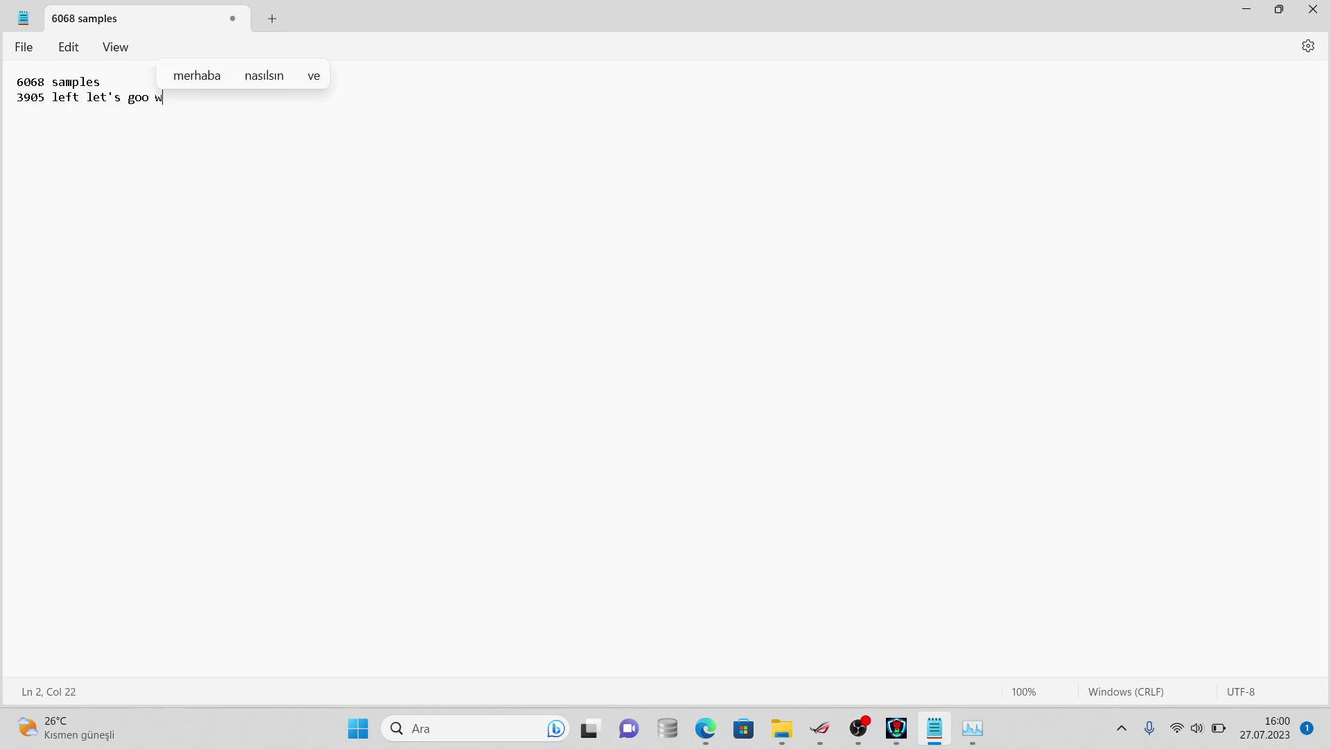
type("e should not")
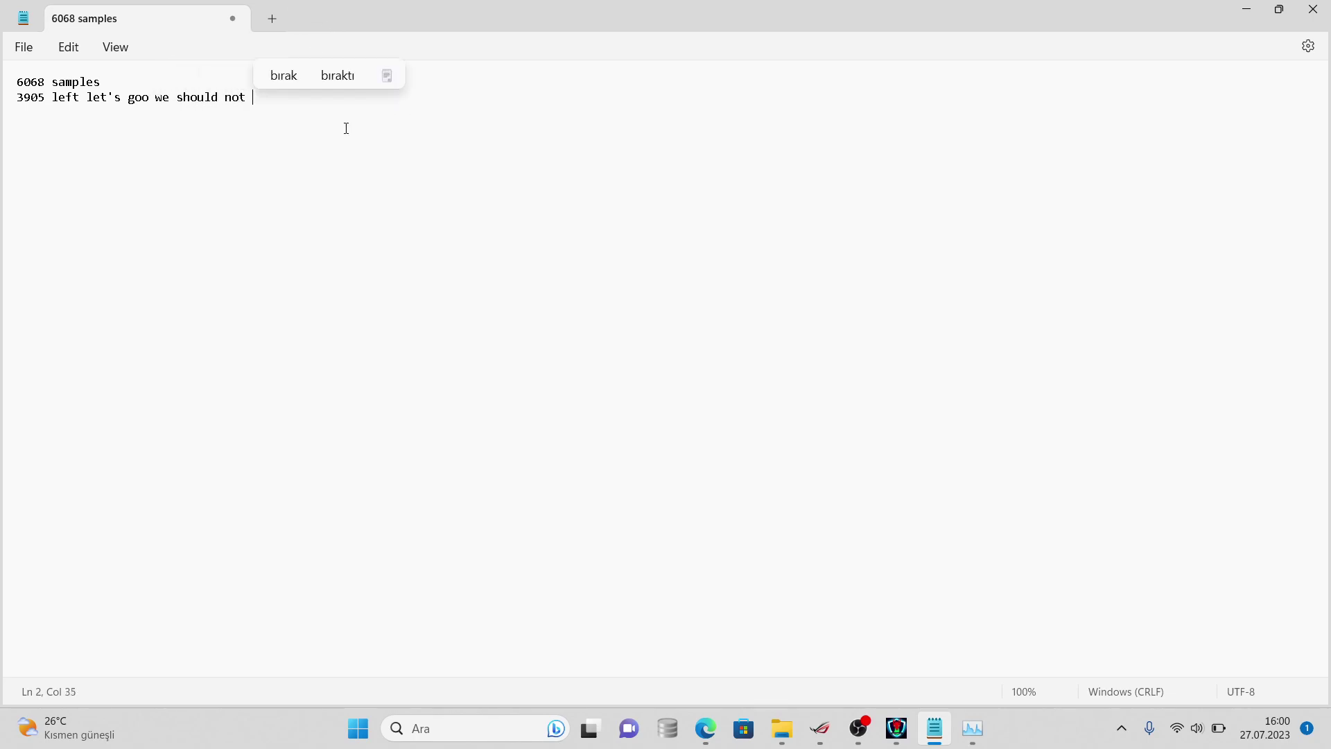
key("BackSpace")
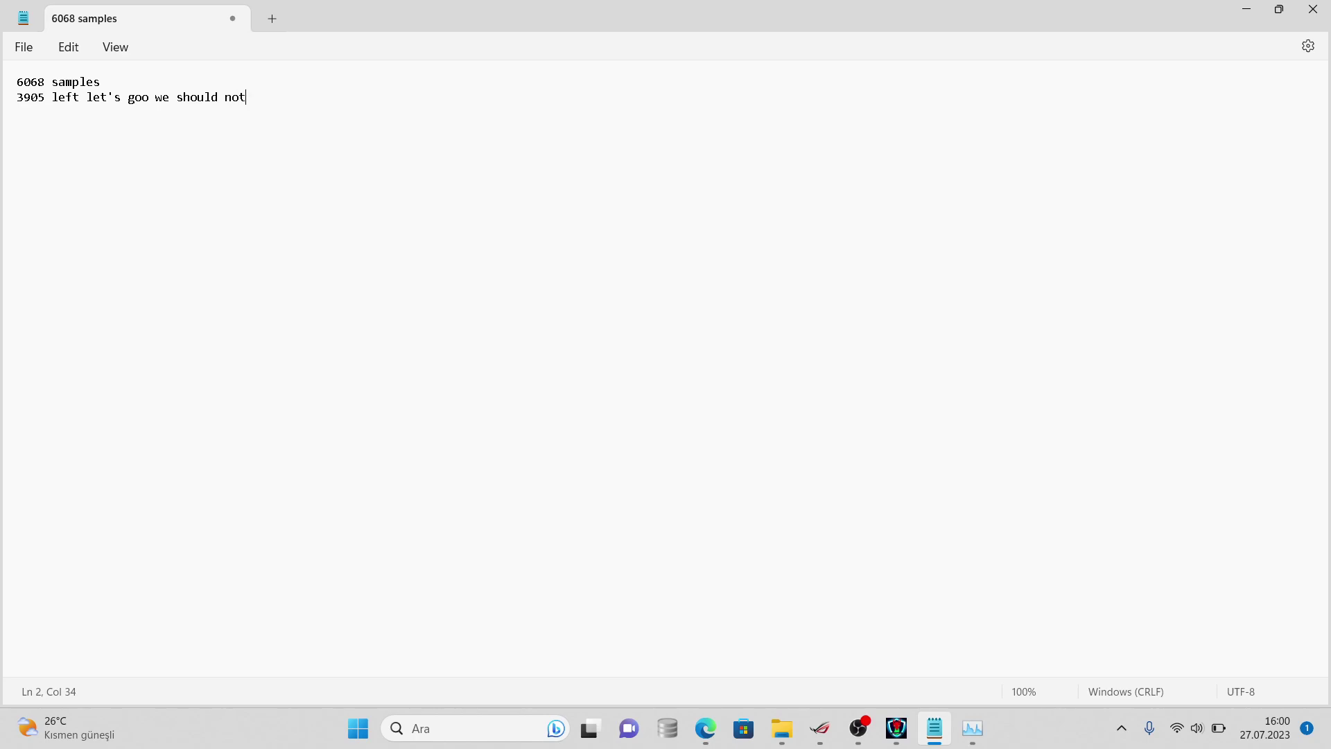
type("allow any")
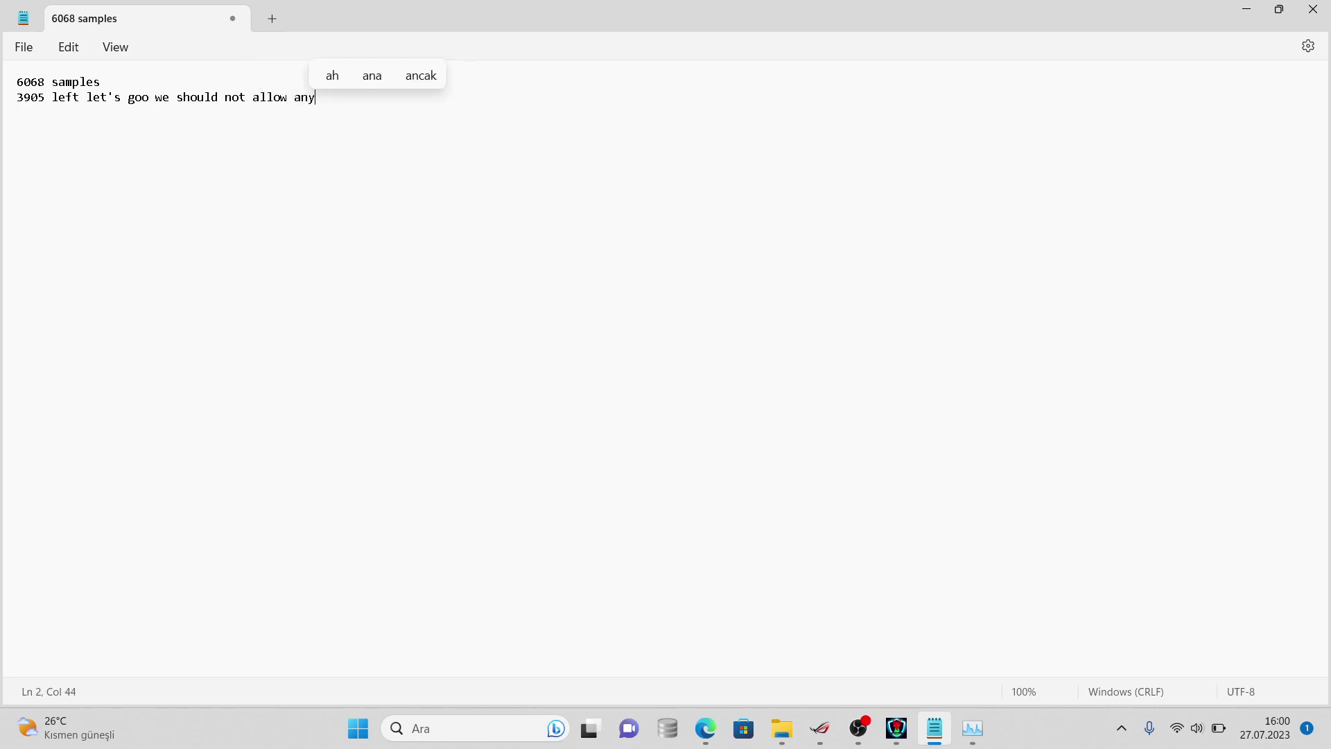
type(" payload ")
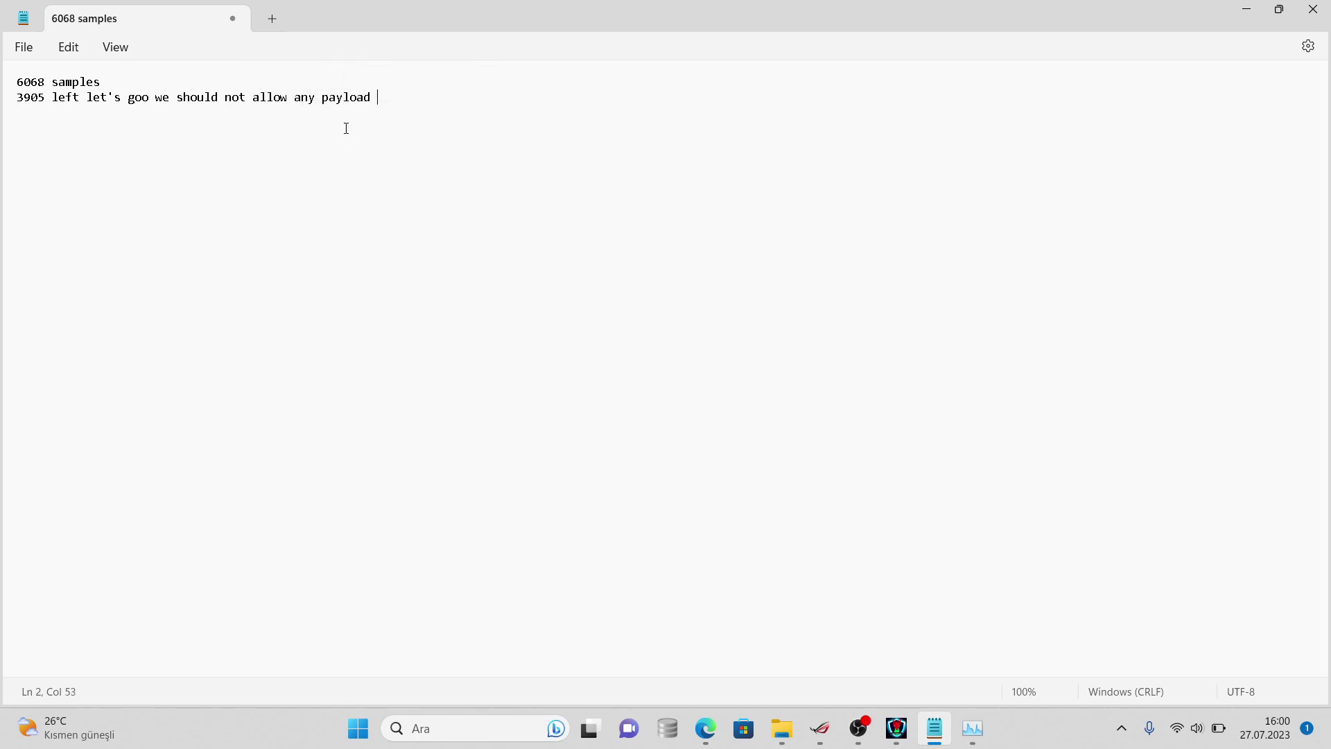
type("aganist ")
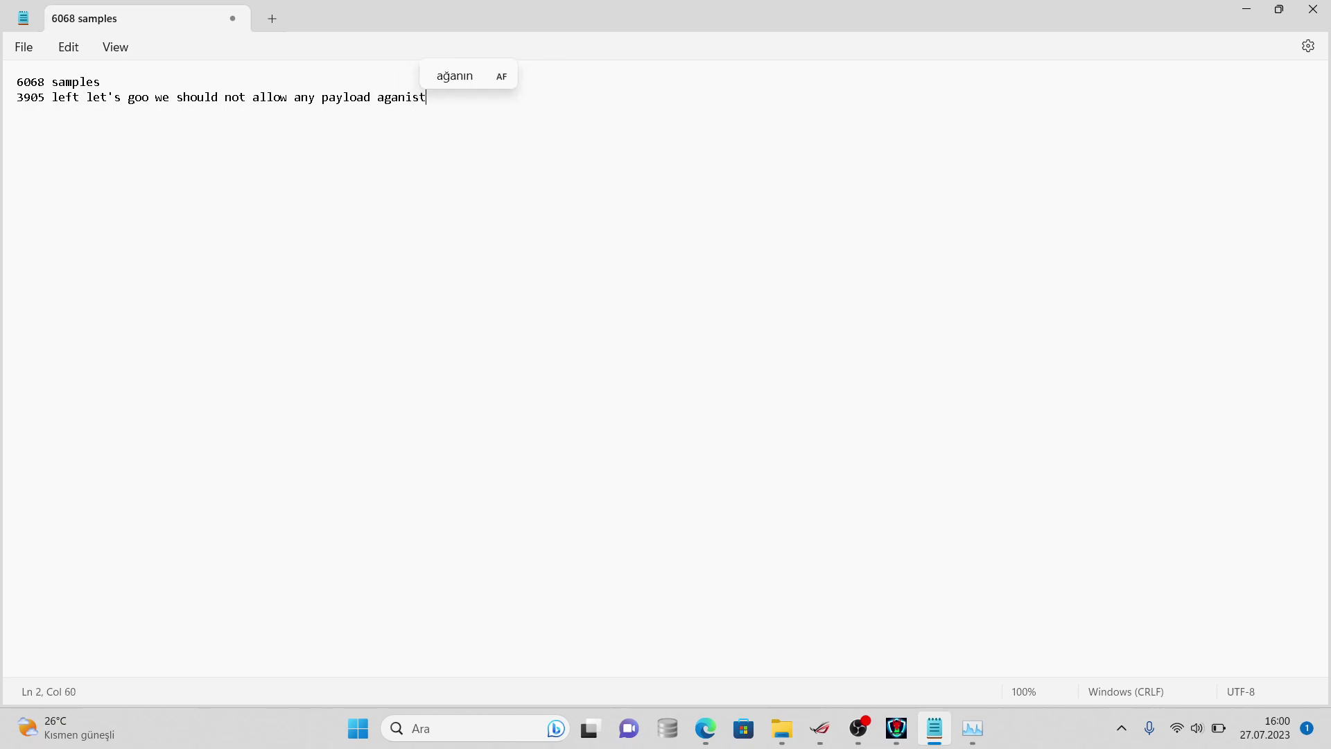
type("viruses in ")
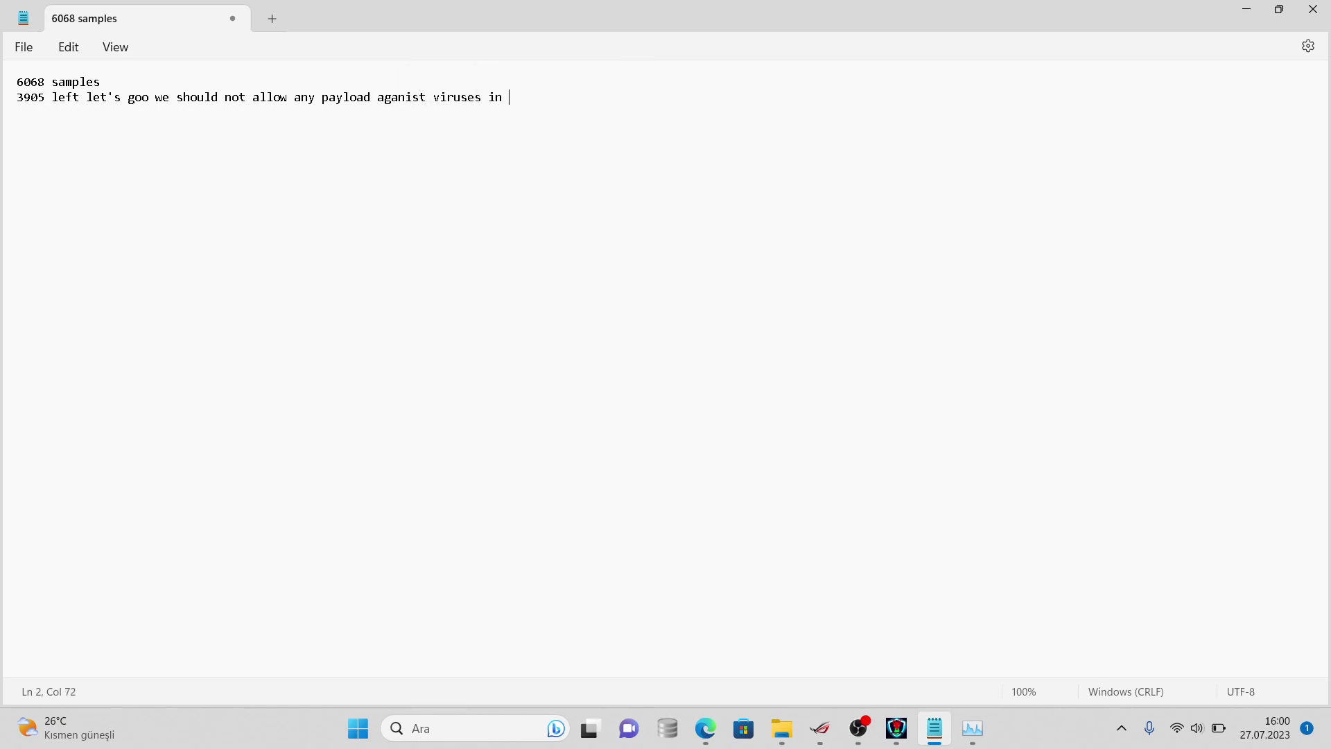
type("the future")
left_click(910, 728)
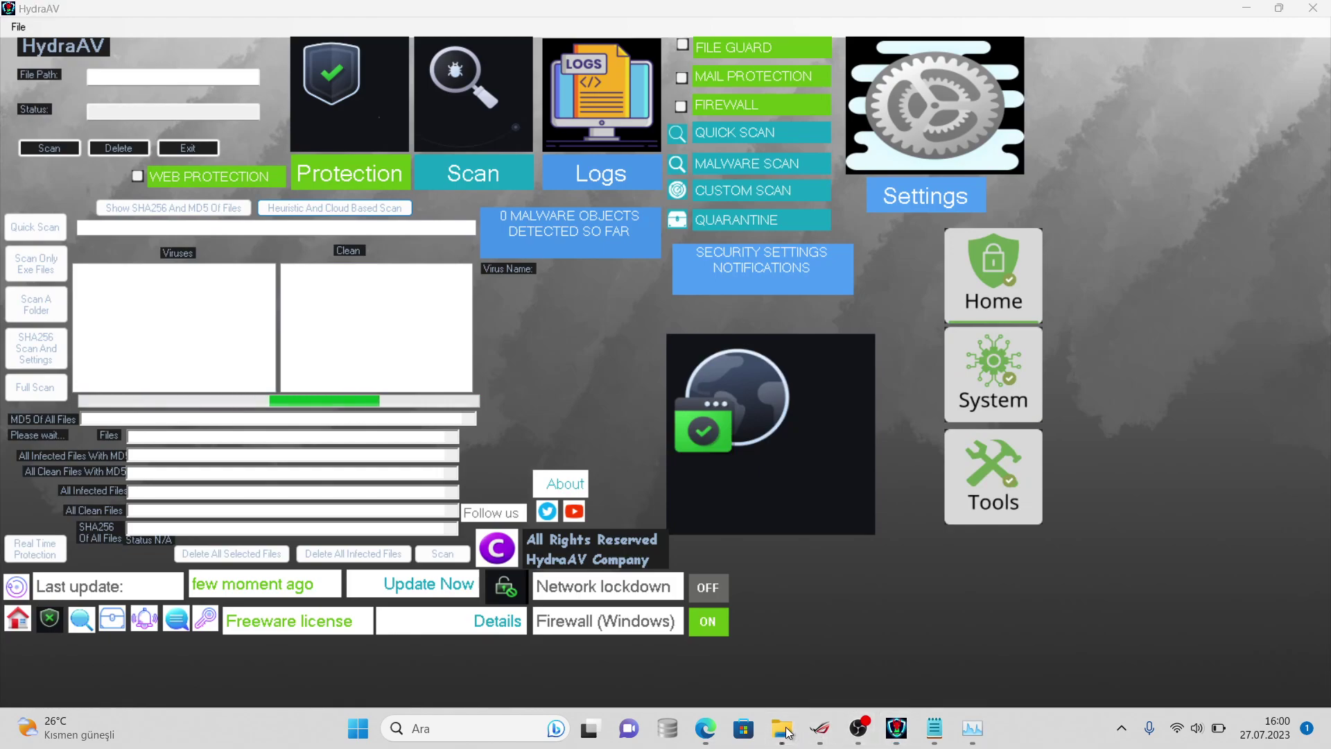
mouse_move(782, 728)
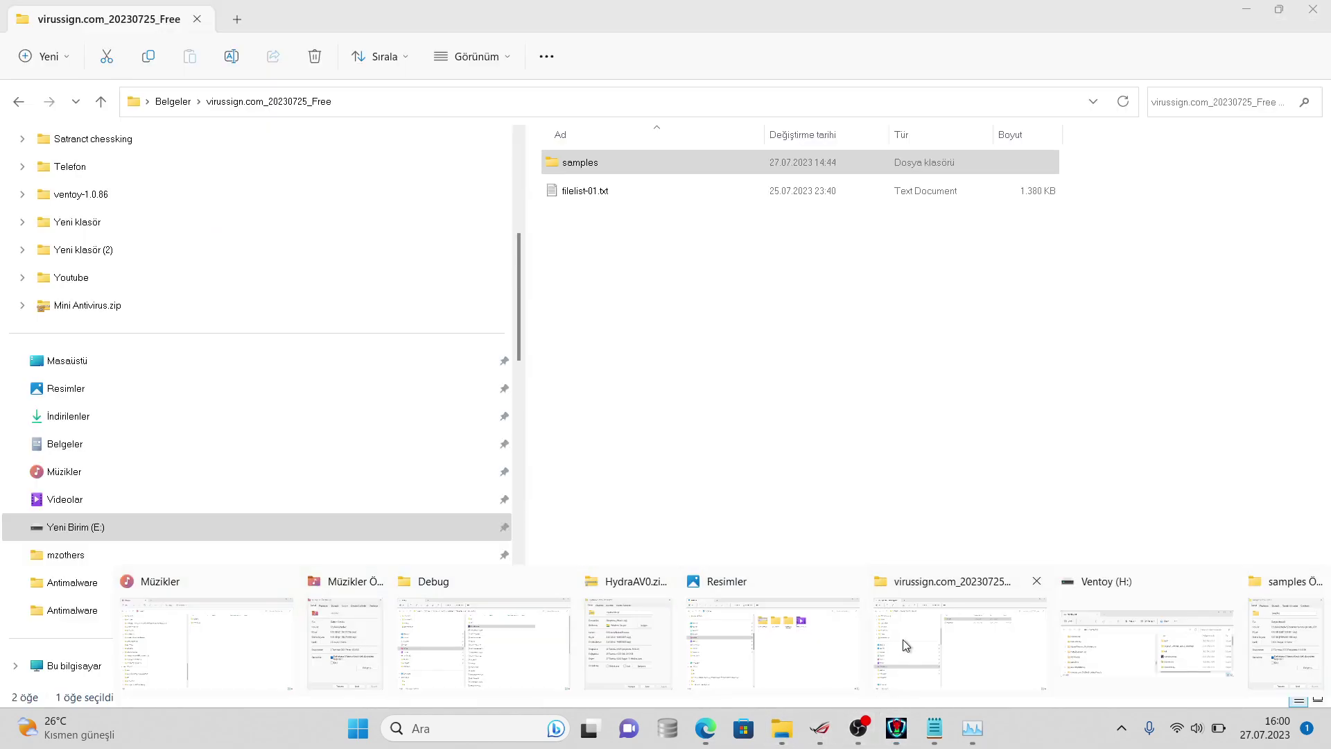
left_click(960, 634)
right_click(678, 159)
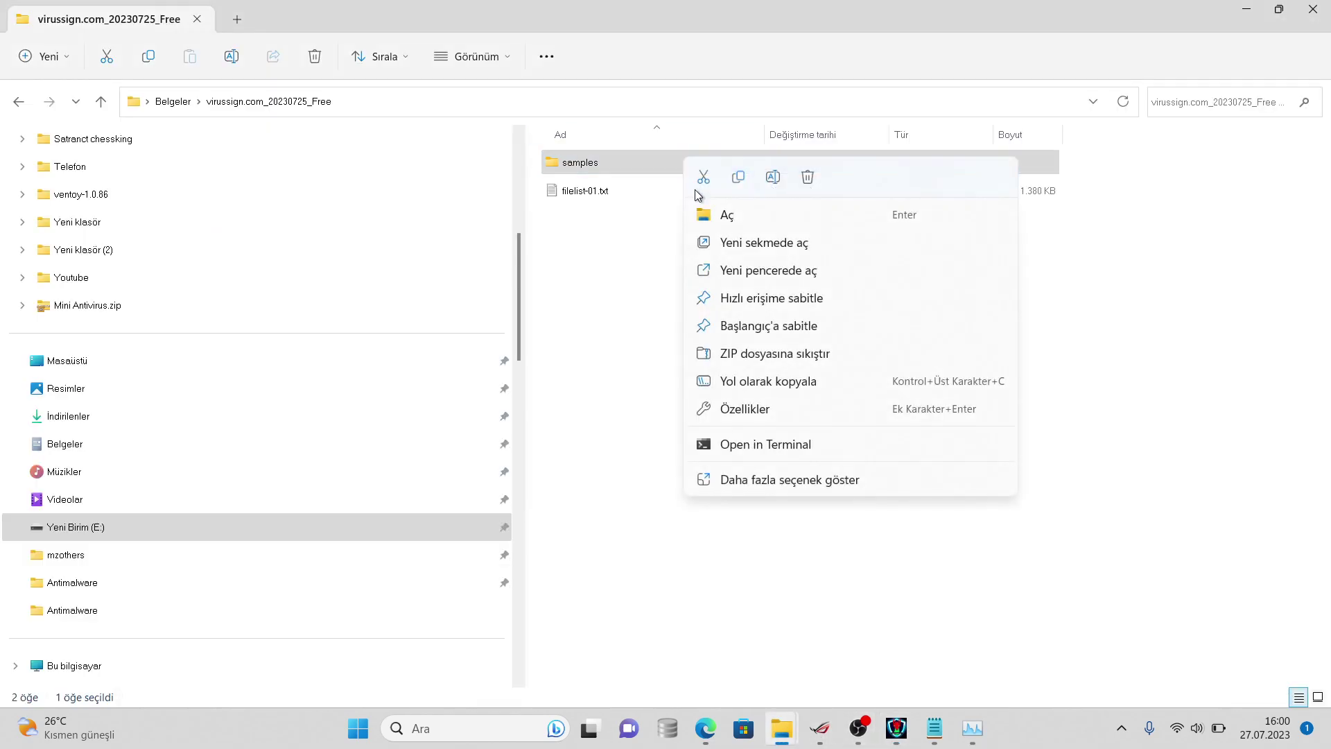
left_click(755, 478)
left_click(790, 470)
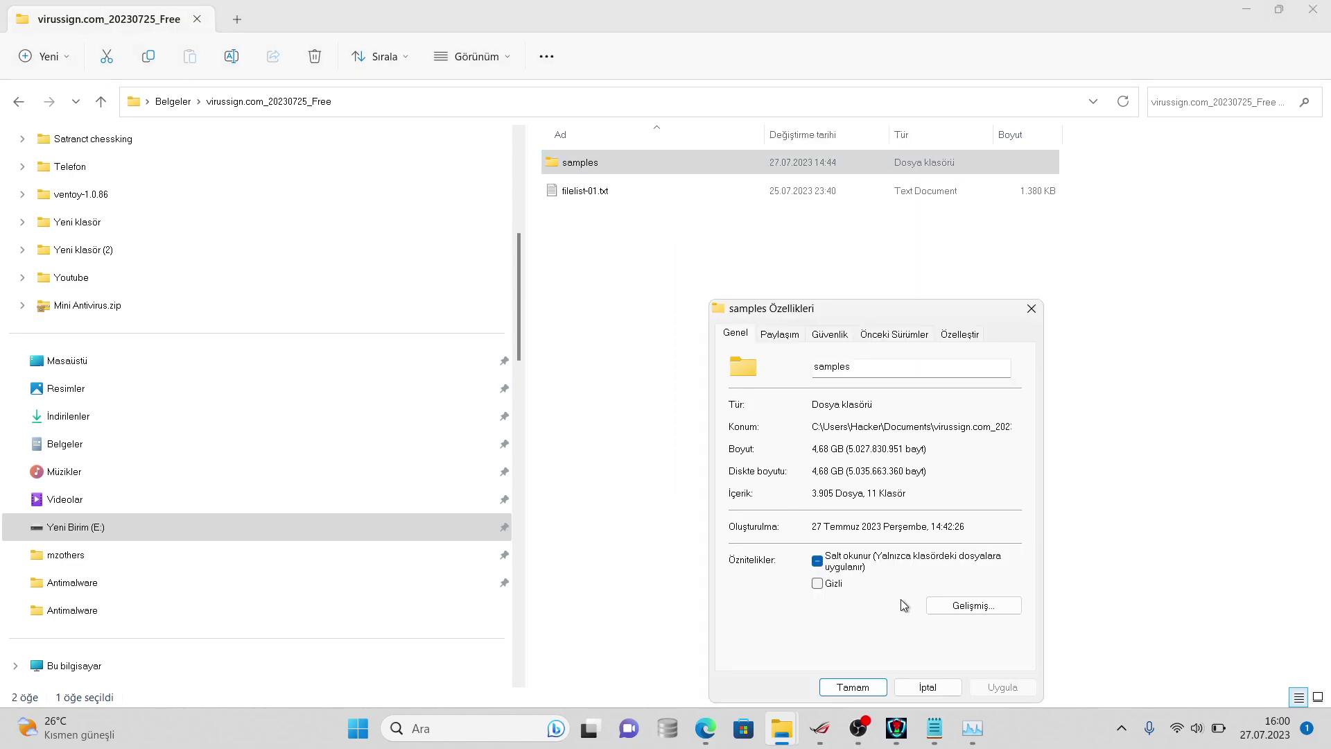
left_click(929, 687)
left_click(908, 728)
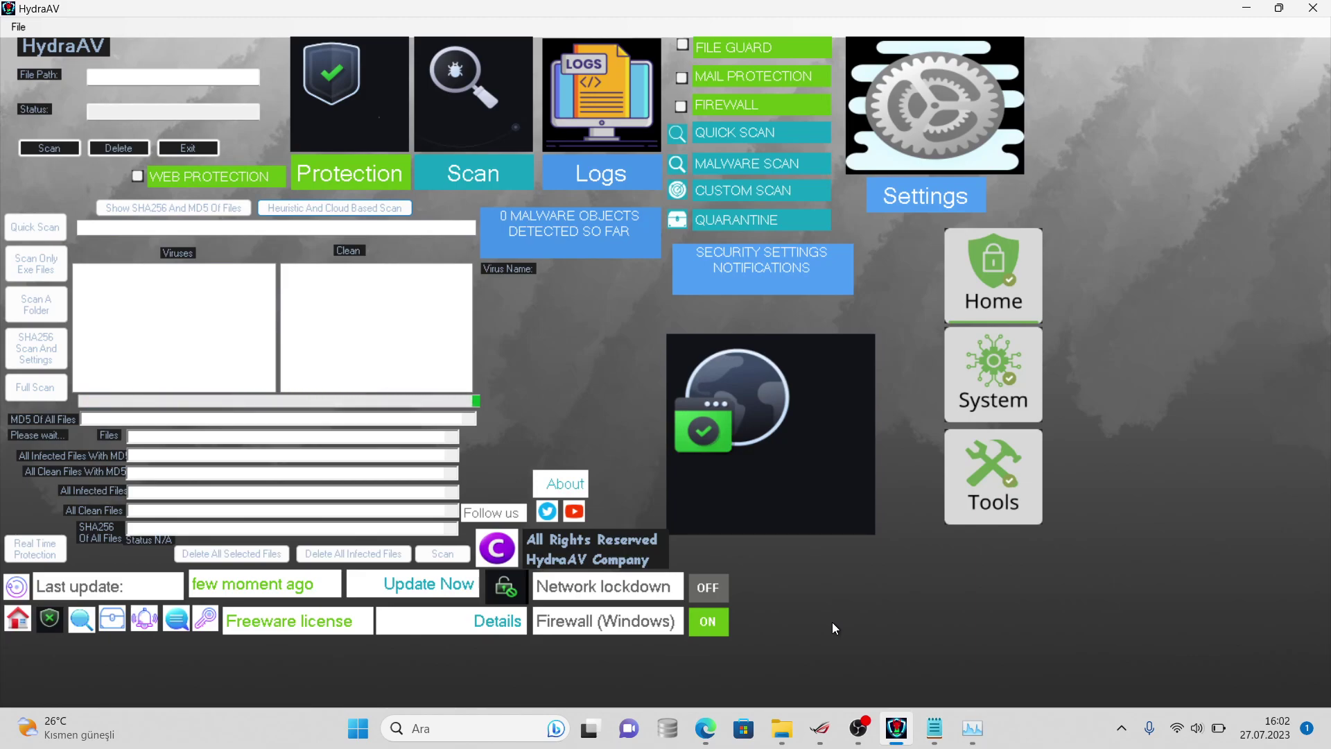
- Return to the note and continue line 2 with an 'I tested aganist...' remark
left_click(934, 724)
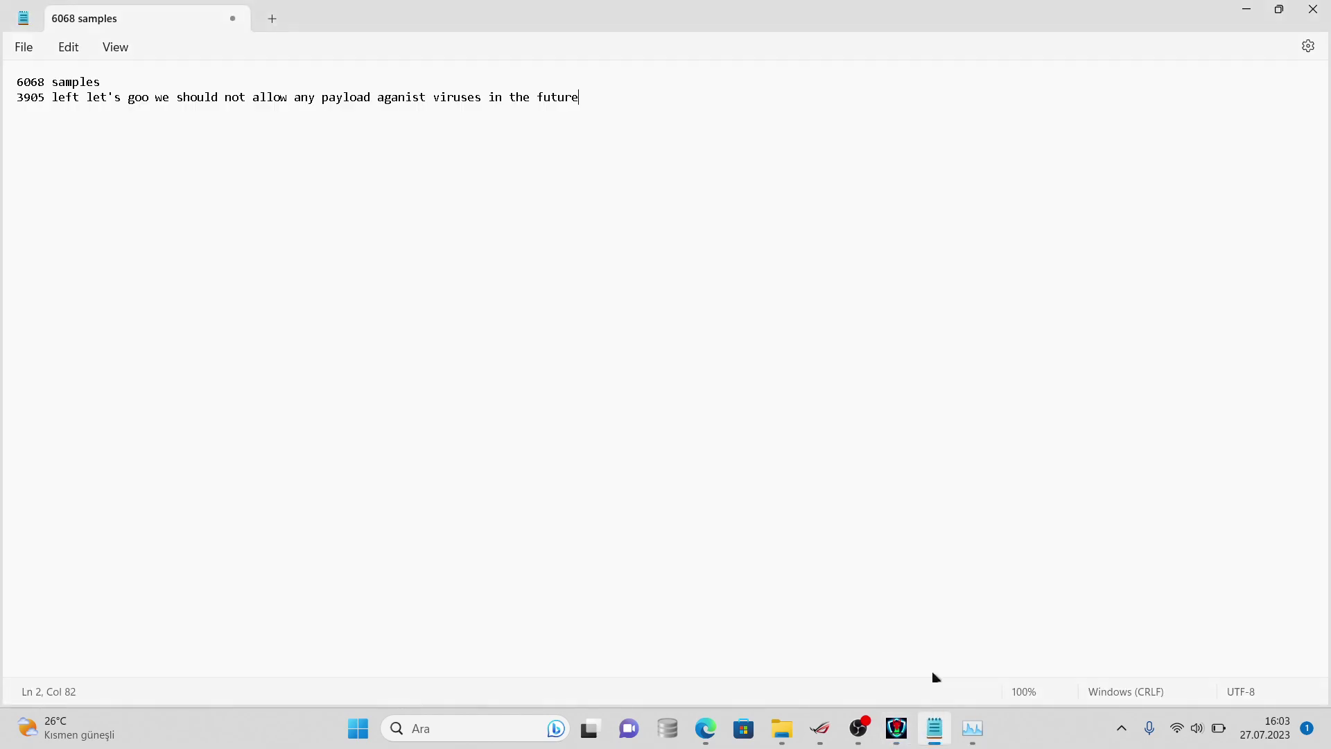
- Continue the 3905 line's comment with 'I tested against linux samples against clamav and it only'
type("I tes")
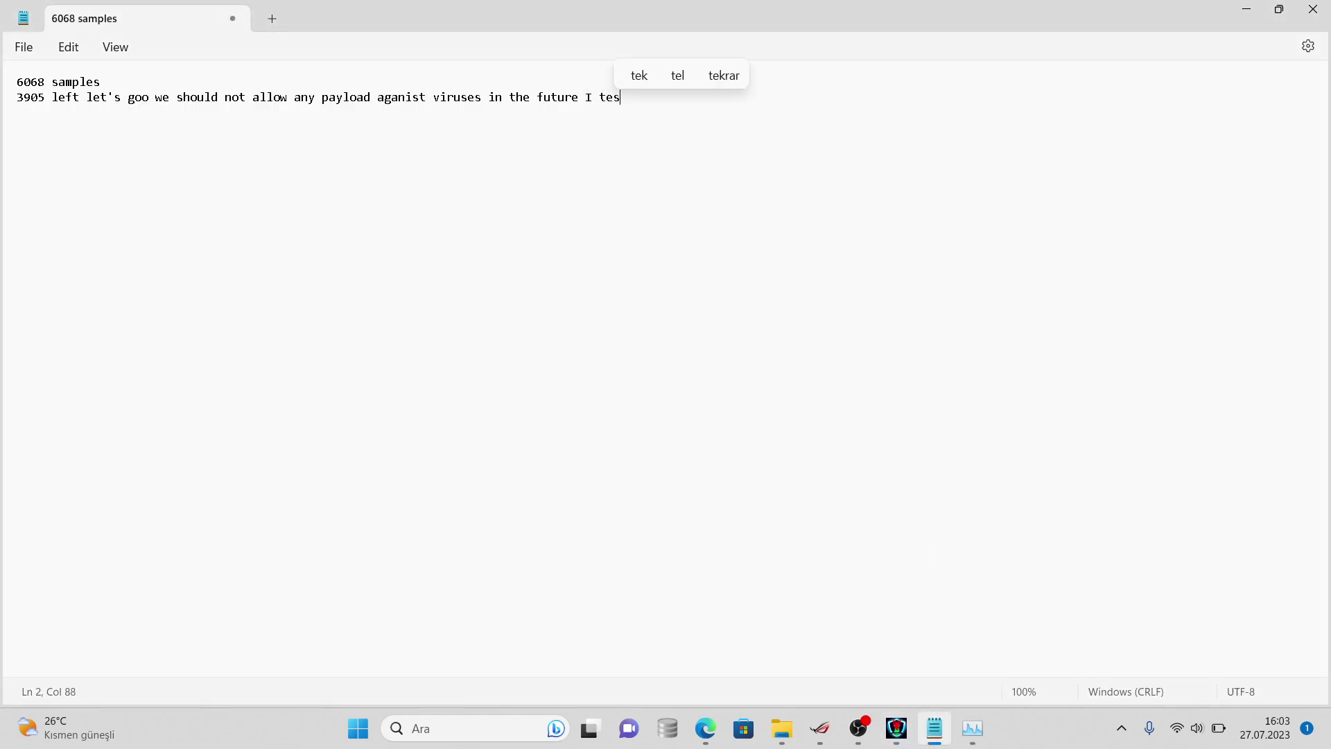
type("ted aganist linux samples aganist clamav and it almost got 50%")
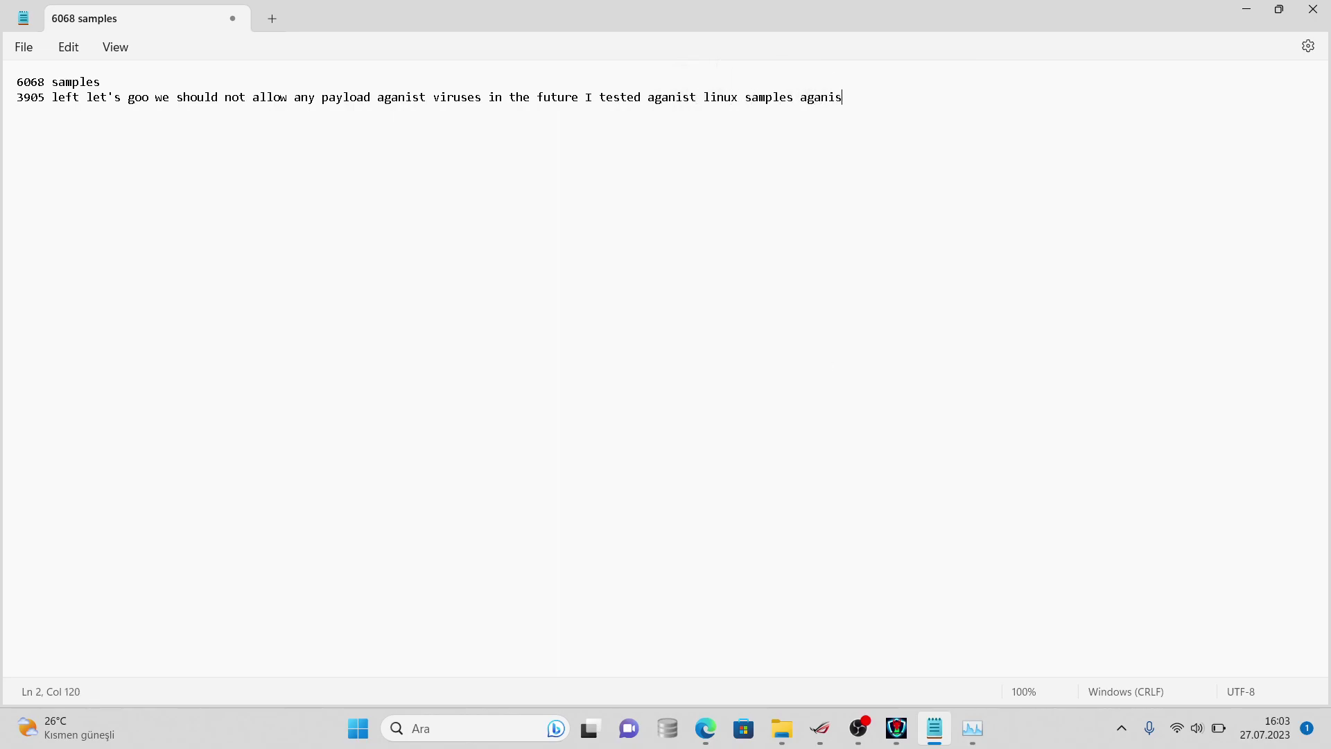
- Return to the note and continue line 2 with an 'I tested aganist...' remark
- Continue the 3905 line's comment with 'I tested against linux samples against clamav and it only'
type("amav and it almost got 50%")
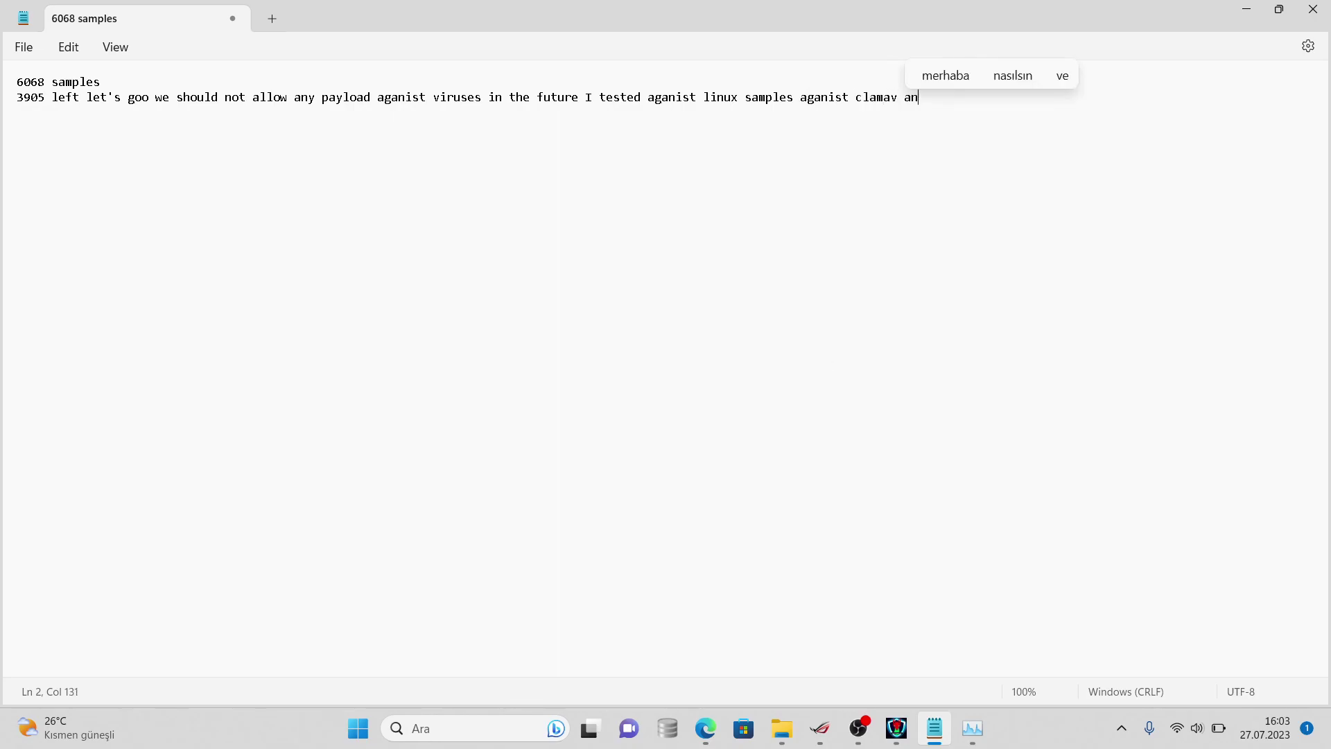
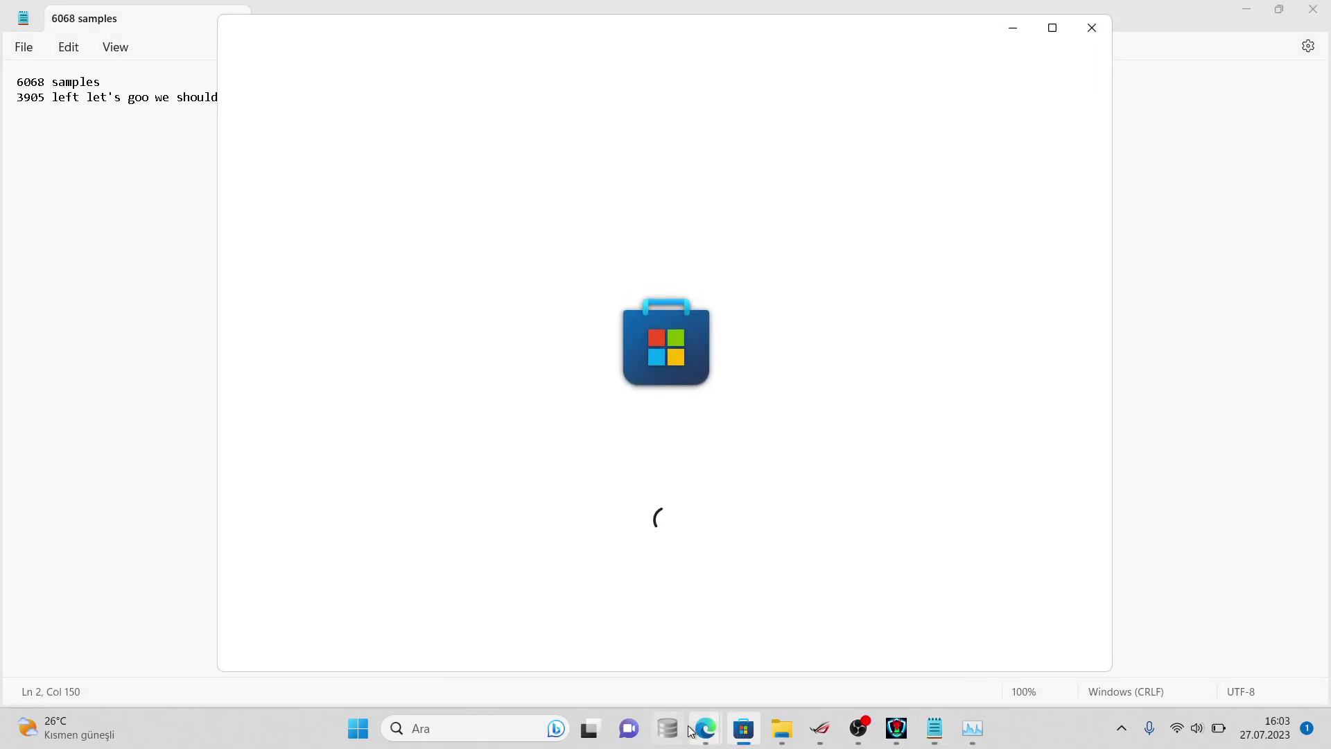
- Close the Microsoft Store window with 'Pencereyi kapat' from its taskbar jump list
right_click(741, 733)
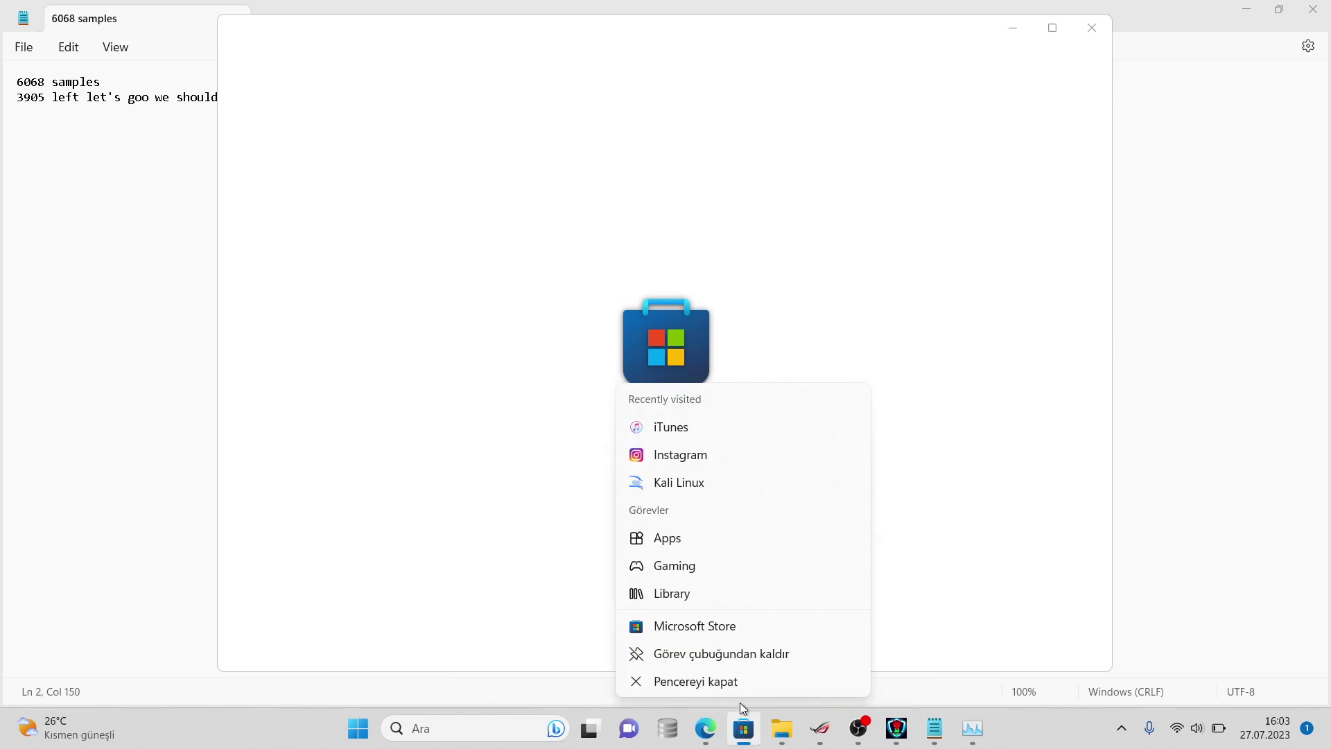
left_click(739, 685)
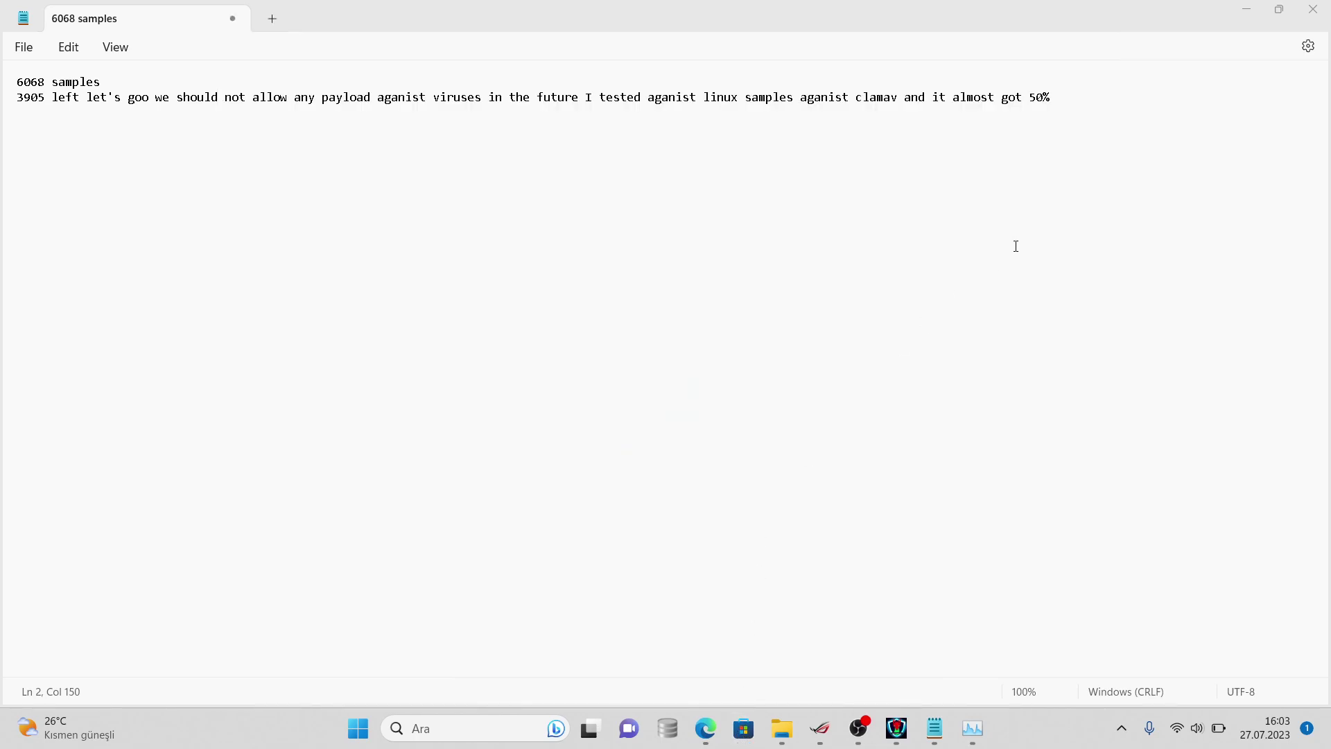
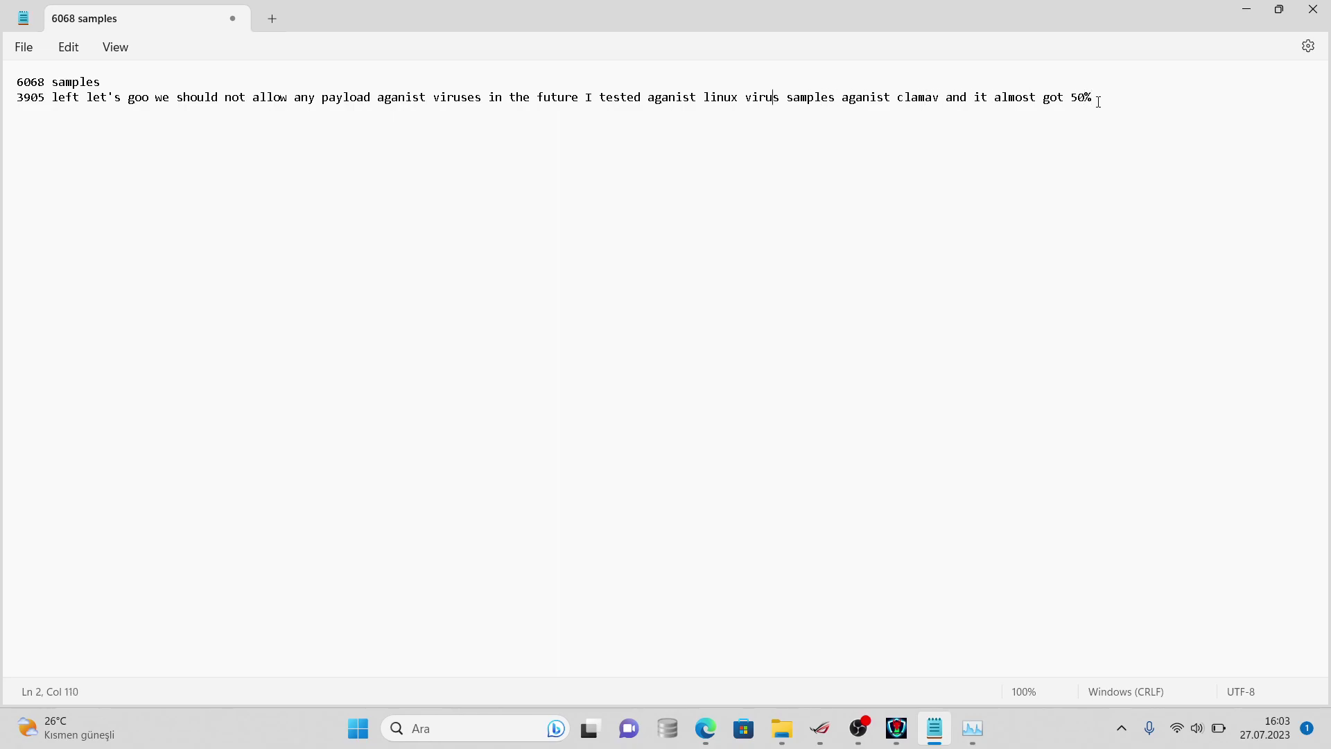
- Insert "very old" before "linux" and end the note with "that's pretty bad but still usable antivirus"
left_click(704, 97)
type("very old")
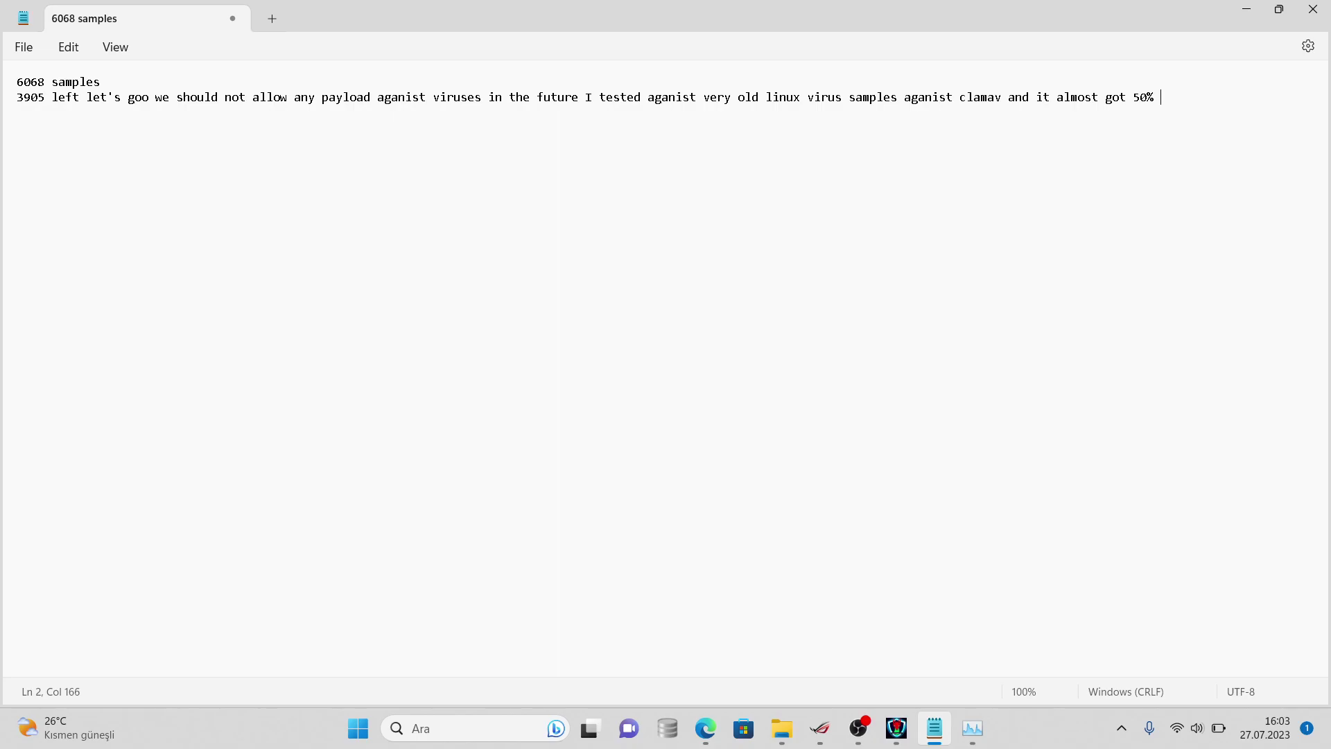
type("that's pretty bad ")
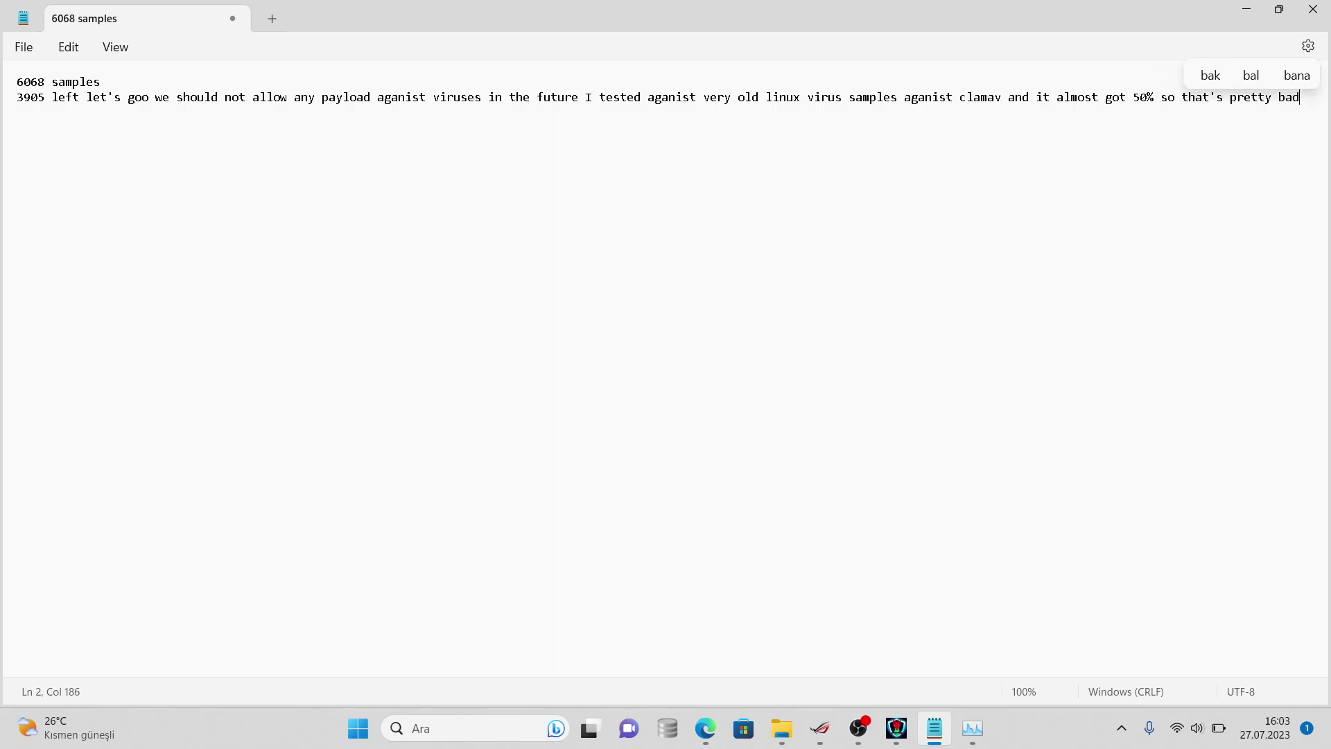
type("but s")
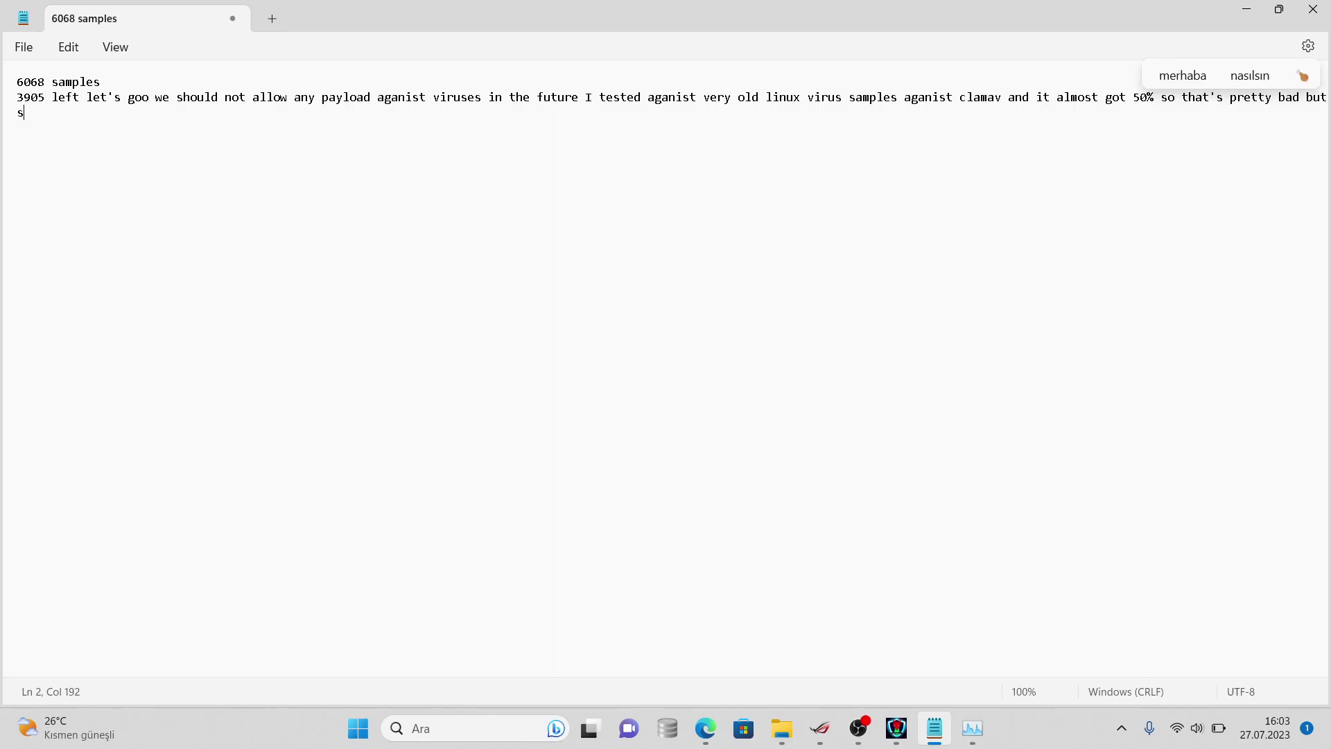
type("till us")
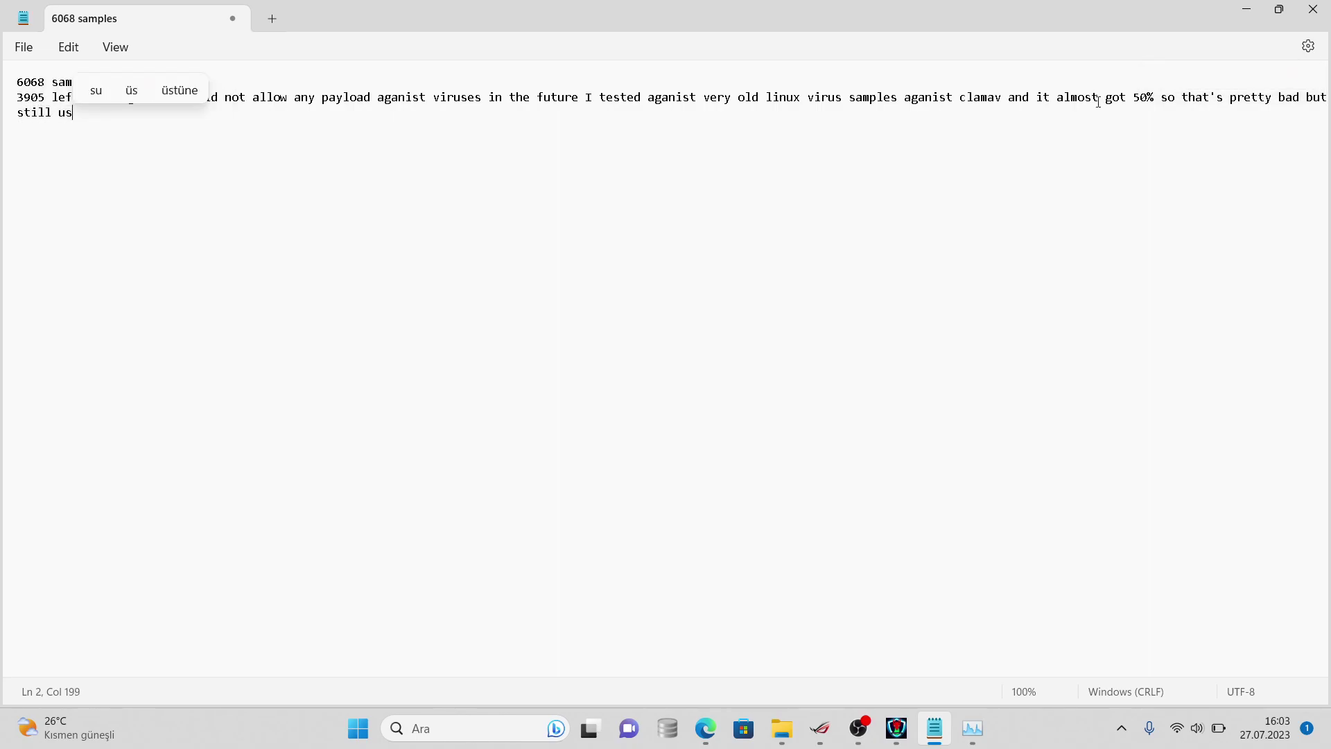
type("able antivirus")
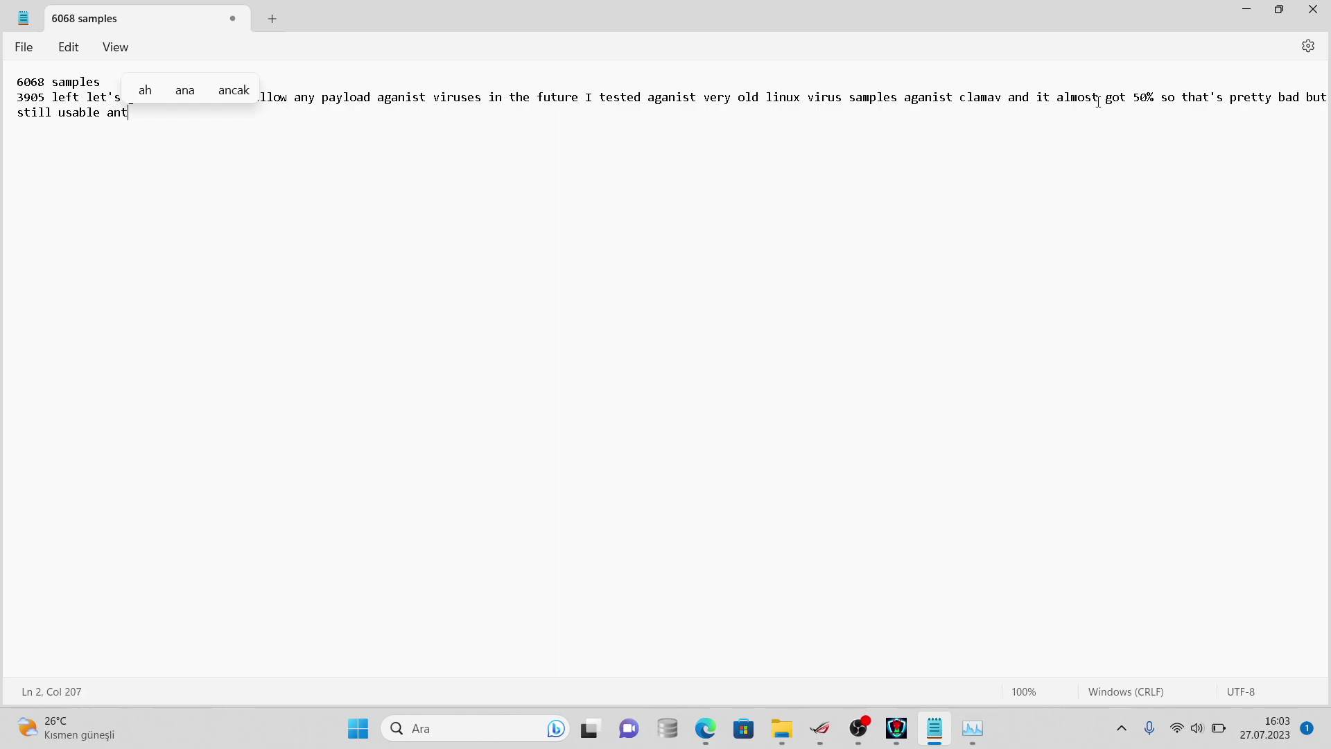
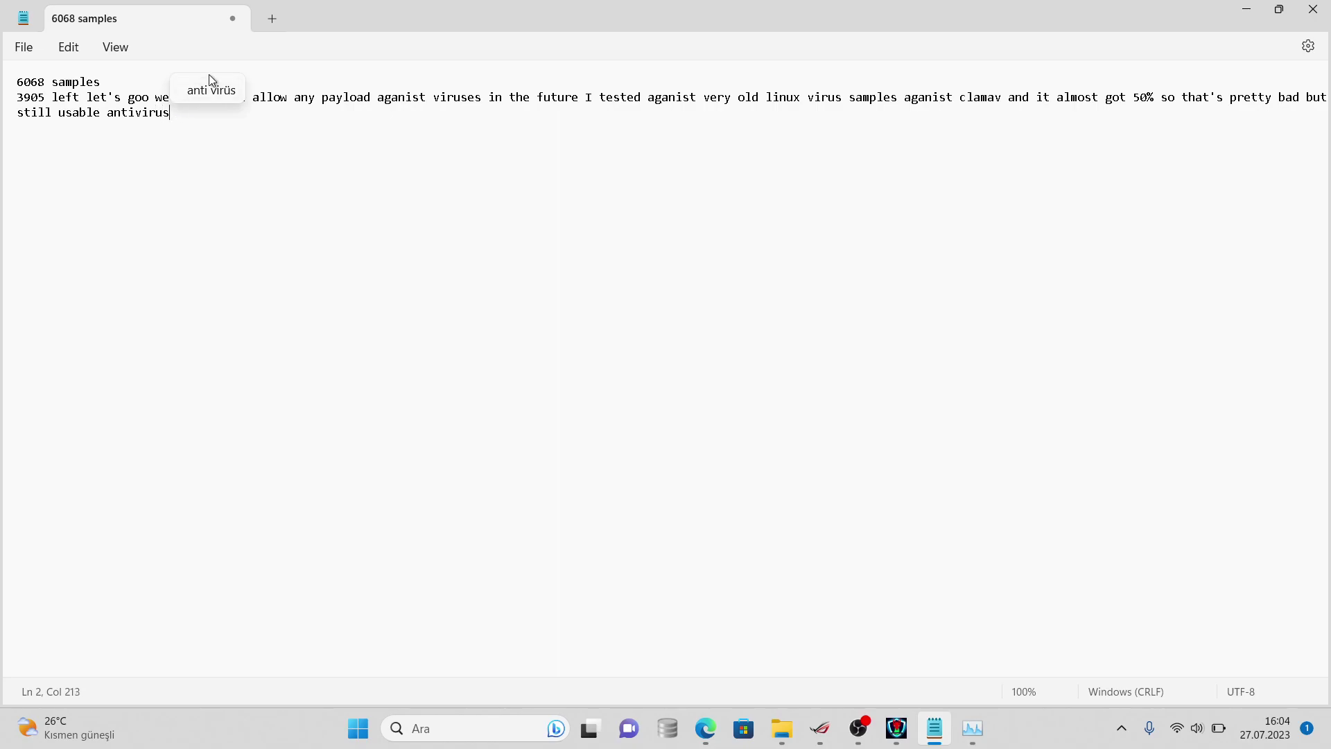
- Replace the note's final word 'antivirus' with the spelling suggestion 'anti virüs'
left_click(209, 98)
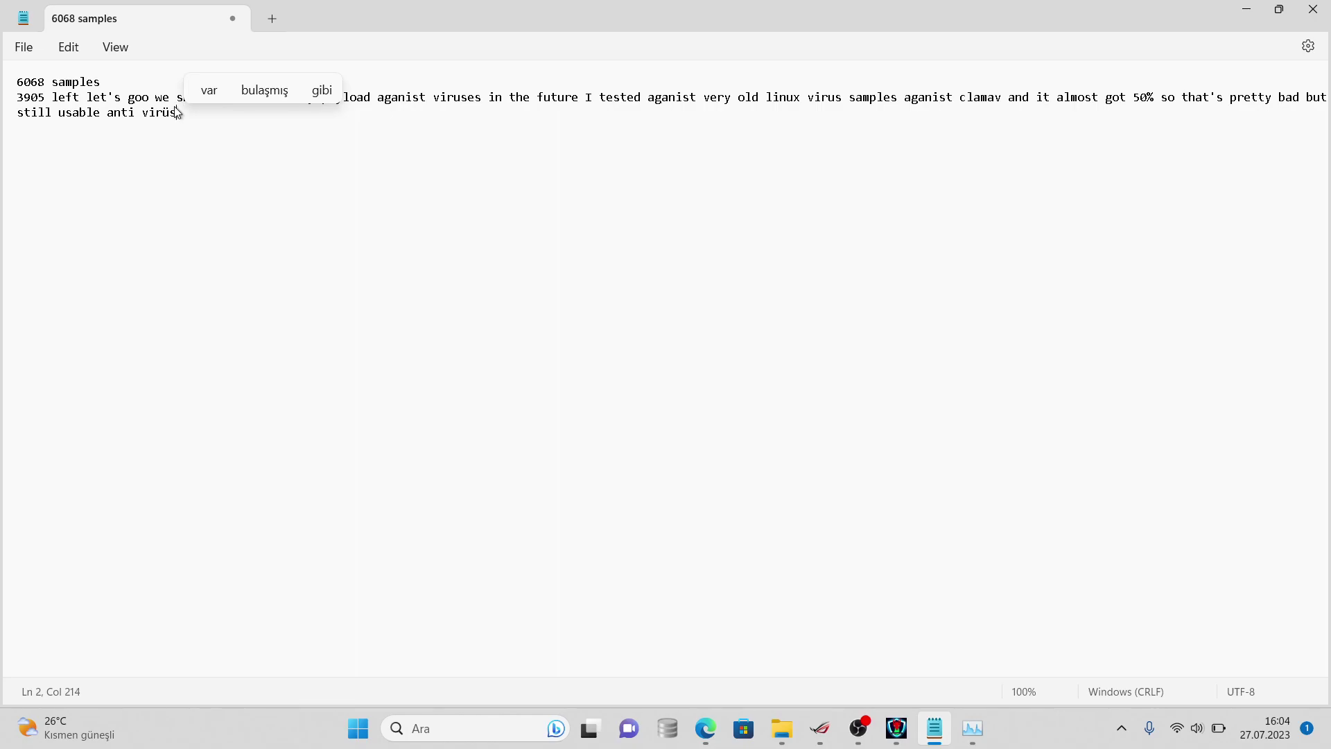
left_click(209, 91)
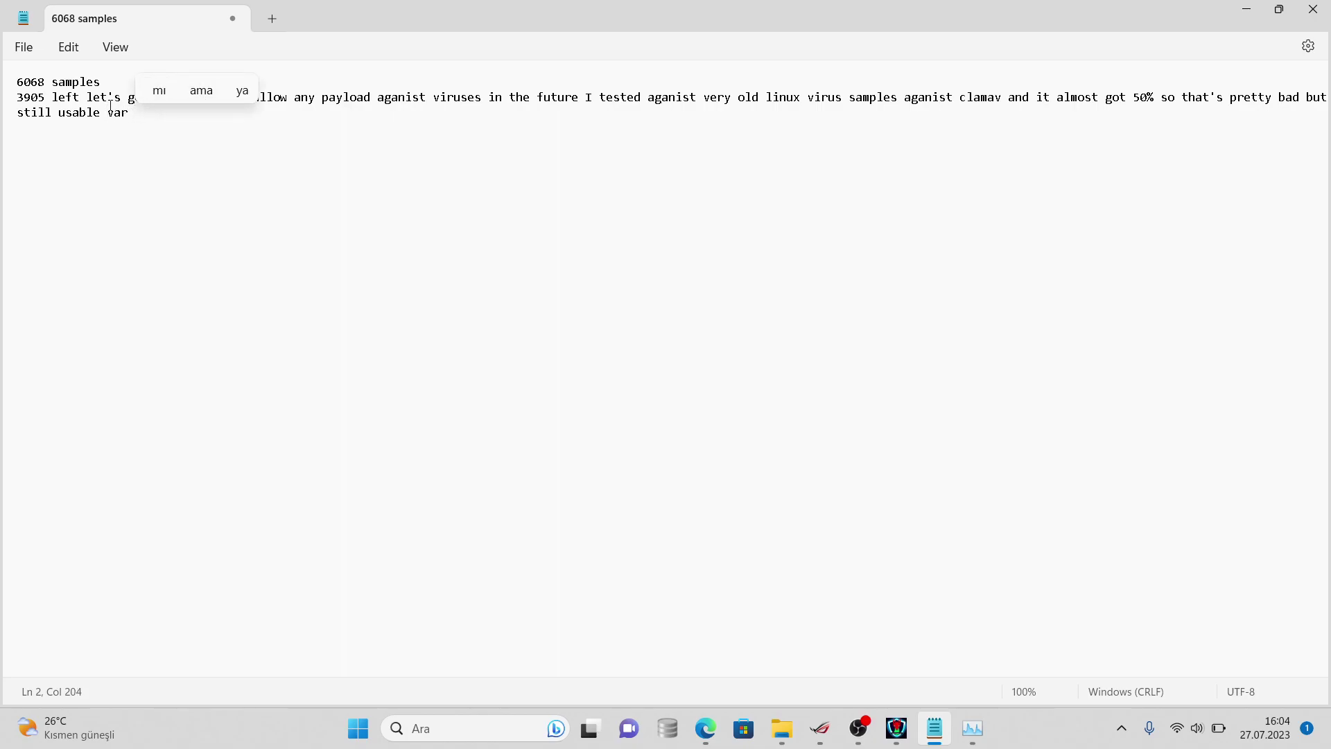
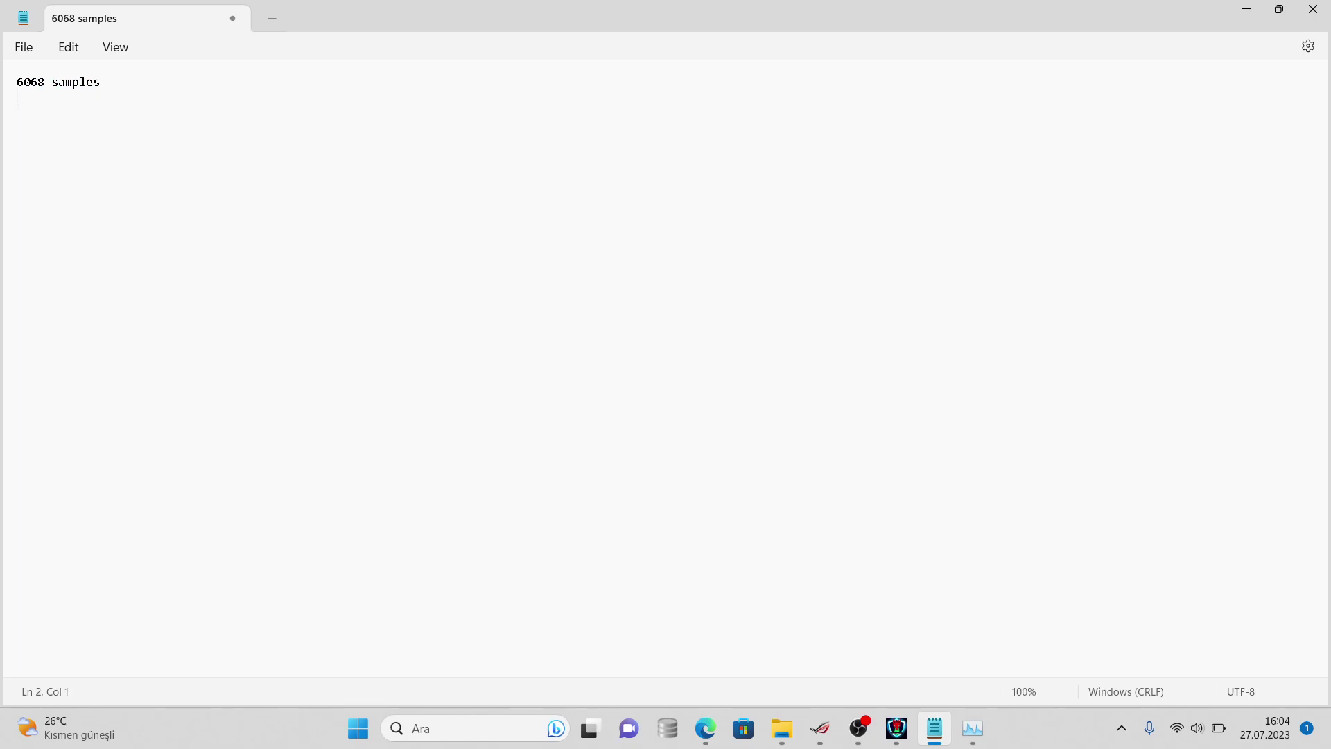
- Open the samples folder's Properties in the virussign Explorer window to read its file count
mouse_move(782, 727)
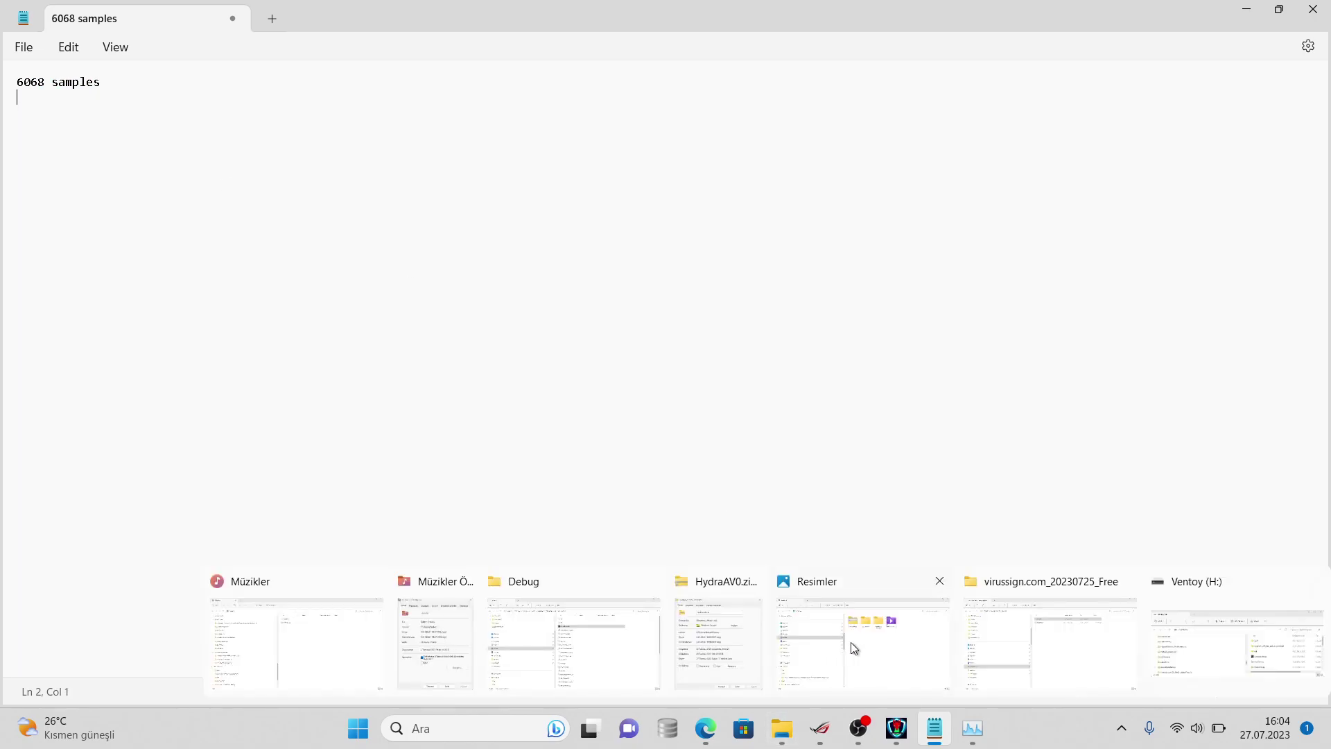
left_click(1015, 632)
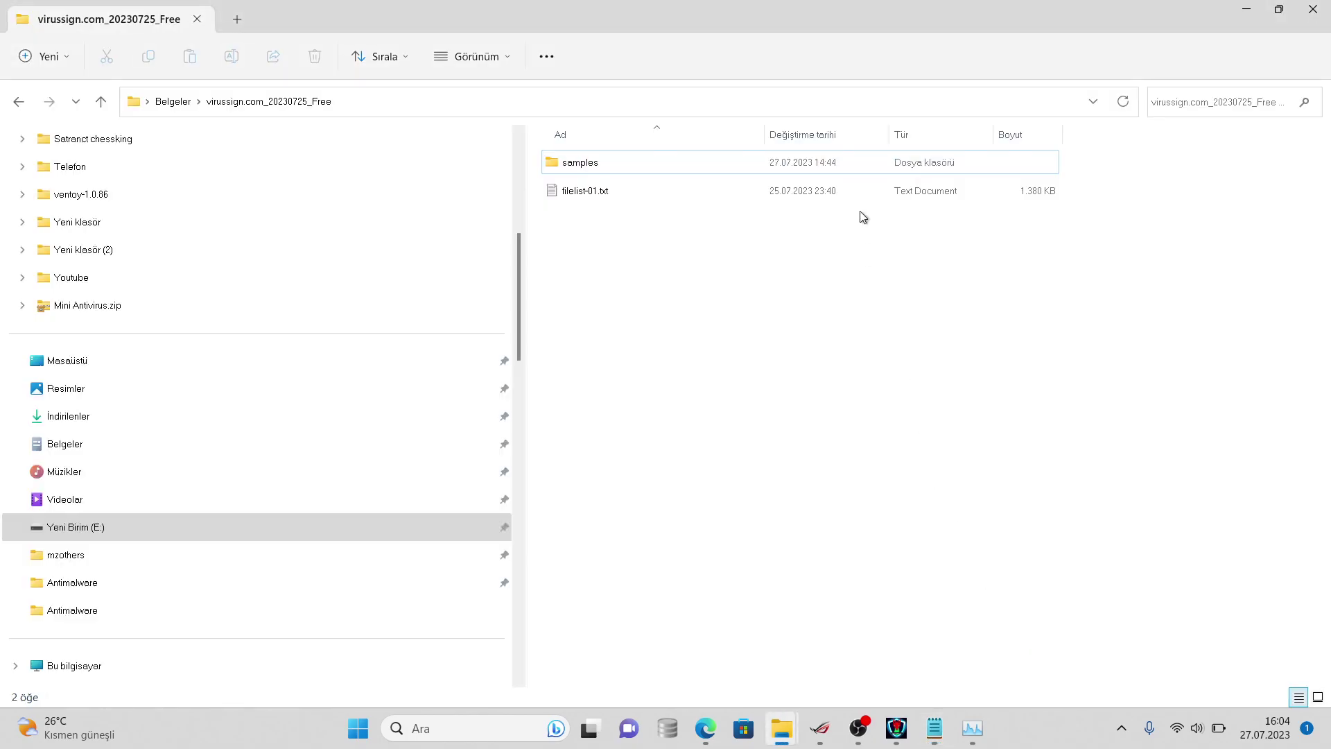
right_click(886, 165)
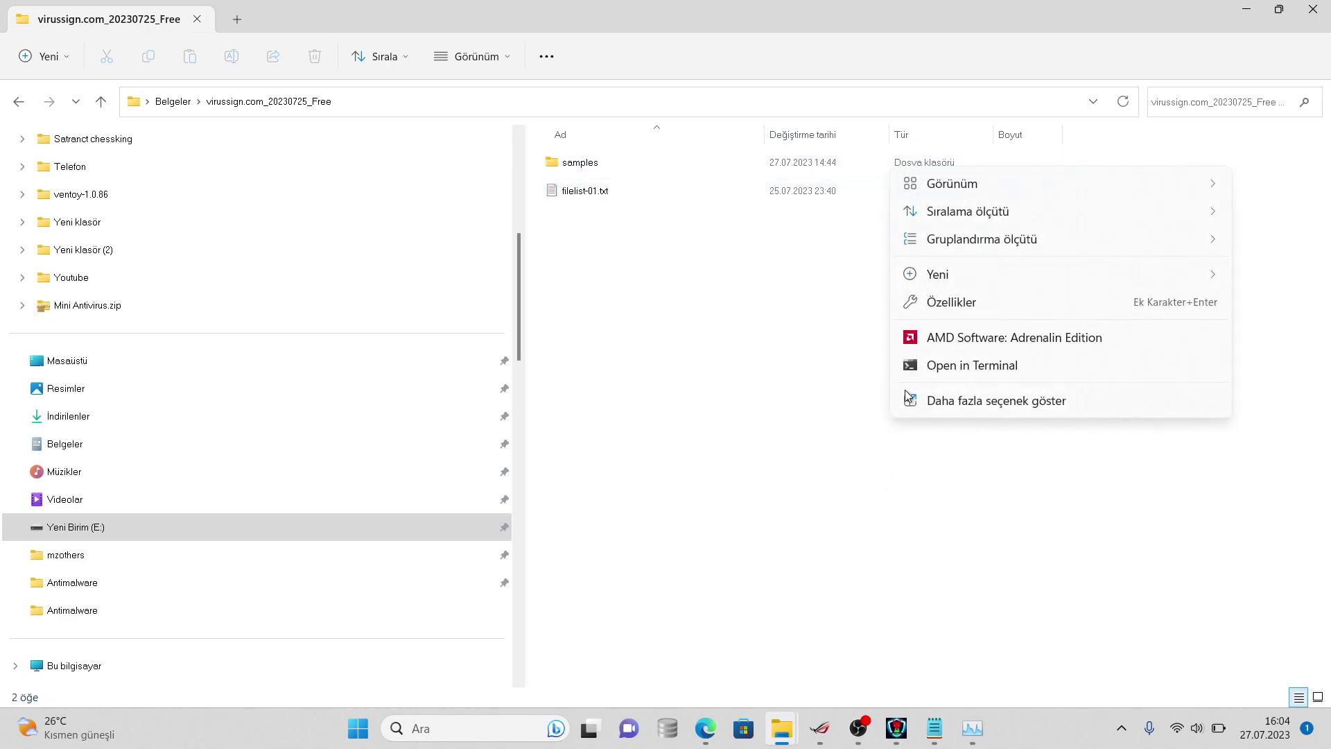
left_click(893, 158)
right_click(893, 159)
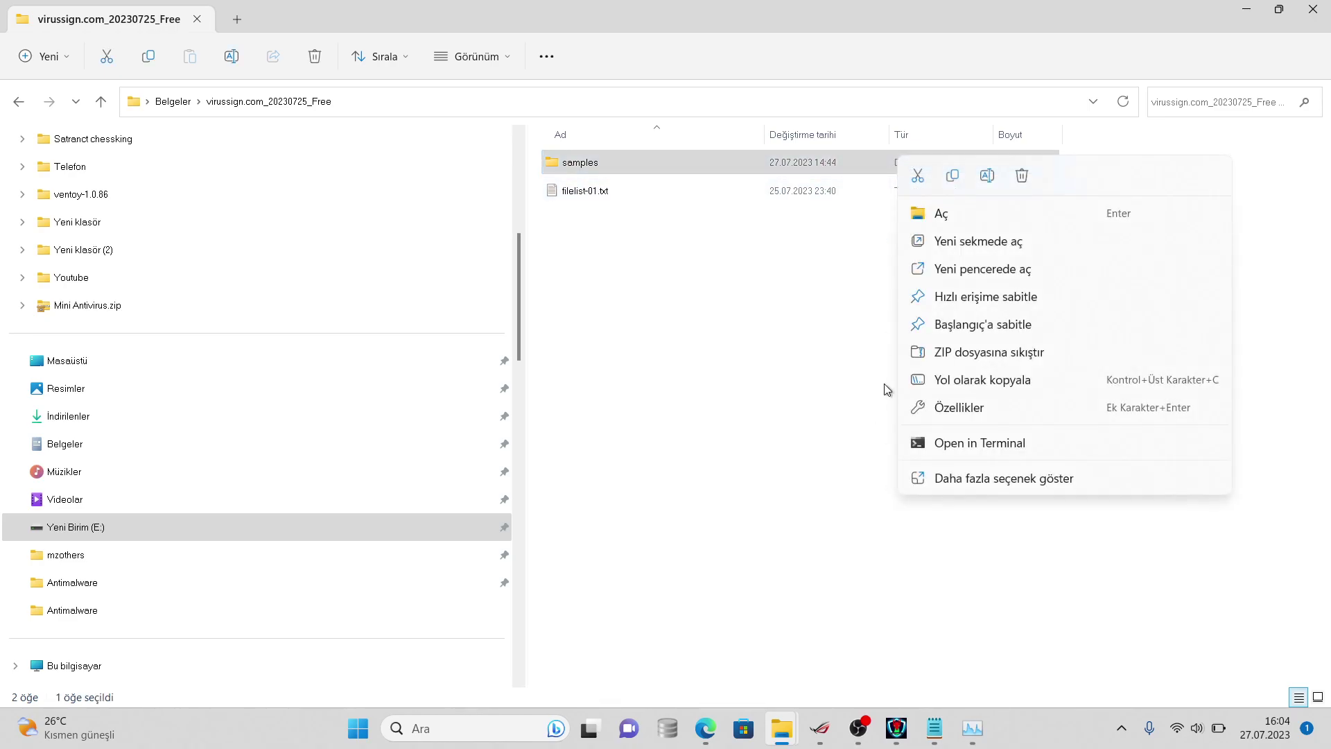
left_click(933, 485)
left_click(968, 468)
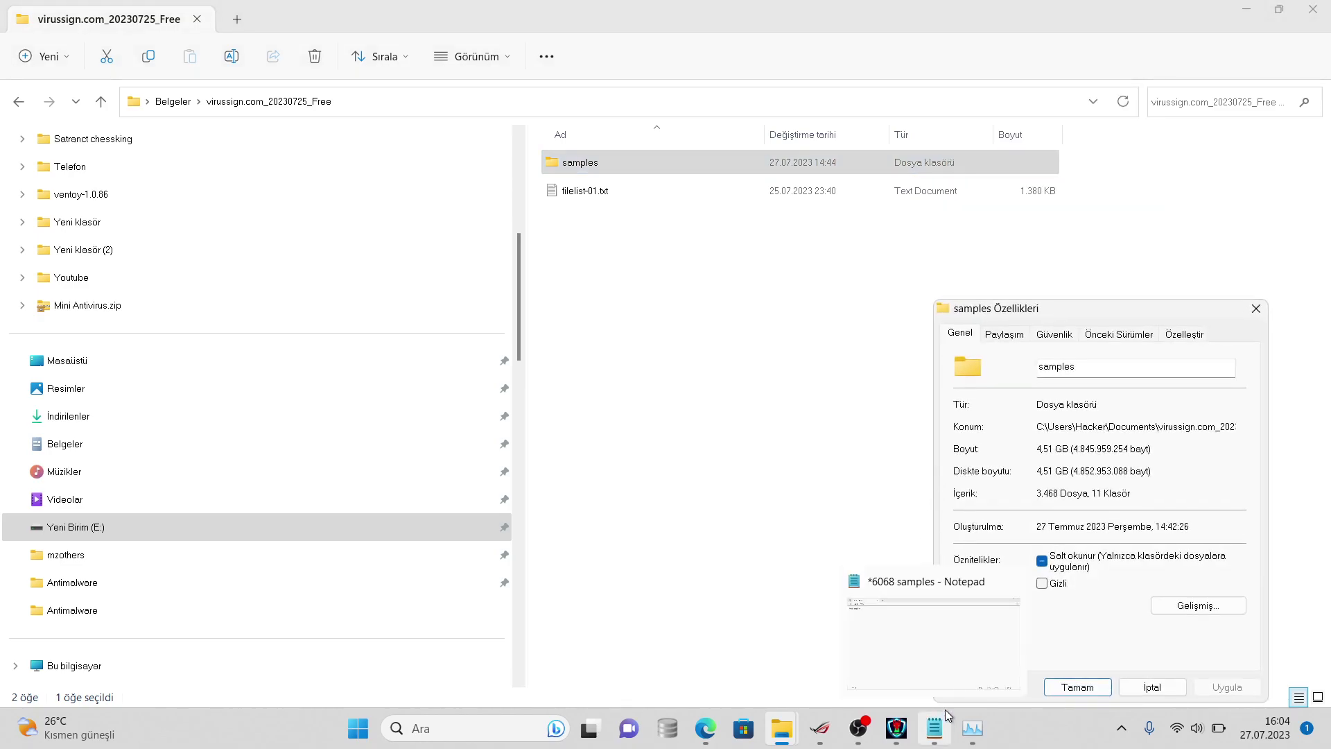
- Complete the Notepad progress line to read '3468 left lets goo', then bring HydraAV forward
left_click(934, 728)
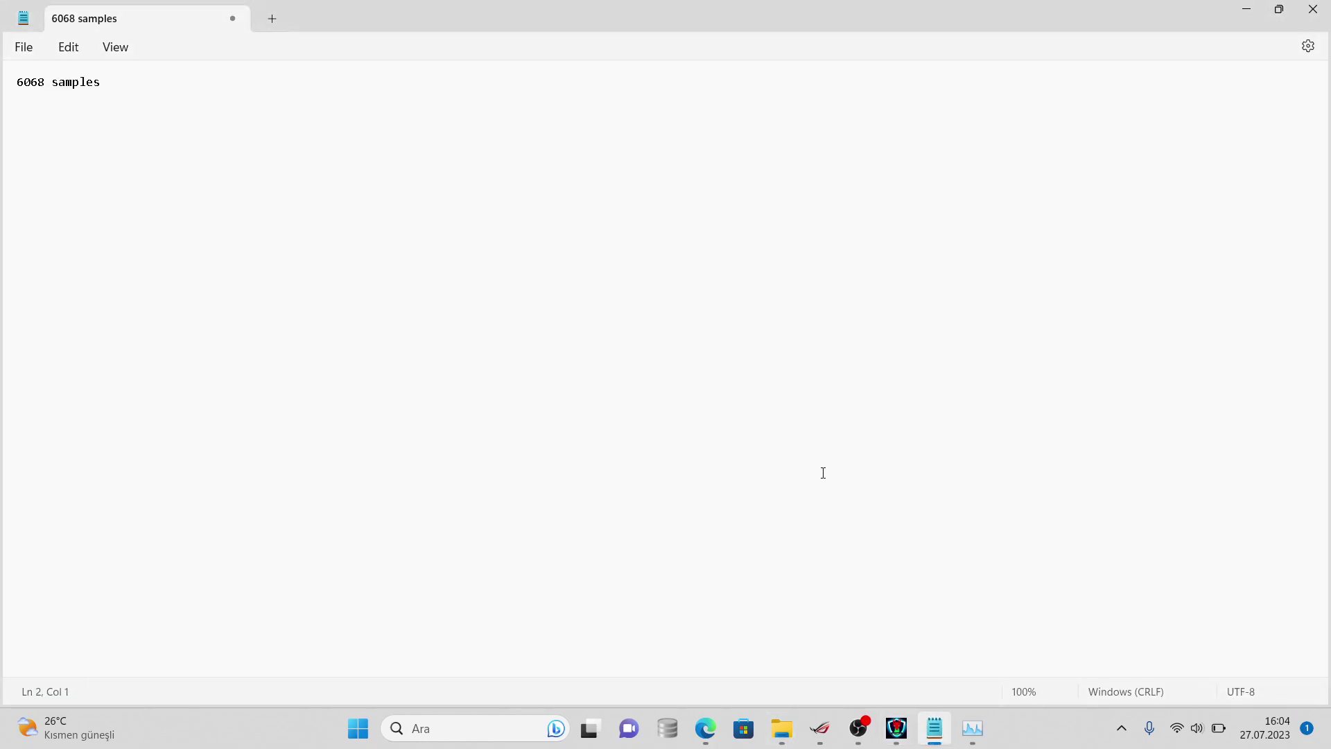
type("68 le")
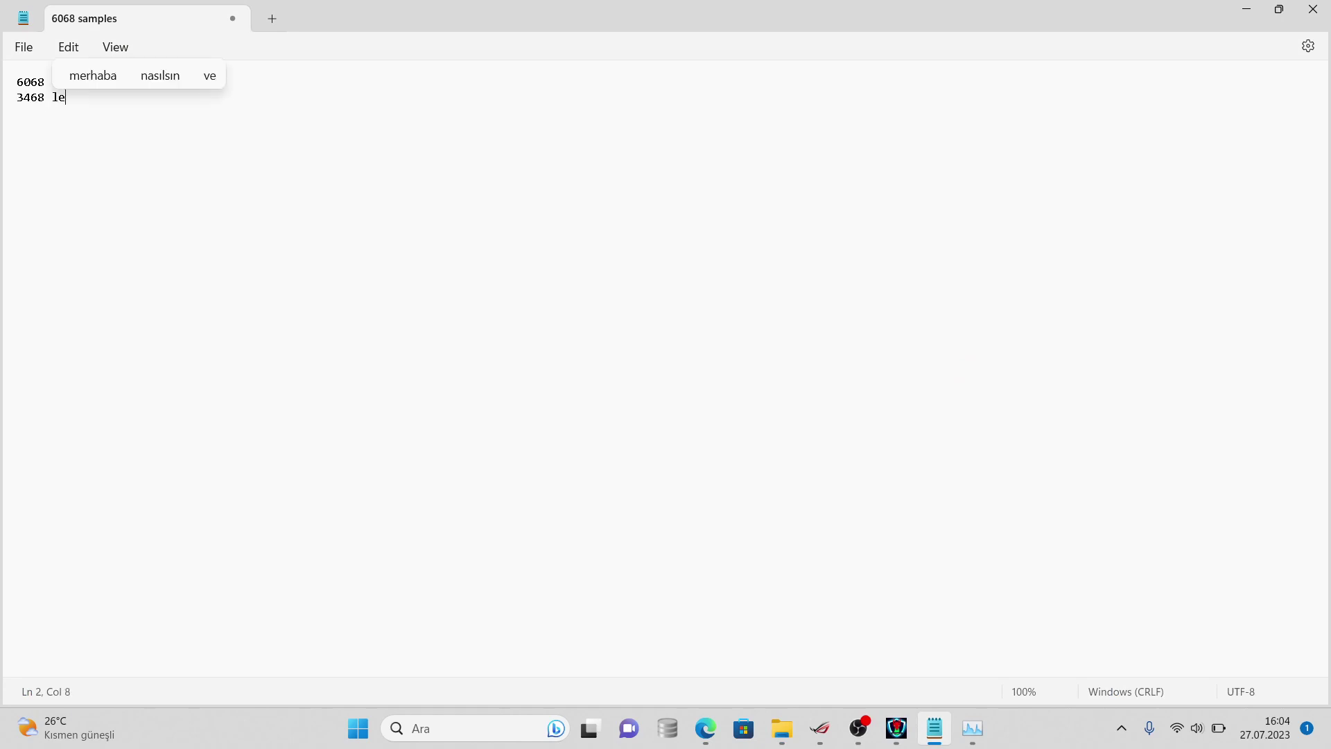
type("ft lets goo")
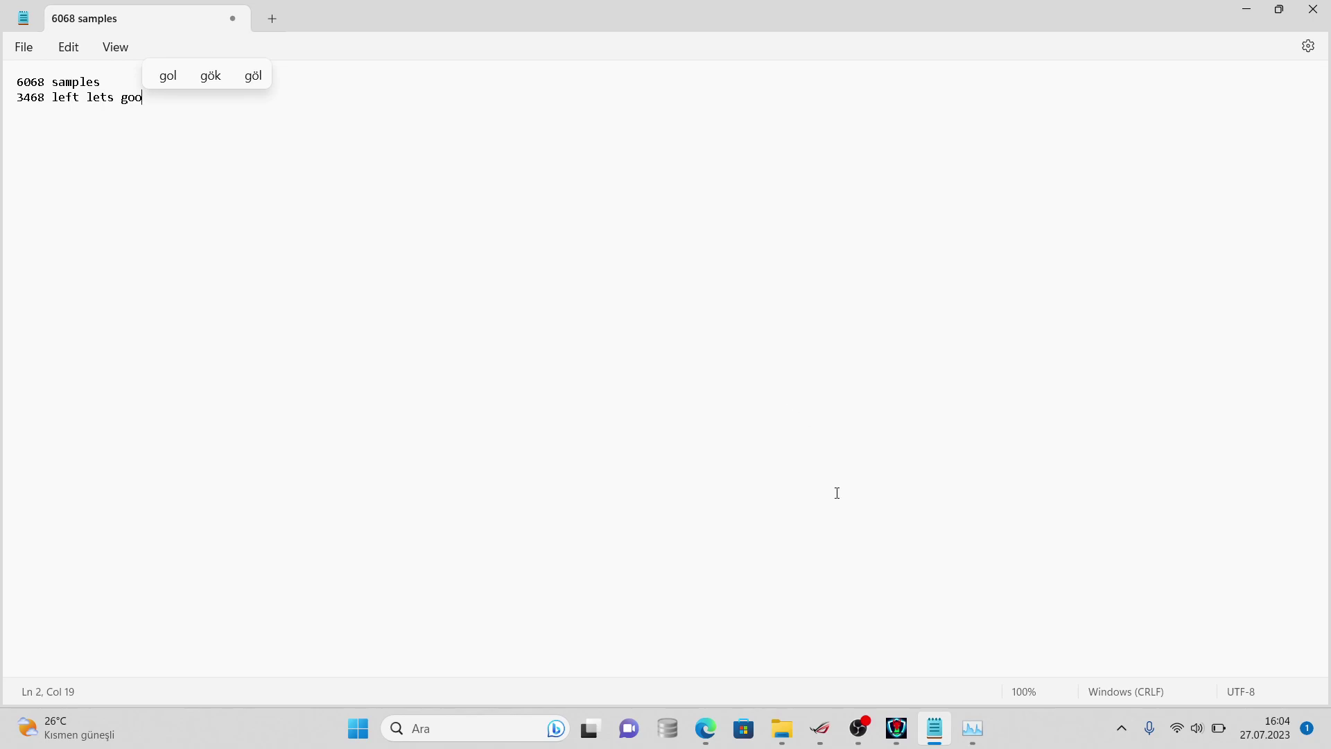
left_click(896, 728)
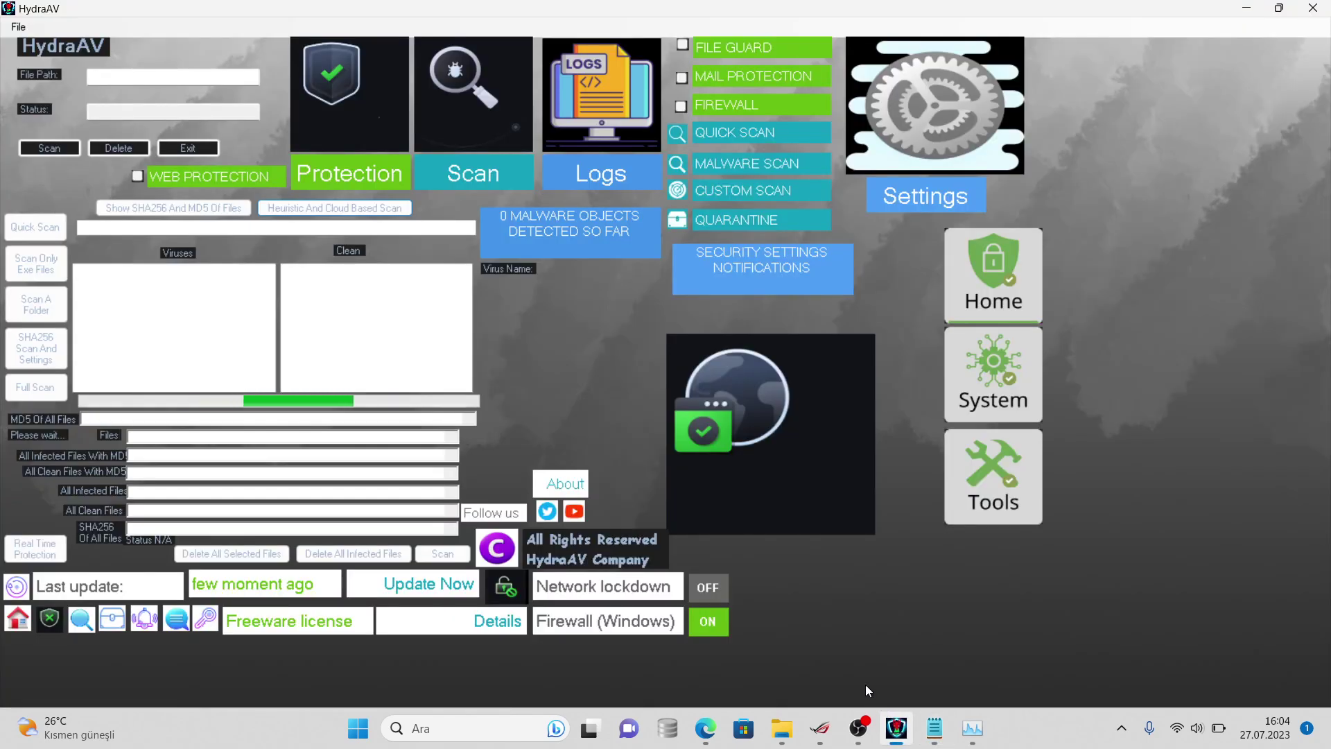
- Minimise HydraAV so the Notepad note reading '3468 left lets goo' shows
left_click(882, 710)
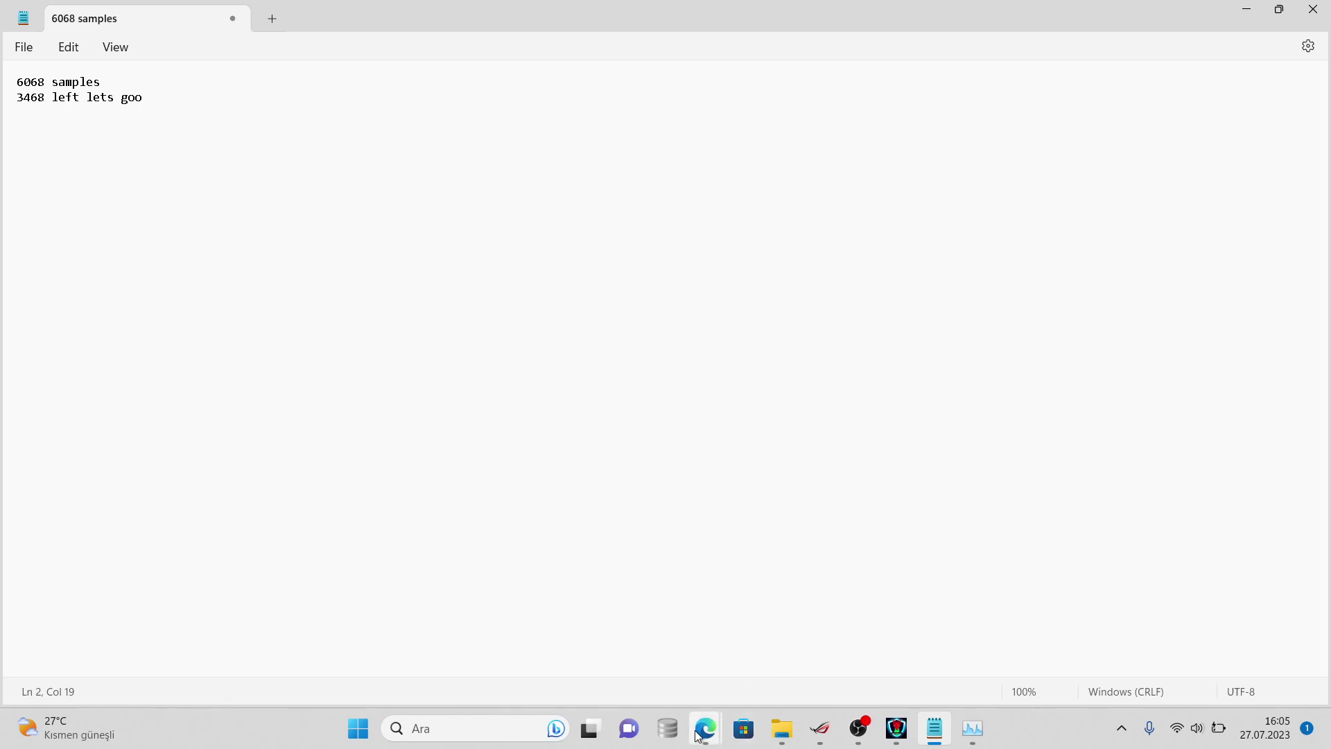
- Open discord.com in a new Edge tab, launch the Discord web app, then return to HydraAV
mouse_move(698, 734)
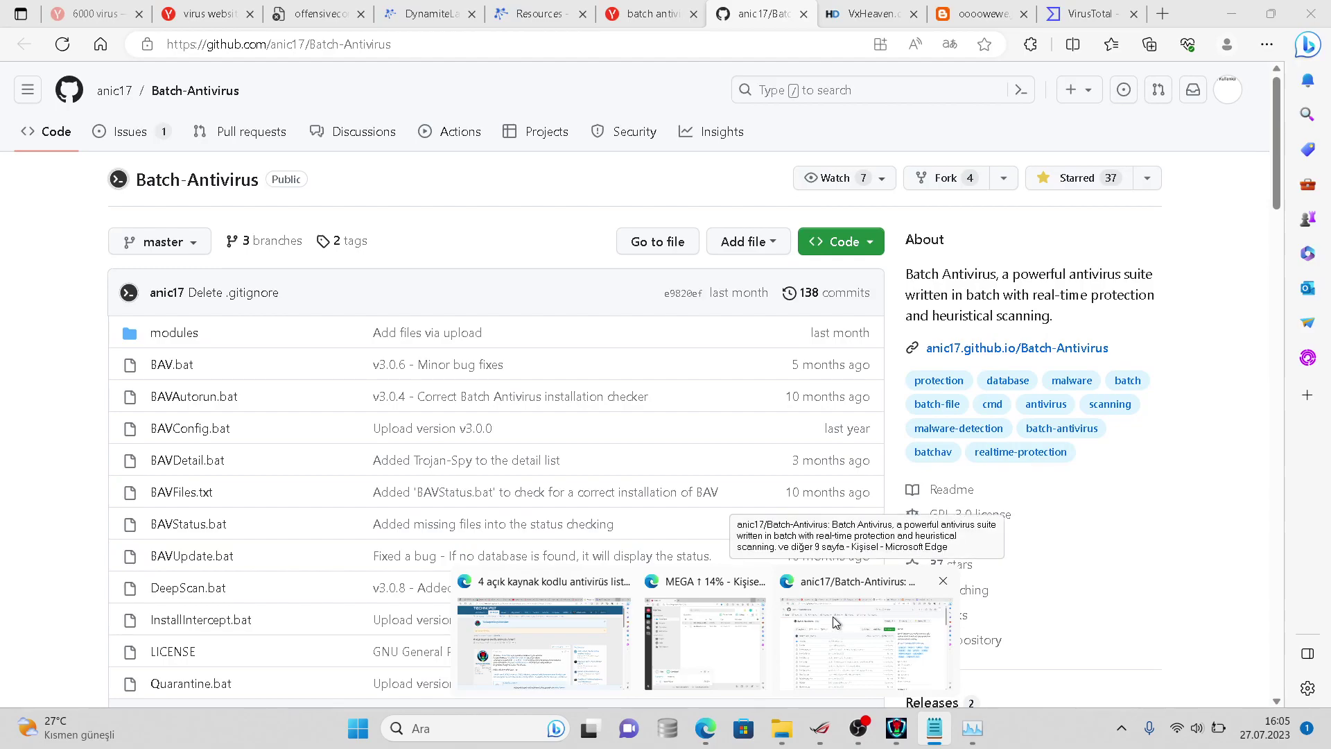
left_click(833, 617)
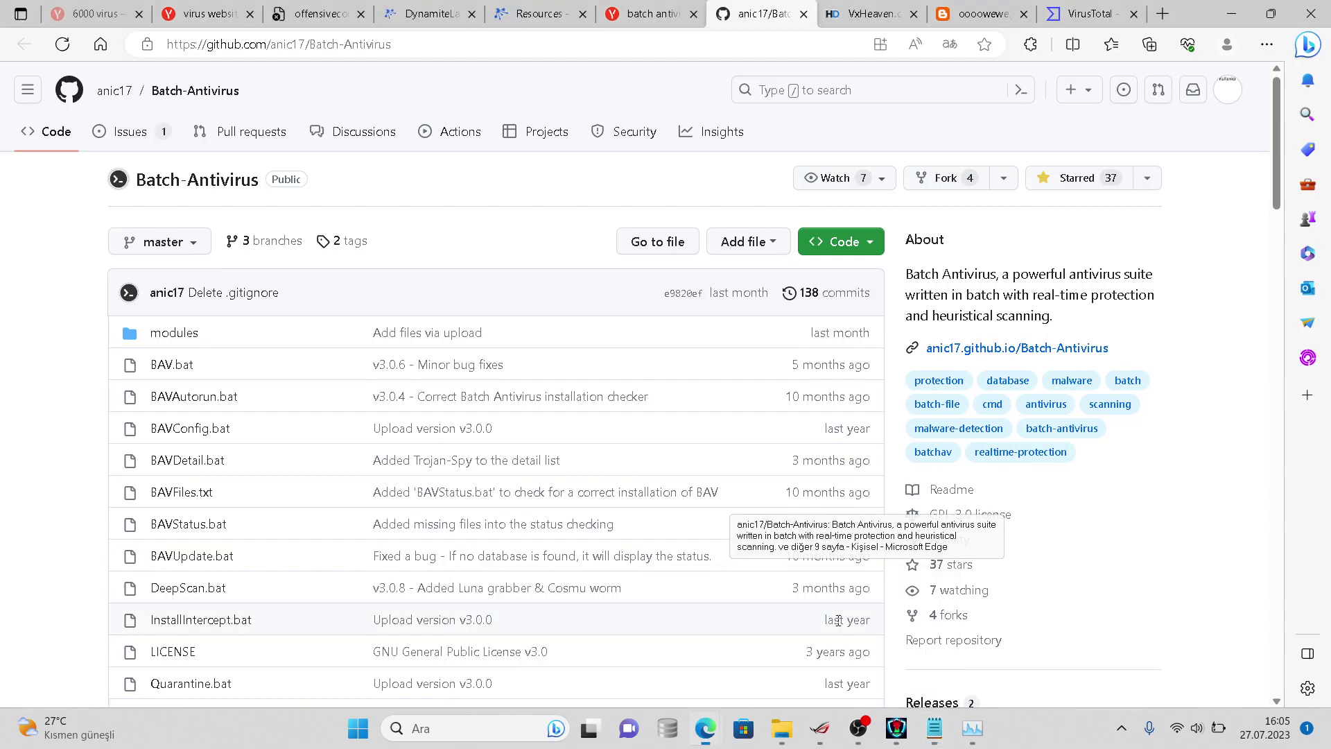
left_click(1161, 11)
left_click(330, 215)
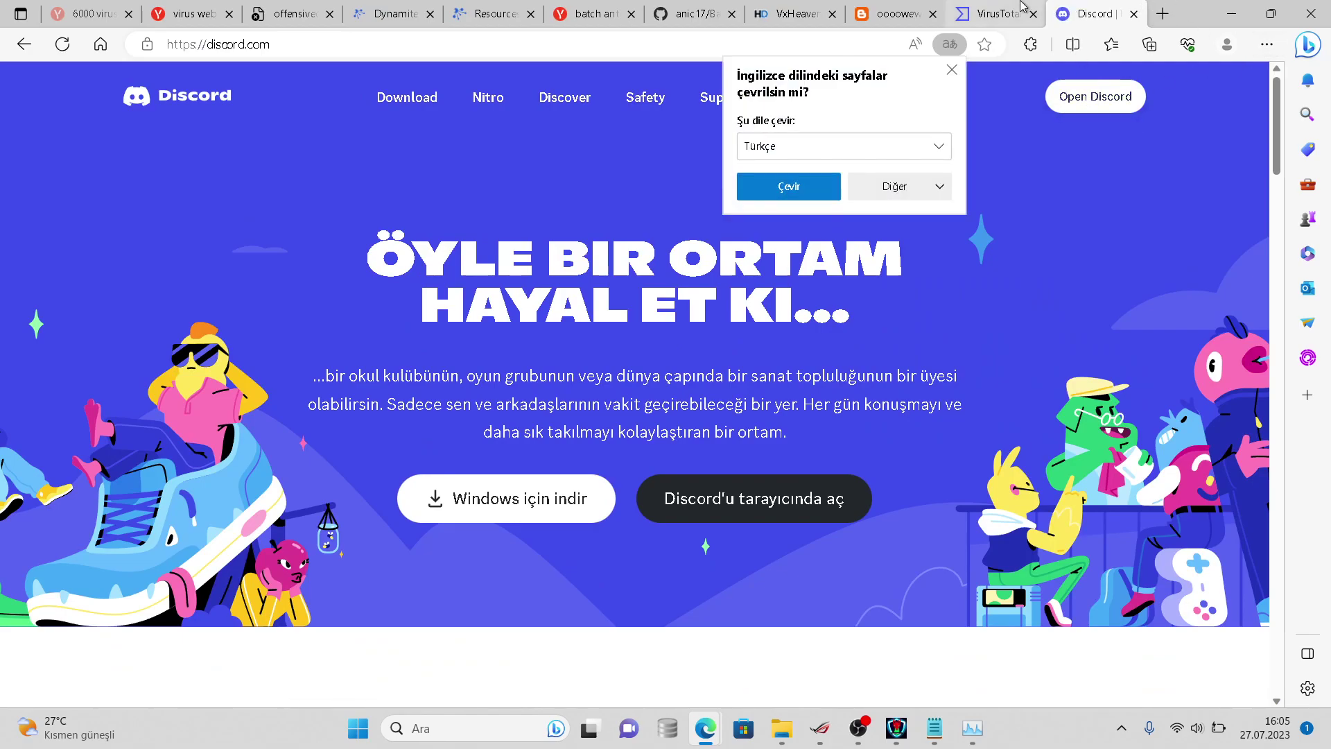
left_click(998, 14)
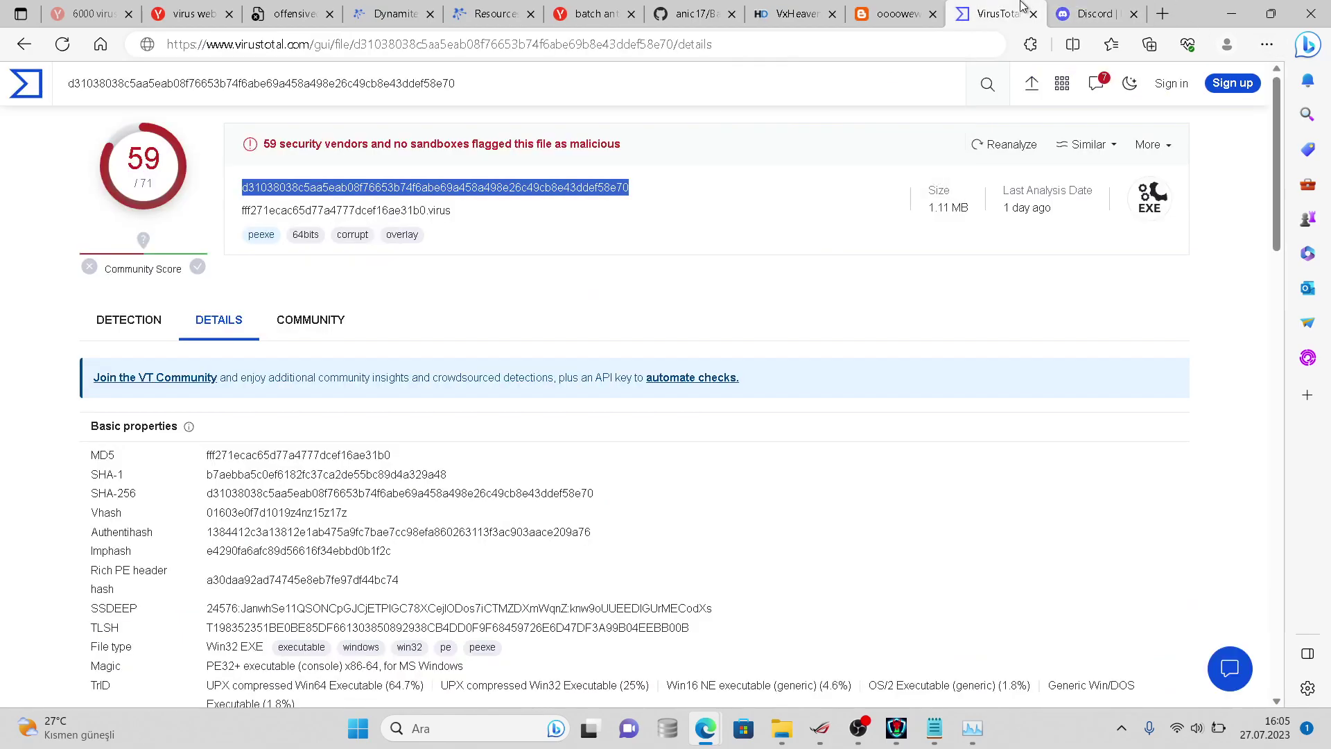
left_click(1097, 8)
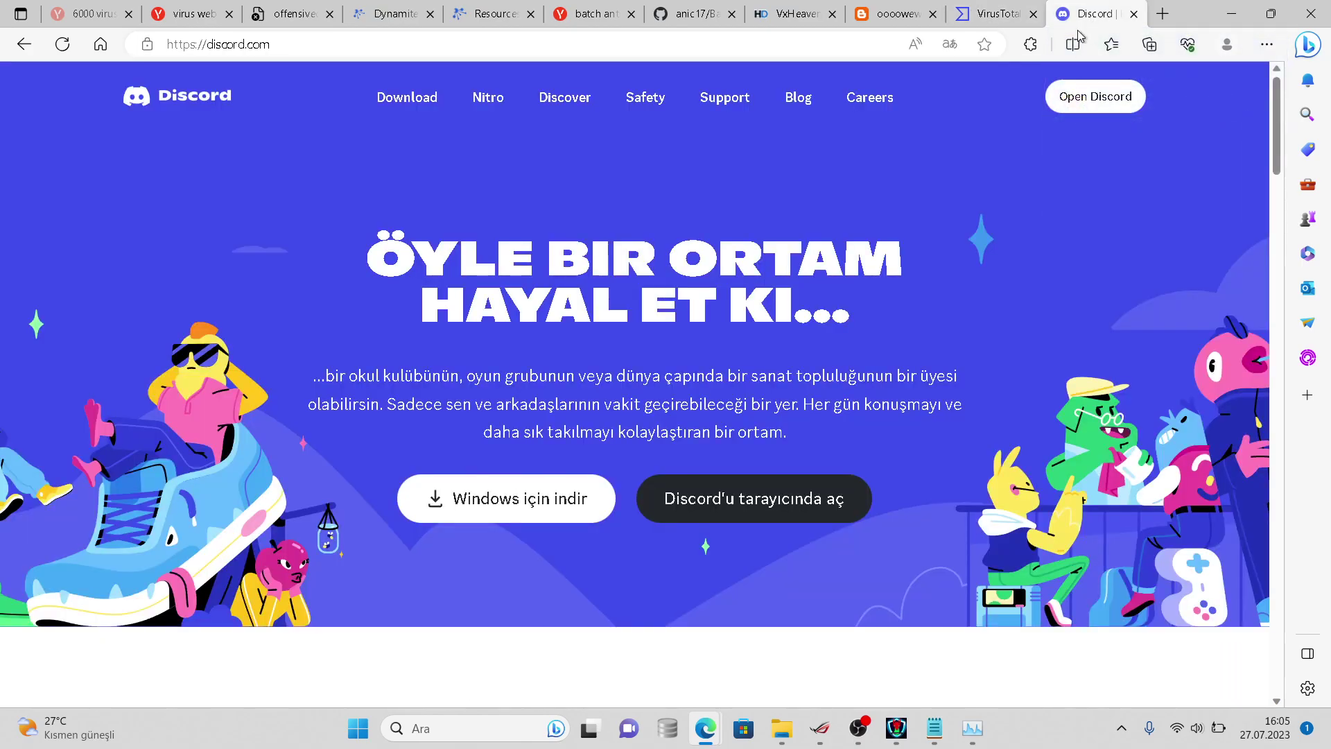
left_click(1088, 97)
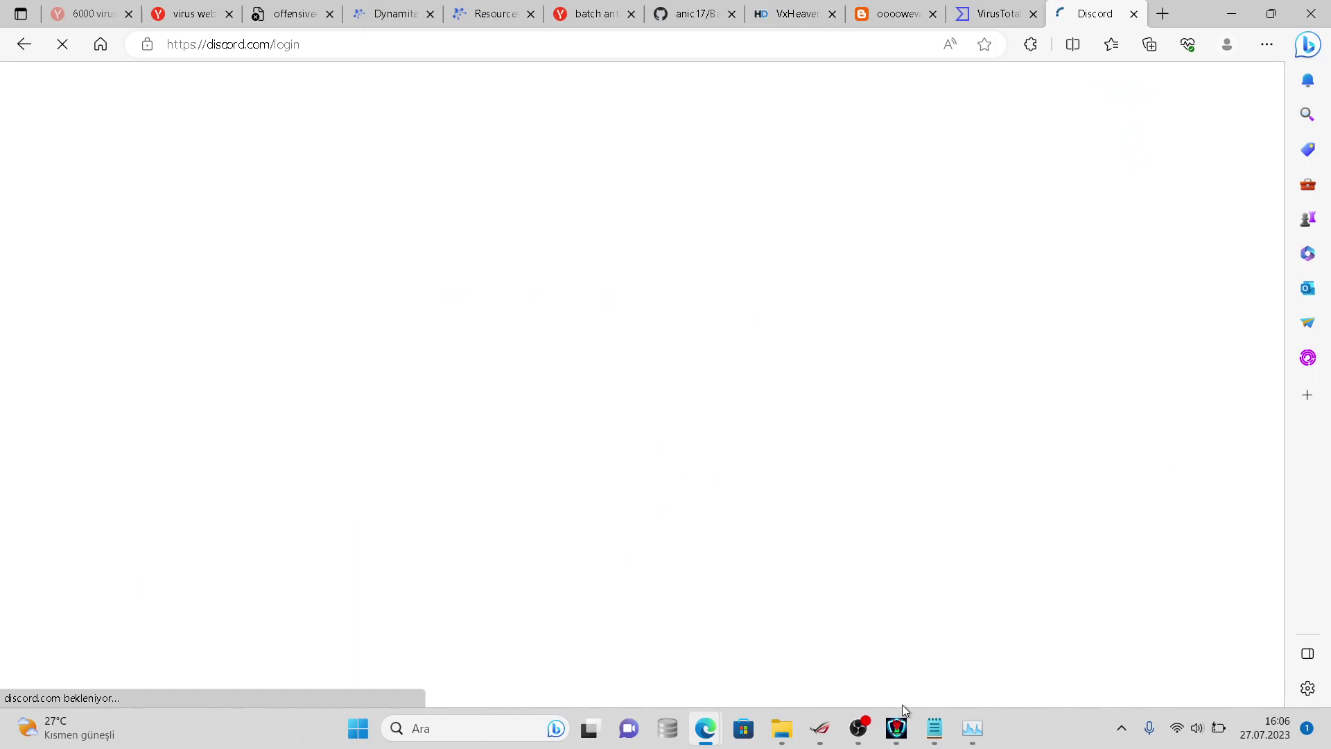
left_click(896, 727)
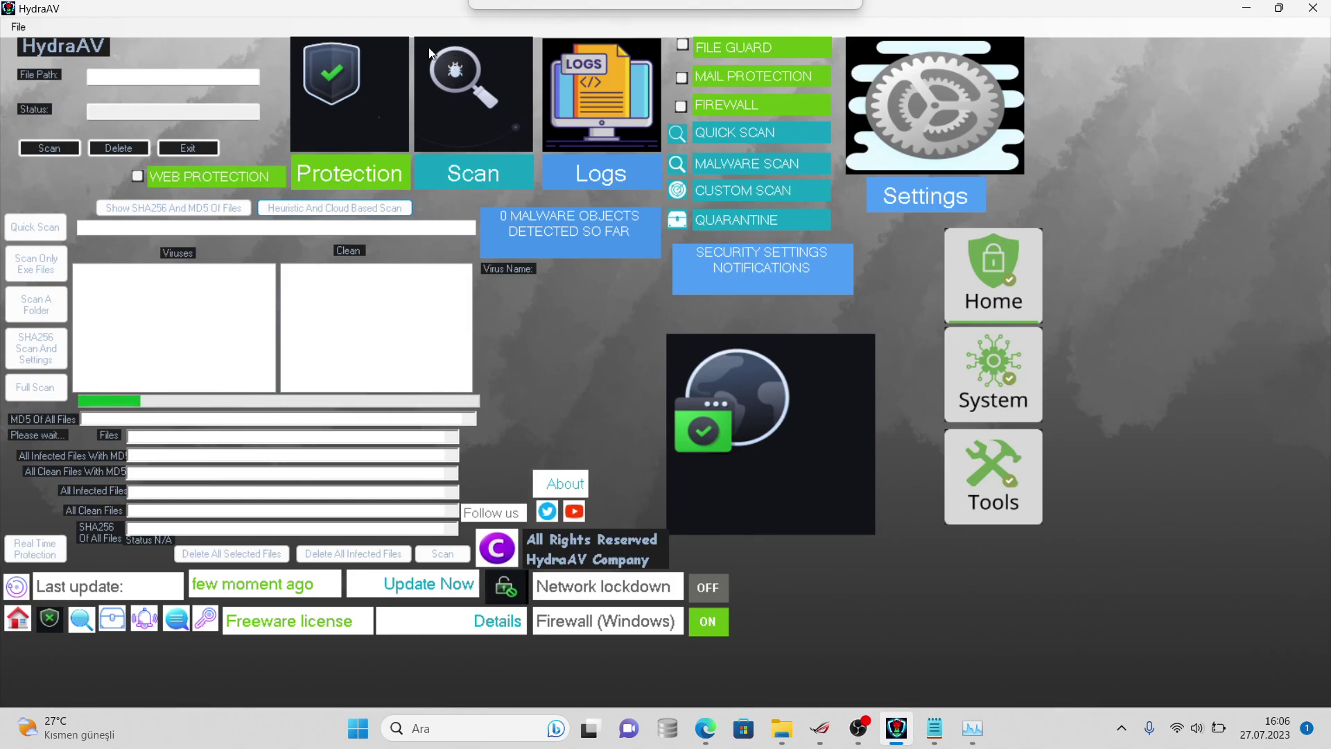
- Restore HydraAV's window, download the Hapsuu.zip DM attachment past the warning, and open Sparcord's sohbet channel
left_click(1277, 10)
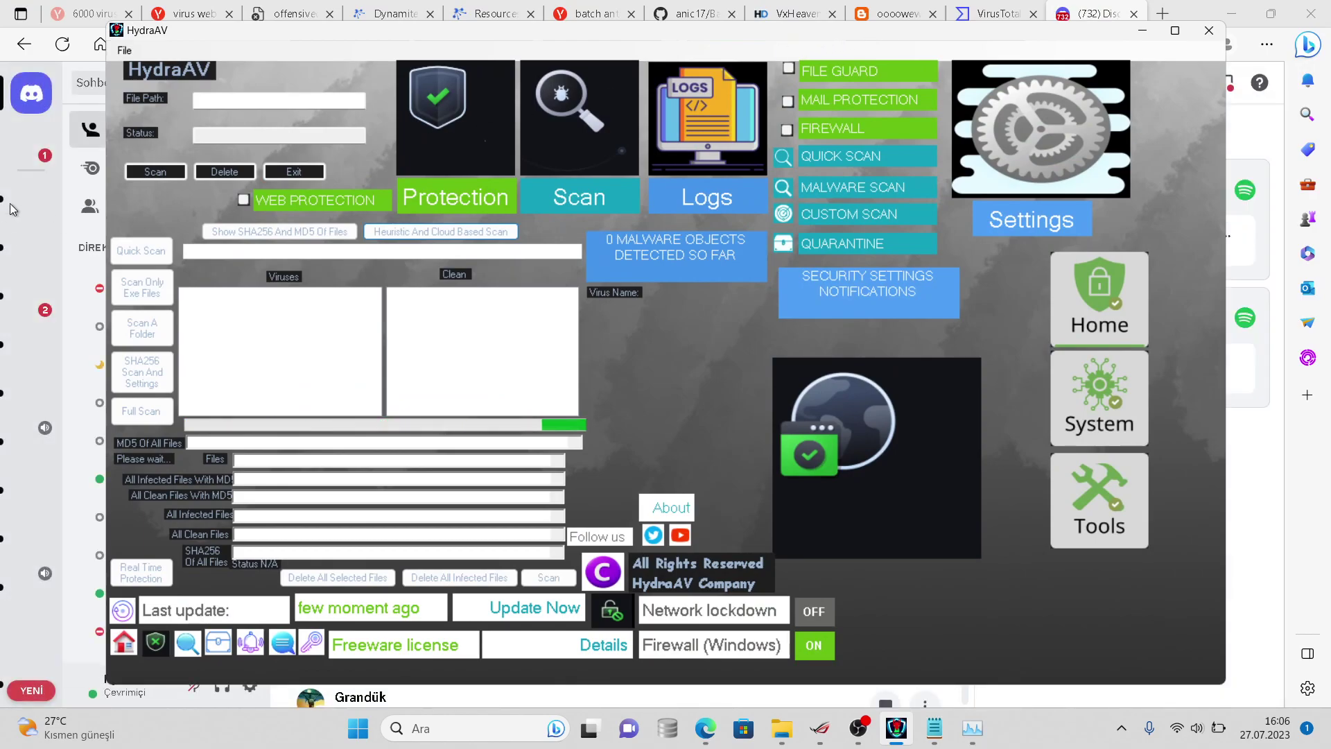
left_click(10, 212)
left_click(31, 164)
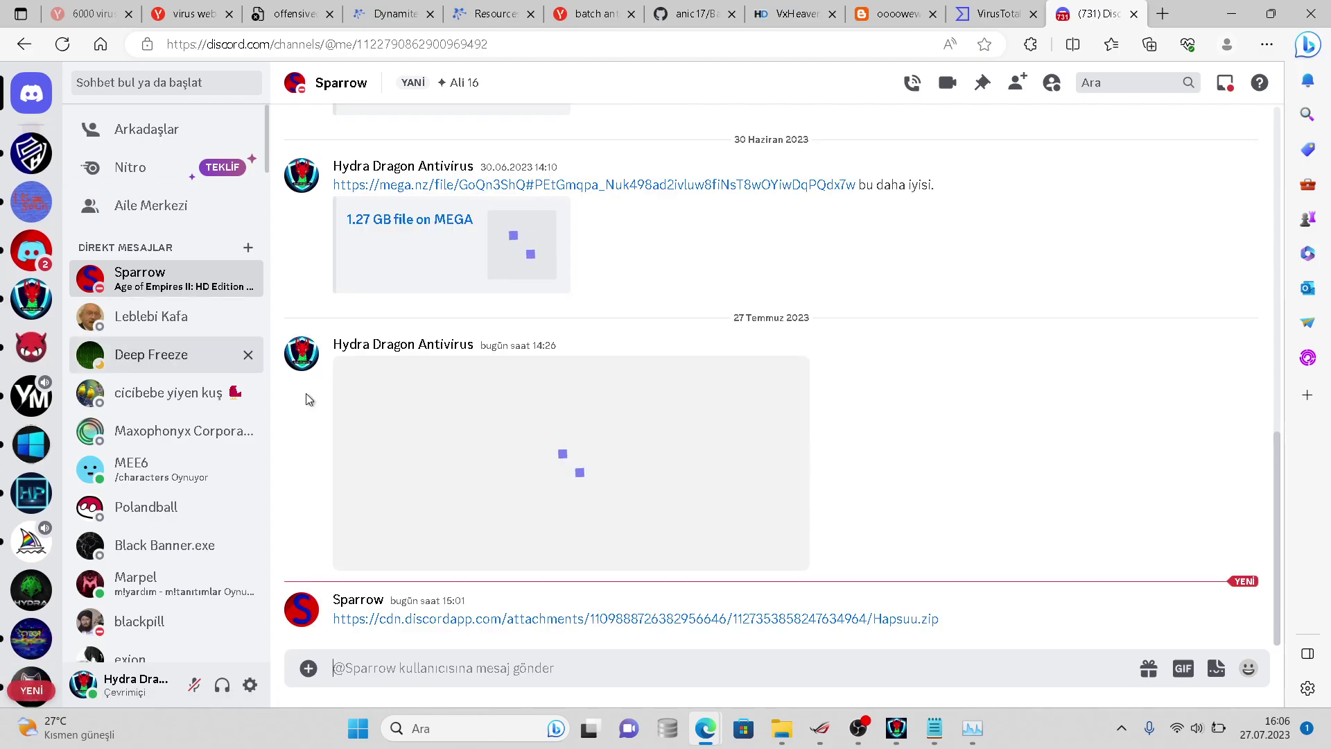
left_click(409, 619)
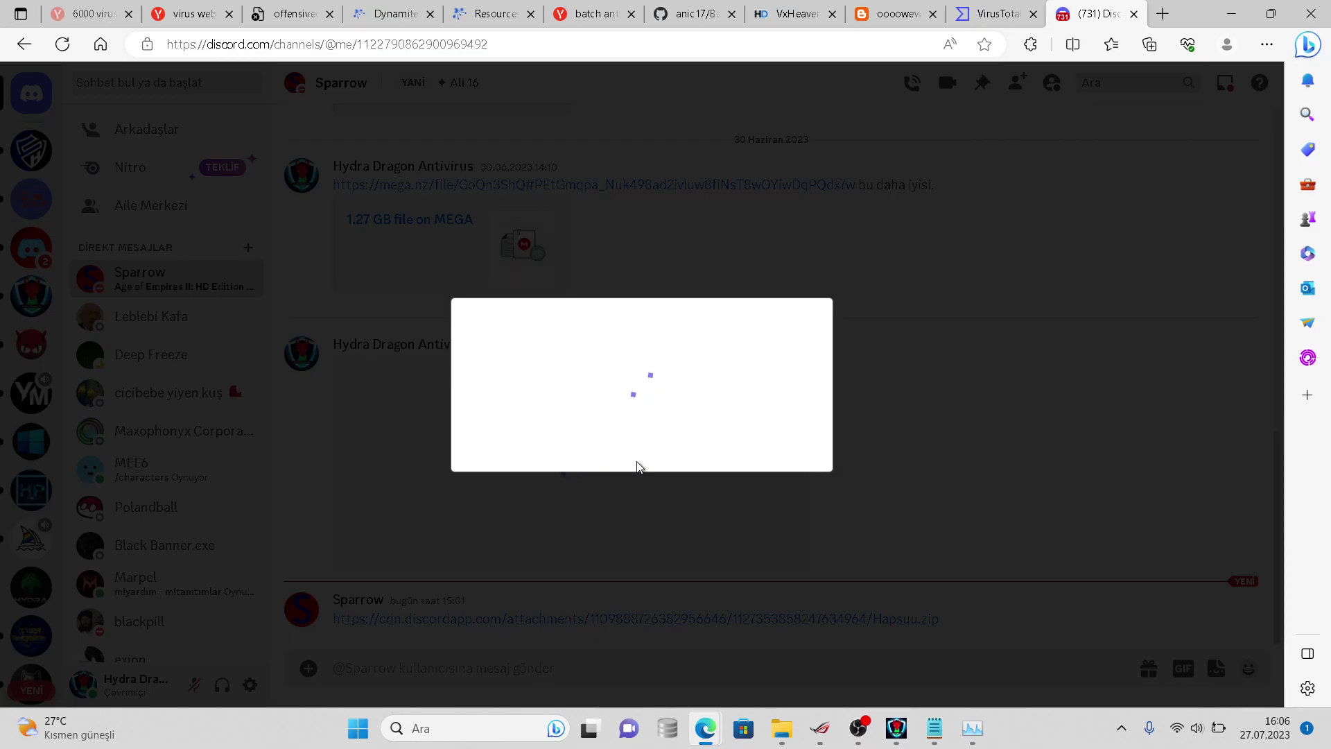
left_click(644, 453)
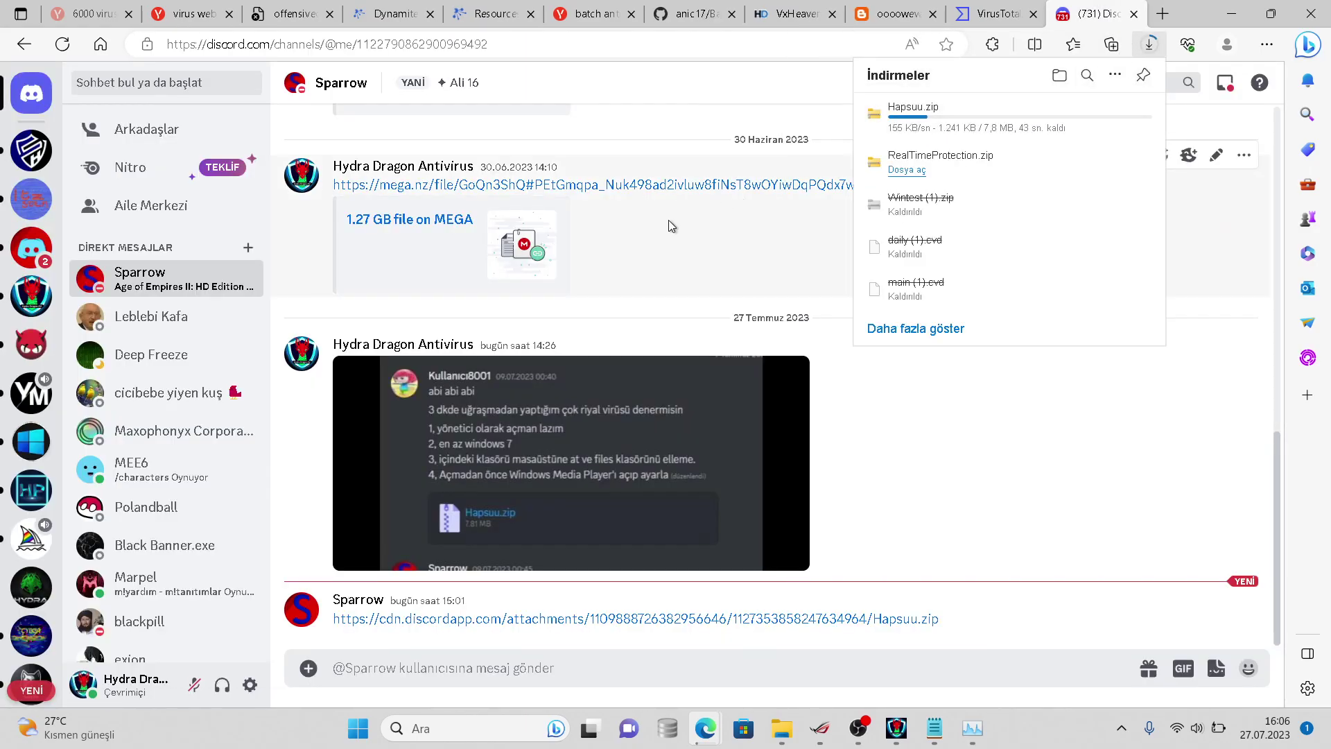
left_click(35, 254)
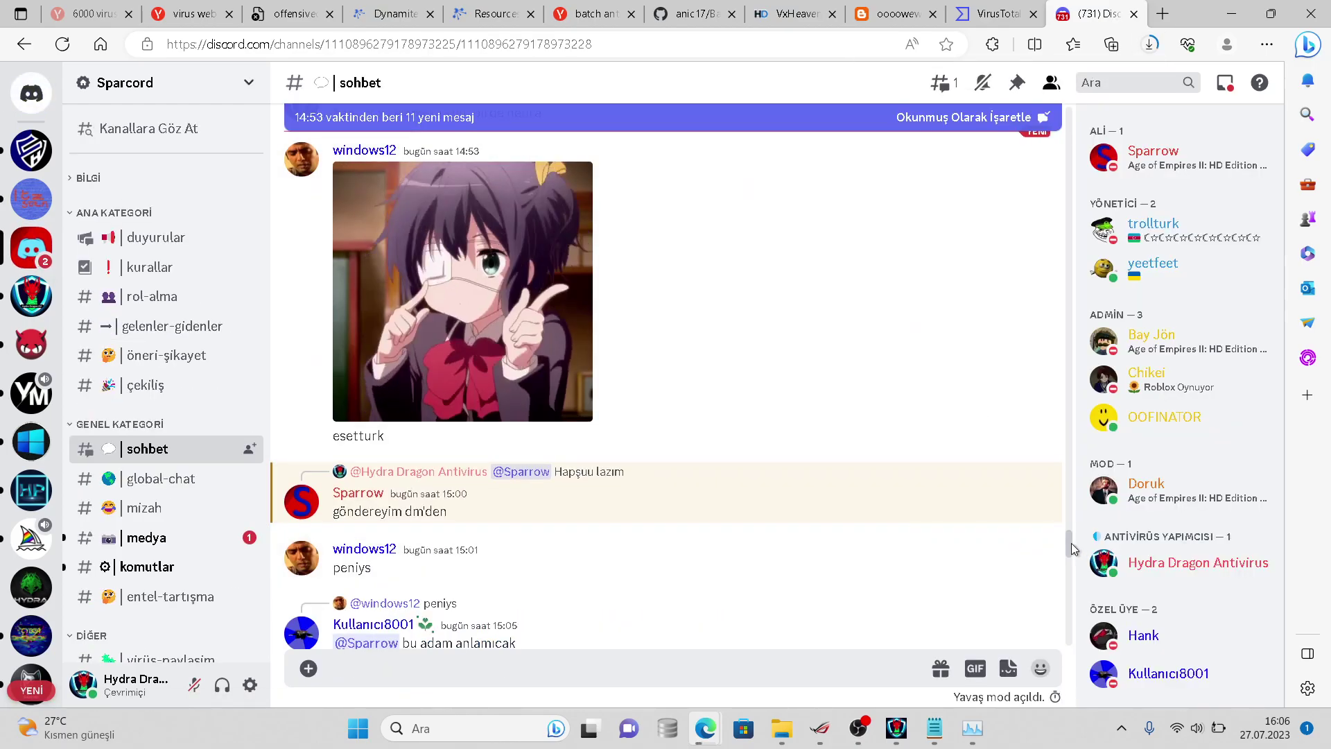
- Browse the Sparcord channel list and look through the medya channel
scroll(1067, 555, "down", 15)
scroll(1072, 561, "up", 10)
scroll(1074, 558, "up", 2)
scroll(1073, 569, "down", 4)
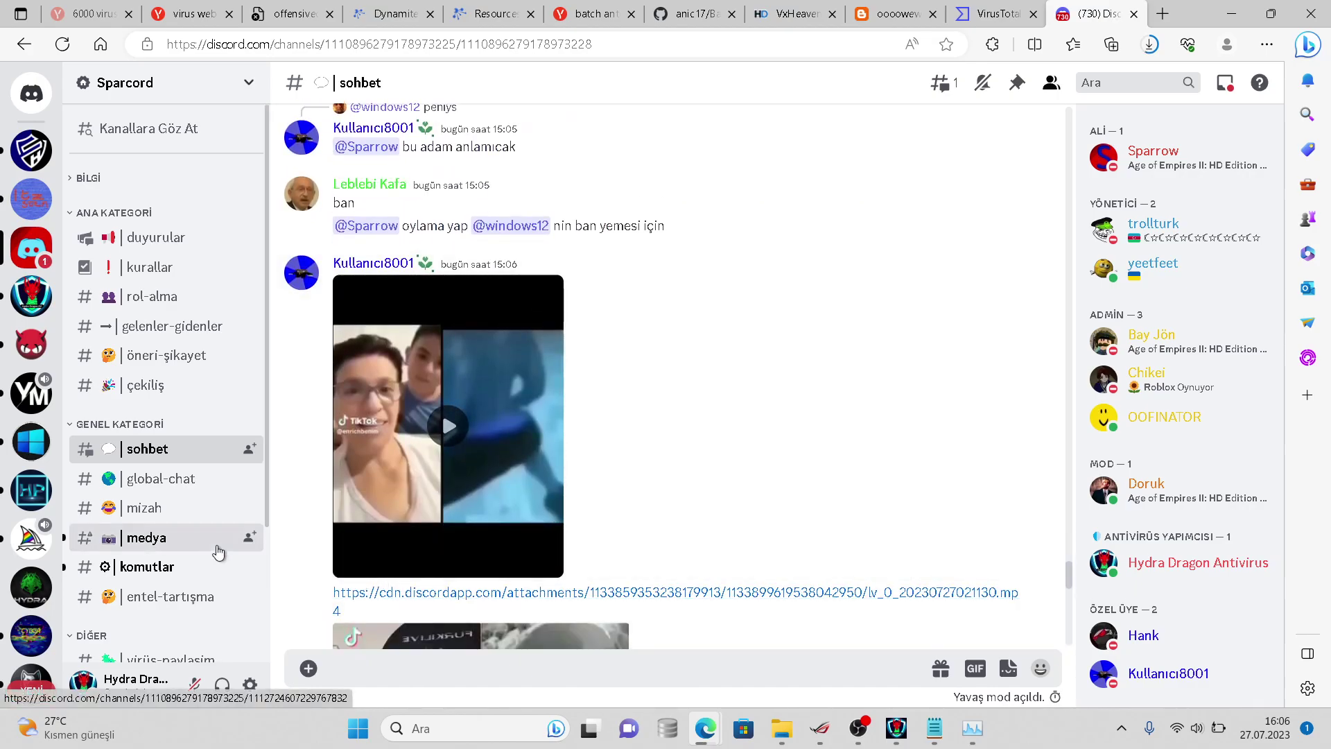
left_click(217, 547)
mouse_move(222, 449)
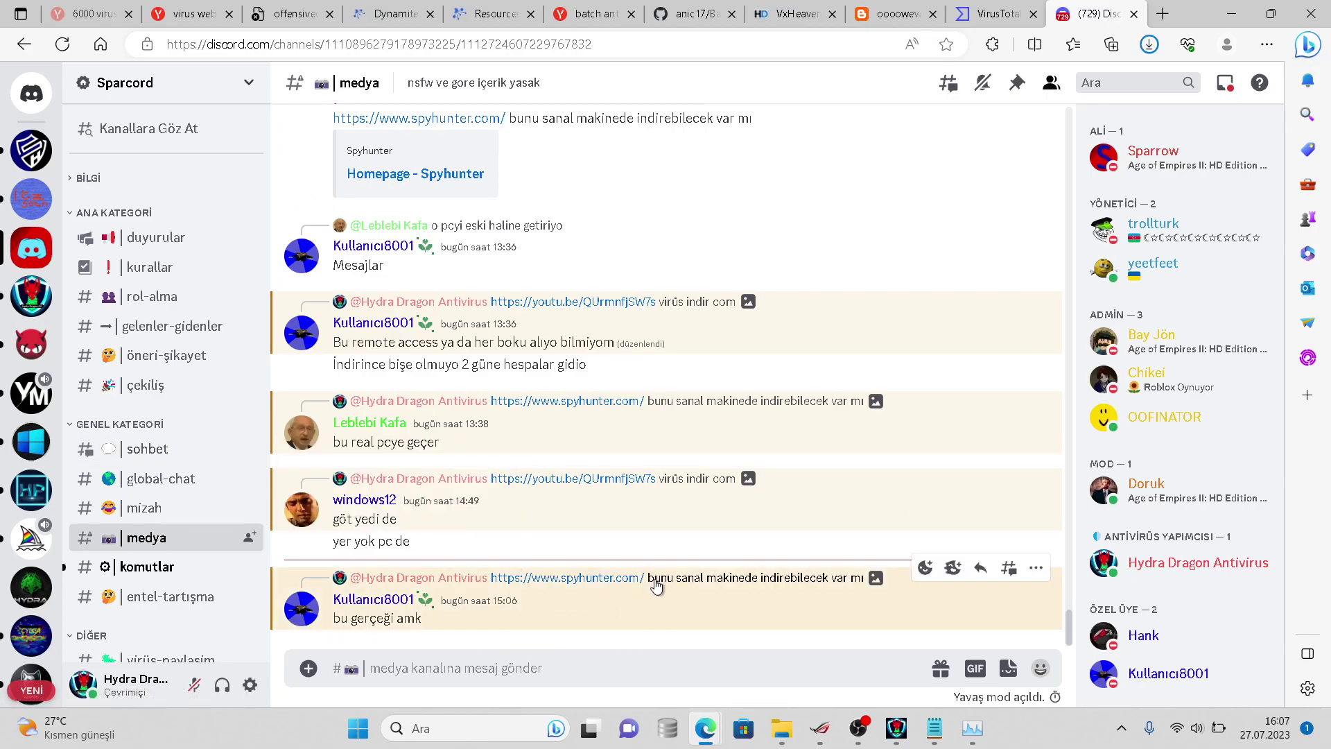
scroll(656, 587, "up", 4)
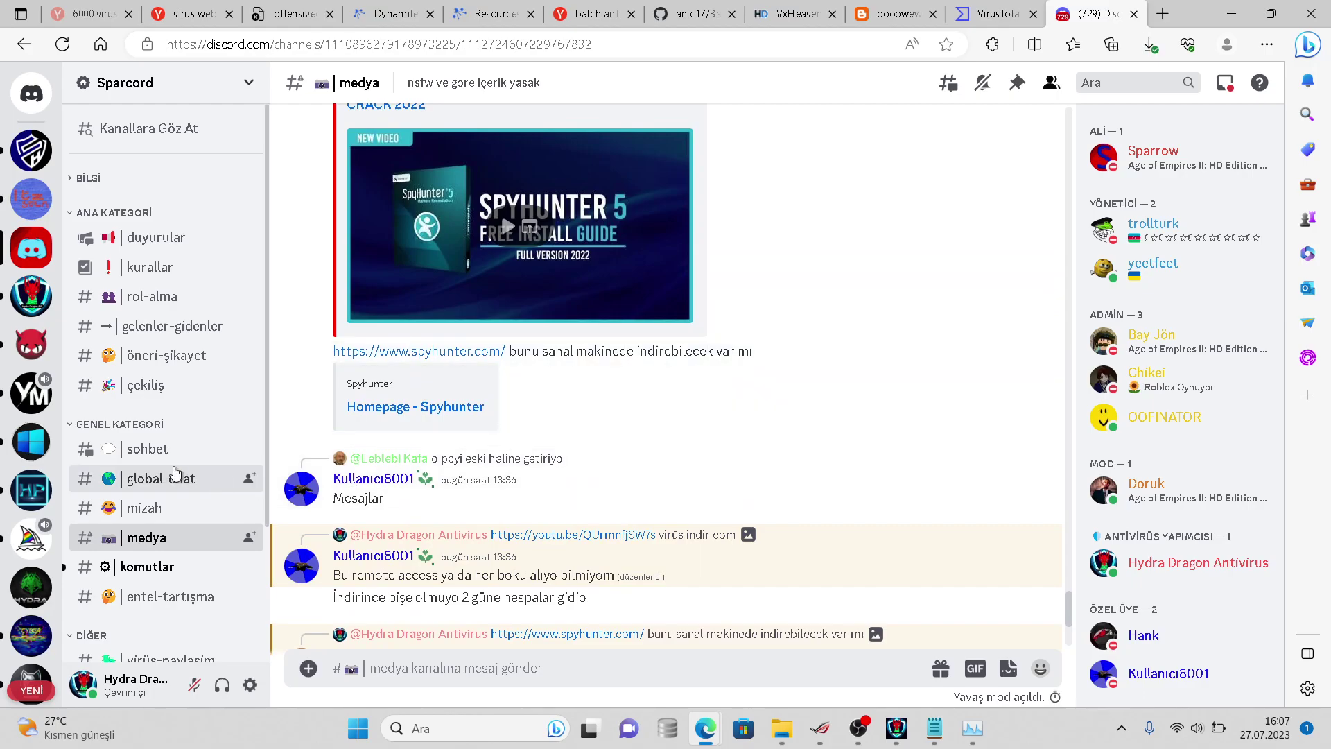
- Post 'sağ ol' in sohbet, then ask about antiviruses built on the Bitdefender engine
left_click(173, 465)
type("sağ ol")
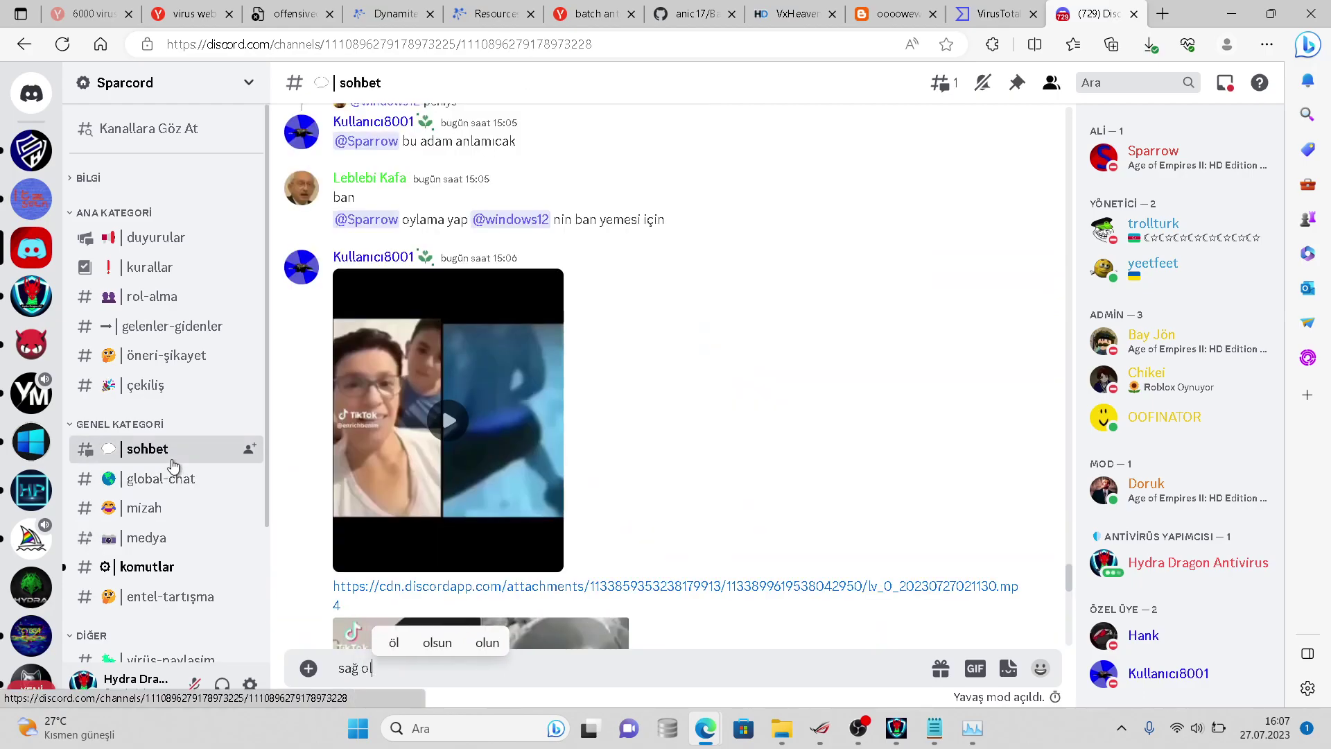
key("Return")
type("bit defender motorunu kullanan antivir")
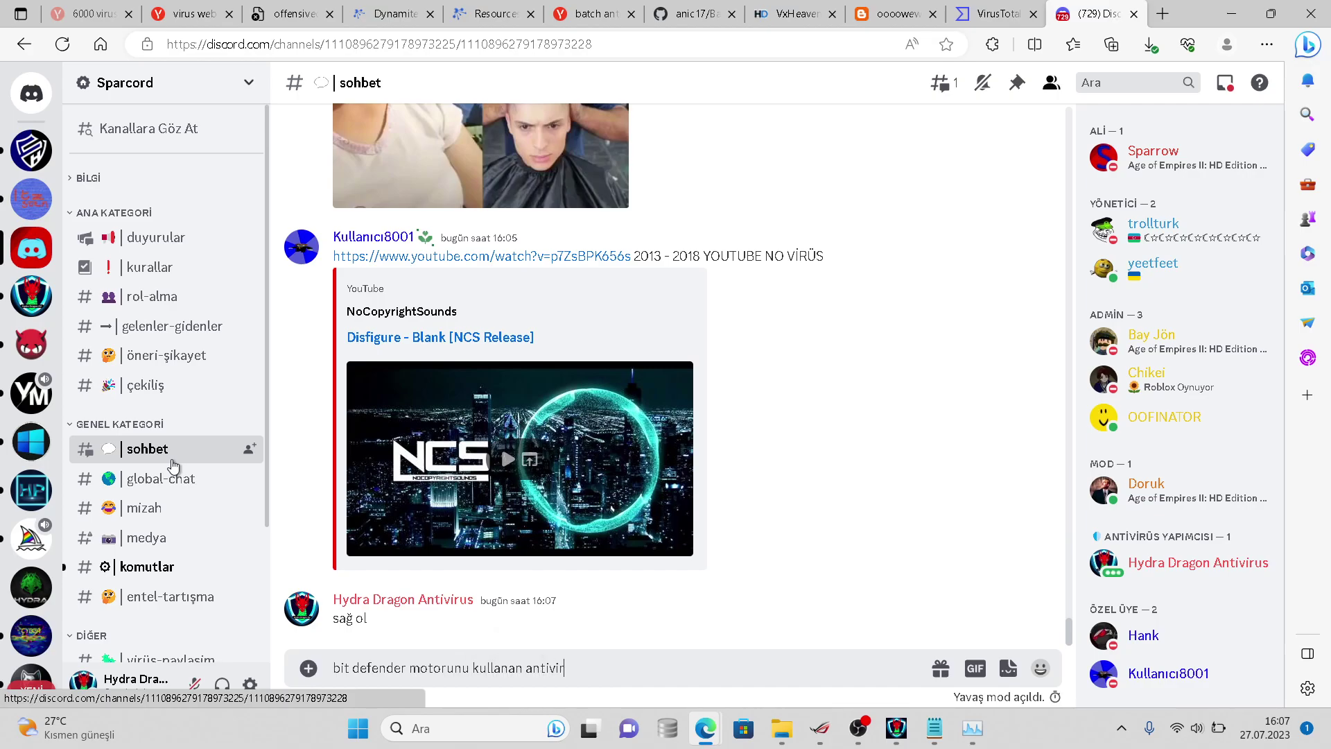
type("üsler var acaba bende")
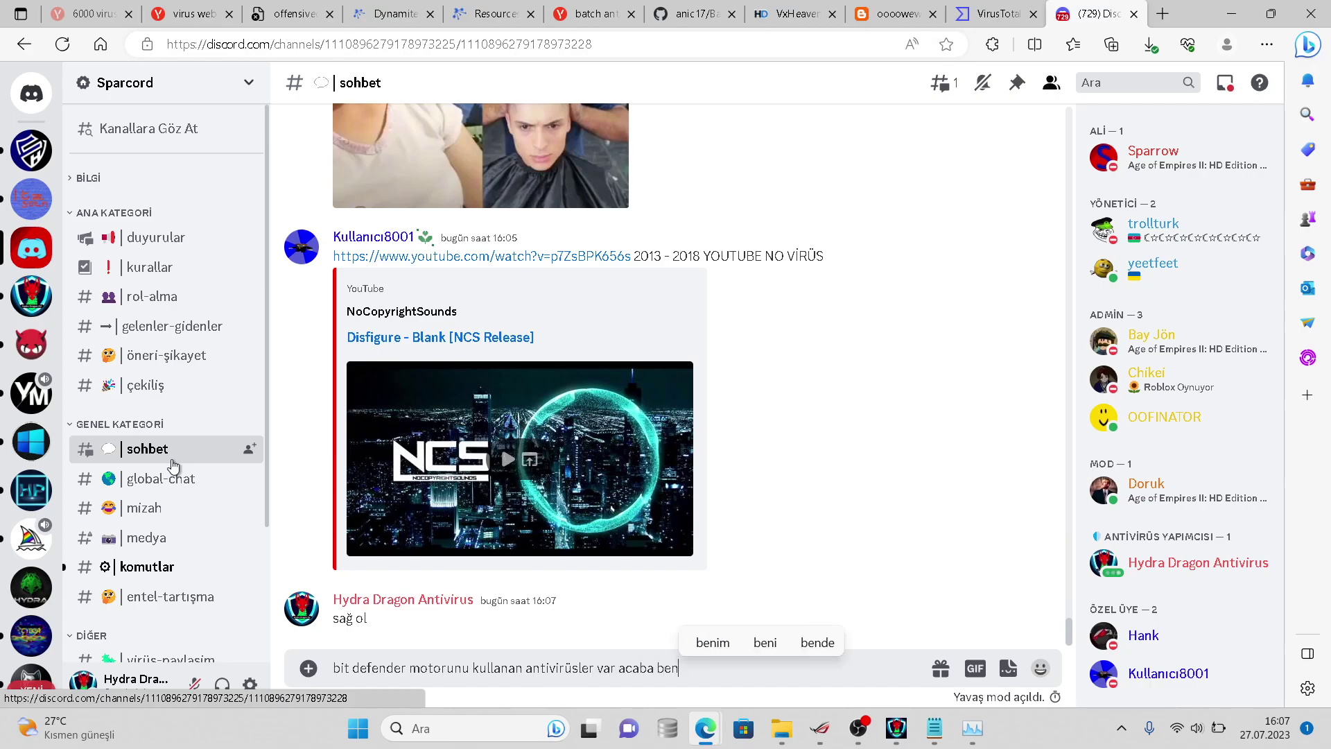
type(" halletsem mi bu işi")
key("Return")
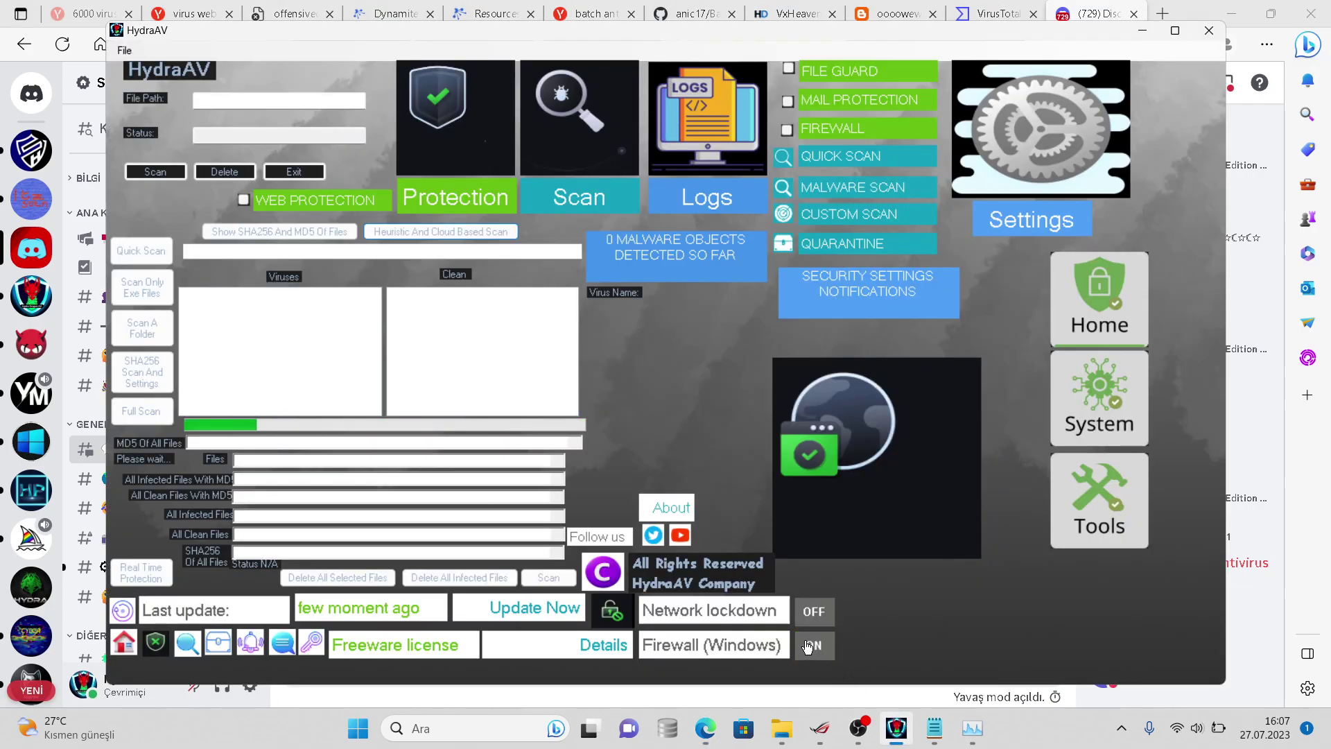
- Minimise OBS and check the samples folder's Properties: 4.51 GB, 3,468 files
left_click(858, 727)
left_click(858, 728)
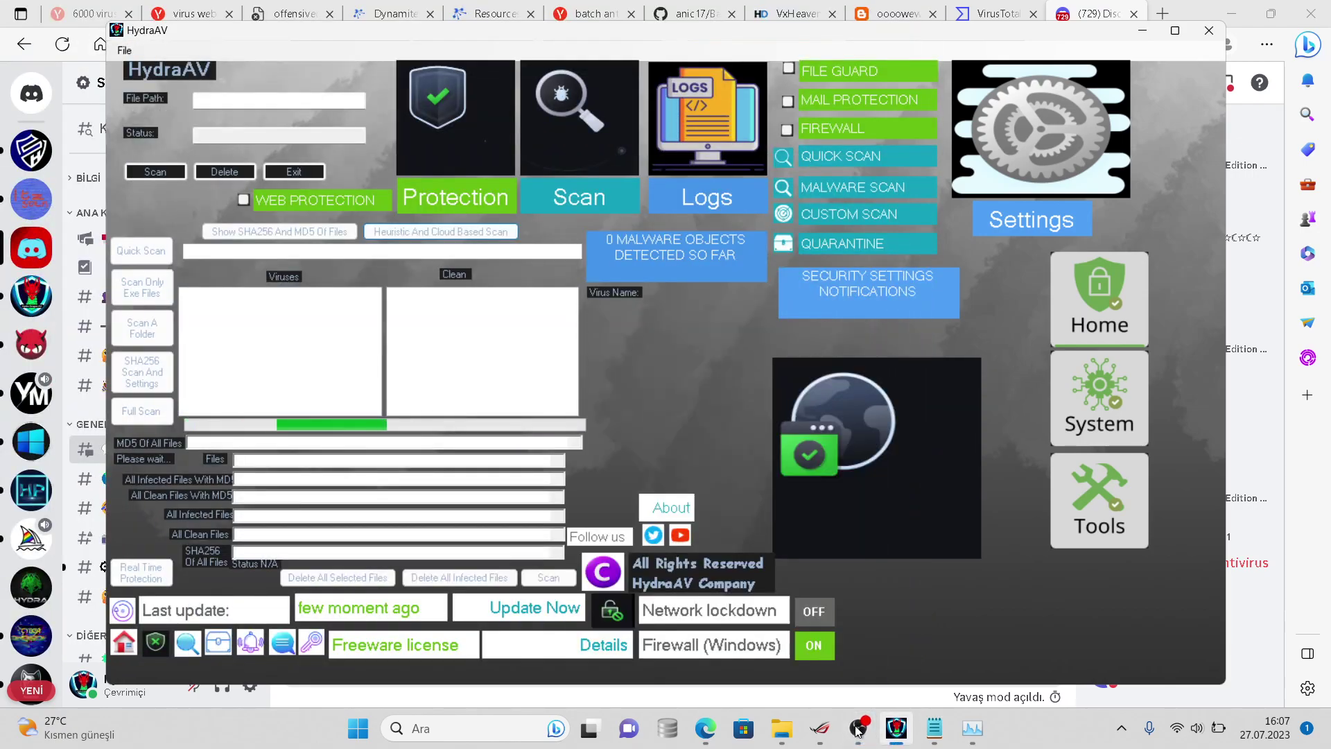
mouse_move(781, 728)
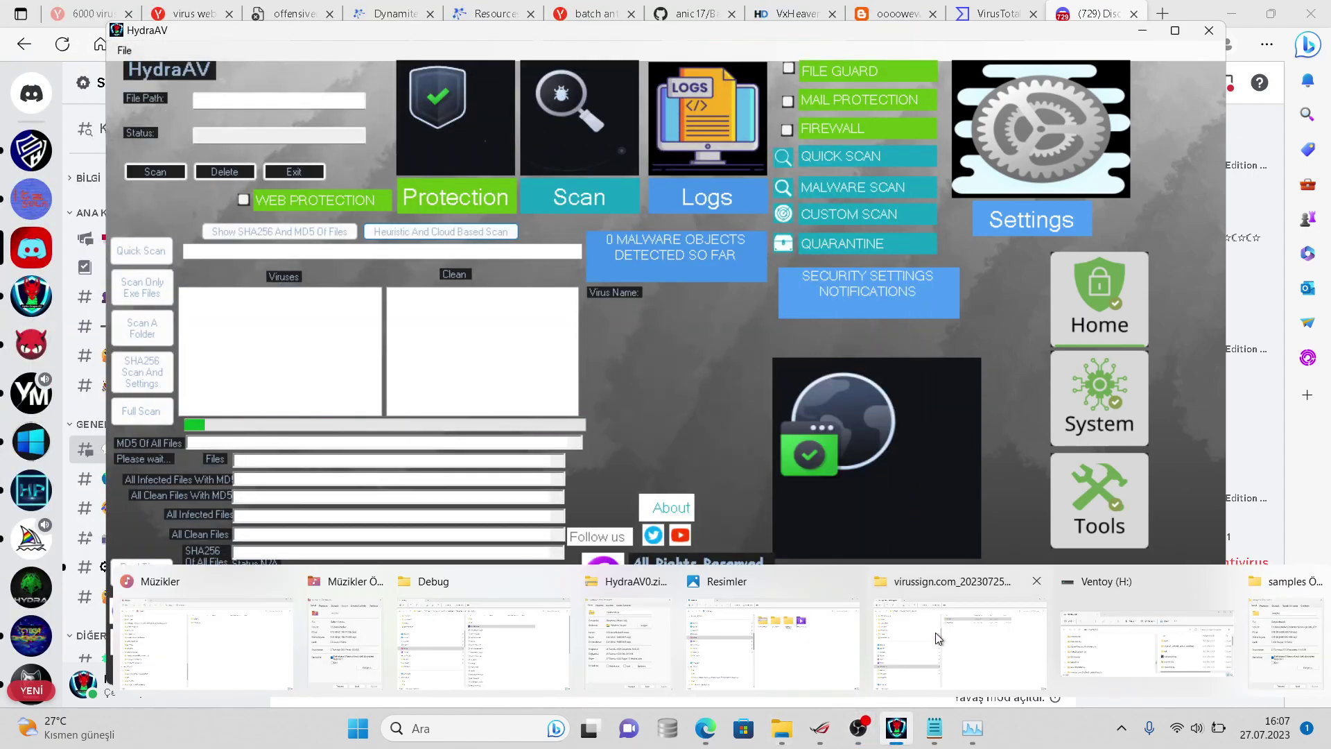
left_click(937, 638)
right_click(638, 173)
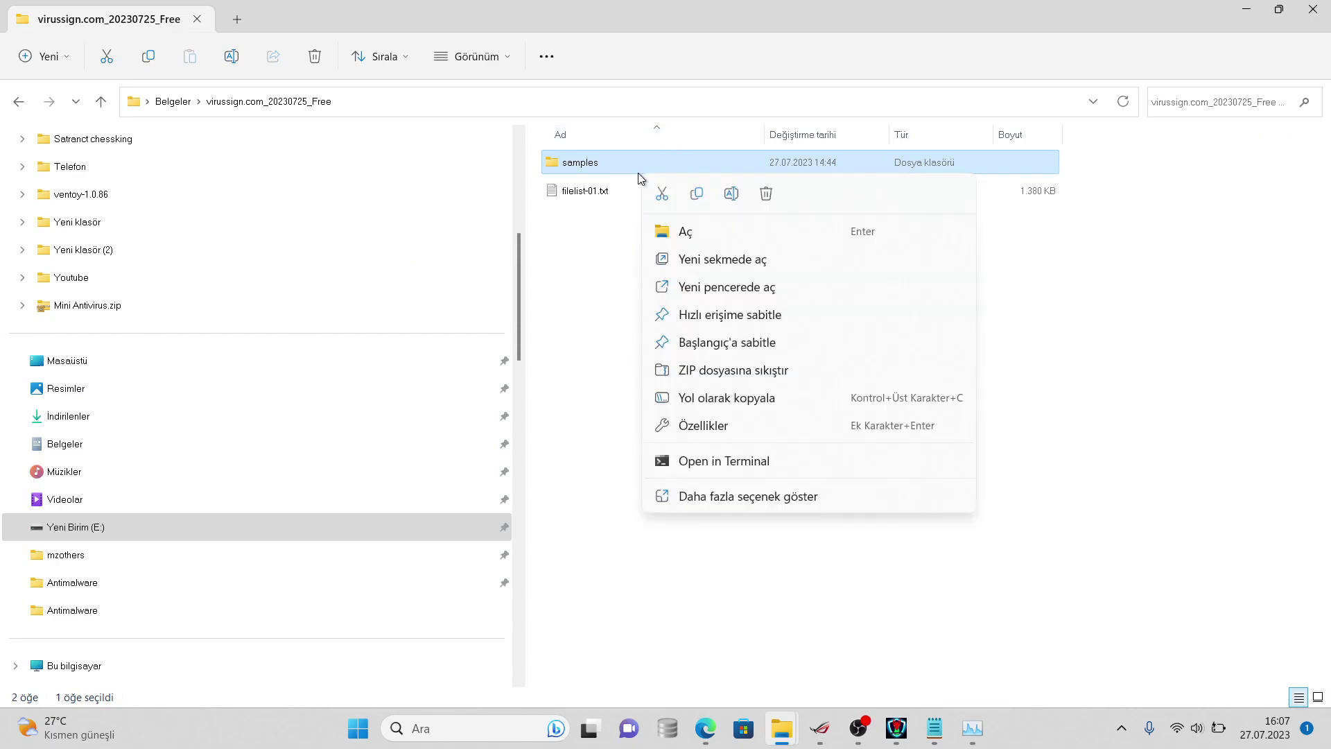
left_click(690, 497)
left_click(710, 485)
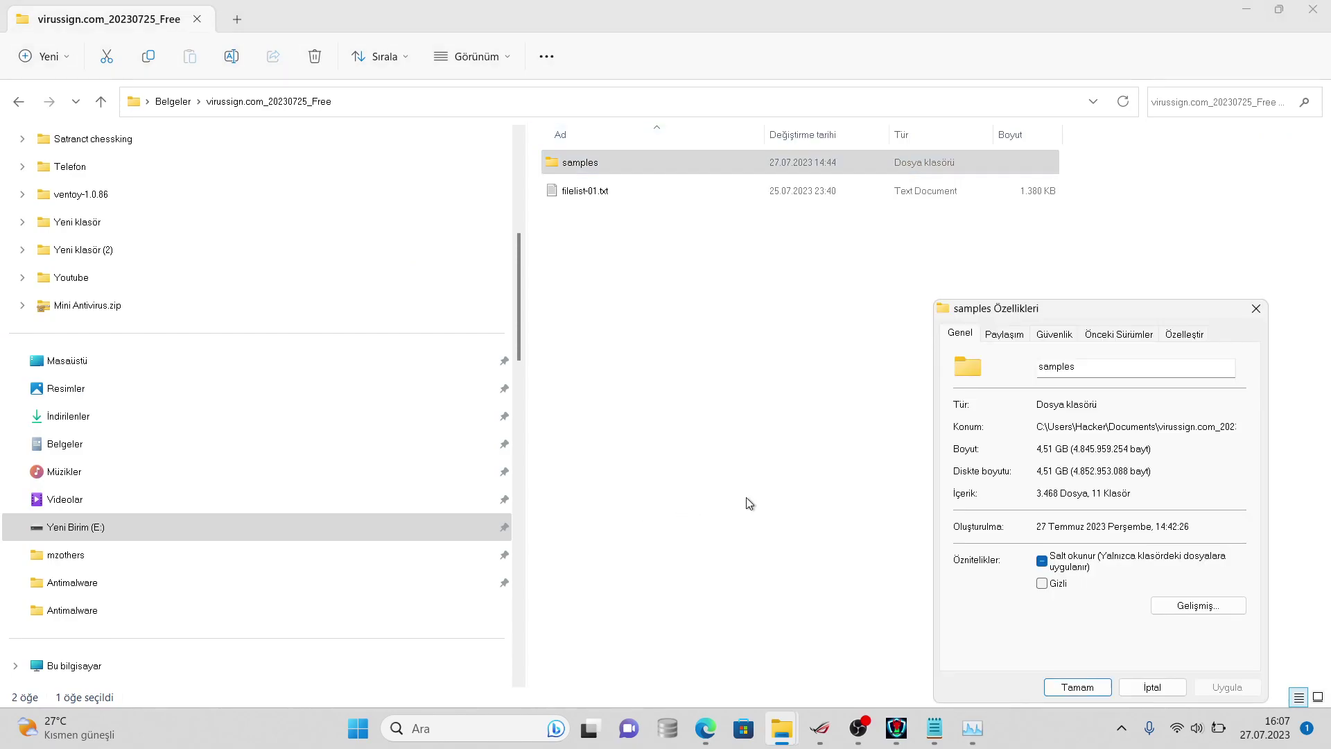
- Switch back to the Discord chat and type 'şu an videodayım' in the sohbet box
left_click(743, 728)
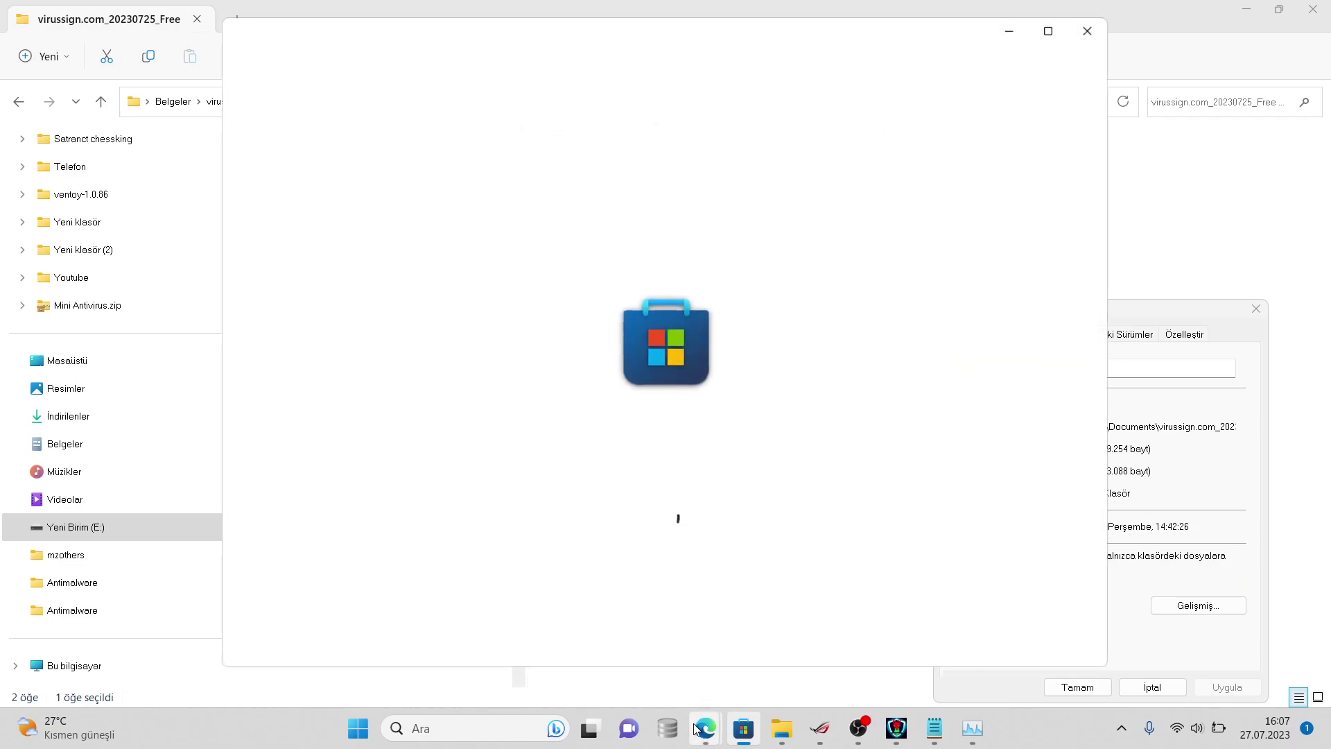
mouse_move(701, 724)
left_click(808, 638)
type("şu an videodayım")
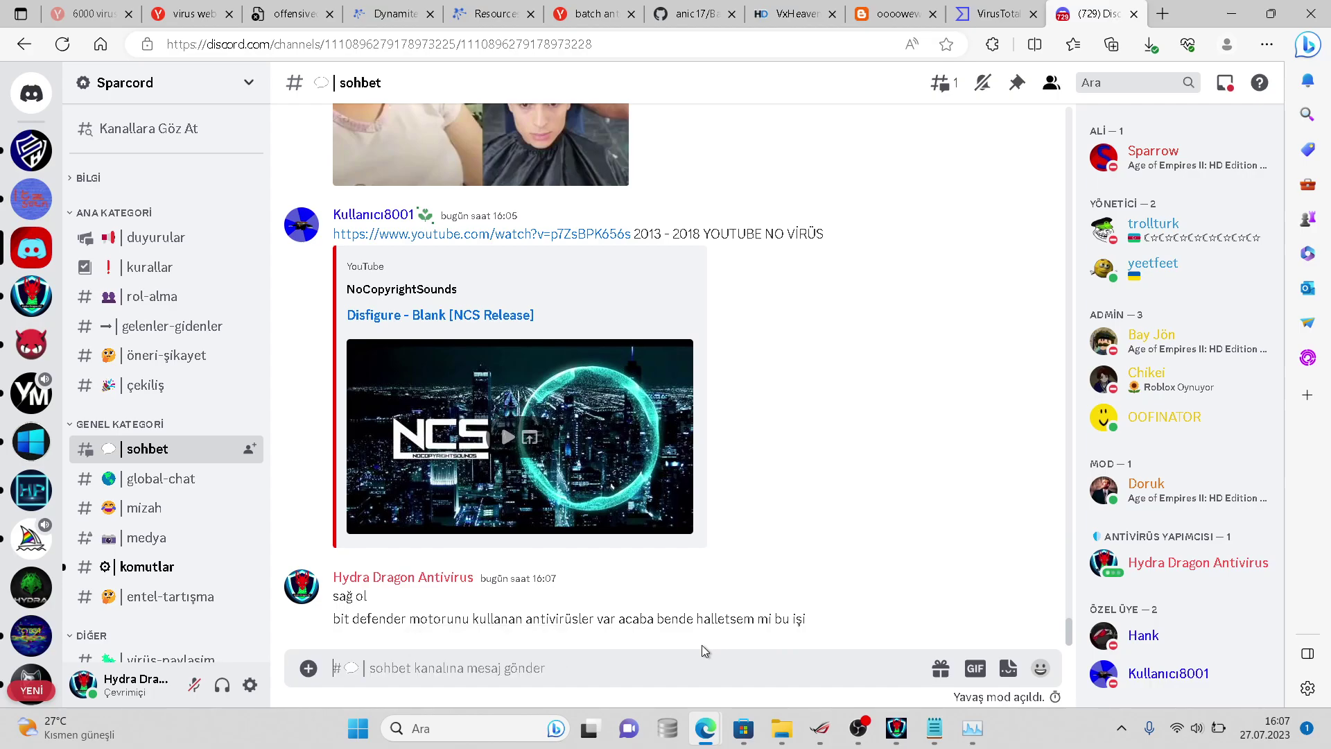
- Send the video message, then post that nearly half of the 6068 viruses are gone
key("Return")
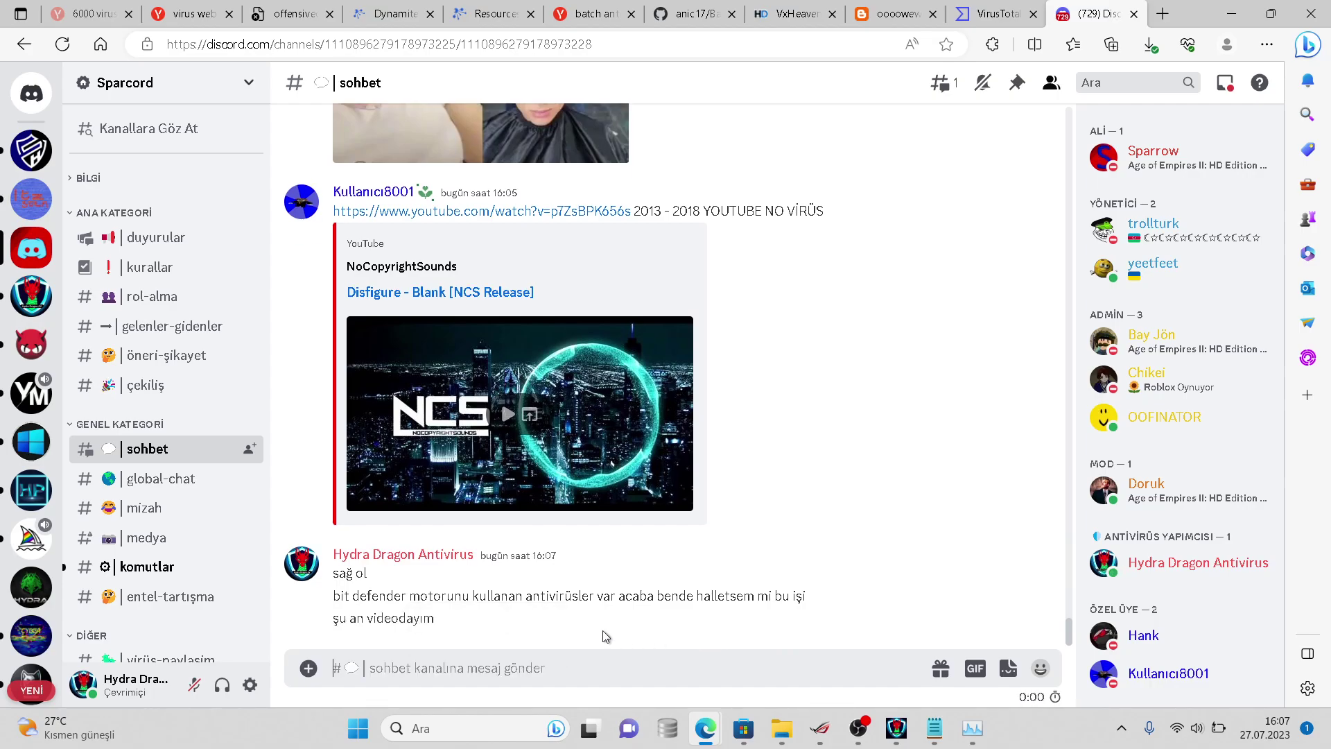
type("ö")
type("068 virüsten y")
type("eredeyse")
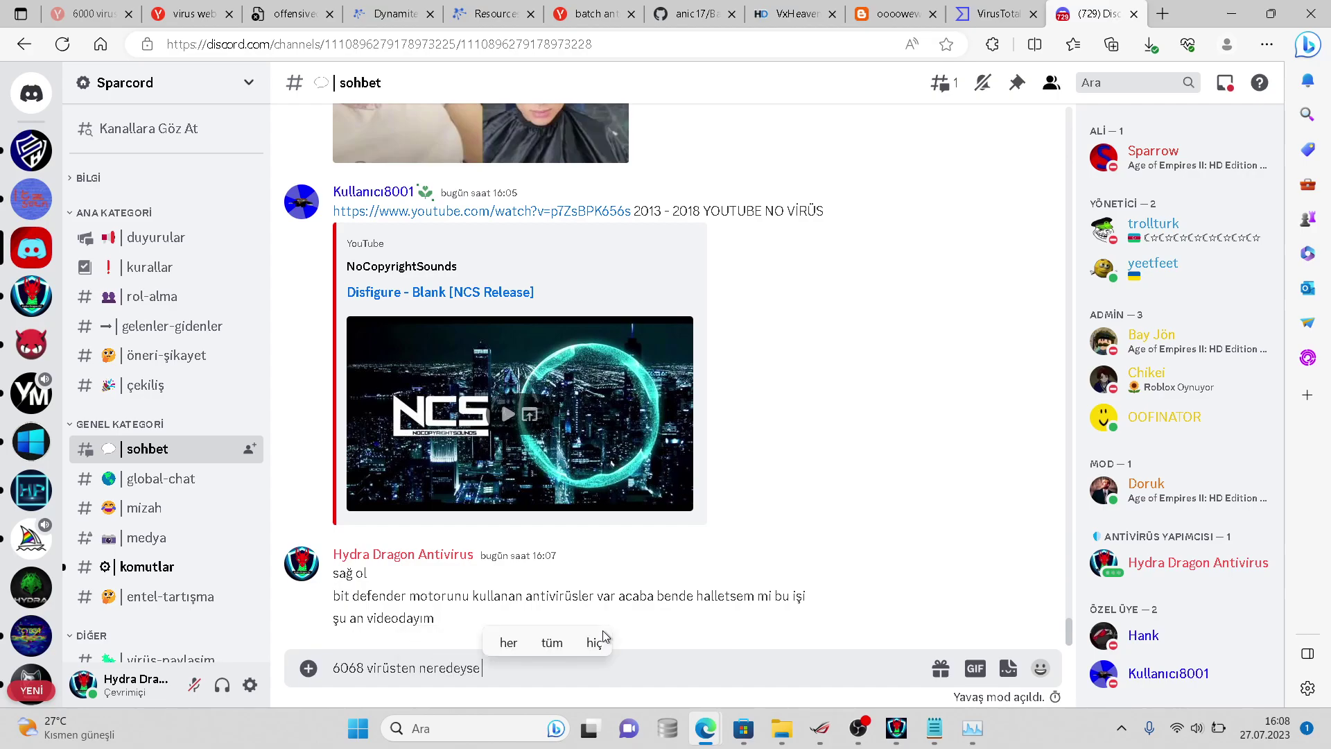
type(" yarısı gitti")
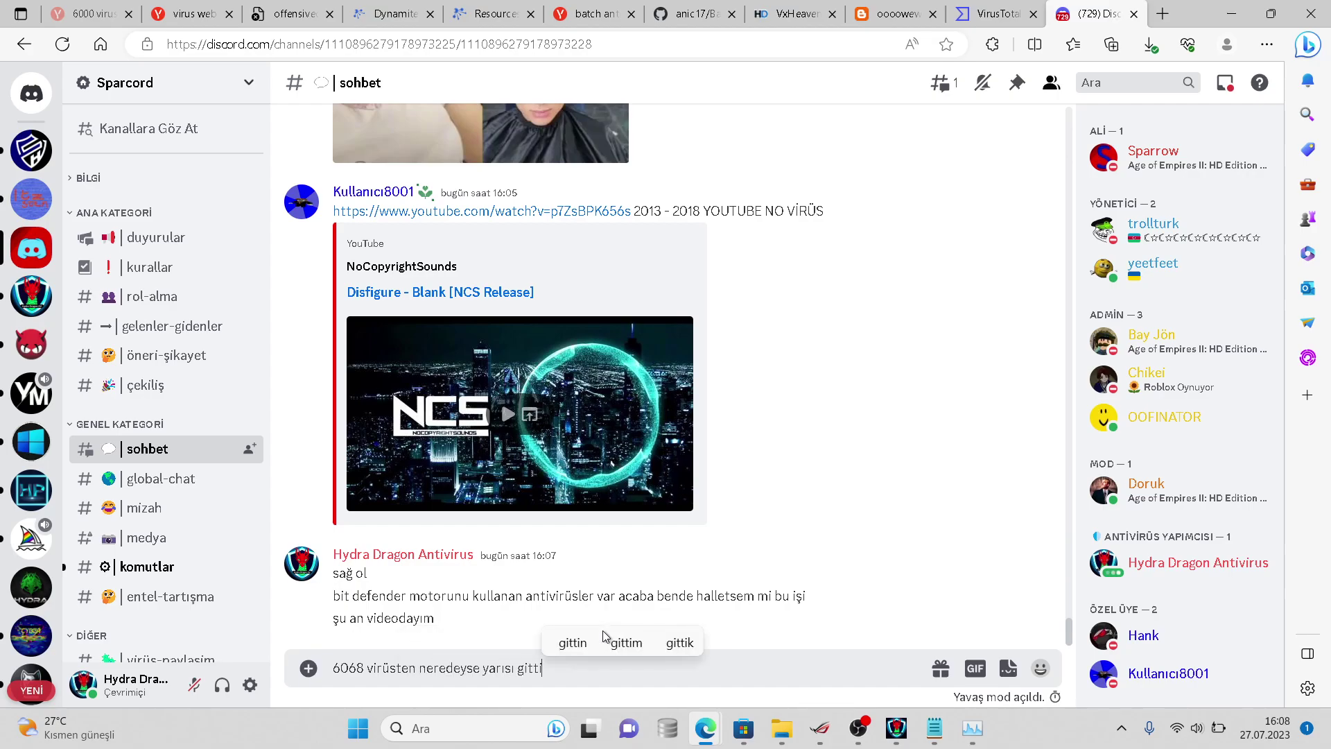
type(" ve y")
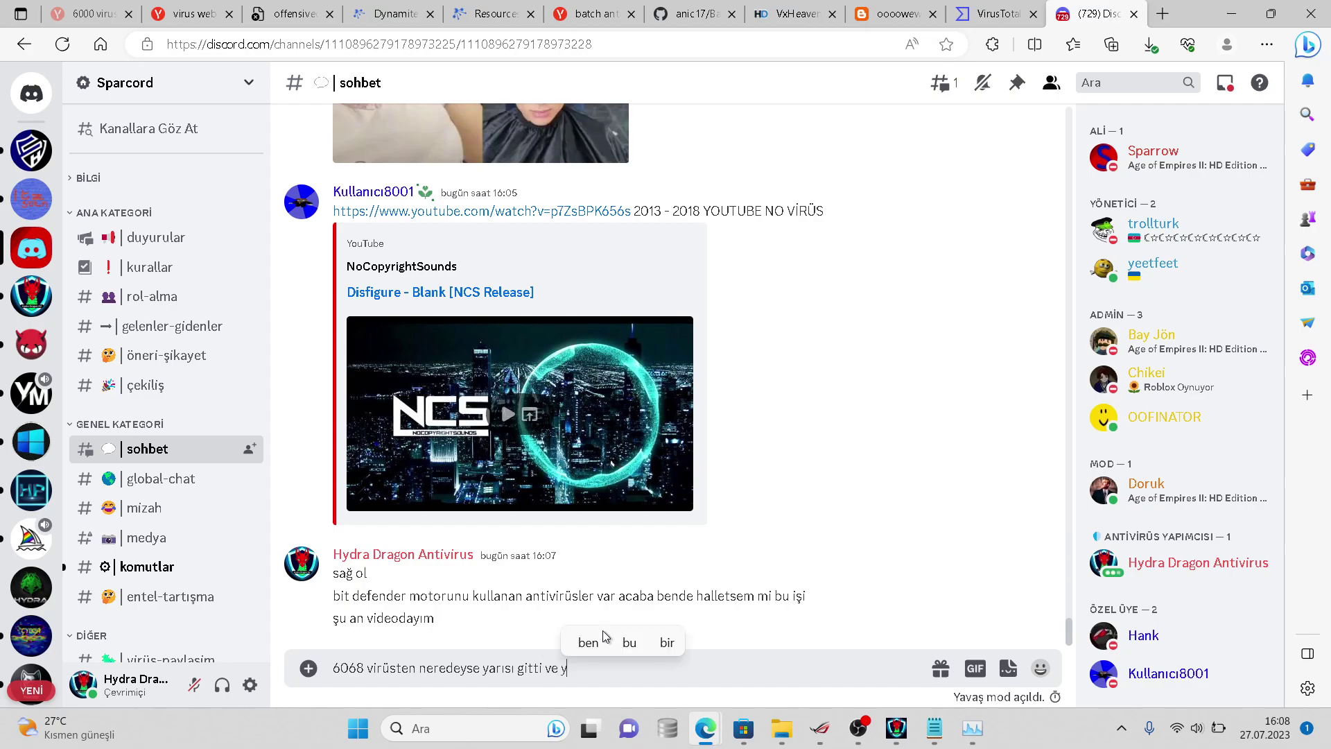
key("BackSpace")
type("en")
key("BackSpace")
key("BackSpace")
type("neredeys")
type("e en yeni ör")
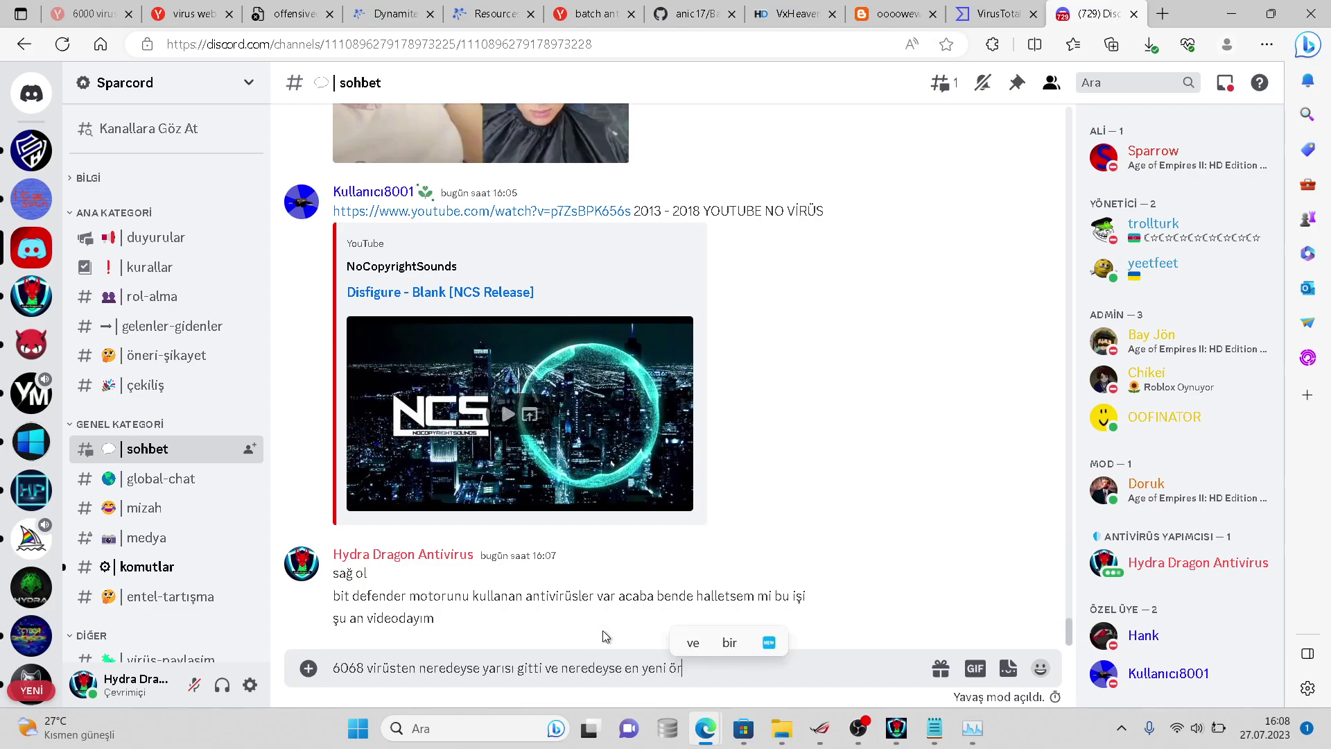
type("nekler")
key("Return")
- Post '25 temmuz' as the newest samples' date, then briefly check and minimise HydraAV
type("25")
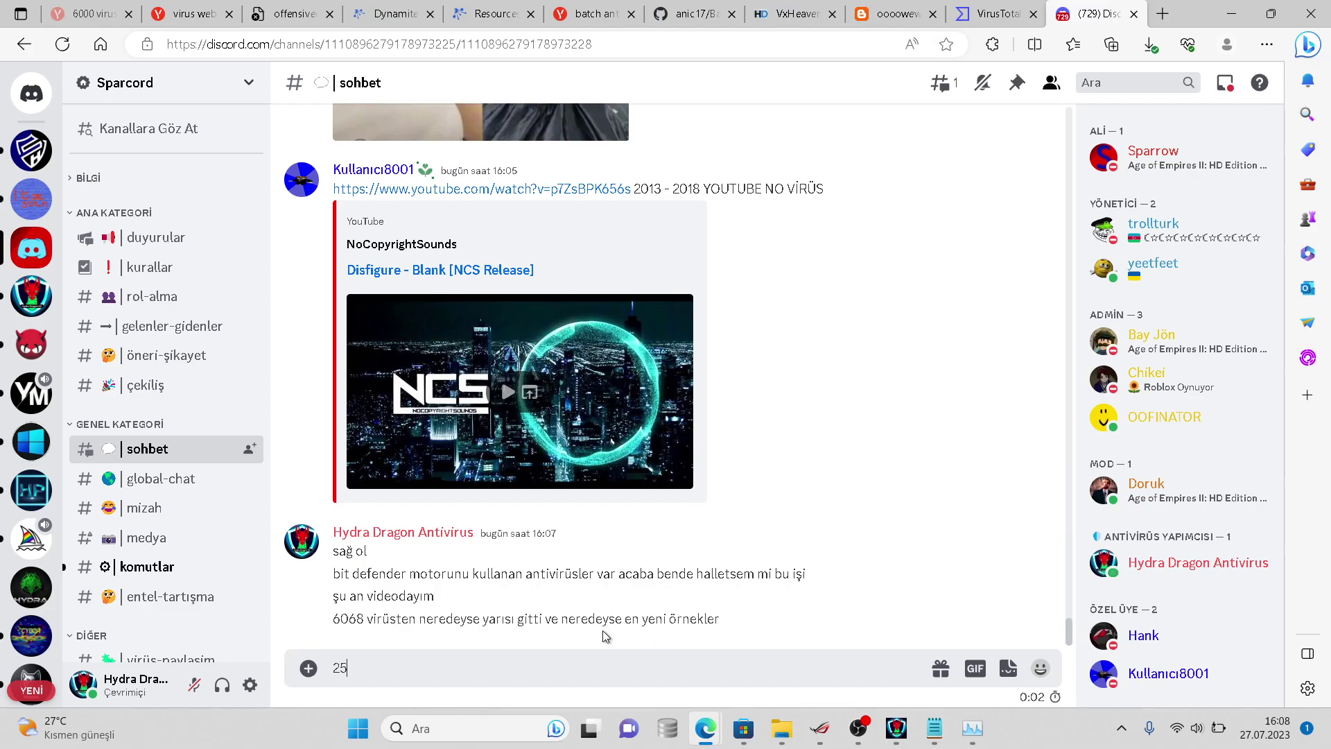
type(" temmuz")
key("Return")
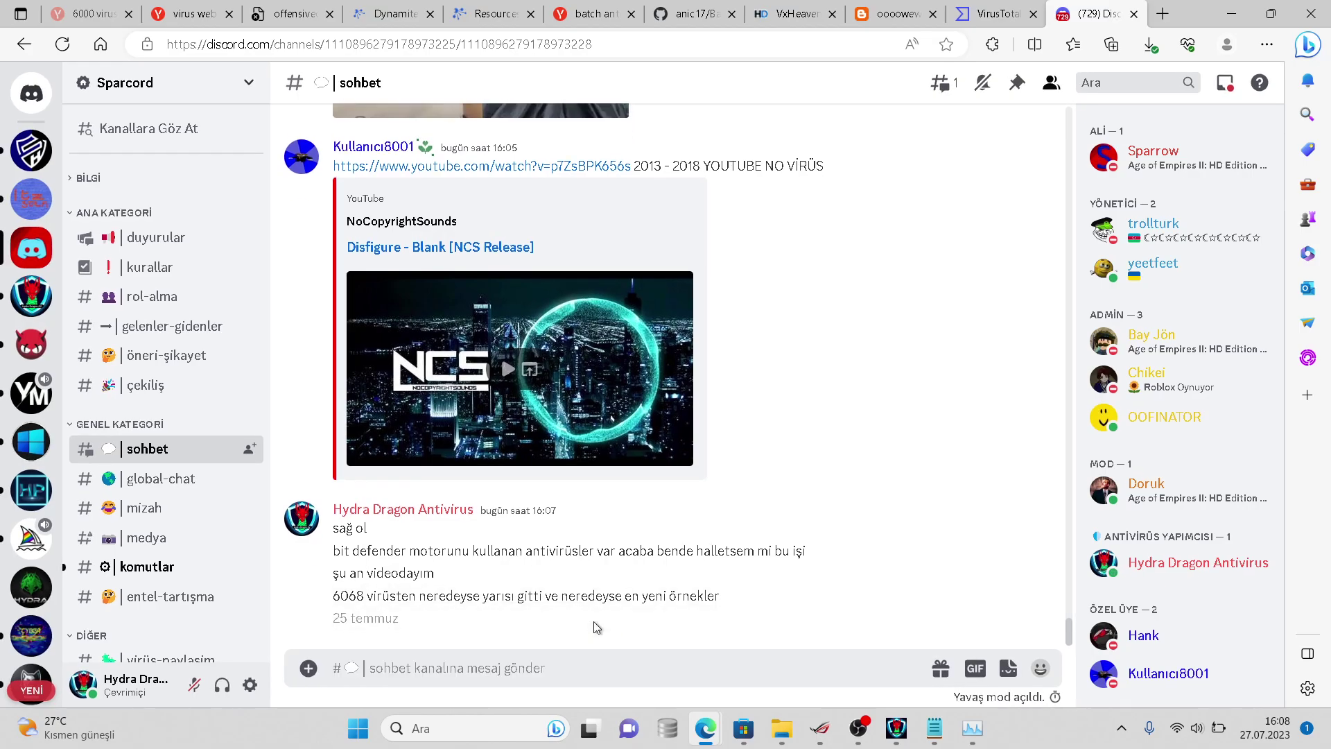
left_click(898, 727)
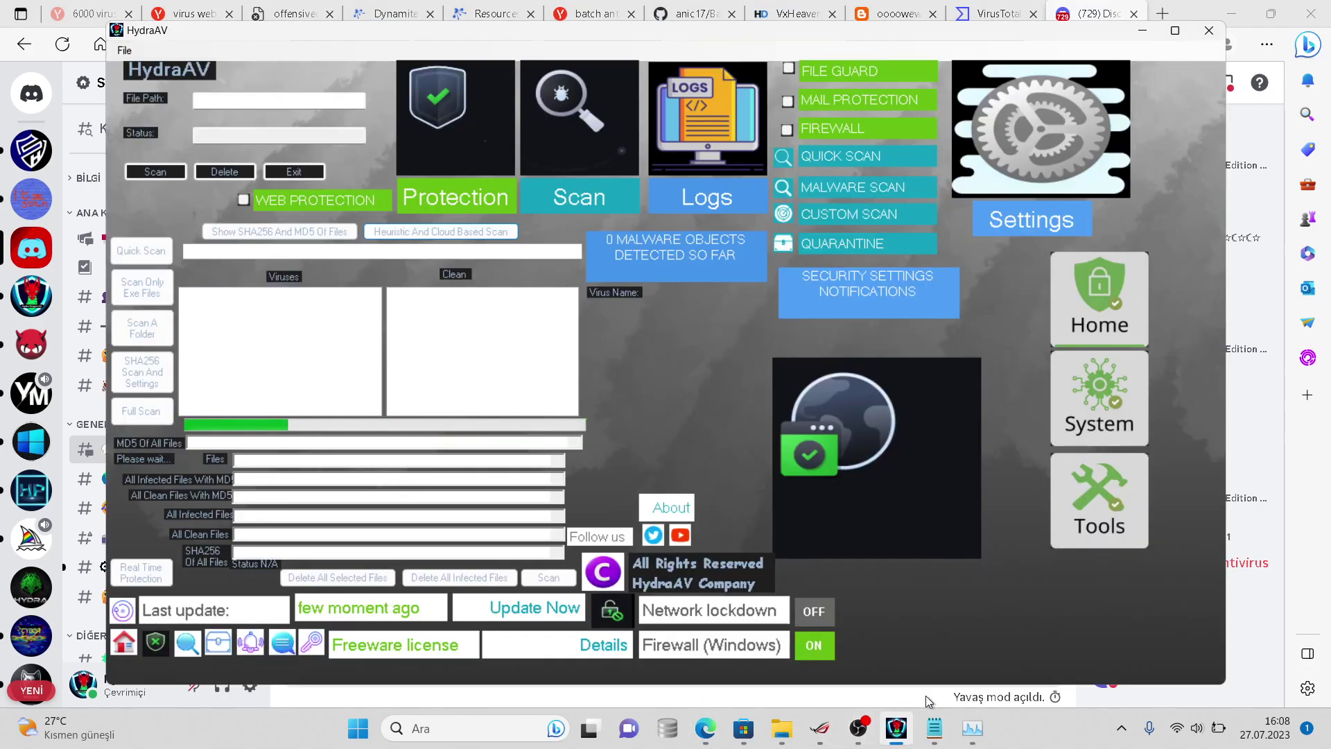
left_click(908, 727)
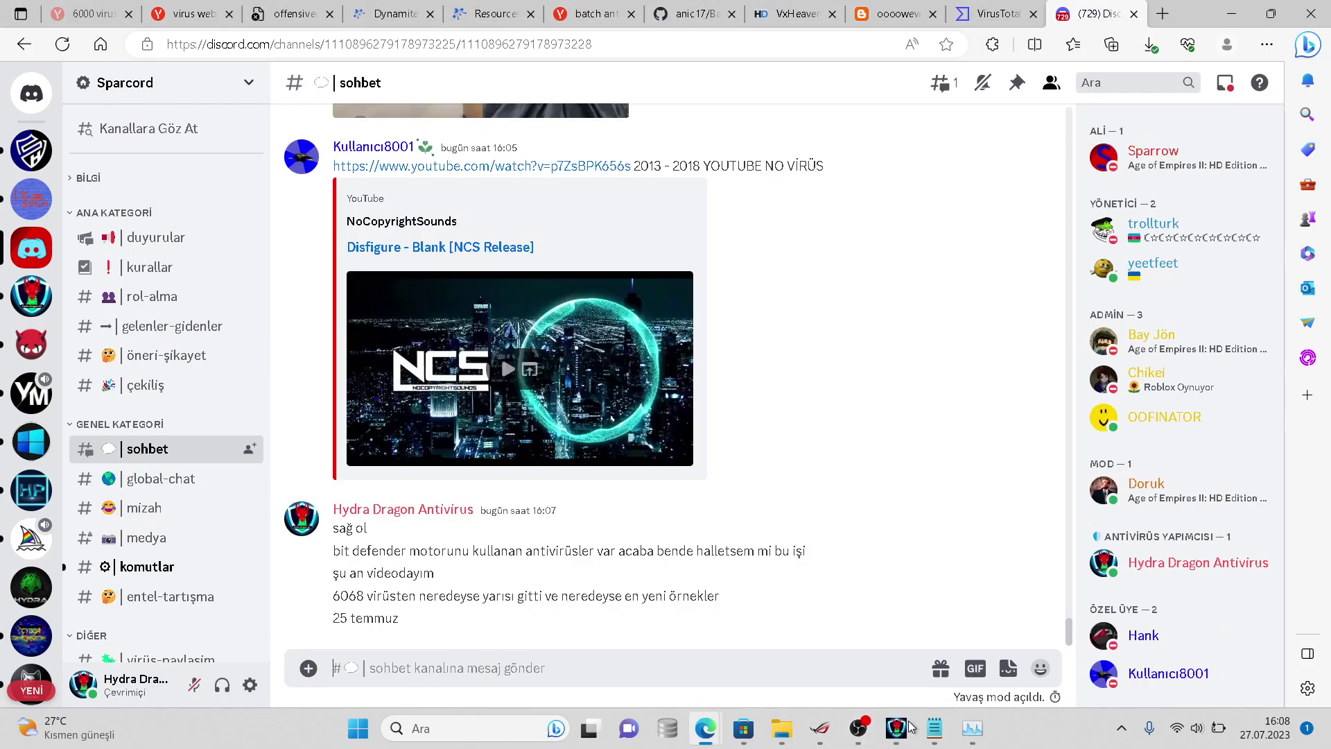
- View a few server members' profiles from the member list
left_click(1108, 511)
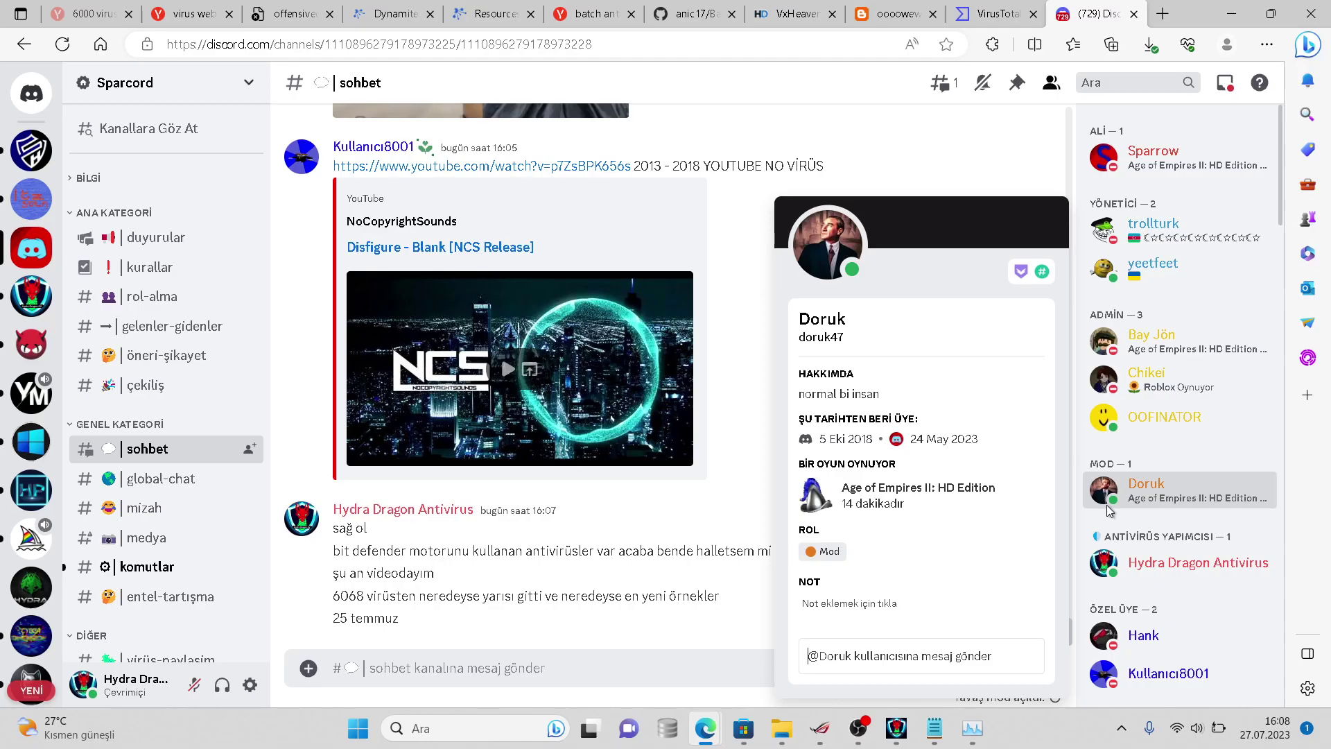
left_click(1108, 510)
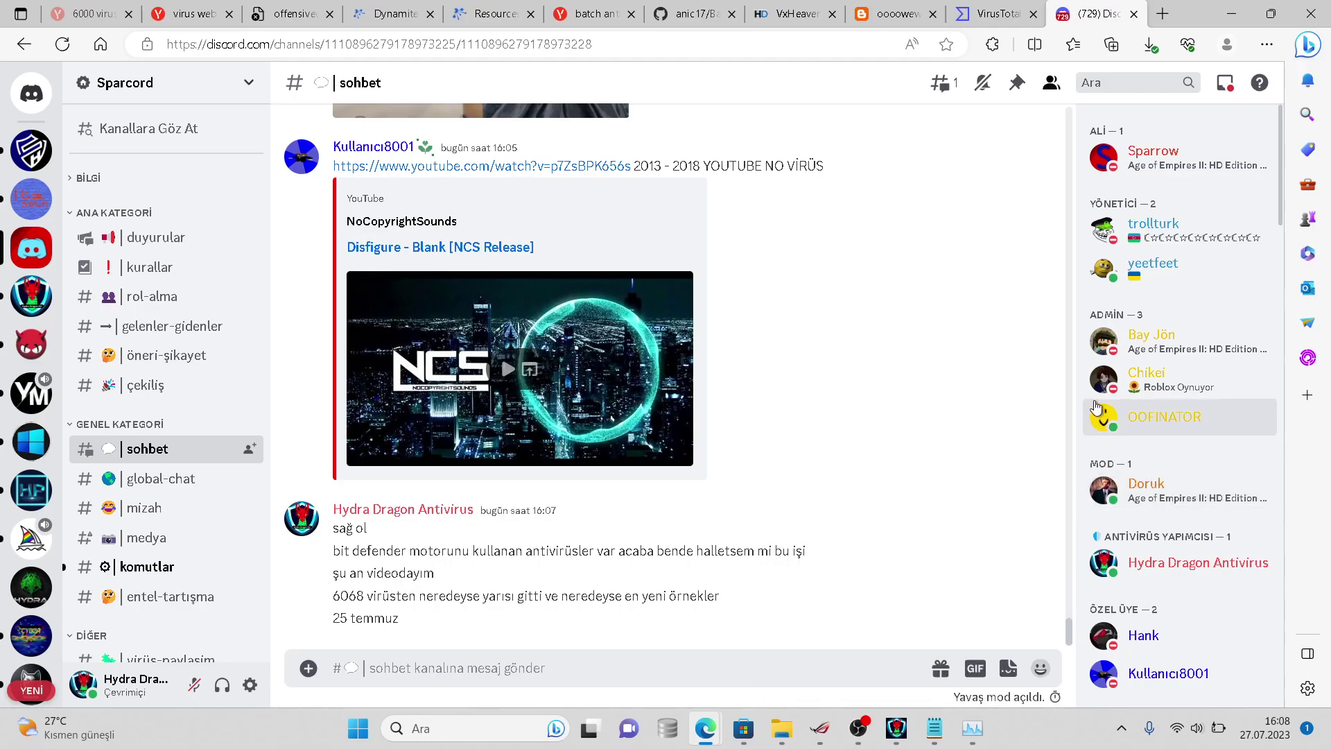
left_click(1170, 173)
left_click(1169, 173)
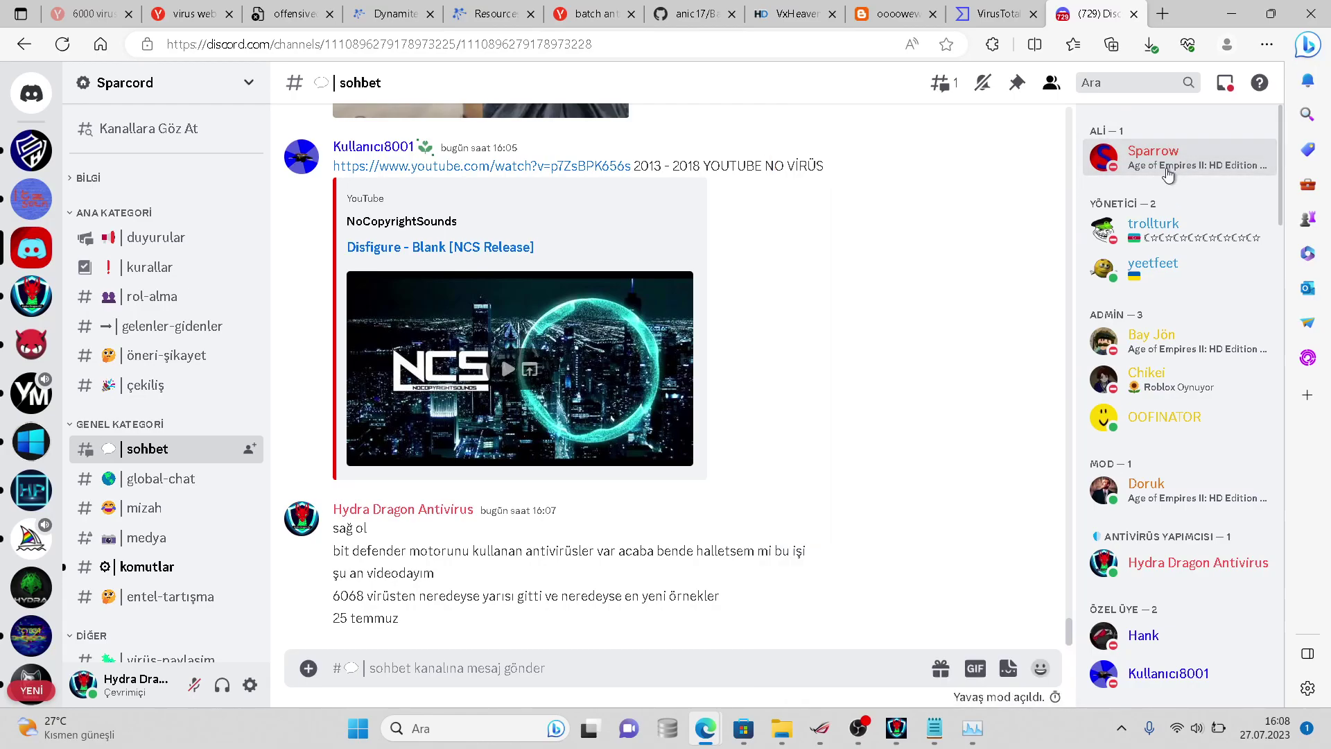
left_click(1170, 483)
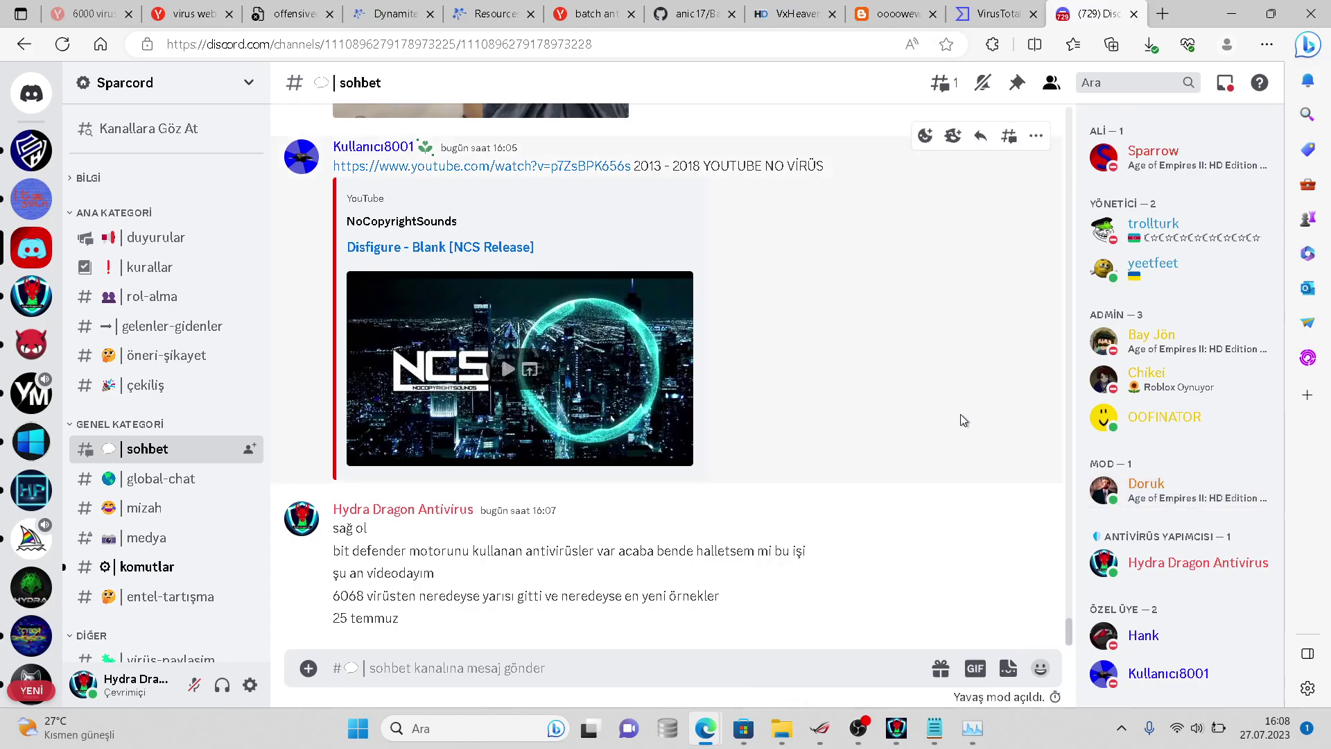
- Send 'owo daily' in the komutlar channel and return to sohbet
left_click(173, 563)
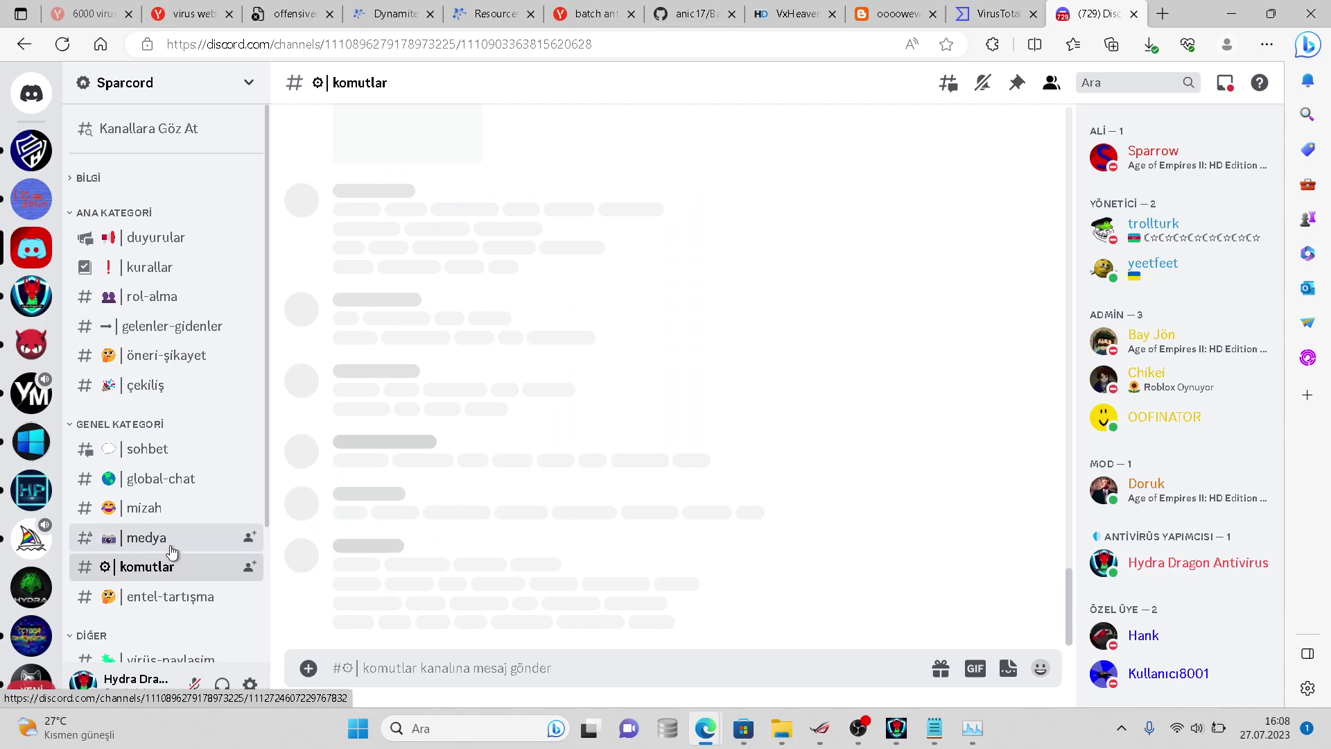
mouse_move(161, 449)
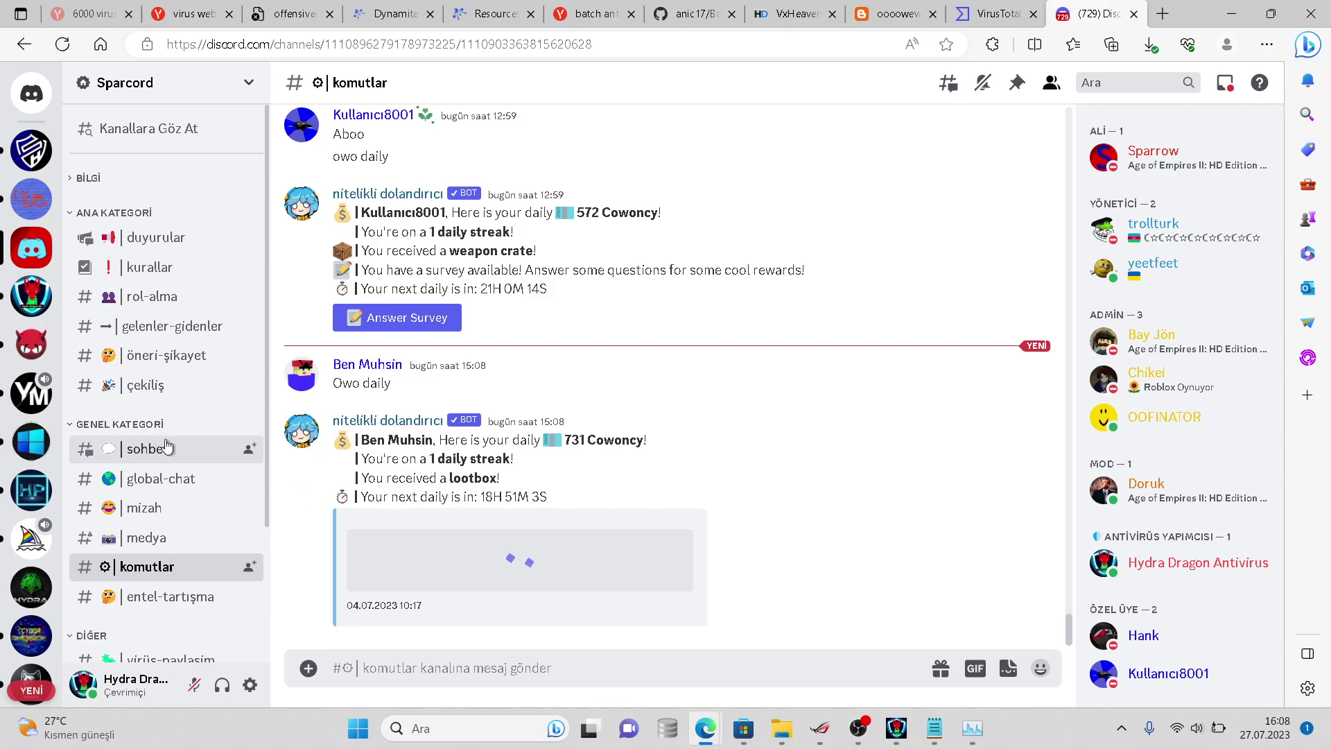
type("owo daily")
key("Return")
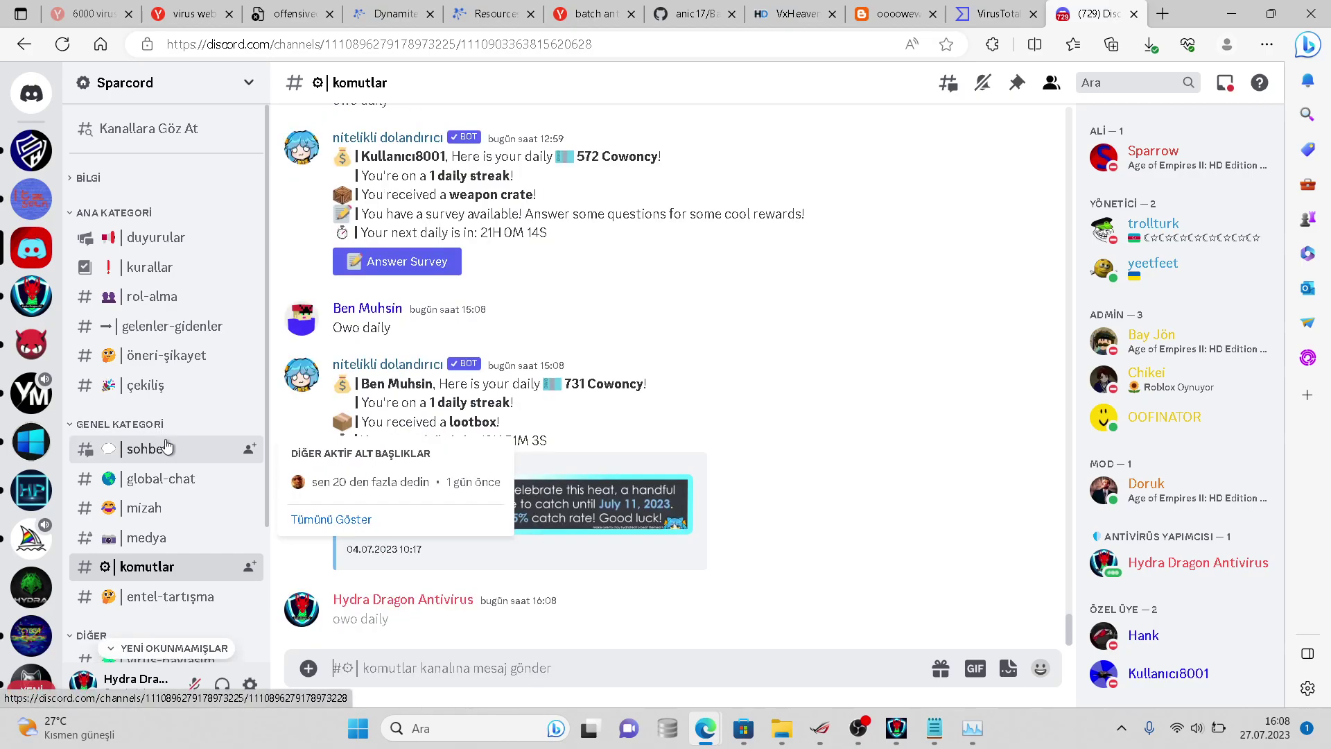
left_click(166, 448)
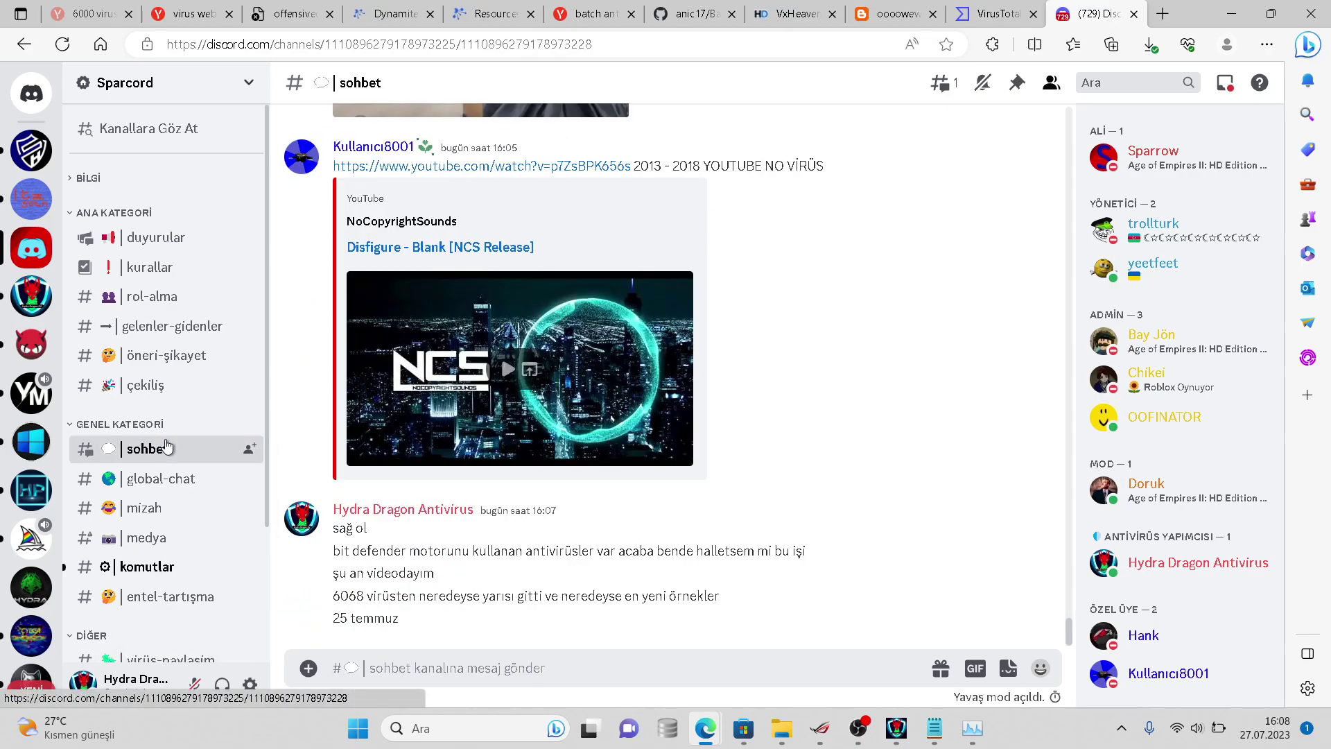
- Open the Clam AntiVirus general channel and view the enlarged Kaspersky article image
left_click(16, 352)
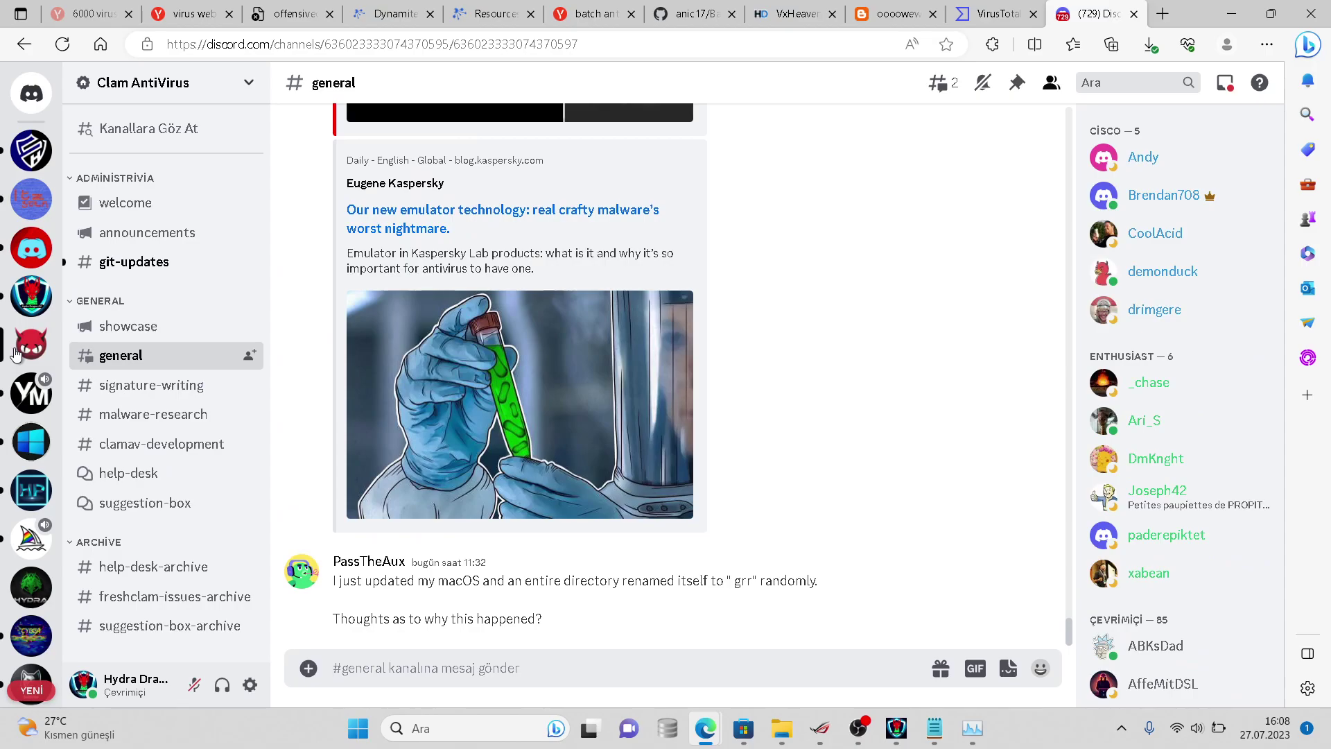
left_click(353, 381)
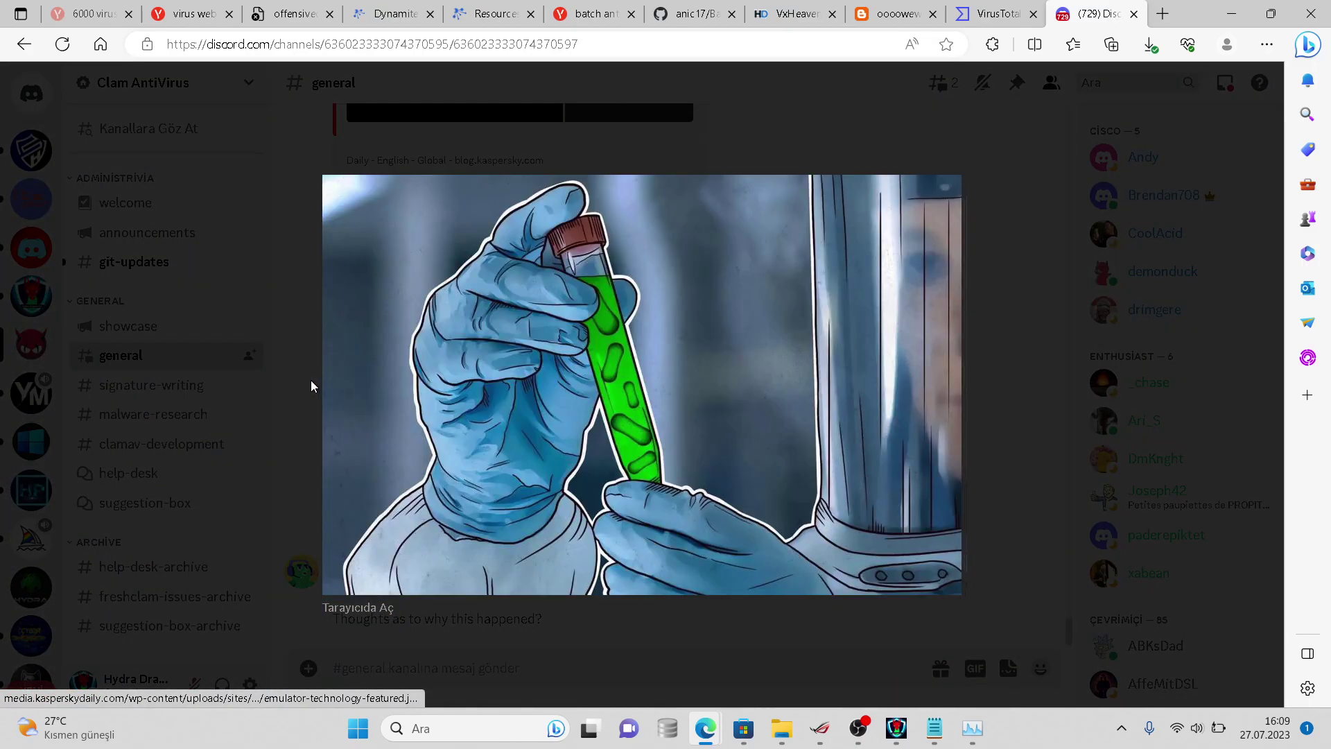
left_click(311, 380)
- Scroll back through earlier general-channel messages, then bring the HydraAV scan forward
scroll(312, 381, "up", 5)
right_click(314, 381)
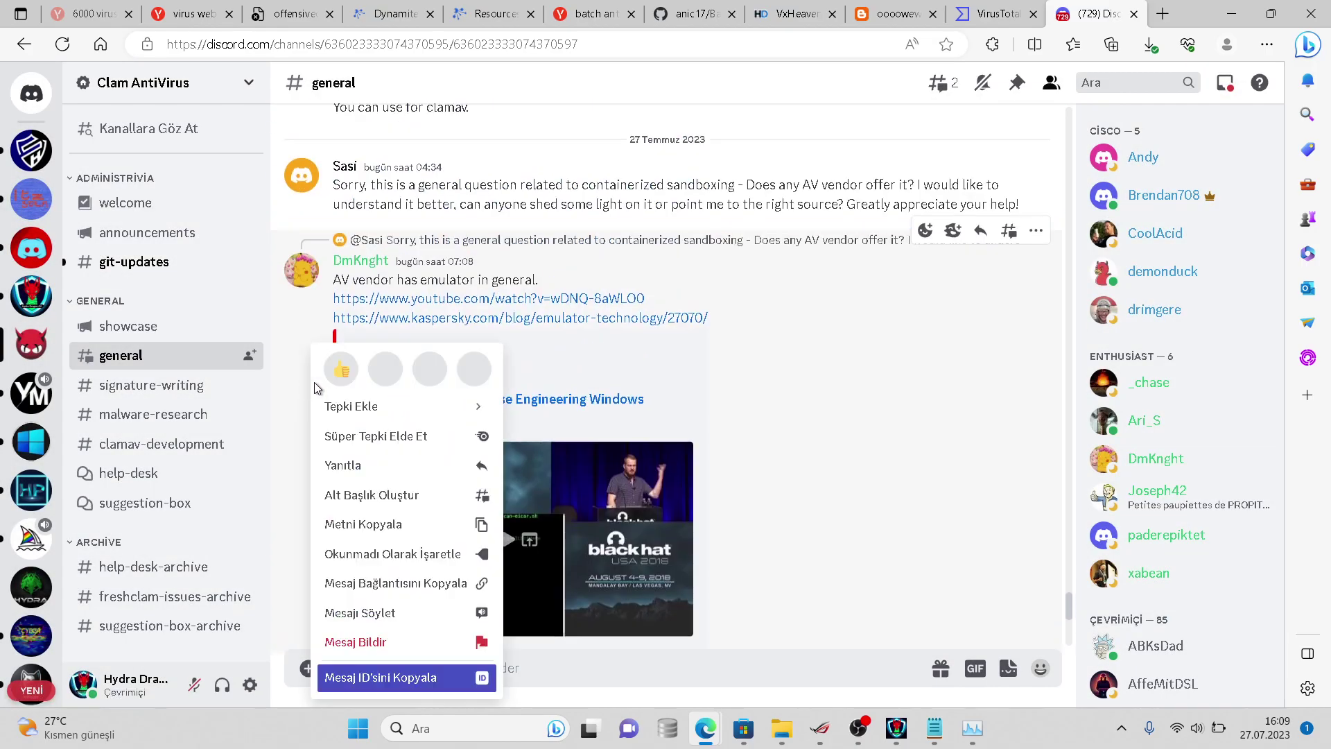
scroll(312, 375, "up", 2)
left_click(295, 360)
scroll(296, 364, "up", 5)
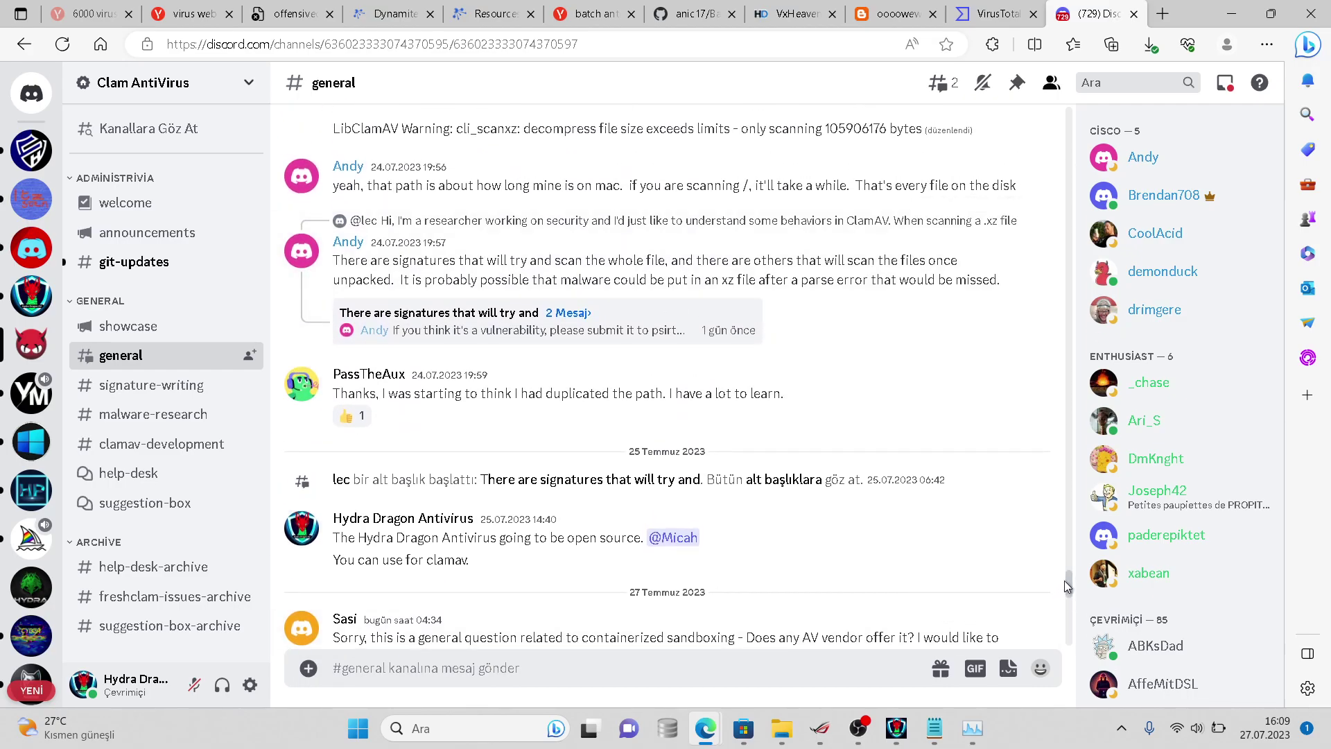
left_click_drag(1068, 588, 1065, 655)
left_click(894, 725)
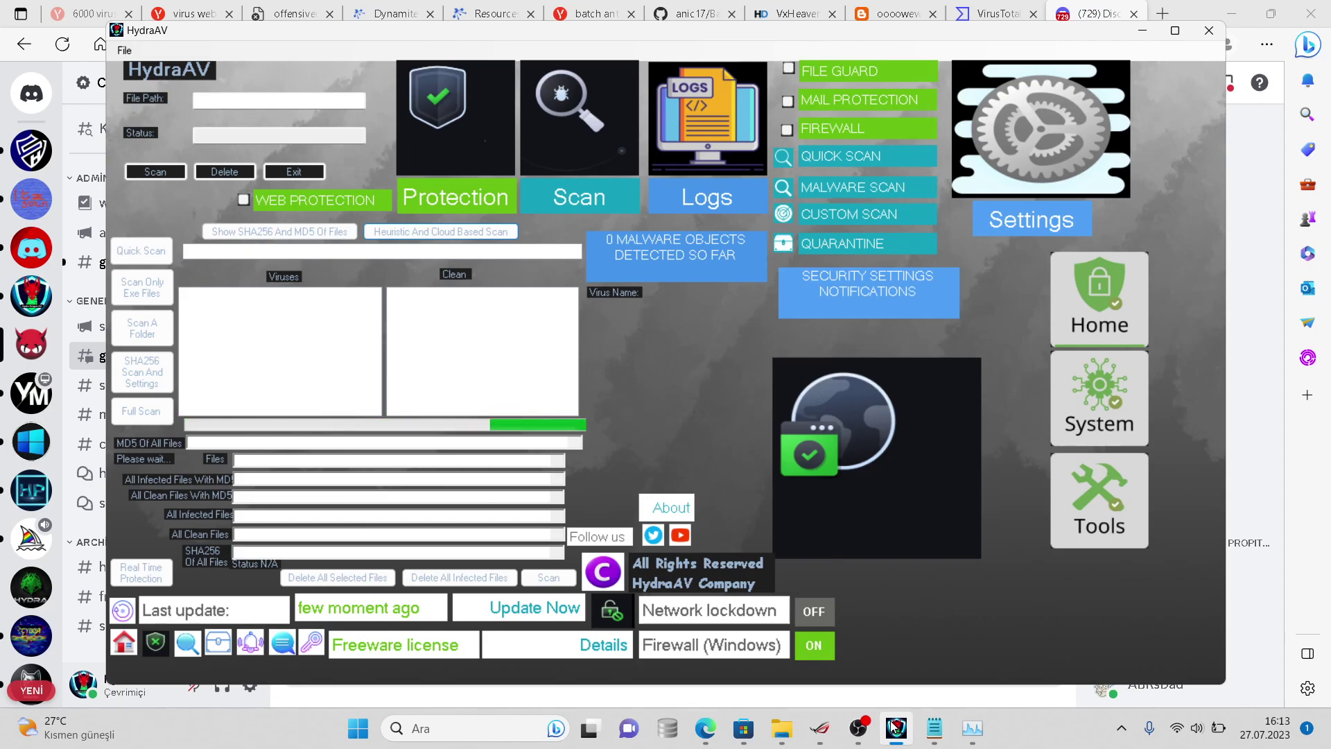
- Open the samples folder's Properties twice to confirm 2,869 files (4.03 GB) remain
mouse_move(781, 727)
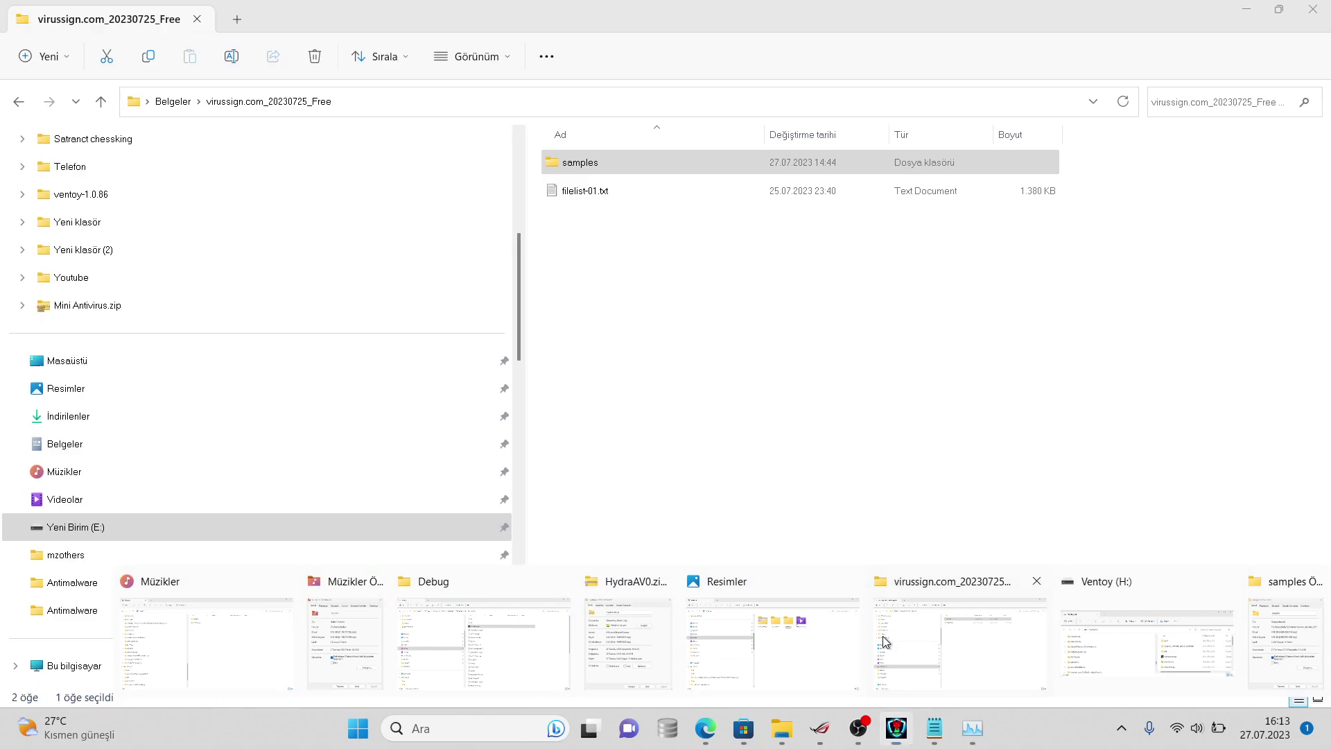
left_click(885, 642)
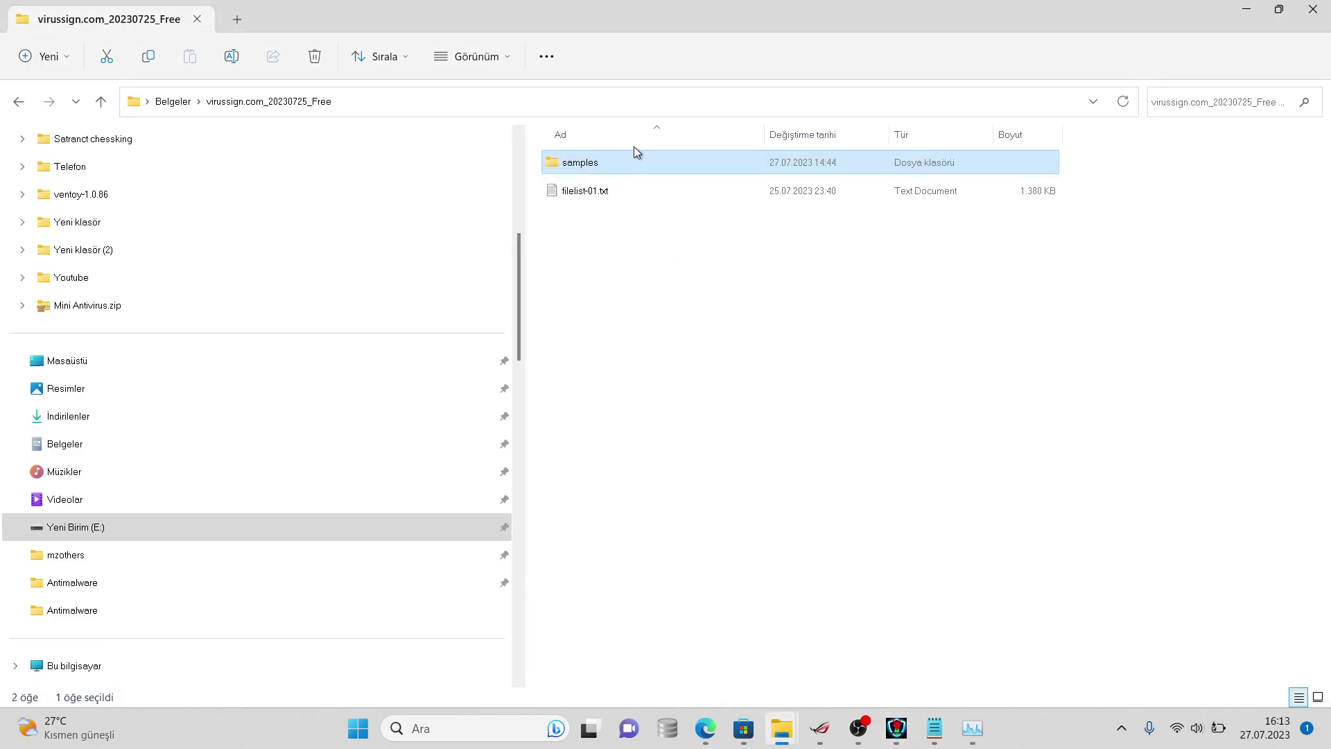
right_click(643, 162)
left_click(700, 486)
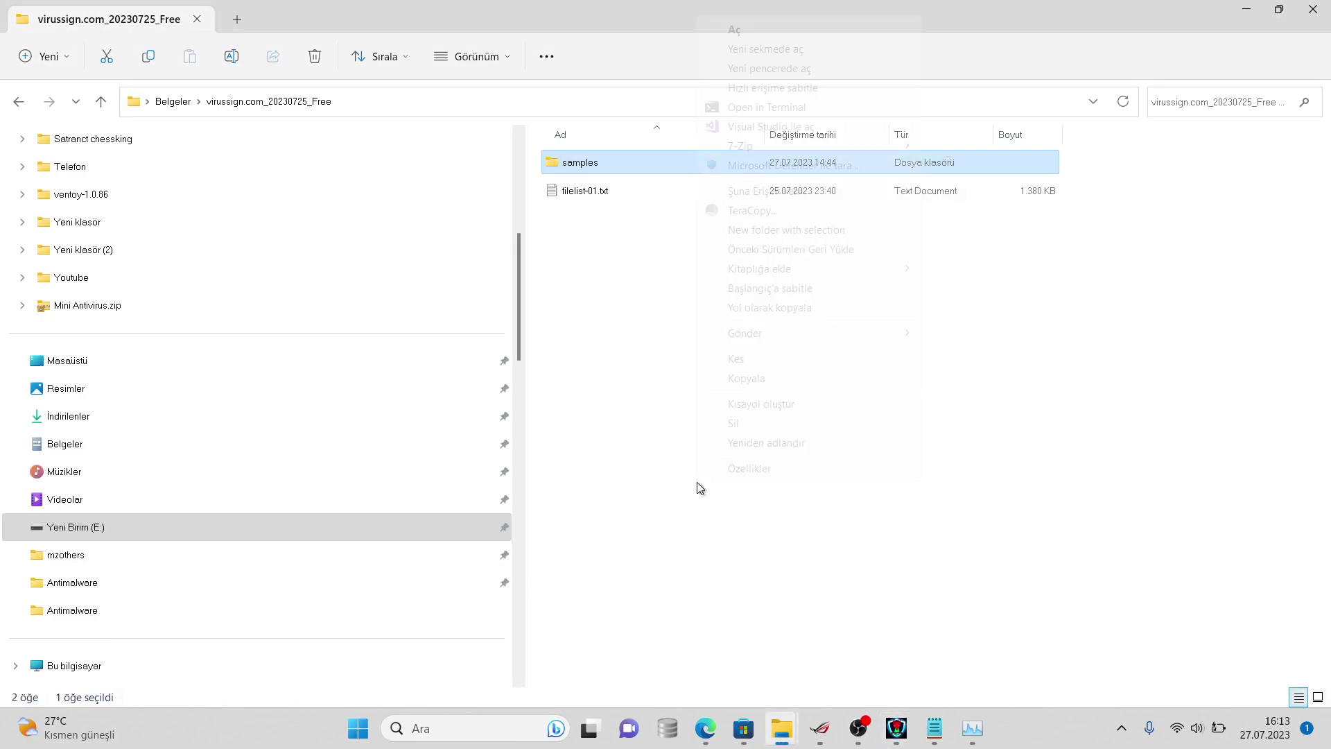
left_click(725, 469)
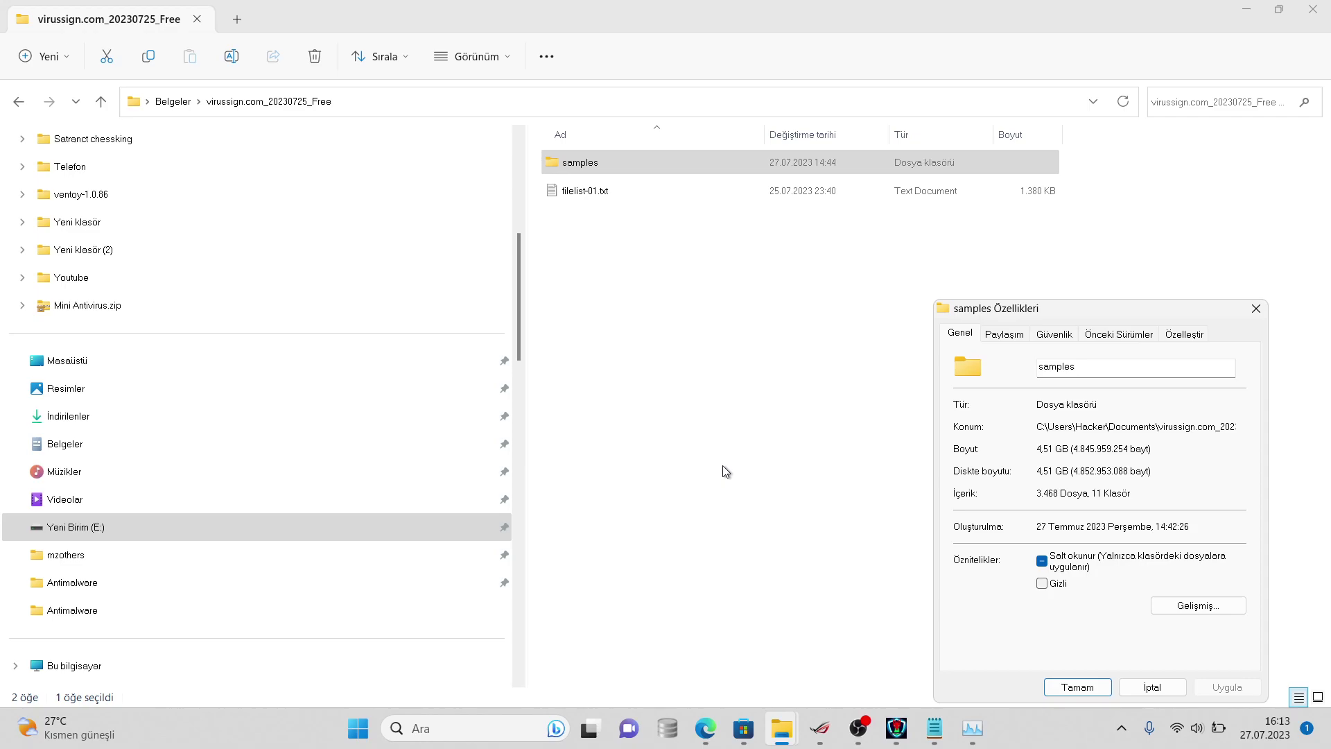
left_click(1172, 696)
right_click(721, 156)
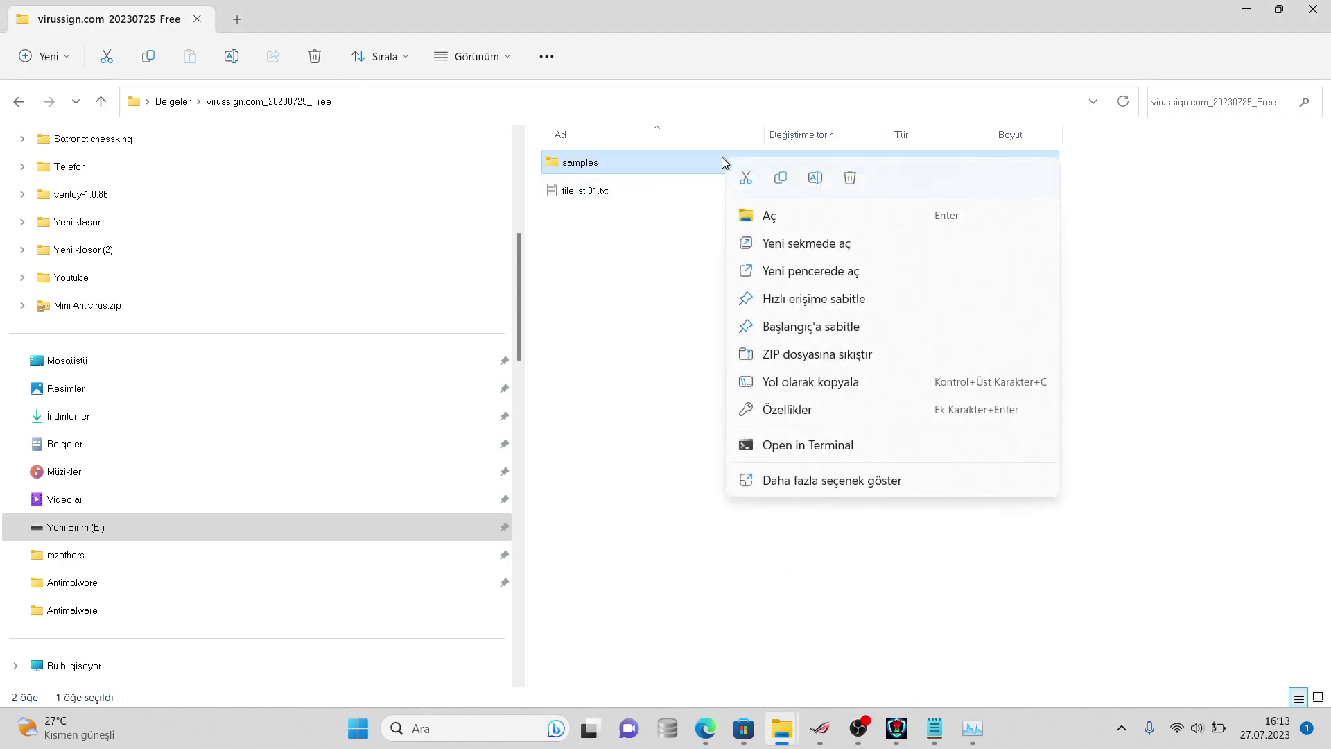
left_click(803, 478)
left_click(857, 465)
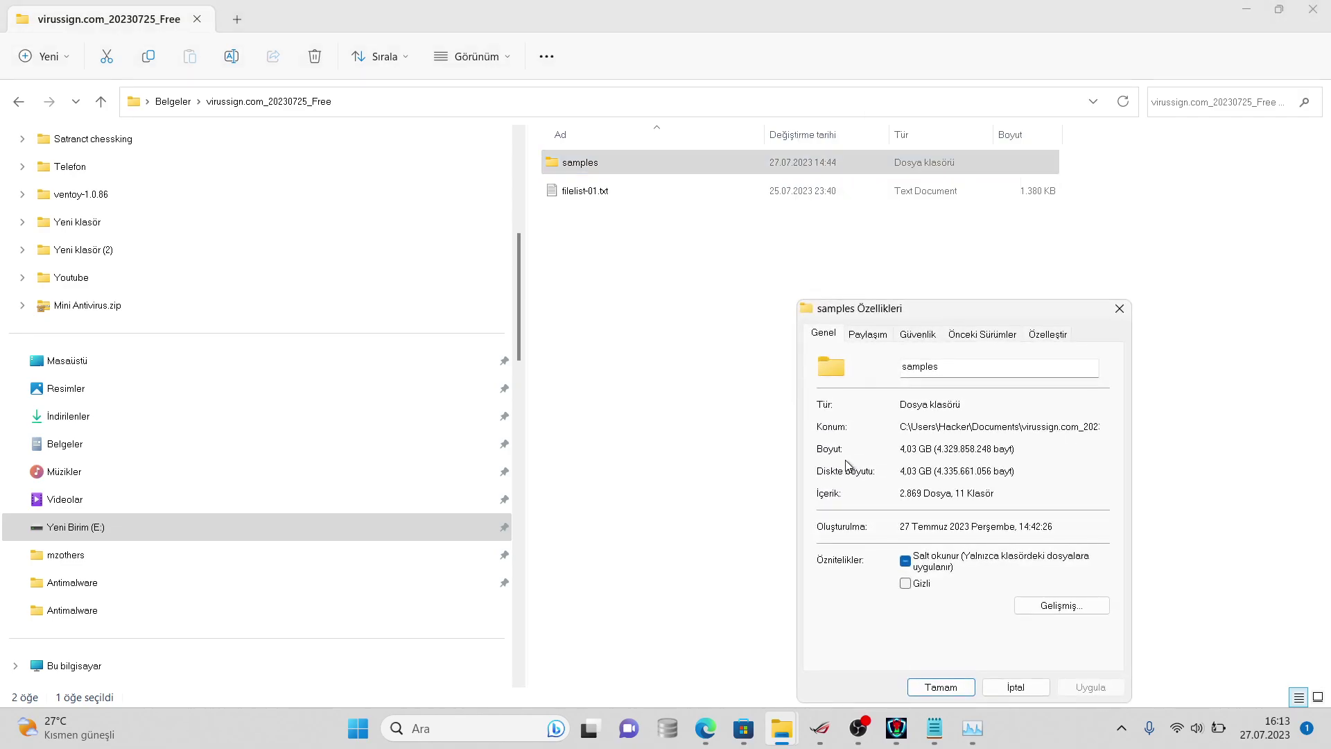
left_click(1024, 681)
- Replace the old count 3468 with 2869 on line 2 of the 6068 samples note
left_click(934, 728)
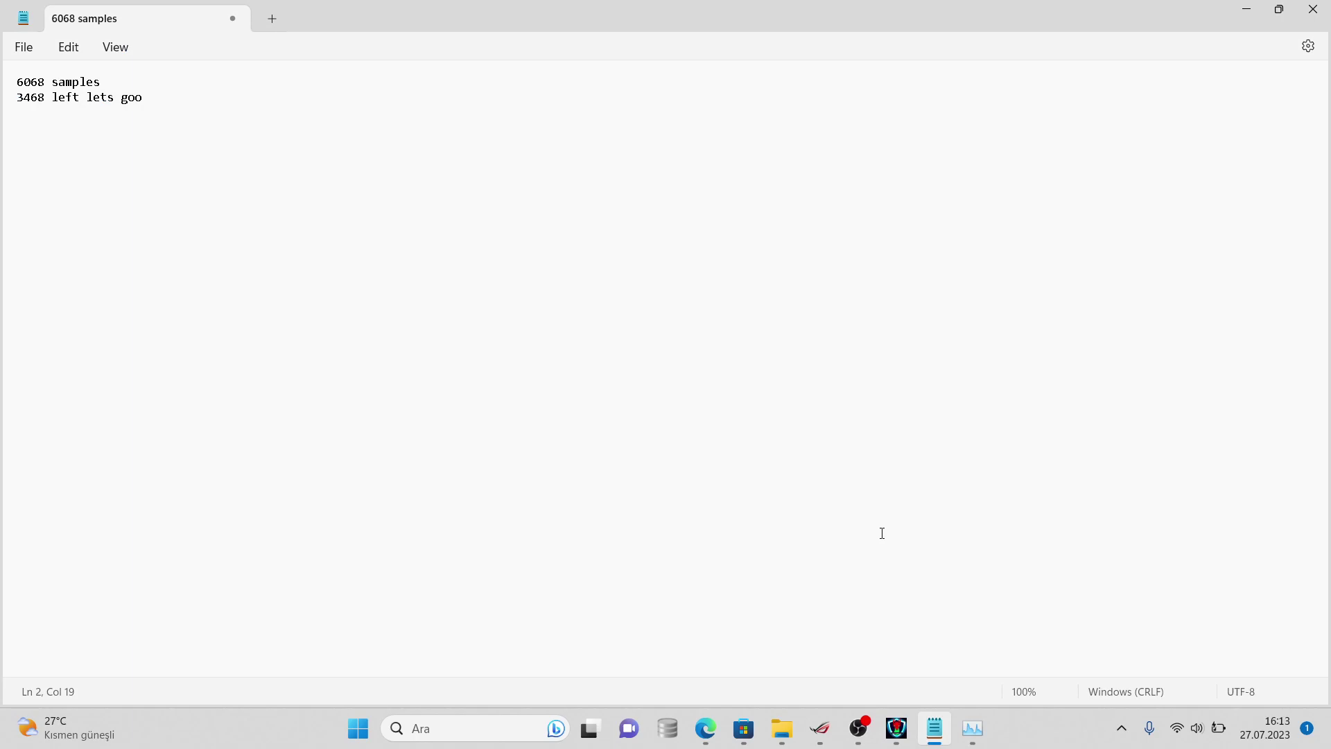
double_click(54, 97)
left_click(46, 97)
key("BackSpace")
key("BackSpace")
key("BackSpace")
key("BackSpace")
type("2869")
- Add a comment on line 2 calling it a pretty good result against viruses
left_click(54, 98)
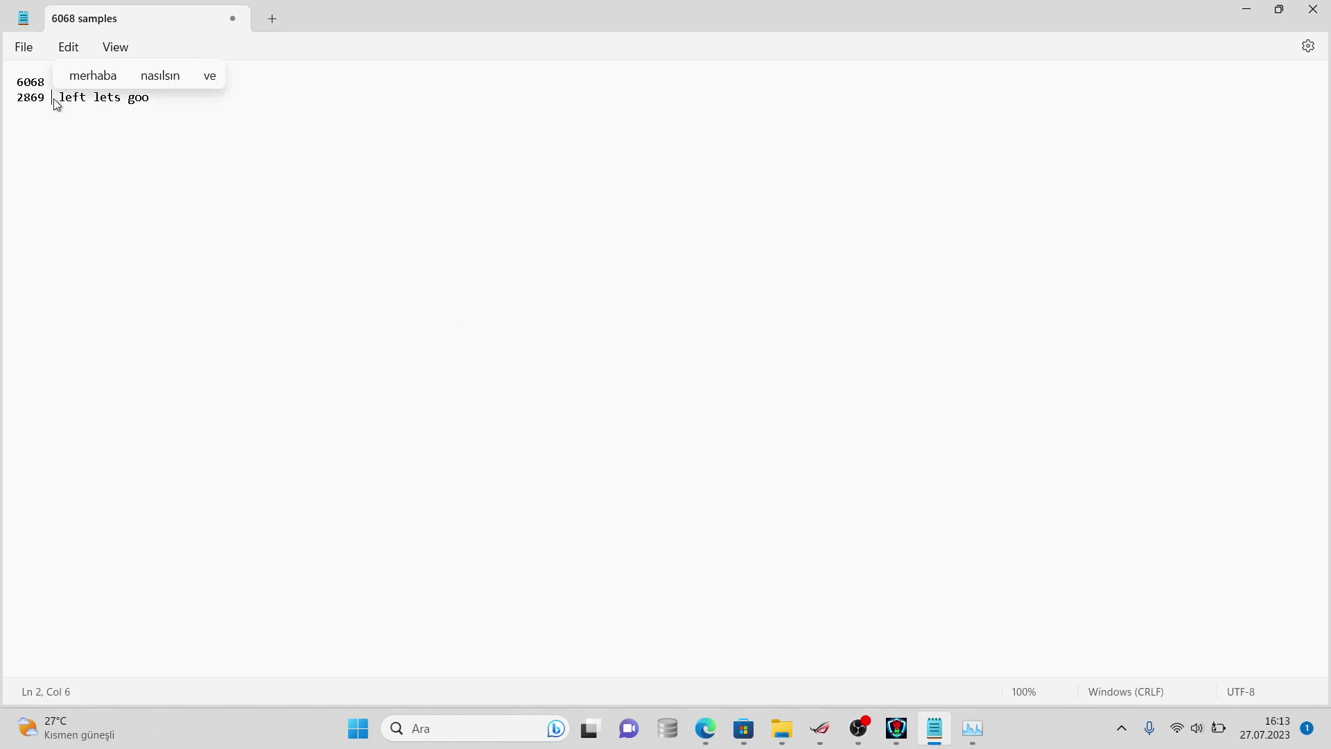
type("mg that'sp  r")
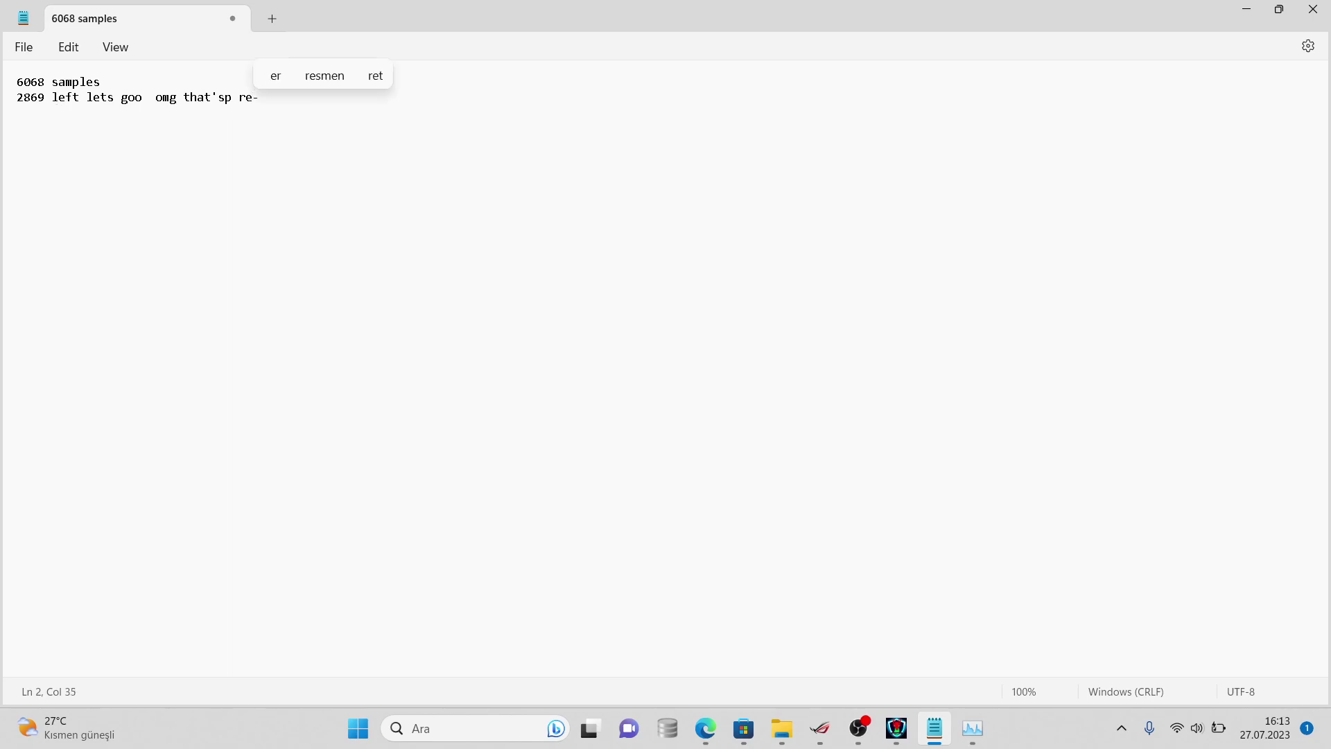
key("BackSpace")
type("pre")
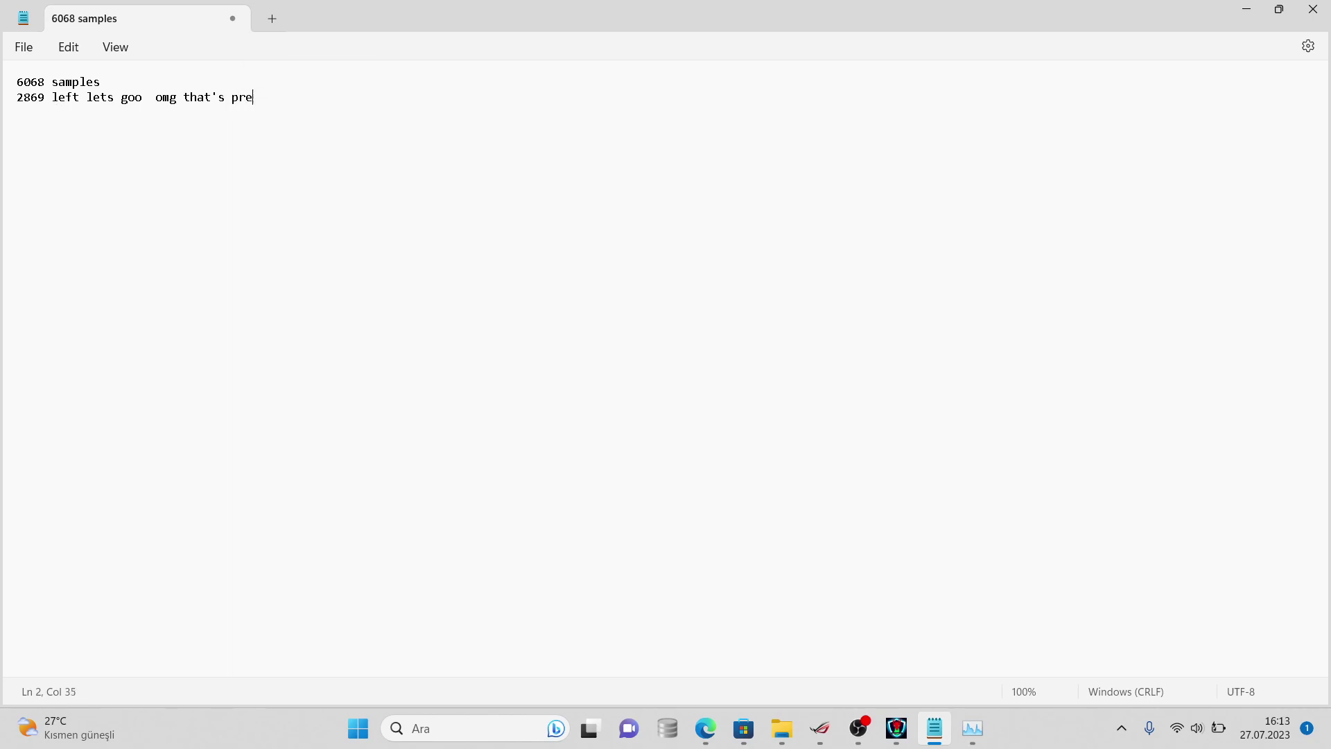
type("tty good result for me")
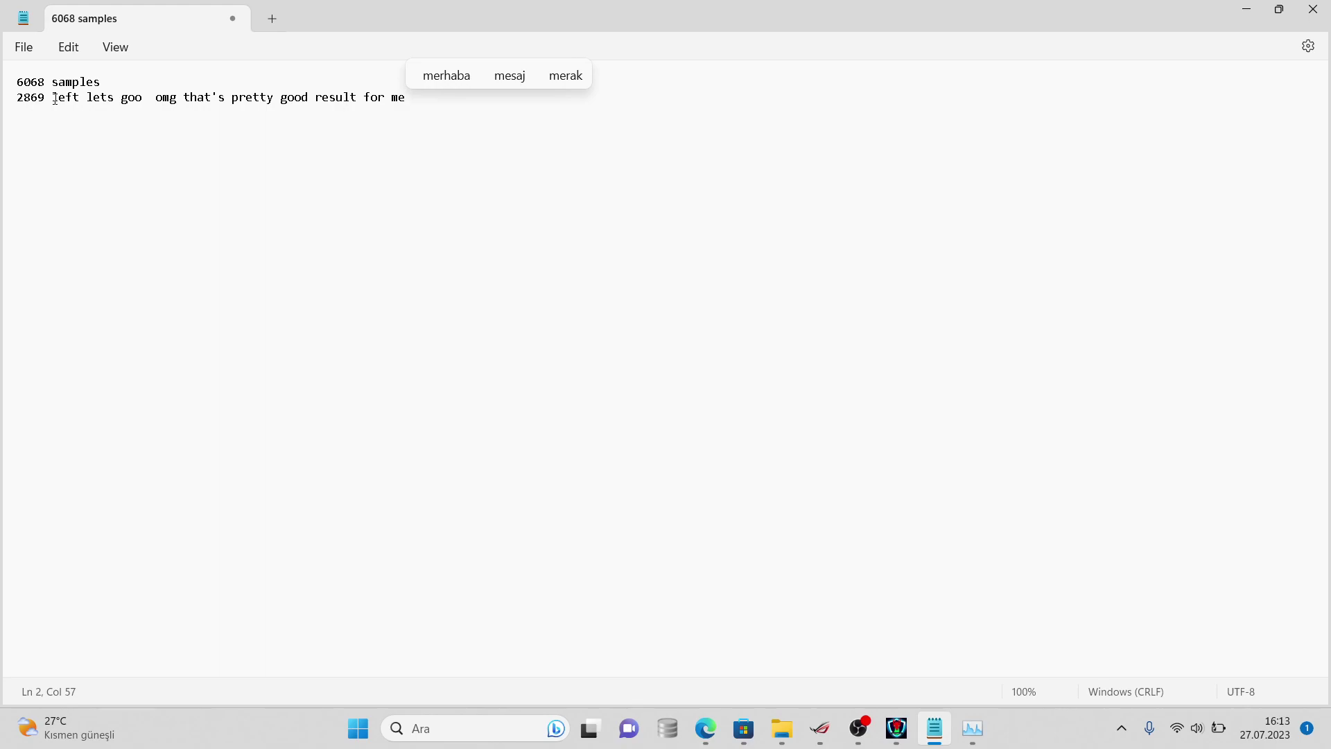
type("it should be")
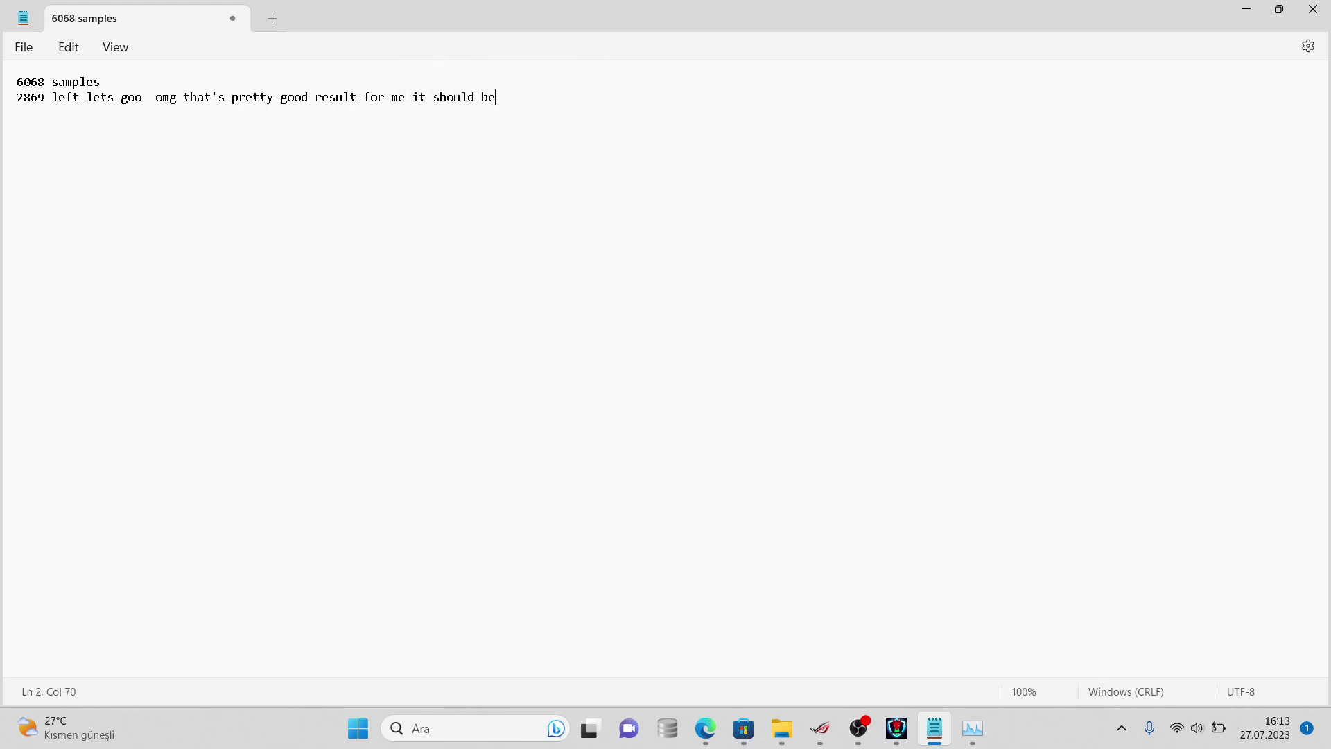
type(" general tes")
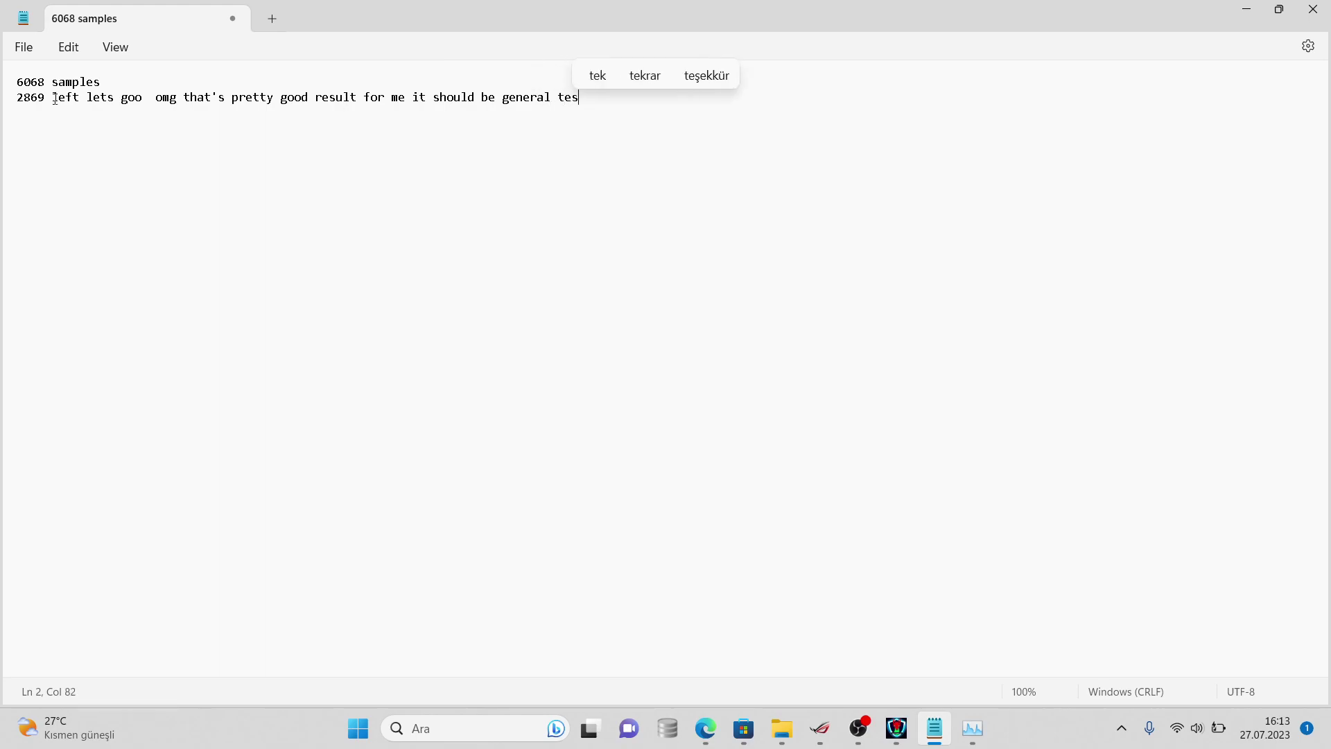
type("t agan")
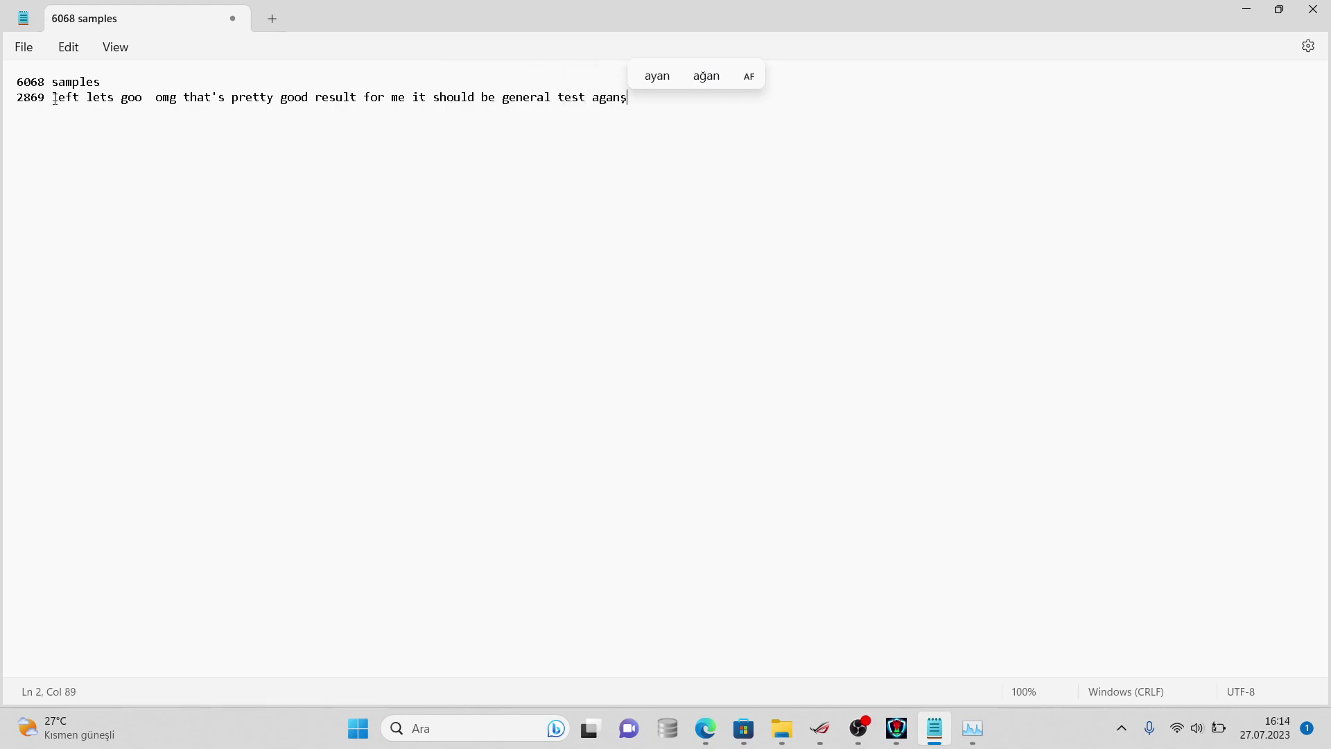
type("ist viruses")
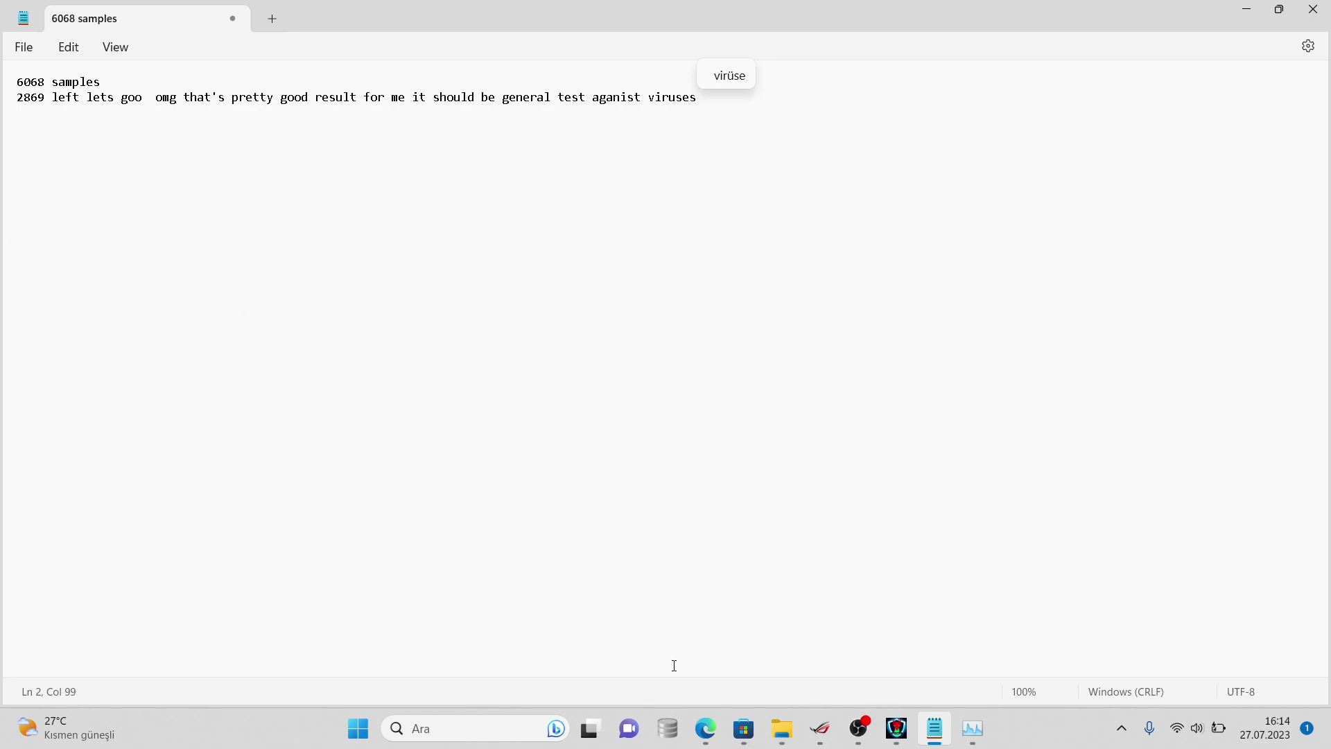
- Post '50% üstü tespit oranı var antivirüsün şu anda.' in Sparcord's #sohbet channel
mouse_move(706, 728)
left_click(797, 635)
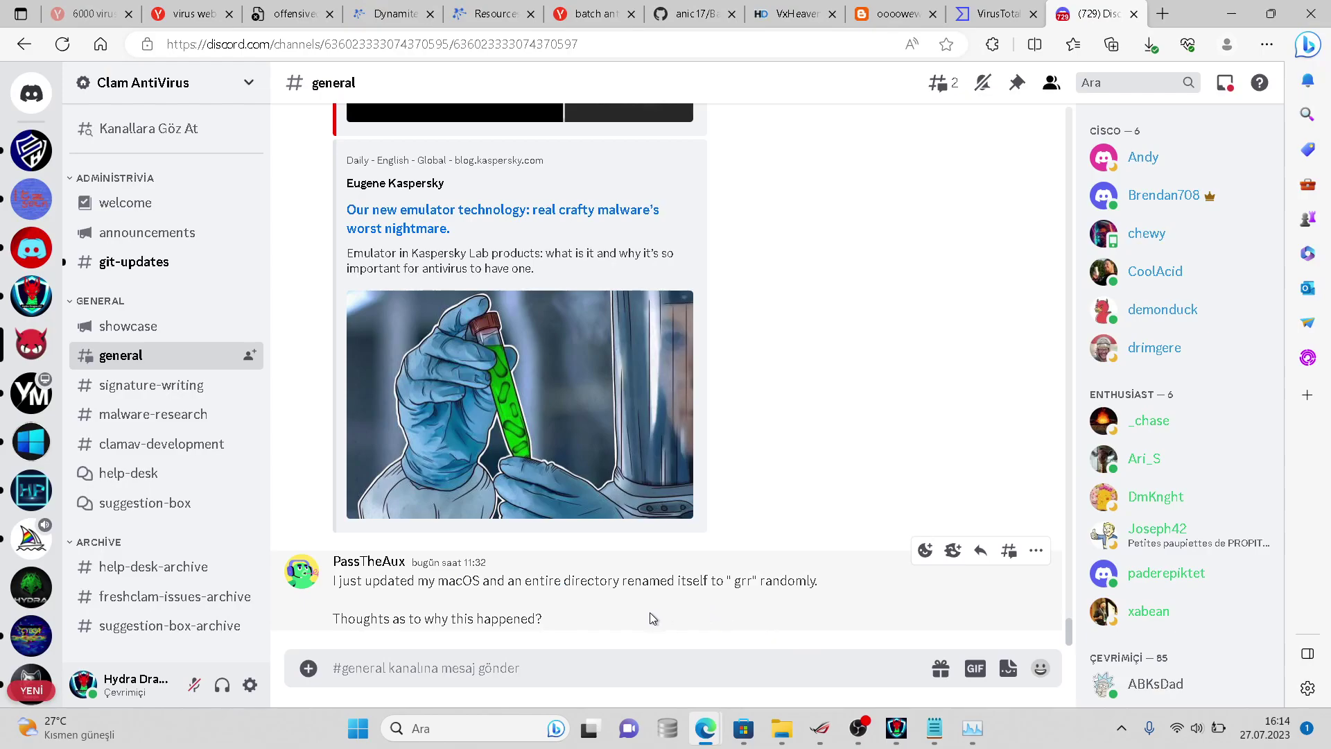
left_click(31, 248)
type("5")
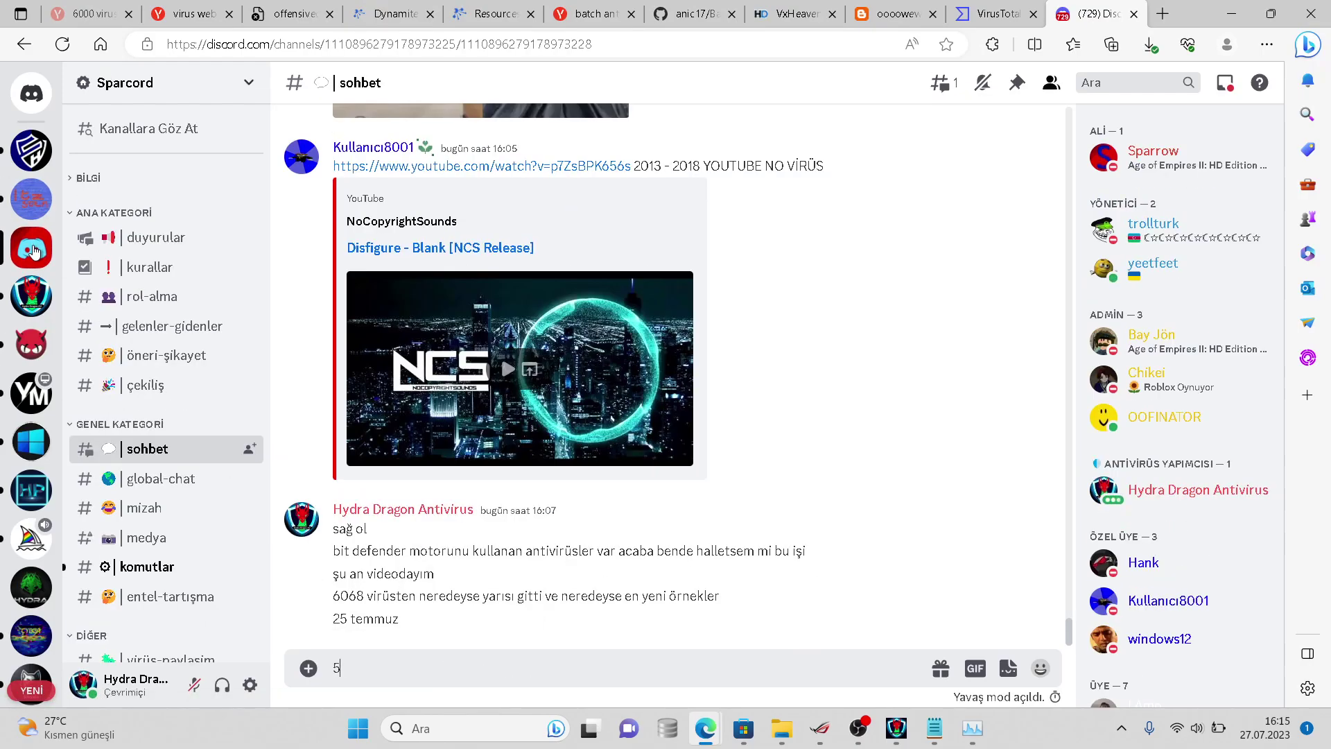
type("0% üstü")
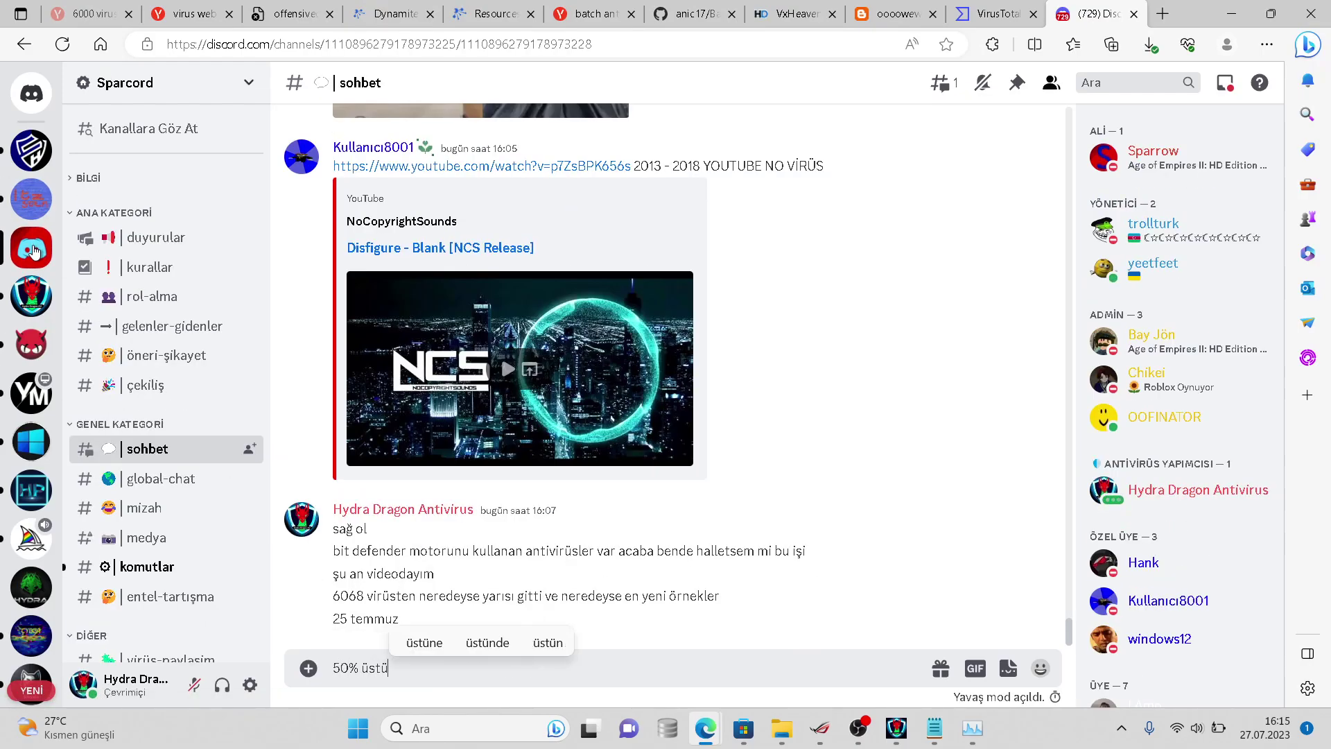
type(" tespit")
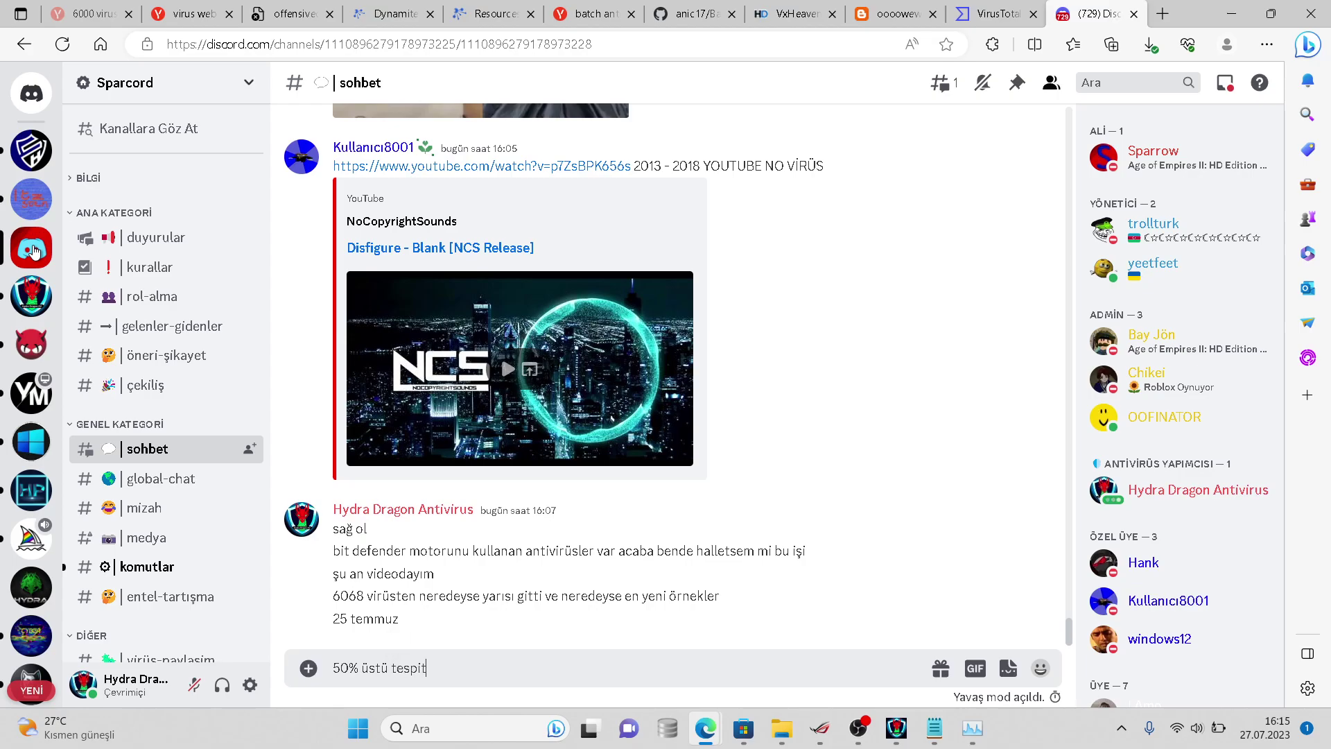
type(" oranı var antivirüsün şu anda.")
key("Return")
type("Daha bitmedi test.")
key("Return")
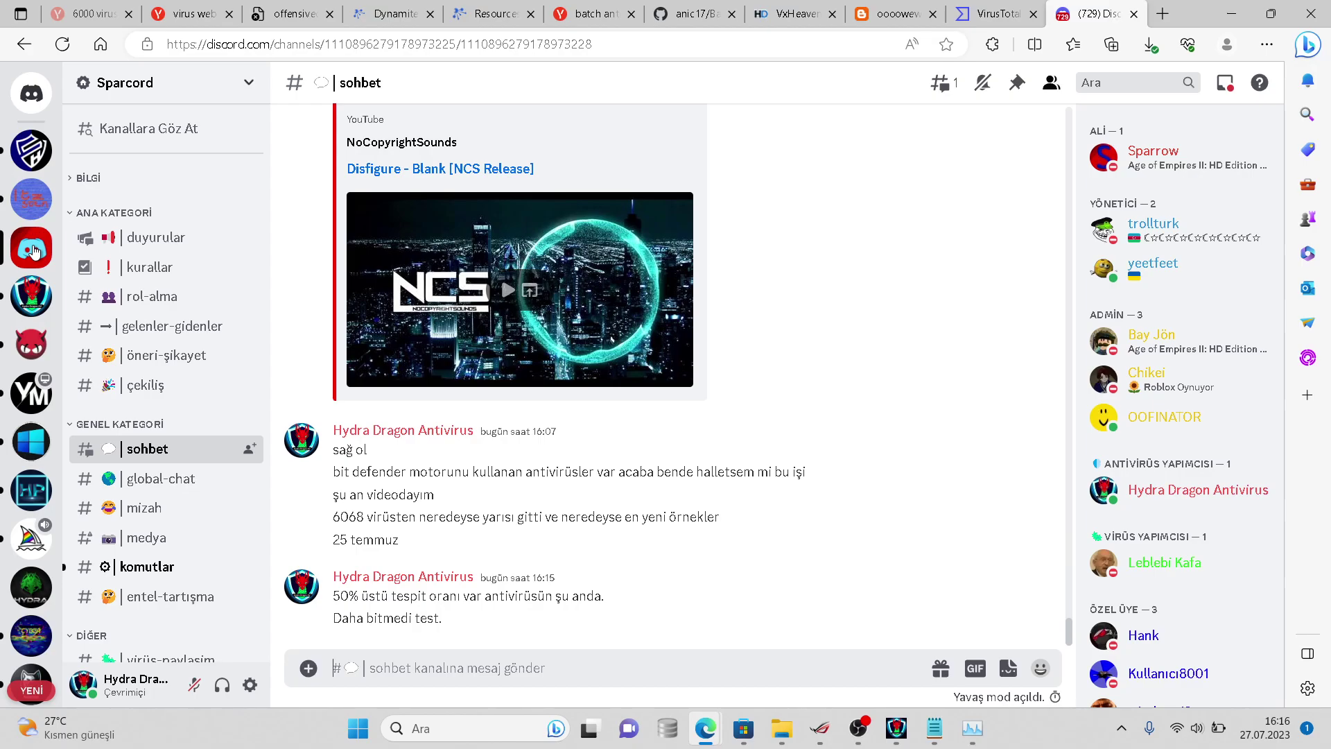
type("@")
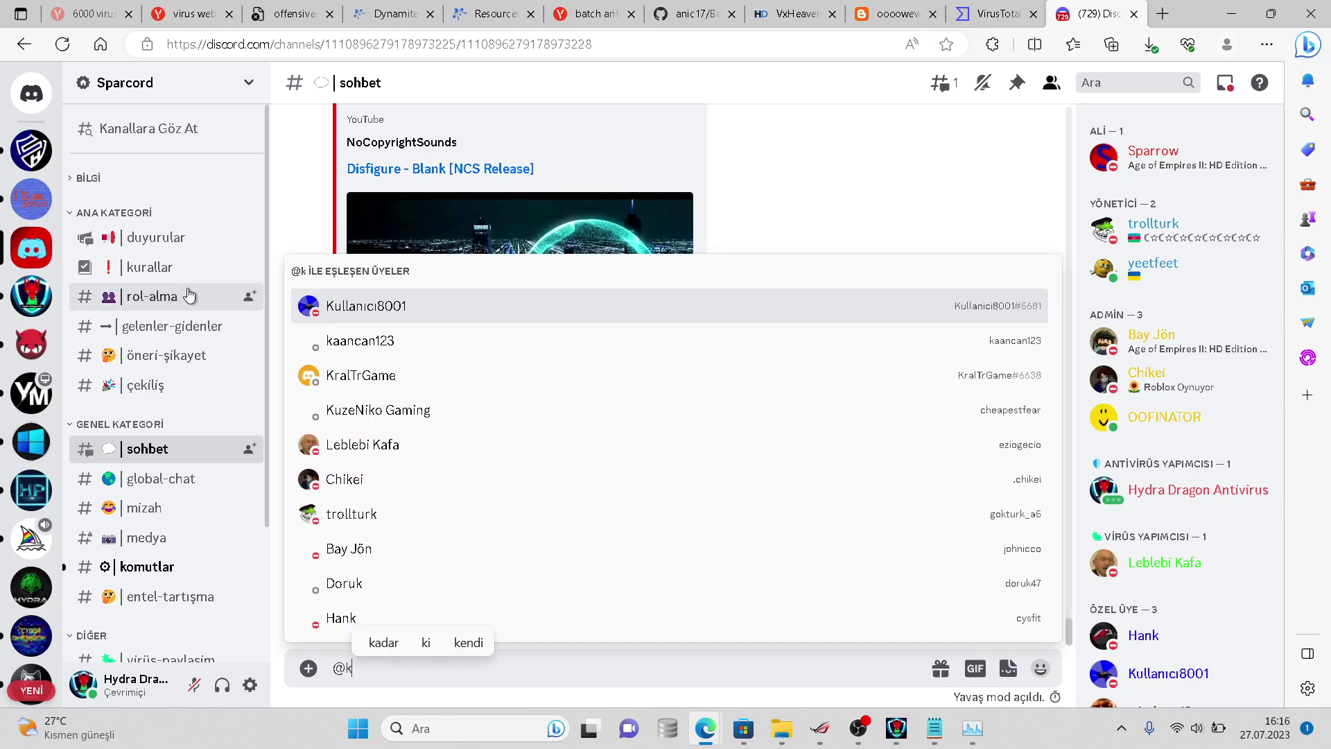
key("BackSpace")
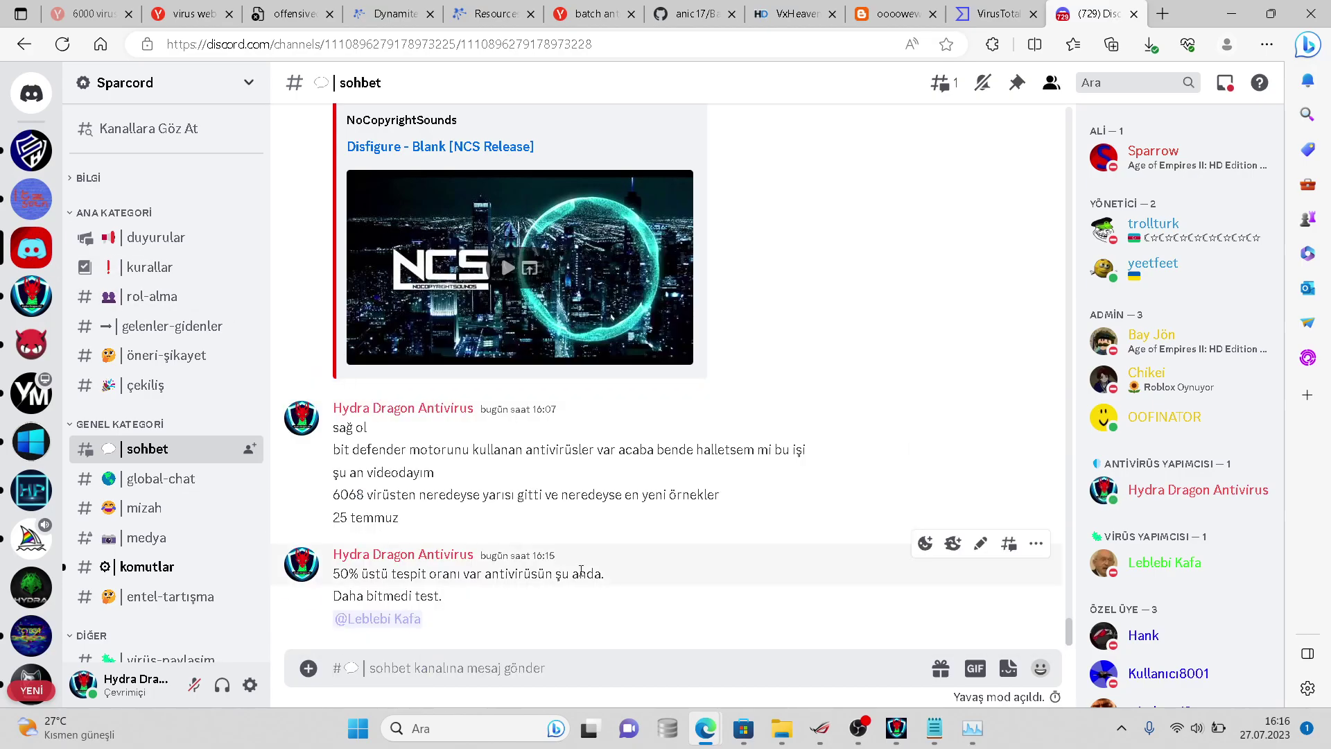
- Check the samples folder's properties, which now show 2,682 files
mouse_move(785, 743)
left_click(995, 618)
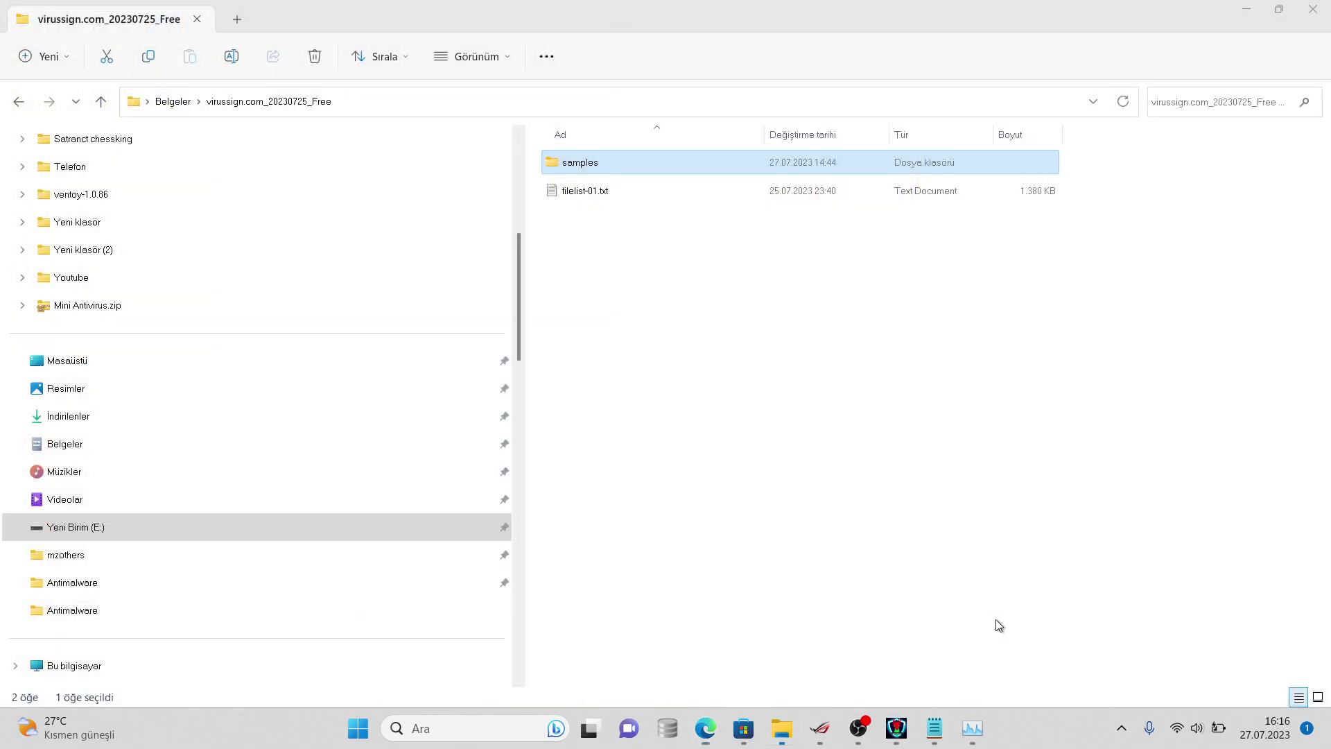
right_click(615, 169)
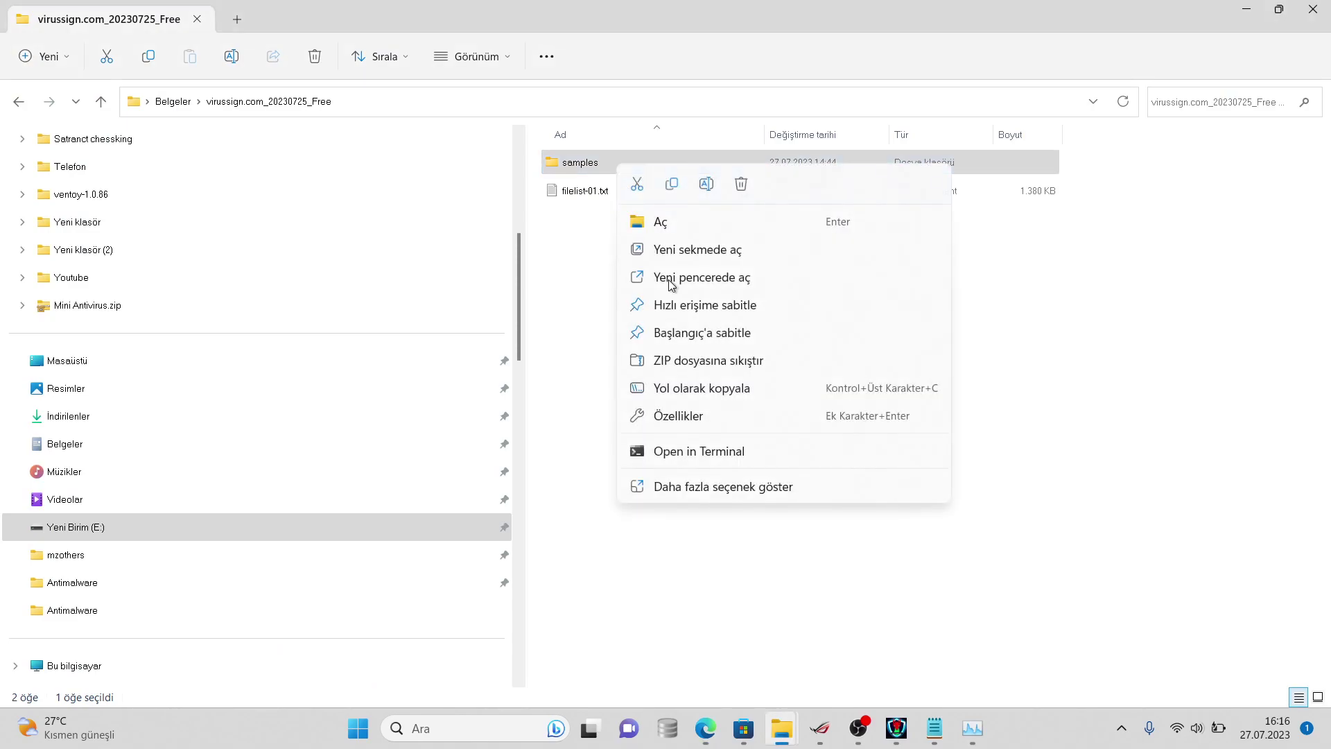
left_click(707, 488)
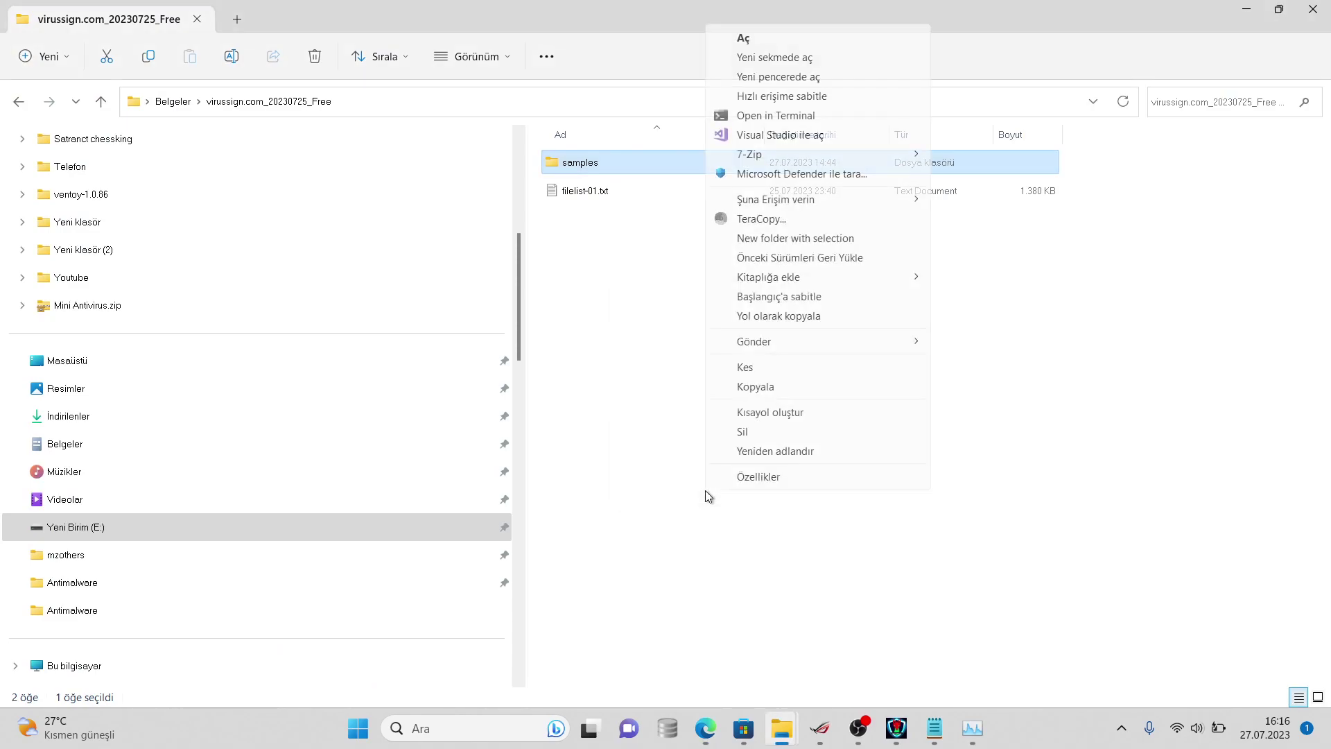
left_click(739, 477)
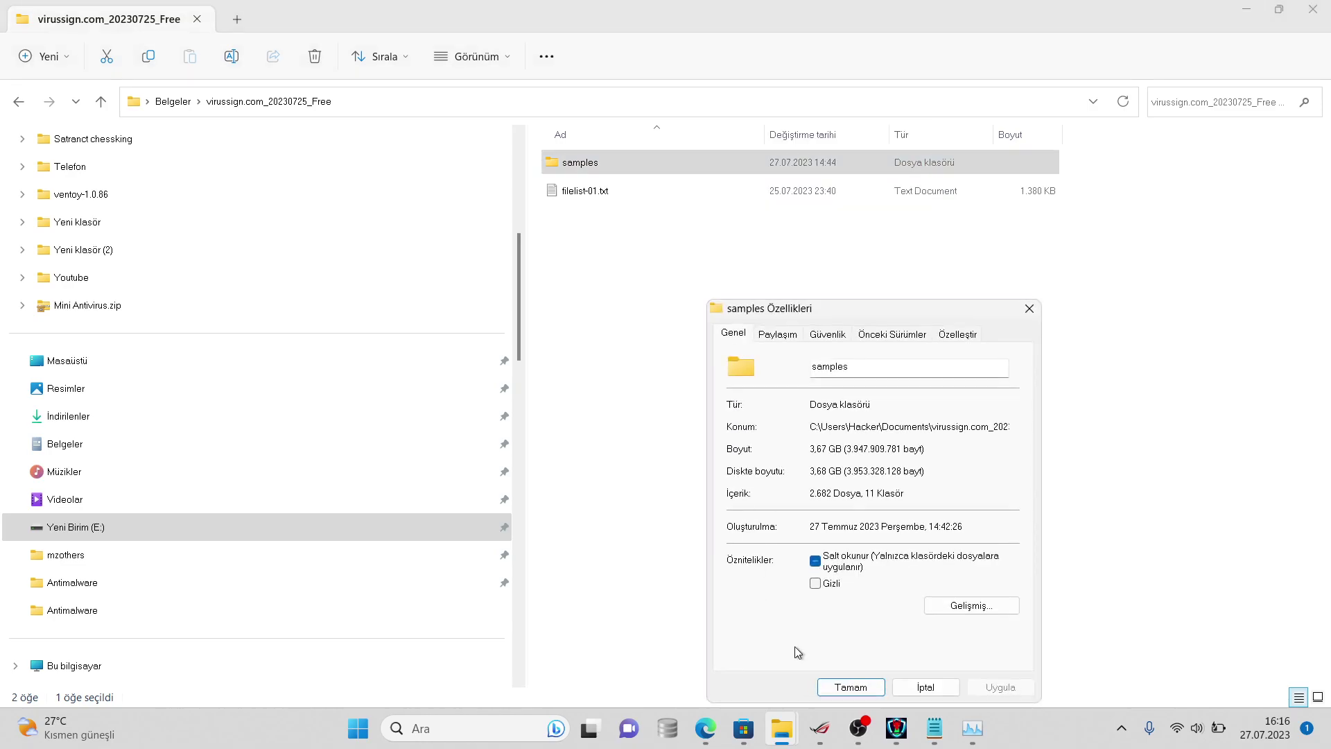
- Change the remaining count on line 2 of the notes from 2869 to 2682
left_click(934, 727)
key("super+n")
left_click(44, 97)
key("BackSpace")
key("BackSpace")
key("BackSpace")
type("682")
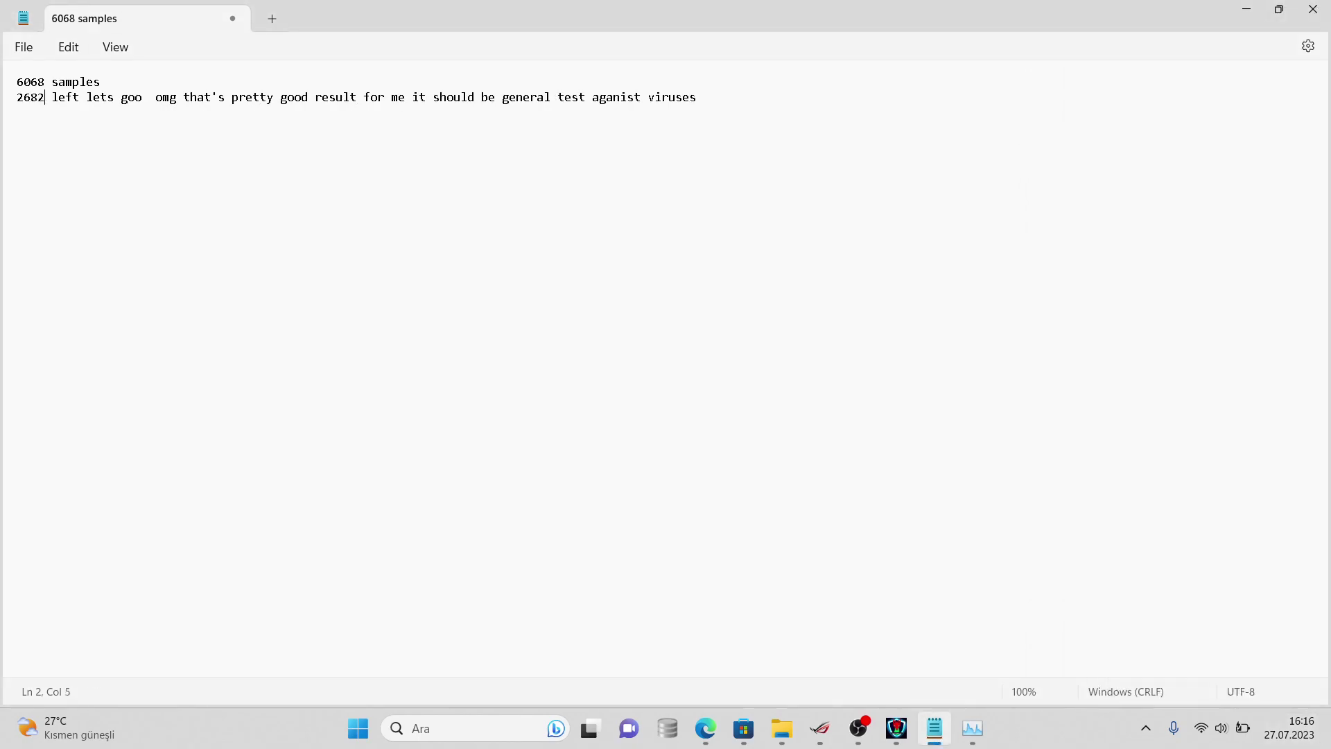
- Post '6068den 2682 kaldı şu an' in the sohbet chat
mouse_move(697, 712)
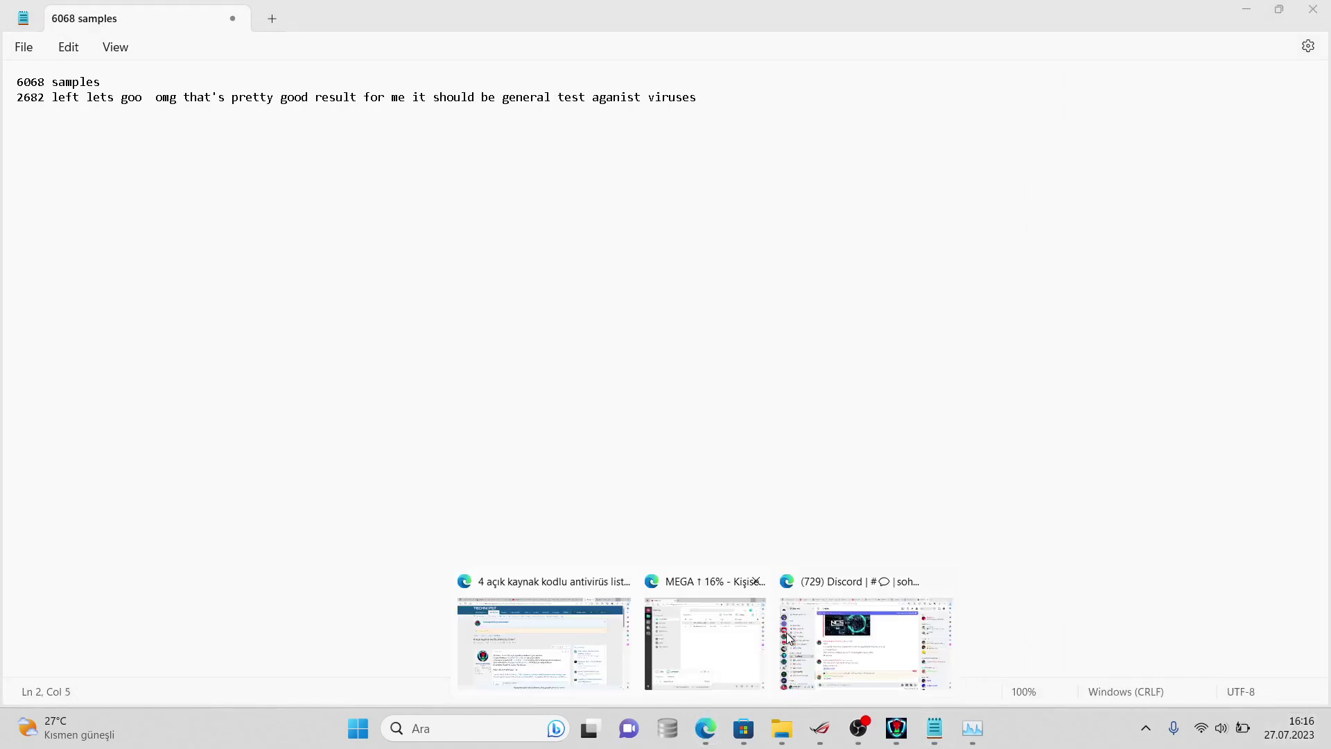
left_click(804, 641)
type("6068de")
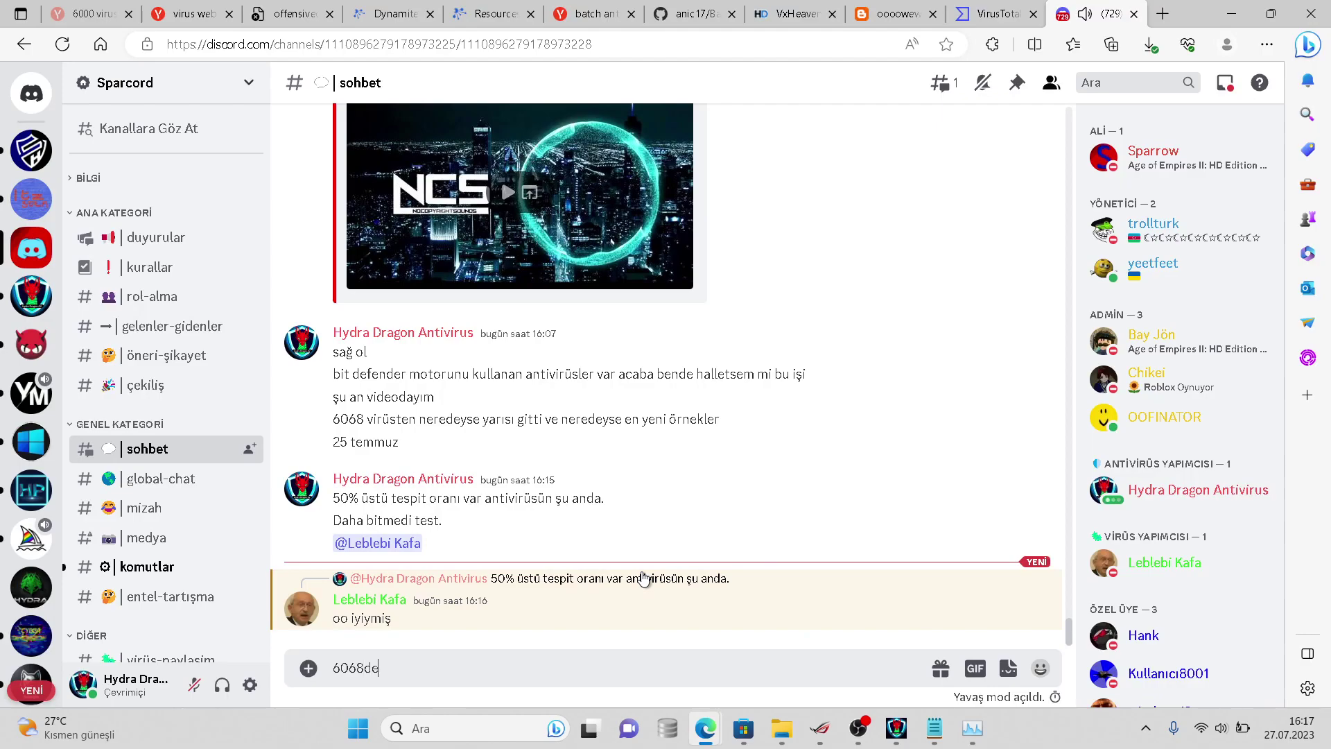
type("n 2682 kaldı şu an")
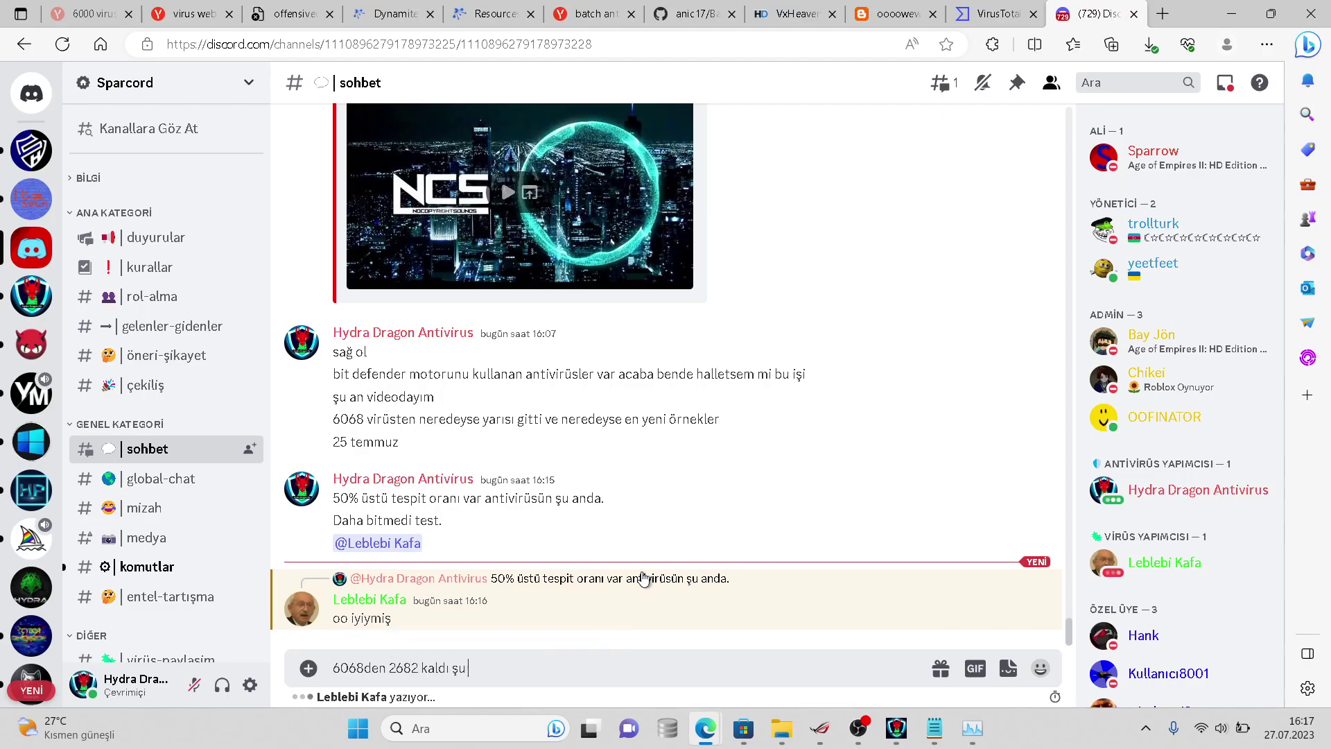
key("Return")
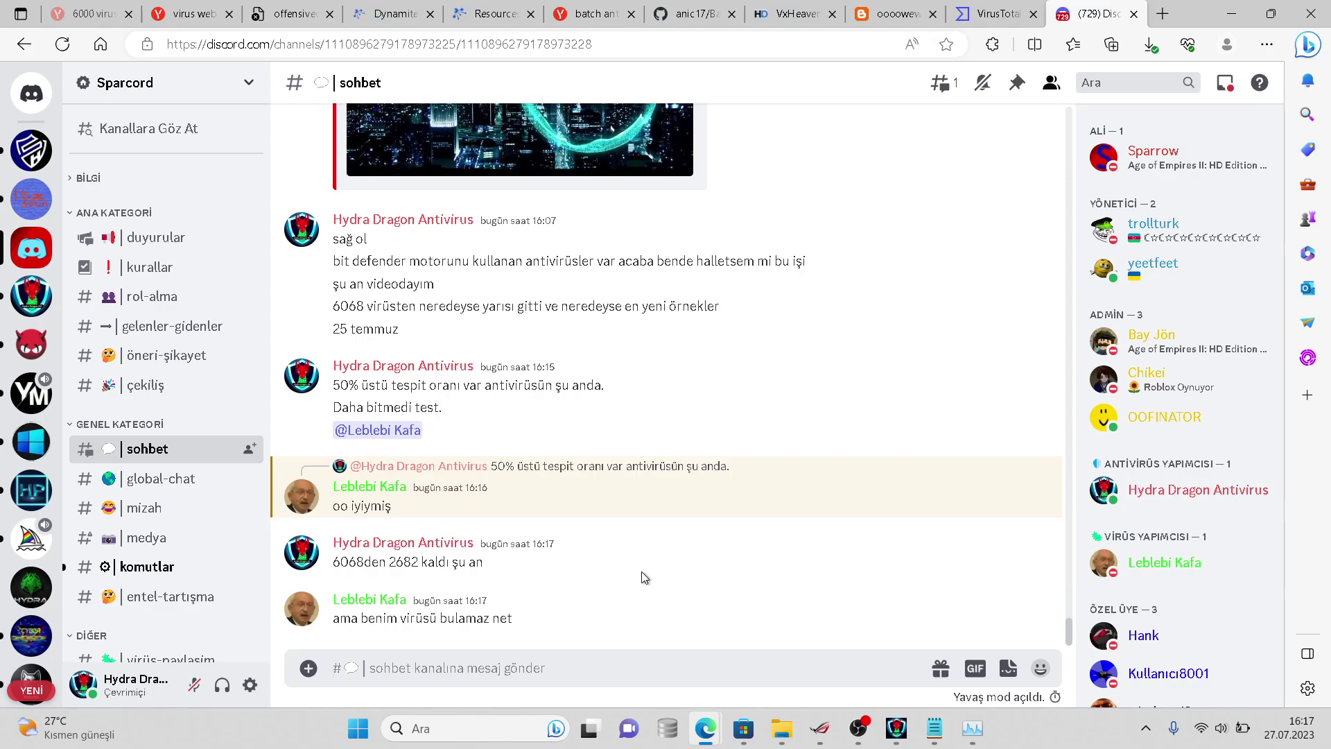
- Send 'bakalım bulur mu xd' and 'yenisi geliyor ama anti attack bitmedi tam'
type("bkal")
key("BackSpace")
key("BackSpace")
key("BackSpace")
type("akalım bulur mu xd")
key("Return")
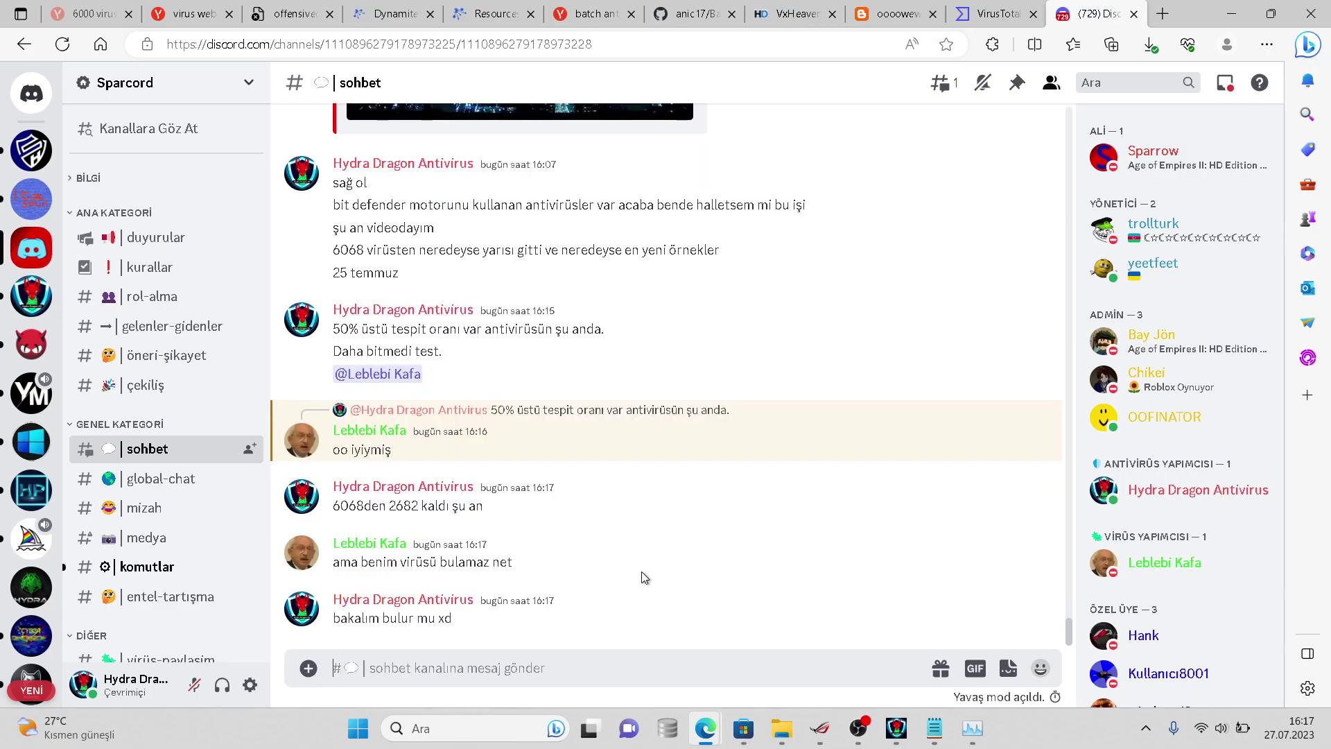
type("yenisi geliyor ama anti attack bitmedi t")
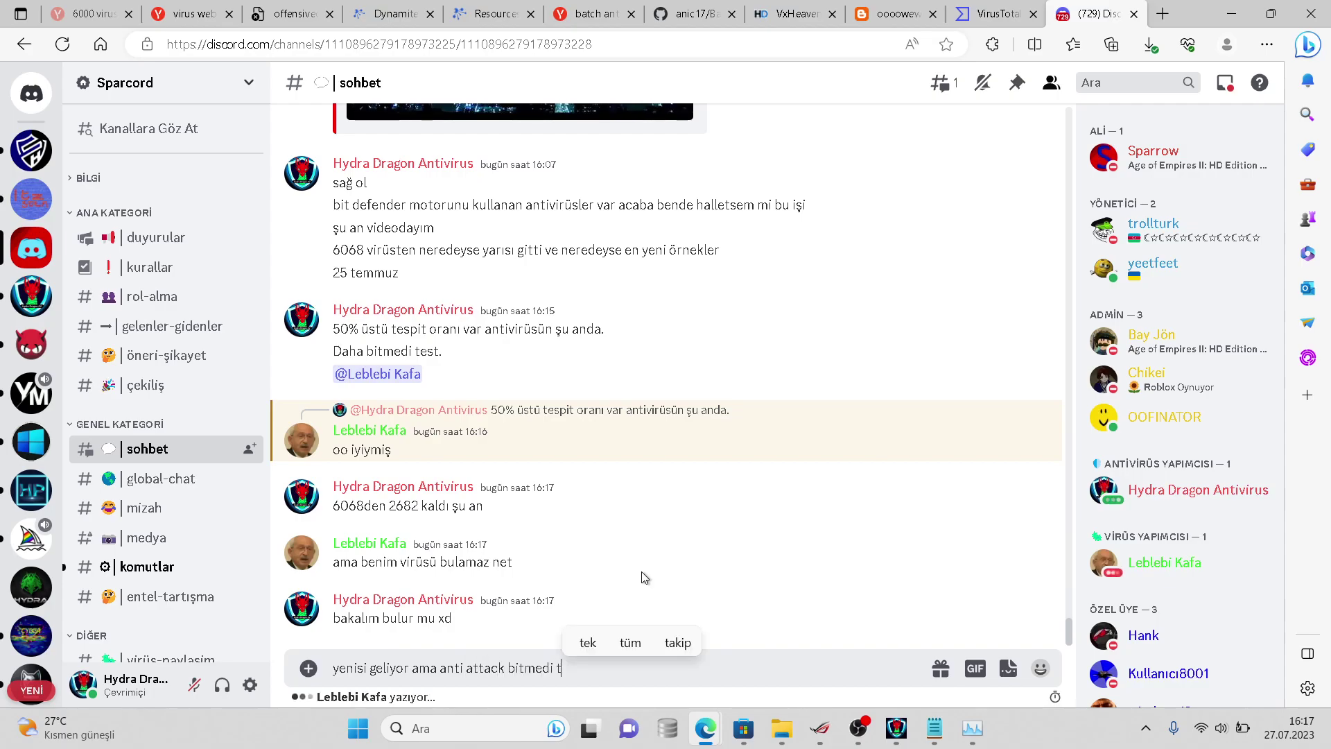
type("am")
key("Return")
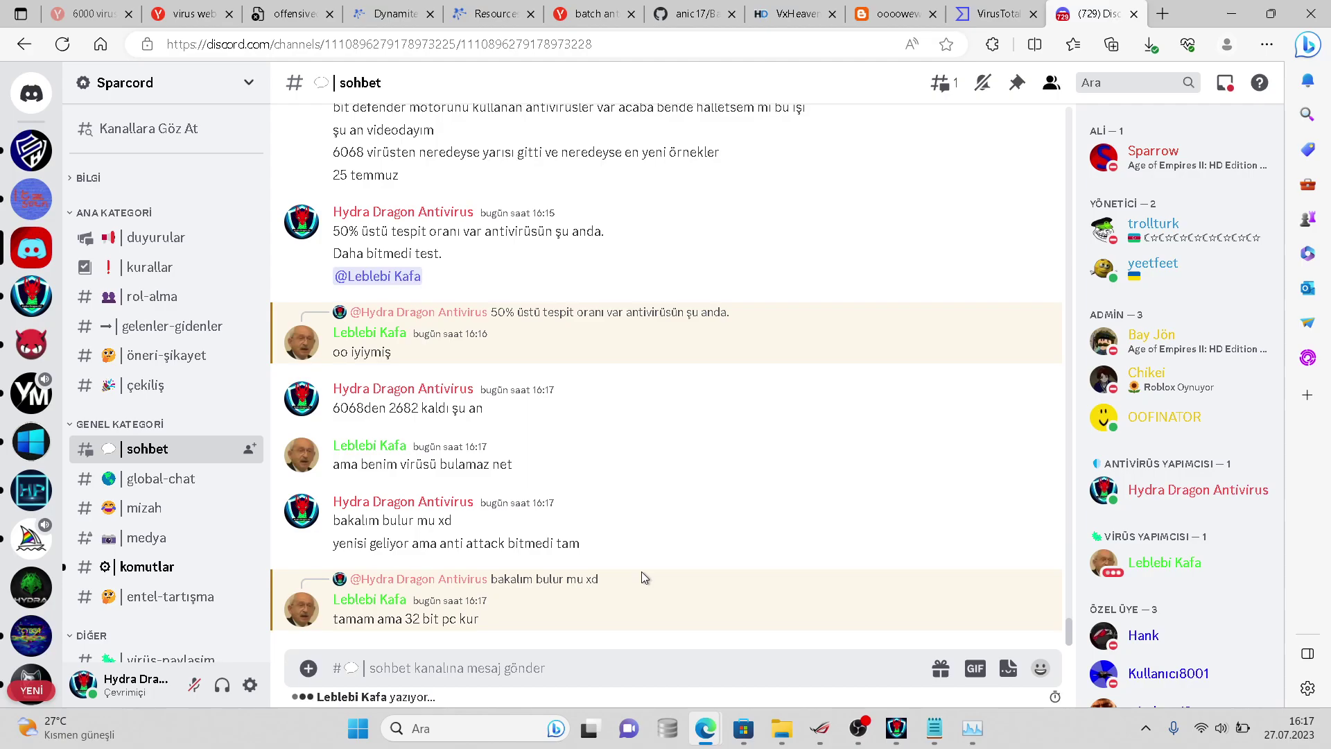
- Reply 'olur kurarım bir ara' and 'gerçi benim antivirüs çalışmaz xd', then bring HydraAV forward
type("olur ")
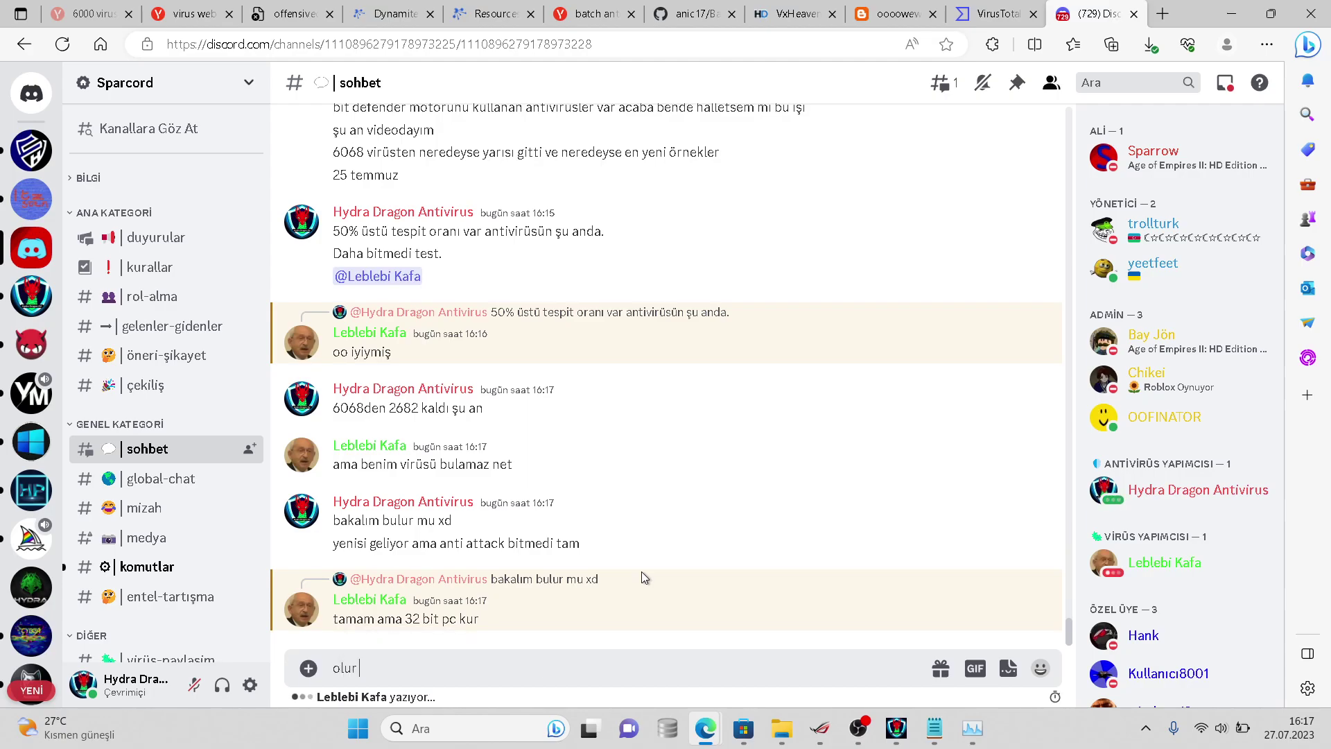
type("kurarım bir a")
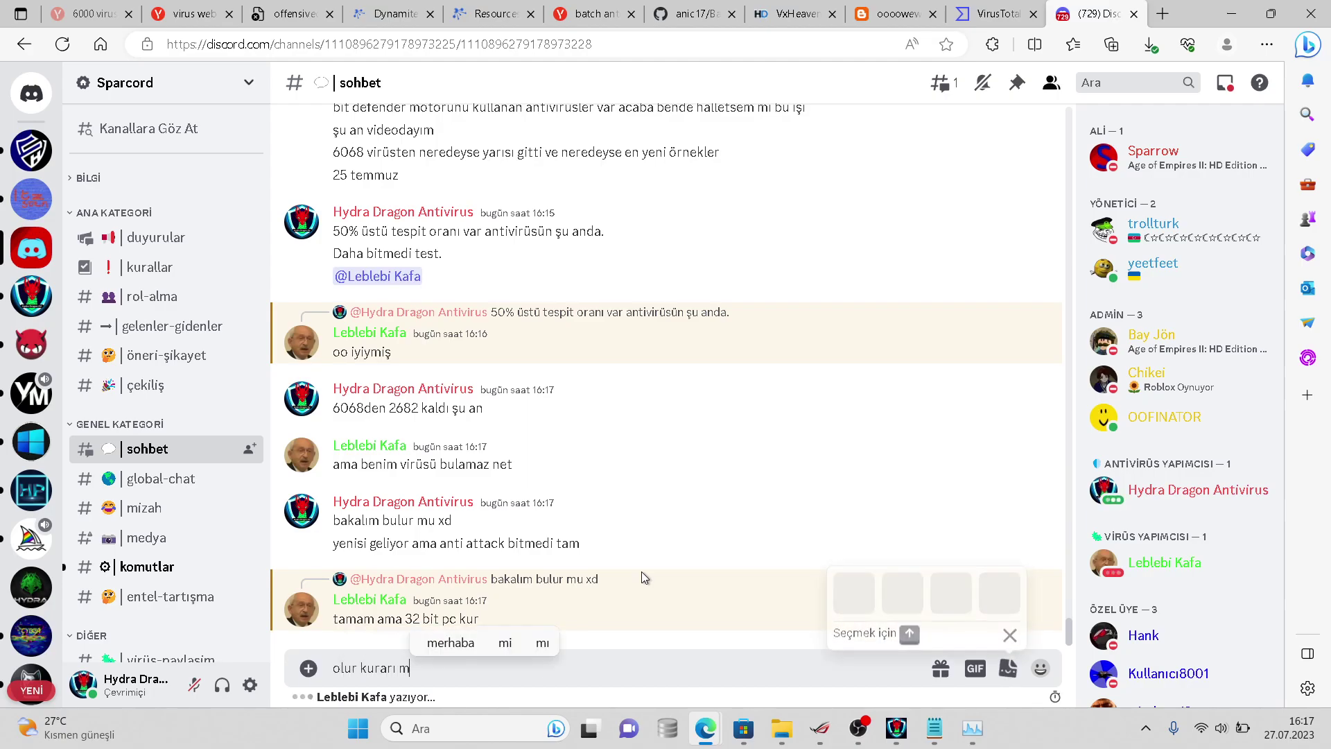
type("ra")
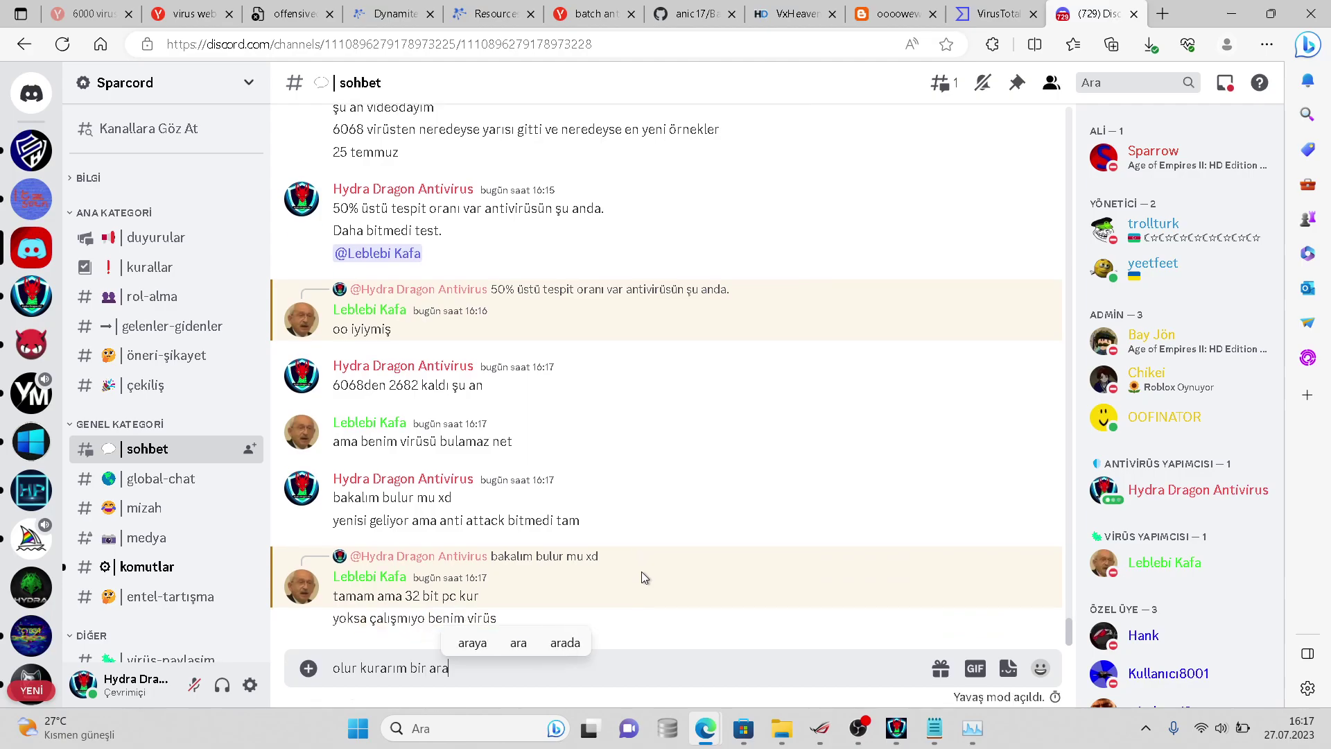
key("Return")
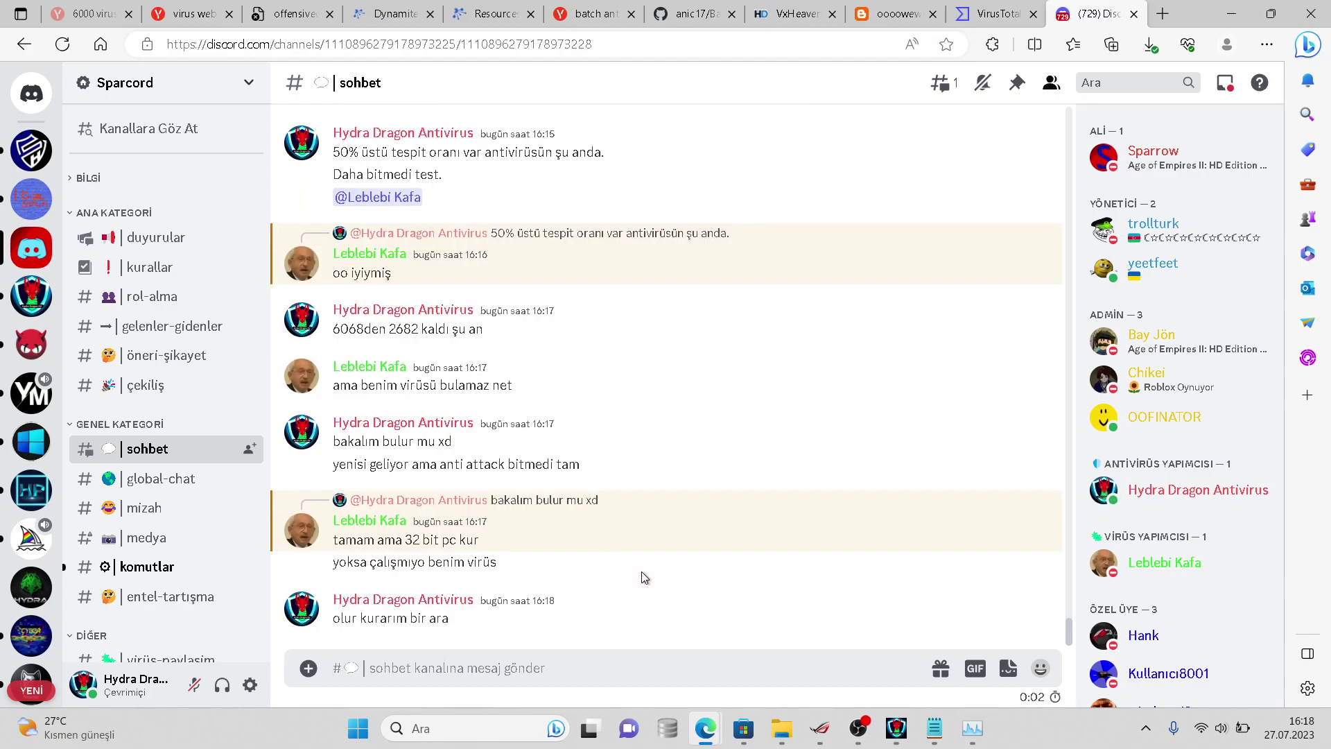
type("g")
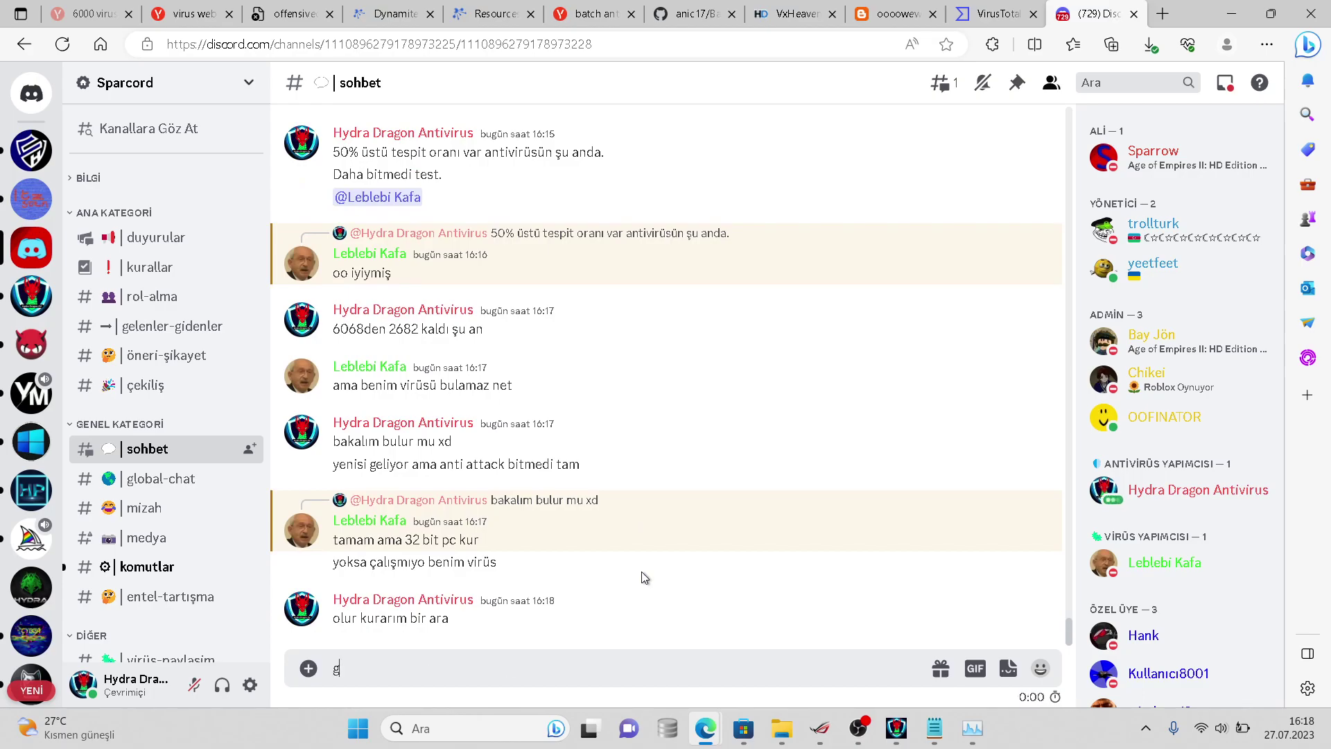
type("erçi benim an")
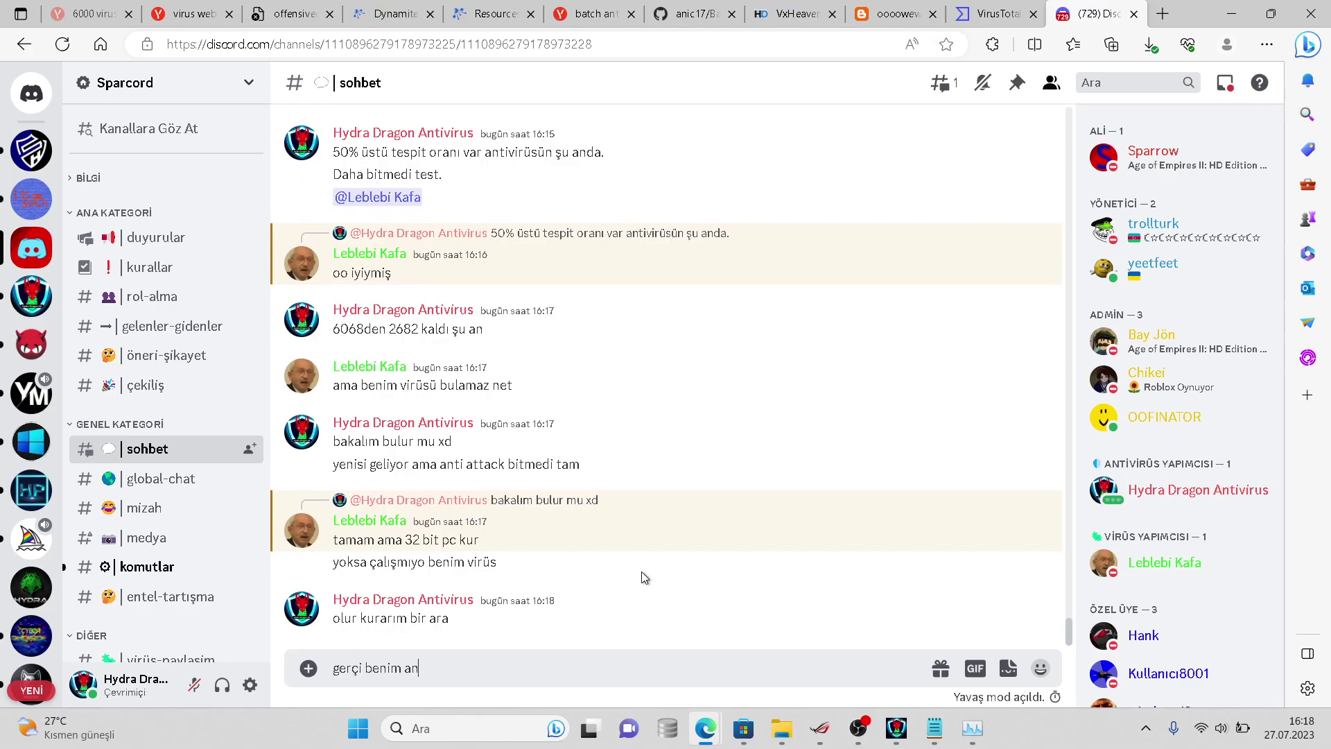
type("tivirüs çalışmaz xd")
key("Return")
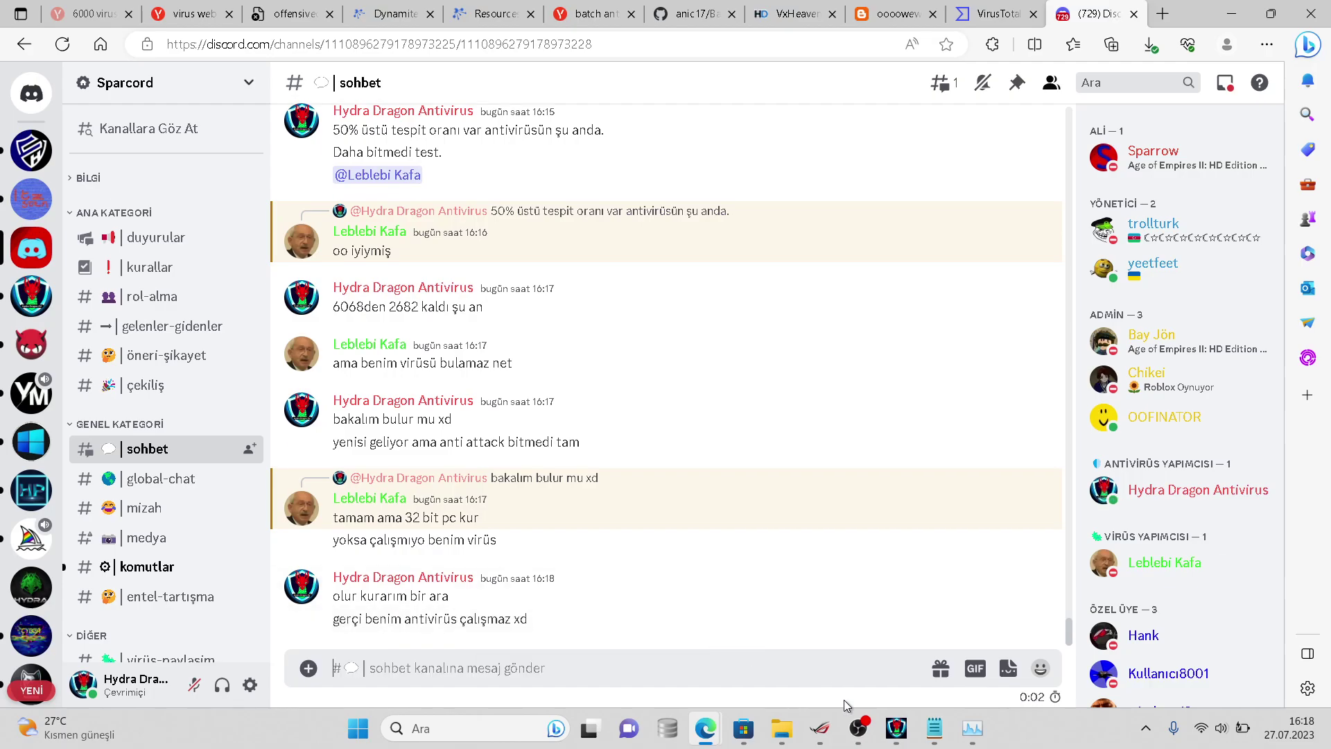
left_click(887, 727)
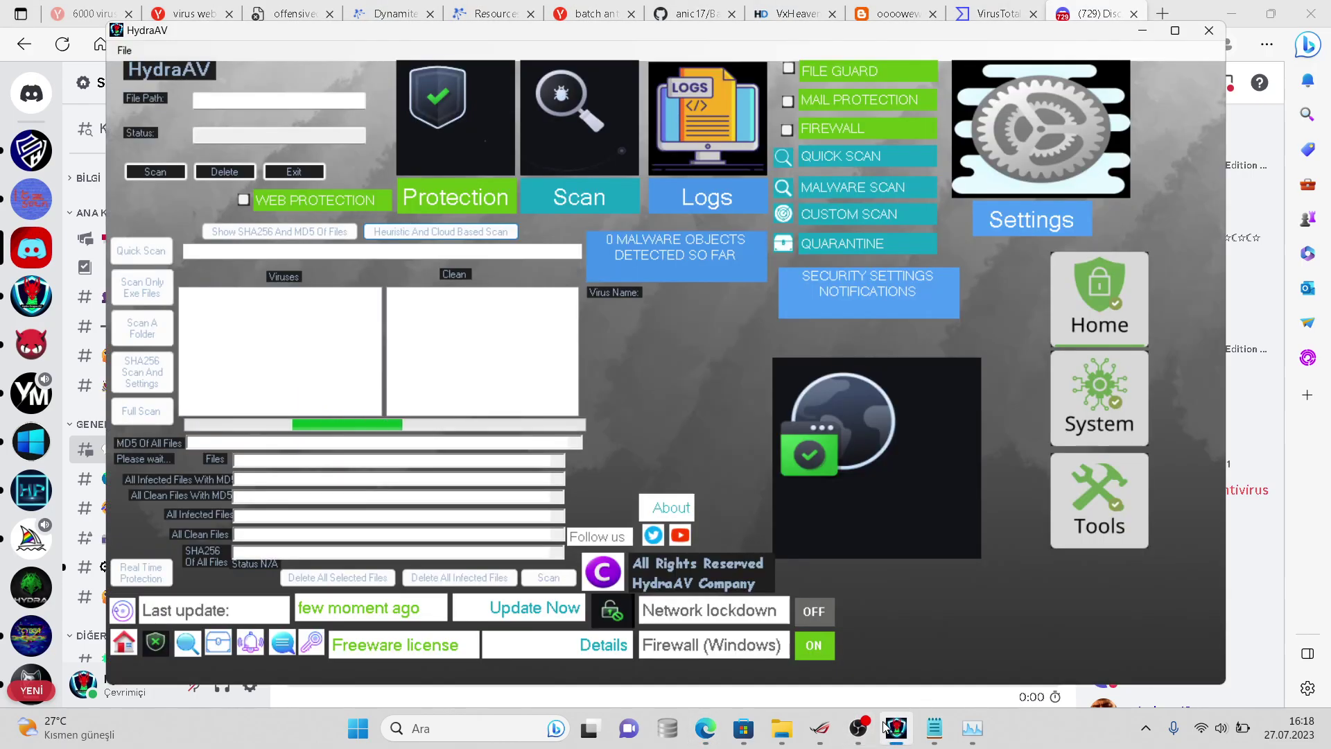
- Minimize HydraAV and send 'çalışabilir belki' in the sohbet chat
left_click(887, 727)
type("sa")
key("BackSpace")
key("BackSpace")
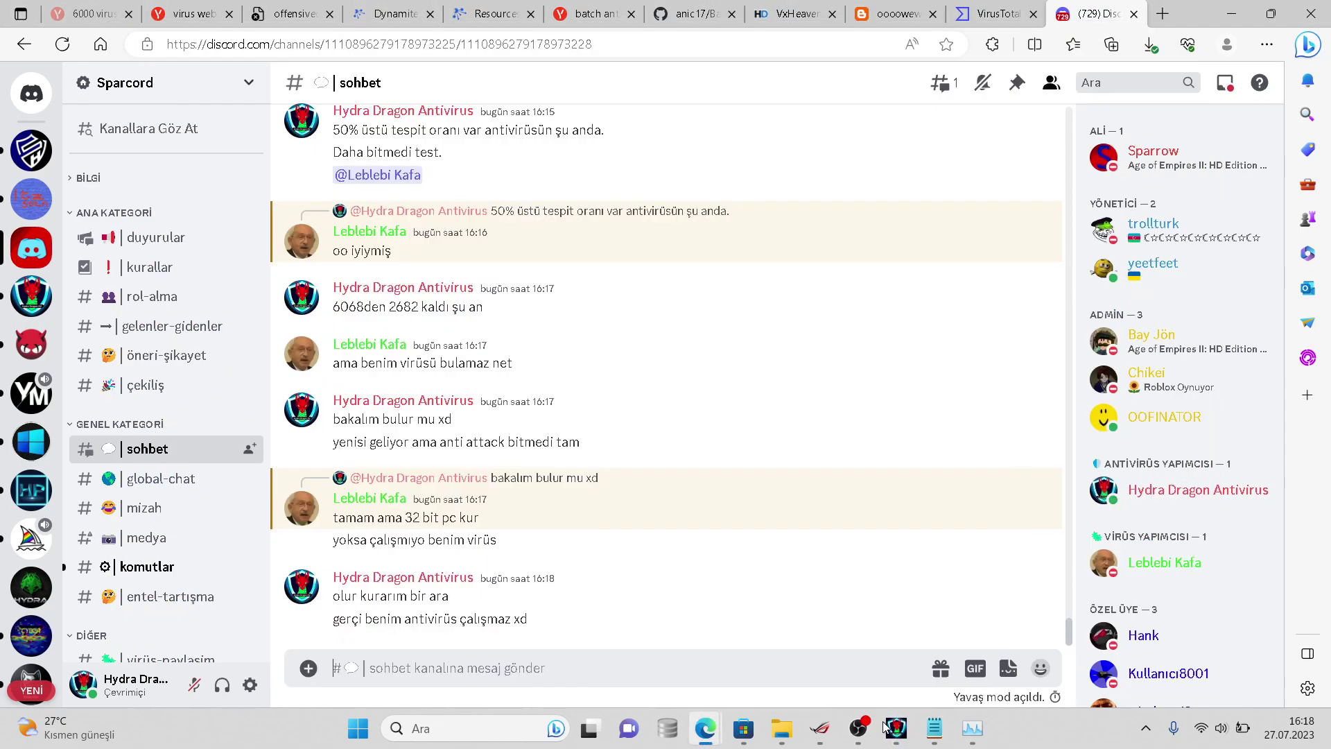
type("ç")
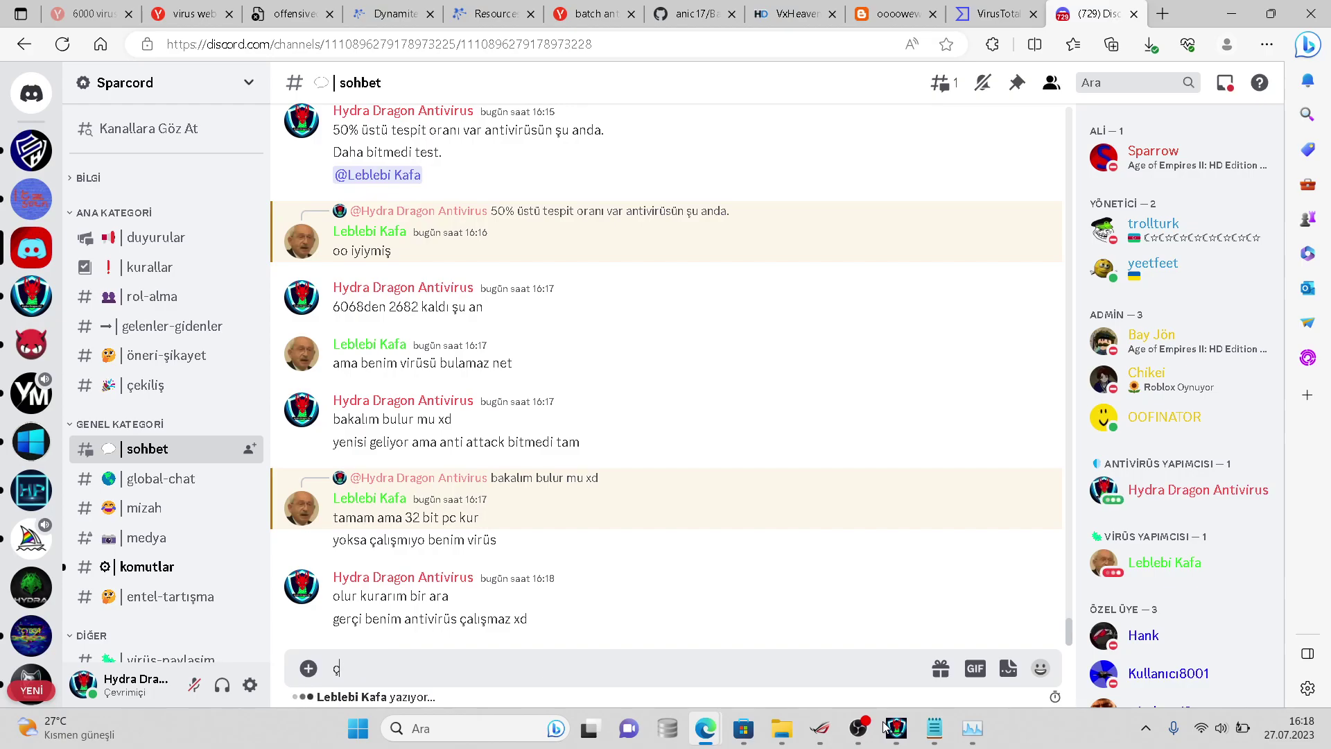
key("BackSpace")
type("çalışabilir belki")
key("Return")
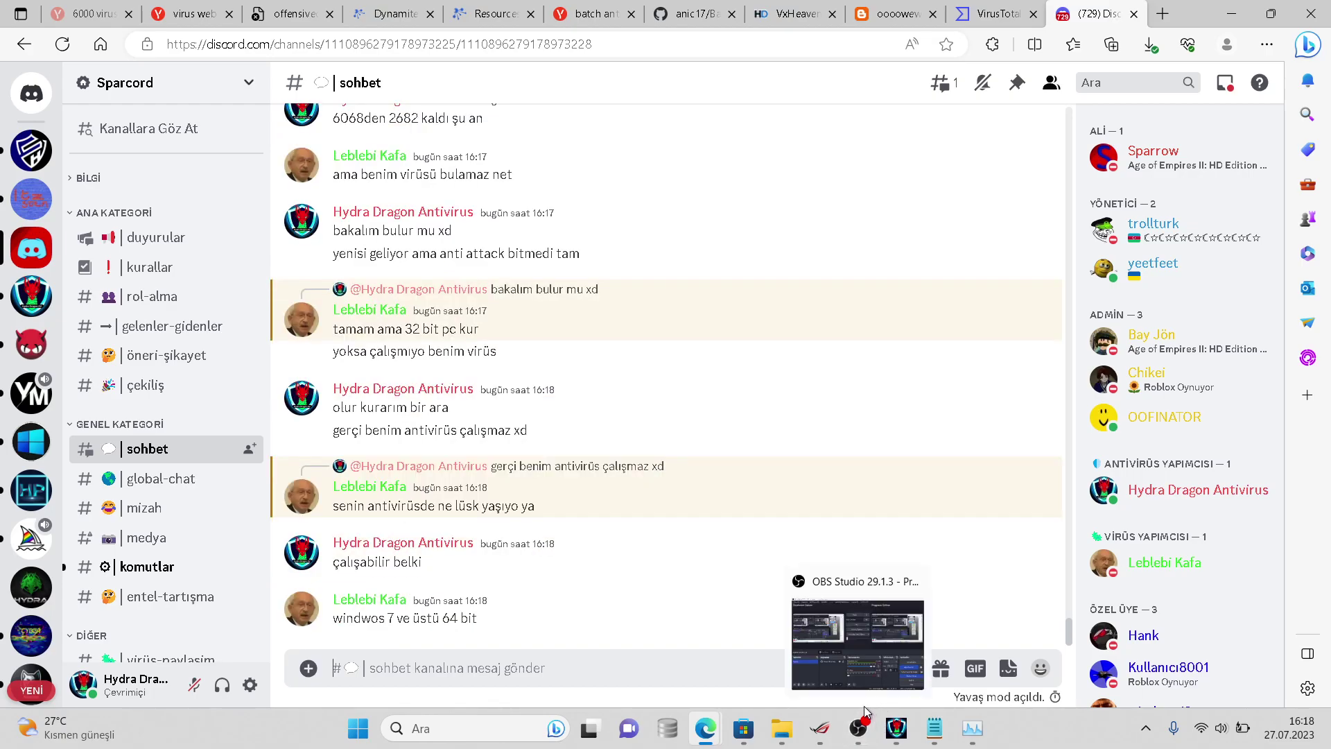
- Reply 'windows ve üstü 64 bit', '10' and 'evet xd'
type("windows ve üstü")
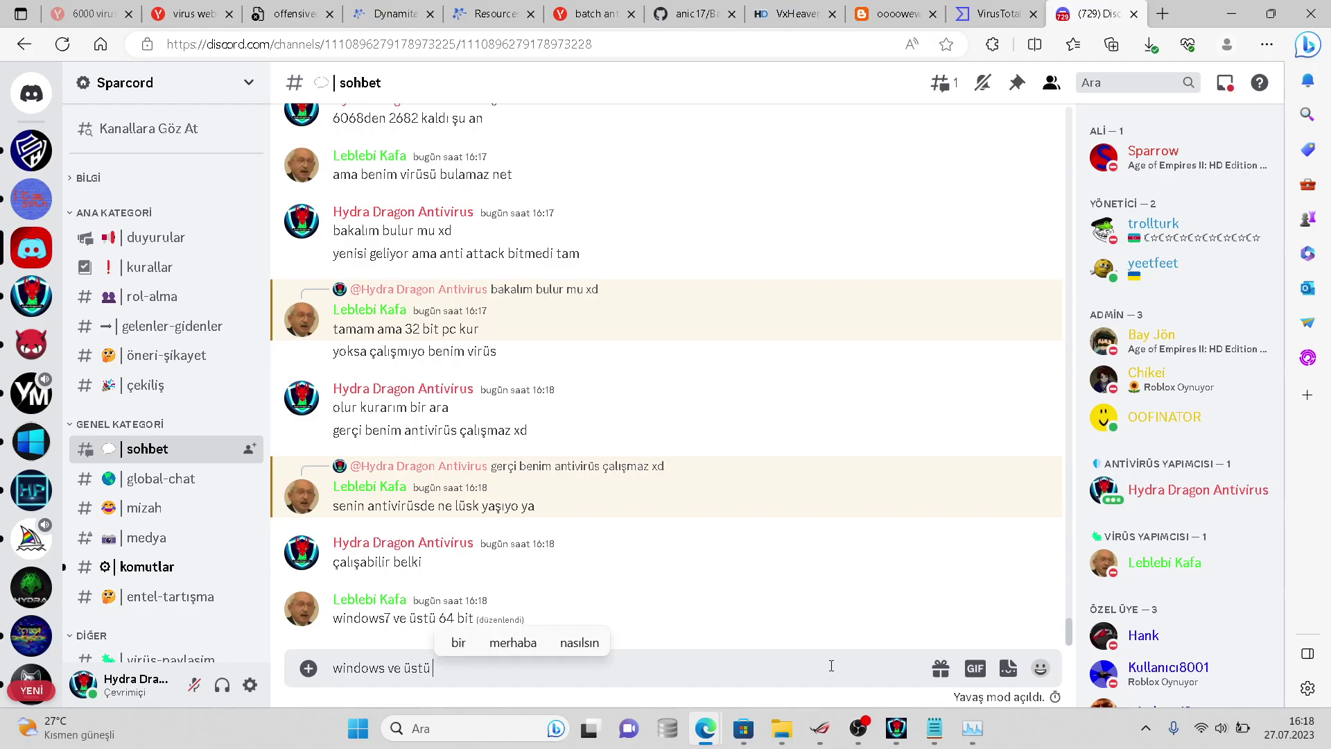
type(" 65")
key("BackSpace")
type("4 bit")
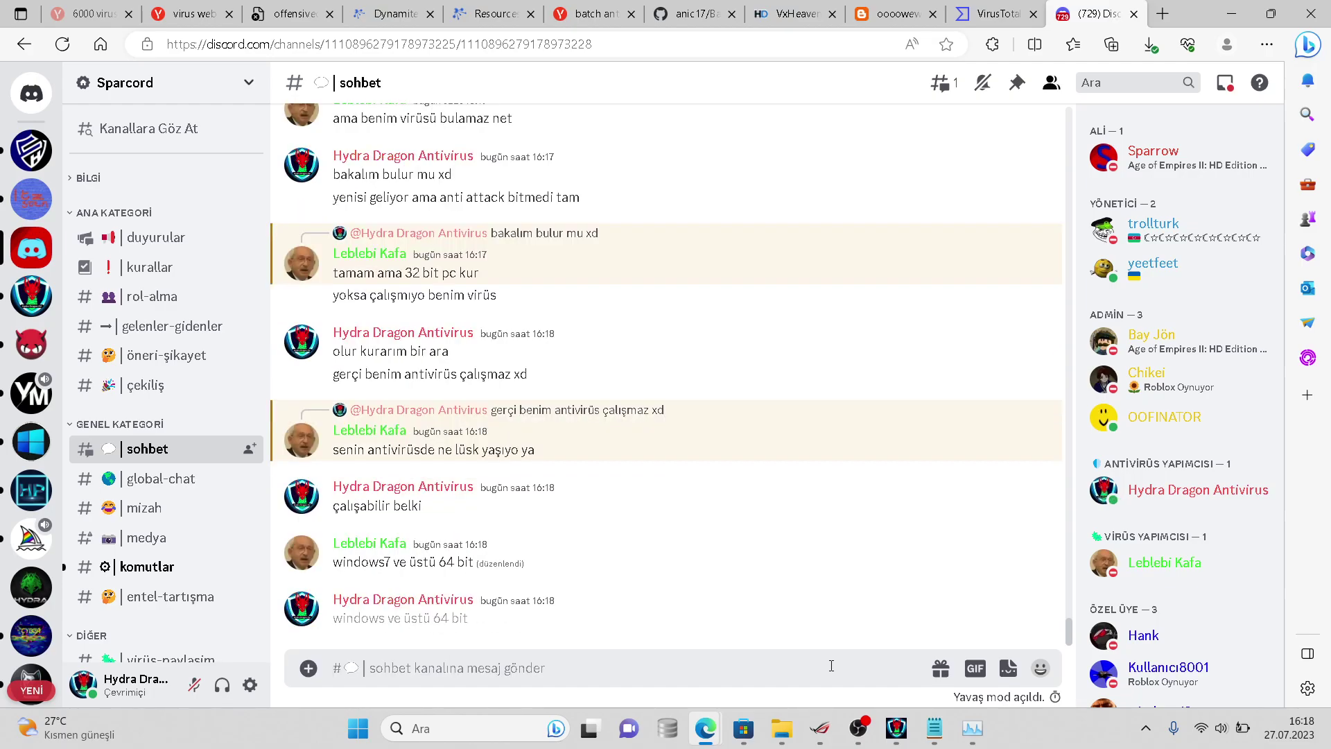
type("10")
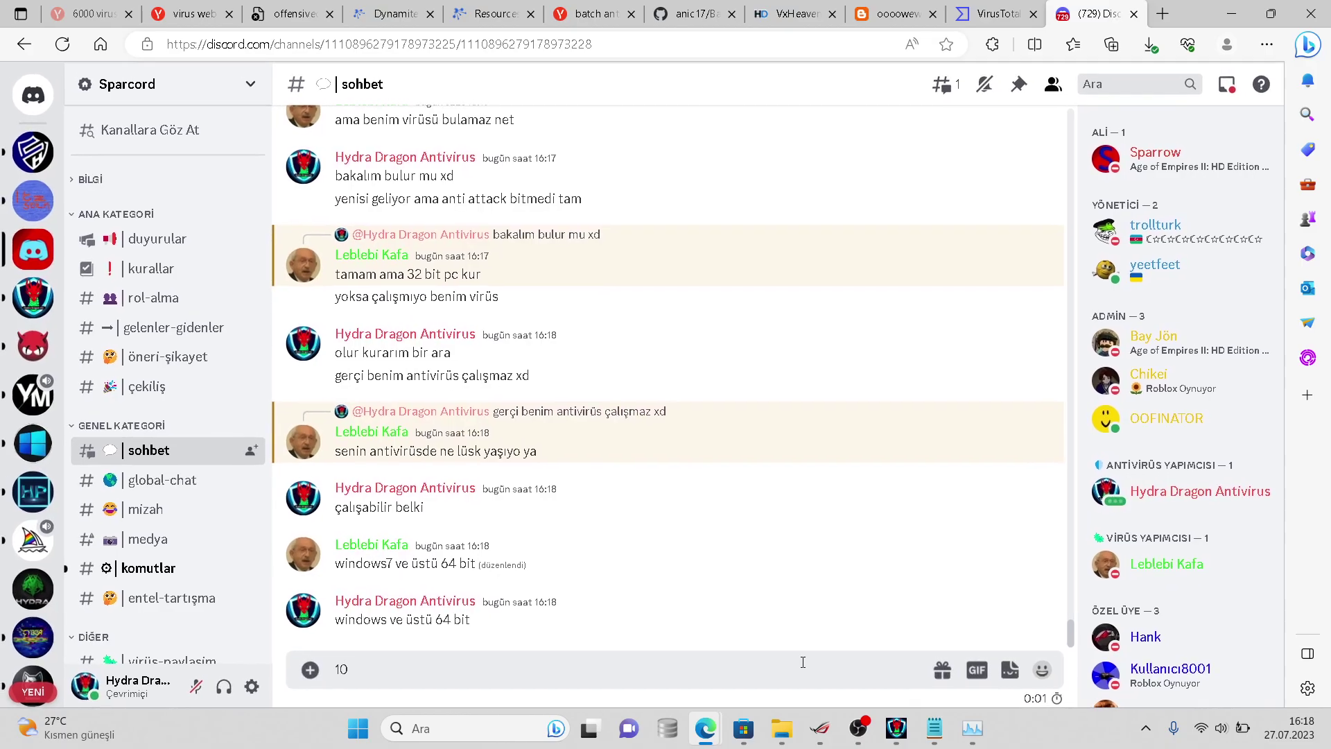
key("Return")
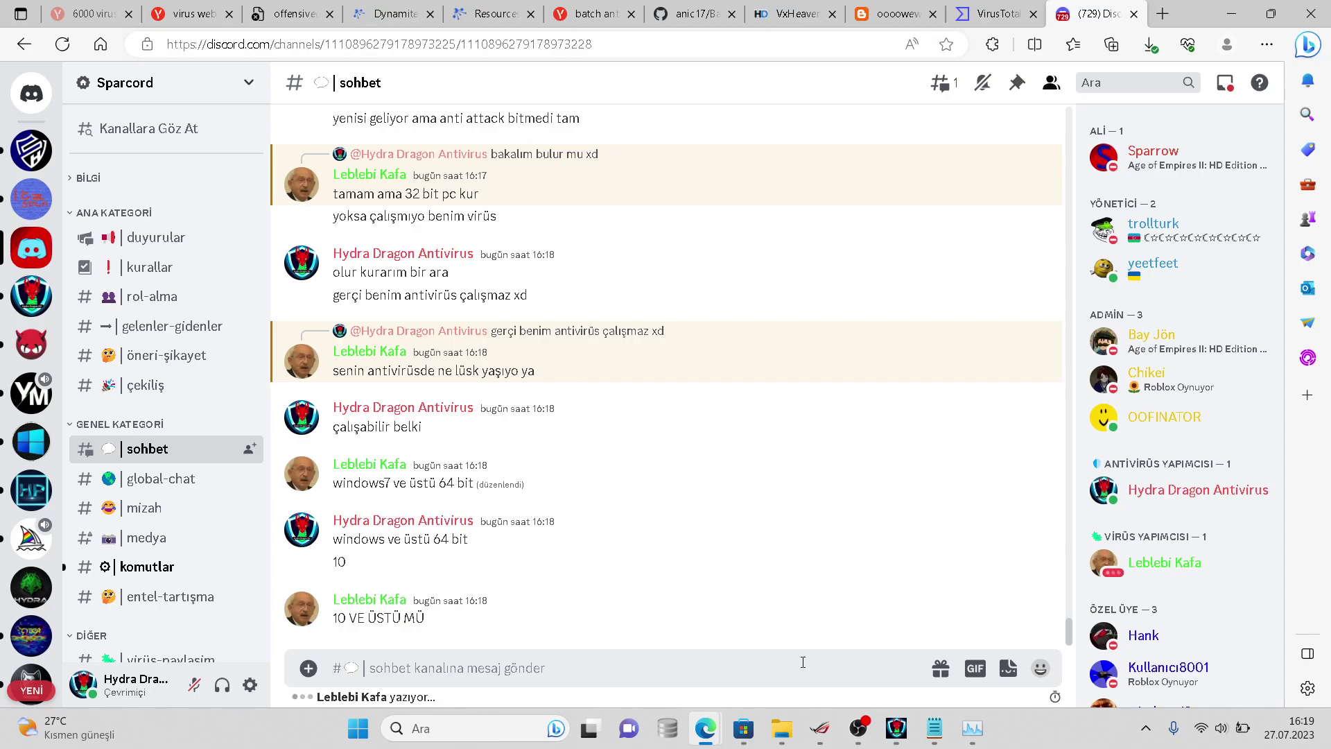
type("evet xd")
key("Return")
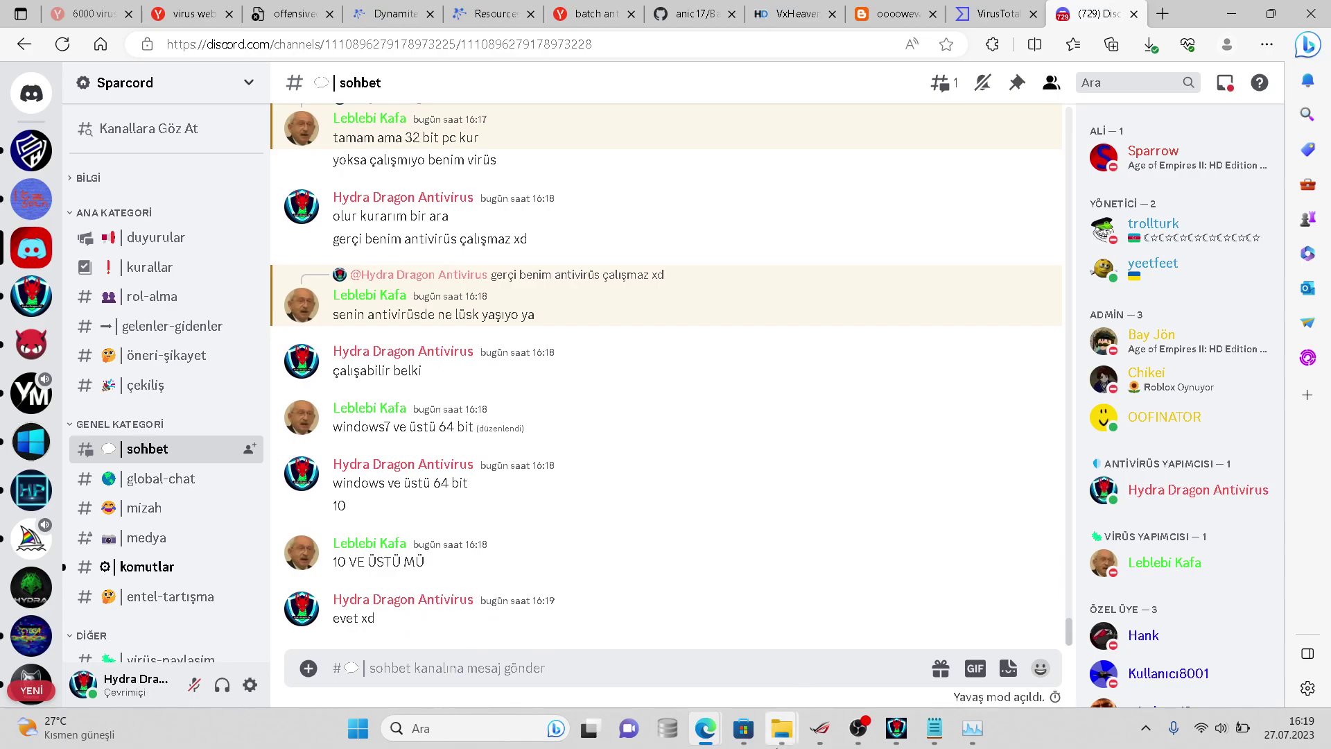
- Reopen the samples folder's properties in virussign.com_20230725_Free to recount the remaining files
mouse_move(781, 728)
left_click(935, 670)
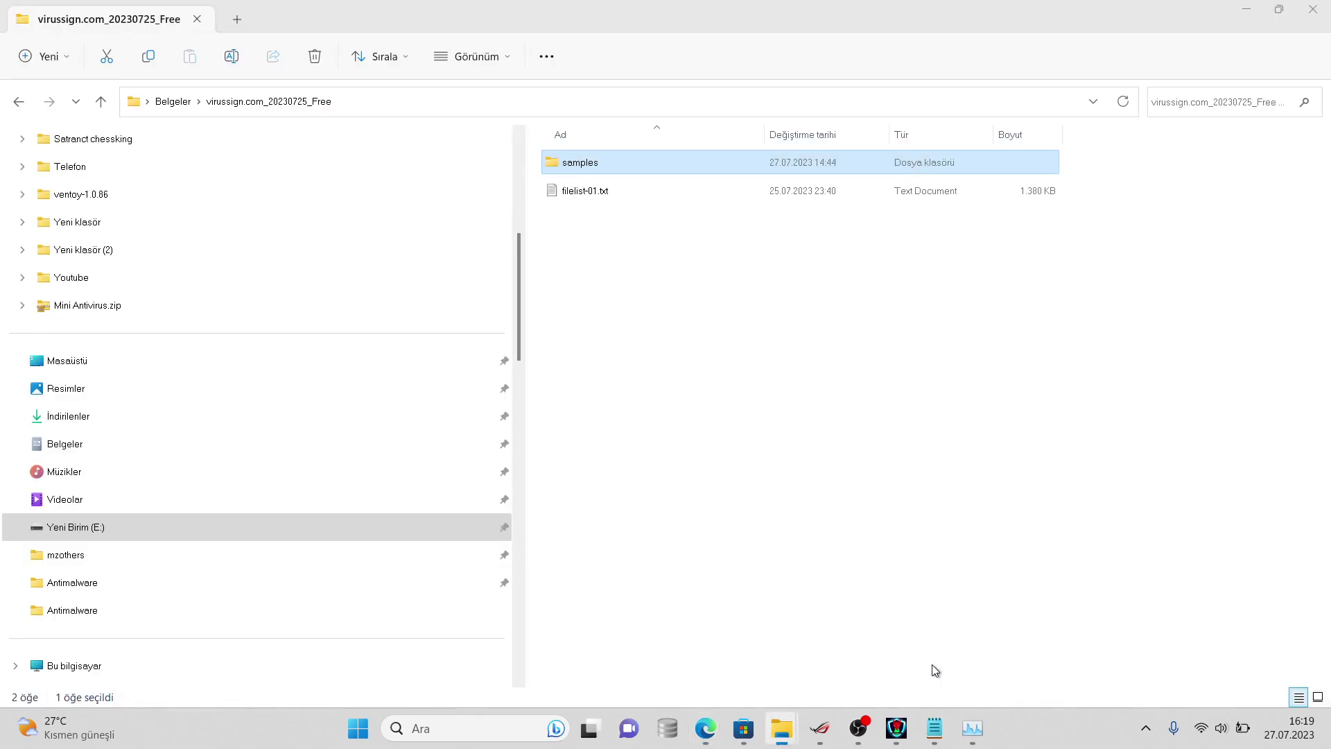
right_click(610, 168)
left_click(700, 492)
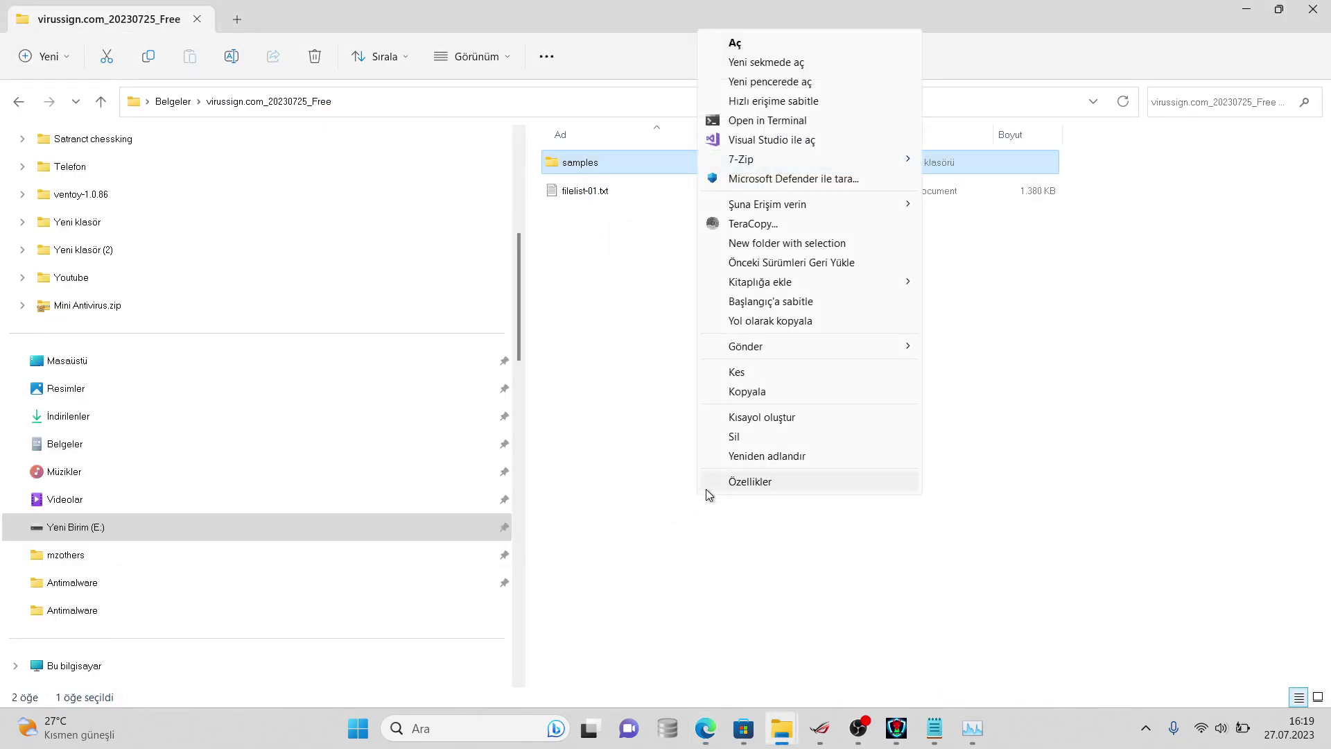
left_click(721, 482)
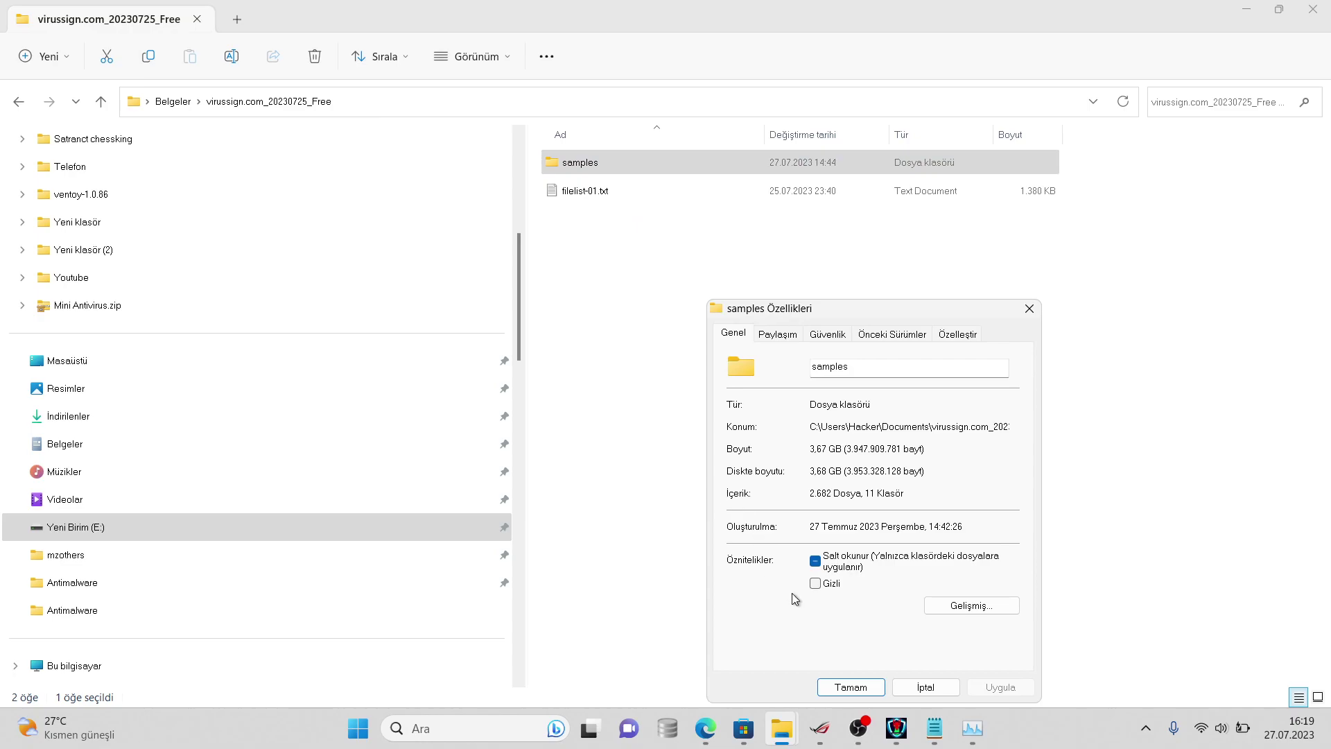
left_click(925, 687)
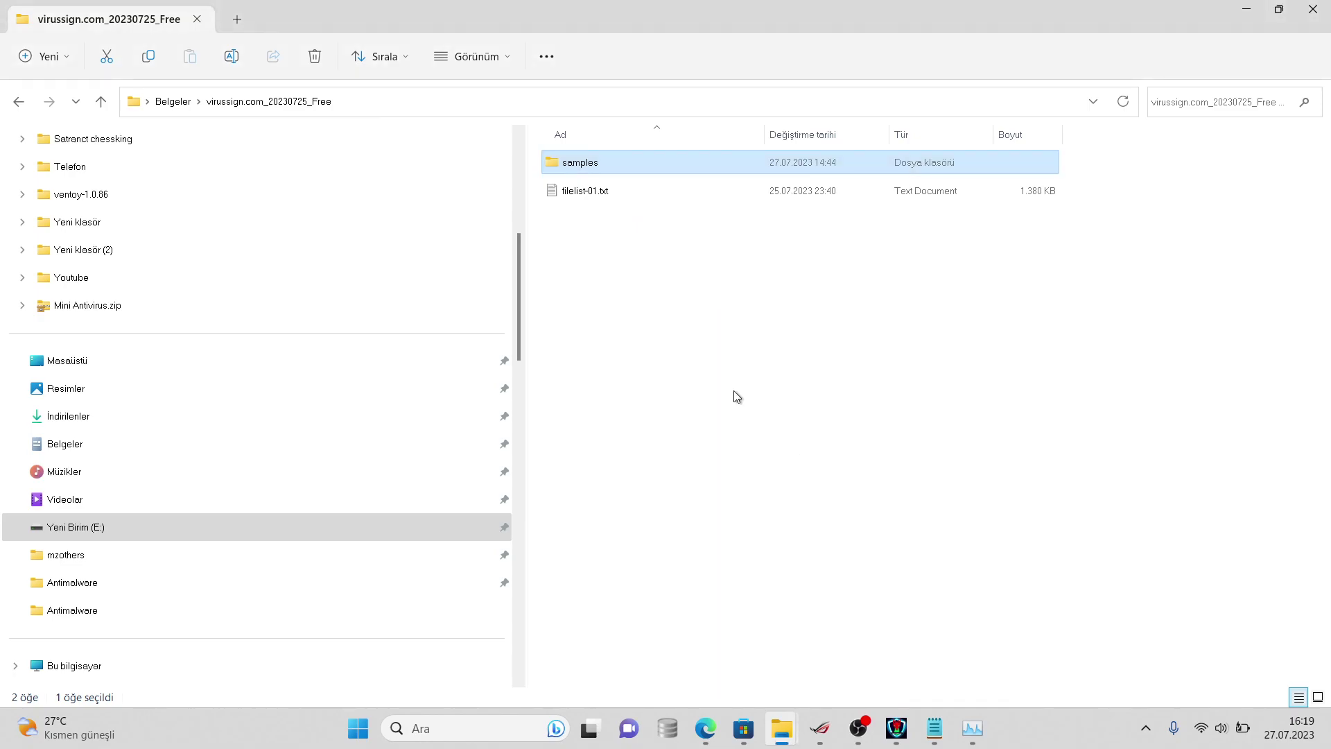
left_click(725, 162)
right_click(739, 169)
left_click(795, 498)
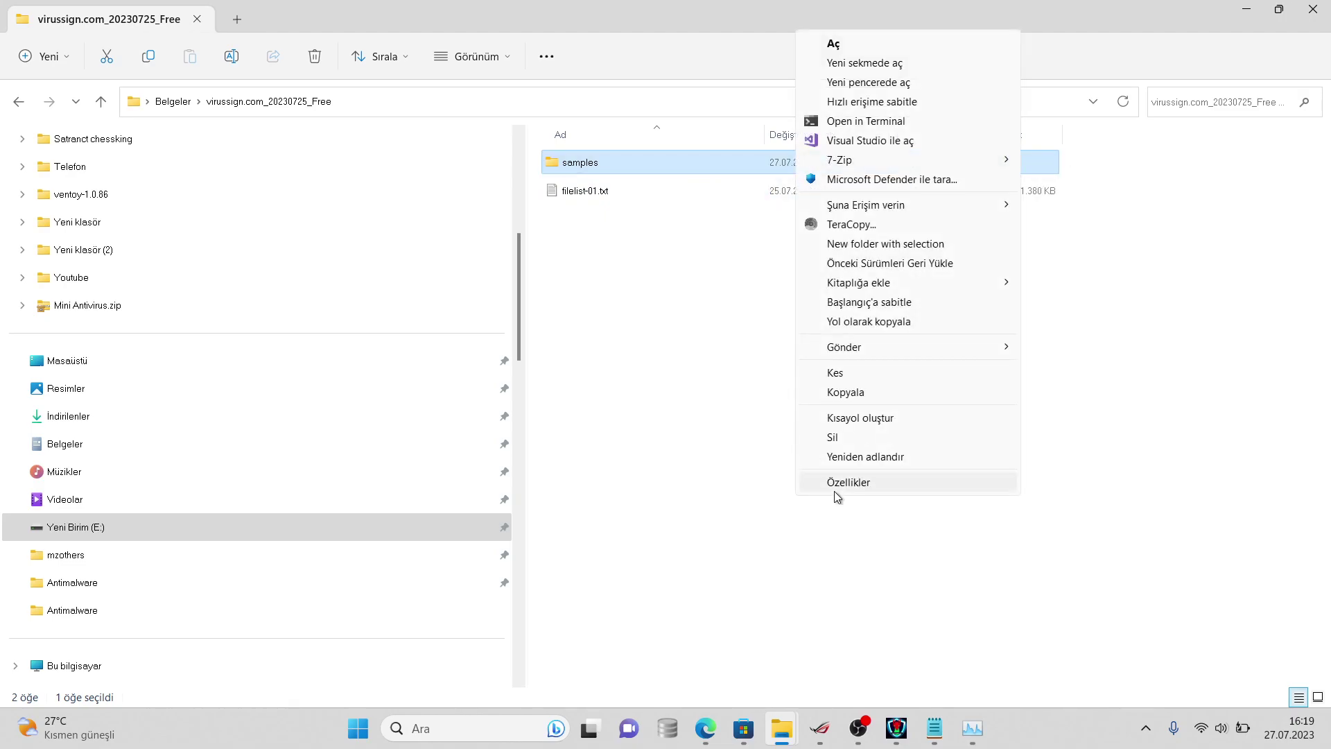
left_click(834, 487)
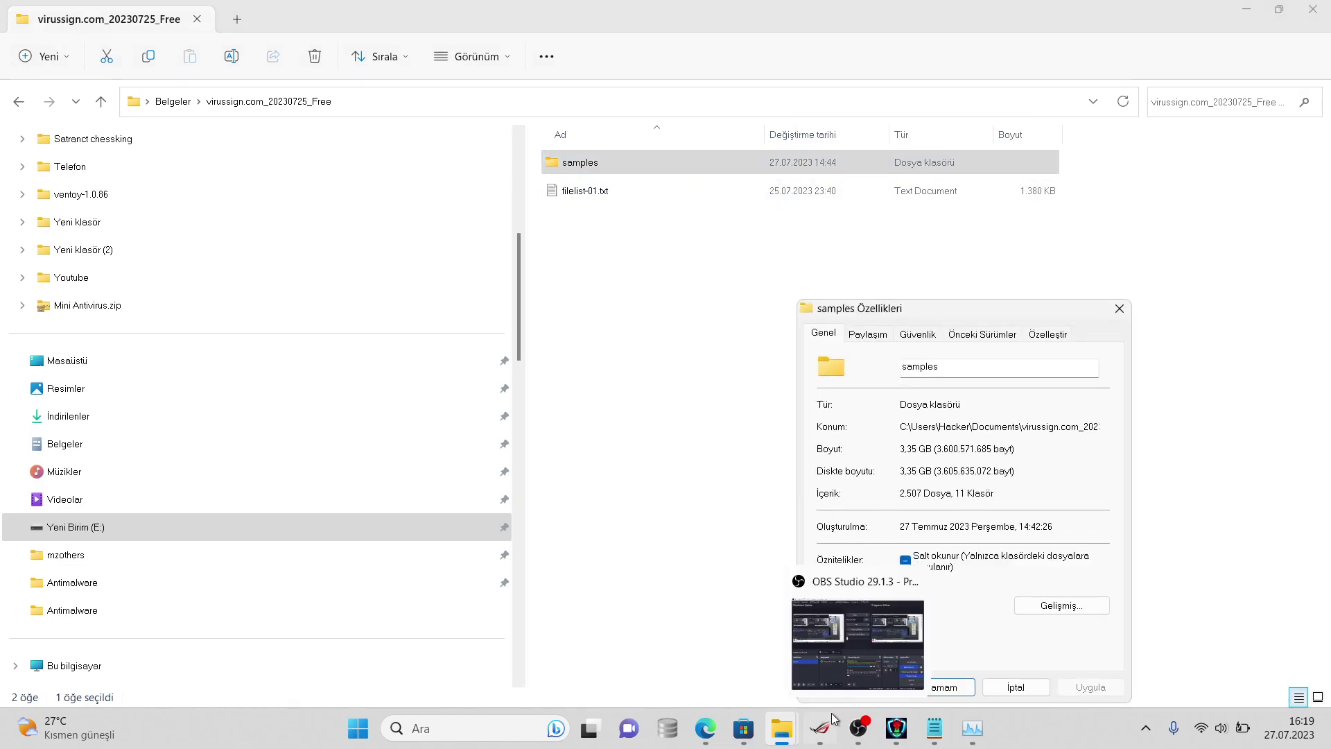
- Post '2507 dosya kaldı' in sohbet and update the count on the note's line 2
mouse_move(706, 730)
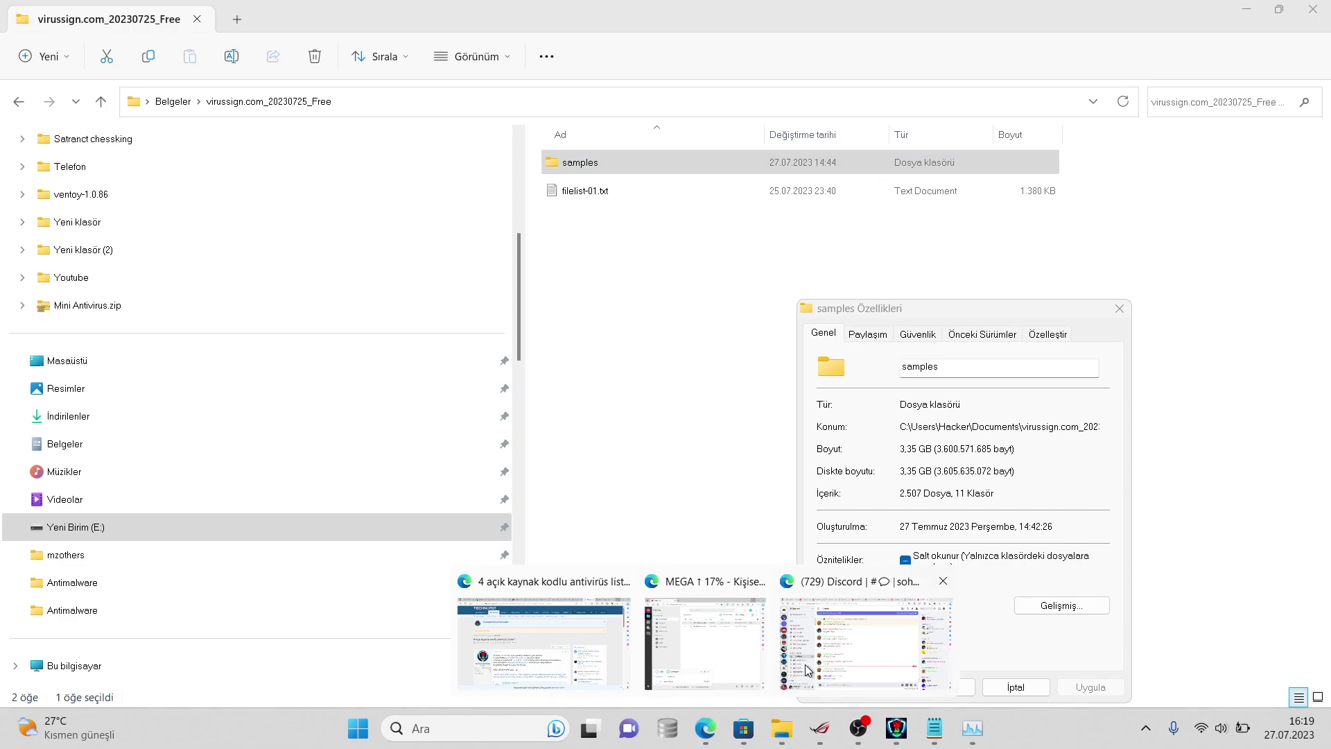
left_click(811, 668)
type("2507 do")
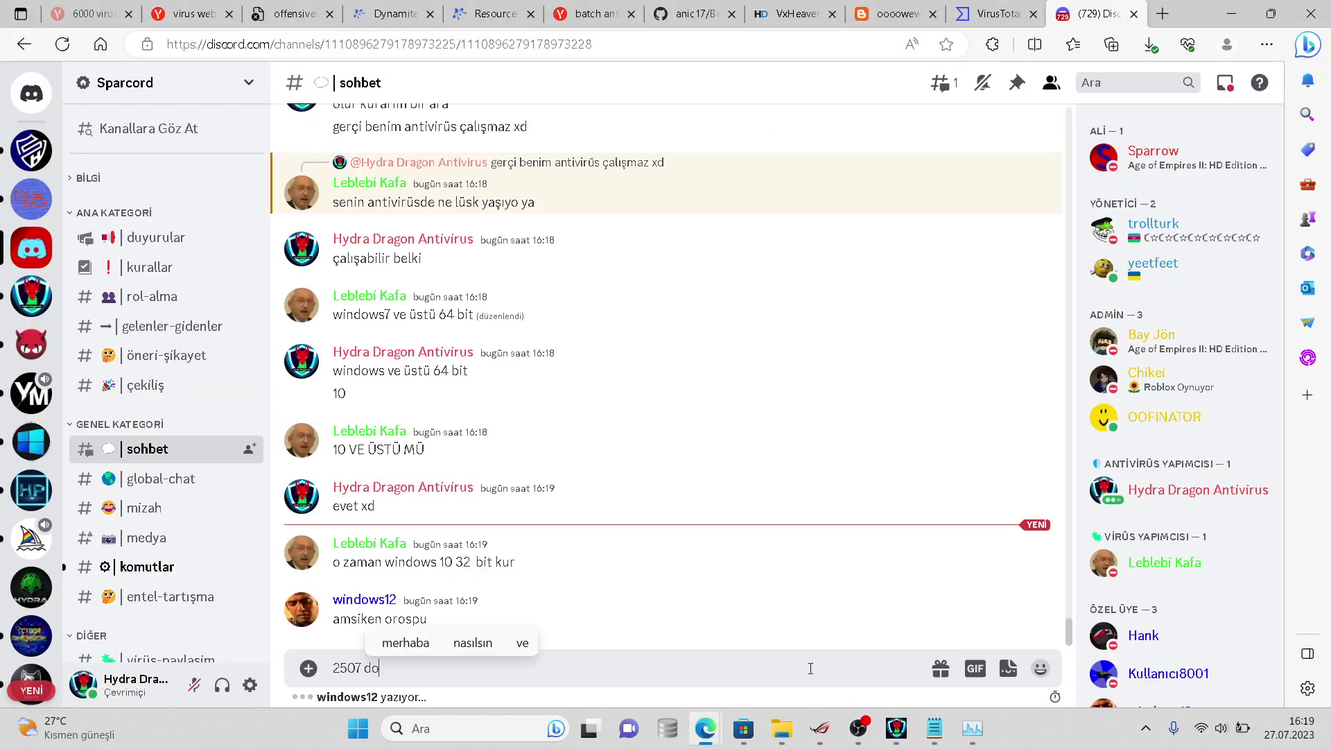
type("sya kaldı")
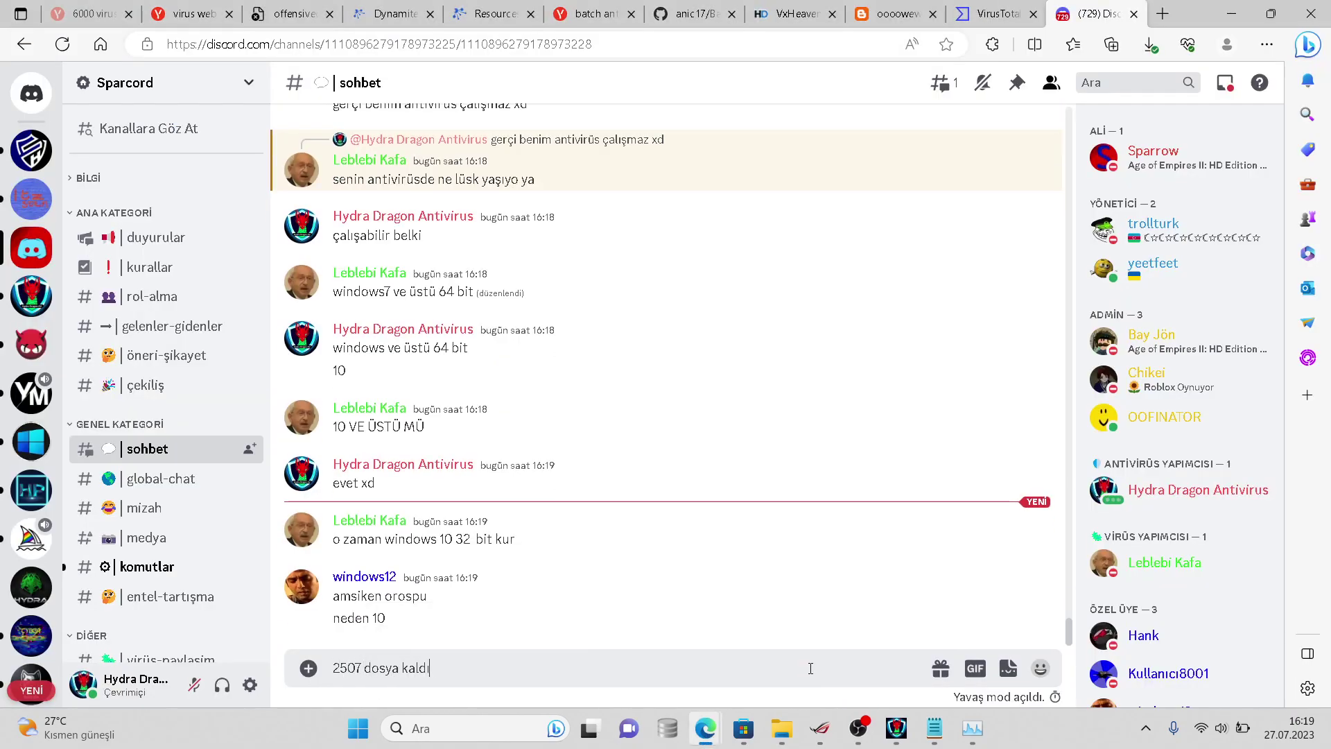
key("Return")
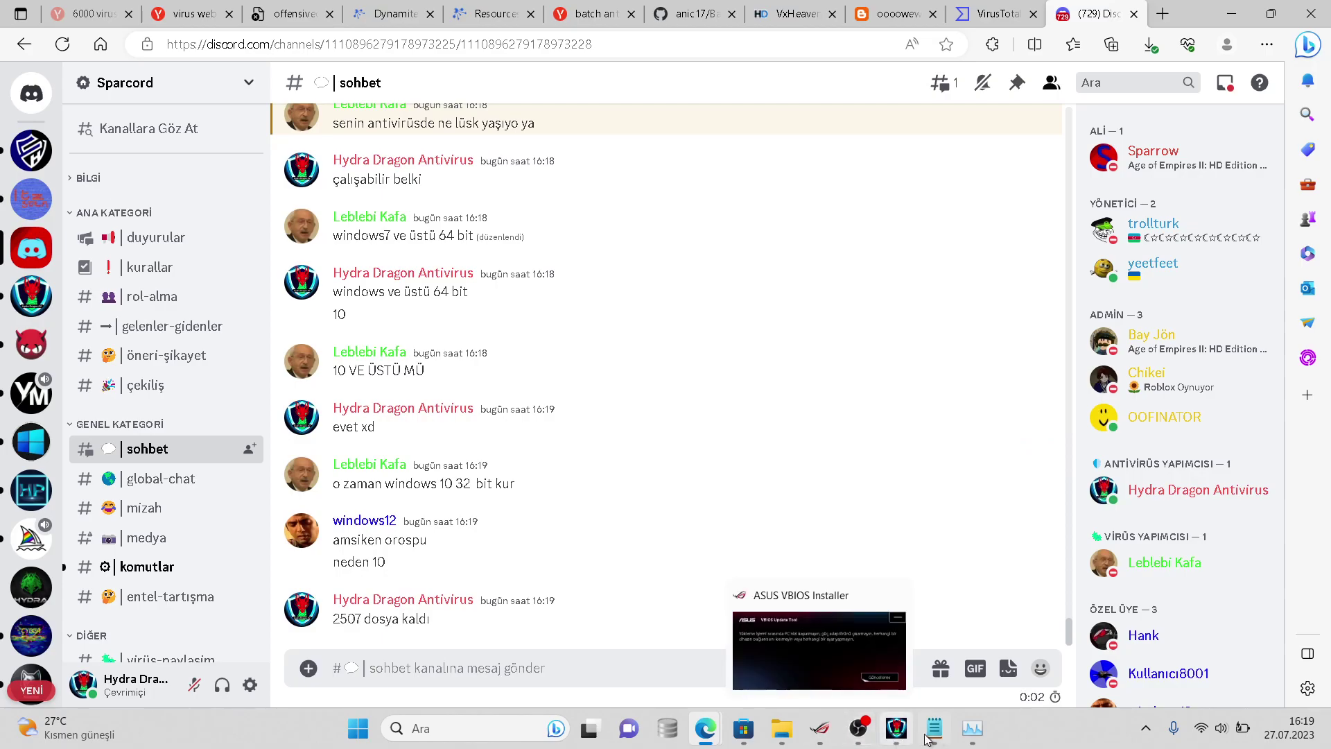
left_click(922, 715)
left_click_drag(645, 118, 2, 134)
key("BackSpace")
type("2507")
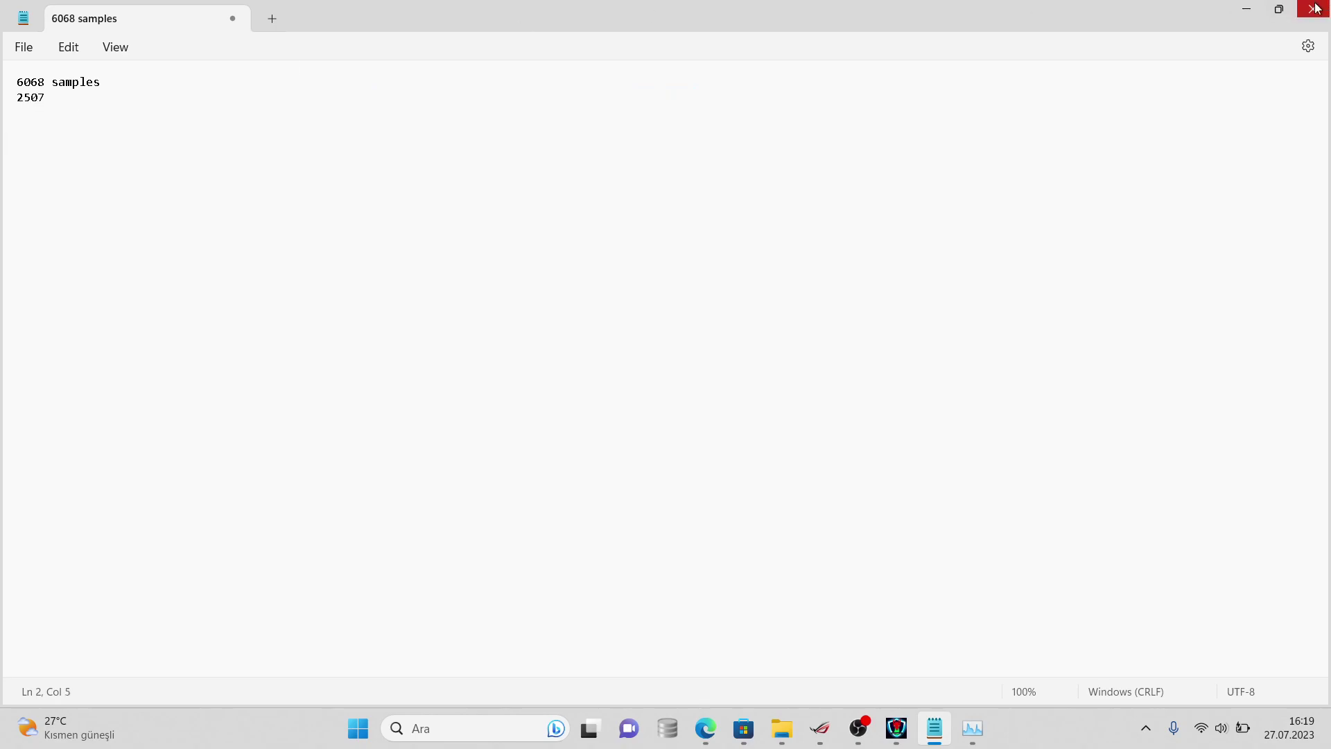
- Minimize Notepad, bring File Explorer forward, and return to the Discord sohbet chat
left_click(1244, 20)
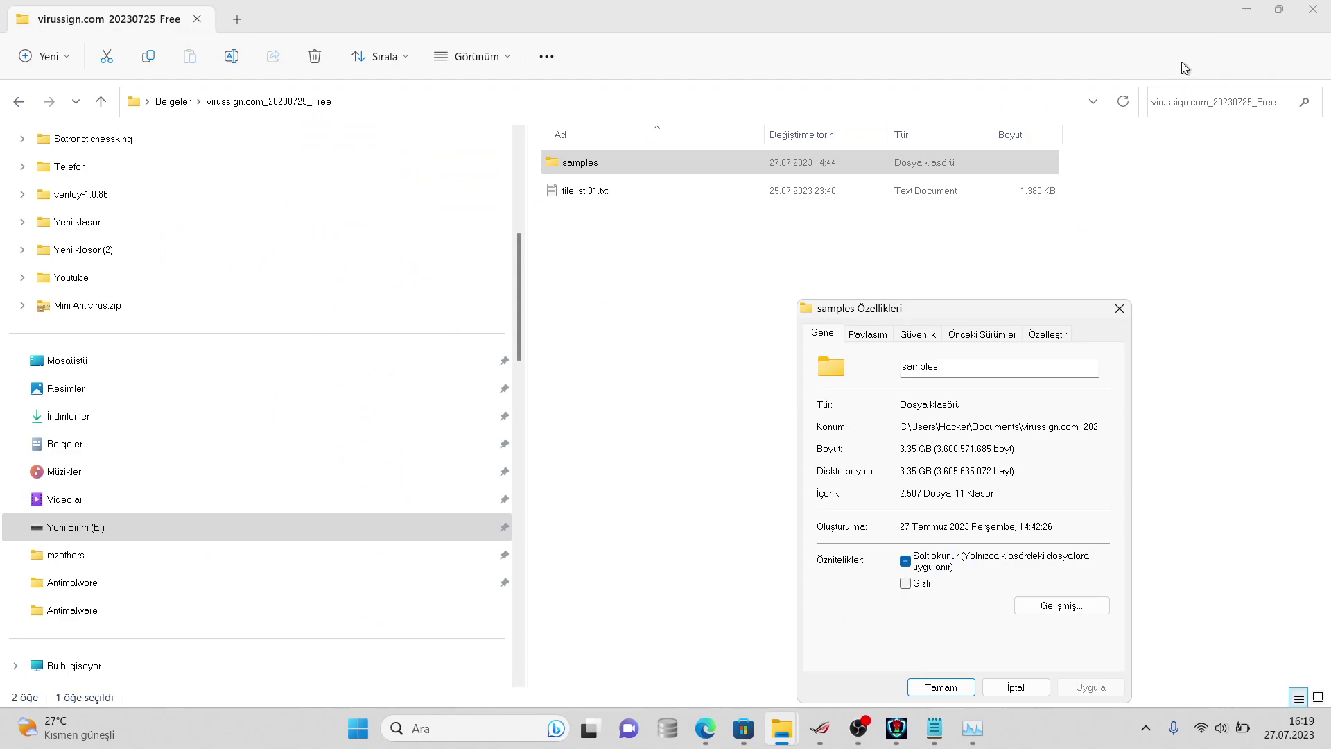
left_click(1175, 15)
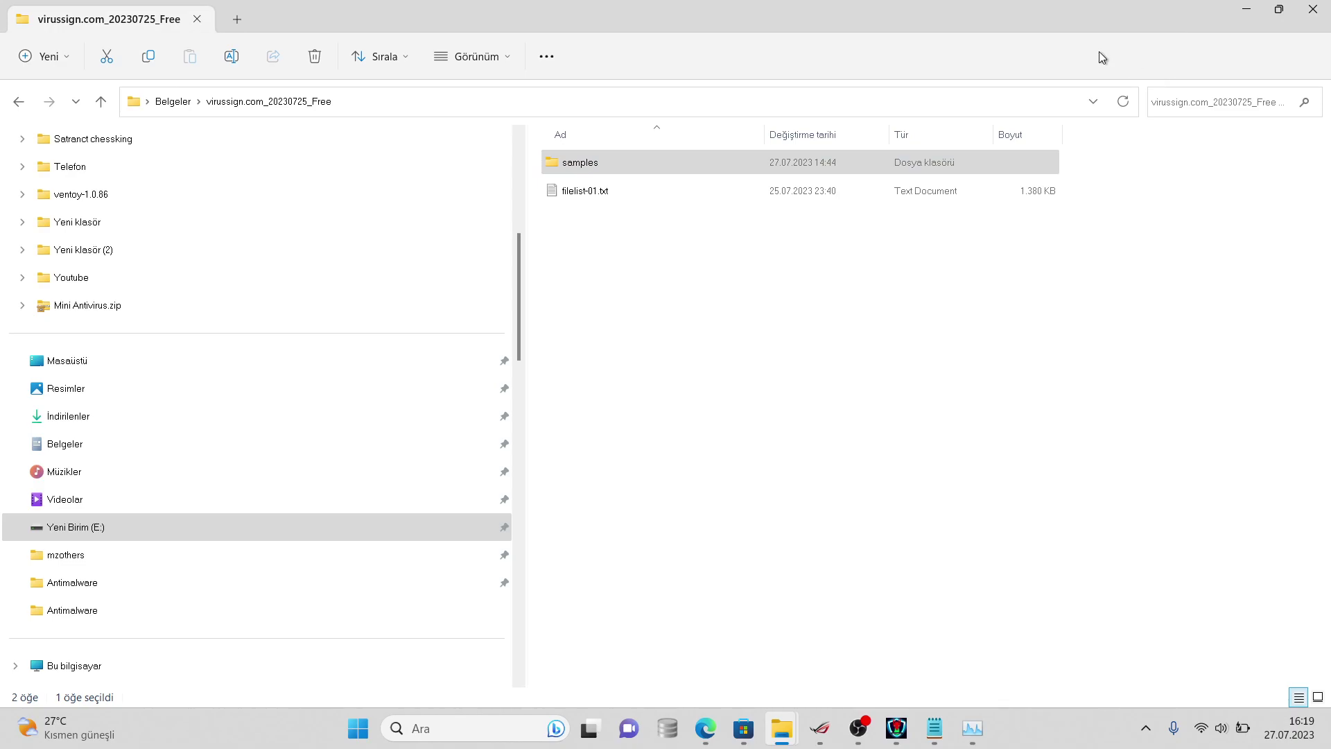
mouse_move(706, 714)
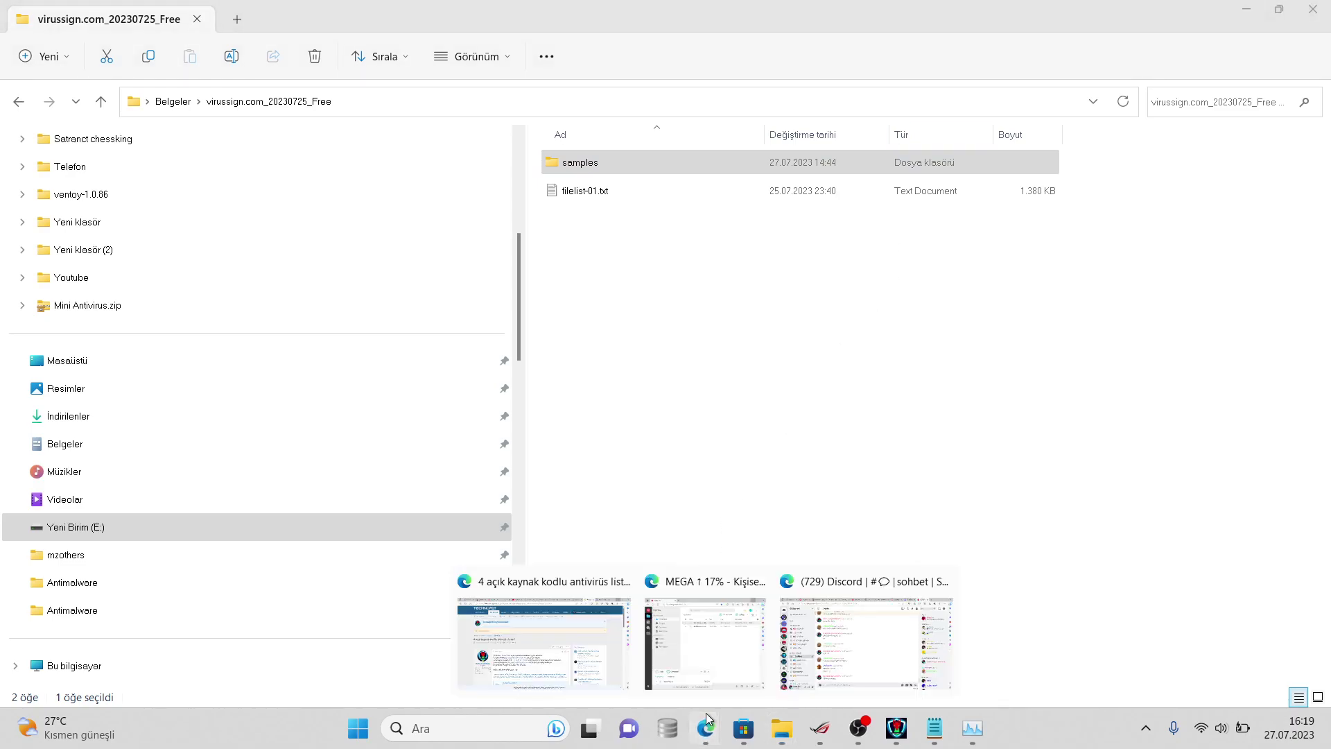
left_click(834, 663)
right_click(834, 663)
left_click(633, 621)
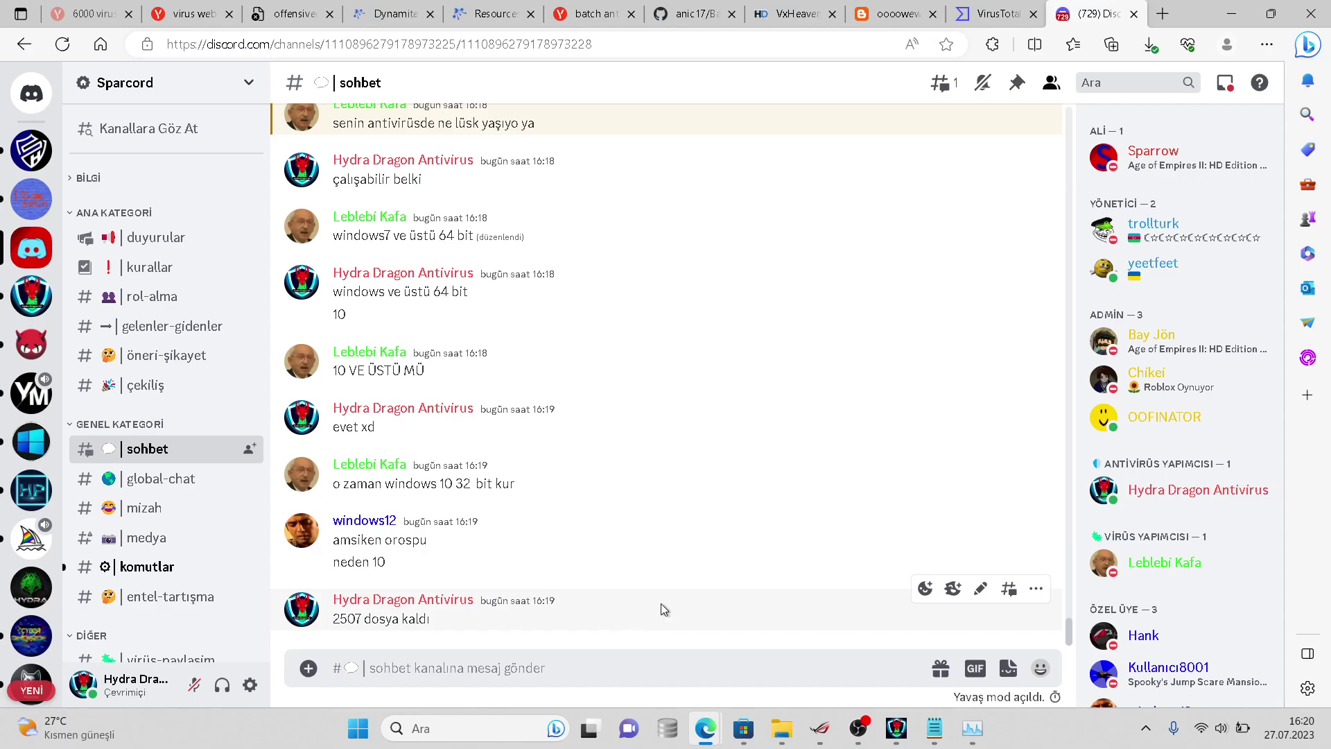
- Reply 'windows10 32bitte deneyim' to the 32-bit suggestion message
left_click(980, 452)
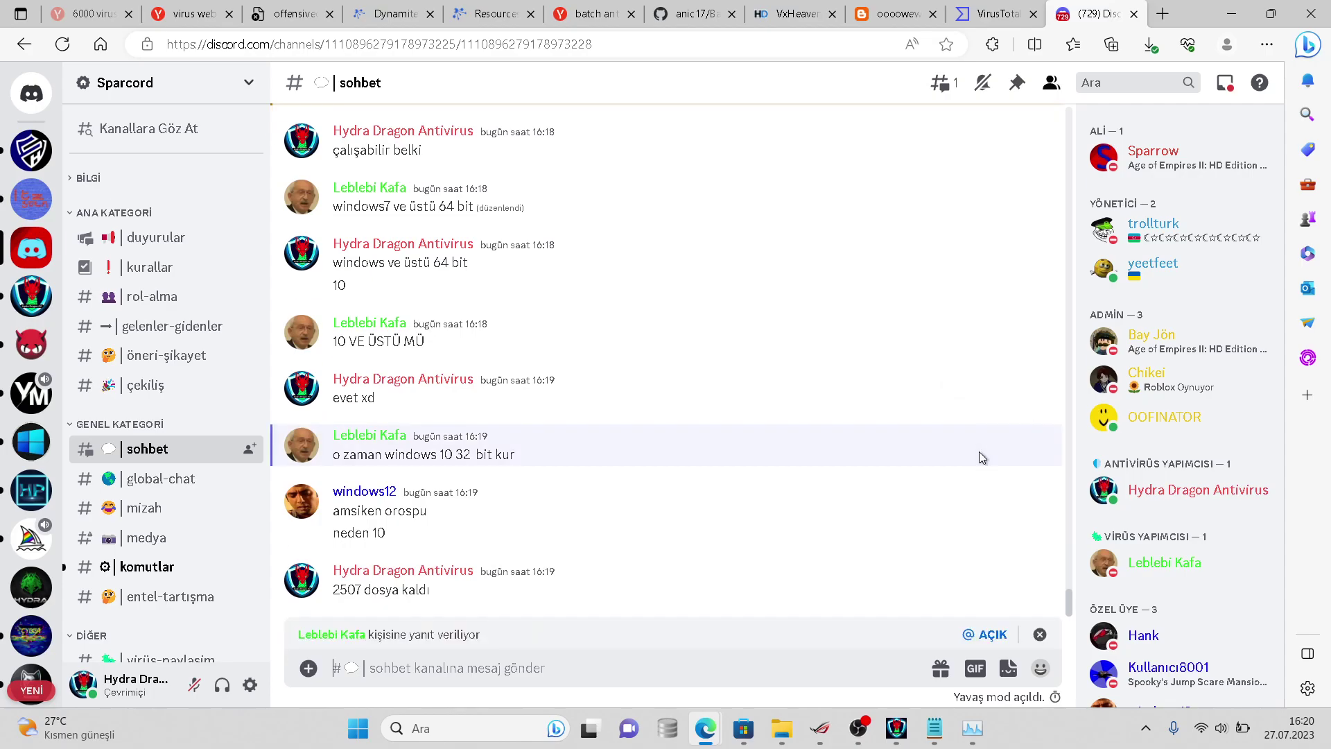
type("tamam den")
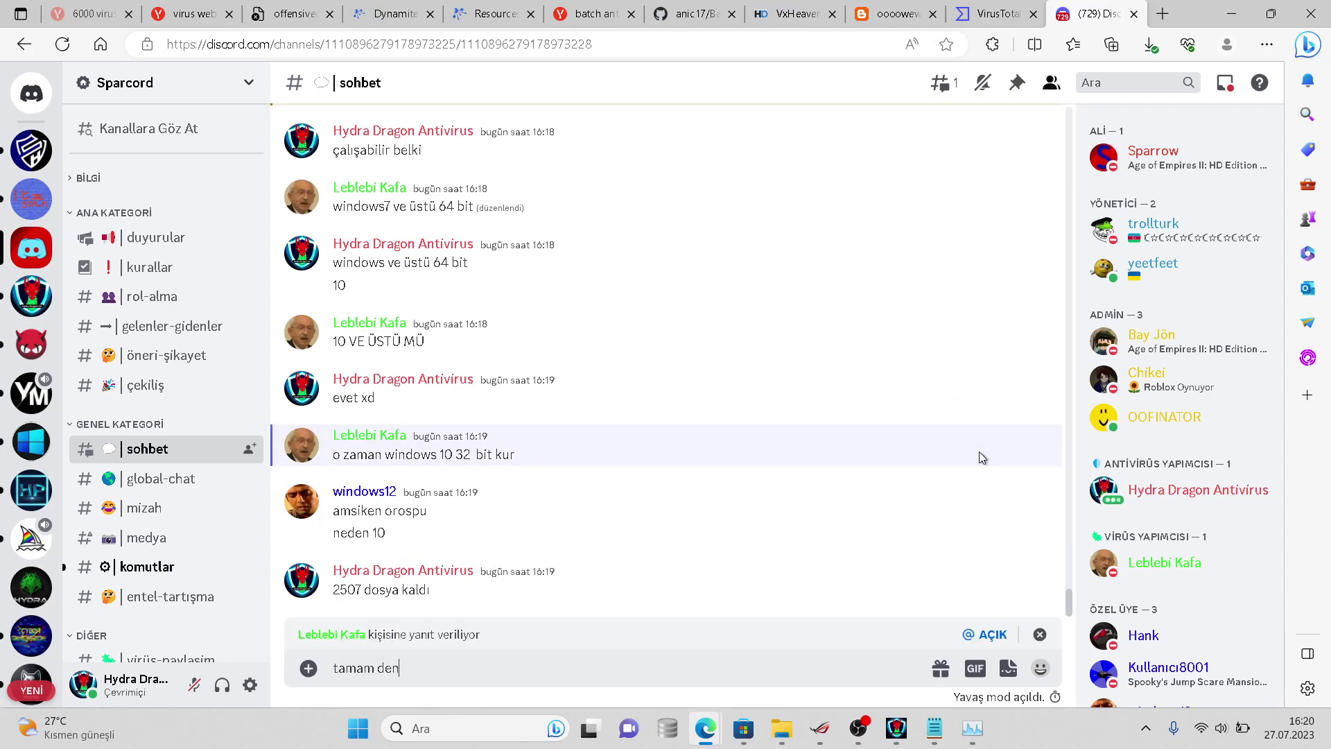
type("eyim o")
key("BackSpace")
key("BackSpace")
key("BackSpace")
key("BackSpace")
key("BackSpace")
key("BackSpace")
key("BackSpace")
key("BackSpace")
key("BackSpace")
key("BackSpace")
key("BackSpace")
key("BackSpace")
key("BackSpace")
key("BackSpace")
key("BackSpace")
type("windows11")
key("BackSpace")
type("0  32bitte deneyim")
key("Return")
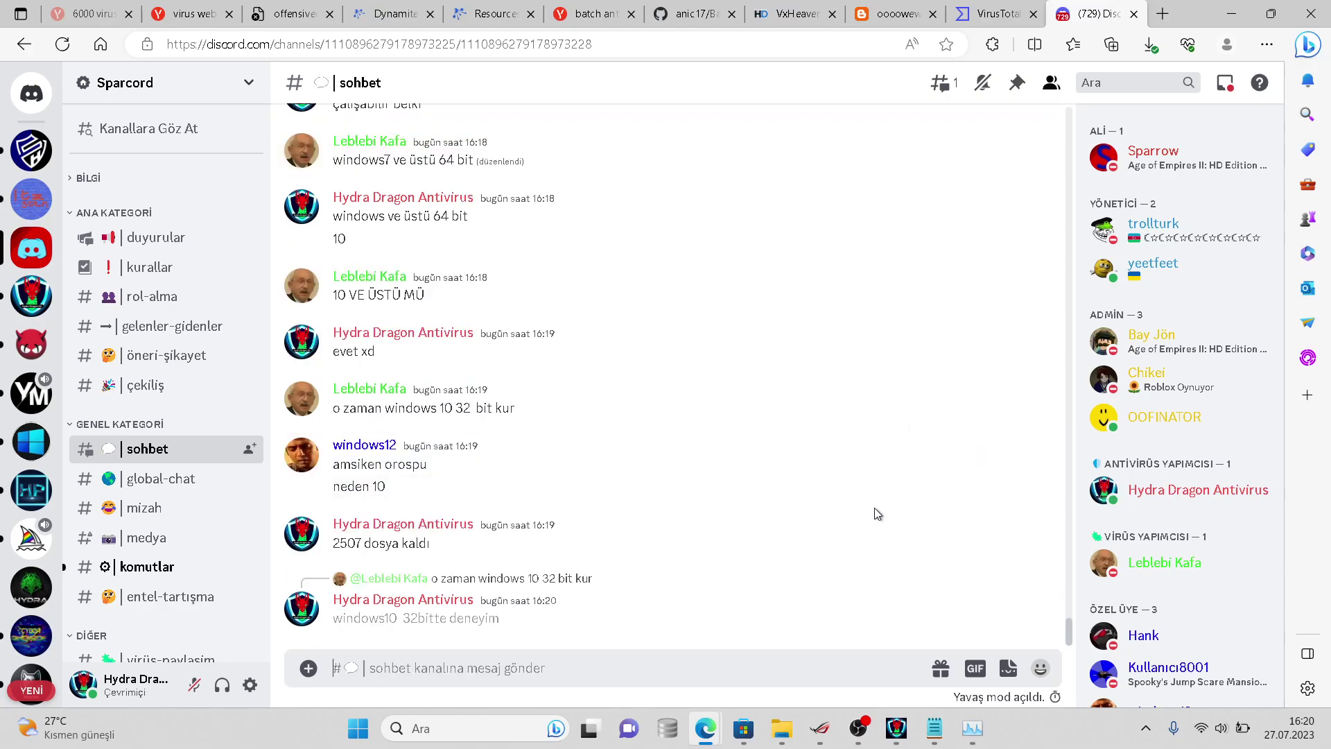
- Reply 'net kullanıyor ondan' to the 'neden 10' question
right_click(978, 485)
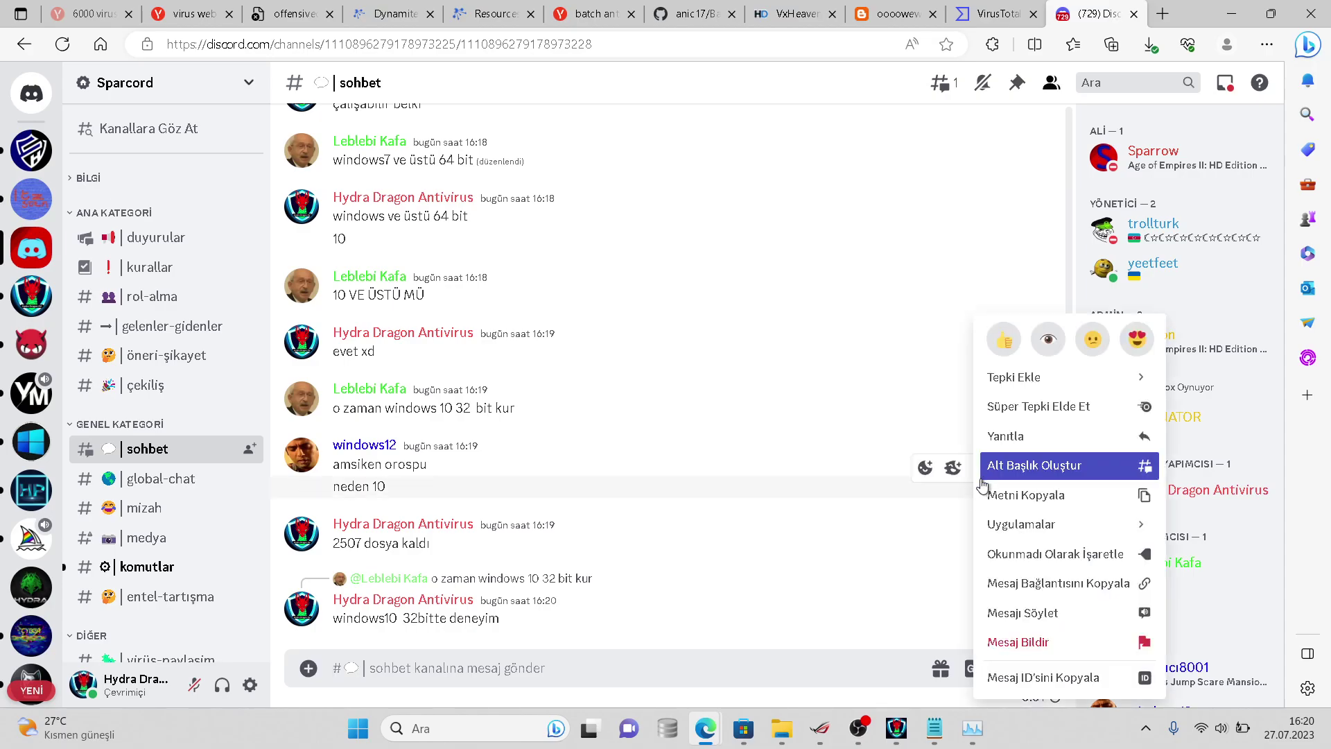
left_click(943, 485)
left_click(980, 476)
type("net kullanıyor ondan")
key("Return")
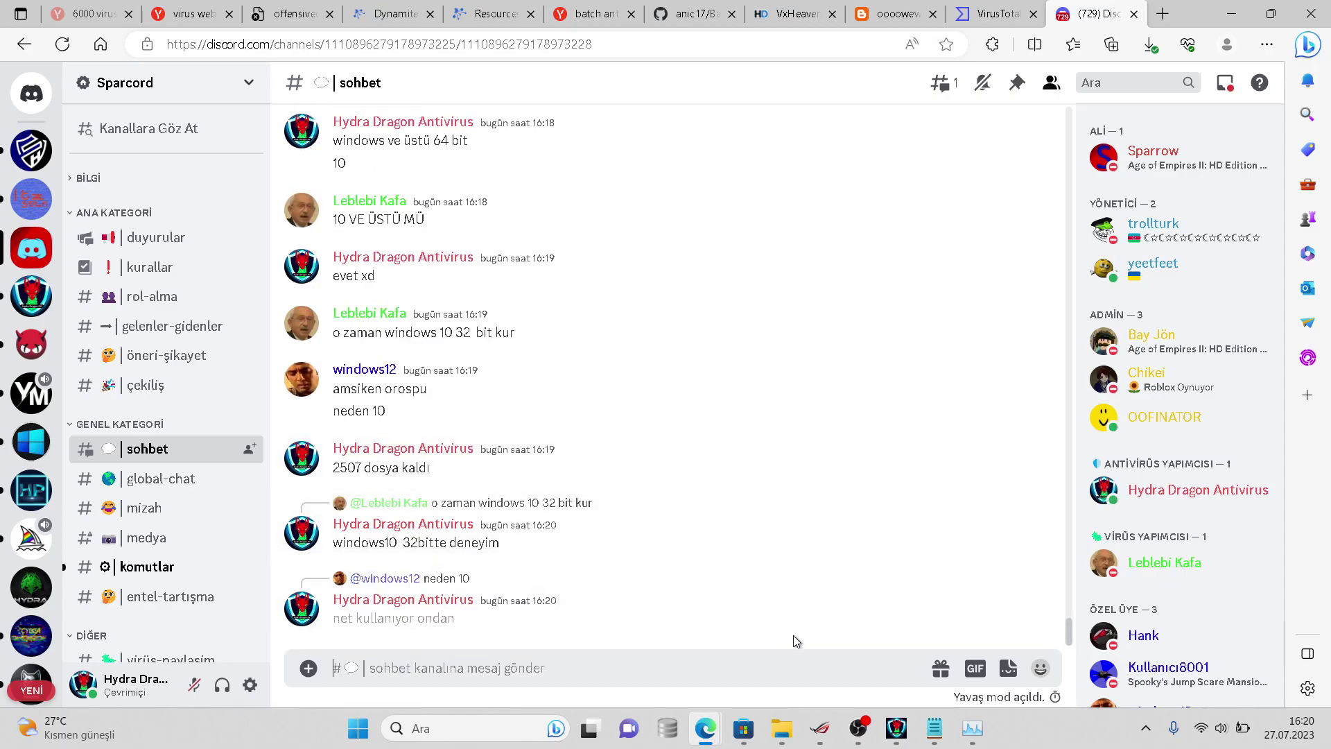
- Take a screenshot with the snipping tool and post it in the sohbet chat
left_click(889, 732)
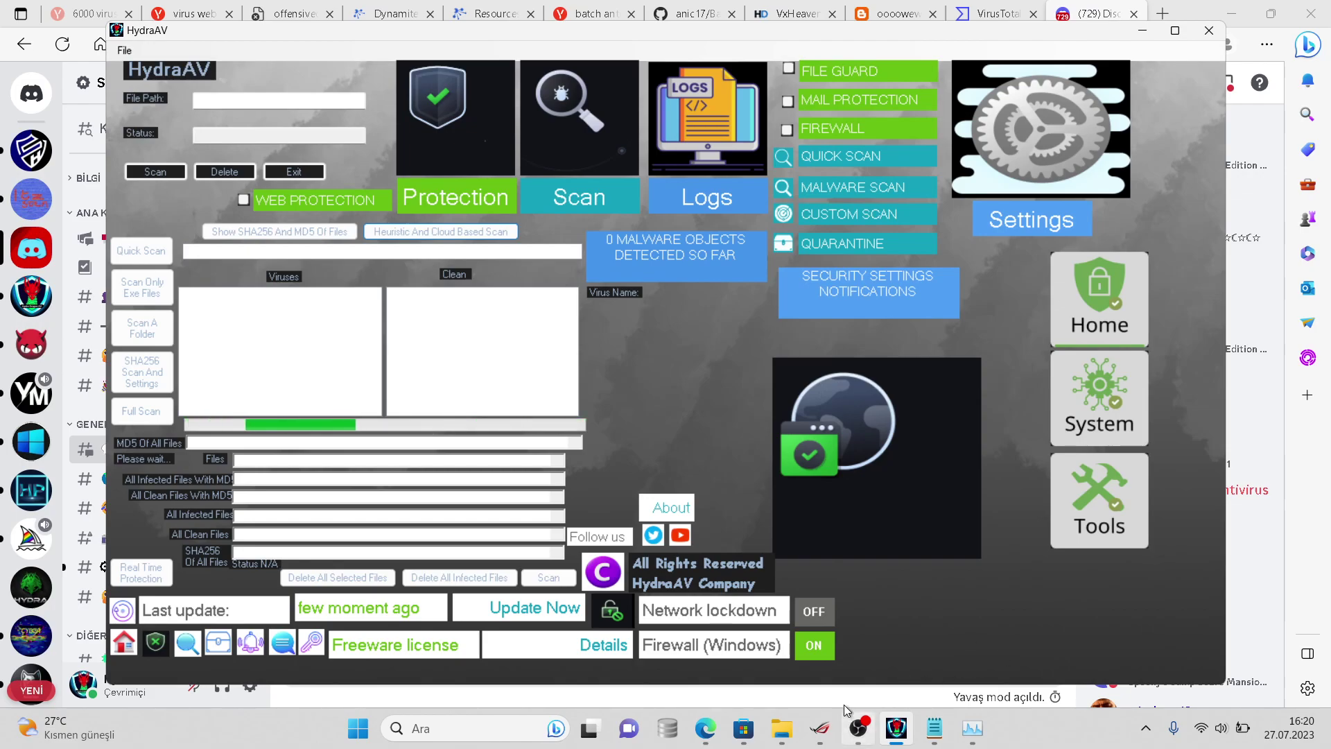
left_click(852, 736)
left_click_drag(853, 743, 896, 737)
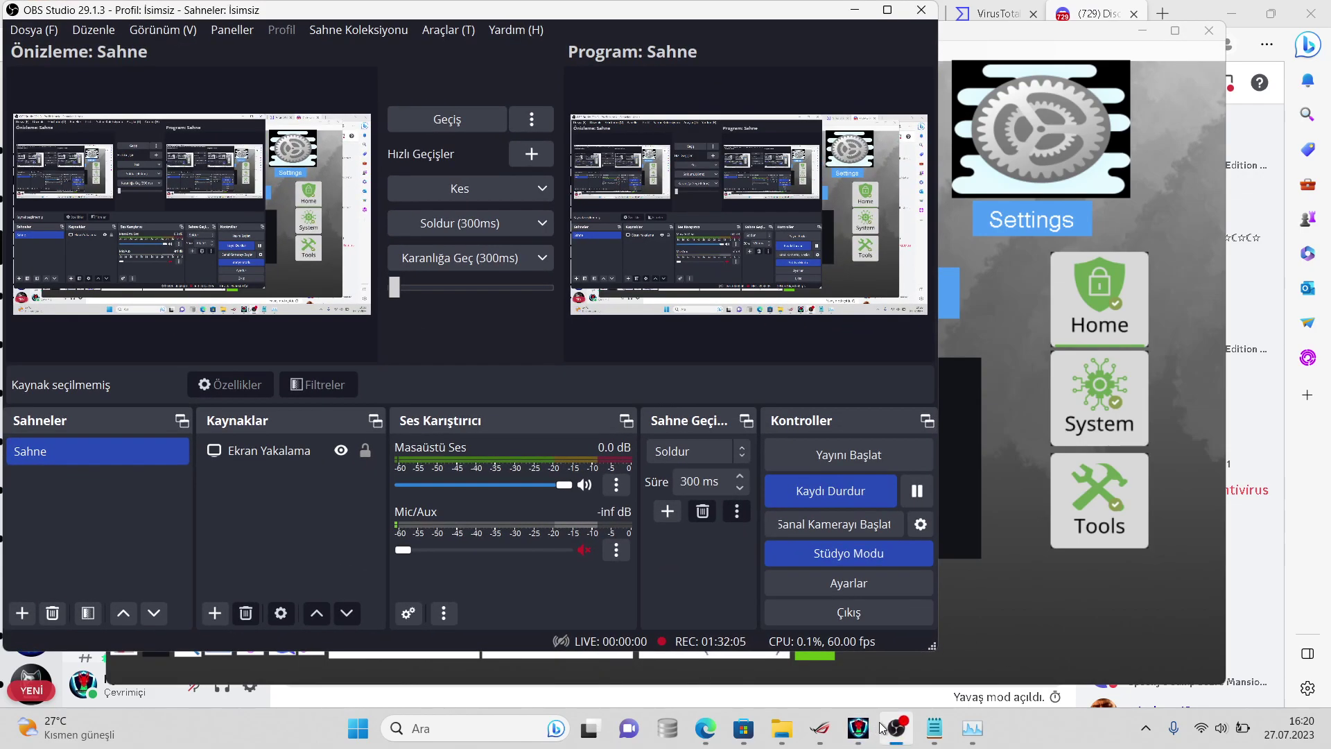
key("super+shift+s")
key("Escape")
left_click(919, 697)
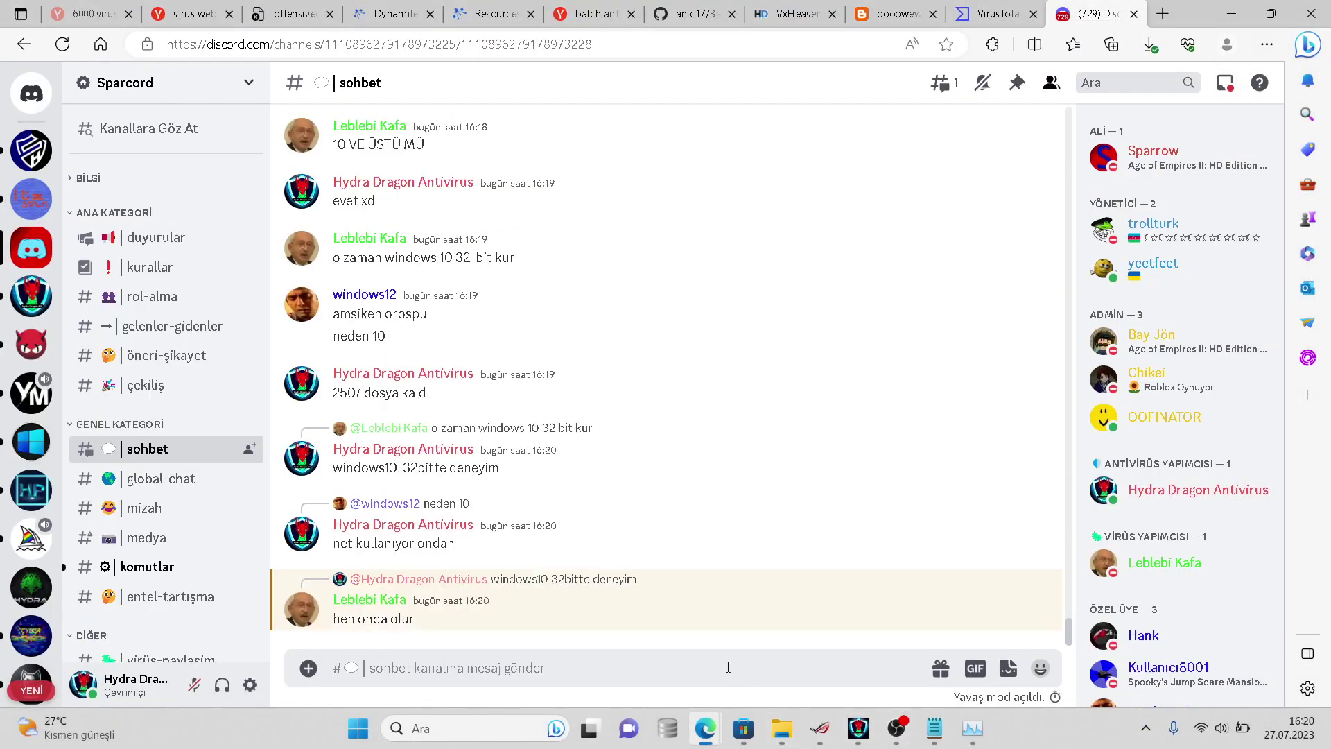
key("ctrl+v")
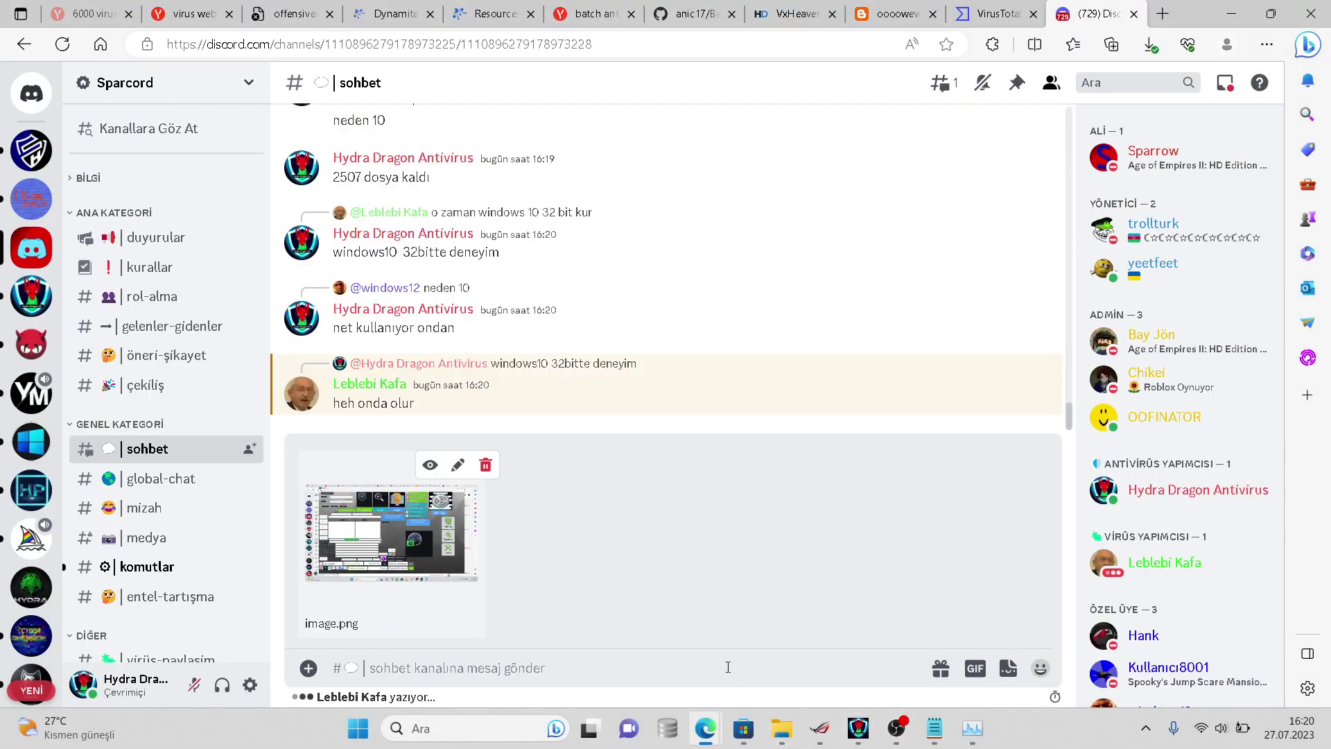
key("Return")
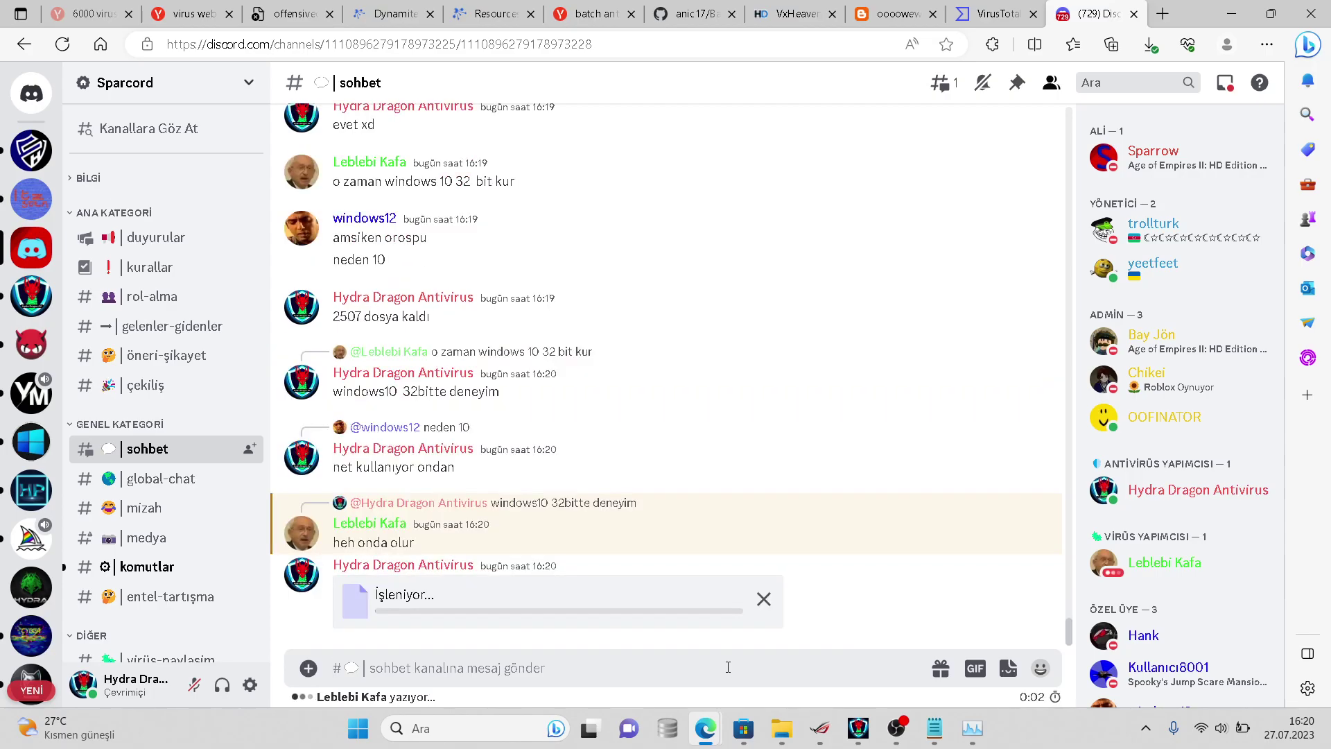
- Open the samples folder's properties in the virussign.com_20230725_Free window
left_click(791, 719)
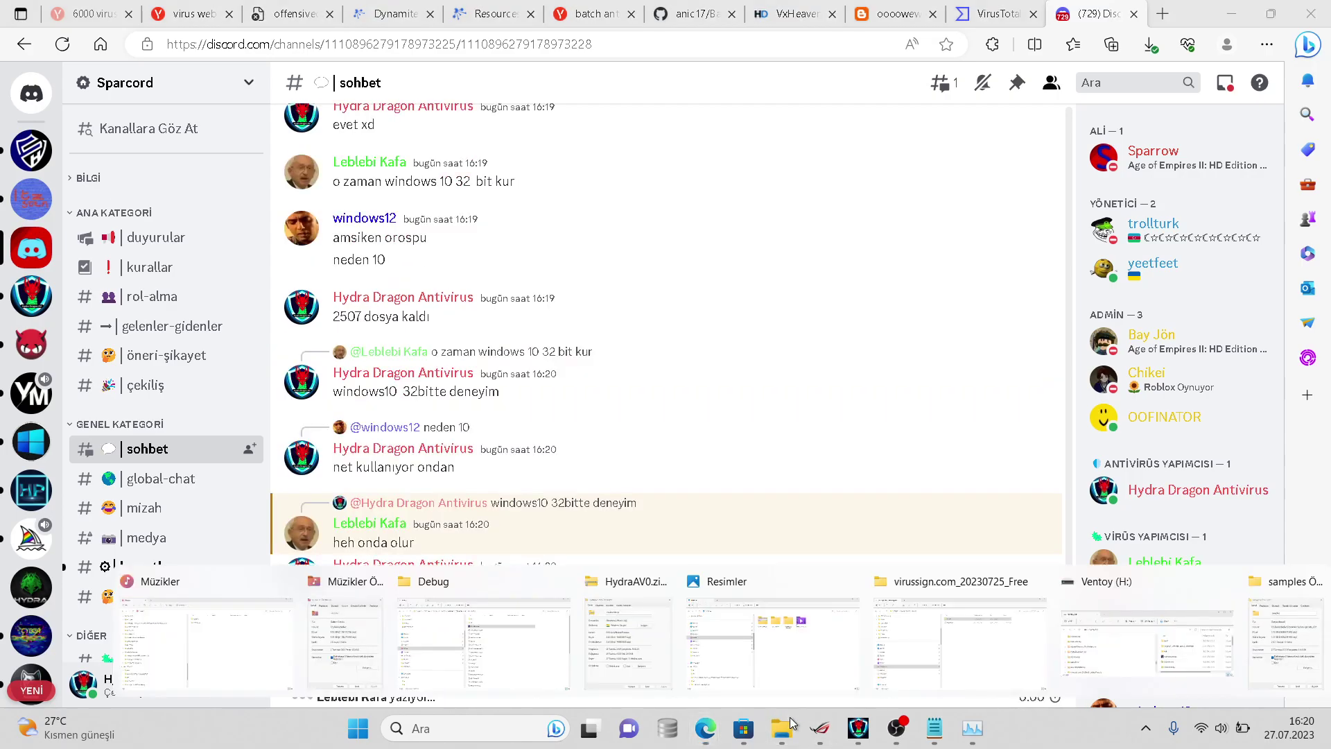
left_click(888, 603)
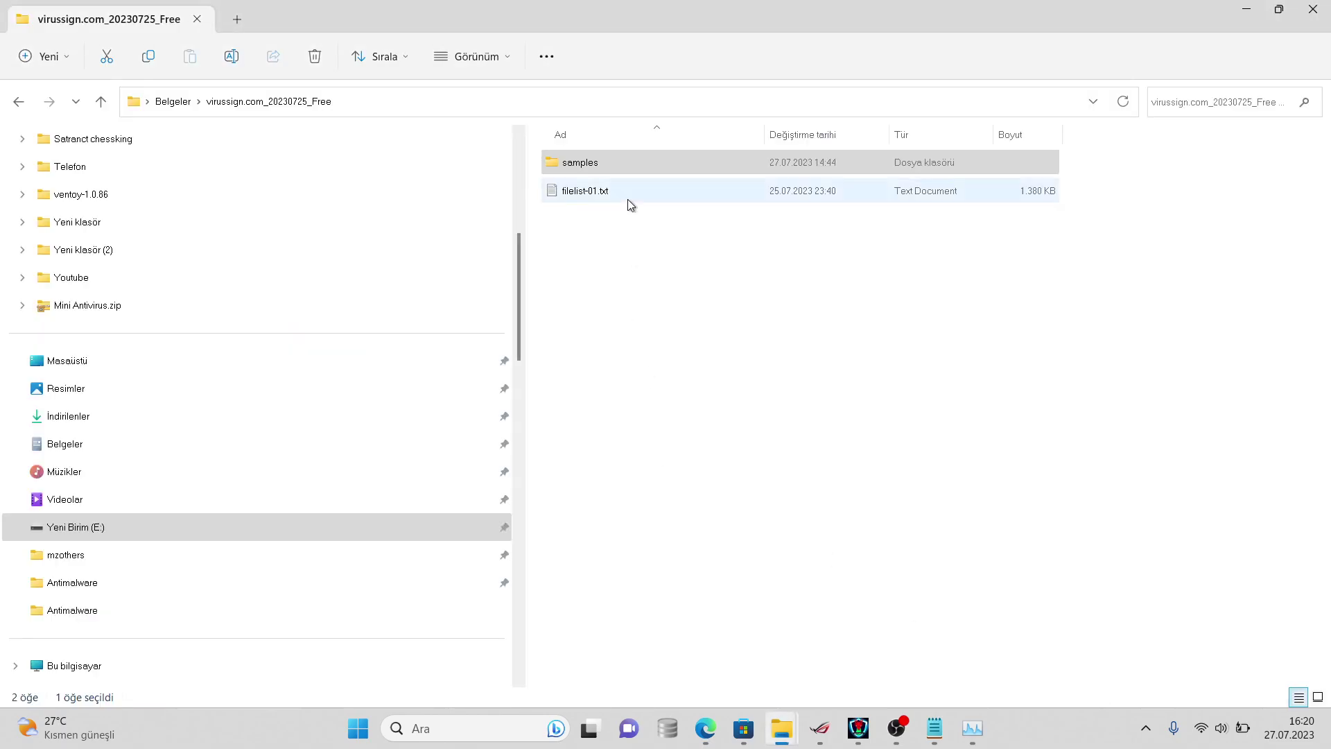
right_click(638, 169)
left_click(708, 499)
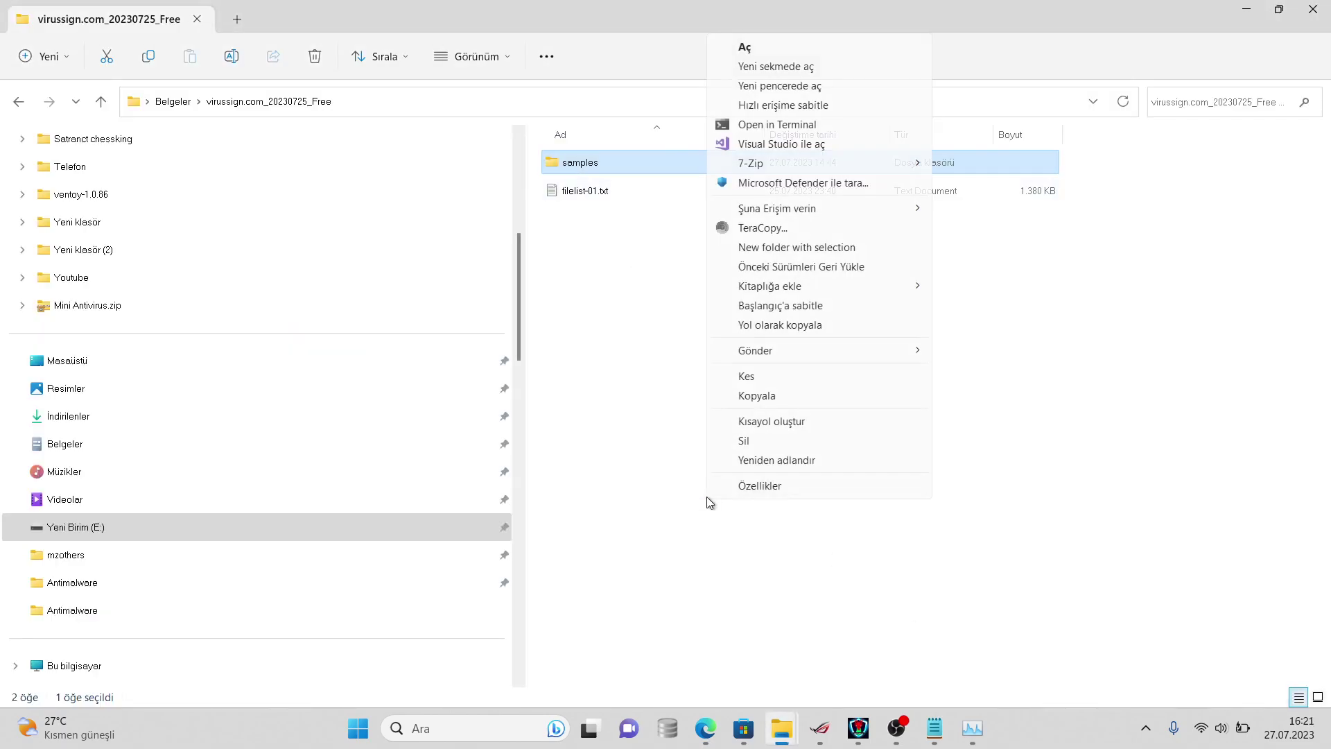
left_click(757, 486)
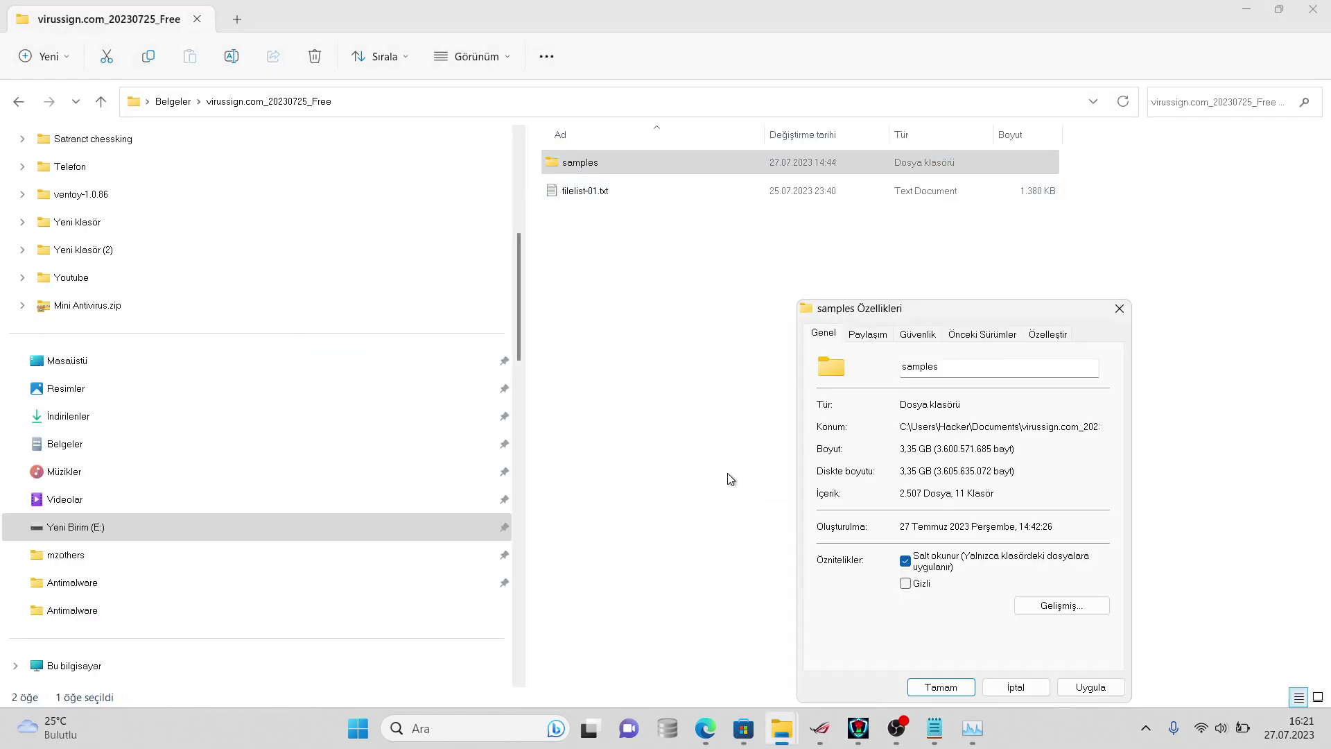
left_click(1016, 686)
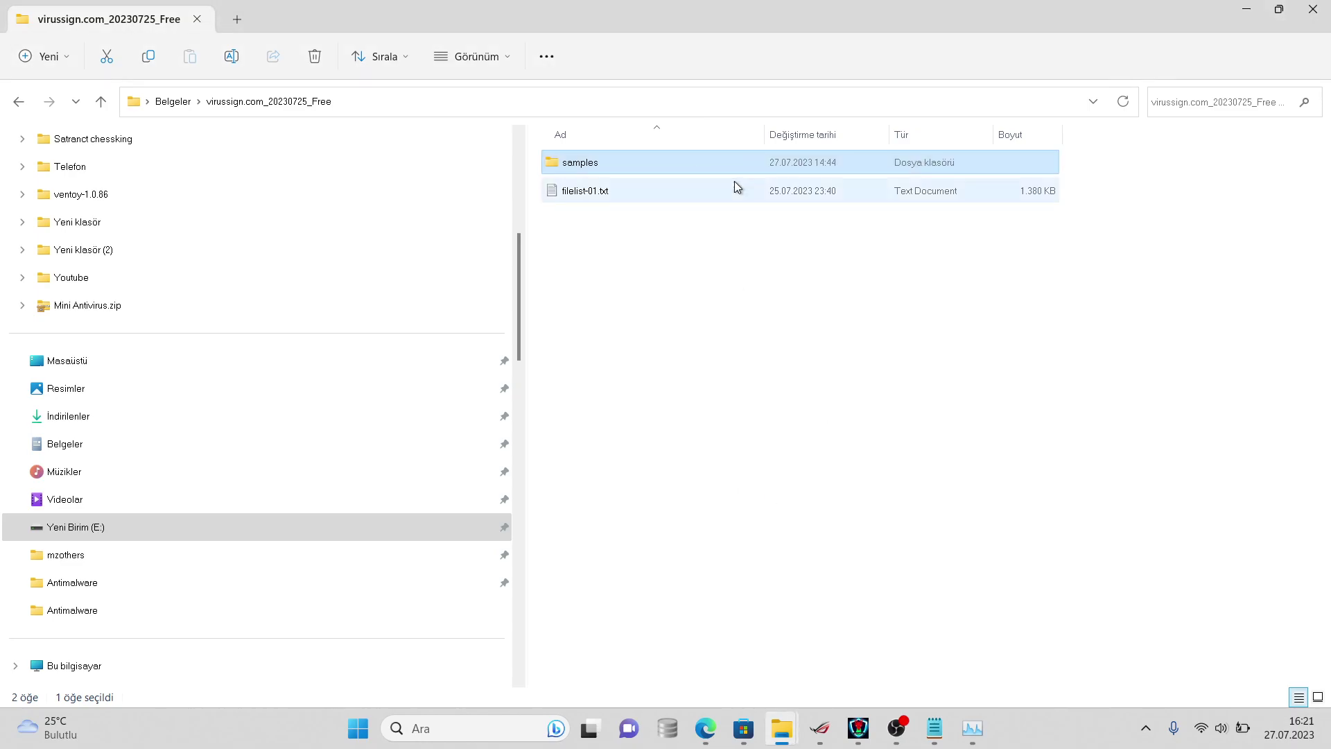
- Reselect samples and reopen its properties, showing 2,434 files and 3.21 GB
key("F2")
right_click(726, 147)
right_click(703, 160)
left_click(684, 164)
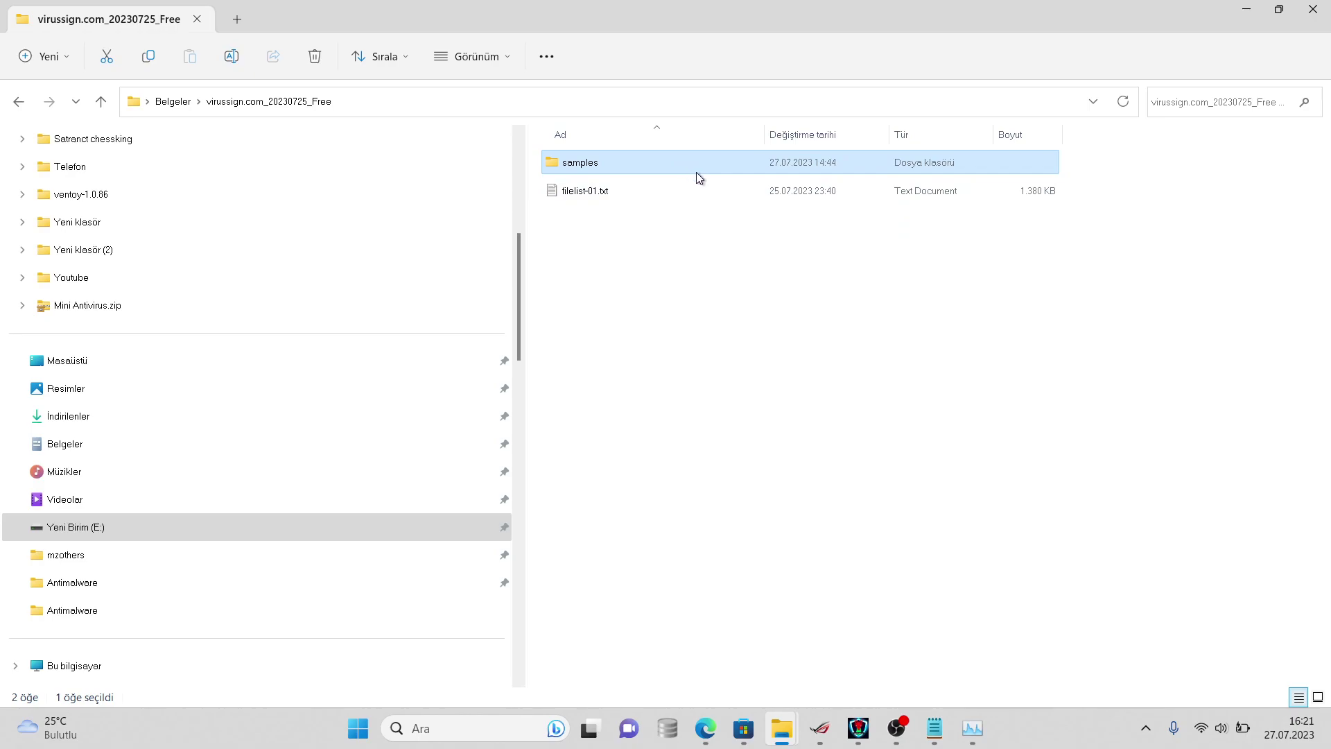
right_click(705, 161)
left_click(763, 485)
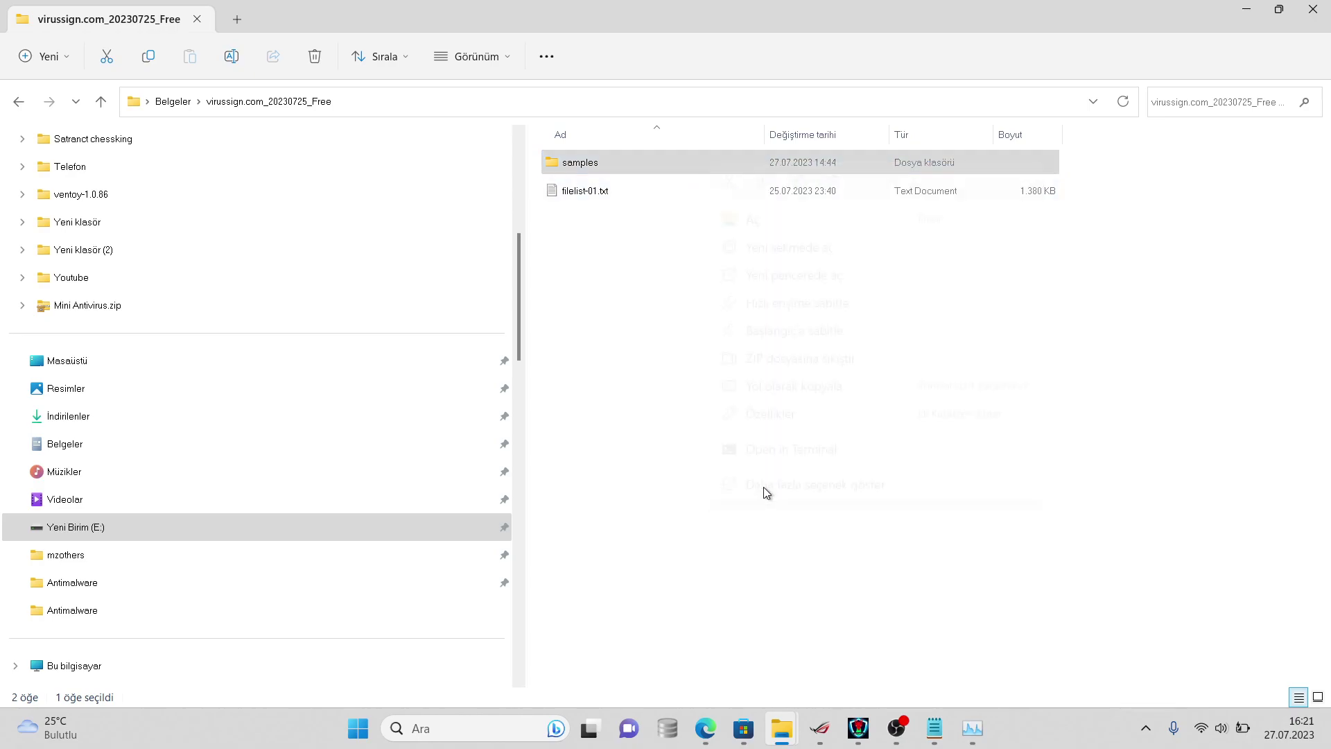
left_click(784, 472)
- Snip the folder list and properties window, then return to Discord
key("super+shift+s")
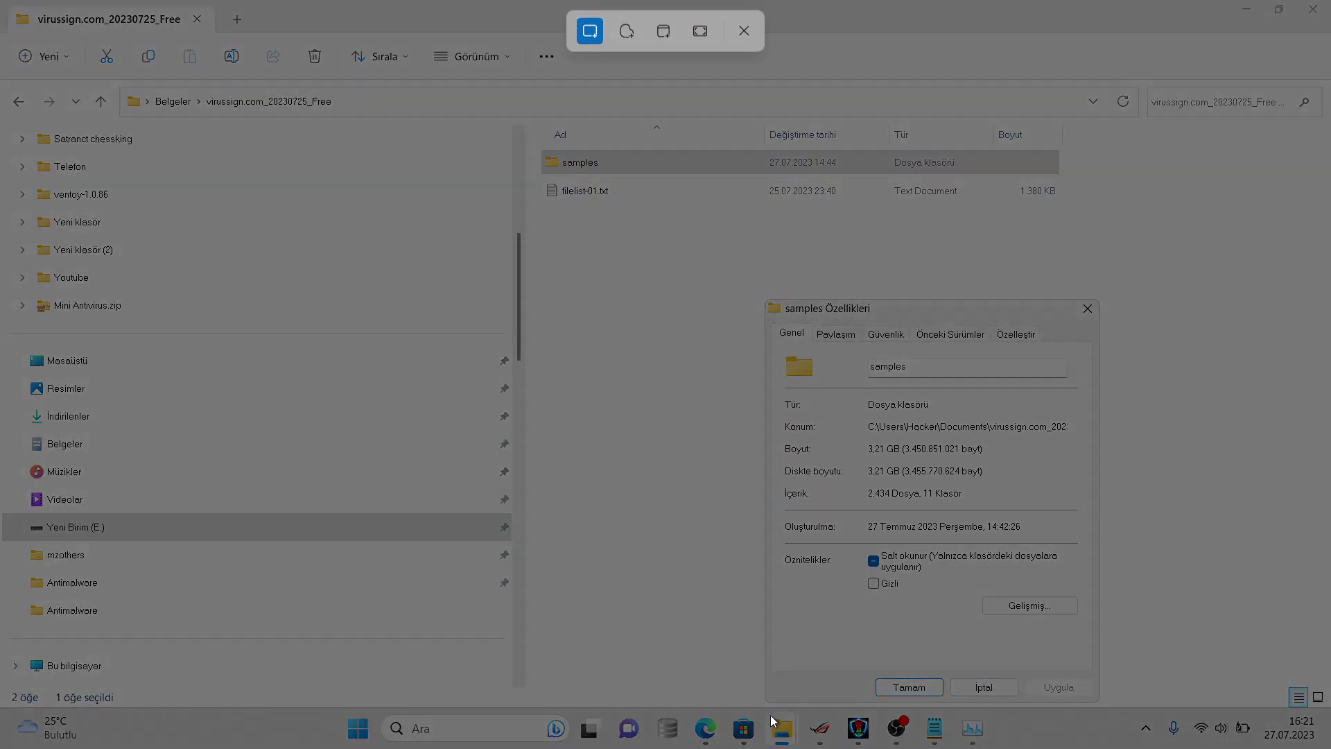
left_click_drag(1120, 698, 522, 114)
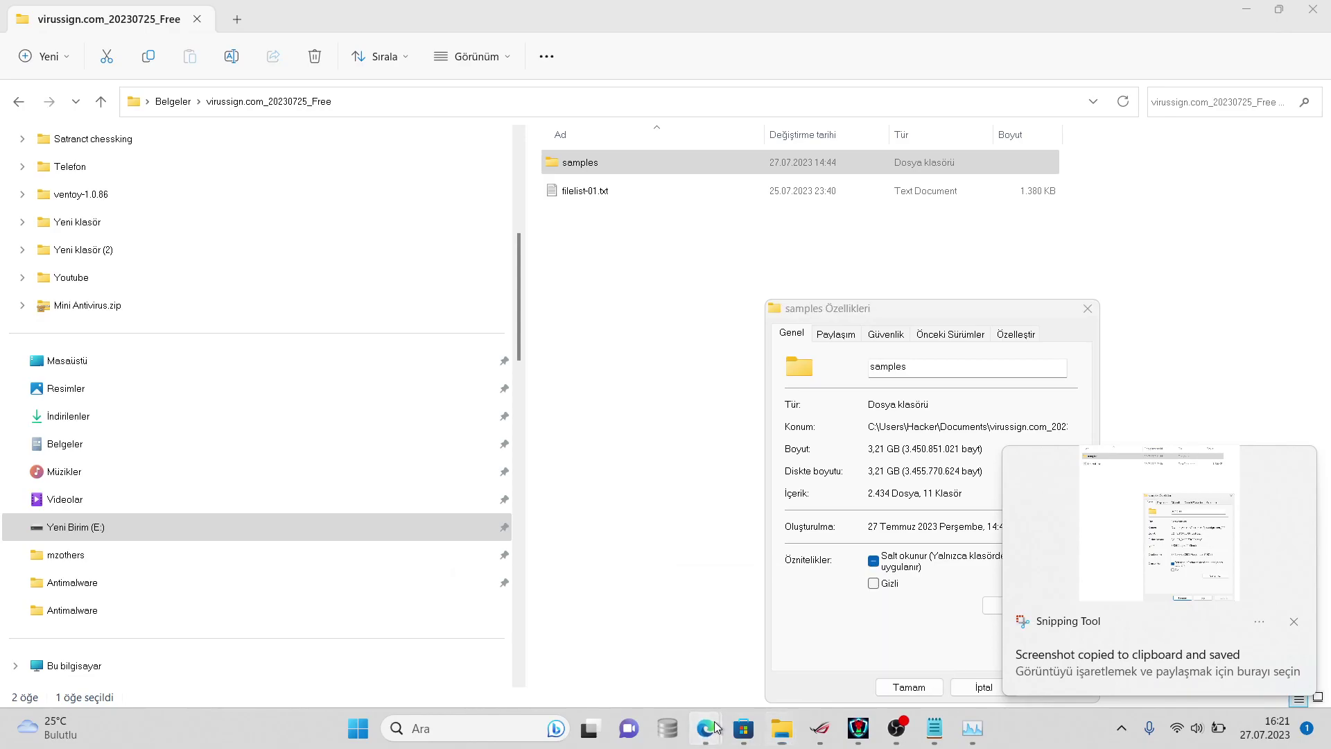
mouse_move(705, 728)
left_click(826, 635)
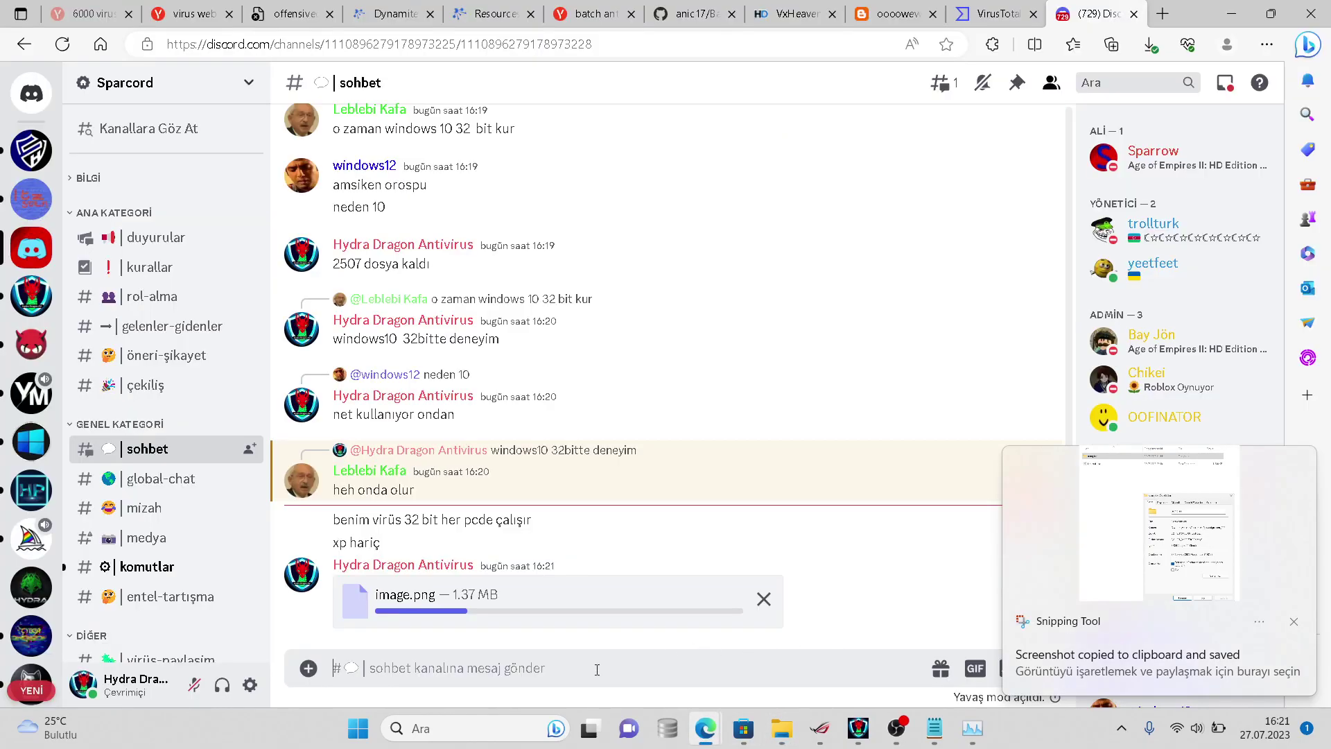
- Post the properties snip and an OBS screenshot in sohbet, then switch to the 6068 samples note
key("ctrl+v")
key("Return")
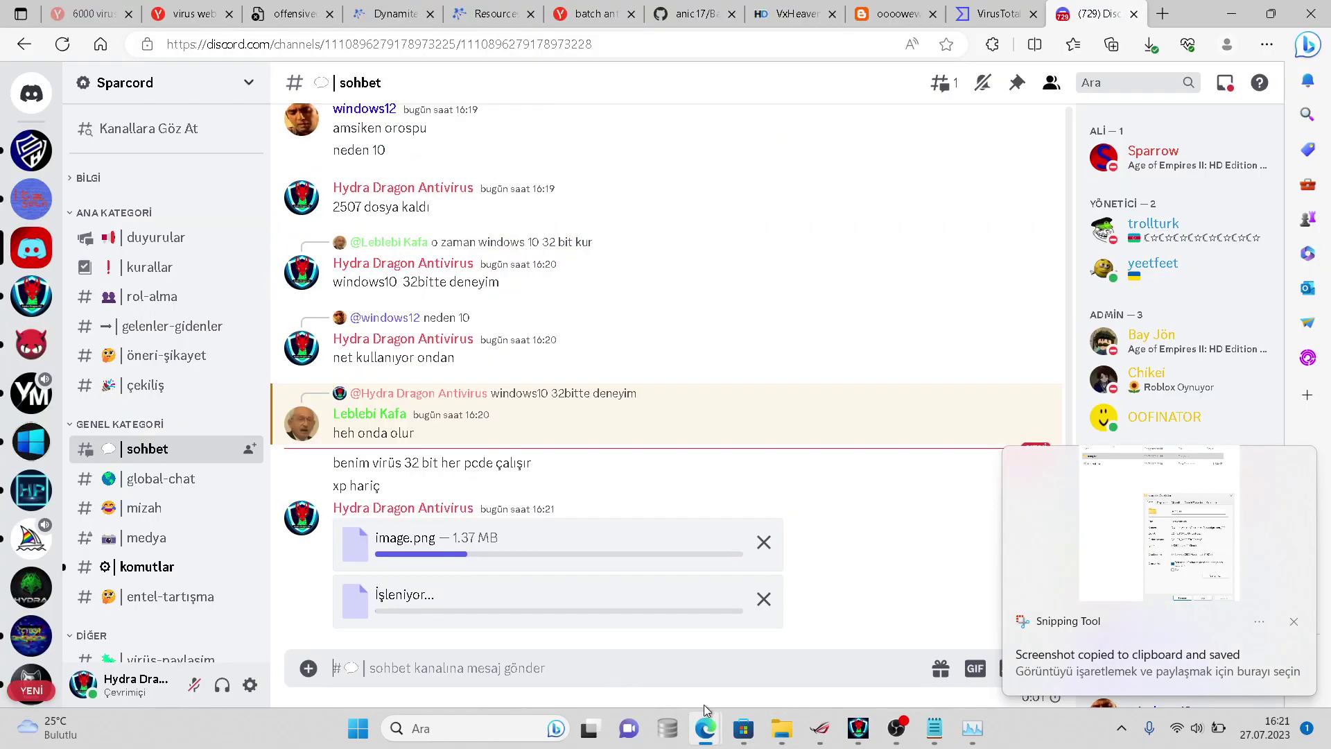
left_click(894, 726)
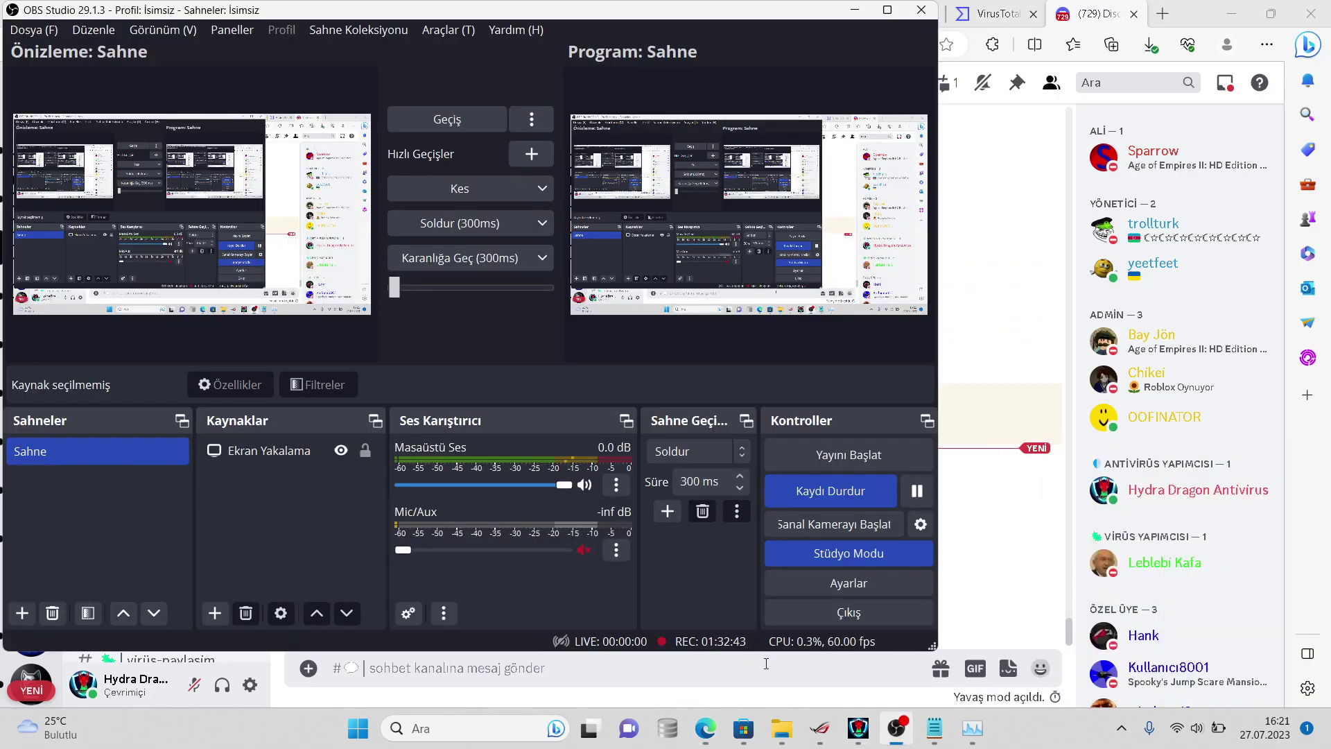
key("super+shift+s")
left_click_drag(939, 673, 2, 15)
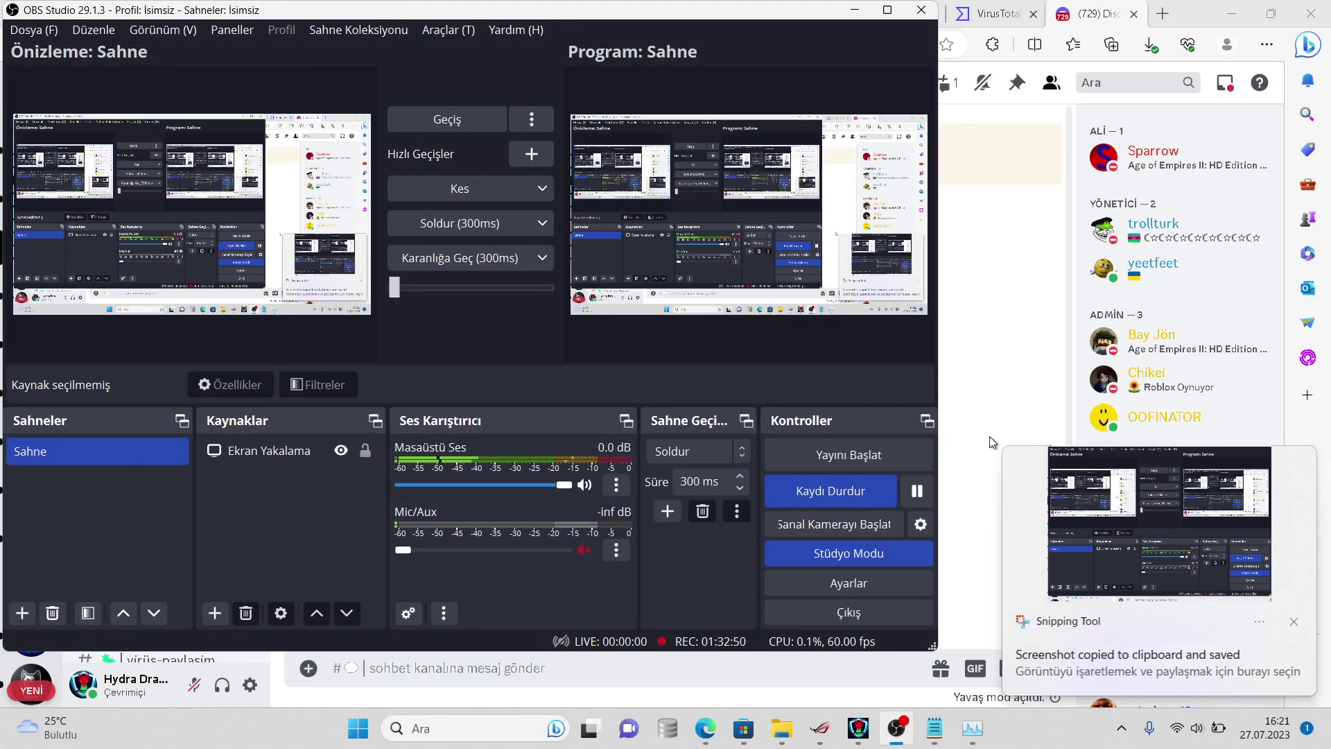
left_click(997, 418)
key("ctrl+v")
key("Return")
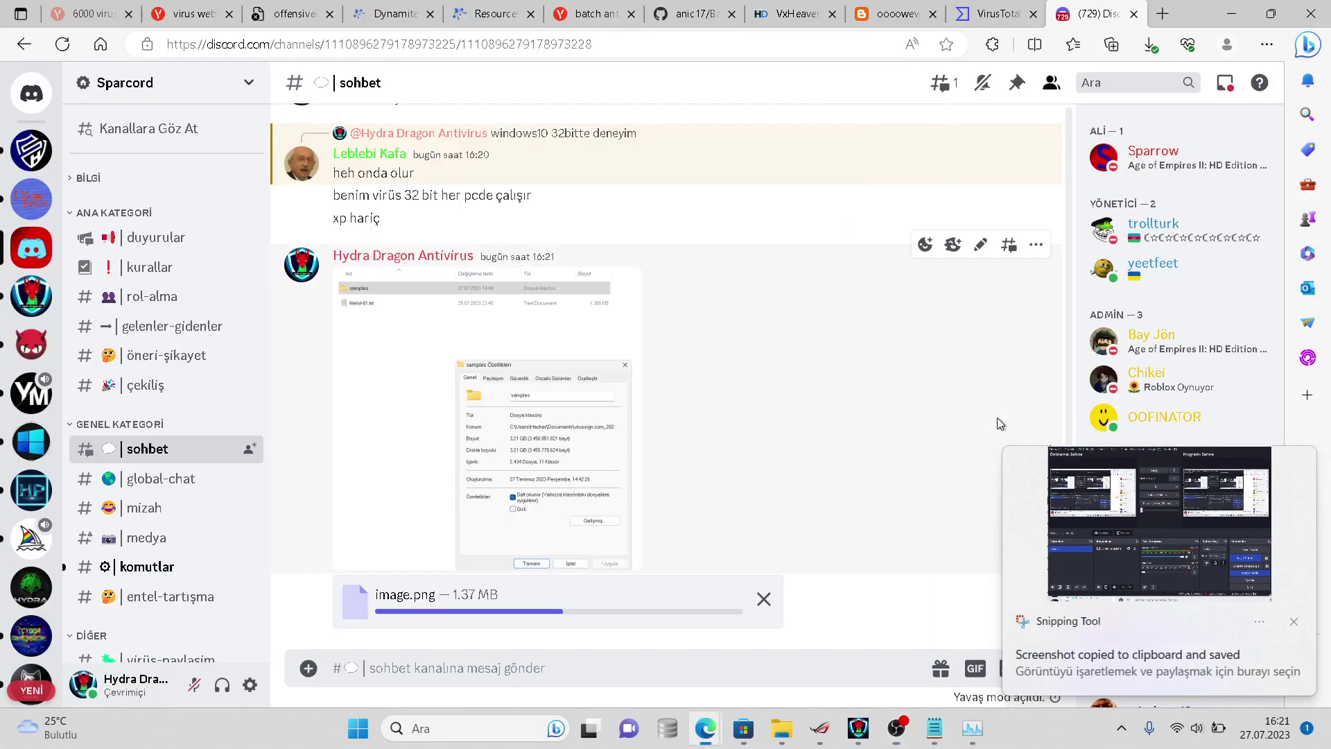
key("ctrl+v")
key("Return")
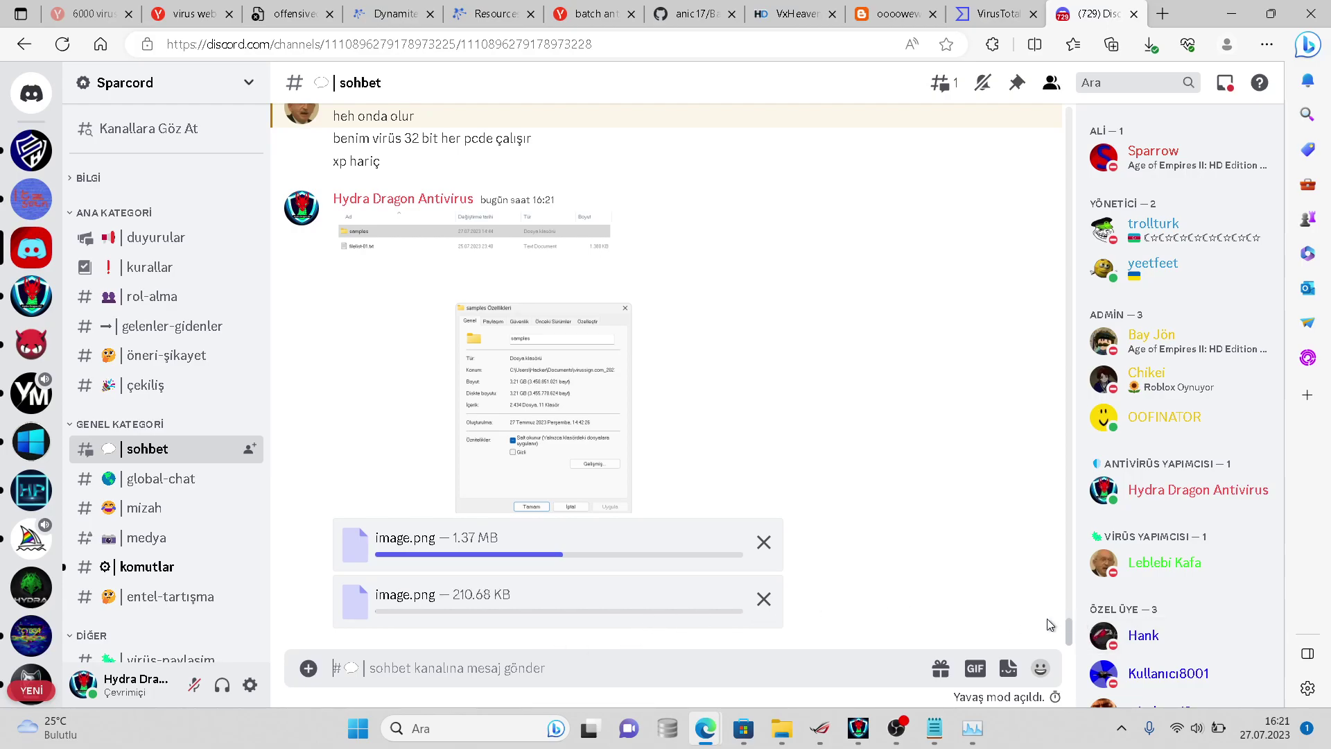
left_click(935, 728)
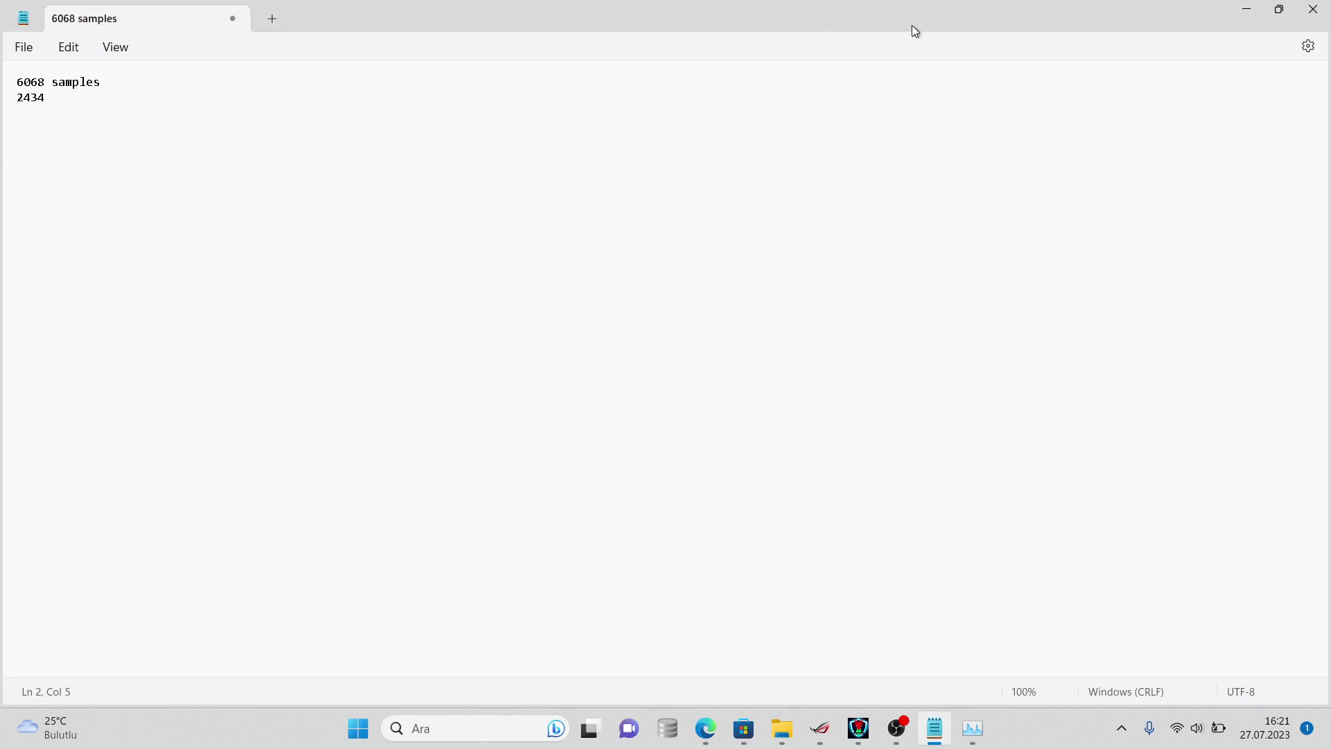
left_click(1246, 9)
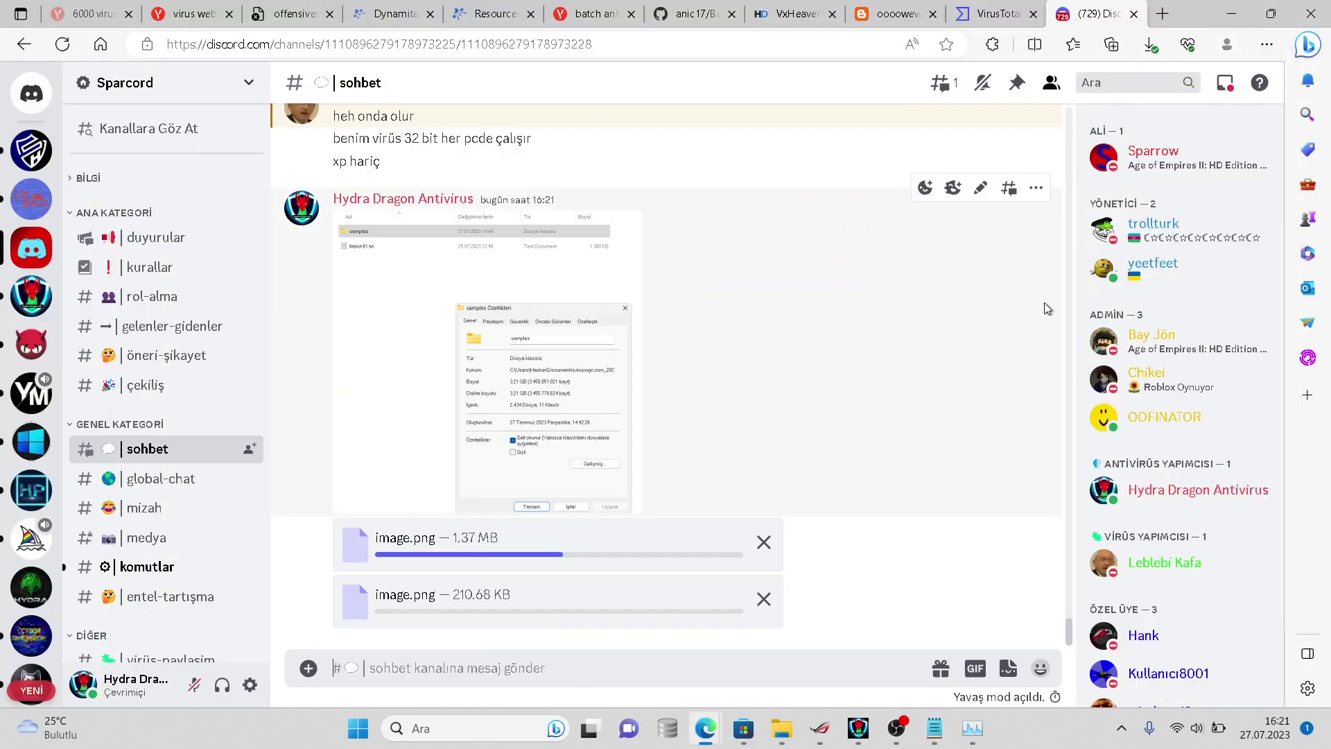
scroll(1063, 536, "up", 6)
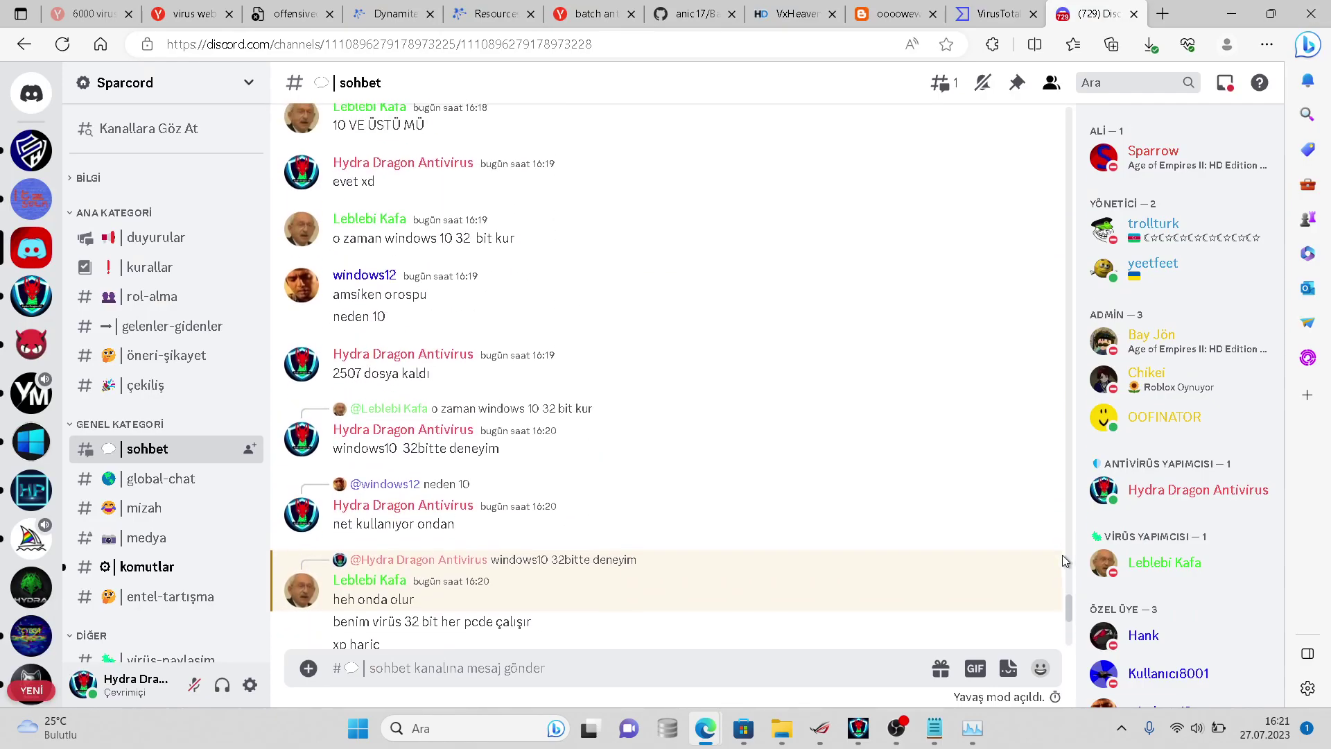
scroll(1070, 596, "down", 6)
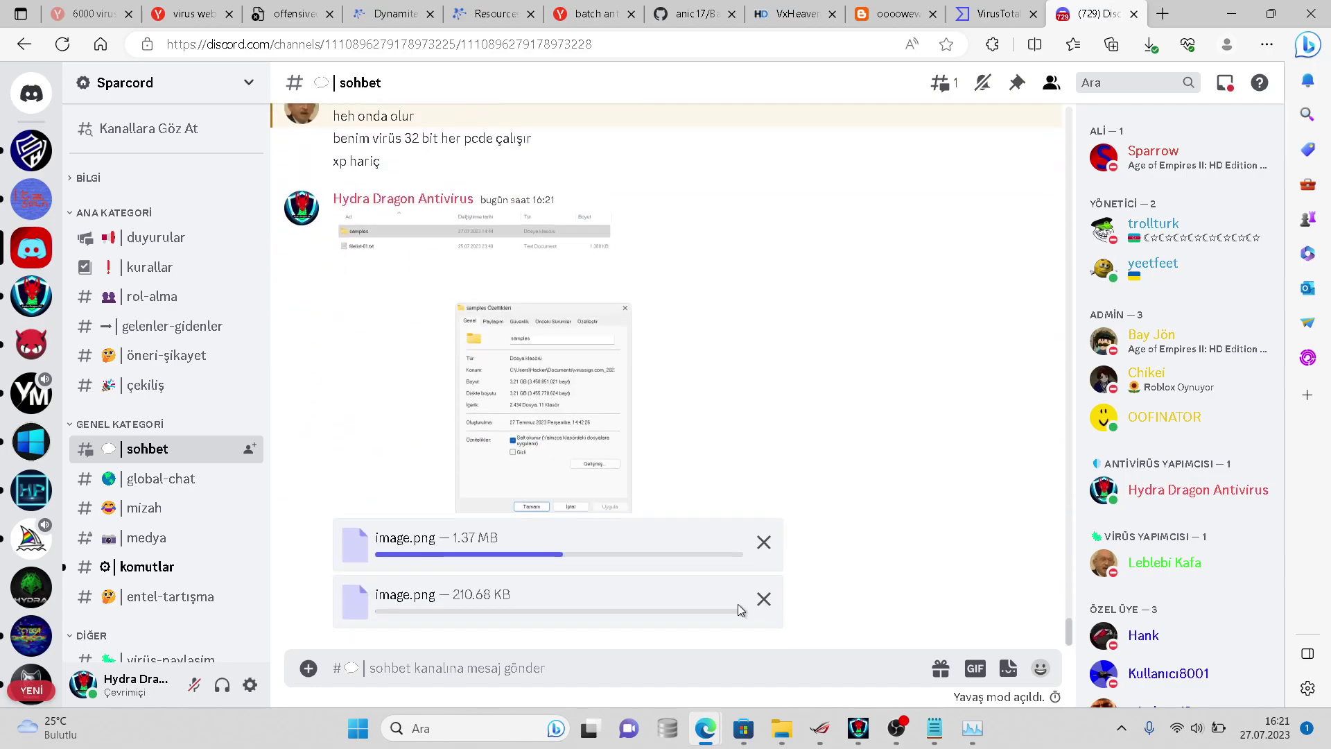
left_click(173, 568)
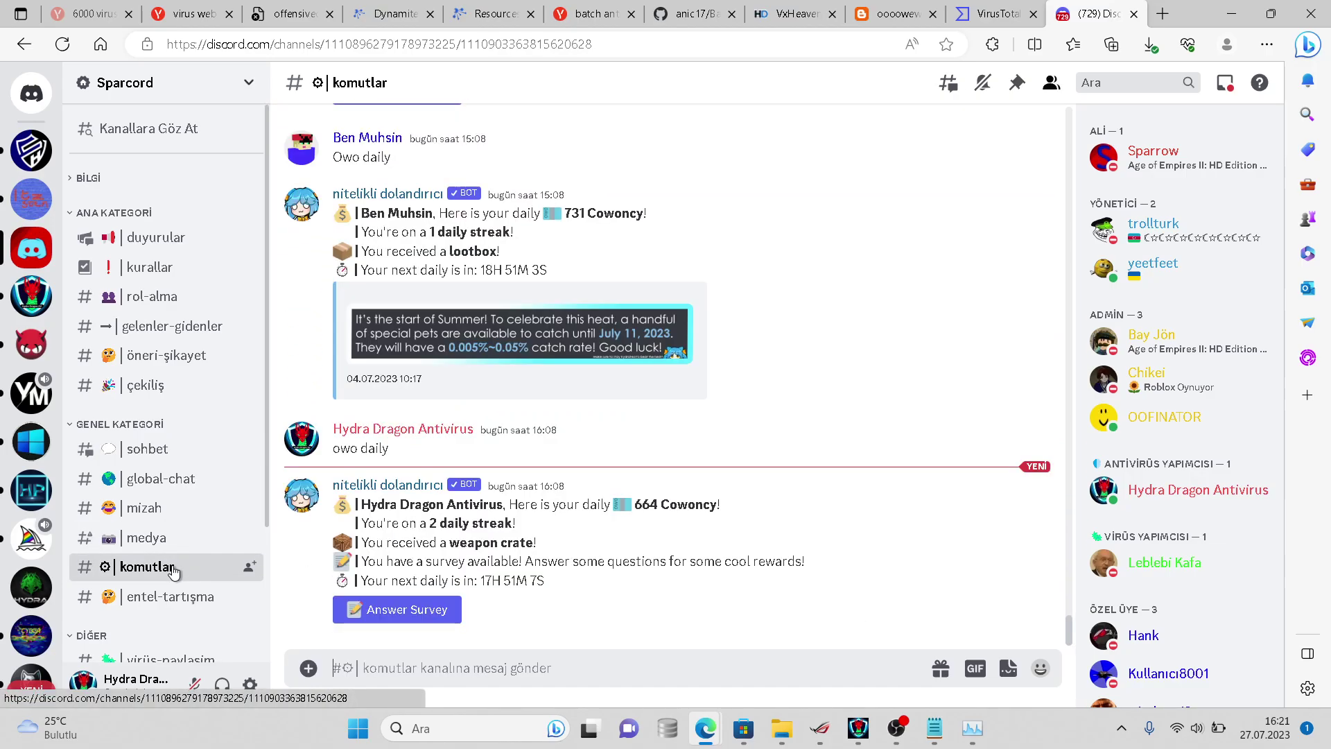
left_click(172, 448)
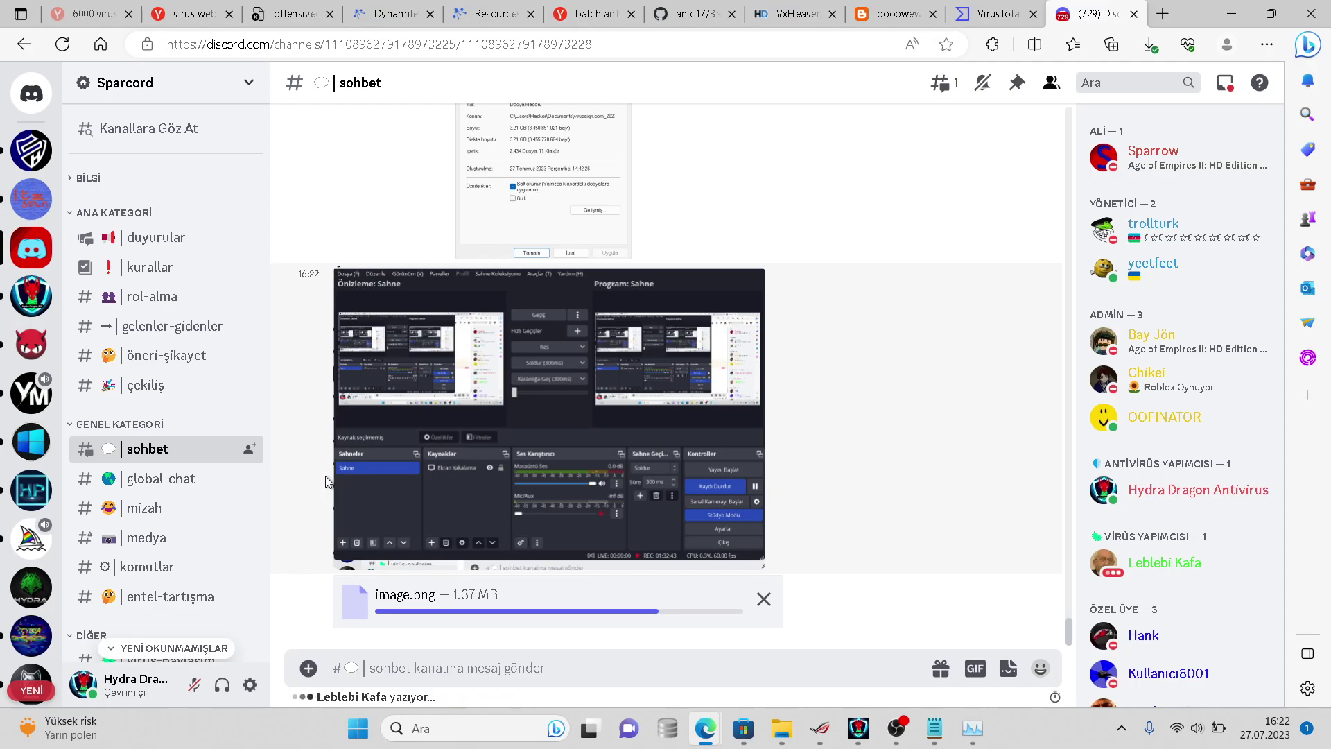
left_click(457, 447)
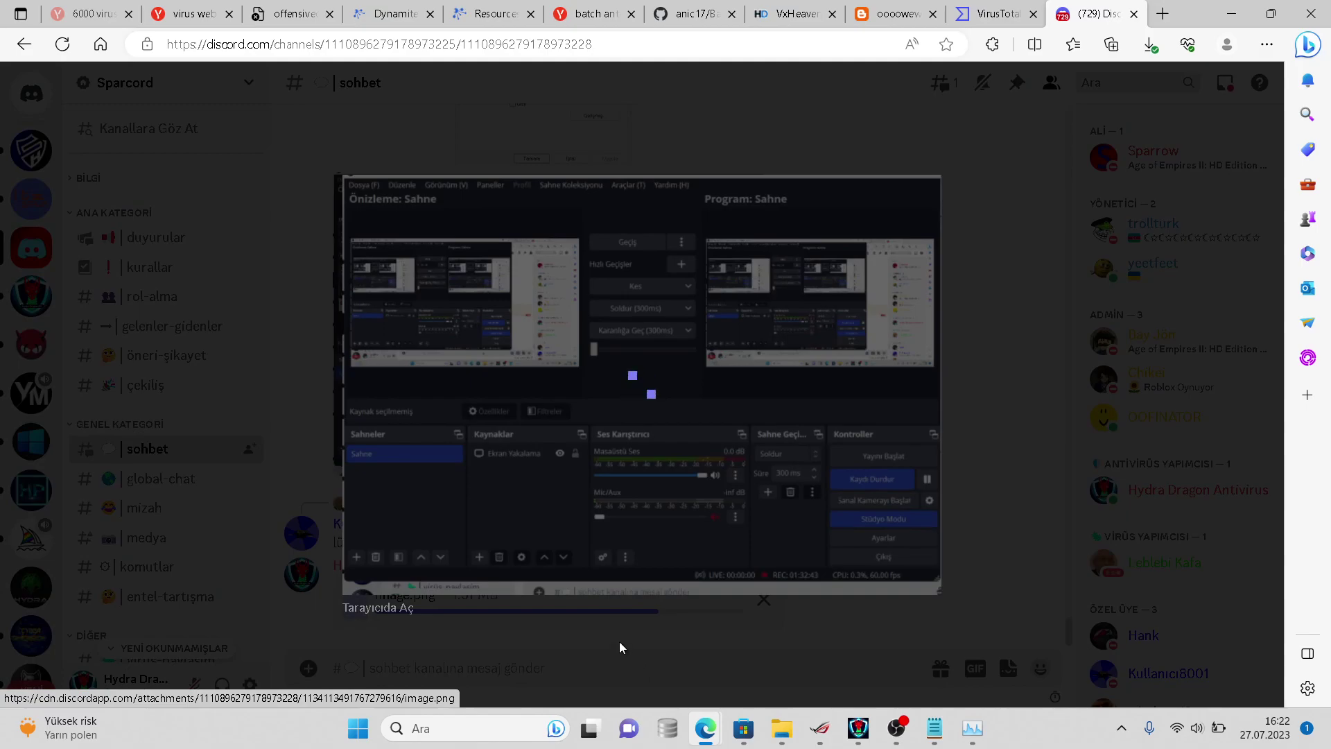
left_click(618, 642)
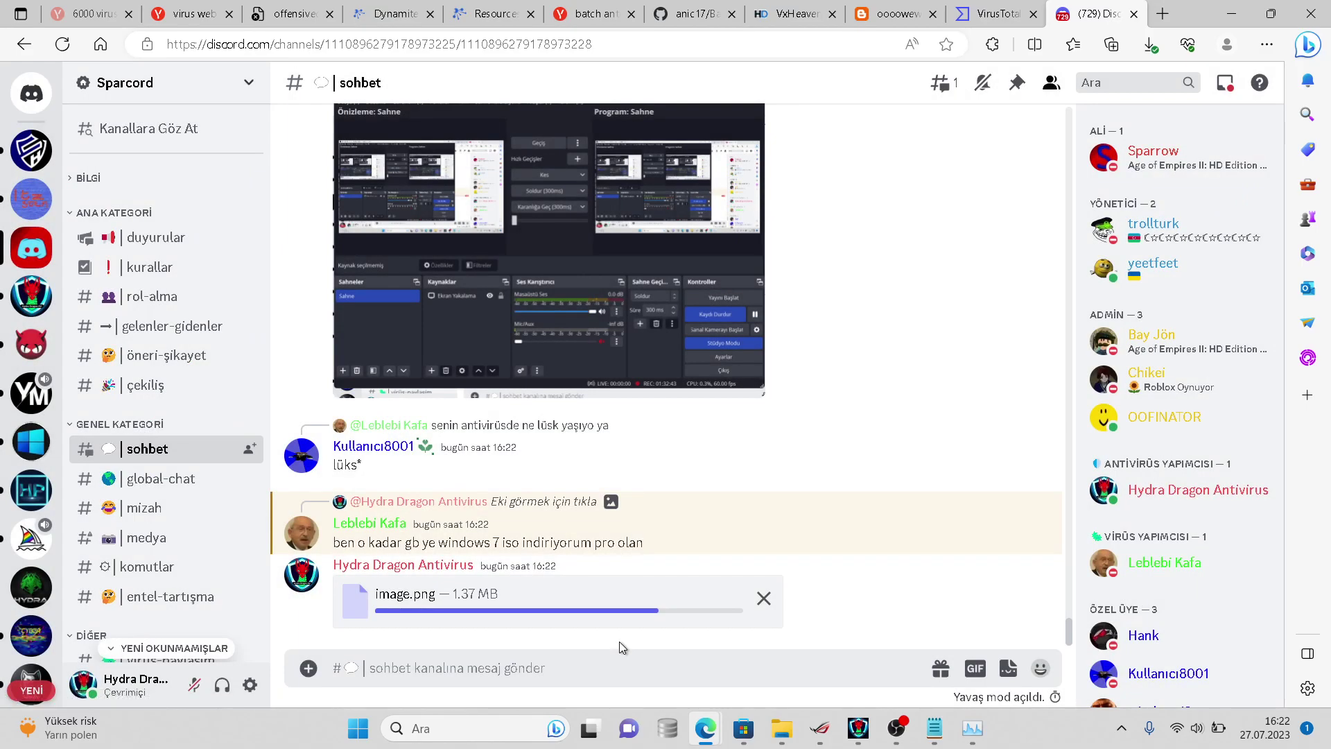
- Jump to the HydraAV screenshot message and view it enlarged, then close the preview
left_click(538, 500)
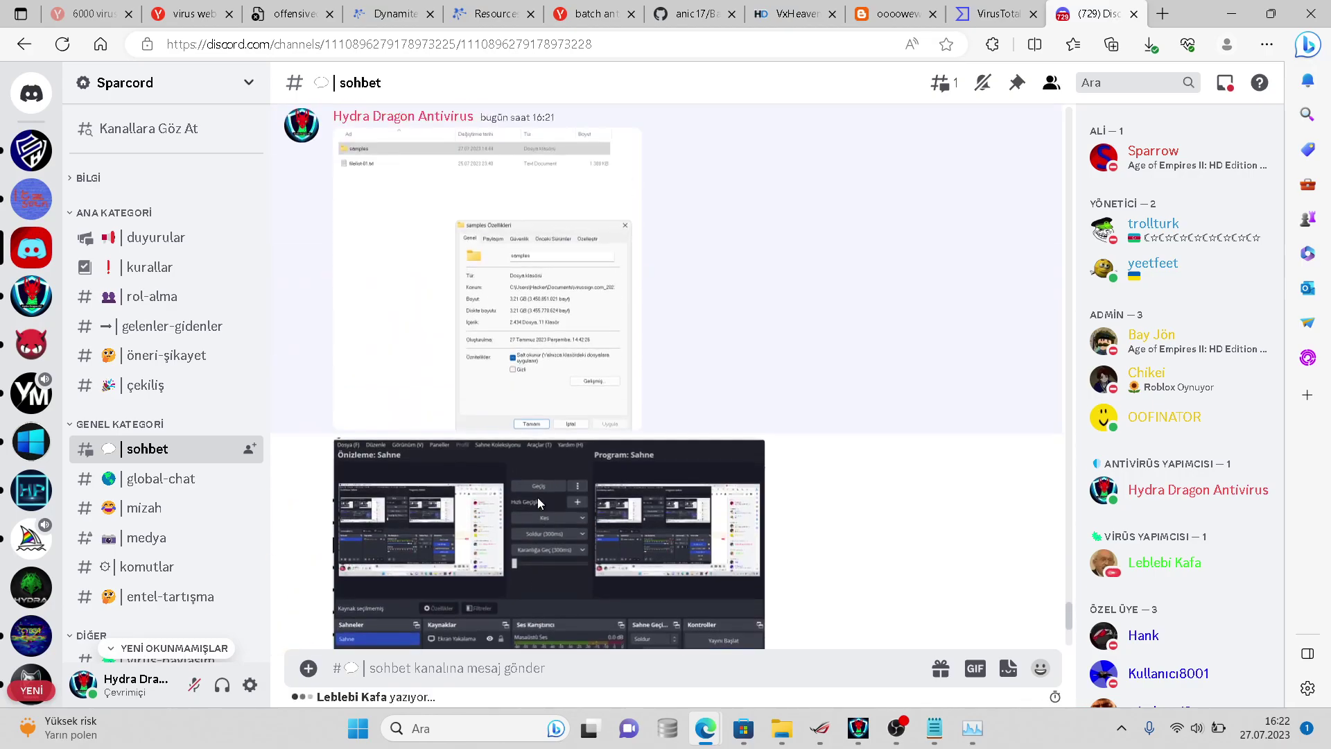
scroll(1013, 597, "down", 6)
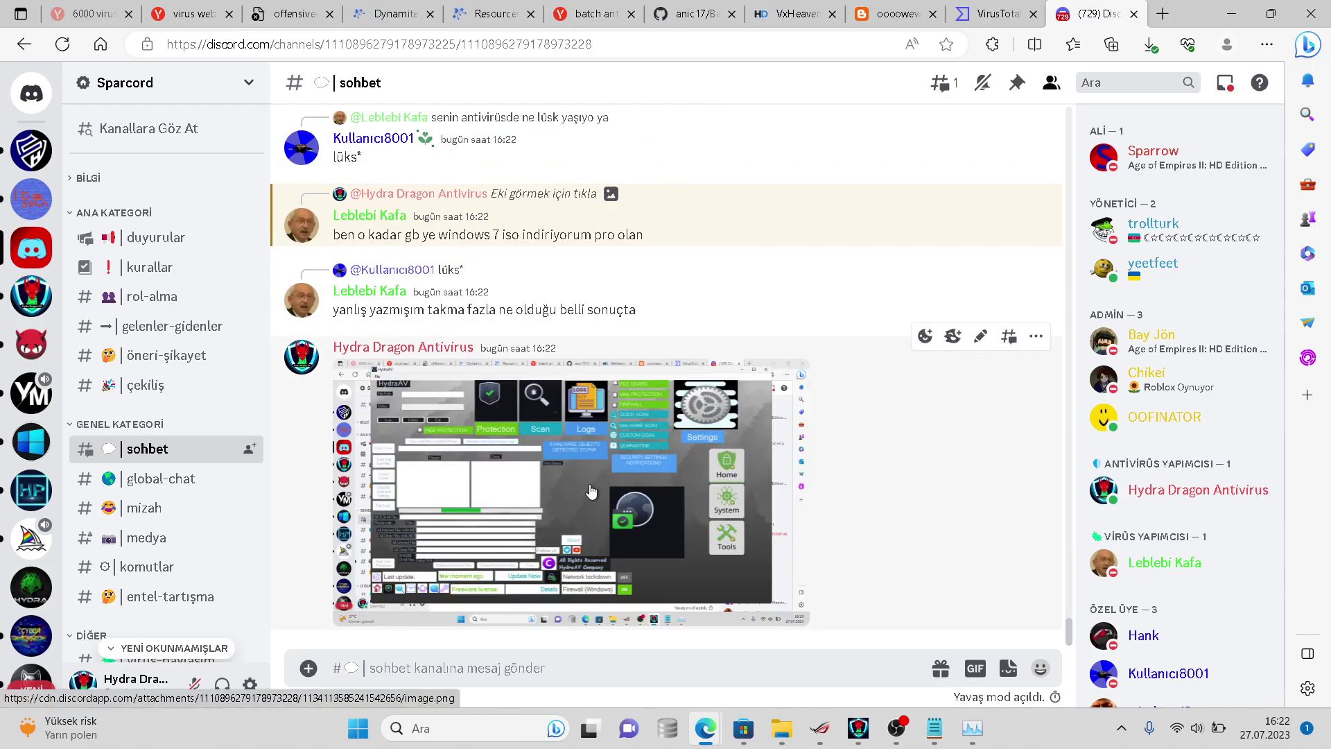
left_click(588, 490)
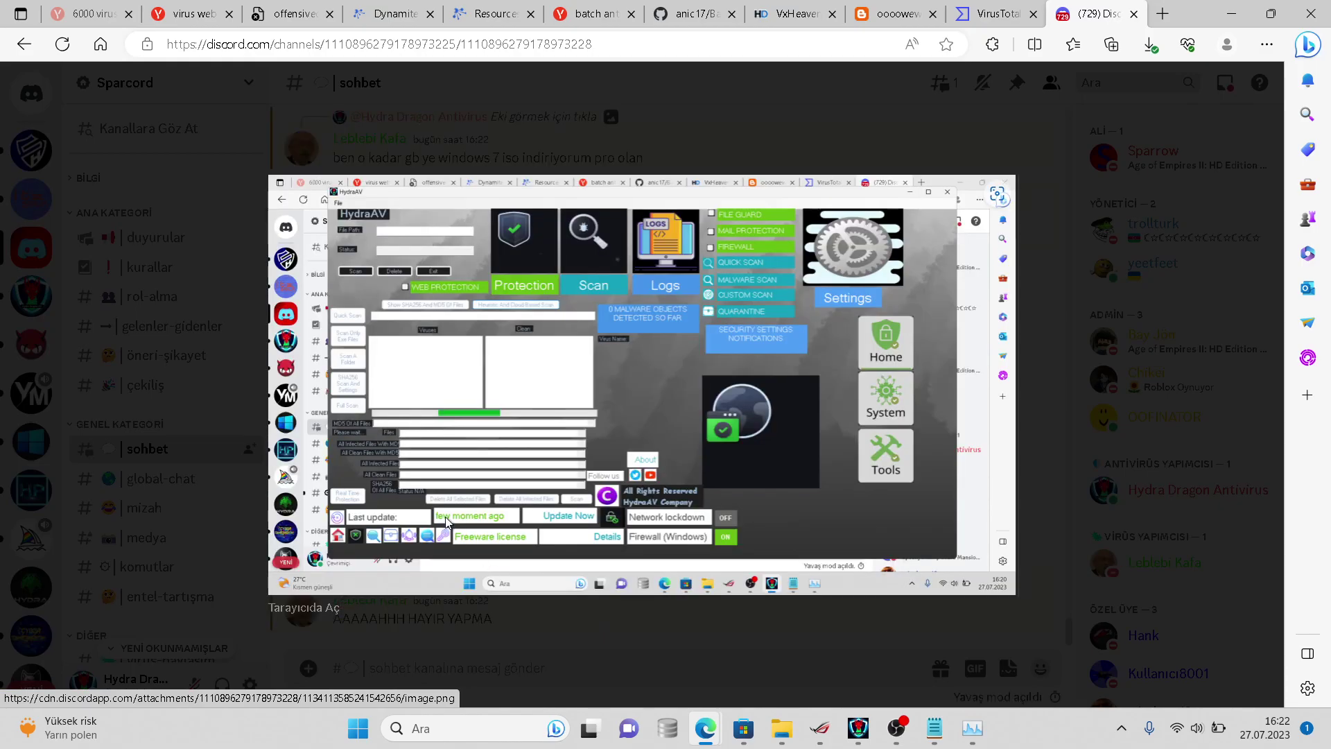
left_click(562, 647)
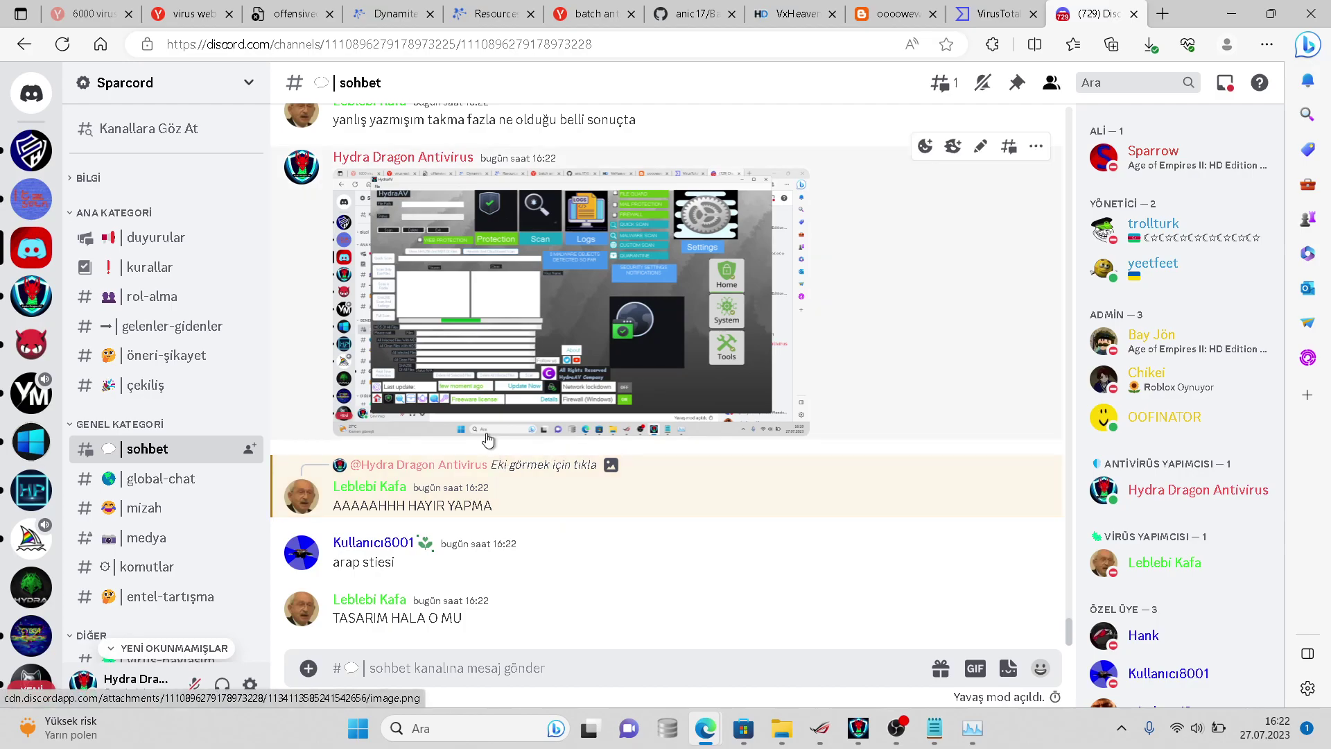
- Post the reply 'yok antimalware.exenin ki o' in the sohbet channel
type("yok anti")
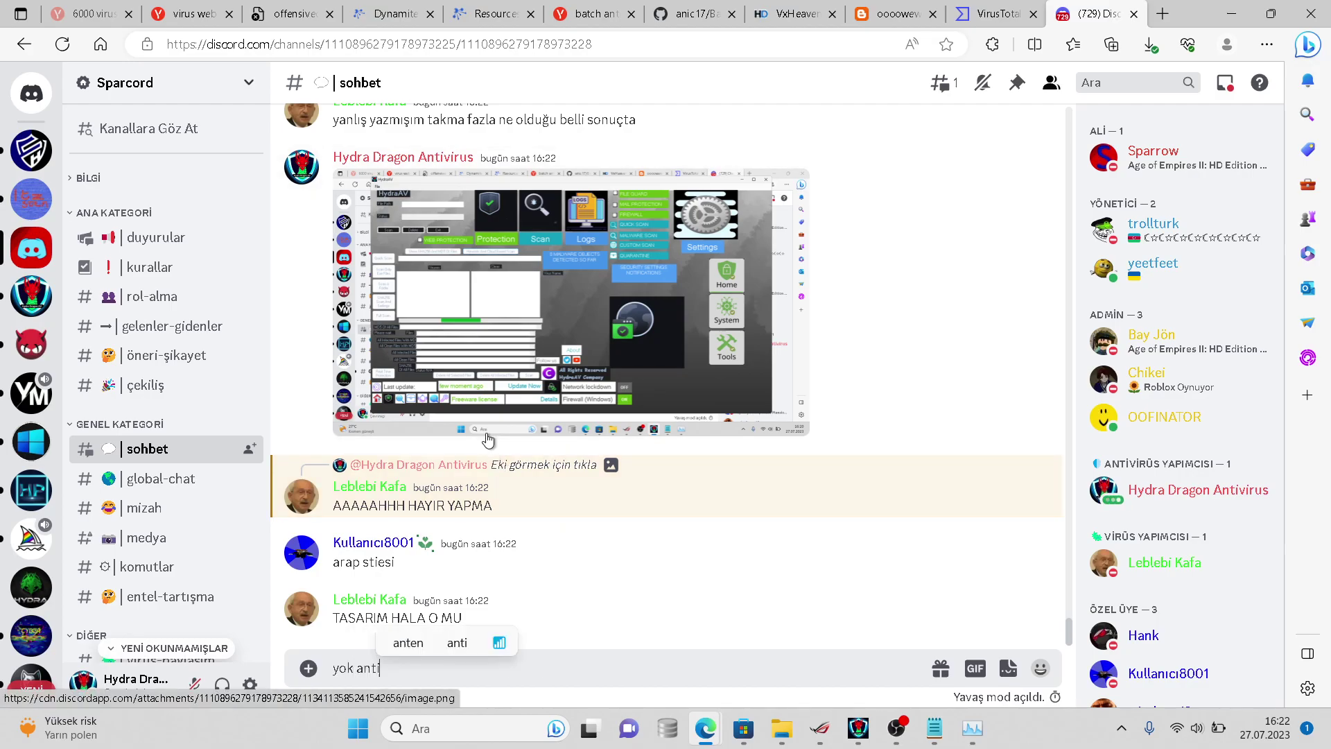
type("malware.exenin kş")
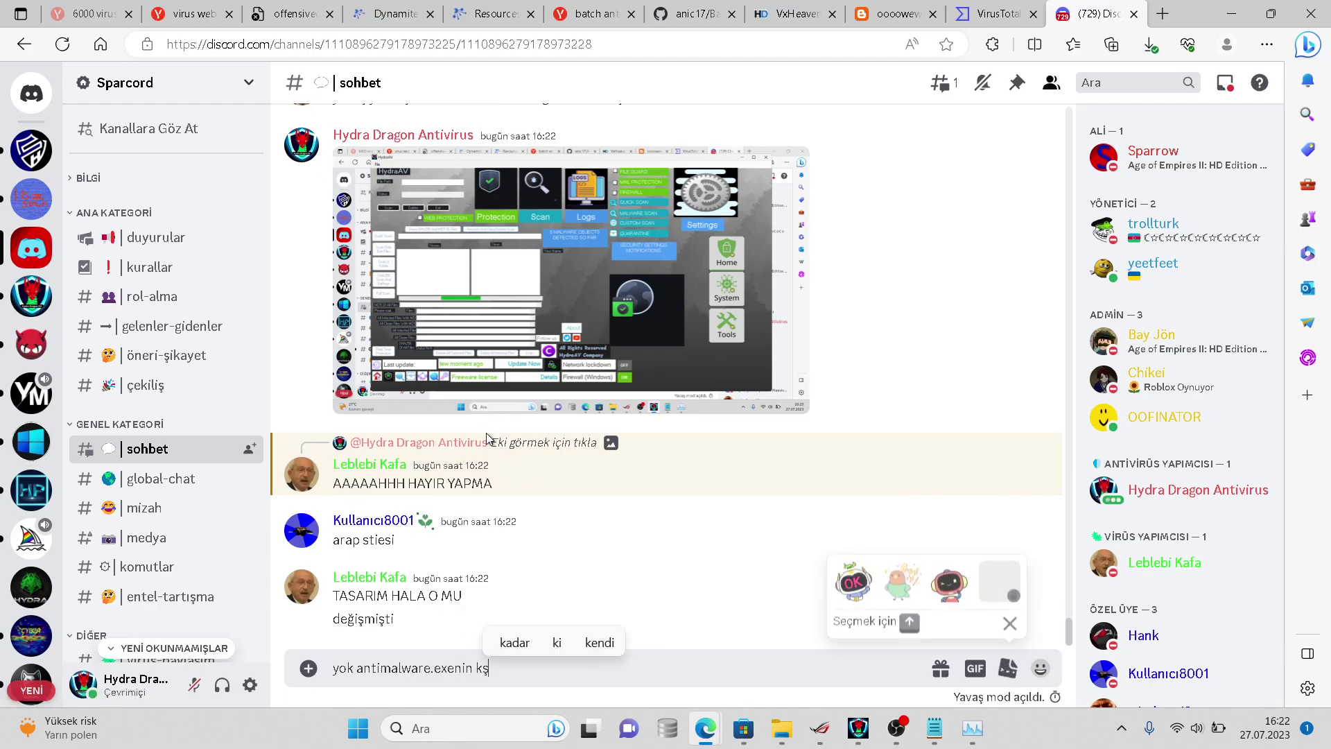
key("BackSpace")
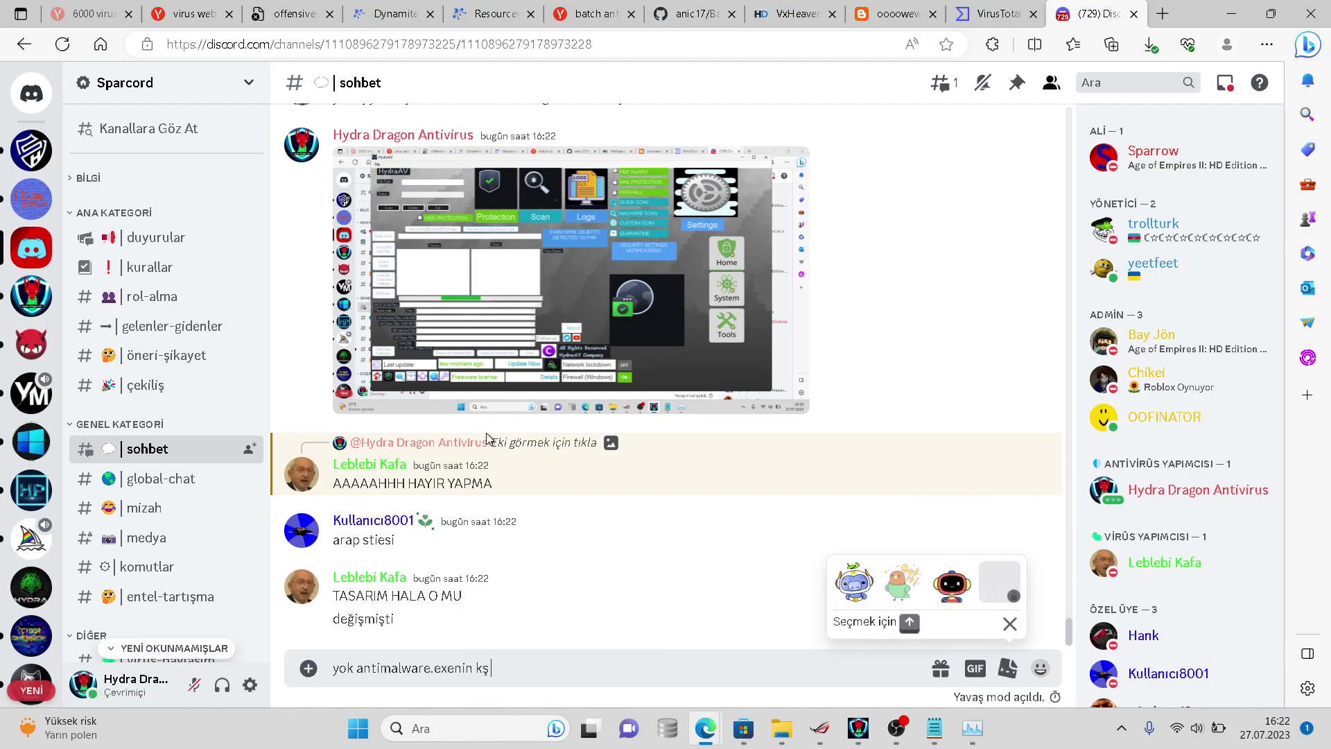
type("i o")
key("Return")
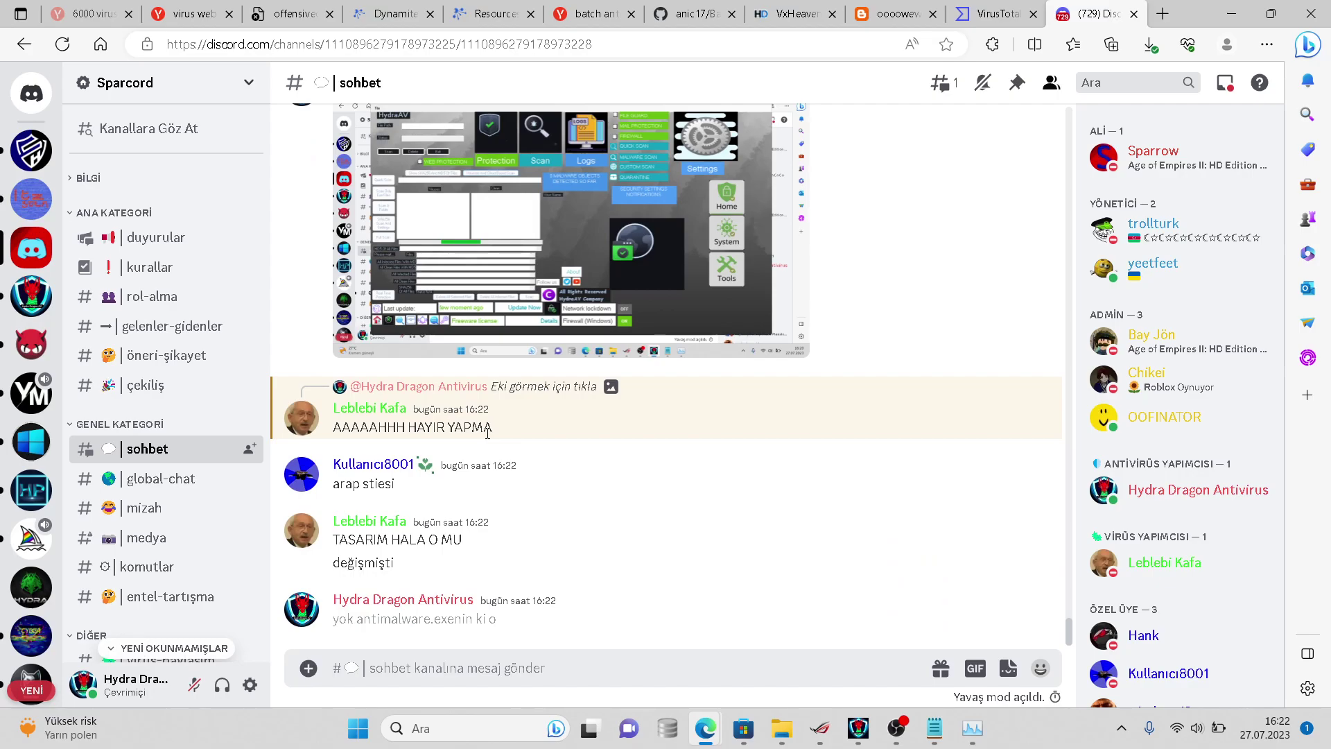
type("ana")
key("BackSpace")
key("BackSpace")
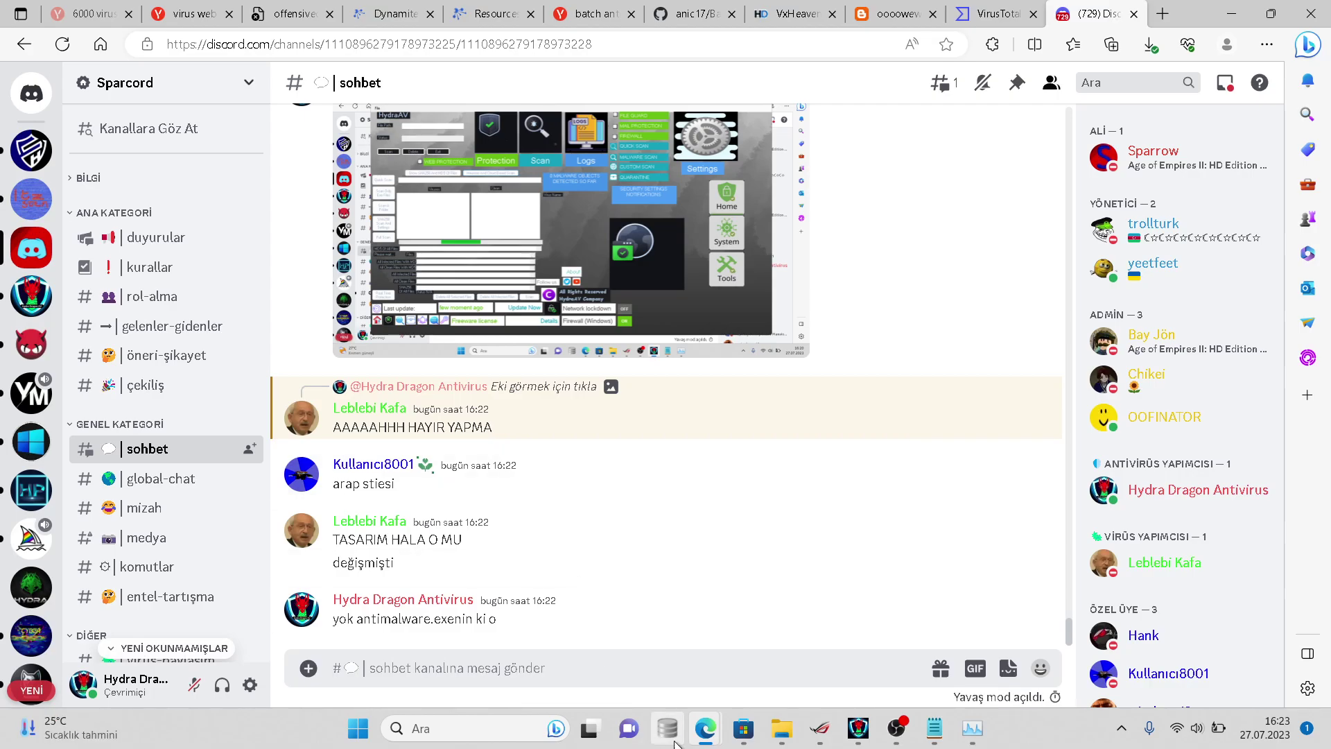
- Browse the Belgeler, İndirilenler, Resimler, Masaüstü, Videolar and Müzikler folders in File Explorer
mouse_move(781, 727)
left_click(913, 626)
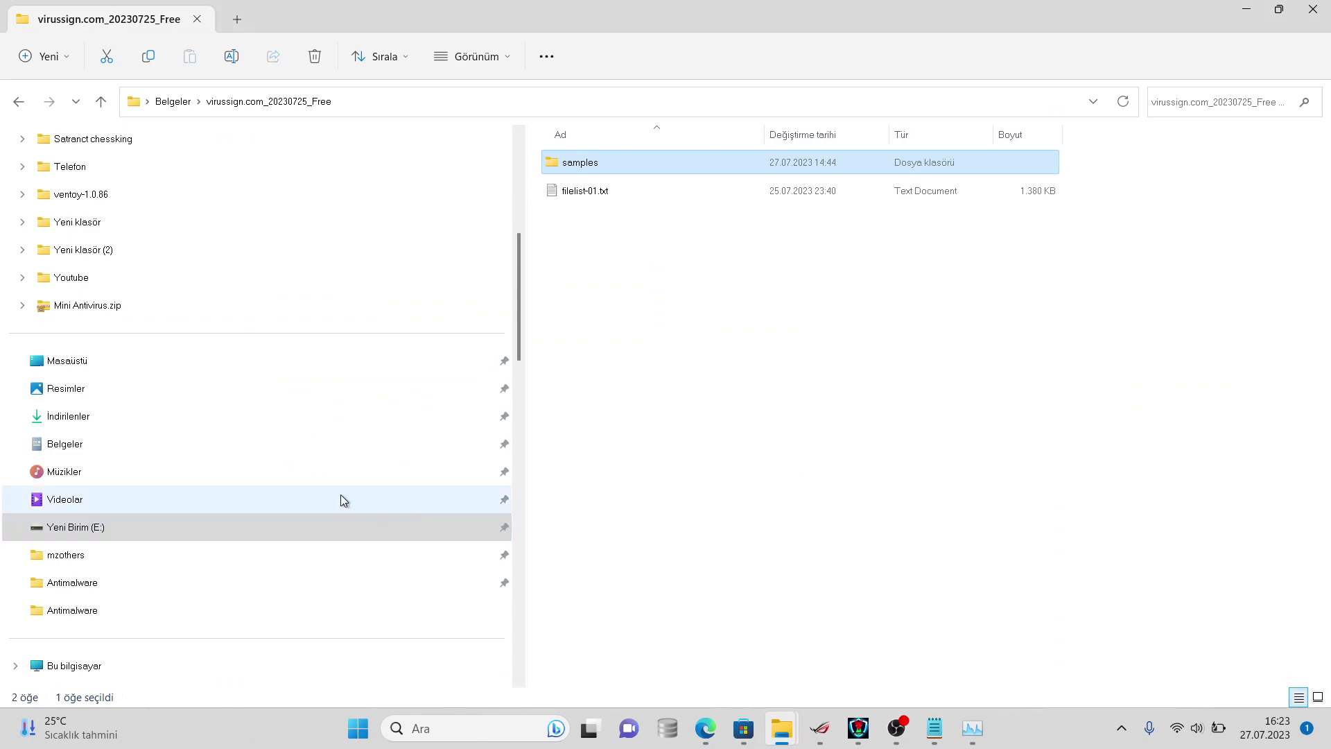
left_click(311, 444)
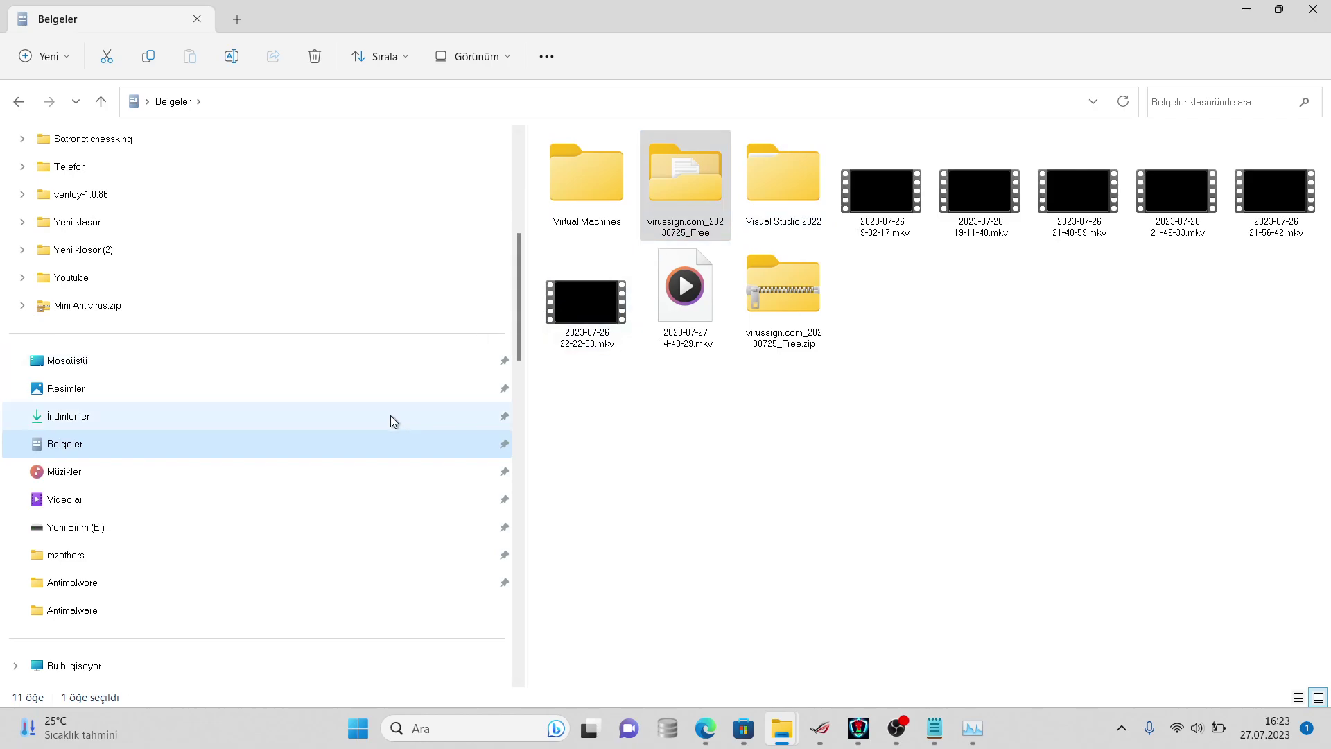
key("super+s")
left_click(336, 414)
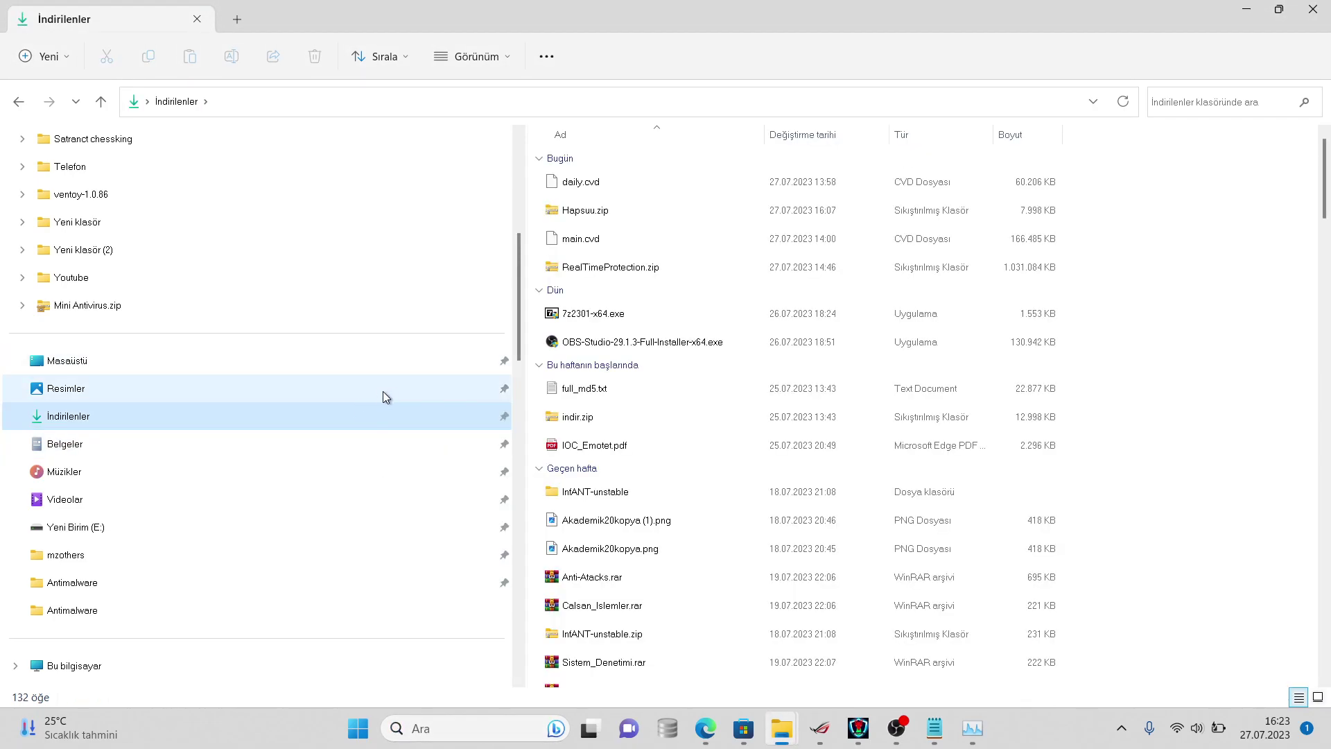
left_click(415, 379)
left_click(403, 362)
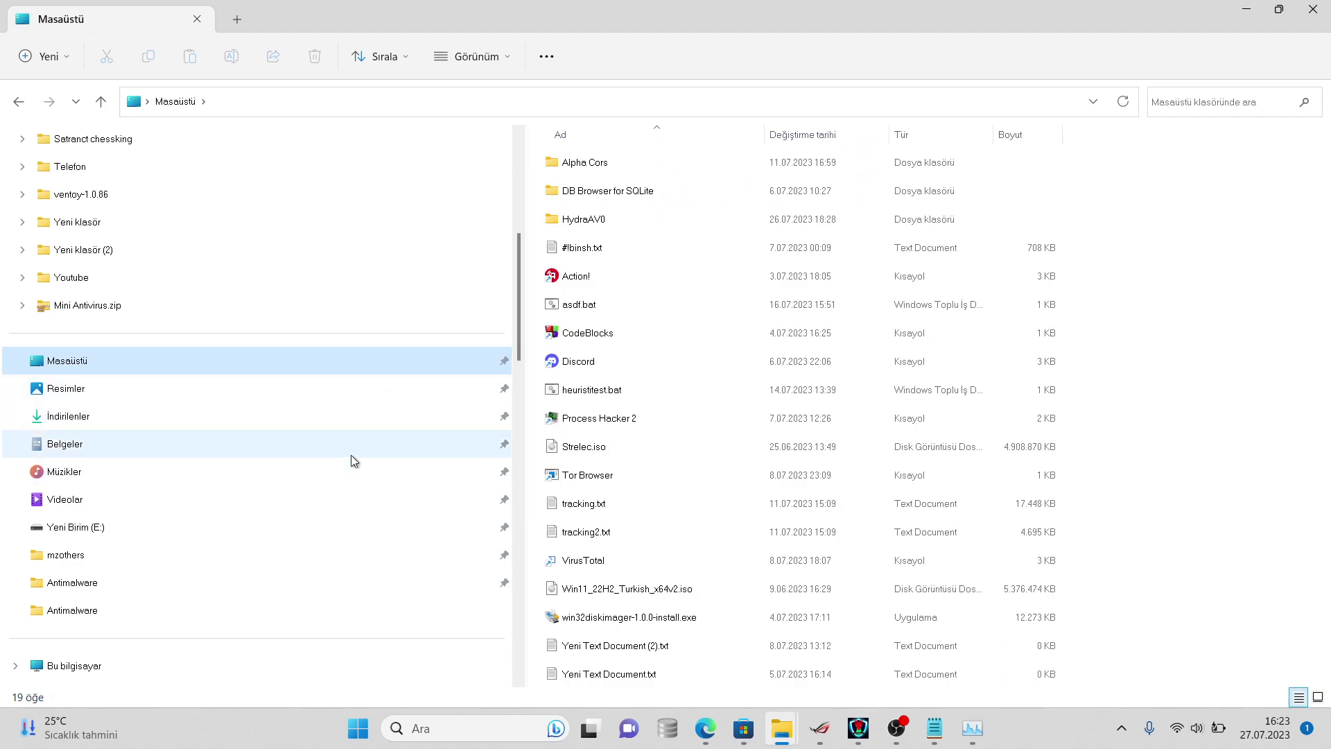
left_click(368, 501)
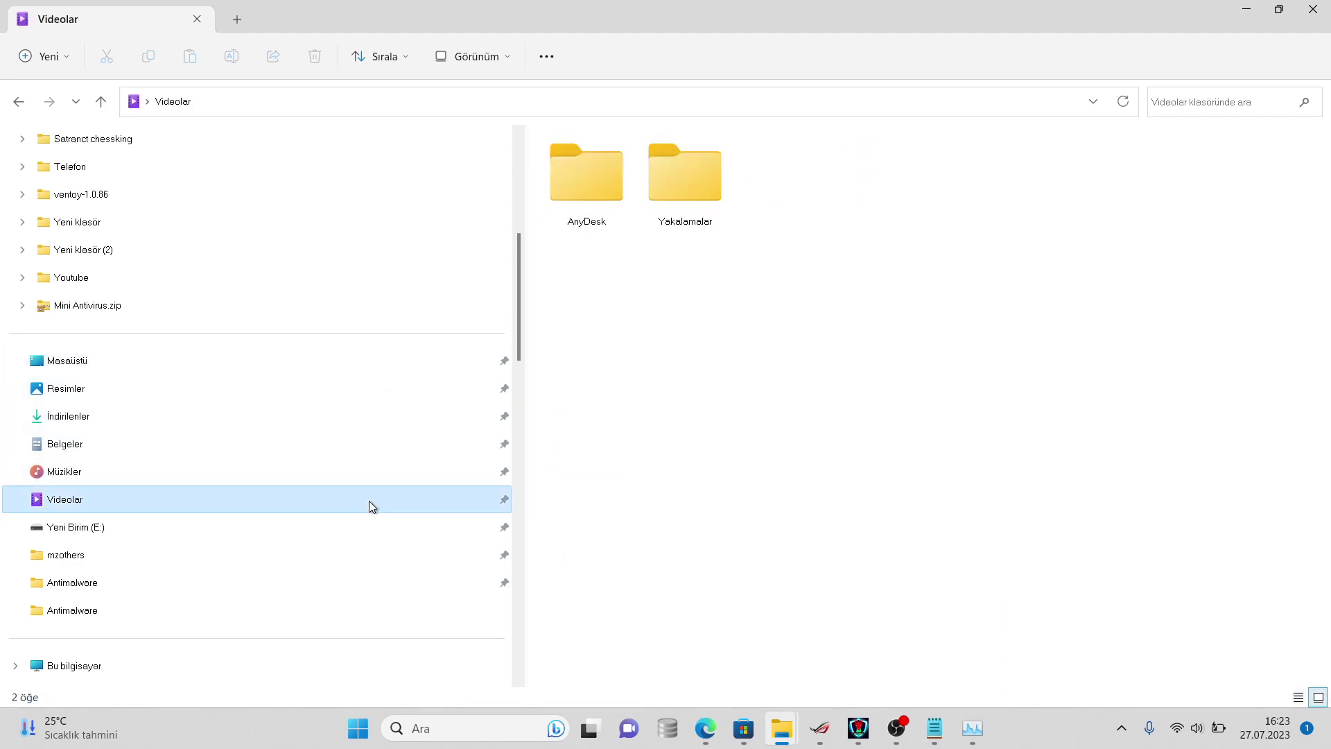
left_click(290, 356)
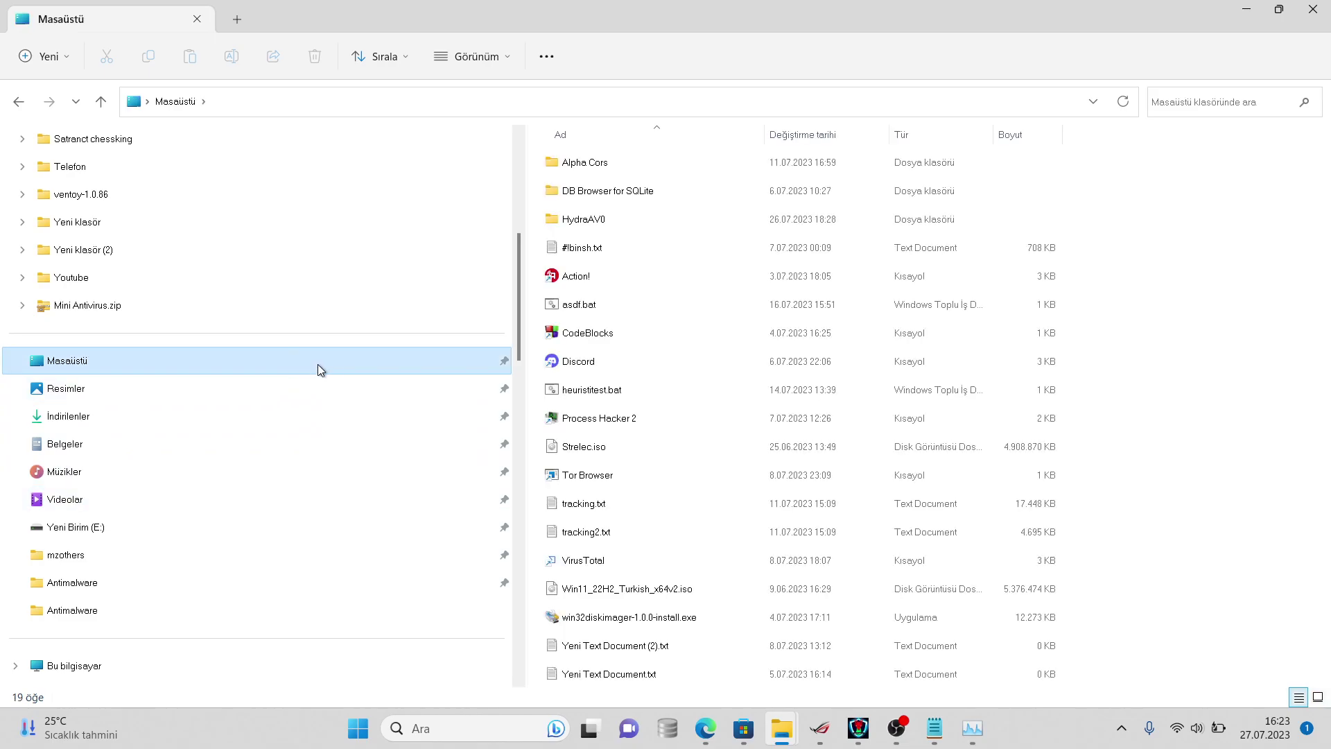
left_click(350, 394)
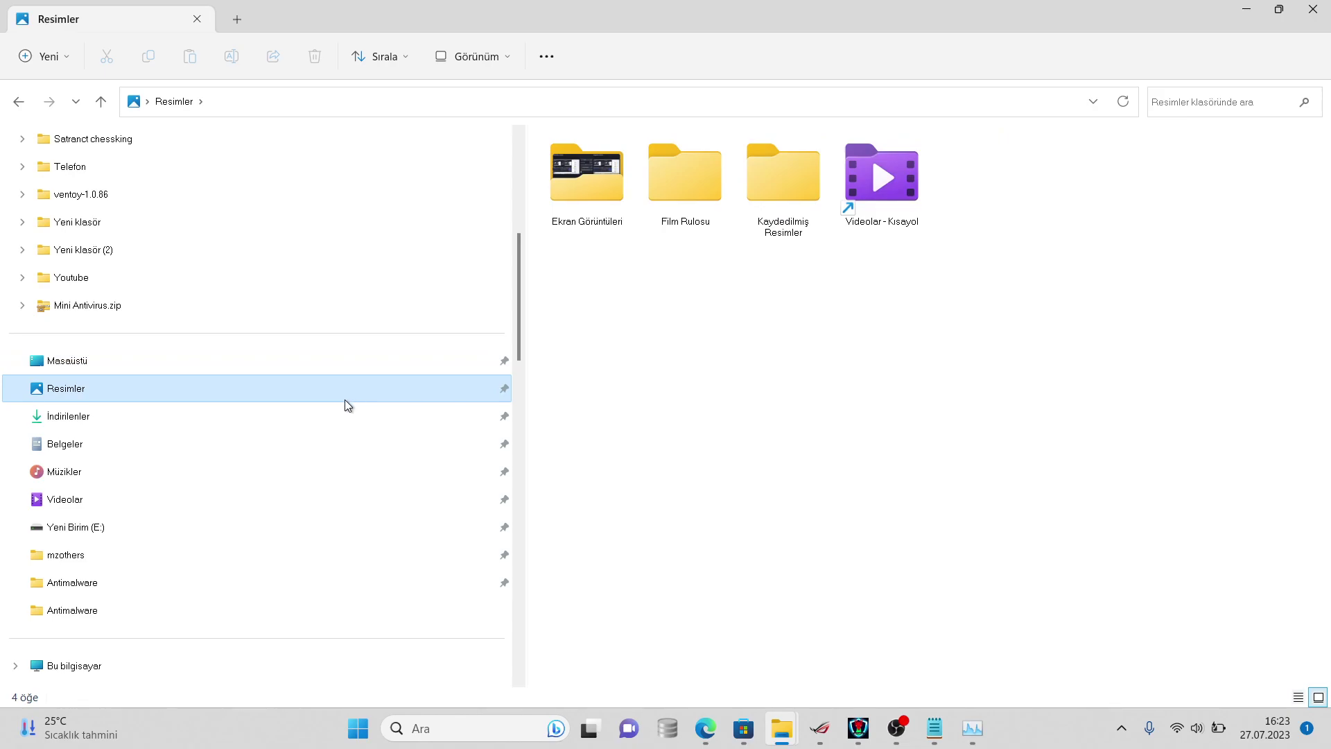
left_click(323, 454)
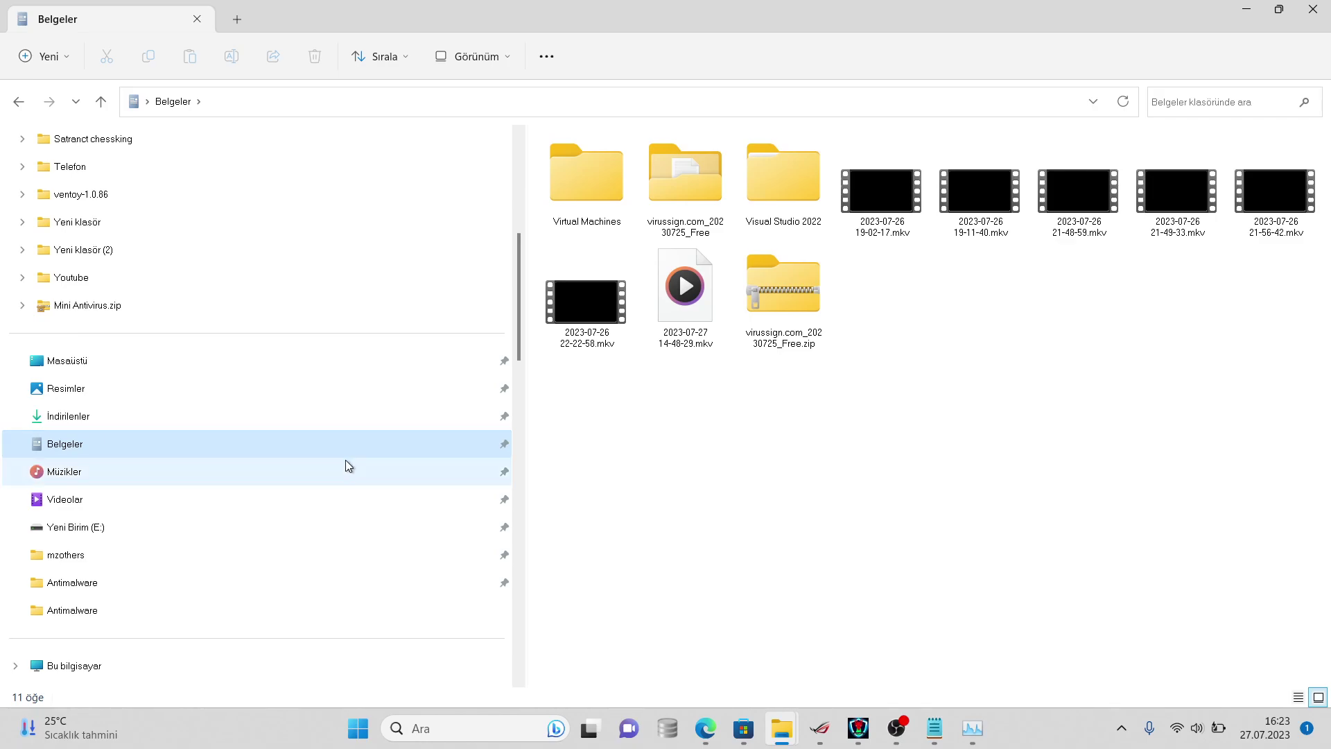
left_click(351, 464)
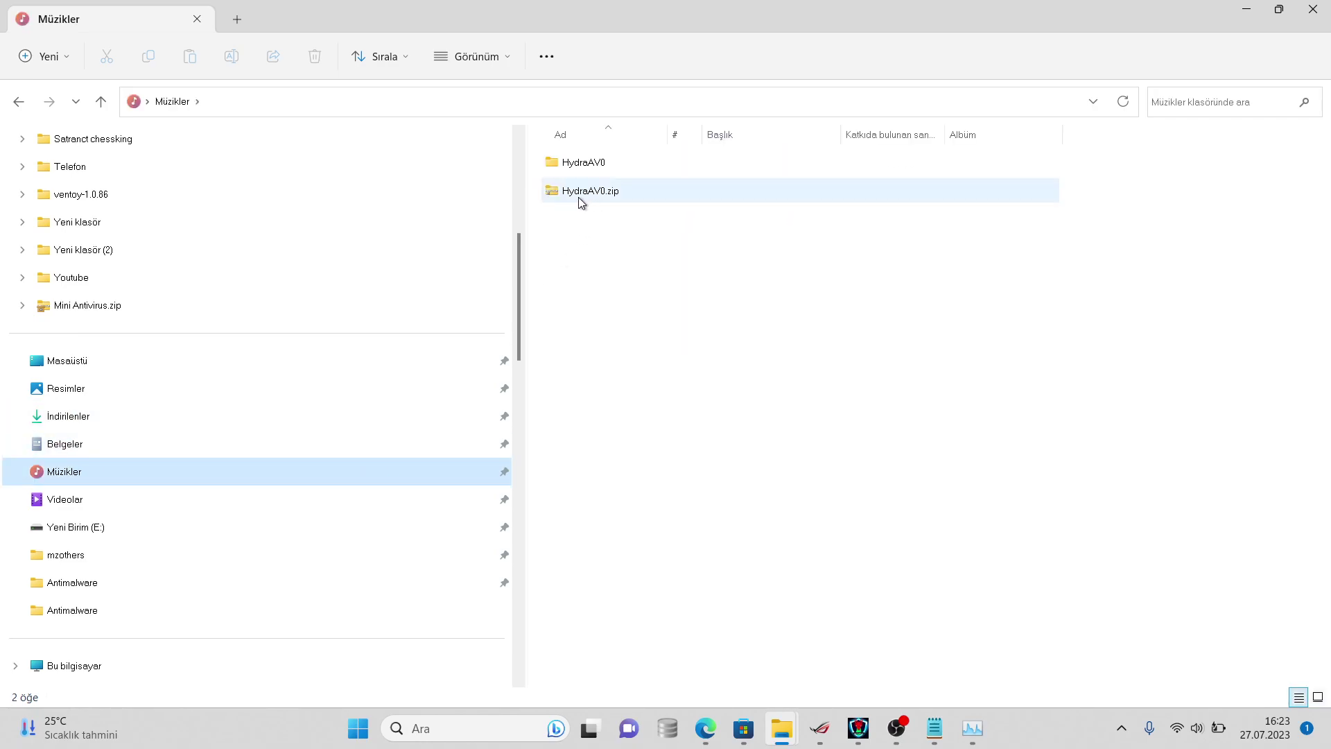
- Launch Alpha Cors.exe from Müzikler > HydraAV0 > Alpha Cors > bin > Debug
left_click_drag(576, 173, 521, 131)
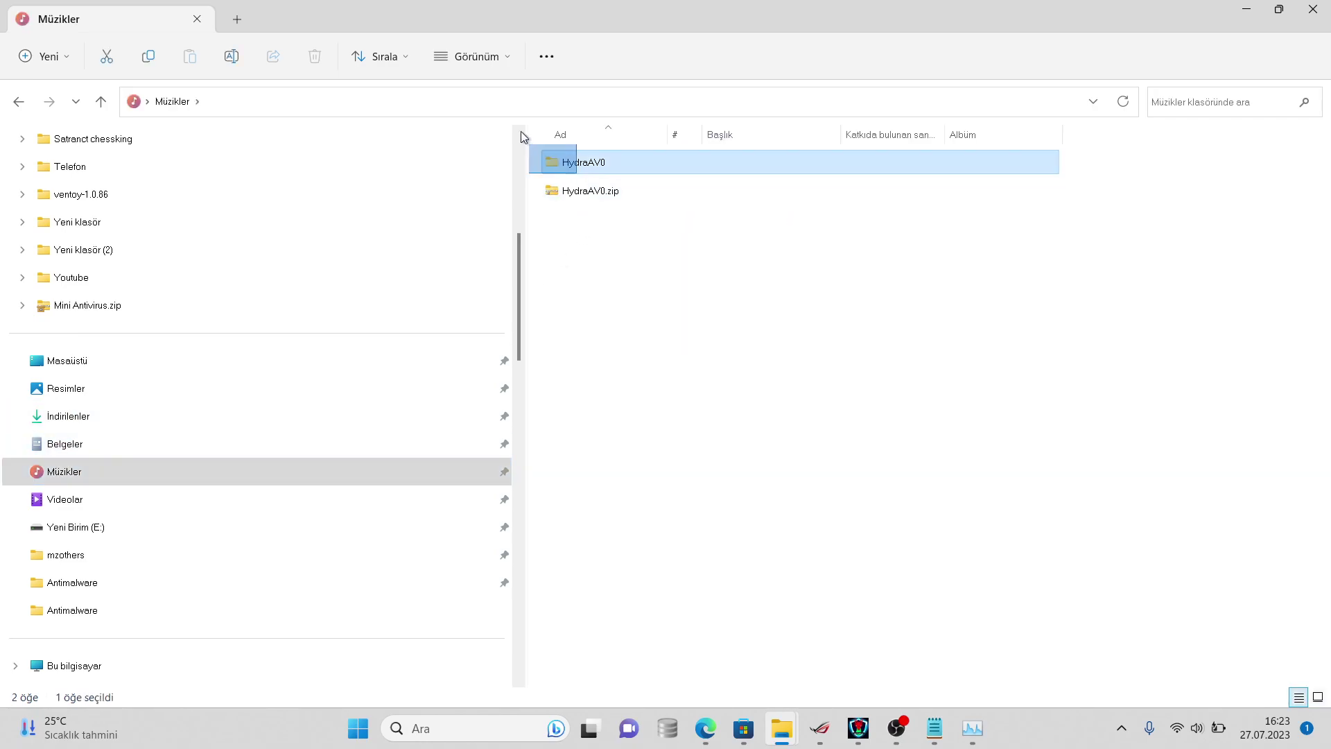
double_click(564, 163)
double_click(565, 164)
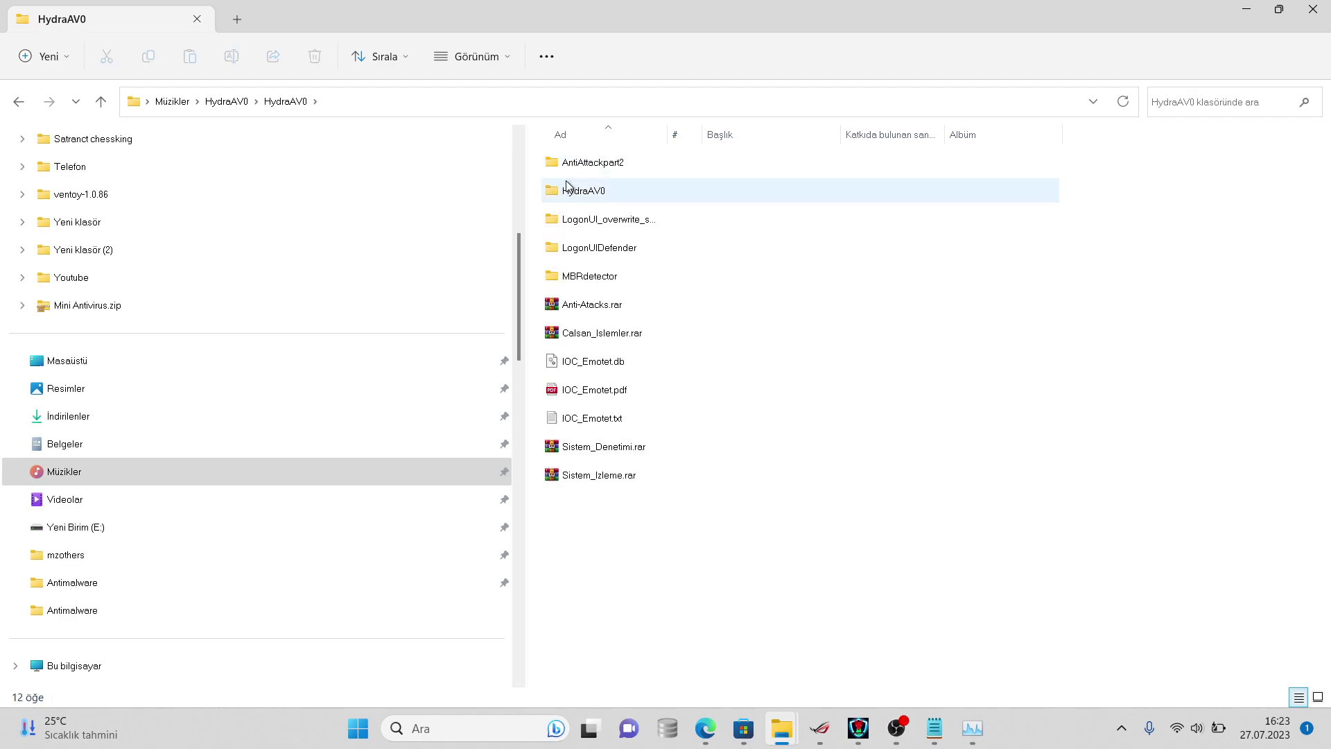
double_click(566, 182)
double_click(584, 165)
double_click(585, 165)
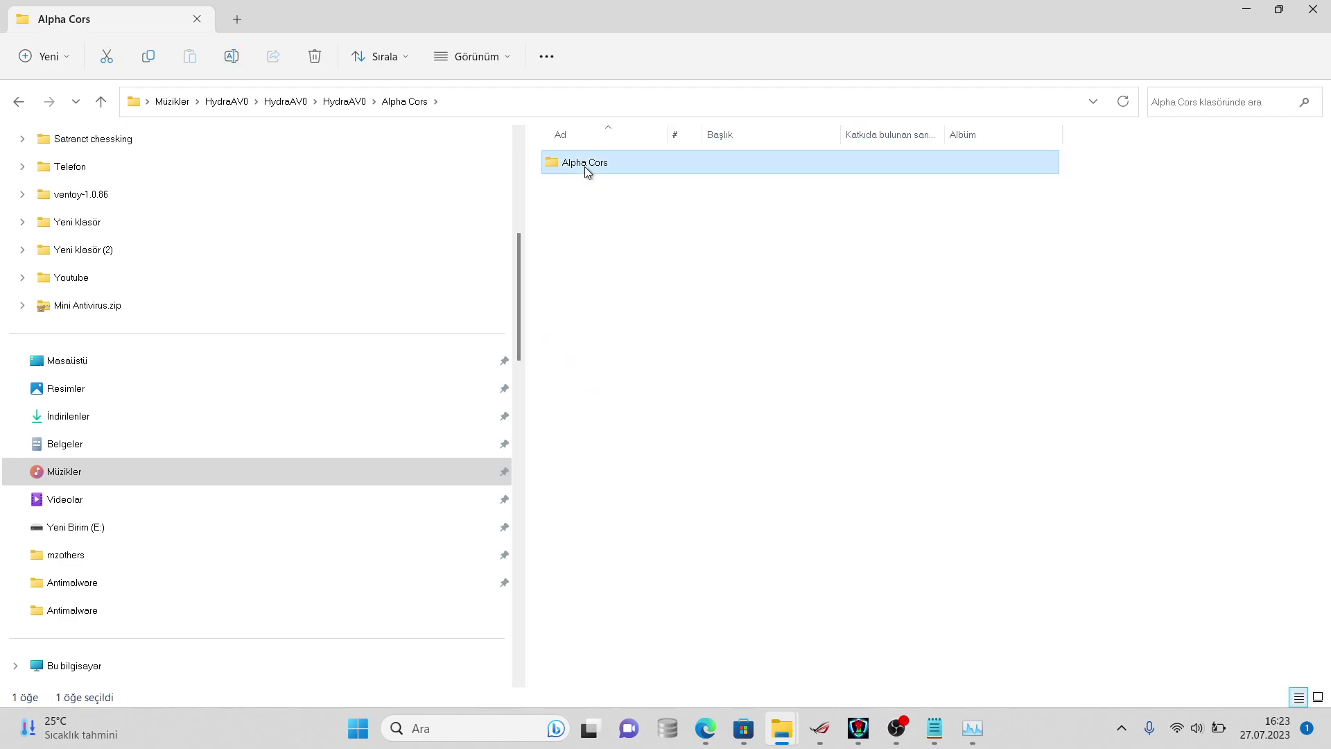
double_click(586, 165)
double_click(584, 166)
double_click(584, 167)
left_click(585, 167)
double_click(586, 167)
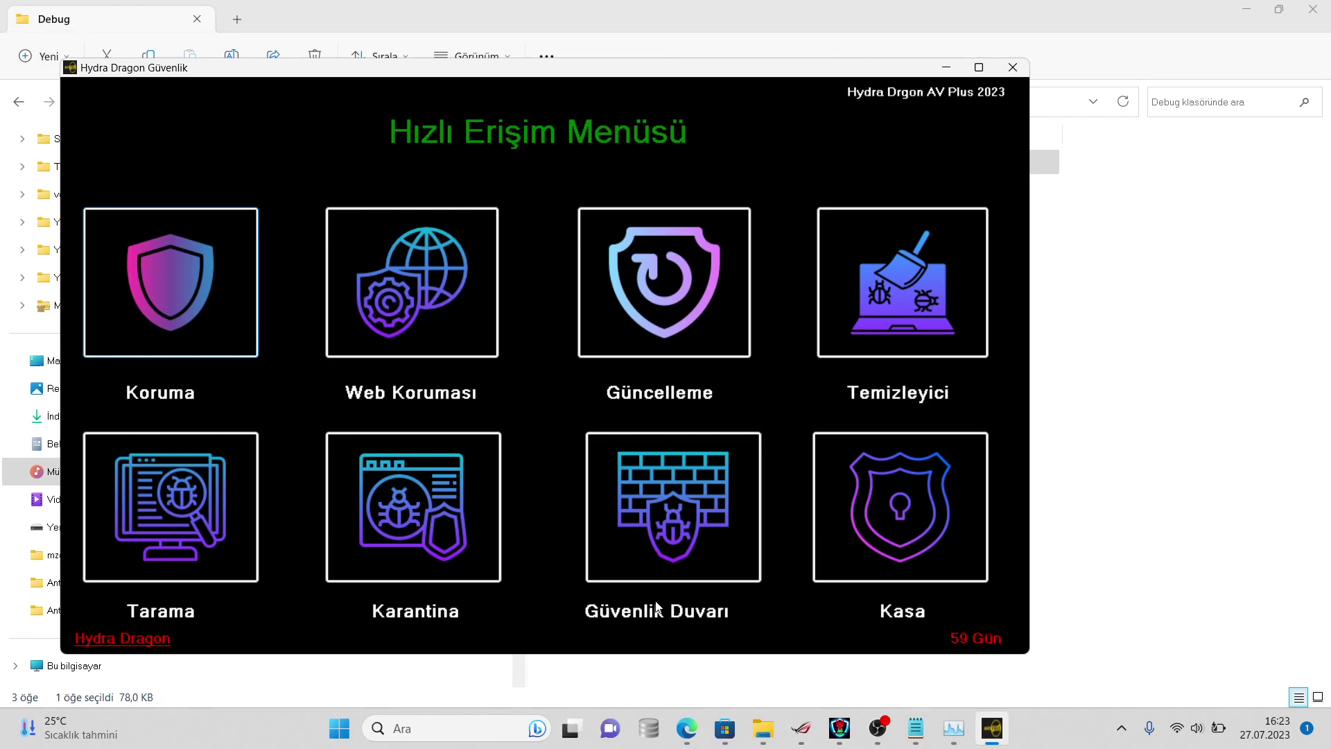
left_click(685, 737)
- Post the pasted Hydra Dragon menu screenshot captioned 'Bu black bannerın' in sohbet
left_click(803, 647)
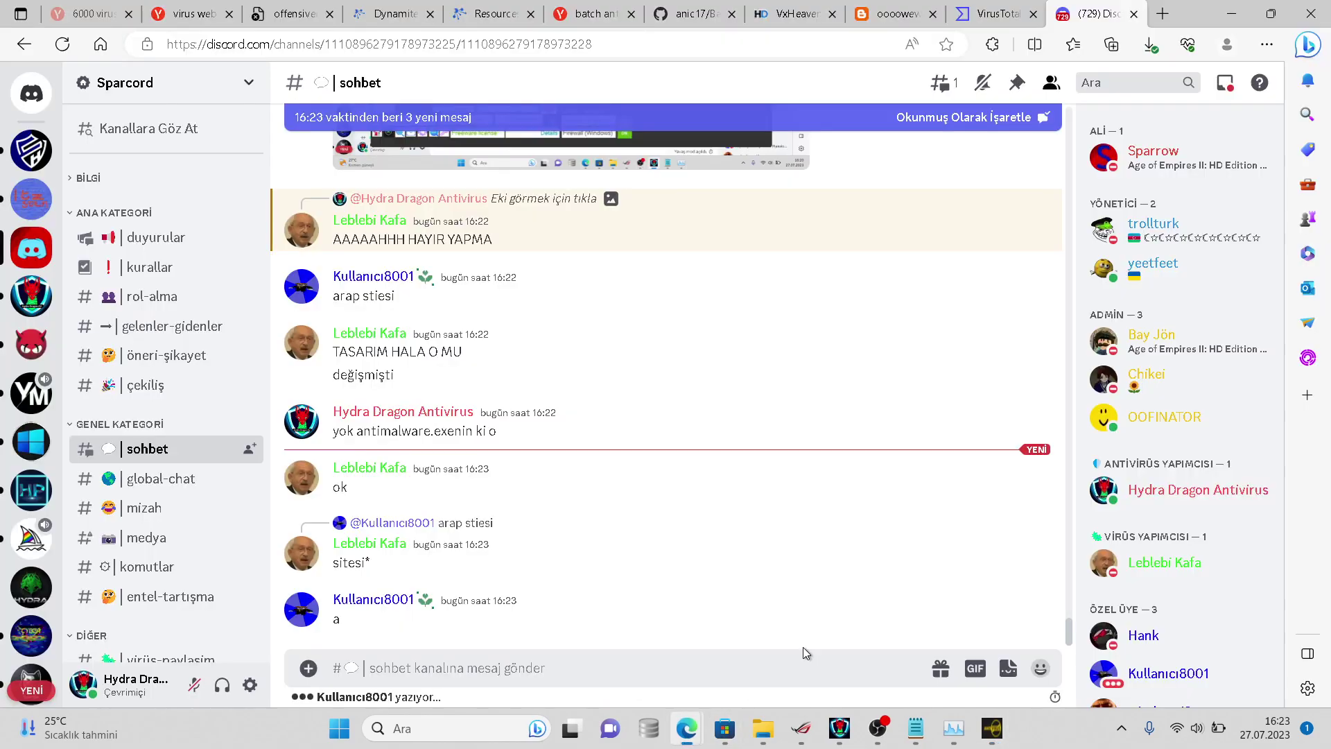
key("ctrl+v")
type("Bu black bannerın")
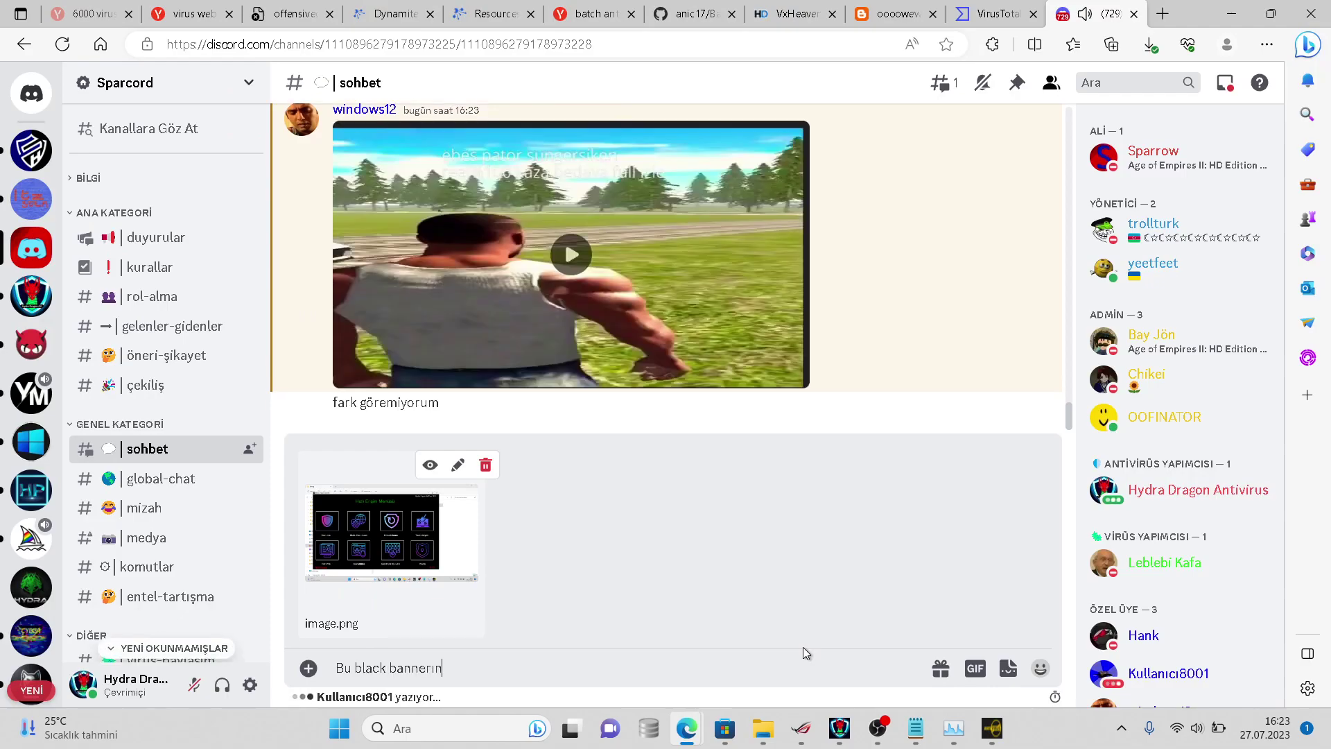
key("Return")
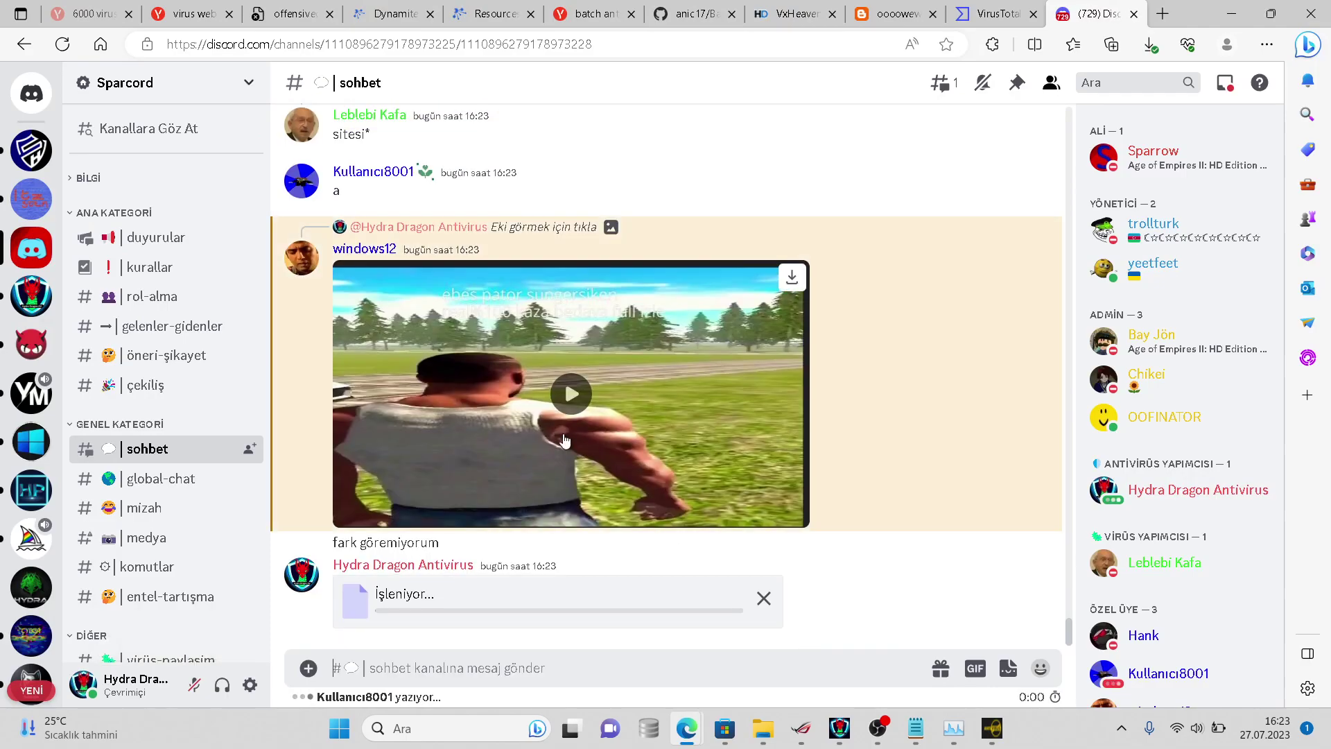
- Revisit the earlier HydraAV screenshot message and check Hydra Dragon Güvenlik, then show HydraAV's scan
left_click(527, 229)
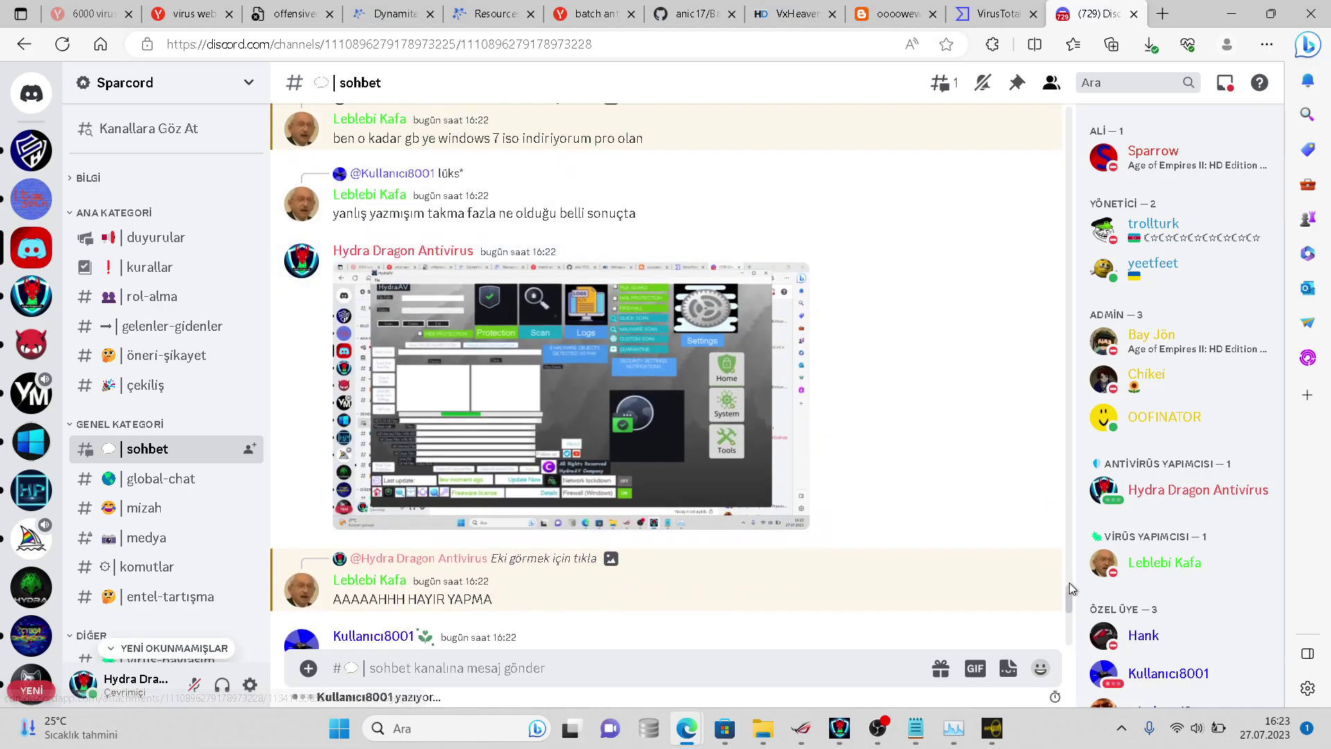
left_click_drag(1066, 585, 1055, 655)
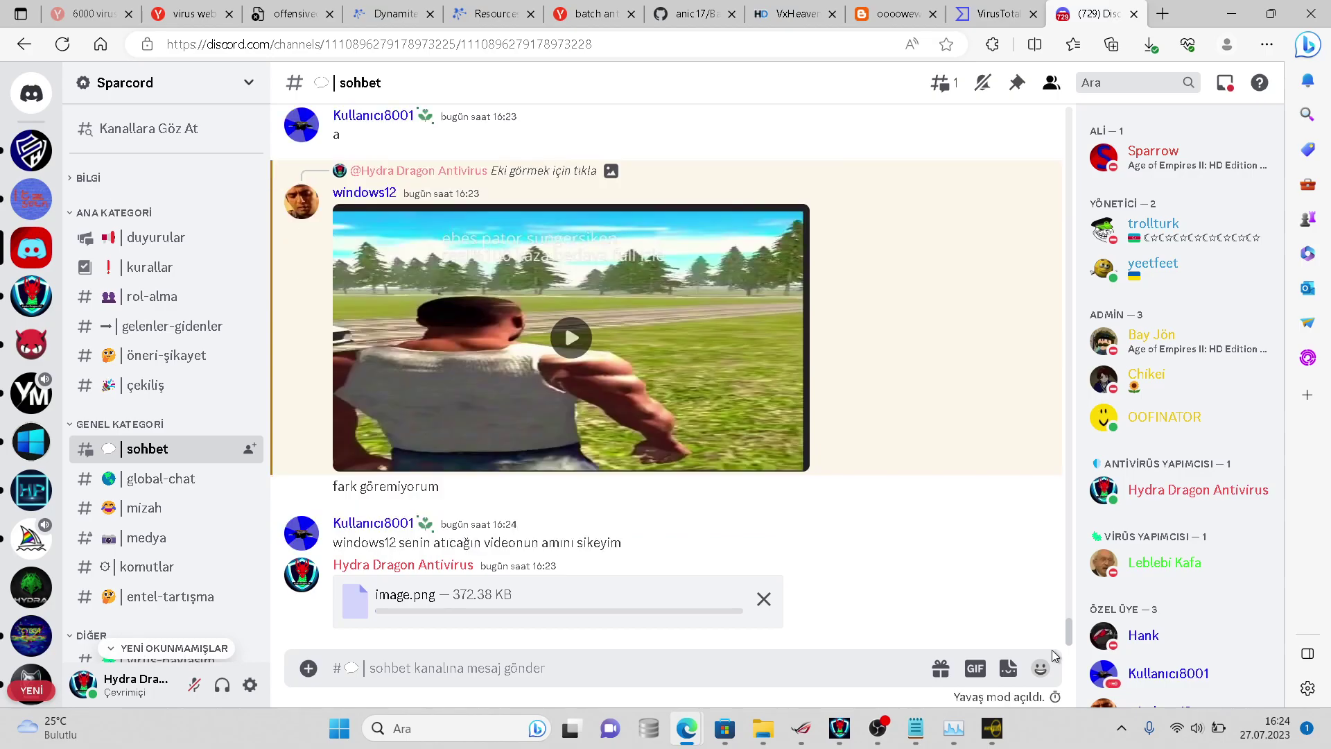
left_click(991, 729)
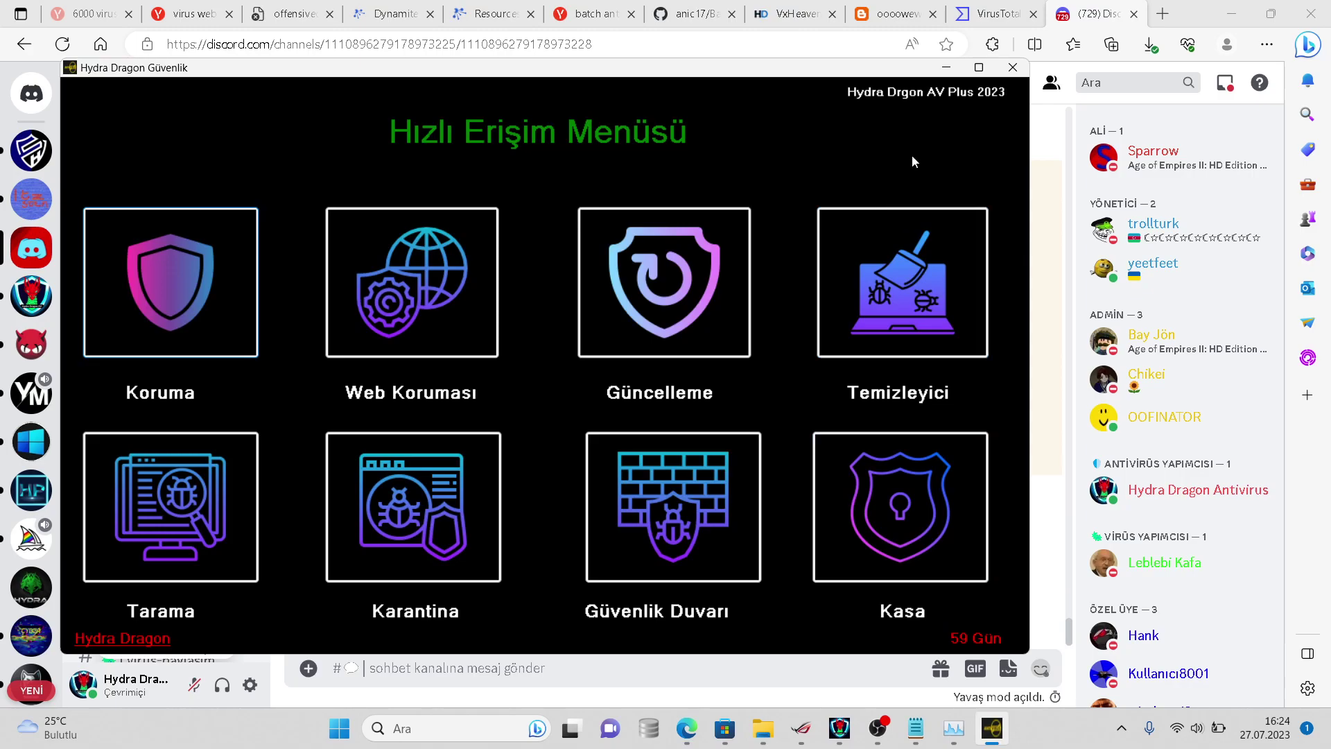
left_click(1015, 72)
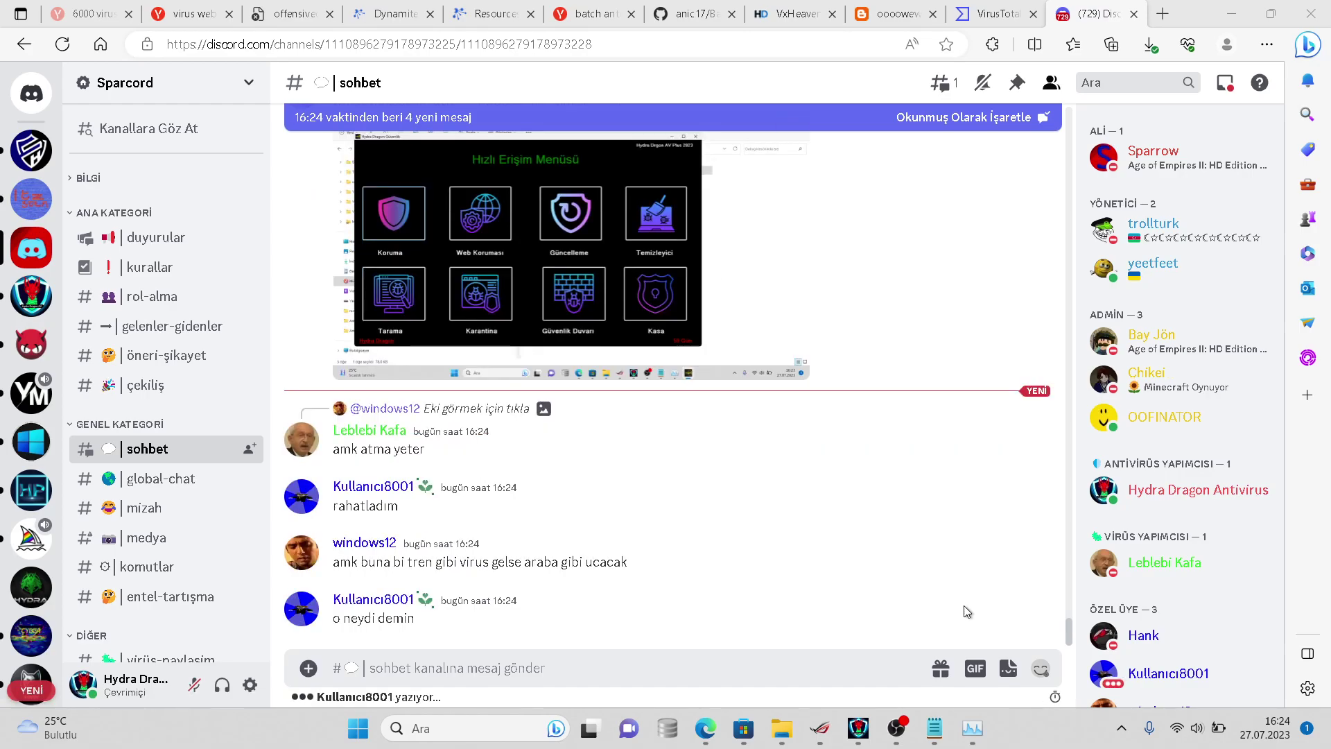
left_click(518, 692)
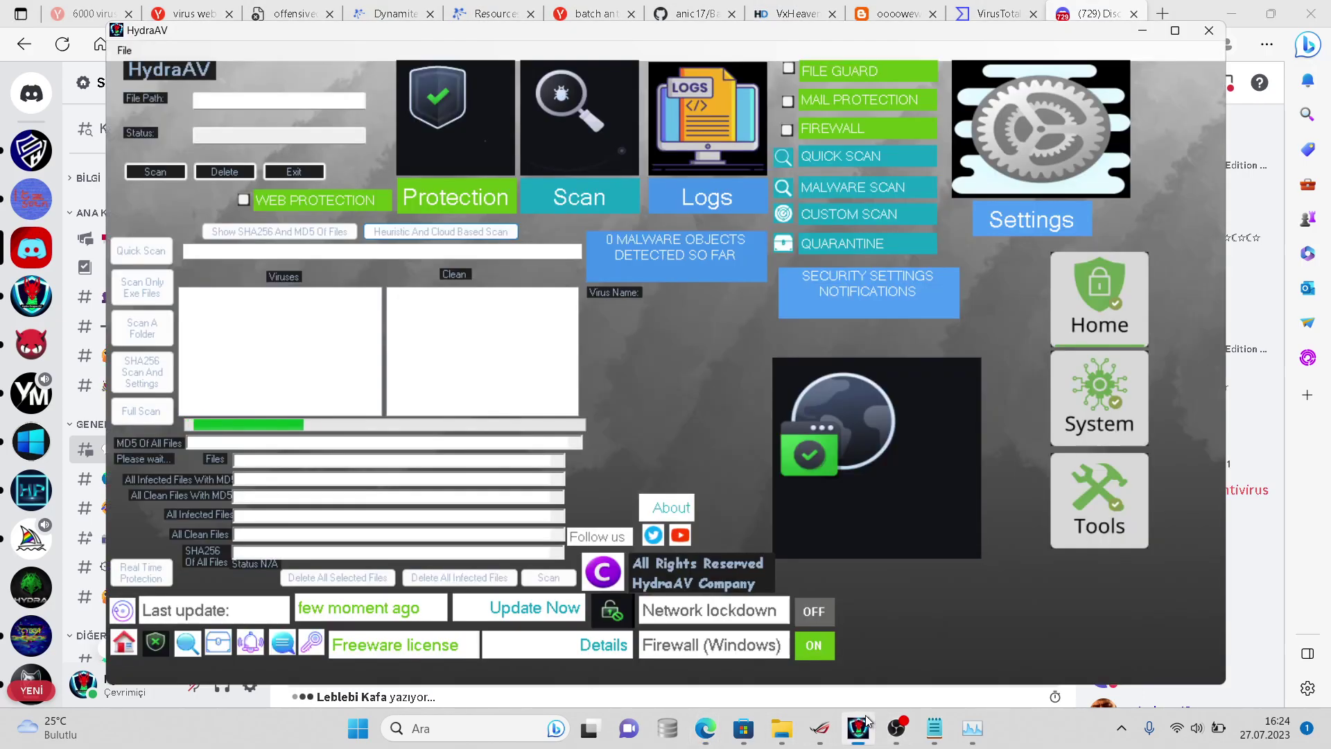
left_click(858, 728)
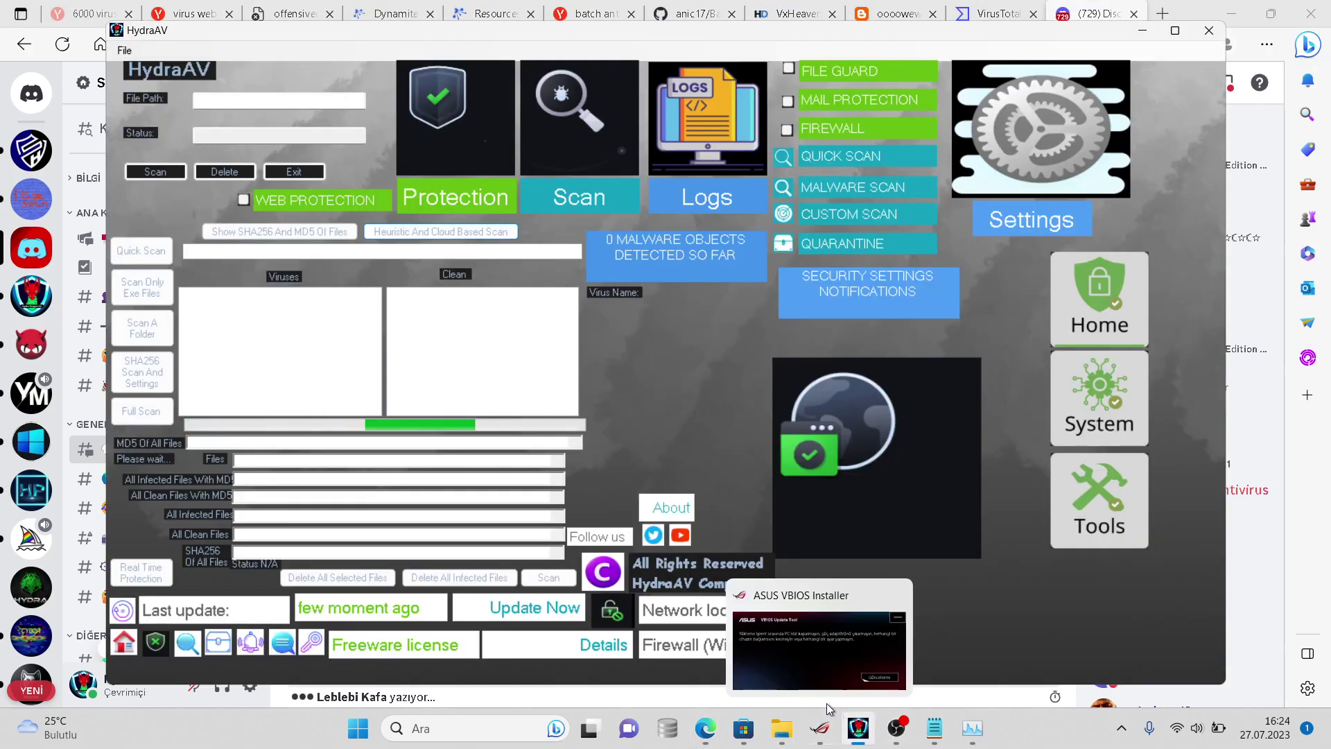
- Switch between OBS and Discord and scroll through the sohbet chat
left_click(894, 727)
left_click(895, 726)
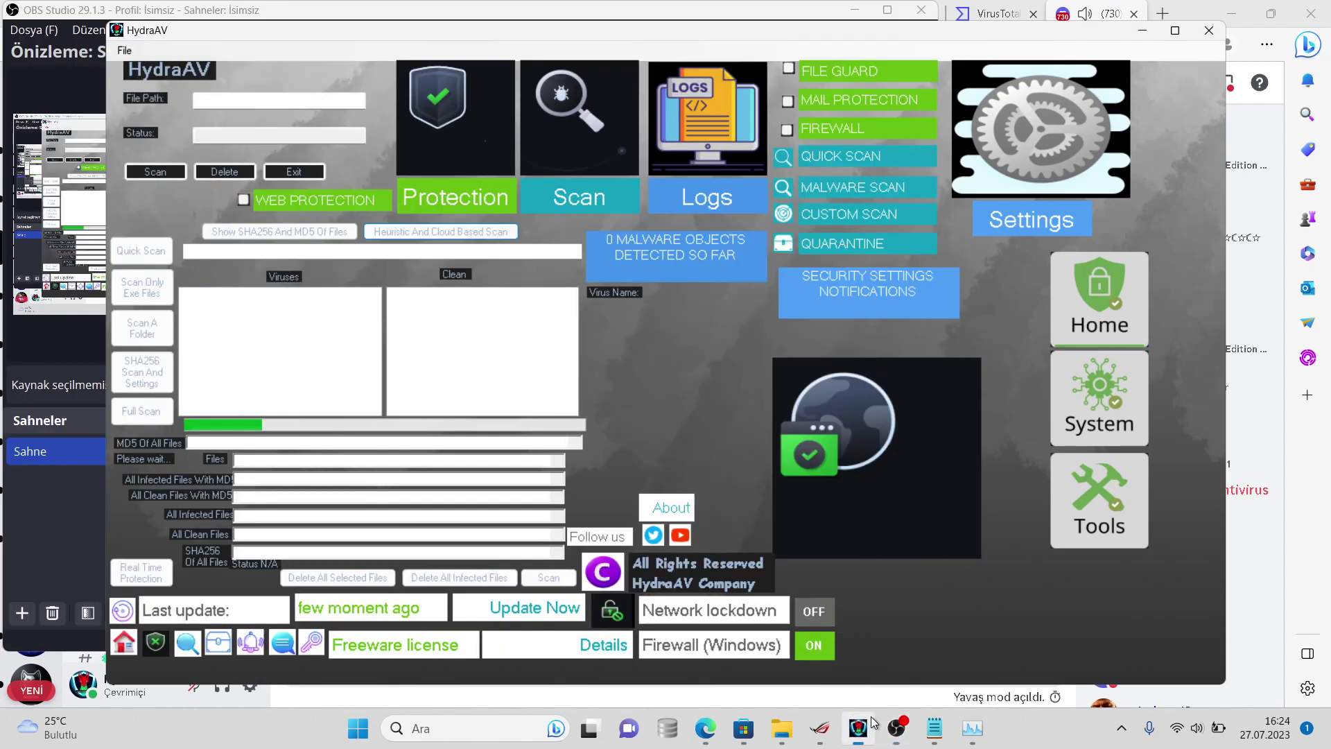
left_click(858, 728)
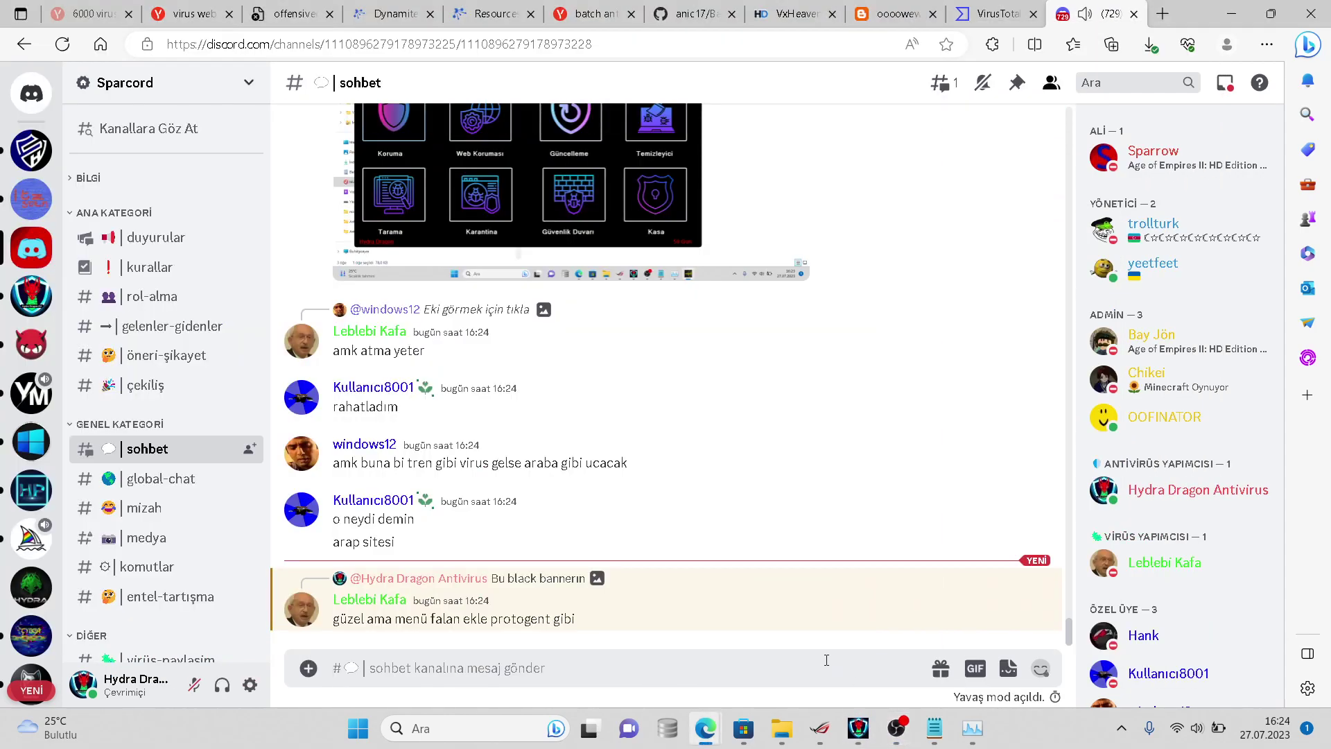
scroll(531, 585, "up", 1)
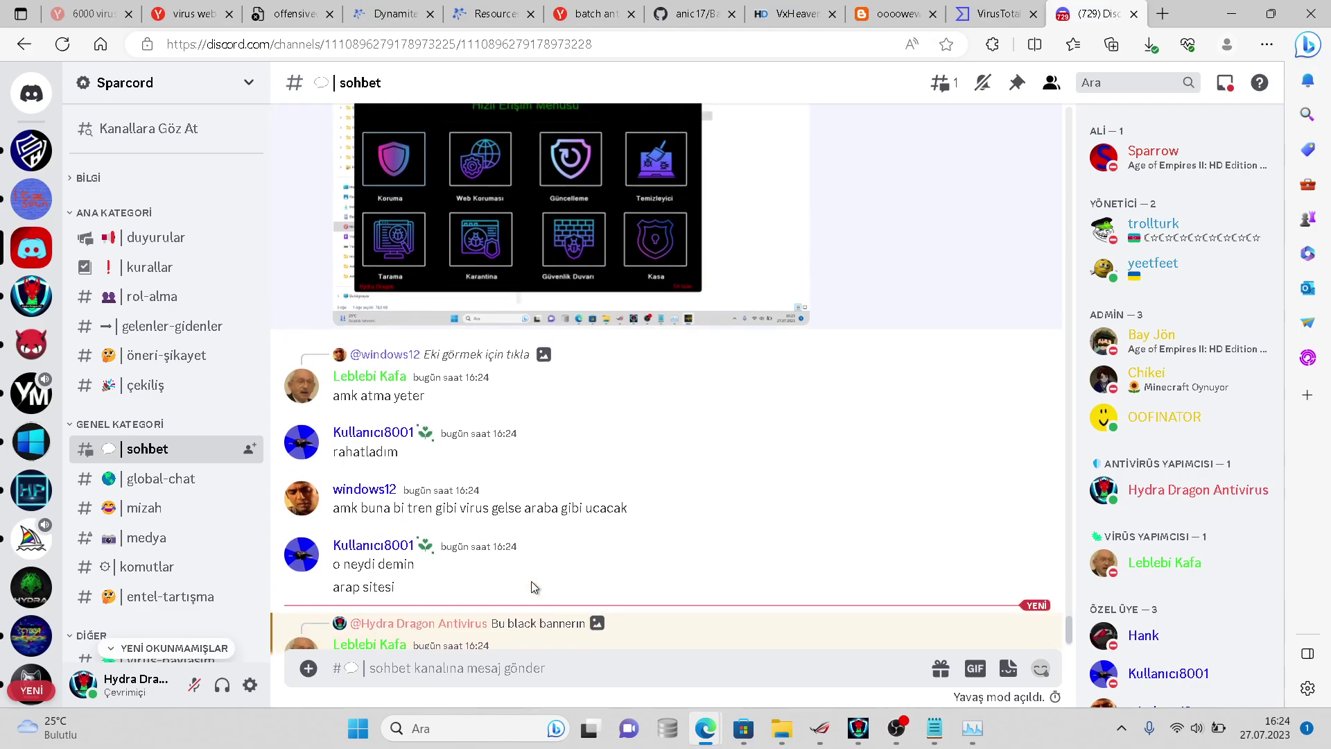
scroll(533, 587, "up", 3)
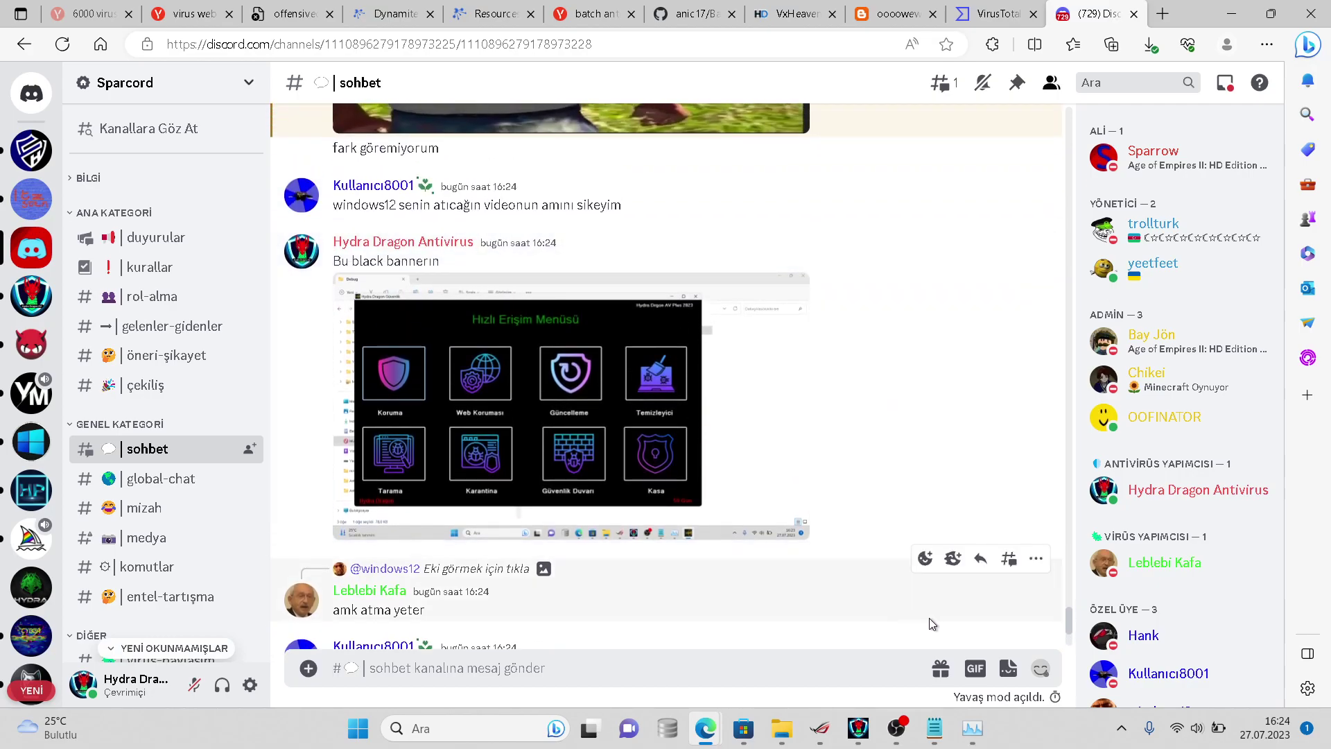
scroll(1060, 645, "down", 4)
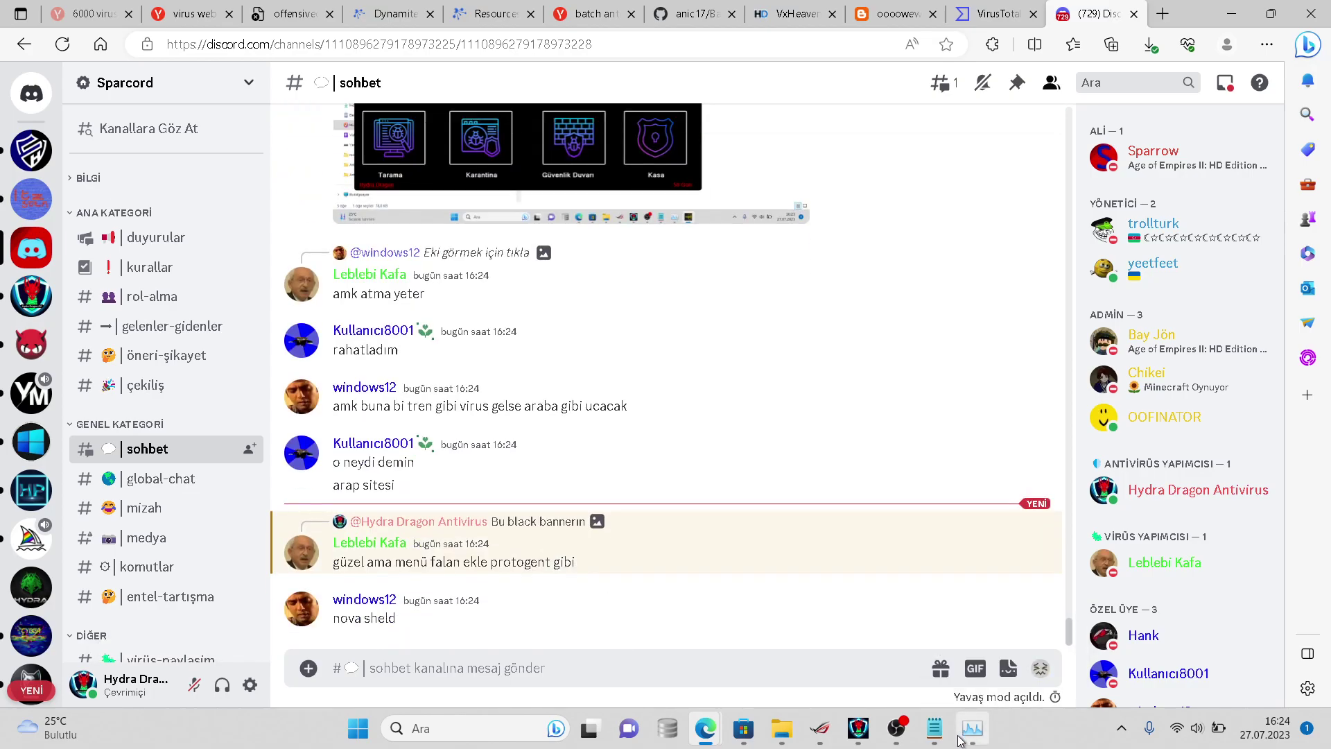
- Check HydraAV's still-running scan, then bring up the Notepad note of 6068 samples and 2434
left_click(854, 731)
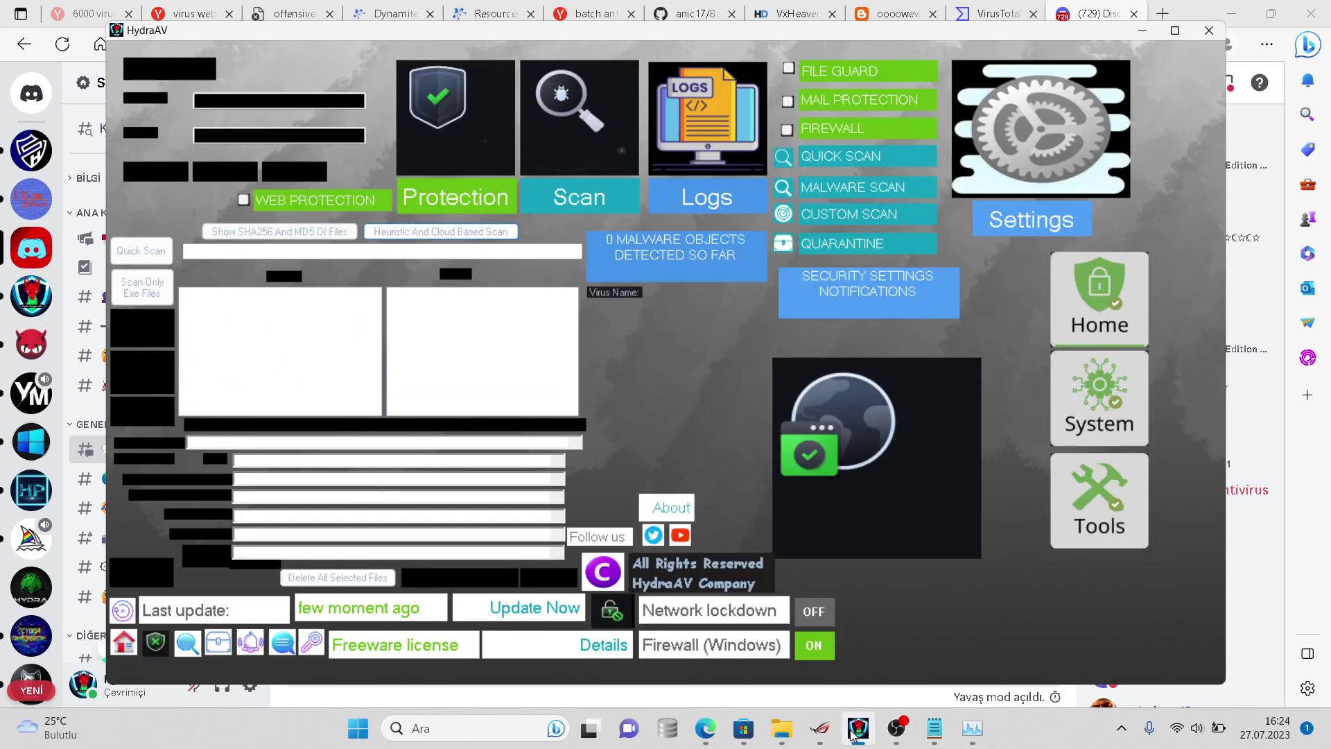
left_click(896, 730)
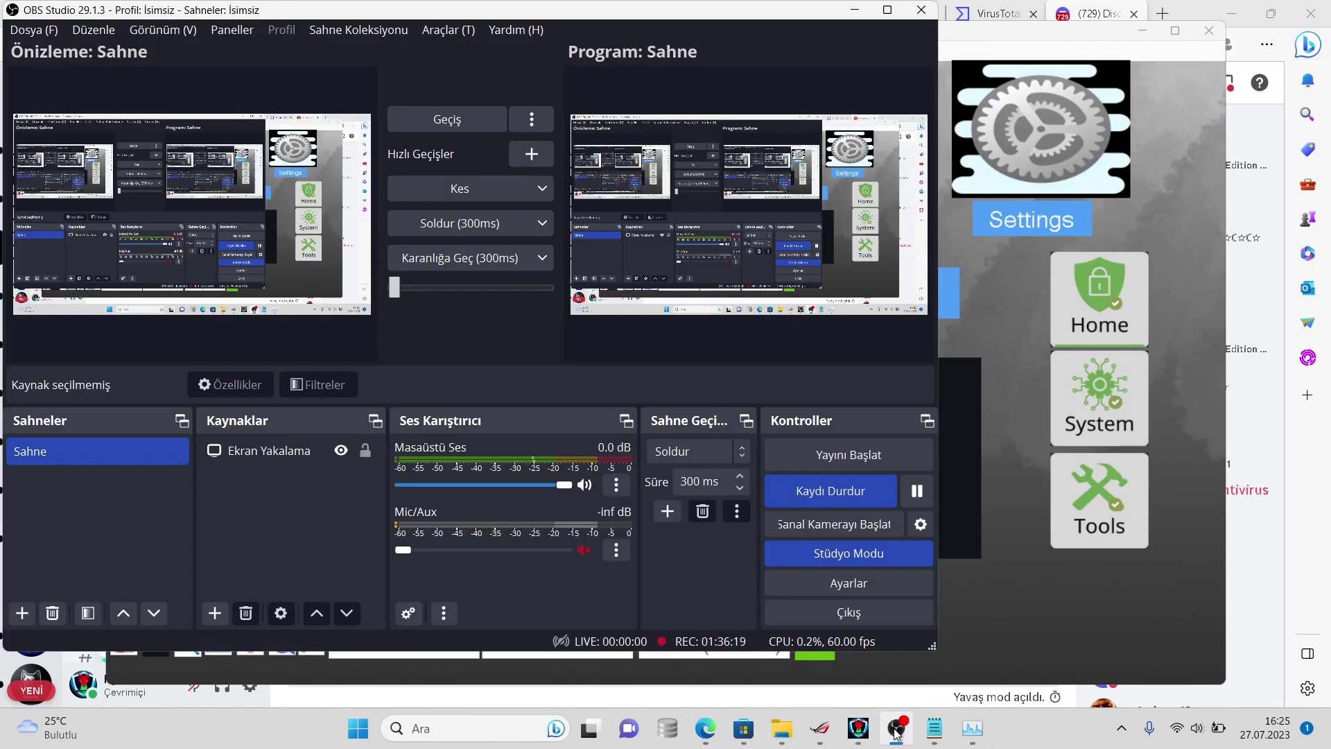
left_click(896, 730)
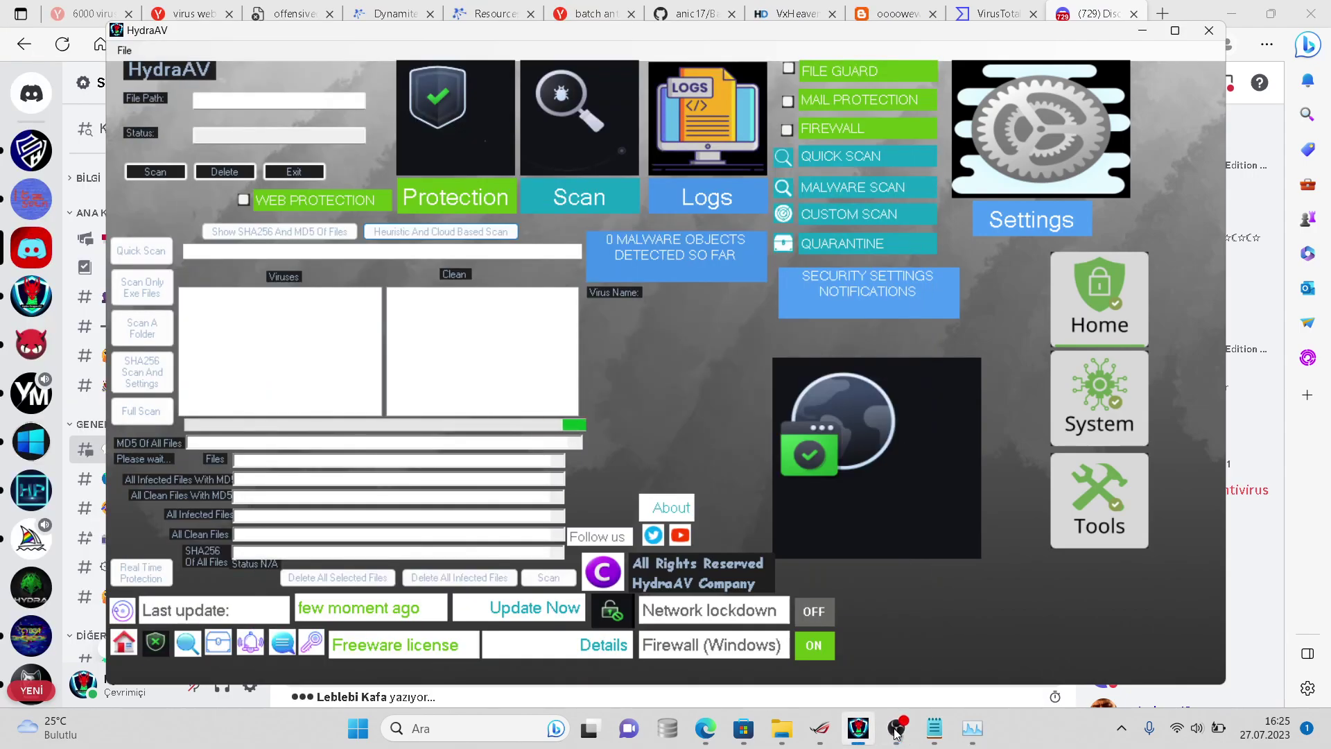
left_click(934, 729)
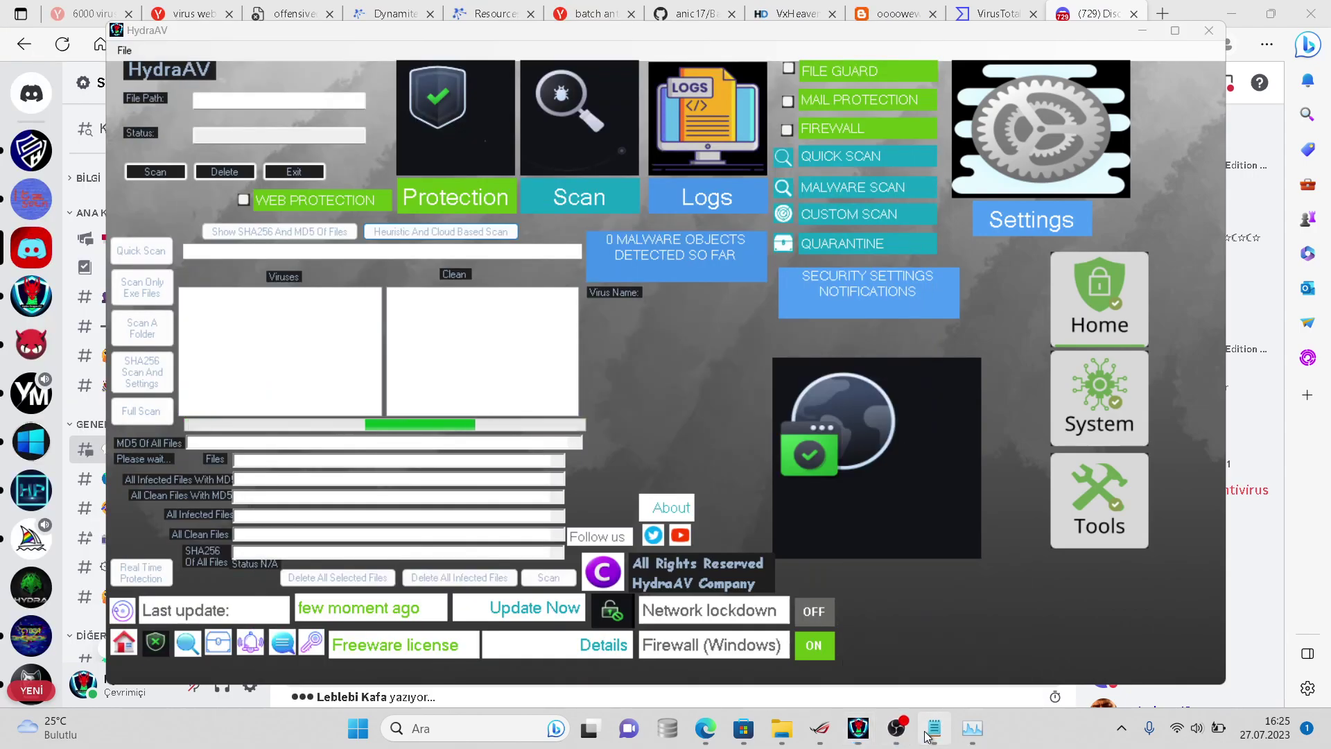
- Open the virussign.com_20230725_Free folder's properties in Belgeler, showing 2,162 files (2.67 GB)
mouse_move(769, 739)
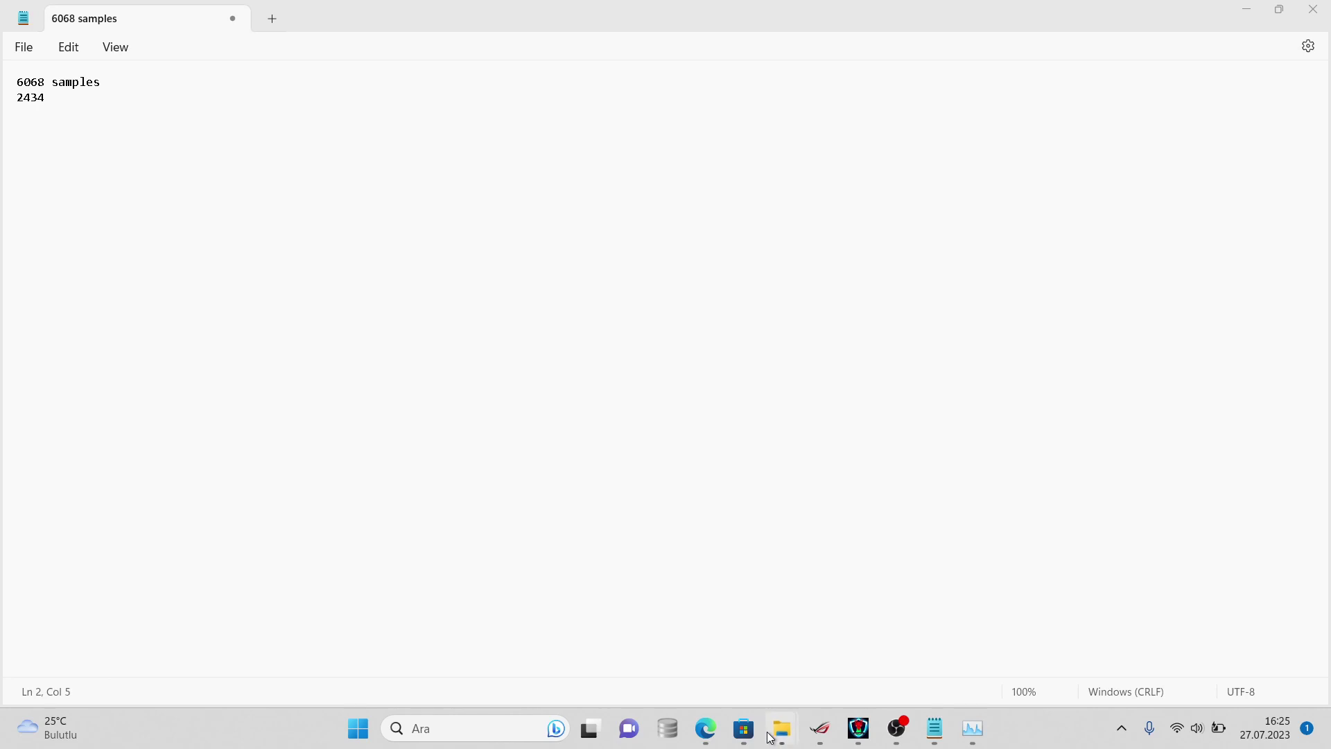
left_click(920, 610)
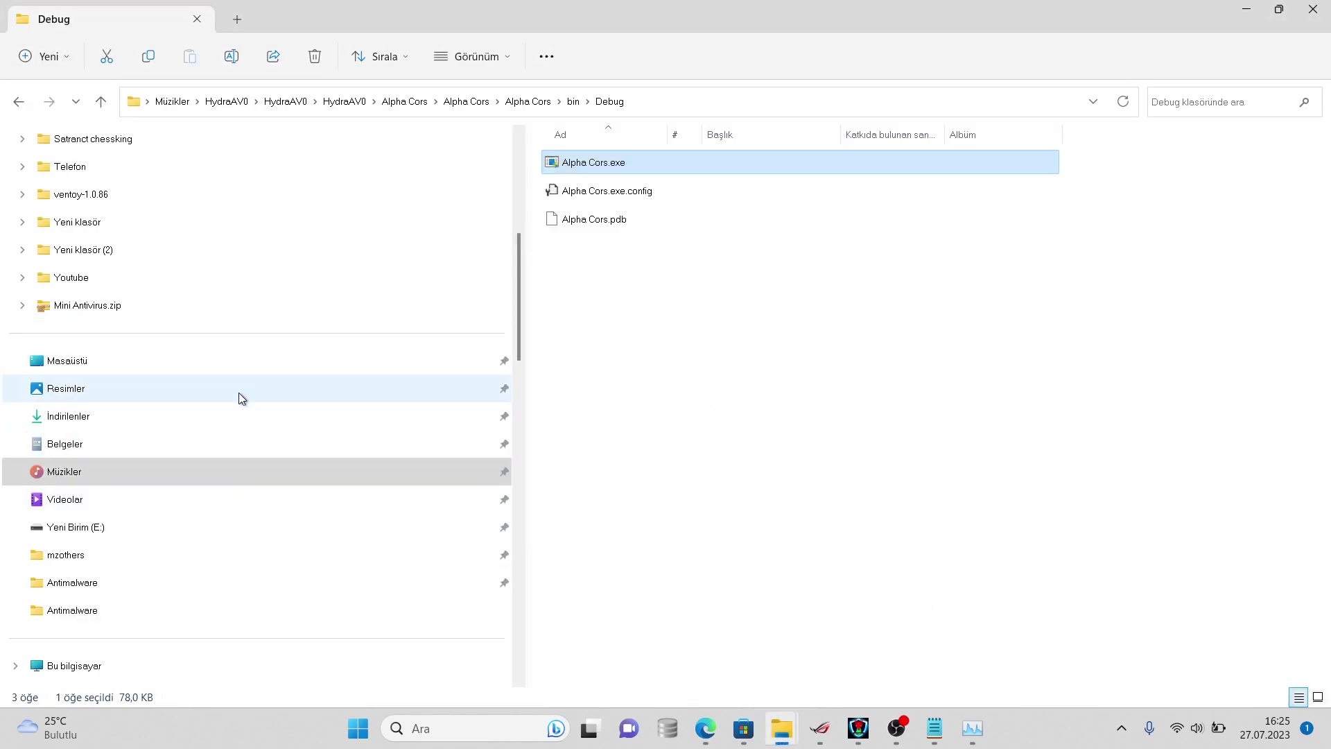
left_click(258, 424)
left_click(272, 447)
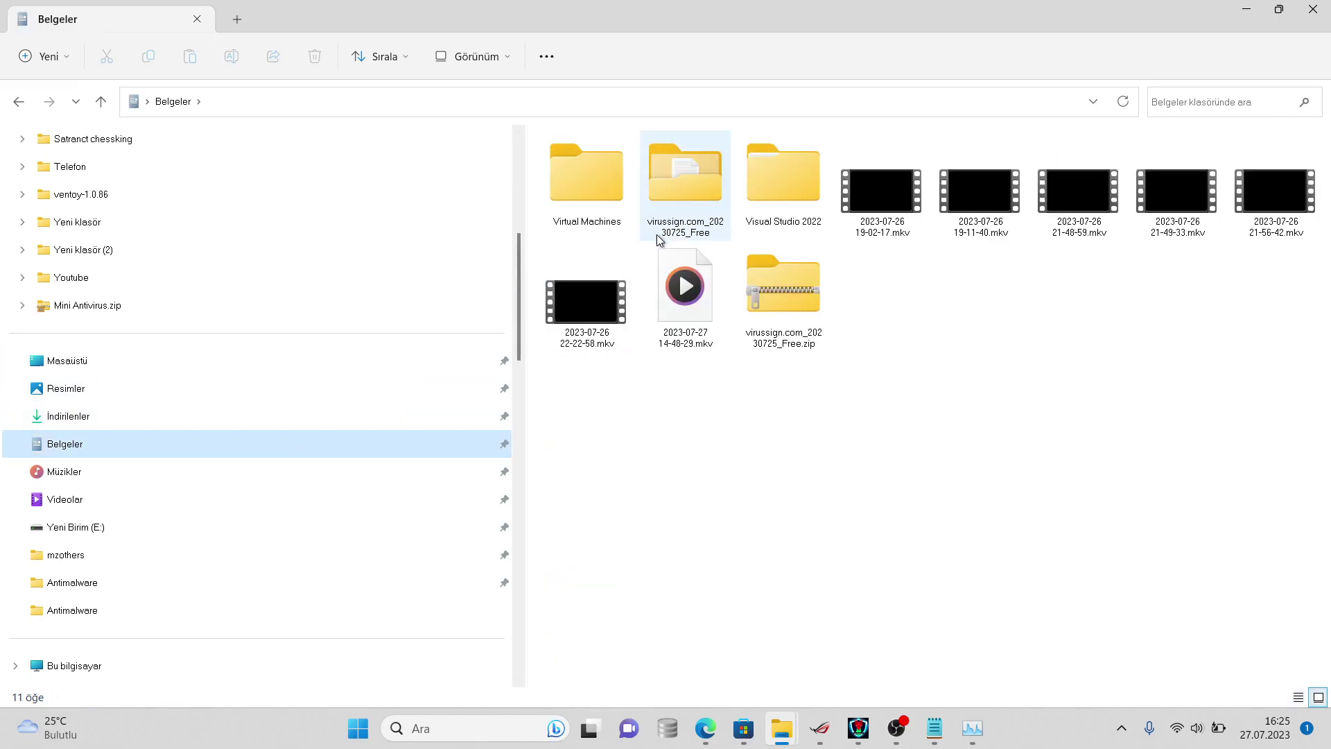
right_click(693, 211)
left_click(803, 531)
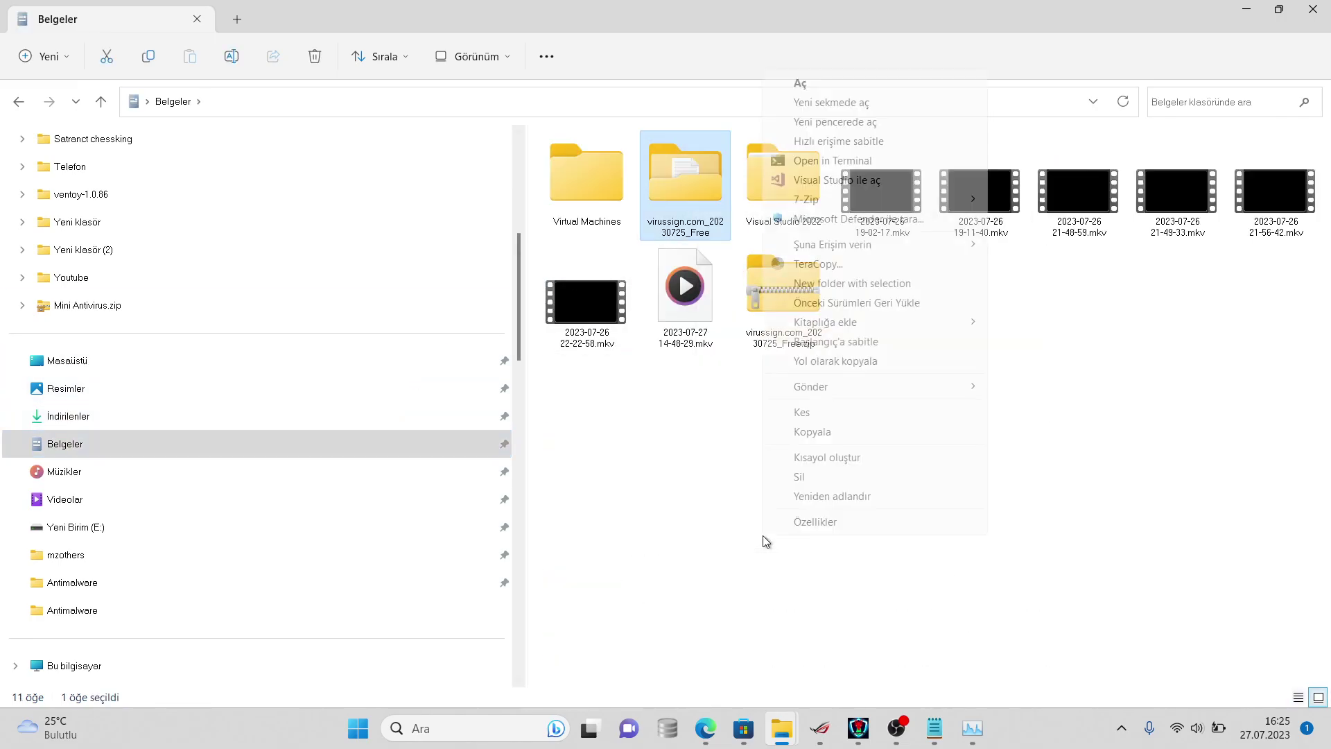
left_click(818, 602)
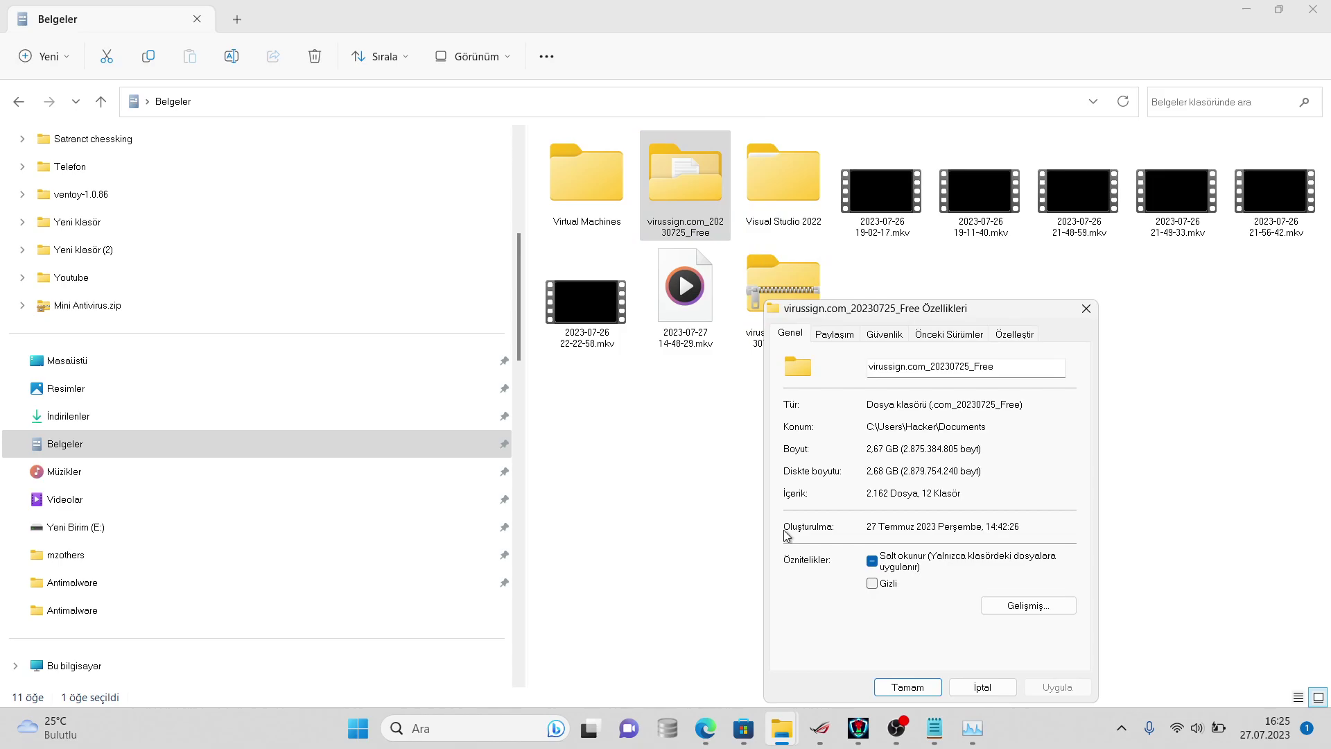
- Draft '2162 dosya kaldı' in Discord's sohbet message box
mouse_move(705, 727)
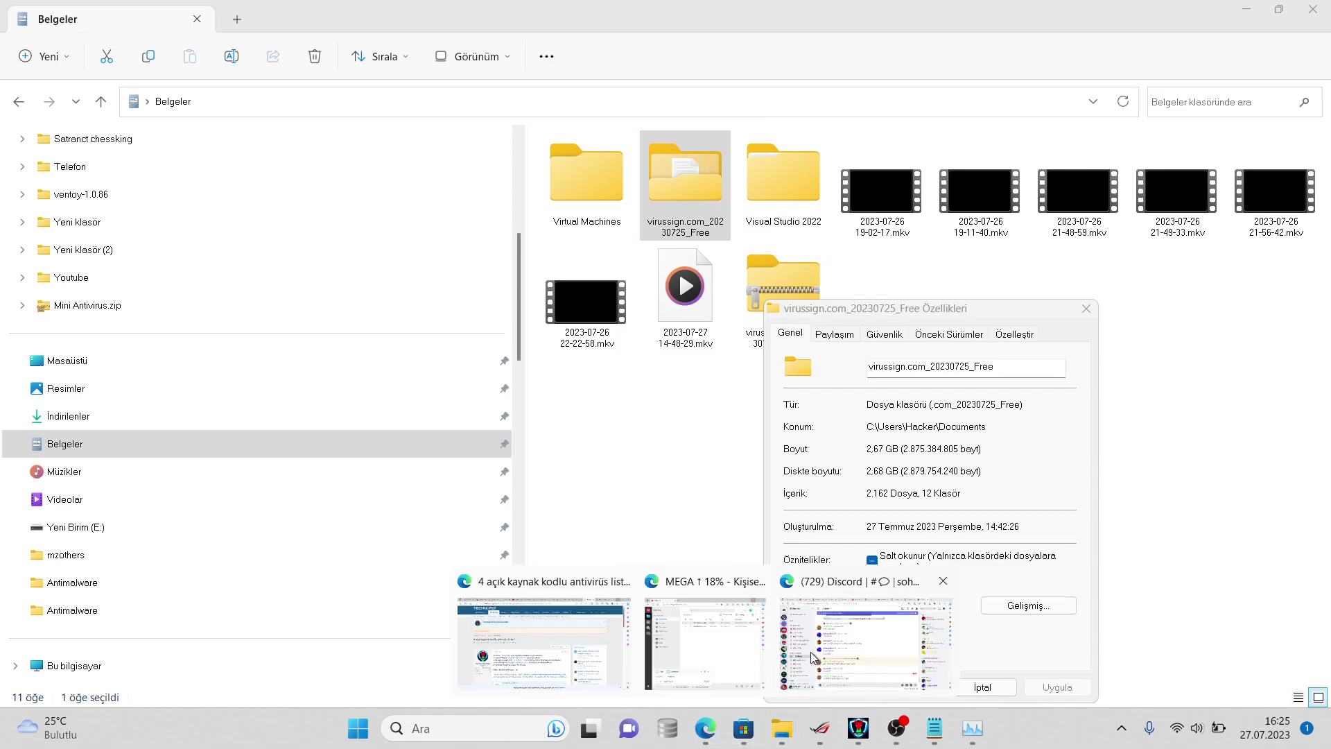
left_click(811, 657)
type("3")
type("2162 dosya")
type(" kaldı")
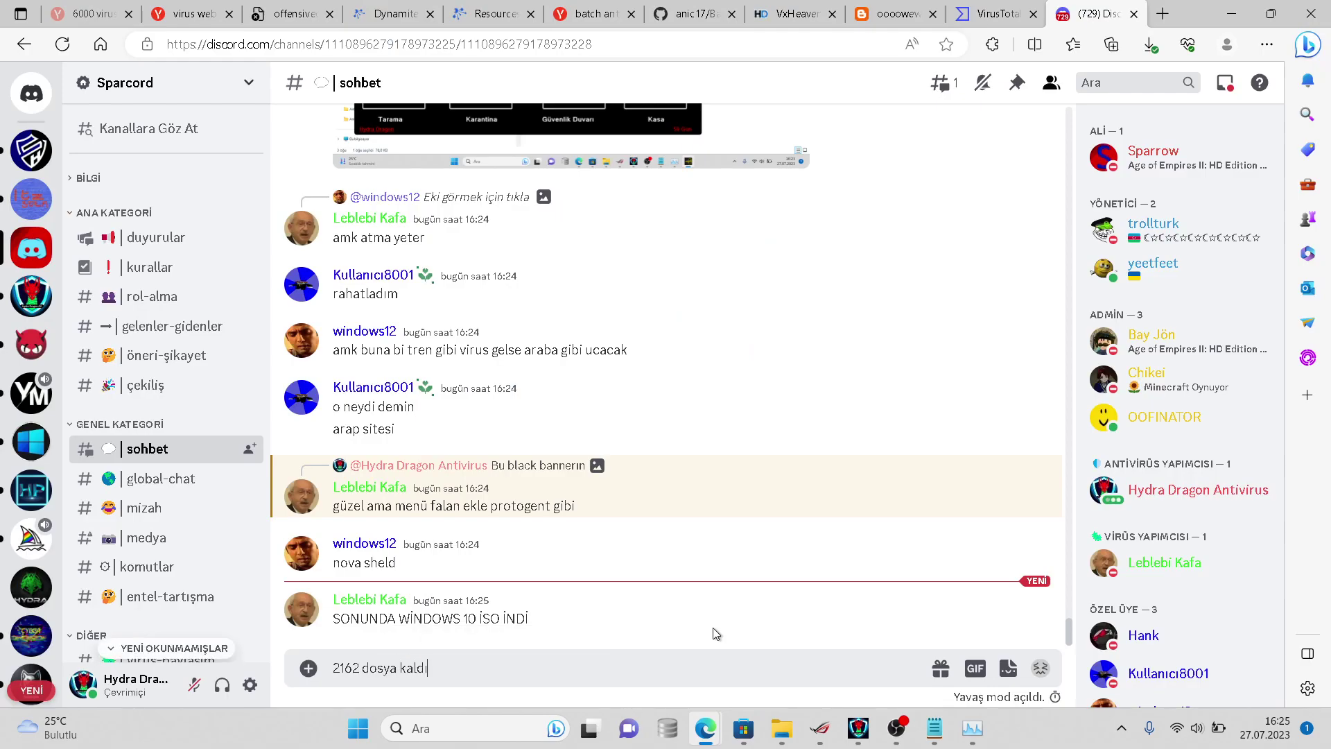
- Send the '2162 dosya kaldı' message and add 62 to the Notepad sample note
key("Return")
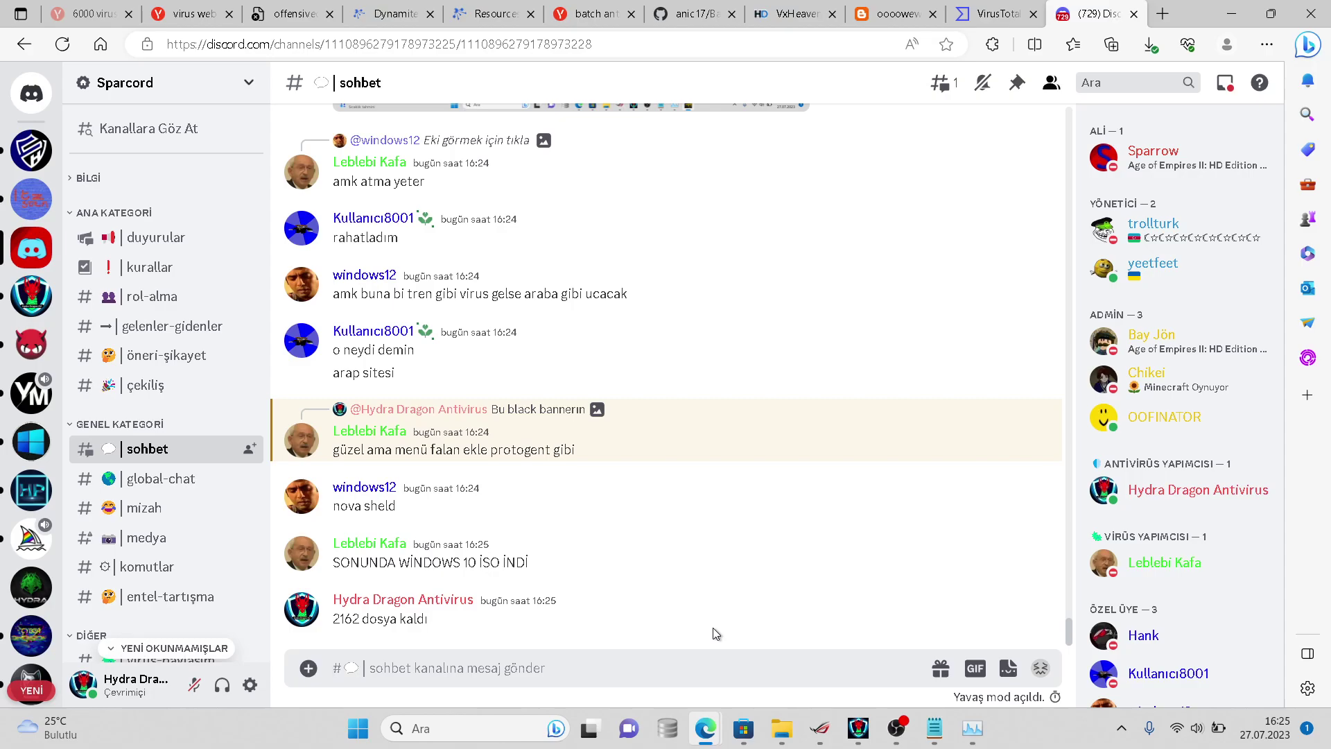
left_click(934, 727)
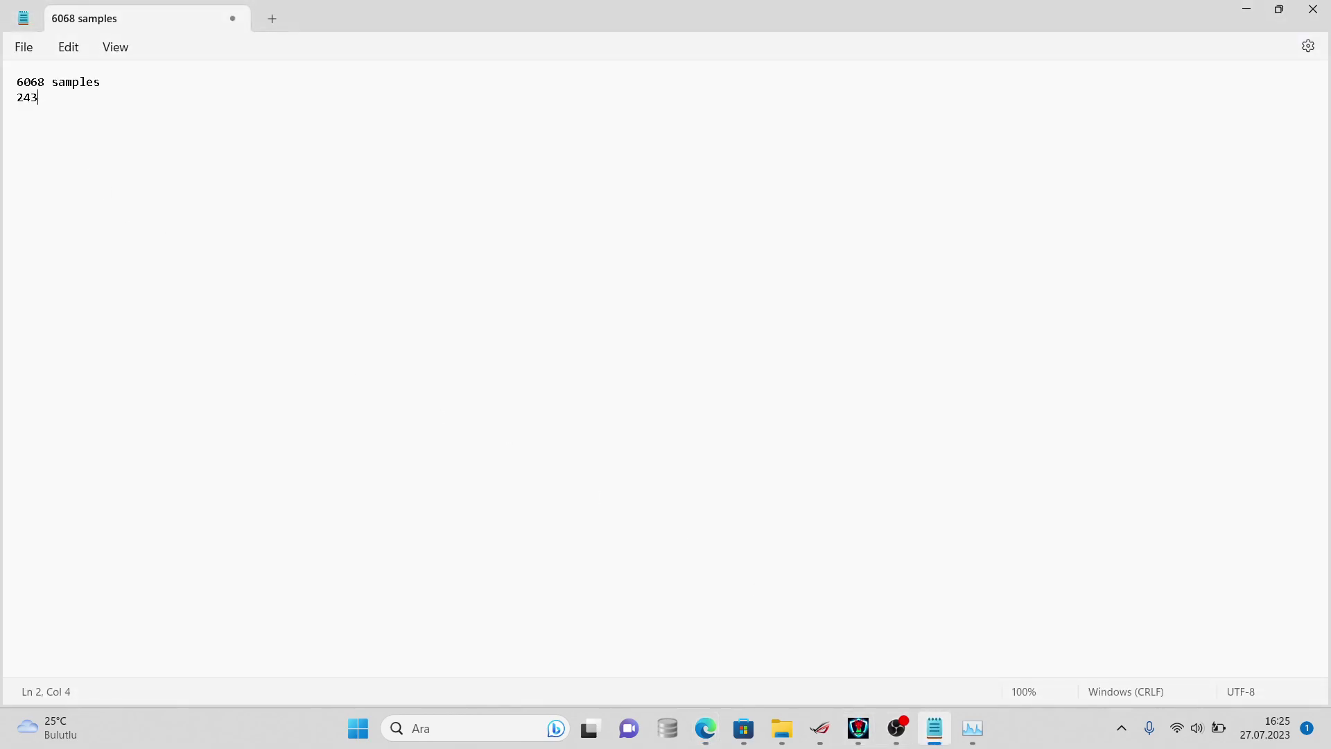
type("62")
left_click(929, 710)
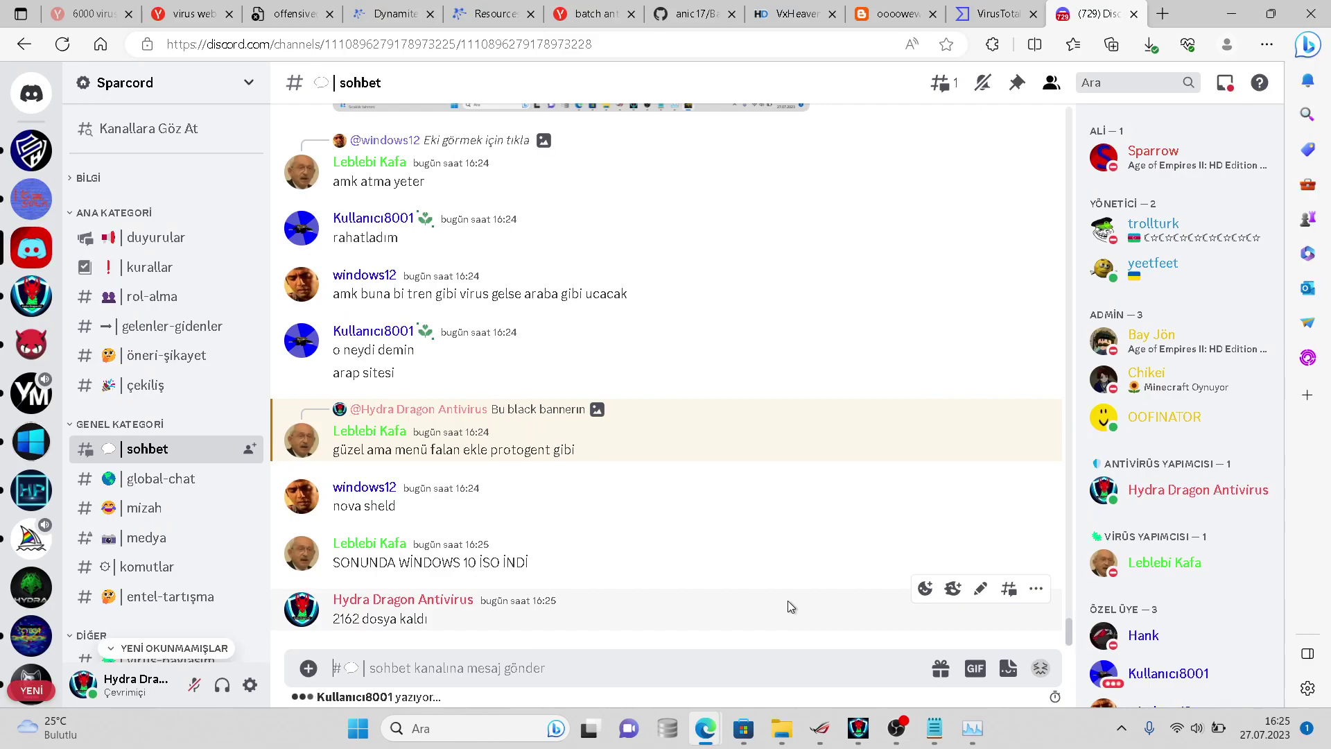
- View the attached error-dialog screenshot, then play, pause and rewind the embedded YouTube video
left_click(700, 546)
left_click(683, 530)
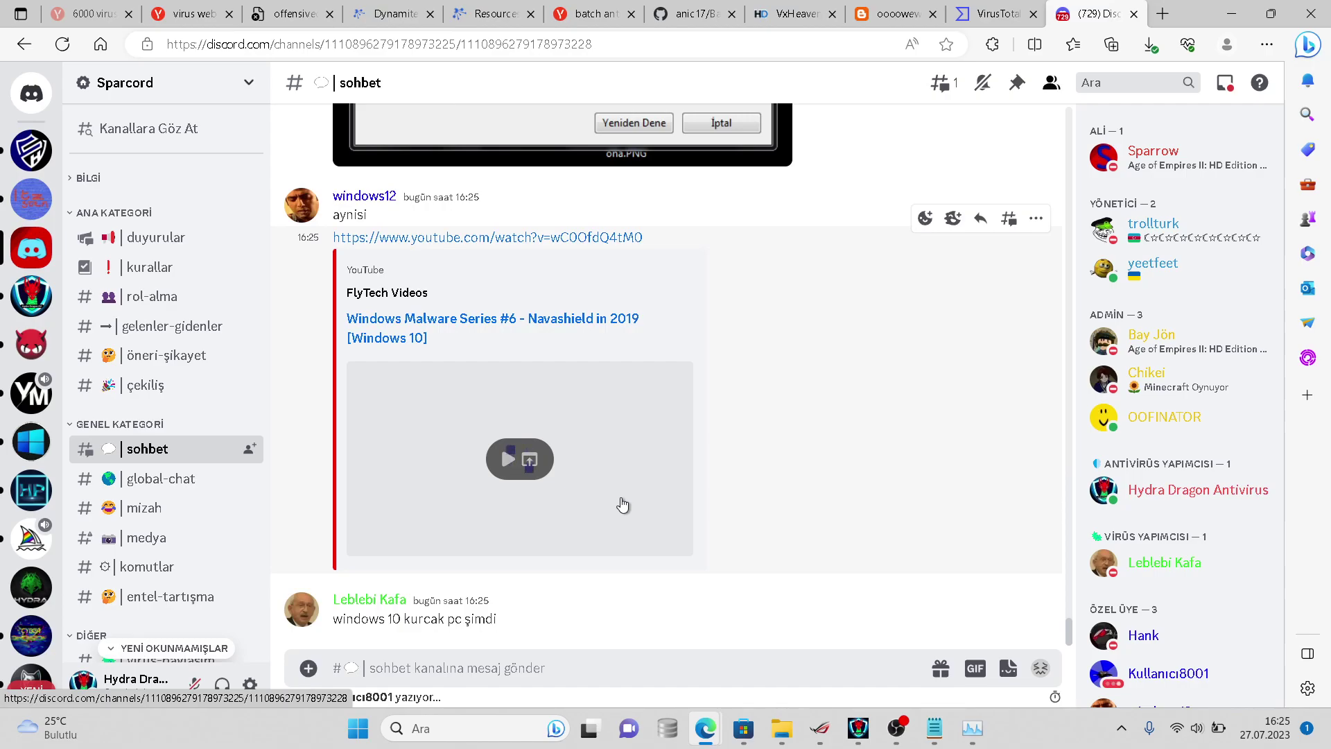
left_click(621, 499)
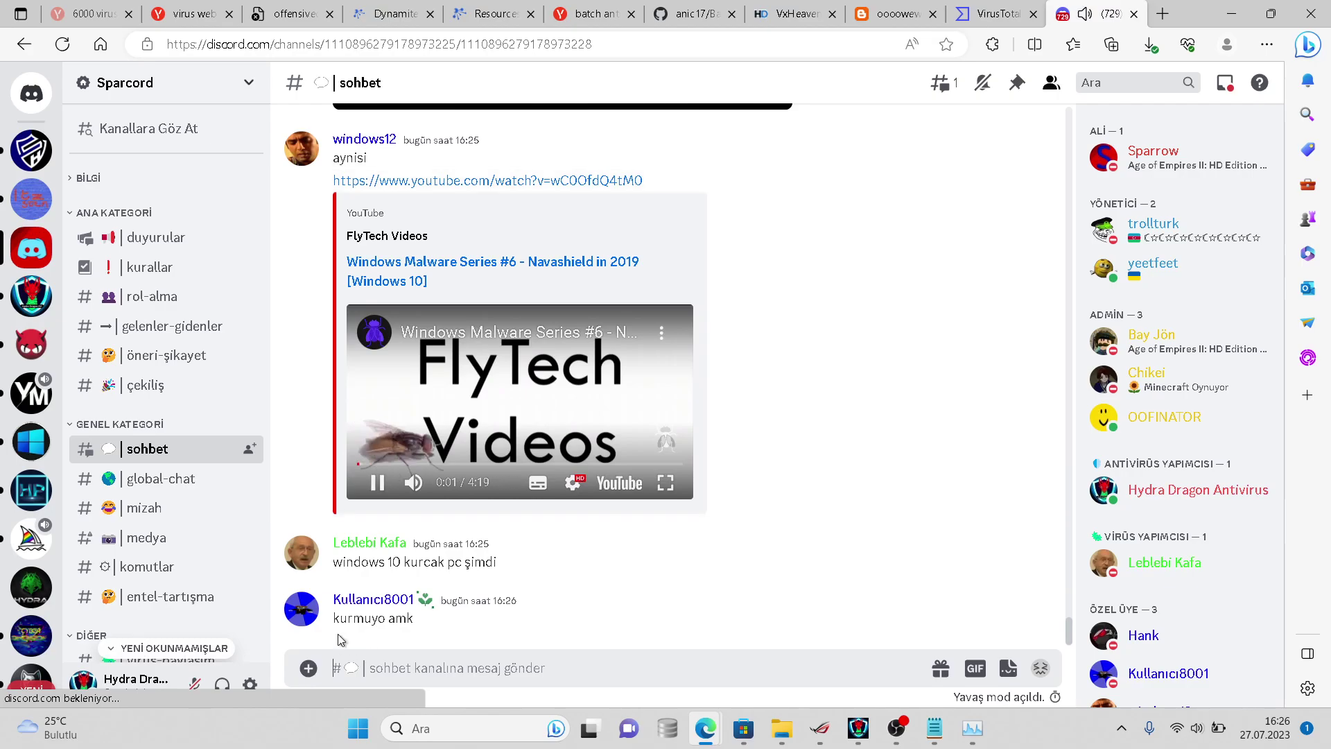
key("space")
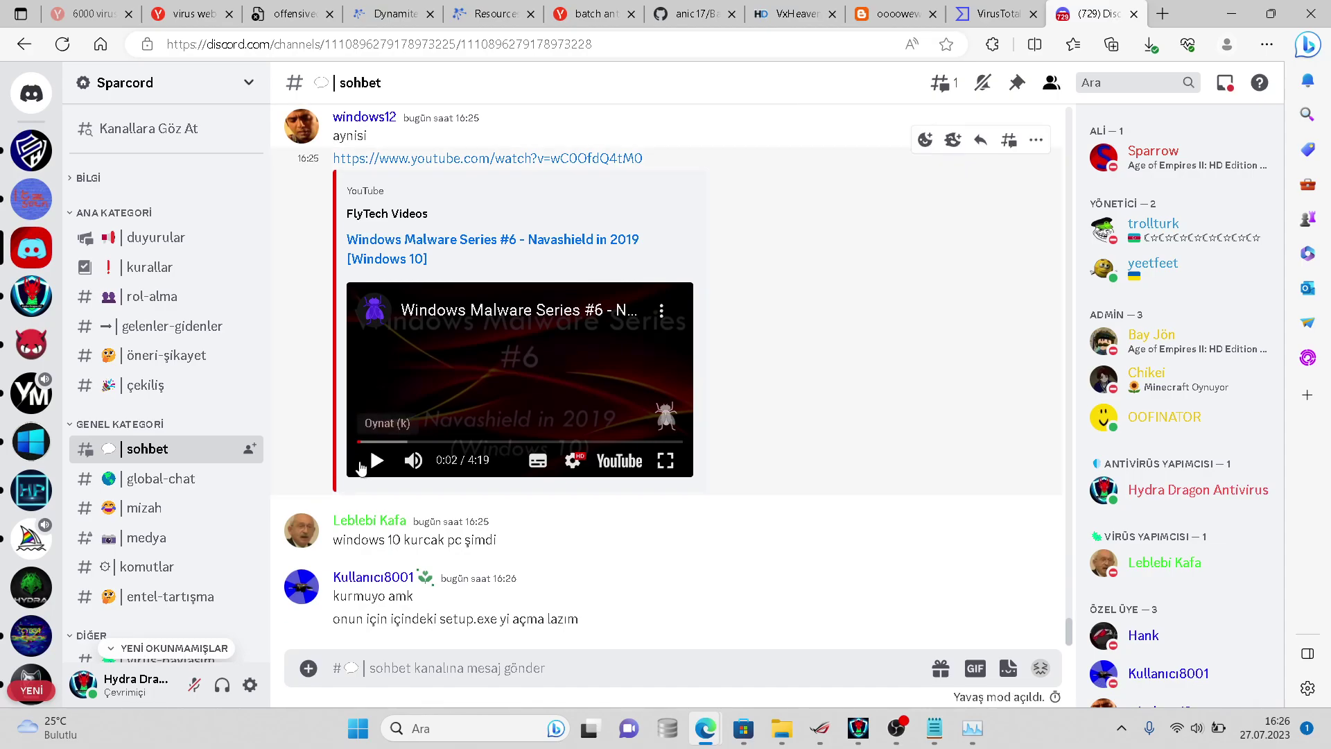
left_click(359, 449)
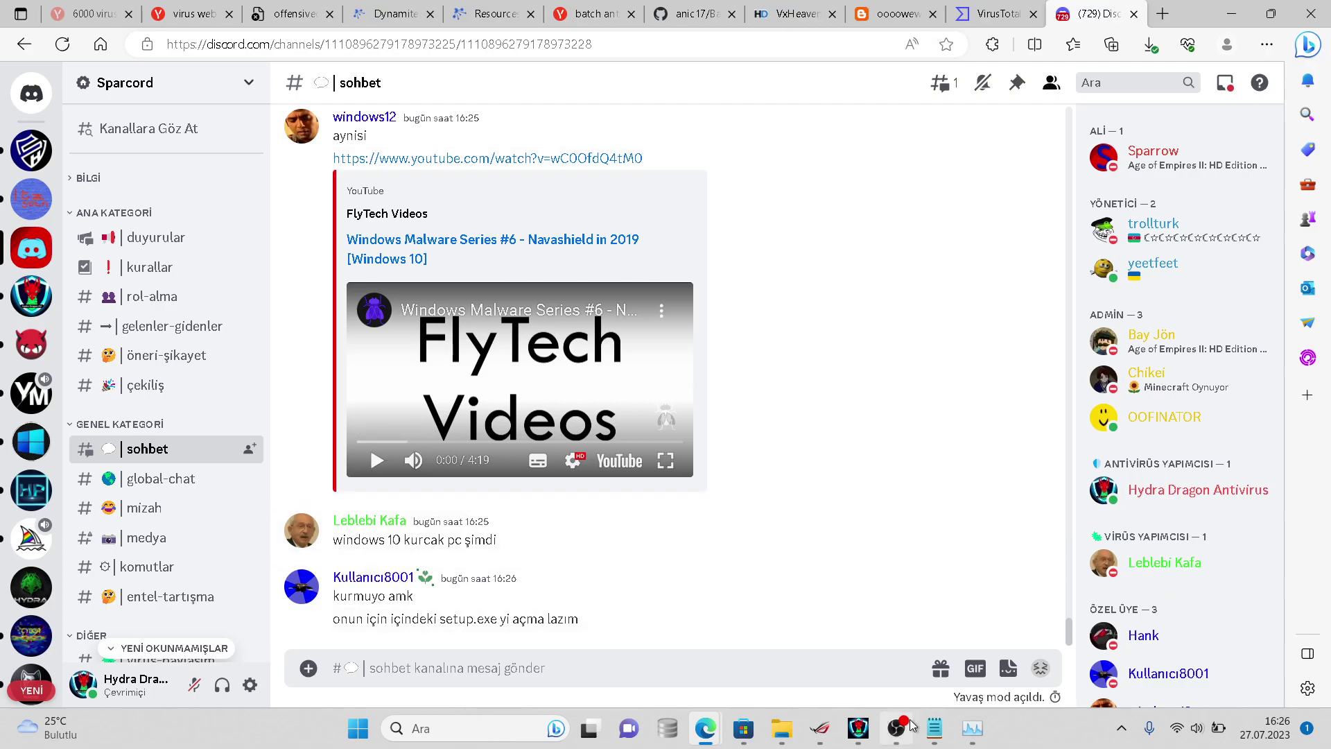
- Bring HydraAV's scanner window forward, showing 0 malware objects detected so far
mouse_move(896, 728)
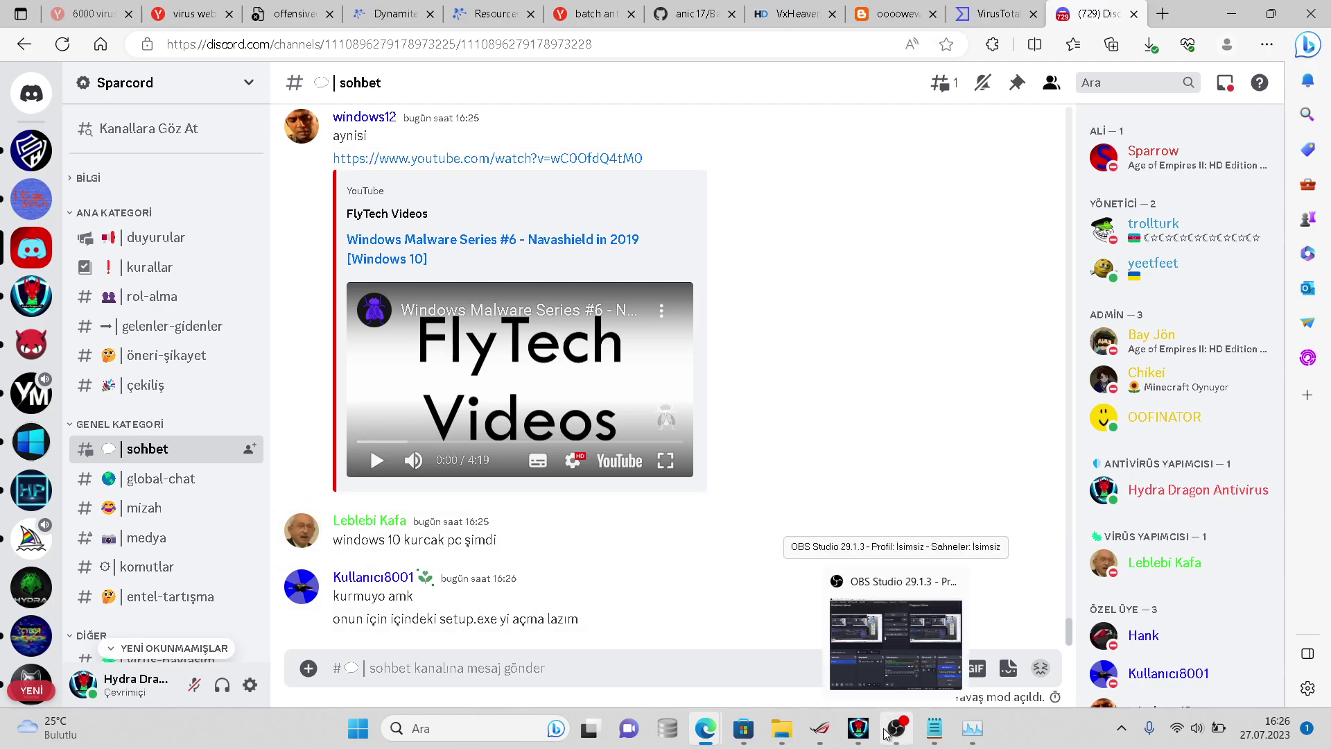
left_click(885, 732)
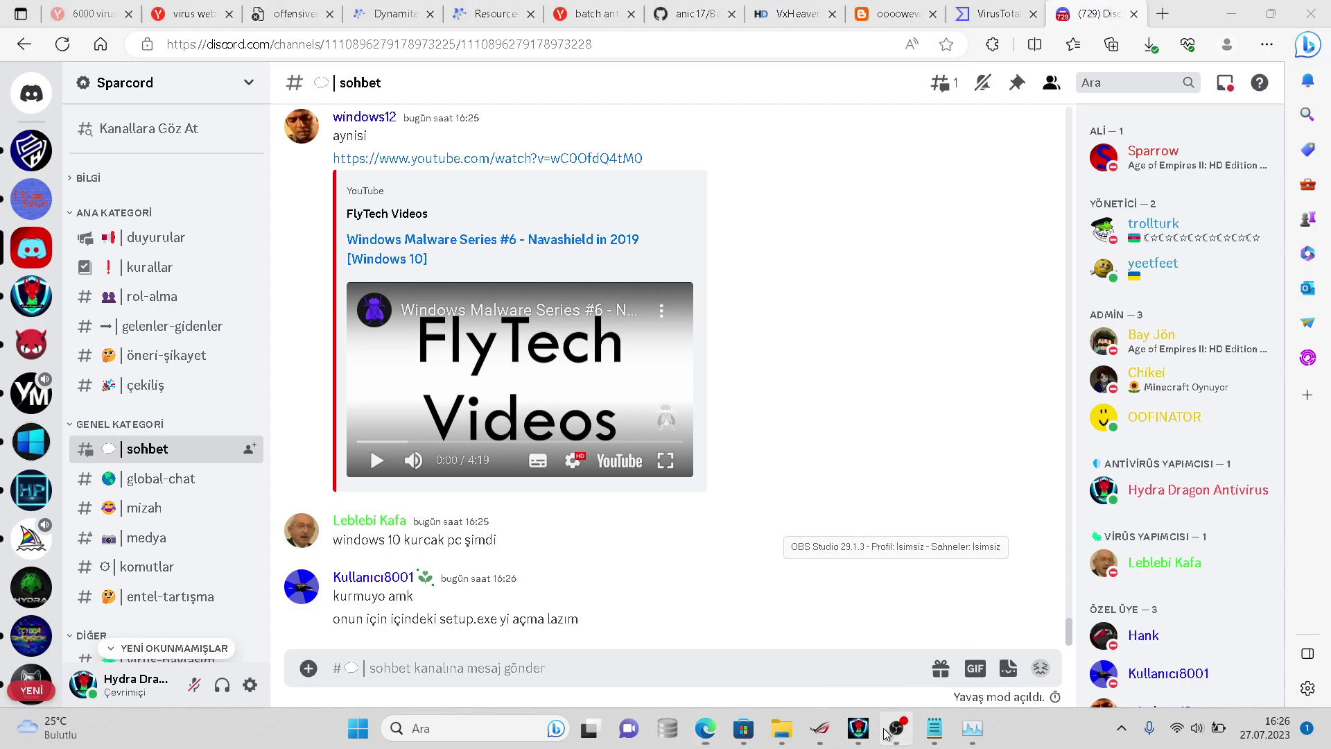
left_click(885, 733)
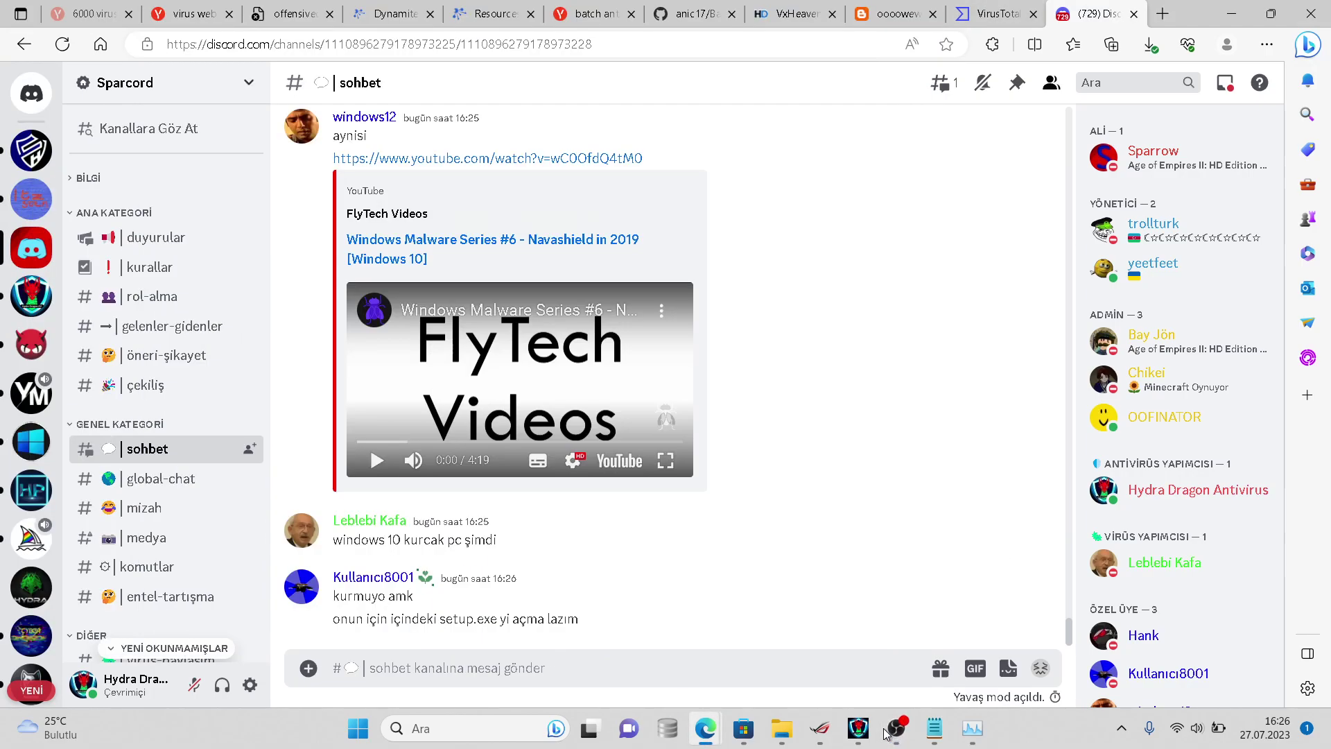
left_click(870, 732)
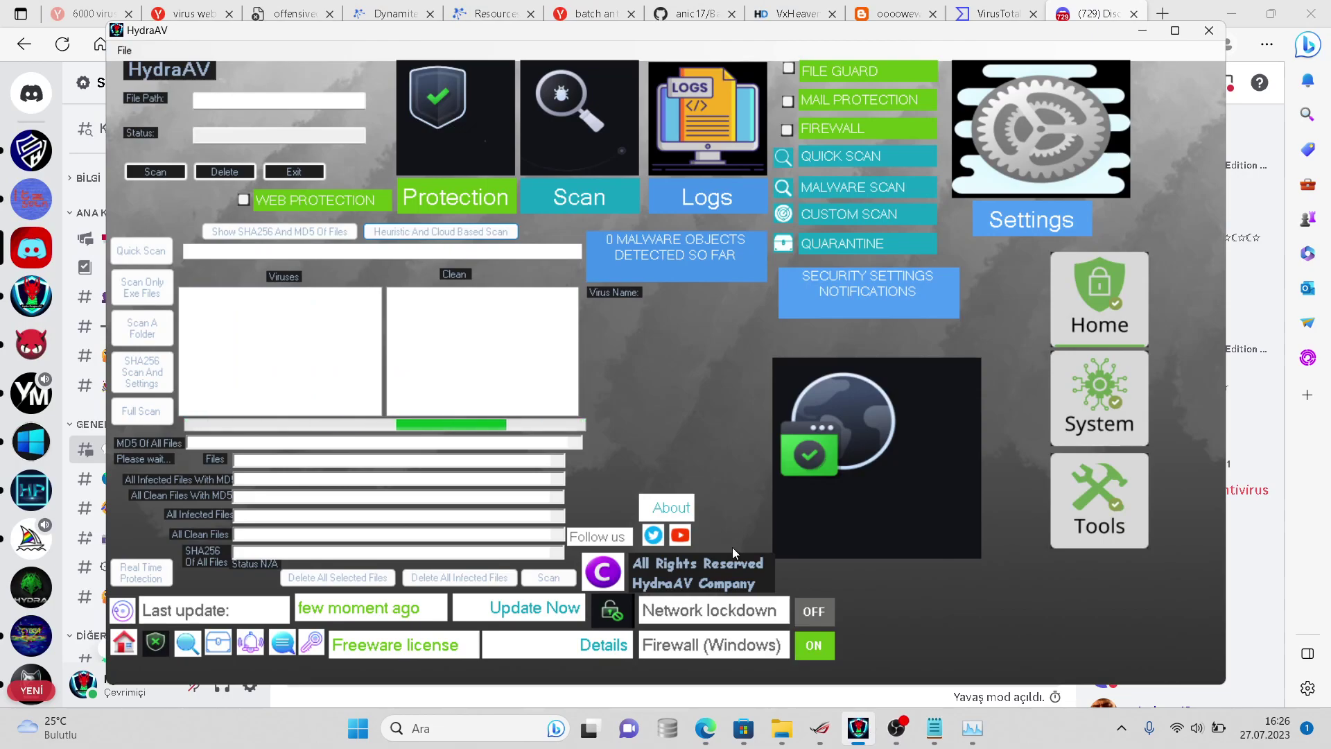
- Open the virussign folder's properties from the Belgeler window to read its file count
mouse_move(769, 734)
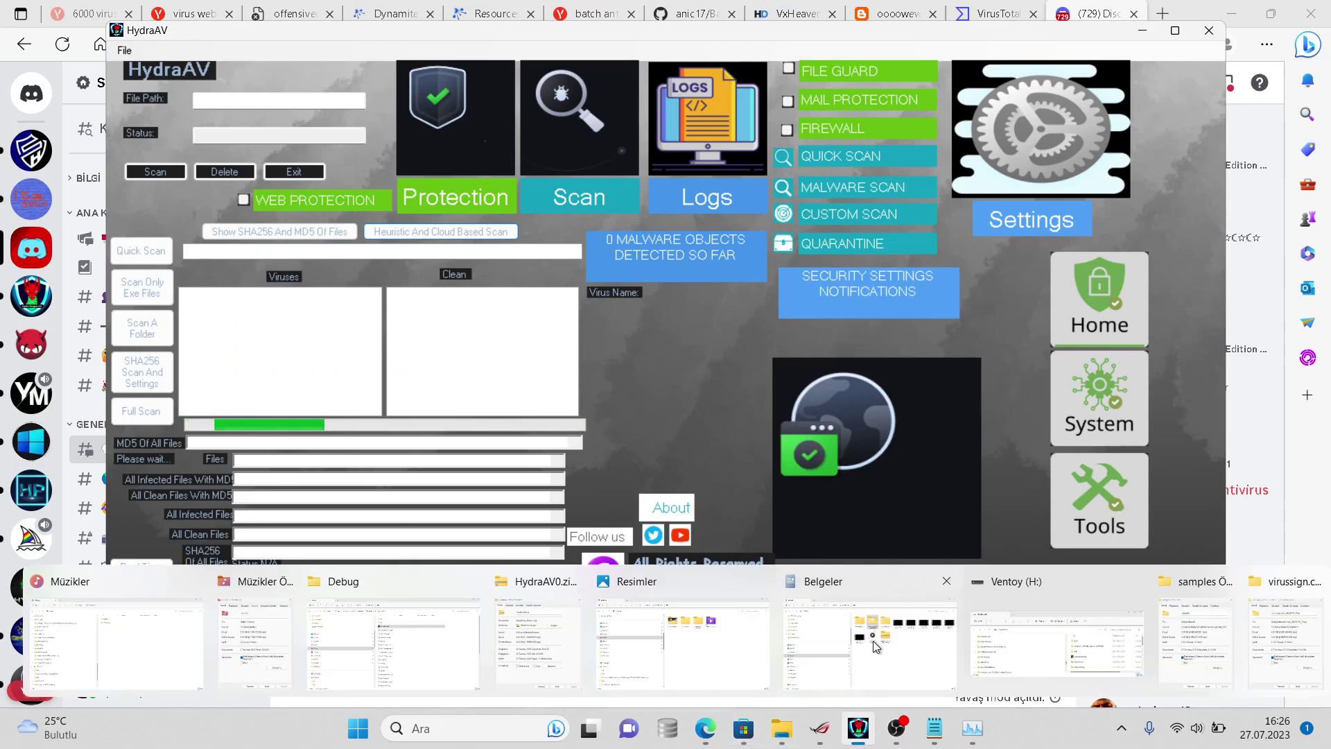
left_click(872, 640)
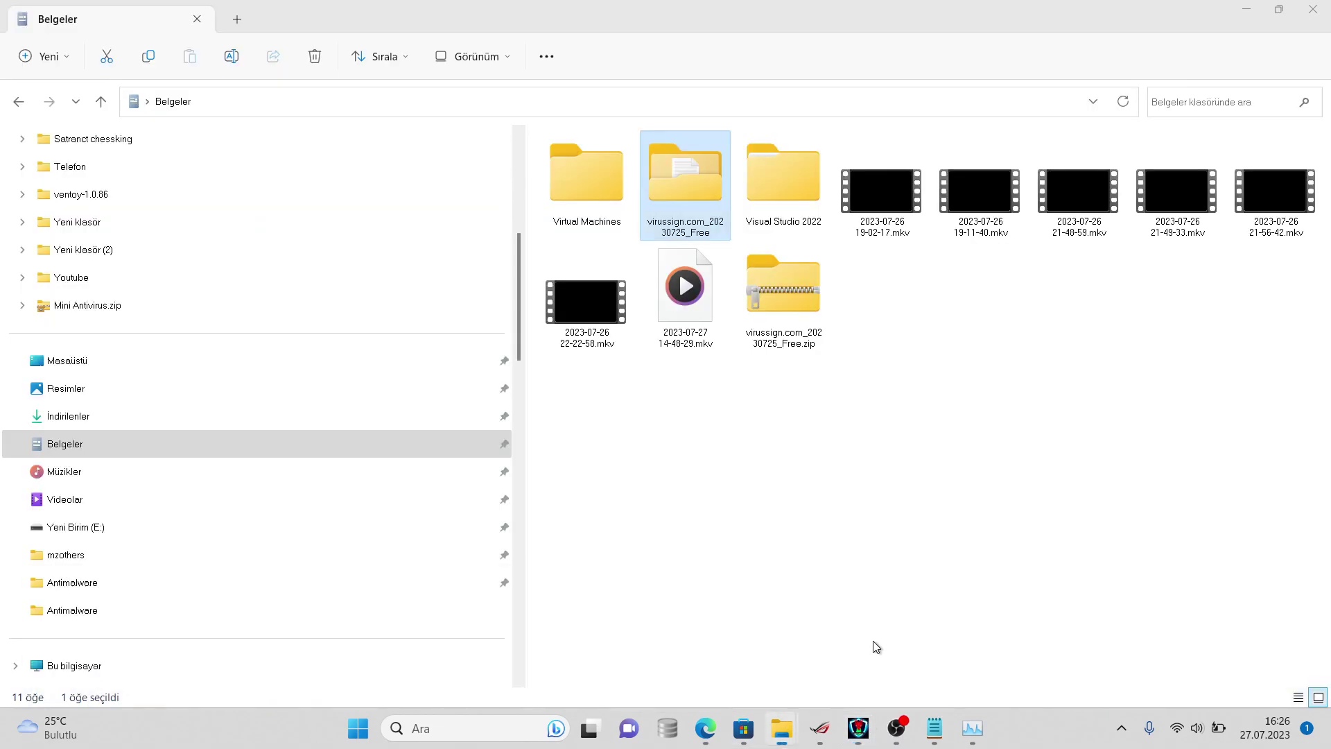
right_click(699, 194)
left_click(768, 520)
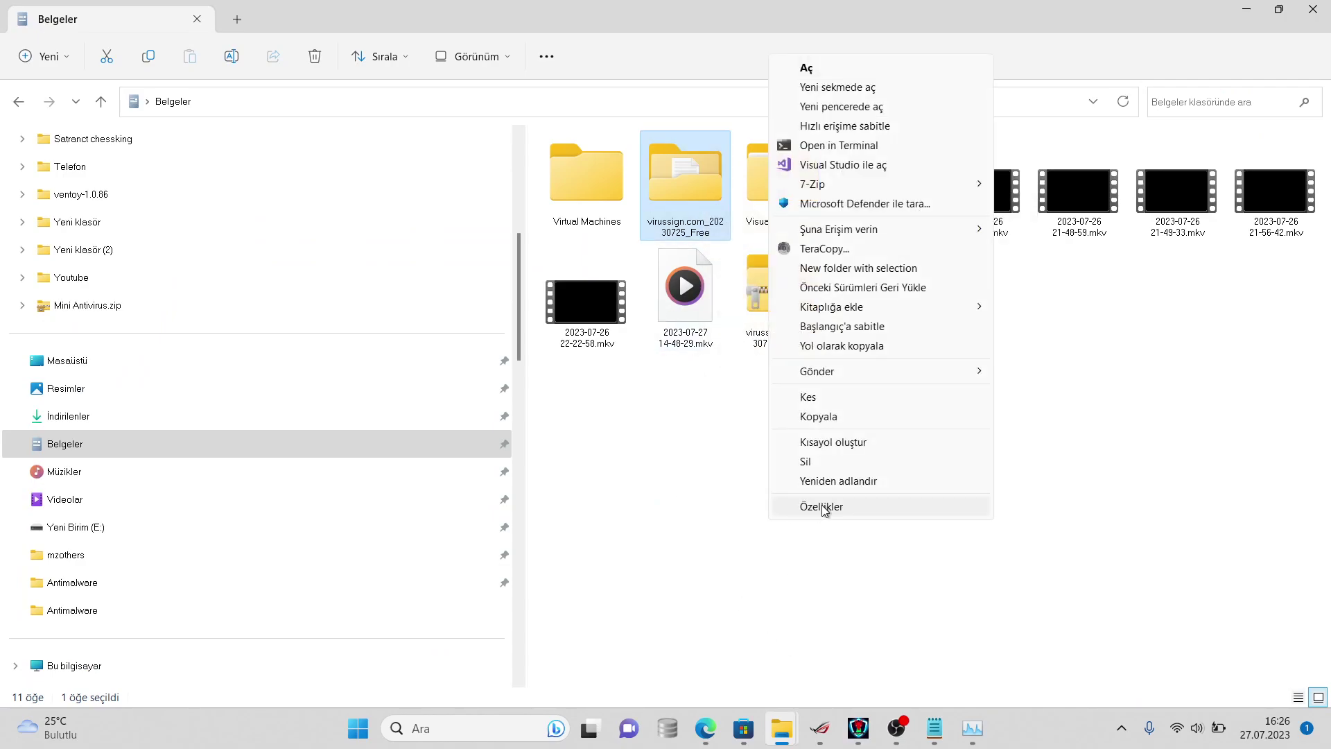
left_click(821, 505)
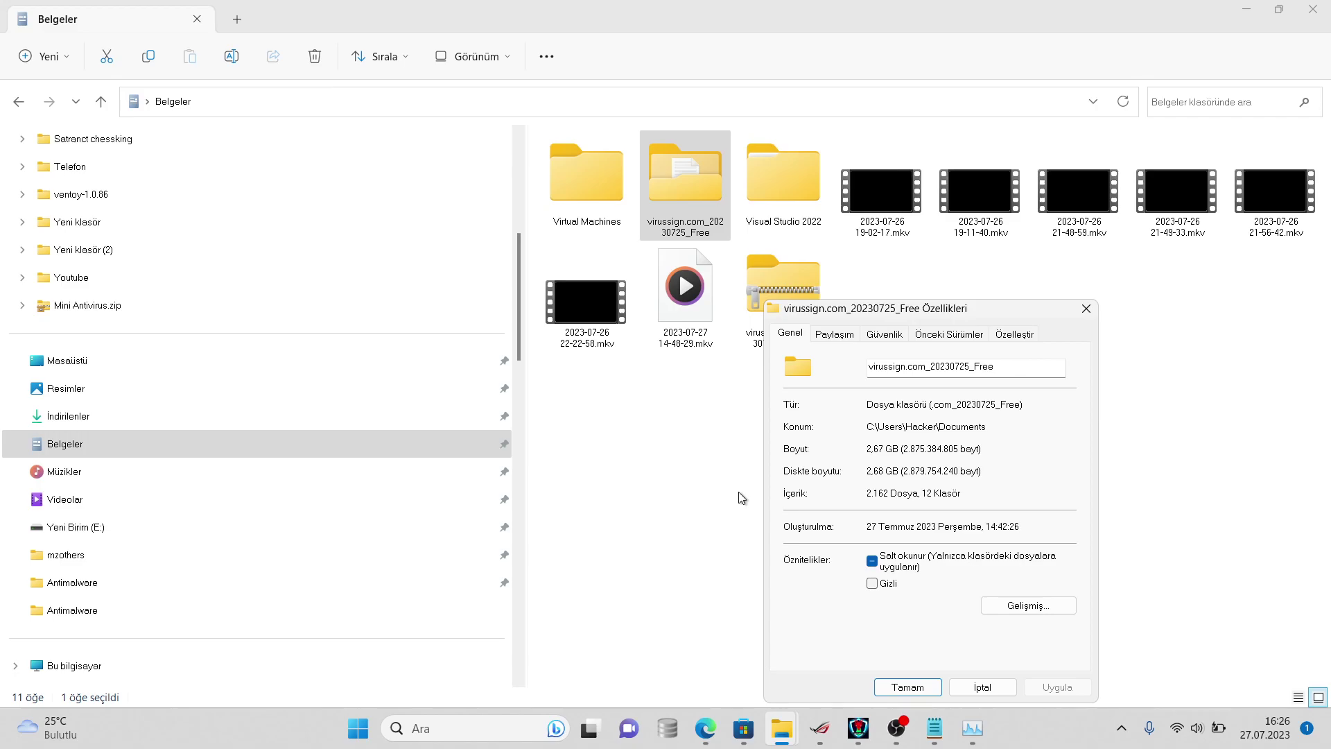
left_click(987, 686)
- Reopen the folder properties to recheck the count, now 2,064 files (2.47 GB)
right_click(690, 193)
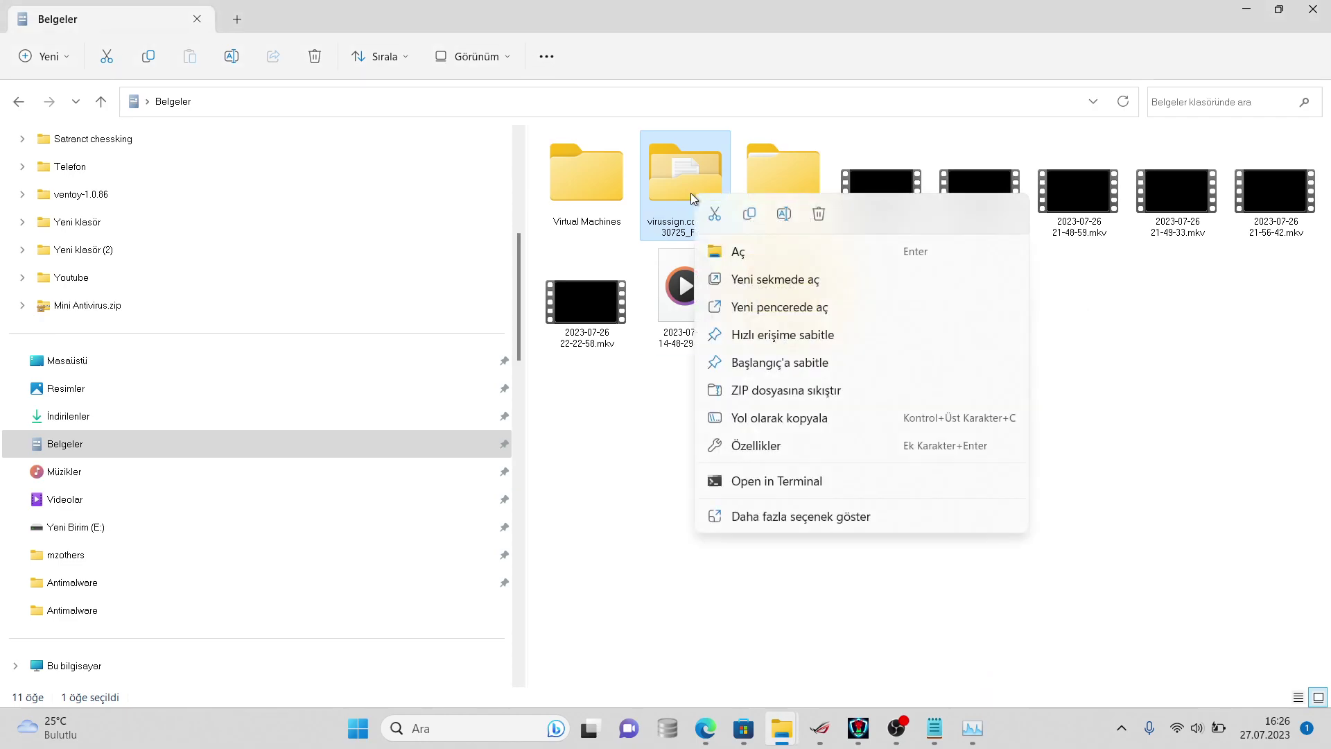
left_click(786, 512)
left_click(806, 490)
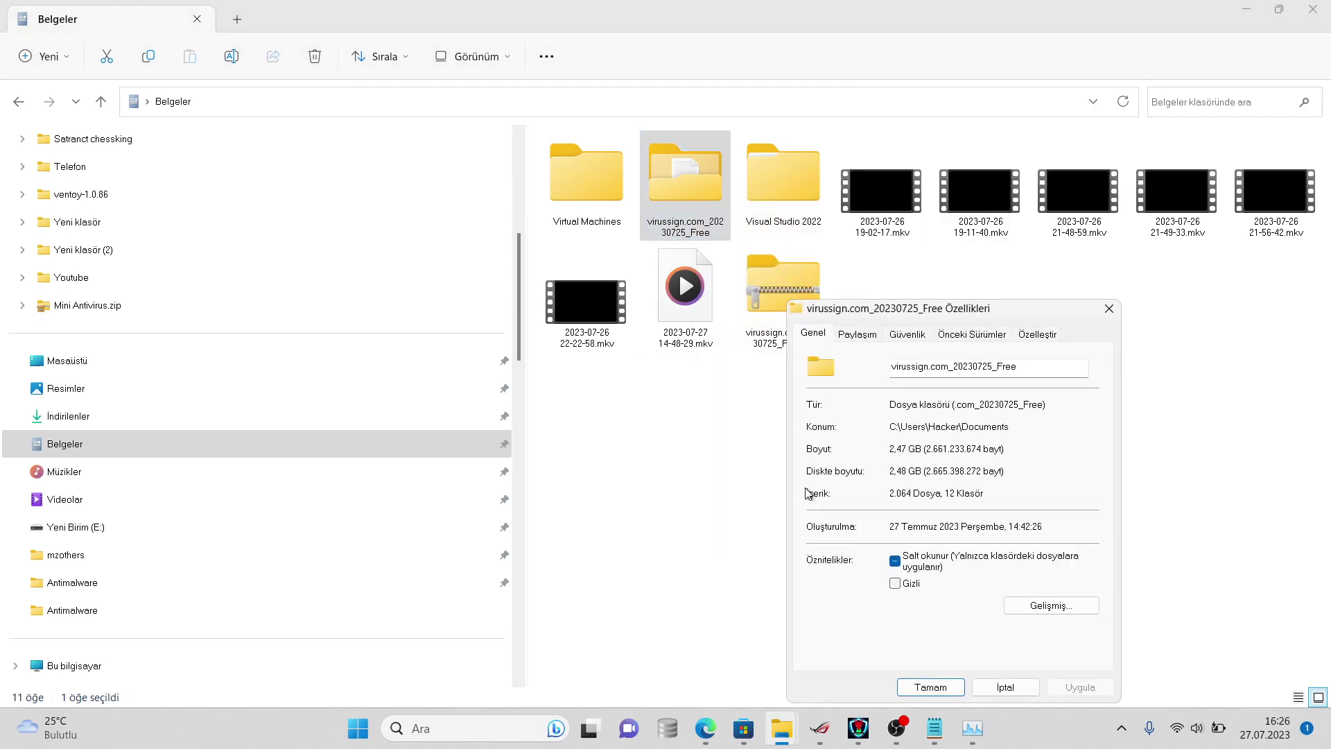
left_click(1002, 687)
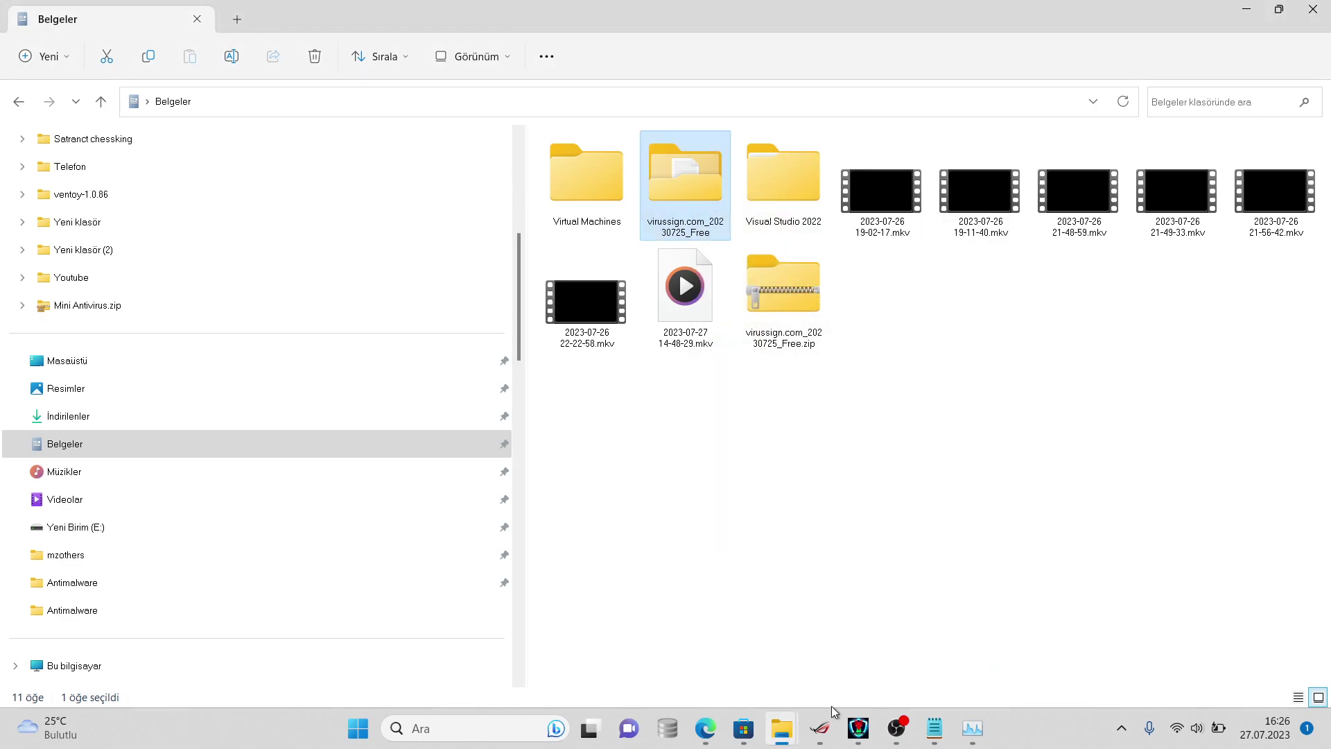
- Close the Microsoft Store window and return to Discord's sohbet channel in Edge
left_click(742, 730)
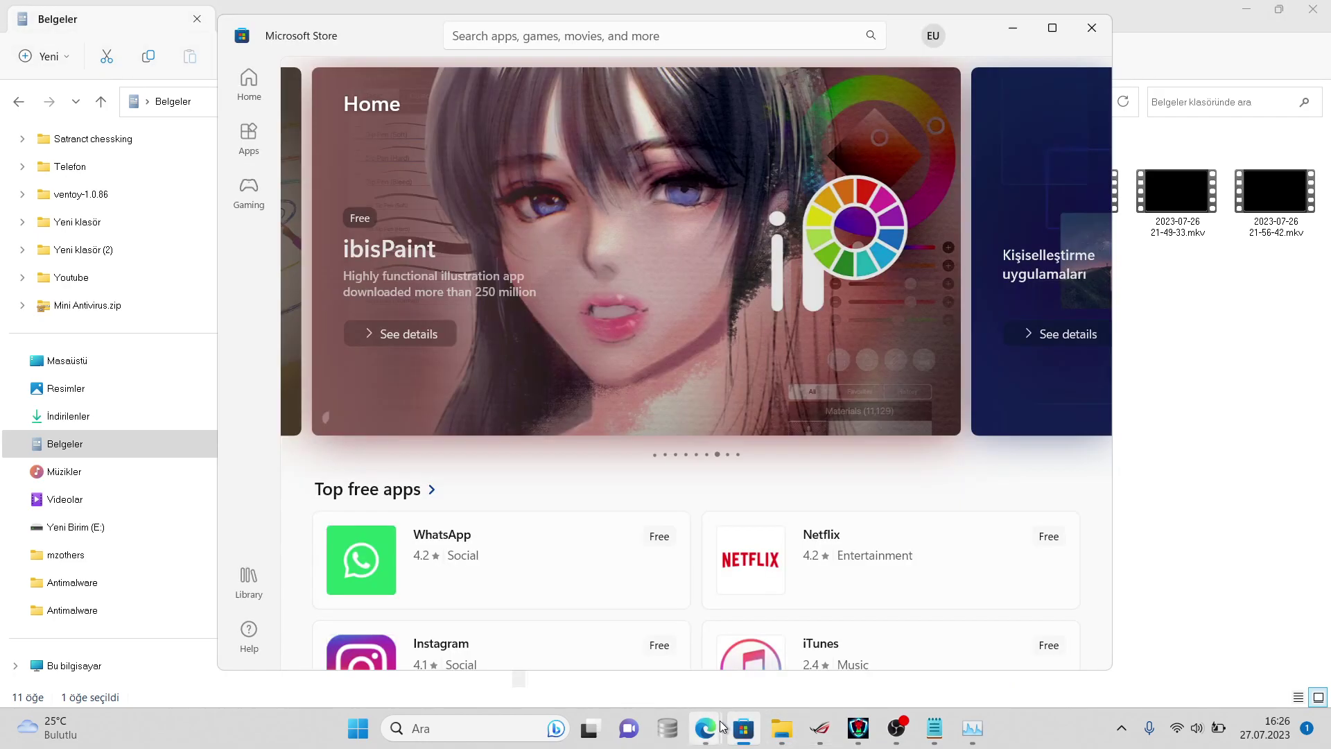
right_click(745, 734)
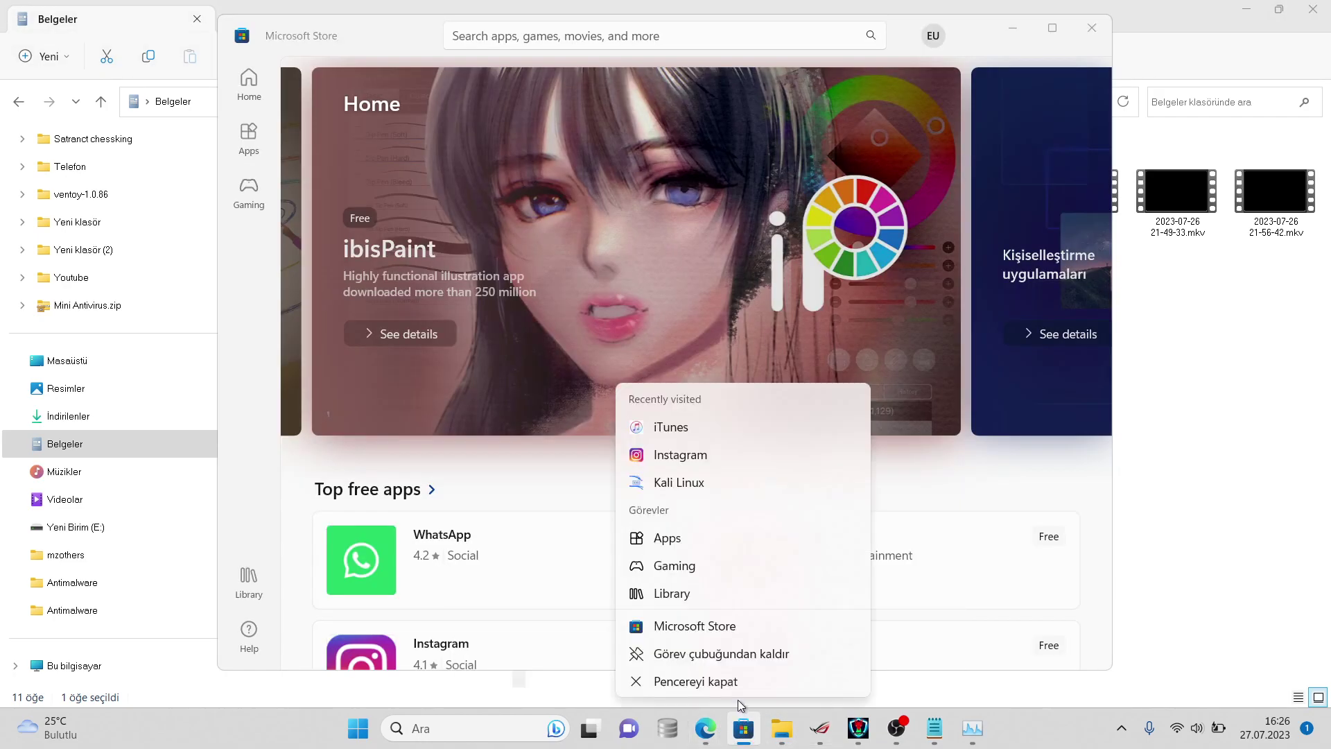
left_click(700, 680)
mouse_move(723, 717)
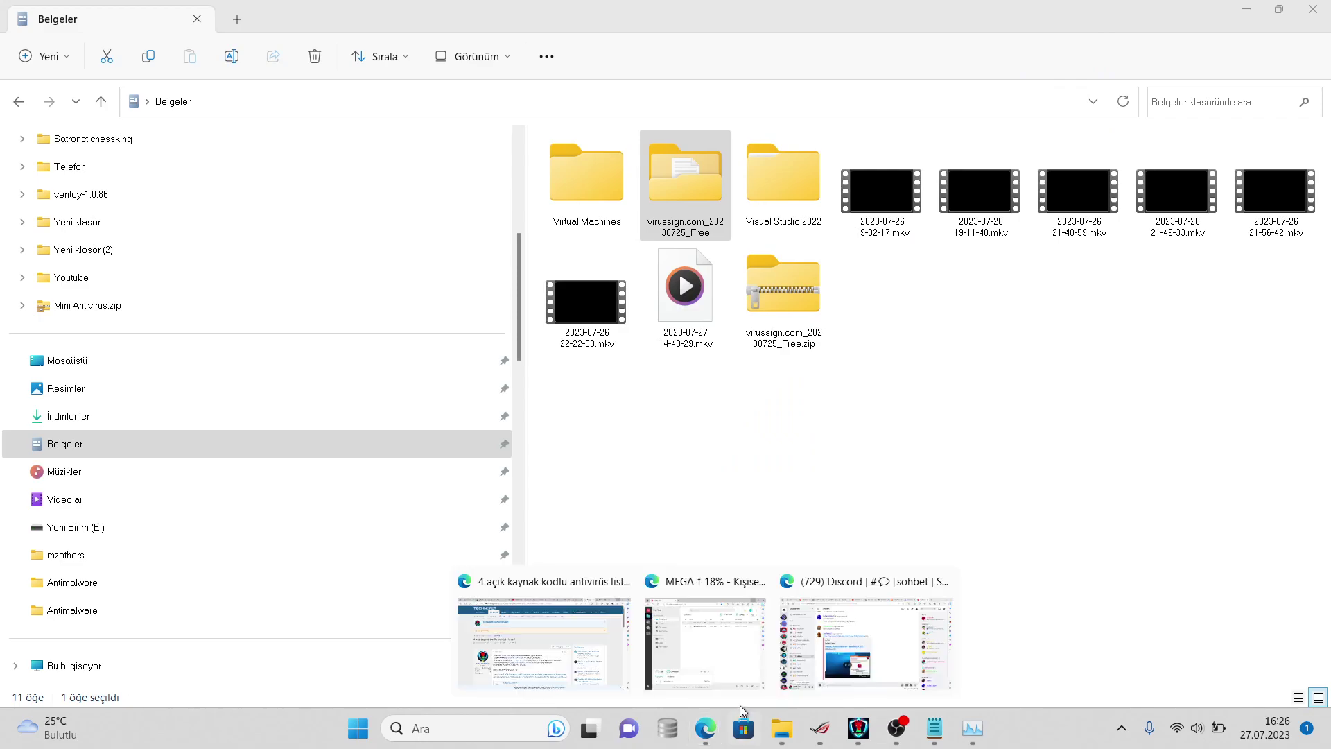
left_click(806, 666)
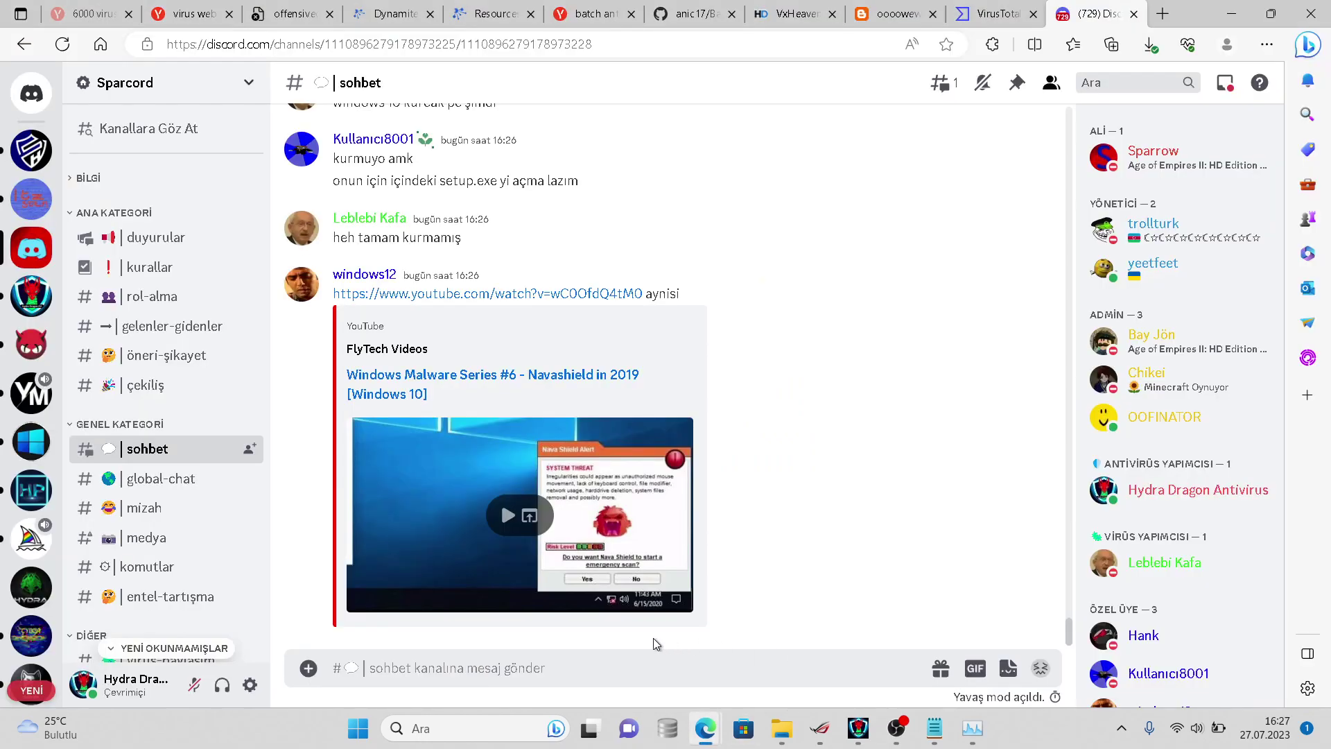
- Post the update that 2064 files remain to scan in the sohbet channel
right_click(542, 669)
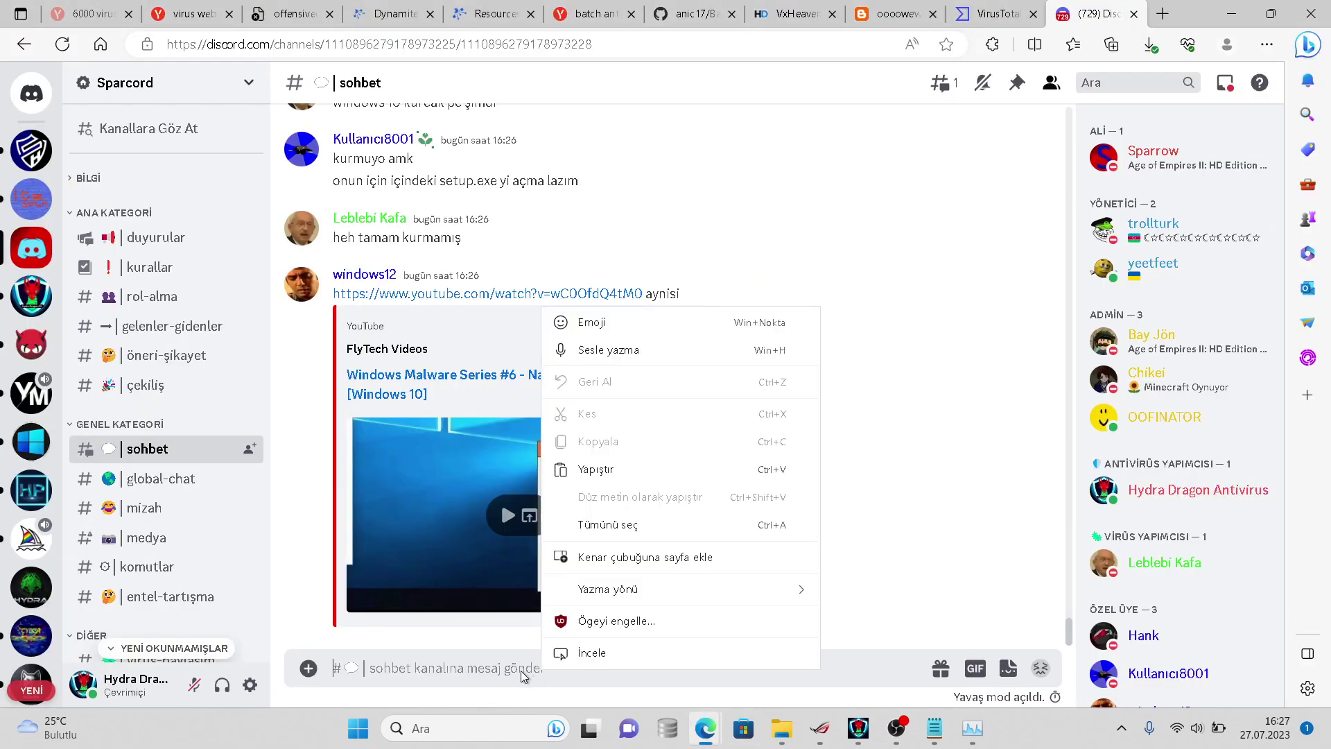
left_click(535, 669)
type("20kb virüs kadar")
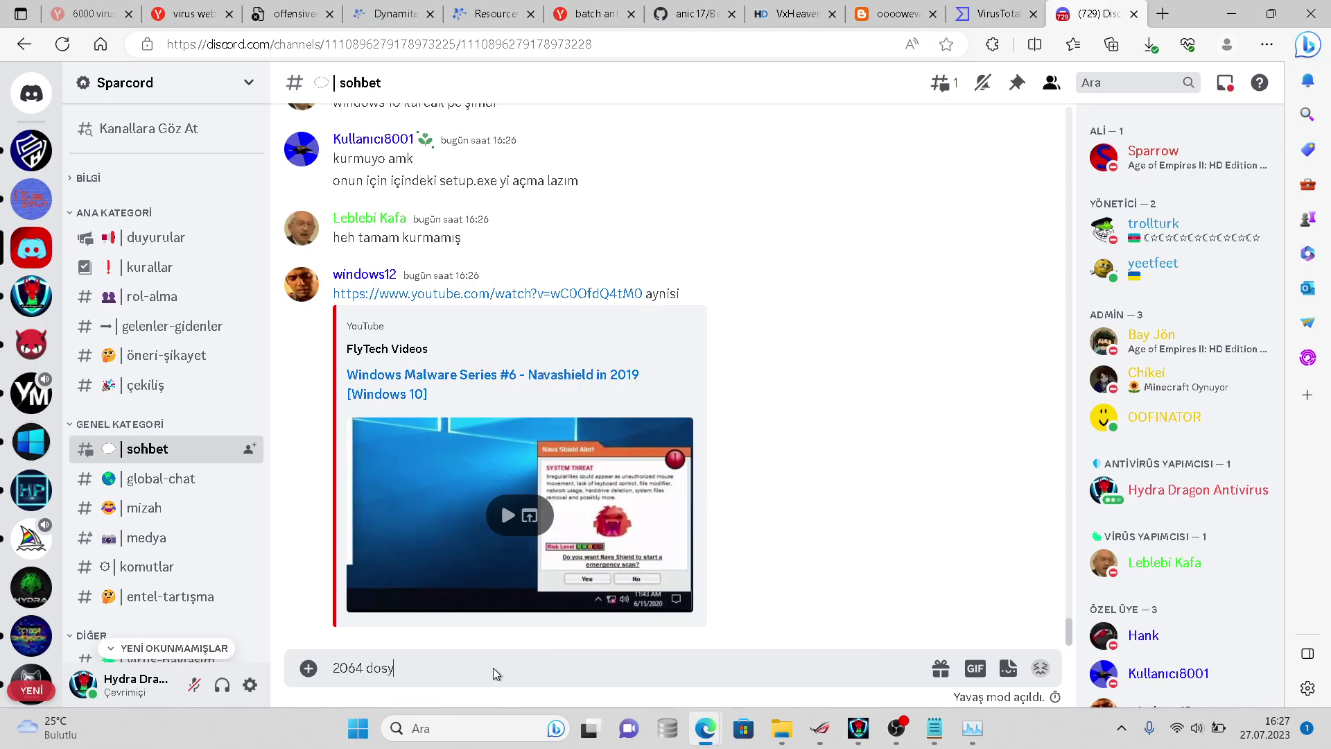
key("Return")
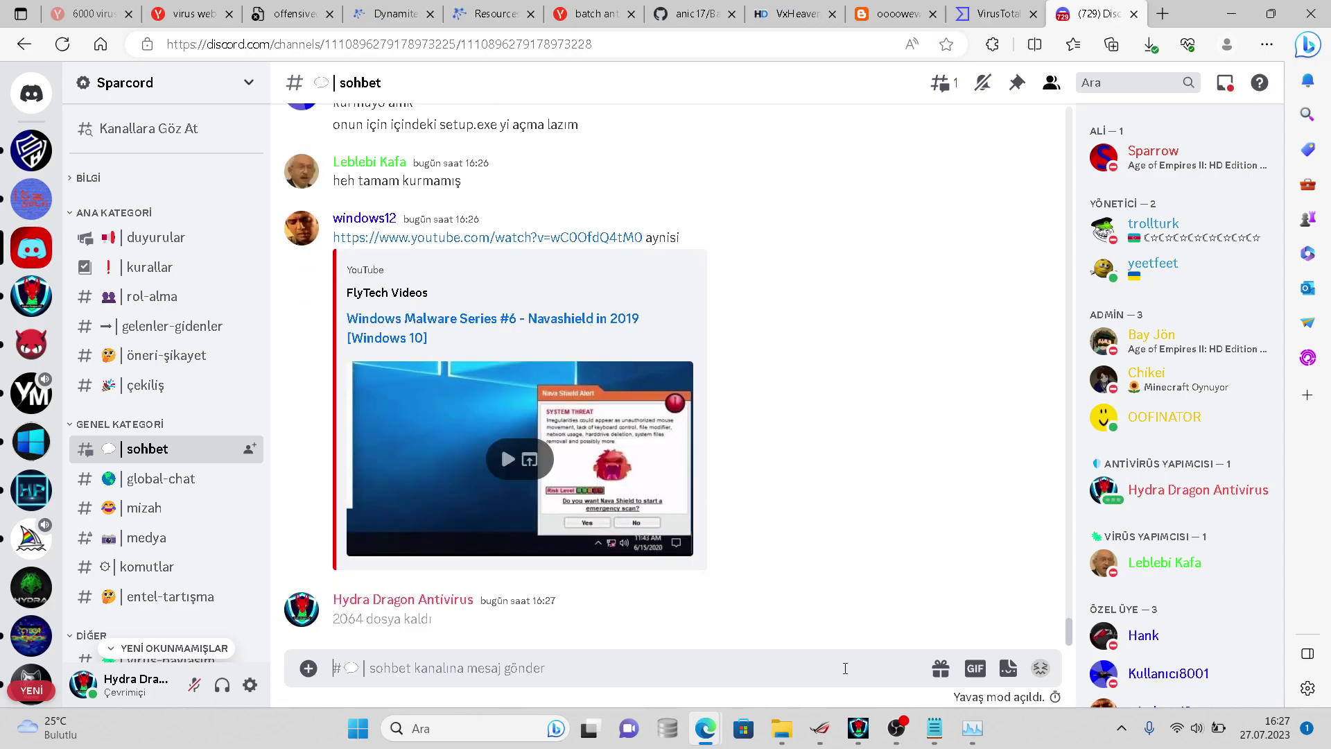
- Glance at the 6068 samples note in Notepad, then open a new Edge tab
mouse_move(930, 725)
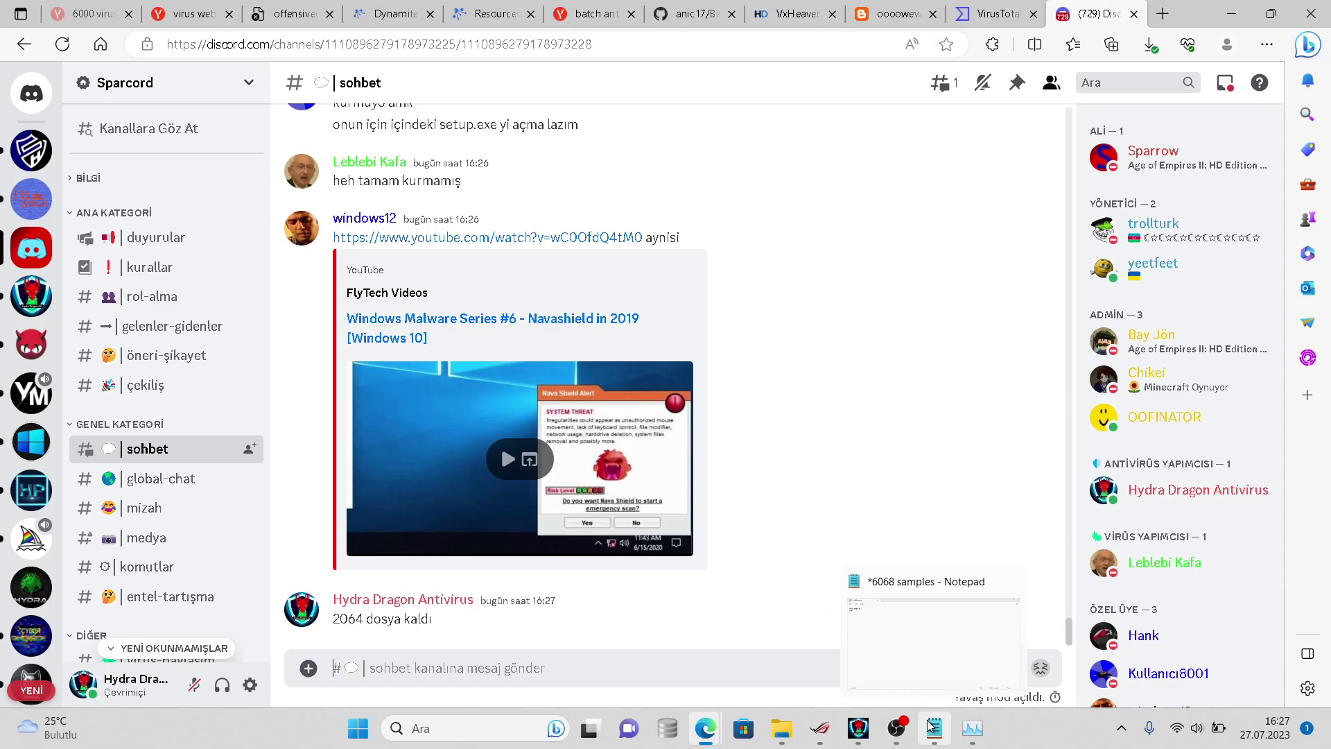
left_click(930, 725)
left_click(930, 725)
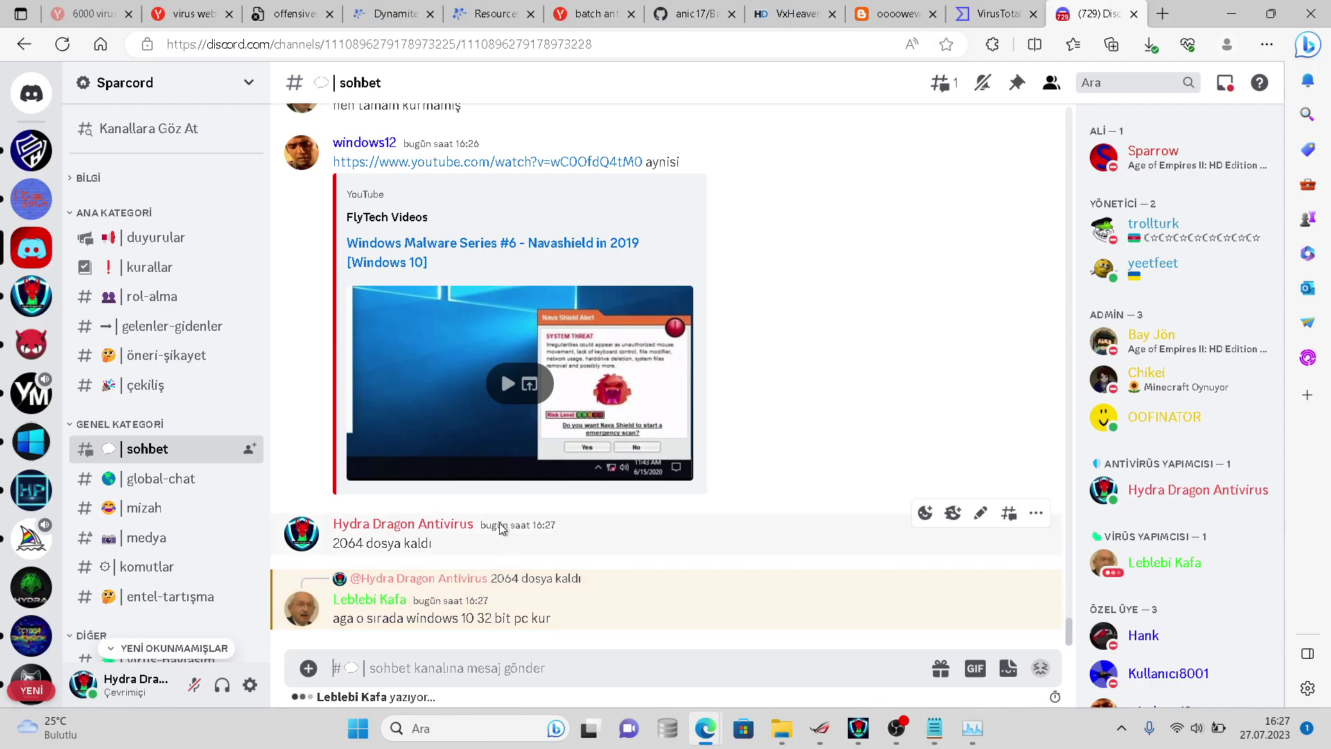
left_click(1157, 11)
- Search Yandex for 'windows 10 iso' and open Microsoft's Windows 10 ISO download result
left_click(1157, 11)
type("windwo")
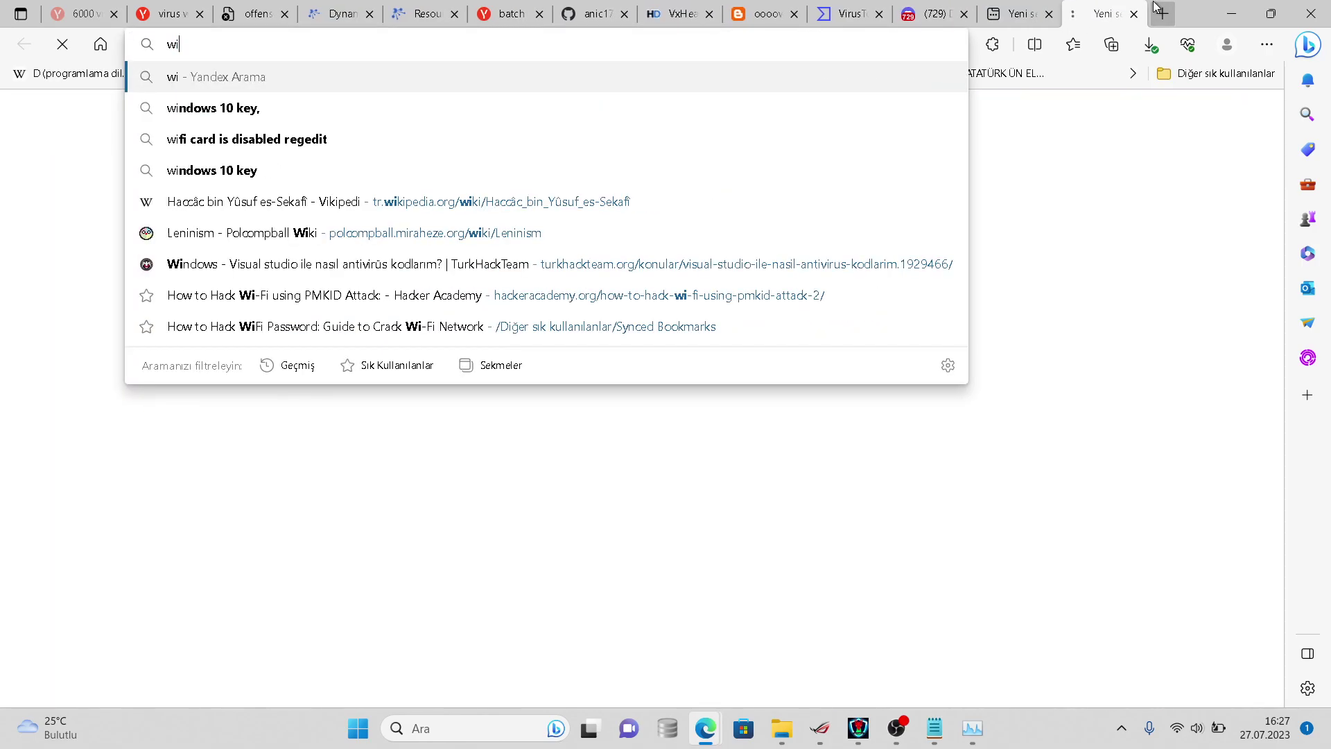
key("BackSpace")
key("BackSpace")
key("BackSpace")
type("d")
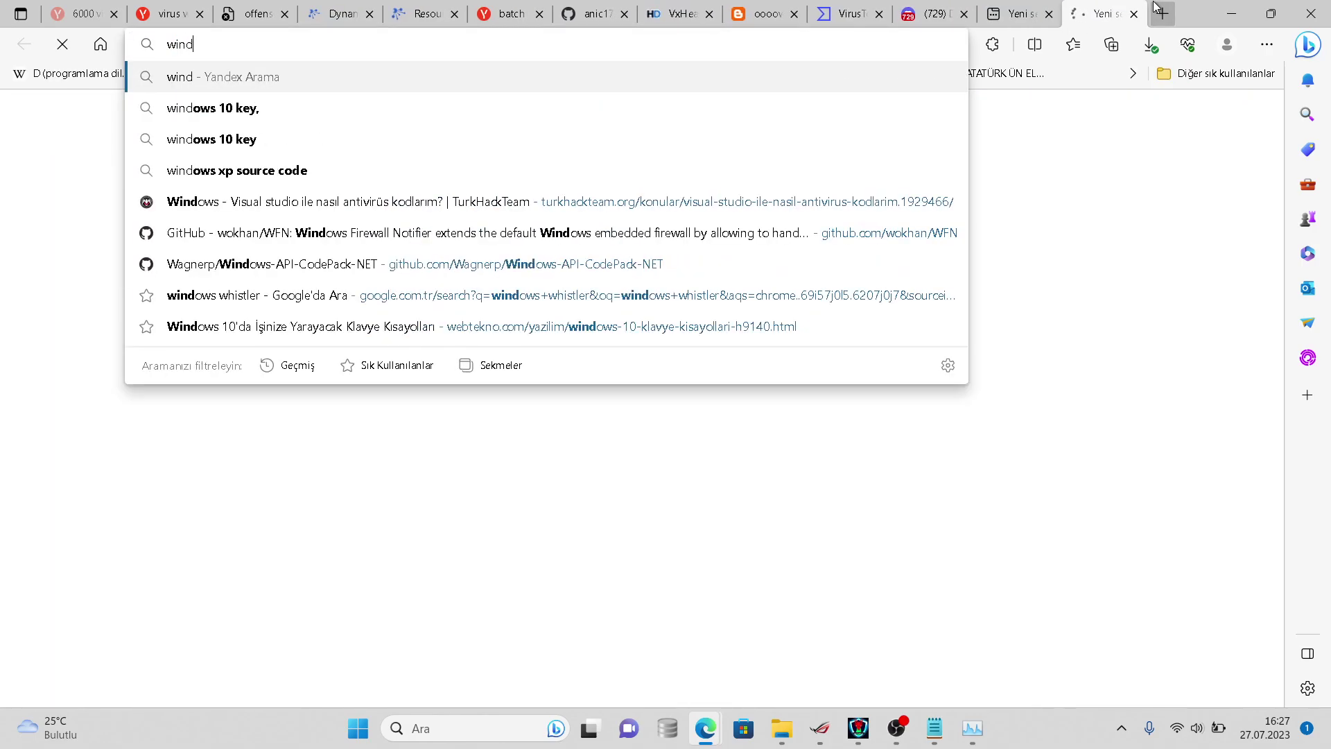
type("ows 10 iso")
key("Return")
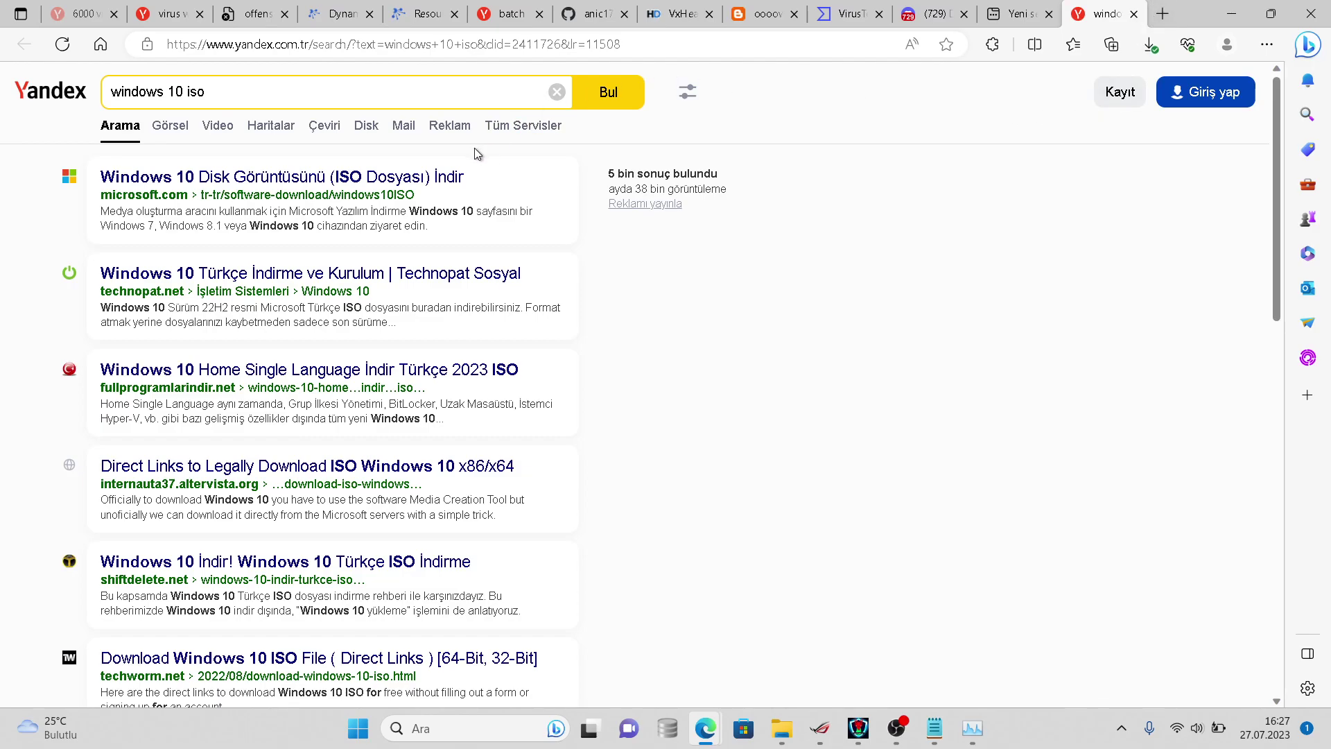
left_click(371, 179)
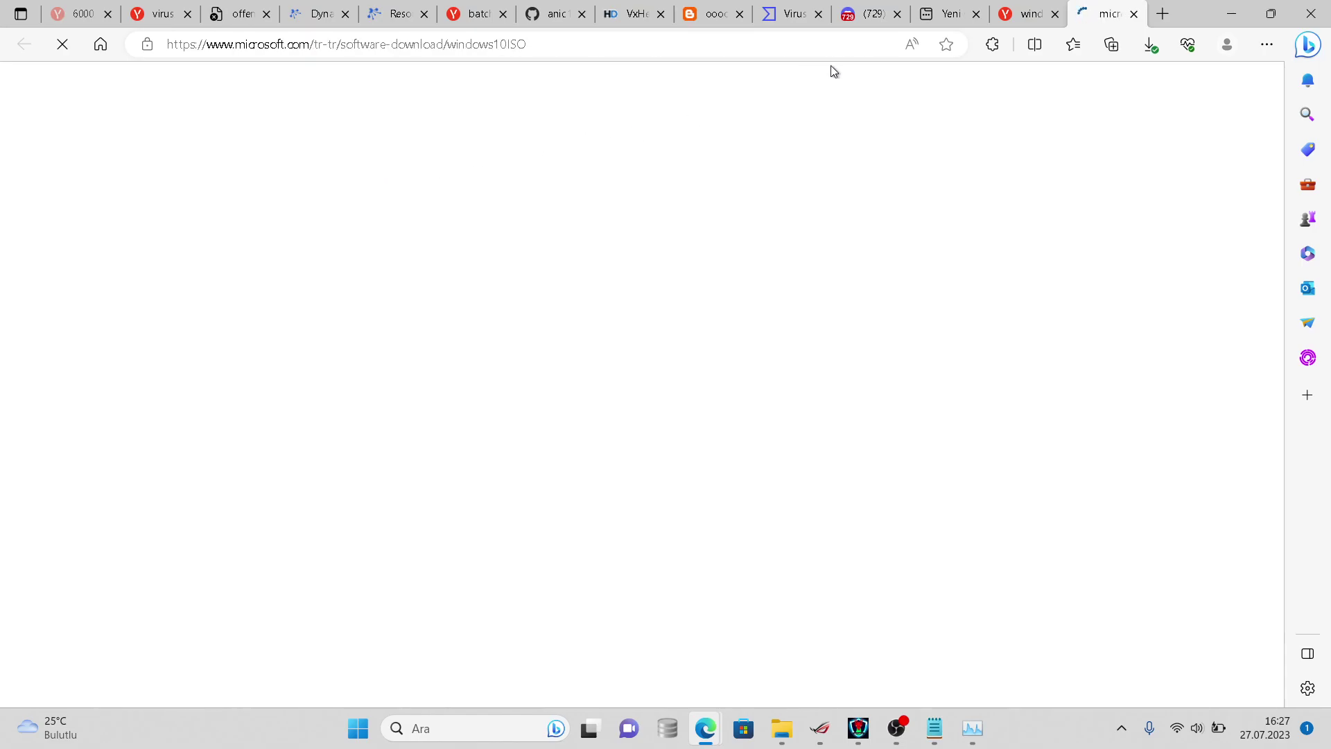
- Return to the Microsoft Windows 10 download page and expand the other download options section
left_click(890, 6)
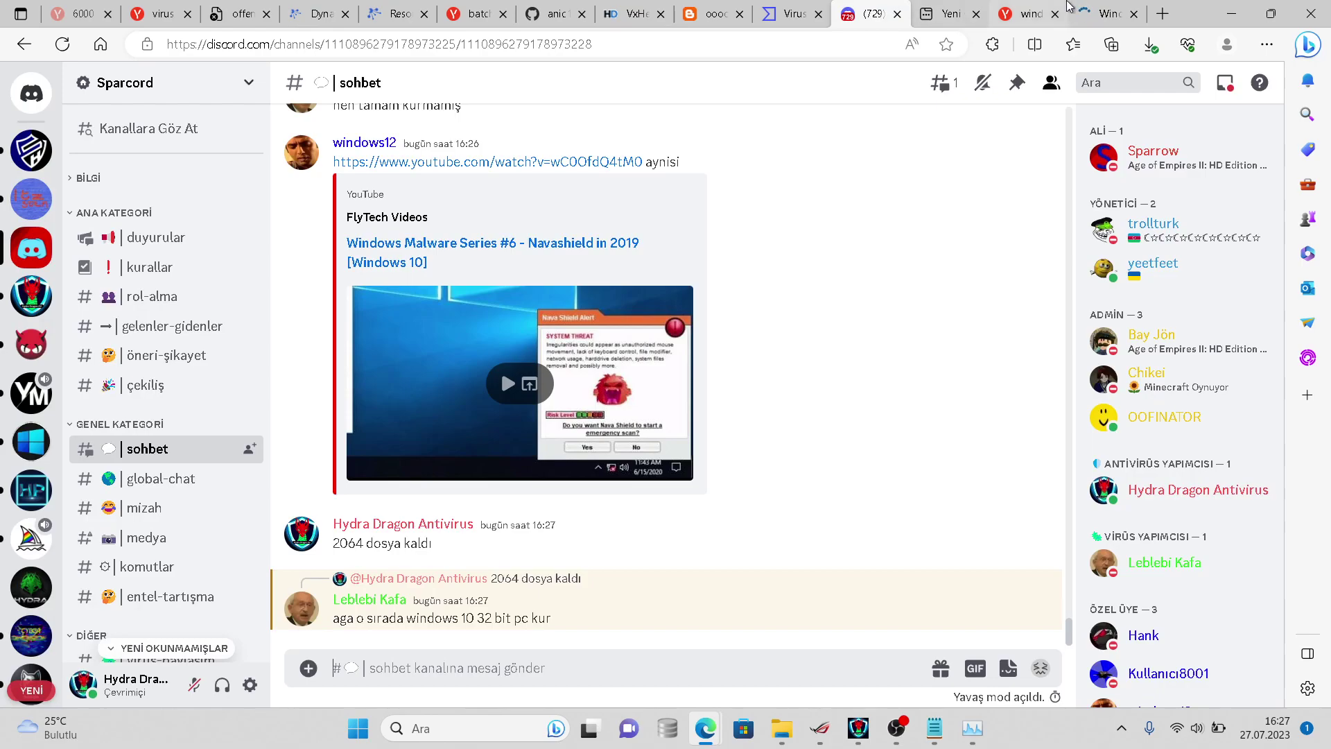
left_click(1091, 6)
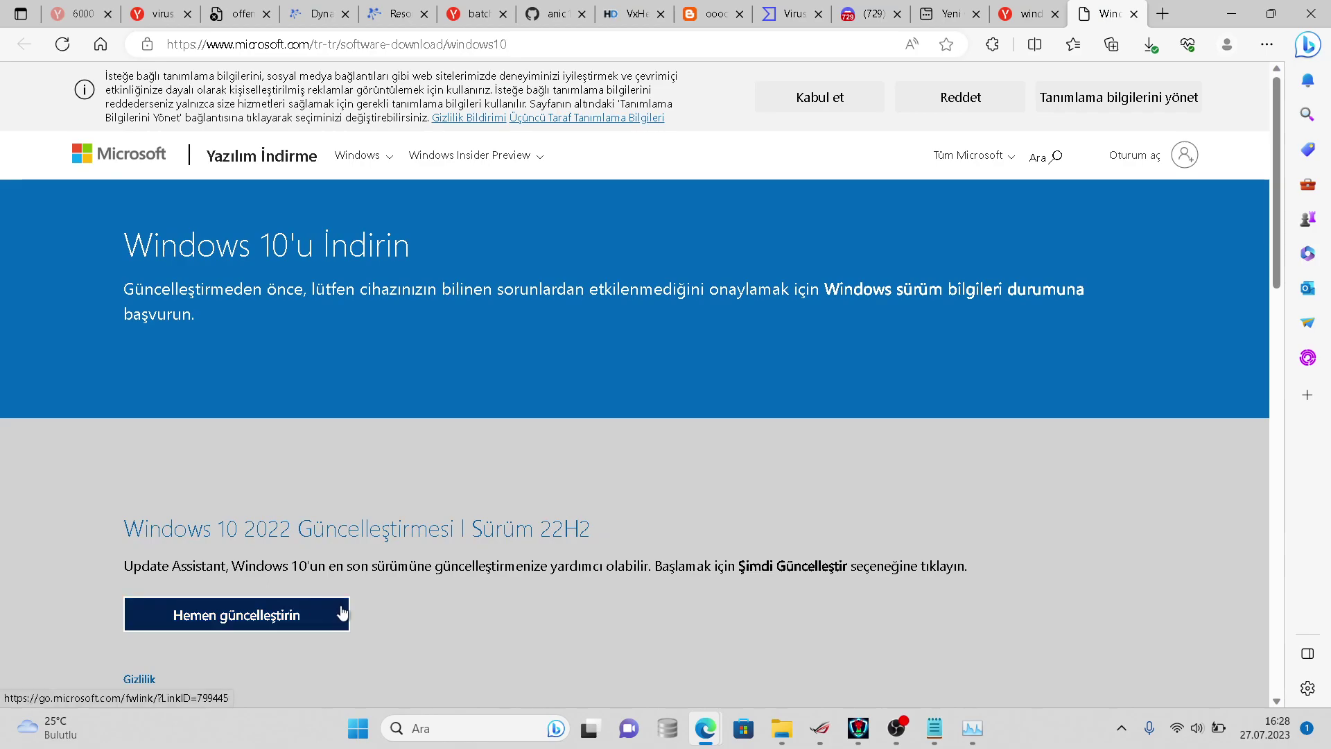
scroll(1265, 438, "down", 7)
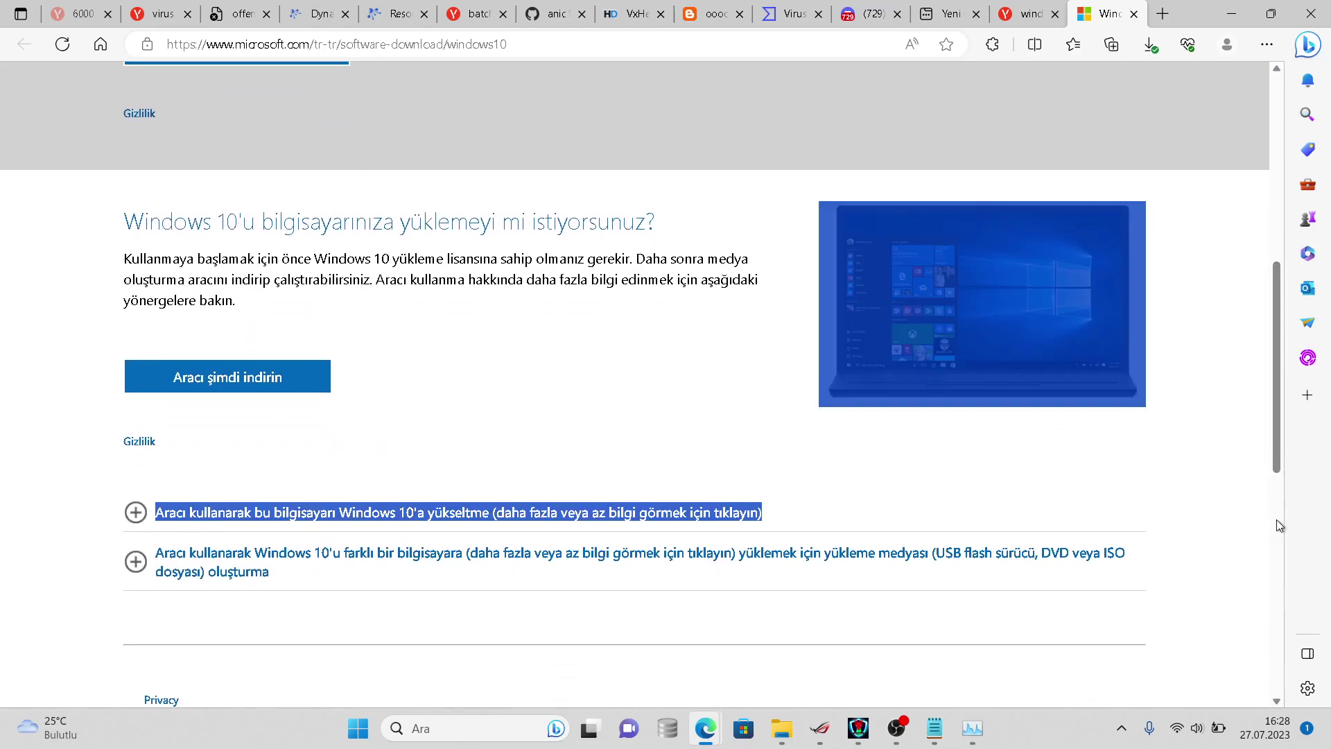
scroll(1275, 520, "down", 8)
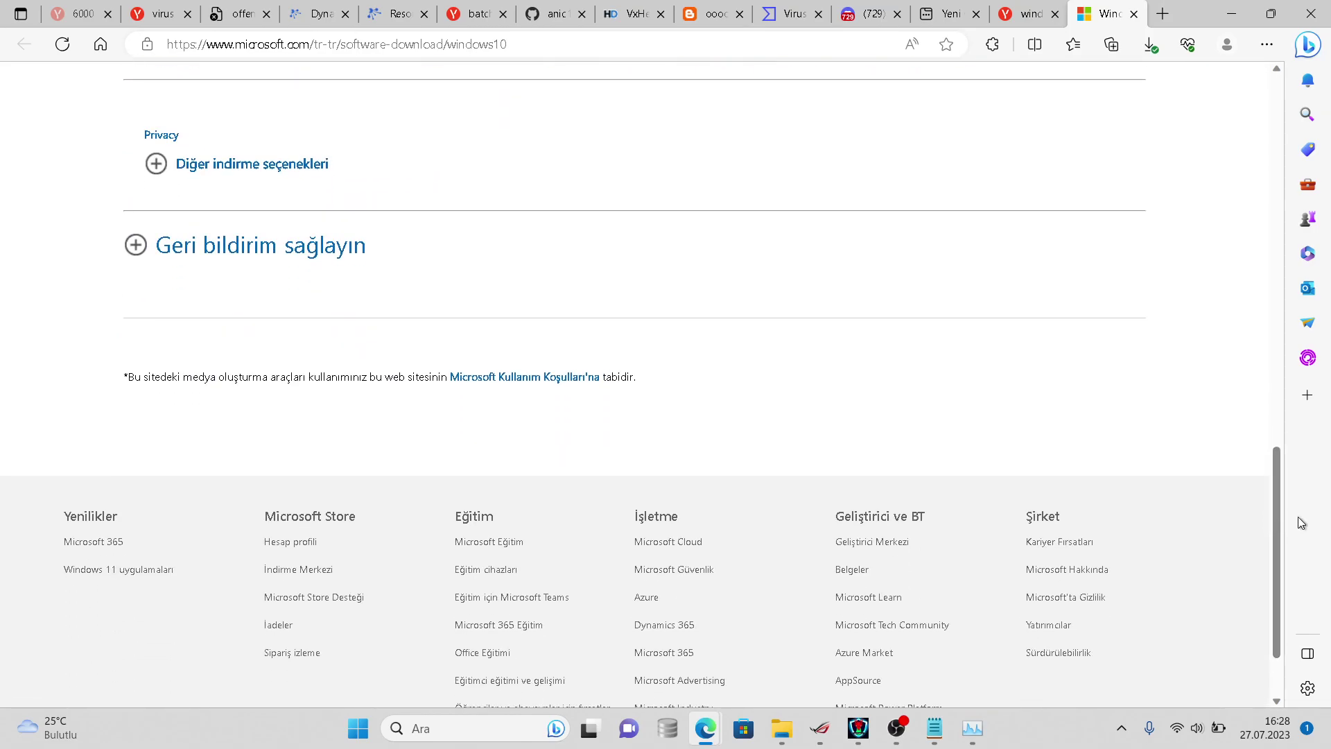
left_click(240, 181)
right_click(239, 176)
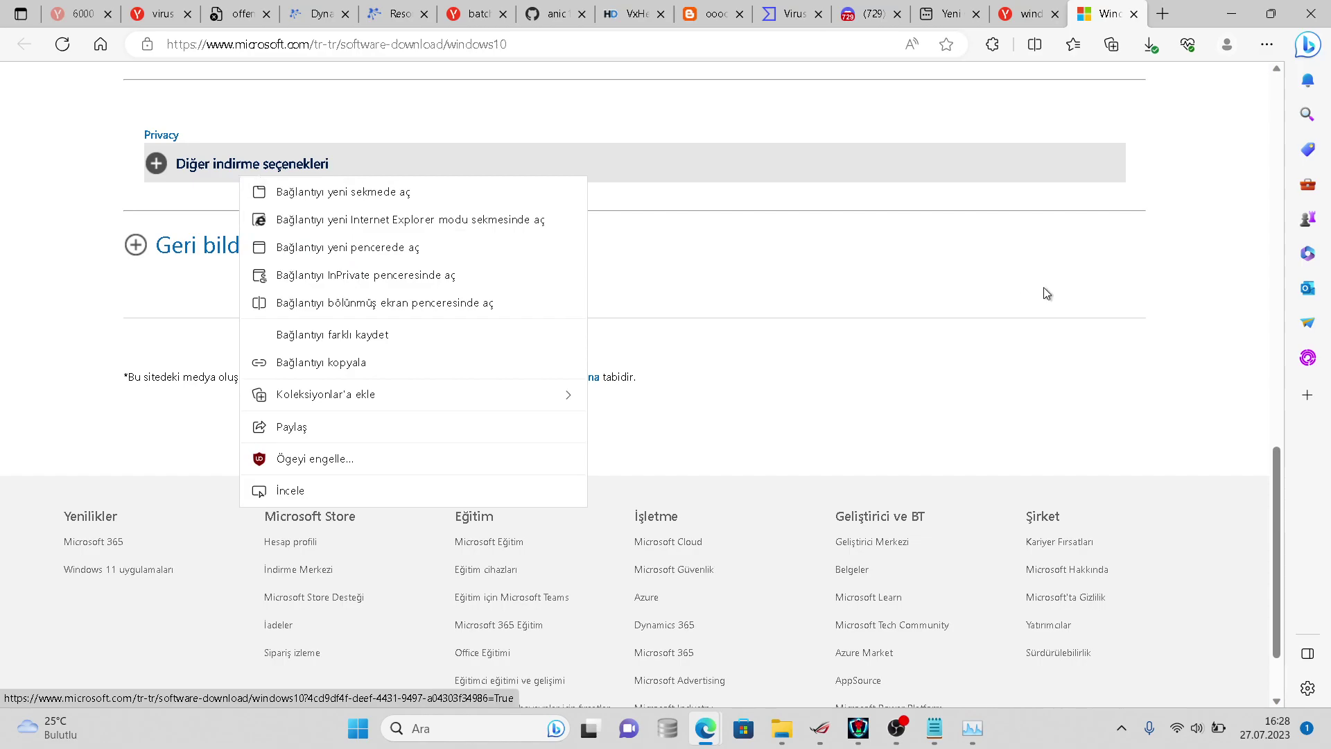
scroll(1270, 357, "up", 10)
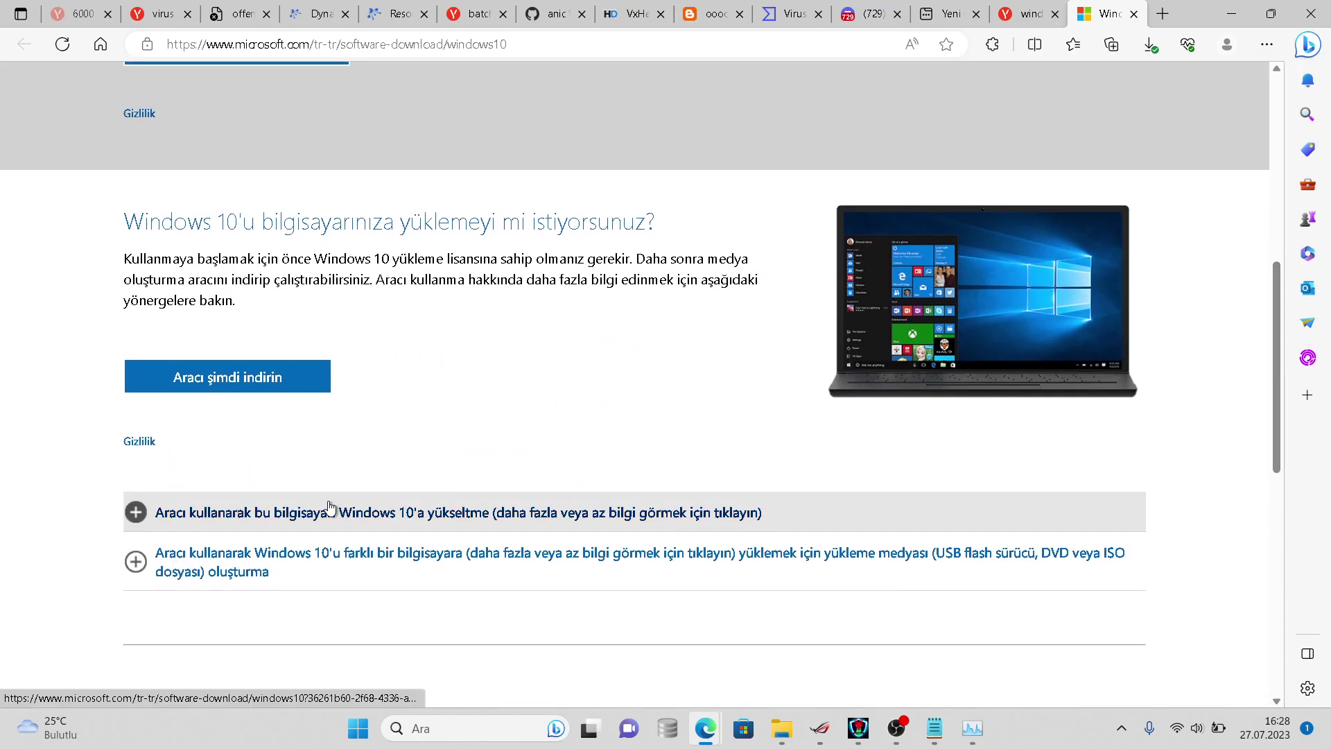
- Expand the instructions for creating installation media and for upgrading this PC
key("super+s")
left_click(182, 553)
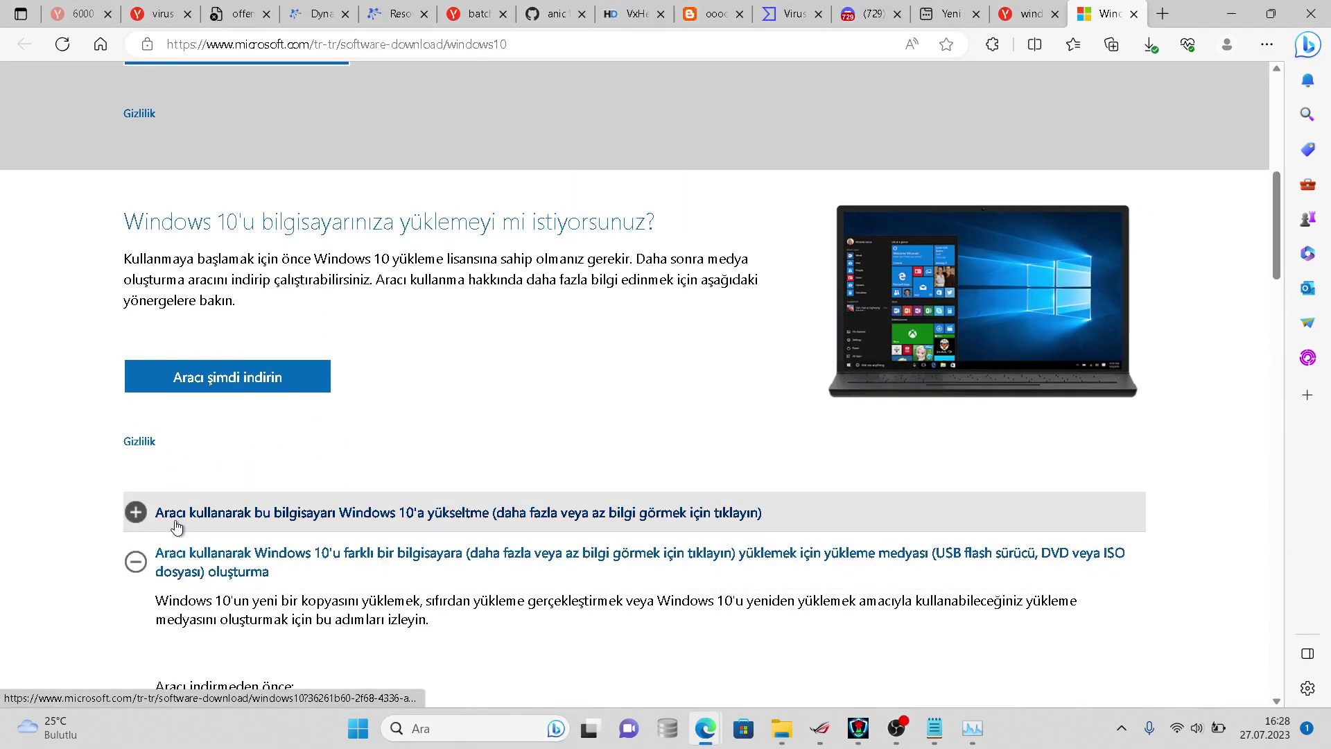
left_click(178, 525)
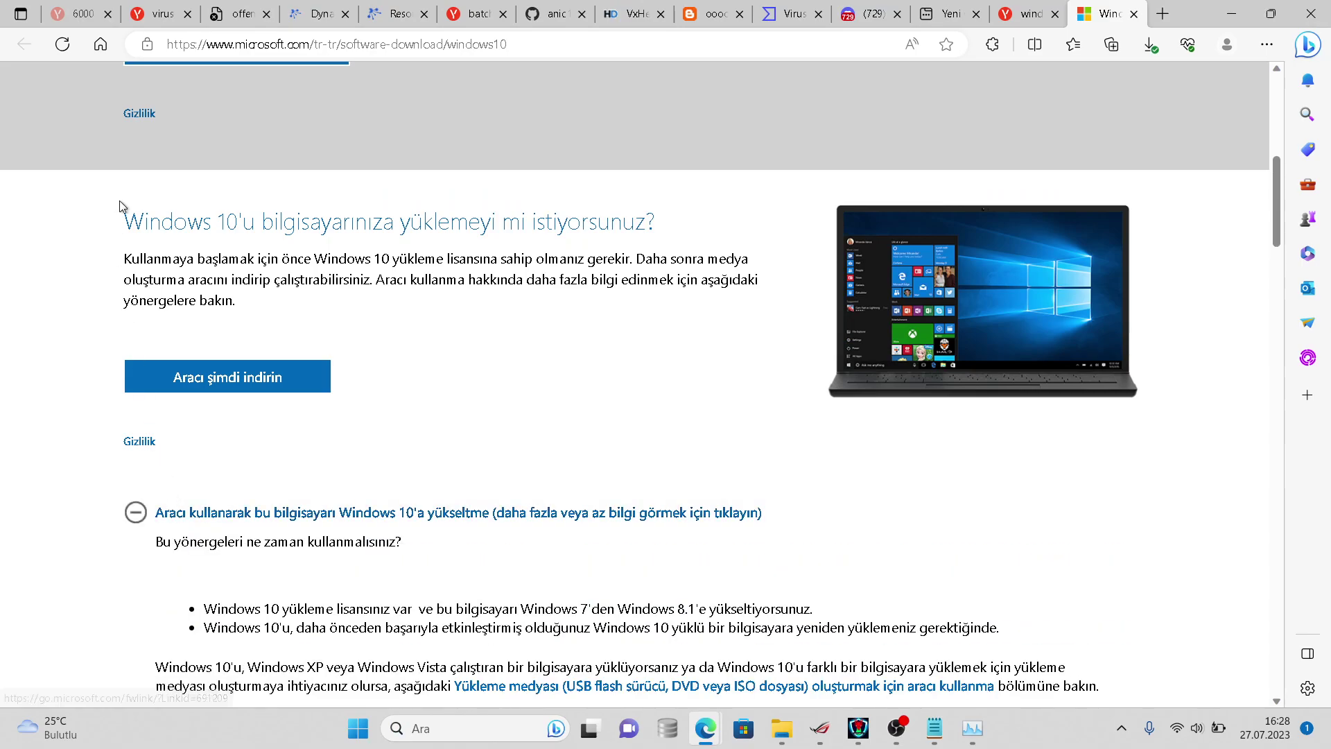
scroll(105, 190, "up", 5)
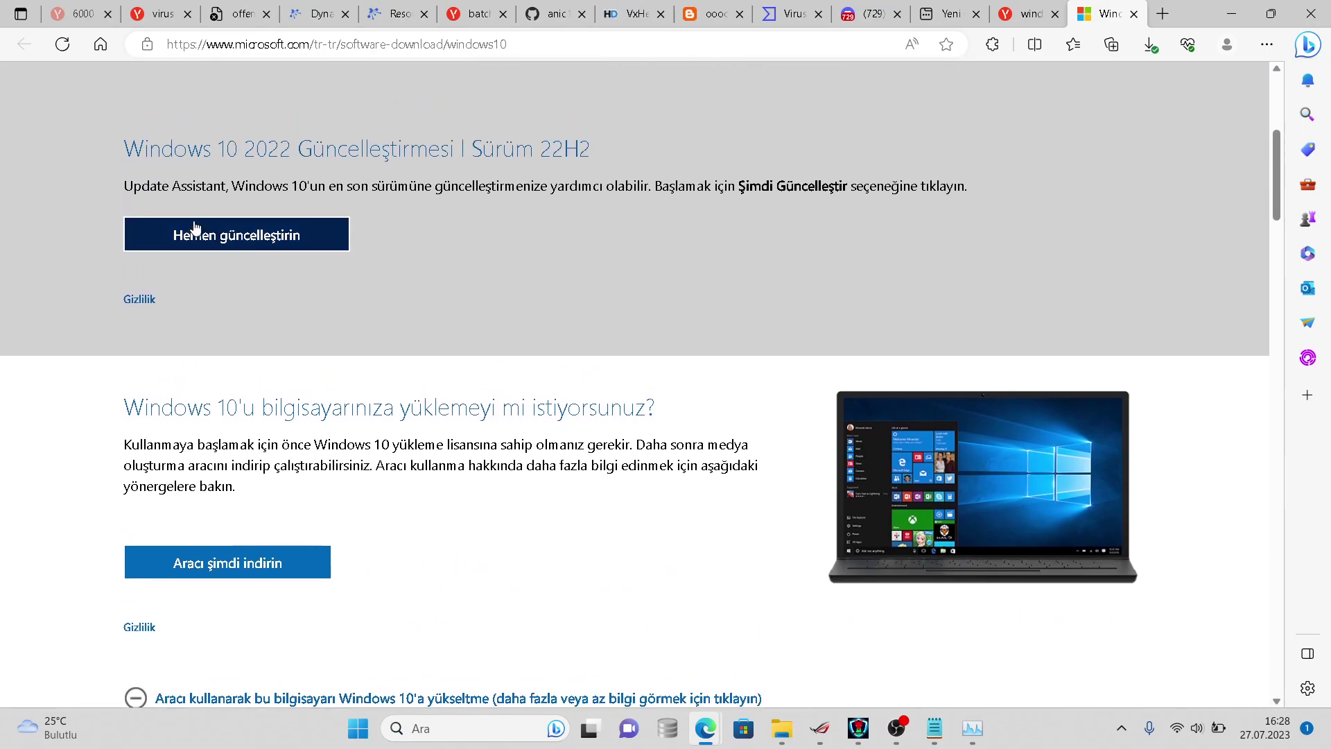
scroll(262, 311, "up", 3)
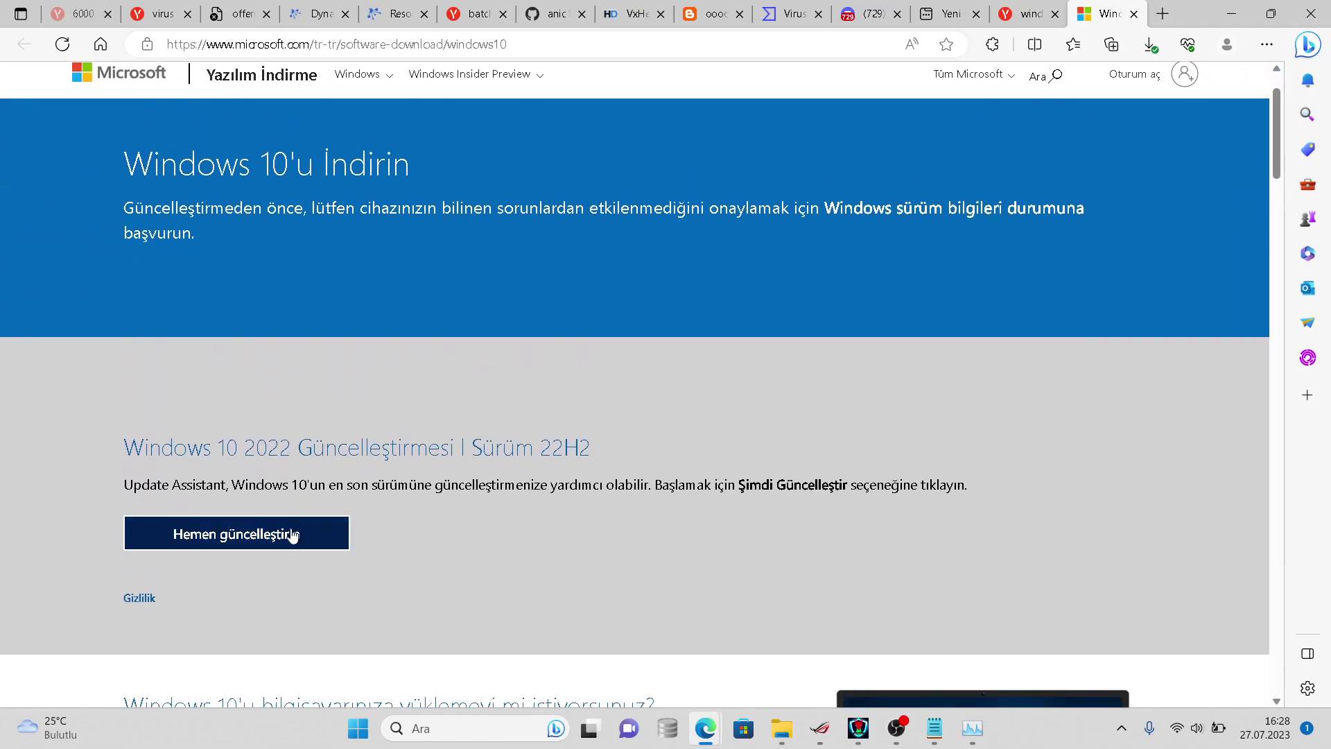
- Cancel the Windows10Upgrade9252.exe Update Assistant download and download the Media Creation Tool instead
left_click(293, 535)
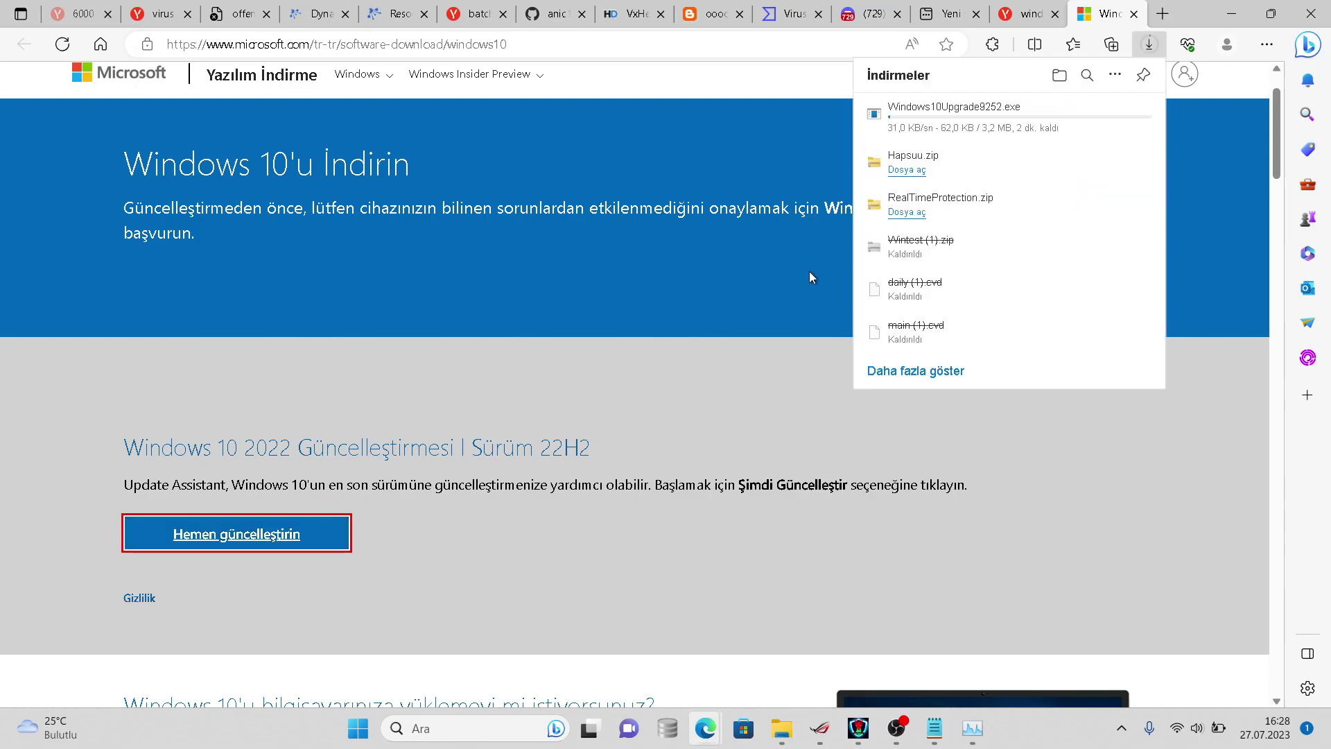
left_click(1129, 114)
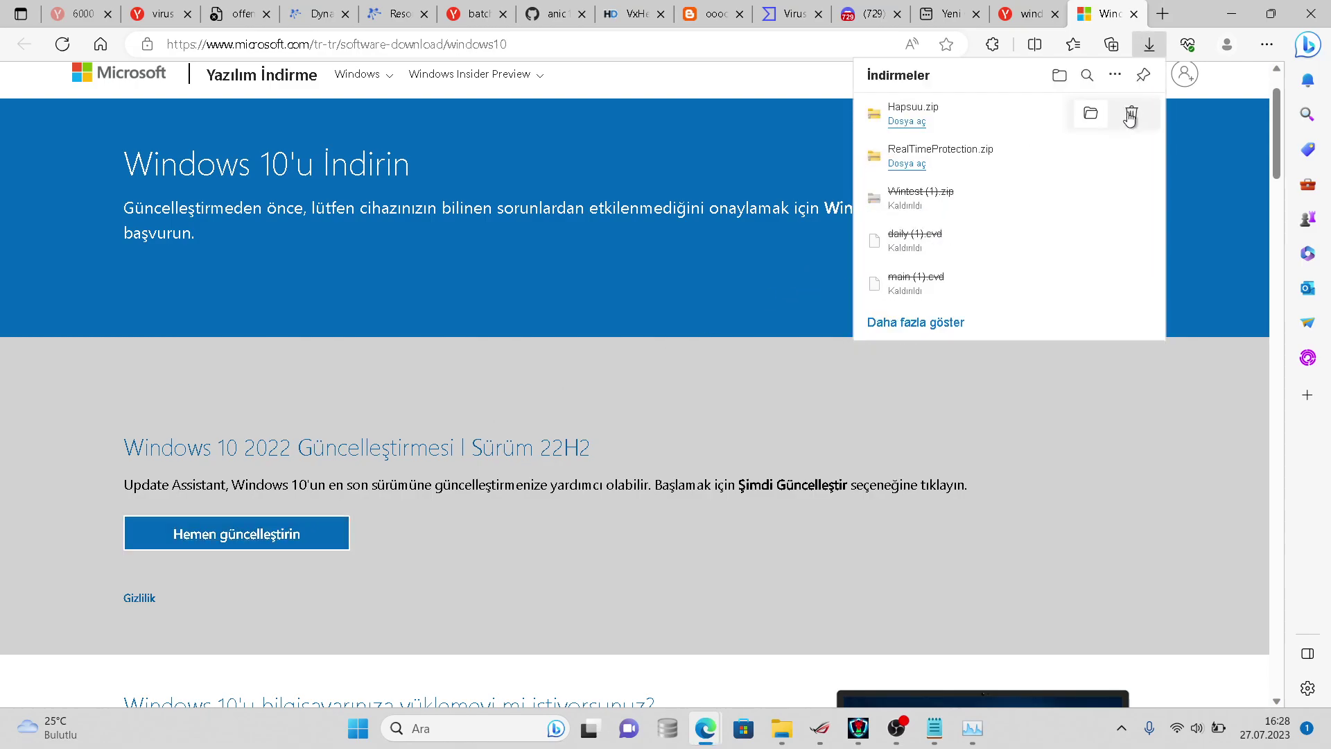
left_click(655, 330)
scroll(655, 330, "down", 5)
scroll(456, 361, "down", 2)
left_click(220, 297)
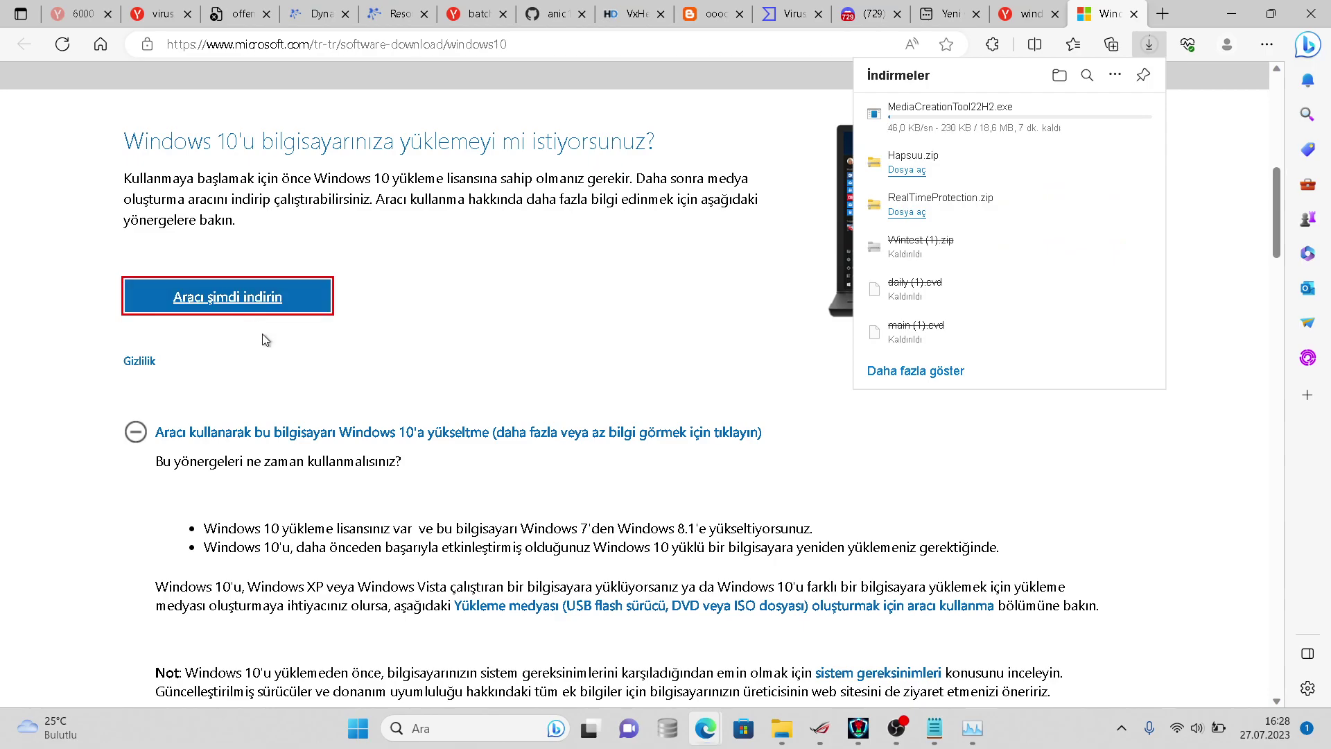
- Check the drives in File Explorer and the MediaCreationTool download, then return to the Yandex results
left_click(797, 727)
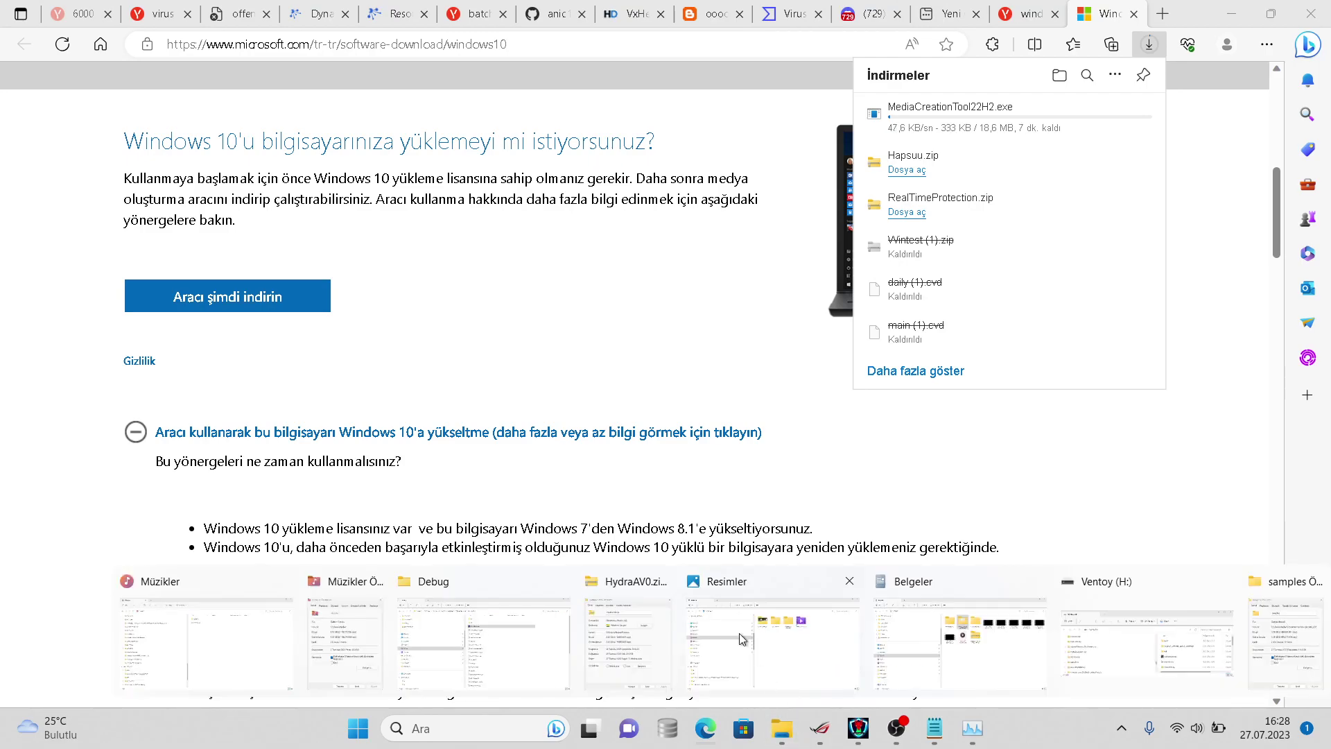
left_click(139, 603)
left_click(212, 505)
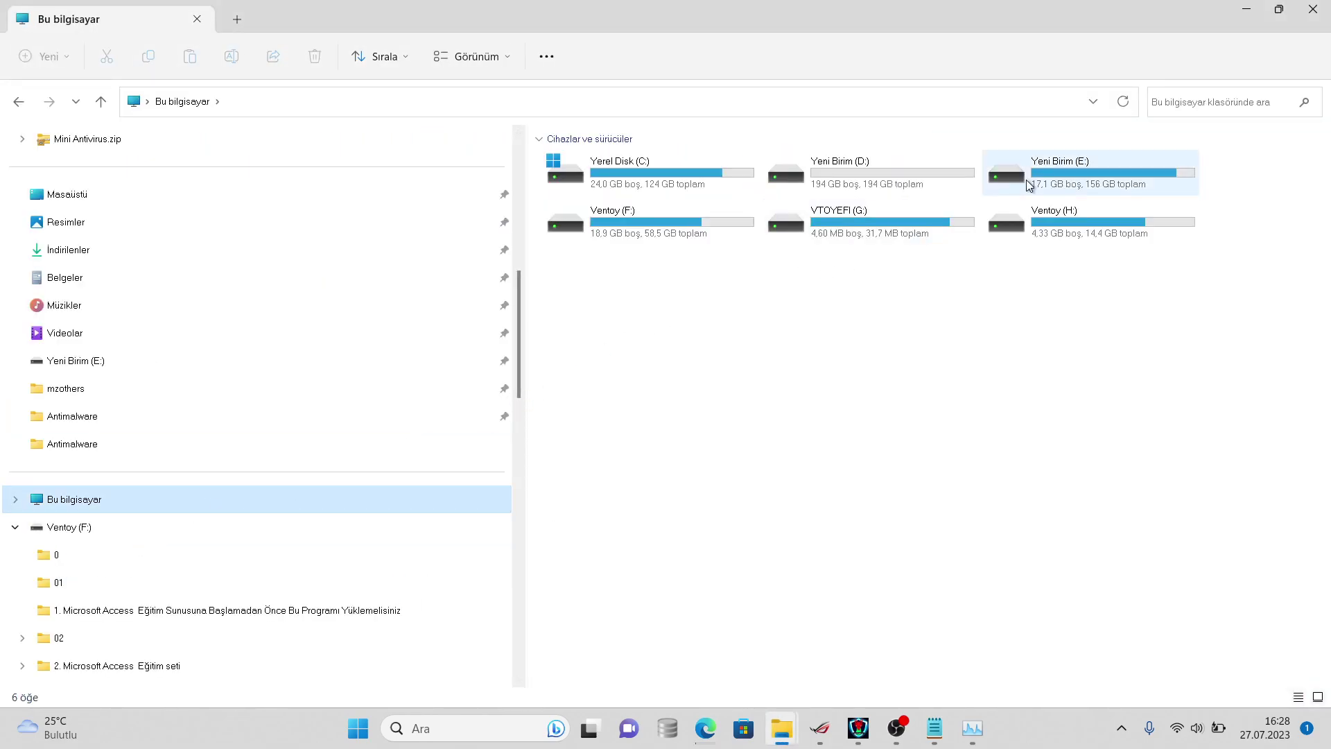
left_click(1314, 10)
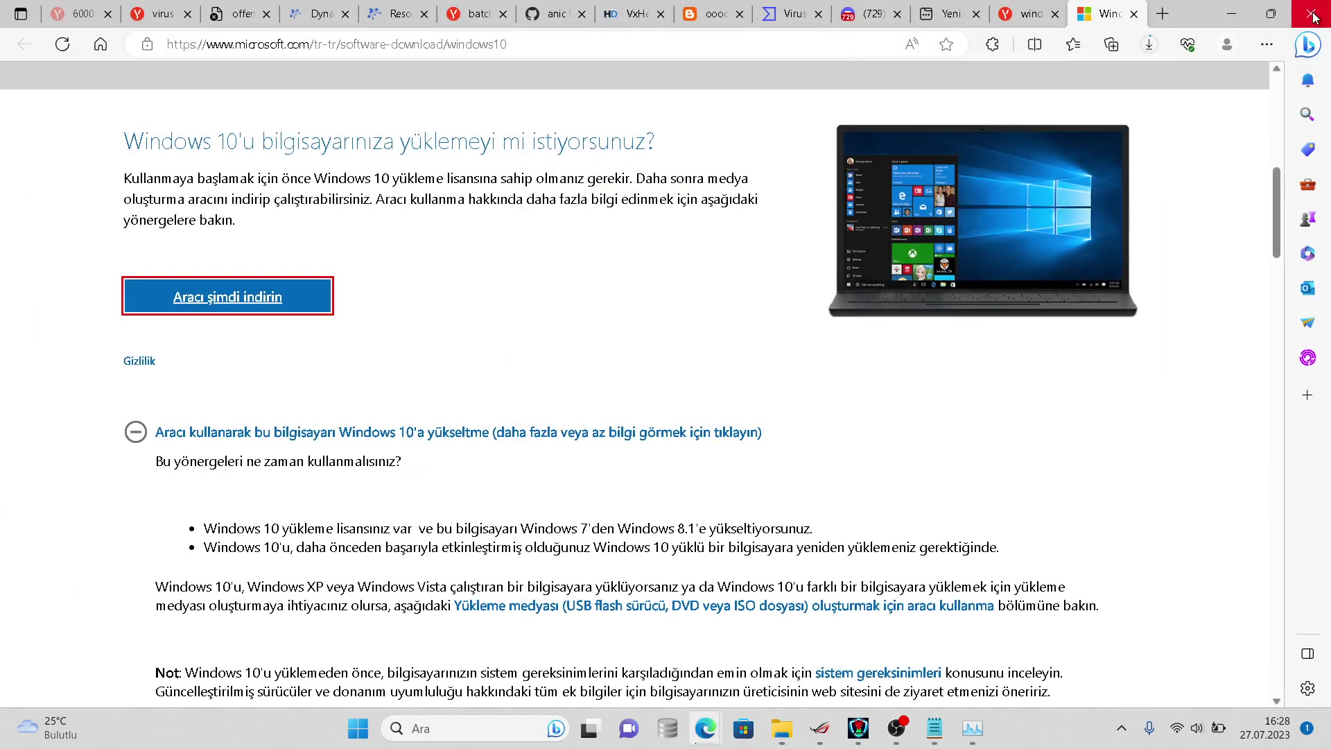
left_click(1148, 45)
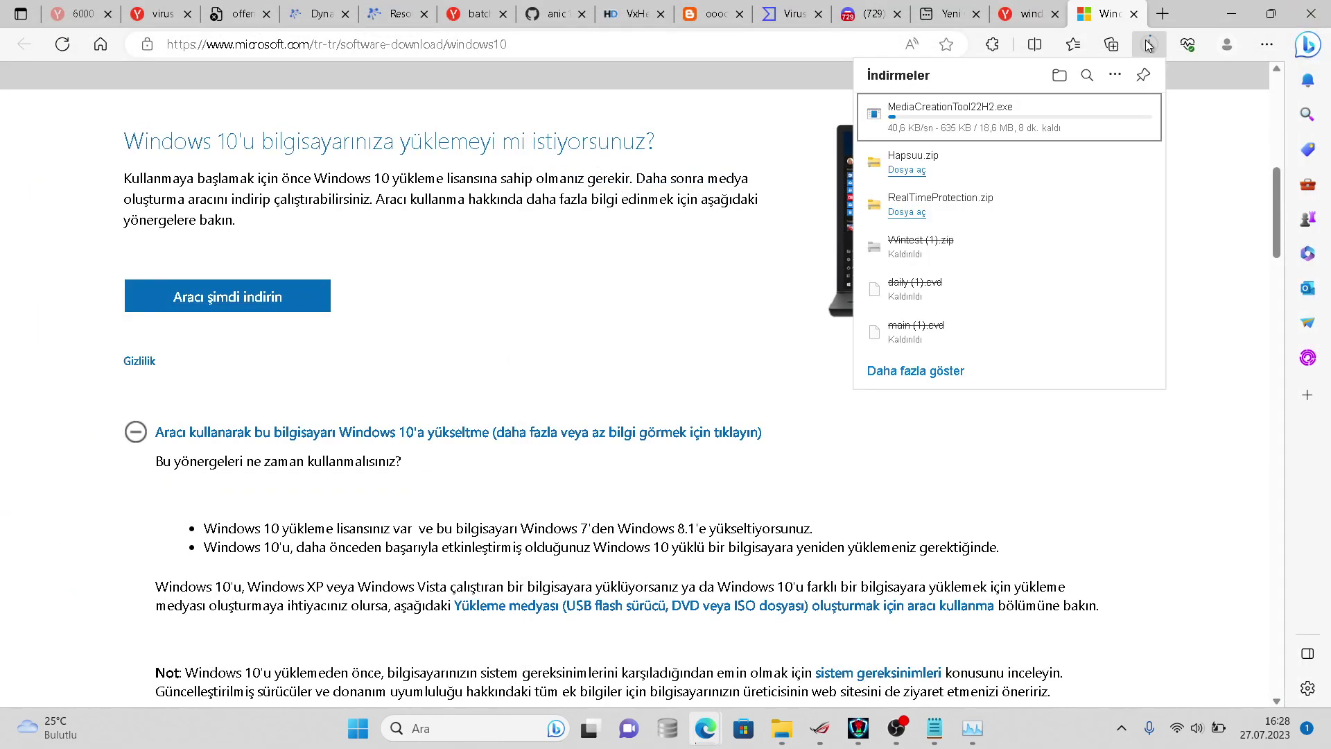
left_click(1014, 8)
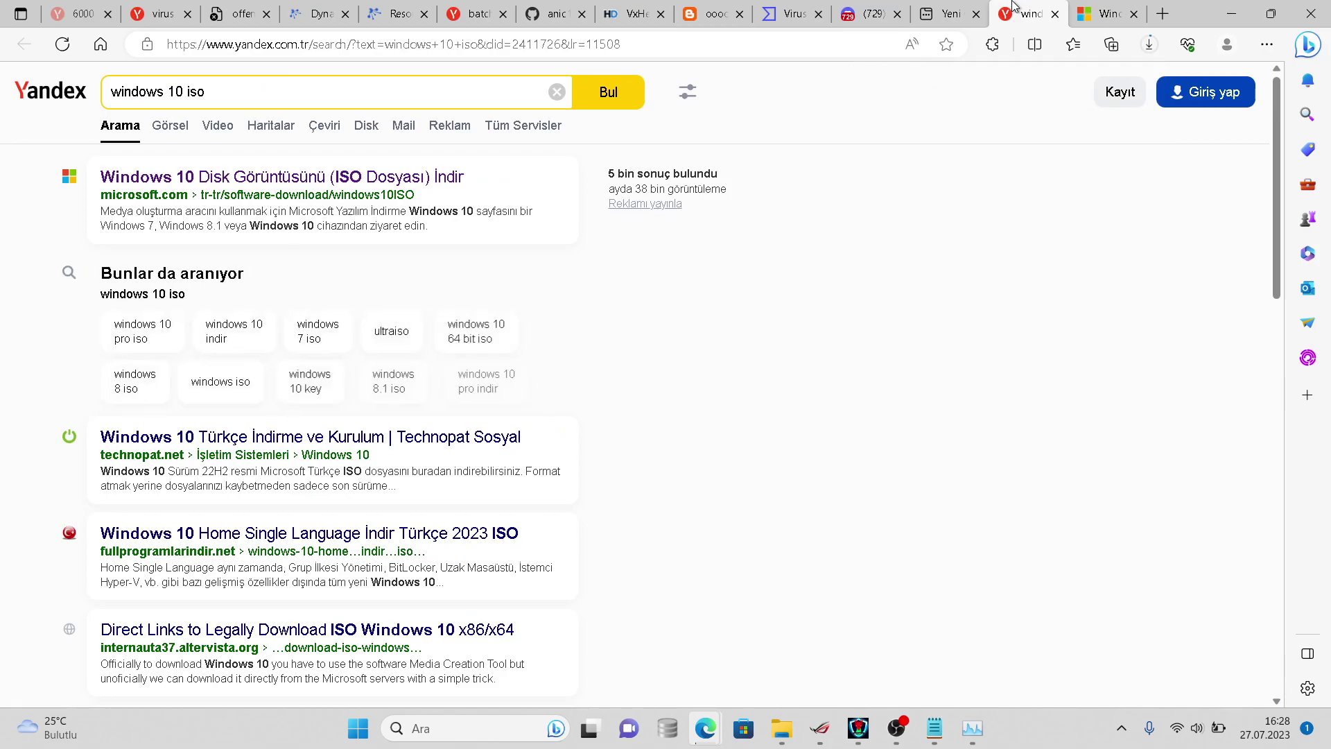
- Open the Technopat Windows 10 thread, then go via the Sosyal home page to the Güvenlik forum
left_click(428, 443)
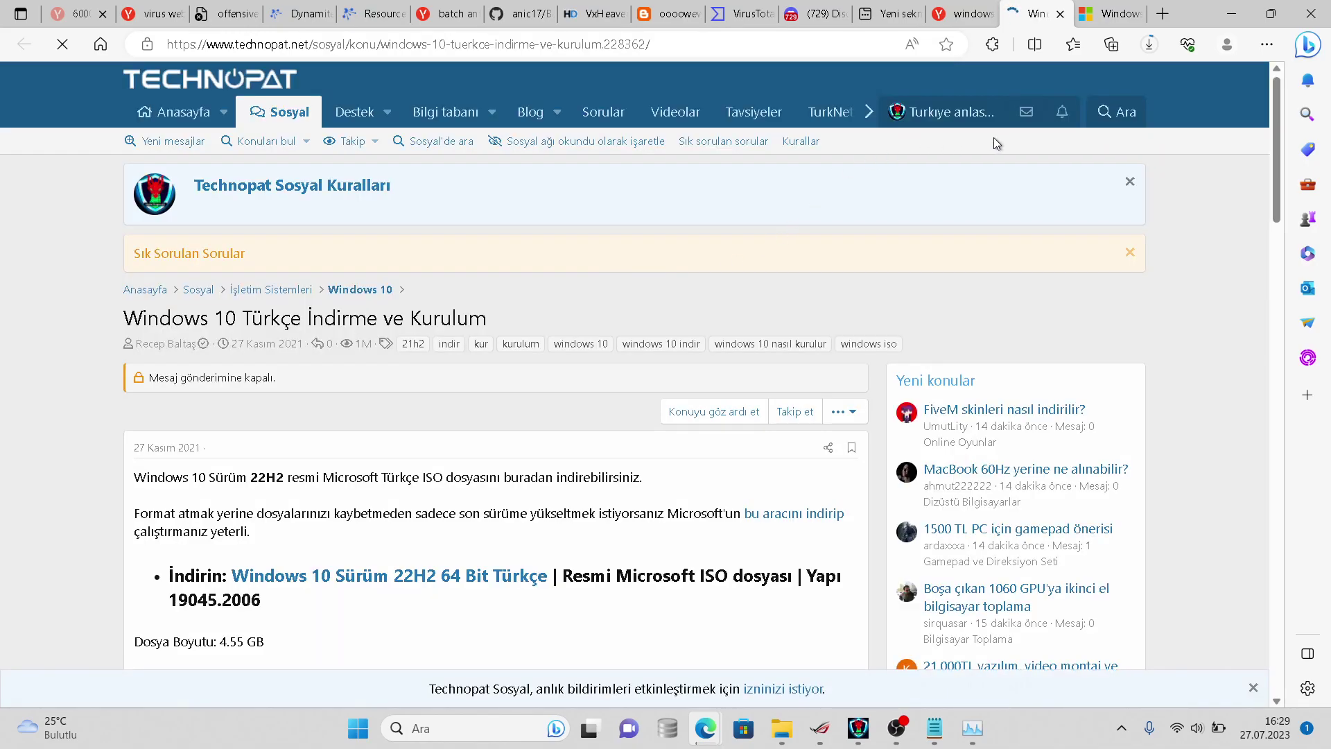
left_click(949, 112)
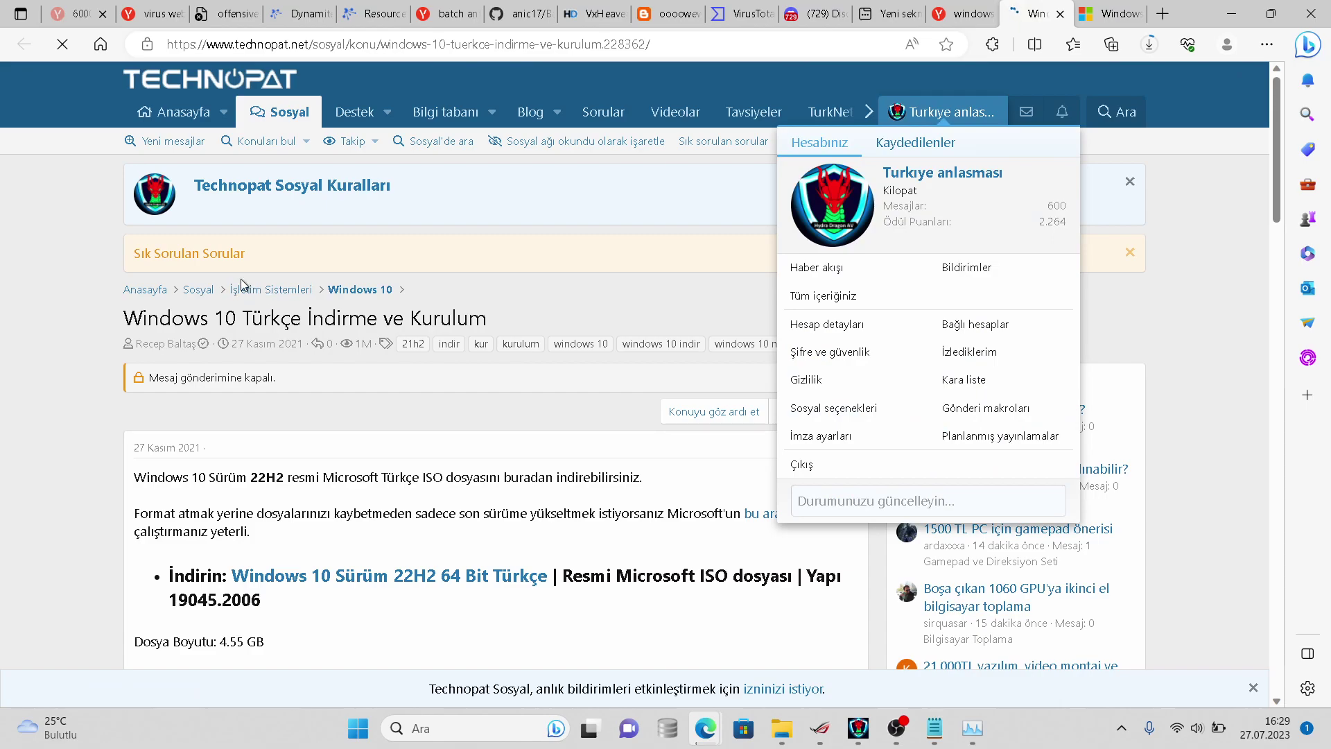
left_click(207, 297)
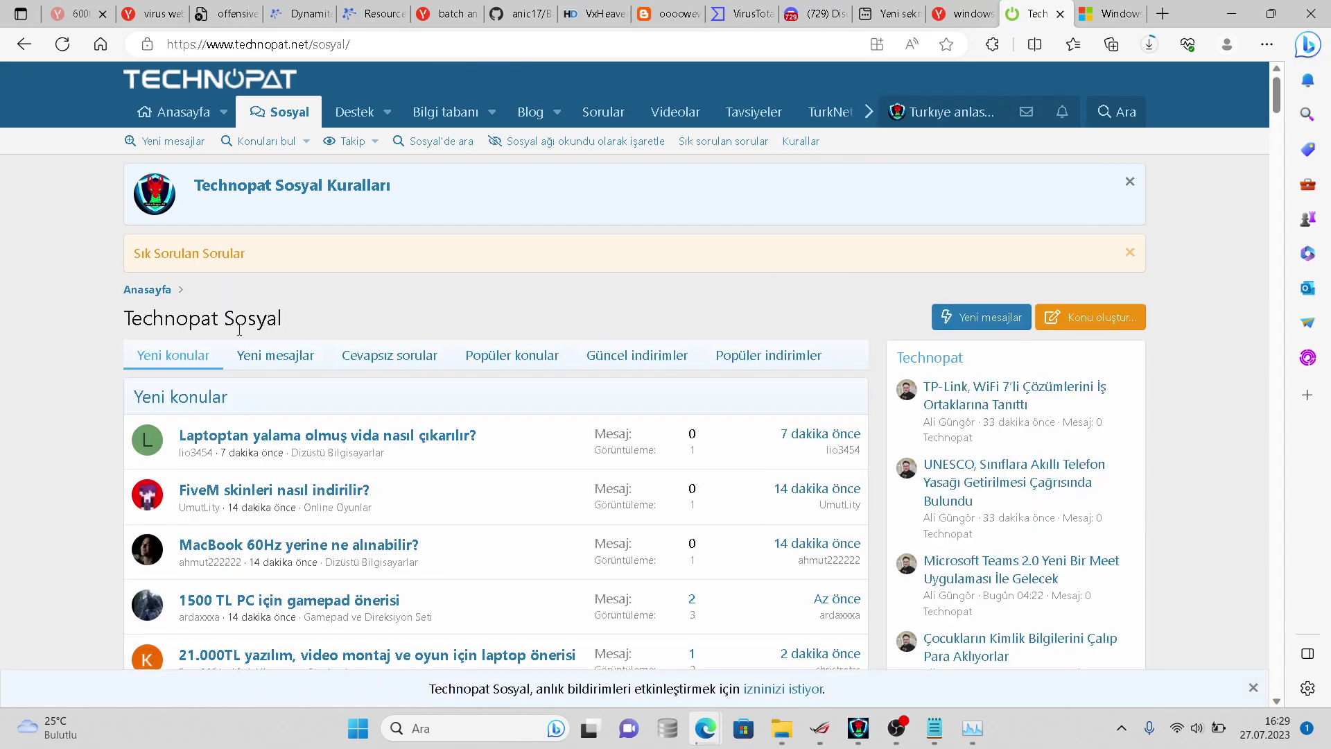
scroll(239, 330, "down", 1)
scroll(238, 330, "down", 15)
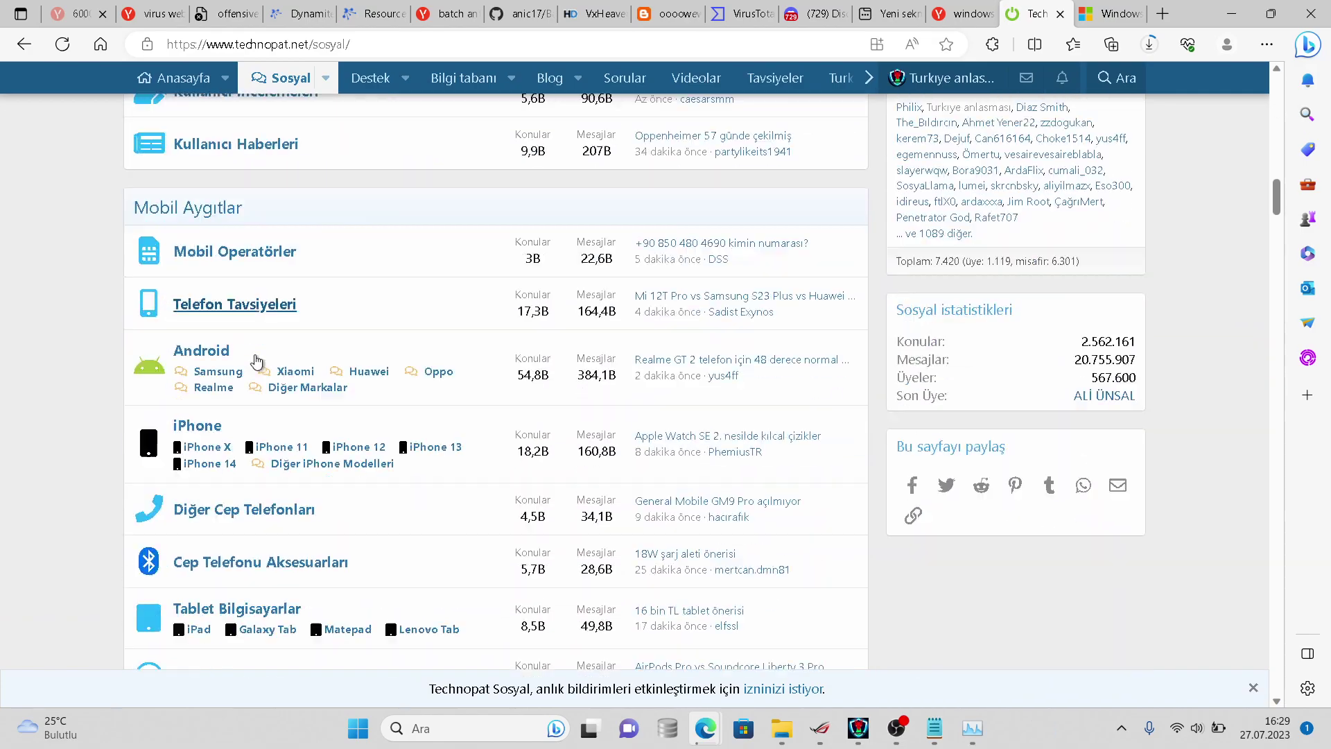
scroll(236, 441, "down", 12)
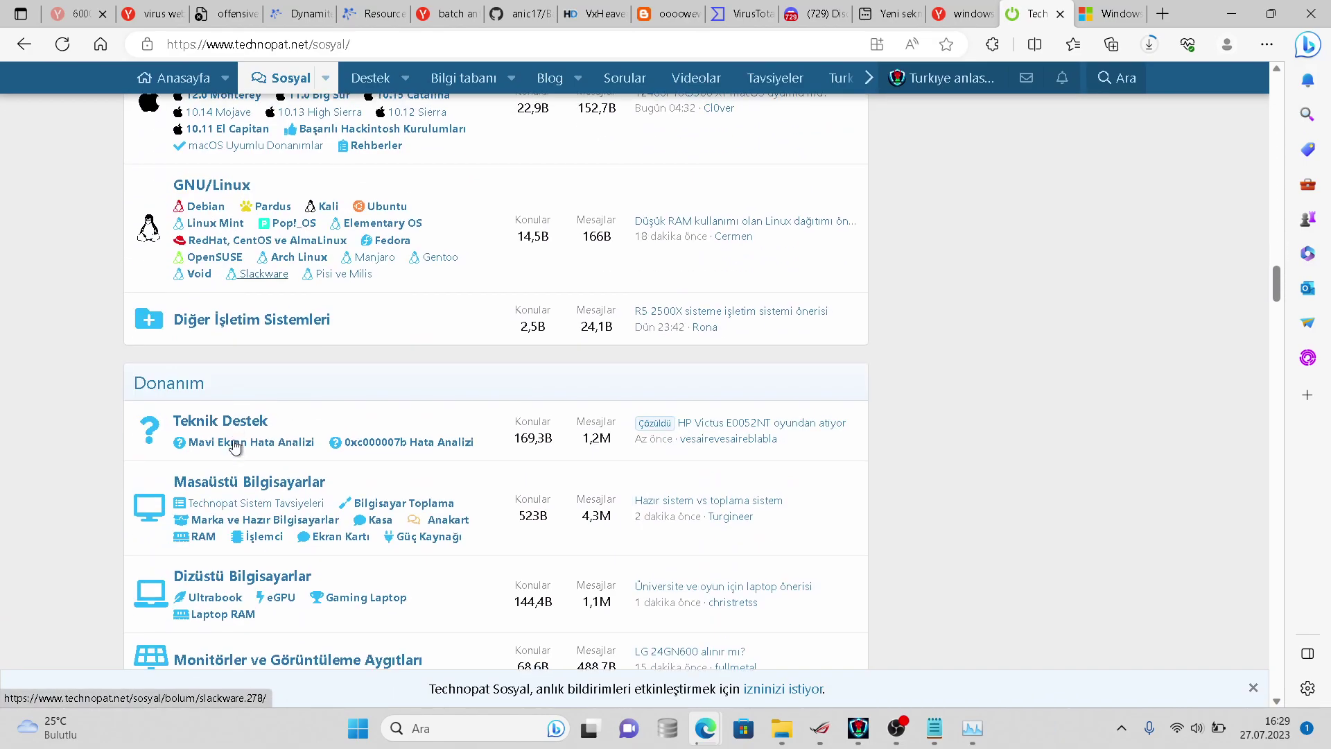
scroll(235, 445, "down", 13)
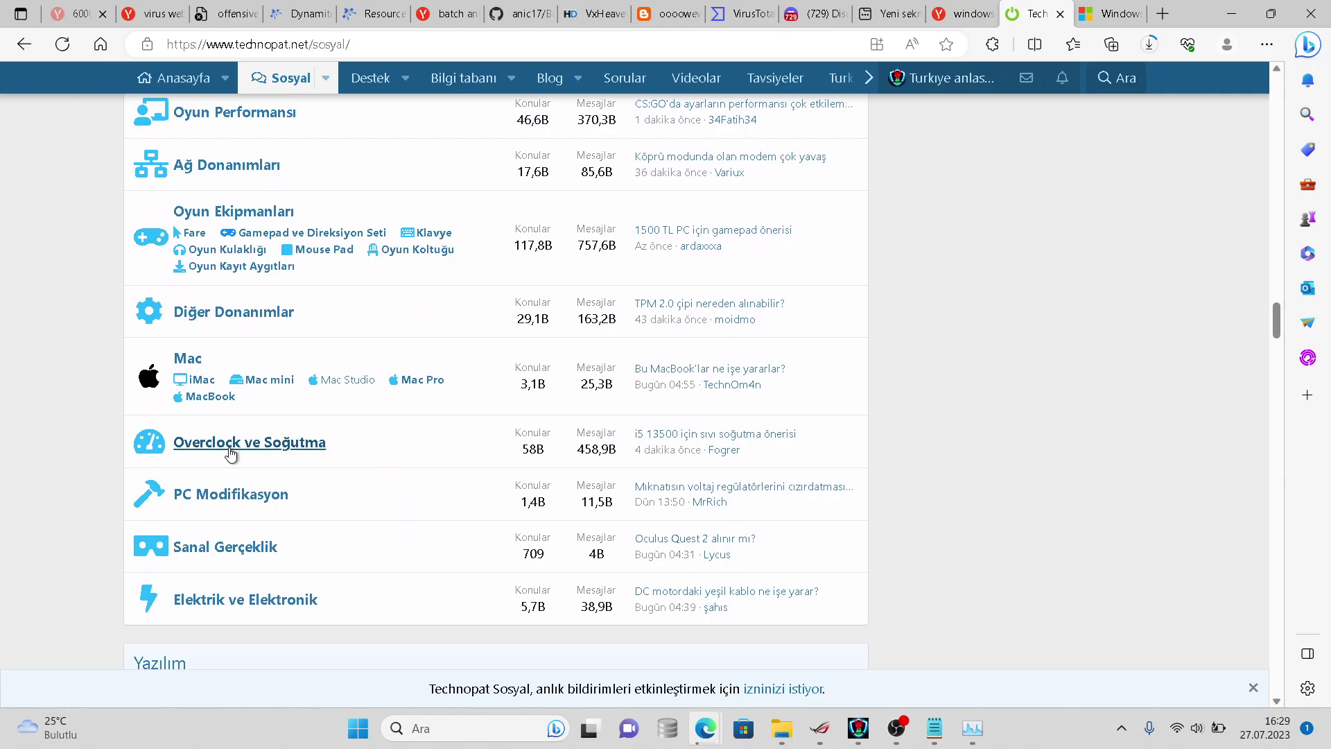
scroll(232, 454, "down", 1)
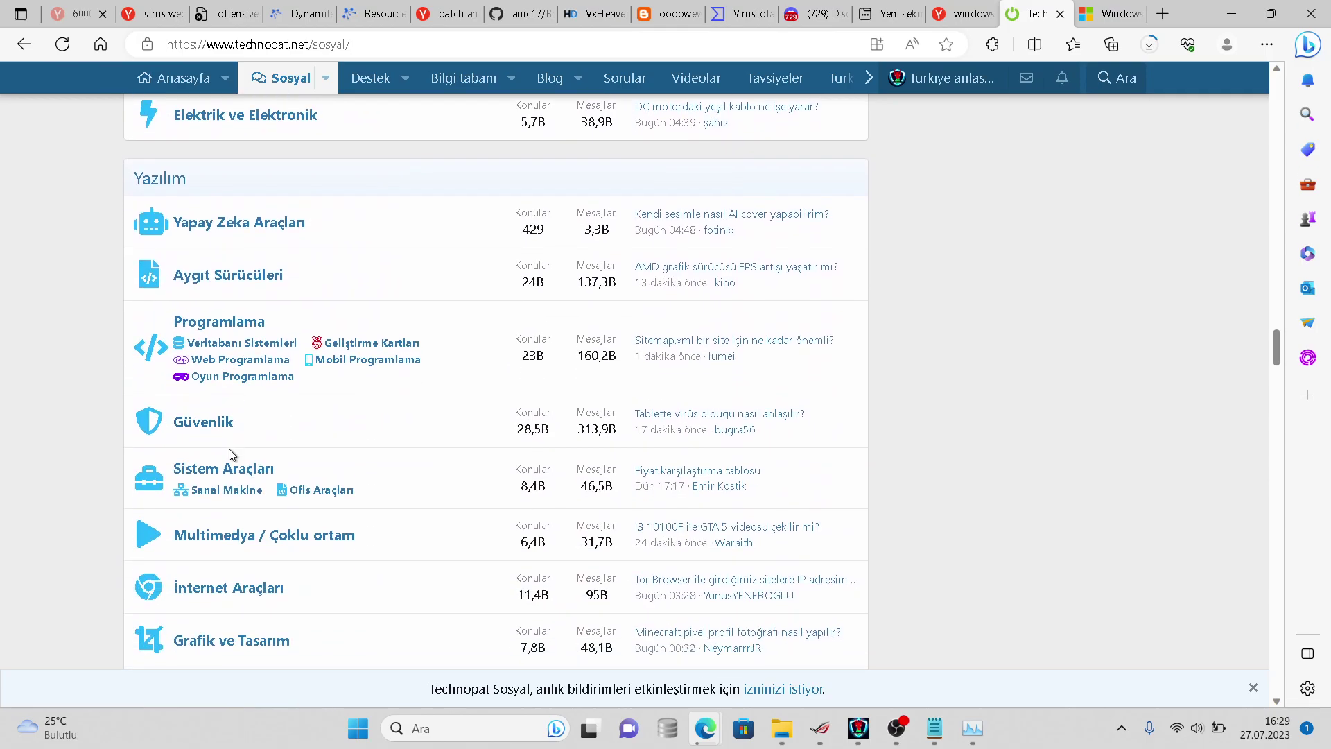
left_click(201, 422)
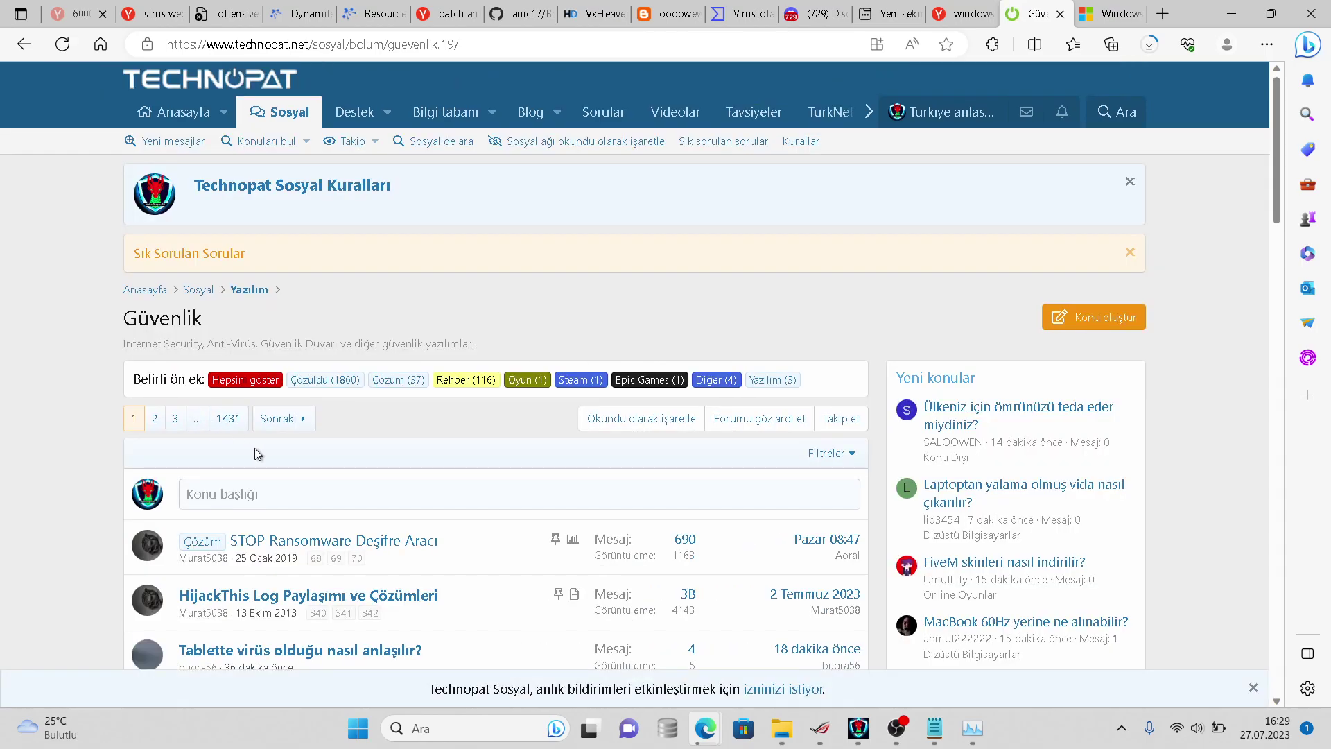
- Open the Güvenlik thread "Reddit'te hesabım ele geçirilmiş"
scroll(268, 443, "down", 3)
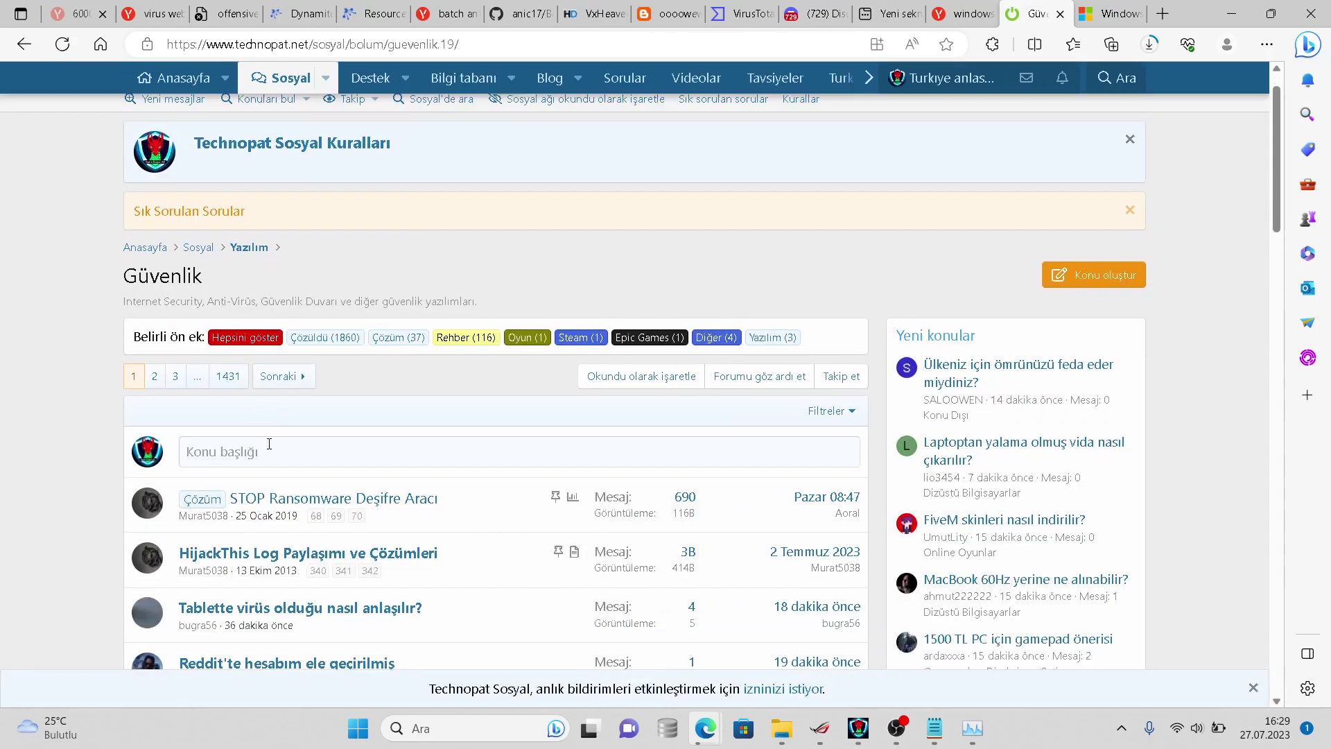
scroll(270, 447, "down", 1)
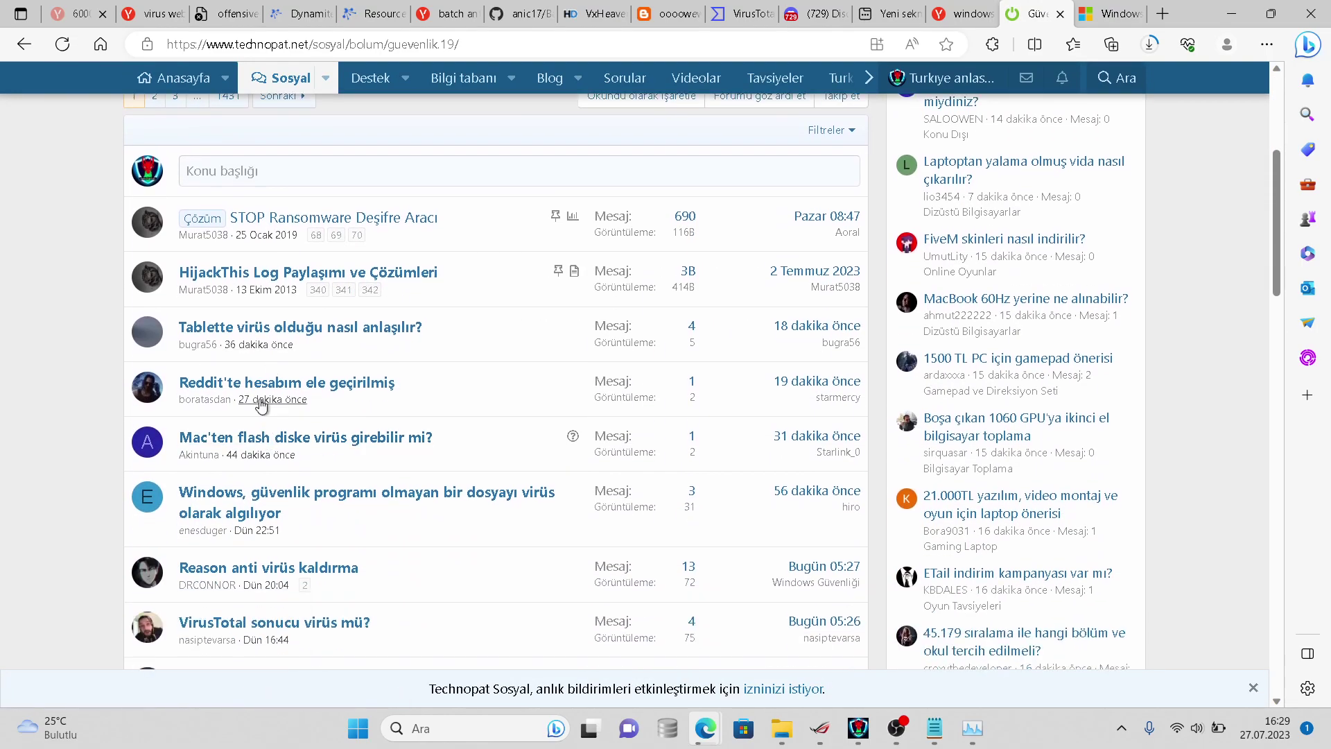
left_click(259, 389)
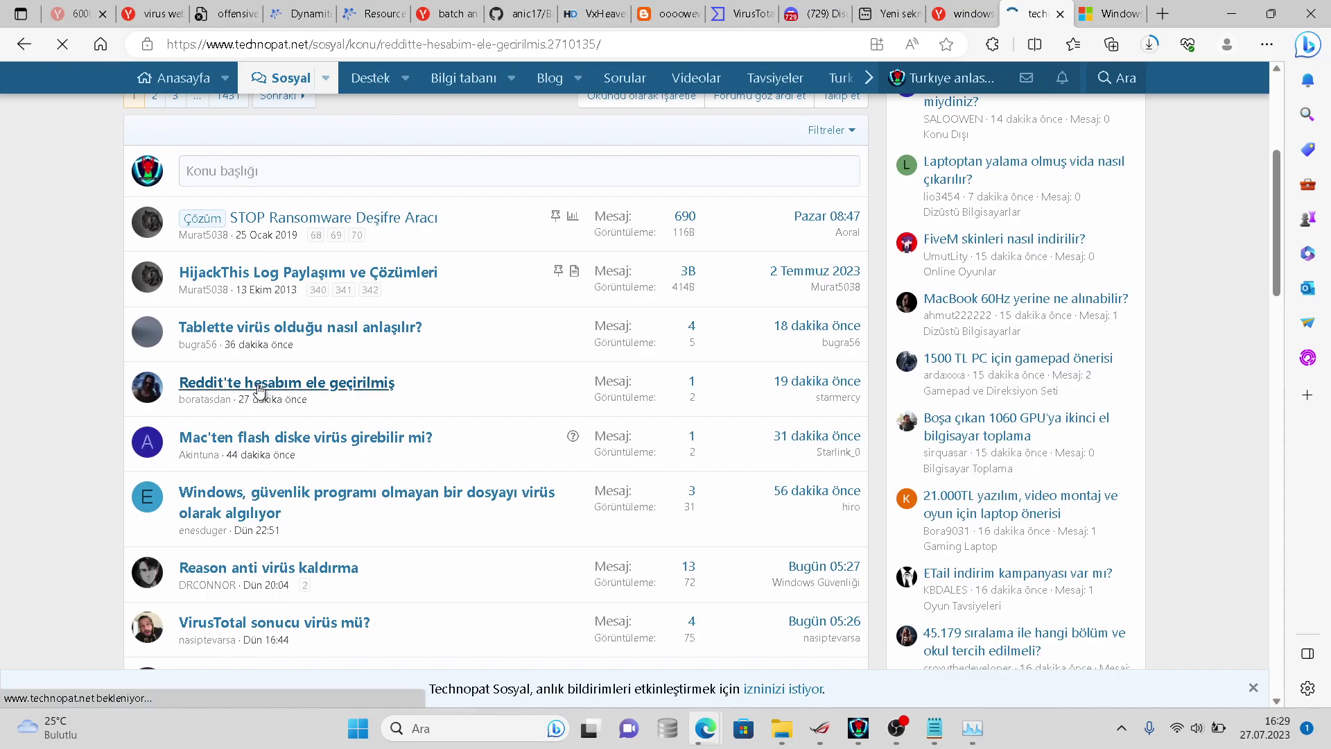
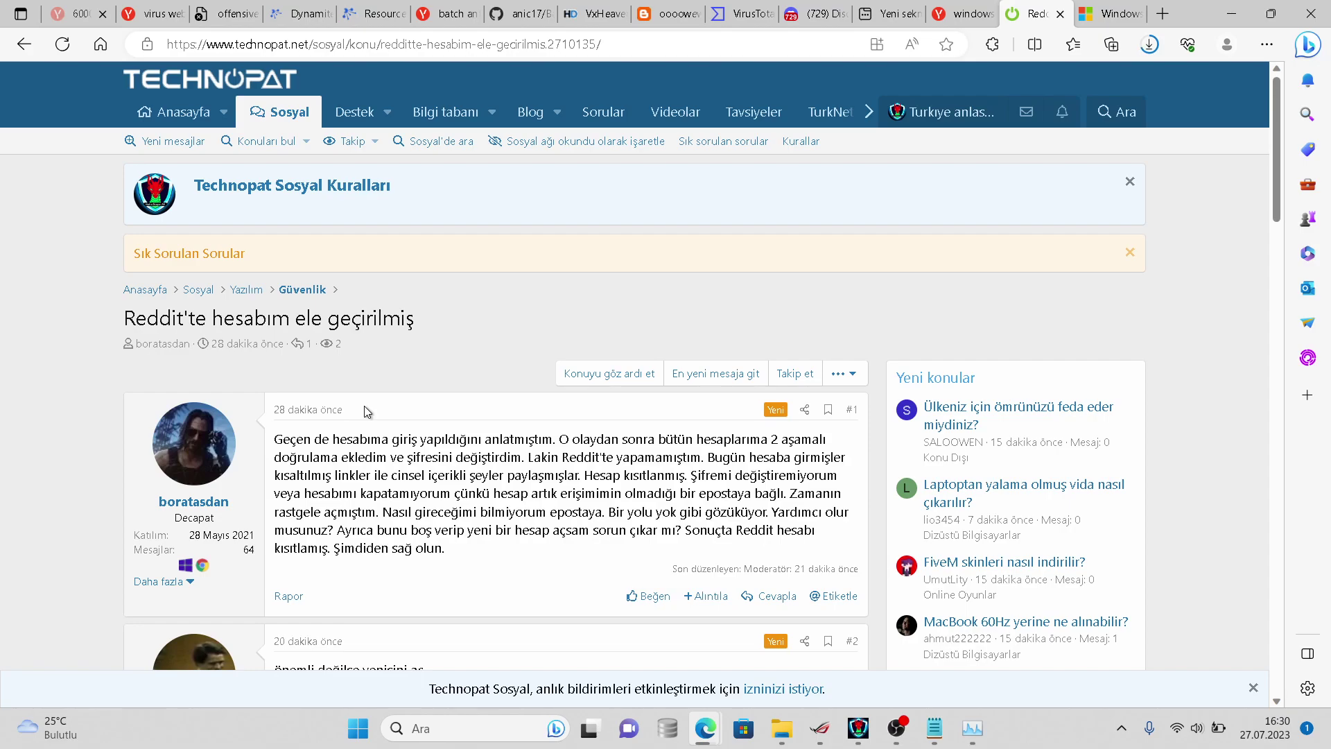
- Return to the Güvenlik thread list and open 'Windows Defender virüsü sildi mi?'
scroll(362, 406, "down", 7)
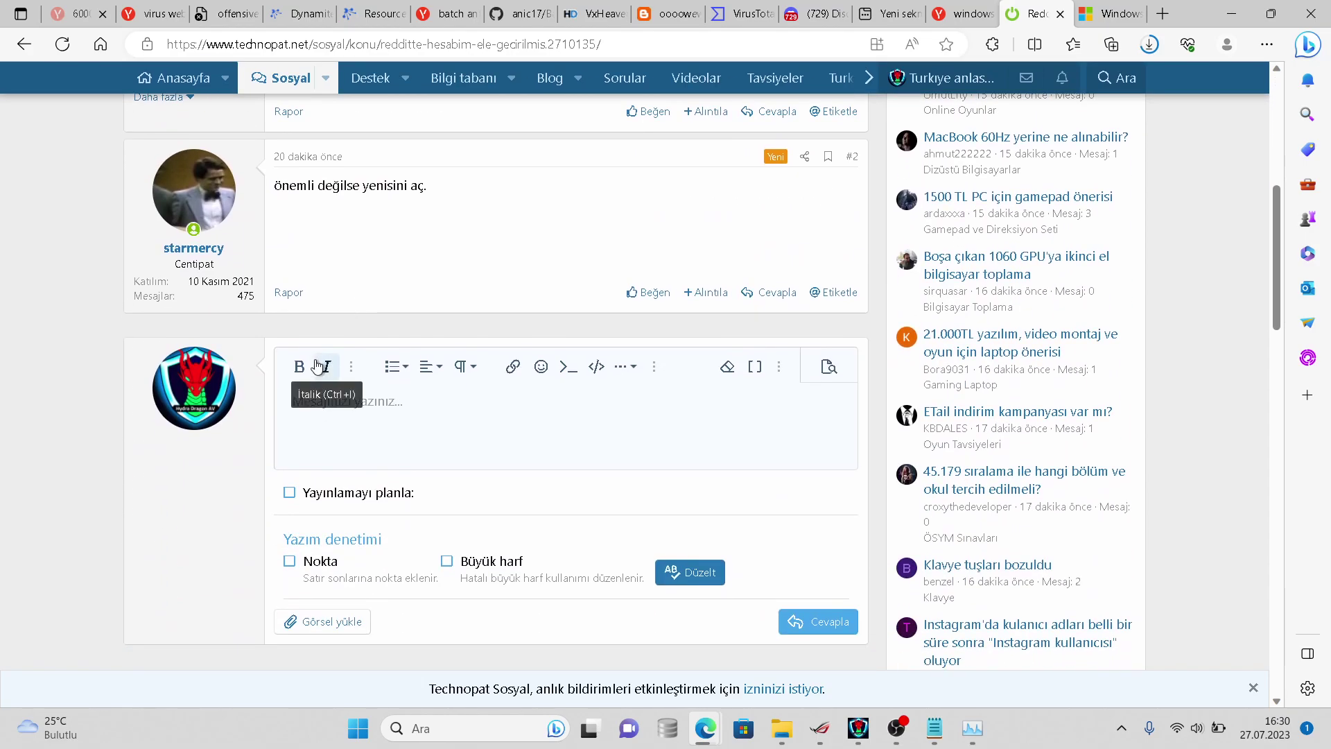
scroll(318, 366, "up", 5)
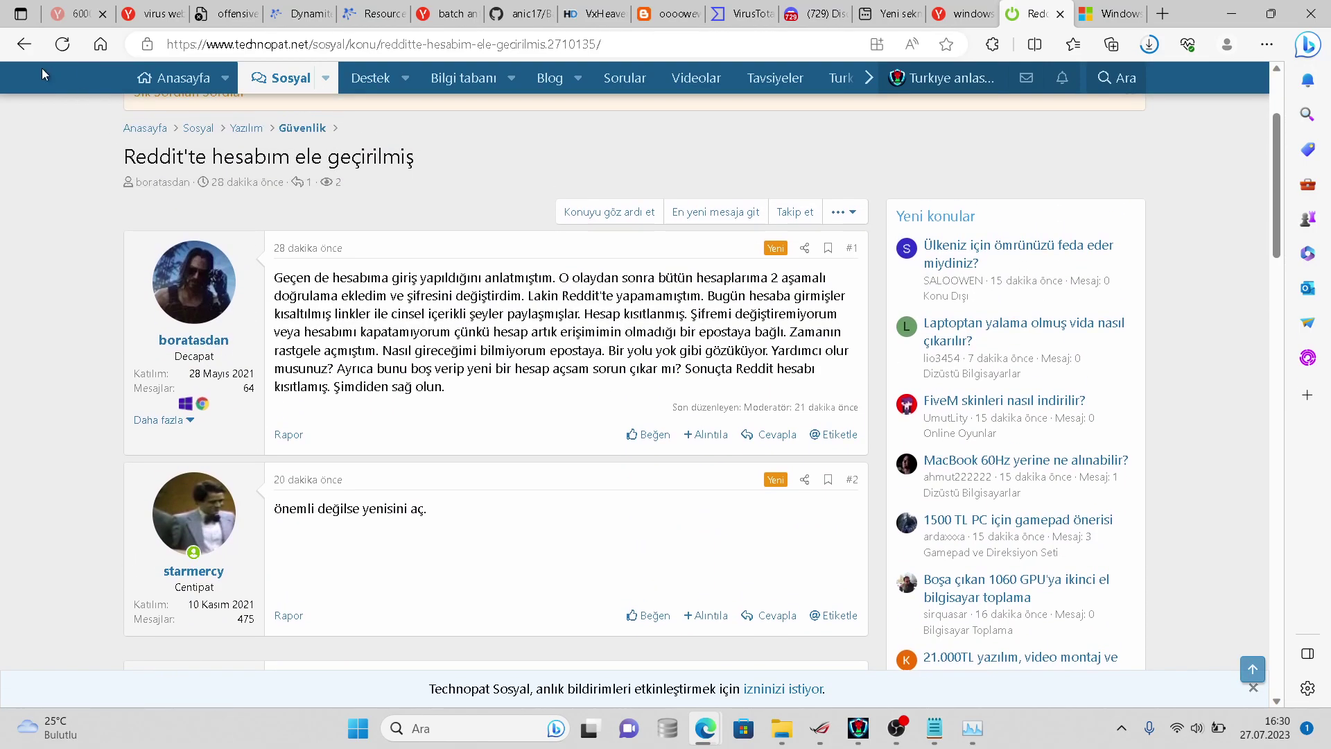
left_click(25, 50)
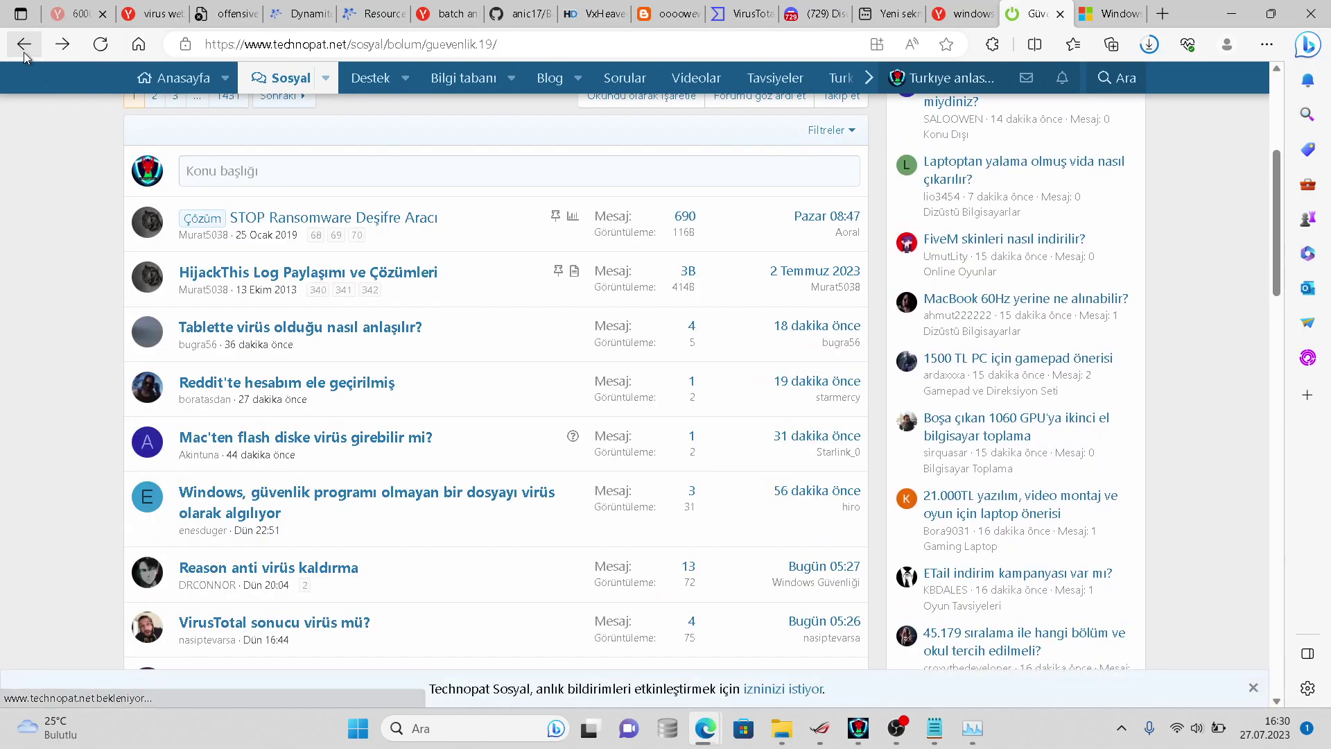
scroll(235, 339, "down", 1)
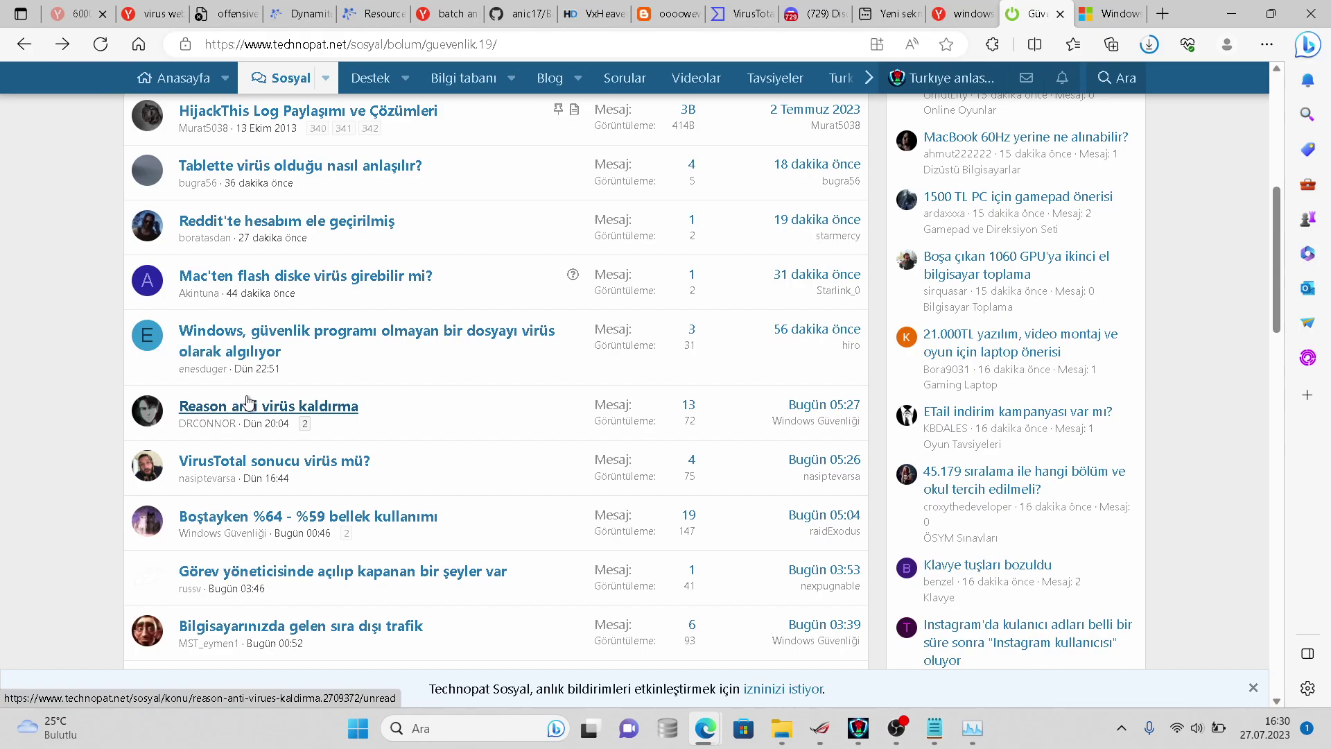
scroll(265, 463, "down", 5)
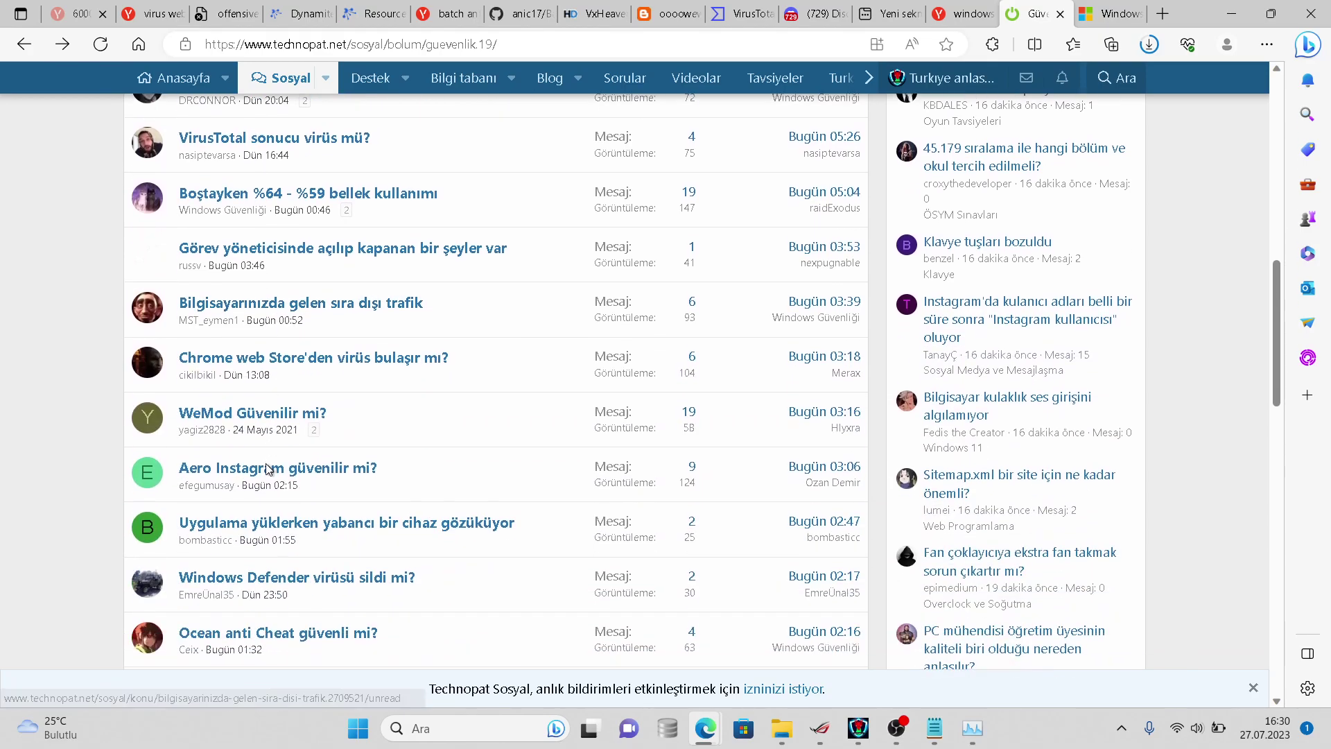
left_click(279, 495)
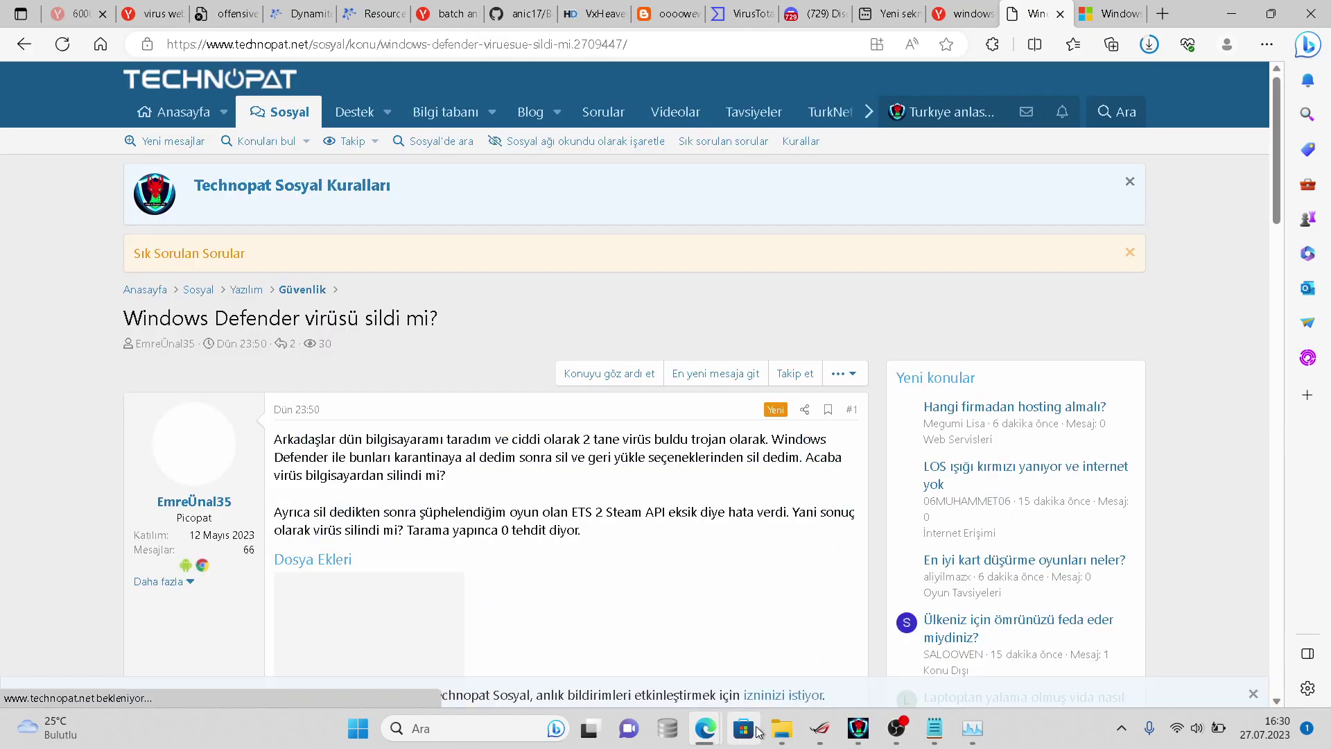
- Check the virussign.com_20230725_Free folder properties (1.833 files, 1,97 GB), then return to Edge
mouse_move(778, 731)
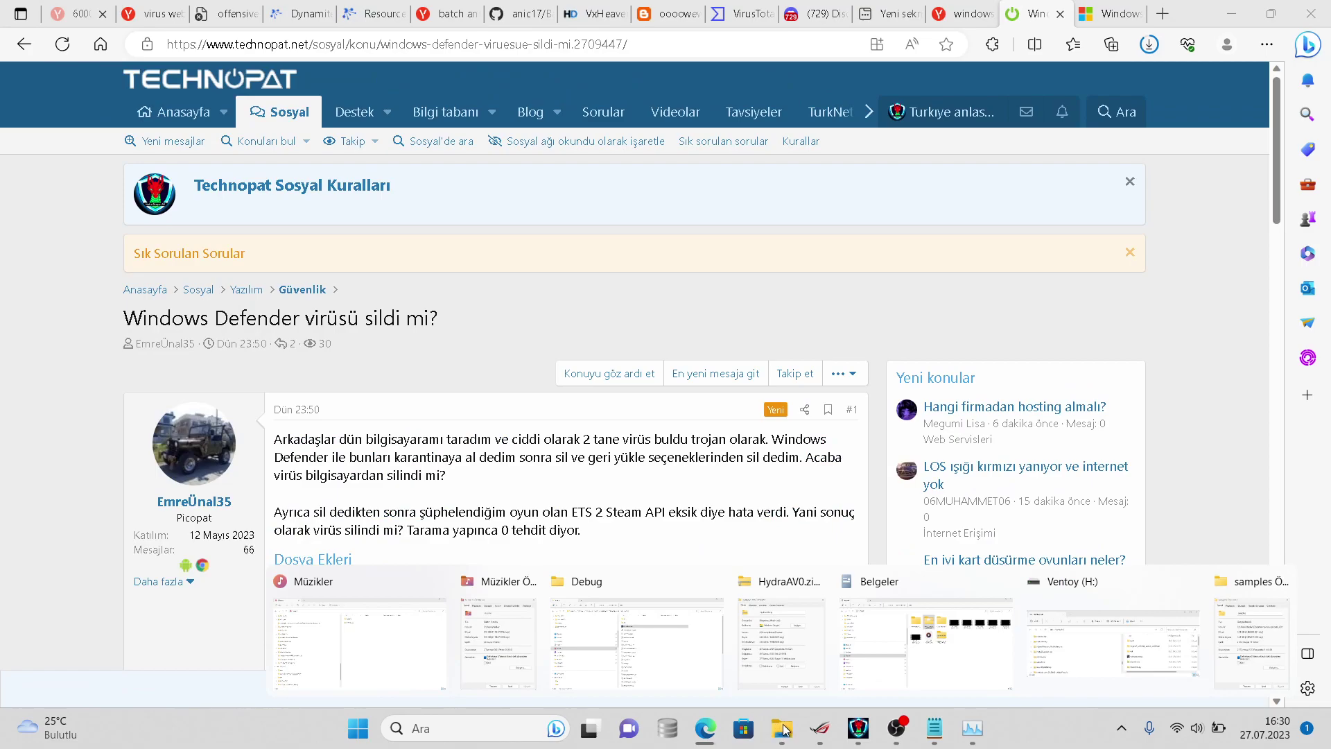
left_click(847, 688)
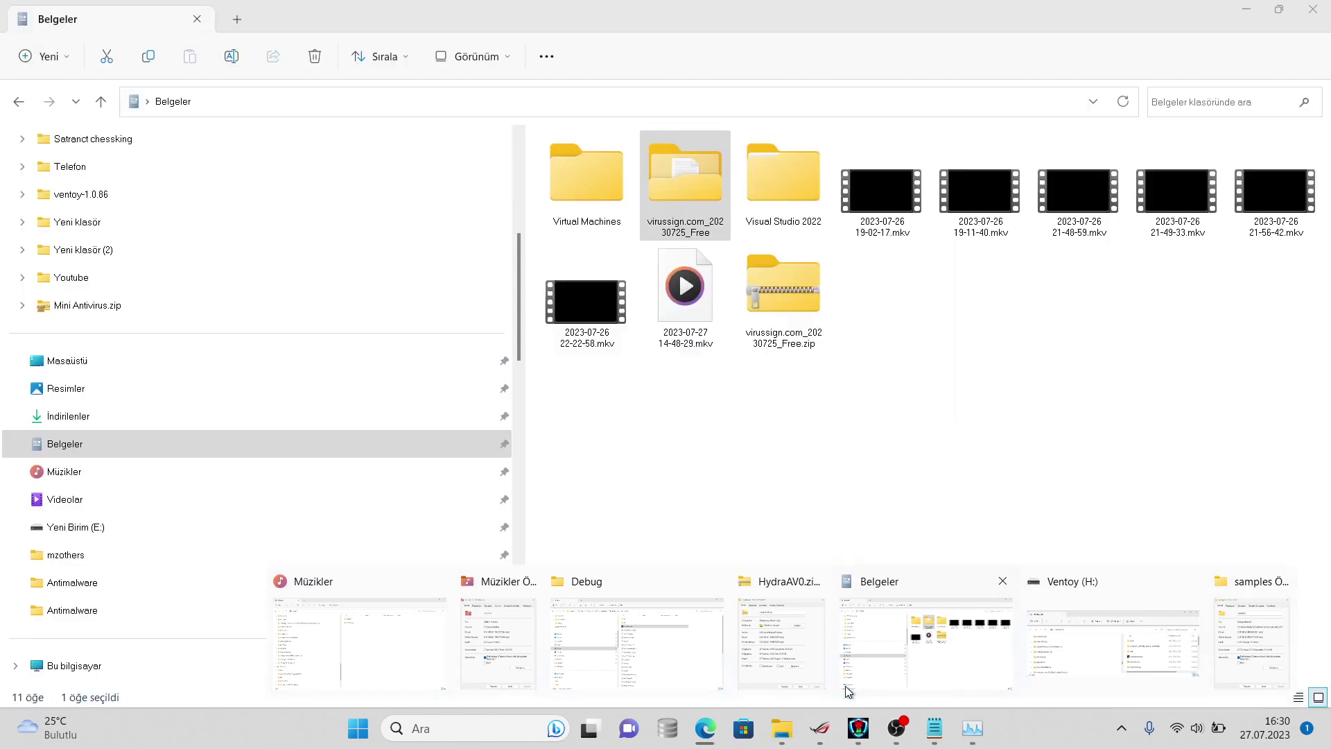
right_click(667, 140)
left_click(716, 460)
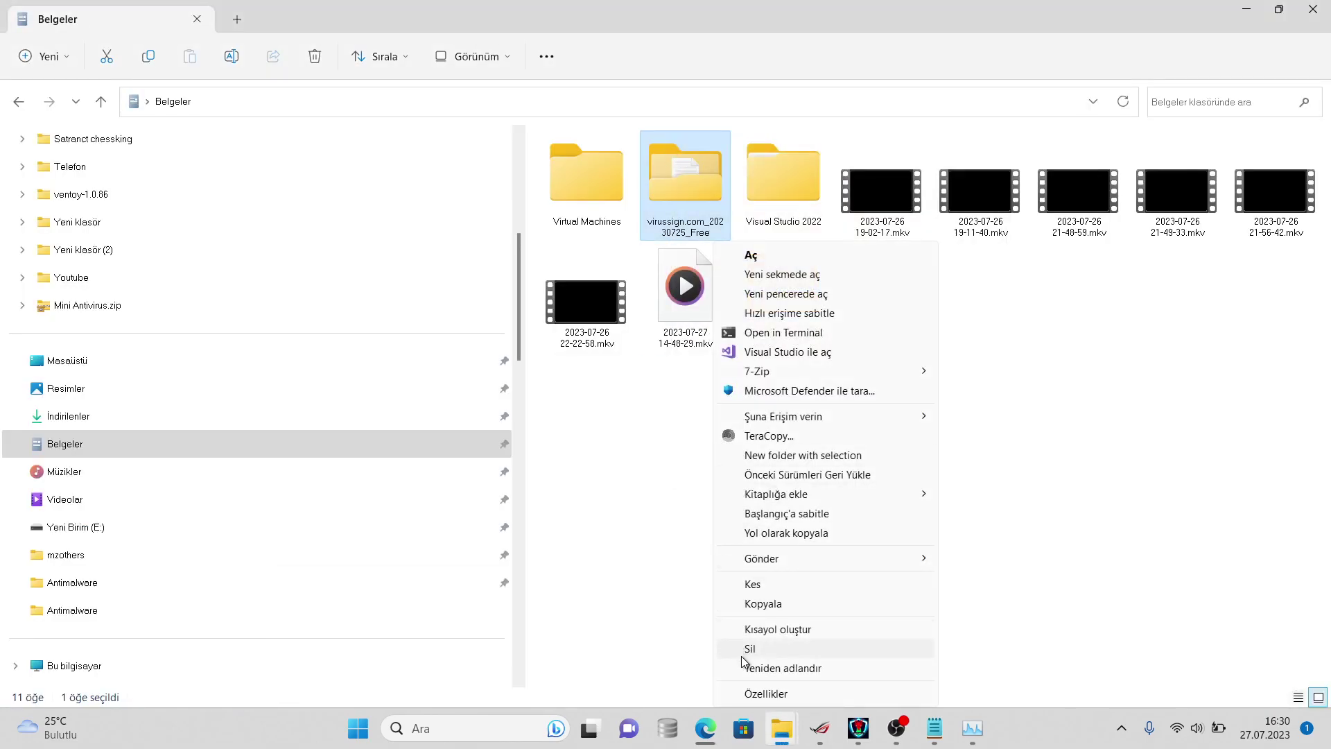
left_click(748, 691)
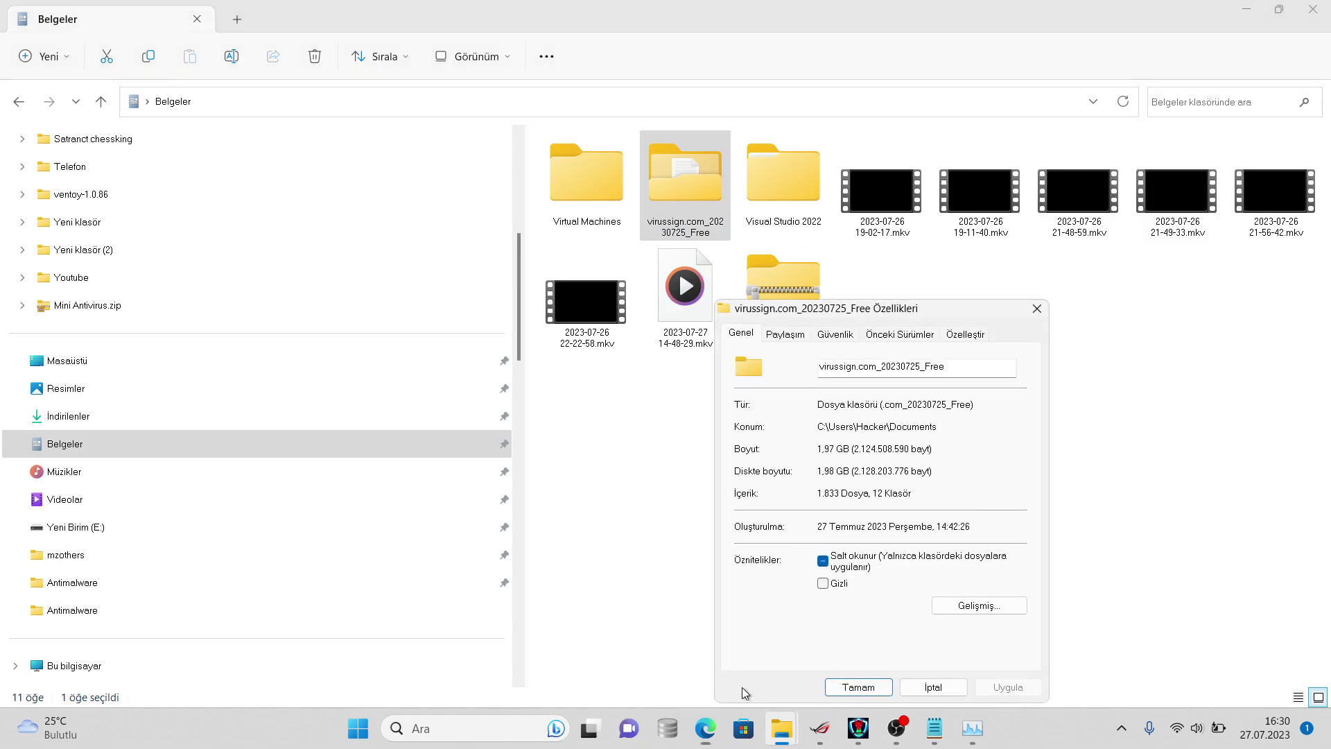
left_click(706, 728)
left_click(865, 641)
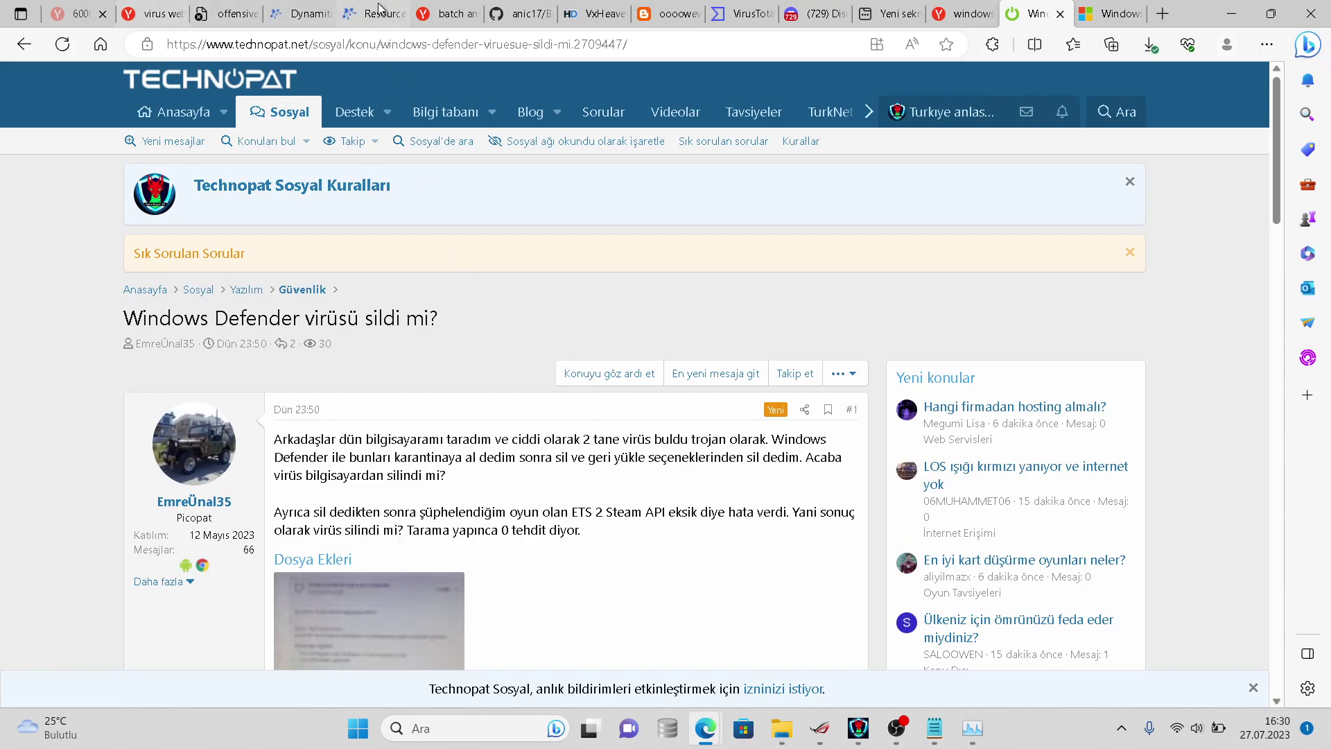
- Send '1833 dosya kaldı' in the Sparcord #sohbet channel
left_click(788, 10)
type("1833 dosya kaldı")
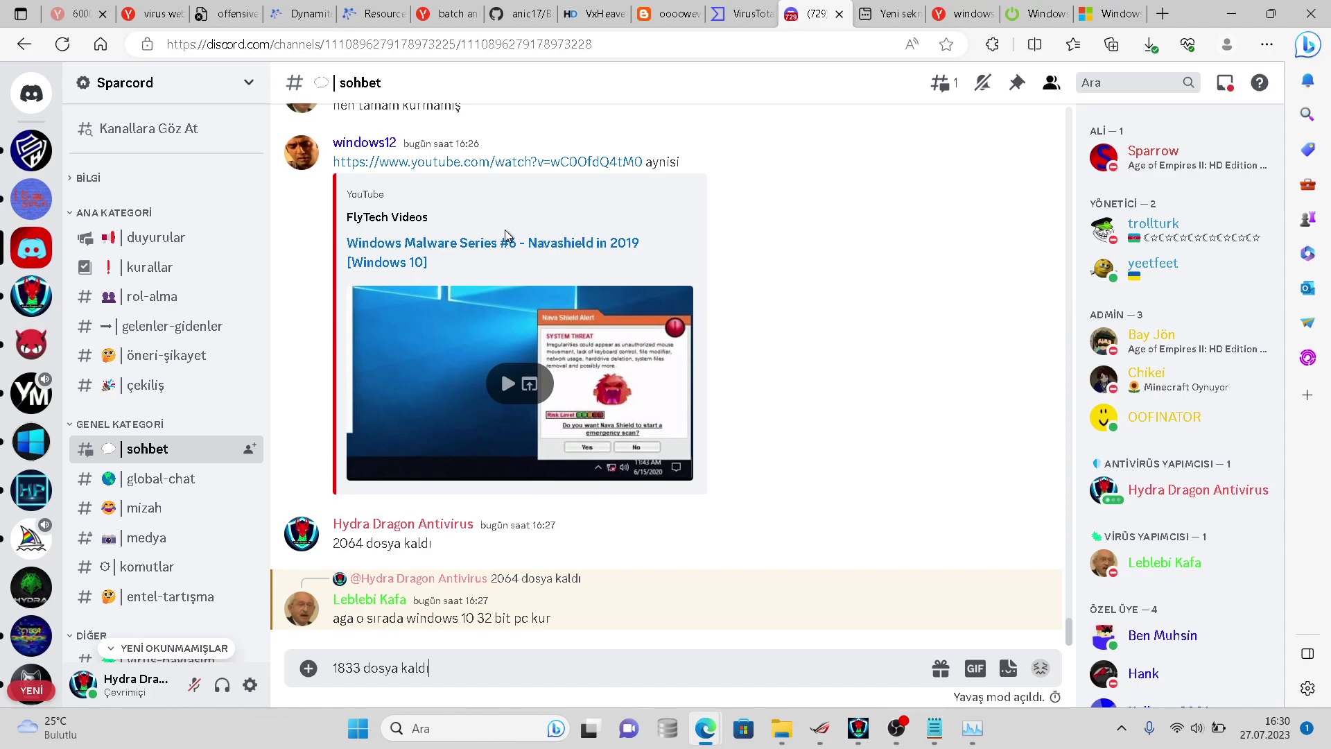
key("Return")
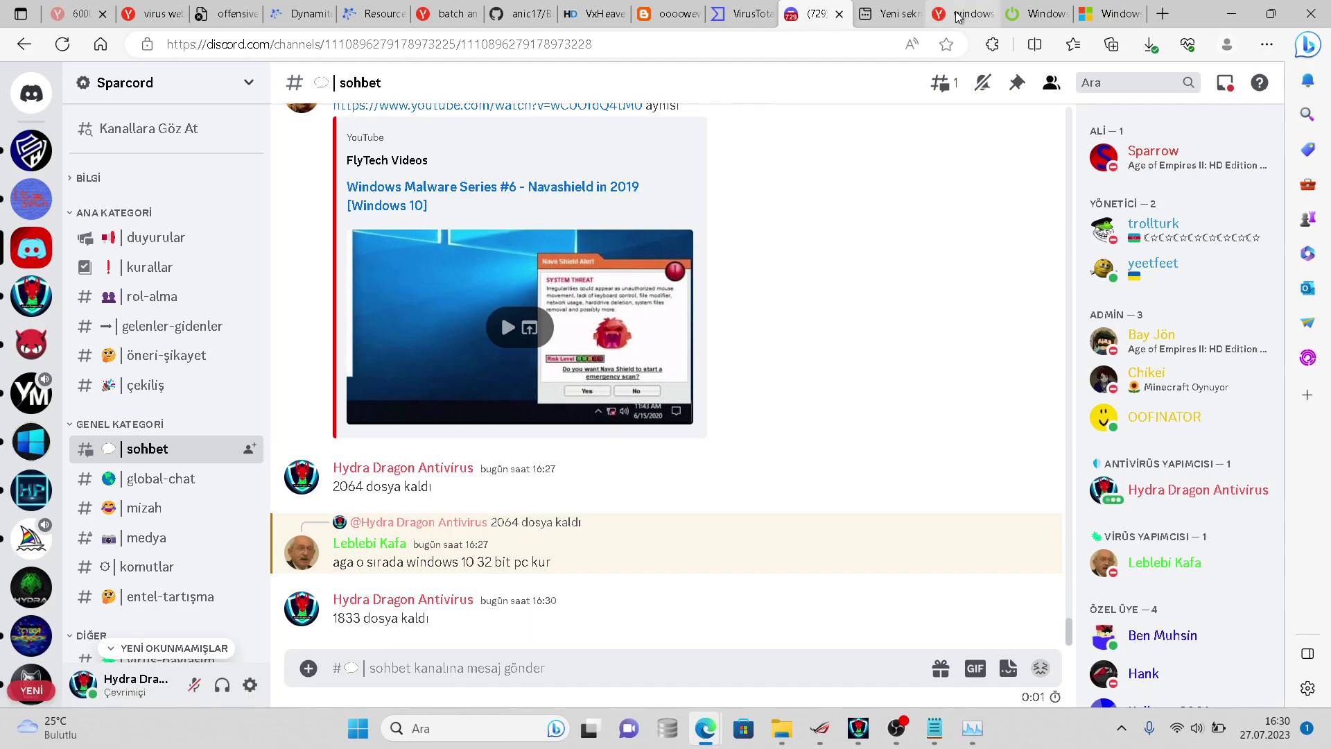
left_click(1042, 13)
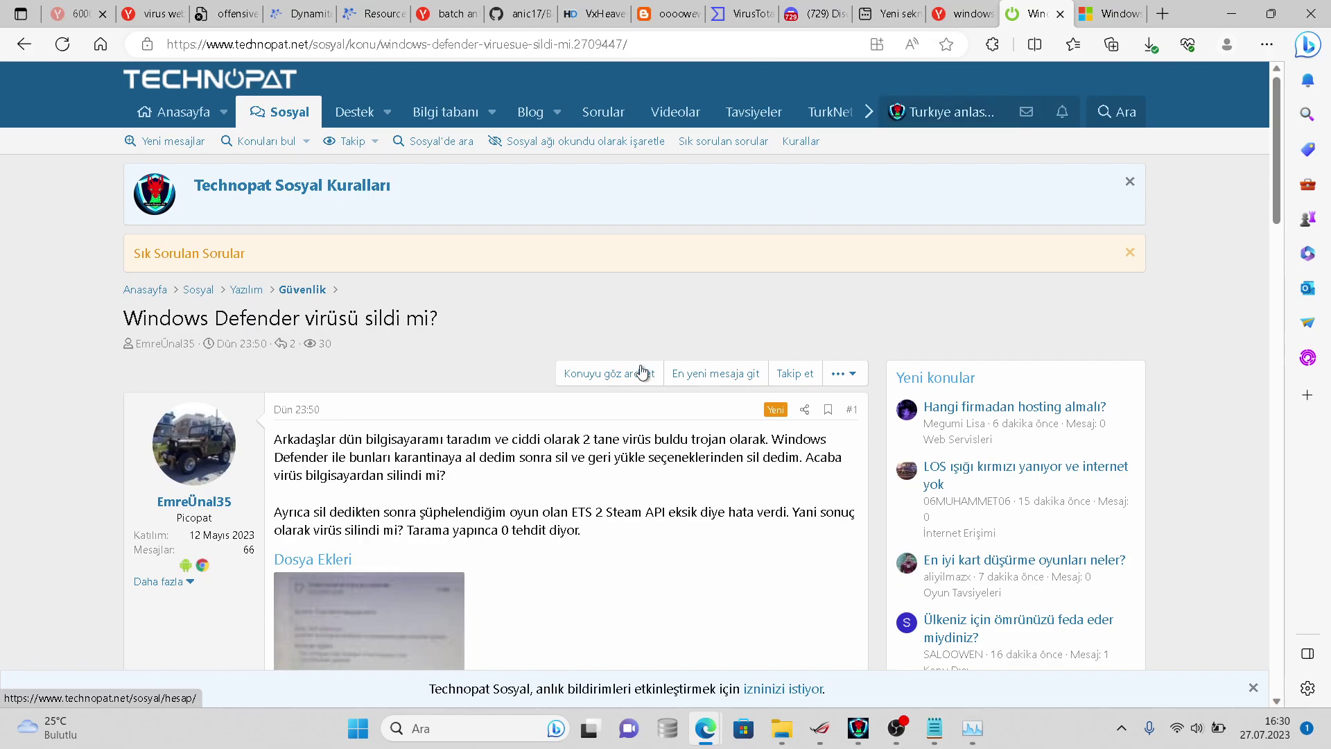
scroll(618, 388, "down", 5)
scroll(530, 310, "down", 5)
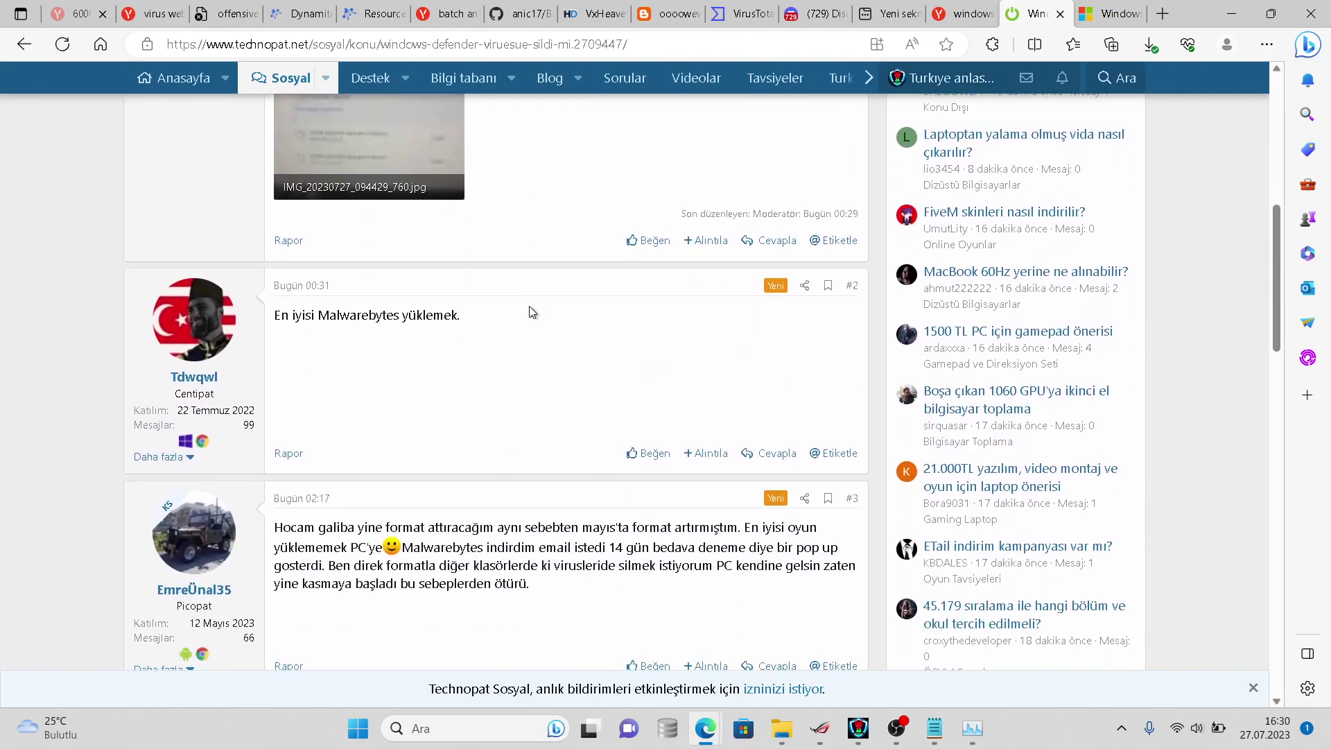
scroll(530, 306, "up", 4)
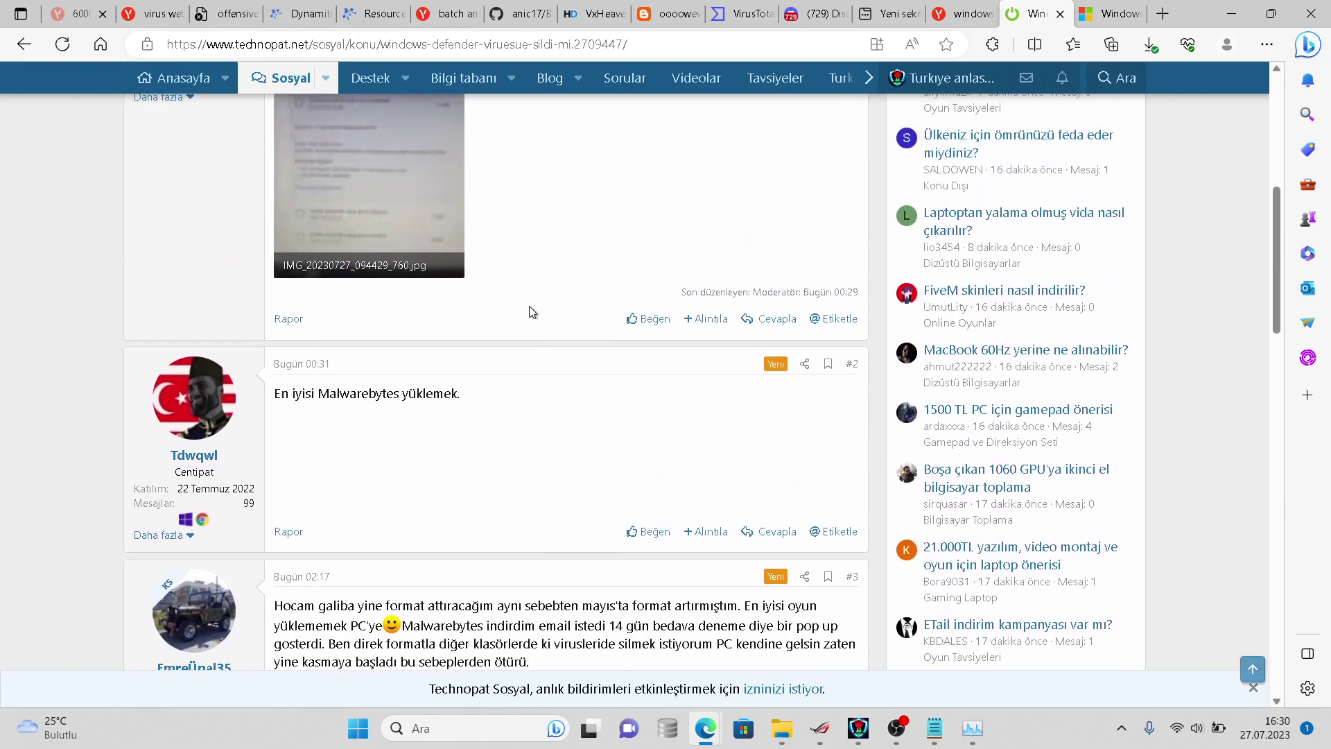
scroll(529, 306, "down", 3)
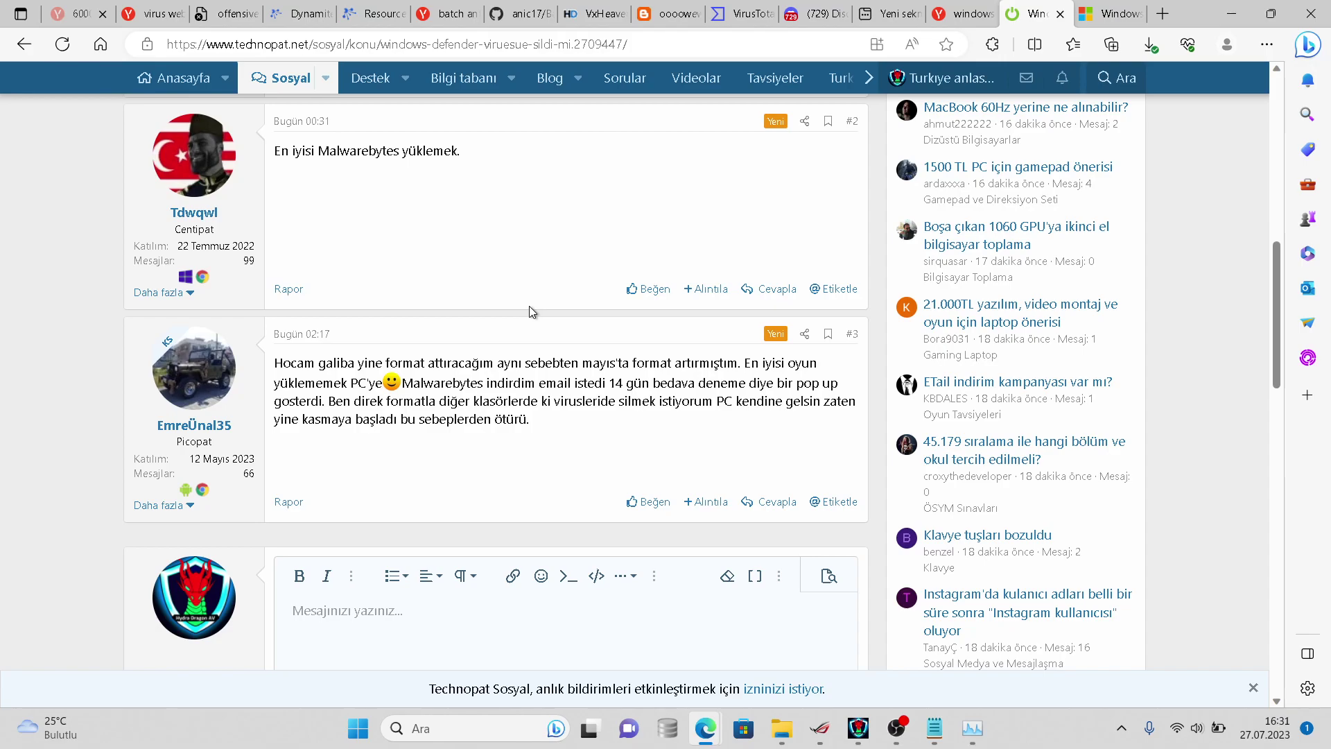
scroll(529, 306, "up", 2)
scroll(529, 312, "up", 1)
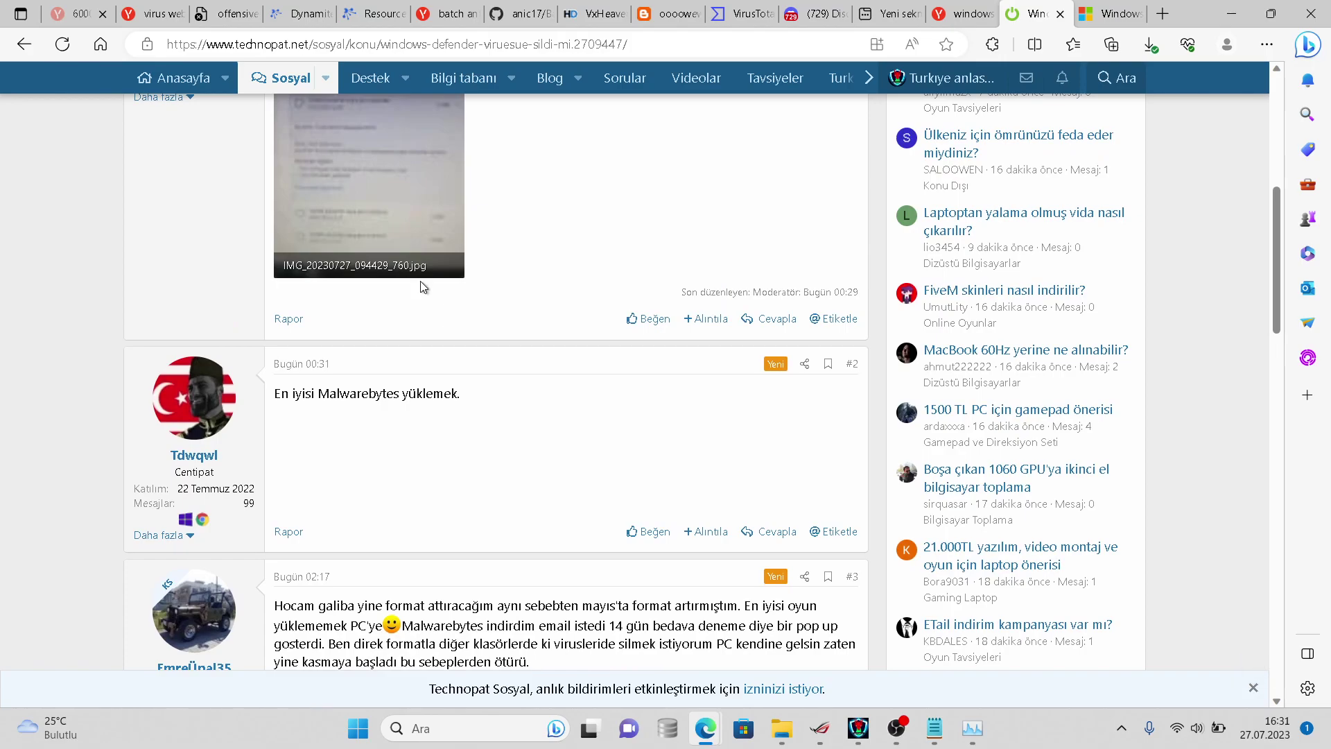
left_click(403, 262)
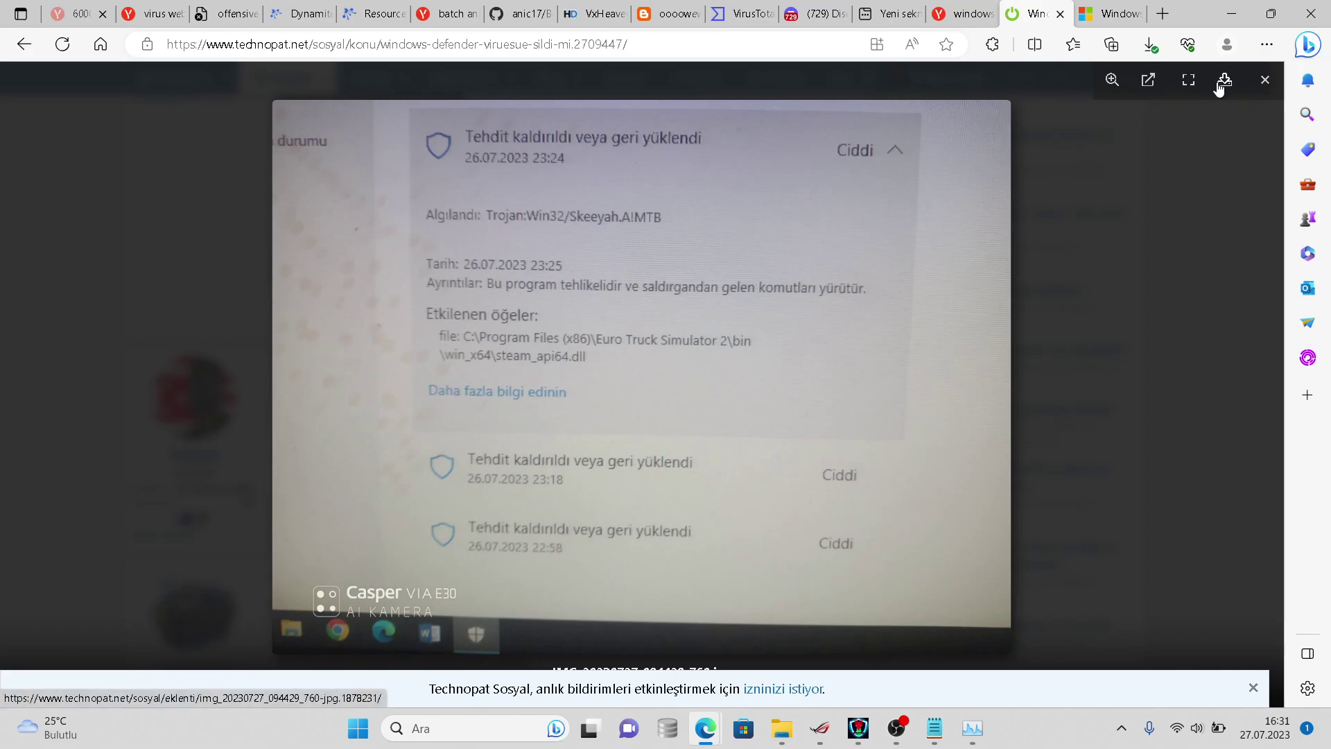
left_click(1265, 80)
scroll(633, 460, "down", 1)
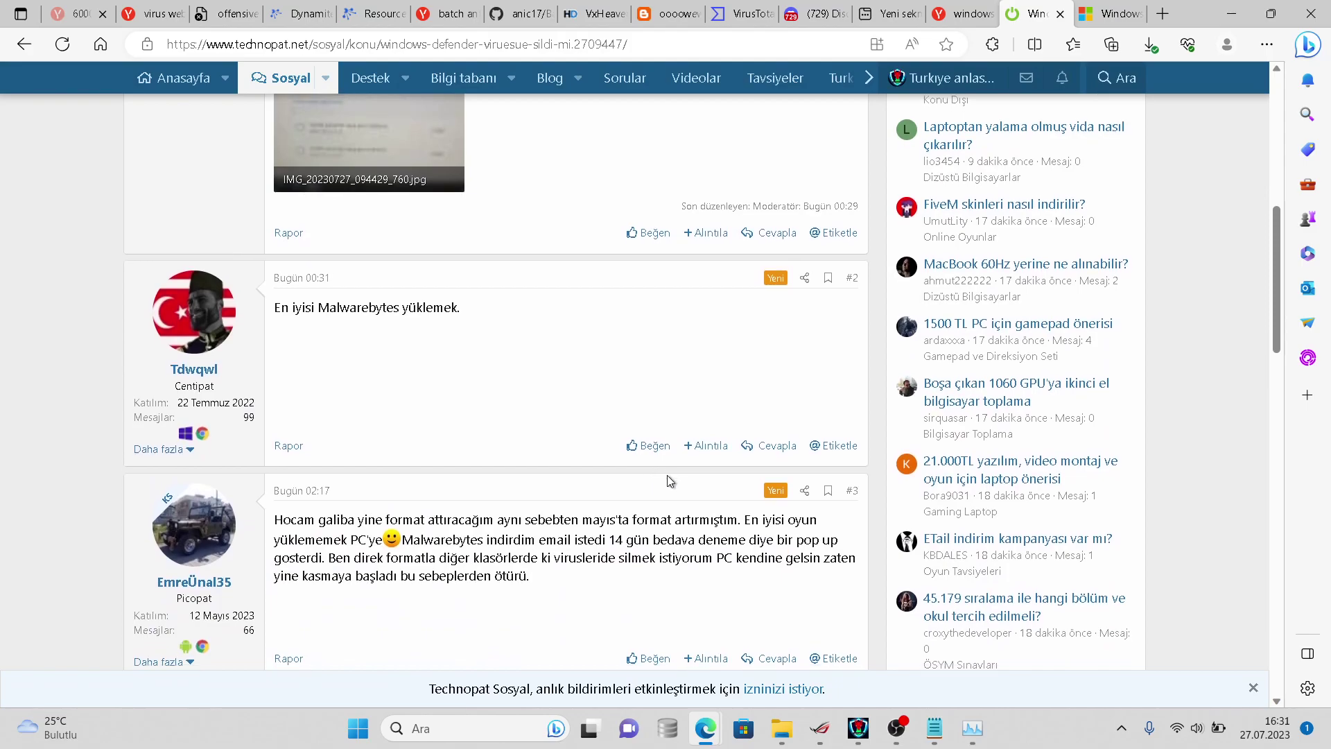
- Start a reply to post #3 and type 'Korsan indirmişsin'
scroll(666, 481, "down", 2)
left_click(789, 508)
type("Koe")
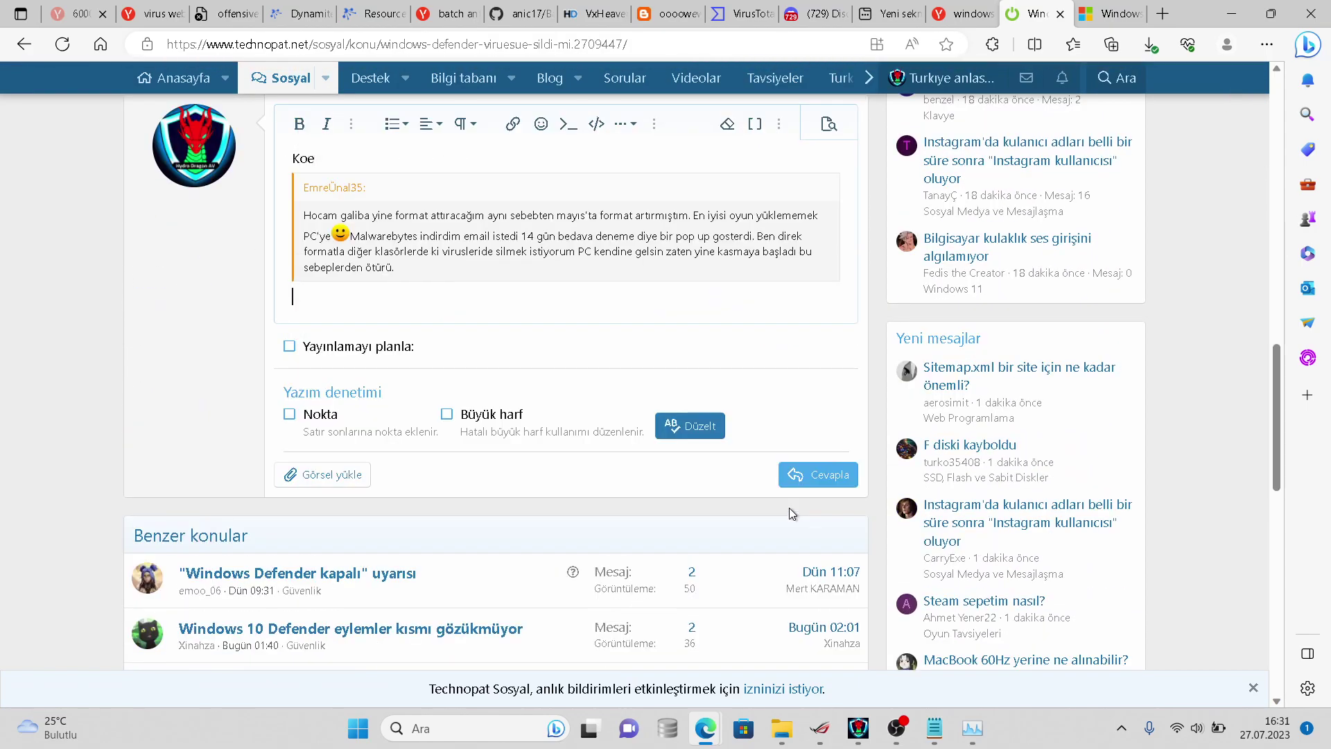
key("BackSpace")
left_click(368, 157)
key("Delete")
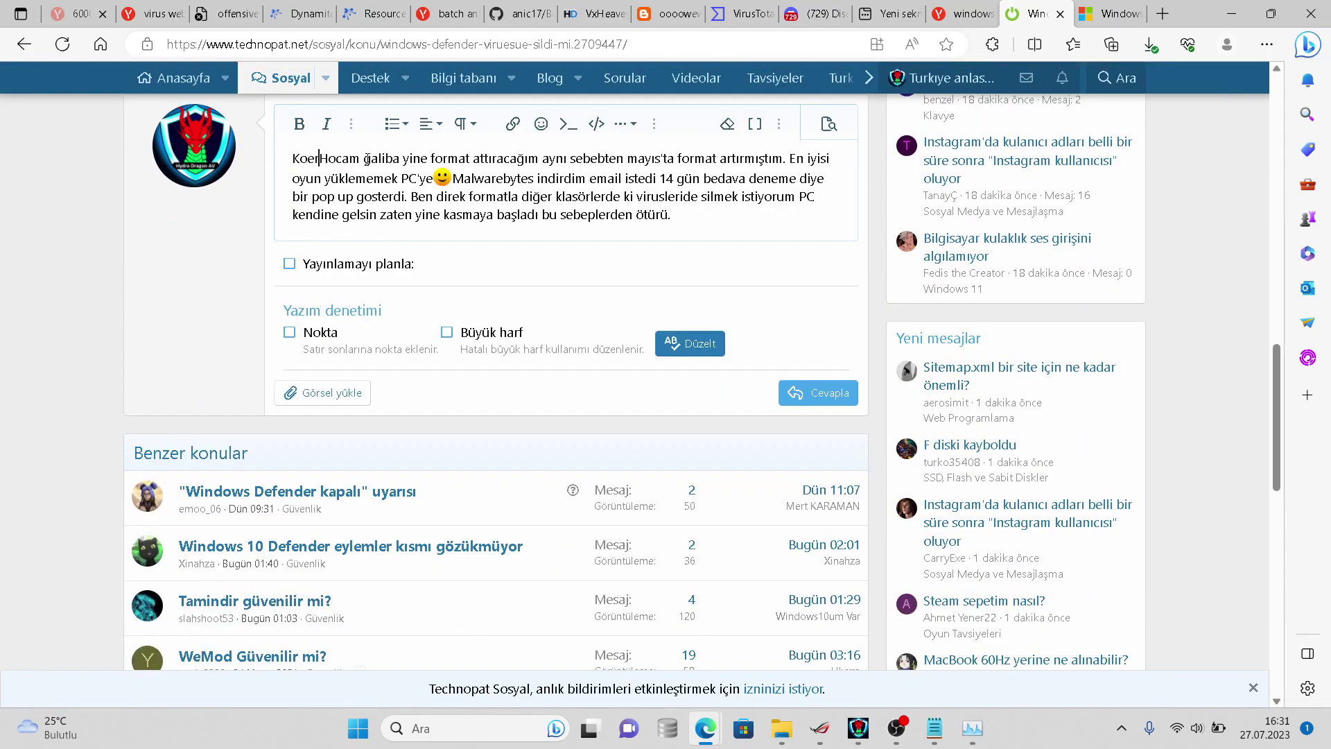
key("BackSpace")
type("r")
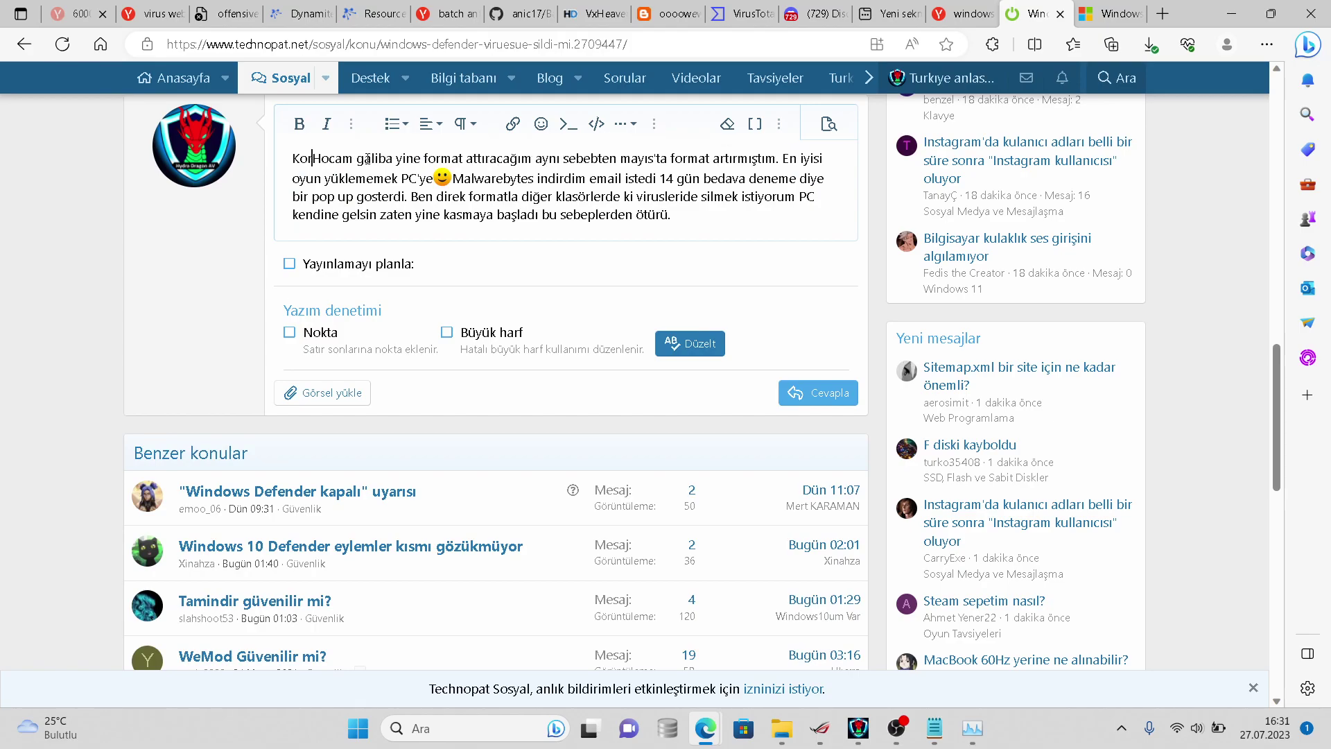
type("san indirmişsin")
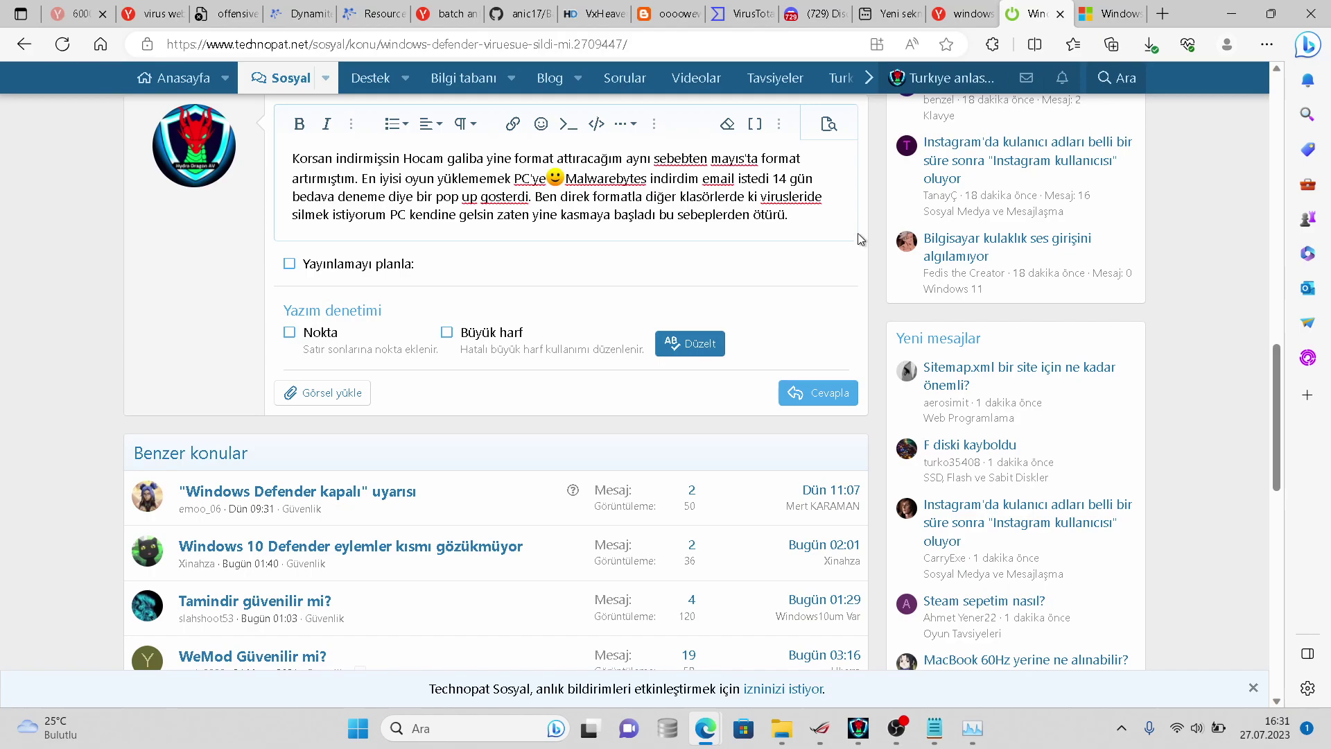
- Delete the leftover quoted text, fix the leading K, and post the reply
left_click_drag(788, 215, 392, 158)
key("BackSpace")
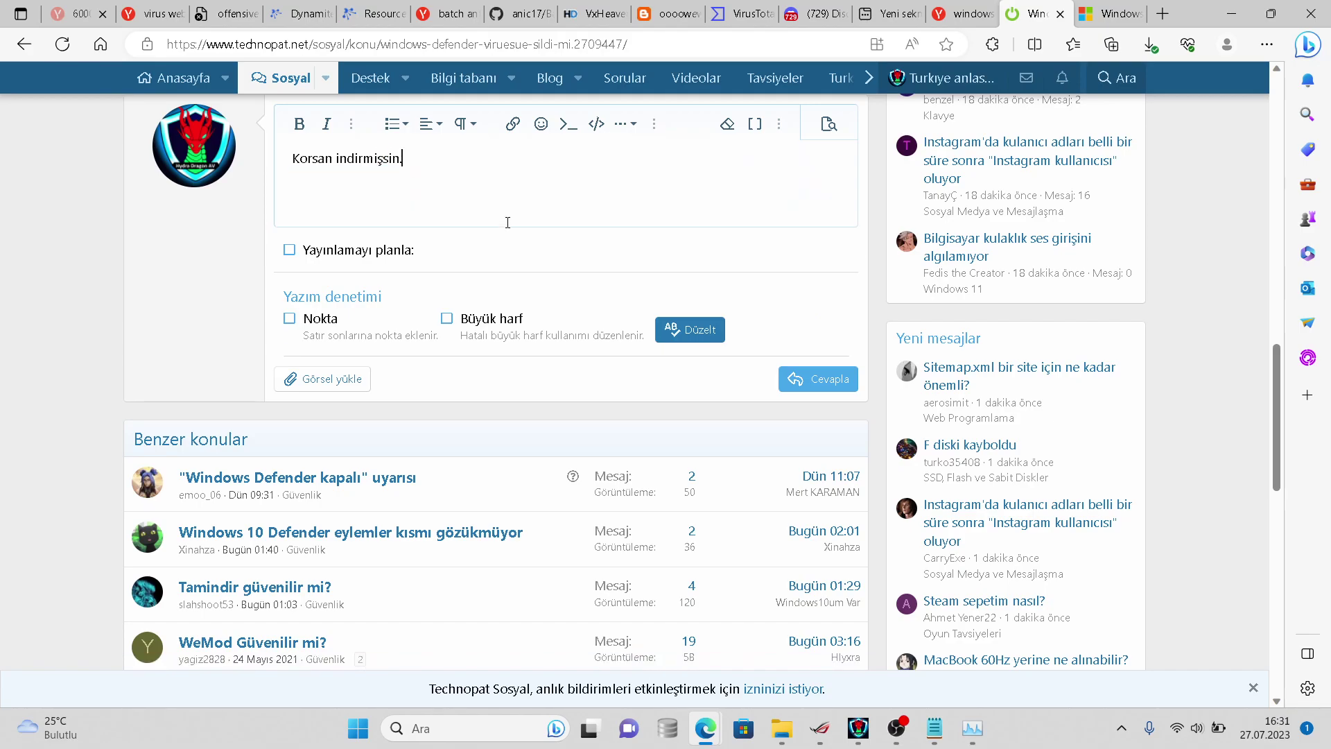
left_click(299, 153)
key("BackSpace")
type("K")
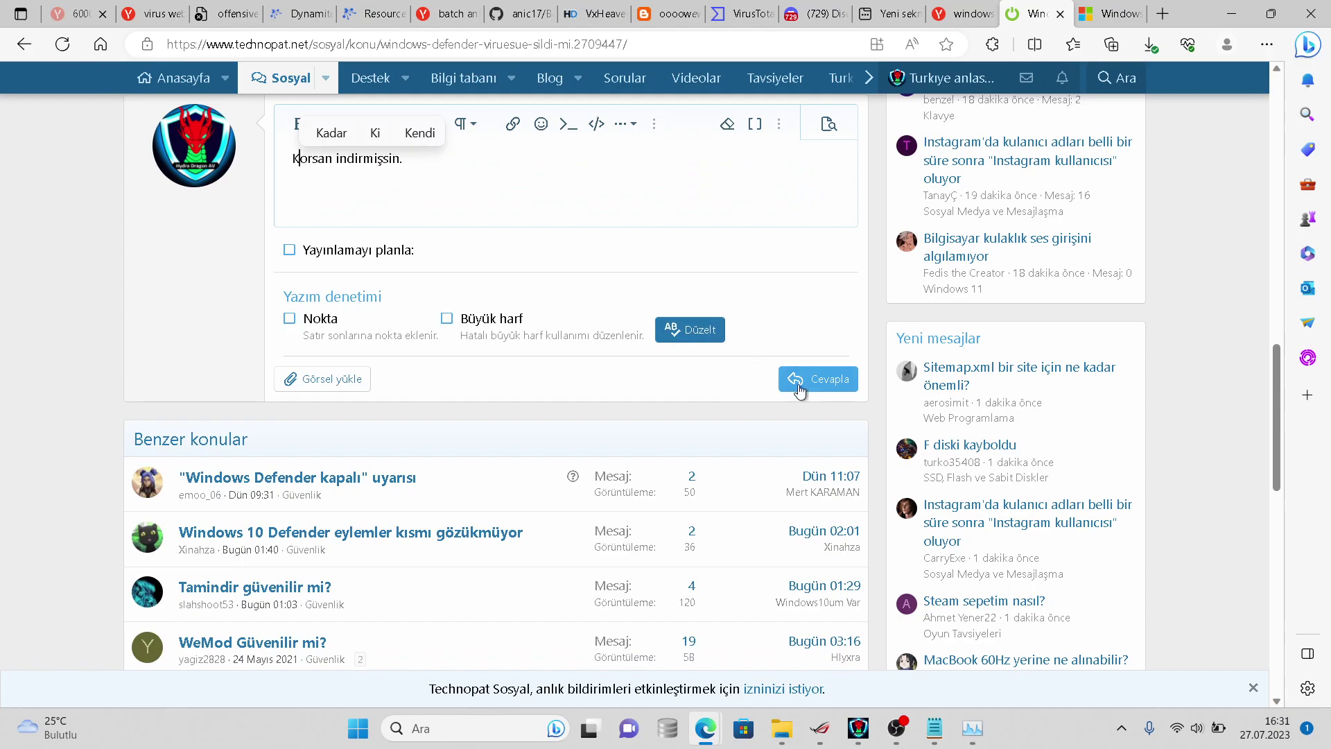
left_click(818, 379)
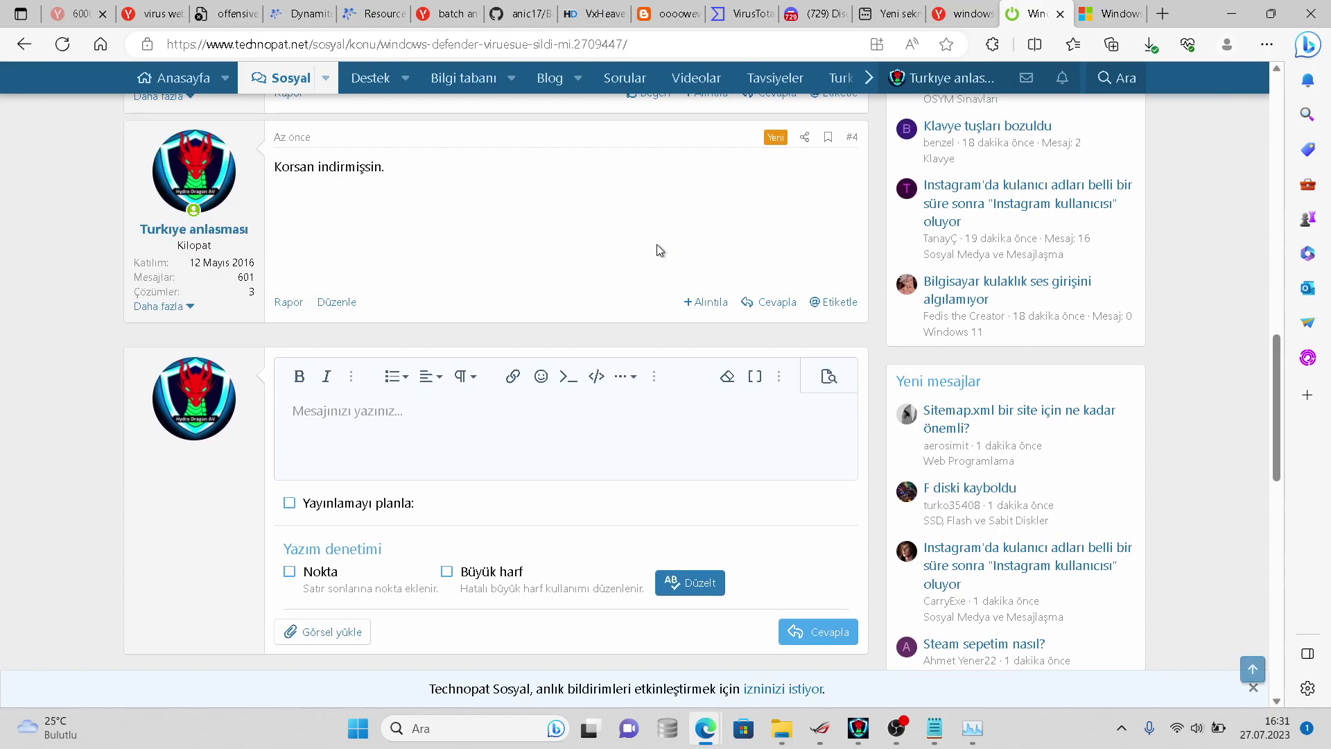
- View the thread's attached screenshot at full size, then close it
scroll(601, 229, "up", 15)
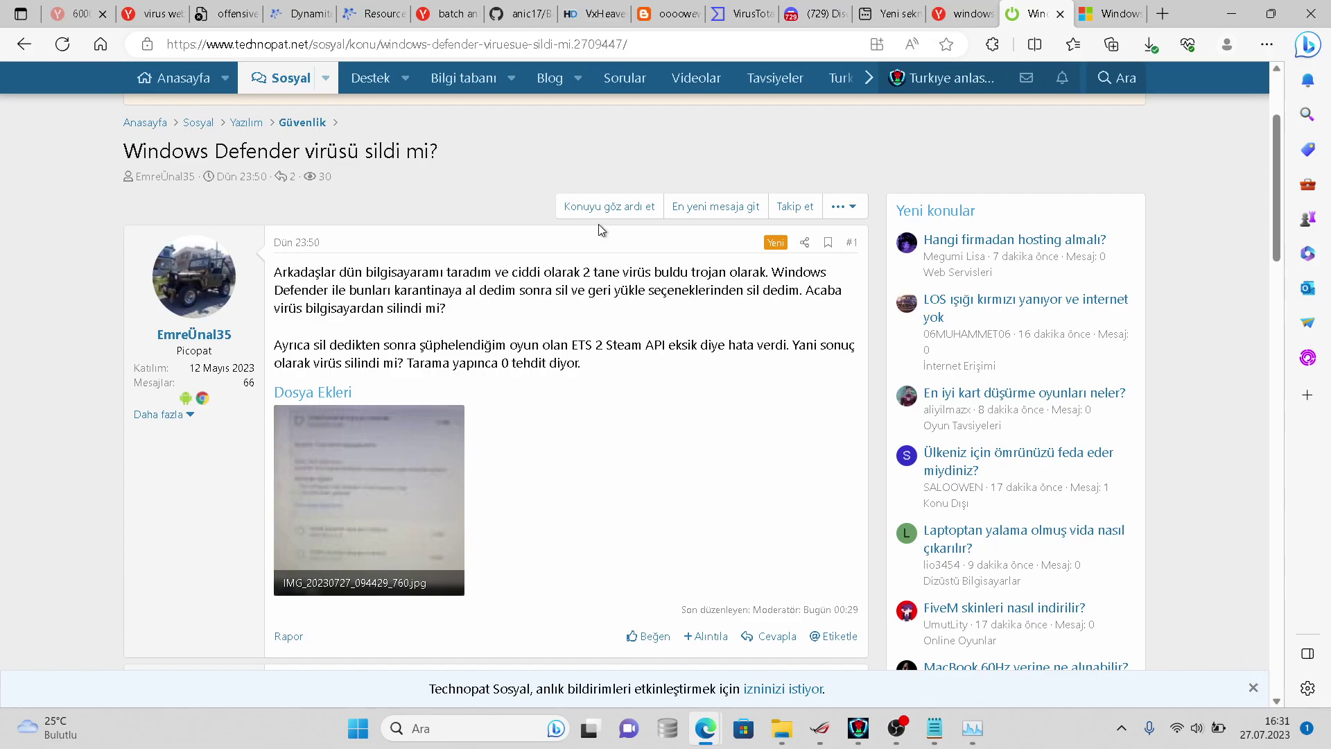
left_click(426, 437)
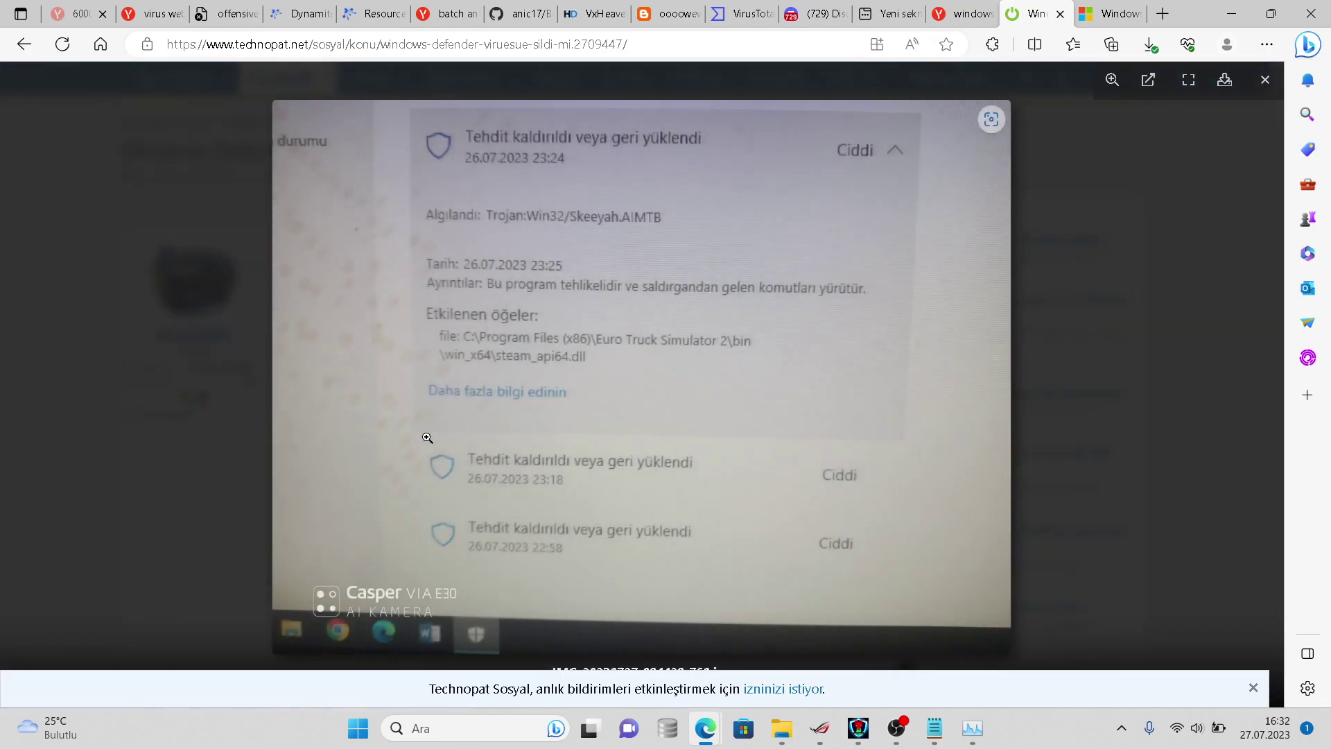
left_click(239, 444)
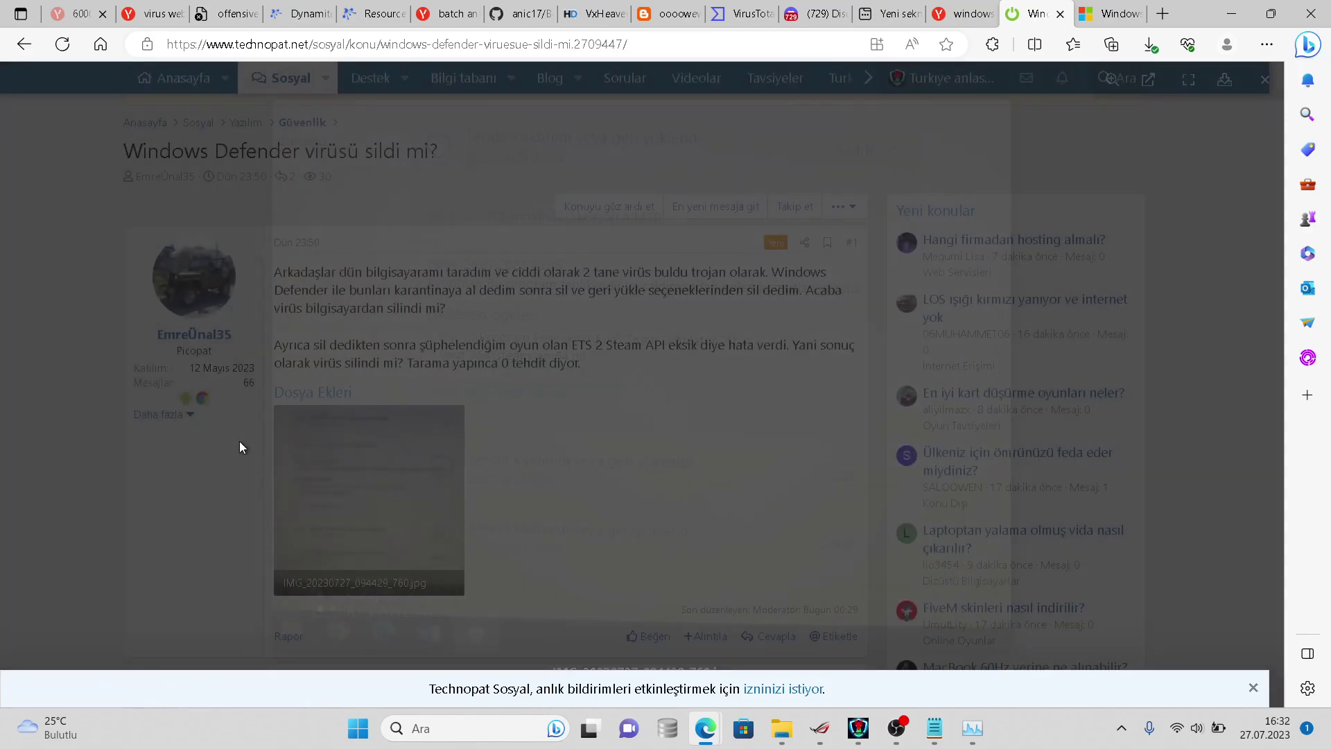
scroll(255, 445, "down", 10)
- Edit reply #4 to read 'Korsan indirmişsin ya da virüs o dosyaya bulaşmış'
left_click(336, 544)
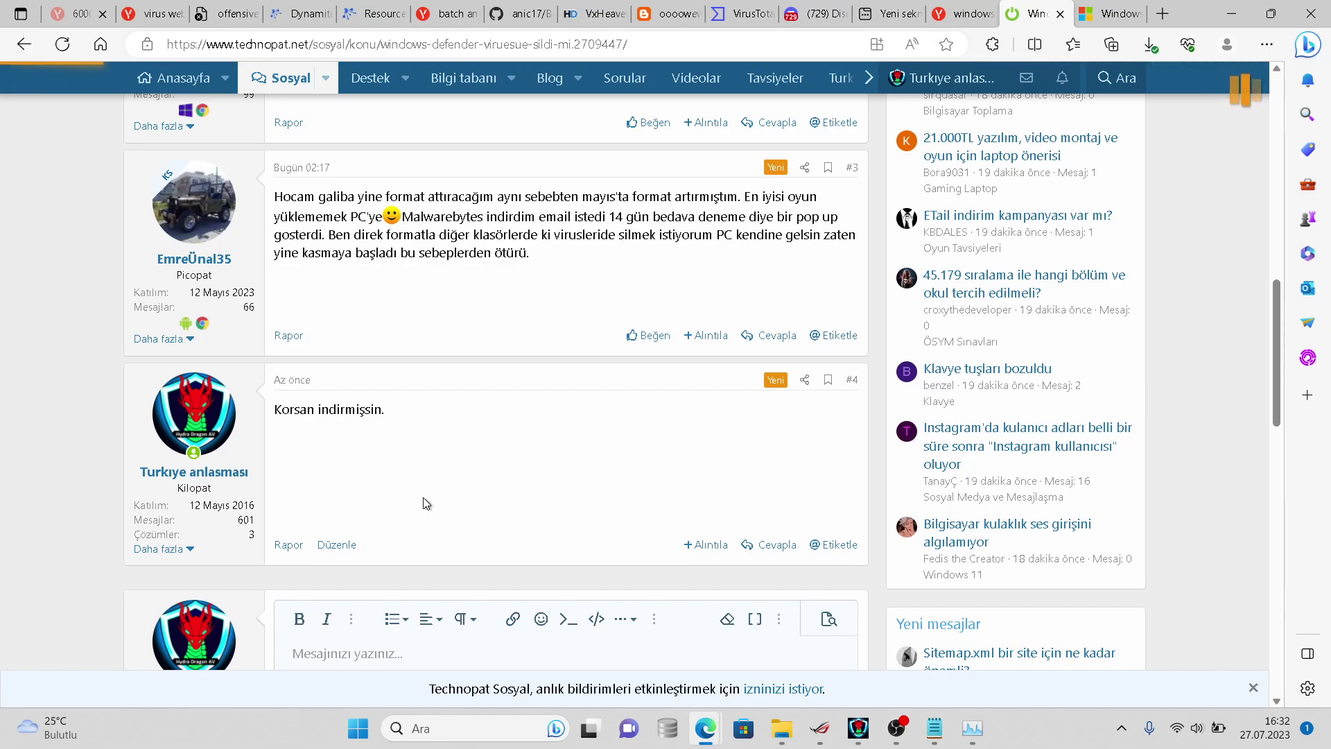
scroll(421, 489, "down", 2)
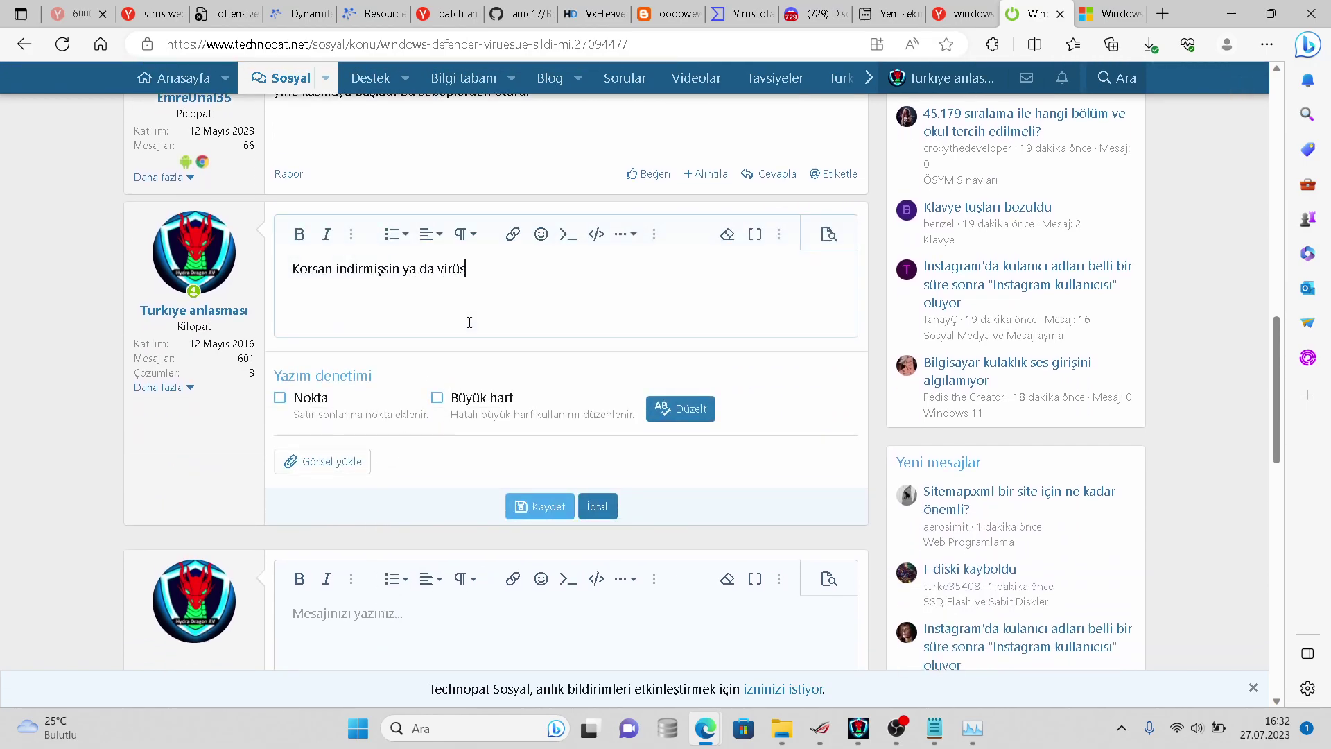
type("ya bula")
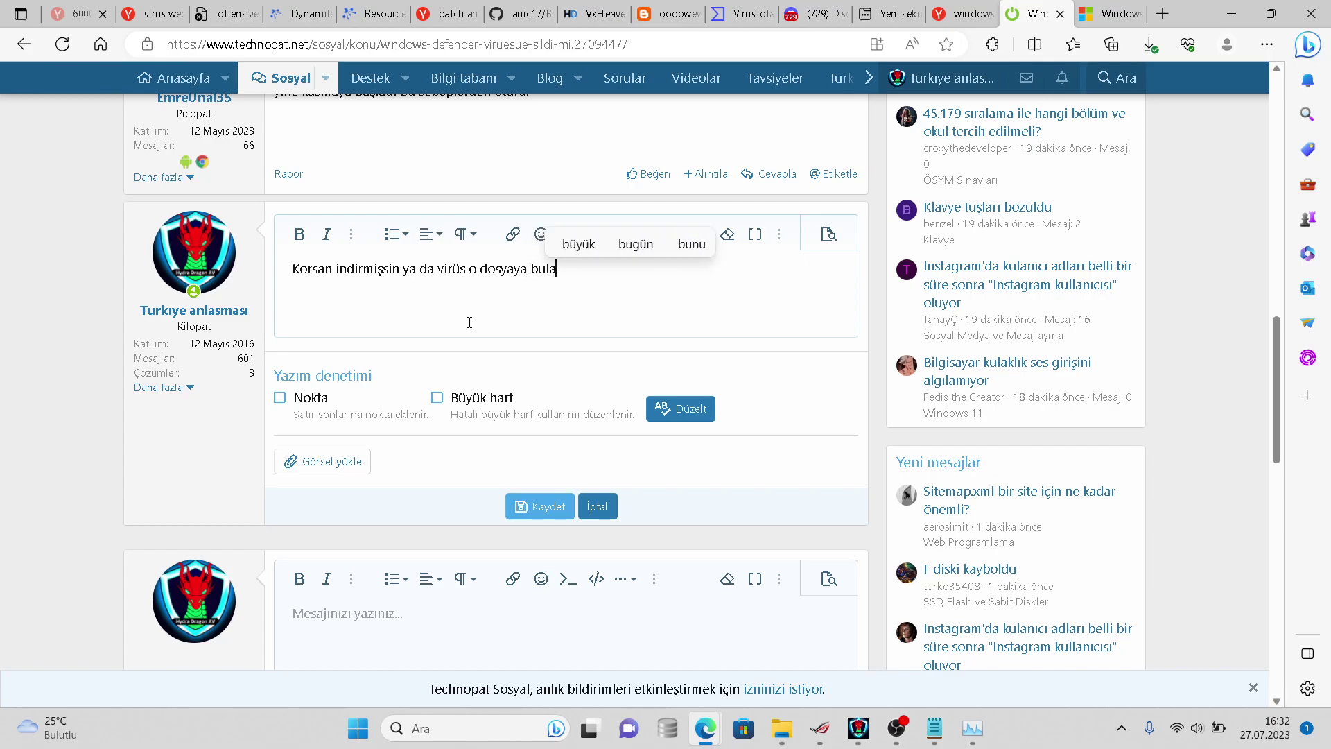
type("şmış.")
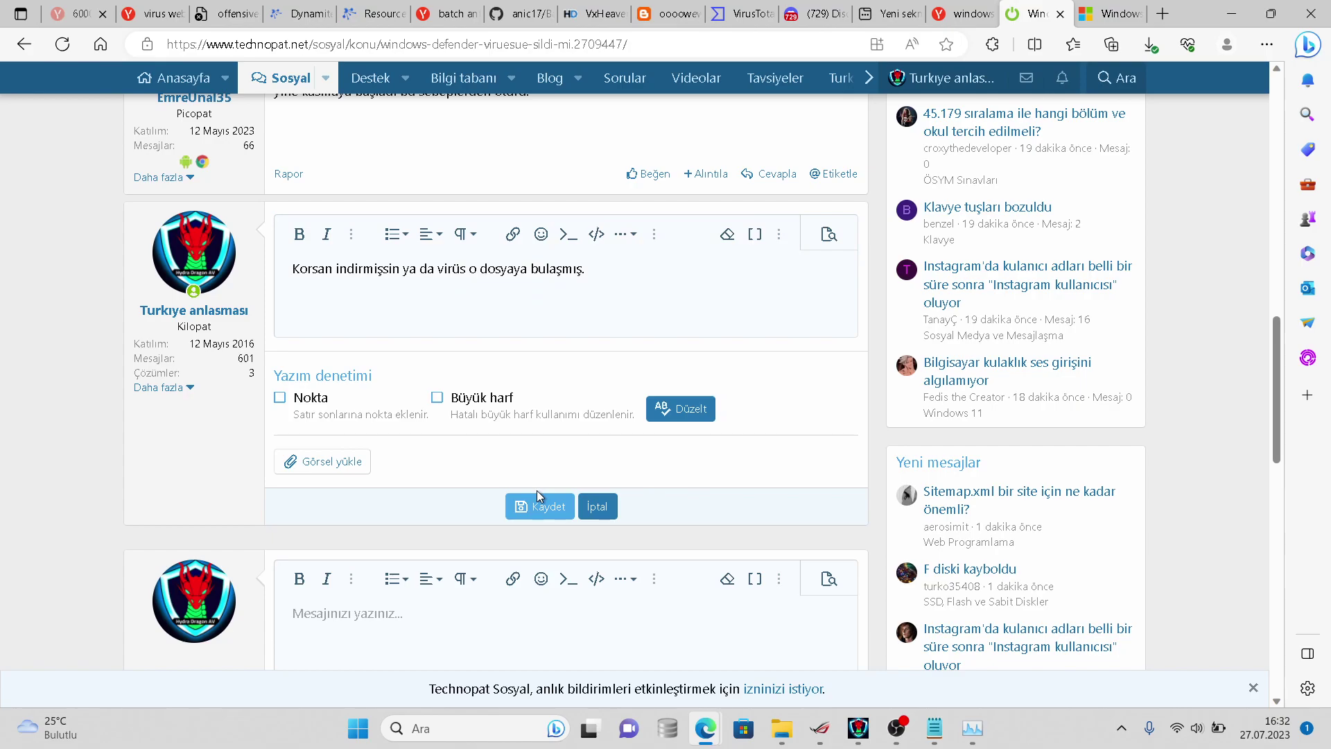
right_click(536, 489)
key("Escape")
key("super+s")
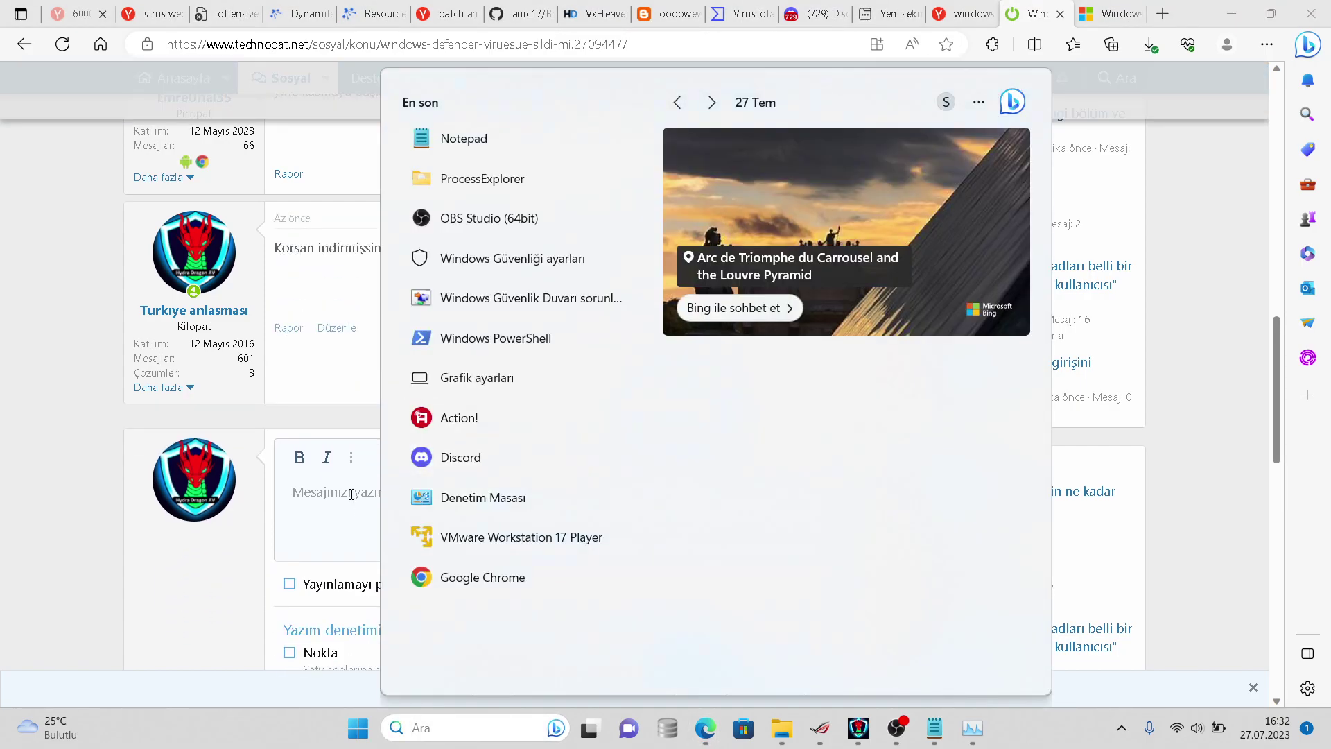
- Open the virussign folder's properties in Belgeler to read its file count
mouse_move(778, 719)
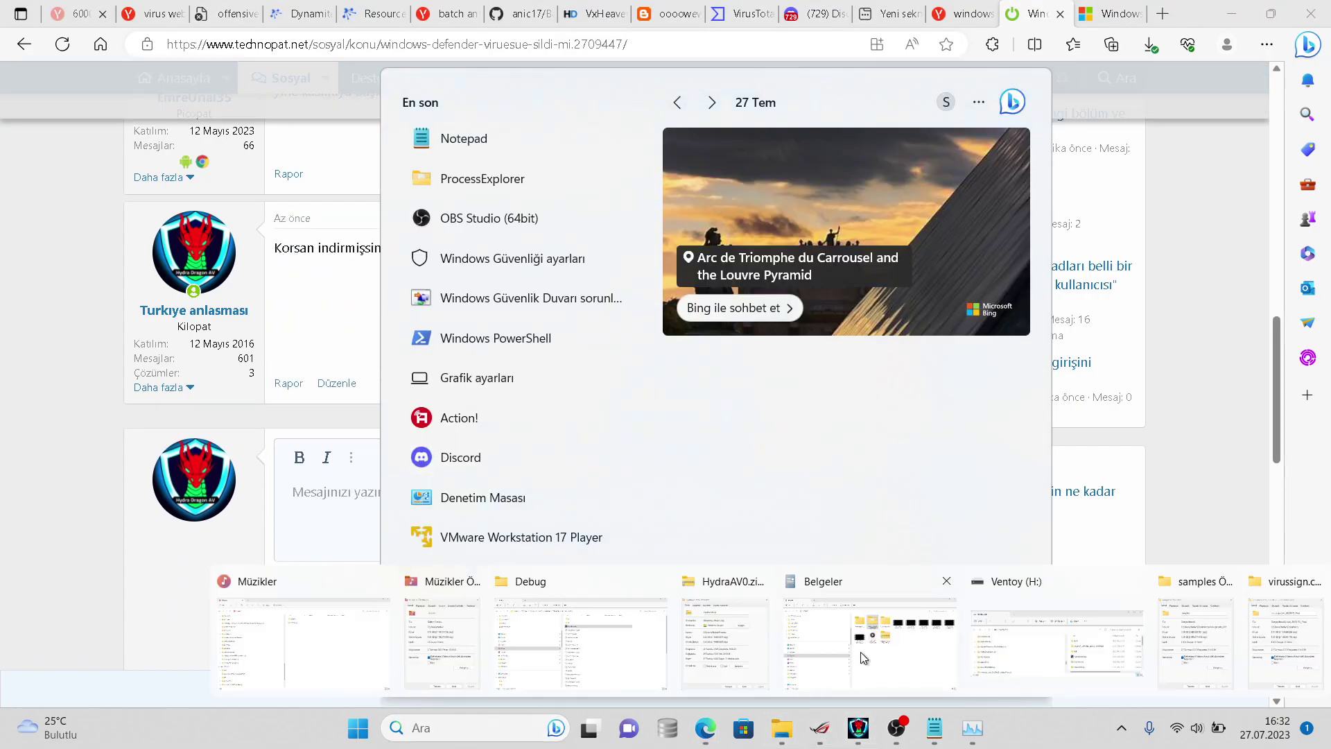
left_click(866, 631)
right_click(675, 210)
left_click(765, 540)
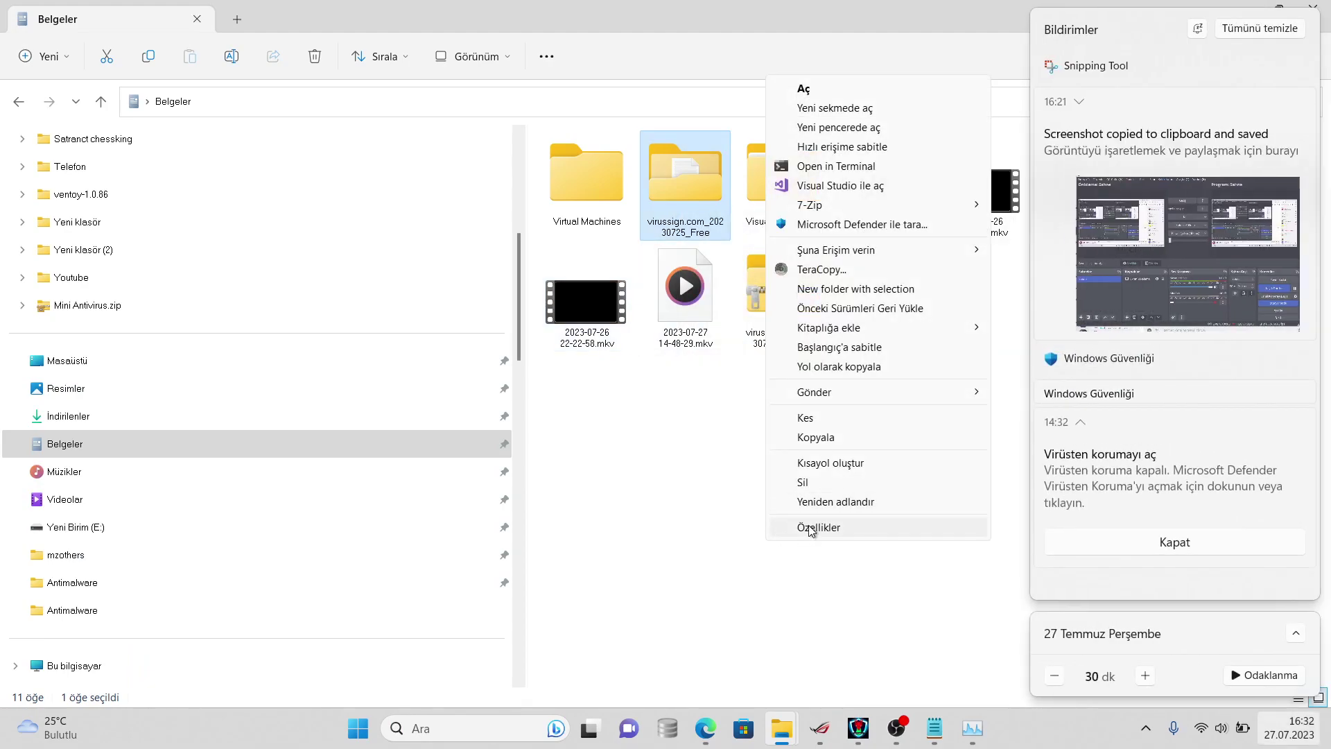
left_click(811, 527)
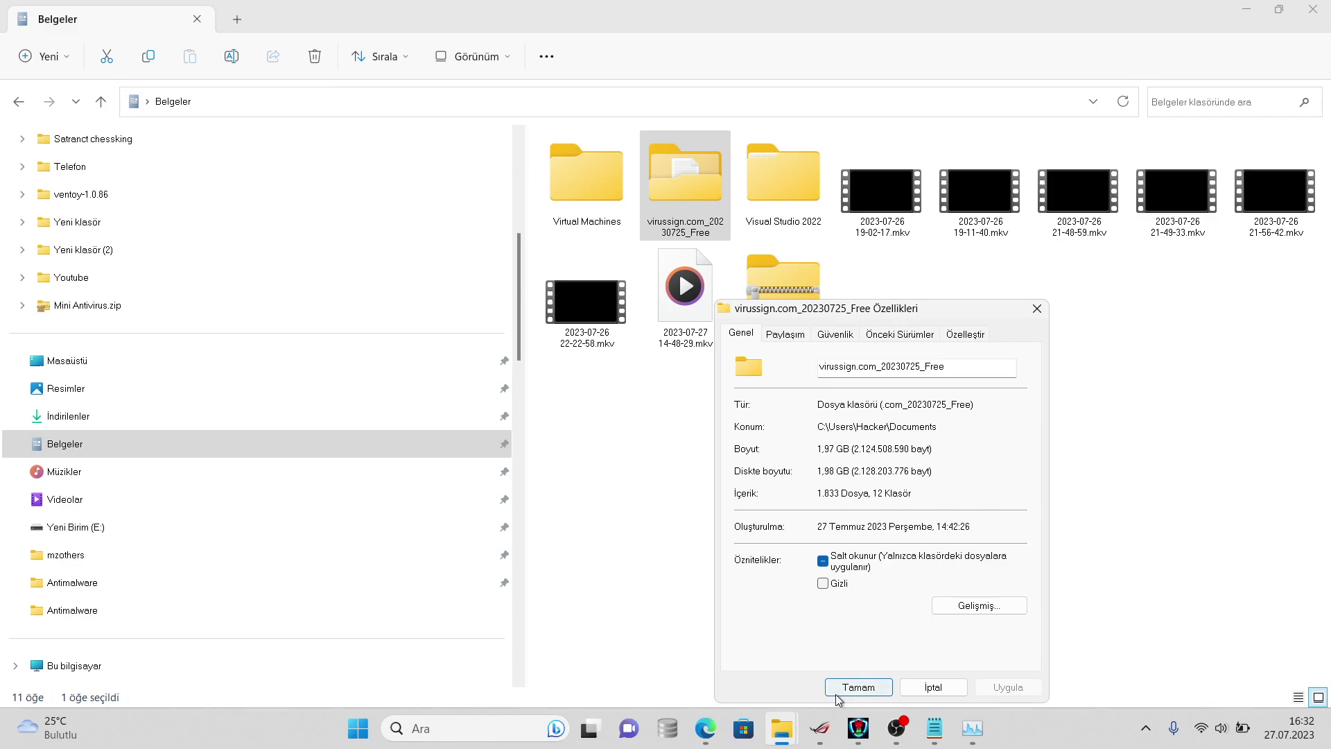
mouse_move(706, 728)
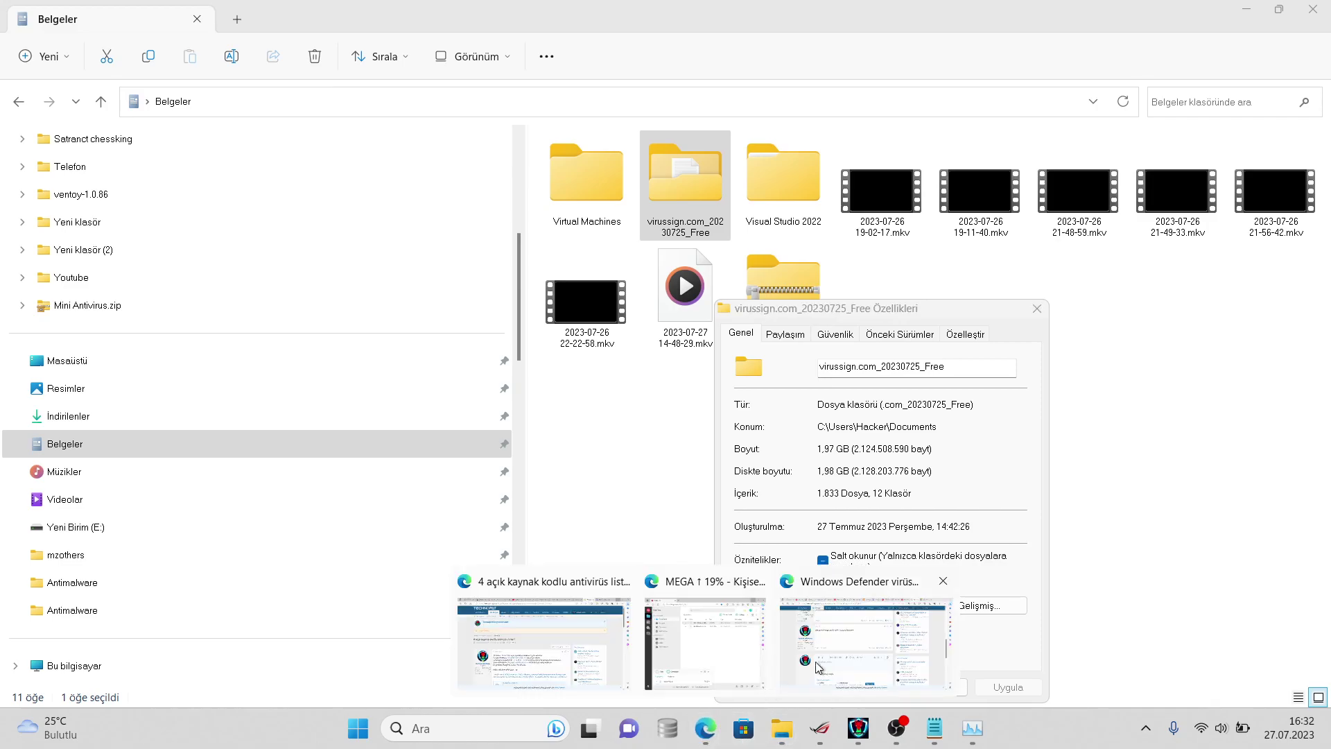
left_click(968, 686)
- Reopen the folder properties to confirm 1.681 files (1,67 GB), then cancel
right_click(702, 197)
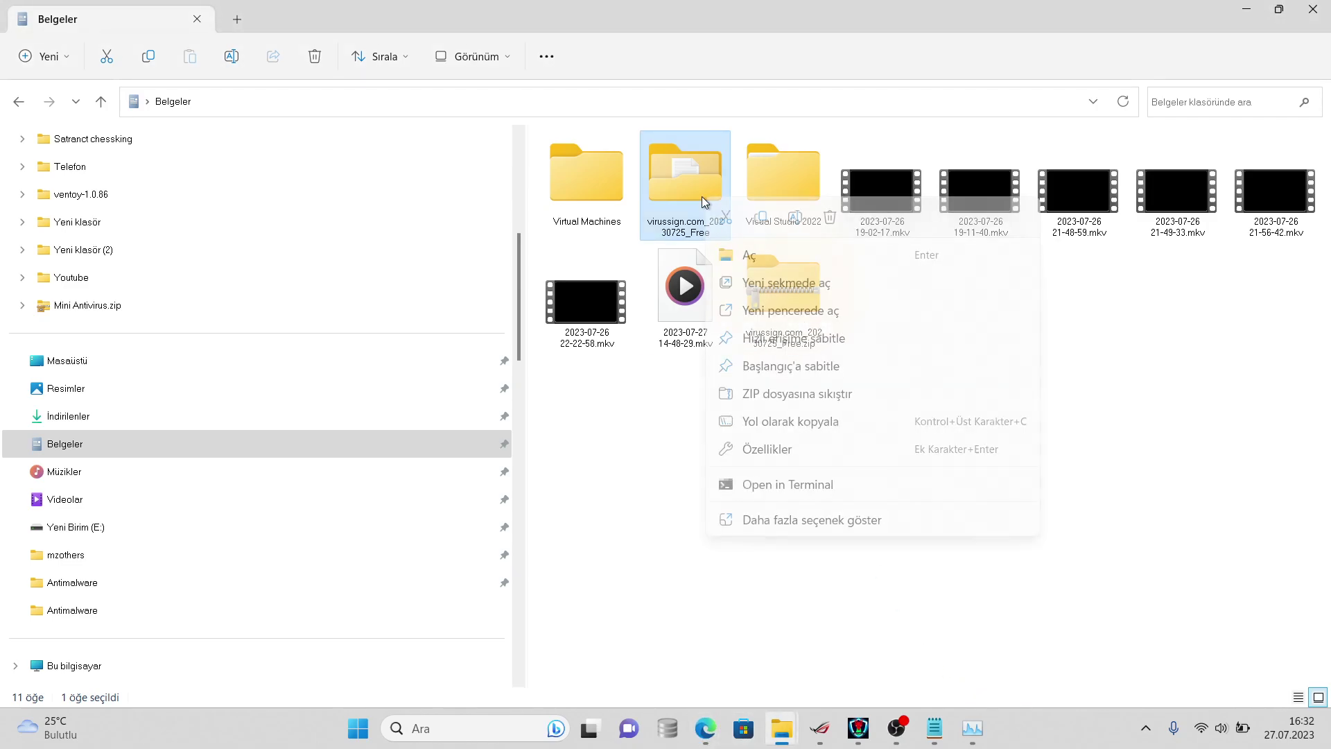
left_click(772, 505)
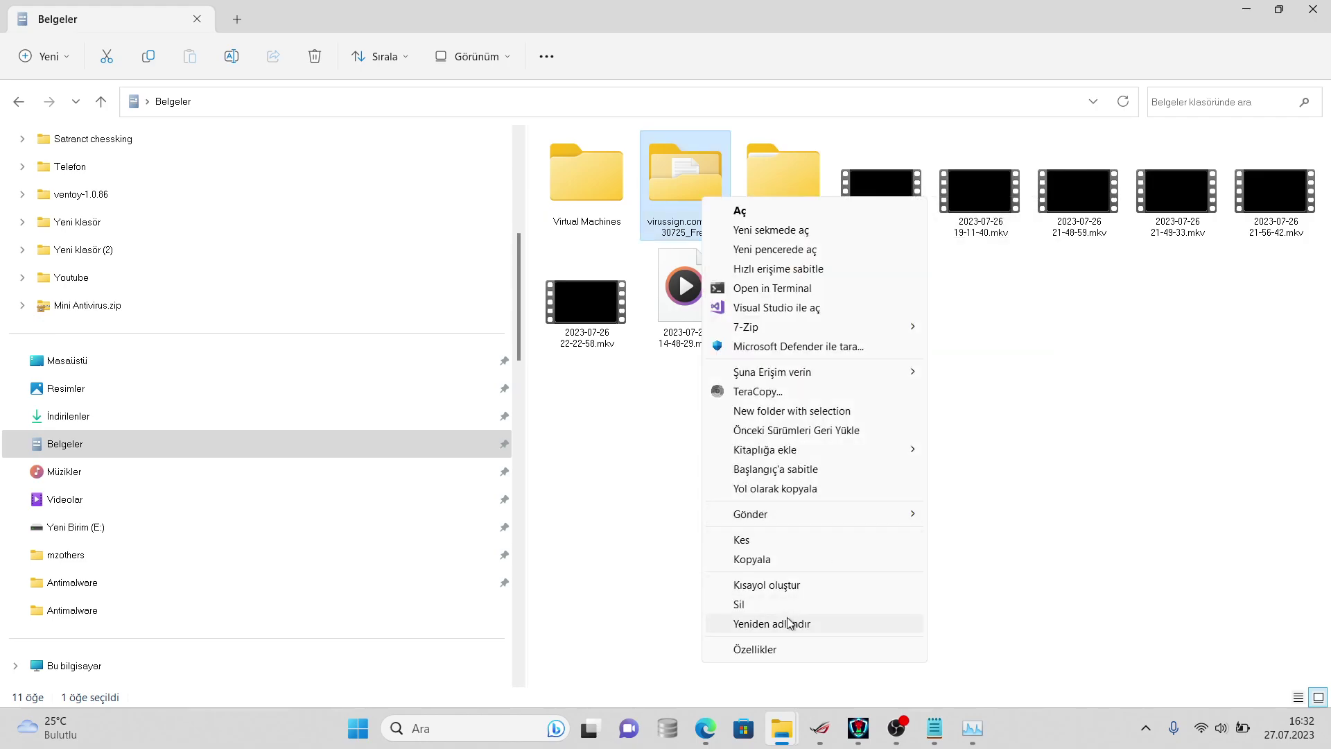
left_click(803, 655)
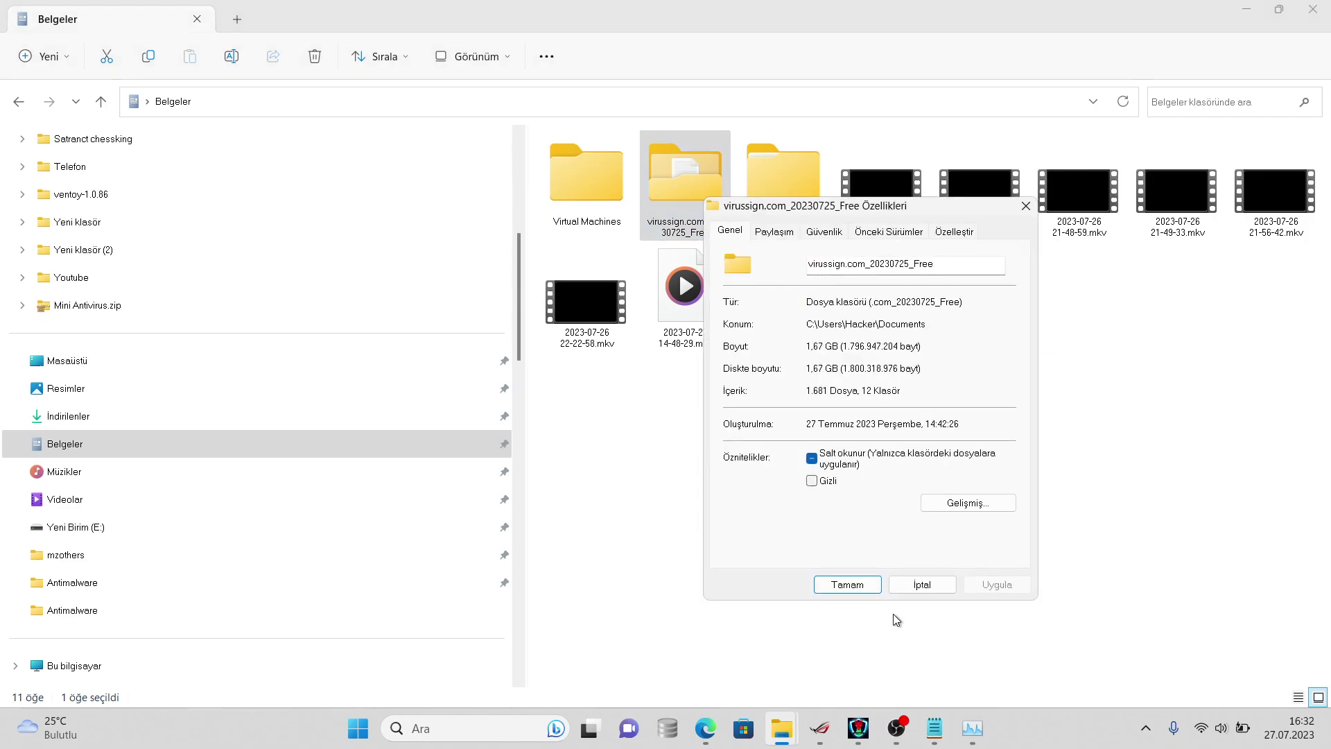
left_click(925, 584)
- Close Explorer and send '1681 her dosyayı tarayınca siliyor mu diye şüphelenmeye başladım xd' in #sohbet
left_click(1313, 9)
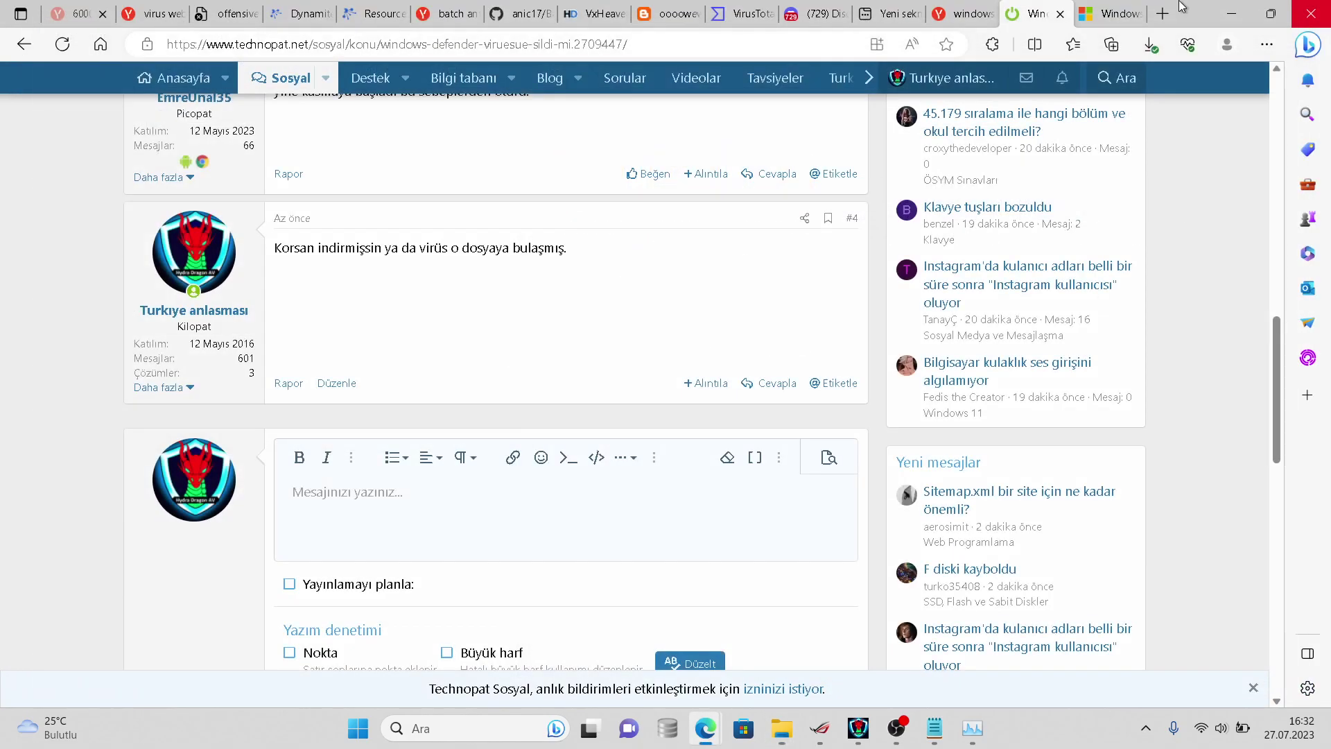
left_click(769, 7)
right_click(770, 7)
left_click(697, 11)
left_click(788, 9)
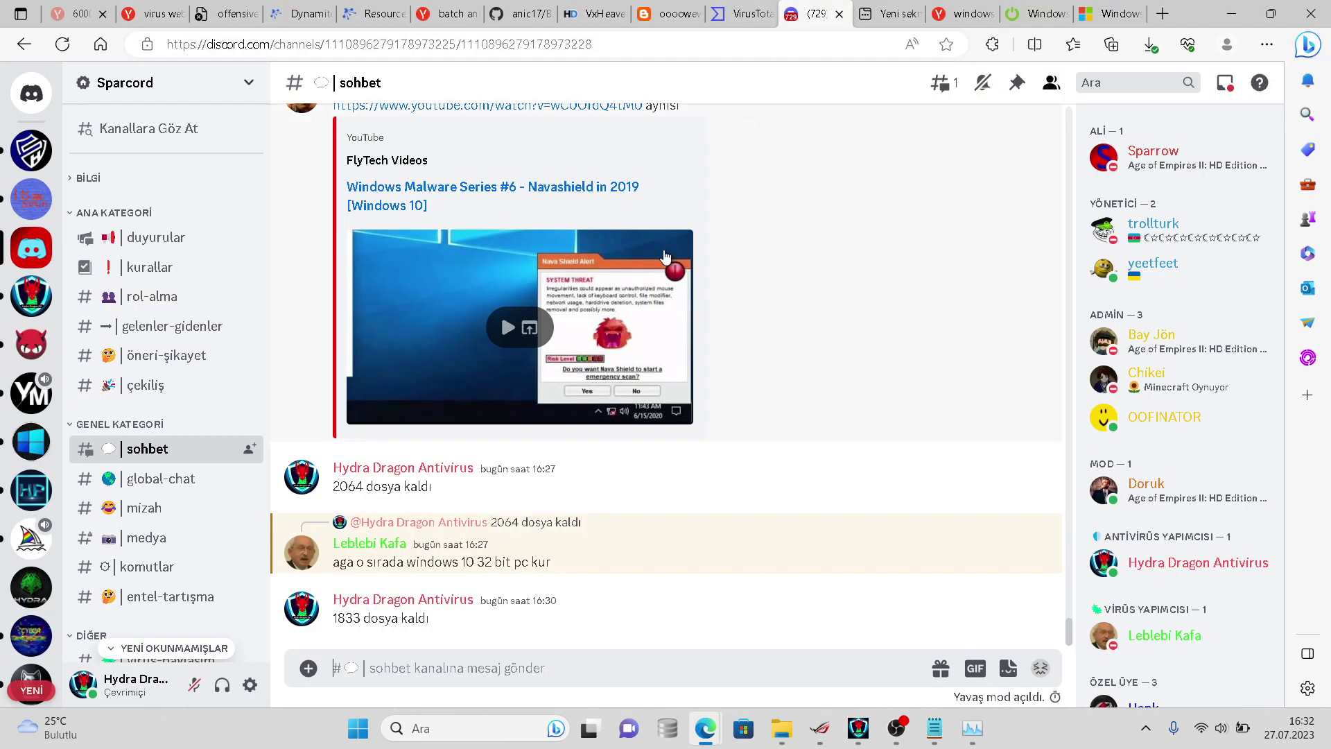
type("her dosyaıy")
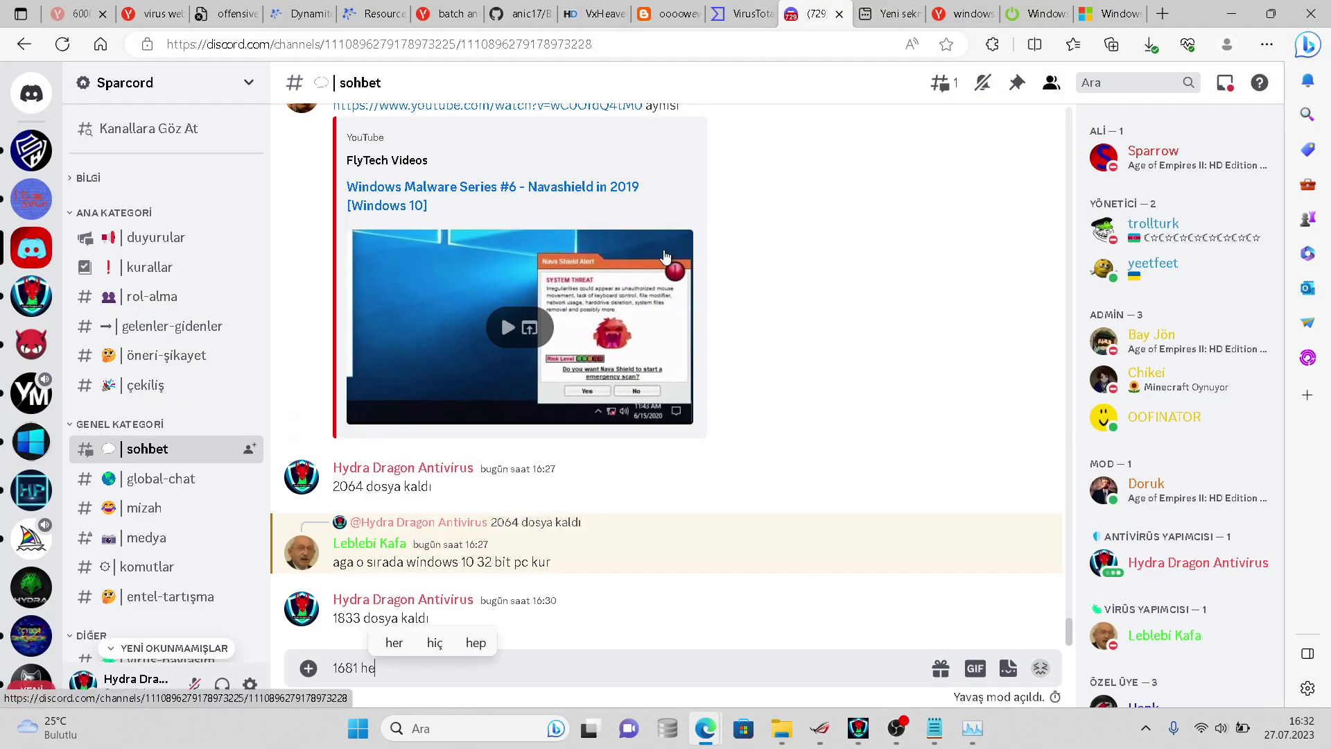
key("BackSpace")
key("BackSpace")
type("yı tarayınca siliyor mu diye şüphelenmeye başladım xd")
key("Return")
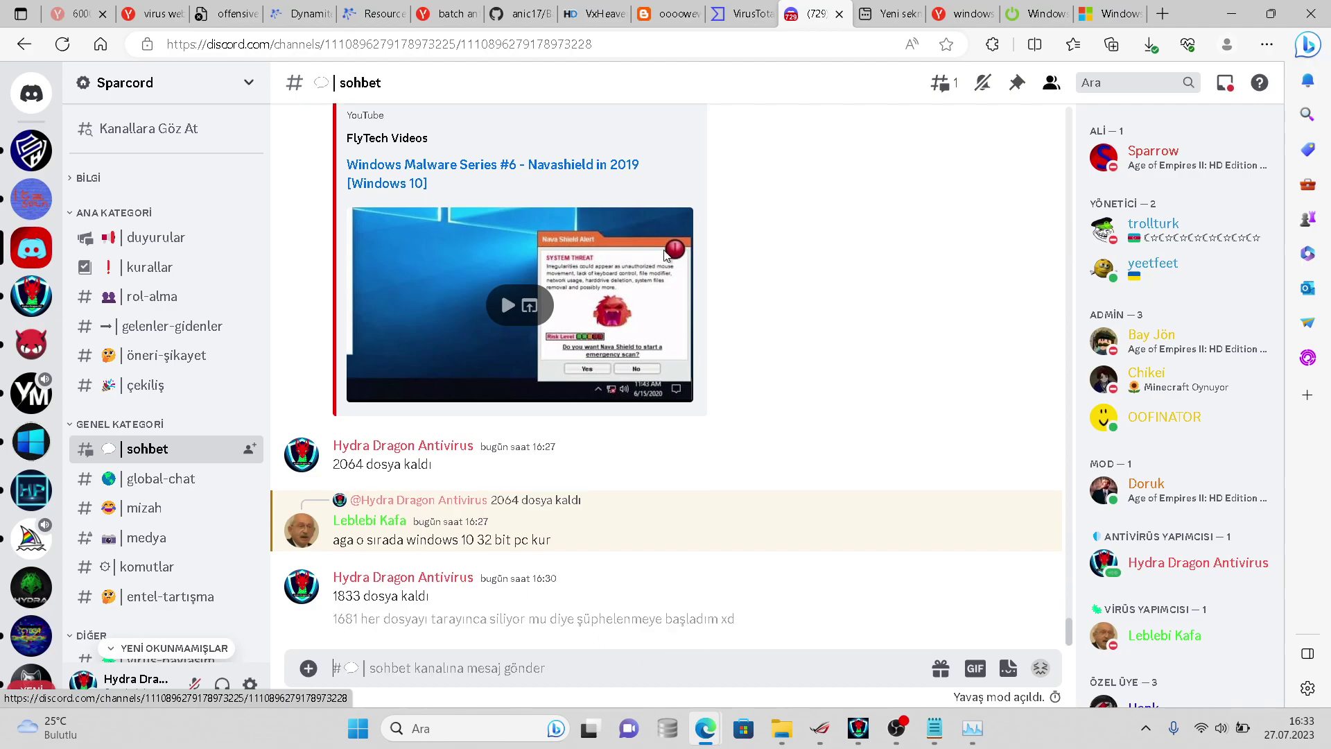
- Send a message mentioning the member who replied earlier
type("@")
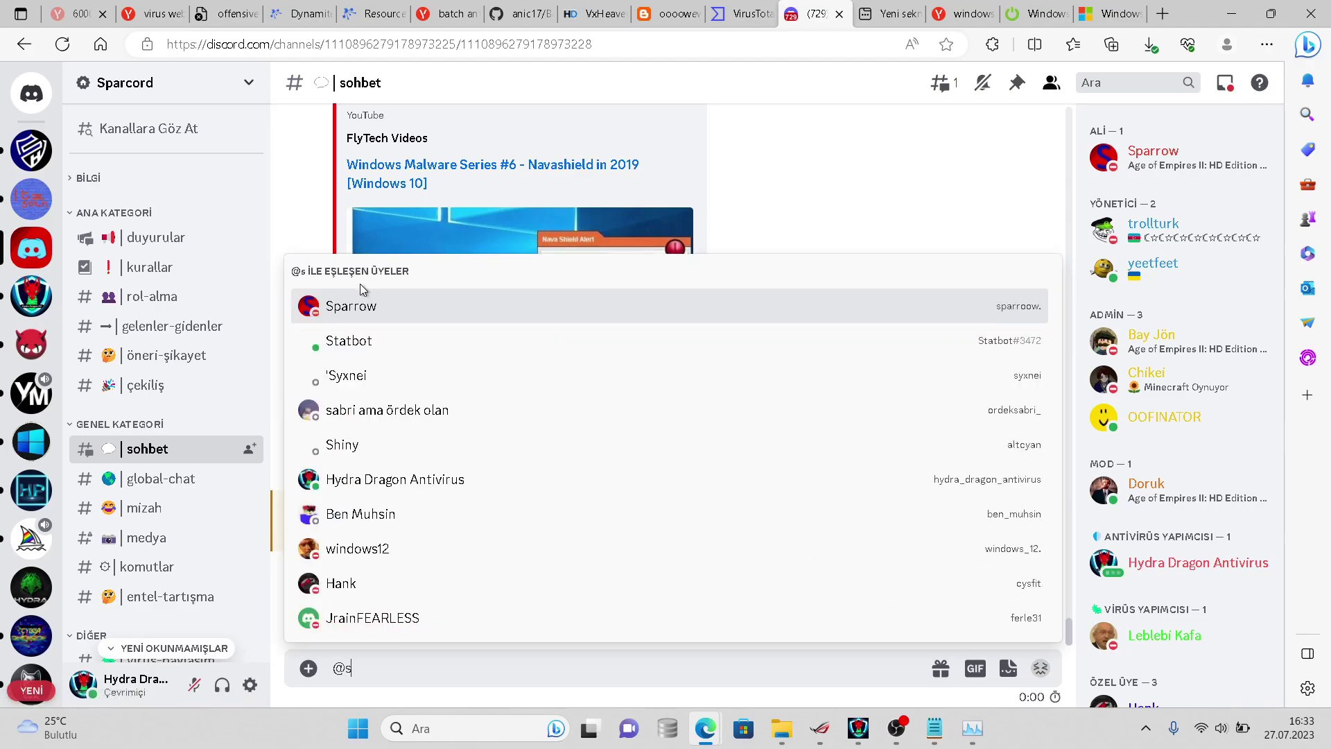
key("BackSpace")
type("@")
left_click(372, 305)
key("Return")
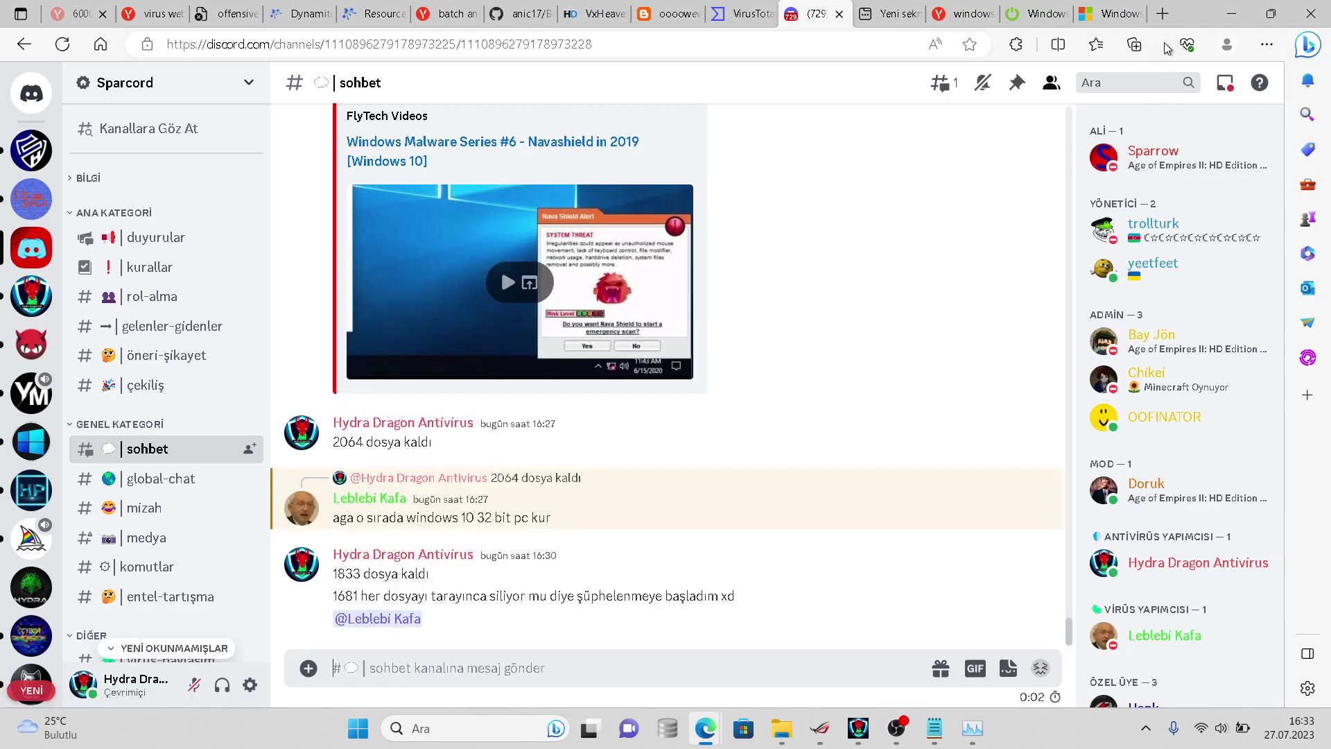
left_click(1305, 47)
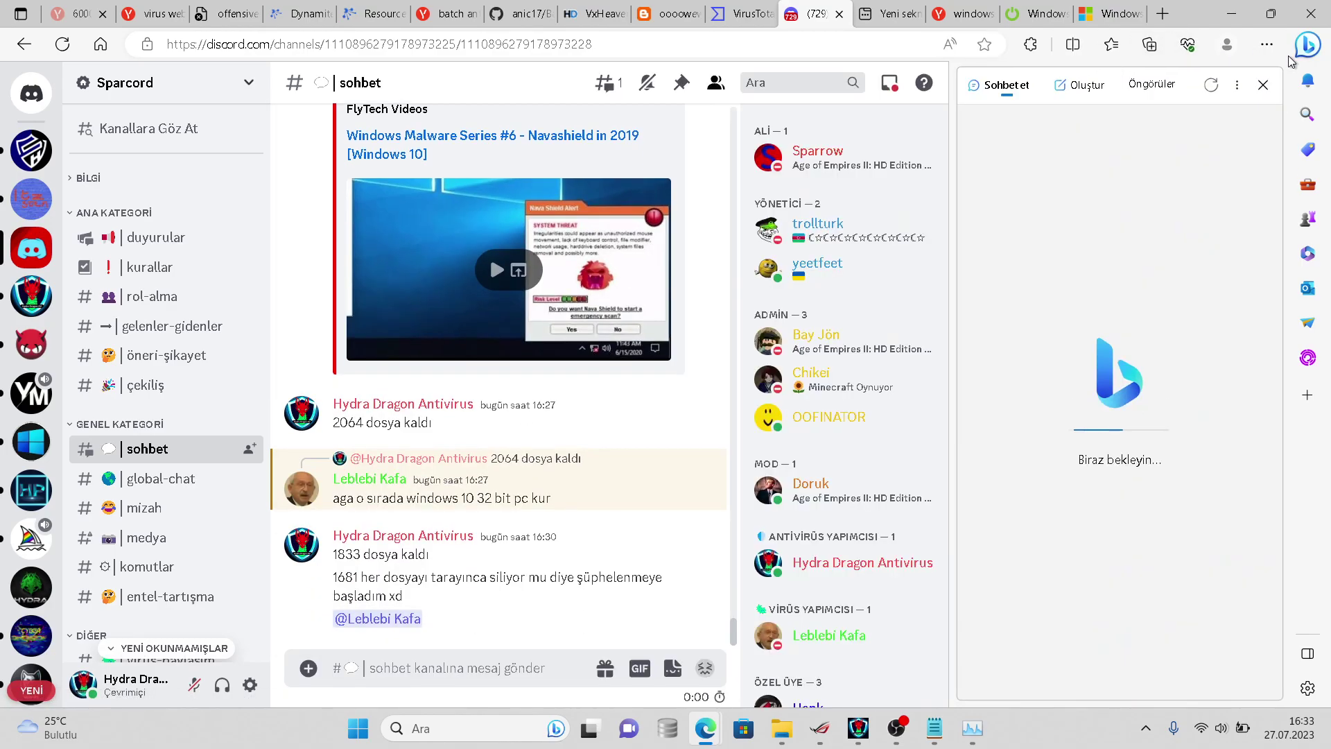
- Close the Bing sidebar and run MediaCreationTool22H2.exe from Edge's downloads list
left_click(1307, 44)
left_click(1267, 44)
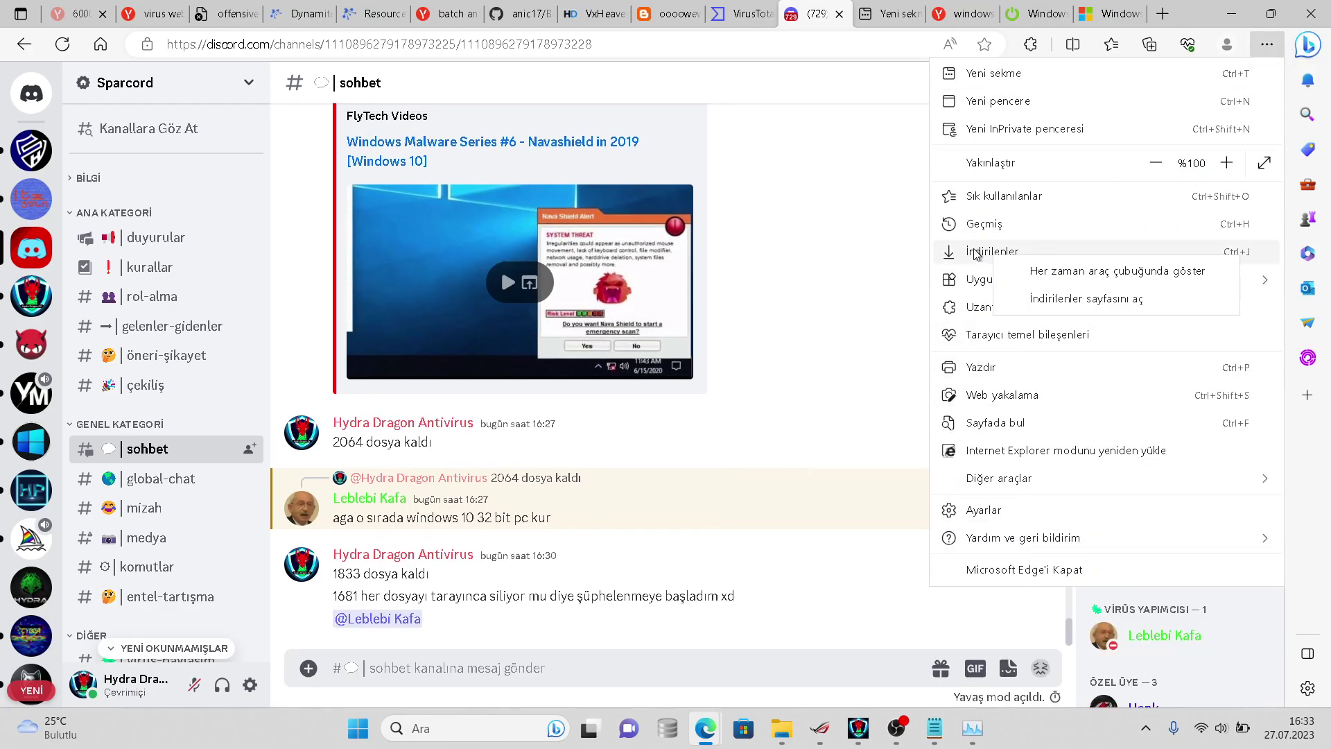
left_click(993, 255)
left_click(917, 121)
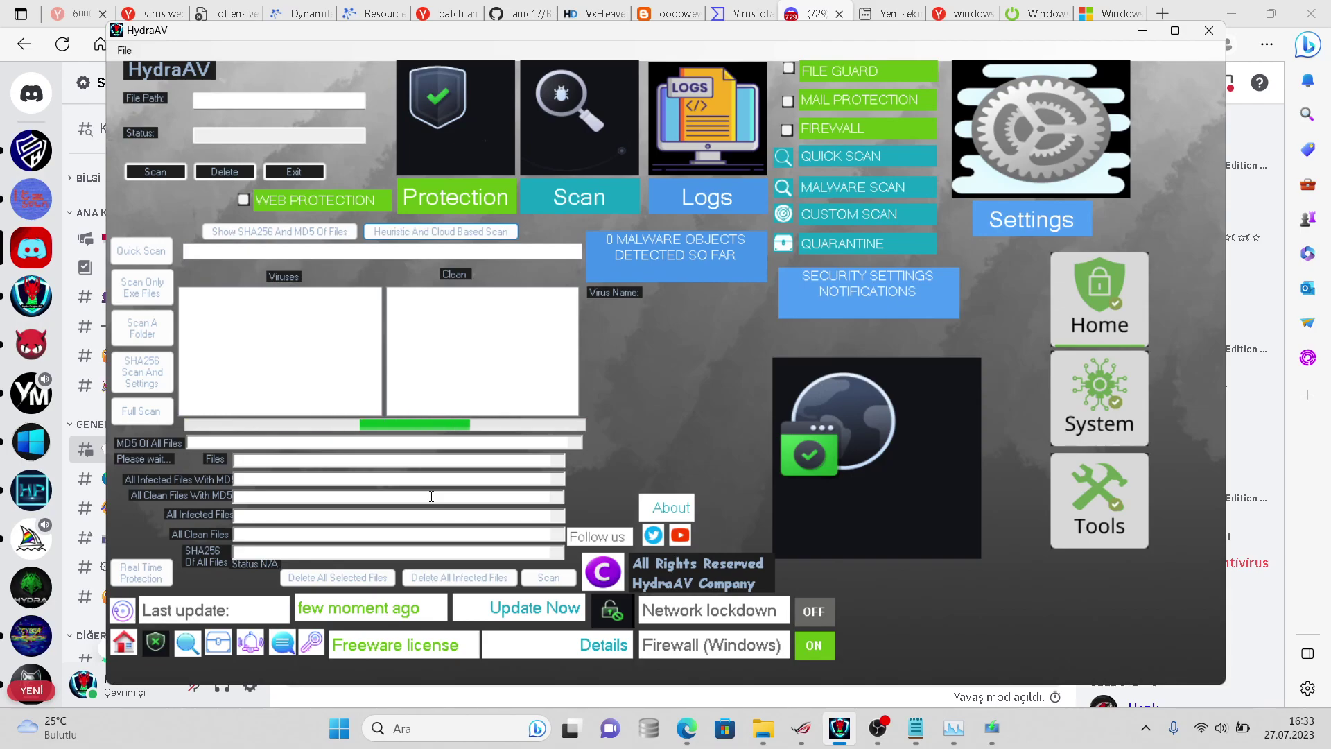
- Check HydraAV's scan progress and send 'Veya clouda mı gönderiyor dosyaları anlamadım' in #sohbet
left_click(850, 726)
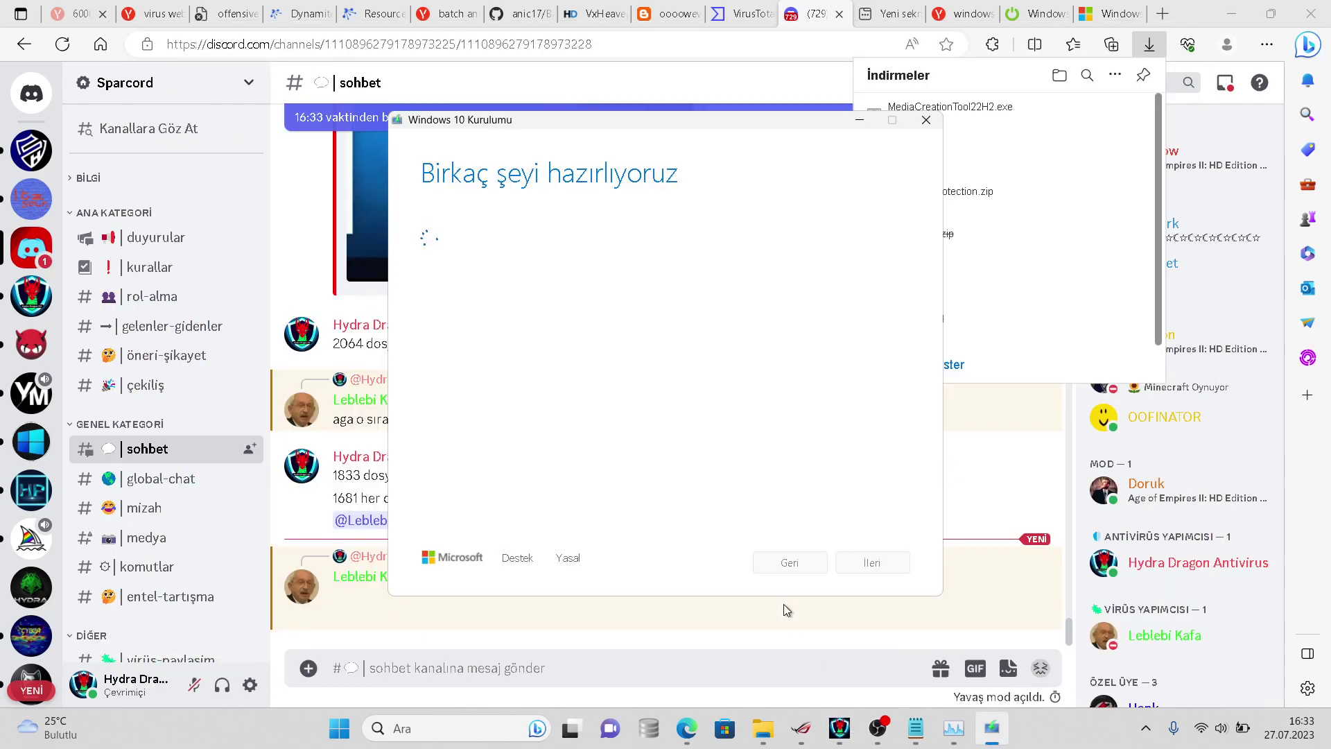
left_click(684, 620)
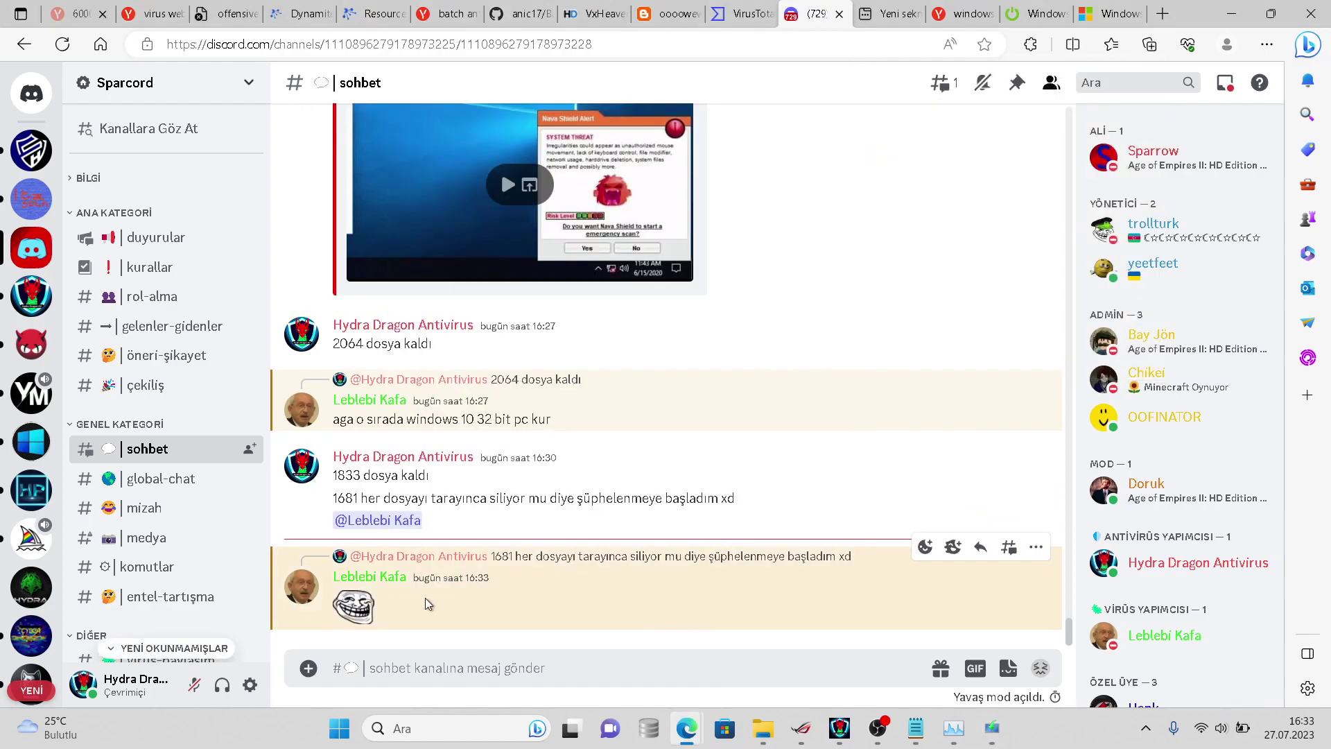
left_click(354, 607)
left_click(354, 608)
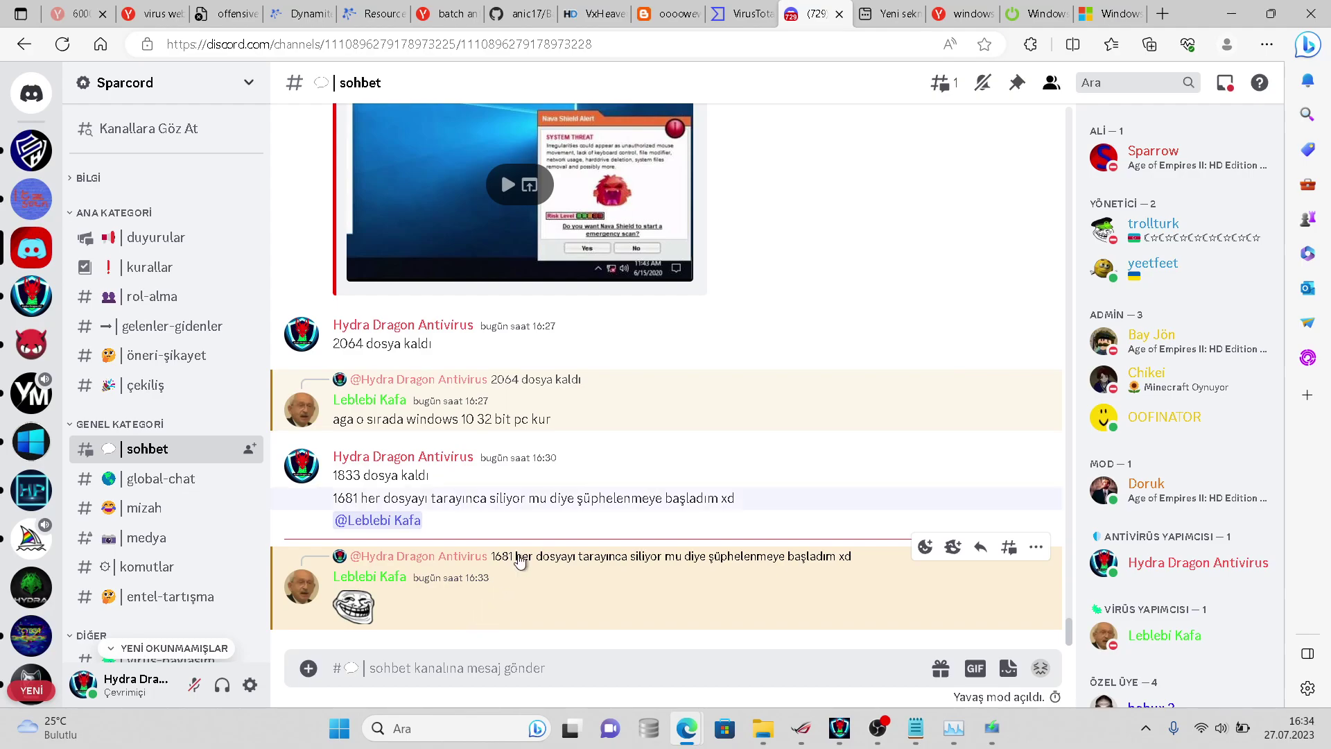
left_click(847, 724)
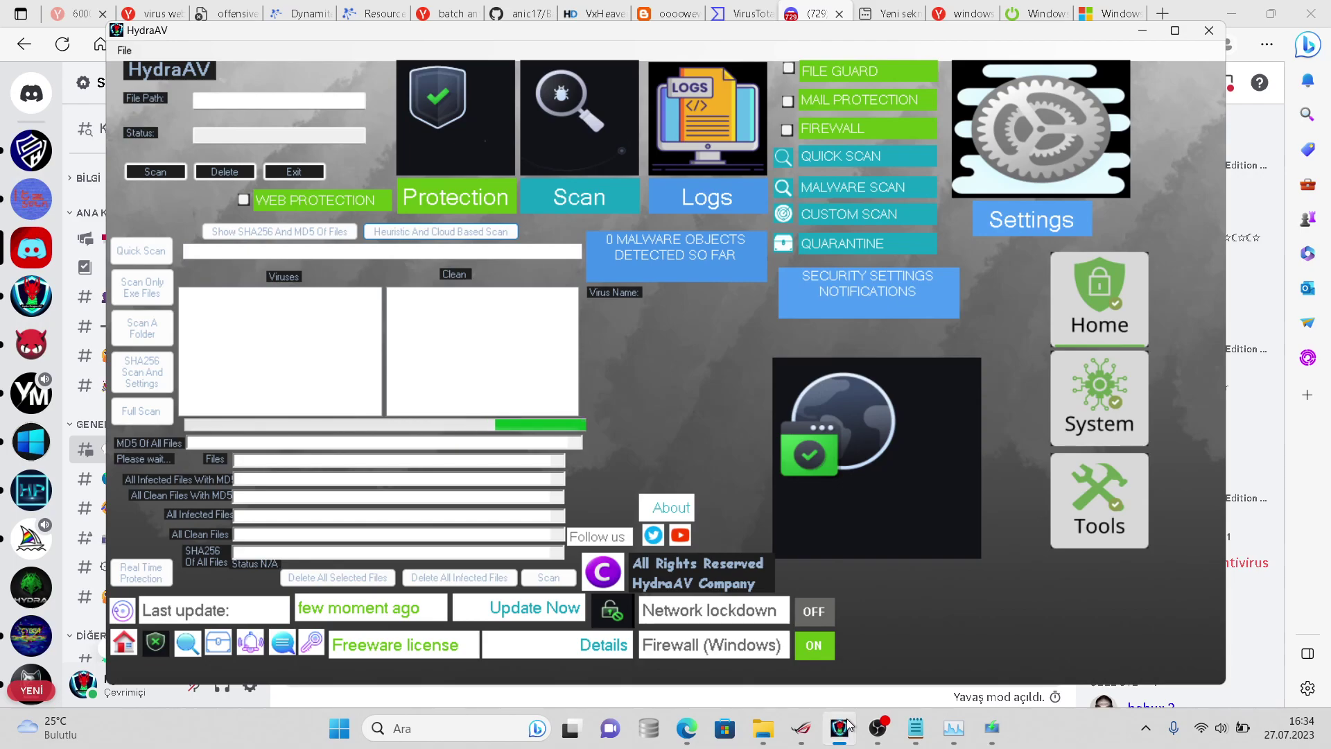
left_click(847, 724)
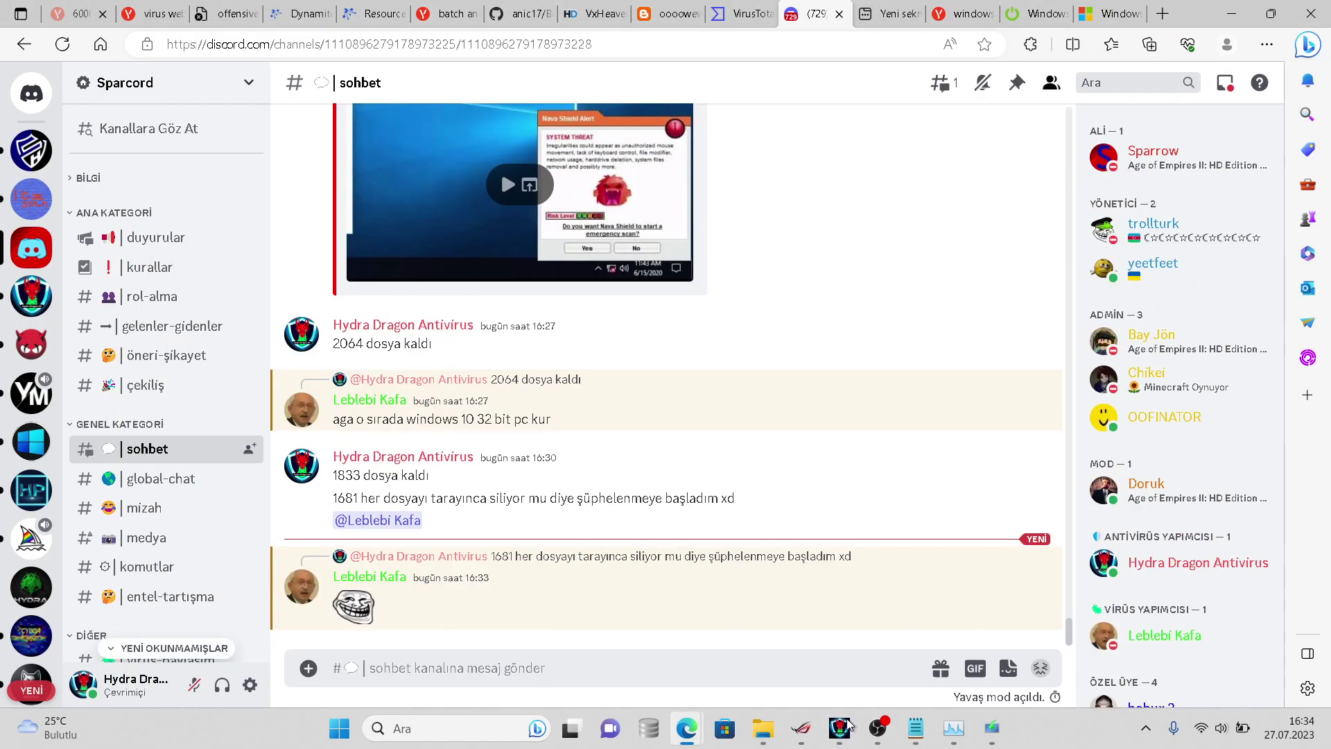
type("V")
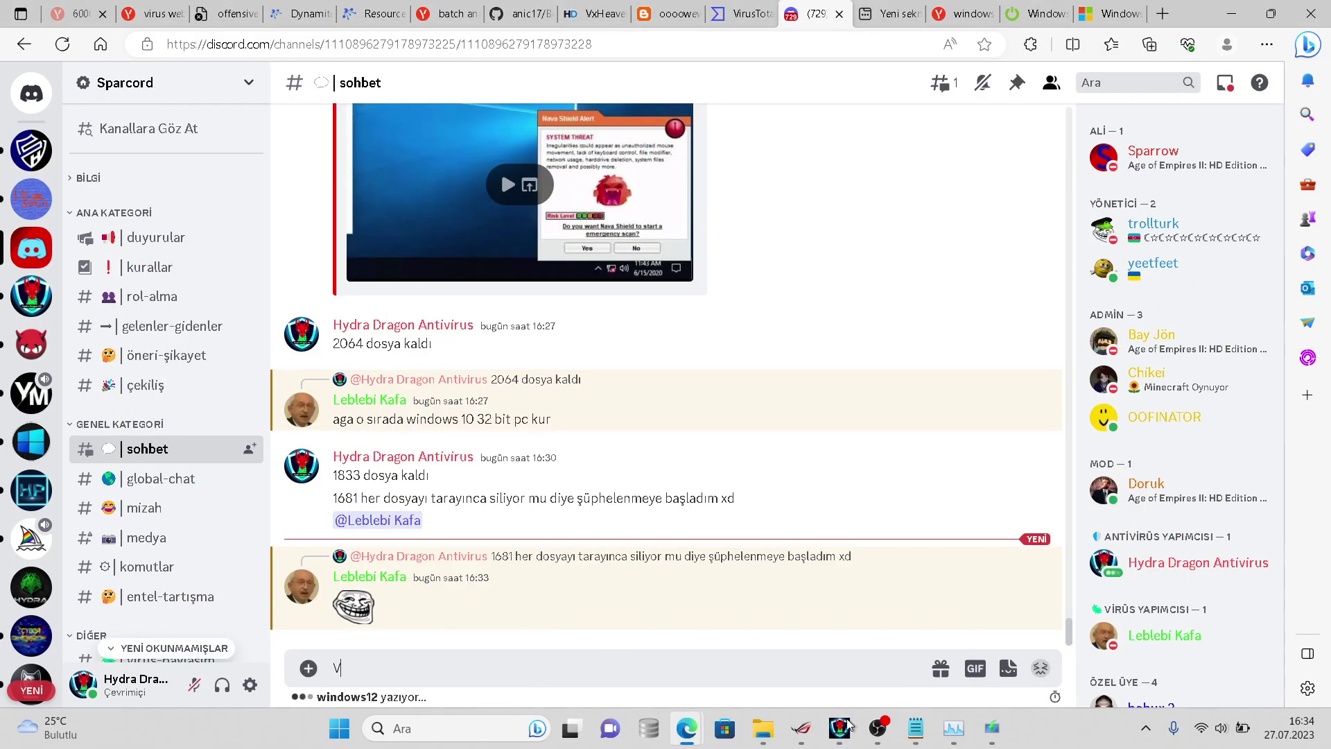
type("eya clouda m")
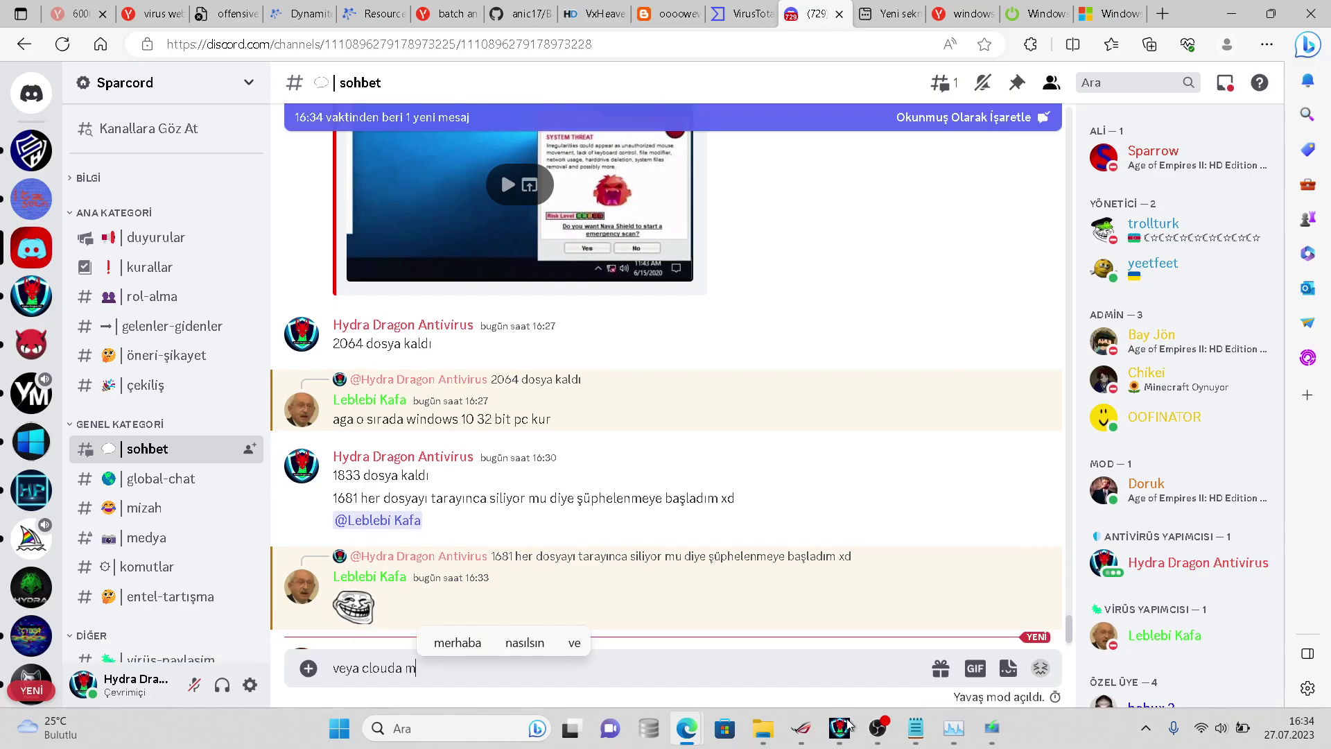
type("ı gönderiyor dosyaları anlamadım")
key("Return")
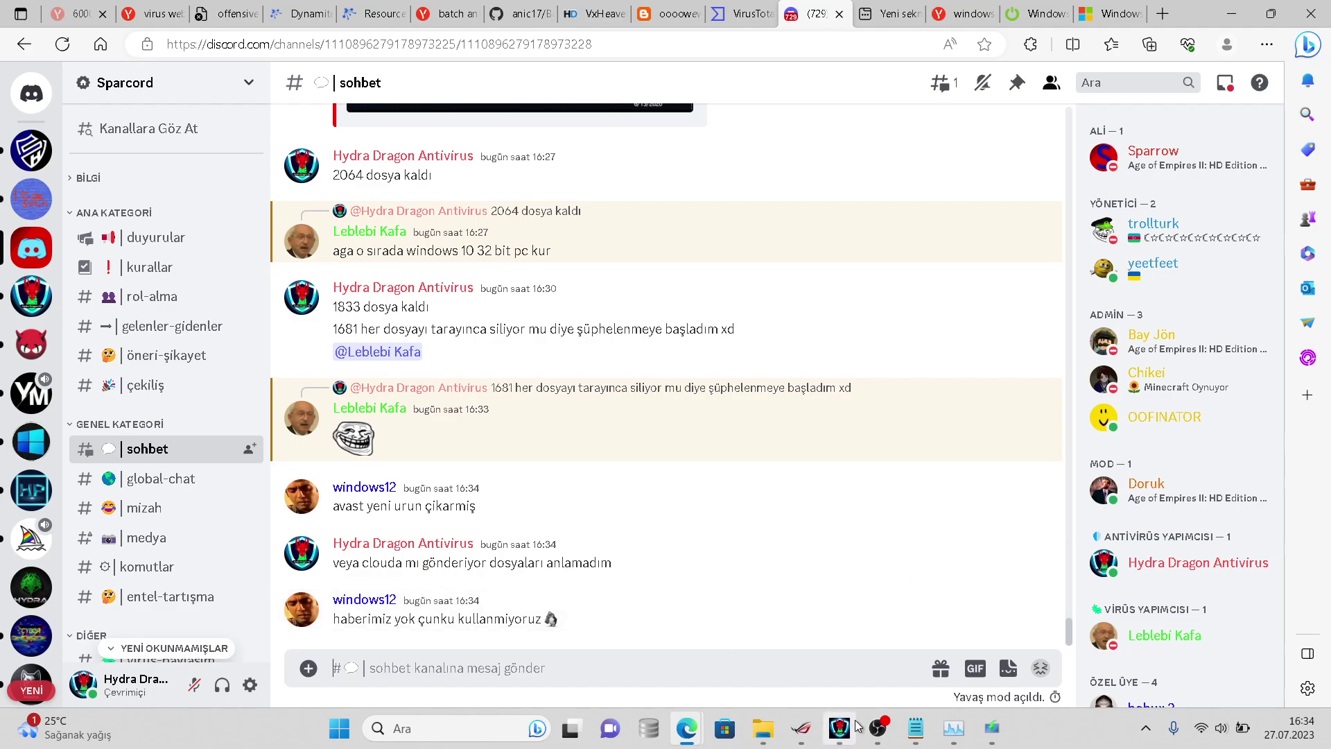
- Reply 'neymiş' to the member's message about not using it
left_click(825, 728)
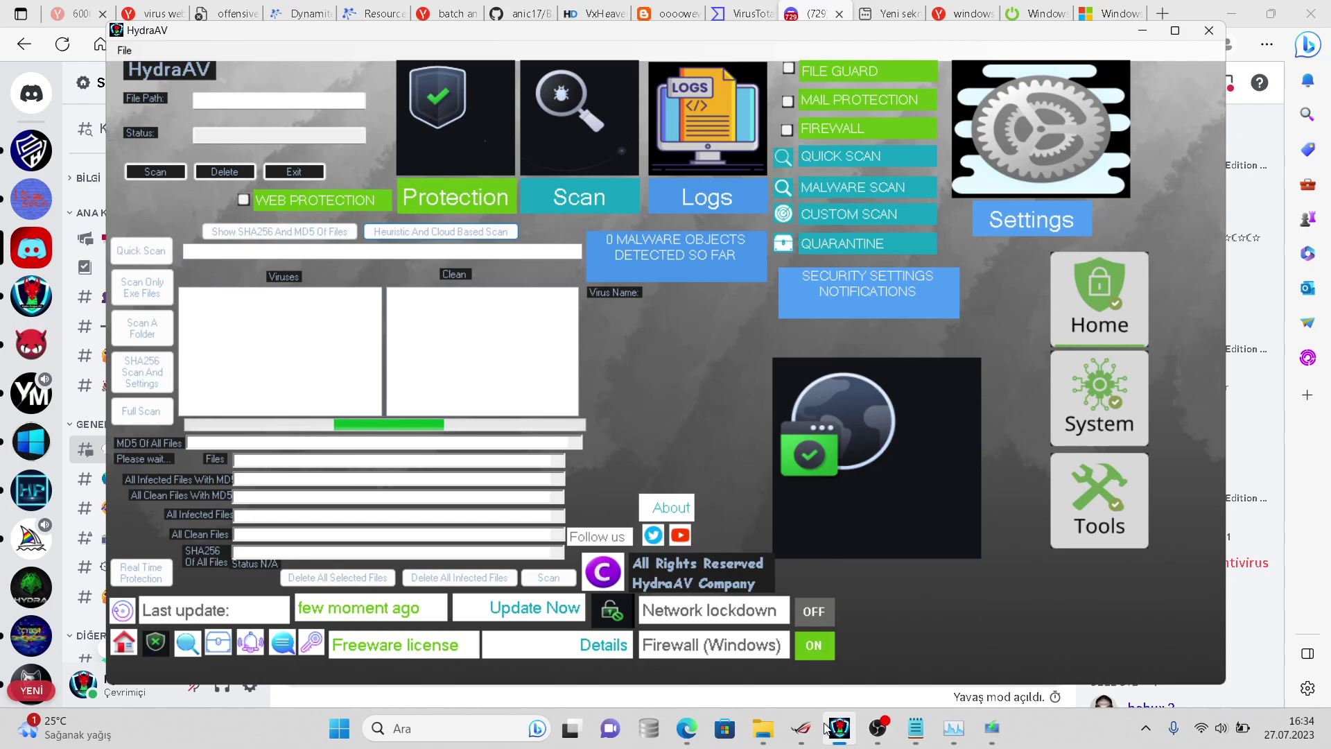
left_click(826, 727)
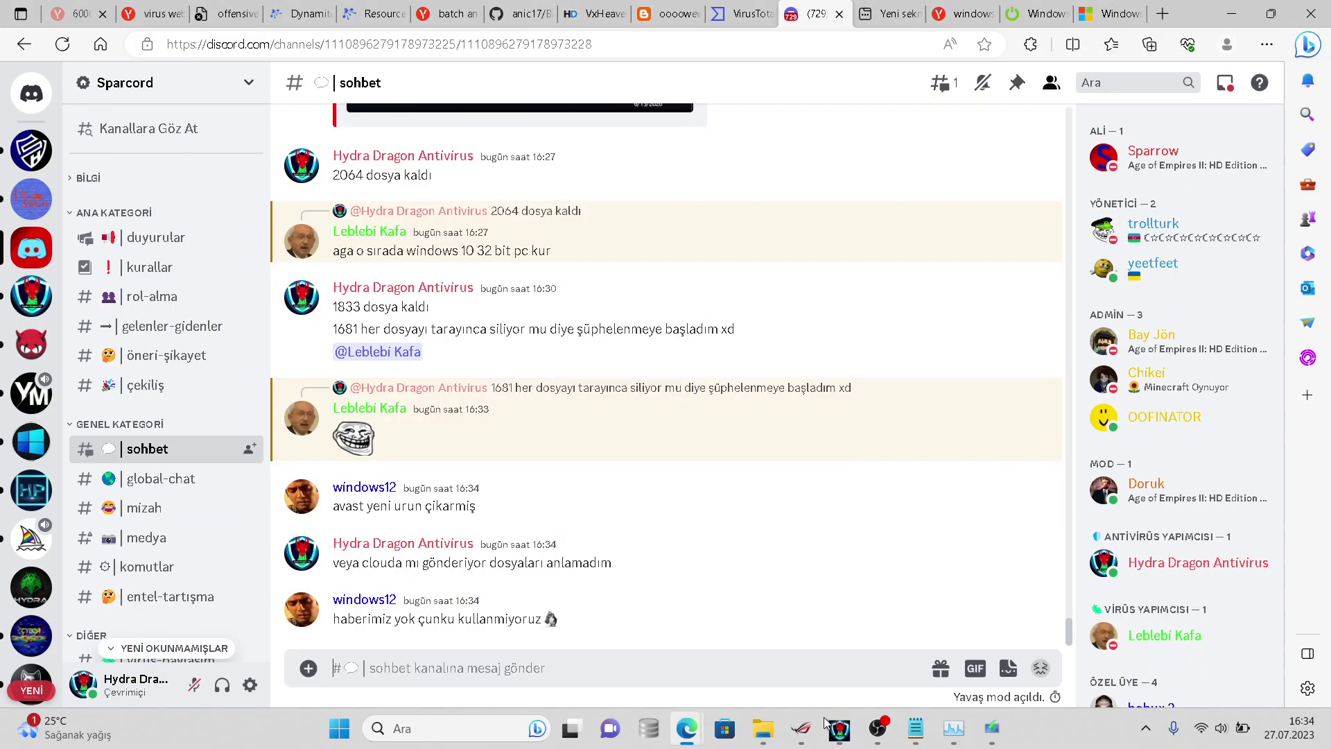
left_click(979, 584)
type("neymiş")
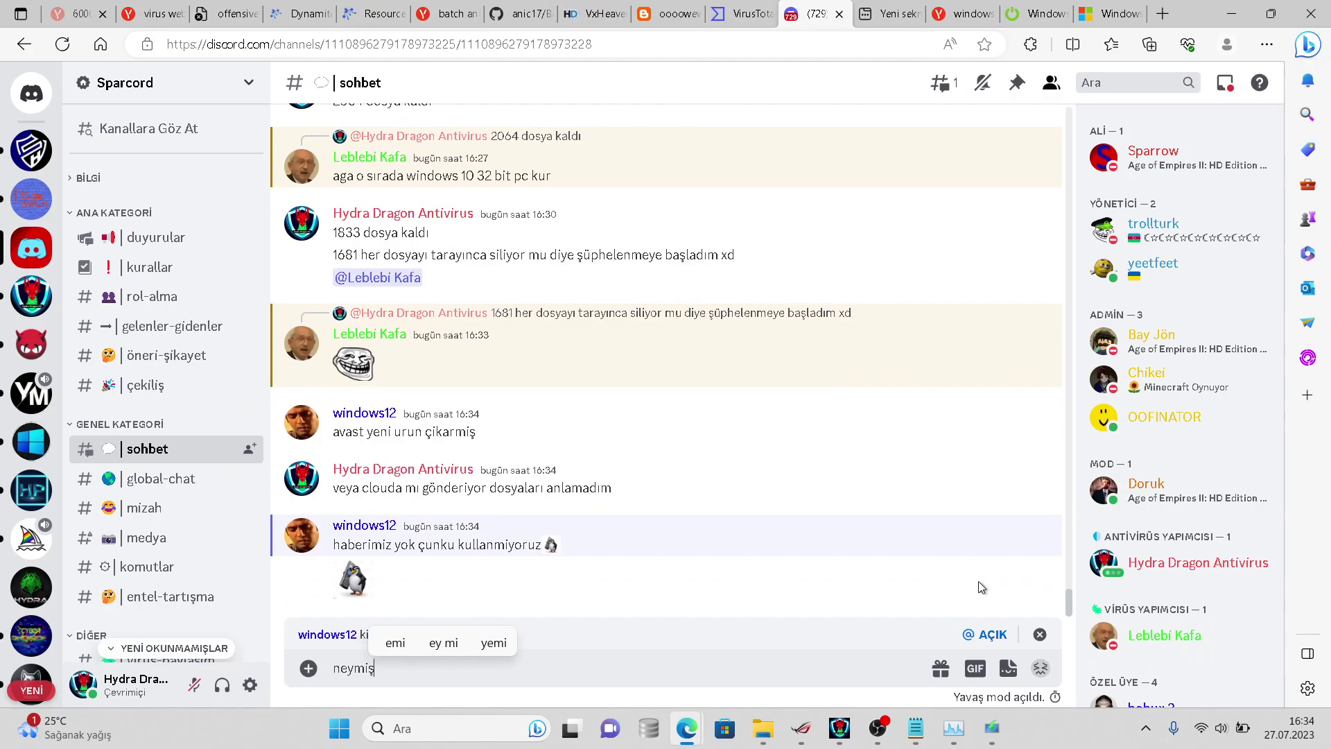
key("Return")
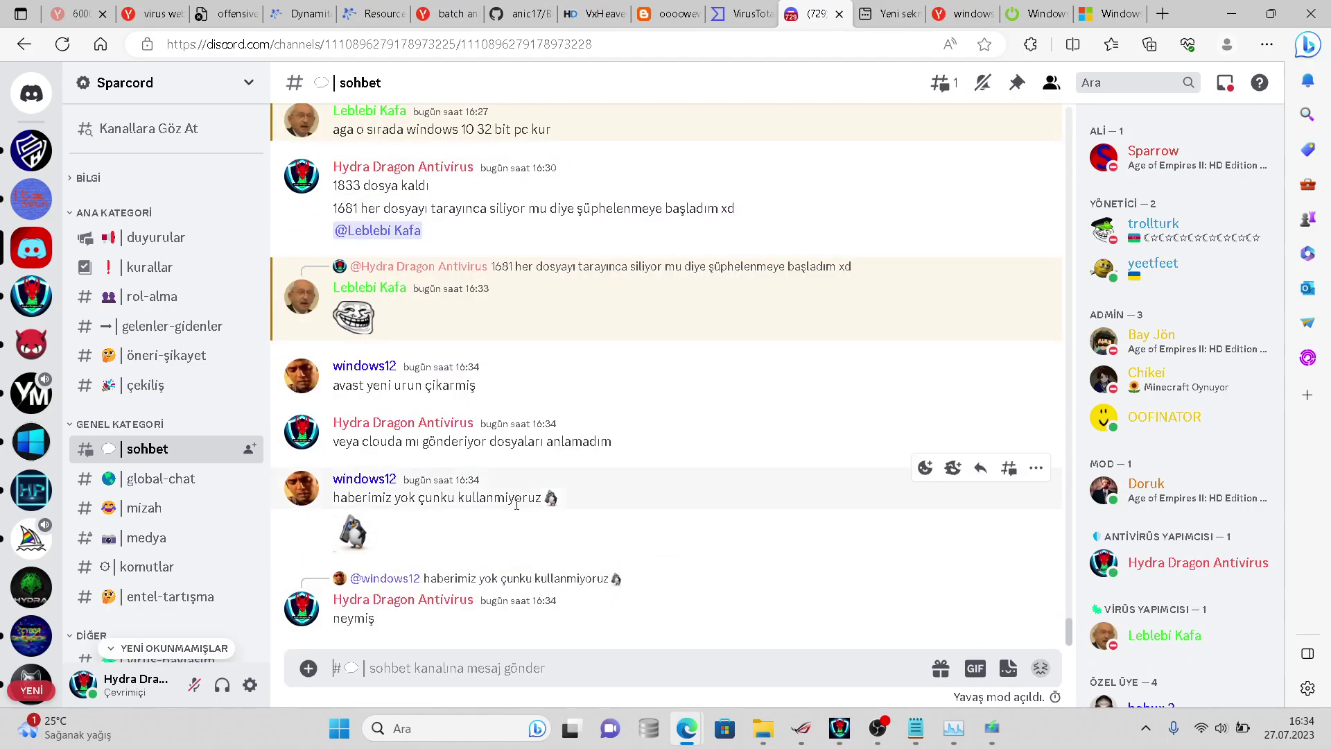
- Close the HydraAV0.zip Properties window
mouse_move(794, 711)
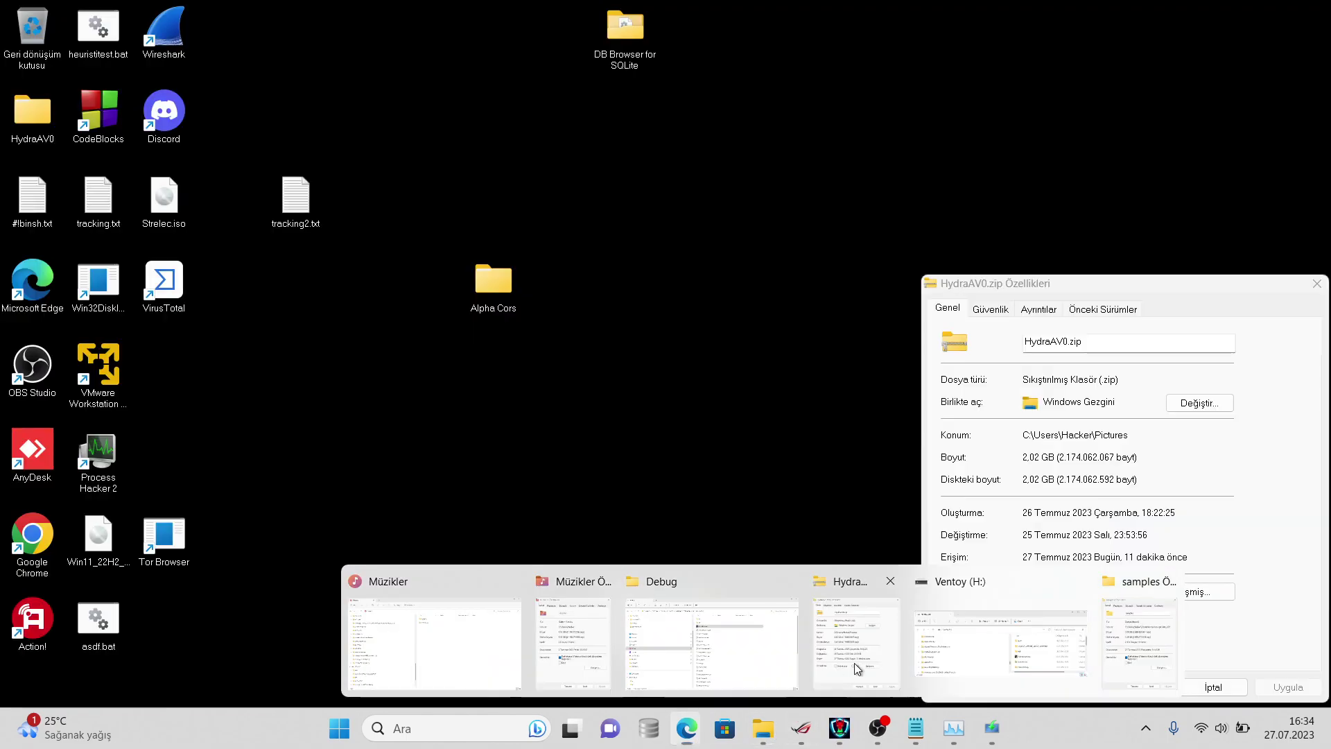
left_click(855, 665)
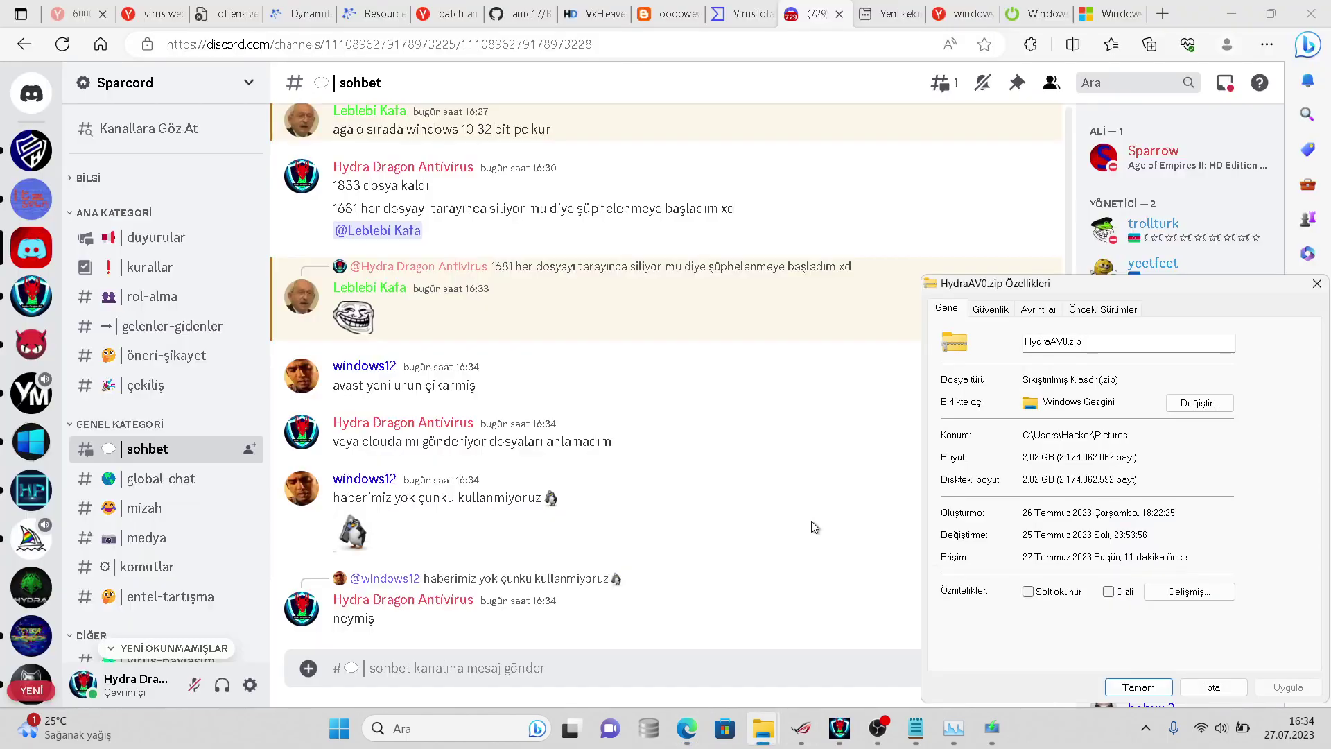
left_click(1213, 686)
mouse_move(763, 728)
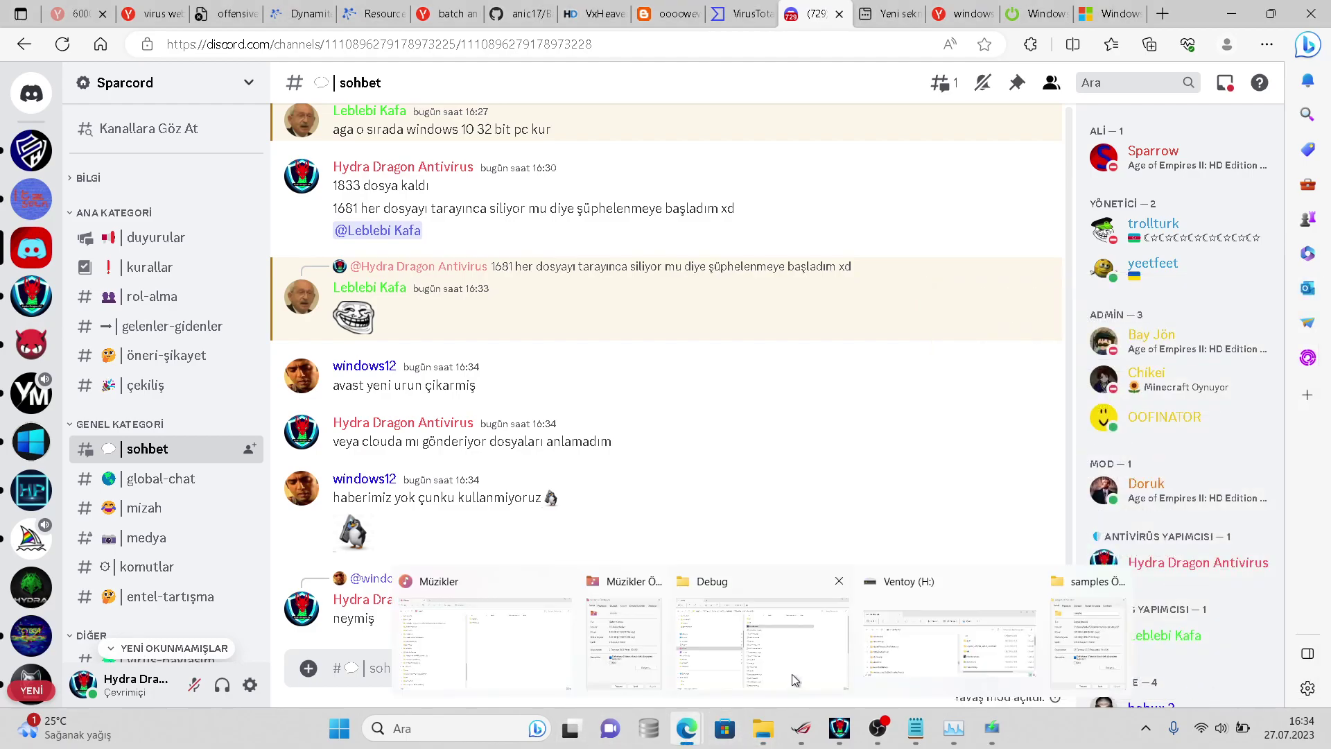
left_click(1053, 634)
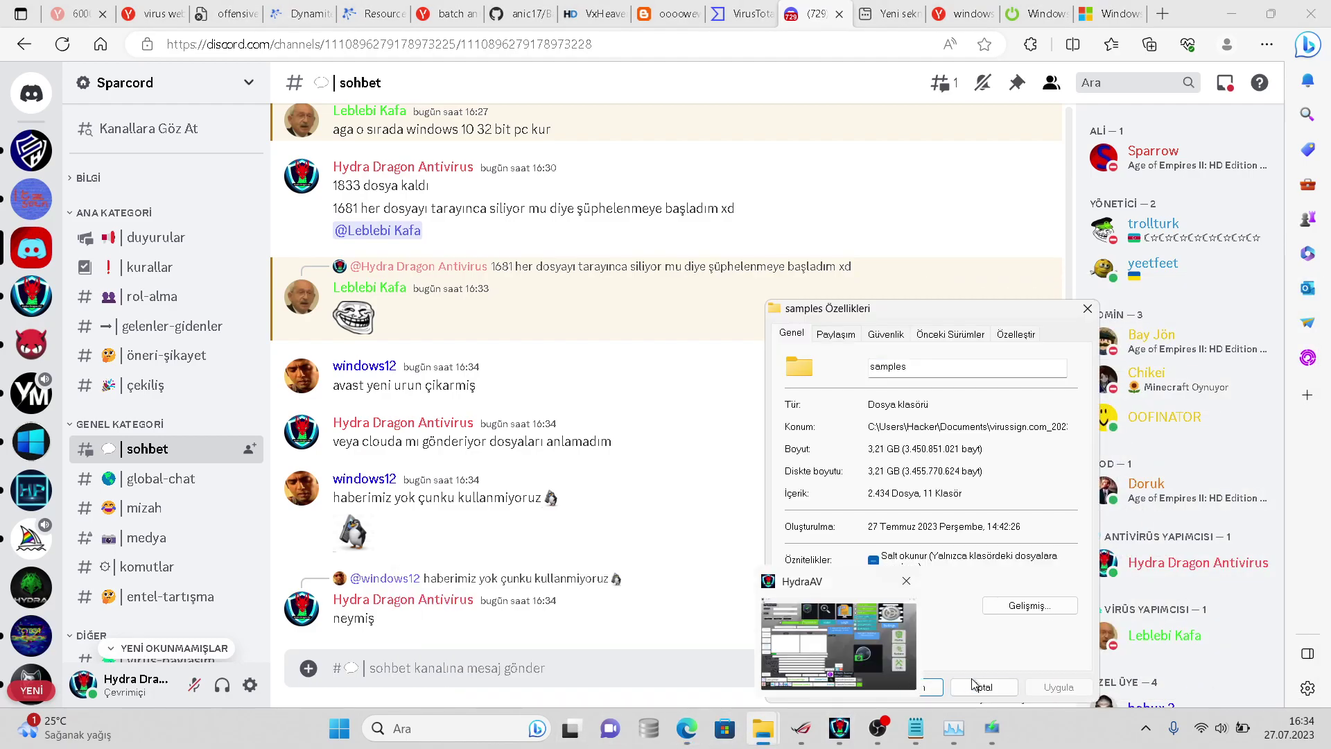
- Show the virussign.com_20230725_Free folder's properties in Belgeler: 1.517 files, 1,34 GB
left_click(769, 728)
left_click(759, 654)
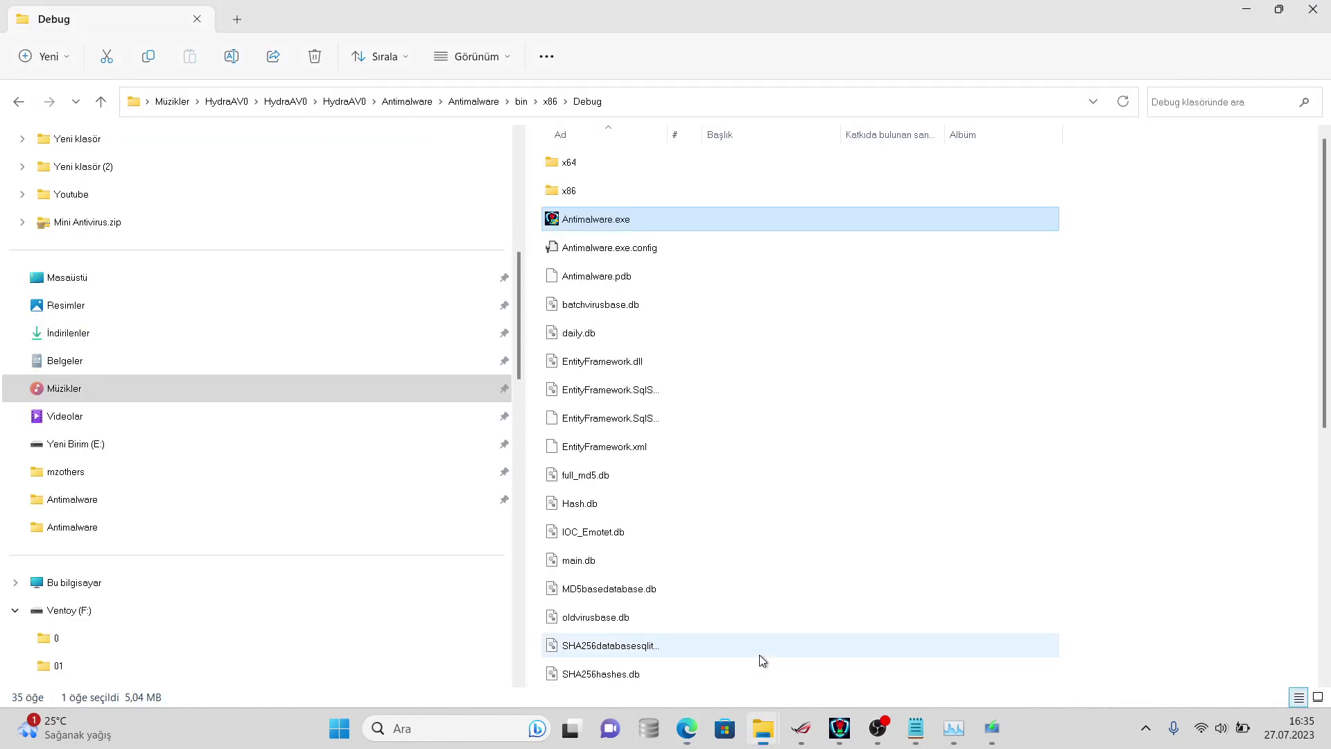
left_click(345, 359)
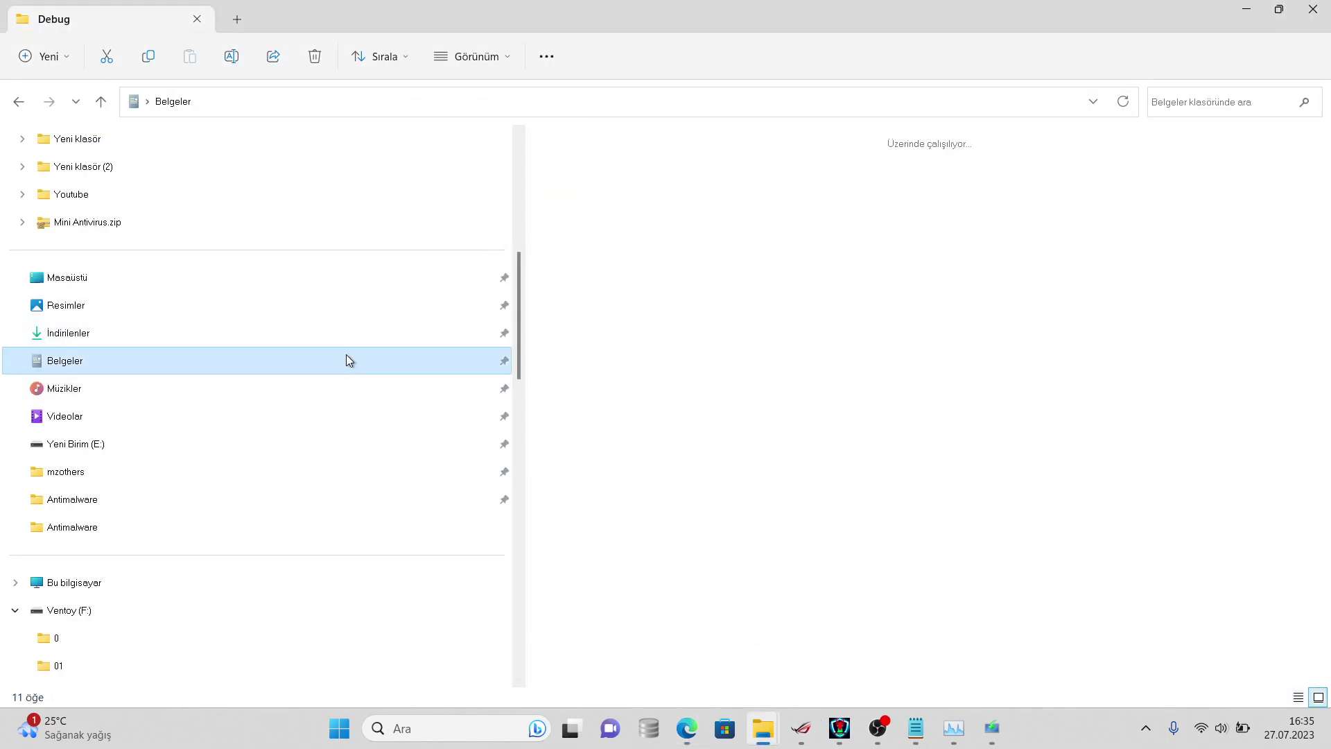
right_click(680, 190)
left_click(749, 521)
left_click(790, 505)
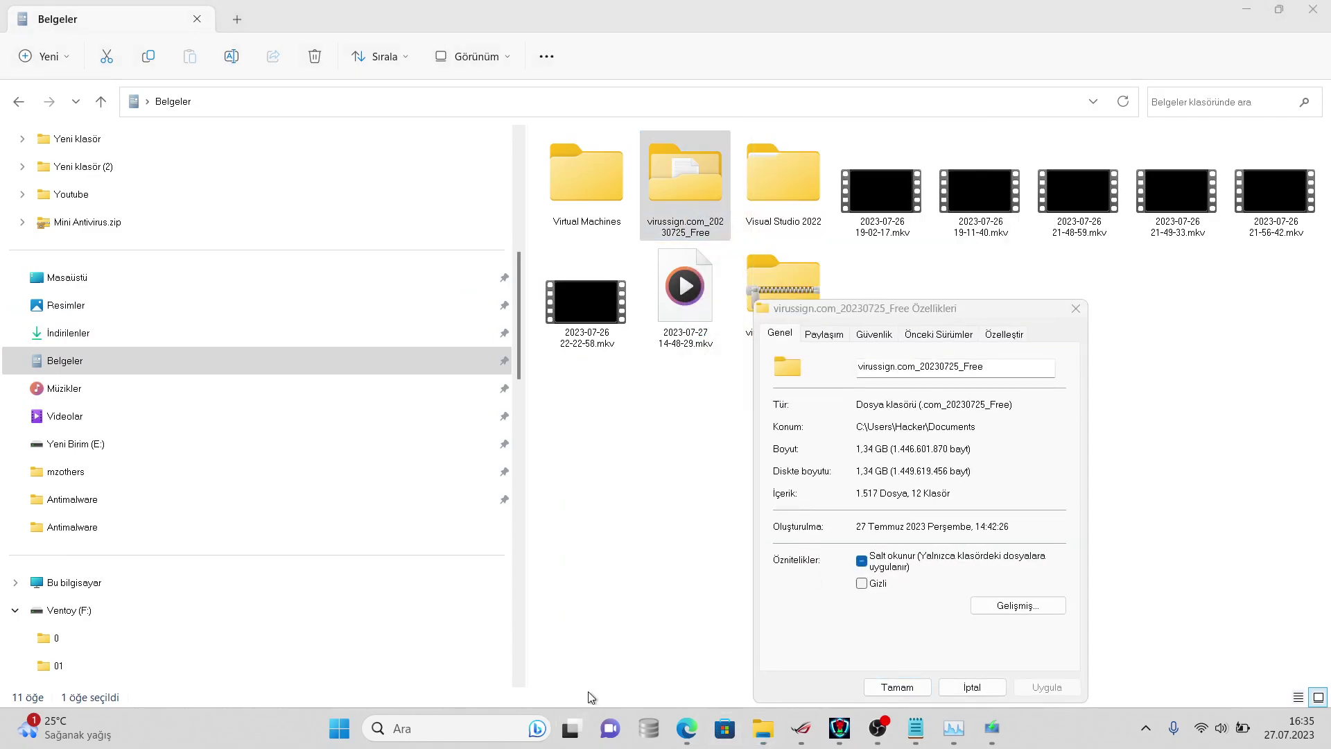
mouse_move(676, 714)
left_click(779, 634)
- Post 'oha 1517' and reply 'onu biliyorum' to the 'avast one' message
type("oh")
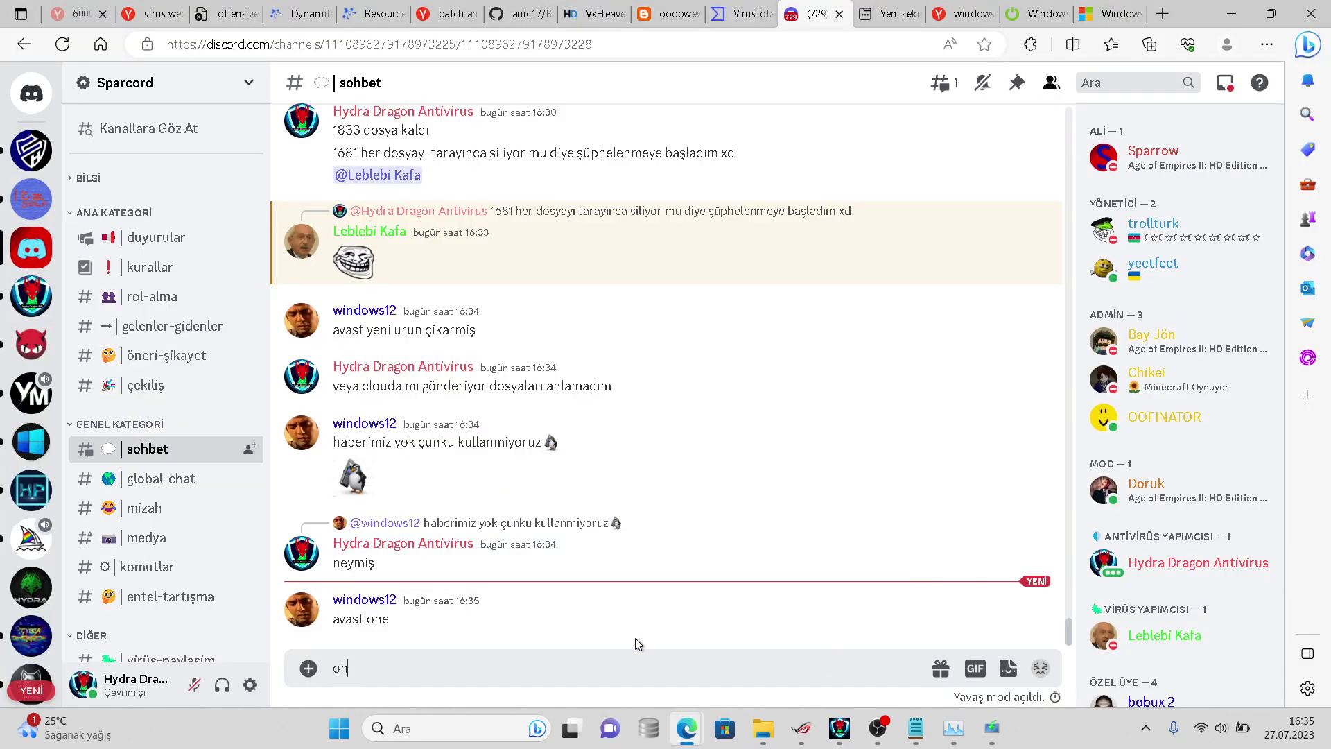
type("a 1517")
key("Return")
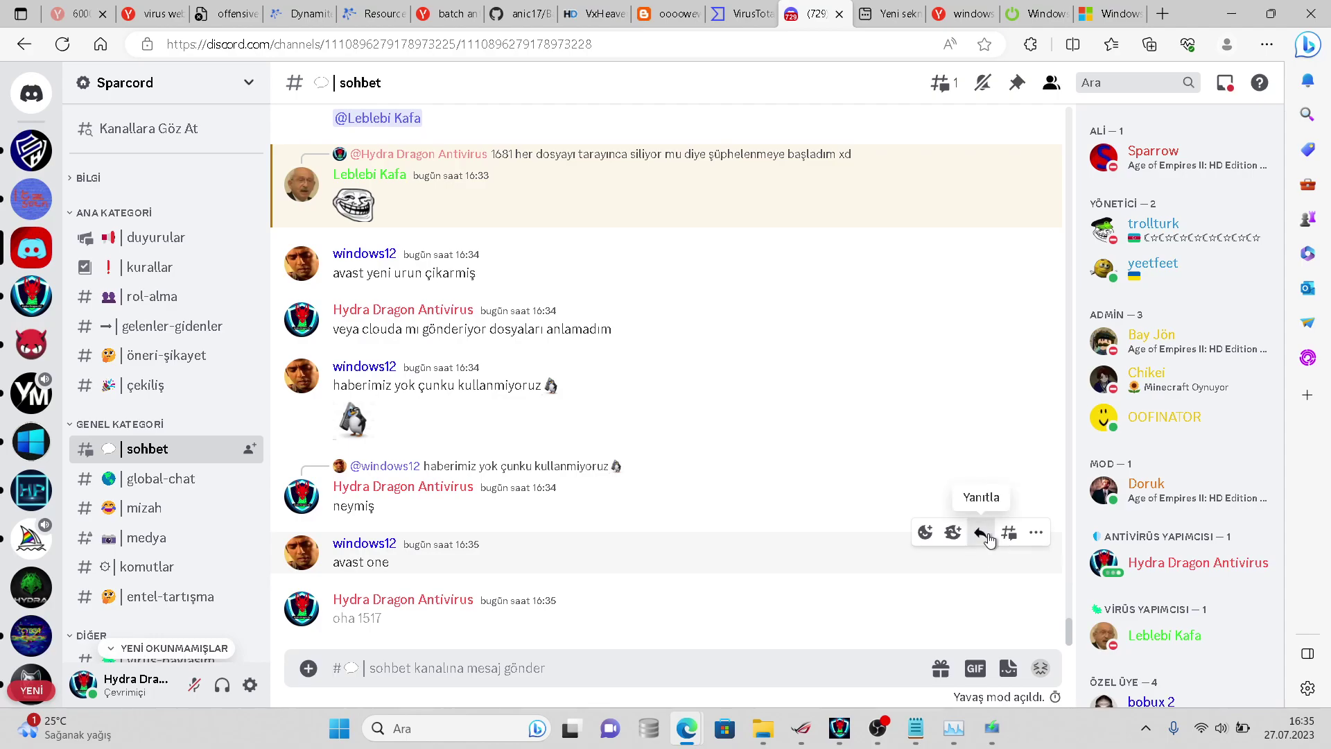
left_click(988, 535)
type("onu biliyorum")
key("Return")
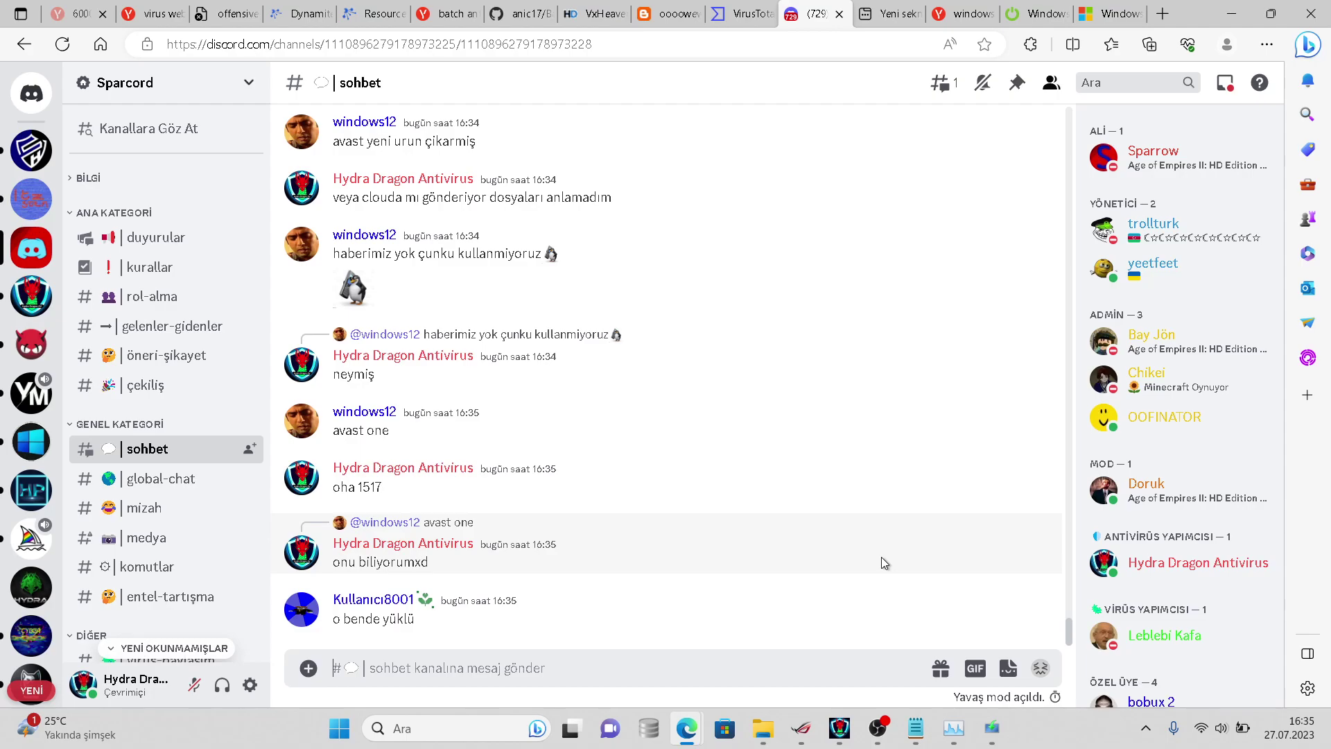
- Send the comment 'ahaha avast ama biraz daha kötü versiyonu' to #sohbet
mouse_move(877, 555)
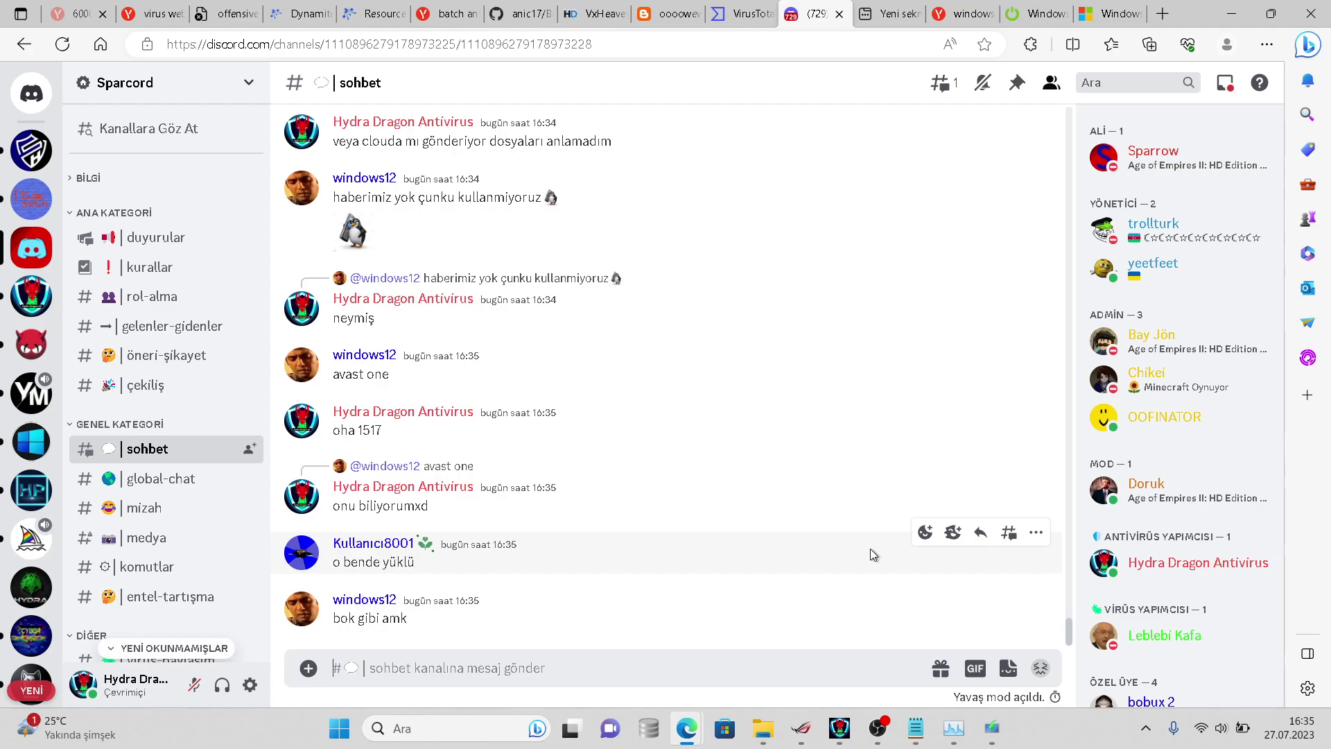
type("aha")
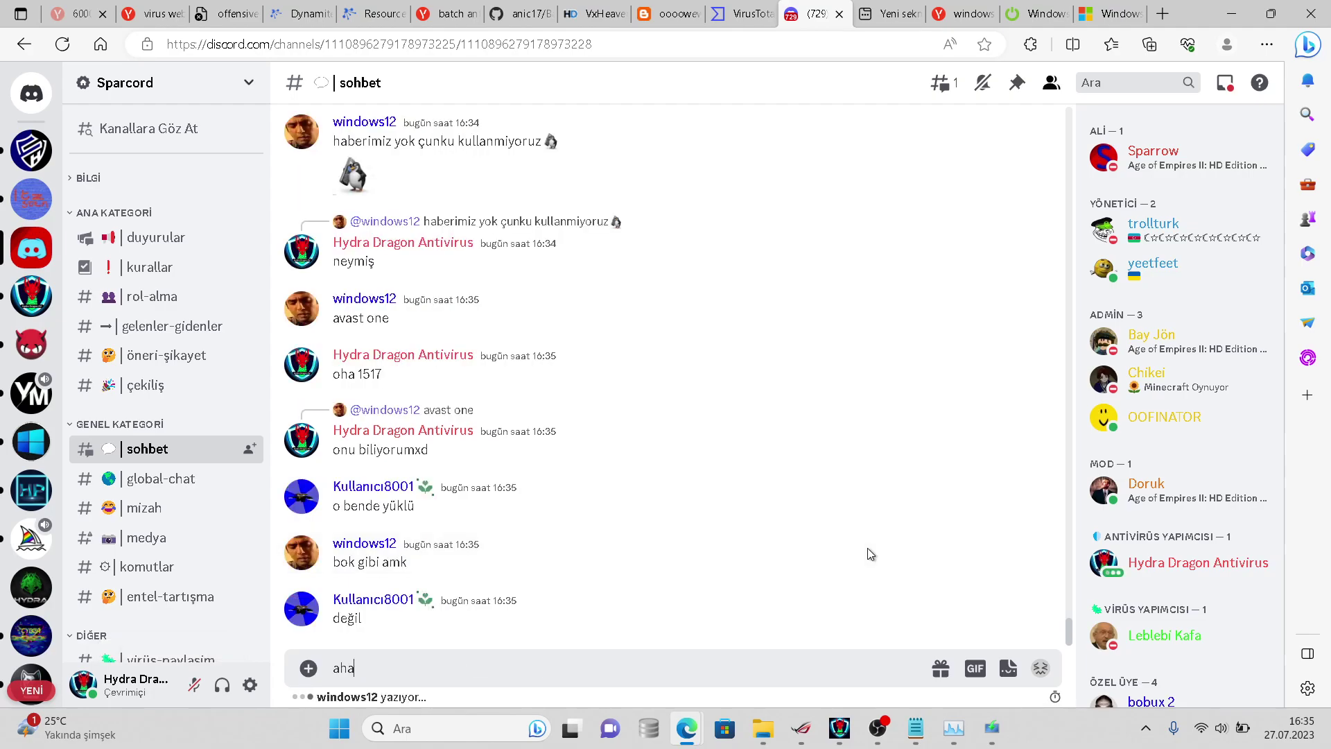
type("ha avast ama bi")
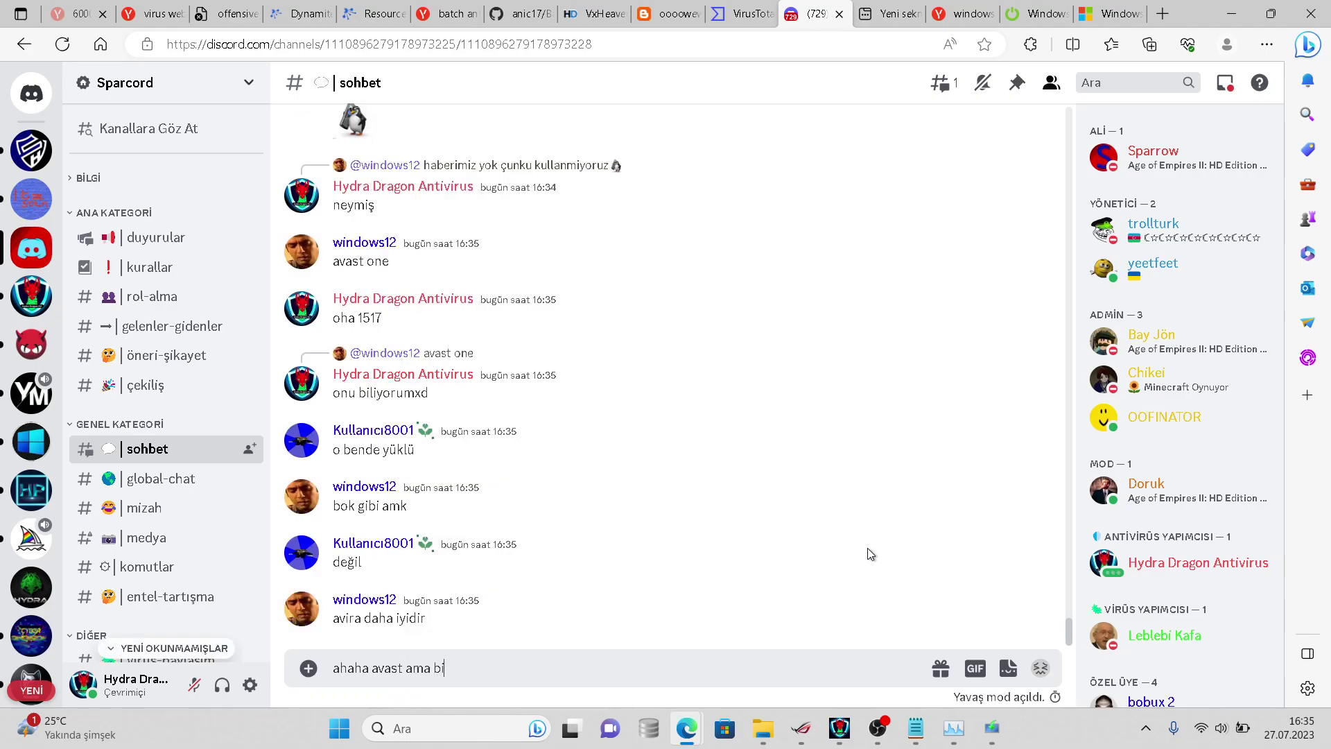
type("raz daha kötü v")
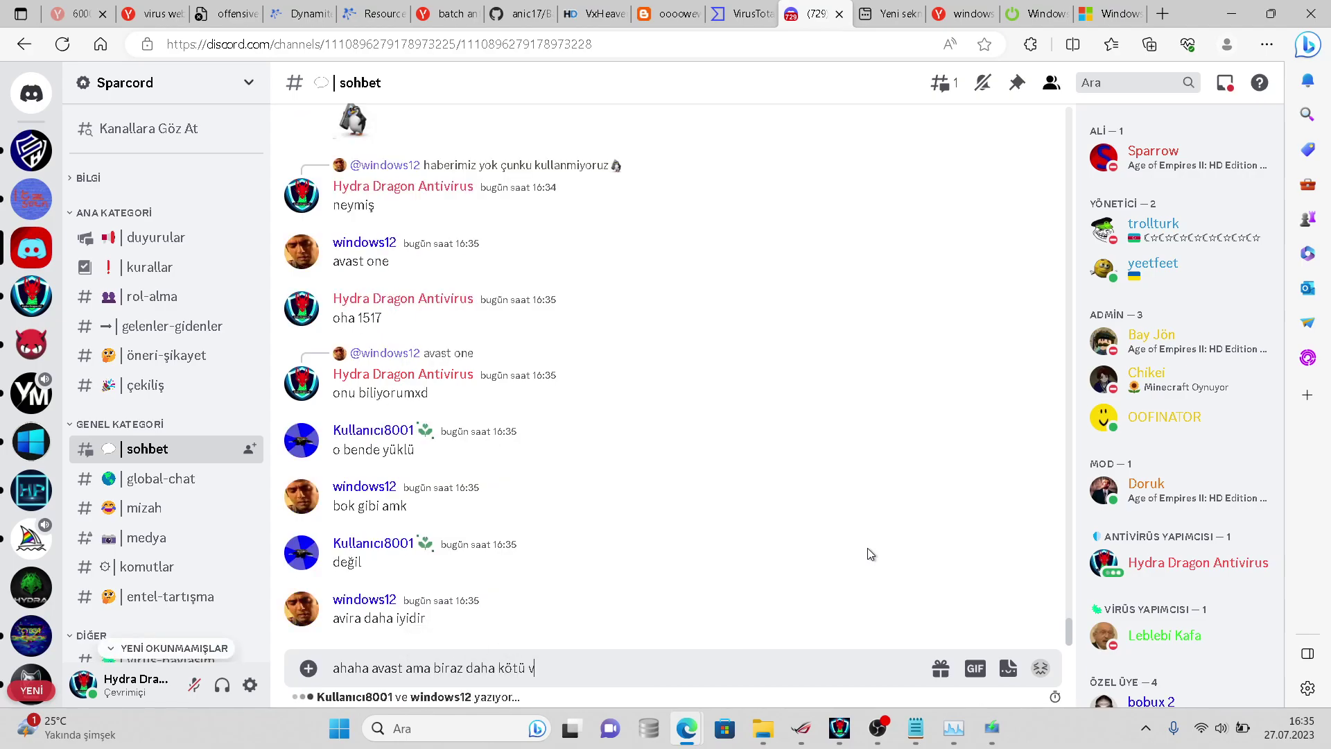
type("ersiyonu")
key("Return")
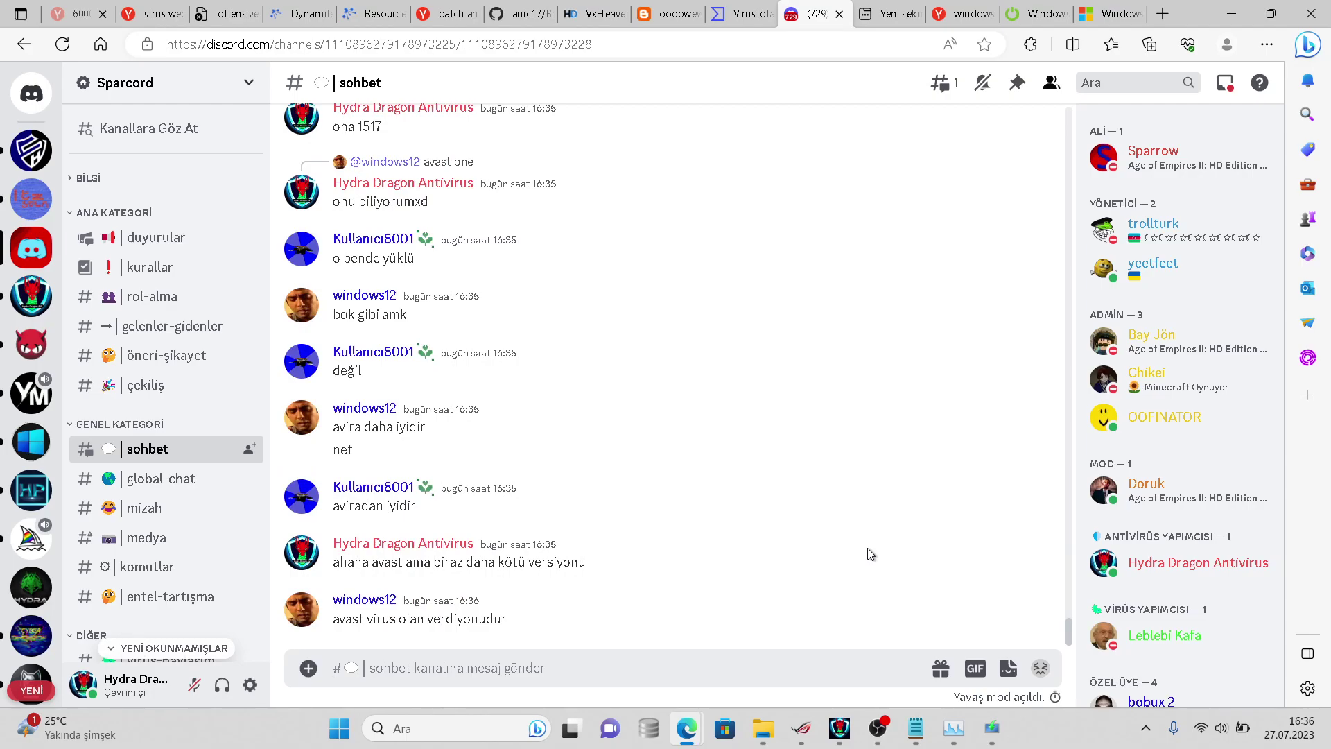
- Open the virussign.com_20230725_Free folder's Özellikler from the Belgeler window, then close it
mouse_move(766, 737)
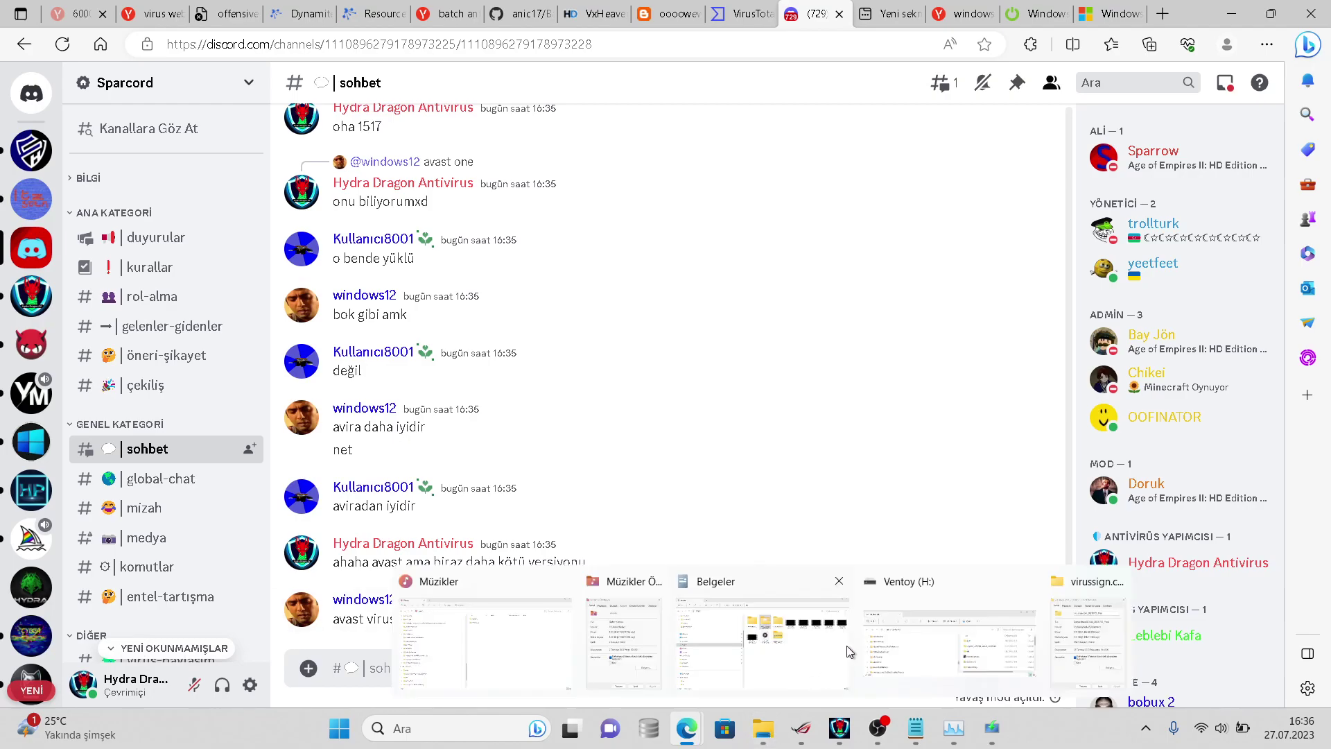
left_click(849, 650)
right_click(712, 197)
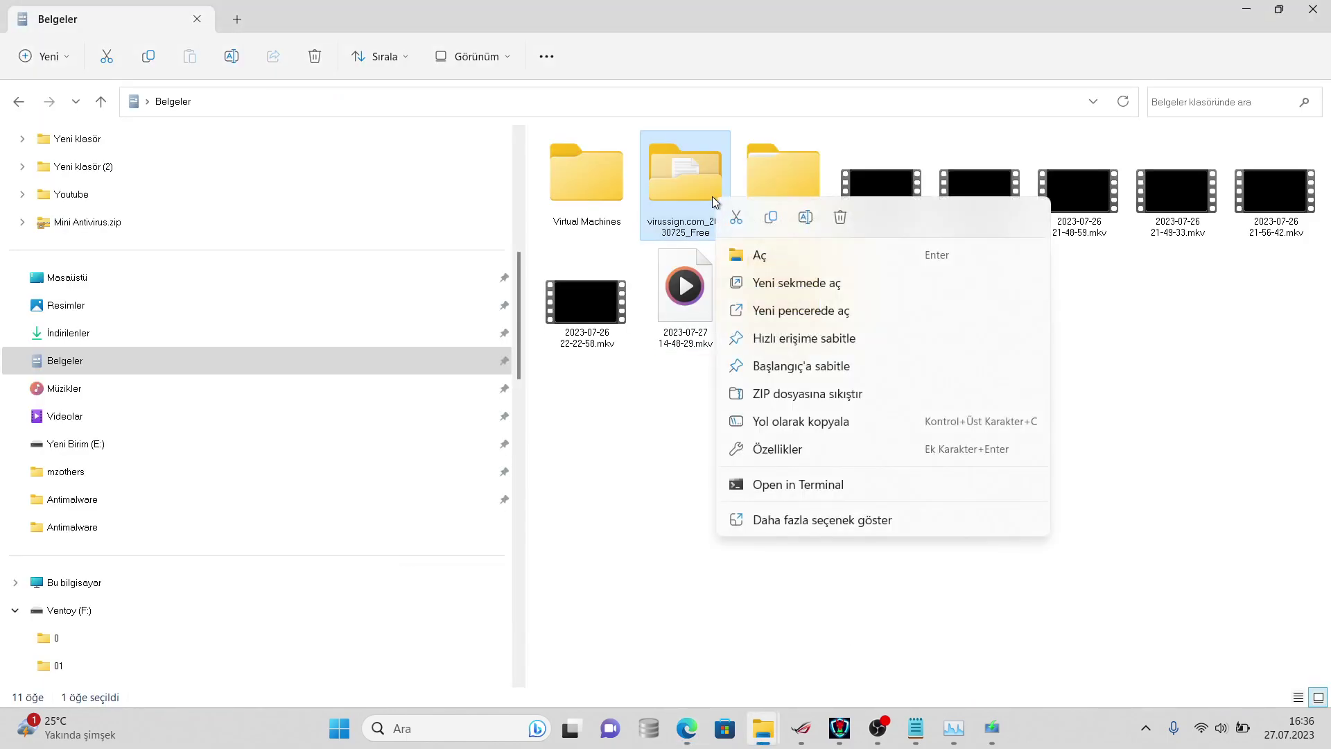
left_click(771, 521)
left_click(778, 512)
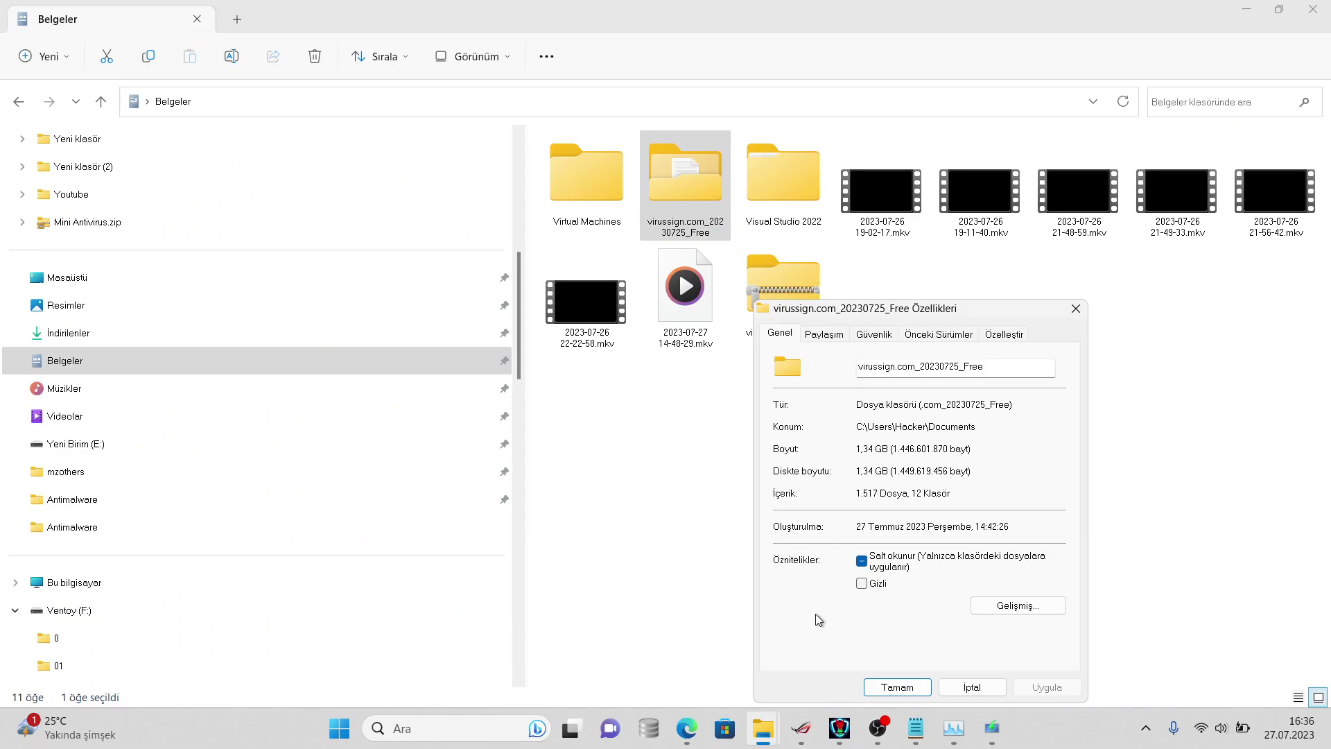
left_click(971, 686)
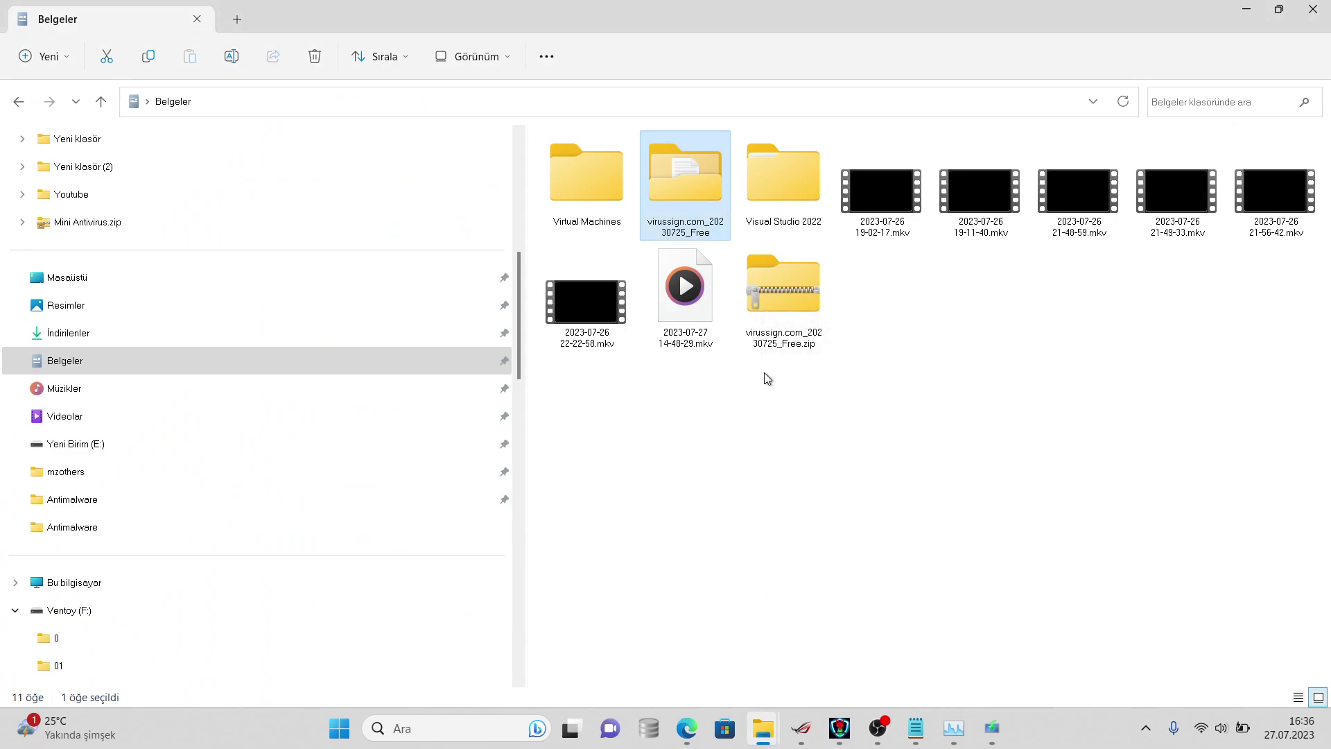
- Reopen the folder's properties to see the updated count of 1.431 files (1,17 GB)
right_click(695, 205)
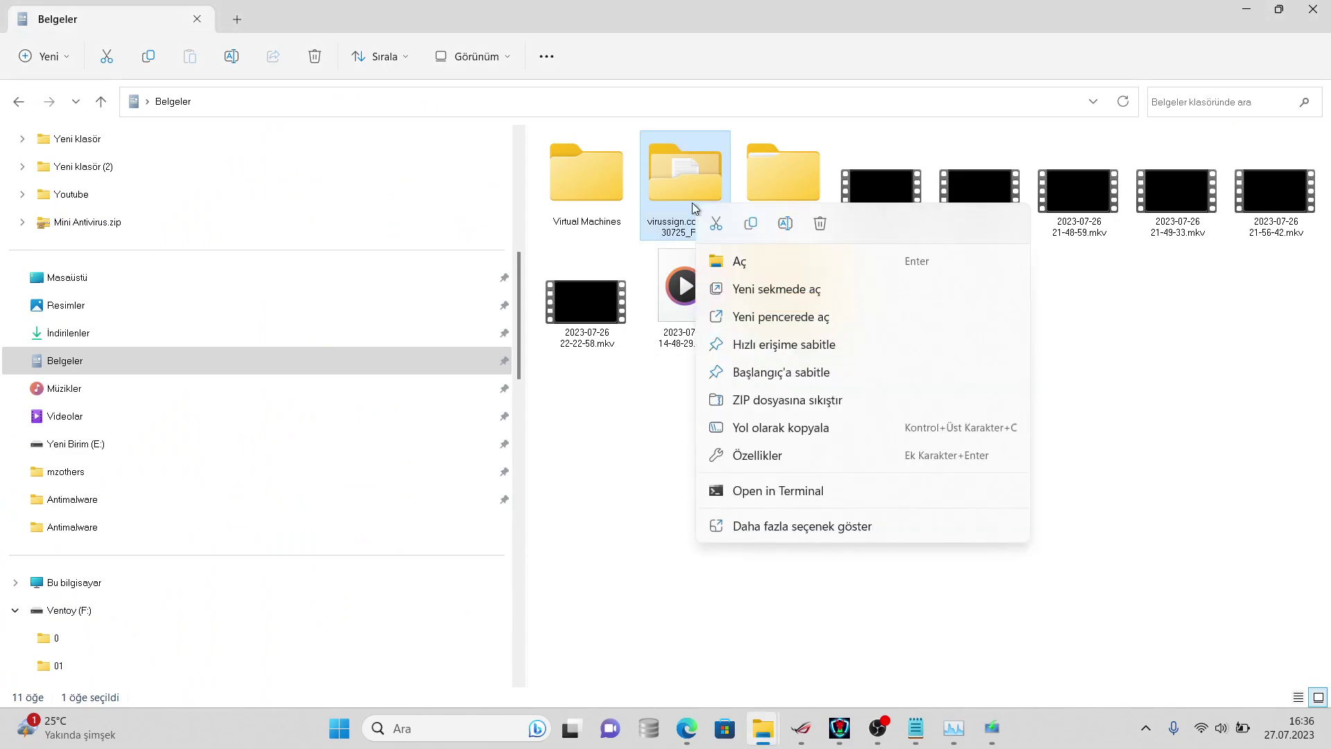
left_click(761, 526)
left_click(798, 517)
mouse_move(806, 721)
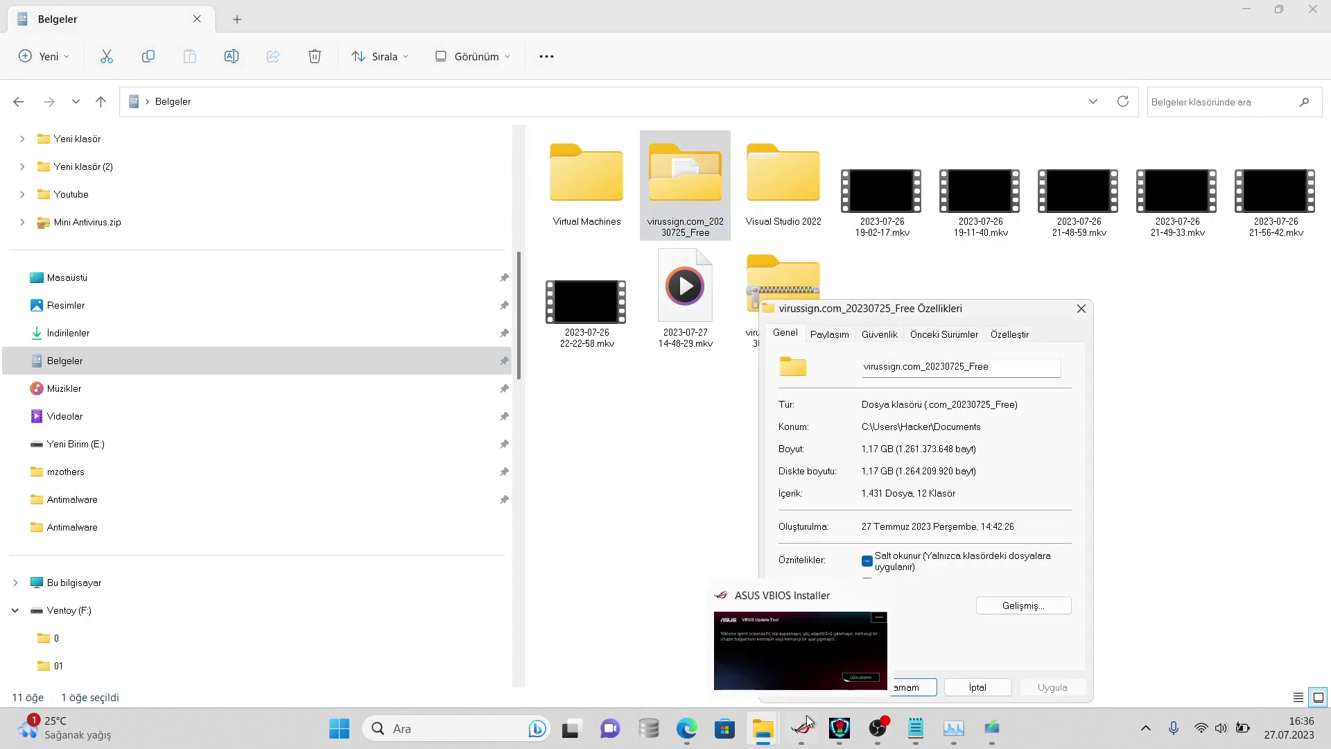
mouse_move(683, 725)
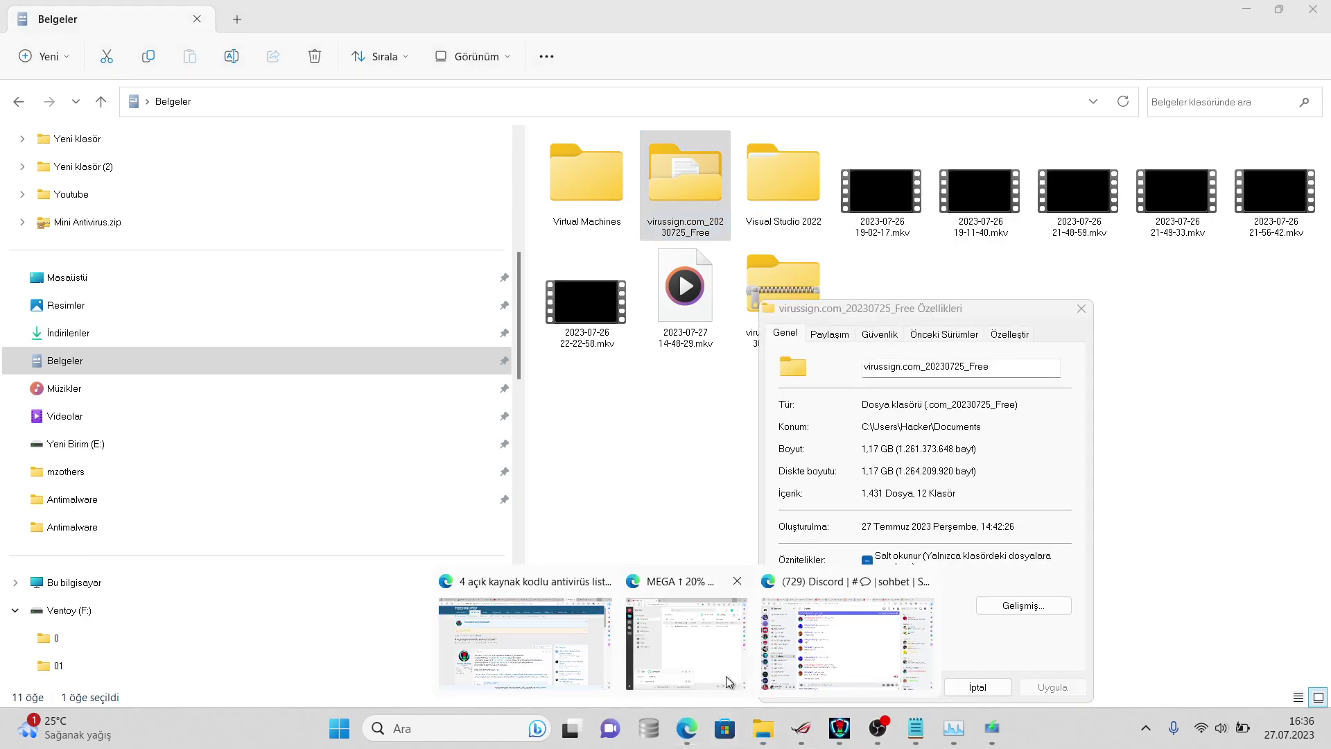
left_click(780, 643)
- Send '1431 dosya kaldı' and 'avast daha iyi aviradan' to #sohbet
type("1431 dosya kaldı")
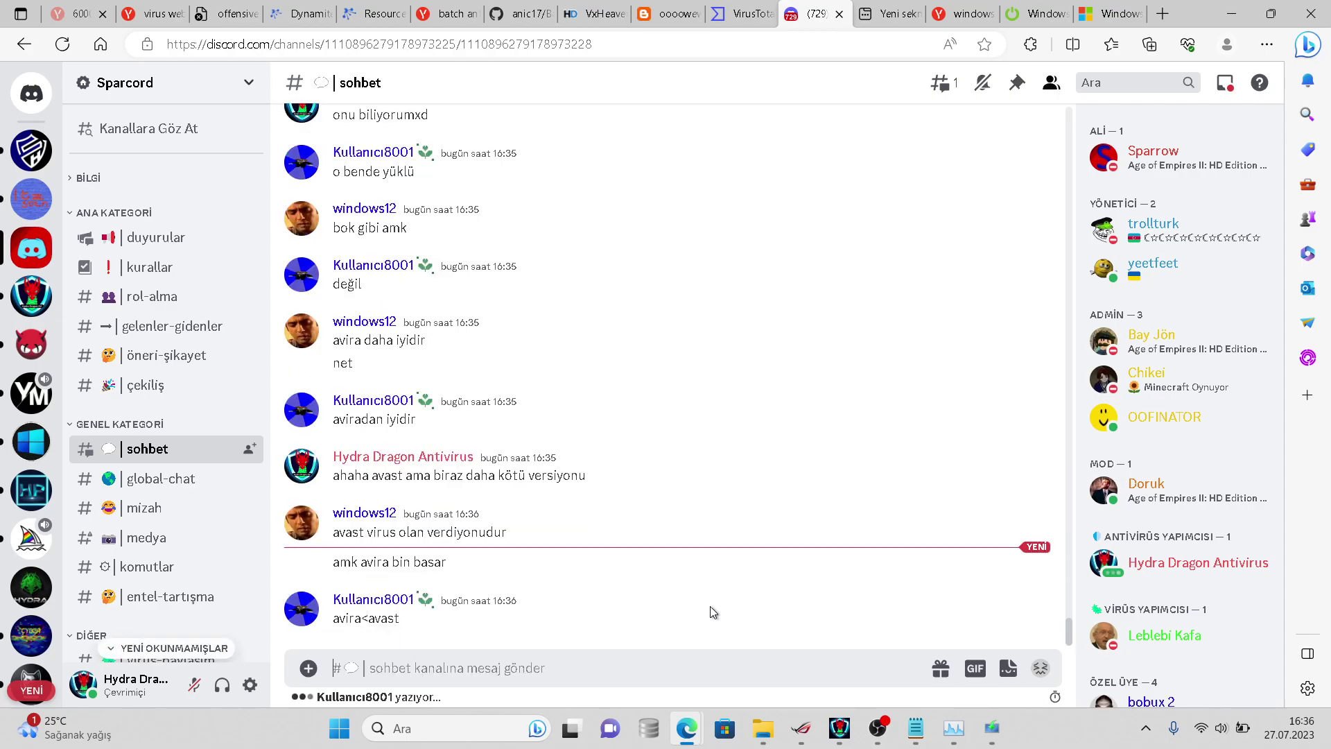
key("Return")
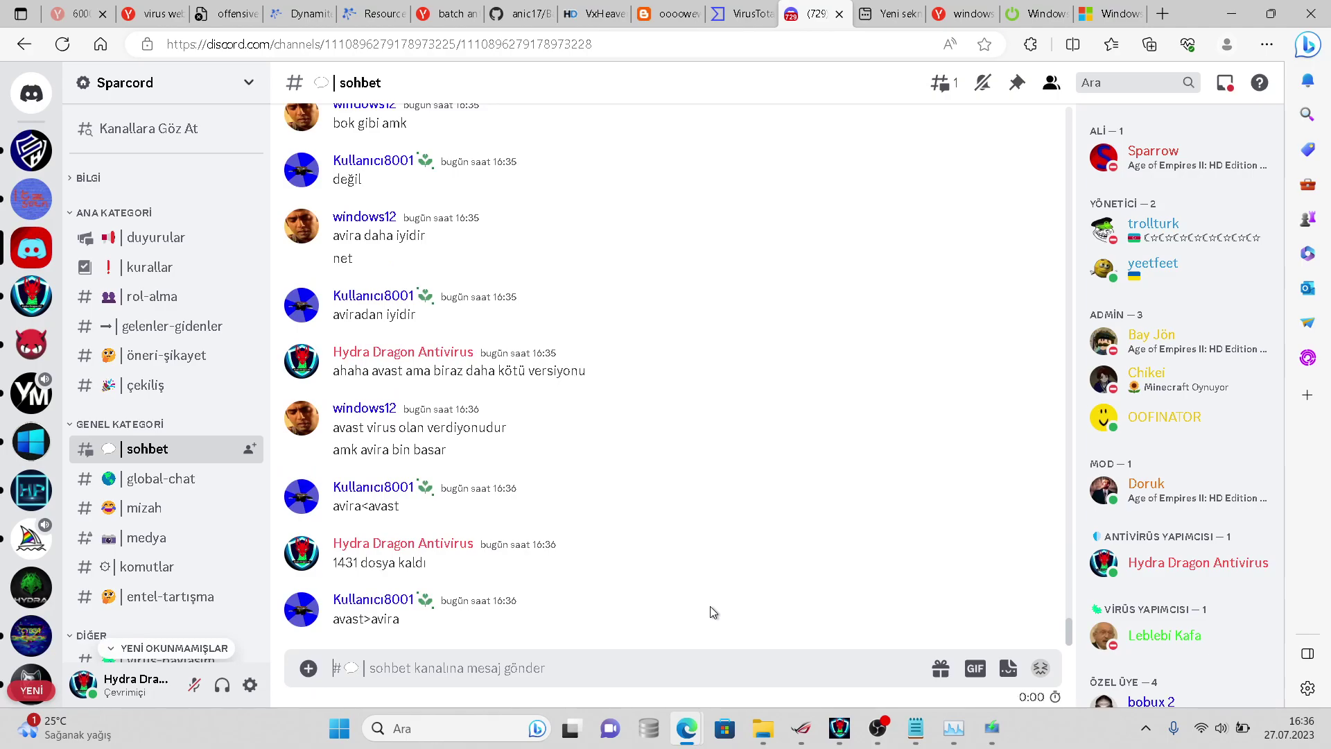
type("a")
key("BackSpace")
type("vast daha iyi")
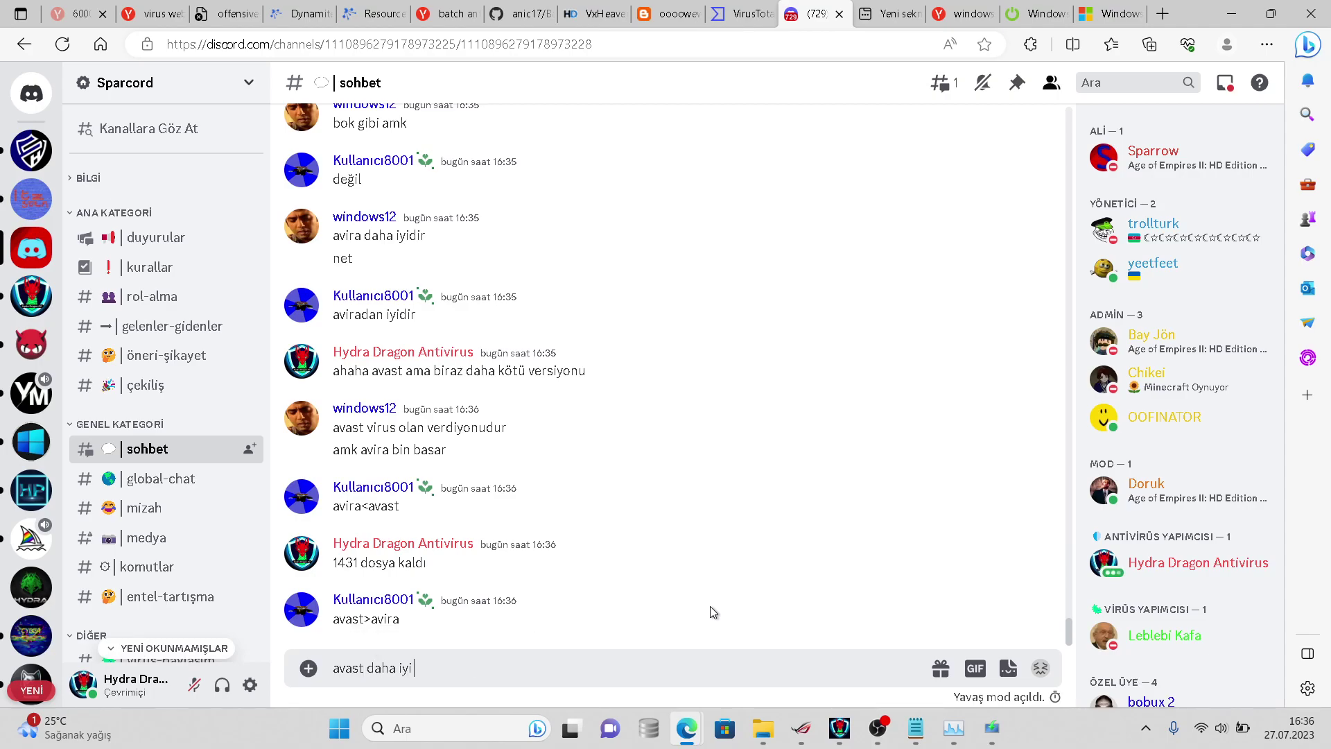
type(" aviradan")
key("Return")
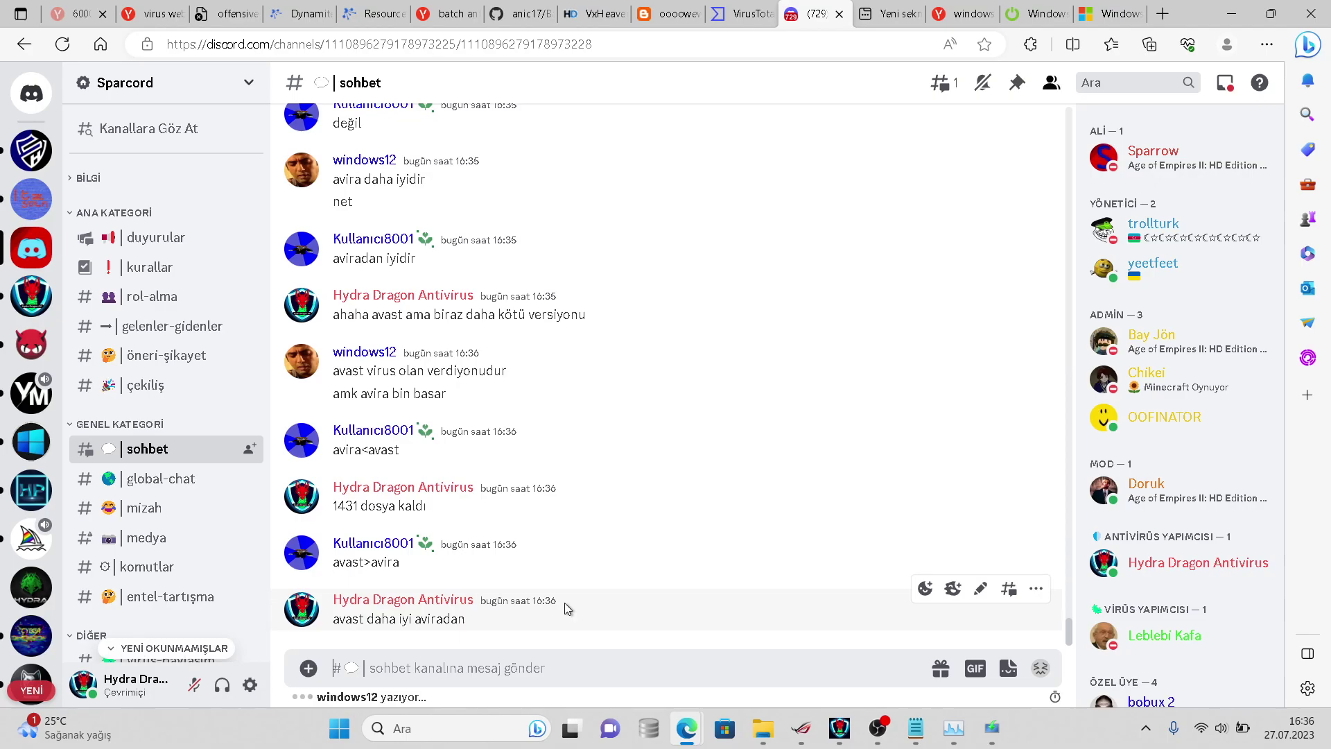
- Look at another member's profile card and your own, then close it
left_click(303, 549)
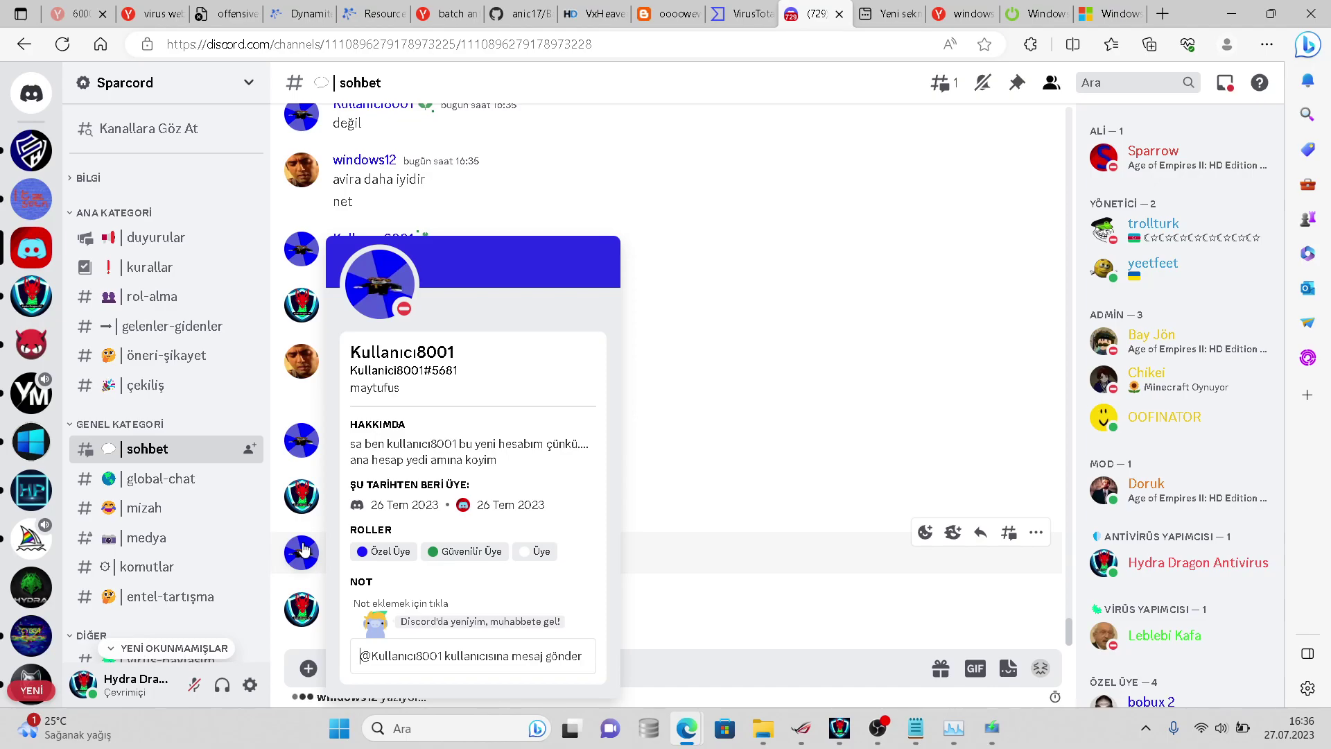
left_click(303, 549)
left_click(302, 552)
left_click(300, 581)
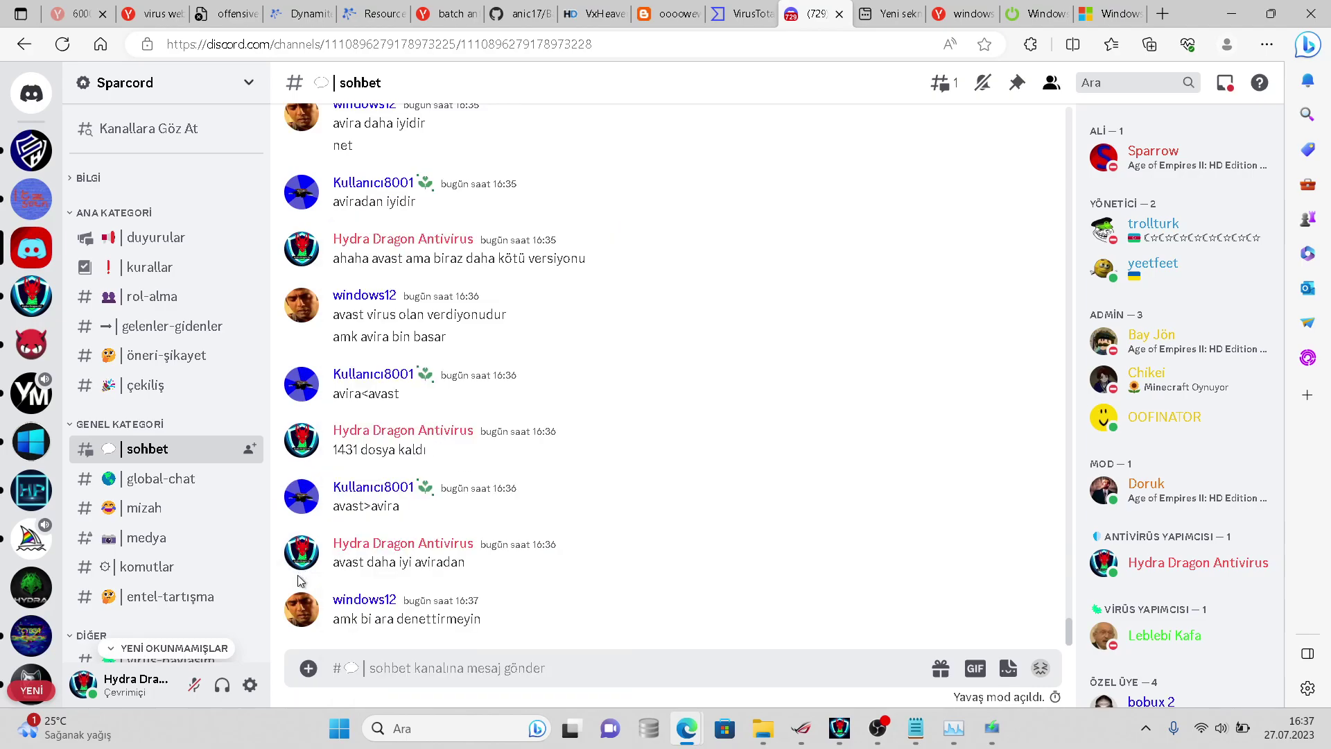
- Check the HydraAV scanner window's progress, then minimize it
left_click(841, 728)
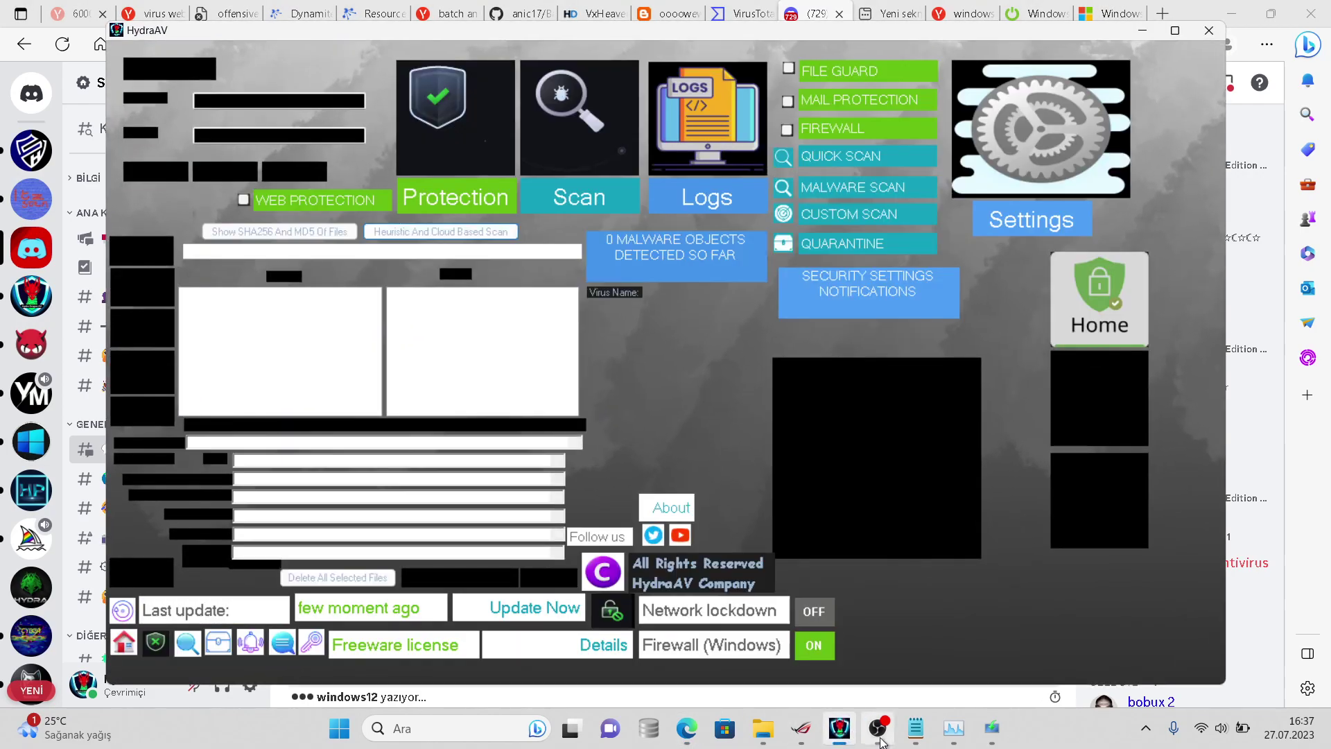
left_click(840, 728)
left_click(840, 728)
left_click(840, 728)
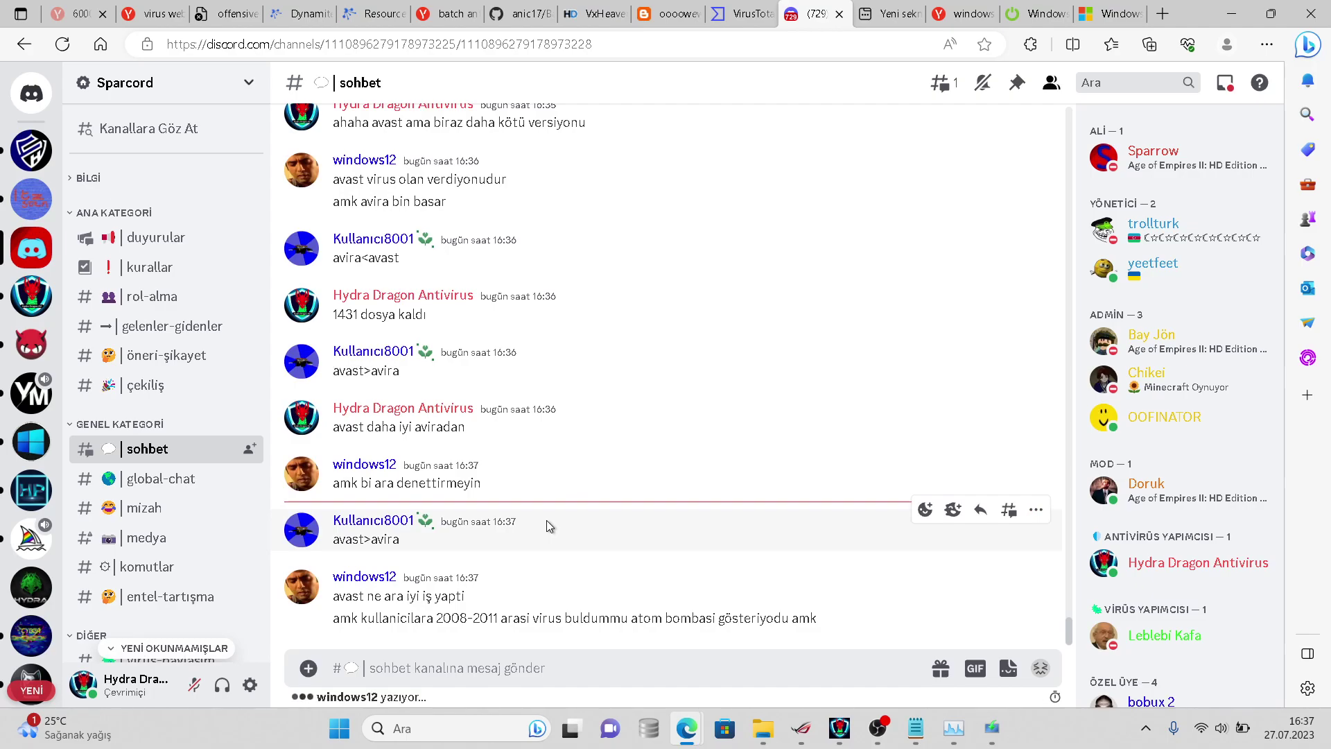
- Send 'ahaahaXD' to the chat
type("ahaahaXD")
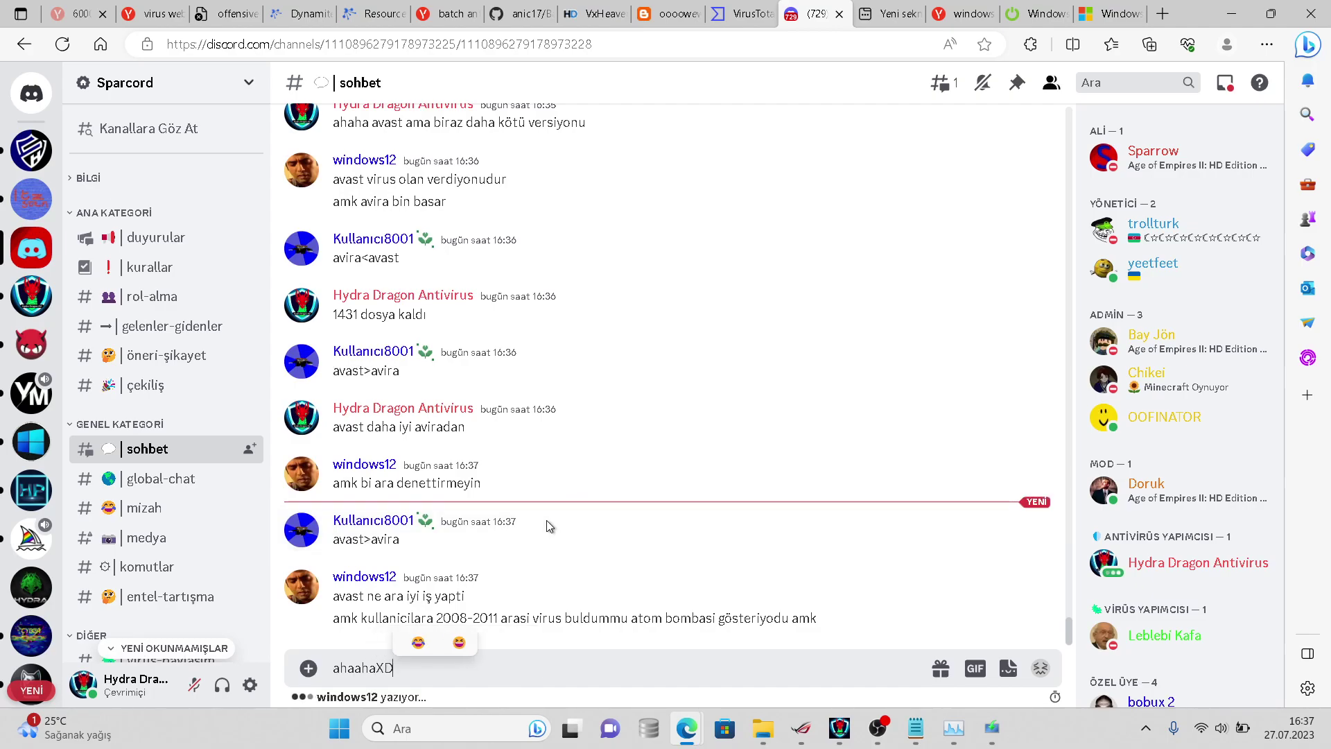
key("Return")
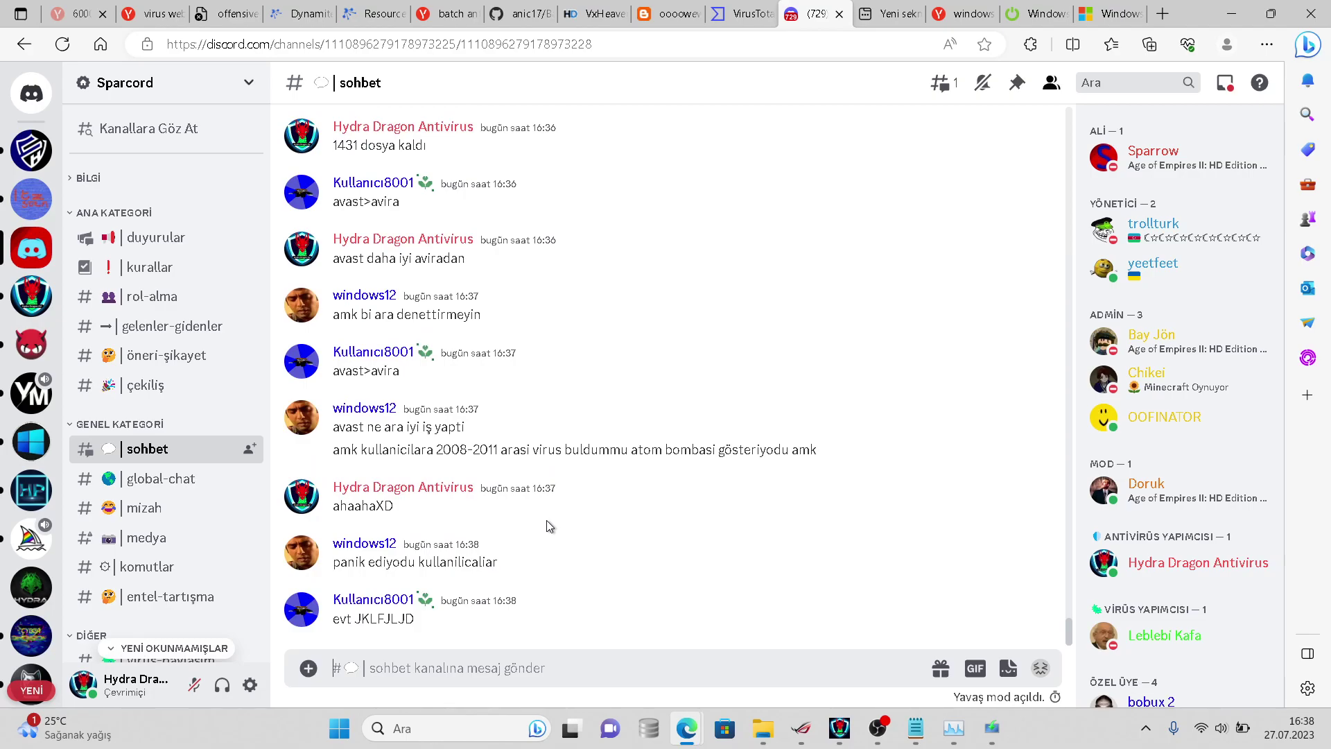
left_click(768, 724)
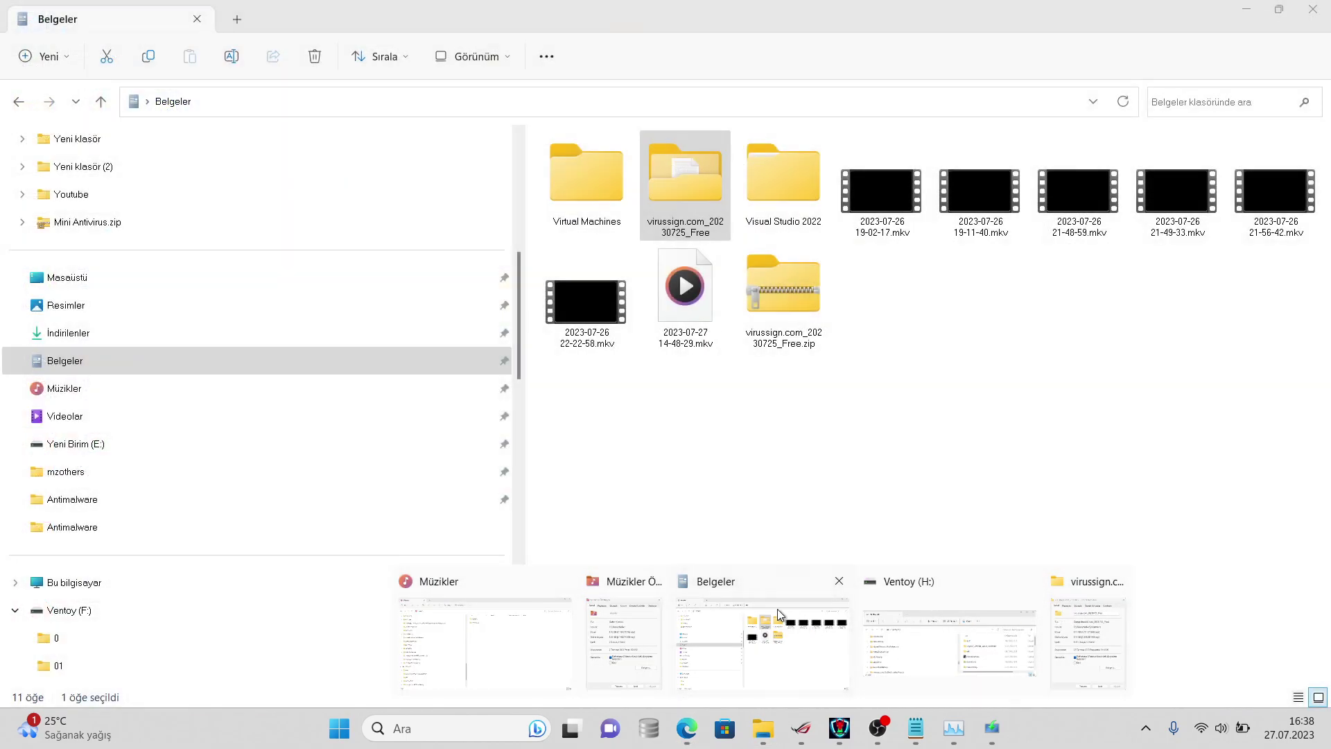
- View the virussign.com_20230725_Free folder's properties: 1.383 files, 1,11 GB
left_click(807, 624)
right_click(681, 201)
left_click(763, 521)
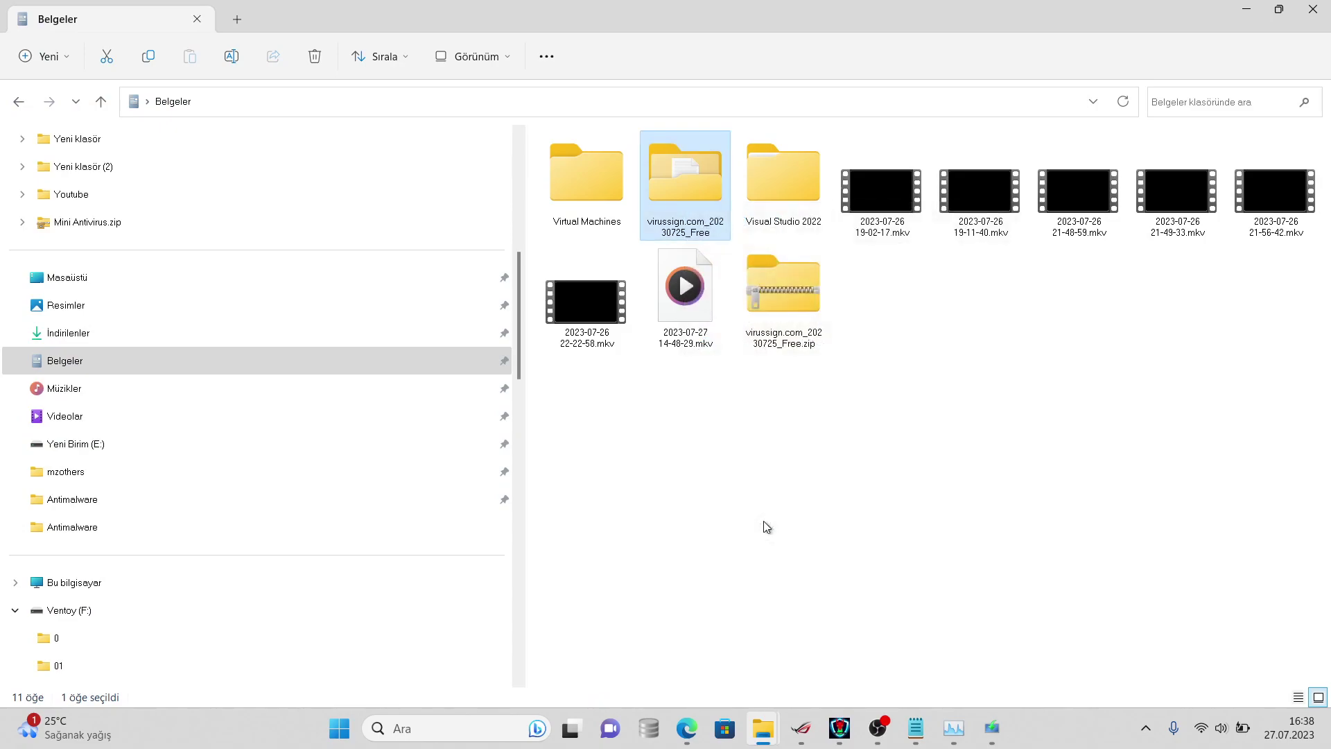
left_click(794, 512)
right_click(698, 165)
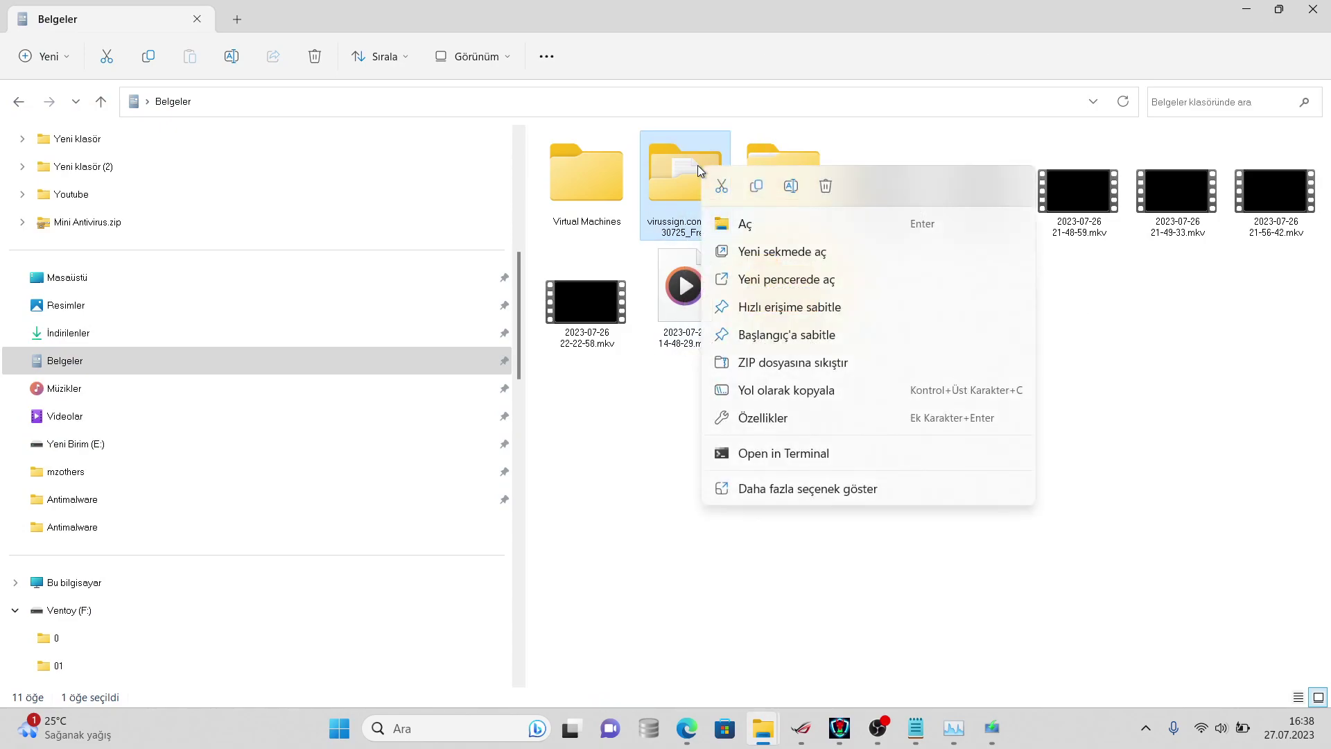
left_click(769, 493)
left_click(792, 485)
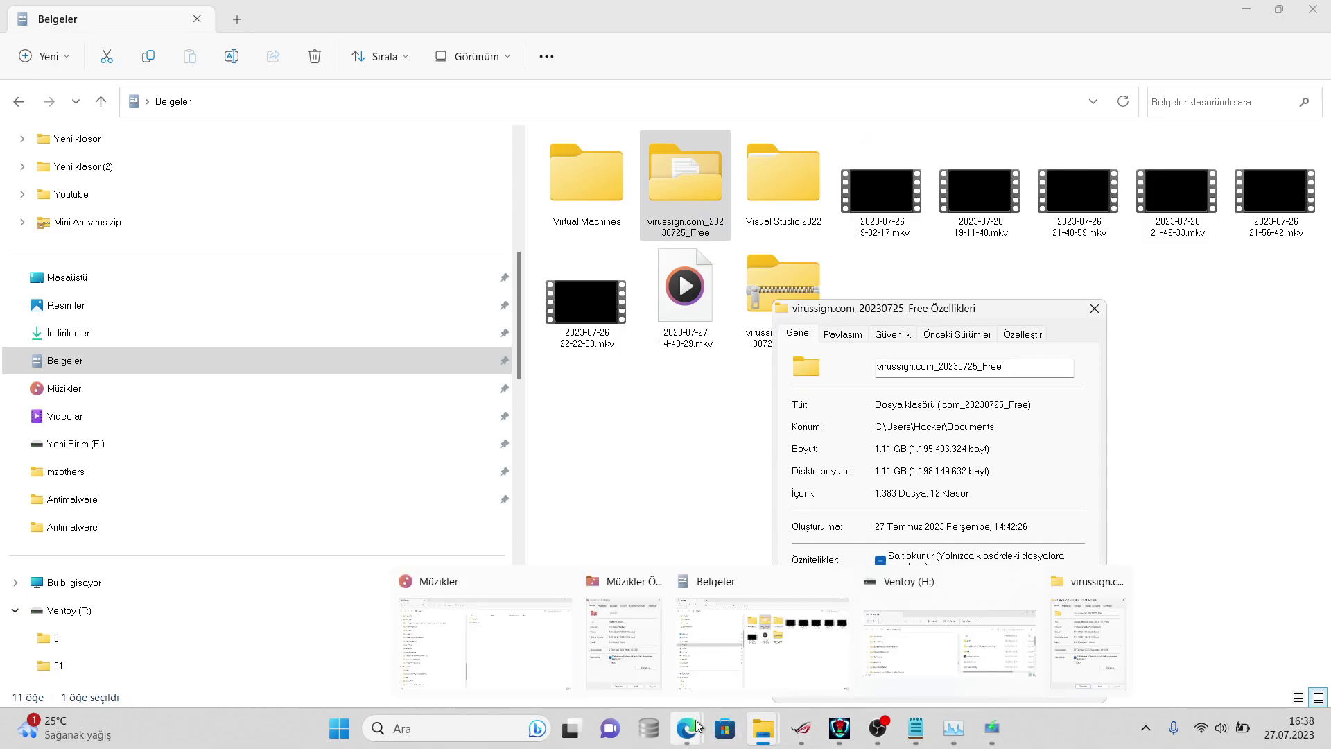
- Return to Discord and draft 'keşke geri gelse'
mouse_move(687, 728)
left_click(693, 624)
type("keşke")
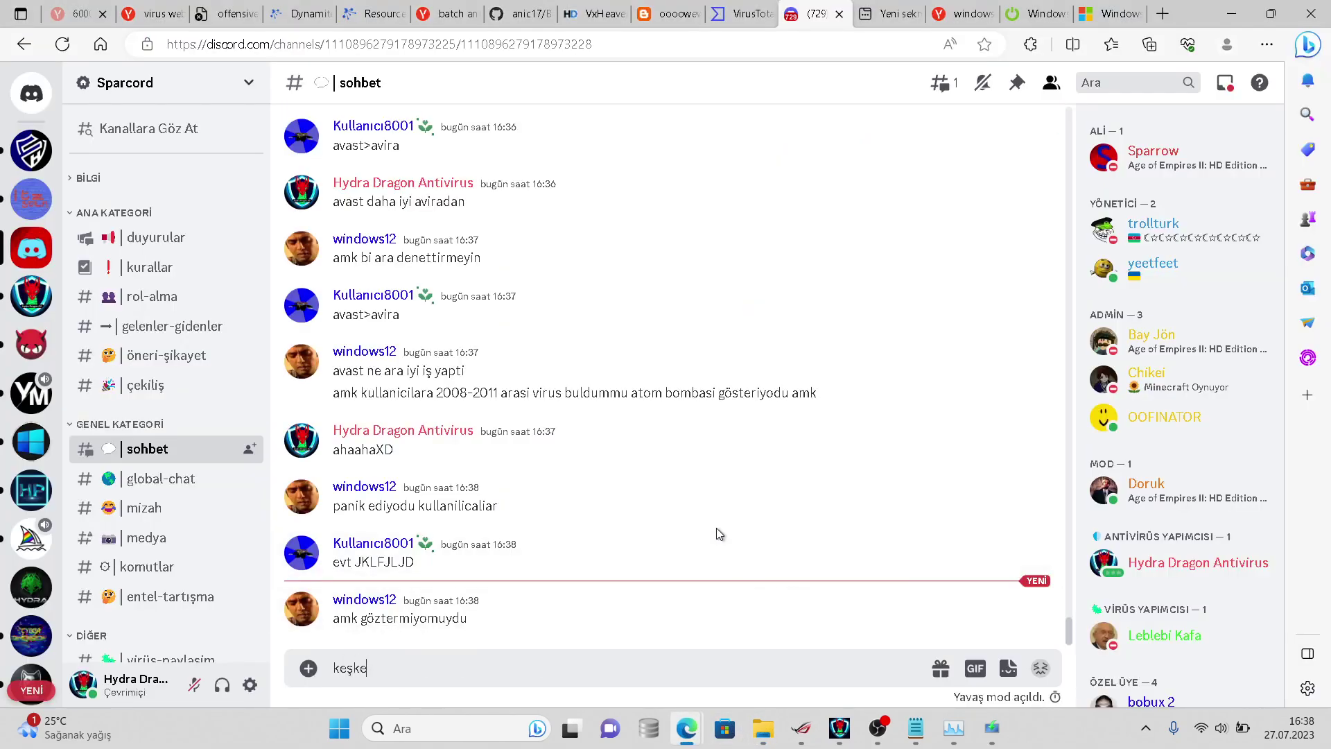
type(" geri gelse")
- Send 'keşke geri gelse', then reply 'bende virüs bulunca atom bombası gösteriyordu ama kaldırdım sonra'
key("Return")
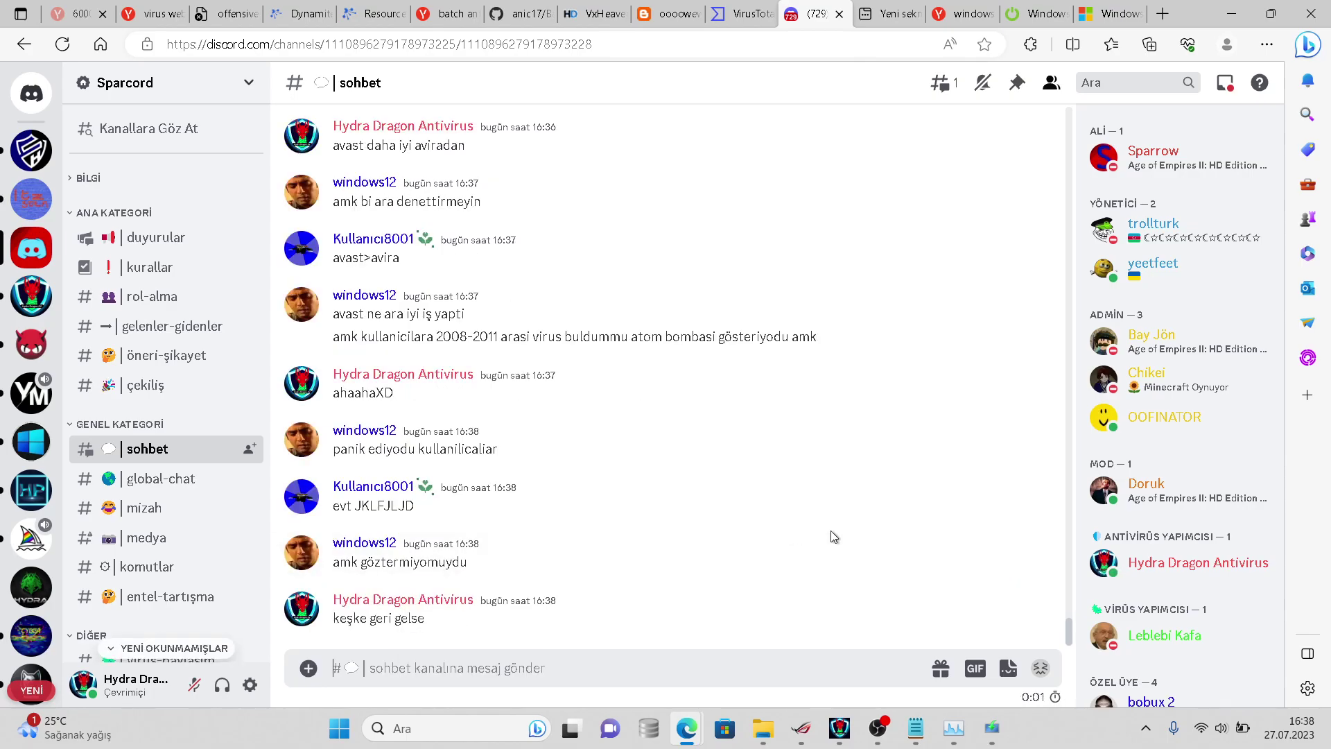
left_click(978, 535)
type("bende virüs bulunca a")
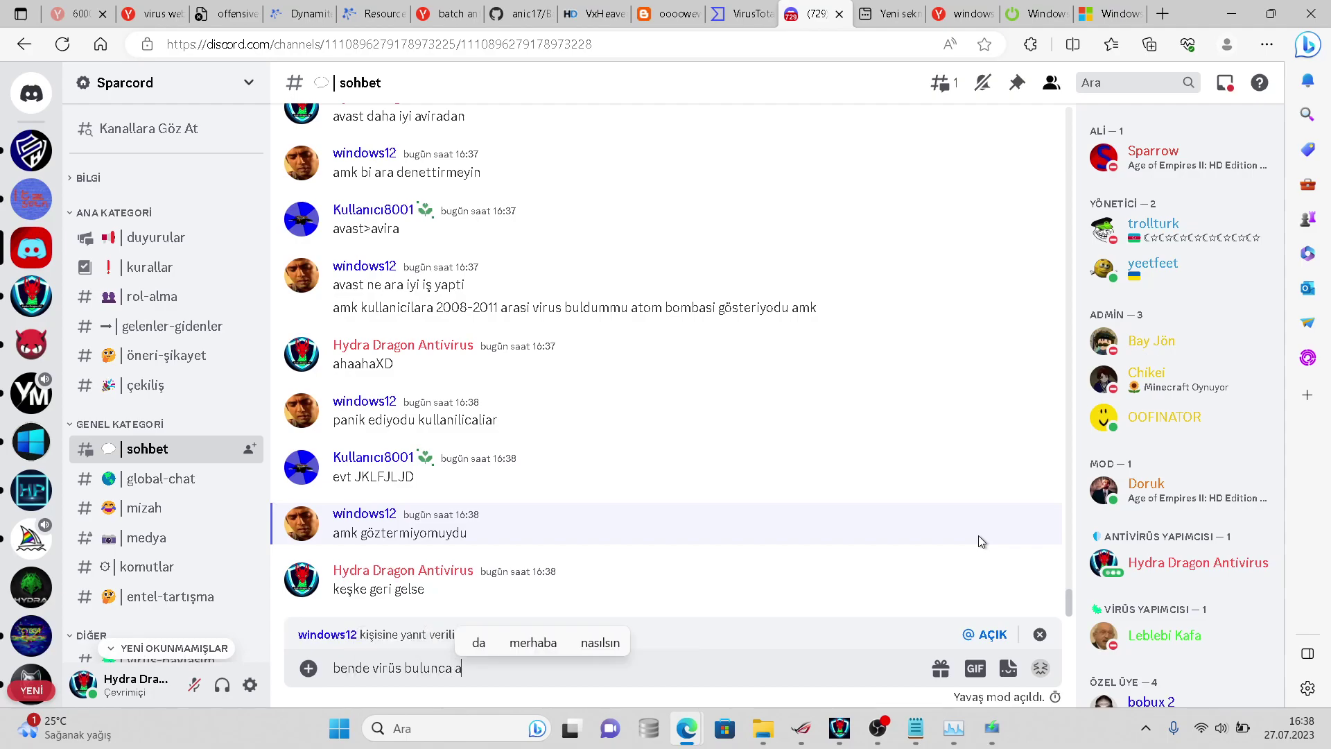
type("tom bombası ")
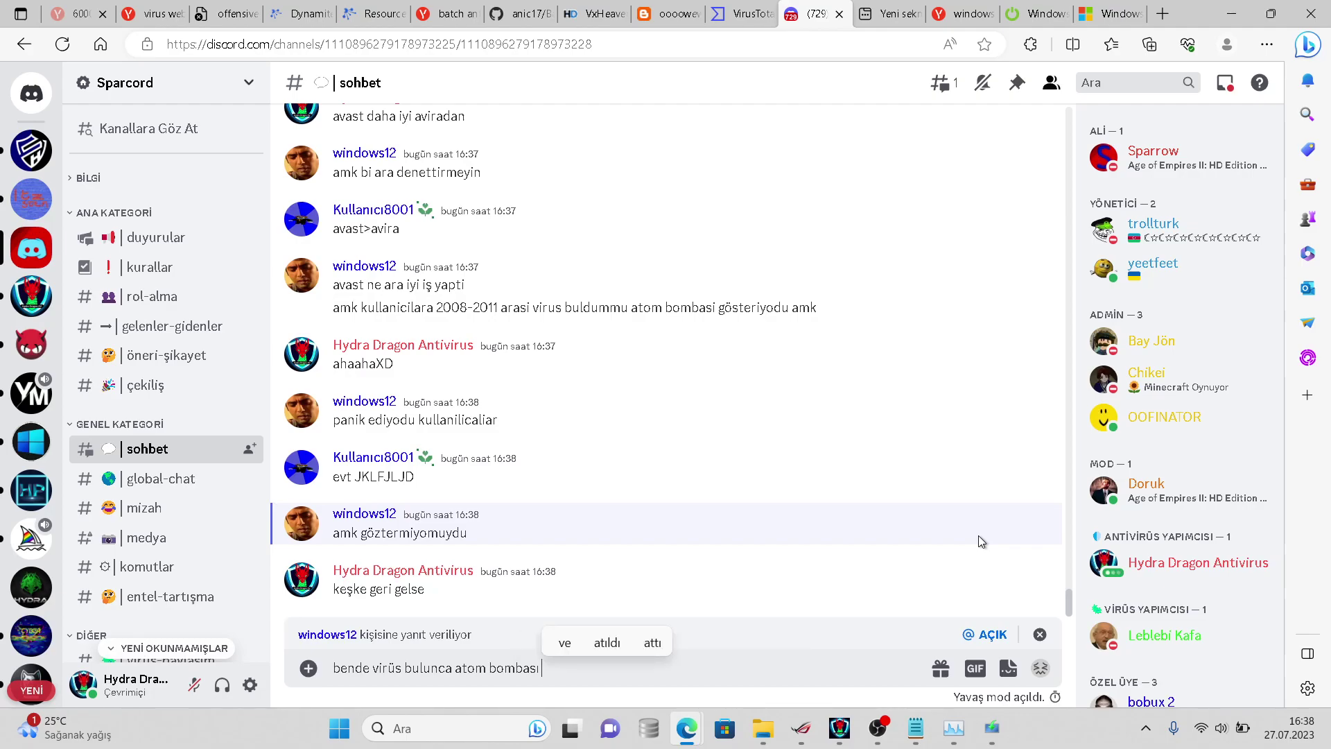
type("gösteriyordu")
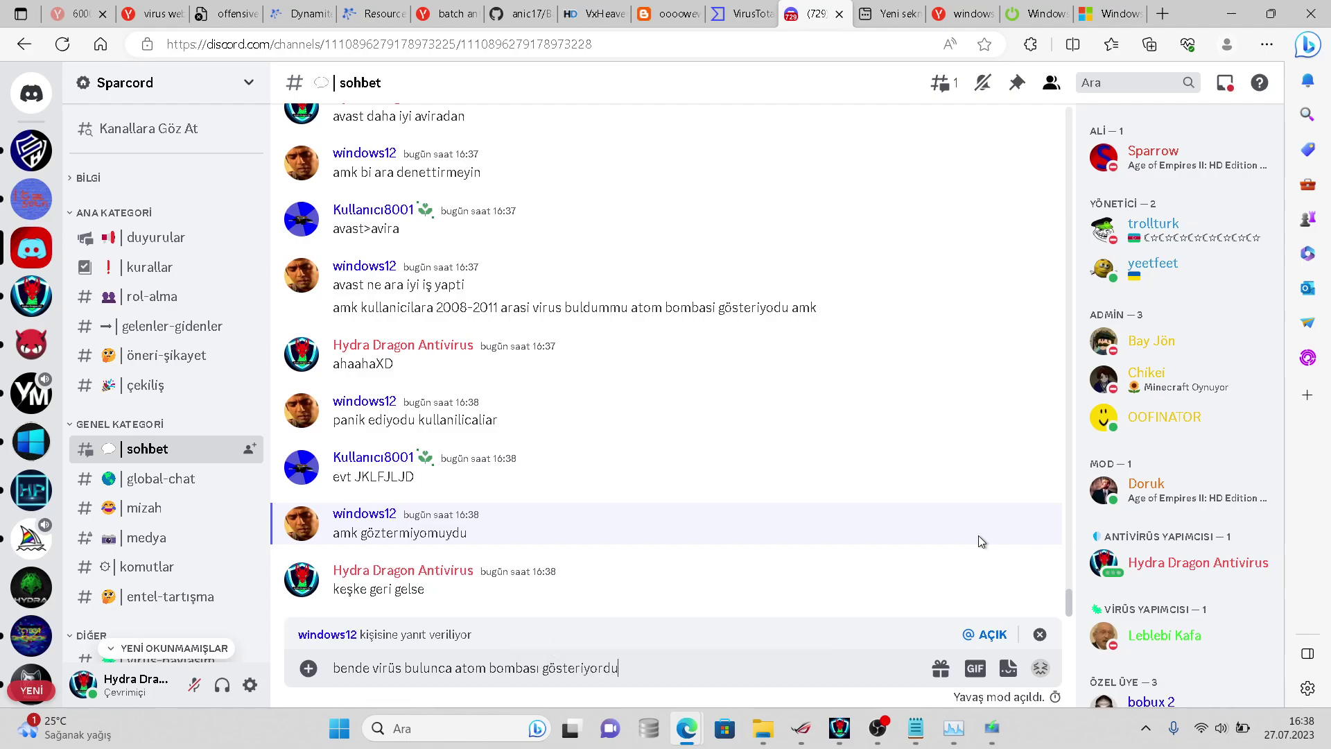
type(" ama kaldırdım sonra")
key("Return")
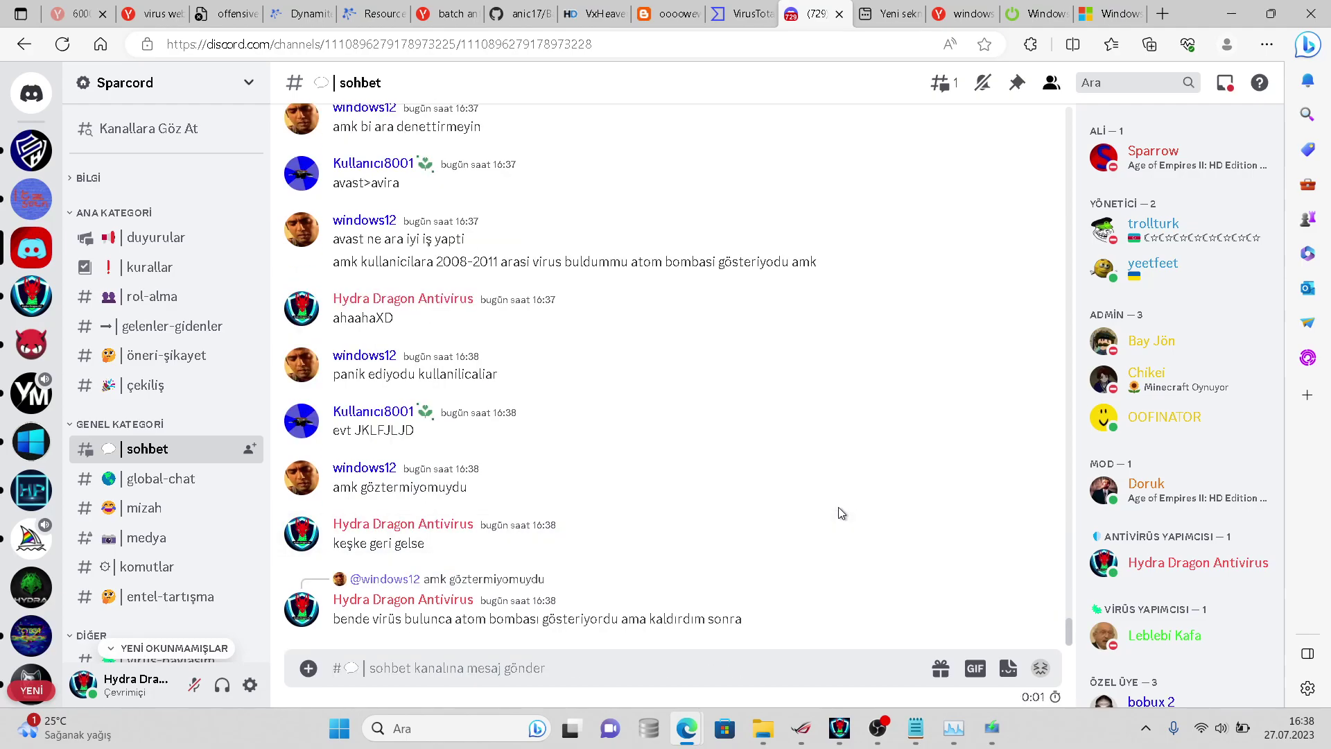
- Send 'anti attack' to #sohbet
type("anti attack")
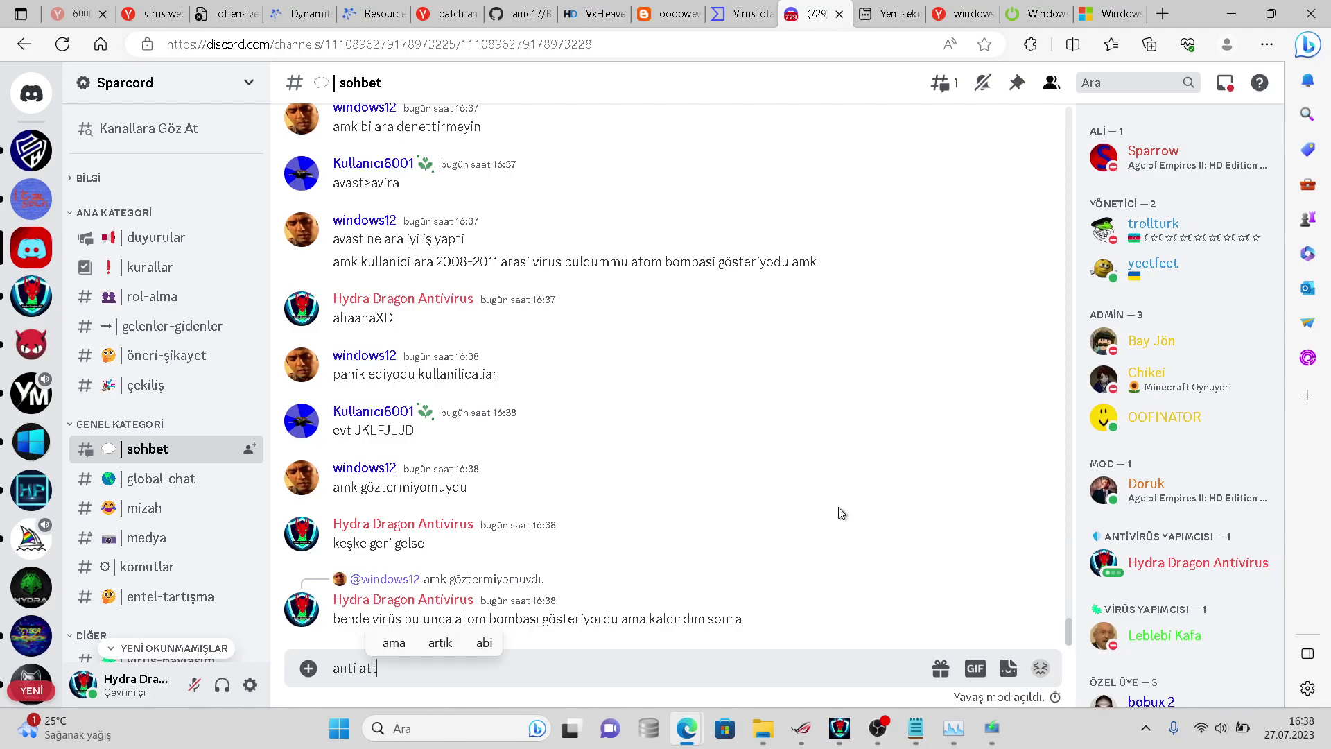
key("Return")
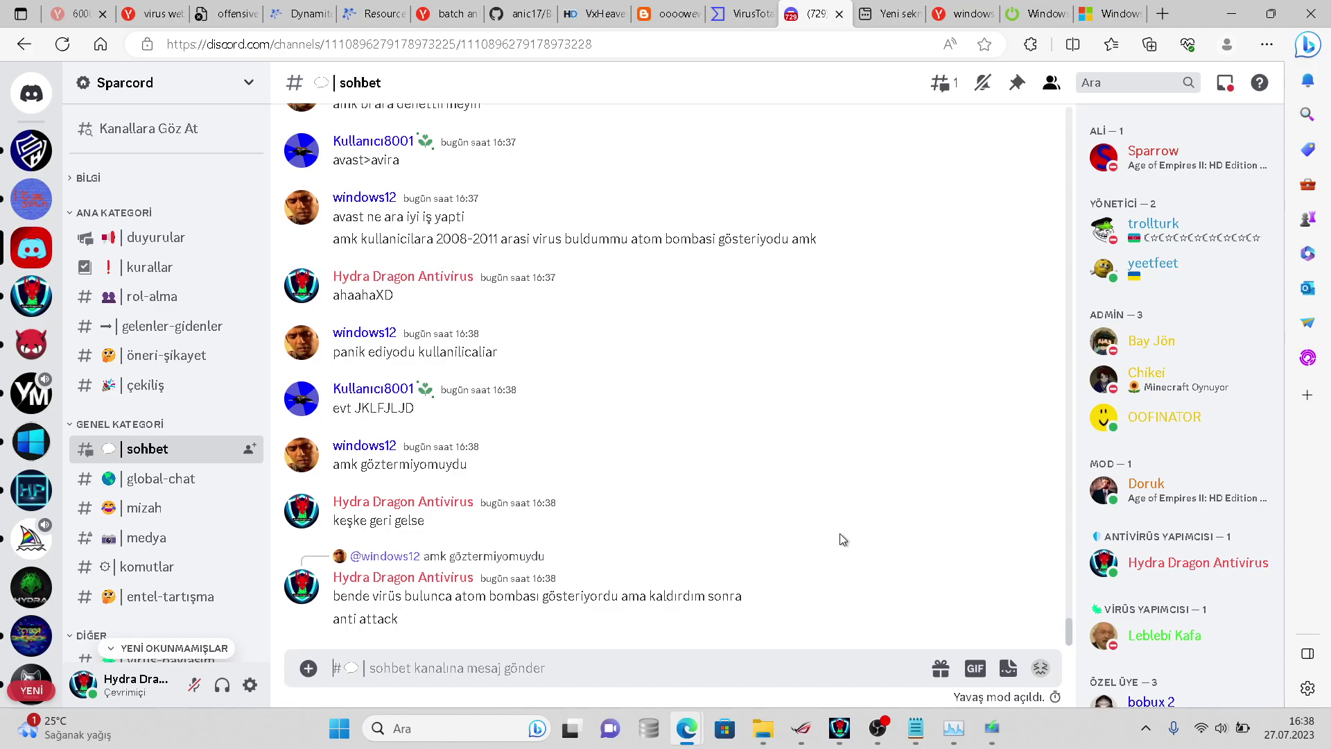
left_click(870, 722)
- Dismiss HydraAV's scan-completed notice
mouse_move(844, 721)
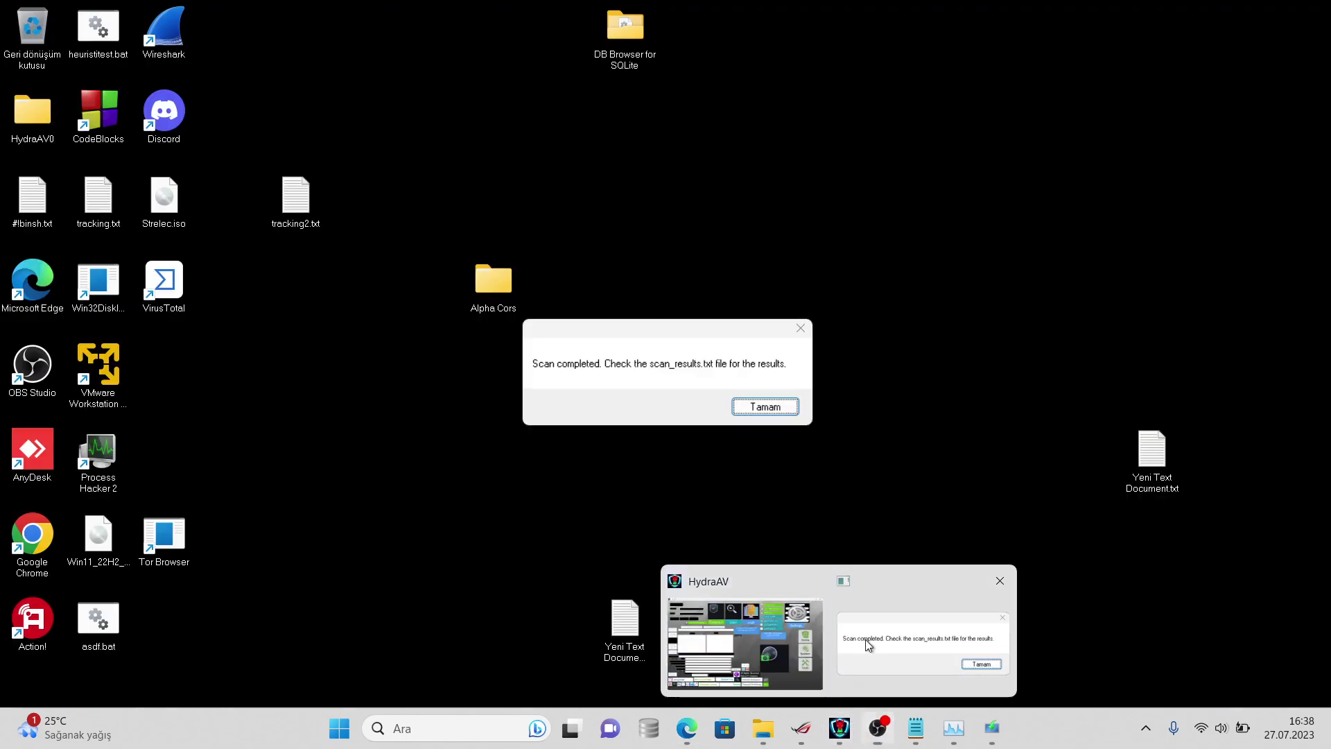
left_click(870, 645)
left_click(767, 409)
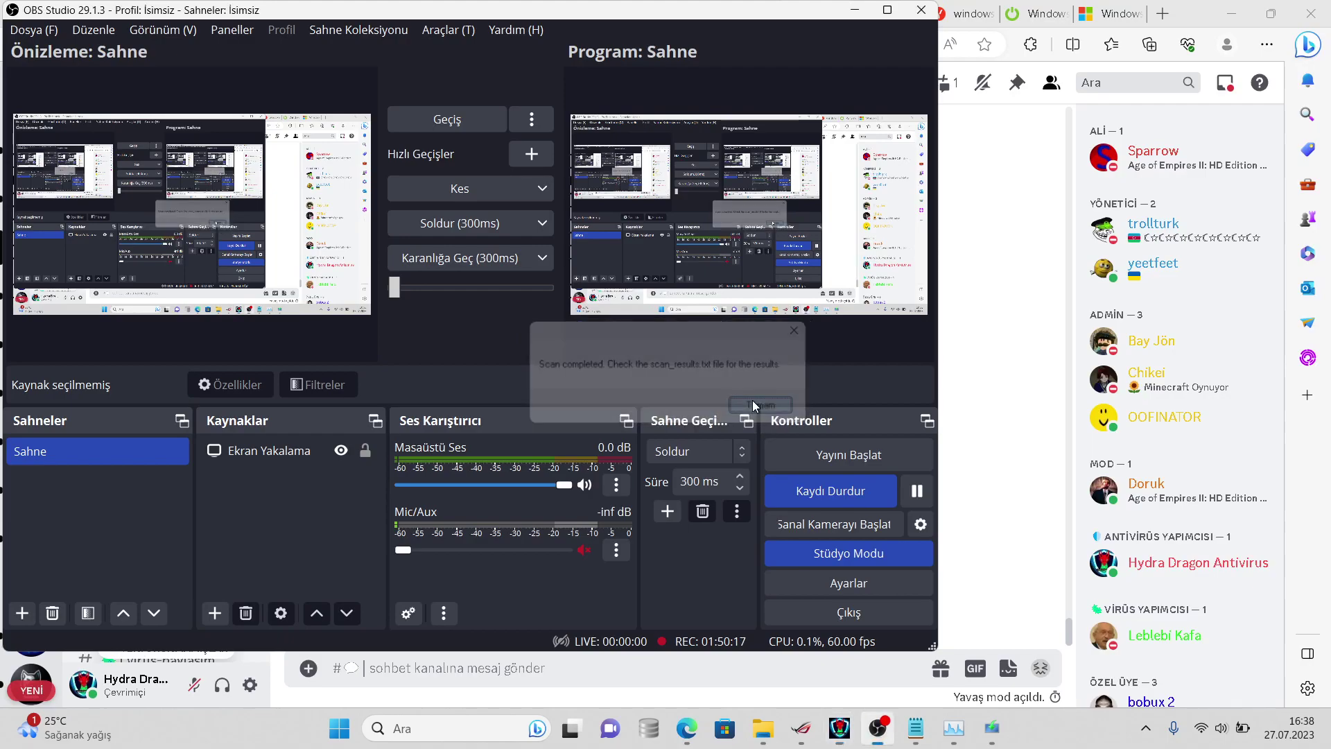
- Open the virussign.com_20230725_Free folder's properties in Documents to check its contents
mouse_move(840, 724)
left_click(763, 652)
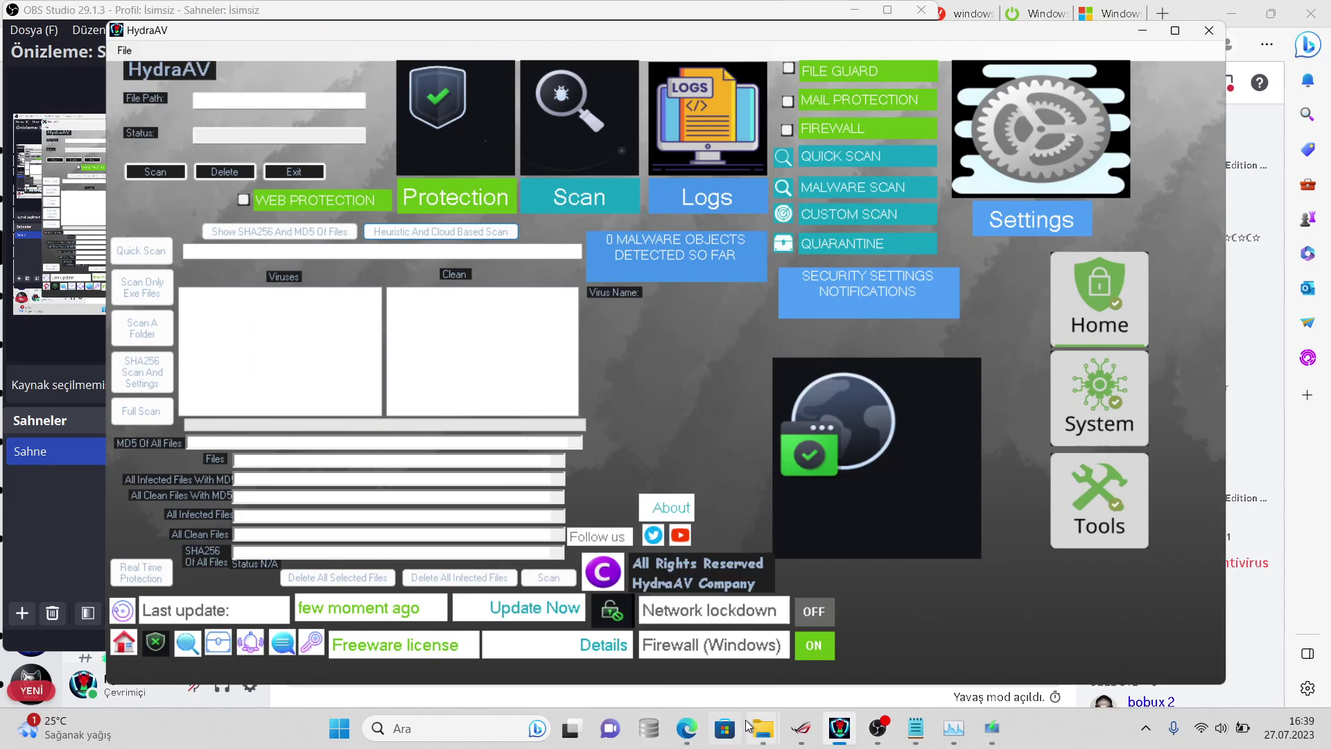
mouse_move(748, 725)
left_click(762, 658)
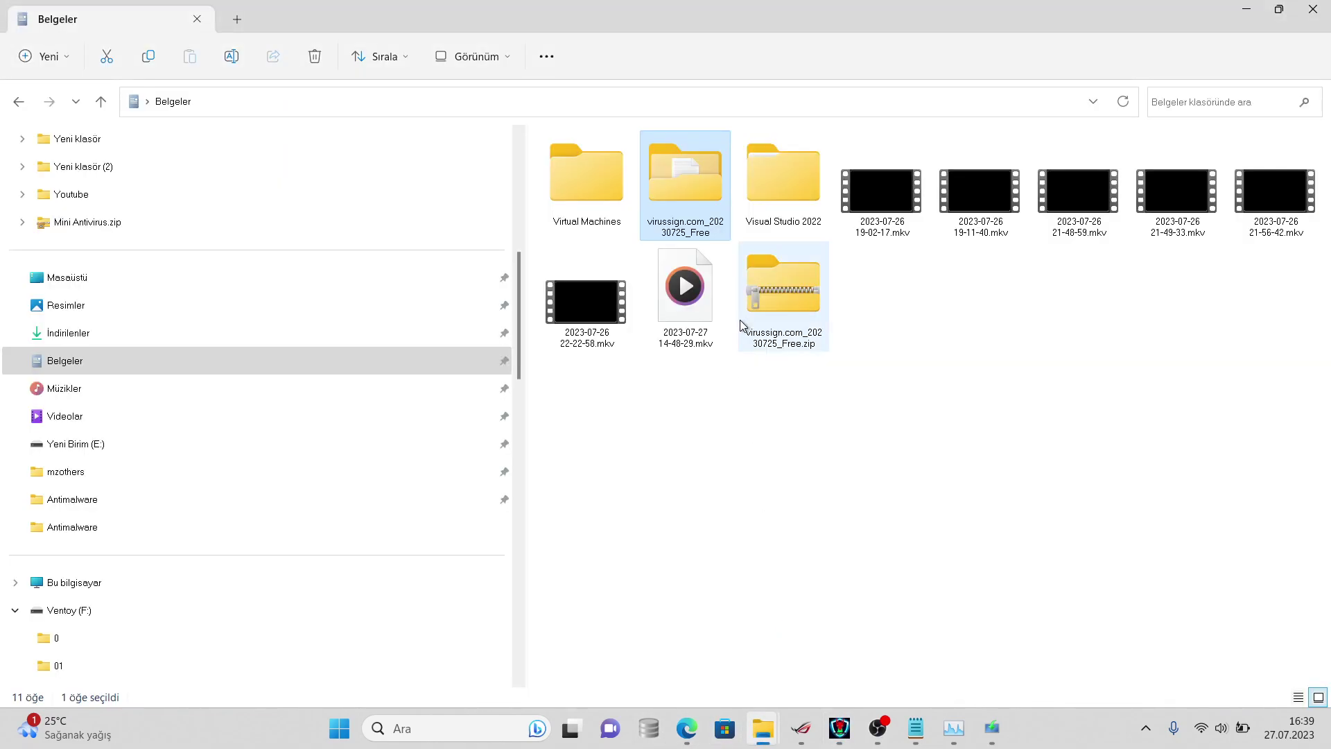
left_click(683, 234)
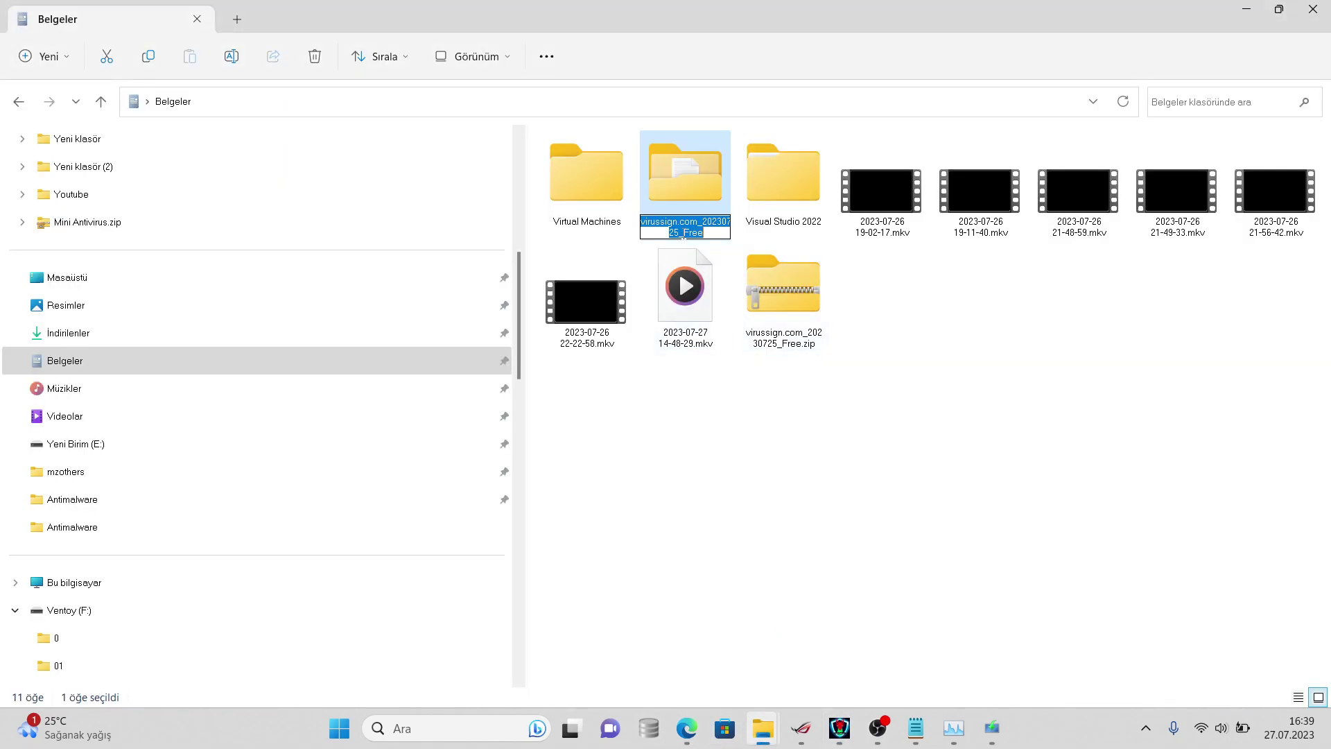
right_click(679, 194)
left_click(743, 516)
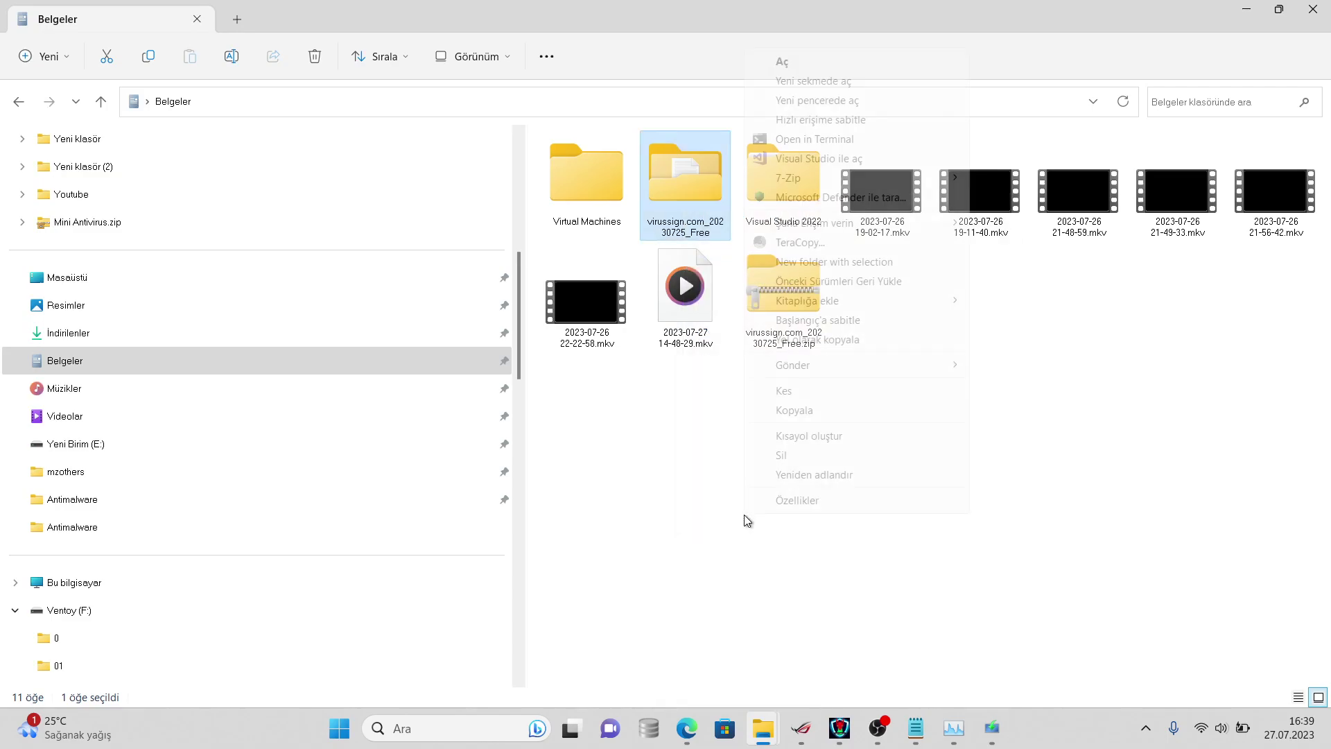
left_click(782, 502)
- Post '1383 kaldı' in the Discord chat
left_click(686, 728)
left_click(672, 624)
type("1383 kaldı")
key("Return")
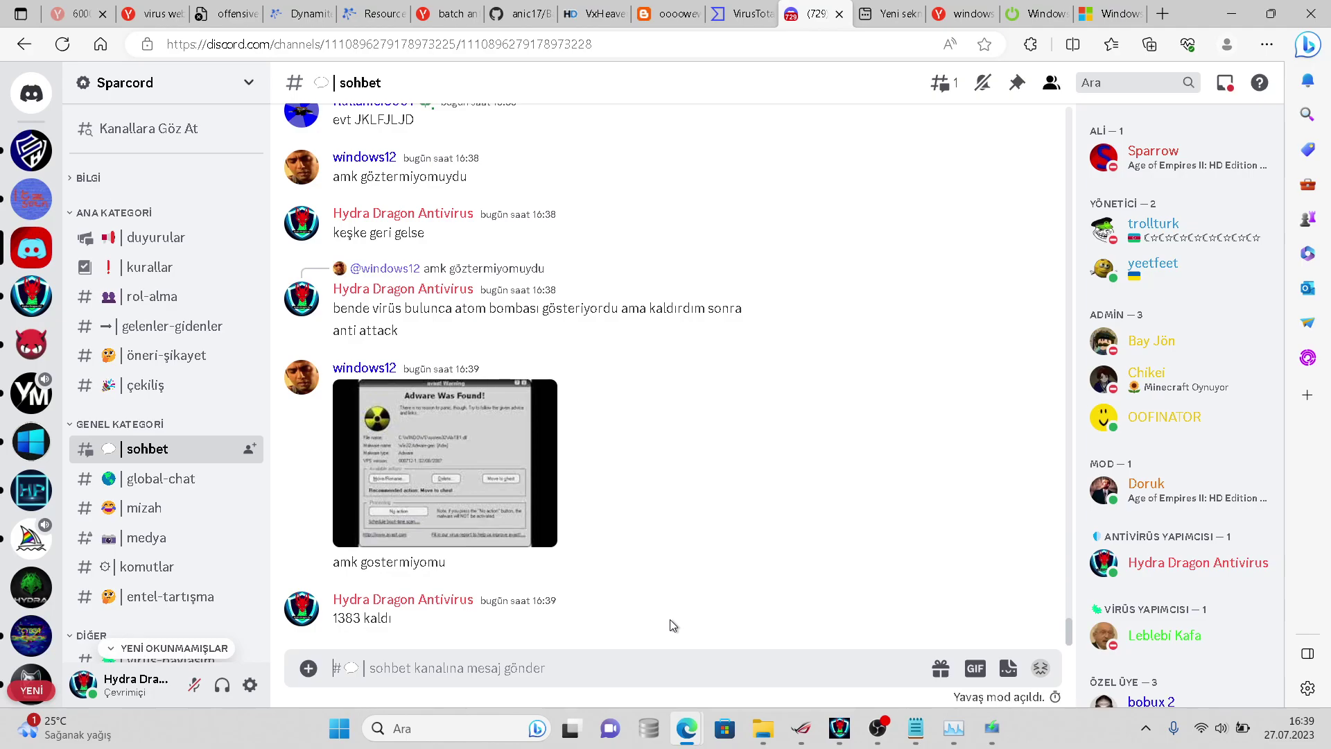
- Send 'ilk tarama bitti' followed by the correction 'pardon 2. tarama'
type("ilk tarama bitti")
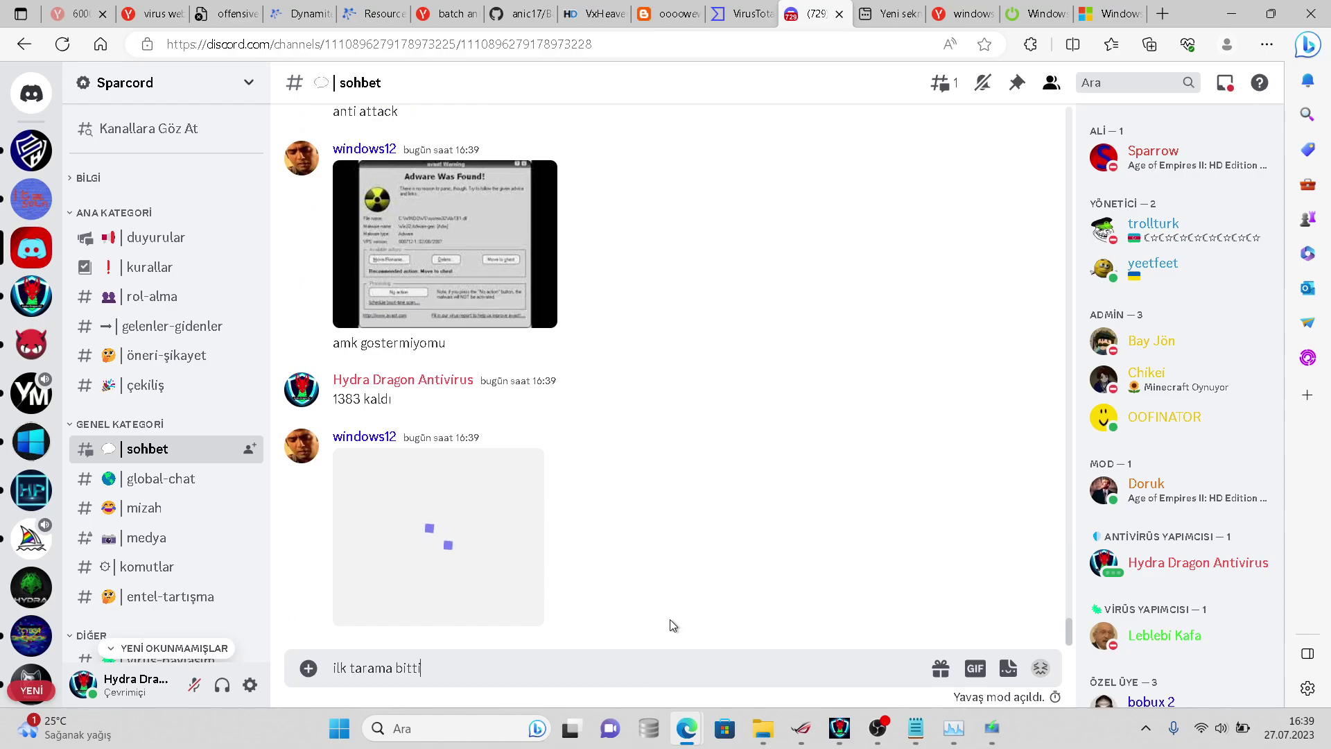
key("Return")
type("pardon 2. tarama")
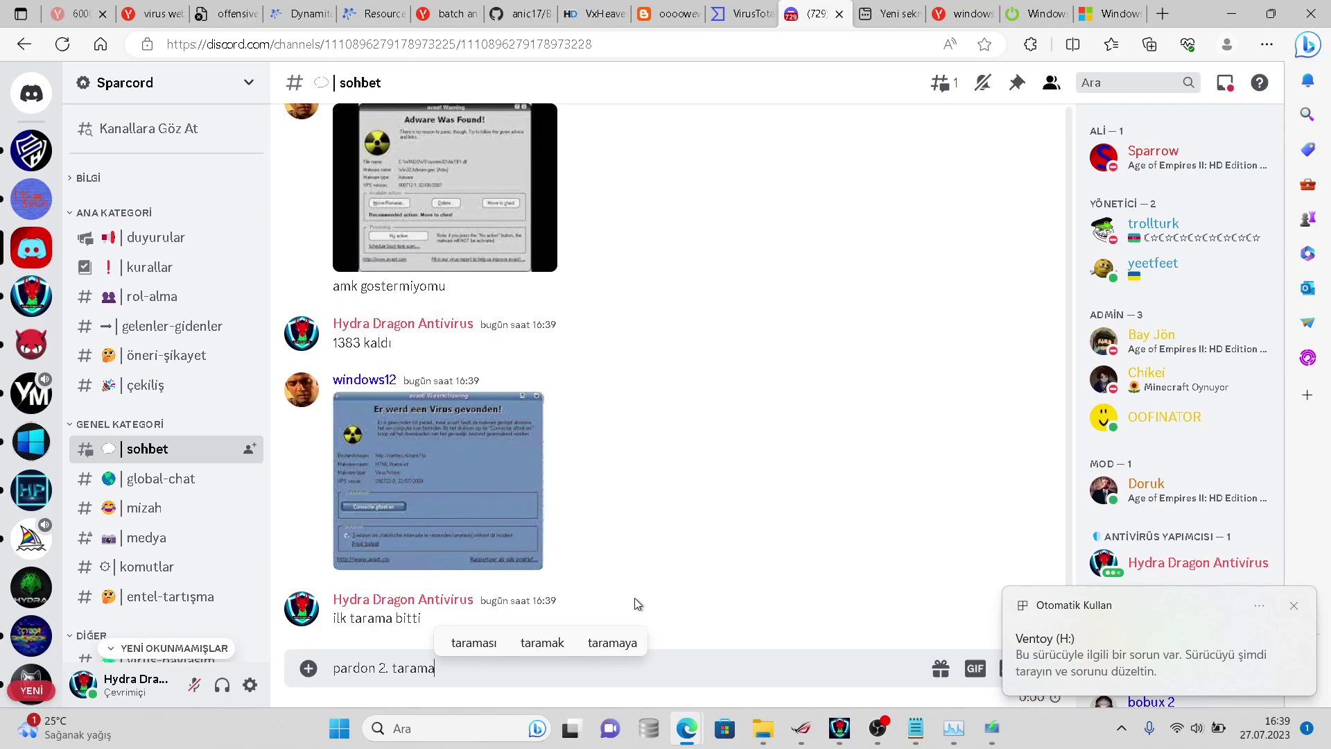
key("Return")
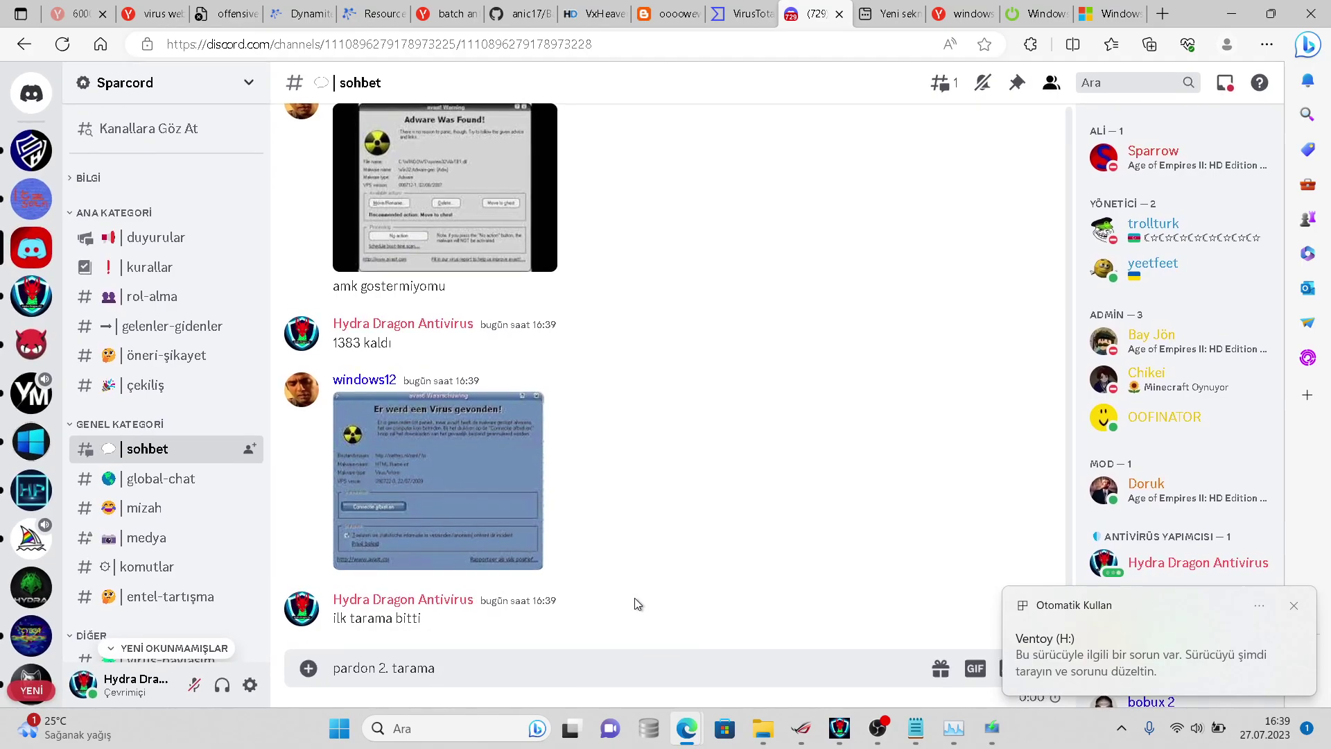
- Glance at the notifications panel, then bring the HydraAV window to the front
key("alt+Tab")
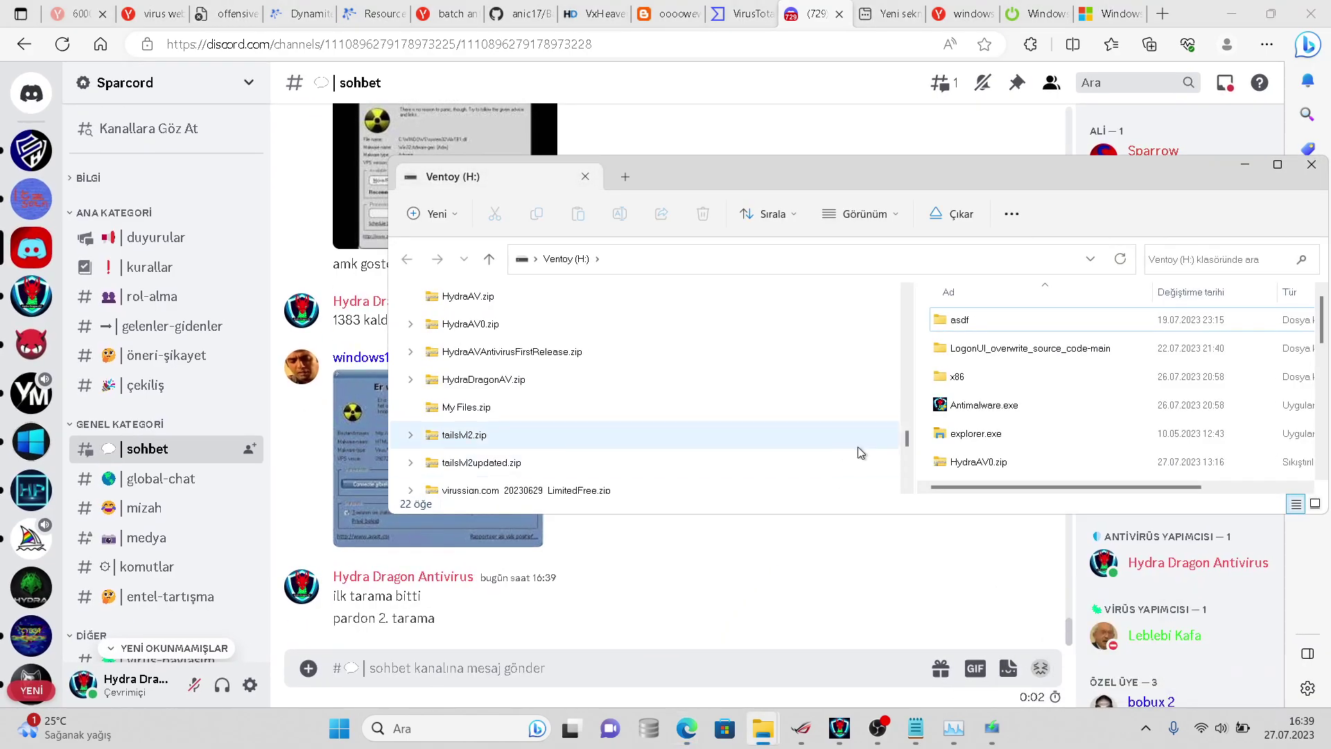
key("super+n")
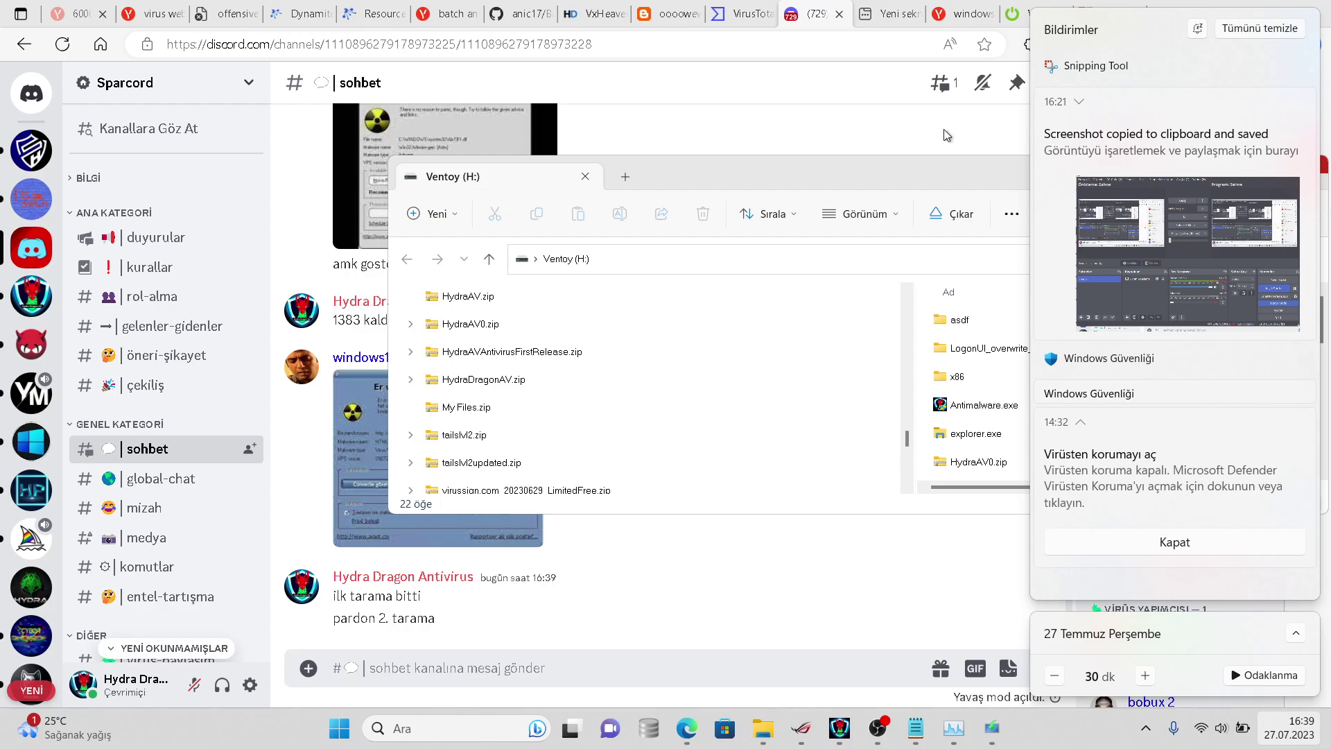
key("alt+Tab")
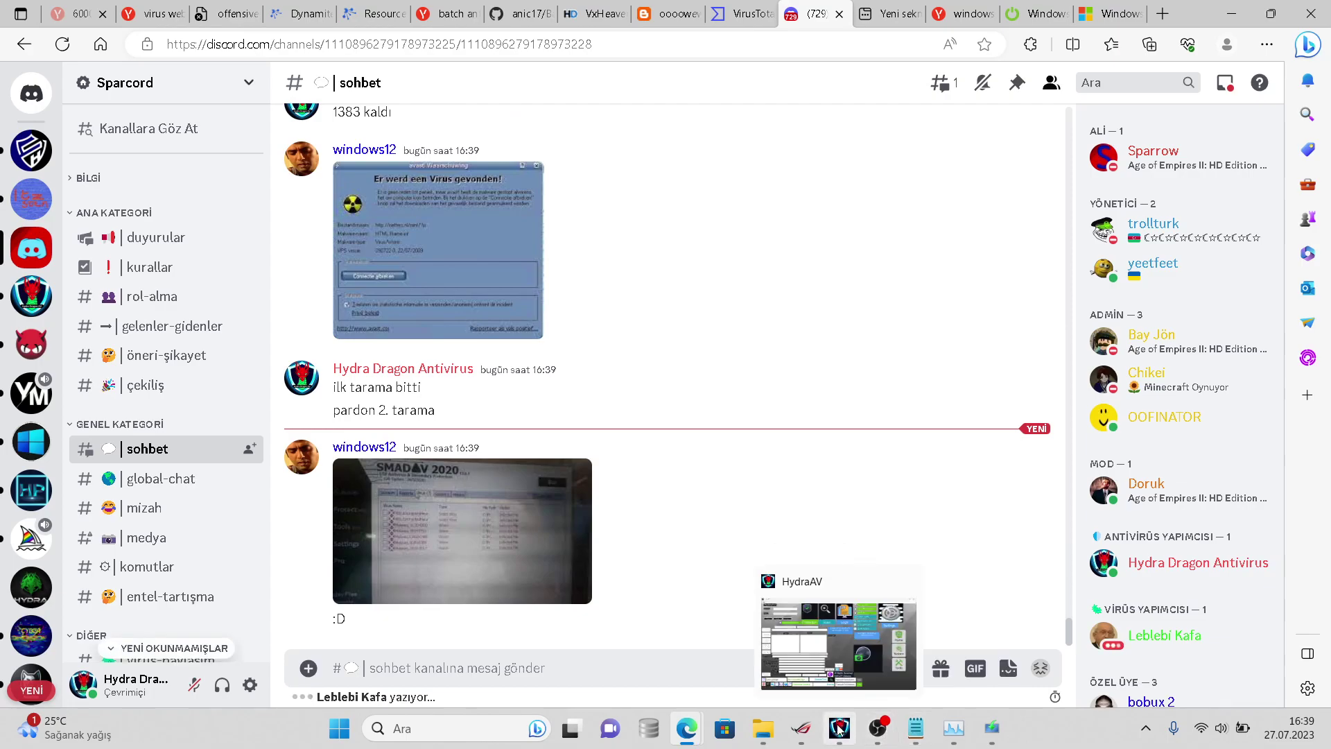
left_click(839, 727)
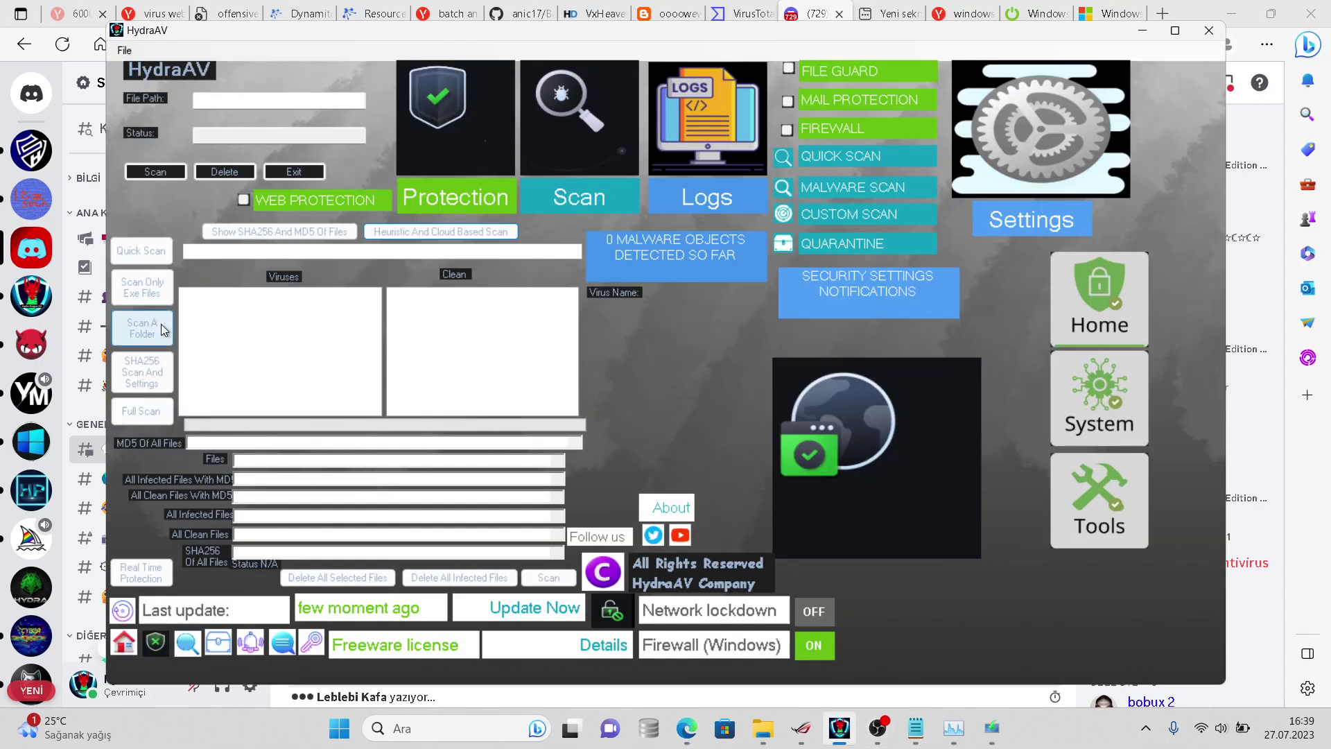
- Pick Belgeler > virussign.com_20230725_Free for a folder scan and continue past the error
left_click(147, 336)
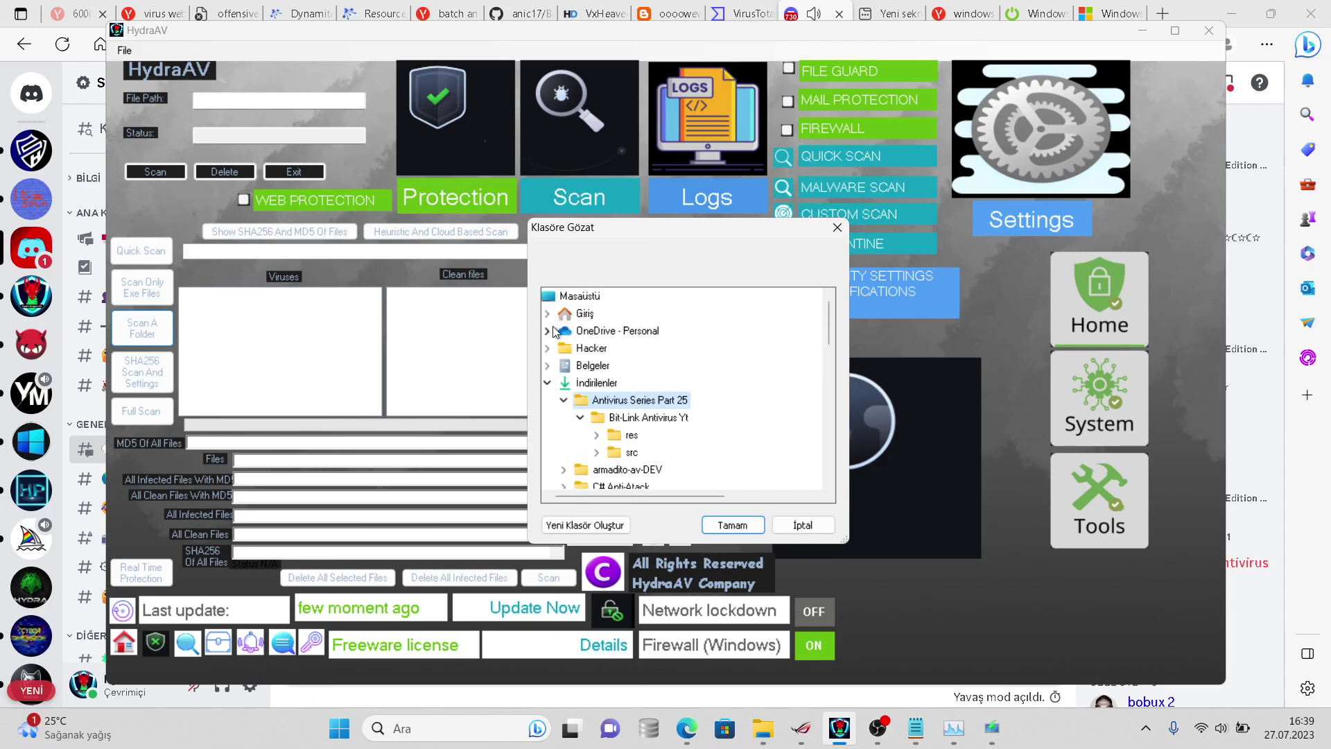
left_click(547, 382)
left_click(548, 365)
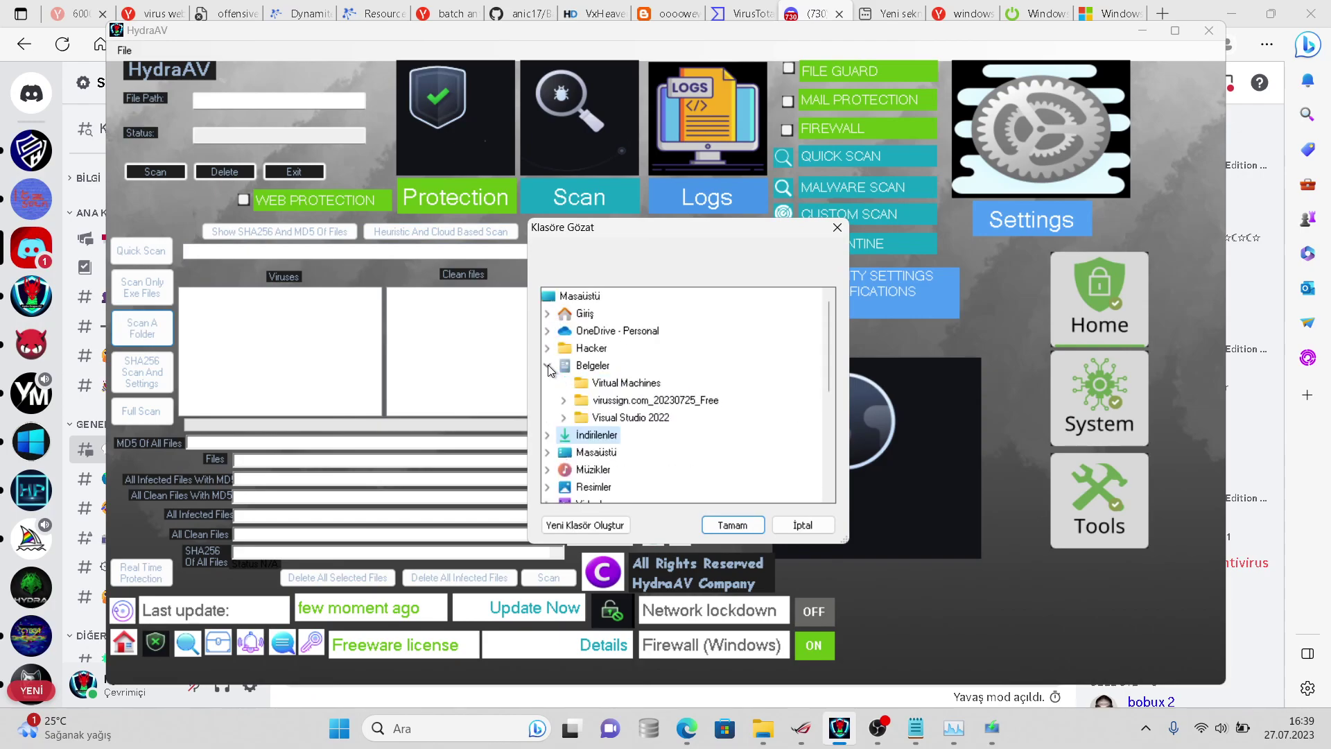
left_click(547, 365)
left_click(547, 365)
left_click(617, 400)
left_click(732, 525)
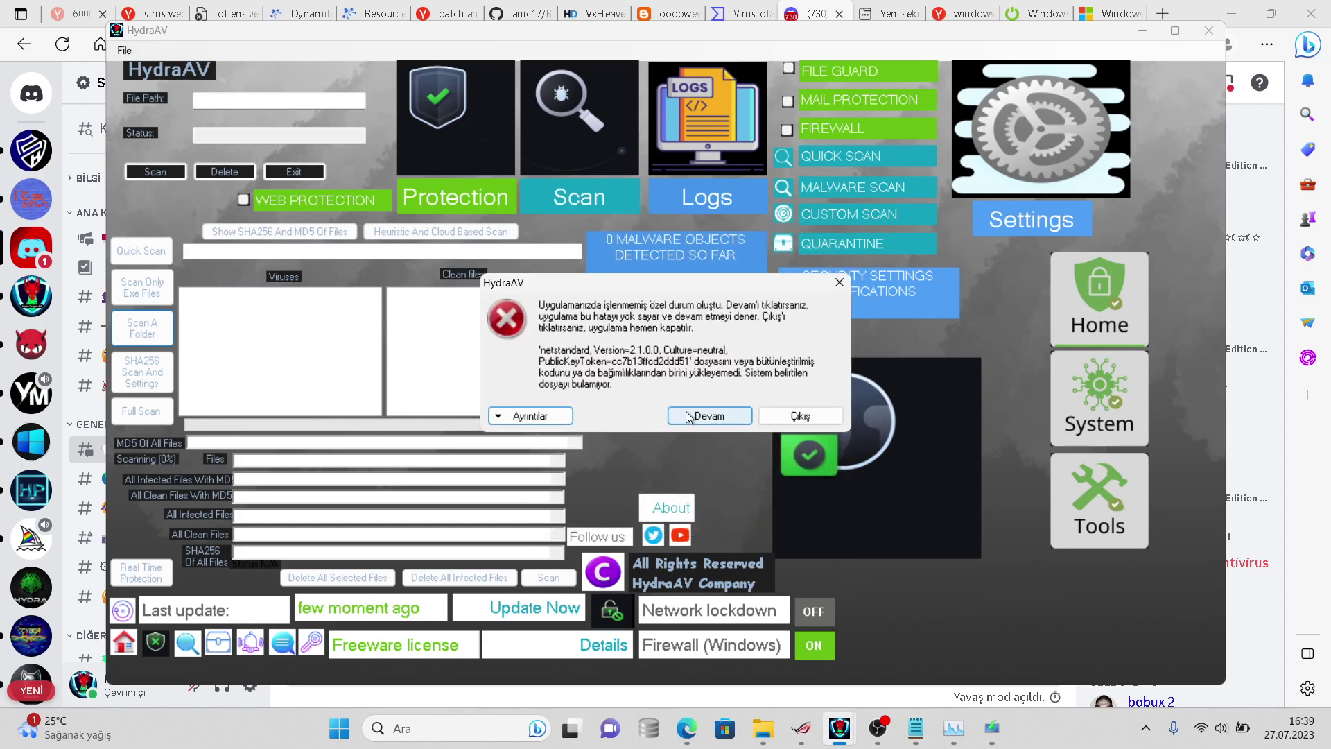
left_click(688, 416)
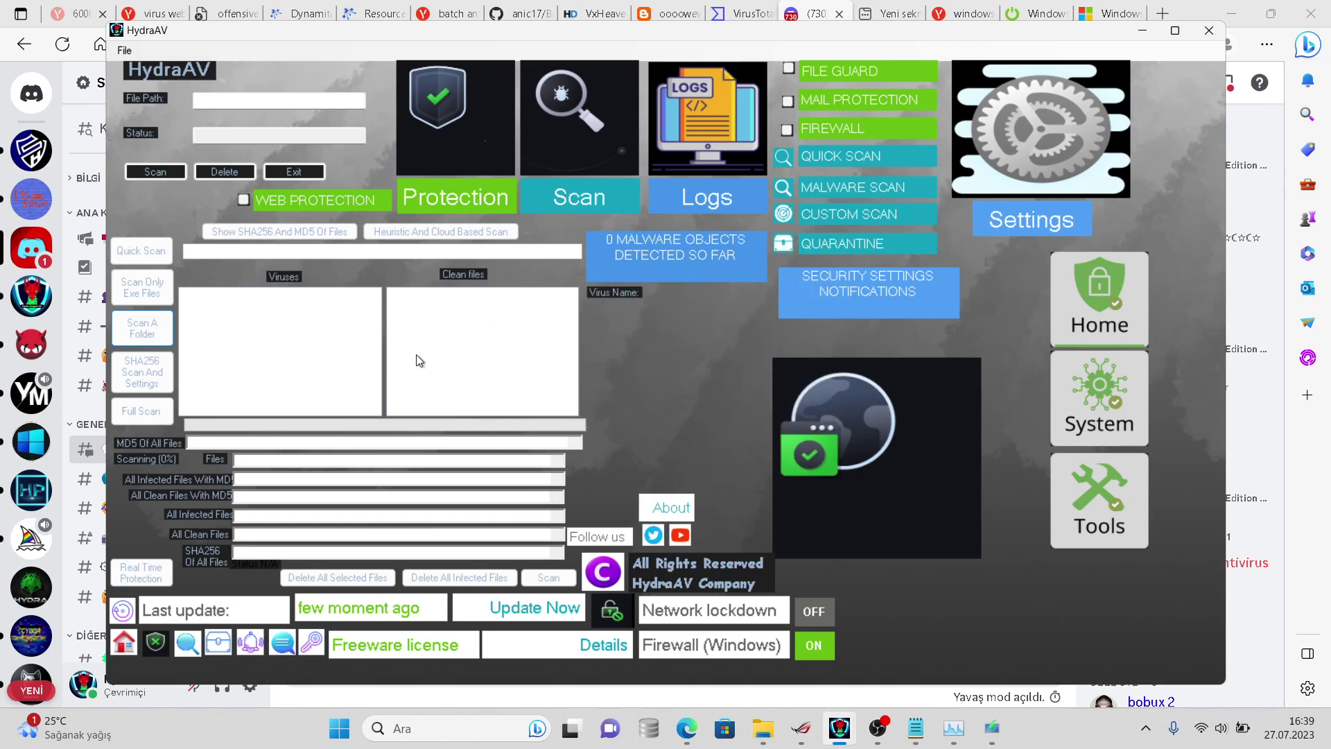
- Open the virussign.com_20230725_Free folder in Explorer, then go back up to Belgeler
mouse_move(763, 728)
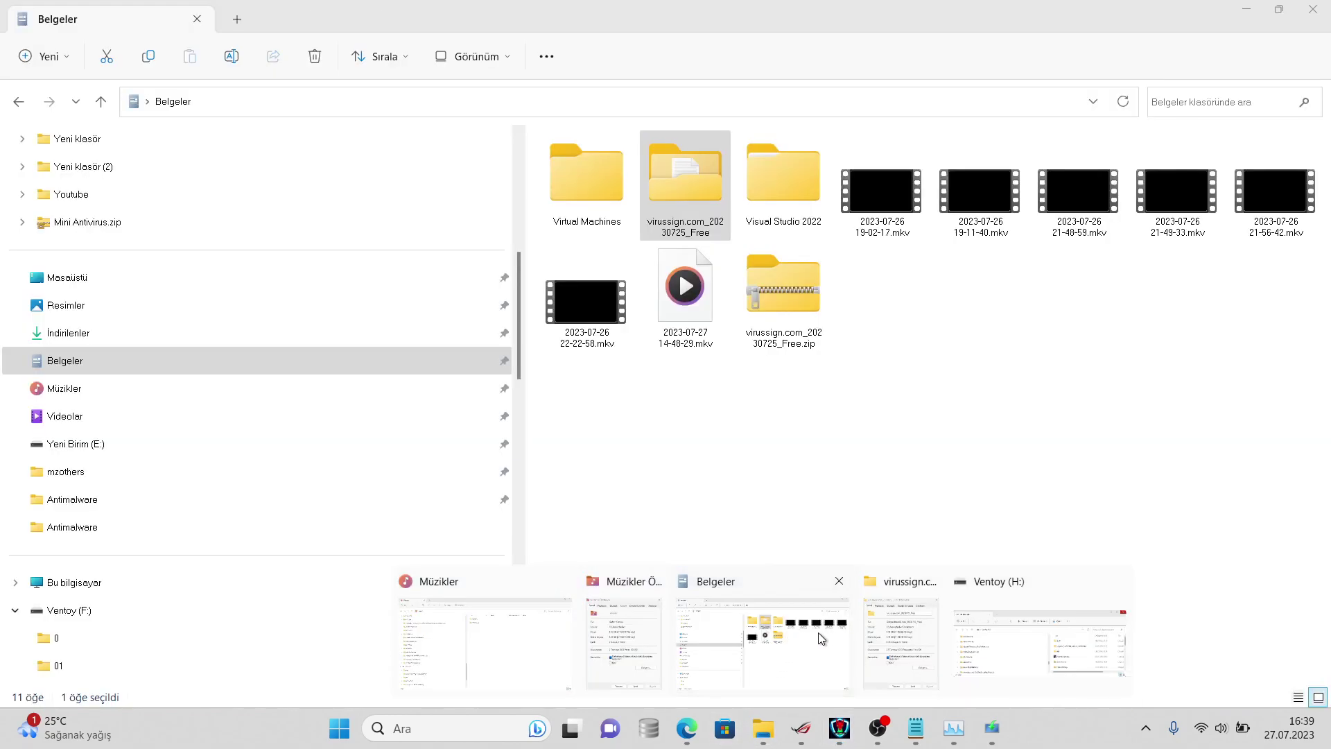
left_click(828, 614)
right_click(743, 411)
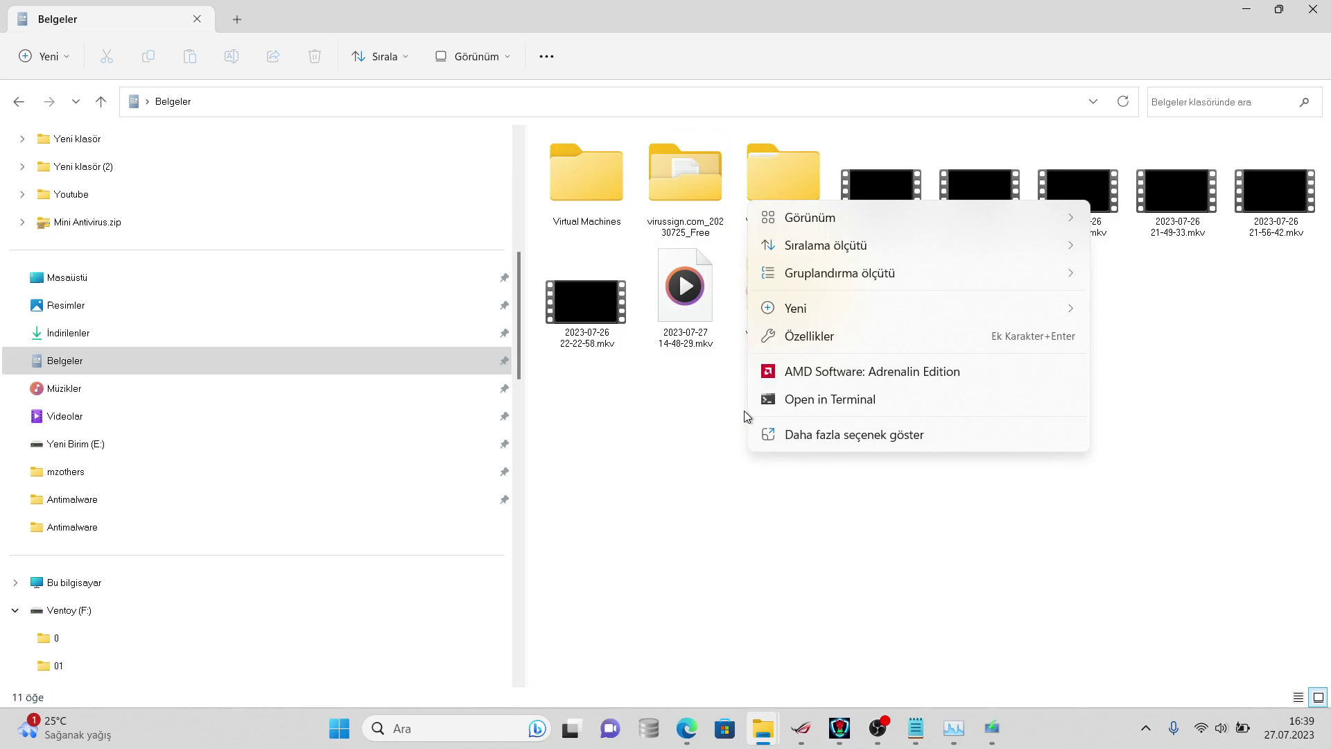
double_click(676, 176)
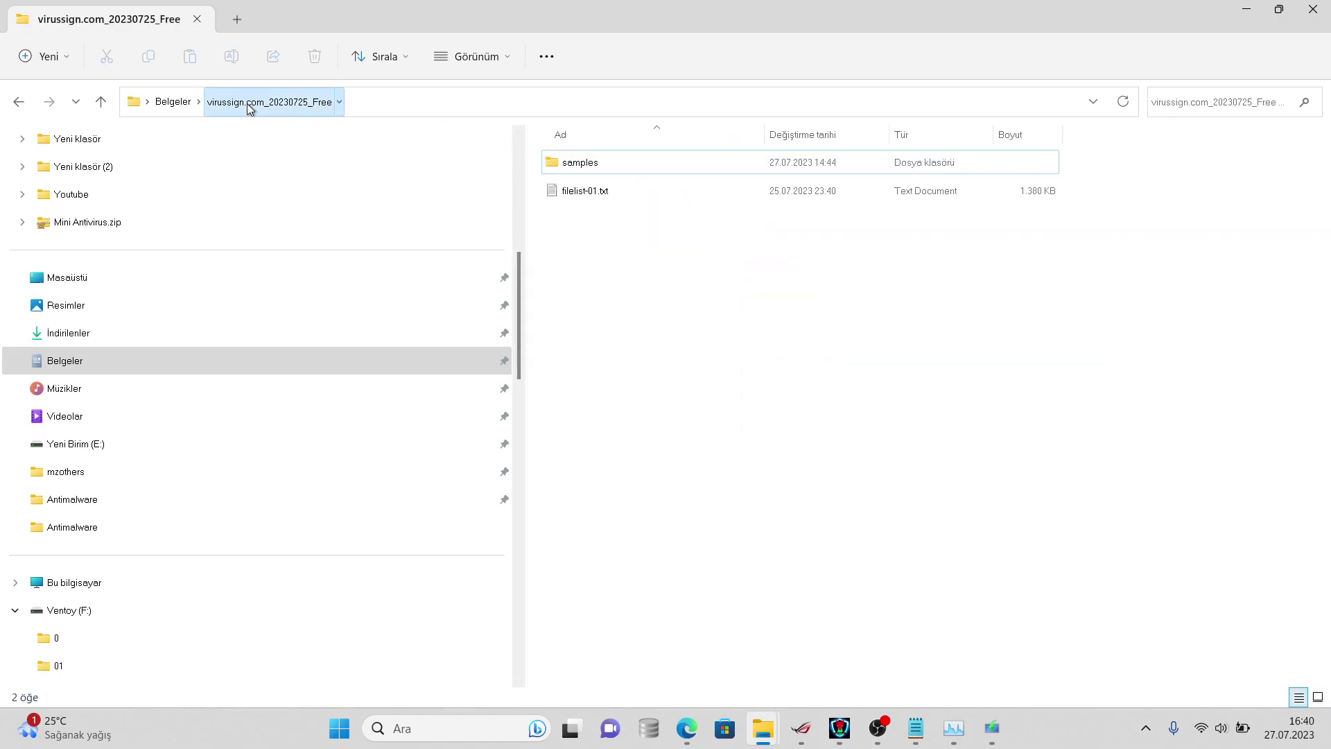
left_click(171, 103)
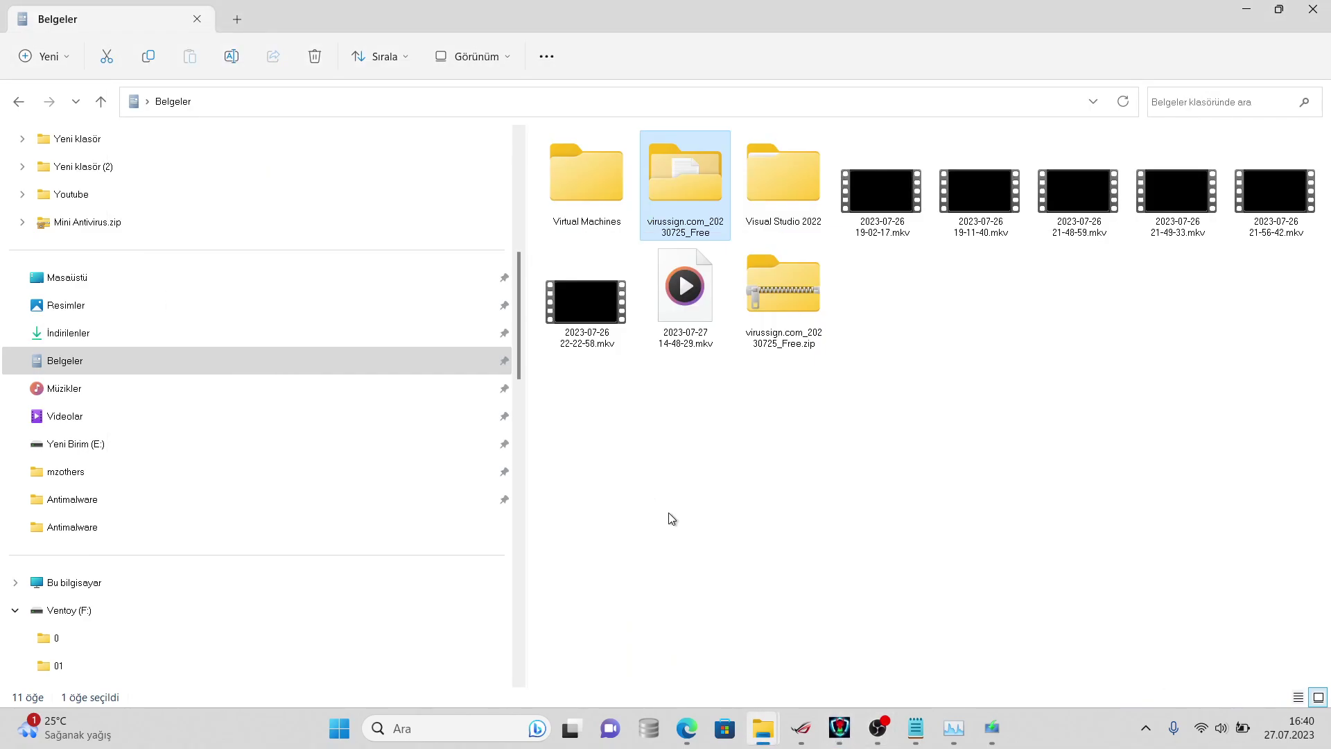
- Relaunch HydraAV, rescan virussign.com_20230725_Free past the error, then browse to Resimler
left_click(840, 728)
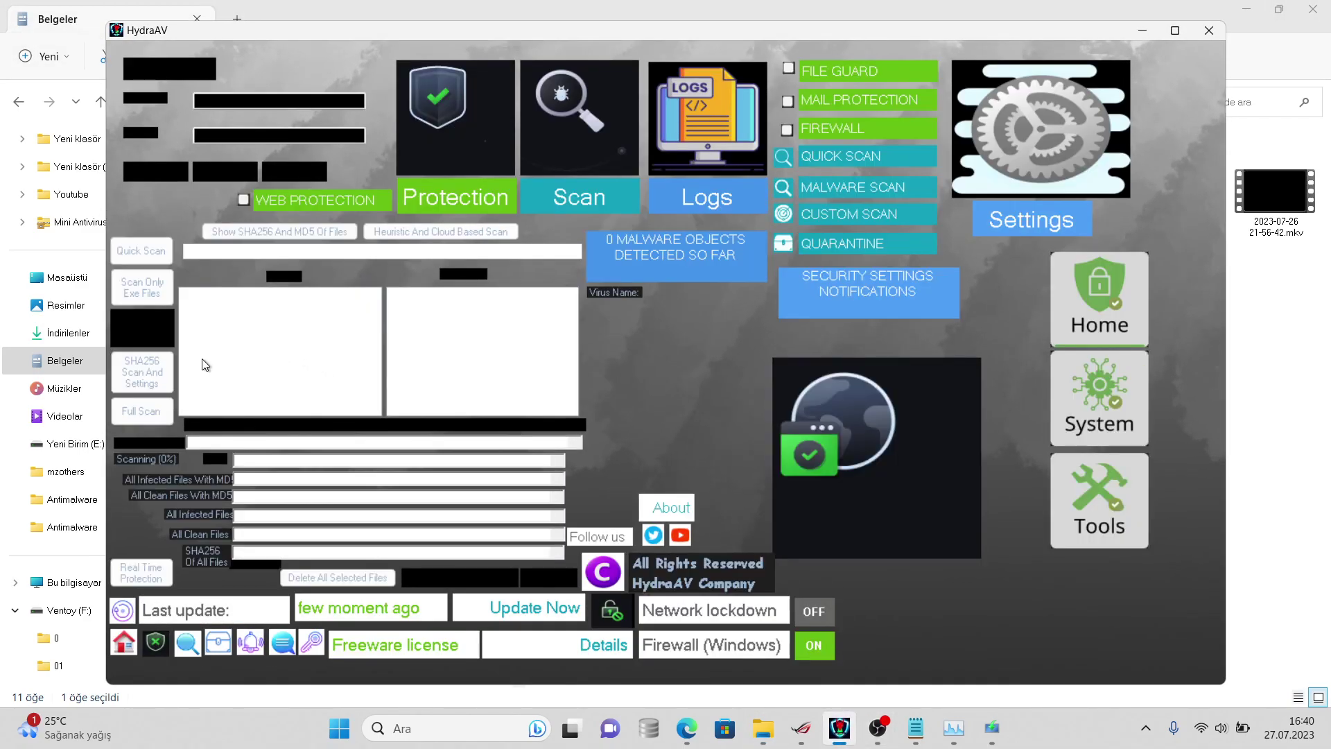
left_click(147, 337)
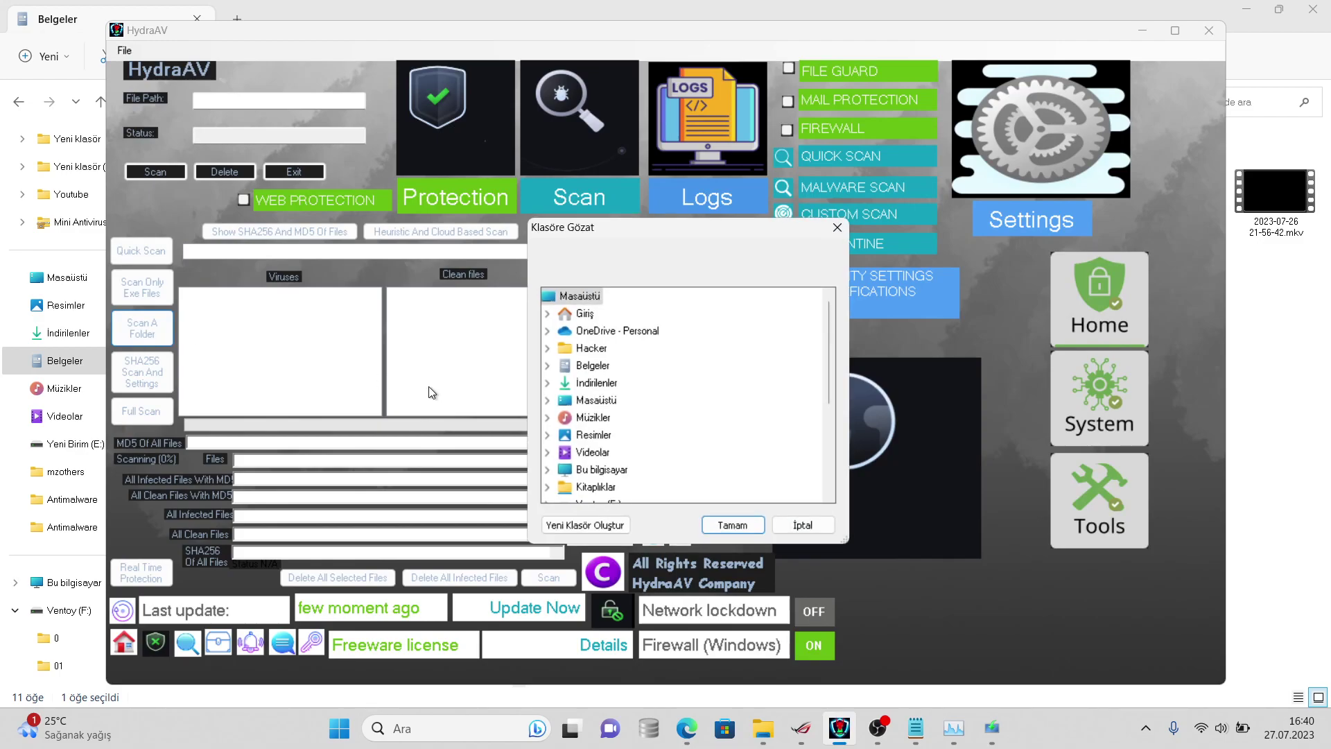
left_click(547, 366)
double_click(610, 400)
left_click(732, 524)
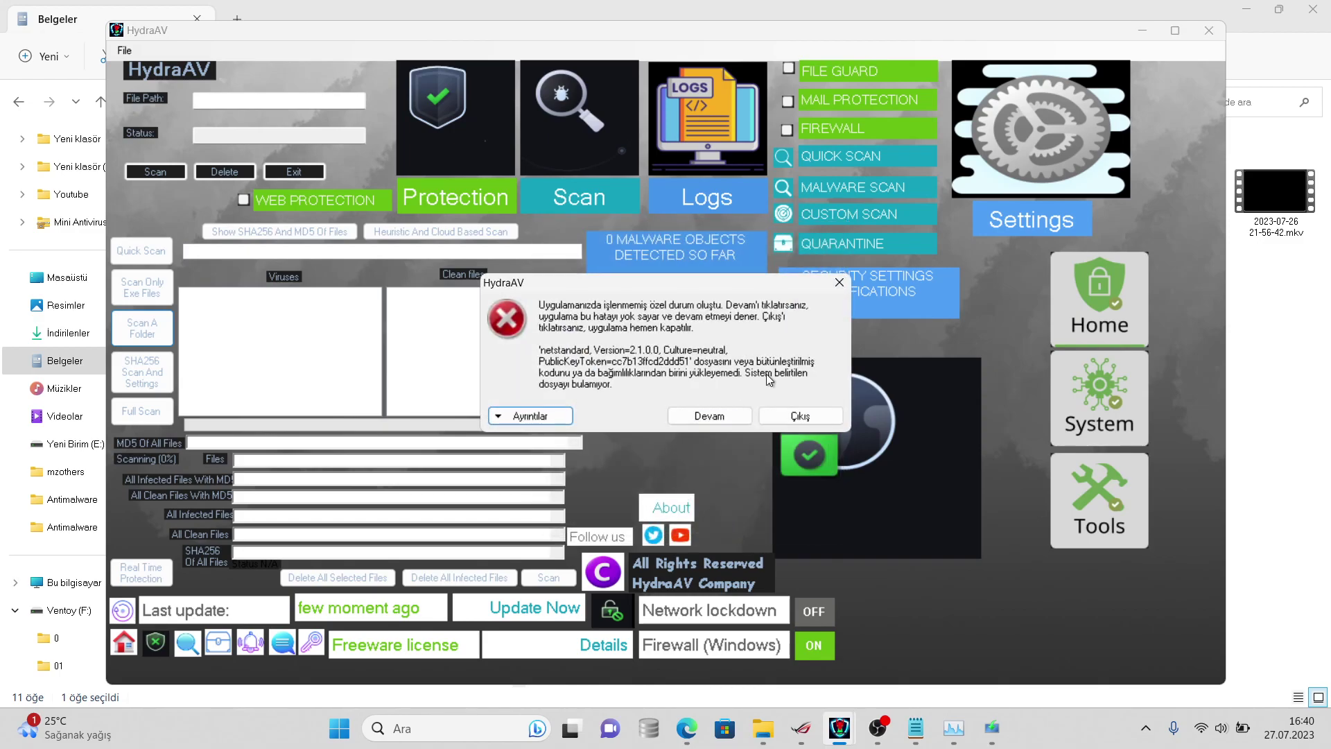
left_click(792, 410)
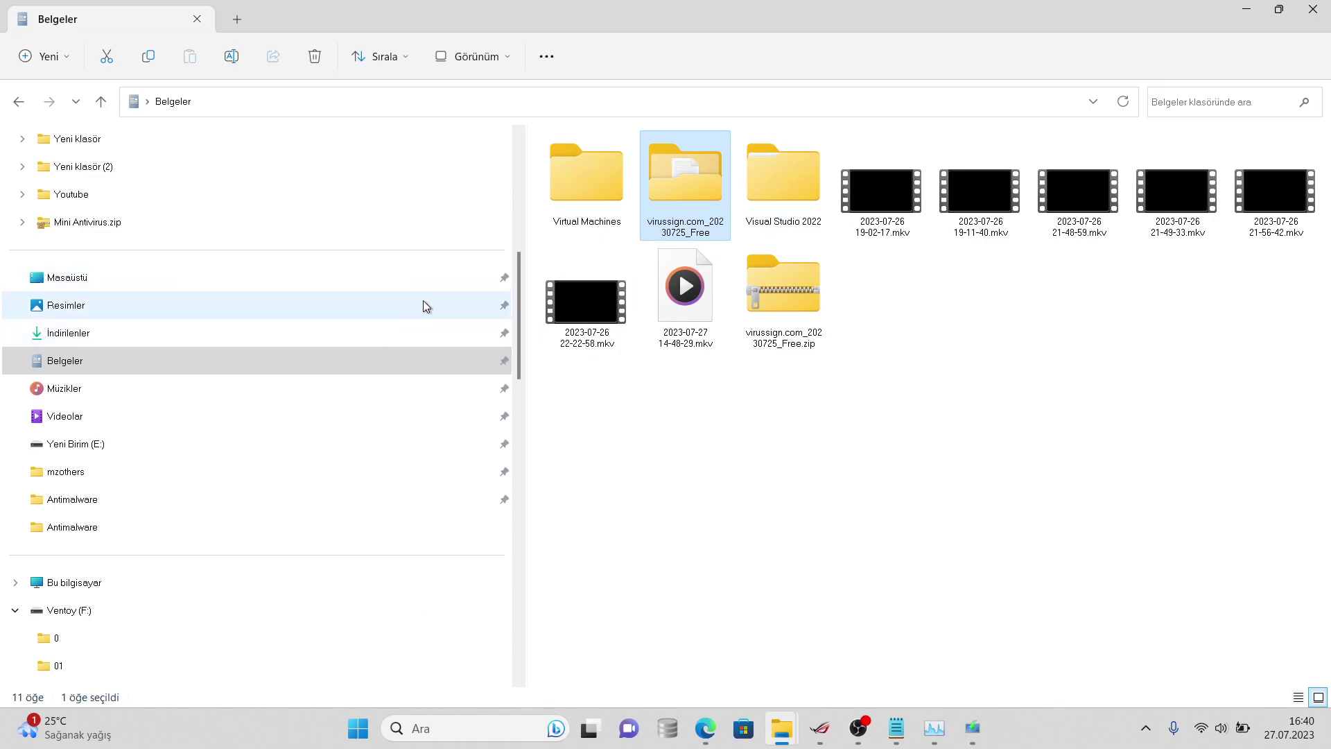
left_click(424, 319)
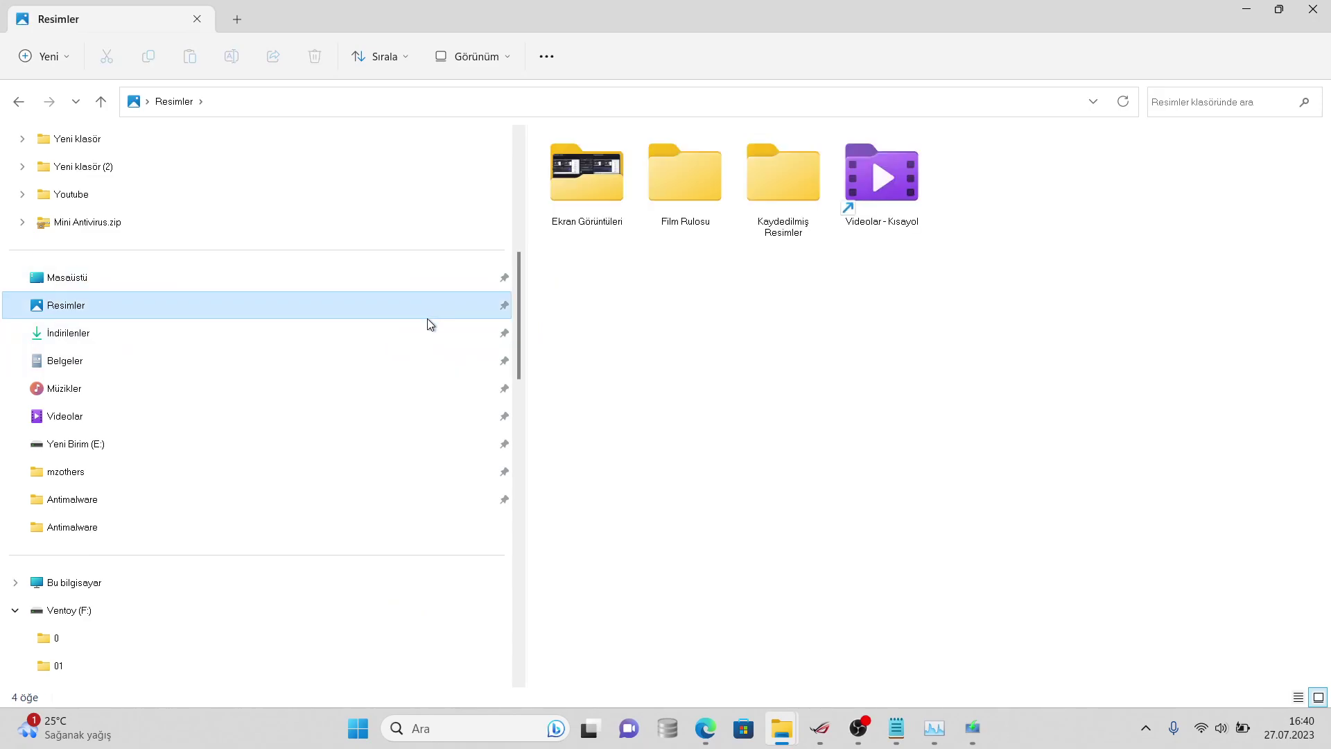
left_click(432, 329)
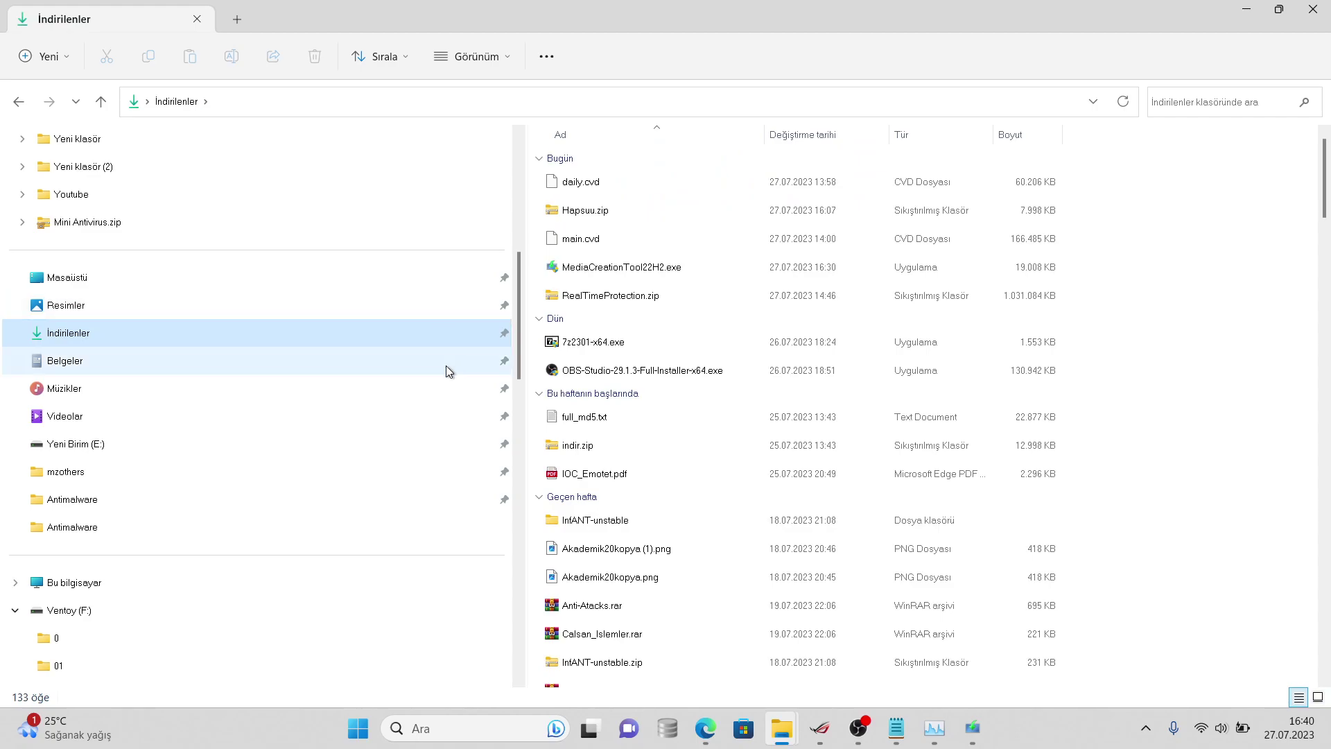
- Browse to Müzikler and into the nested HydraAV0 > HydraAV0 project folder
left_click(446, 362)
left_click(451, 409)
left_click(461, 389)
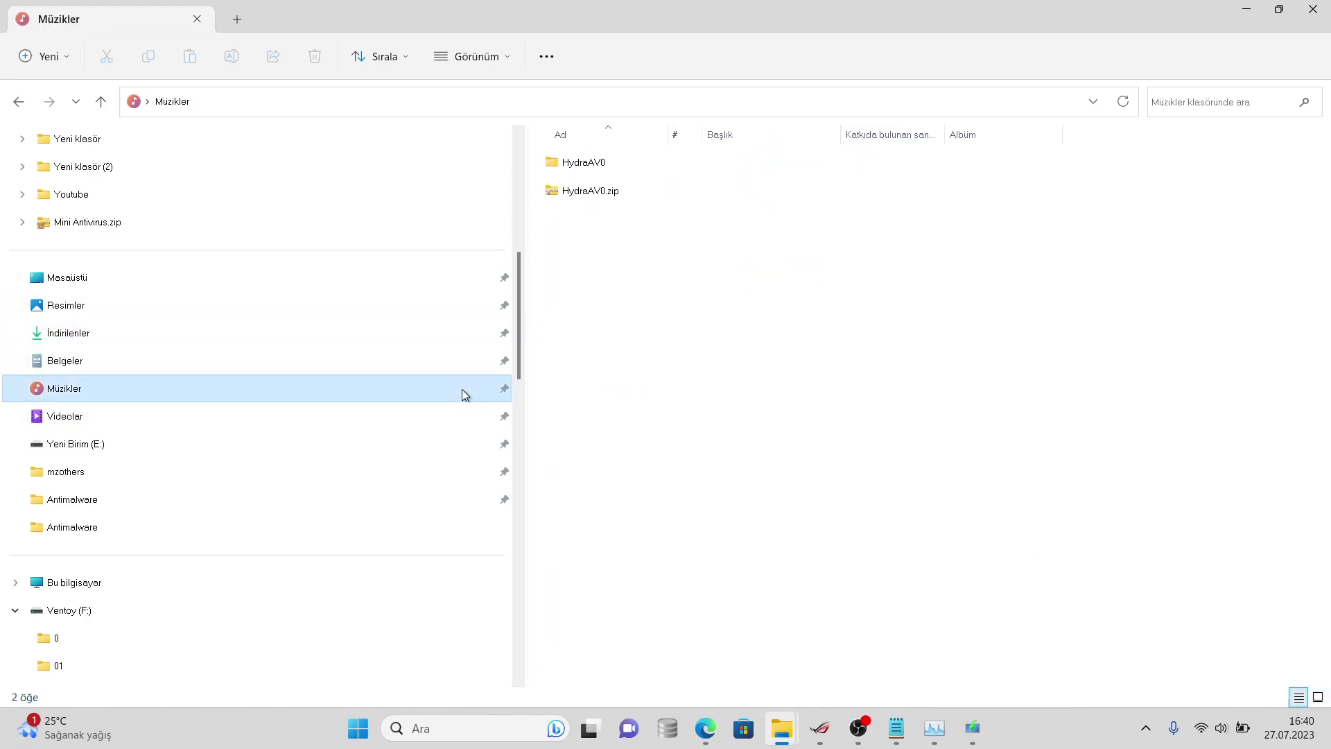
left_click(589, 189)
double_click(586, 165)
double_click(585, 167)
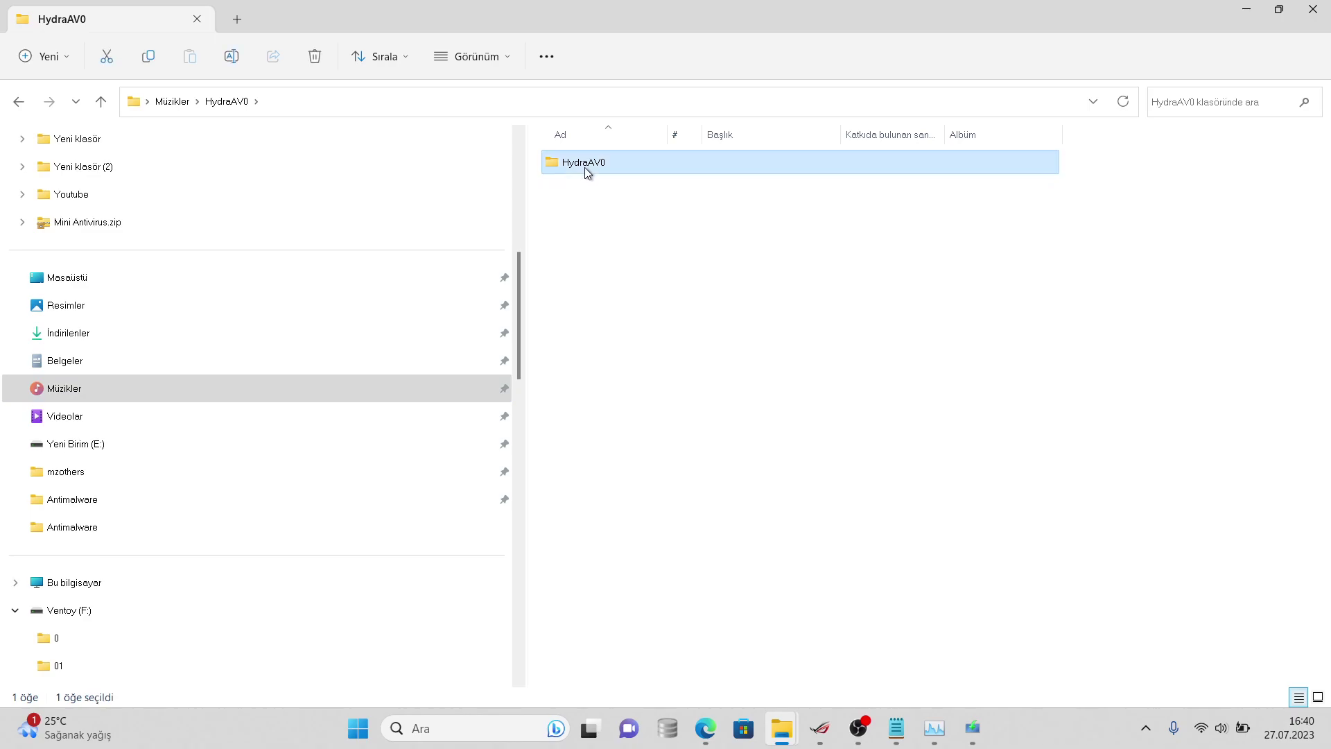
double_click(591, 189)
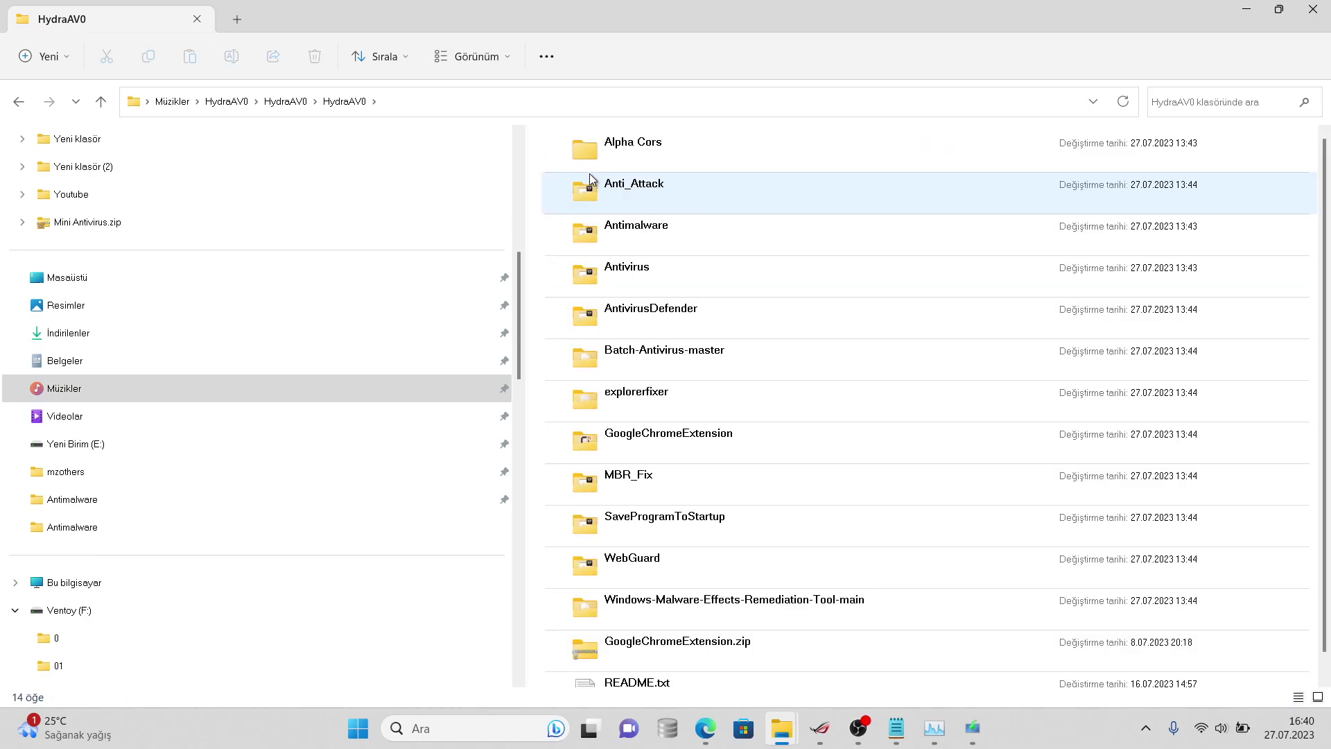
- Navigate through Antimalware > Antimalware > bin into the x86 > Debug build folder
left_click(593, 154)
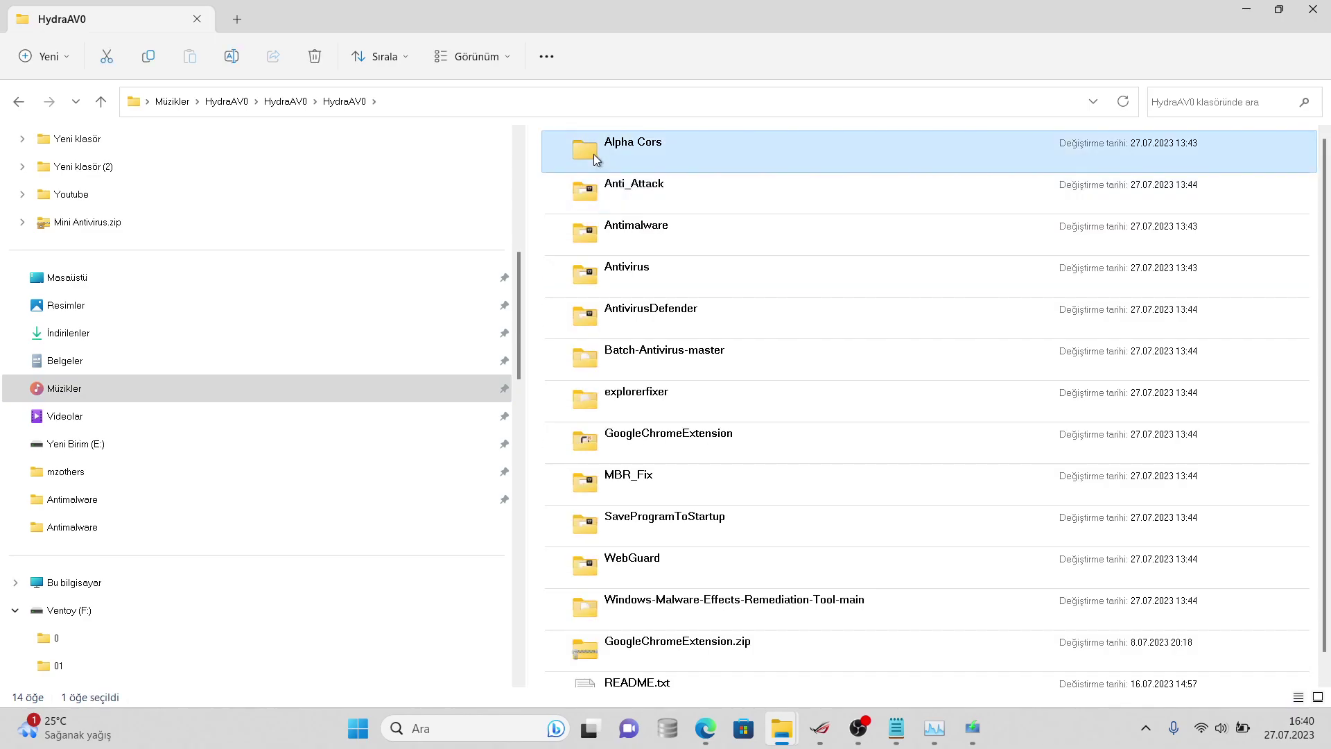
left_click(604, 253)
left_click(607, 270)
double_click(609, 235)
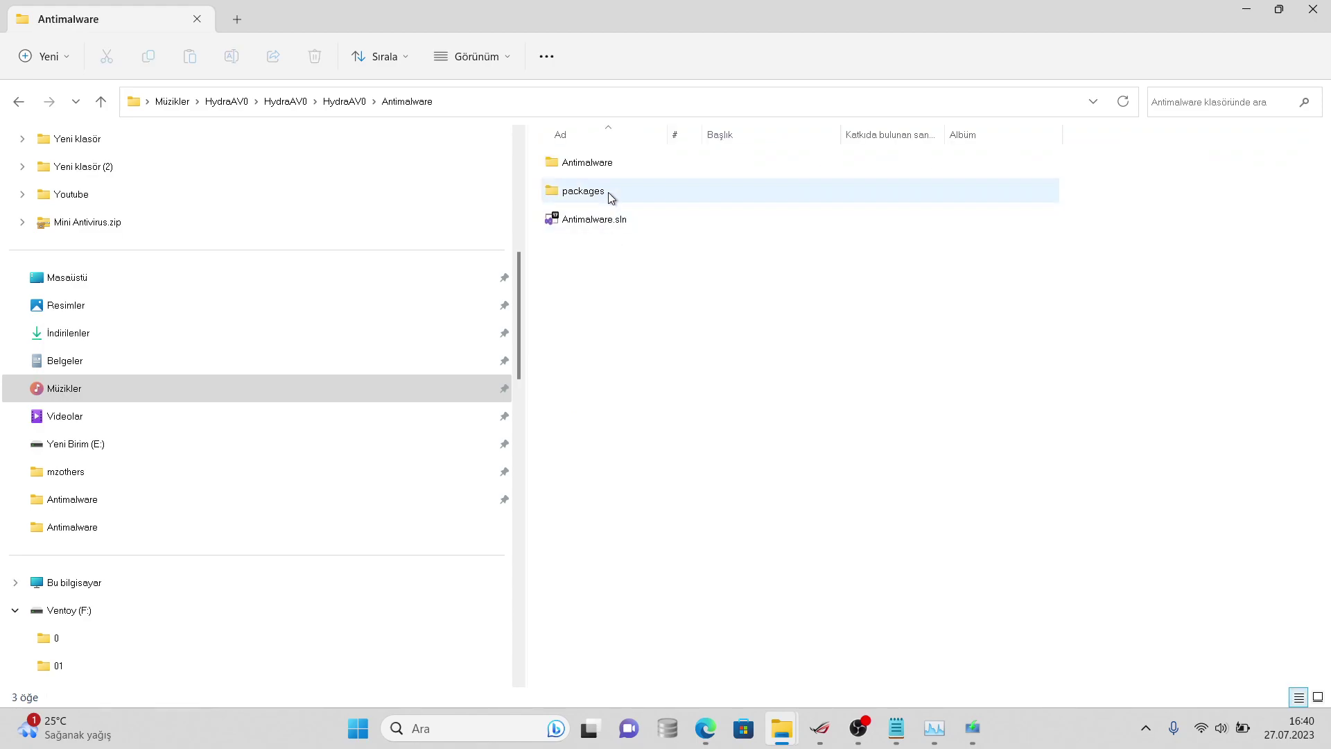
double_click(613, 161)
double_click(613, 160)
double_click(612, 161)
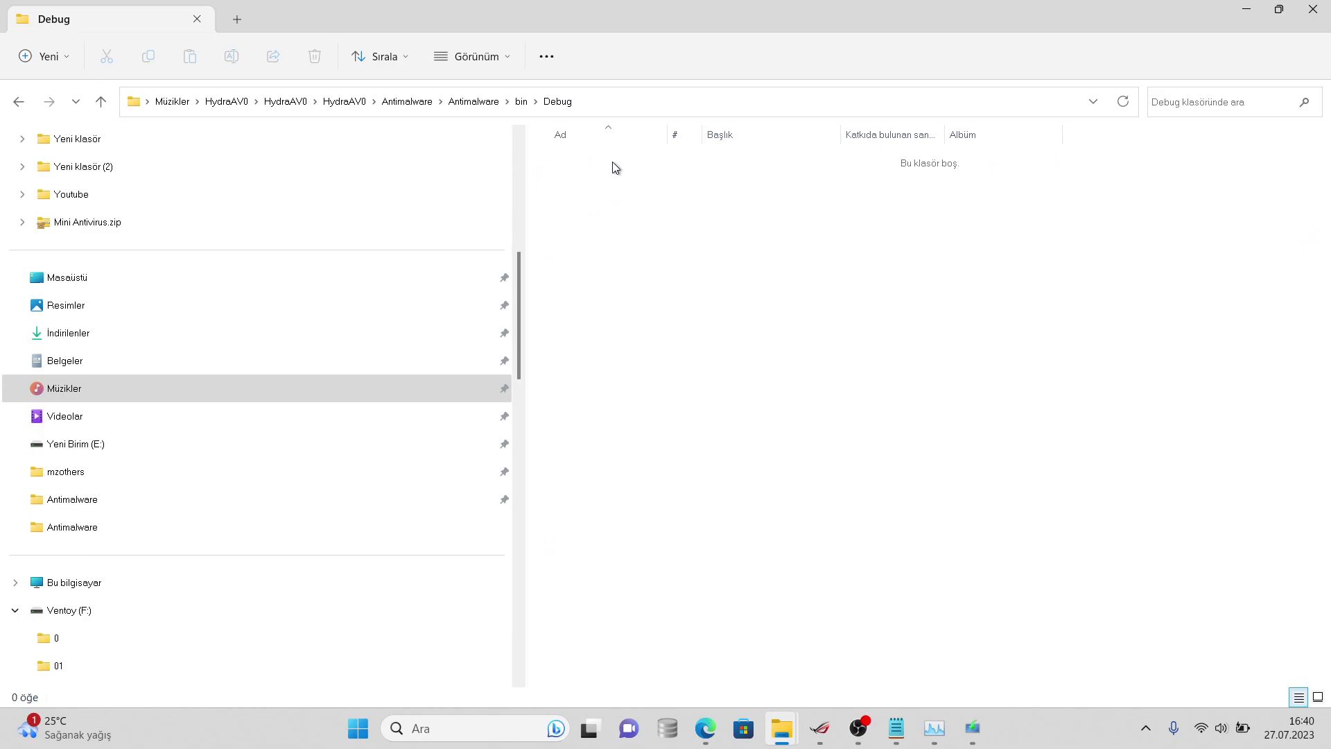
left_click(522, 107)
double_click(592, 239)
double_click(589, 161)
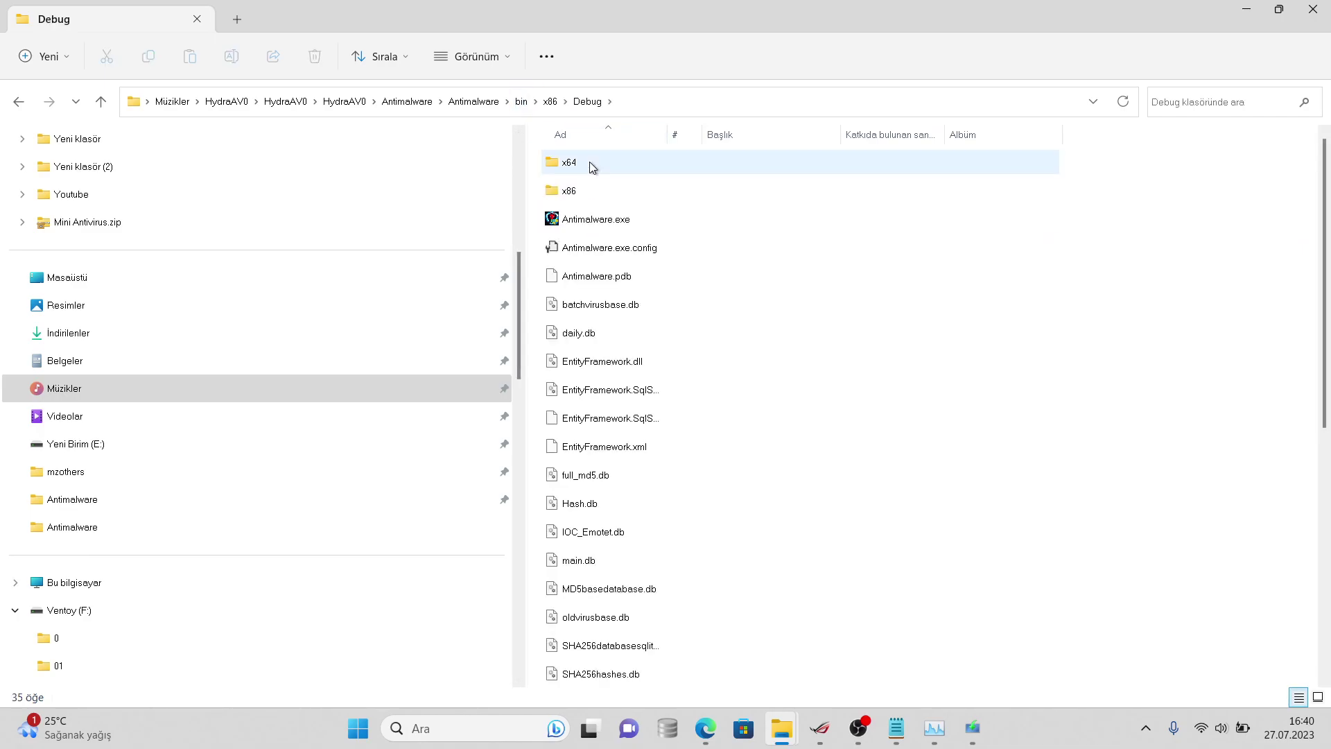
- Search the Debug folder for 'scan_results.txt', which returns no matches
left_click(1324, 454)
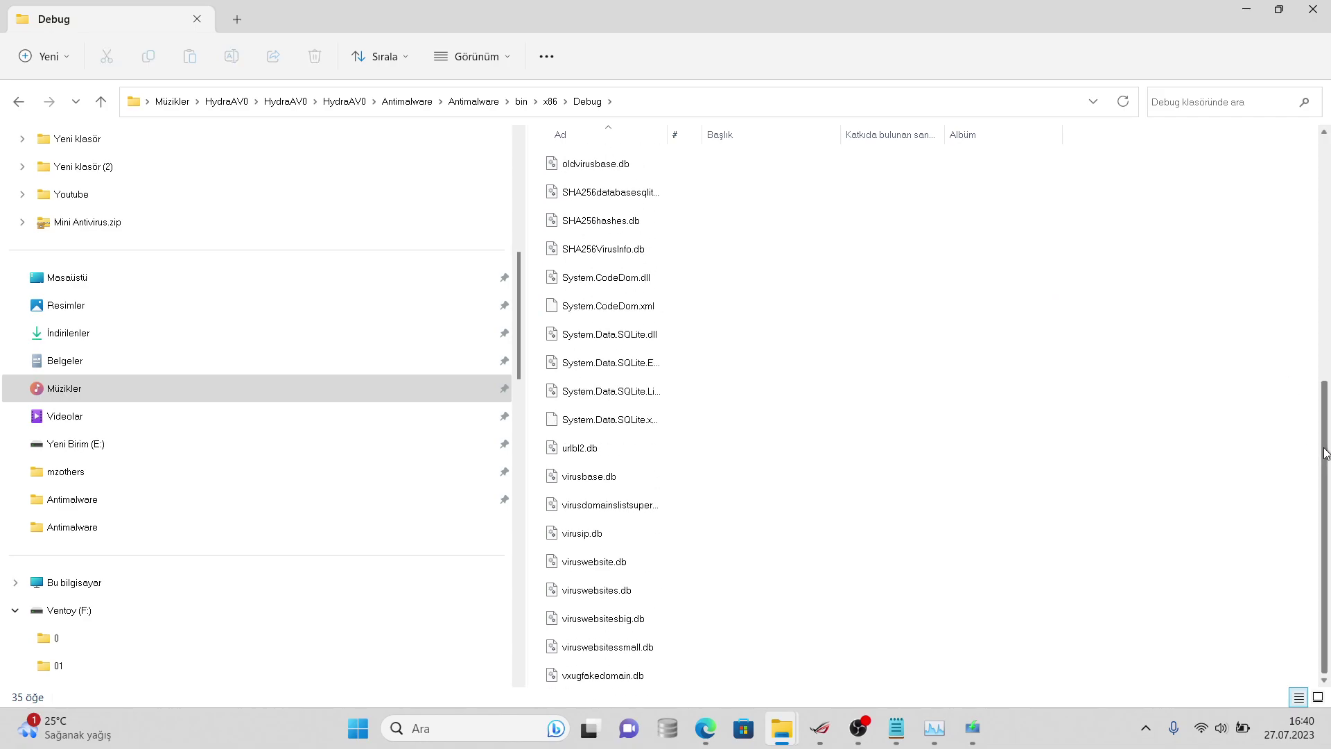
left_click_drag(1325, 454, 1310, 208)
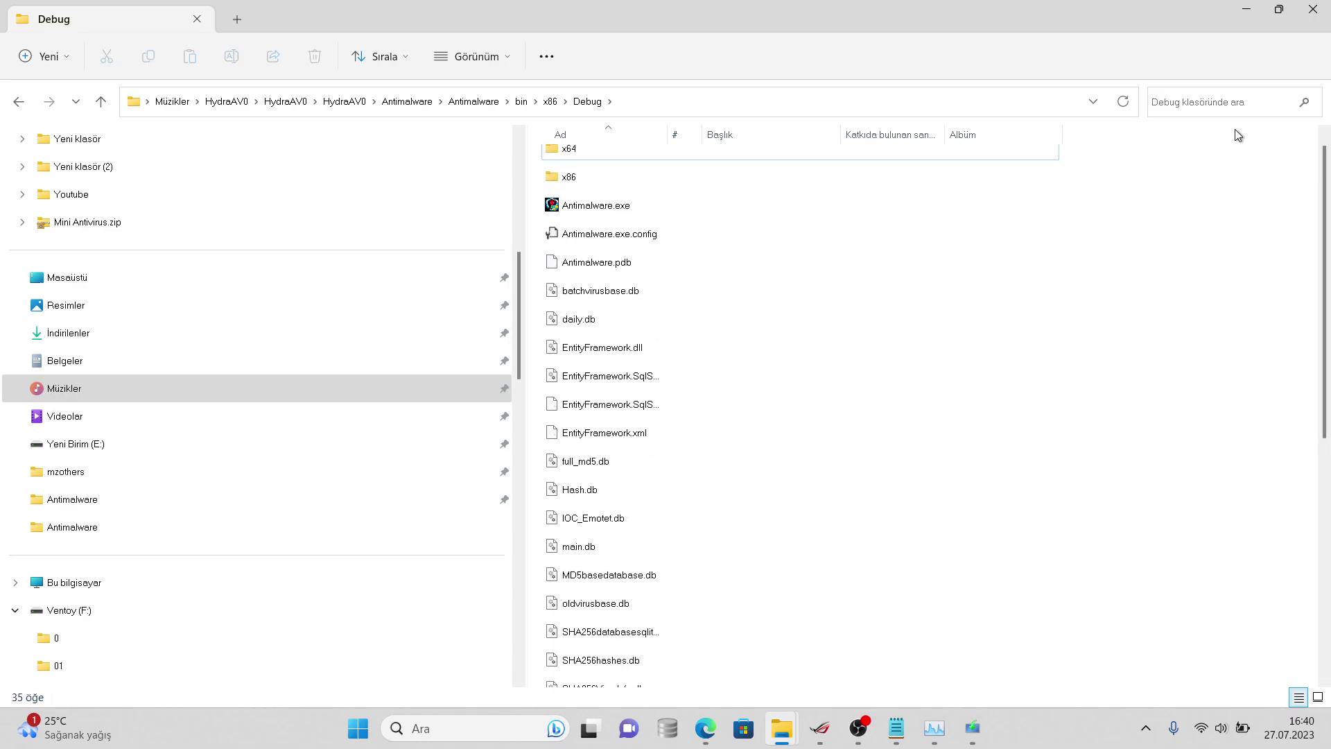
left_click(1219, 102)
type("sc")
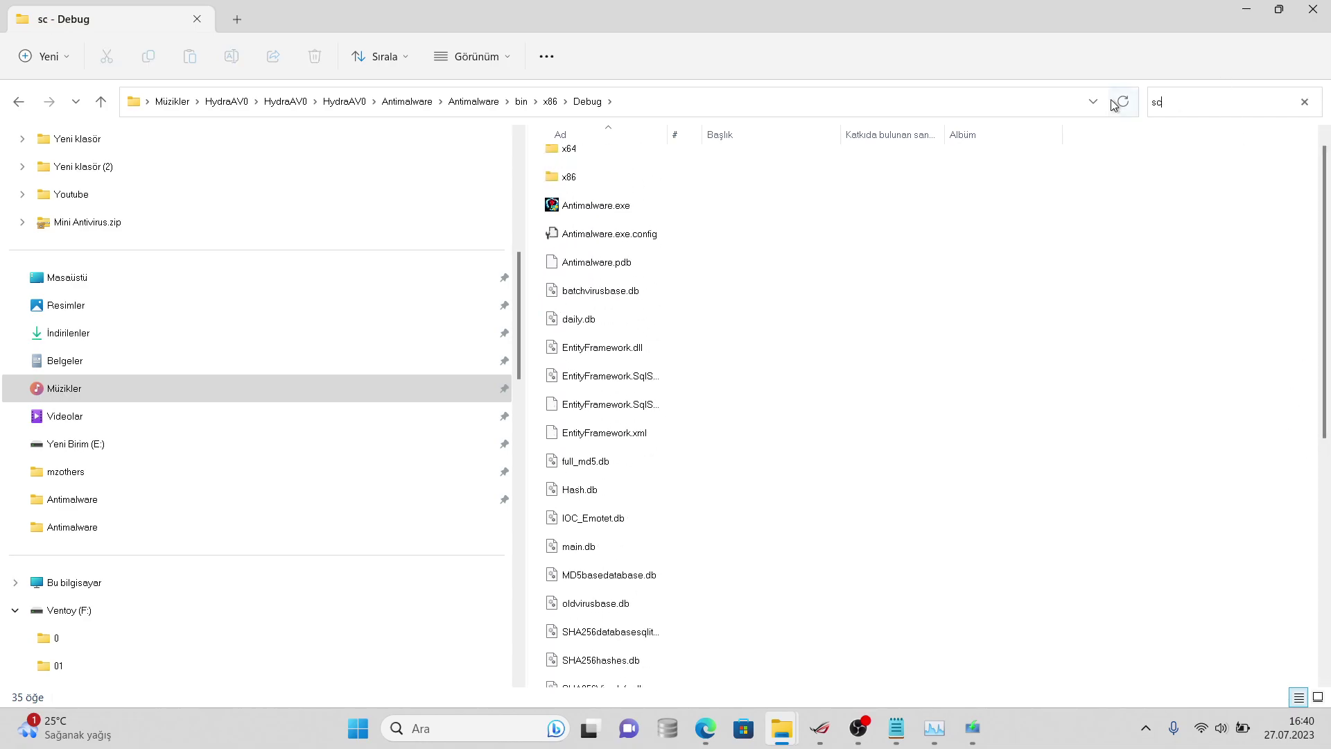
type("an_results")
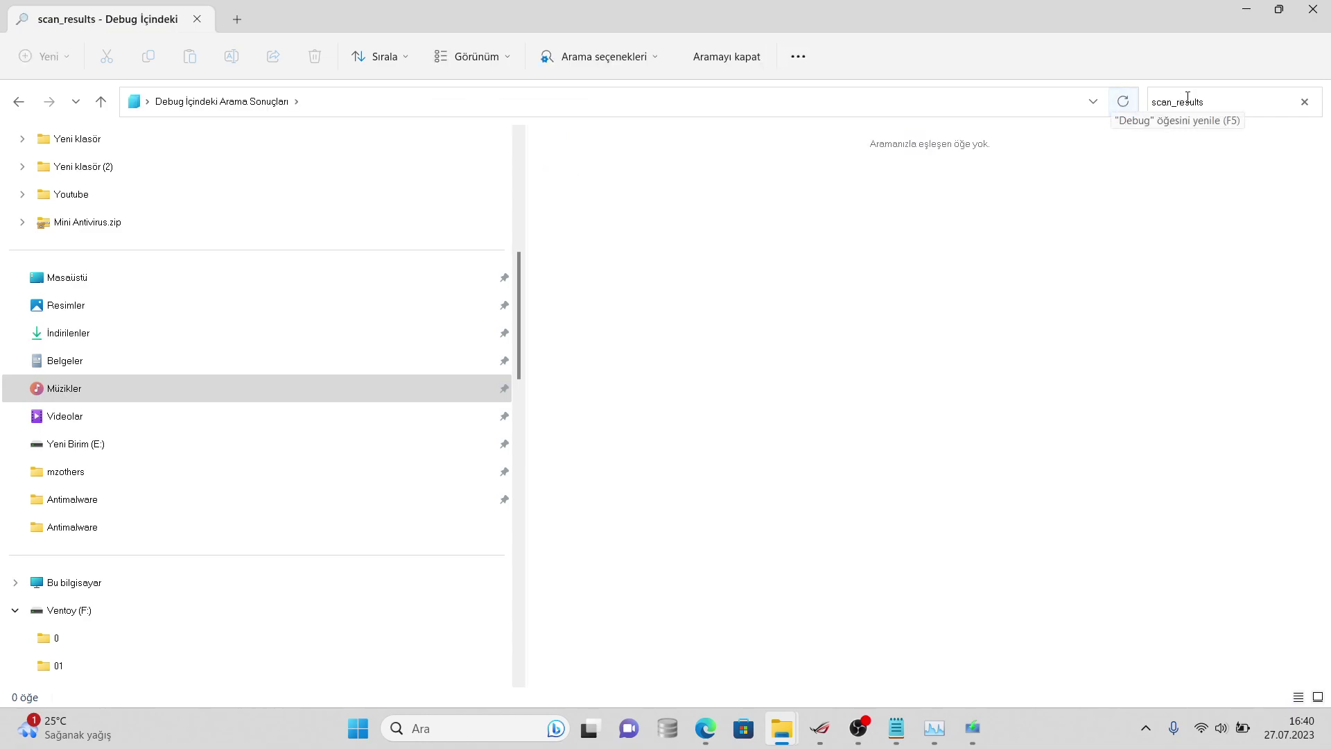
type("tx")
key("BackSpace")
key("BackSpace")
type(".")
key("BackSpace")
type("txt")
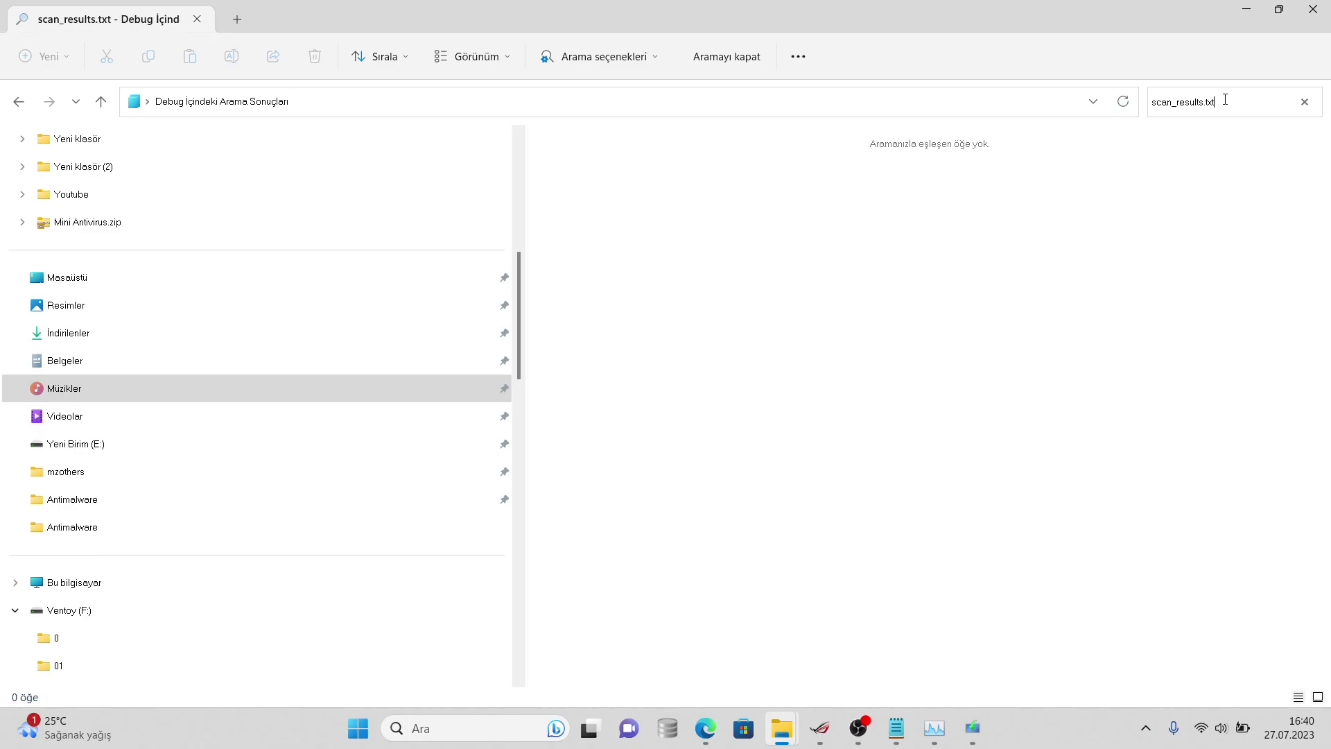
mouse_move(705, 728)
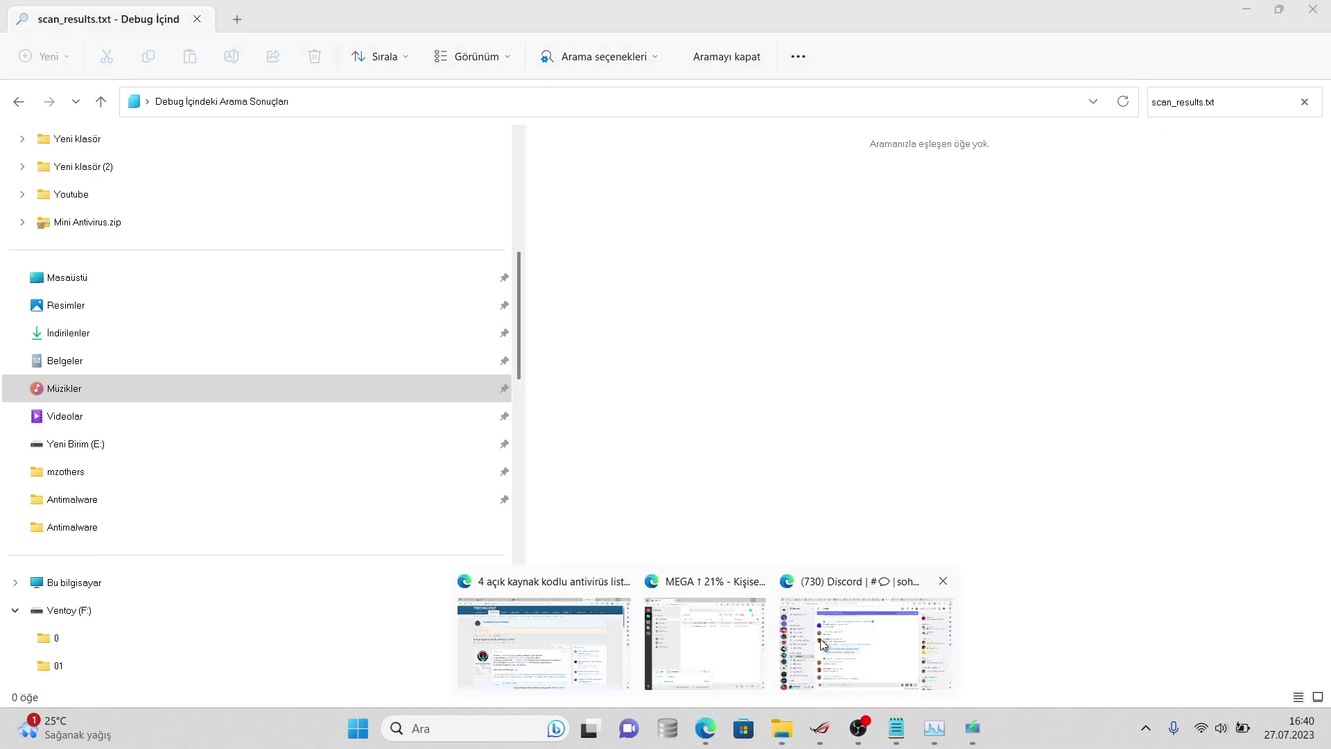
left_click(704, 598)
- Post 'log dosyası oluşmadı hay', then clear the Debug folder search in Explorer
type("syası ")
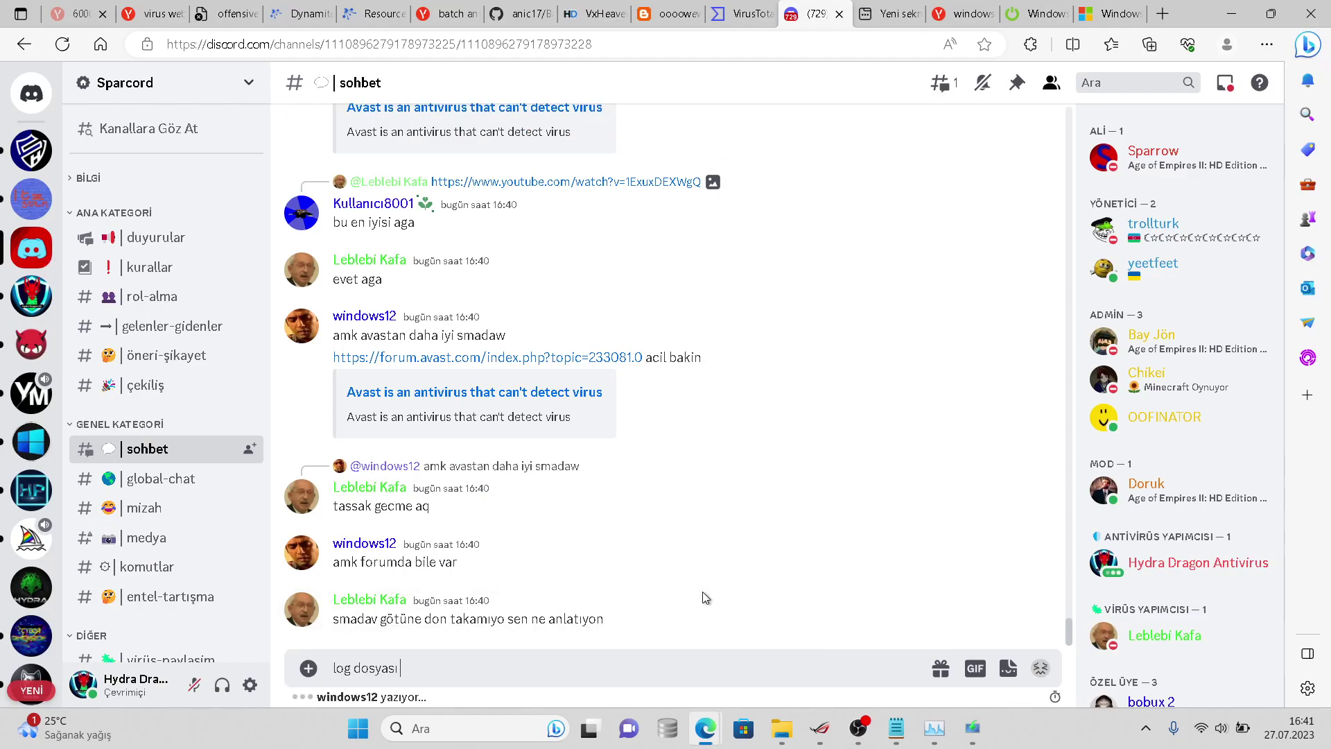
type("oluşmadı hay")
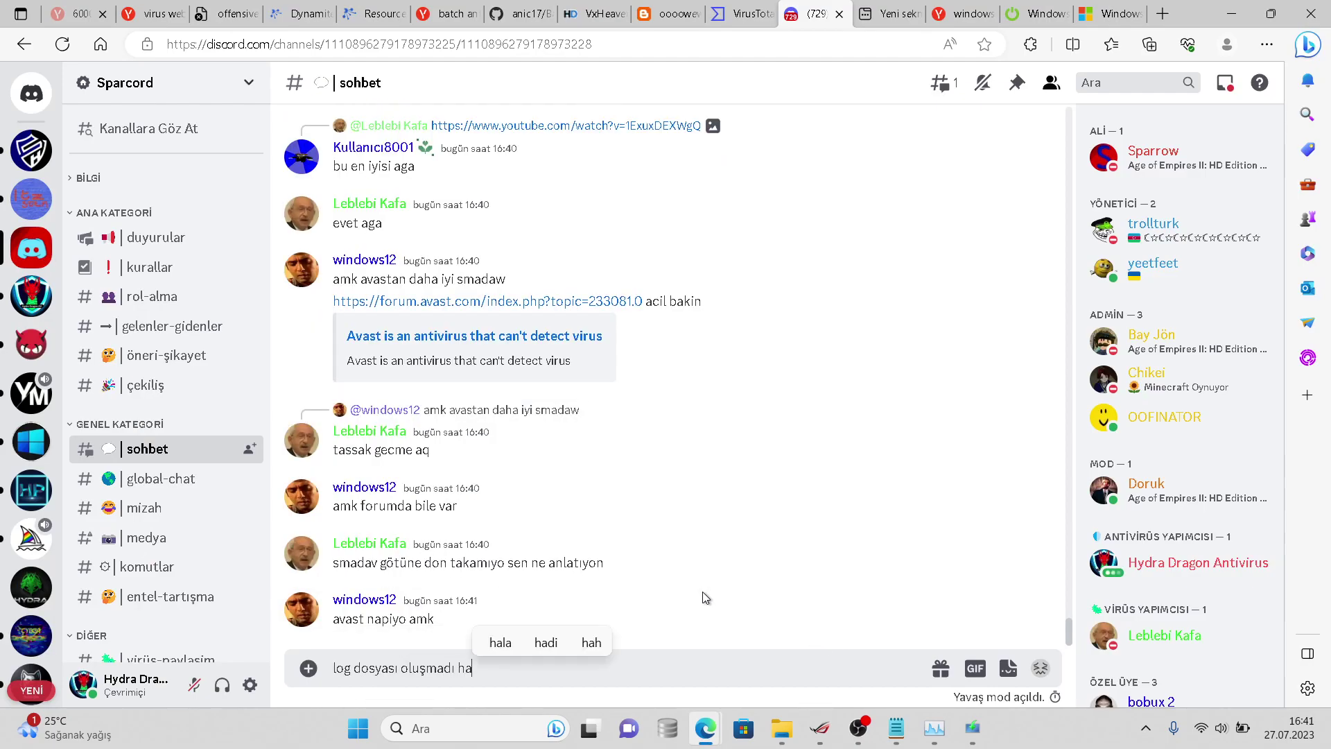
key("Return")
mouse_move(778, 742)
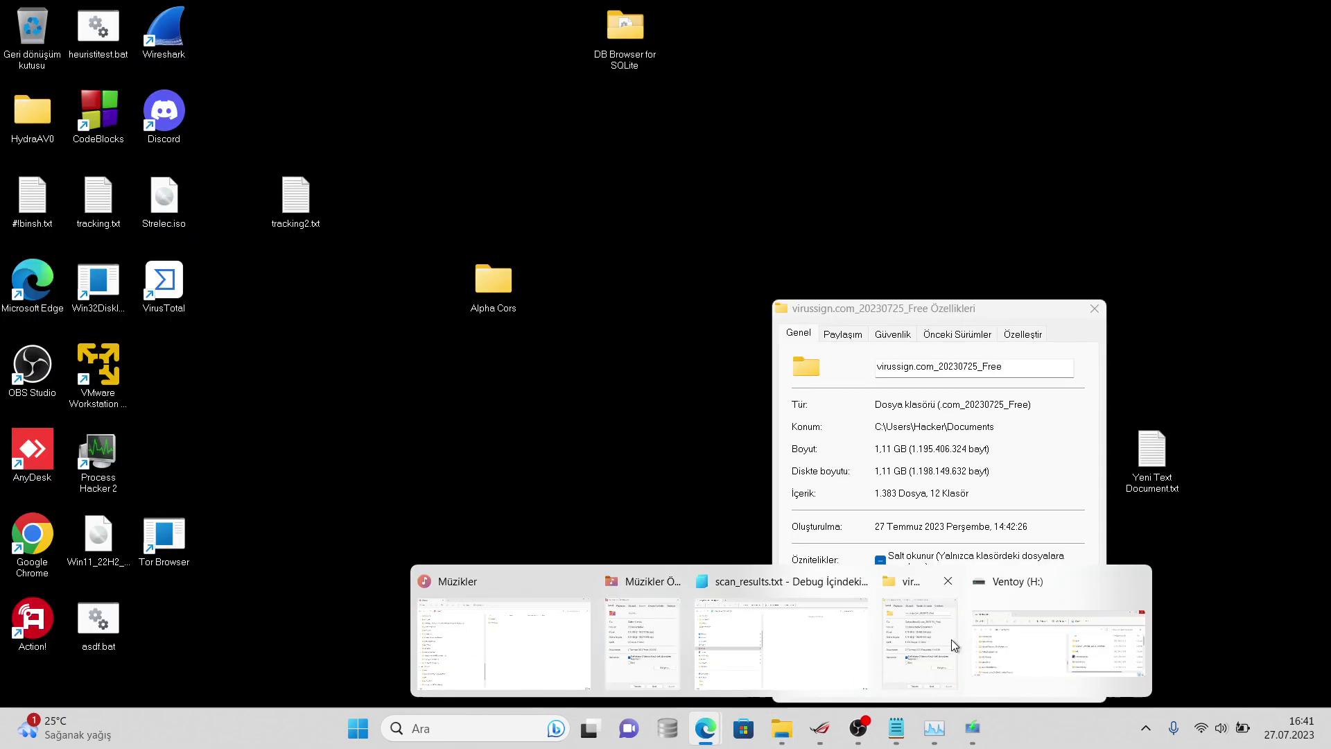
left_click(972, 638)
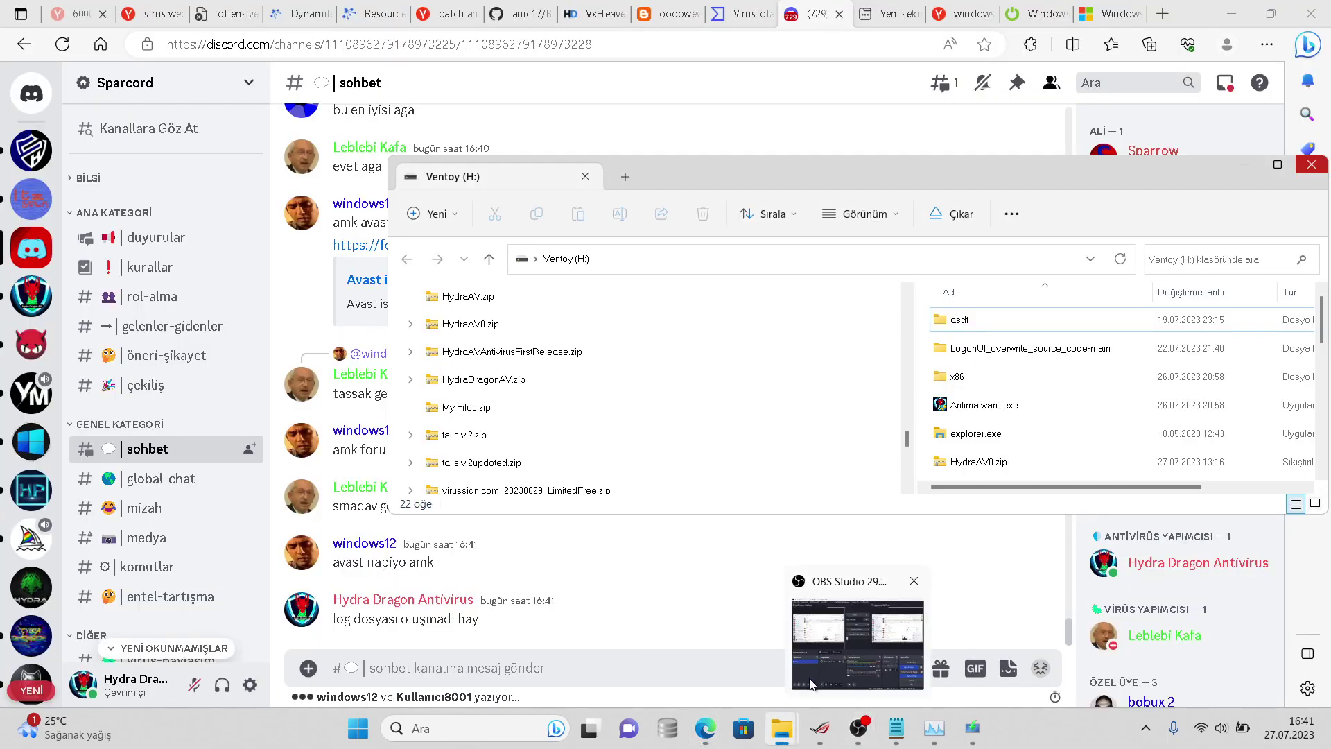
mouse_move(782, 723)
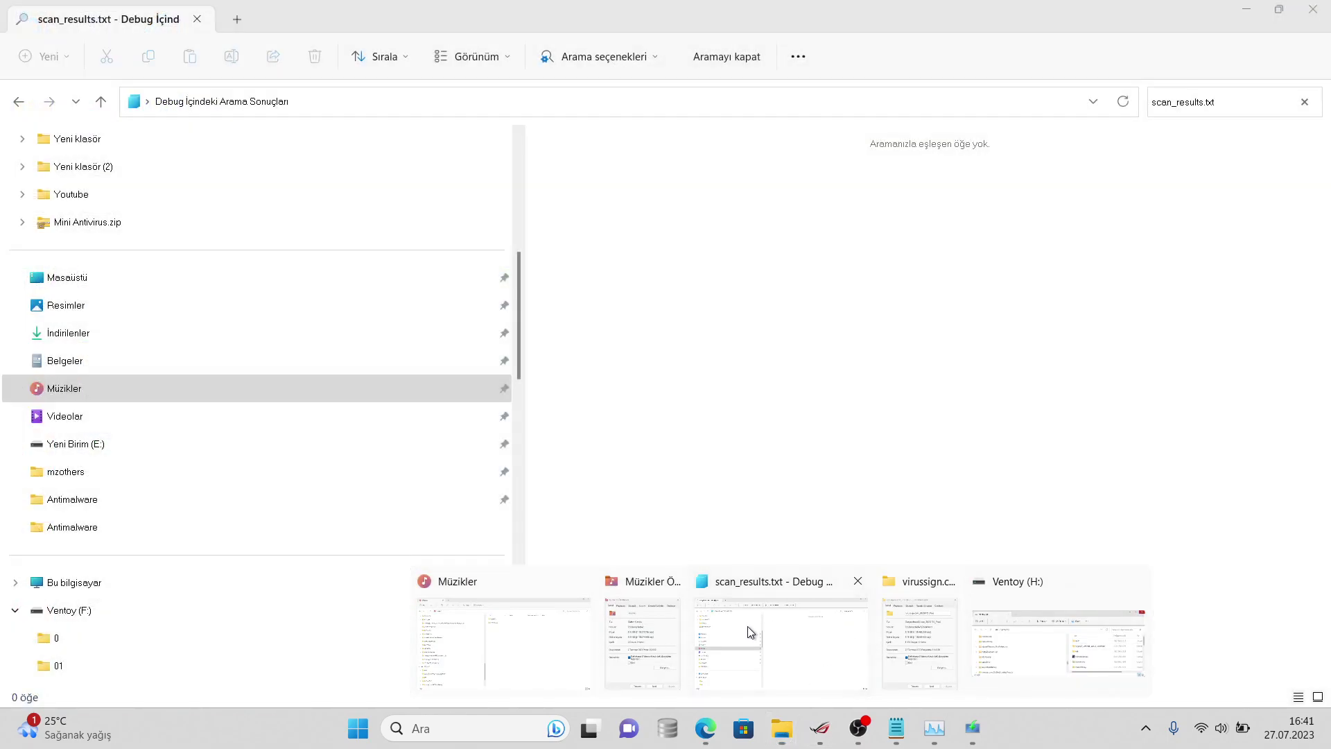
left_click(751, 631)
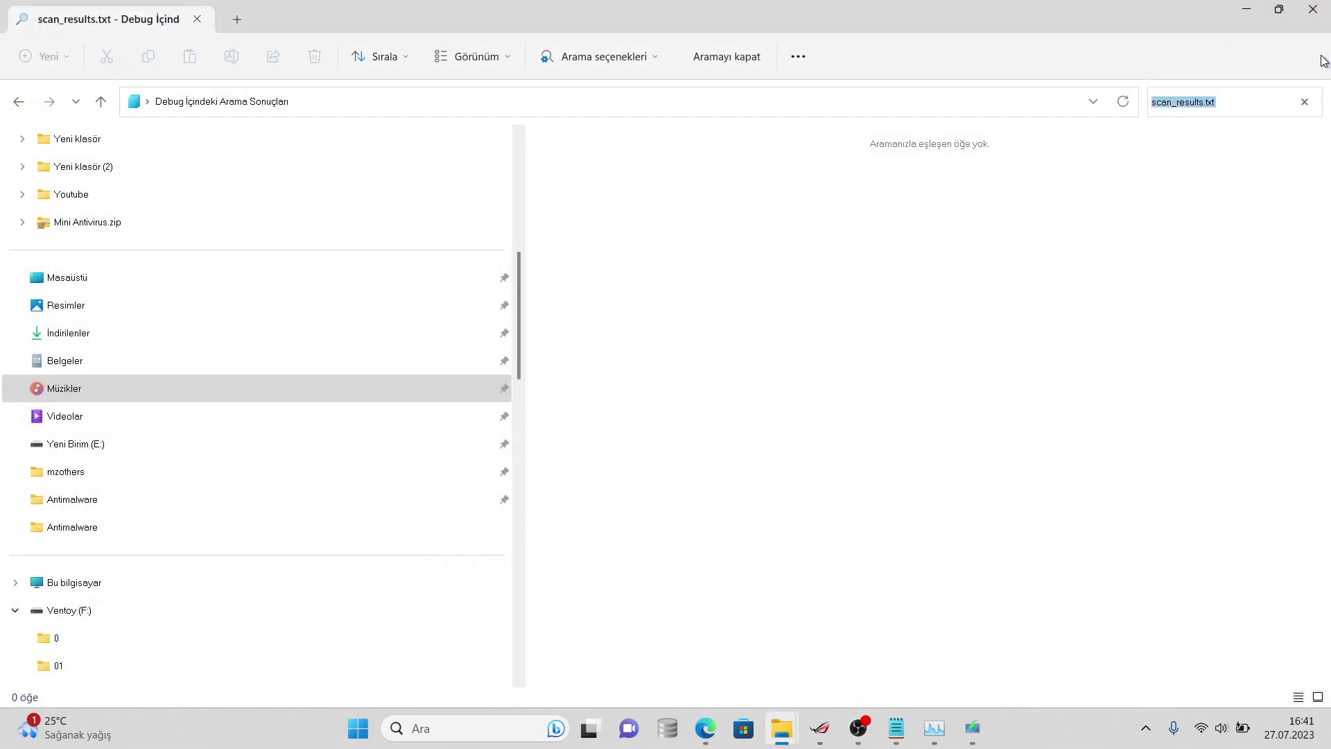
left_click(1304, 101)
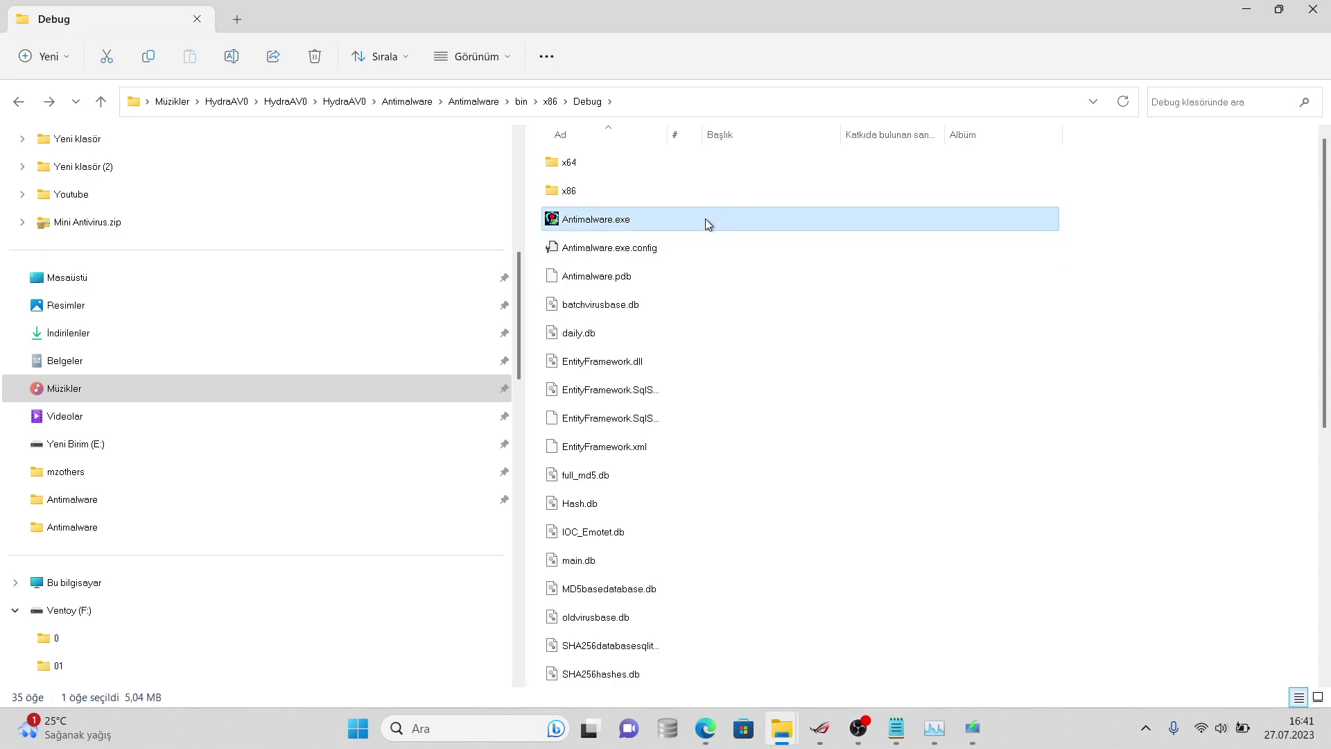
- Relaunch HydraAV from the Debug build and scan the Belgeler\virussign.com_20230725_Free folder
double_click(705, 219)
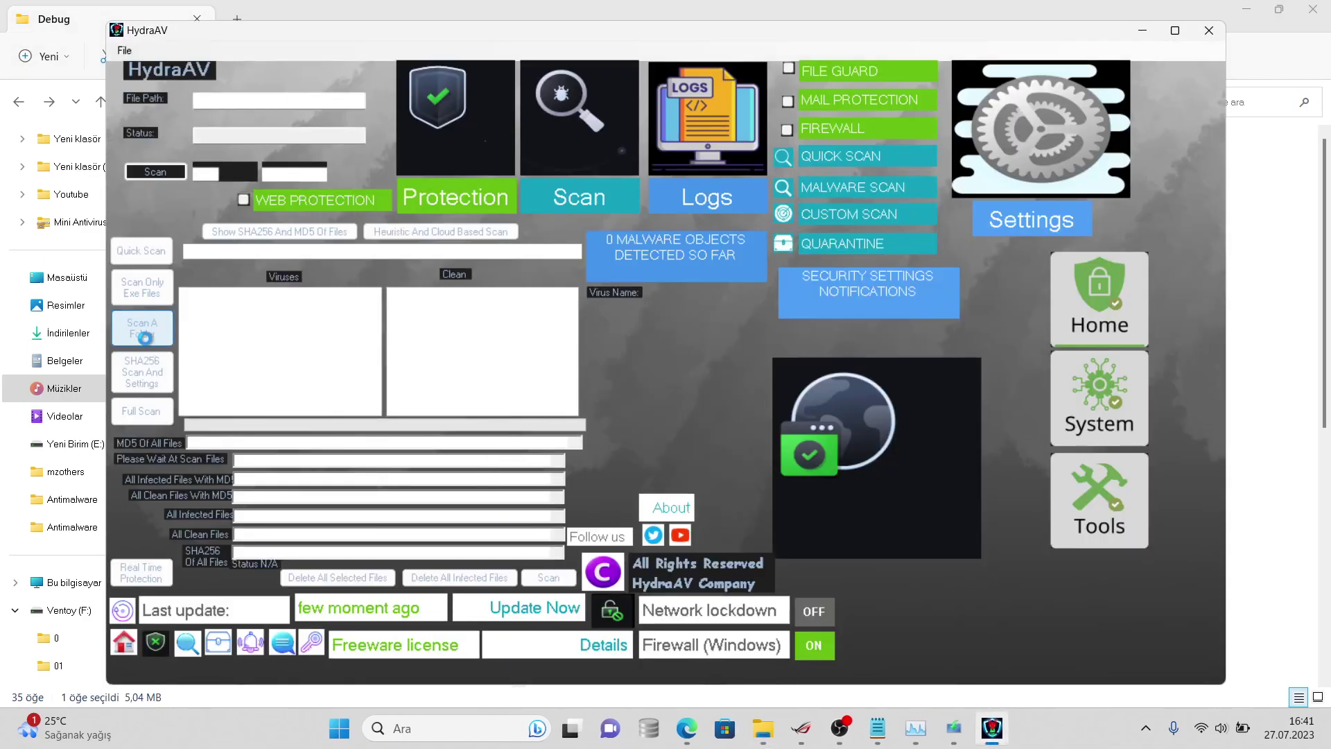
left_click(145, 340)
left_click(547, 366)
double_click(655, 400)
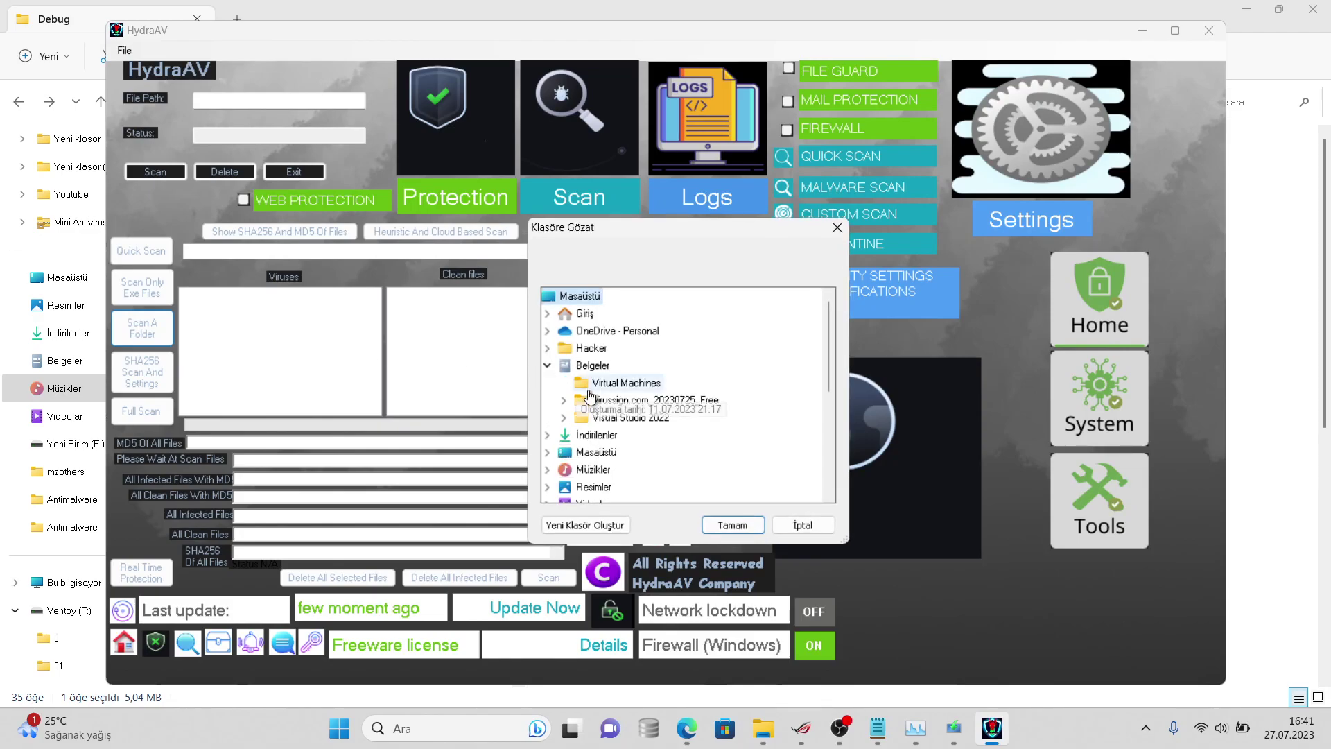
left_click(729, 525)
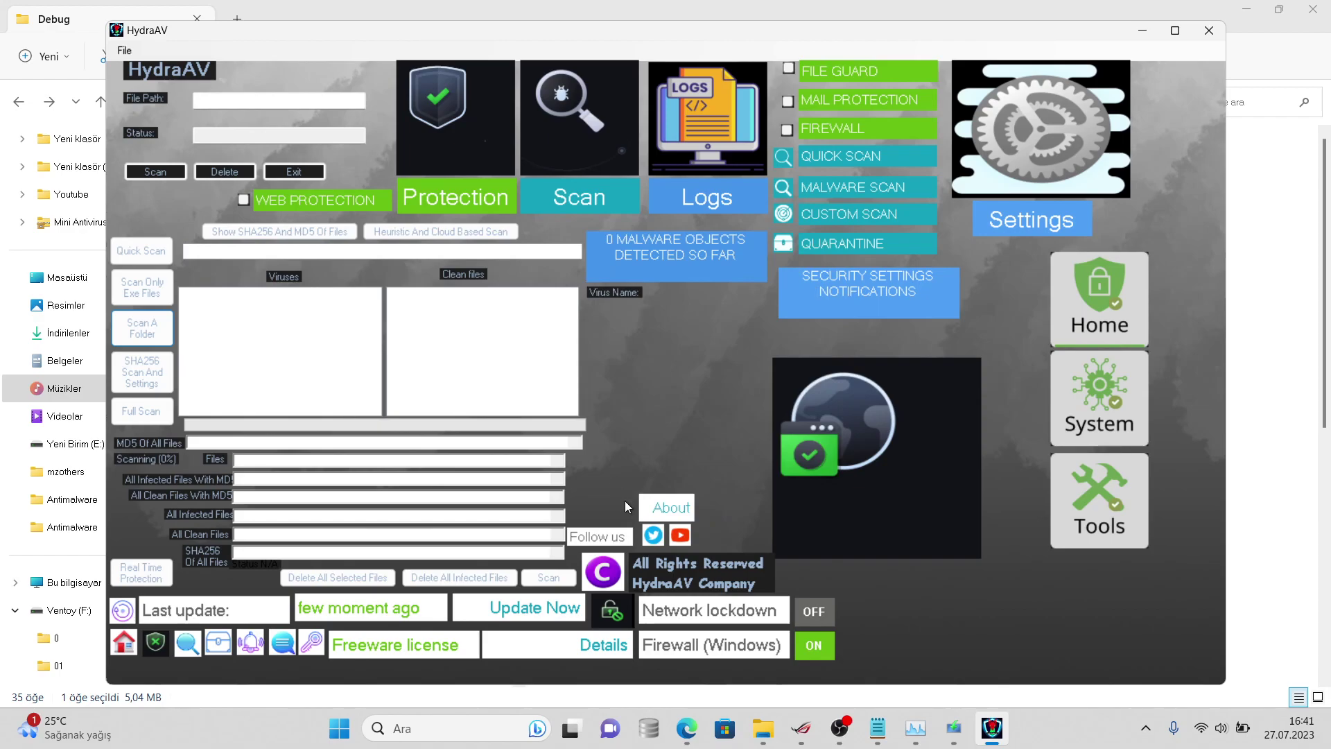
left_click(674, 739)
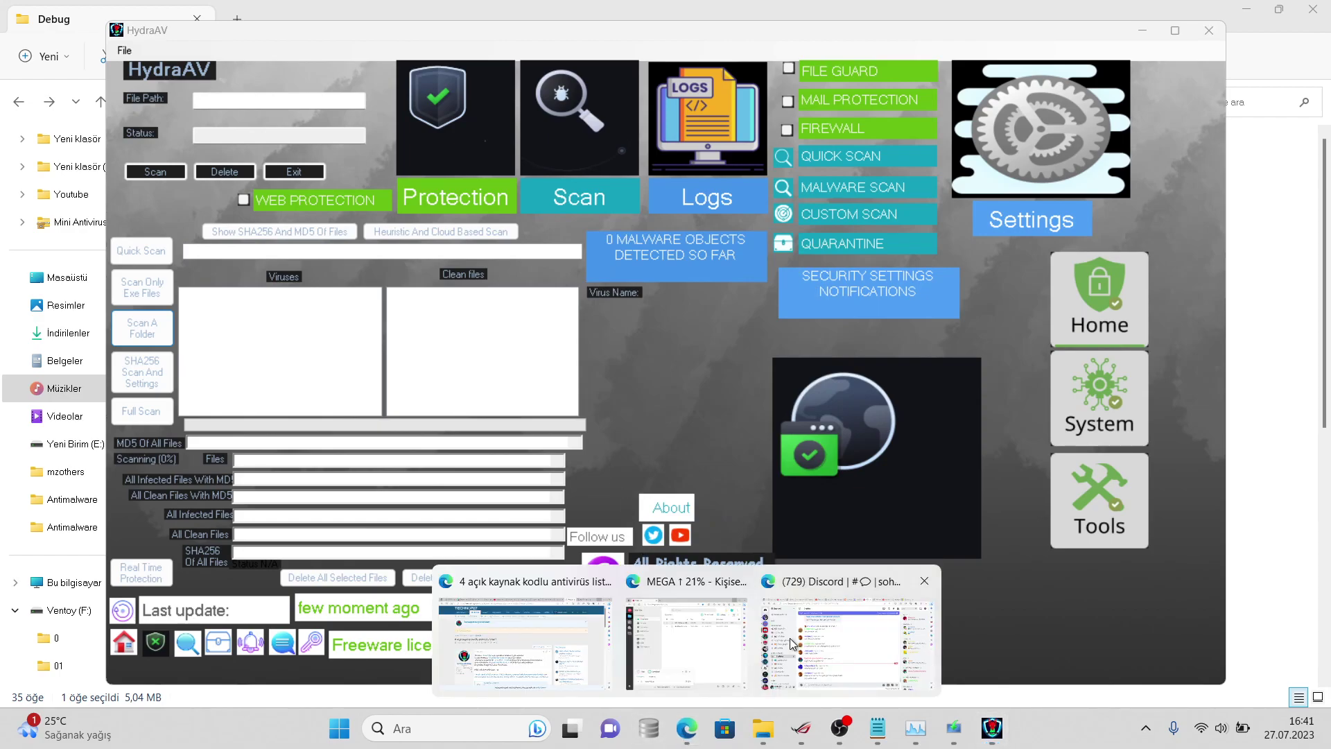
left_click(789, 638)
- Post the scan stages in #sohbet: old viruses, ClamAV, MD5, batch antivirus heuristic, Hydra Dragon heuristic test
type("3. tar")
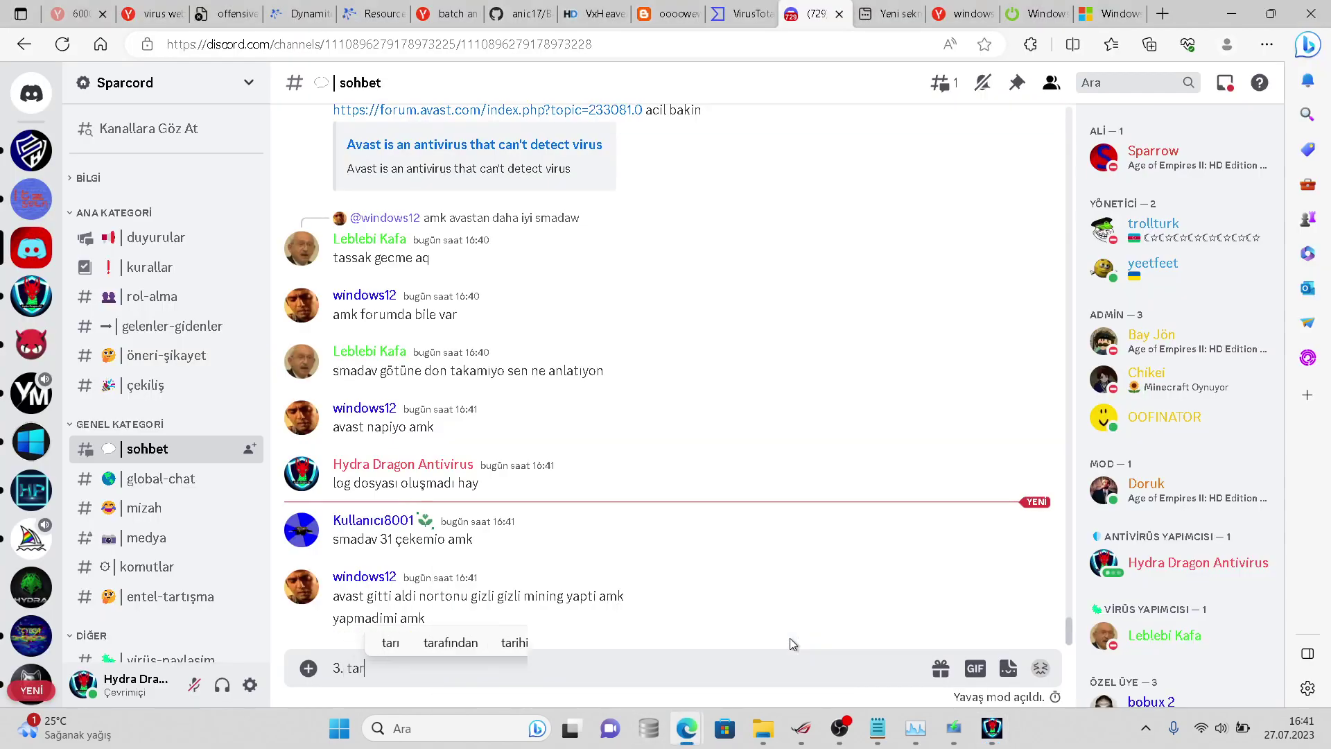
type("ama geliyor 1. tarama e")
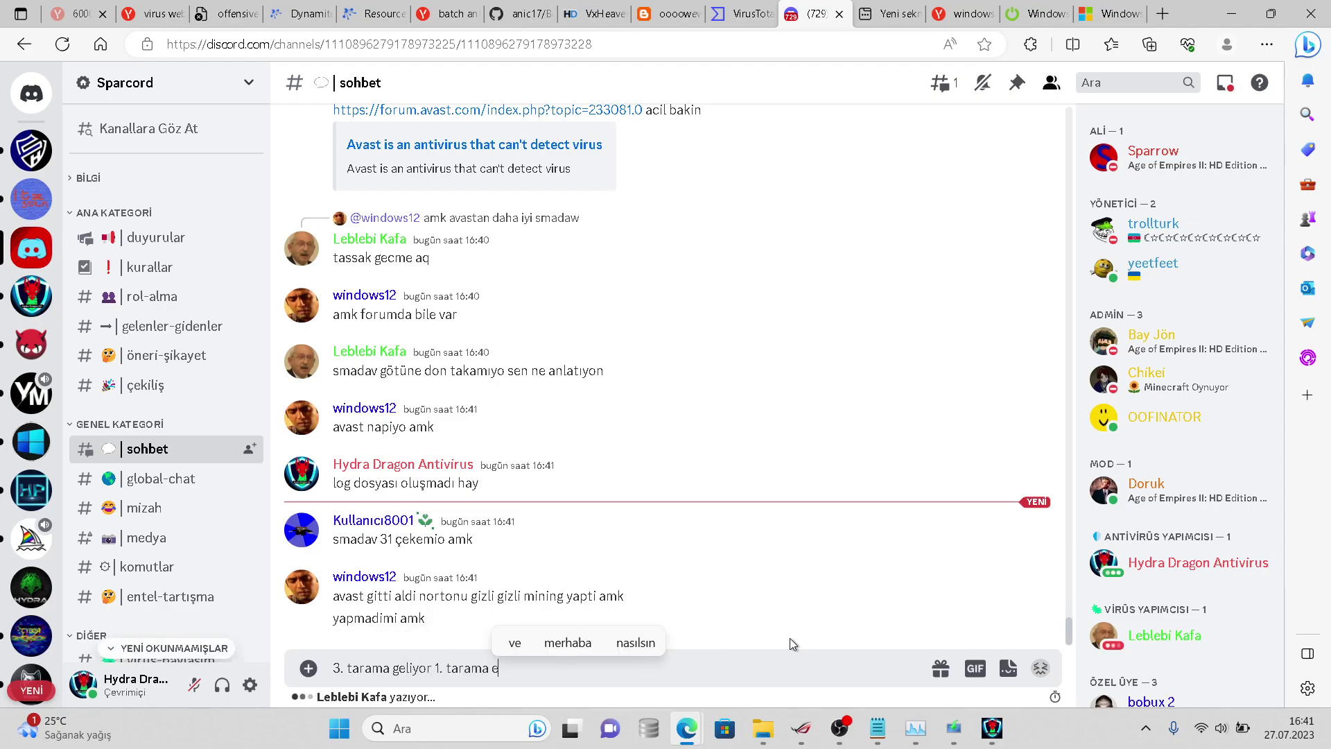
type("ski virüsleri bu")
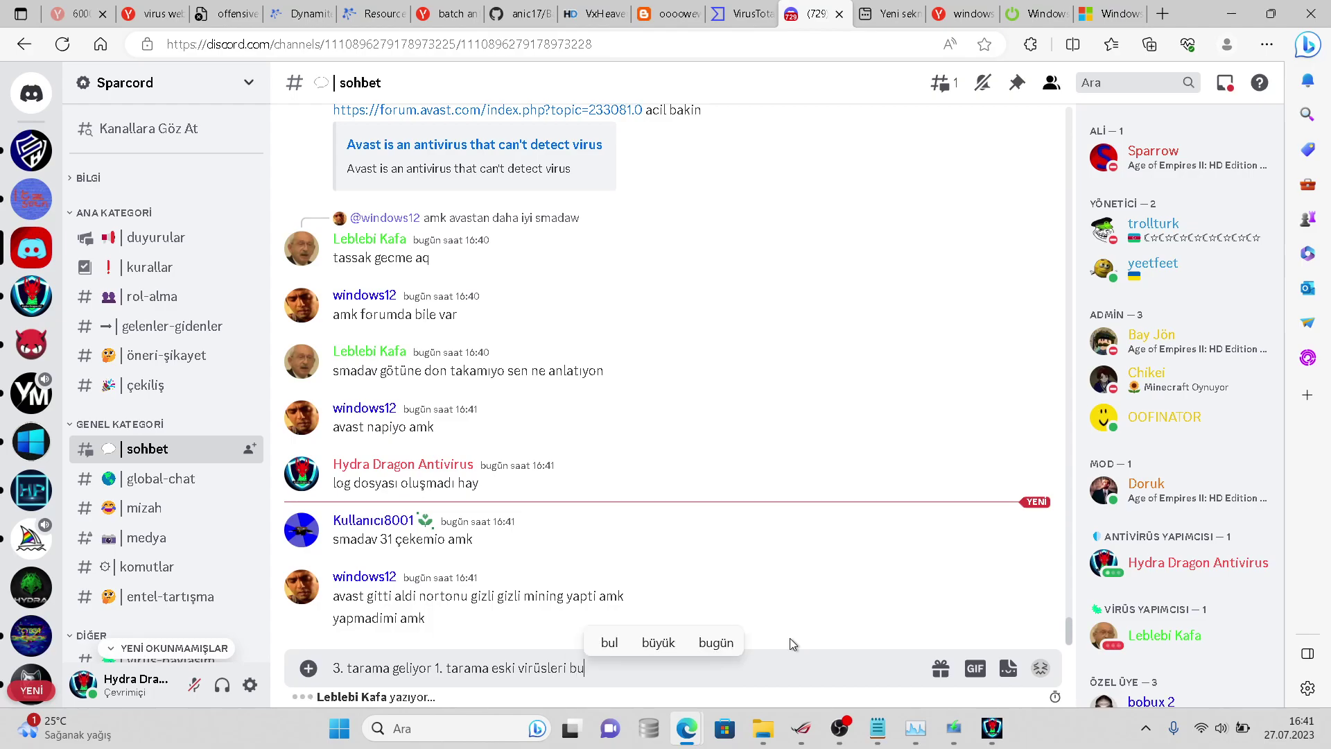
type("labiliyor sadece")
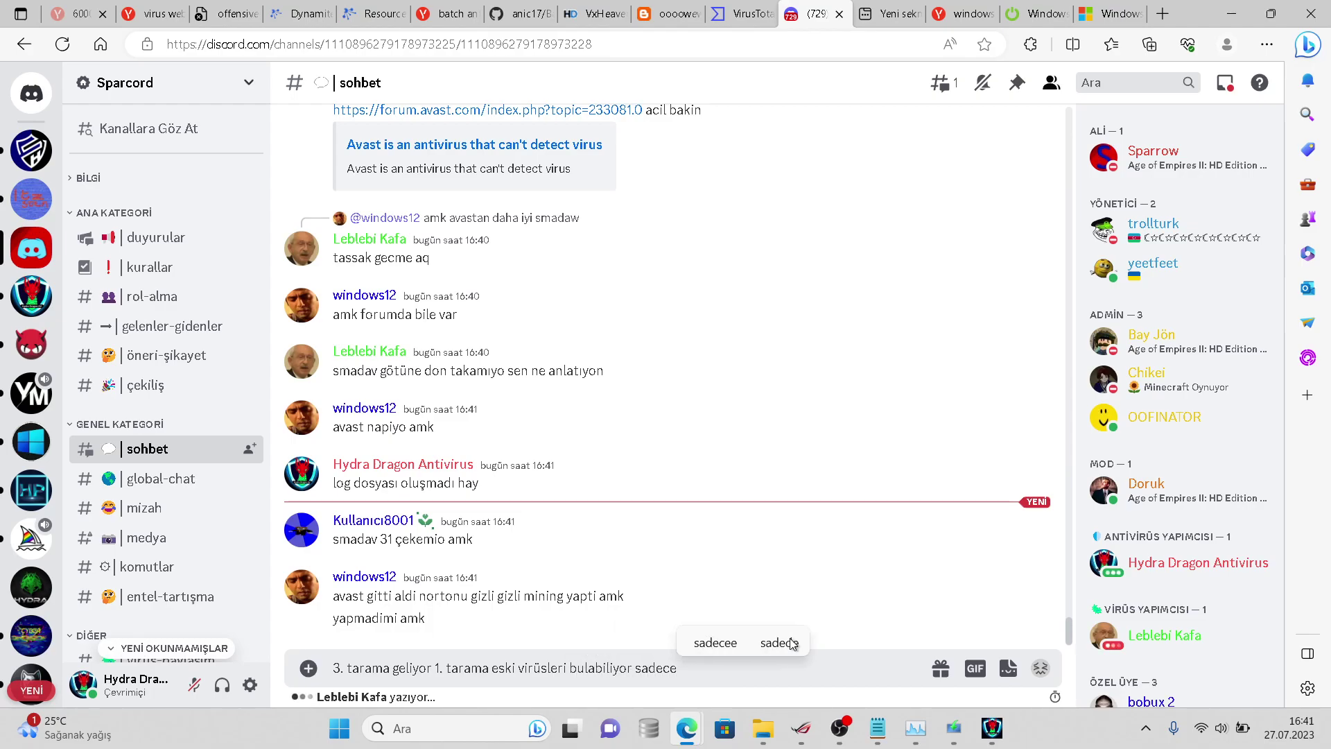
type(" 2. tarama clamavın 3. tarama")
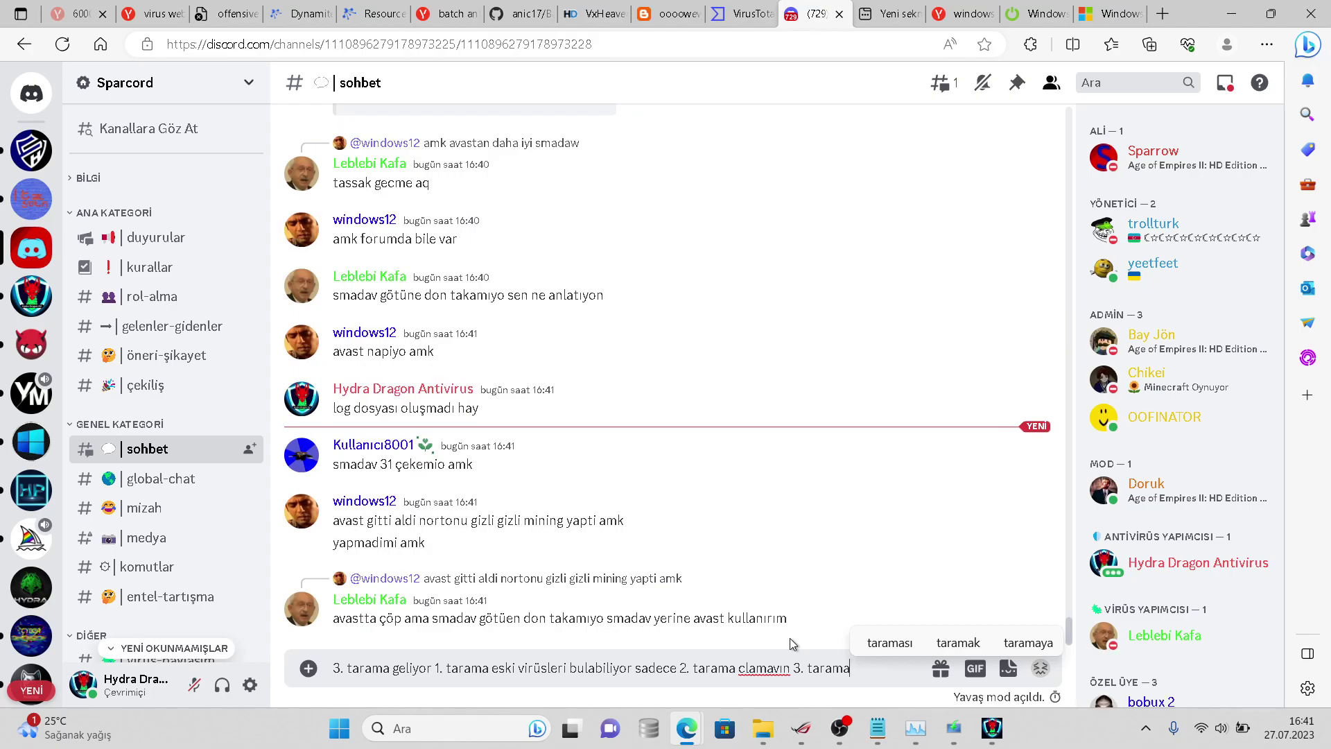
type("md")
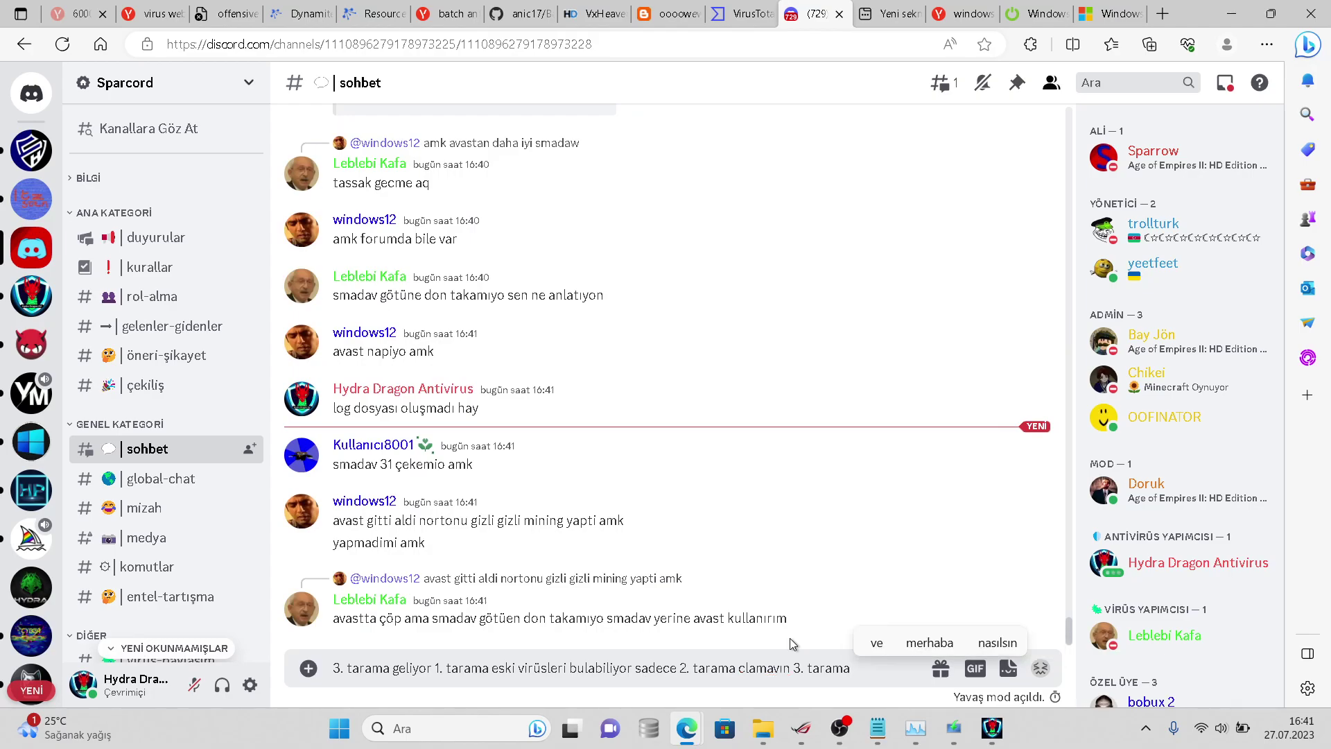
type("5in 4.")
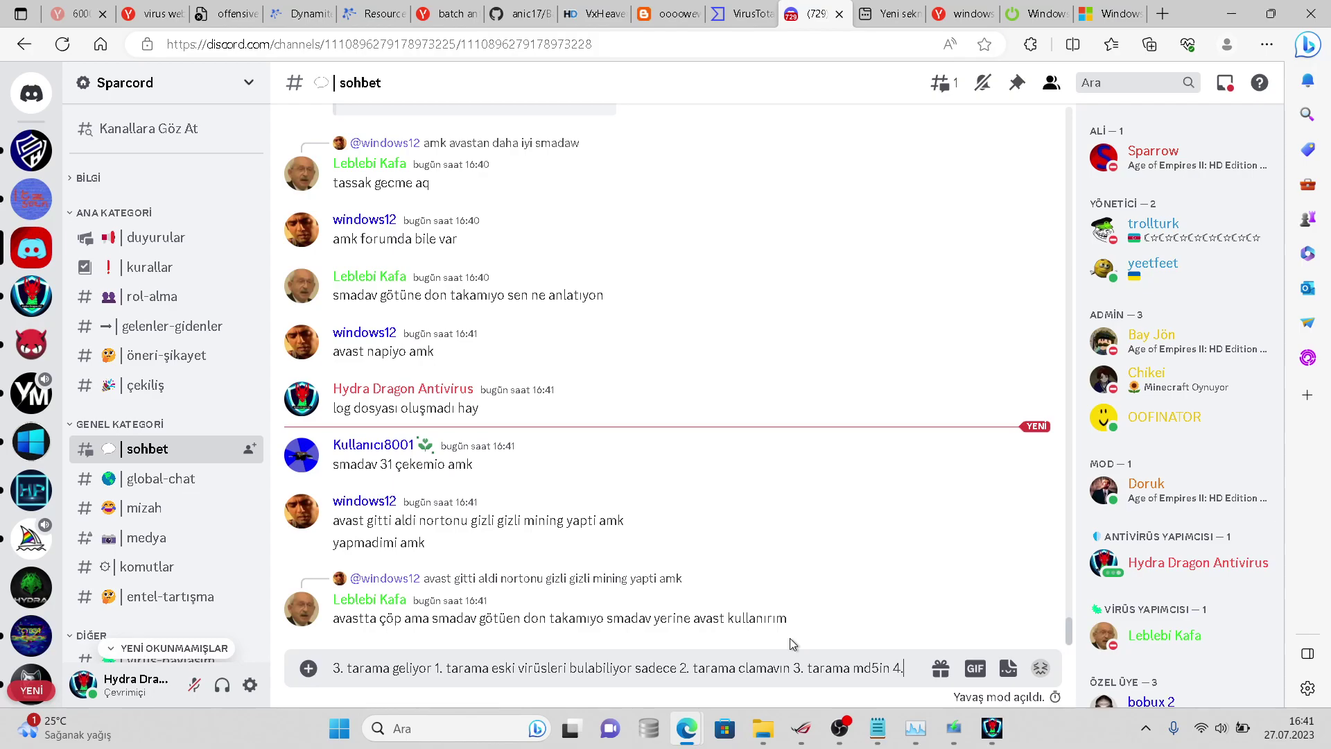
type(" tarama bat")
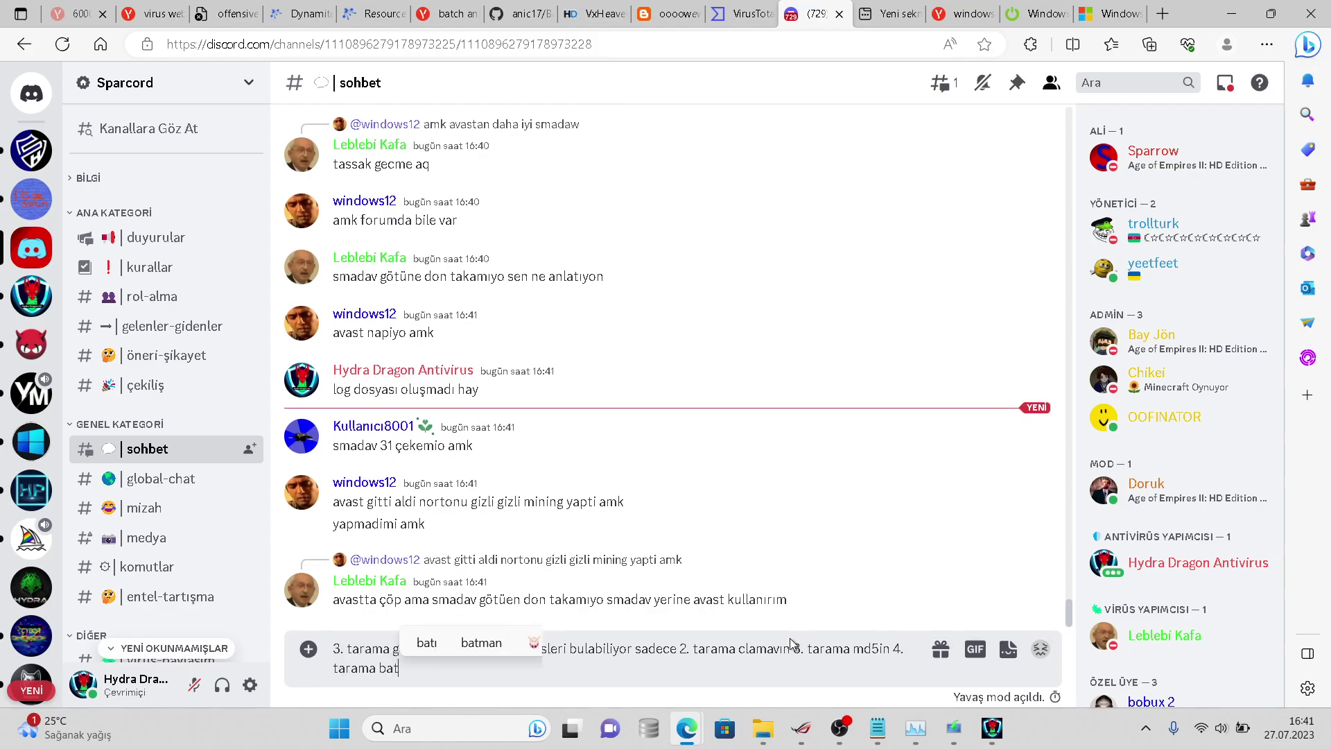
type("ch antivirüs he")
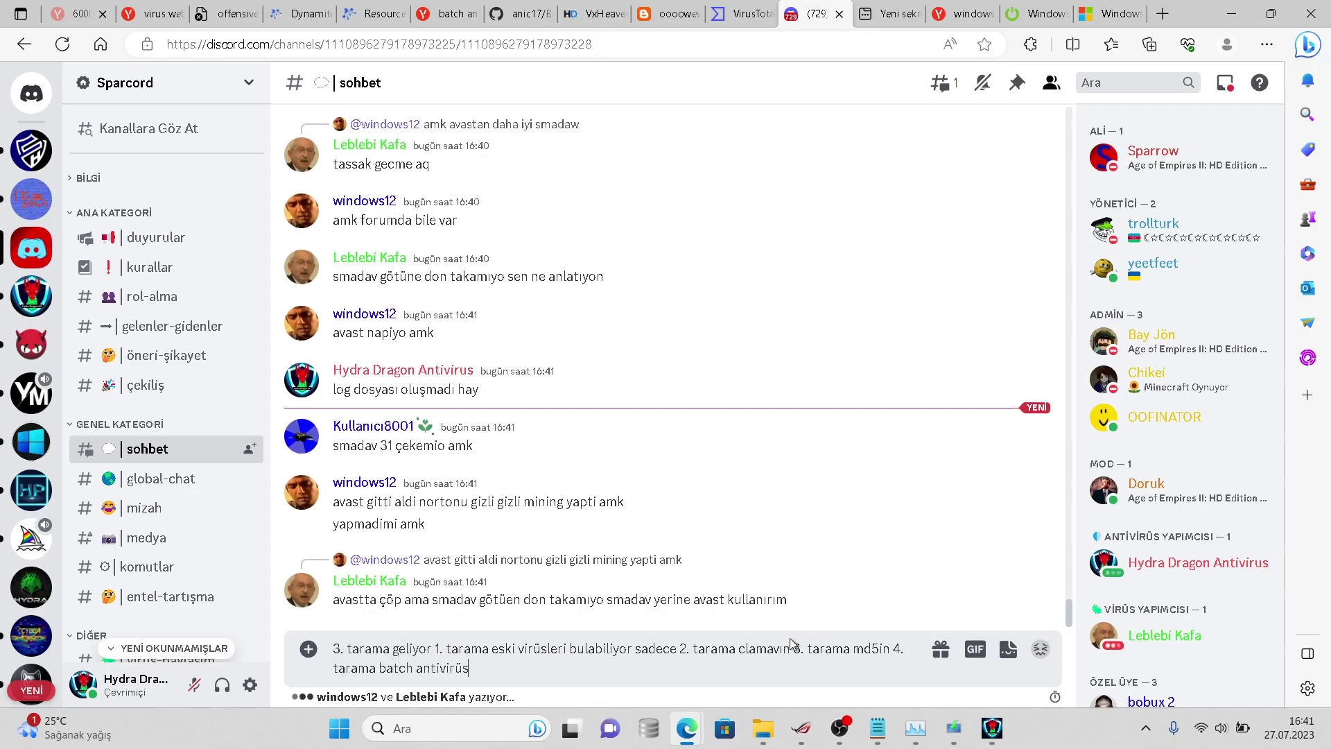
type("t")
key("BackSpace")
key("BackSpace")
key("BackSpace")
type("urti")
key("BackSpace")
key("BackSpace")
type("istic 5. tarama hydr")
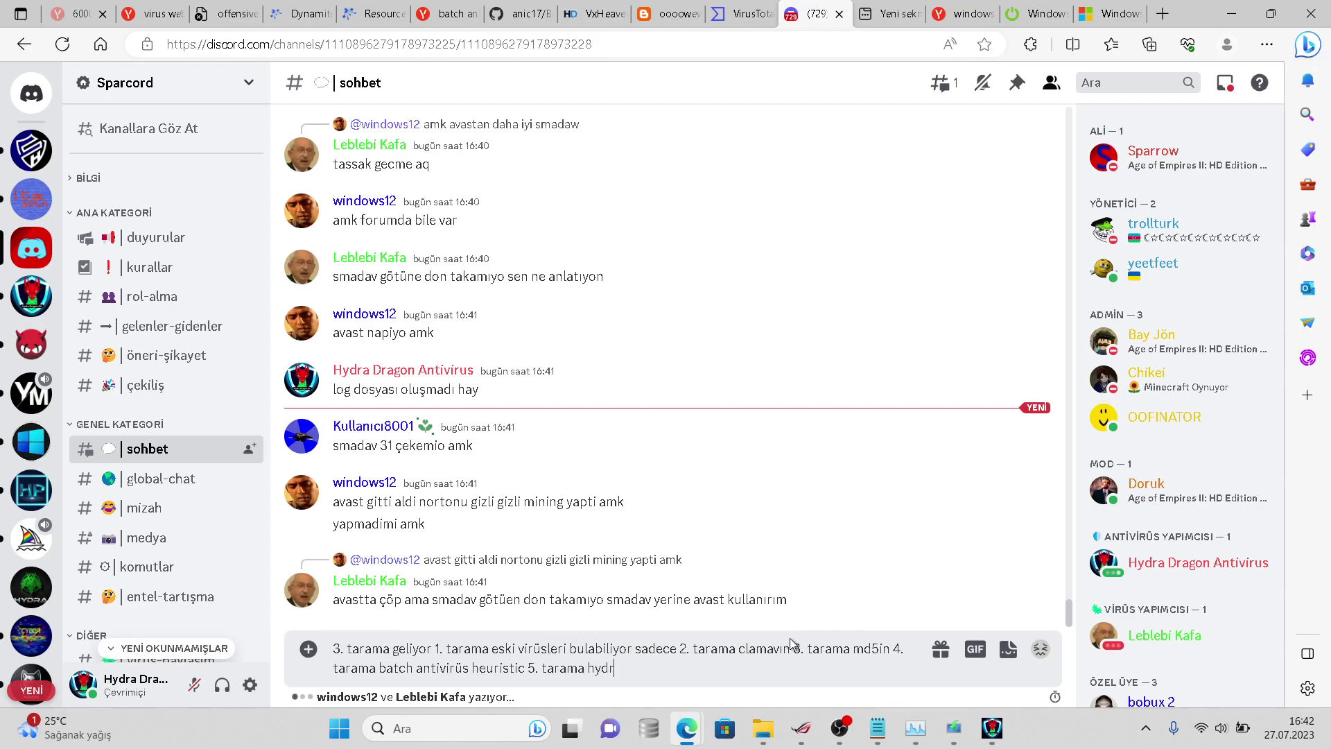
type("a dragon heuristi")
key("Left")
key("Left")
key("Left")
key("Left")
key("Left")
key("Left")
key("Left")
key("Left")
key("Left")
key("Left")
key("Left")
key("Left")
key("Left")
key("Left")
key("Left")
key("Left")
key("Left")
key("Left")
key("Left")
key("Left")
key("BackSpace")
key("BackSpace")
key("BackSpace")
key("BackSpace")
key("BackSpace")
key("BackSpace")
type("test")
key("Return")
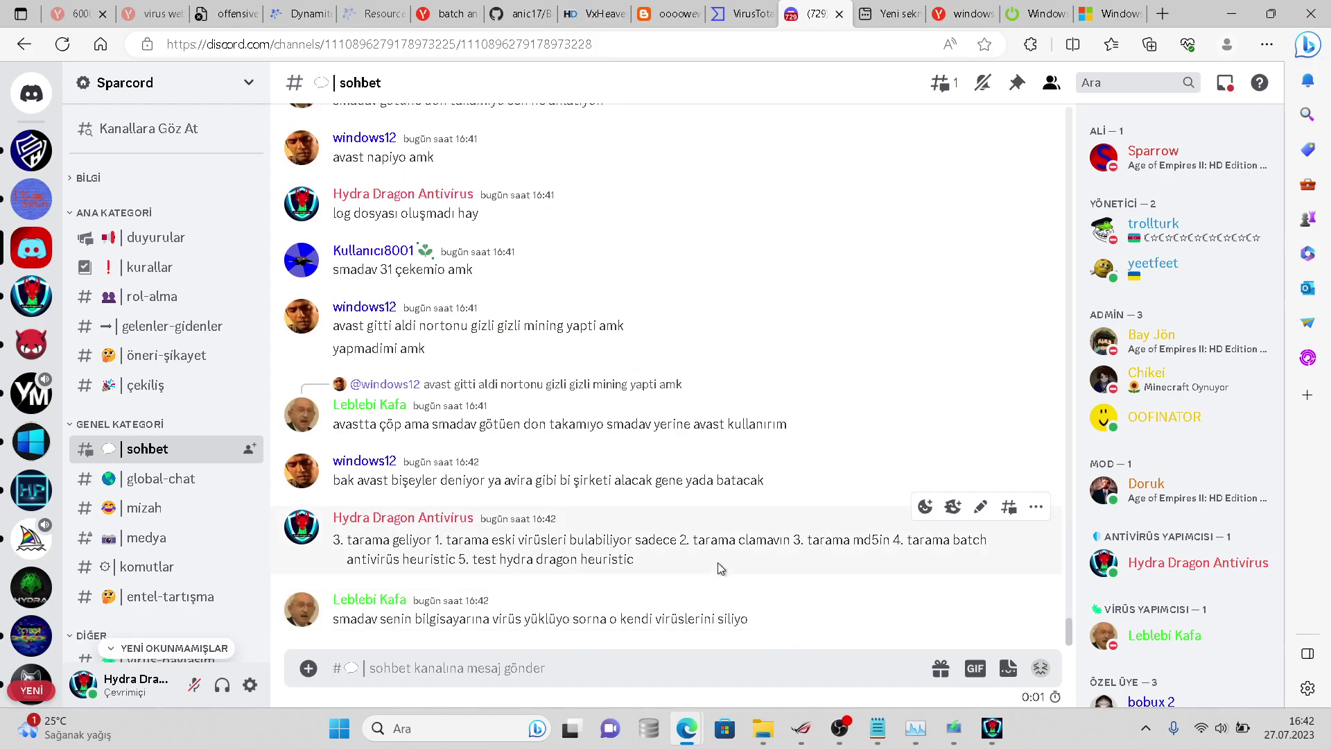
left_click(984, 726)
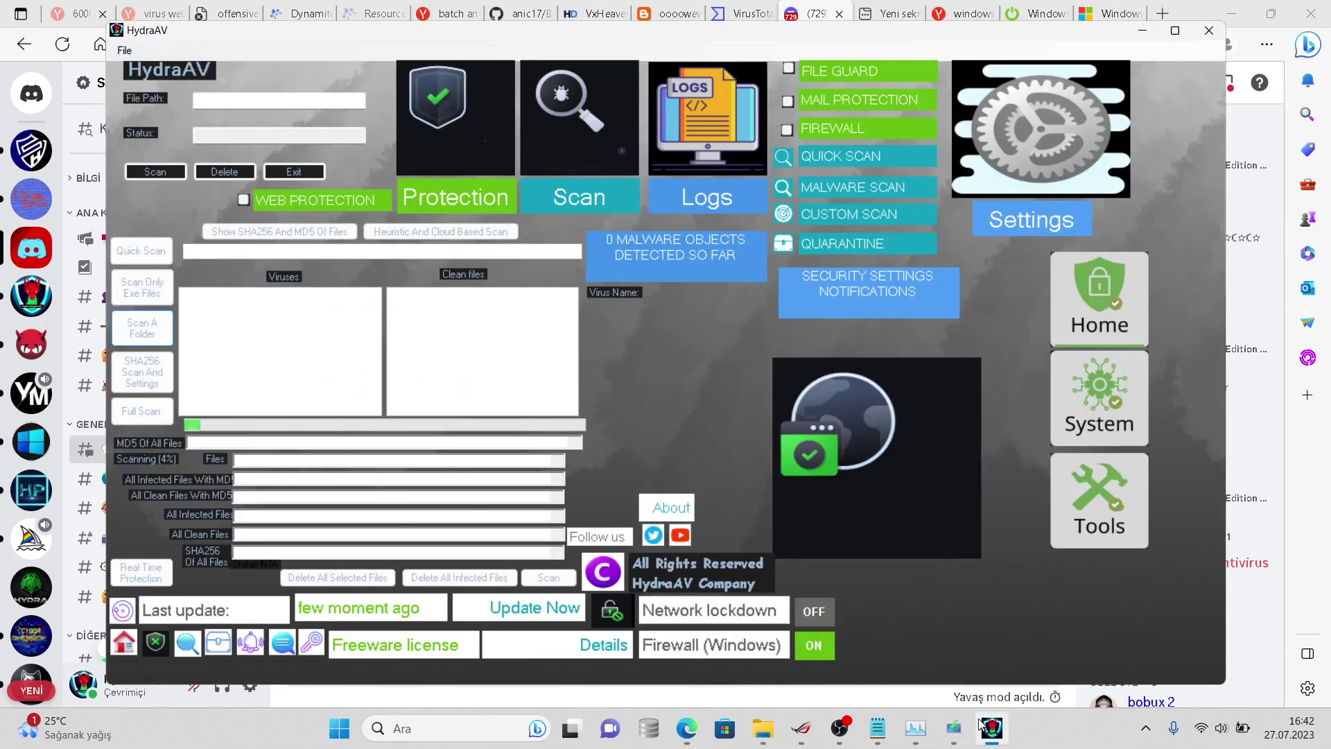
- Check the Notepad sample tally and the virussign folder properties (1.383 files, 1,11 GB)
left_click(984, 726)
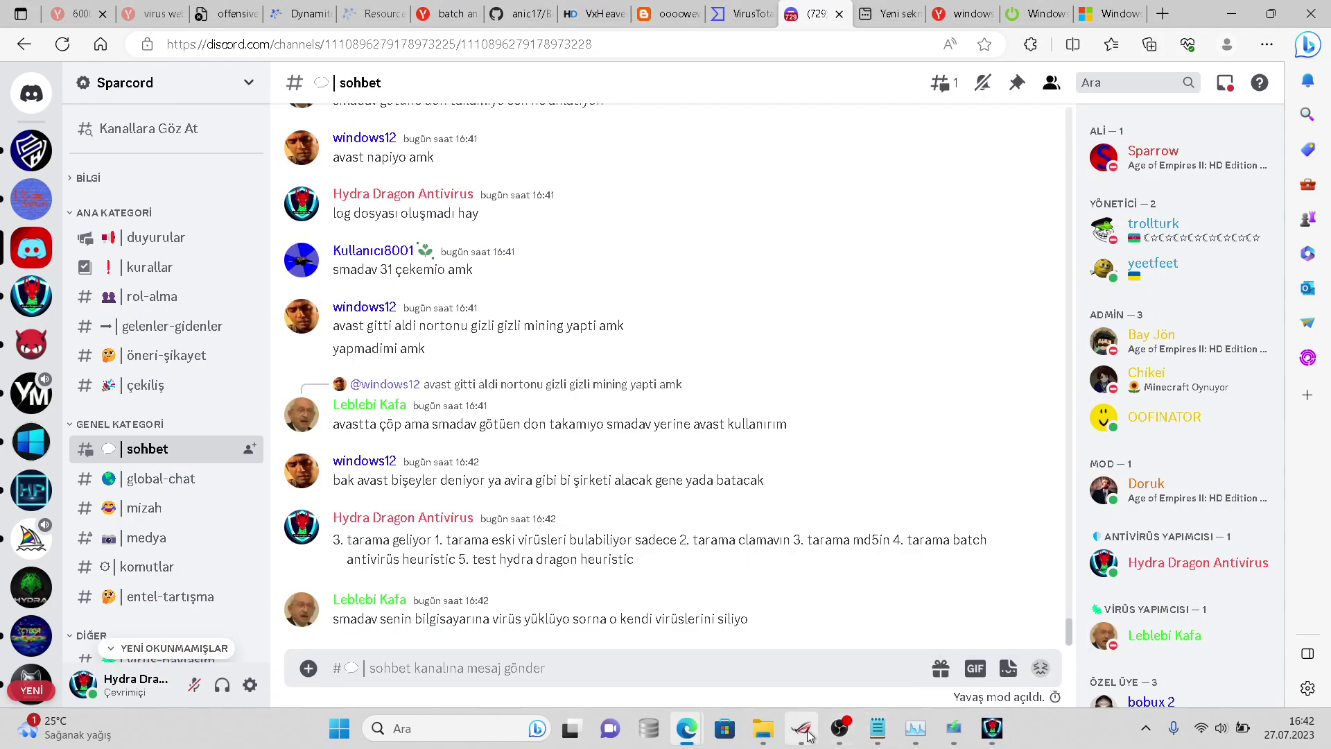
left_click(877, 726)
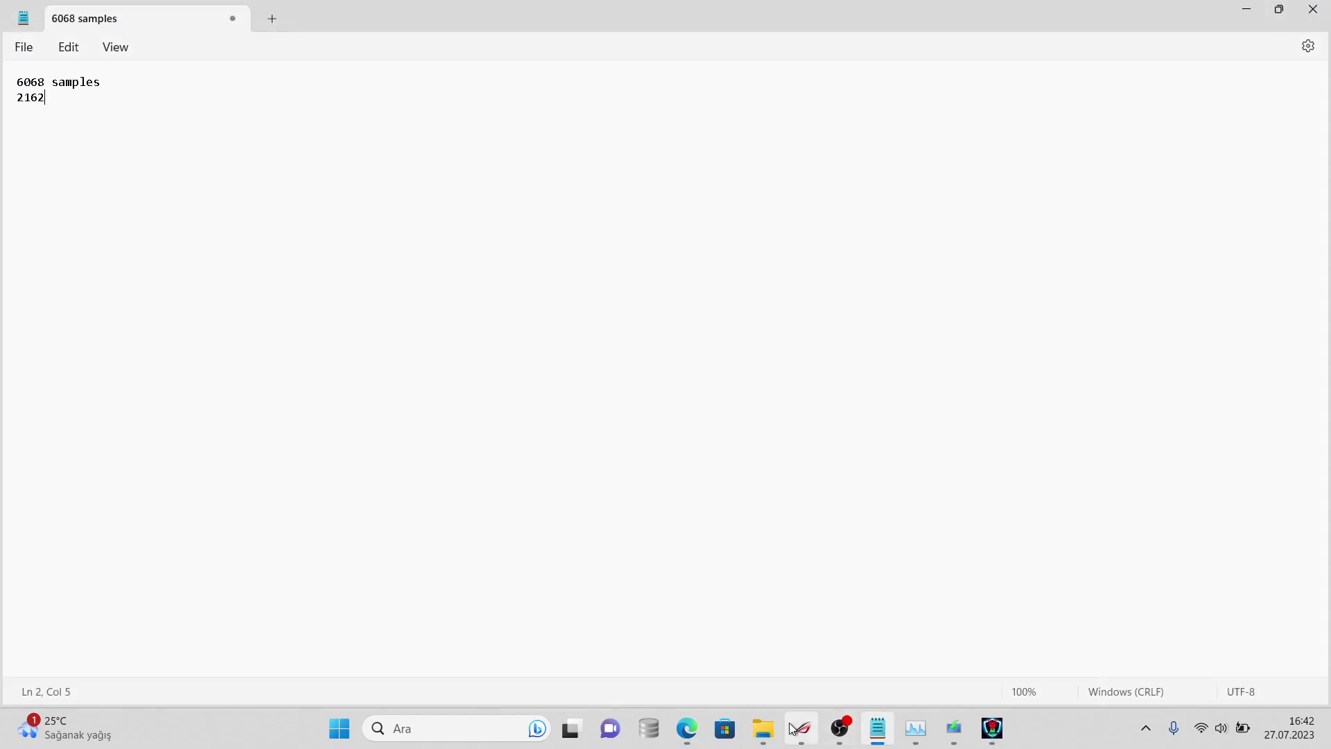
mouse_move(770, 726)
left_click(890, 653)
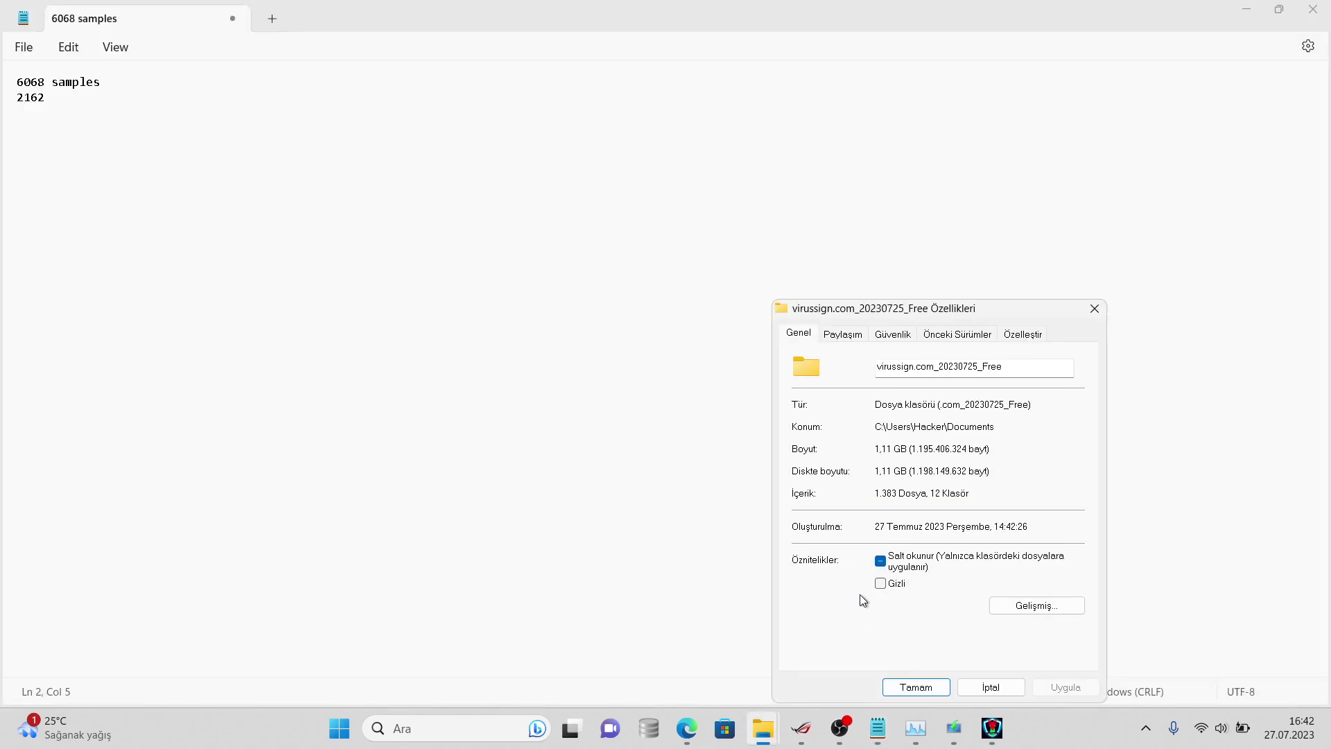
left_click(973, 680)
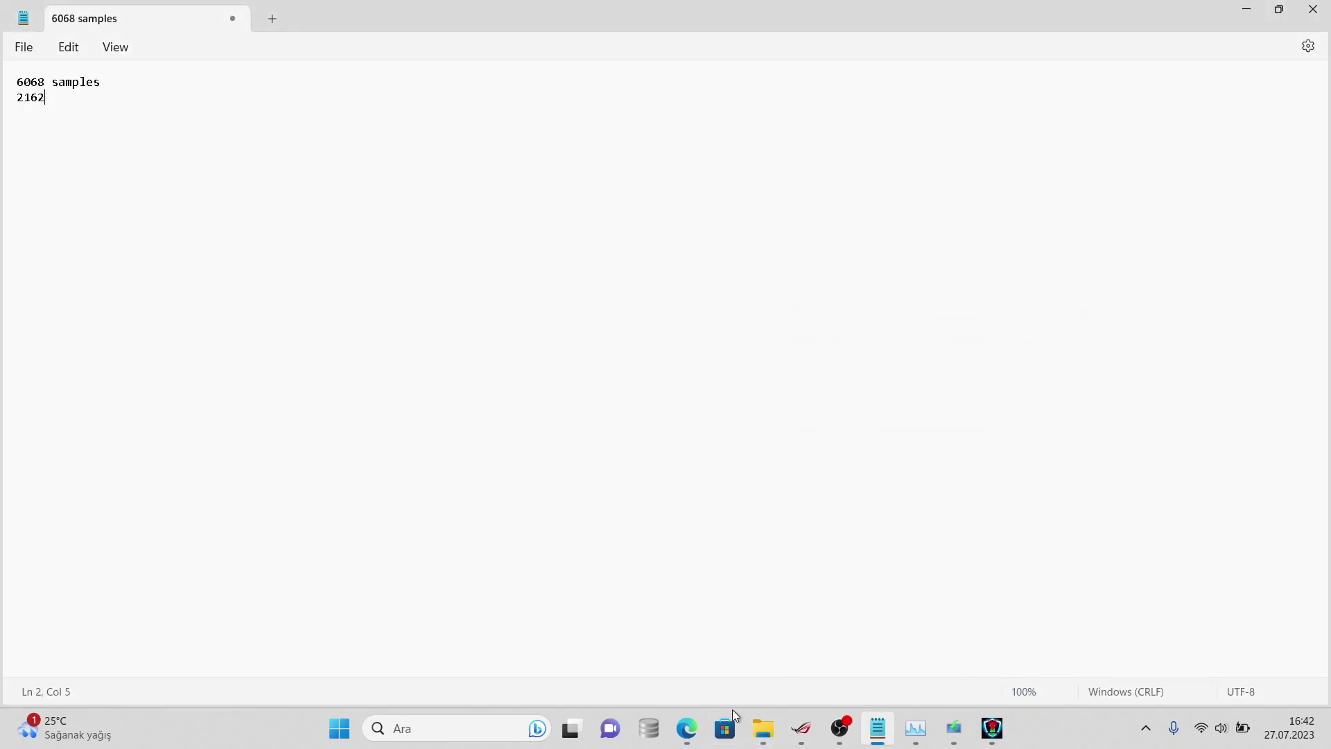
- Browse File Explorer to the Belgeler folder containing virussign.com_20230725_Free
mouse_move(762, 728)
left_click(810, 648)
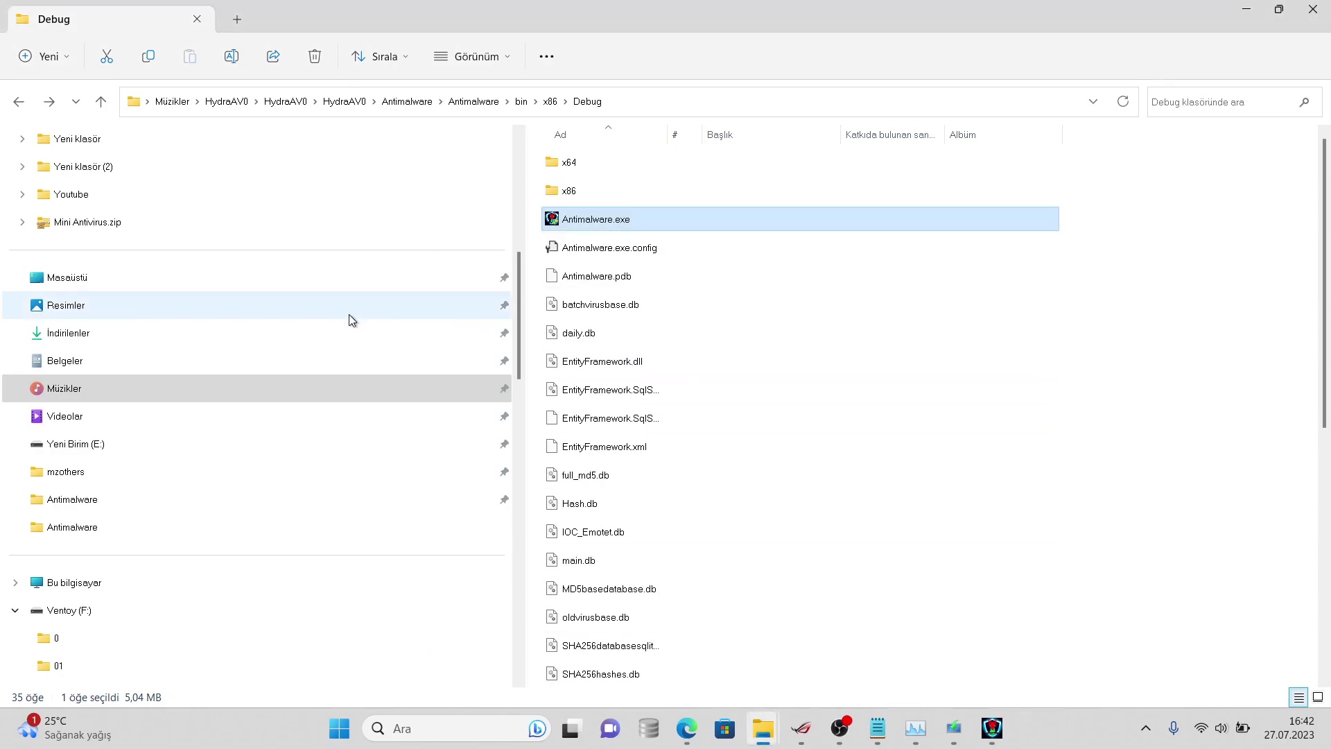
left_click(296, 468)
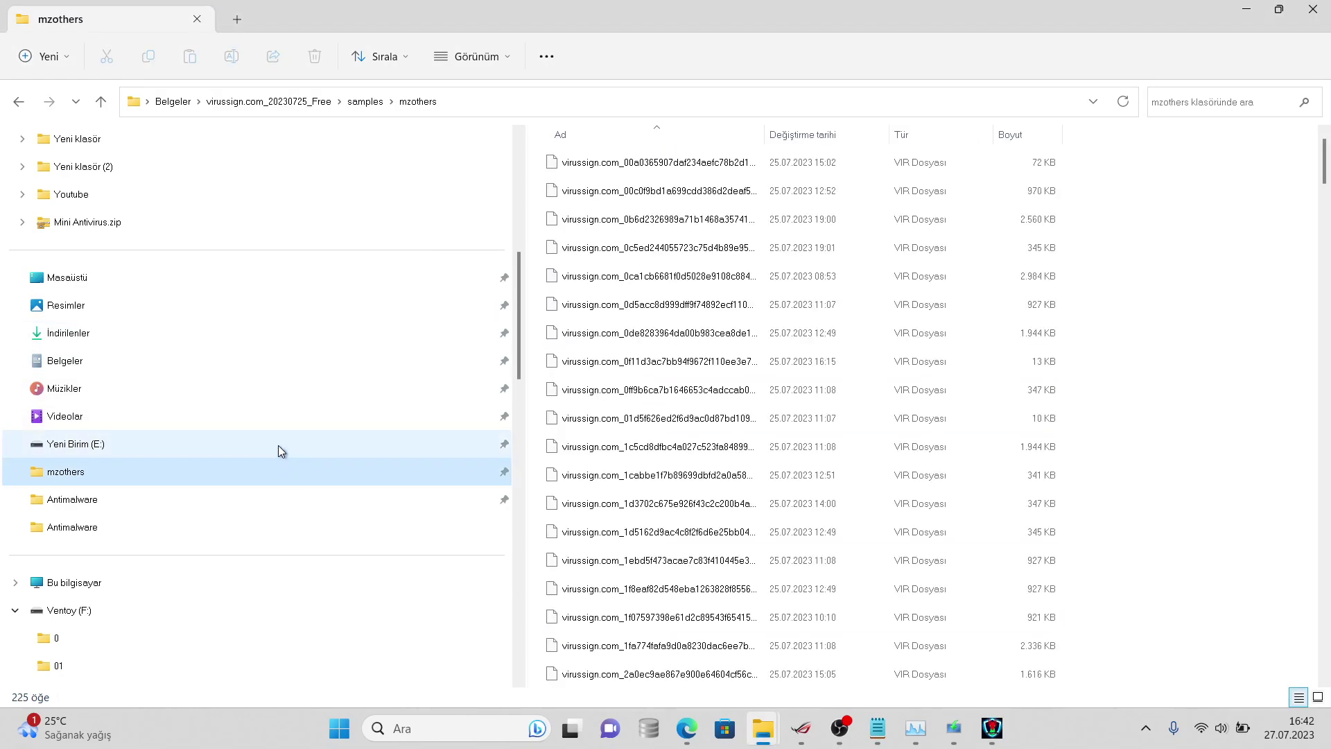
left_click(262, 390)
right_click(614, 153)
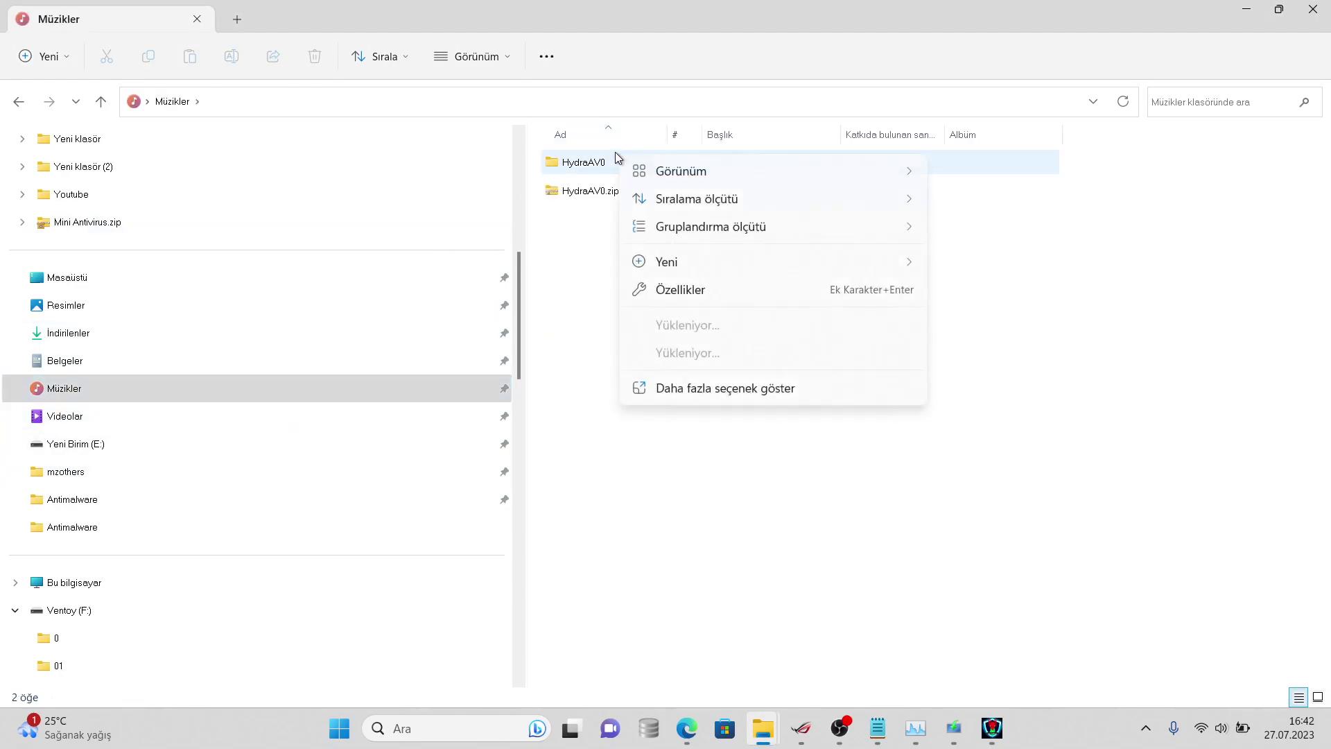
left_click(371, 333)
key("super+s")
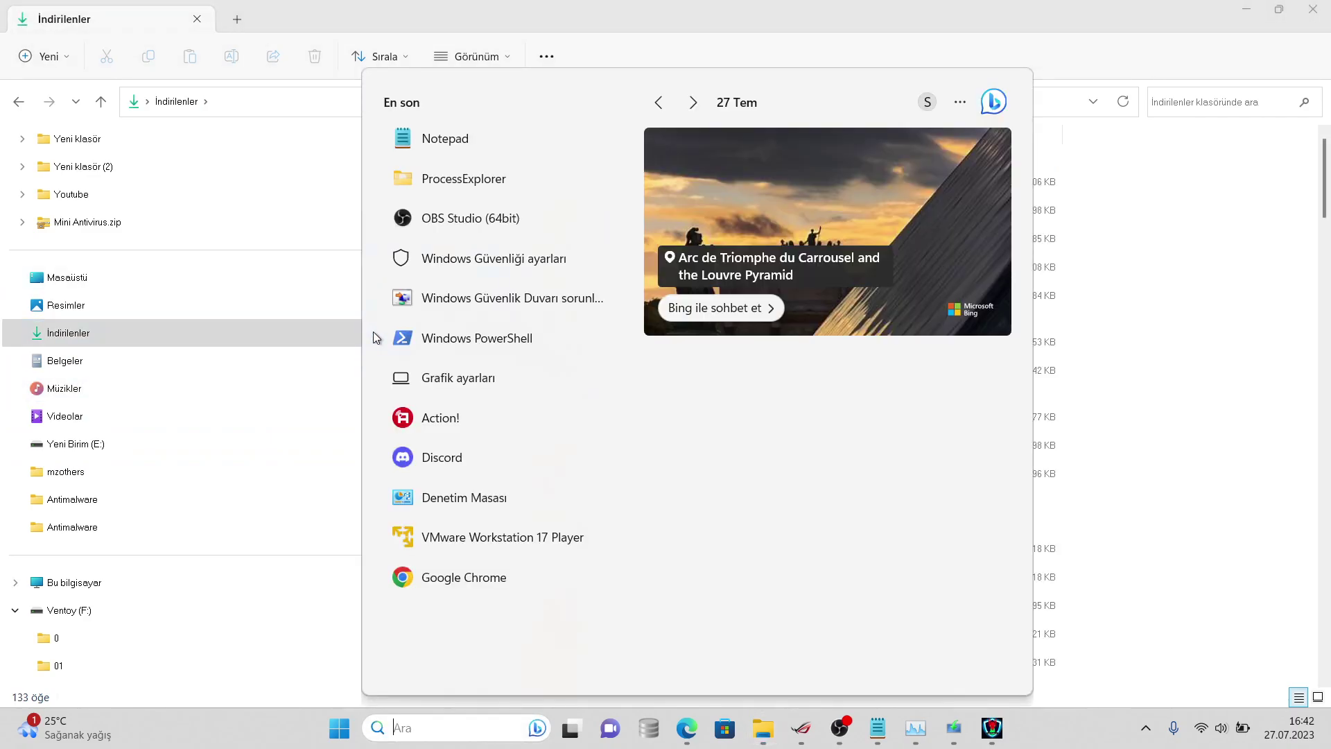
left_click(302, 361)
- Open Properties of the samples folder inside virussign.com_20230725_Free, showing 1.382 files (1,11 GB)
double_click(674, 193)
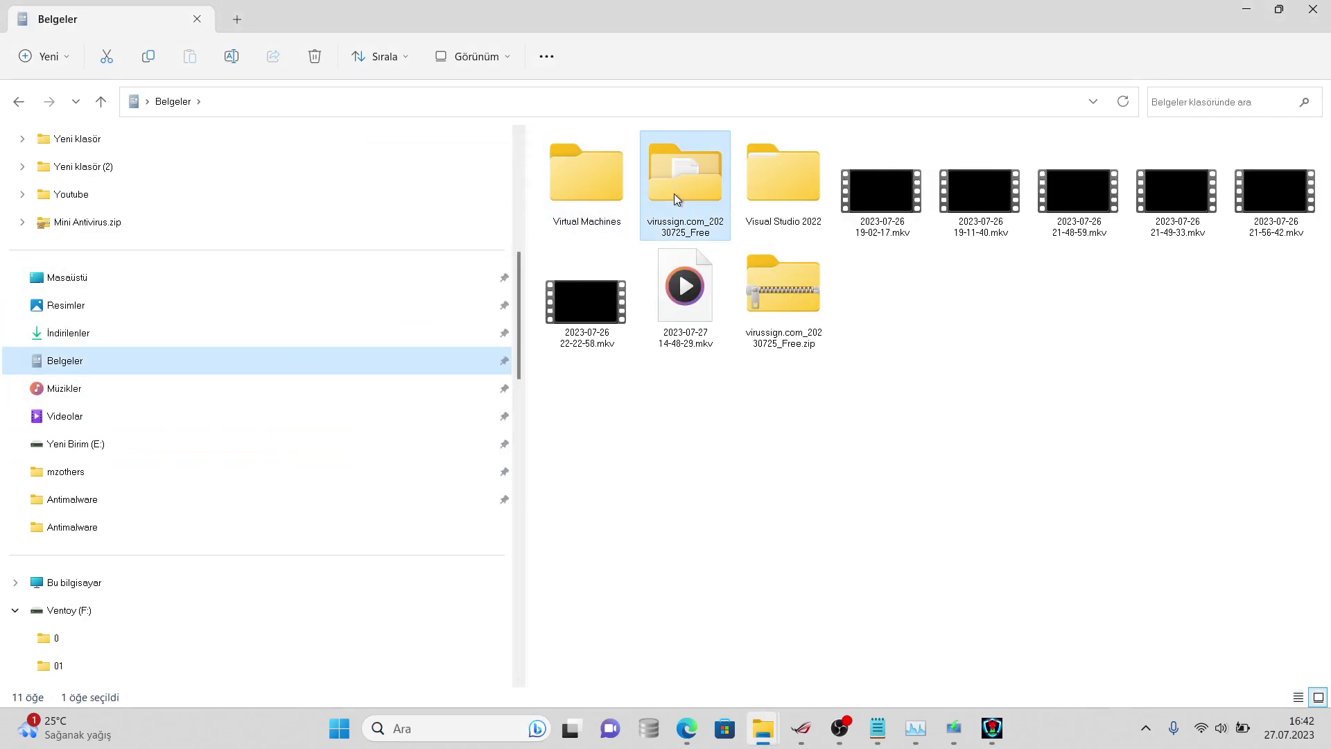
right_click(638, 171)
left_click(619, 163)
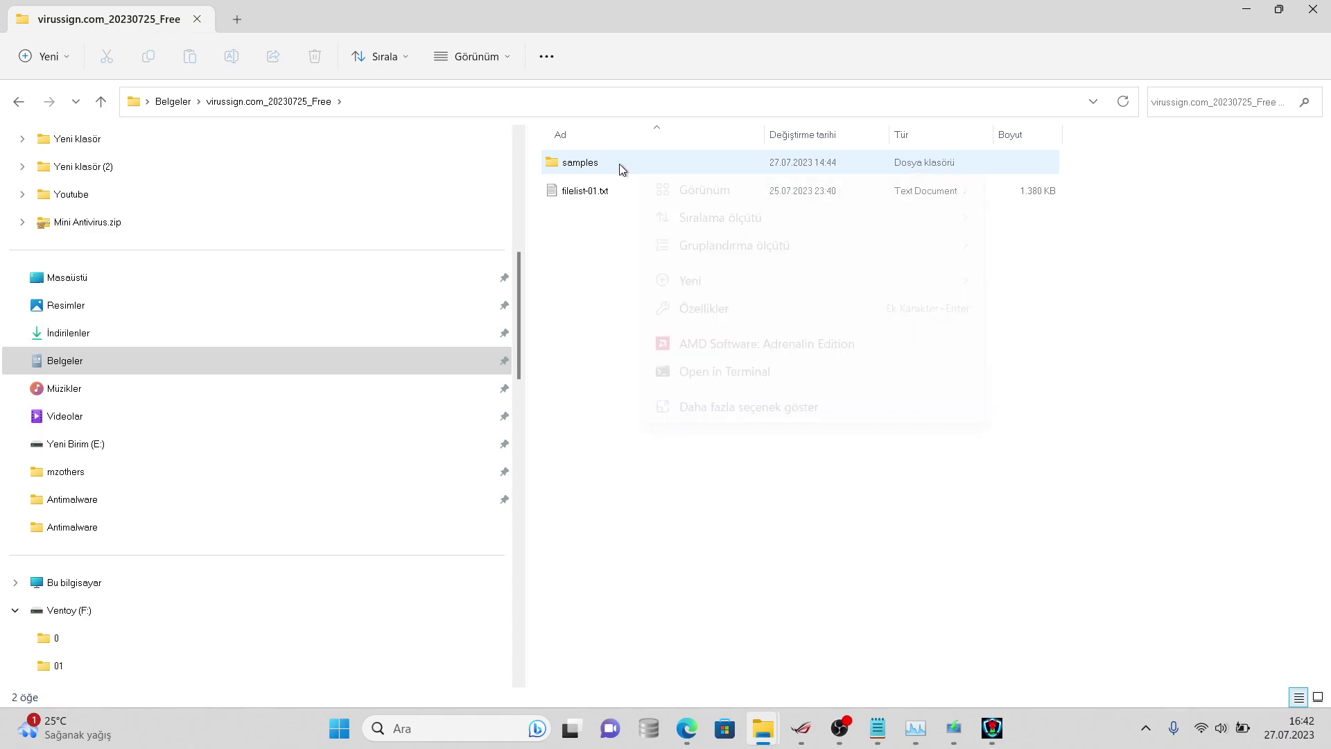
right_click(618, 163)
left_click(703, 487)
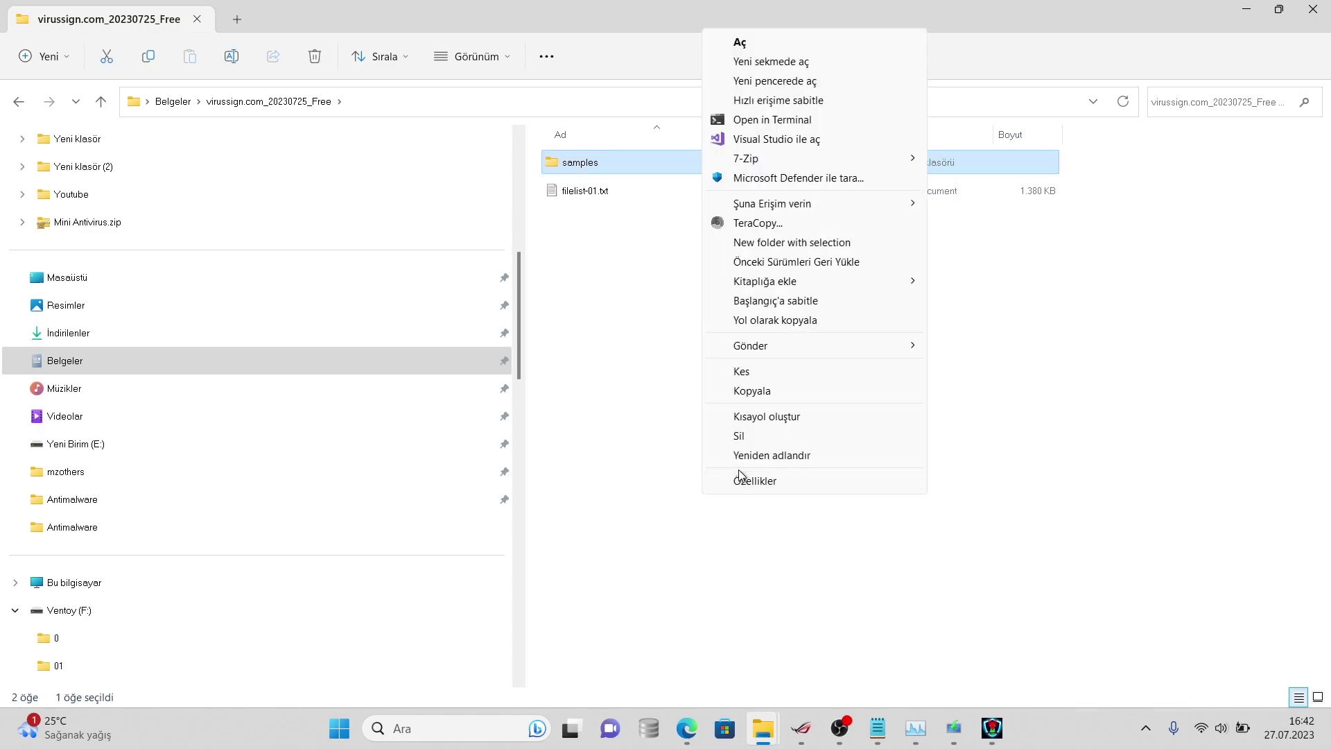
left_click(750, 460)
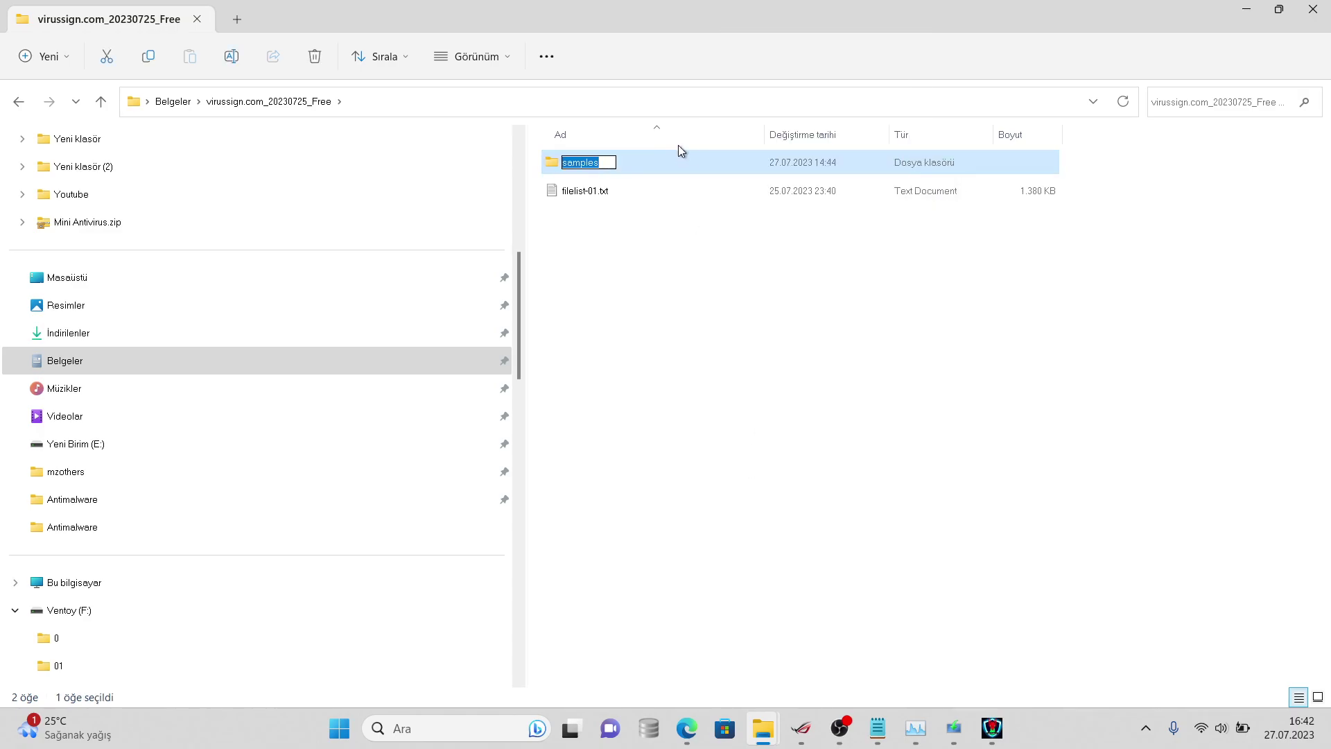
left_click(684, 157)
right_click(685, 161)
left_click(760, 477)
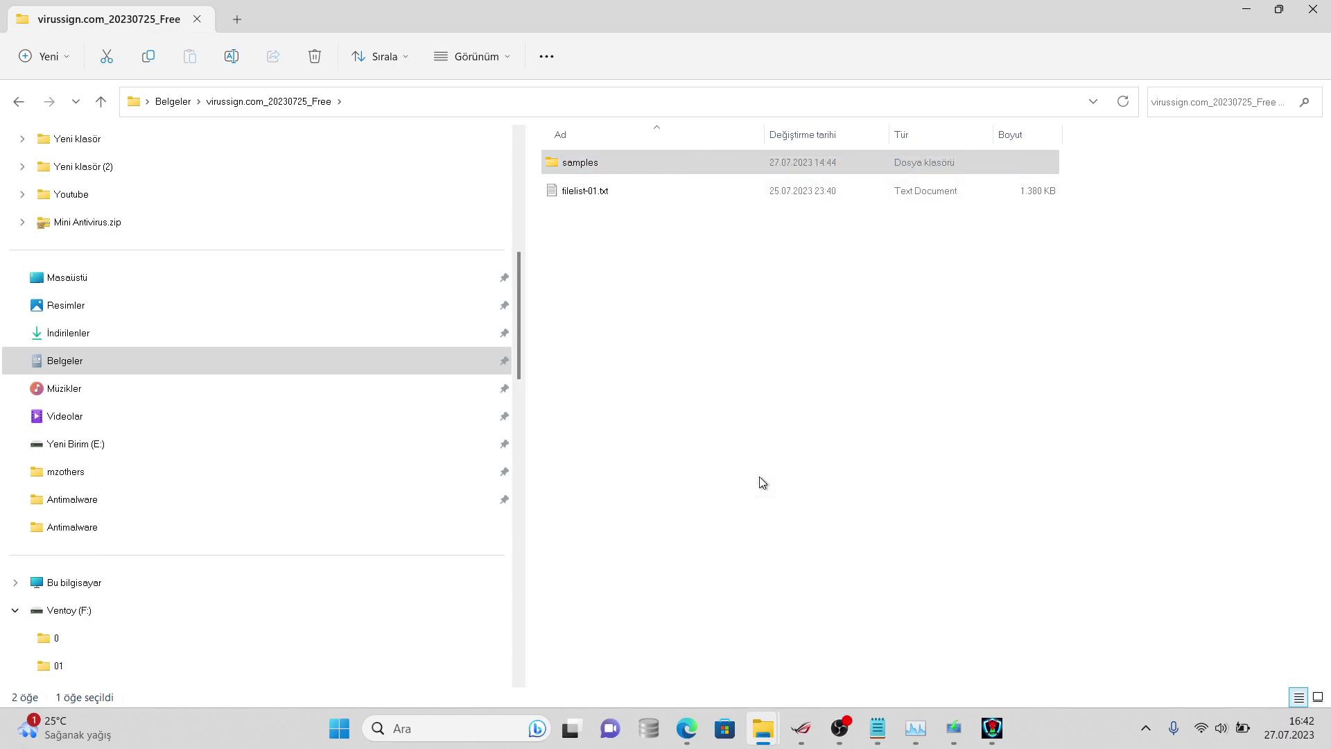
left_click(790, 463)
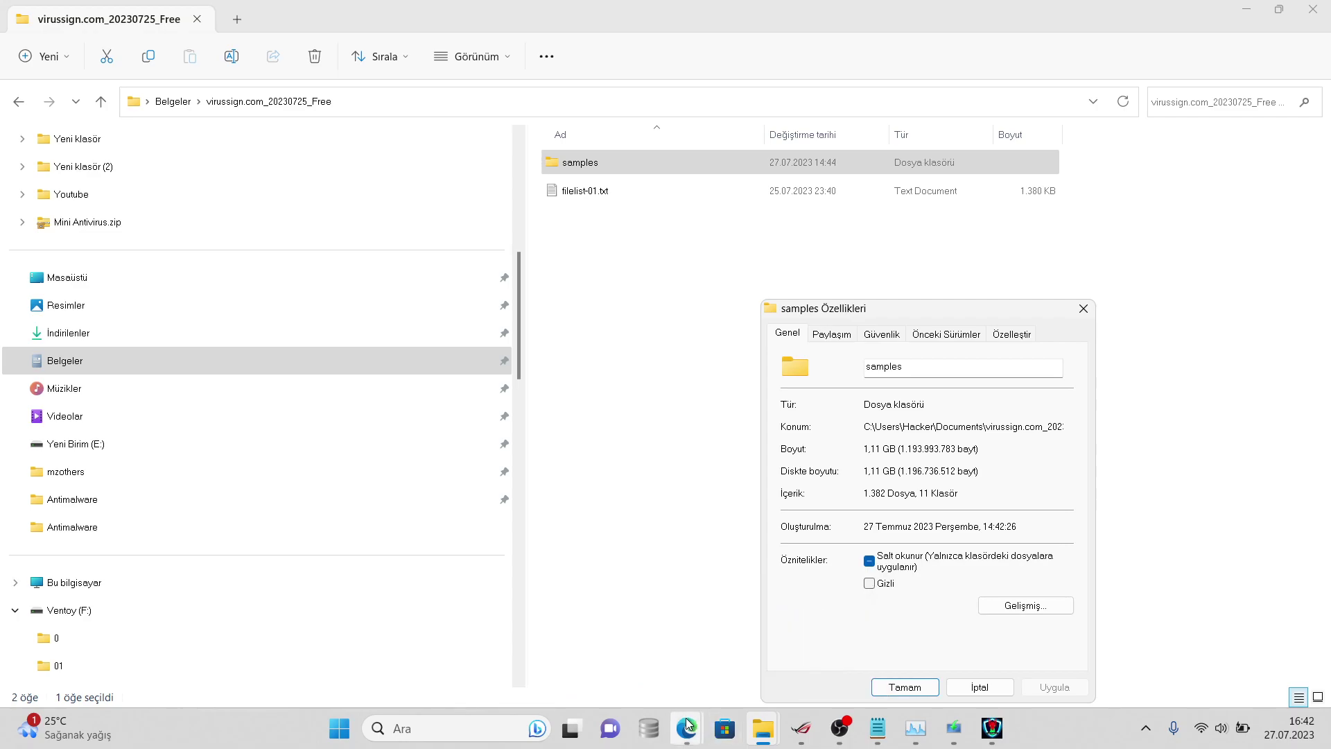
- Draft 'pardon 6067 dosyadan 1382 kaldı' in the Discord #sohbet channel
mouse_move(687, 725)
left_click(818, 645)
type("pardon 6067 dosyadan")
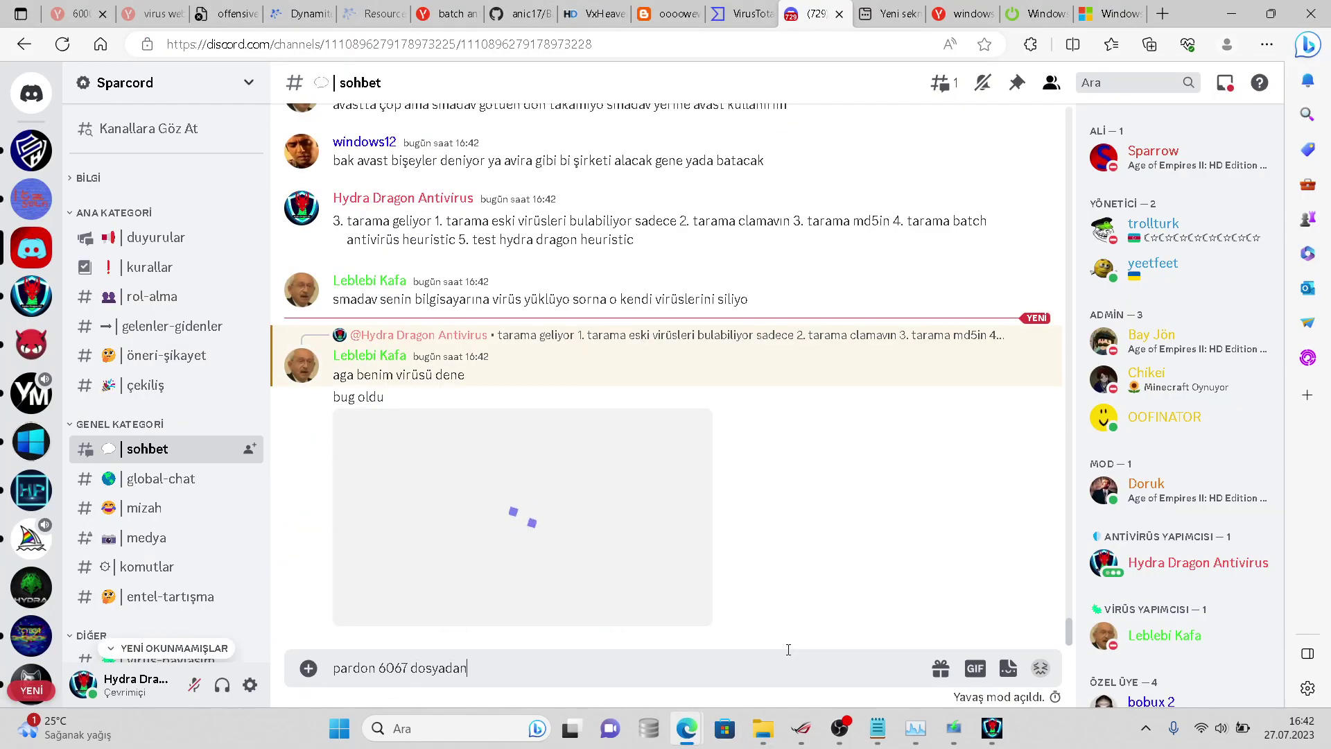
type(" 1382 kaldı")
- Send the 'pardon 6067 dosyadan 1382 kaldı' message to #sohbet
key("Return")
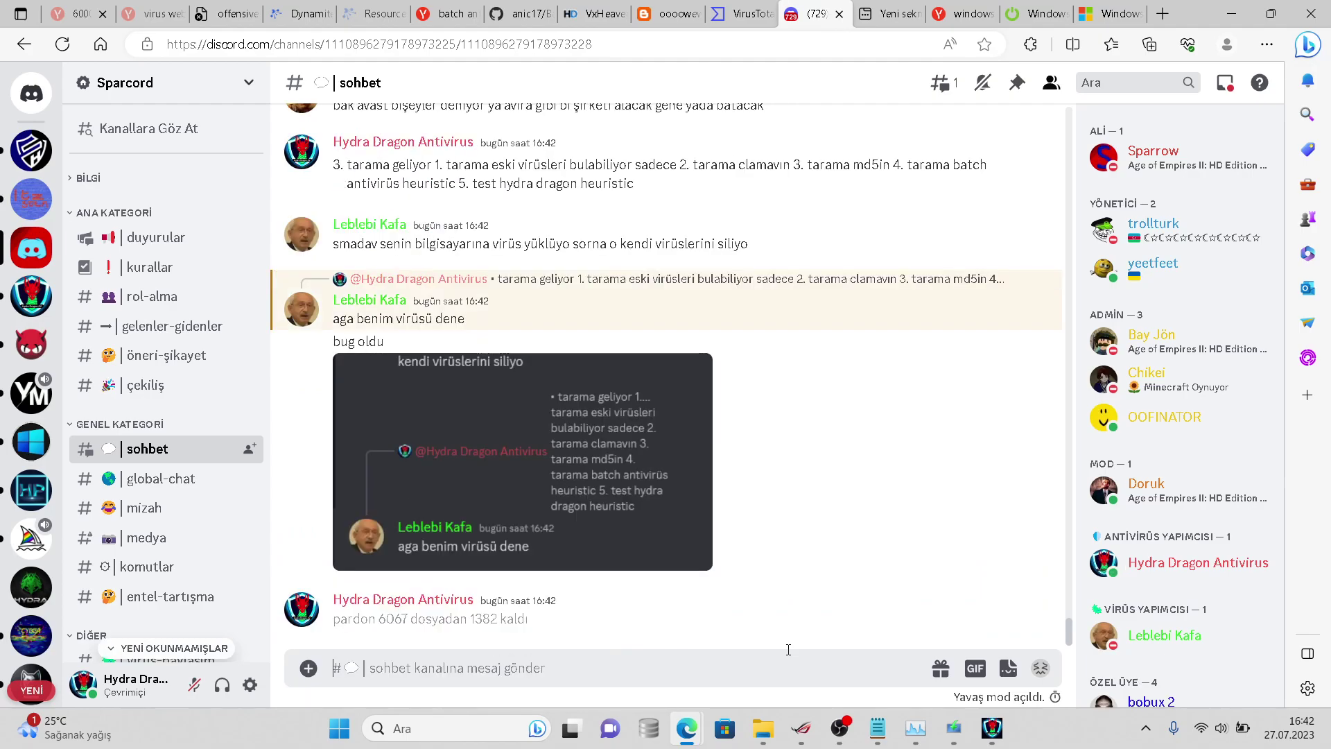
left_click(981, 729)
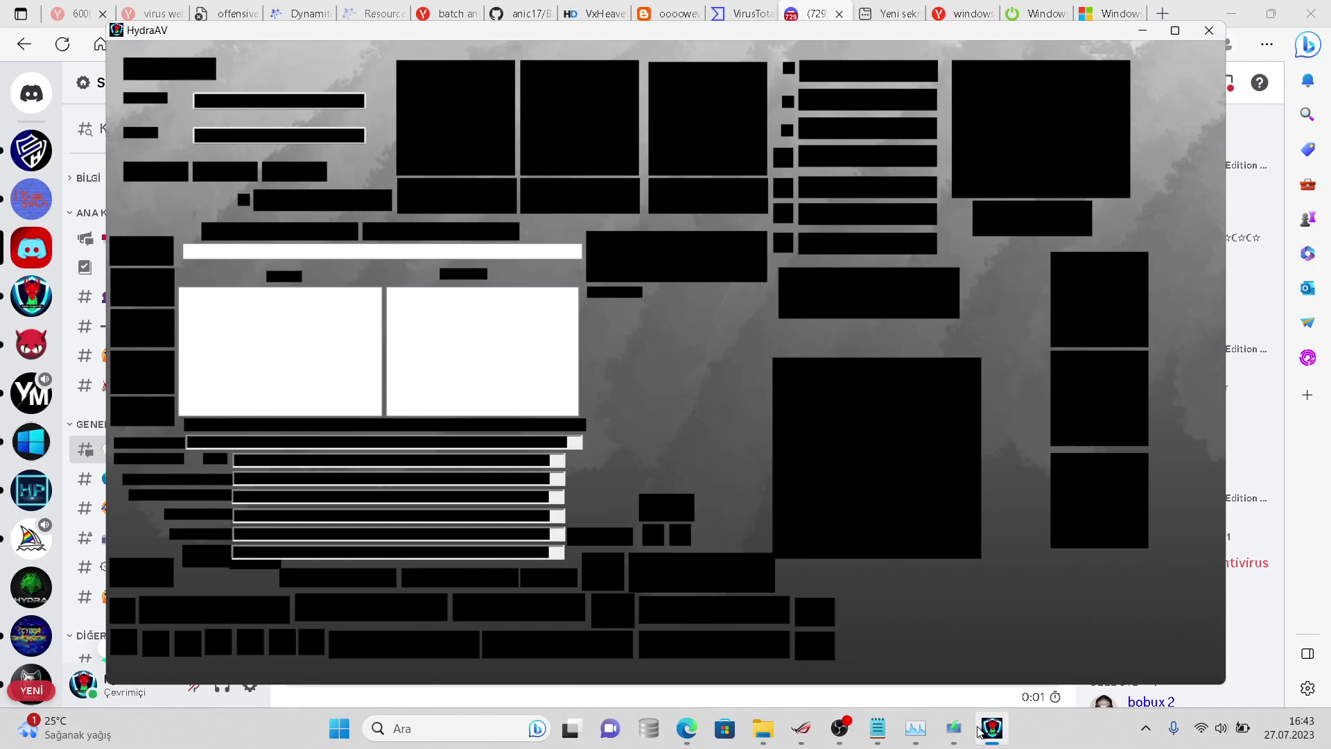
left_click(915, 727)
- Correct the Notepad sample count from 6068 to 6067, then draft 'birisi .txt dosyasıs' in Discord
left_click(878, 728)
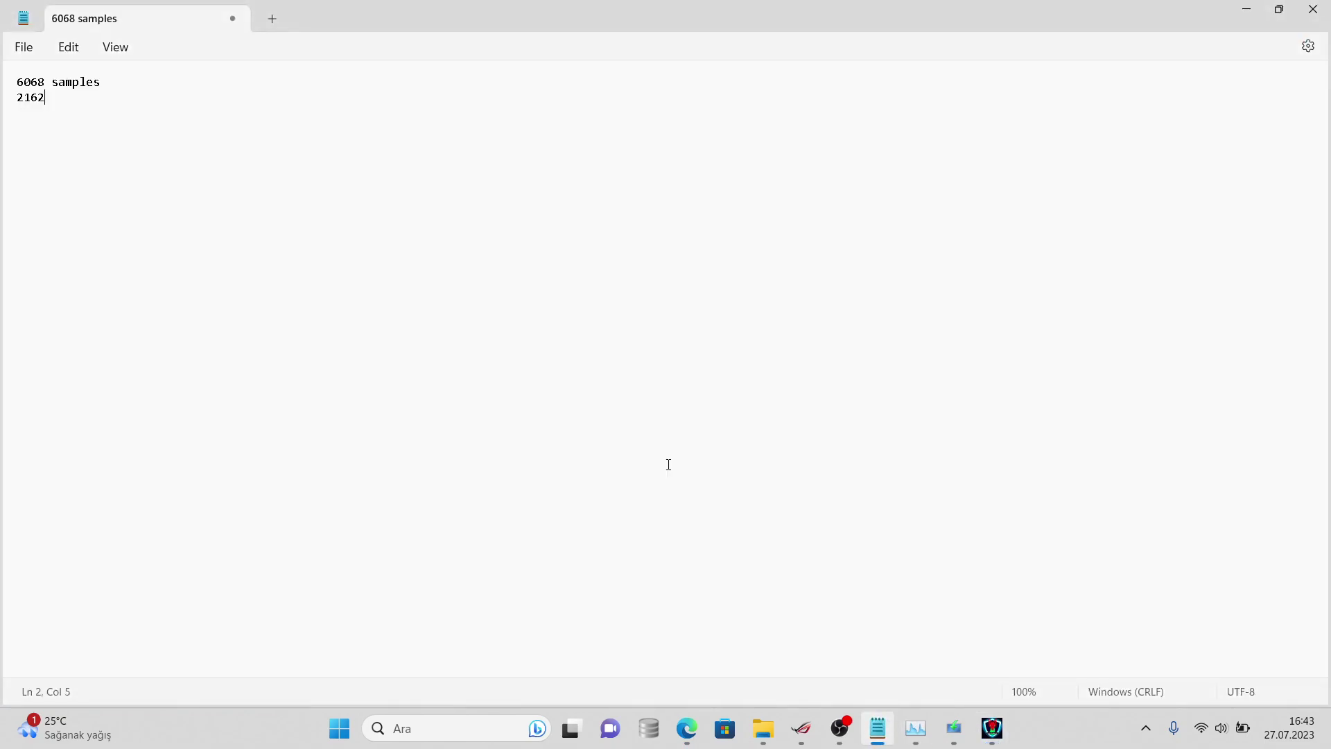
left_click(45, 82)
key("BackSpace")
type("7")
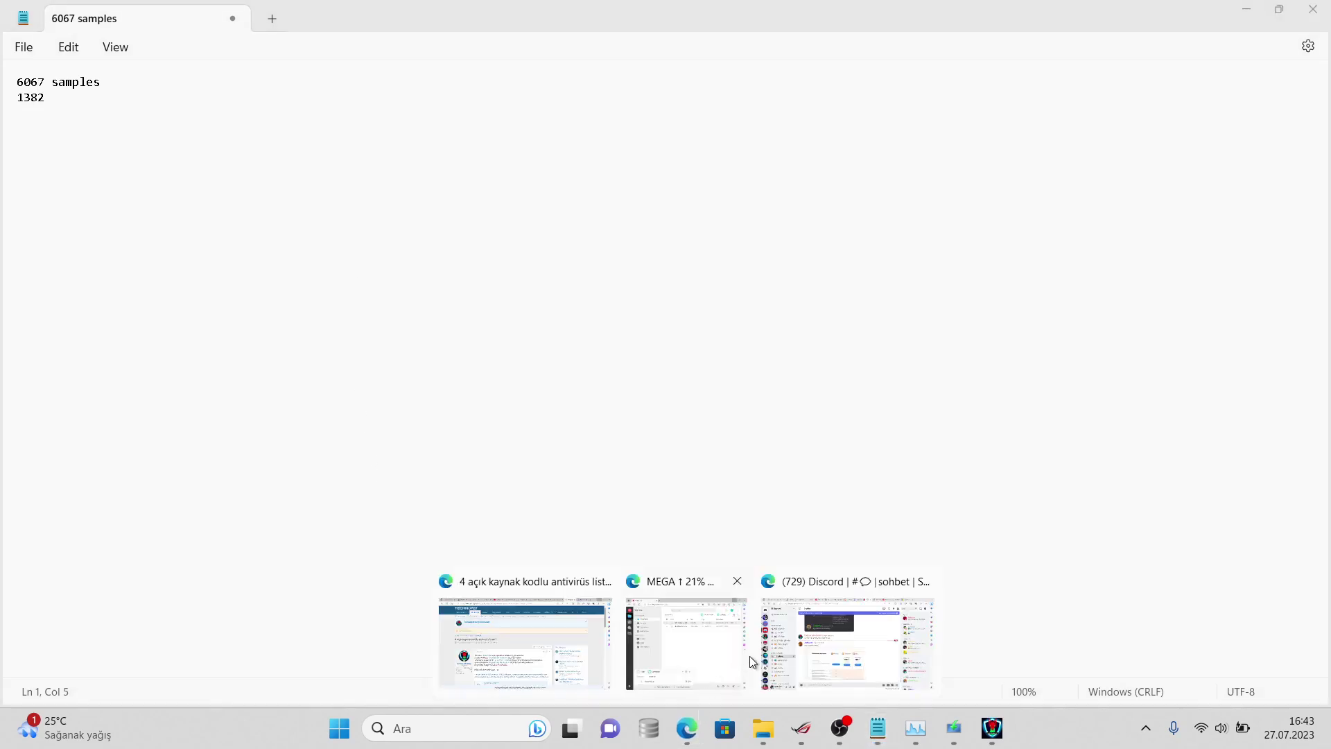
left_click(824, 645)
type("birisi .")
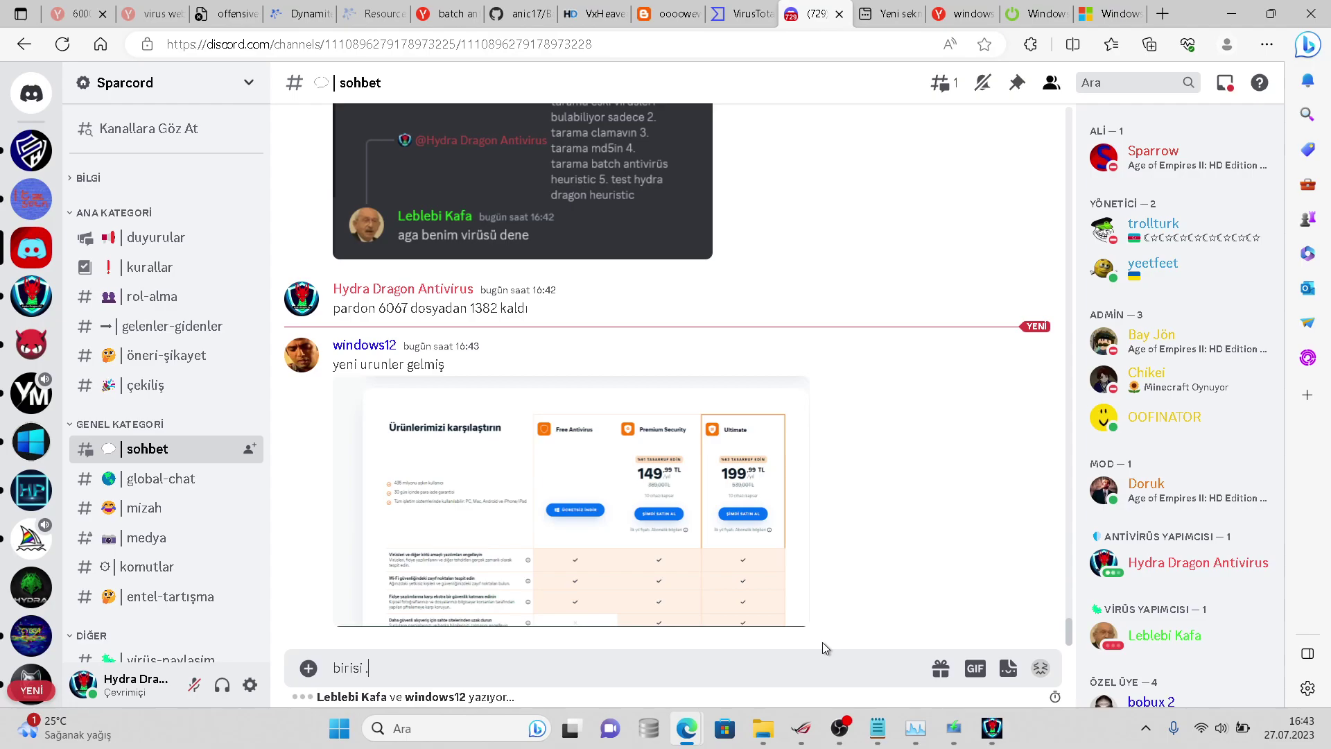
type("txt dosyasıs")
- Send the .txt file message and a reply saying Windows 10 is being installed
key("Return")
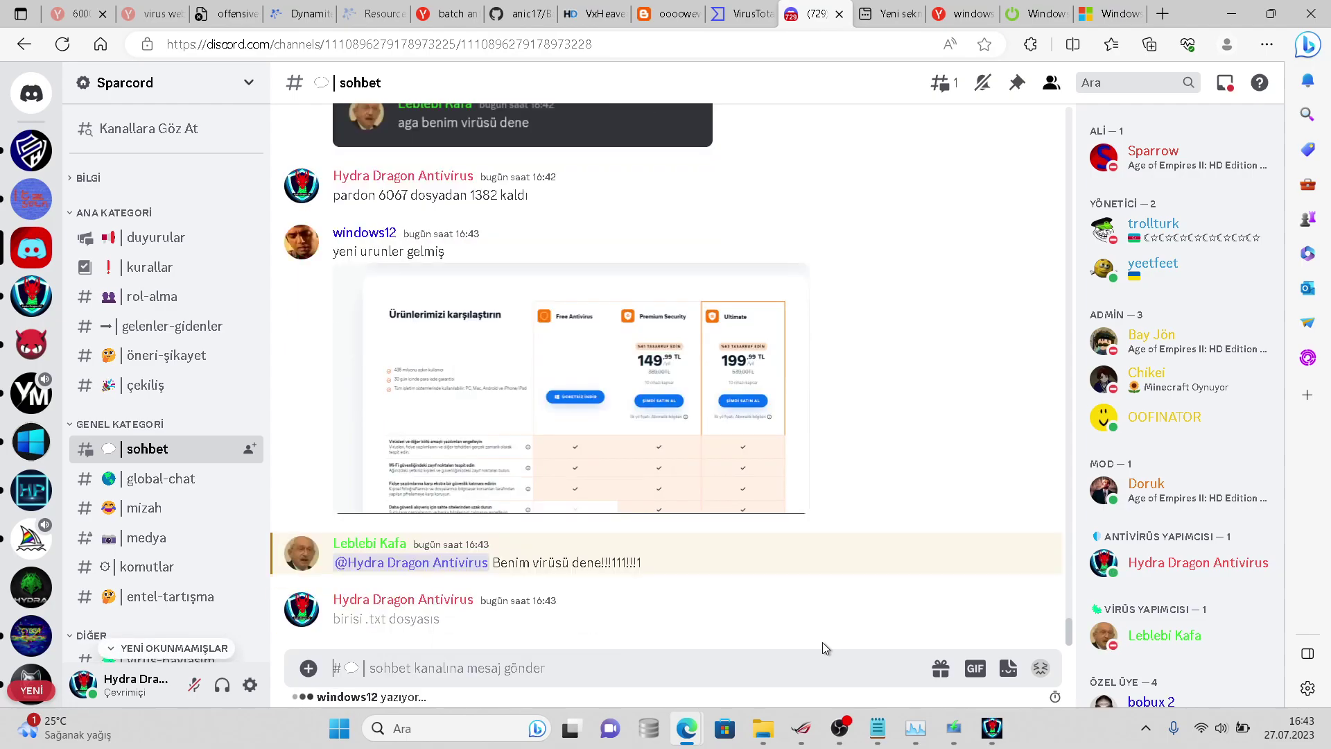
type("tamamdır yükleniyo")
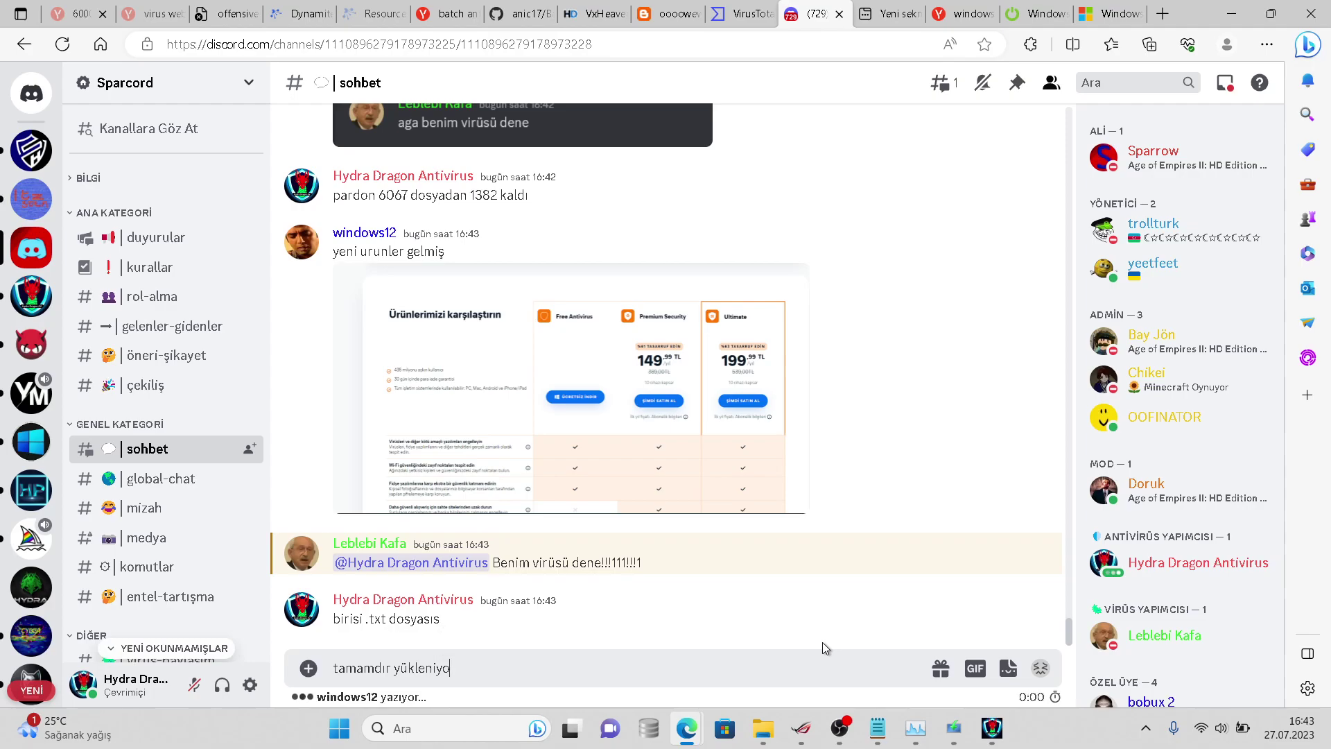
key("ctrl+BackSpace")
type("kura")
key("BackSpace")
type("uyorum windows")
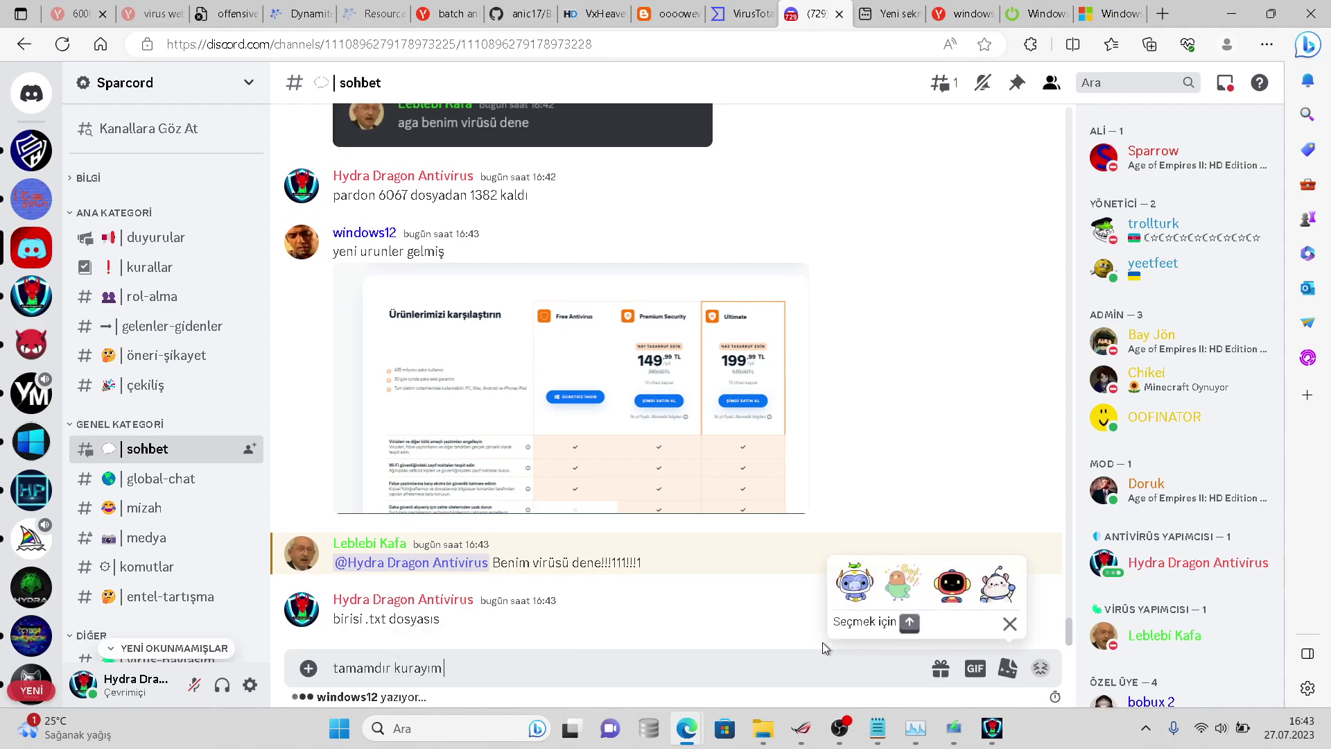
key("Return")
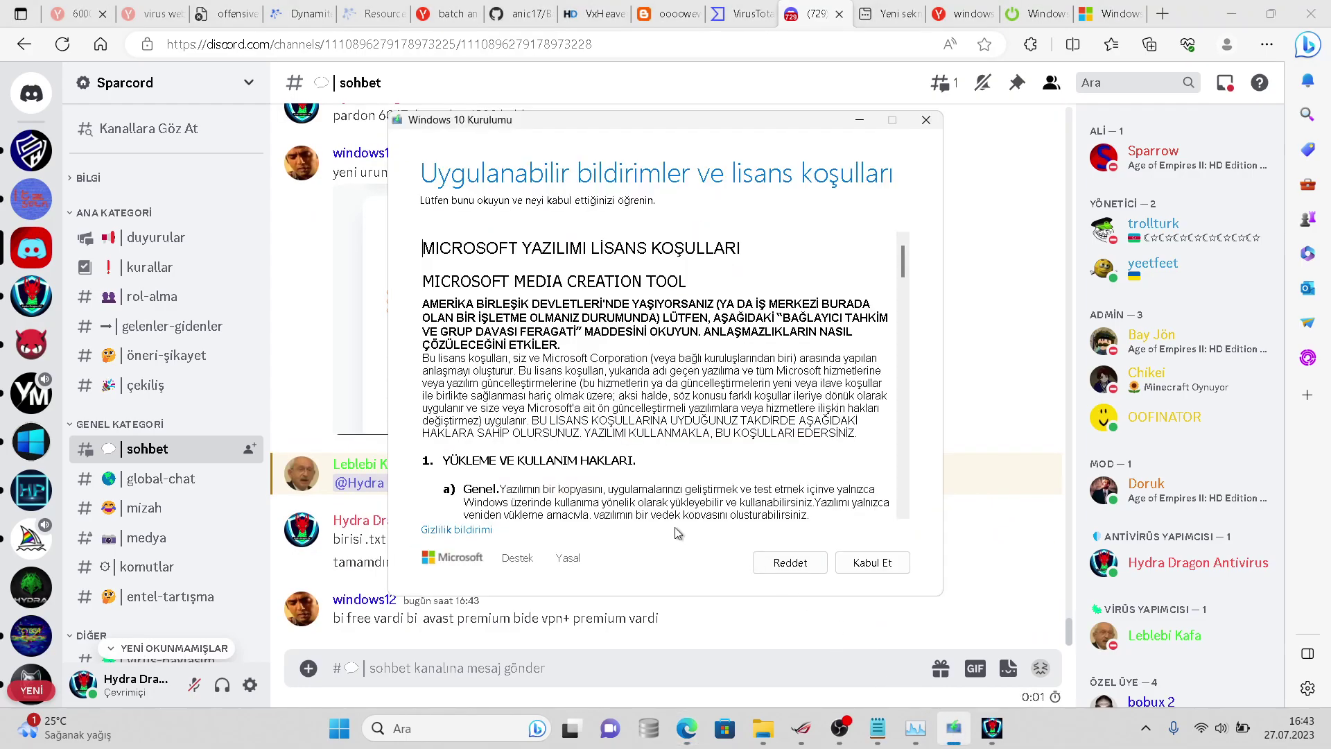
- Accept the Windows 10 setup licence, view the posted comparison image, then bring HydraAV's scan forward
left_click(867, 563)
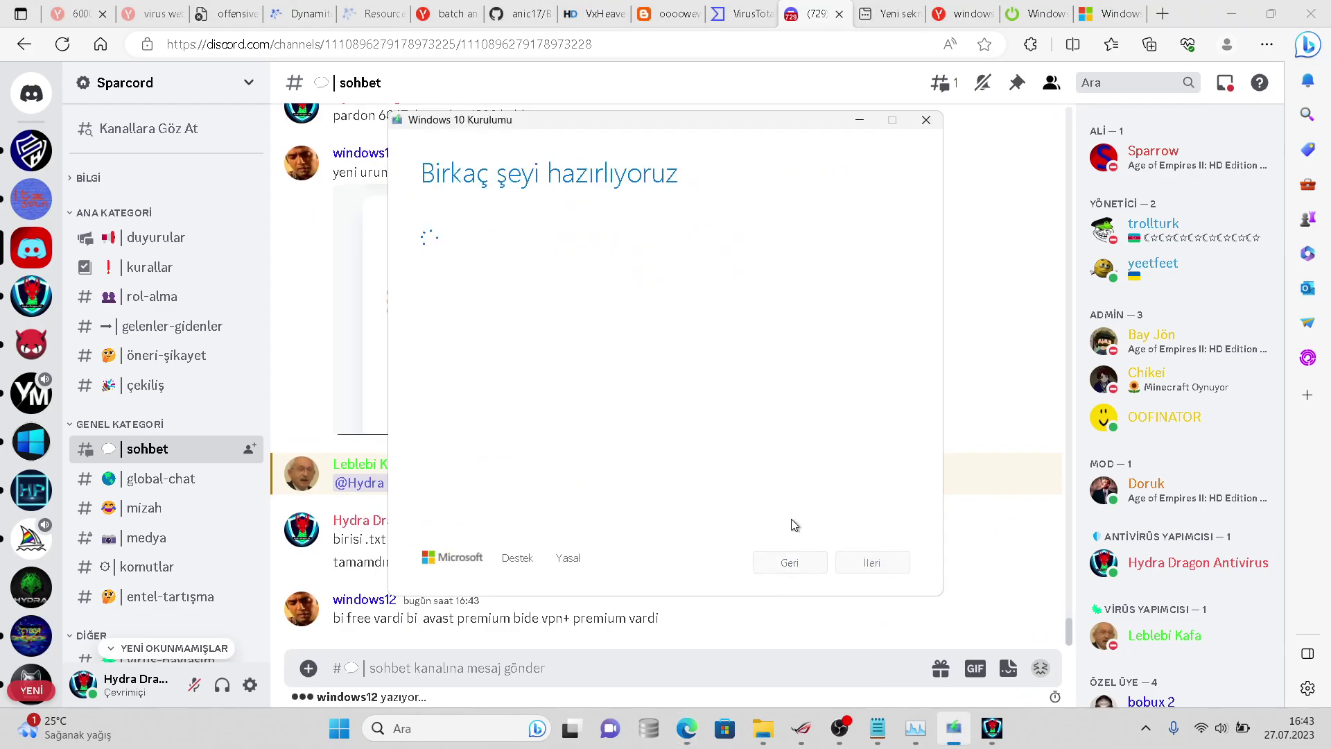
left_click(770, 610)
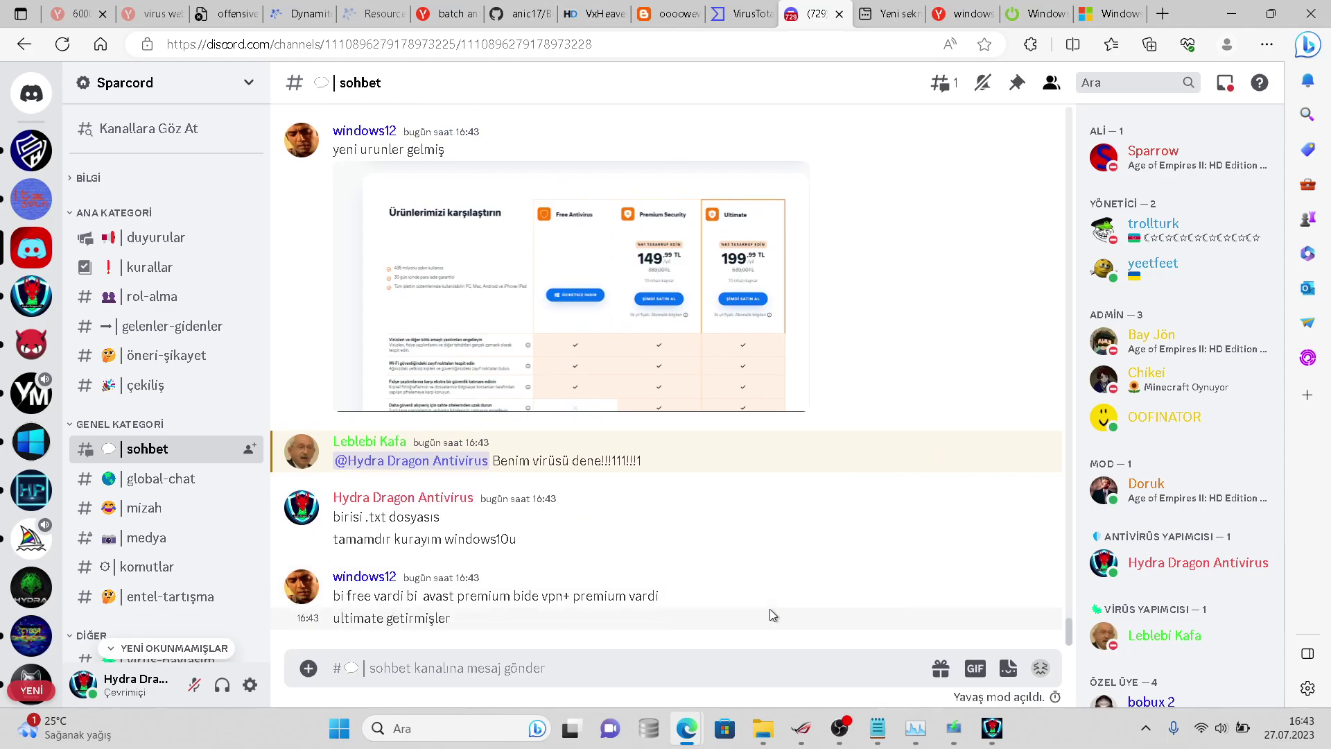
left_click(642, 387)
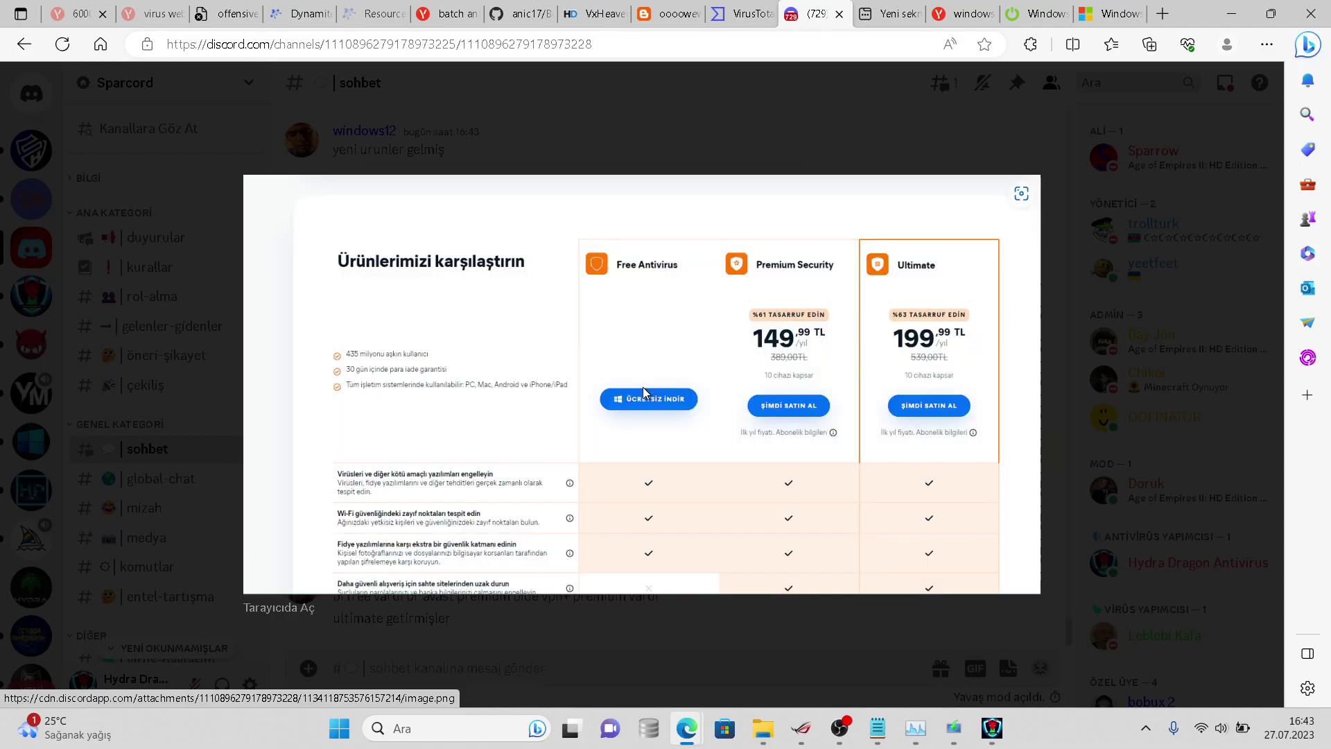
left_click(786, 600)
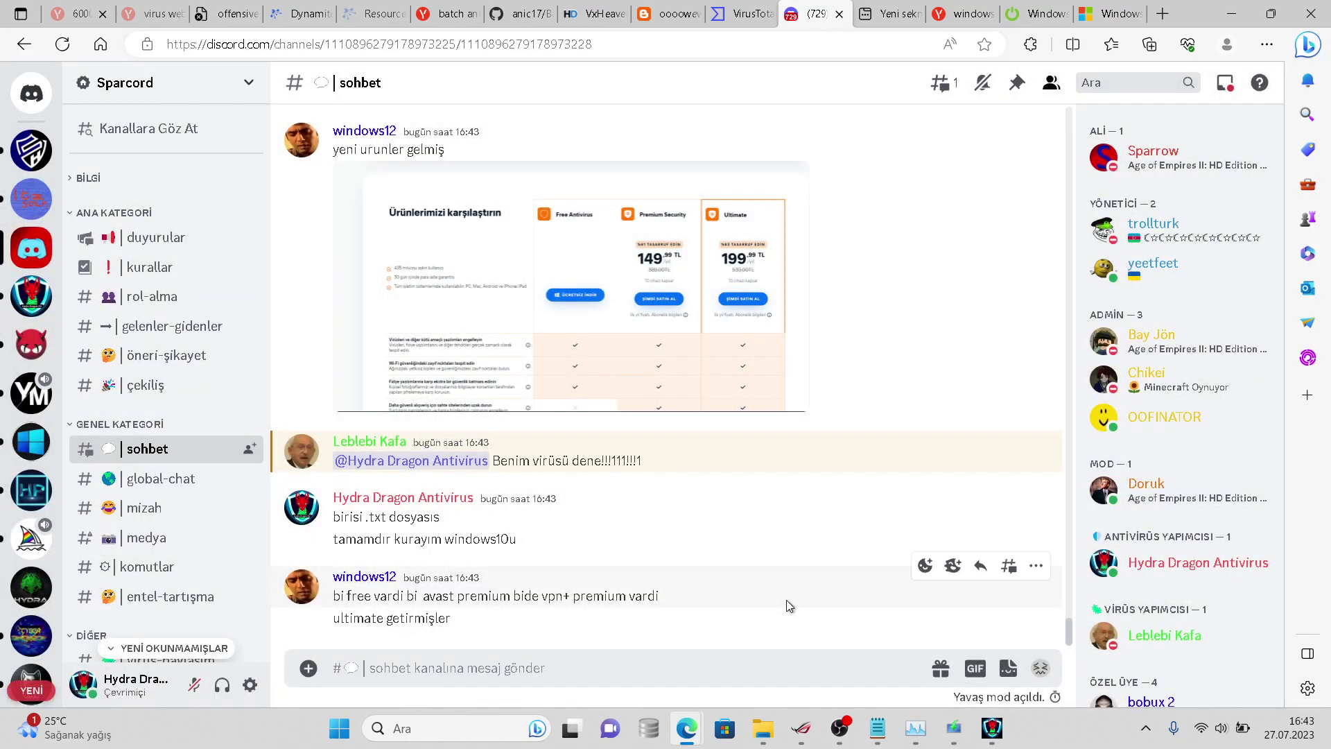
triple_click(768, 584)
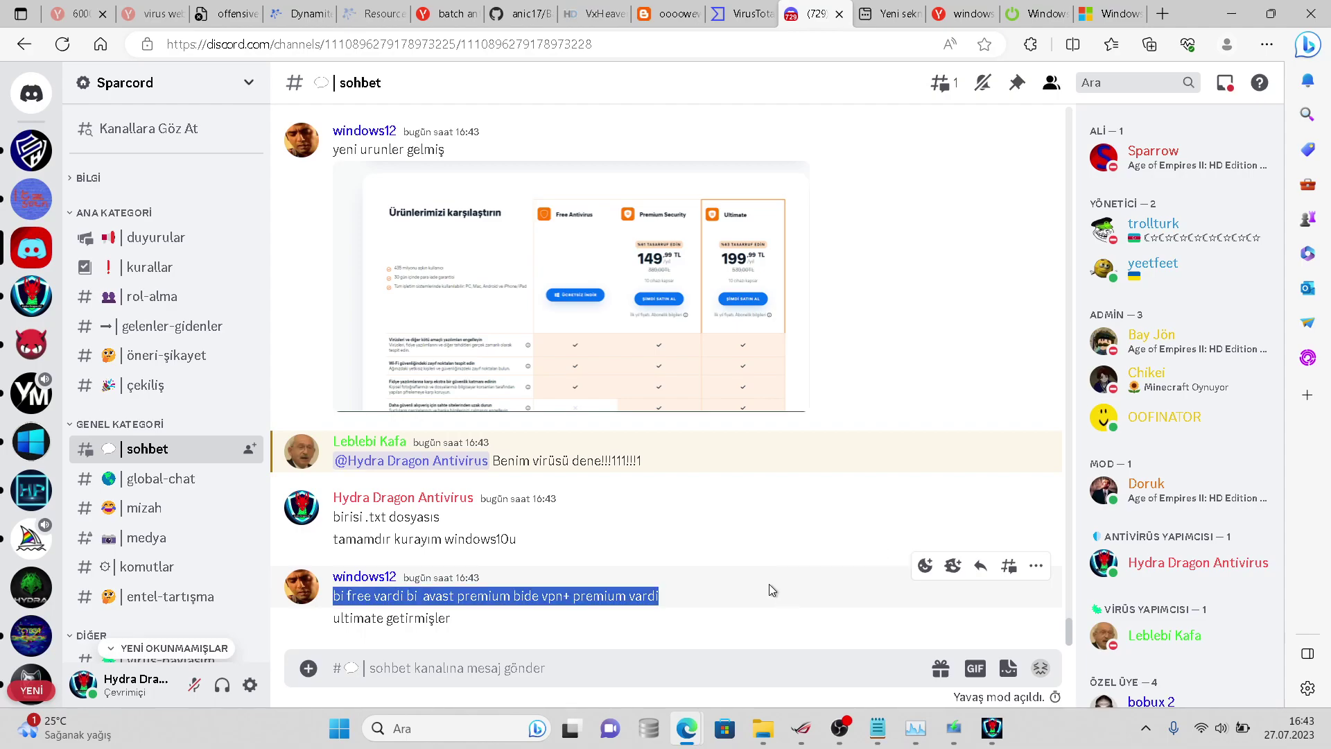
left_click(768, 583)
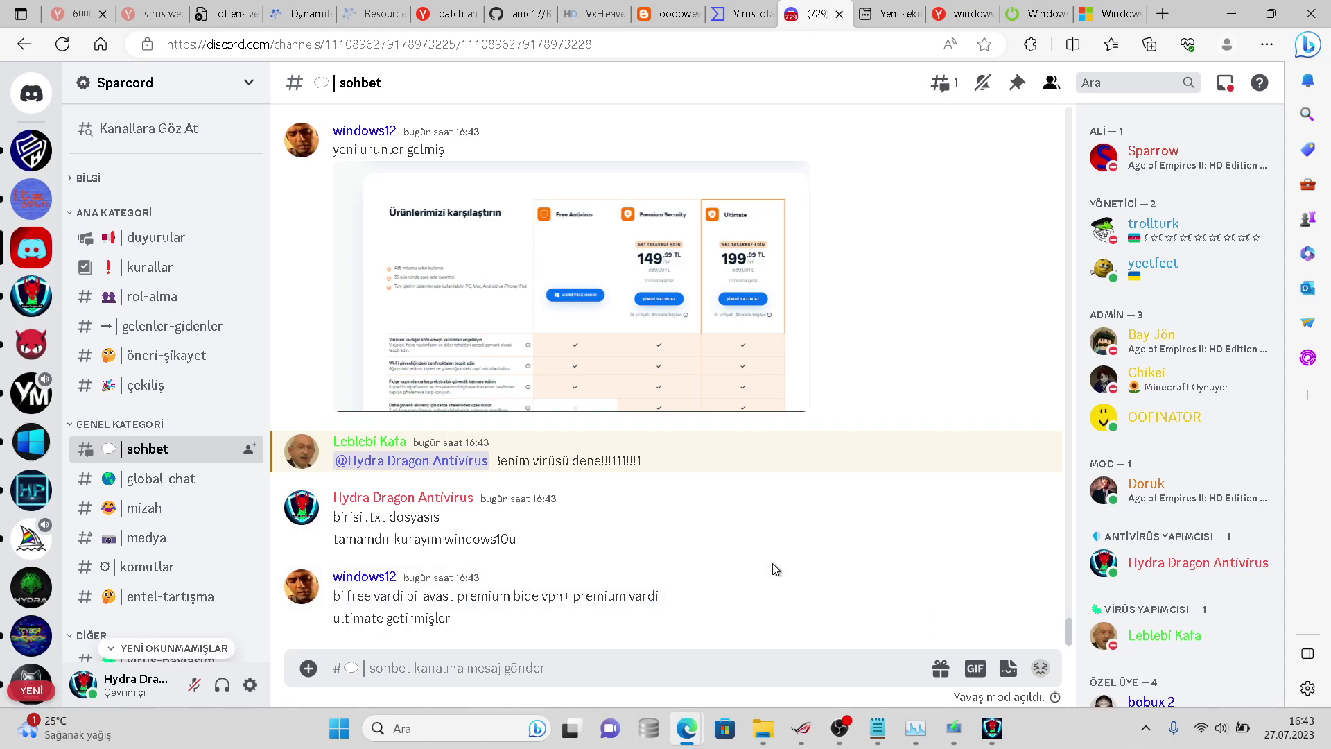
left_click(952, 725)
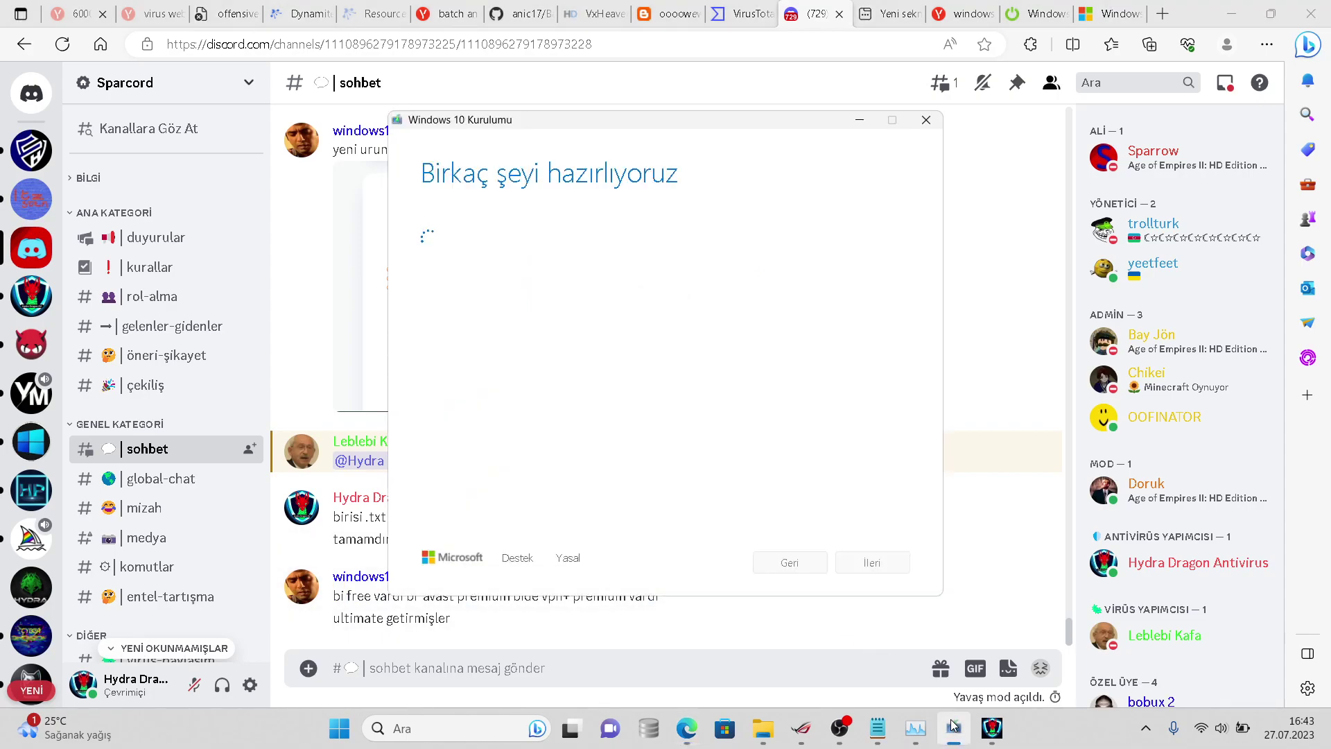
left_click(951, 725)
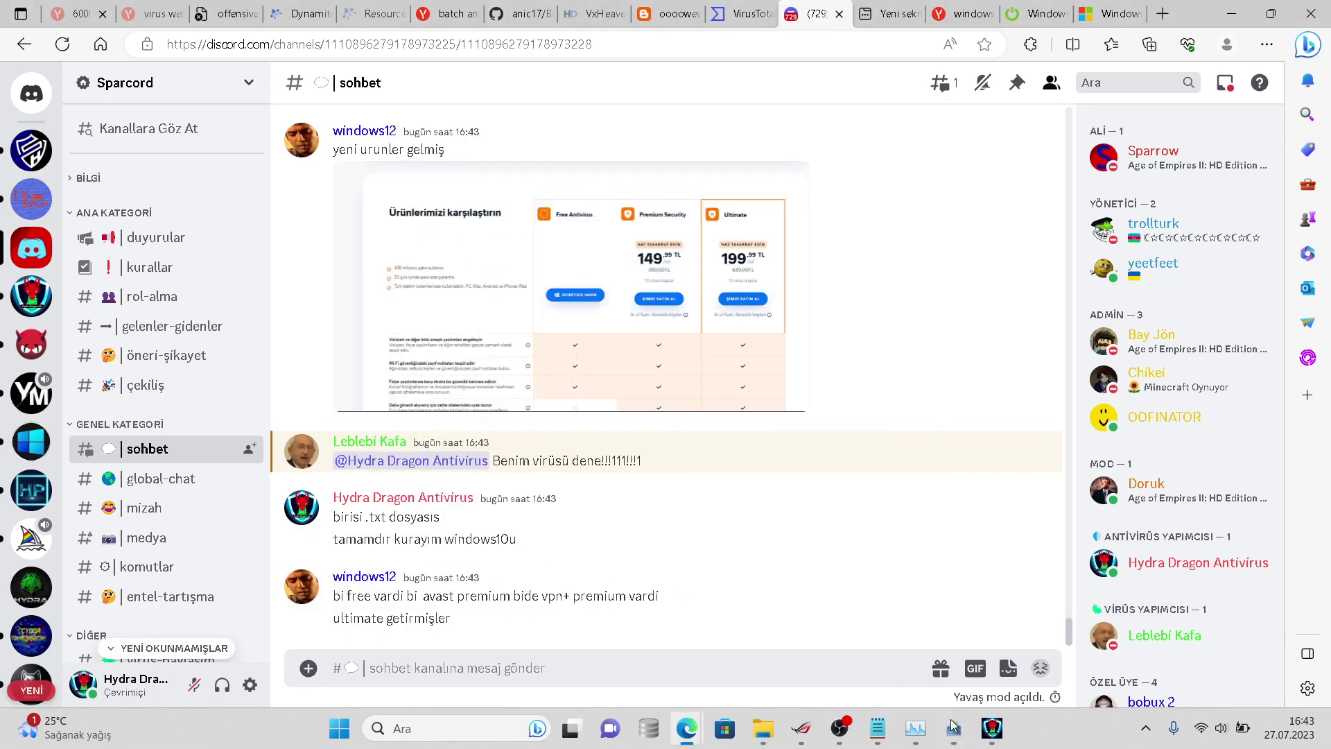
left_click(990, 727)
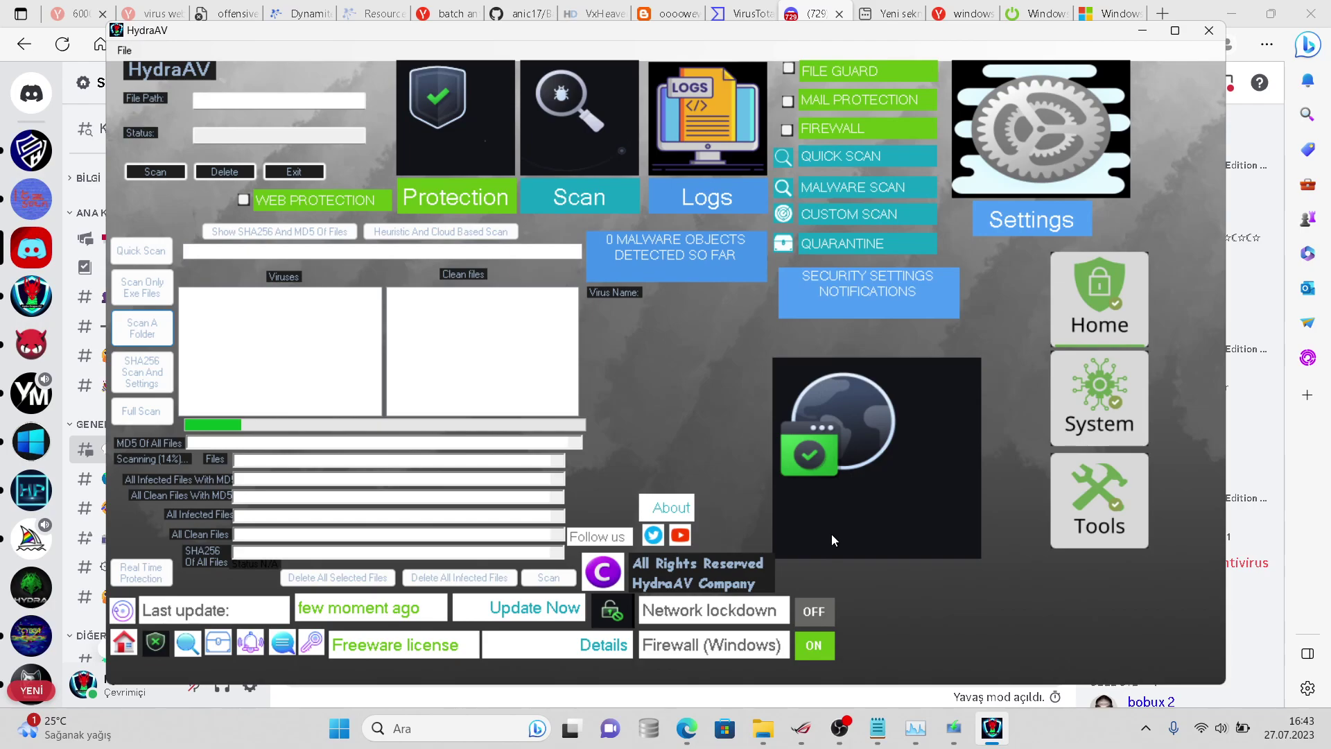
- Minimize HydraAV and look through the Ventoy (H:) drive window
key("alt+F4")
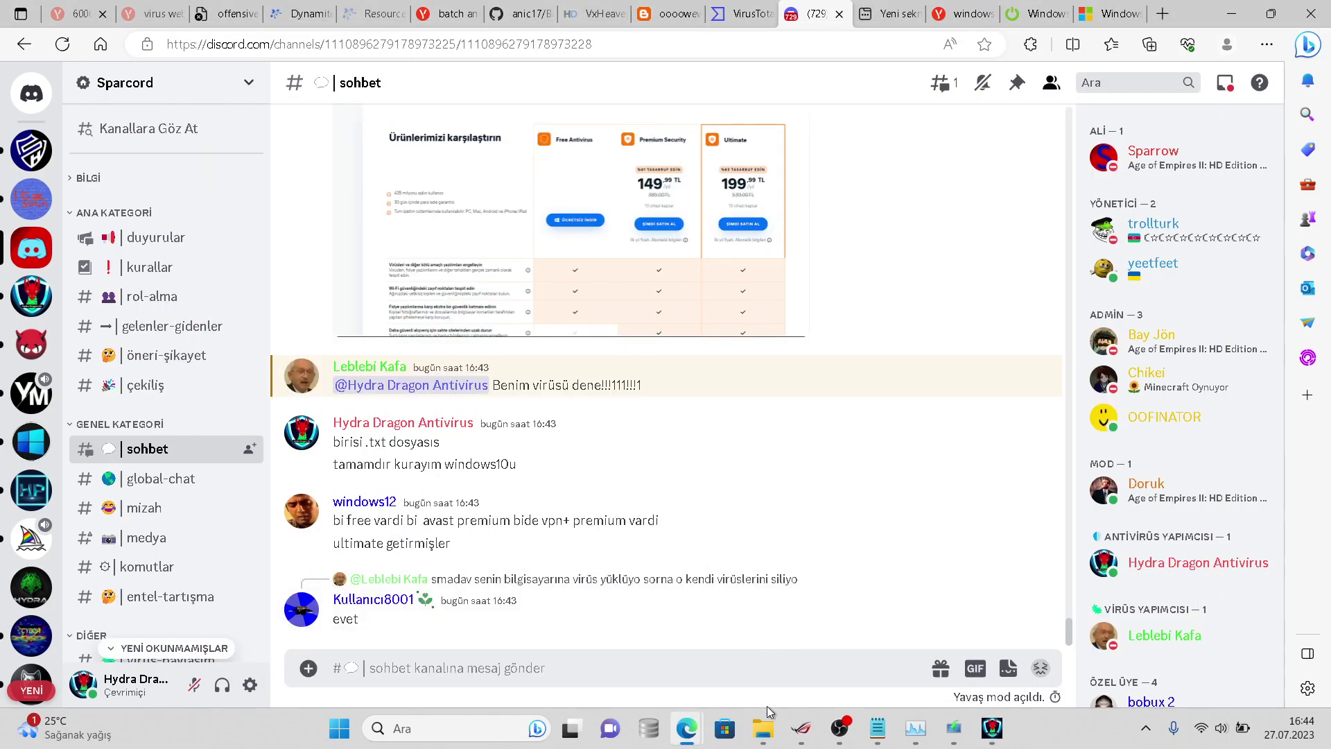
left_click(768, 727)
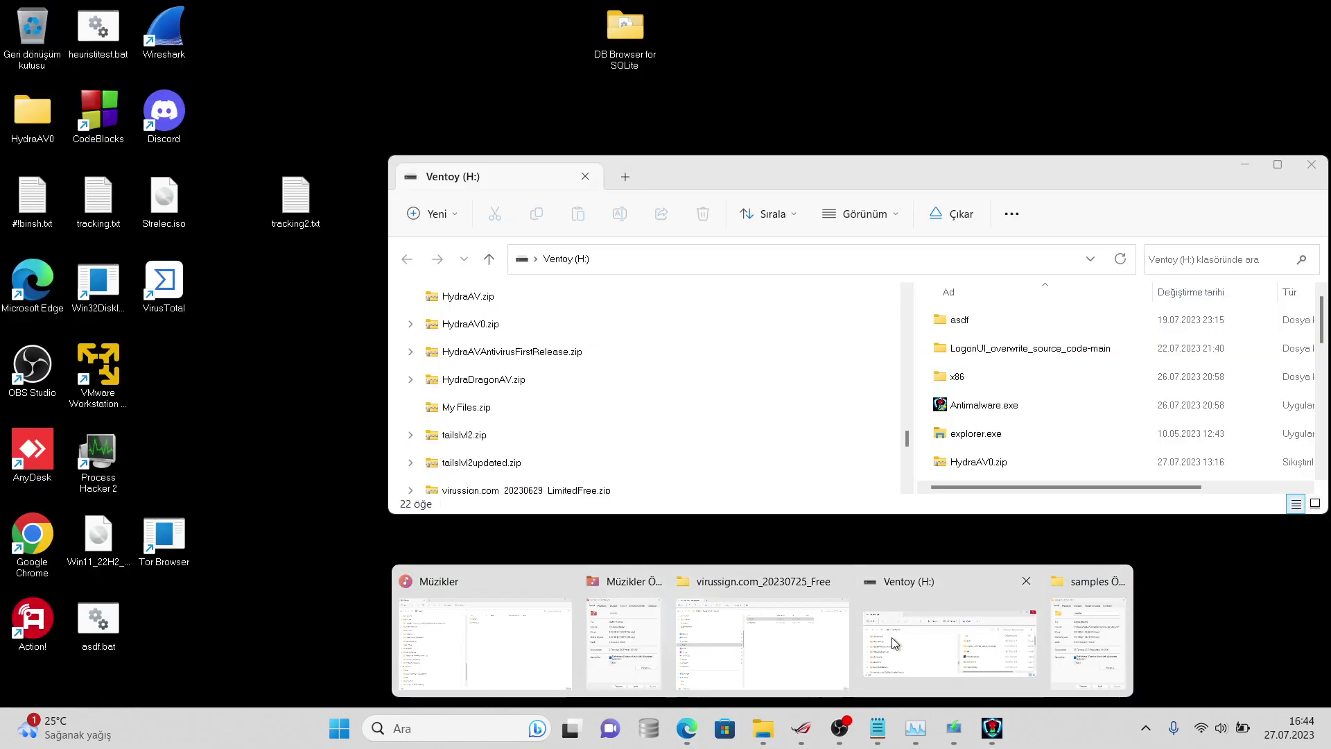
left_click(893, 608)
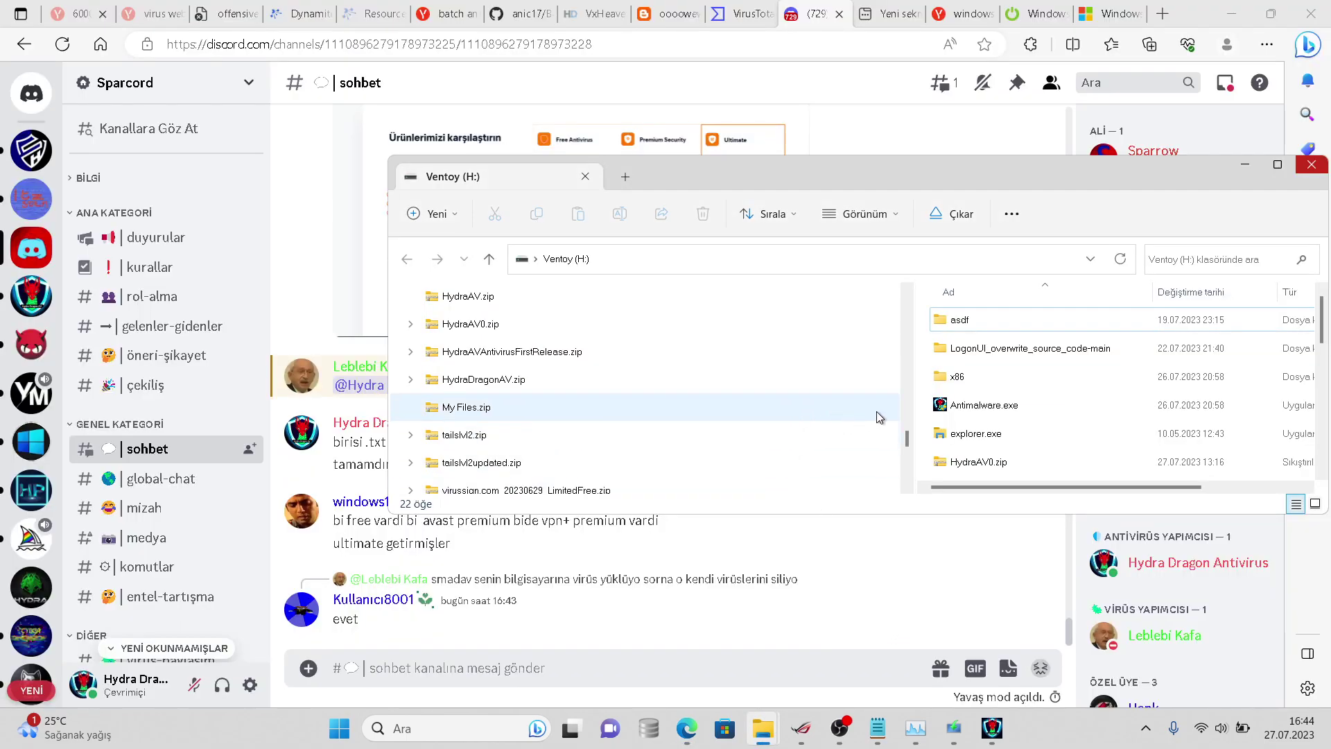
scroll(901, 429, "up", 3)
left_click_drag(911, 428, 905, 348)
scroll(901, 406, "down", 3)
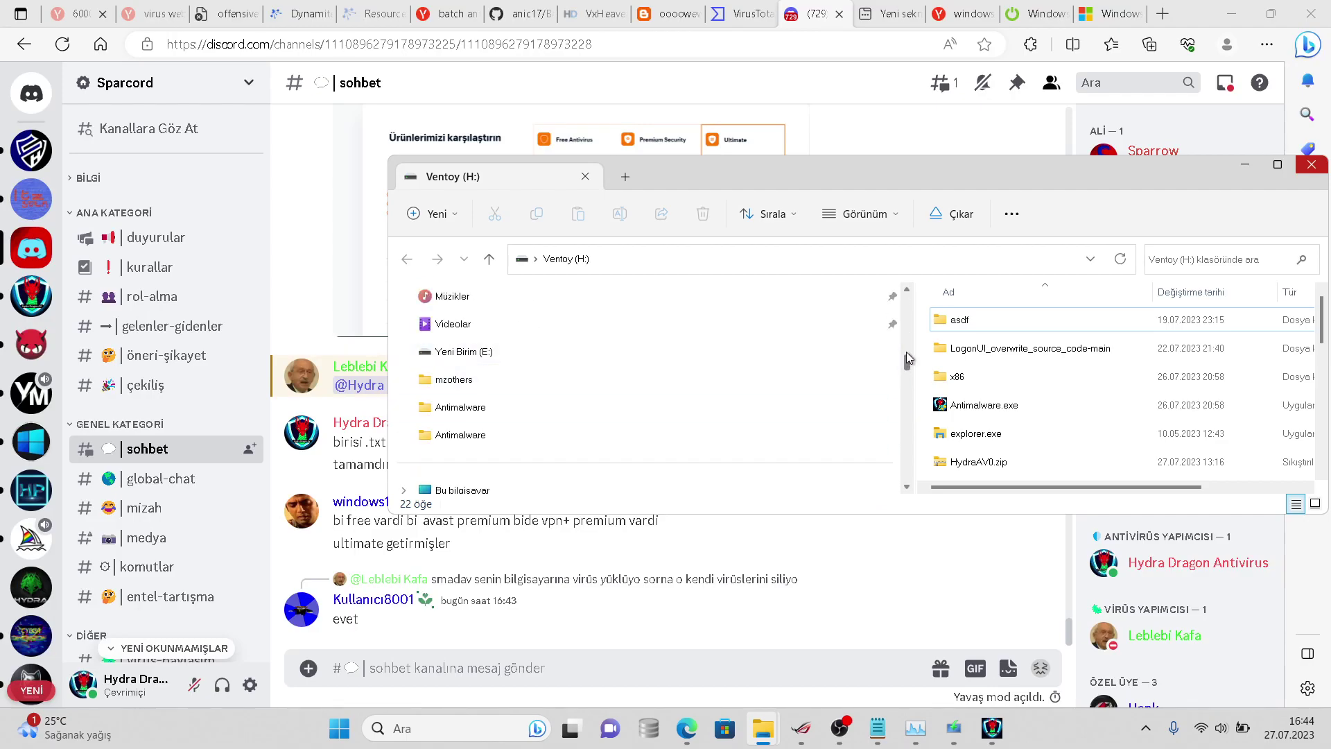
- Bring up the samples folder properties (1,382 files, 11 folders) and close the virussign.com_20230725_Free window
key("super+s")
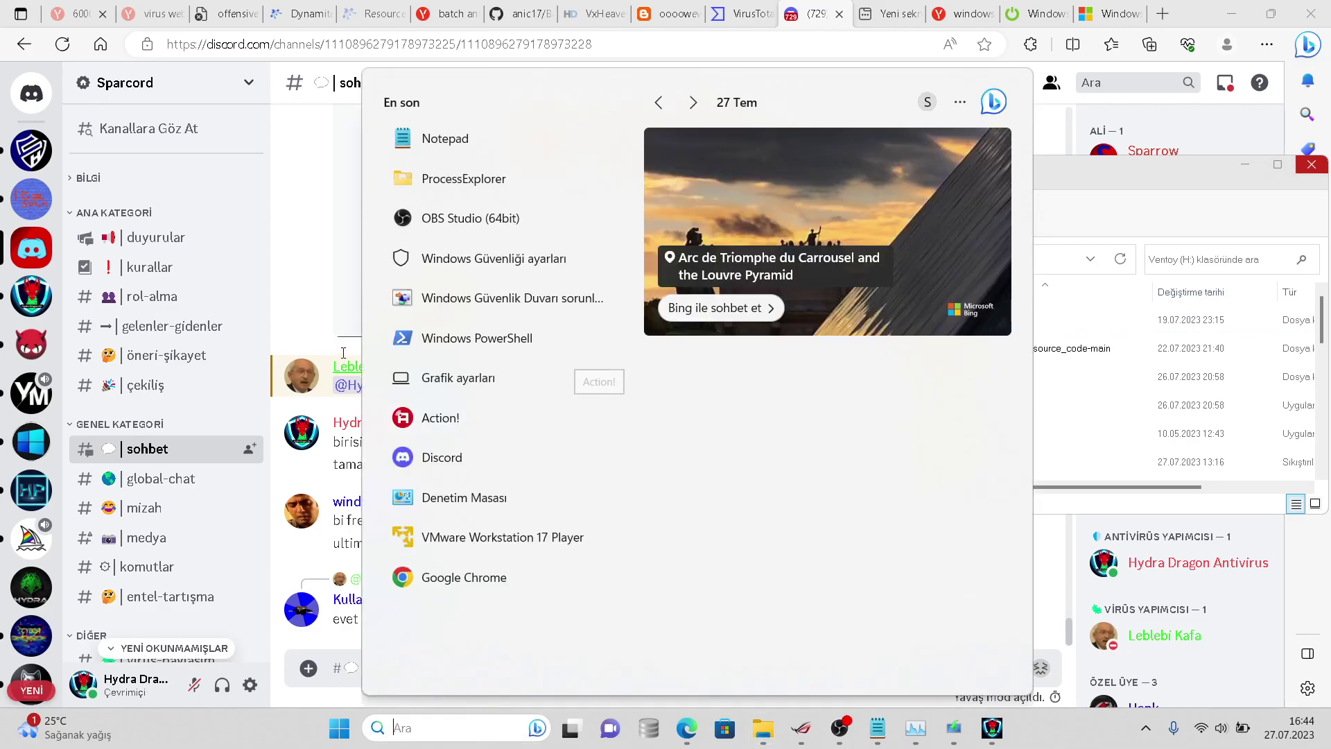
left_click(282, 308)
mouse_move(768, 732)
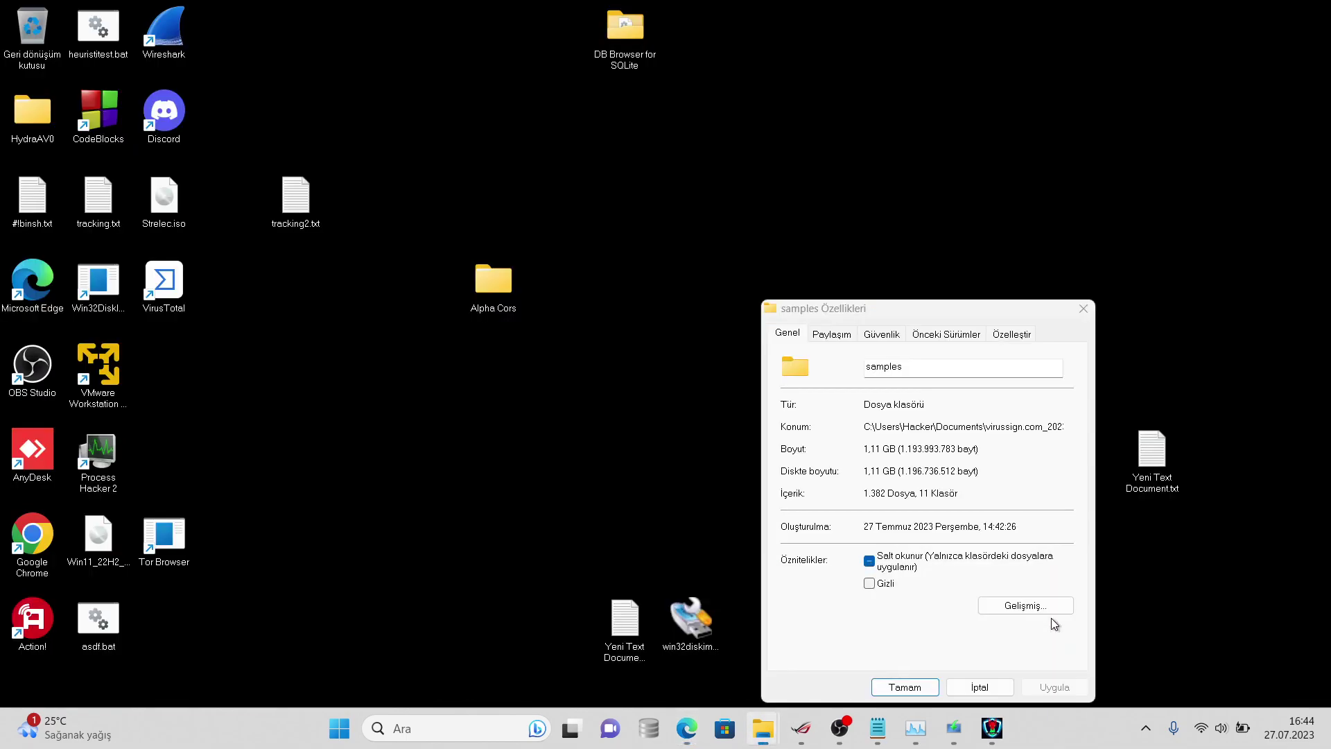
left_click(1051, 619)
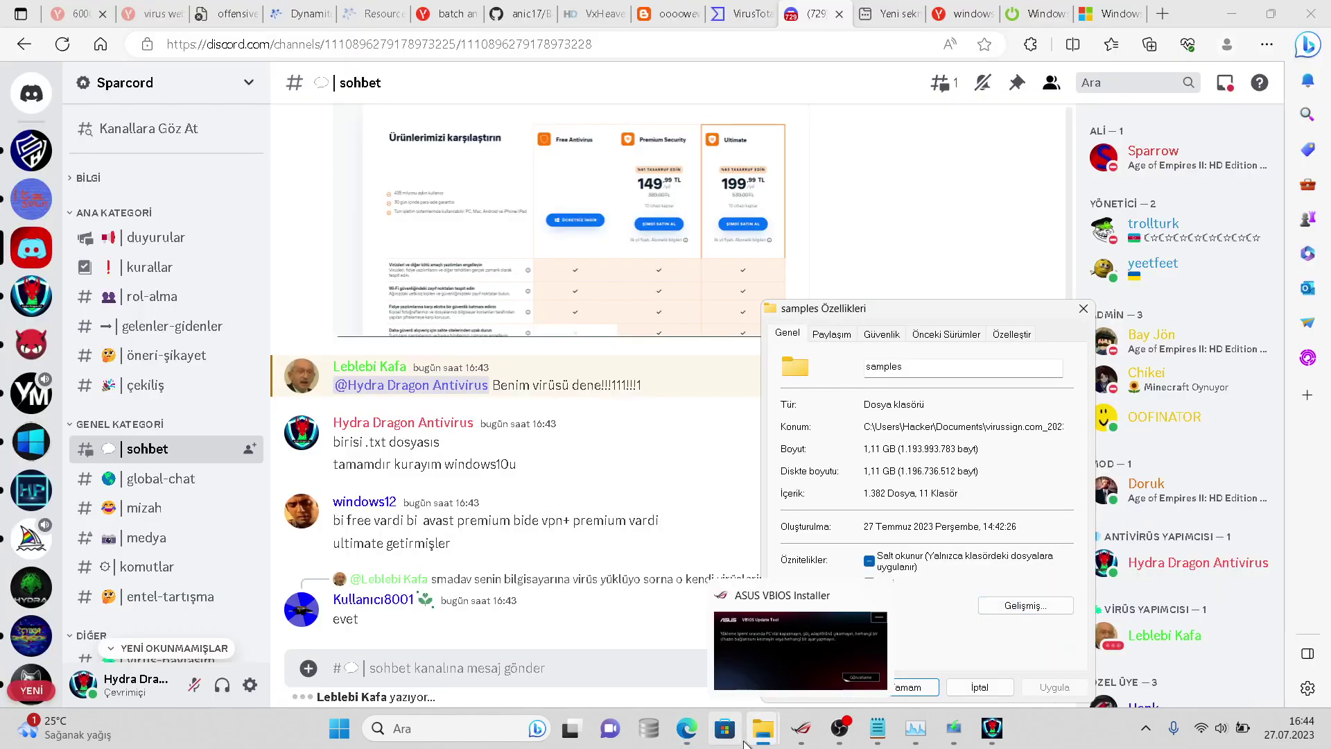
mouse_move(762, 726)
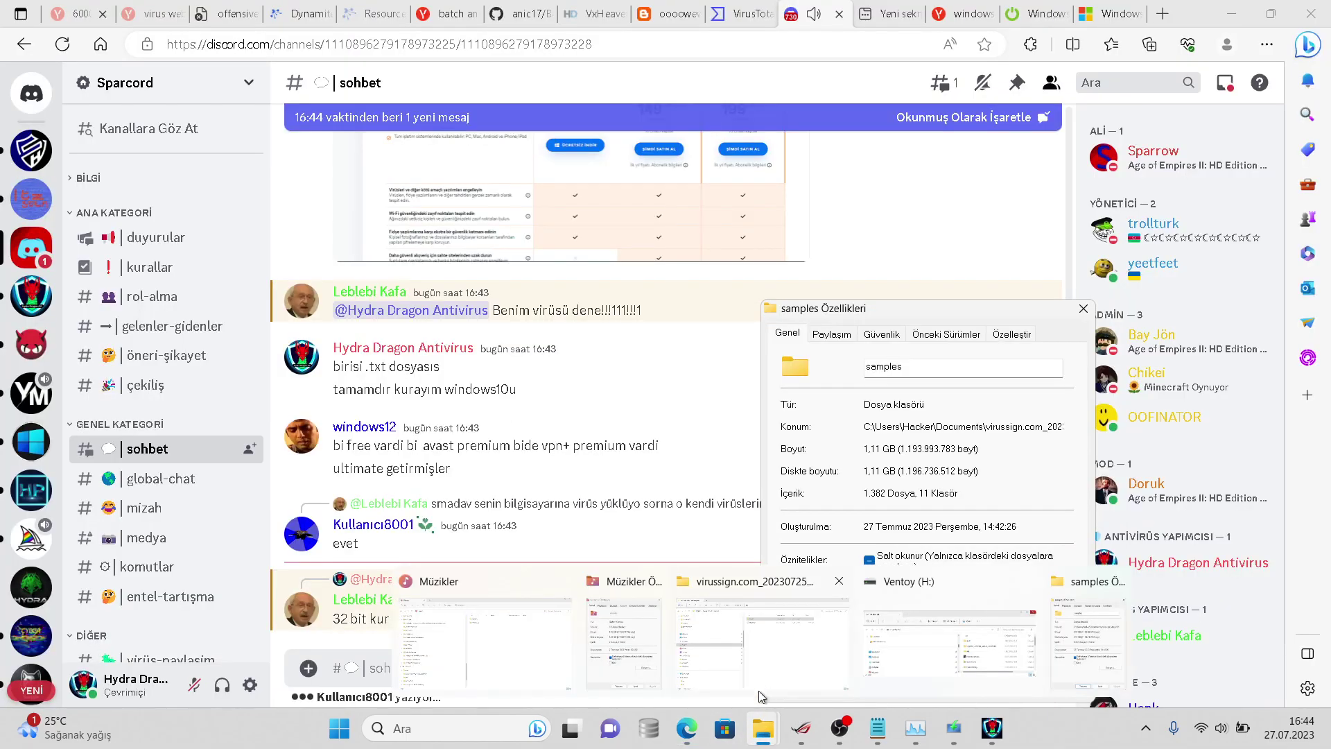
left_click(764, 664)
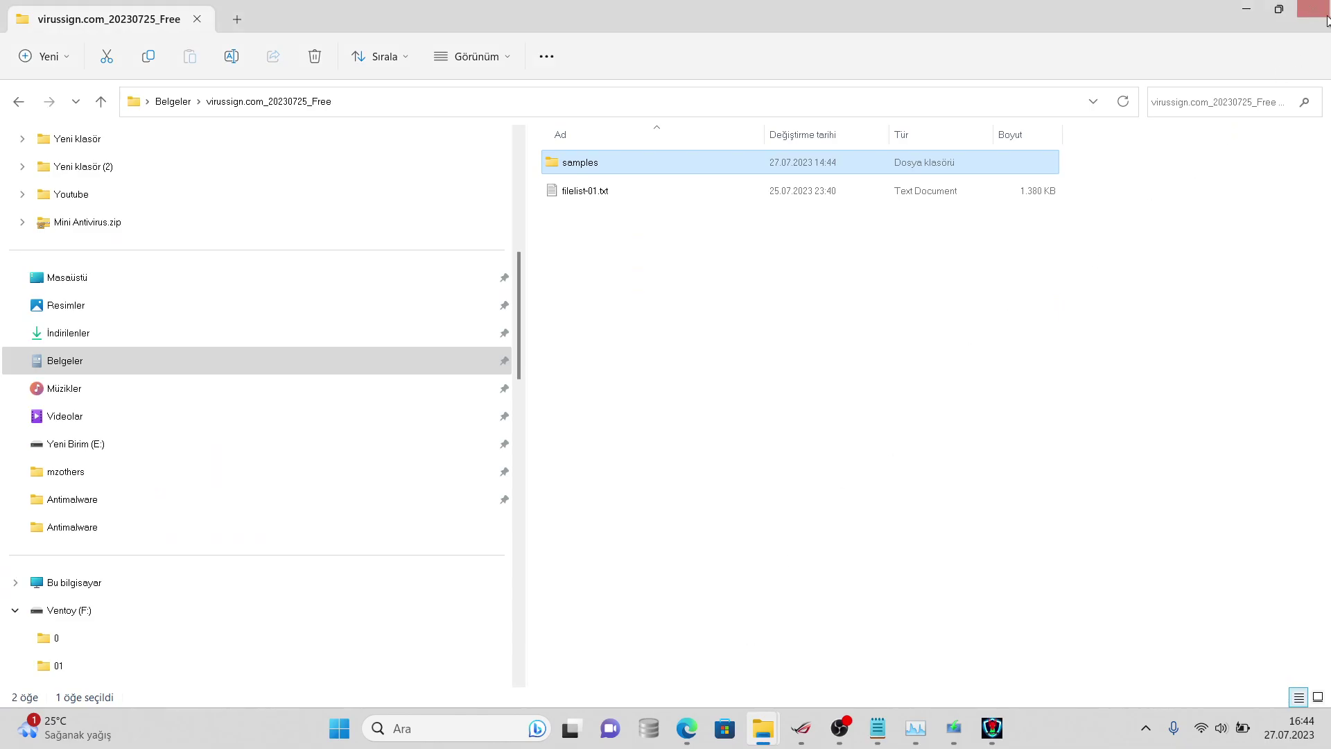
left_click(1313, 9)
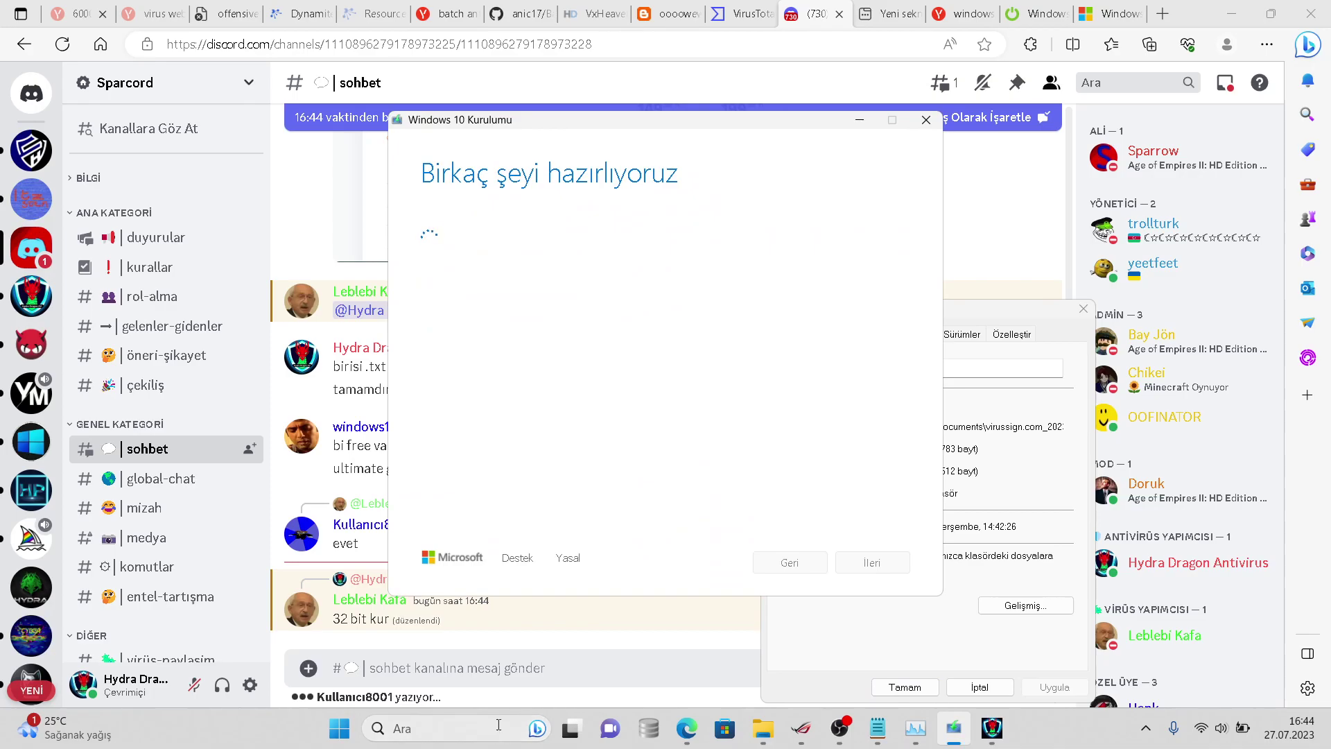
- Send the replies 'tamam' and 'xd' in #sohbet
left_click(491, 656)
type("tamam")
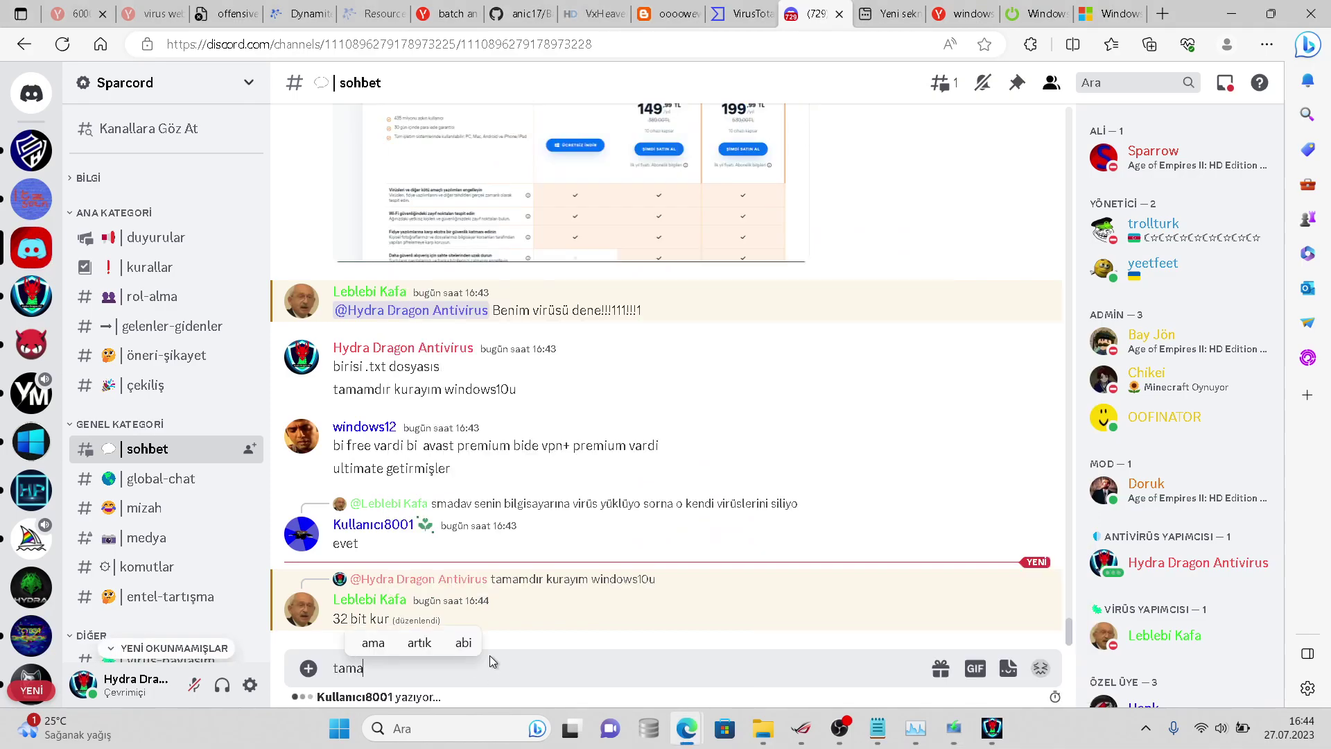
key("Return")
type("xd")
key("Return")
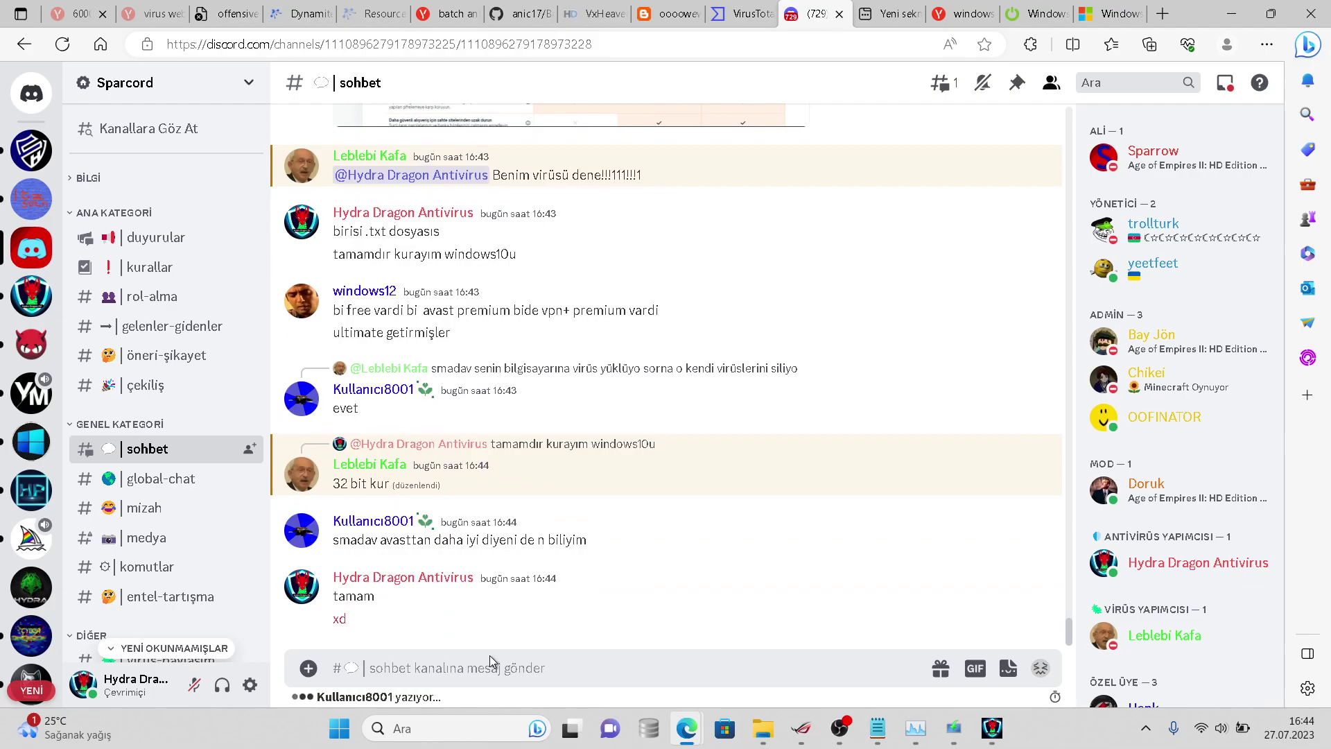
- Jump to the replied-to message, scroll through the conversation, then return to HydraAV
left_click(596, 367)
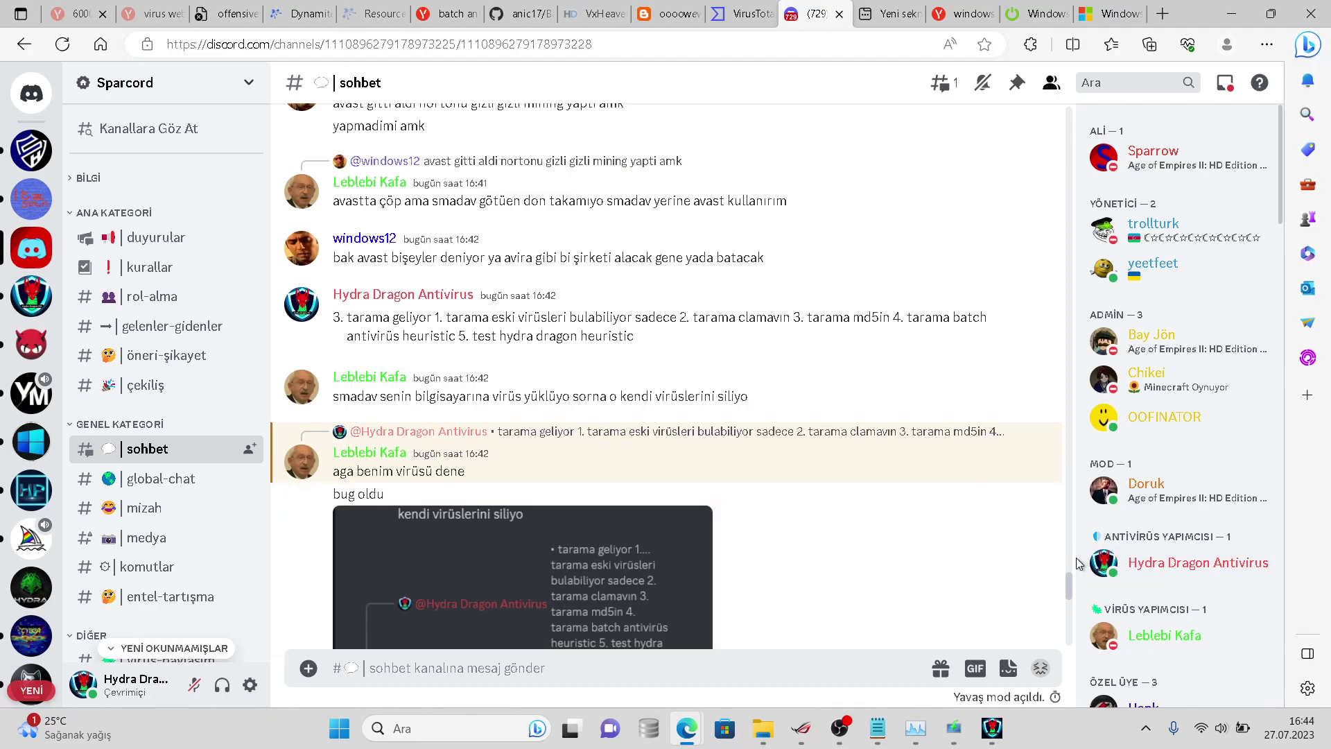
left_click_drag(1071, 573, 1069, 586)
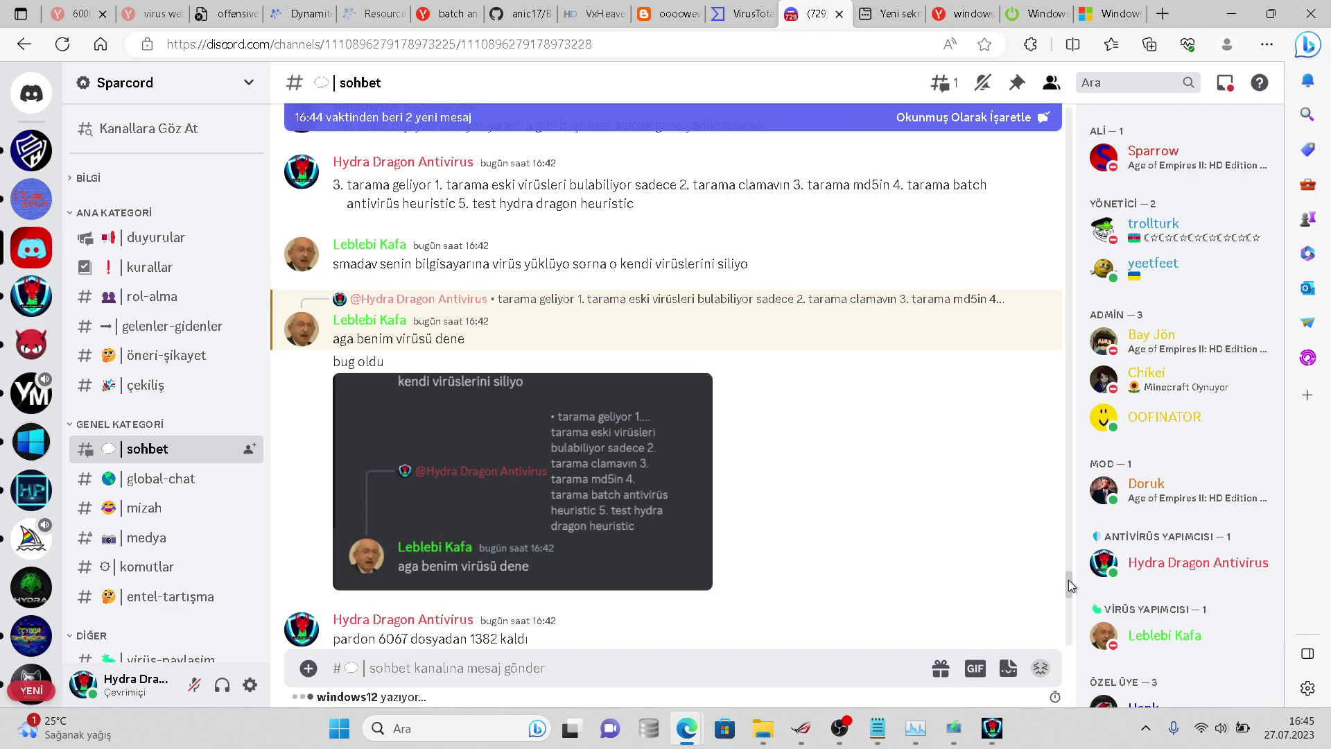
left_click_drag(1069, 586, 1075, 647)
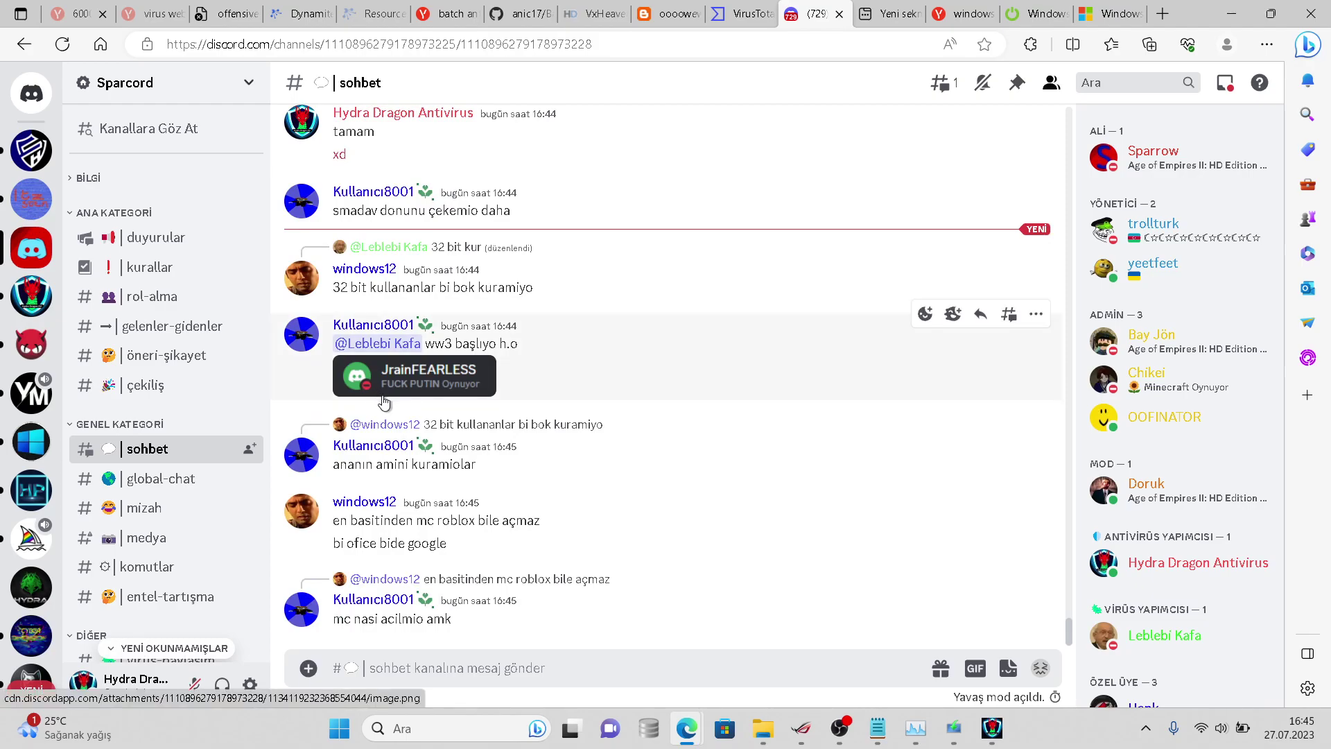
left_click(991, 728)
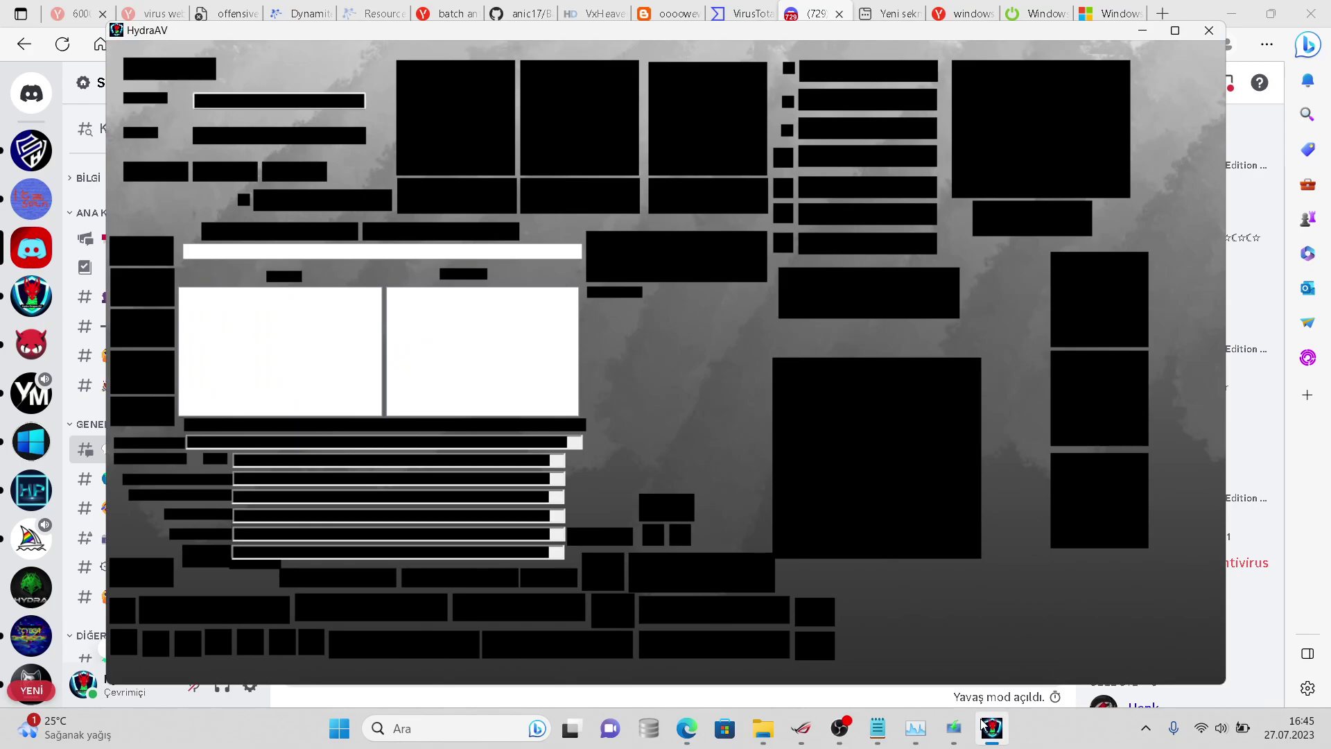
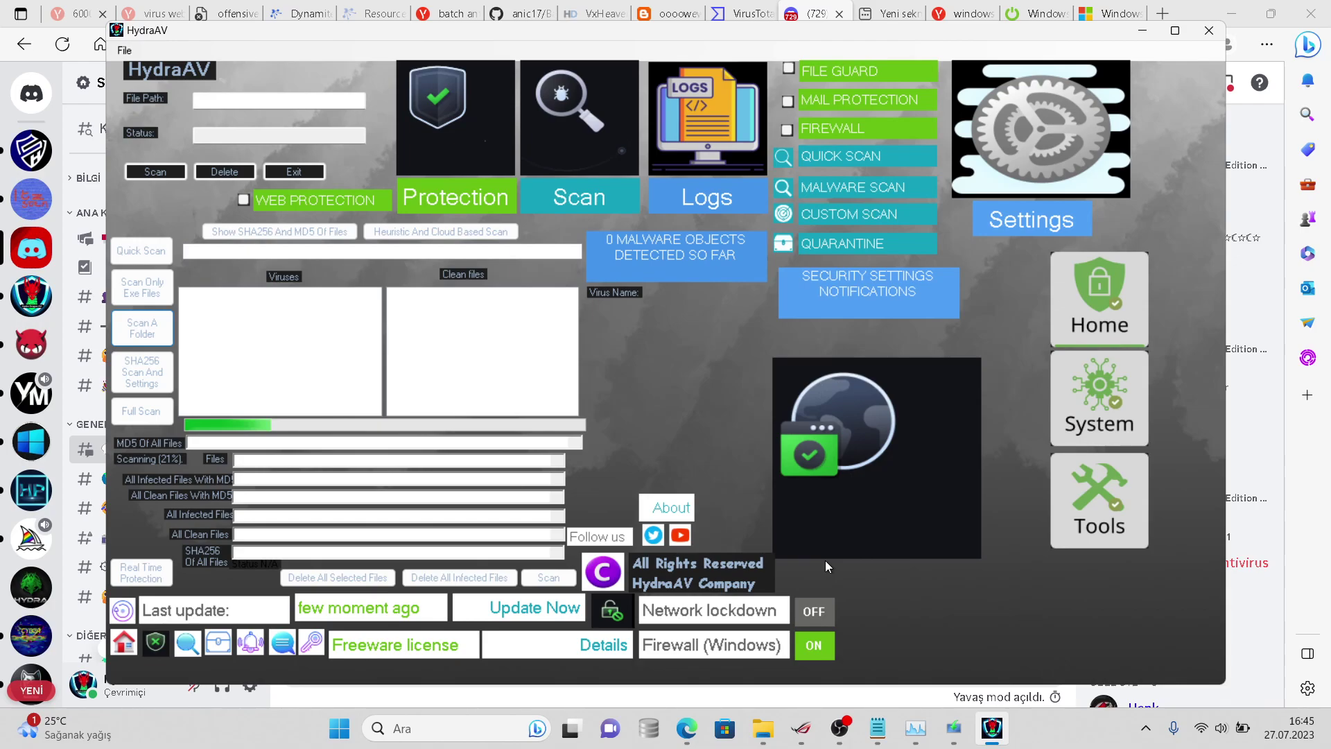
- Set HydraAV aside and load virustotal.com in a new Edge tab
key("alt+Tab")
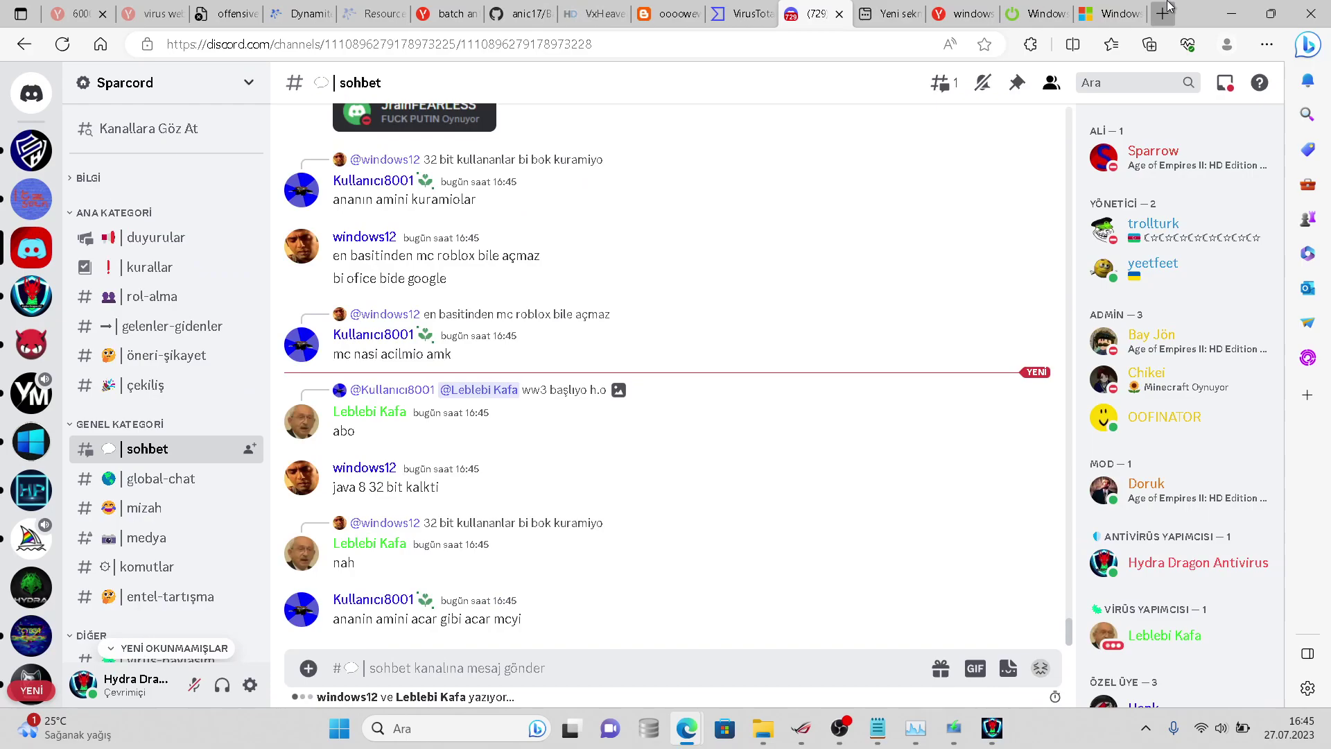
left_click(1167, 9)
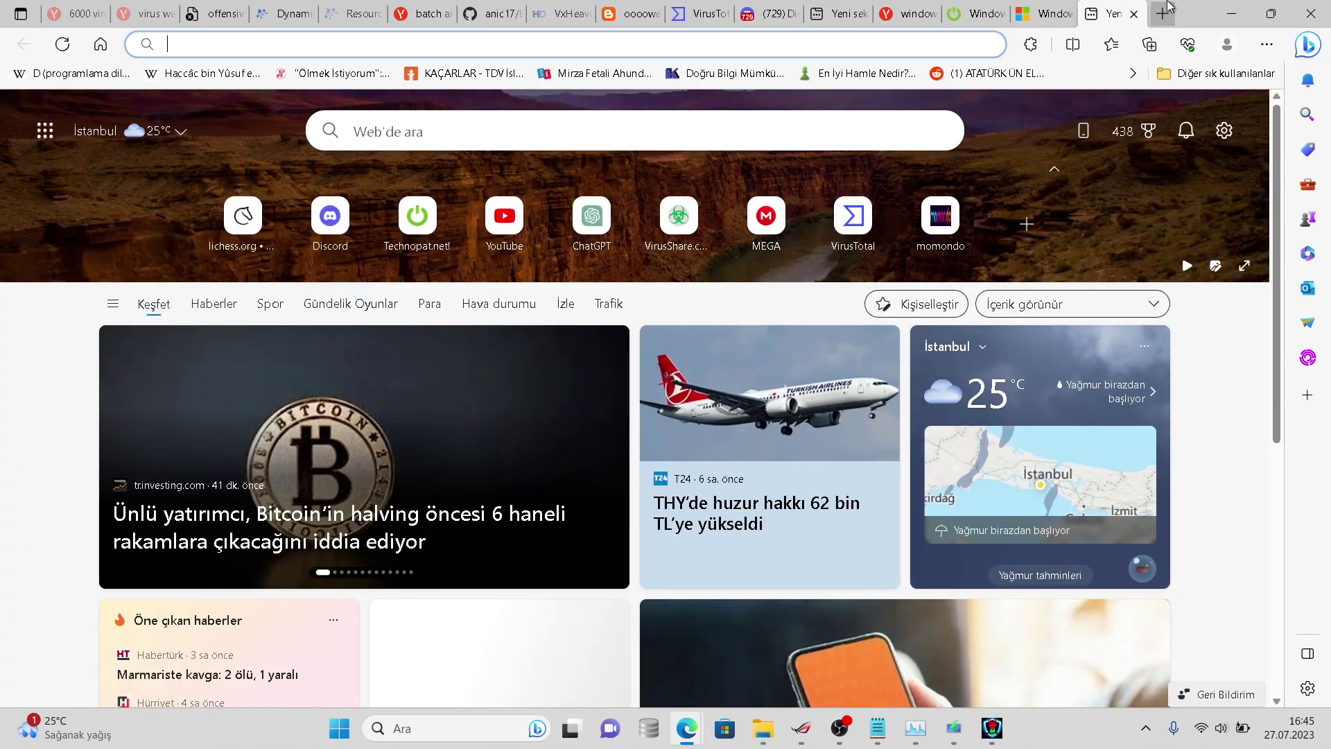
type("virus")
key("BackSpace")
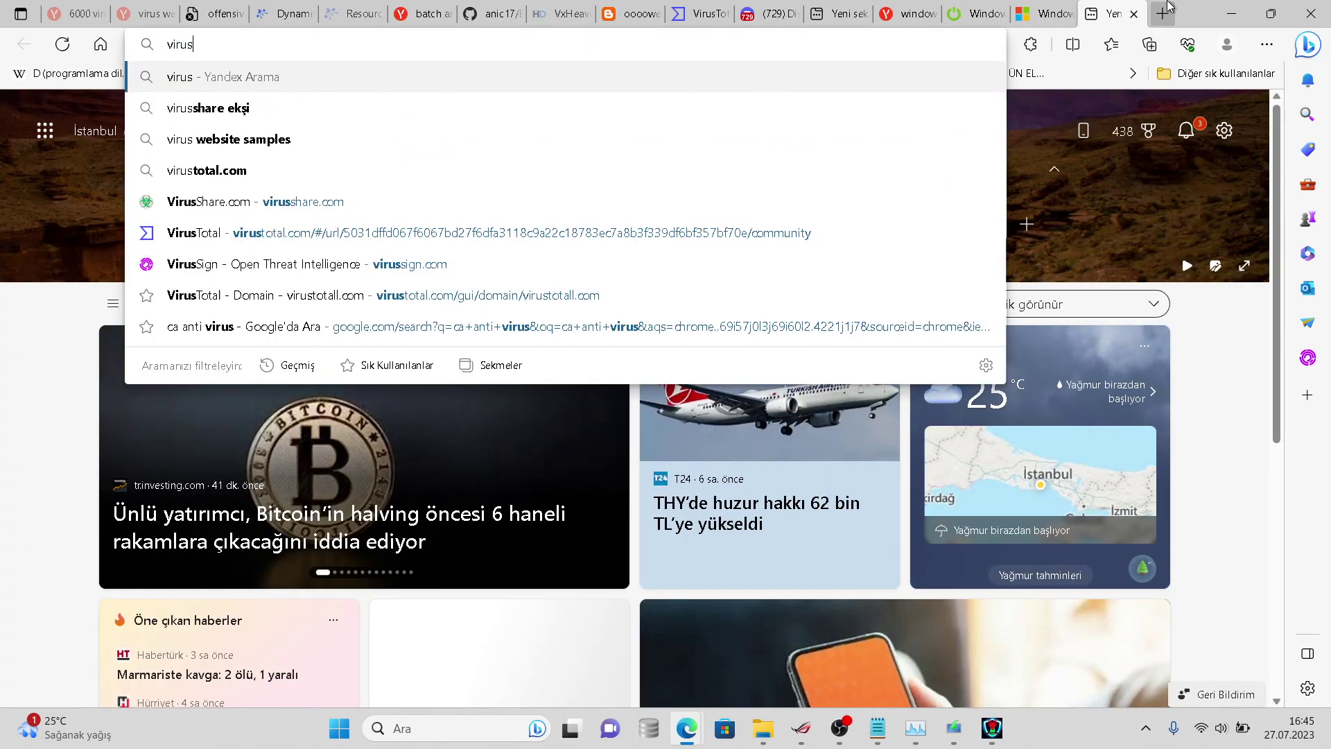
type("total.com")
key("Tab")
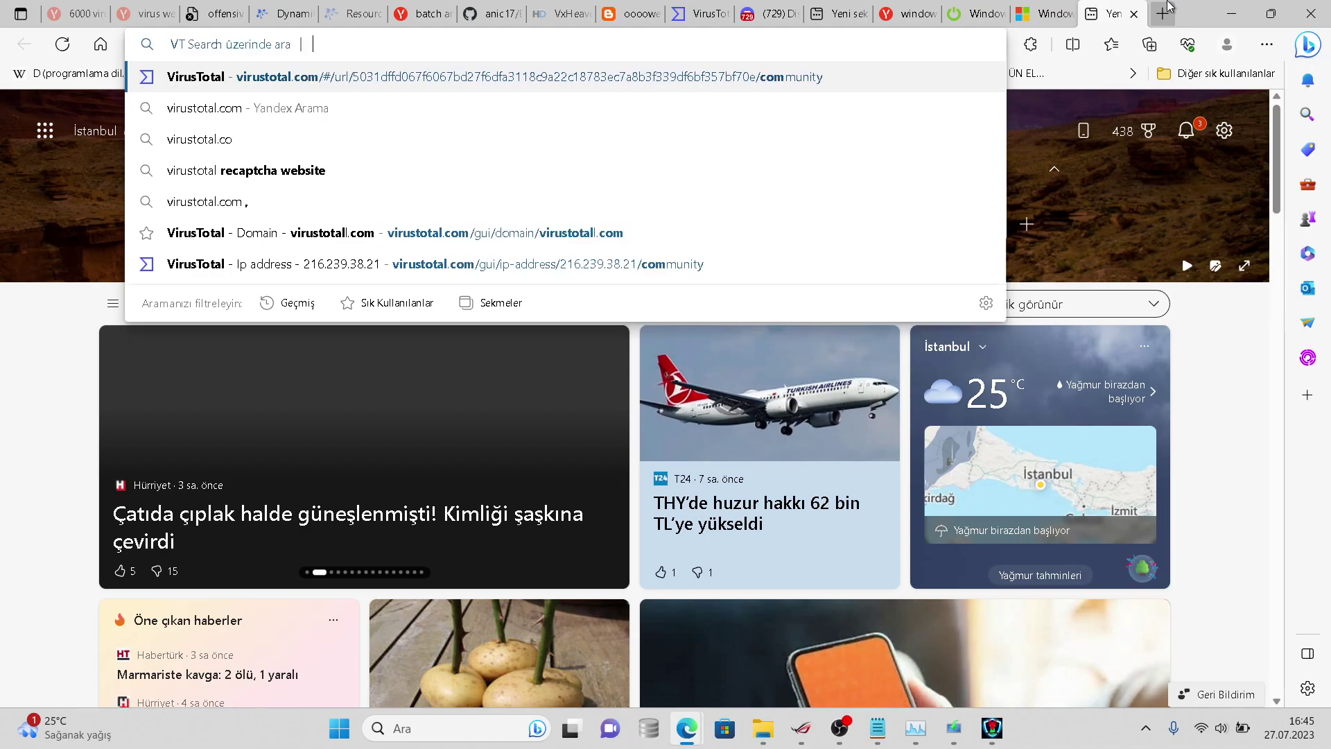
key("Return")
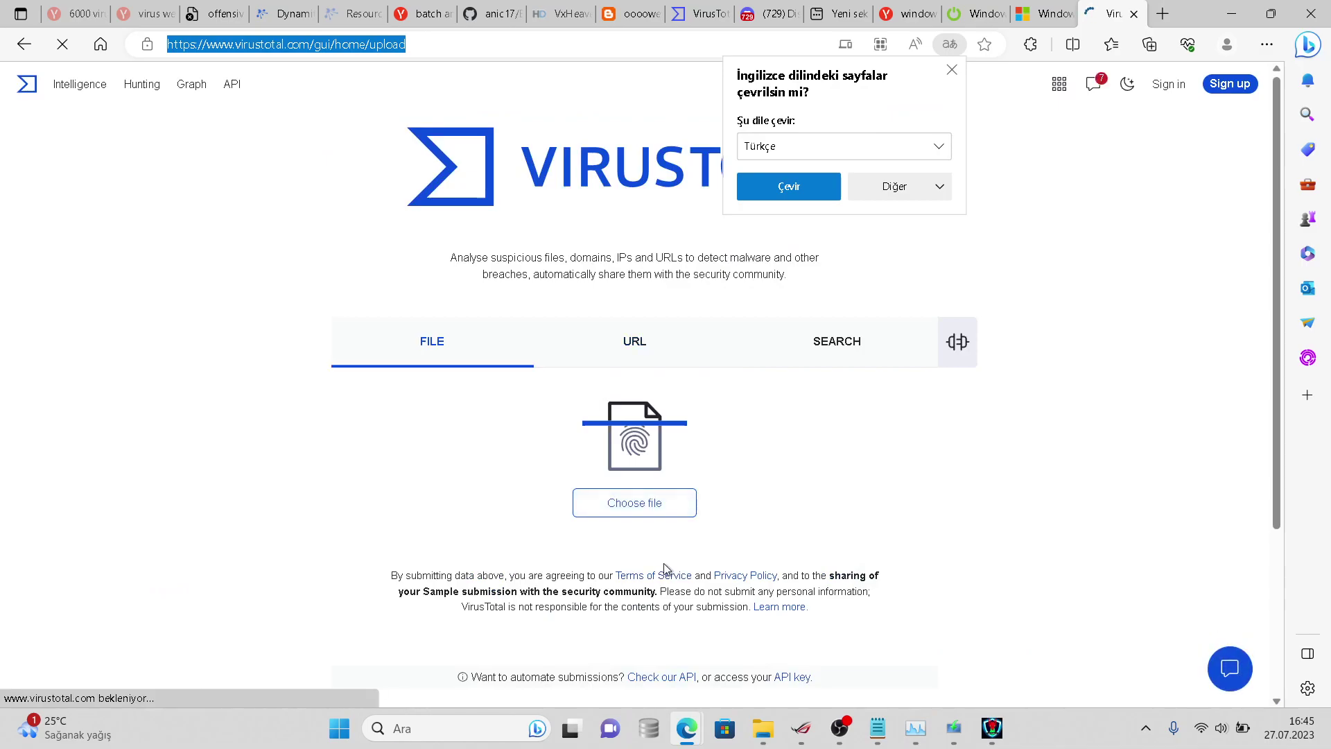
key("super")
- Upload the virussign sample from the mzothers folder to VirusTotal
left_click(307, 422)
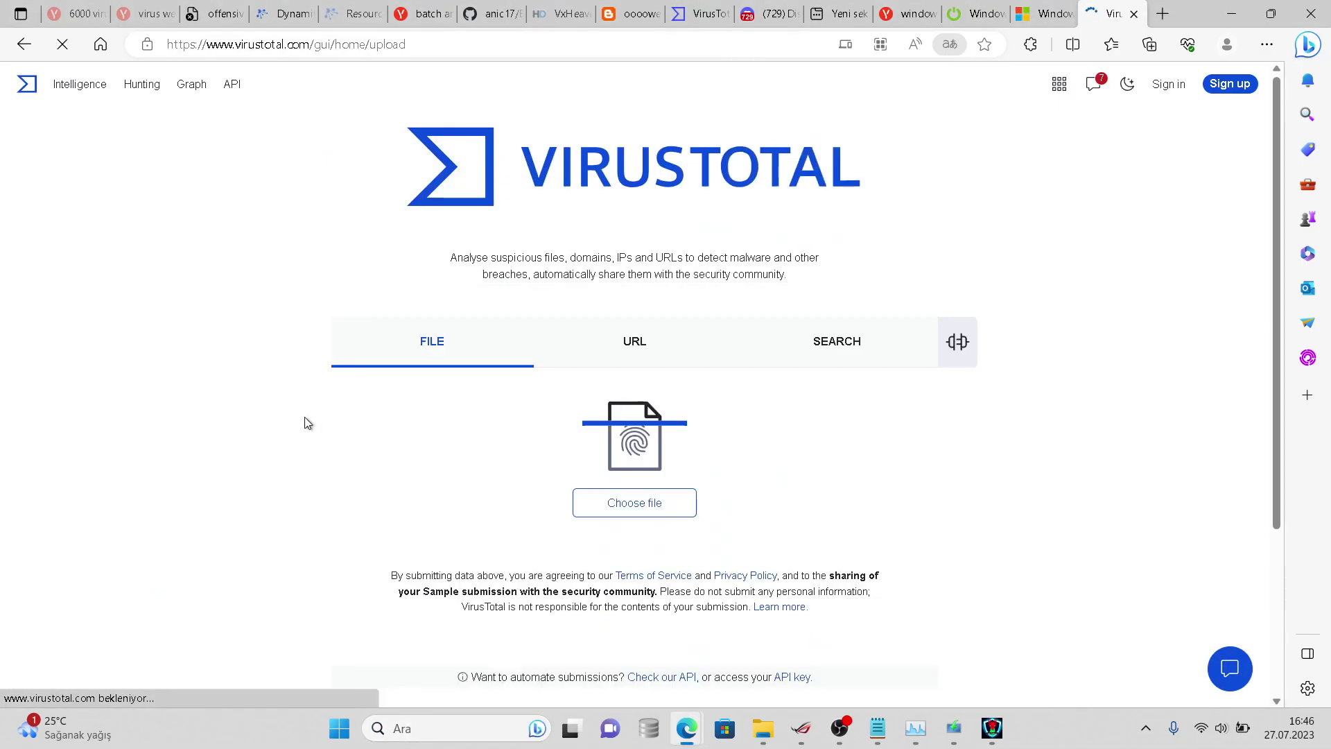
left_click(655, 502)
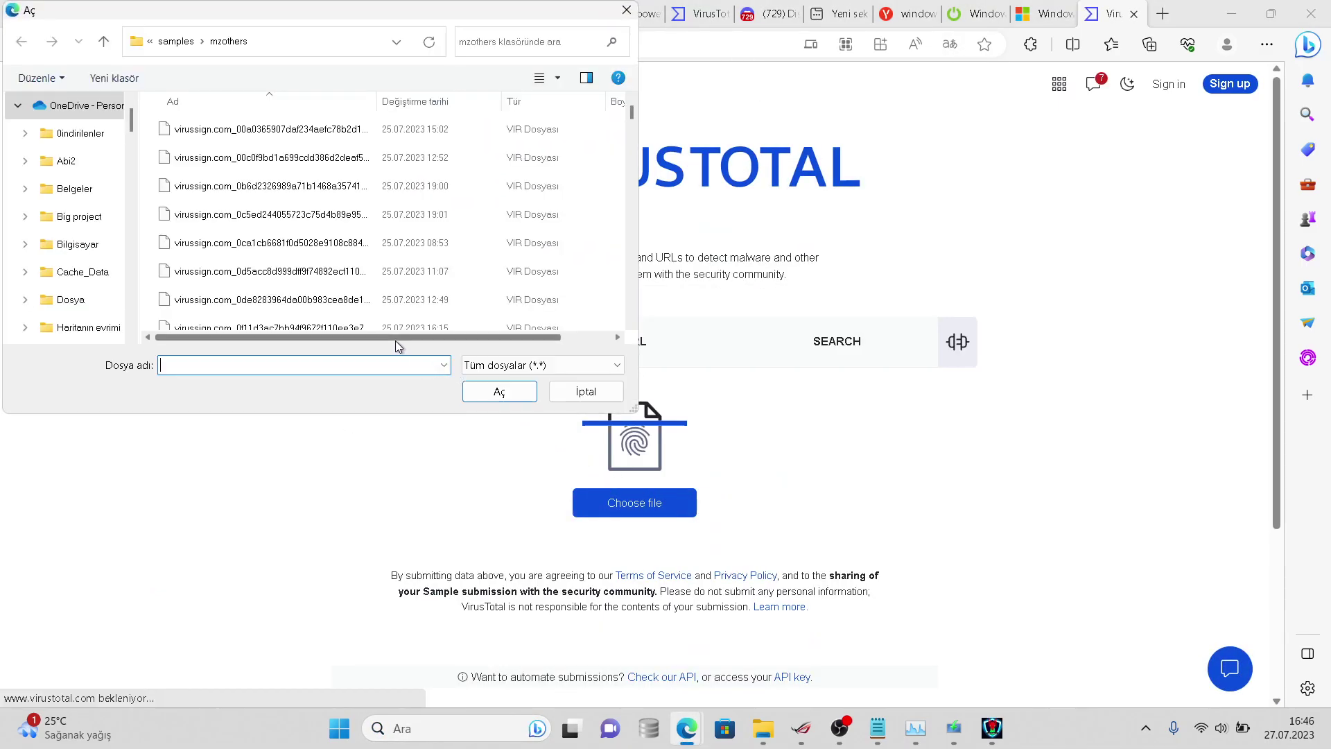
left_click(253, 214)
left_click(494, 386)
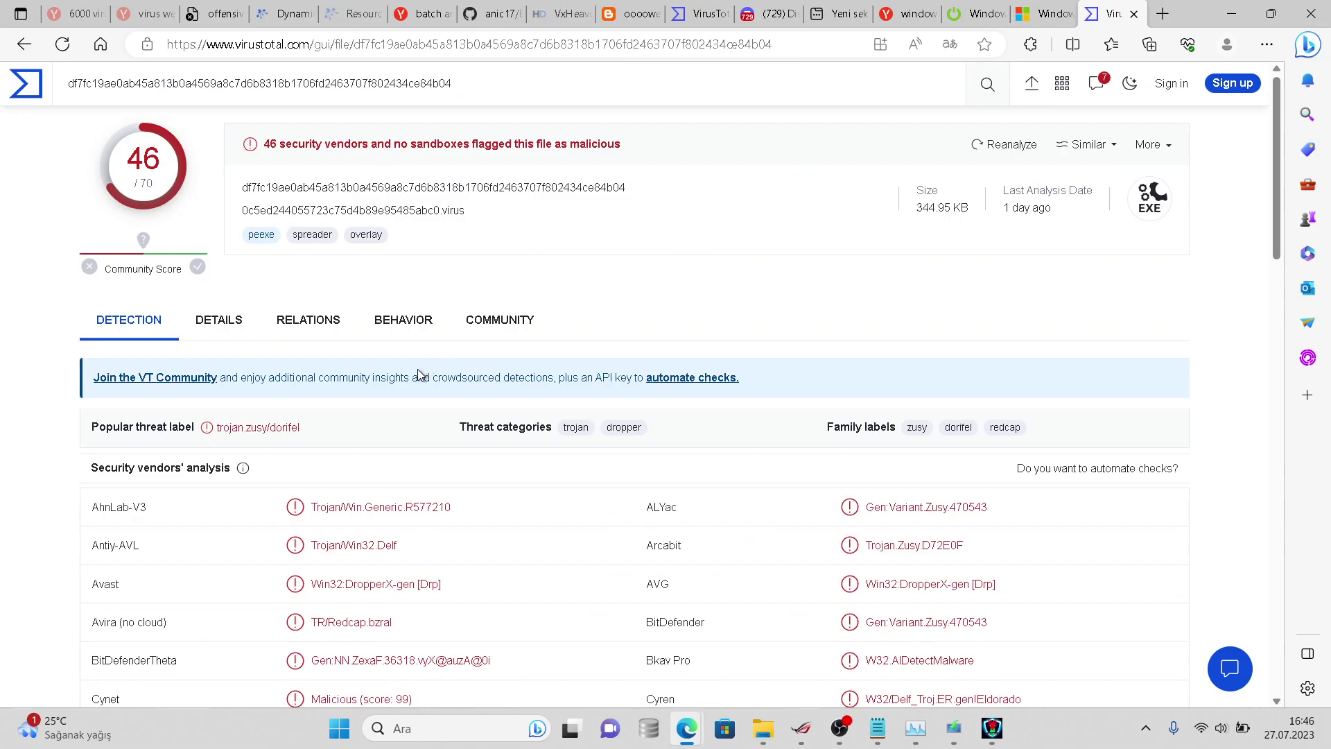
- Review the report's Detection, Behavior, Relations, Details and Community tabs, then select the report URL
scroll(419, 374, "down", 12)
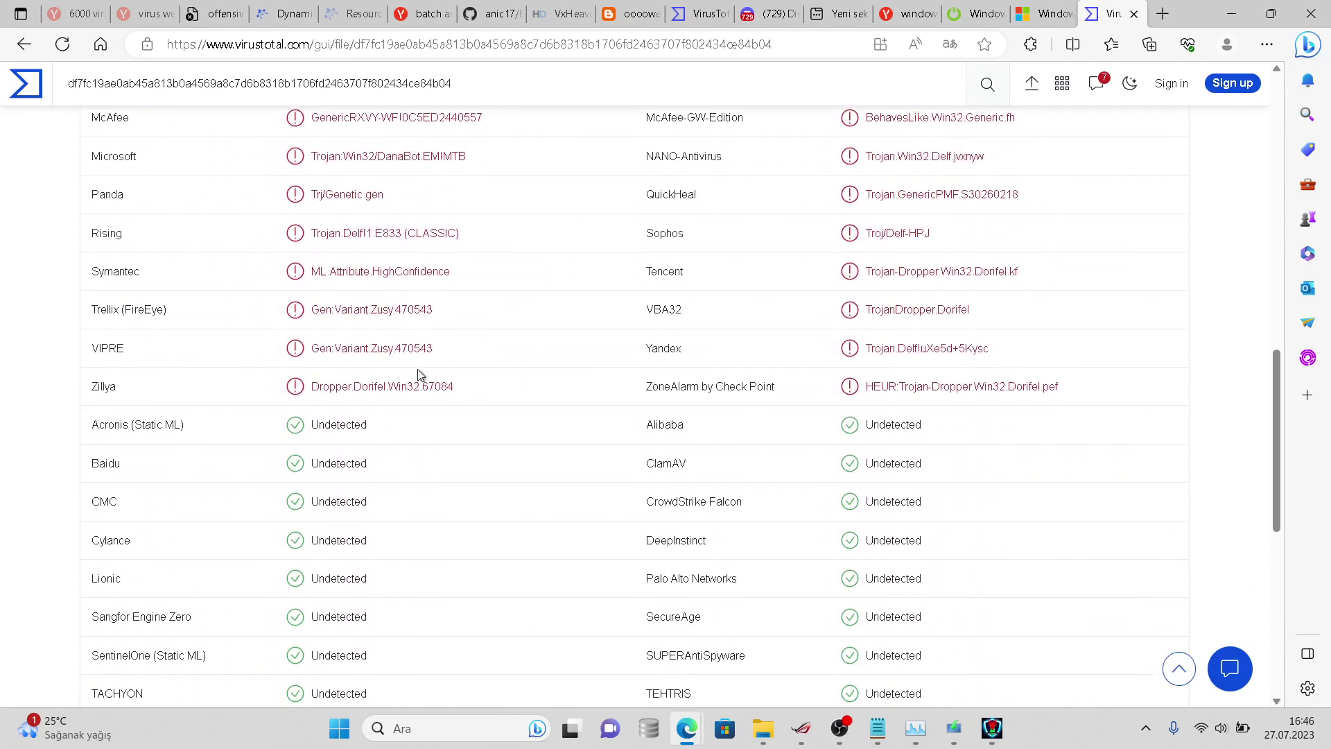
scroll(418, 368, "down", 1)
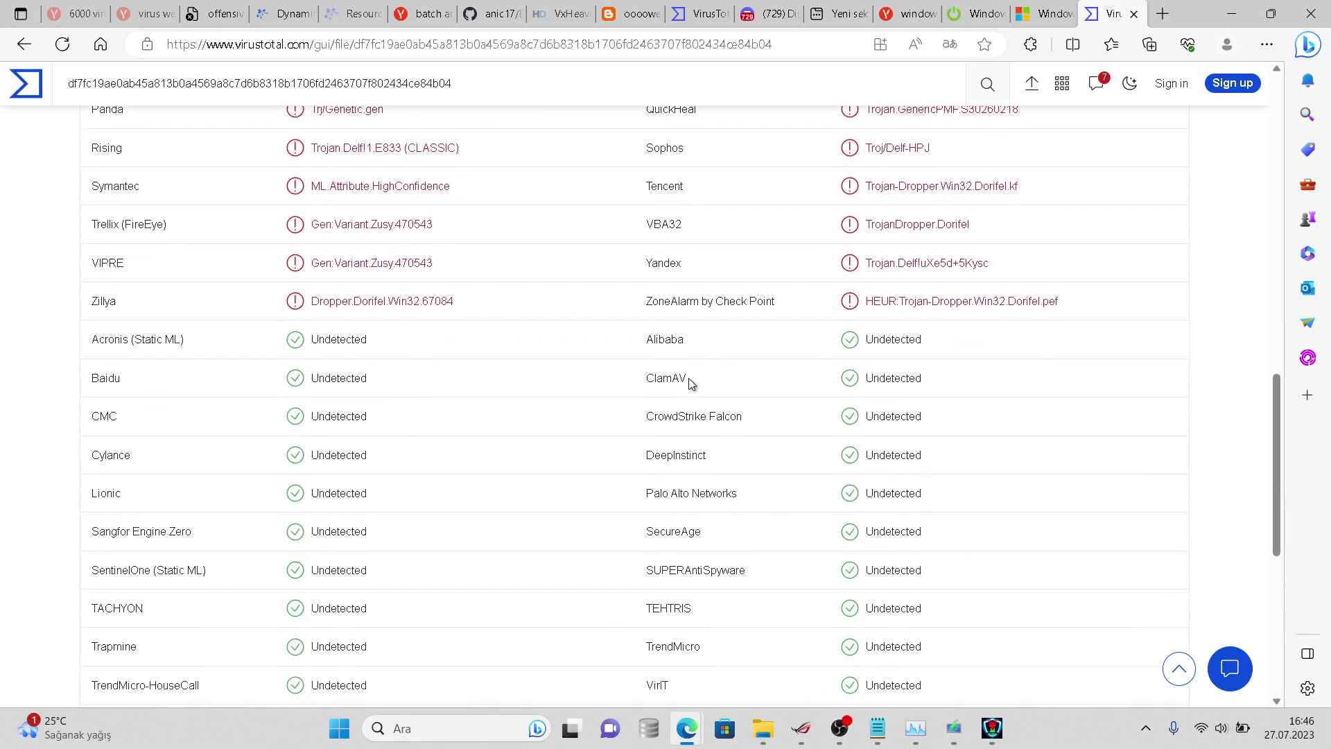
scroll(691, 382, "up", 4)
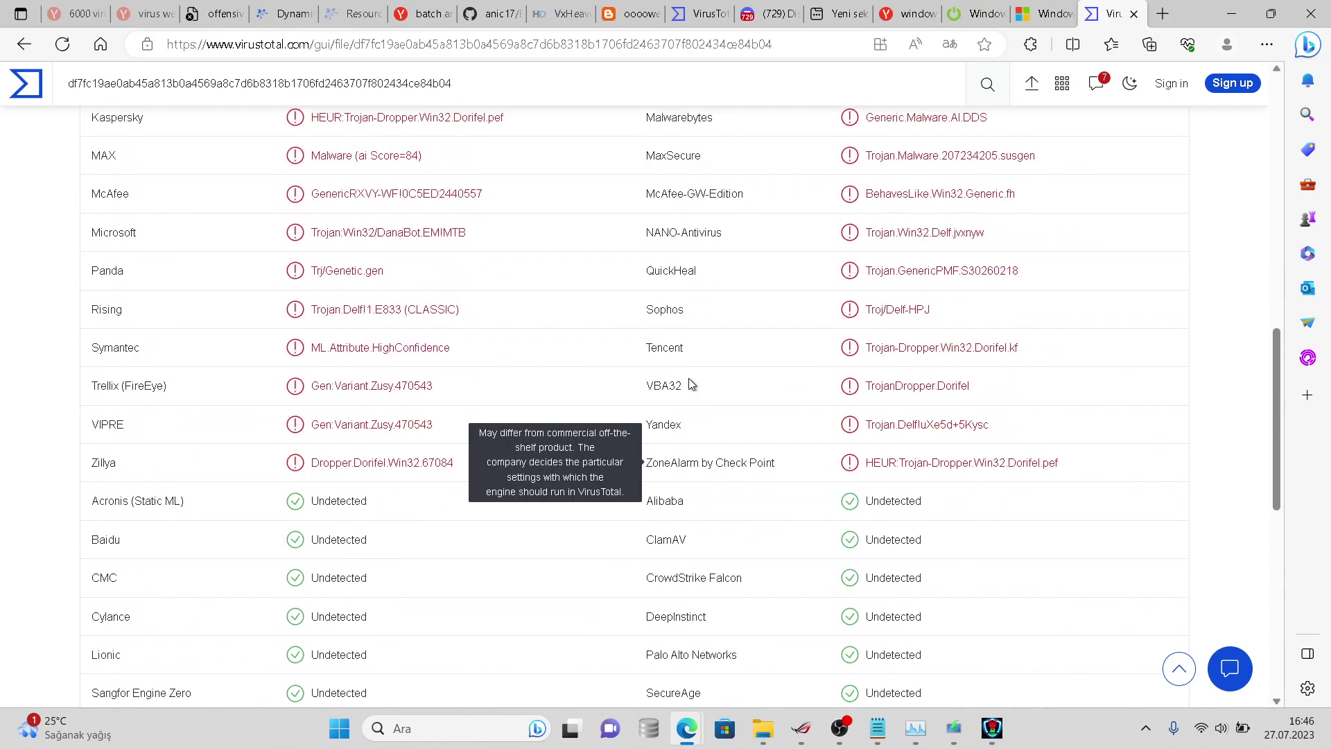
scroll(691, 382, "up", 12)
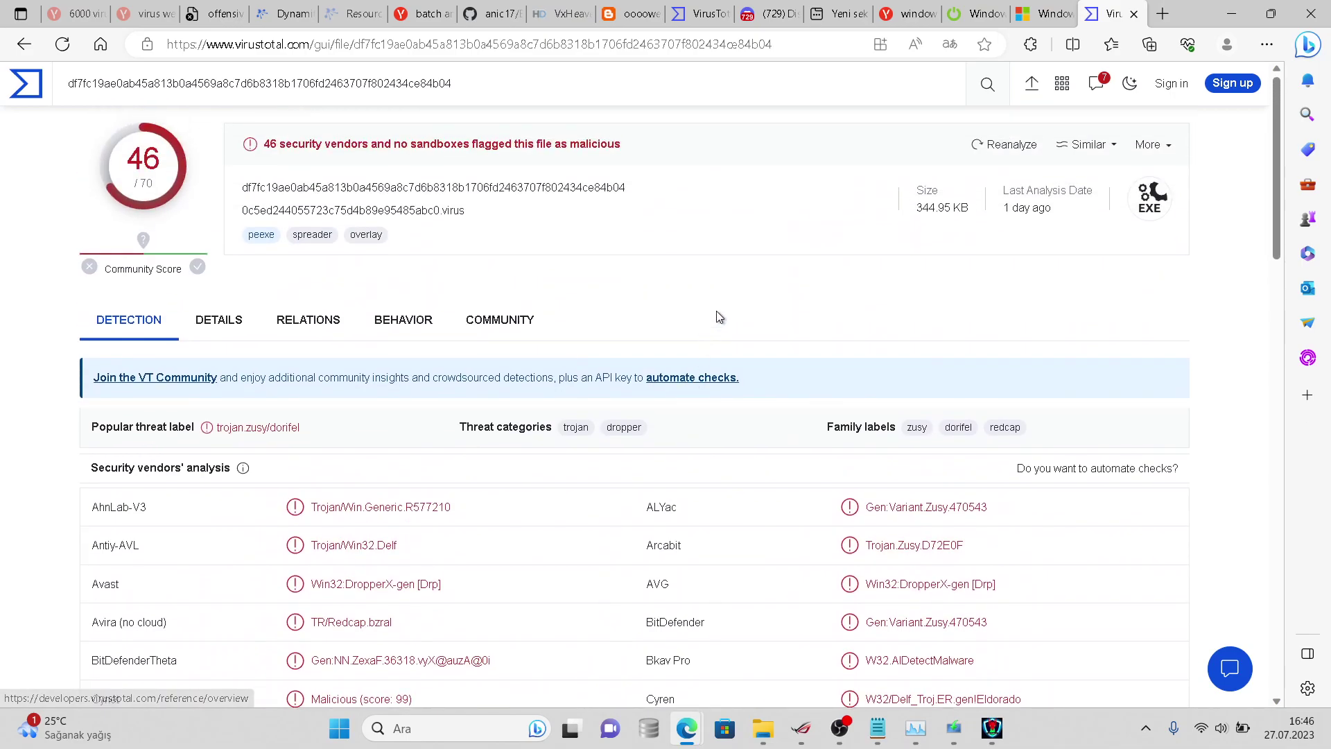
left_click(443, 327)
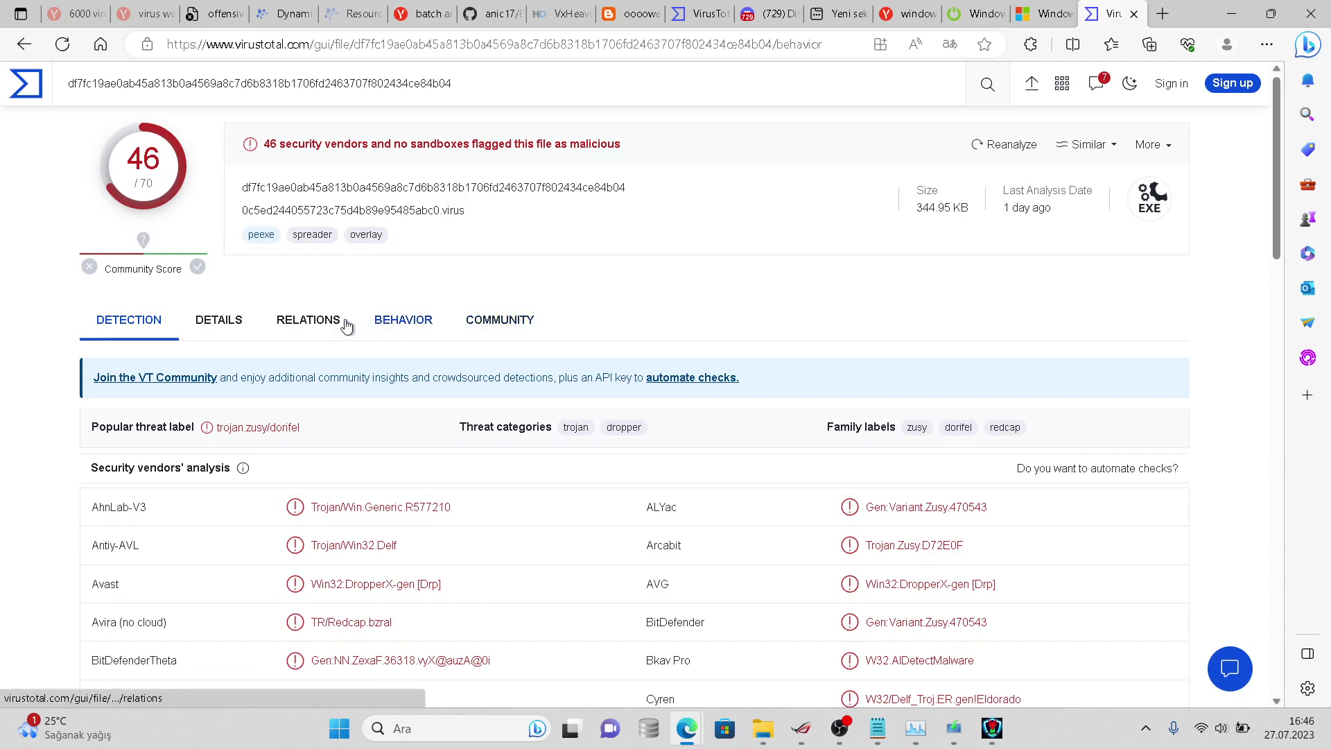
left_click(323, 323)
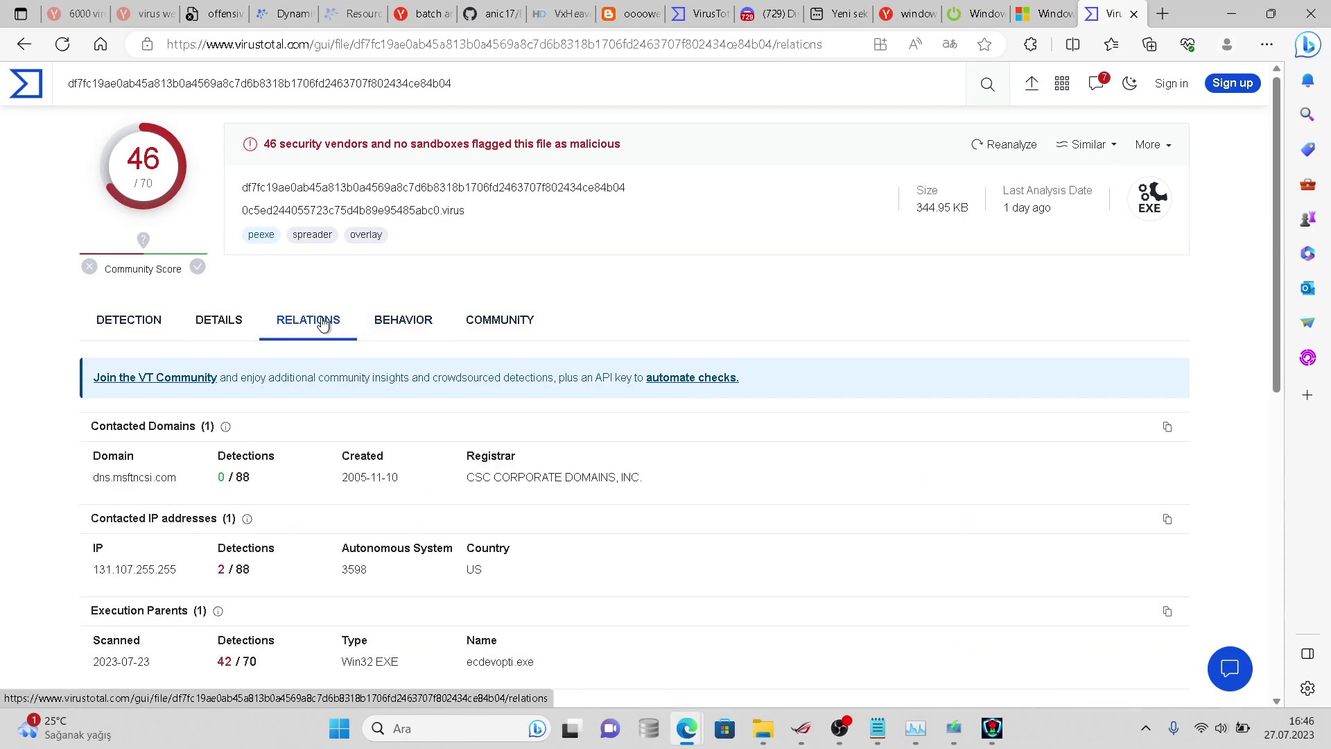
left_click(241, 316)
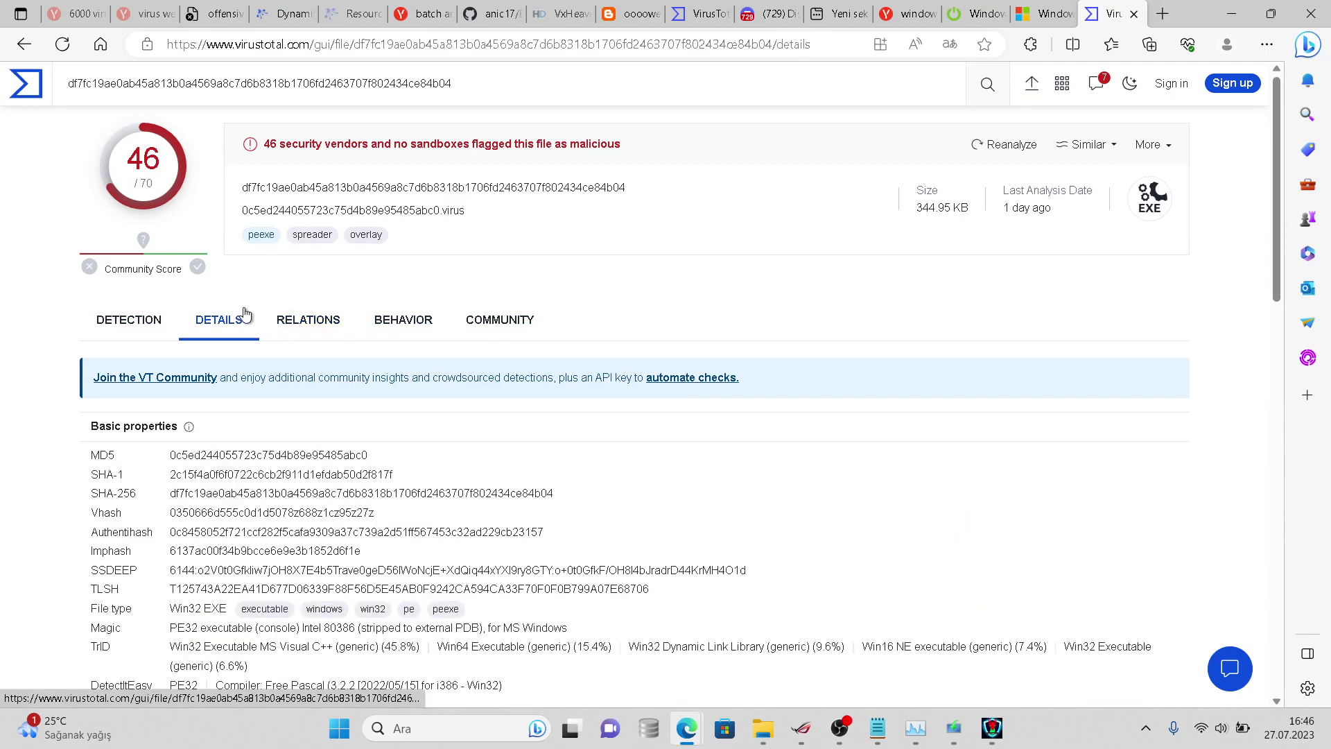
left_click(295, 321)
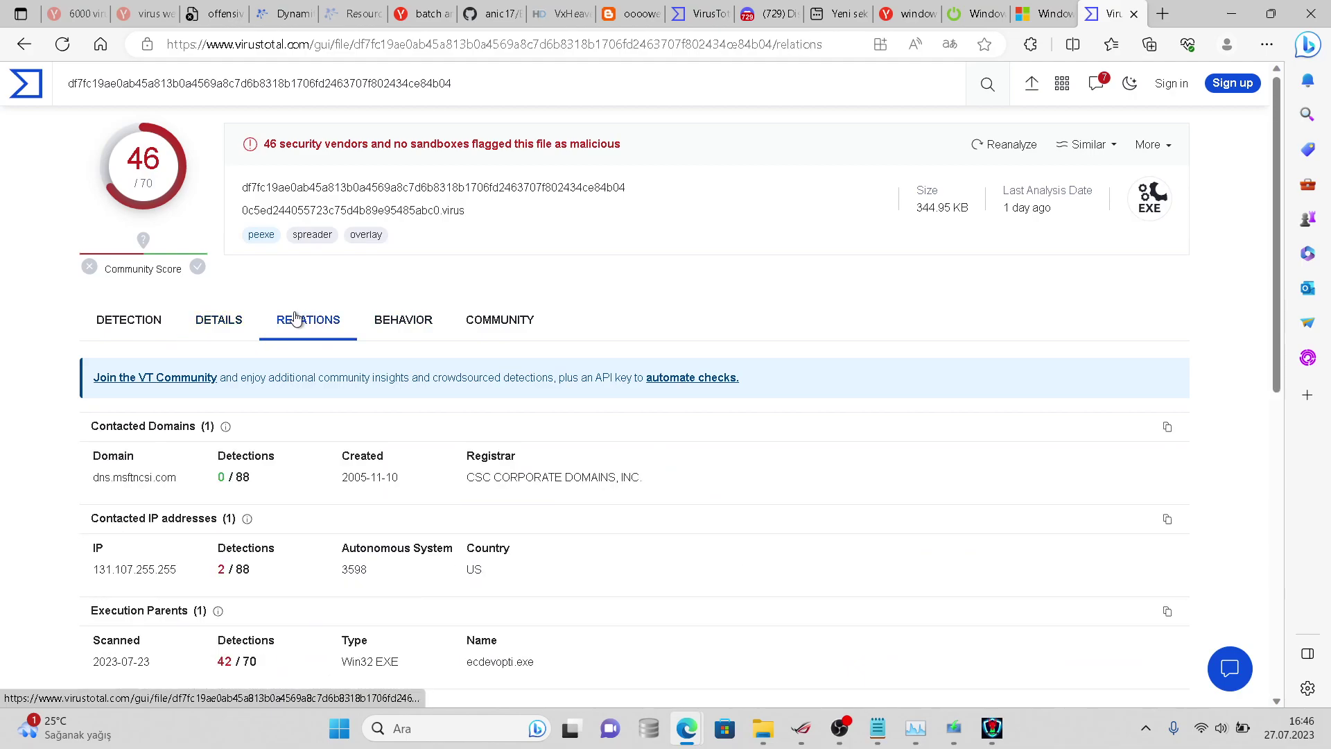
left_click(435, 326)
left_click(492, 326)
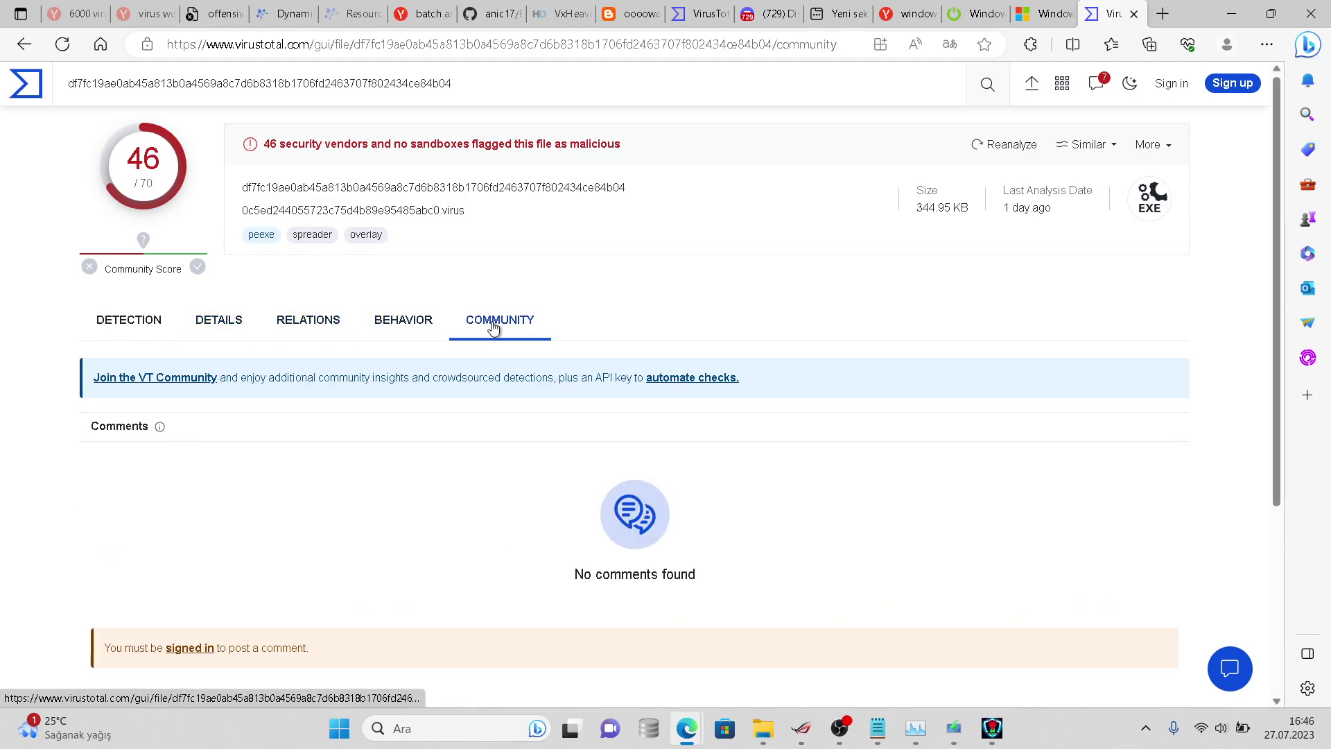
left_click(182, 319)
left_click(162, 319)
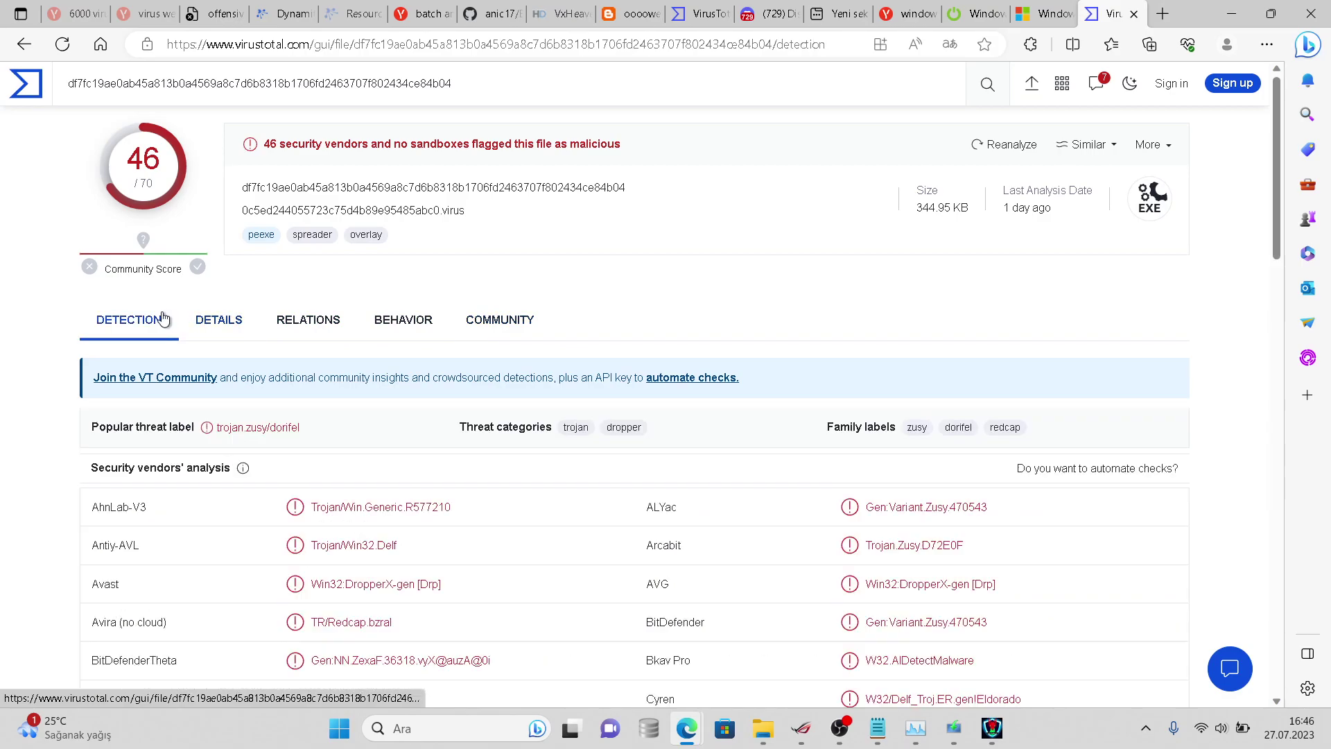
left_click(282, 44)
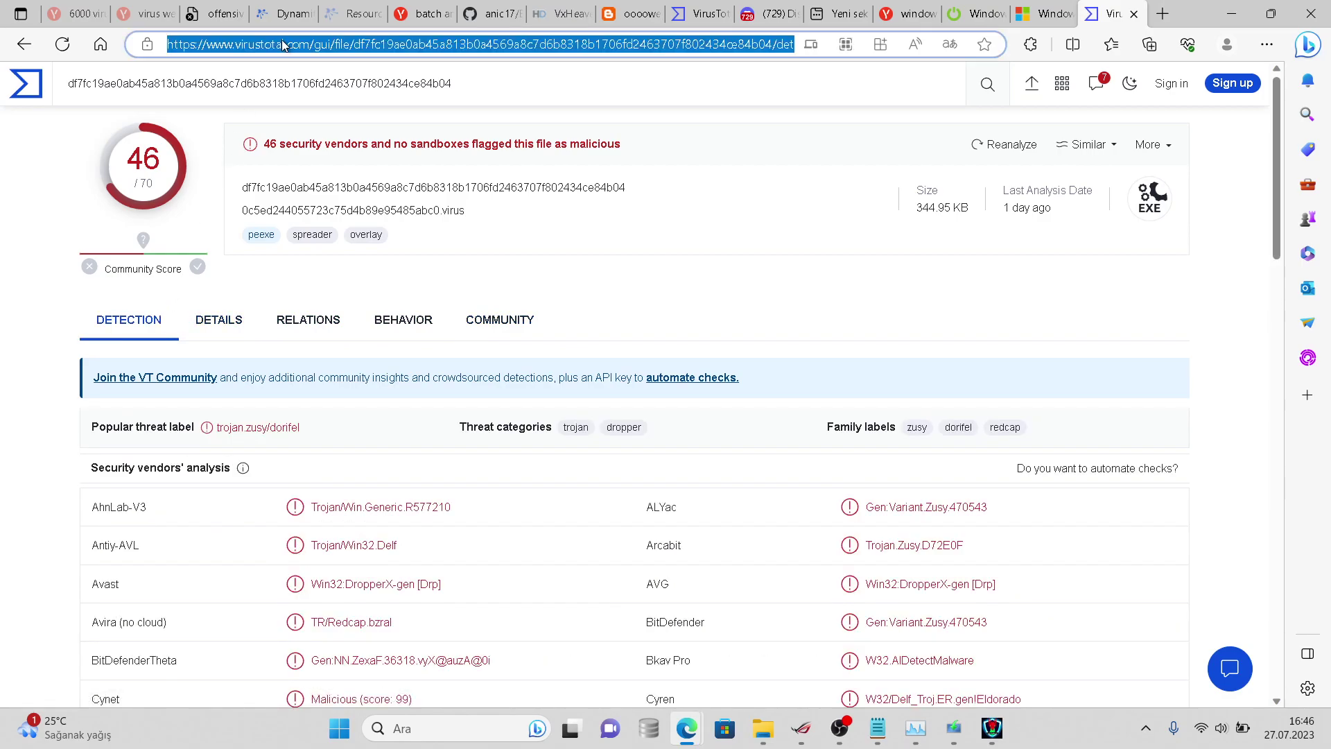
- Copy the sample's SHA-256 hash and open virusshare.com in a new tab
double_click(418, 179)
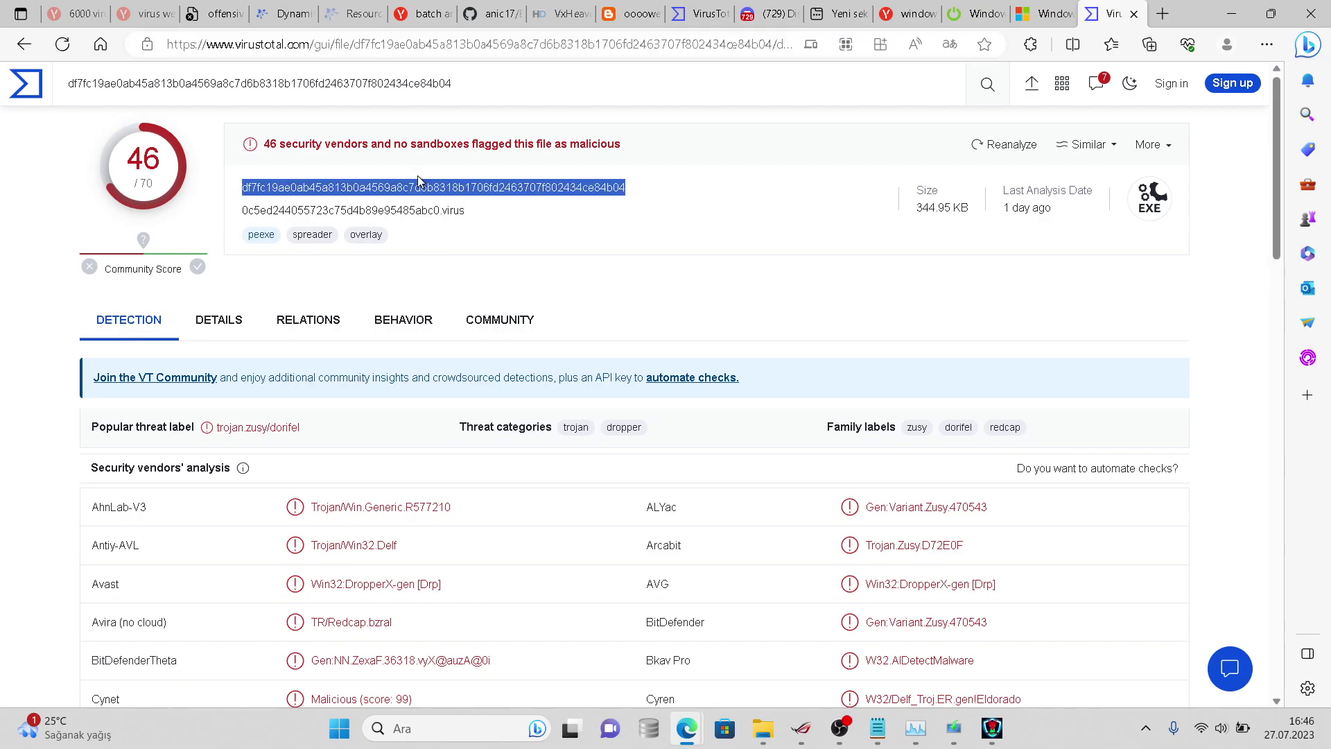
right_click(1154, 11)
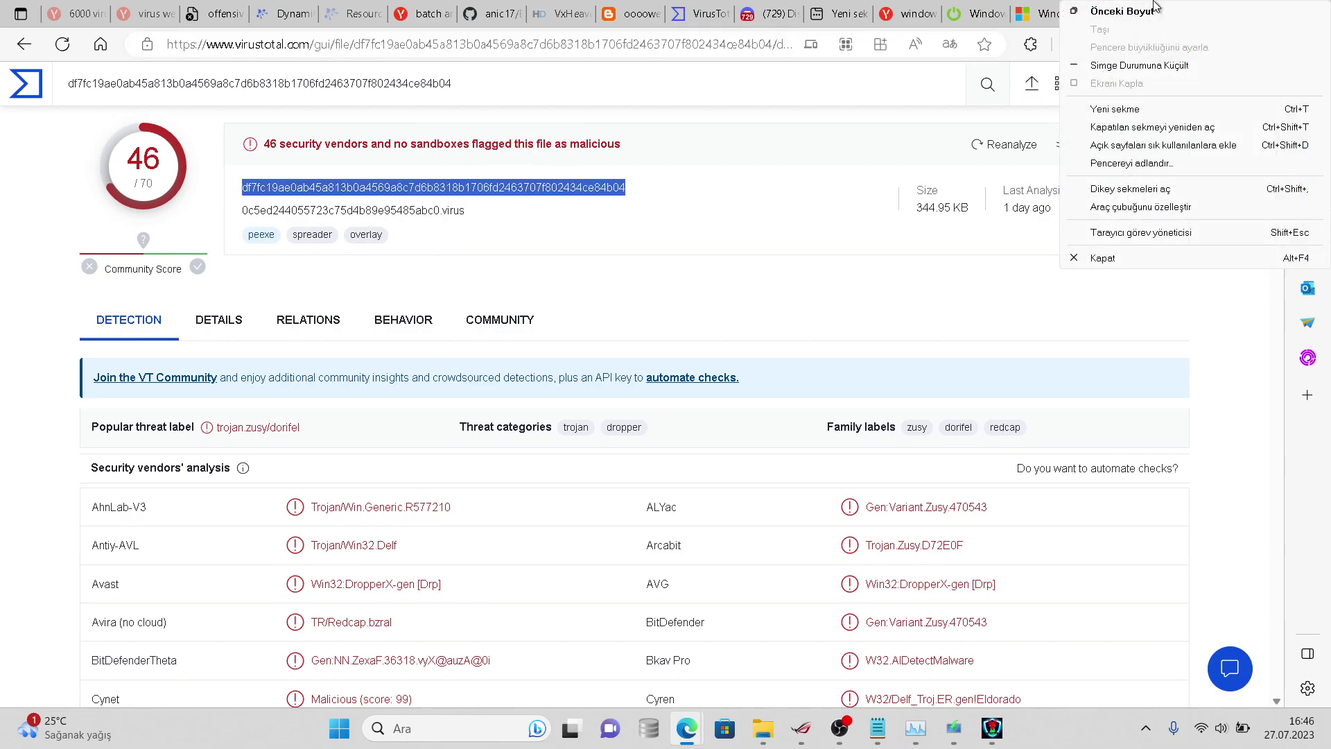
right_click(894, 13)
left_click(970, 13)
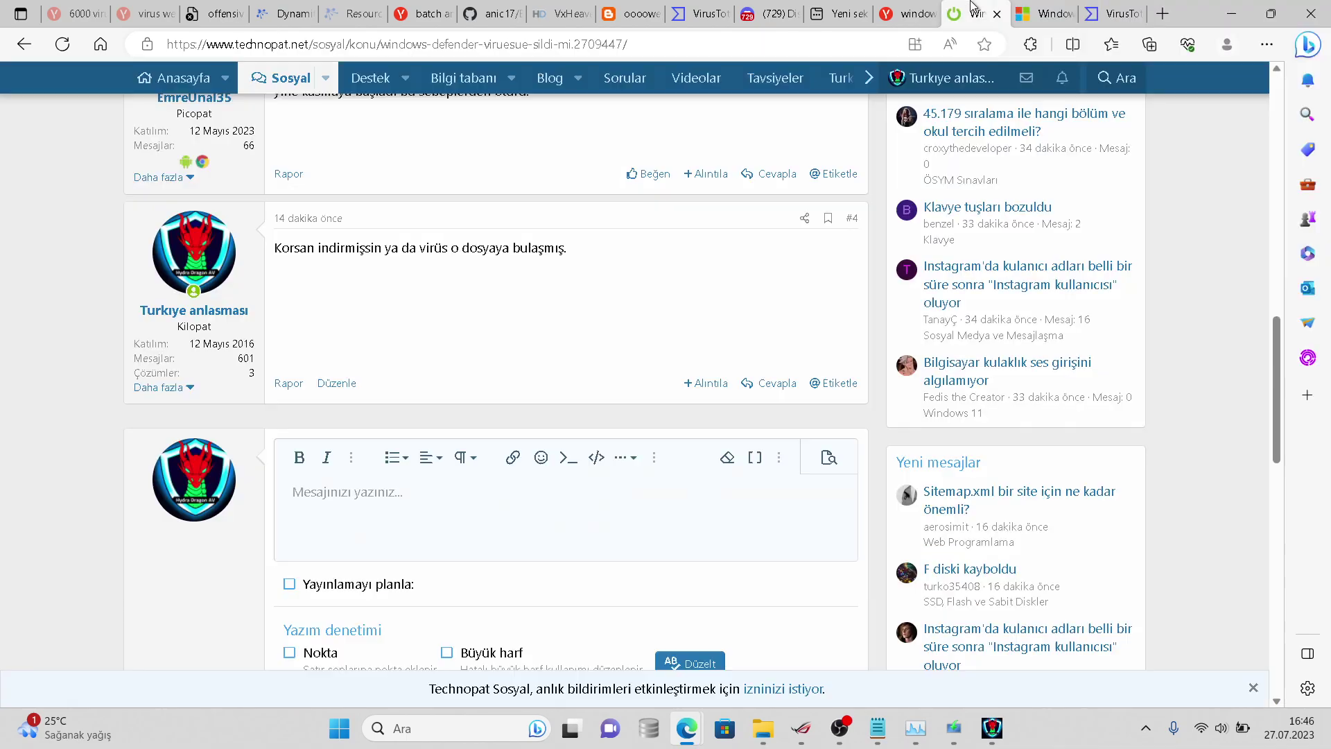
left_click(1176, 8)
type("virussha")
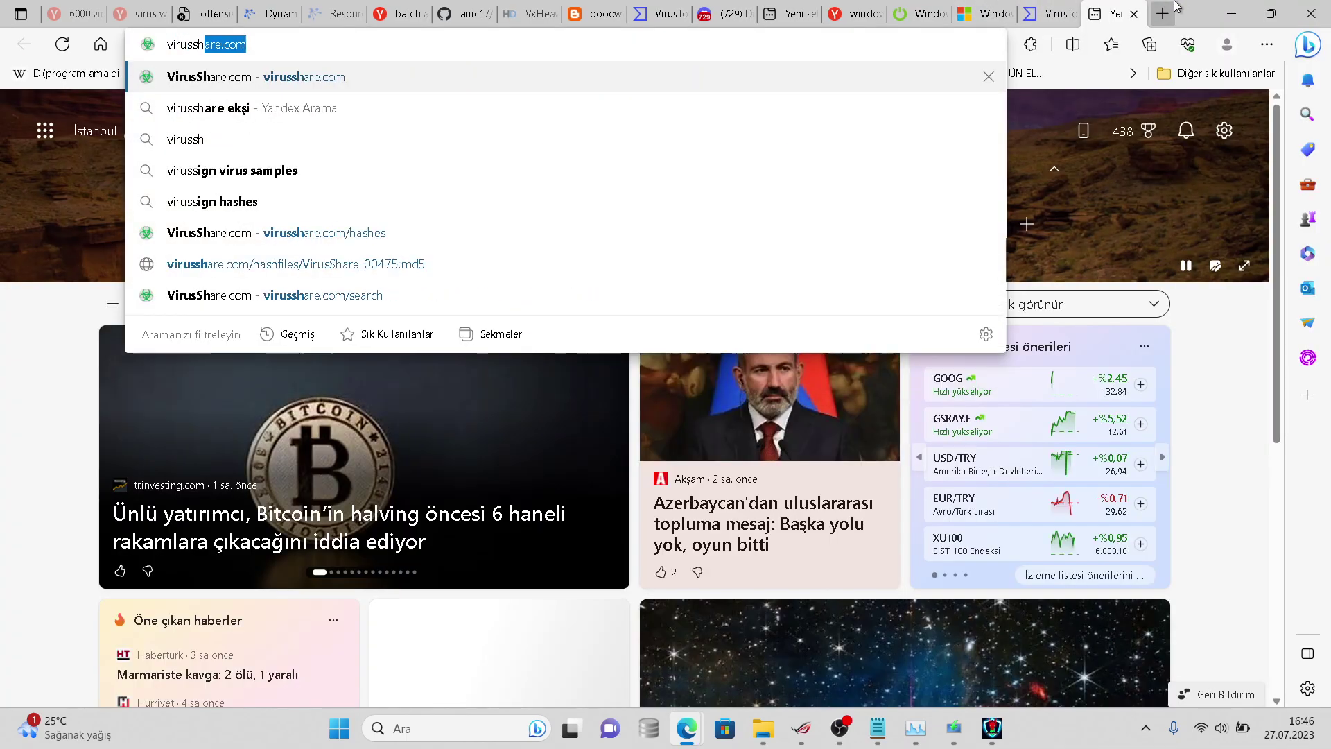
key("Escape")
- Search VirusShare for the pasted hash, getting no results, and return to the VirusTotal report
left_click(1050, 14)
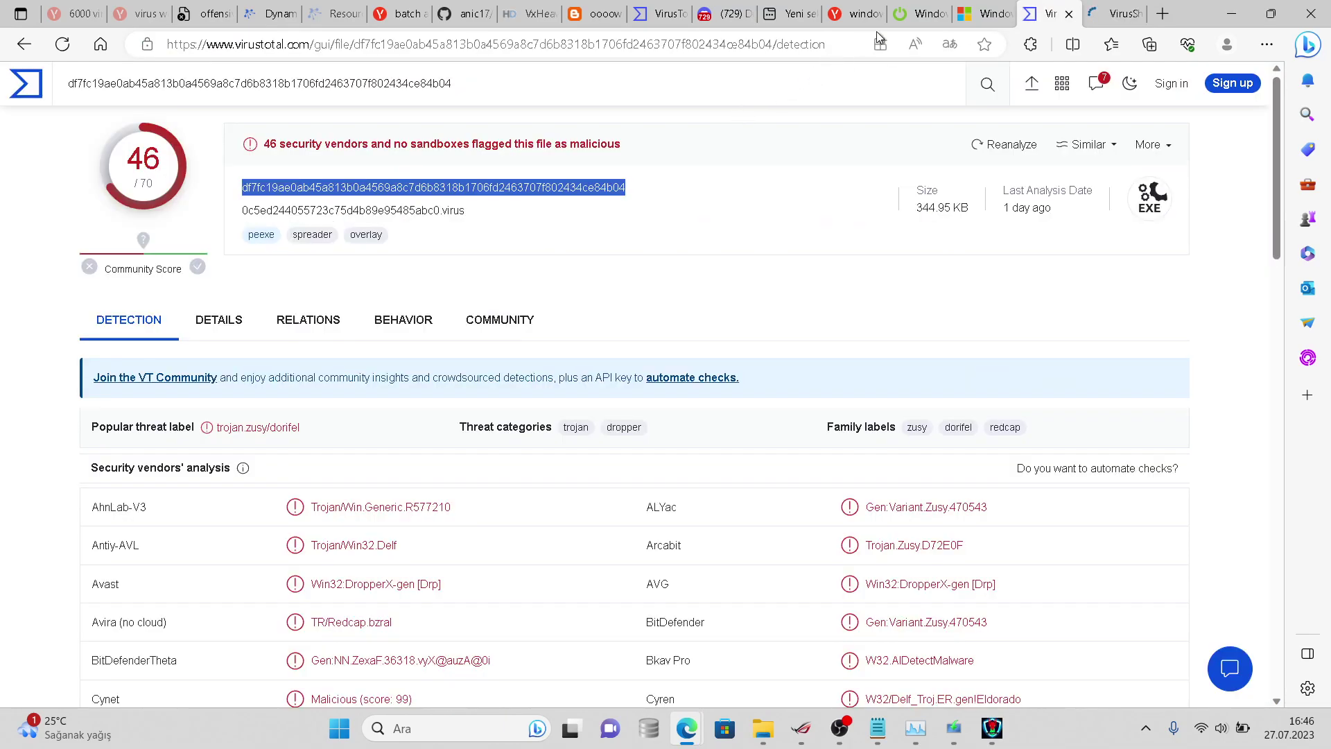
left_click(1115, 13)
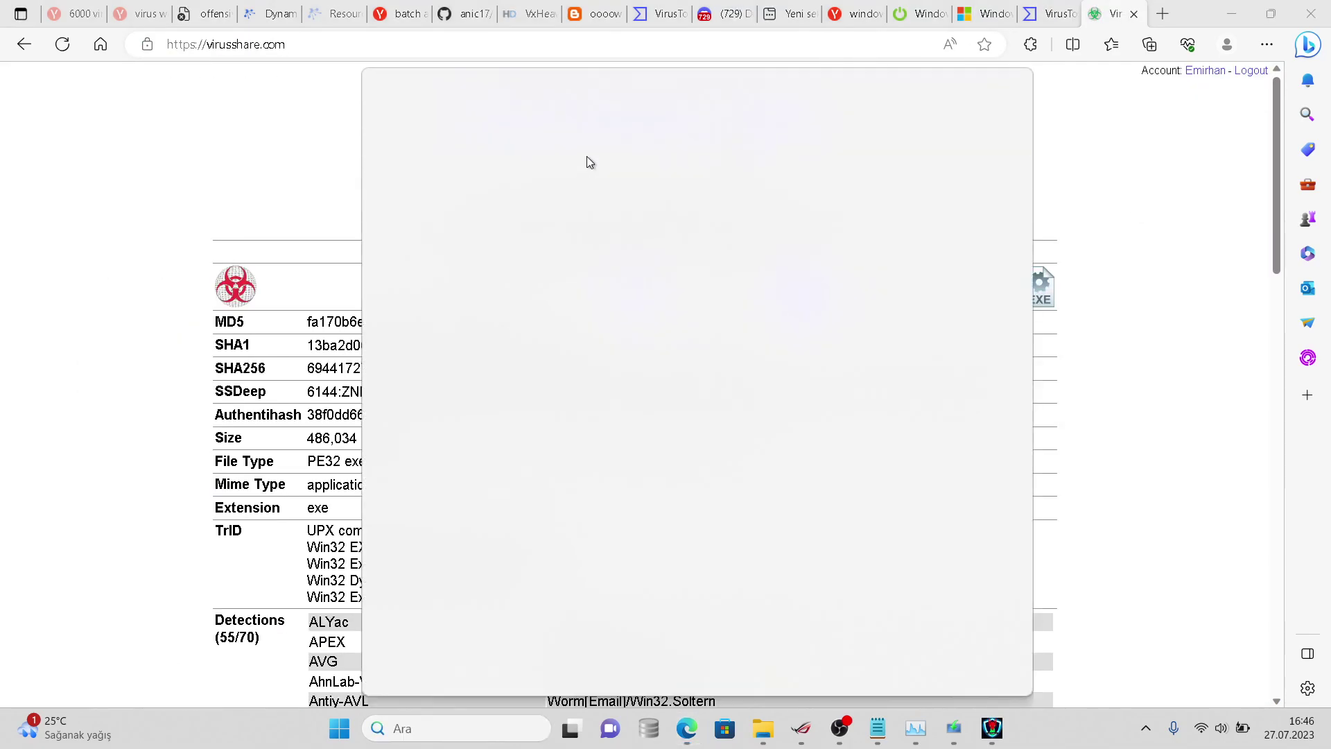
left_click(264, 192)
left_click(607, 153)
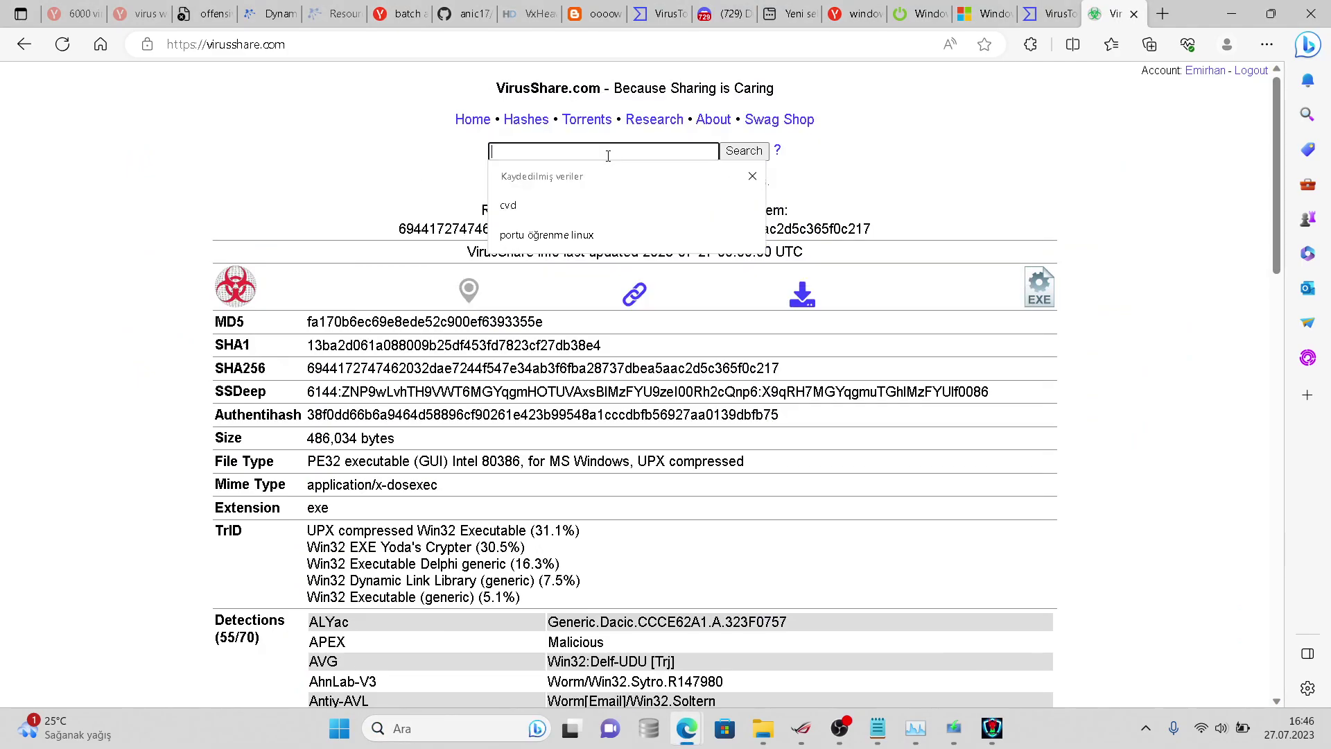
type("c7d6b8318b1706fd2463707f802434ce84b04")
key("Return")
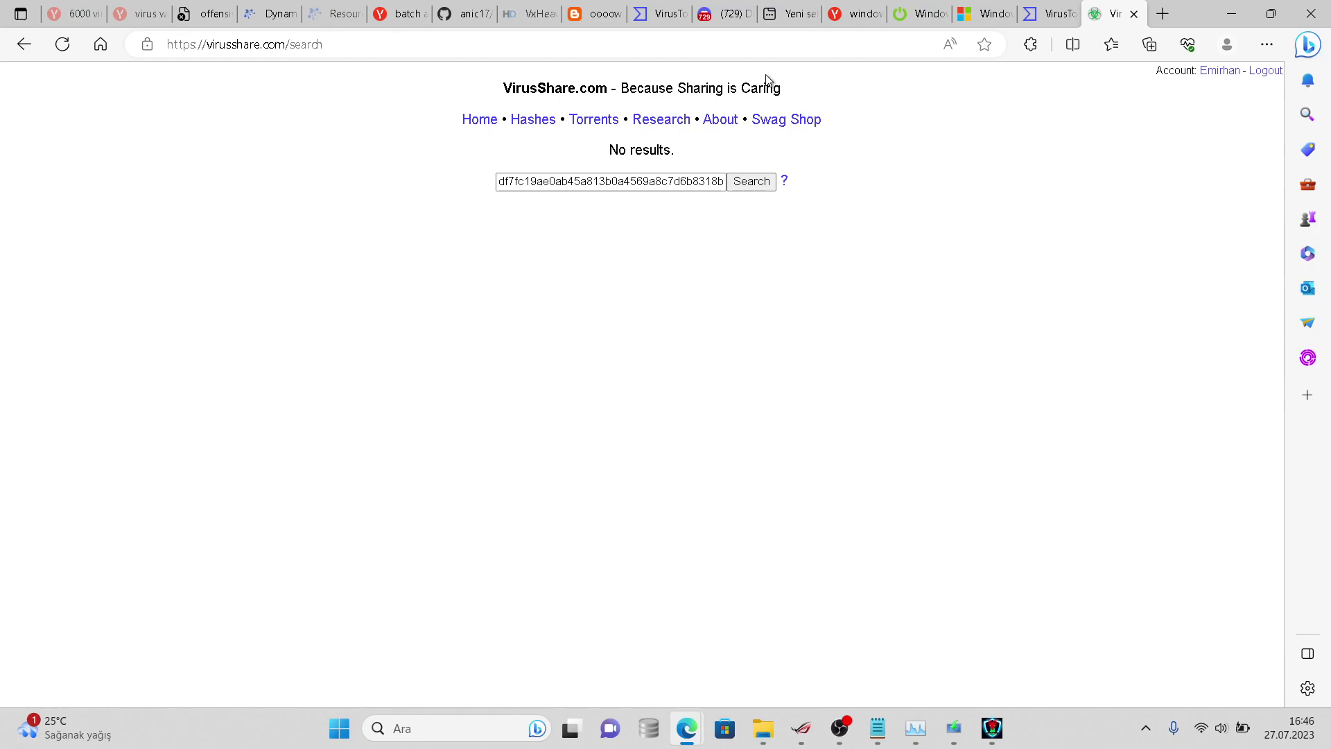
left_click(1050, 14)
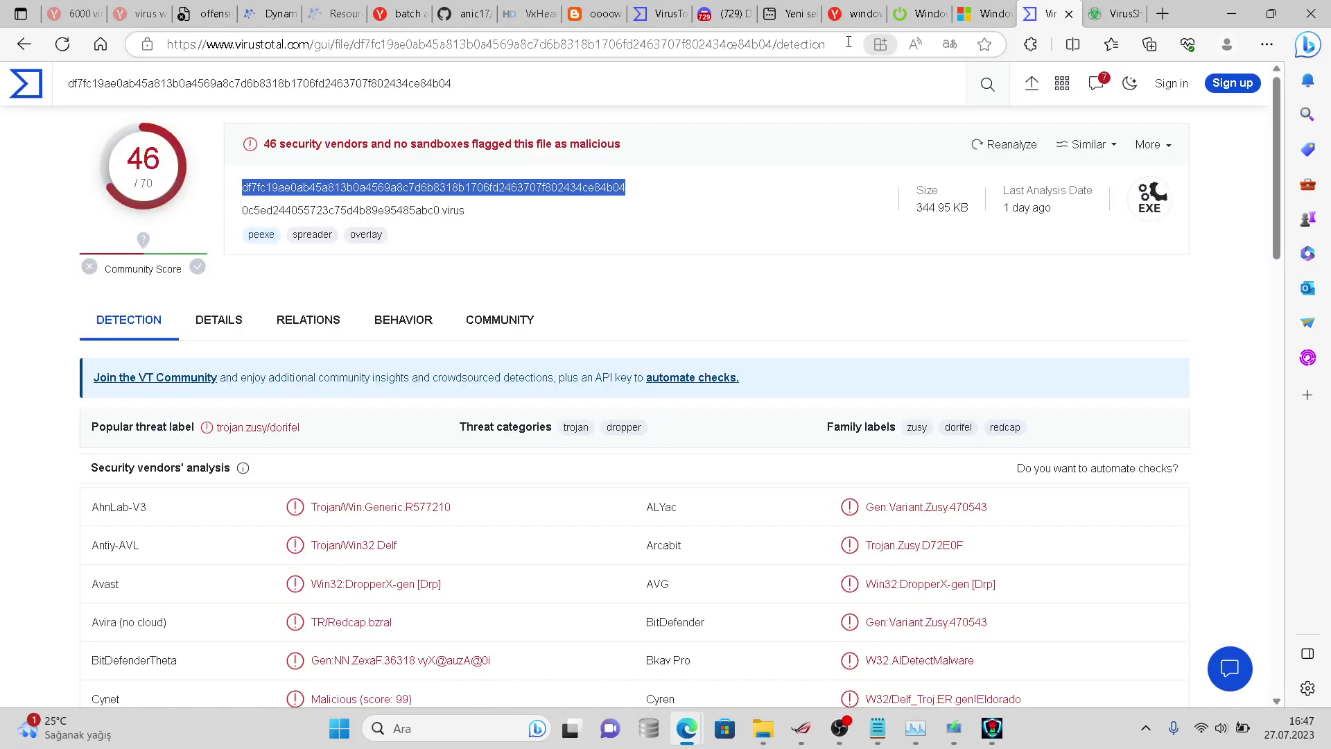
left_click(807, 45)
- Post the VirusTotal link in sohbet captioned '2. tarama bulamadığı virüslerden birisi', then return to the report
key("ctrl+c")
left_click(720, 14)
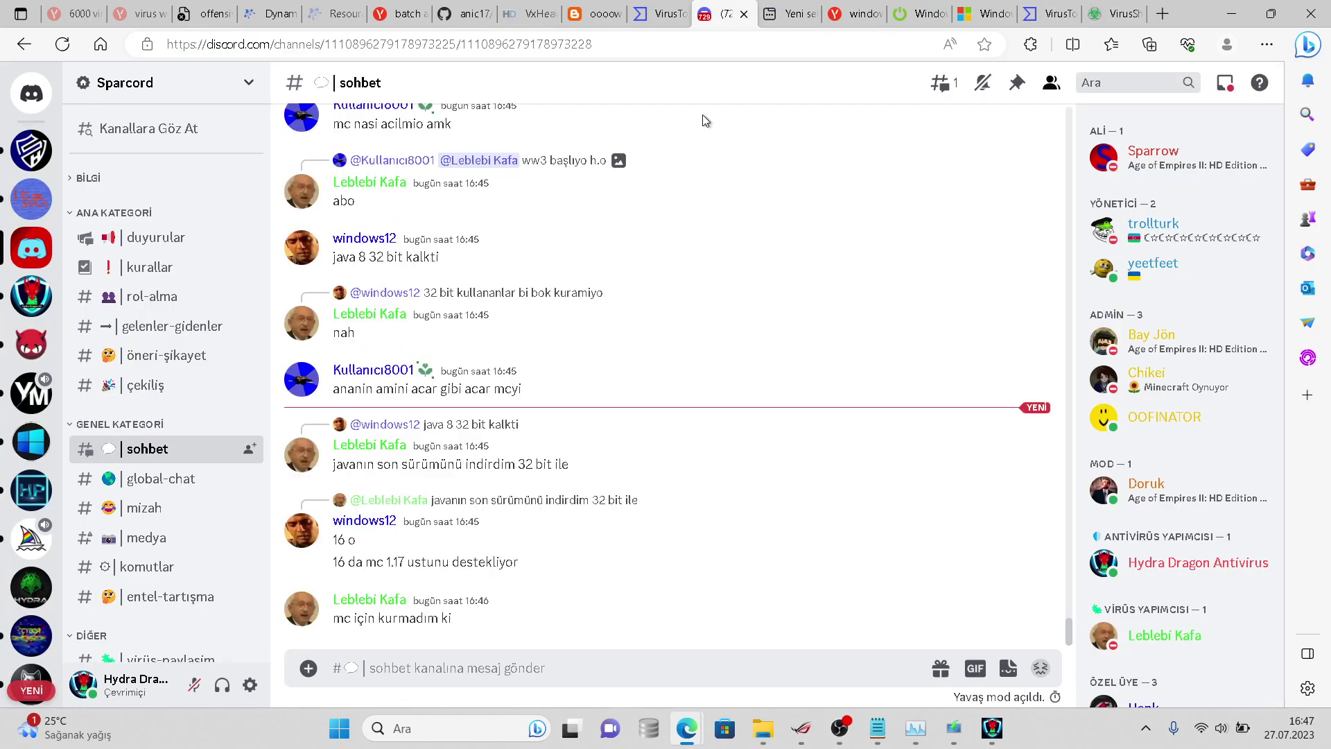
key("ctrl+v")
type("2. ve")
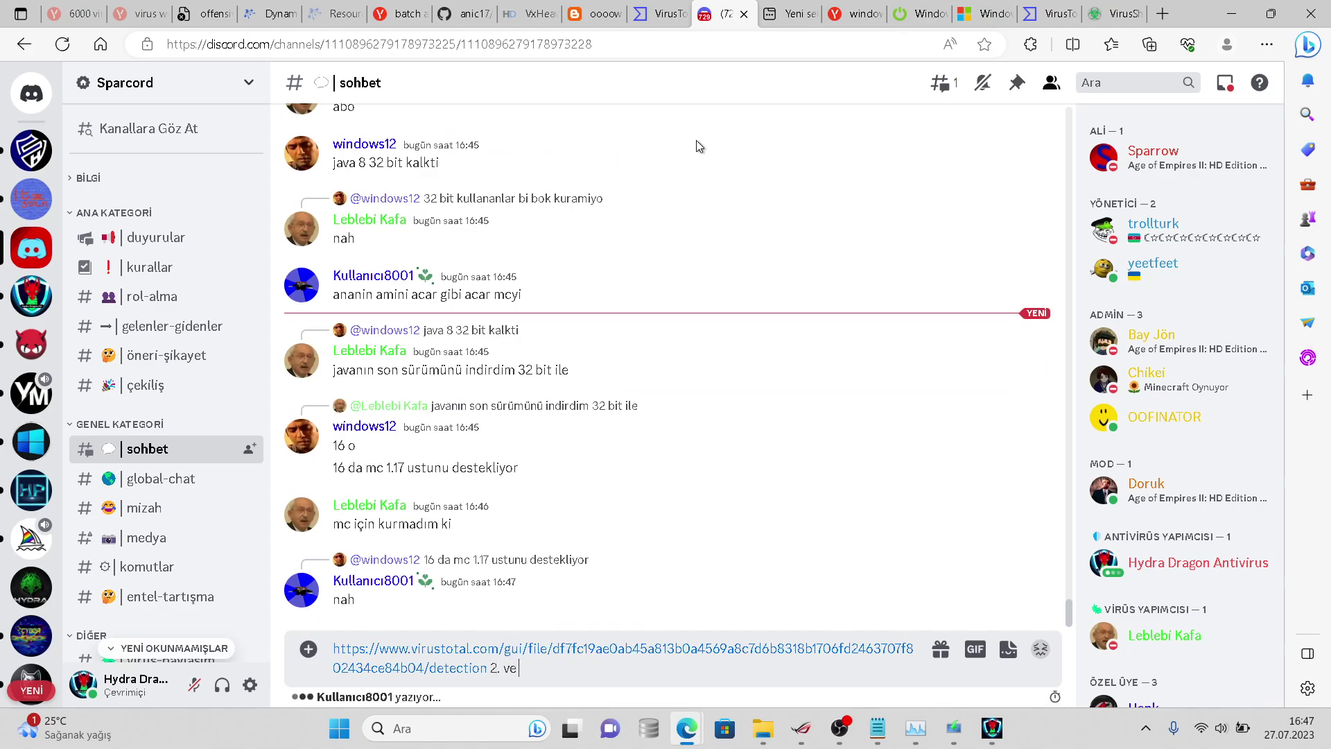
type(" 3.")
key("BackSpace")
key("BackSpace")
key("BackSpace")
key("BackSpace")
key("BackSpace")
type("tarama bu")
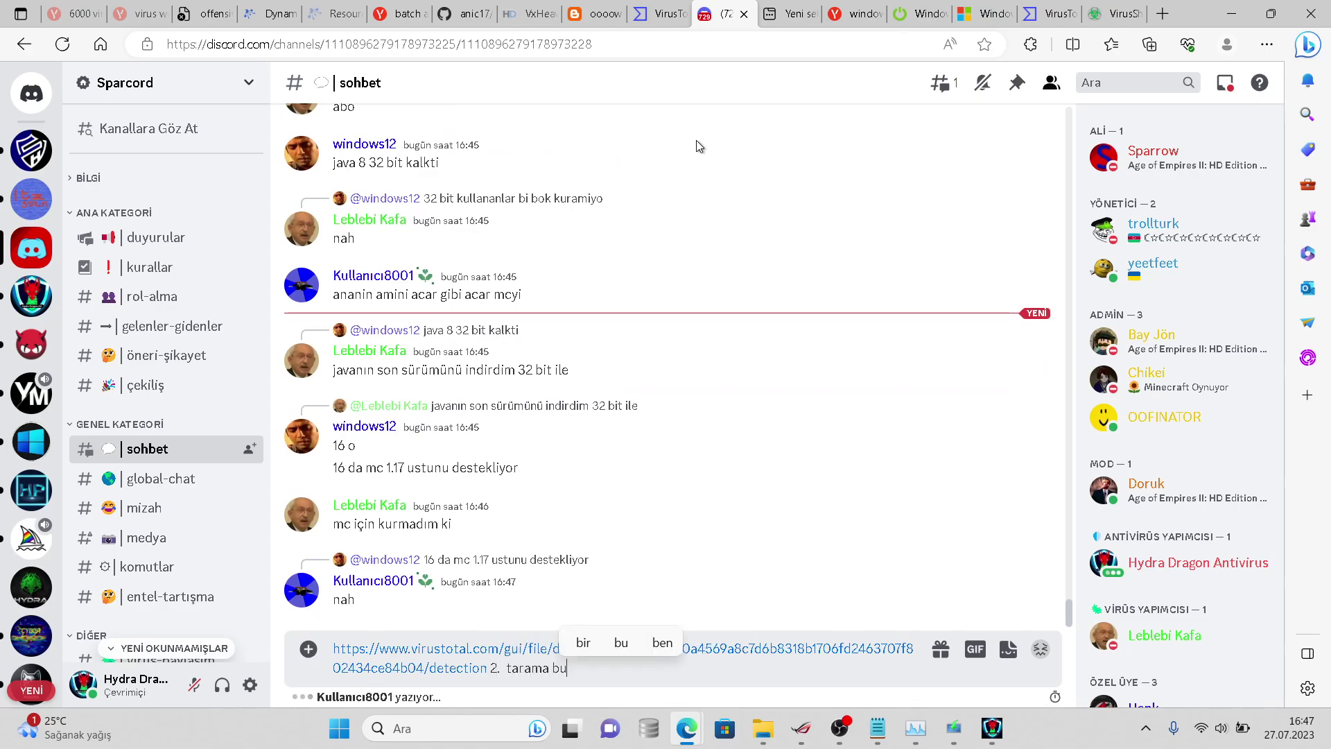
type("lamadığı virüs")
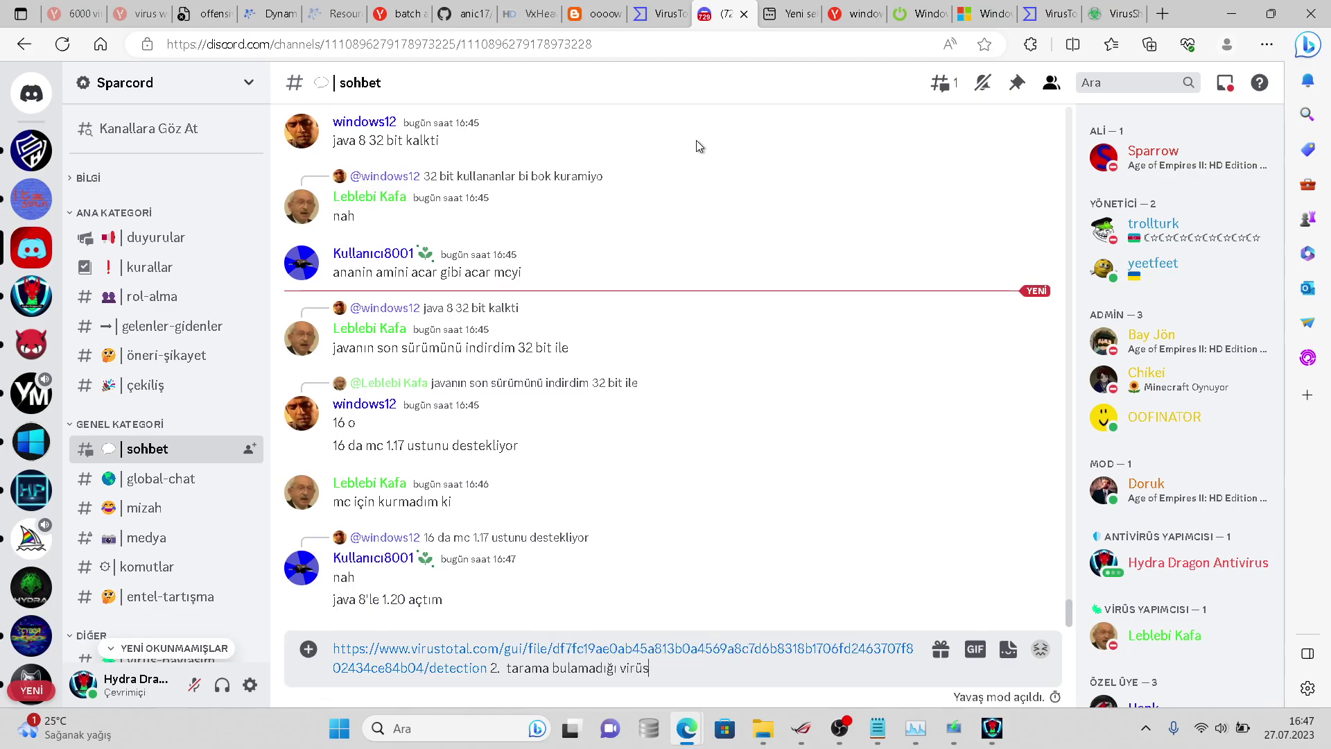
type("lerden birisi")
key("Return")
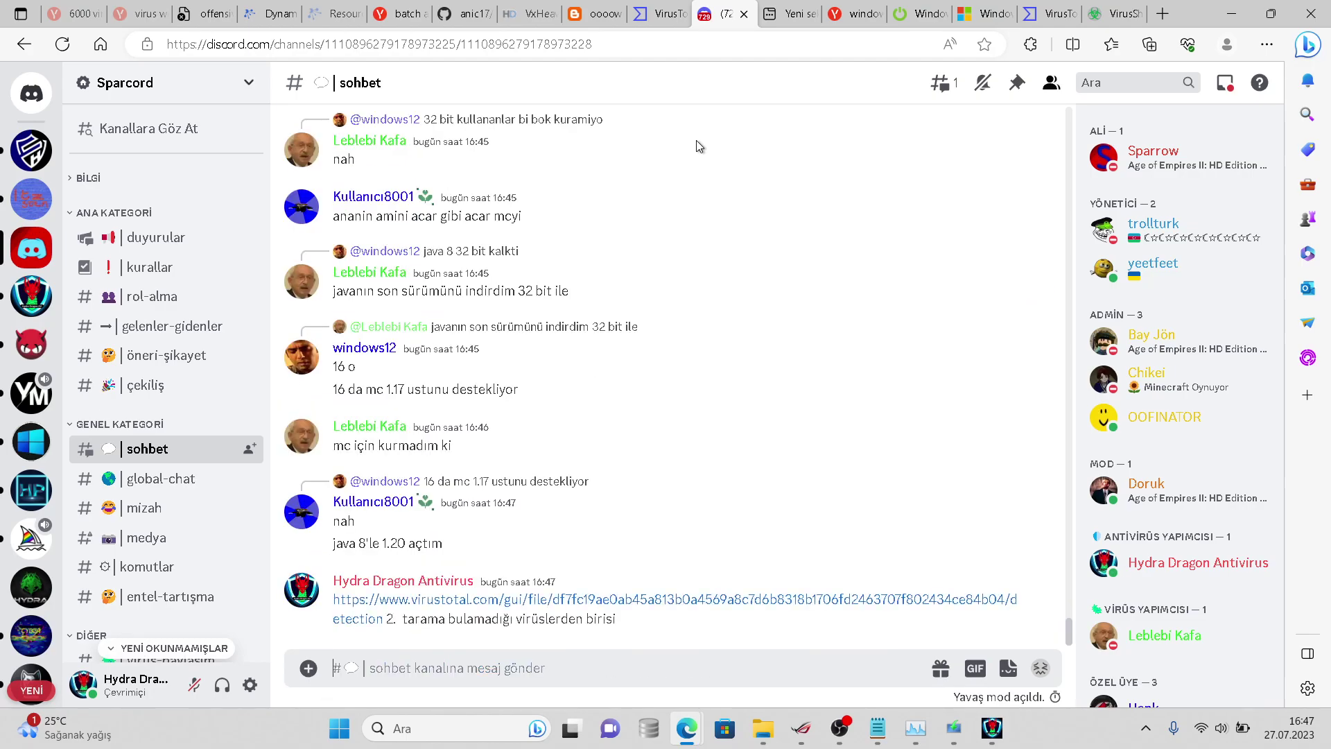
left_click(1033, 7)
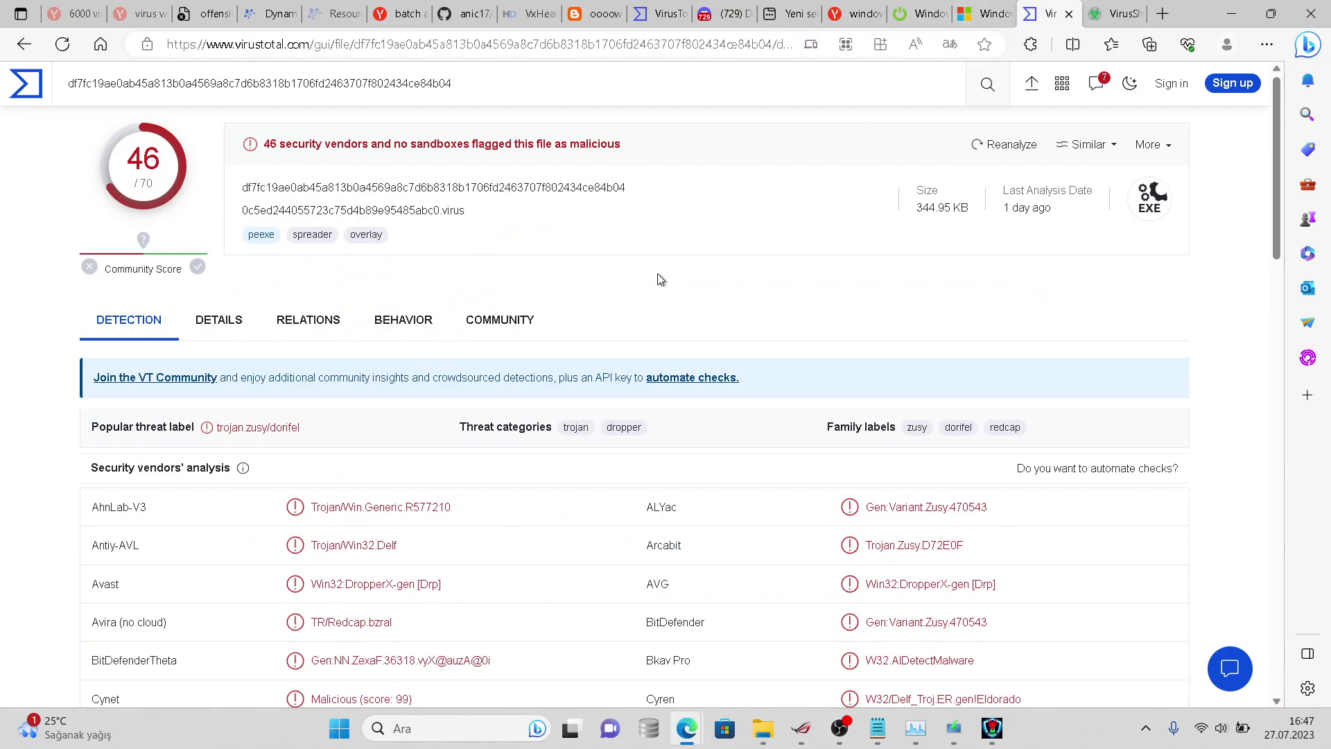
scroll(525, 280, "down", 12)
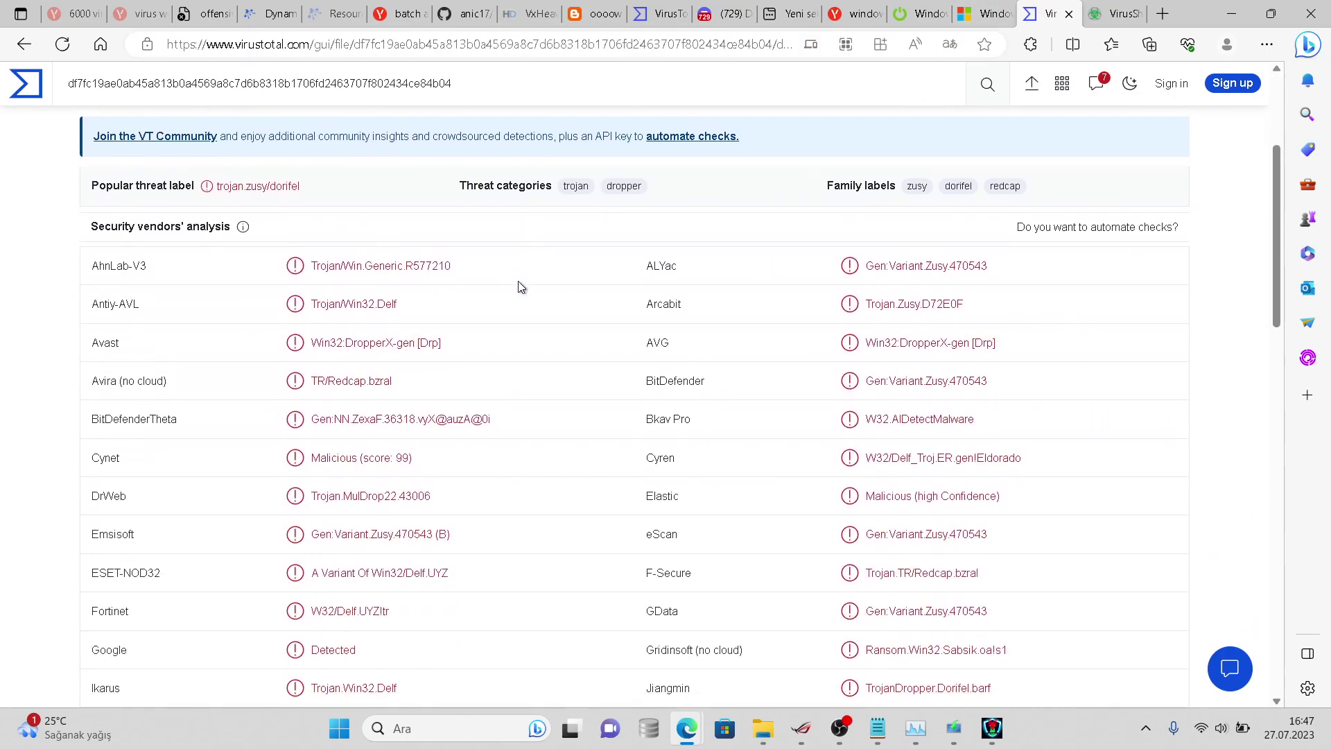
- Scroll the full vendor list, seeing ClamAV, CrowdStrike Falcon, TrendMicro and Webroot miss it, then return to Discord
scroll(513, 281, "down", 5)
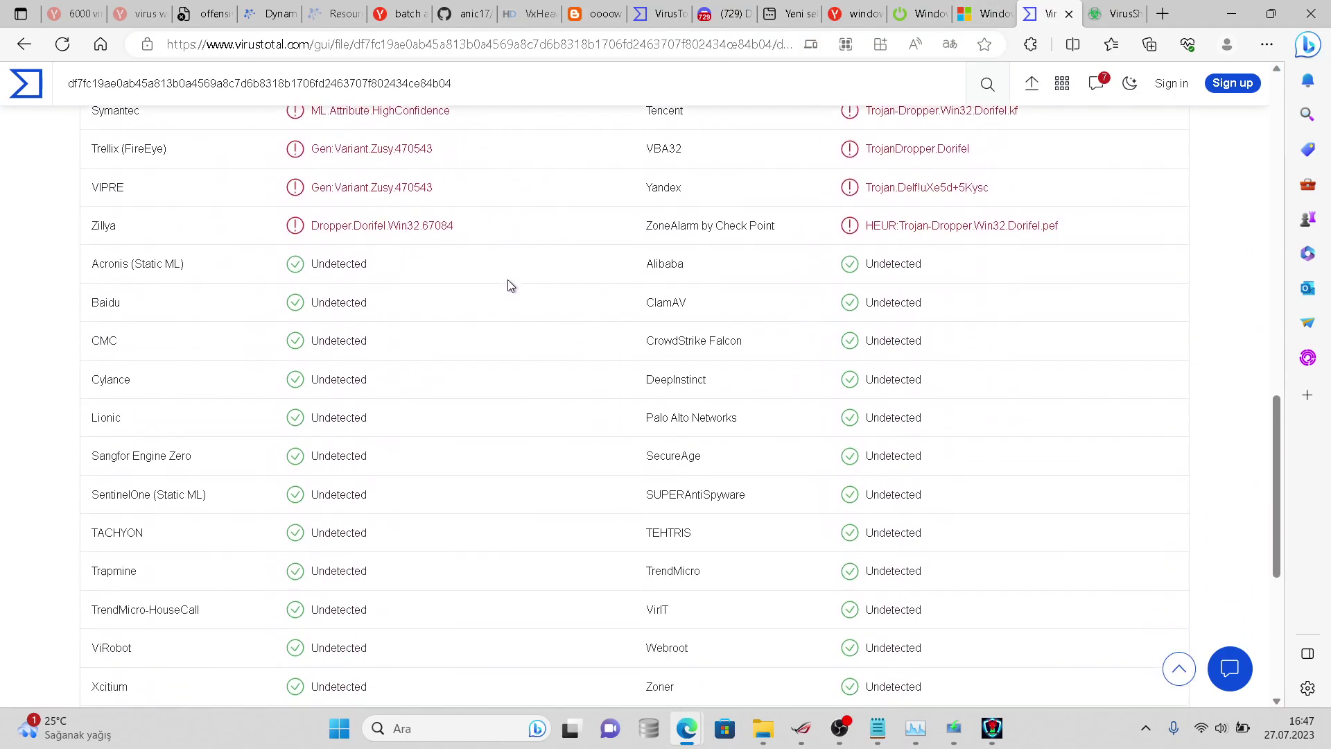
scroll(511, 284, "down", 2)
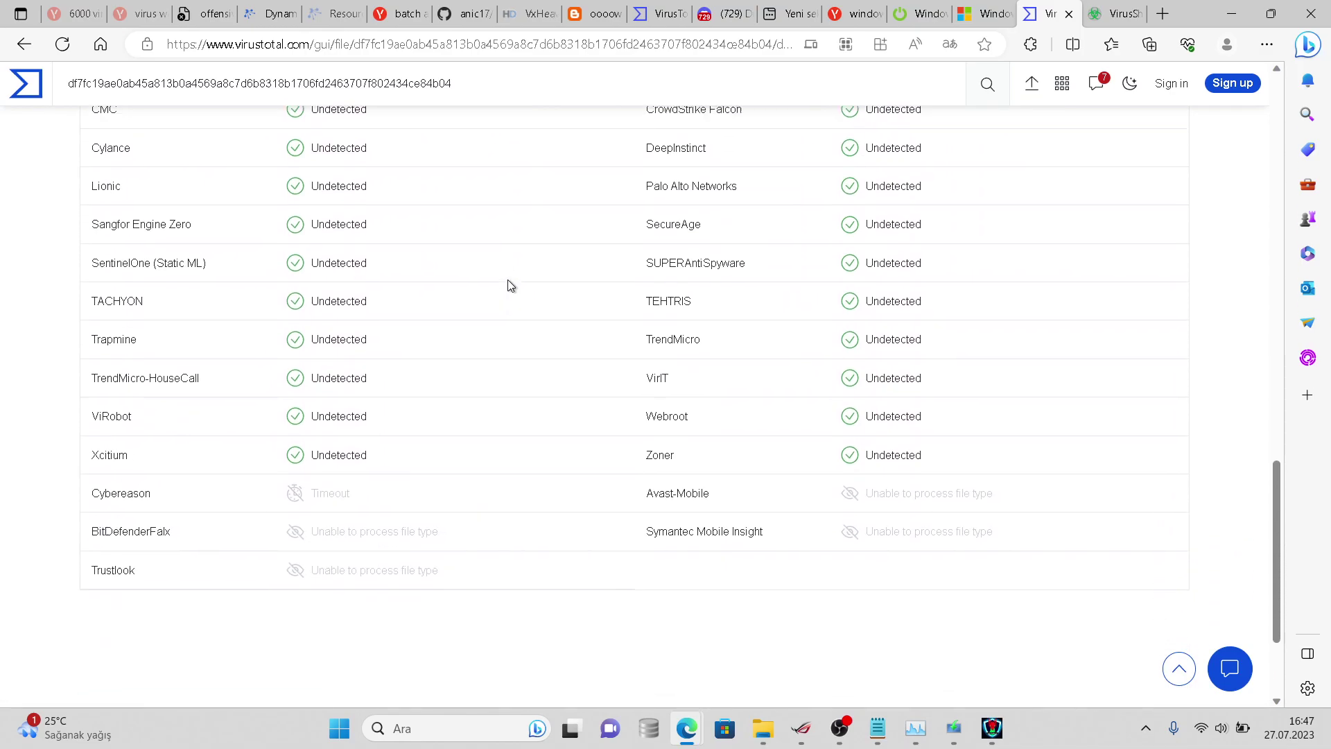
scroll(510, 285, "up", 5)
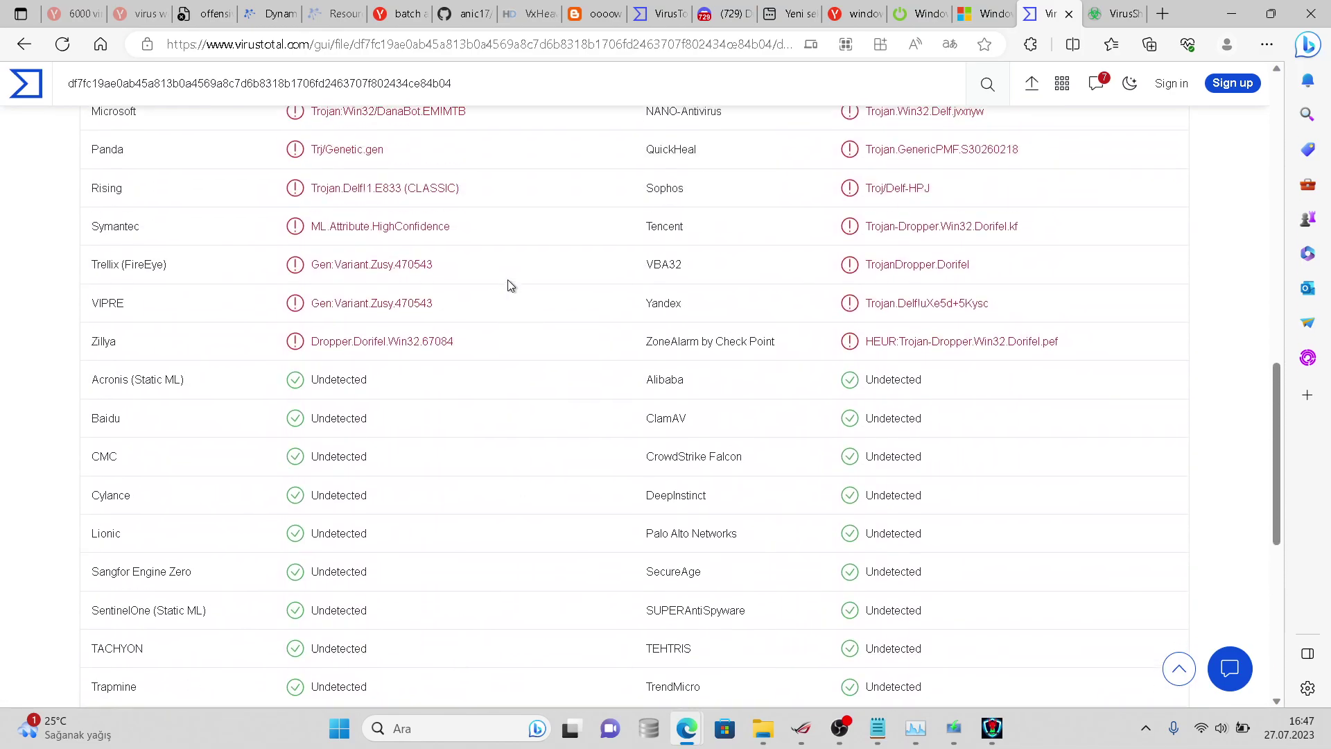
scroll(510, 285, "down", 3)
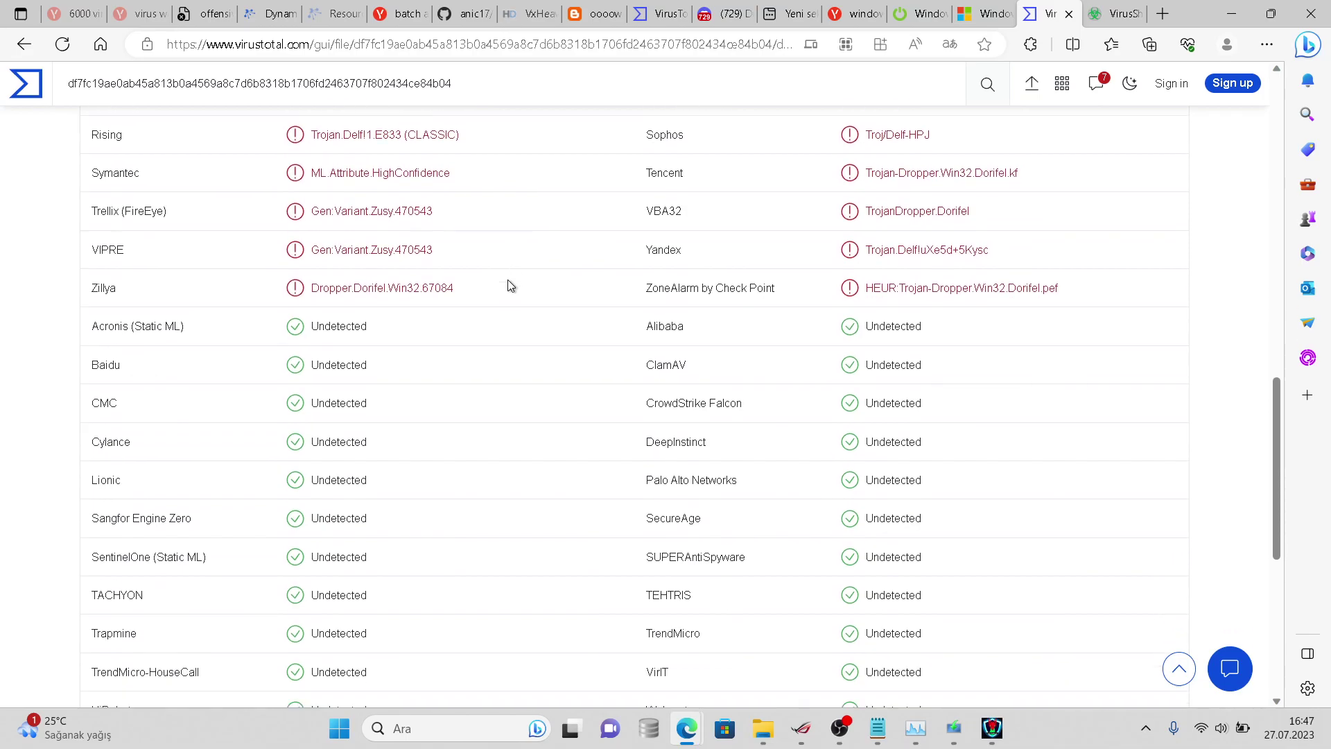
scroll(510, 285, "down", 1)
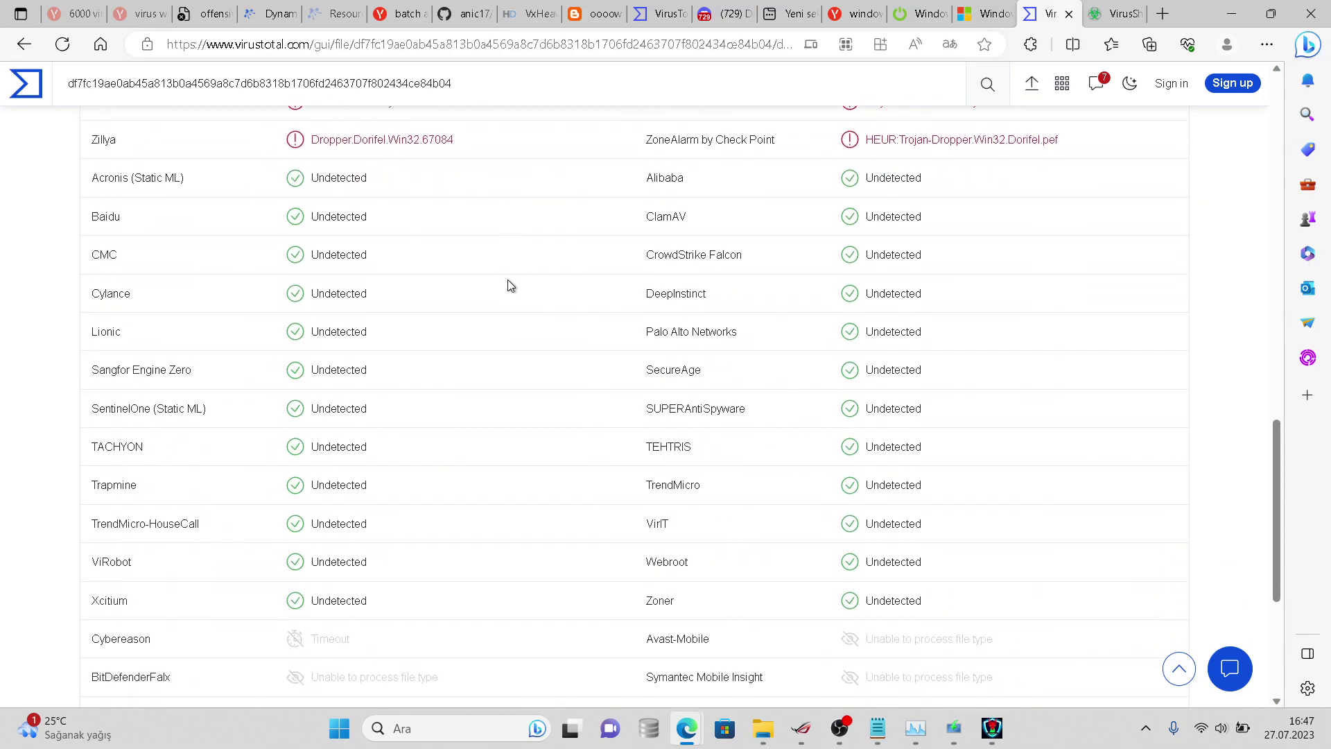
scroll(510, 285, "down", 1)
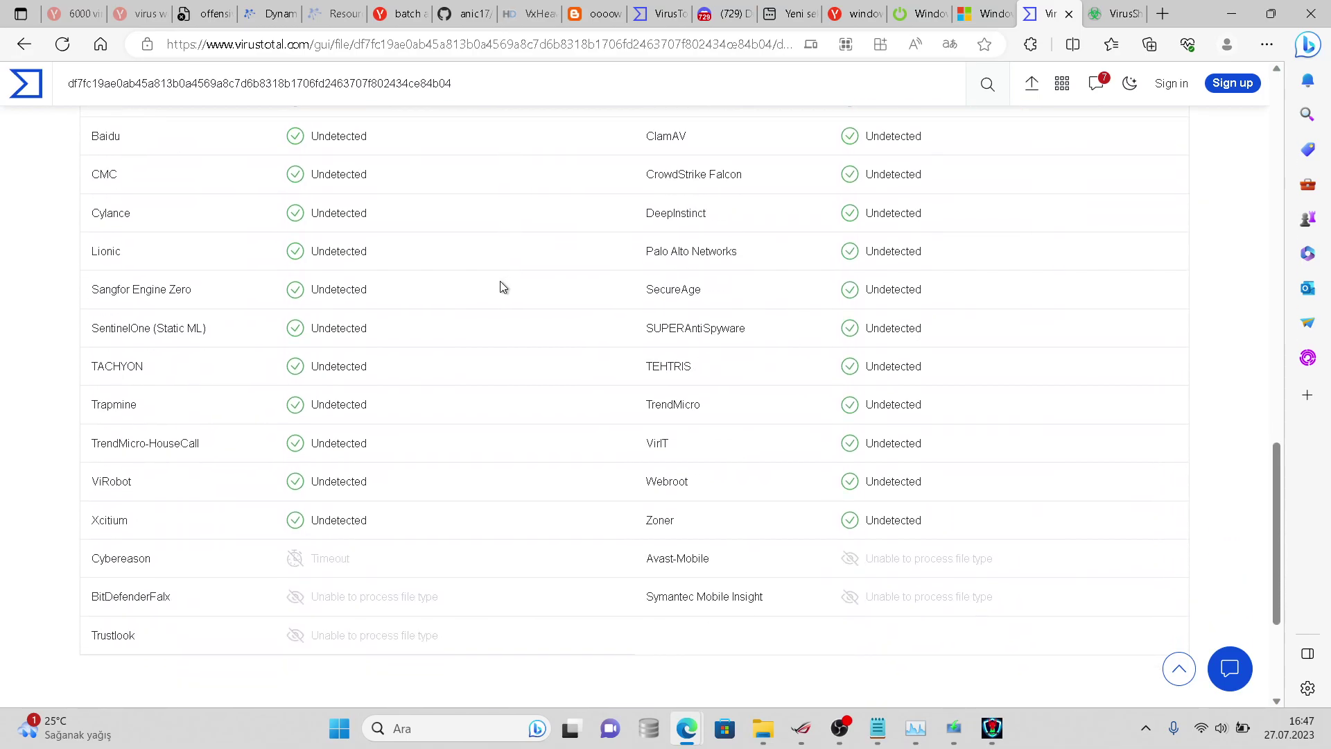
scroll(505, 285, "down", 1)
scroll(511, 285, "up", 2)
scroll(514, 283, "down", 1)
scroll(513, 283, "up", 4)
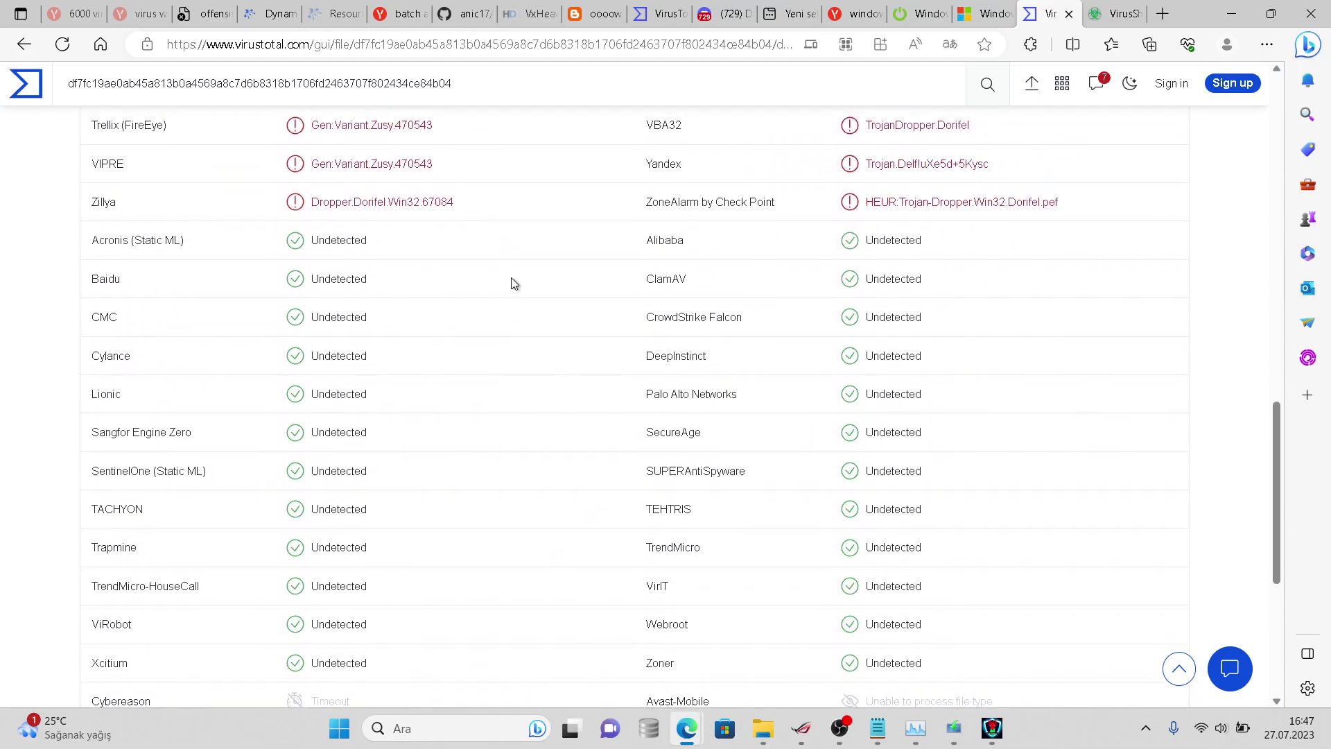
scroll(514, 283, "up", 1)
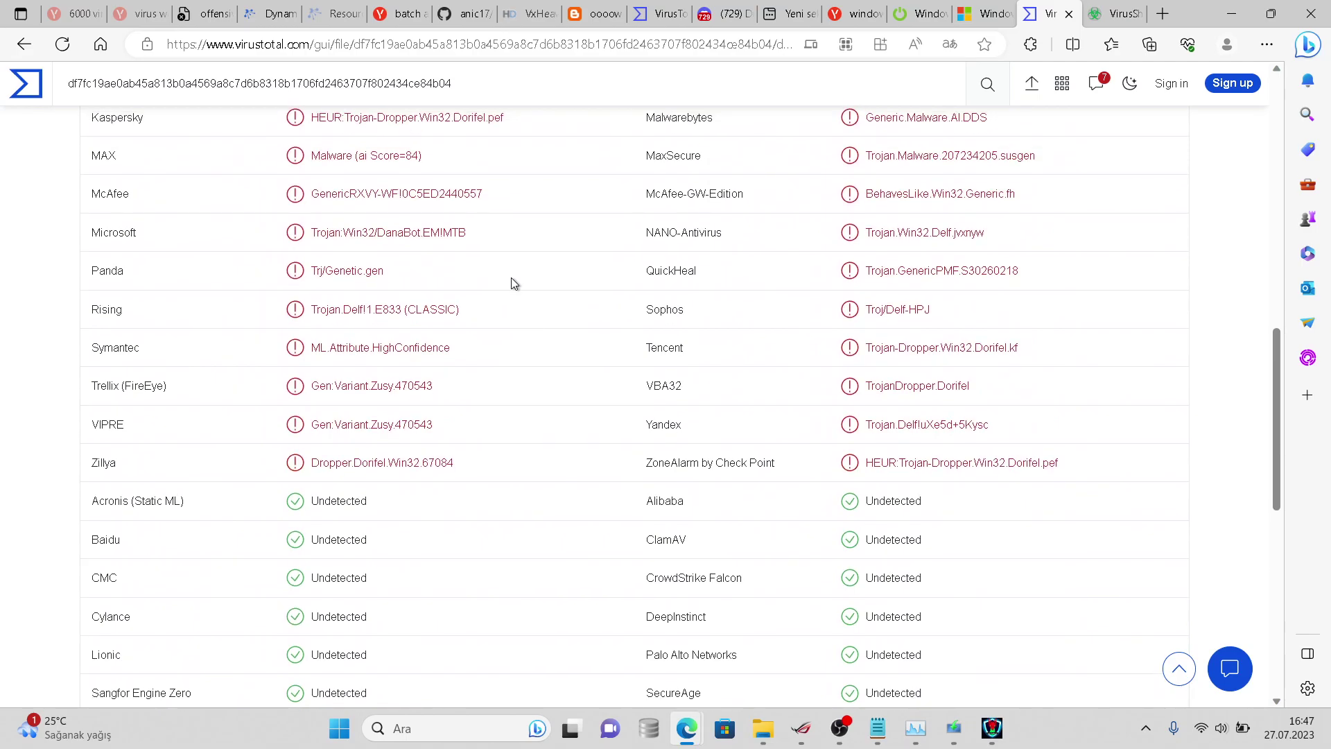
scroll(513, 283, "up", 3)
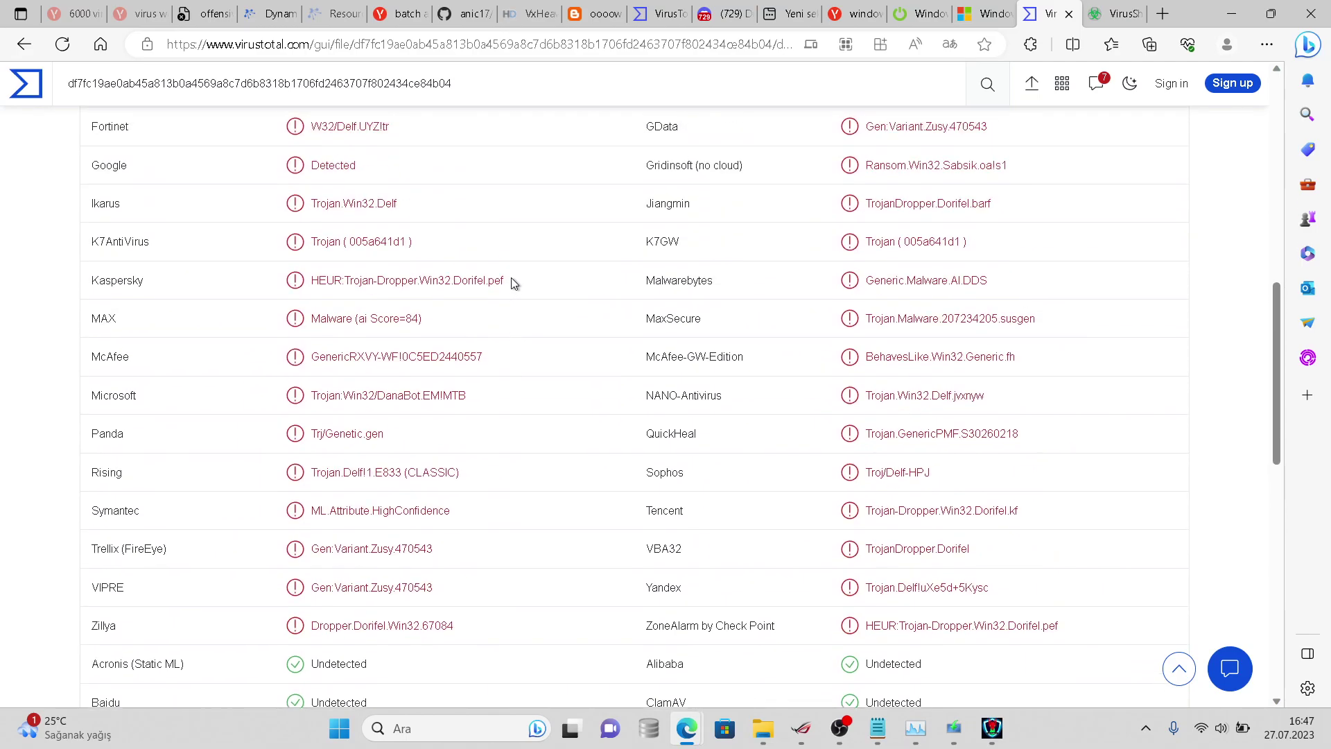
scroll(514, 282, "up", 8)
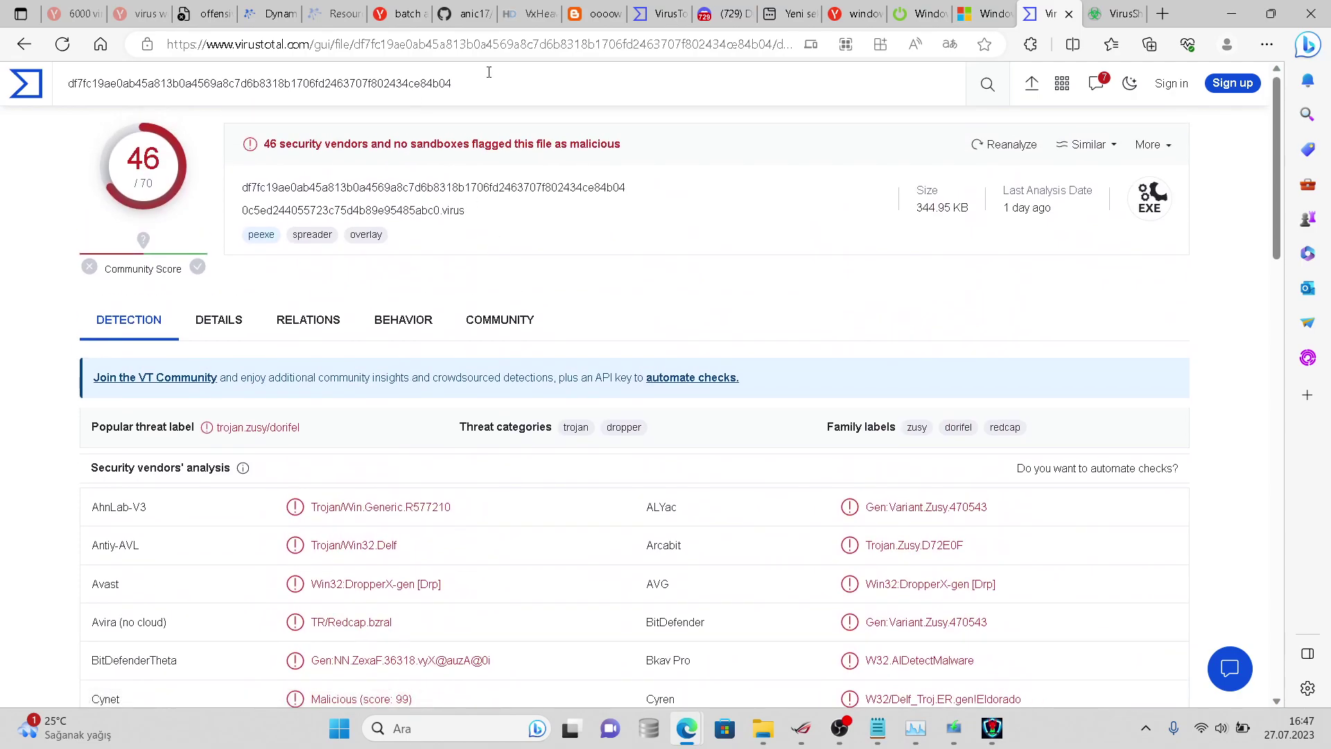
left_click(701, 10)
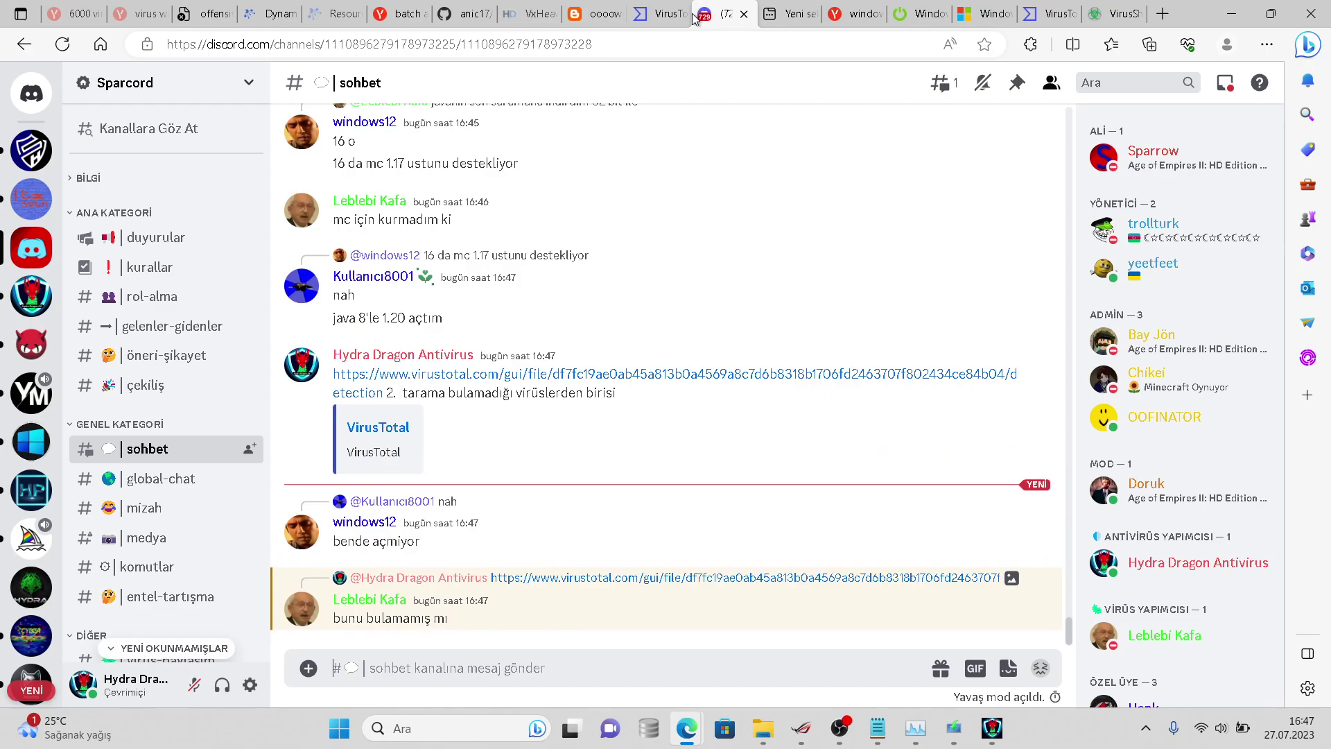
- Send 'evet', 'xd', 'anti attack ve 3. tarama bitmedi ama' and 'gerçi 3. tarama bulamaz' in sohbet
type("evet")
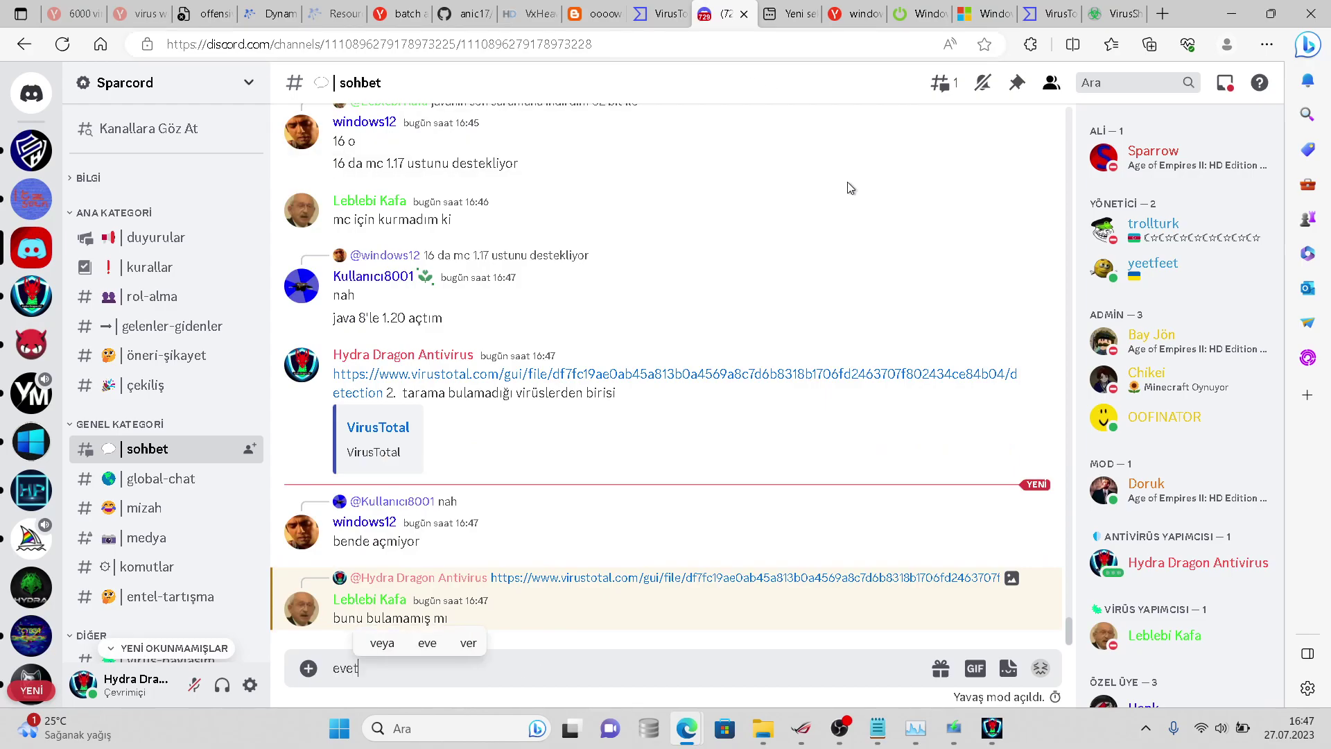
key("Return")
type("xd")
key("Return")
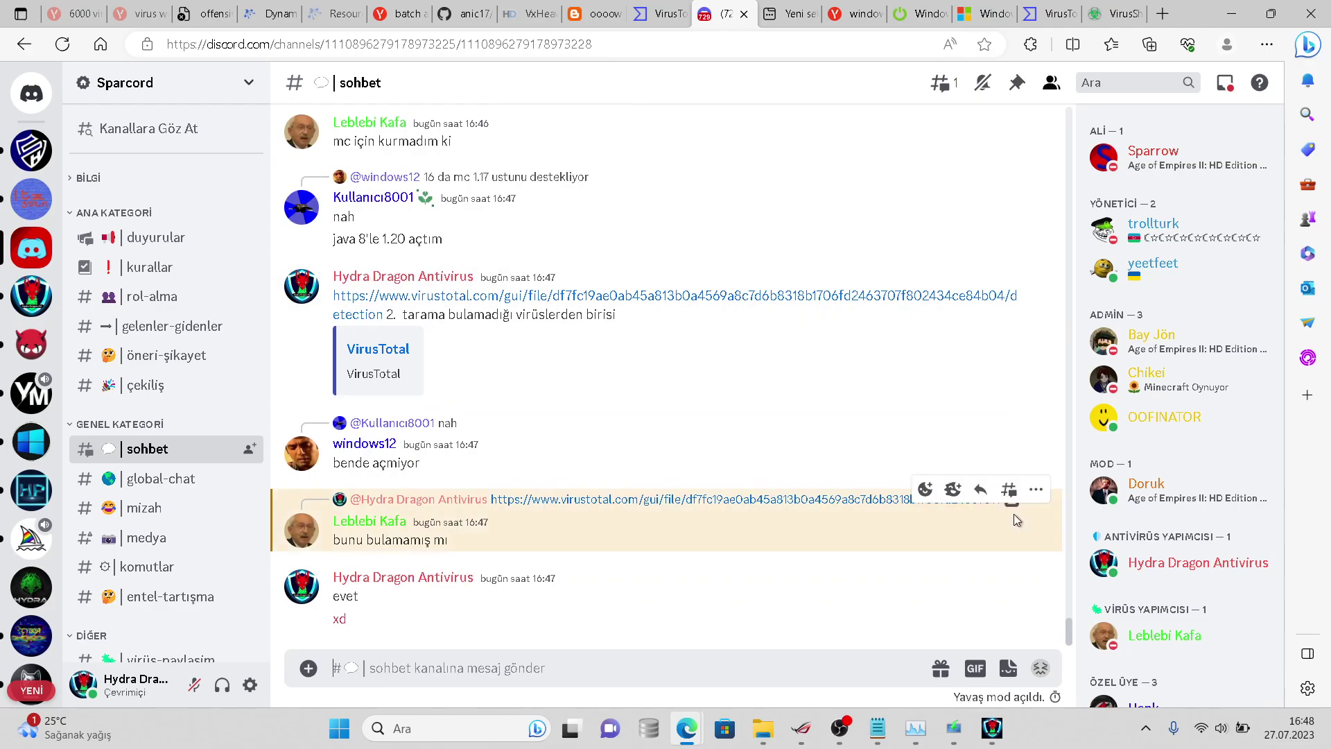
left_click(998, 594)
type("anti")
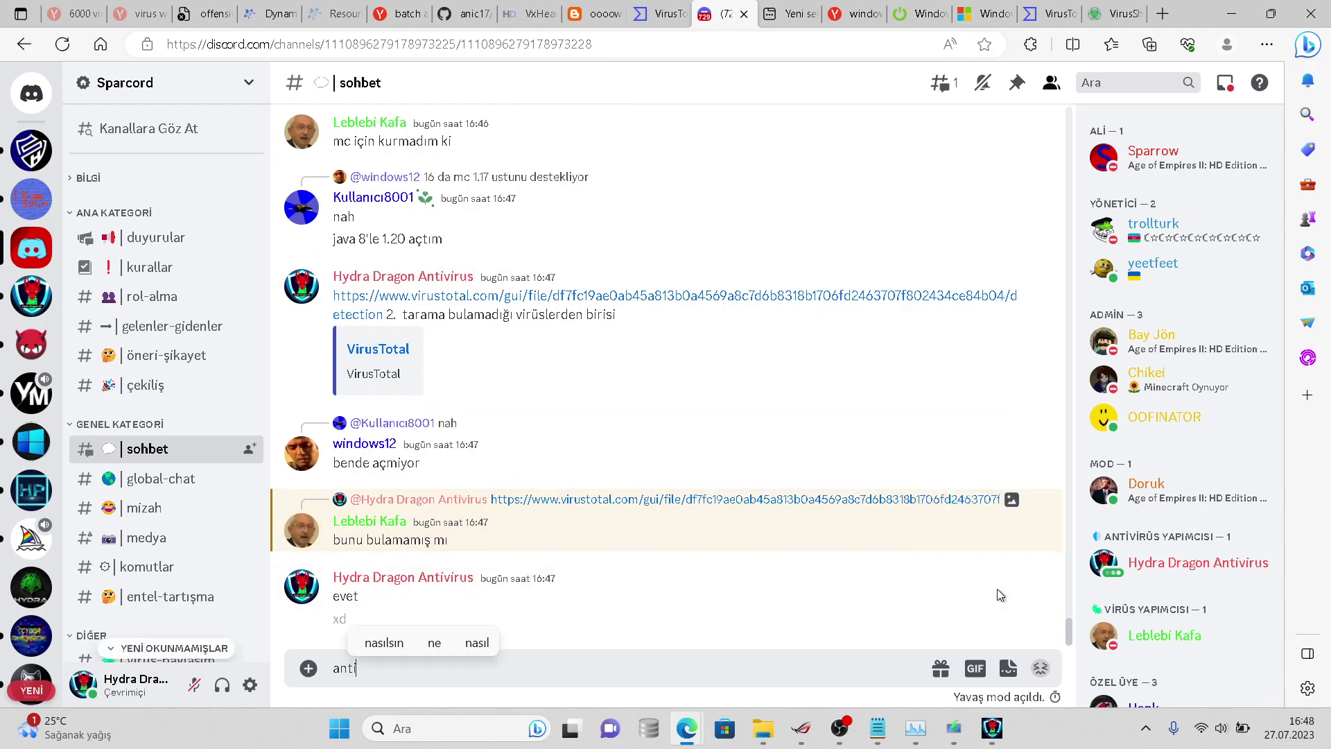
type(" attack")
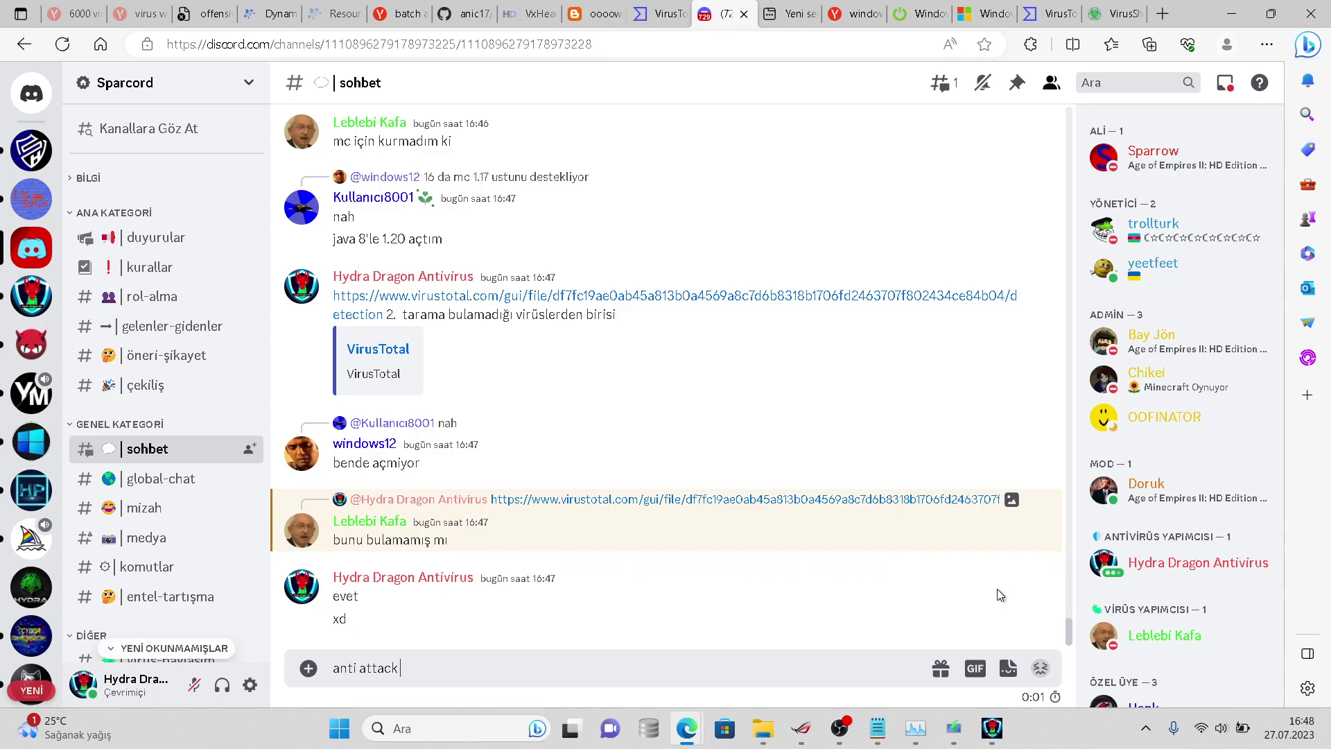
type(" ve 3. tarama b")
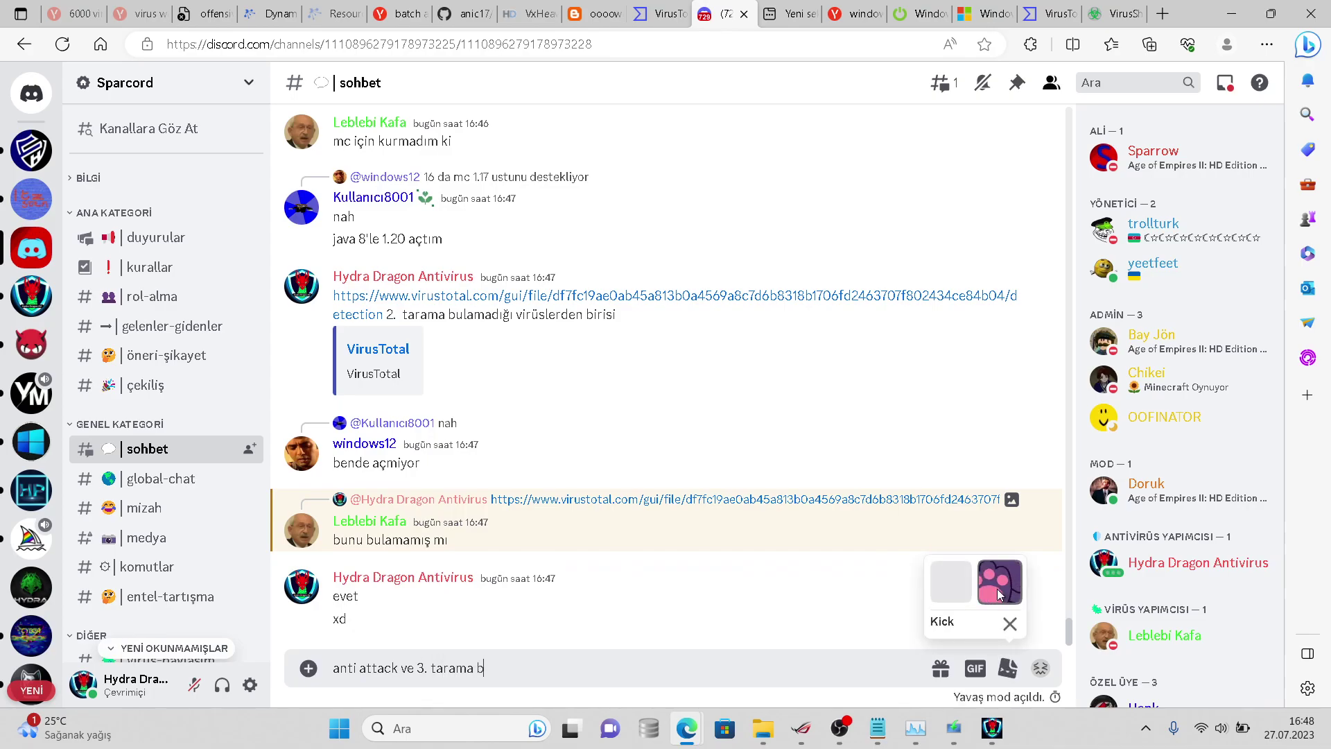
type("itmedi ama")
key("Return")
type("ge")
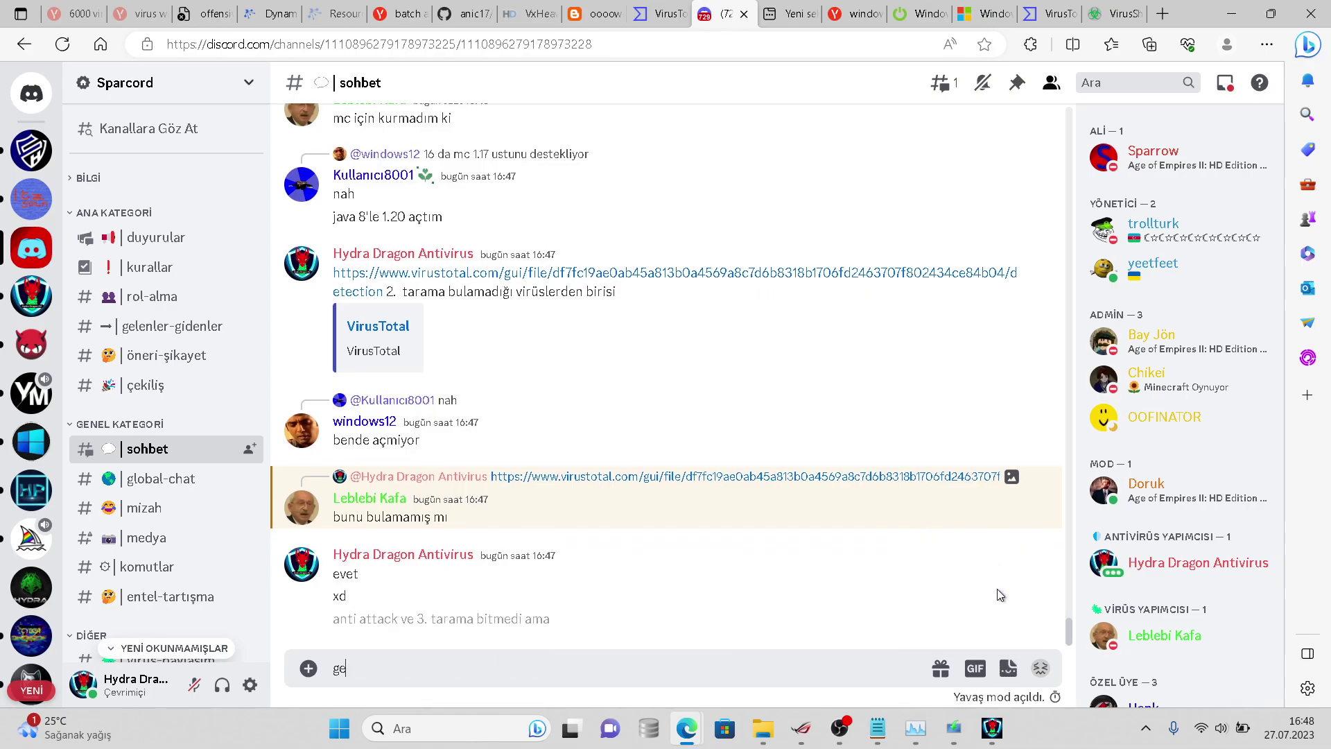
type("rçi 3. tarama bulamaz")
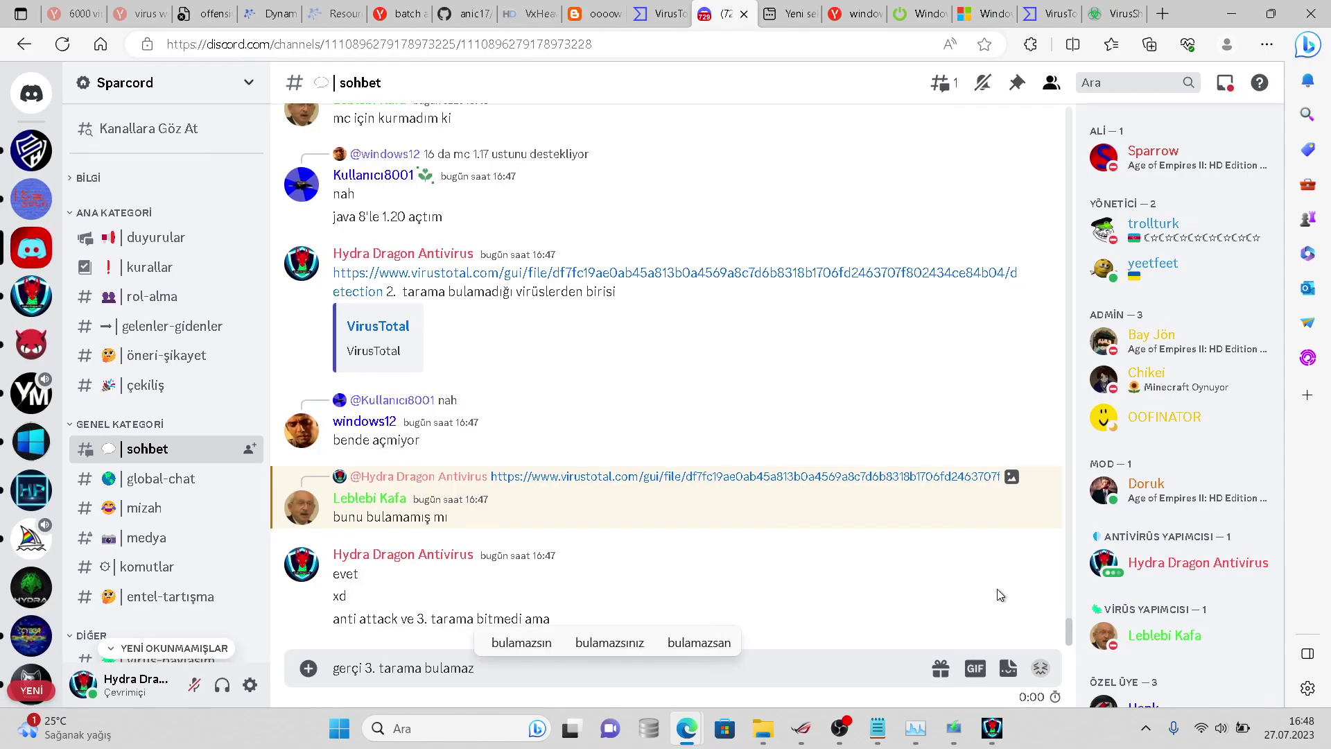
key("Return")
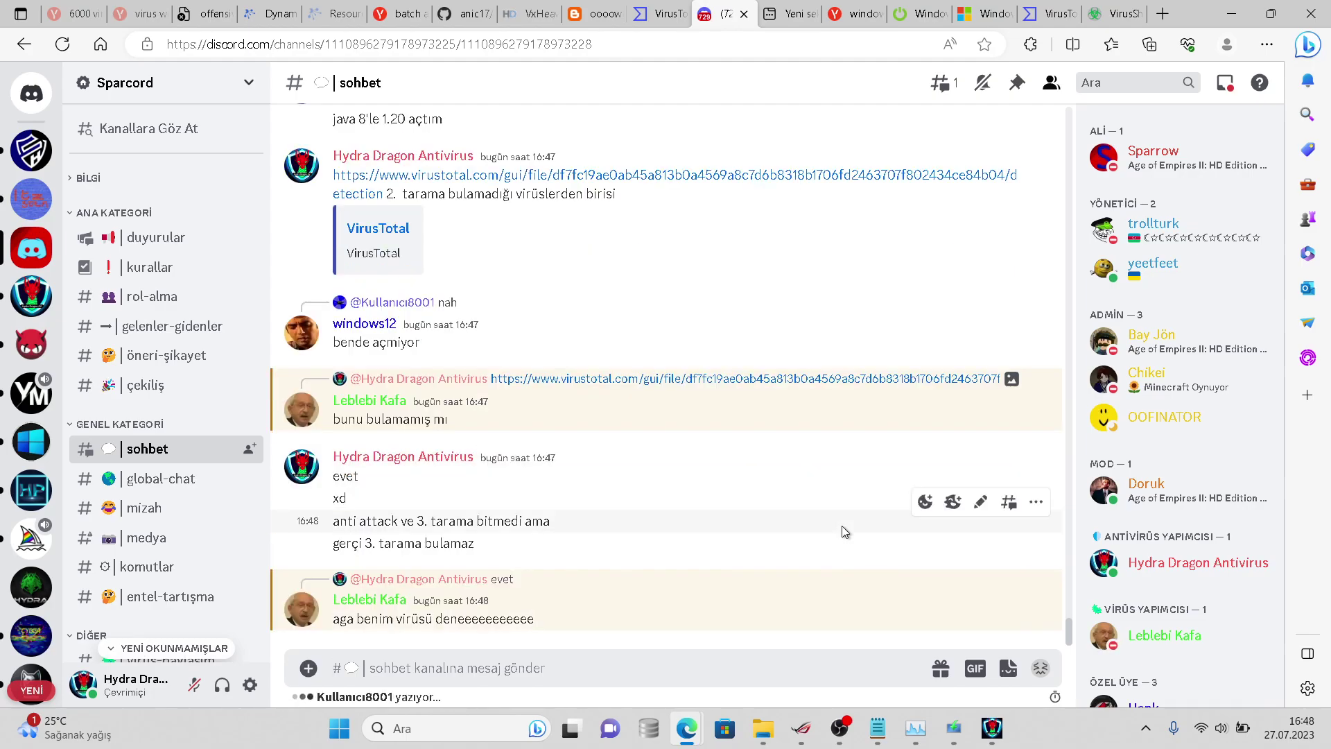
- Close the Bing search tab showing the Arc de Triomphe highlight
left_click(969, 729)
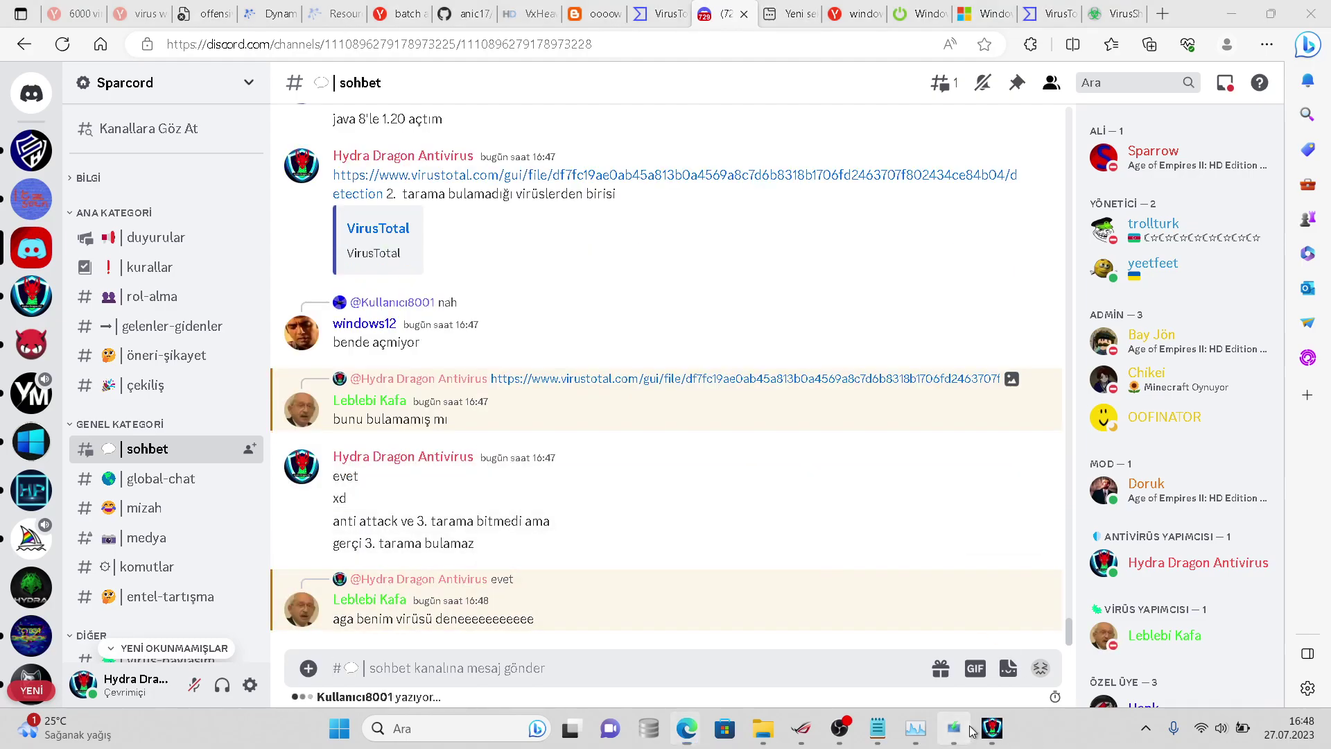
left_click(668, 244)
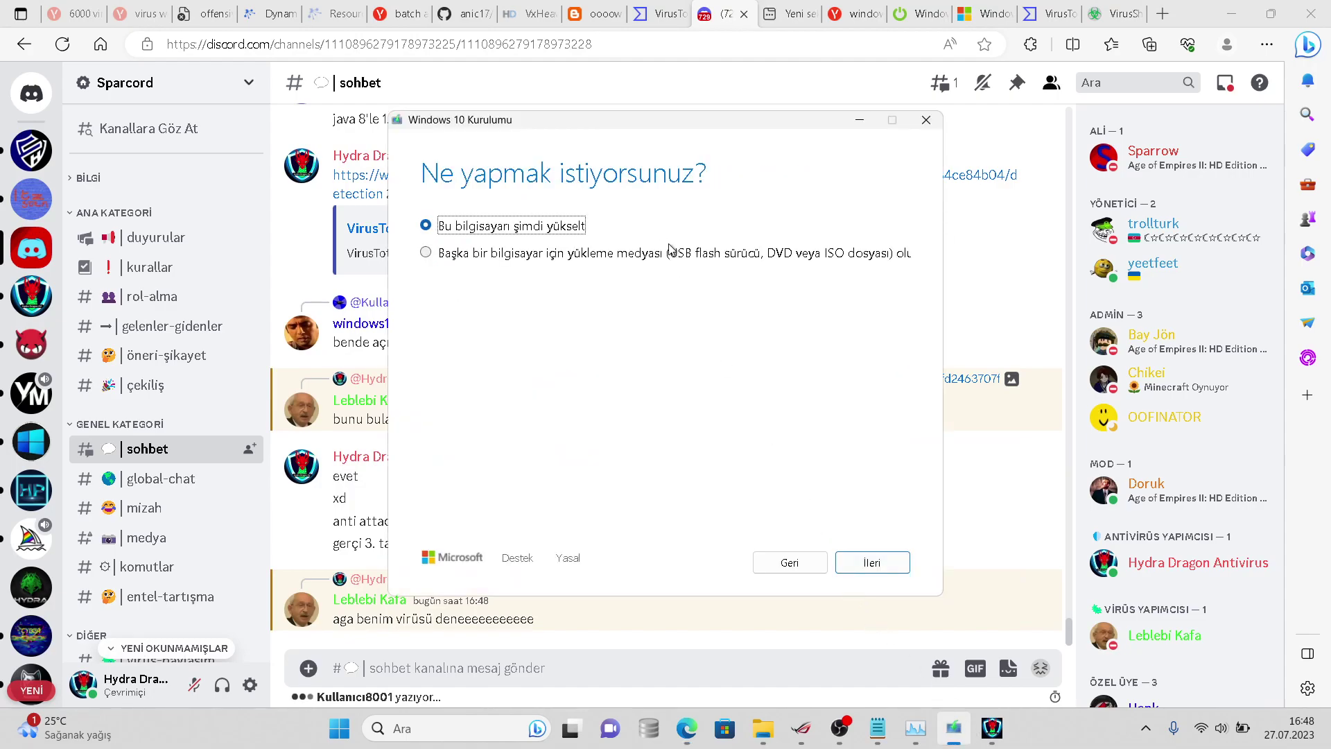
left_click(668, 244)
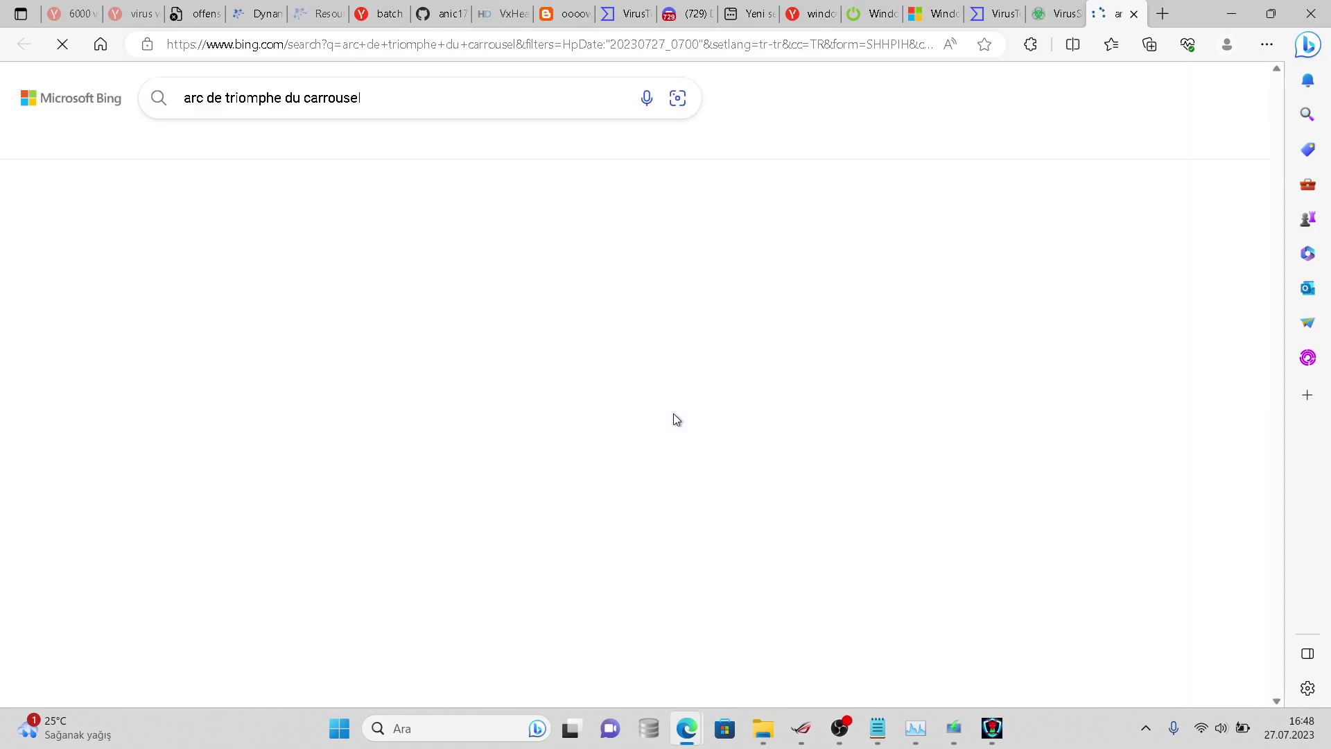
right_click(673, 416)
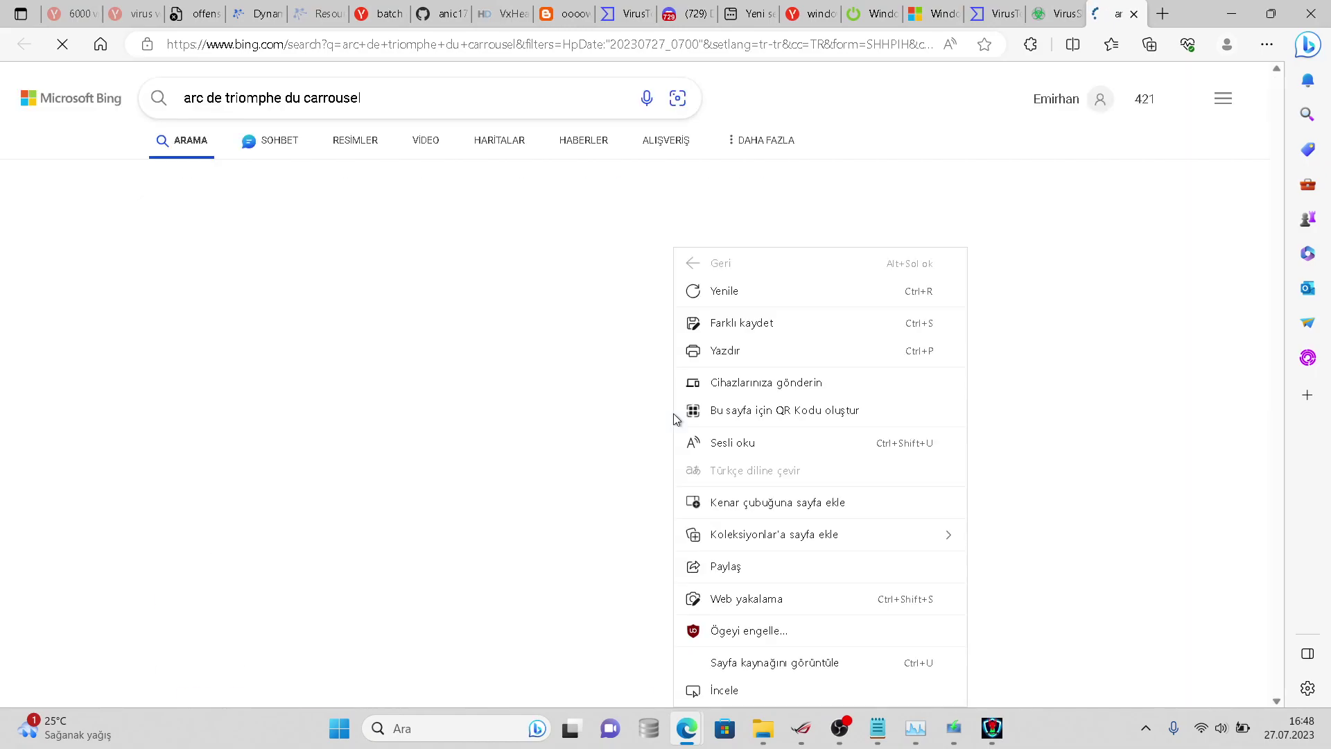
left_click(1133, 13)
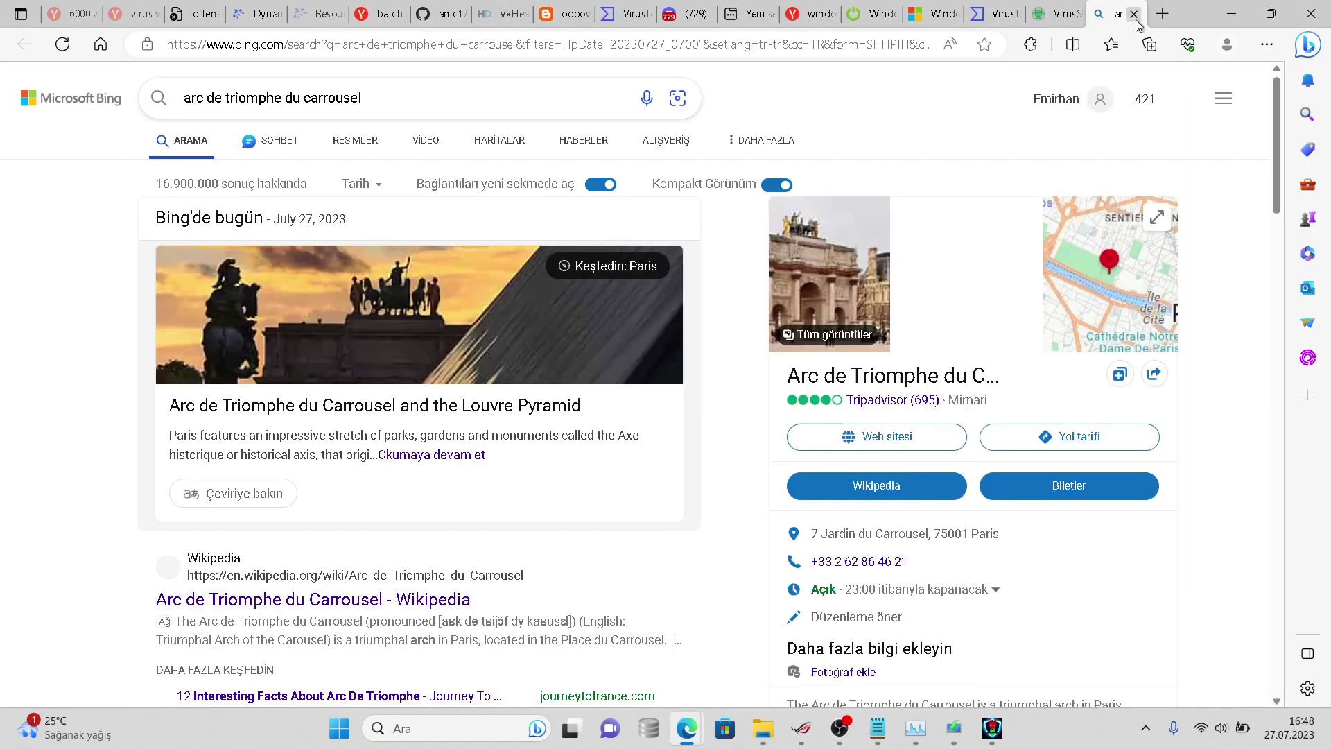
left_click(1133, 14)
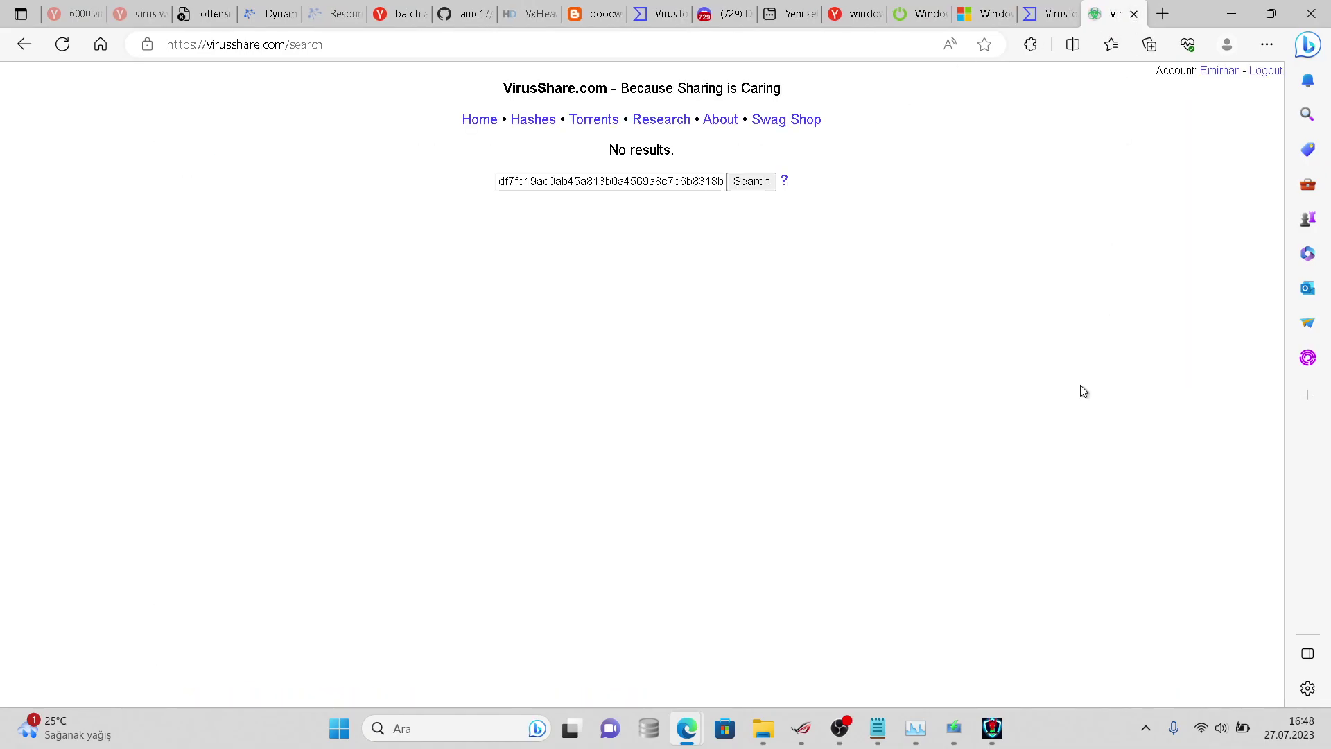
- In the Windows 10 setup, choose to create installation media for another PC
left_click(953, 728)
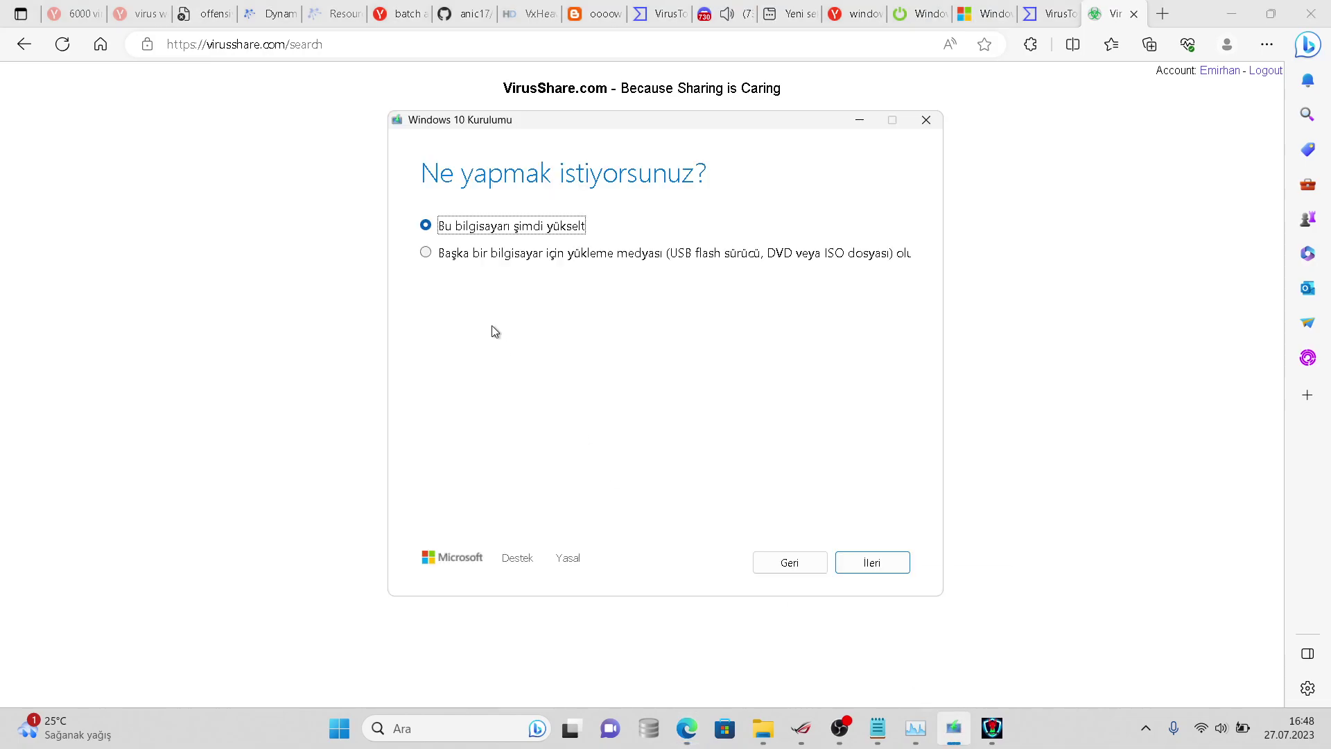
left_click(464, 252)
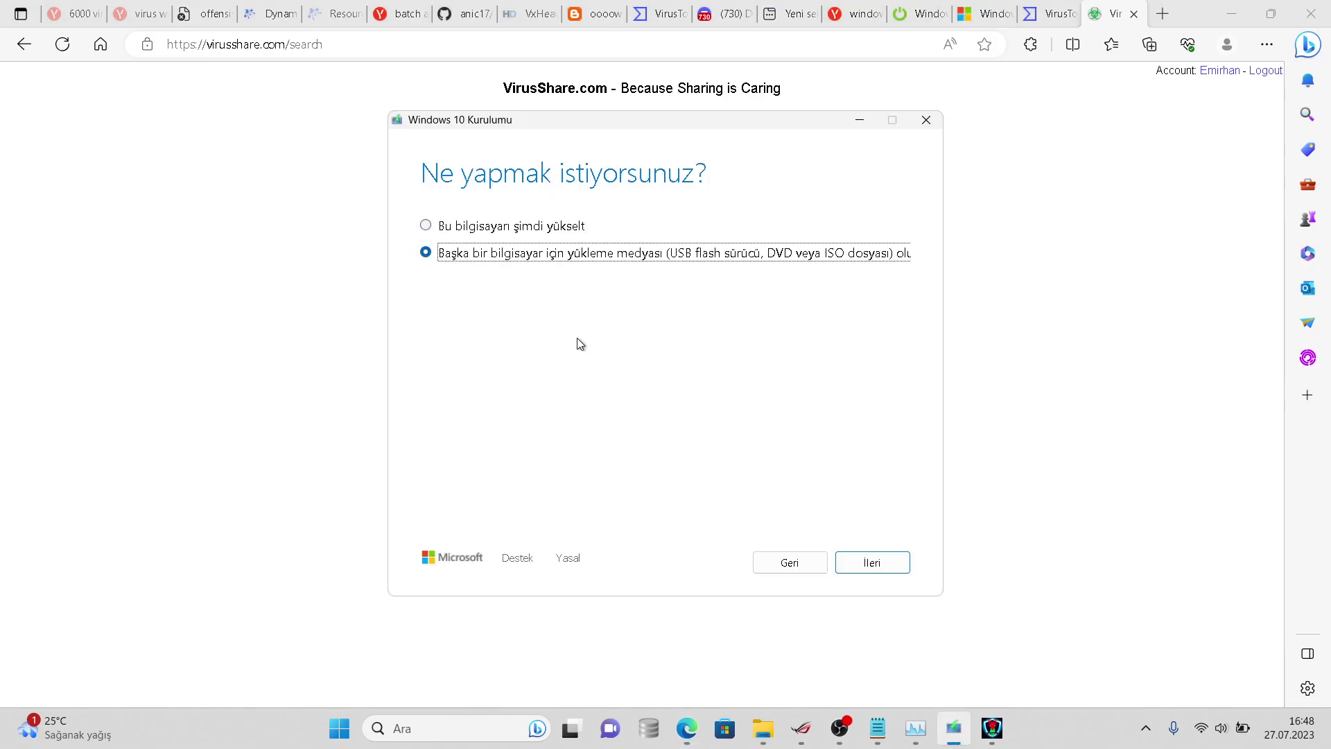
left_click(867, 561)
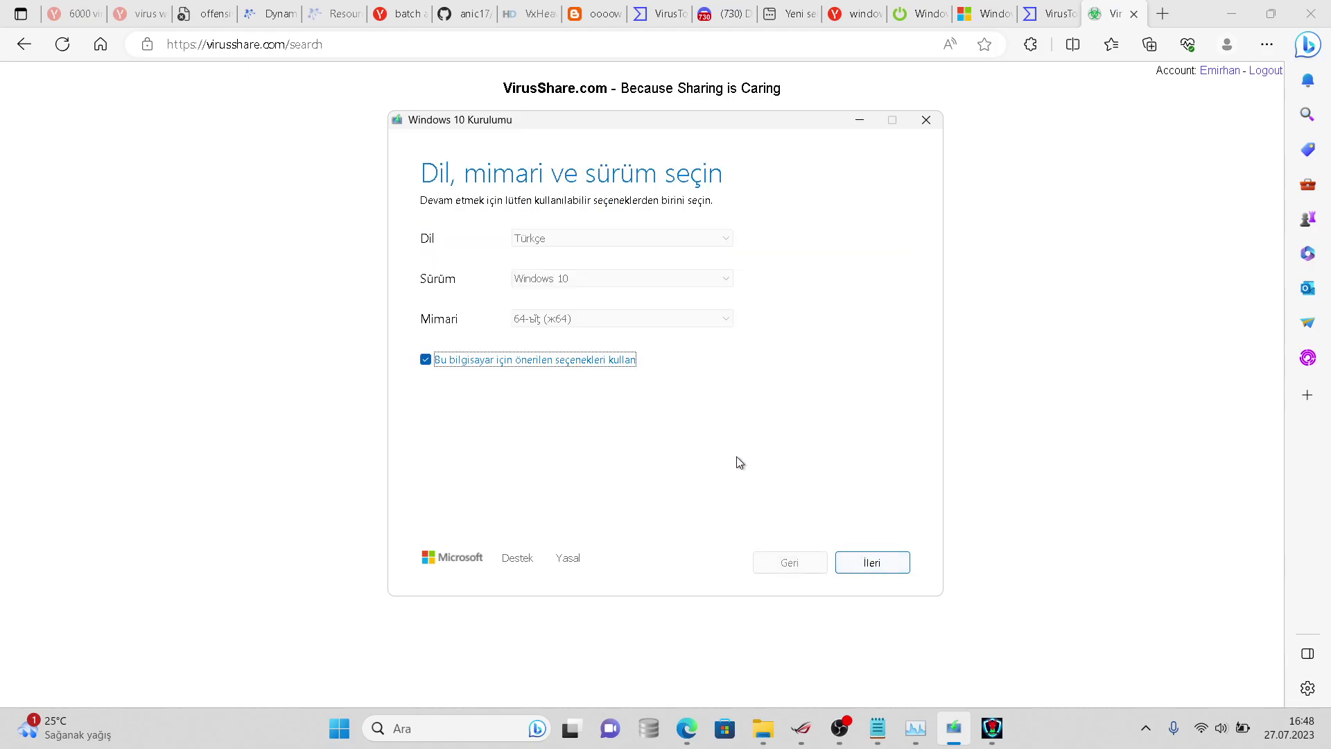
right_click(953, 728)
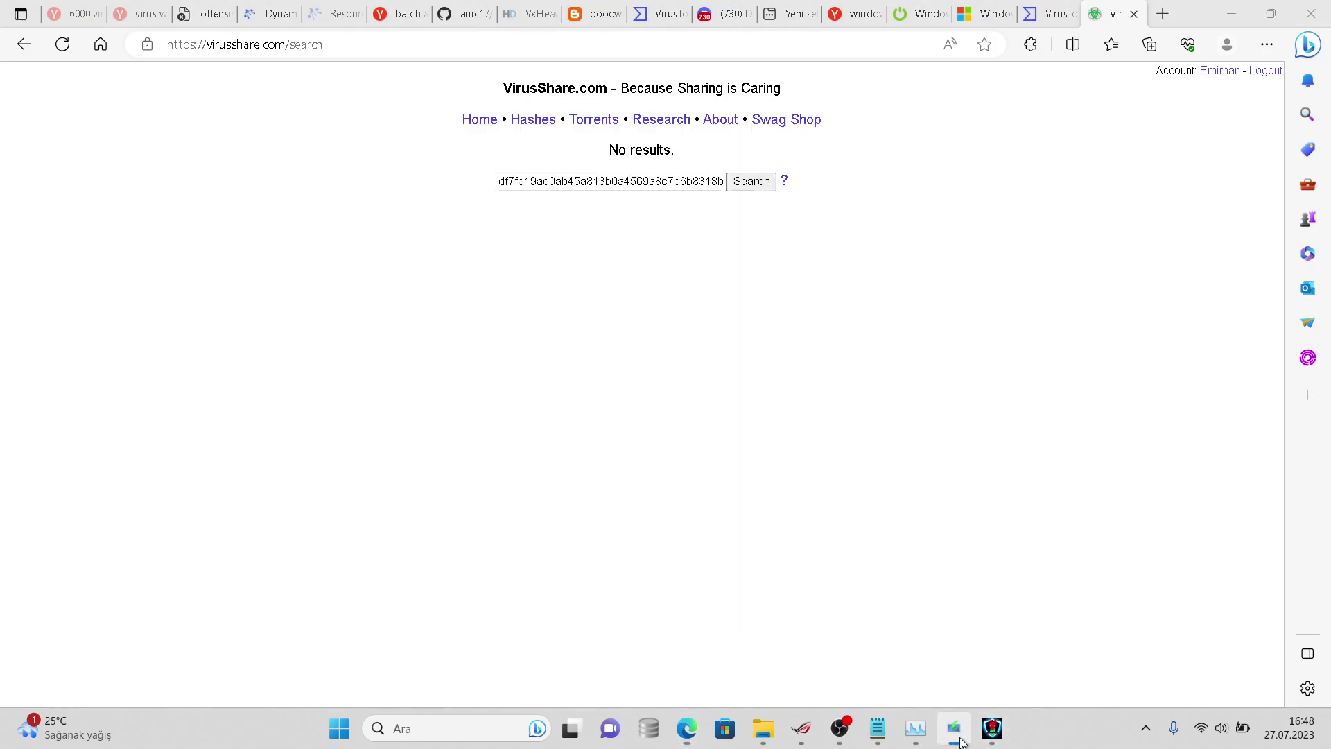
left_click(922, 707)
left_click(915, 728)
left_click(953, 728)
- Untick recommended options, pick 32-bit (x86), and save an ISO as Windows.iso in Belgeler
left_click(467, 358)
left_click(573, 319)
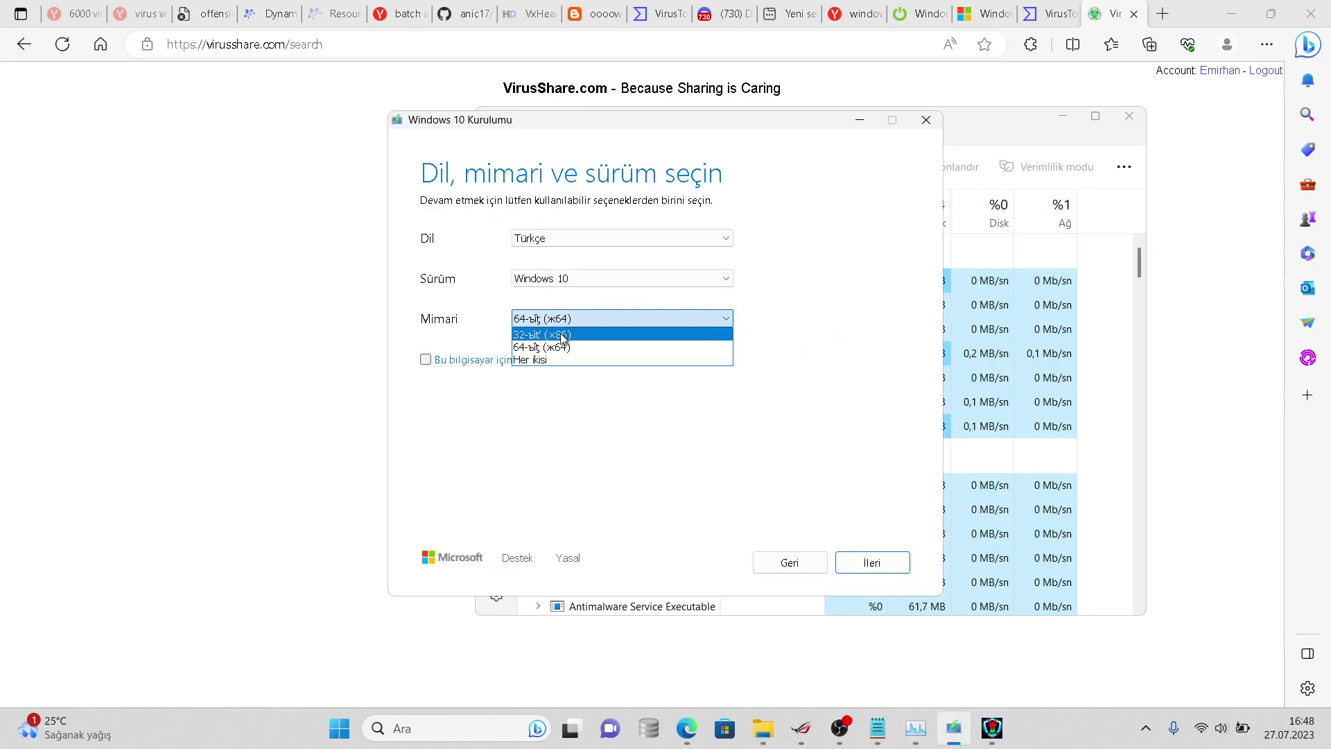
left_click(561, 342)
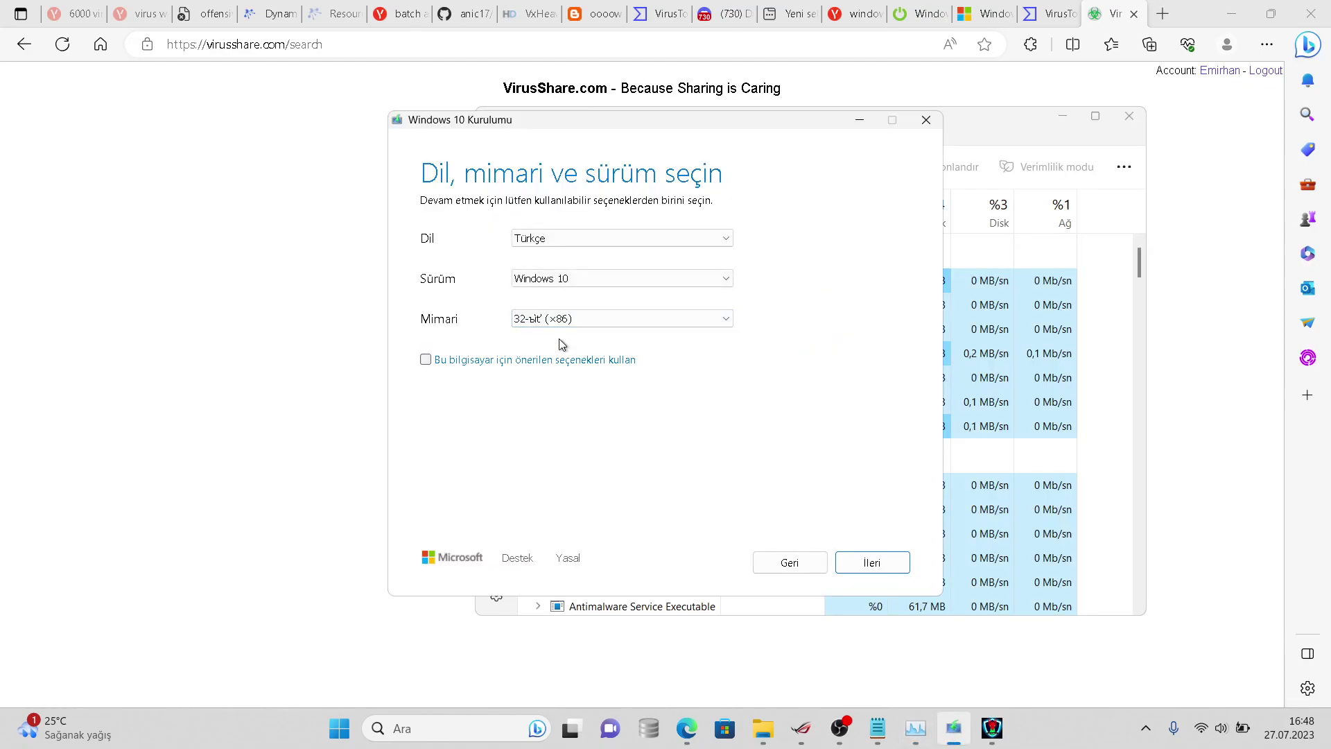
left_click(872, 562)
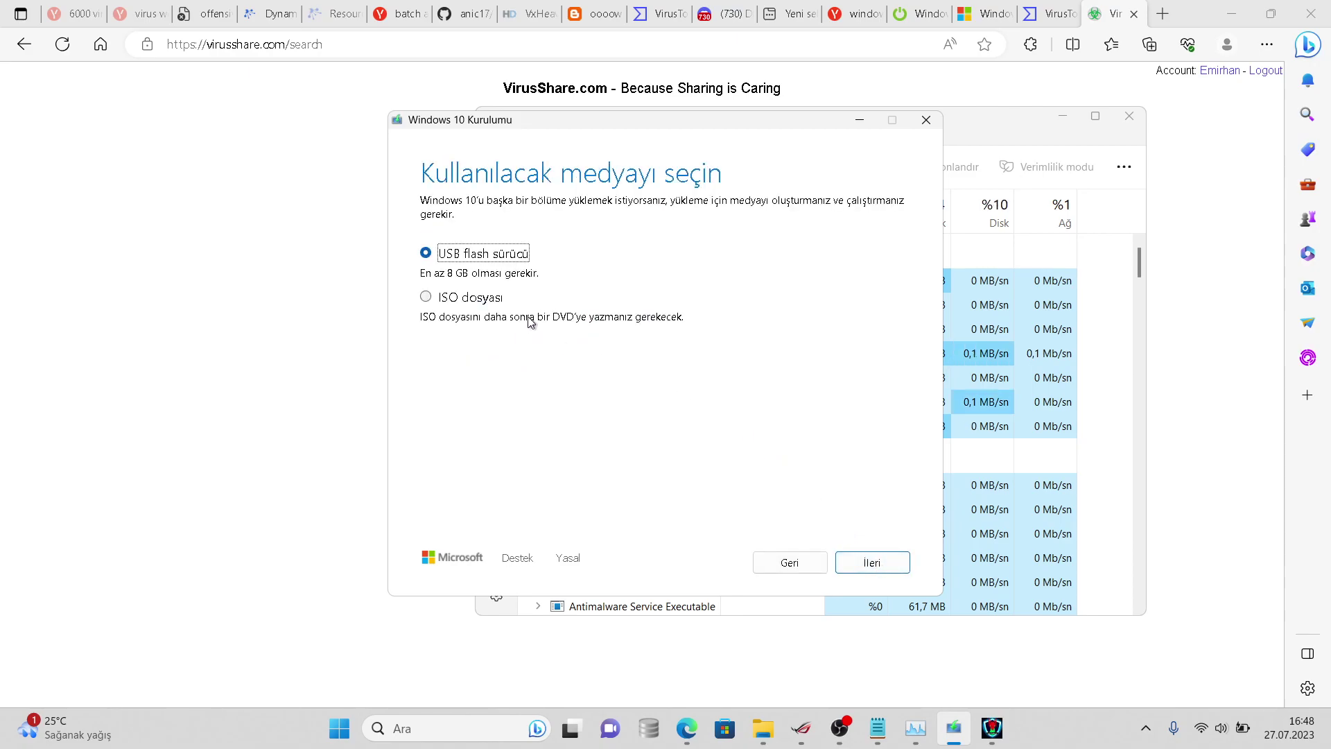
left_click(478, 303)
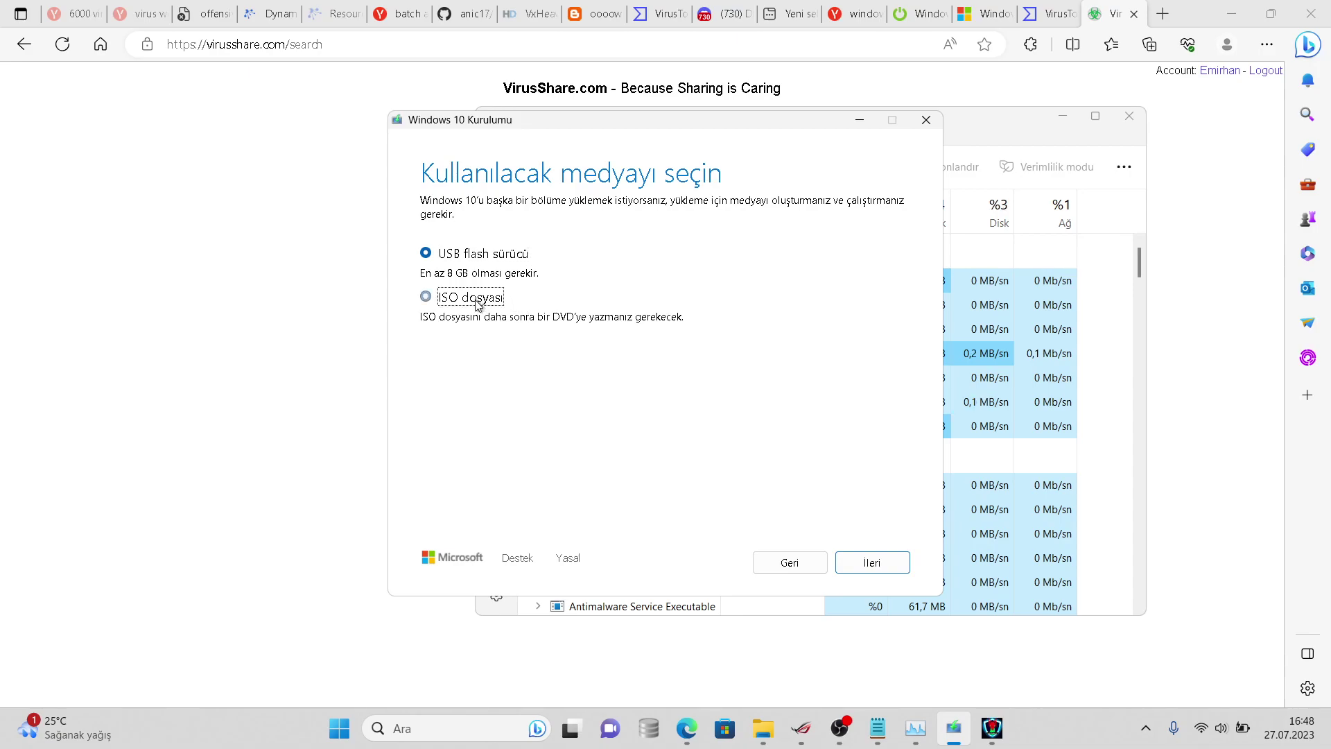
left_click(869, 560)
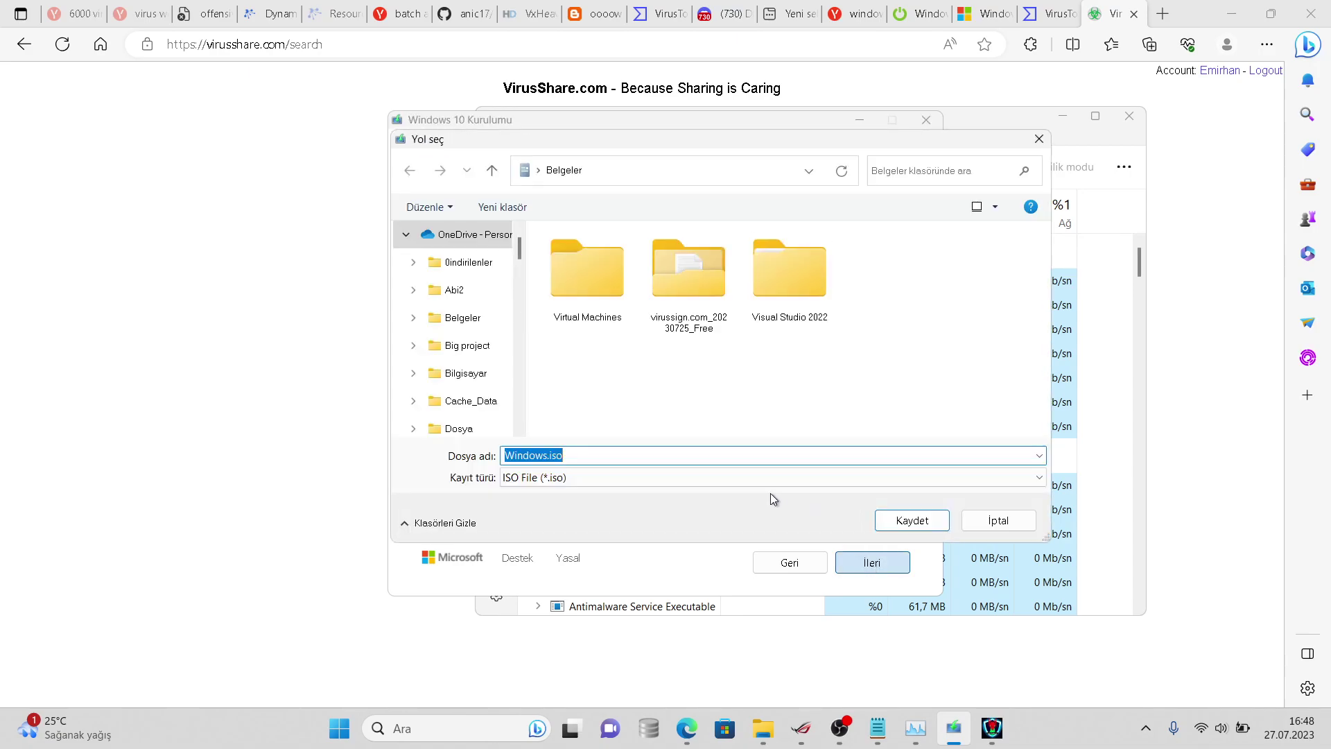
left_click(905, 521)
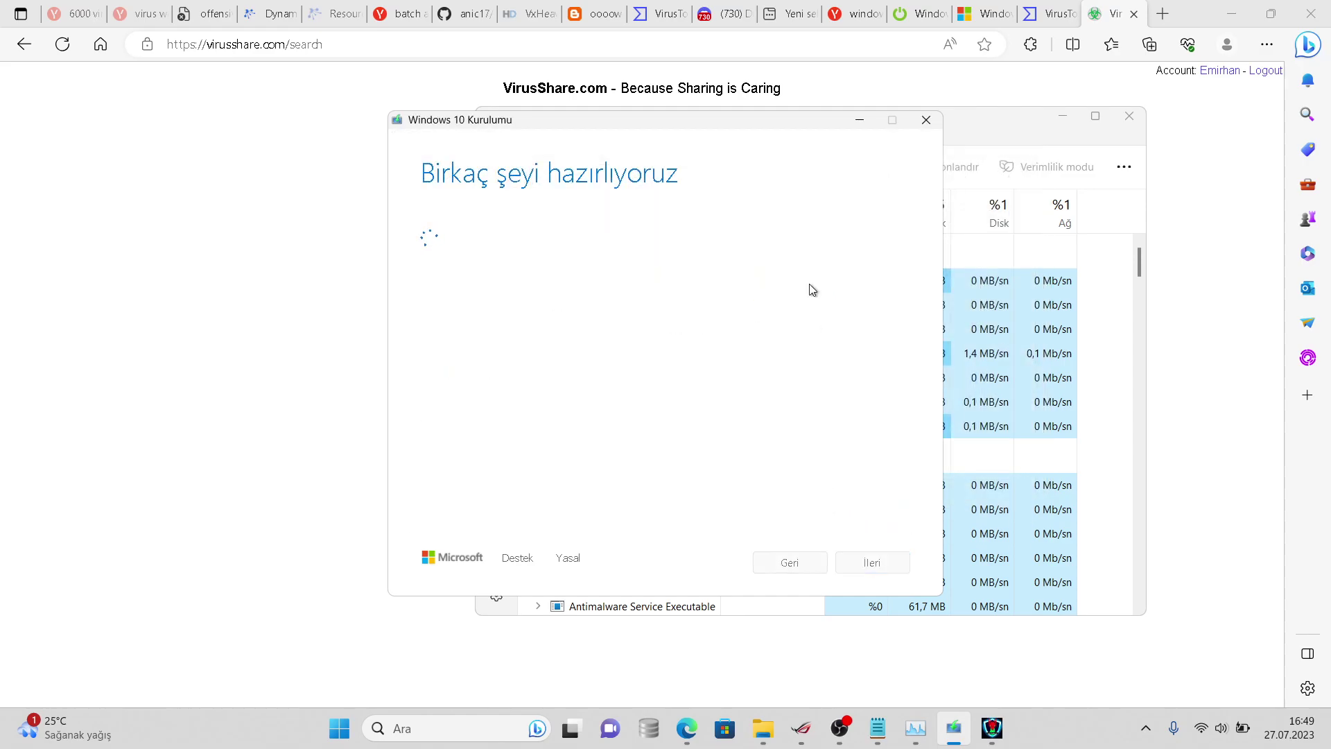
- Send the Discord chat tab to discord.com and log back into the web app
right_click(726, 118)
left_click(727, 13)
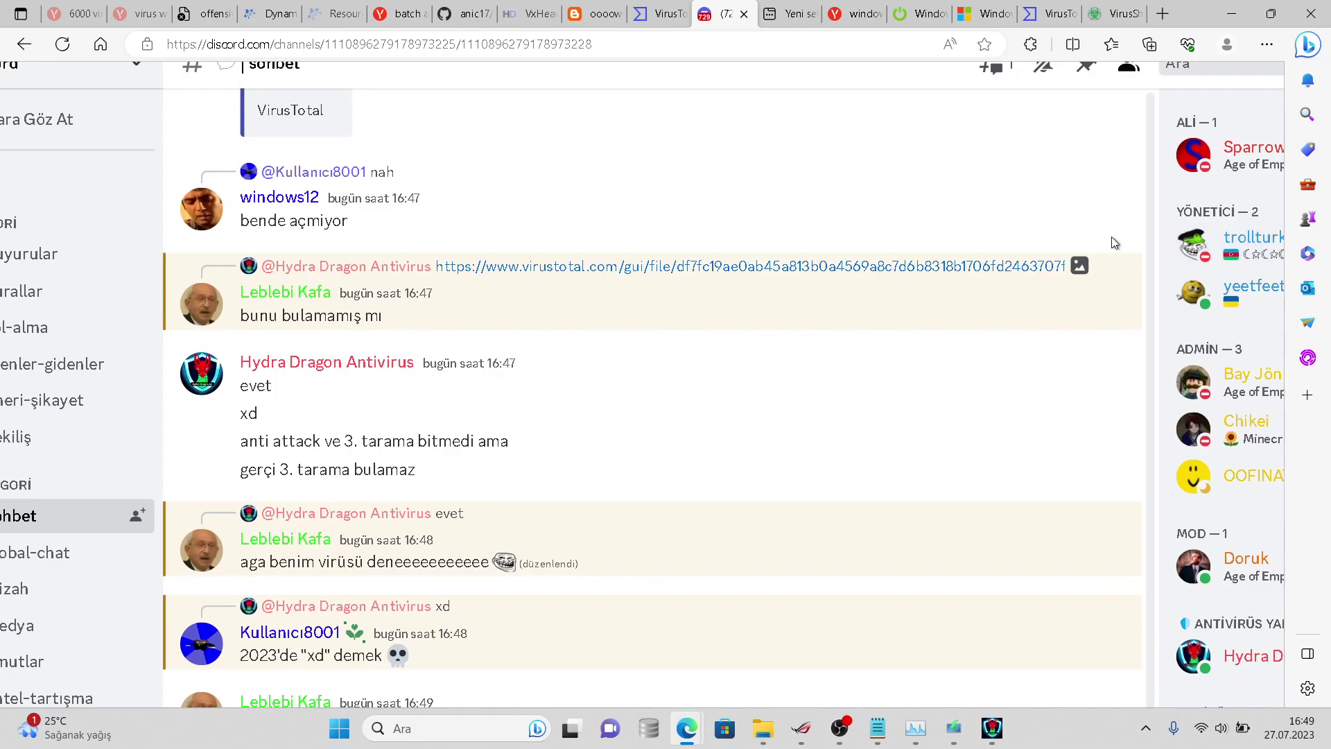
key("super")
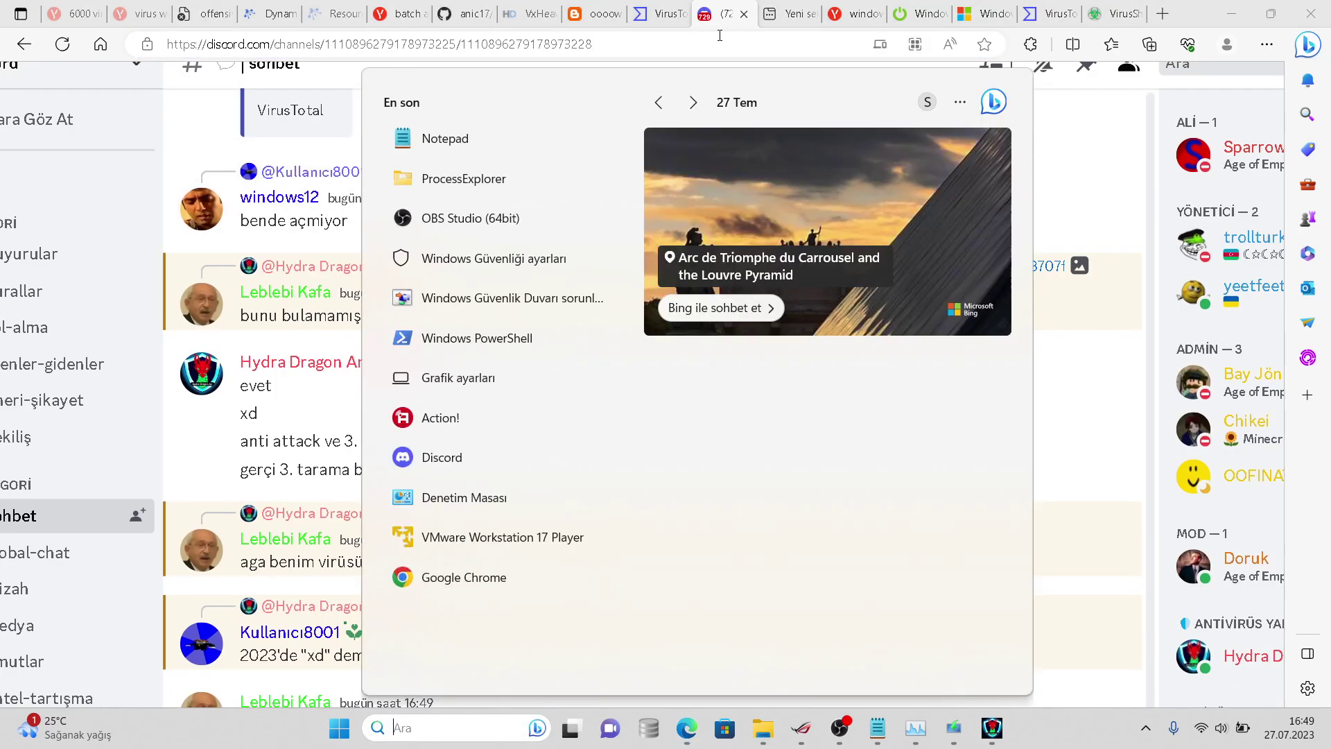
left_click(690, 35)
type("d")
key("Return")
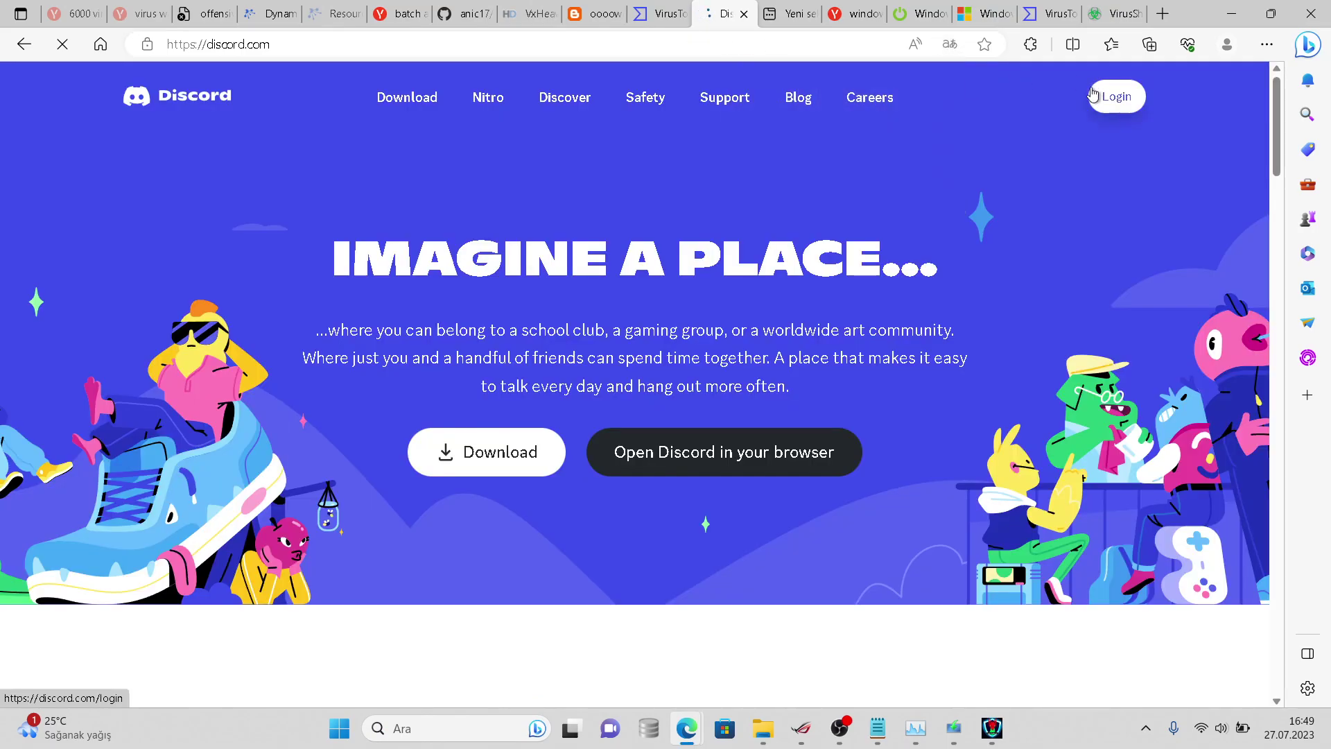
left_click(1092, 95)
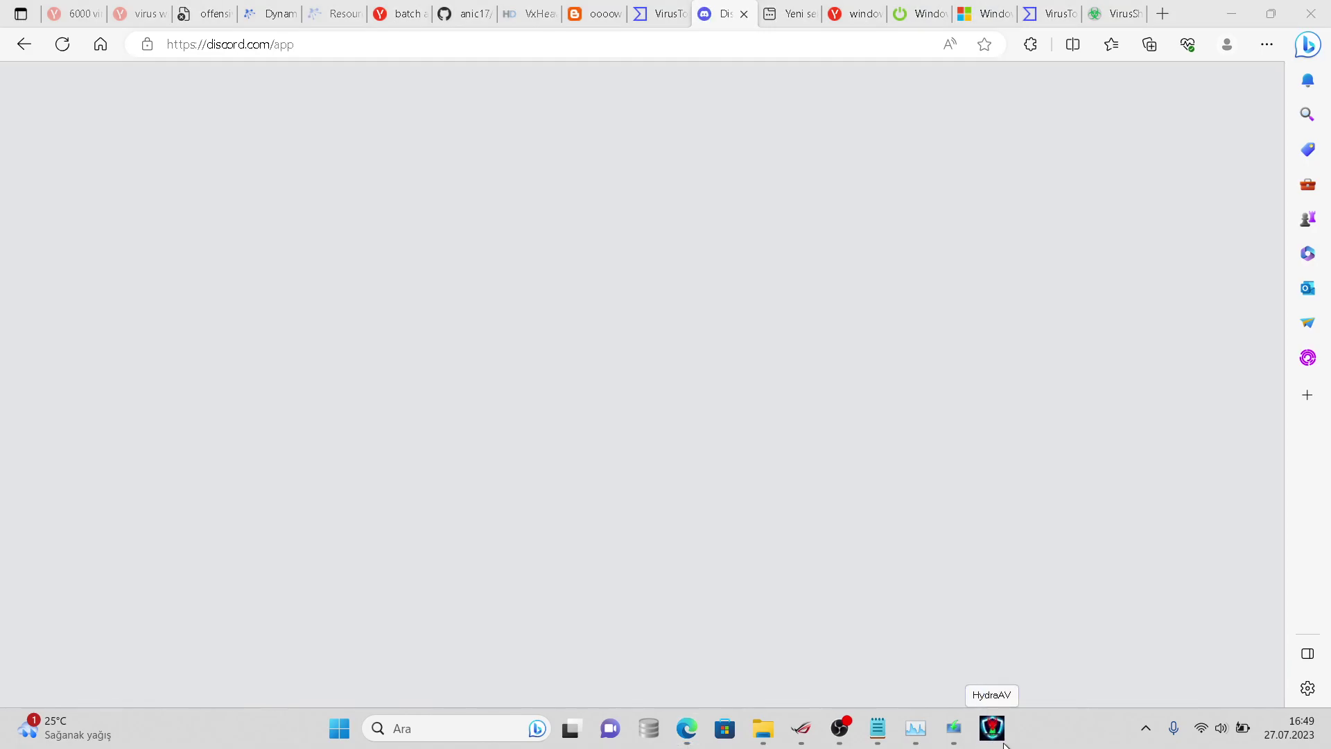
- Restore HydraAV to see the full scan at 44%, then minimize it back to Discord
left_click(992, 729)
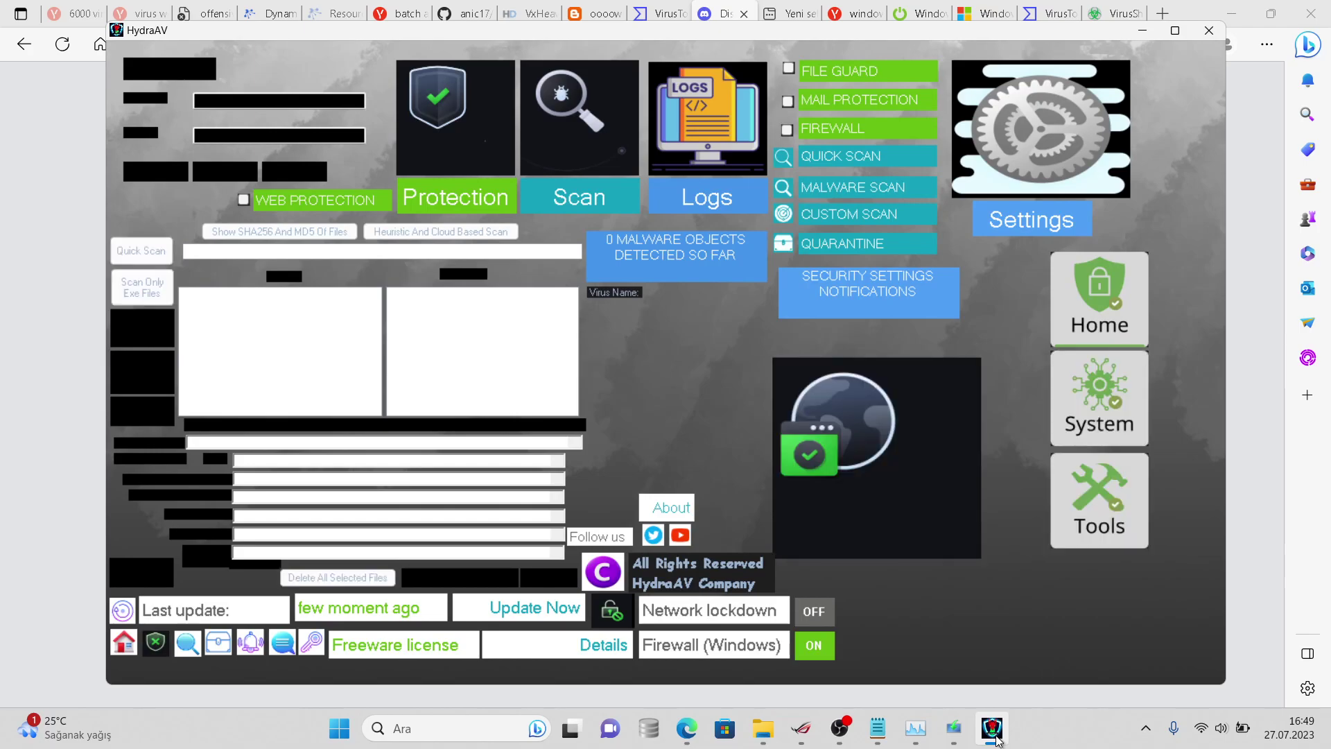
left_click(994, 734)
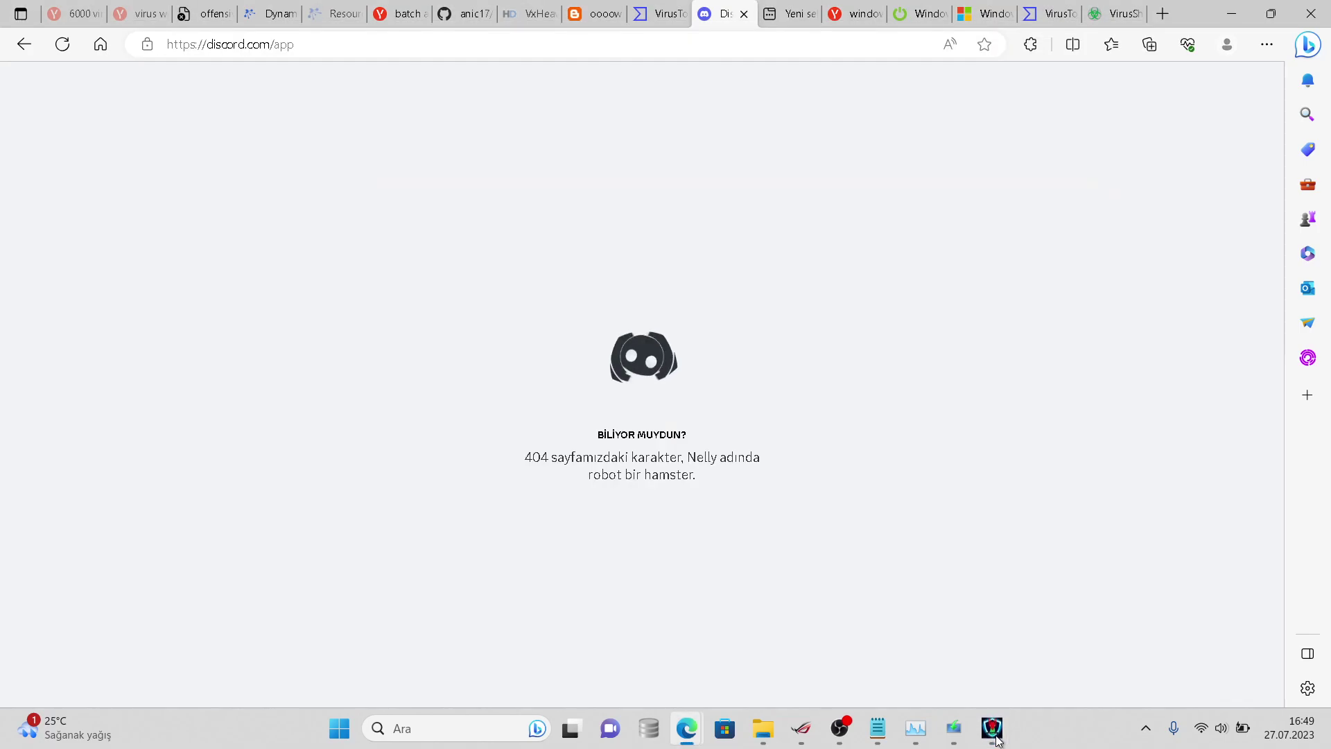
left_click(996, 739)
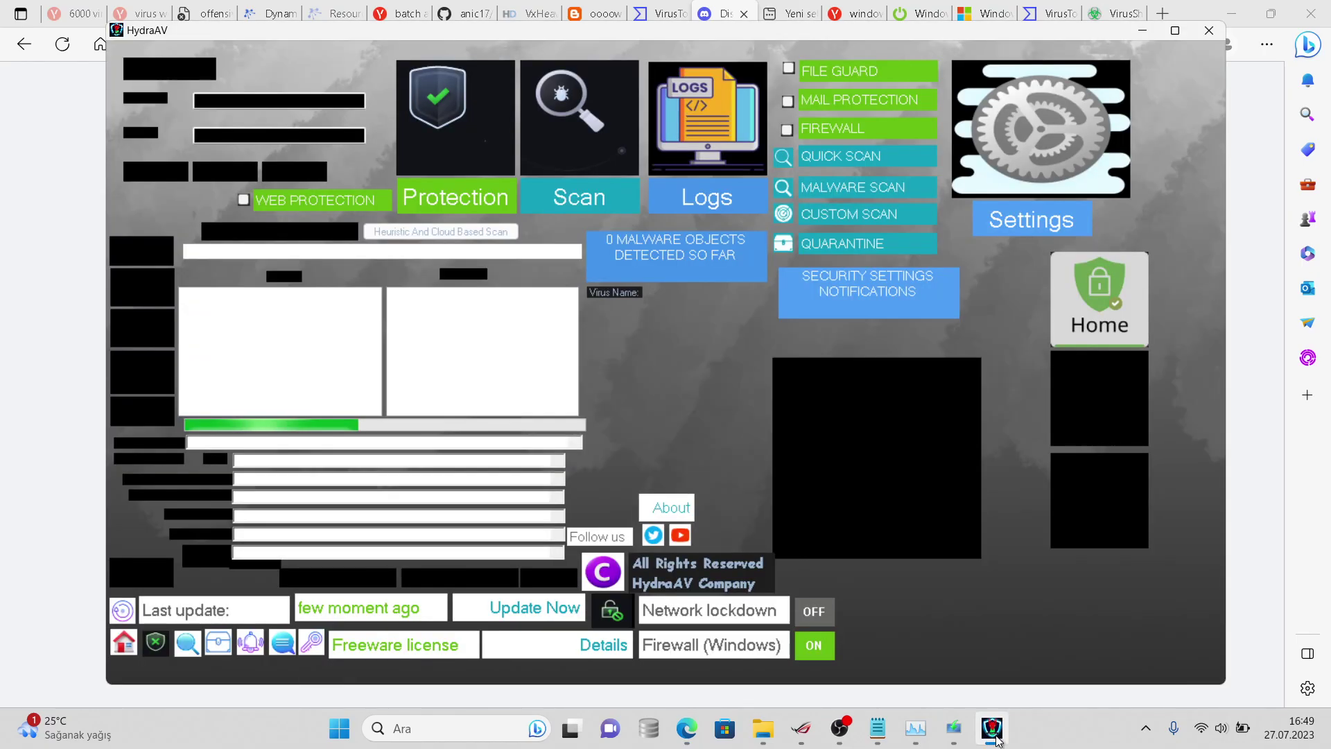
left_click(963, 726)
left_click(965, 726)
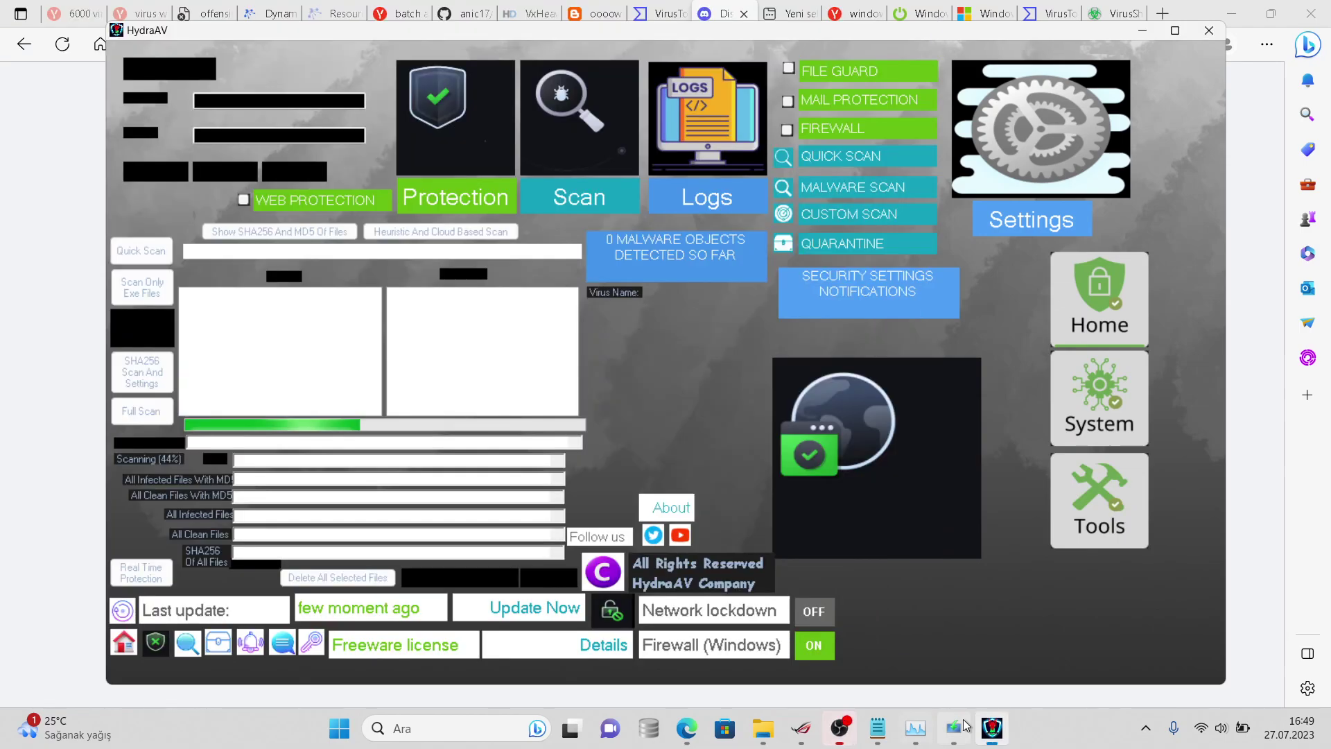
left_click(966, 725)
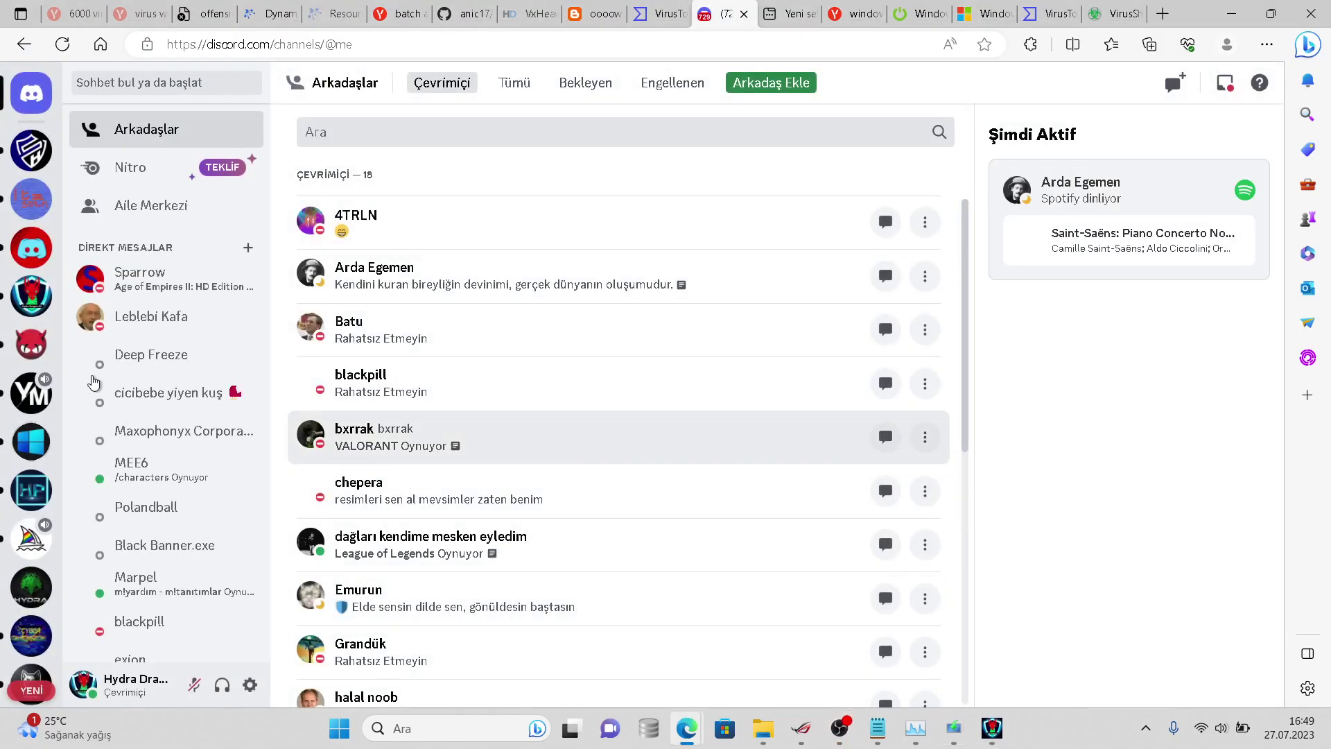
- Send 'video 2 saat oldu' in the Sparcord server's sohbet channel
left_click(37, 294)
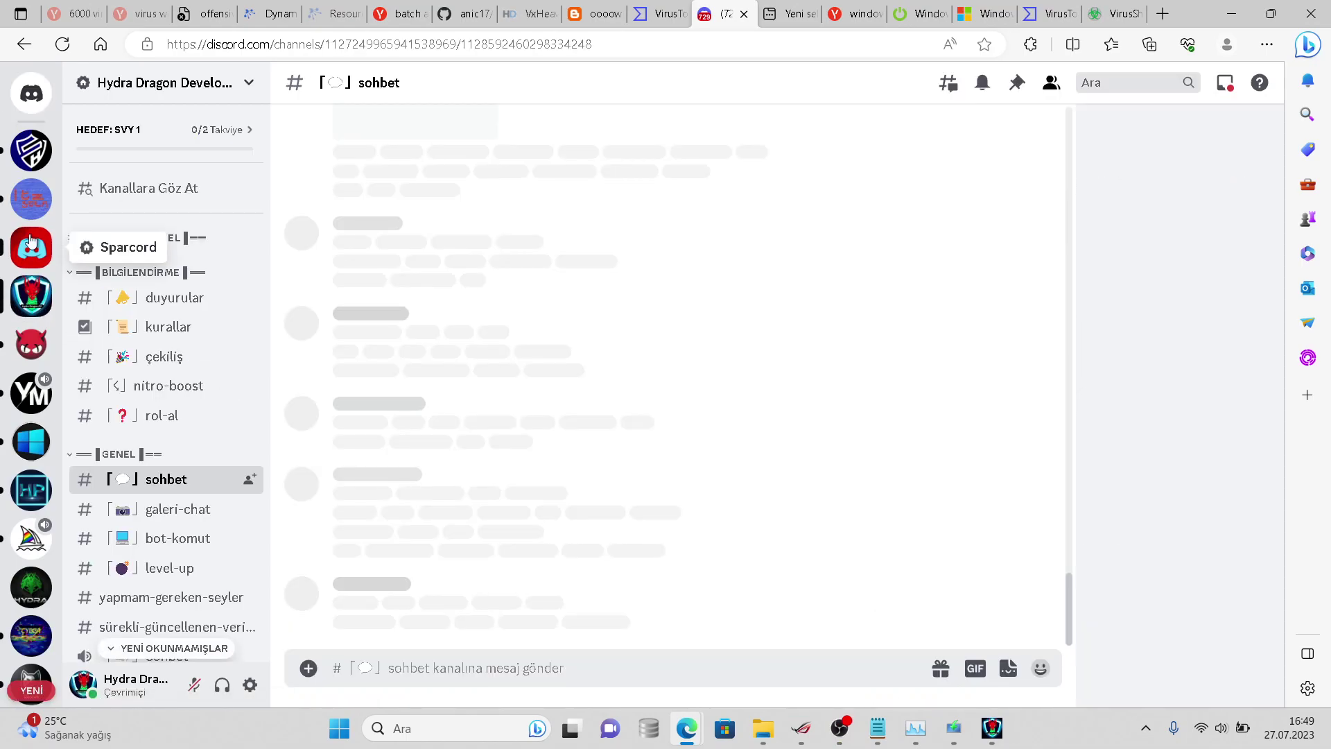
left_click(31, 239)
type("vide")
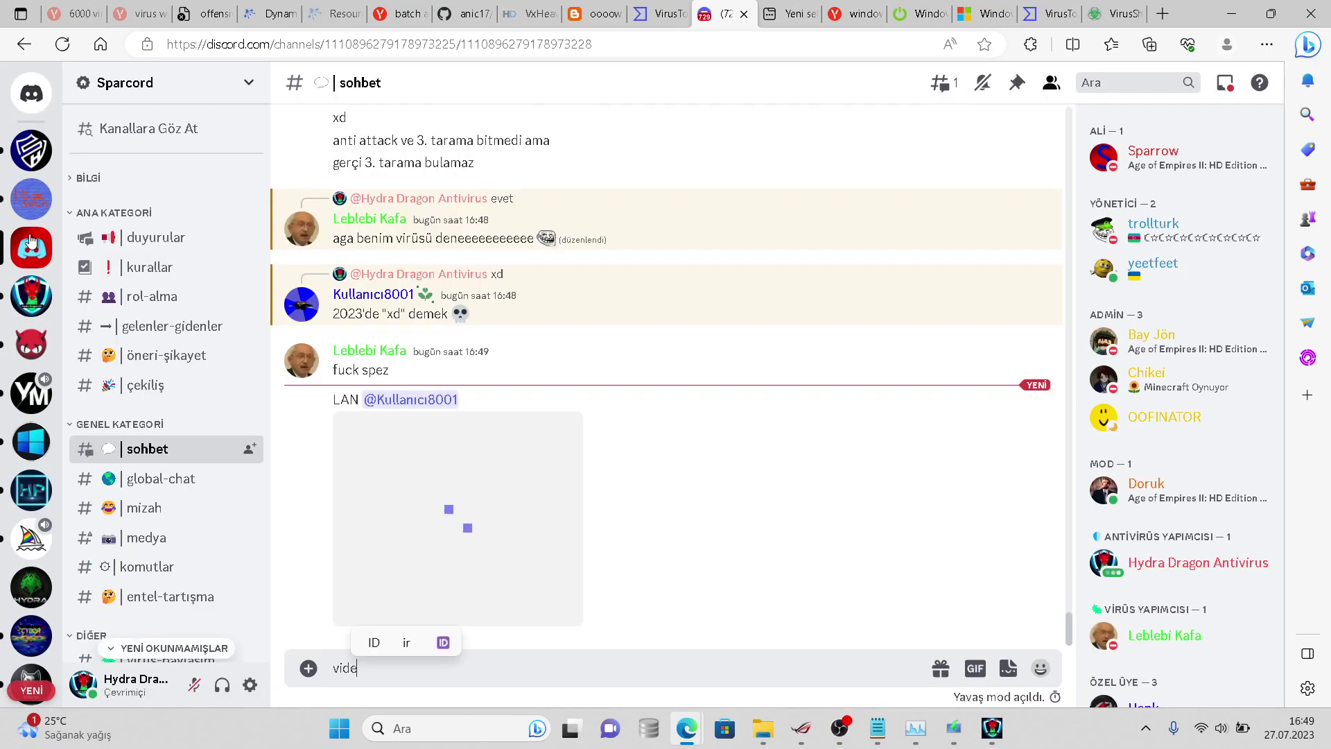
type("o 2 saat oldu")
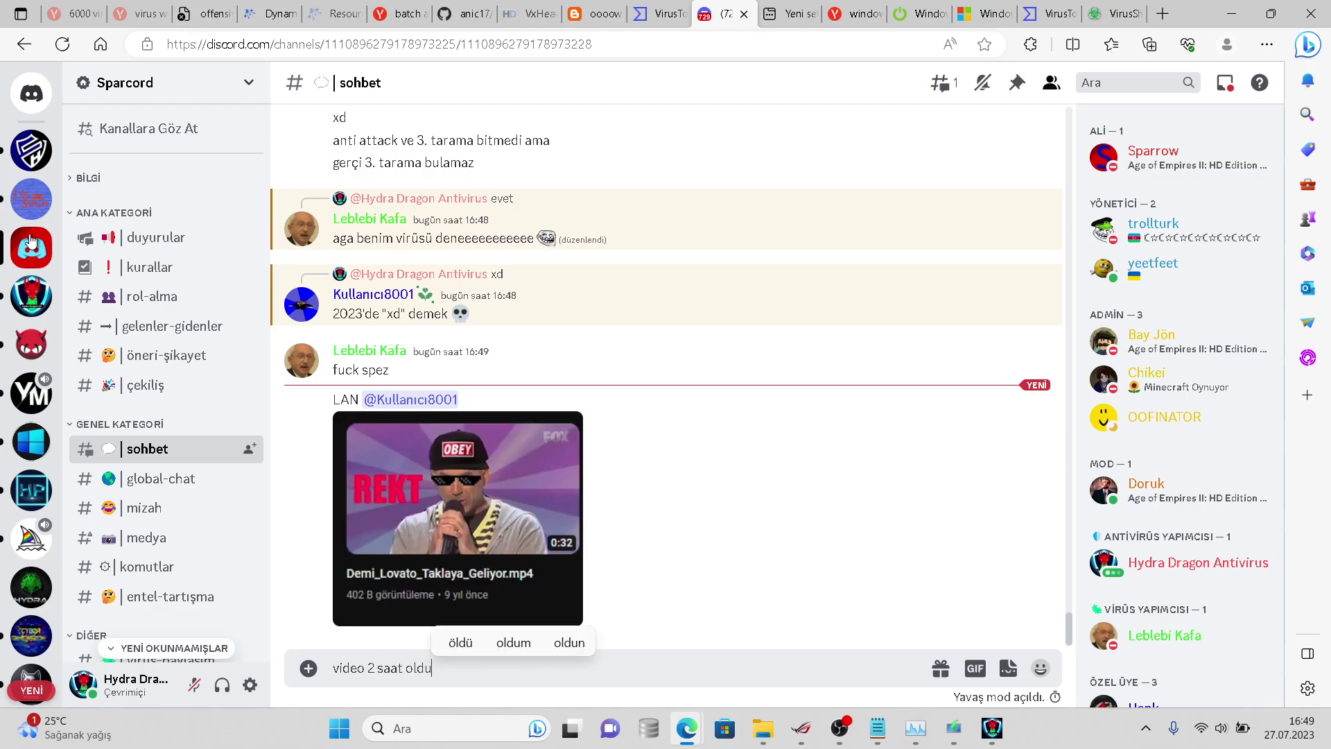
key("Return")
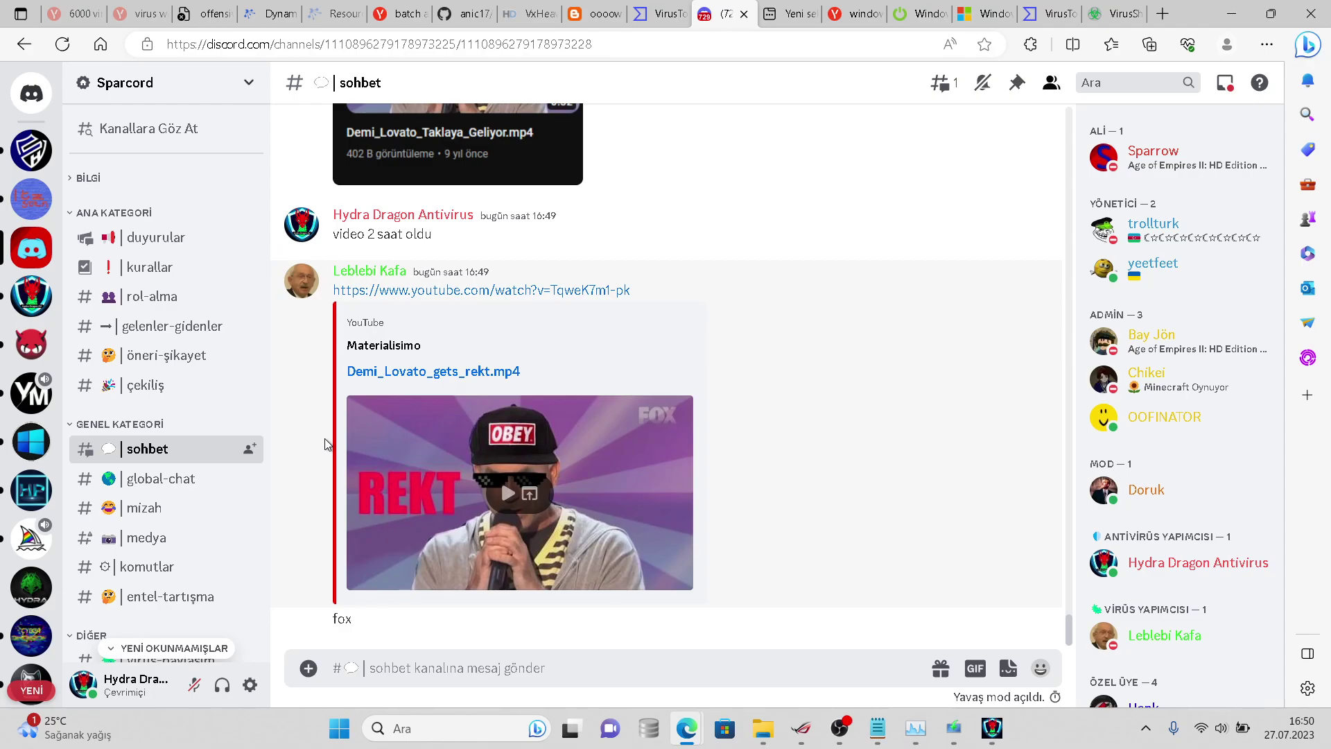
- Check the Windows 10 download at 1% and HydraAV's scan at 50%, then draft 'tarama 50%'de' in Discord
left_click(954, 727)
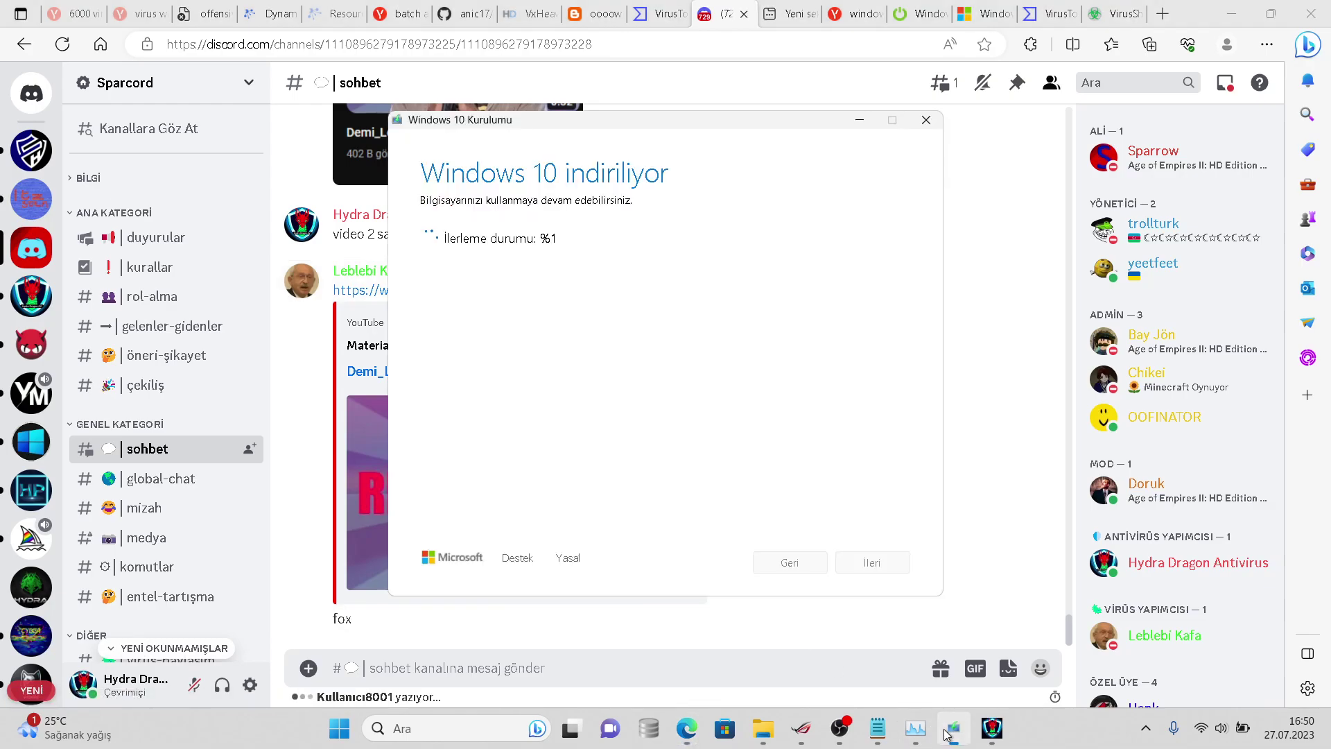
left_click(978, 731)
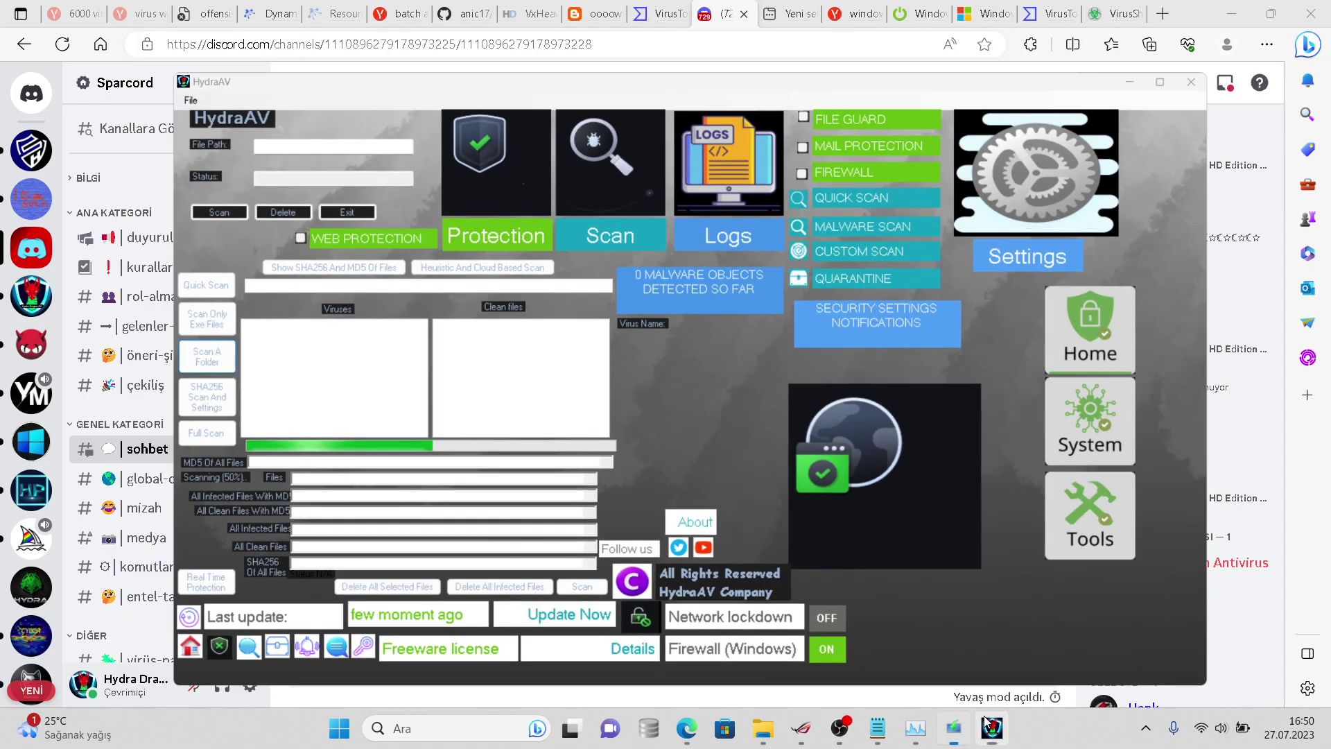
type("tarama 50")
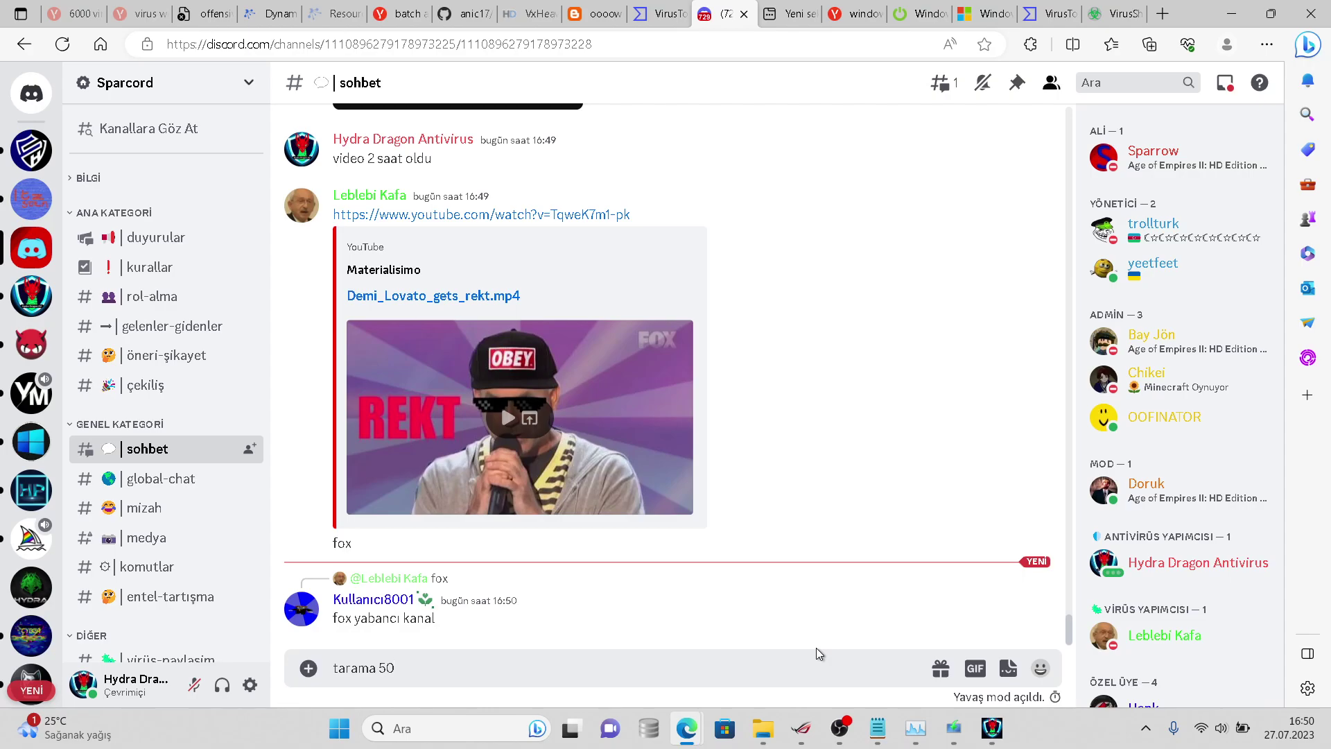
type("%'de")
- Send 'tarama 50%'de', '3. tarama' and 'bugün olur' in the sohbet channel
key("Return")
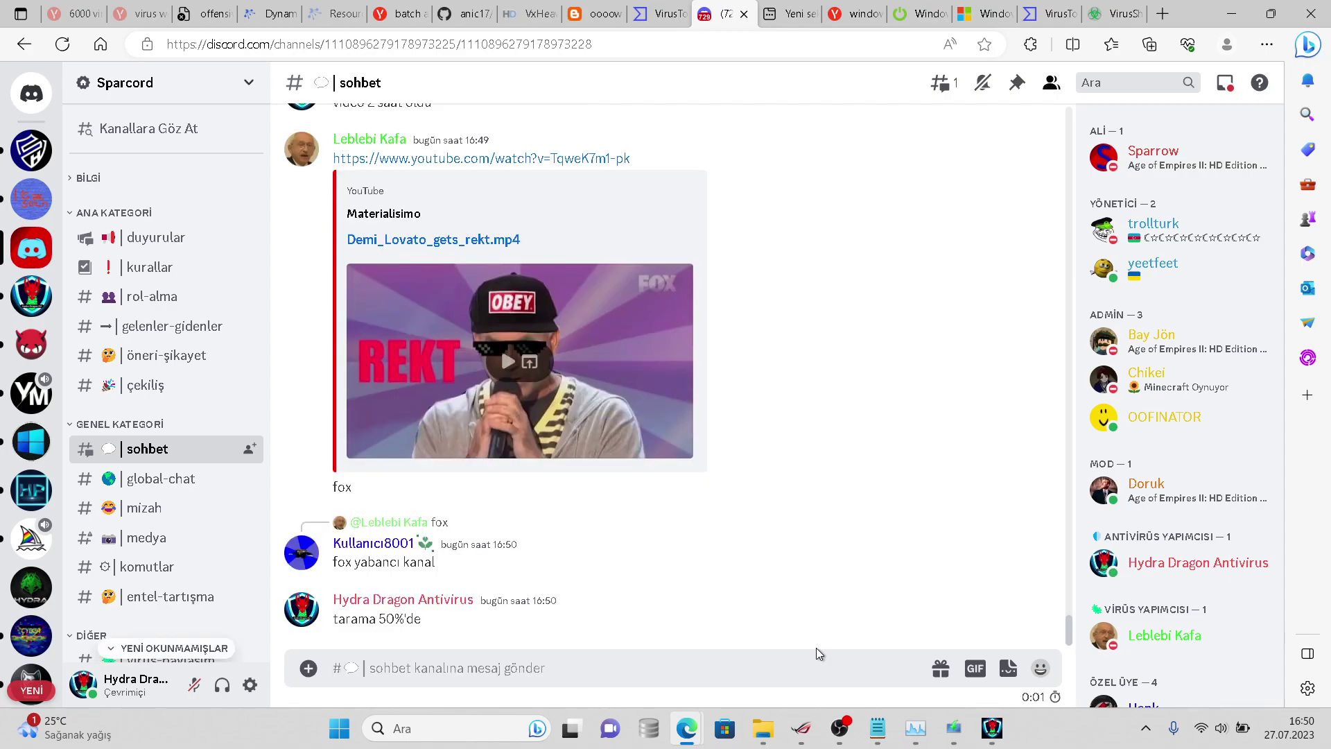
type("3. tarama")
key("Return")
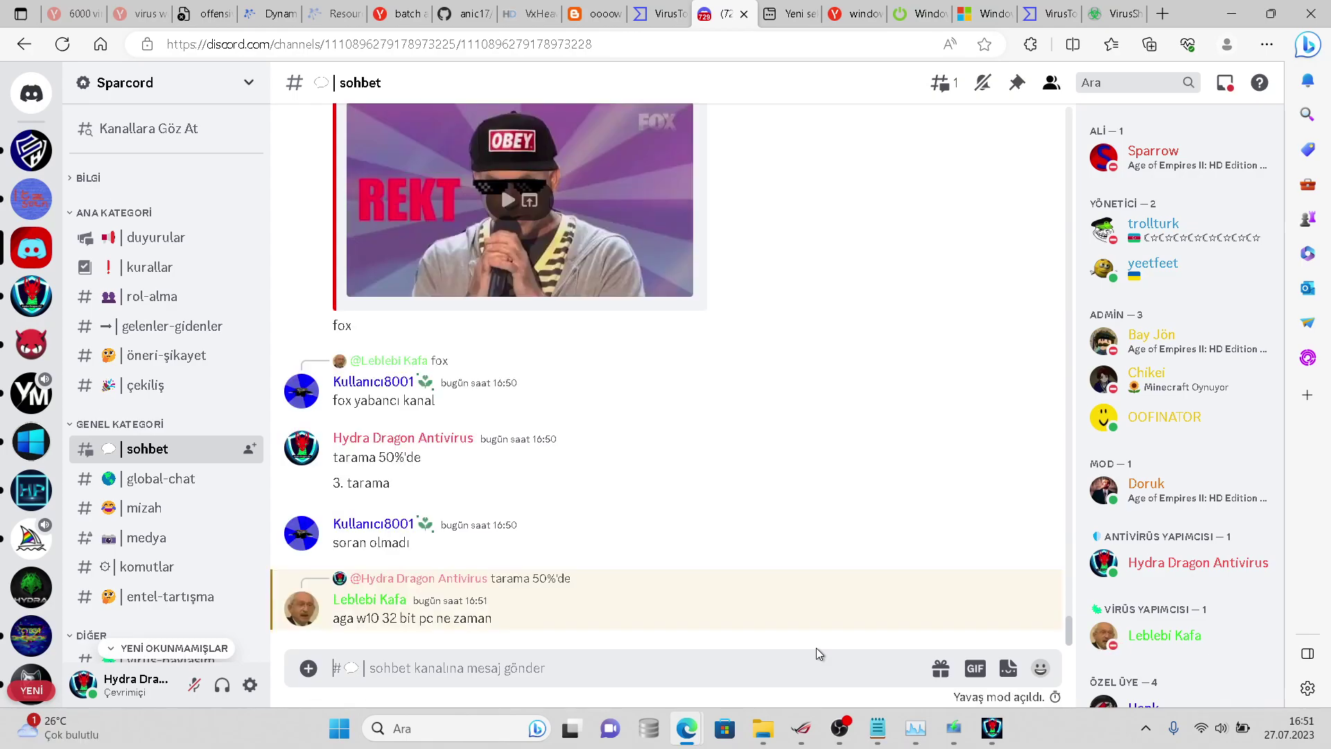
type("b")
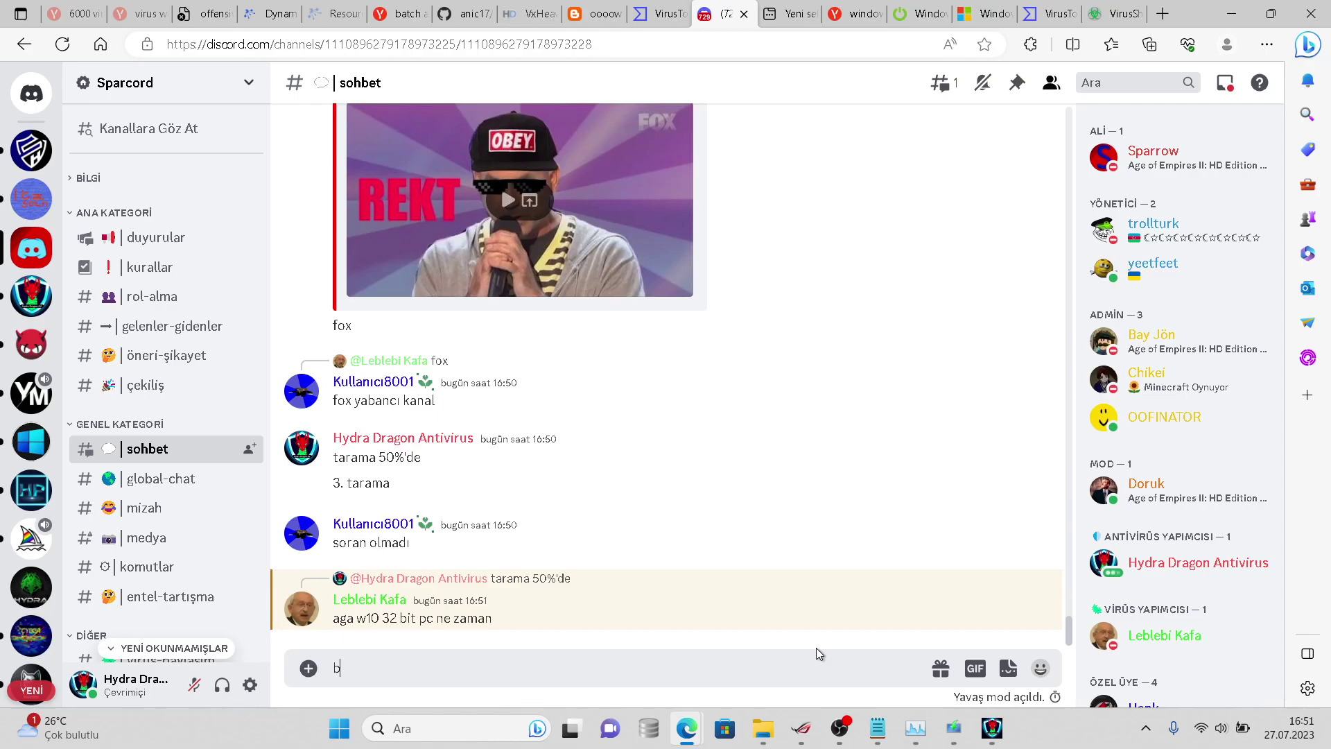
type("ugün olur")
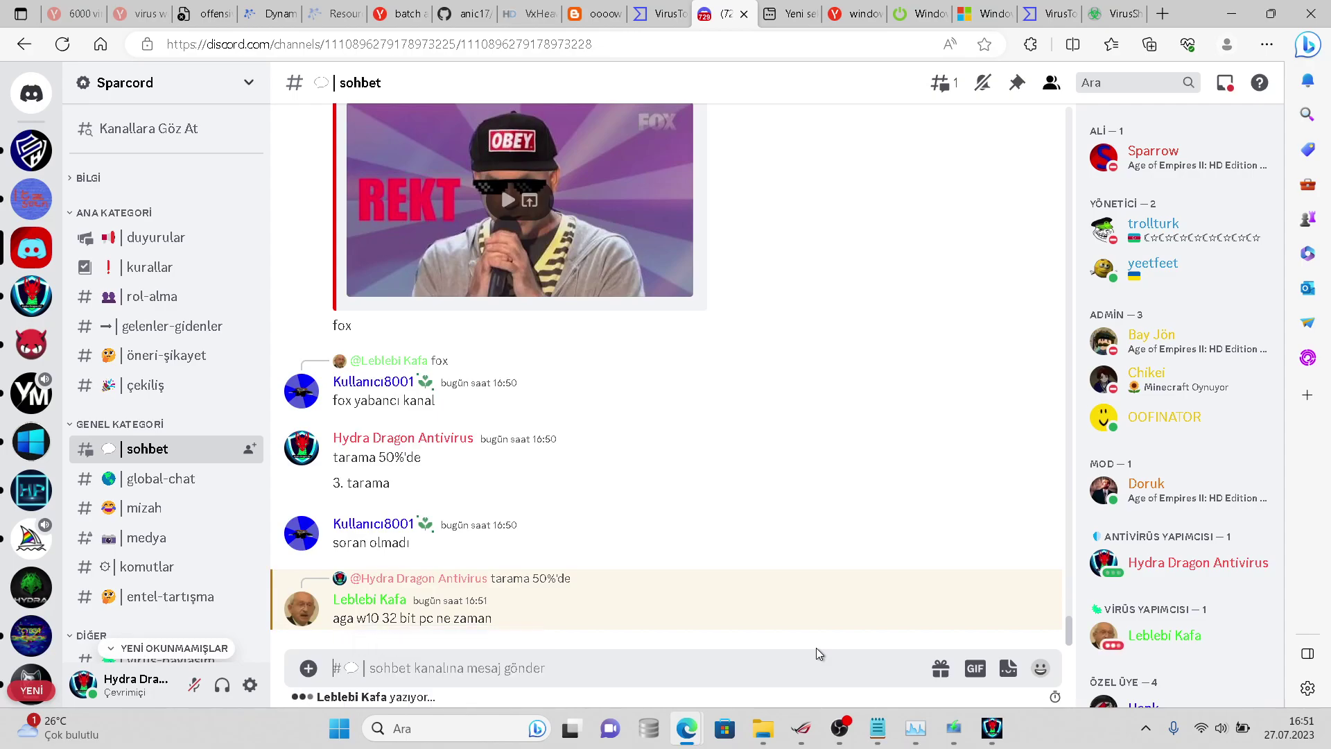
key("Return")
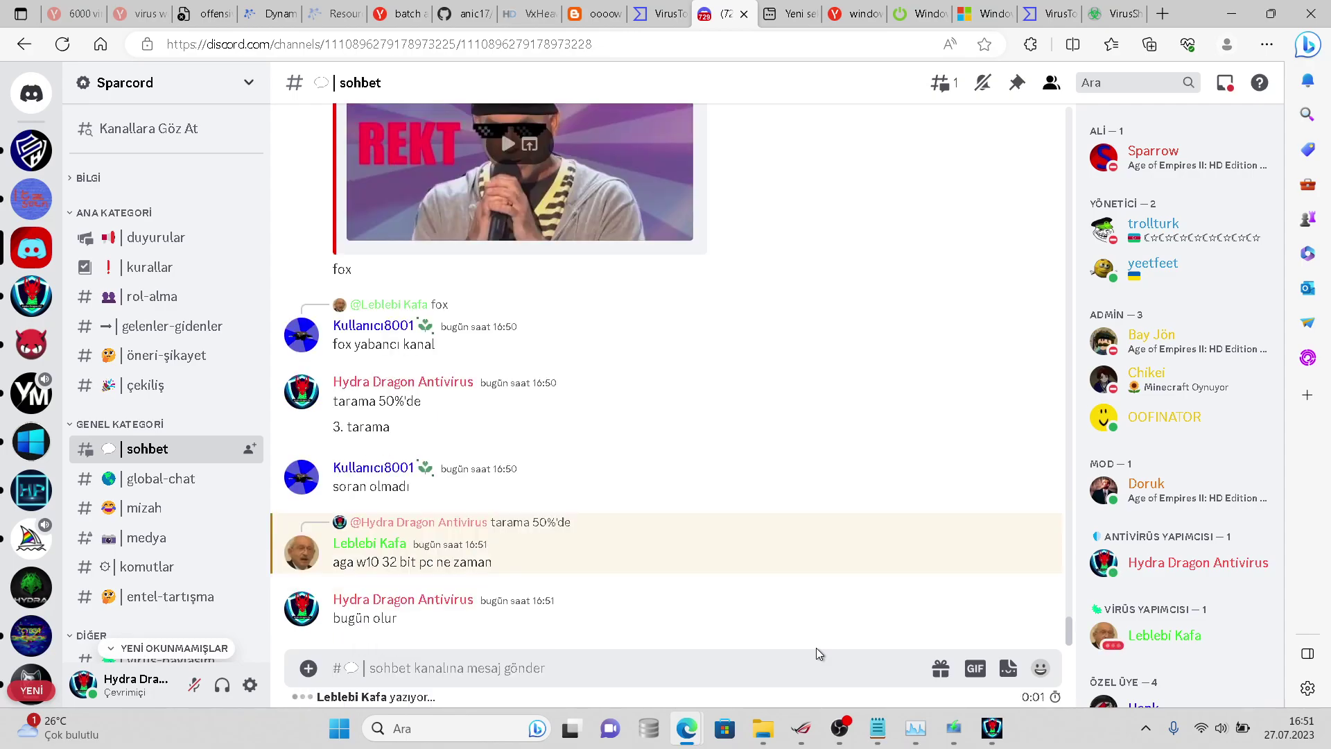
- Post 'bitmemiş haliyle test ederim' and 'evt ama gece', then return to HydraAV
type("bitmemiş hs")
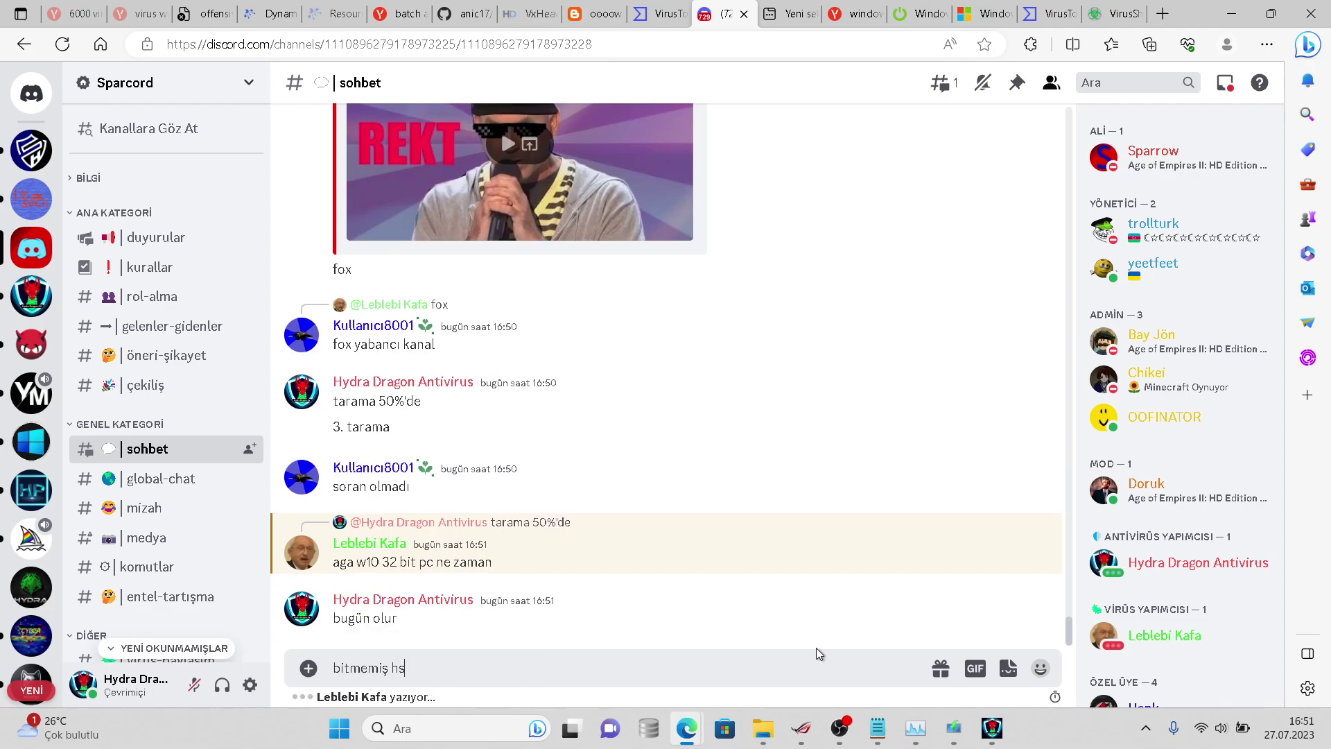
key("BackSpace")
type("ali")
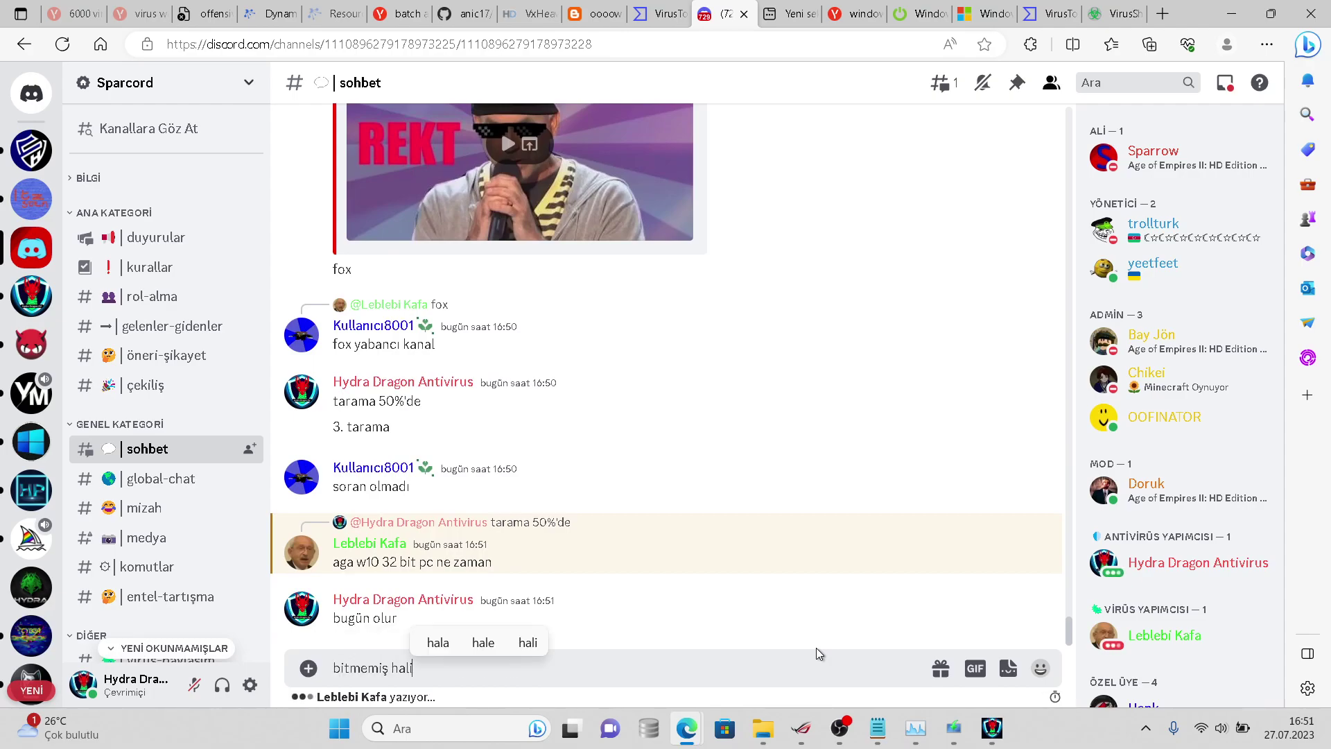
type("yle test ederim")
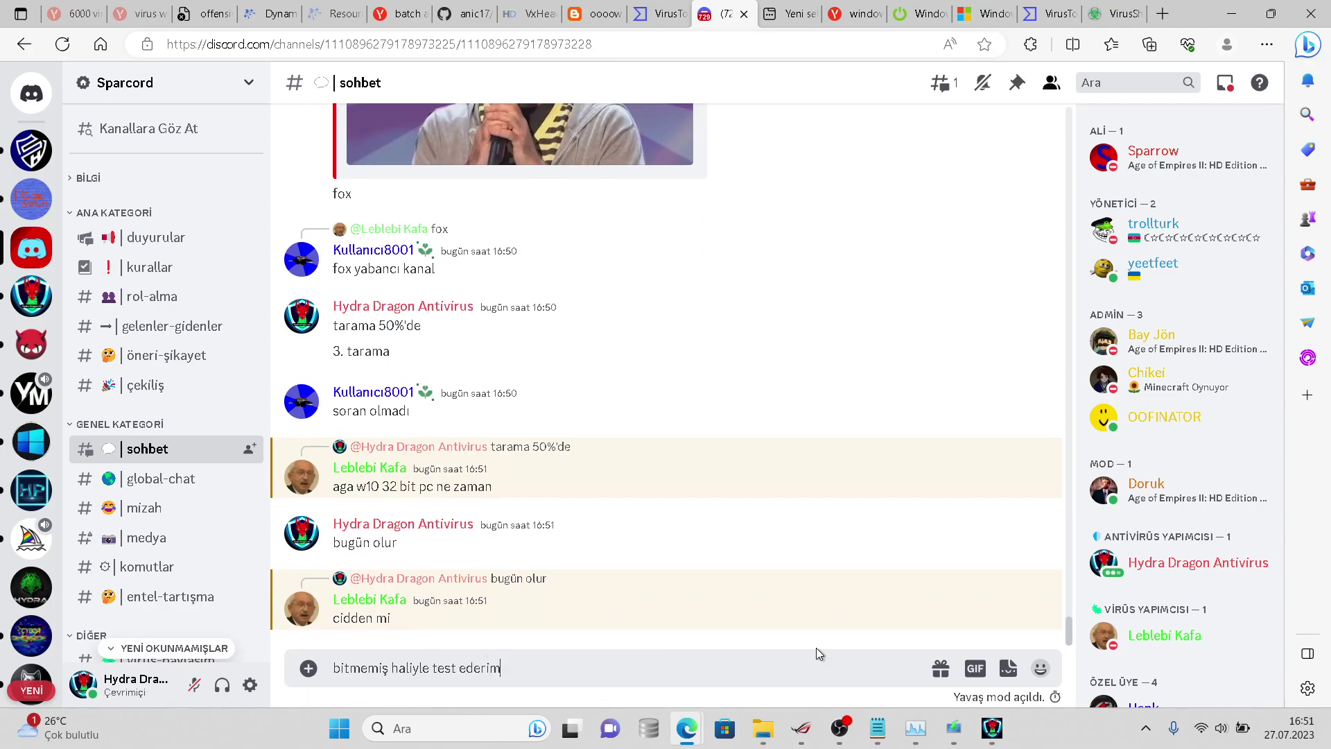
key("Return")
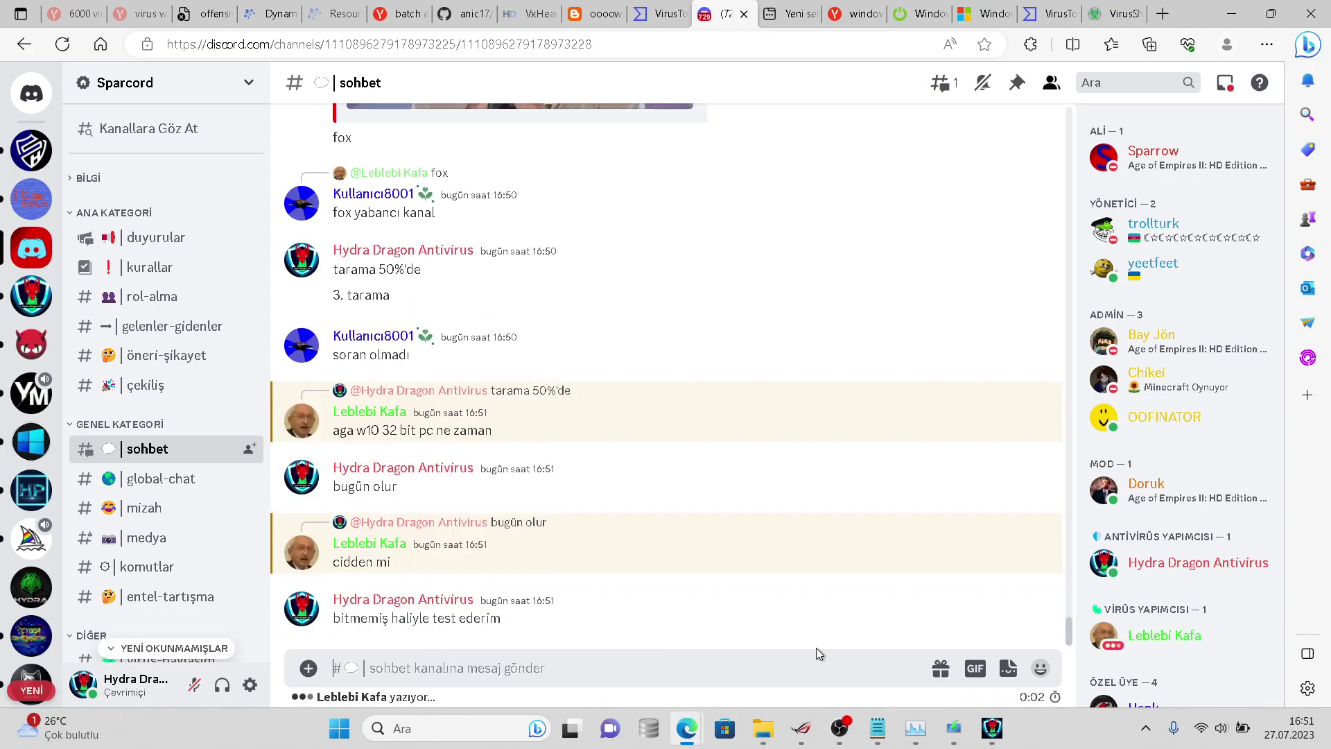
type("ev")
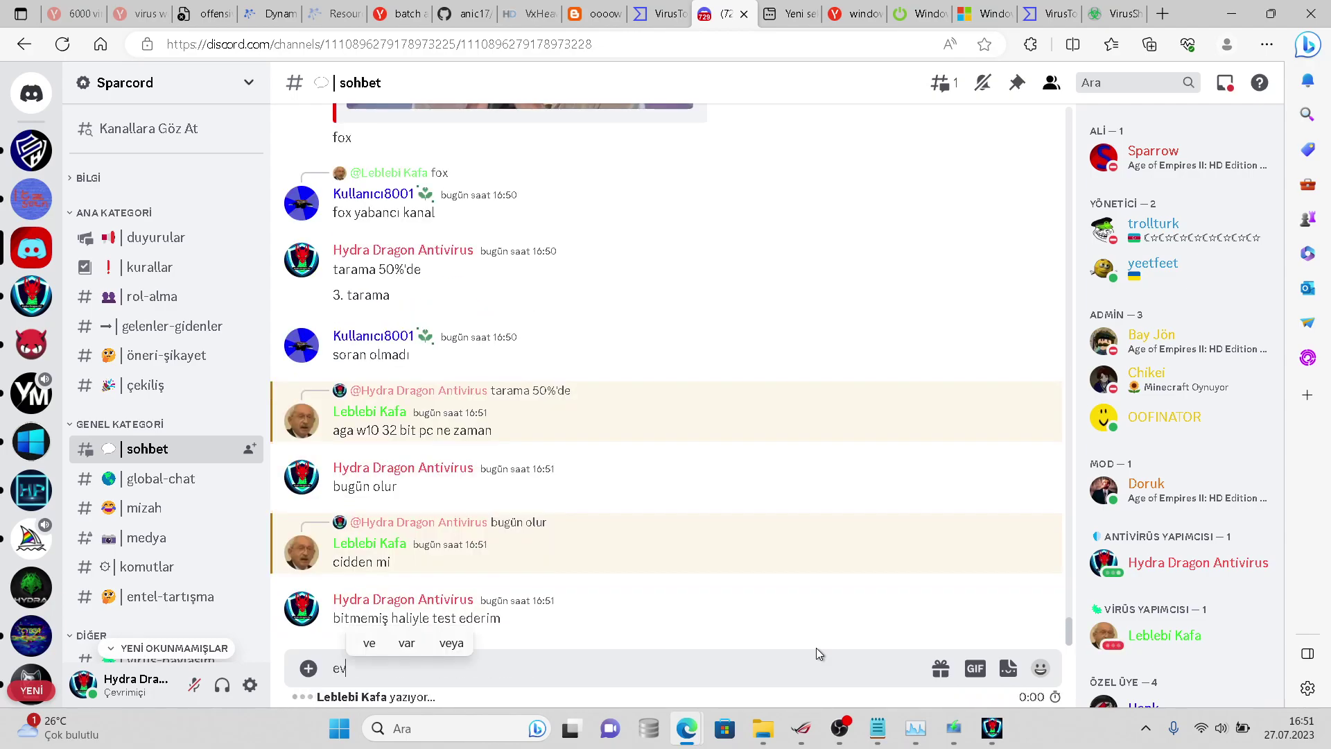
type("t ama gece")
key("Return")
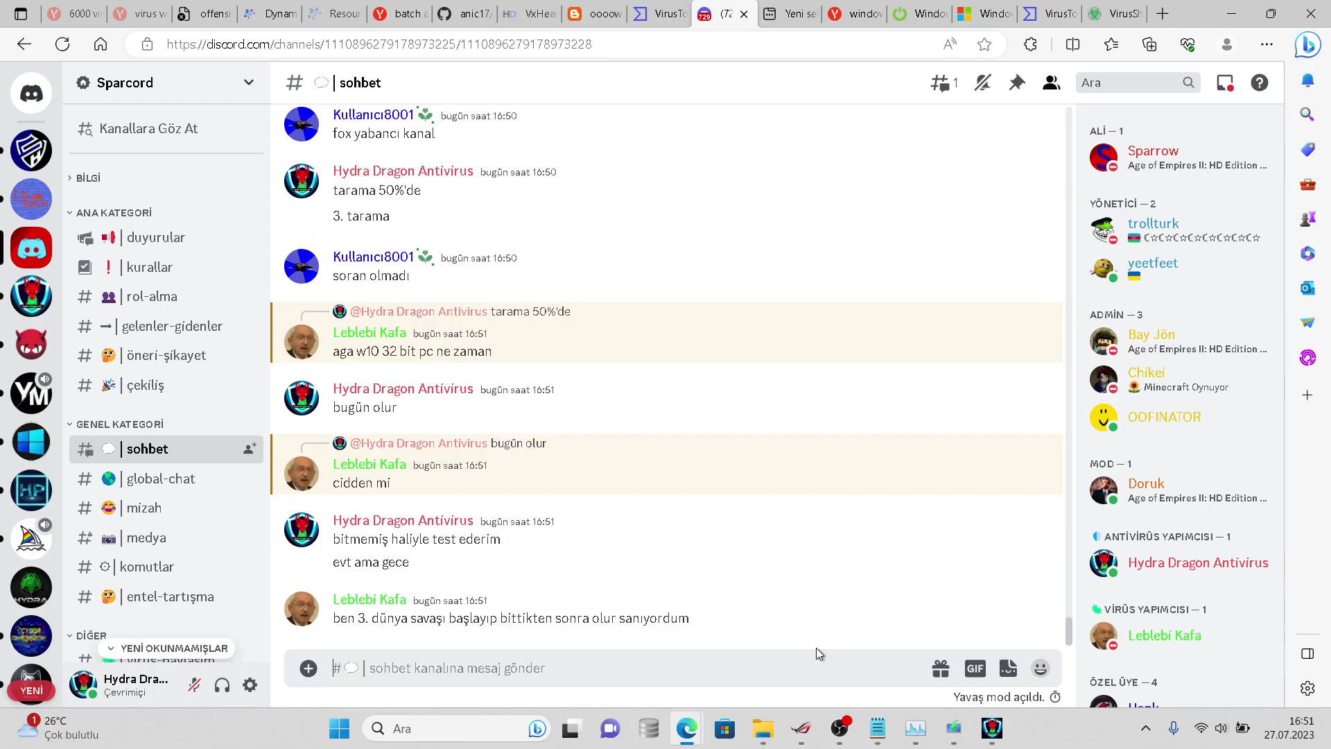
left_click(991, 729)
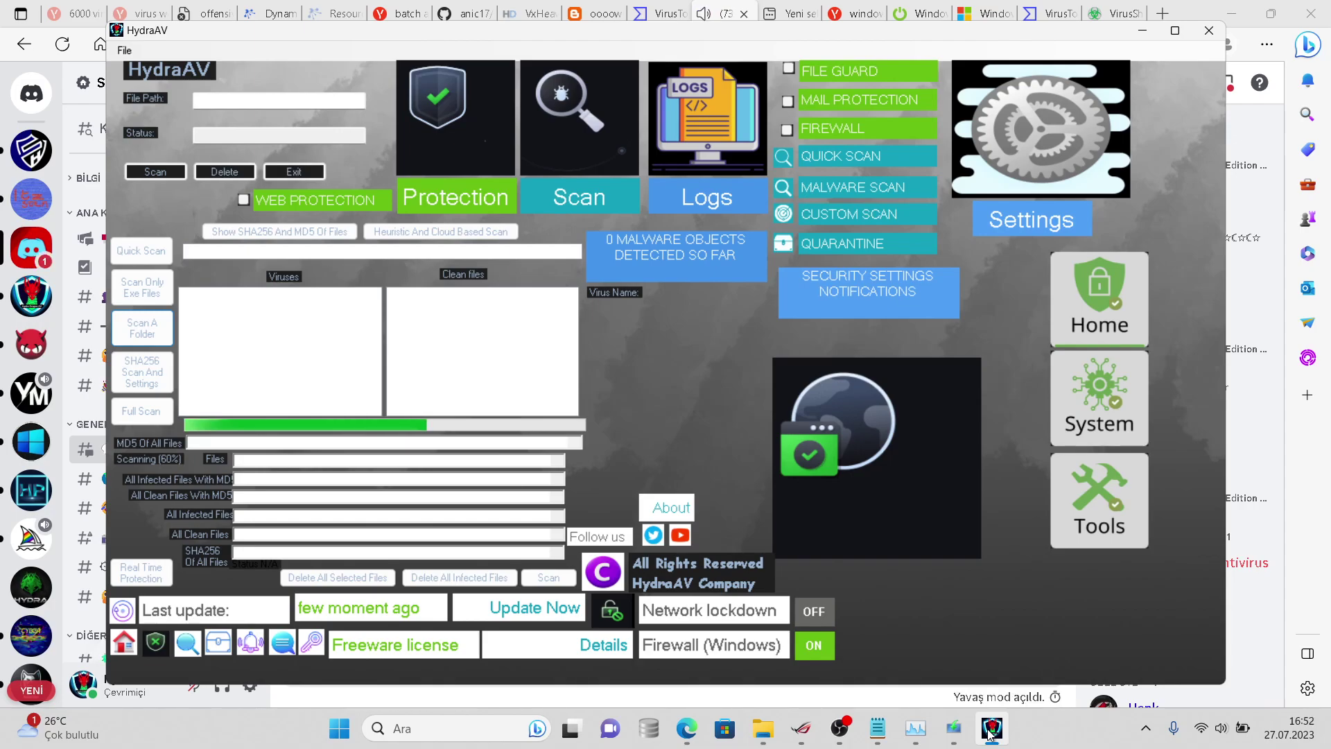
- Confirm HydraAV's full scan is at 65%, glance at the setup window, then minimize HydraAV
left_click(990, 733)
right_click(990, 733)
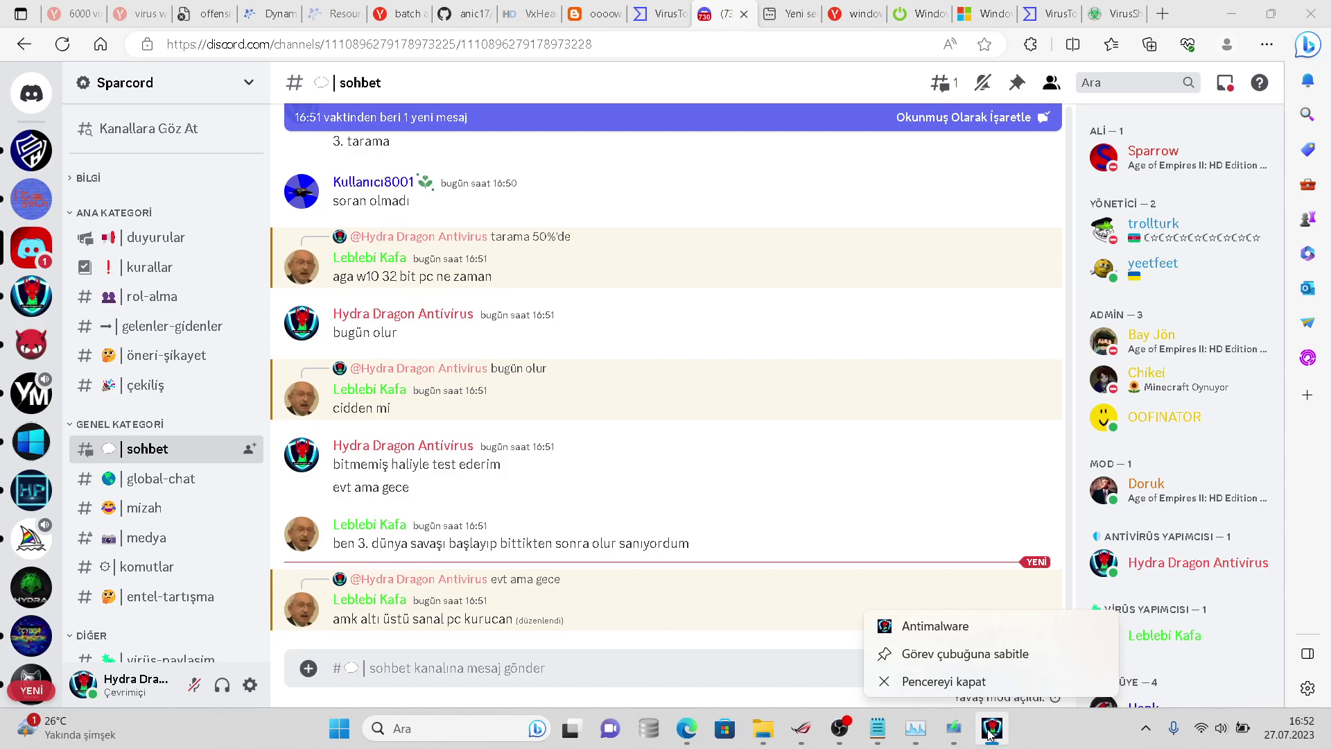
left_click(990, 734)
left_click(969, 726)
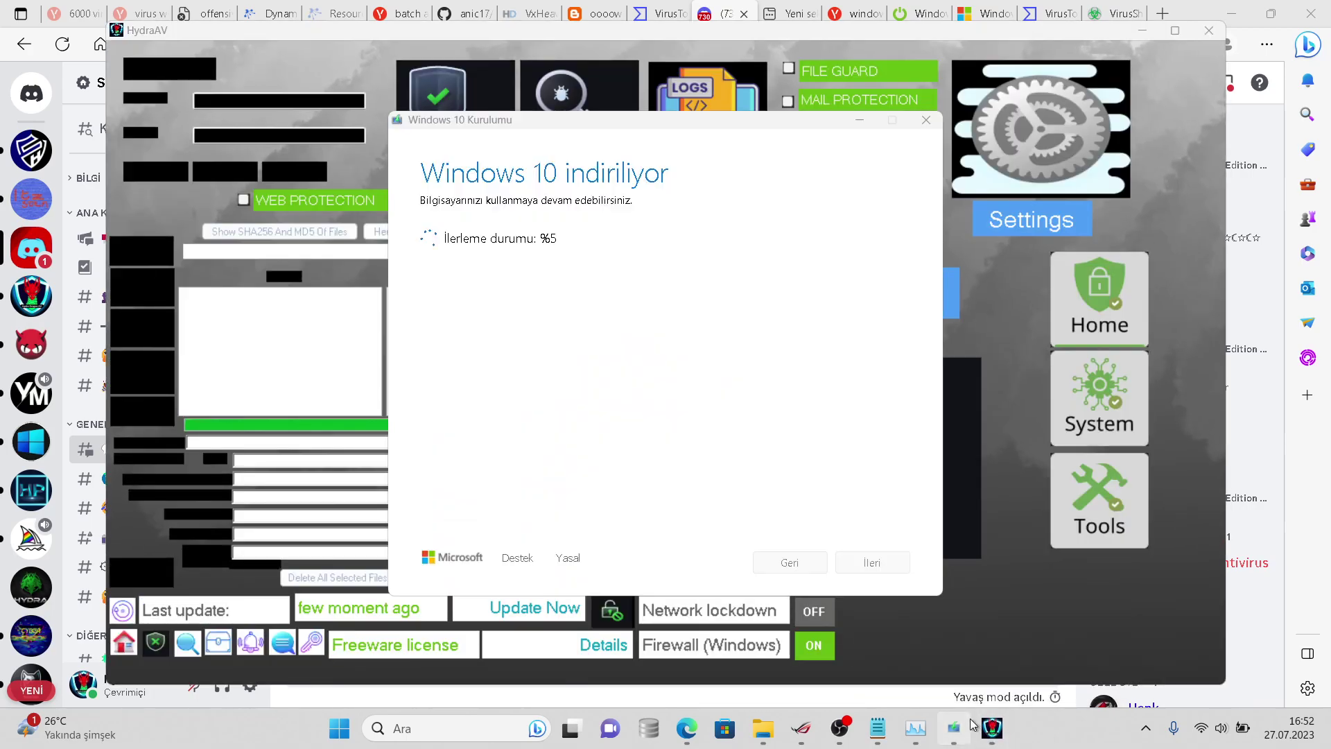
left_click(971, 724)
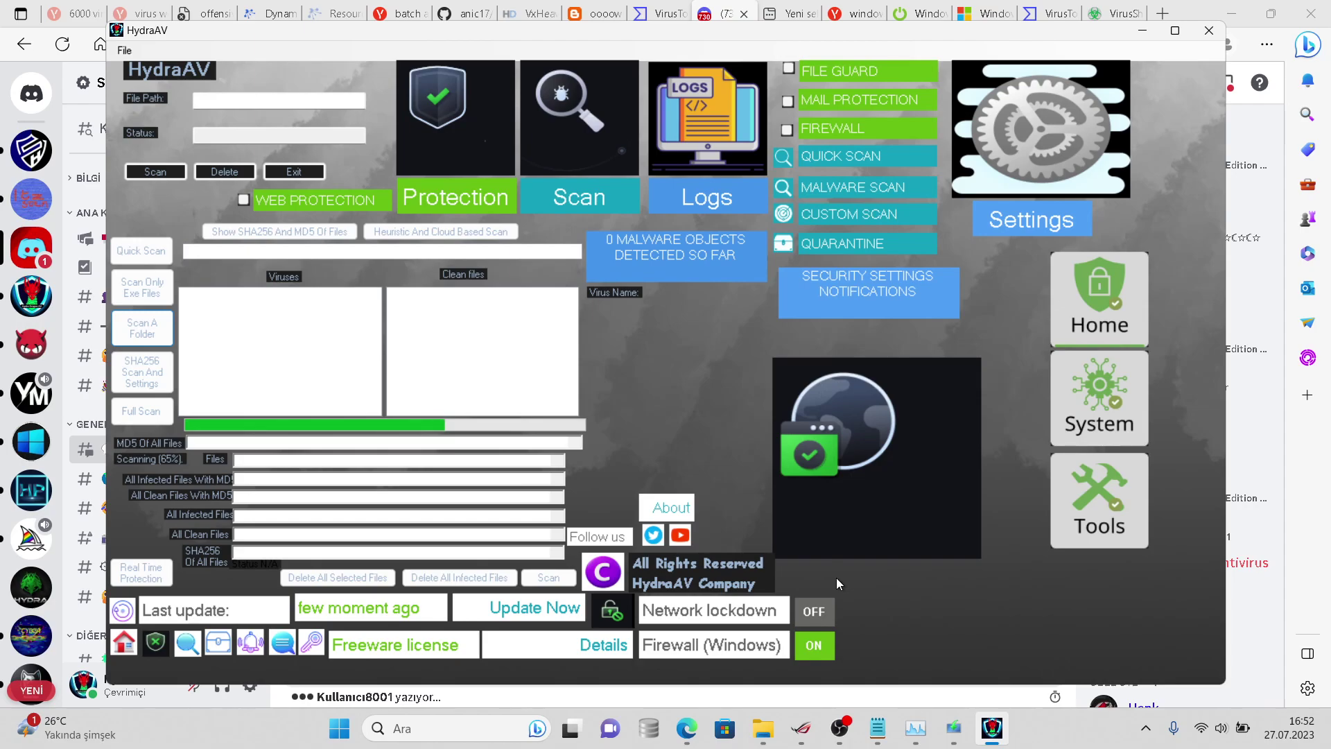
left_click(991, 726)
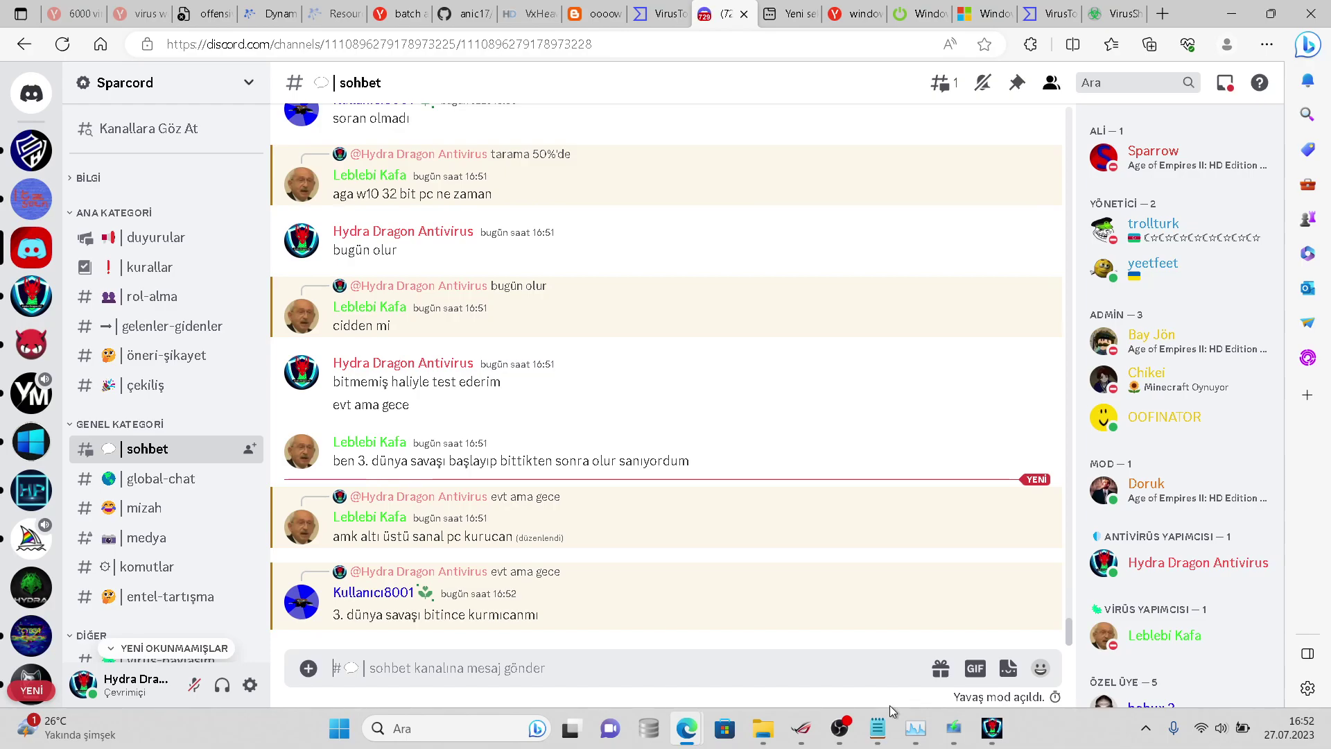
- After a brief look at HydraAV, post 'çok toksiksiniz' in Discord's sohbet channel
left_click(1005, 732)
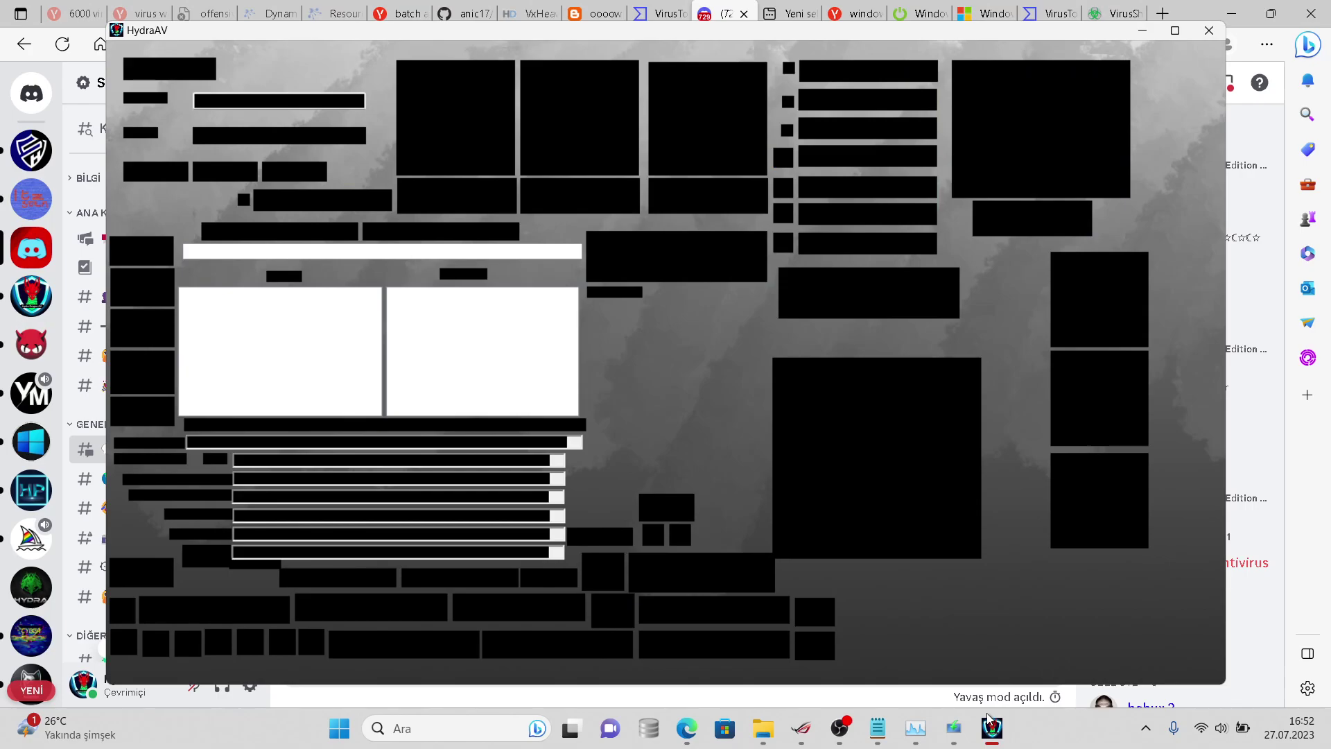
left_click(900, 693)
type("çok toksiksiniz")
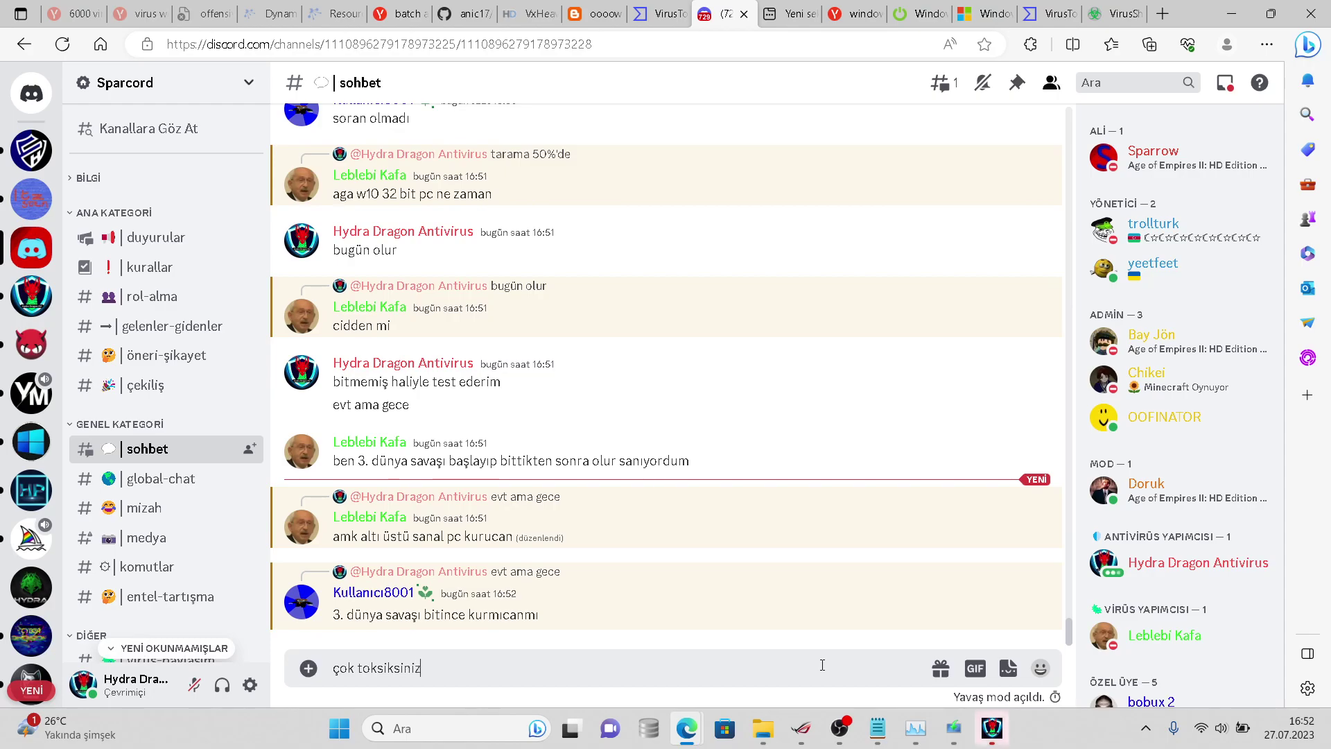
key("Return")
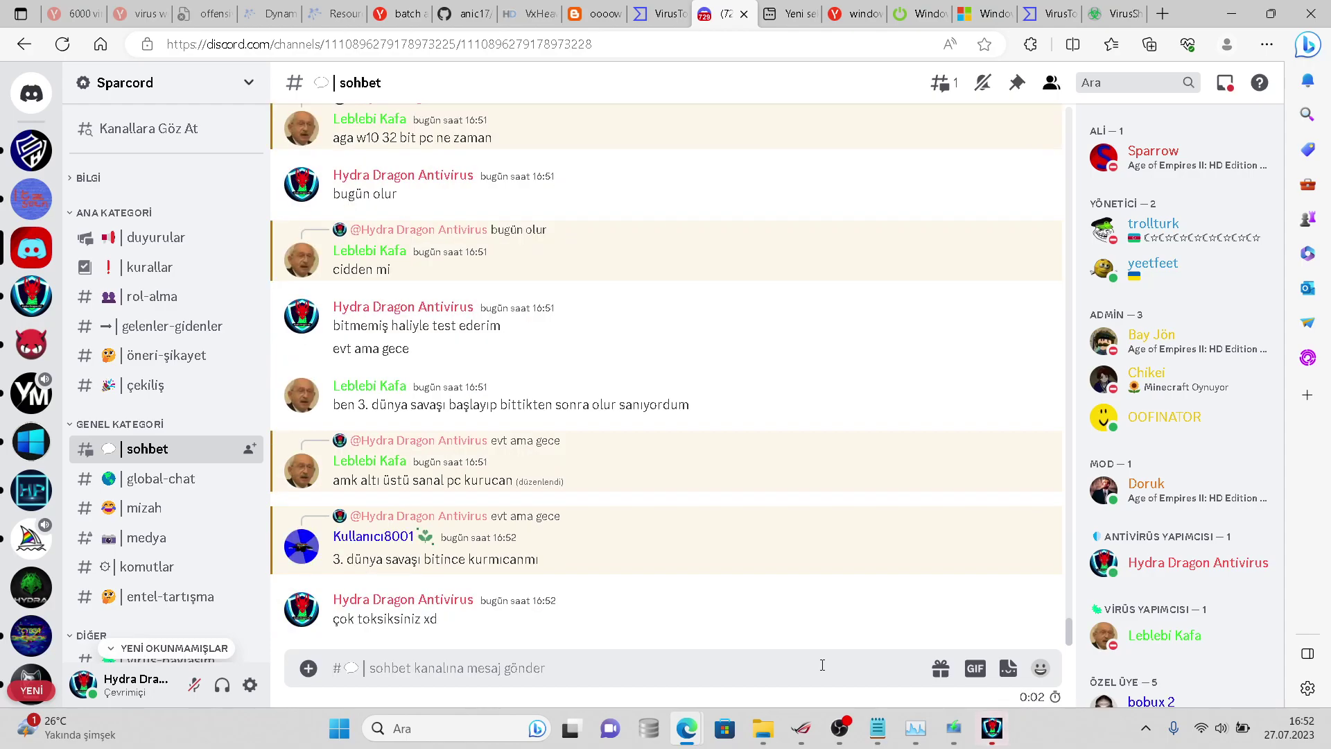
left_click(1000, 741)
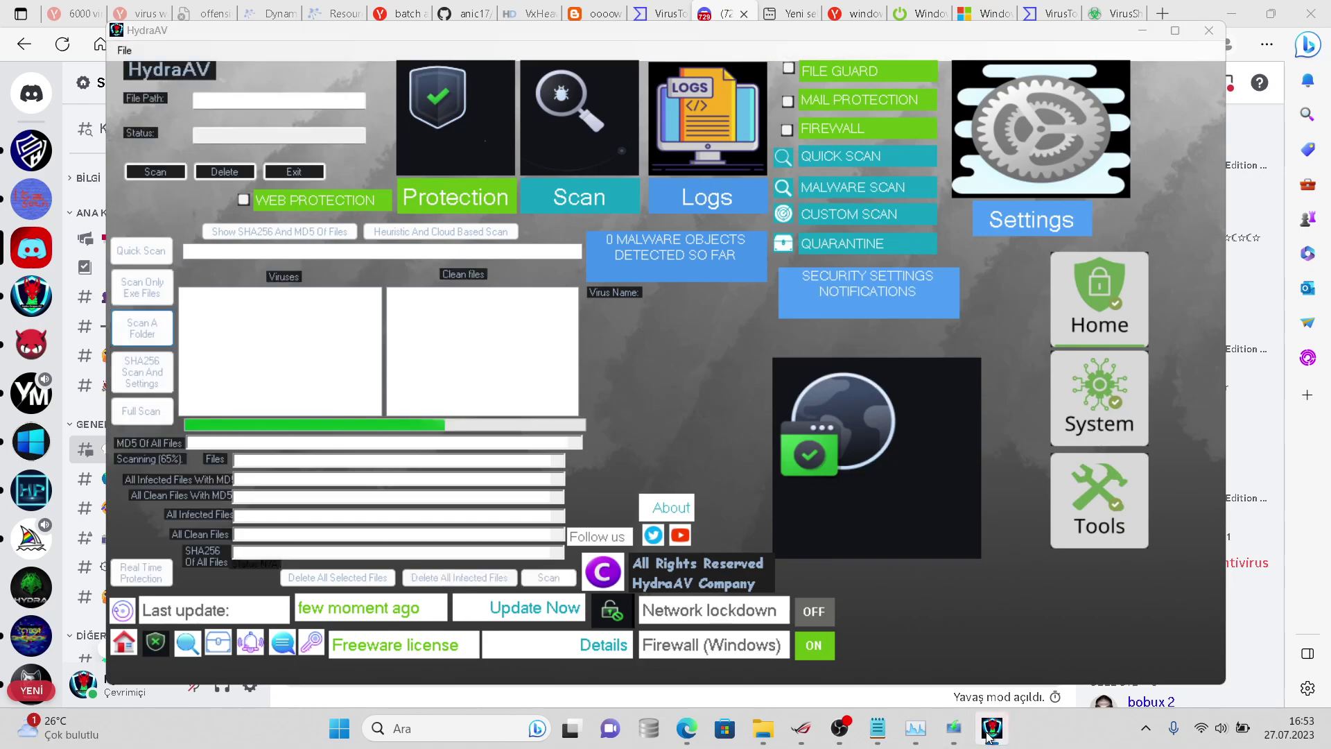
right_click(994, 739)
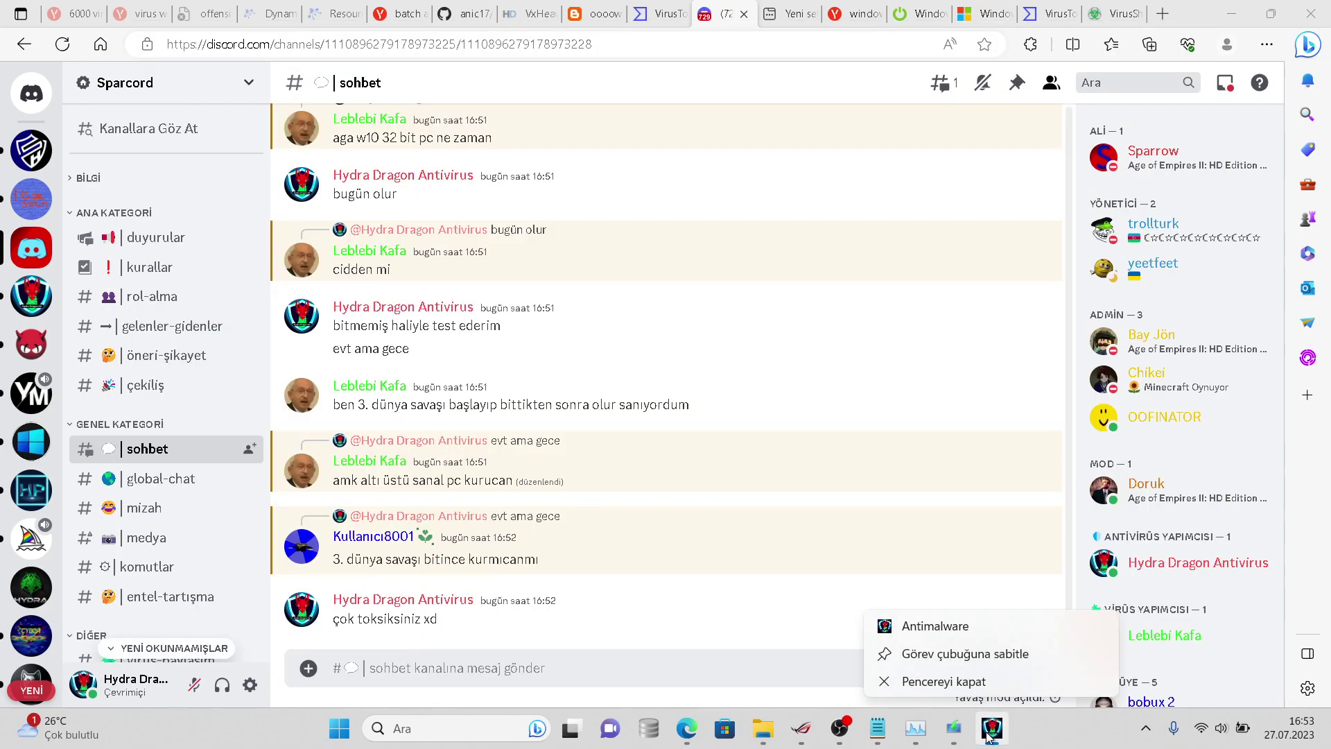
- Restore HydraAV over Discord, showing the full scan at 86% with 0 malware objects
left_click(989, 735)
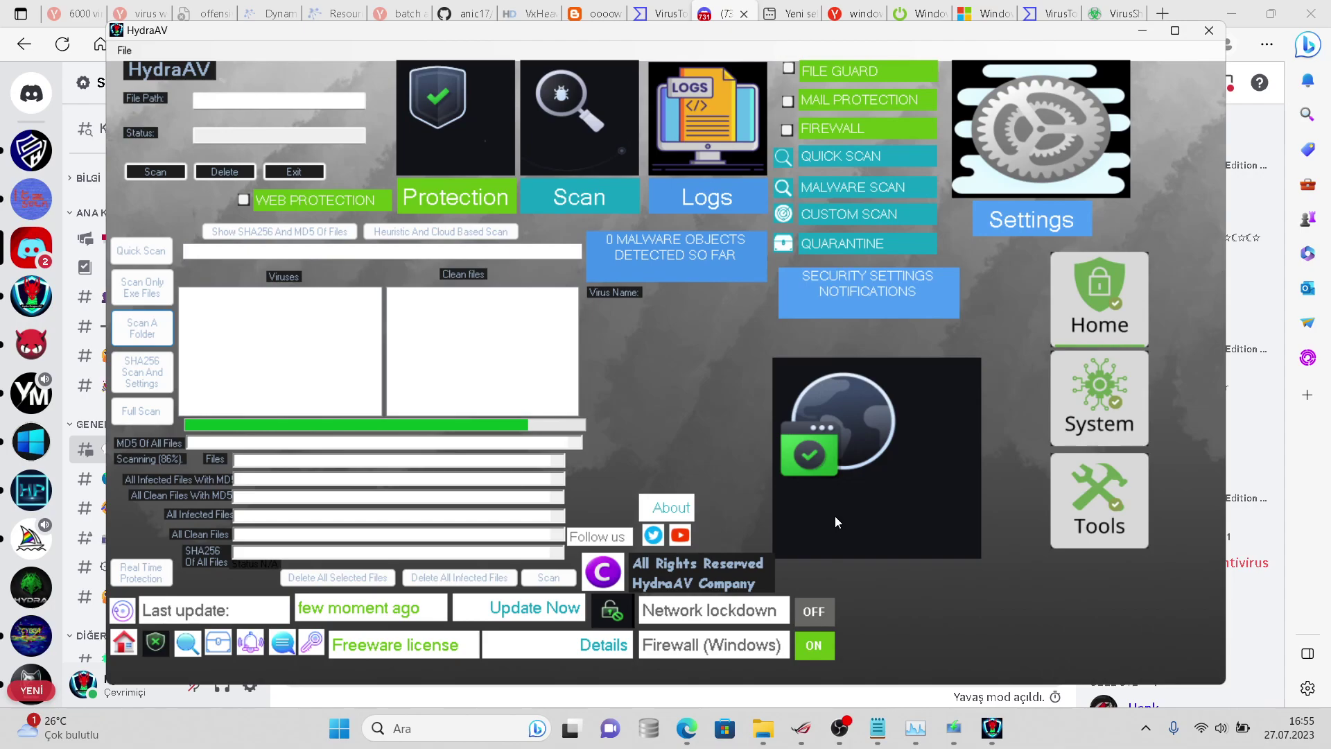
- Post '17% iso' in the Discord chat, then bring back HydraAV's scan at 89%
key("alt+Tab")
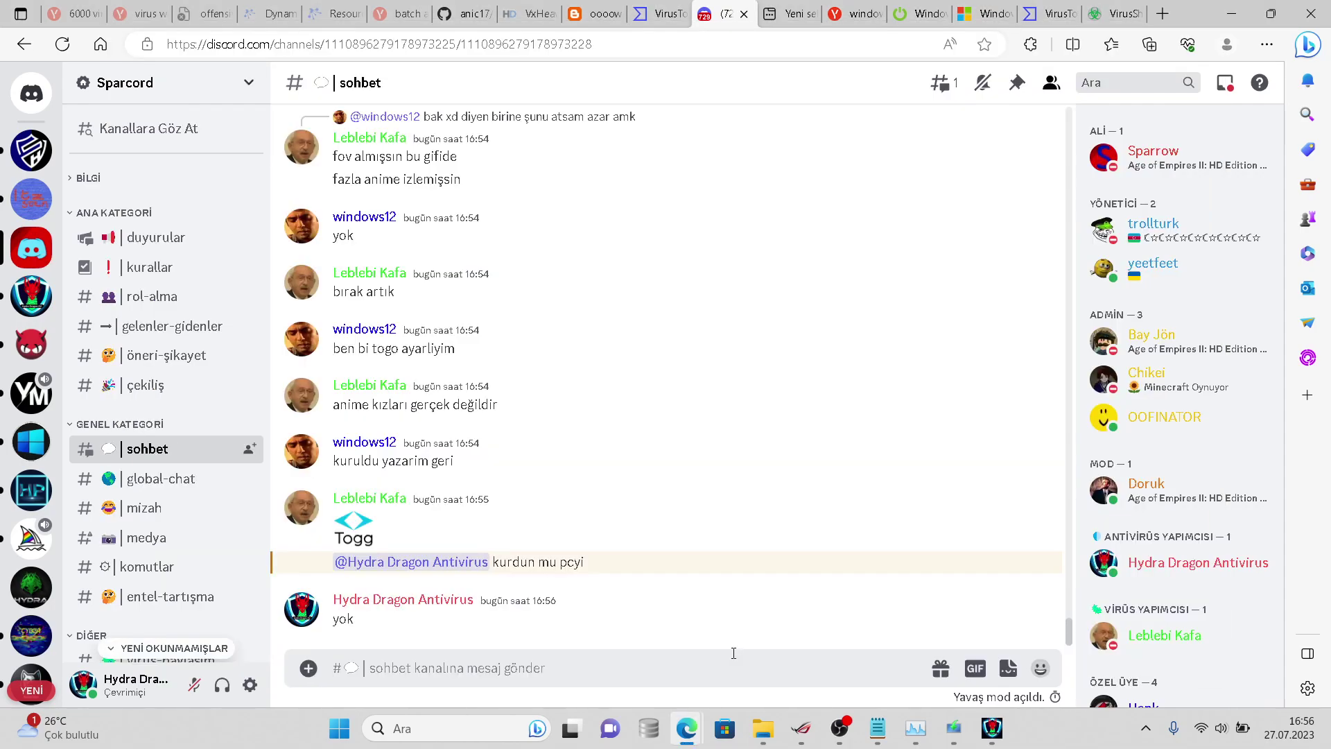
type("17% iso")
key("Return")
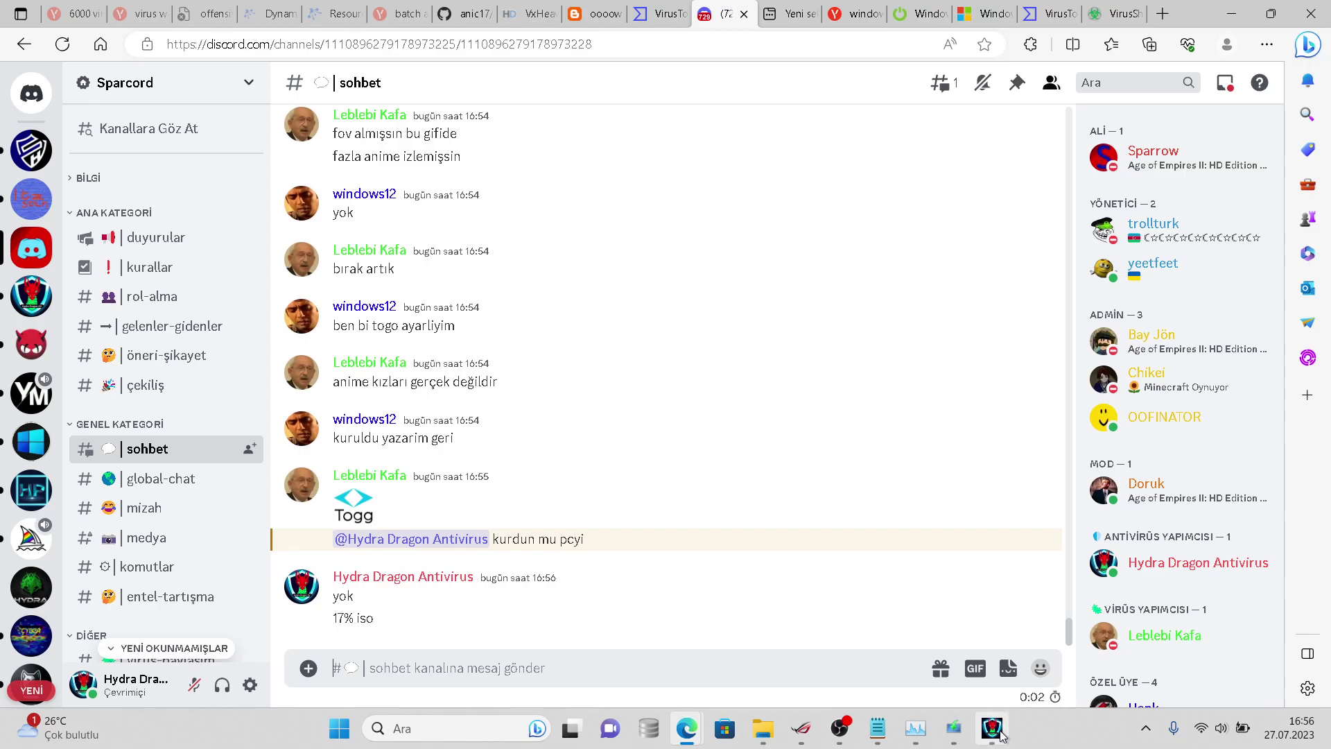
left_click(996, 731)
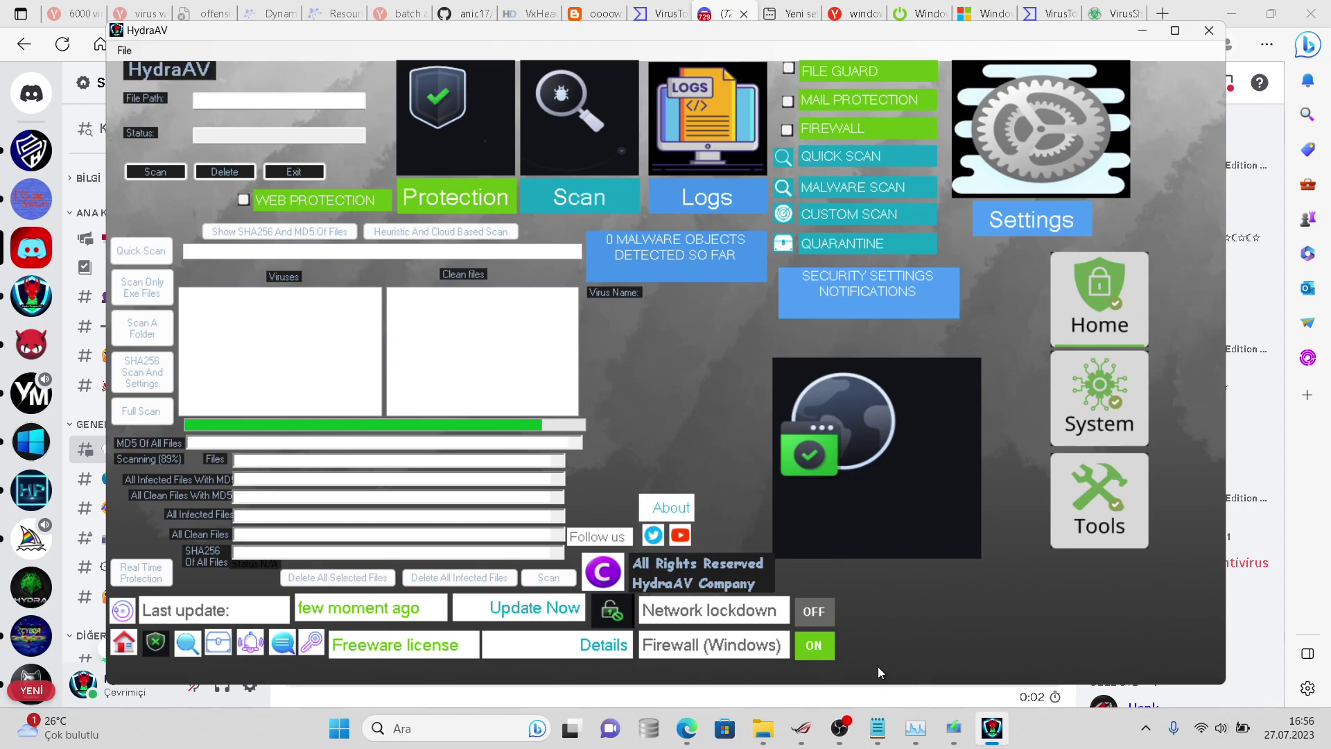
- Toggle the HydraAV window to watch the full scan run to completion
left_click(990, 734)
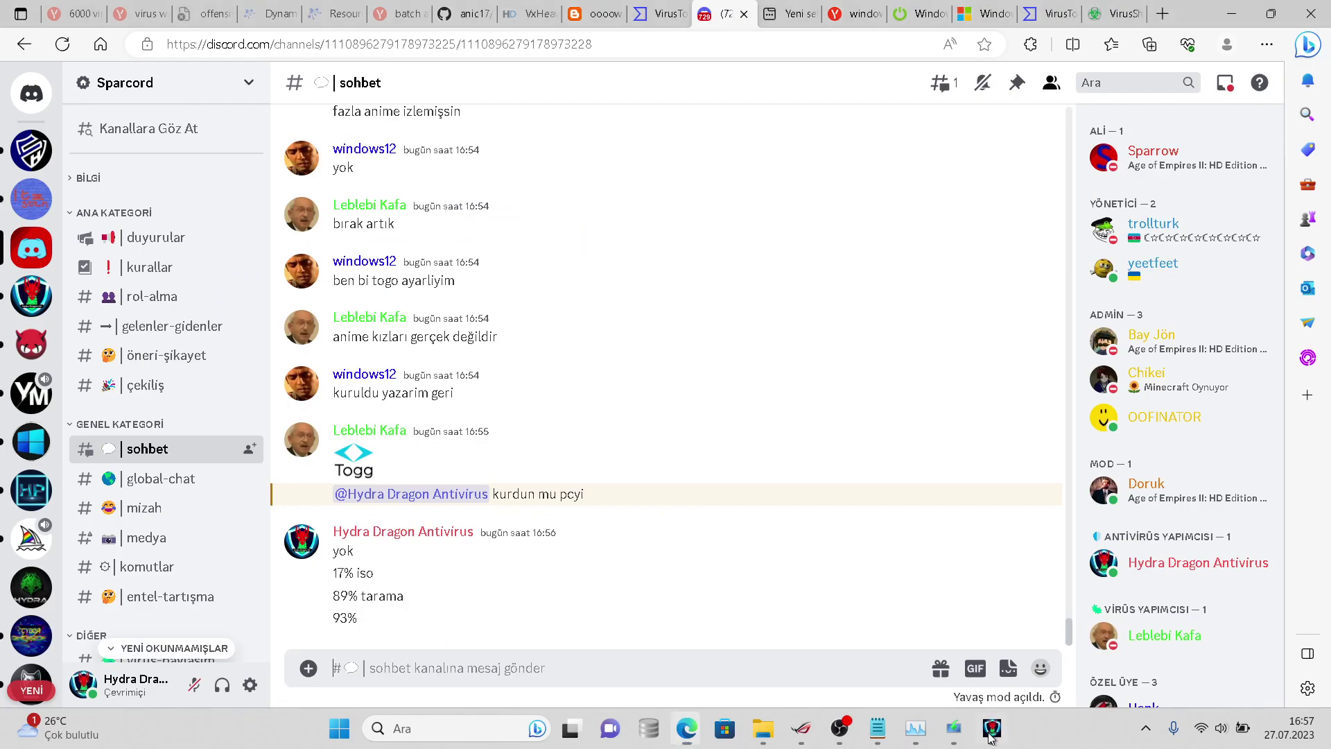
left_click(990, 733)
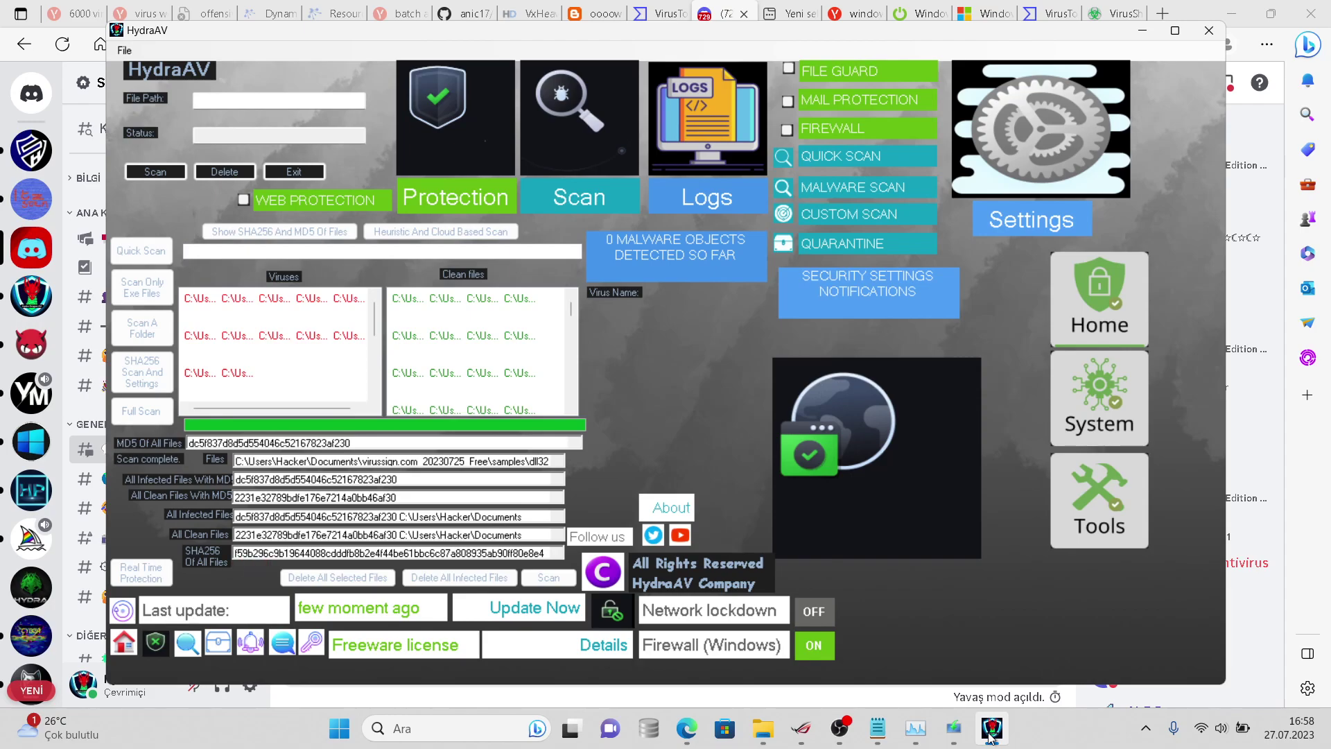
left_click(991, 733)
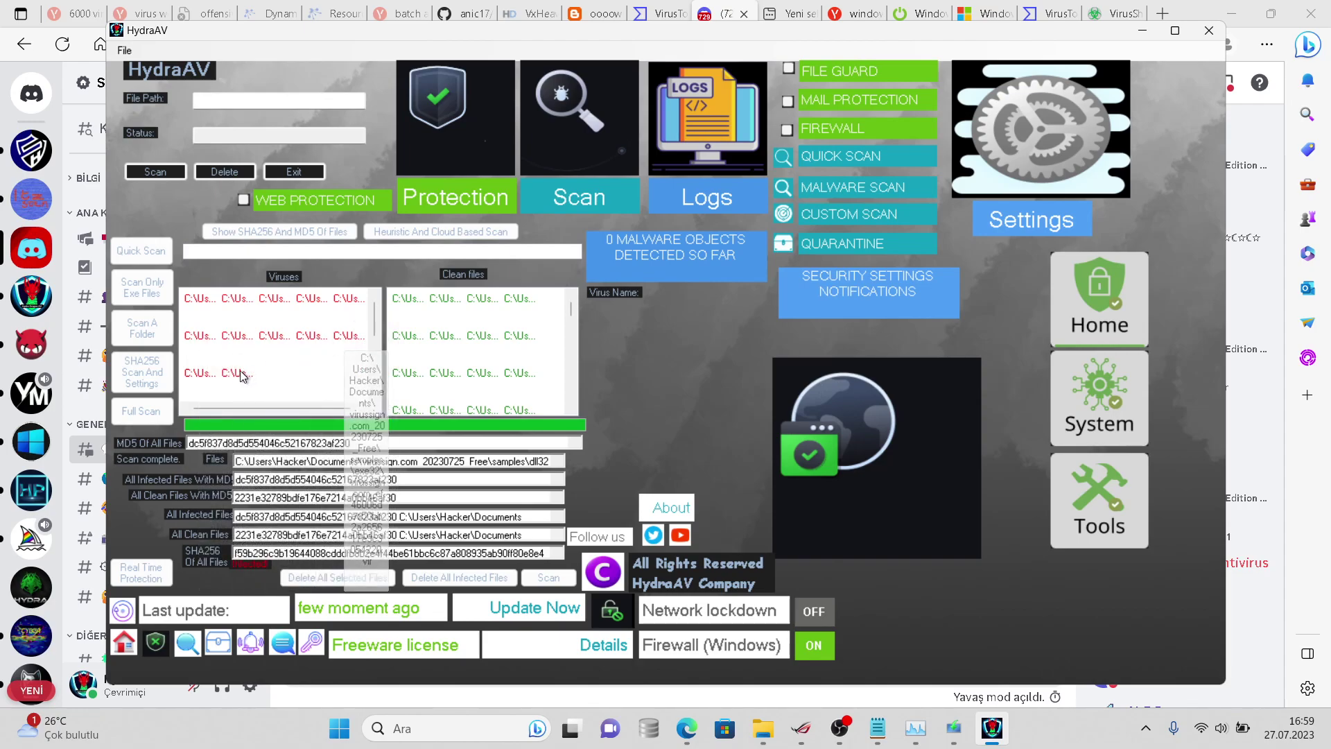
- Report '12 tane virüs buldu' in Discord, then bring back HydraAV's finished results
left_click(908, 690)
type("12 tane virüs buldu")
key("Return")
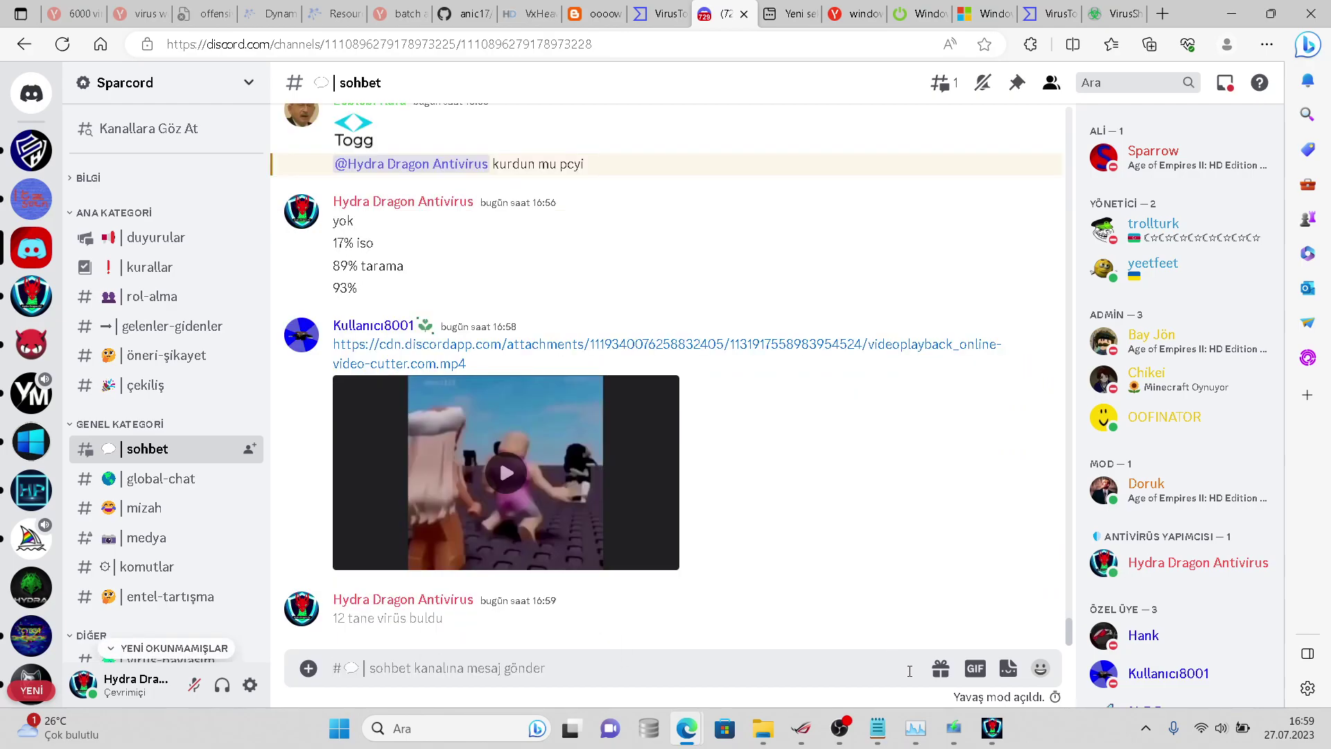
left_click(992, 728)
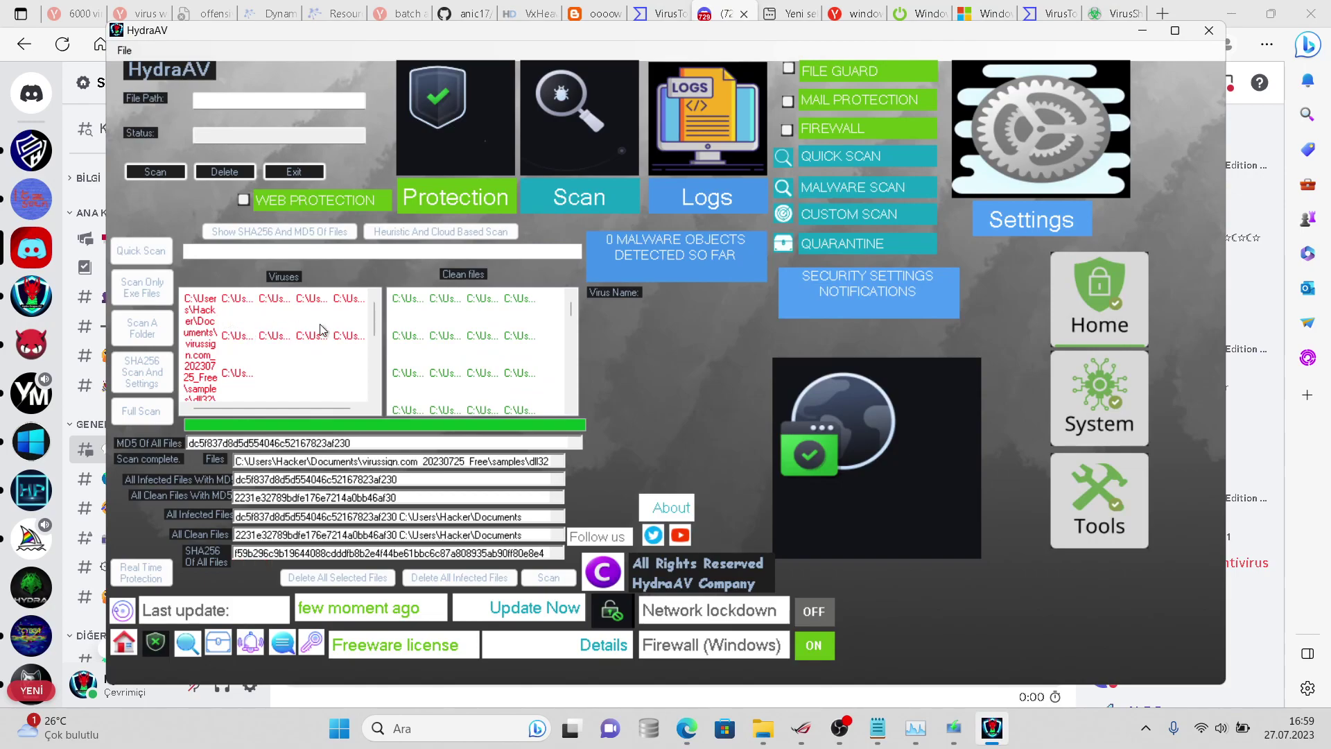
- Collapse the infected entry, run Delete All Infected Files, and continue past the error
scroll(312, 333, "down", 1)
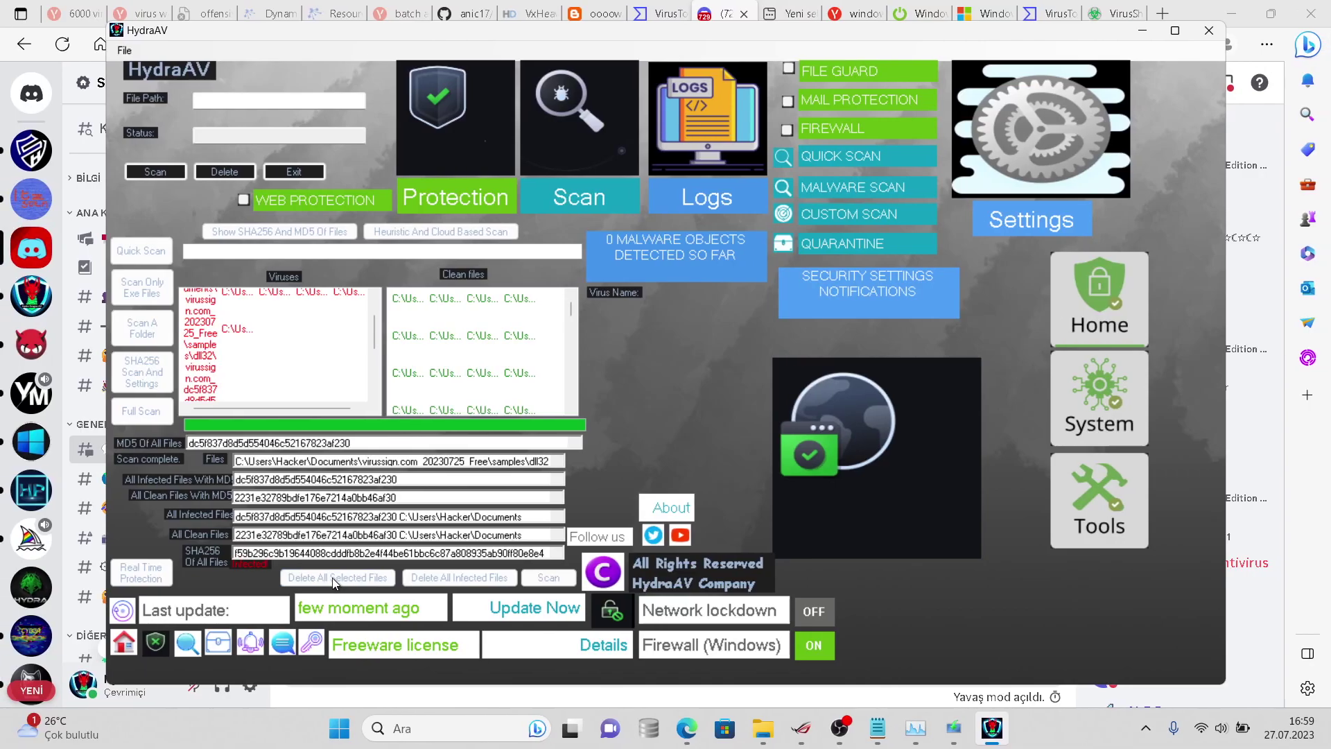
left_click(343, 576)
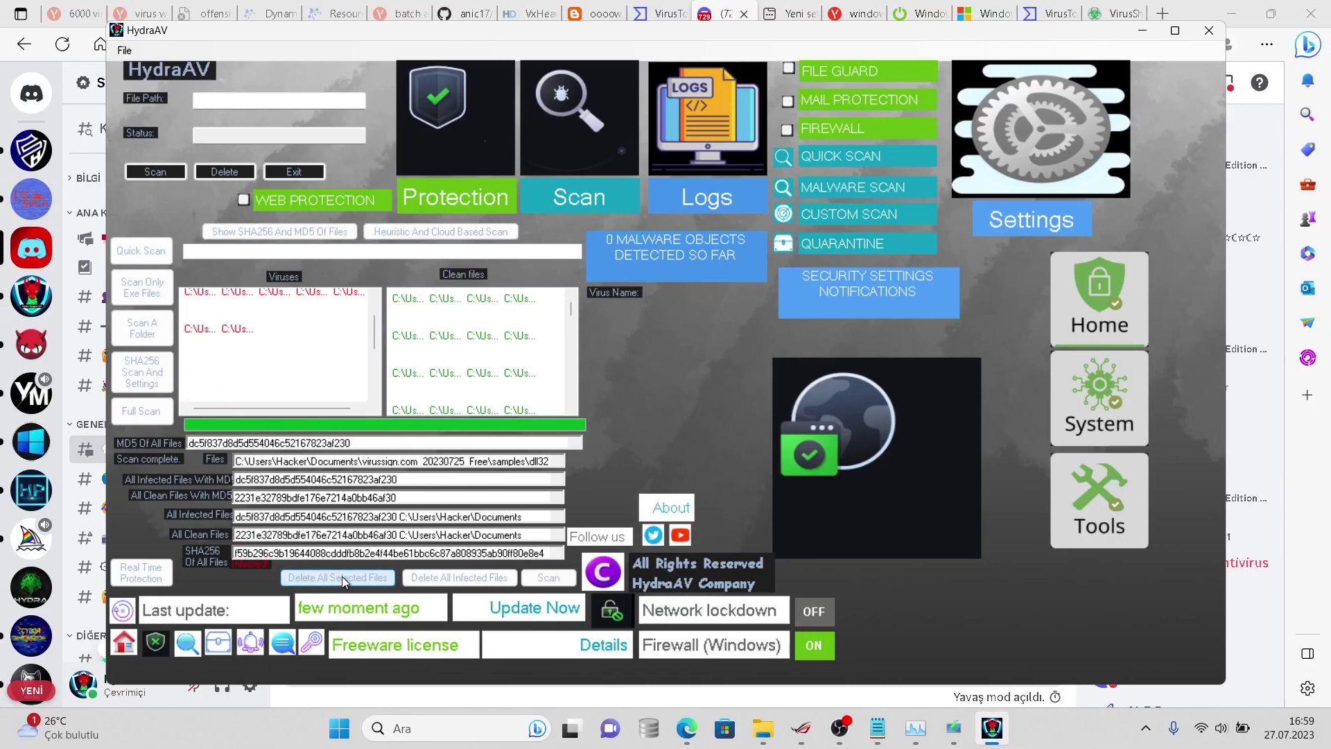
left_click(427, 571)
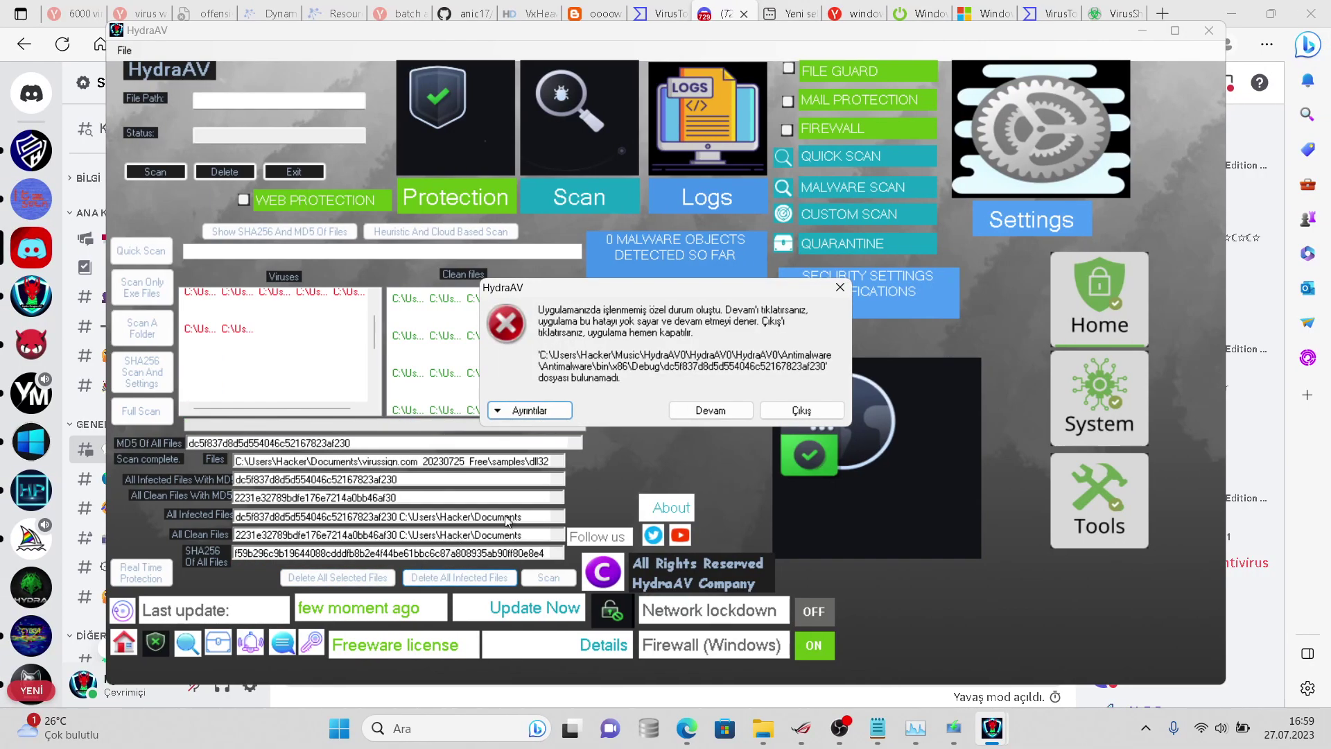
left_click(708, 410)
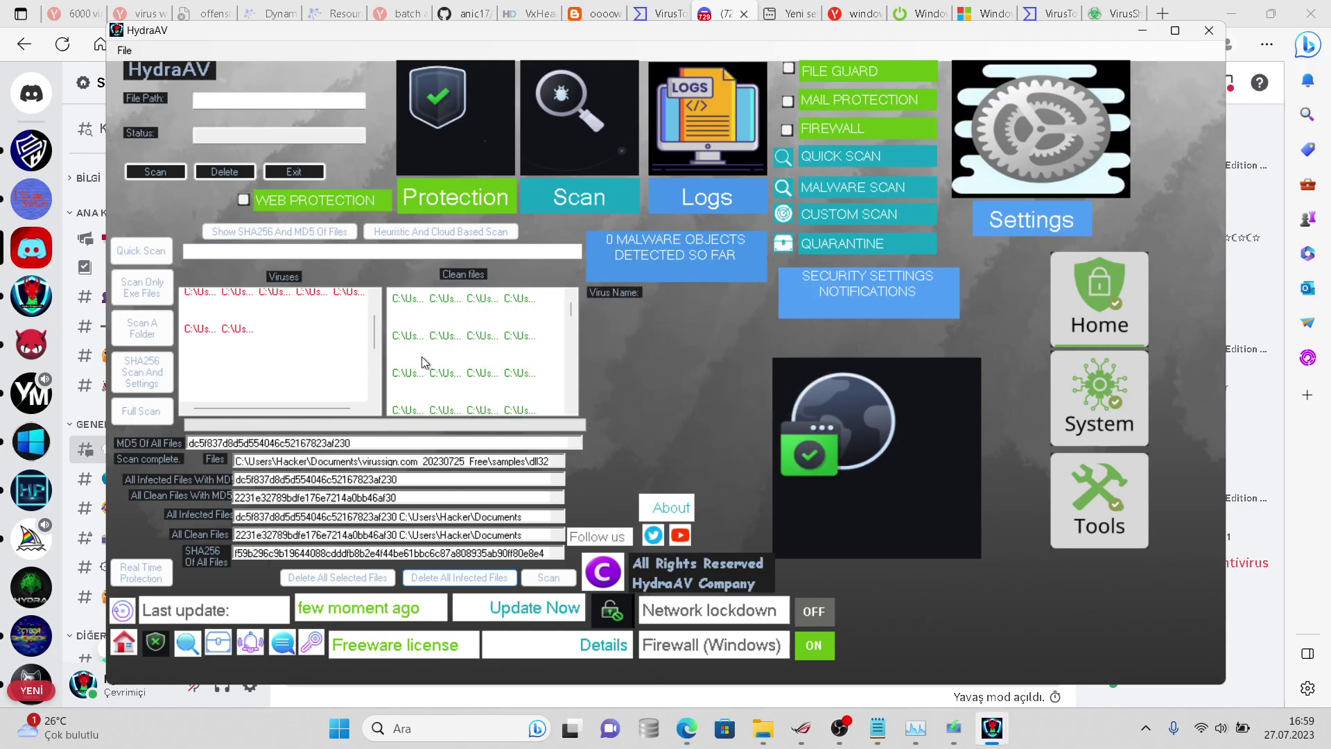
- Select the second infected entry, retry deleting all, and continue past the file-not-found error
left_click(247, 329)
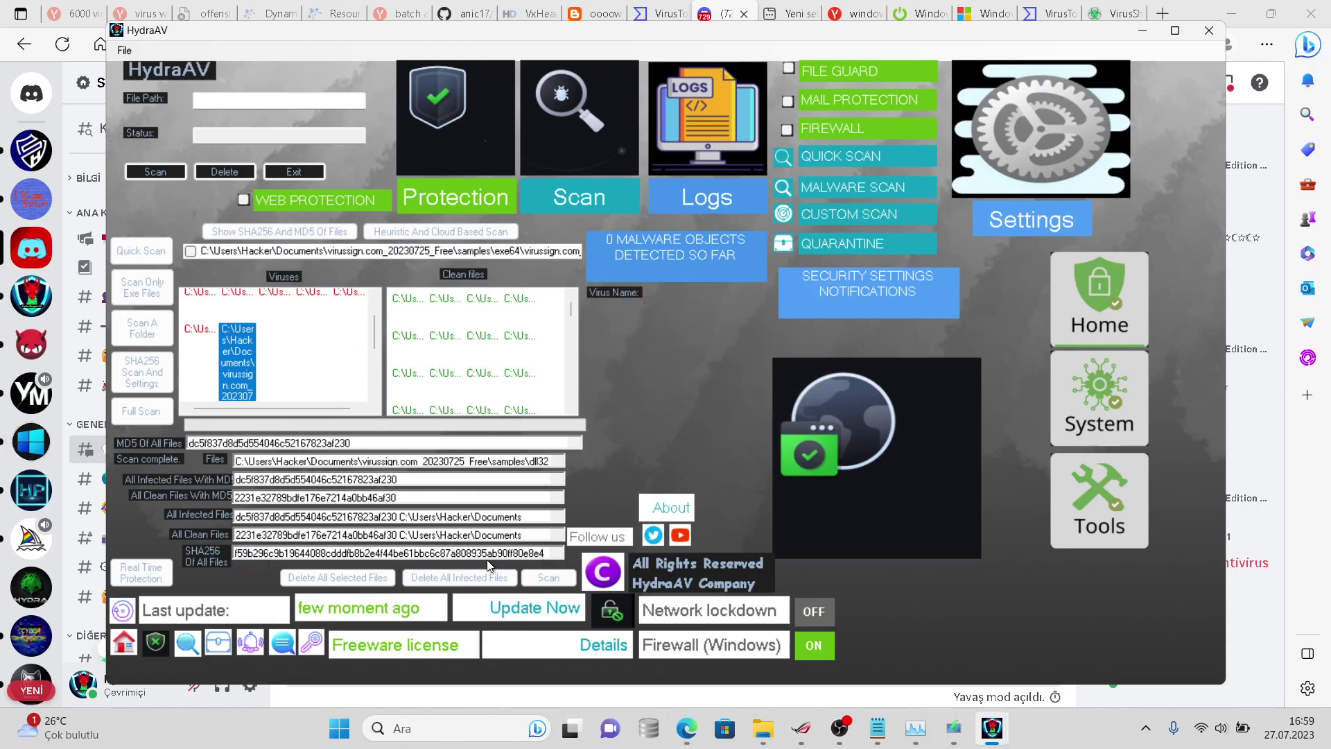
left_click(485, 577)
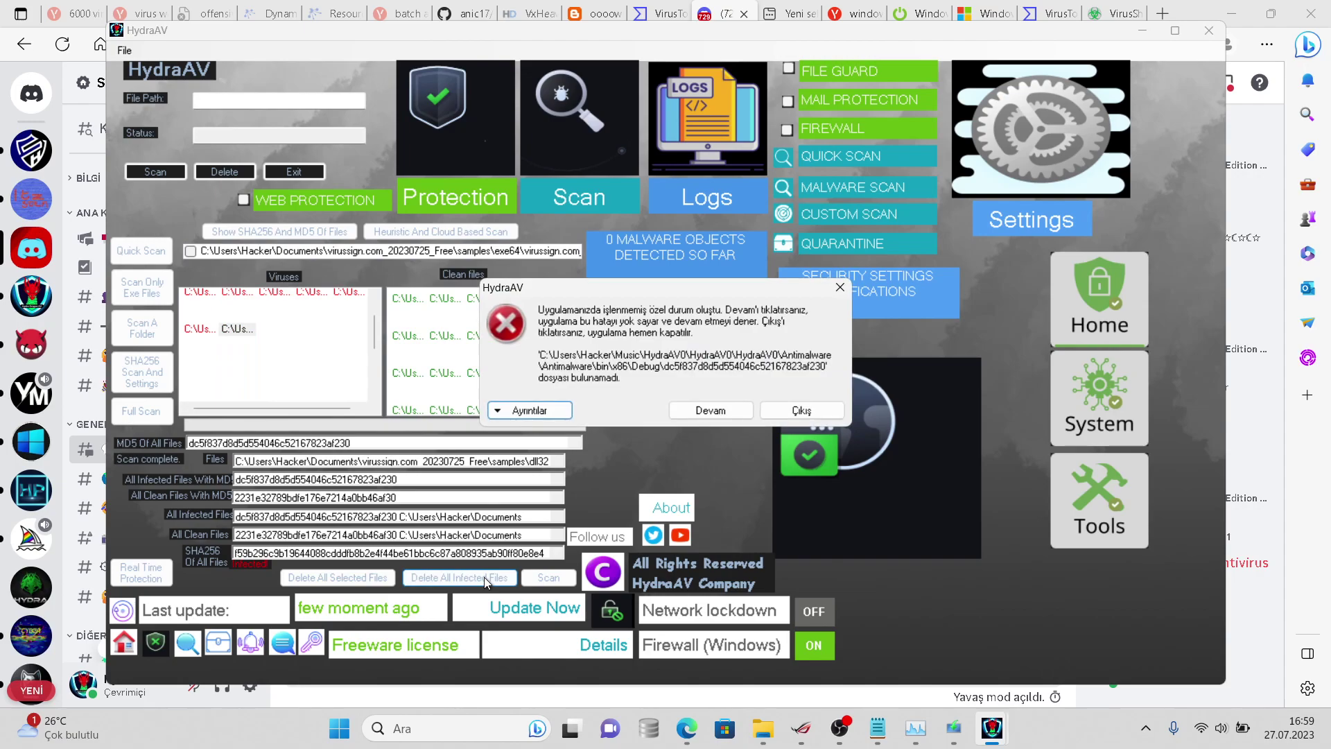
left_click(711, 410)
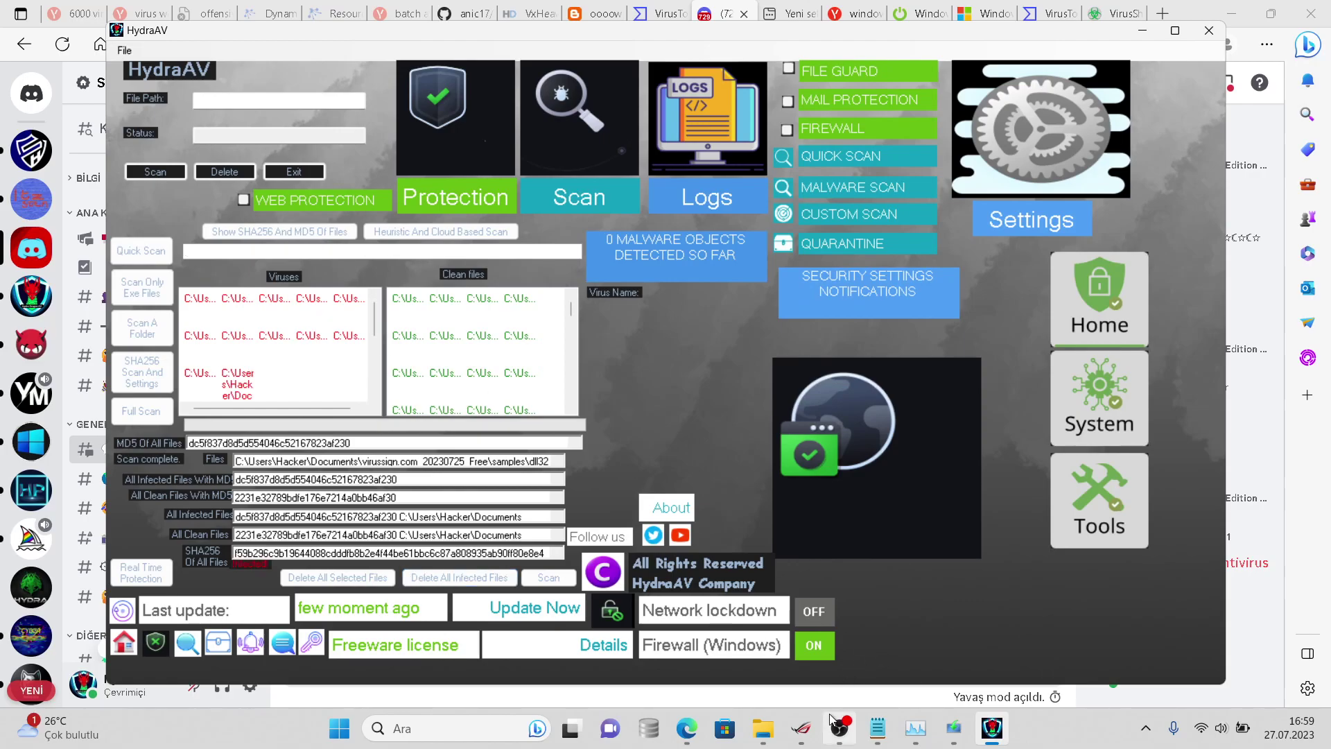
mouse_move(831, 721)
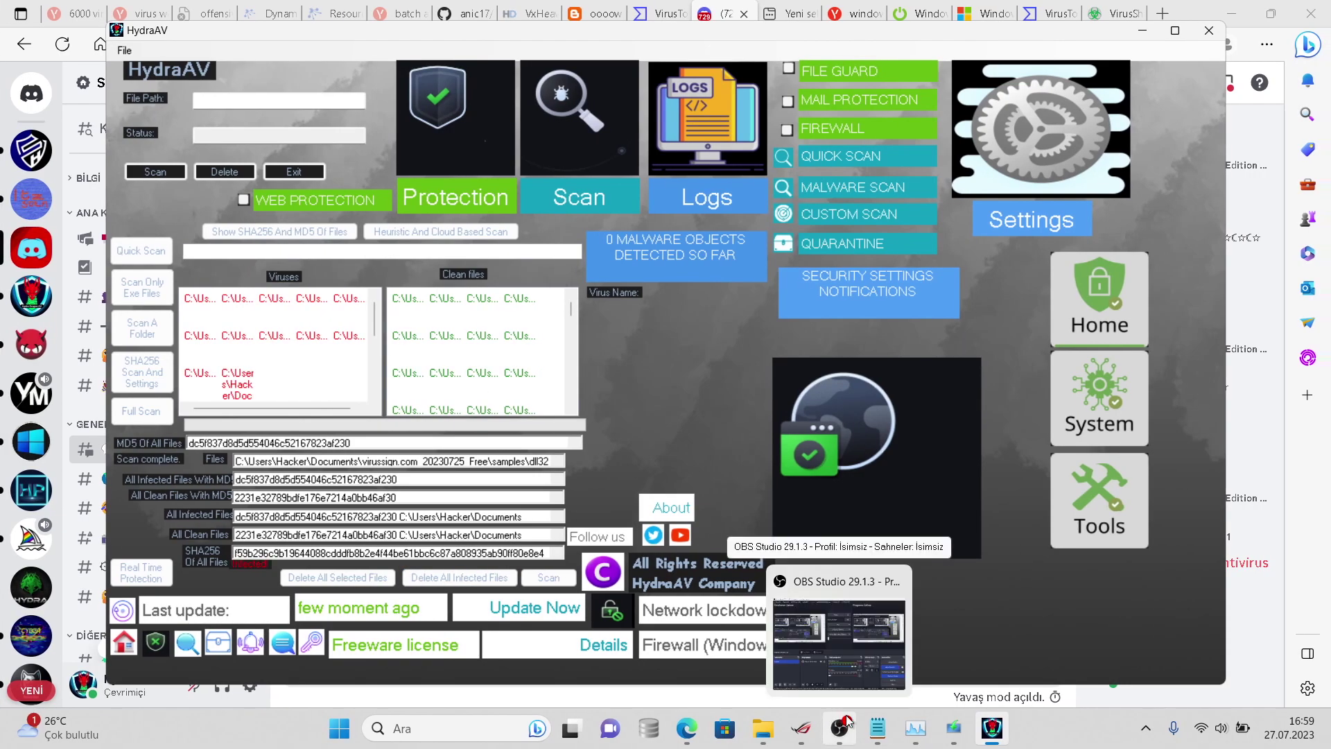
- Switch to File Explorer and navigate to the Belgeler folder
left_click(879, 725)
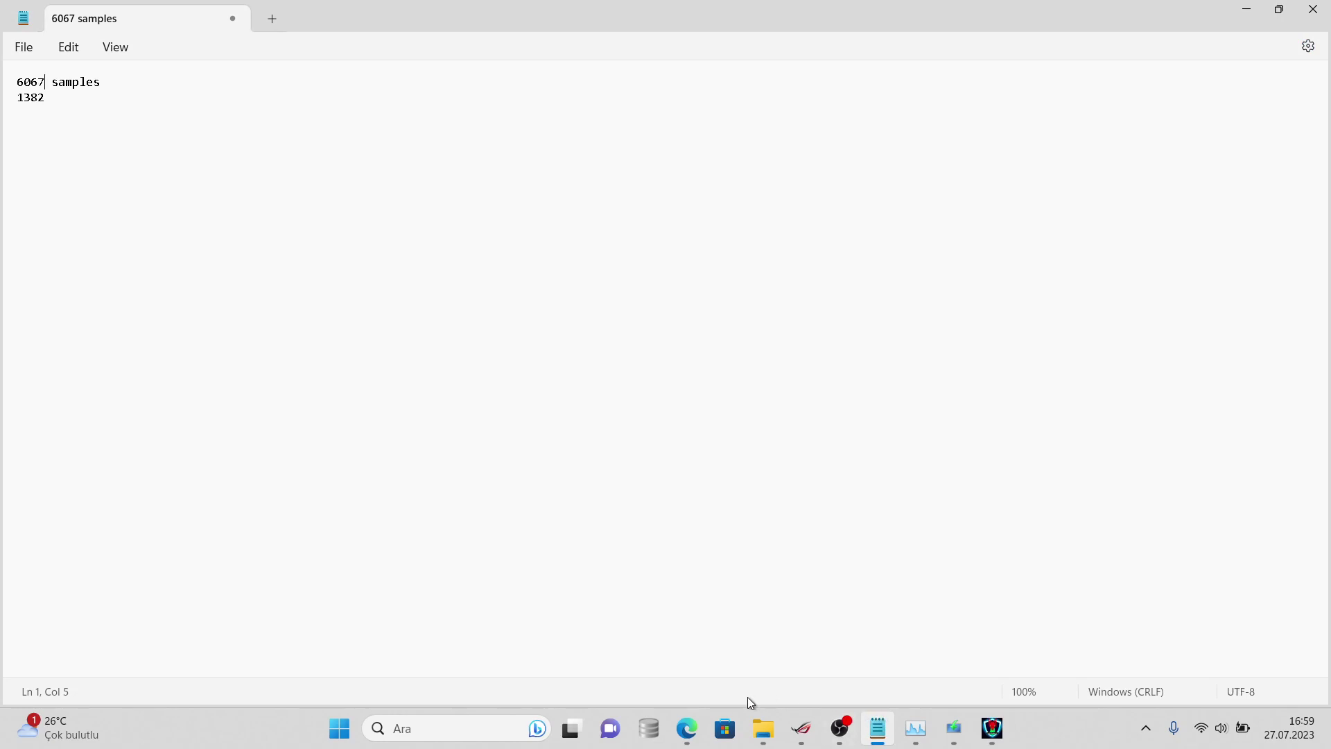
mouse_move(750, 727)
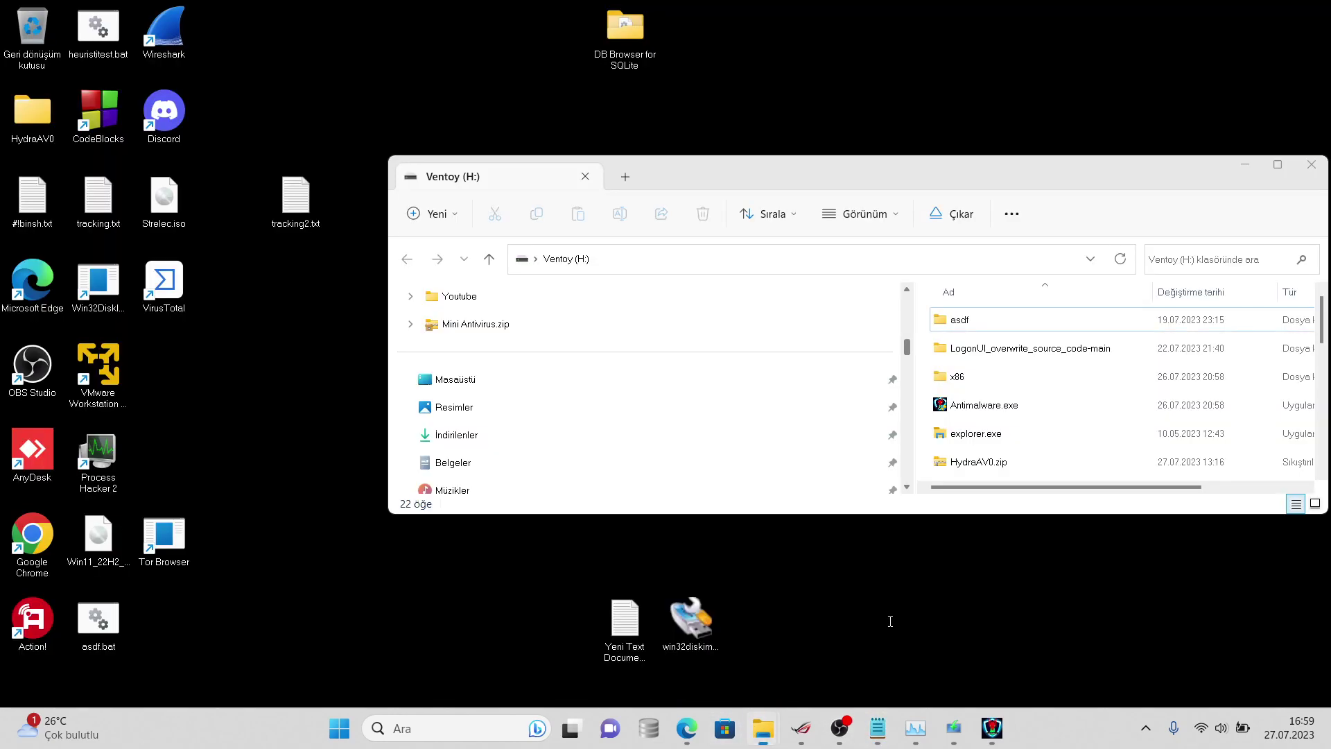
left_click(885, 618)
right_click(975, 345)
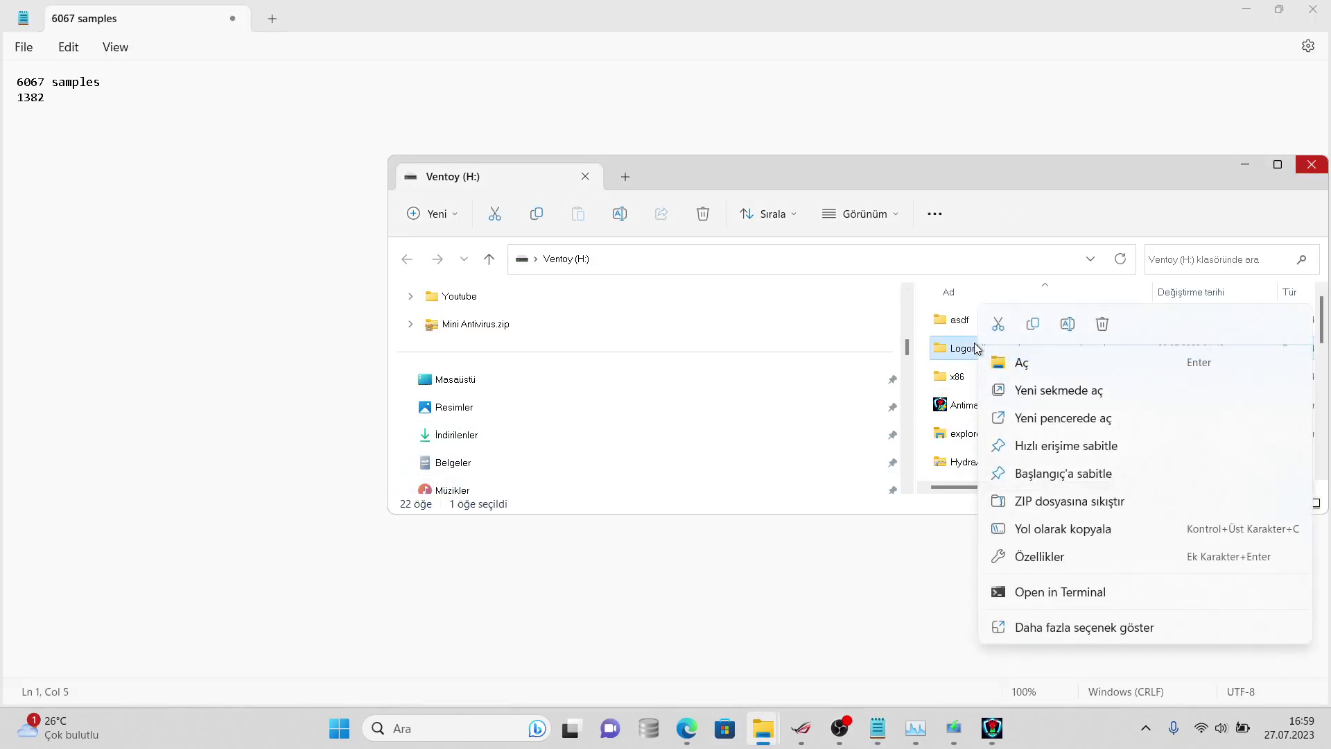
left_click(1028, 628)
left_click(736, 464)
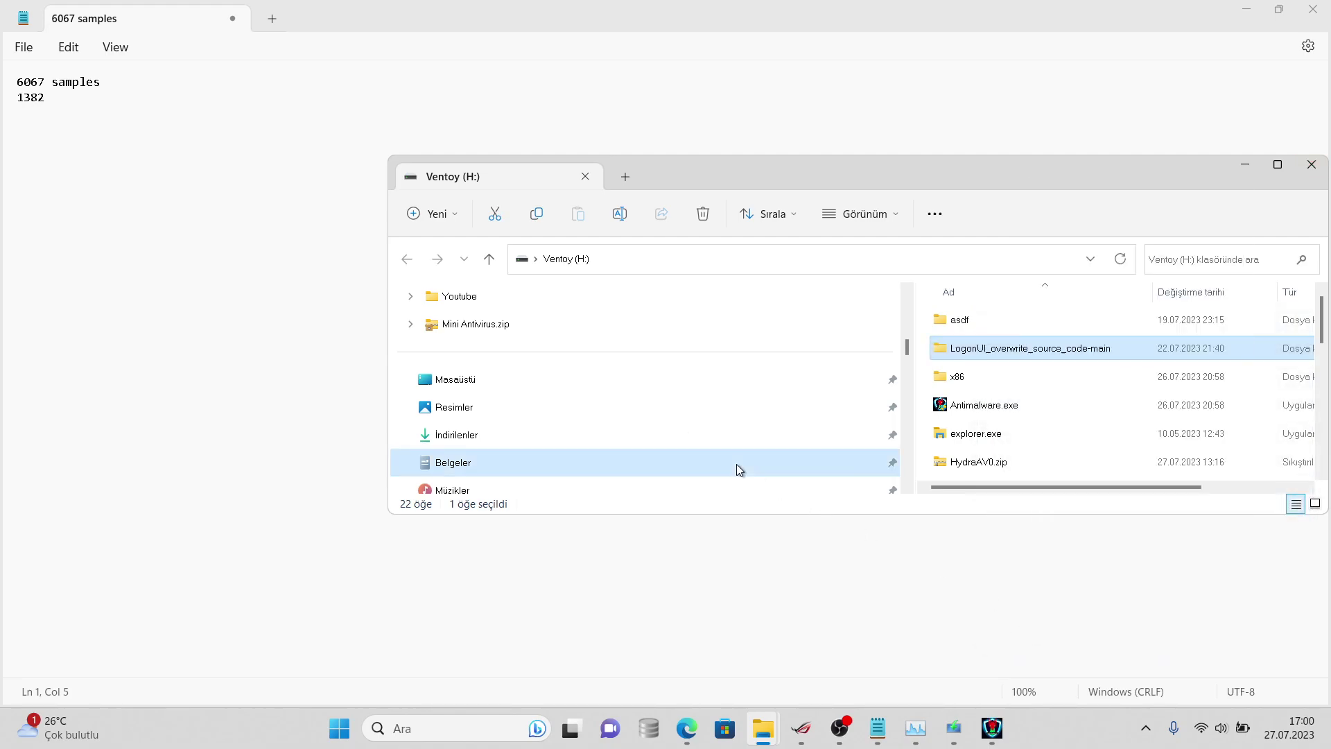
- Close a terminal accidentally opened in the virussign.com folder and minimize the samples note
right_click(1037, 350)
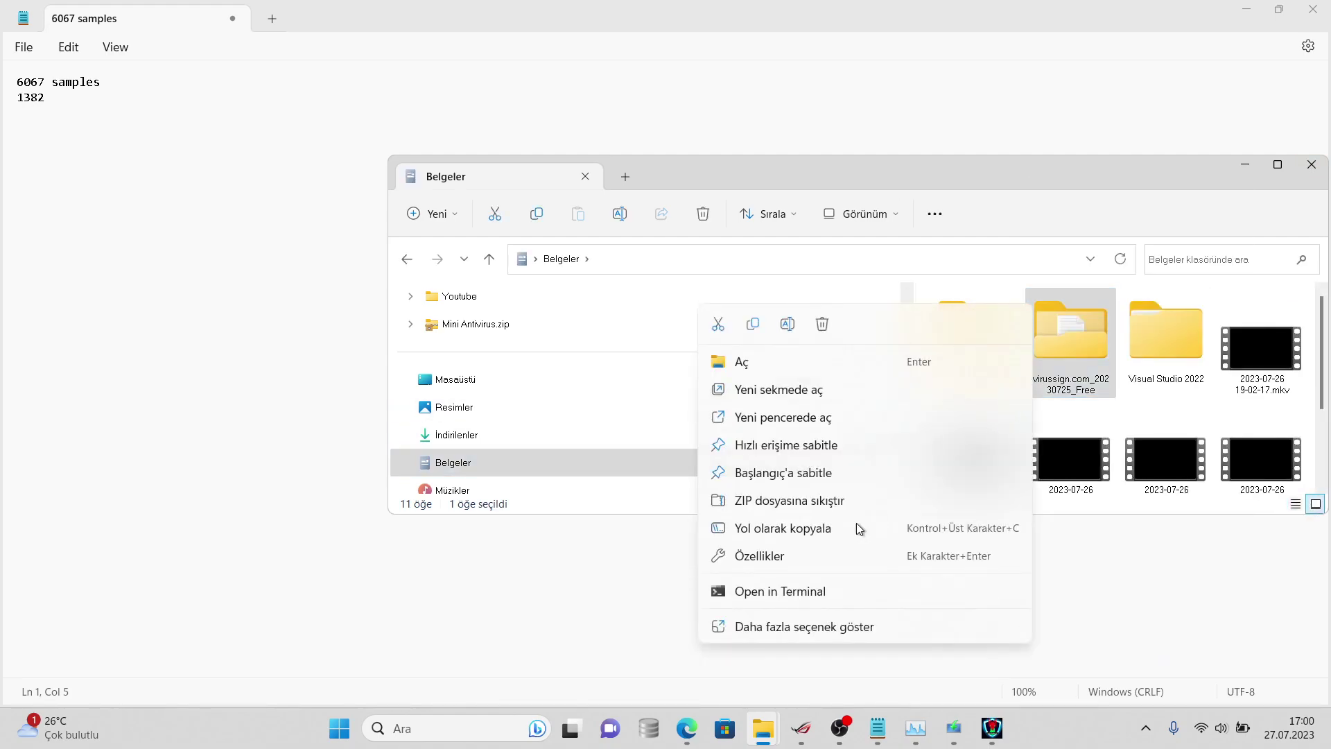
left_click(805, 582)
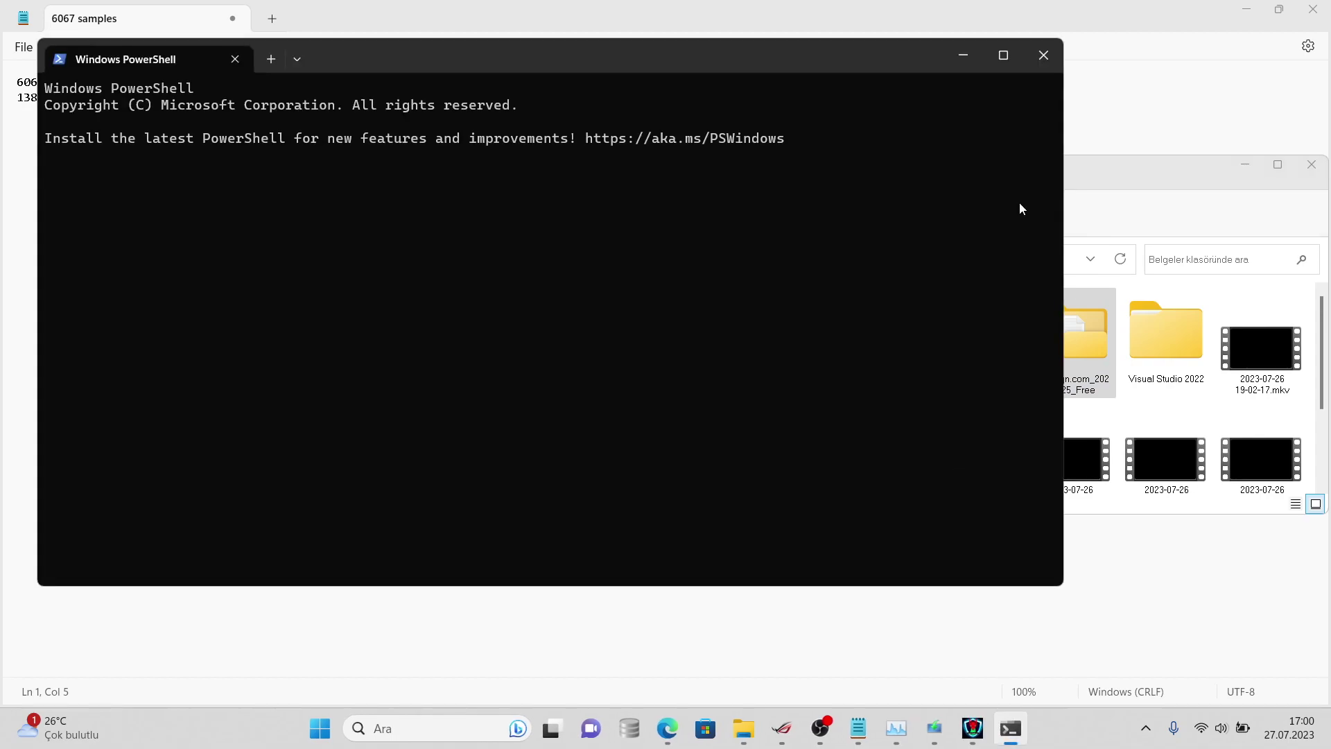
left_click(1040, 53)
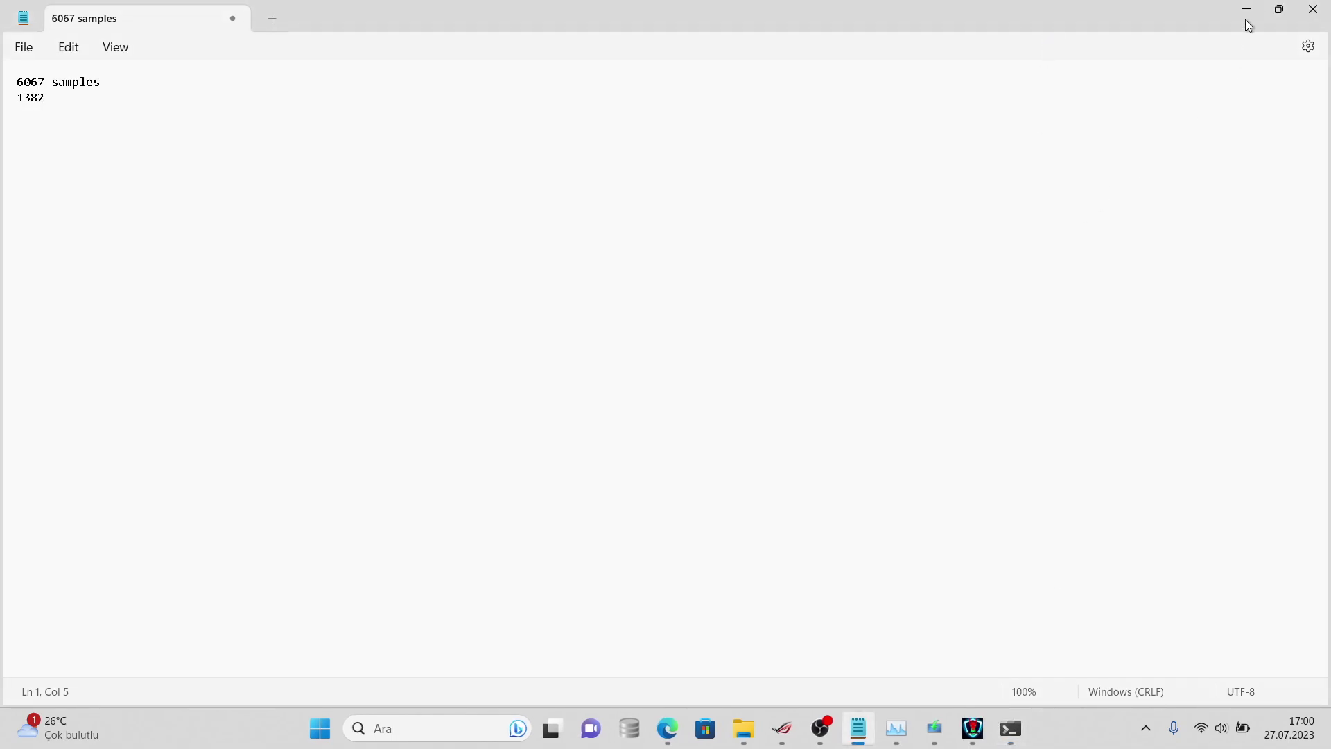
left_click(1248, 26)
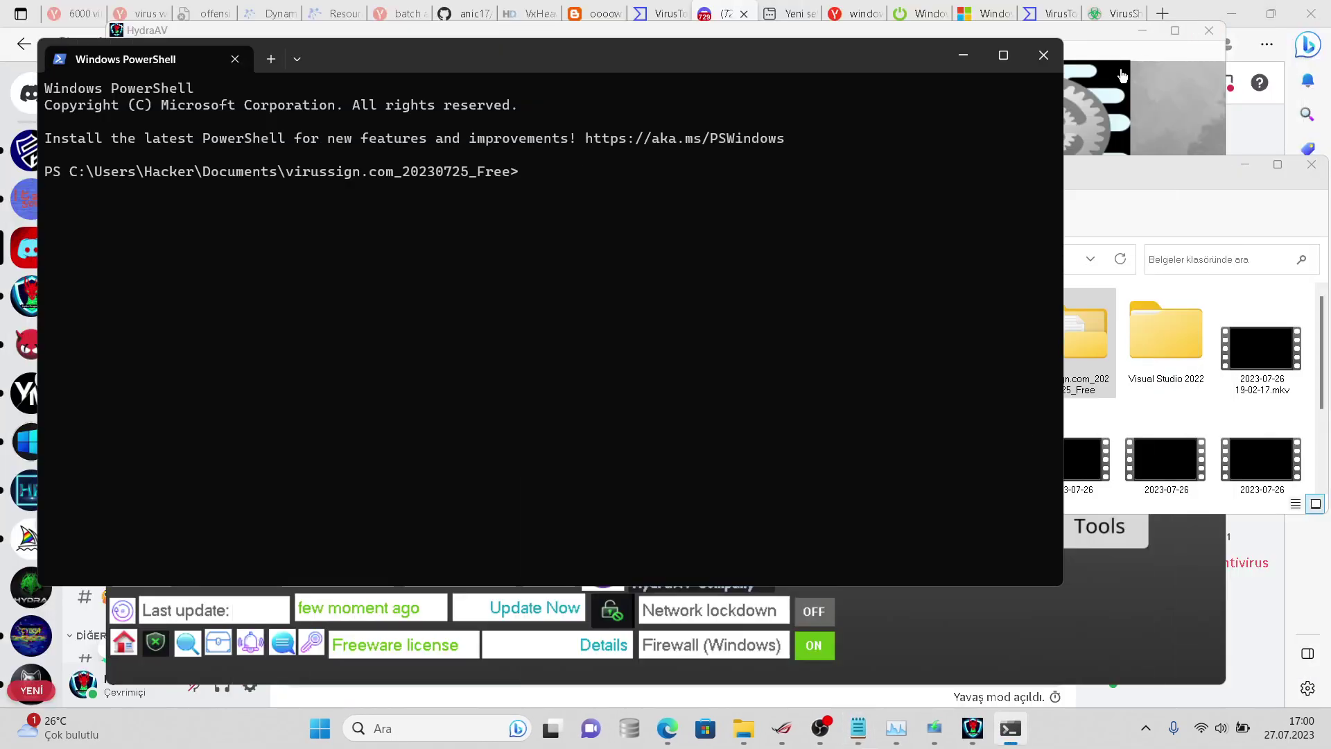
left_click(1043, 55)
- Open virussign.com_20230725_Free's properties, showing 1,383 files in 12 folders
right_click(1058, 367)
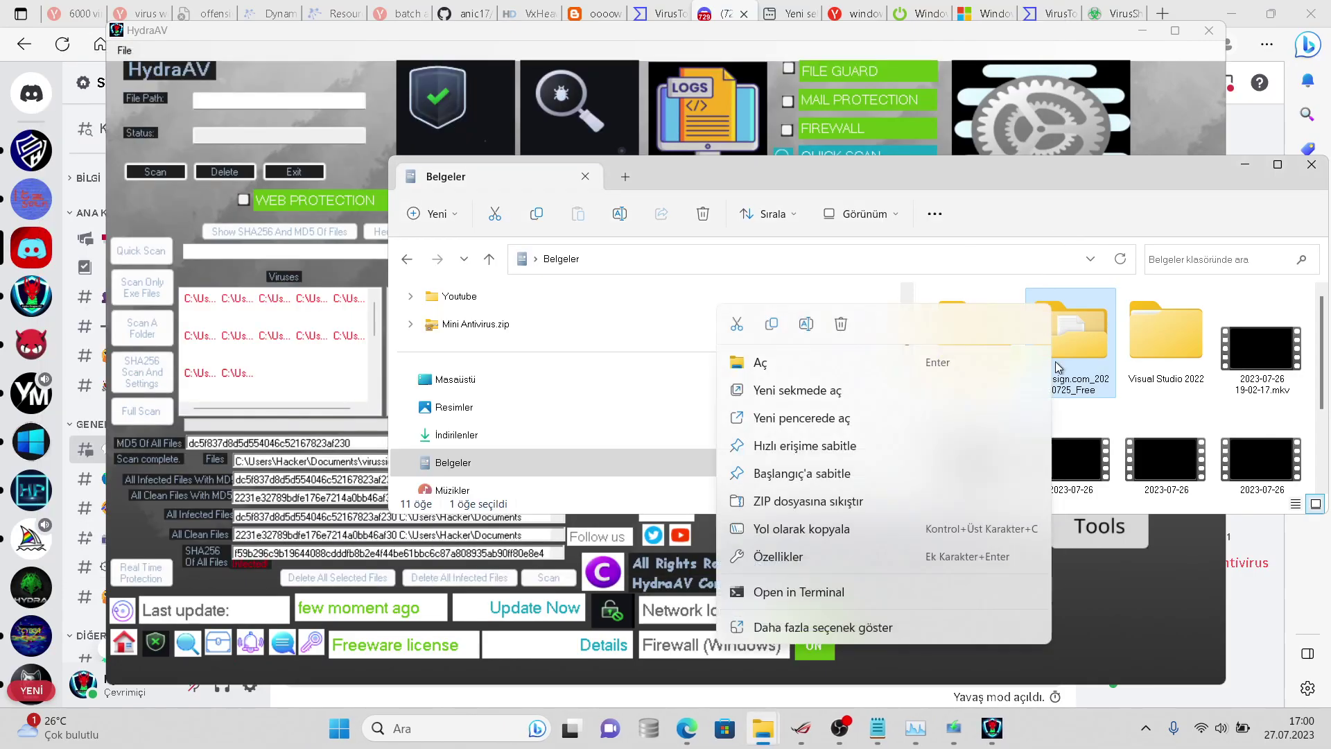
left_click(971, 629)
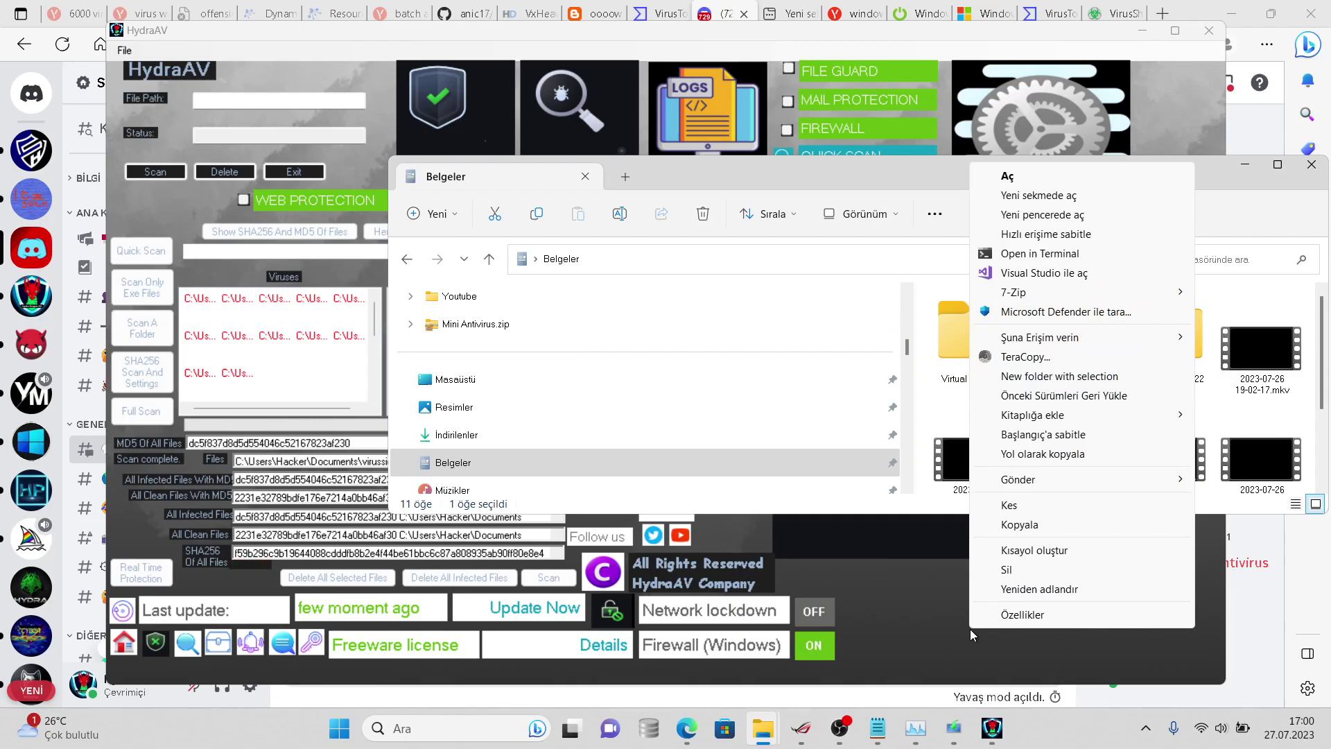
left_click(997, 616)
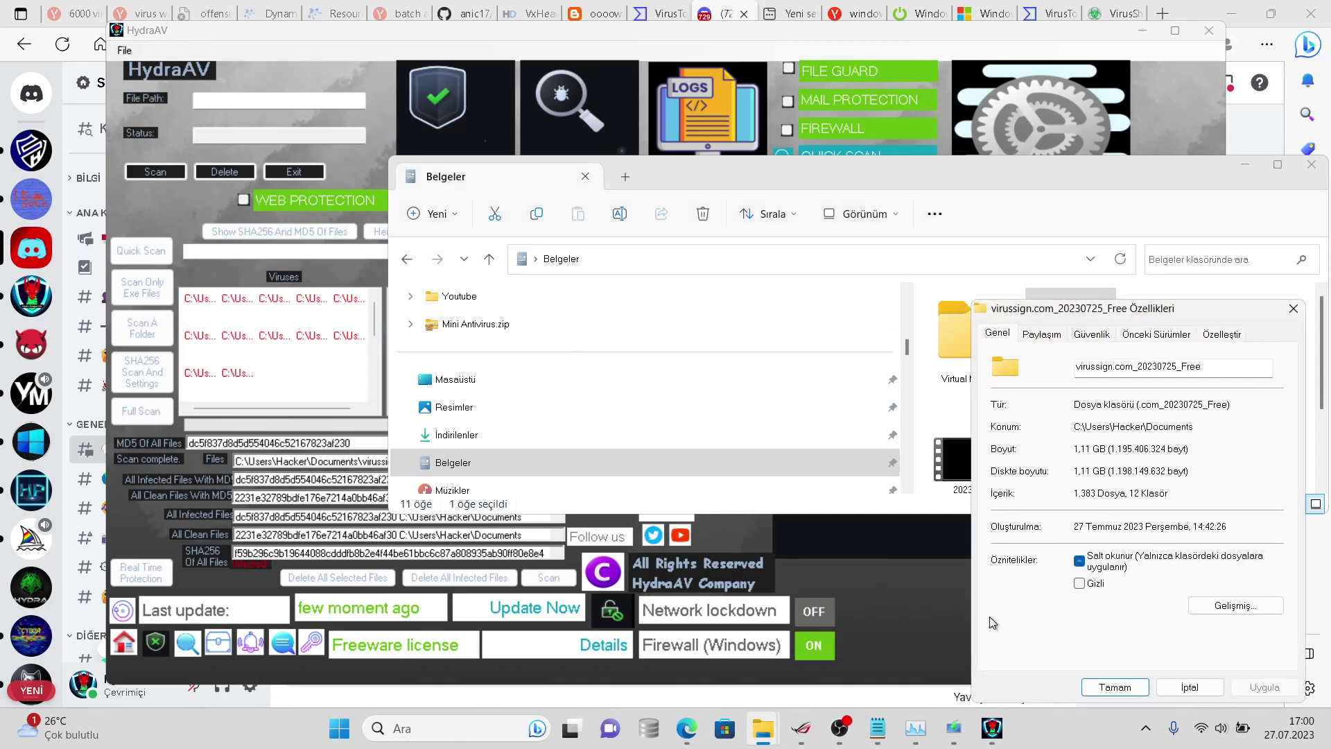
left_click(934, 605)
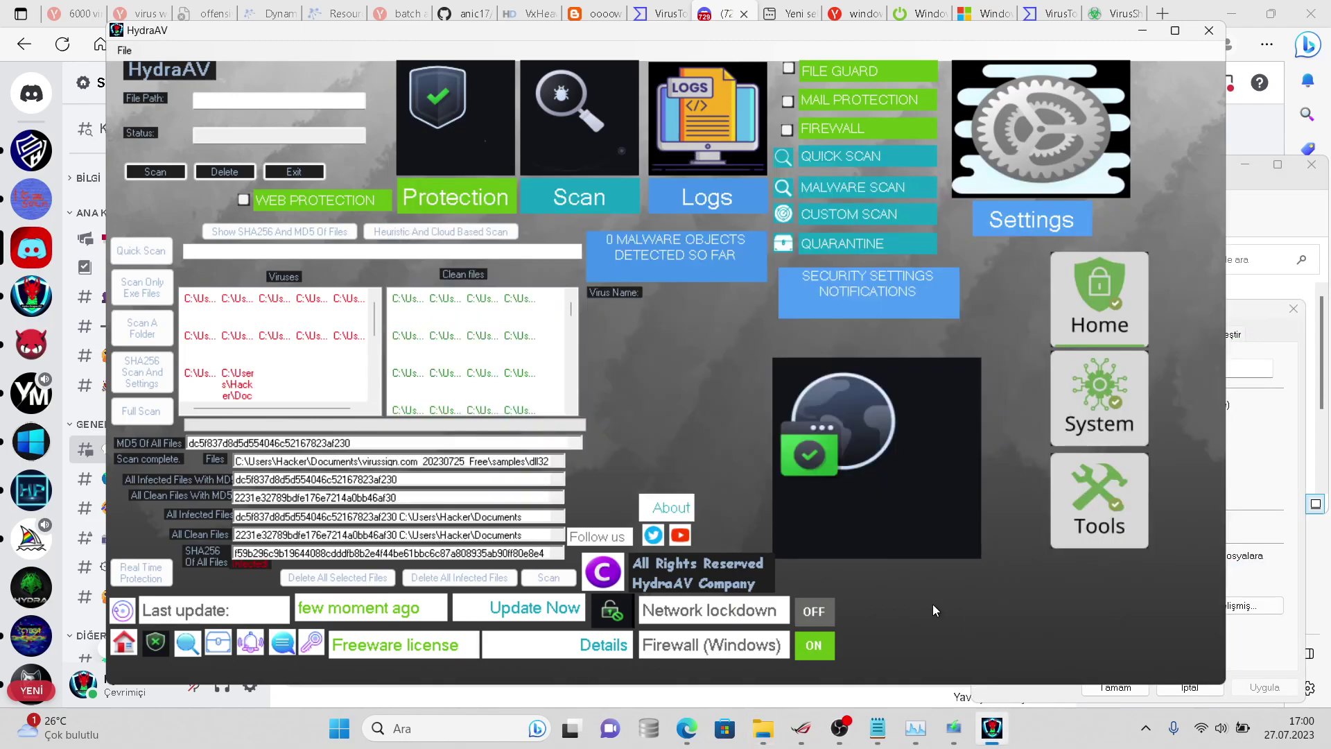
left_click(876, 706)
- Append '-12 1370' after 1382 on line 2 of the 6067 samples note
left_click(877, 730)
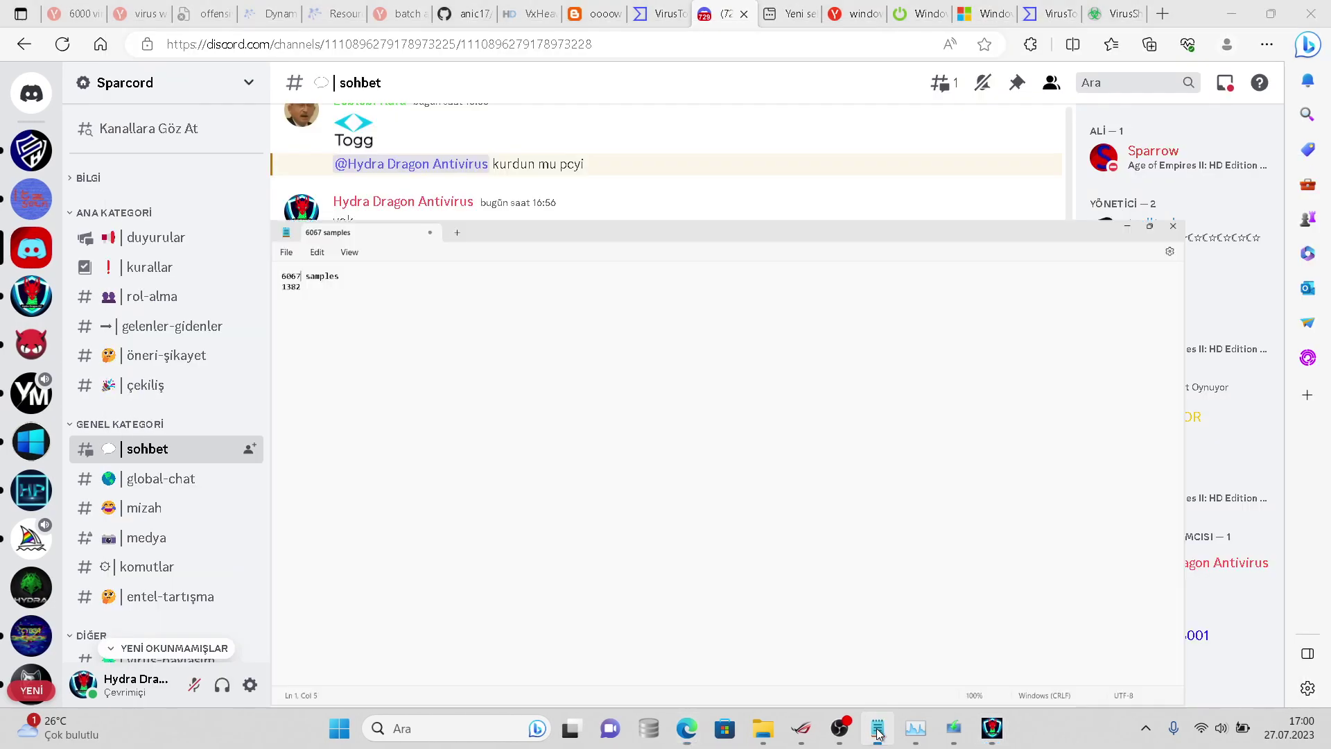
left_click(193, 231)
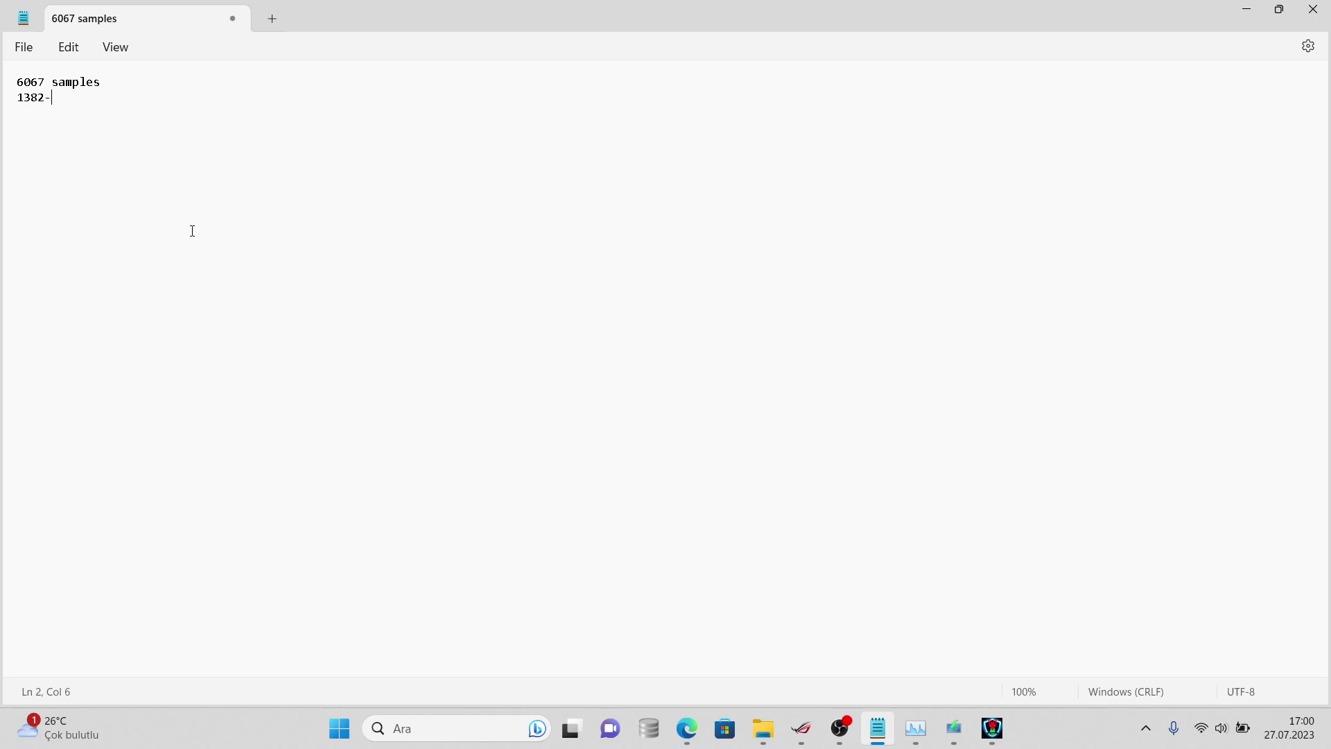
type("-12 1370")
left_click(840, 727)
left_click(841, 729)
left_click(846, 734)
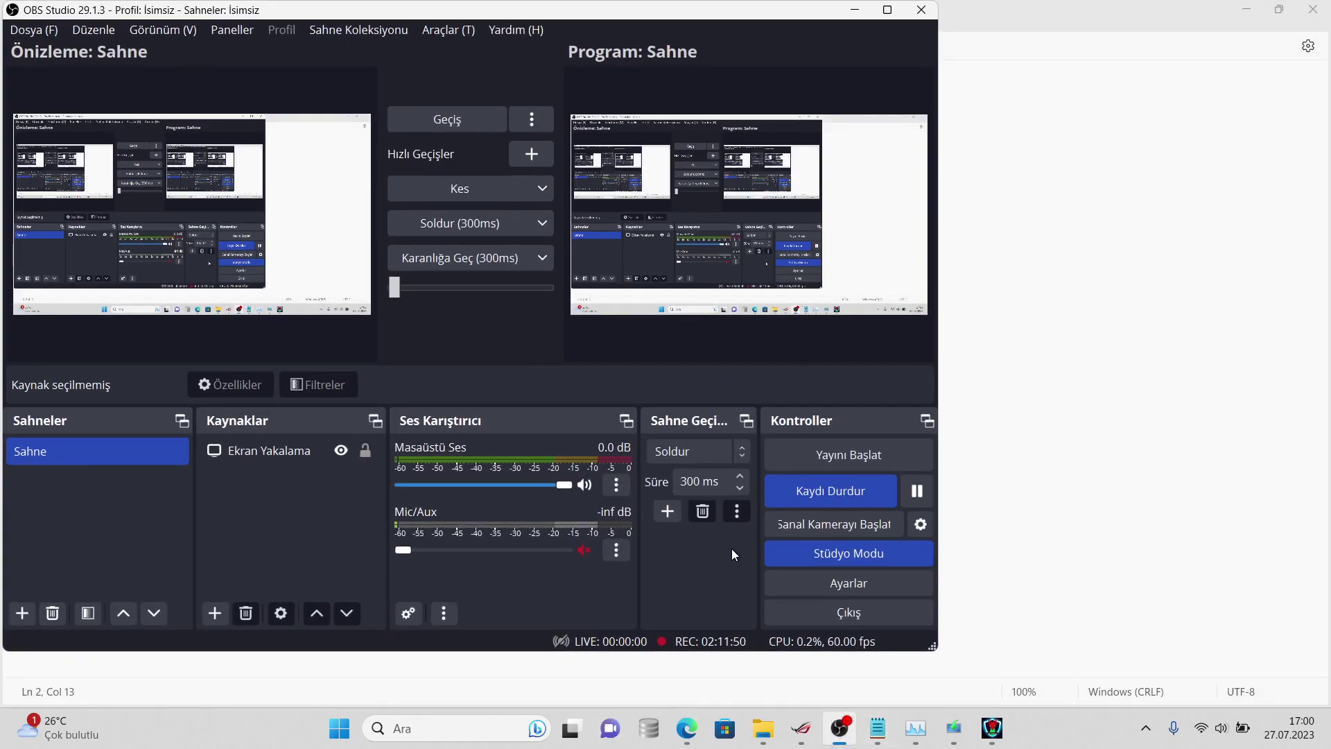
- Add the remark 'hatam yüzünden silmedi' at the end of line 2
left_click(1089, 405)
key("shift+Home")
key("End")
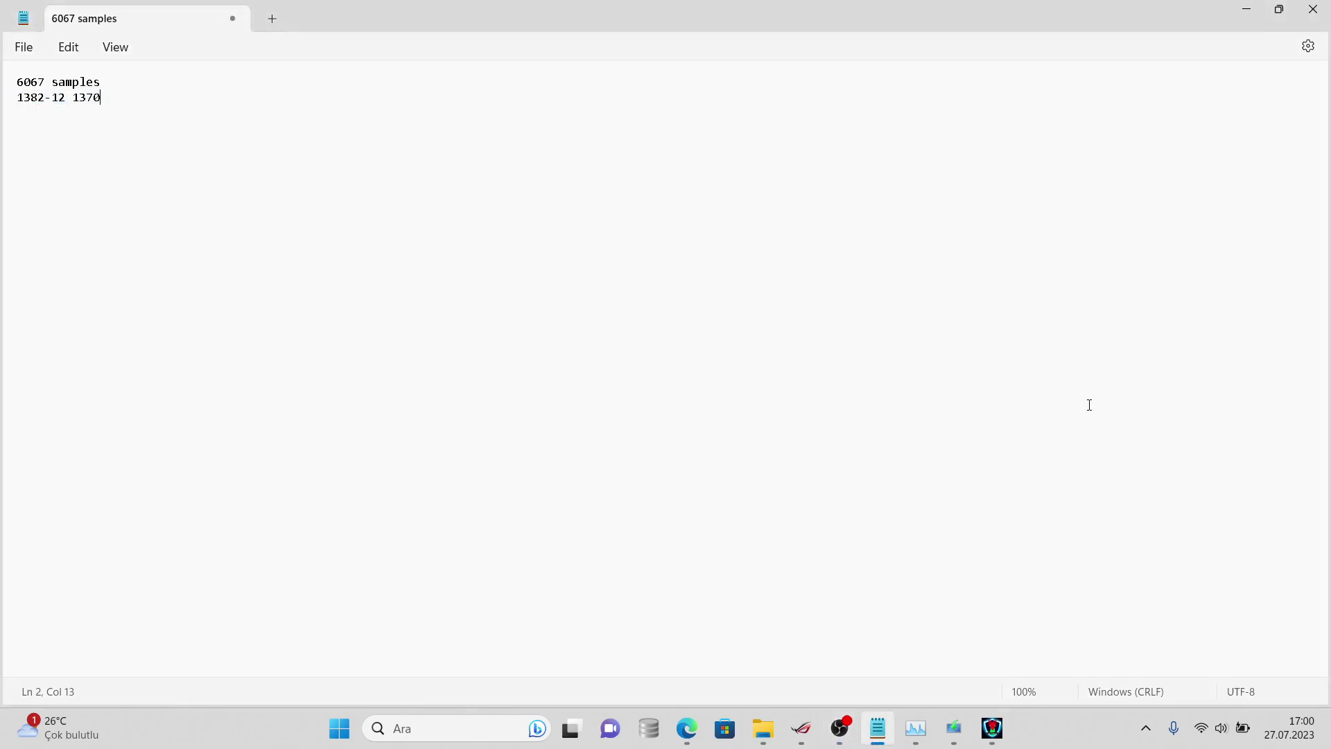
type("hatam yüzün")
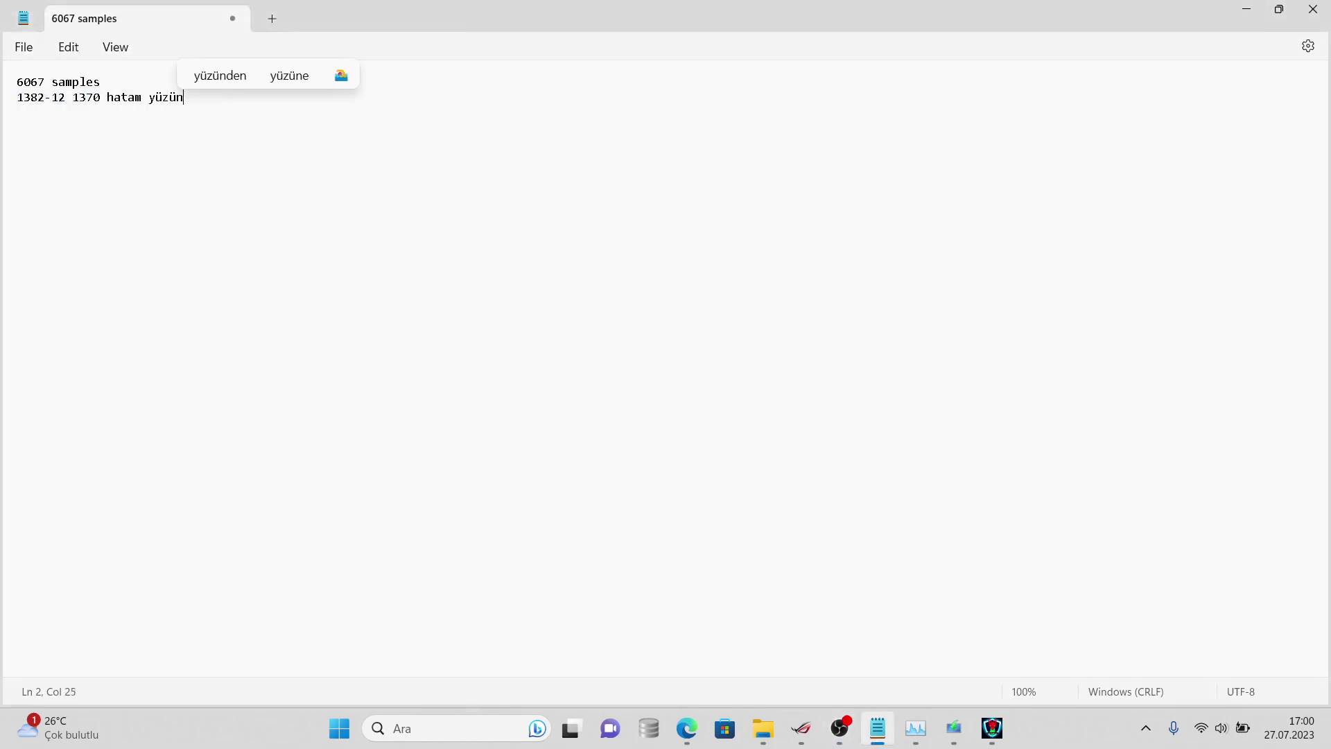
type("den silmedi")
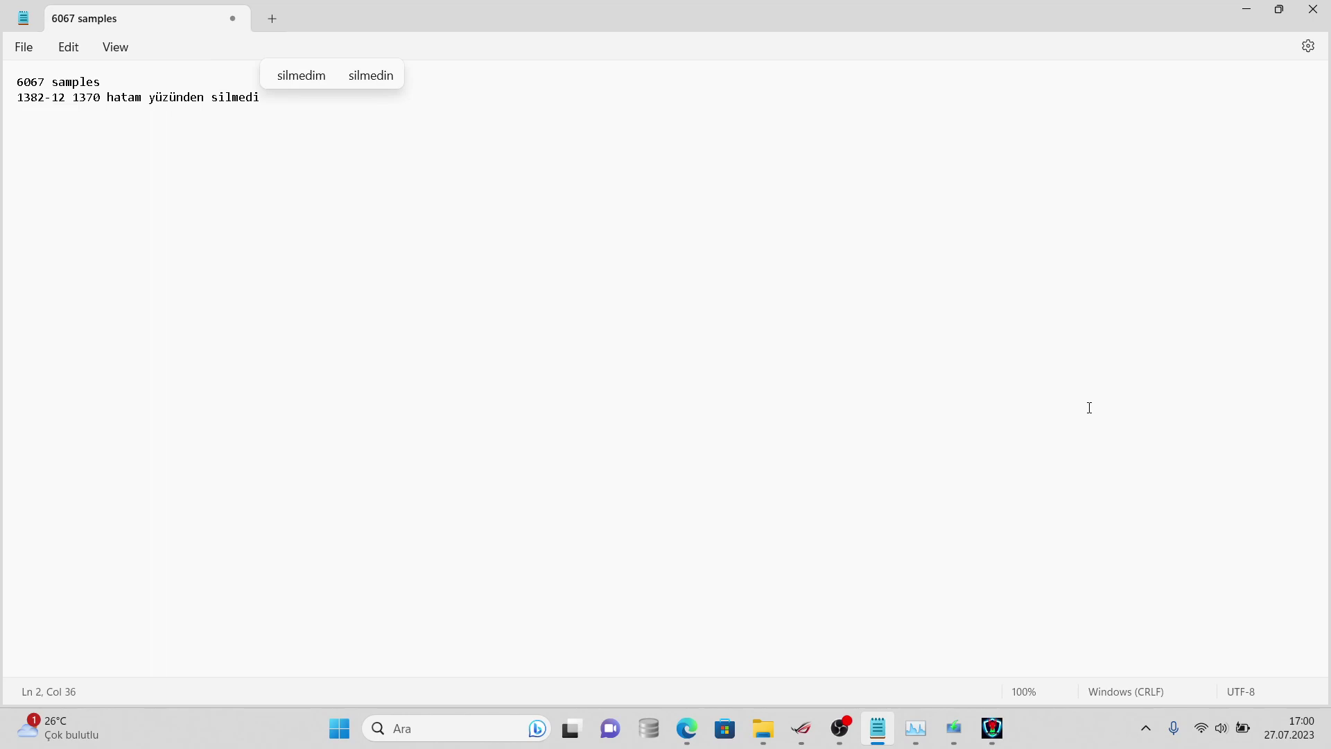
- Bring HydraAV's scan results to the front, then switch to the Belgeler folder window
left_click(992, 728)
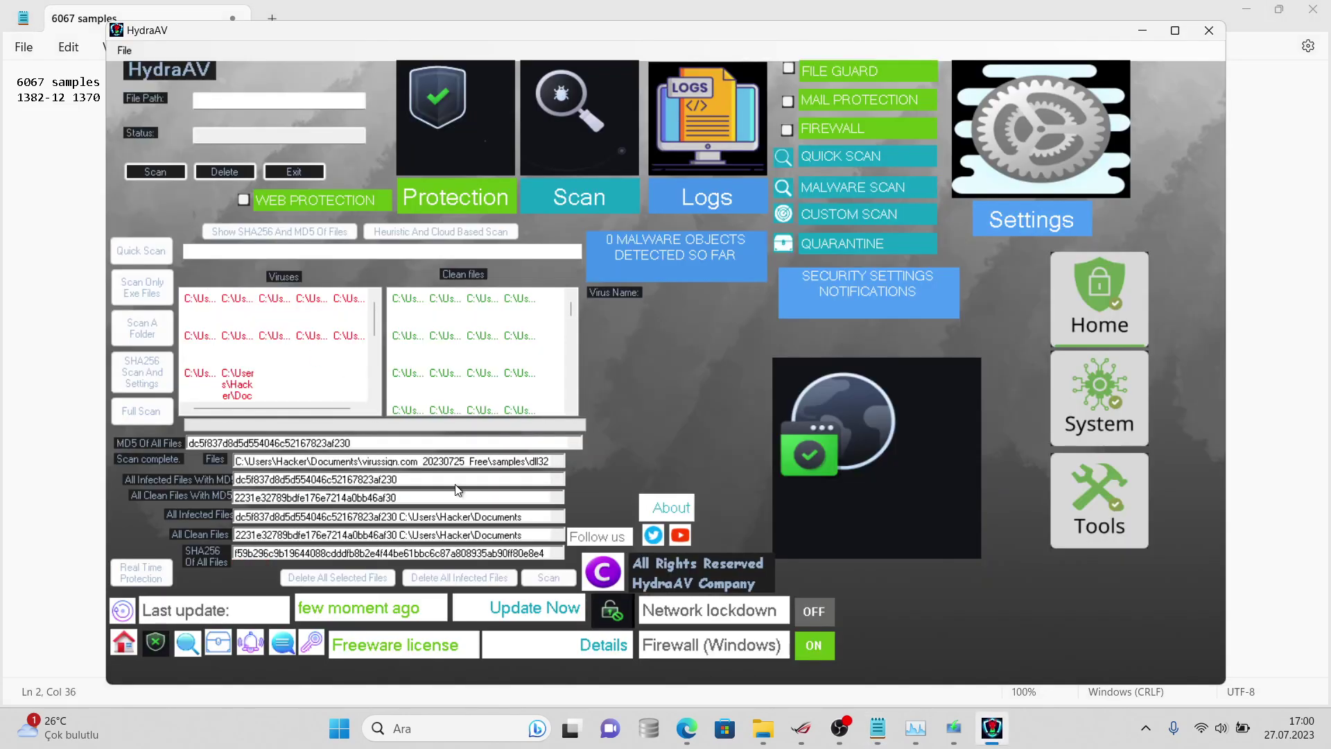
mouse_move(763, 728)
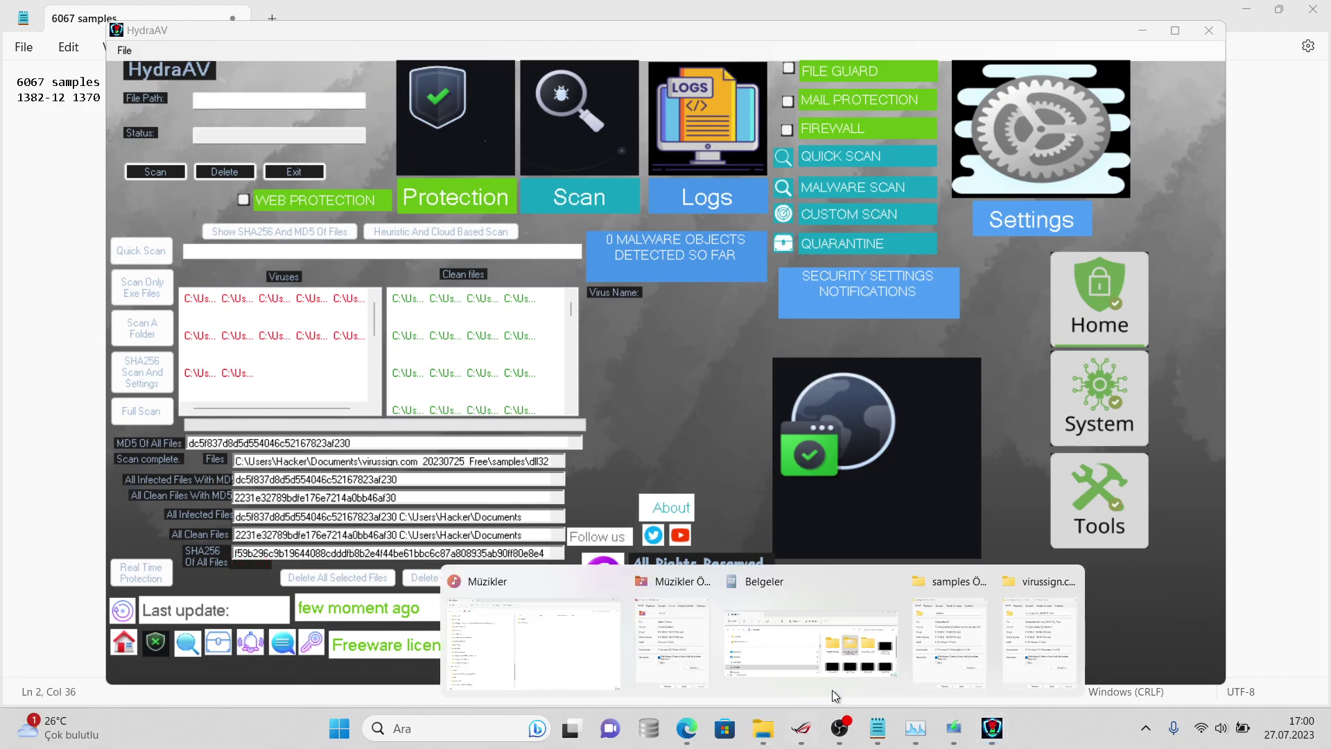
key("super+s")
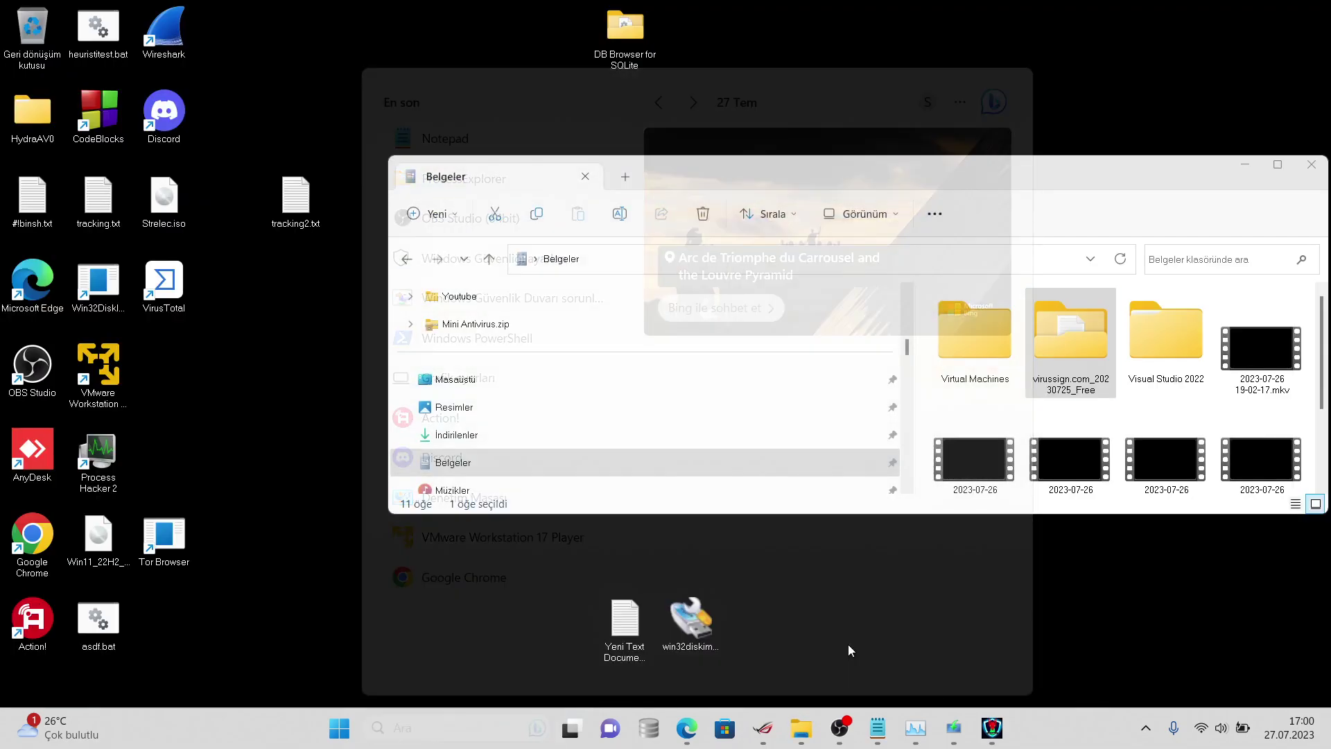
left_click(847, 644)
- Bring up the virussign folder's context menu and the earlier properties window over Belgeler
key("alt+Tab")
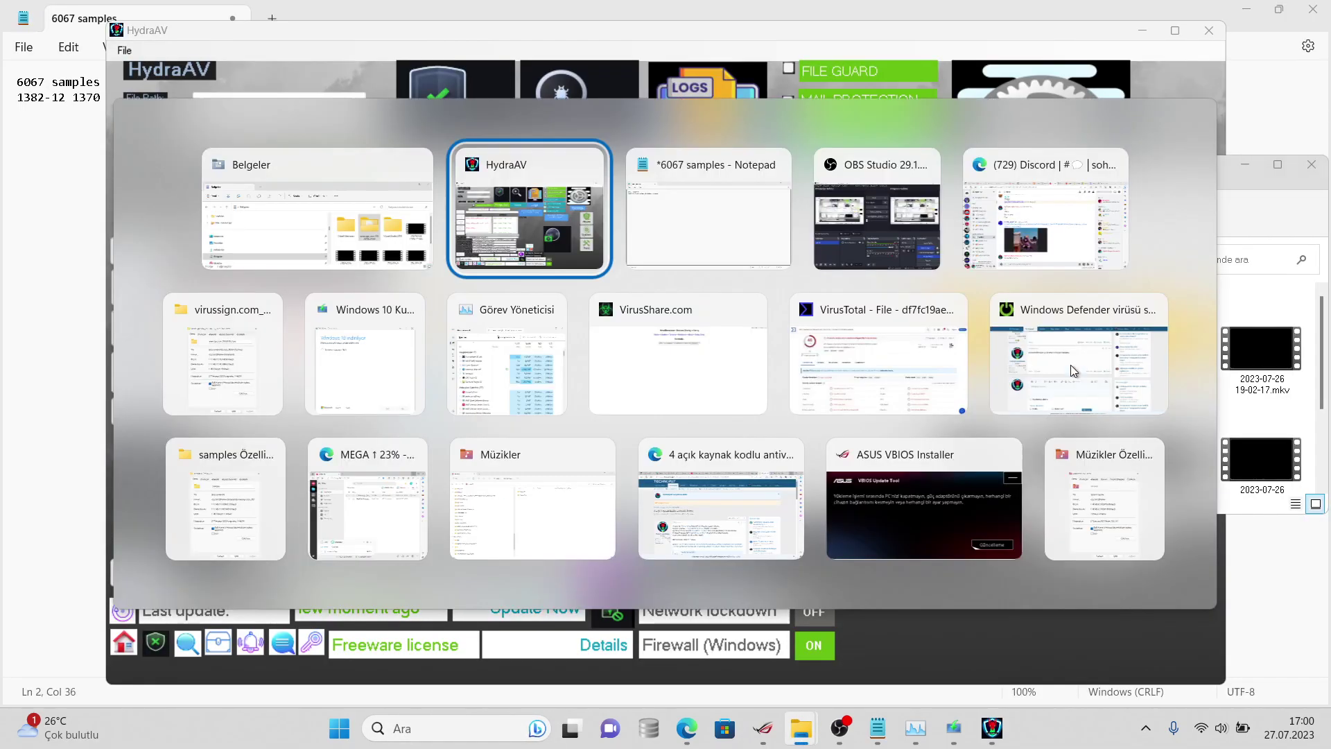
key("Escape")
right_click(1070, 364)
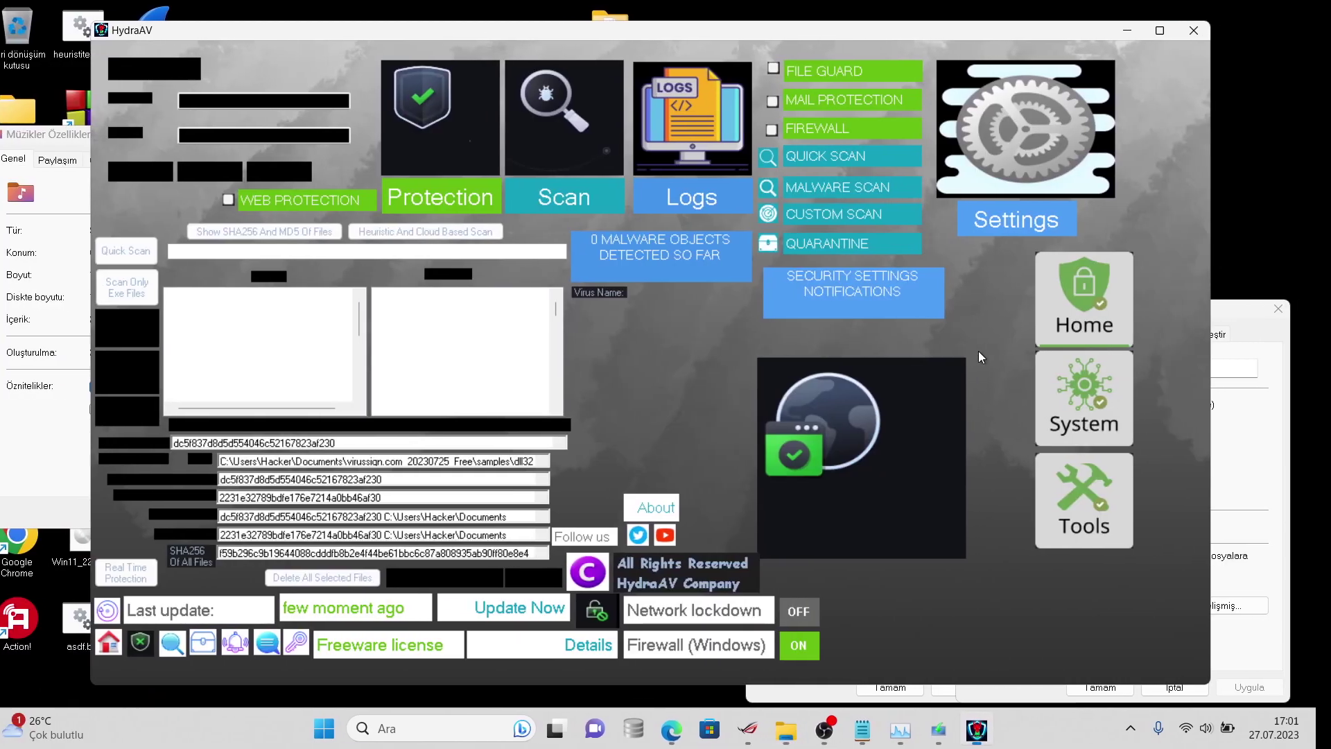
key("alt+Tab")
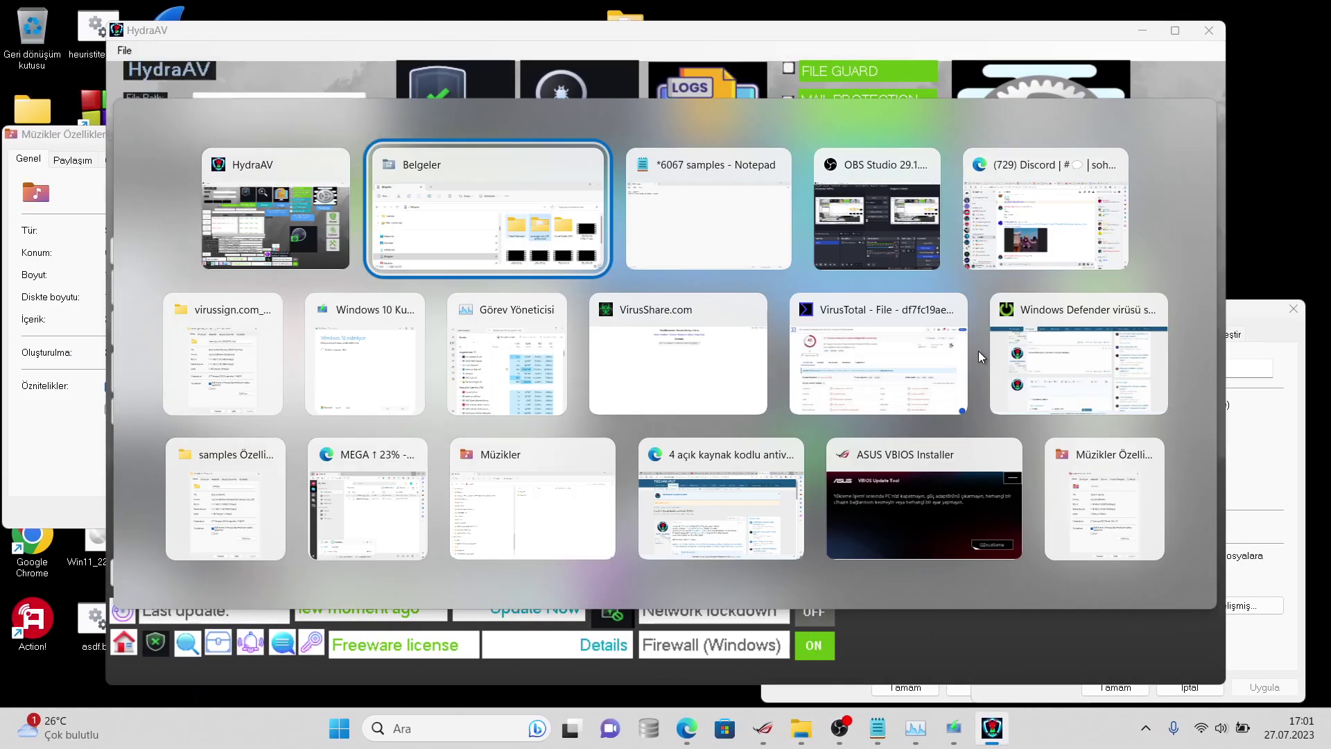
key("Escape")
left_click(1251, 402)
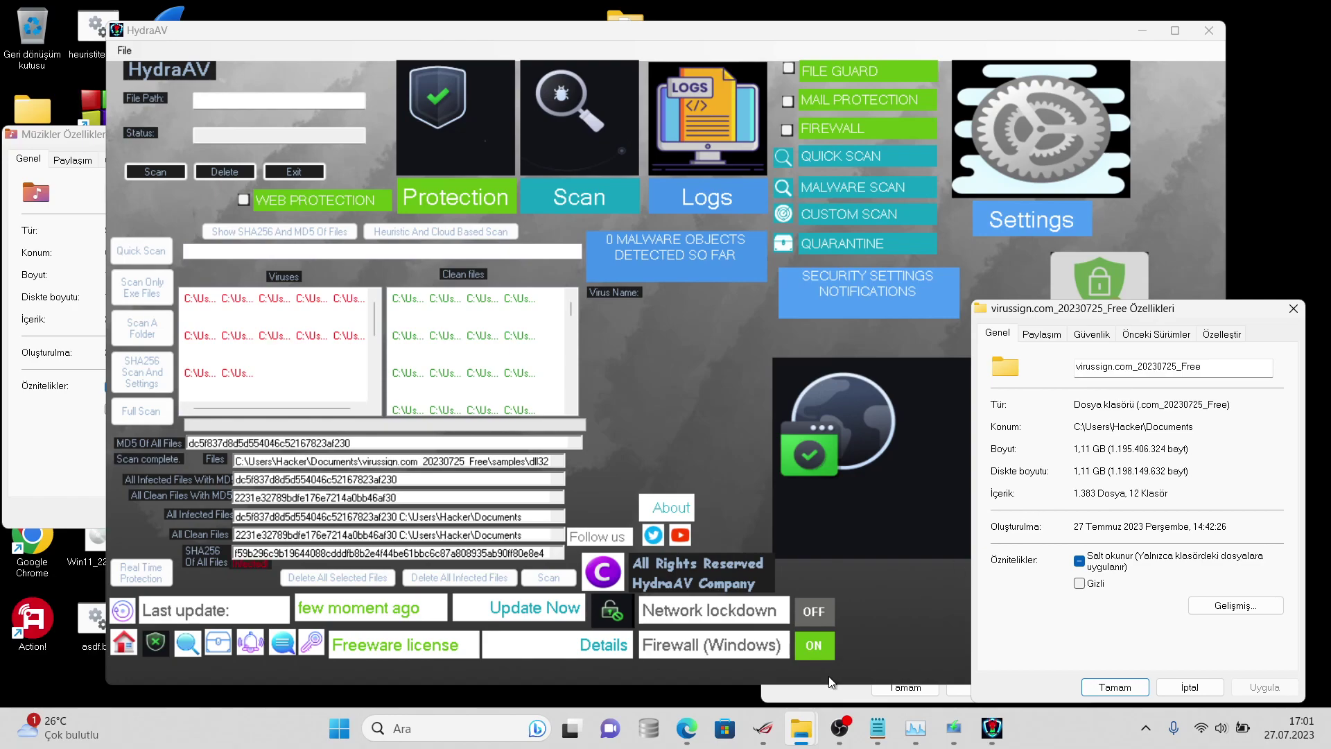
mouse_move(801, 728)
left_click(883, 633)
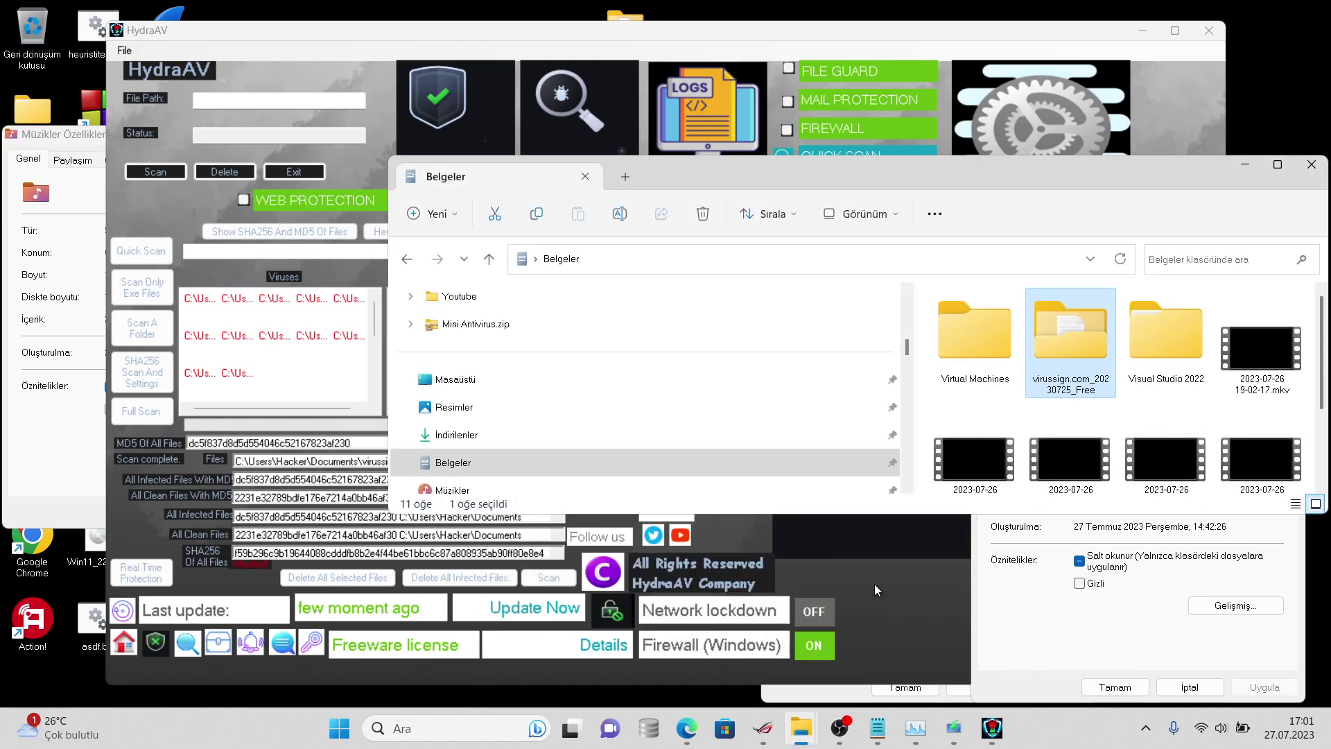
- Reopen the virussign folder's full options menu and close the earlier properties window
right_click(1066, 334)
left_click(875, 629)
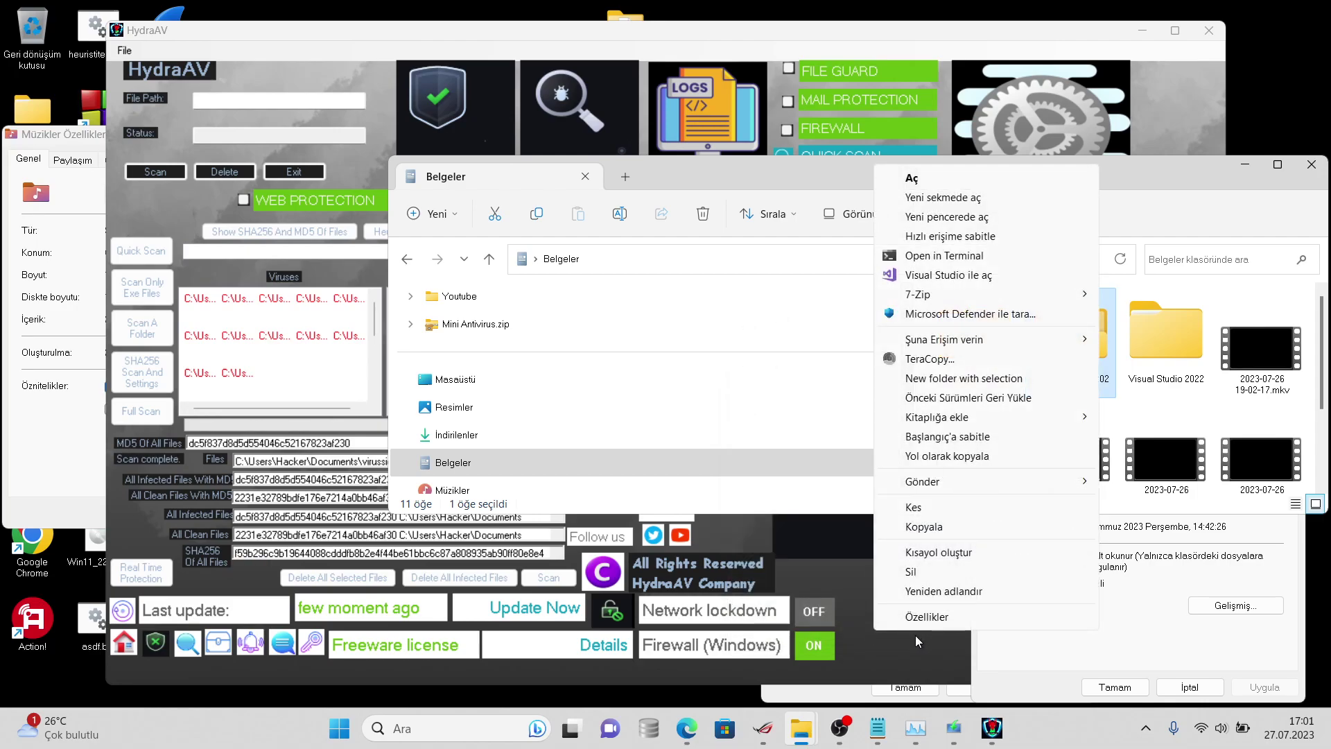
left_click(854, 623)
left_click(889, 620)
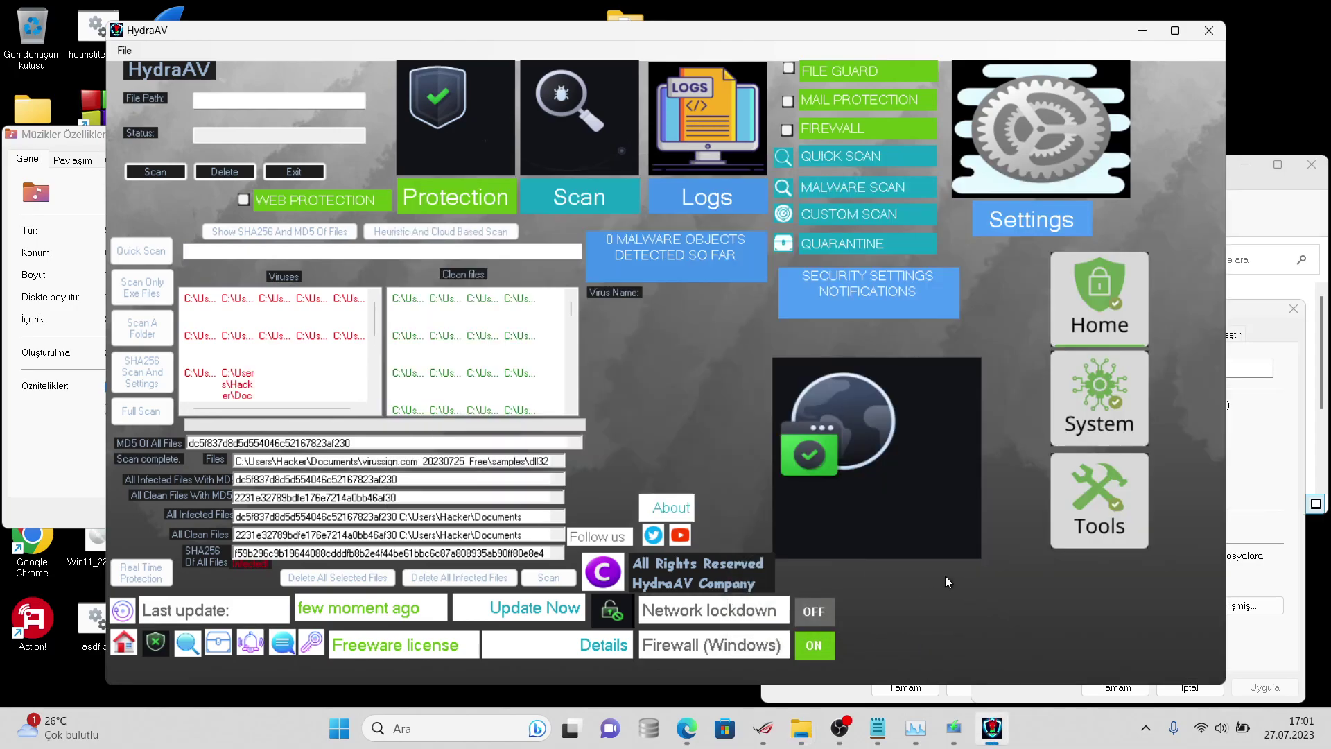
left_click(1292, 309)
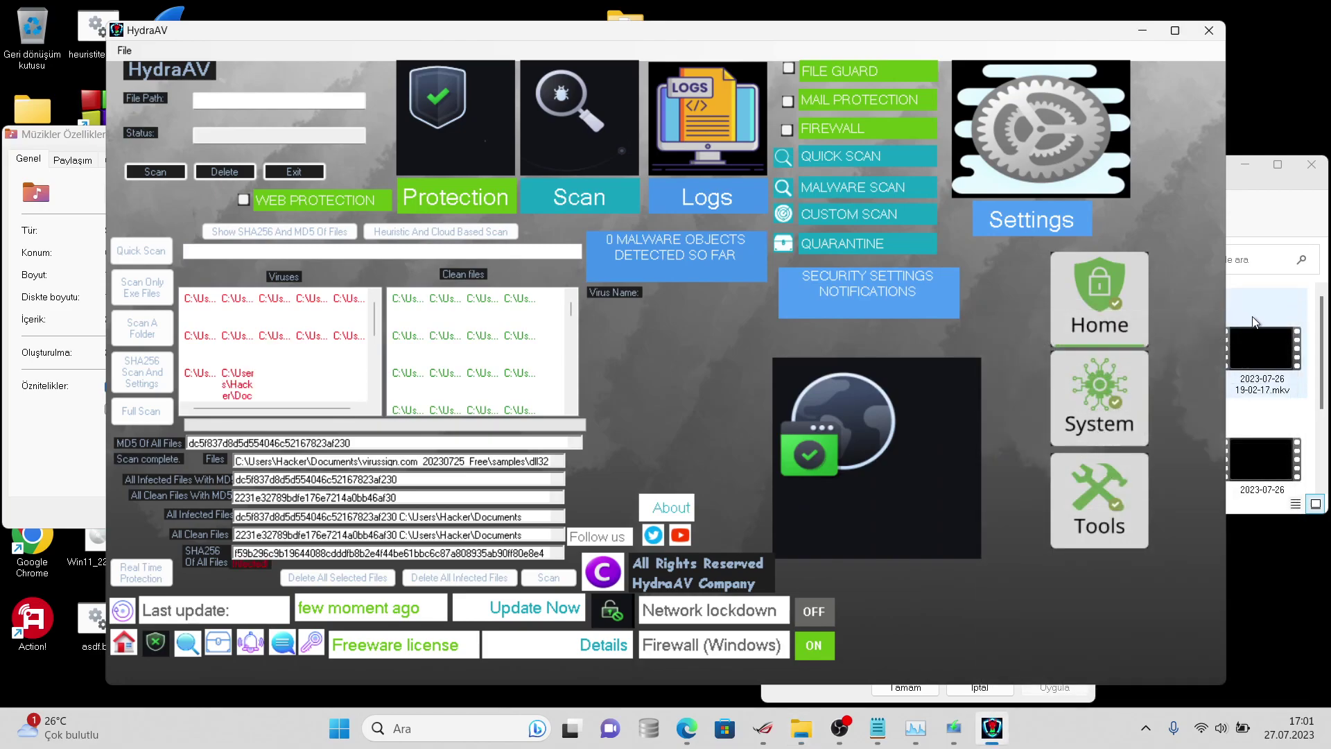
left_click(1246, 264)
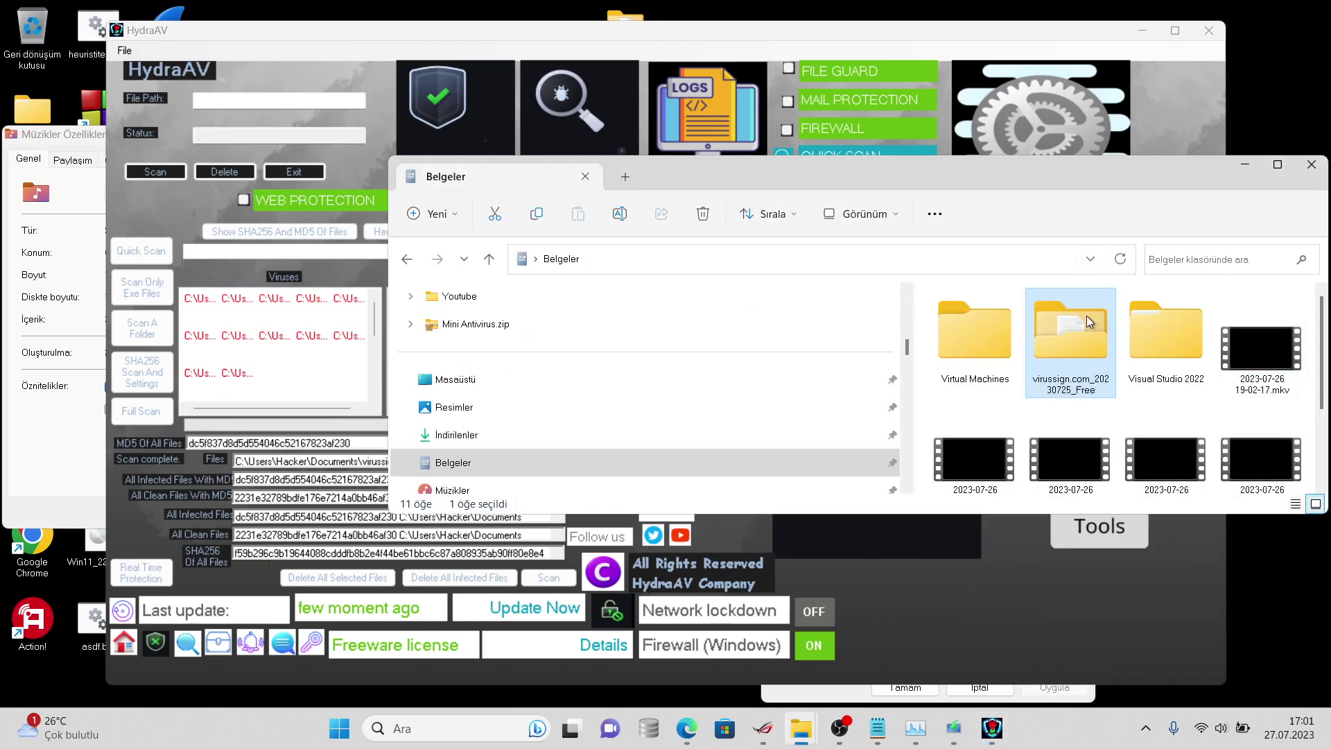
- Open the virussign folder's Özellikler twice to confirm 1,383 files, 12 folders, then select HydraAV's SHA256 field
right_click(1087, 315)
left_click(876, 626)
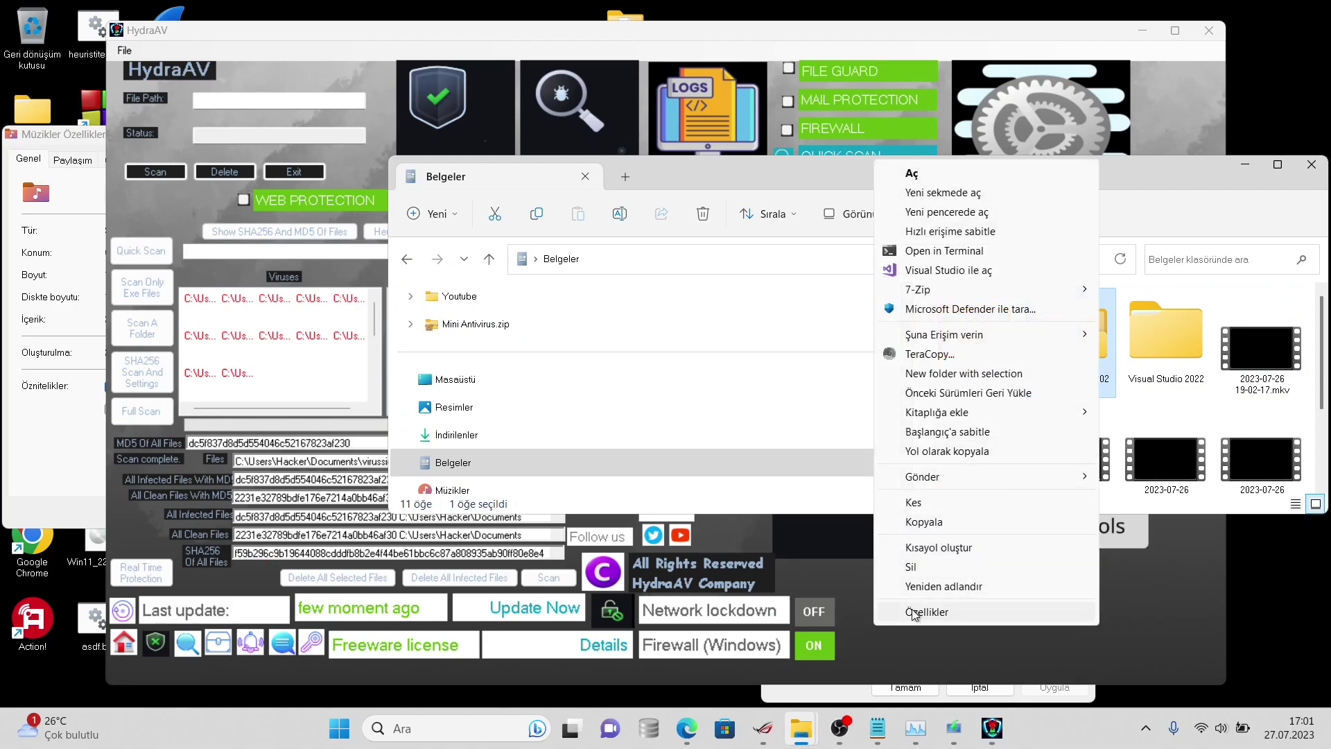
left_click(913, 611)
left_click(1085, 686)
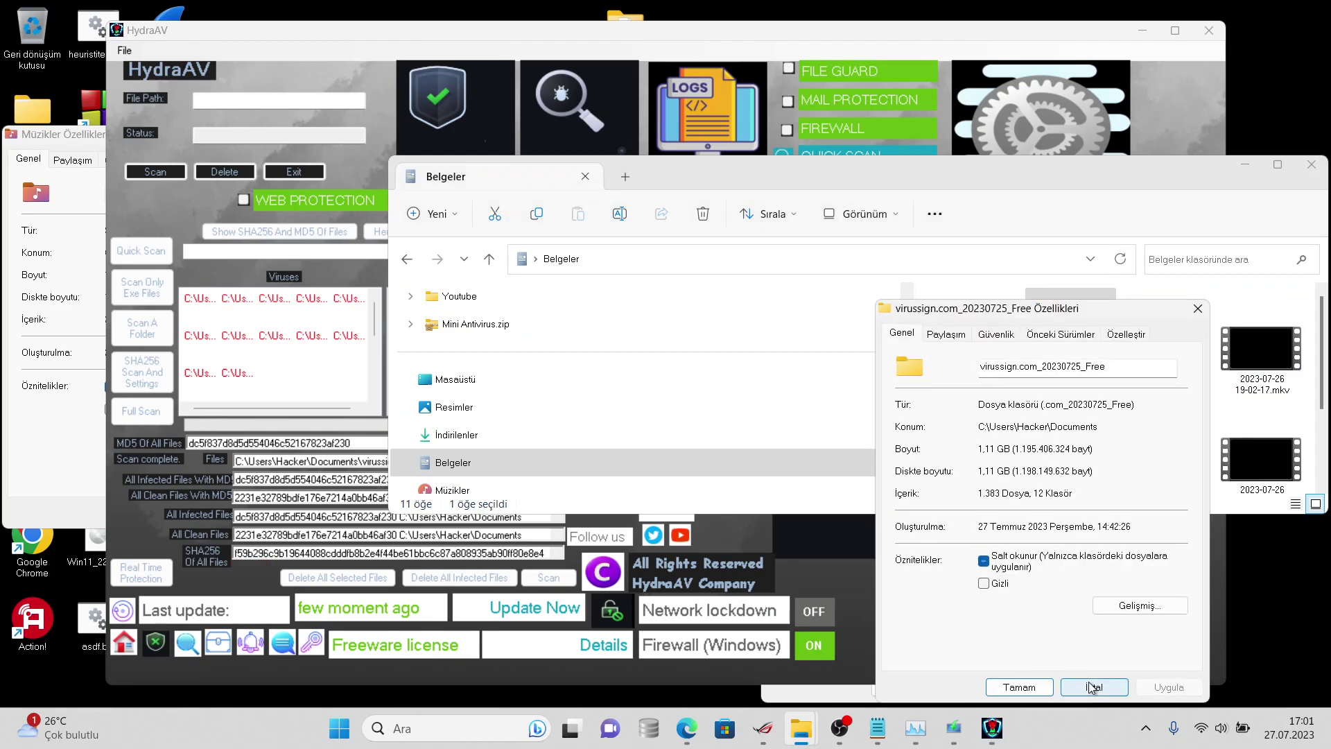
right_click(1054, 326)
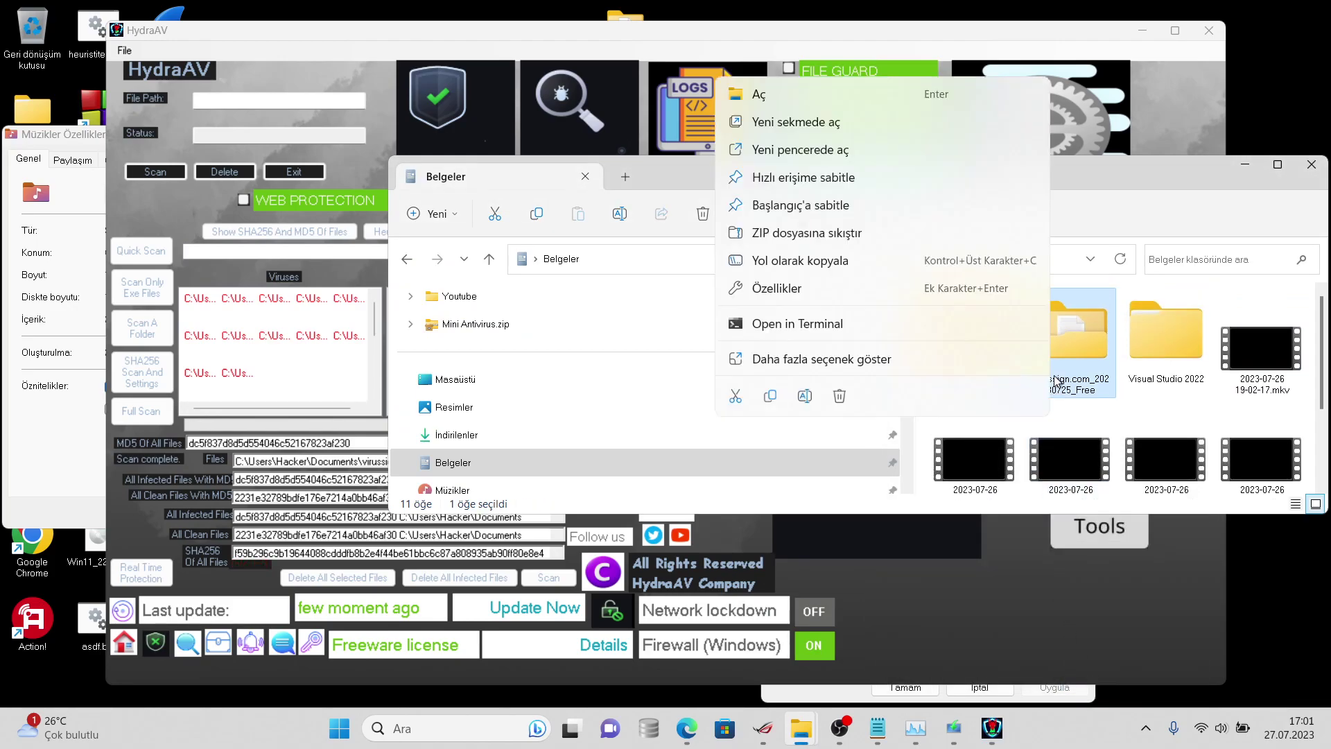
key("shift+F10")
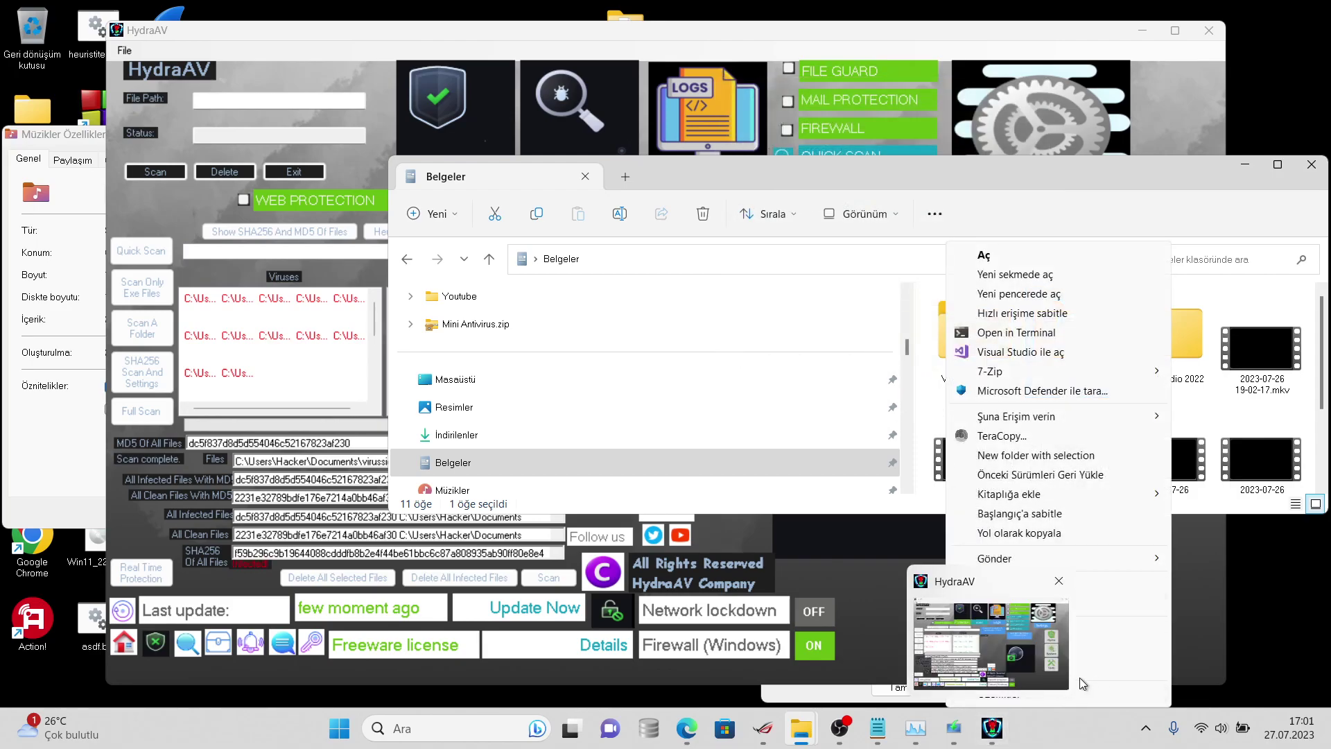
left_click(1091, 689)
left_click(1166, 687)
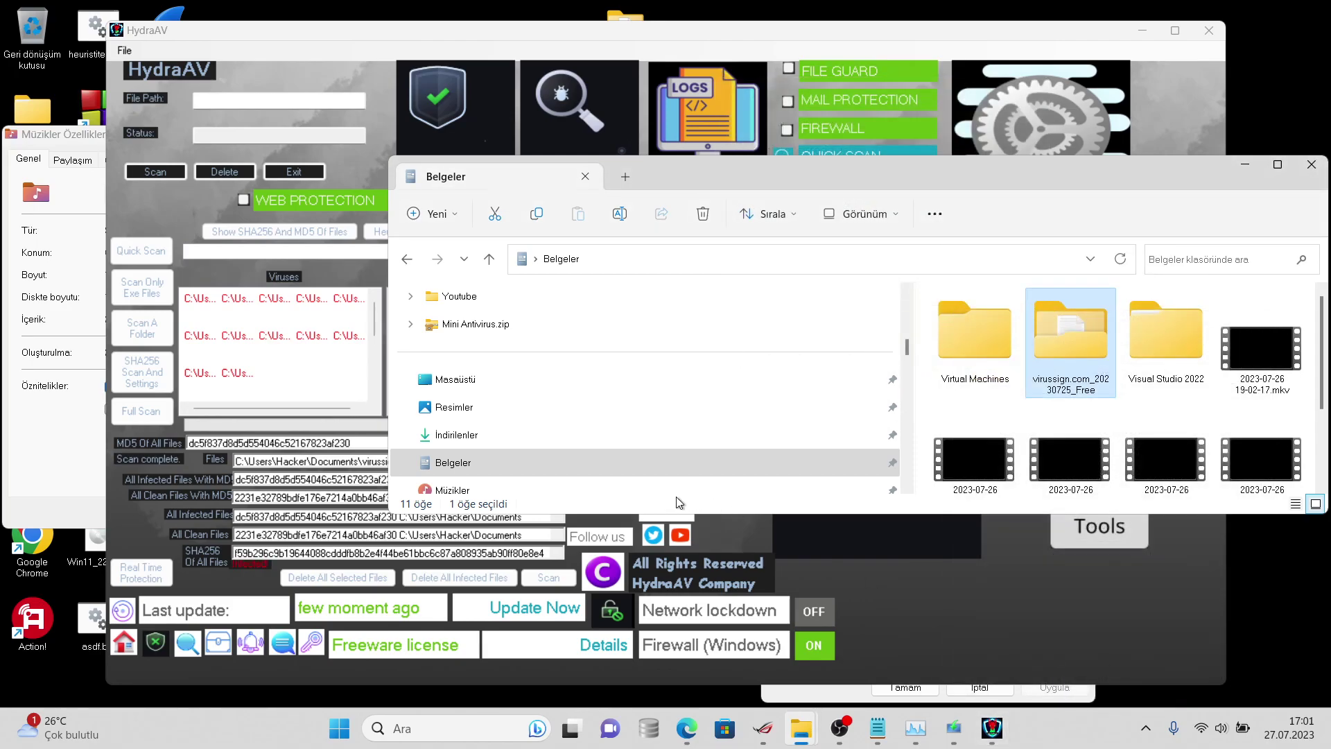
left_click(277, 545)
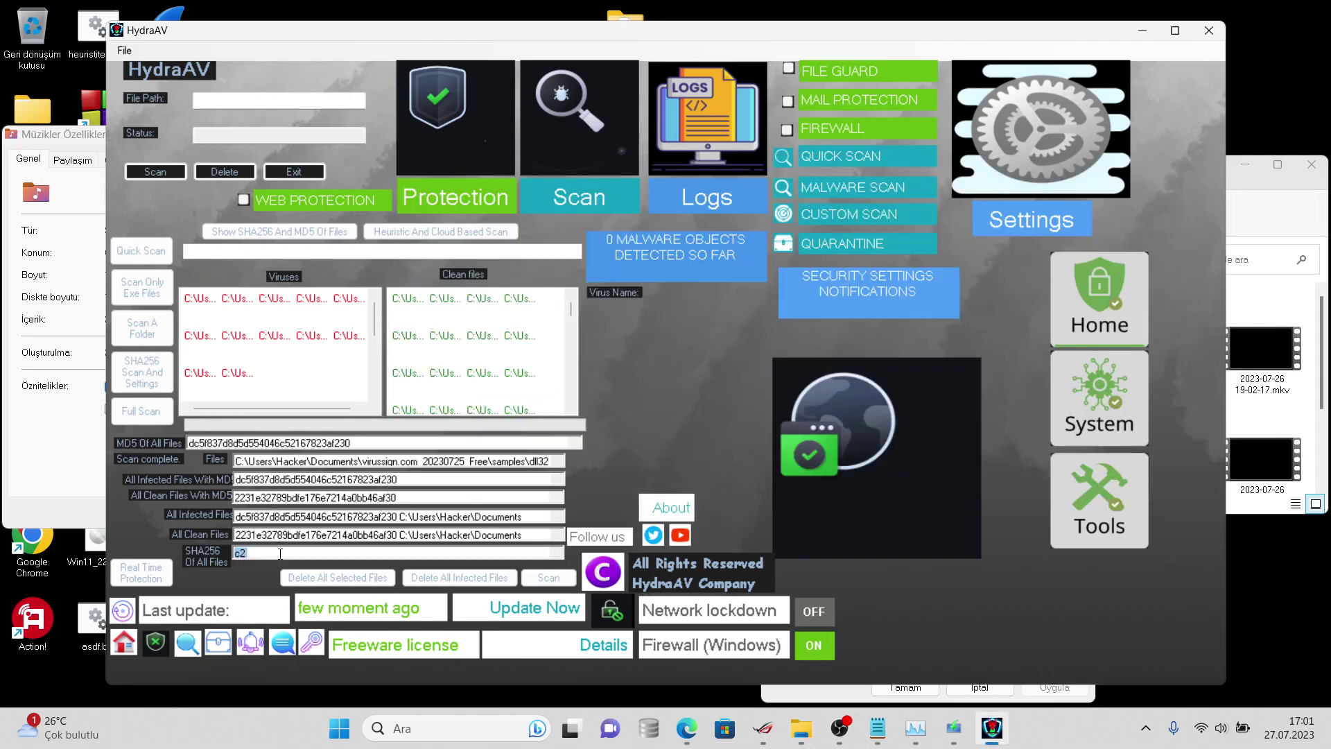
- Launch Notepad via search 'not' and paste HydraAV's SHA256 hash list, about 1,384 lines
left_click(454, 731)
type("not")
key("Return")
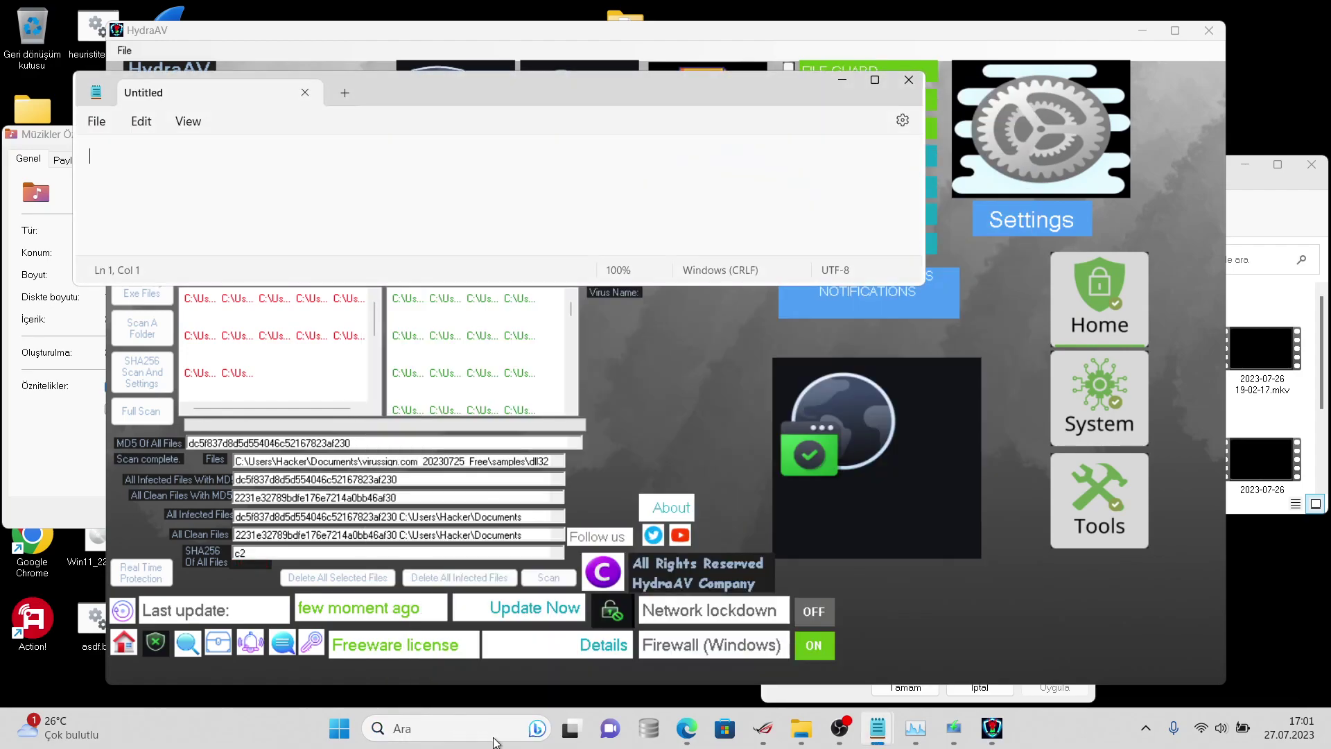
key("ctrl+v")
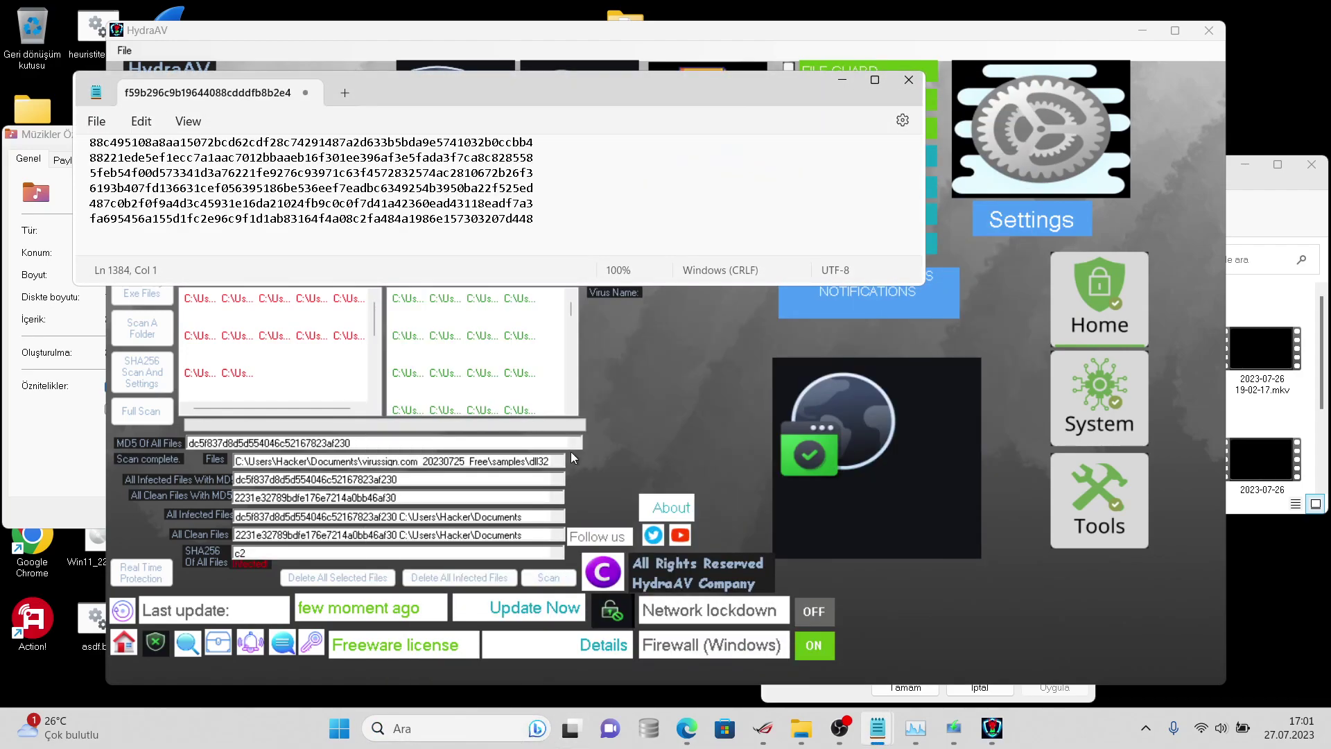
left_click(571, 451)
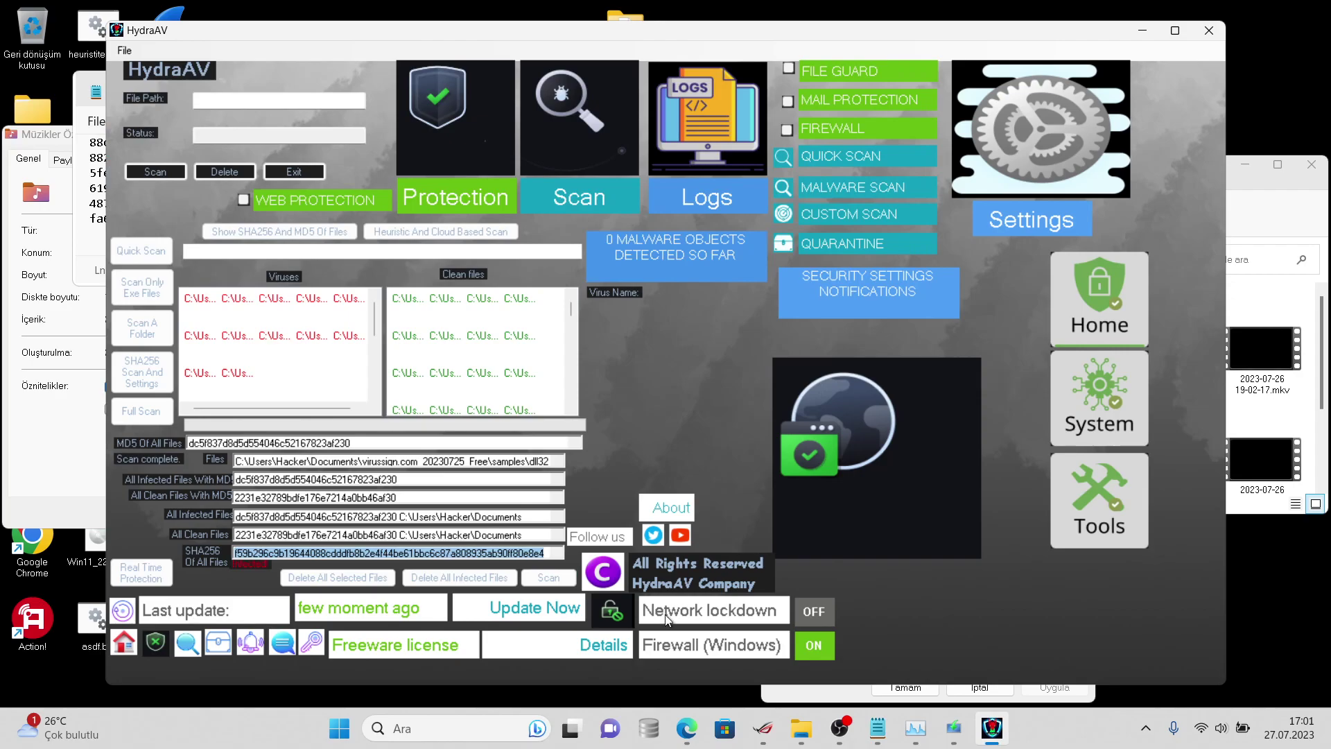
- Retry 'Delete All Infected Files' in HydraAV and dismiss the file-not-found error with Devam
left_click(432, 461)
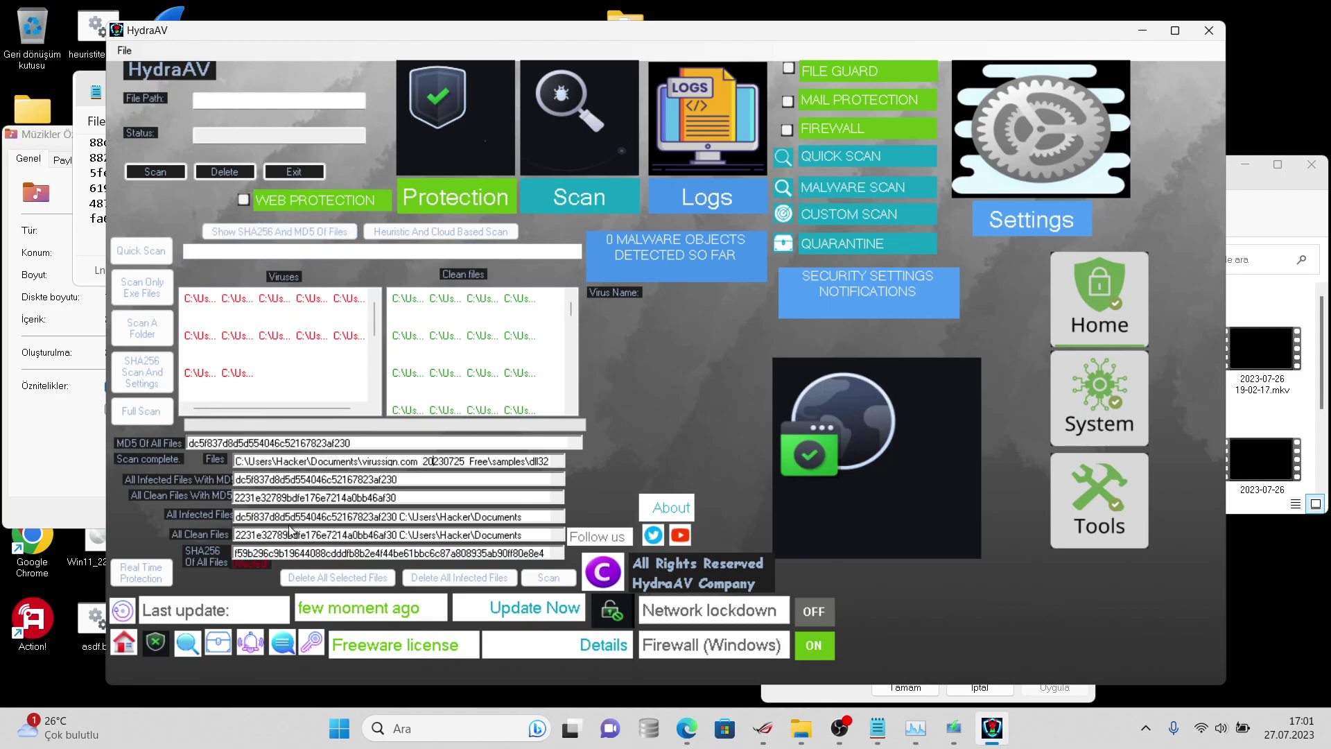
left_click(414, 578)
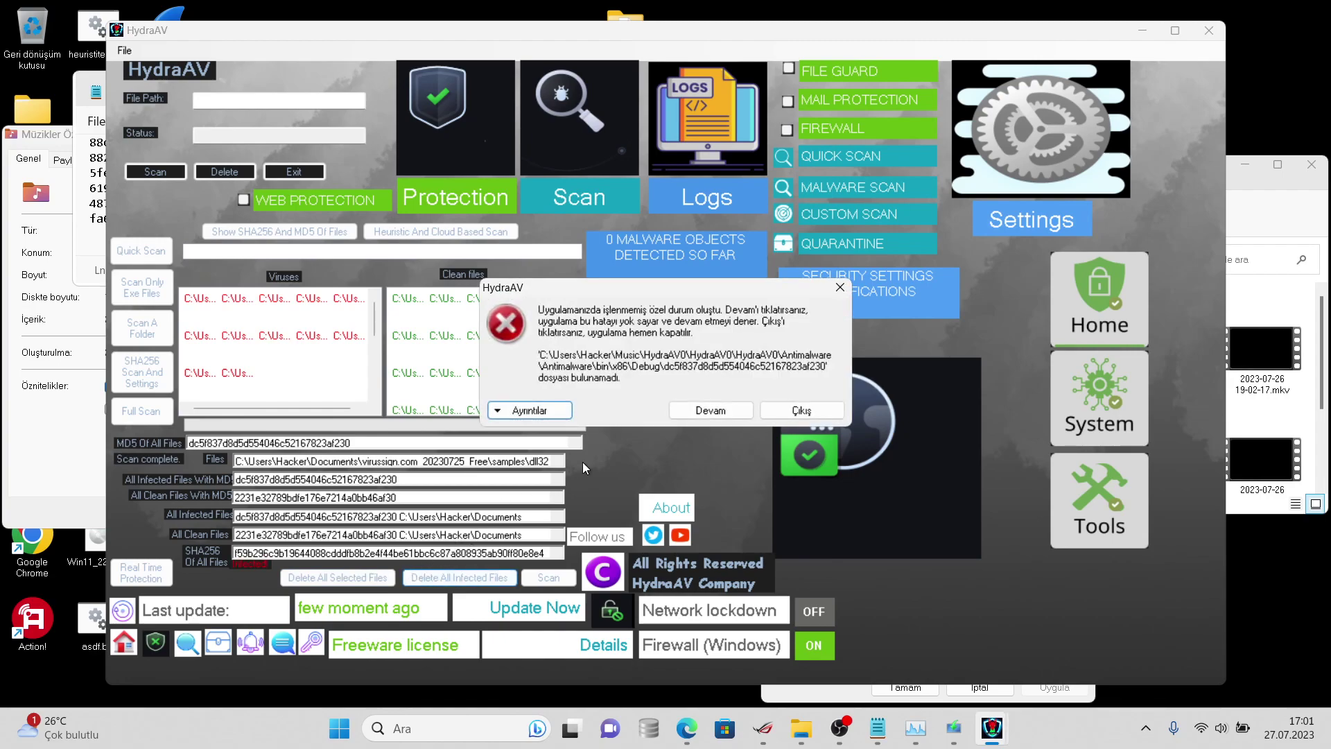
key("super+Tab")
left_click(651, 428)
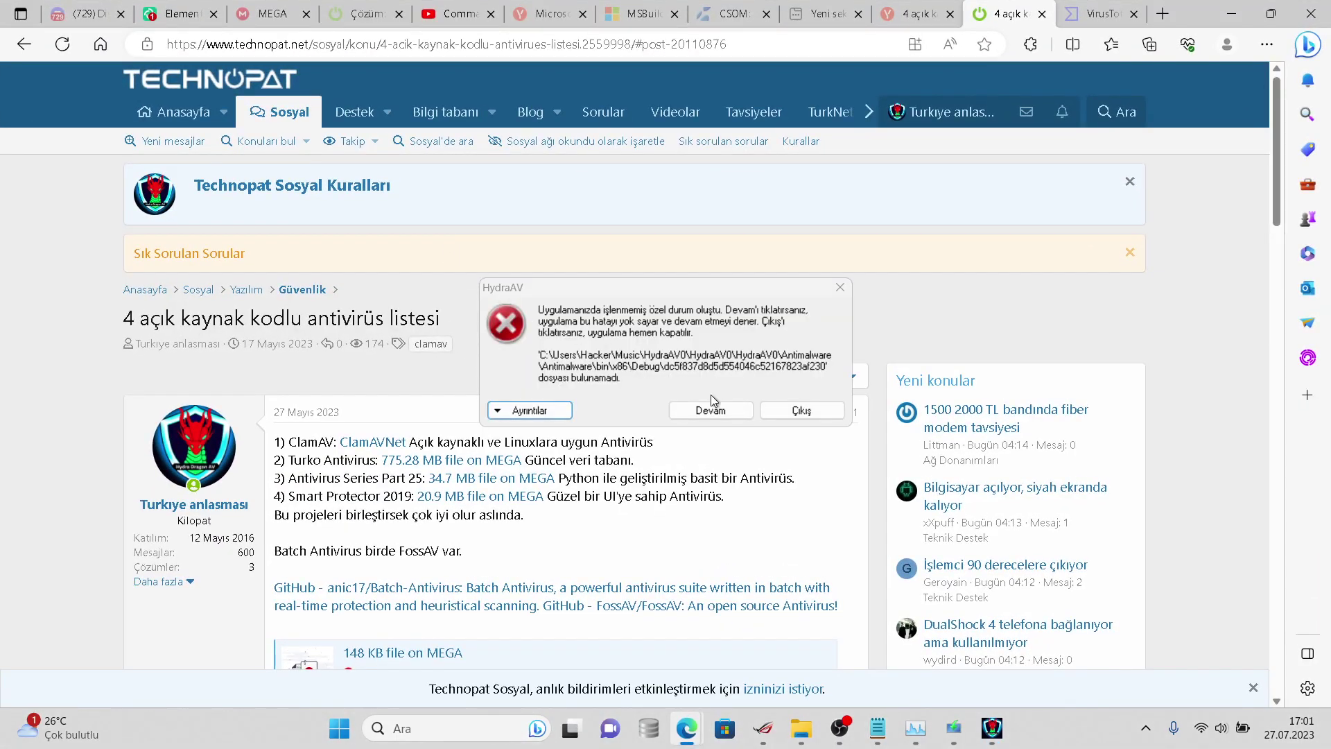
left_click(718, 398)
left_click(718, 407)
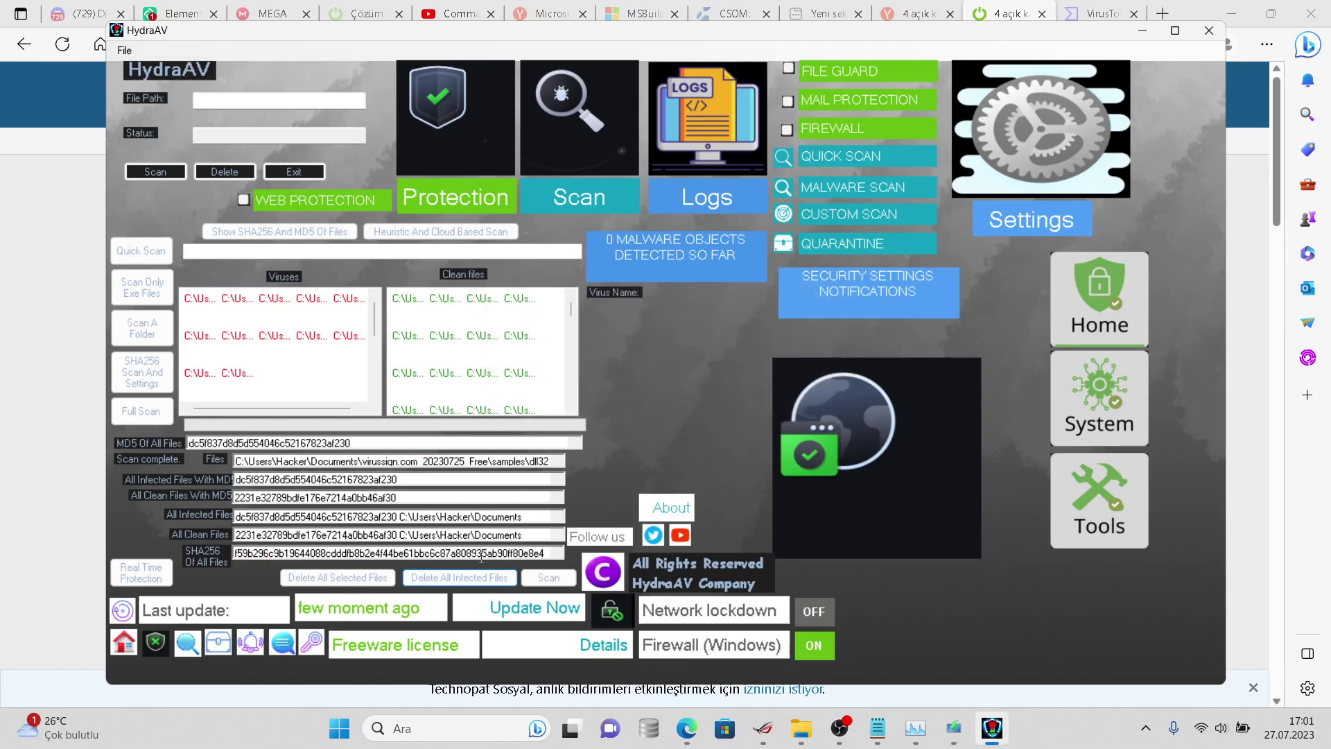
- Retry deleting all infected files past the error, then try deleting individual dll32 and exe32 samples
left_click(472, 580)
left_click(704, 411)
left_click(224, 310)
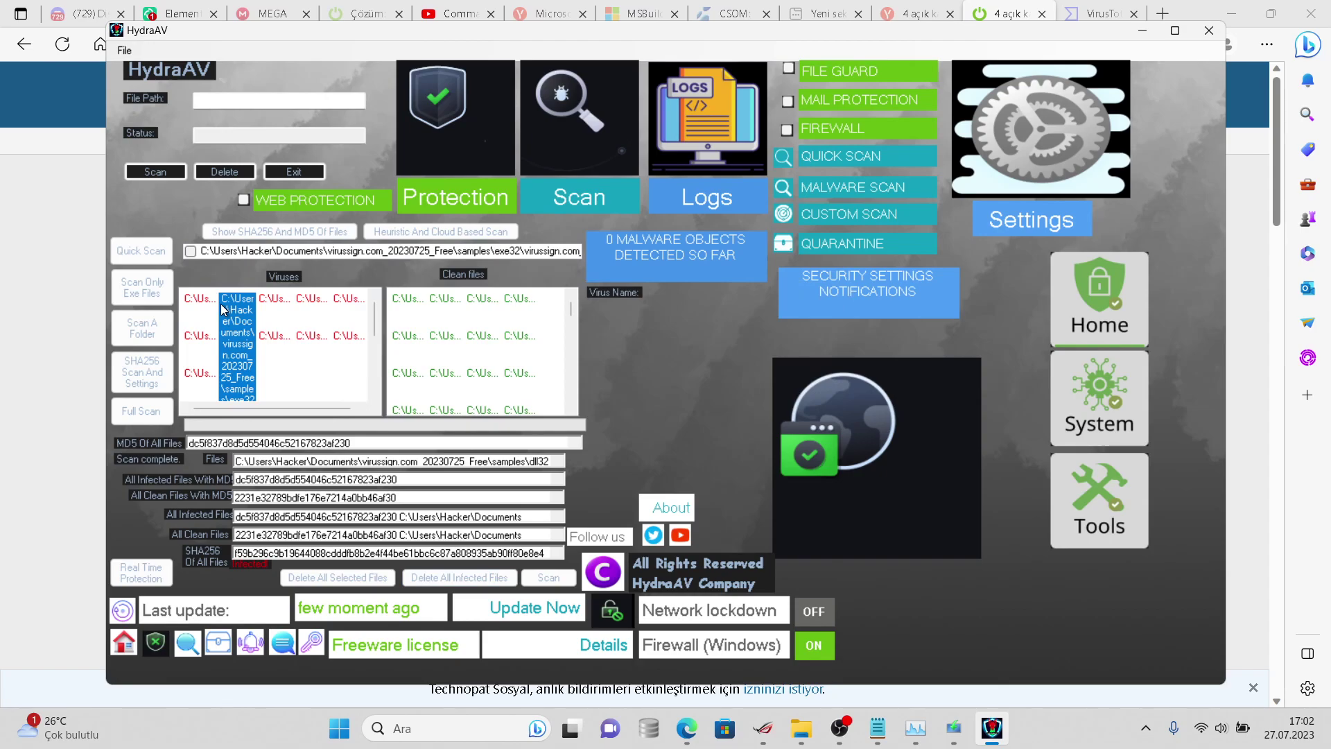
left_click(202, 308)
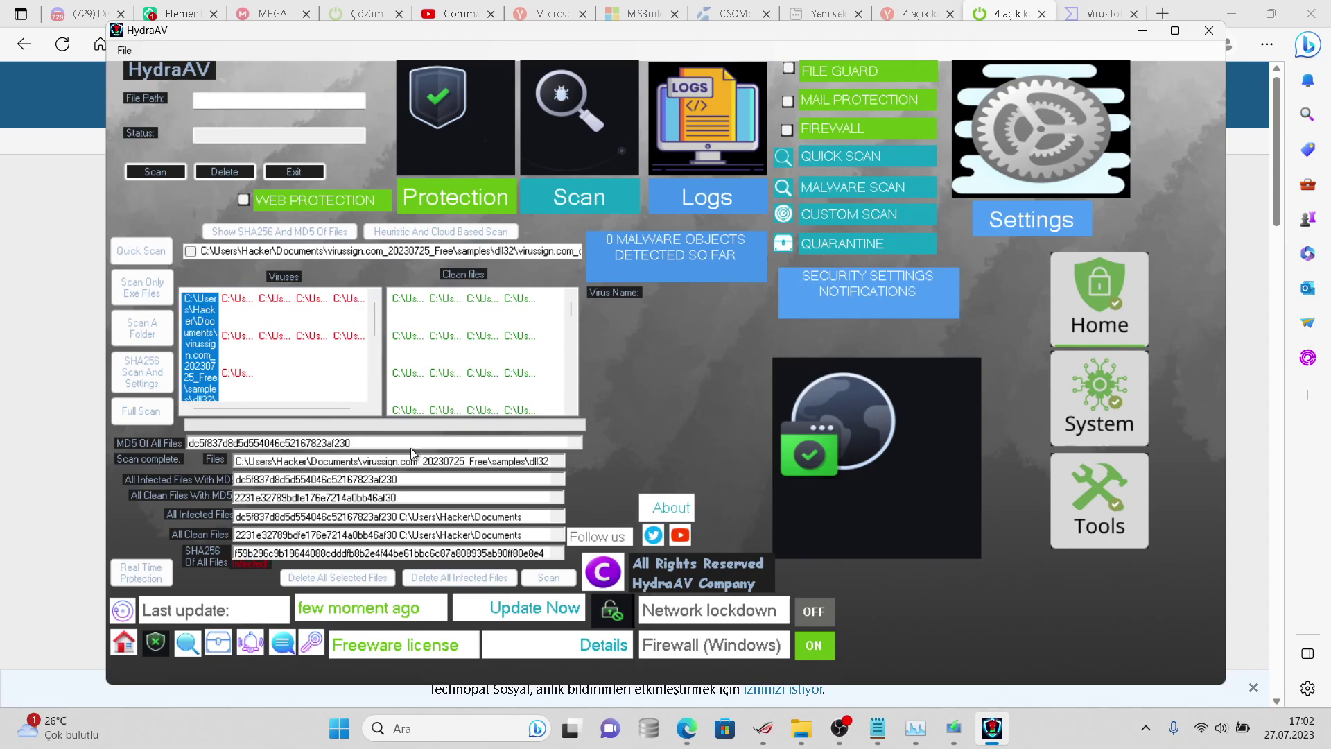
left_click(357, 575)
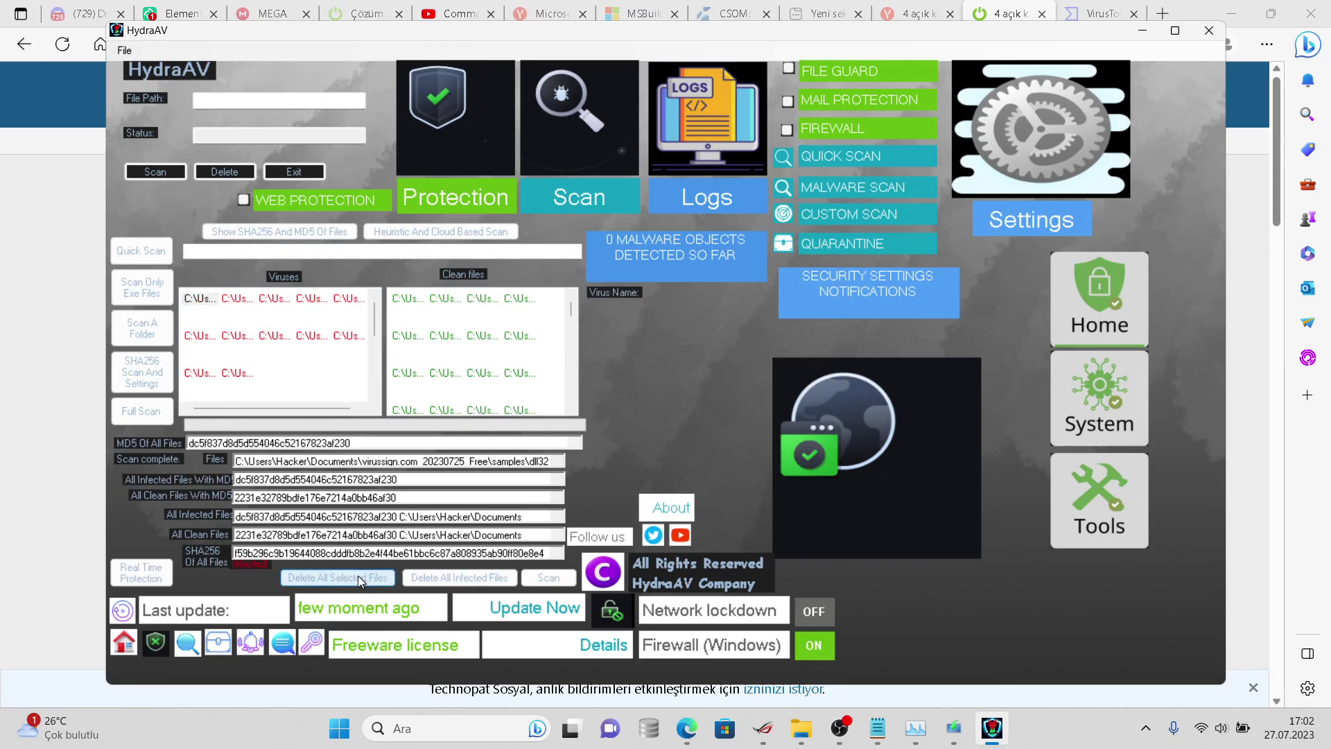
left_click(241, 314)
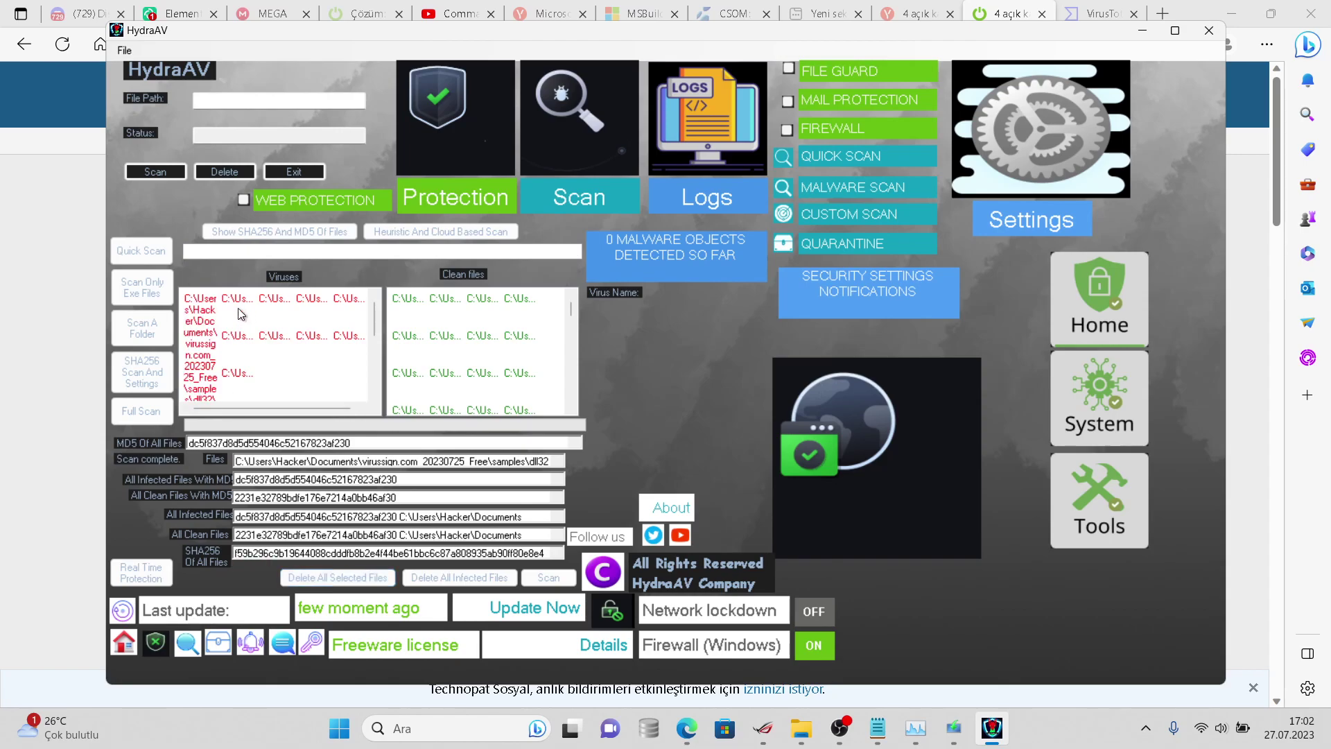
left_click(241, 314)
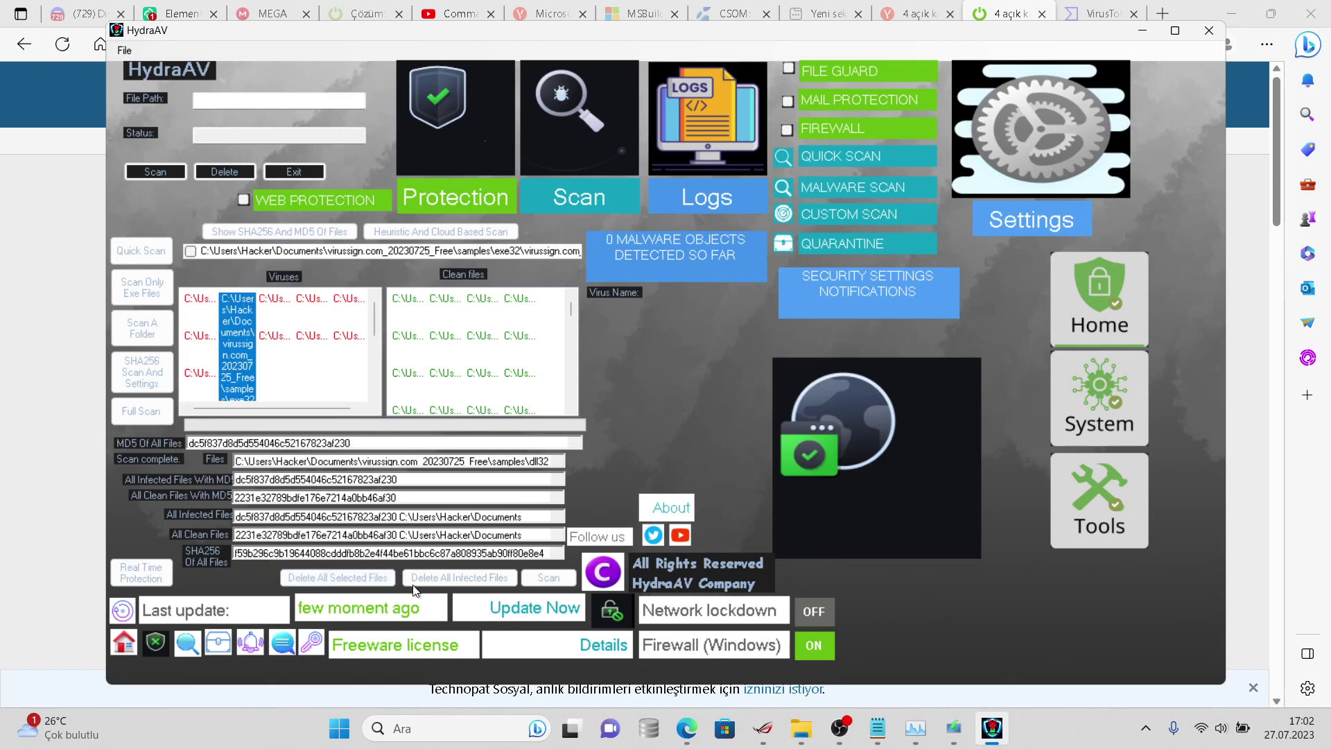